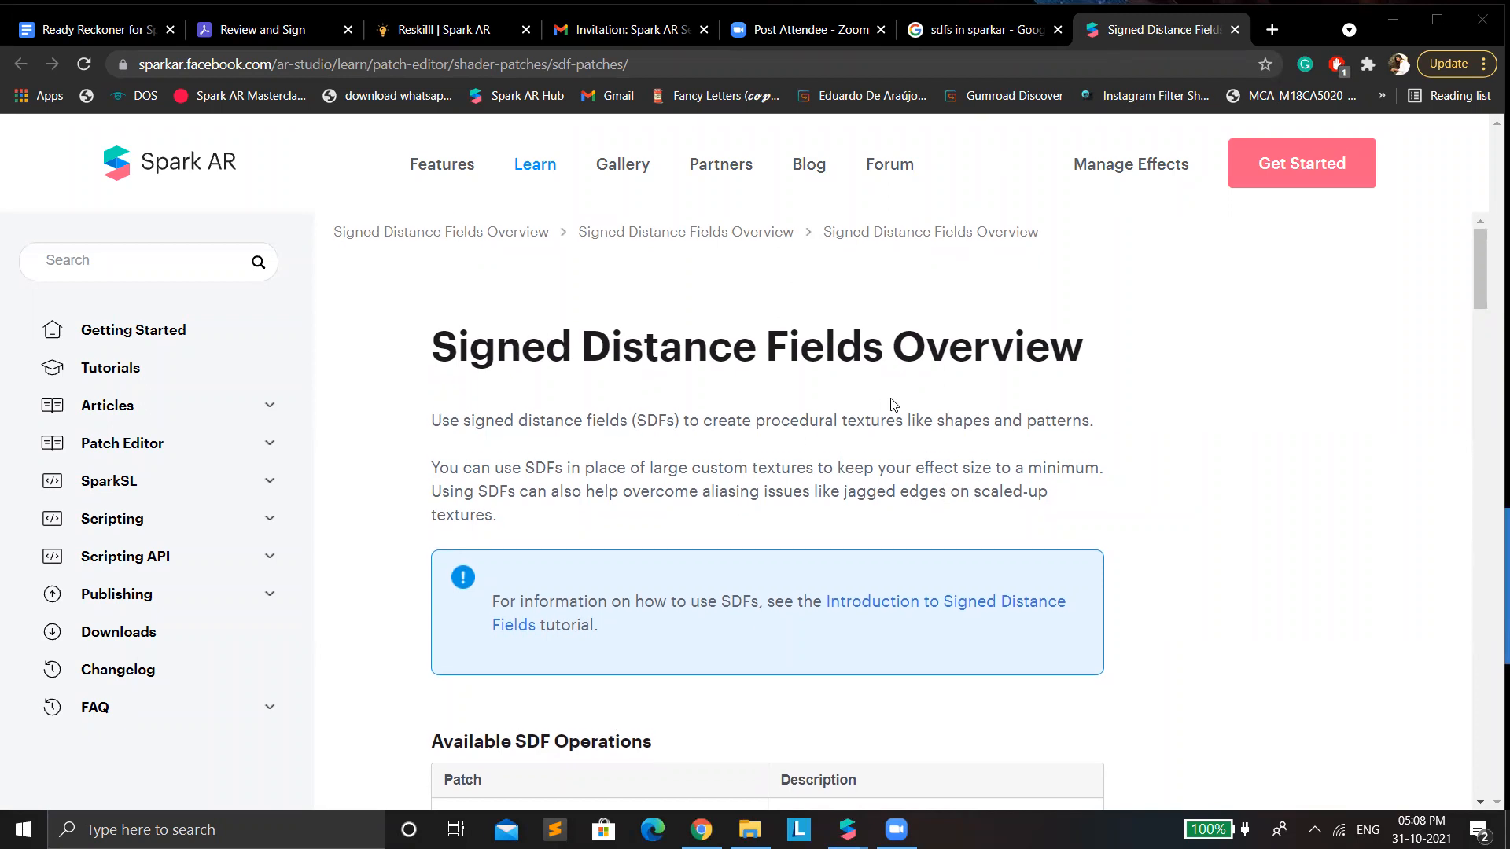
scroll(894, 408, down, 3)
scroll(894, 407, up, 3)
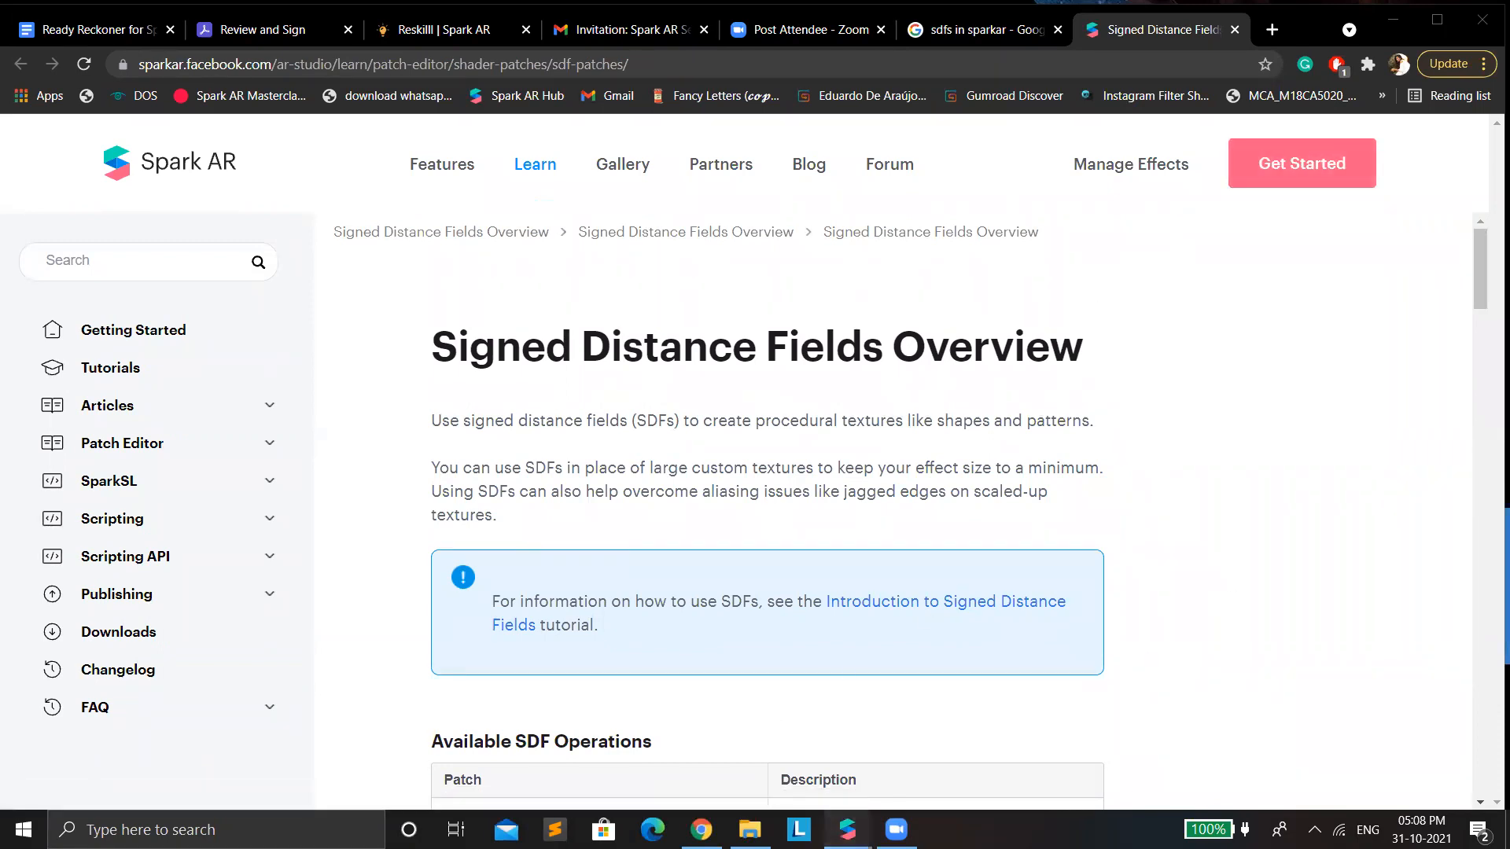
mouse_move(848, 829)
click(929, 741)
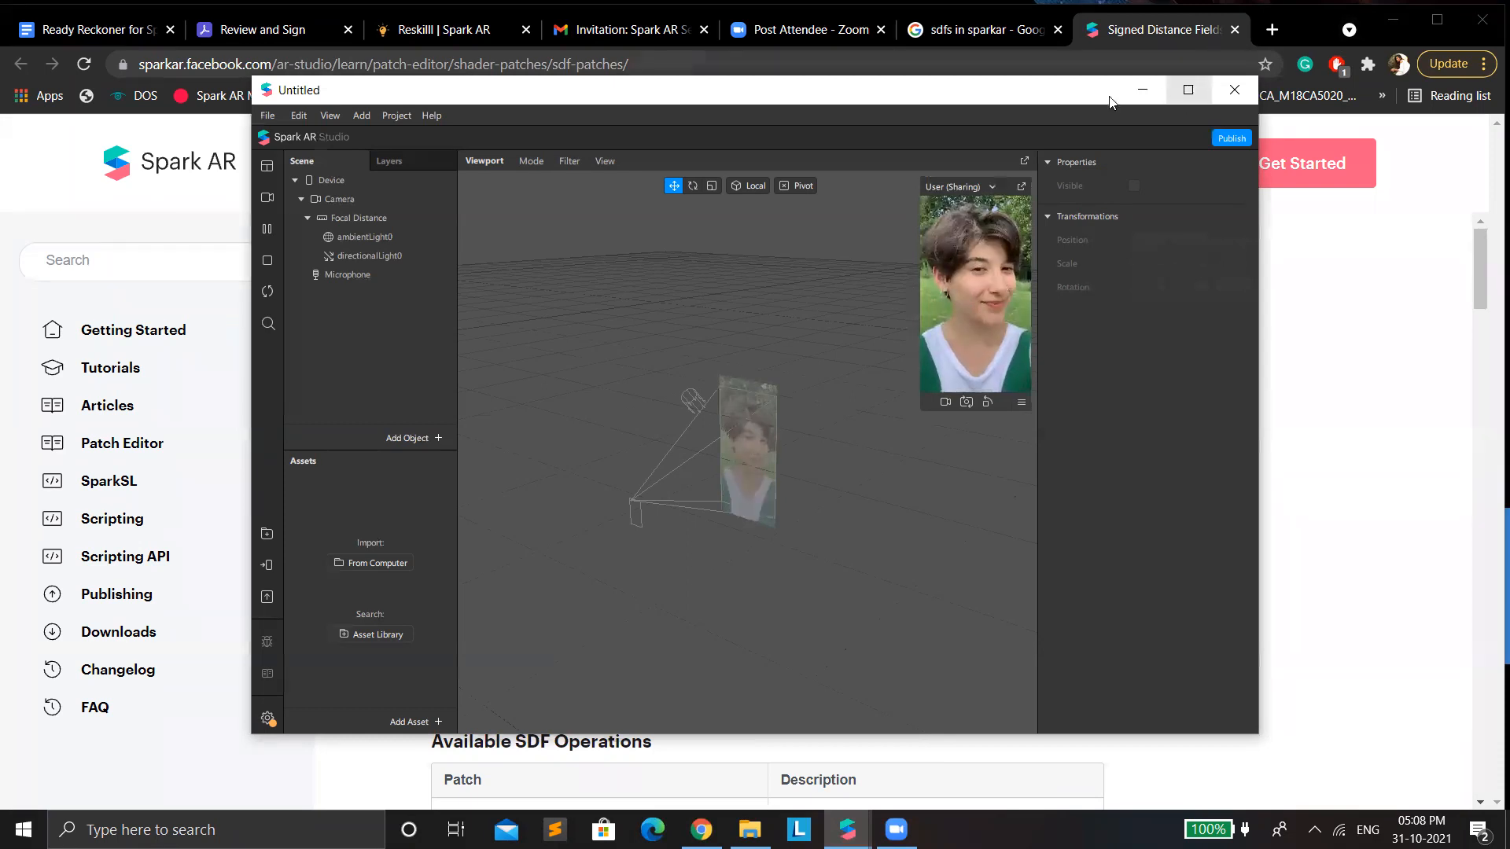
click(1142, 89)
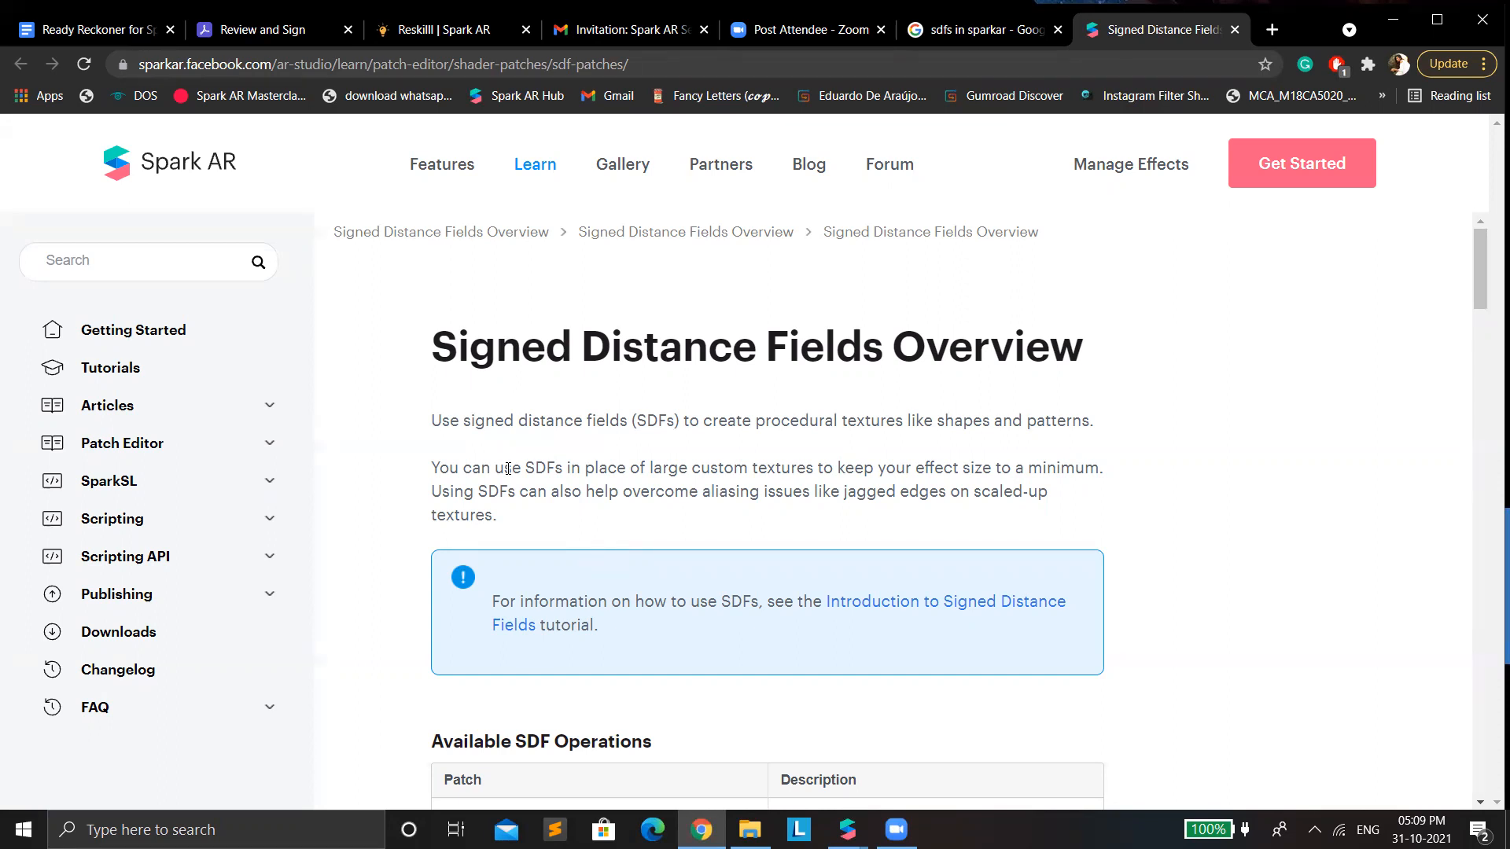
Step: Read the introduction of the Signed Distance Fields overview and skim its table of available SDF operations
scroll(815, 479, down, 3)
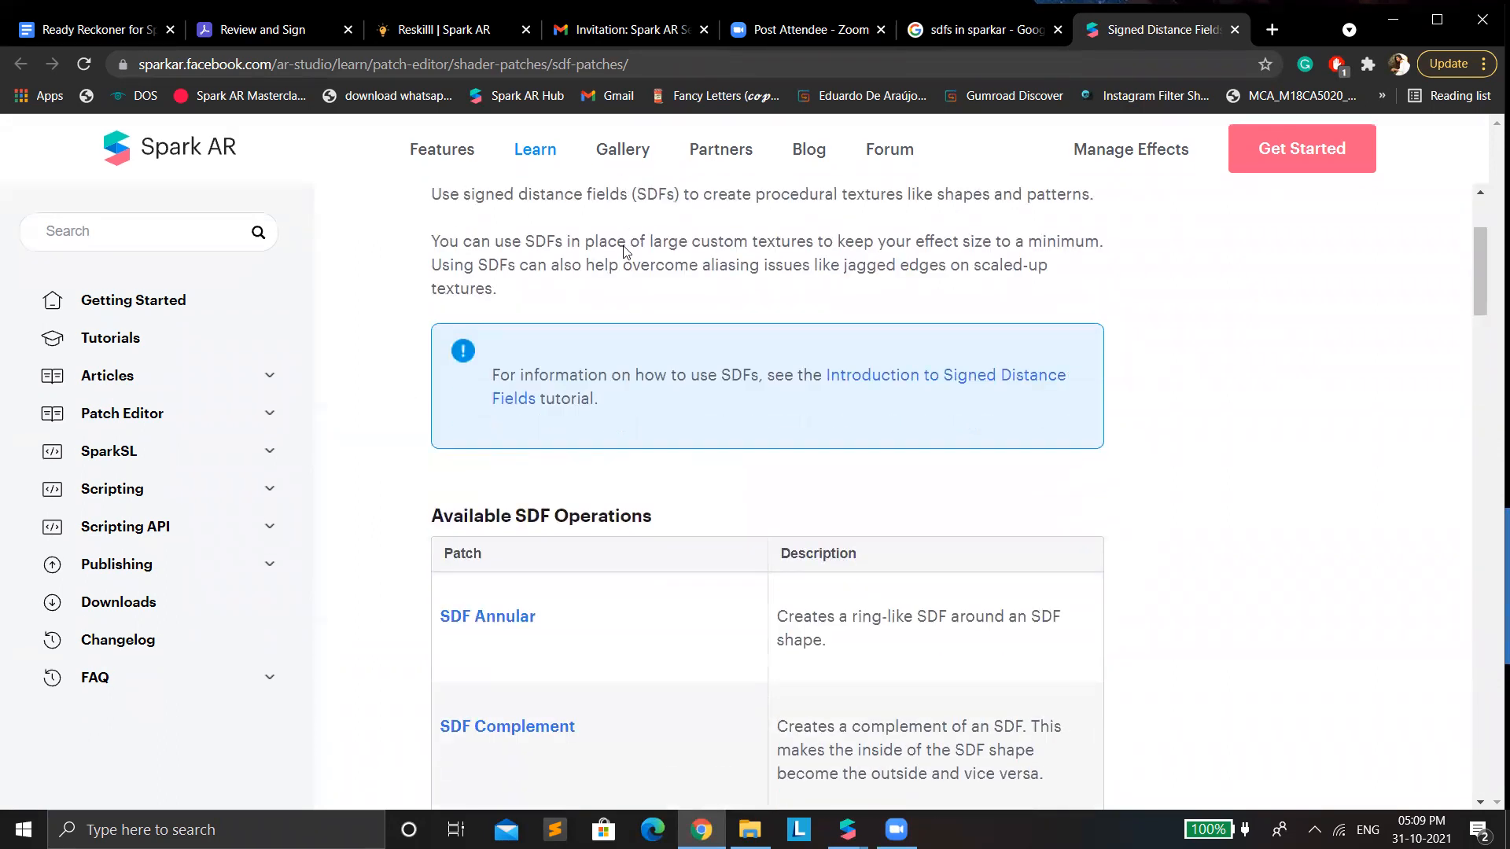
drag(793, 265, 920, 291)
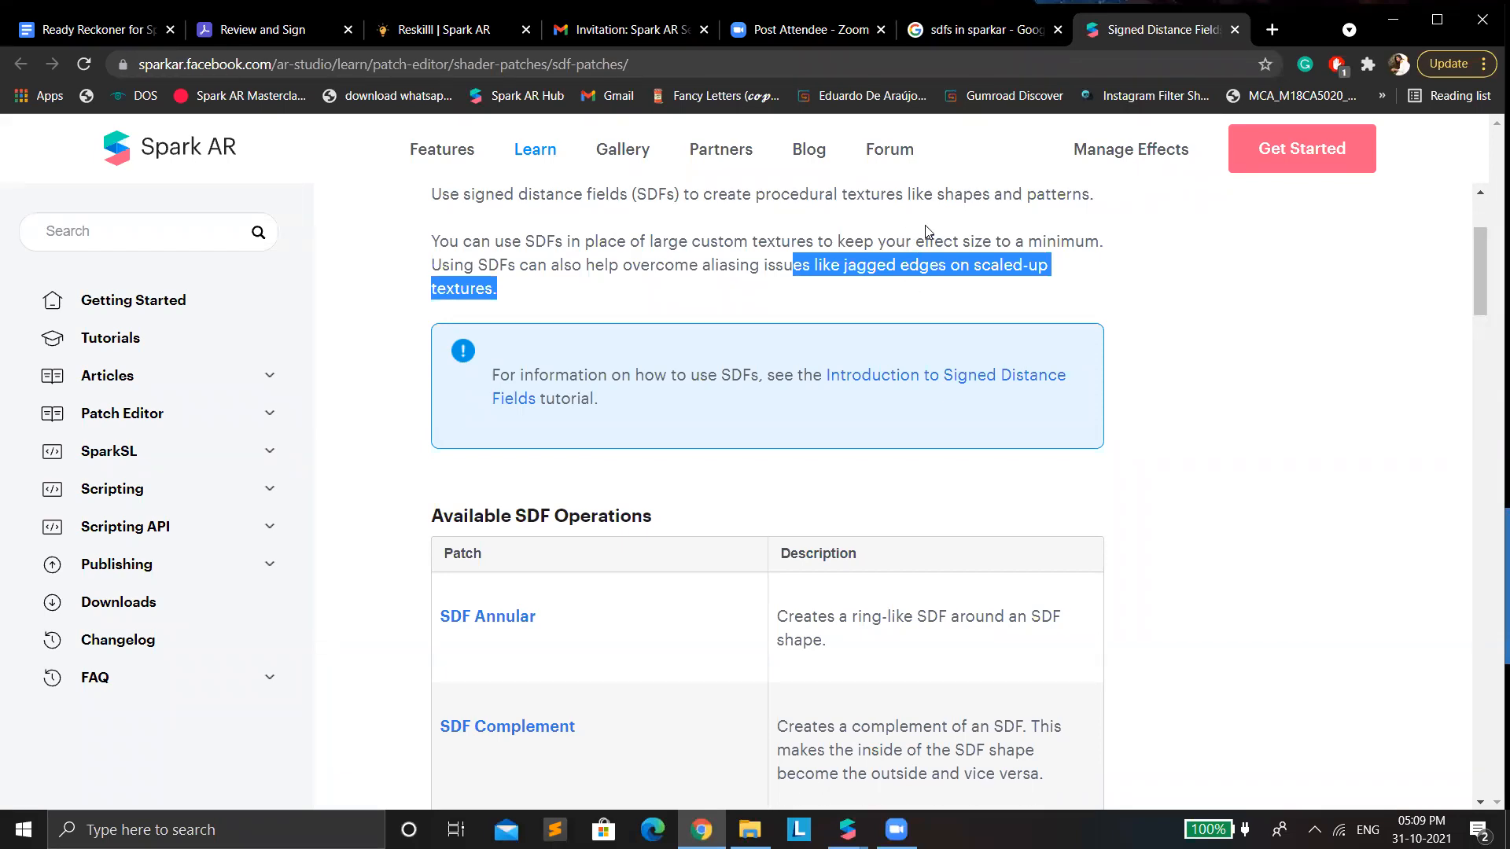
scroll(917, 307, down, 3)
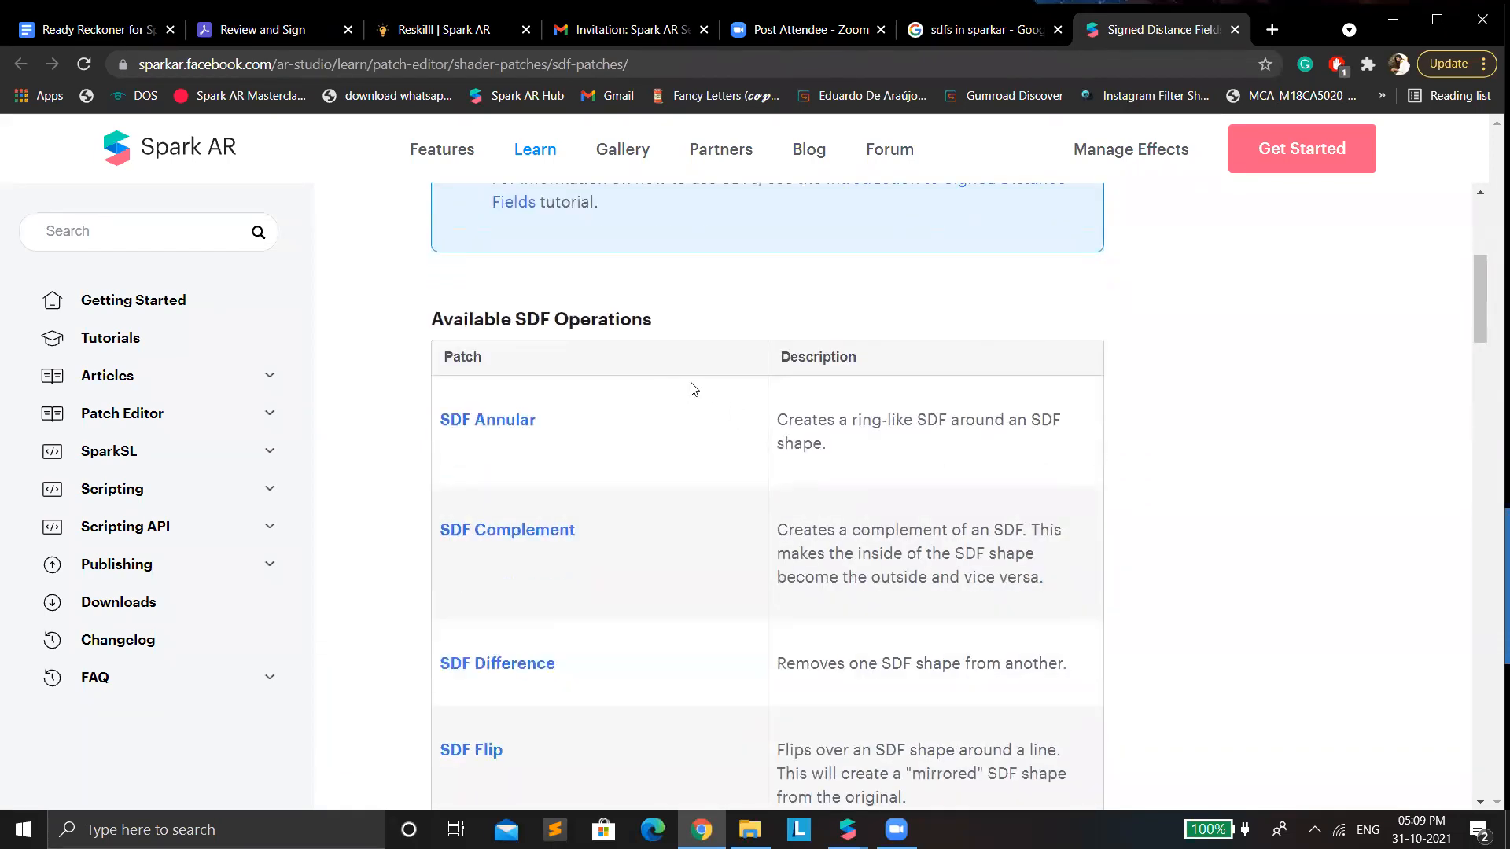
scroll(751, 315, up, 1)
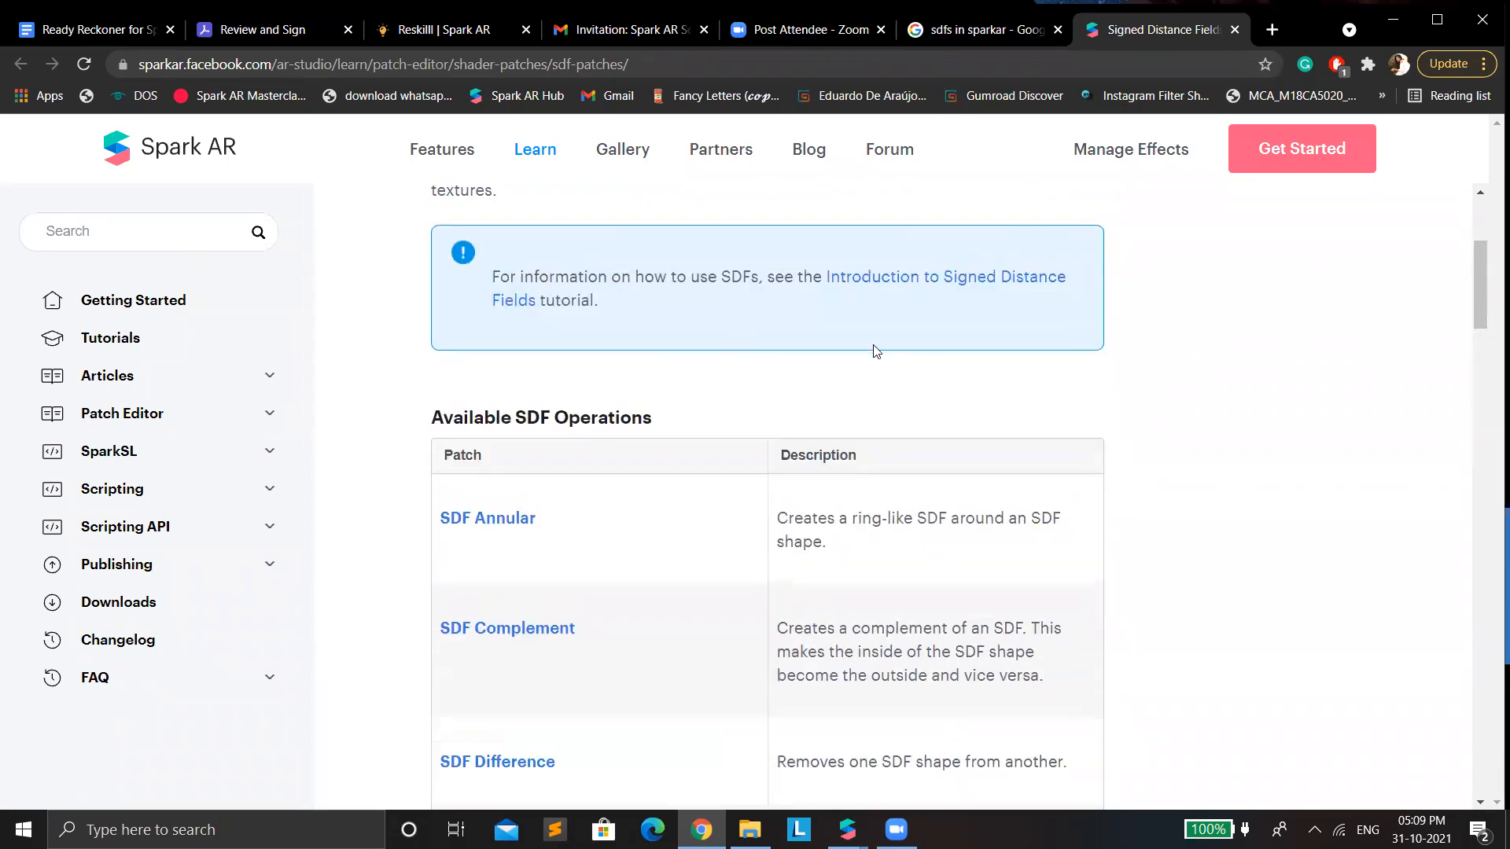
scroll(869, 351, down, 15)
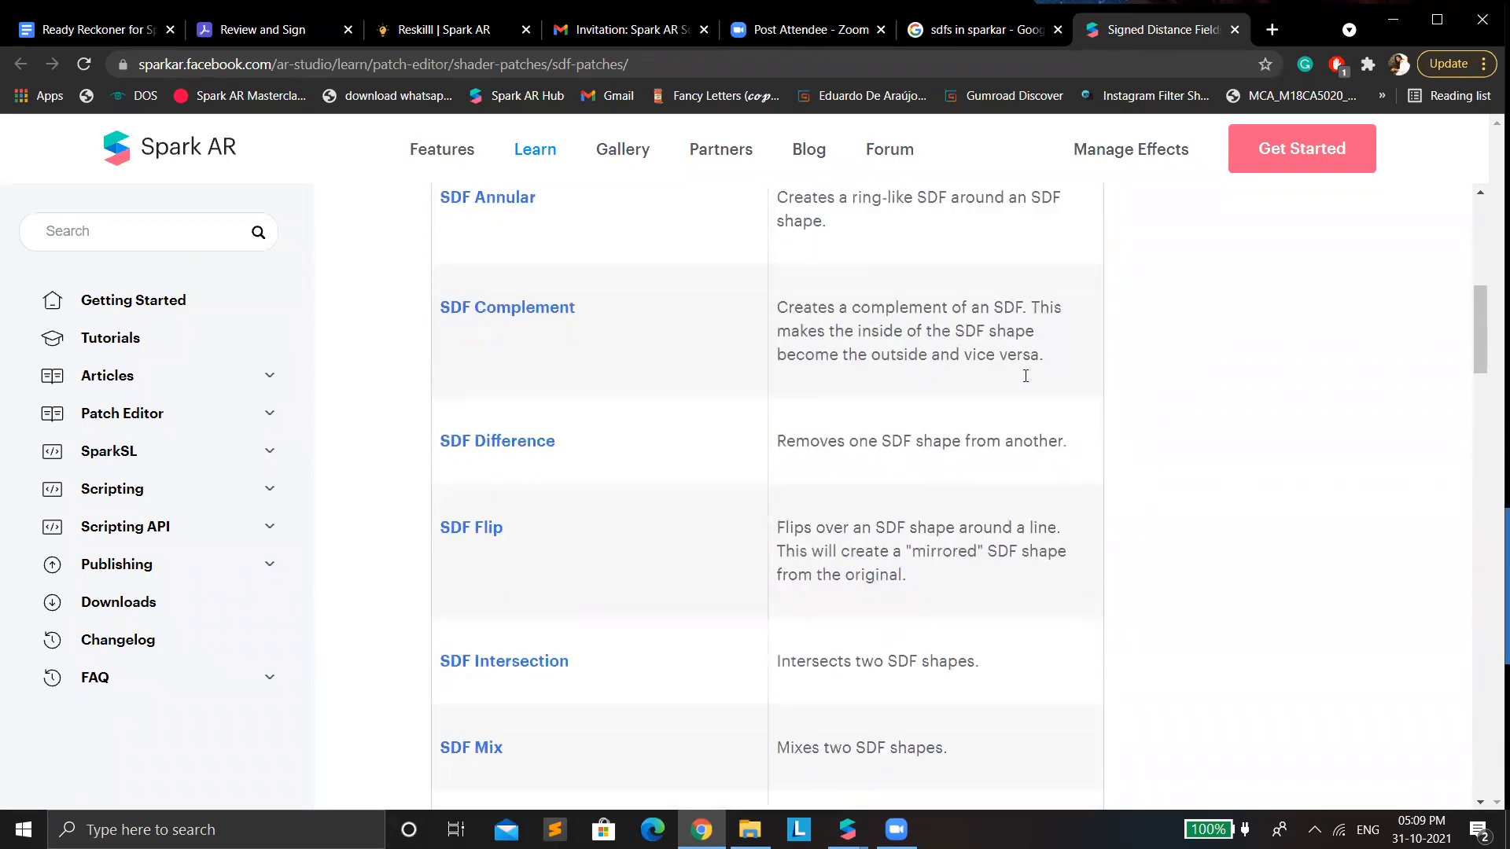
scroll(1140, 483, down, 1)
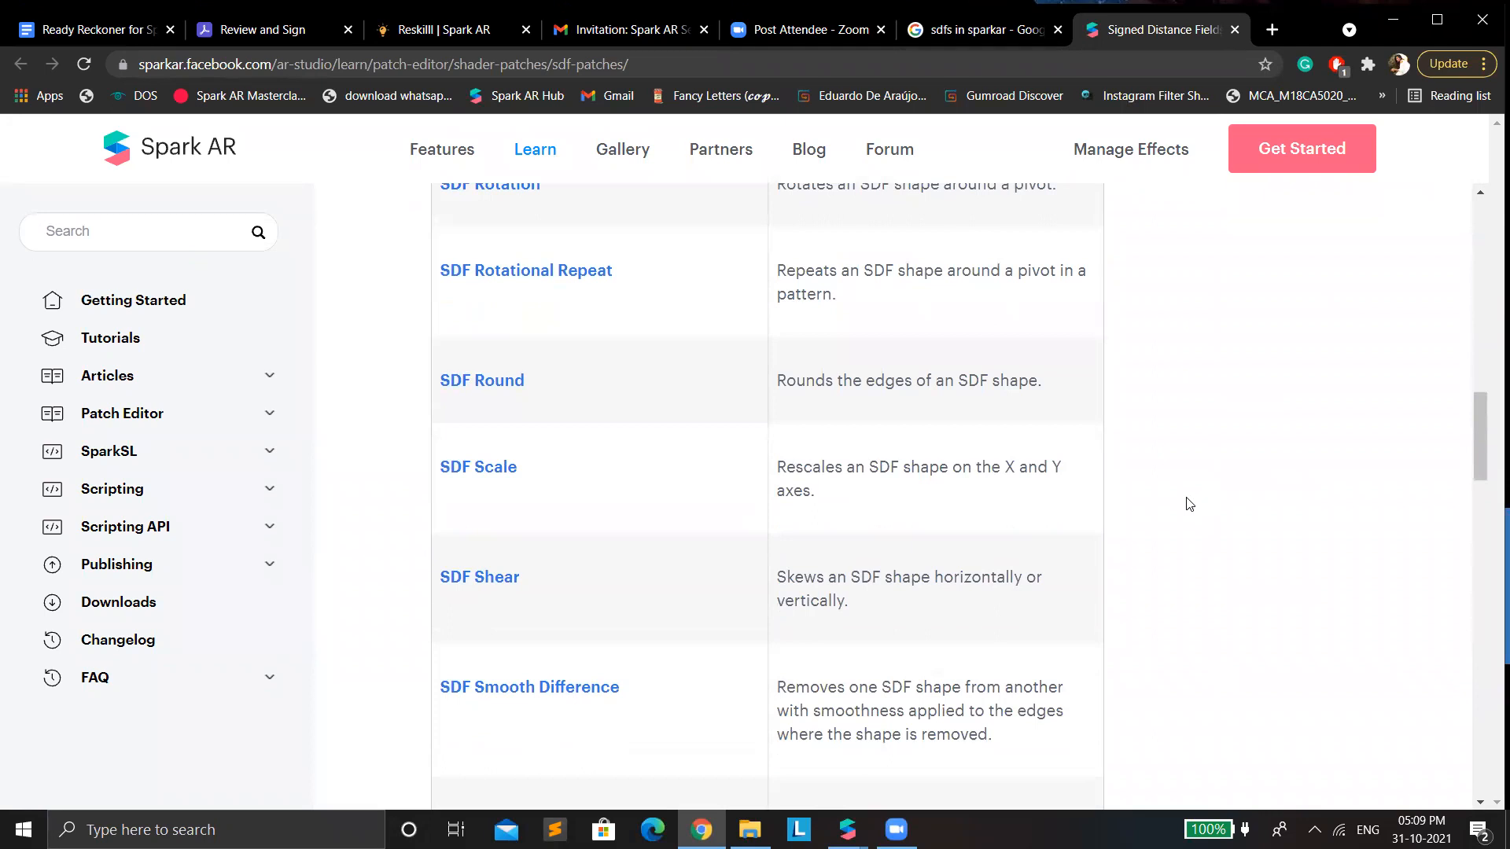
scroll(1184, 505, down, 6)
scroll(1040, 498, down, 5)
scroll(1007, 503, up, 18)
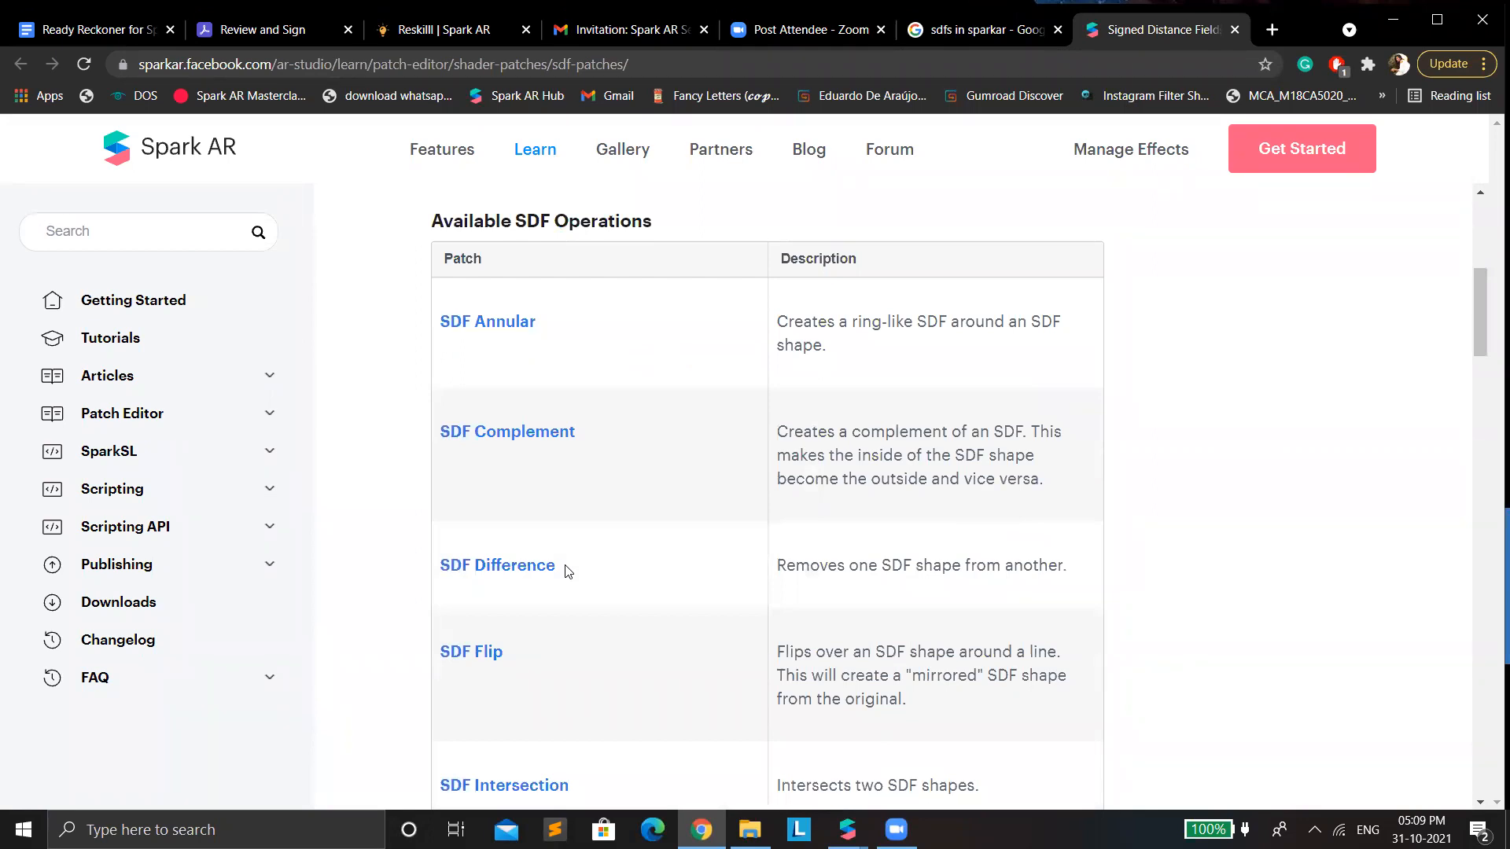
Step: Examine the descriptions of the SDF operation patches, including SDF Difference, SDF Mix, SDF Repeat, SDF Rotational Repeat and SDF Scale
drag(797, 567, 1055, 570)
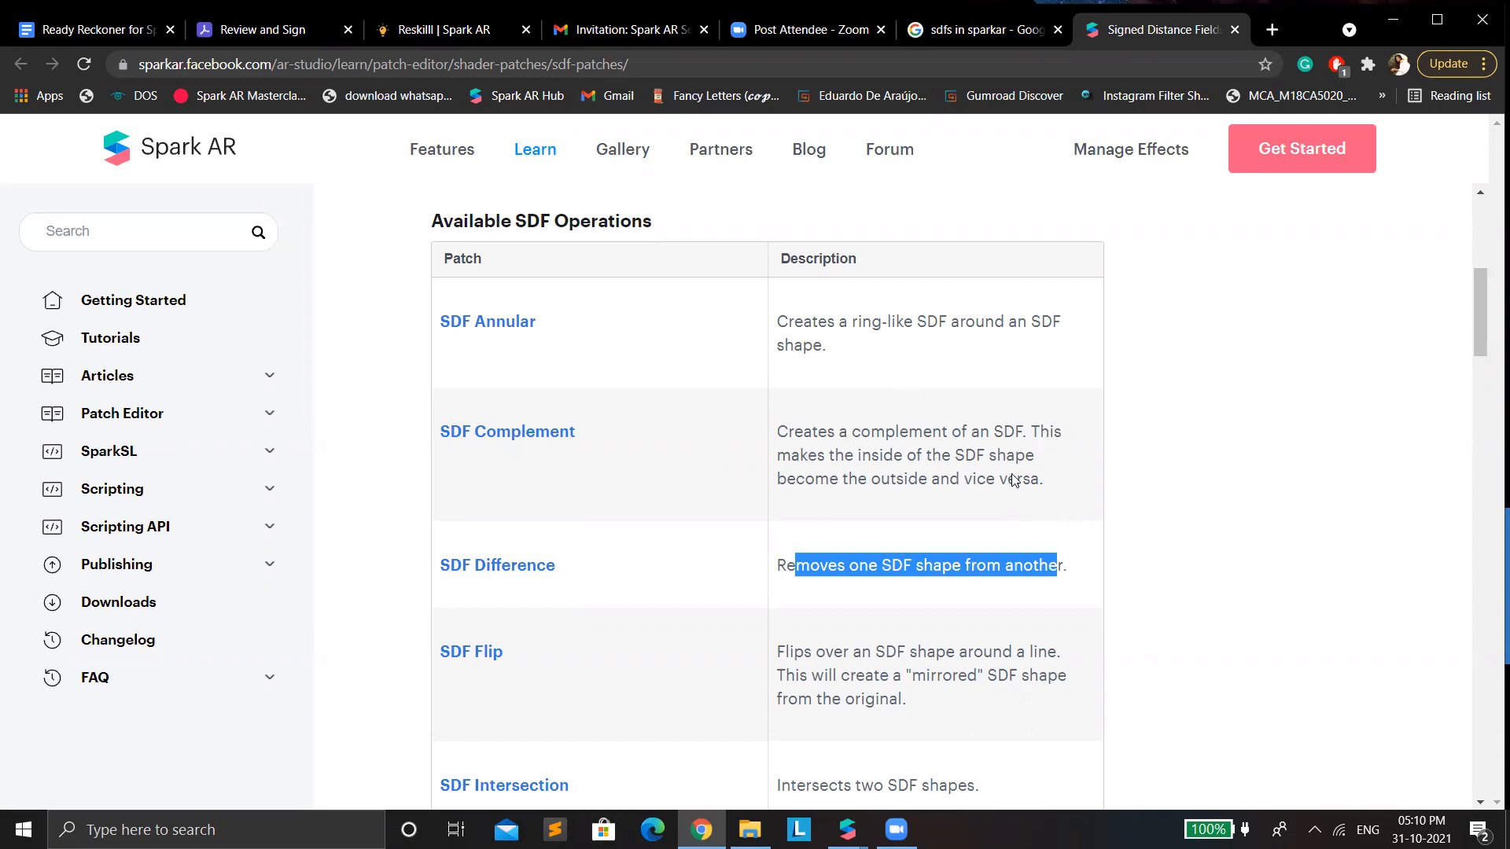
scroll(966, 481, down, 1)
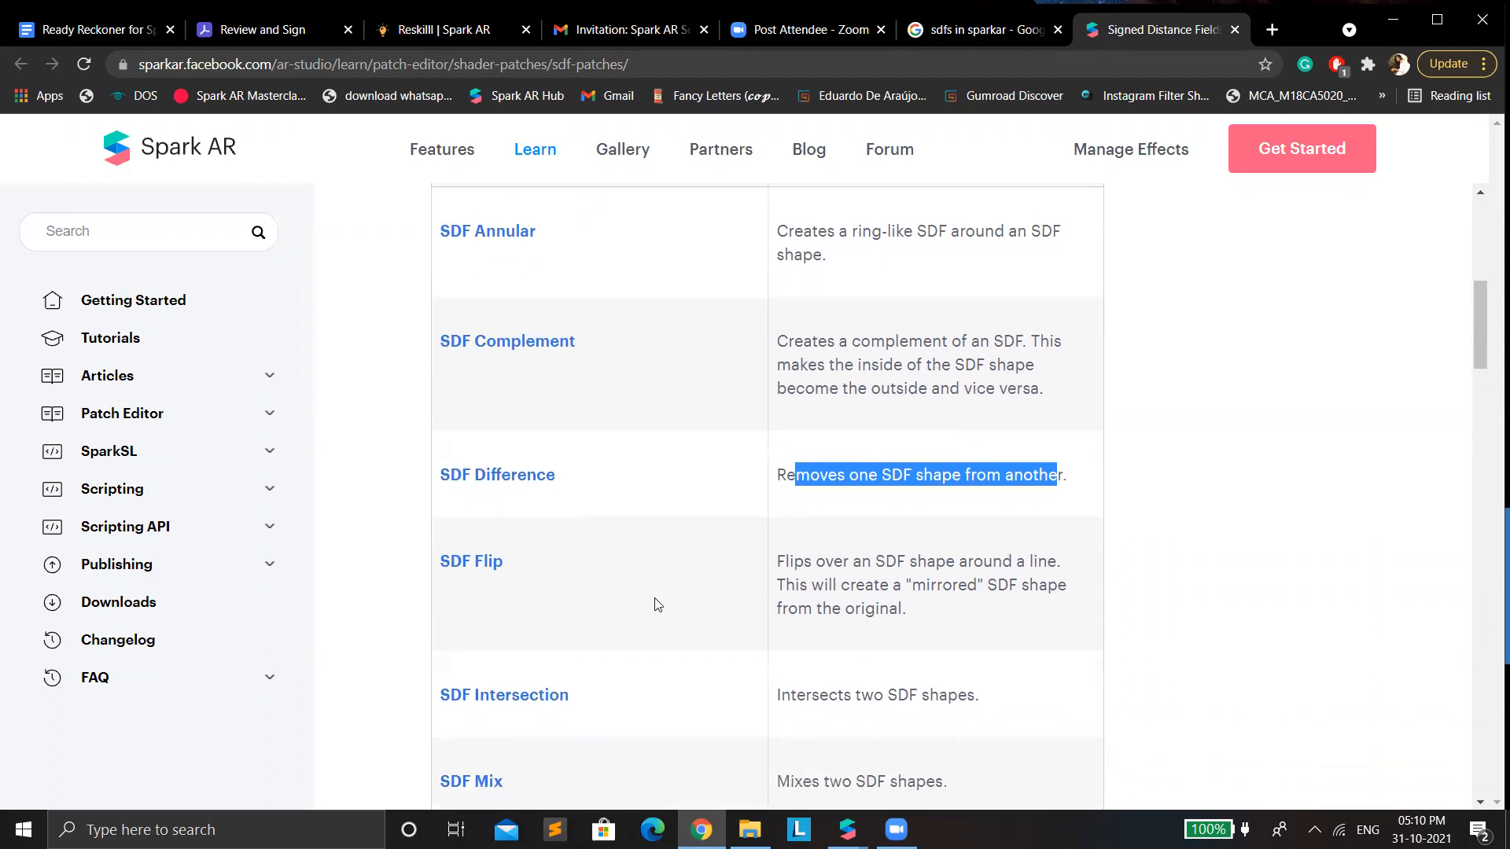
scroll(671, 561, down, 2)
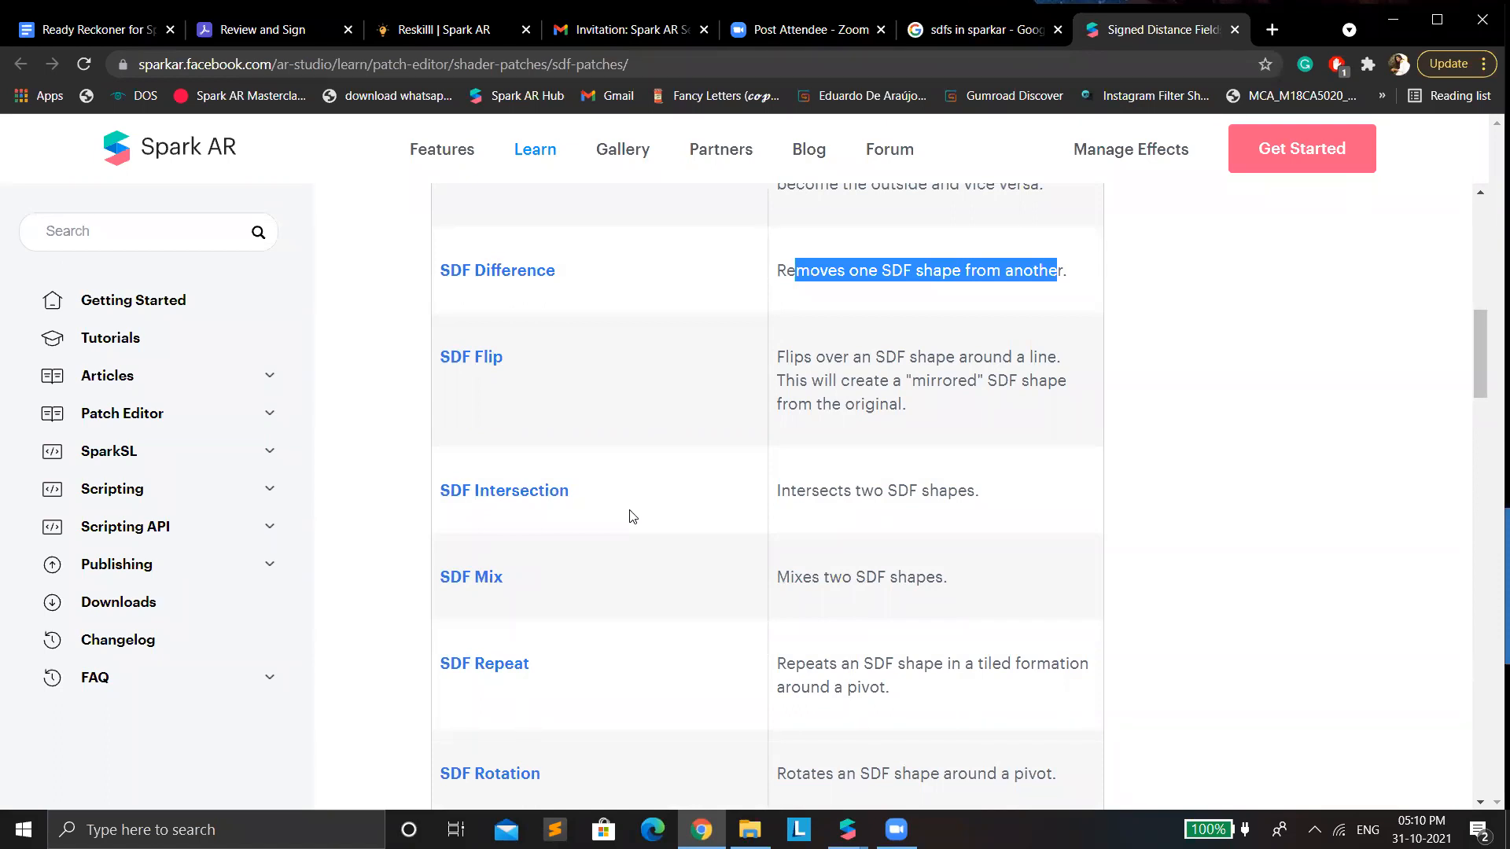
scroll(629, 511, down, 2)
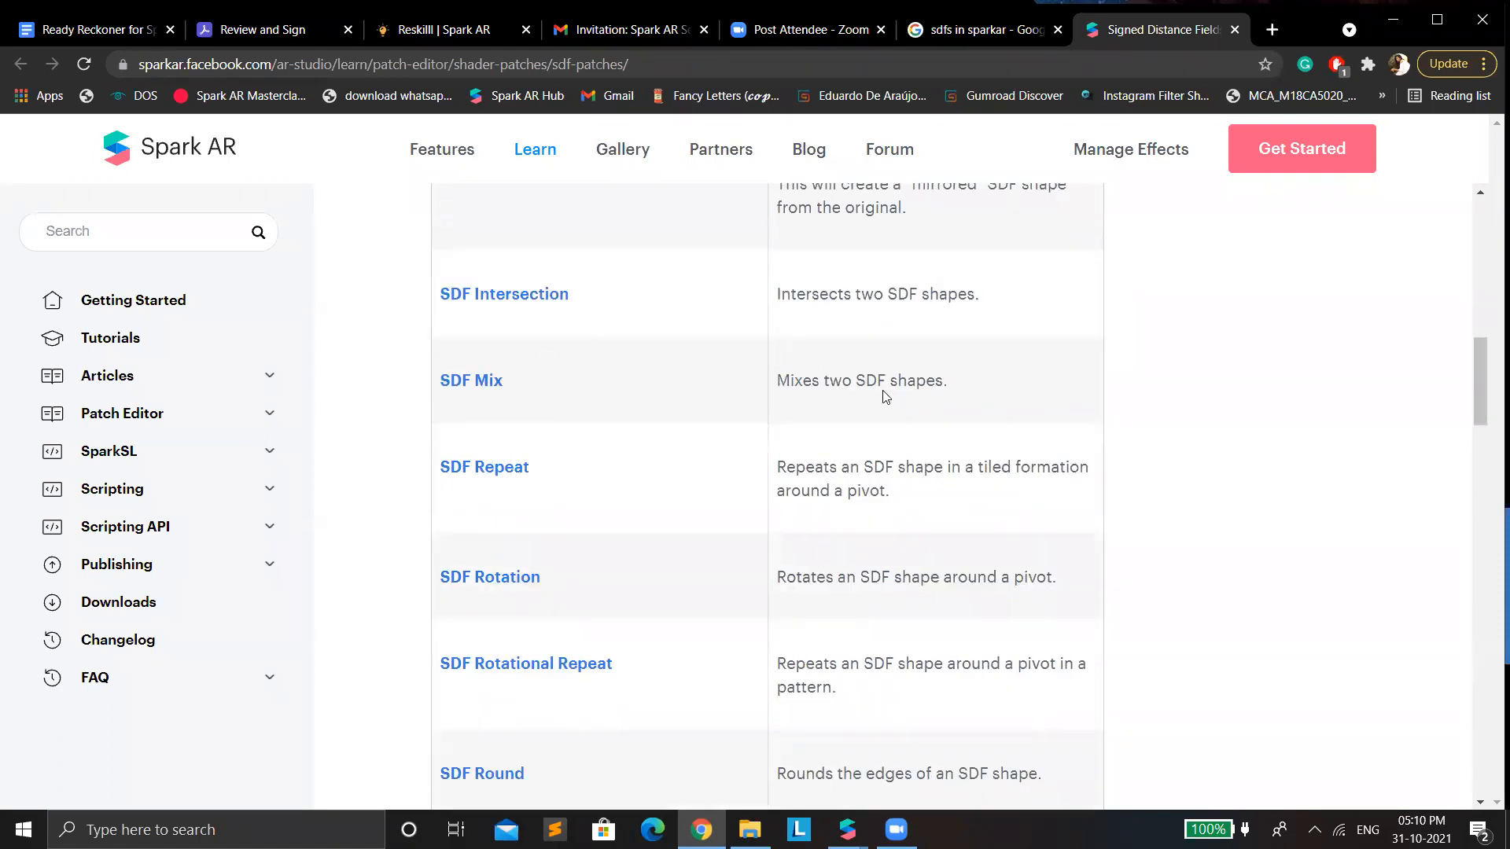
drag(791, 380, 943, 381)
scroll(550, 456, down, 1)
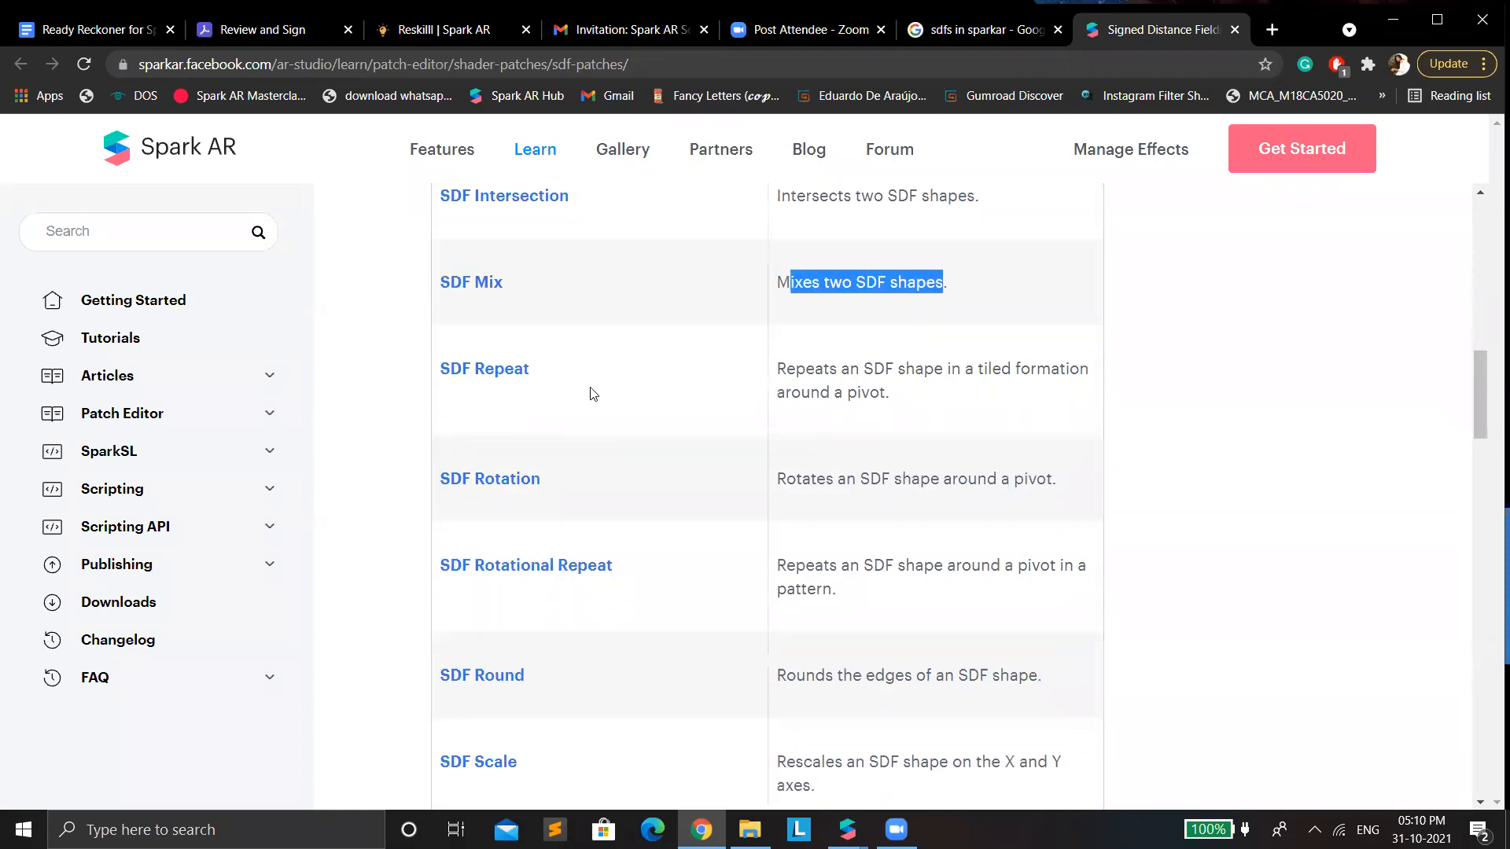
drag(777, 369, 884, 416)
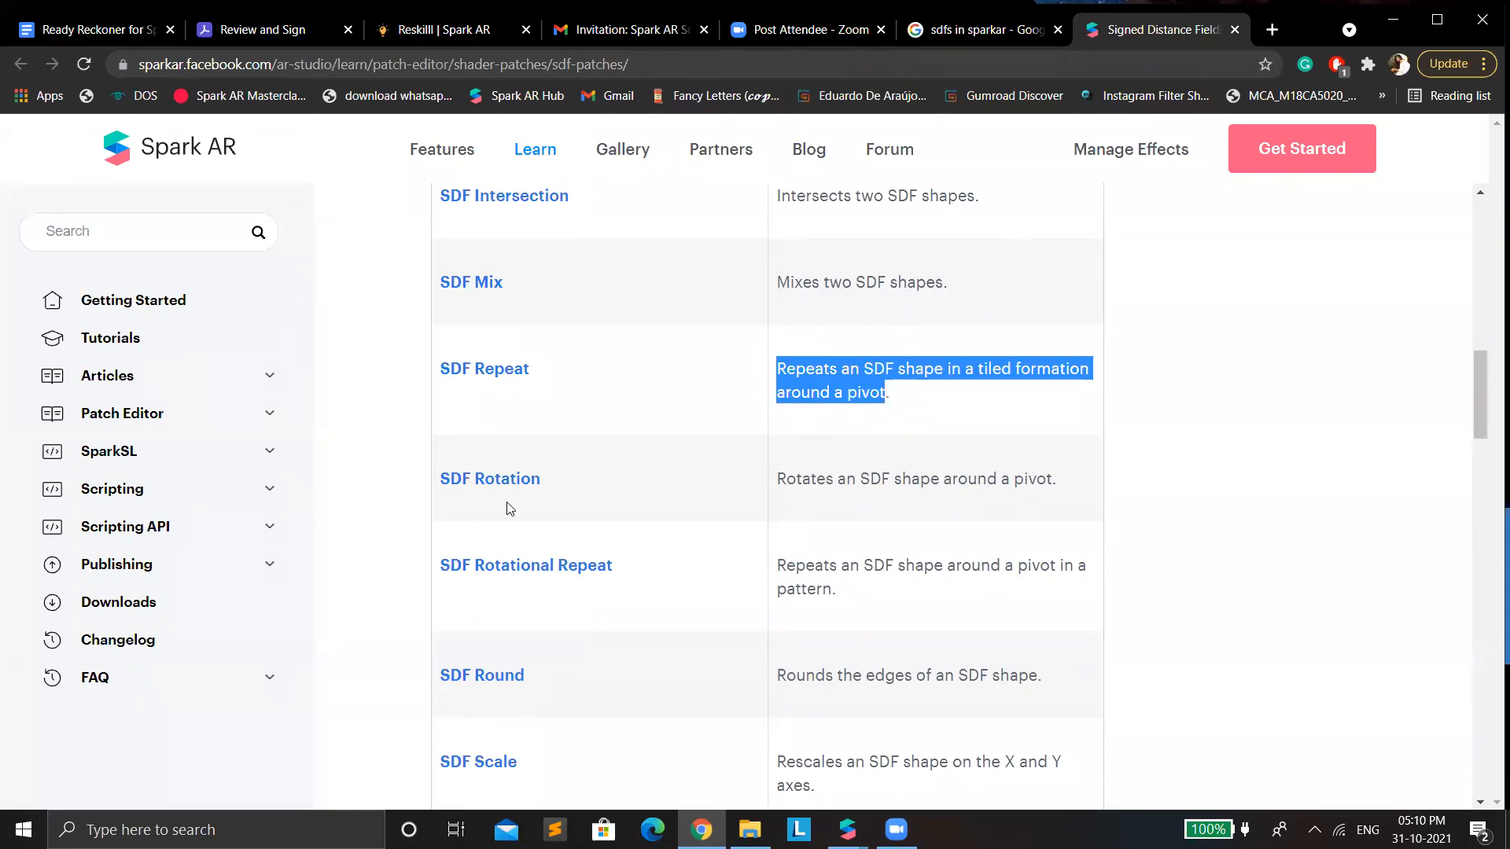
scroll(577, 475, down, 1)
scroll(577, 475, down, 2)
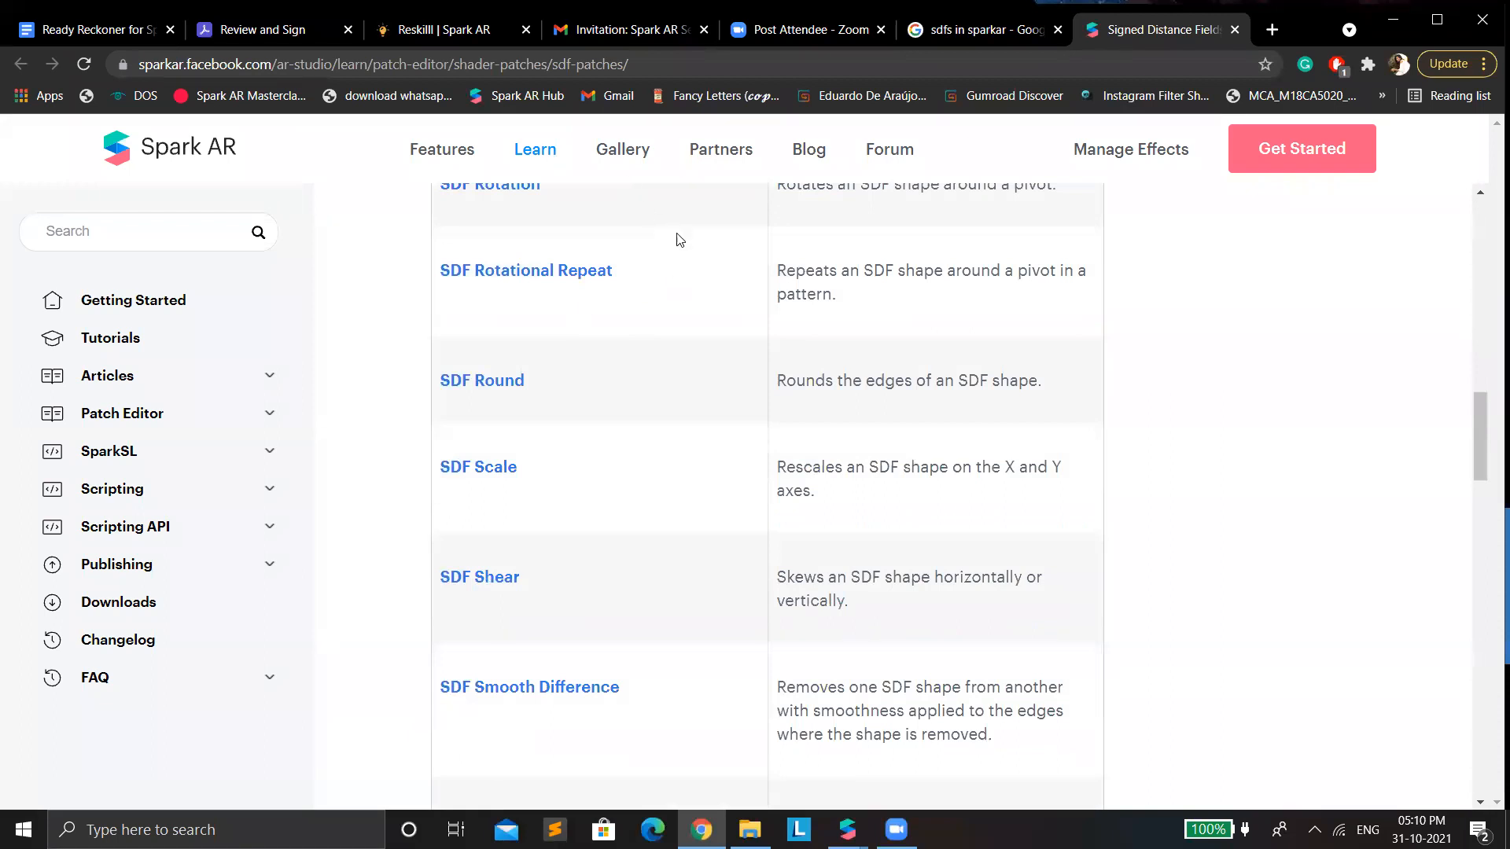
scroll(522, 422, down, 3)
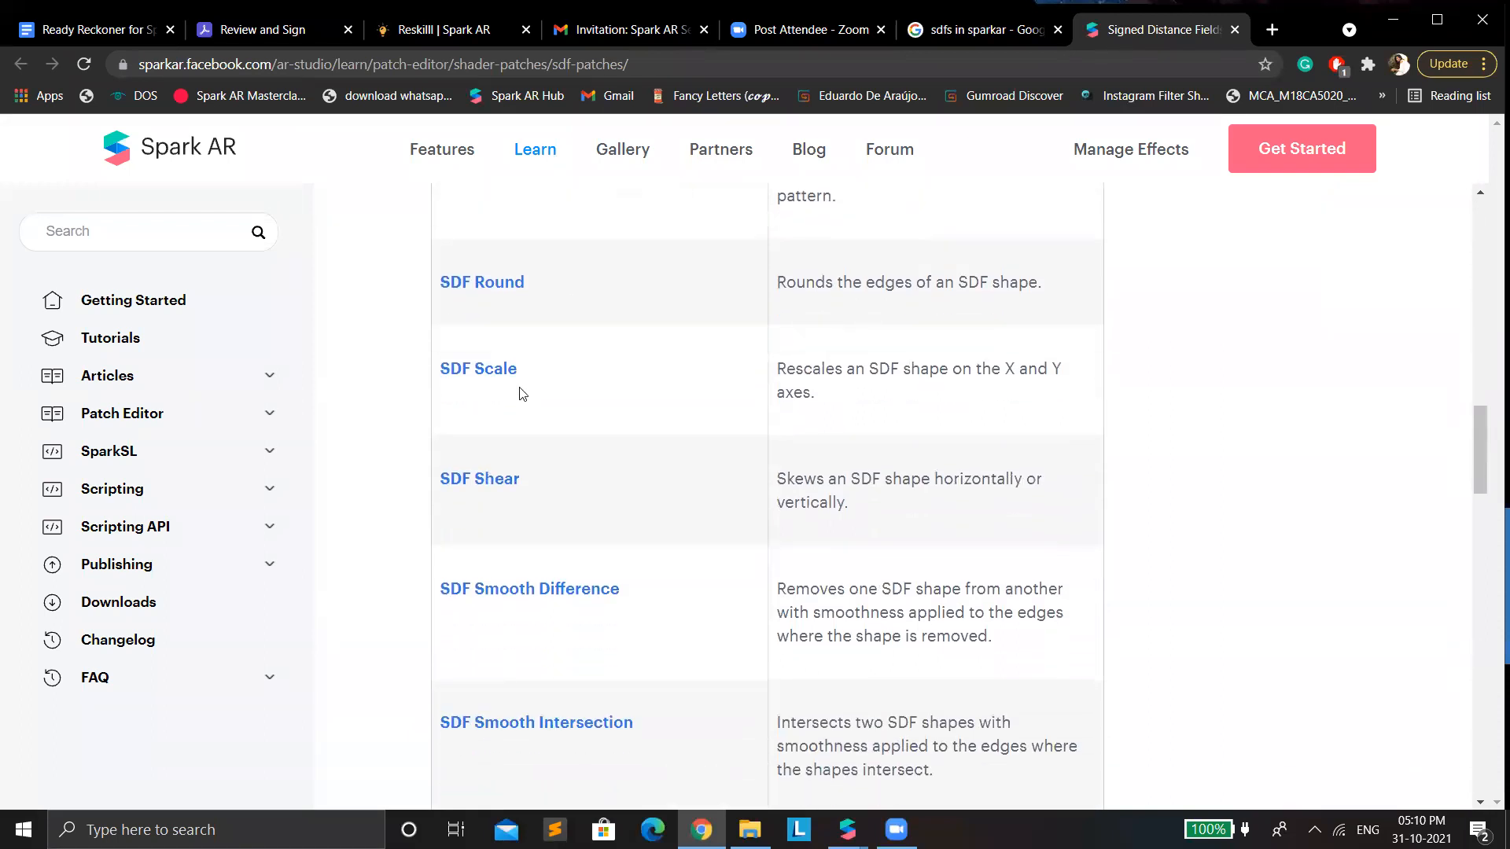
Step: Examine the table of available SDF shapes from SDF Circle to SDF Star, and return to the start of the article
scroll(640, 464, down, 8)
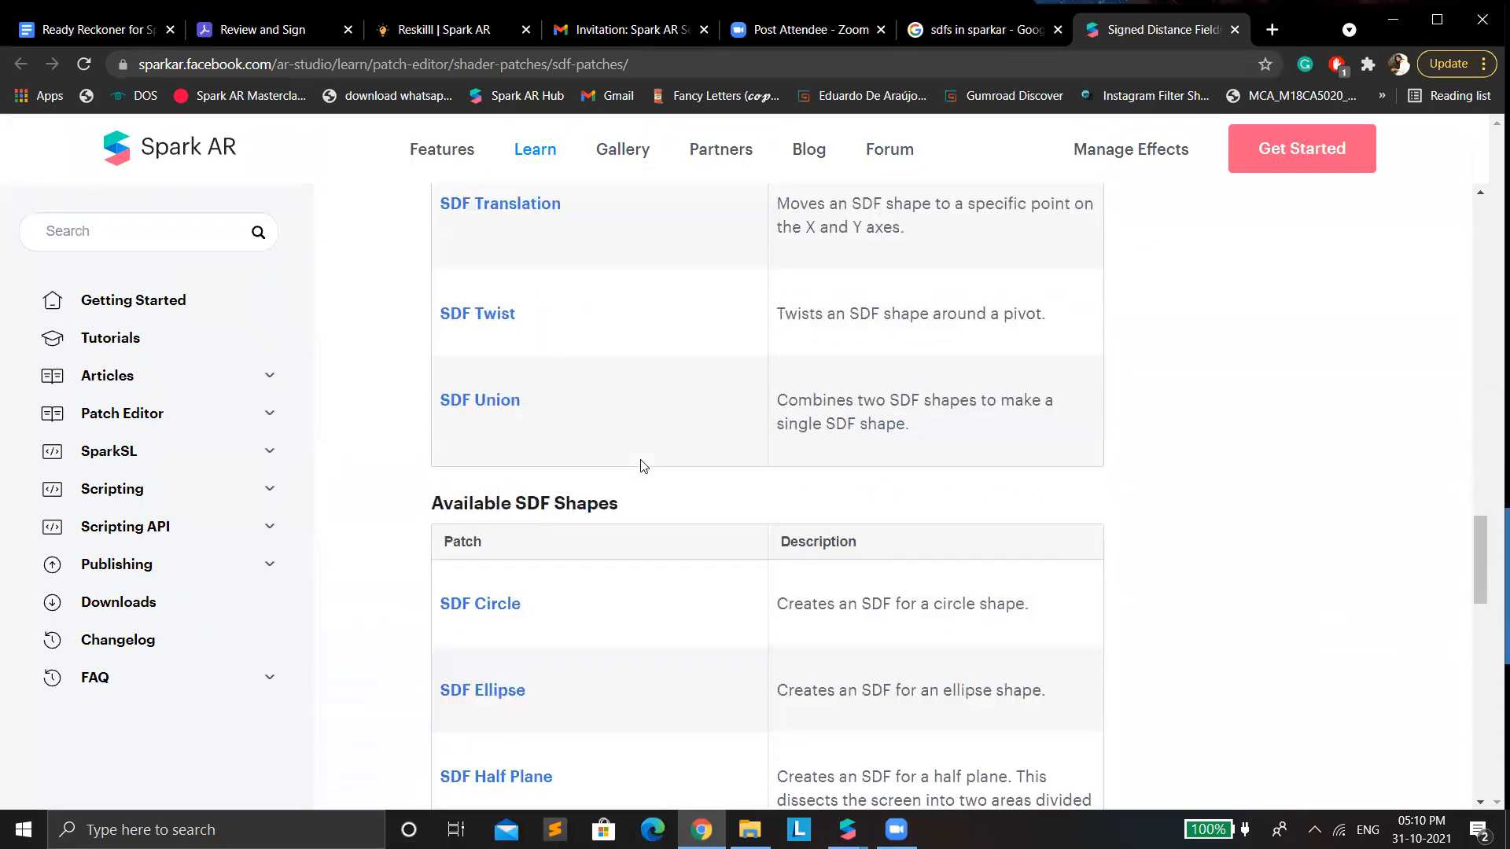
drag(621, 308, 483, 309)
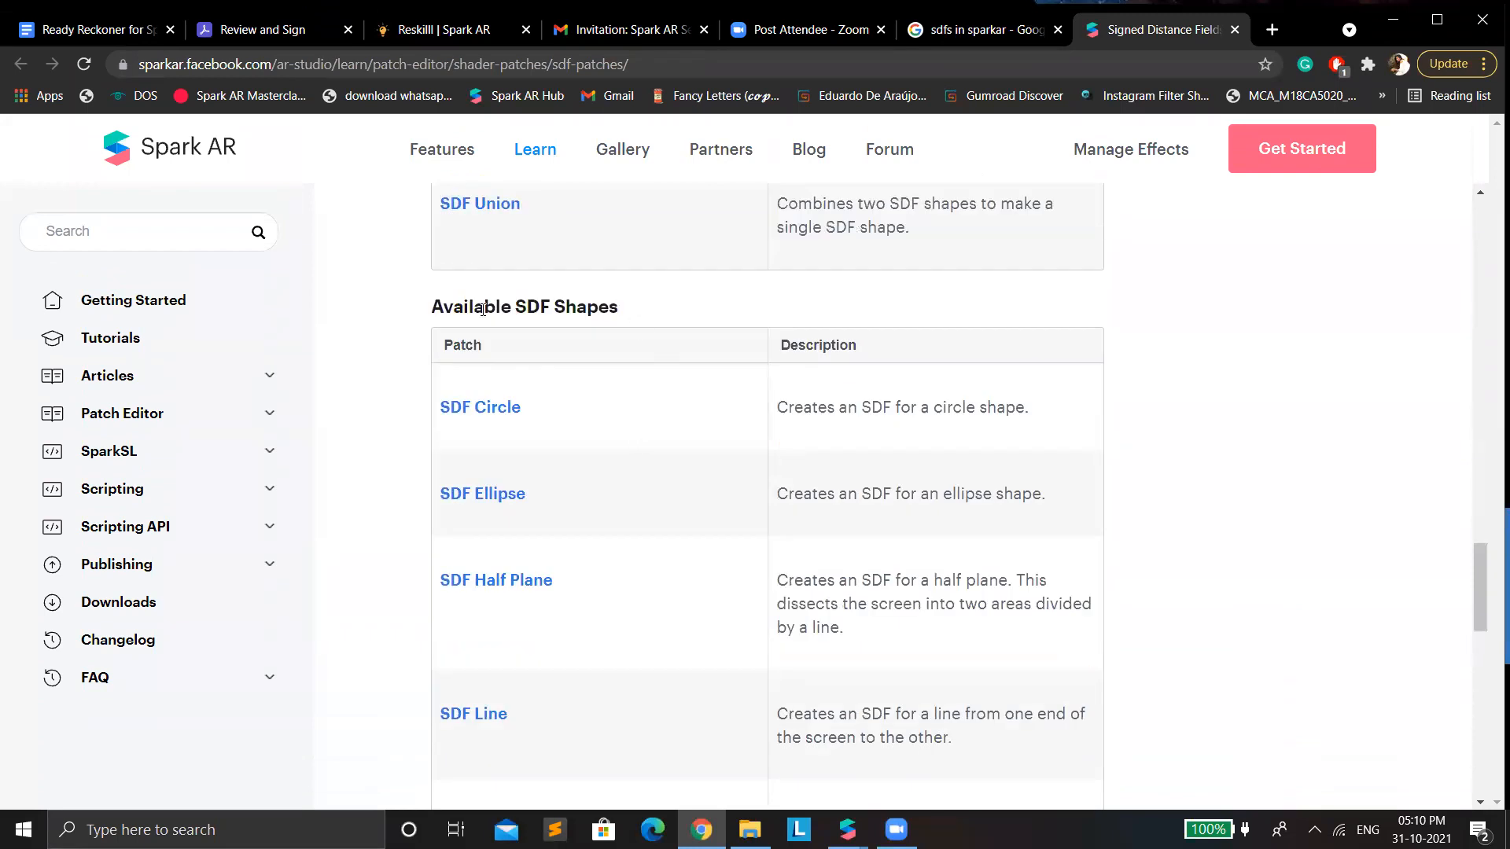
click(538, 291)
scroll(542, 519, down, 2)
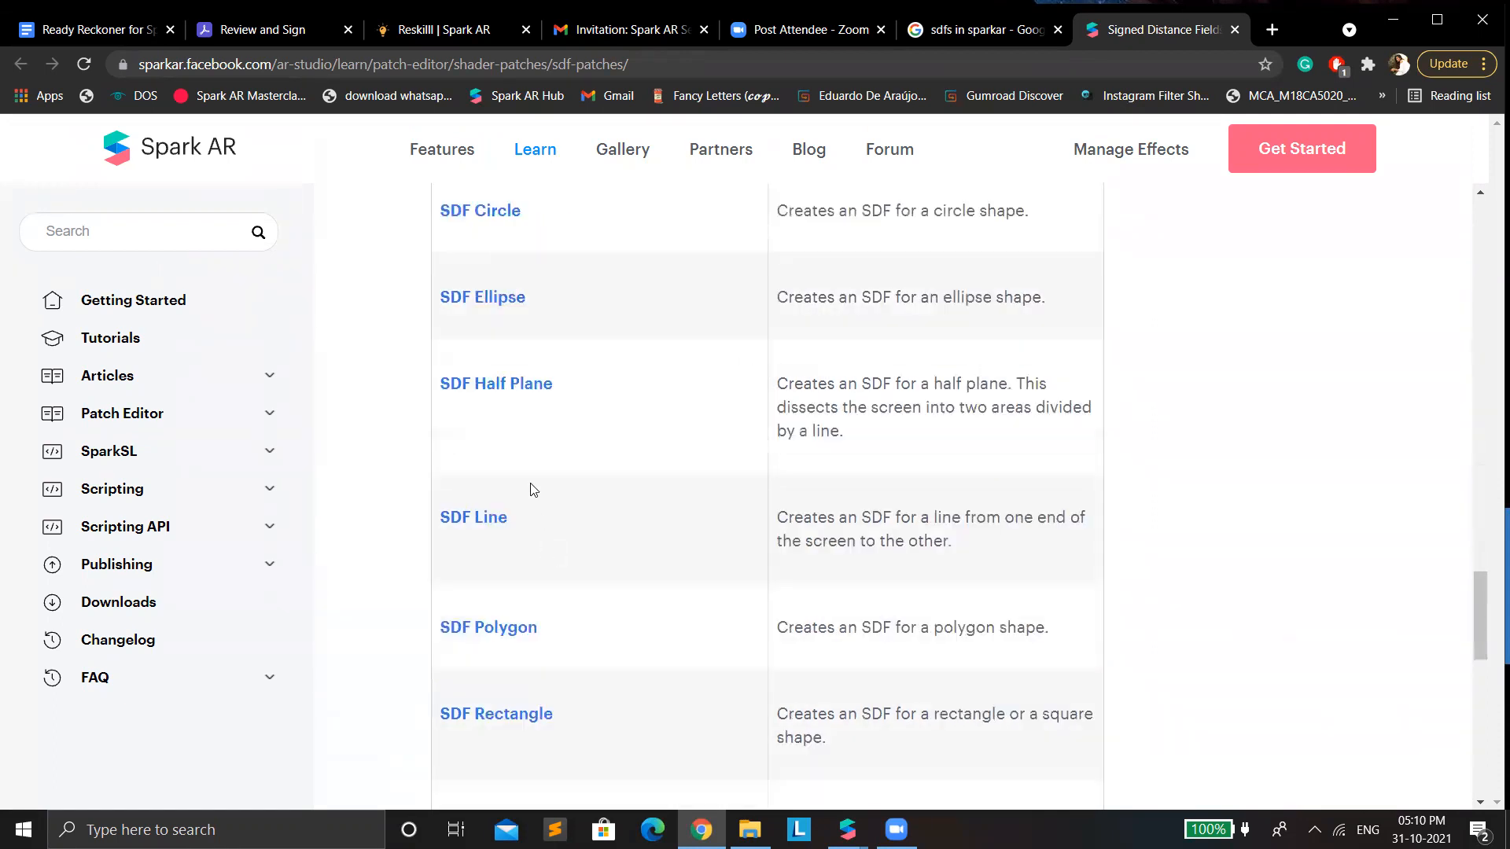
scroll(542, 495, down, 5)
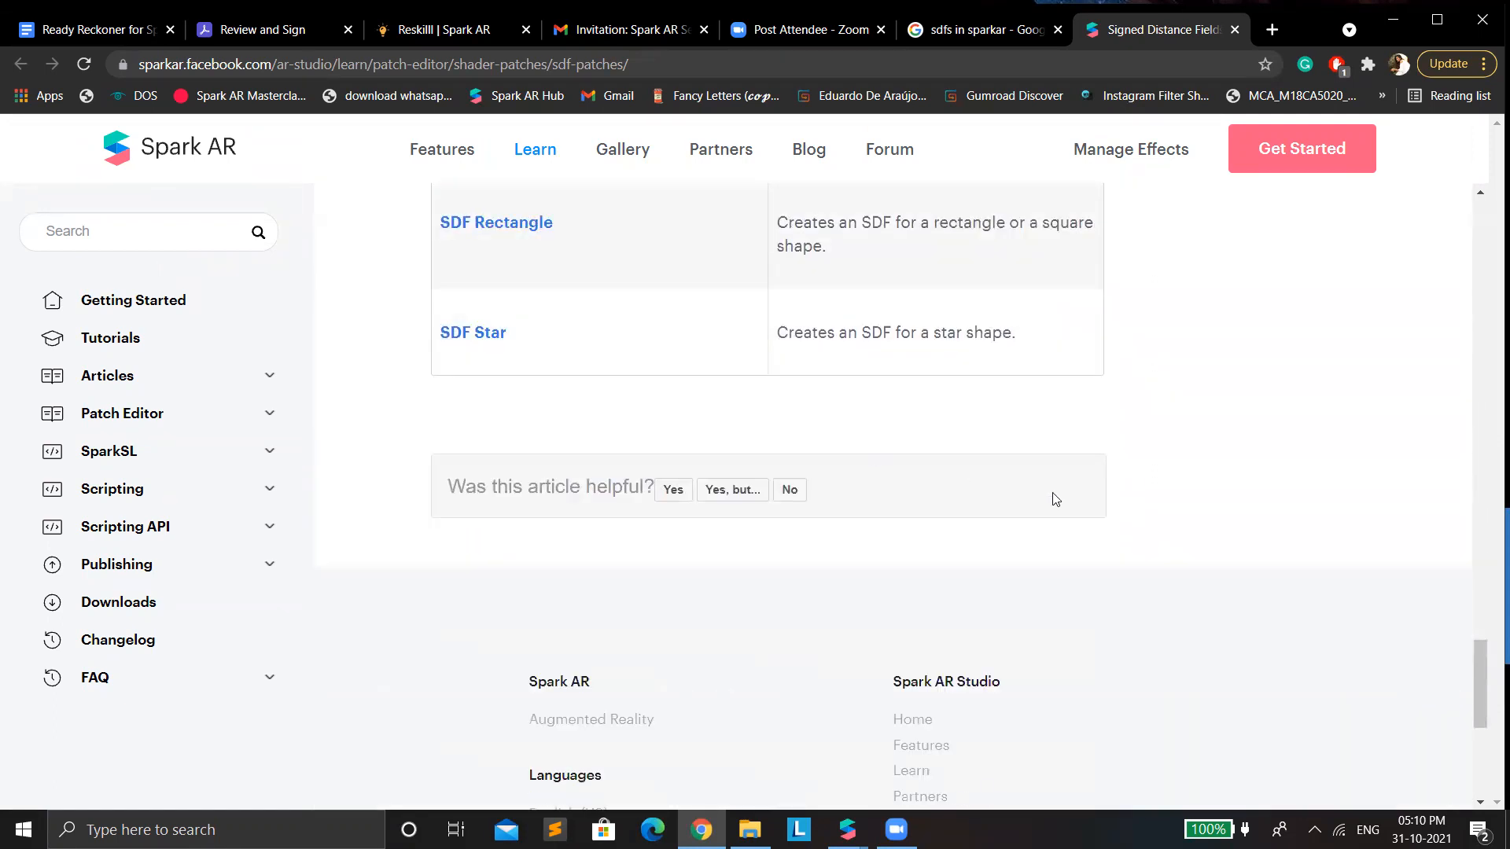
scroll(719, 230, up, 1)
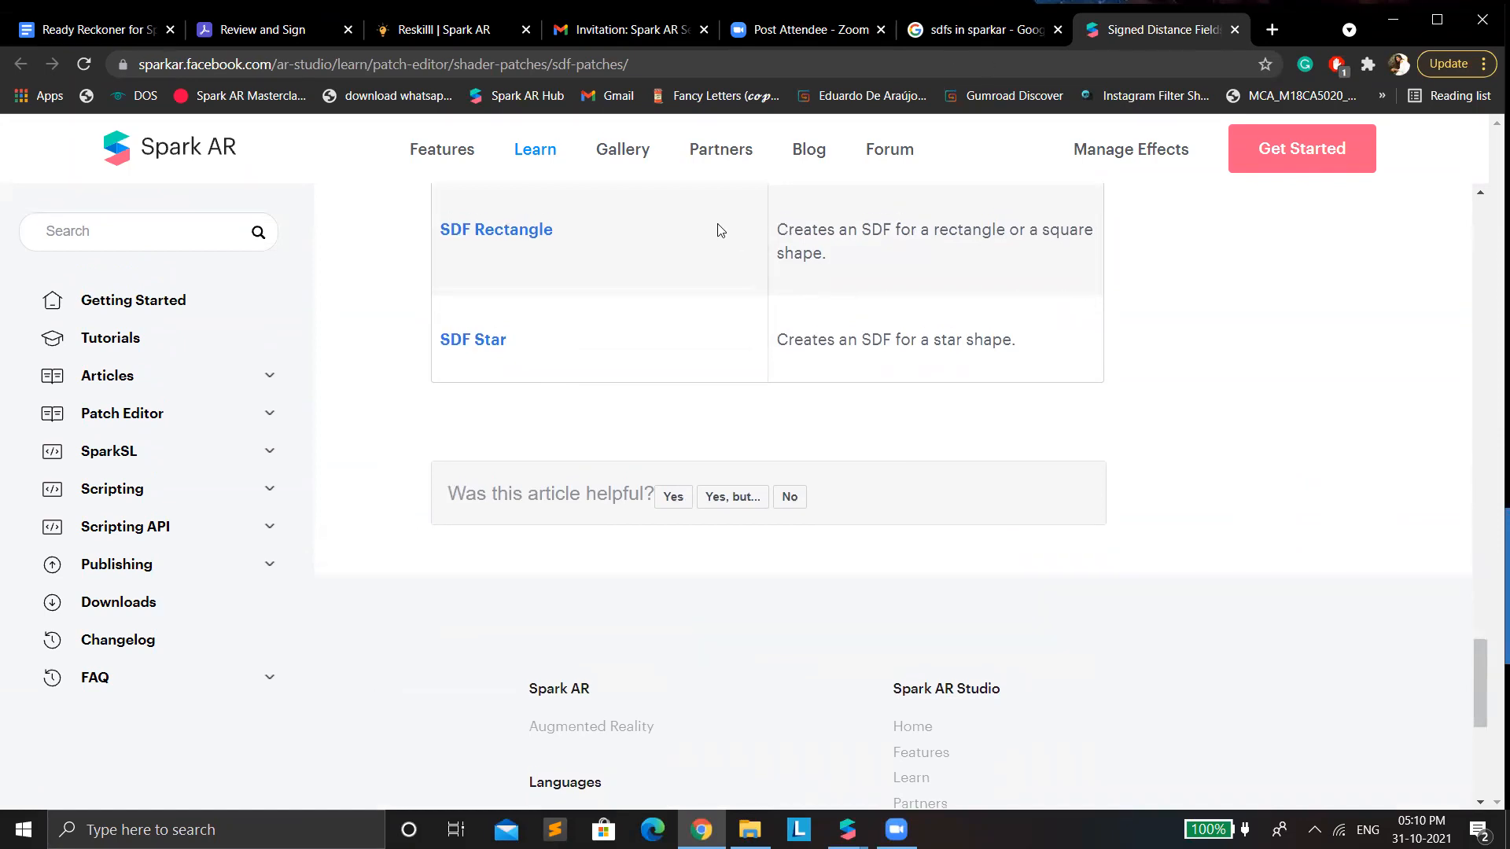
scroll(717, 251, up, 20)
scroll(693, 273, up, 16)
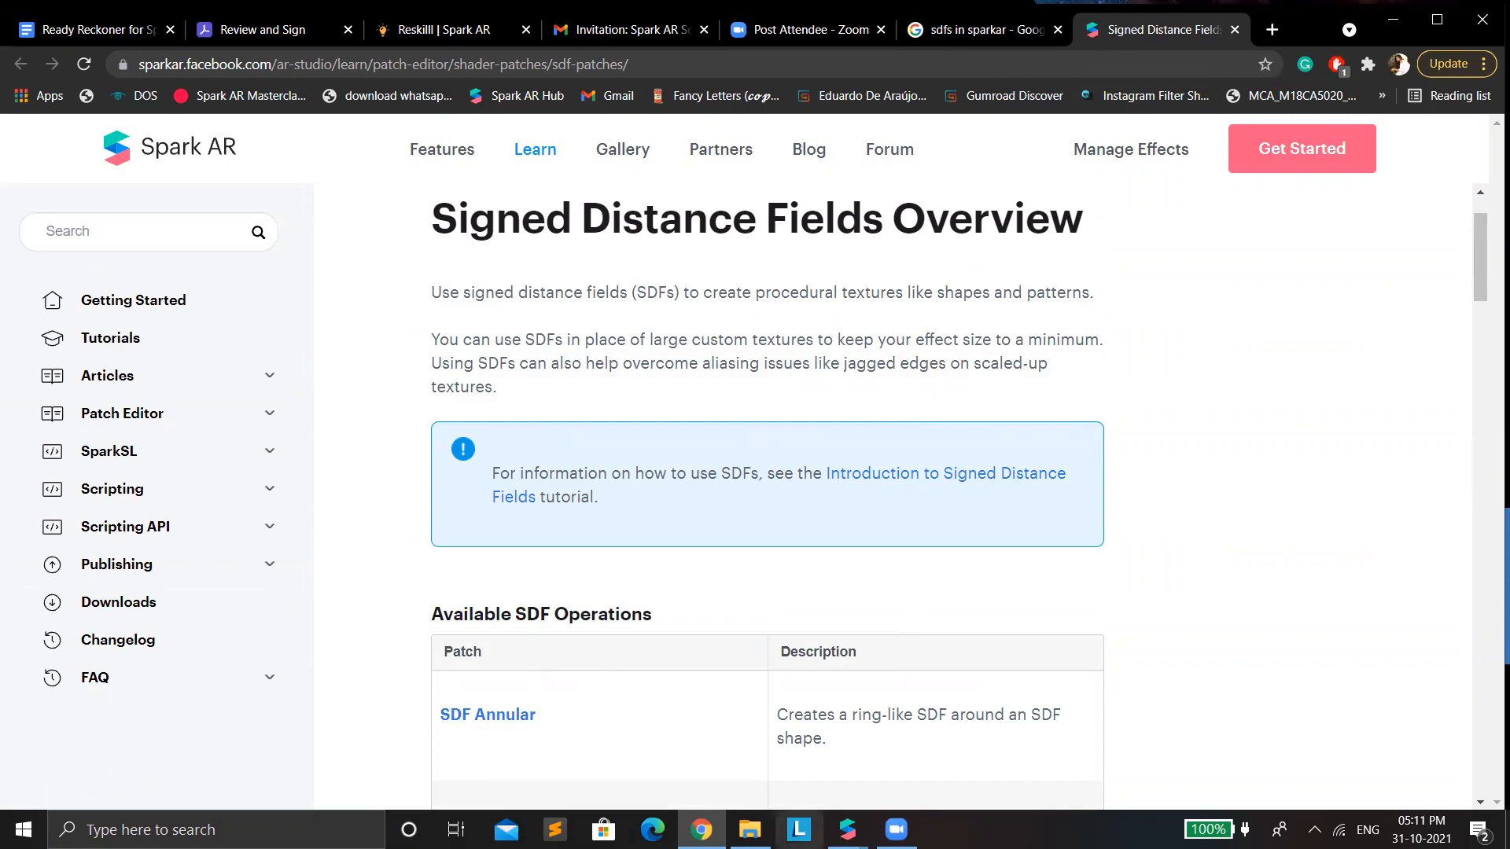
click(847, 830)
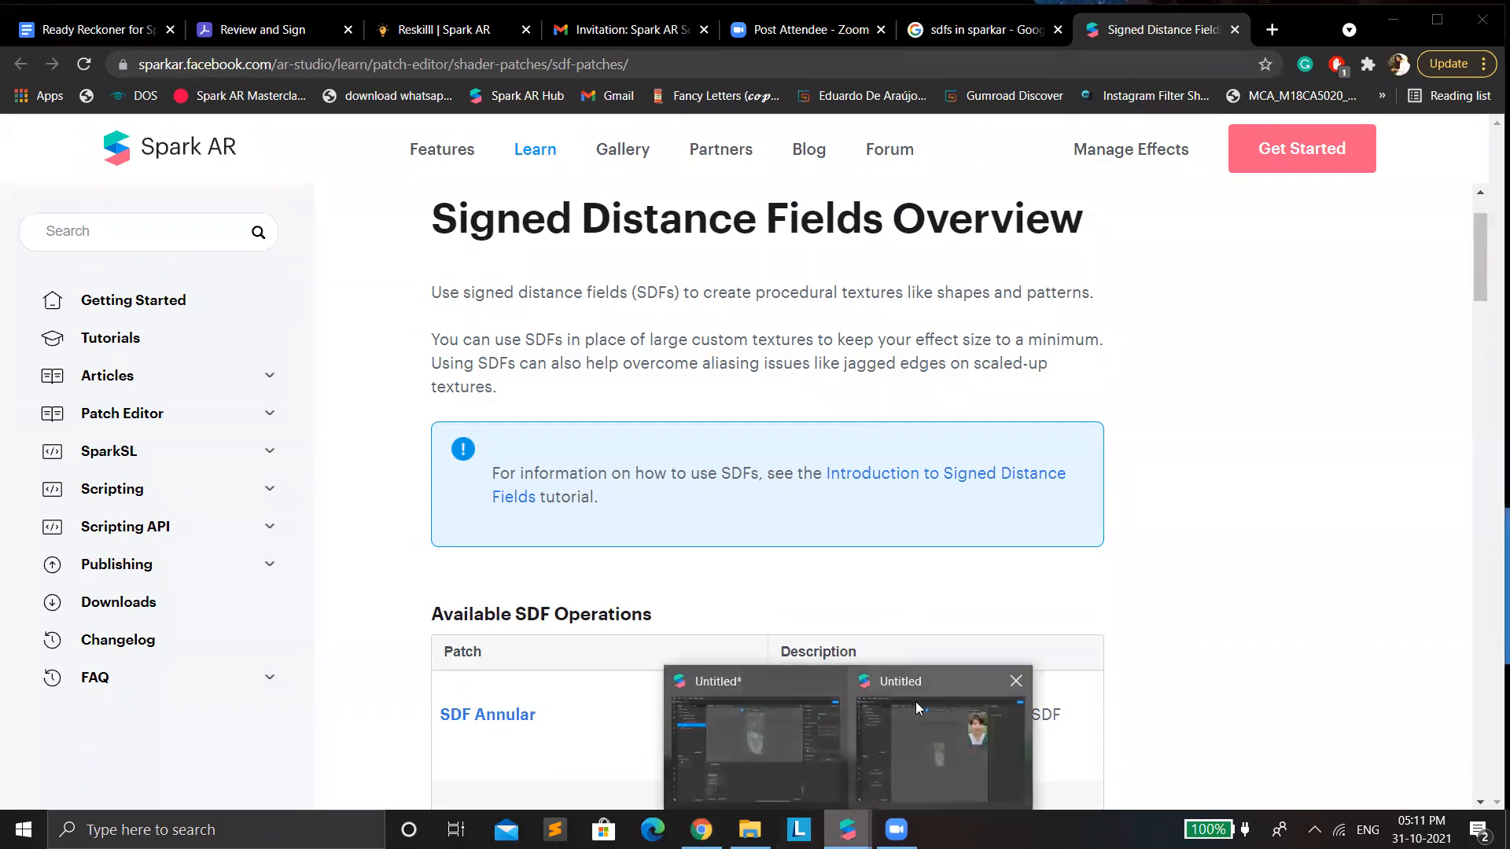
click(903, 766)
click(1164, 95)
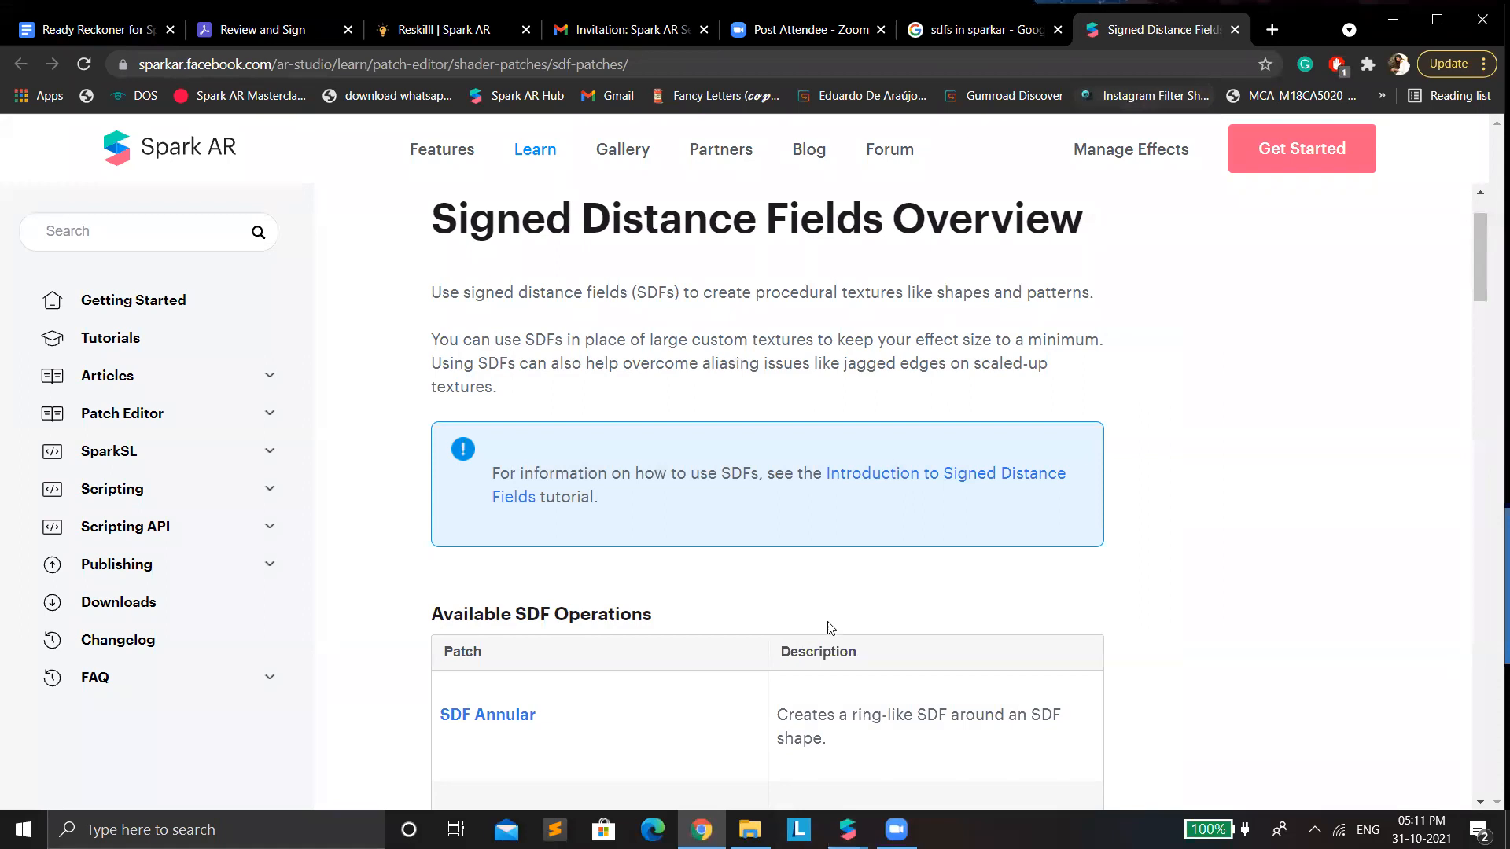
Step: Switch to the empty untitled project in Spark AR Studio and enlarge the simulator preview
mouse_move(849, 826)
click(938, 751)
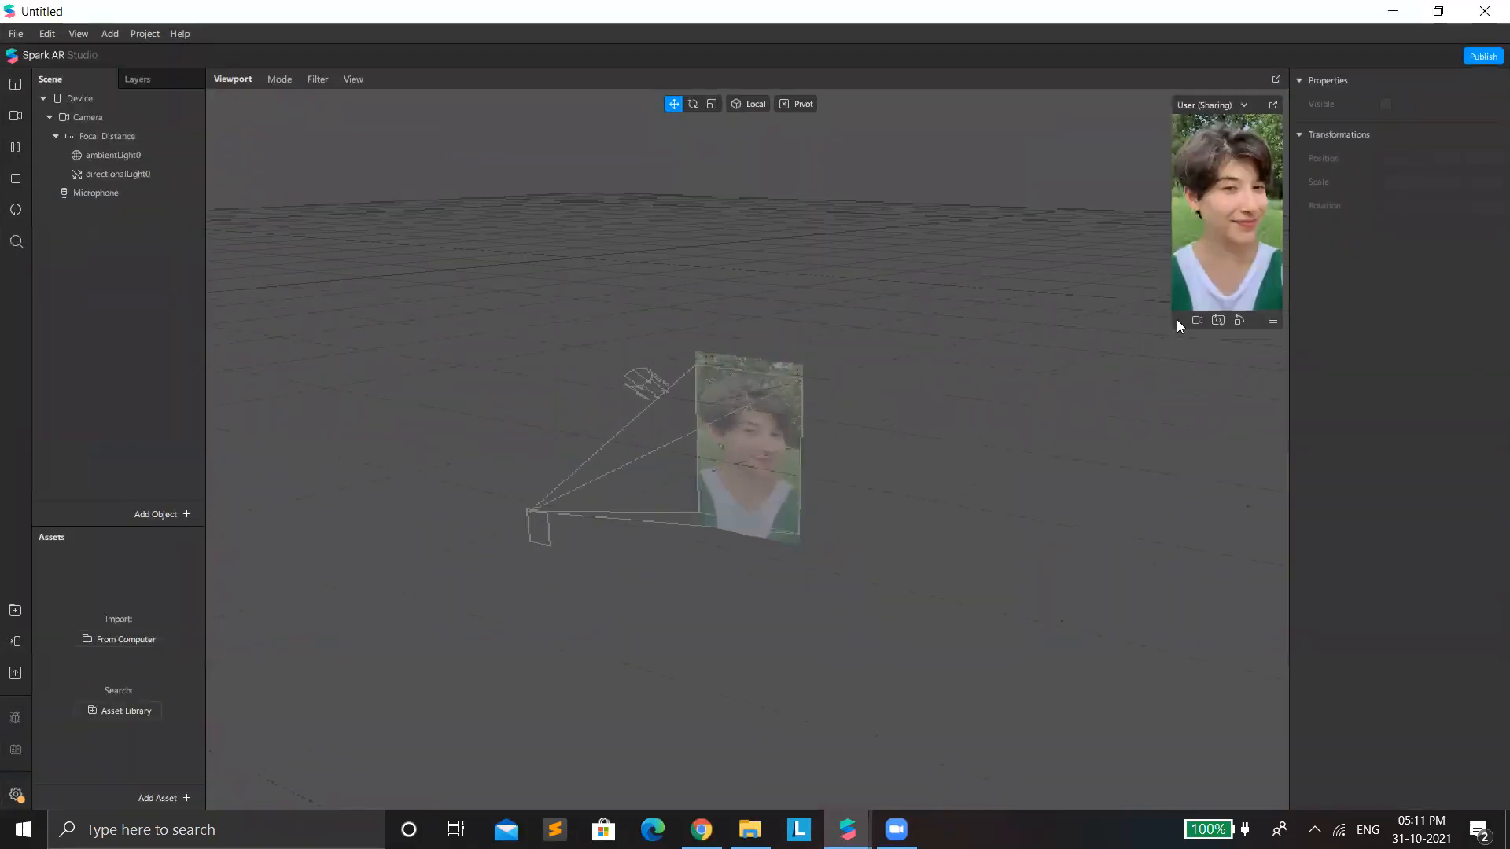
drag(1170, 331, 44, 489)
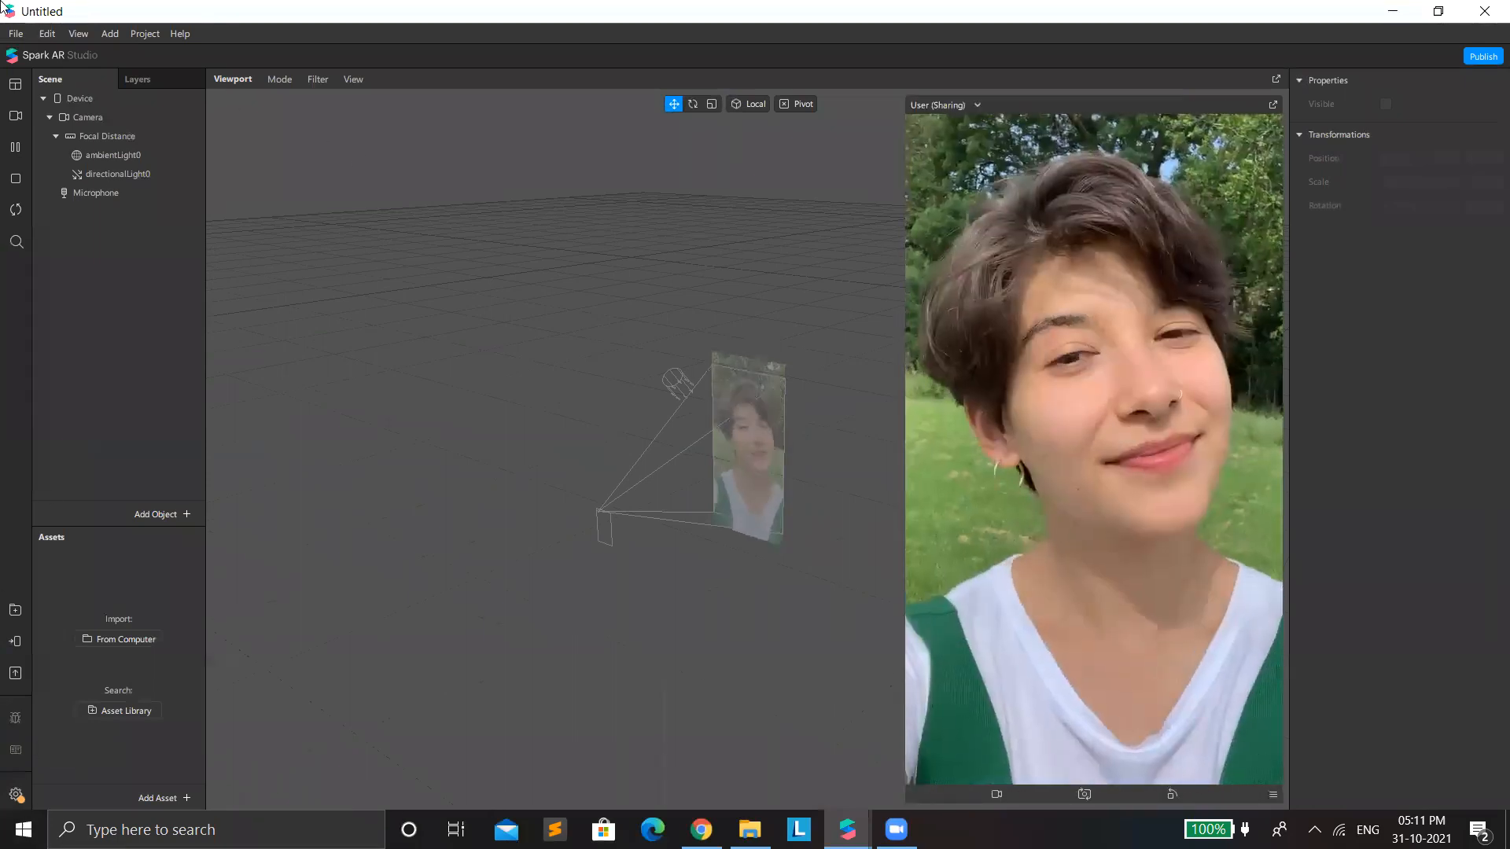
Step: Add a plane object to the scene and reduce the size of the simulator preview
right_click(102, 253)
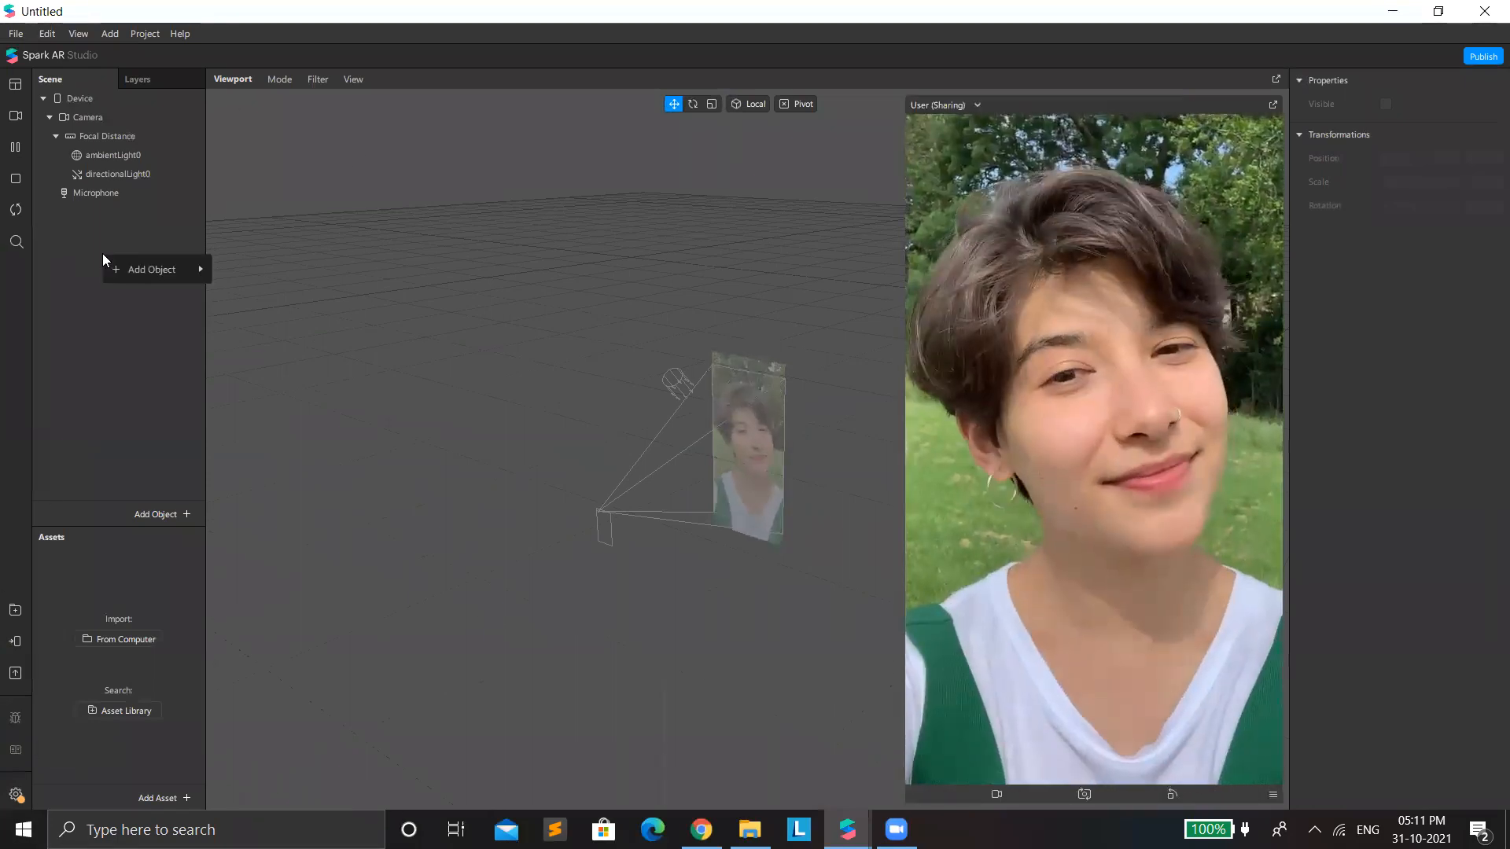
mouse_move(110, 267)
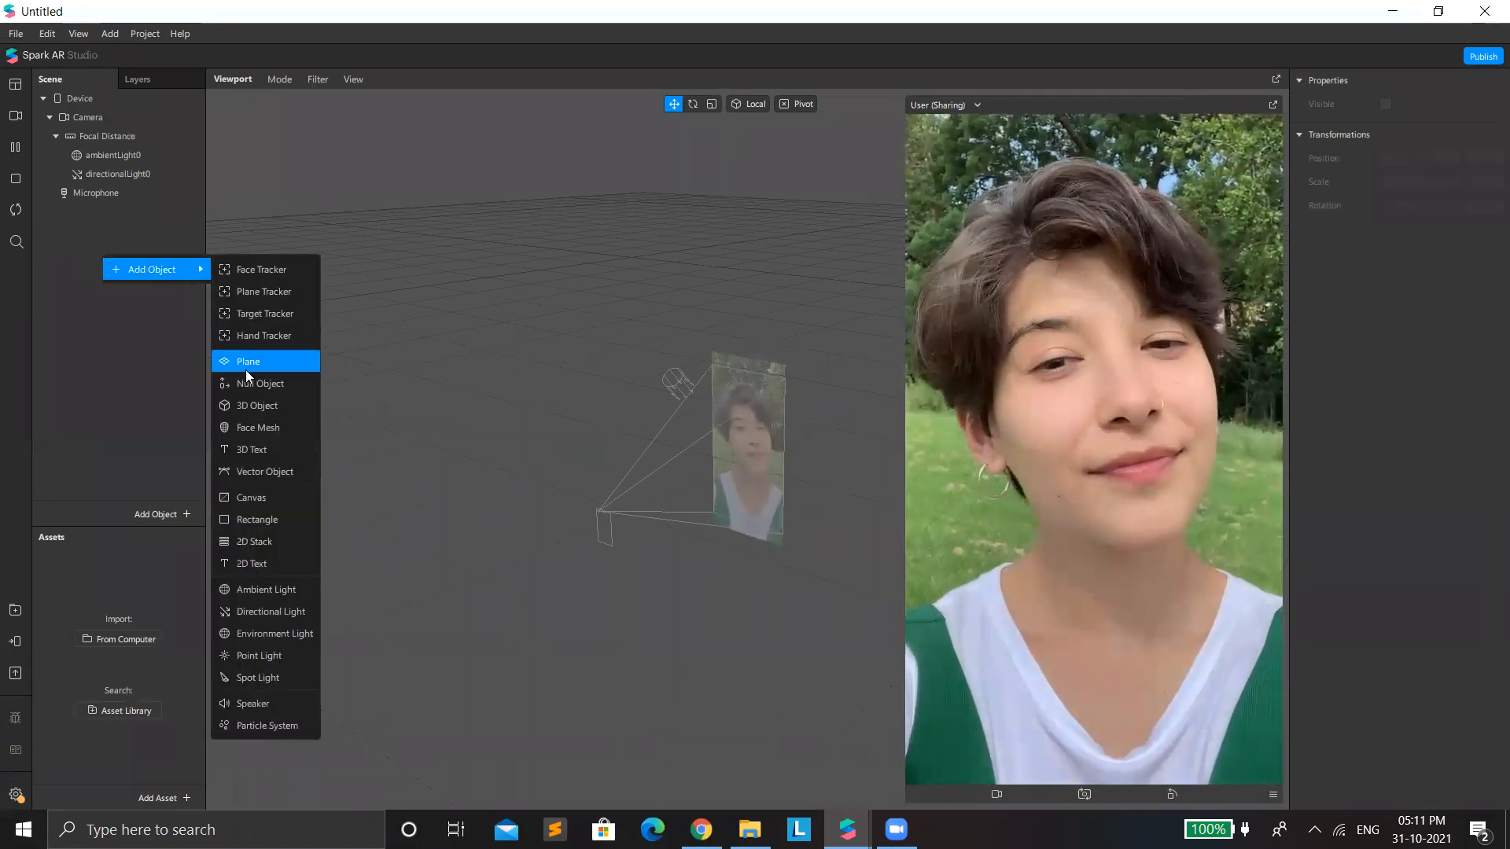
click(245, 367)
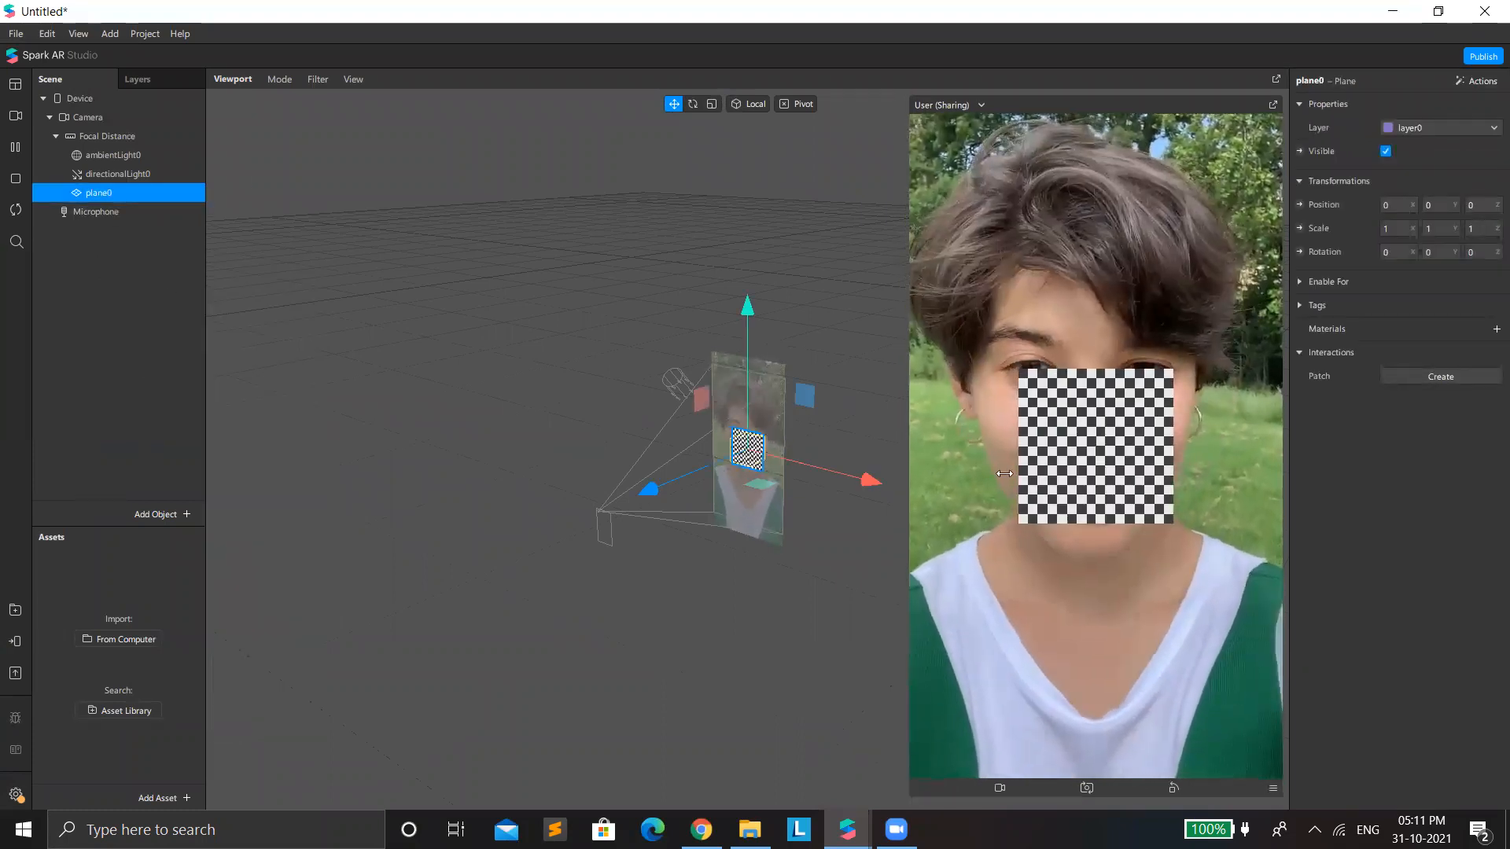
drag(906, 697, 1007, 697)
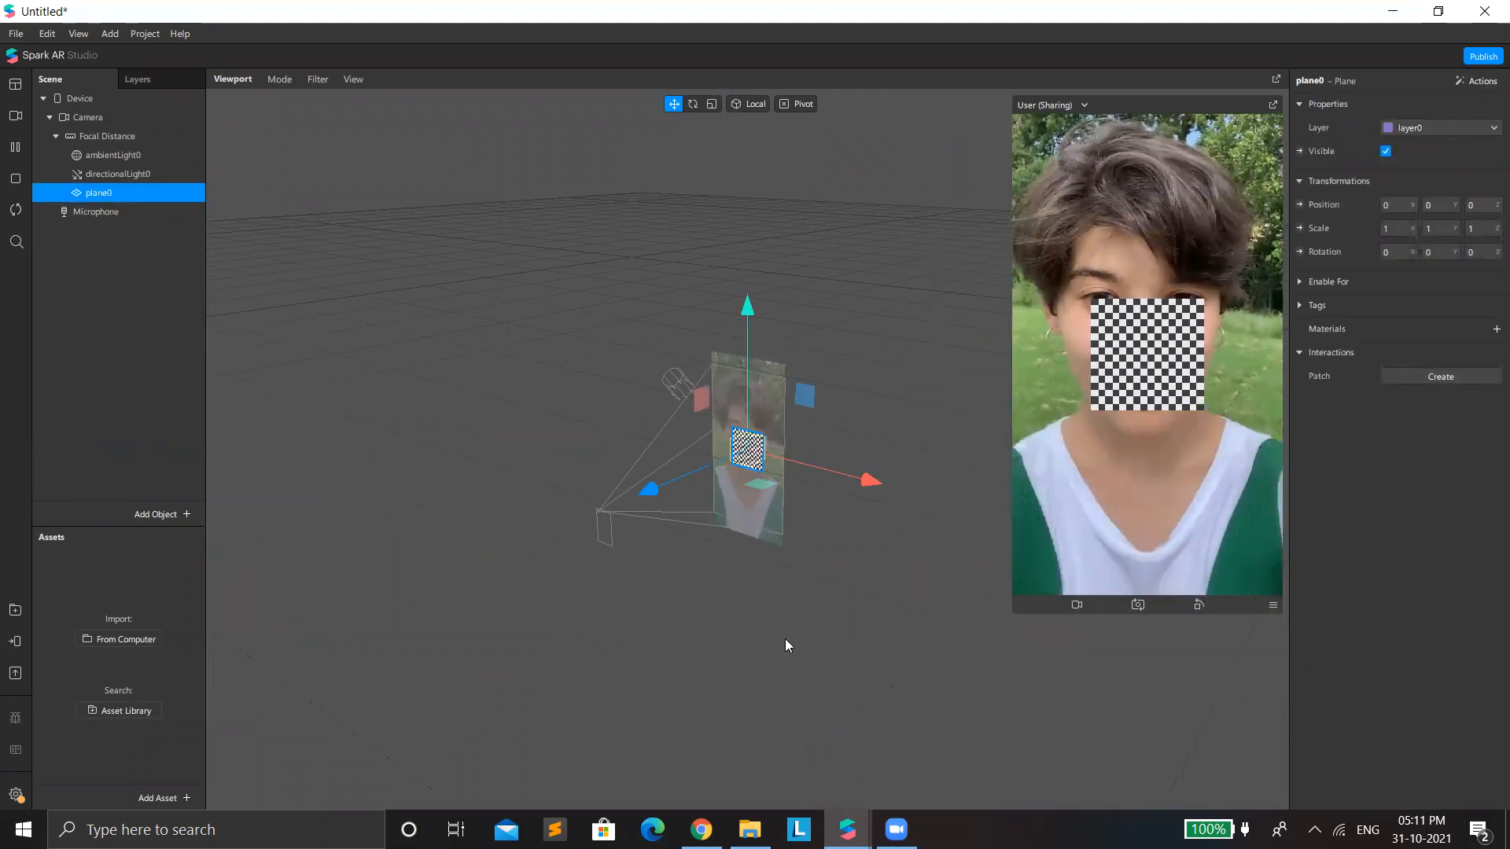
Step: Create a new material for the plane and set its shader type to Flat
click(1497, 329)
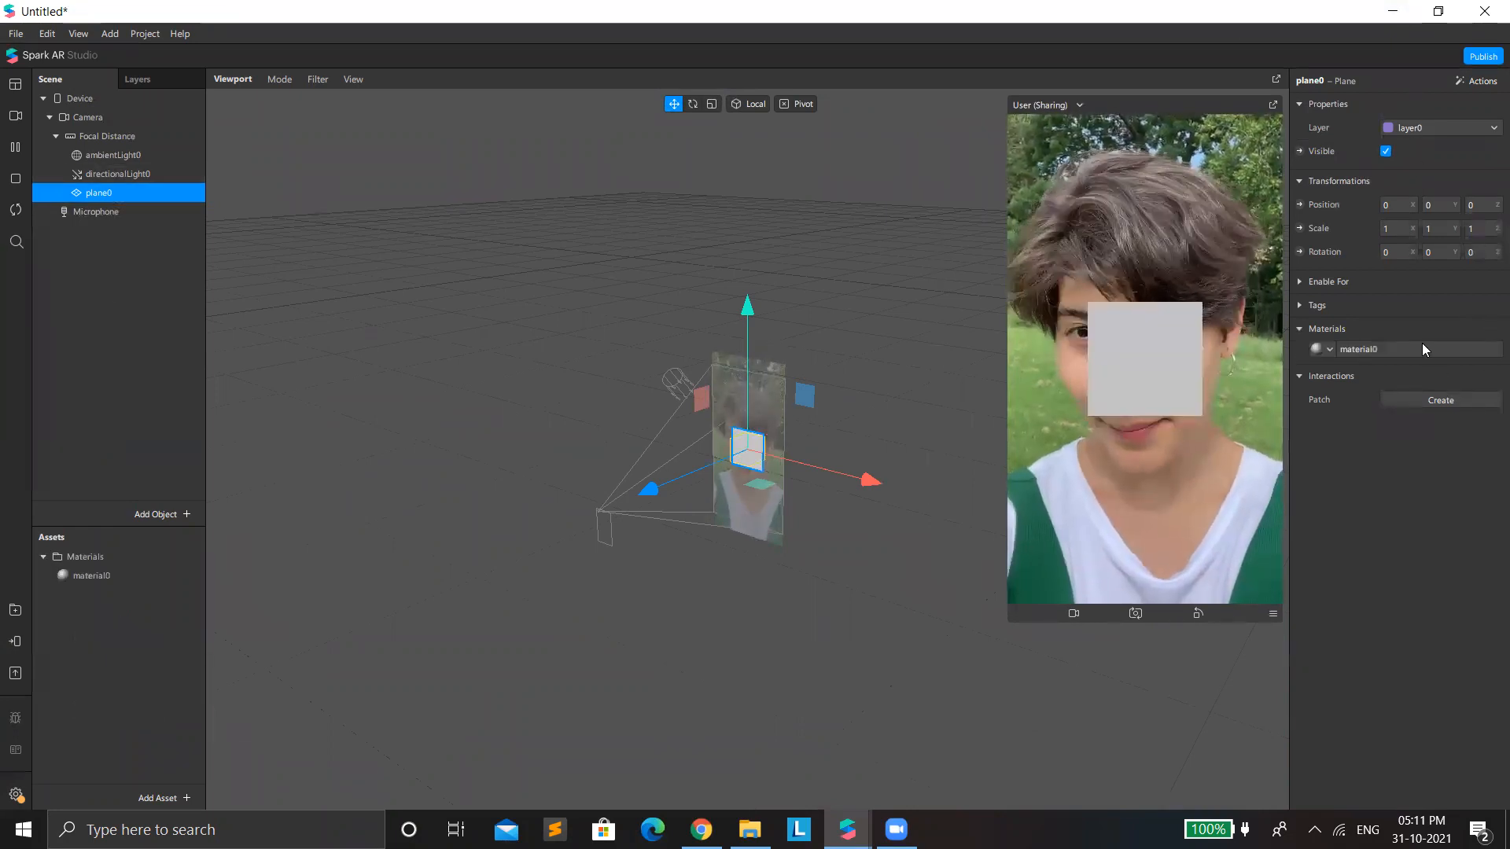
click(1421, 343)
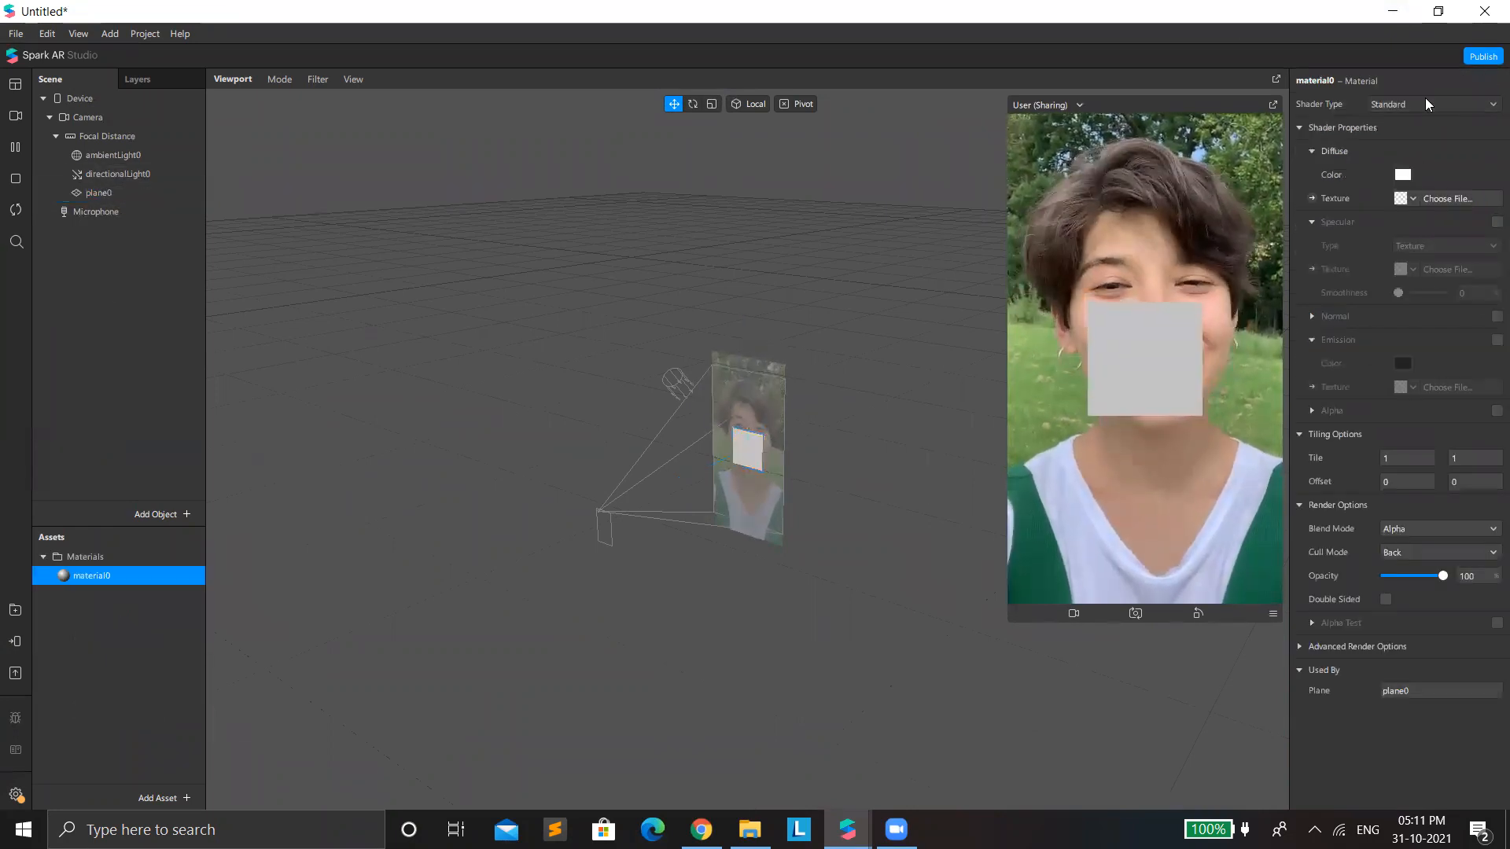
click(1425, 102)
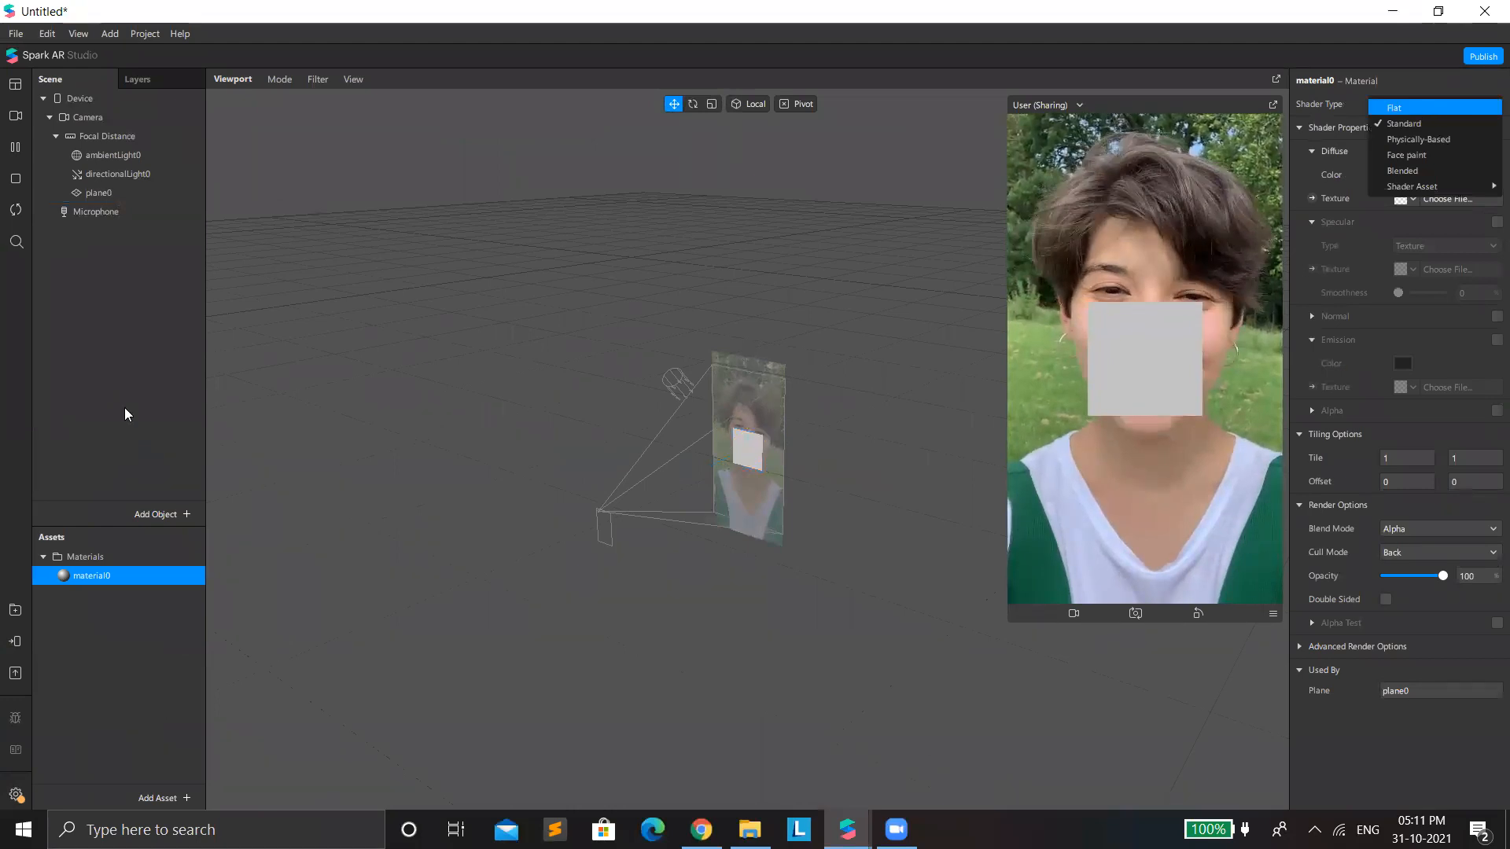
key(Return)
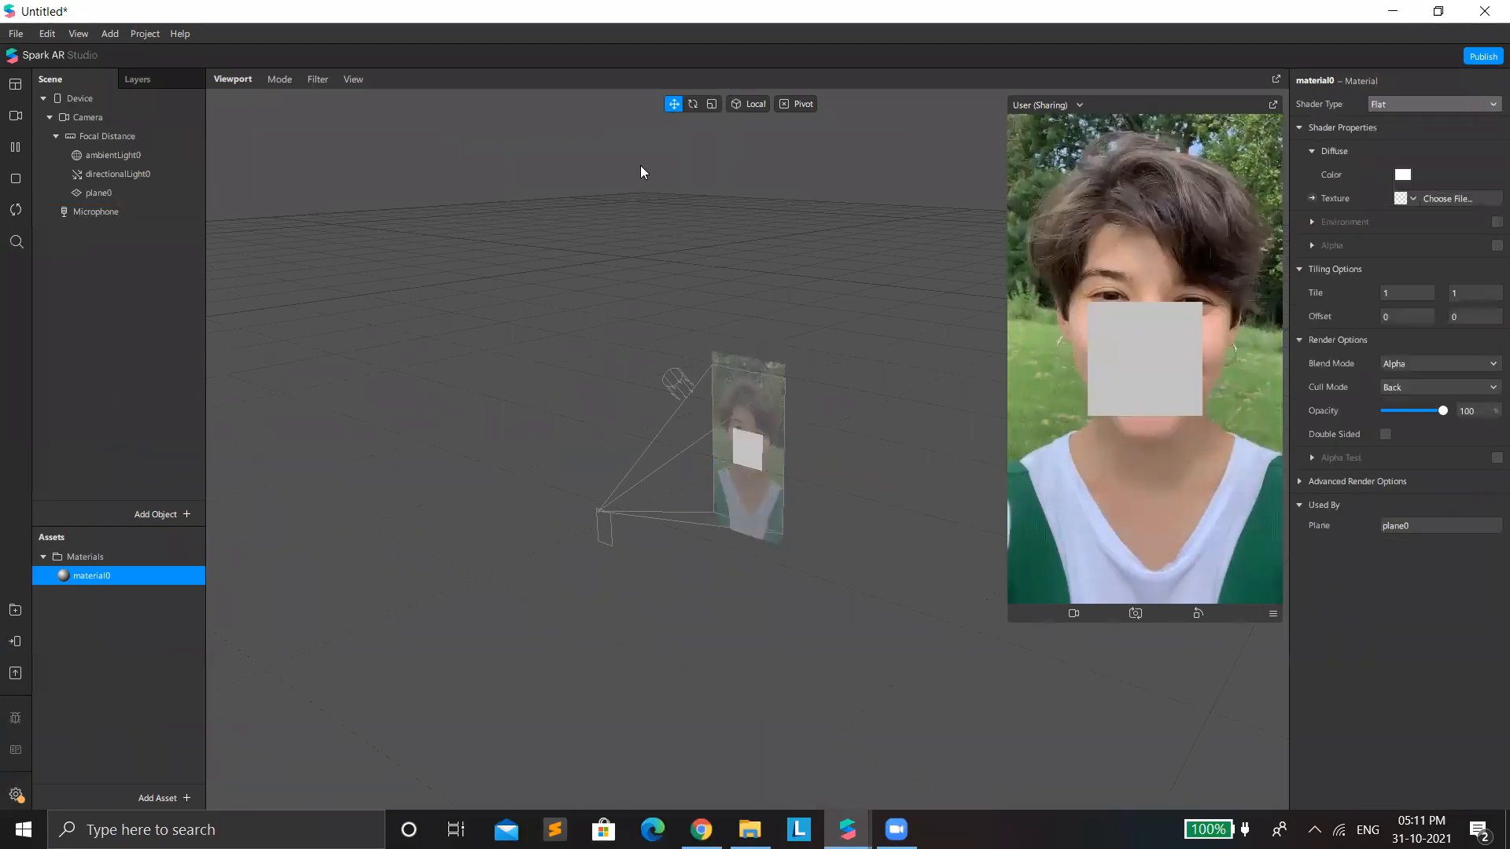
Step: Rename the plane object as 1
key(F2)
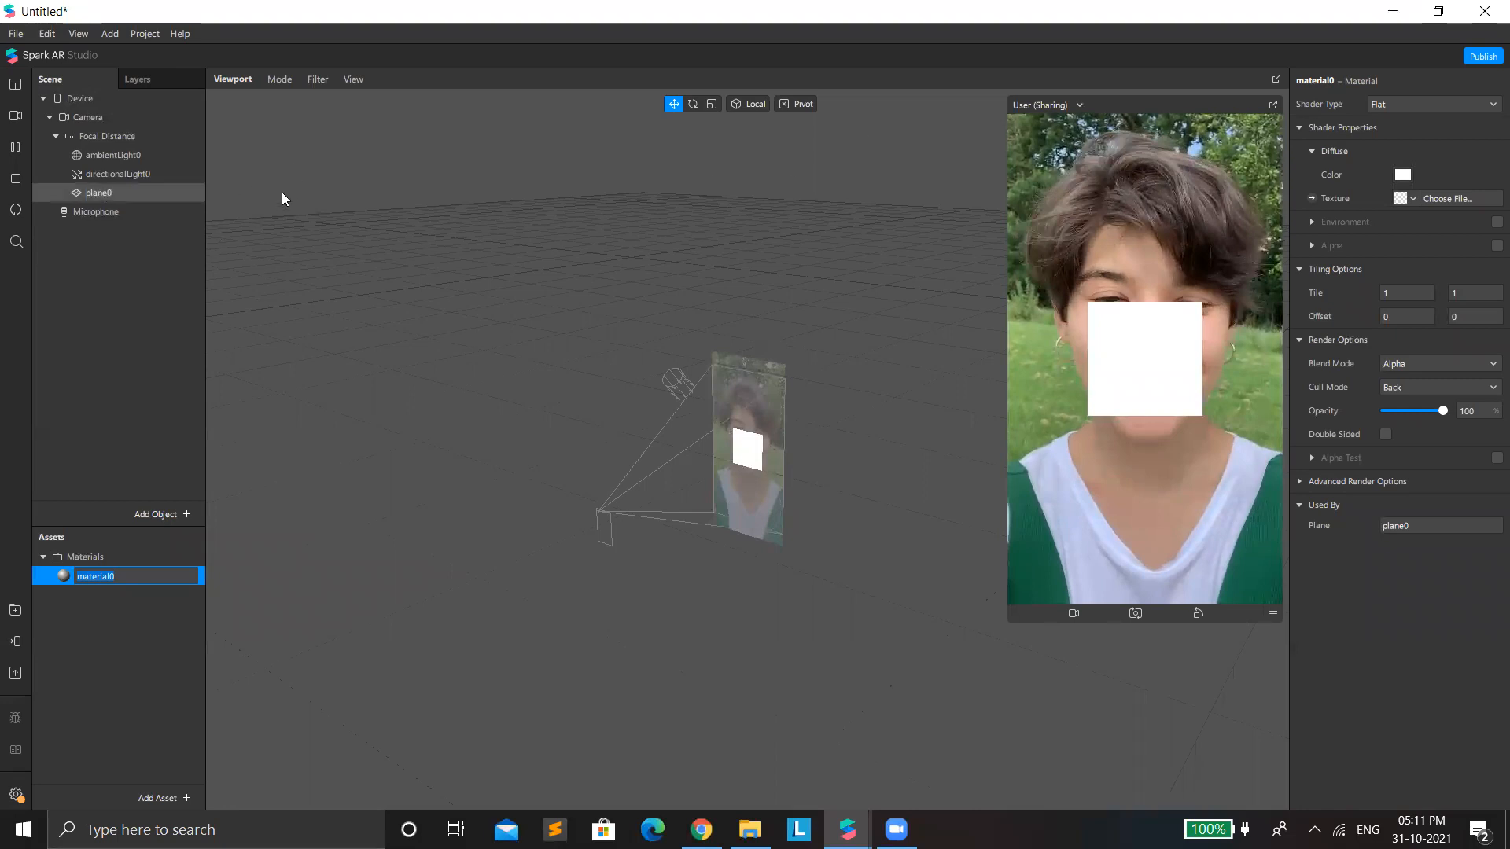
click(120, 193)
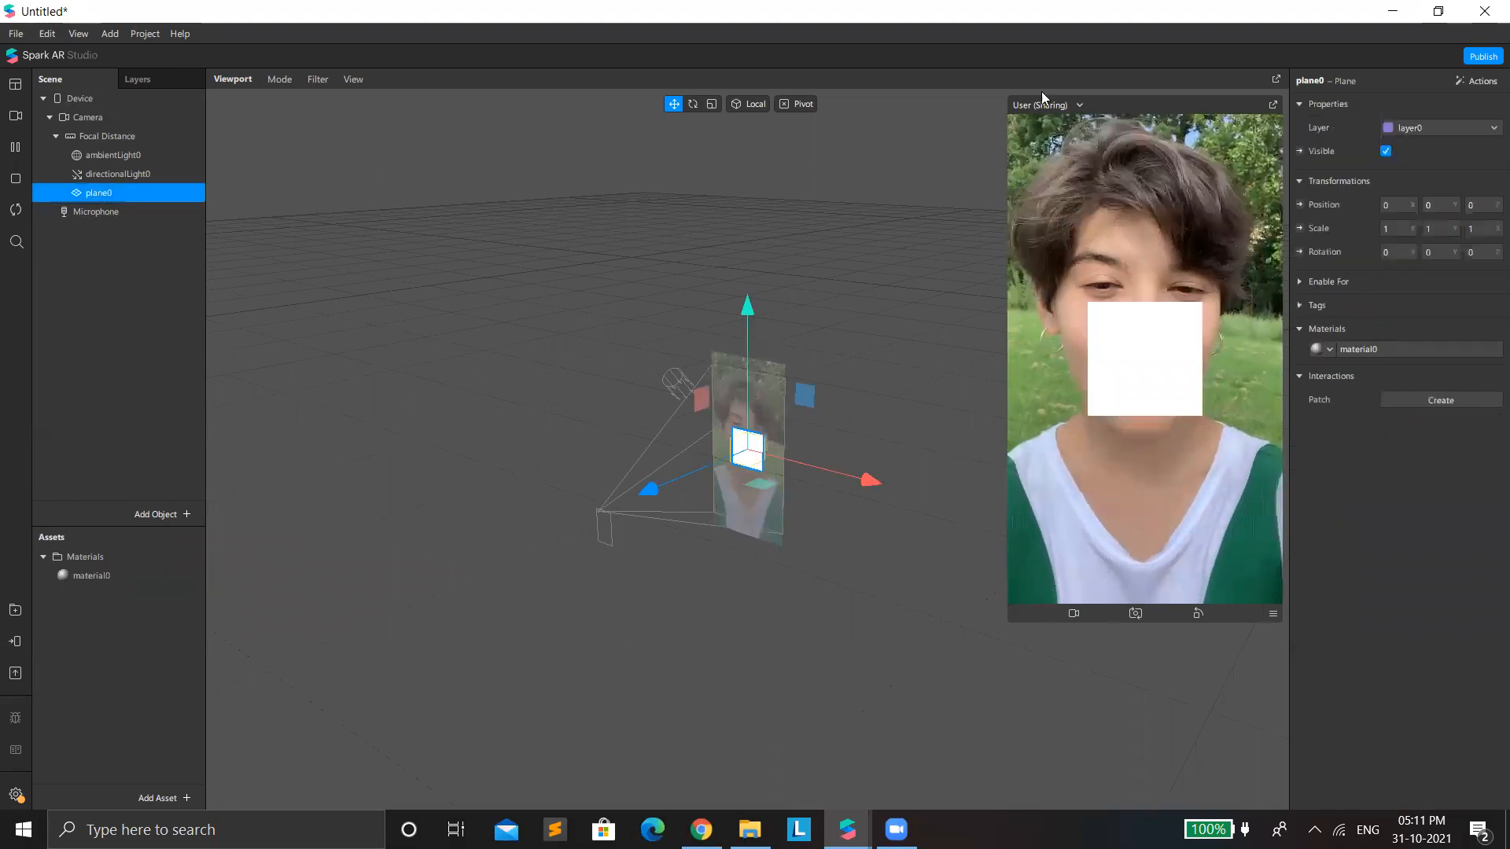
double_click(1311, 81)
text(1)
key(Return)
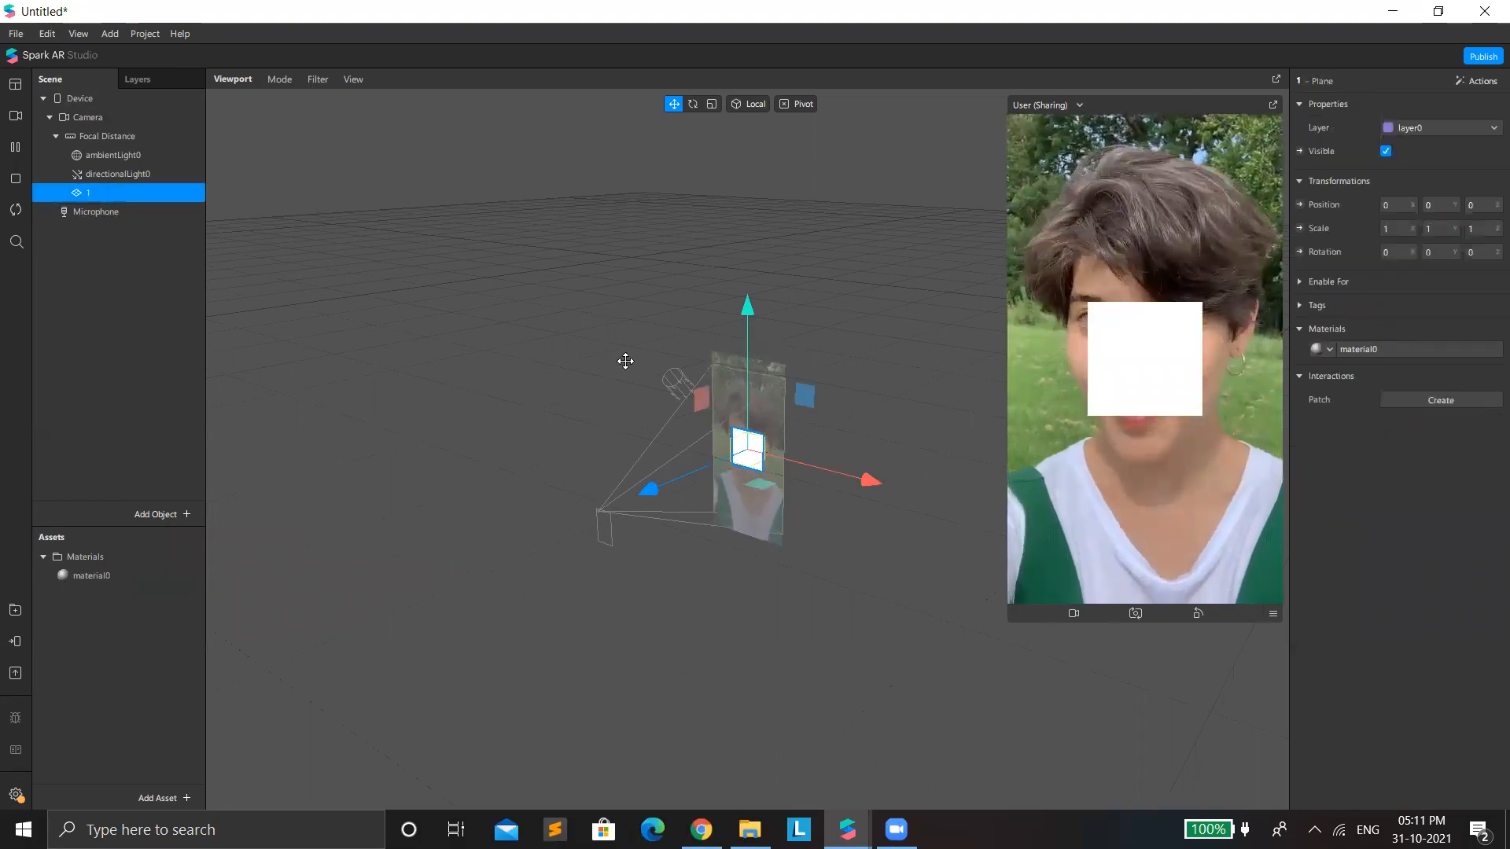
Step: Rename the plane's material as 1
click(93, 575)
double_click(1323, 81)
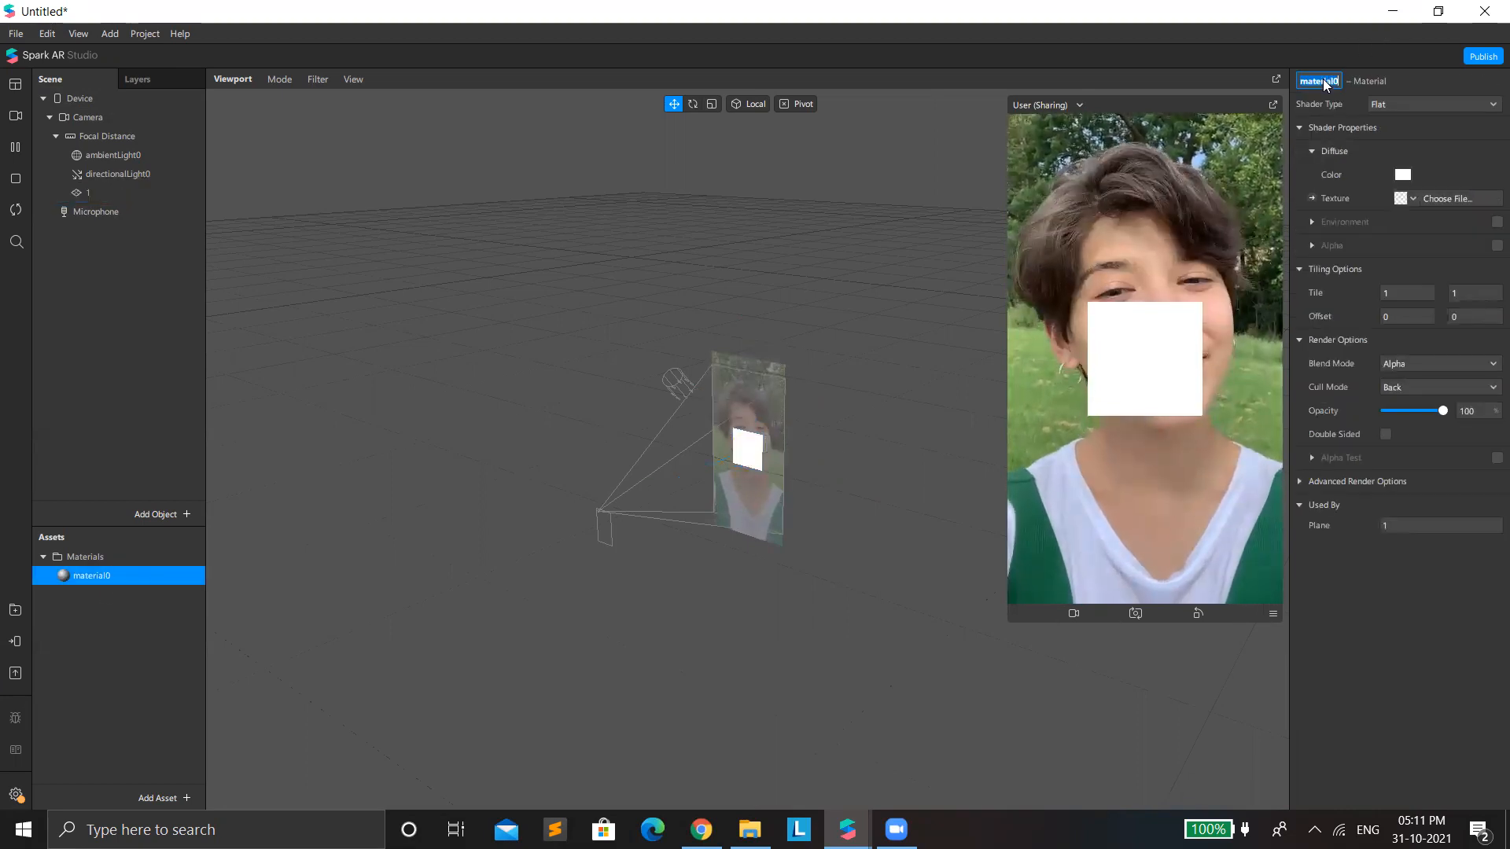
text(1)
key(Return)
Step: Show the Patch Editor with more height and create a Diffuse Texture patch for material 1
click(79, 38)
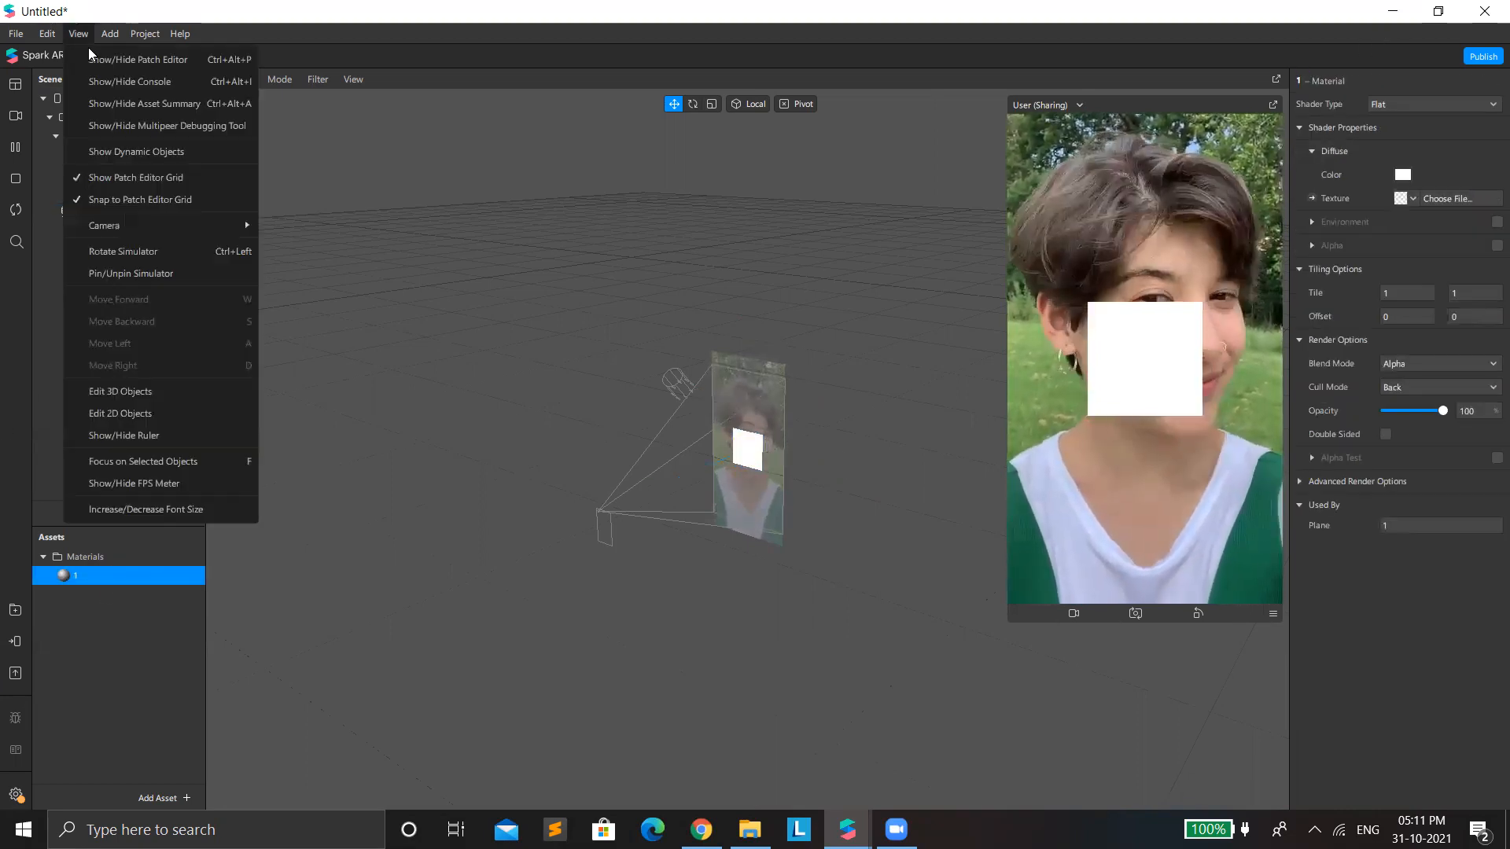
click(126, 60)
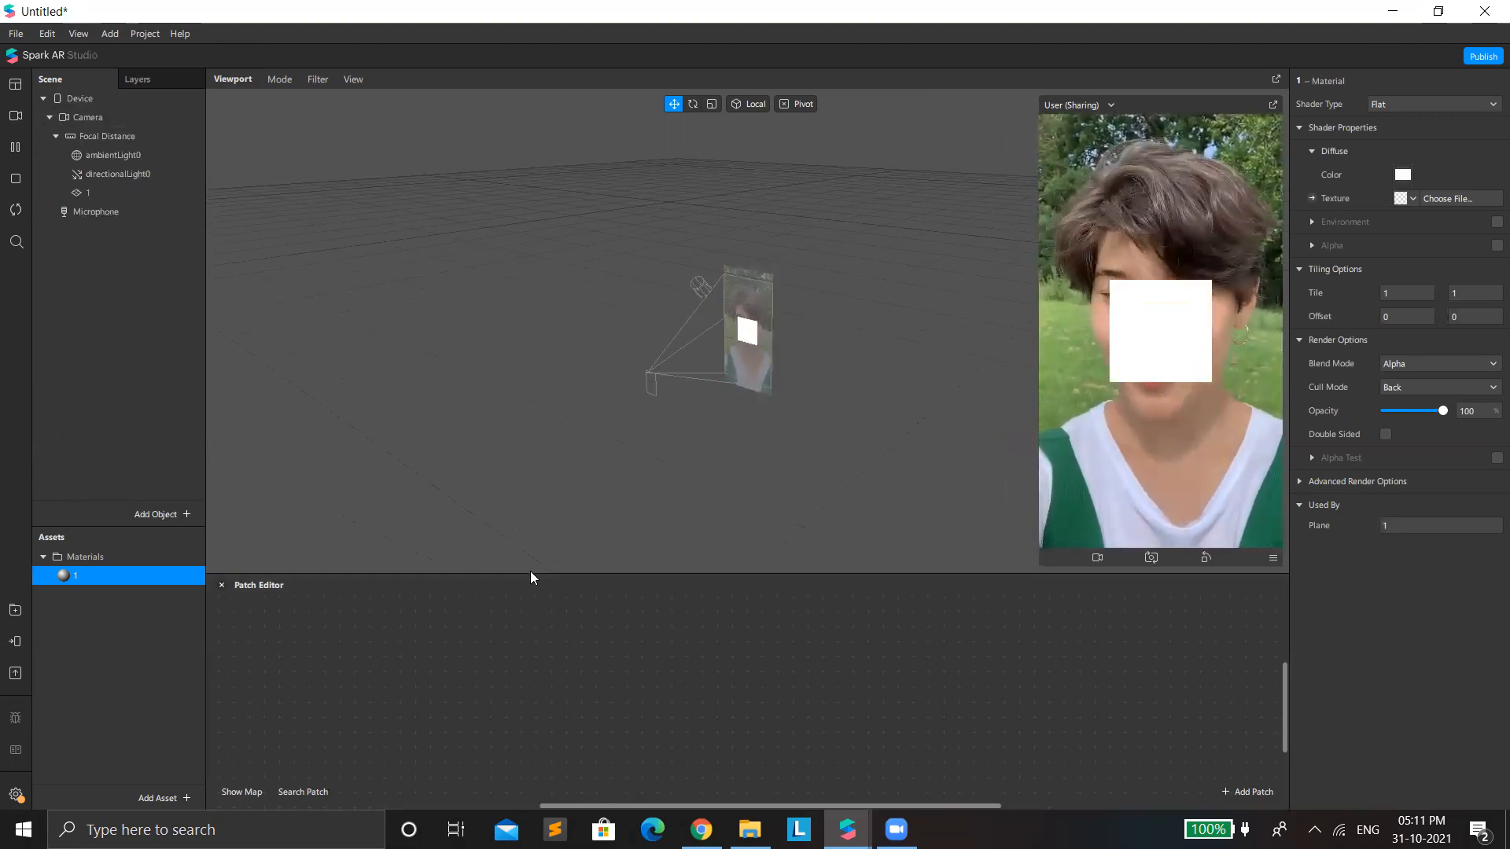
drag(529, 577, 554, 461)
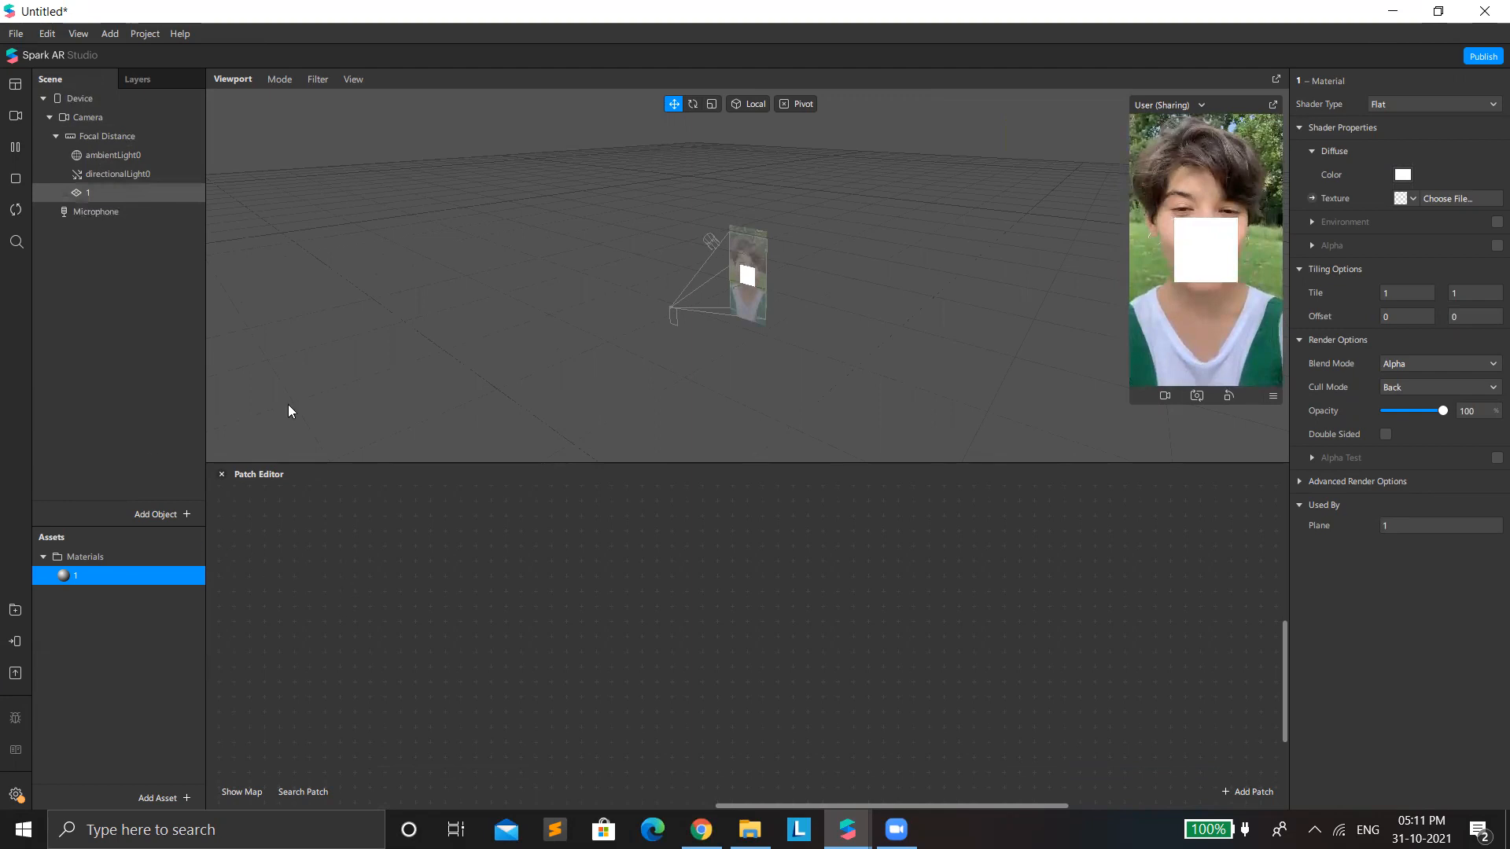
click(88, 193)
double_click(118, 580)
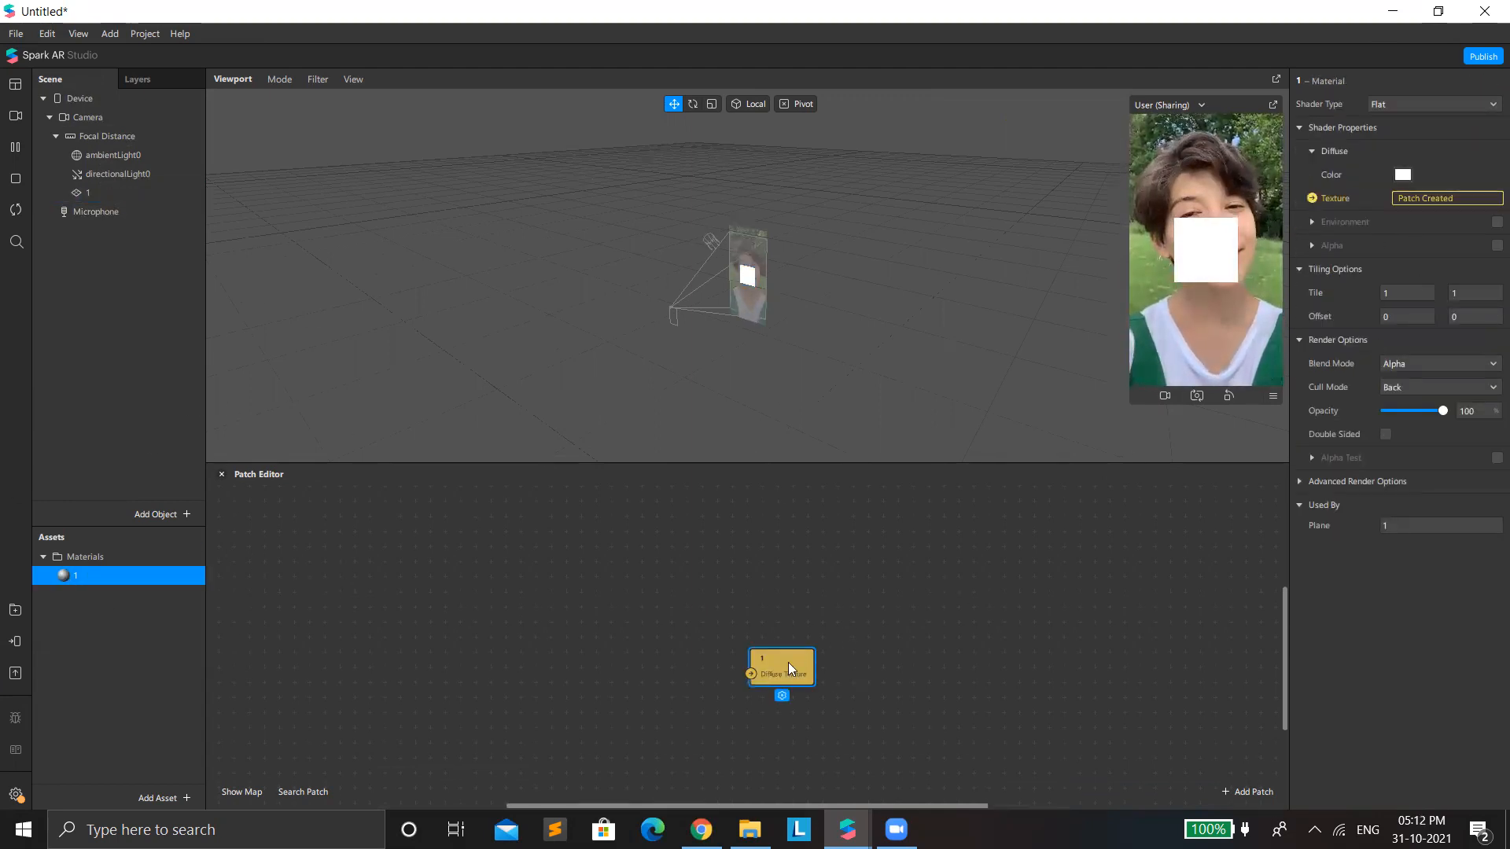
Step: Add an SDF Star patch from the Shaders category and place it before the material's texture patch
right_click(649, 587)
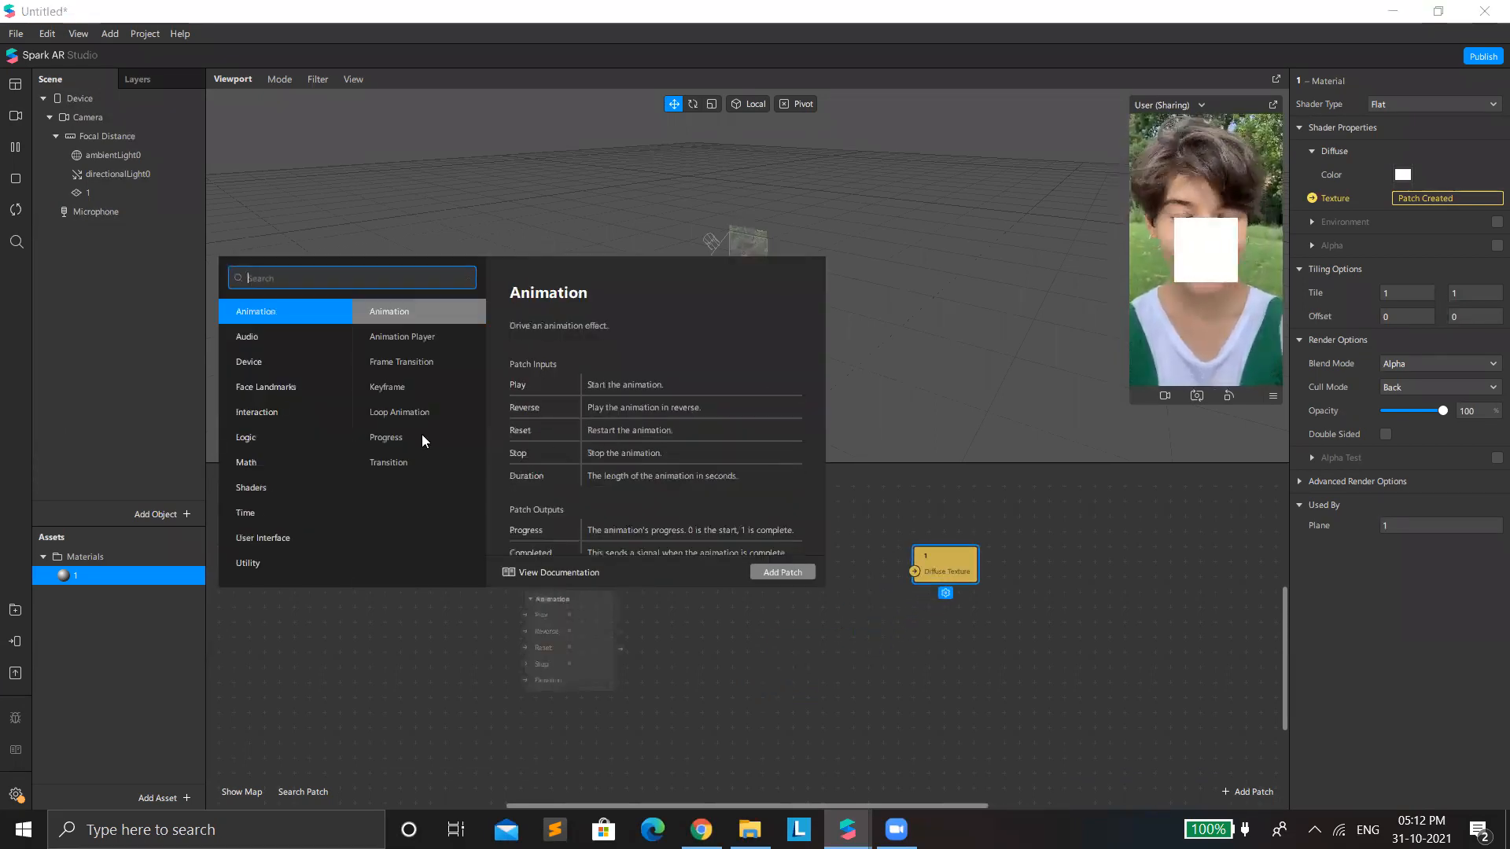
click(267, 496)
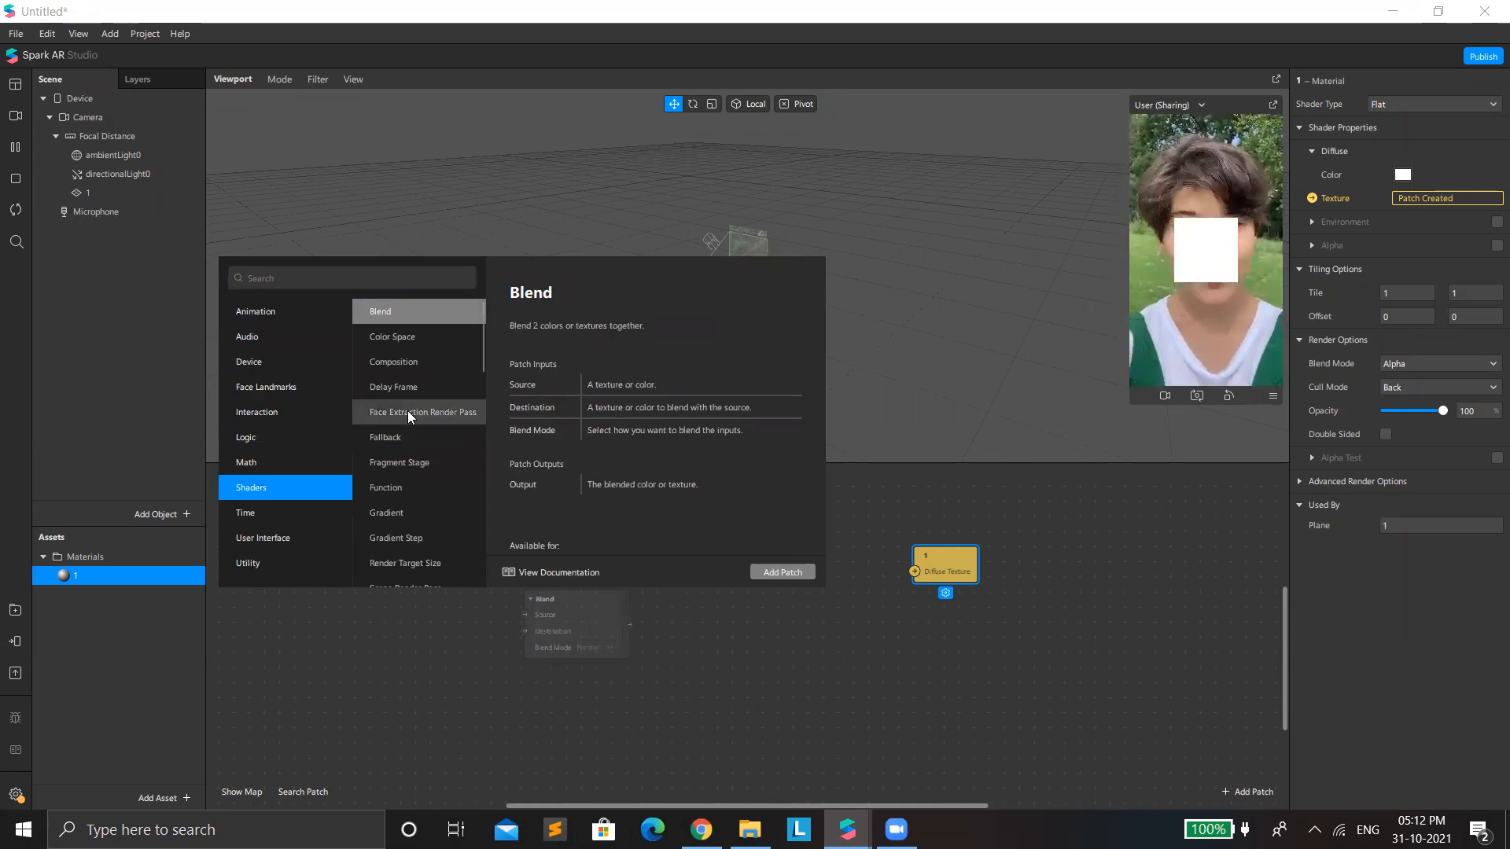
scroll(425, 503, down, 5)
scroll(414, 522, down, 5)
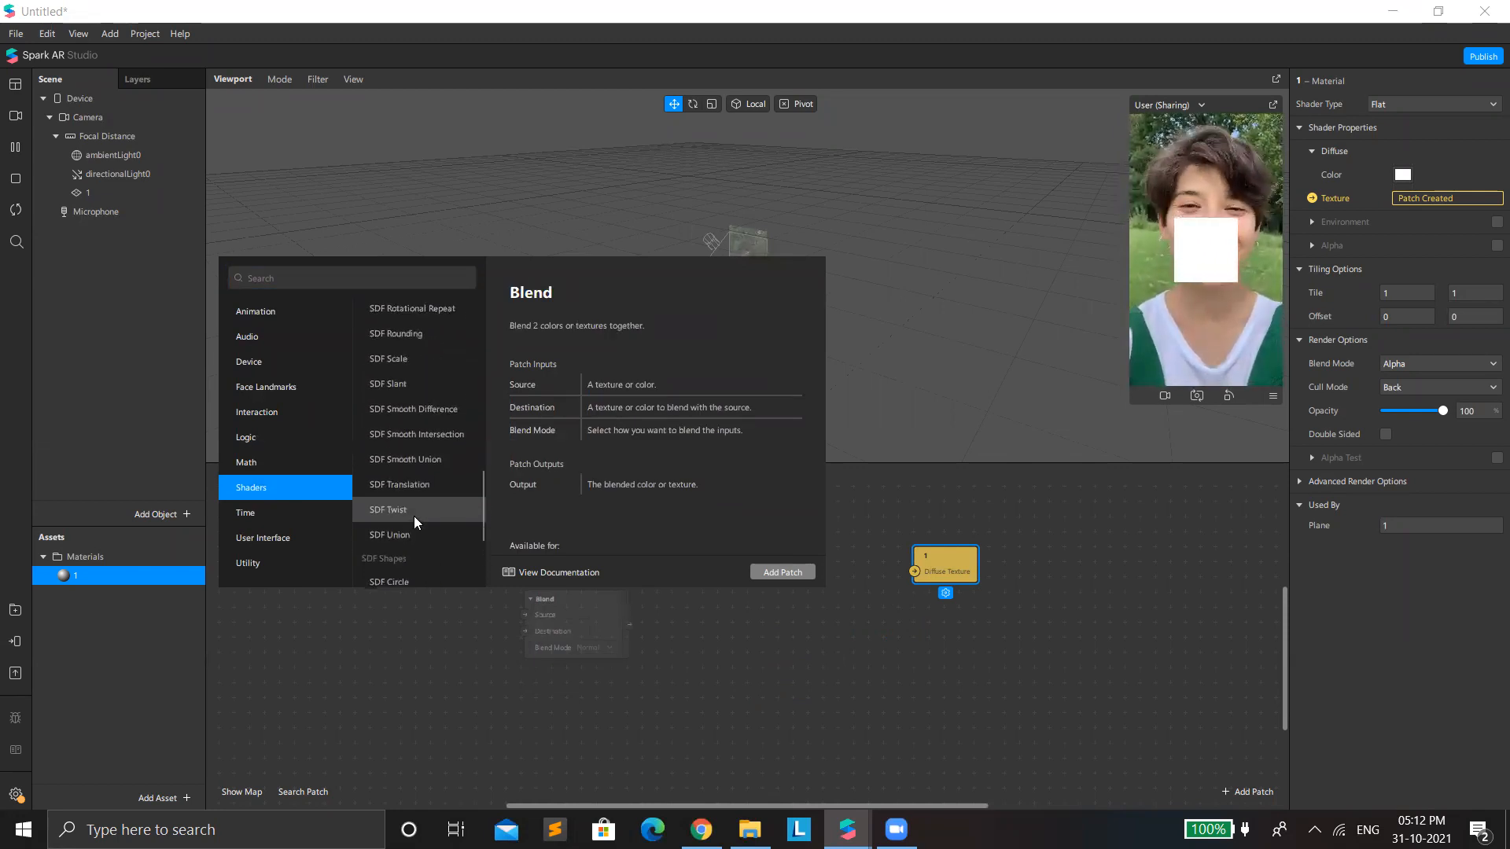
scroll(415, 503, down, 1)
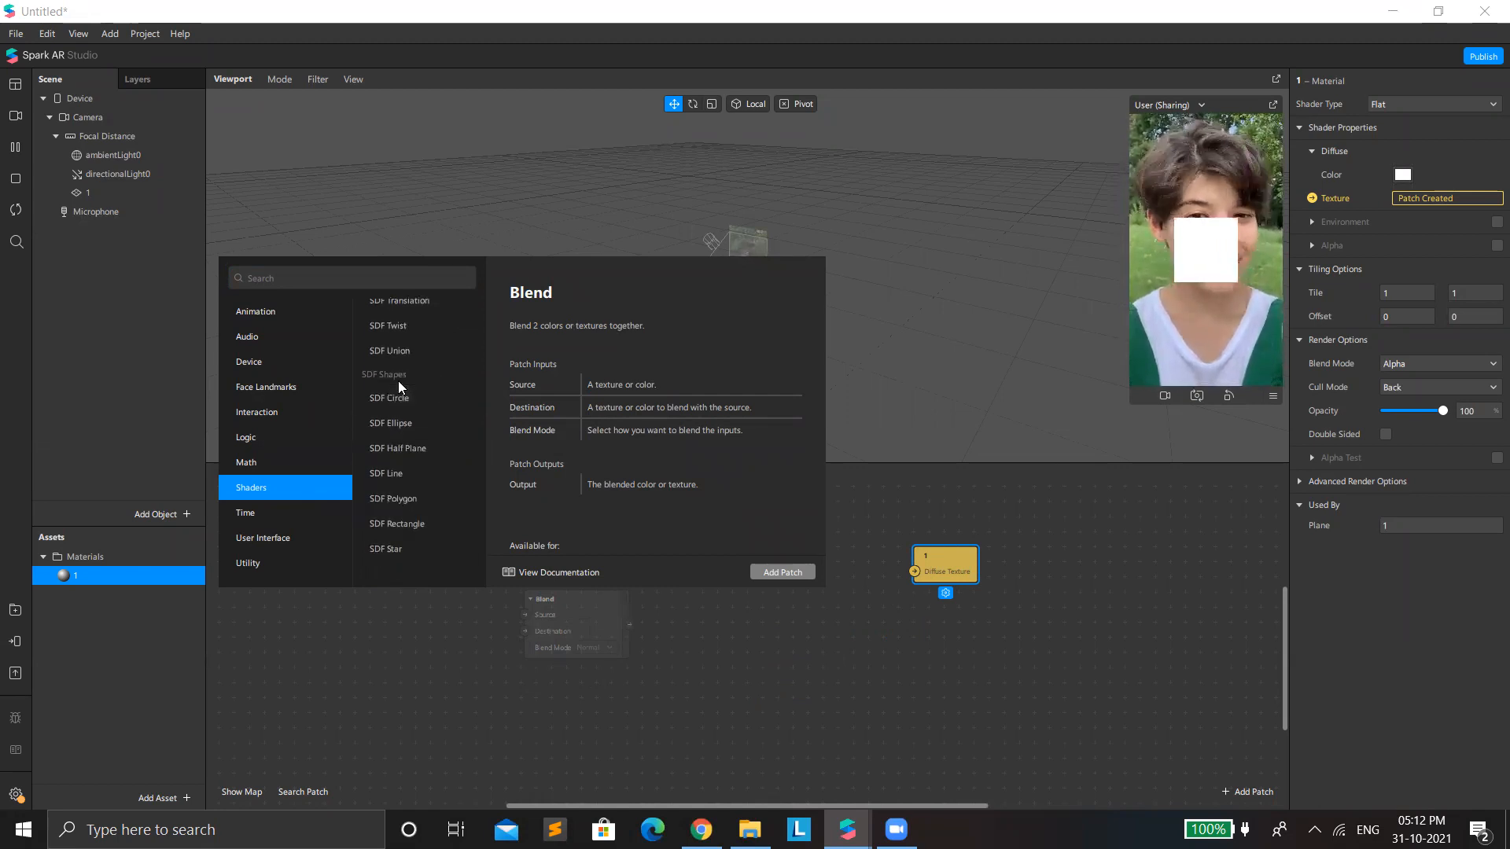
scroll(434, 446, up, 3)
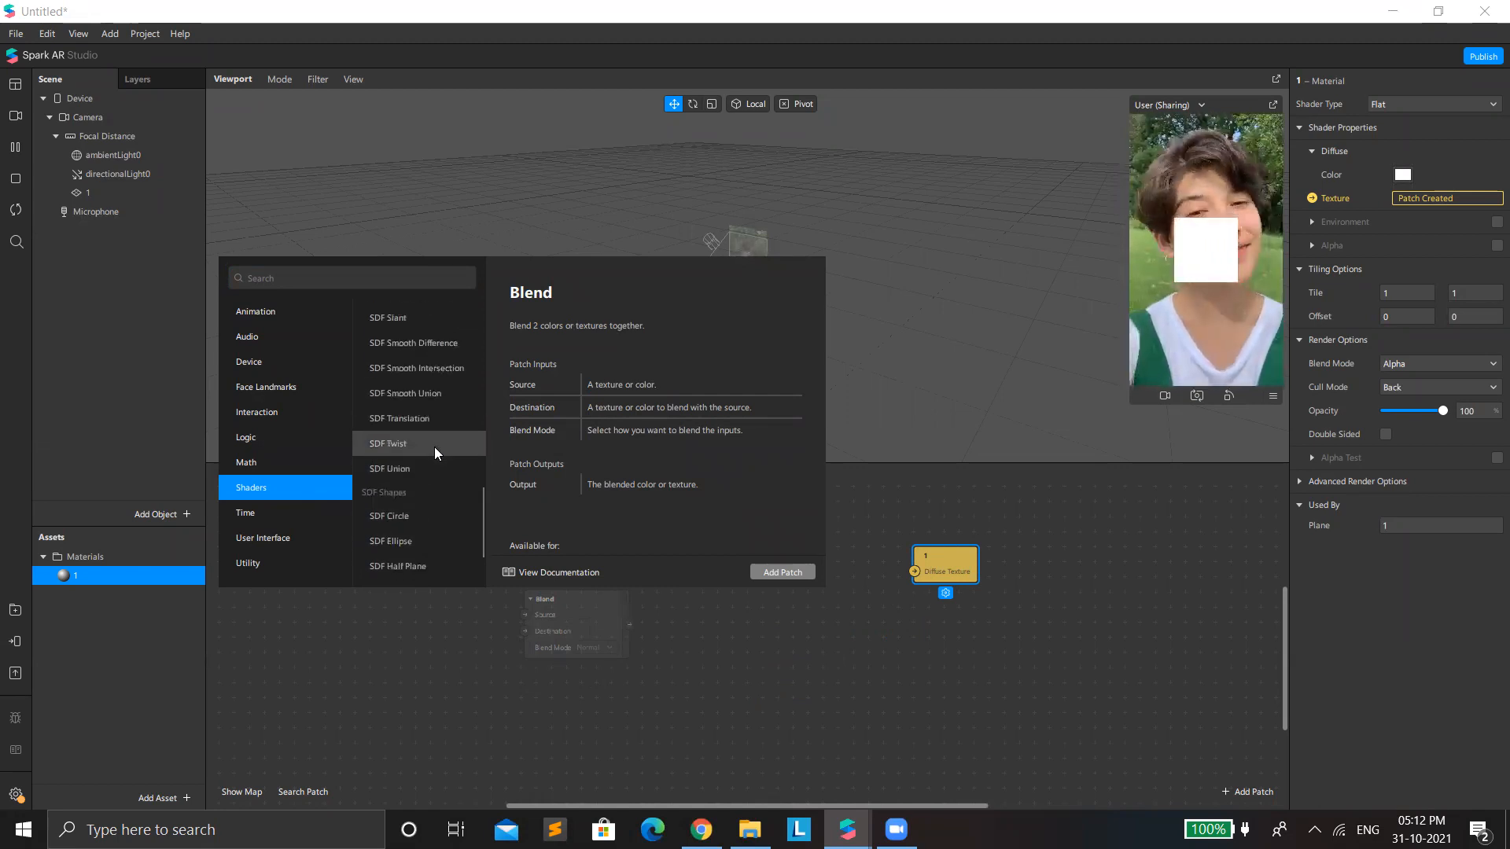
scroll(429, 431, up, 6)
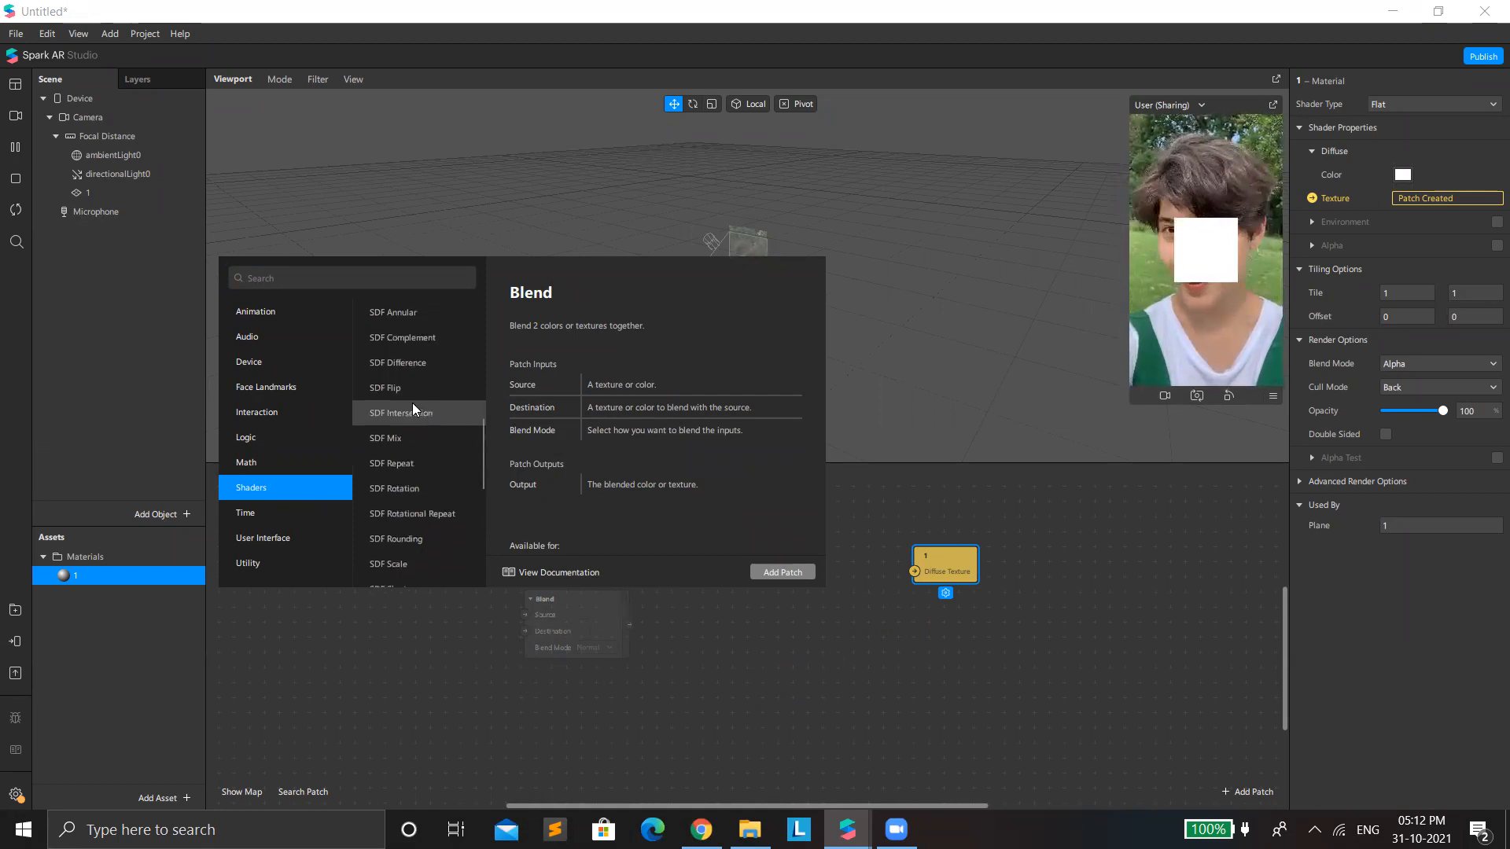
scroll(435, 473, down, 2)
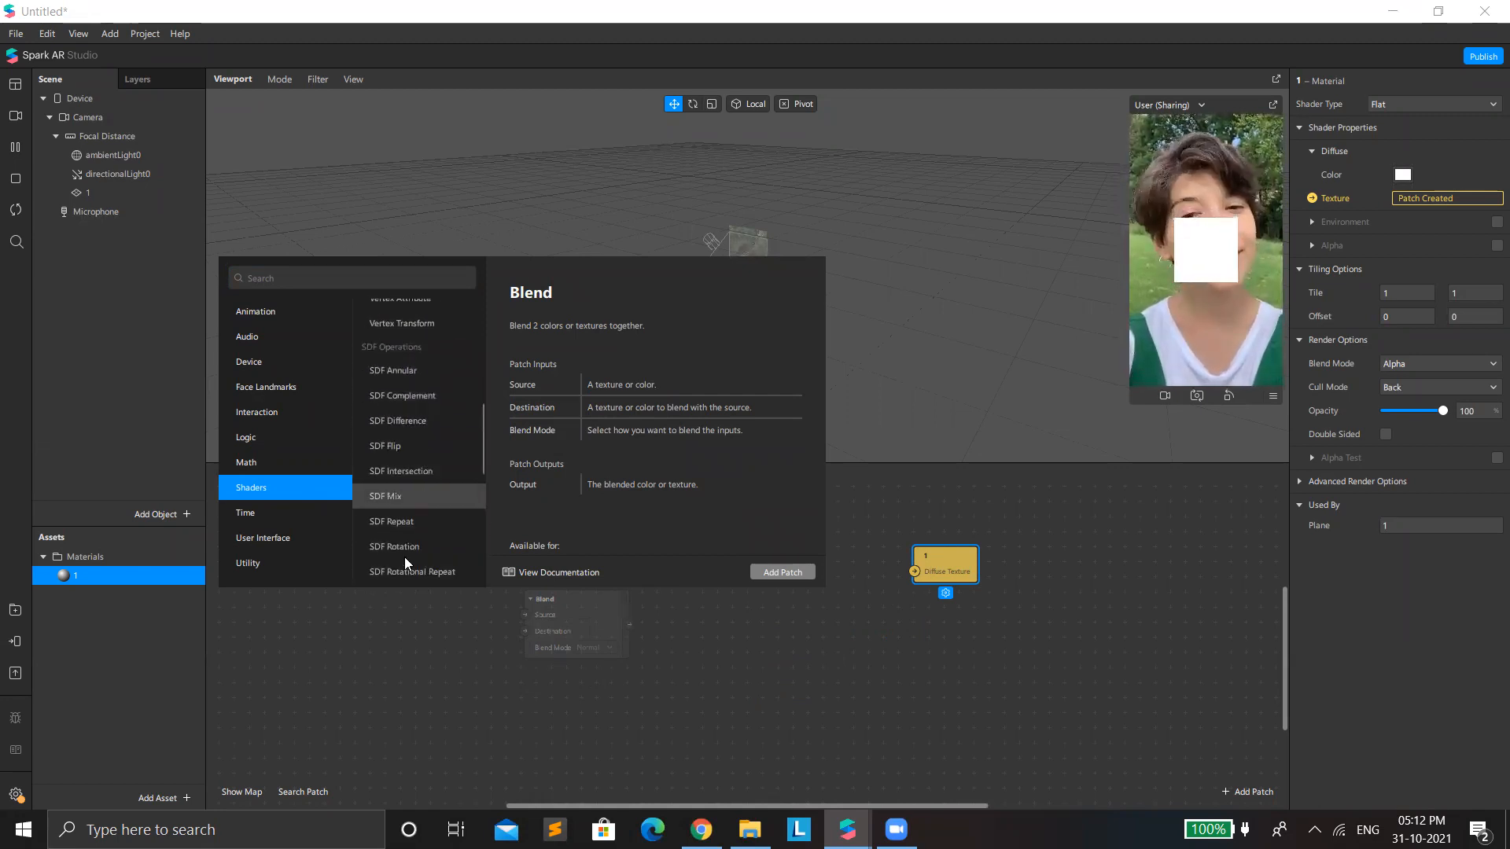
scroll(420, 464, down, 5)
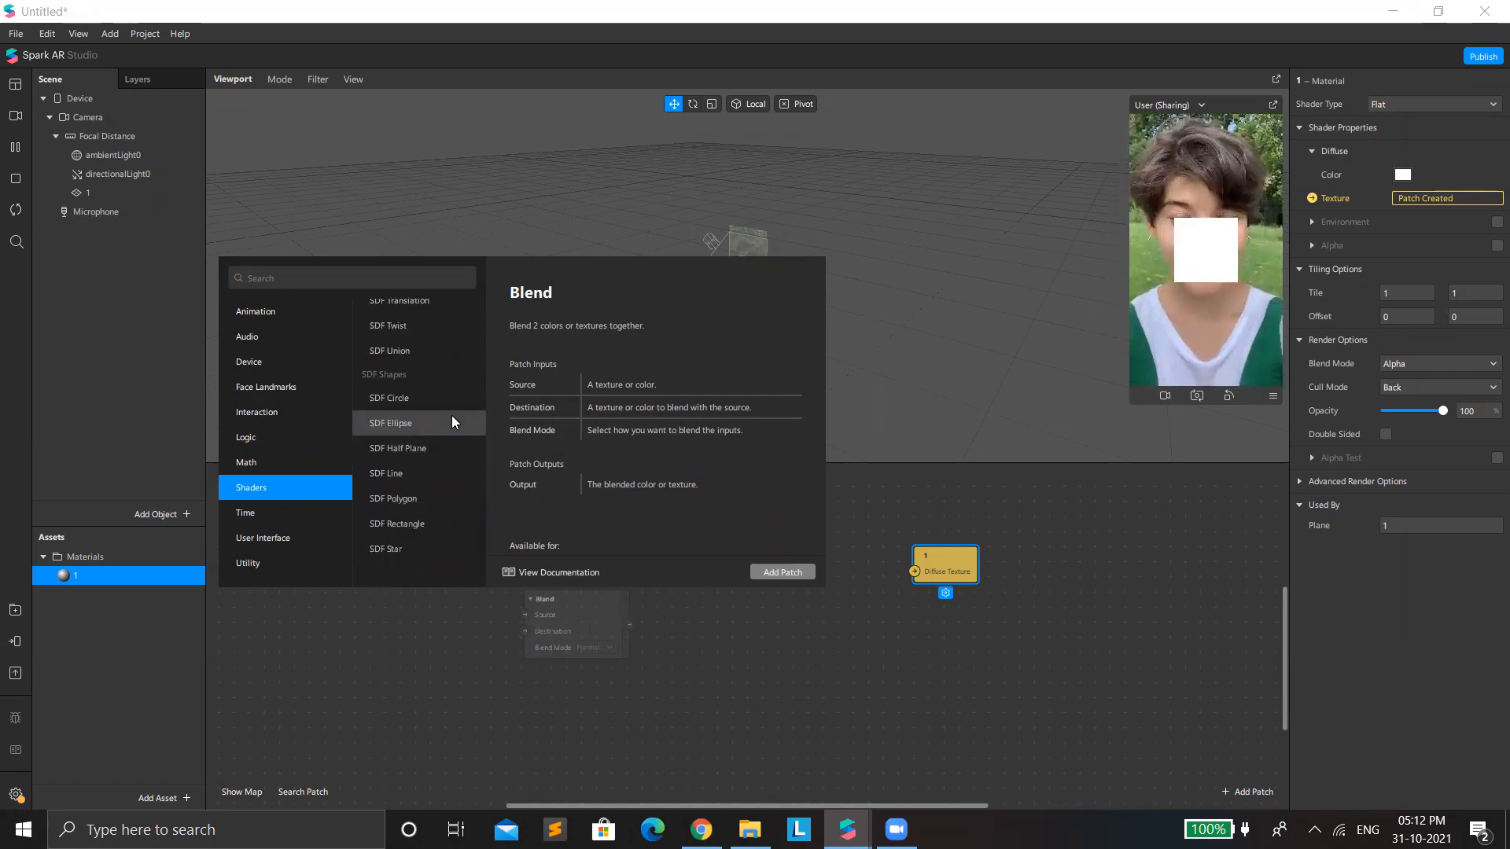
click(393, 552)
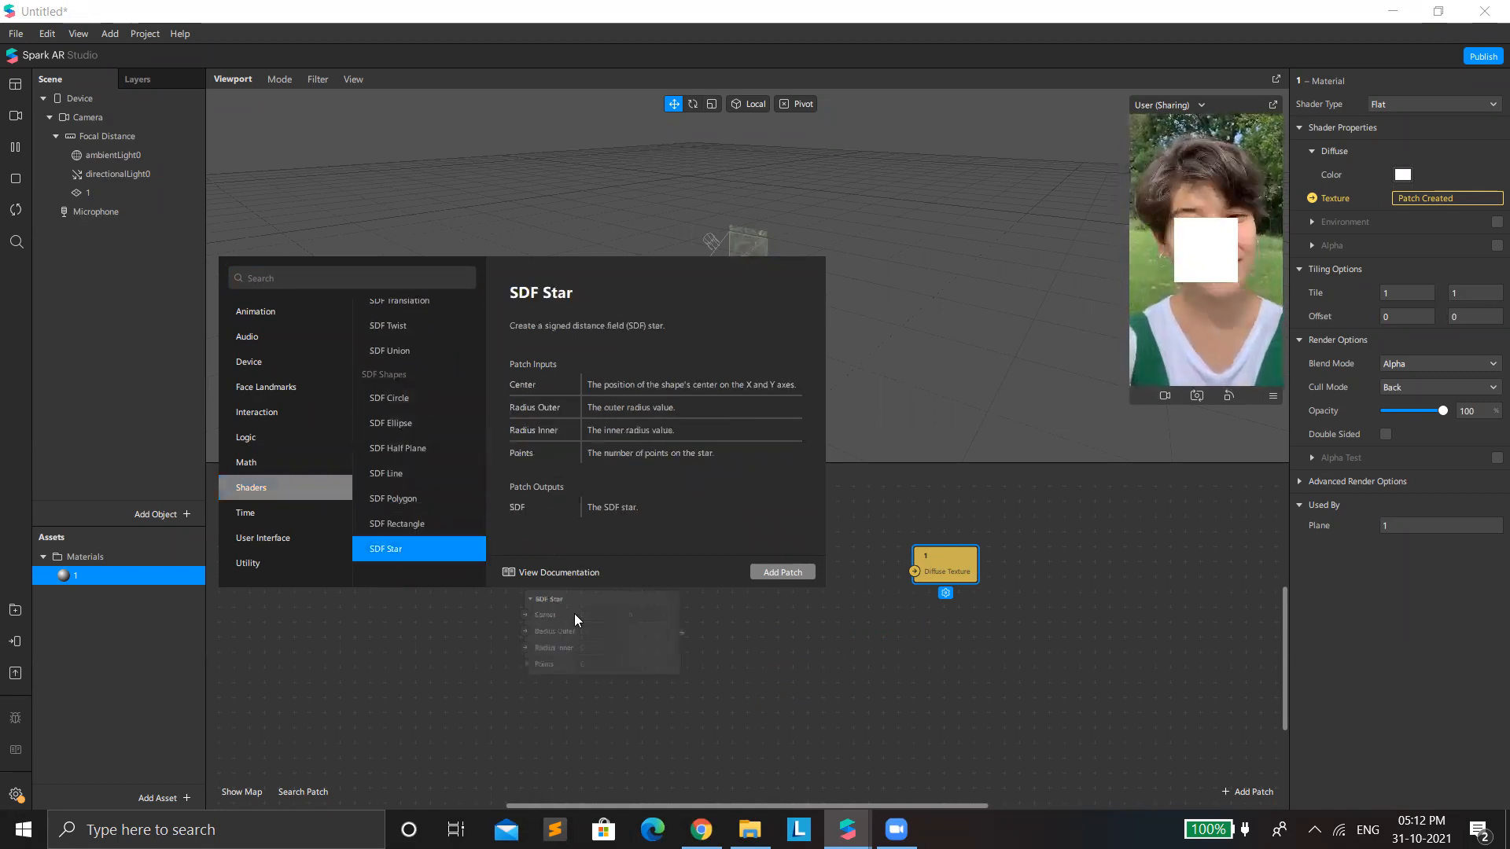
click(781, 571)
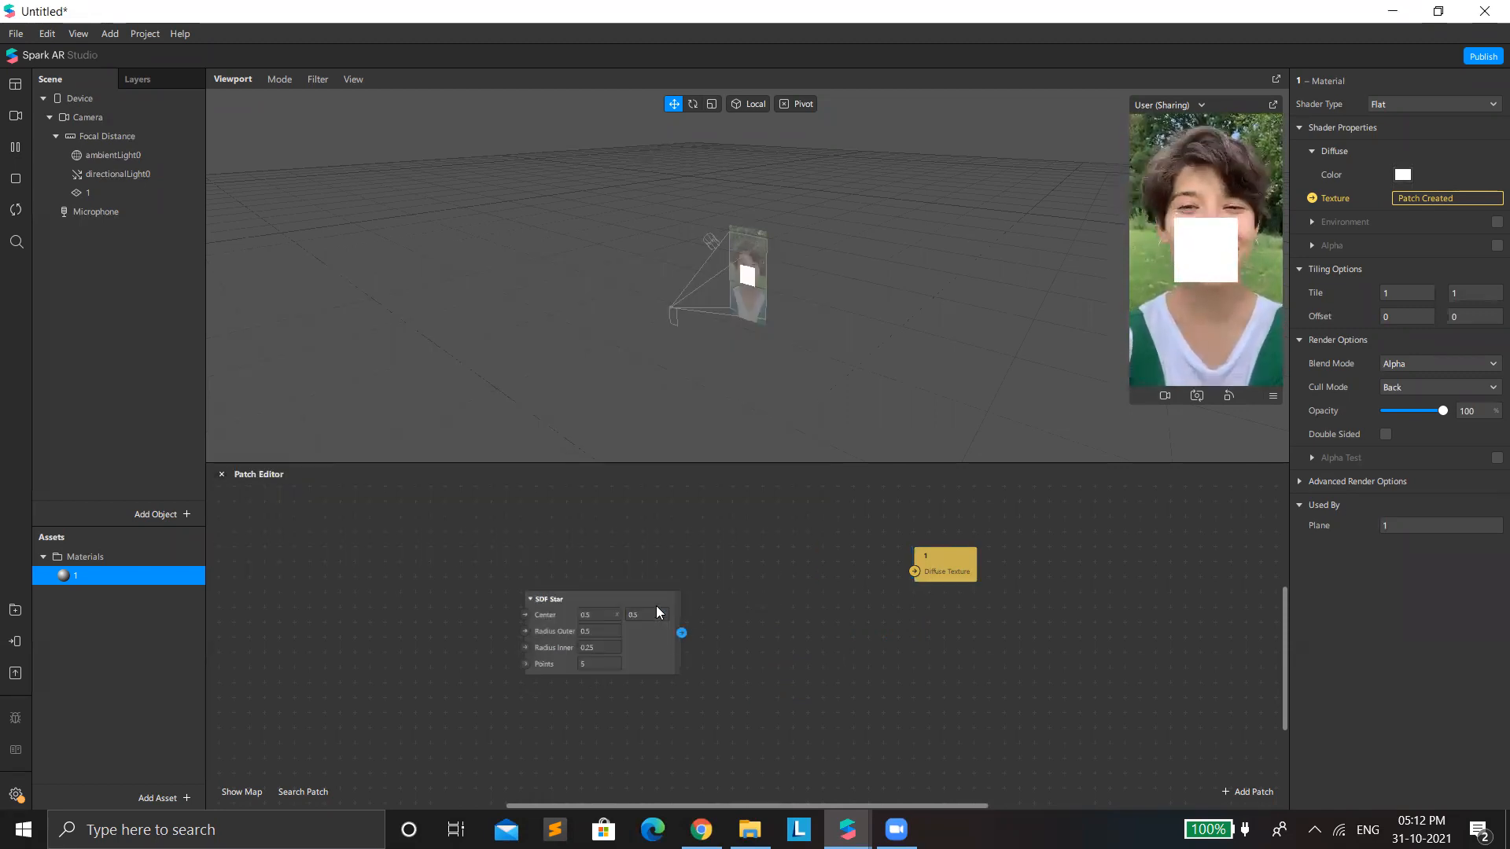
drag(638, 548, 629, 515)
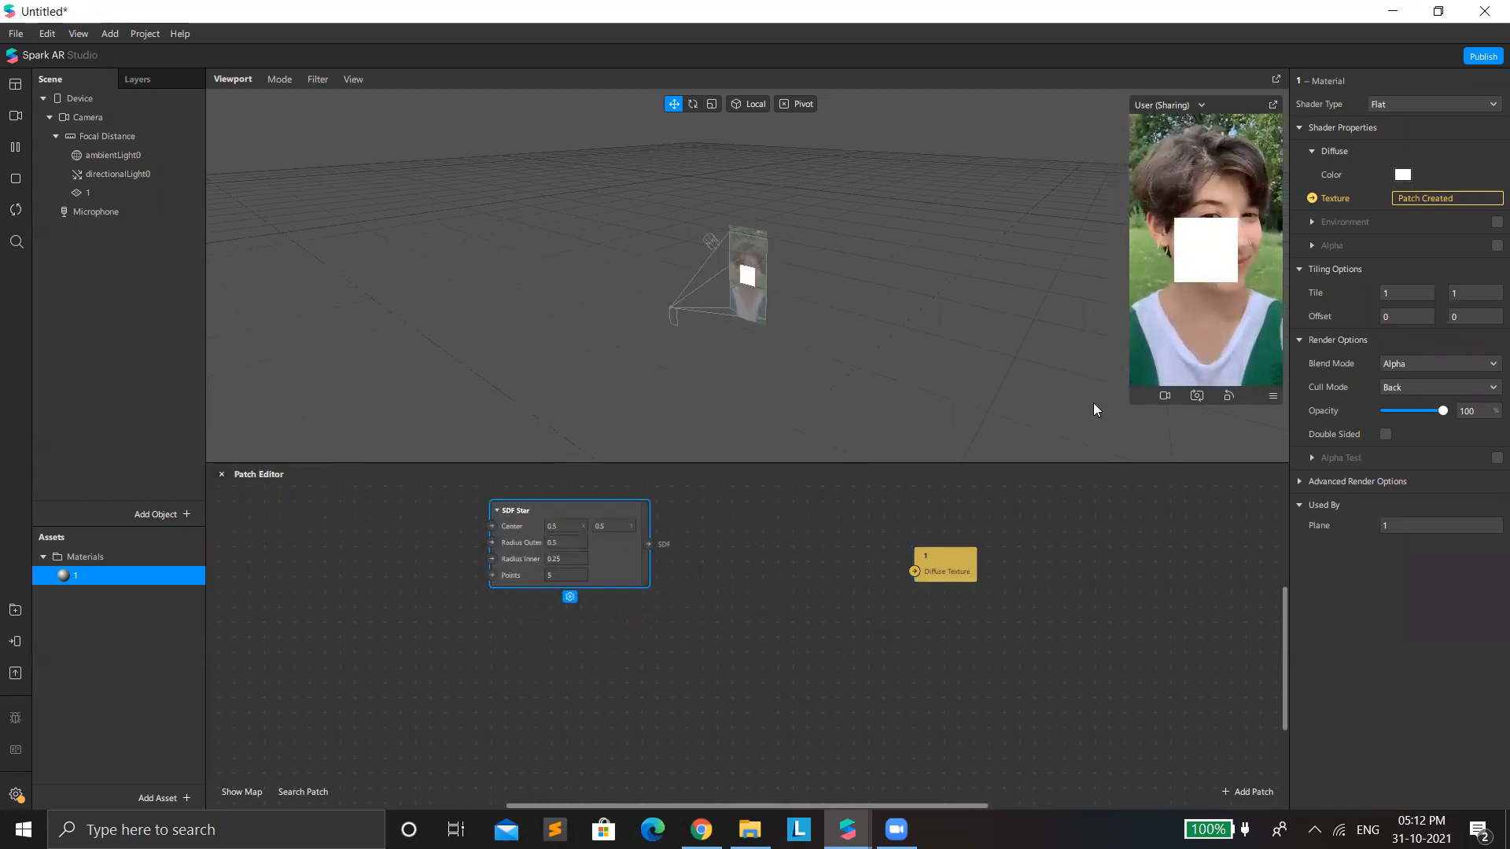
Step: Try to feed the SDF Star output directly into the material's Diffuse Texture and enlarge the simulator preview
drag(1127, 405, 725, 585)
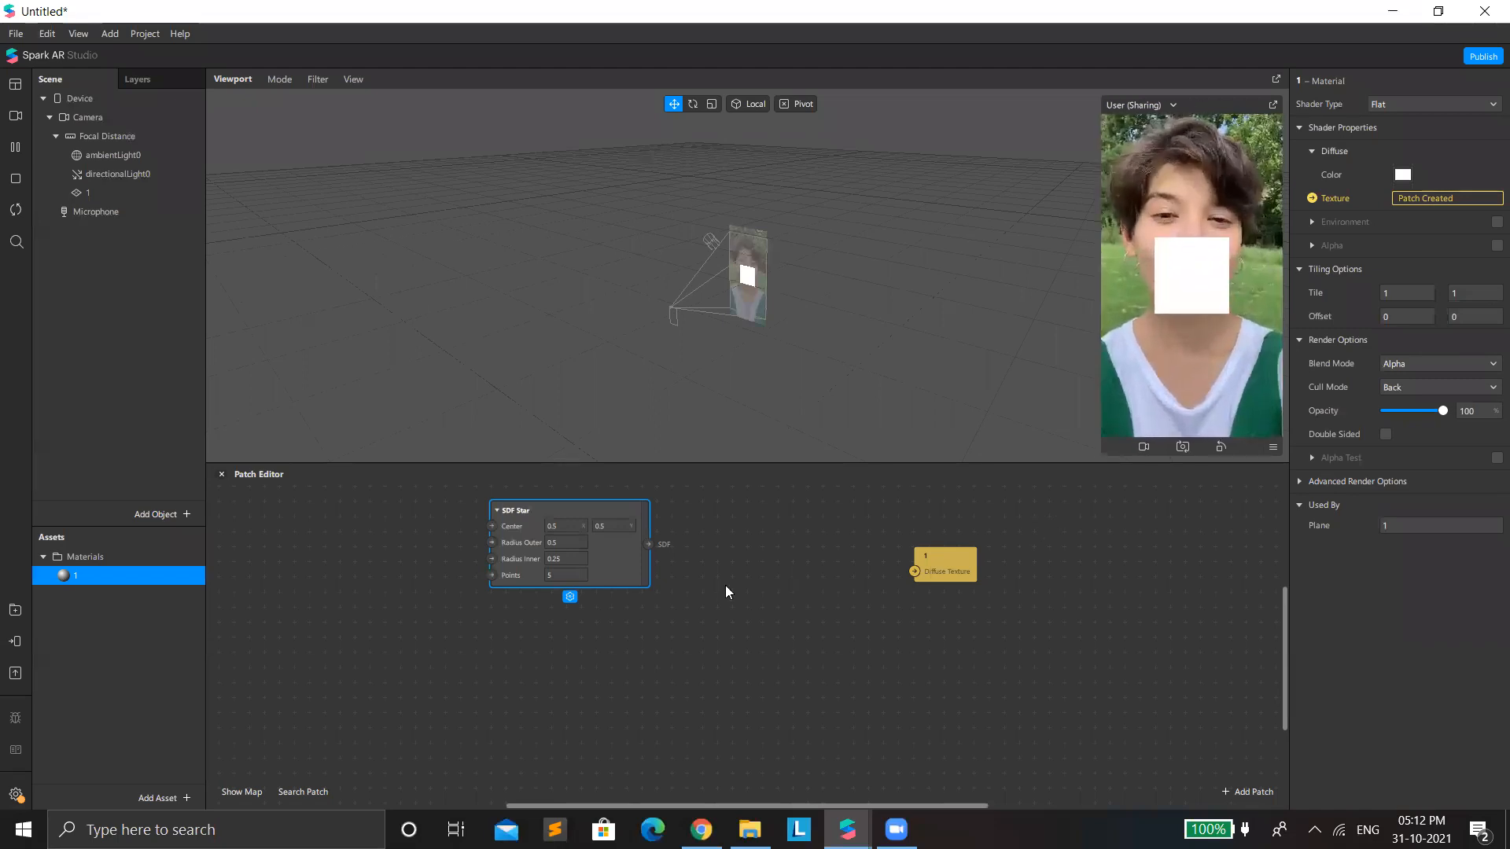
drag(650, 543, 823, 510)
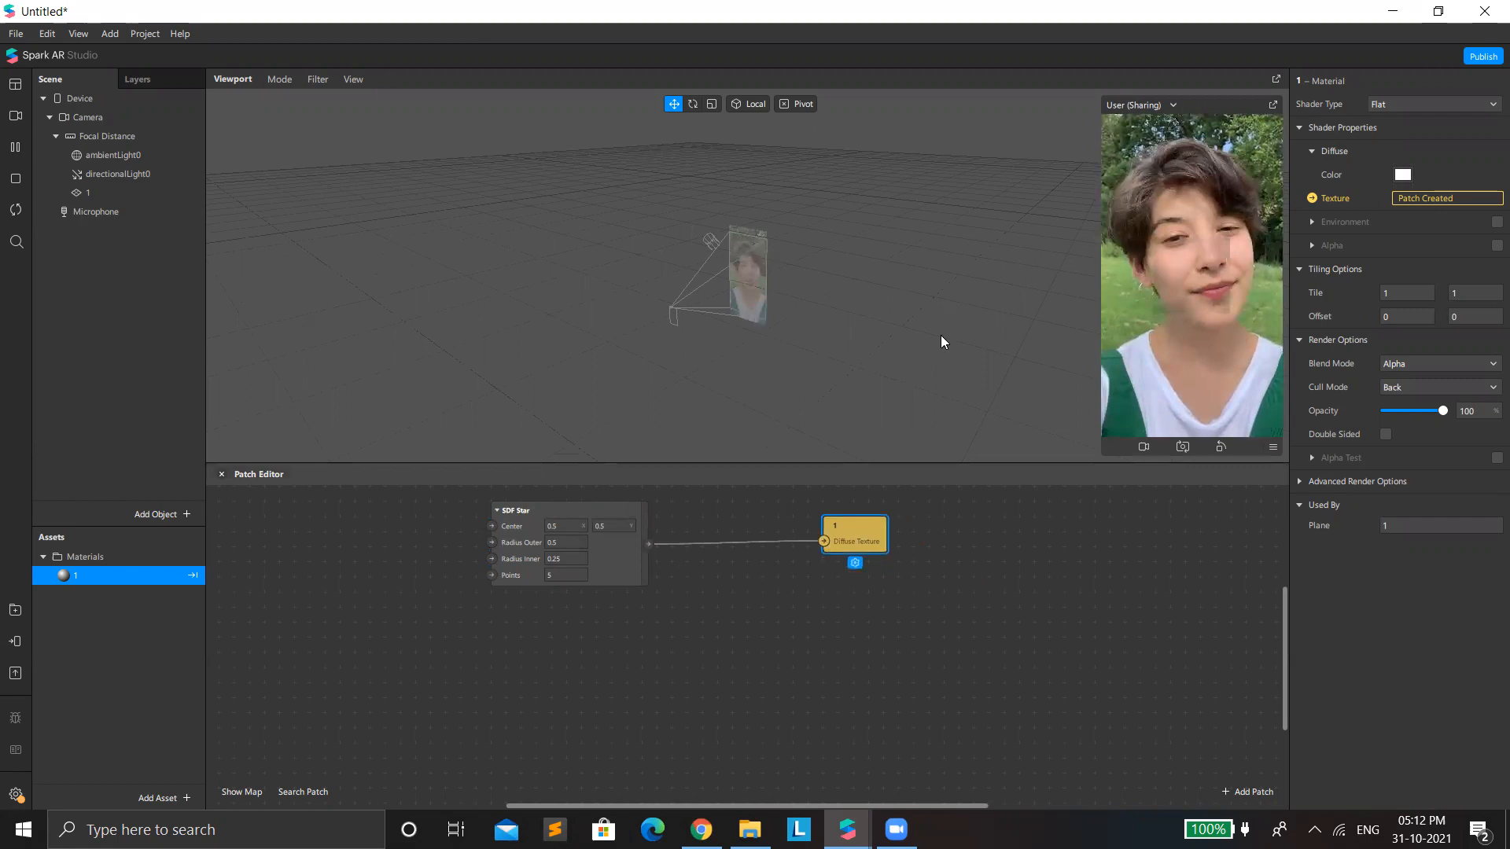
drag(1004, 466, 1002, 633)
drag(1103, 449, 1002, 629)
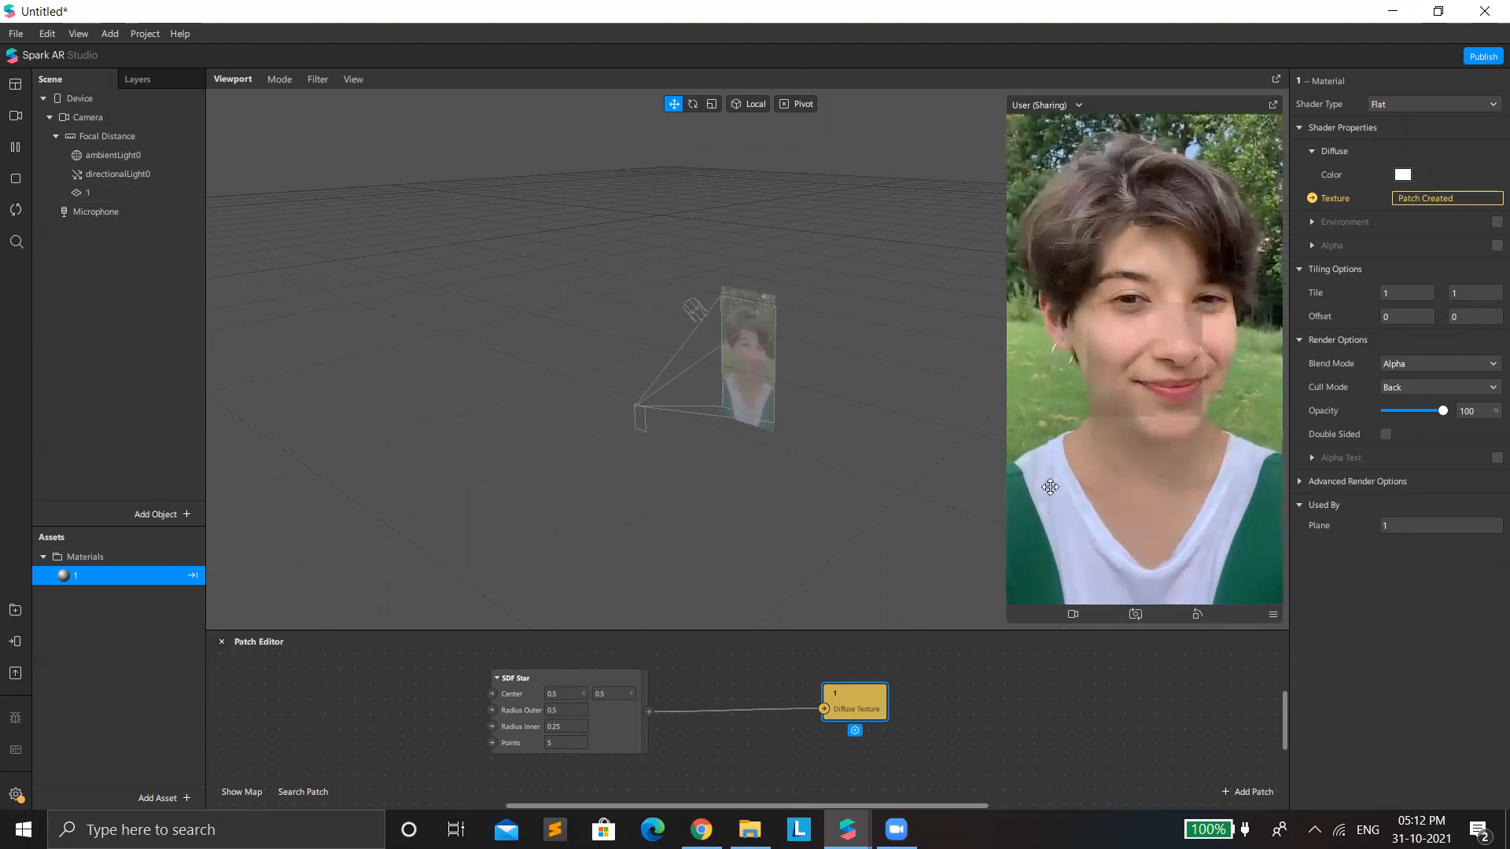
Step: Insert a Step patch between the SDF Star output and the material's Diffuse Texture
drag(851, 697, 712, 667)
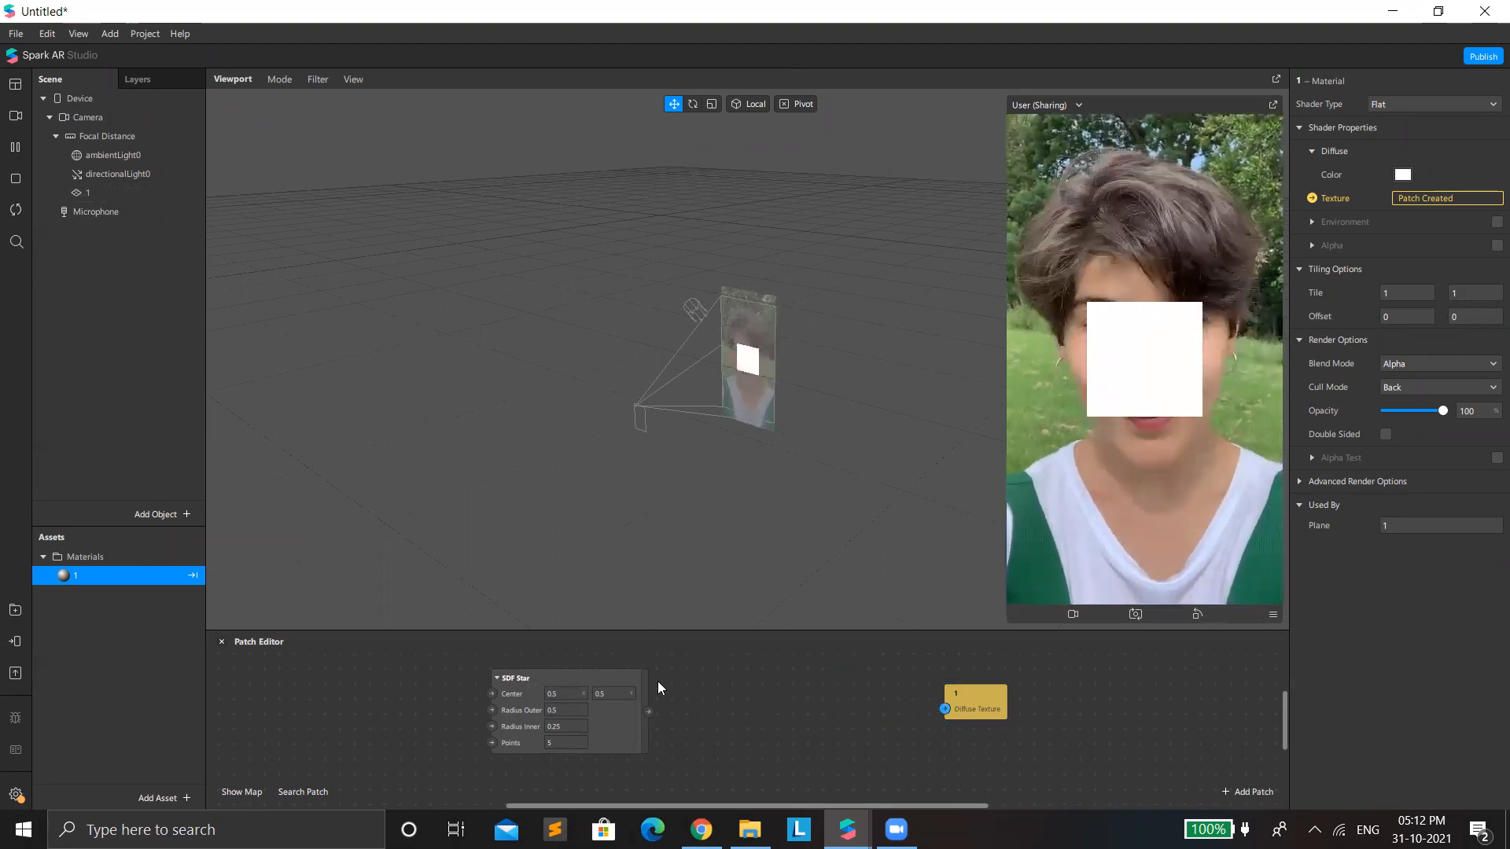
drag(646, 711, 695, 691)
text(step)
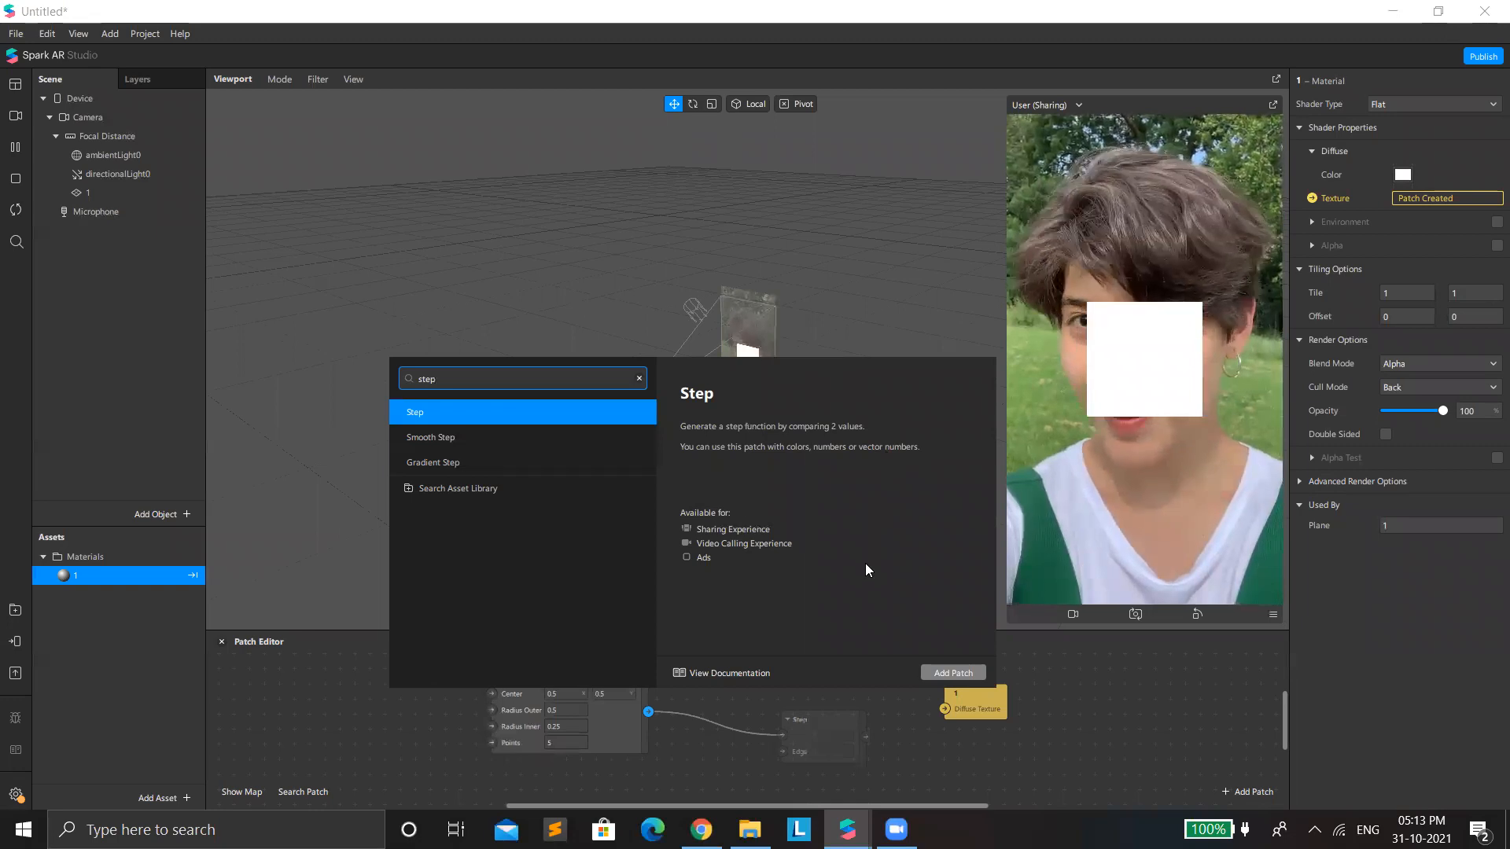
click(963, 676)
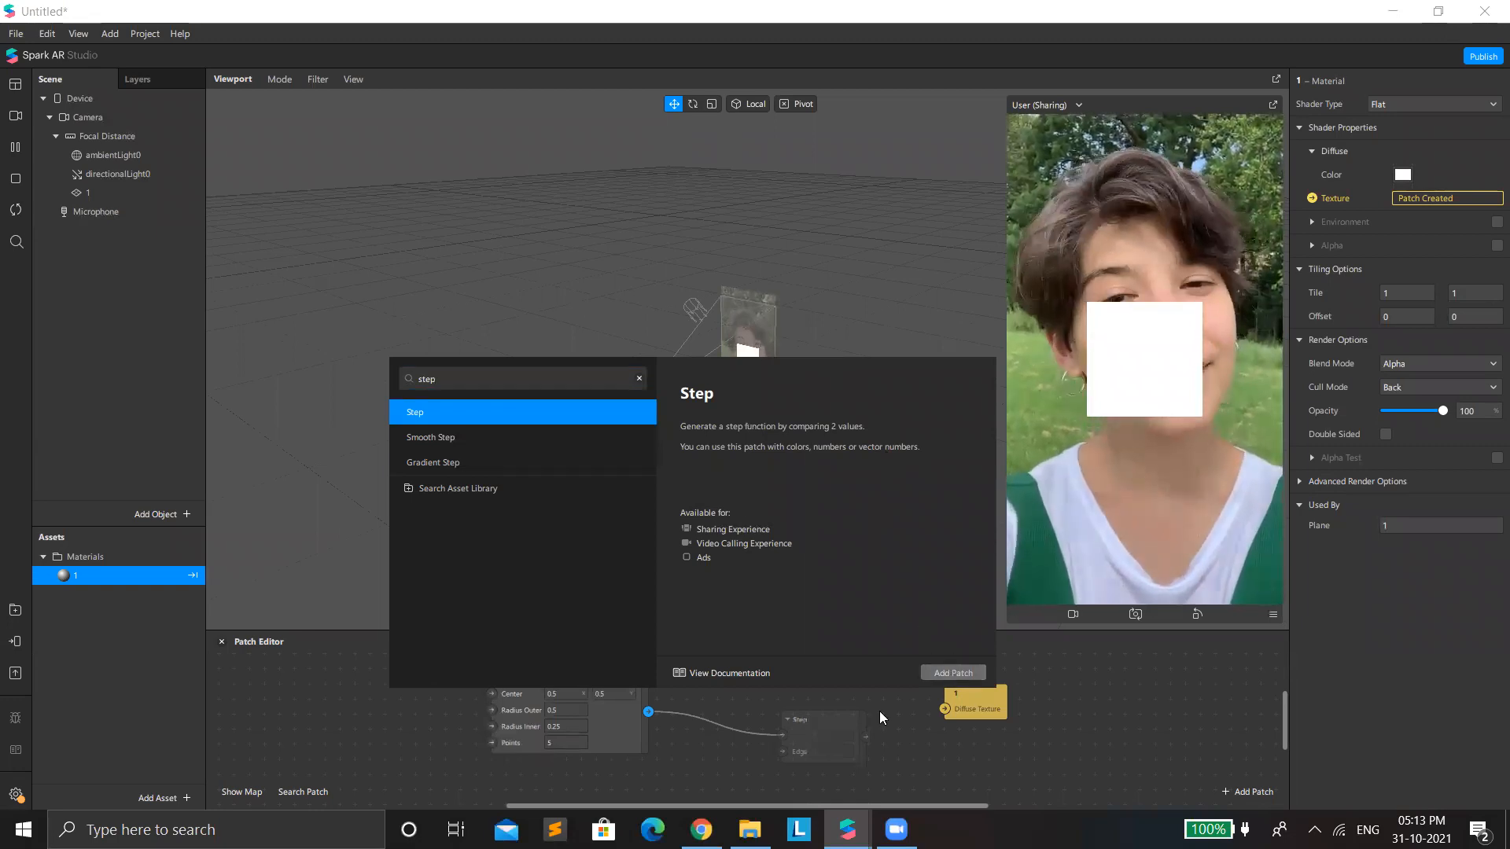
drag(794, 717, 944, 710)
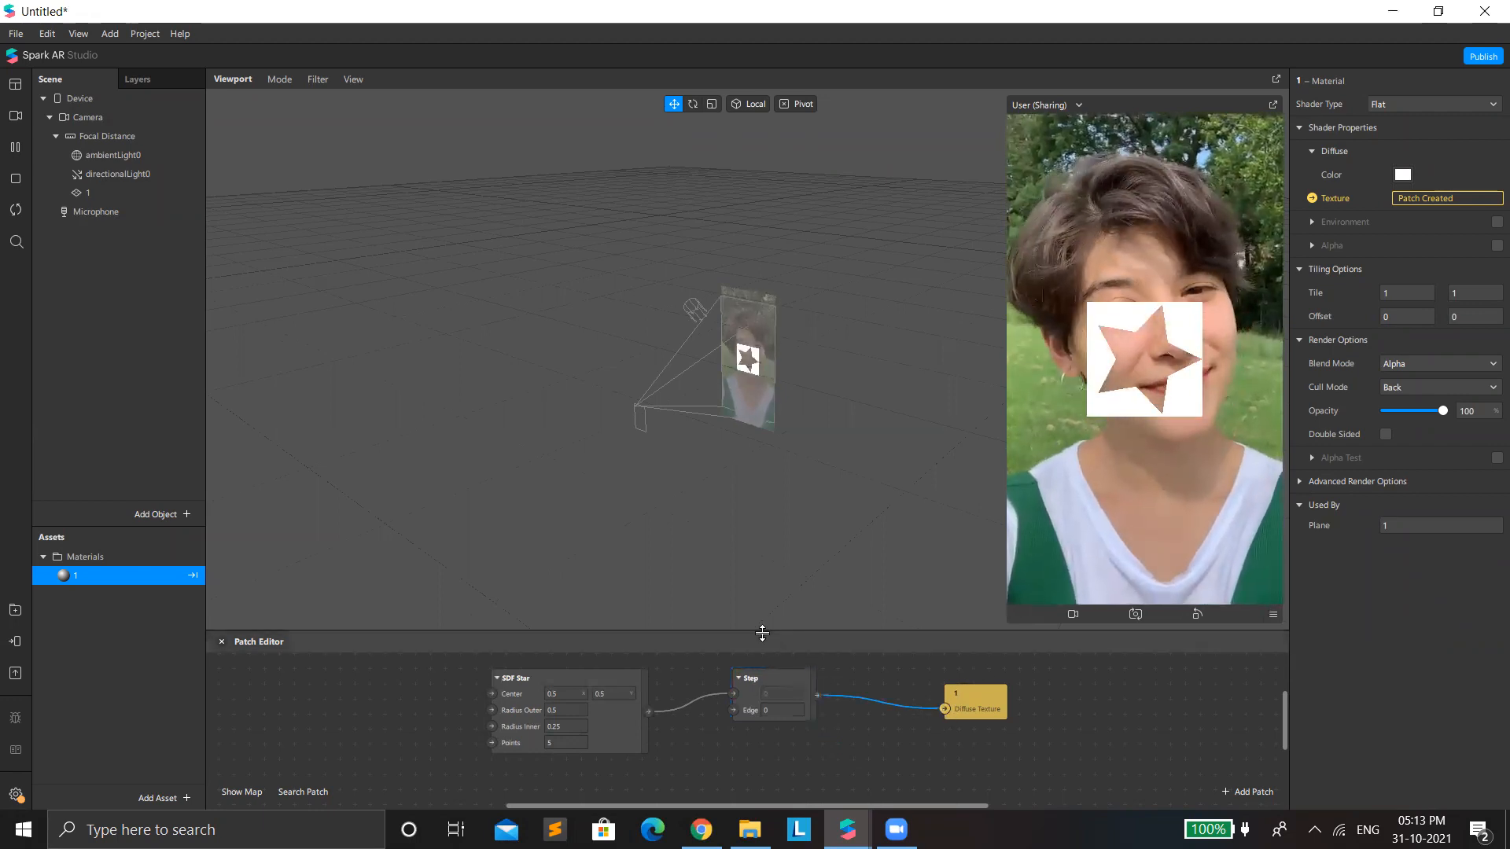
Step: Make more room for the Patch Editor and reroute the SDF Star output to the Step patch's Edge input
drag(774, 632, 804, 428)
drag(804, 499, 804, 506)
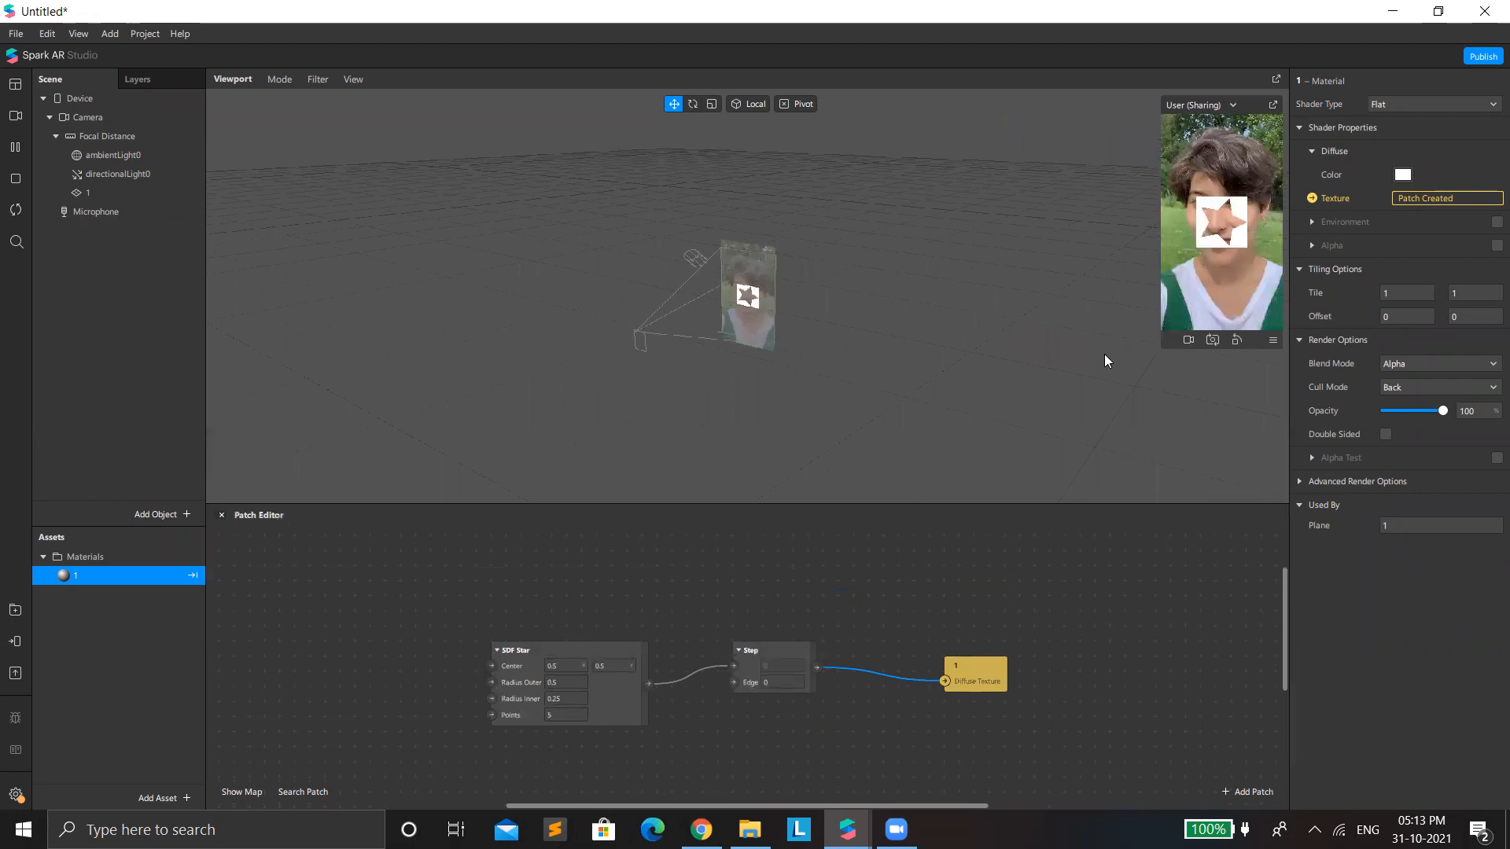
drag(1134, 393, 1051, 394)
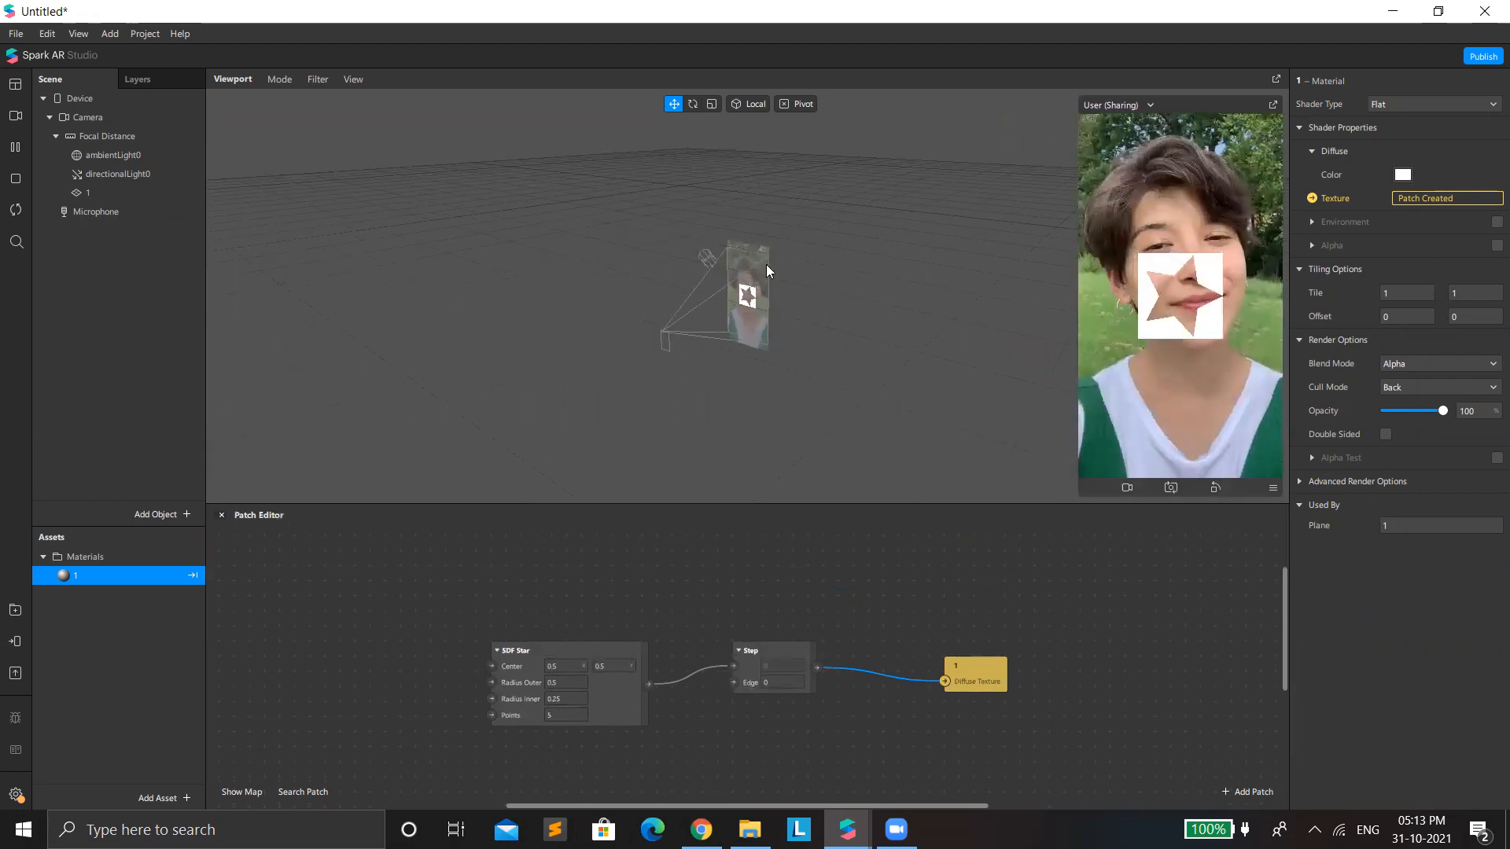
scroll(766, 264, up, 5)
scroll(755, 333, down, 2)
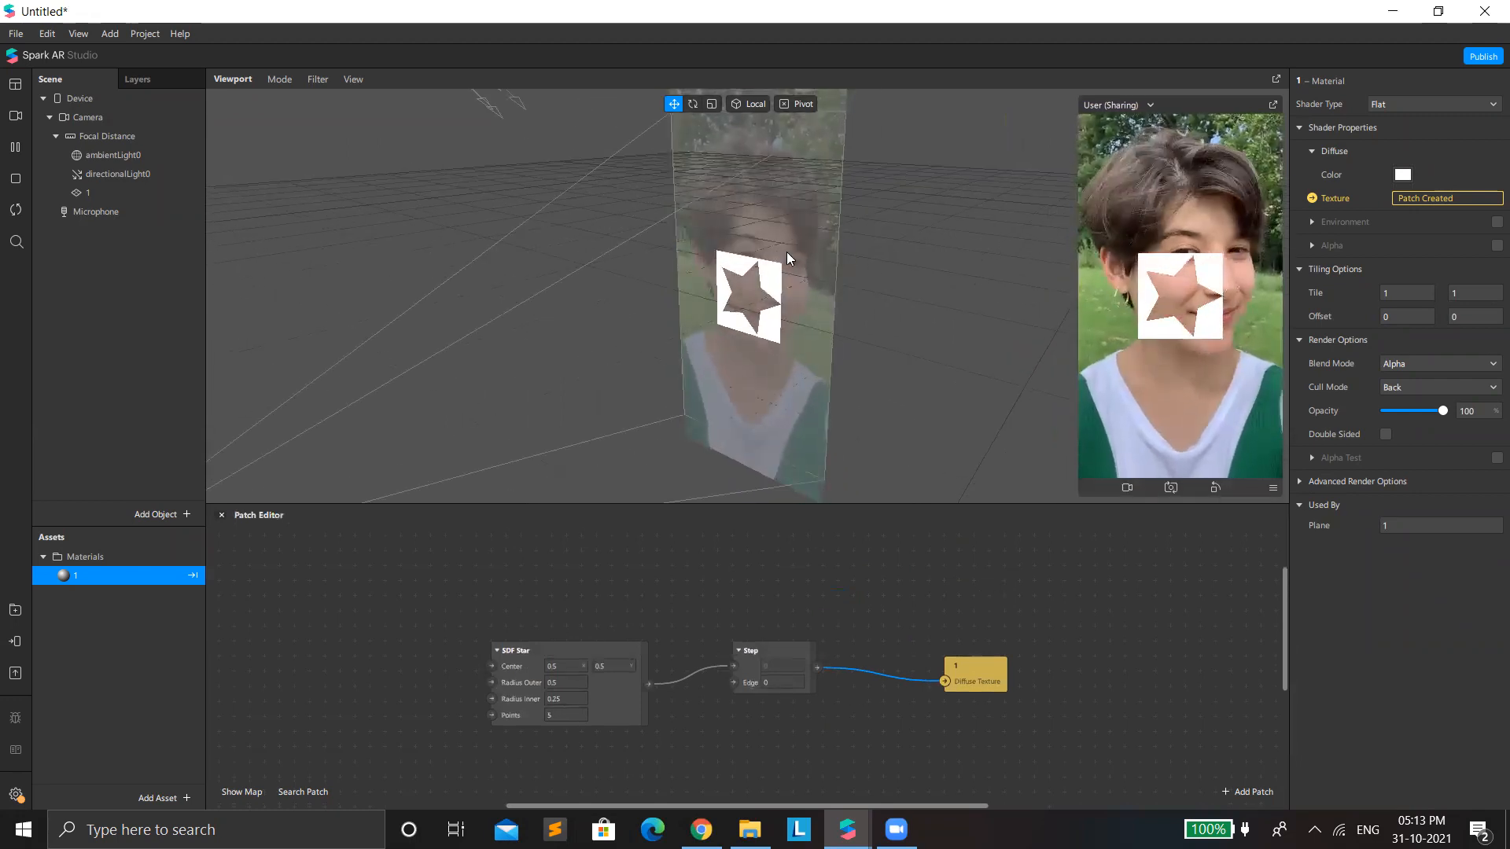
drag(732, 666, 732, 682)
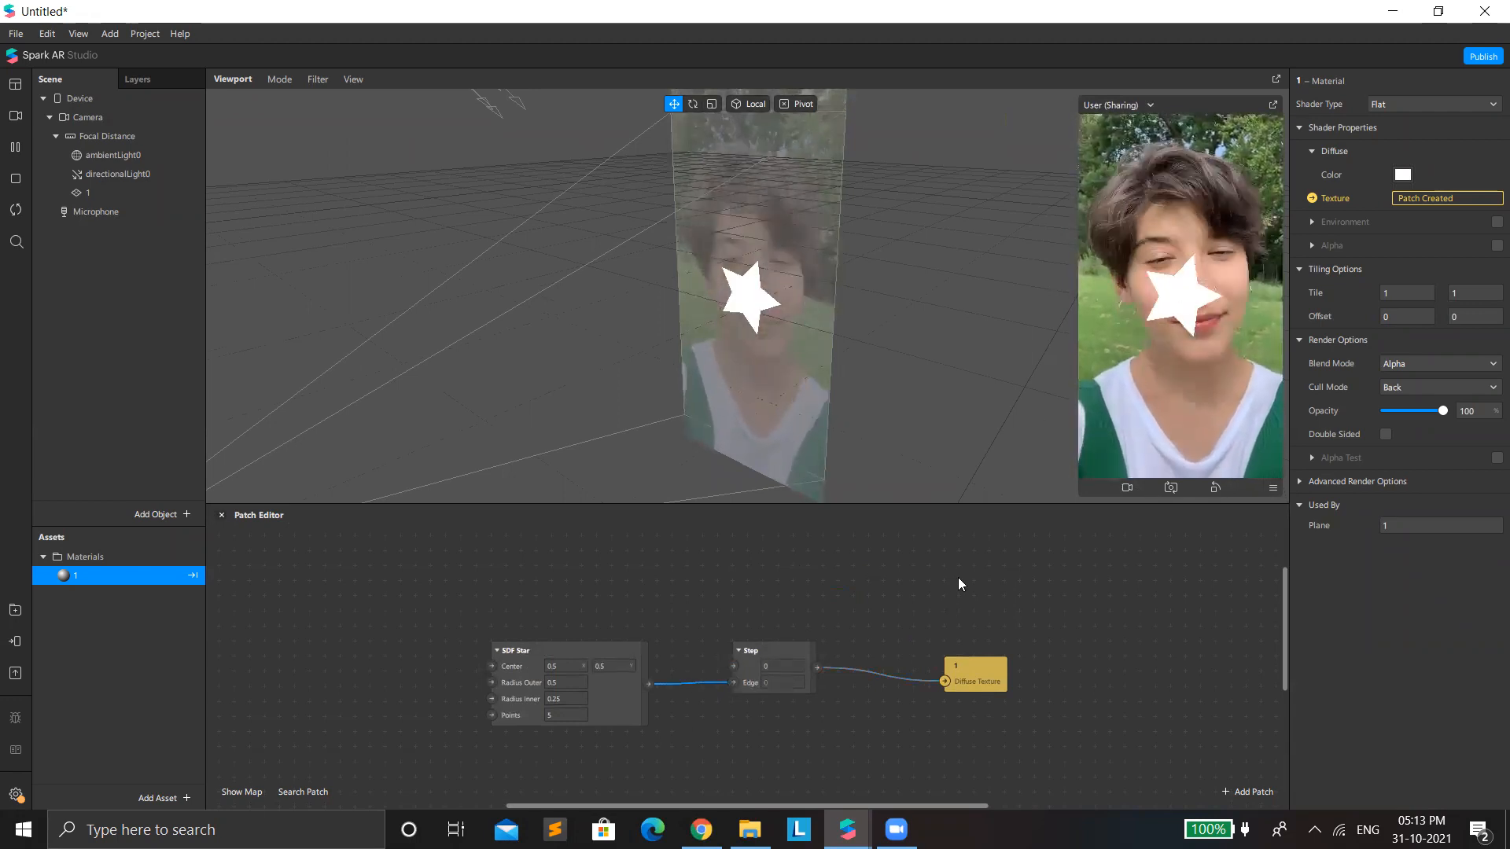
Step: Rearrange the SDF Star, Step and material patches closer together and higher in the Patch Editor
drag(978, 661, 945, 614)
drag(802, 665, 831, 605)
drag(531, 649, 588, 553)
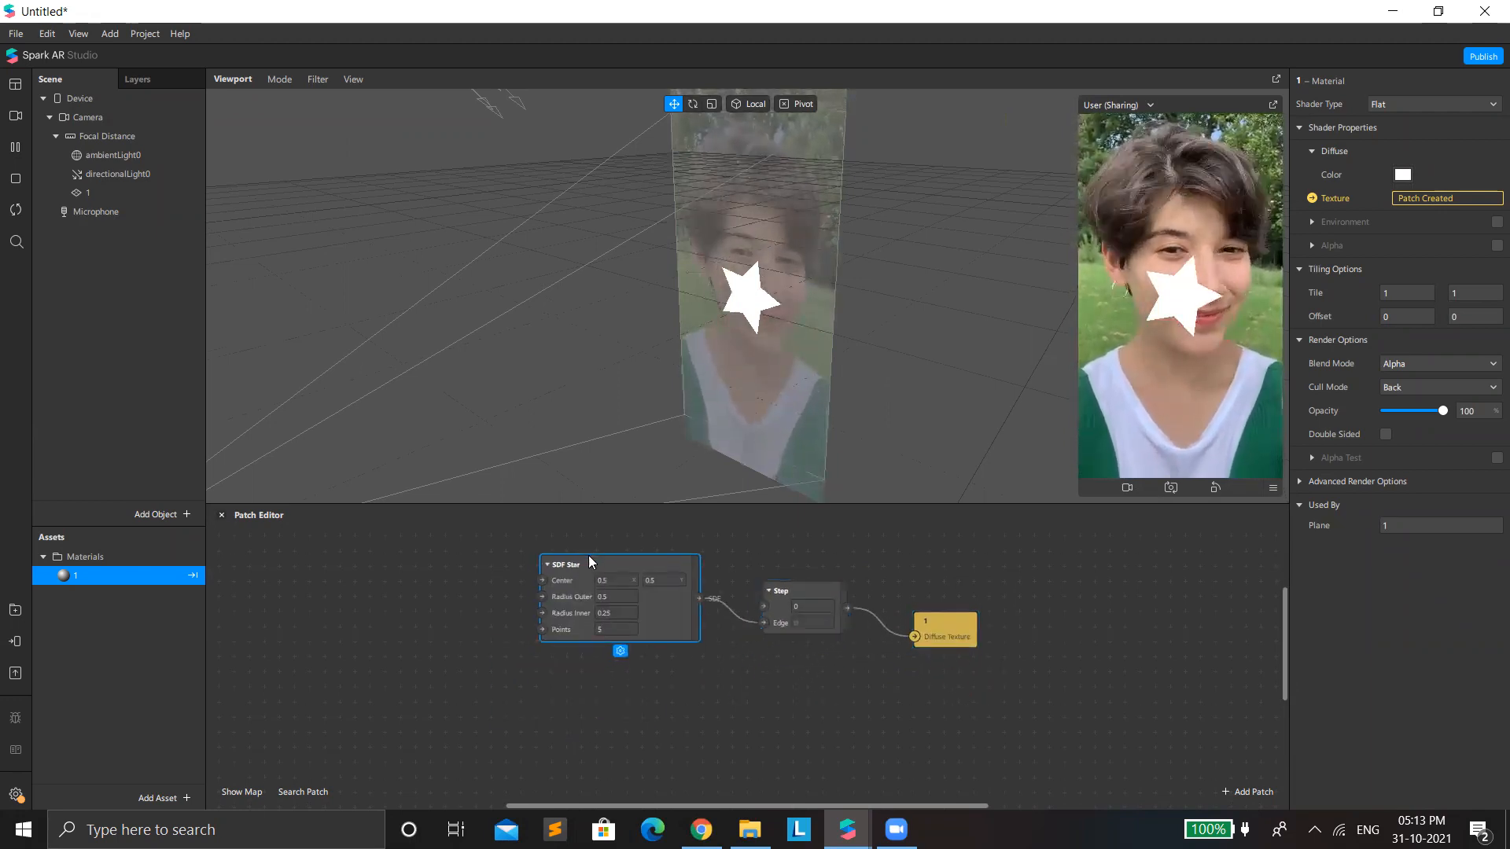
Step: Try an outer radius of 0.2 on the SDF Star patch and undo the change
click(611, 593)
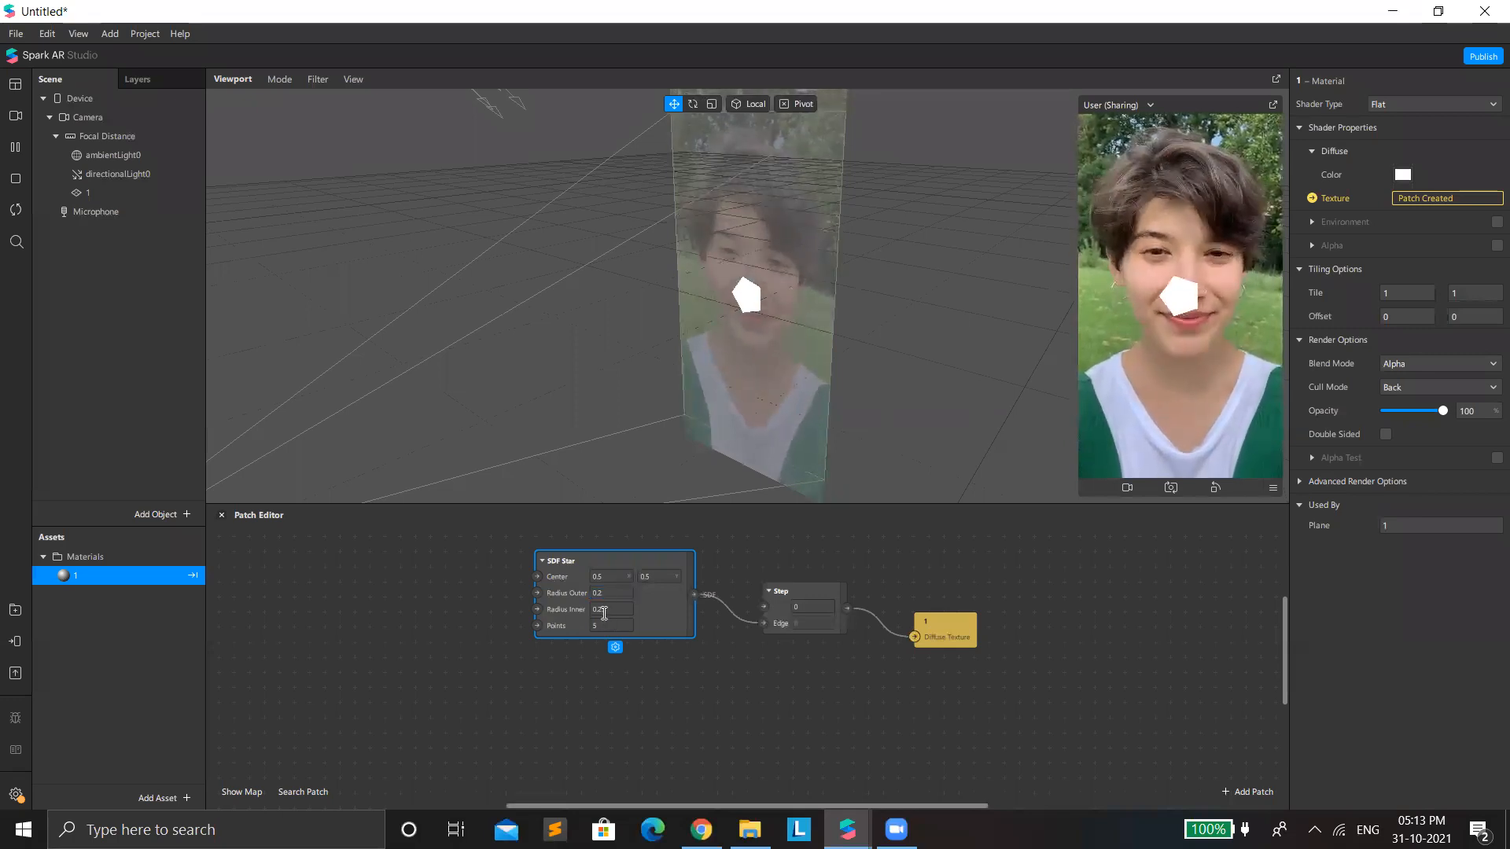
click(683, 659)
key(ctrl+z)
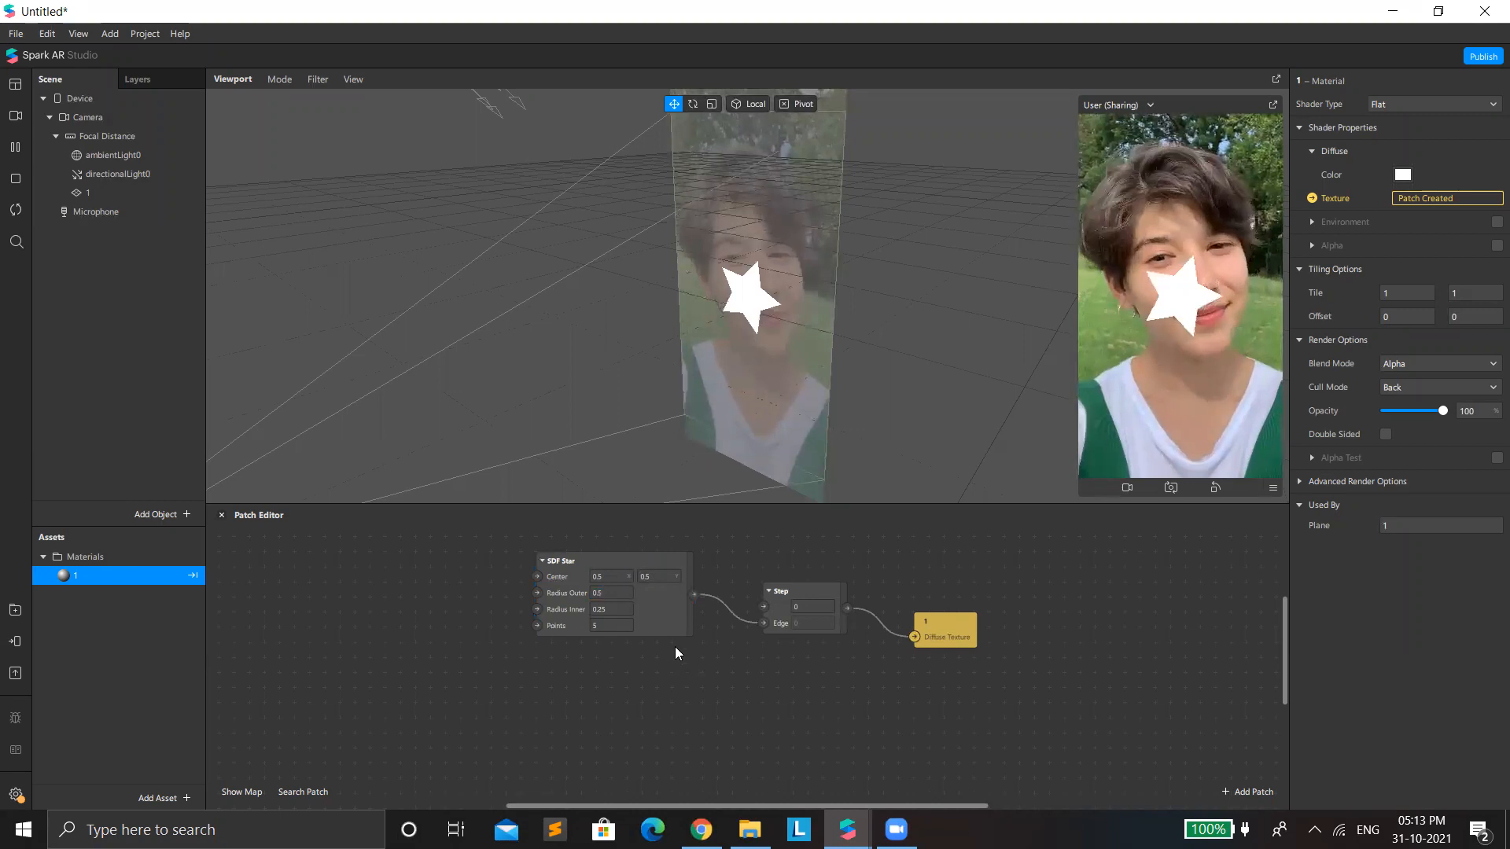
Step: Try a different number of points on the SDF Star patch and restore it to 5
click(605, 626)
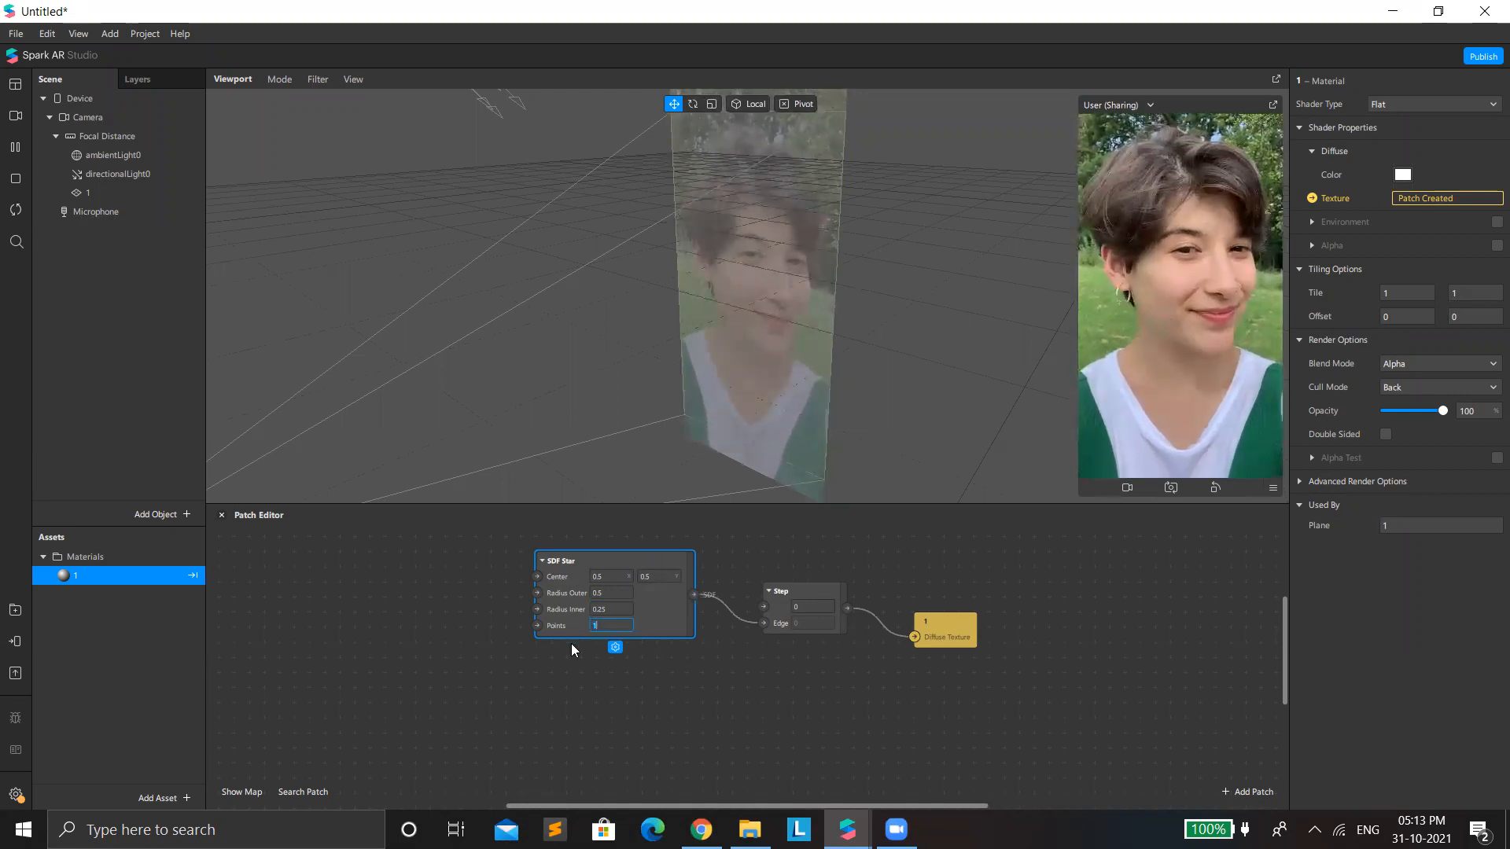
key(BackSpace)
text(5)
key(shift+Tab)
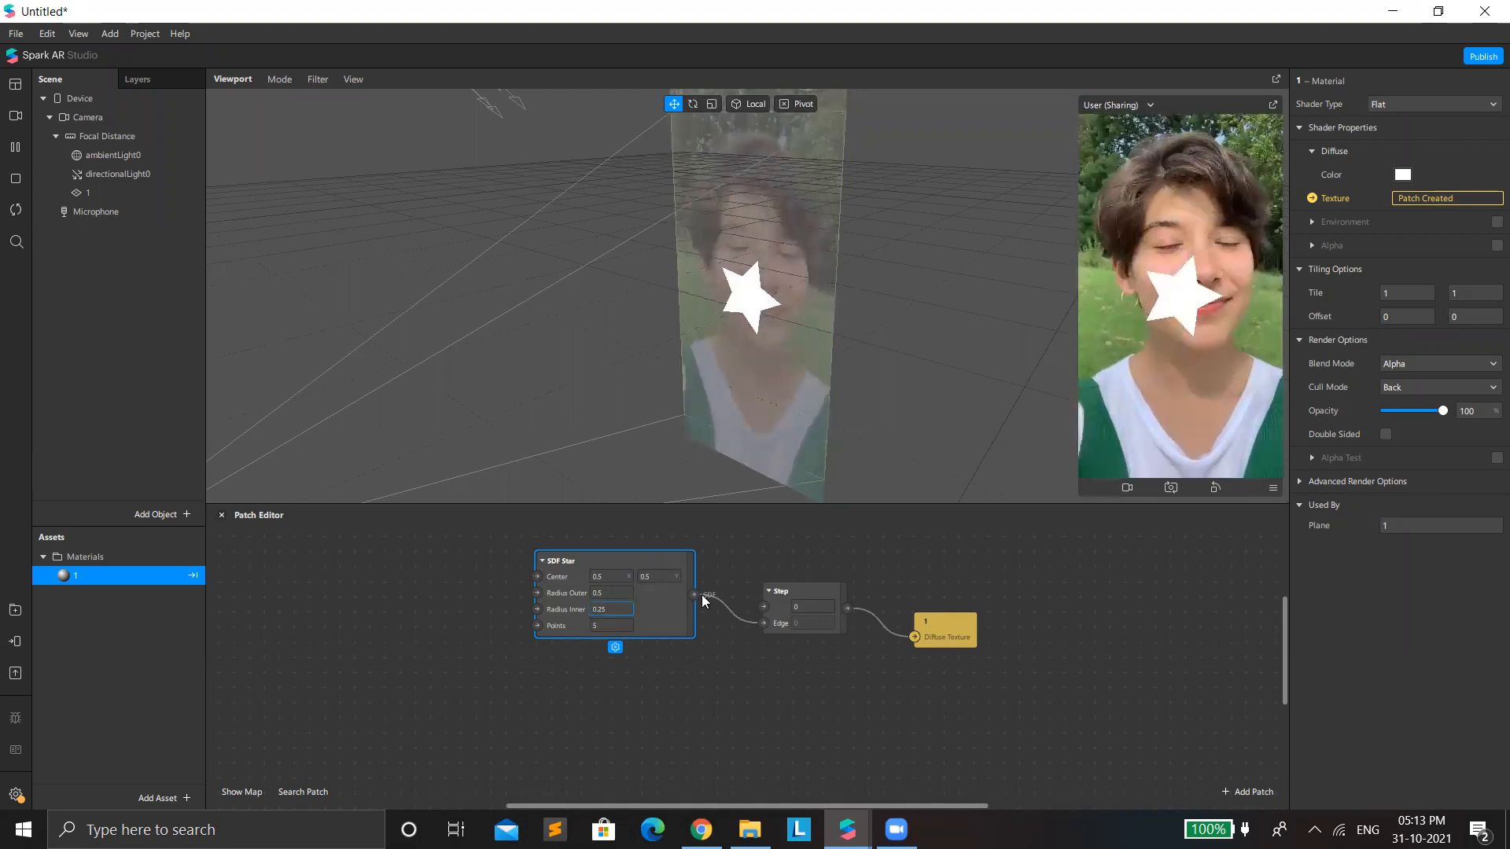
Step: Try an inner radius of 0.5 on the SDF Star patch and undo the change
key(BackSpace)
key(BackSpace)
text(5)
key(Return)
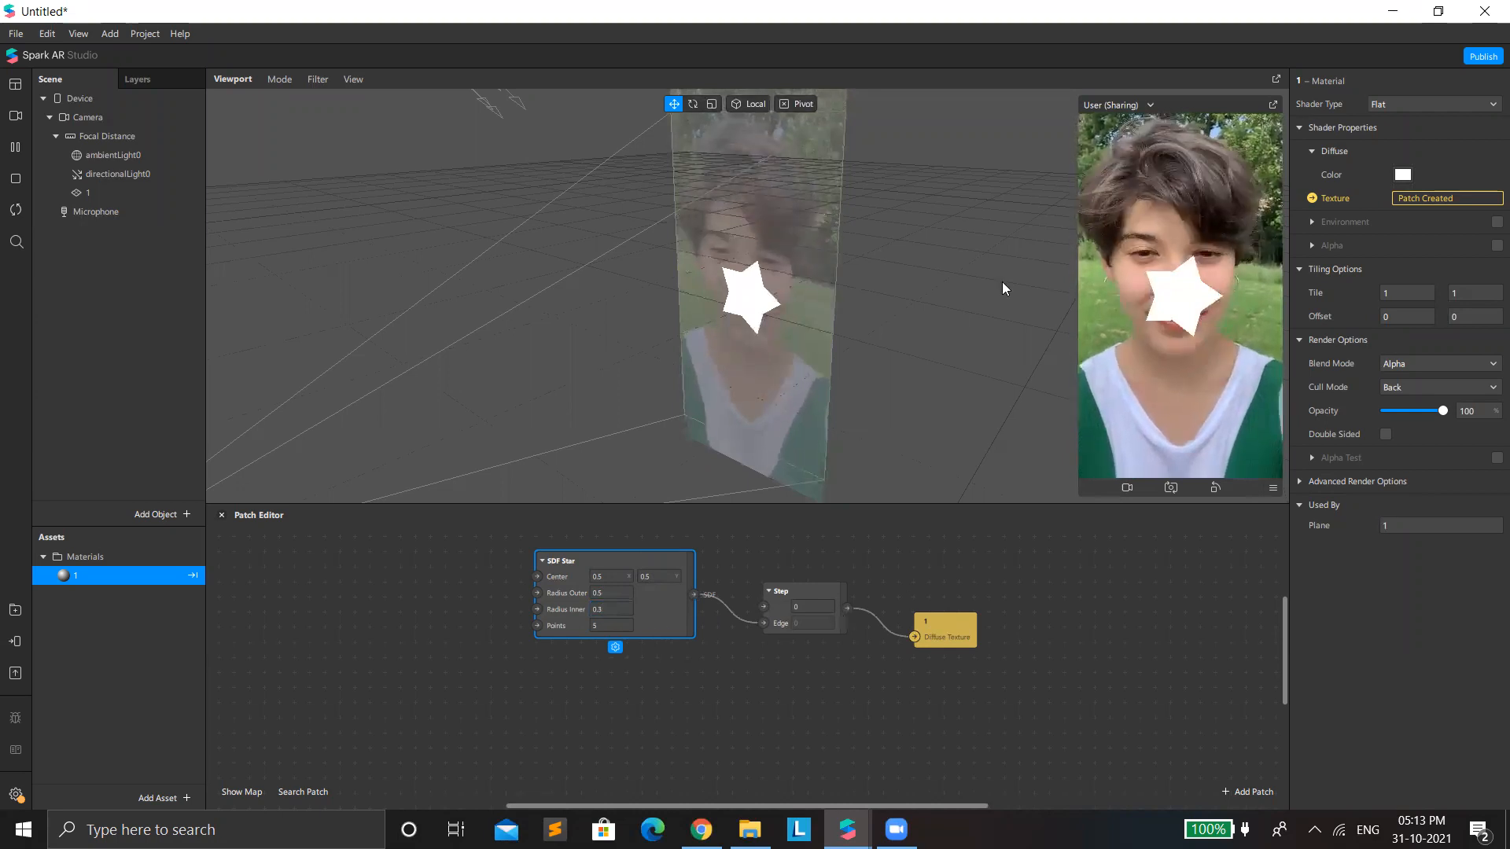
key(ctrl+z)
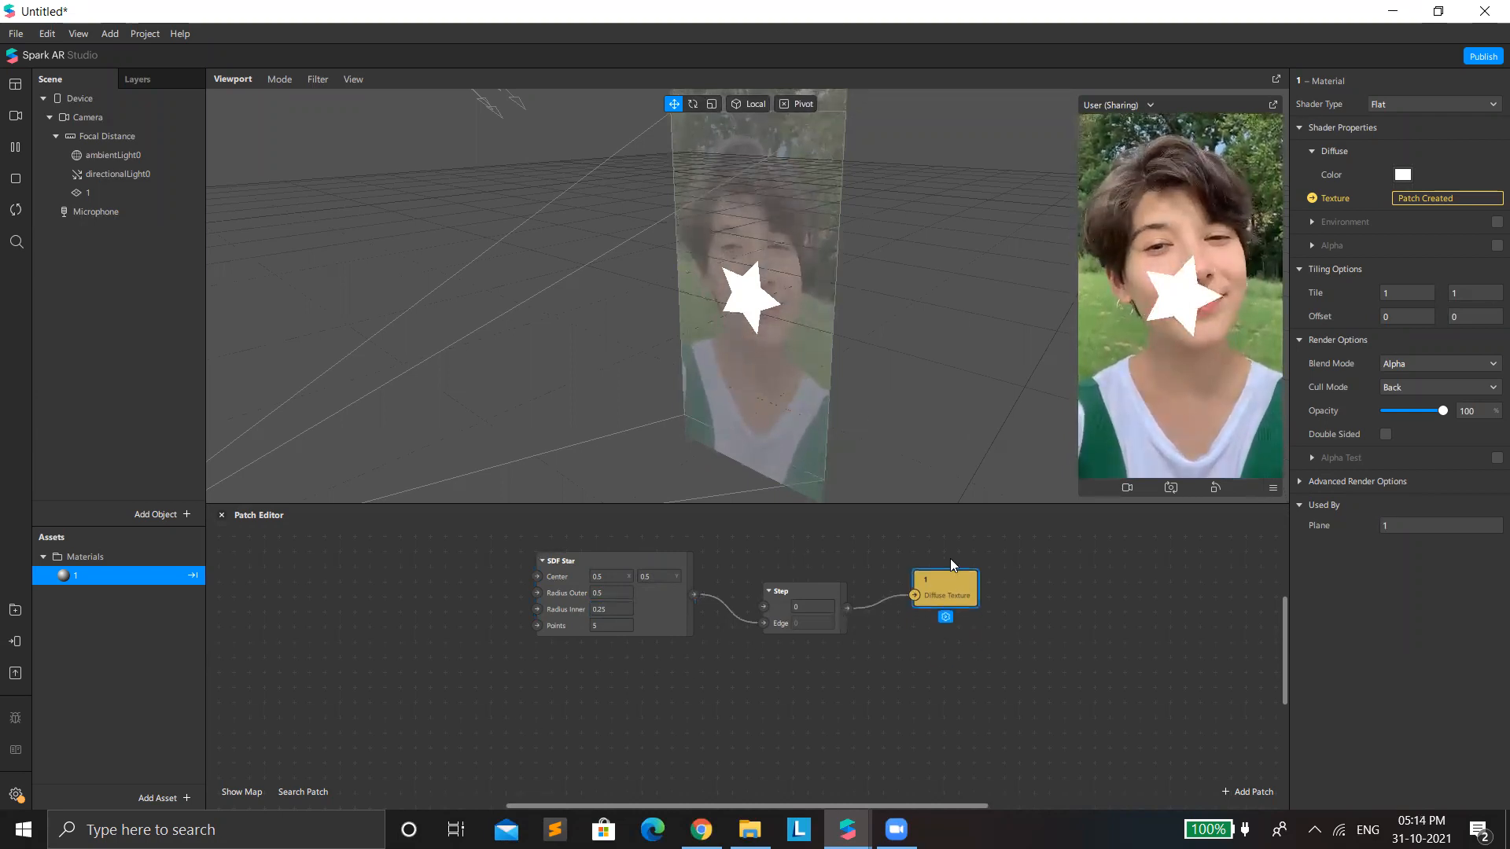
Step: Align the Step patch beside the SDF Star patch and duplicate plane 1 in the scene
drag(769, 596, 739, 566)
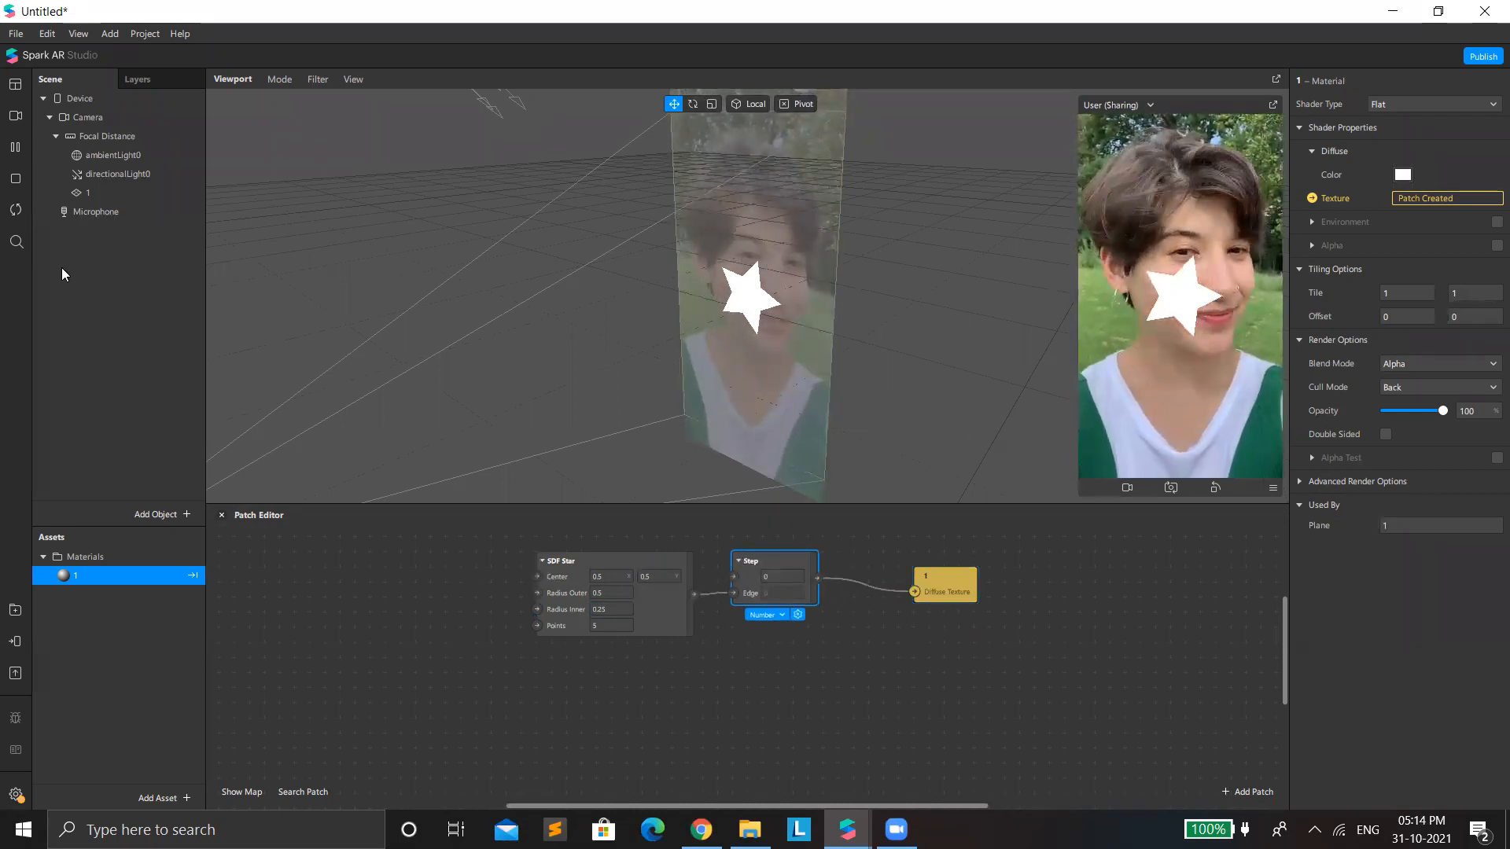
click(116, 198)
key(ctrl+d)
click(141, 214)
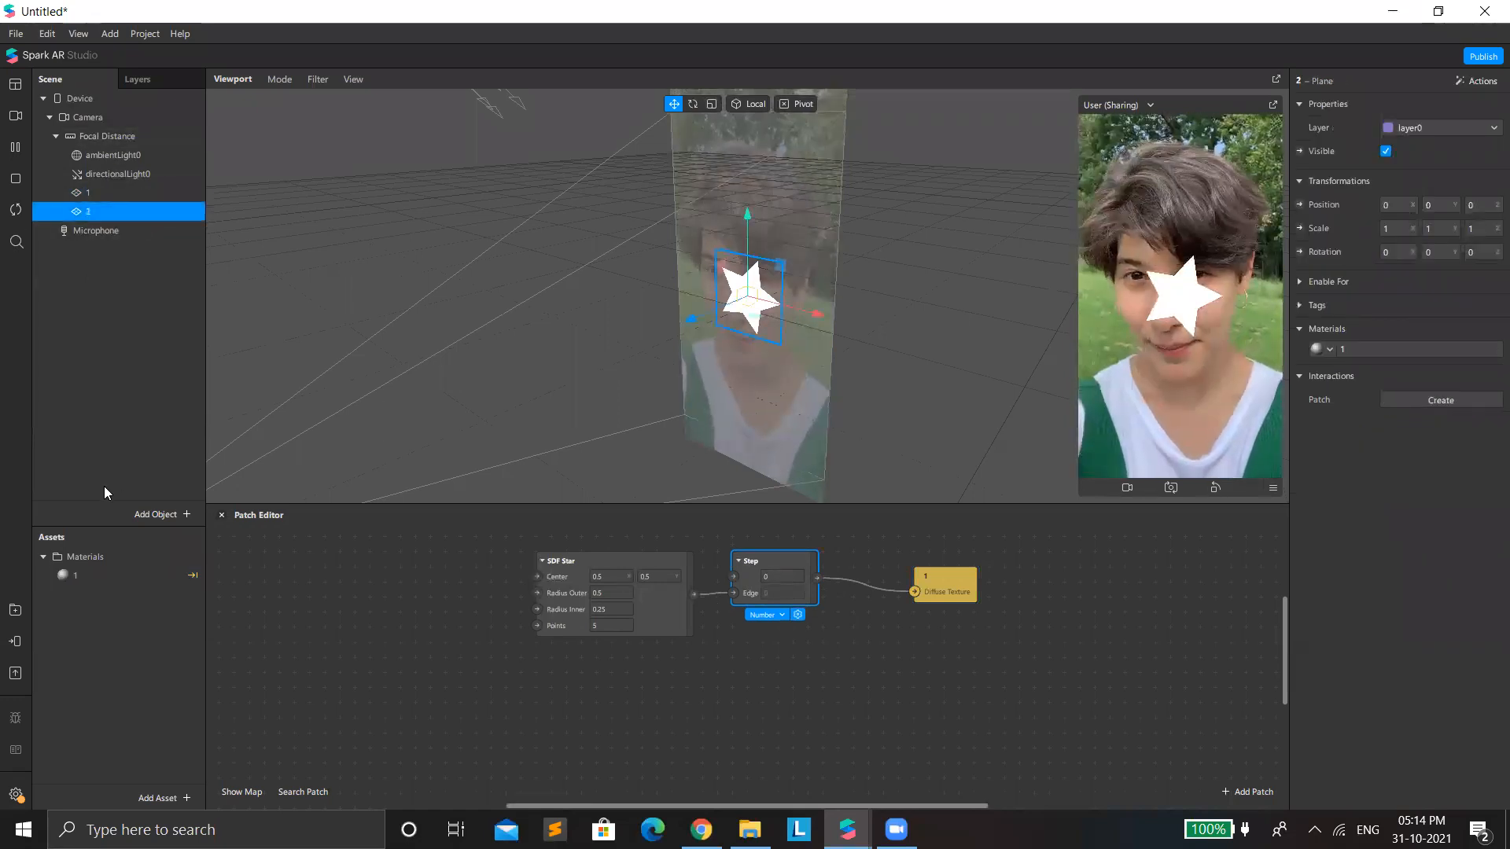
Step: Duplicate material 1 and assign the copy, material 2, to plane 2
click(104, 580)
key(ctrl+d)
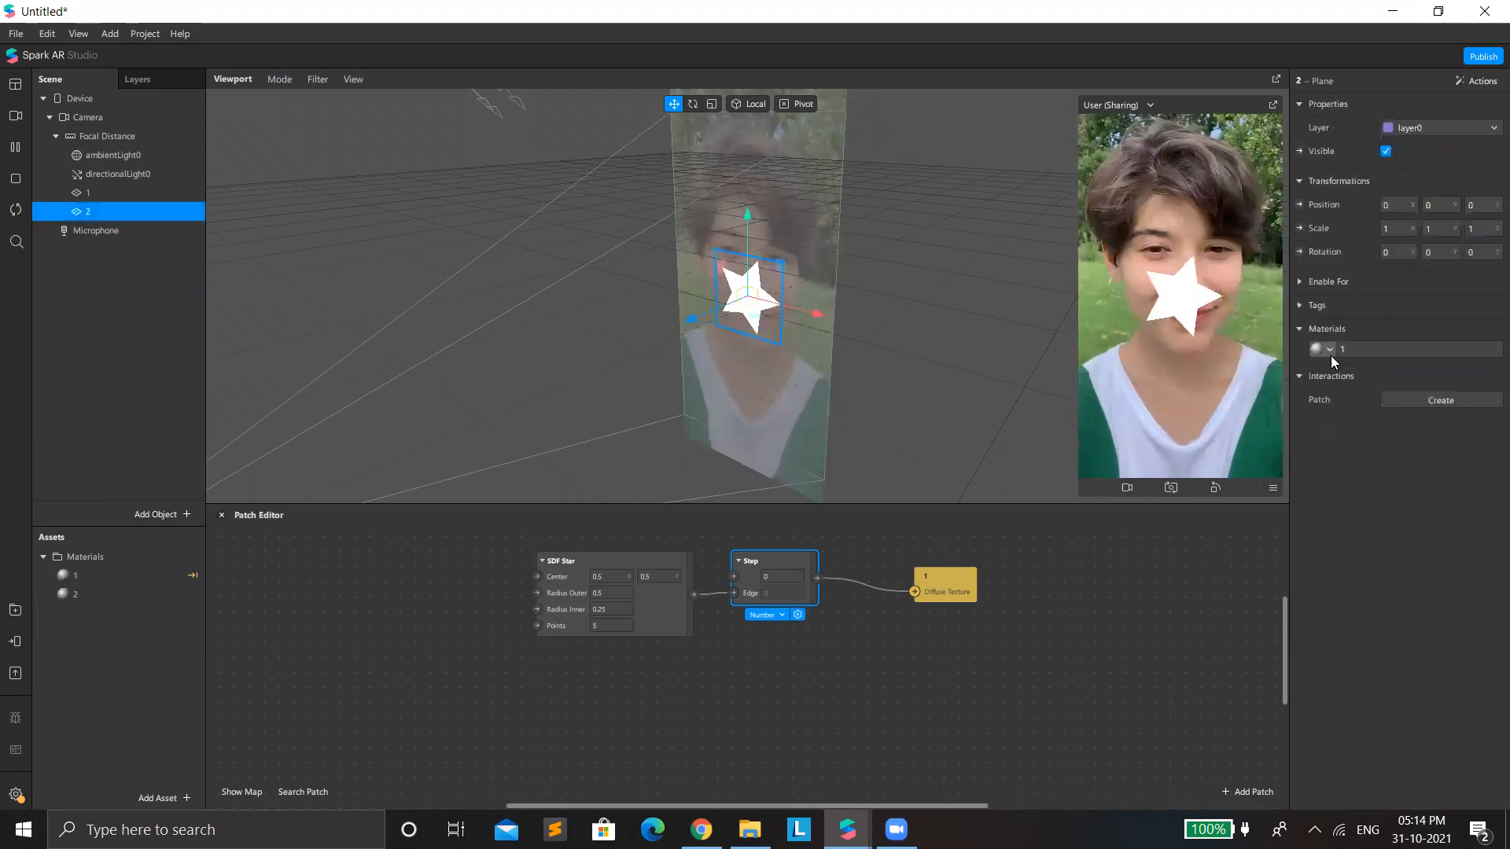
click(1328, 349)
click(1334, 399)
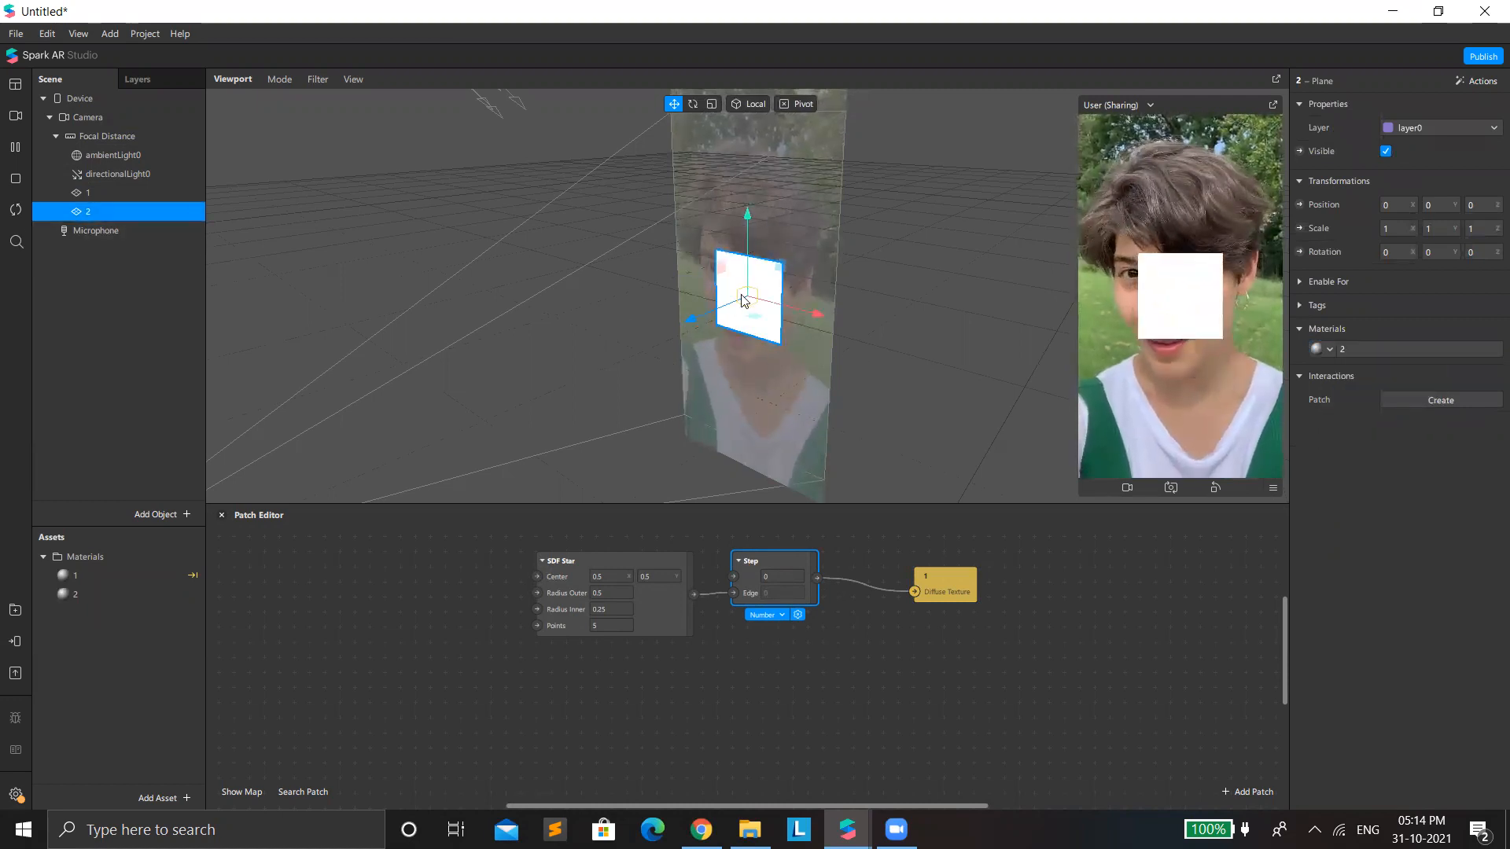
Step: Move plane 2 sideways off the star and place the star plane in the upper-left corner of the camera view
drag(836, 319, 893, 314)
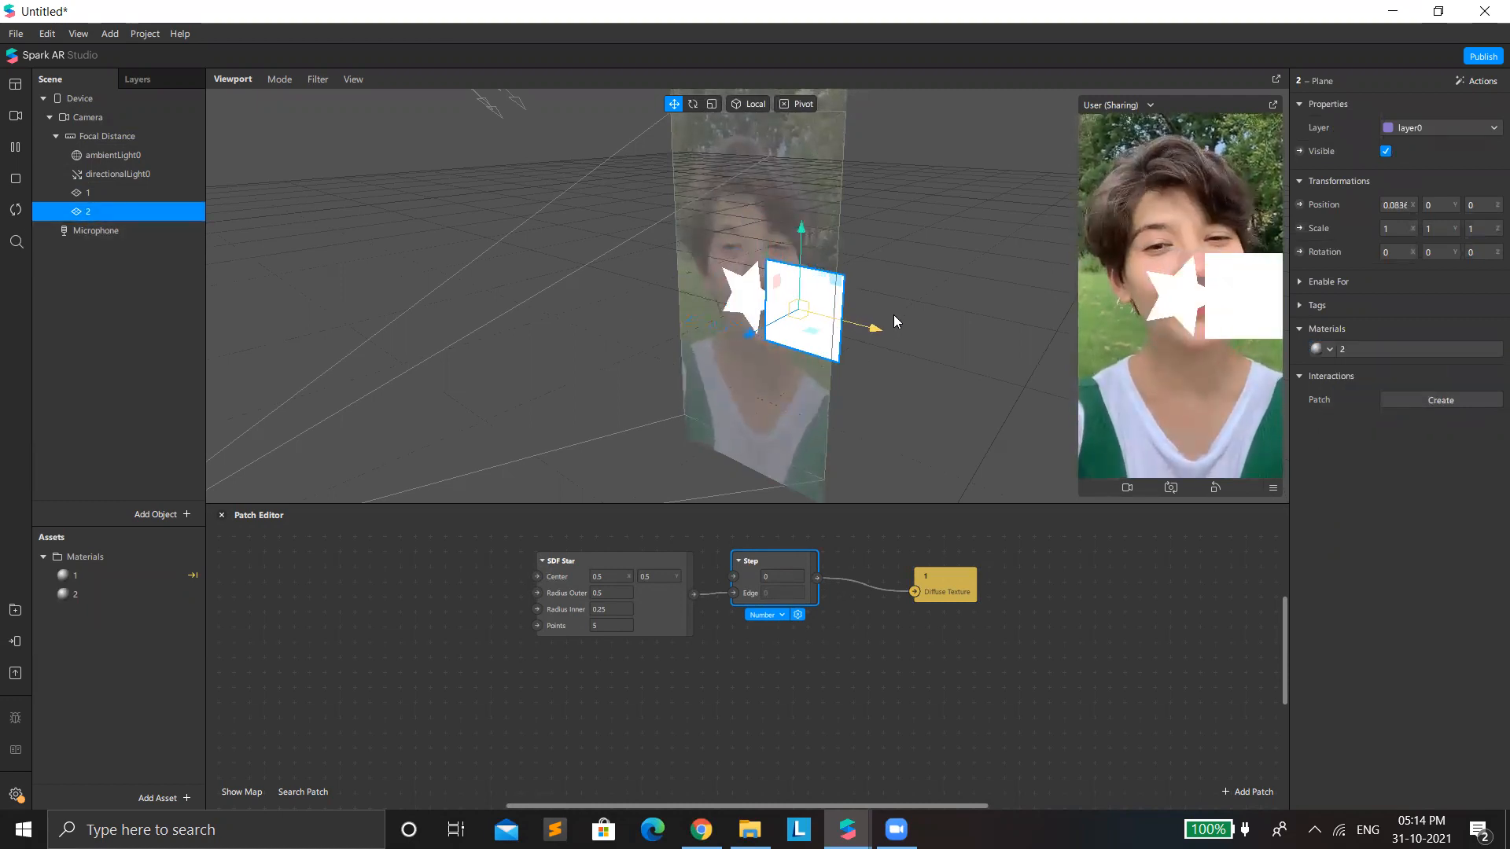
click(747, 296)
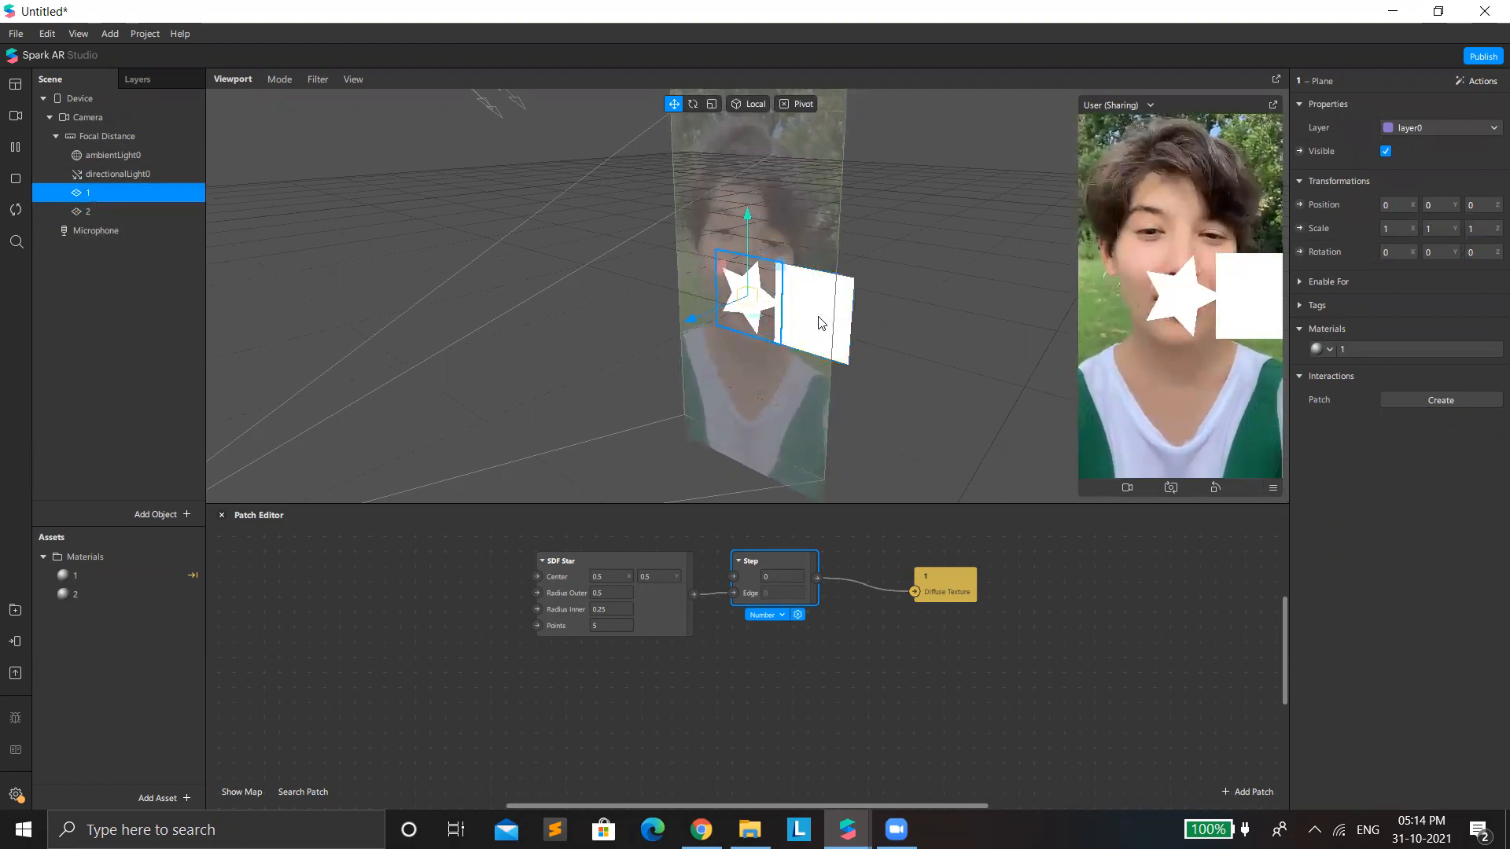
drag(806, 316, 720, 149)
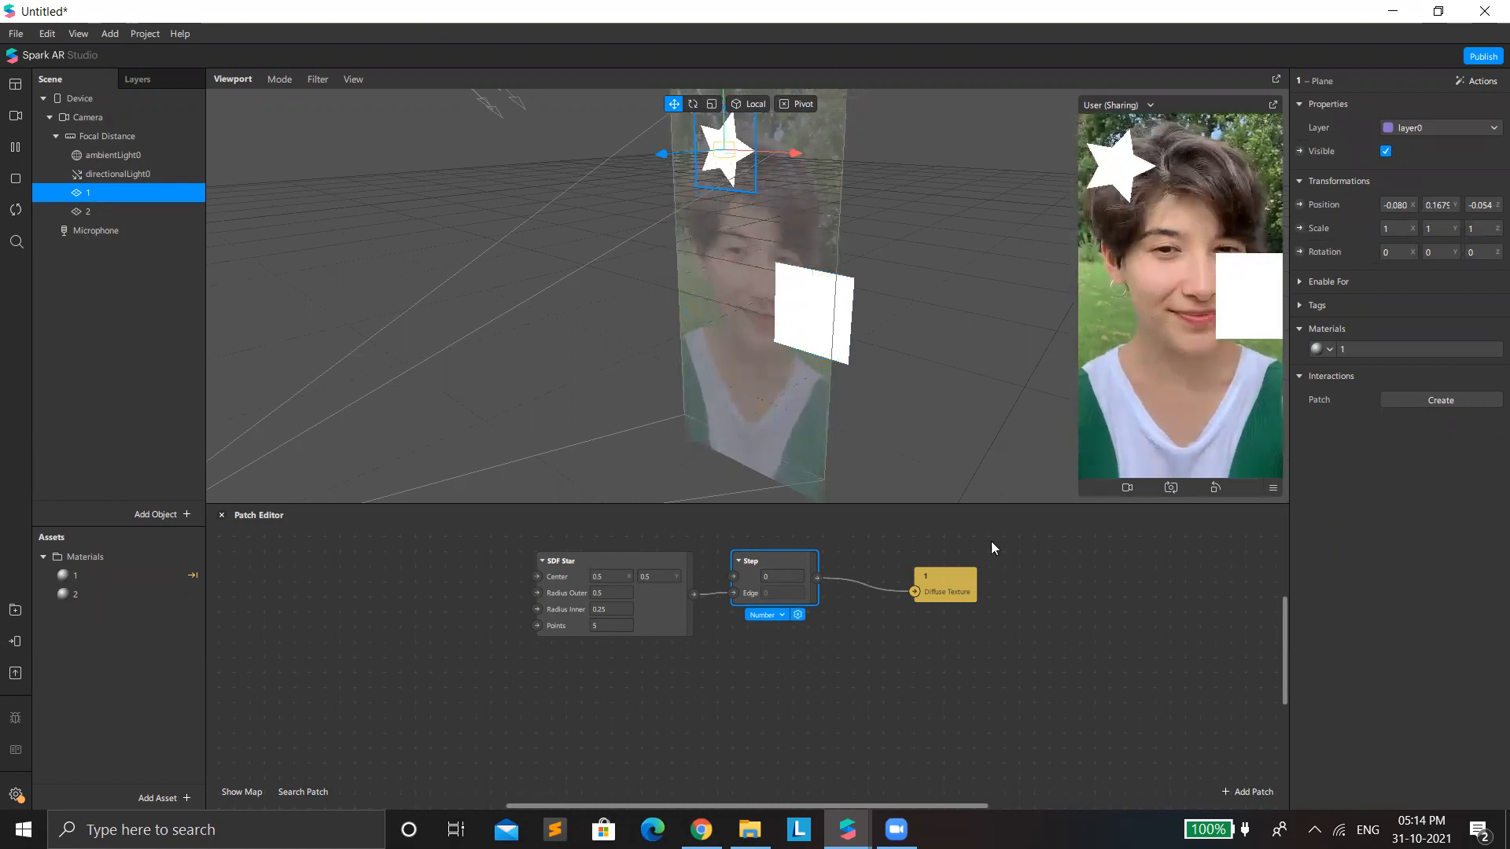
Step: Add an SDF Circle patch below the SDF Star patch
click(90, 211)
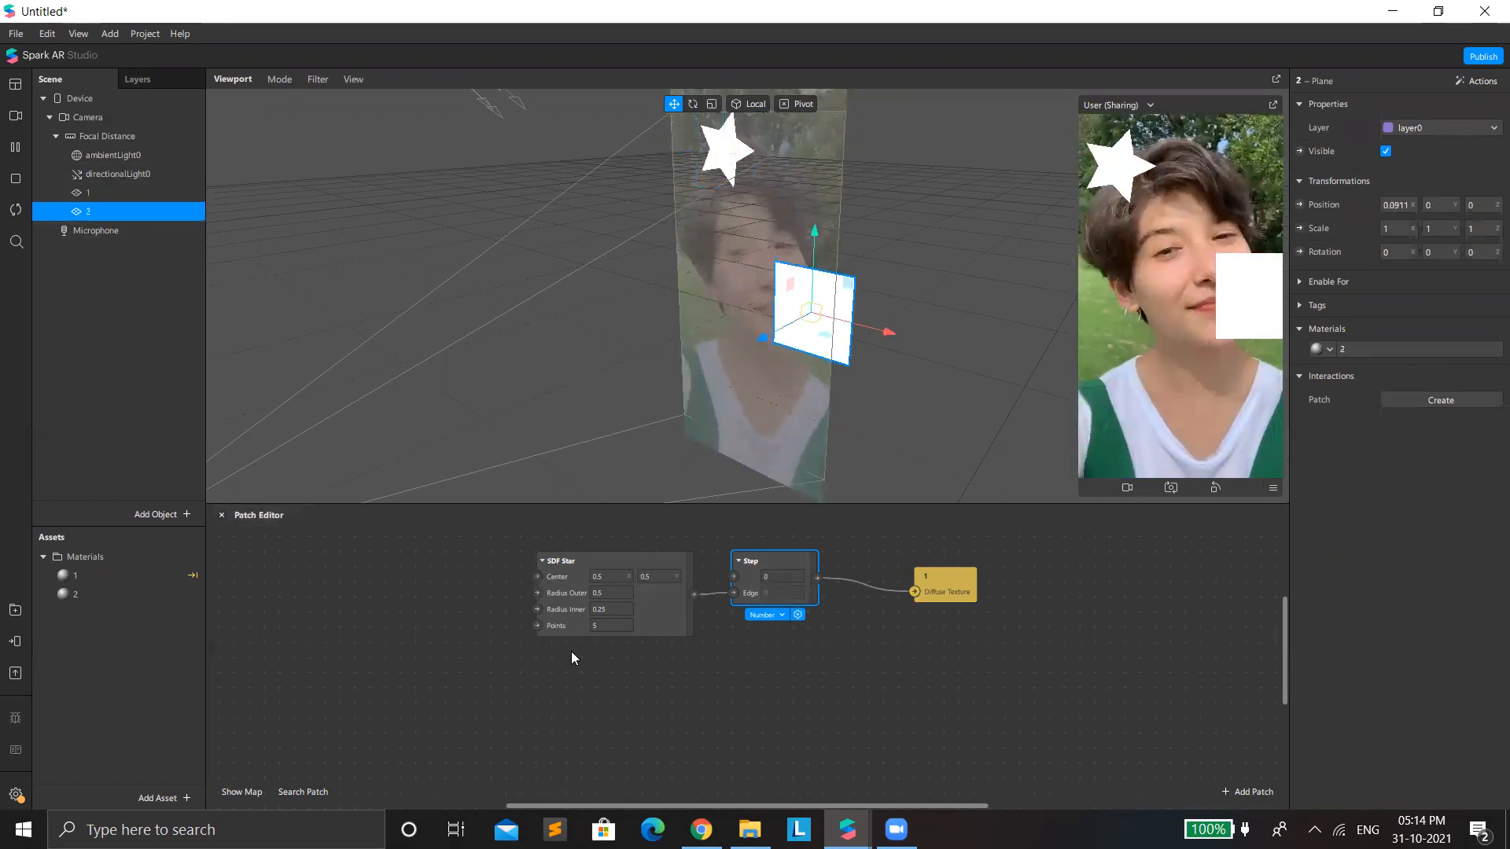
double_click(551, 674)
text(sdf)
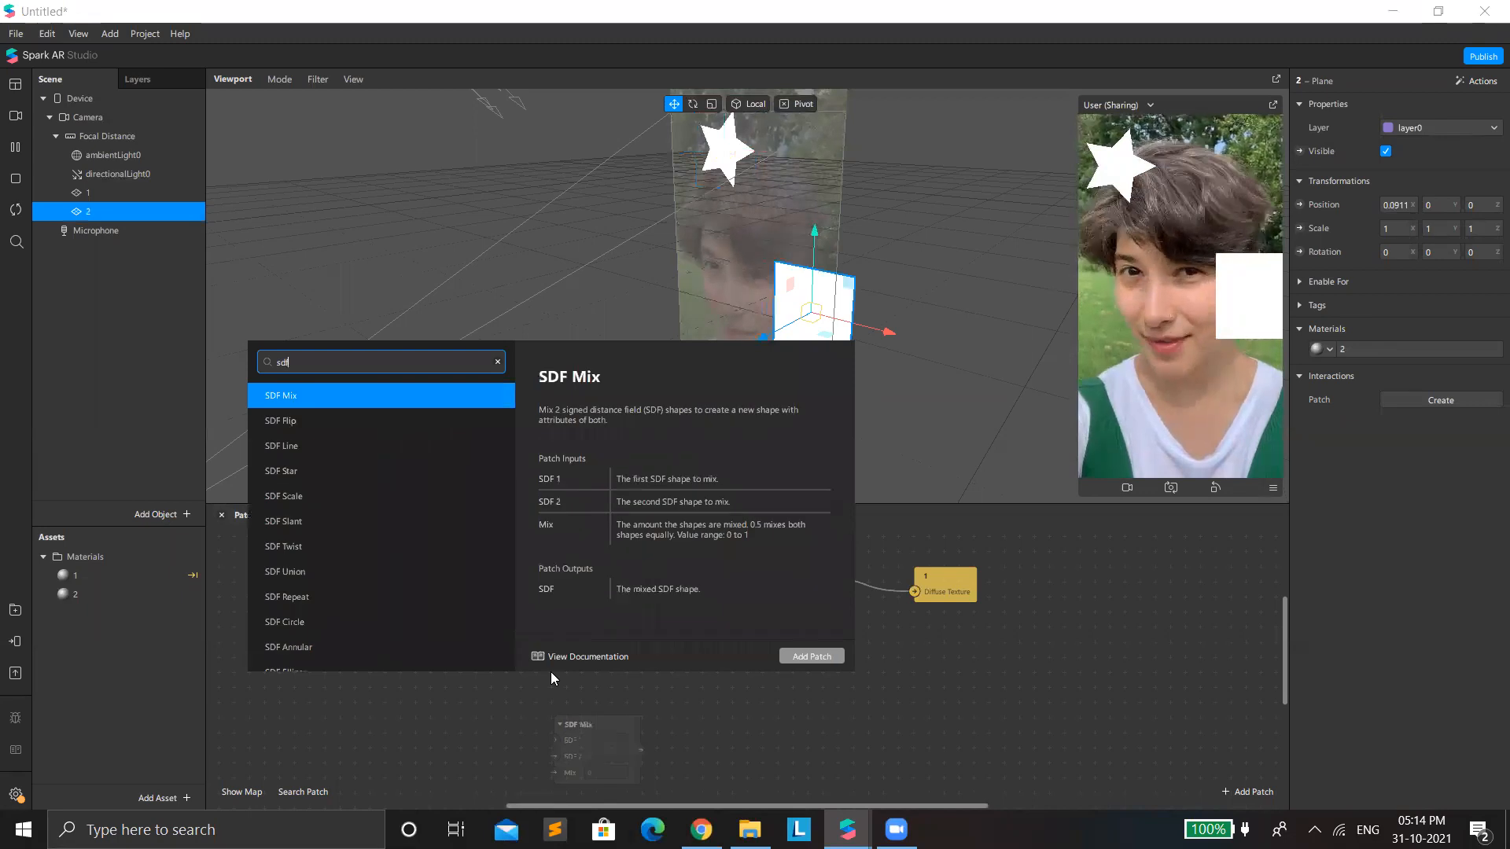
text( c)
key(BackSpace)
text(ci)
key(Return)
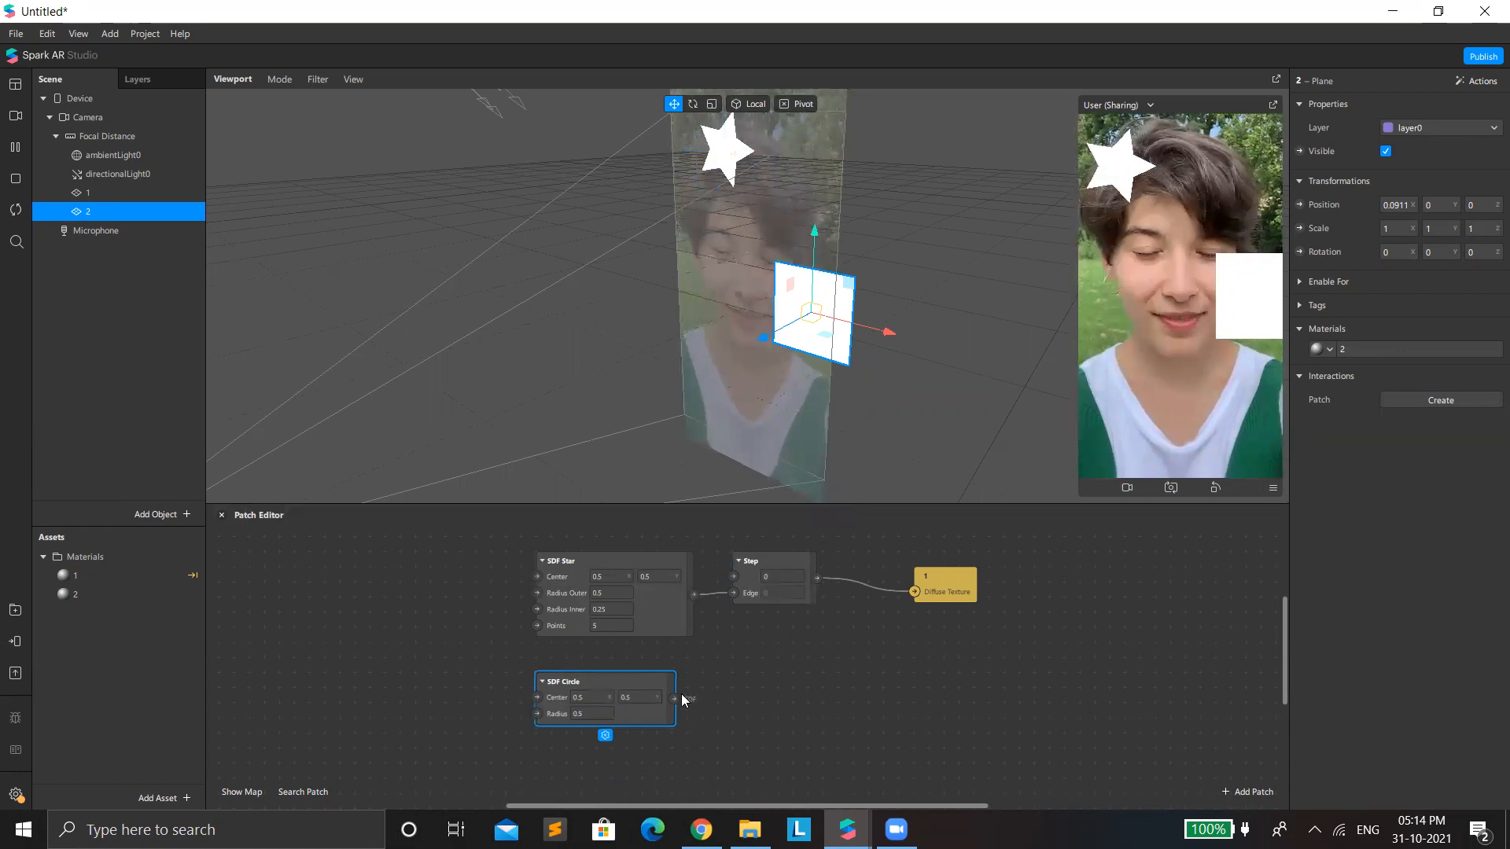
Step: Add a Step patch fed by the SDF Circle output and align it beside the circle patch
drag(680, 699, 713, 695)
text(step)
key(Return)
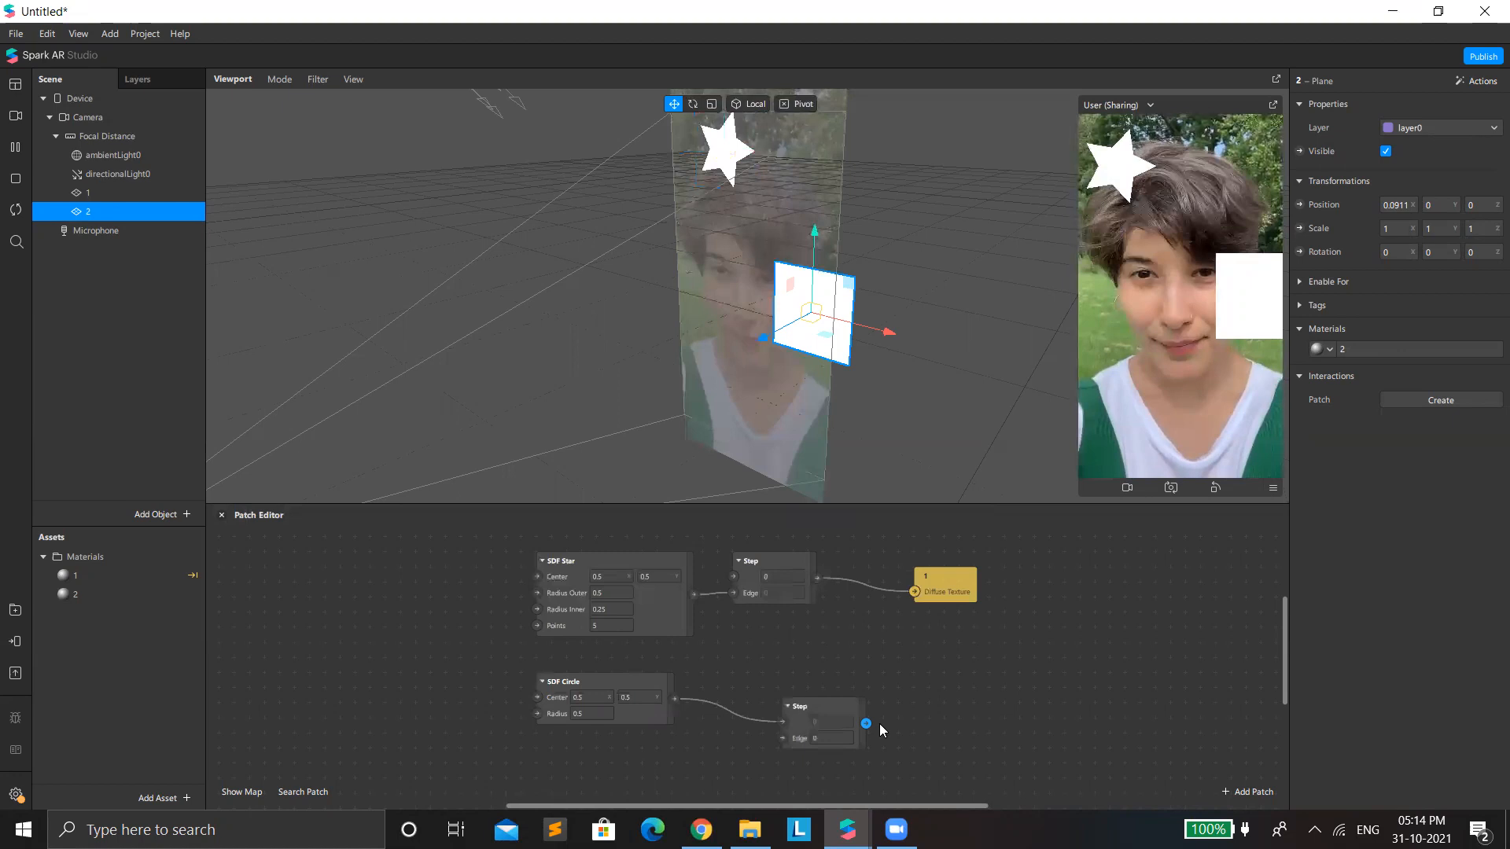
drag(832, 699, 794, 695)
Step: Connect the circle's Step patch to a new Diffuse Texture patch for material 2 and reroute the SDF Circle output to the Step's Edge input
click(83, 595)
click(1312, 198)
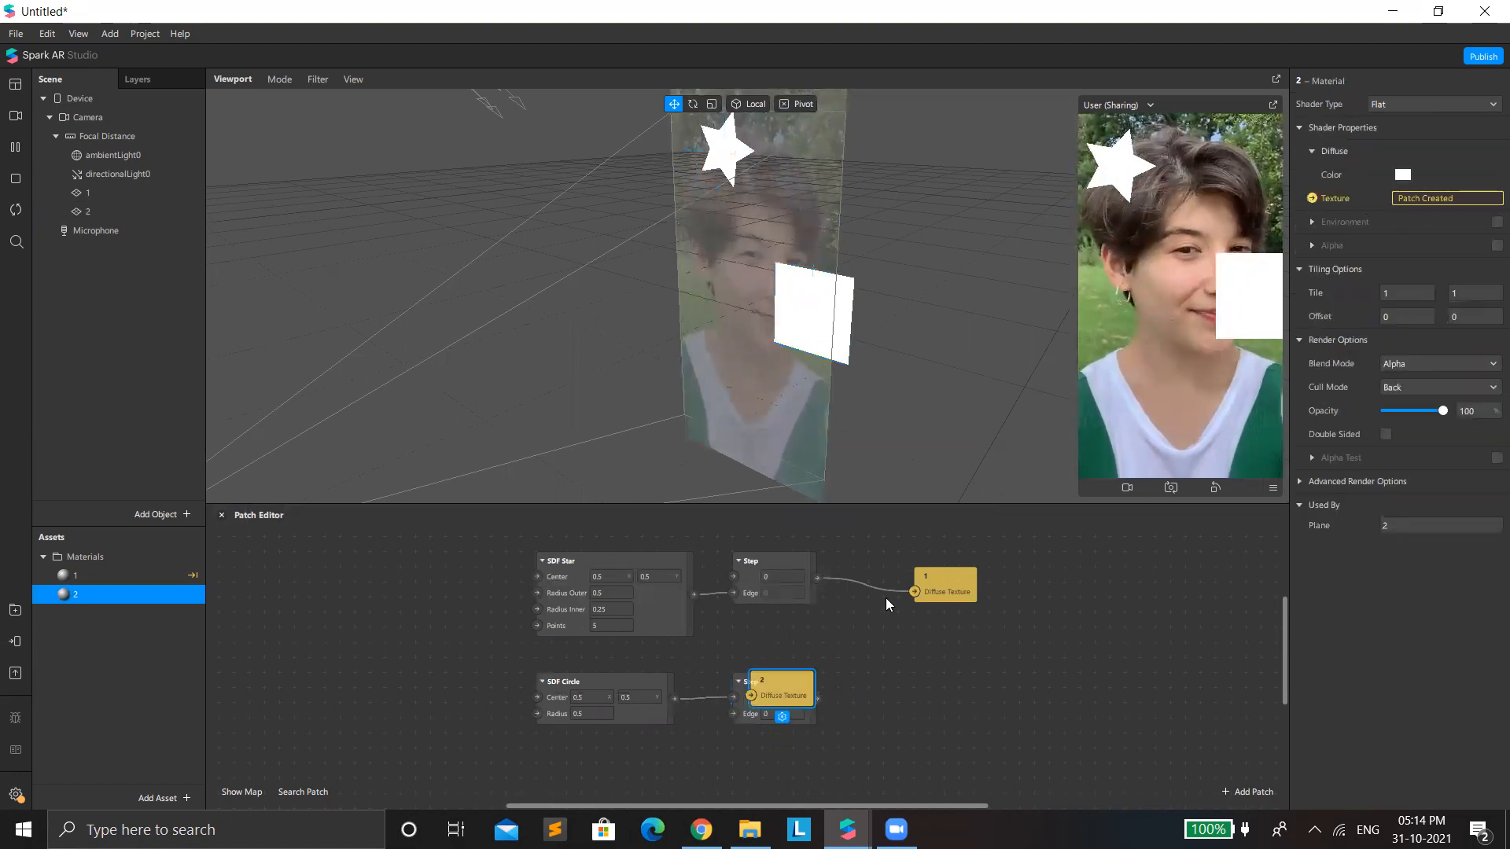
drag(797, 685, 901, 673)
drag(816, 697, 854, 681)
click(856, 688)
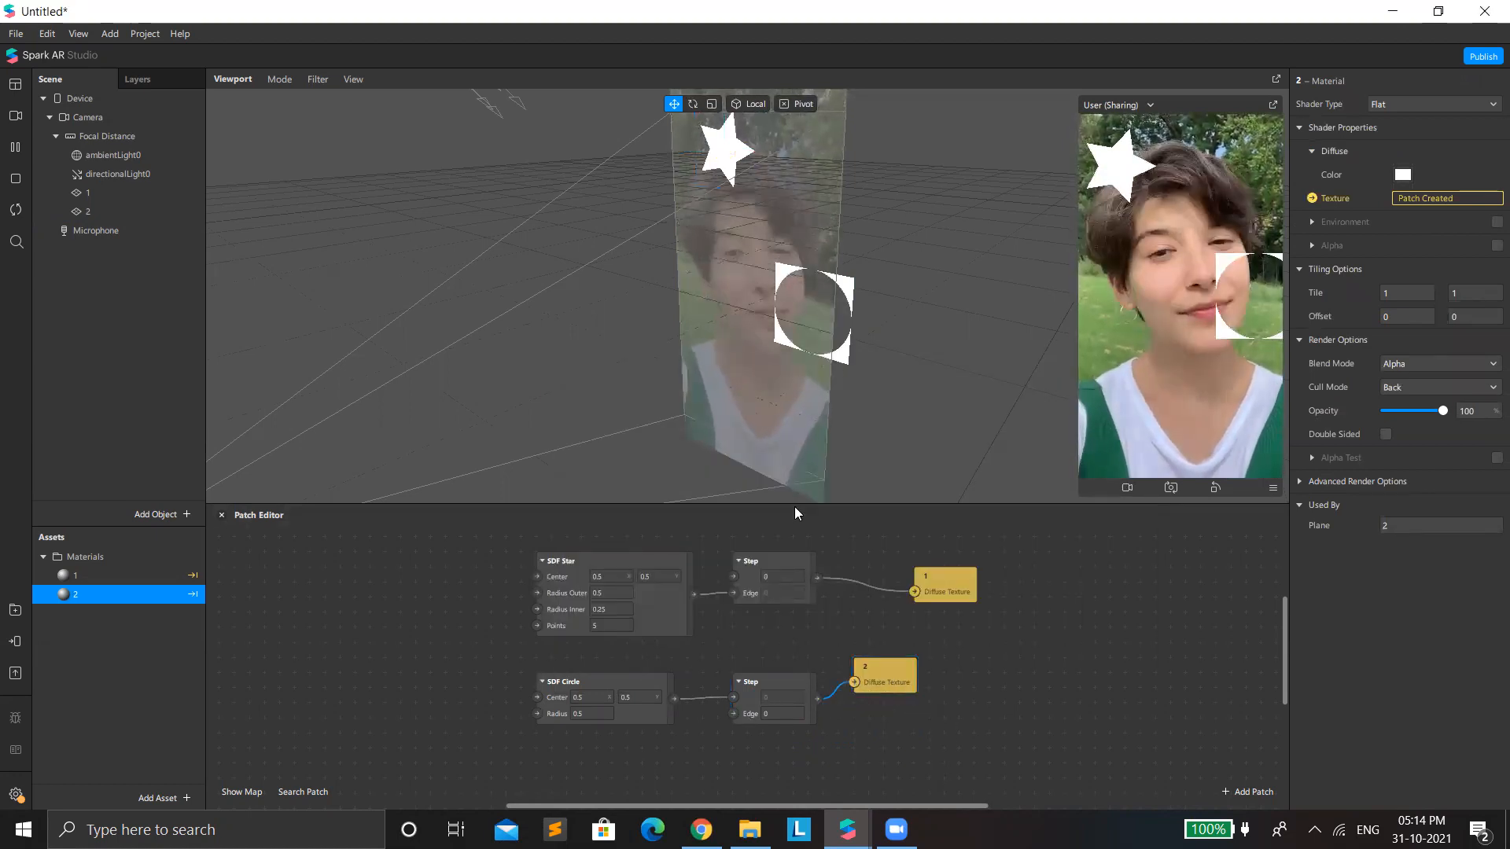
drag(738, 702, 738, 710)
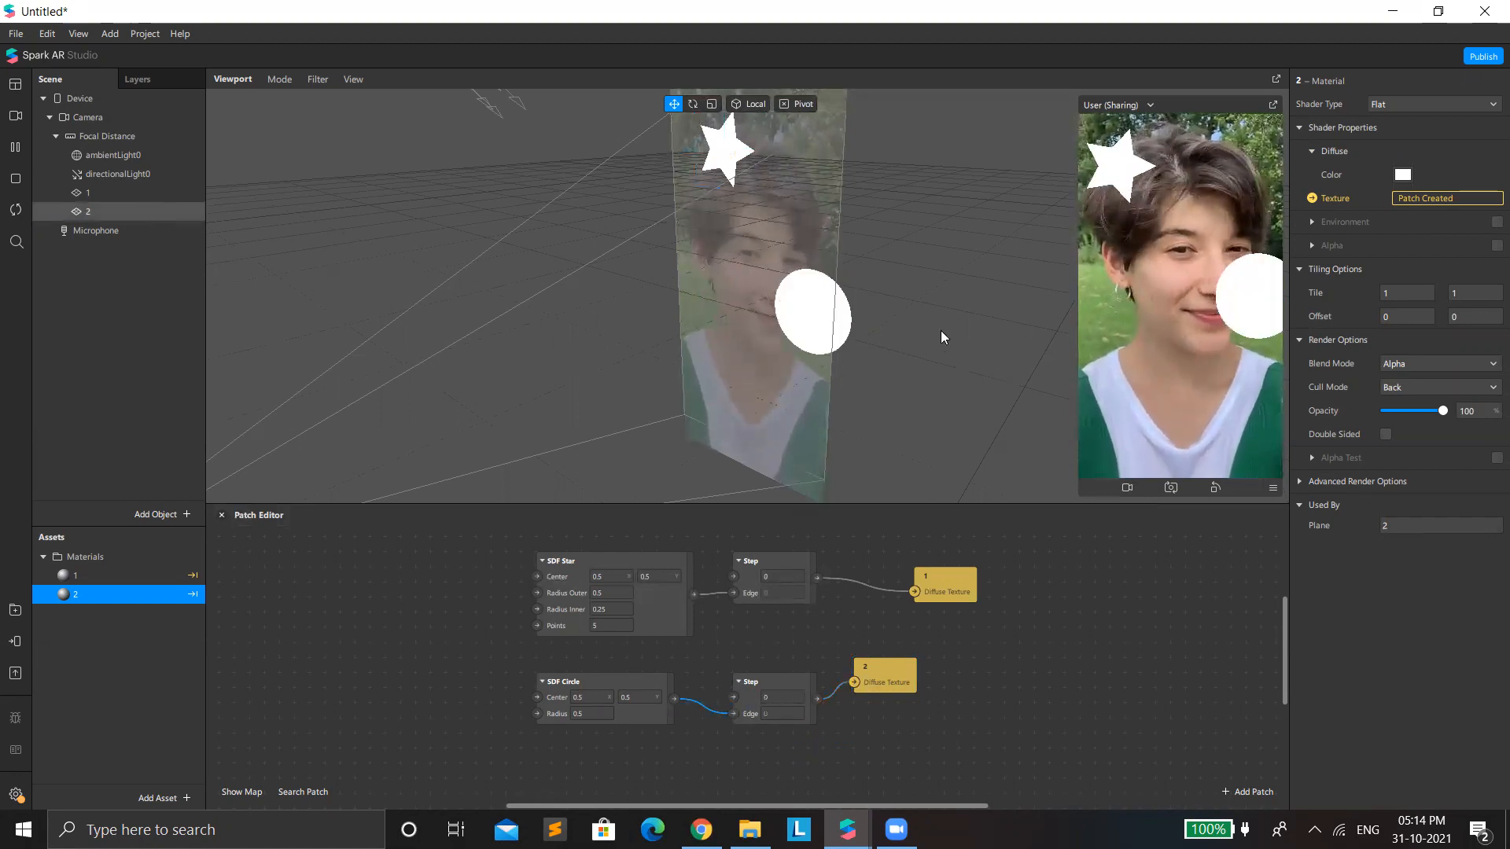
Step: Move the circle plane up beside the star and shift the star's patch chain to the left in the Patch Editor
click(846, 352)
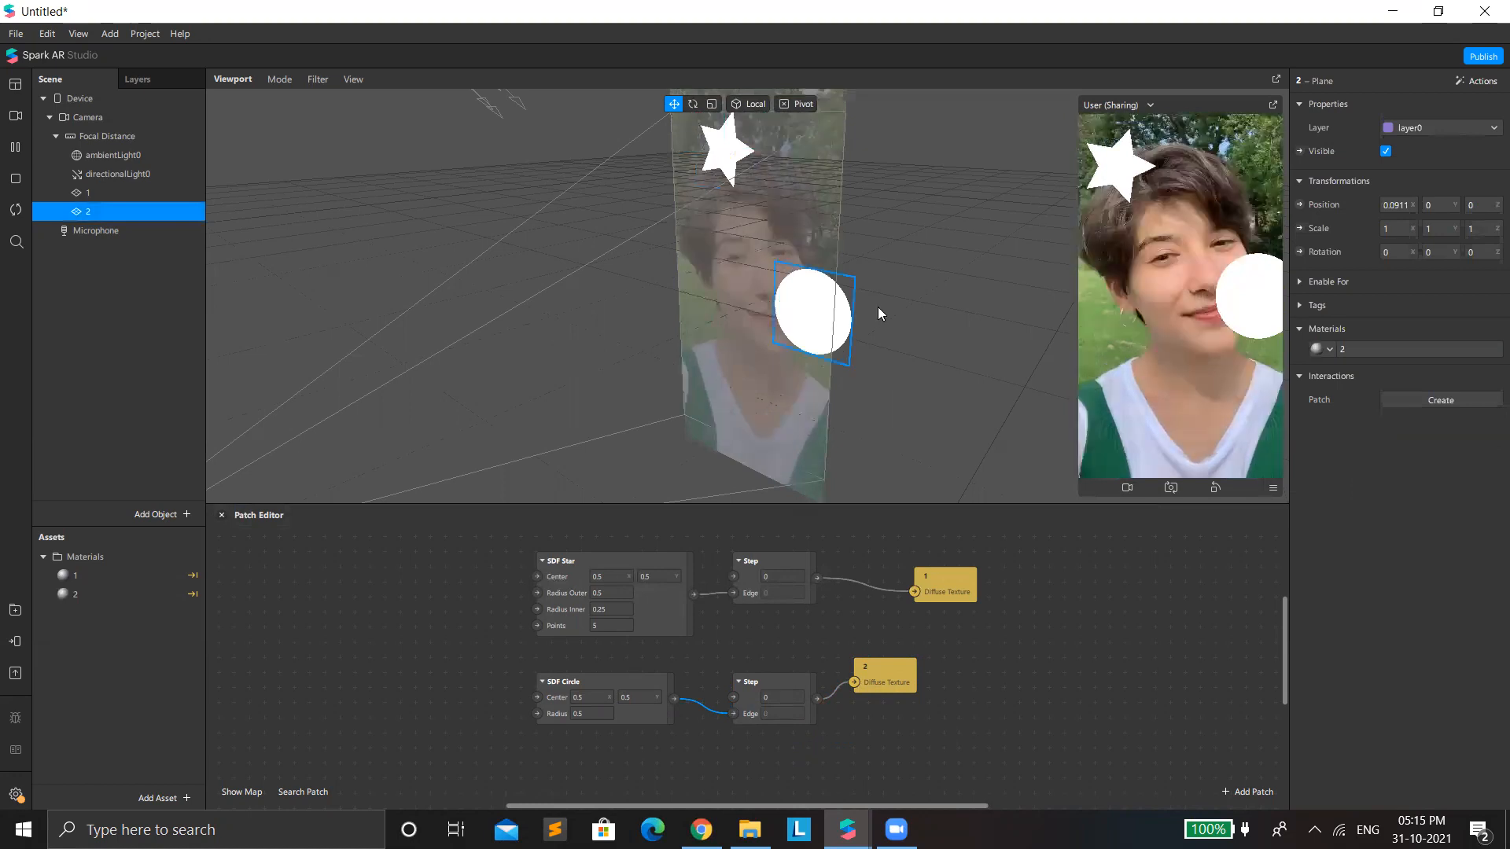
drag(812, 312, 832, 161)
drag(448, 569, 1100, 614)
drag(929, 586, 746, 573)
click(678, 604)
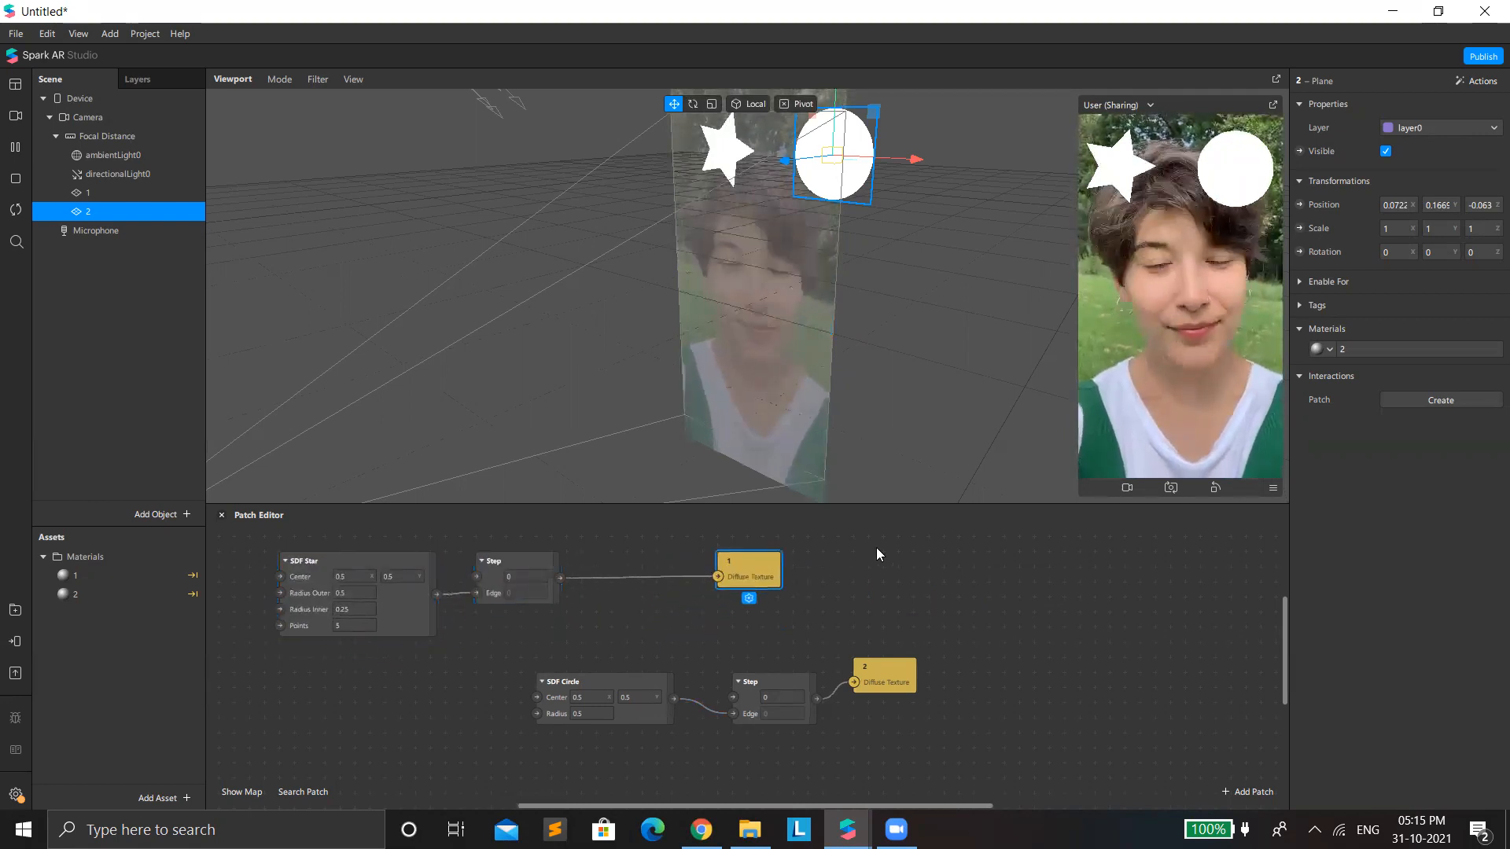
Step: Replace the star's Step patch with a Smooth Step patch fed by the SDF Star output
click(509, 571)
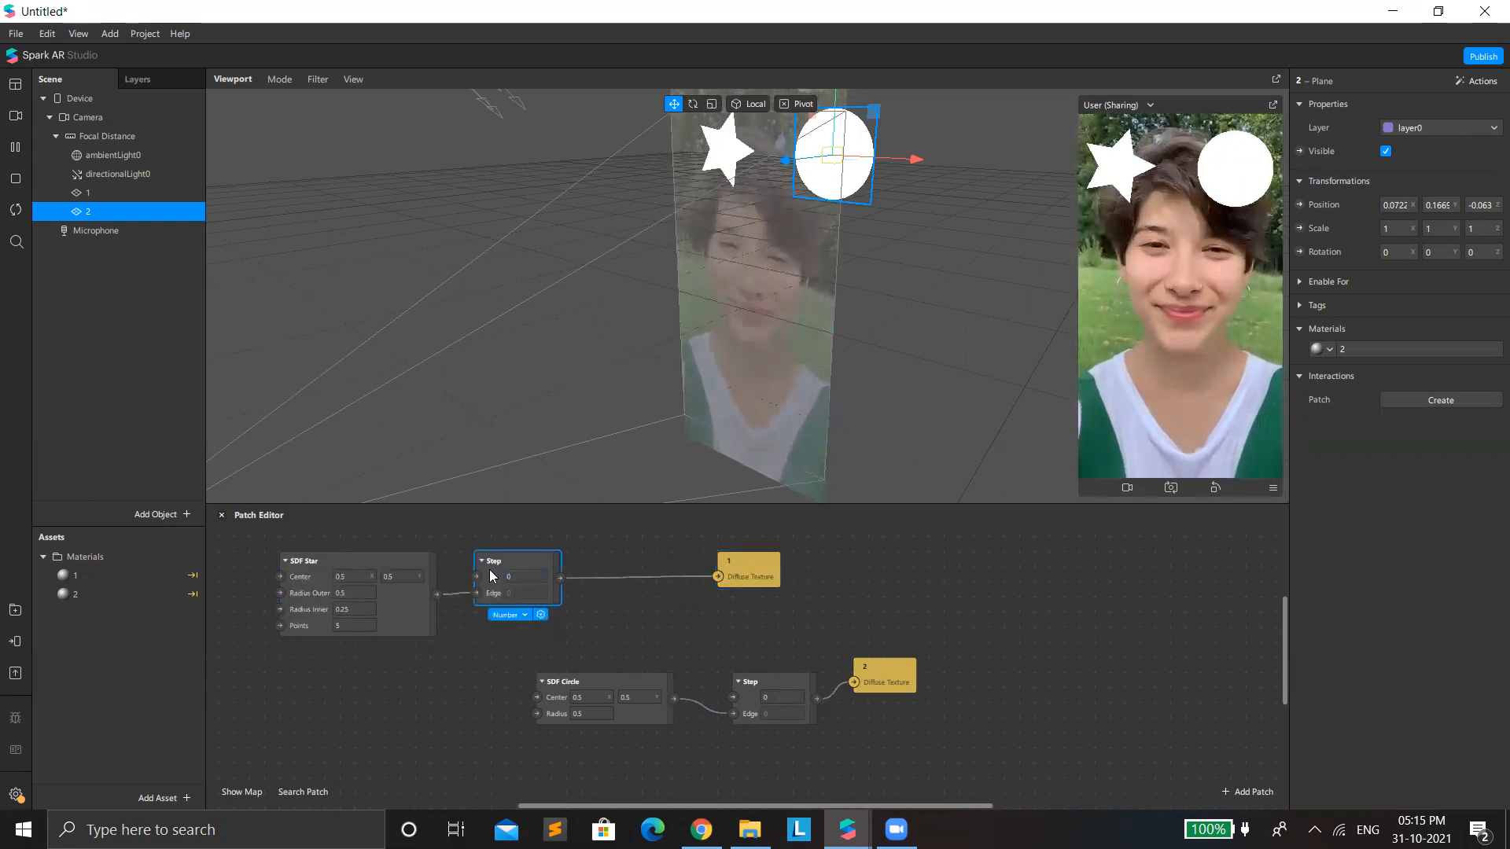
key(Delete)
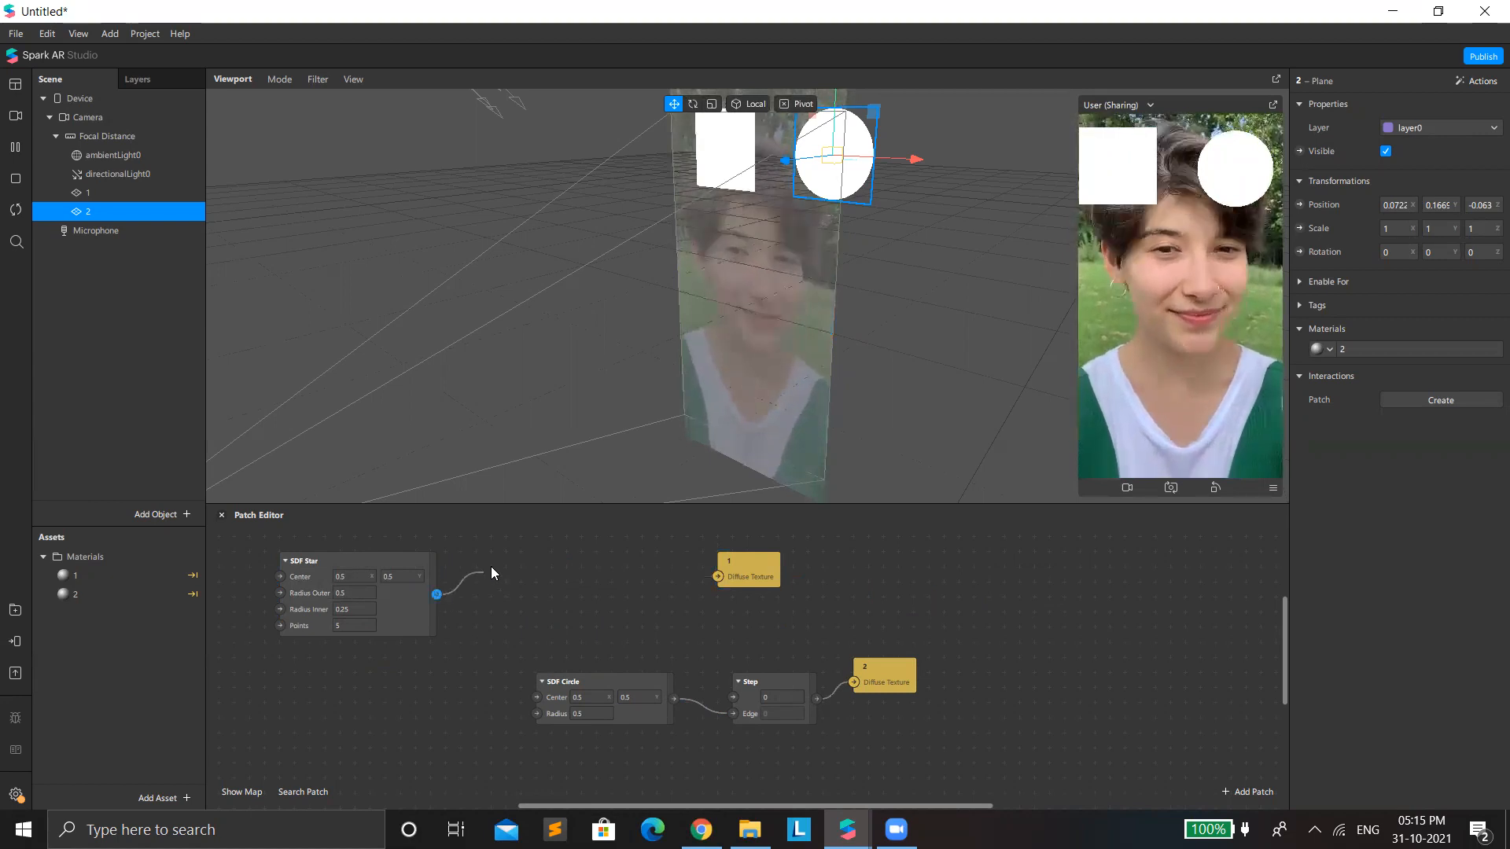
drag(491, 572, 491, 573)
text(smooth)
key(Return)
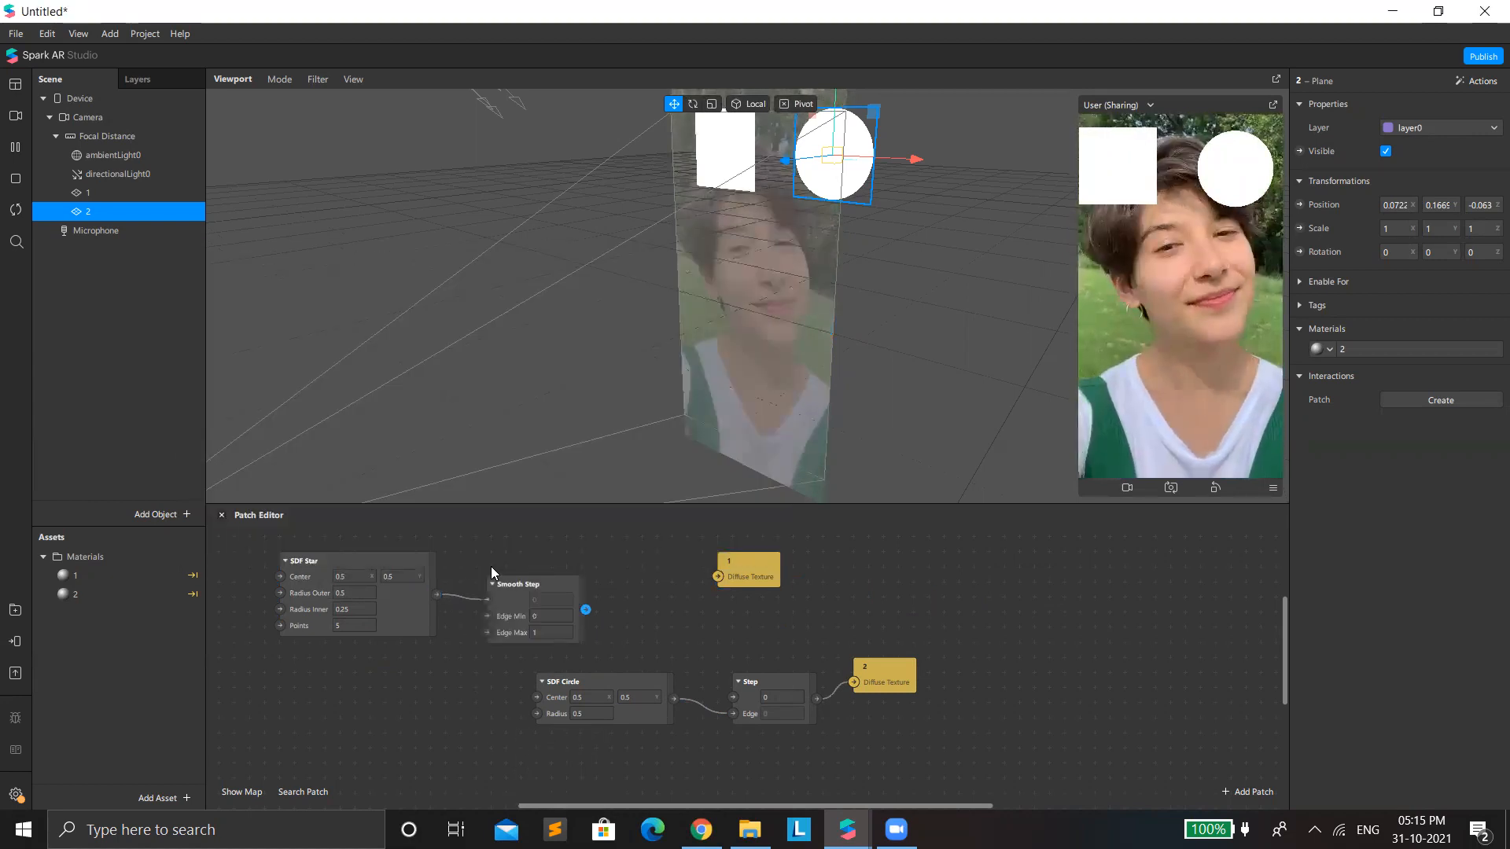
Step: Move the SDF Circle, Step and material 2 patches left, beneath the star's patch chain
drag(559, 693, 239, 693)
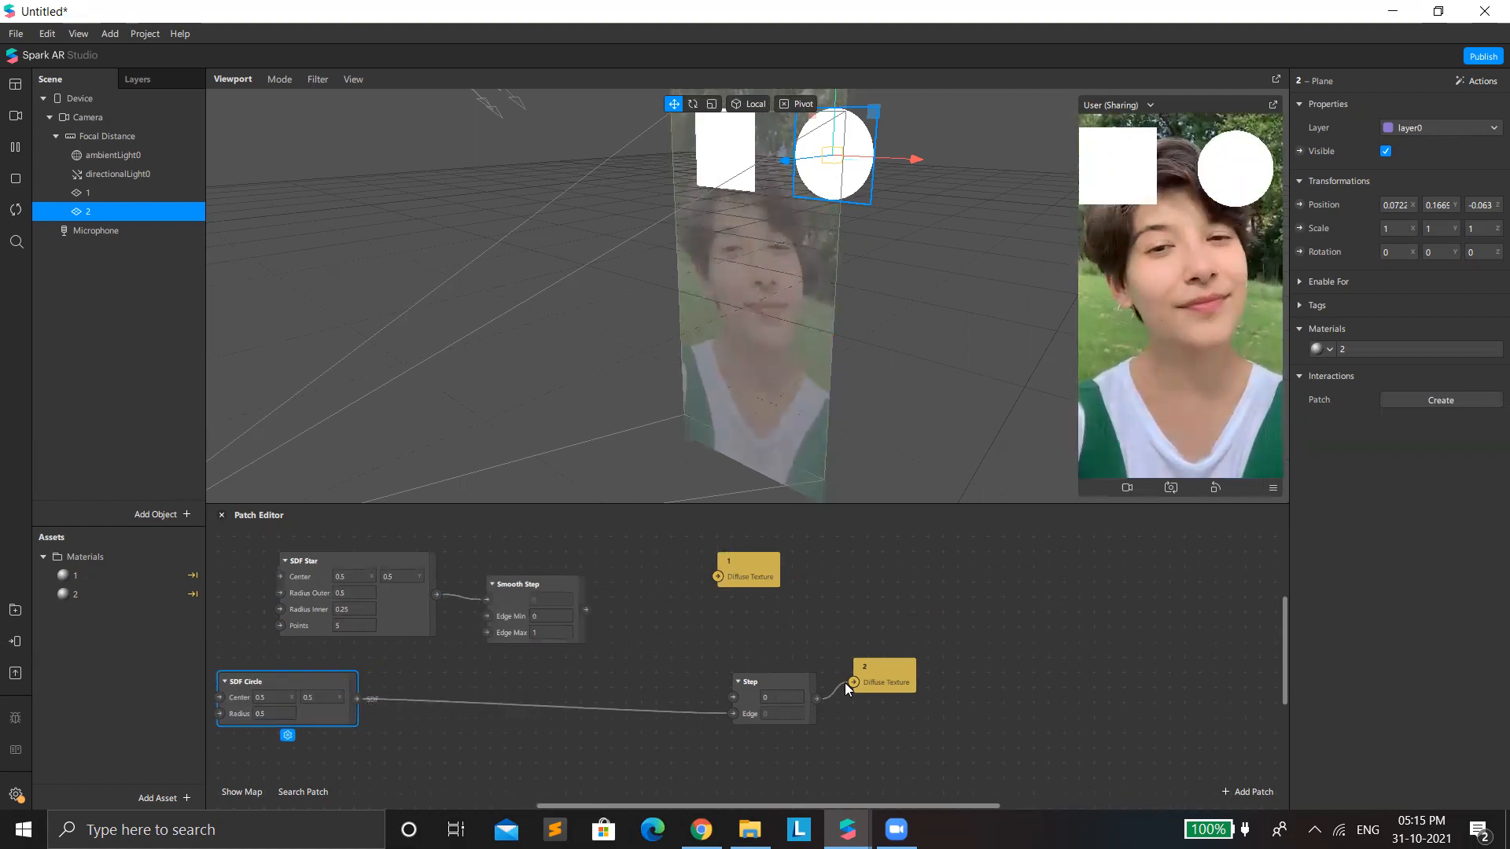
drag(766, 682, 449, 683)
click(861, 670)
drag(643, 702, 576, 700)
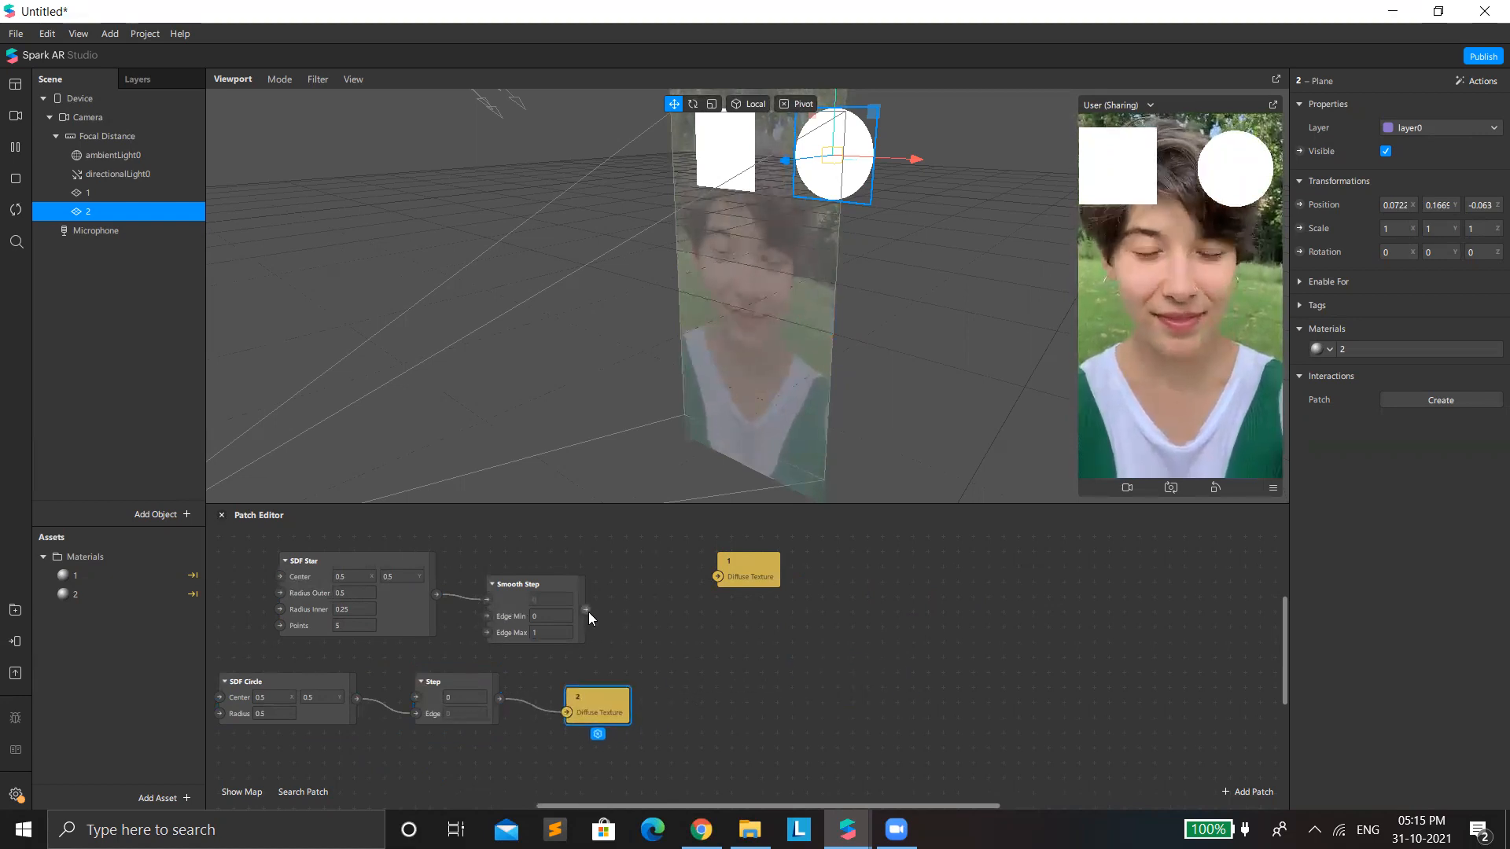
Step: Connect the Smooth Step output to material 1's Diffuse Texture, keeping the SDF Star output on its value input
drag(714, 577, 586, 609)
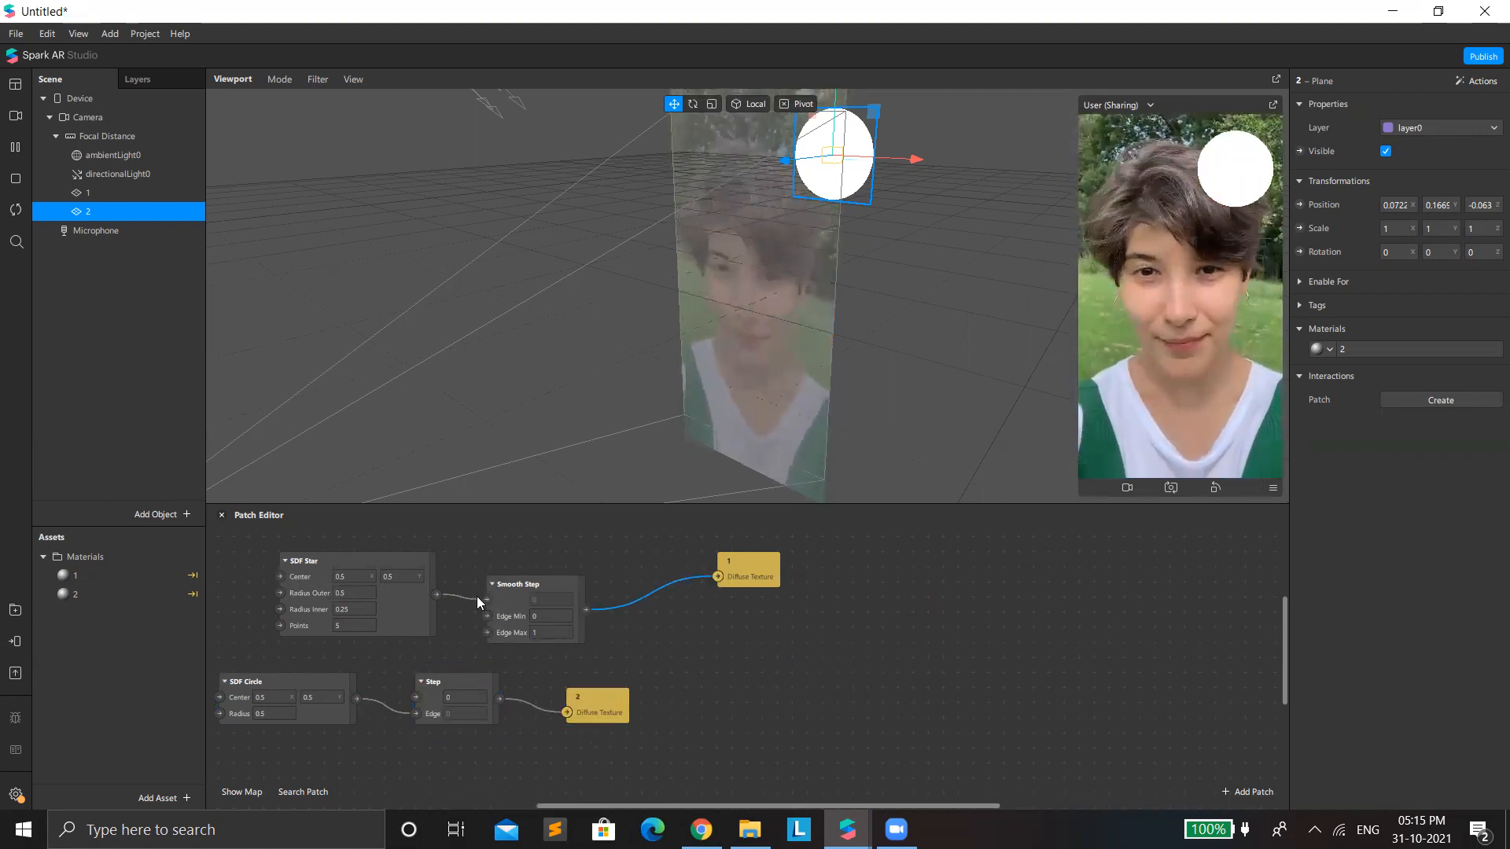
drag(483, 620, 485, 600)
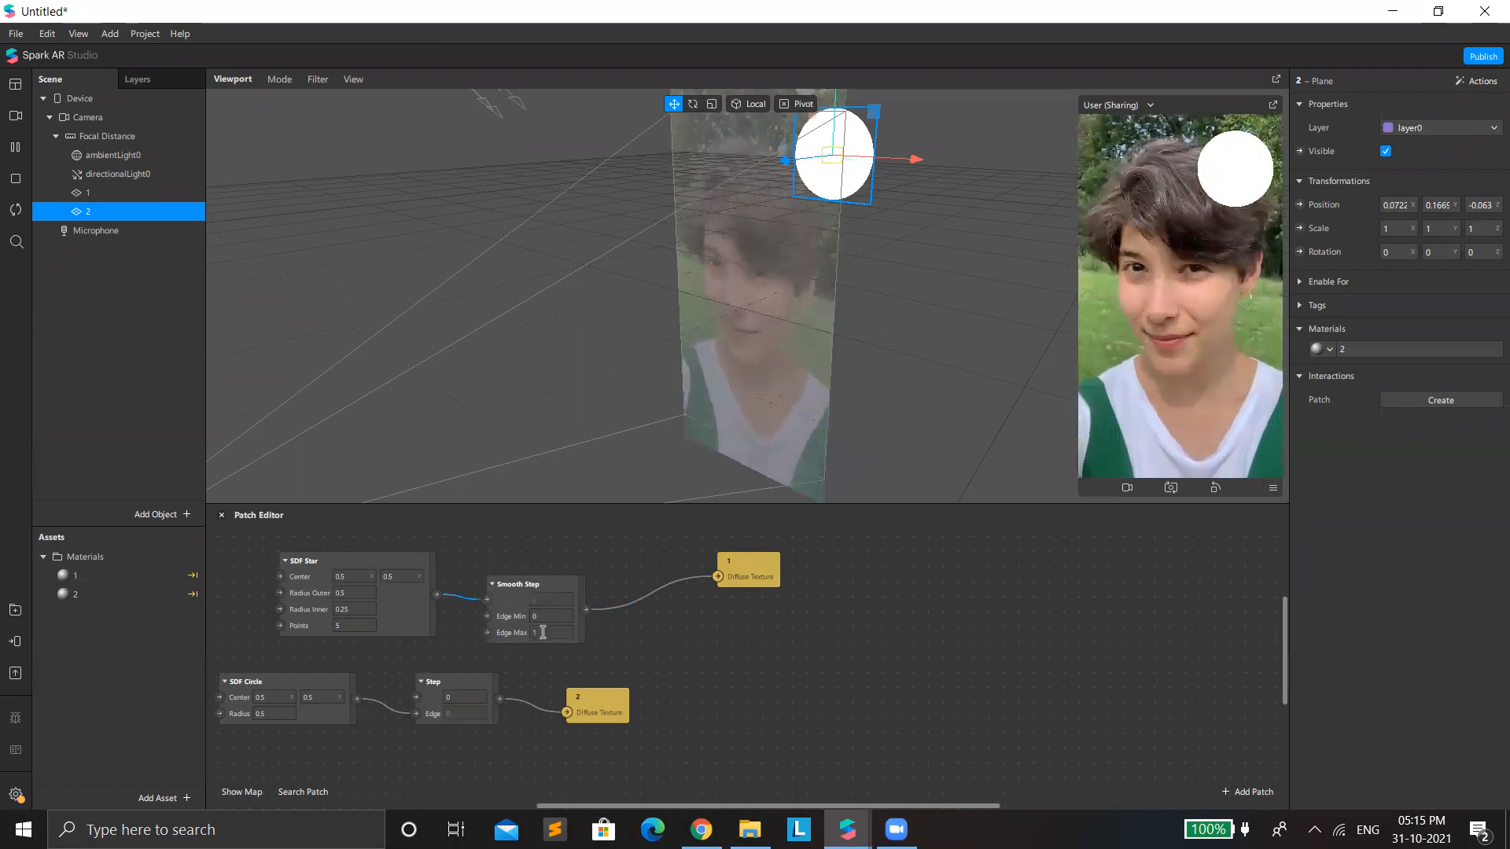
Step: Set the Smooth Step patch's Edge Max to 20 and Edge Min to 5
click(542, 632)
text(2)
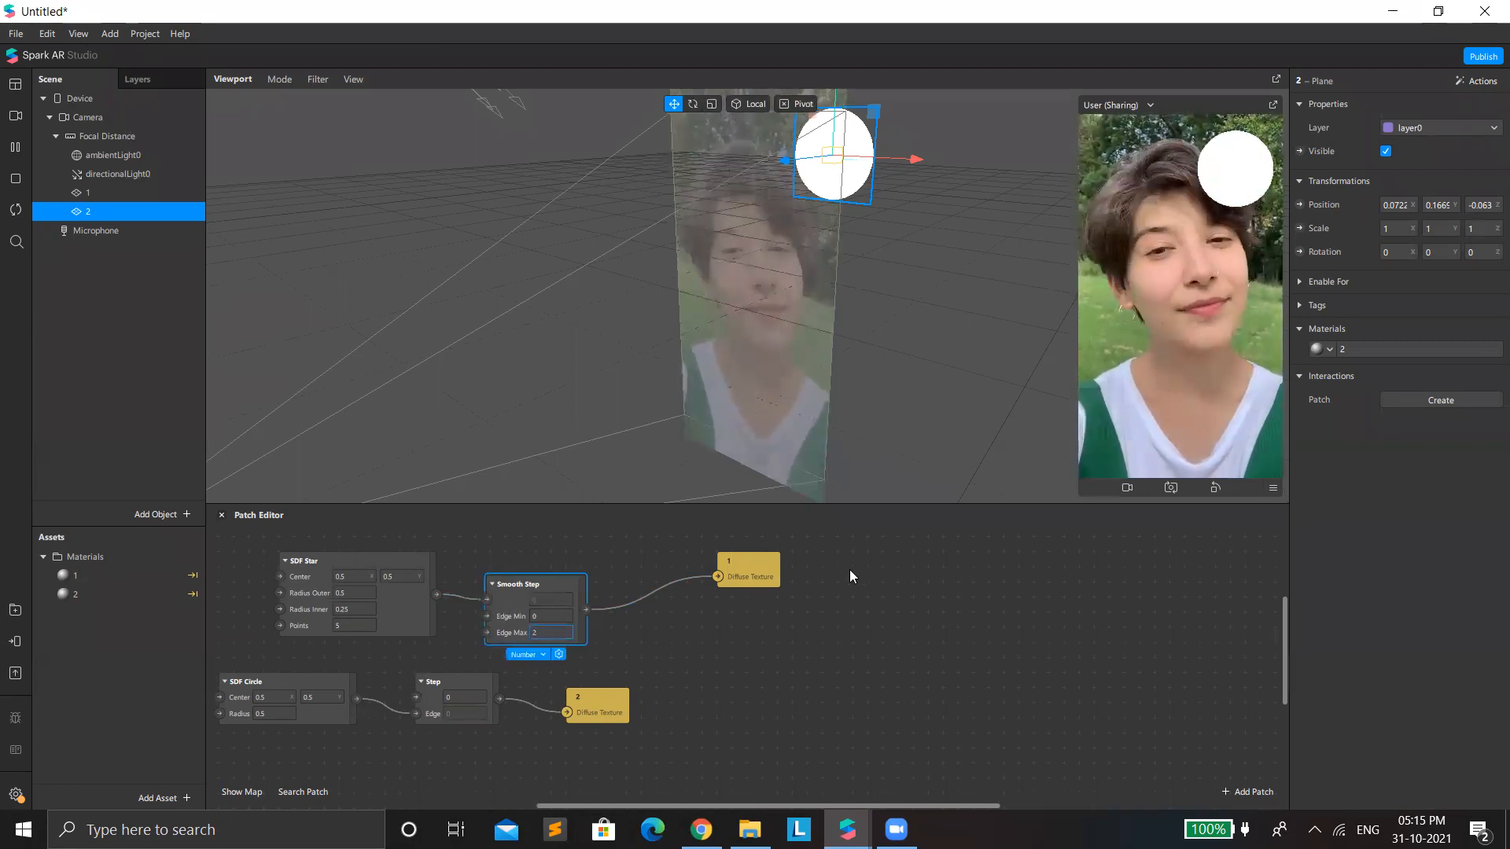
text(0)
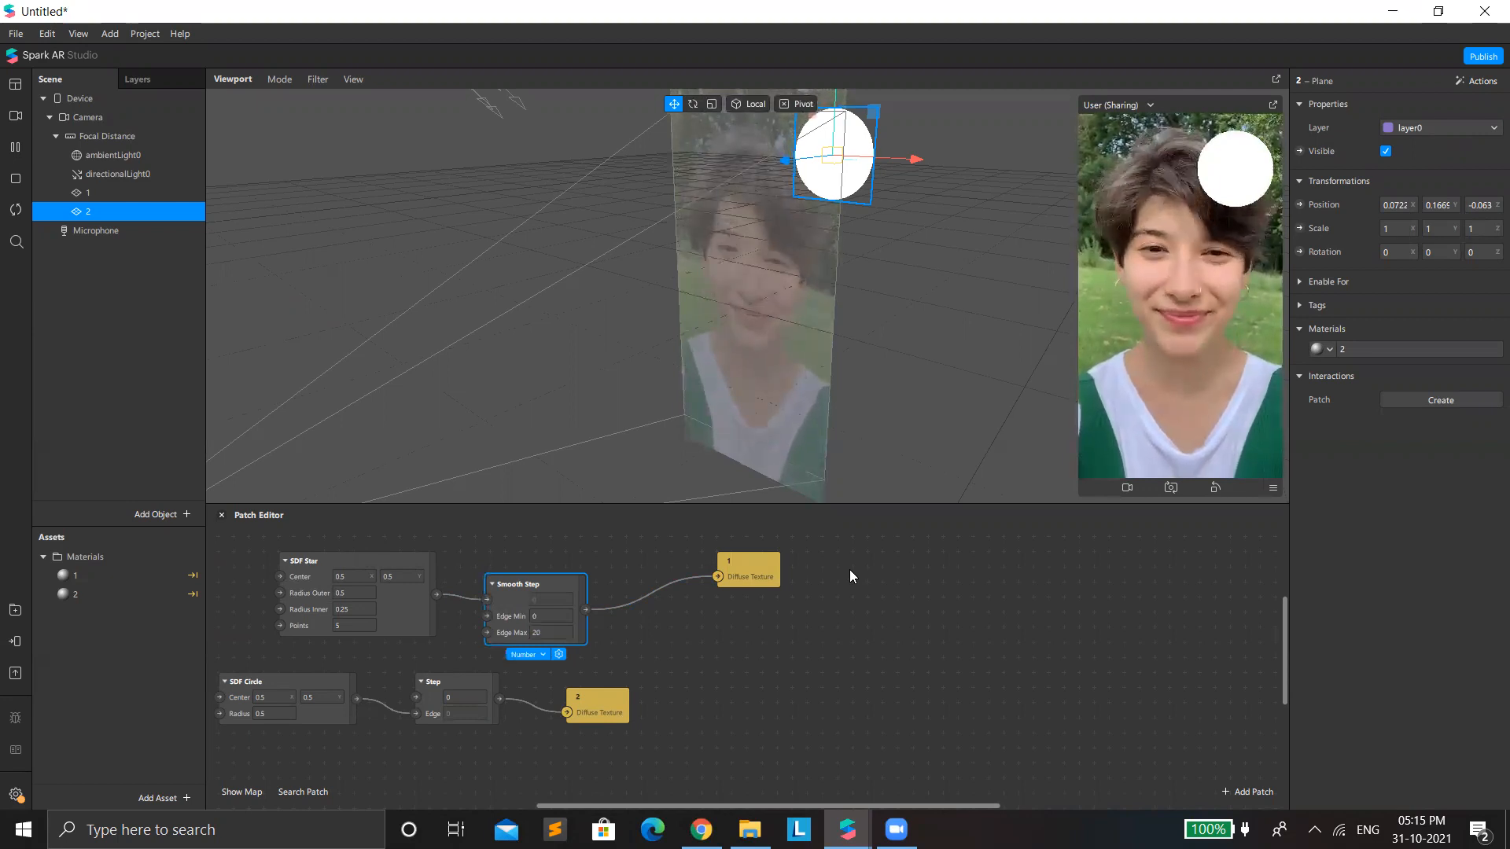
click(546, 615)
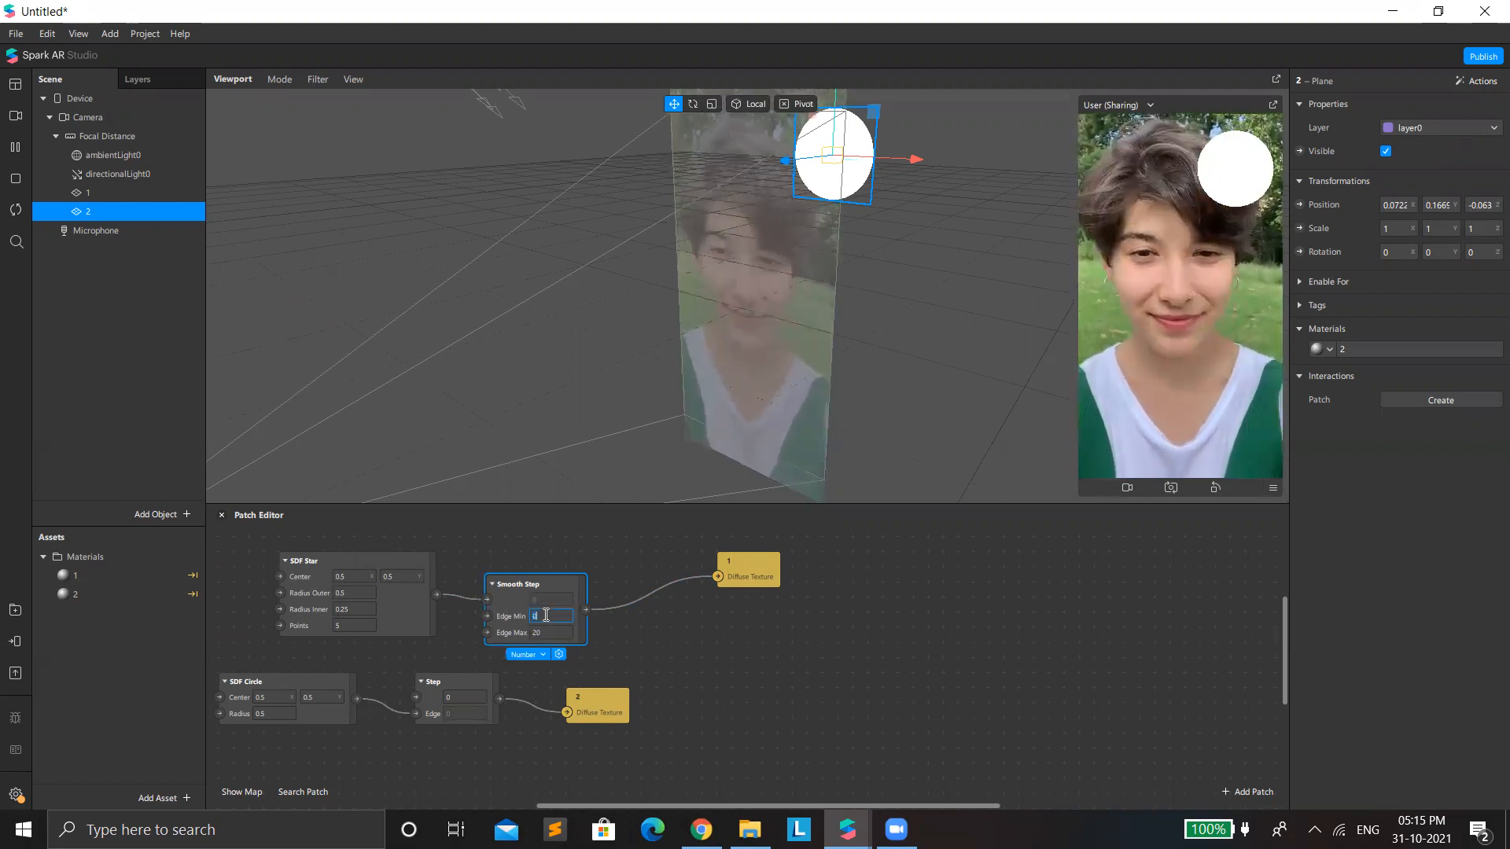
text(5)
key(Return)
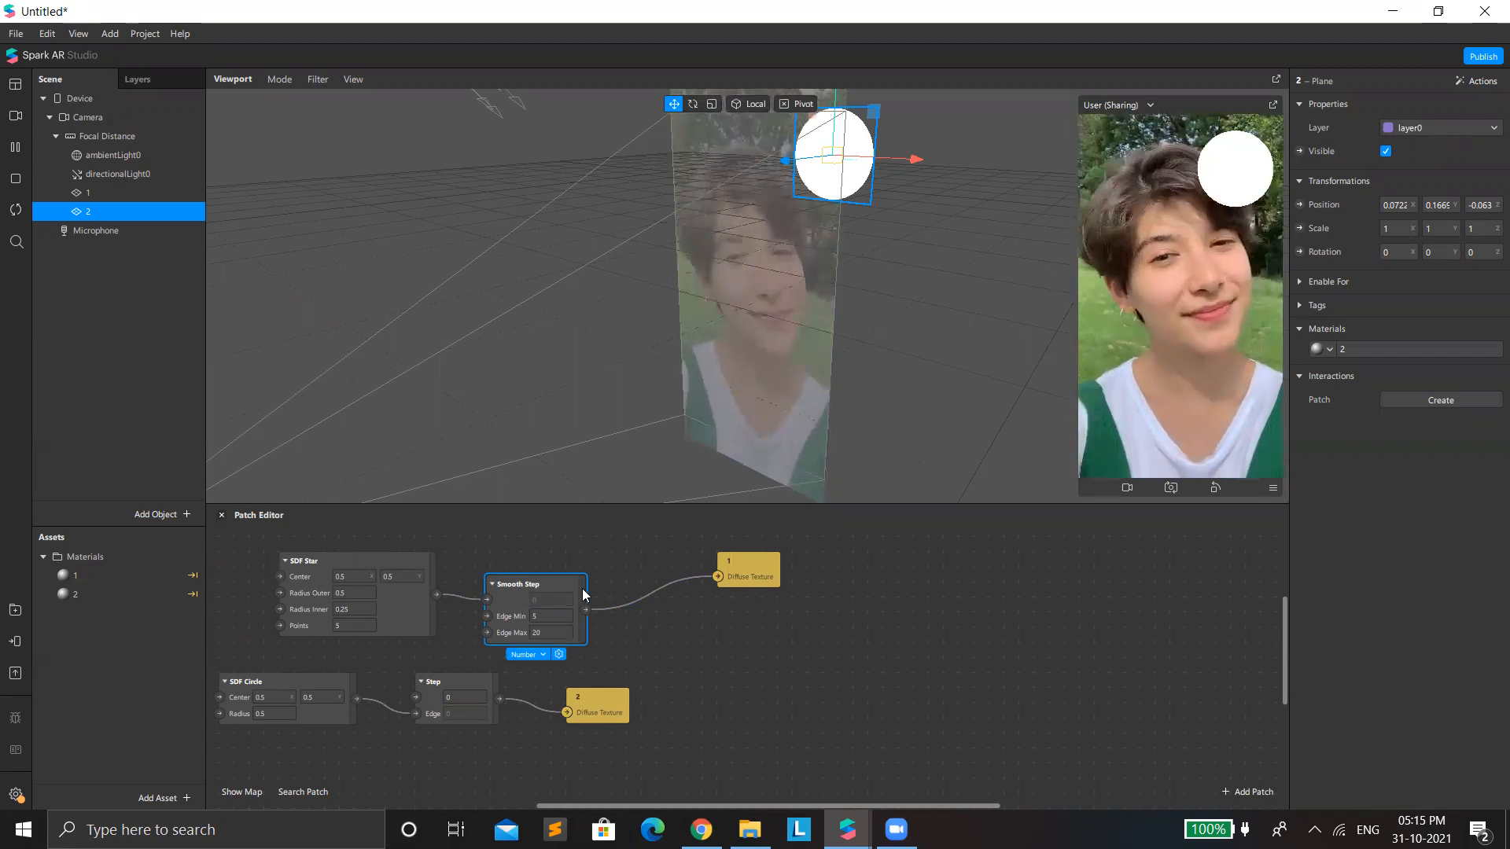
Step: Move the star's Smooth Step patch farther from the SDF Star patch and shift both so the chain is evenly spaced
drag(550, 610, 599, 602)
click(599, 603)
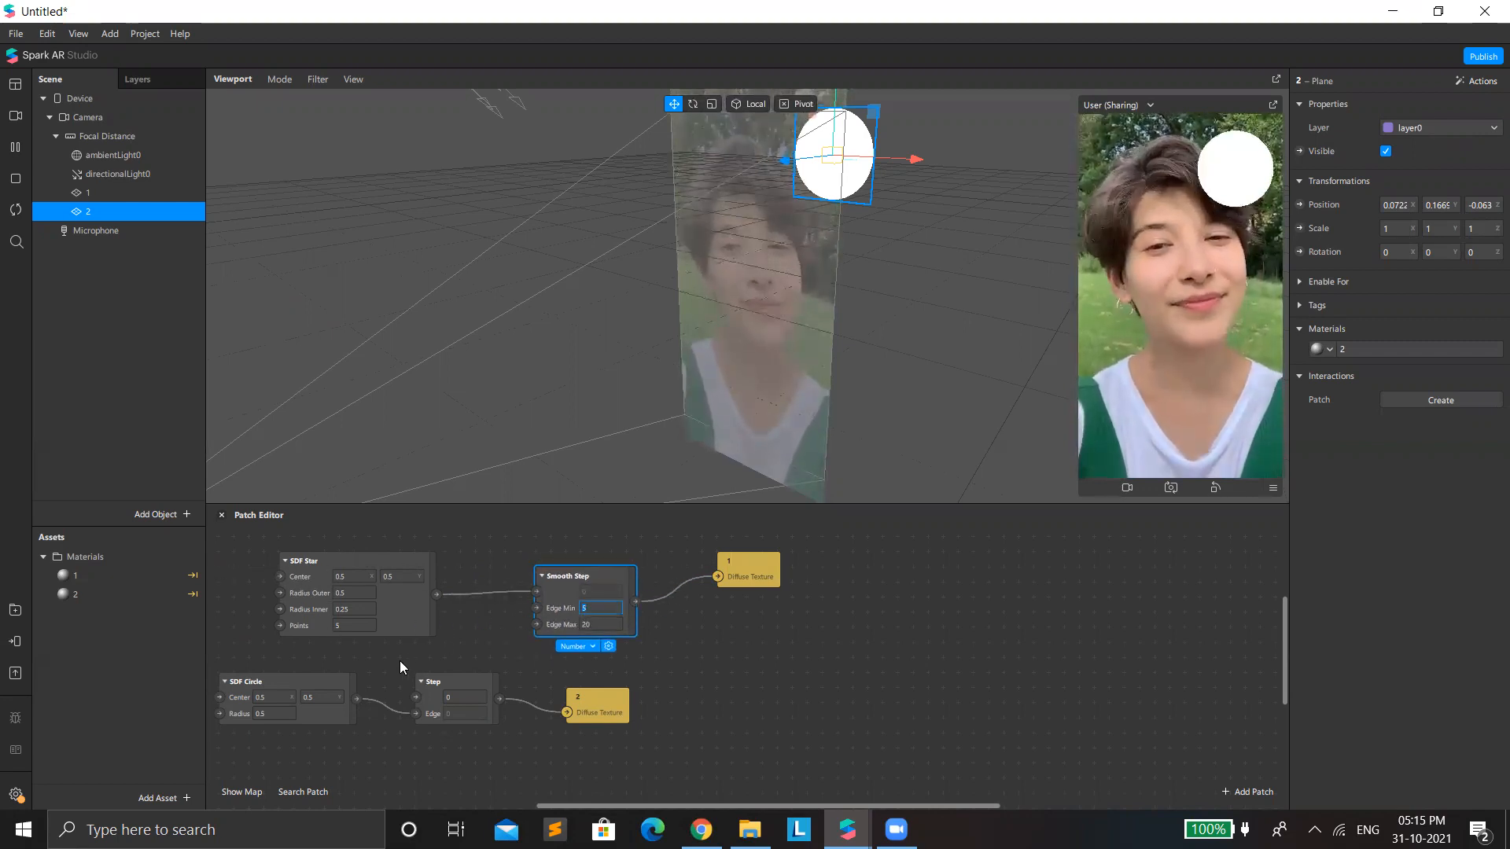
drag(398, 591, 382, 591)
drag(532, 587, 516, 585)
Step: Set the star's Smooth Step patch to Edge Min 0 and Edge Max 1
click(589, 609)
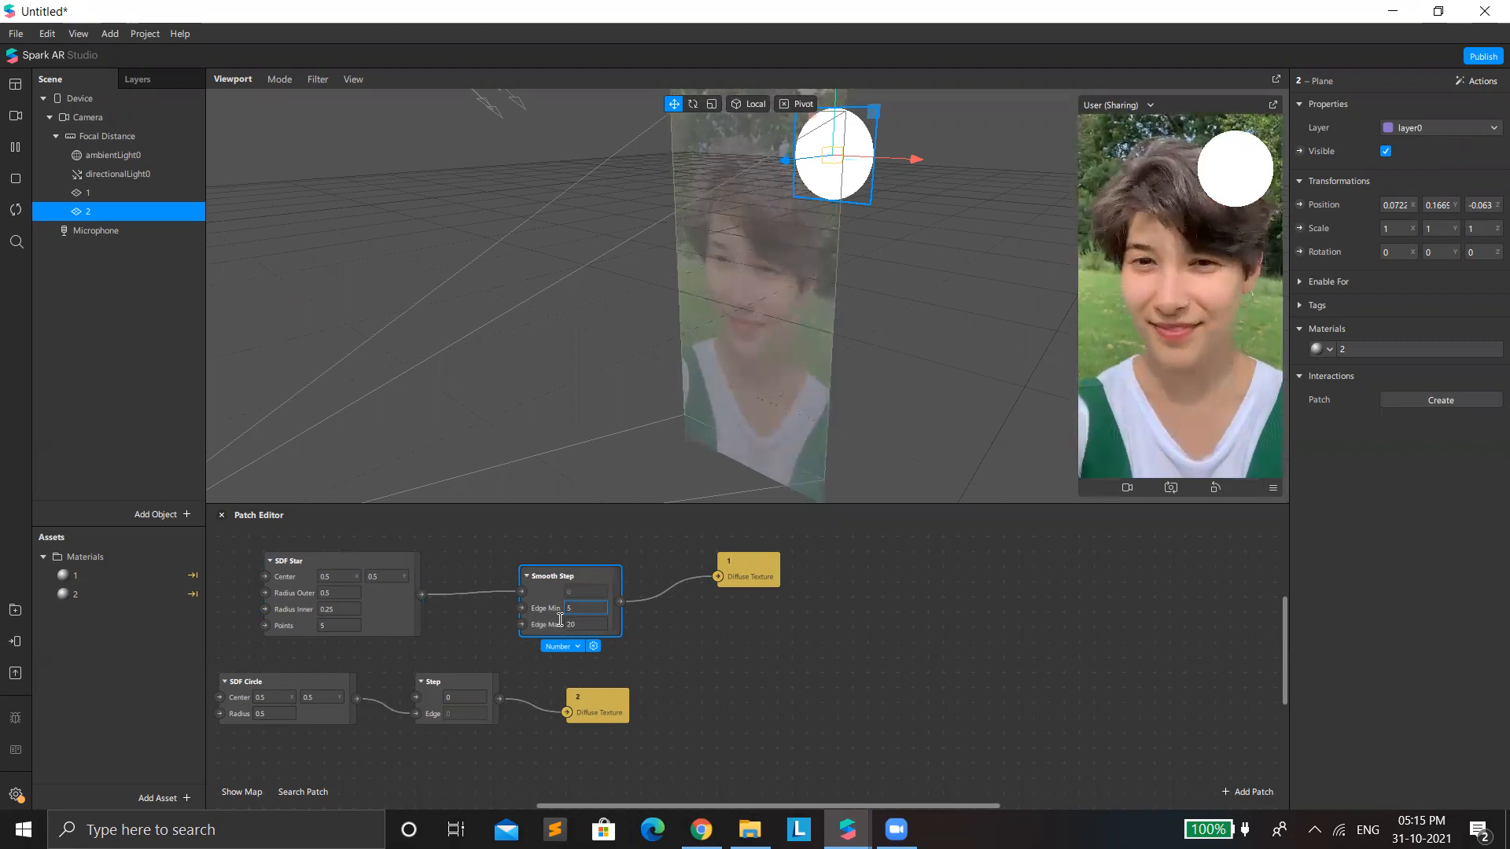
key(BackSpace)
text(0)
double_click(587, 626)
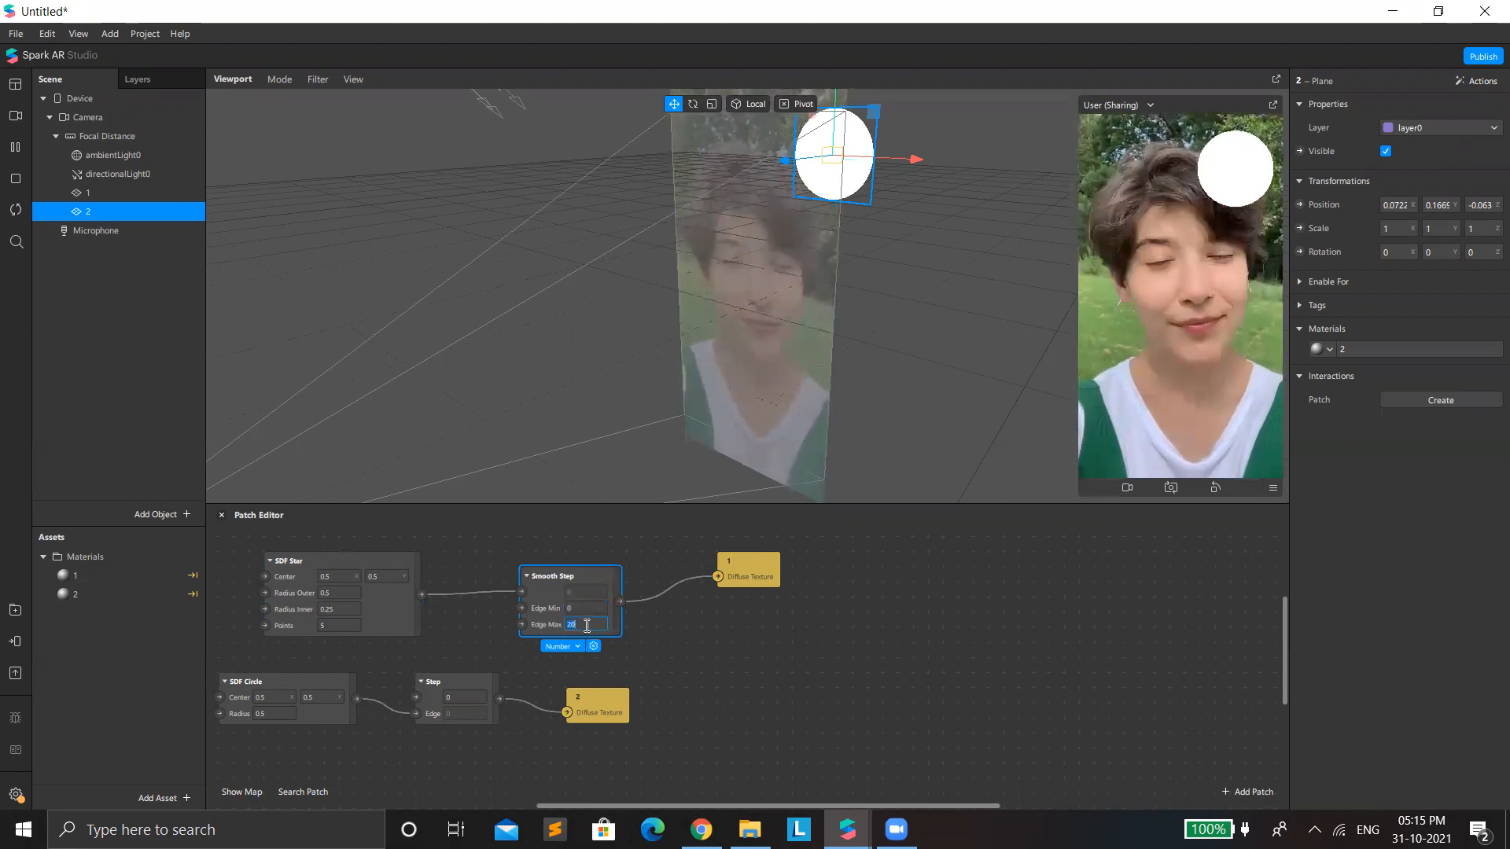
text(1)
key(Return)
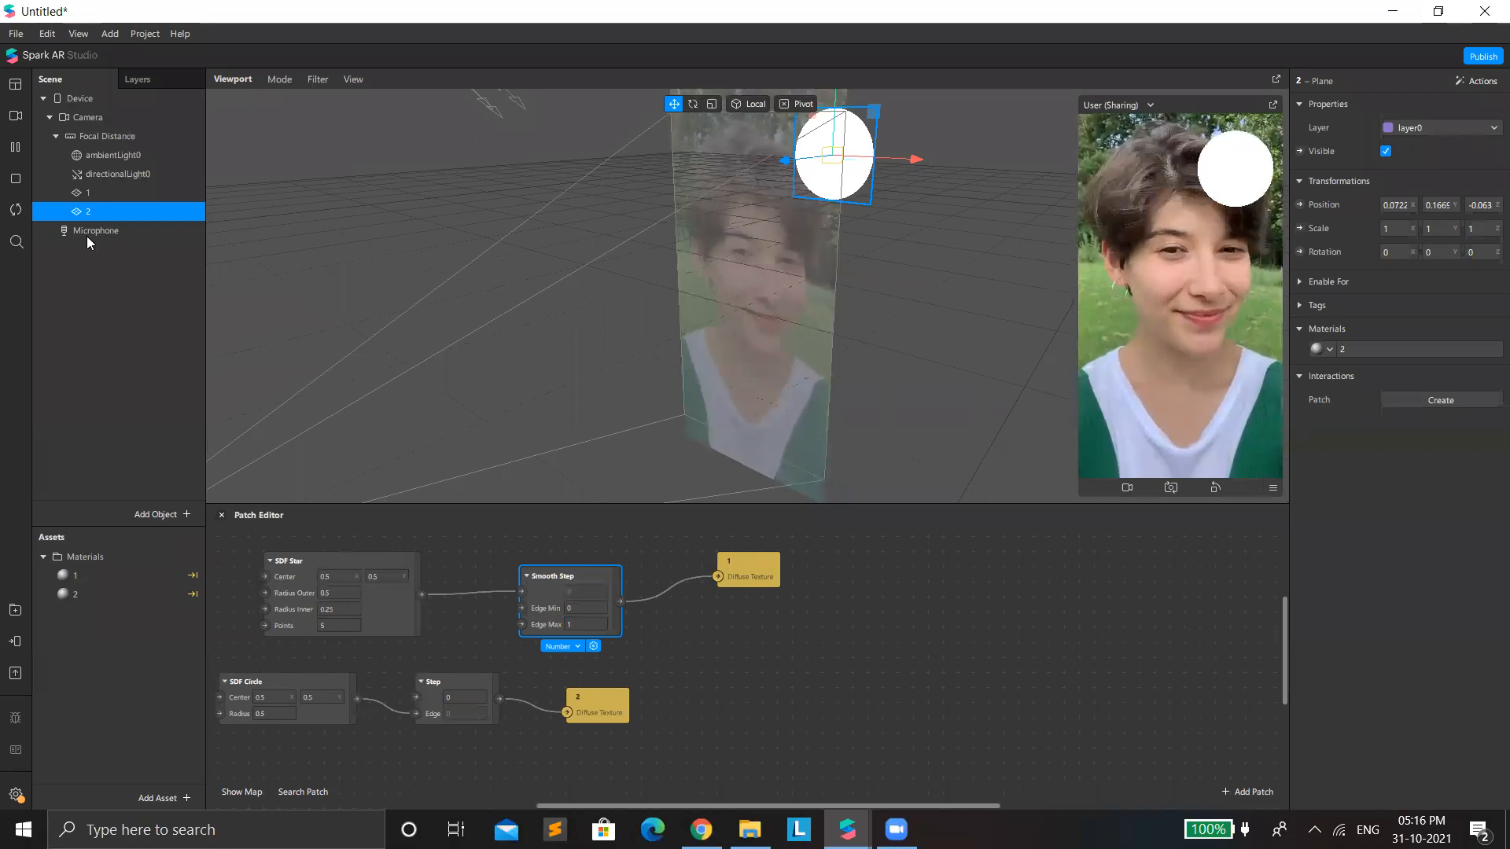
Step: Lower plane 1 to about Y 0.139 and move the material 1 patch farther from its Smooth Step patch
click(116, 192)
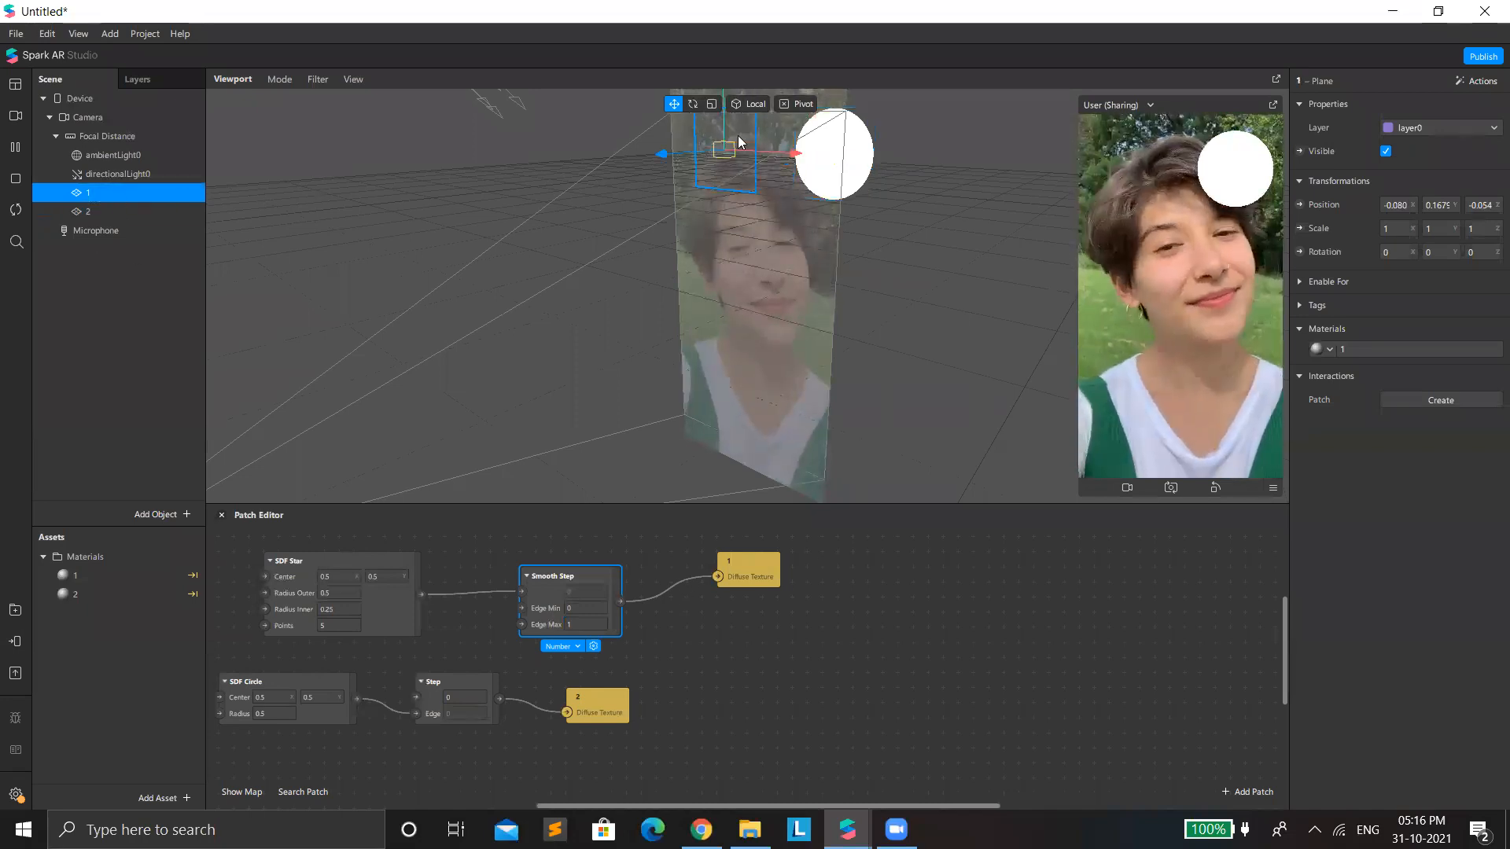
drag(724, 150, 725, 173)
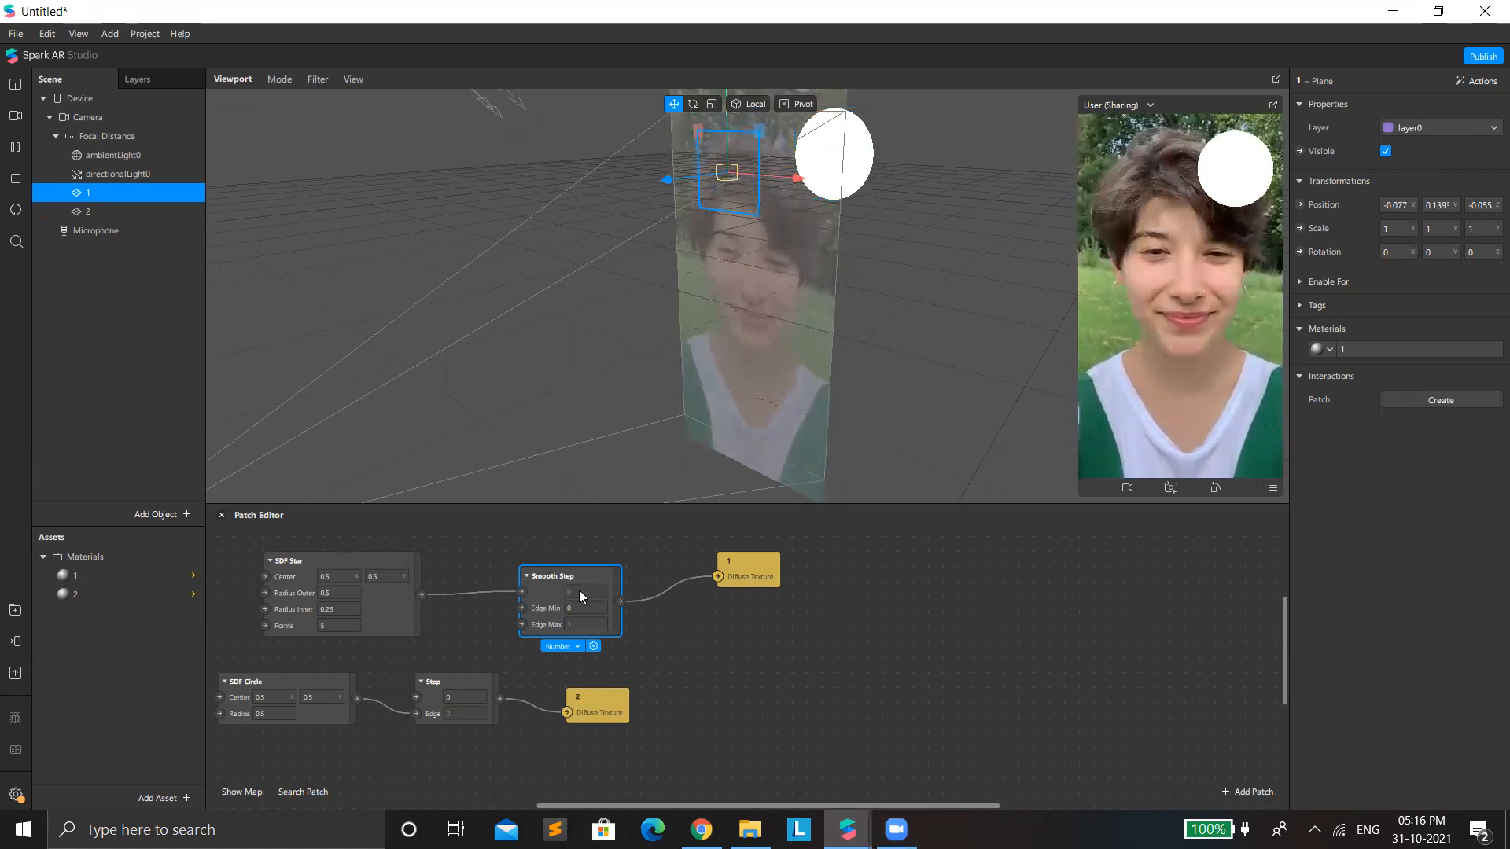
drag(739, 577, 806, 596)
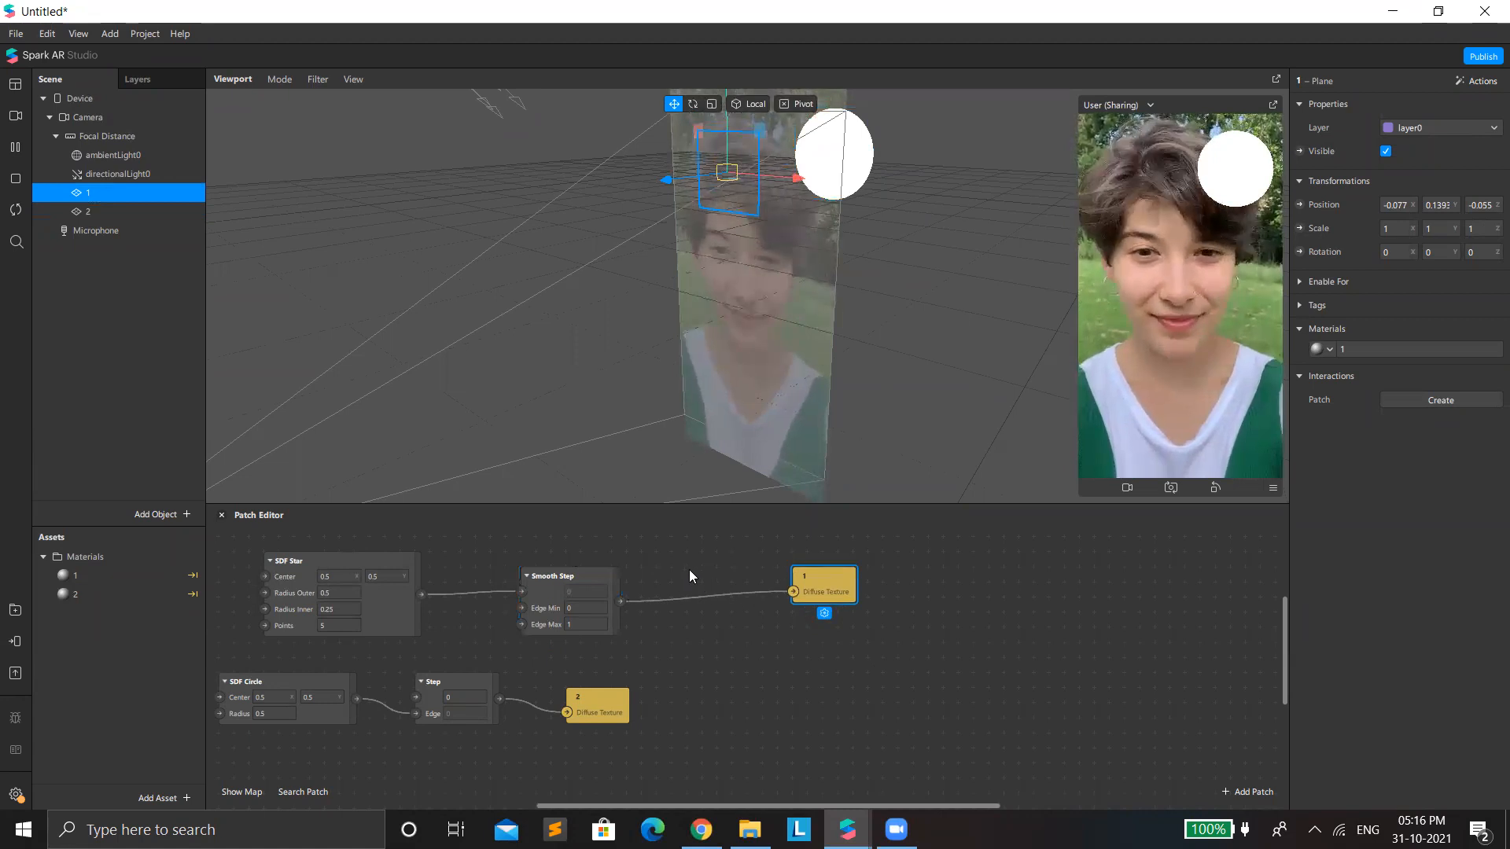
Step: Try Edge Min values of 0.2 and 0.5 on the star's Smooth Step patch
click(548, 578)
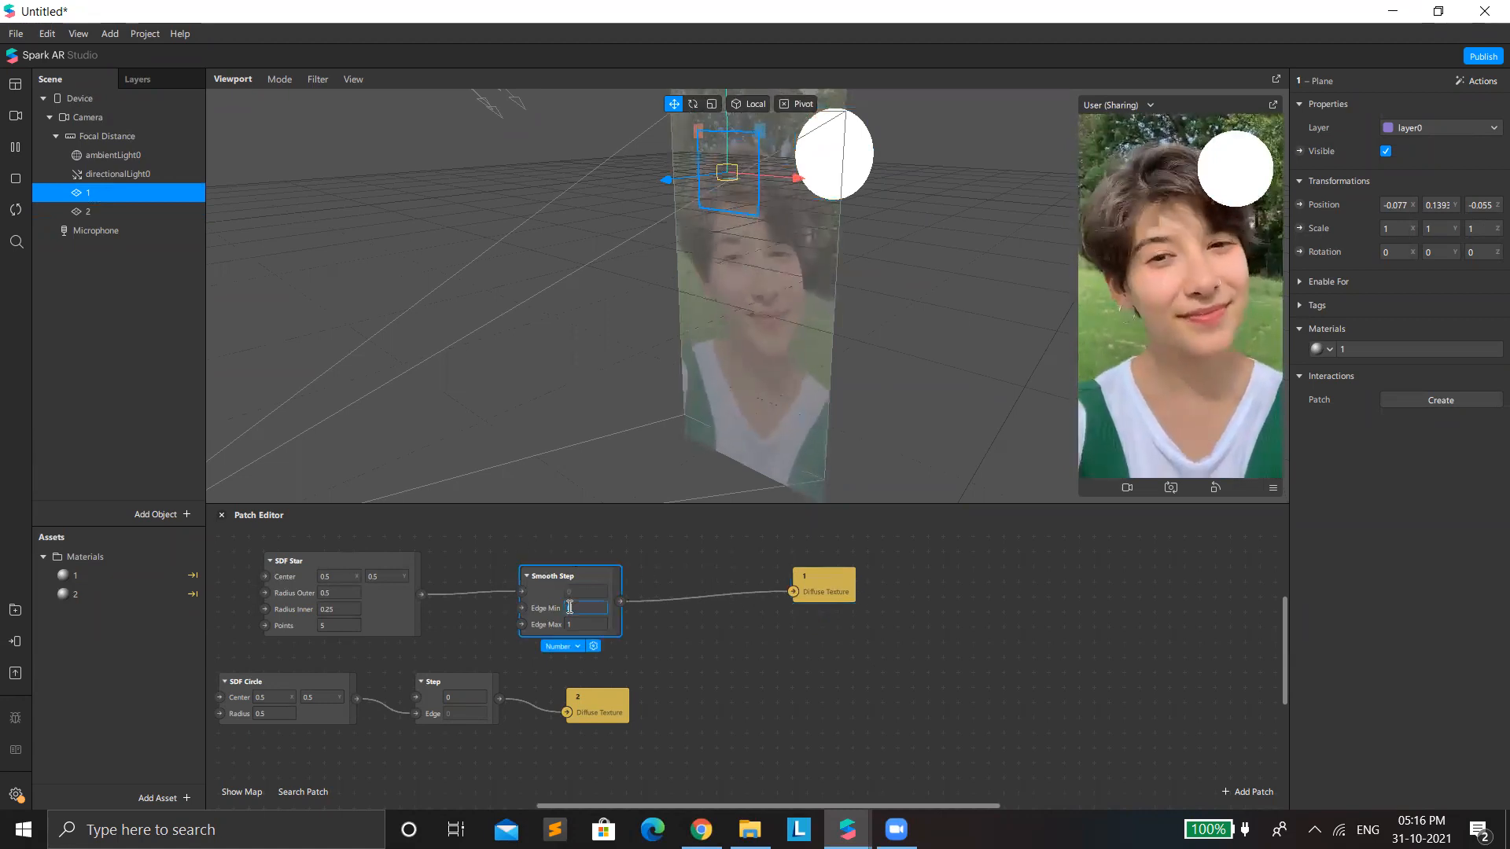
click(567, 607)
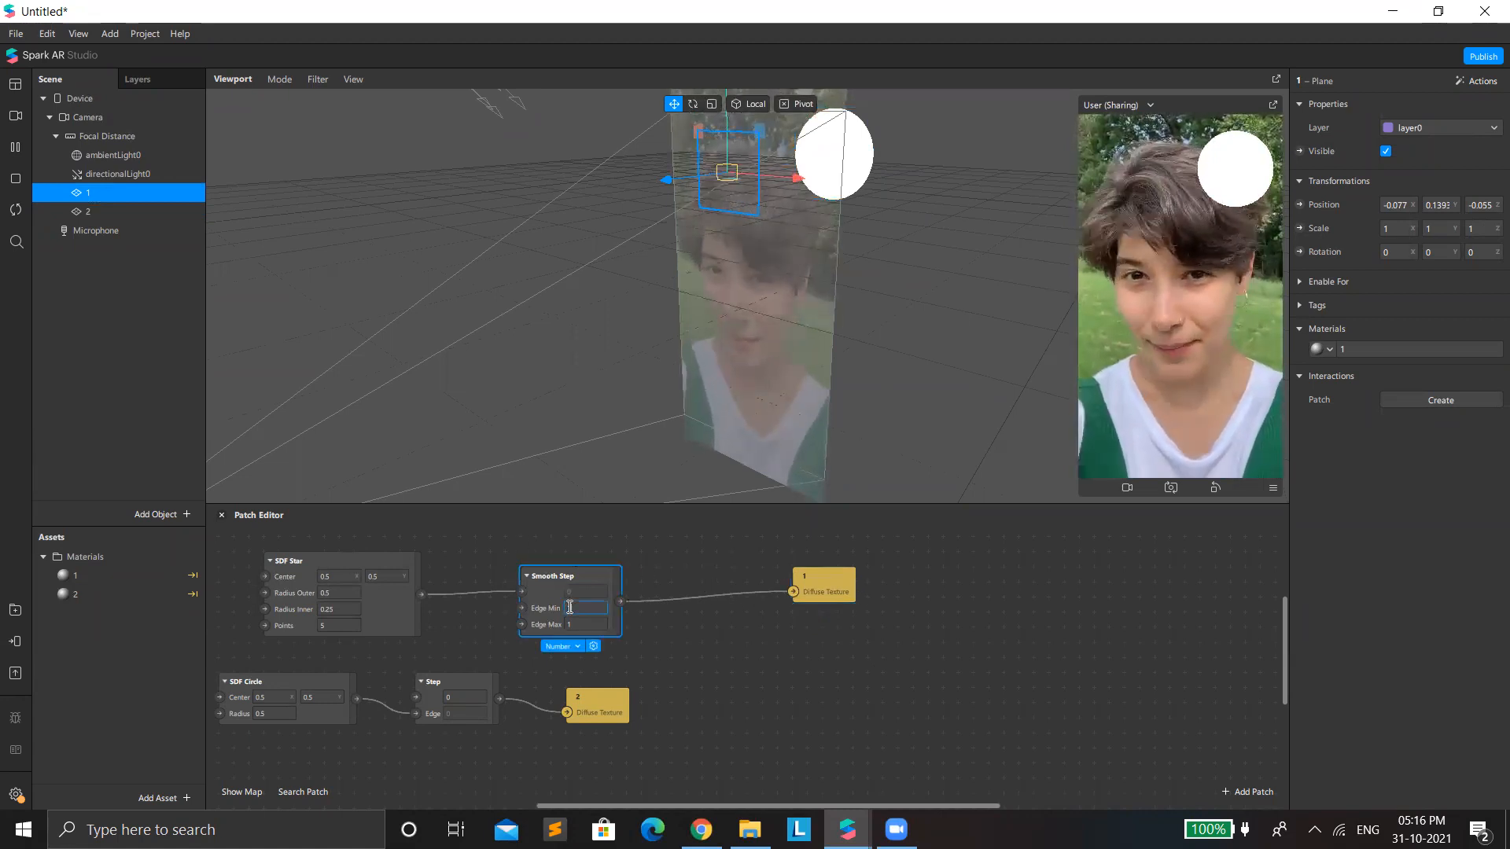
text(0.2)
text(0.5)
key(Return)
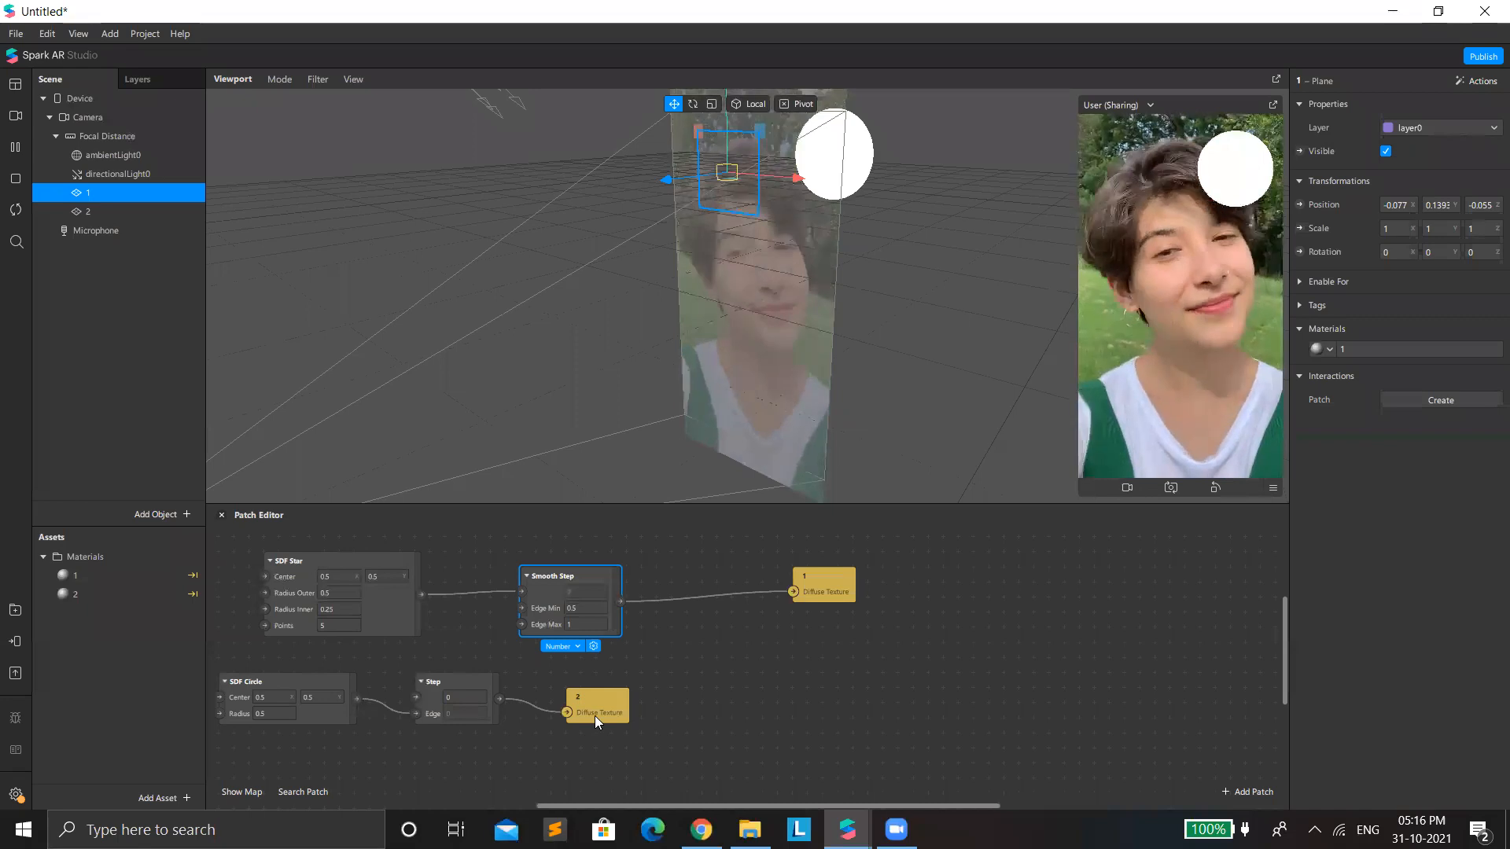
Step: Move the material 2 patch away from the circle's Step patch and add a Smooth Step patch fed by SDF Circle
drag(595, 712, 700, 683)
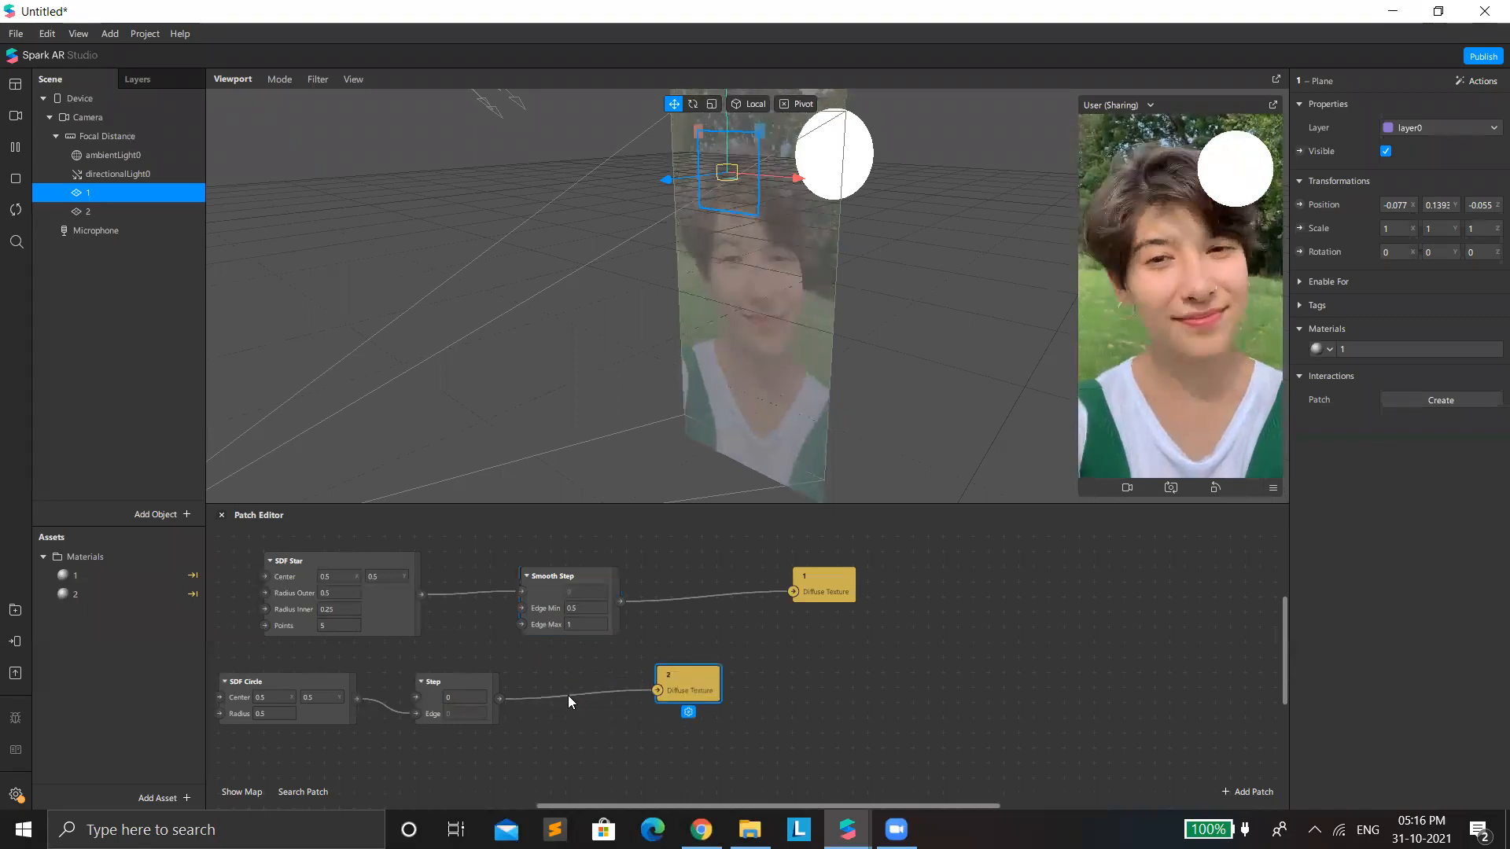
double_click(406, 747)
text(smoo)
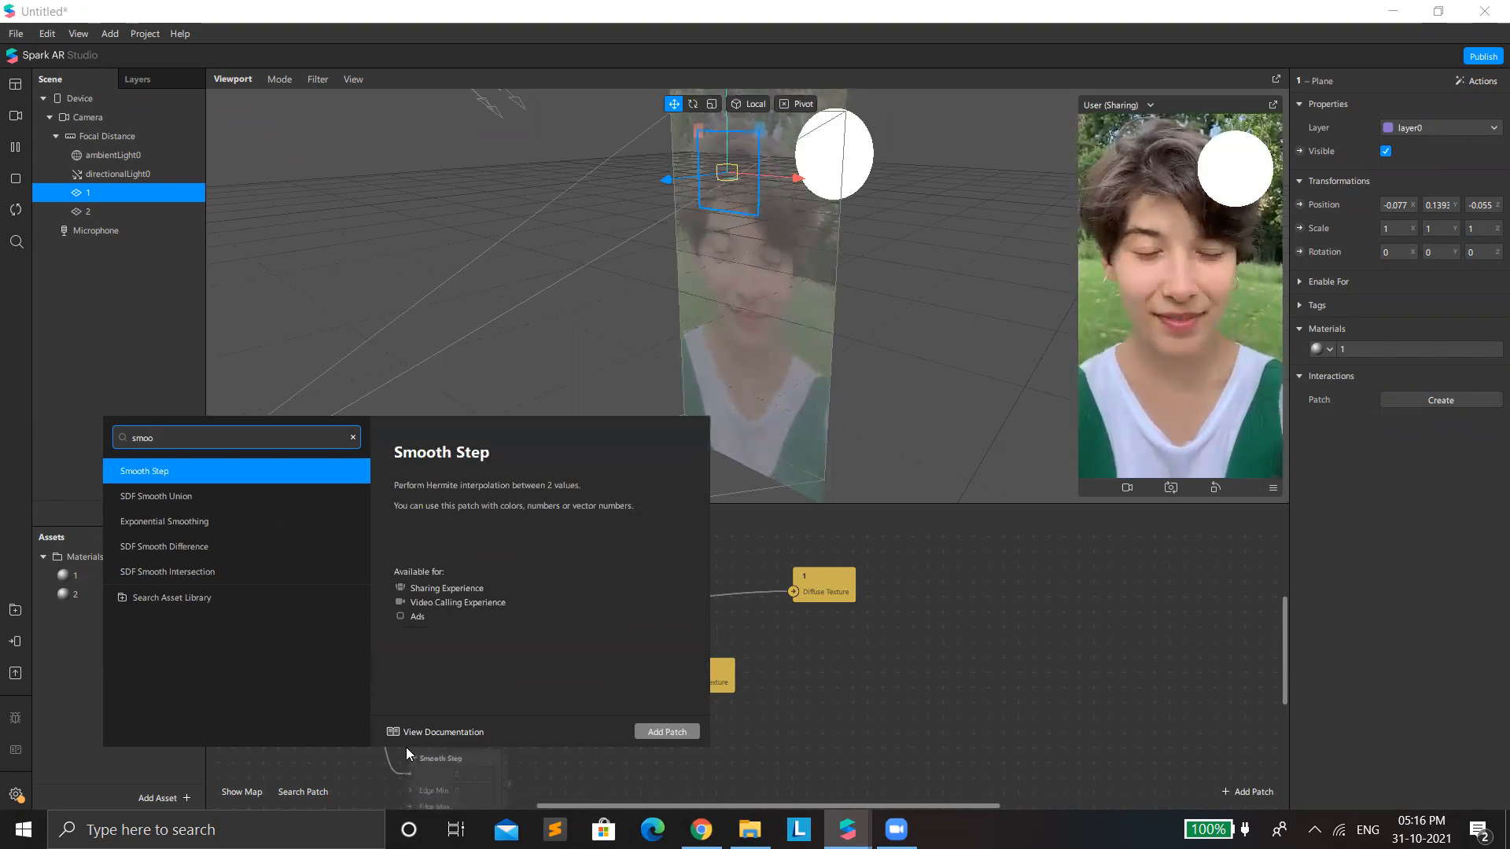
key(Return)
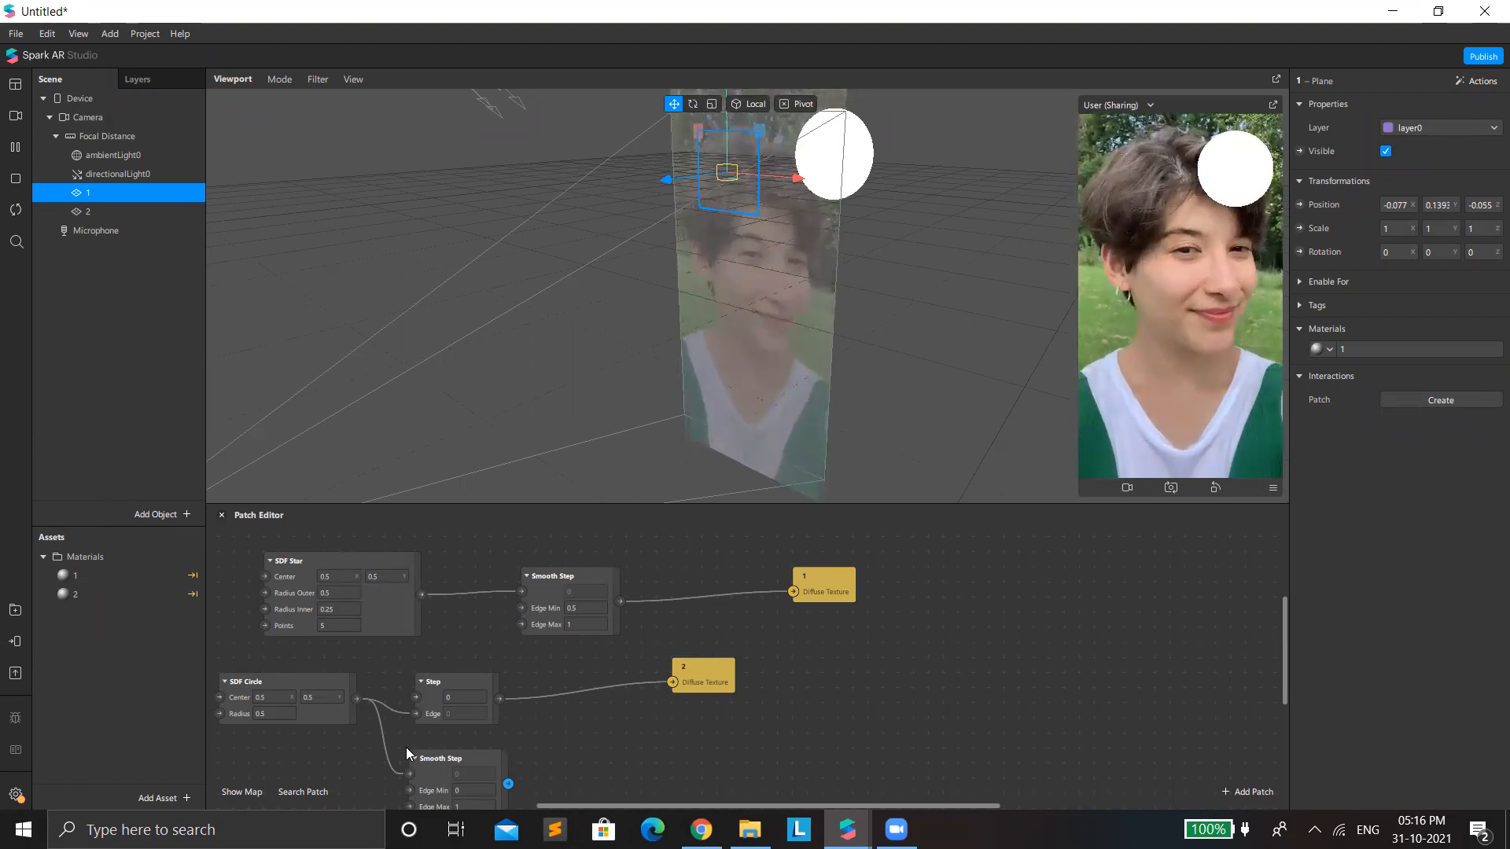
Step: Replace the circle's Step patch with the Smooth Step patch, wiring SDF Circle into Edge Min and the output into material 2's Diffuse Texture
drag(450, 767, 456, 765)
click(447, 678)
key(Delete)
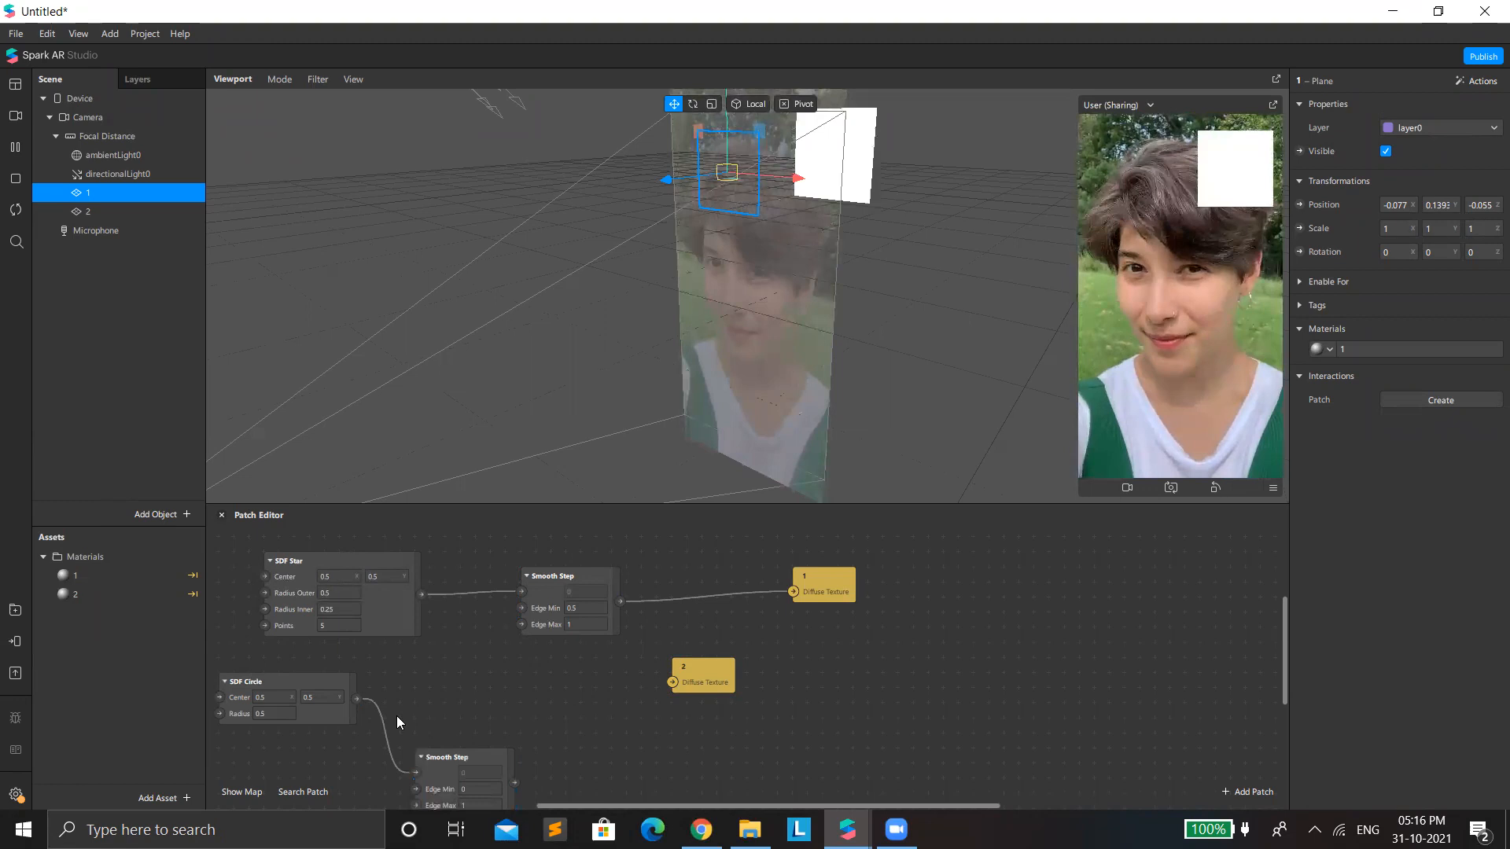
drag(430, 756, 671, 682)
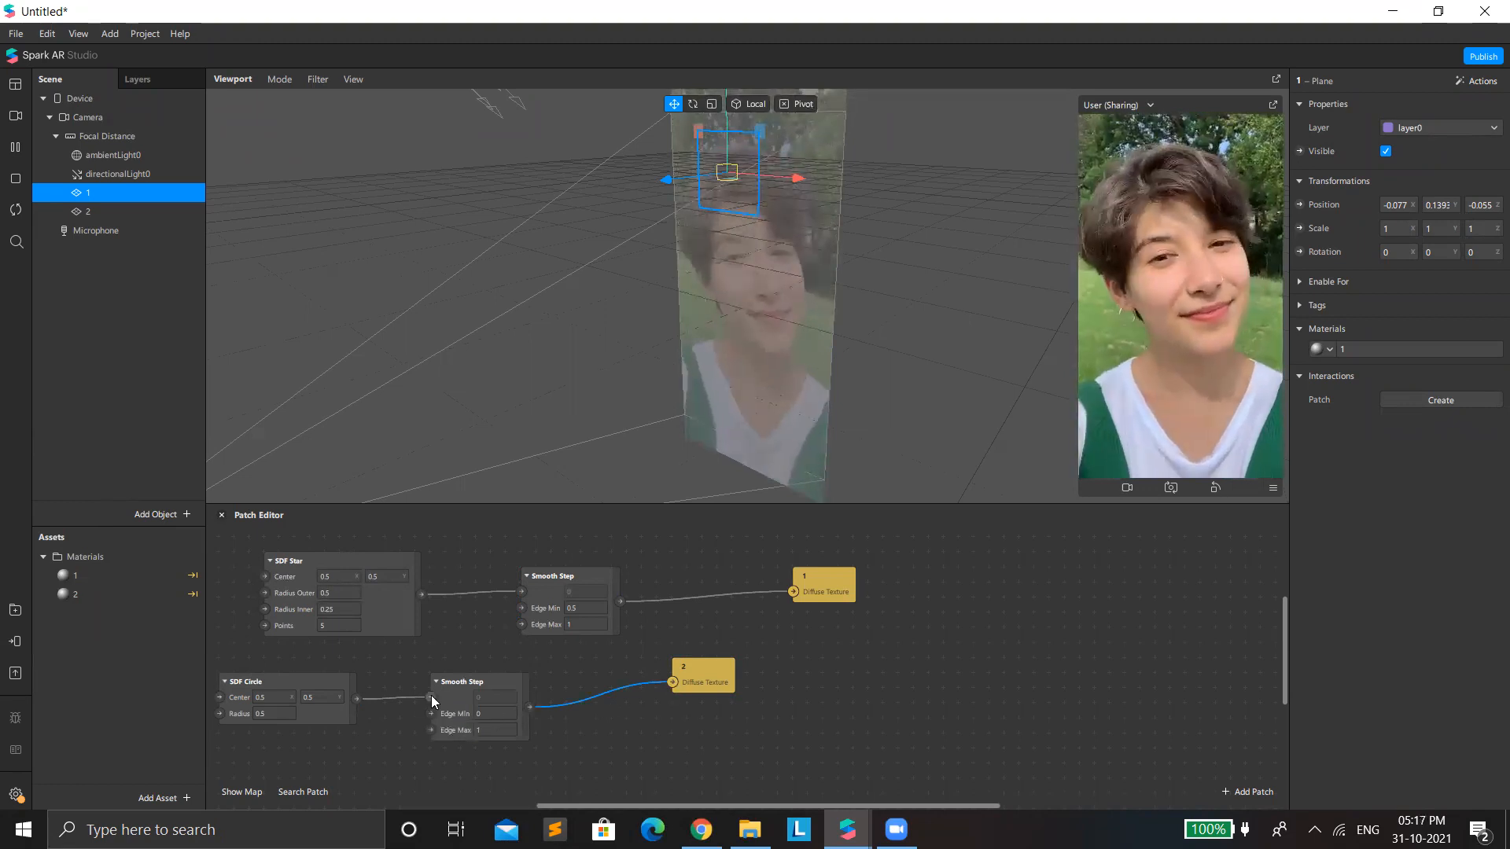
drag(426, 714, 430, 714)
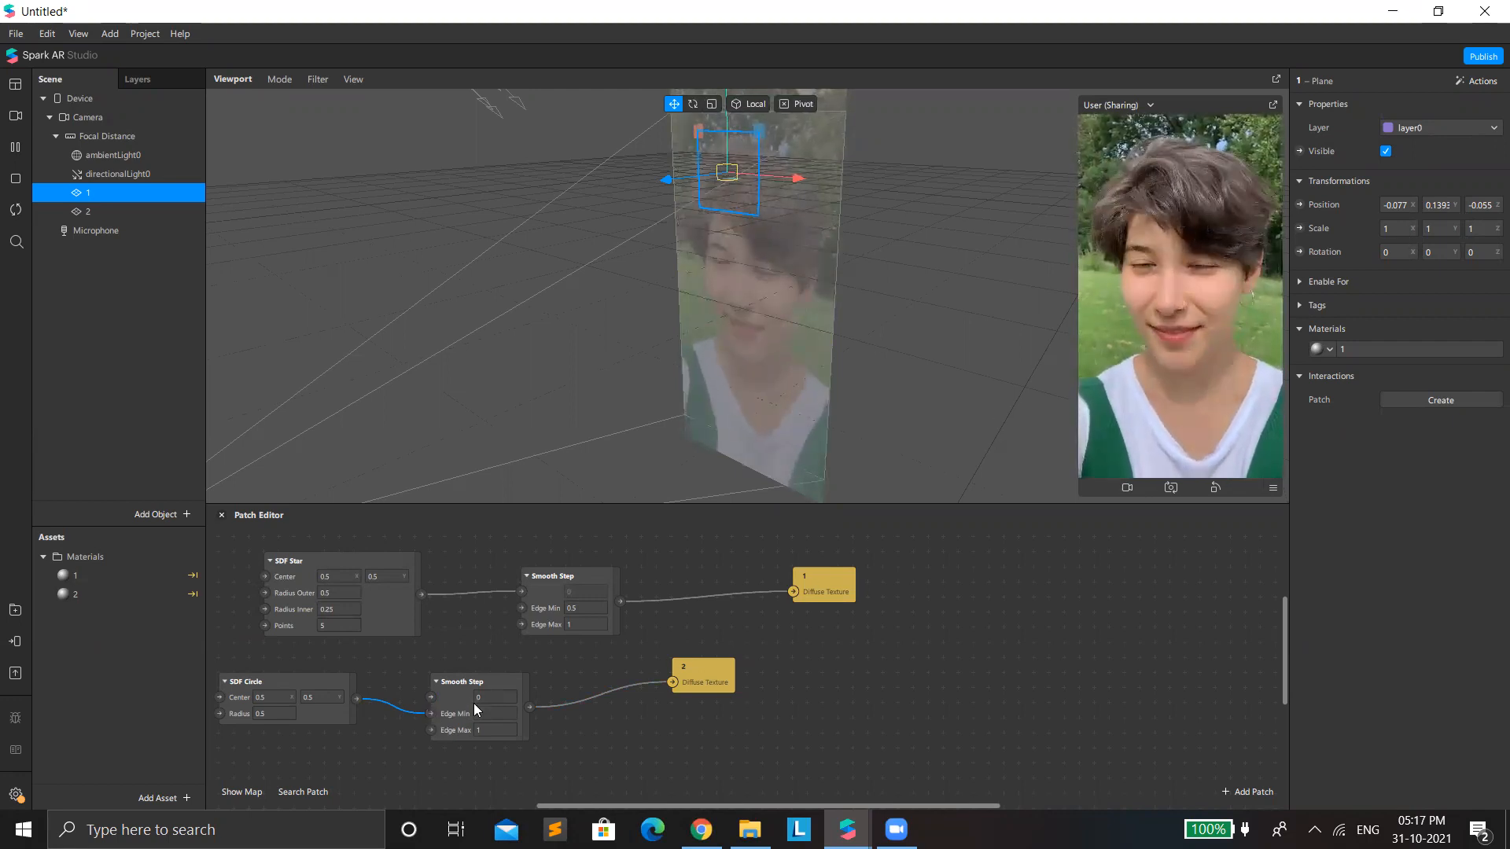
click(483, 727)
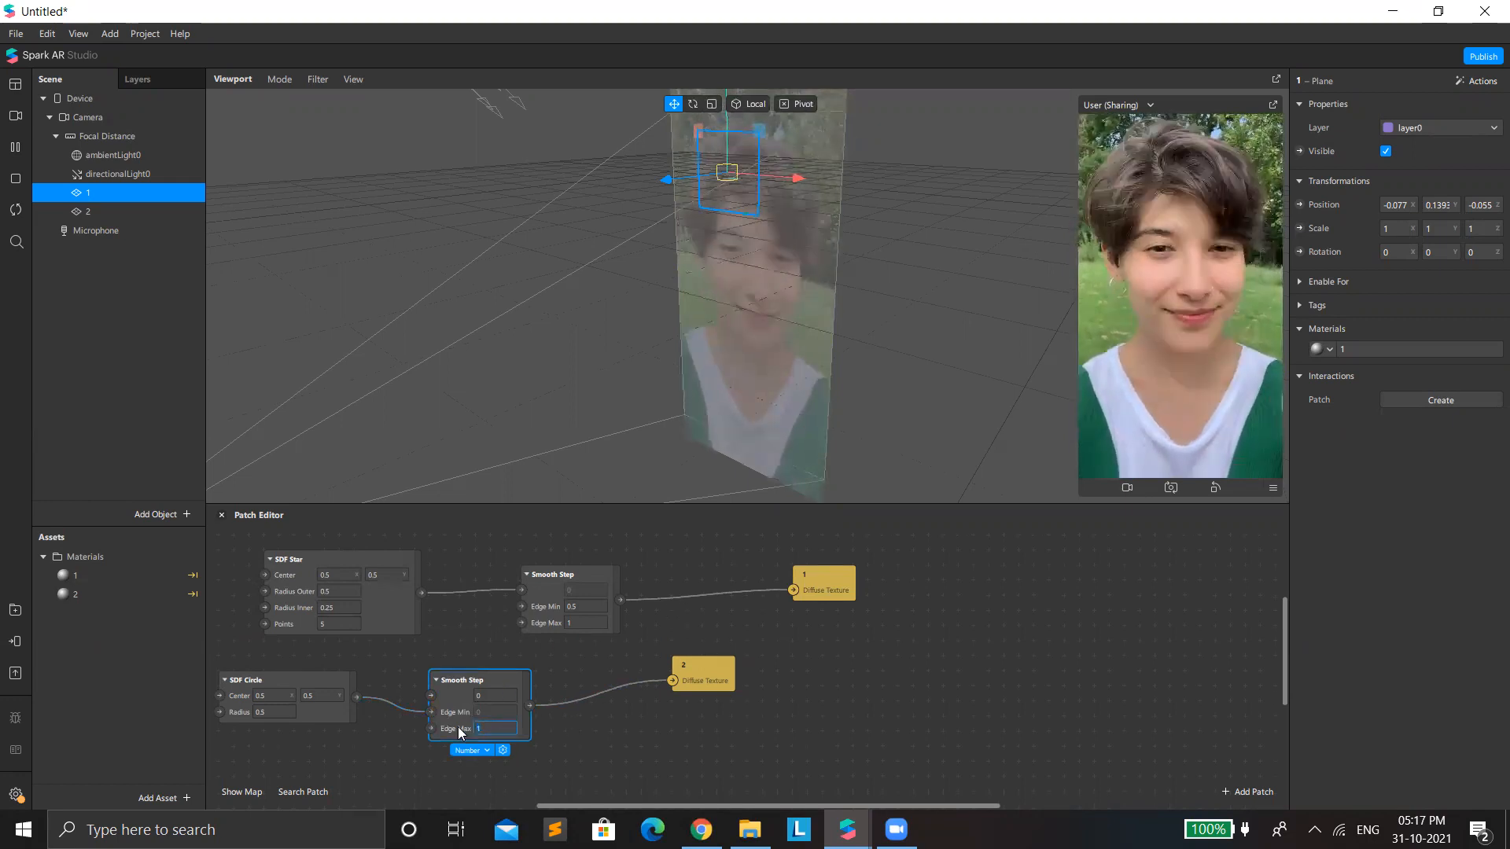
Step: Add an SDF Line patch and place it beneath the SDF Circle patch
scroll(440, 723, down, 2)
right_click(355, 724)
text(sdf)
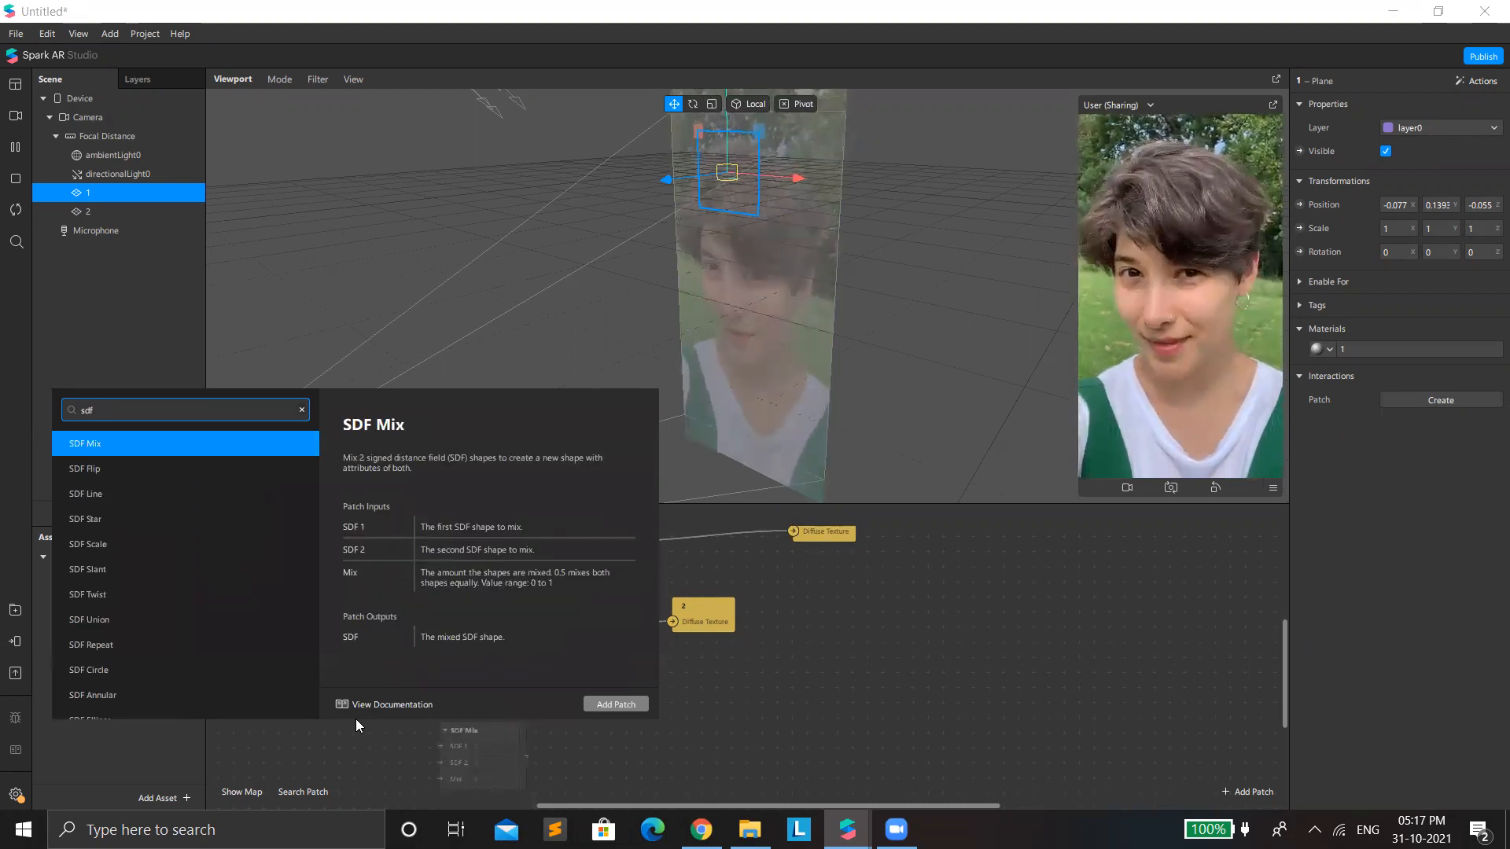
text( lin)
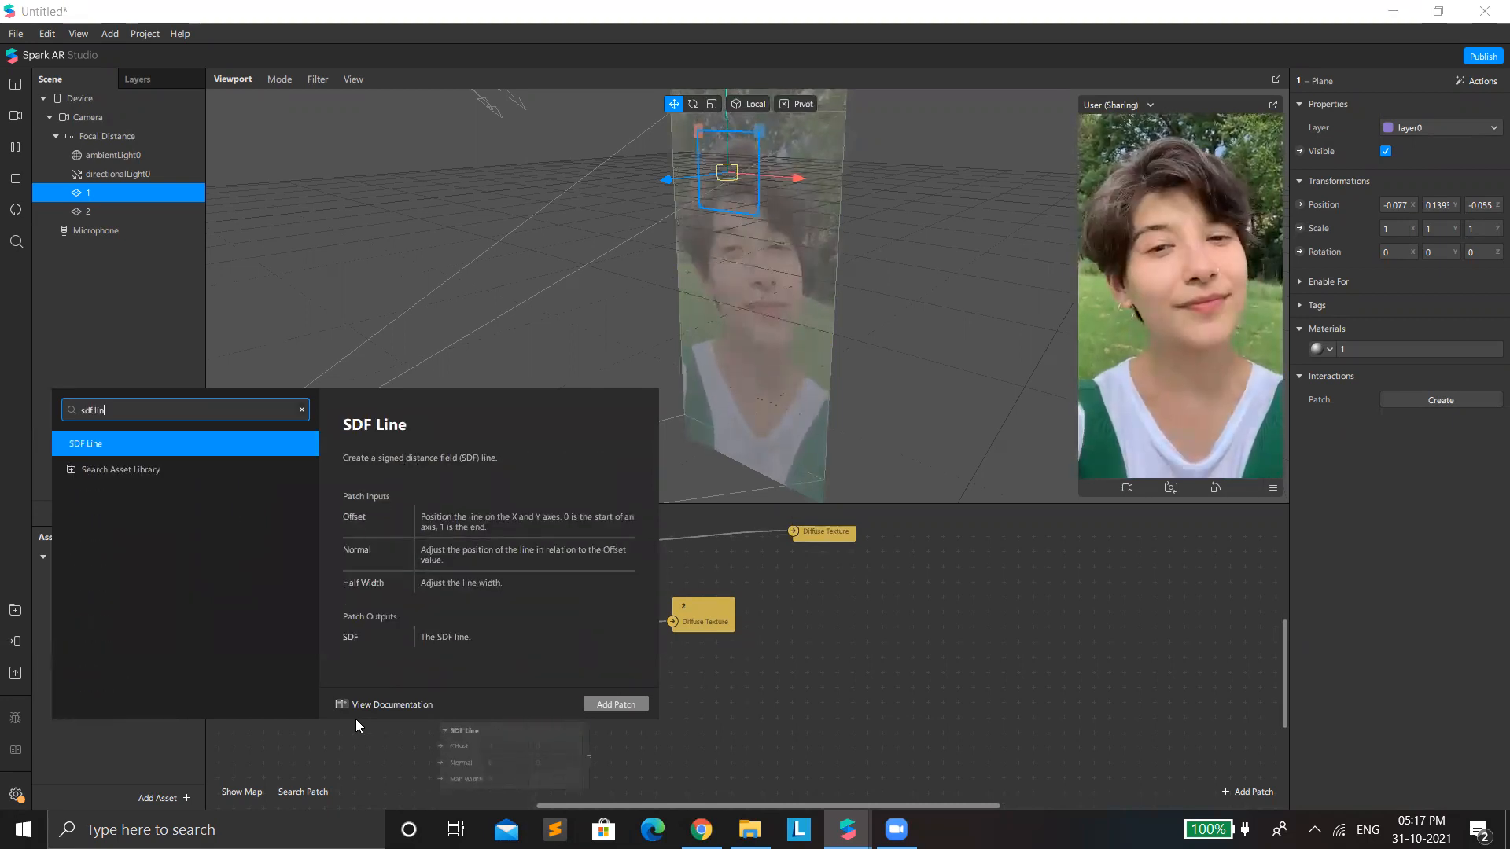
key(Return)
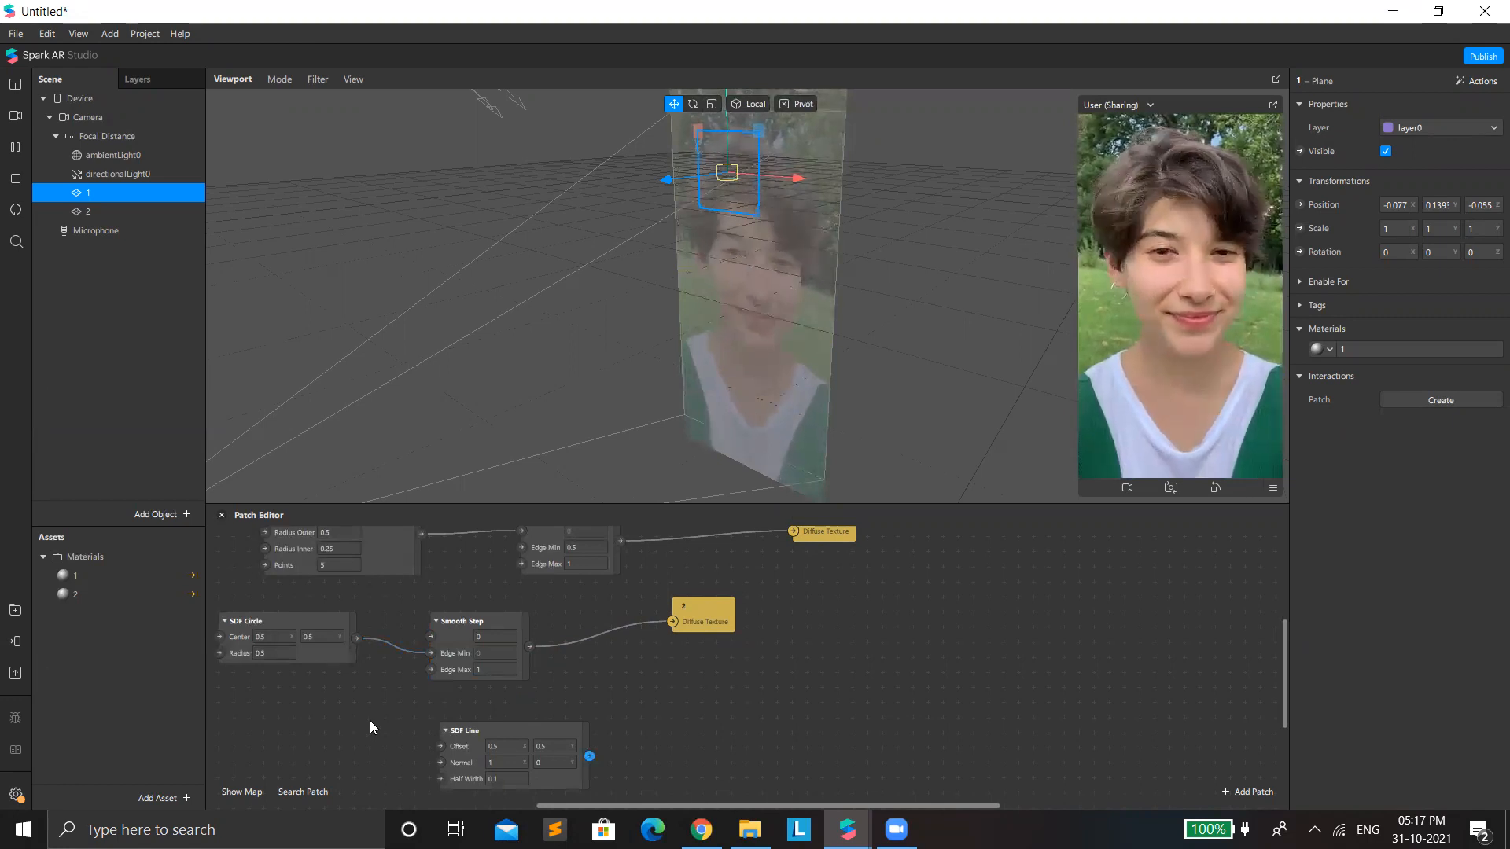
drag(466, 740, 282, 750)
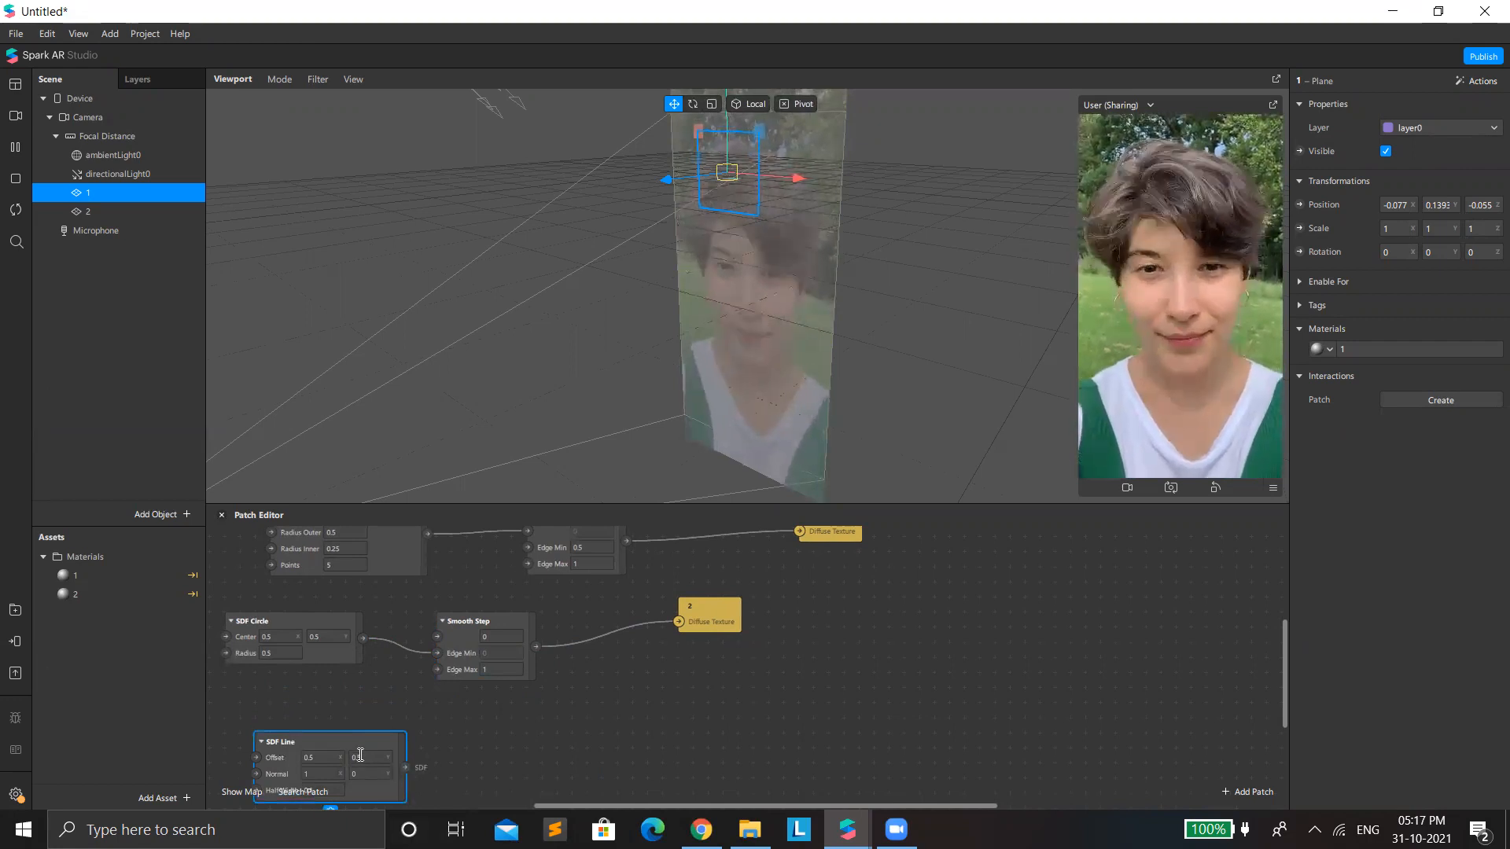
Step: Set the star's Smooth Step patch to Edge Min -0.5 and Edge Max 0
scroll(529, 659, up, 2)
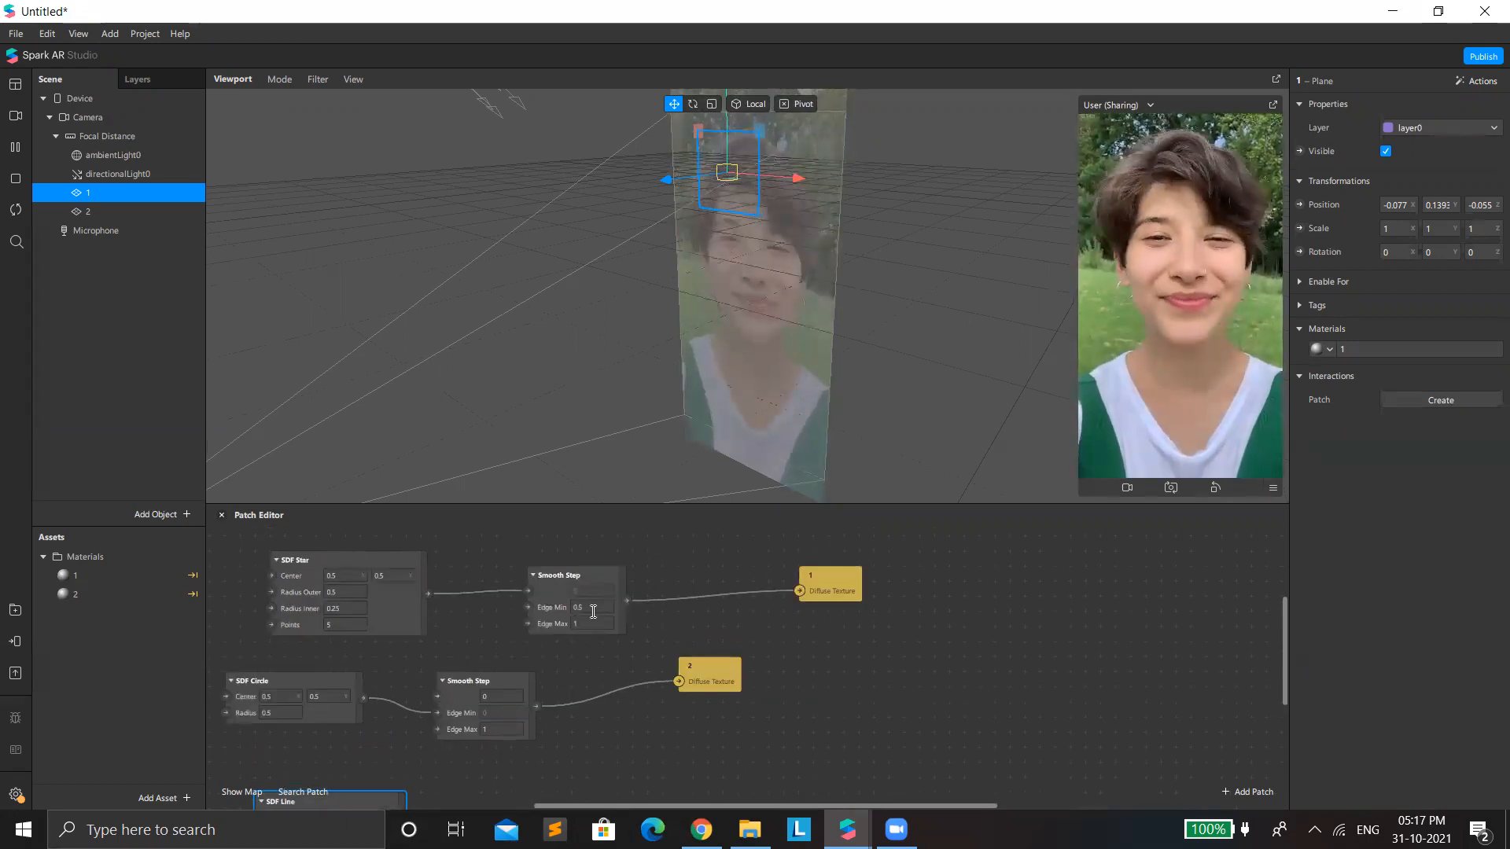
click(593, 611)
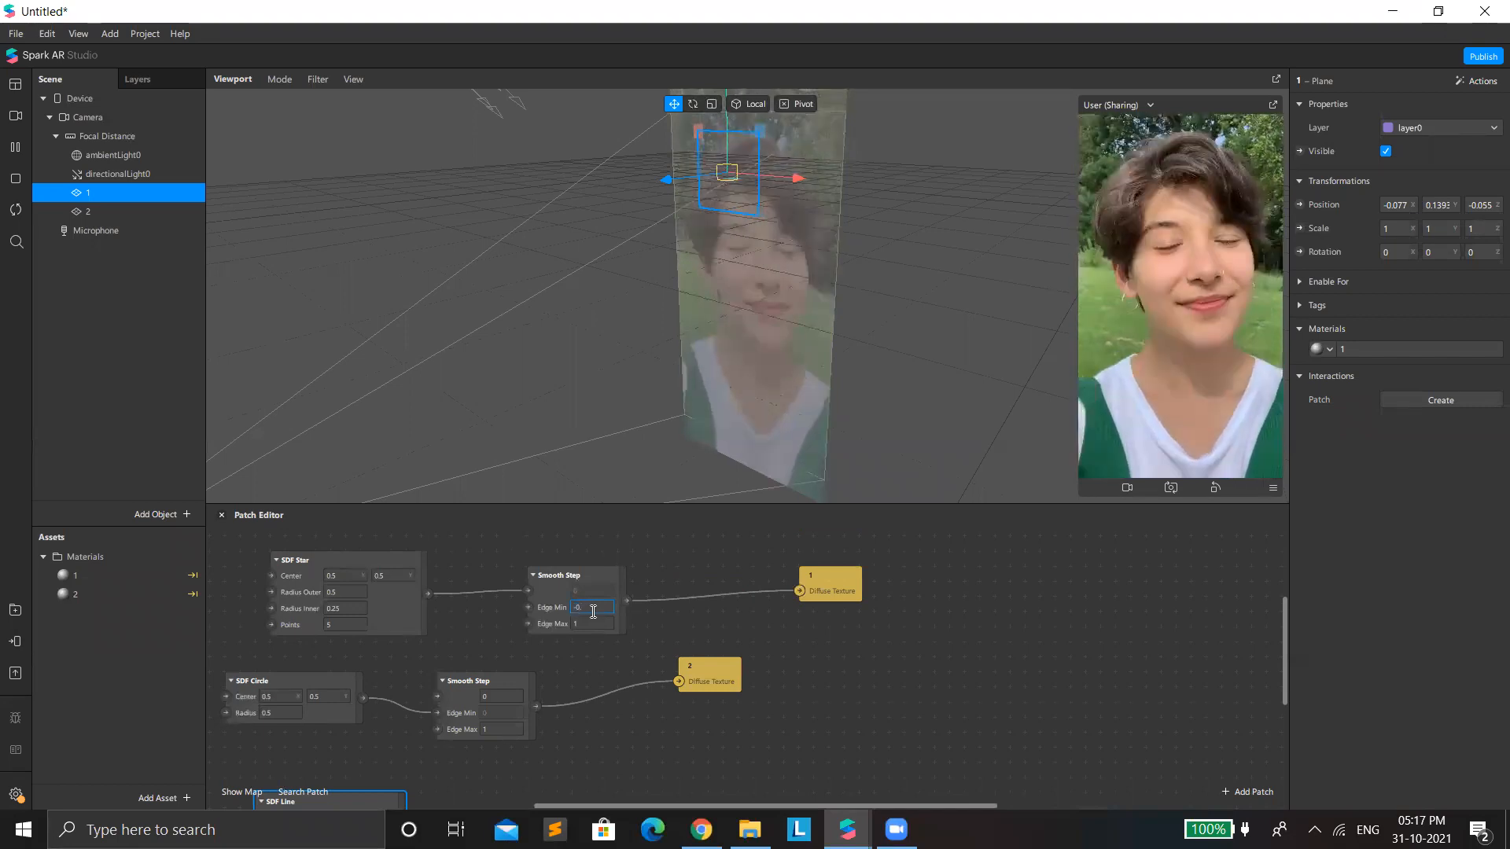
text(-0.5)
key(Return)
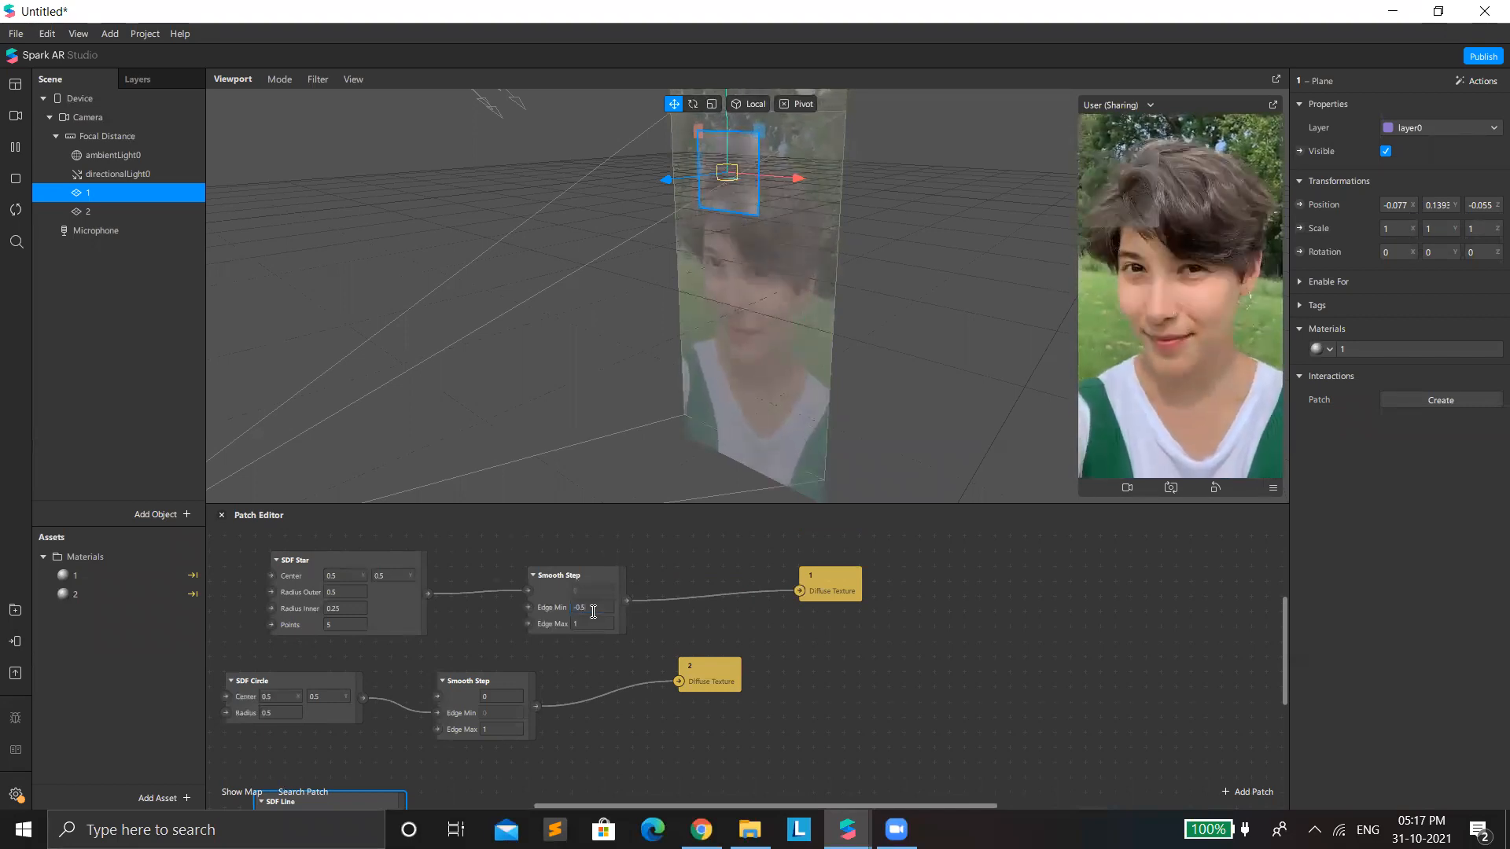
click(599, 622)
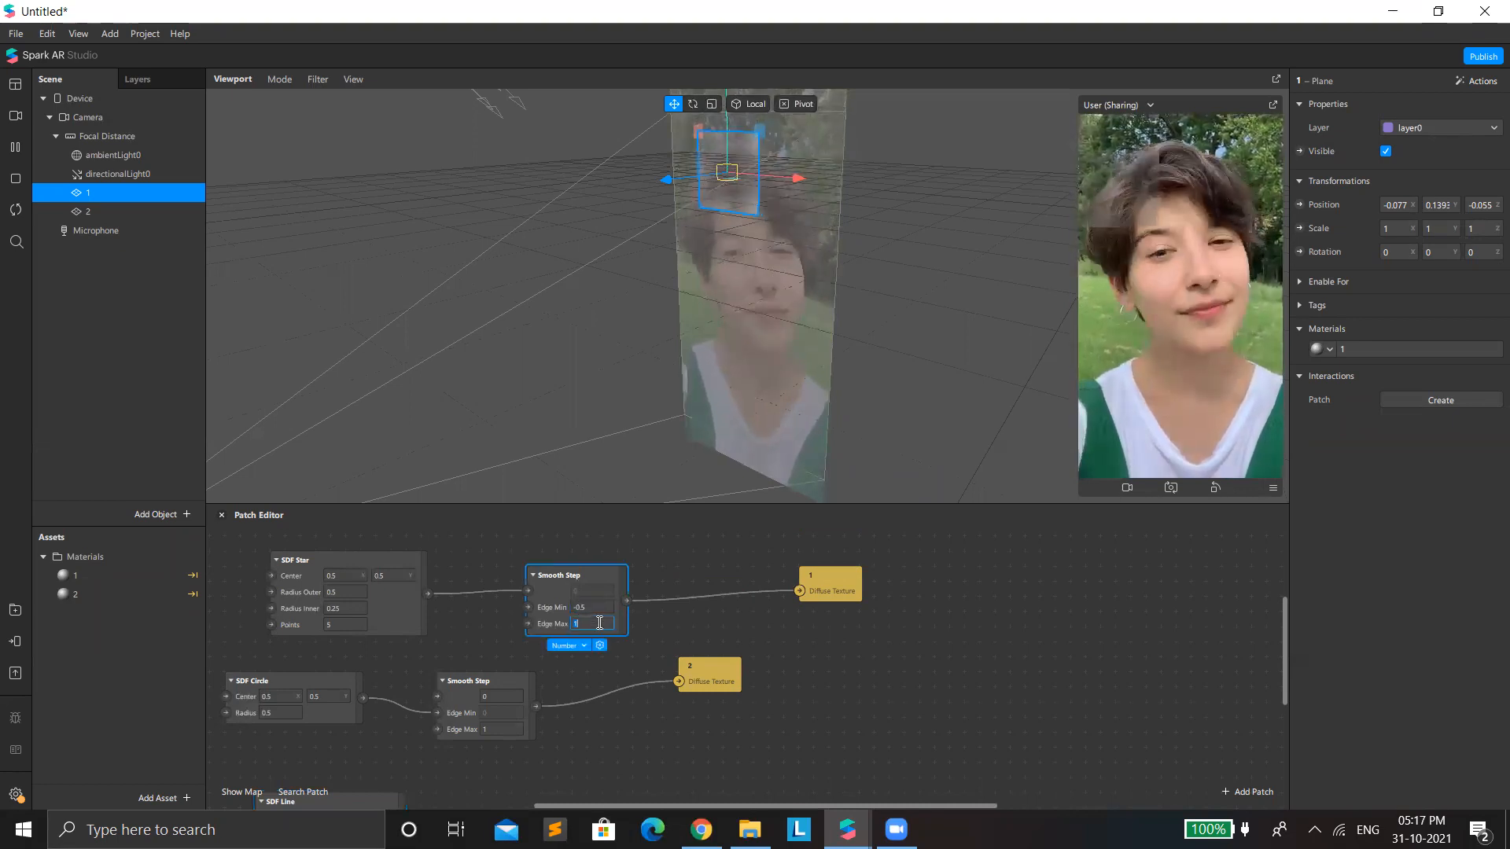
text(0)
key(Return)
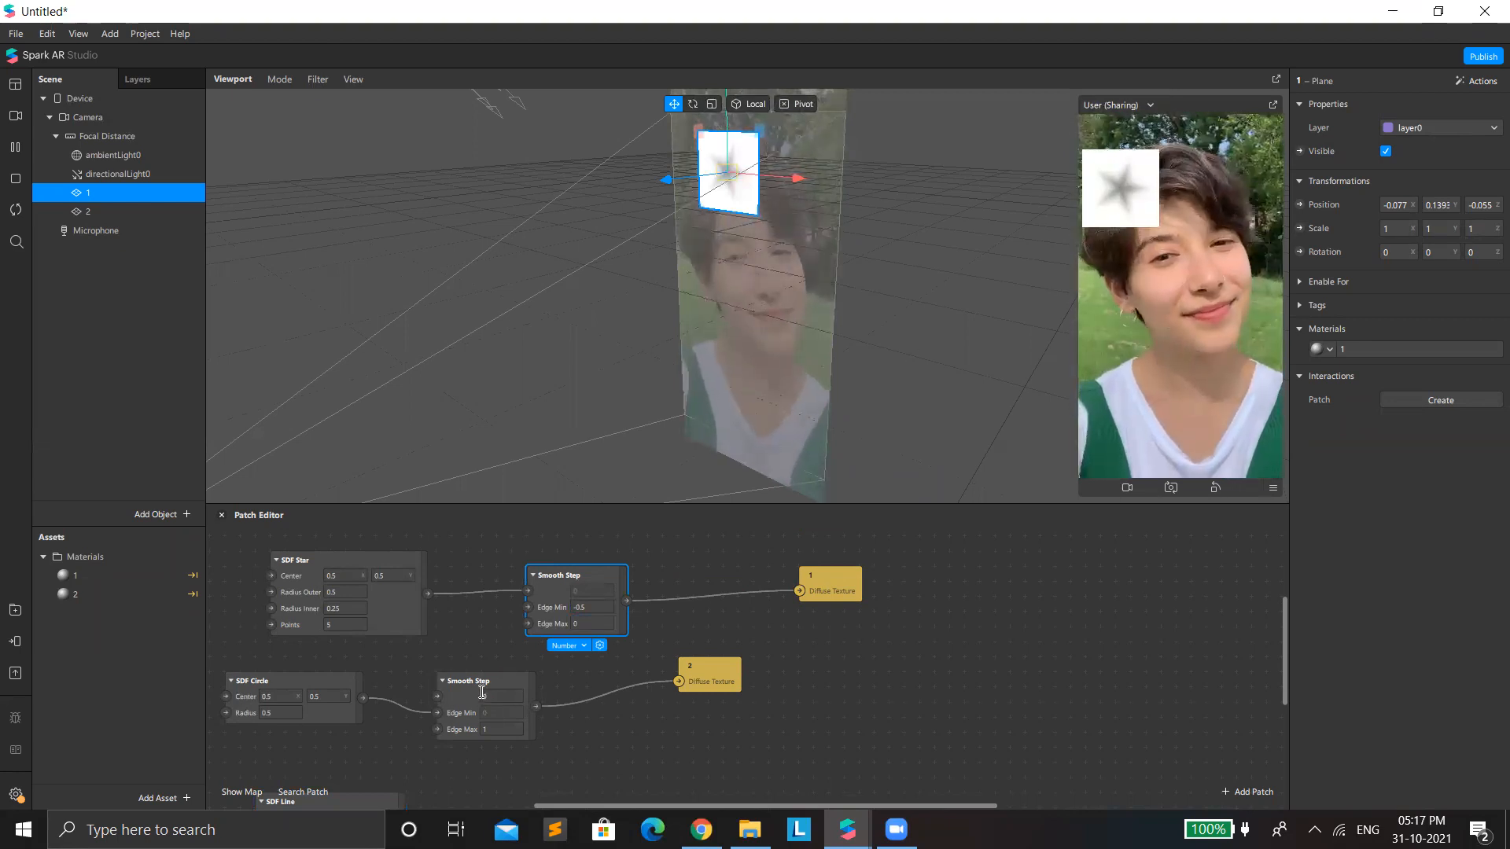
Step: Reconnect SDF Circle to its Smooth Step patch's value input, and set Edge Min to -0.5 and Edge Max to 10
drag(432, 712, 437, 697)
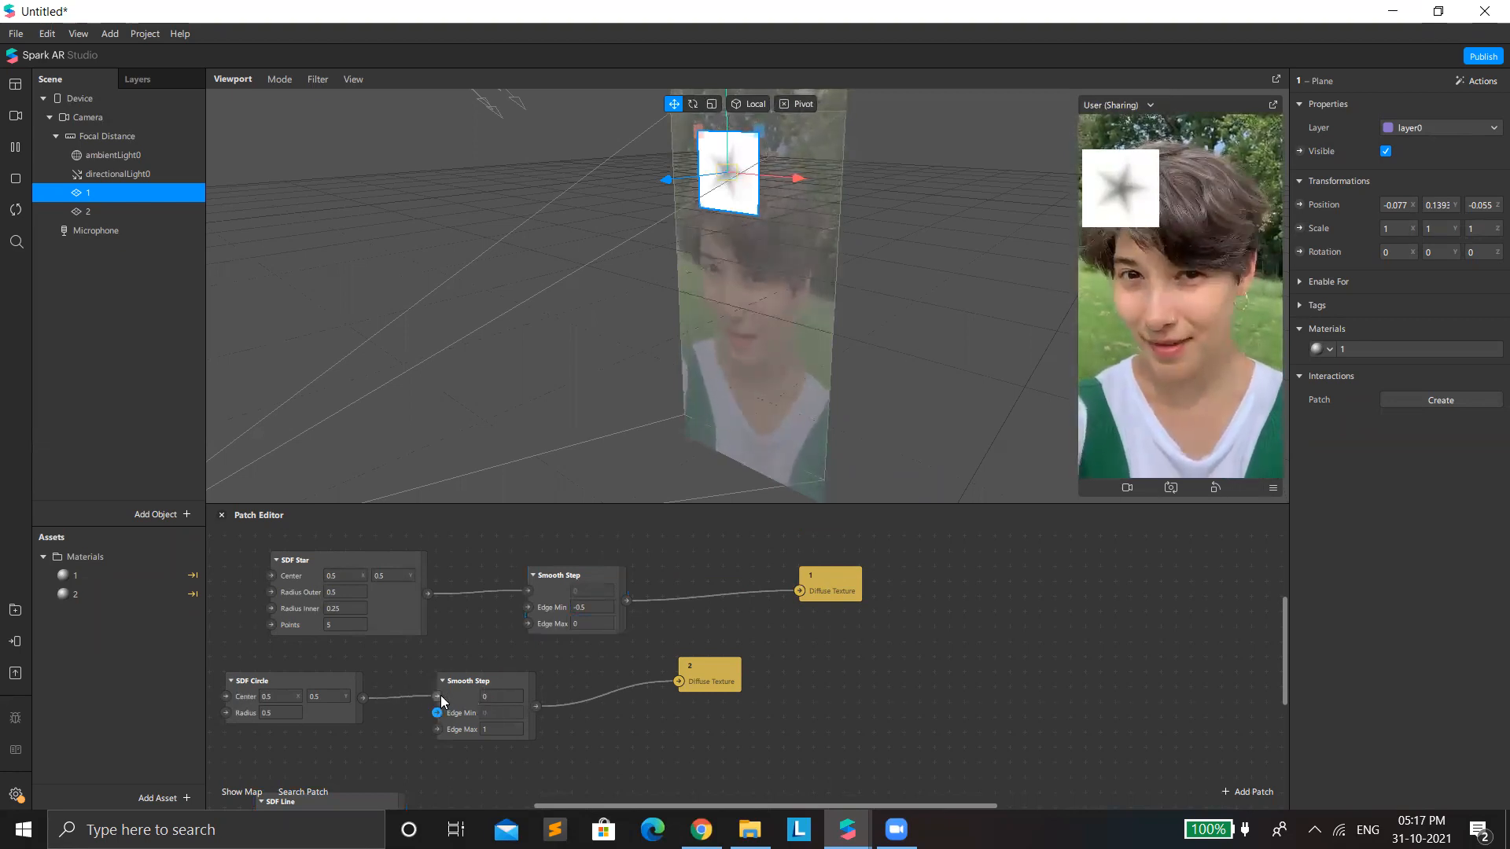
click(488, 714)
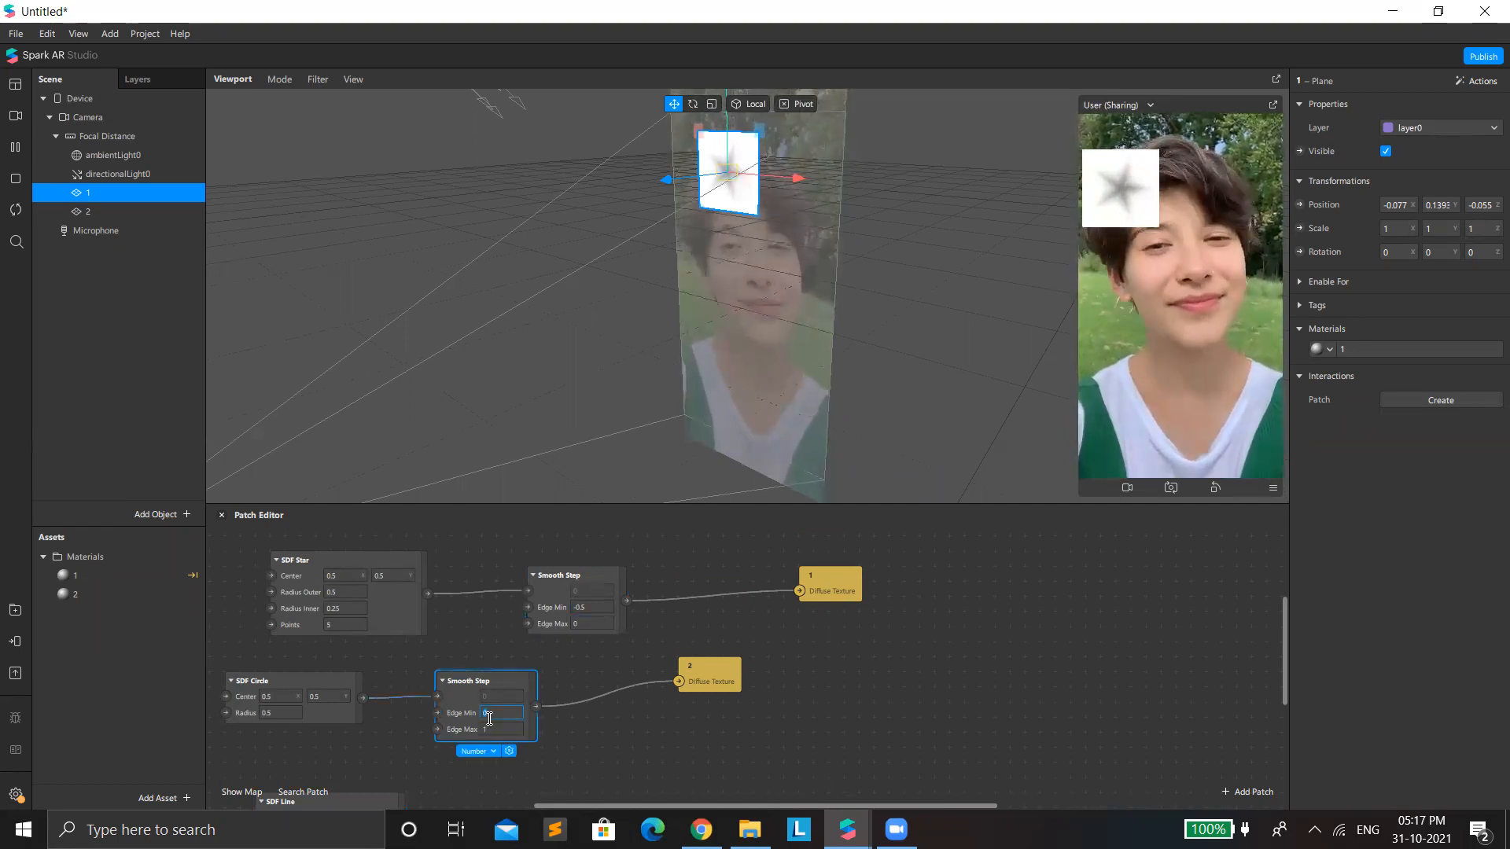
text(-0.5)
key(Return)
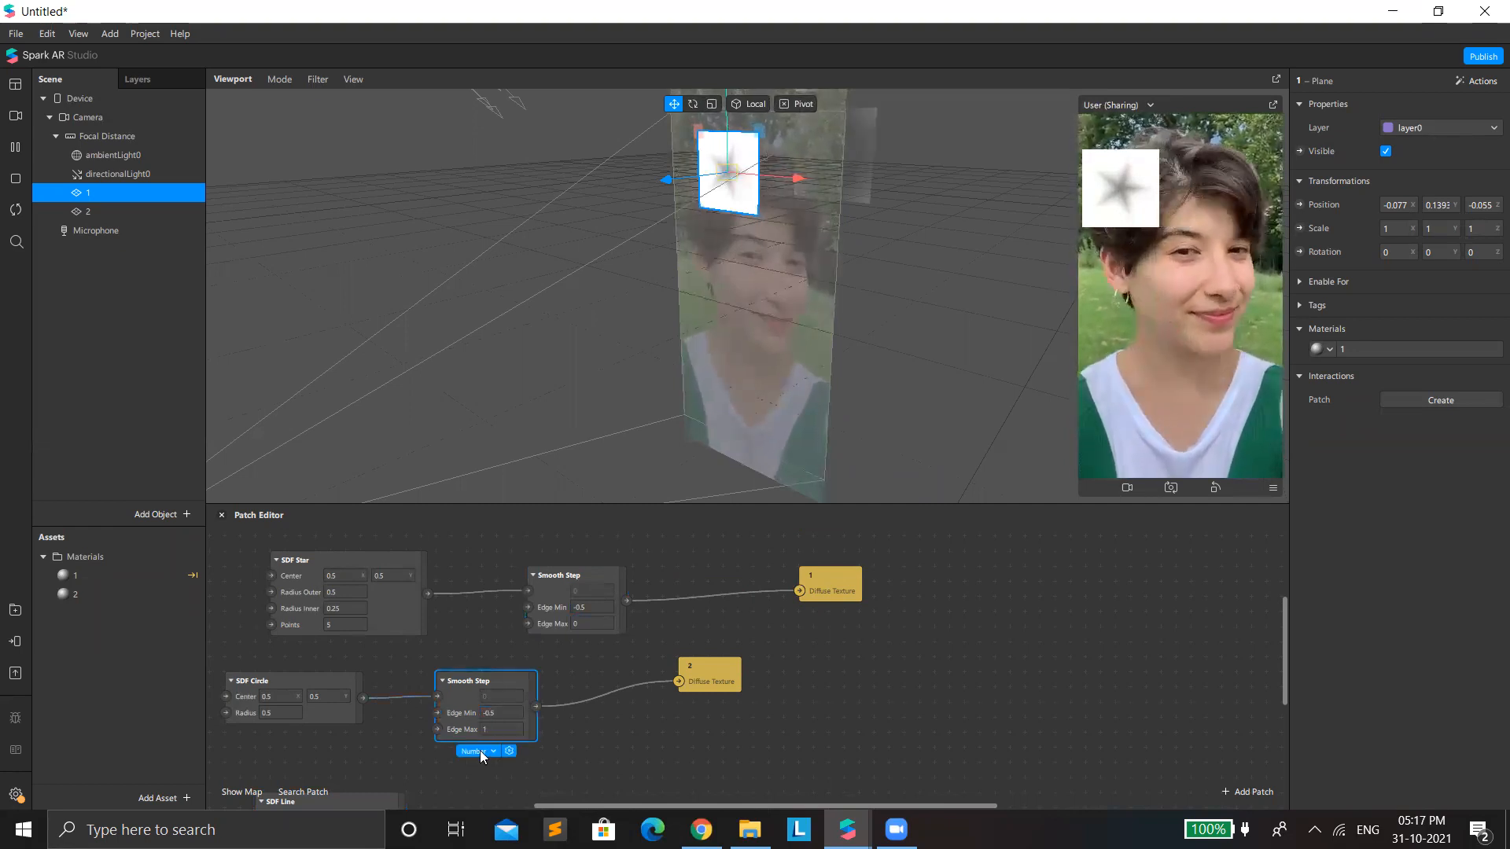
click(488, 731)
text(10)
key(Return)
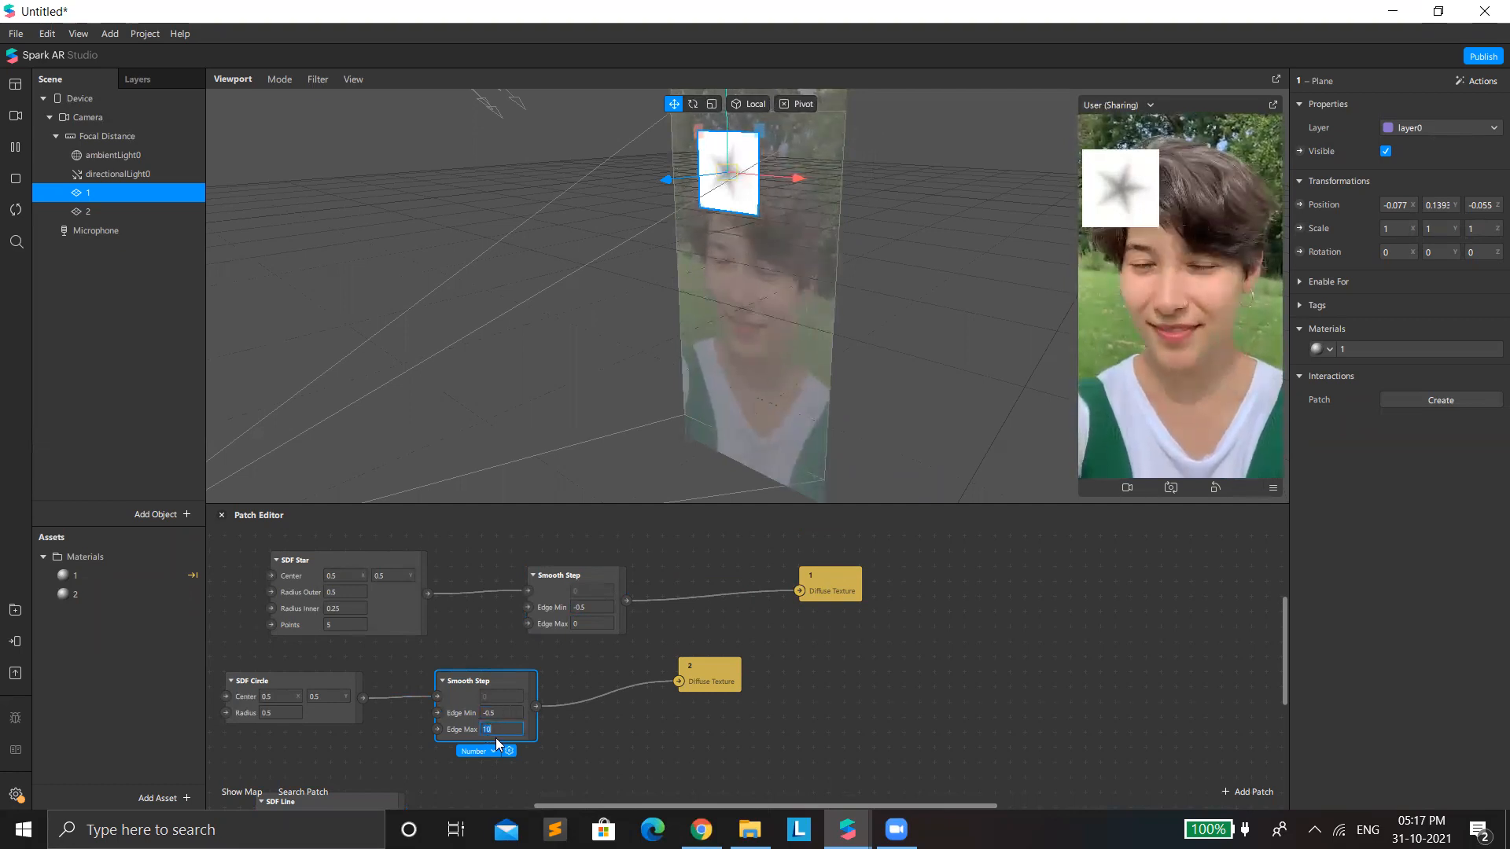
Step: Align the circle's patch chain beneath the star's chain and move plane 2 to about X 0.062, Y 0.135, level with plane 1
drag(239, 654, 752, 691)
drag(707, 669, 798, 668)
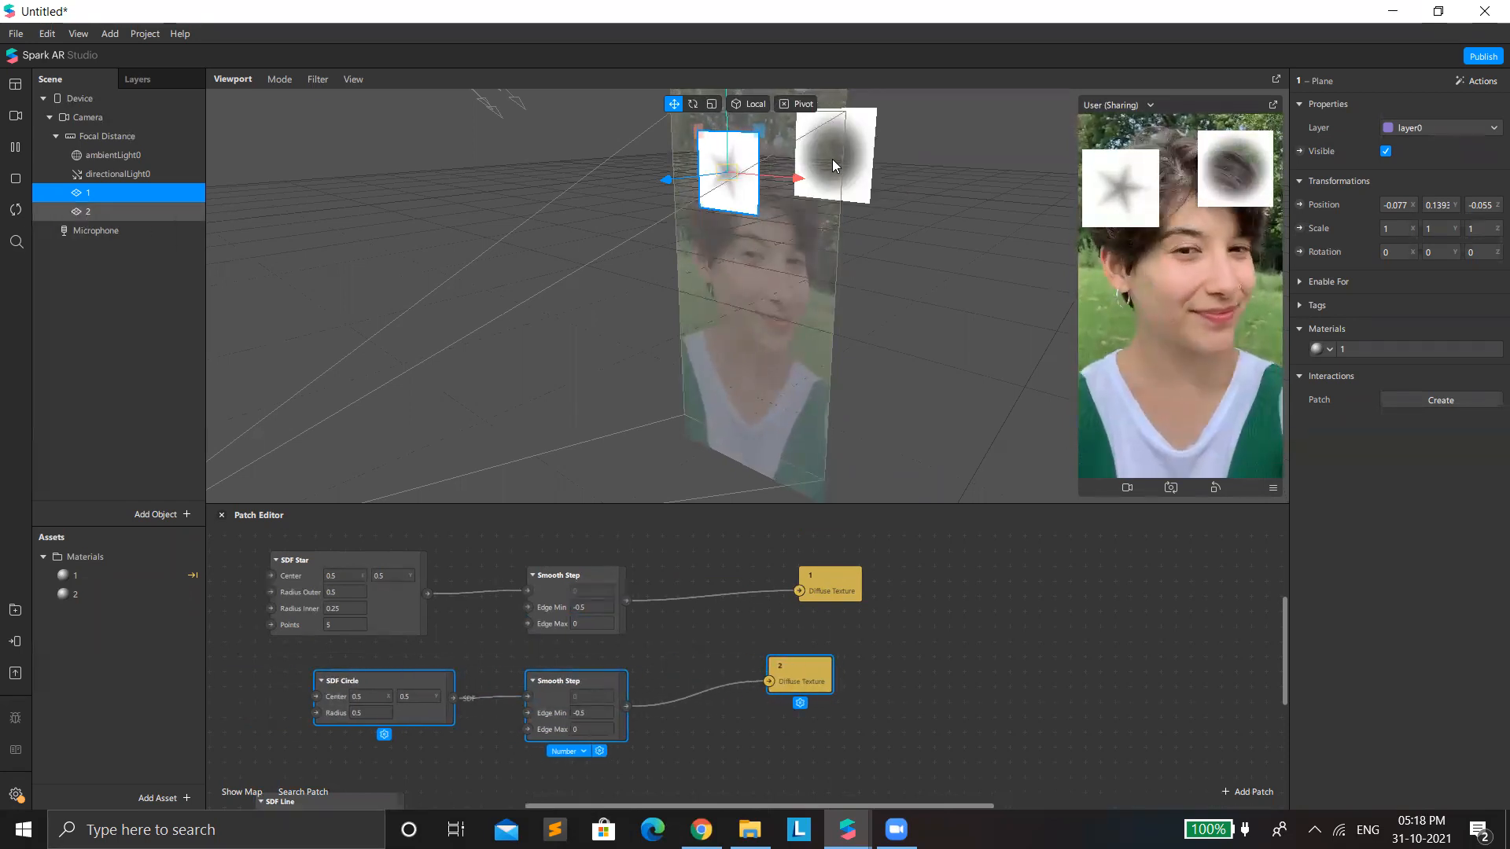
click(833, 164)
drag(821, 172, 818, 187)
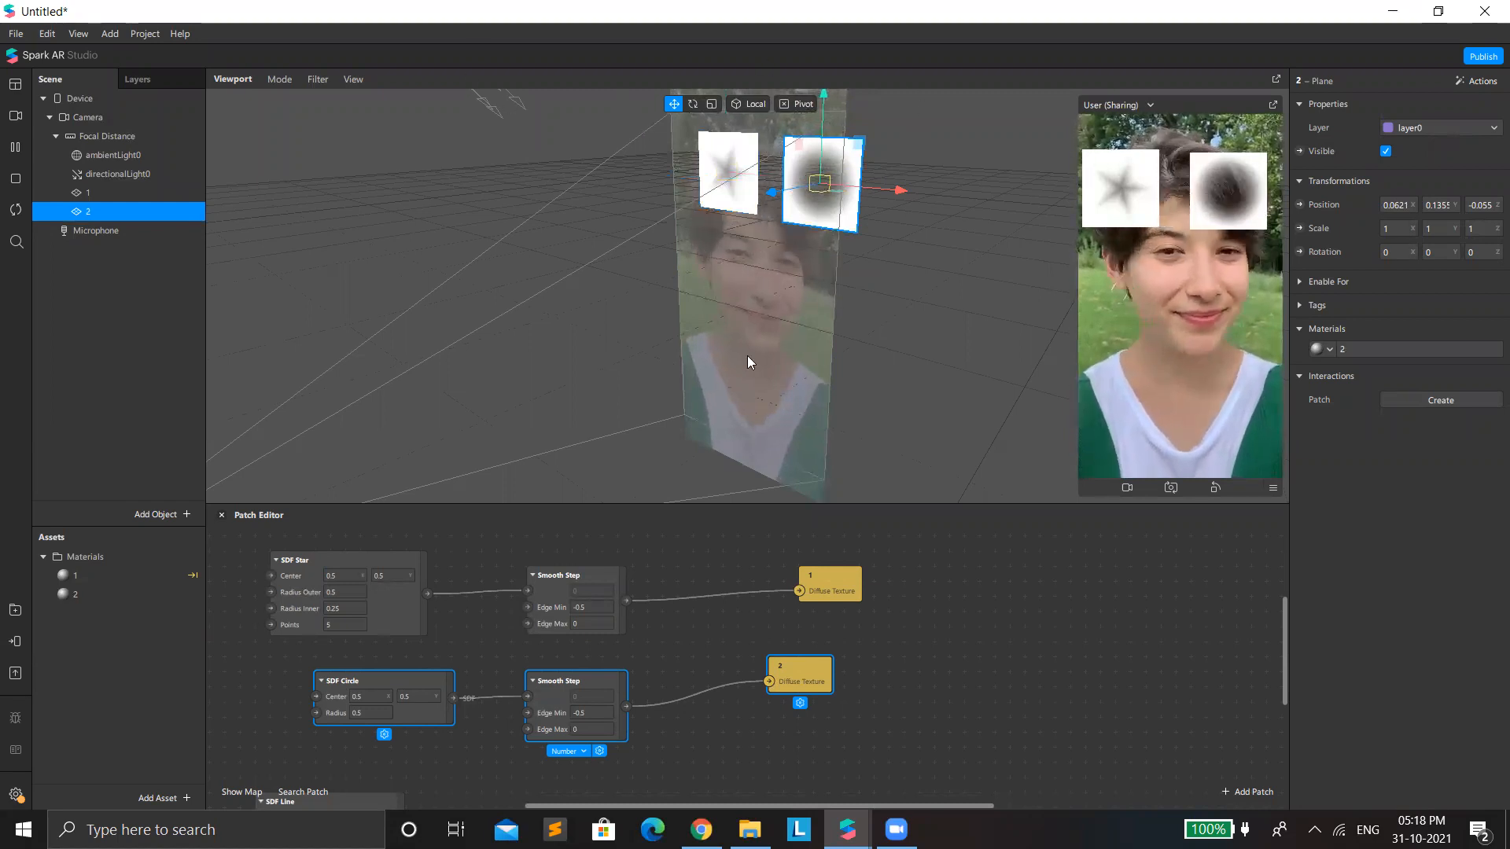
Step: Test SDF Circle's output on the Smooth Step edge inputs, return it to the value input, and set Edge Min to -0.9
drag(532, 701, 527, 714)
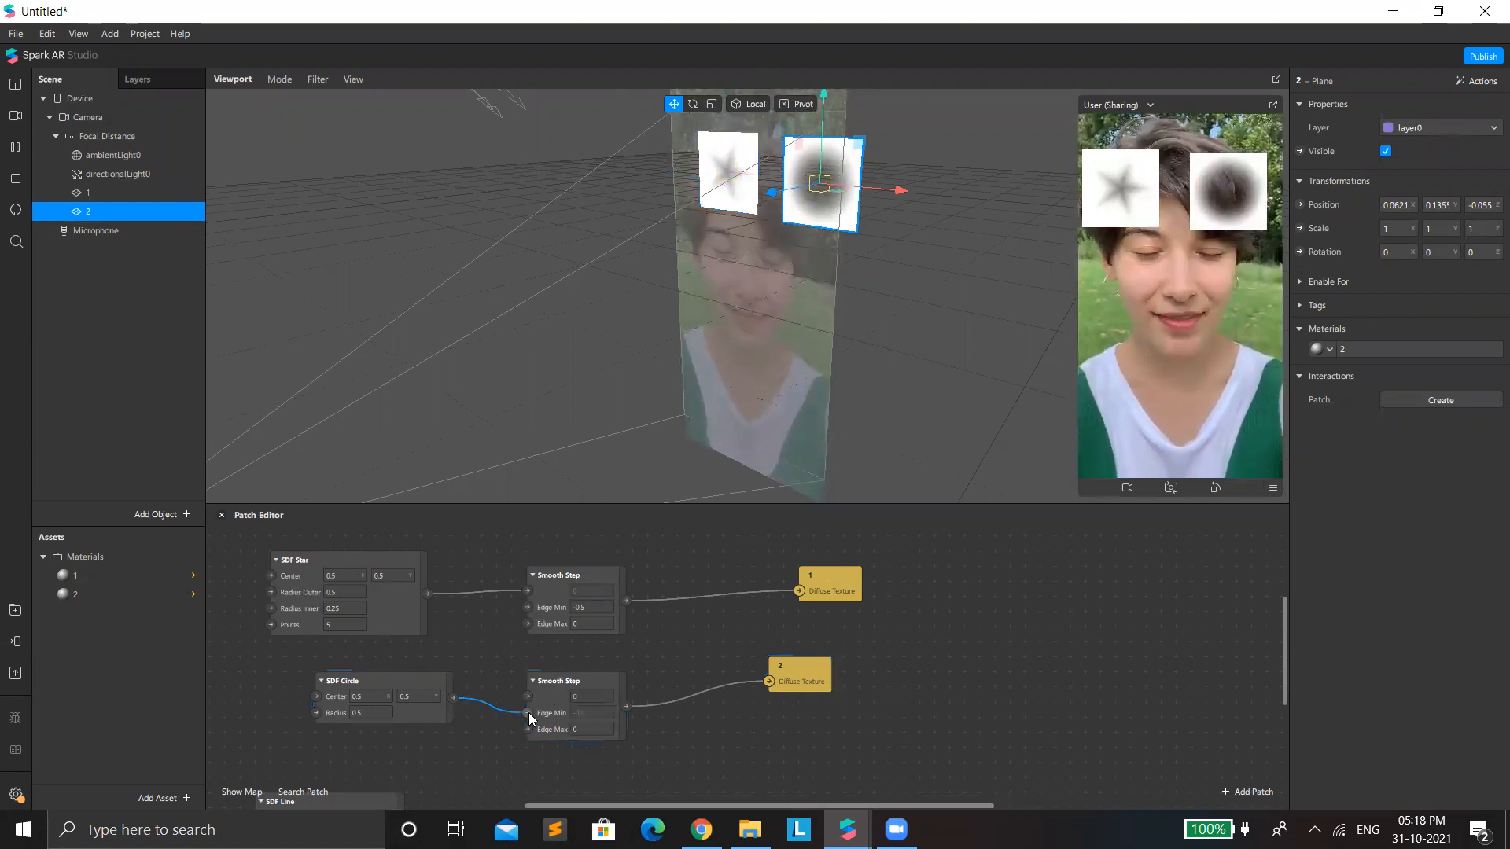
drag(528, 728, 528, 695)
click(582, 712)
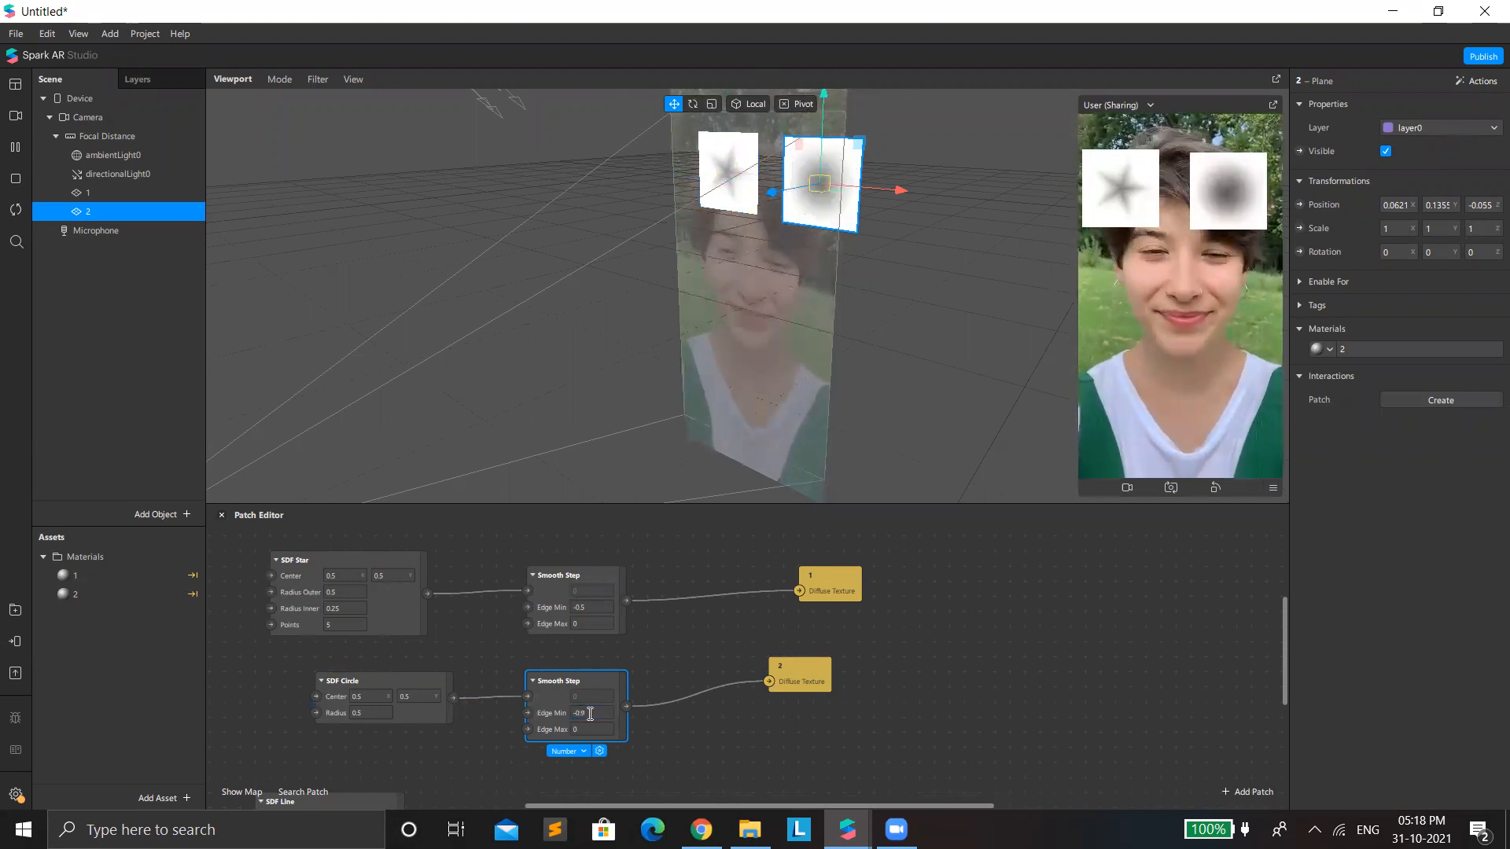
scroll(700, 624, down, 1)
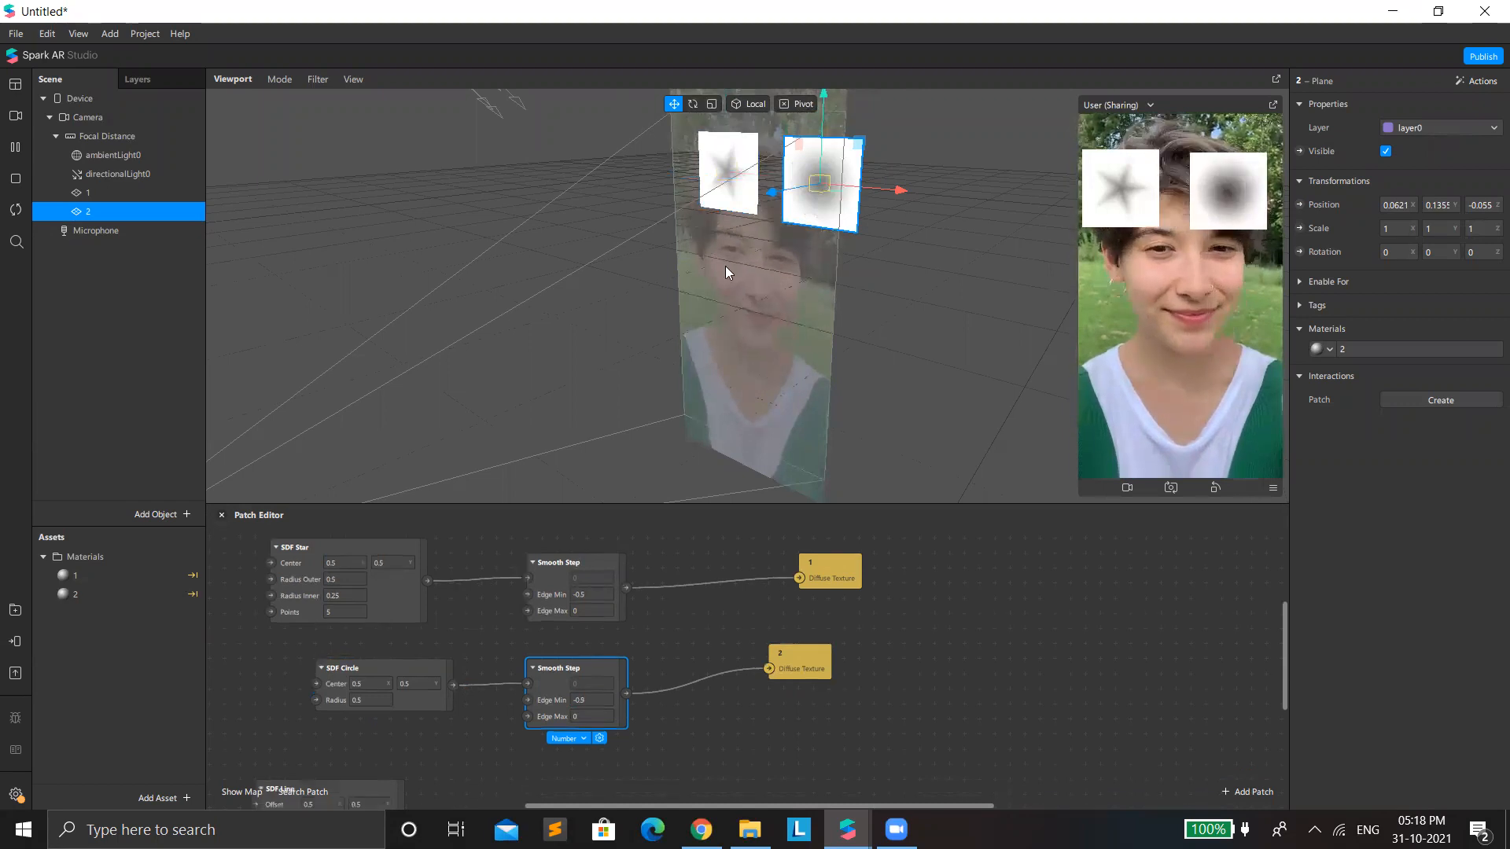
Step: Add a Step patch fed by the SDF Line patch's output
scroll(422, 725, down, 2)
drag(404, 787, 469, 767)
text(step)
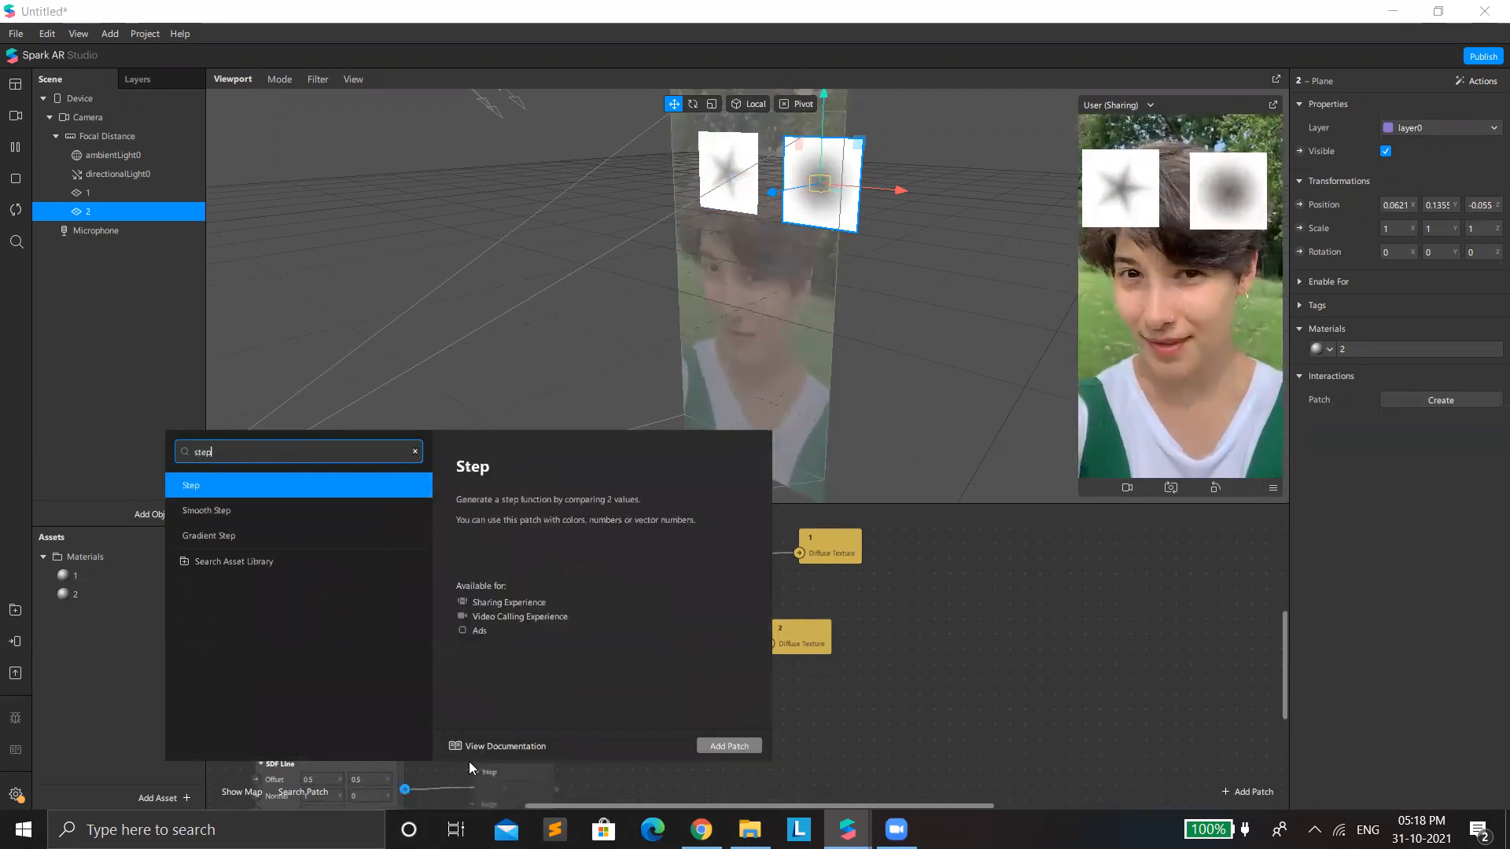
key(Return)
scroll(1001, 469, down, 2)
scroll(267, 542, down, 3)
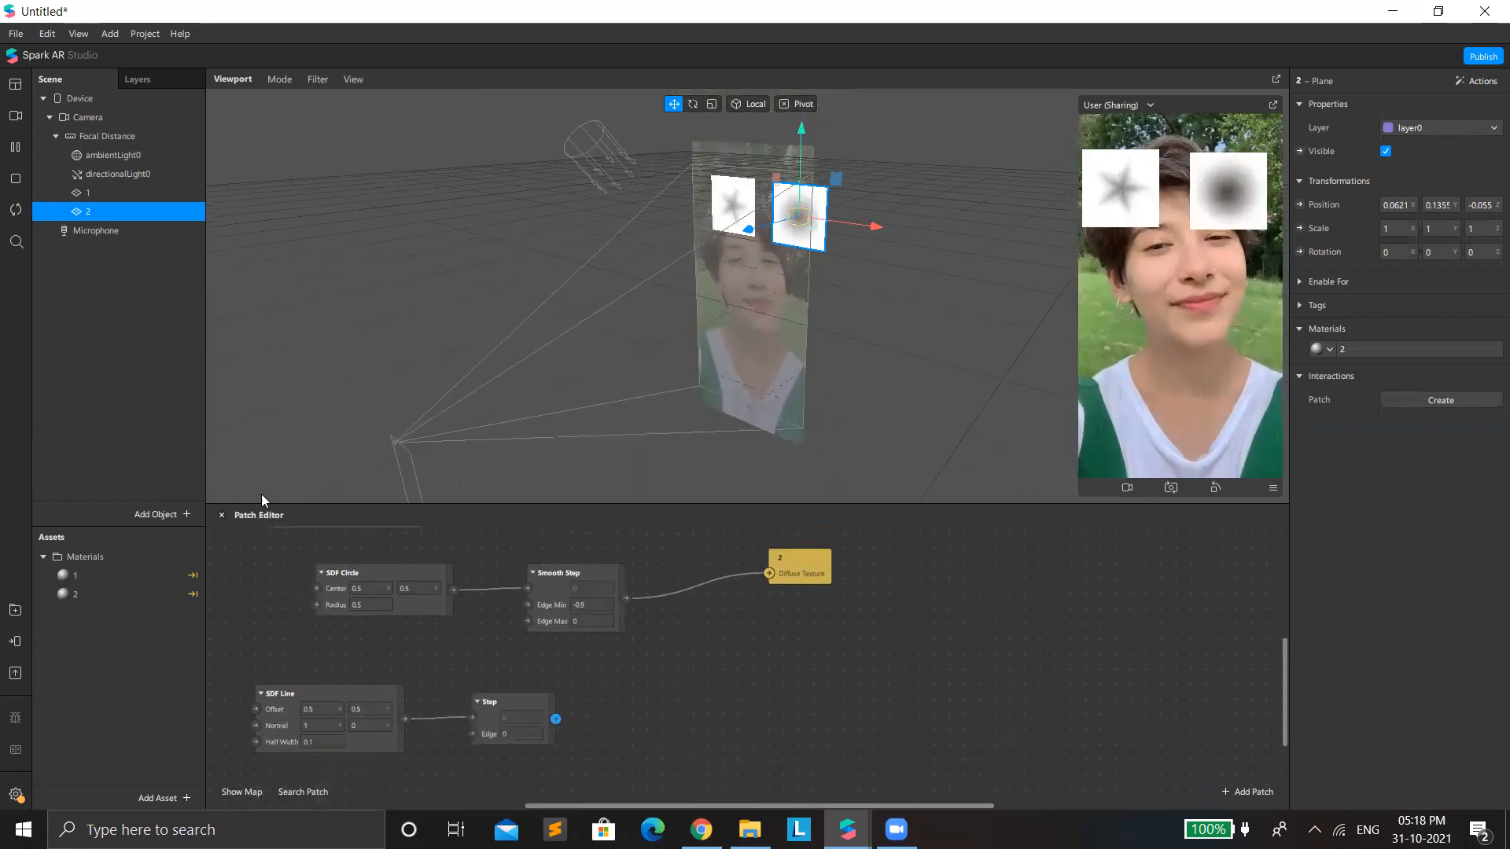
Step: Duplicate plane 2 and its material as number 3, and assign material 3 to plane 3
ctrl+click(132, 214)
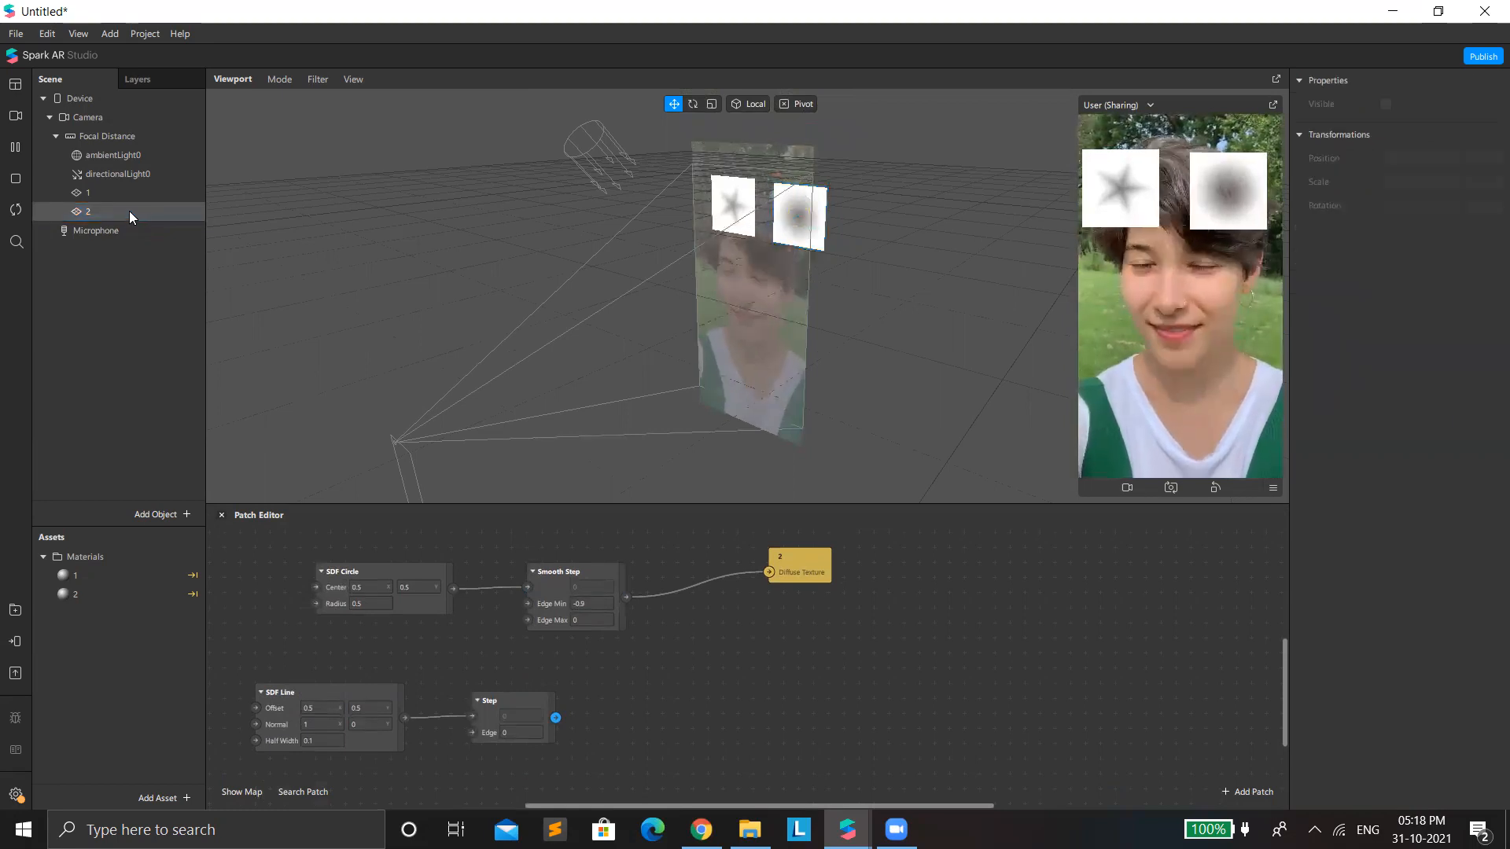
right_click(131, 213)
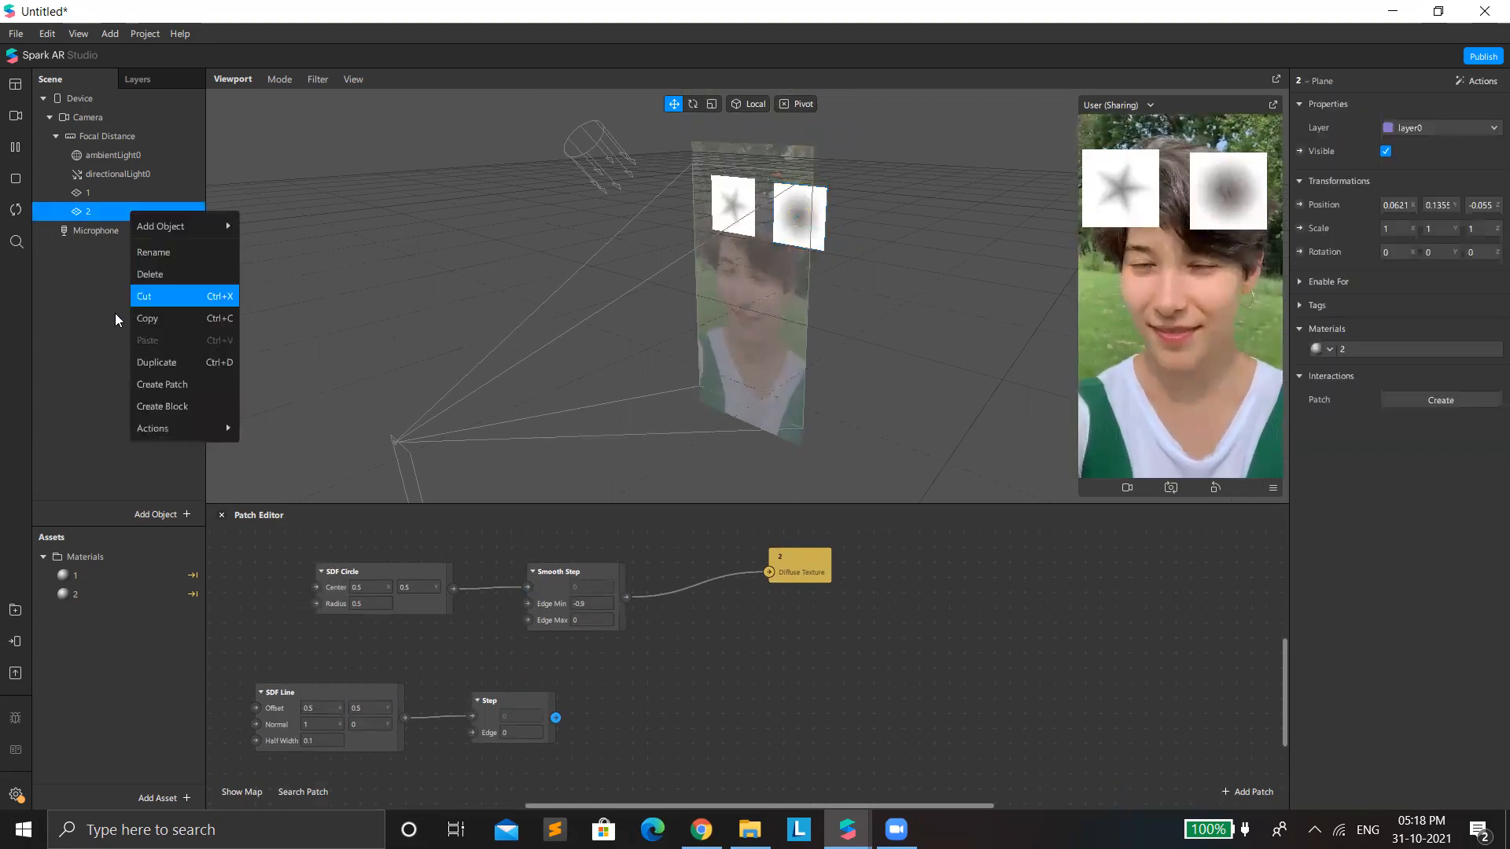
click(156, 363)
click(102, 596)
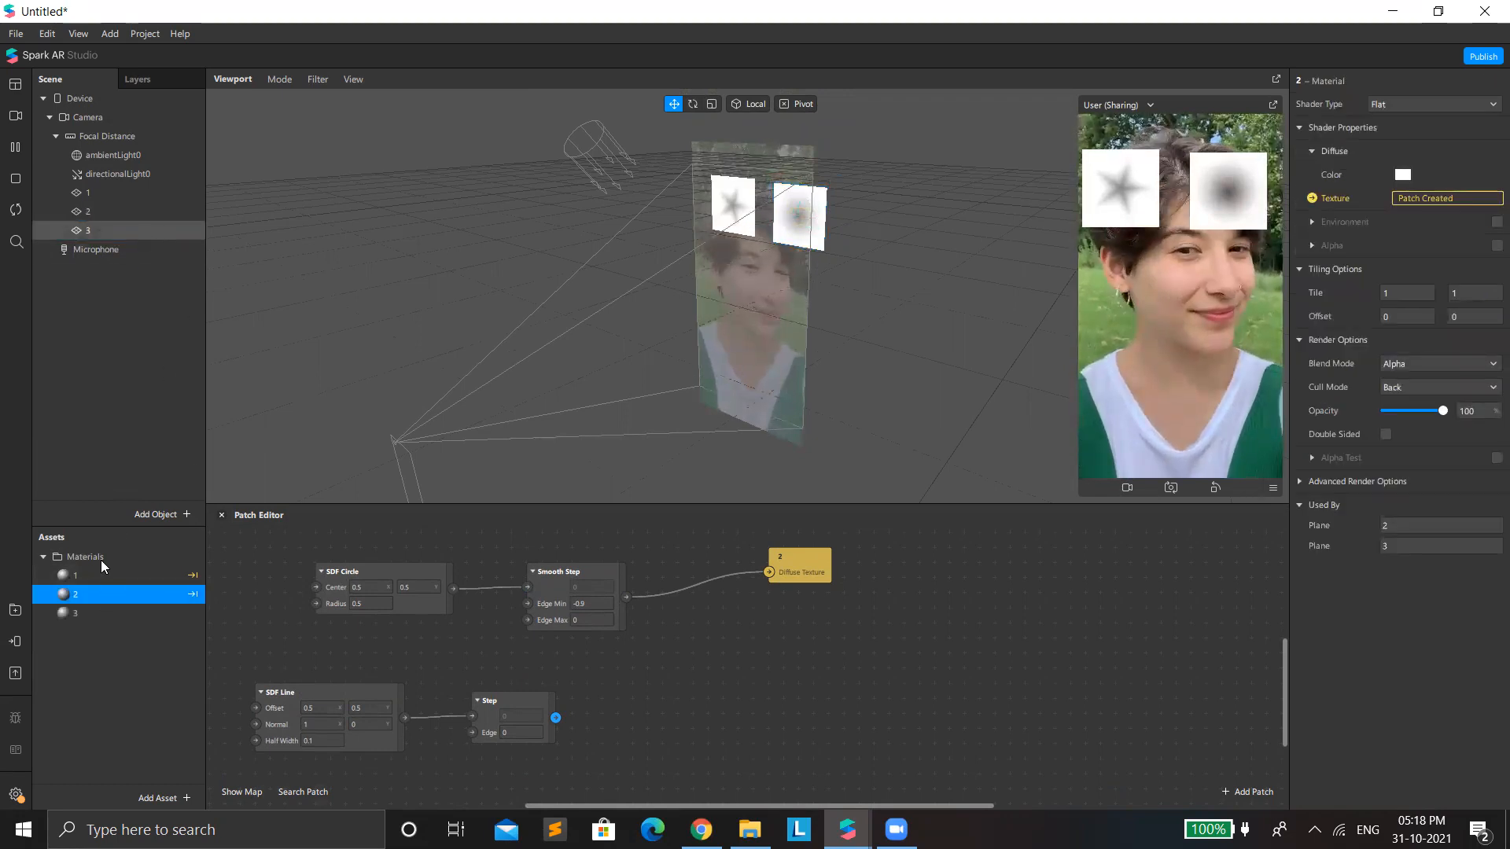
click(150, 232)
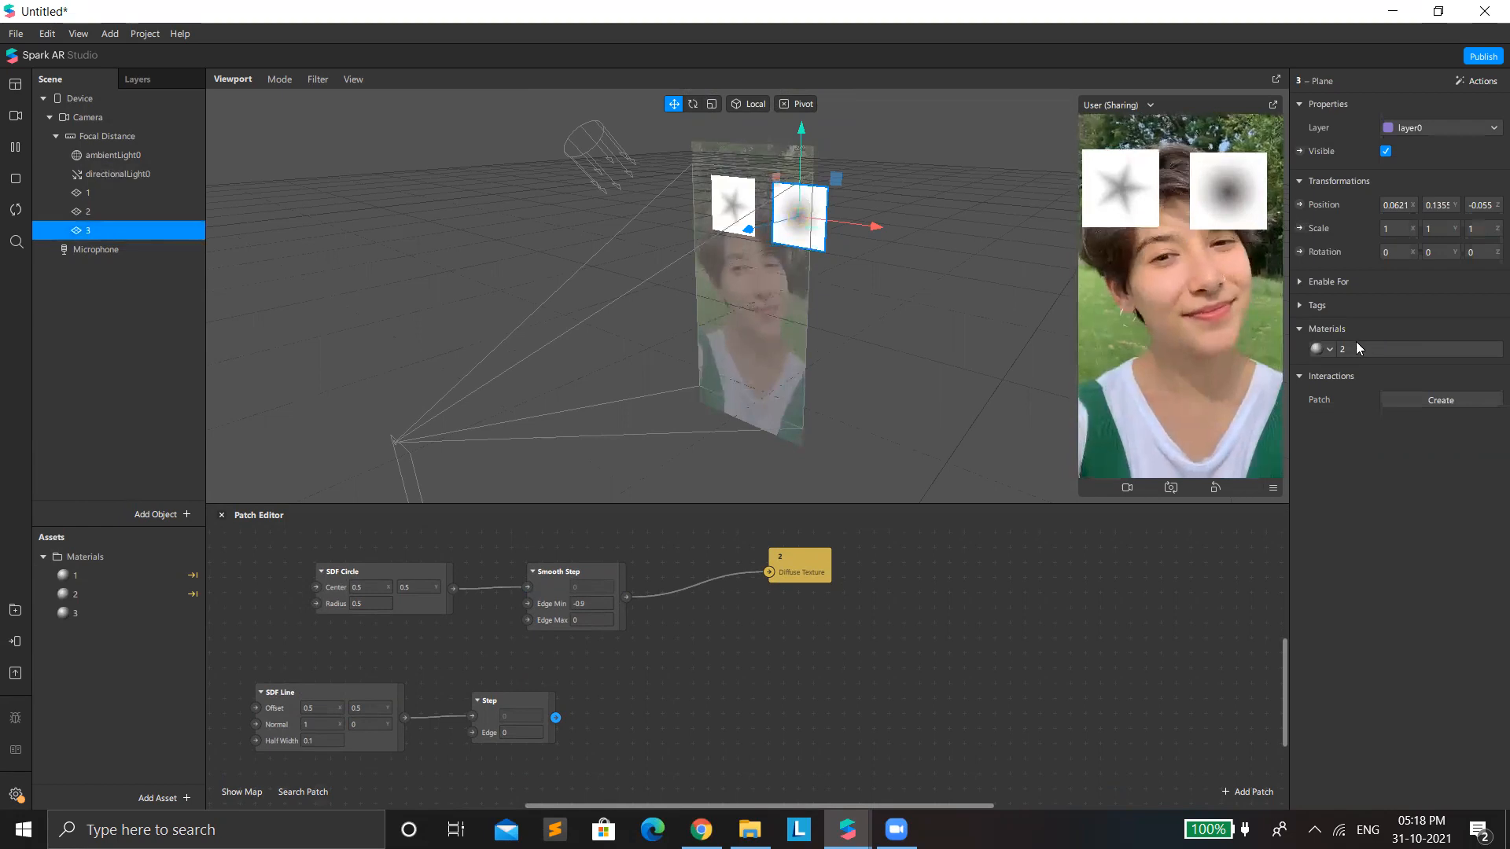
click(1328, 349)
click(1351, 418)
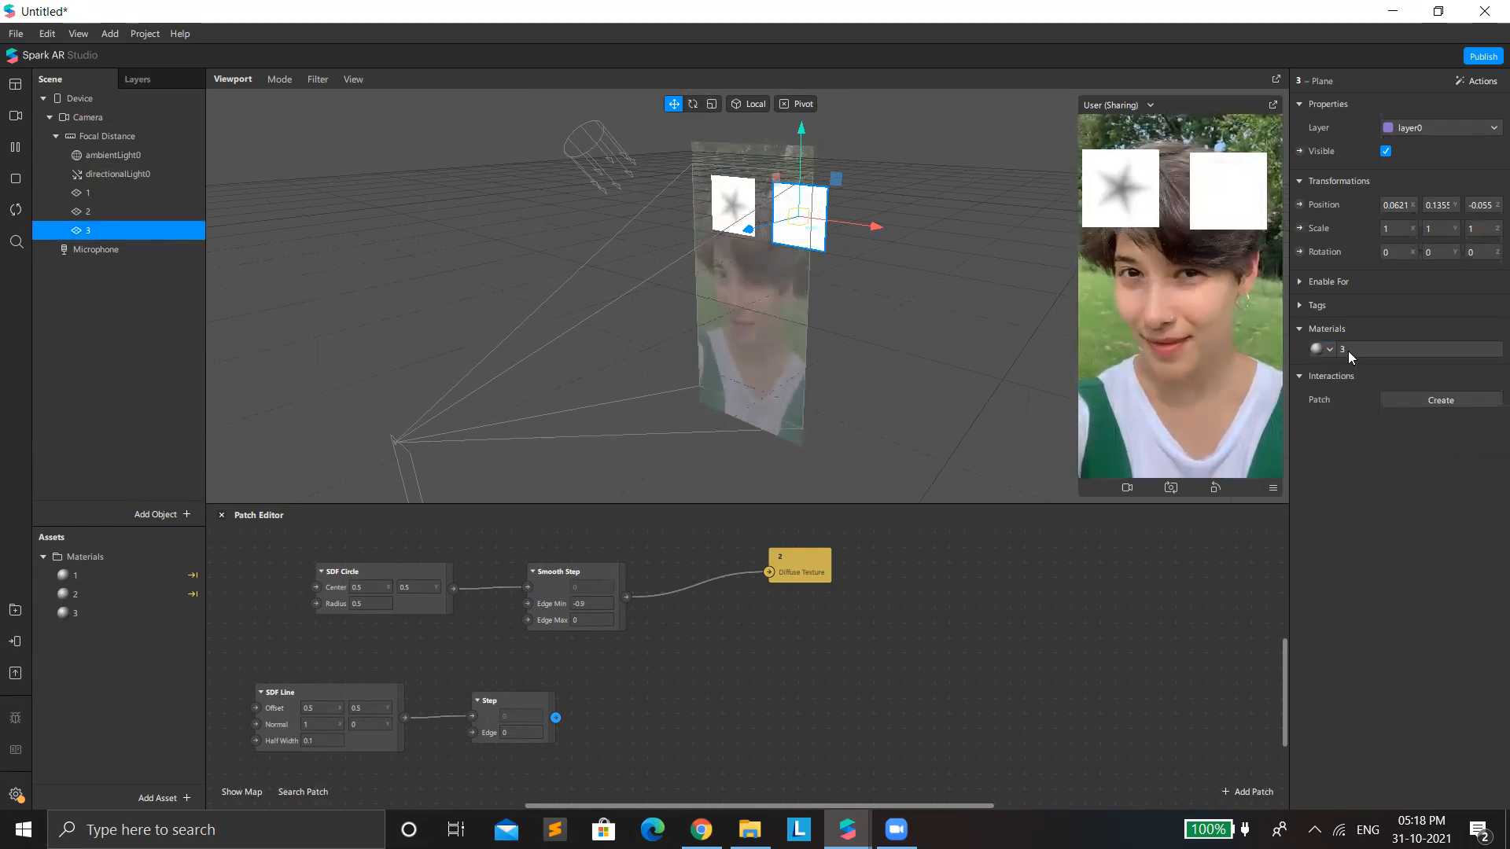
Step: Create a patch for material 3's diffuse texture and connect the line's Step output to it
click(1378, 351)
click(1312, 198)
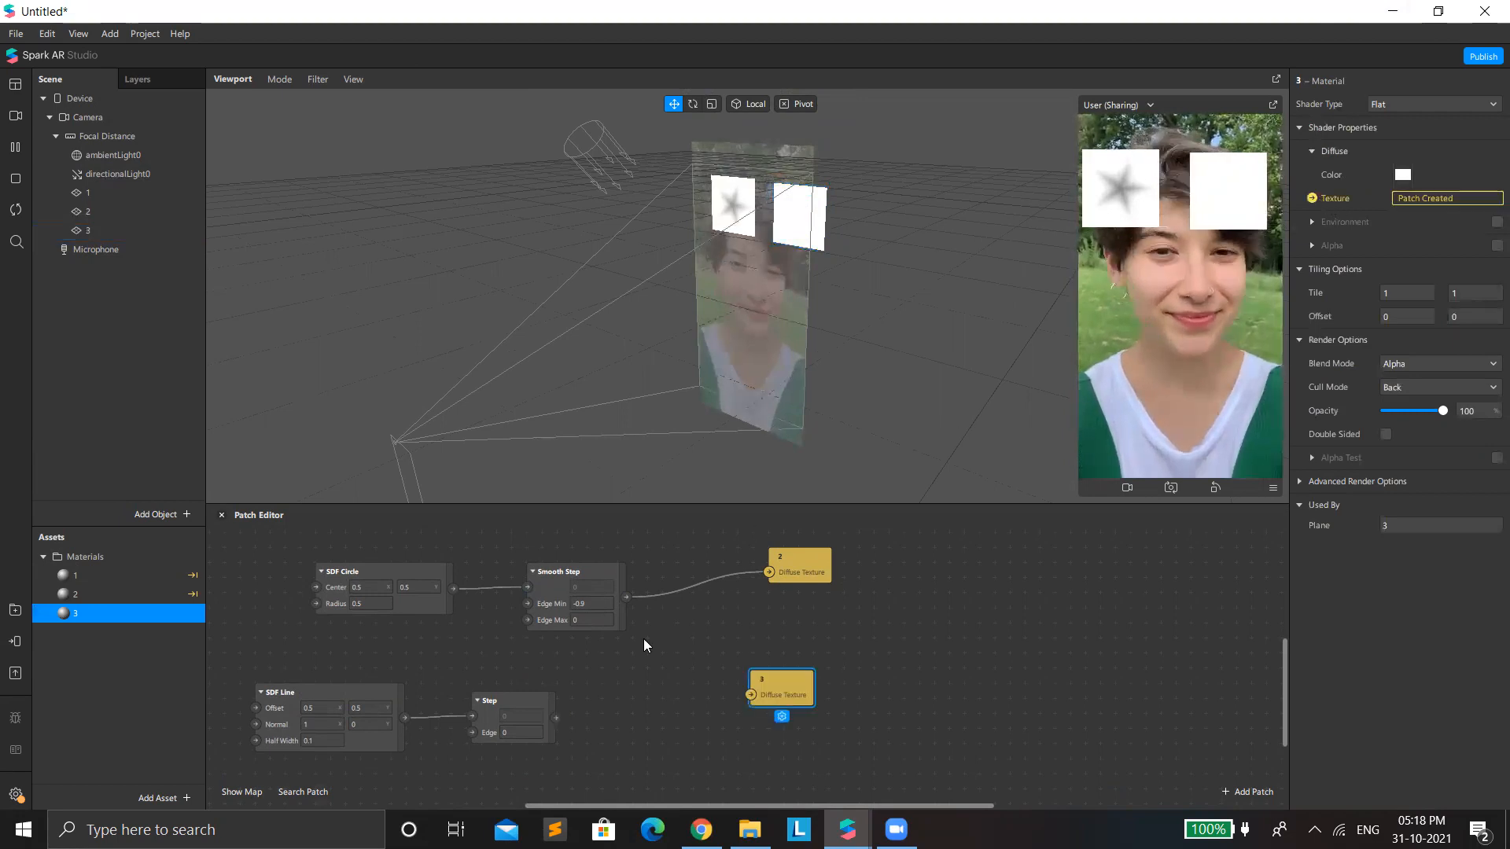
drag(554, 717, 618, 680)
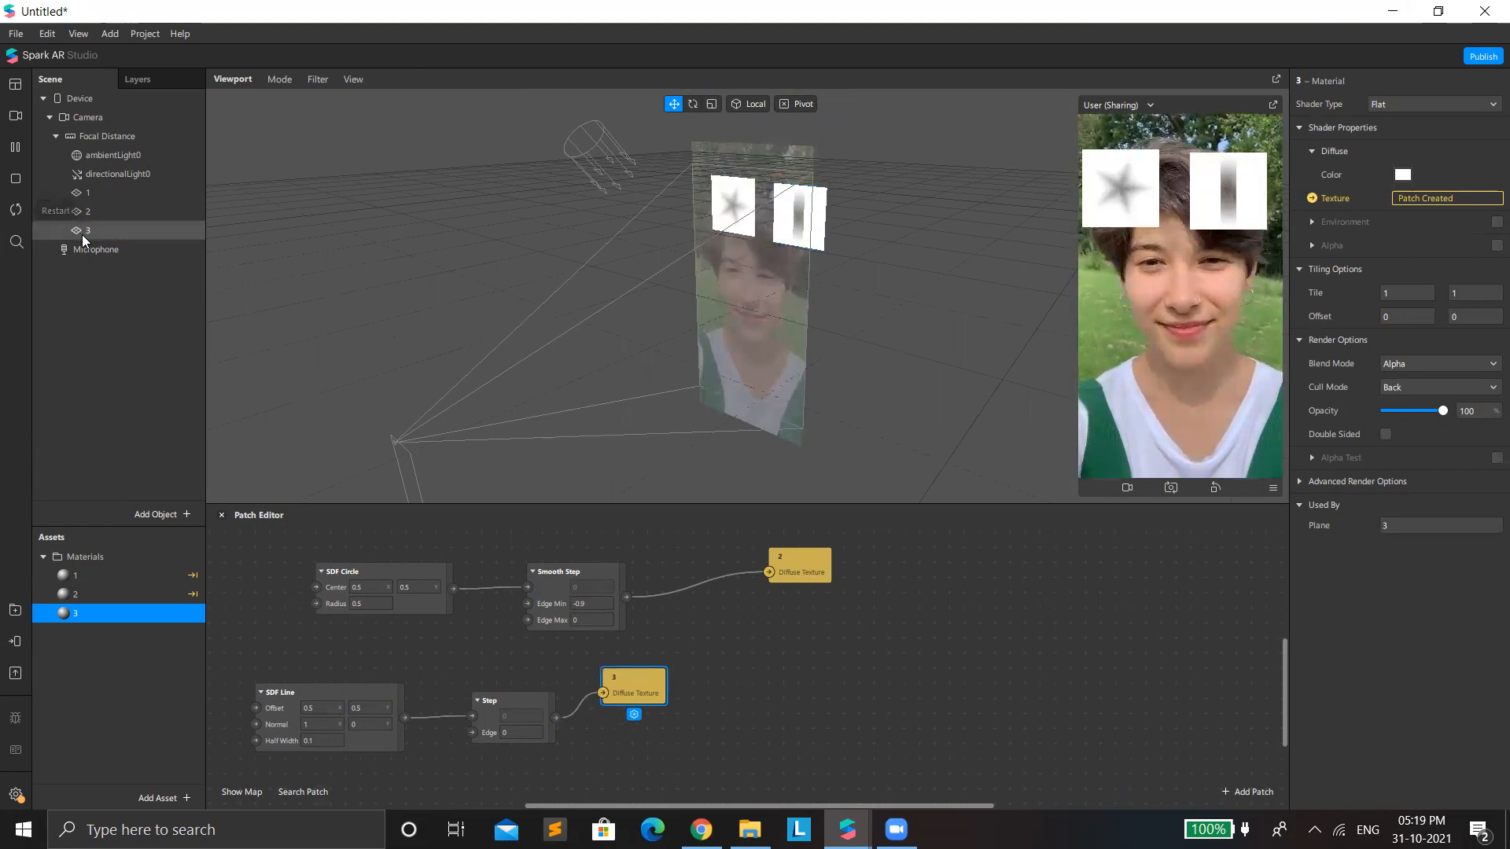
Step: Move plane 3 to about X -0.014, Y -0.046, and reroute SDF Line's output to the Step patch's Edge input
click(797, 250)
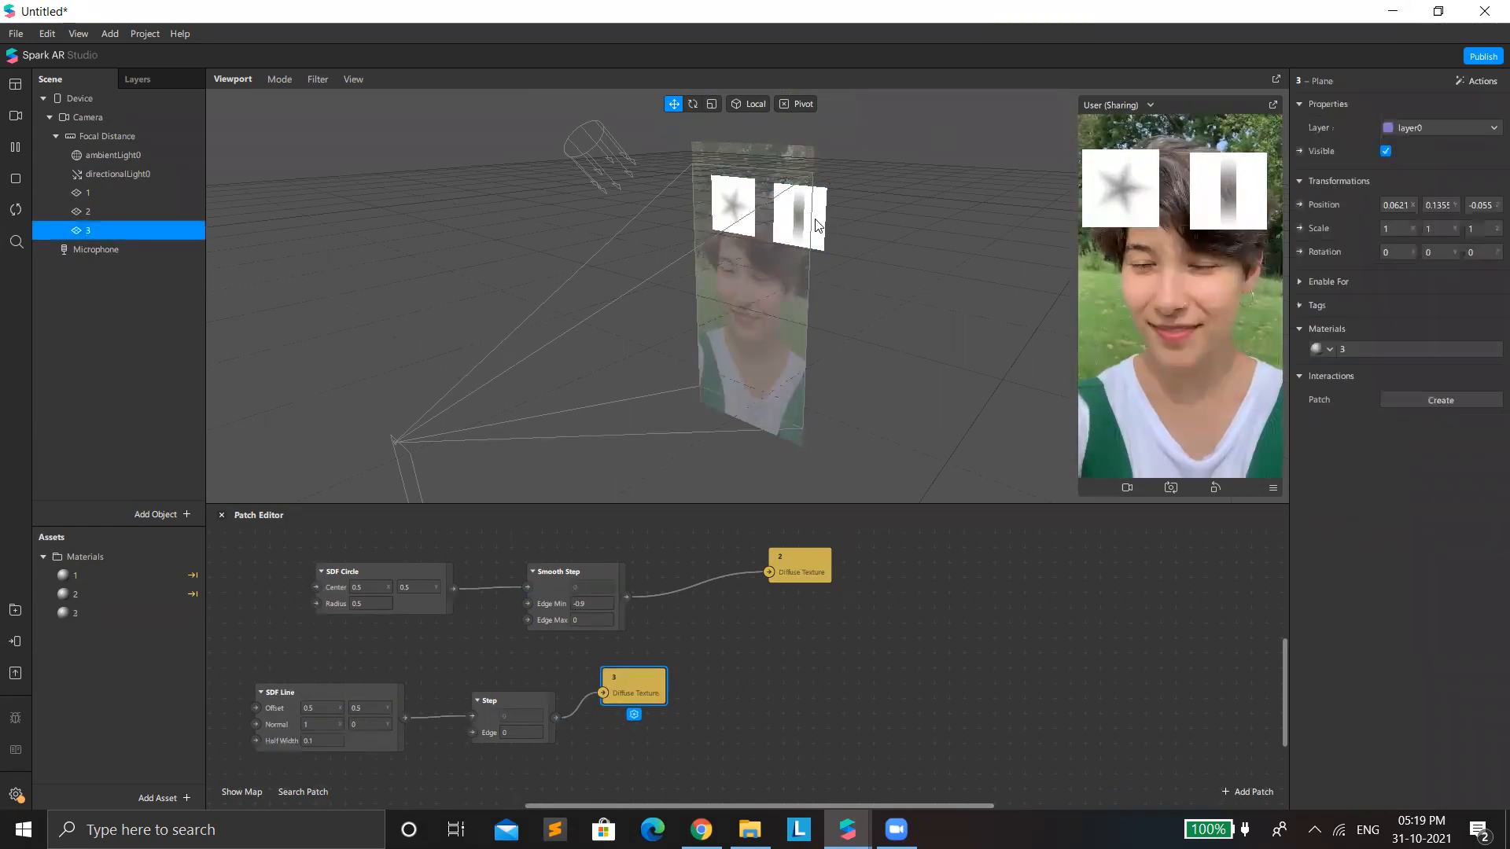
drag(791, 232, 719, 338)
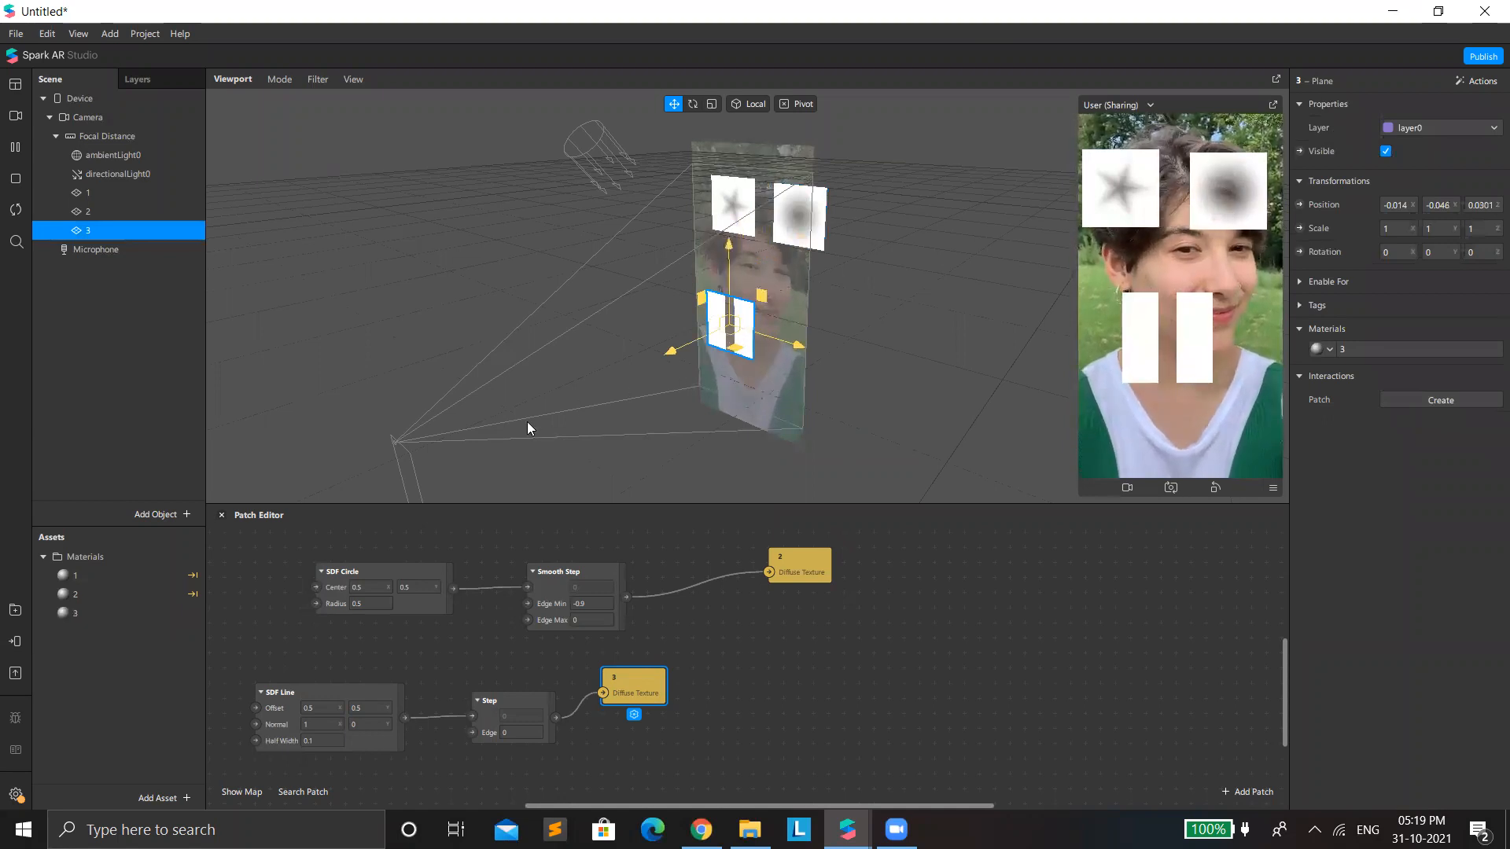
drag(474, 717, 472, 734)
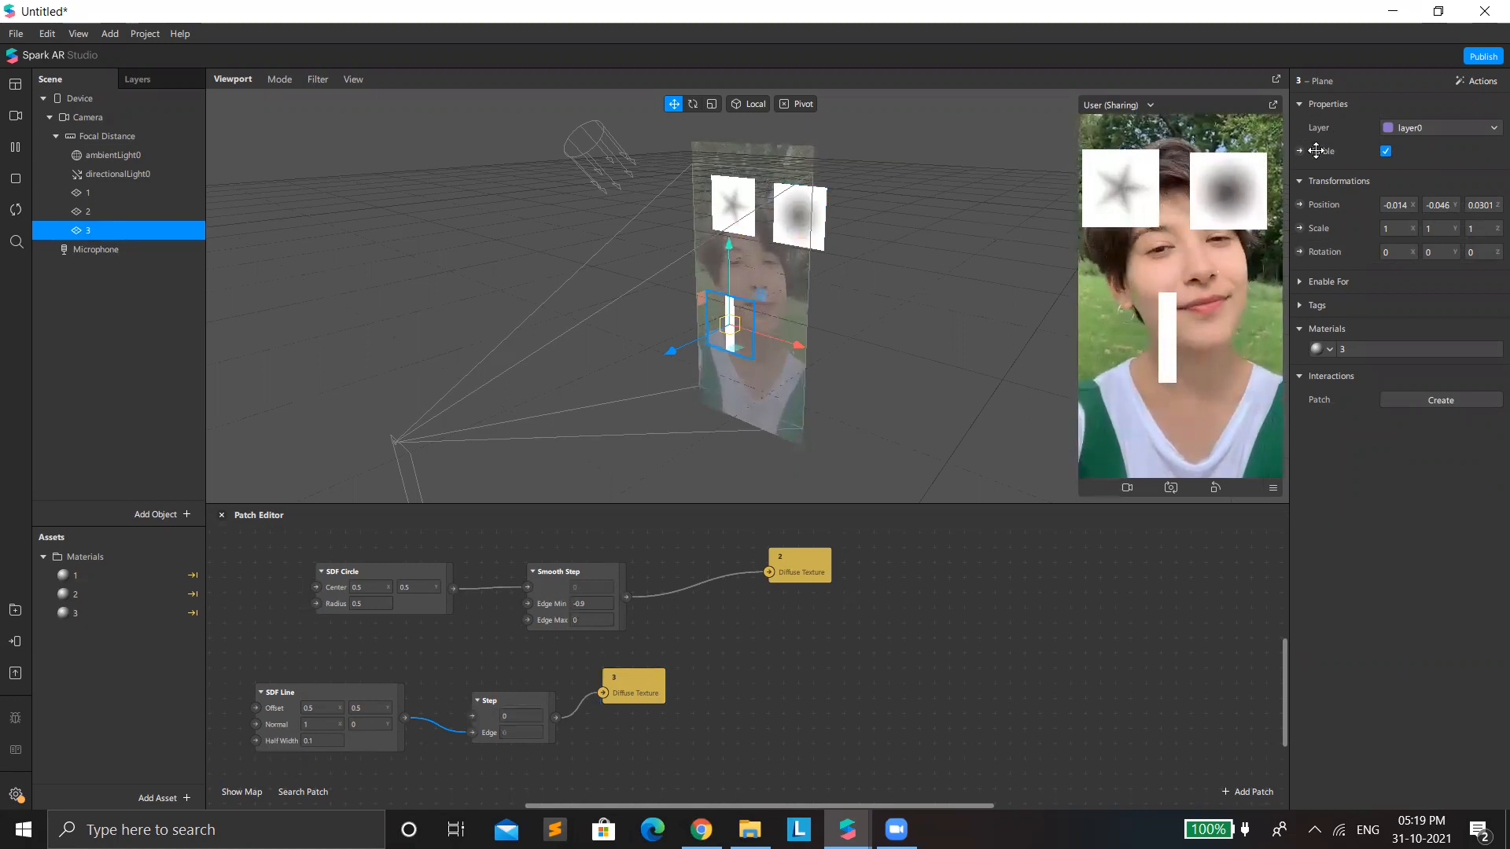
Step: Try adjusting material 3's diffuse color and leave it at white
click(1371, 352)
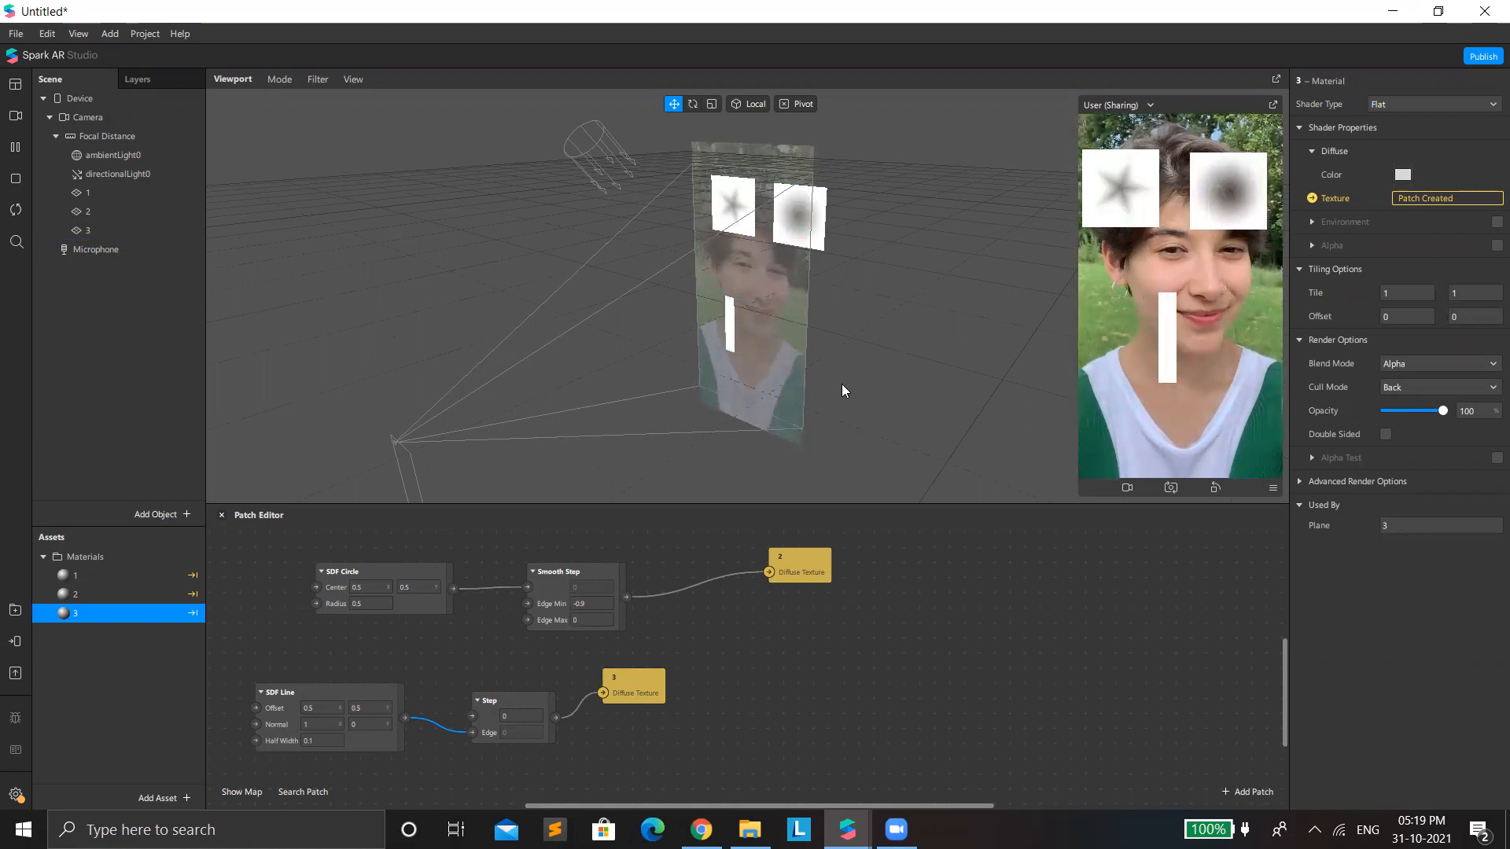
click(1403, 174)
drag(816, 344, 733, 301)
click(917, 552)
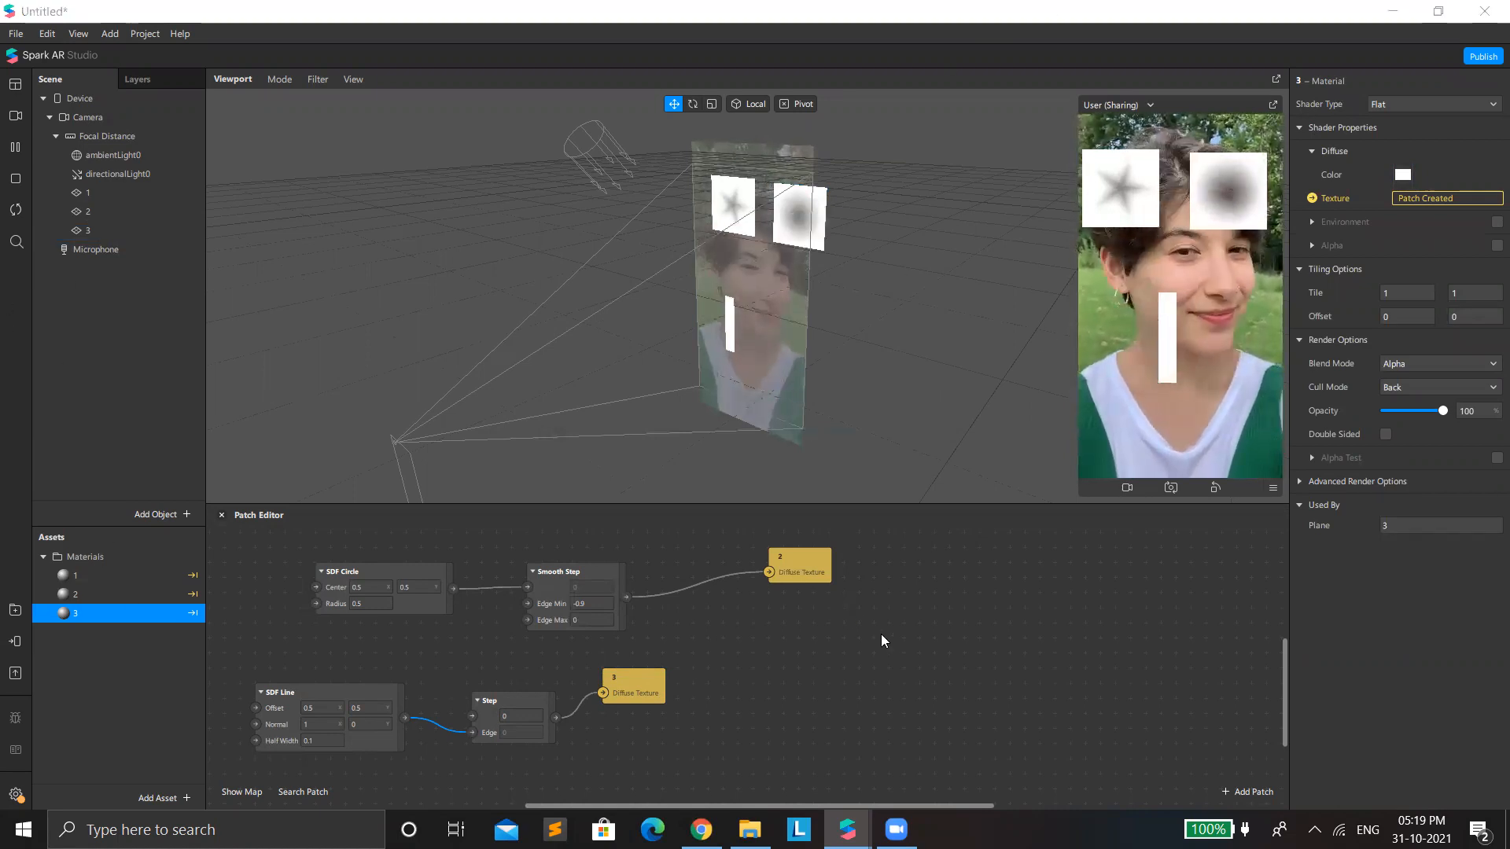
Step: Add an SDF Polygon patch and place it beside the line's patch chain, below material 2's texture patch
double_click(846, 618)
text(sdf)
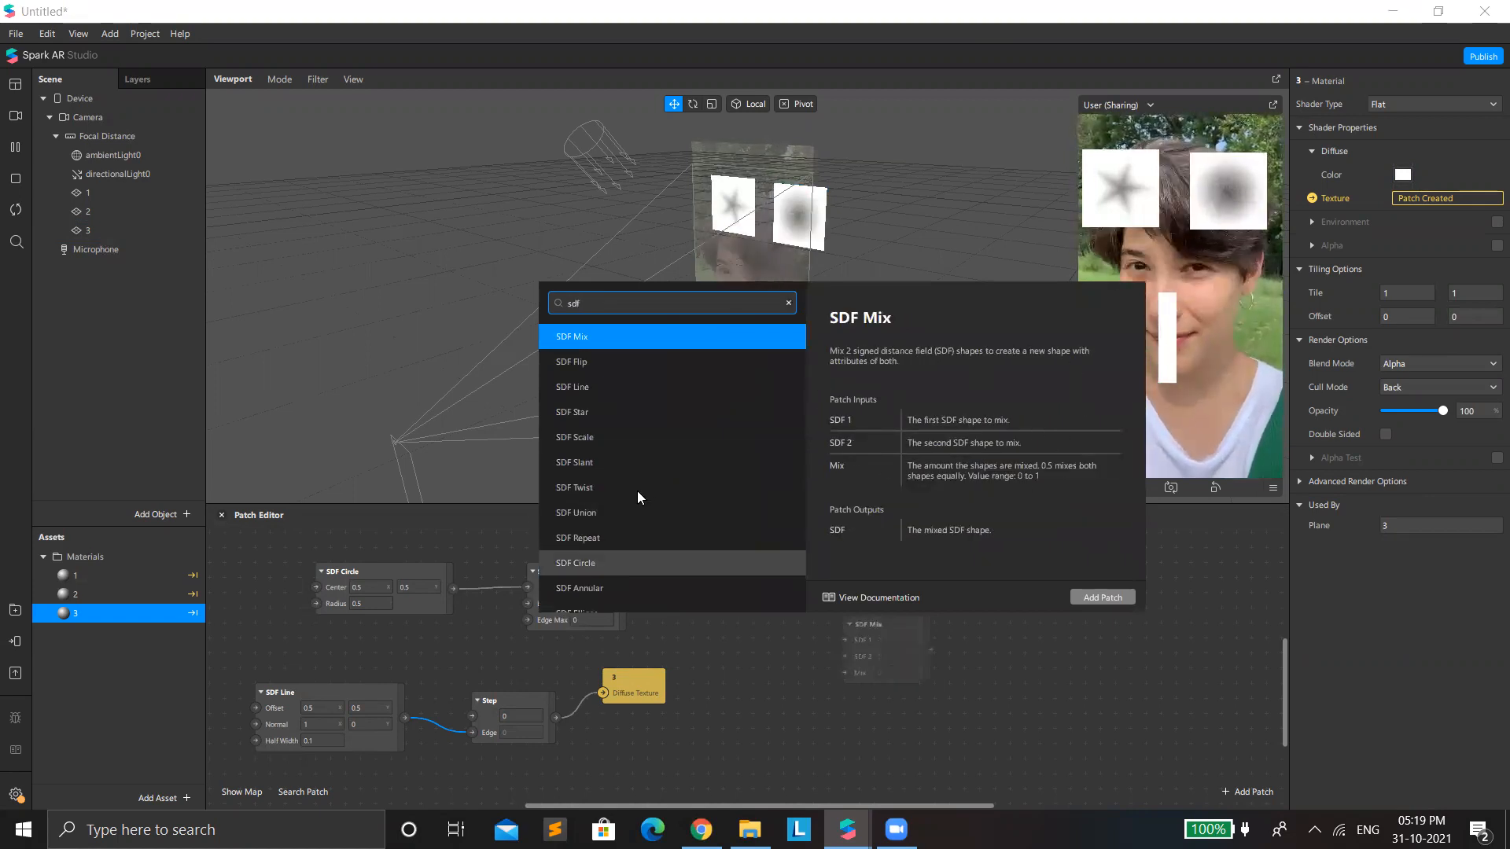
scroll(637, 495, down, 1)
scroll(635, 507, down, 2)
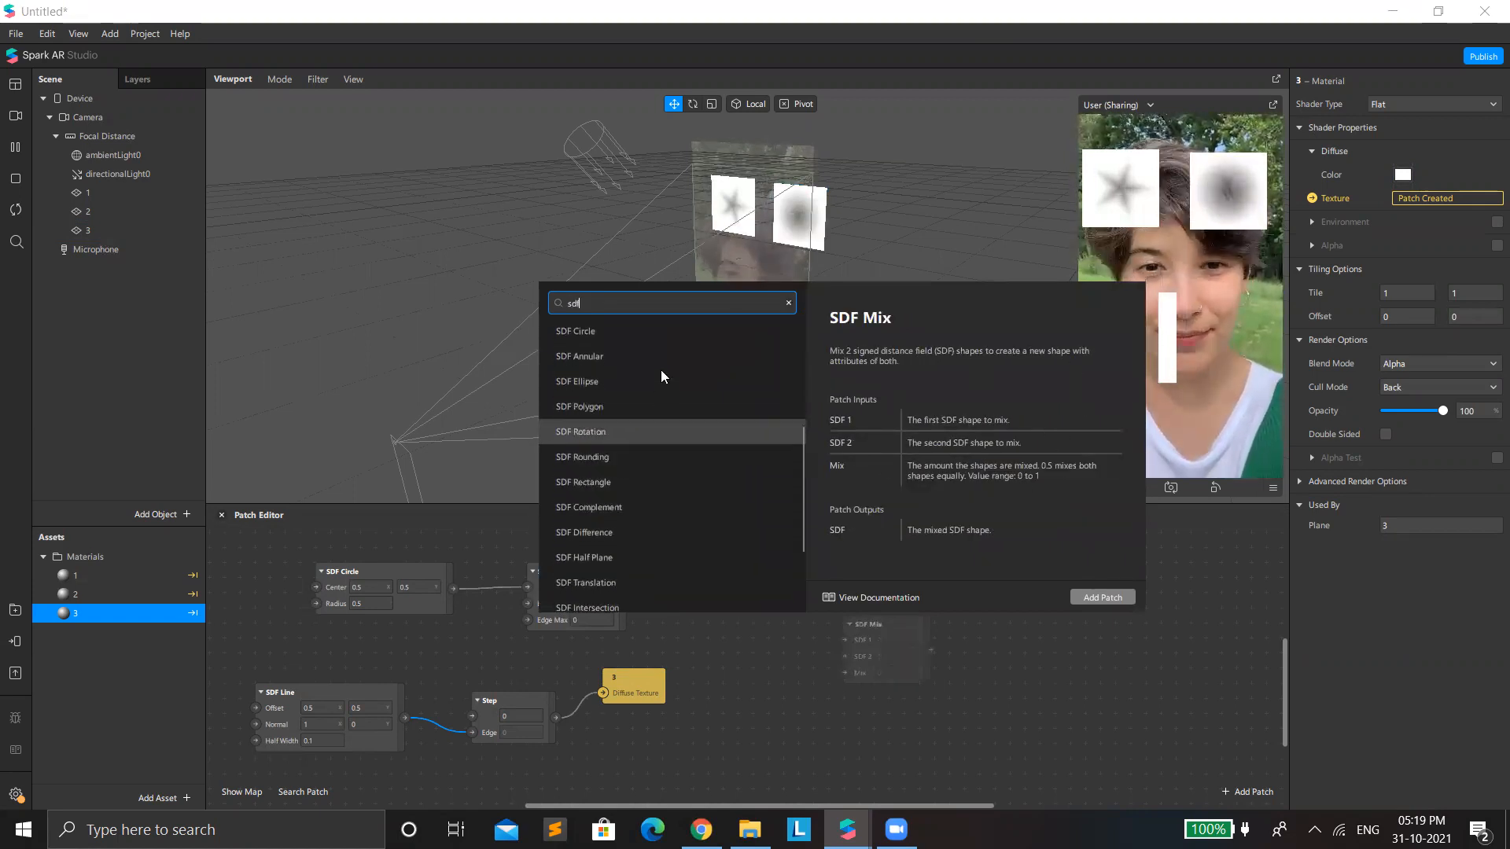
click(597, 407)
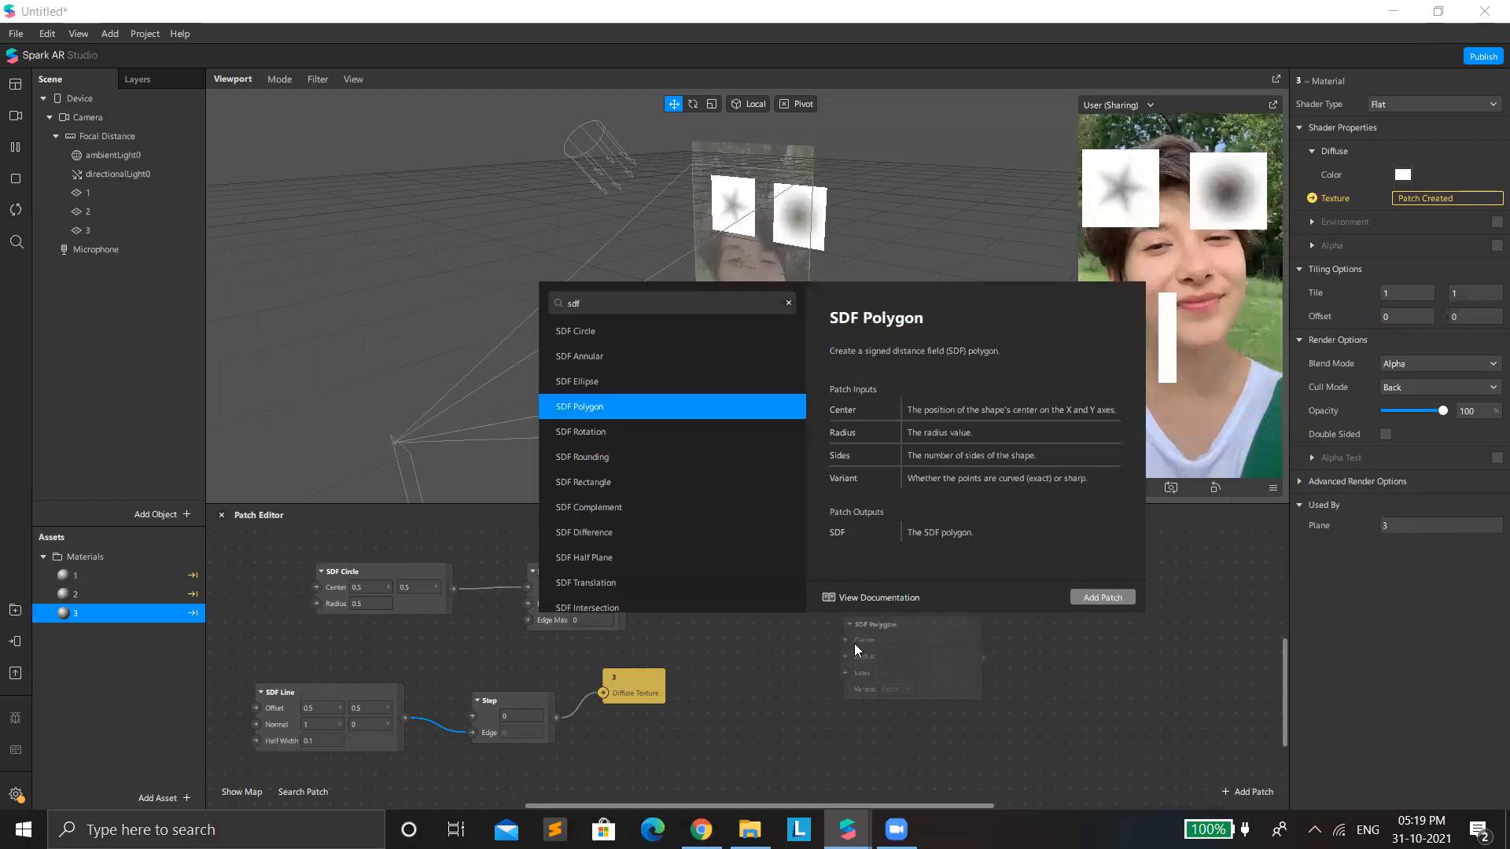
click(1100, 598)
drag(871, 648, 798, 690)
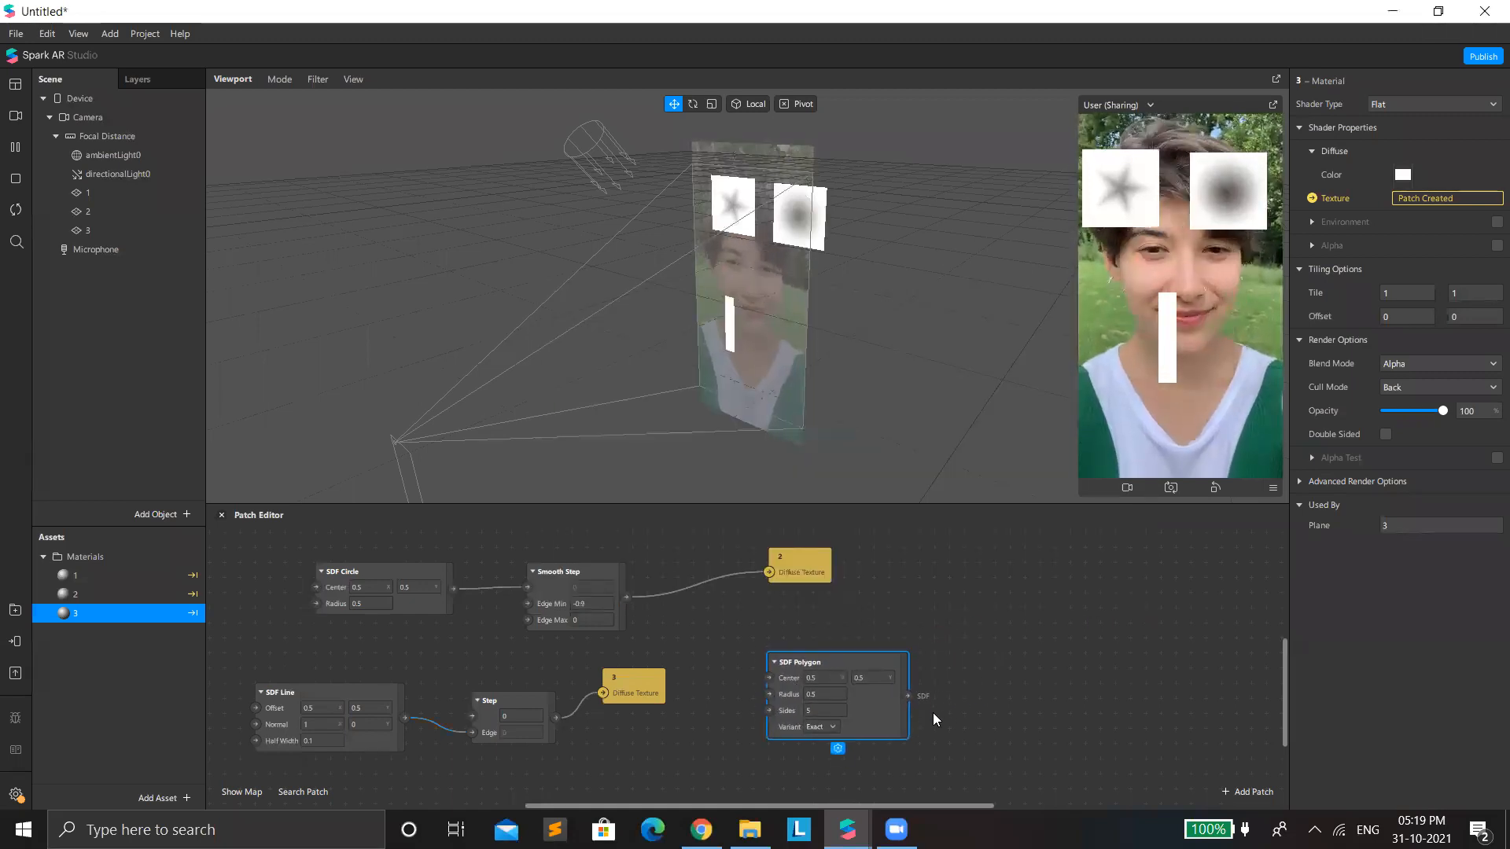
Step: Add a Step patch fed by the SDF Polygon patch's output
drag(907, 696, 967, 673)
text(step)
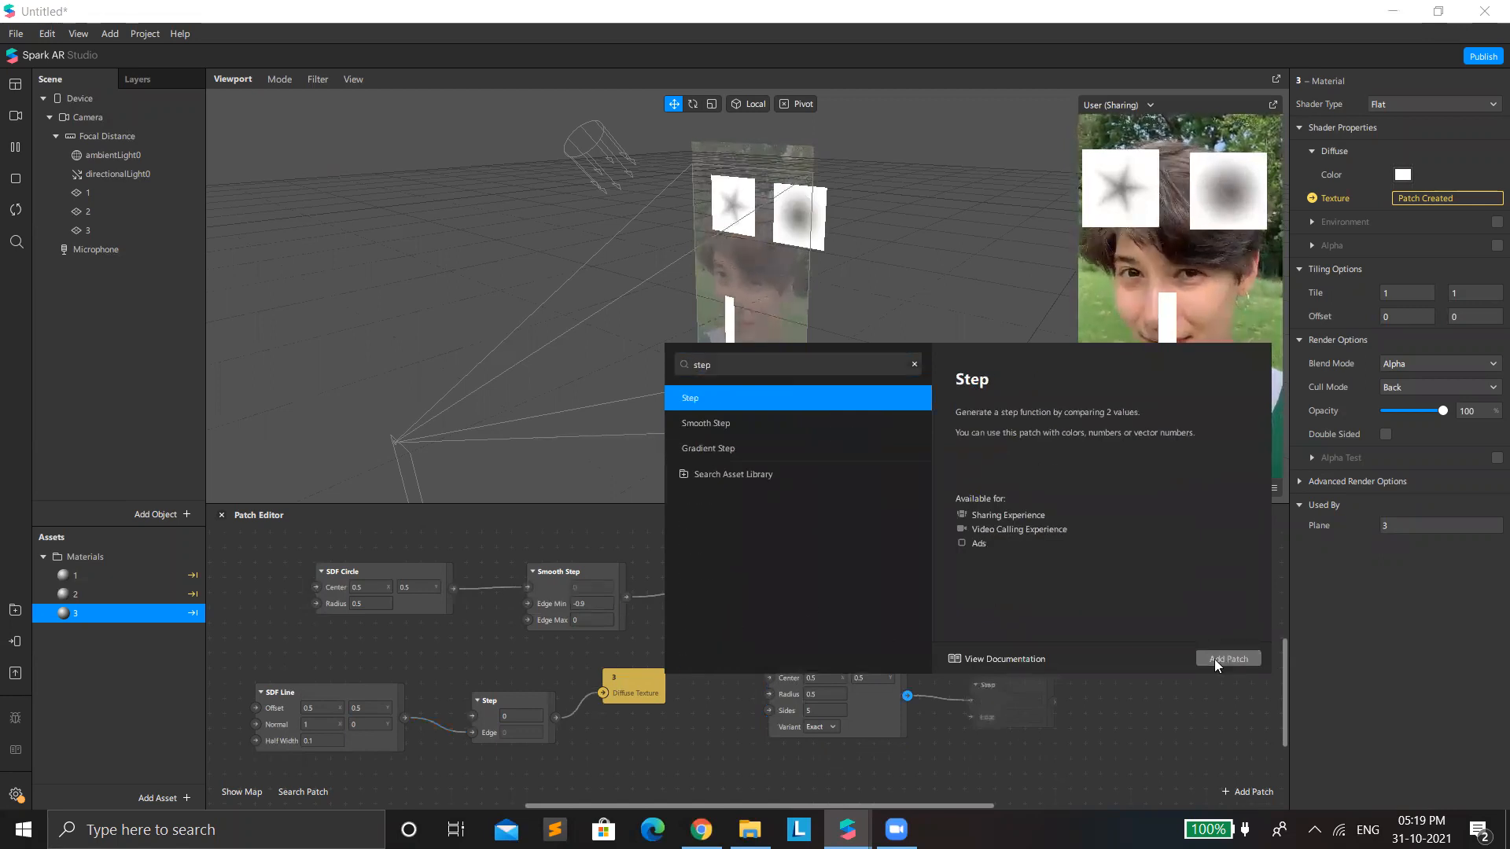
click(1214, 659)
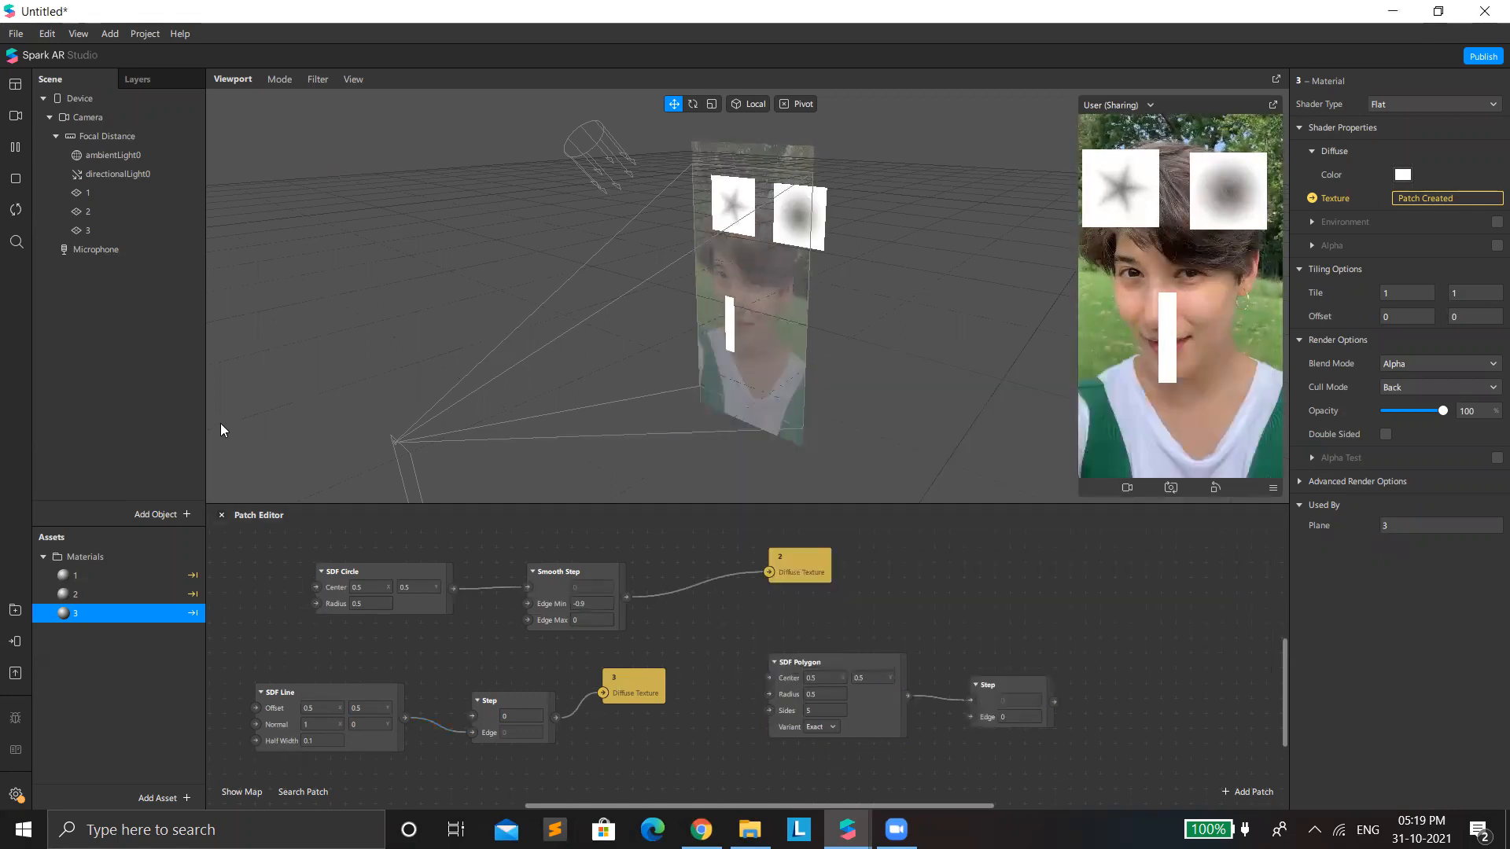
Step: Duplicate plane 3 and its material as number 4, assign material 4 to plane 4, and move the plane to about X 0.041, Y -0.144
click(99, 229)
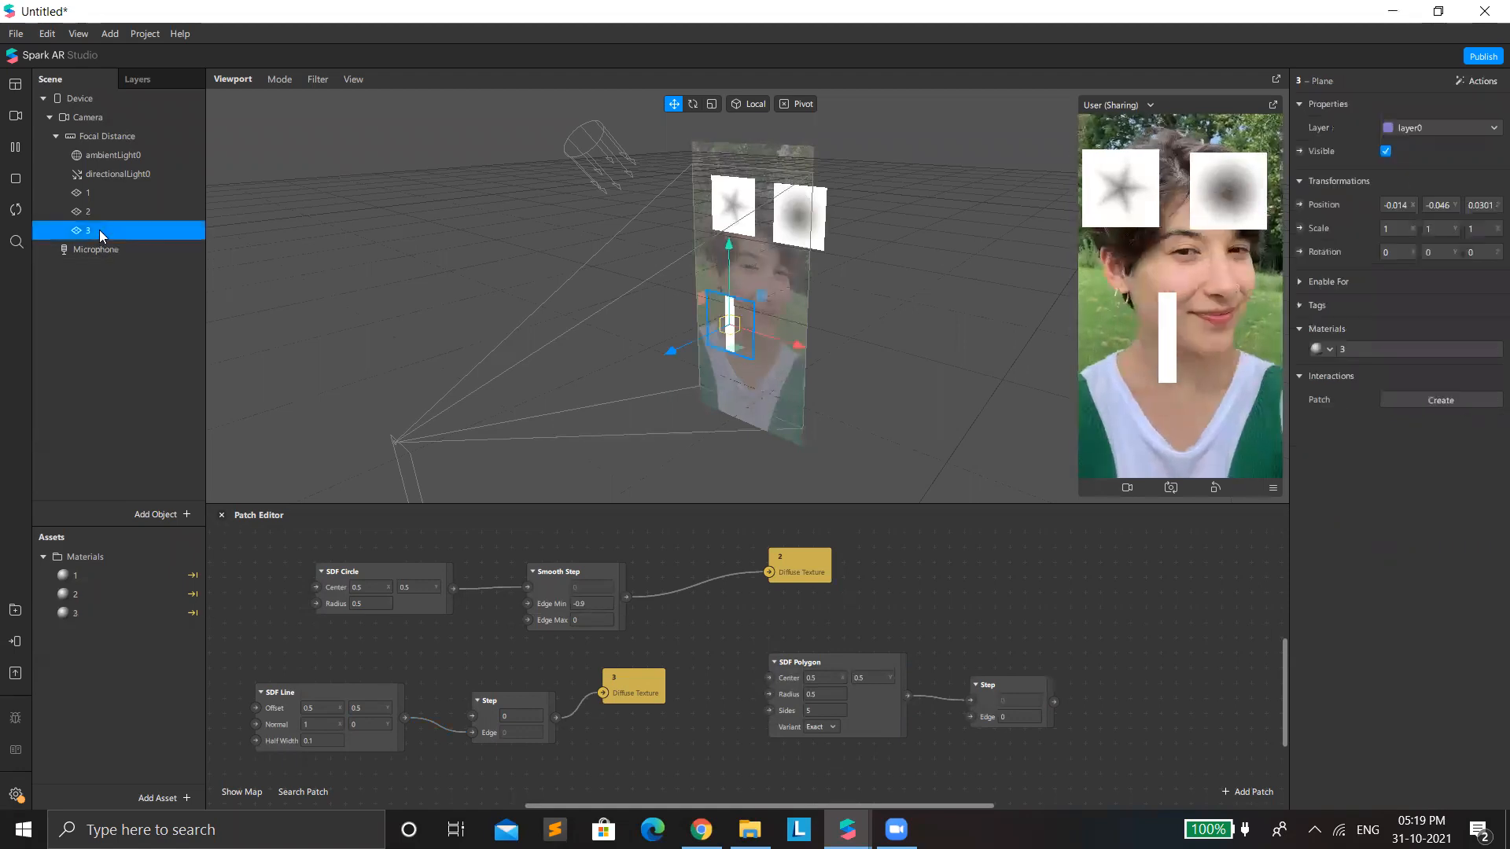
click(101, 614)
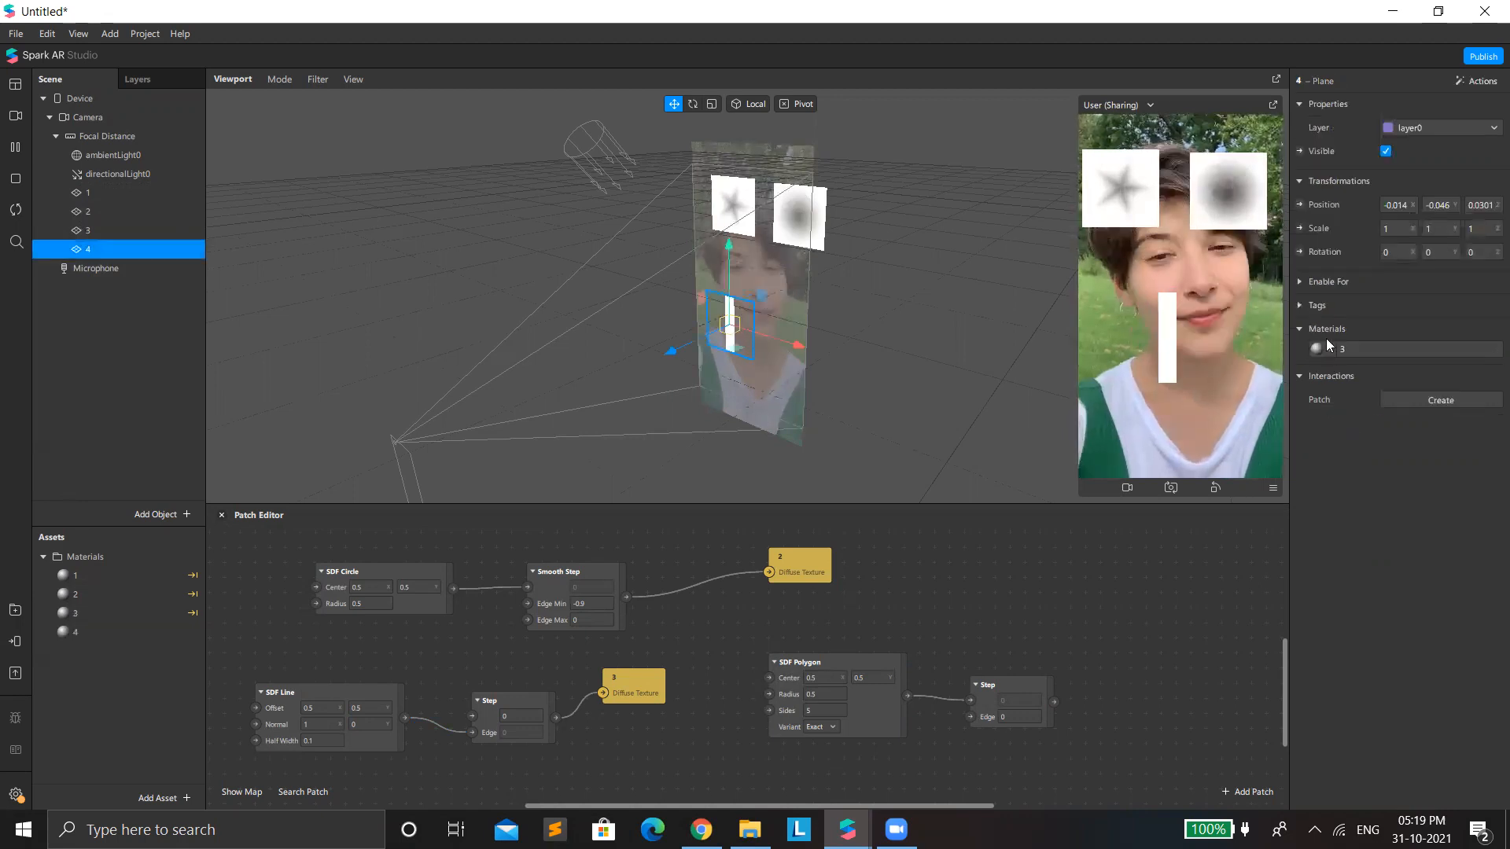
click(1323, 351)
click(1350, 440)
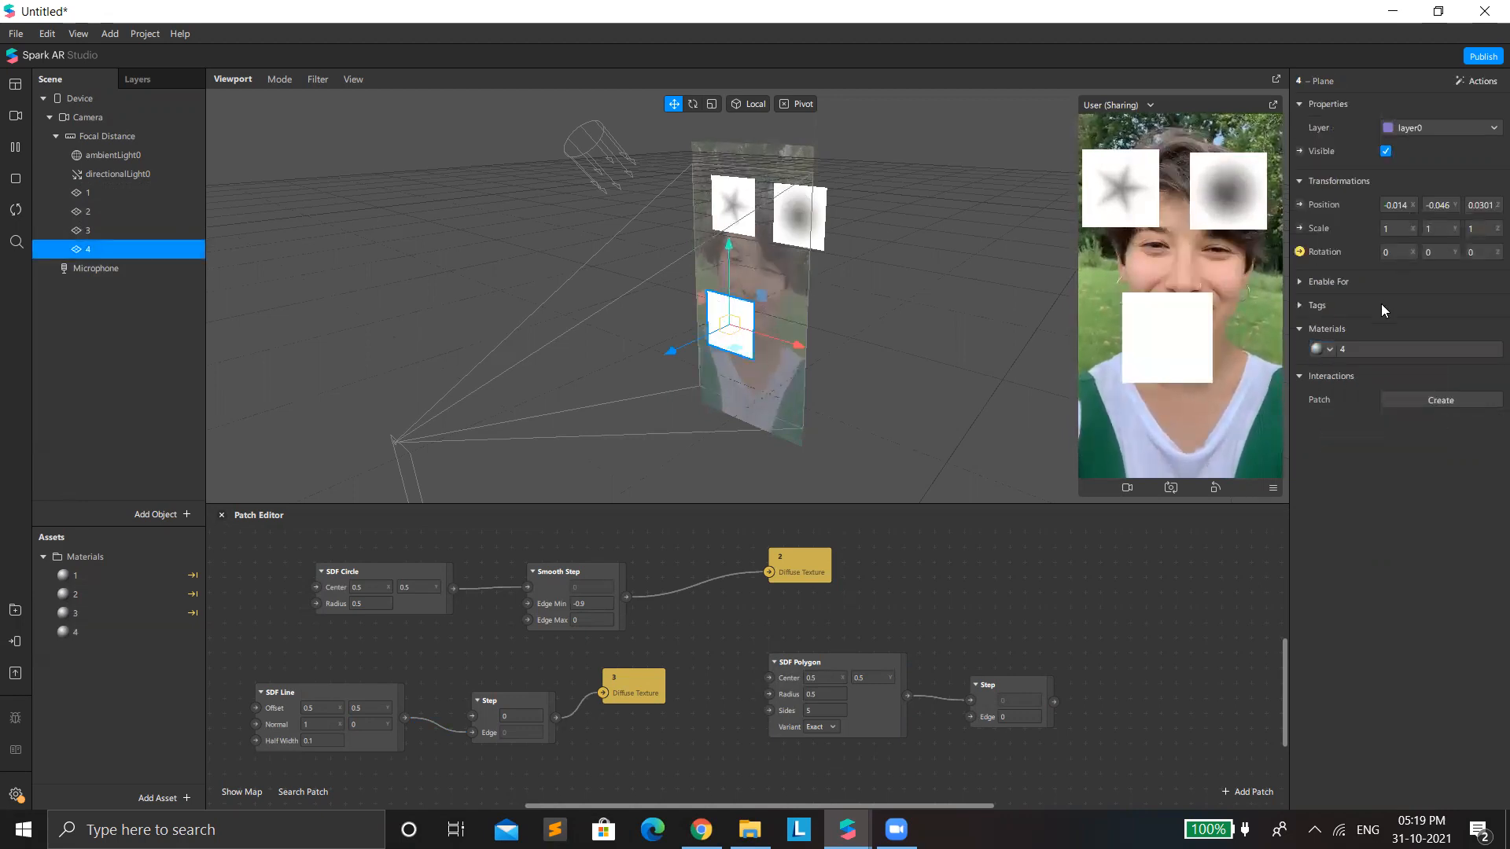
drag(720, 332, 744, 407)
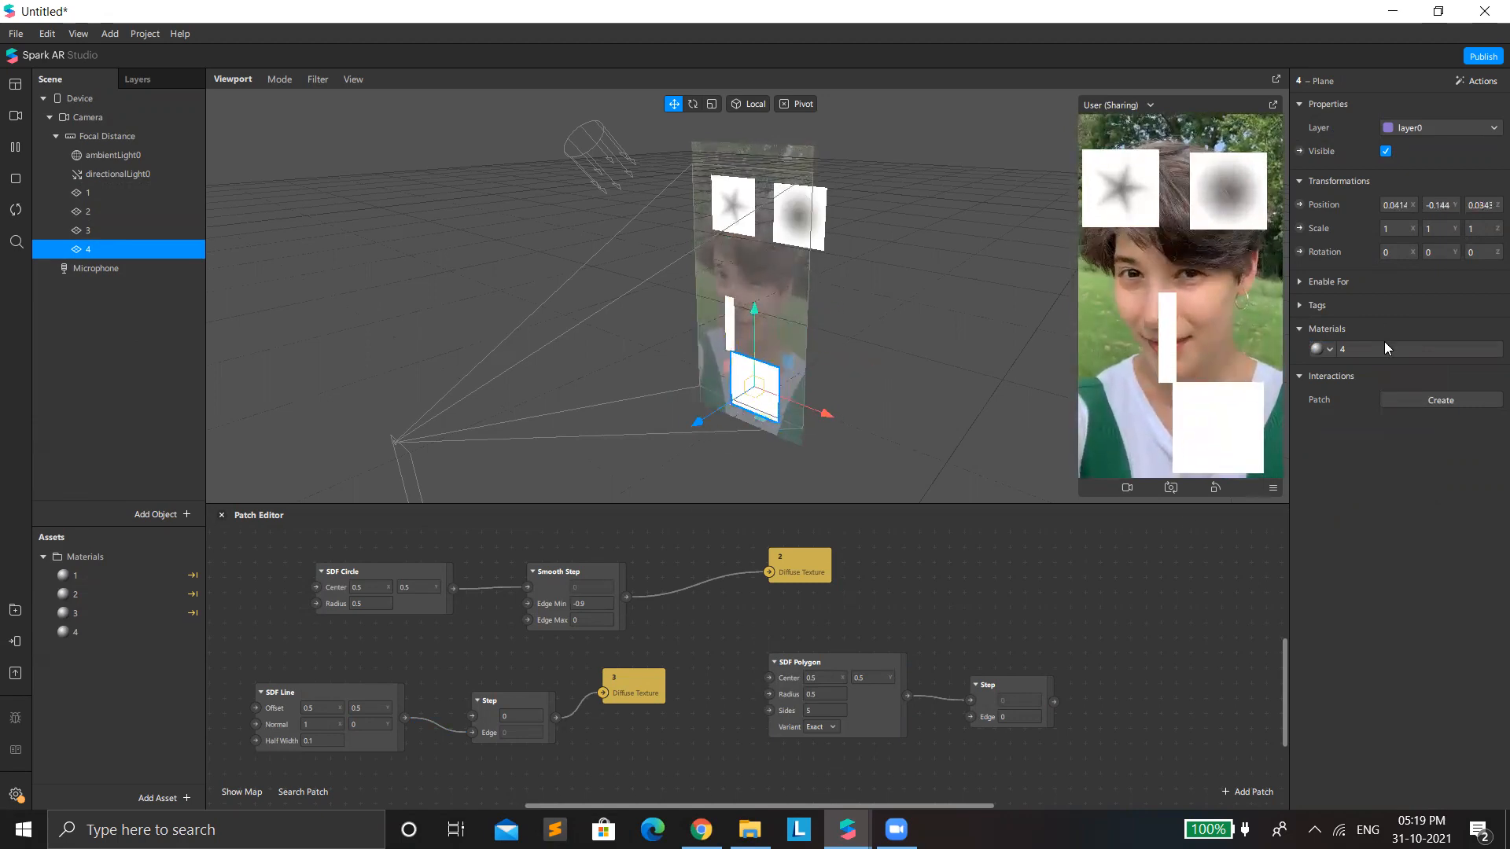
Step: Create material 4's diffuse texture patch, connect the polygon's Step output to it, and route SDF Polygon into that Step's Edge input
click(1342, 349)
click(1310, 198)
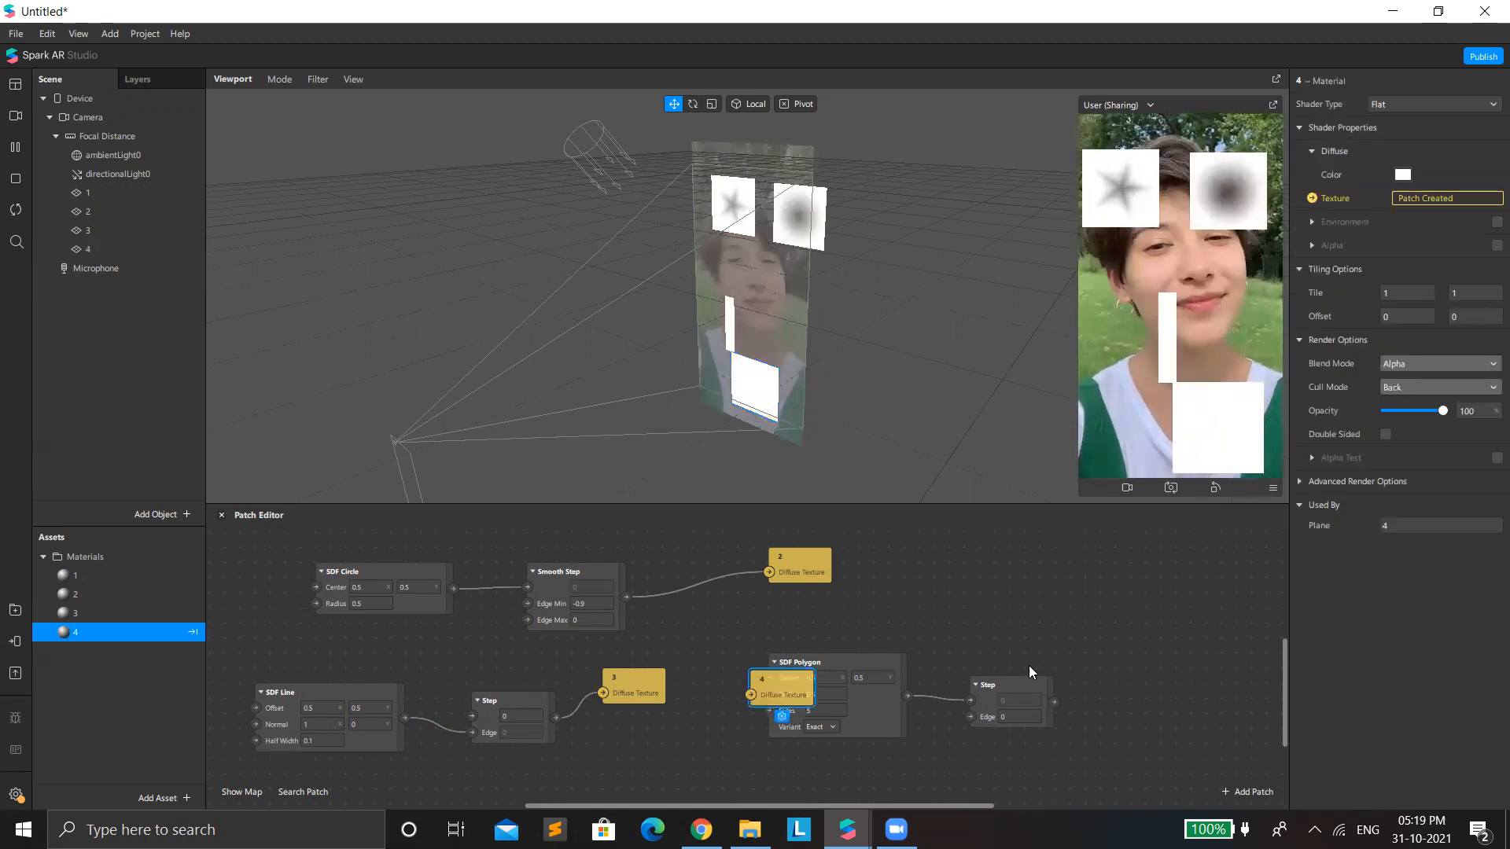
drag(1054, 702, 1100, 647)
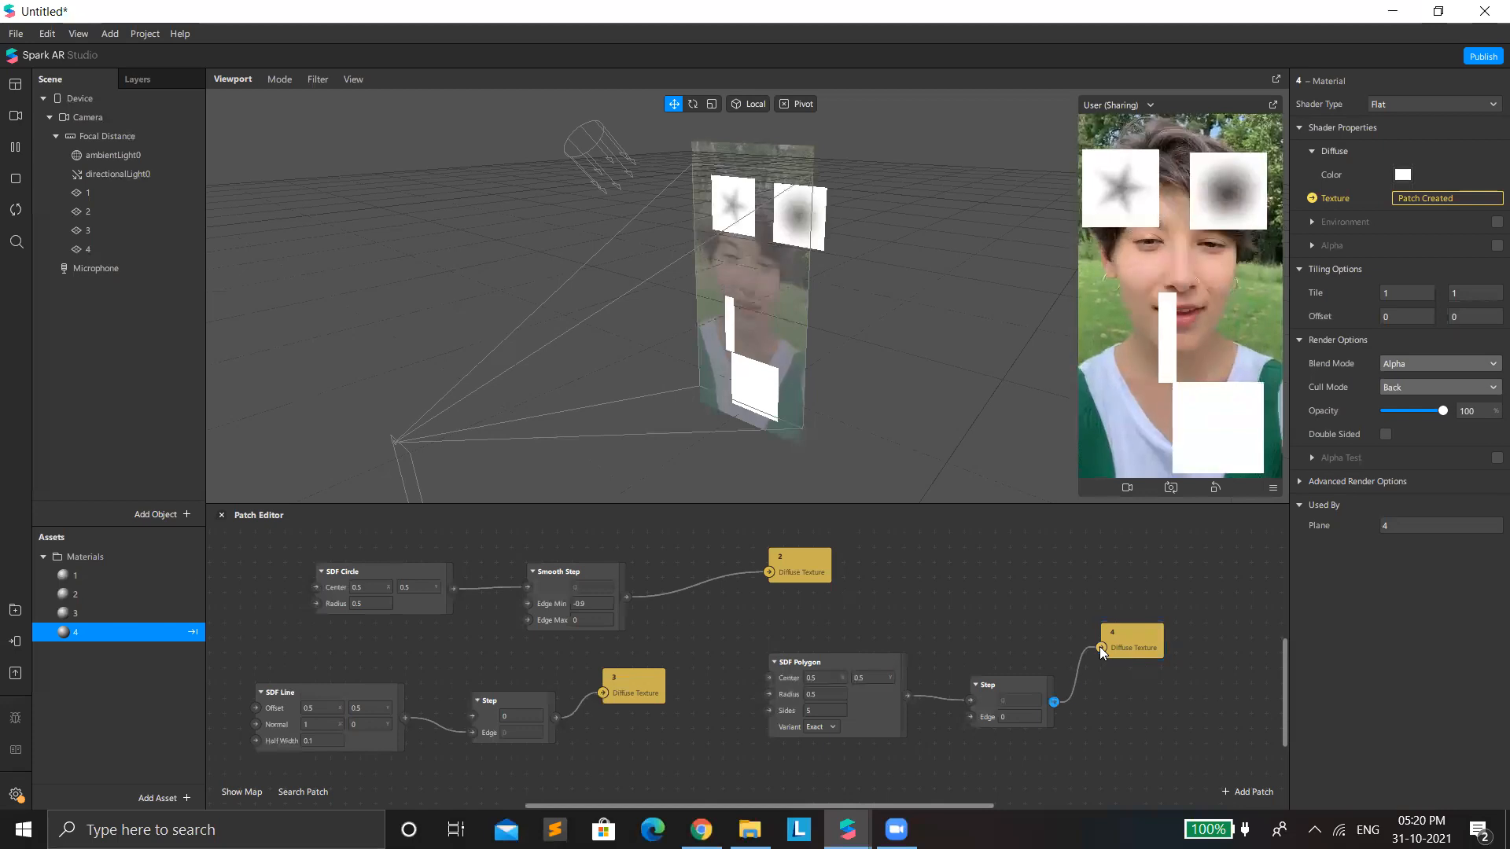
scroll(975, 686, down, 1)
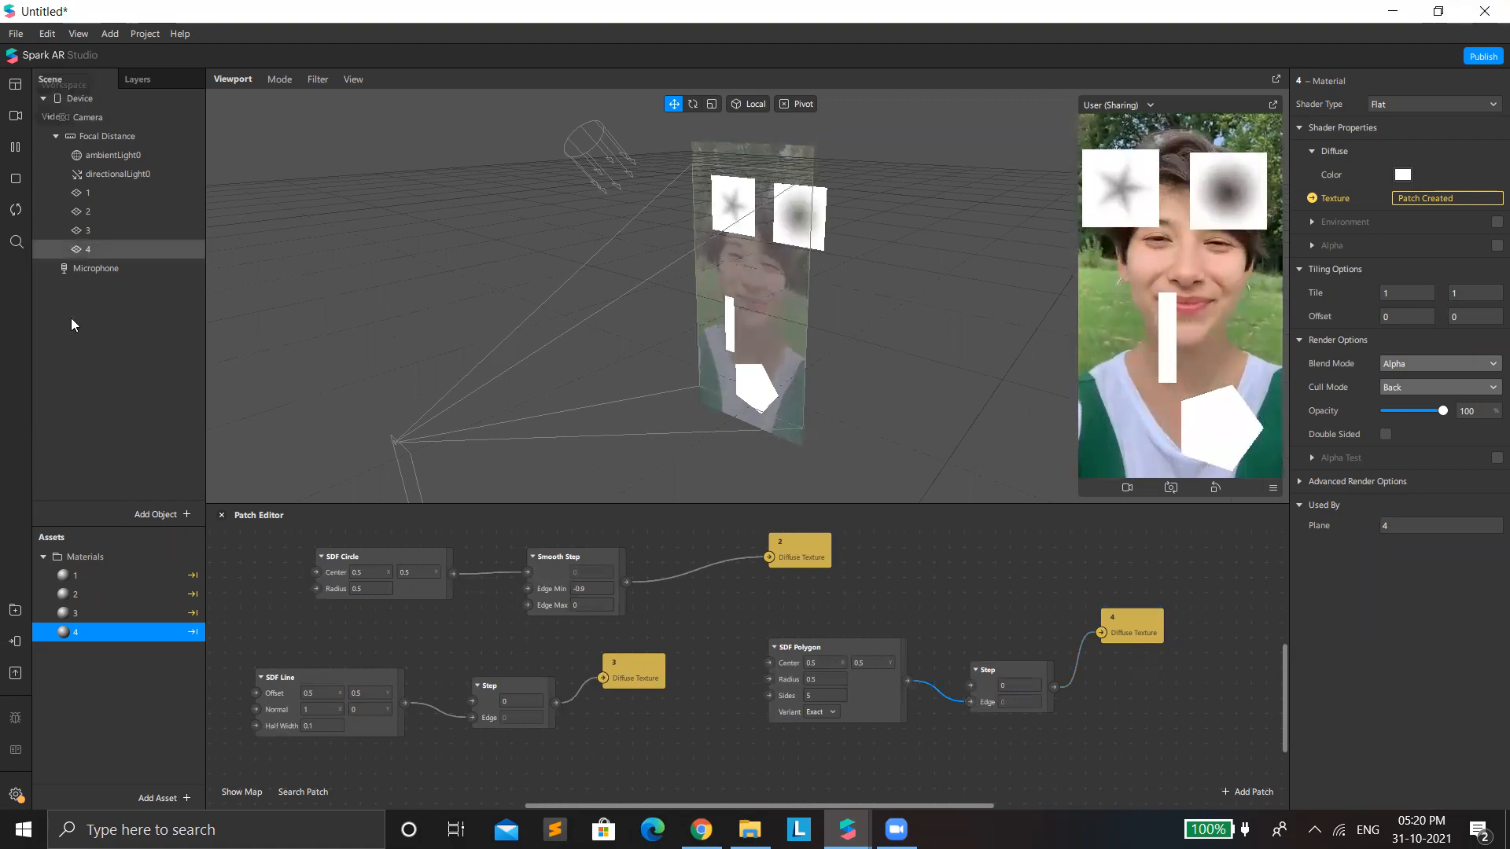
Step: Move plane 3 to about X -0.031, Y -0.044, and raise the polygon's plane 4 beside it
click(728, 319)
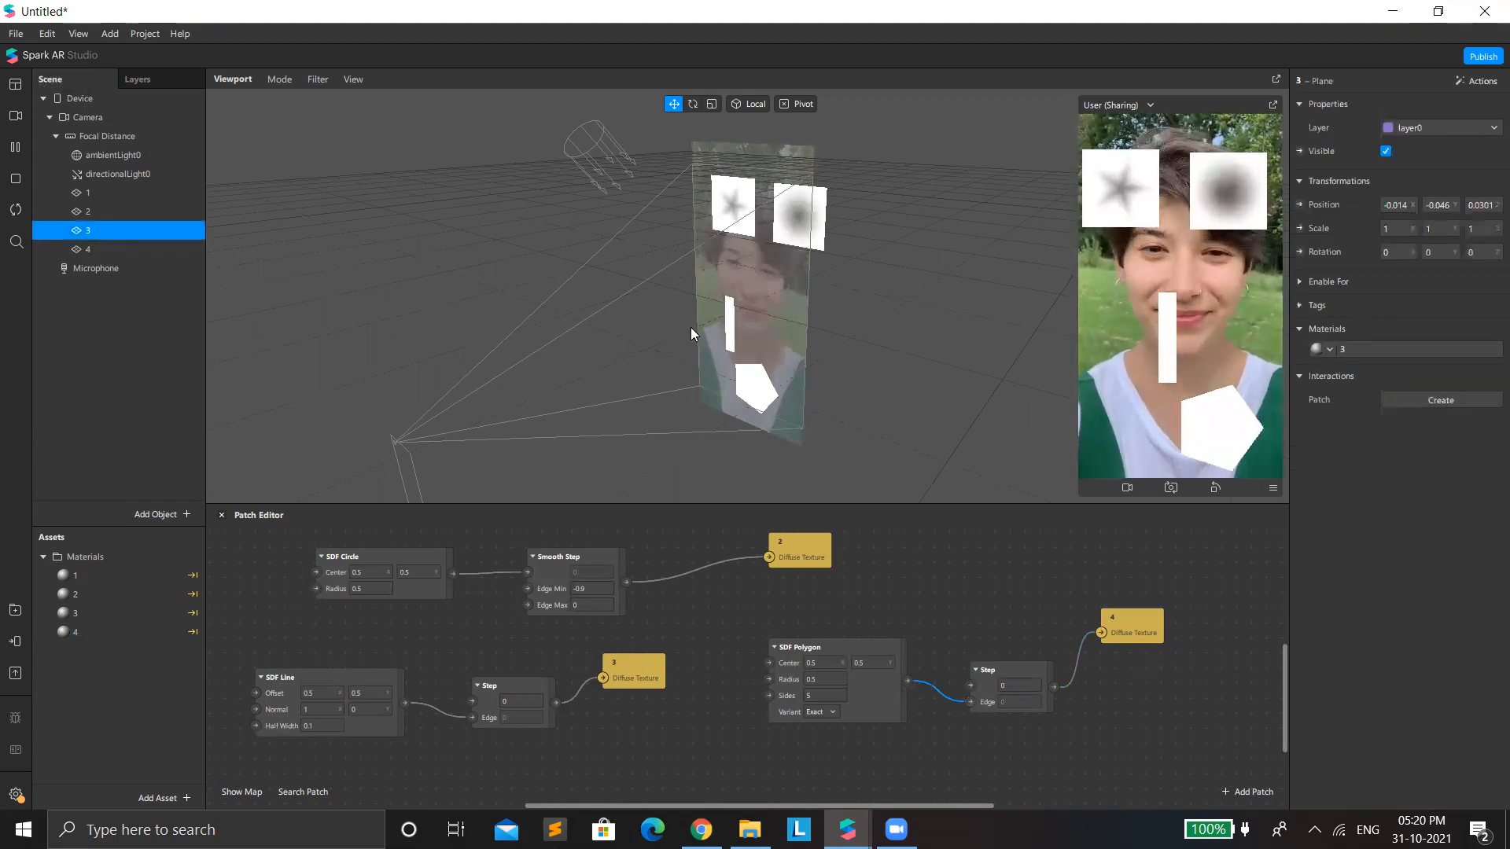
drag(715, 331, 698, 334)
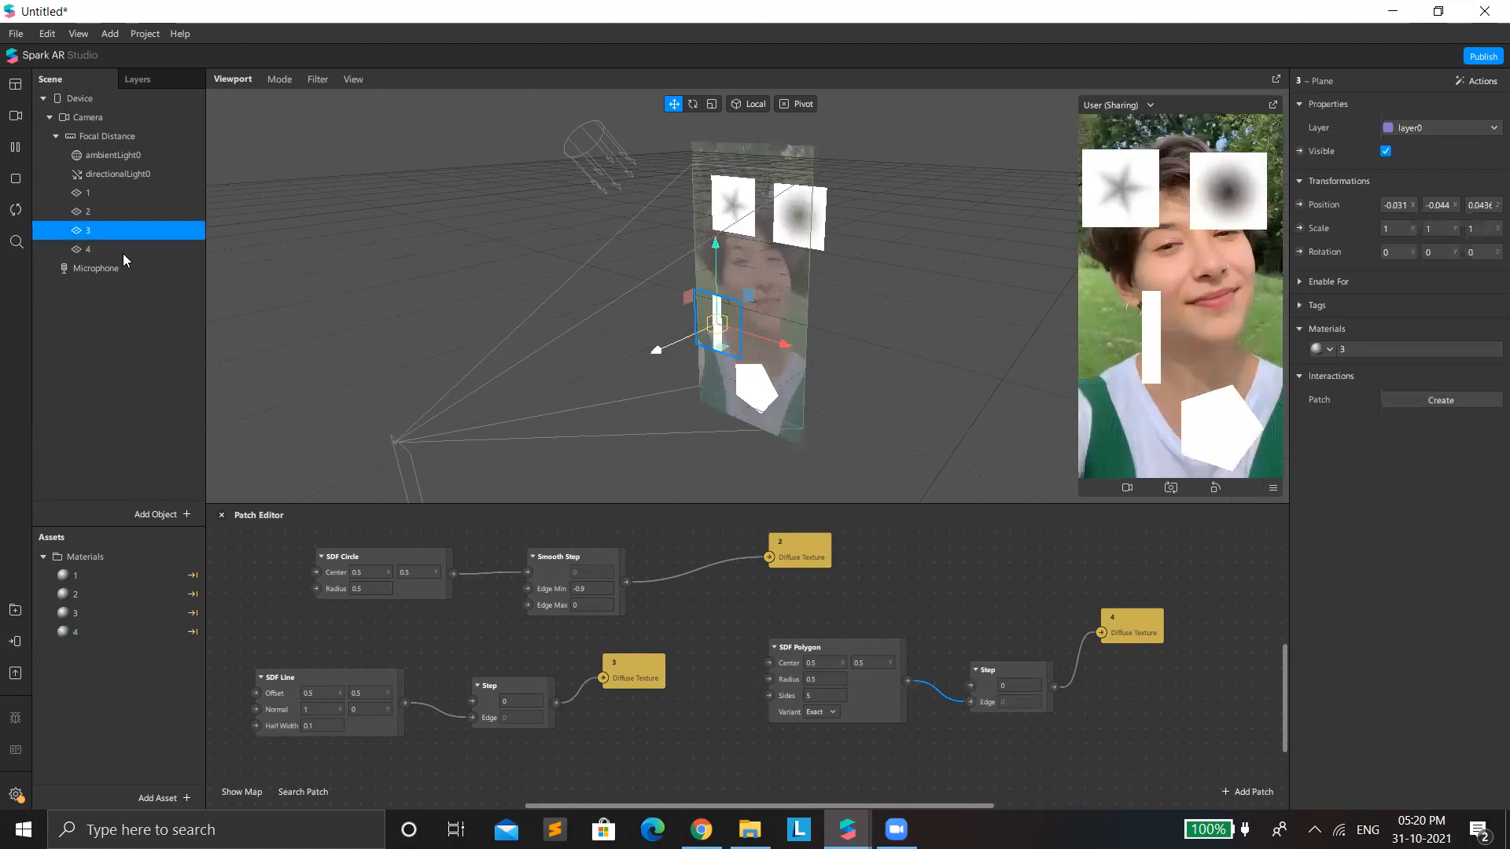
click(751, 377)
drag(751, 393, 809, 325)
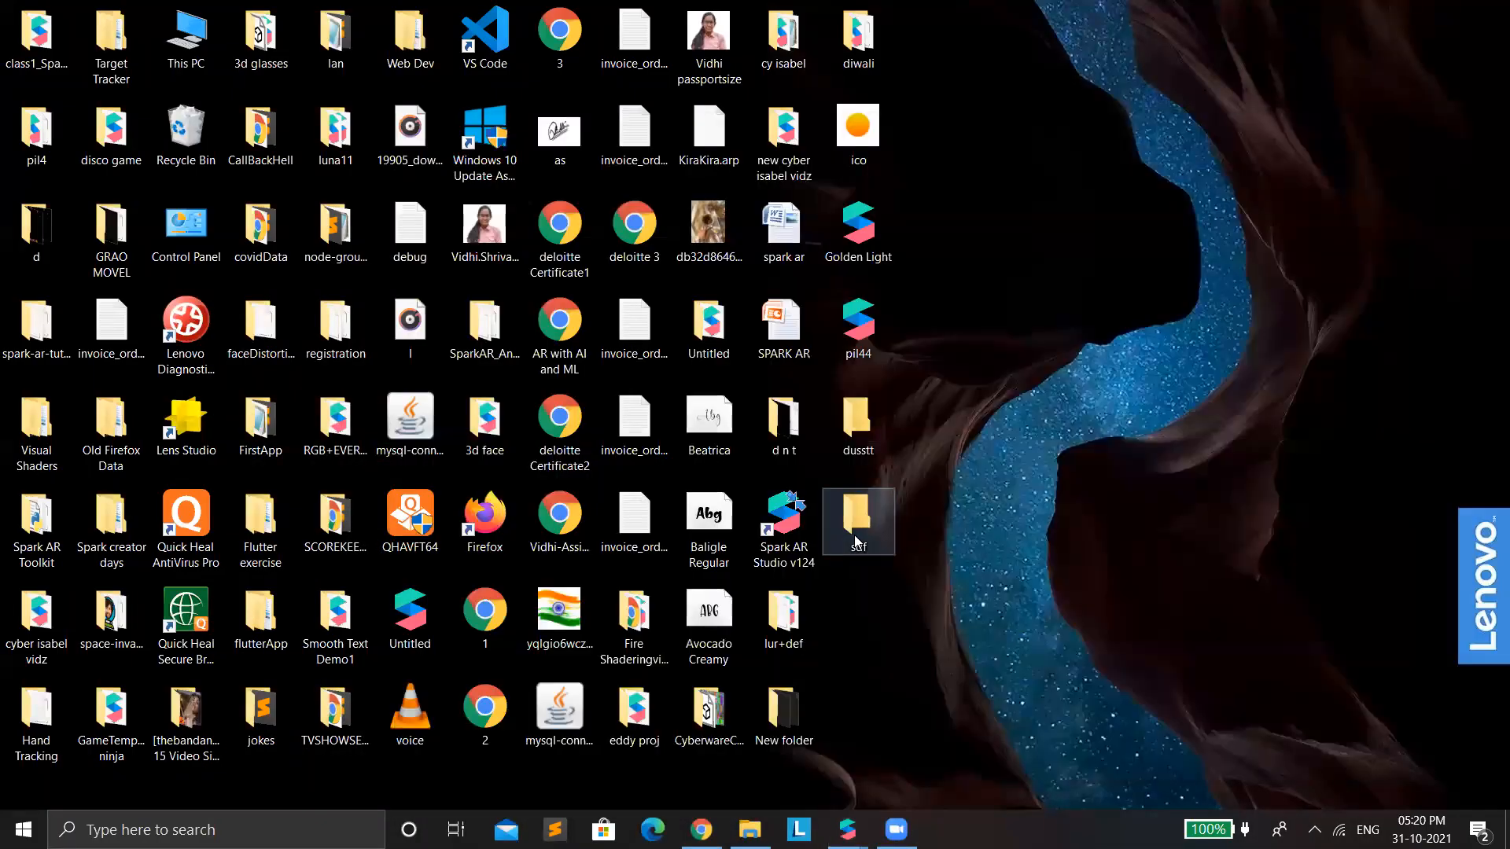
Step: Open the SDF_003 project from the sdf folder on the desktop
double_click(856, 542)
double_click(605, 473)
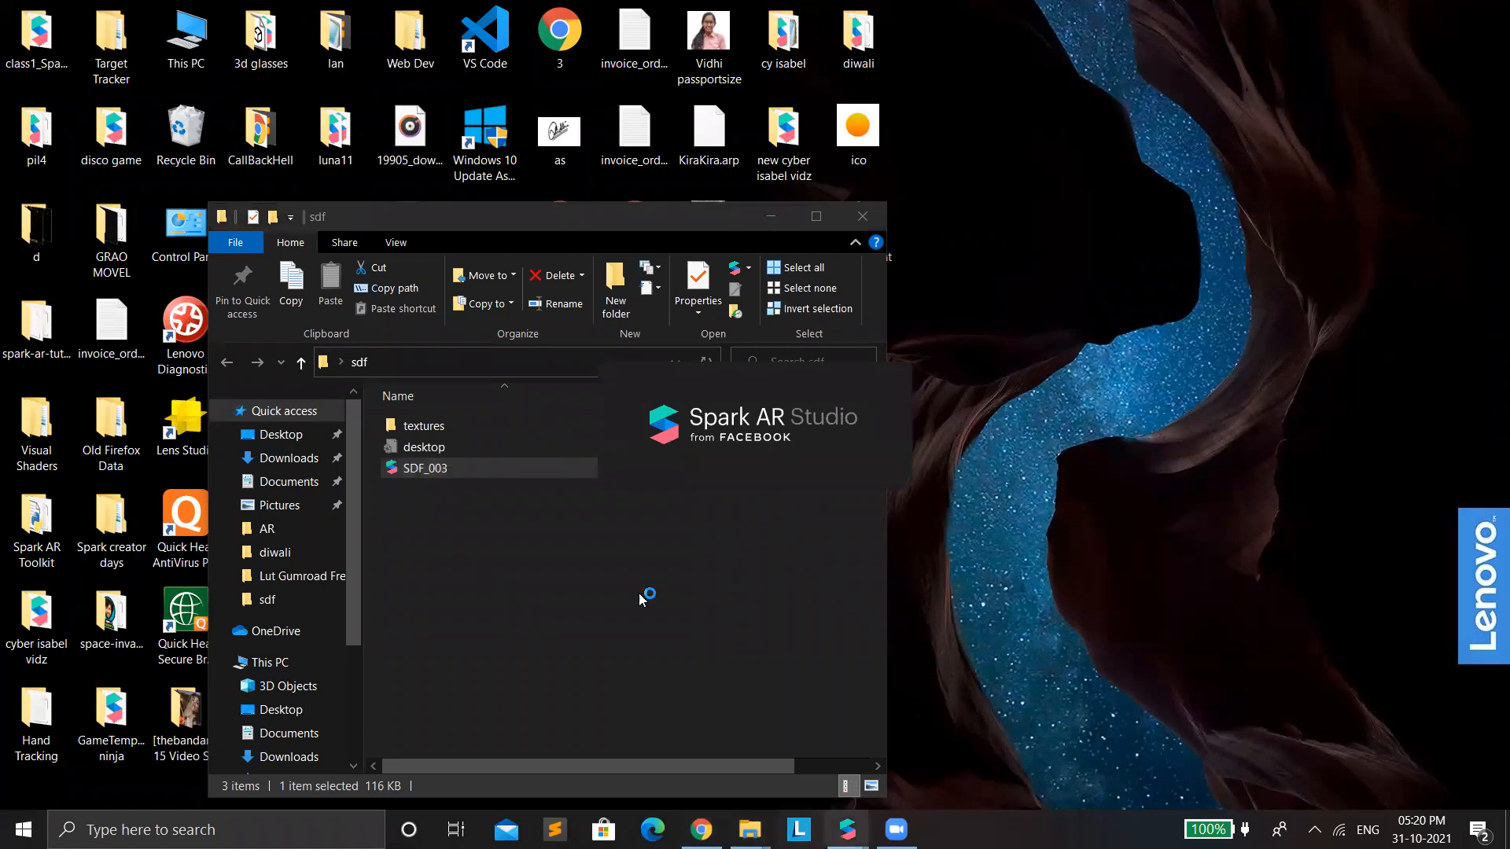
mouse_move(847, 829)
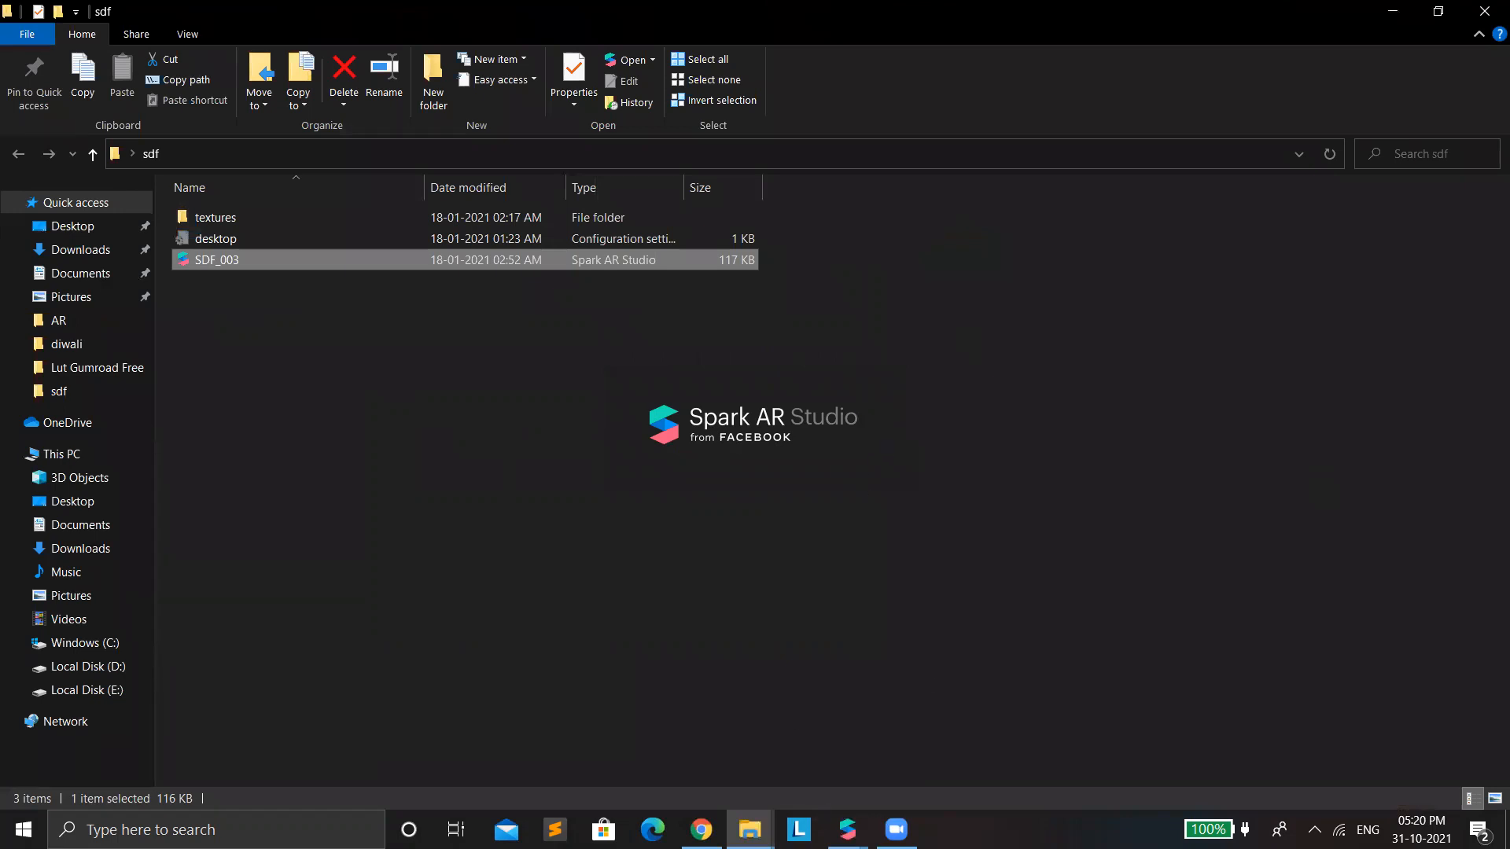
Step: Switch to Chrome and review the available SDF operations on the Signed Distance Fields Overview page
click(701, 829)
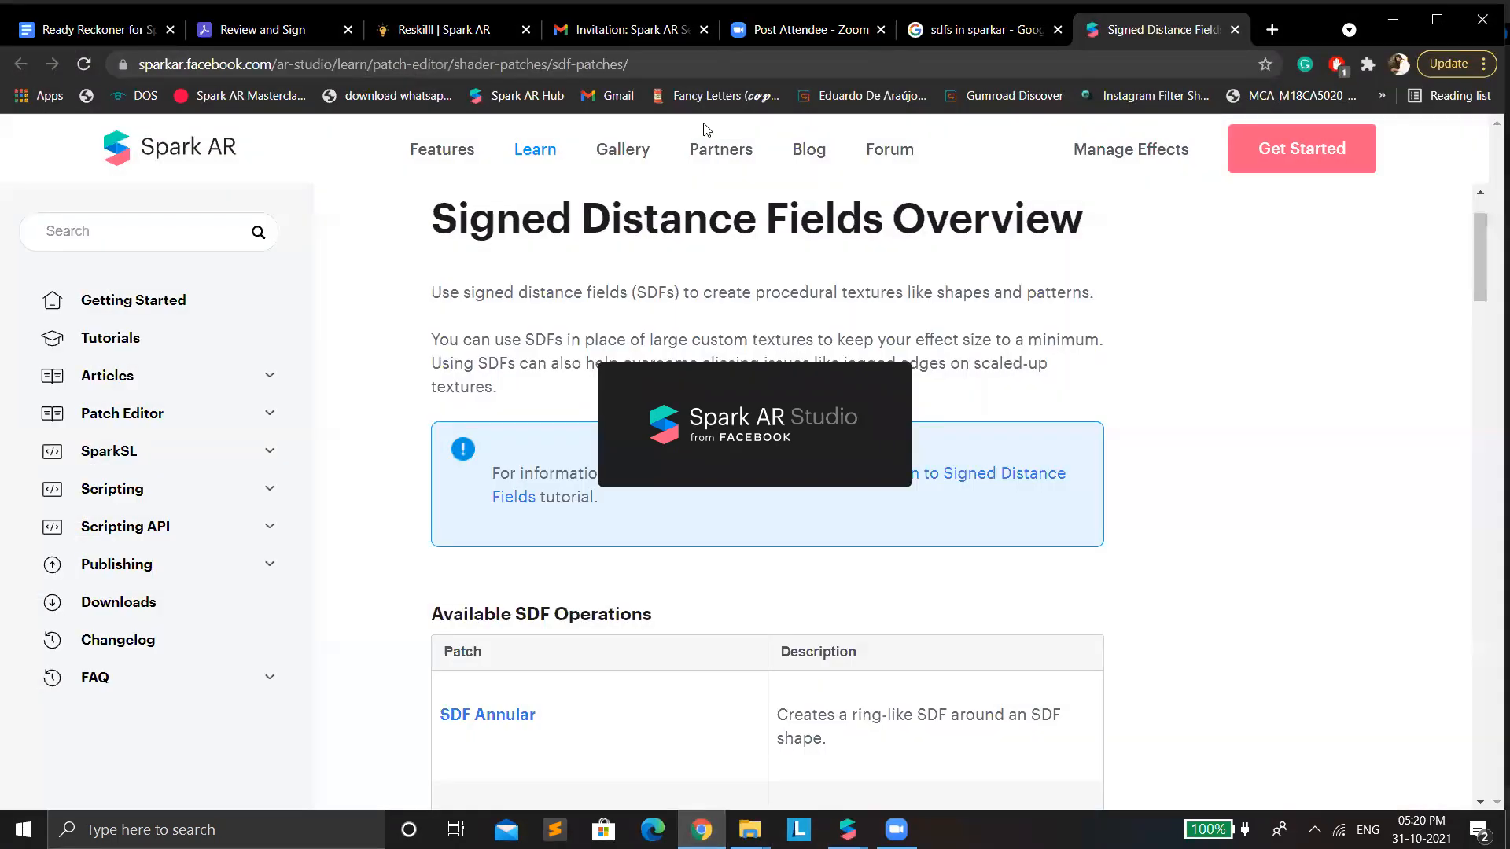
scroll(1038, 511, down, 15)
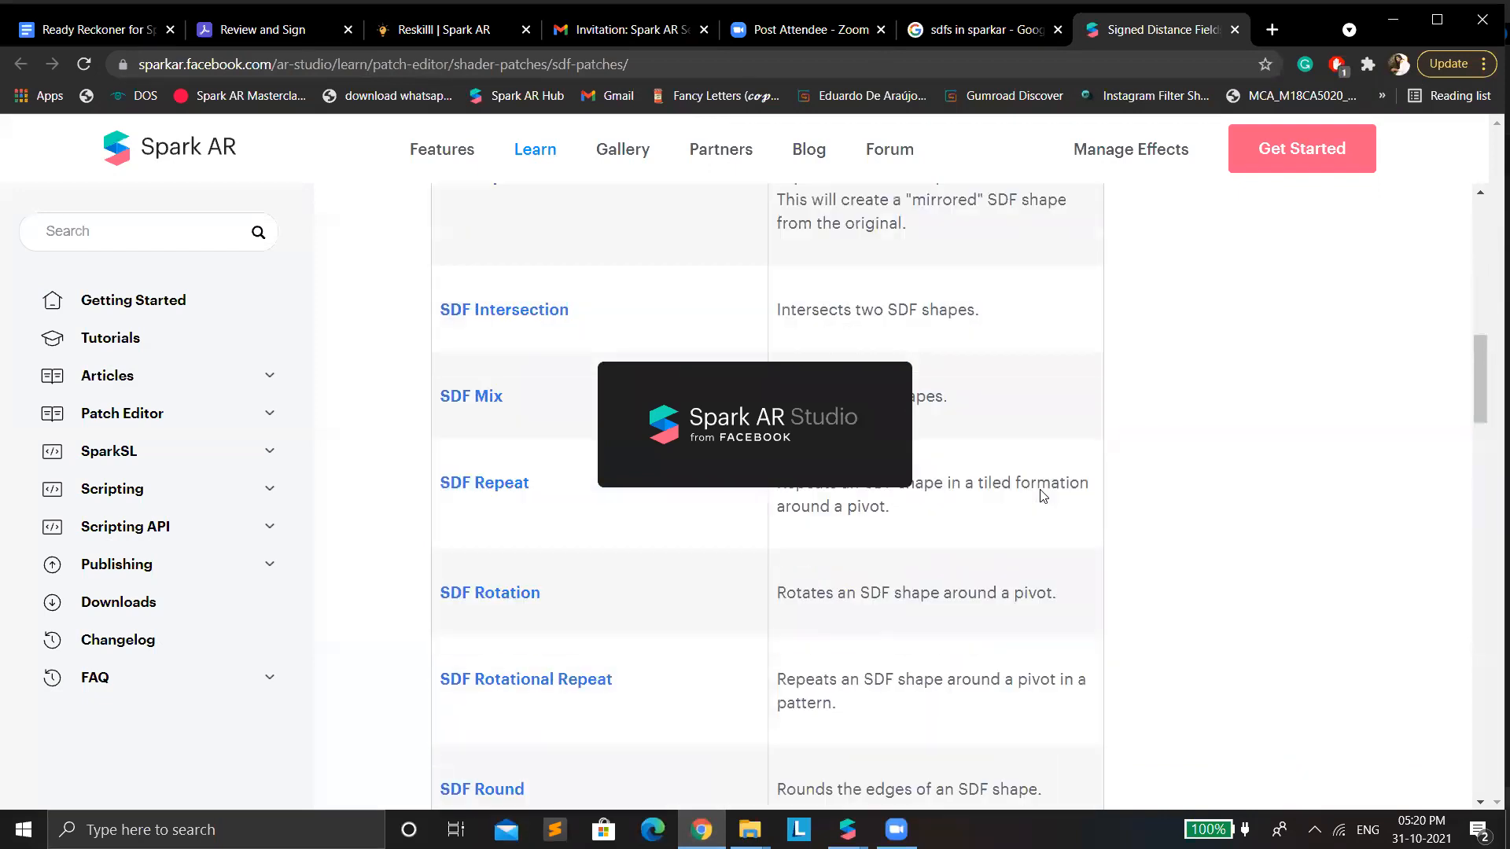
scroll(1043, 489, down, 2)
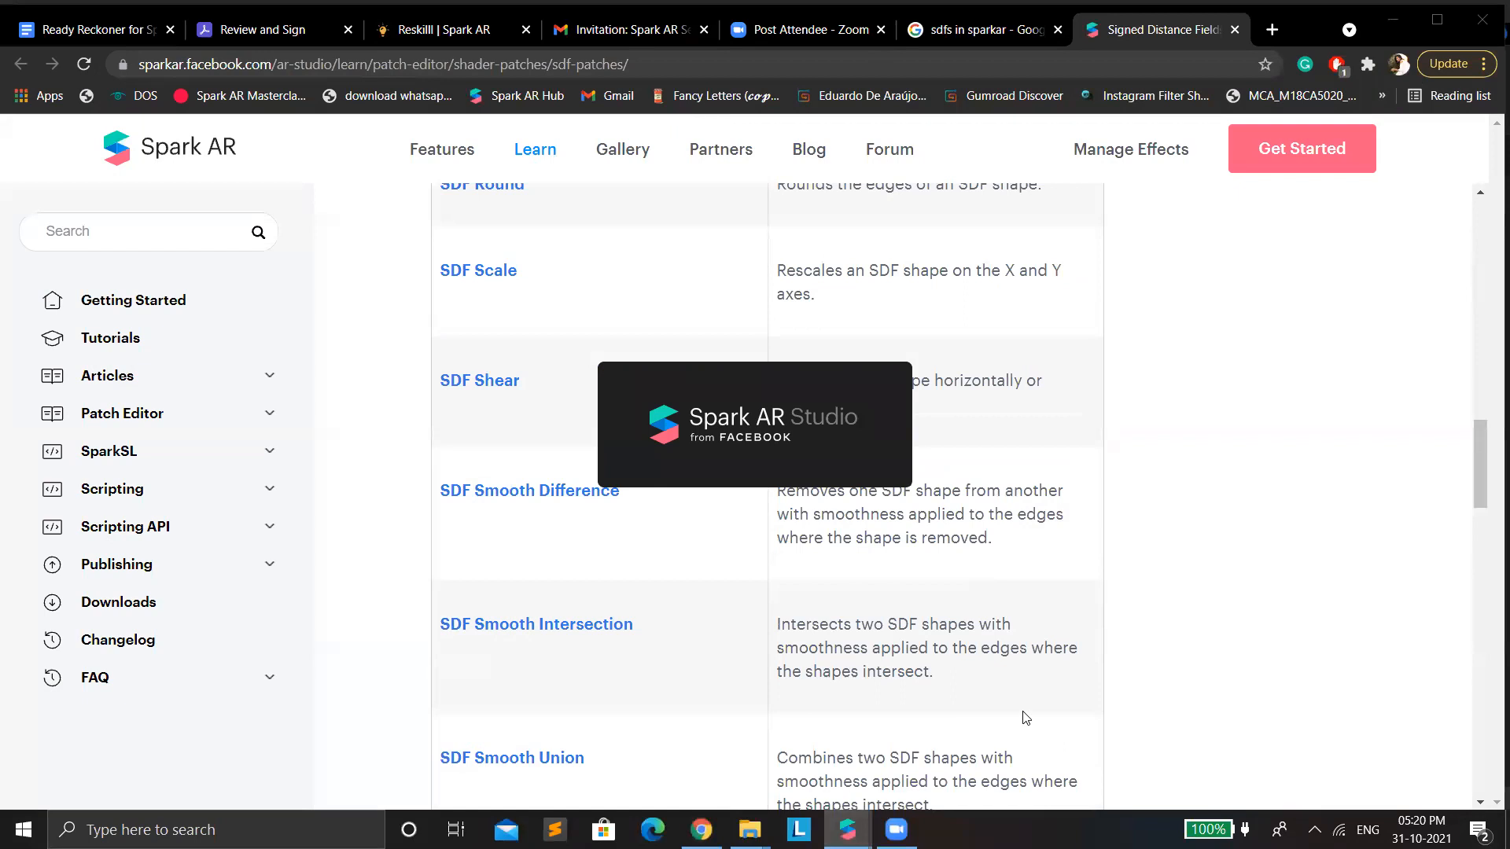
Step: Minimize the Chrome and sdf folder windows and switch back to Spark AR Studio
click(1393, 19)
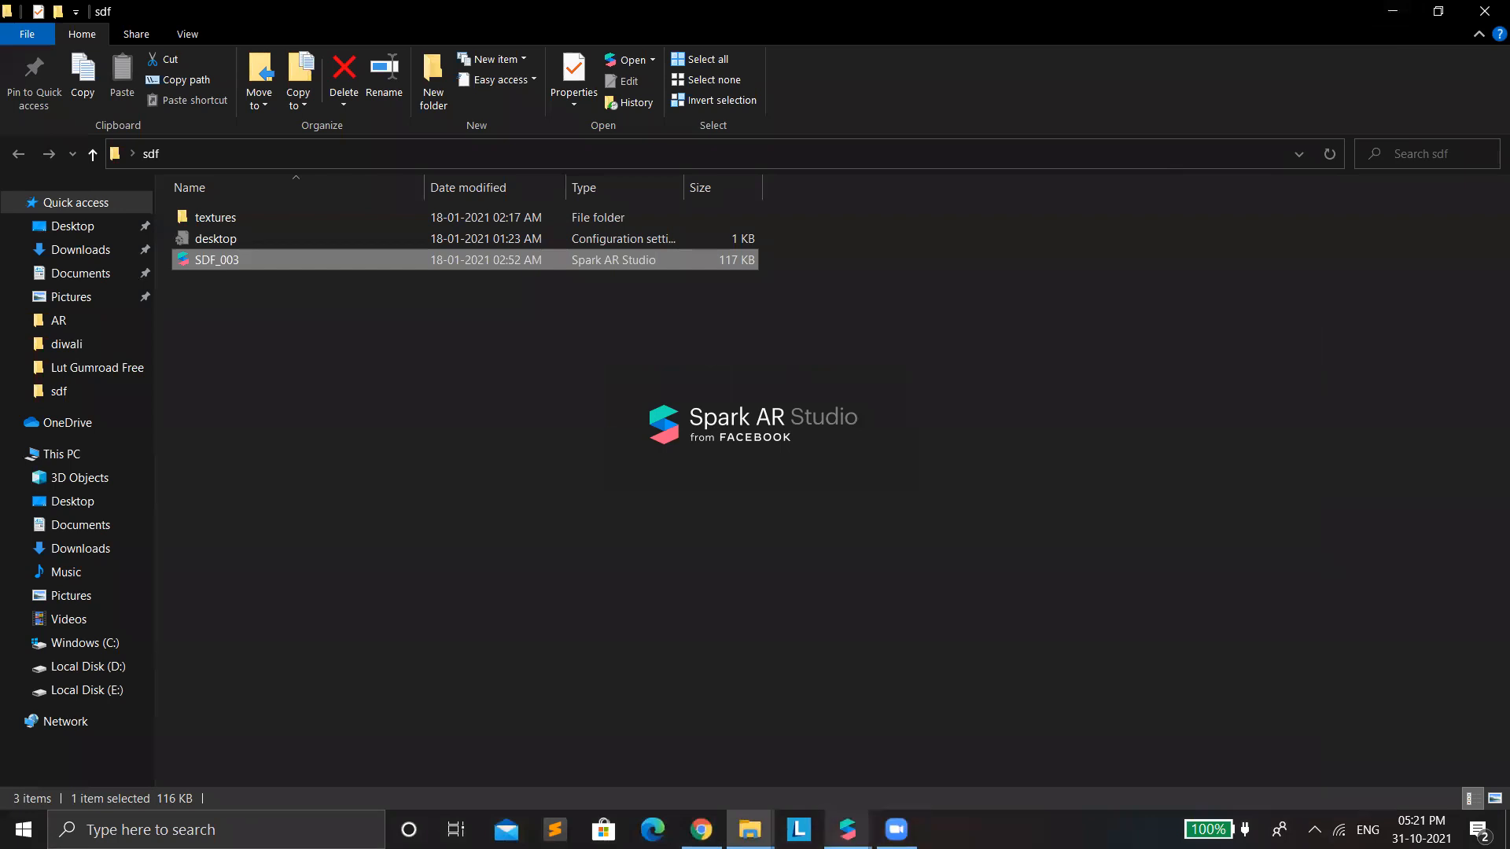
click(855, 818)
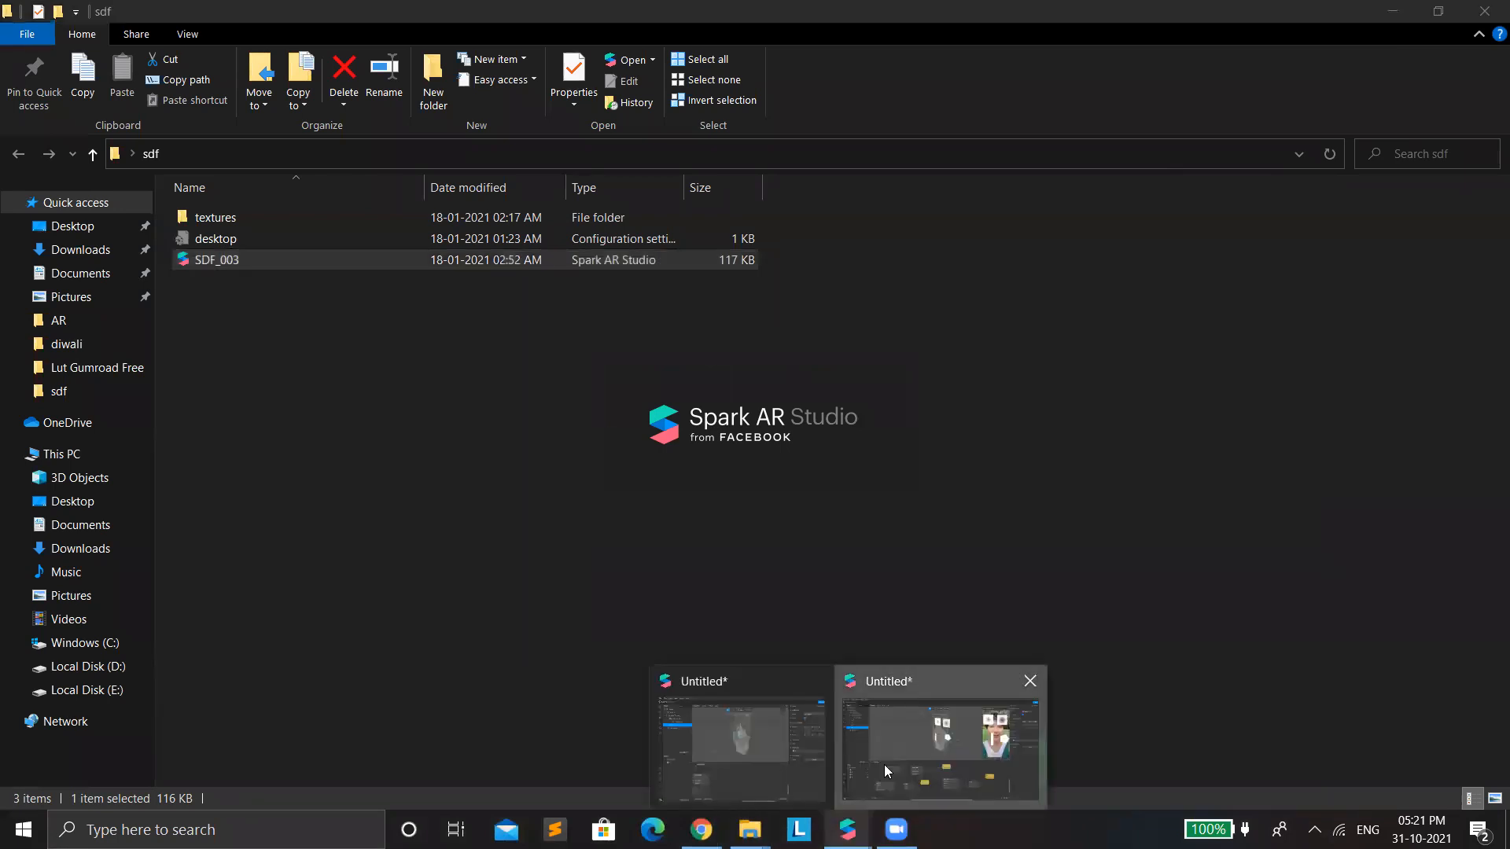
click(884, 764)
mouse_move(750, 830)
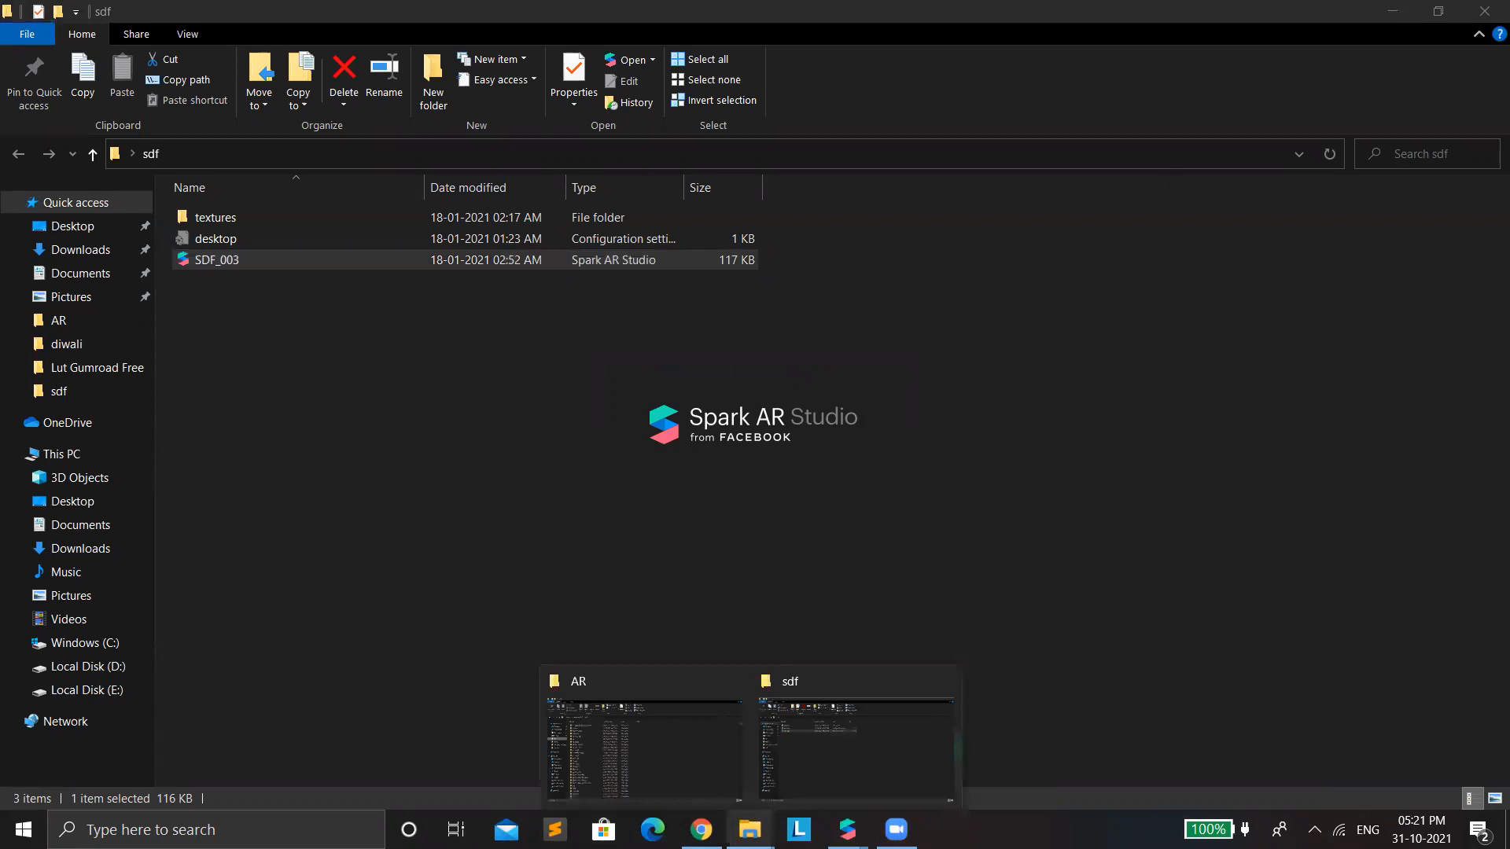
click(736, 681)
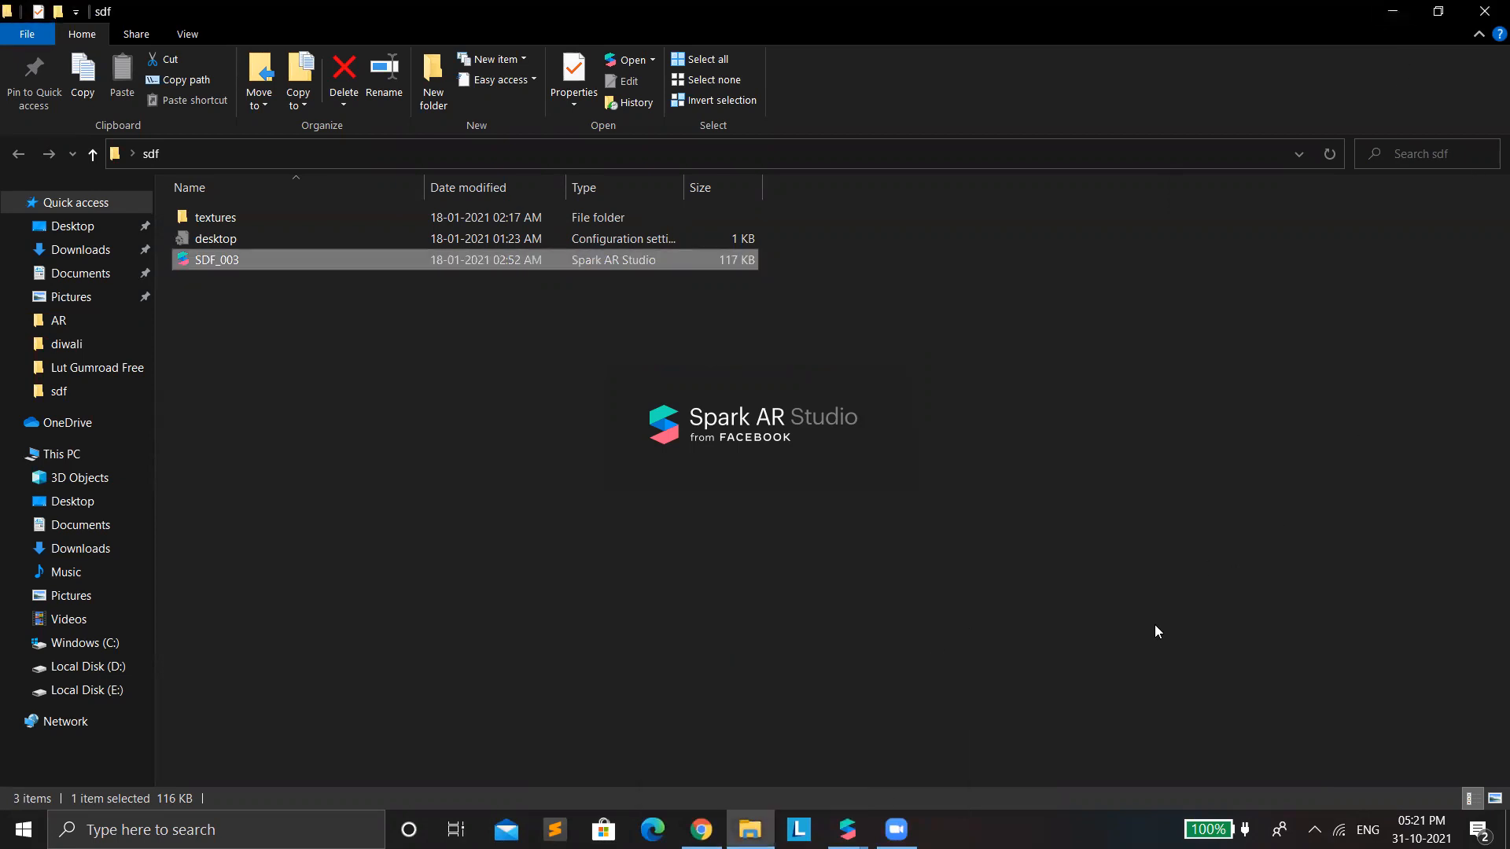
click(855, 776)
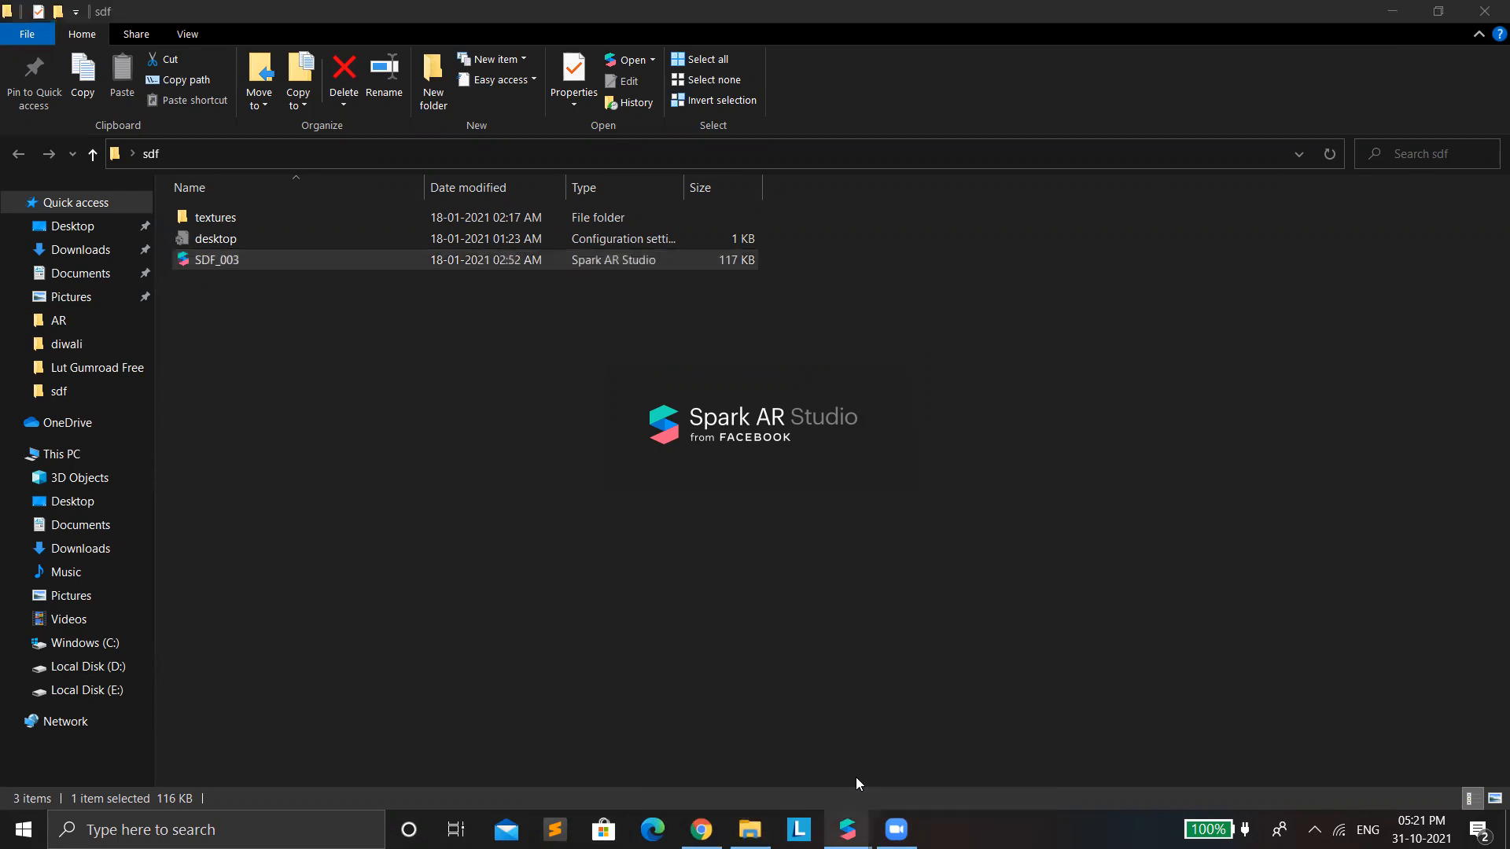
click(1400, 17)
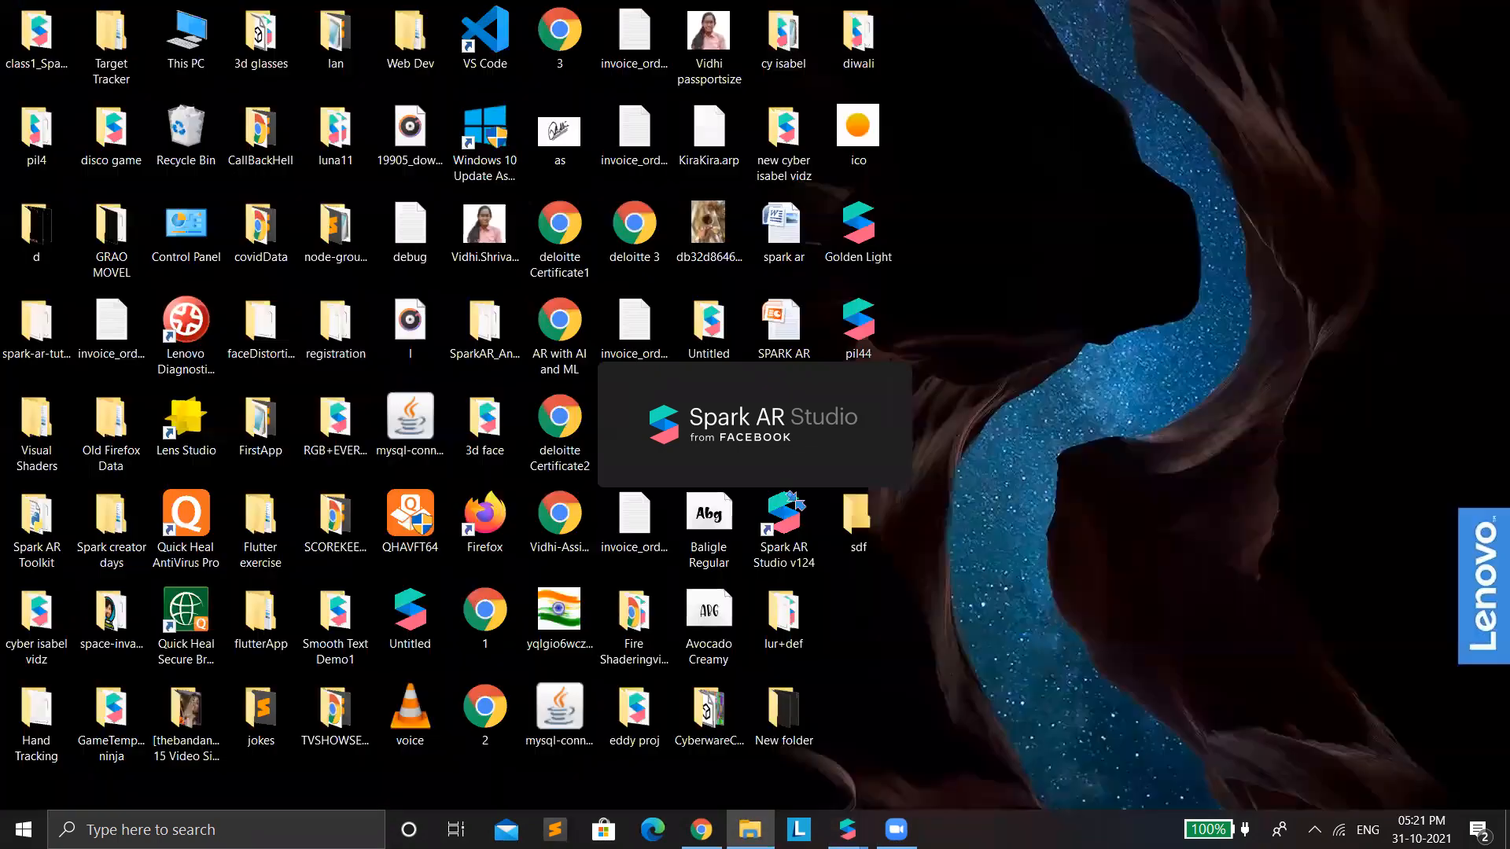
mouse_move(846, 827)
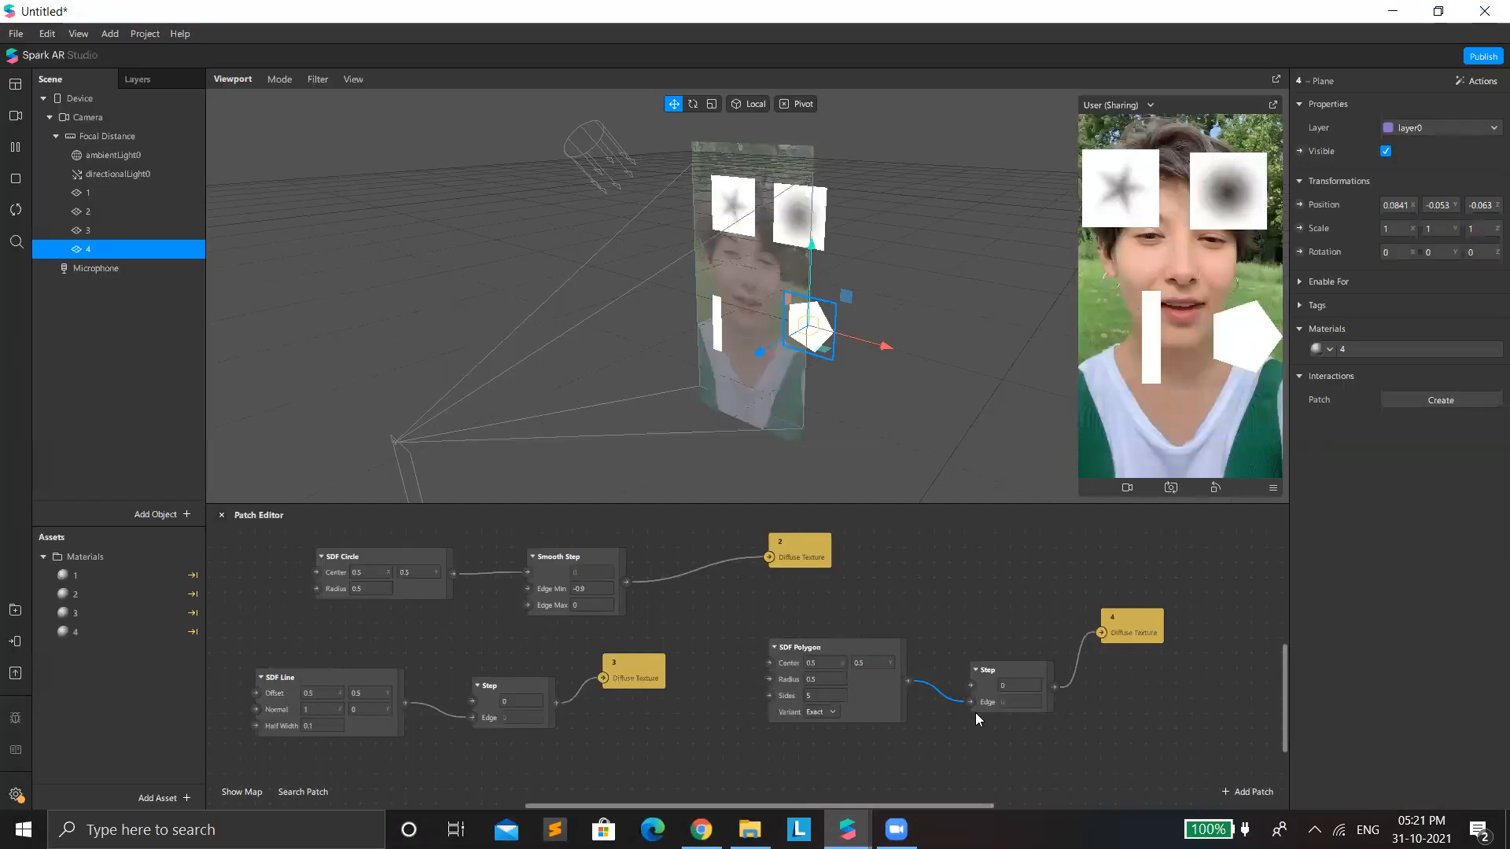
Step: Switch to the SDF_003 project window, agree to open the project in v124.0, and maximize it
click(1487, 12)
click(819, 453)
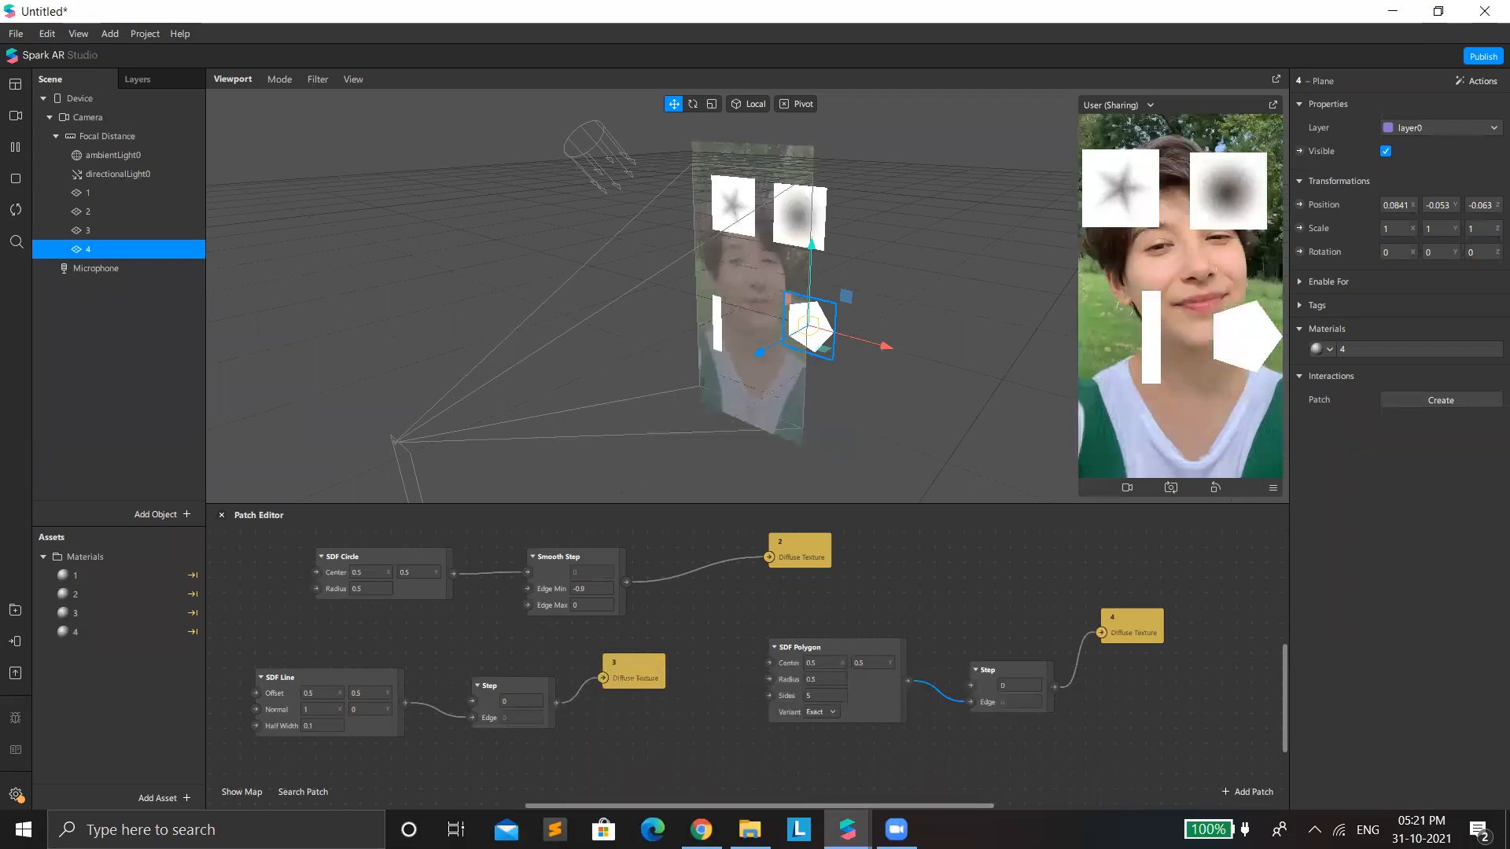
mouse_move(847, 830)
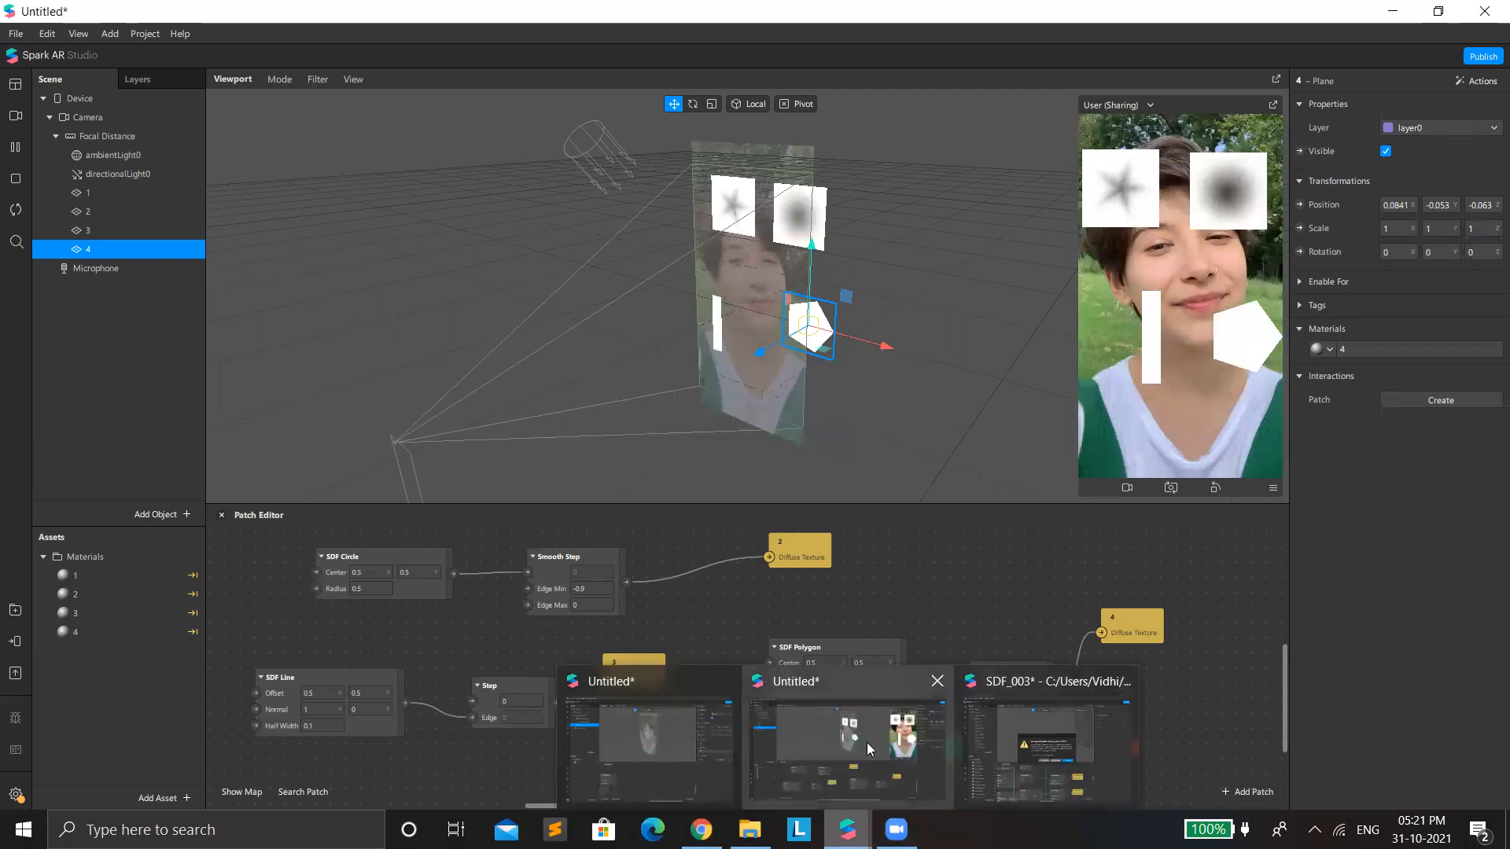
click(868, 744)
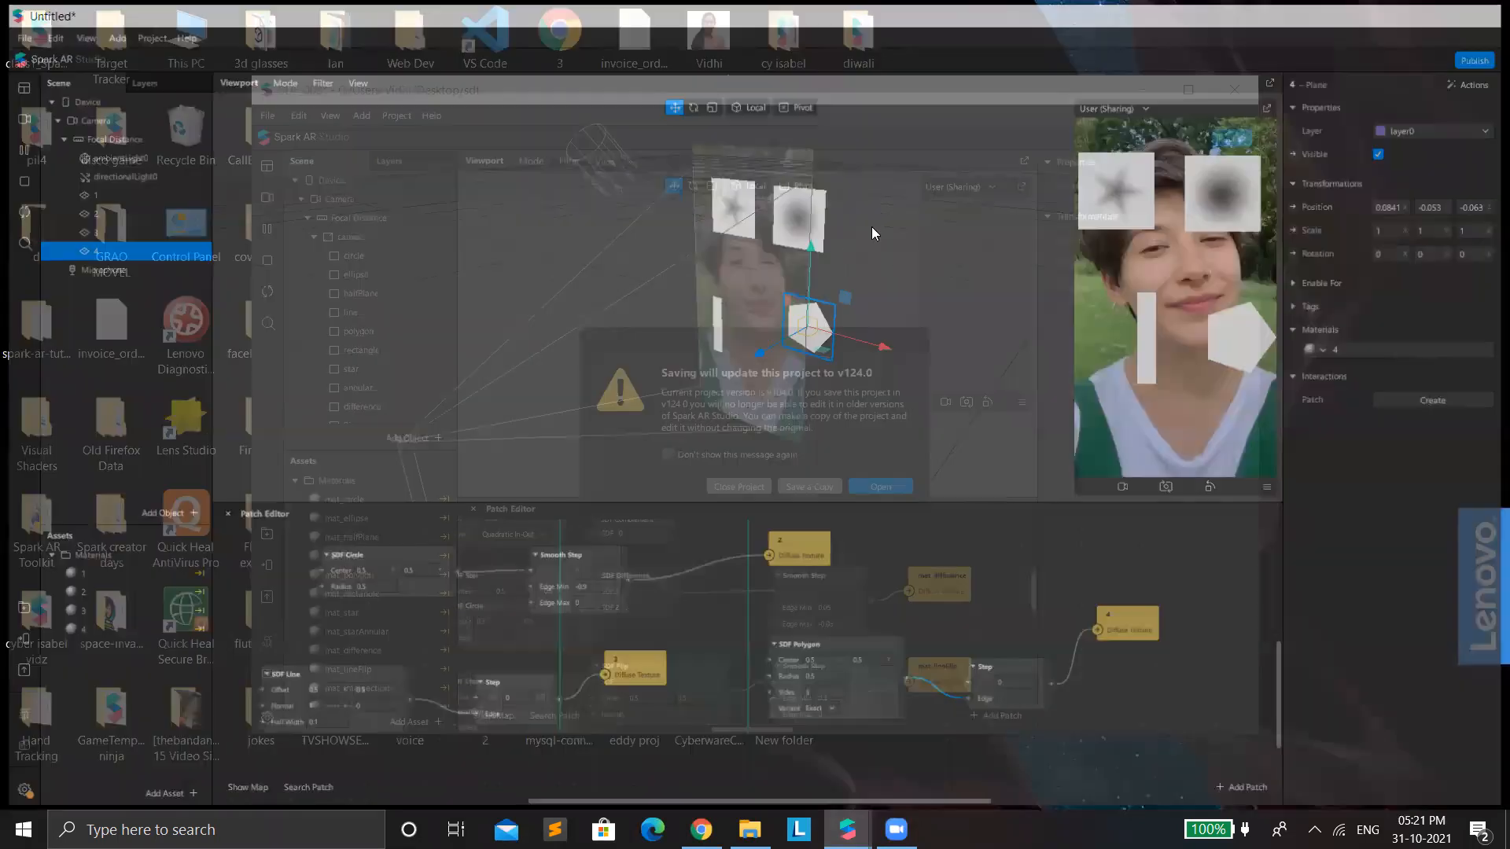
click(893, 481)
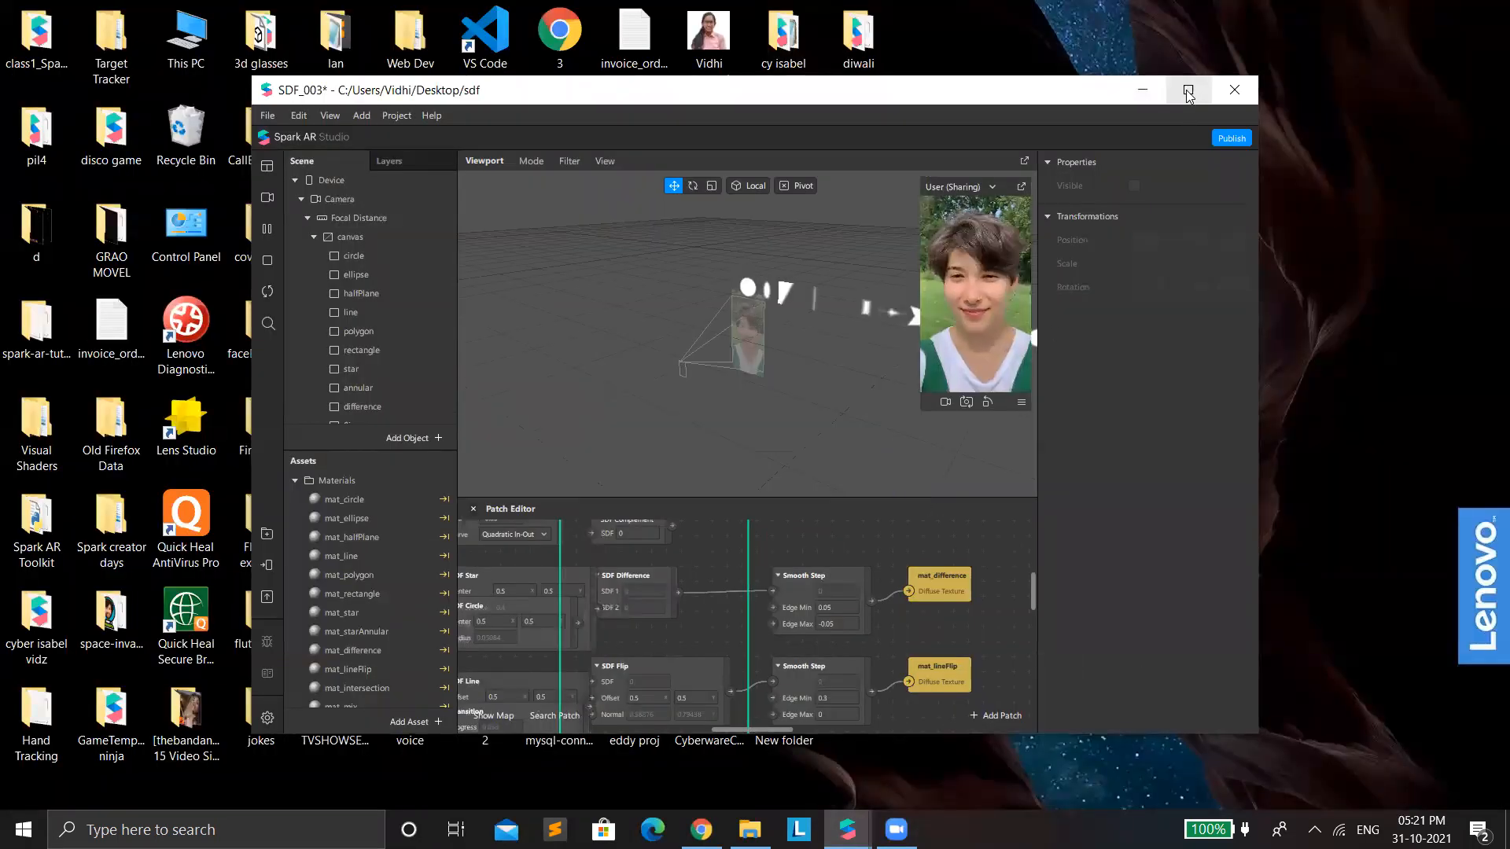
click(1188, 90)
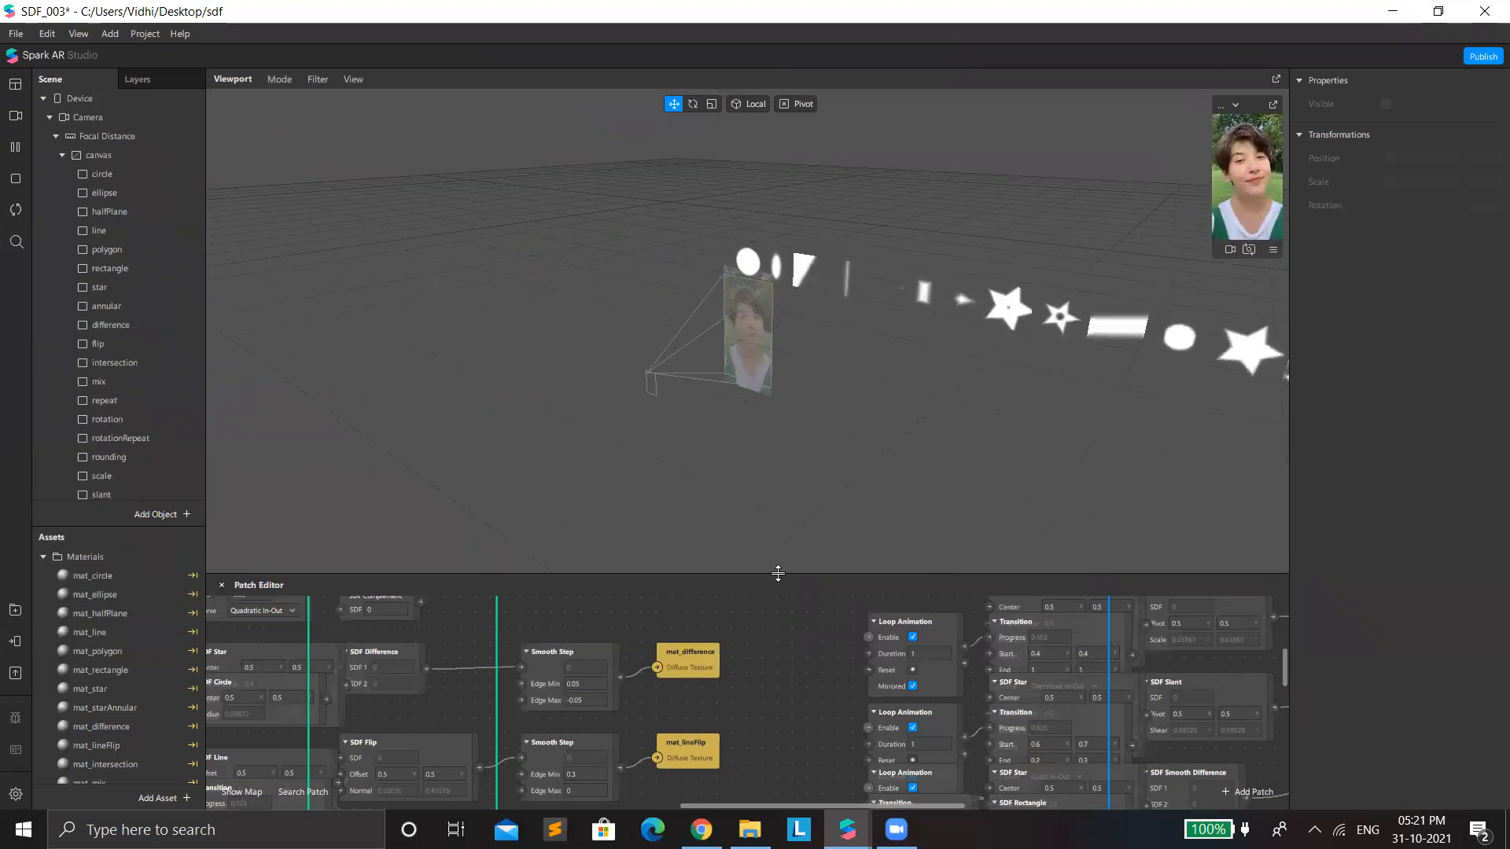
Step: Resize the Patch Editor so the viewport's row of shapes and the patch graph are both visible
drag(778, 574, 745, 392)
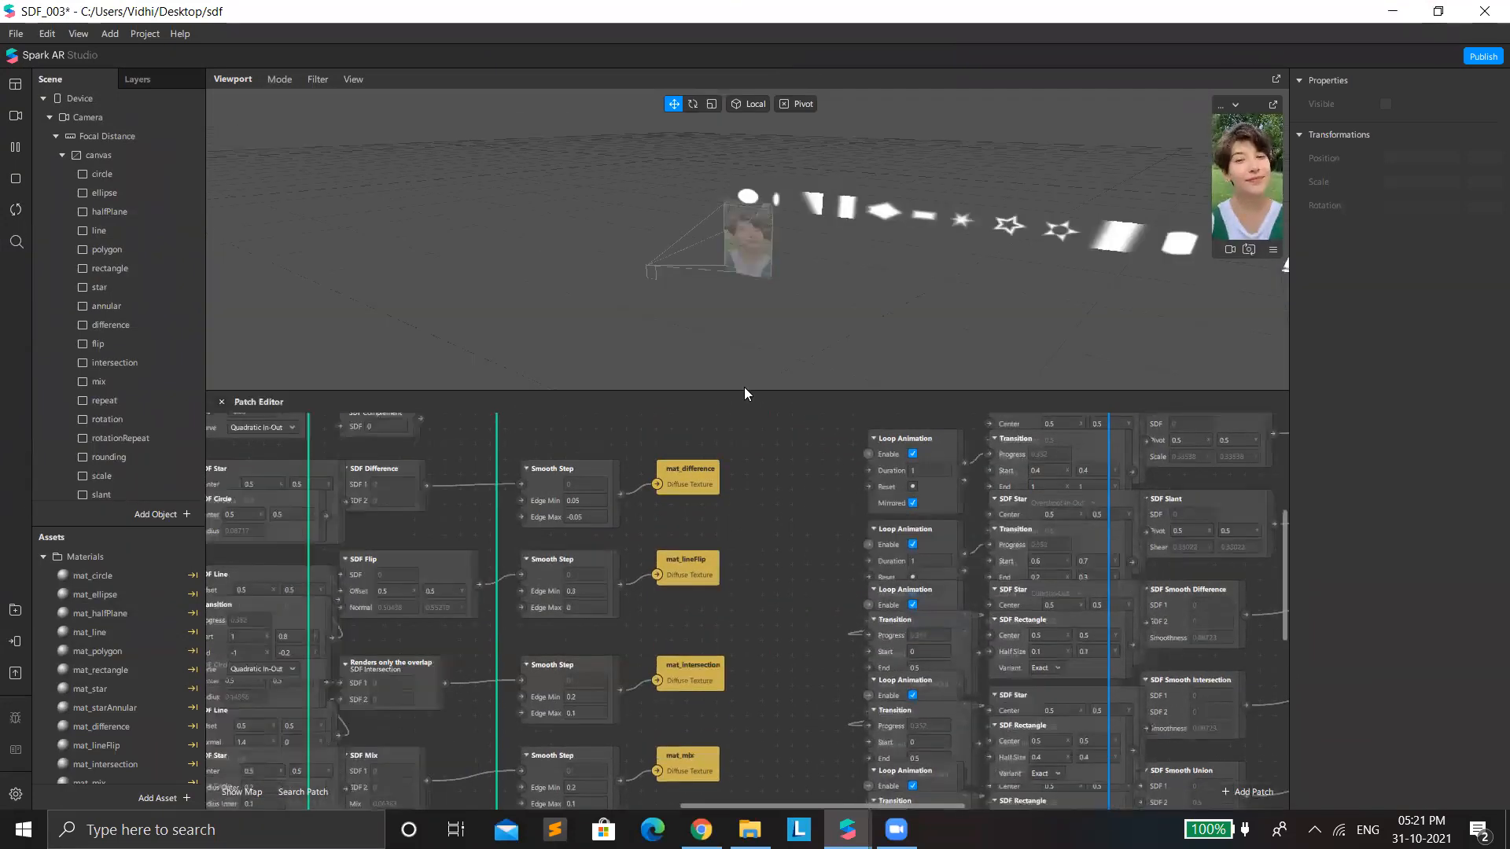
click(744, 387)
scroll(954, 406, up, 5)
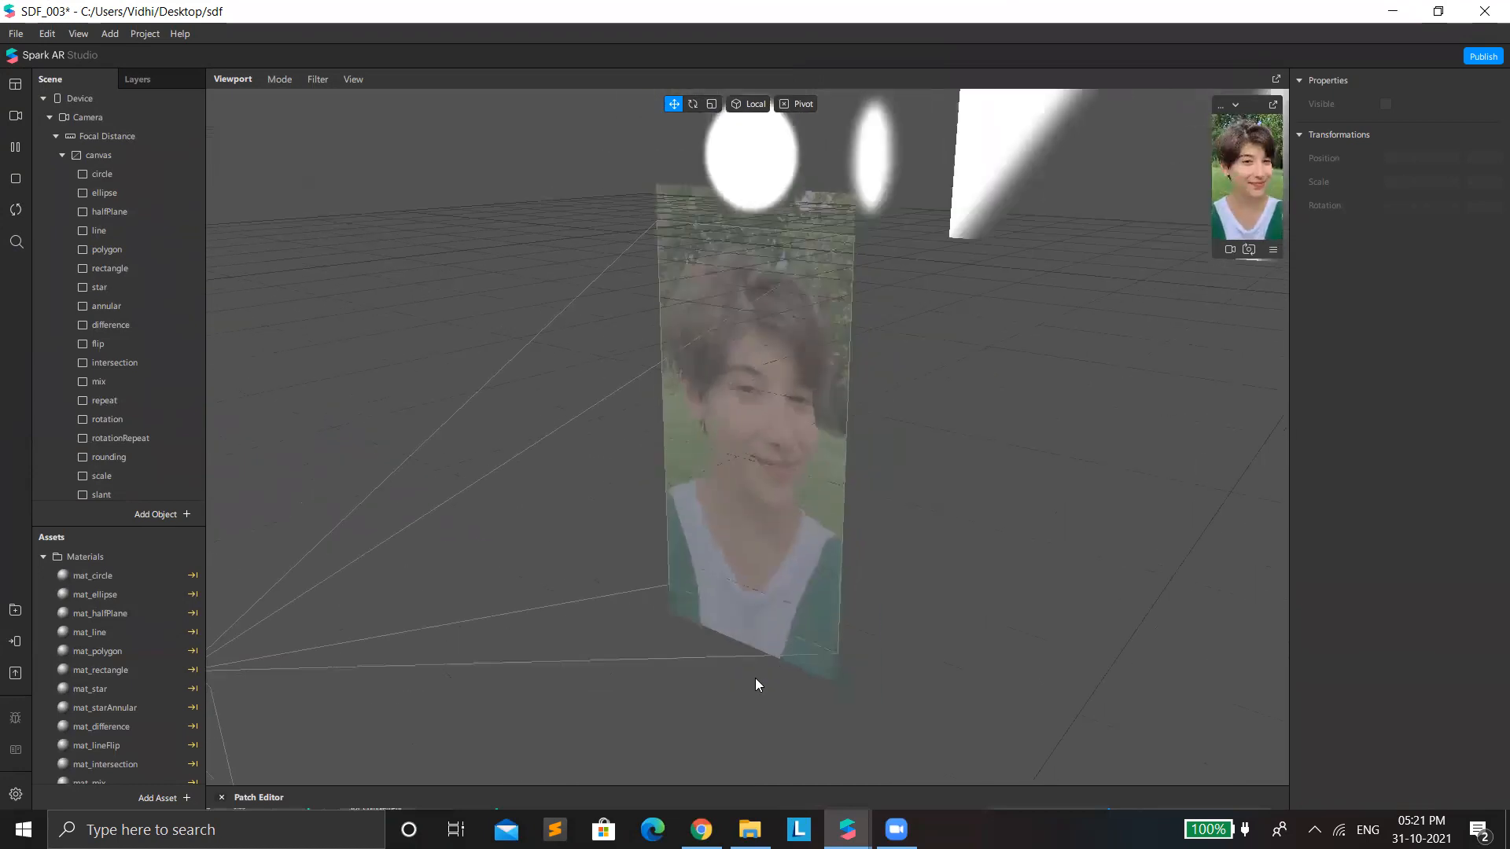
scroll(755, 684, down, 5)
click(498, 786)
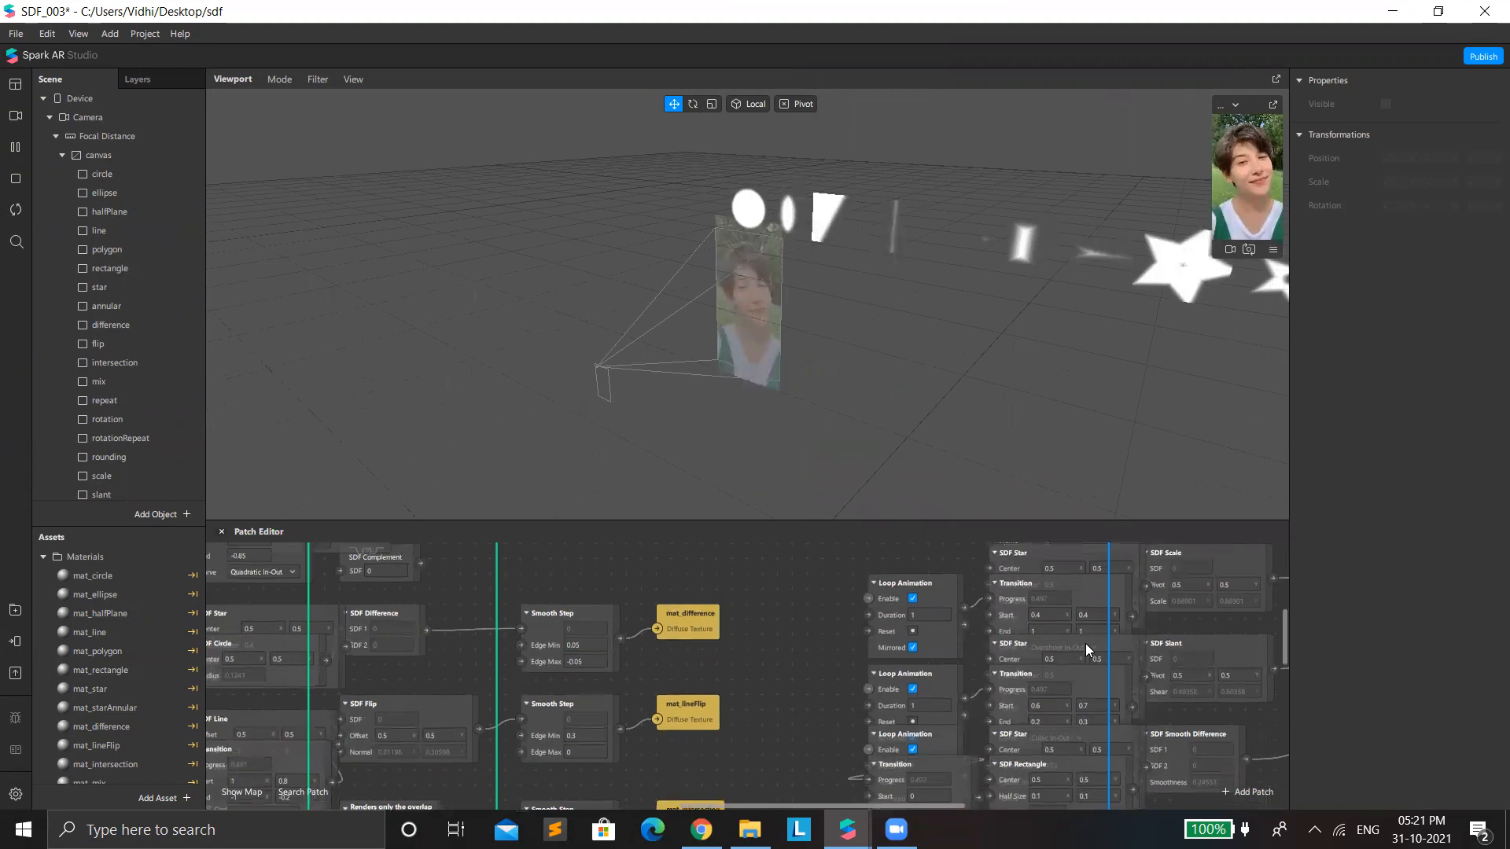
Step: Examine the SDF operation patches in the graph and the canvas's shape objects, from circle to union, in the scene hierarchy
scroll(1085, 644, up, 3)
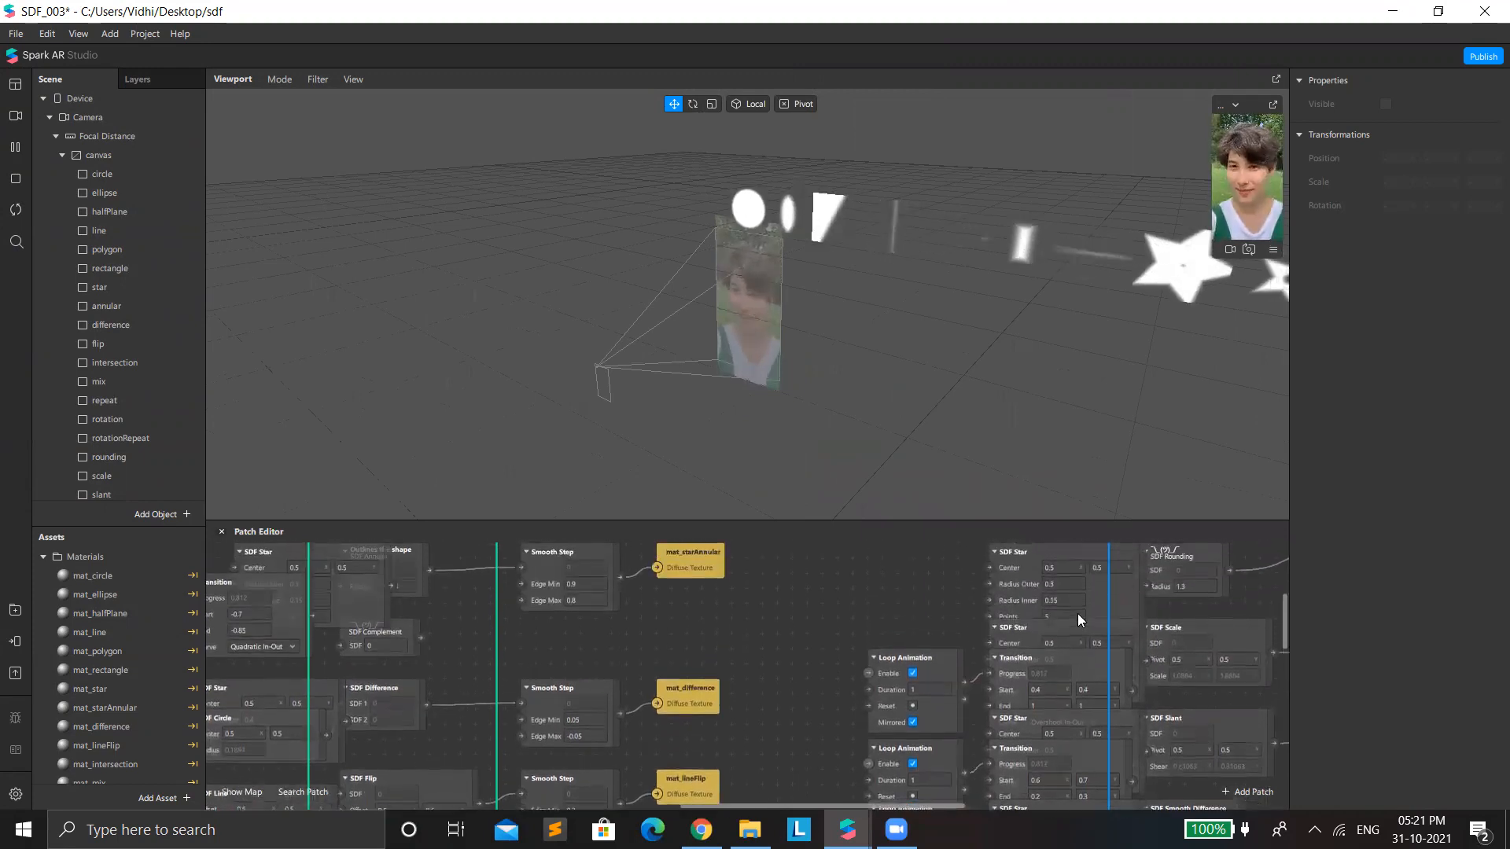
scroll(1077, 613, up, 8)
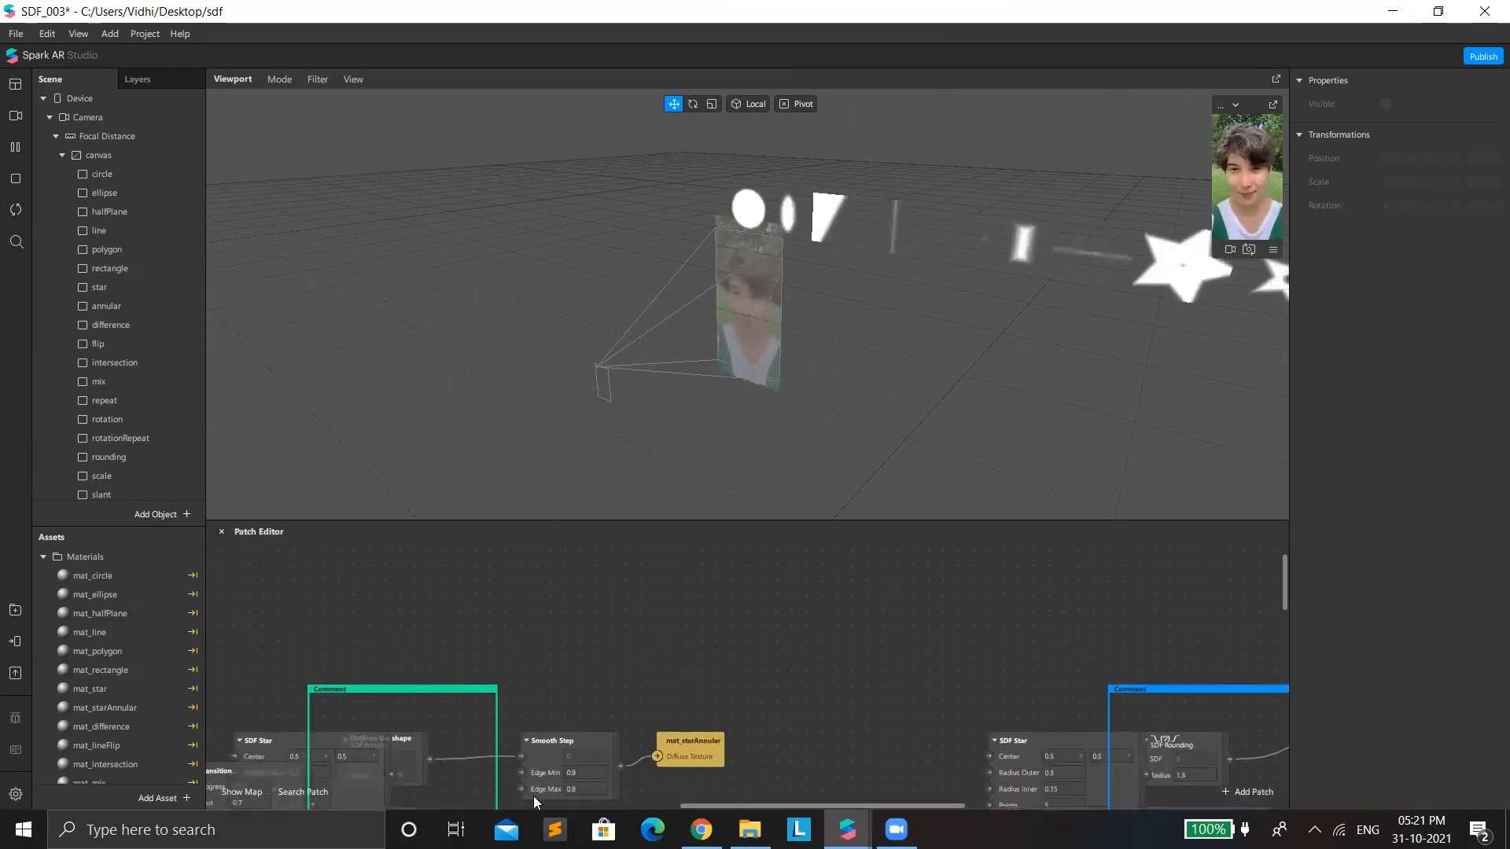
scroll(533, 796, down, 6)
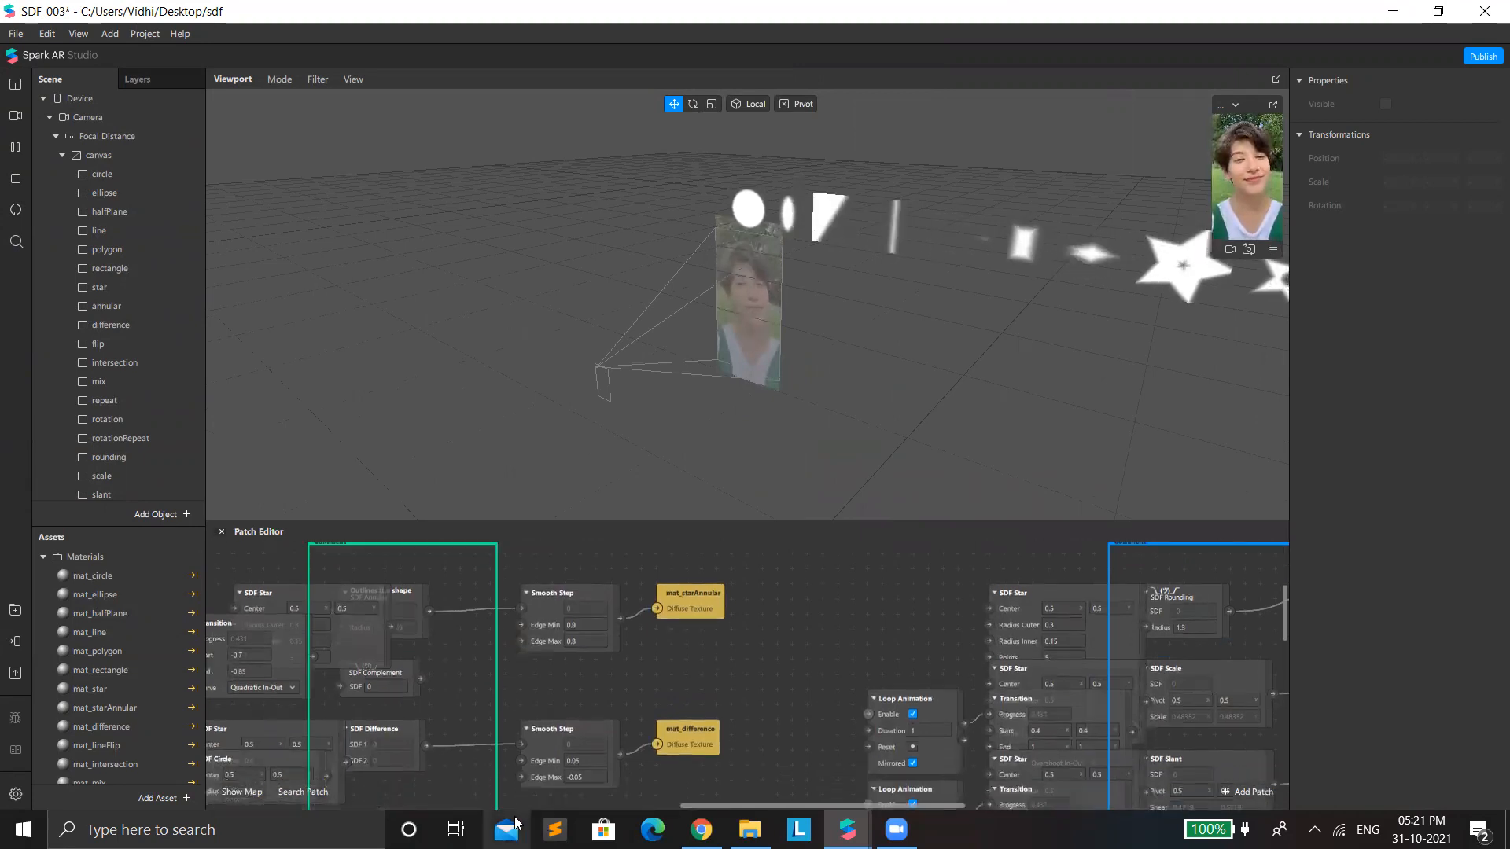
scroll(1022, 801, down, 2)
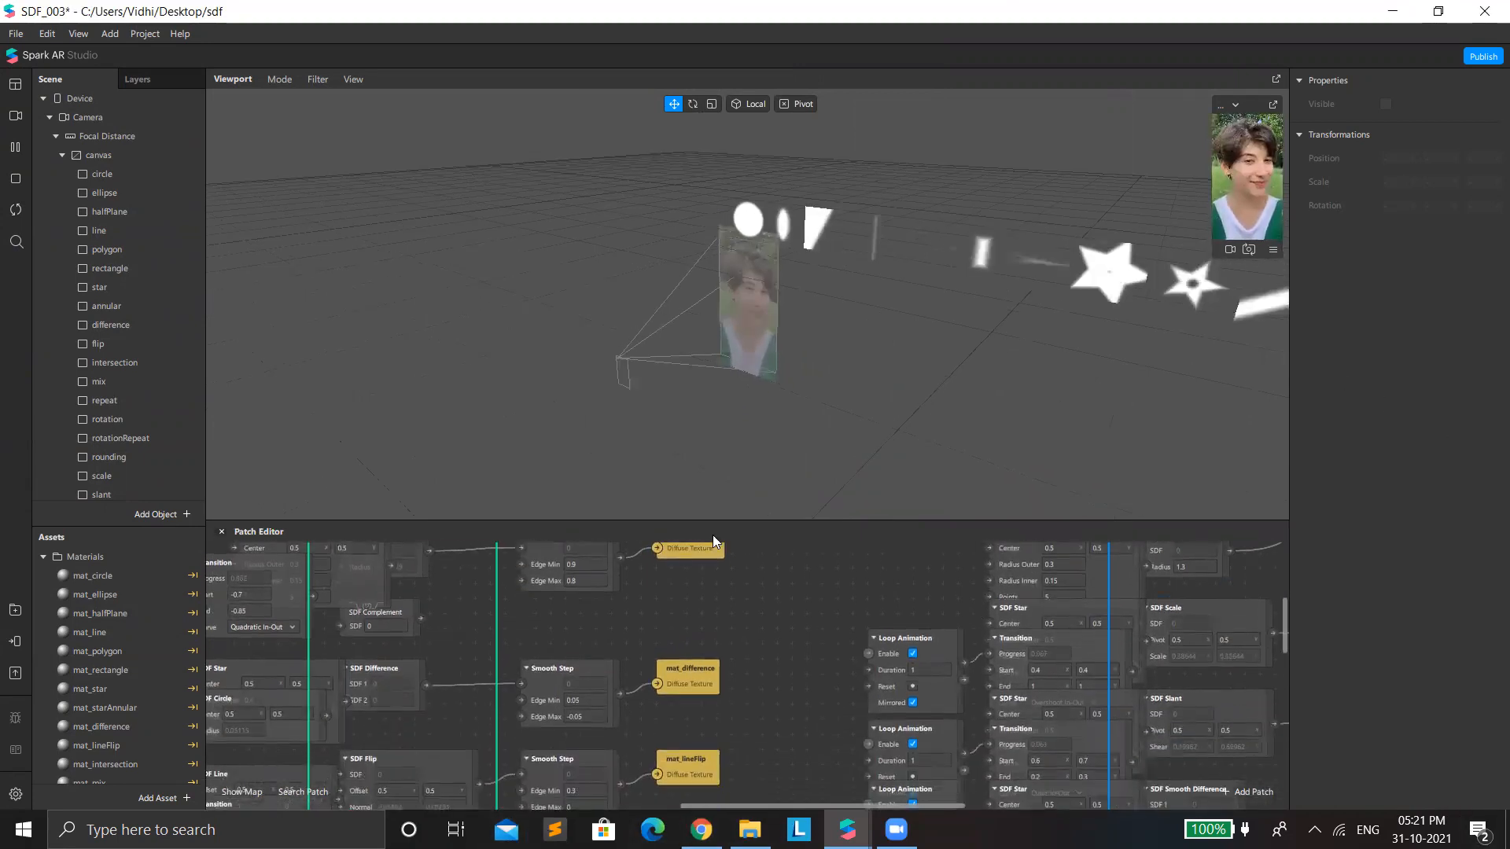
scroll(467, 563, down, 1)
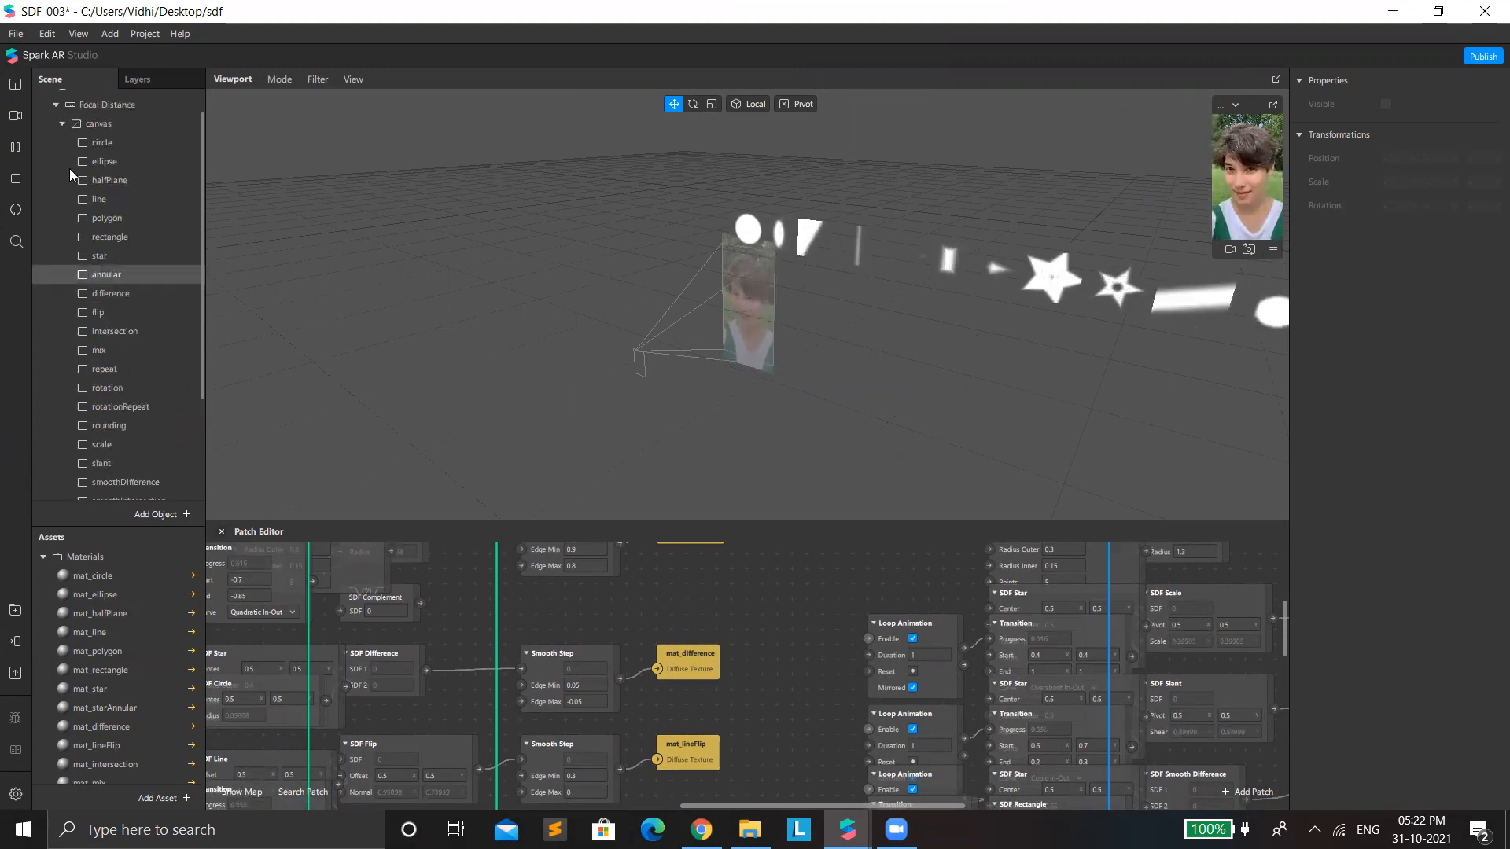
scroll(134, 283, down, 1)
scroll(165, 401, down, 4)
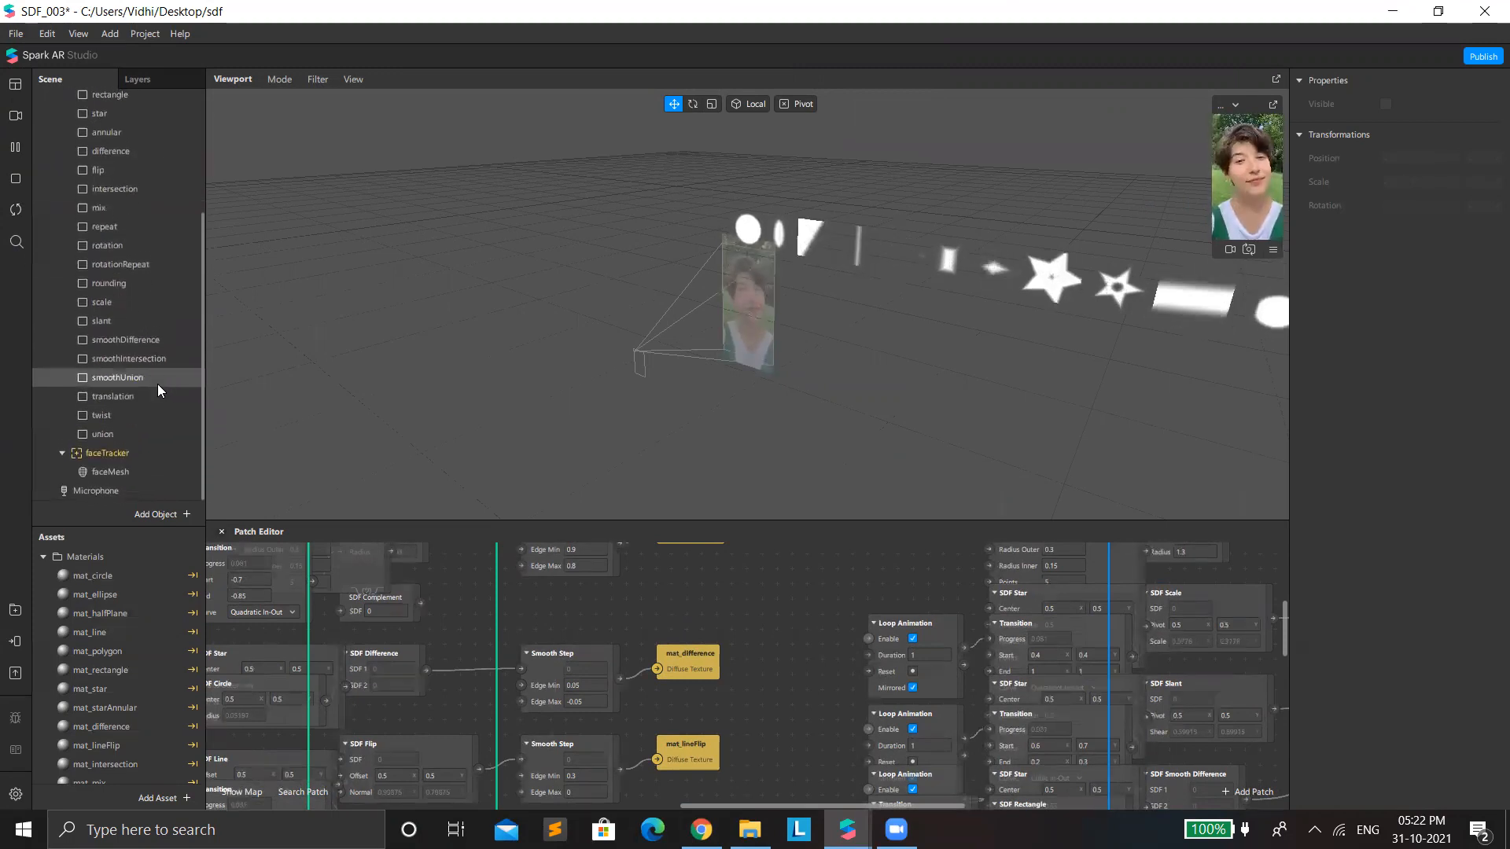
scroll(148, 370, up, 1)
scroll(148, 369, up, 4)
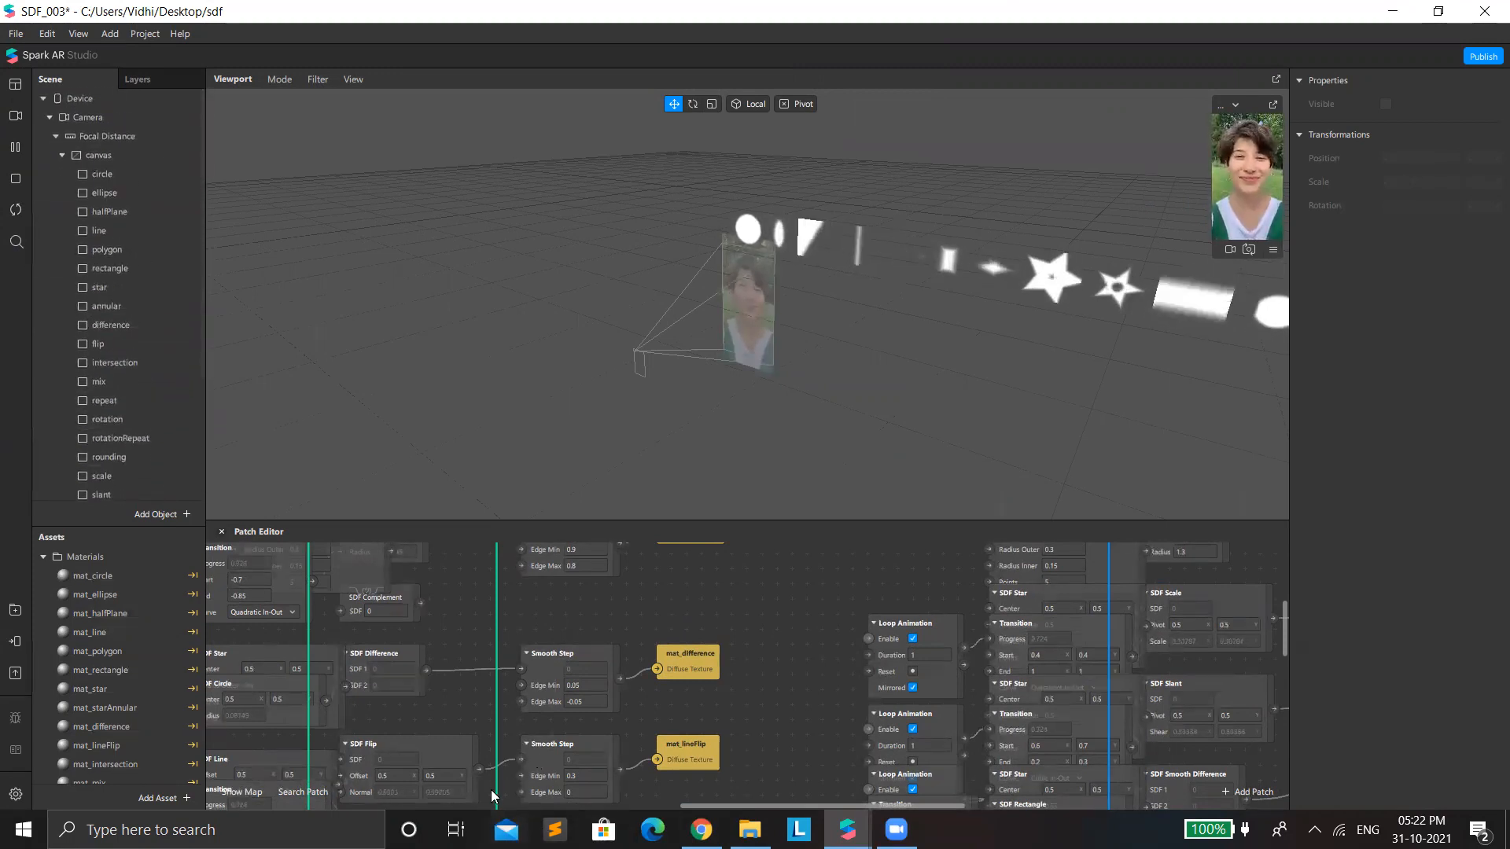
scroll(548, 639, up, 5)
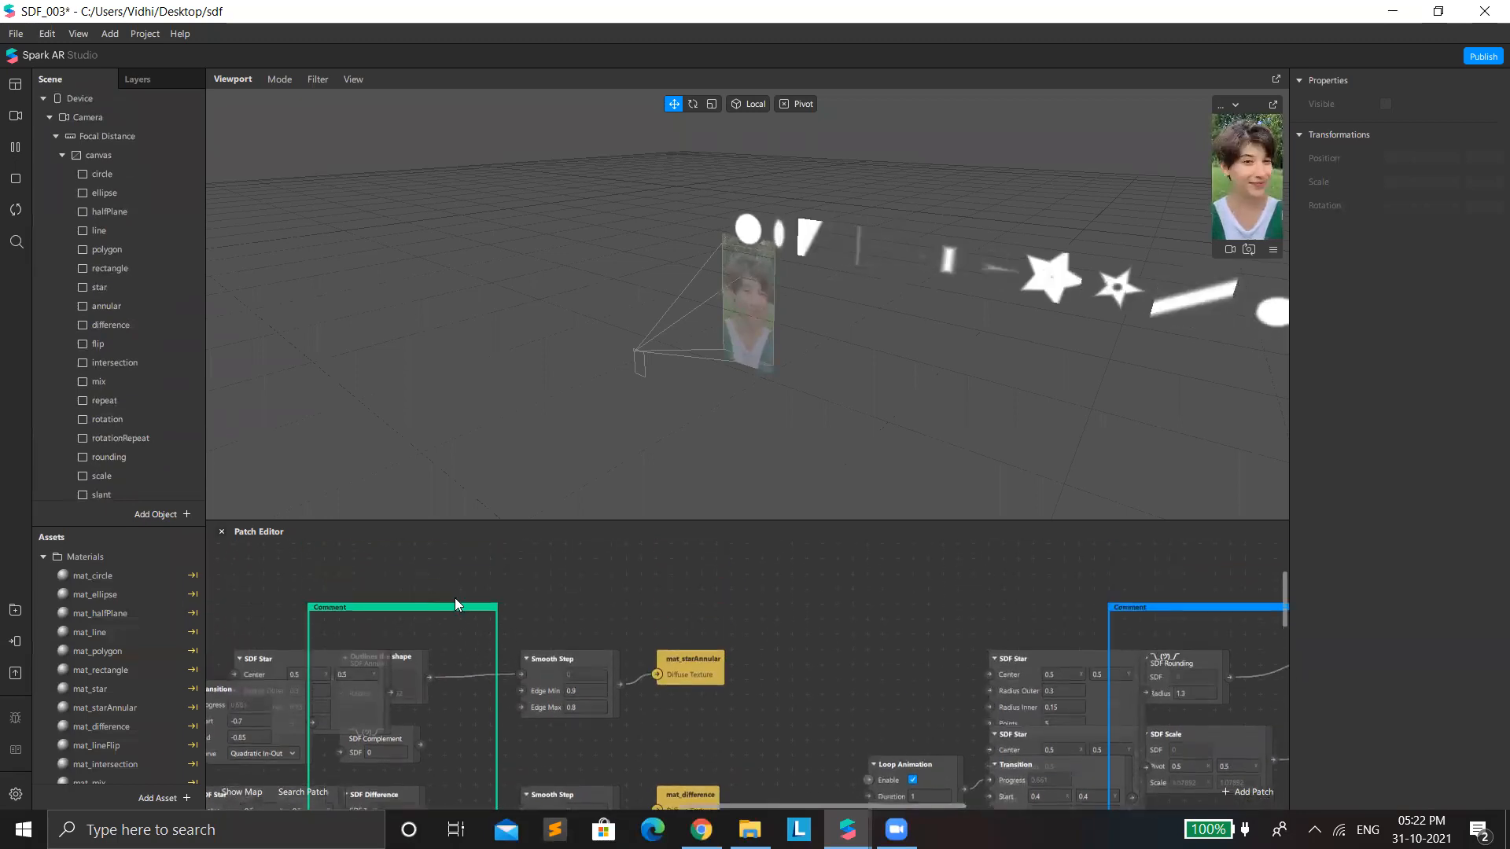
scroll(1053, 692, down, 2)
scroll(511, 786, down, 2)
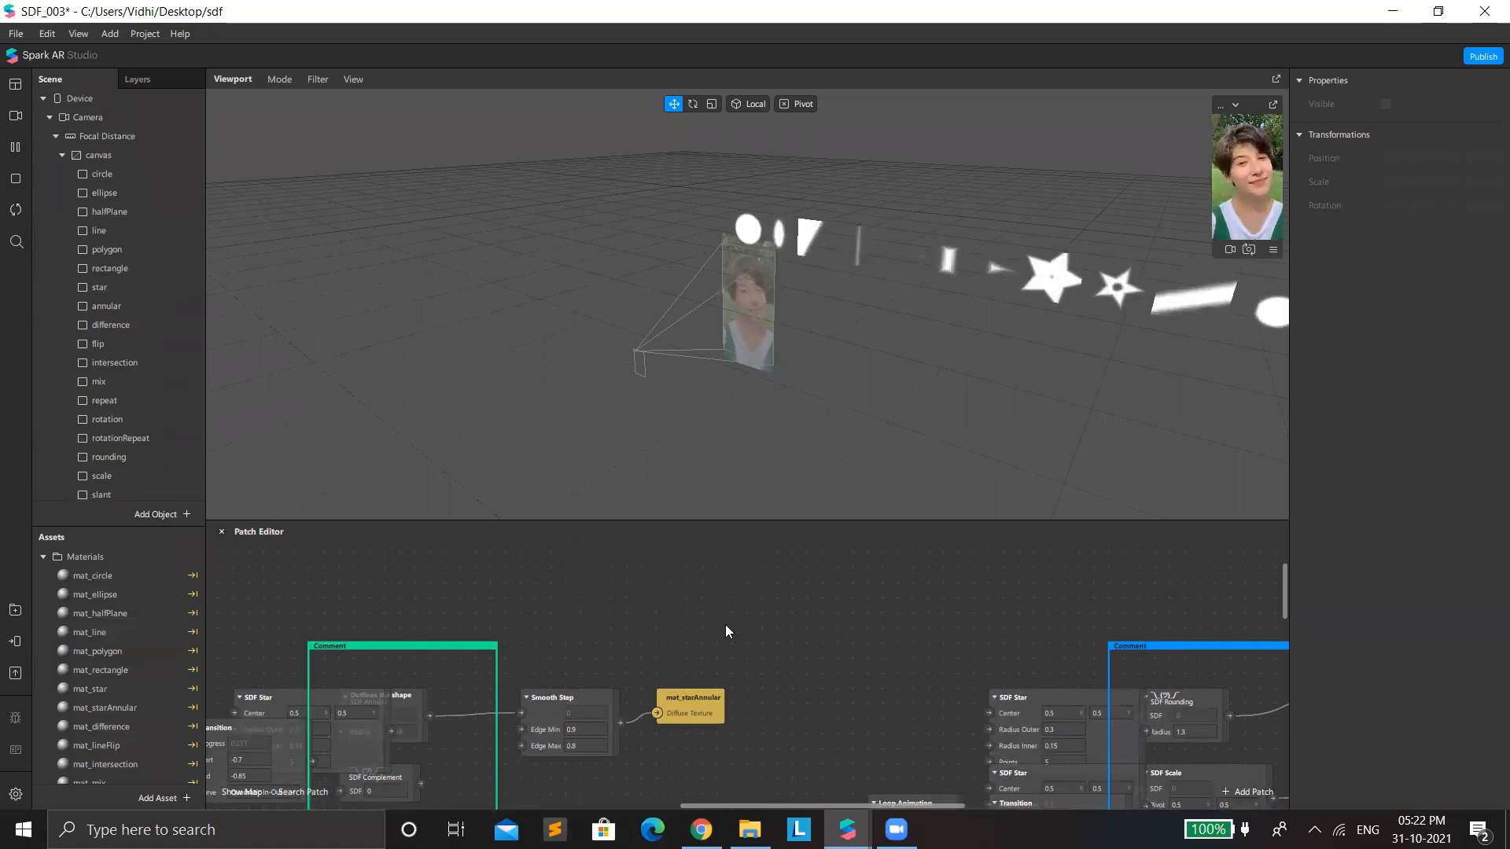
scroll(739, 621, down, 2)
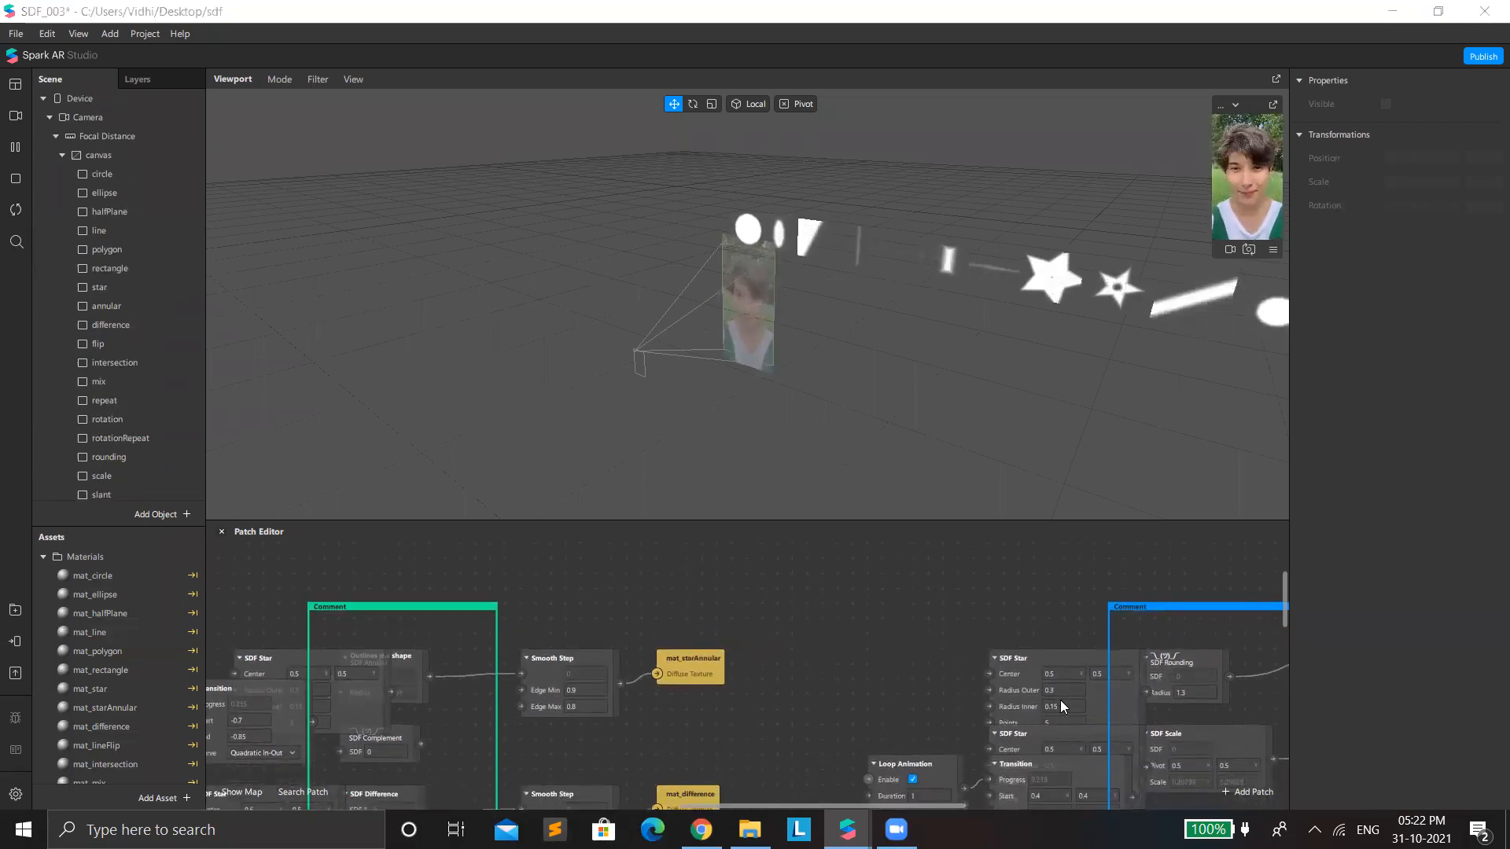
Step: Move the circle's Loop Animation and Transition patches up, clear of the ellipse's patches beside the SDF Shapes group
drag(898, 807, 675, 777)
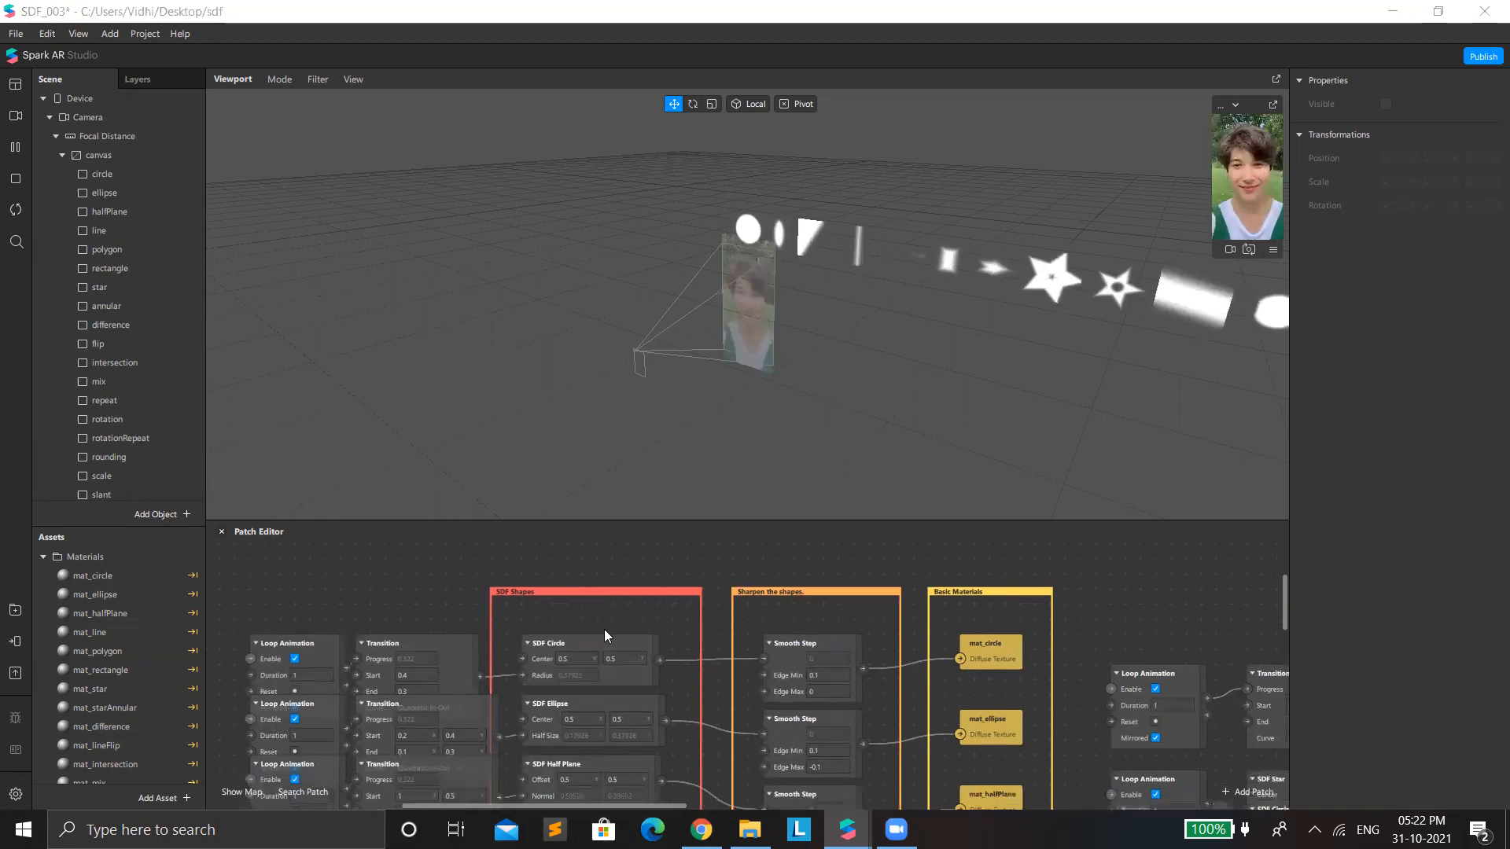
scroll(759, 546, down, 2)
scroll(739, 280, up, 5)
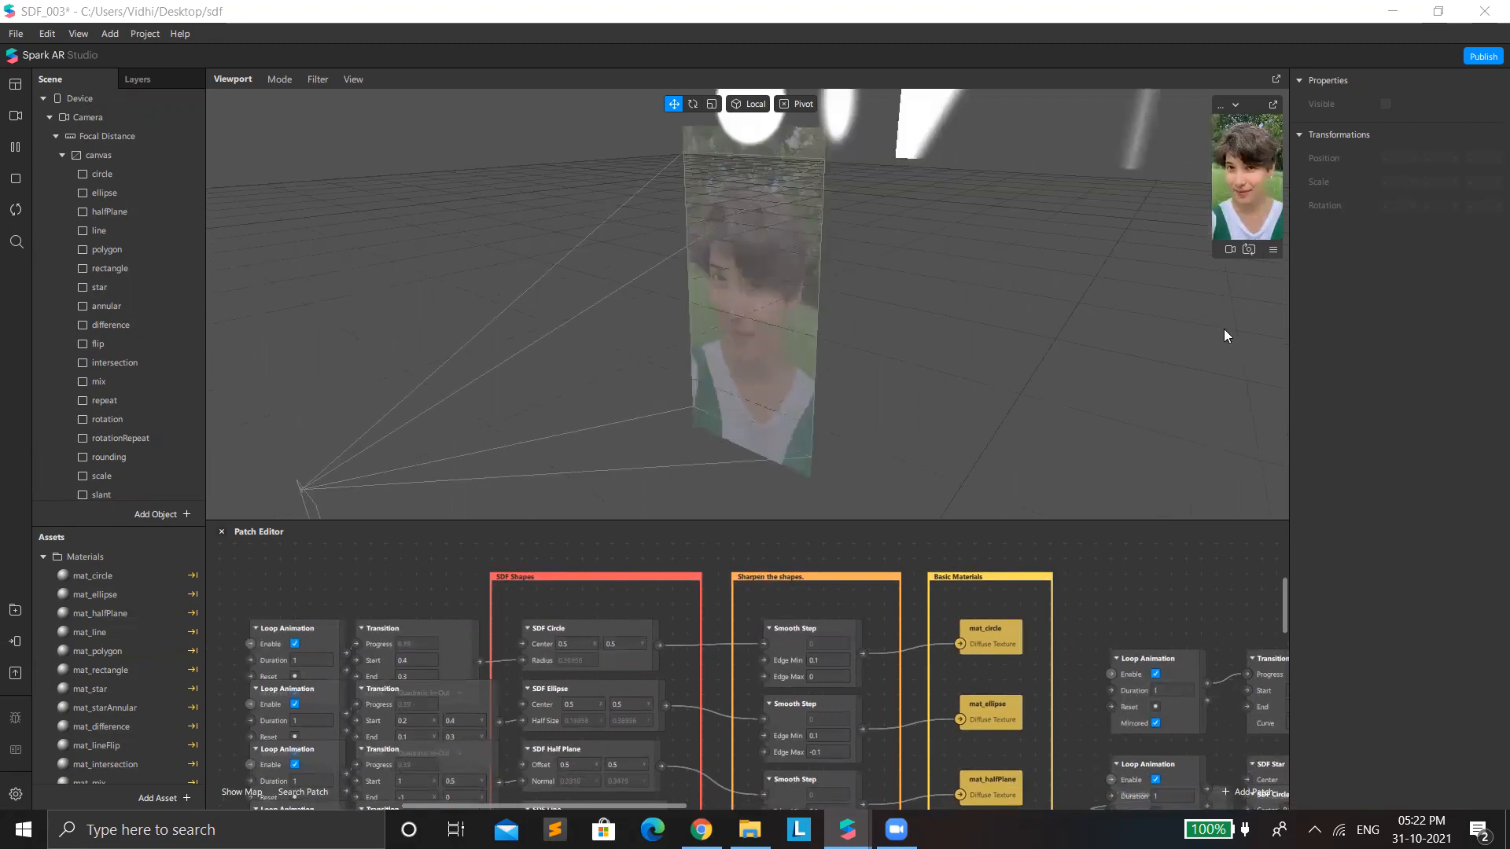
scroll(725, 163, down, 3)
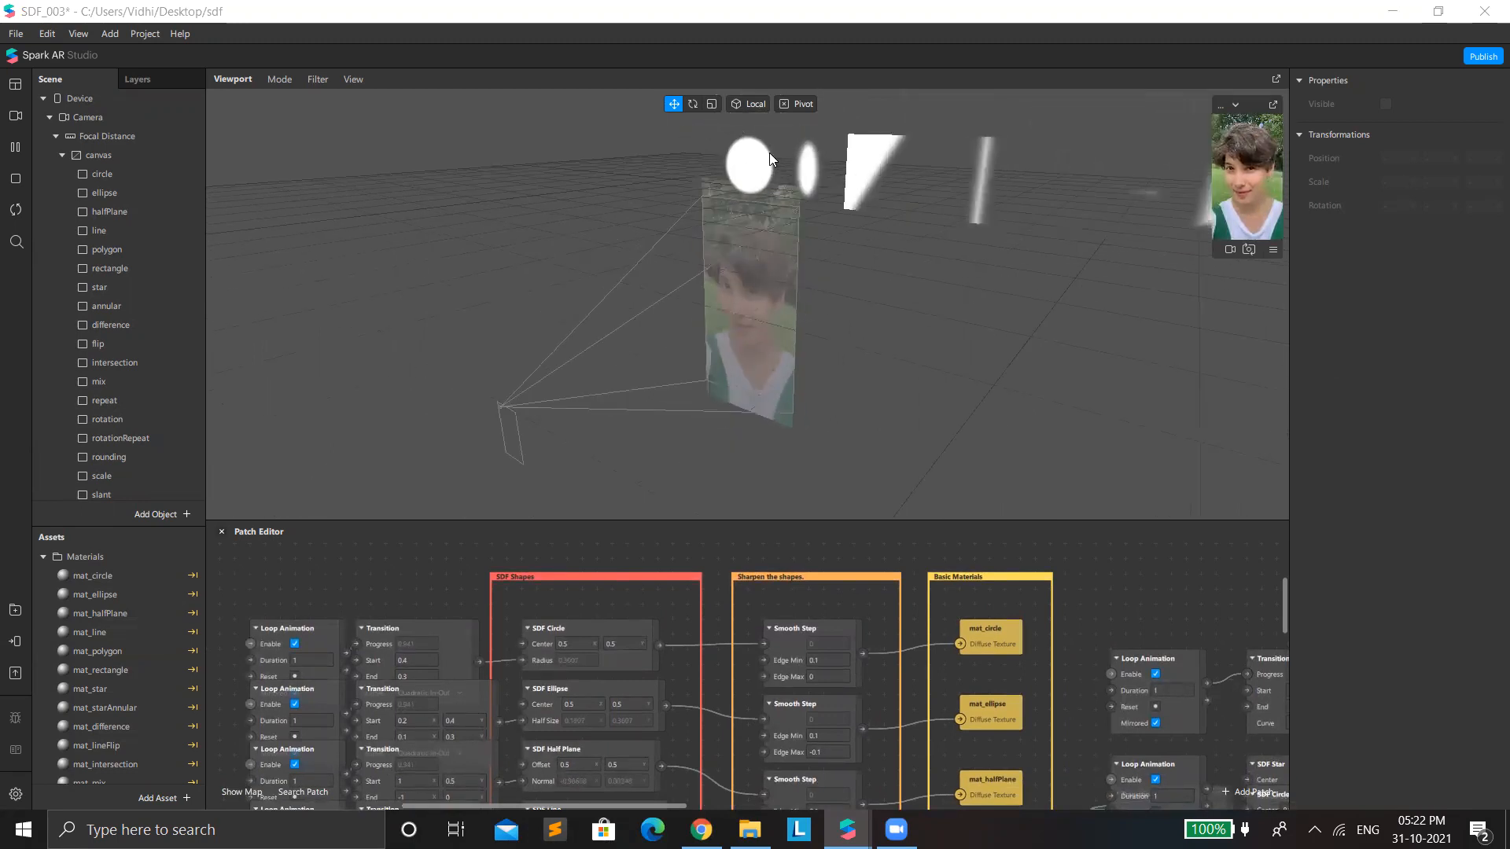
drag(289, 630, 274, 585)
drag(413, 640, 404, 580)
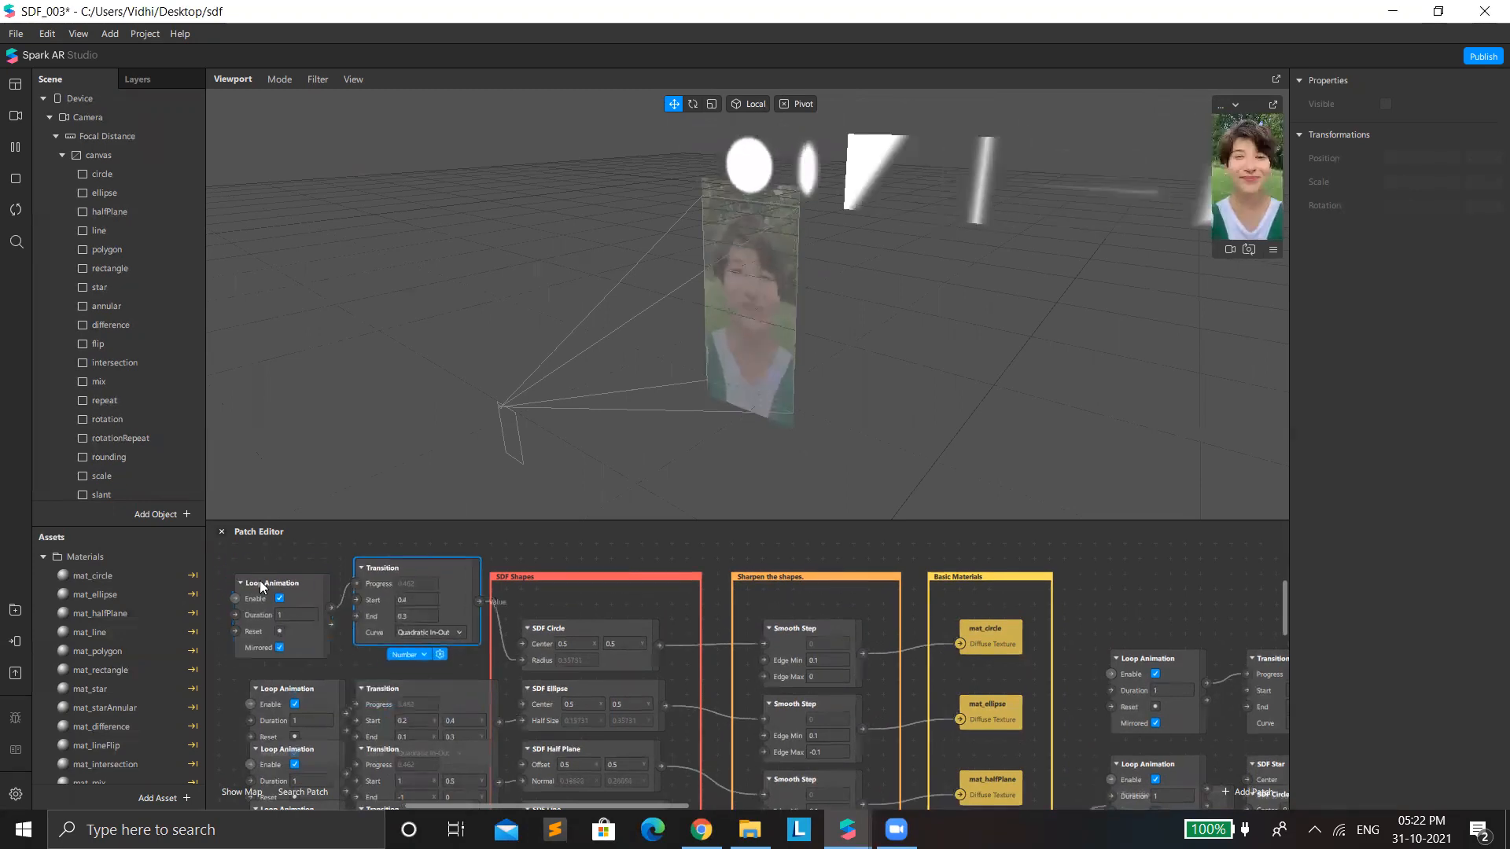
Step: Try the Quadratic In curve on the circle's Transition patch and restore Quadratic In-Out
click(448, 633)
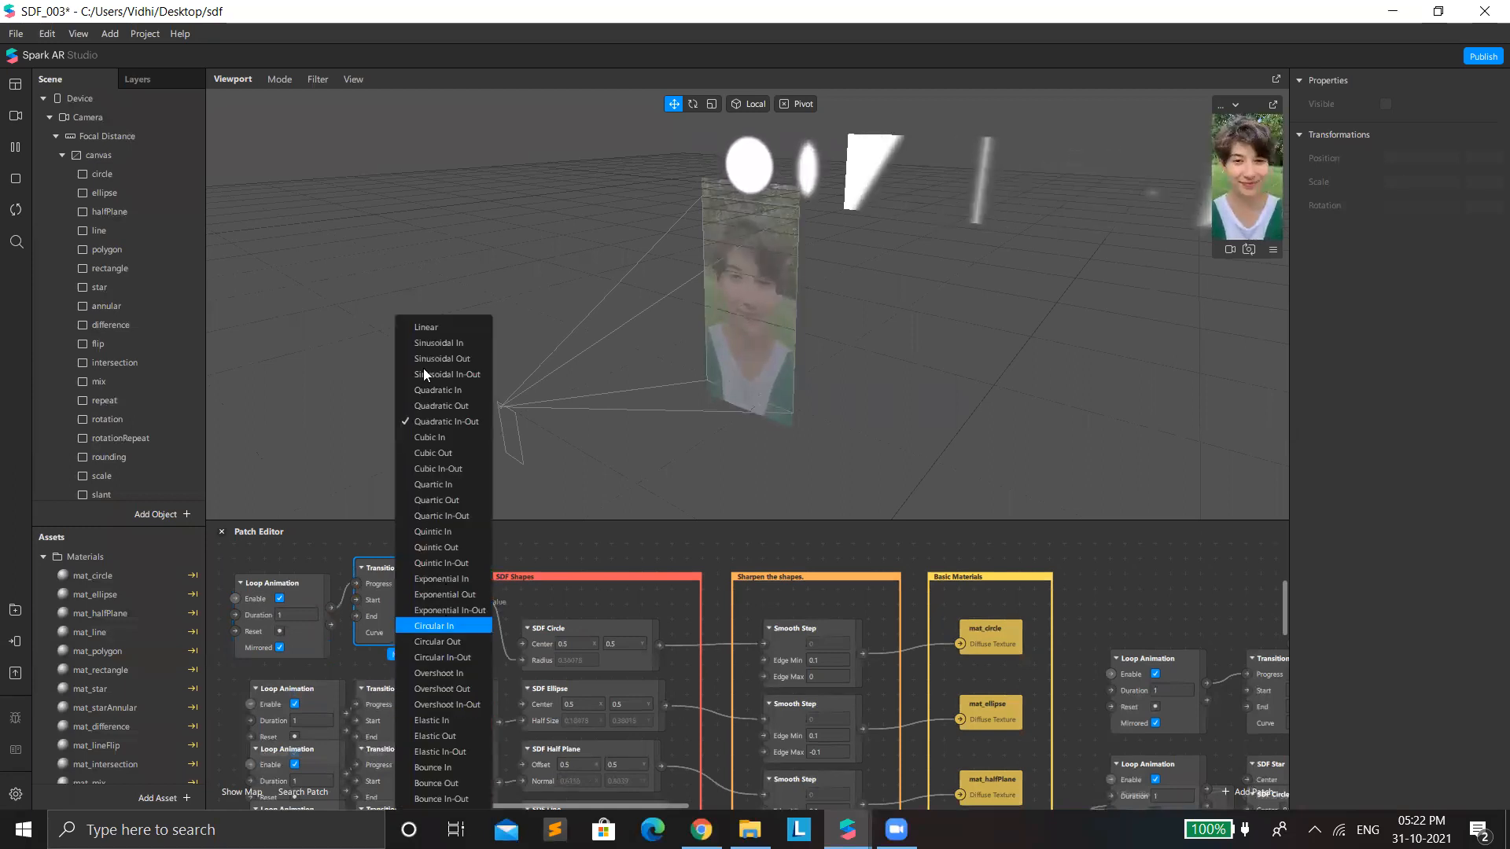
click(429, 391)
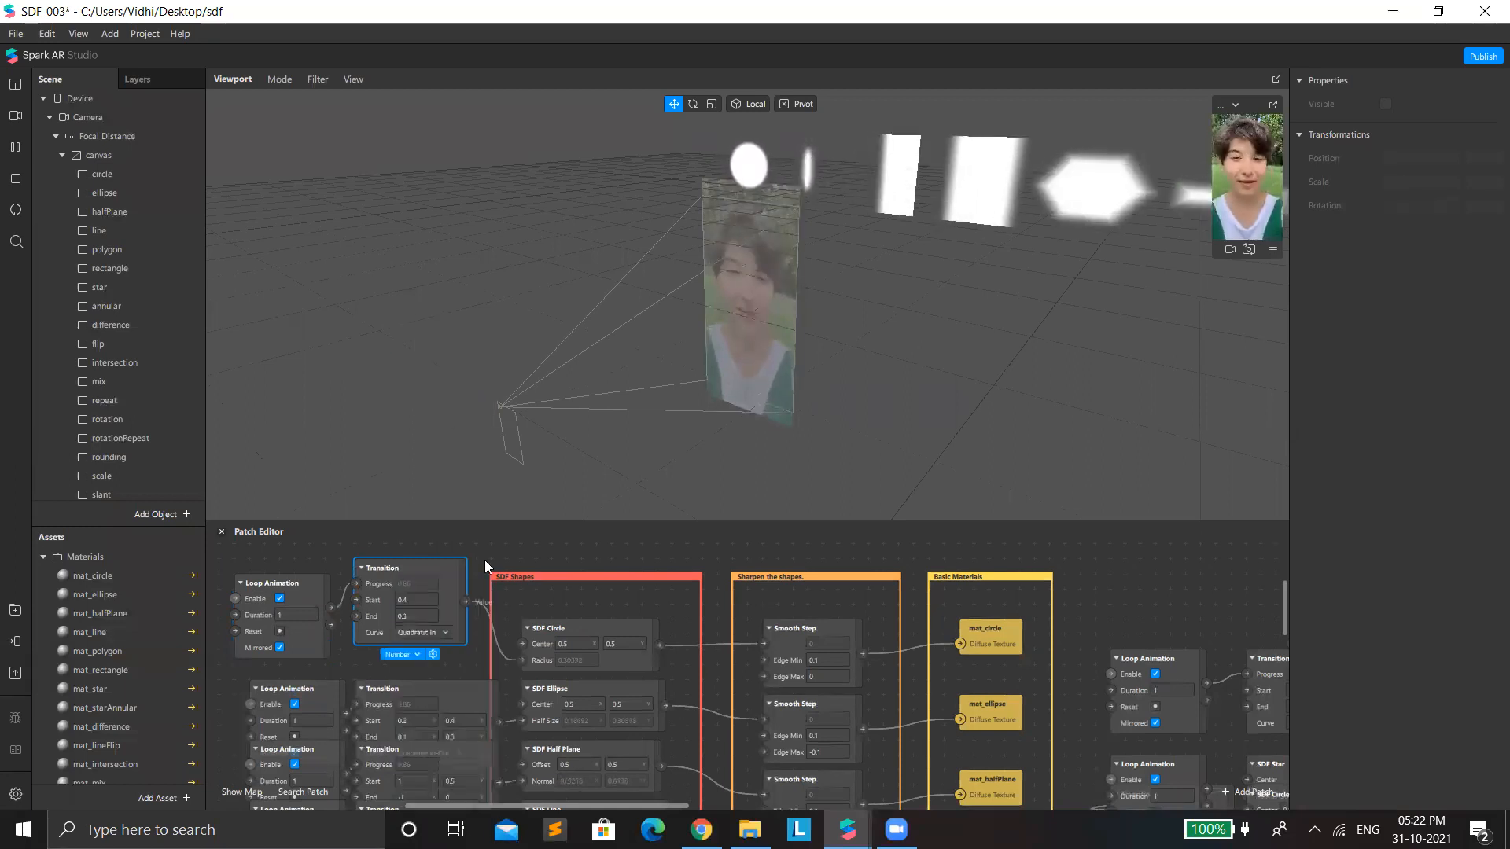
click(424, 631)
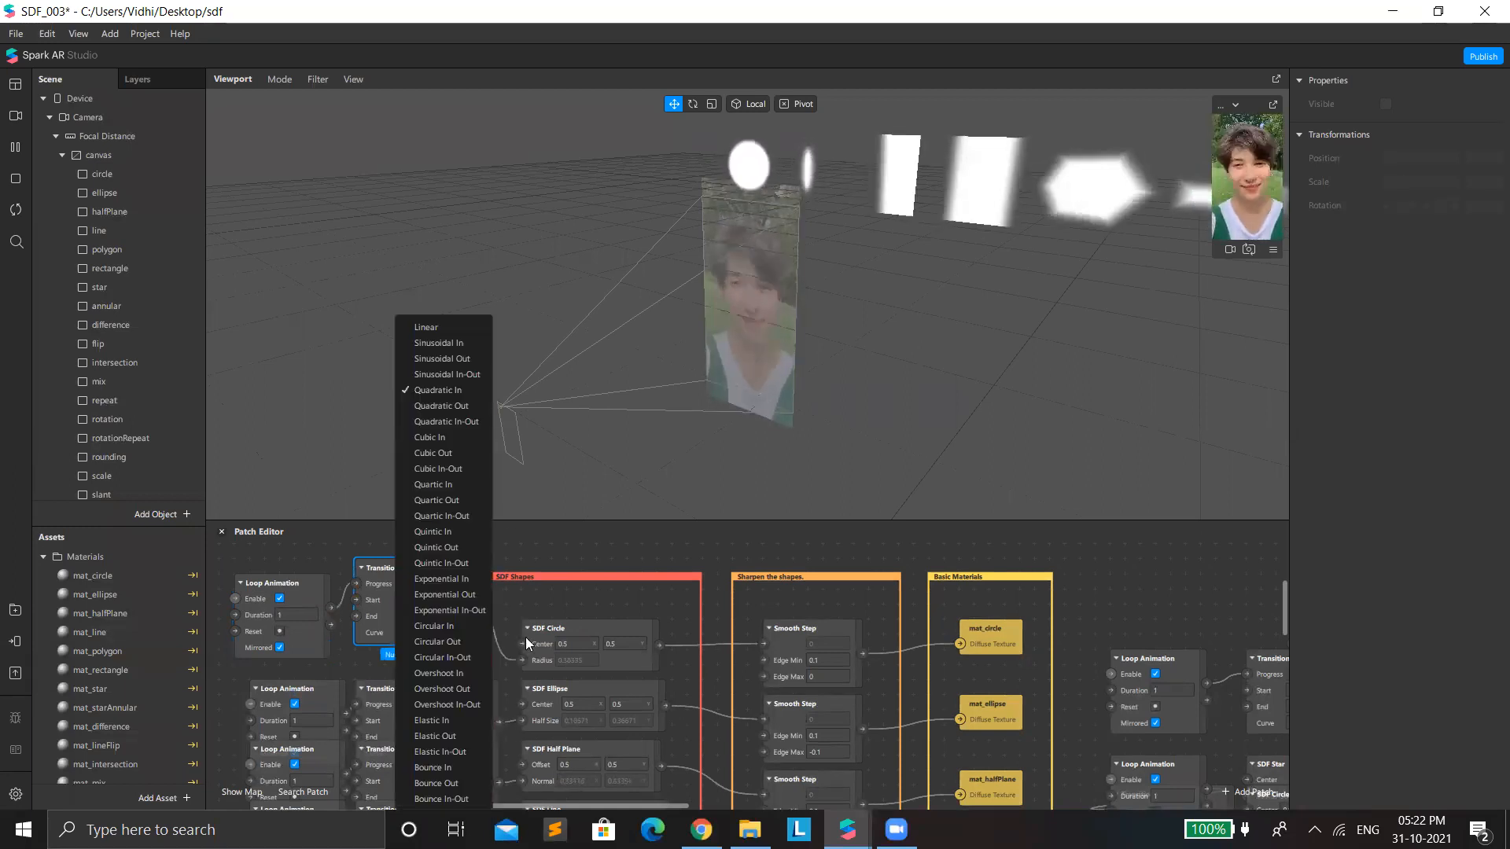
click(455, 422)
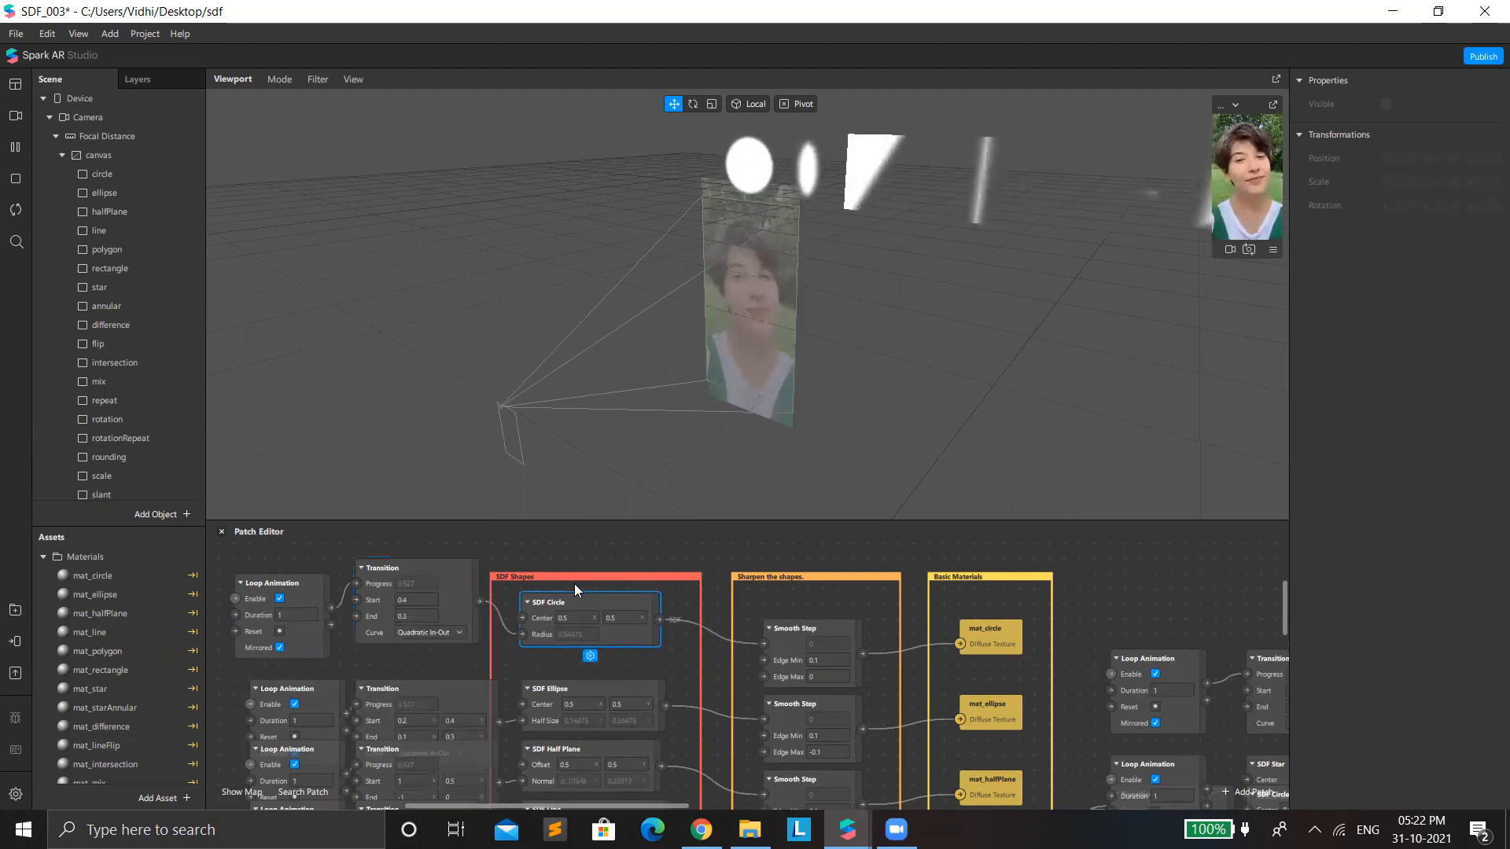
Step: Move the SDF Circle and its Smooth Step patch up within their comment groups, and open that Smooth Step's Edge Max for editing
drag(588, 594, 603, 590)
drag(784, 657, 783, 627)
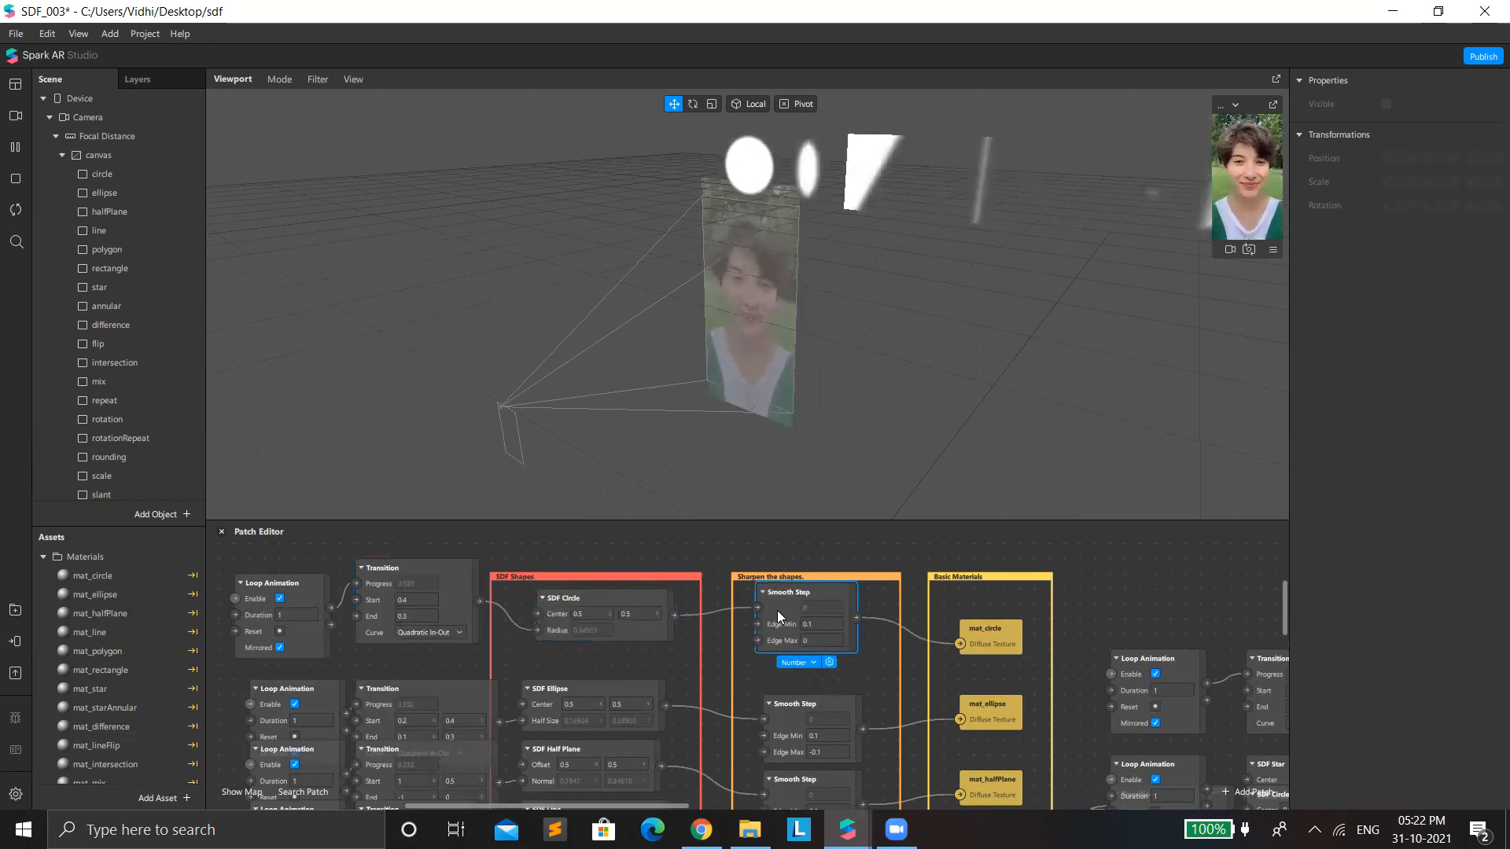
click(835, 647)
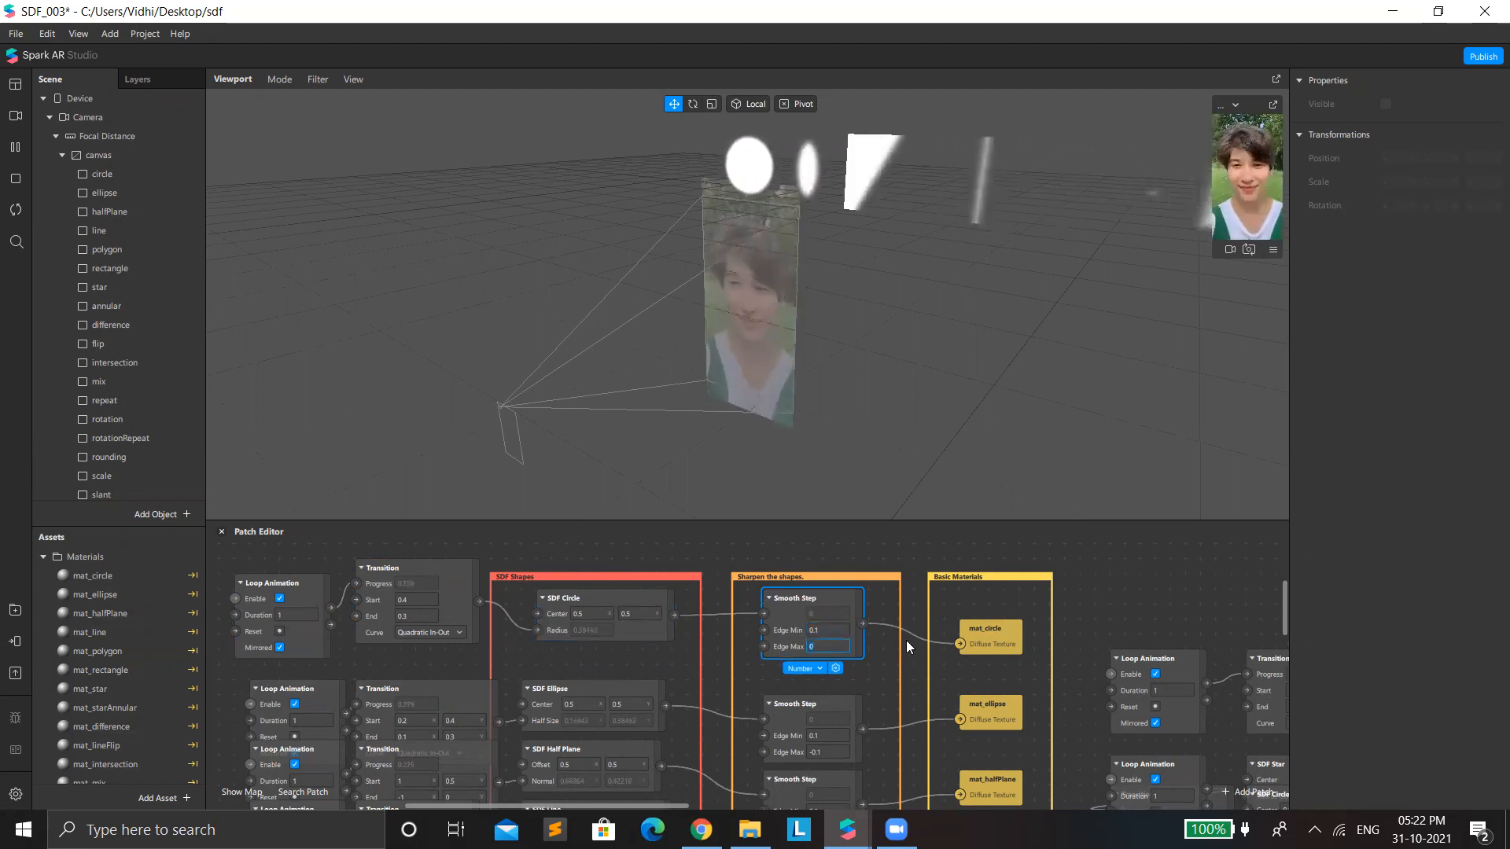
Step: Move the mat_circle patch up beside its Smooth Step patch and set the circle's mat_circle material colour to red
click(990, 661)
drag(975, 625, 975, 610)
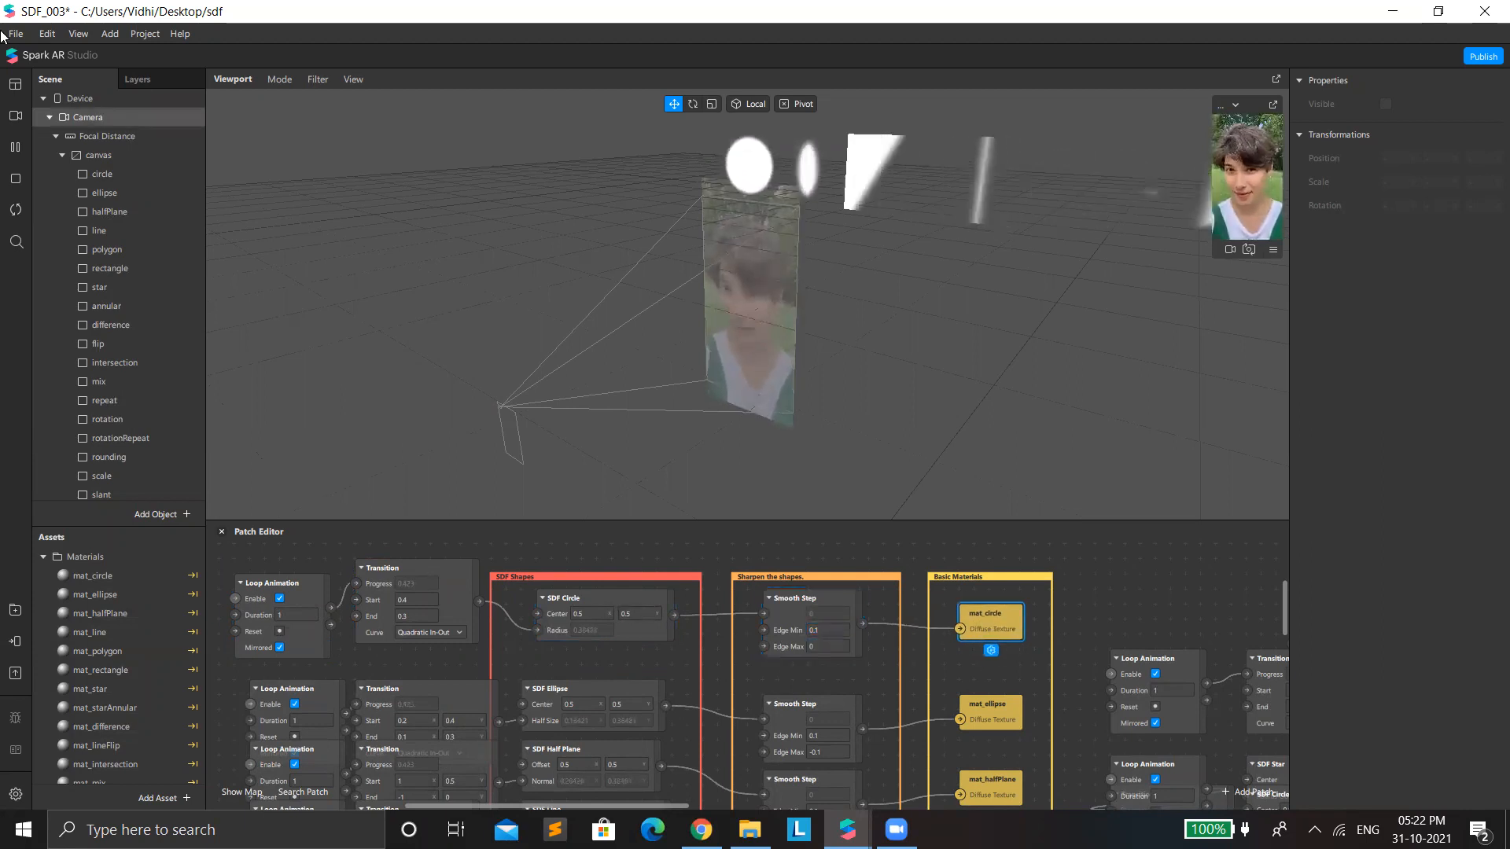
click(122, 193)
key(Up)
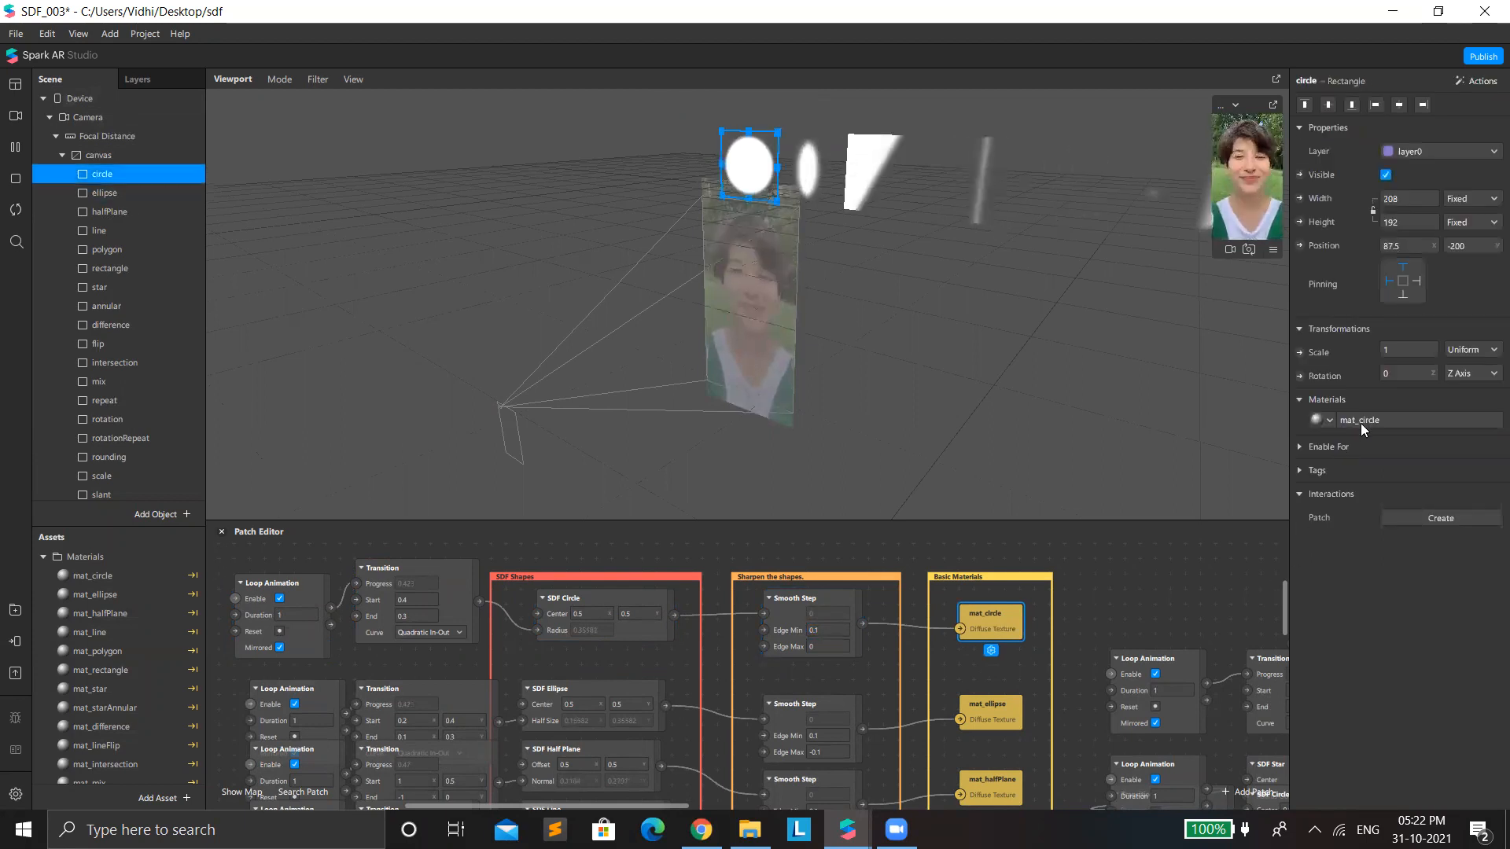
click(1361, 420)
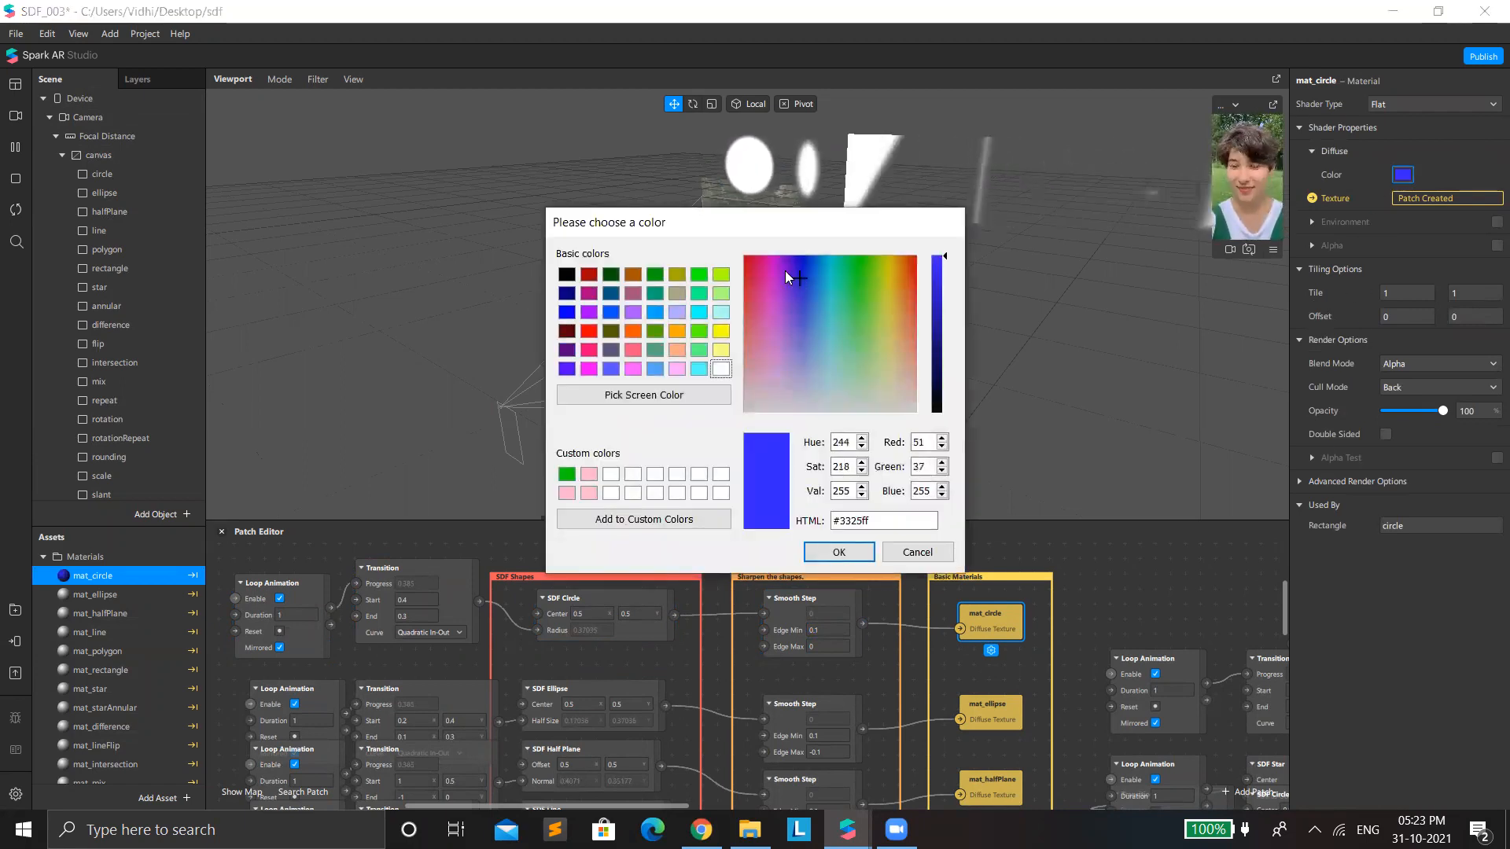
click(847, 553)
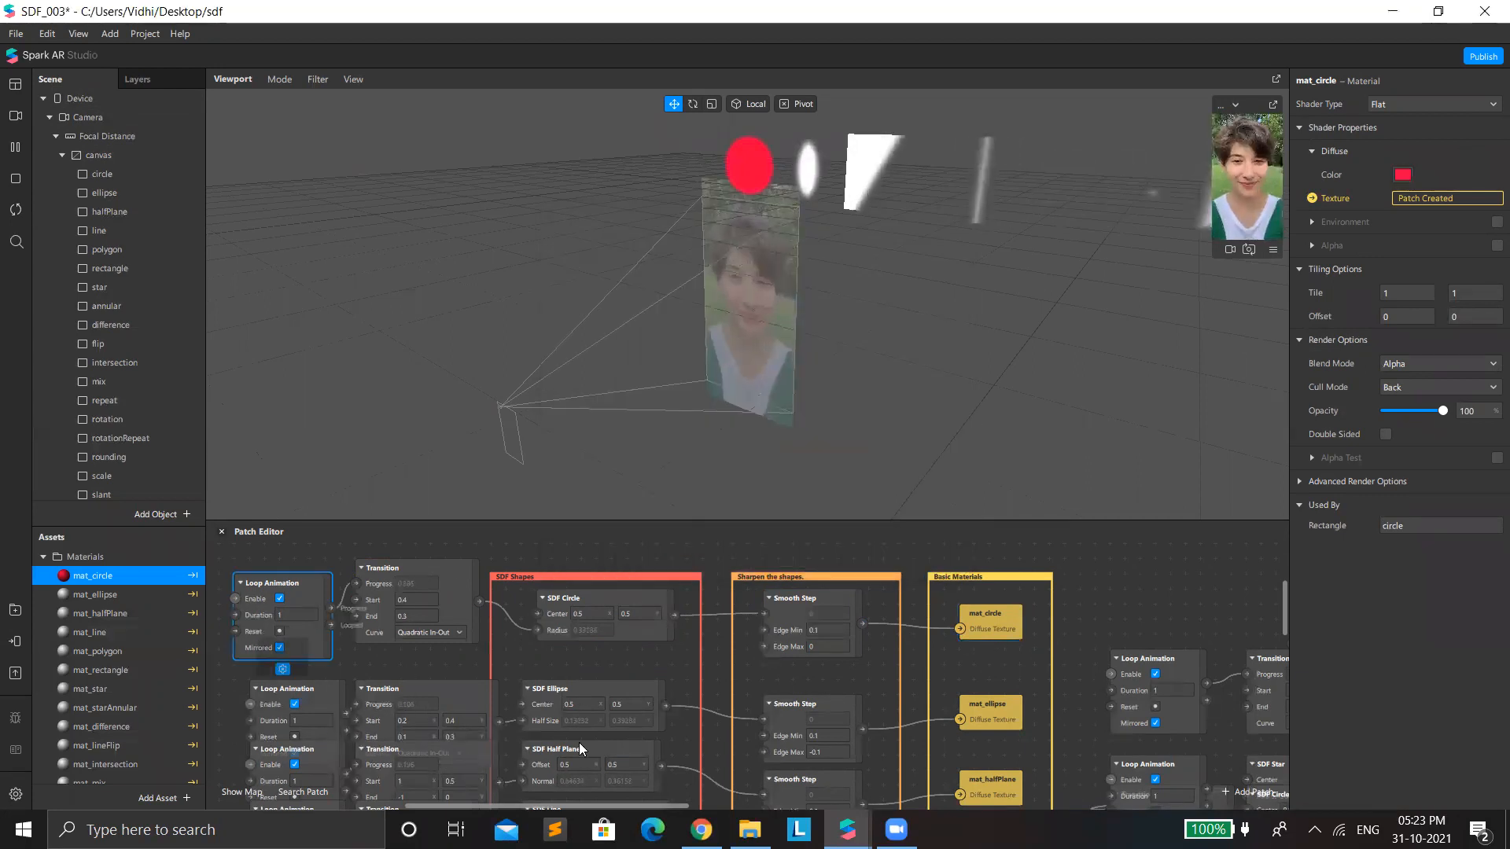
Step: Move the ellipse's SDF Ellipse, Loop Animation, Smooth Step and mat_ellipse patches up, closer to the circle's row
click(552, 701)
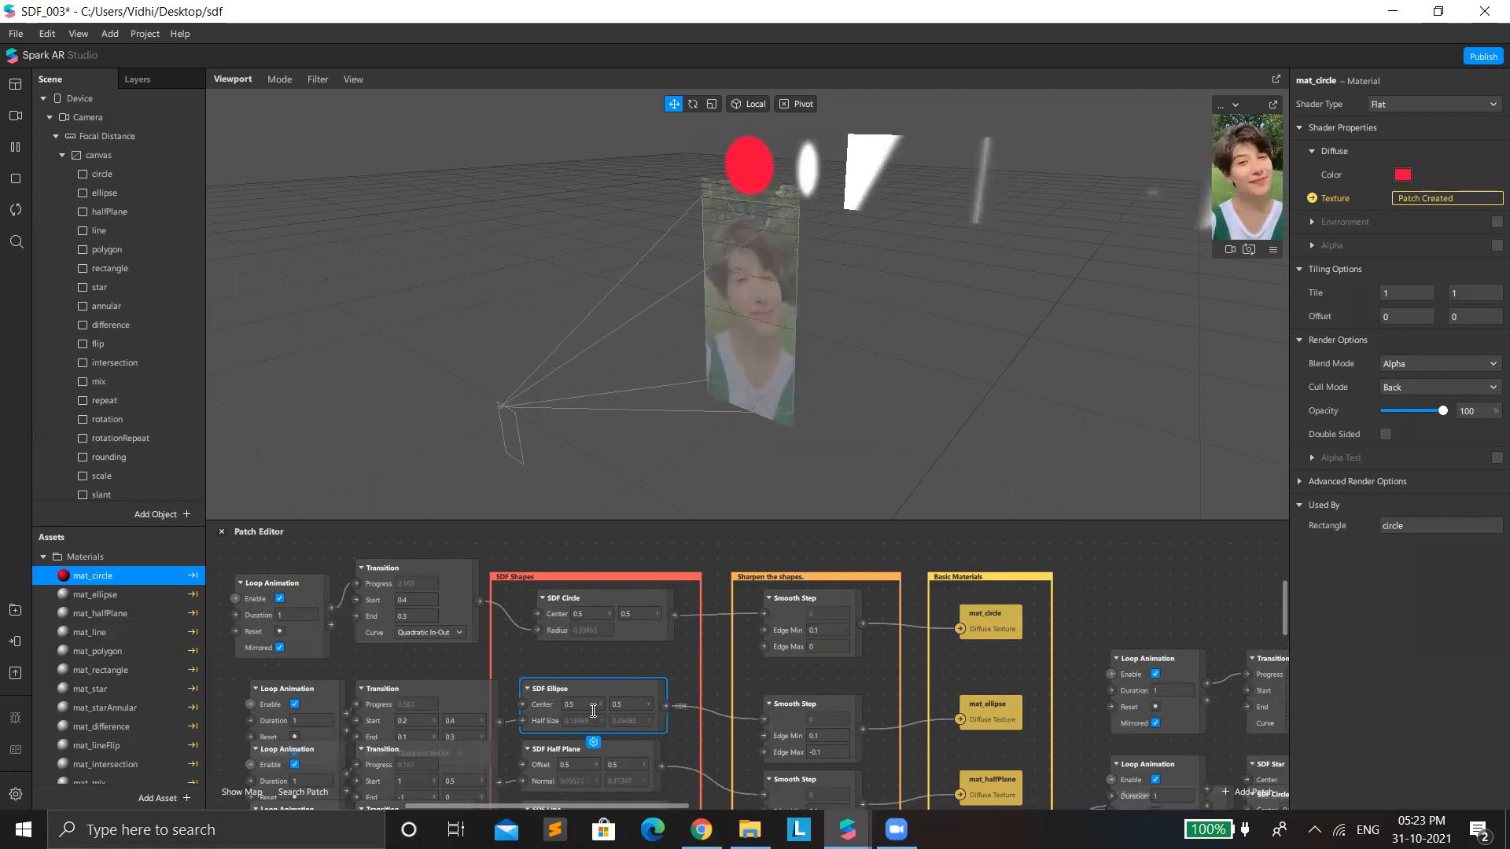
drag(581, 682, 566, 653)
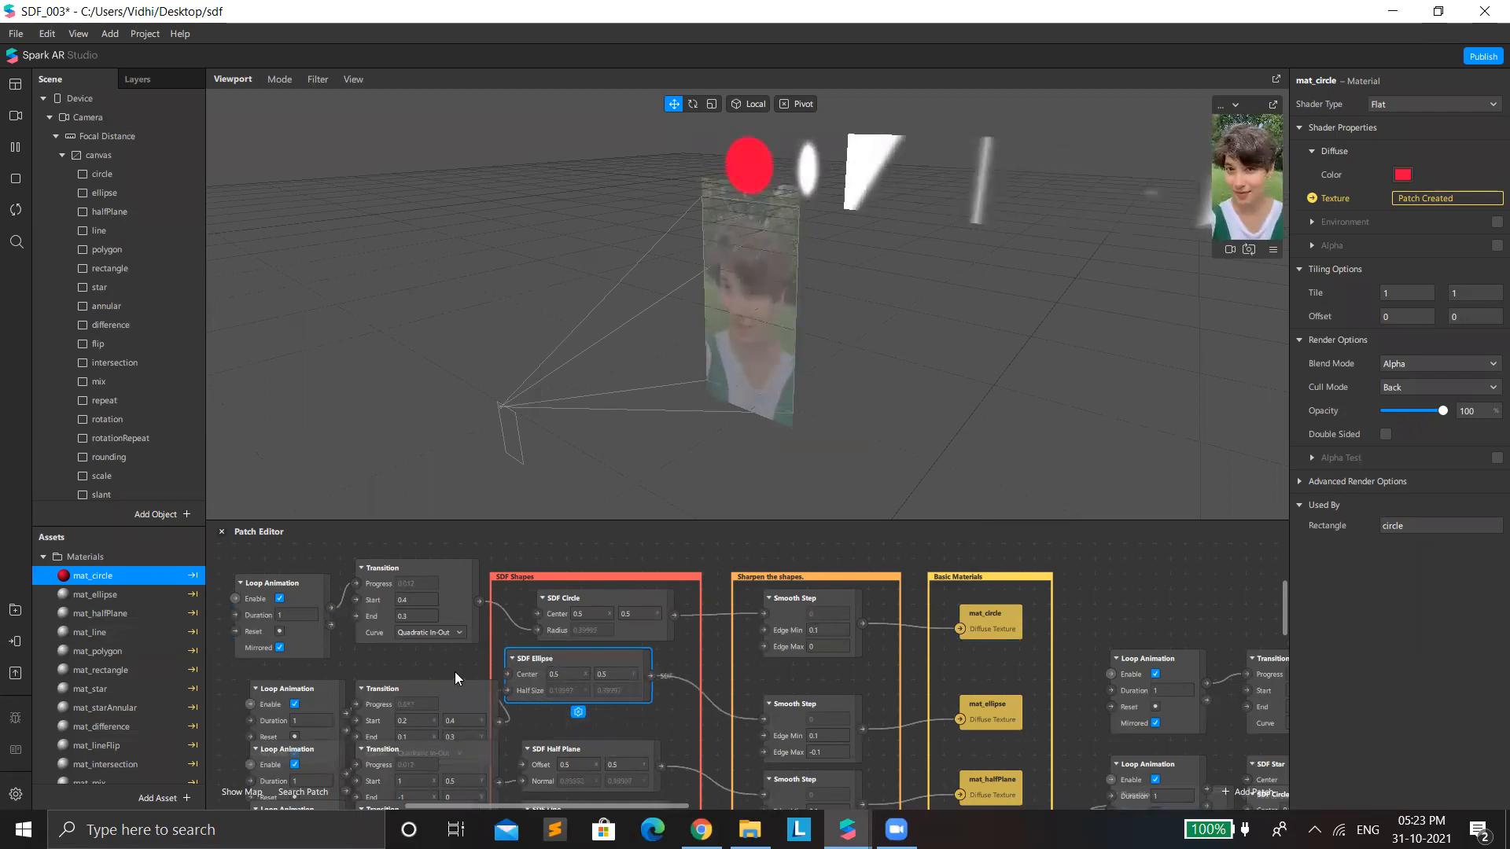
click(476, 695)
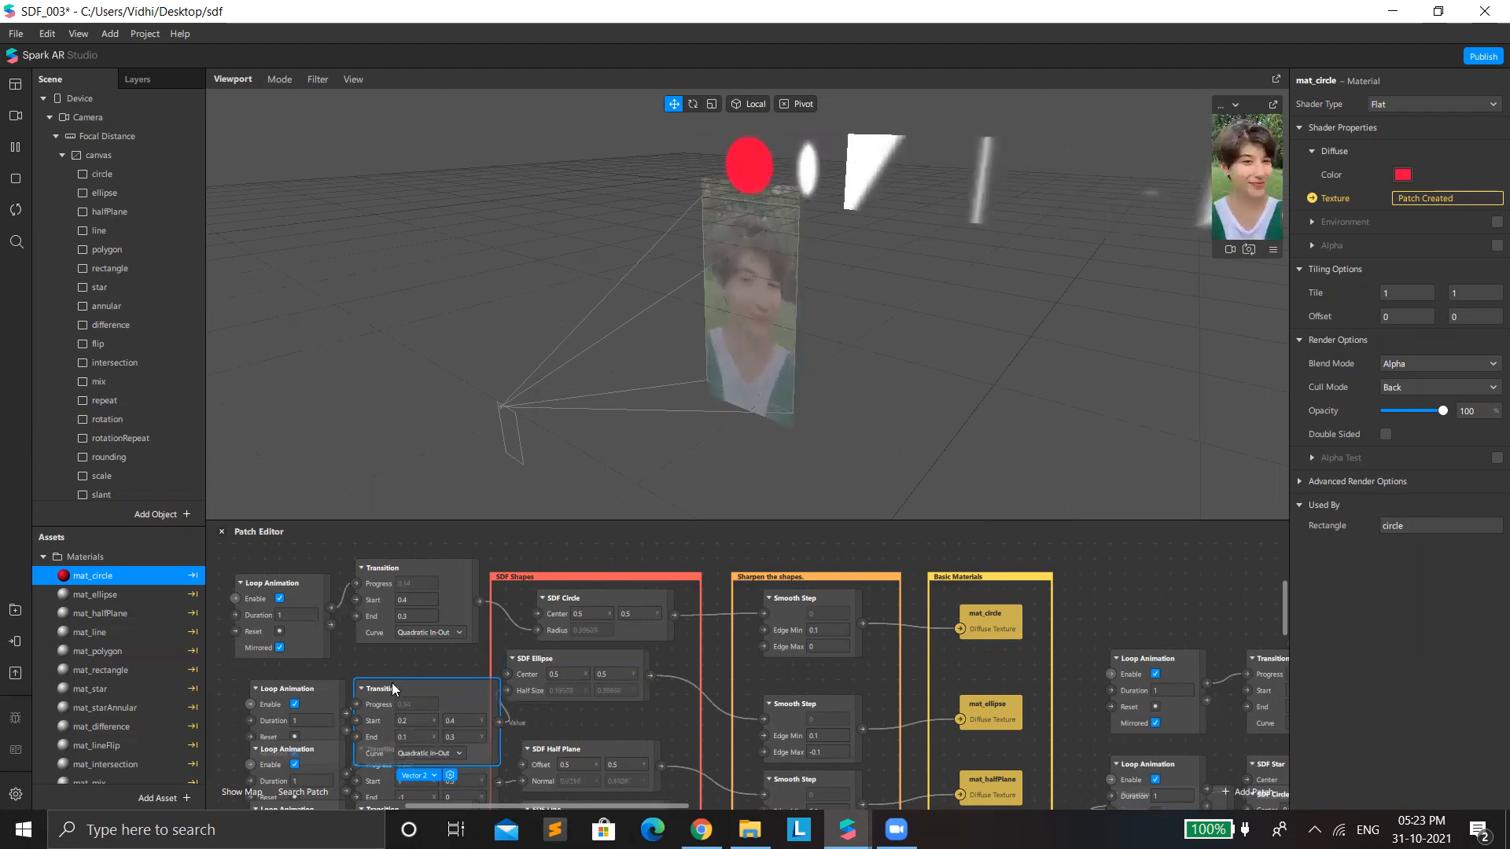
drag(287, 689, 257, 658)
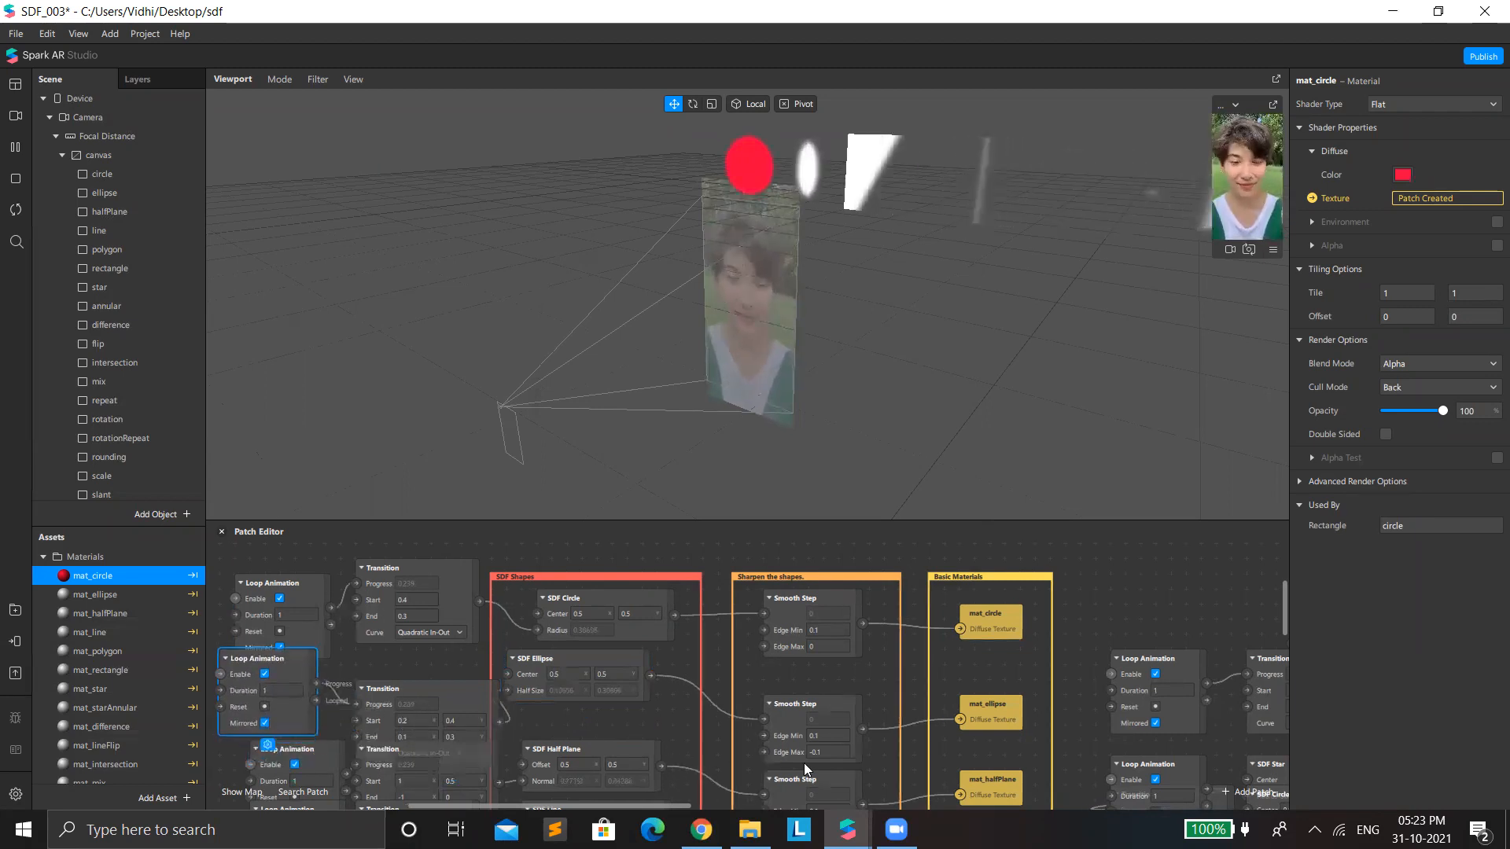
drag(788, 711, 786, 678)
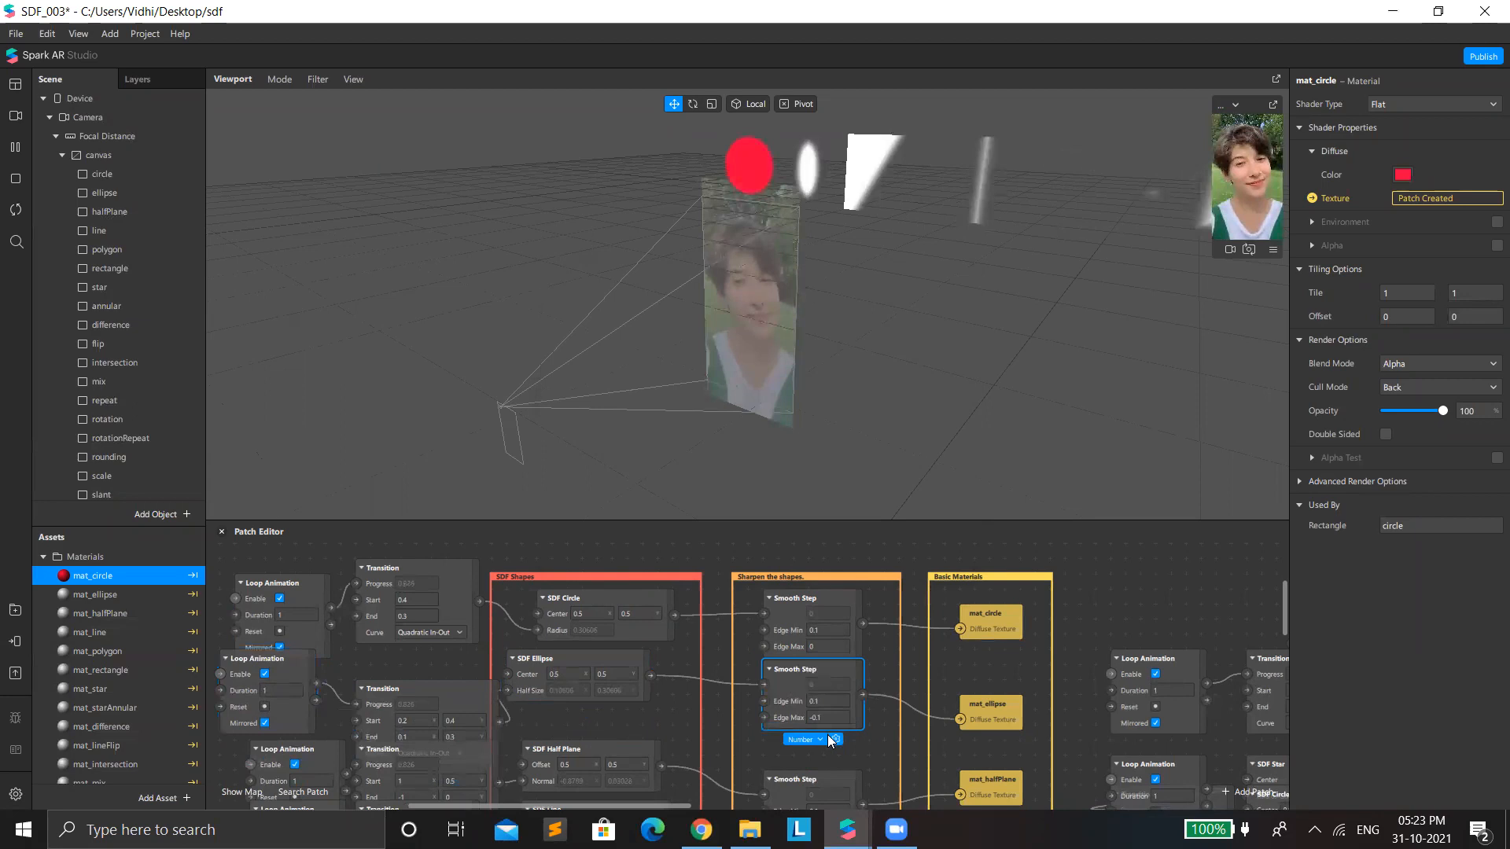
drag(830, 739, 840, 750)
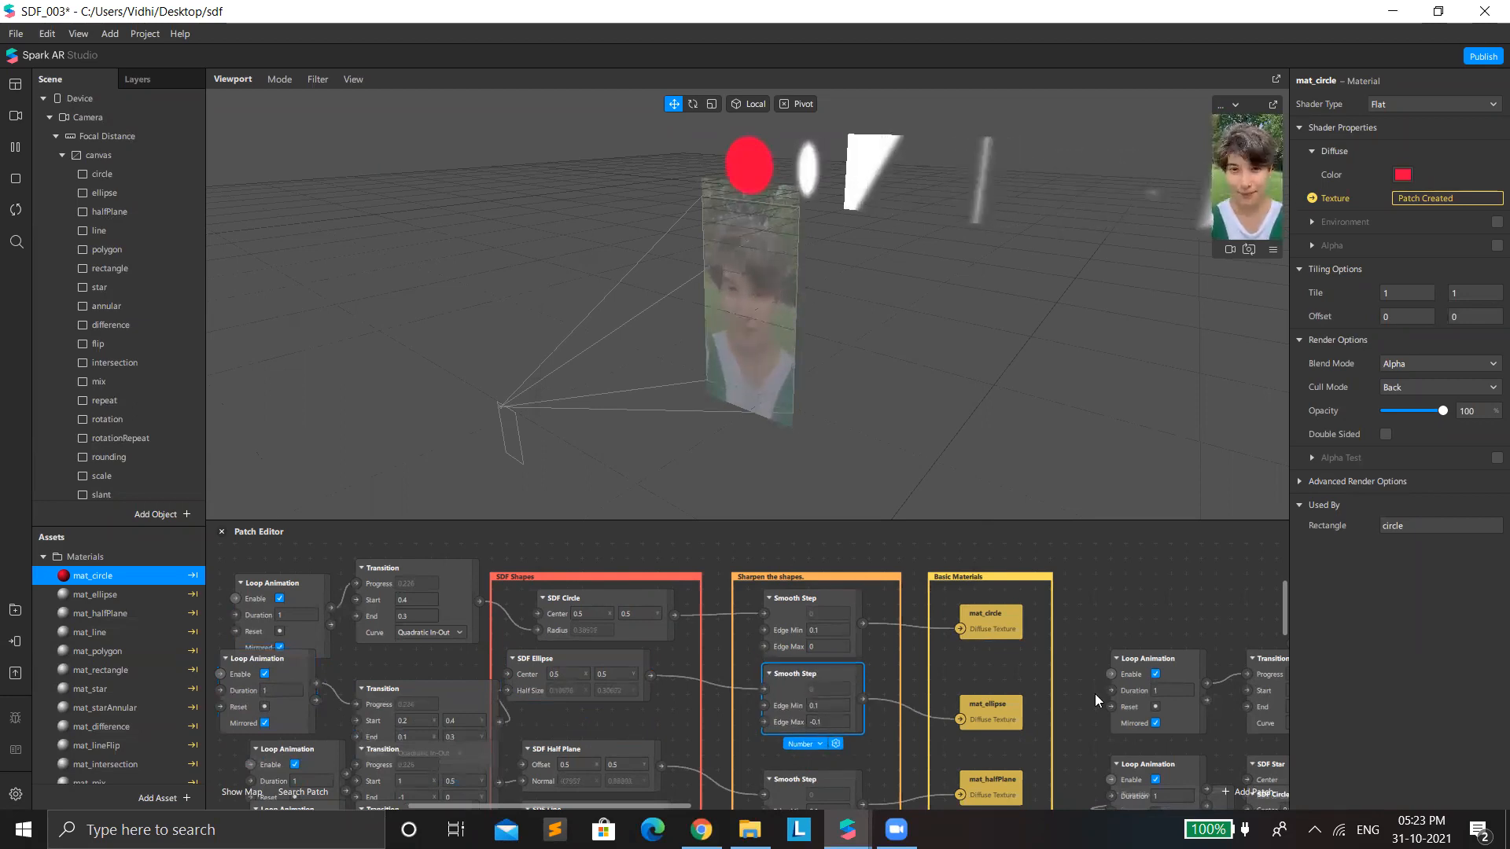
click(992, 702)
Step: Select the halfPlane object, enlarge the viewport over the Patch Editor, and examine the shape alongside its SDF Half Plane patches
scroll(953, 665, down, 1)
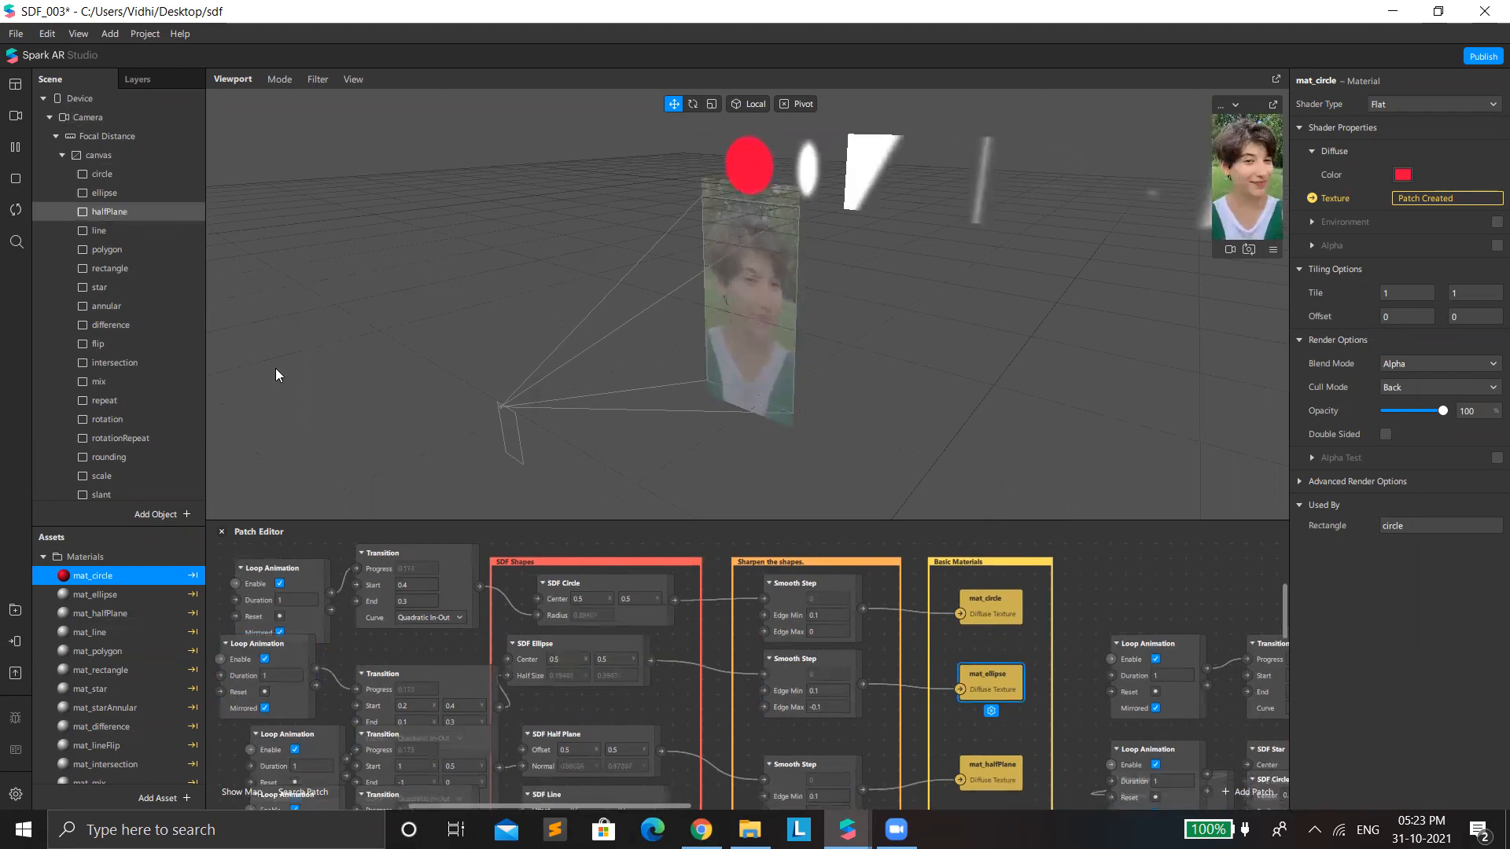
scroll(589, 670, down, 2)
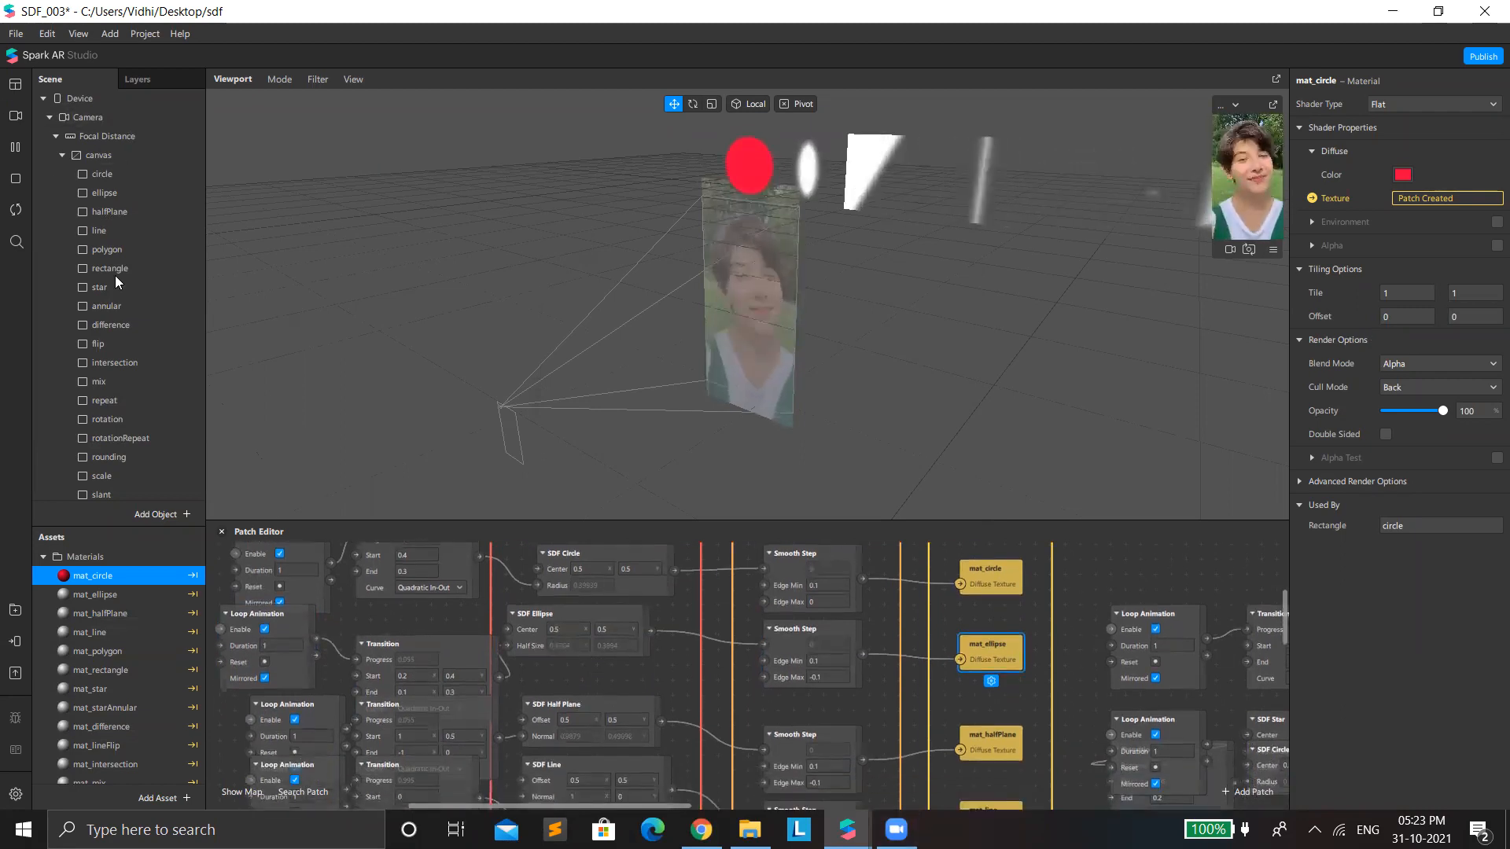
click(850, 180)
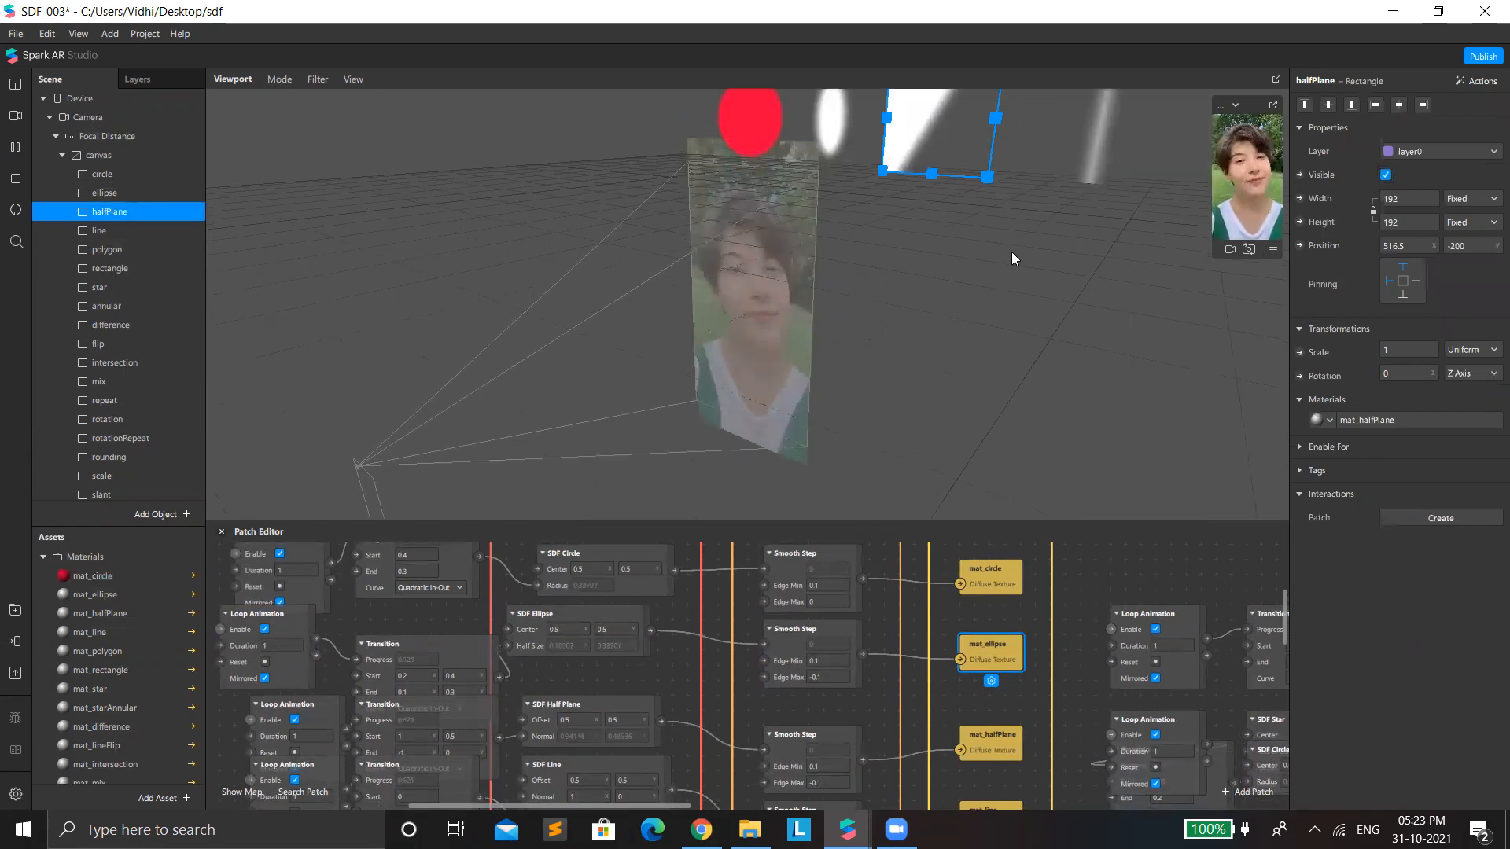
drag(1117, 522, 1101, 751)
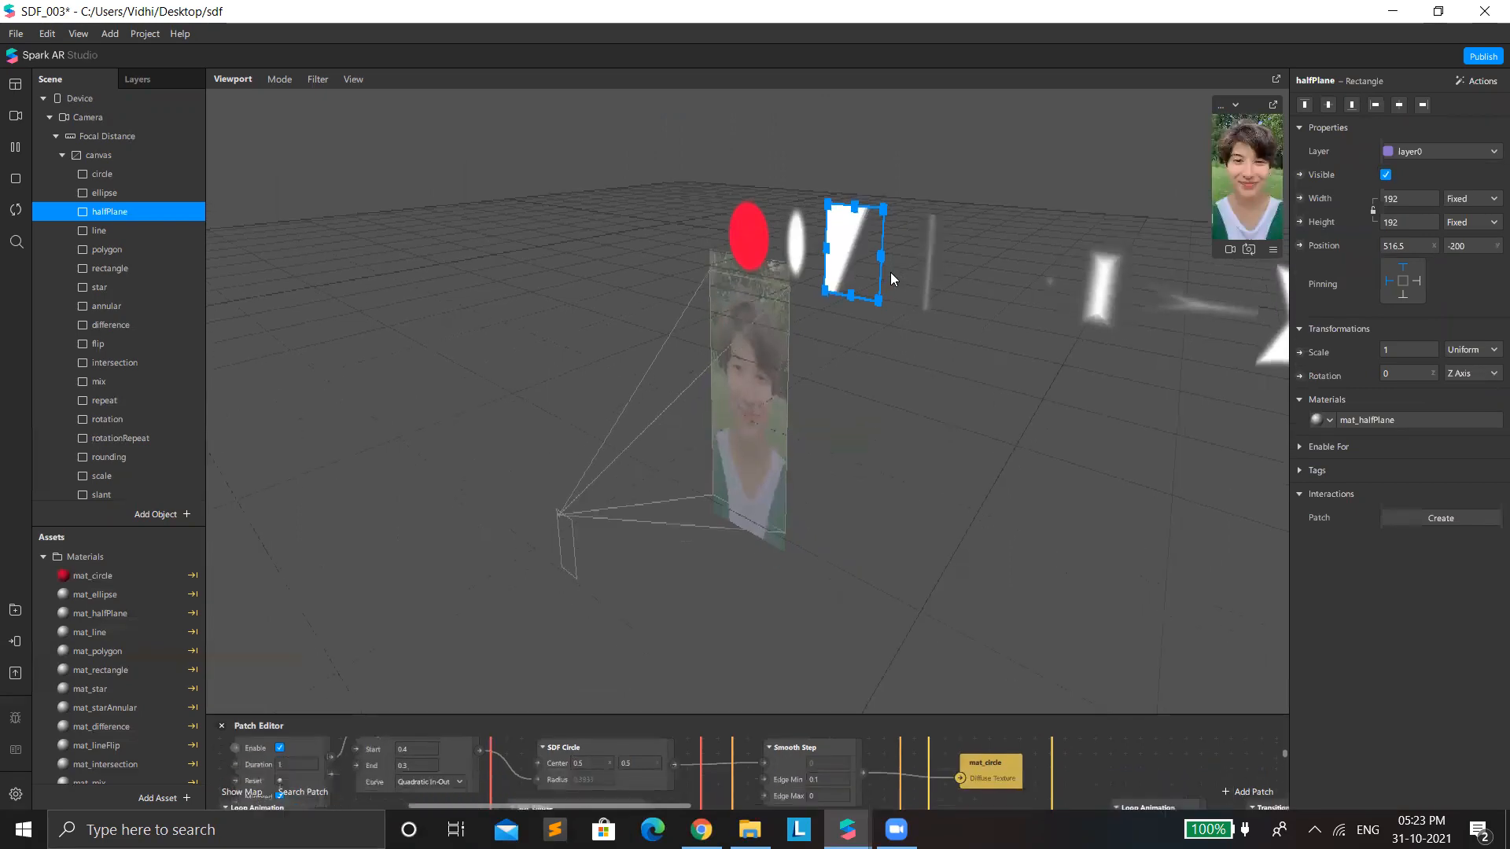
scroll(1083, 281, up, 5)
scroll(913, 354, down, 3)
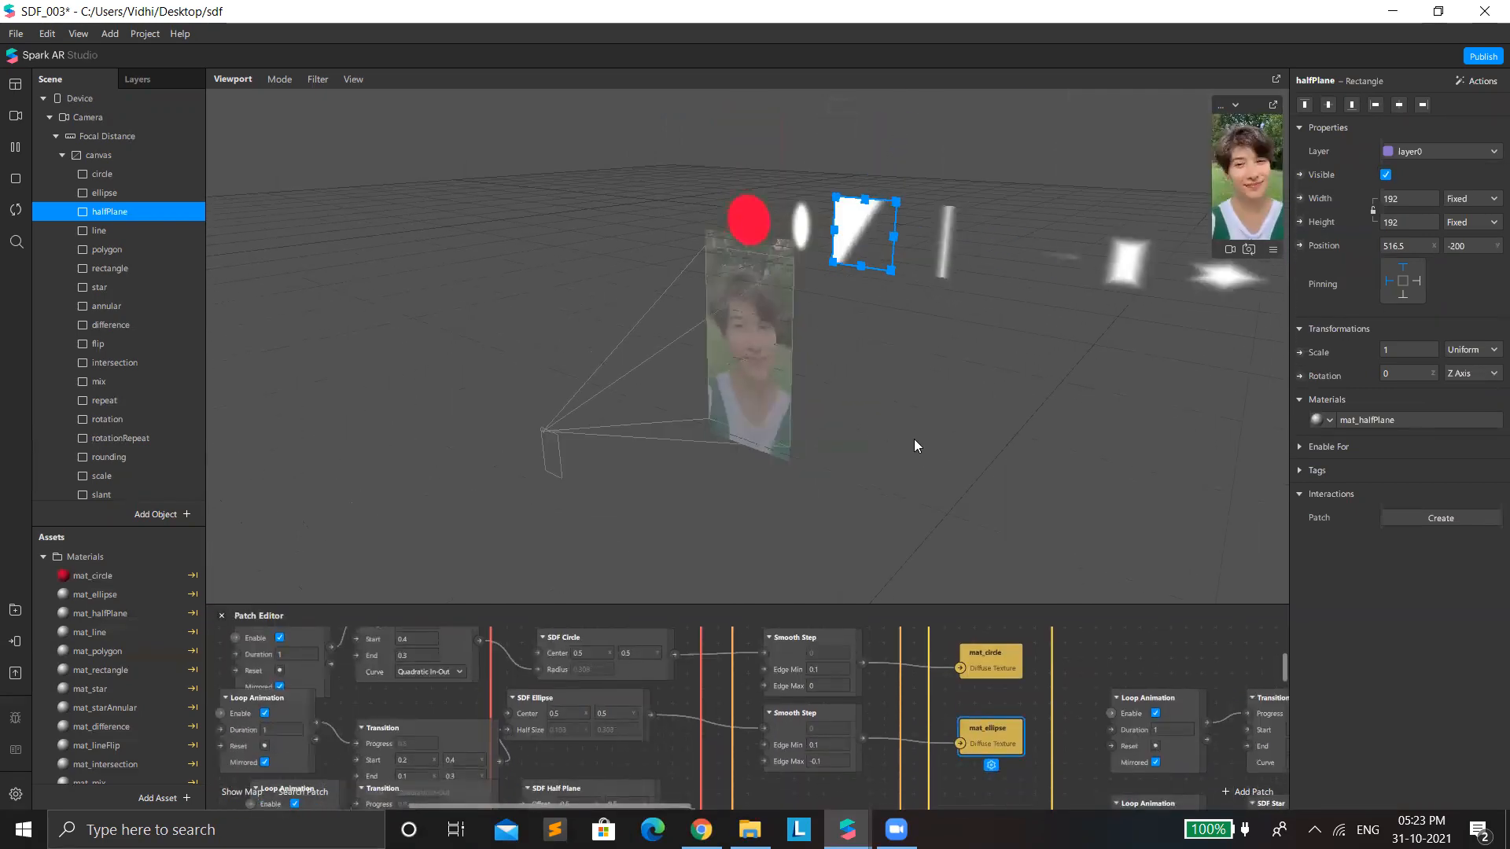
scroll(633, 723, down, 1)
scroll(633, 727, down, 3)
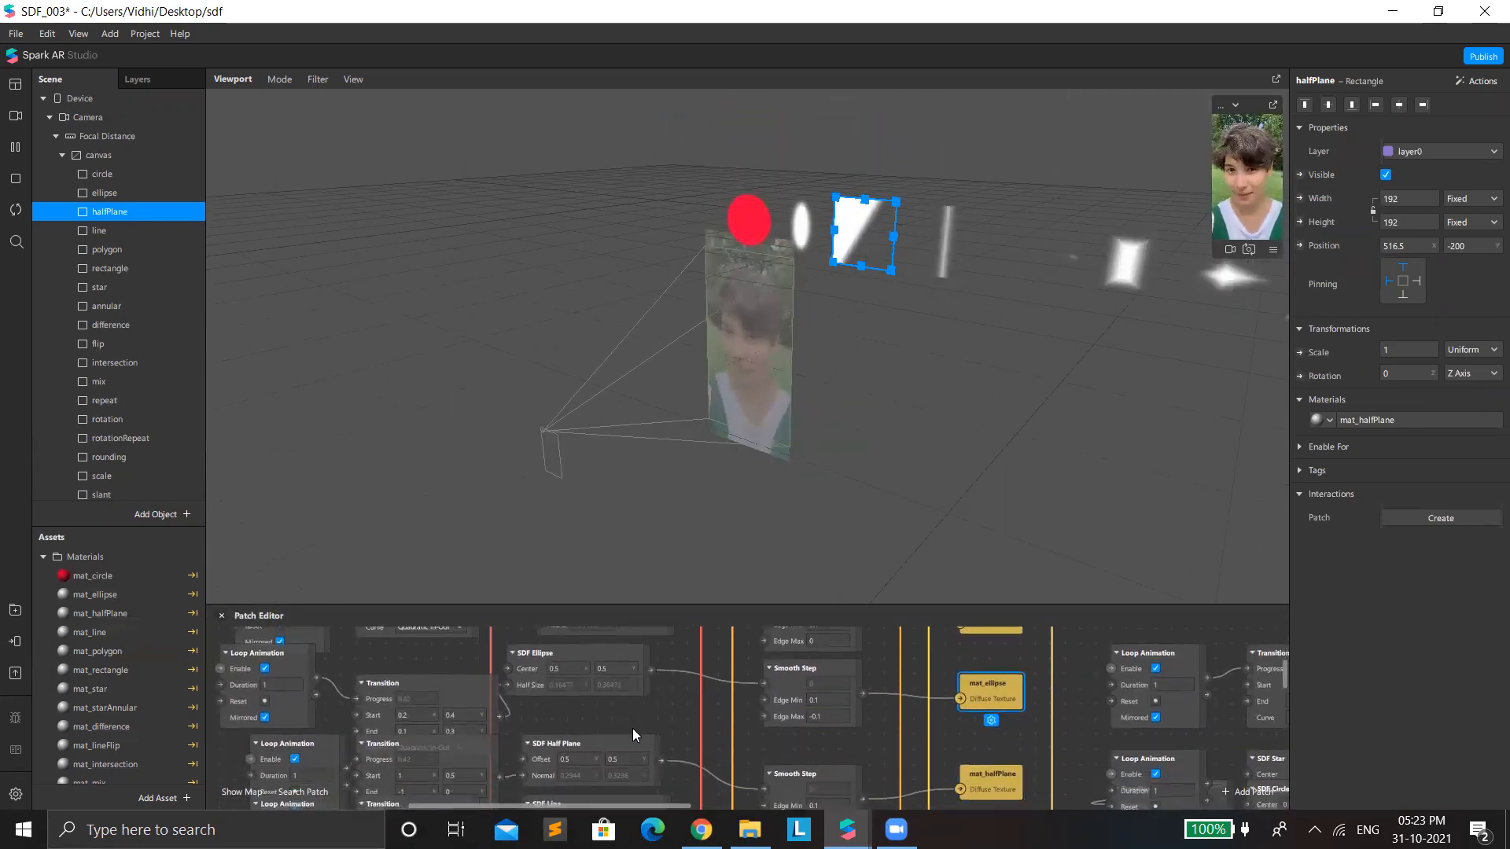
Step: Examine the line and polygon objects alongside their SDF Line and SDF Polygon patches, including the polygon's Transition patch
click(950, 243)
scroll(953, 259, down, 2)
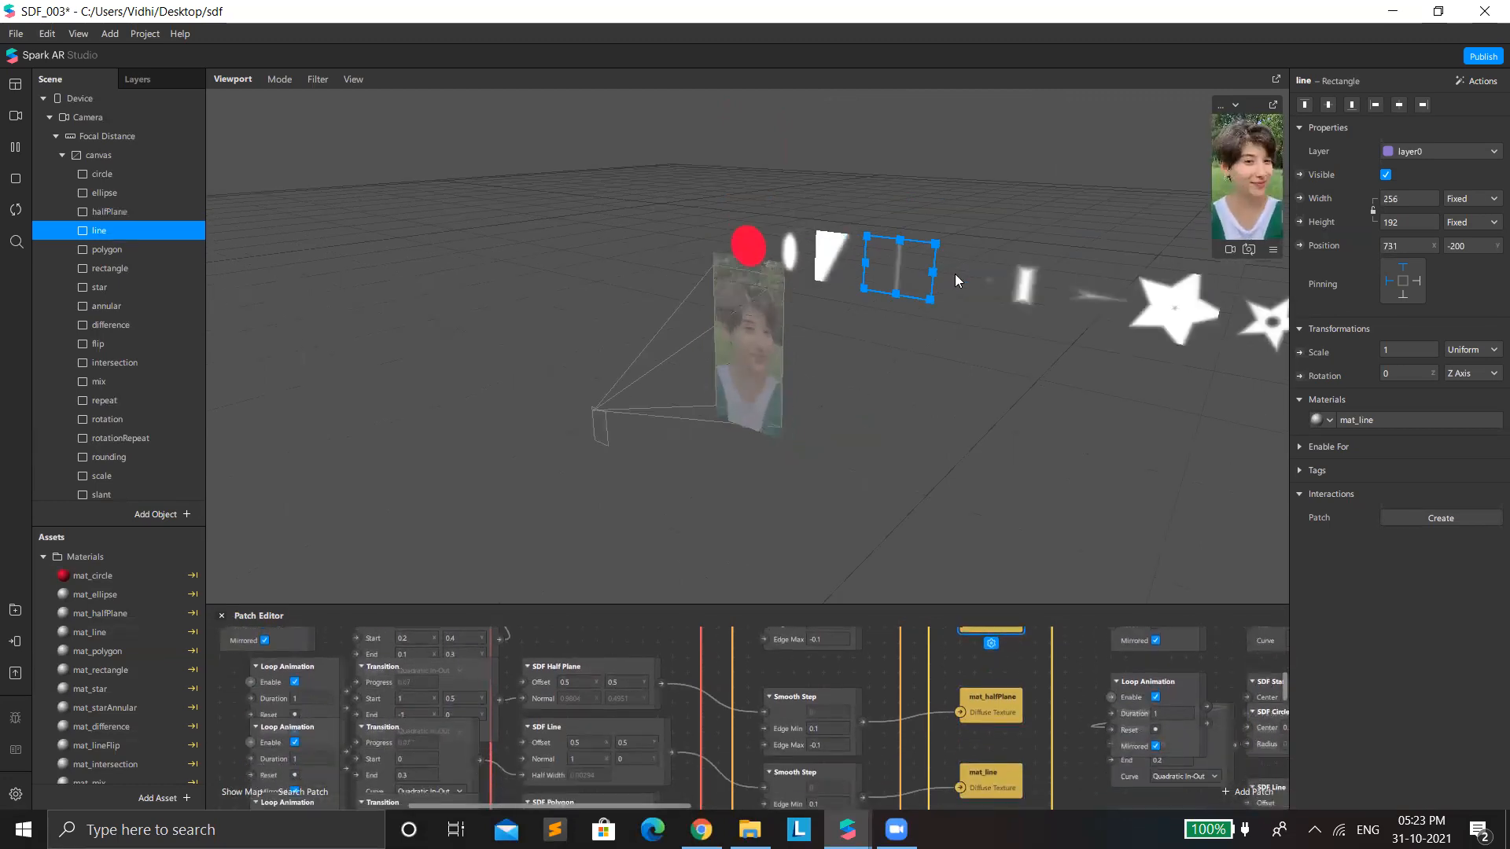
scroll(1149, 376, down, 3)
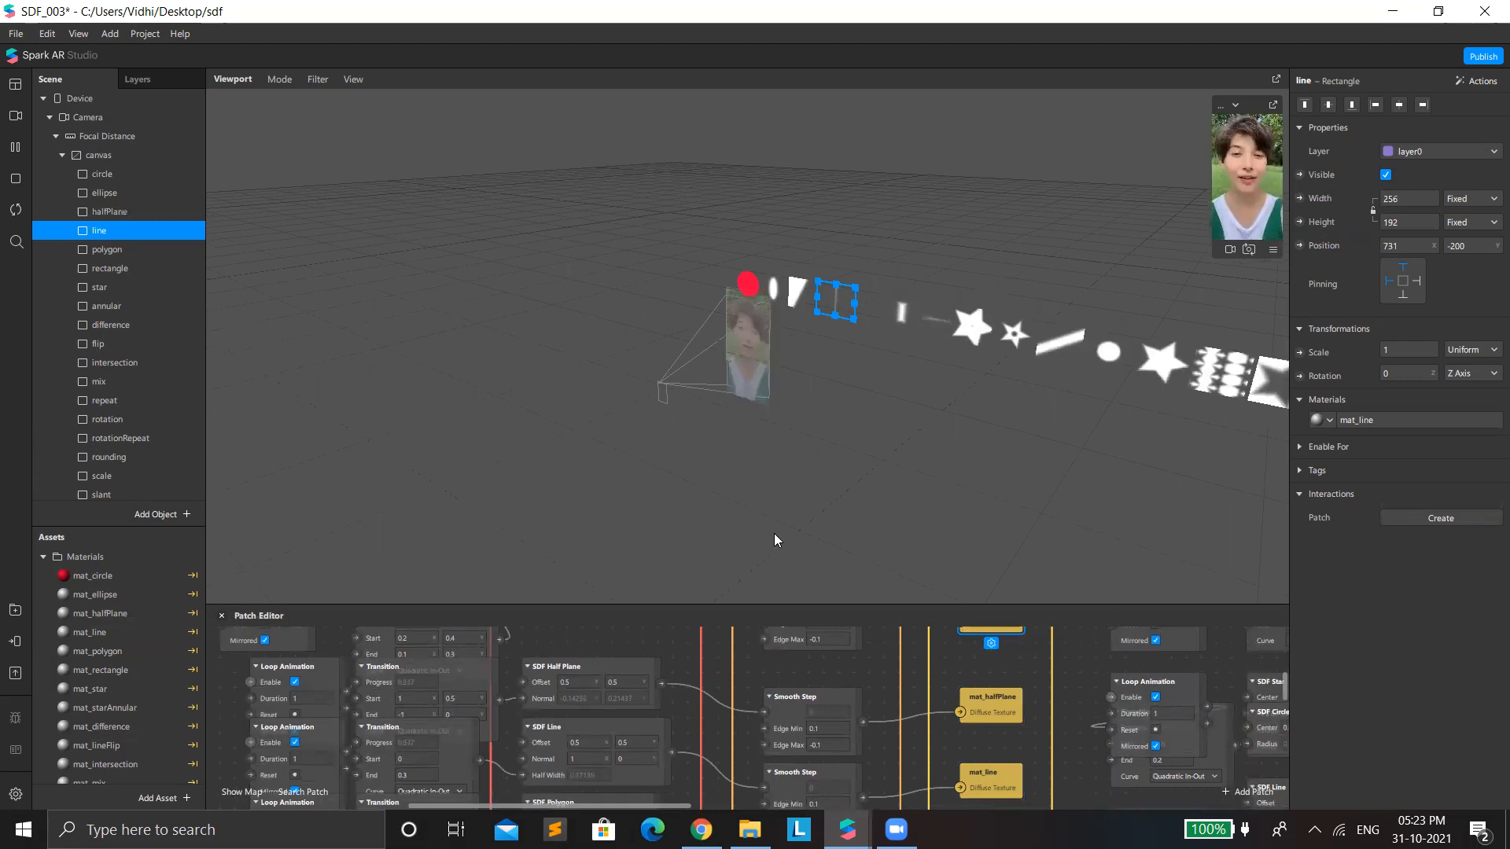
scroll(638, 717, down, 3)
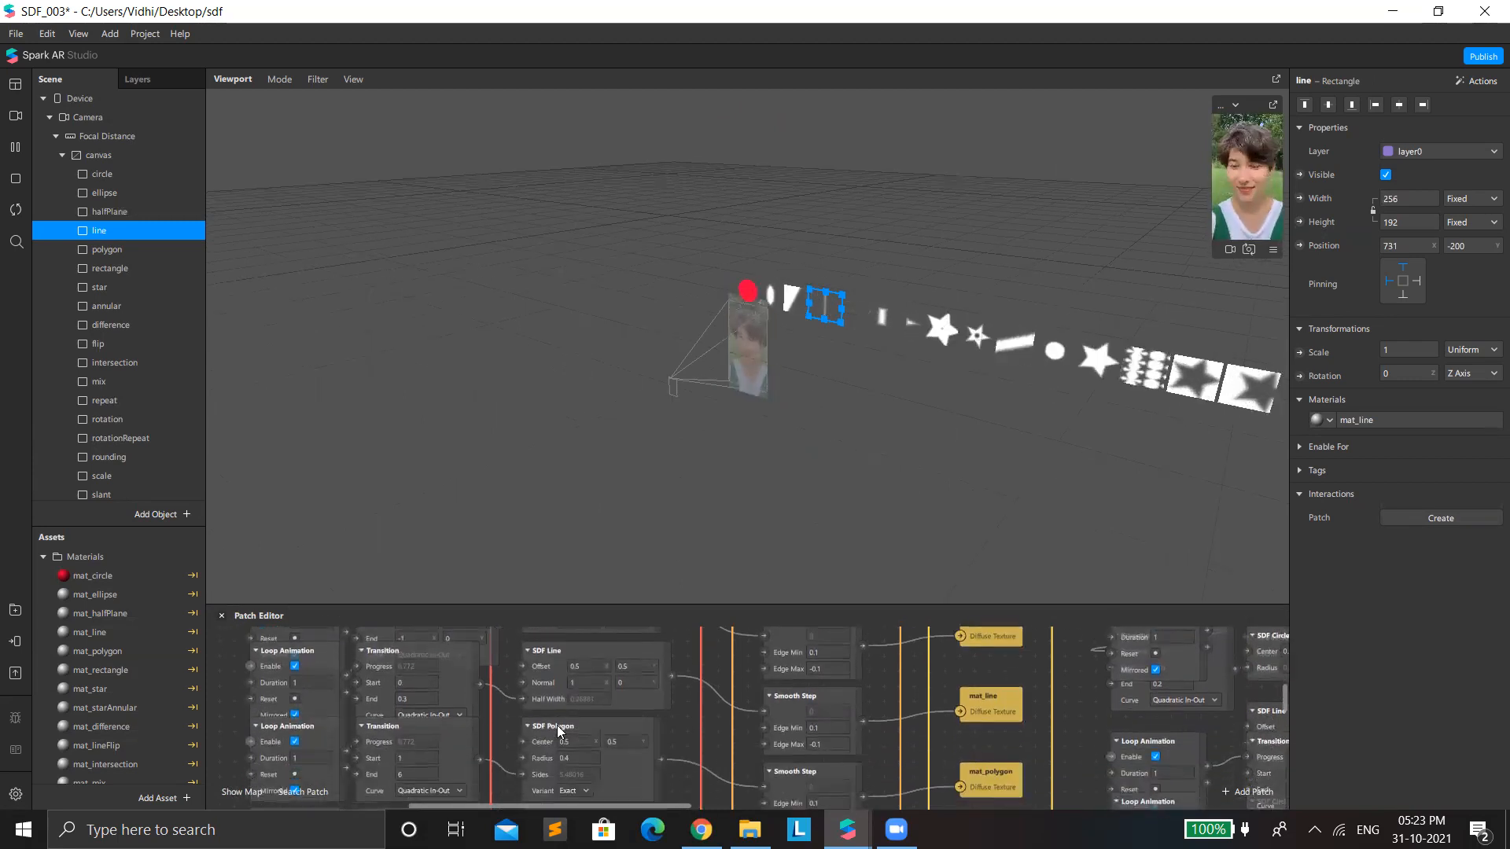
click(865, 319)
scroll(862, 296, up, 3)
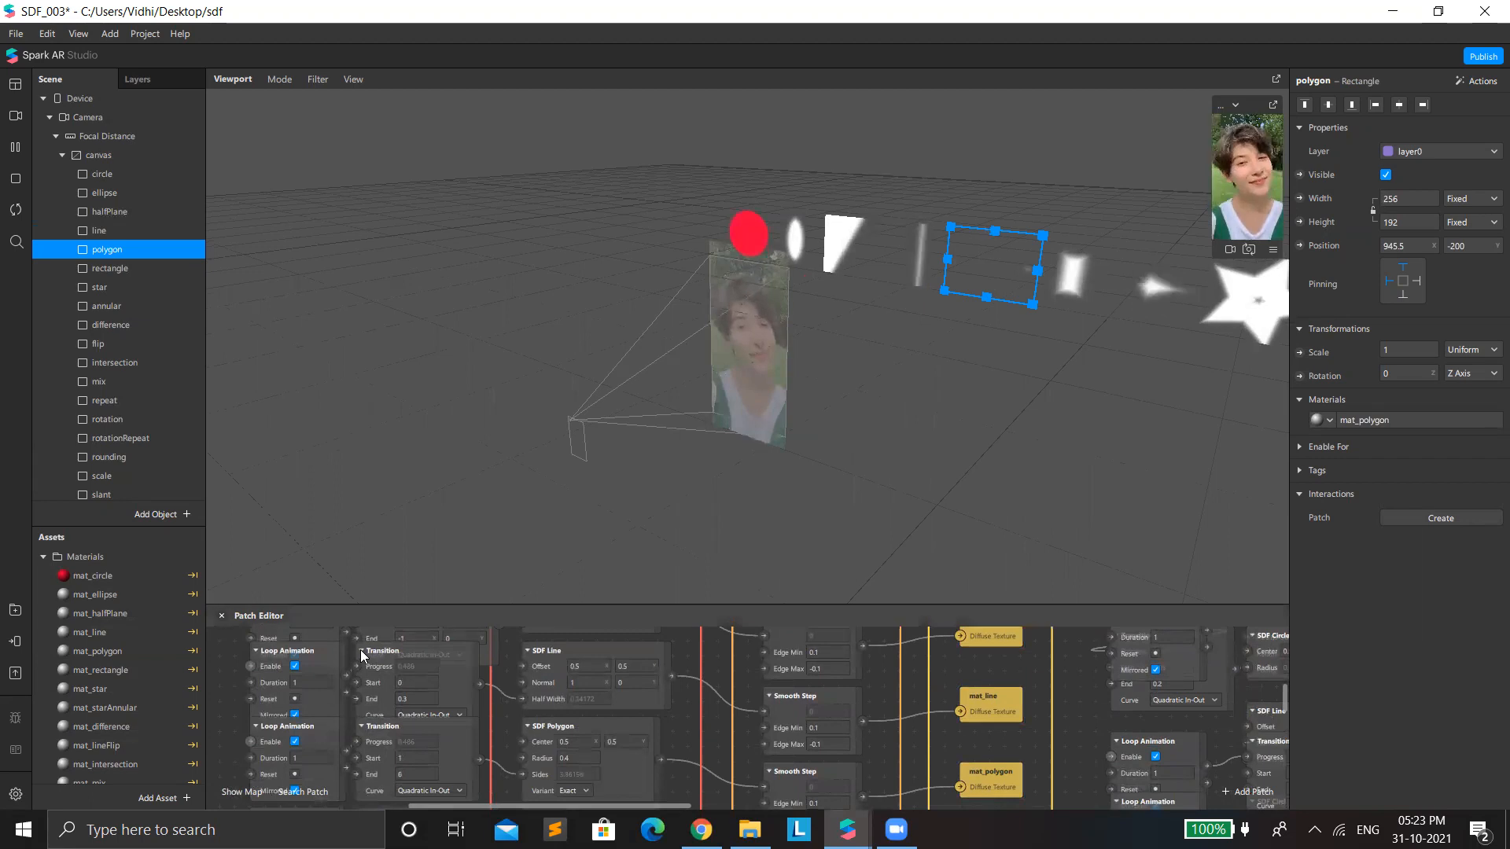
click(383, 742)
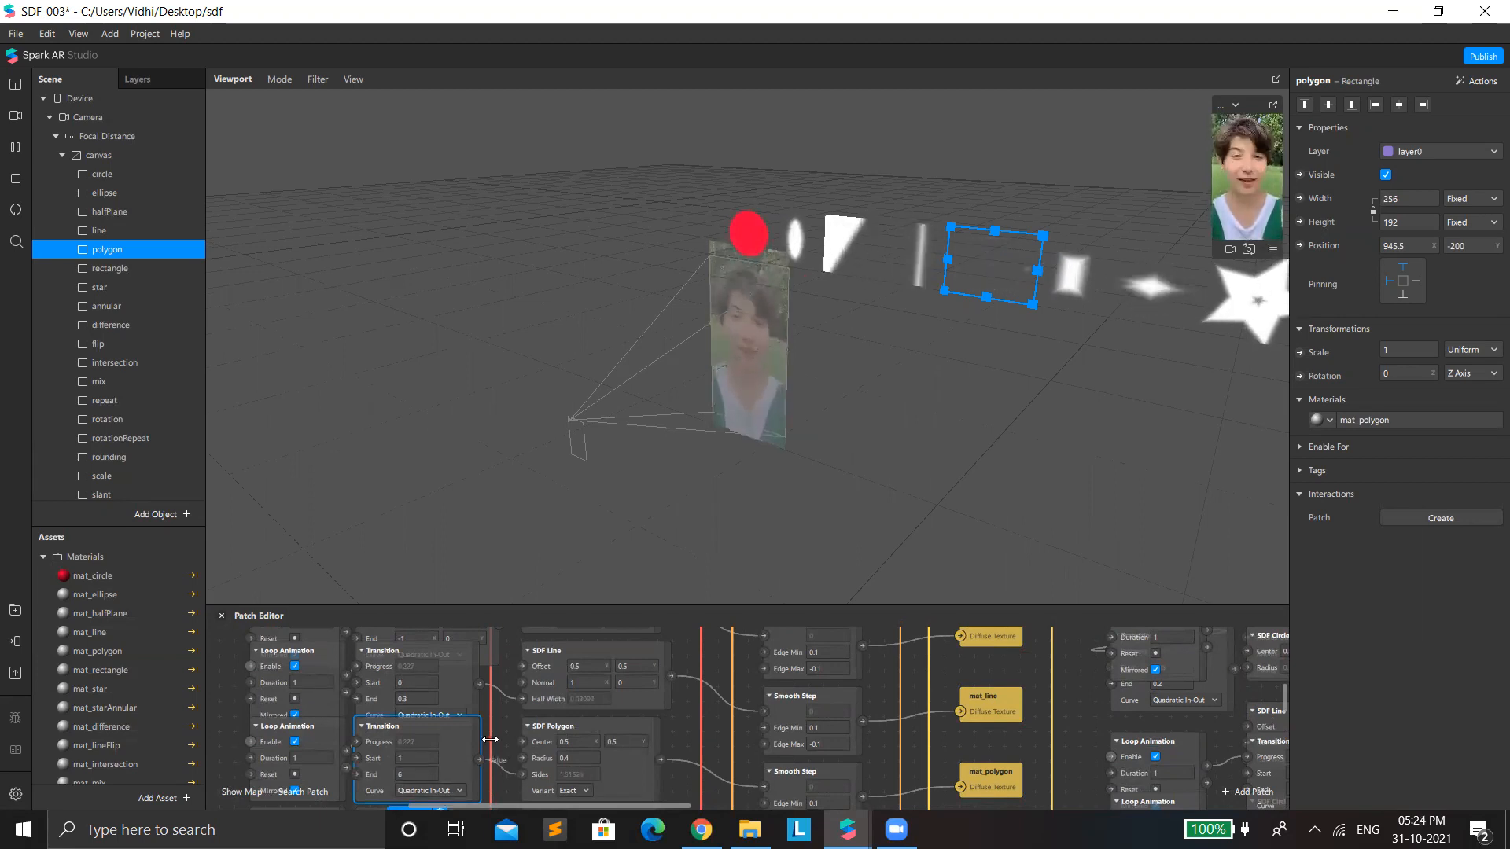
scroll(643, 720, down, 3)
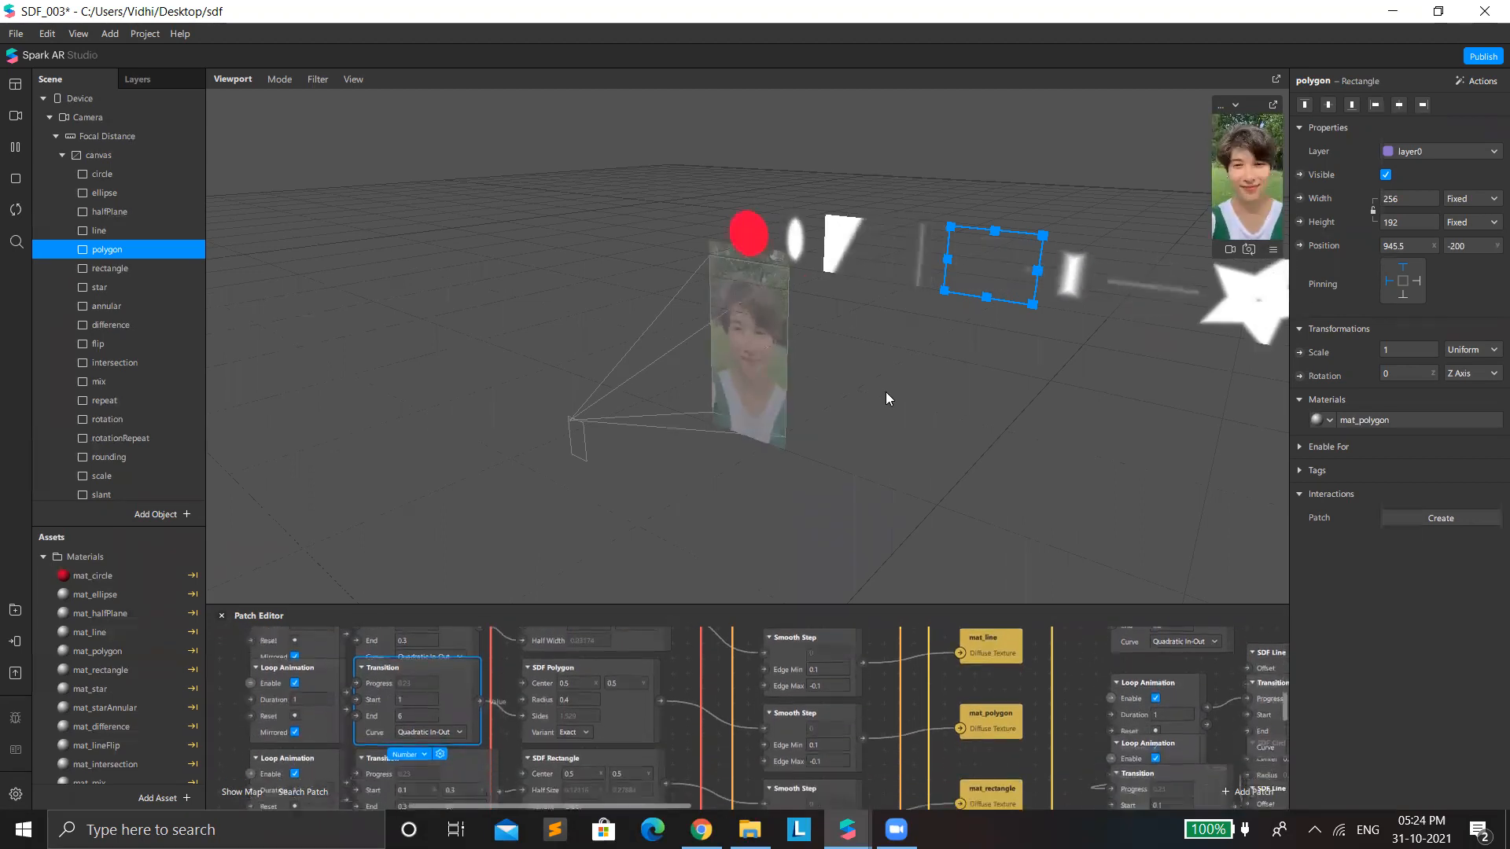
Step: Examine the rectangle and star objects alongside their SDF Rectangle and SDF Star patches
click(1065, 283)
scroll(629, 726, down, 1)
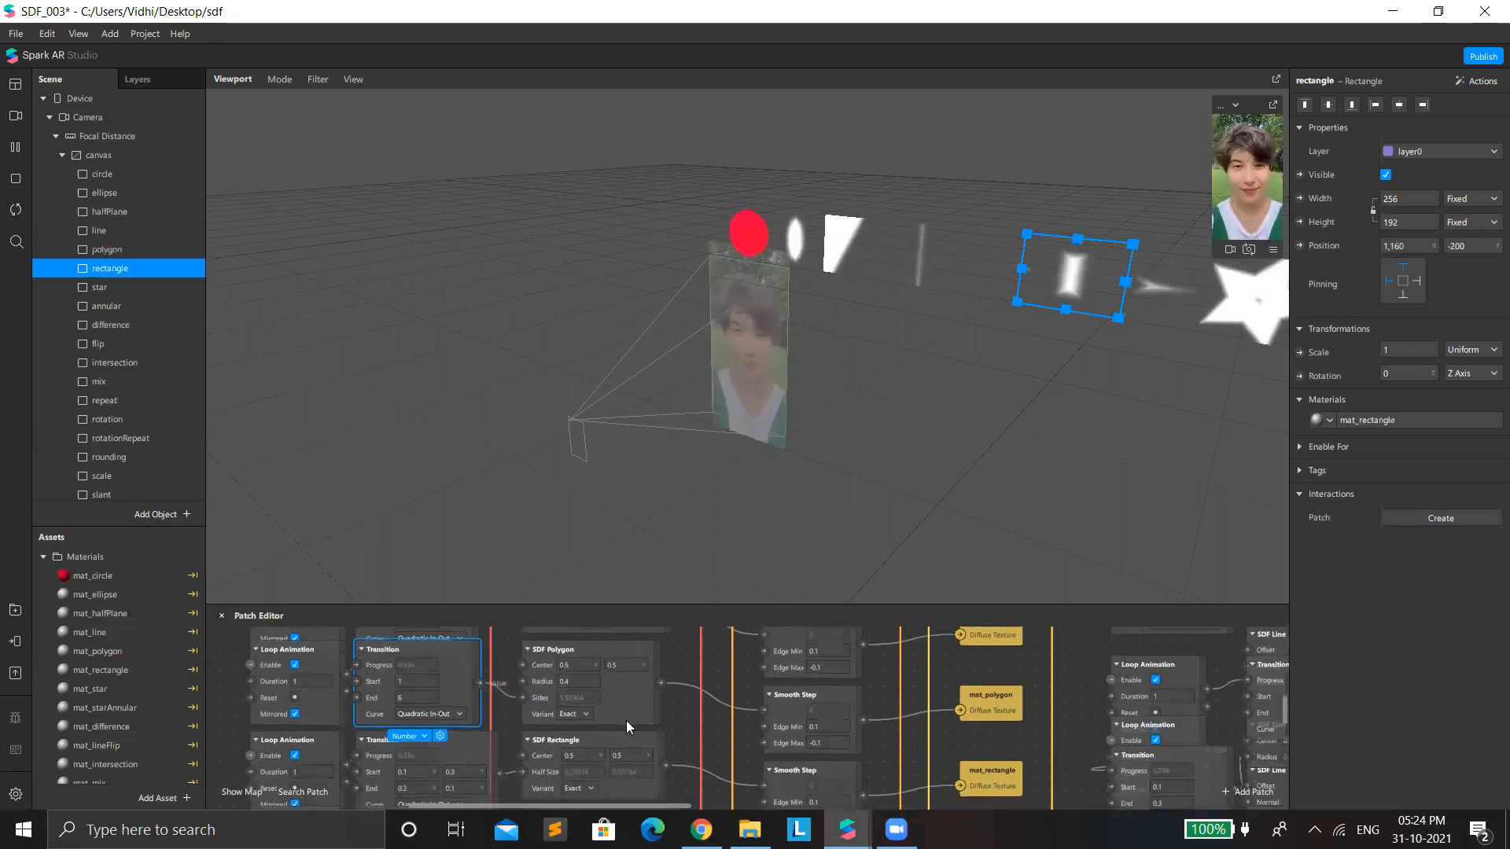
scroll(629, 726, down, 2)
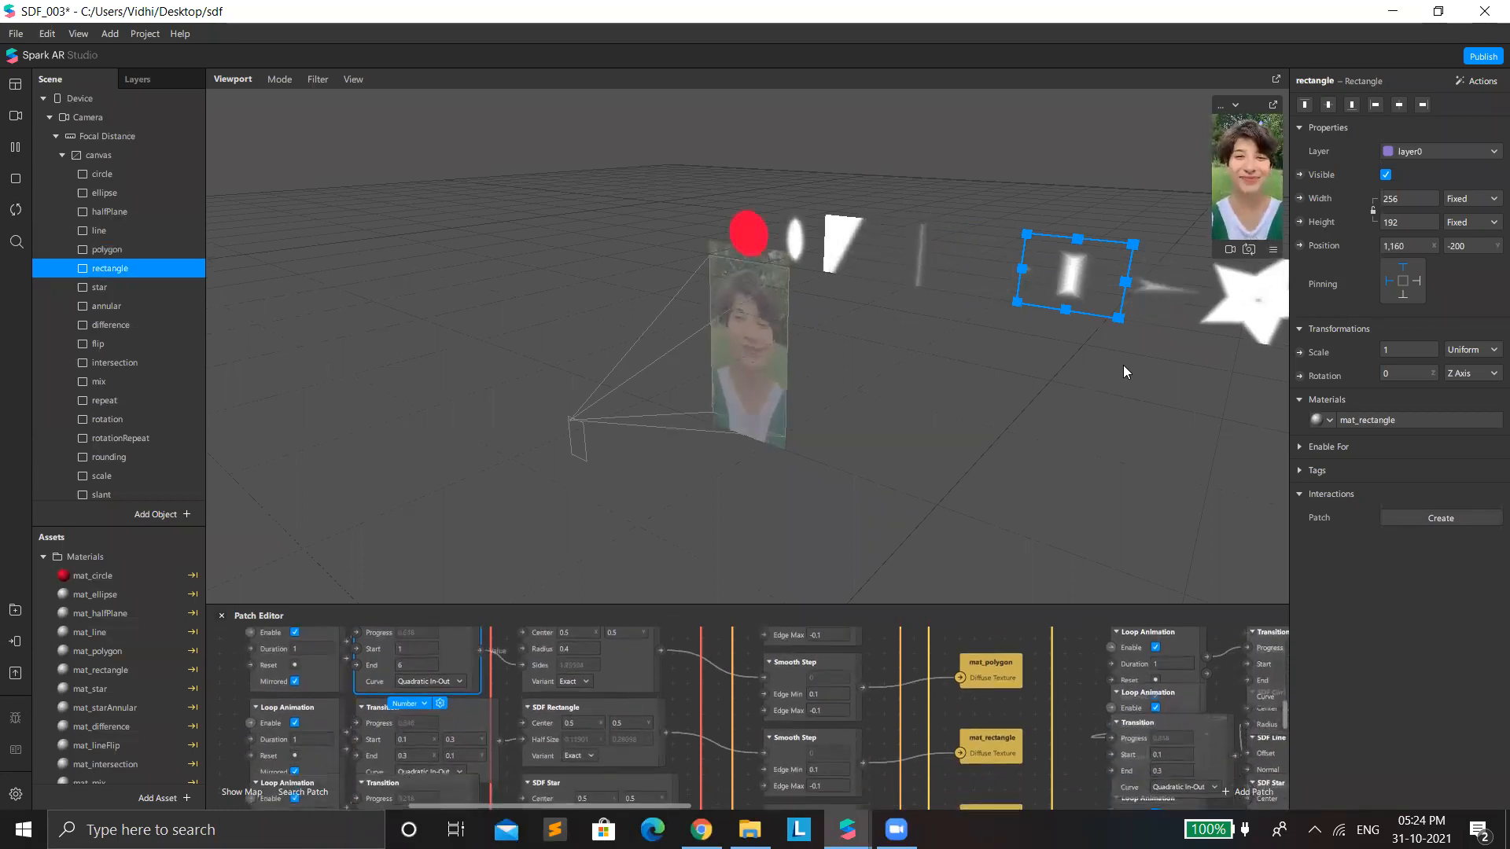
click(1150, 293)
scroll(606, 725, down, 5)
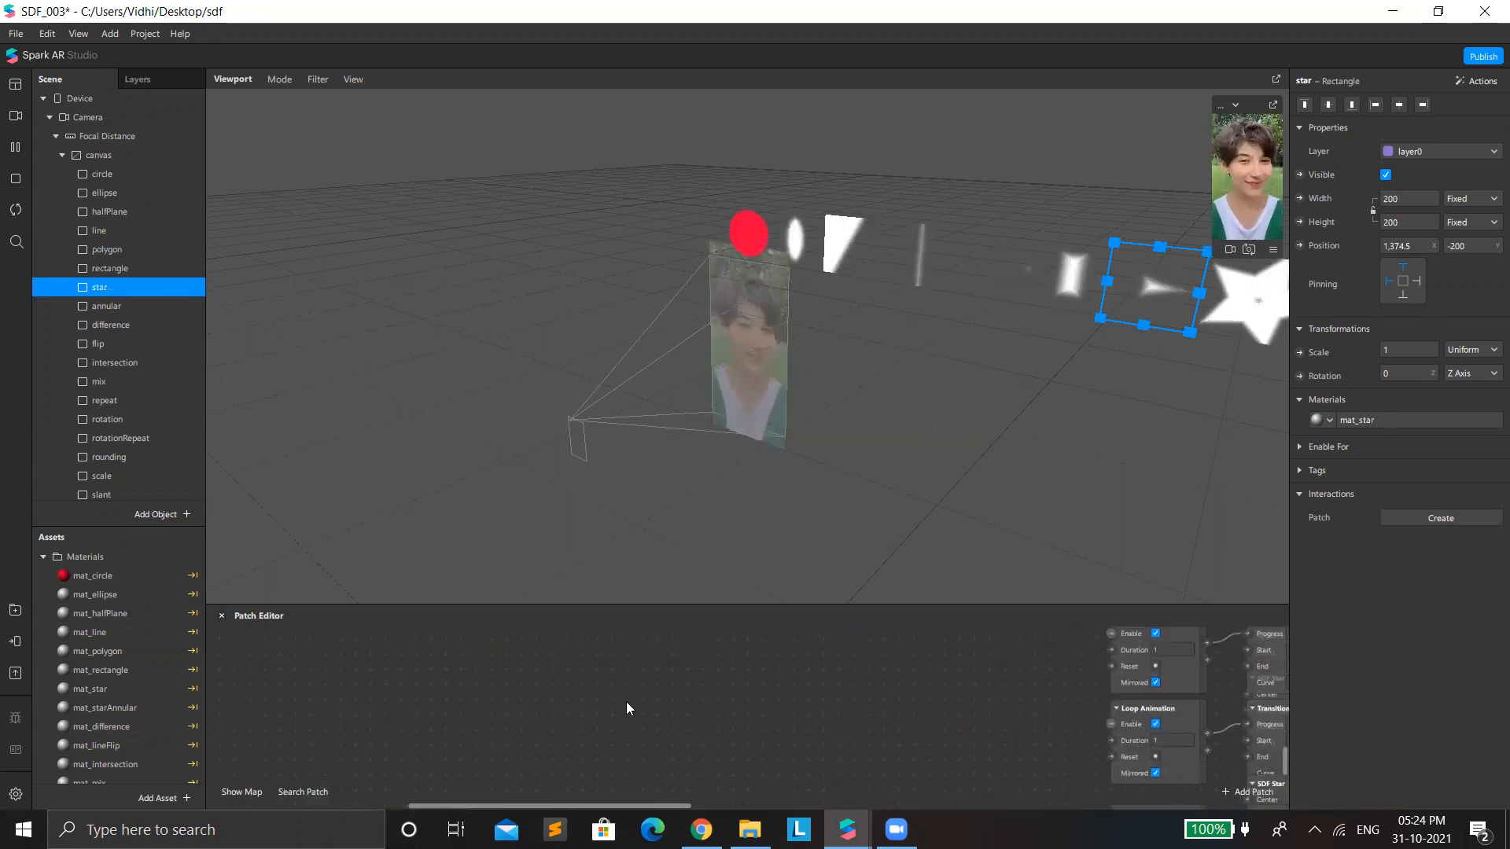
scroll(629, 699, up, 5)
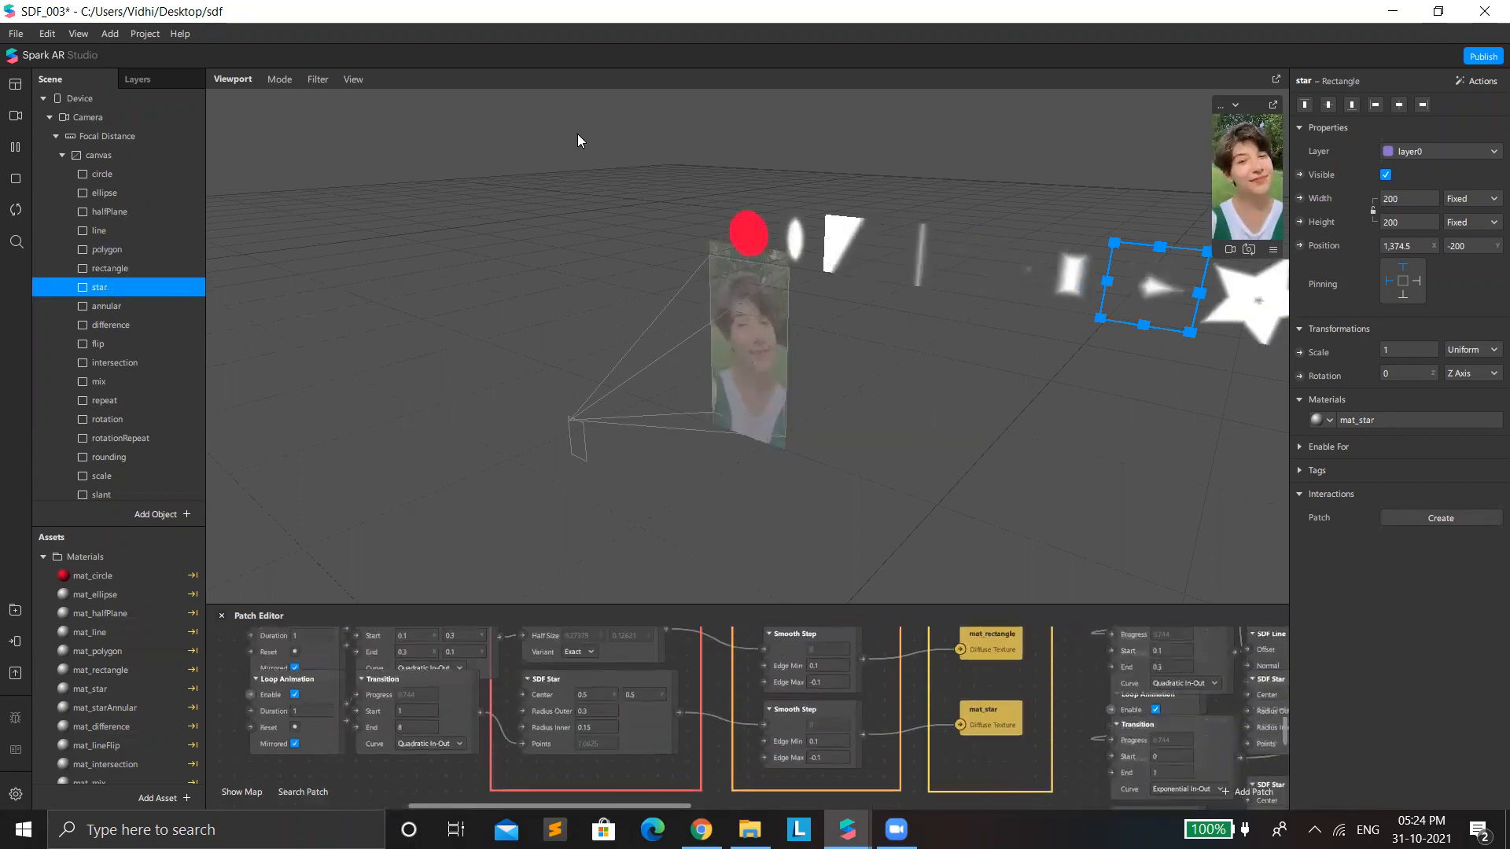
scroll(728, 696, up, 5)
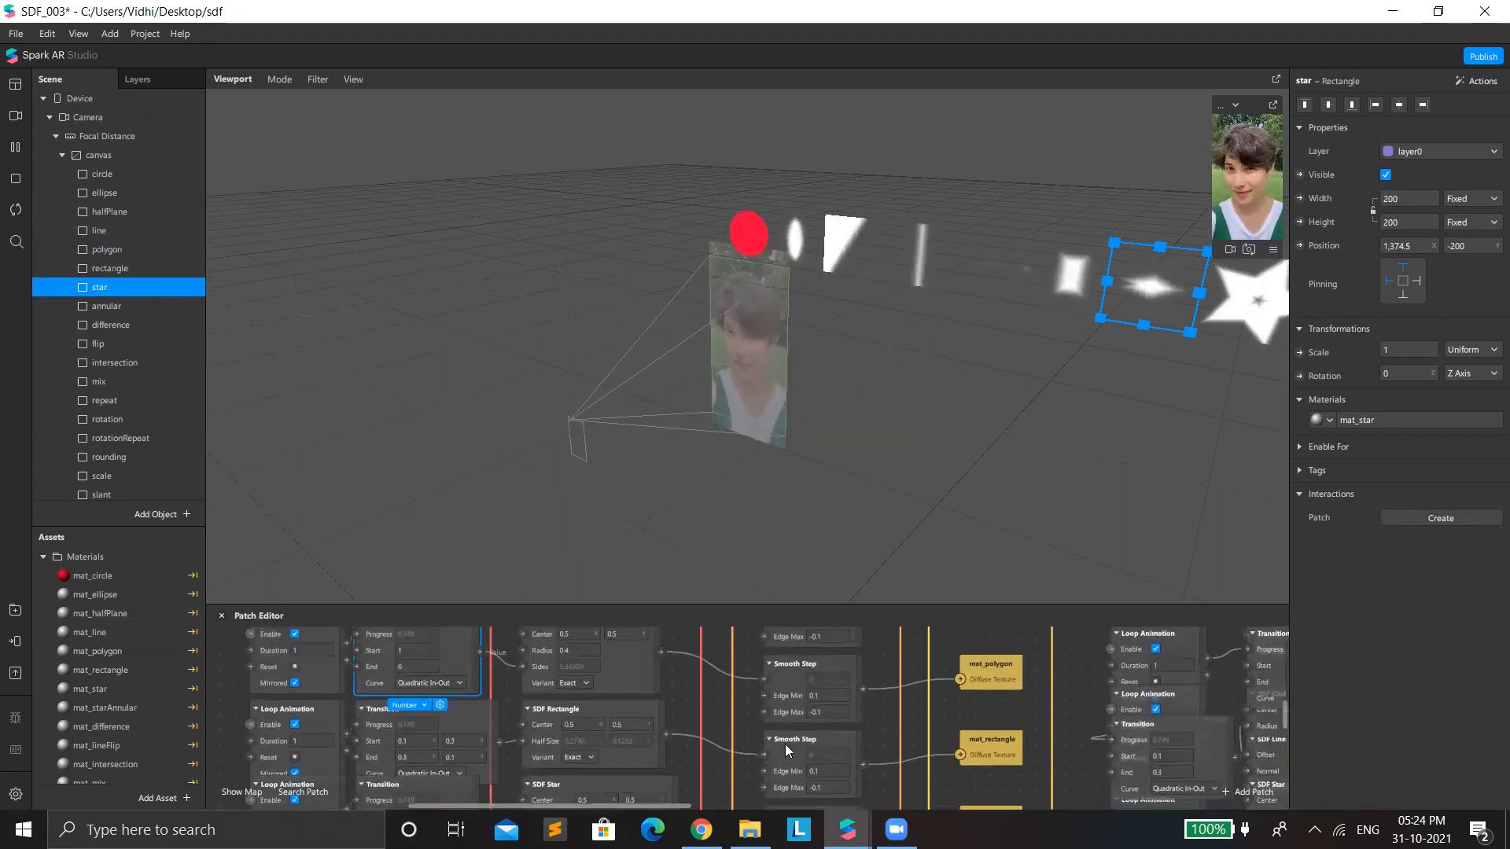
Step: Enlarge the Patch Editor and bring the SDF operation patches beyond the Basic Materials group into view
drag(821, 607, 778, 513)
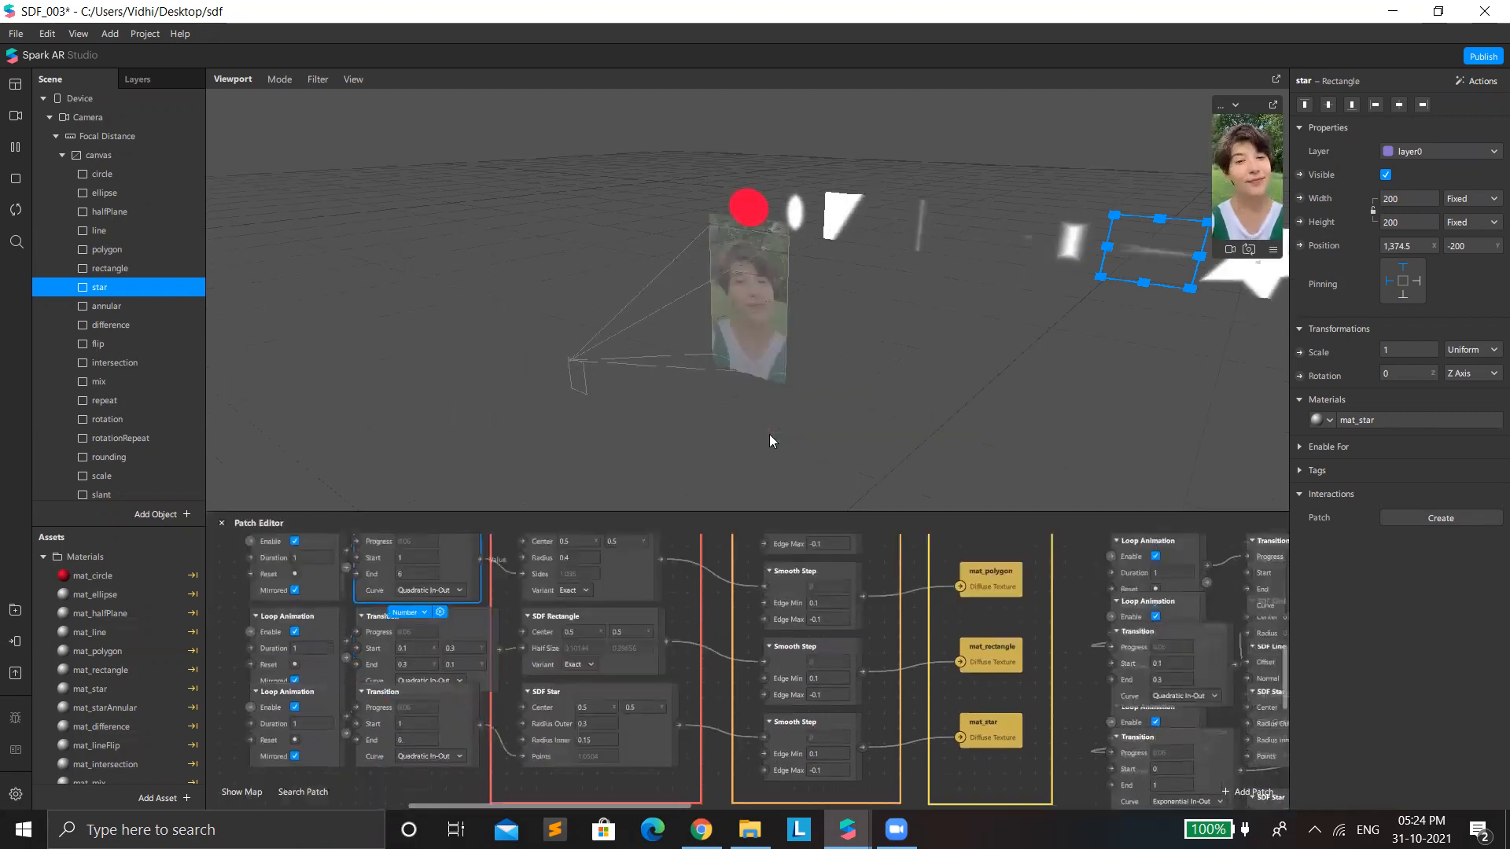
drag(769, 434, 769, 441)
drag(647, 806, 826, 806)
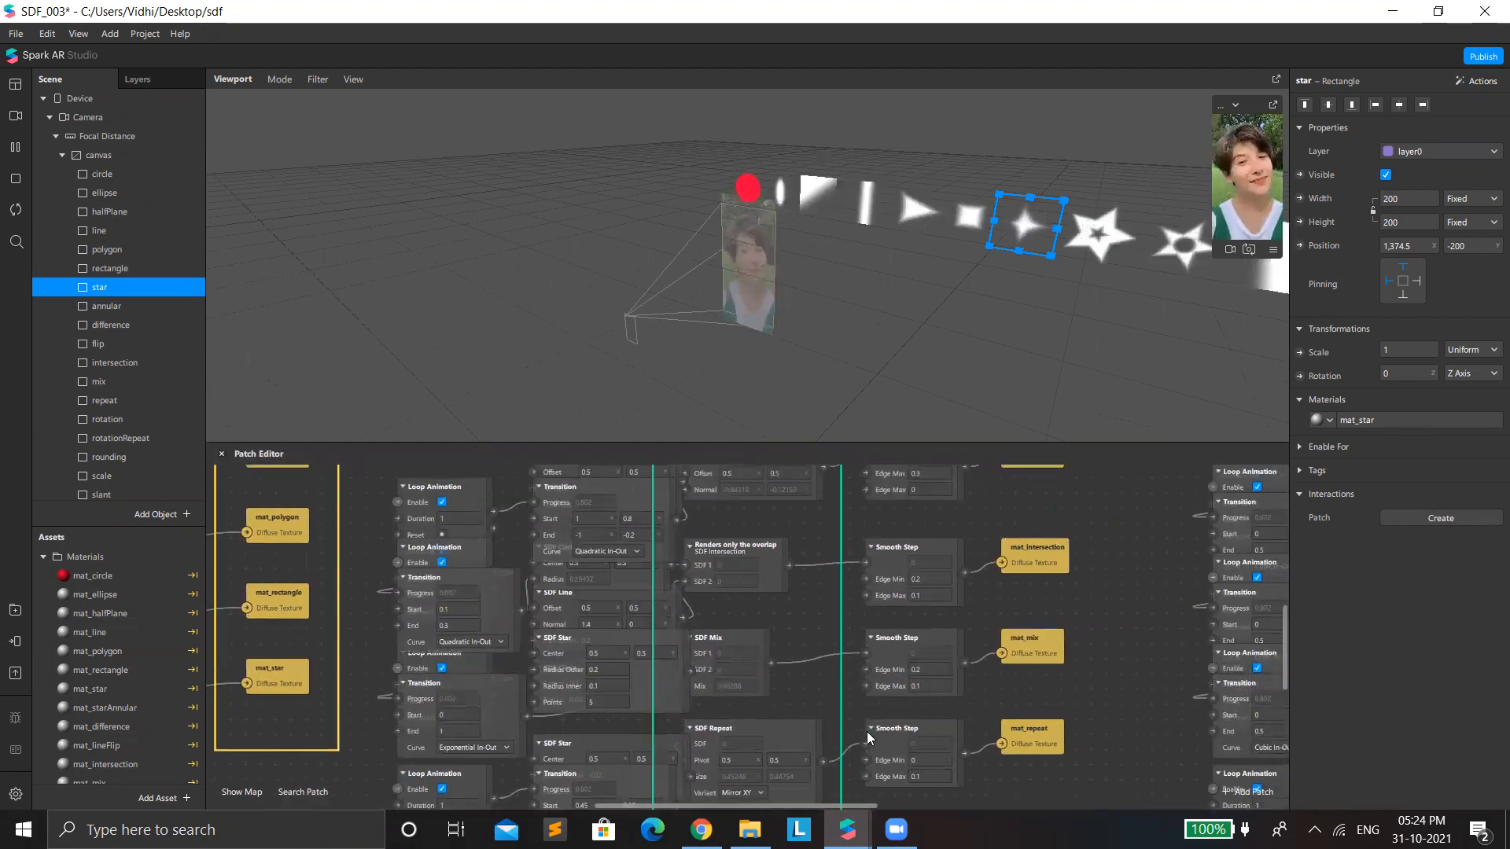
scroll(866, 732, up, 5)
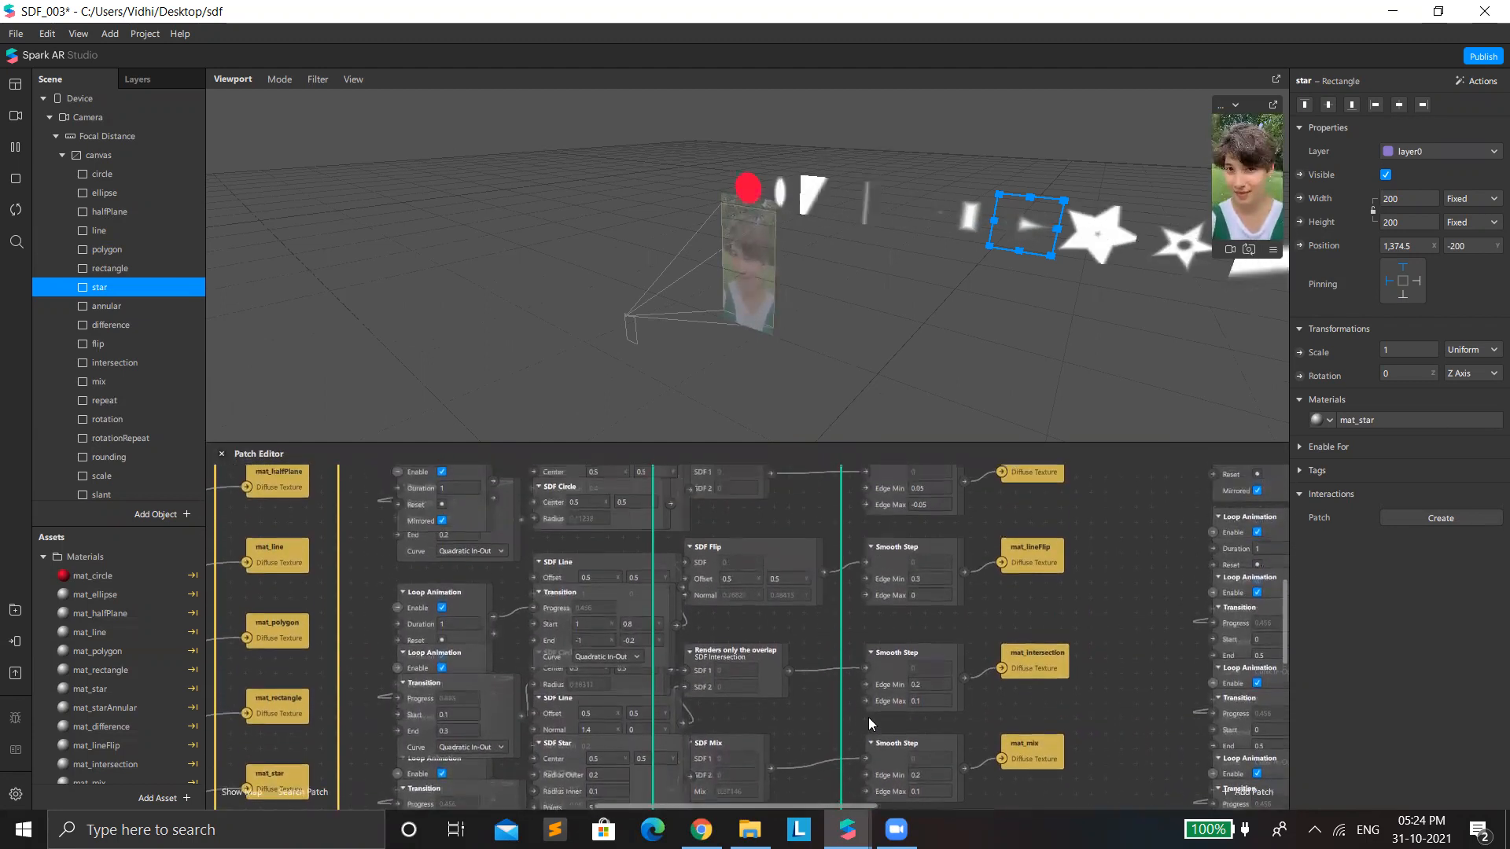
scroll(868, 717, up, 2)
scroll(640, 643, up, 3)
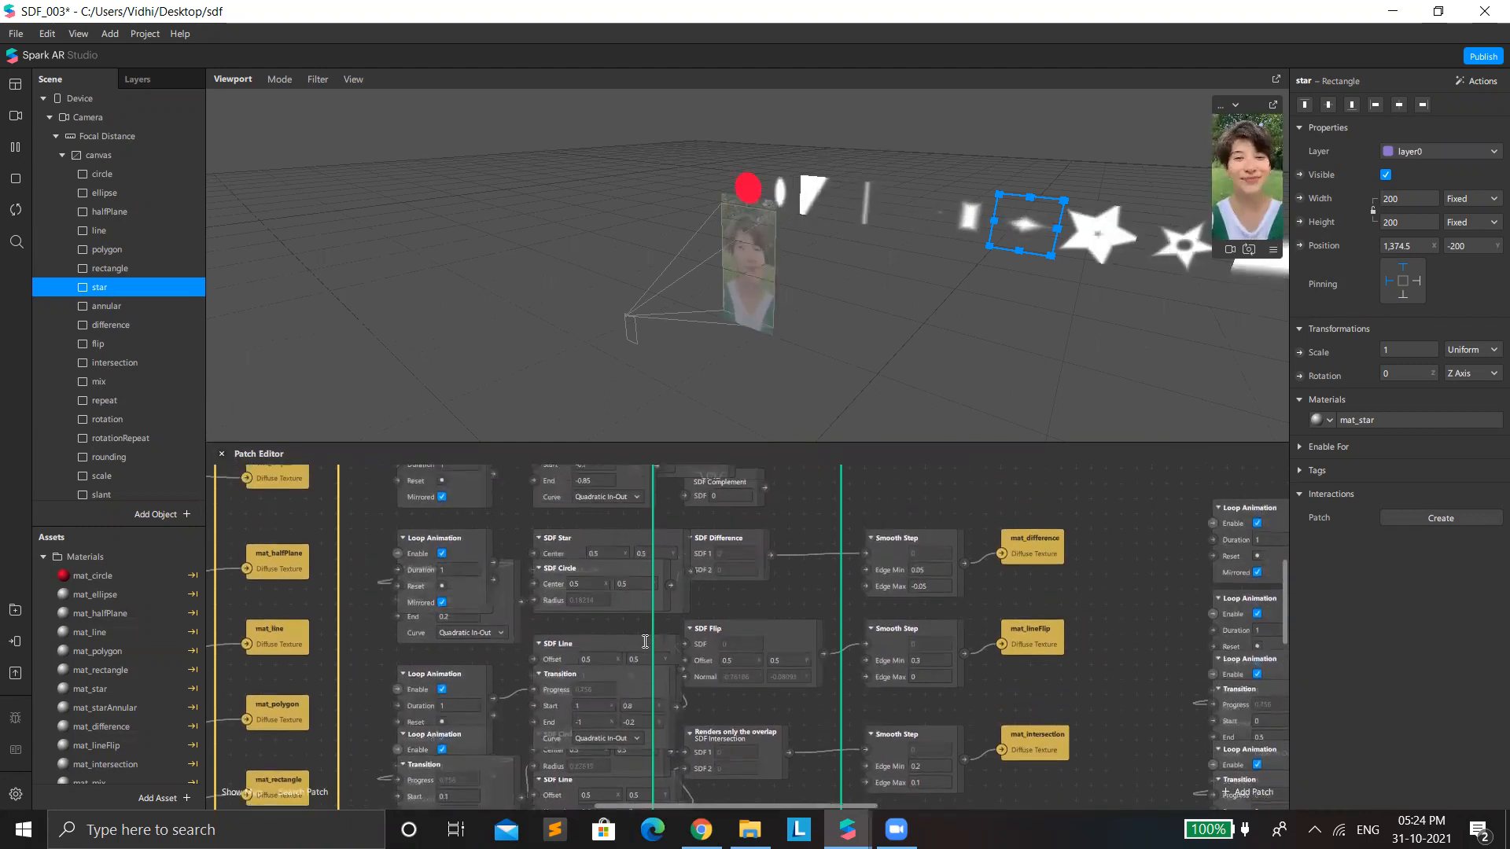
Step: Select the annular object and move its SDF Annular patch clear of the overlapping patches inside the green comment group
click(1082, 238)
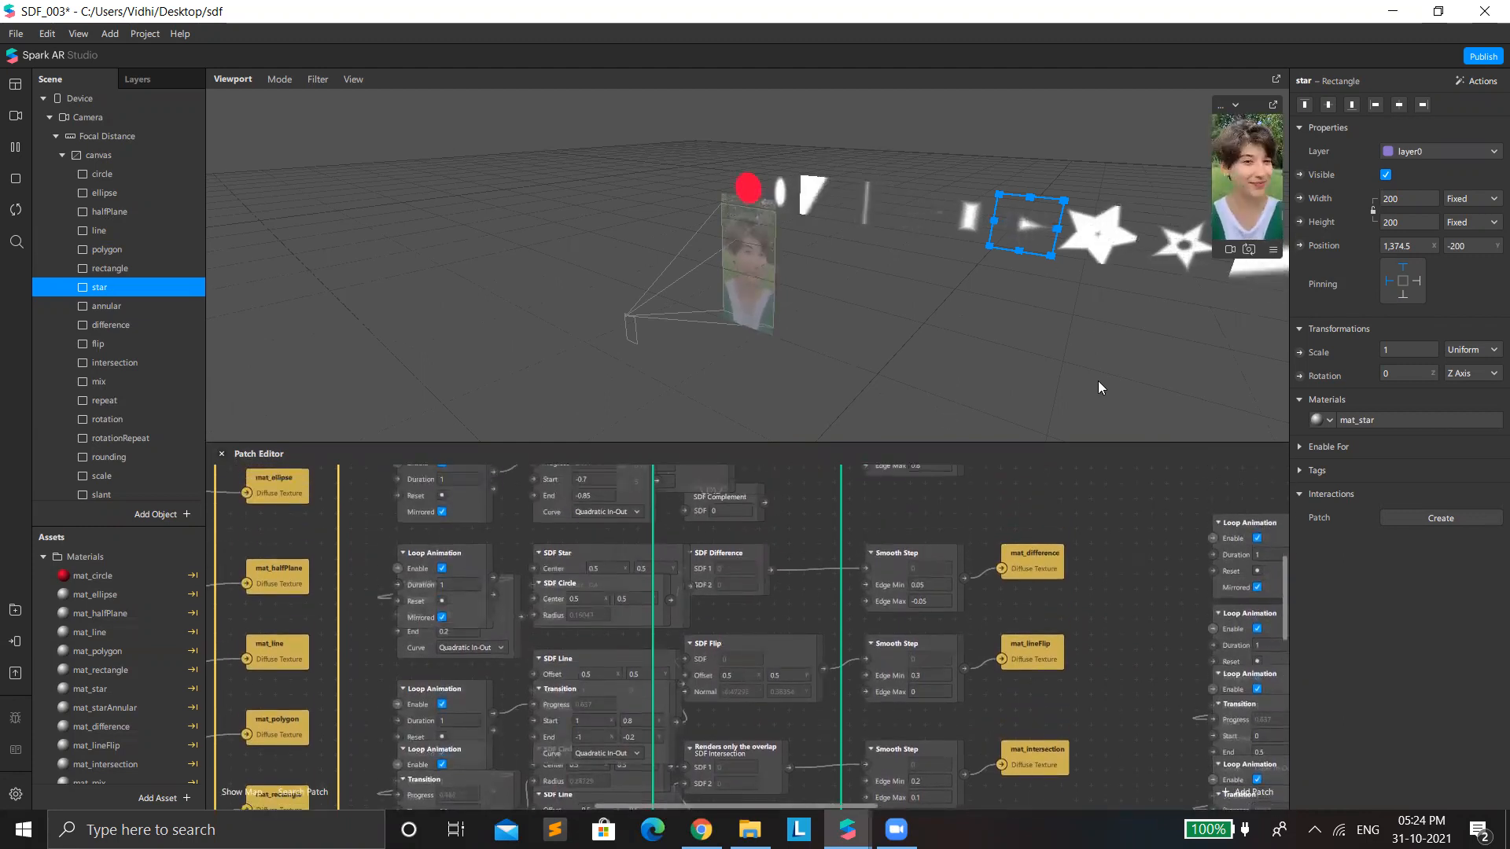
scroll(942, 566, up, 1)
scroll(924, 555, up, 10)
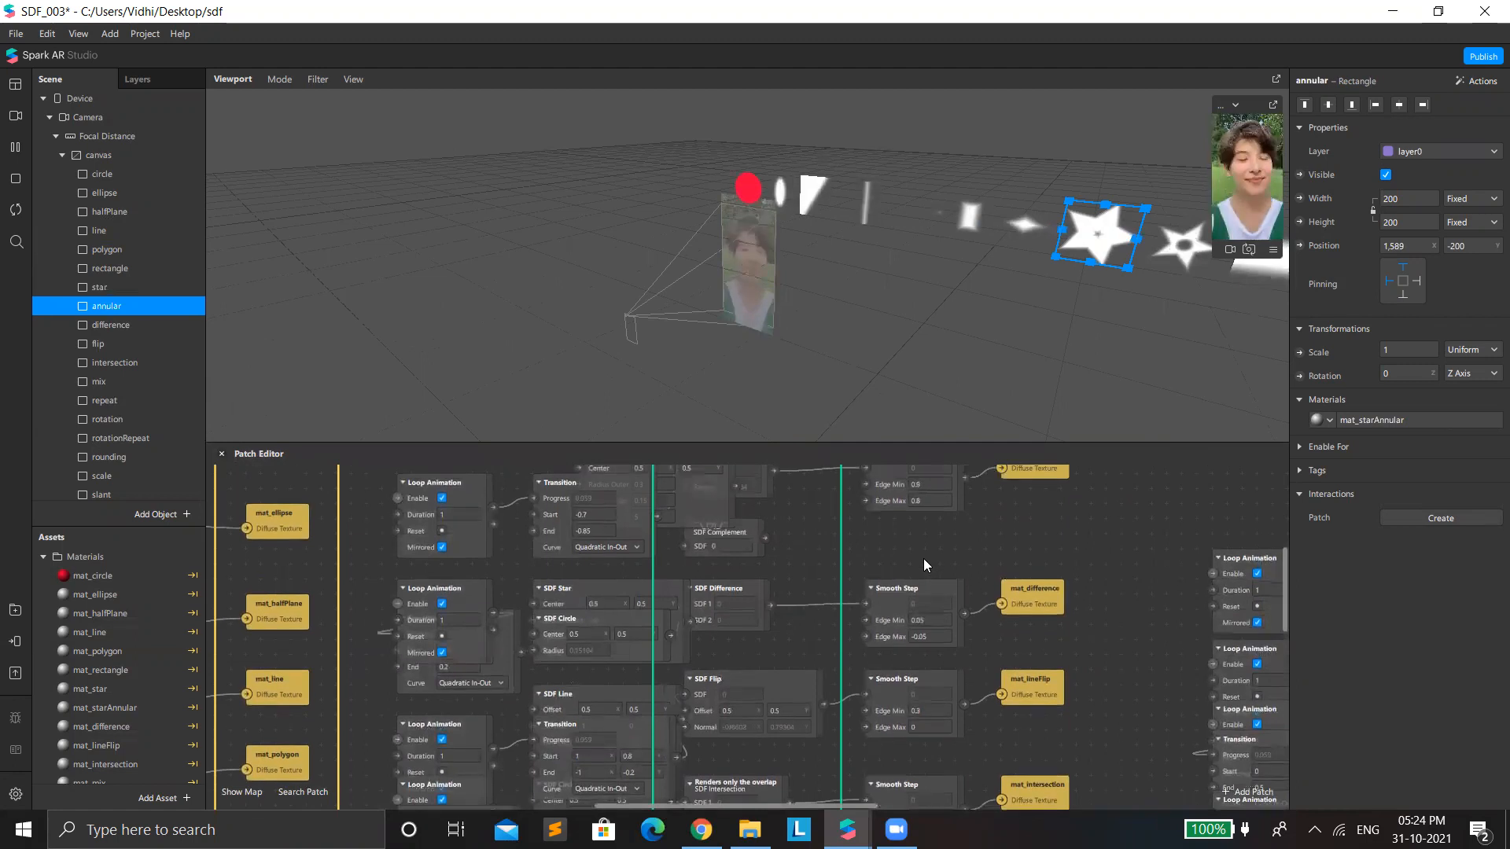
scroll(894, 609, up, 4)
scroll(716, 663, down, 5)
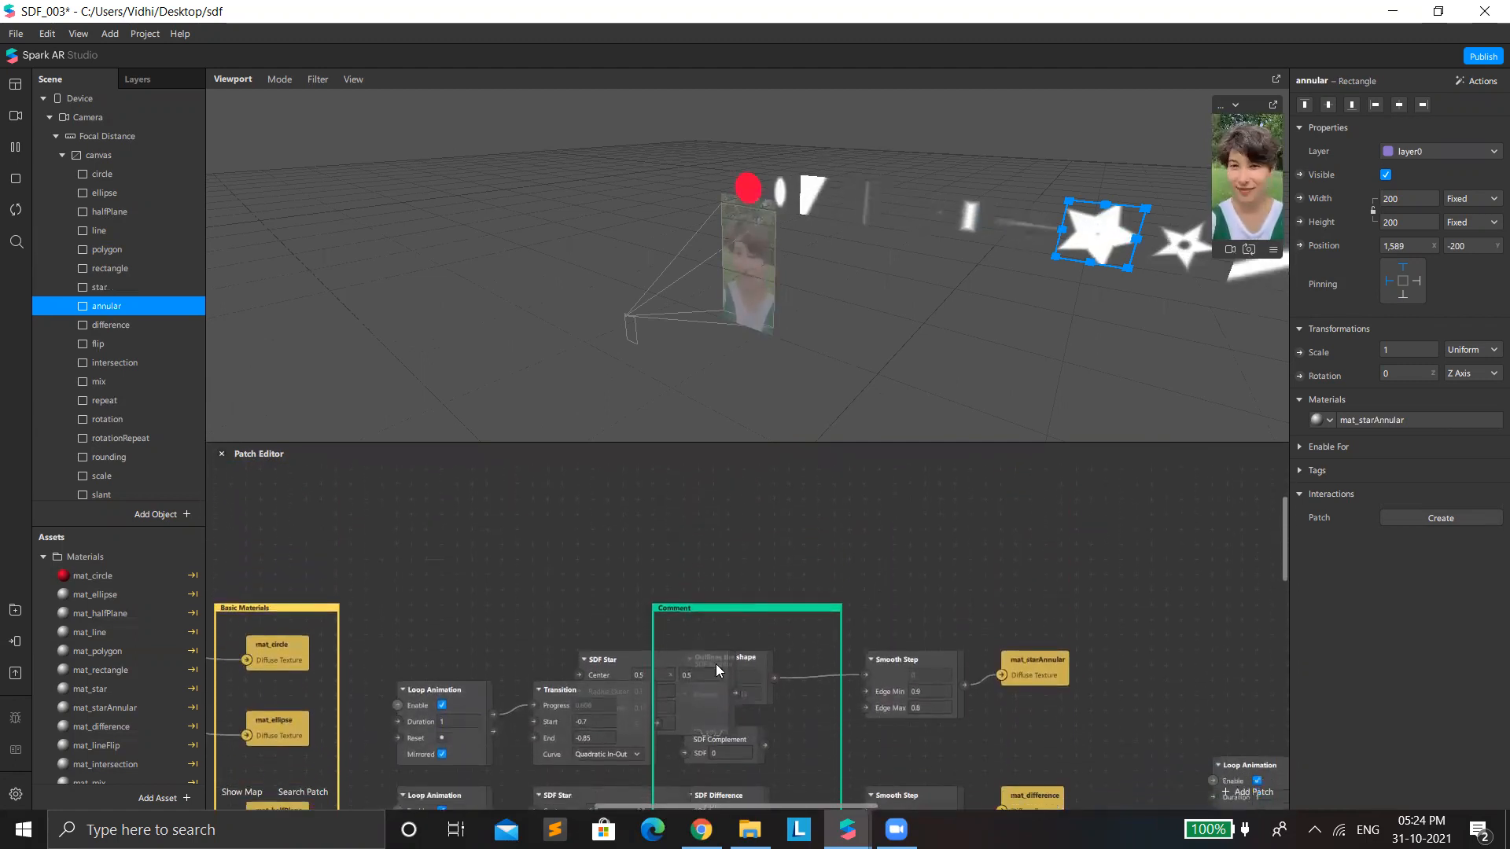
scroll(740, 590, down, 2)
drag(812, 589, 822, 566)
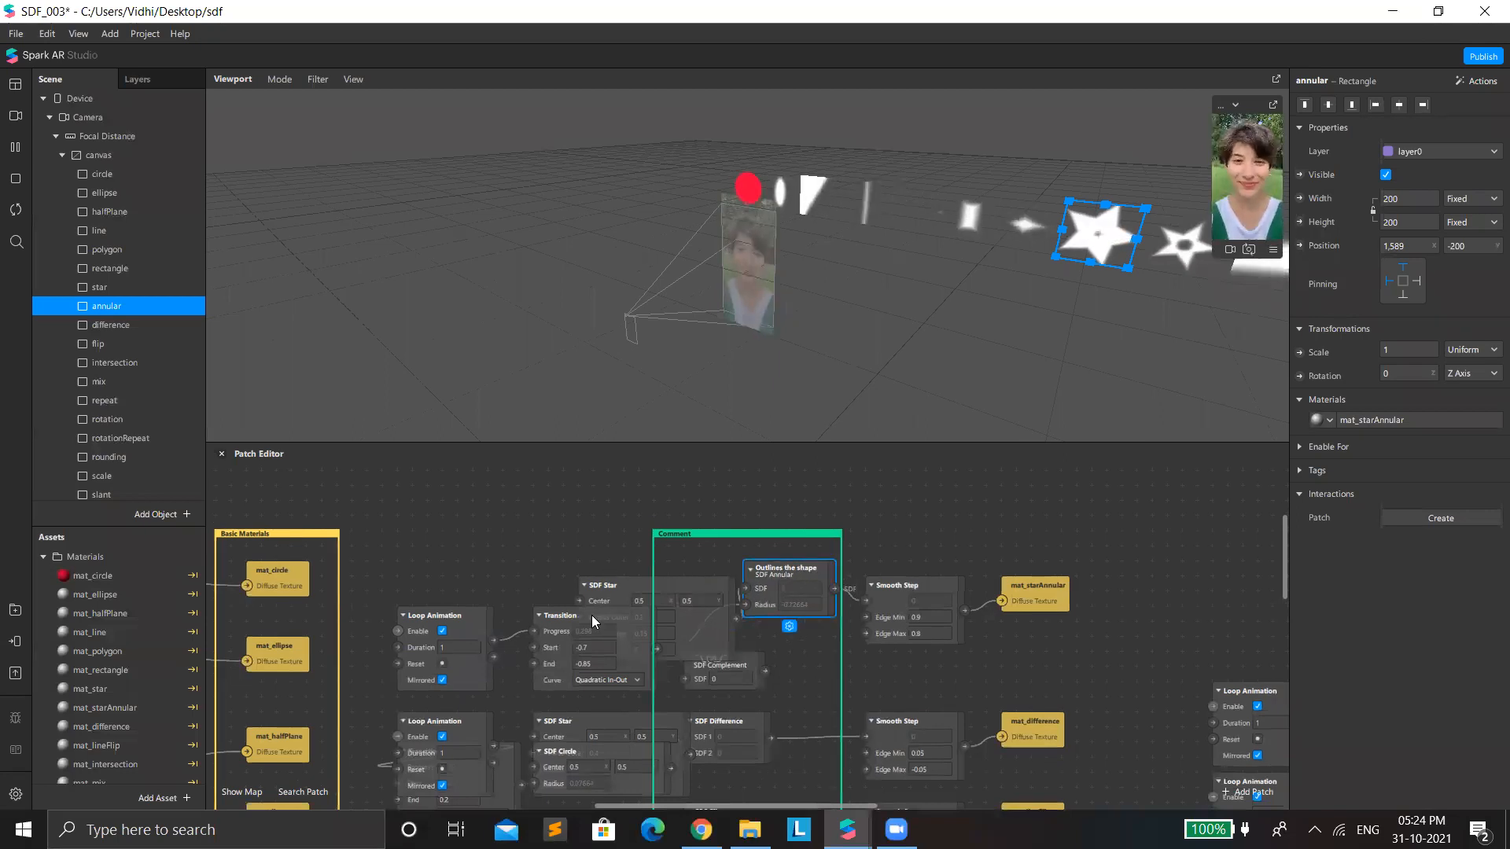
Step: Separate the overlapping Transition, SDF Star, Loop Animation and SDF Annular patches that drive the annular star outline
drag(588, 630, 528, 540)
drag(595, 741, 583, 731)
drag(416, 619, 330, 494)
drag(460, 500, 436, 490)
drag(744, 578, 683, 579)
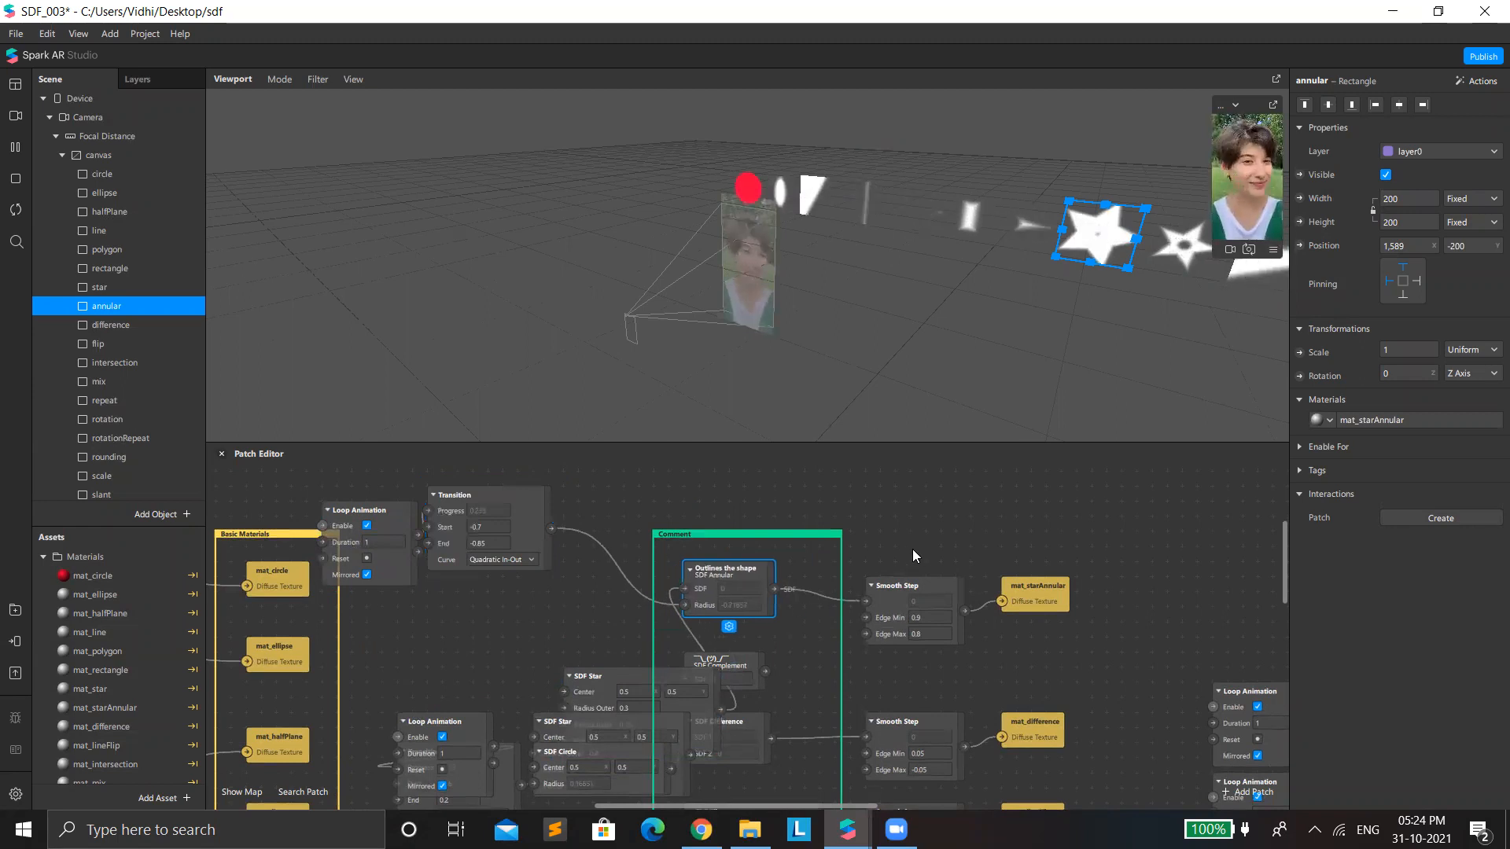
Step: Look up the SDF Annular patch in the patch library by searching for "sdf A", and close the library without adding anything
right_click(912, 553)
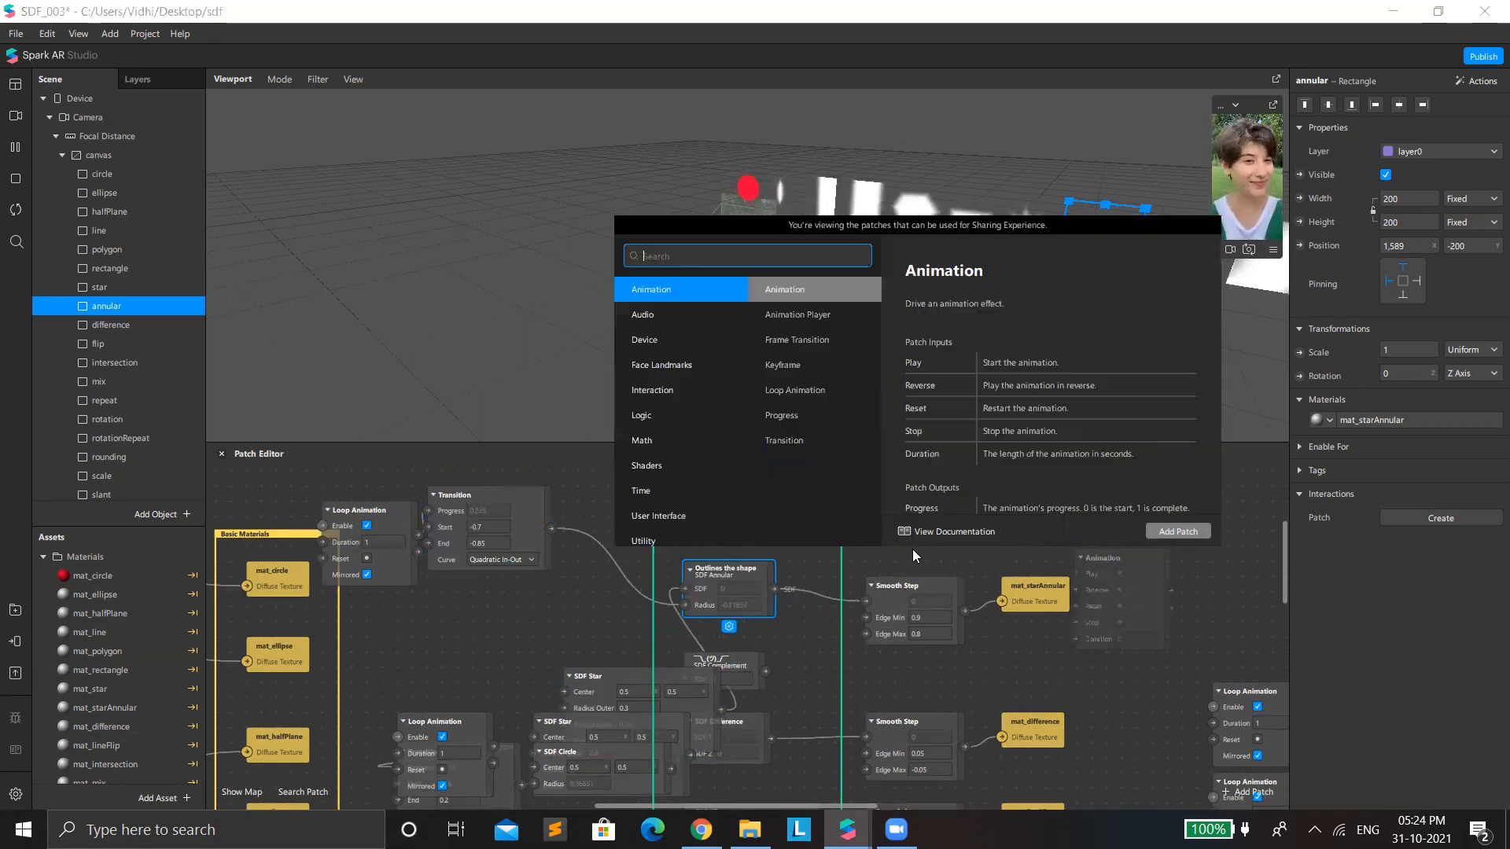
click(668, 465)
scroll(818, 480, down, 6)
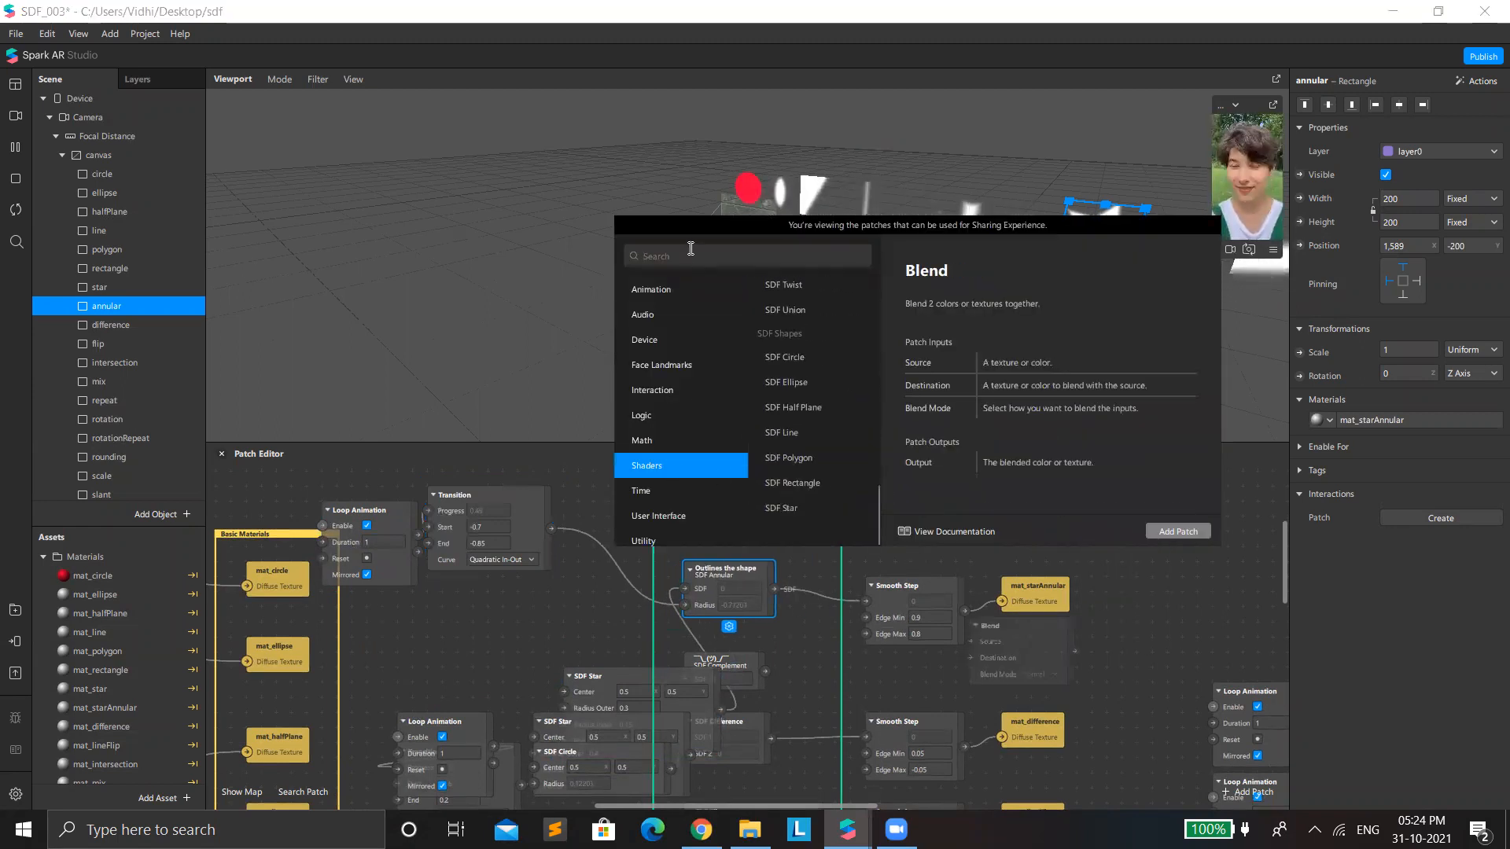
text(sdf)
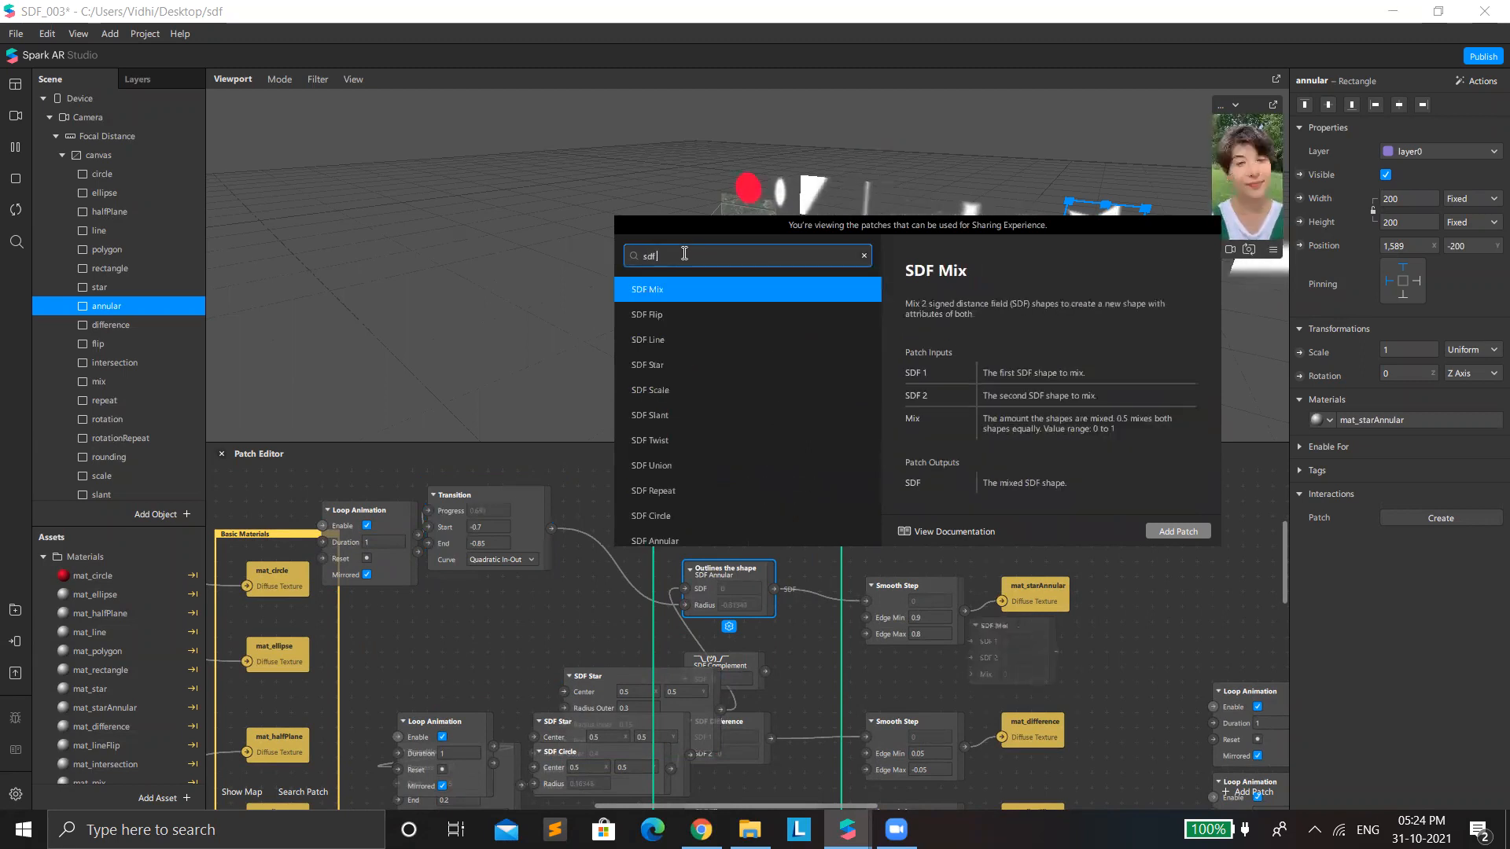
text( A)
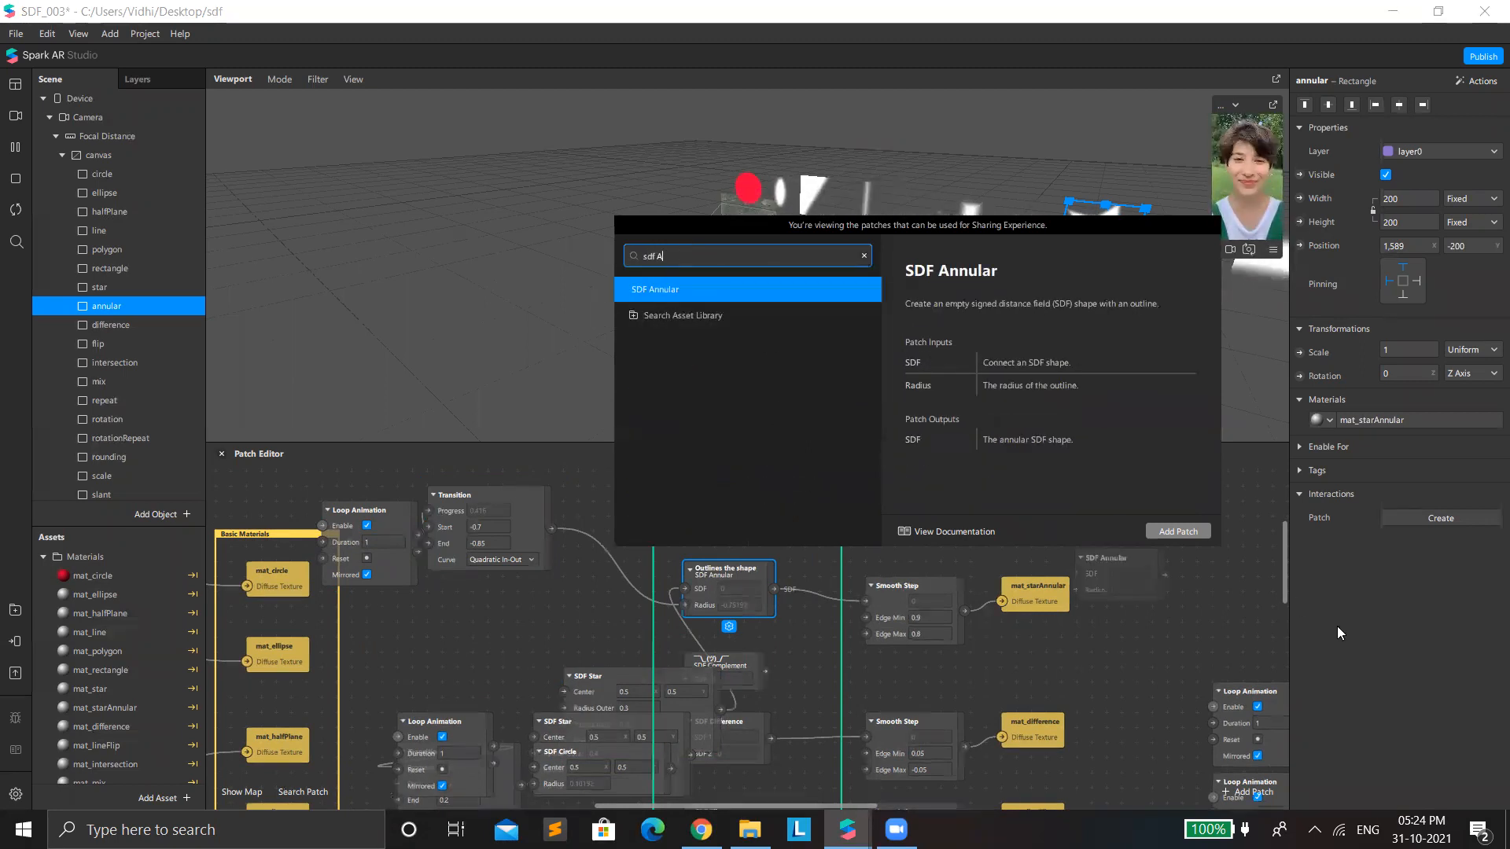
click(1233, 596)
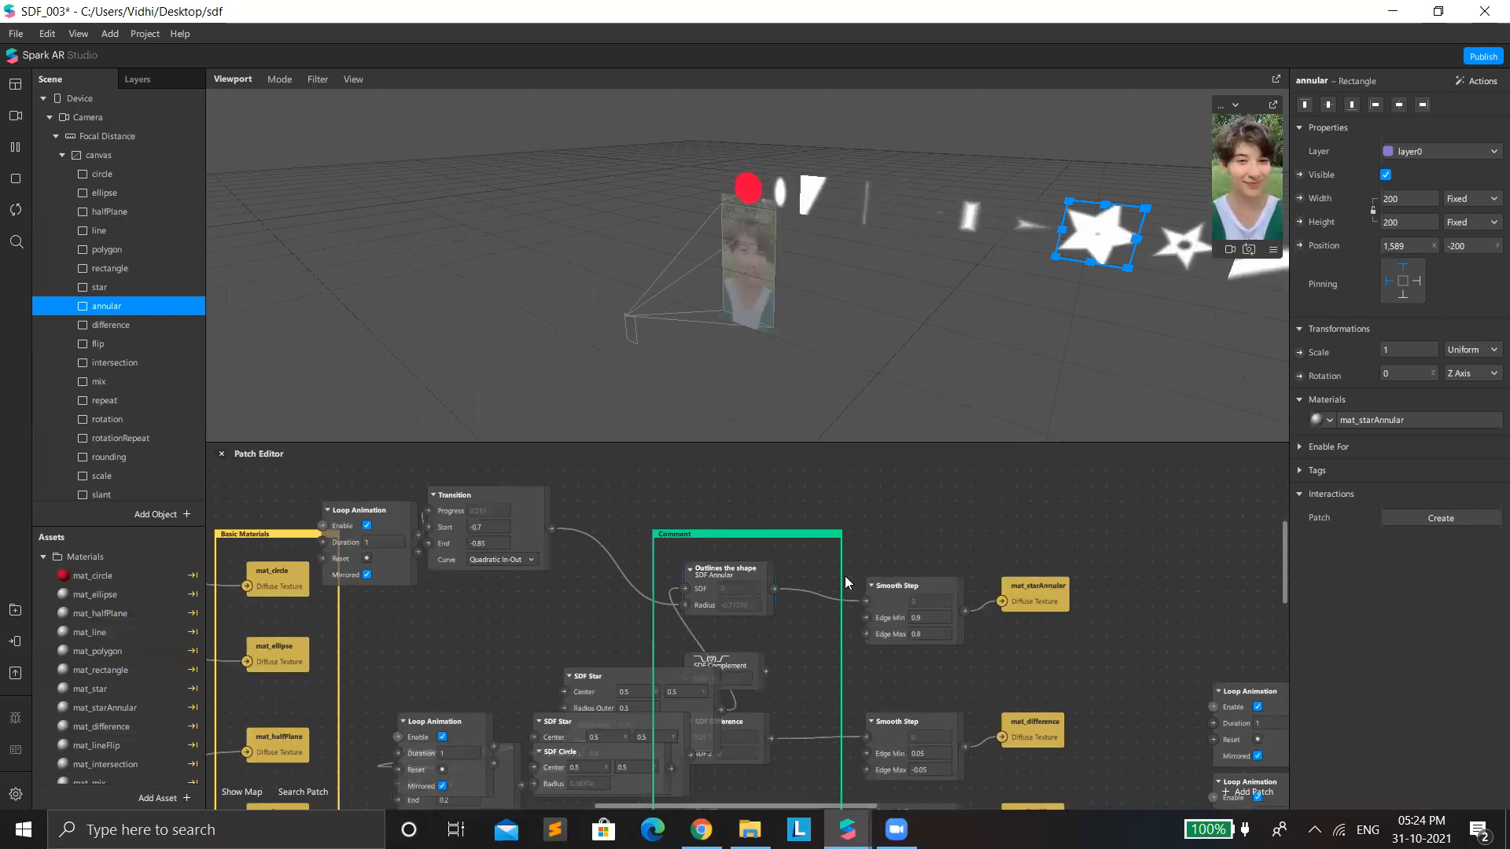
Step: Arrange the SDF Annular, Smooth Step and mat_starAnnular patches in a tidy row at the upper end of the comment group
drag(731, 557, 792, 542)
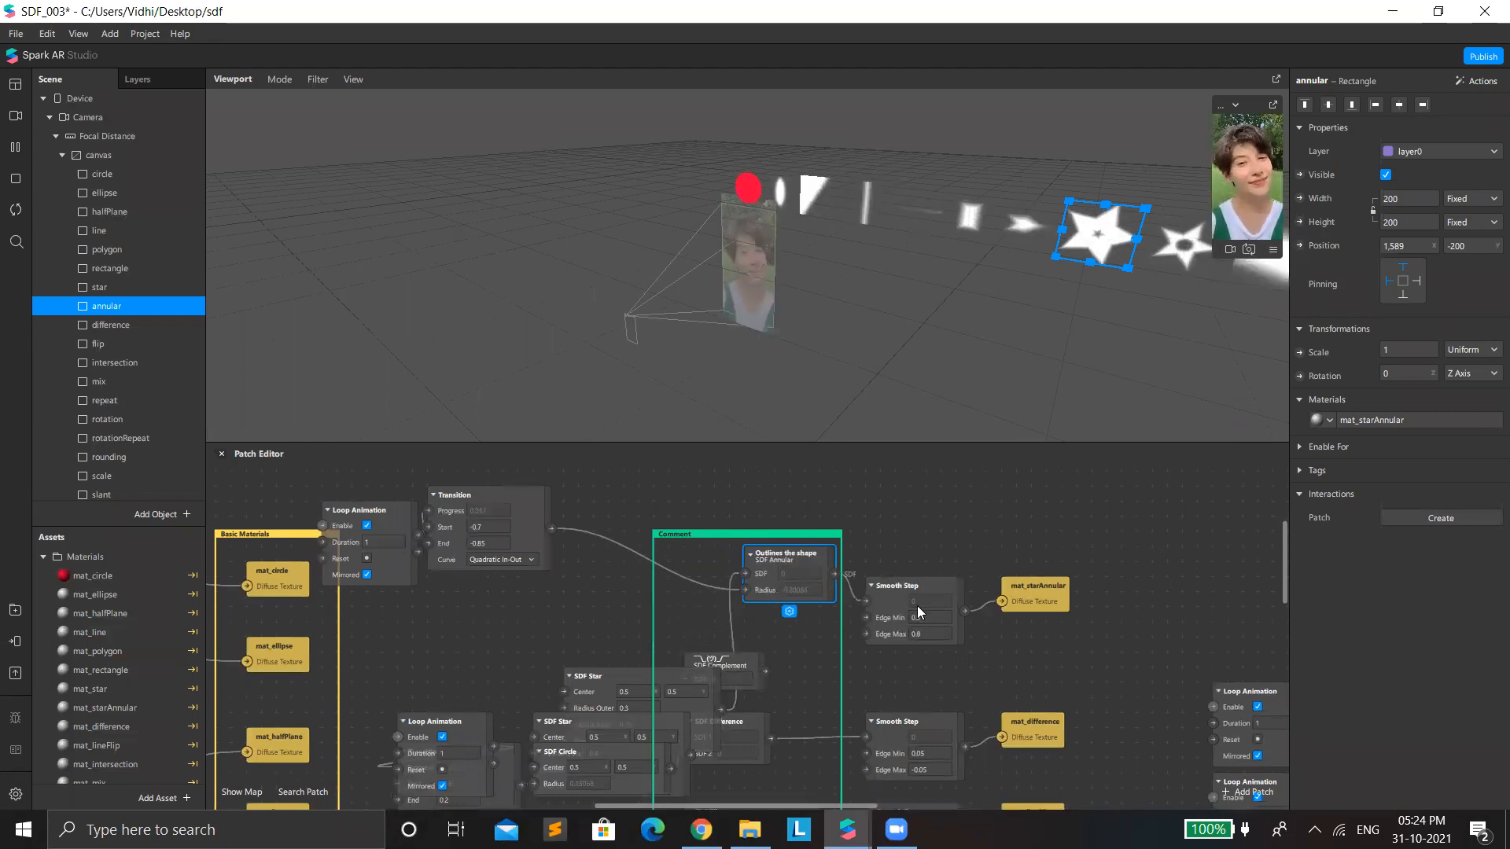
drag(896, 585, 893, 524)
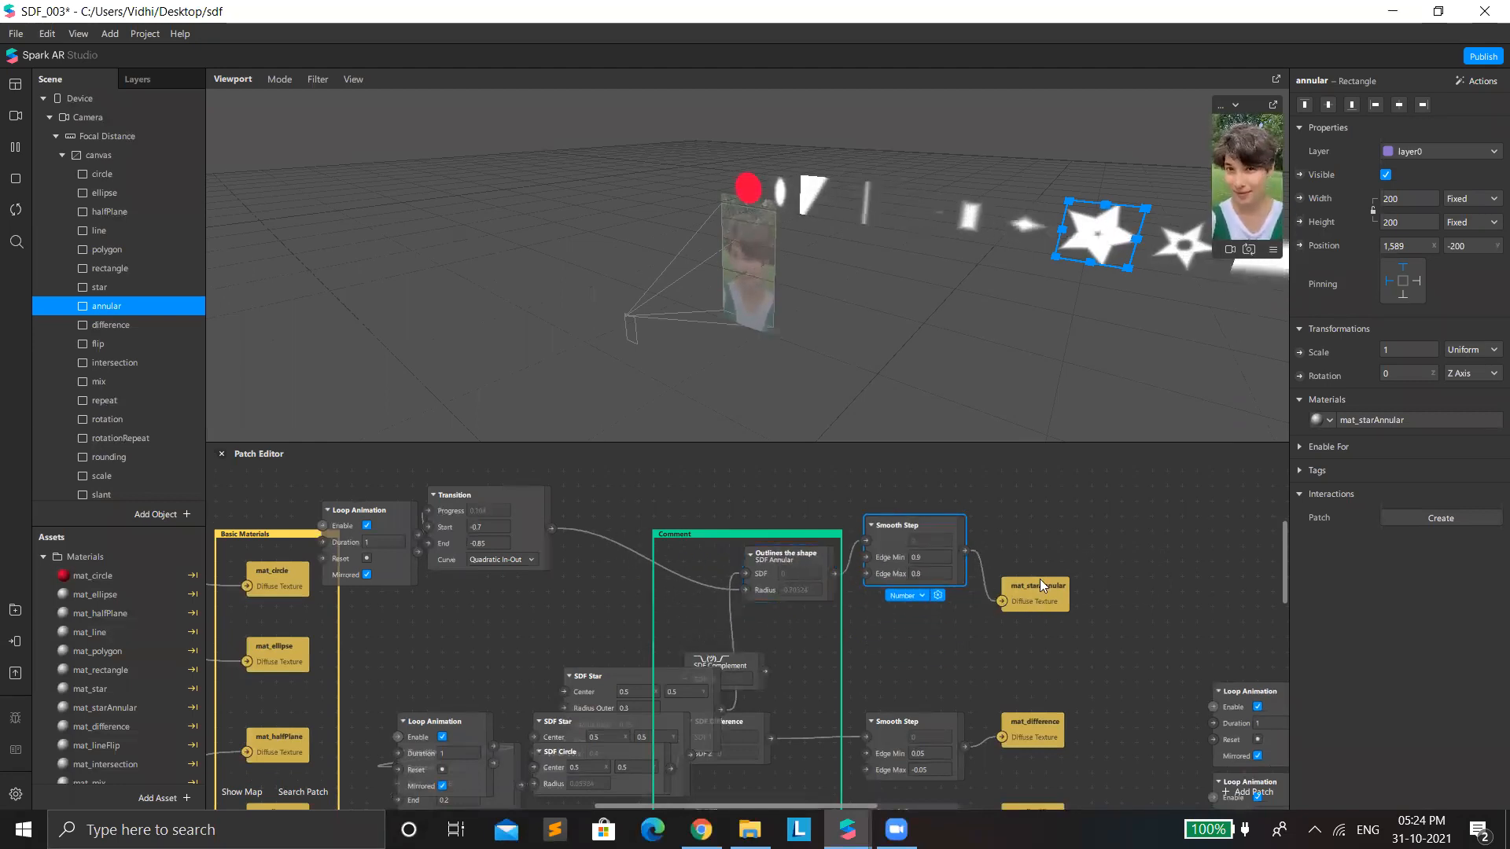
drag(1040, 584, 1054, 538)
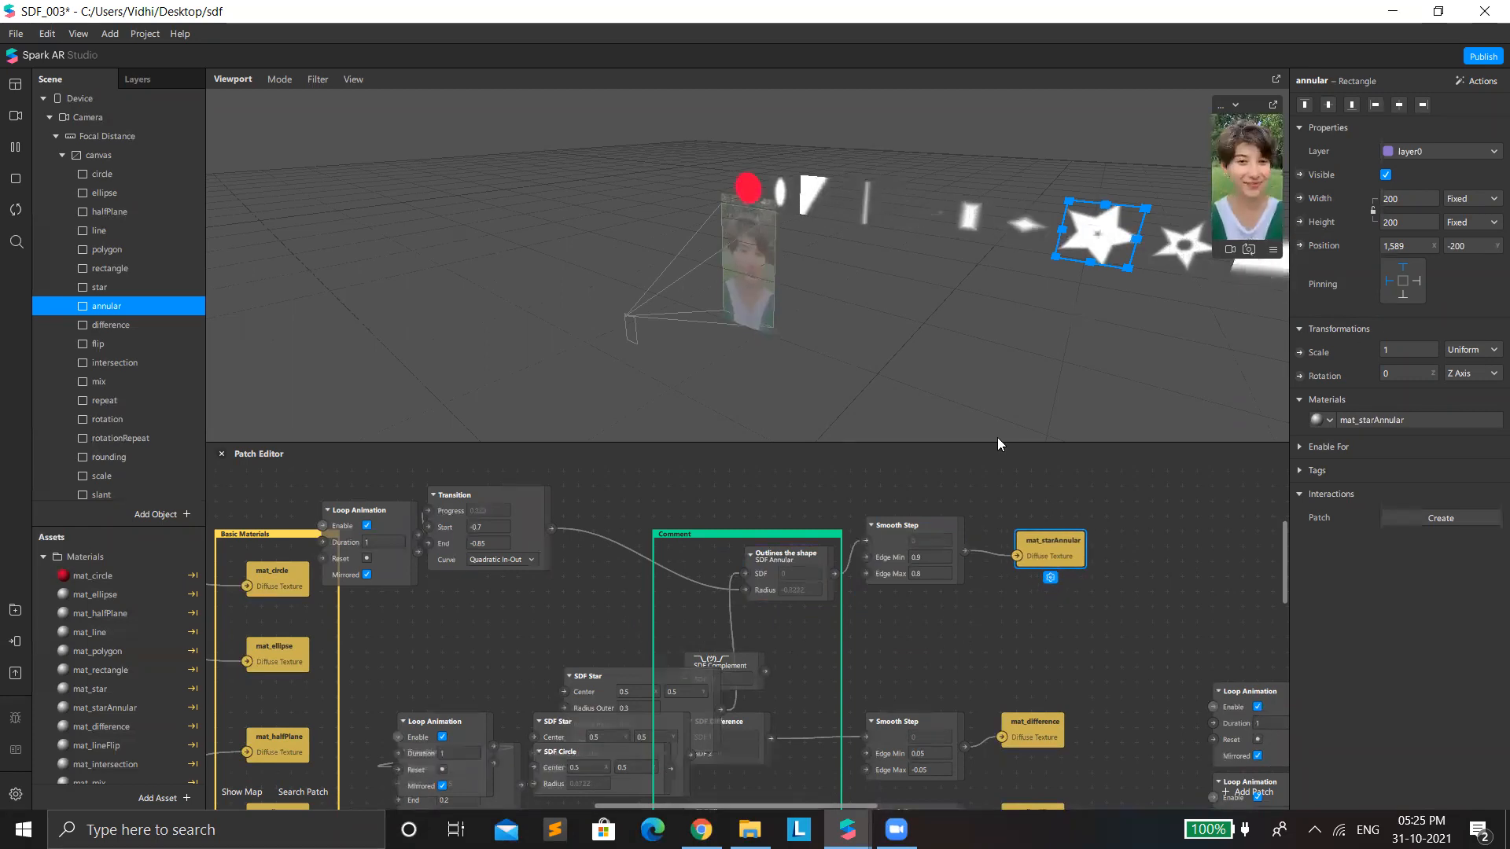
Step: Move the SDF Star patch below its Transition patch, then disconnect and reconnect its output to SDF Annular's SDF input
drag(698, 671, 533, 571)
drag(745, 573, 689, 566)
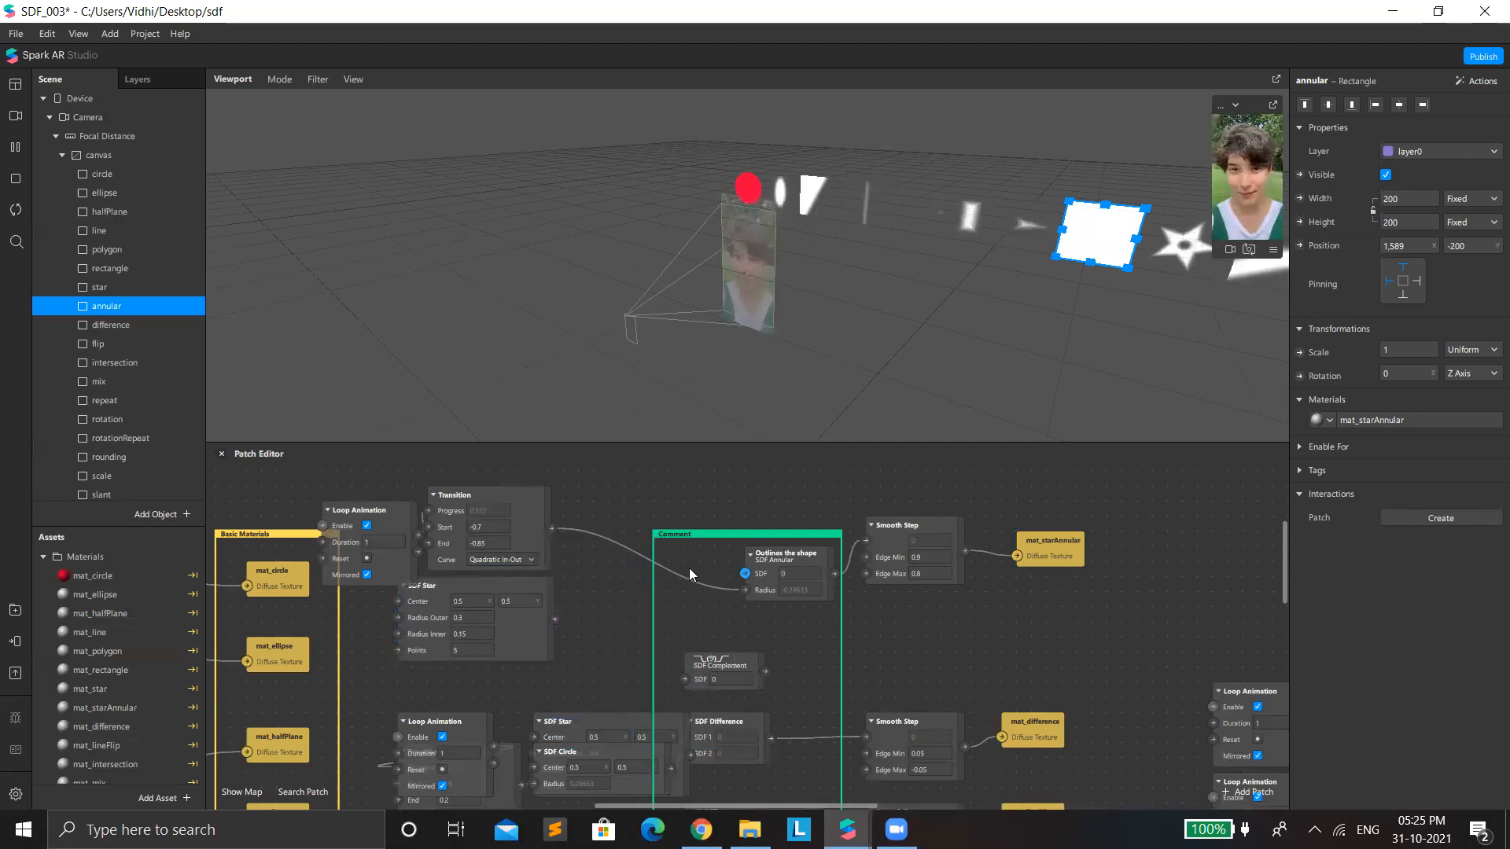
drag(554, 619, 747, 576)
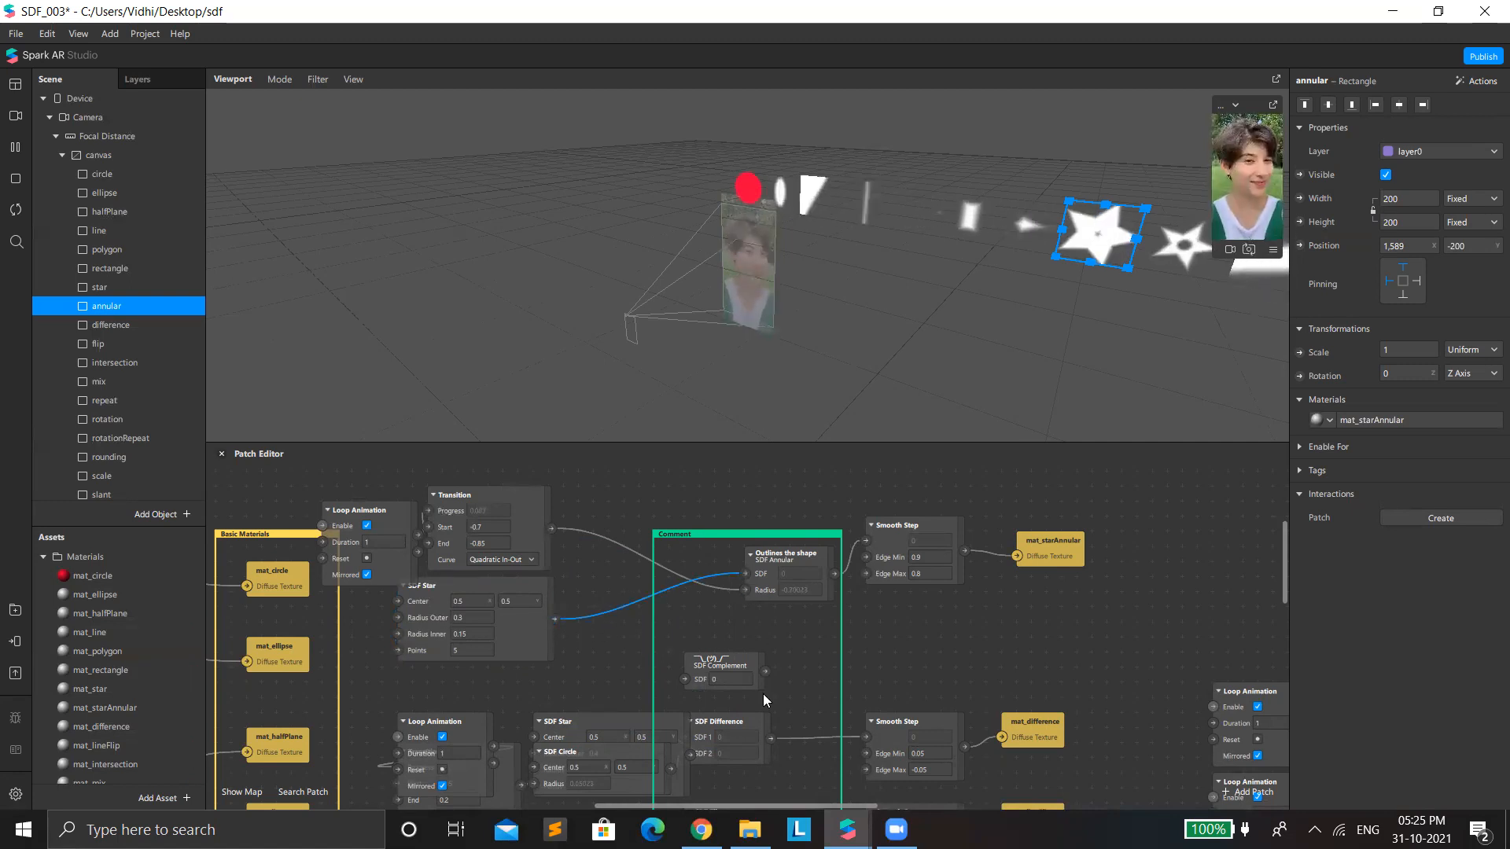
Step: Select the difference object and move its SDF Difference patch clear of the overlapping SDF Star and SDF Circle patches
scroll(717, 653, down, 3)
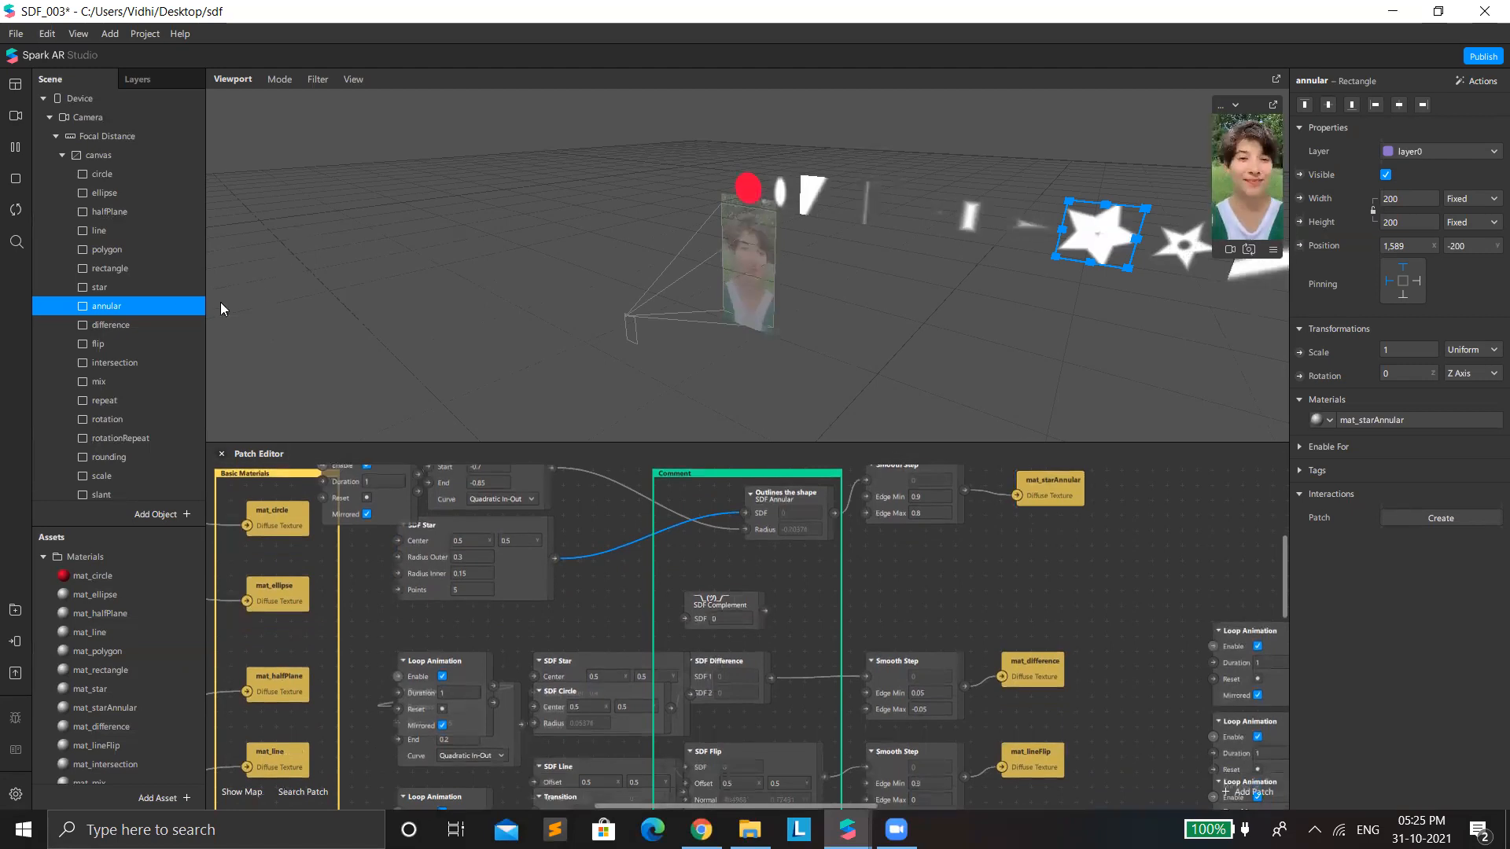
click(126, 344)
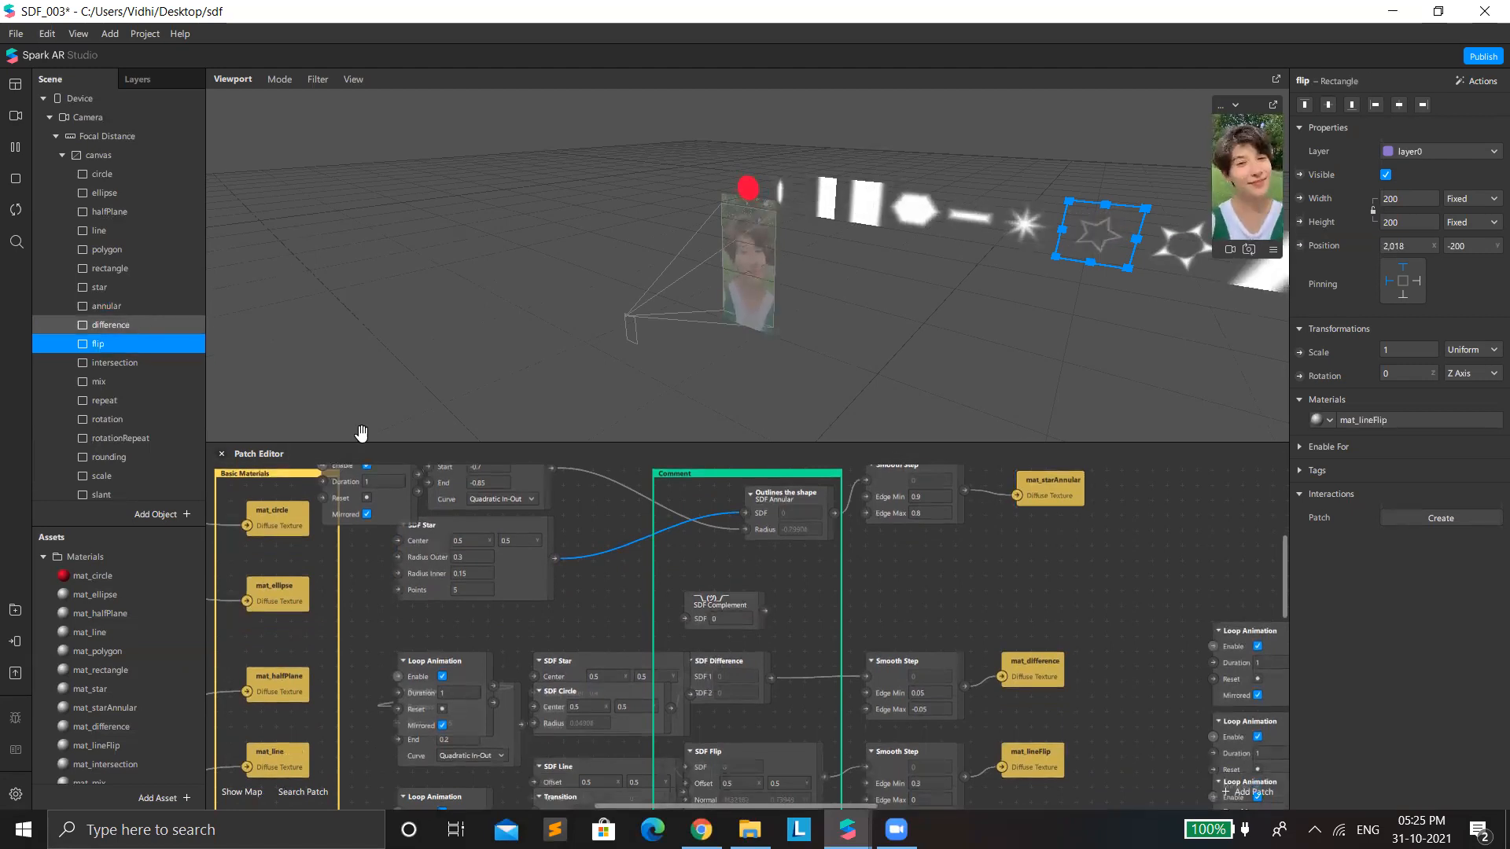
key(Up)
scroll(566, 586, down, 2)
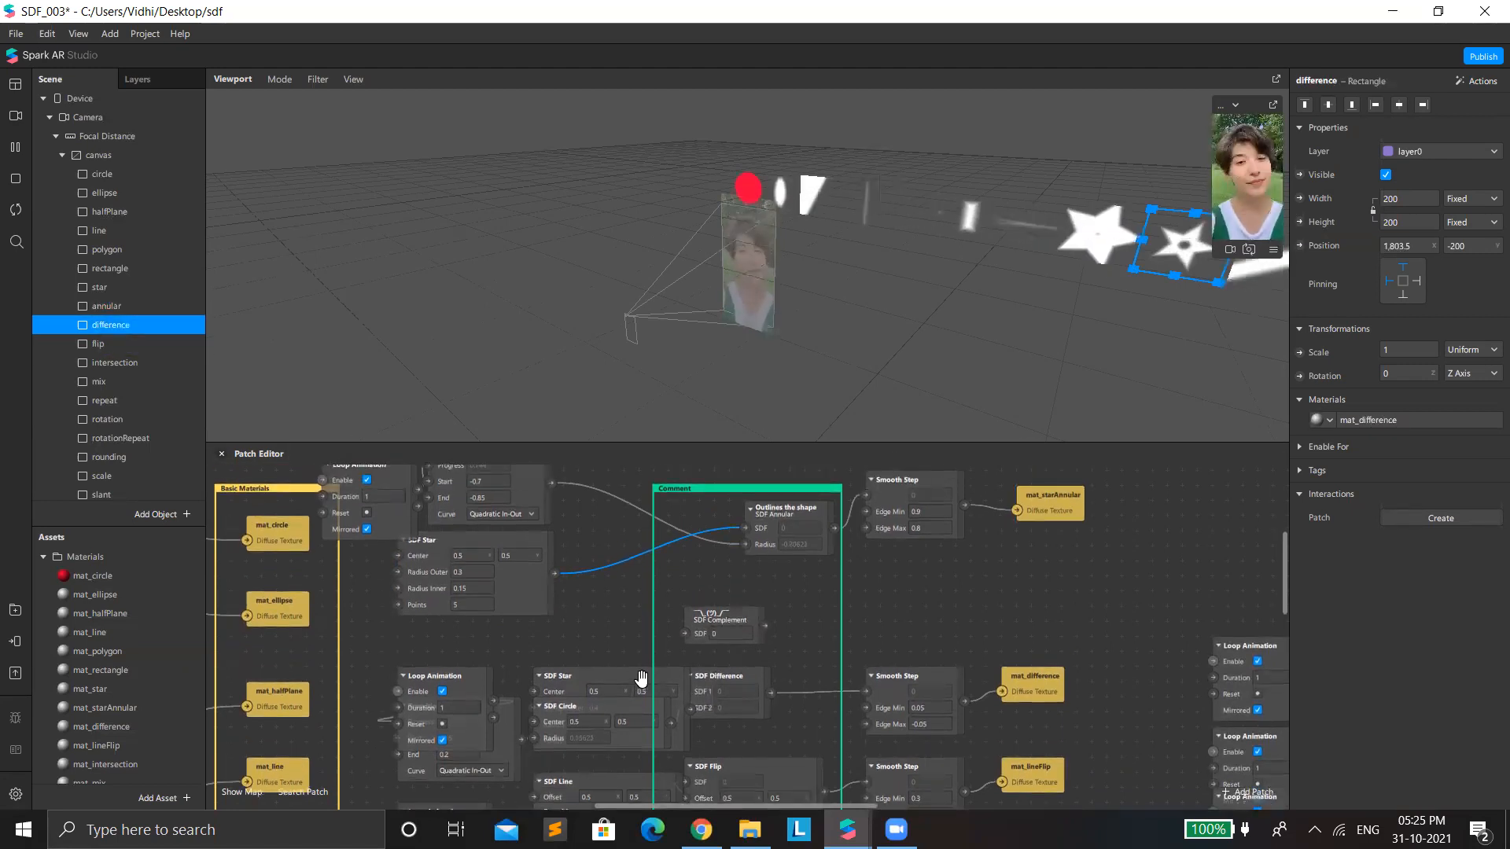
click(766, 644)
drag(767, 645, 854, 629)
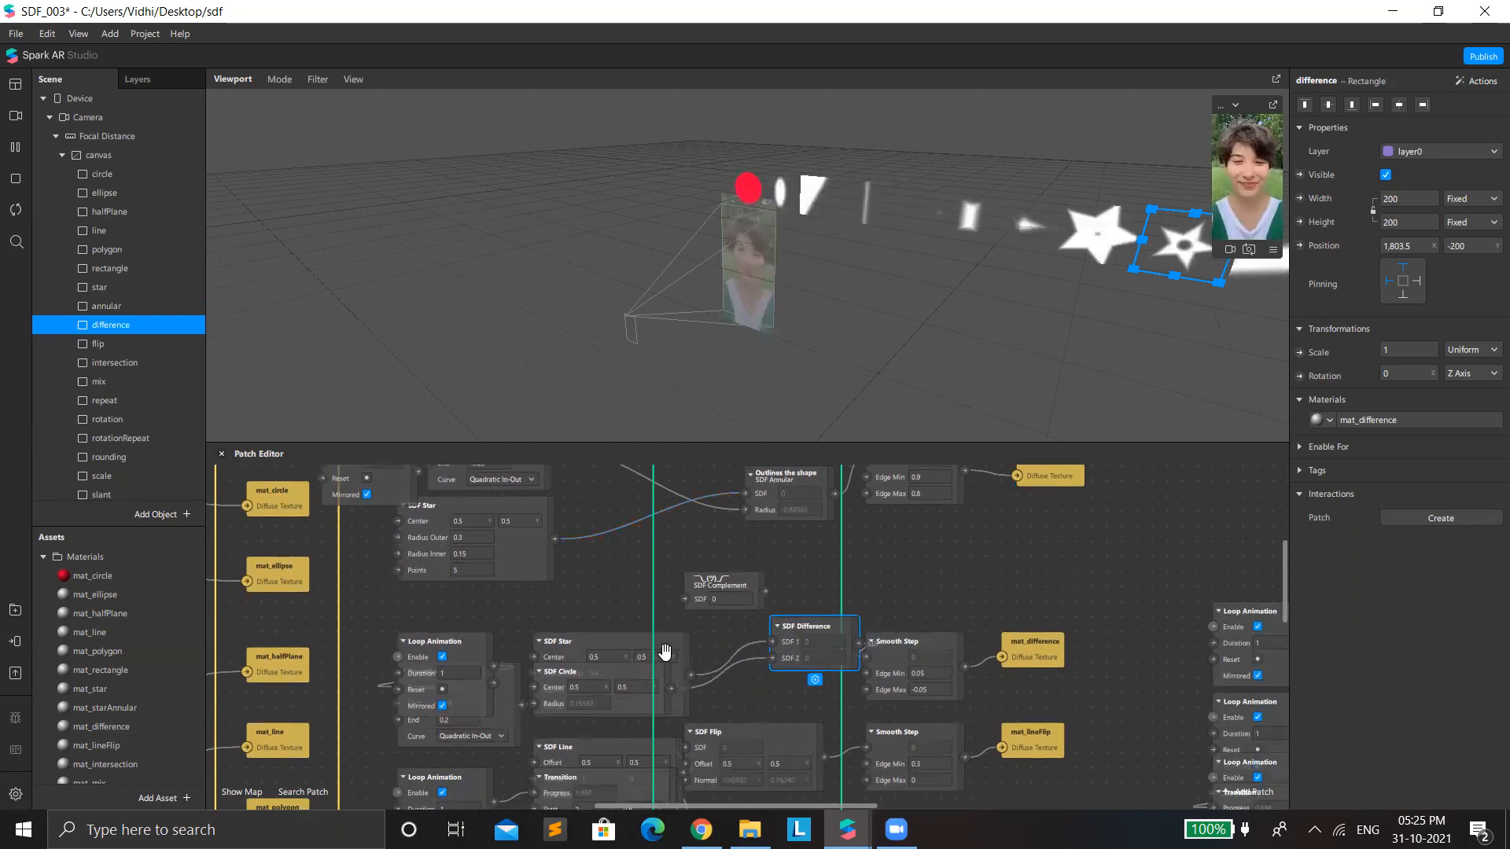
Step: Spread out the SDF Star, SDF Circle, Loop Animation and Transition patches that feed SDF Difference
drag(617, 637, 574, 573)
drag(536, 680, 549, 663)
drag(427, 616, 437, 703)
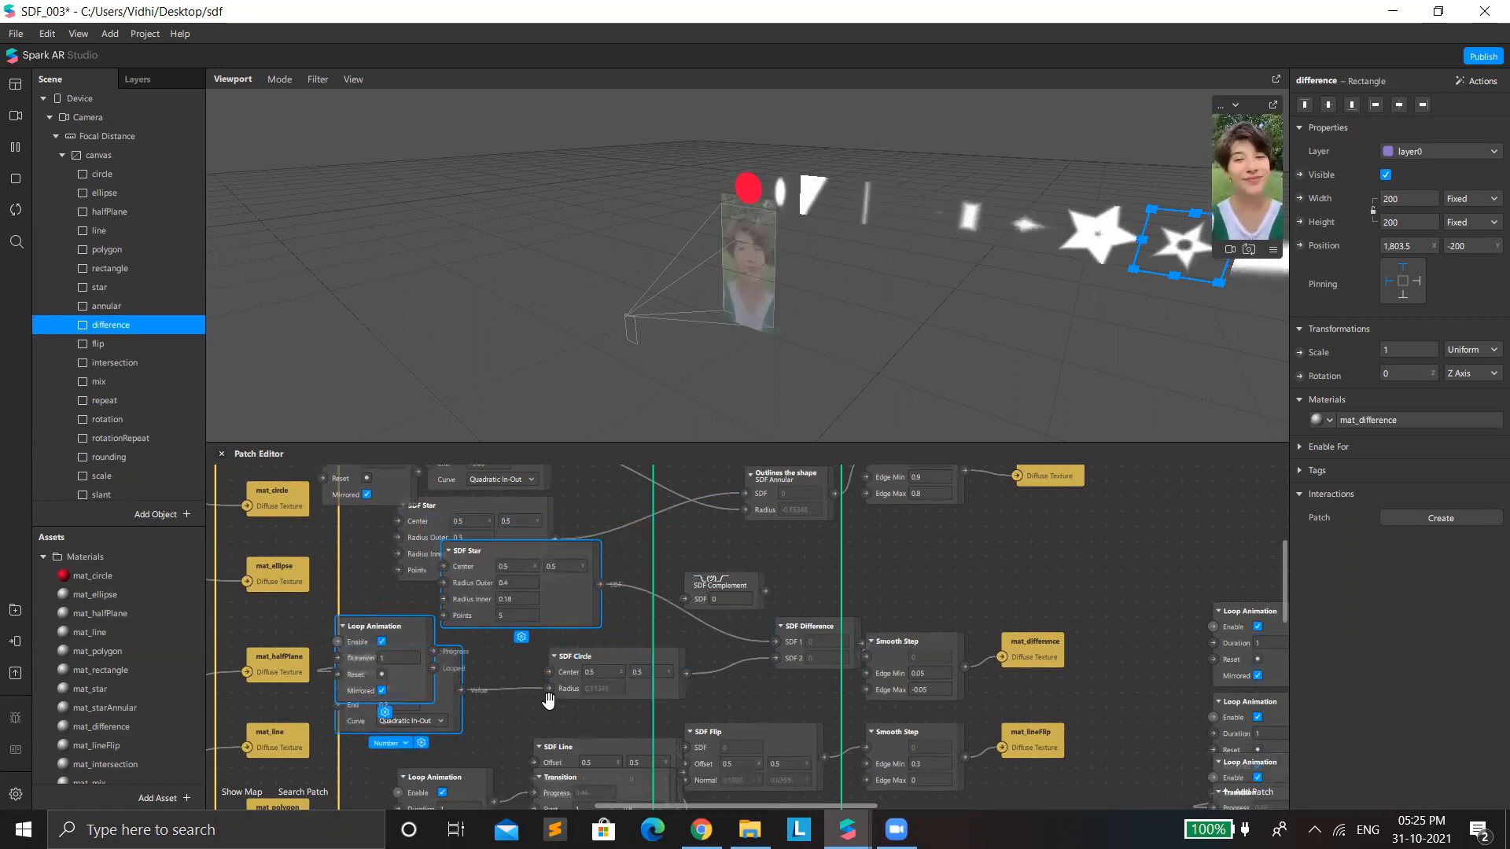
click(543, 695)
drag(592, 629, 625, 635)
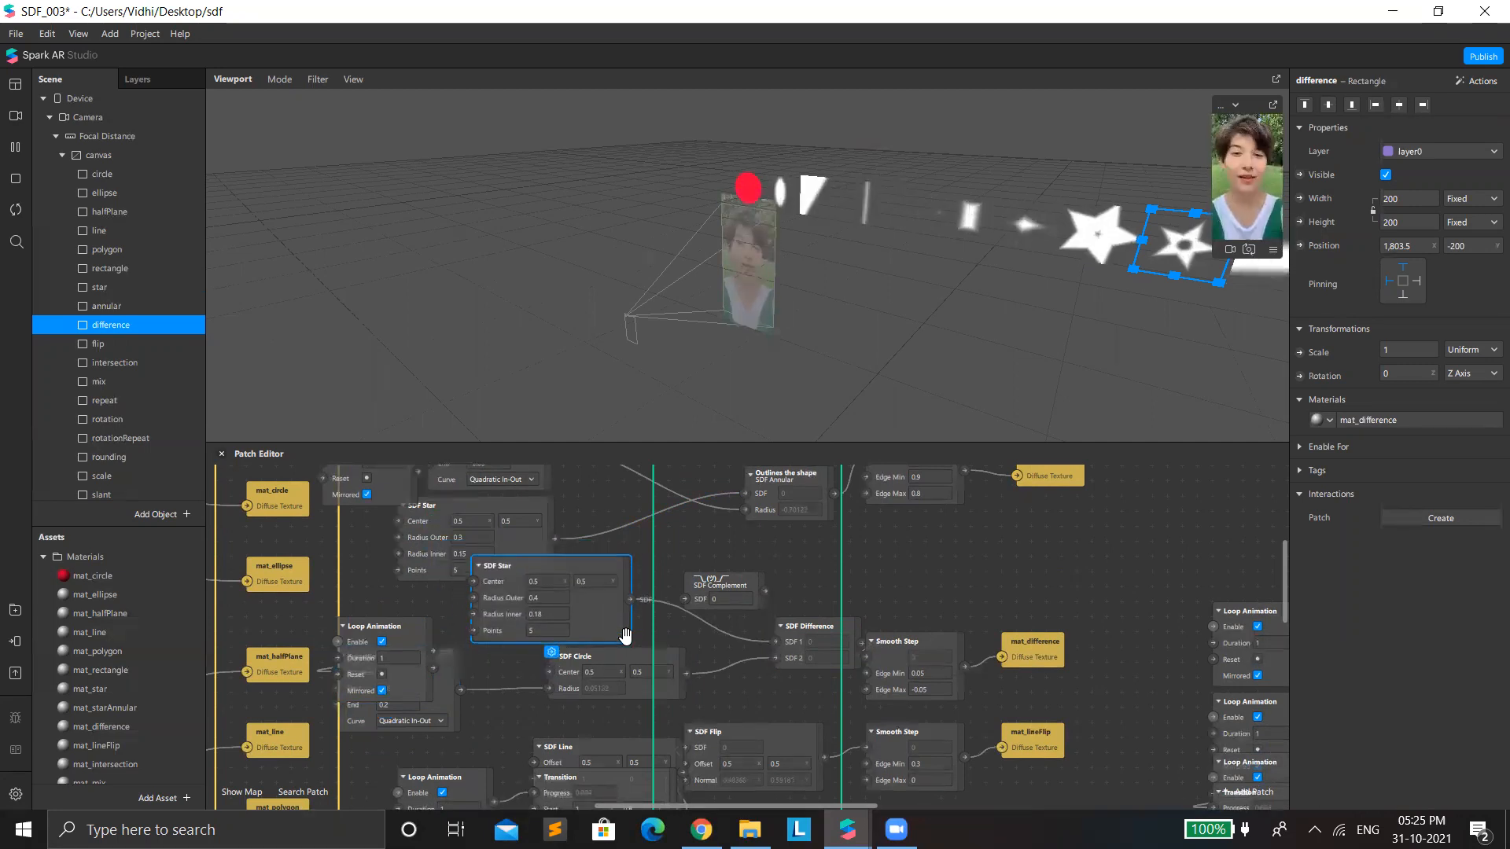
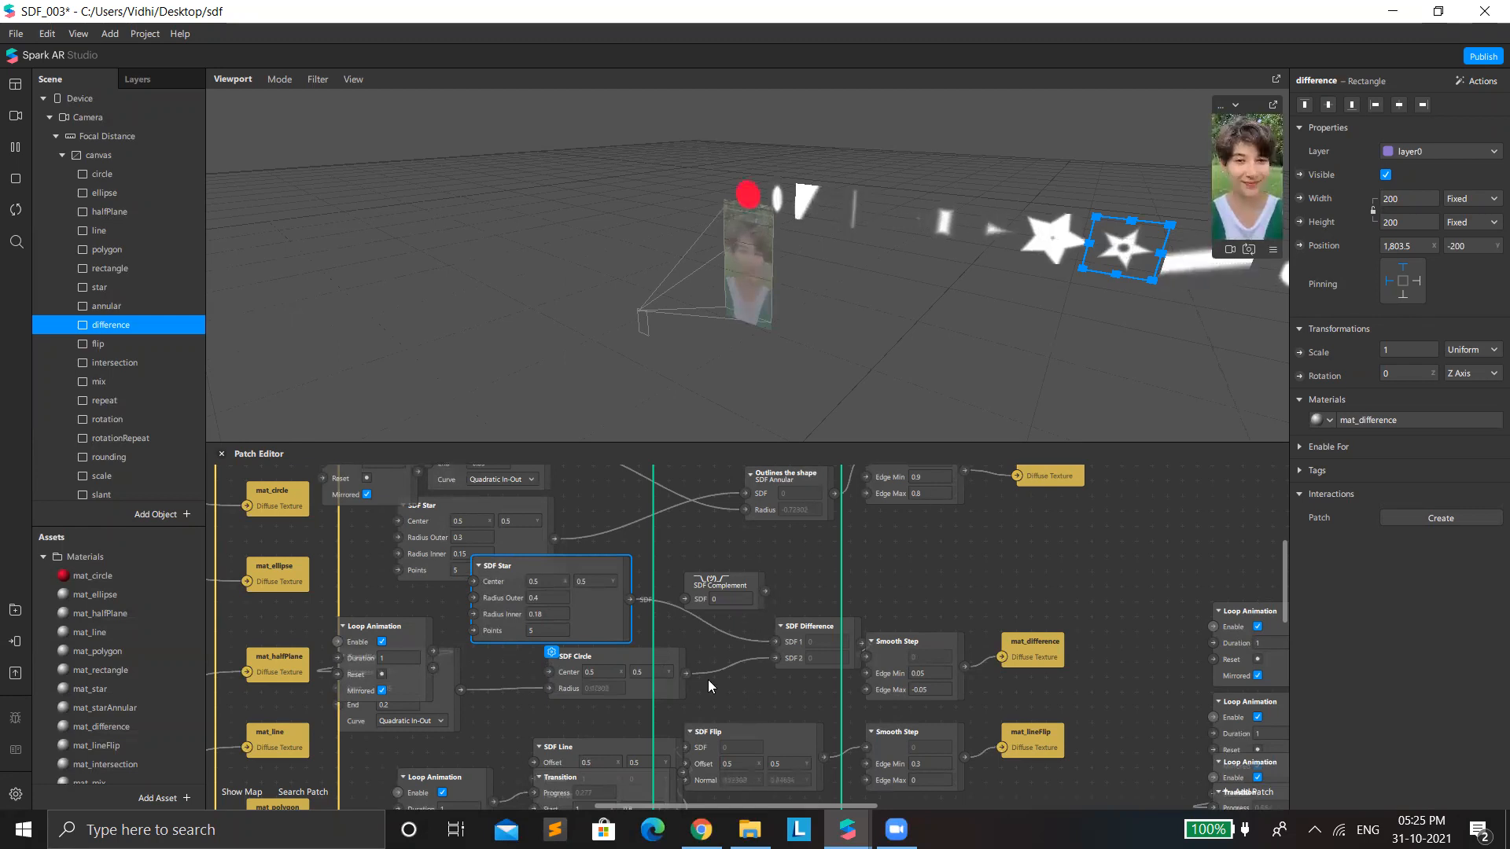
Step: Line up the SDF Circle, SDF Difference, Smooth Step and mat_difference patches closer together in signal order
drag(631, 692, 569, 690)
drag(774, 634, 693, 649)
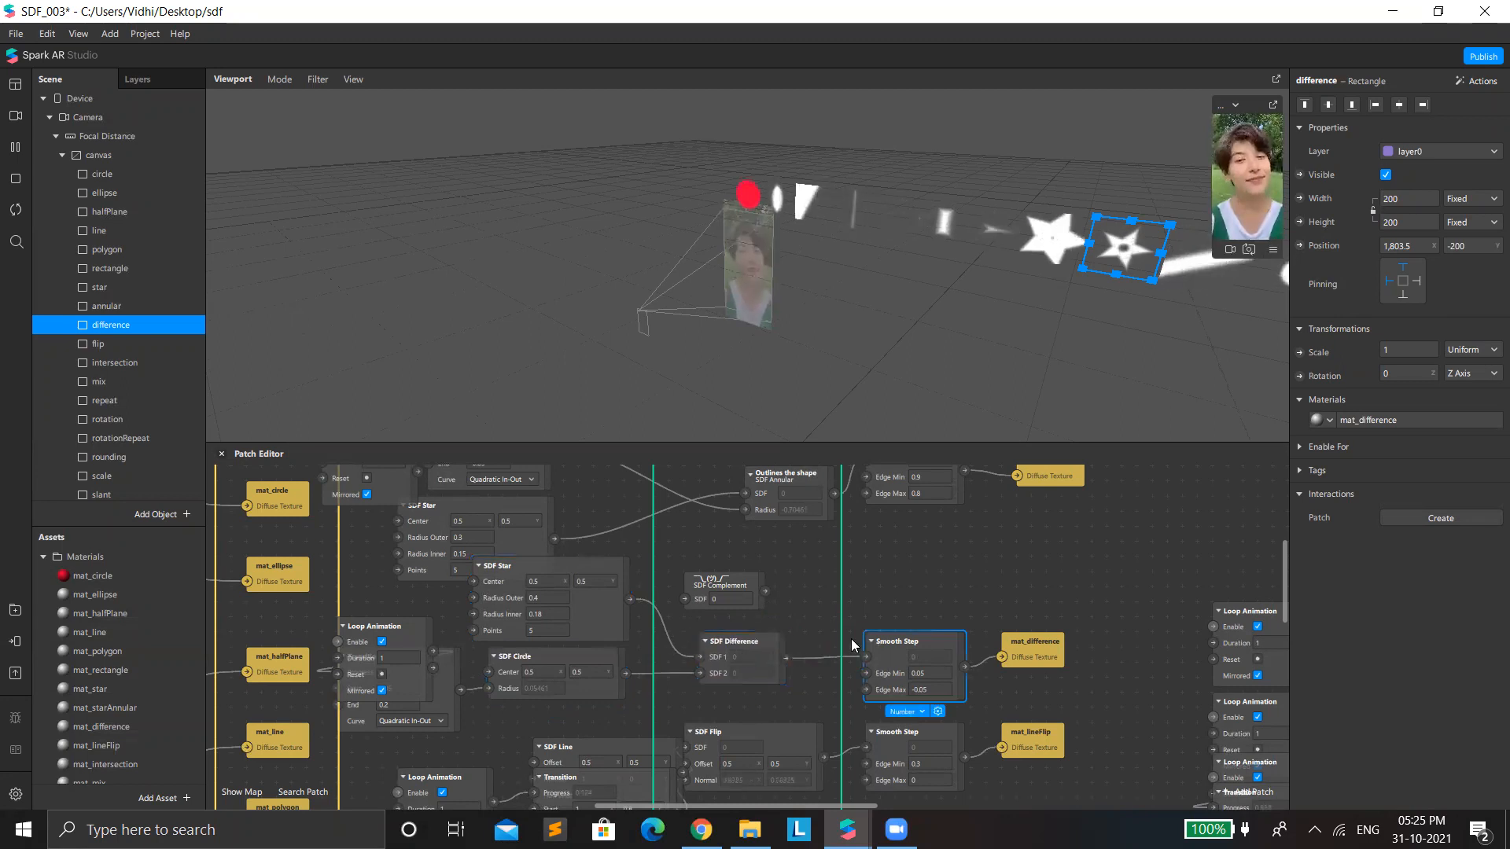
drag(853, 645, 839, 630)
drag(1035, 648, 990, 620)
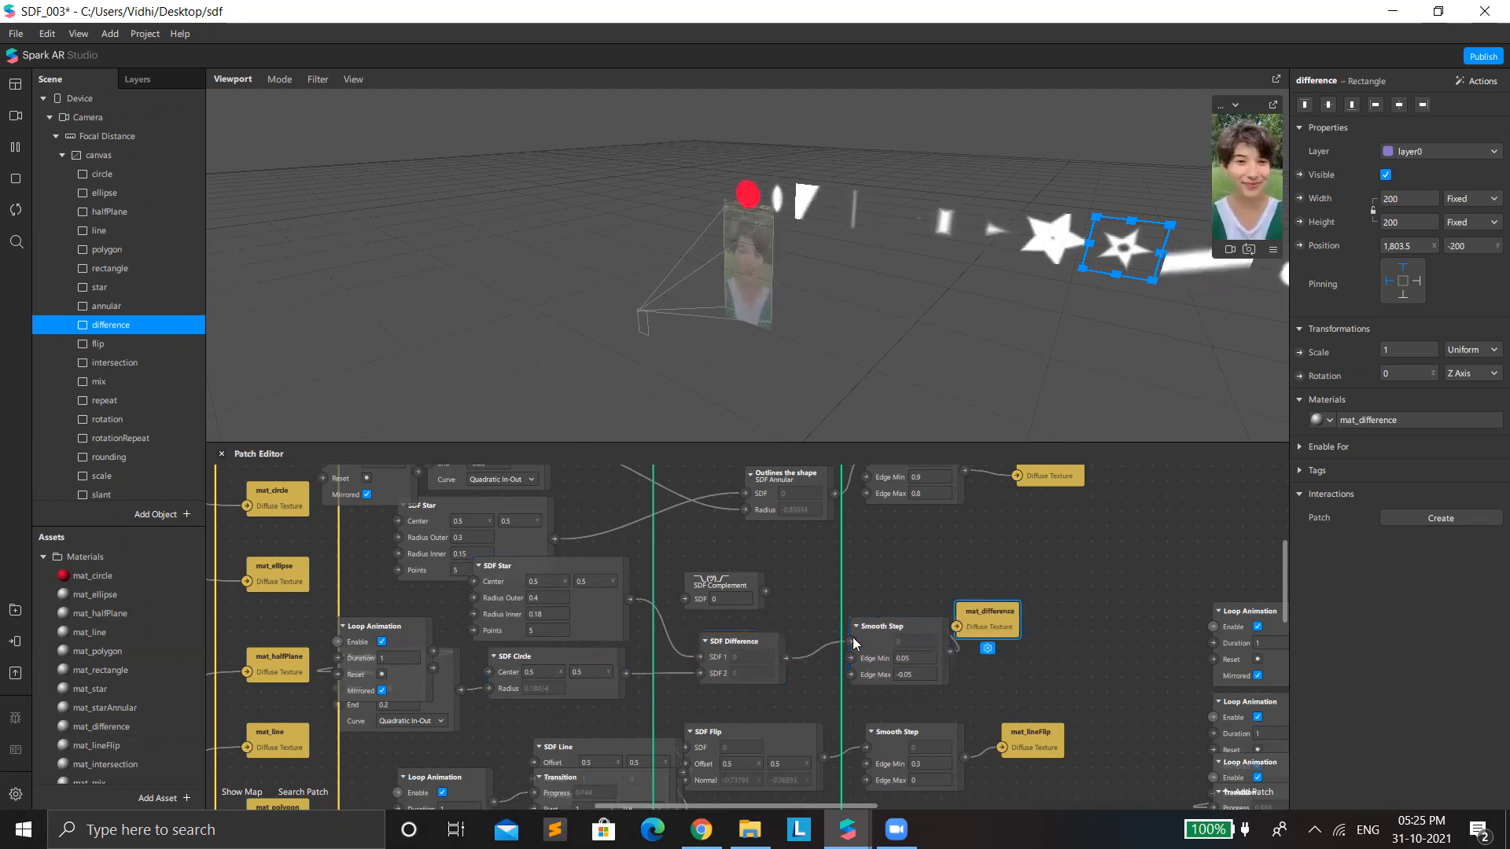
Step: Select the flip object and separate its Transition, SDF Line, SDF Flip and Smooth Step patches into a readable row
scroll(1125, 578, down, 1)
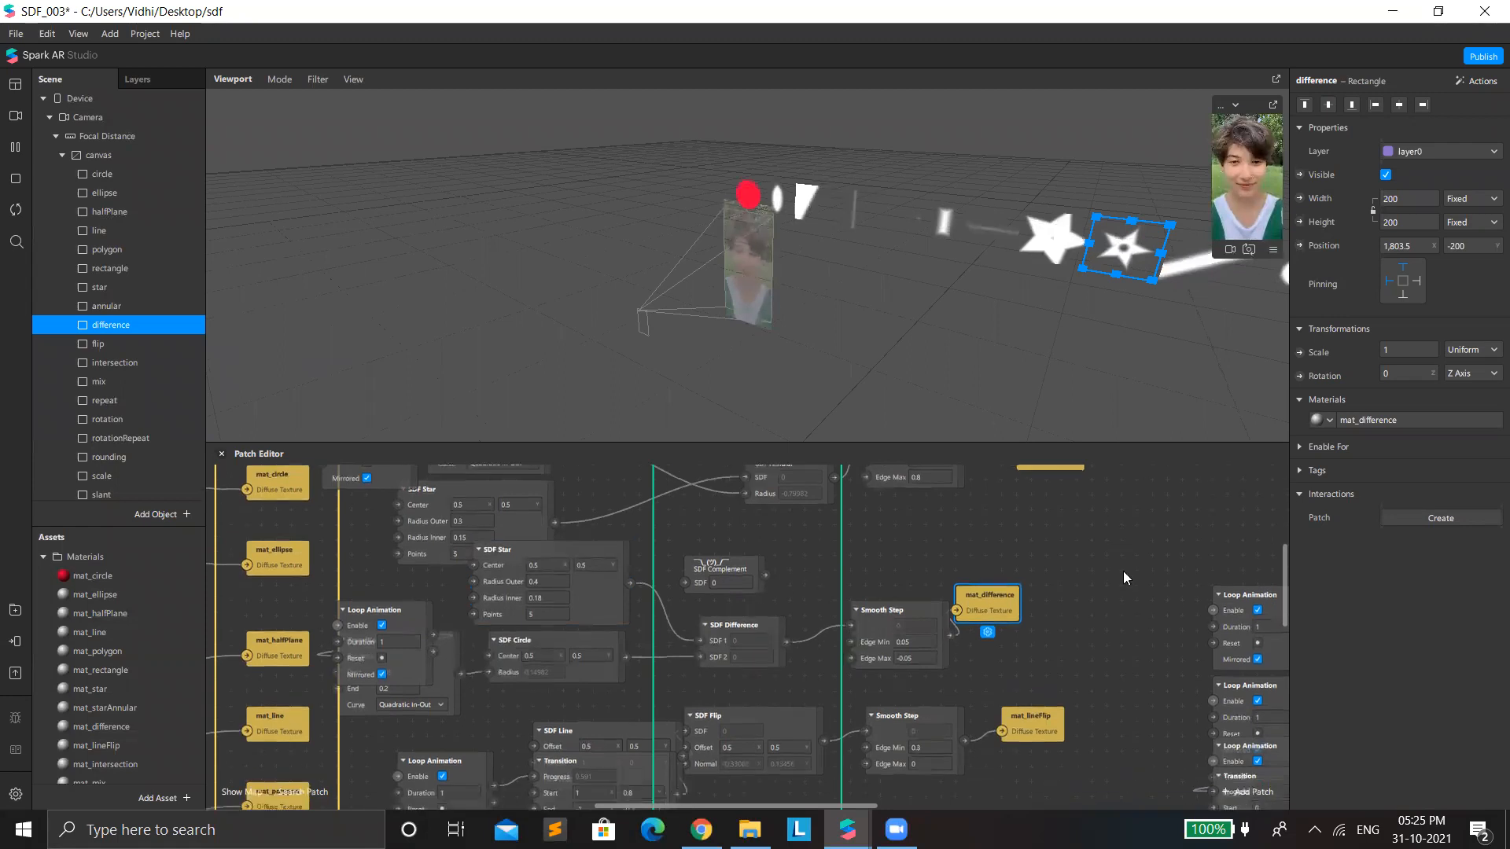
scroll(1126, 578, down, 3)
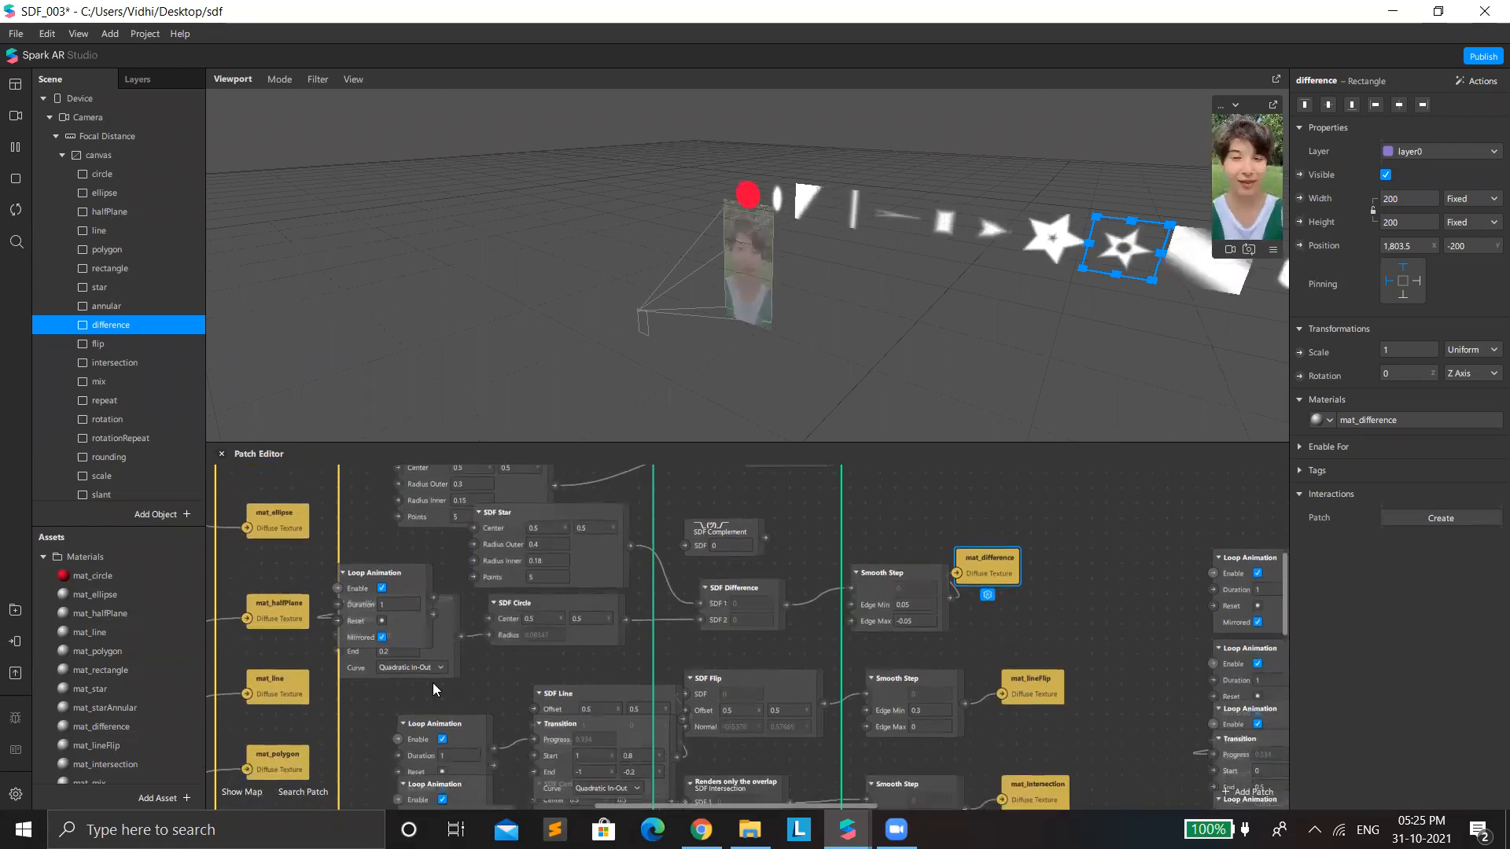
click(1189, 264)
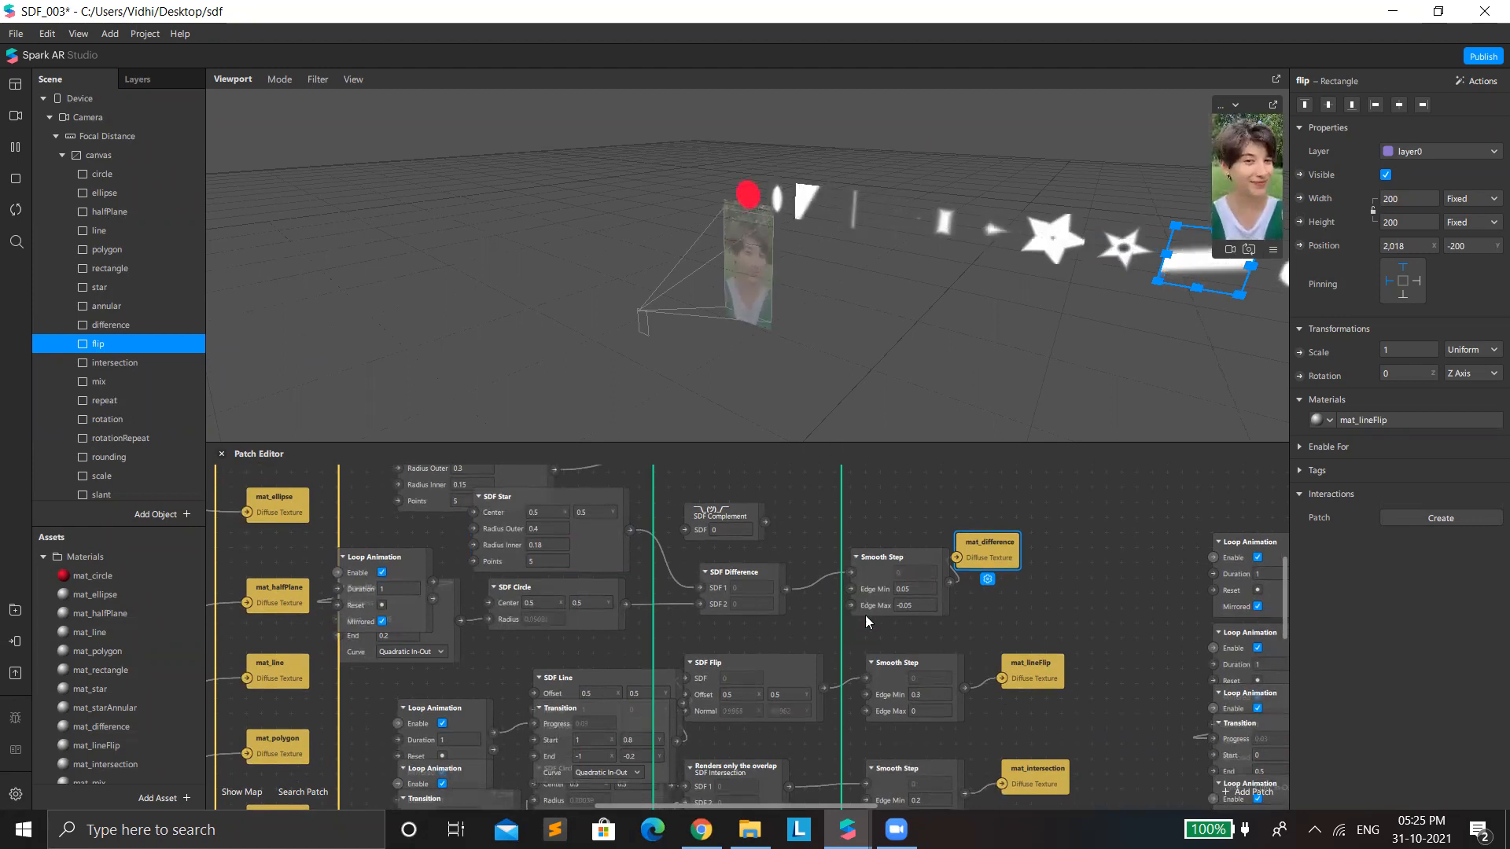
drag(587, 724, 390, 680)
drag(600, 671, 529, 636)
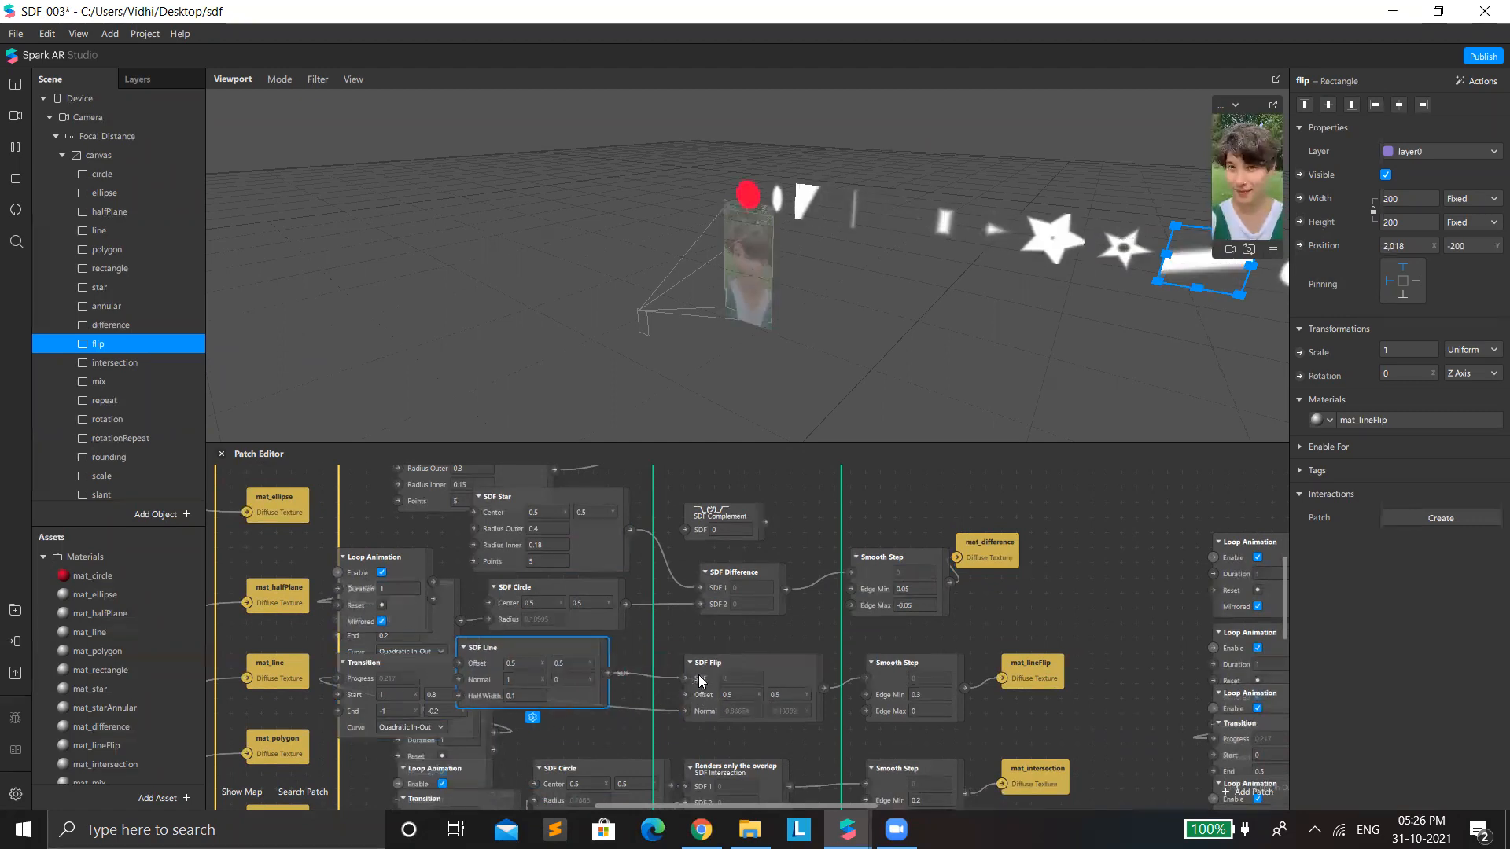
drag(700, 681, 689, 660)
drag(883, 666, 881, 646)
Step: Select the intersection object in the viewport and bring its SDF Circle, SDF Line and SDF Intersection patches into view
scroll(1137, 685, down, 1)
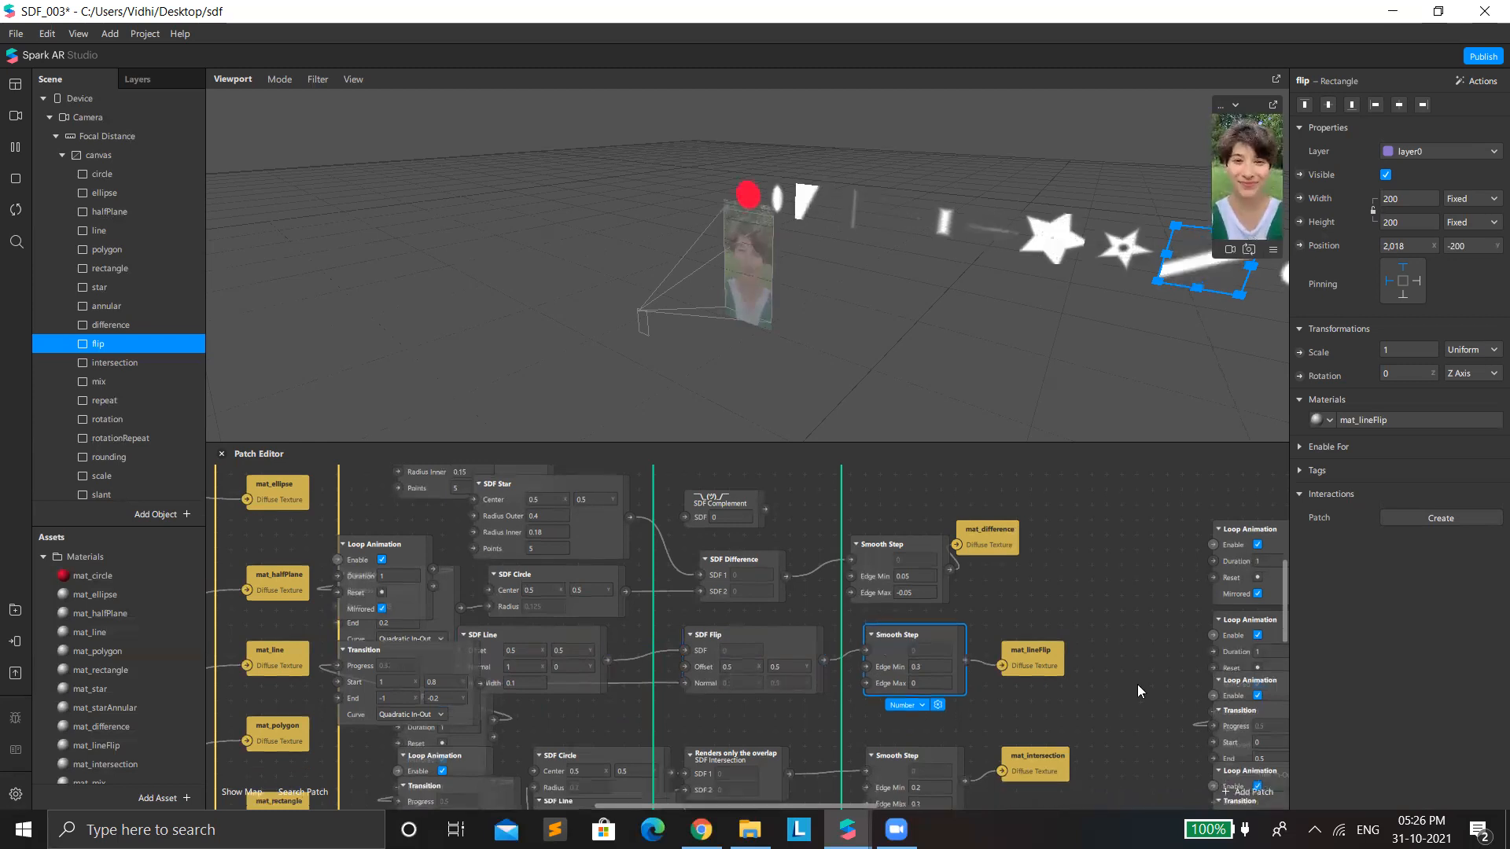
scroll(681, 673, down, 2)
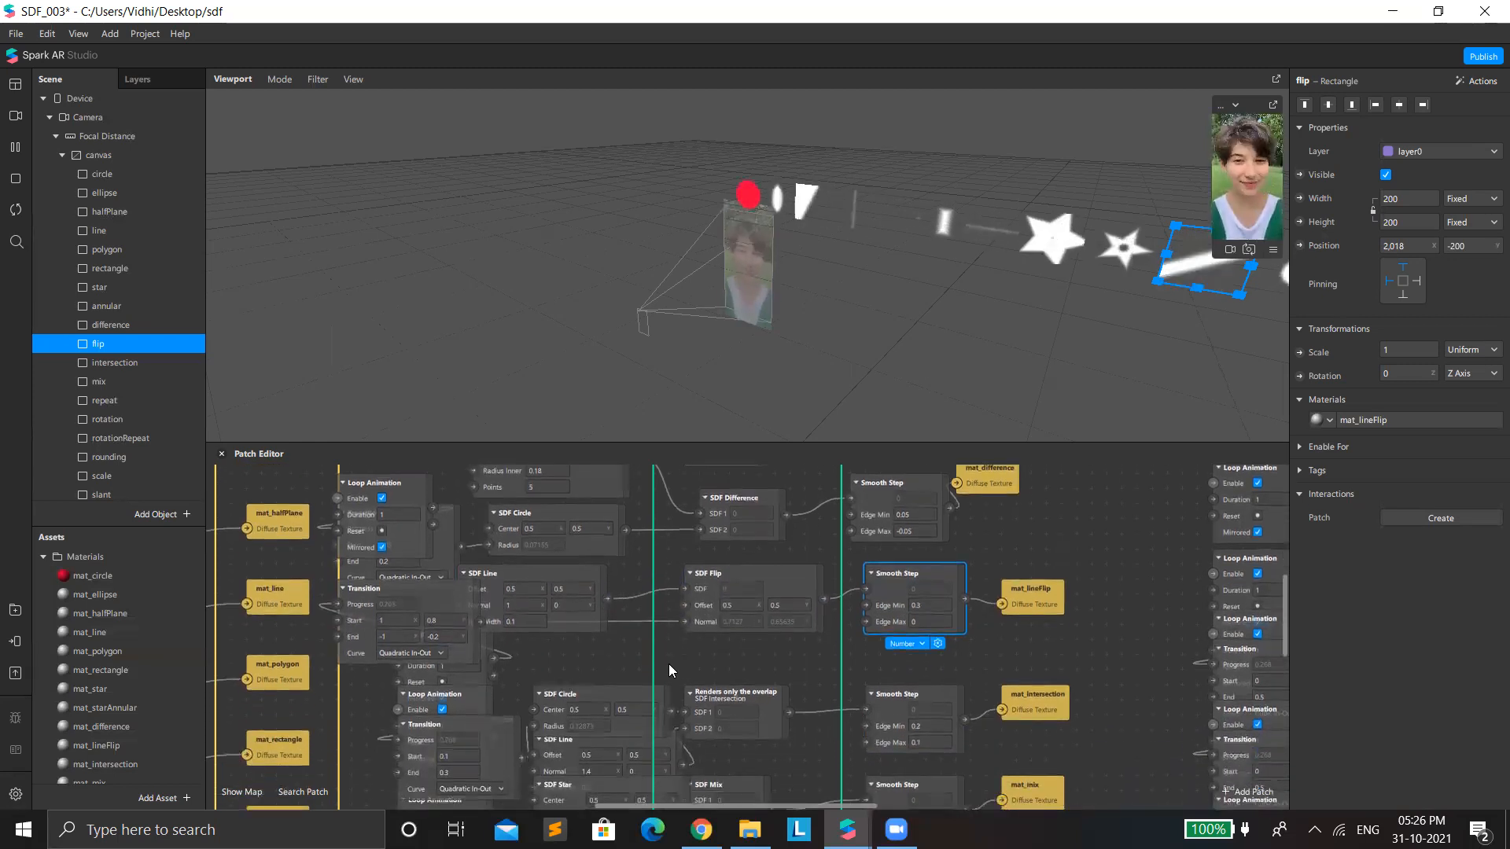
scroll(668, 663, down, 2)
drag(590, 635, 588, 621)
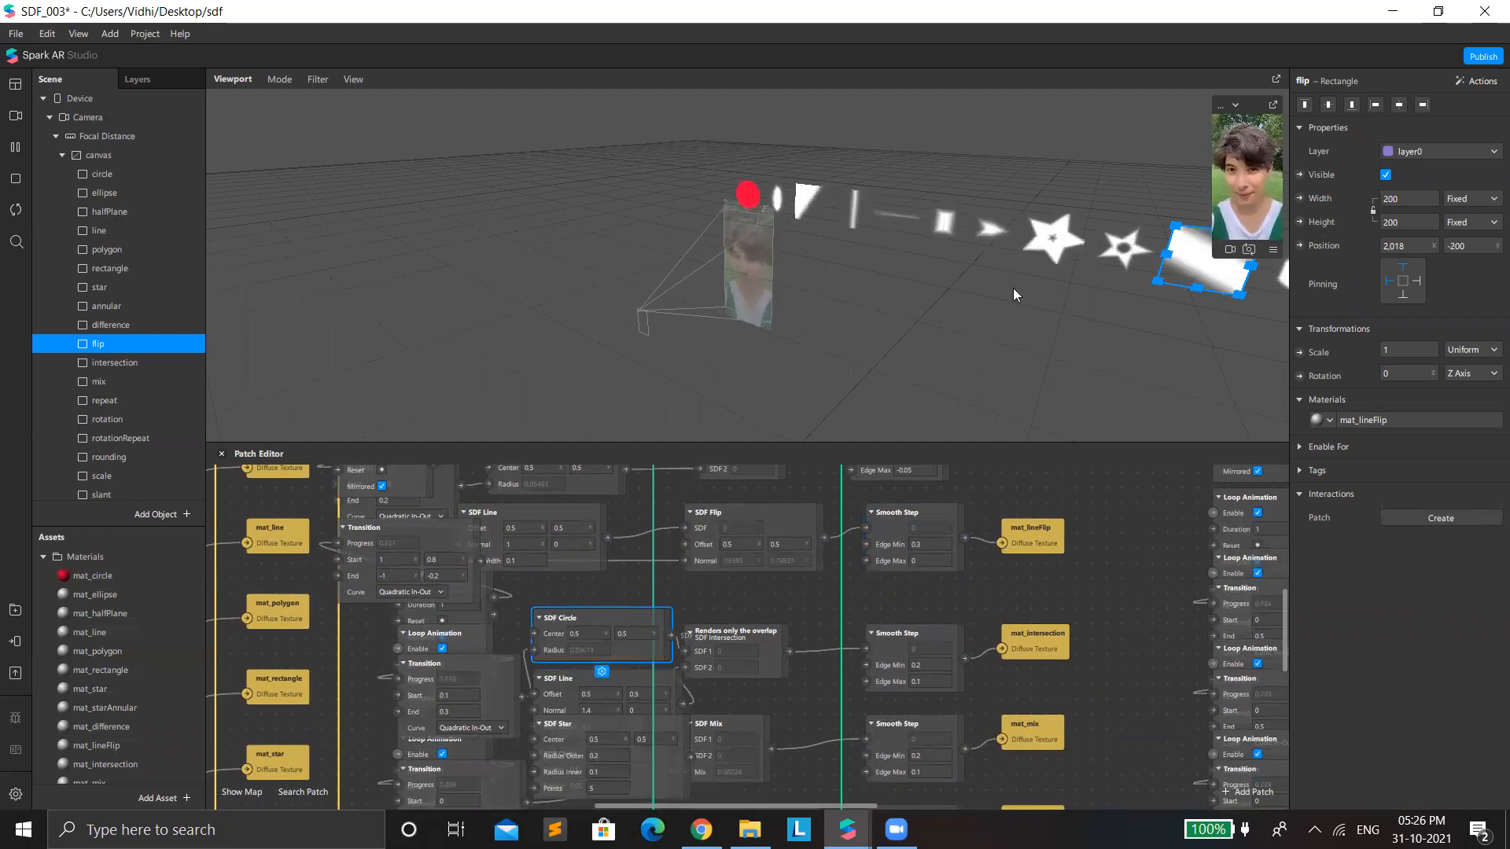
scroll(1095, 310, down, 5)
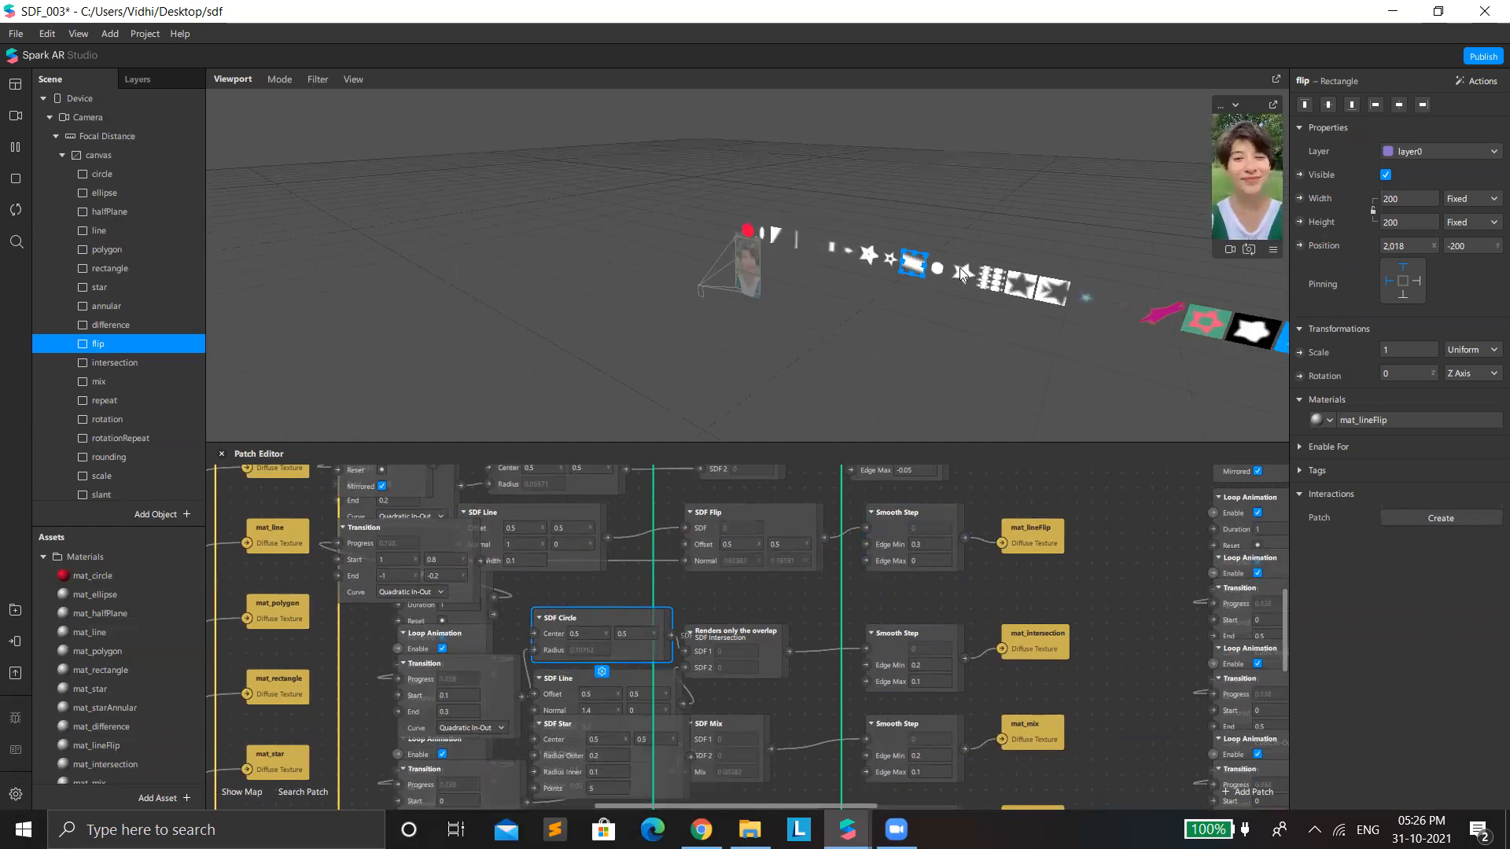
click(939, 266)
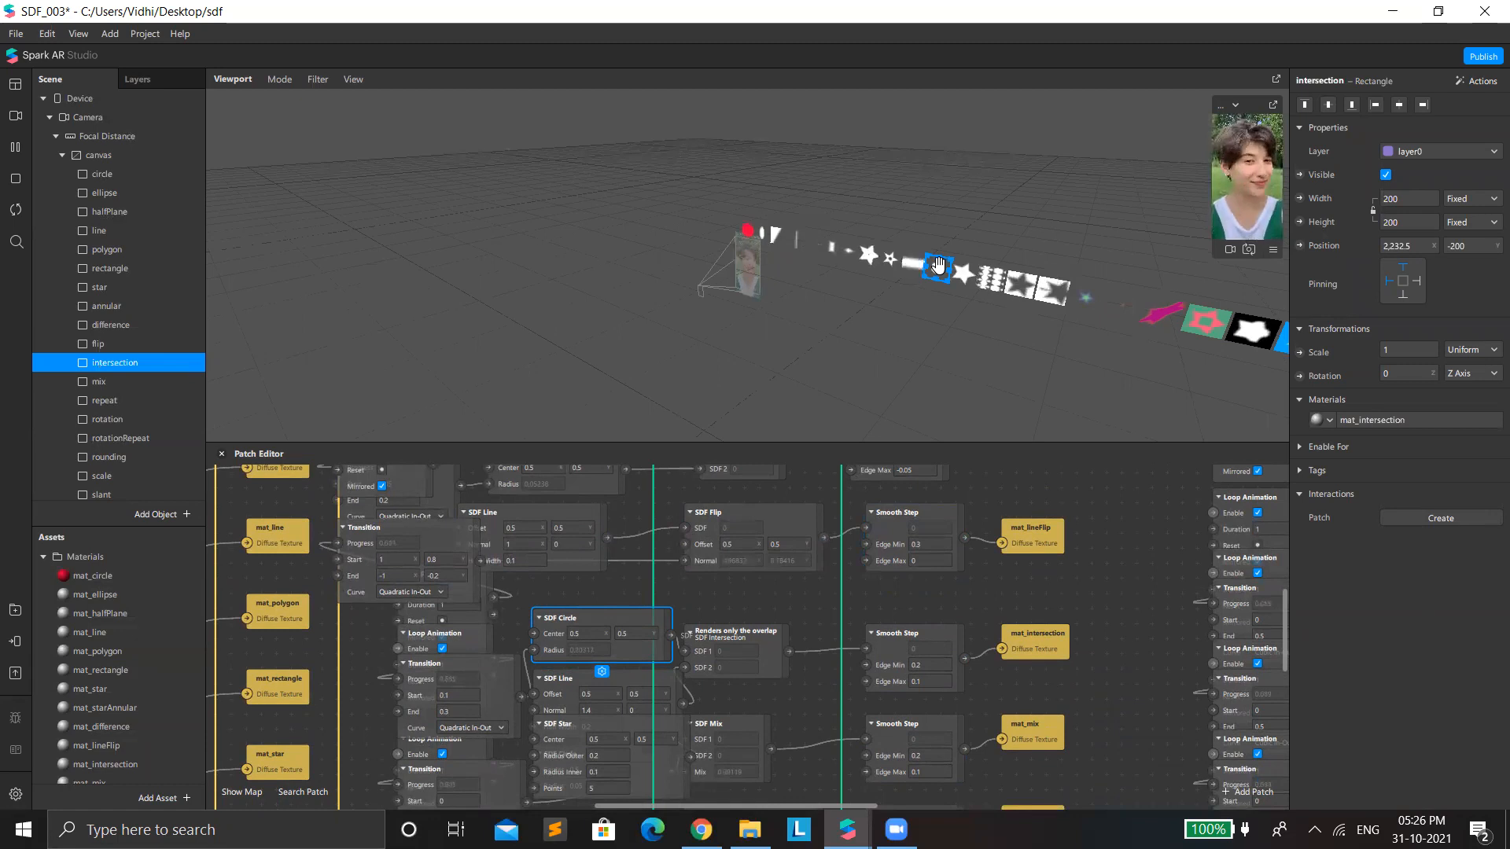
scroll(978, 311, up, 2)
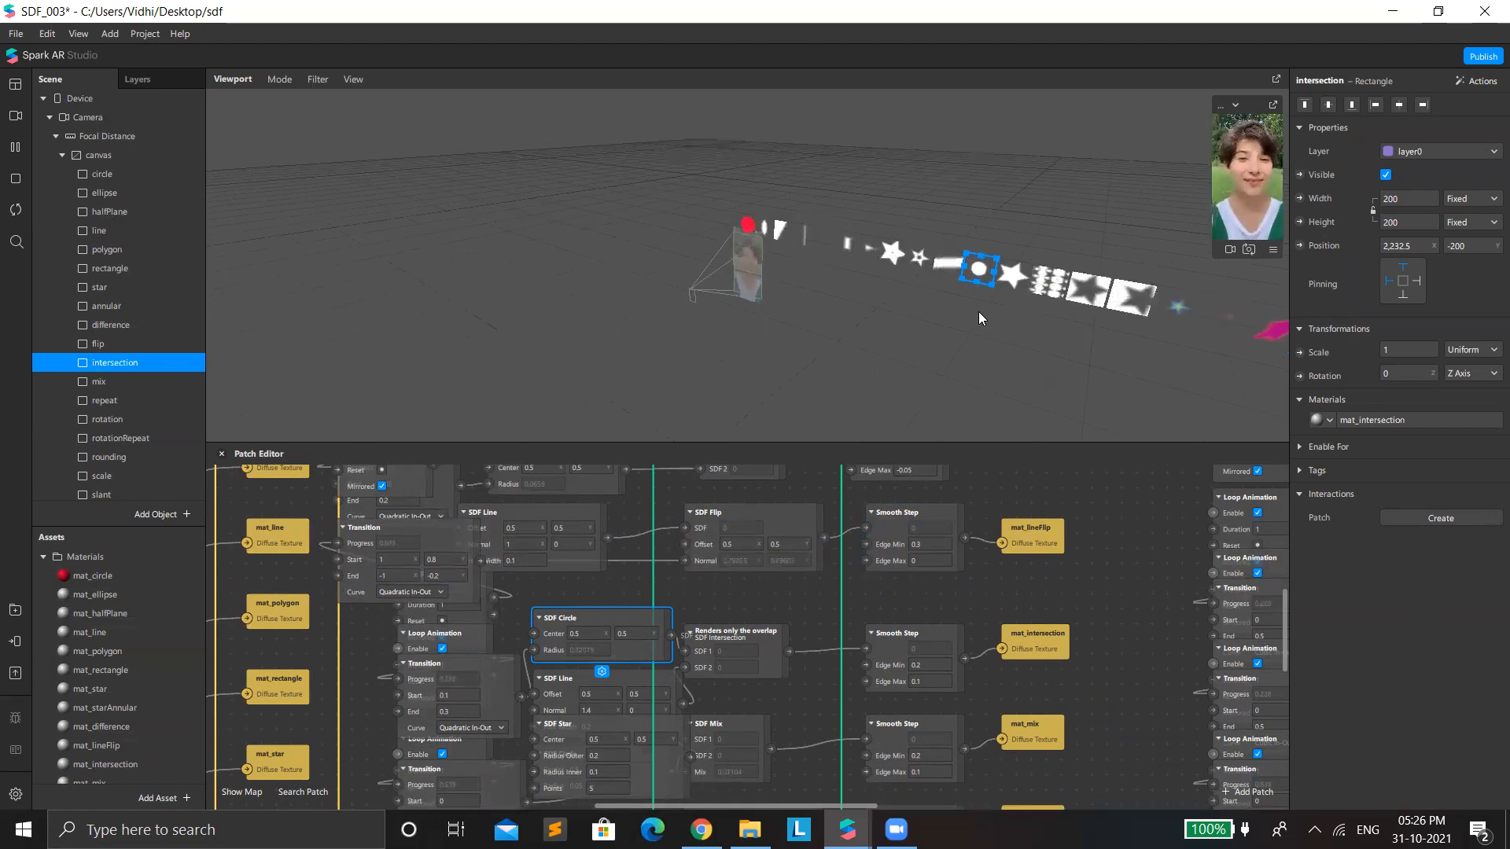
scroll(700, 658, down, 2)
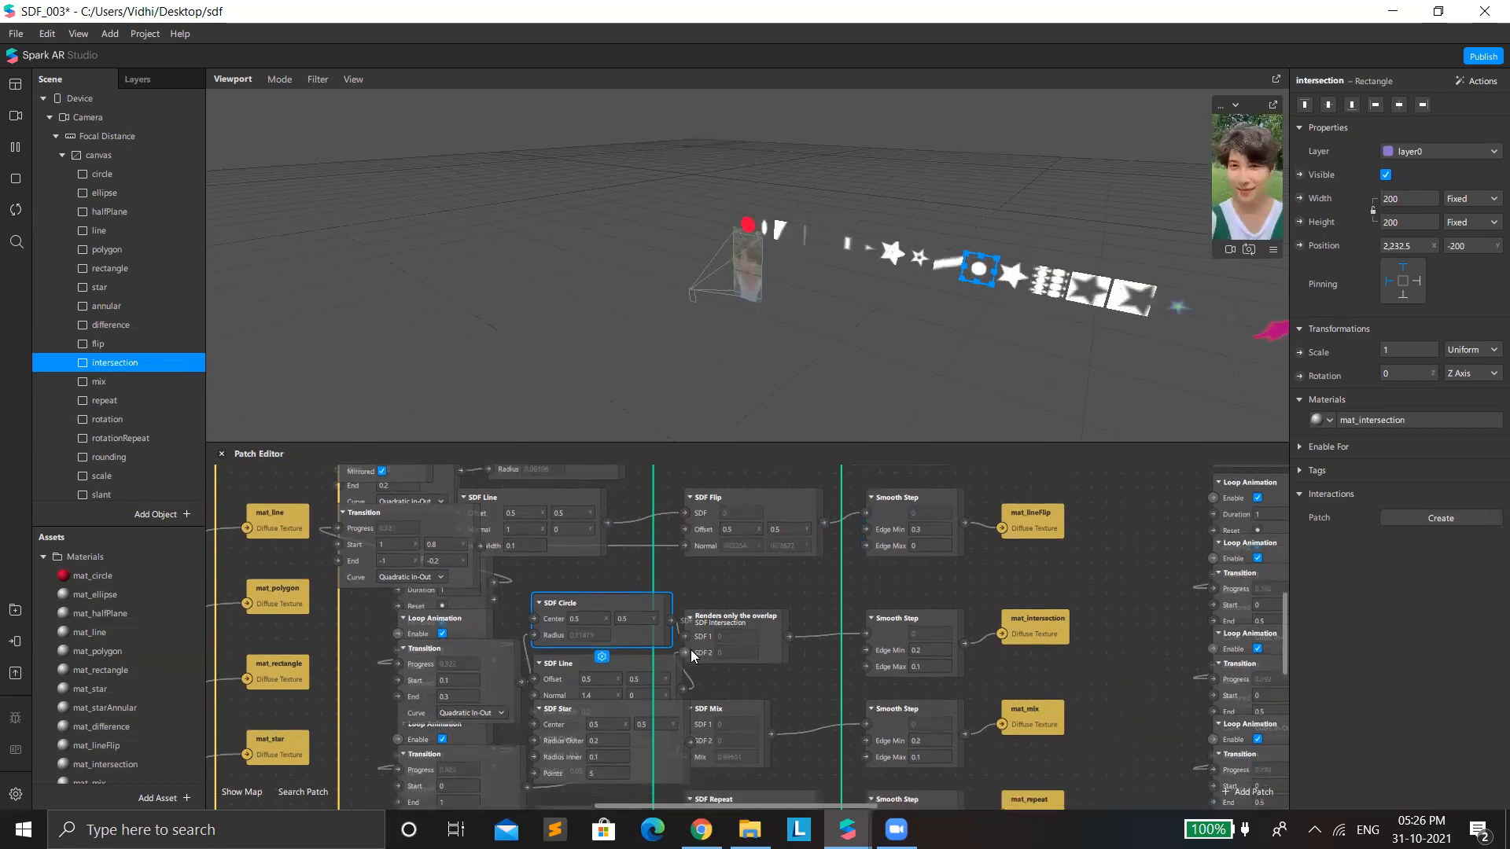
scroll(692, 652, down, 2)
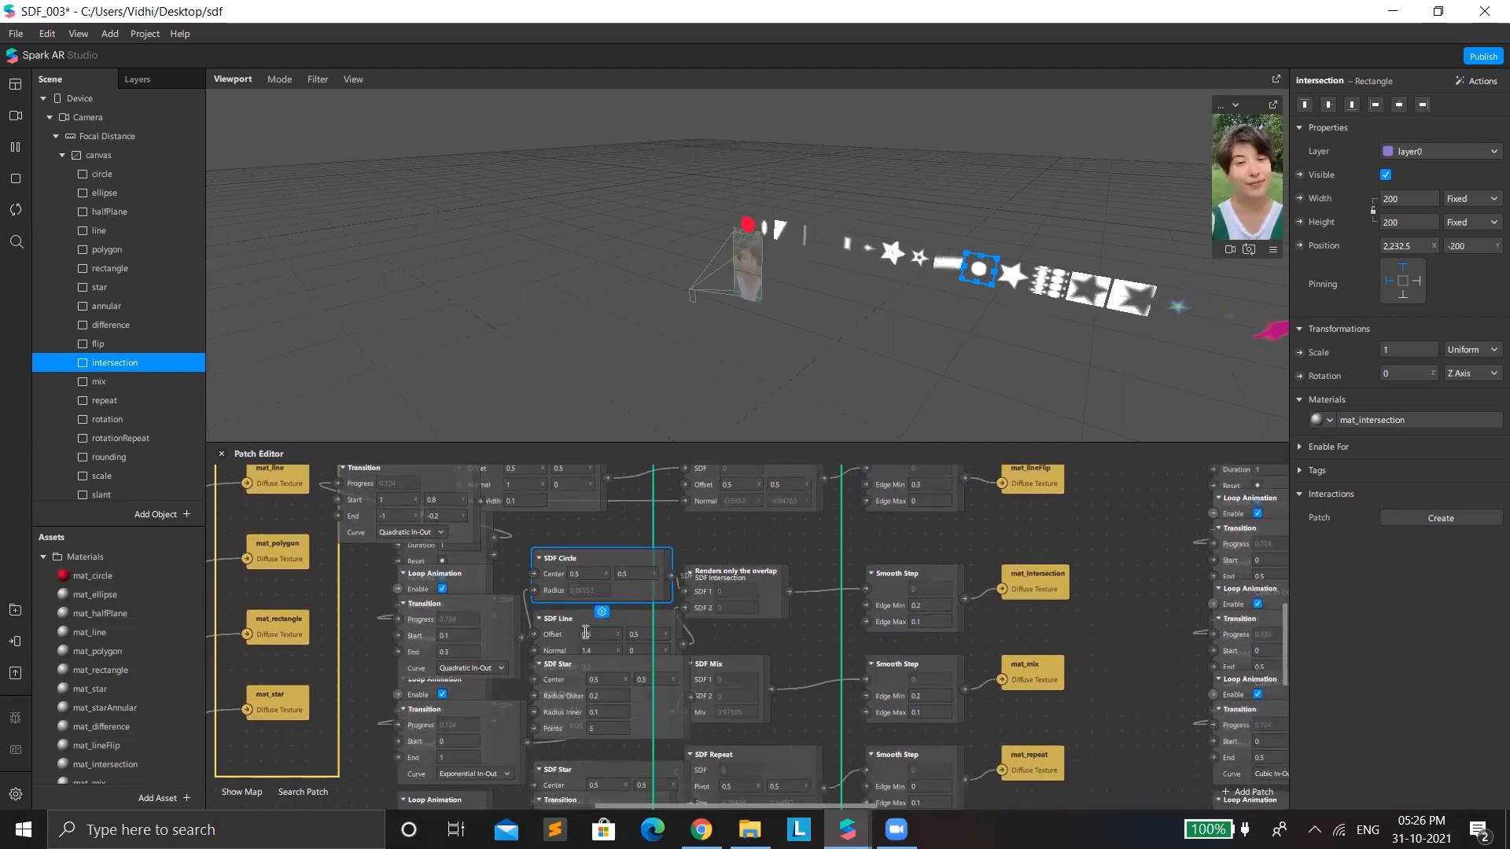
Step: Move the SDF Star, SDF Intersection and SDF Circle patches apart to uncover the SDF Line patch feeding the intersection
mouse_move(551, 684)
mouse_down()
mouse_move(430, 755)
mouse_move(360, 669)
mouse_move(426, 714)
mouse_move(537, 666)
mouse_up()
drag(747, 572, 814, 511)
drag(582, 553, 521, 522)
drag(744, 540, 728, 526)
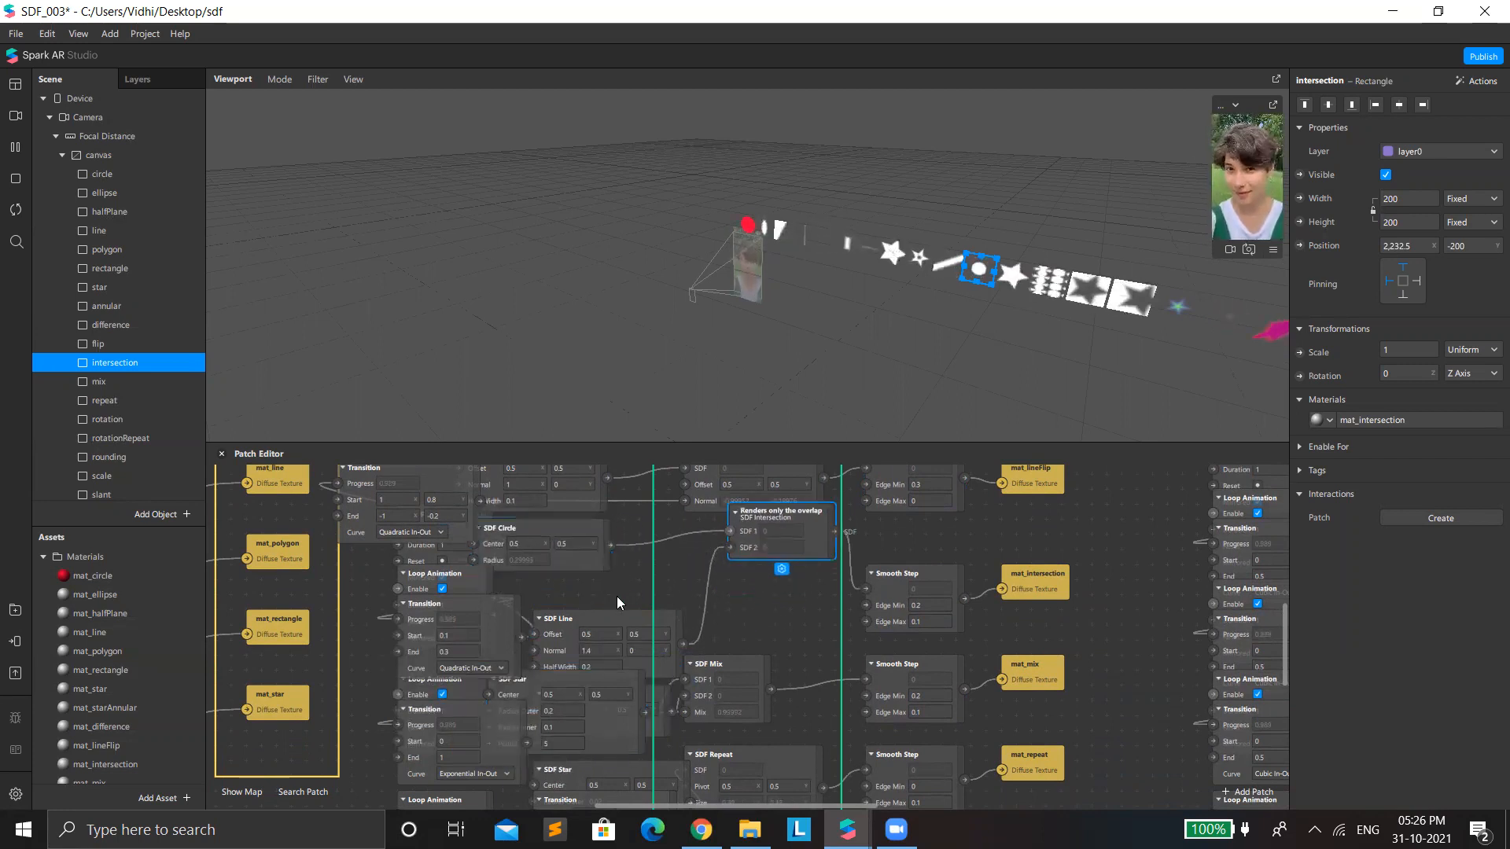
Step: Arrange the SDF Circle above SDF Line and line up SDF Intersection and Smooth Step between them and mat_intersection
drag(593, 621, 664, 537)
drag(789, 537, 755, 580)
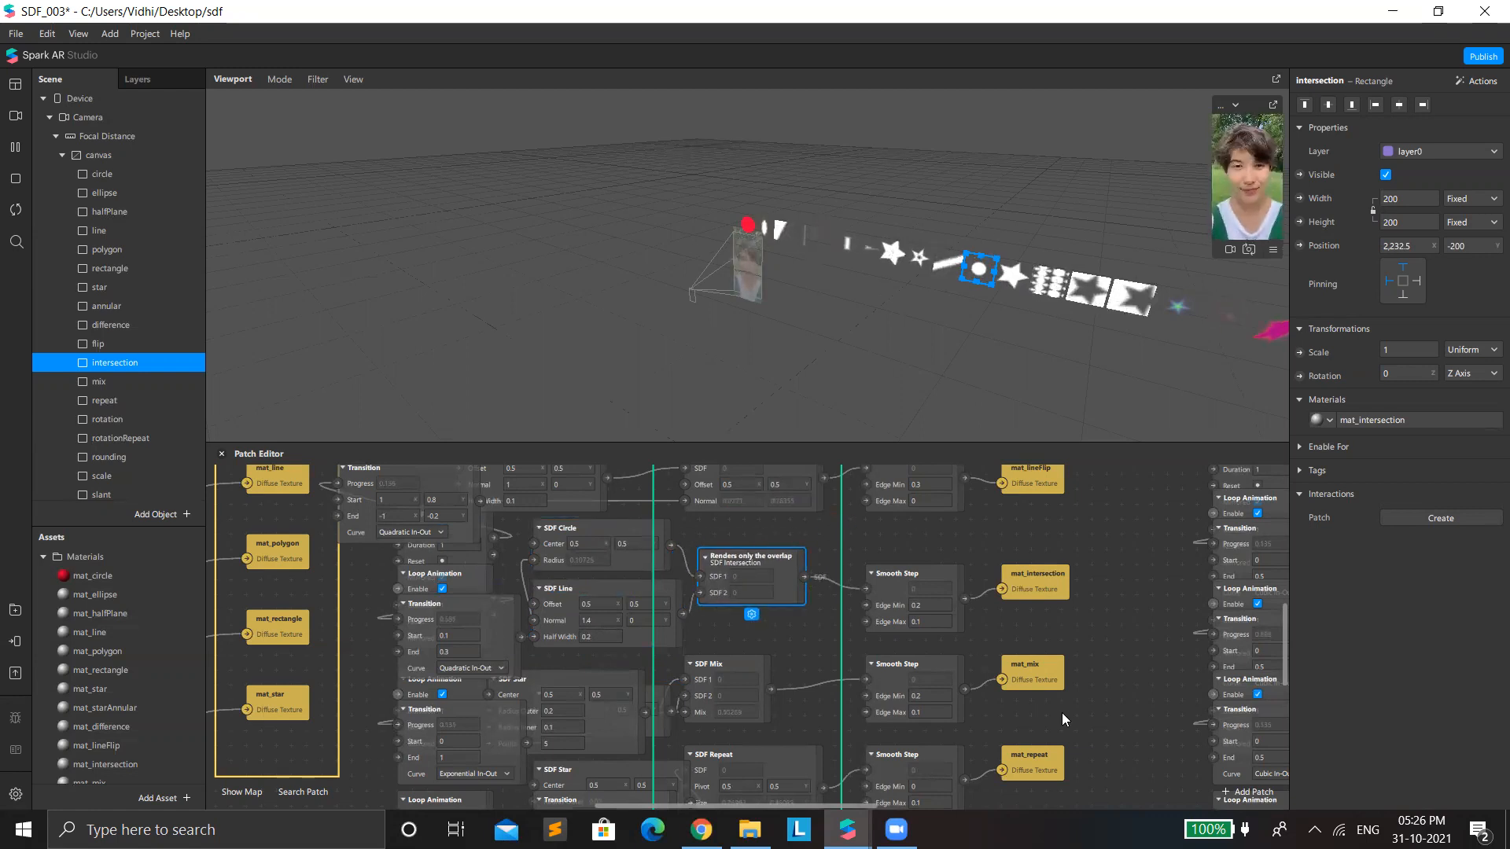
drag(880, 573, 880, 563)
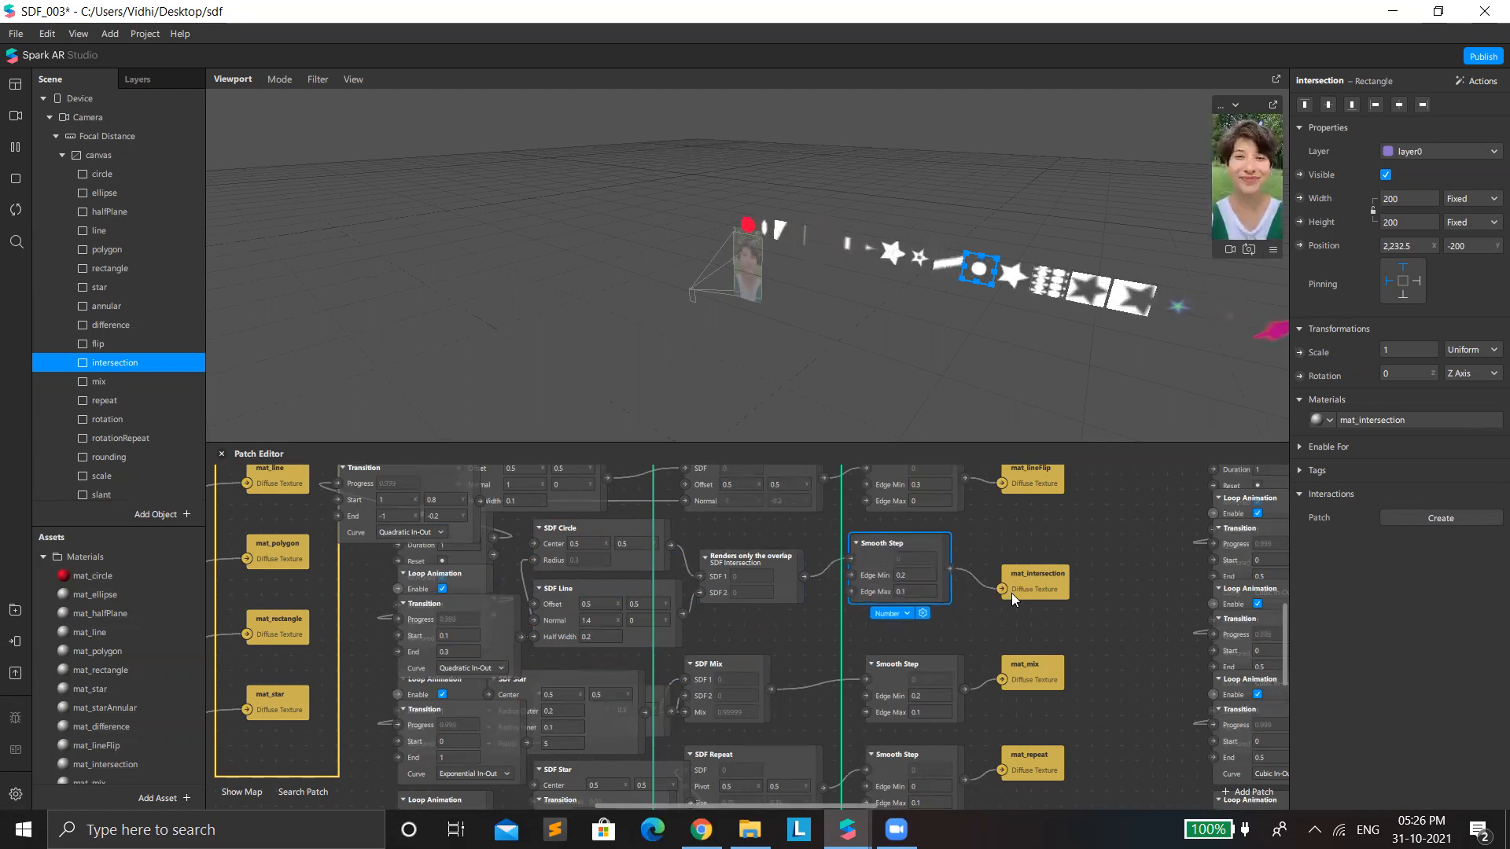
Step: Spread out the SDF Star, SDF Circle and Transition patches feeding SDF Mix, and shift SDF Mix closer to its Smooth Step
drag(1011, 593, 1038, 524)
scroll(1018, 573, down, 3)
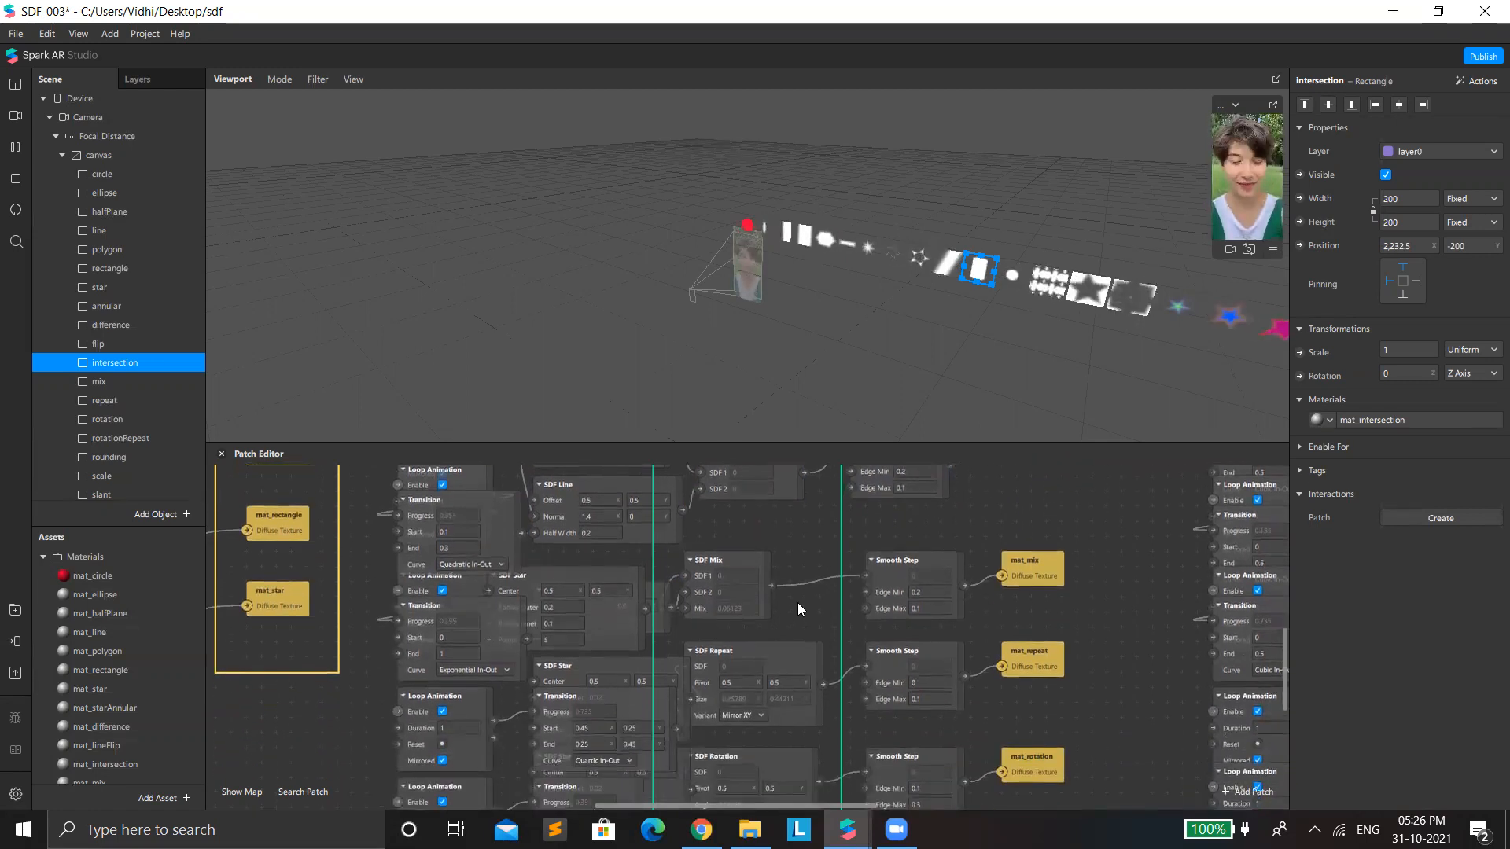
drag(745, 562, 811, 556)
drag(593, 580, 660, 495)
click(744, 577)
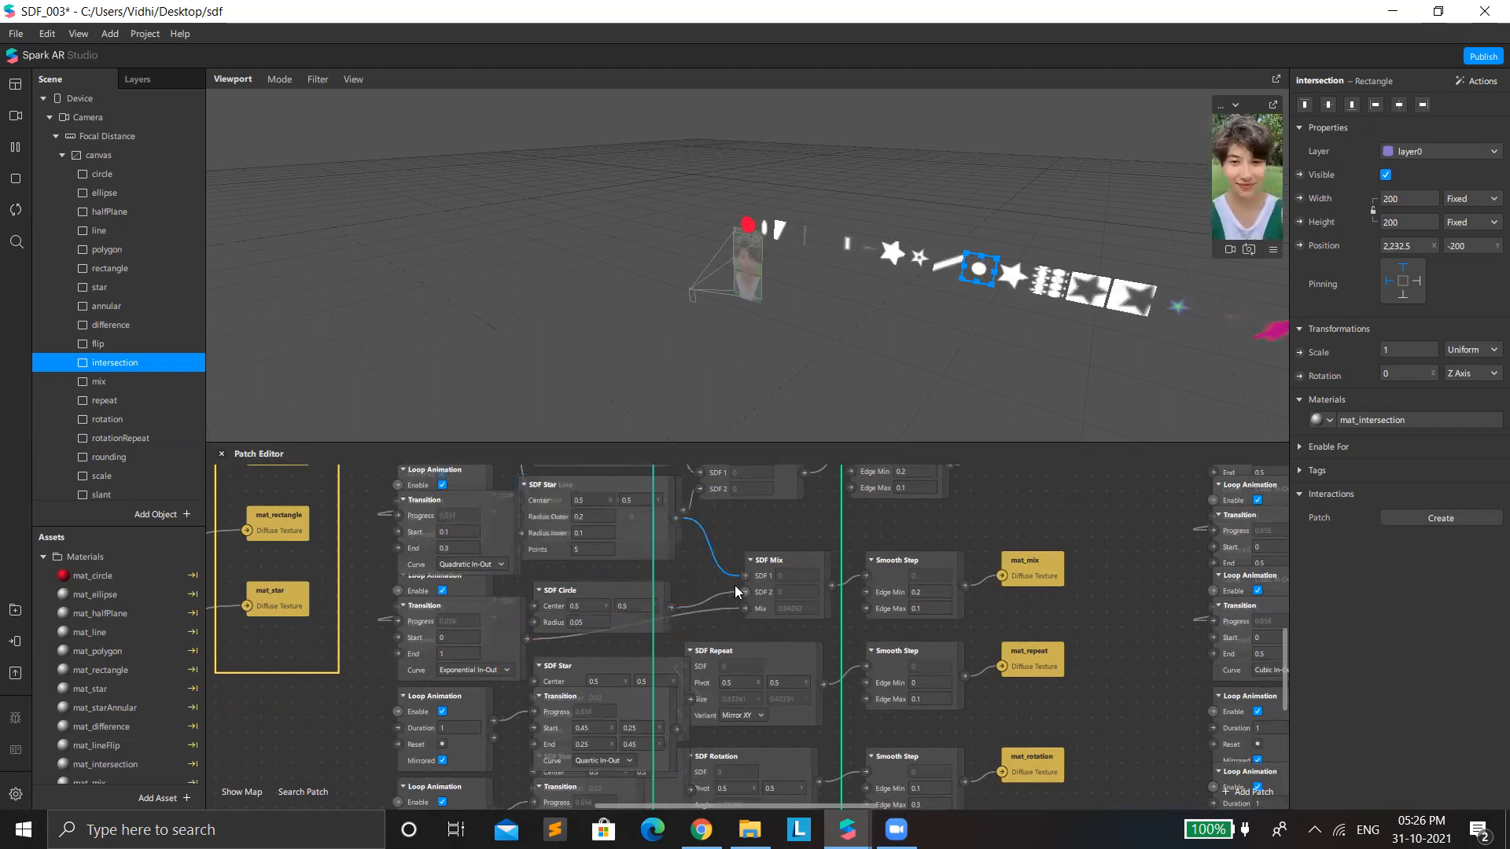
drag(641, 593, 639, 555)
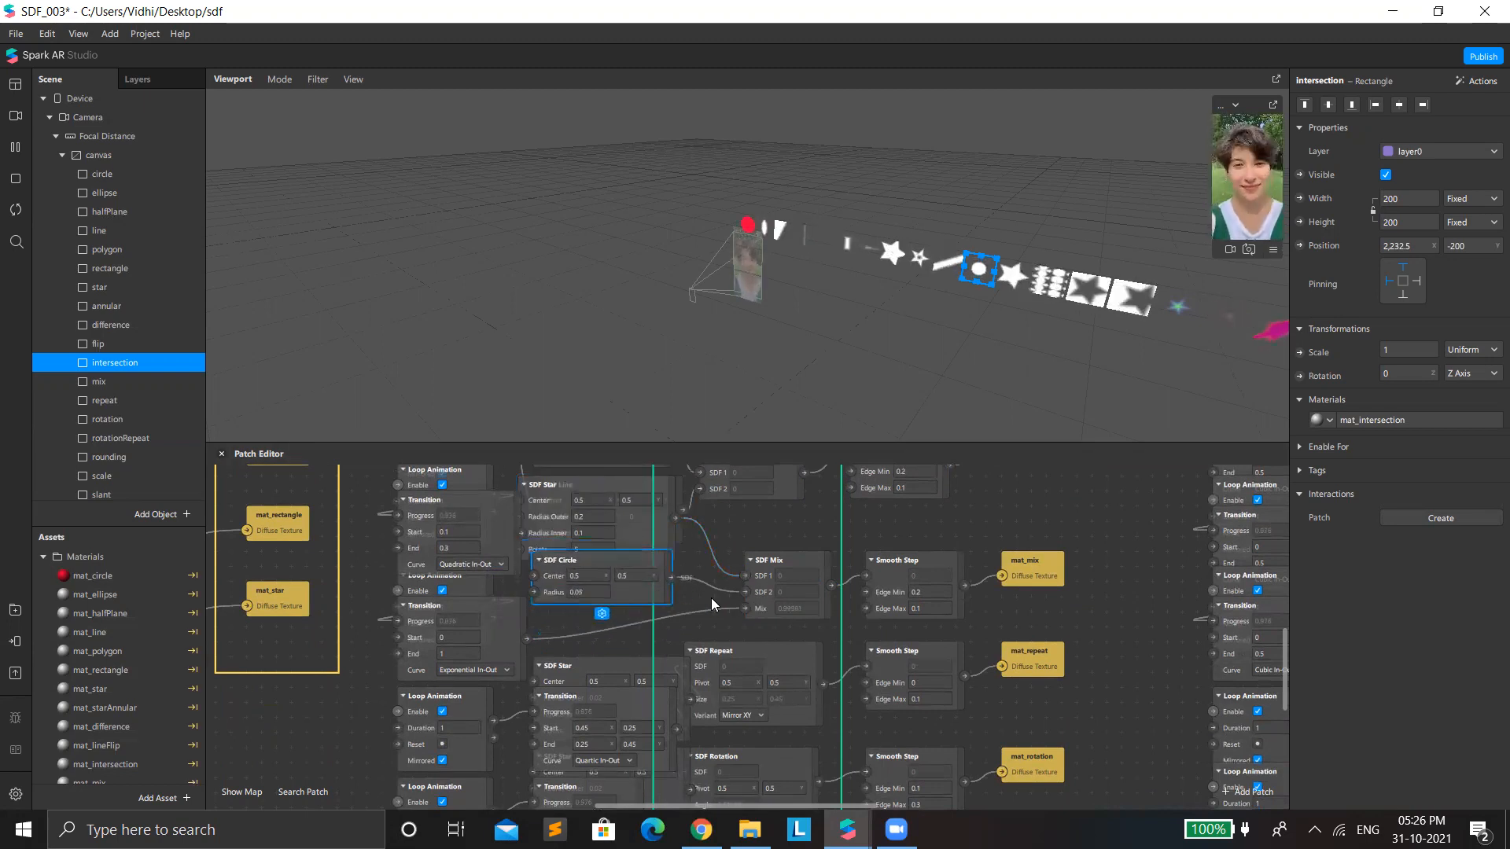
drag(507, 619, 508, 606)
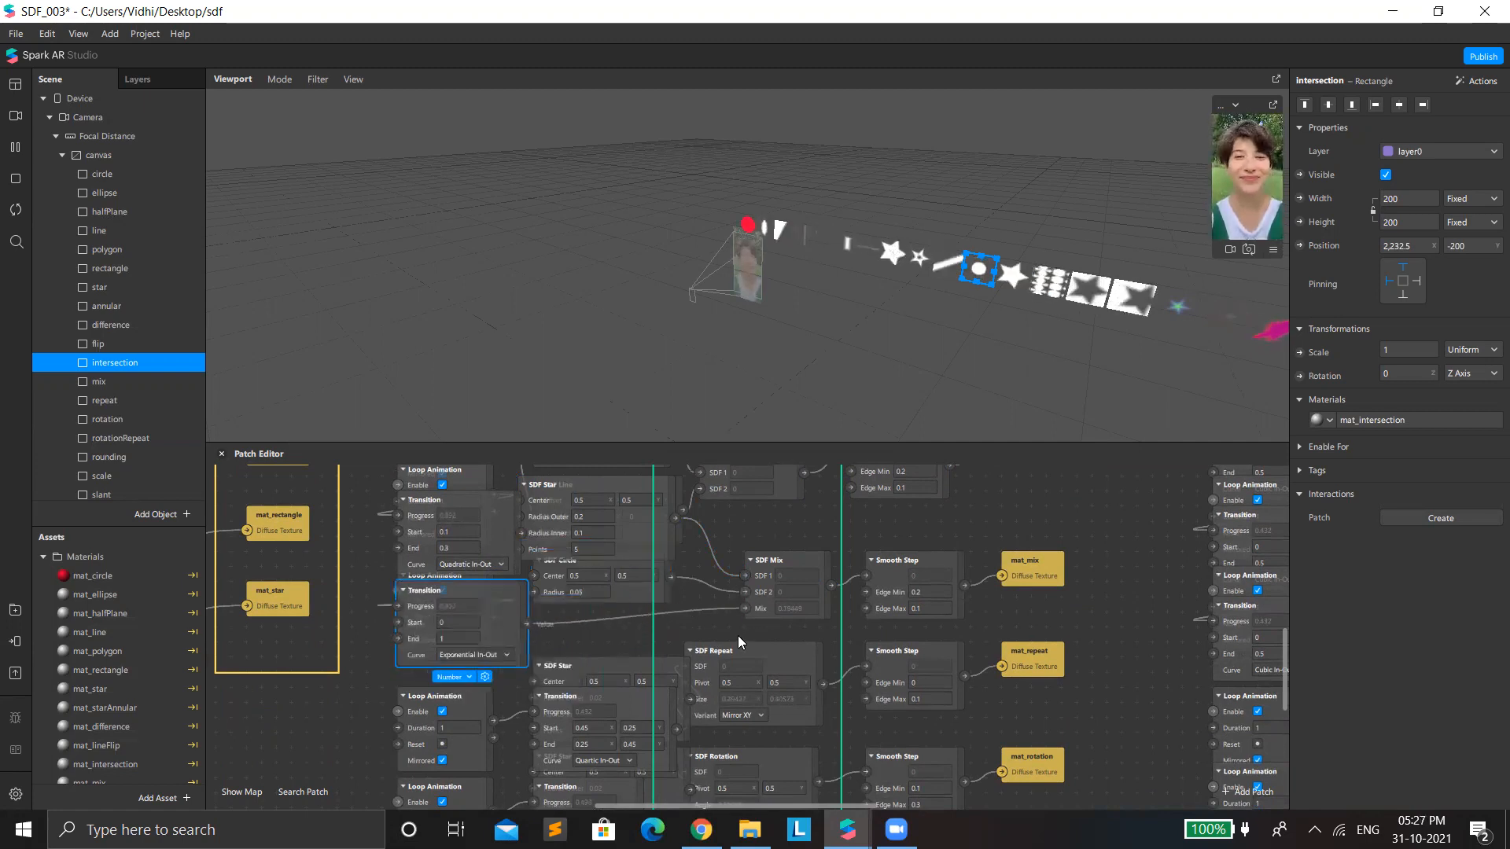
Step: Follow the mix chain through Smooth Step to mat_mix and select the mix object in the viewport
click(908, 563)
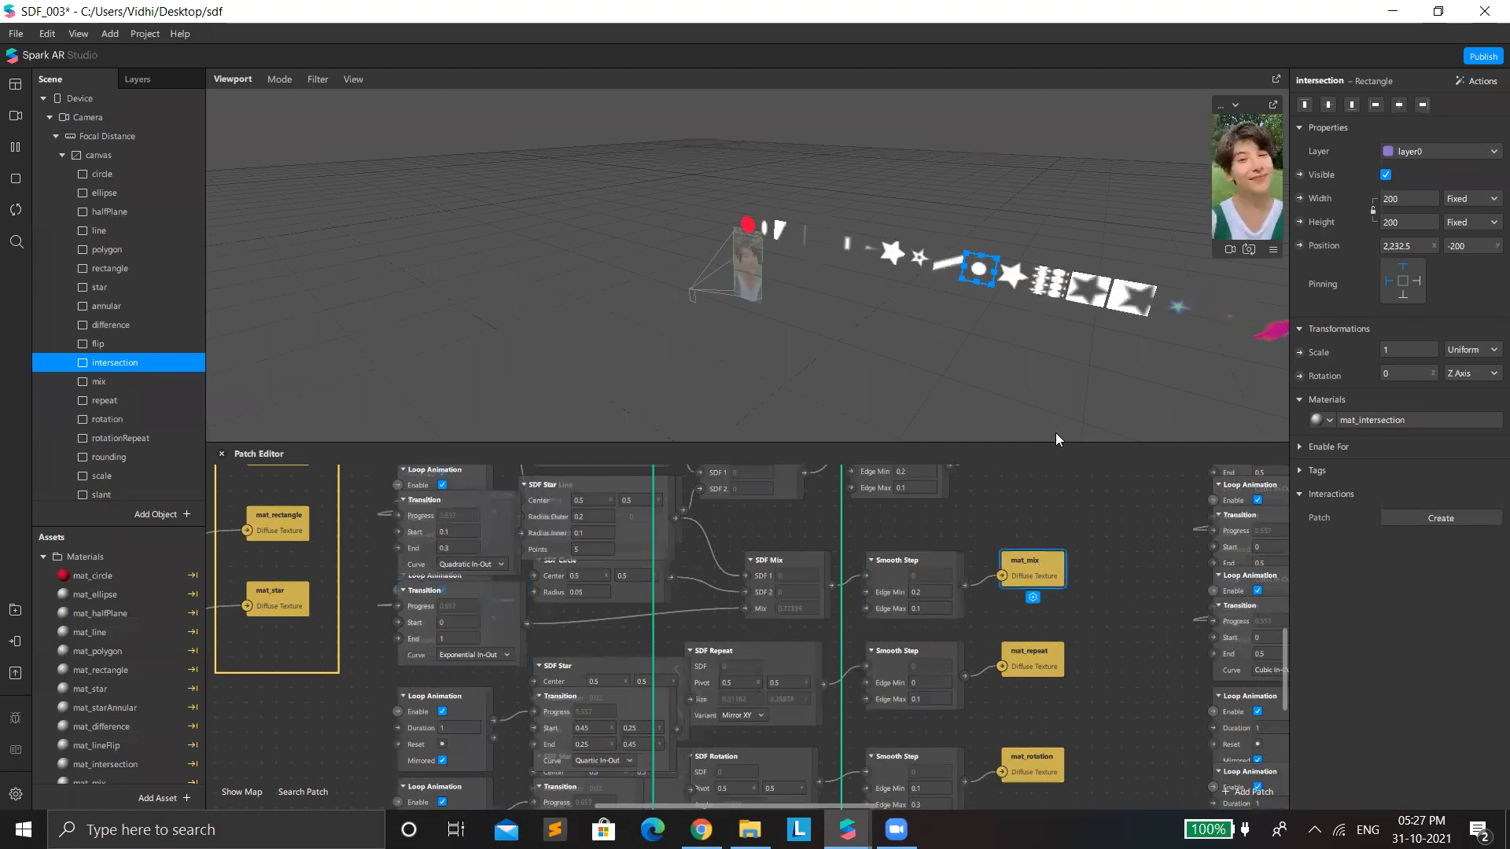
scroll(1151, 625, down, 1)
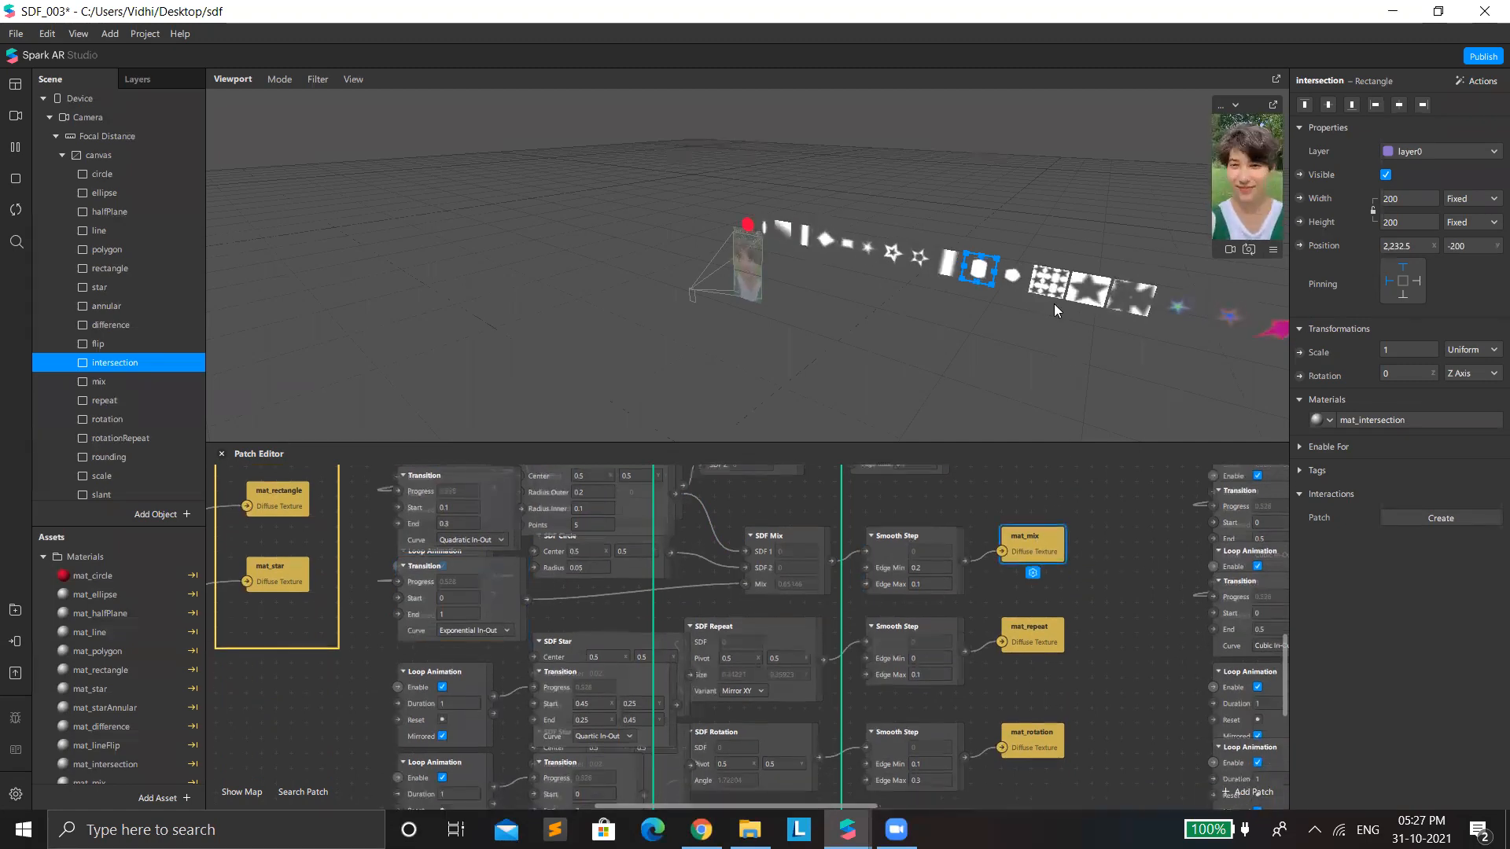
click(1019, 276)
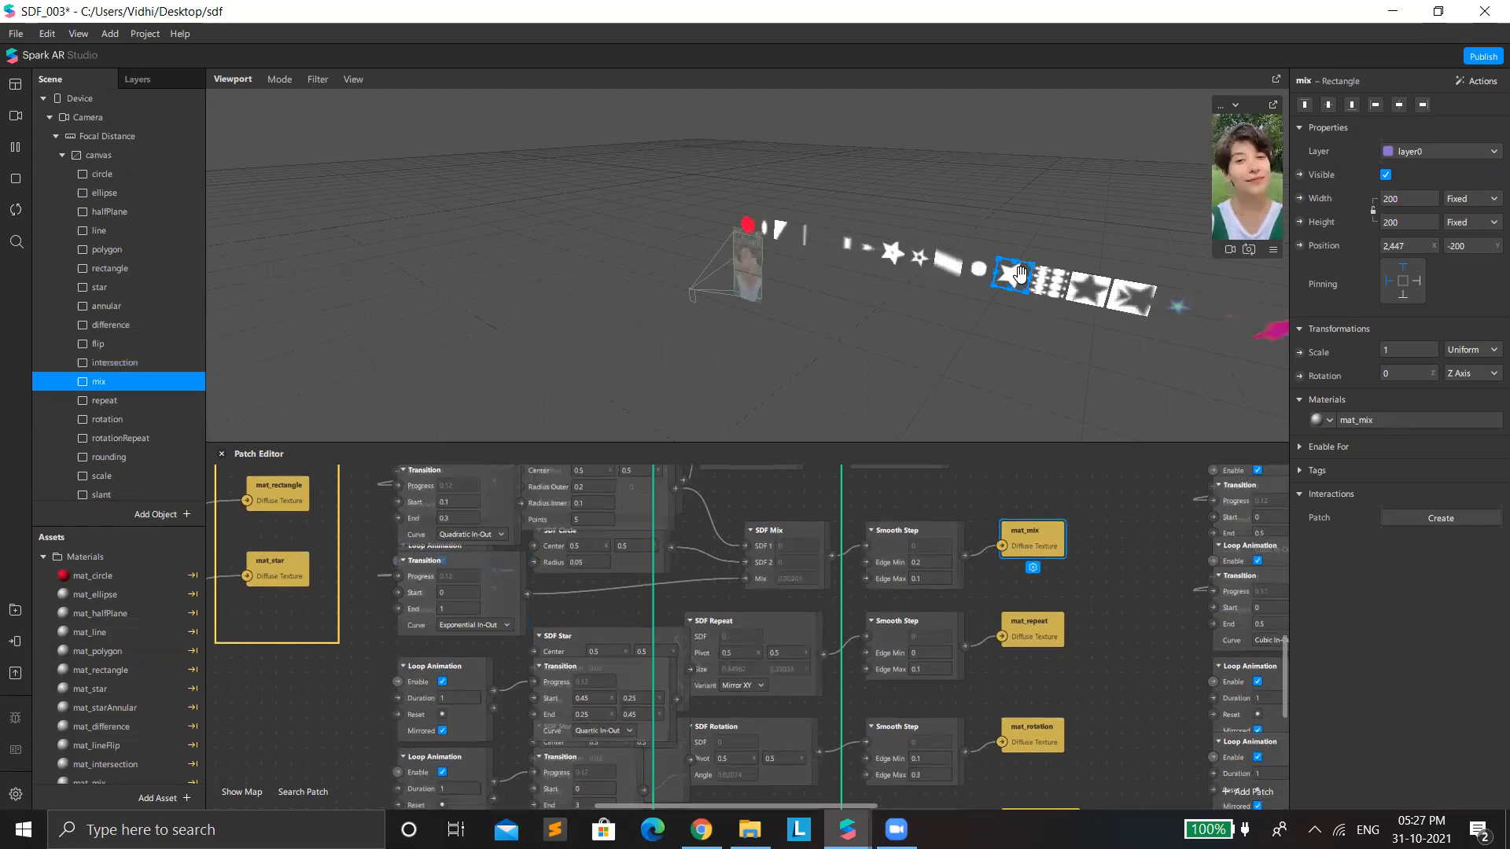
Step: Select the repeat object and pull its Transition, SDF Star and SDF Repeat patches apart into a readable row
click(1047, 283)
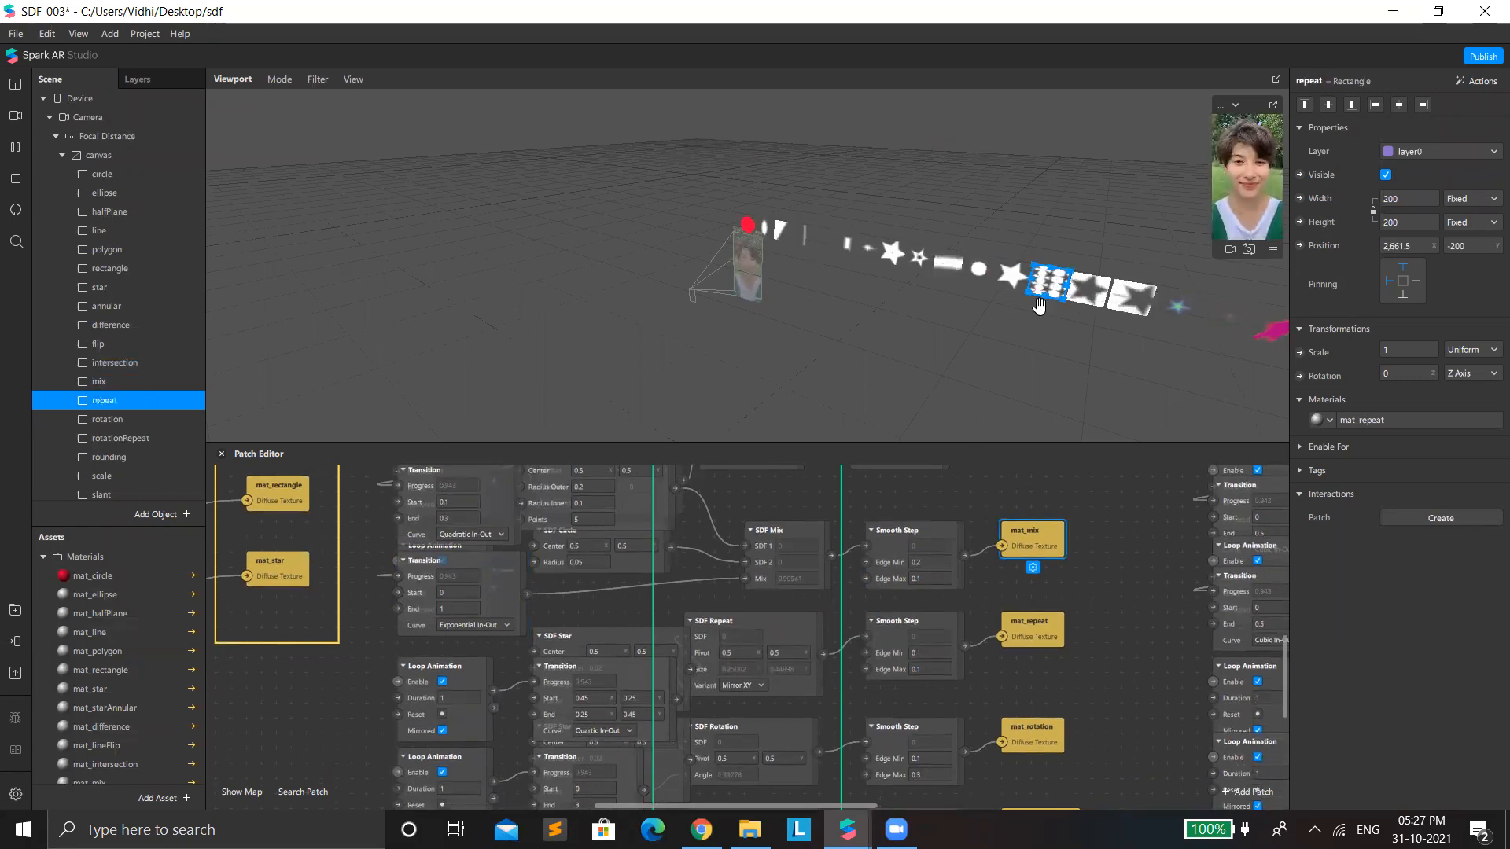
drag(784, 626, 828, 614)
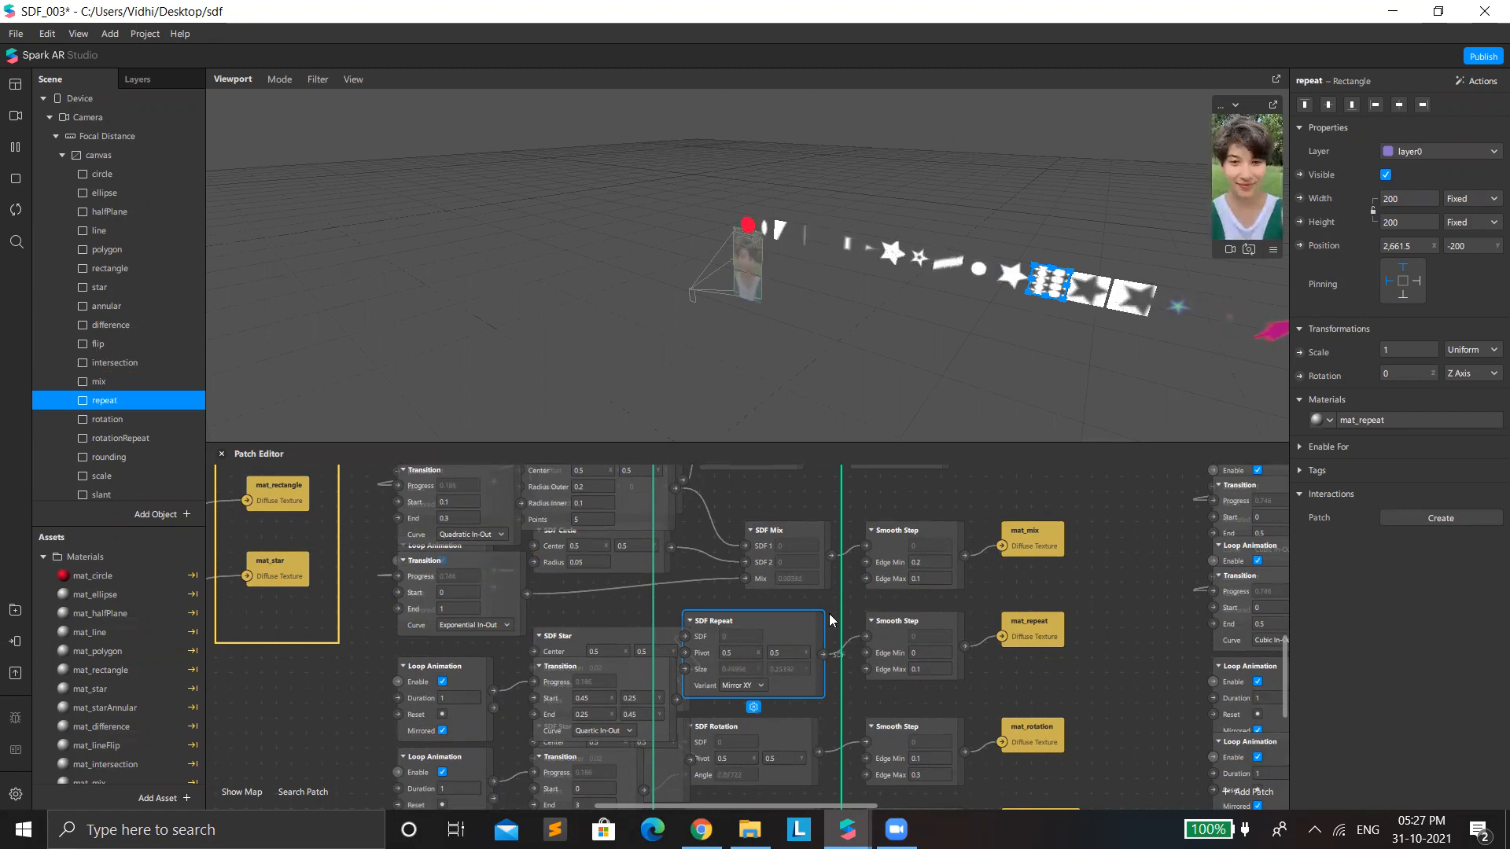
drag(576, 667, 238, 647)
drag(448, 732, 186, 716)
drag(554, 632, 465, 592)
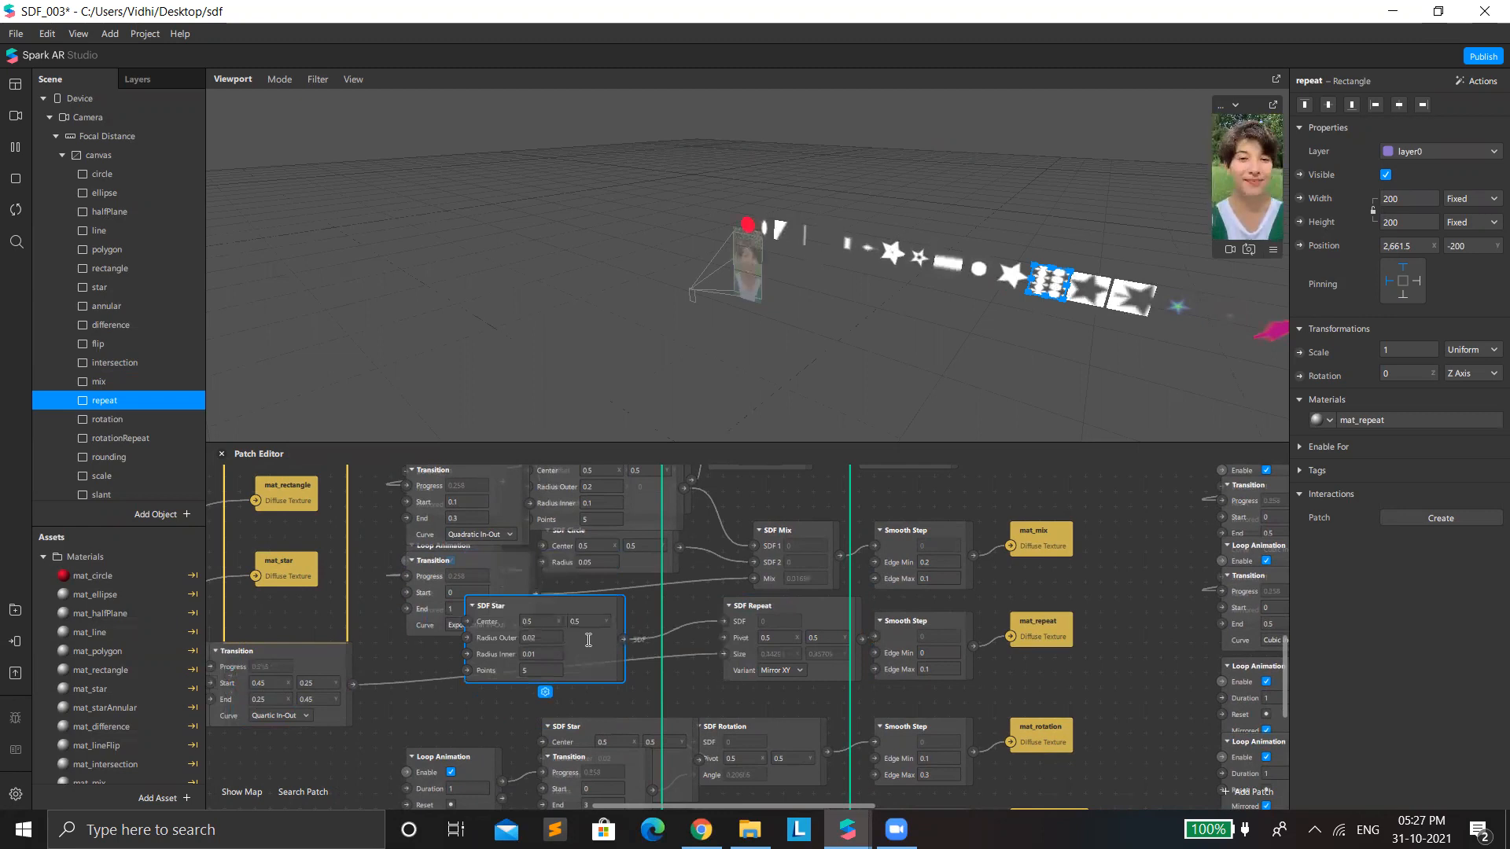
drag(780, 616, 732, 635)
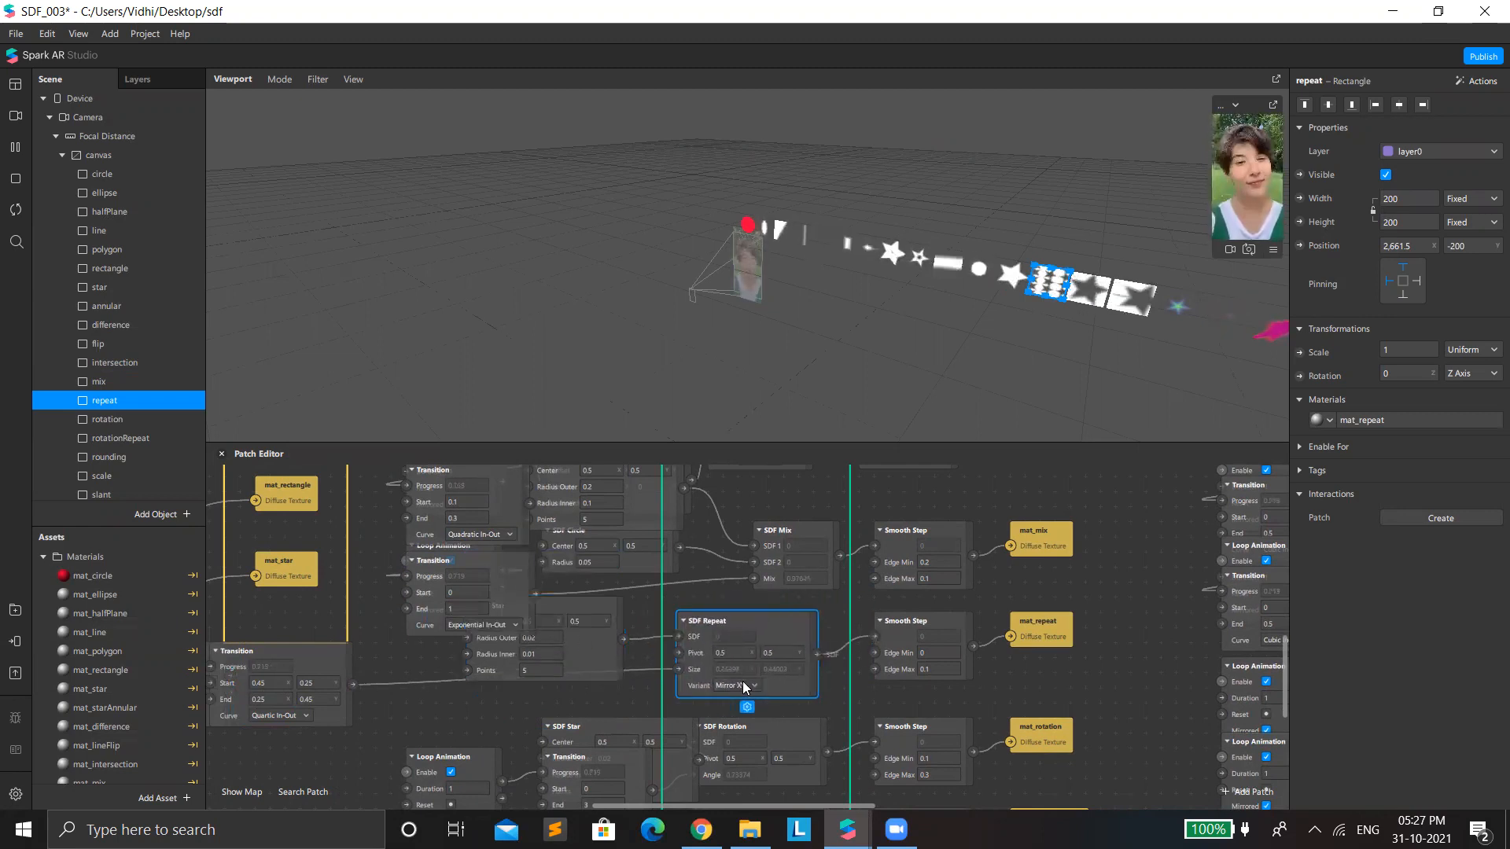
Step: Try the Repeat and Mirror X variants on the SDF Repeat patch, switch back to Mirror XY and select its Smooth Step
click(732, 686)
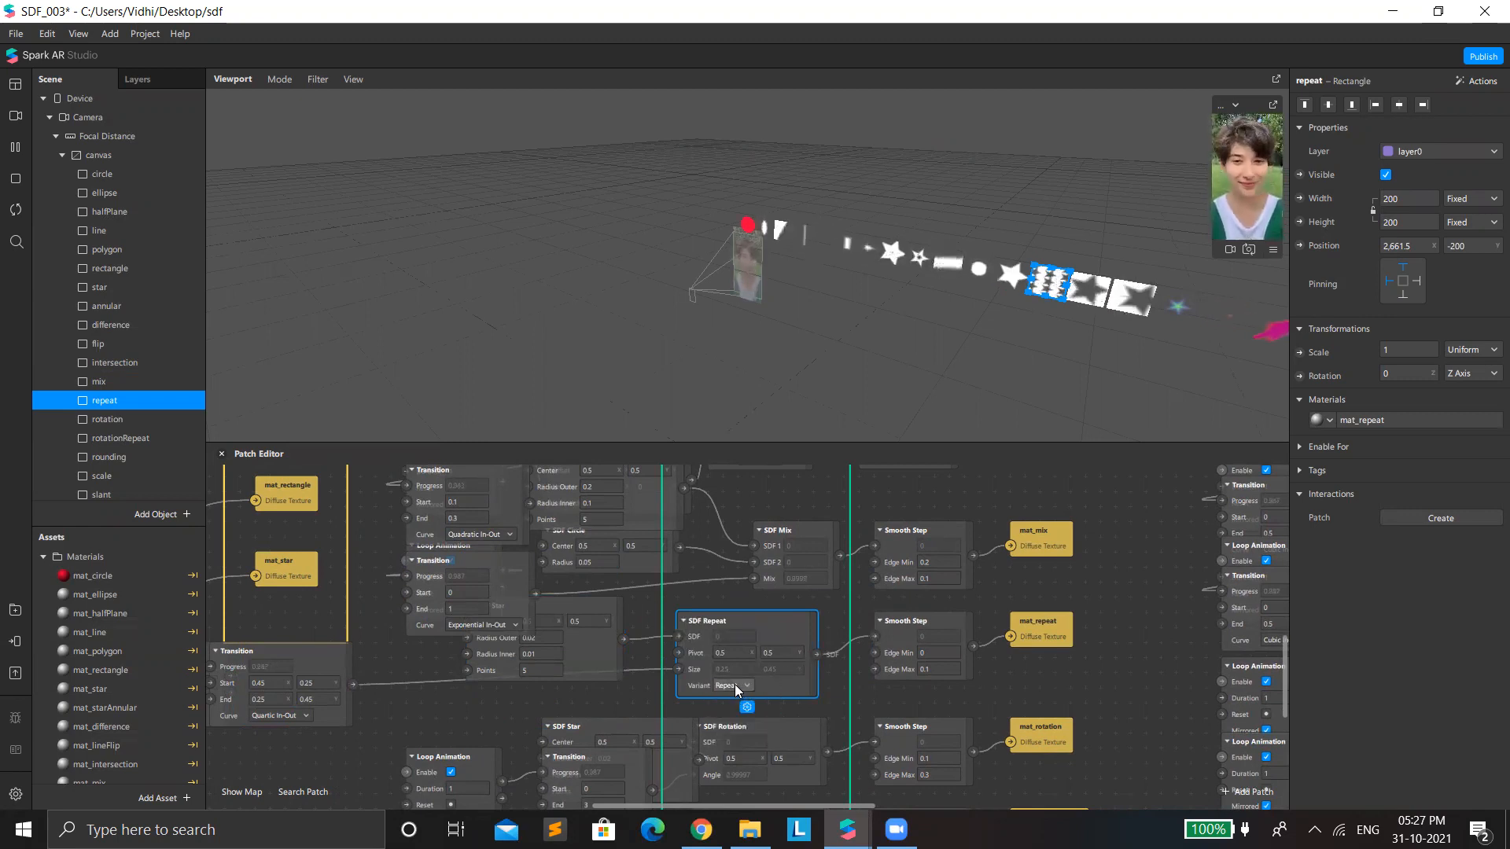
click(735, 684)
click(742, 711)
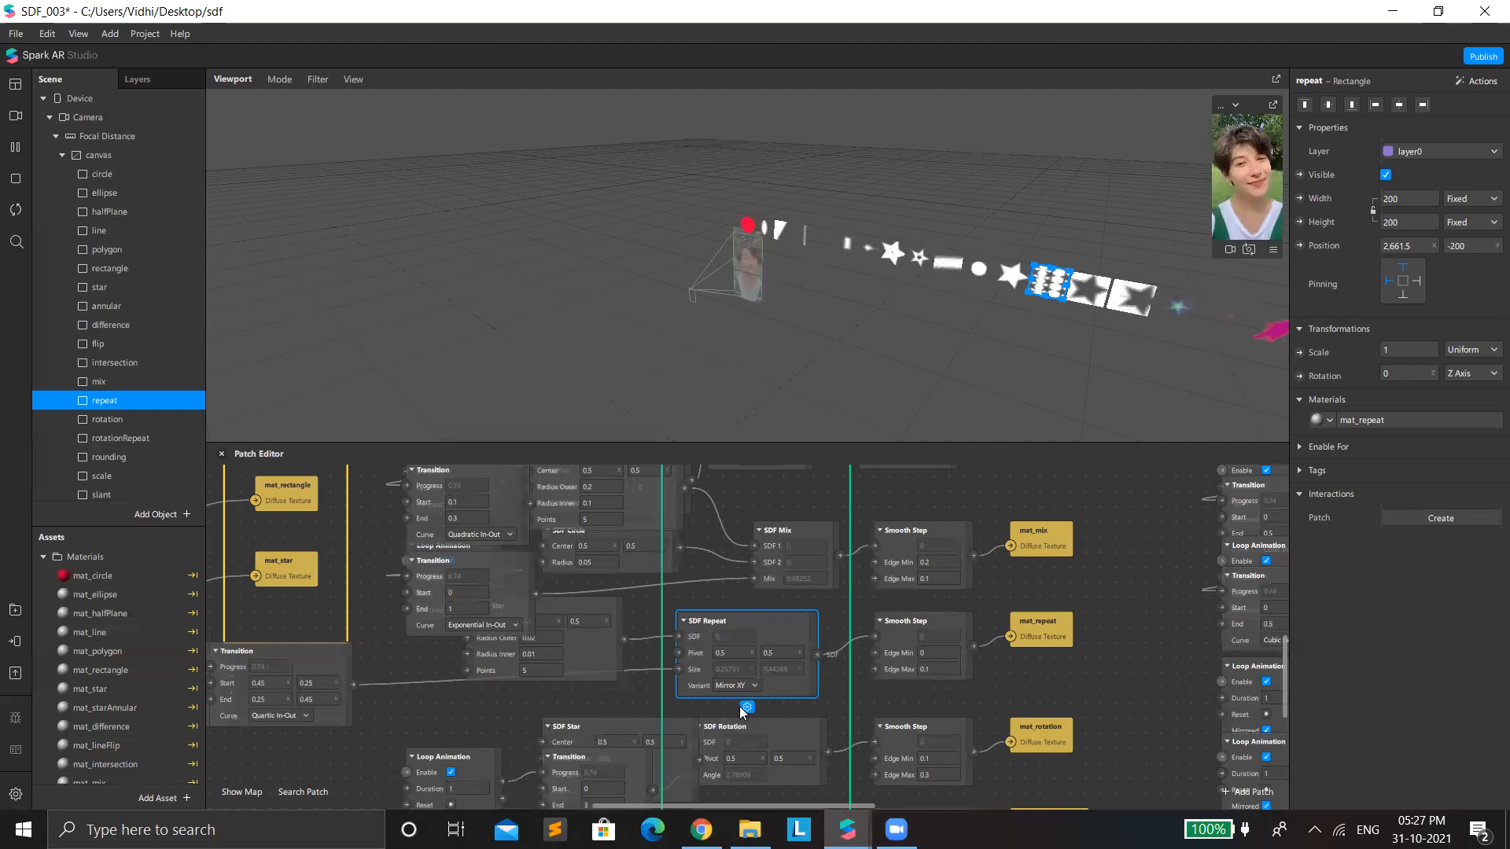
click(734, 685)
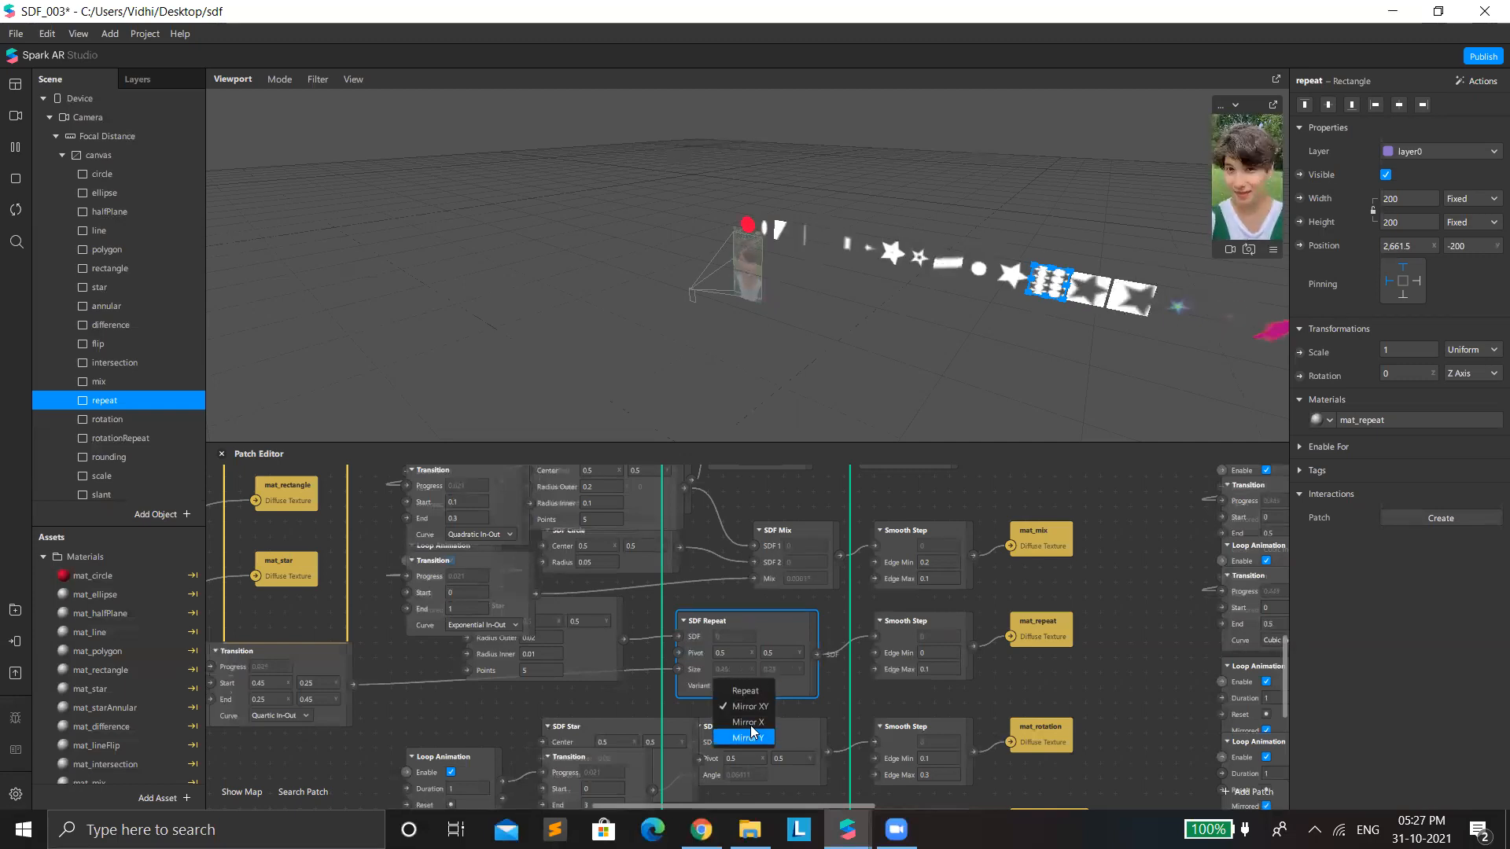
click(751, 730)
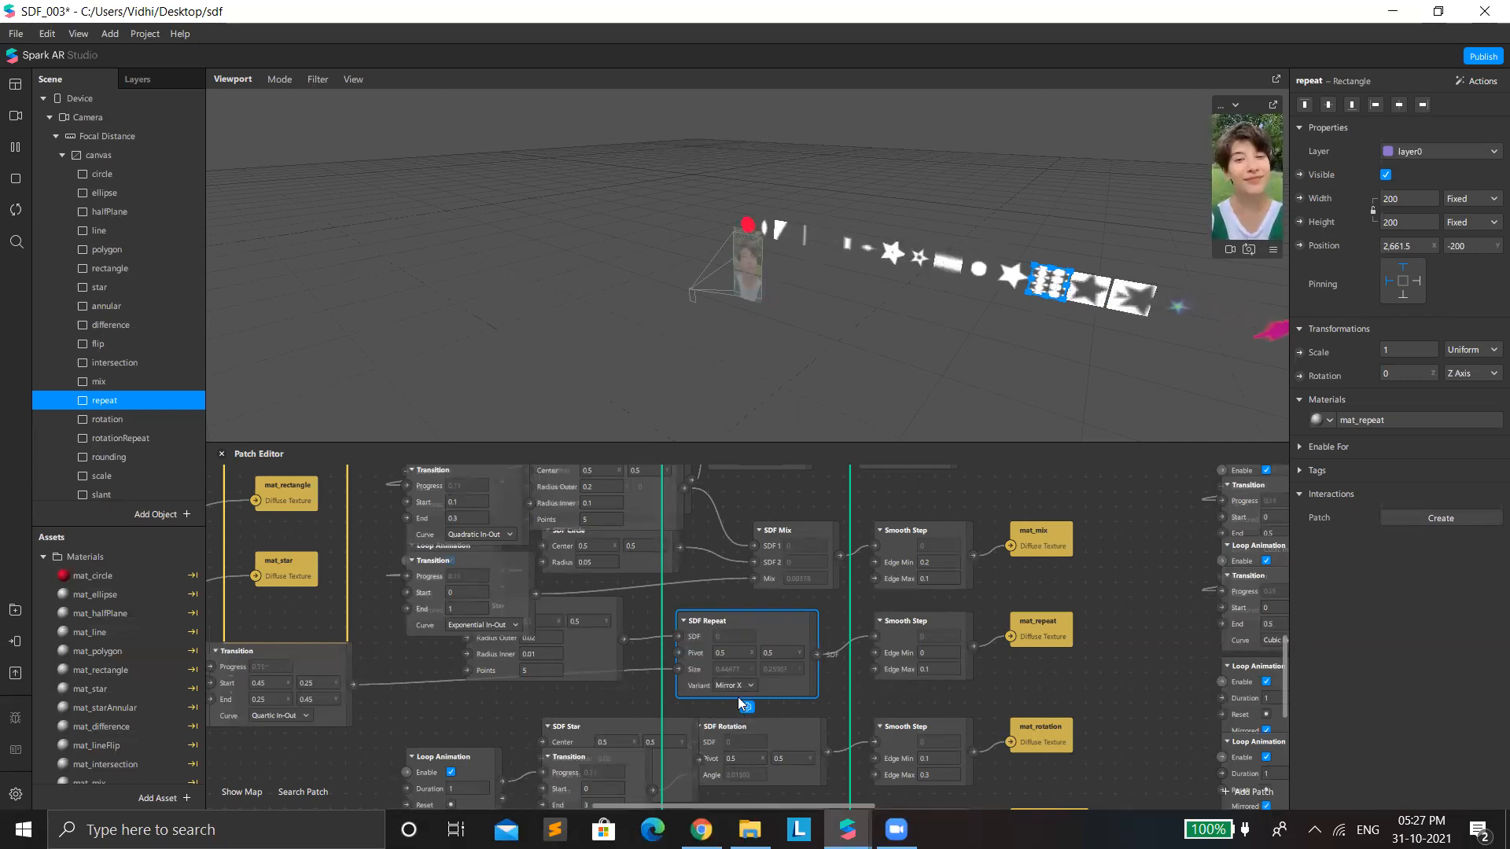
click(735, 685)
click(749, 702)
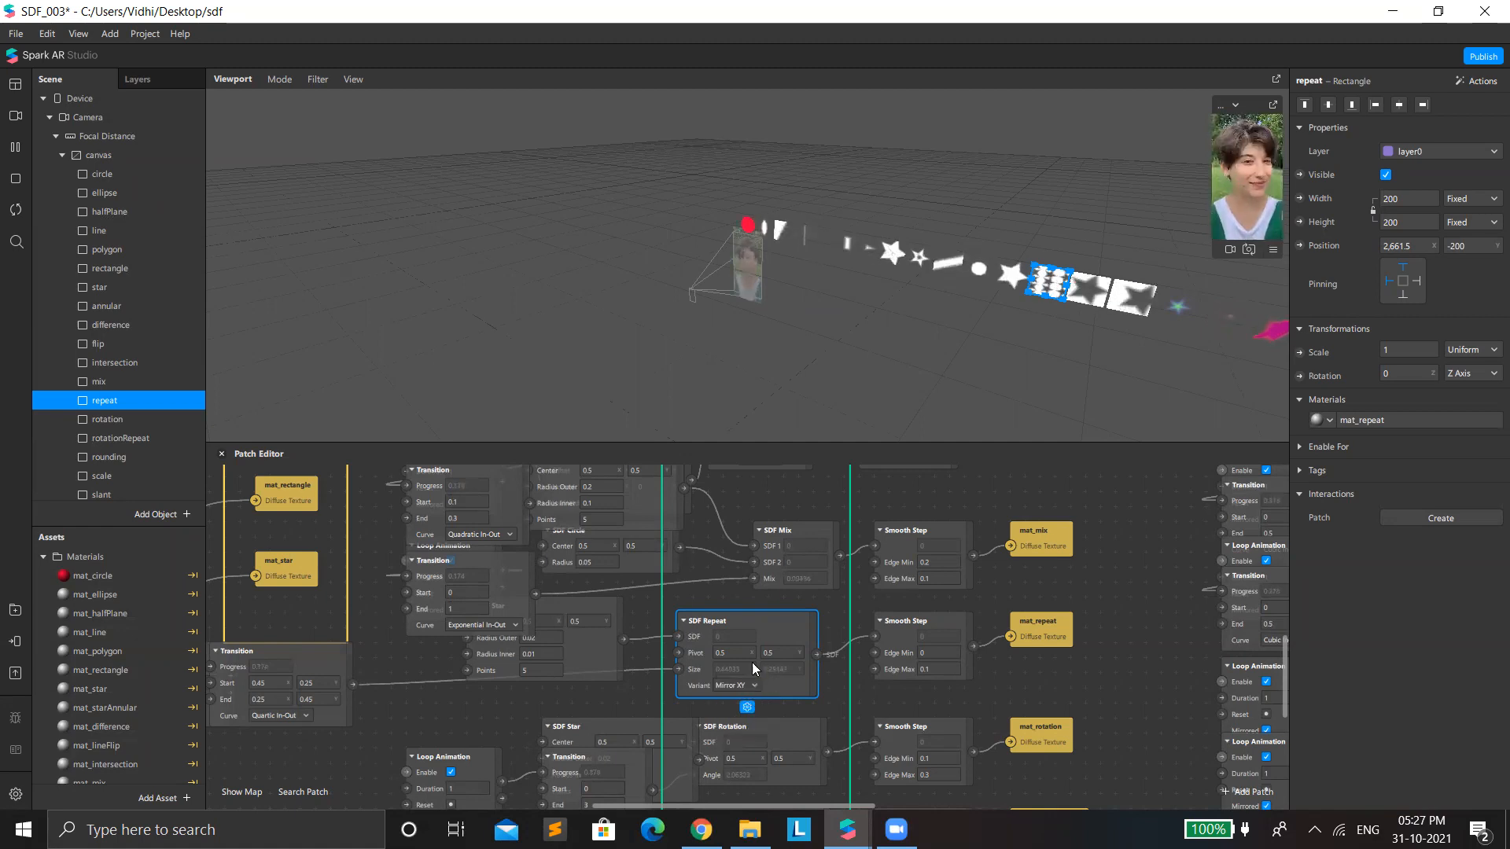
click(904, 638)
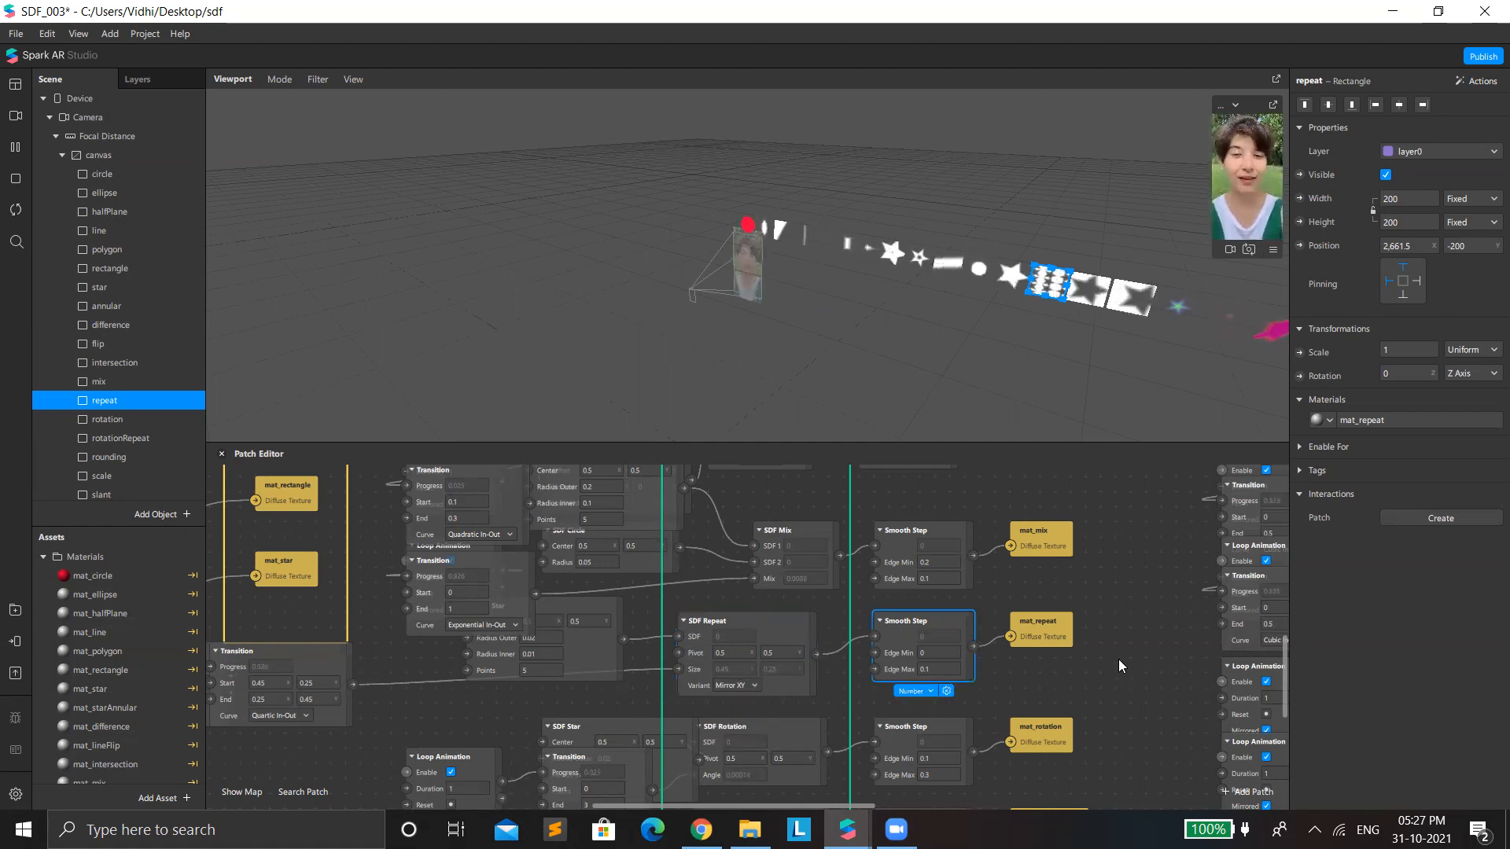
Step: Select the rotation object and move its Transition and SDF Star patches clear of SDF Rotation
scroll(826, 642, down, 1)
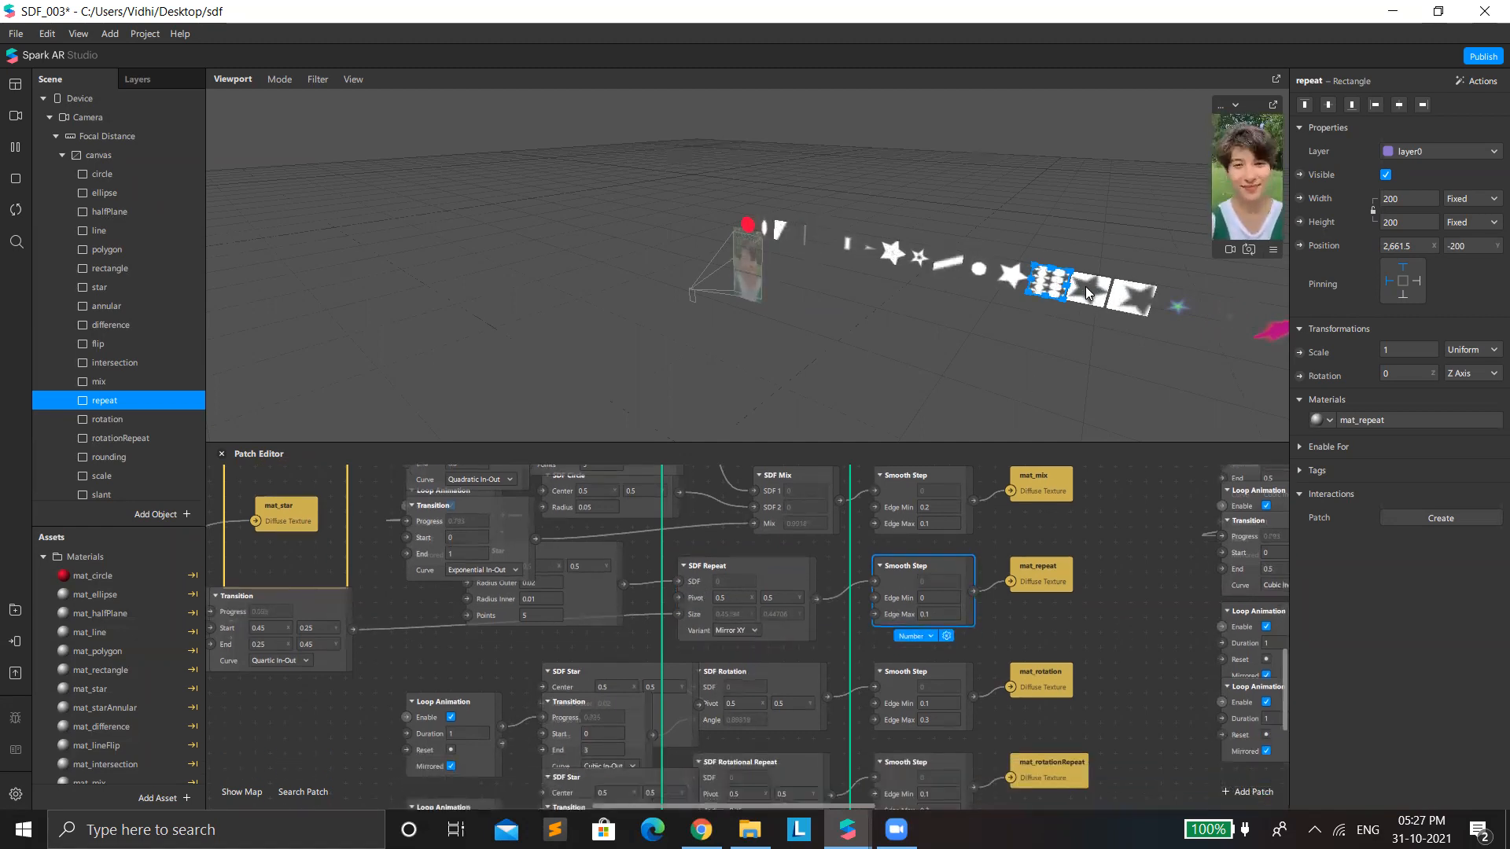
click(1085, 286)
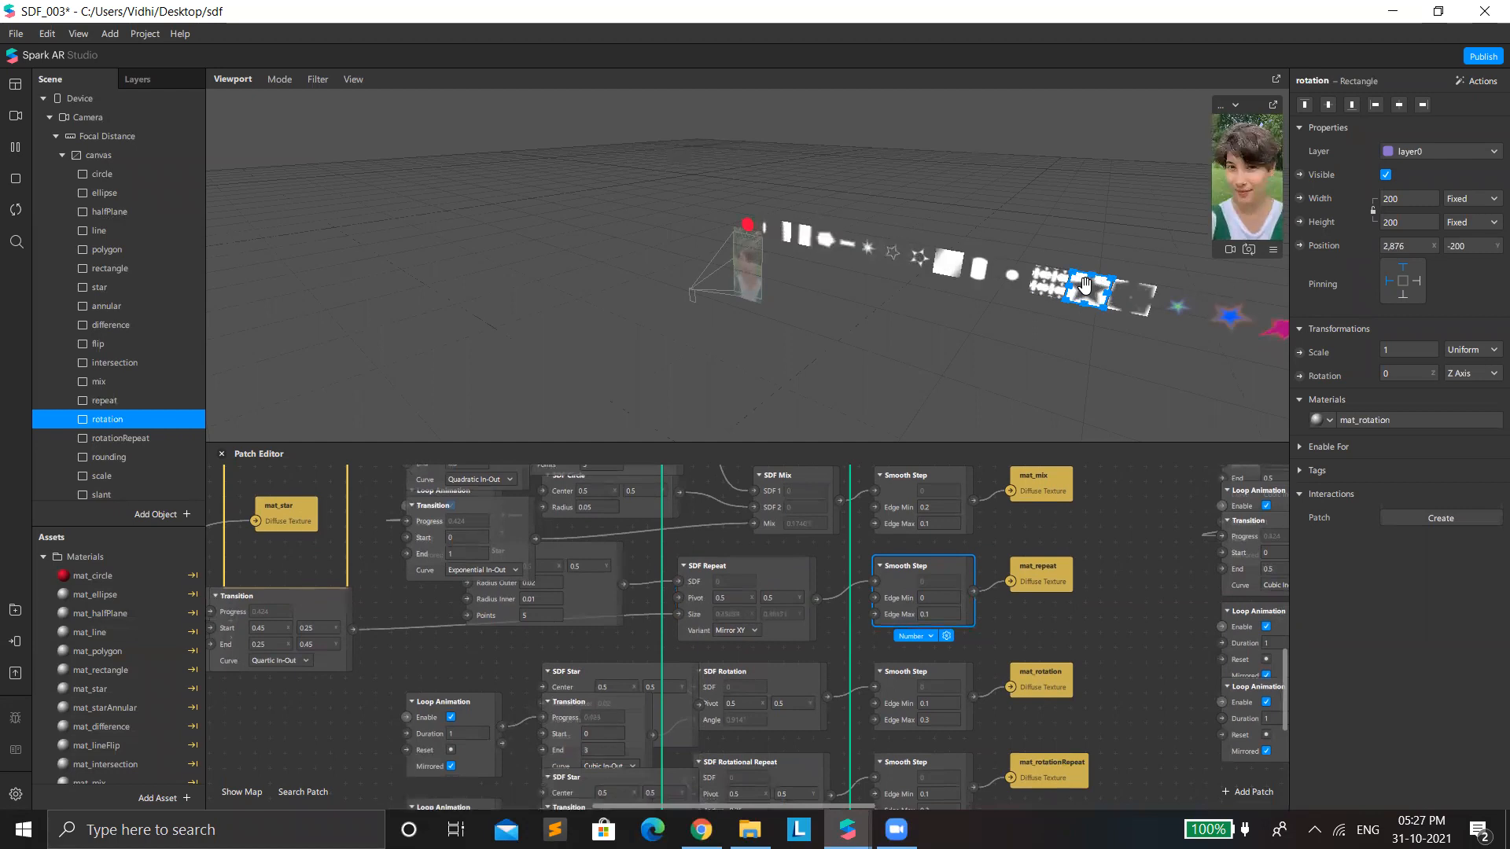
drag(629, 712, 378, 648)
click(482, 634)
drag(618, 672, 467, 611)
click(772, 669)
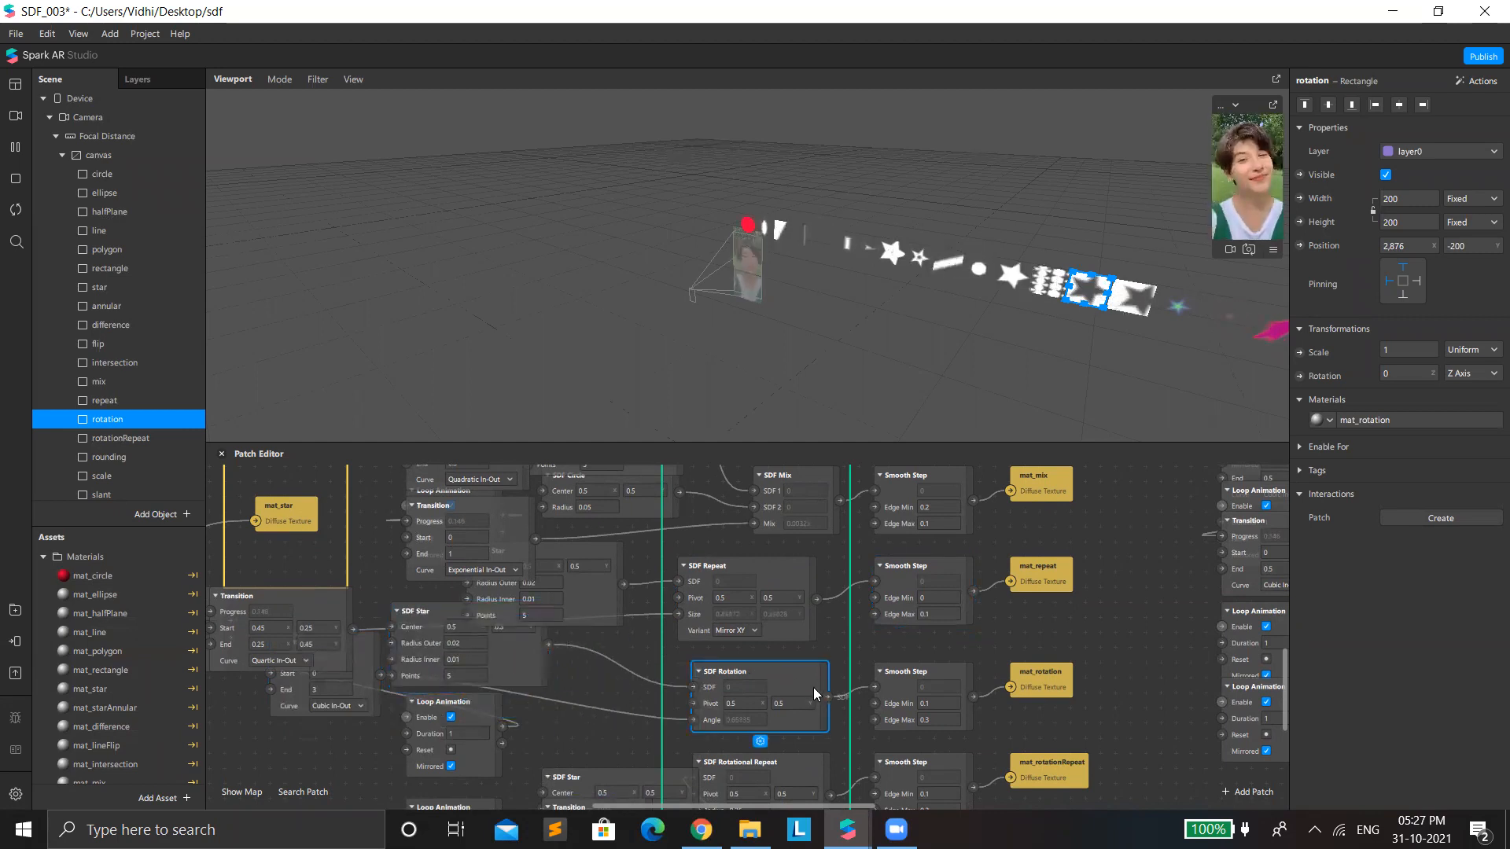
Step: Compare the rotation and rotationRepeat objects by selecting them in turn in the viewport
scroll(821, 677, down, 2)
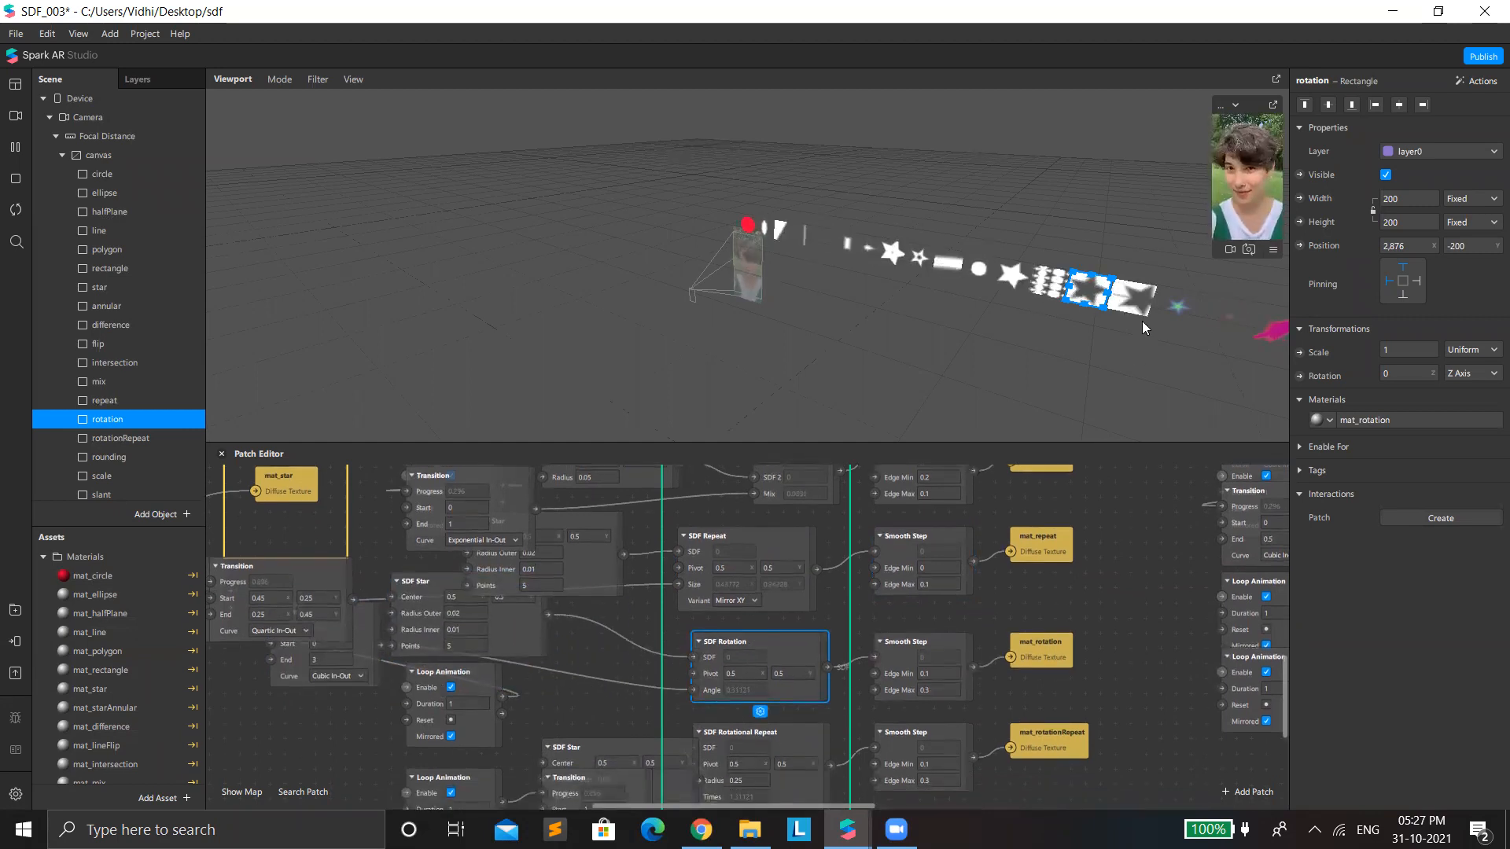
click(1135, 300)
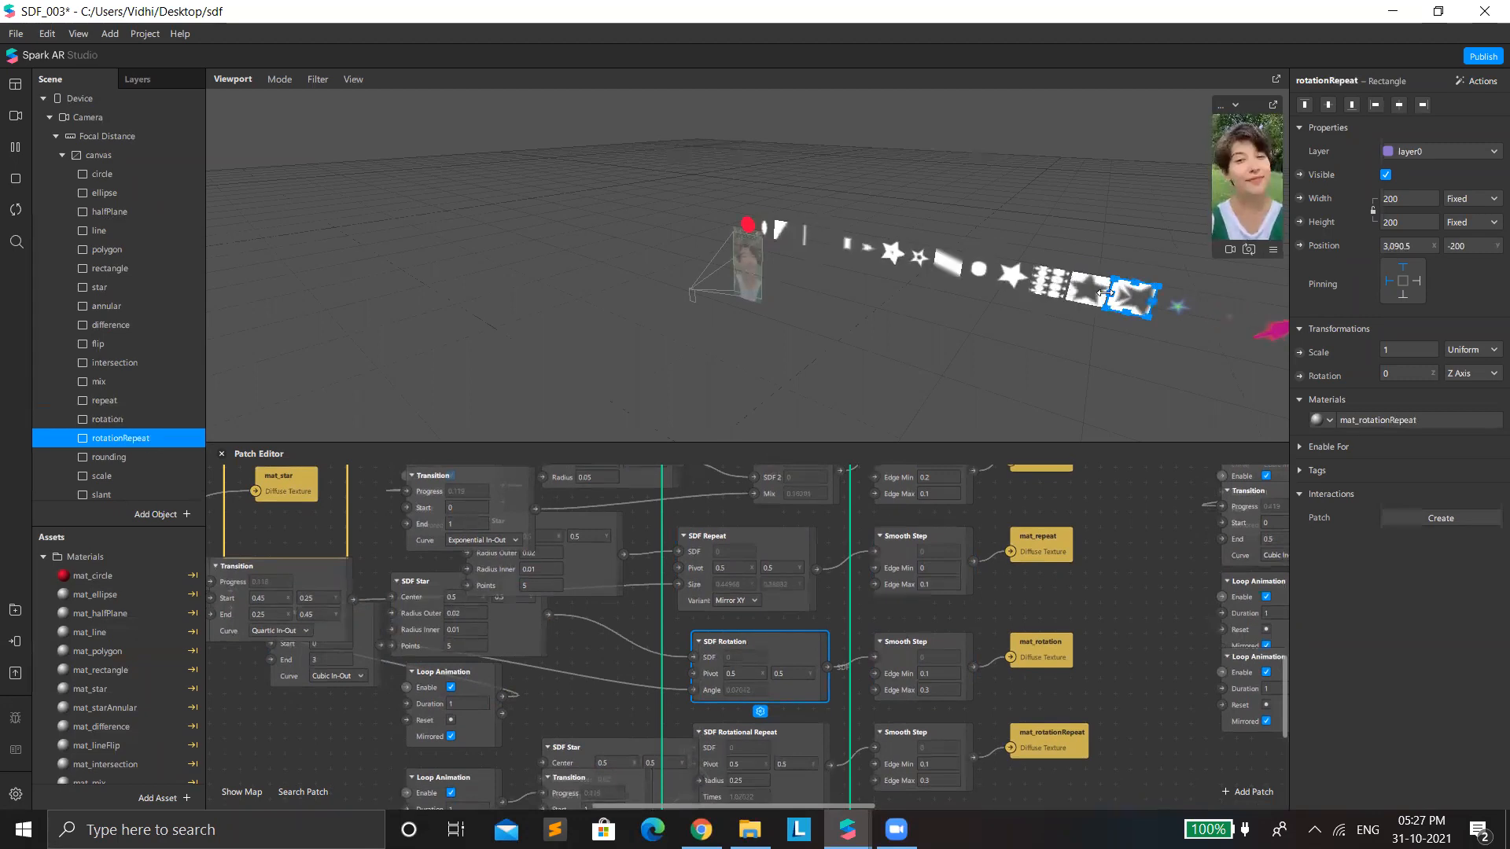
click(1093, 286)
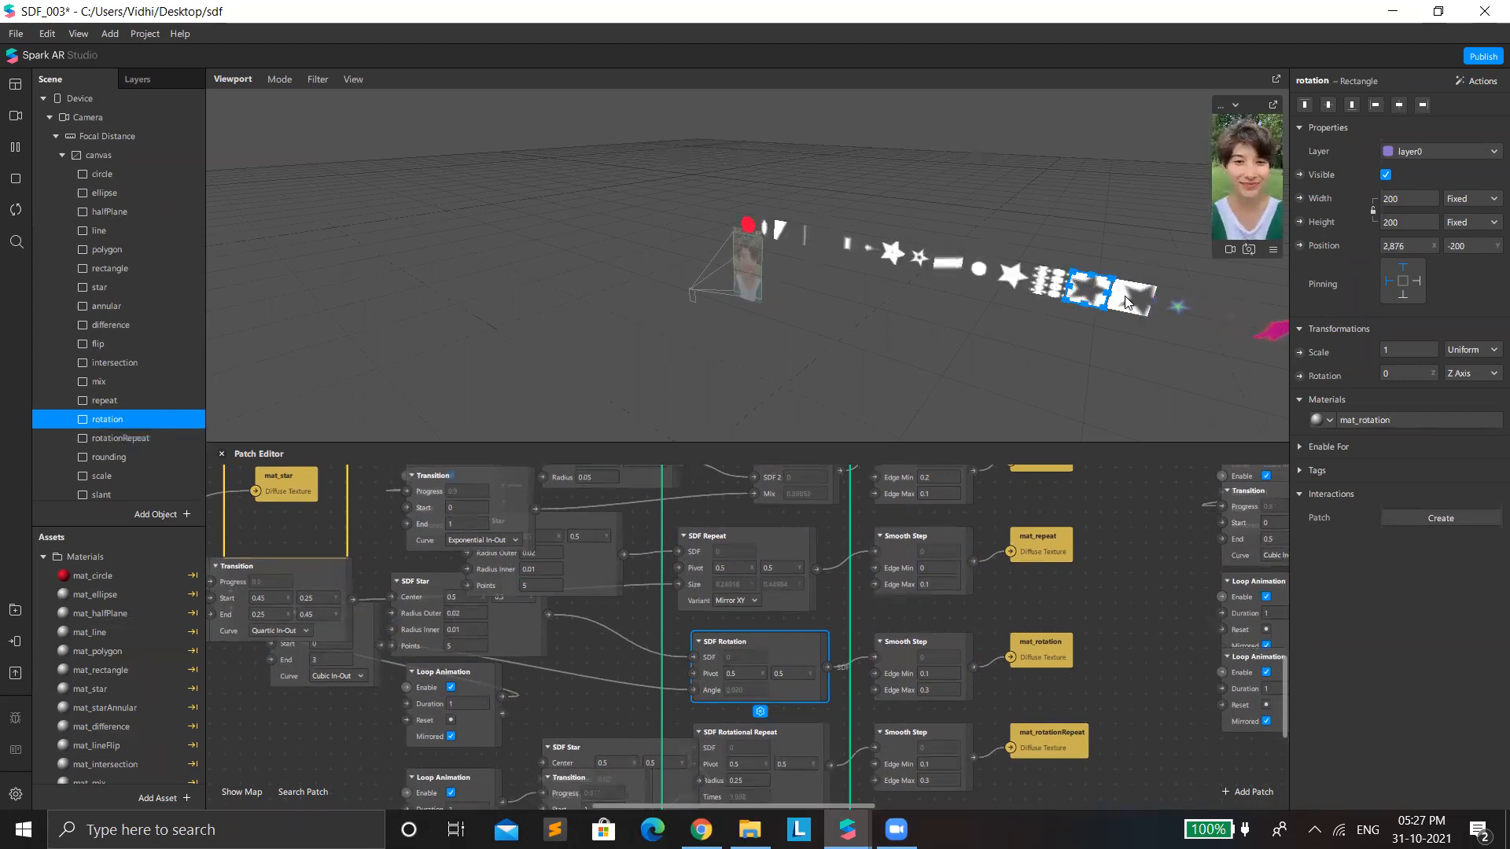
scroll(967, 643, down, 1)
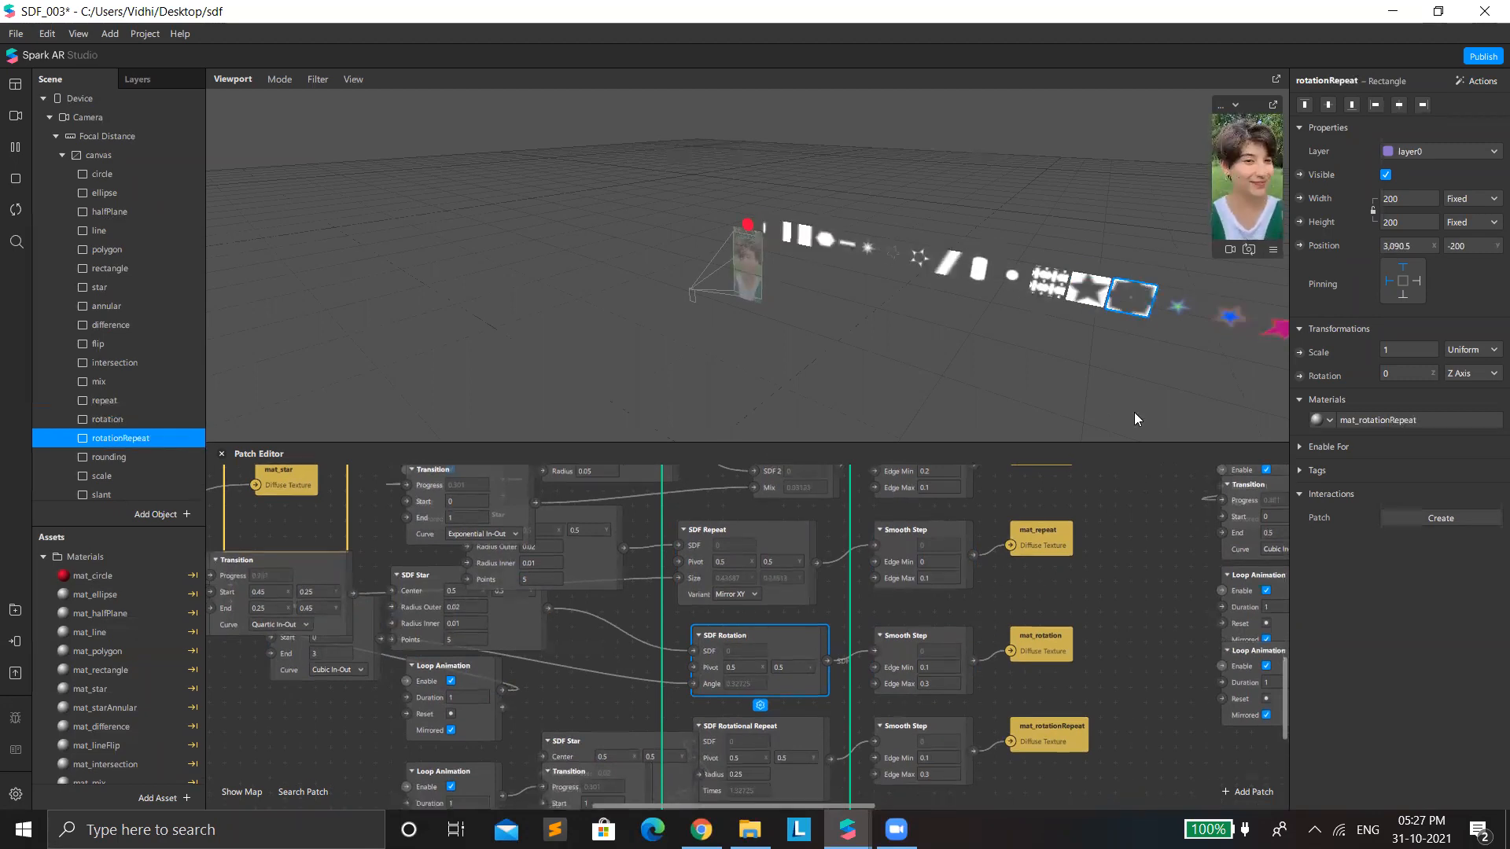
Step: Select the rounding object and shift the SDF Star patch away from SDF Rotational Repeat
click(1179, 299)
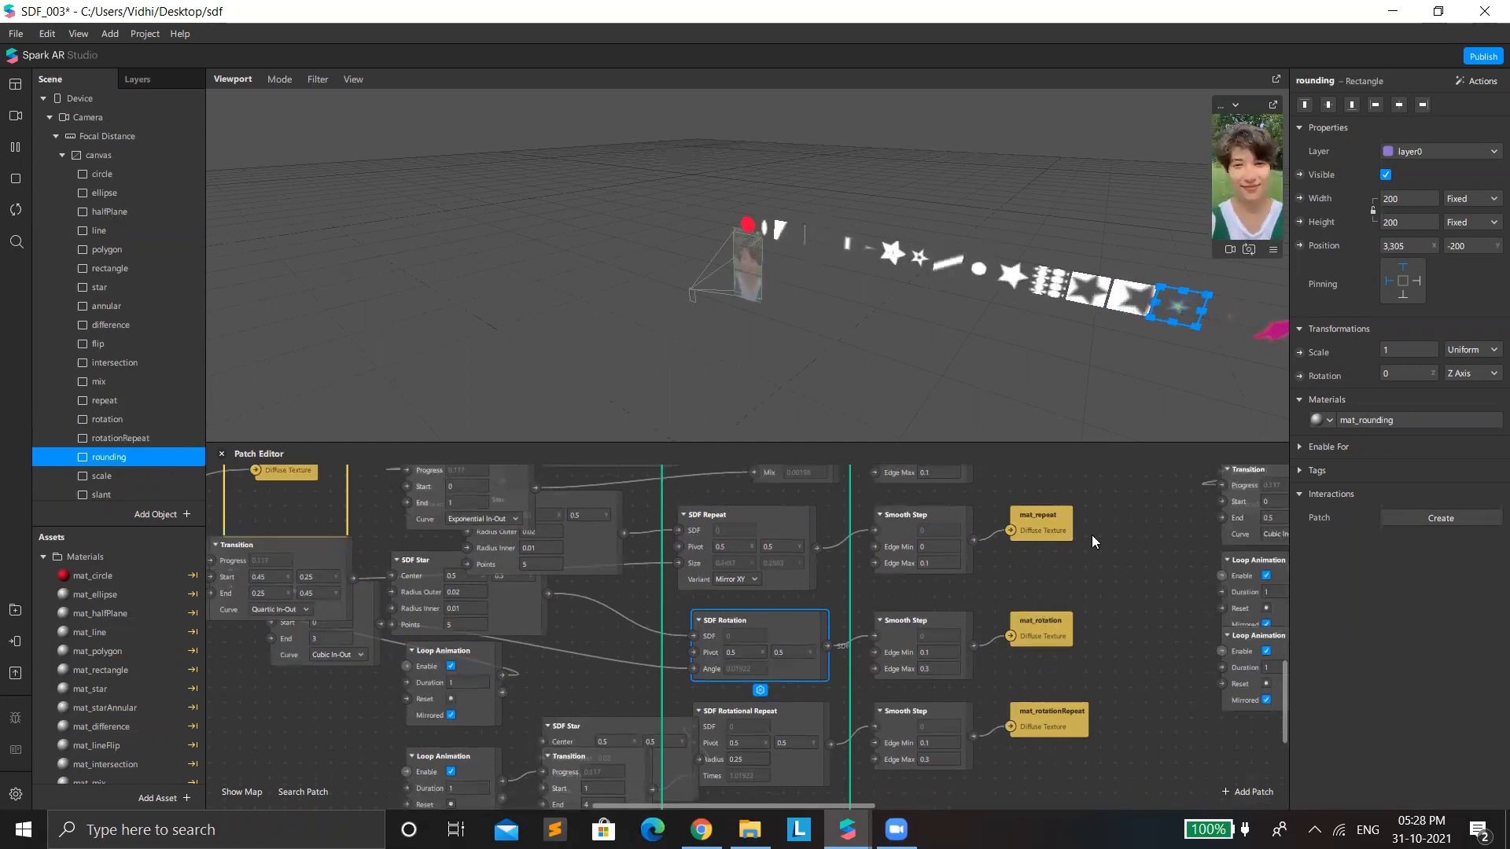
scroll(1091, 541, down, 2)
mouse_move(603, 701)
mouse_down()
mouse_move(560, 676)
mouse_move(575, 694)
mouse_up()
click(820, 747)
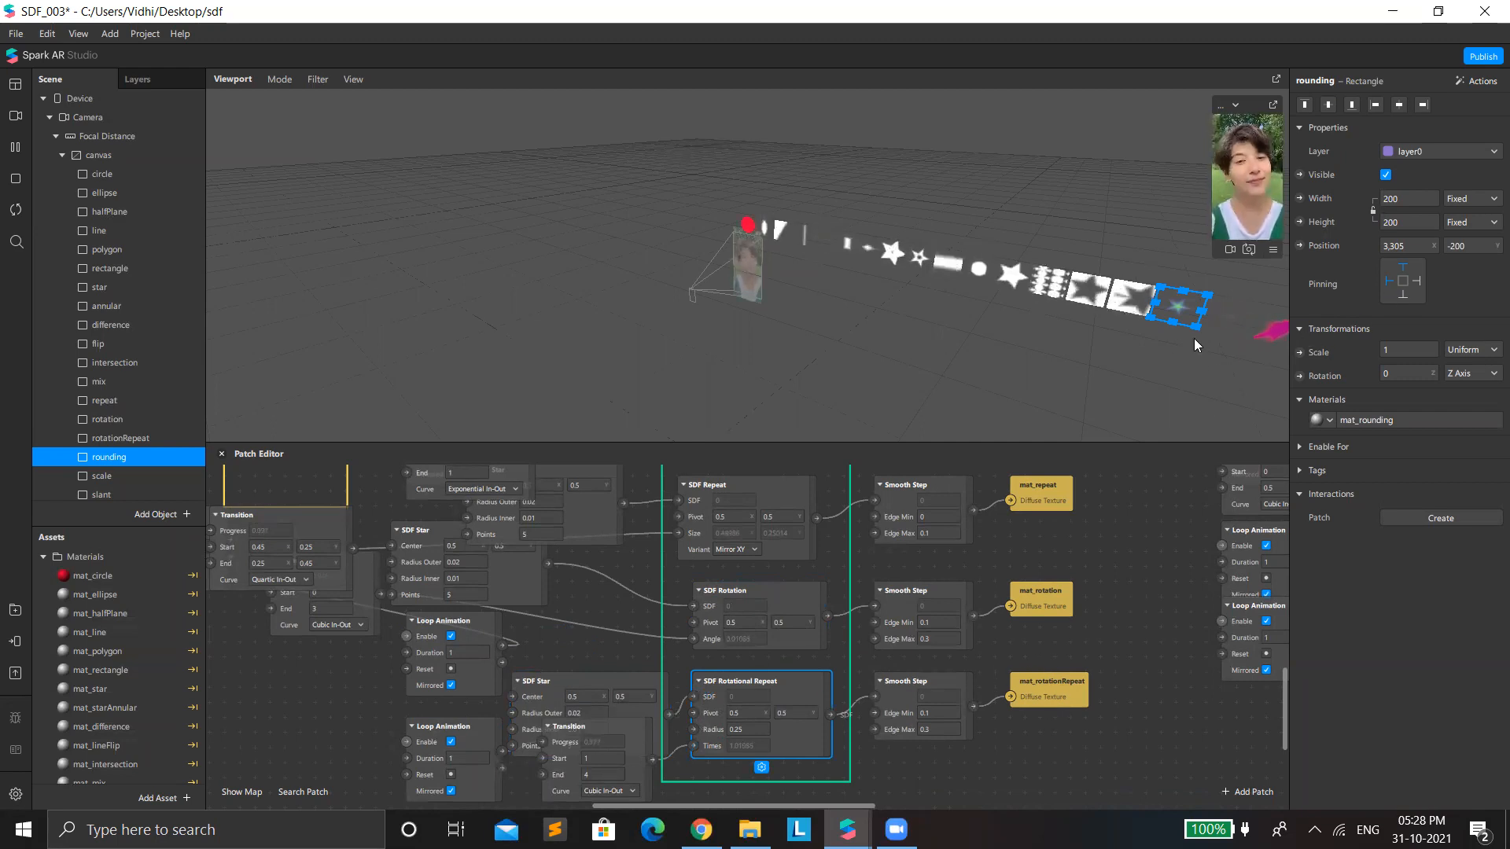
Step: Bring the SDF Smooth Union chain into view and move its Gradient Step down, clear of the one above
scroll(1222, 331, down, 2)
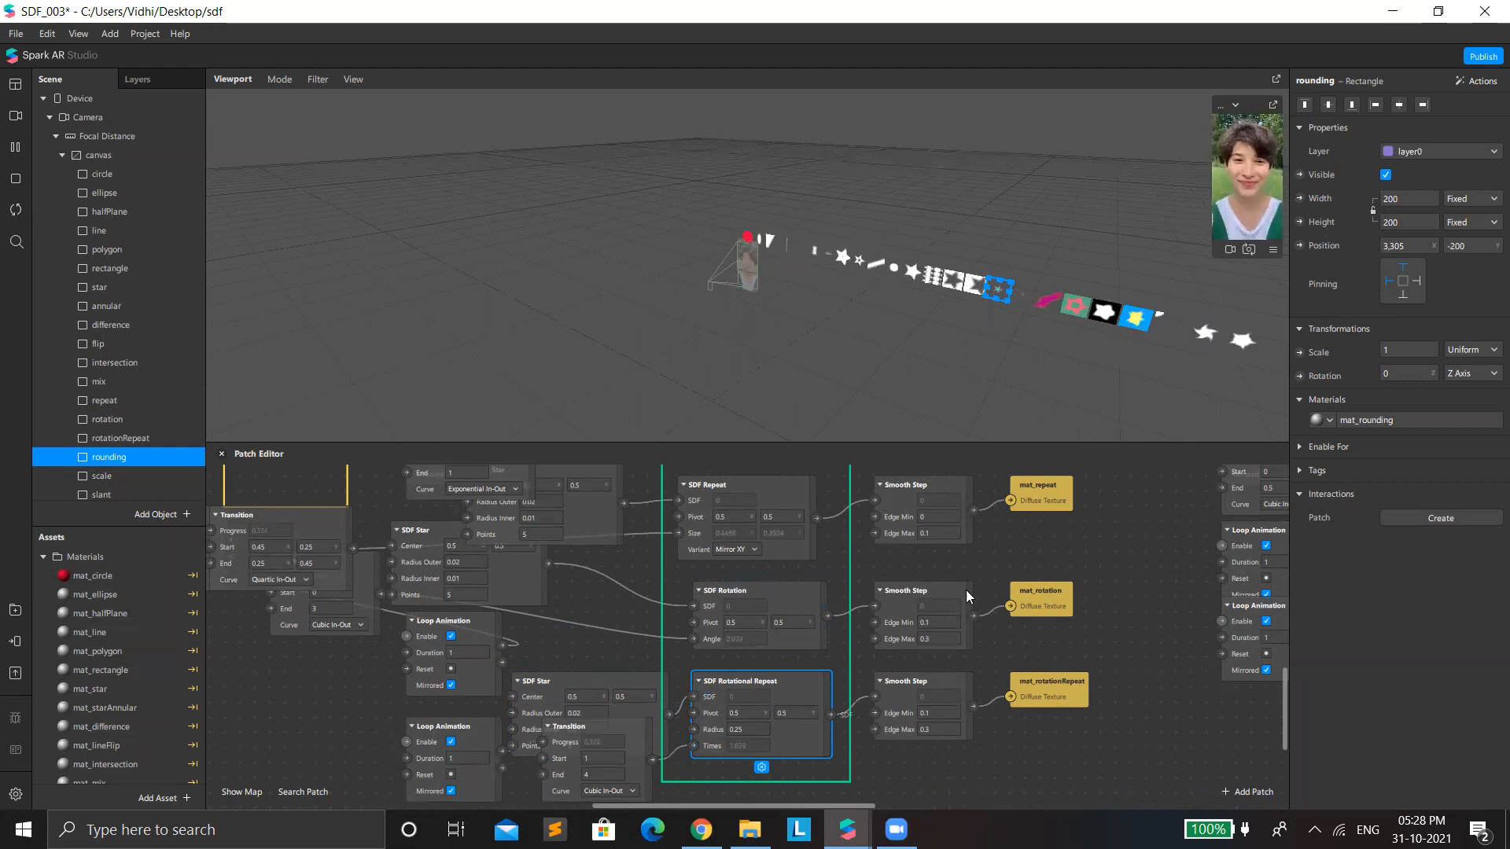
scroll(878, 802, down, 1)
drag(865, 803, 1056, 764)
scroll(1126, 674, right, 3)
scroll(1126, 675, up, 3)
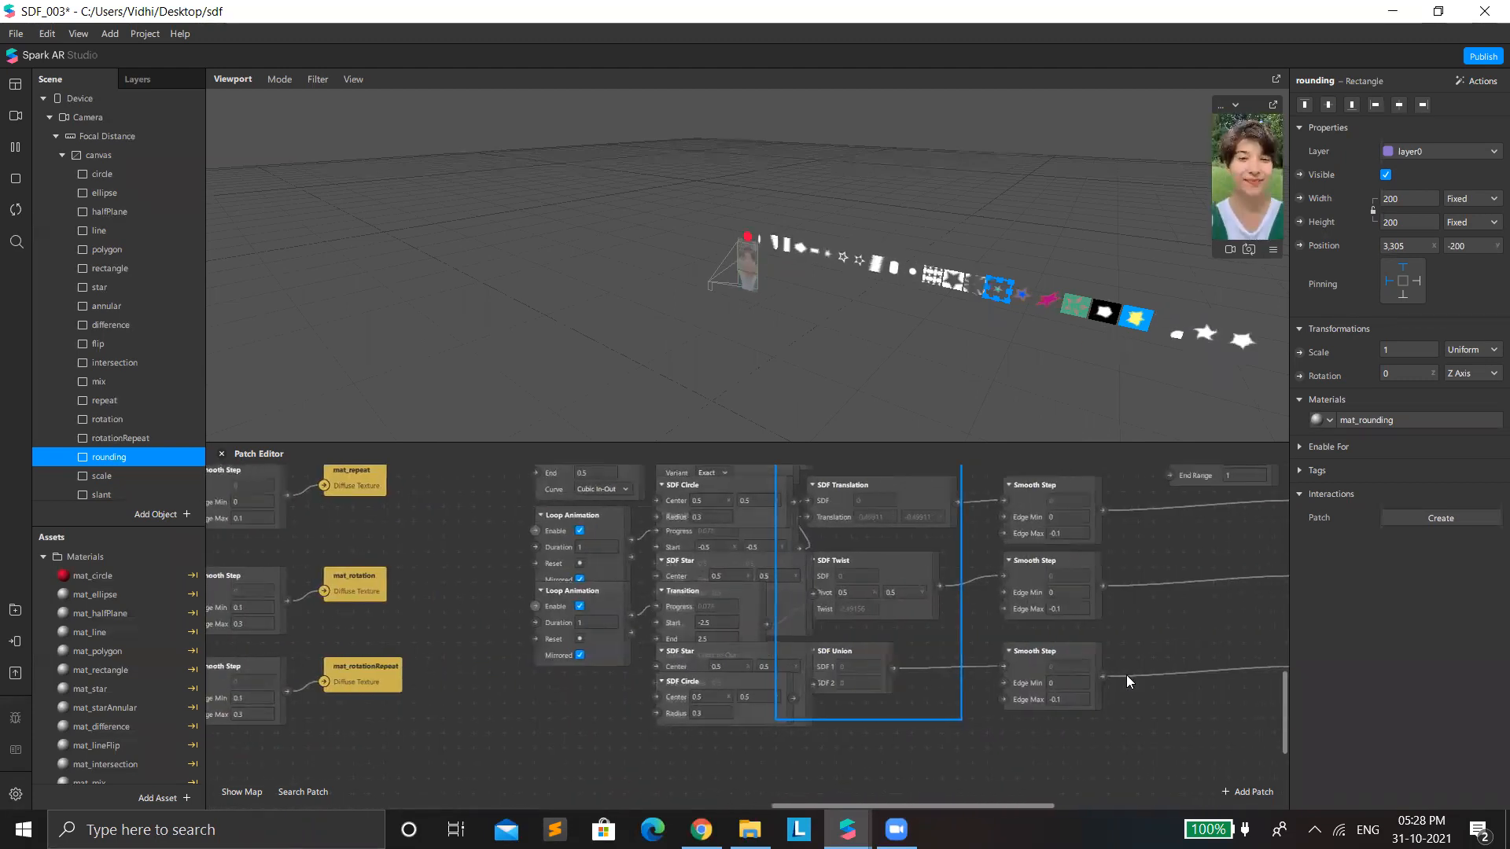
scroll(1145, 676, up, 4)
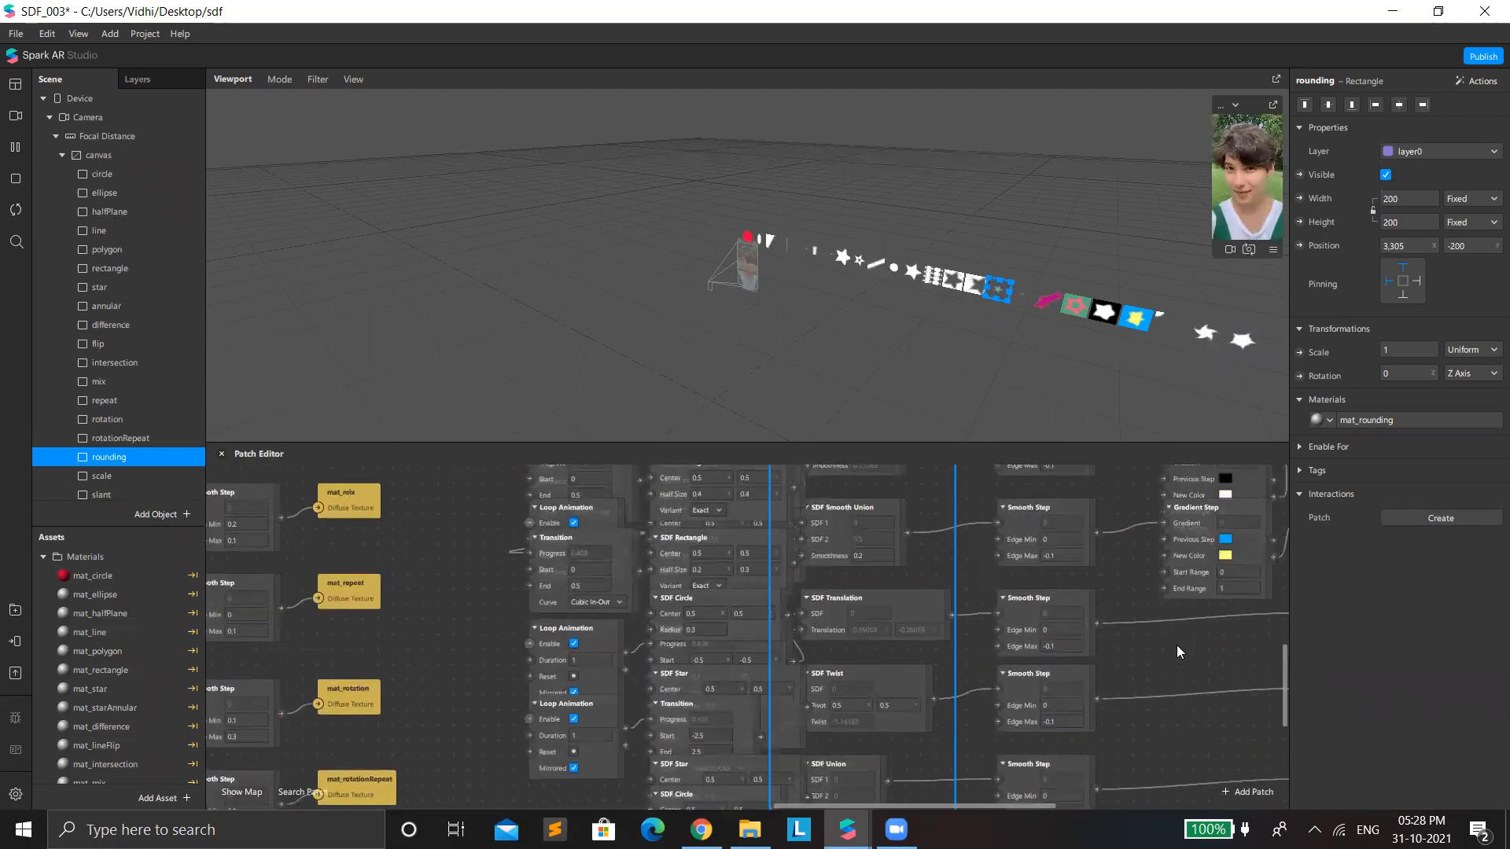
drag(1200, 588, 1201, 618)
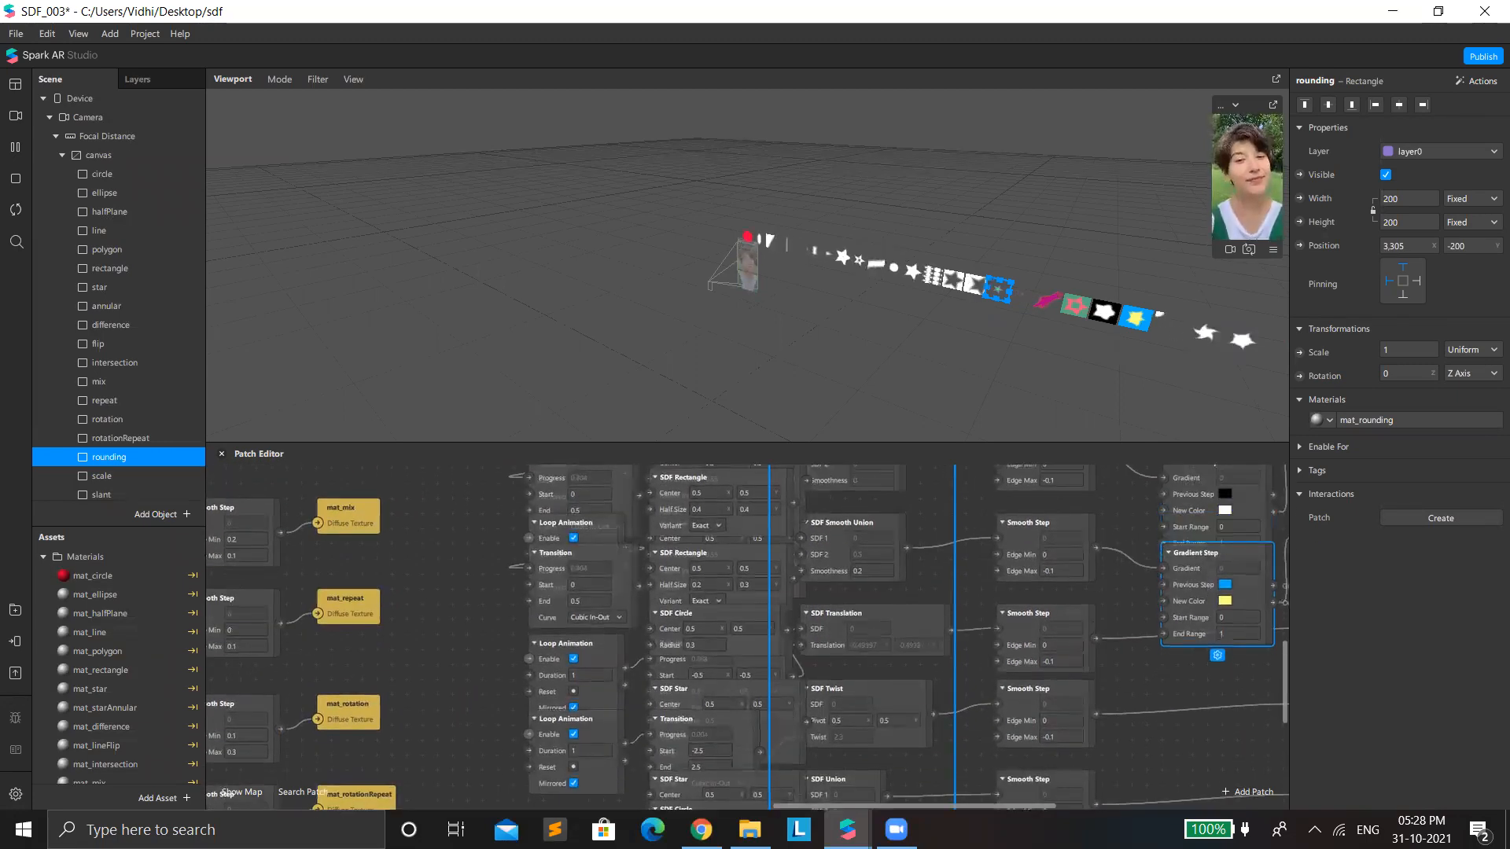
scroll(1028, 808, right, 1)
scroll(1028, 808, right, 10)
scroll(949, 531, up, 3)
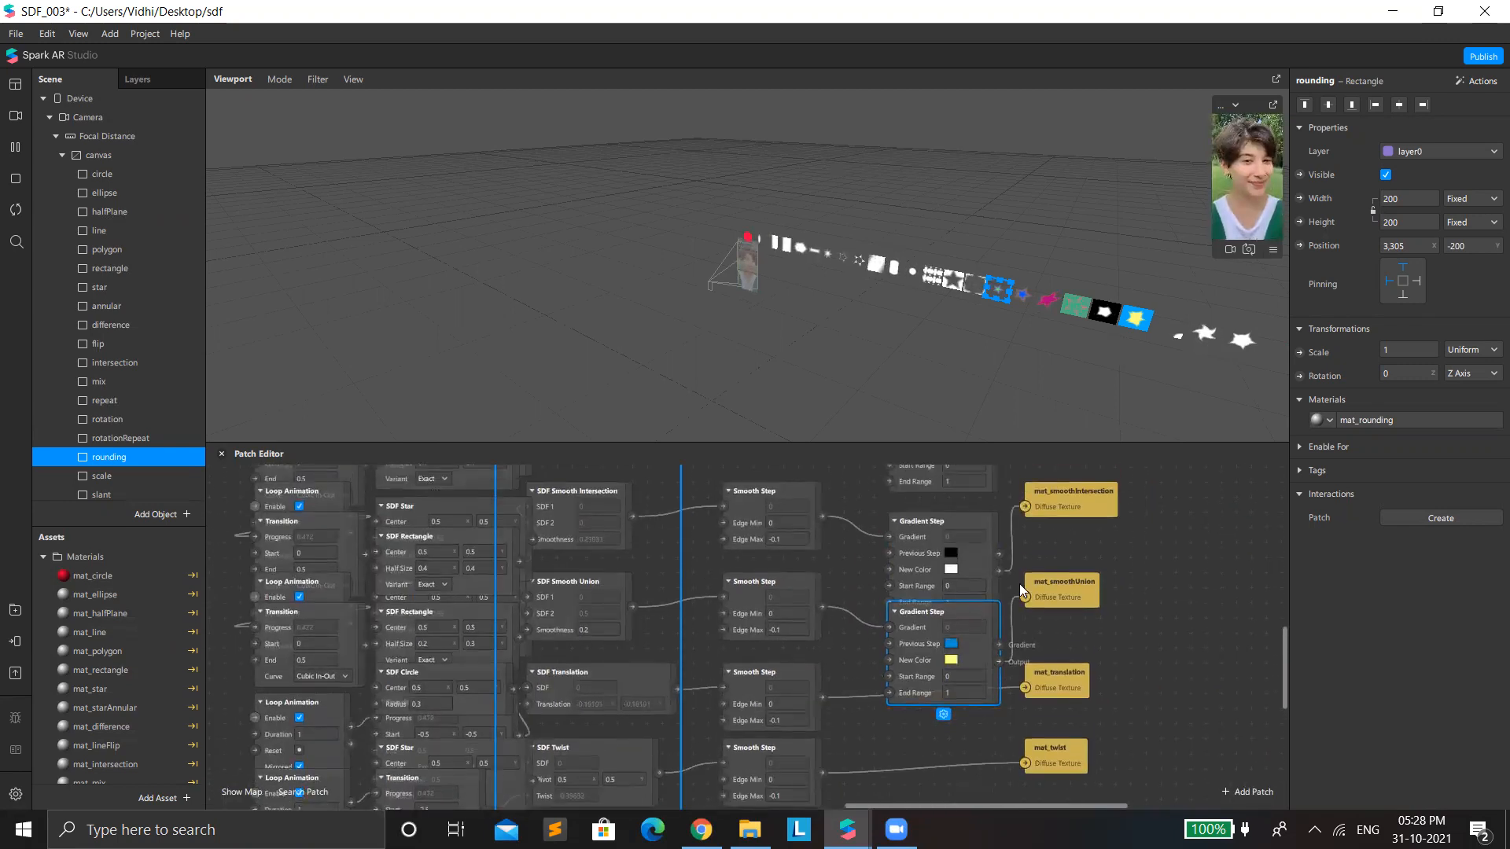
Step: Set the Previous Step color of the smooth union's Gradient Step to green #00ff00
click(950, 643)
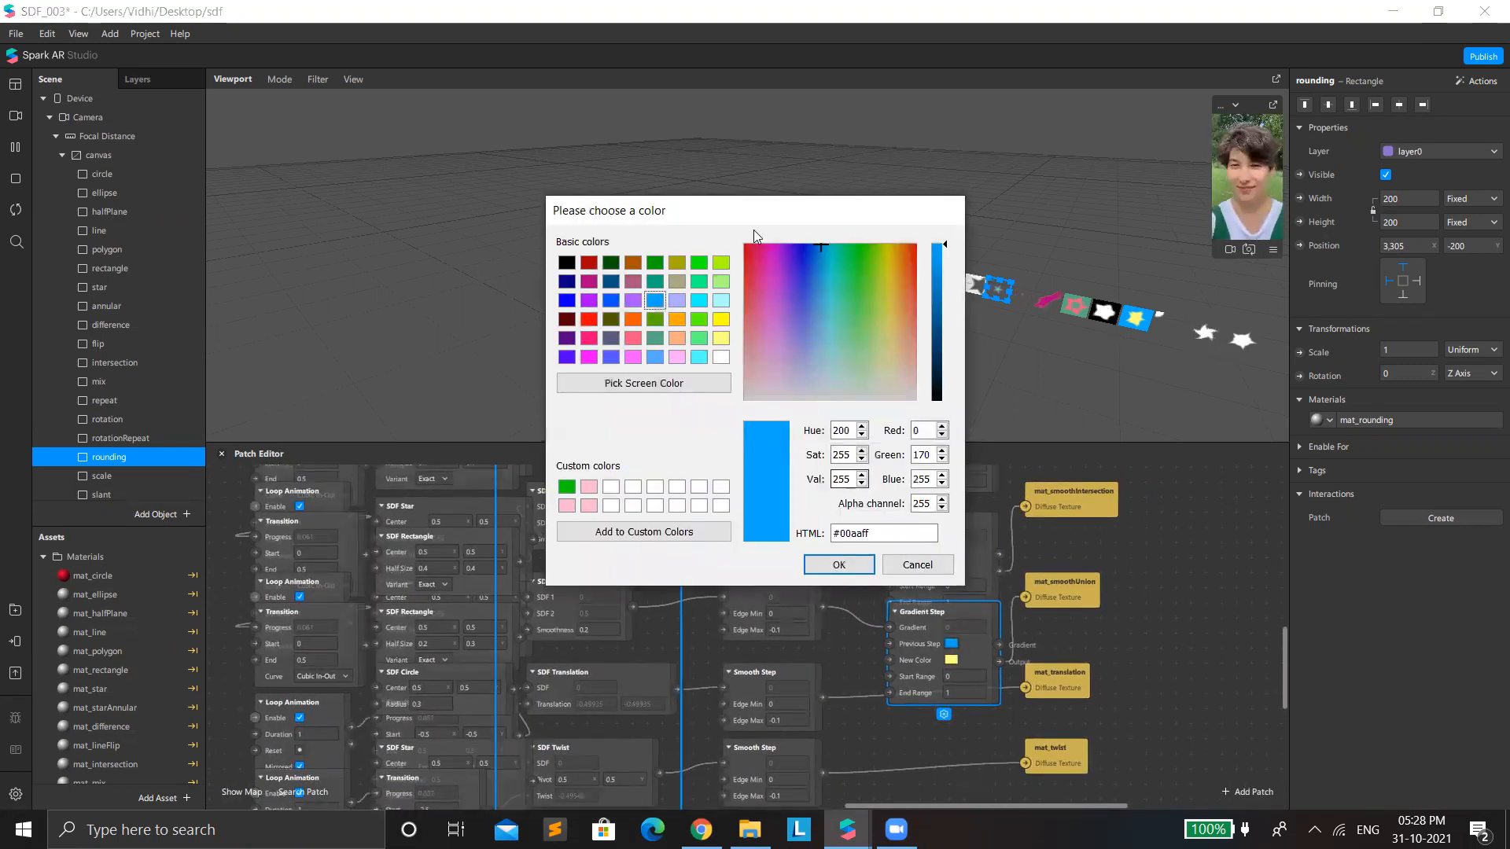
click(702, 263)
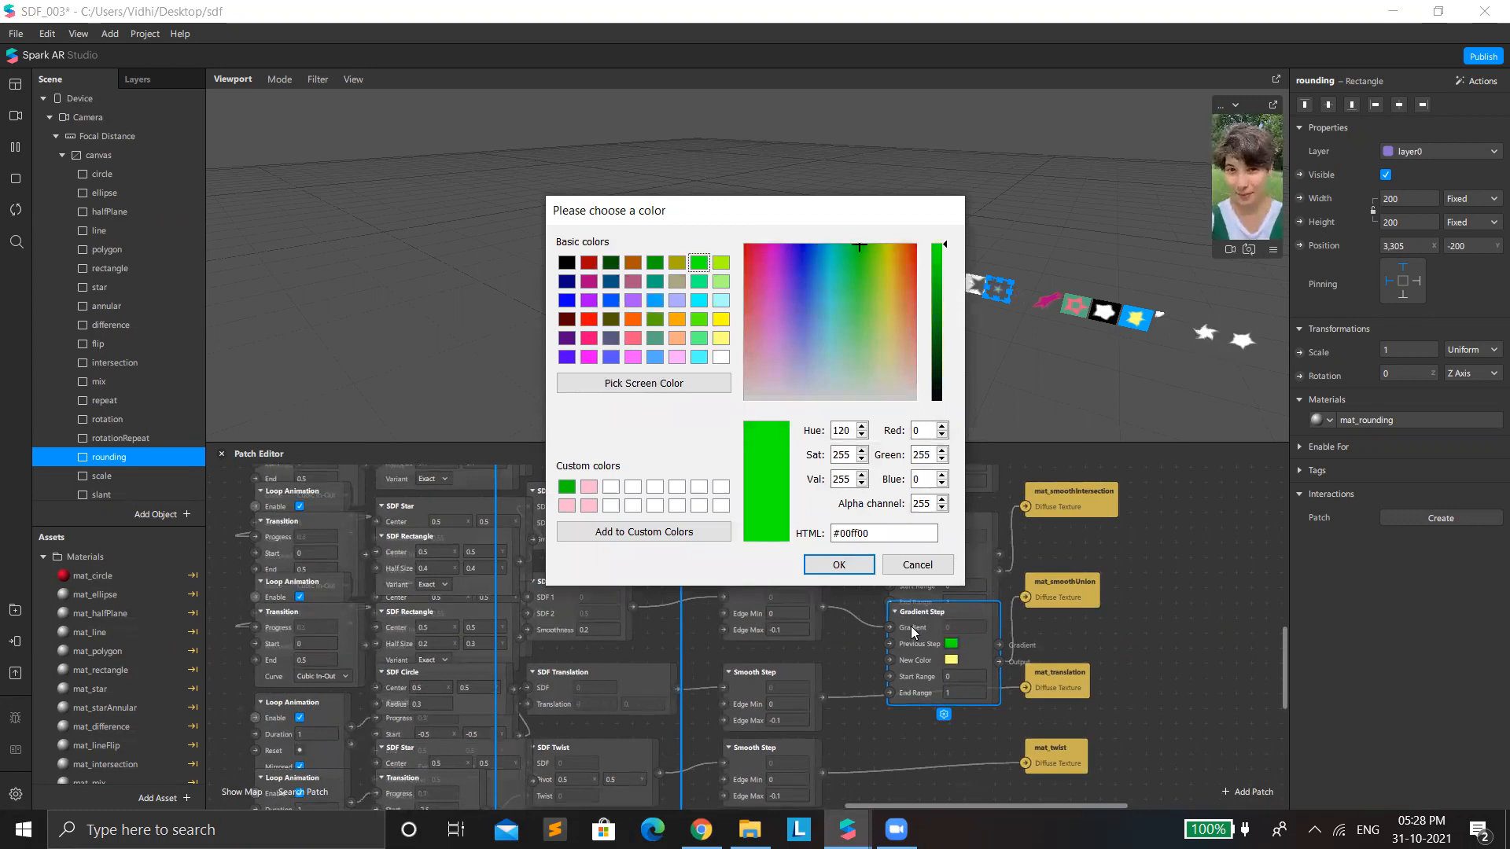
click(835, 566)
Step: Bring the rounding, scale, slant and smooth difference patch rows into view and select the smoothDifference object in the viewport
scroll(967, 643, up, 5)
scroll(972, 633, up, 6)
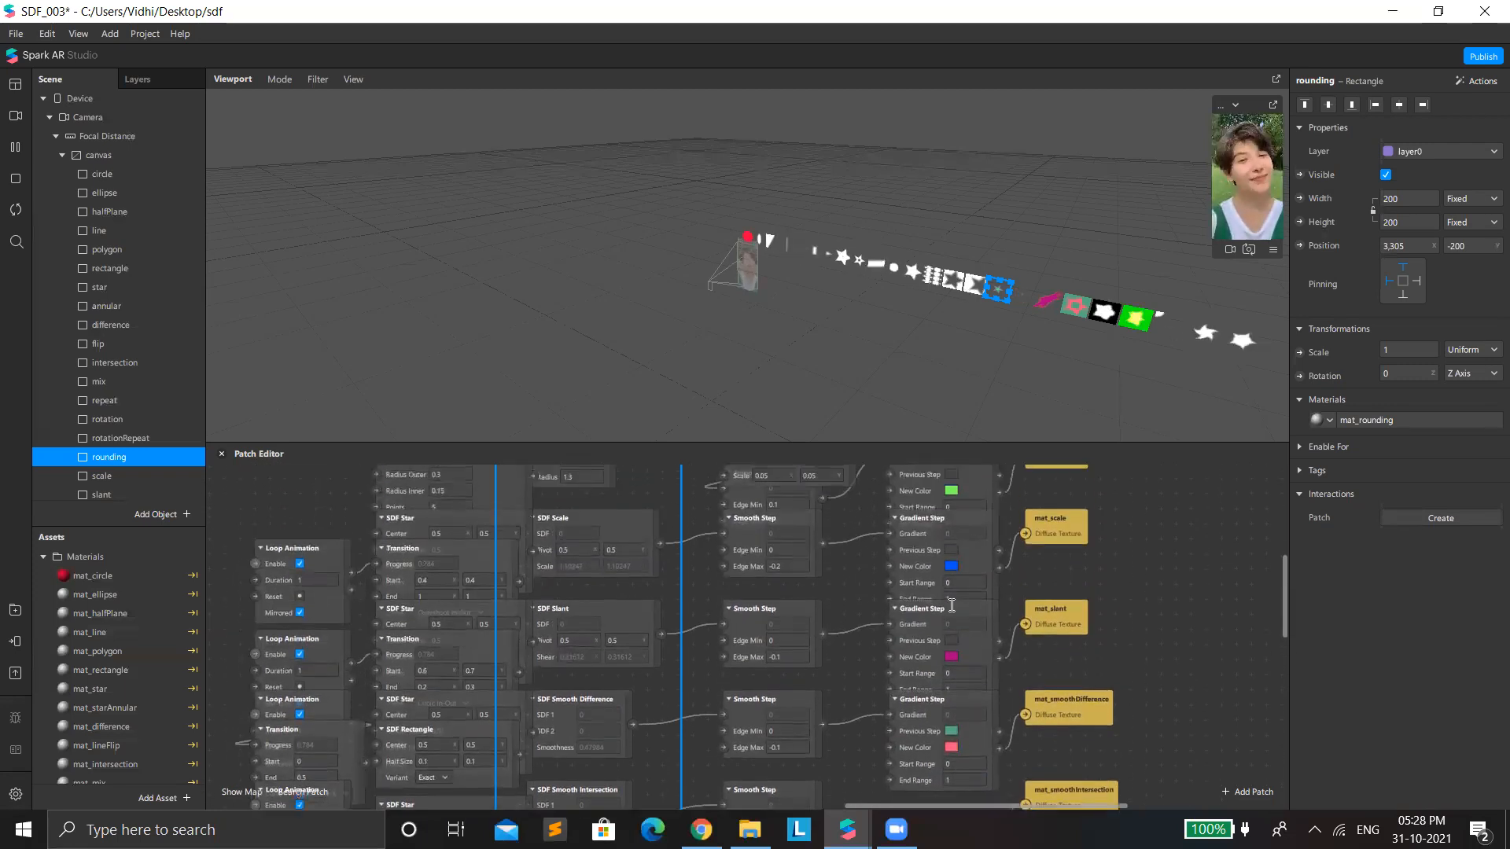
click(1104, 312)
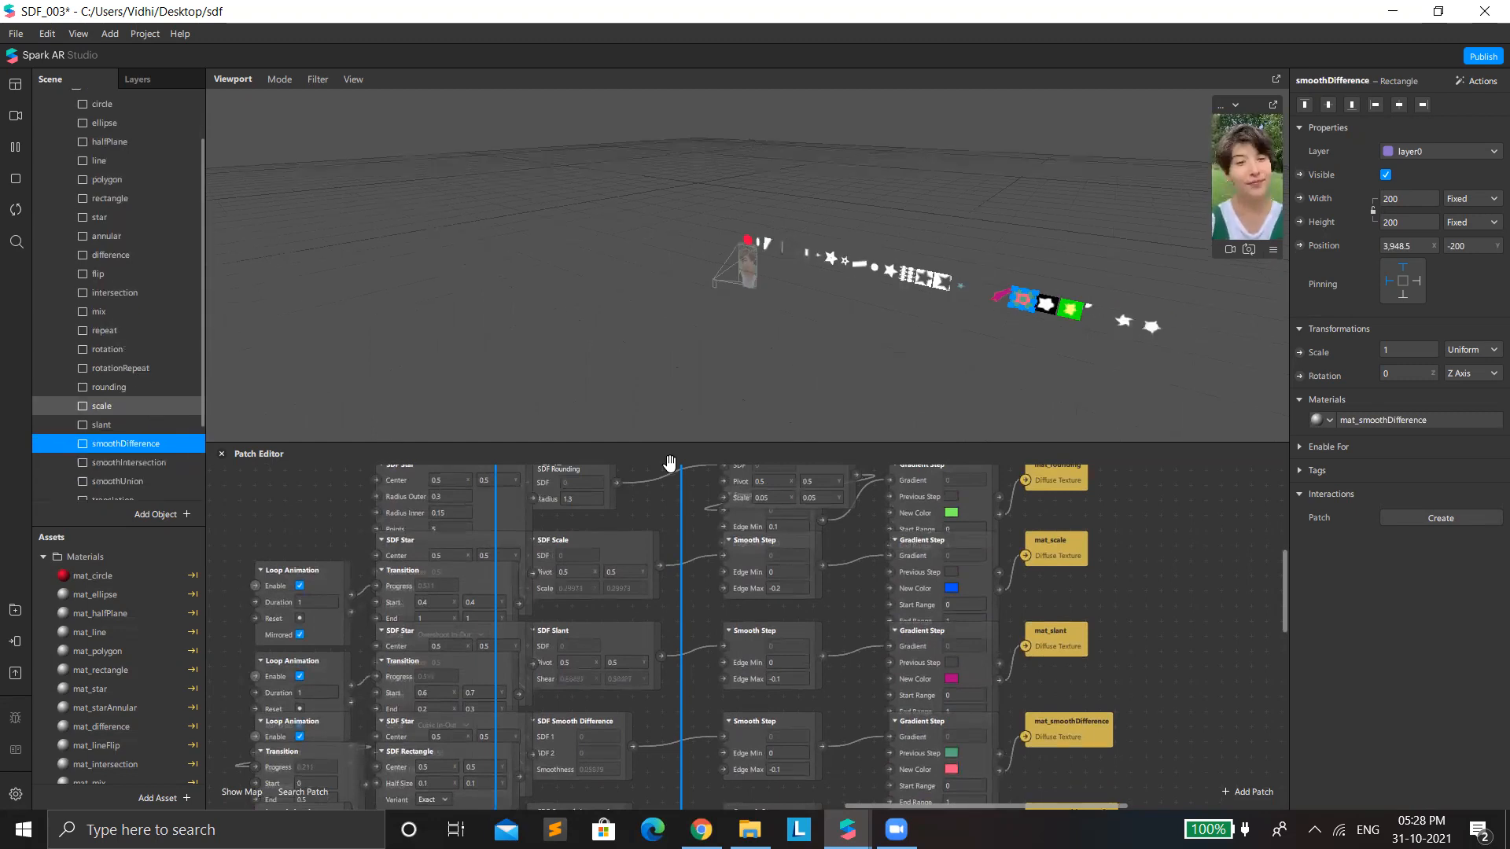
Step: Select the smoothIntersection, smoothUnion, translation and twist objects one after another to examine their shapes
scroll(1231, 346, up, 5)
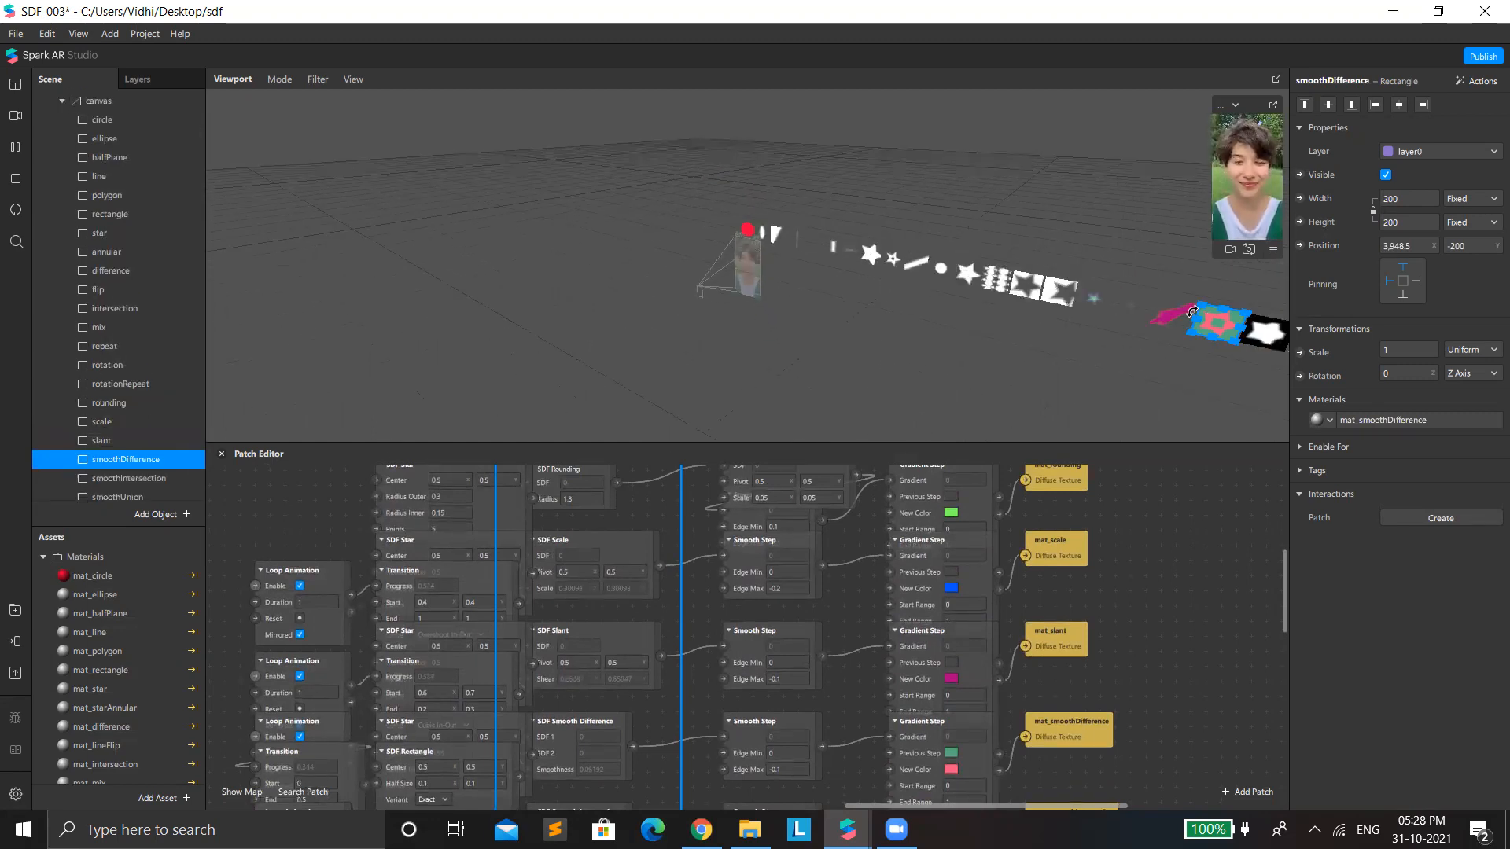
key(Down)
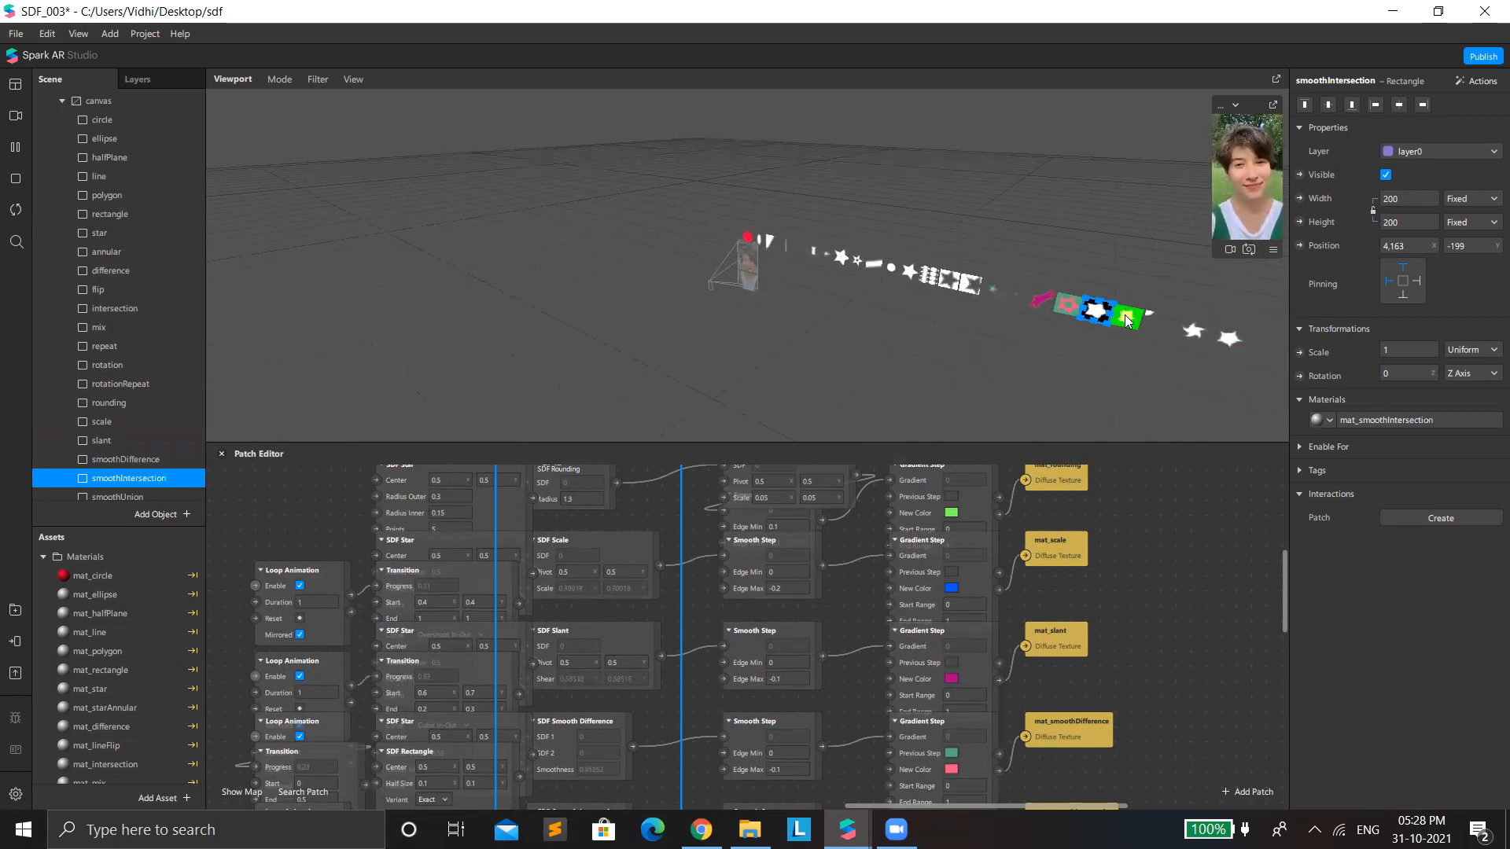
click(1128, 323)
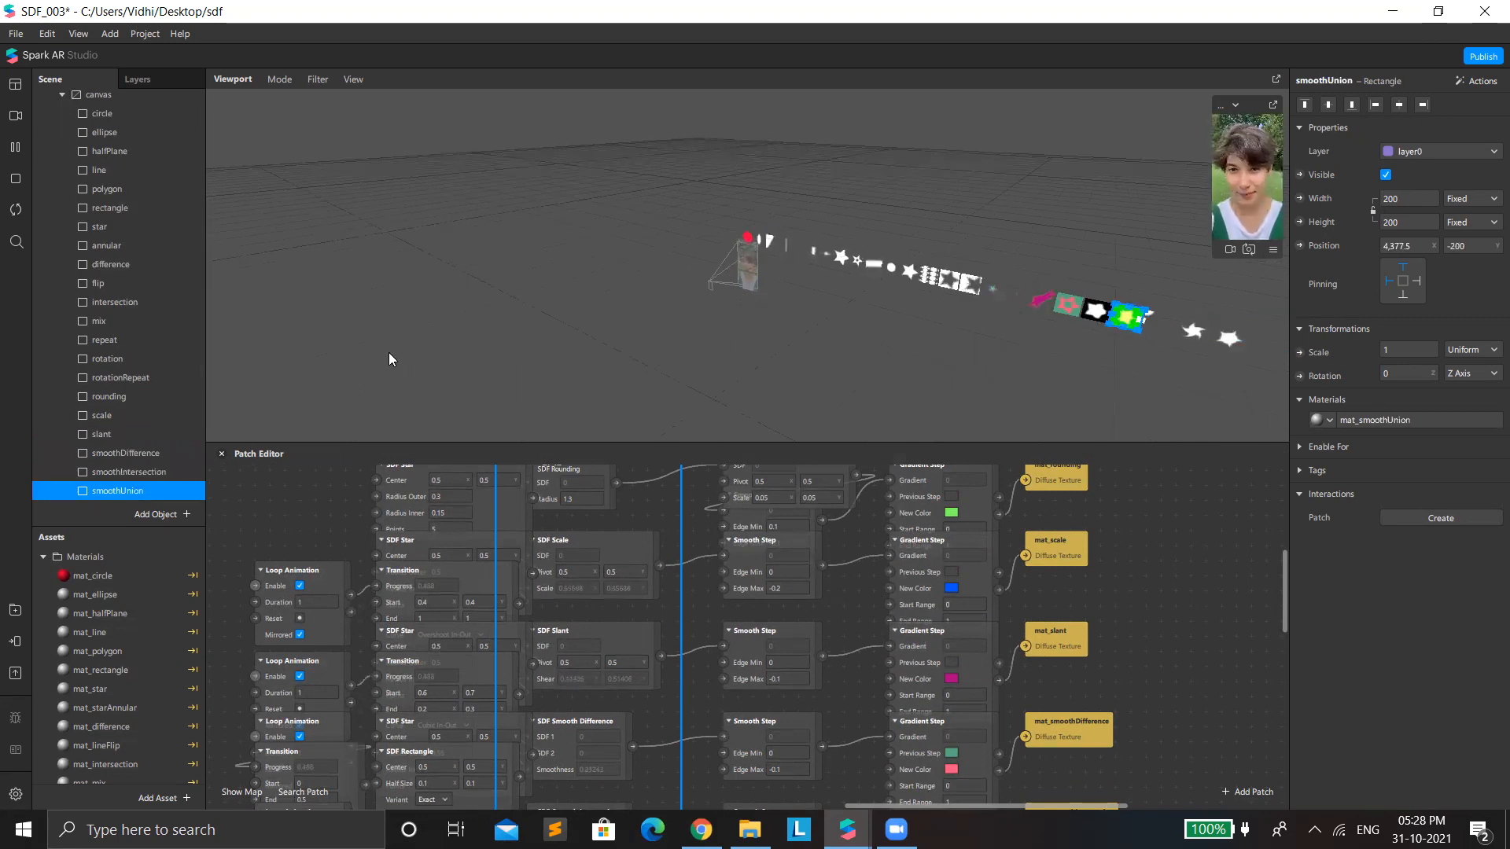
scroll(98, 427, down, 1)
scroll(102, 433, down, 1)
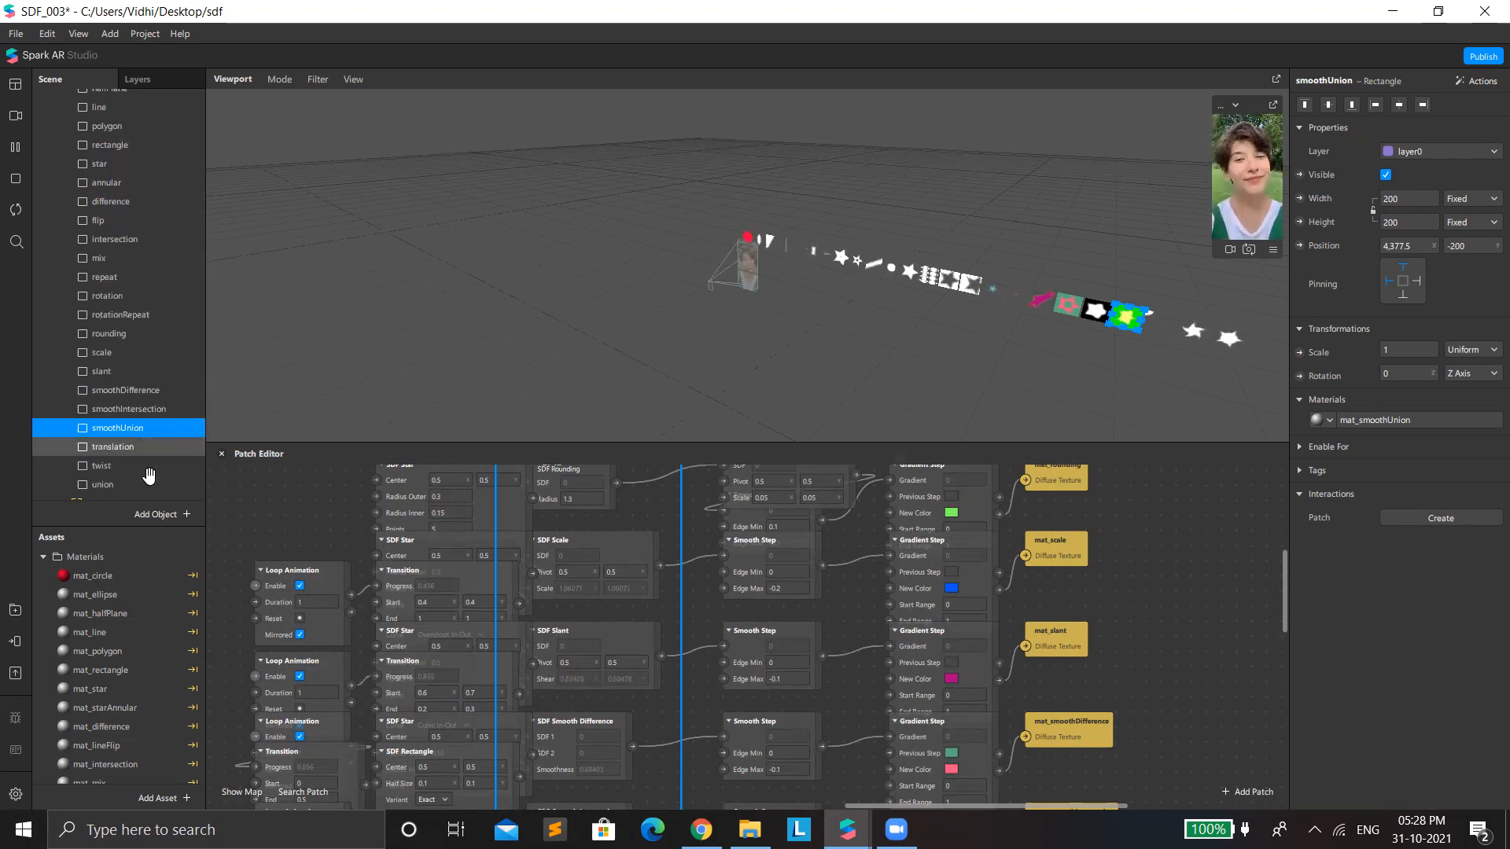
key(Down)
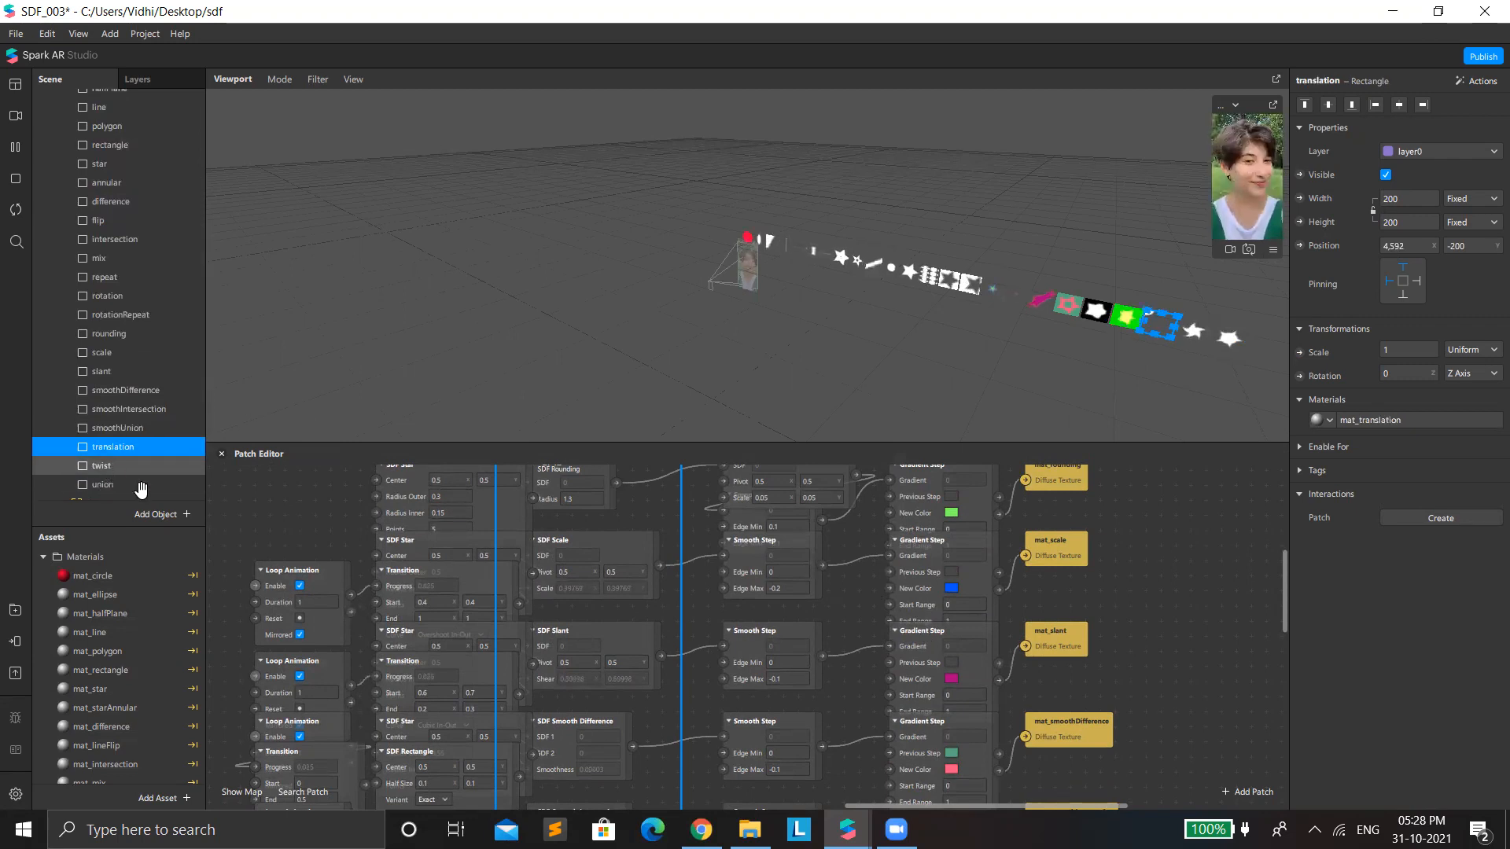
key(Down)
Step: Rearrange the twist row by moving the SDF Star, SDF Twist and mat_twist patches clear of their neighbours
scroll(1038, 723, down, 1)
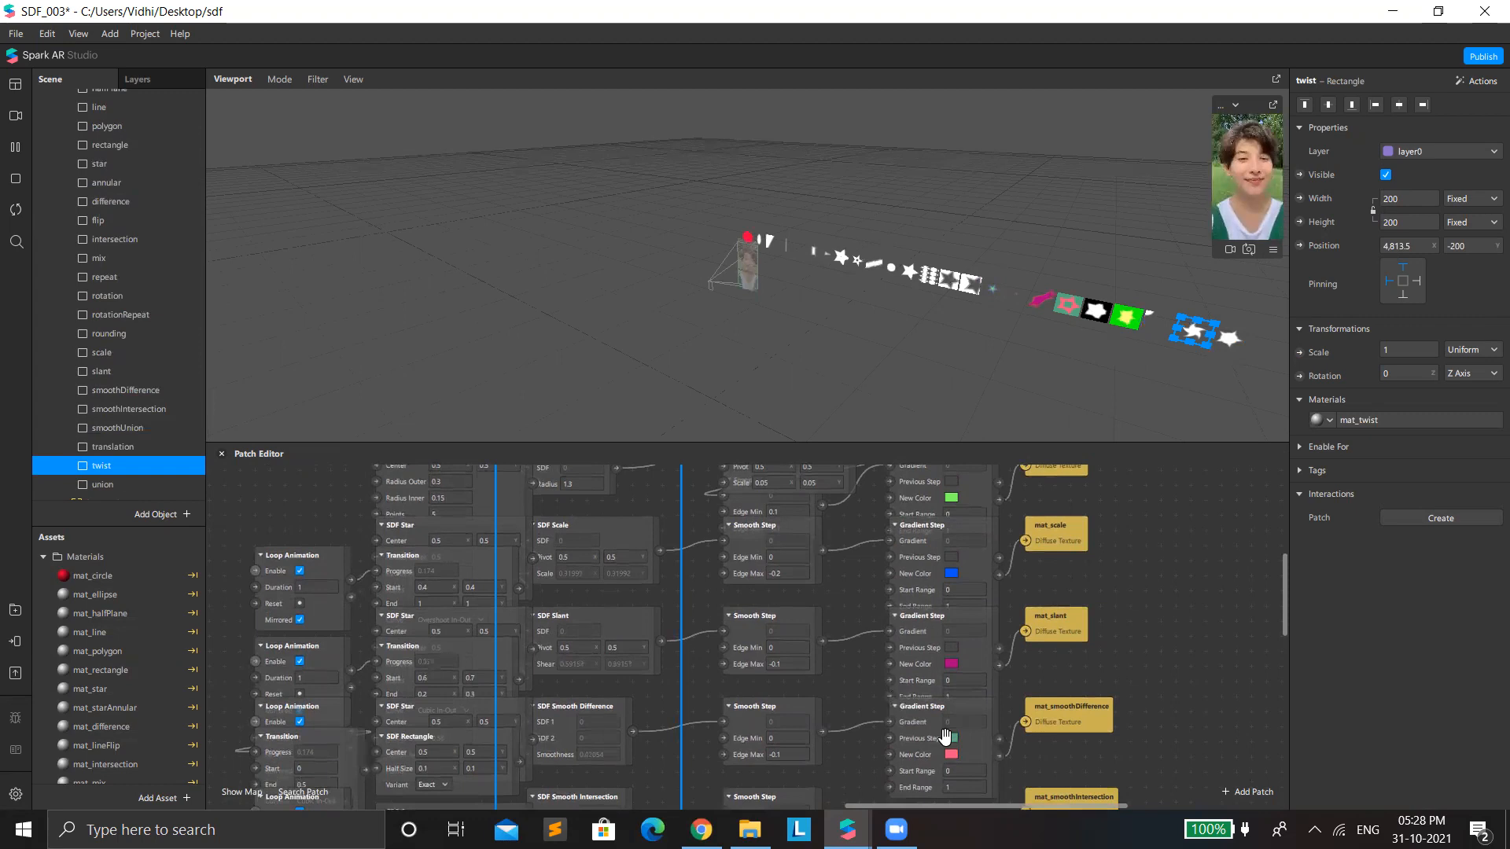
scroll(946, 735, down, 5)
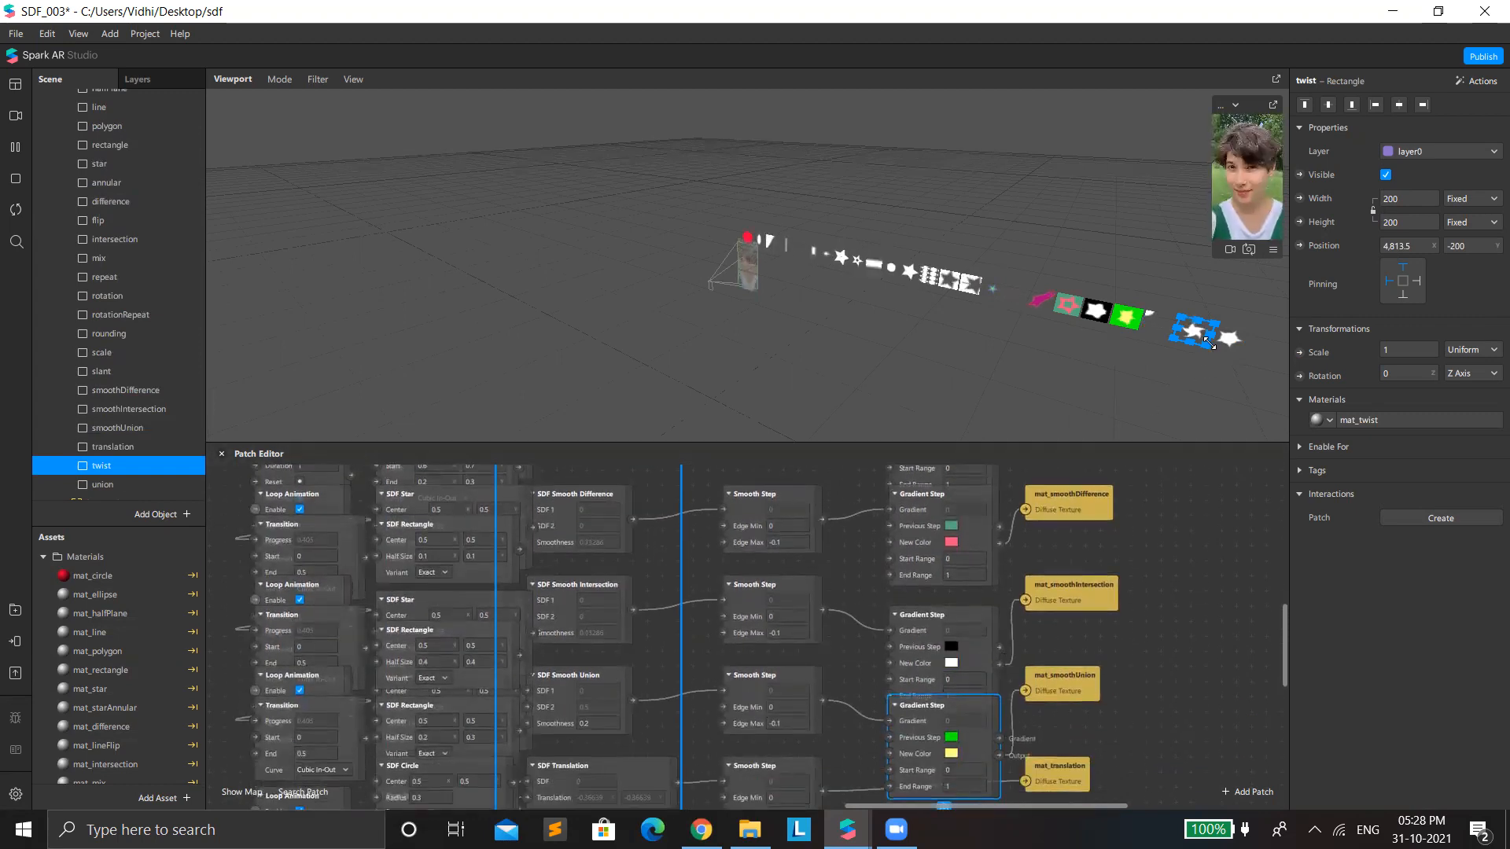
scroll(1230, 327, up, 2)
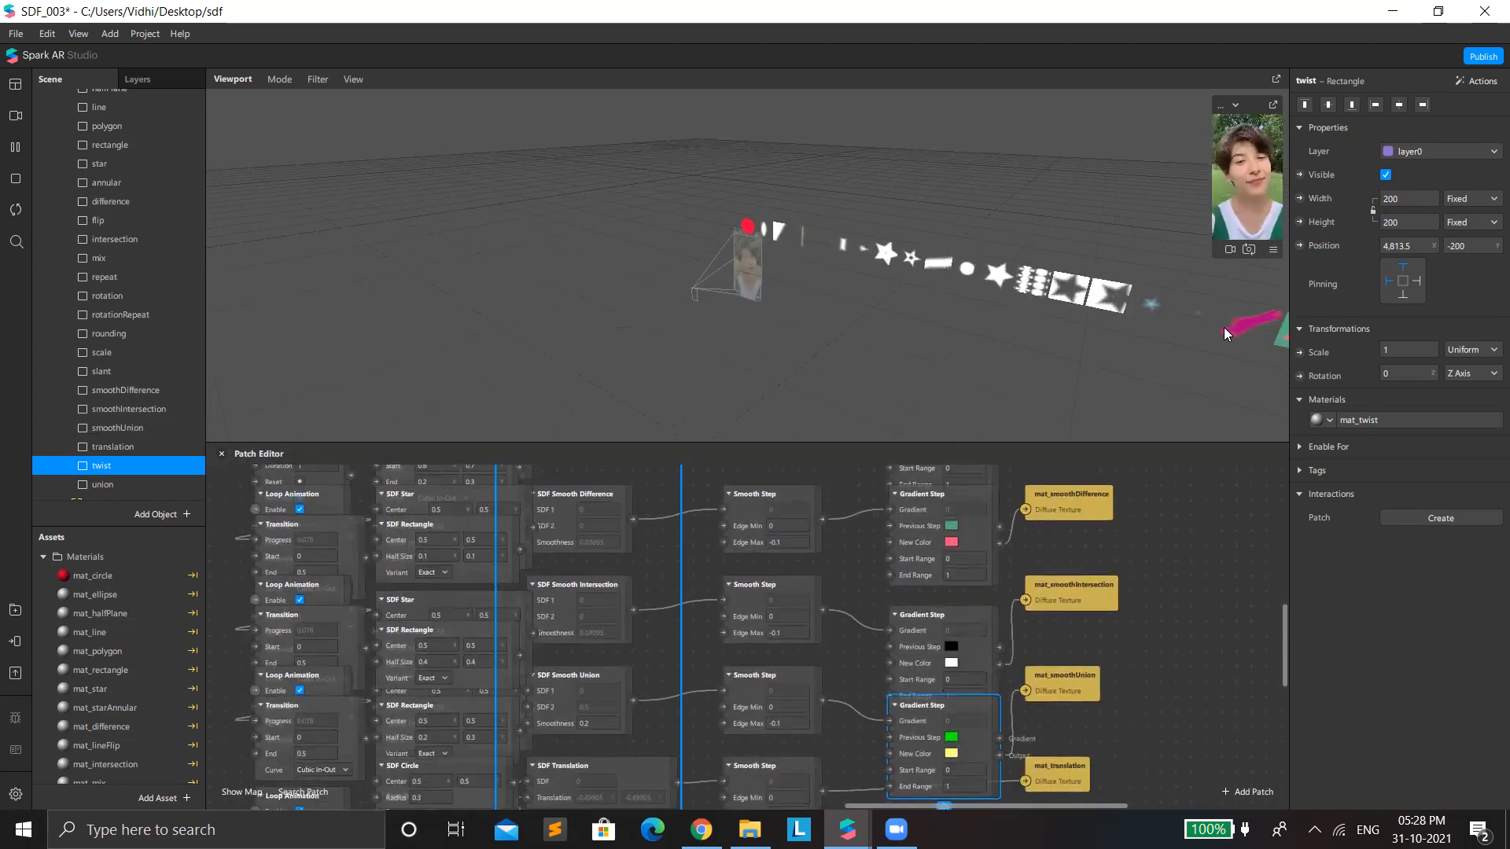
scroll(1224, 327, down, 2)
scroll(1204, 342, down, 1)
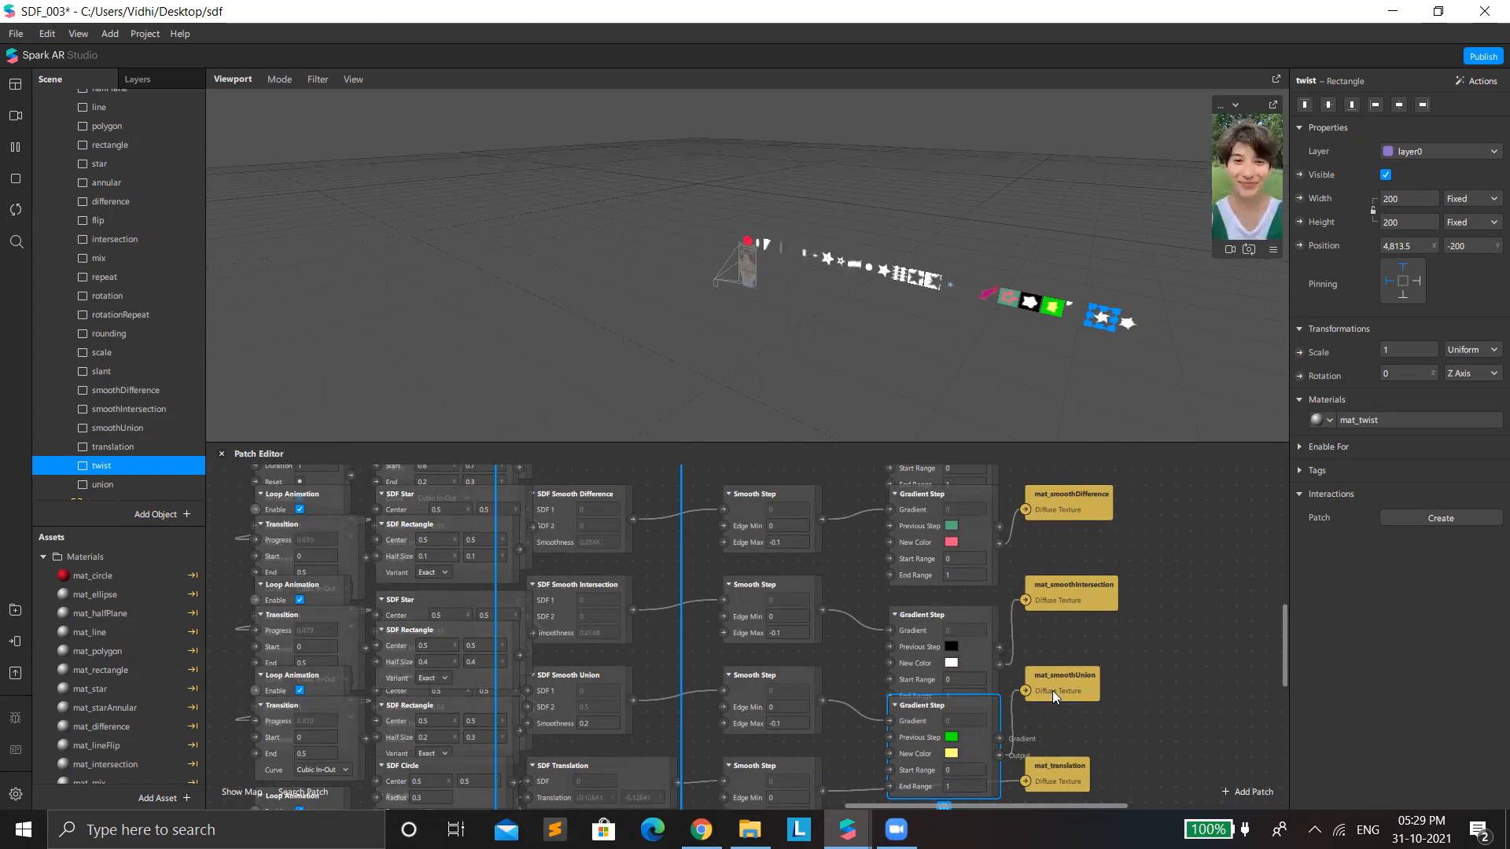
scroll(1054, 689, down, 2)
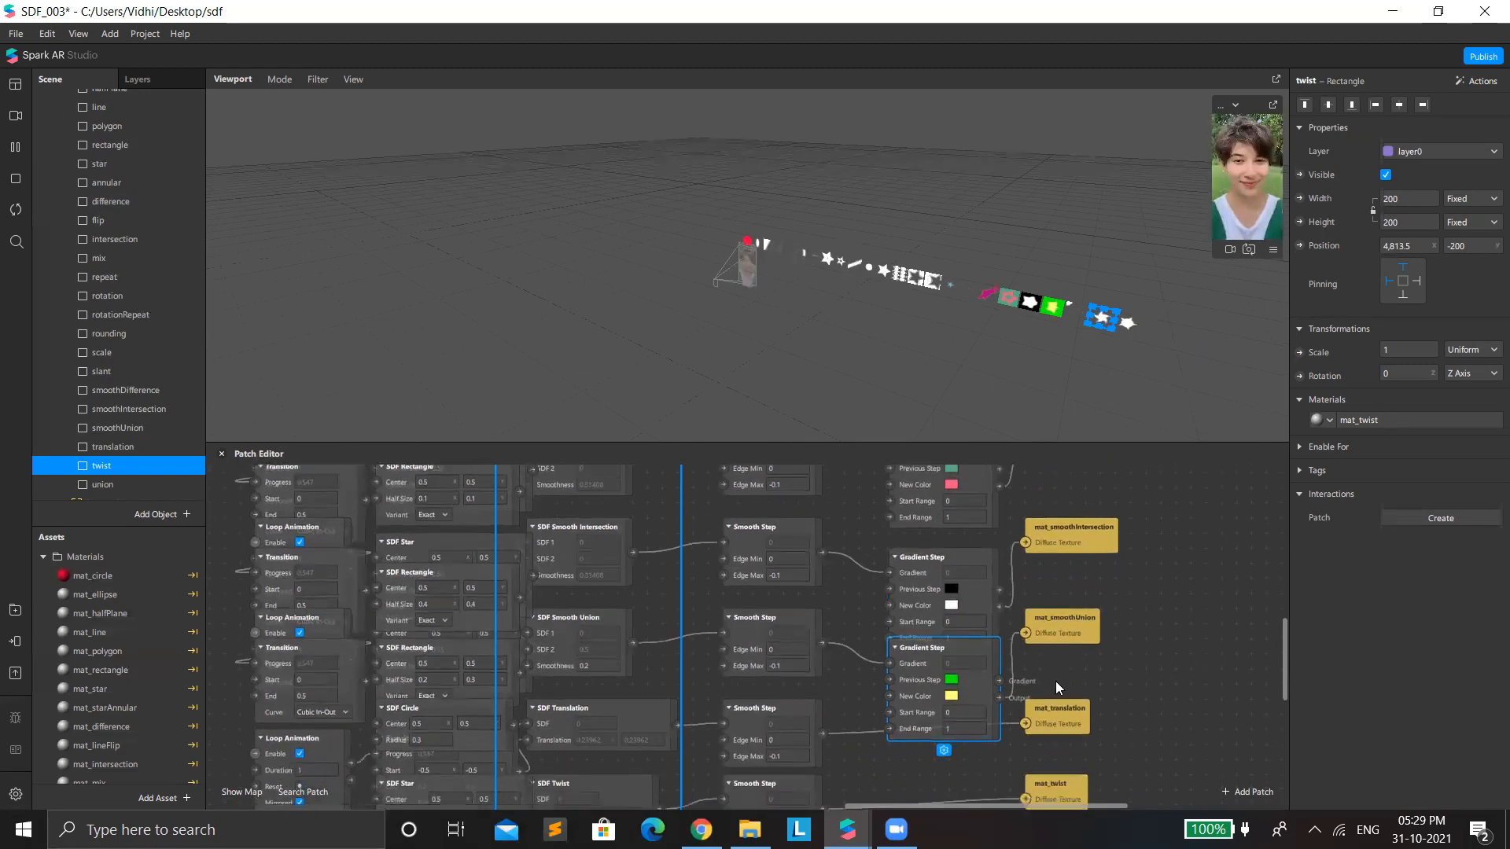
scroll(1055, 681, down, 2)
drag(610, 779, 681, 747)
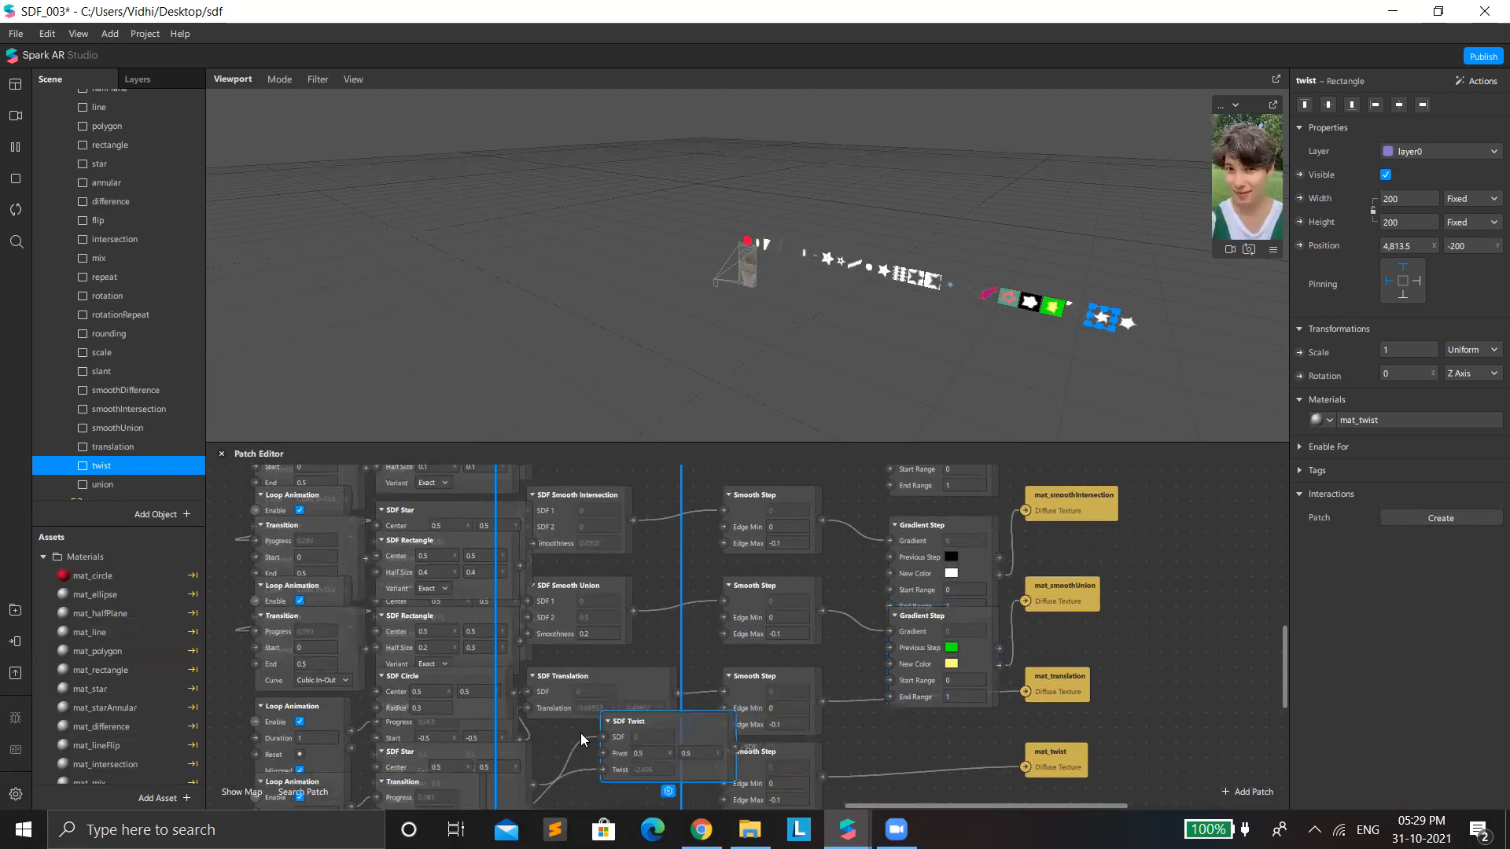
drag(521, 753, 536, 708)
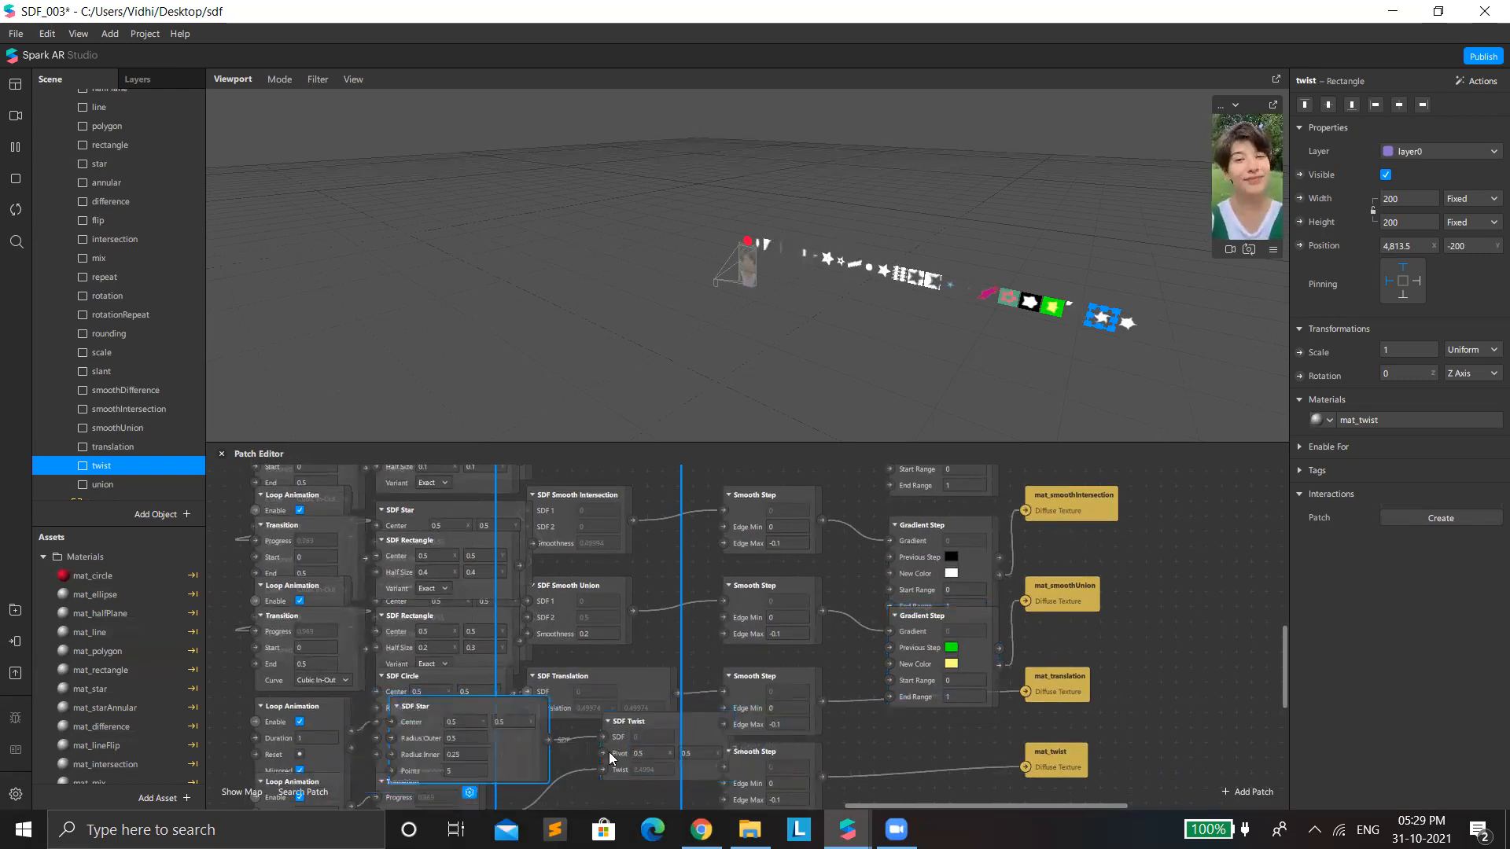
drag(680, 739, 591, 754)
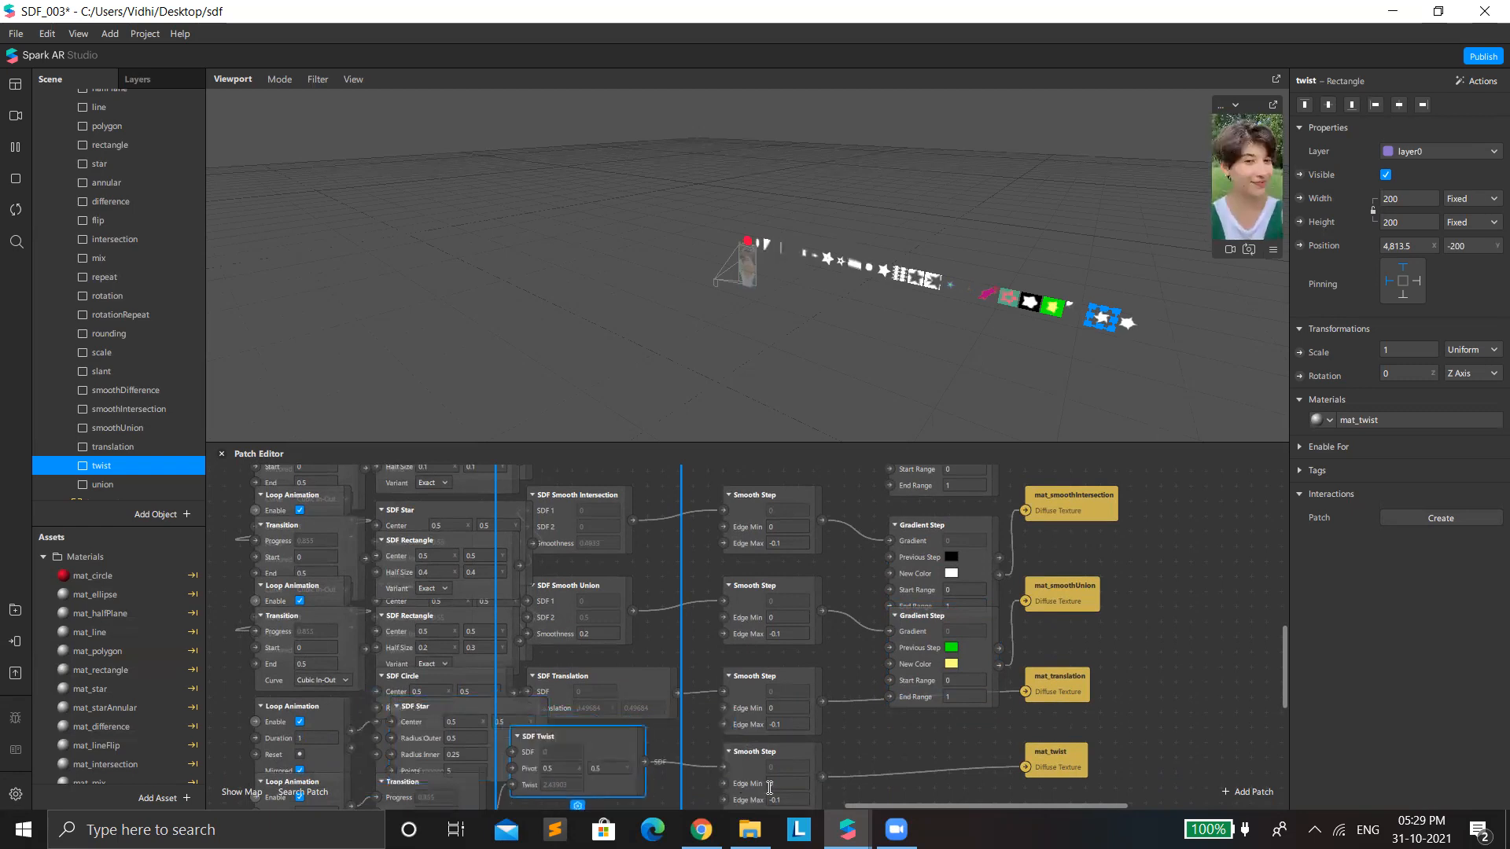
mouse_move(1074, 762)
mouse_down()
mouse_move(1089, 755)
mouse_move(1080, 769)
mouse_up()
Step: Select the union object and spread out its SDF Union, SDF Circle and SDF Star patches to expose their connections
scroll(1003, 727, down, 1)
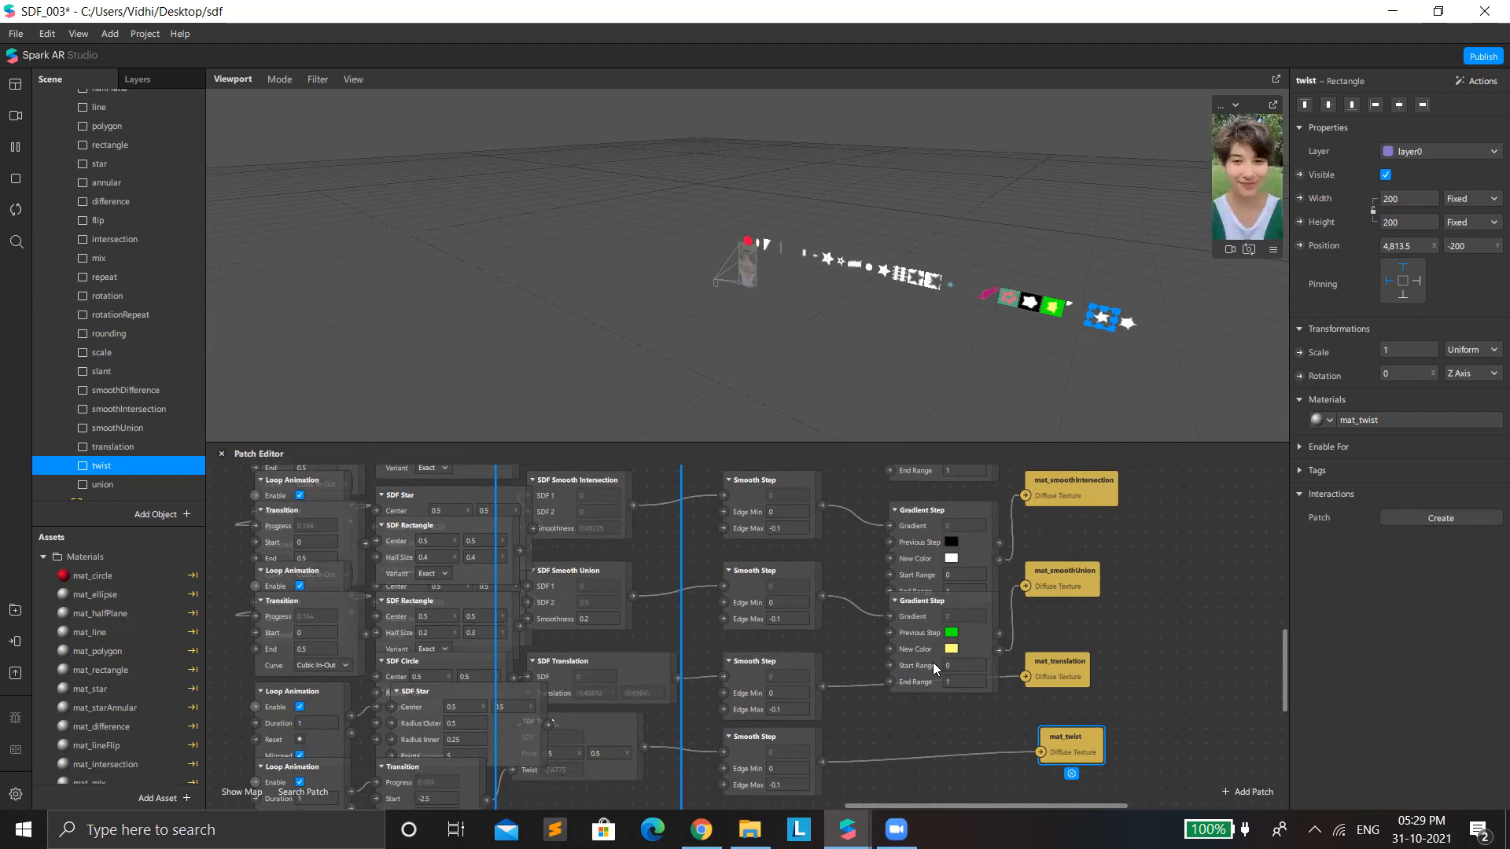
scroll(1146, 526, down, 1)
scroll(146, 450, down, 1)
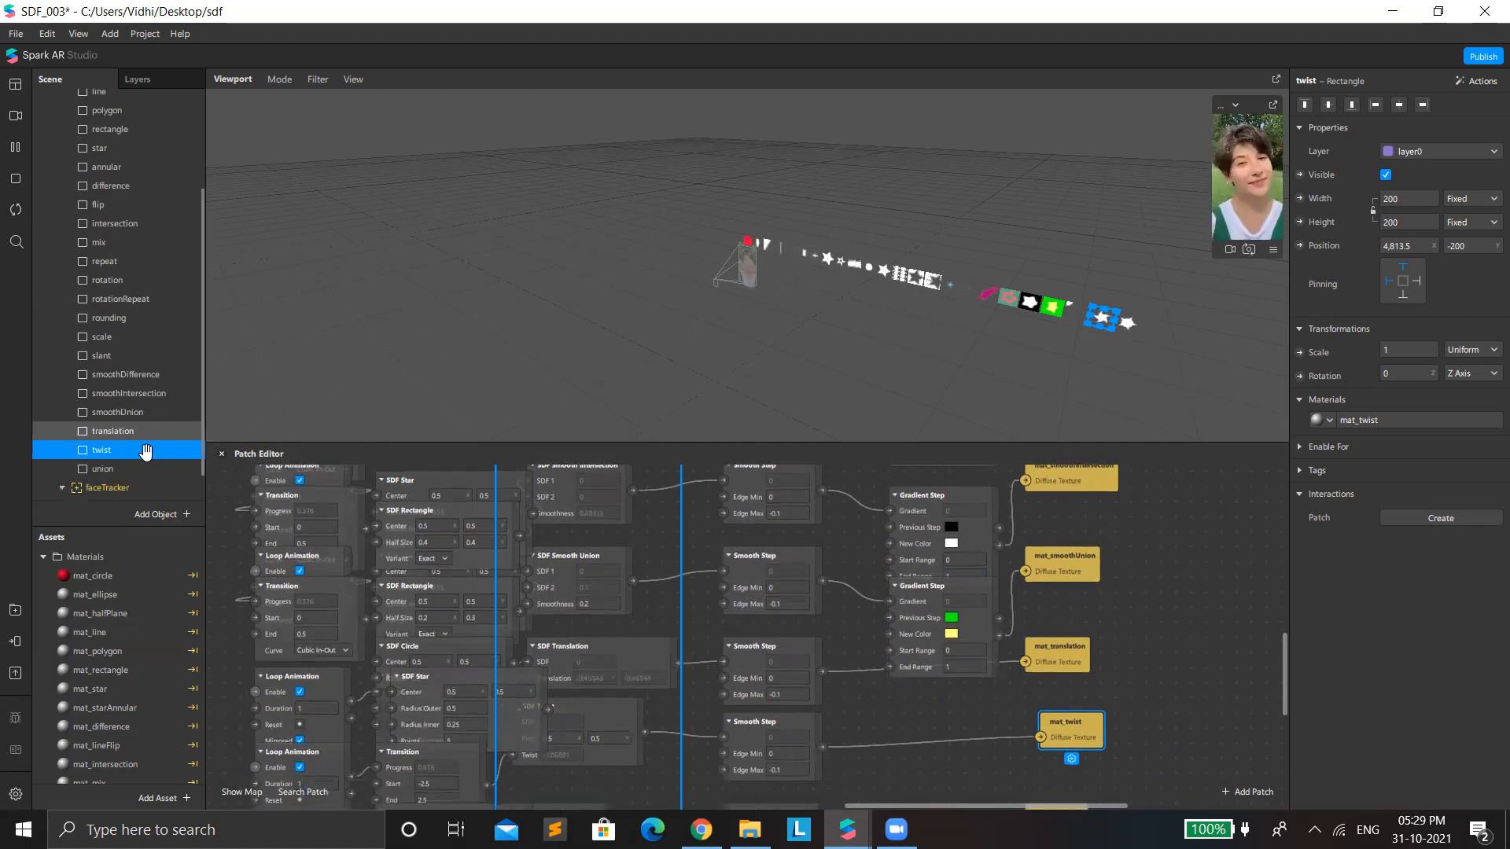
click(146, 468)
scroll(798, 690, down, 1)
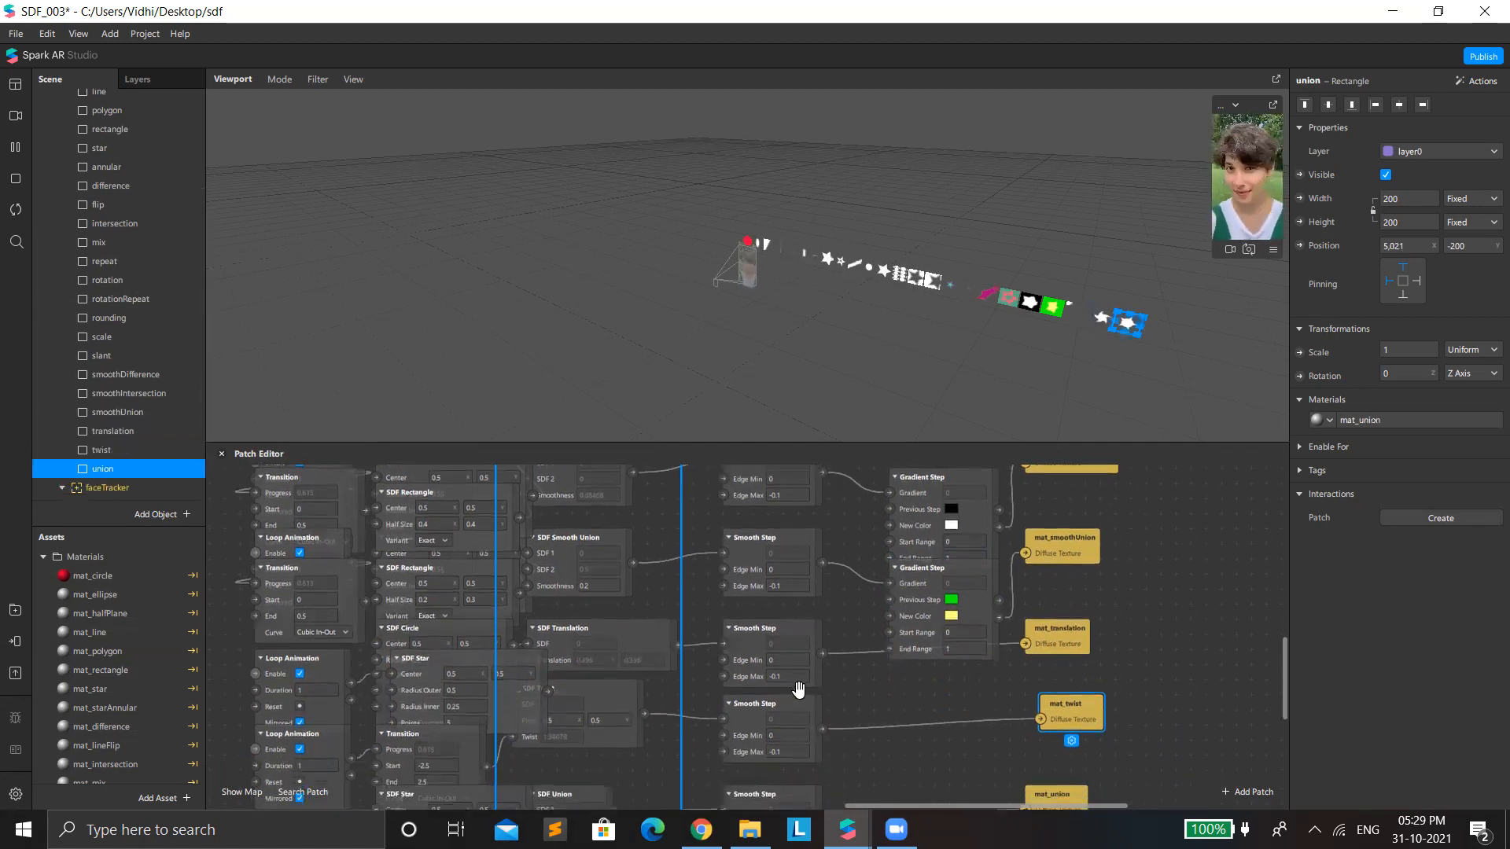
scroll(798, 689, down, 4)
drag(587, 730, 658, 734)
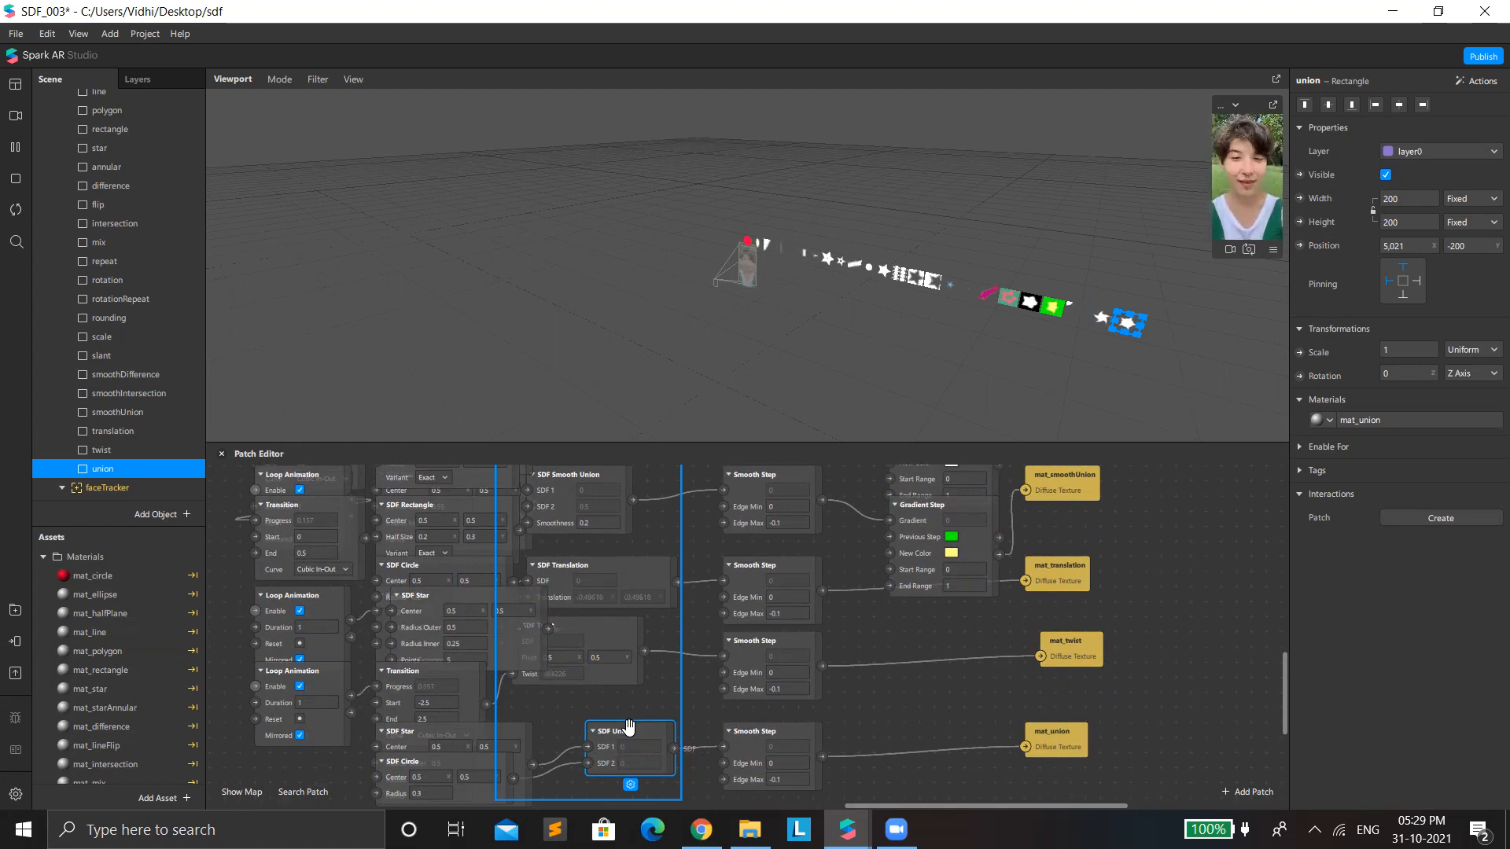
drag(629, 724, 629, 709)
drag(487, 761, 629, 743)
drag(540, 754, 540, 683)
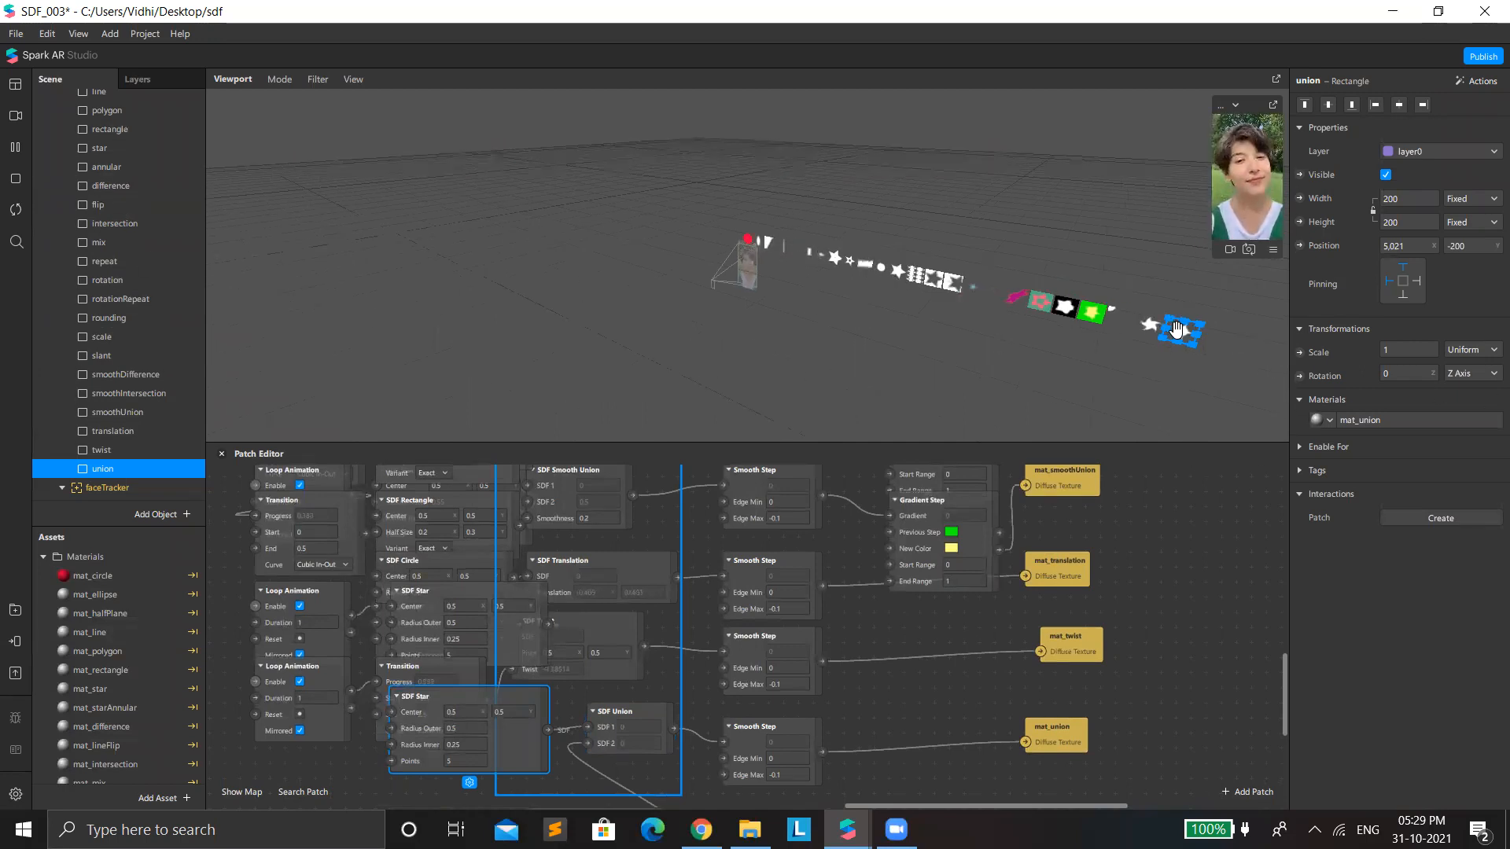
Step: Shrink the Patch Editor to enlarge the viewport and examine the full row of SDF shapes
scroll(114, 338, up, 1)
scroll(124, 307, up, 1)
scroll(135, 337, down, 1)
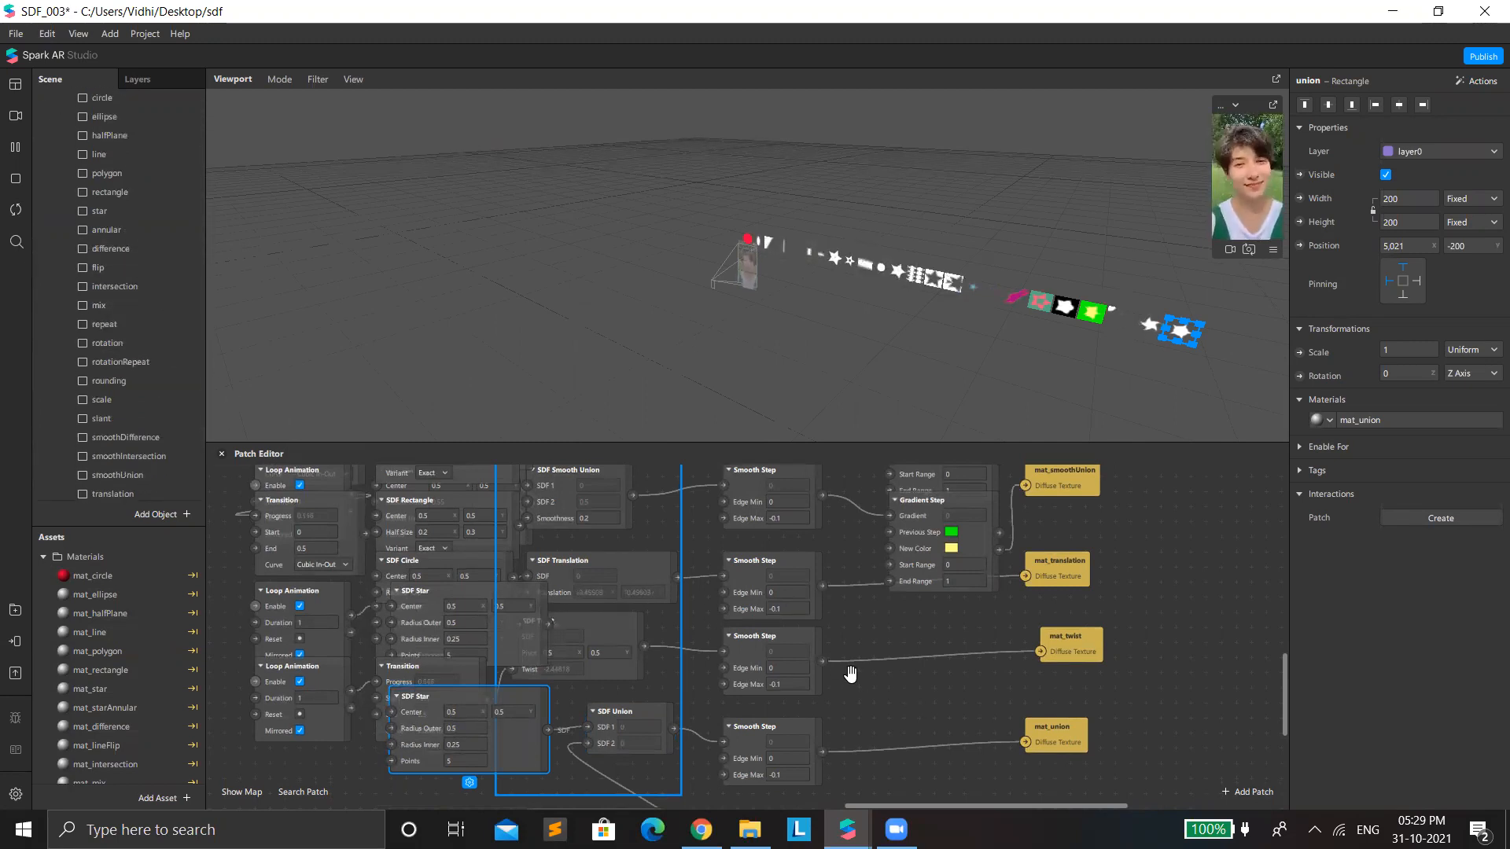
scroll(854, 566, down, 1)
scroll(1004, 482, down, 1)
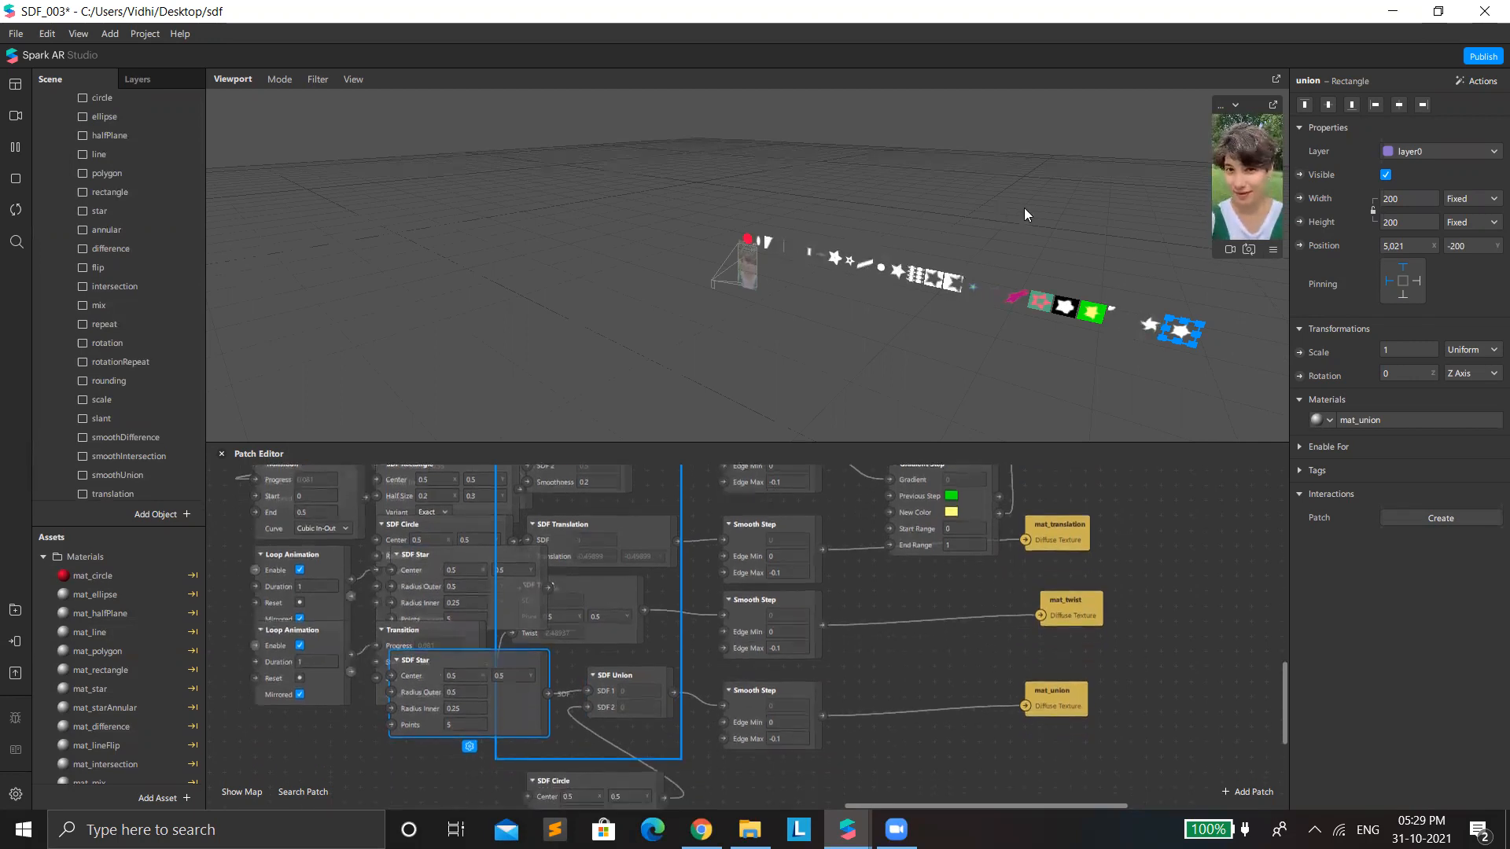
drag(1126, 443, 1134, 492)
drag(1140, 698, 1139, 701)
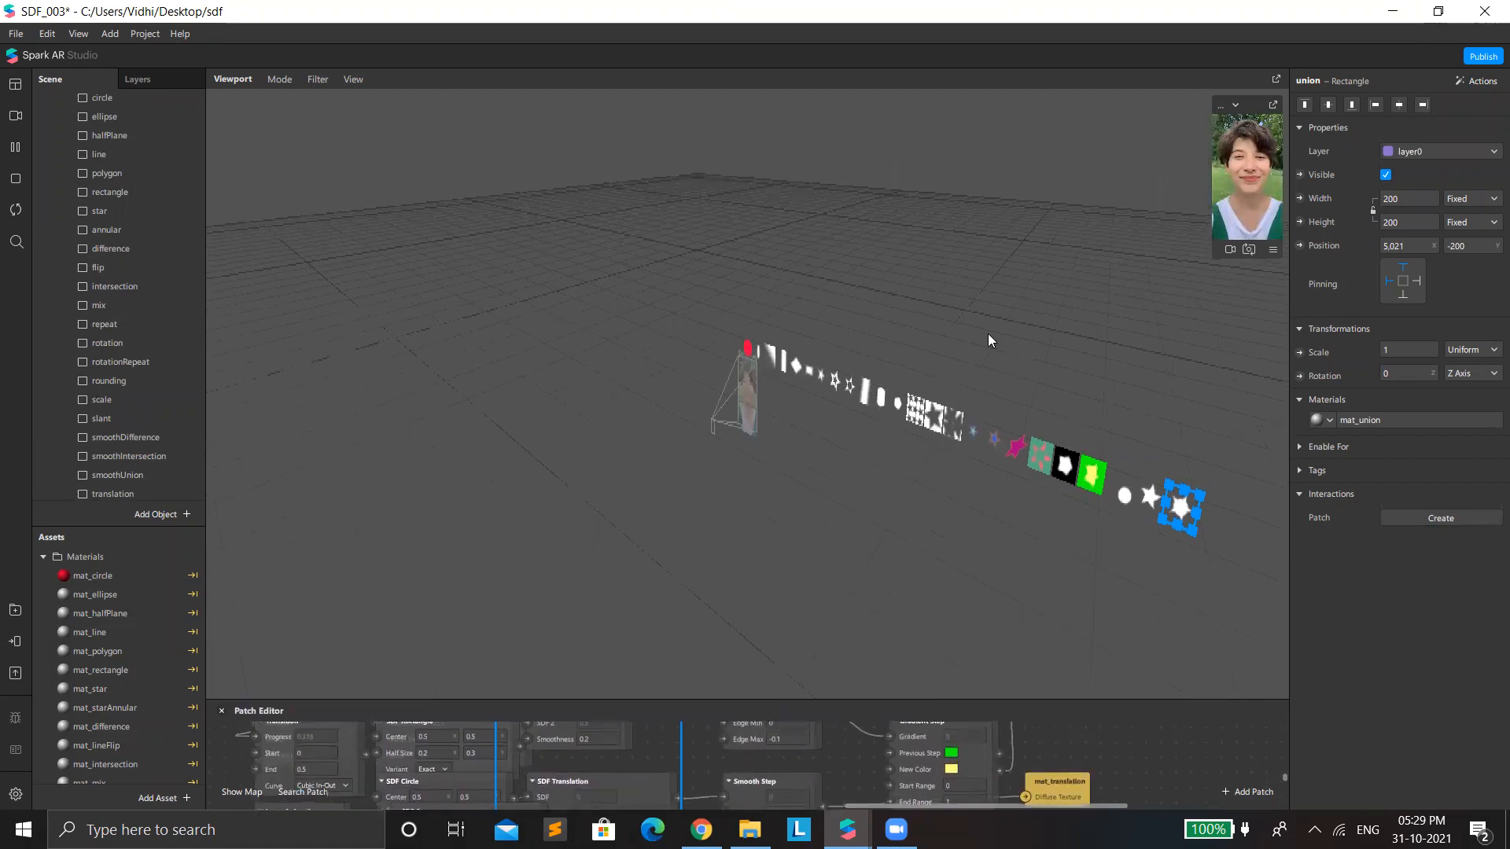
Step: Close the SDF_003 project and discard its unsaved changes
click(1483, 11)
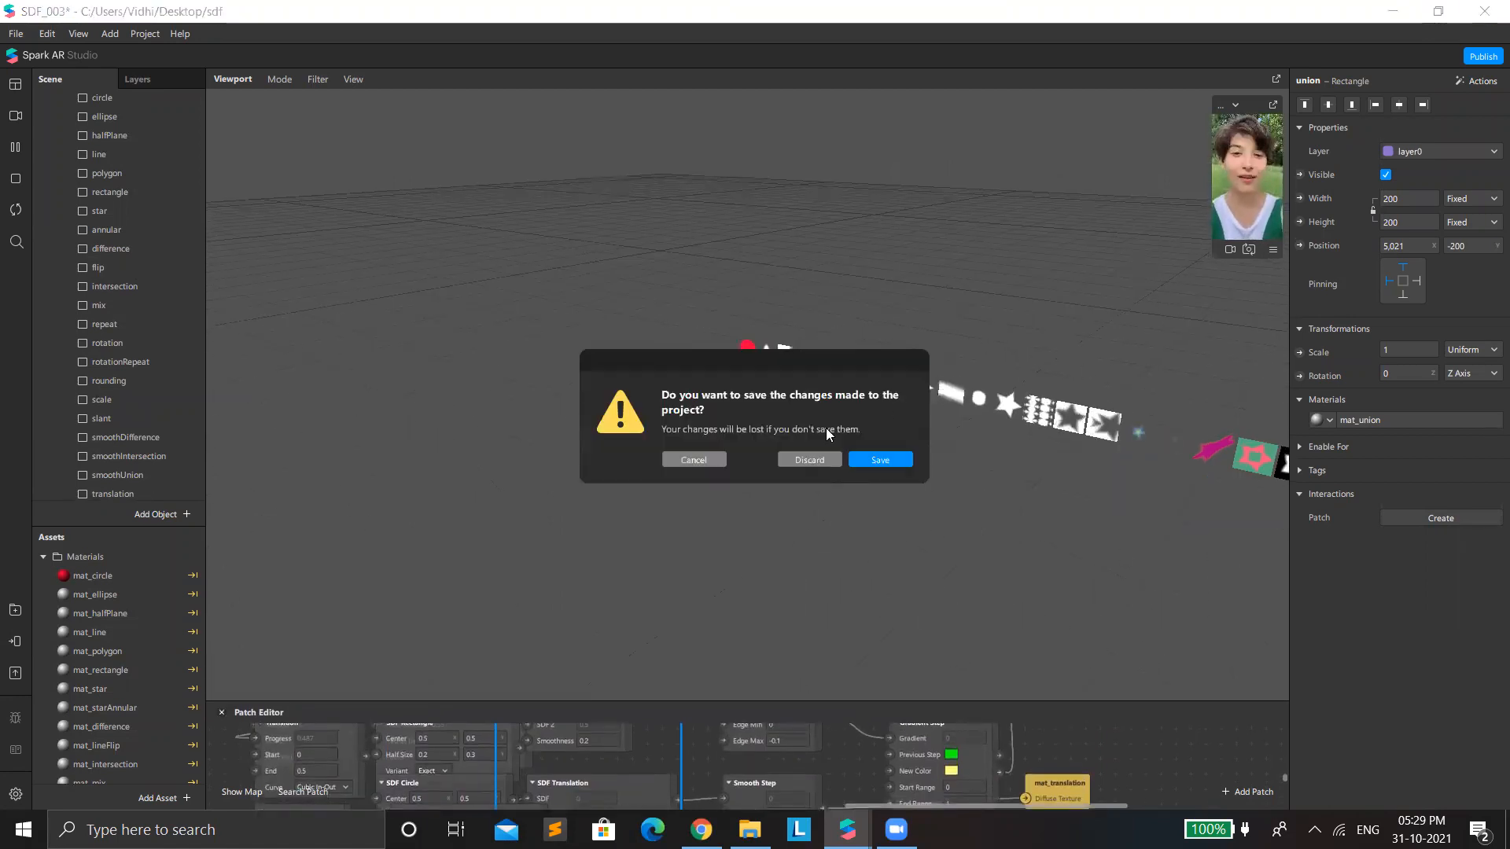
click(824, 464)
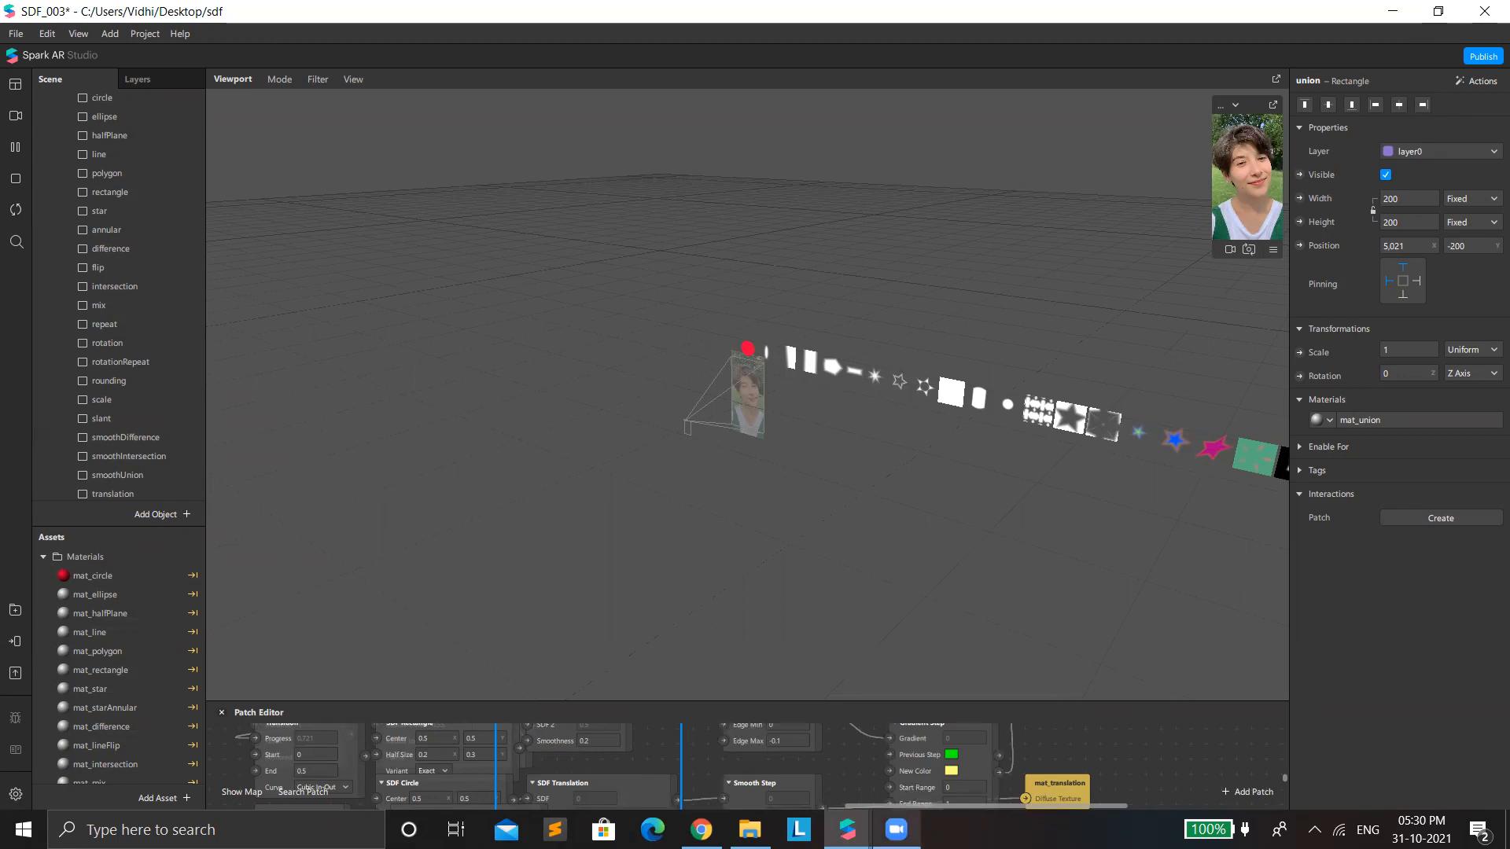
click(1489, 7)
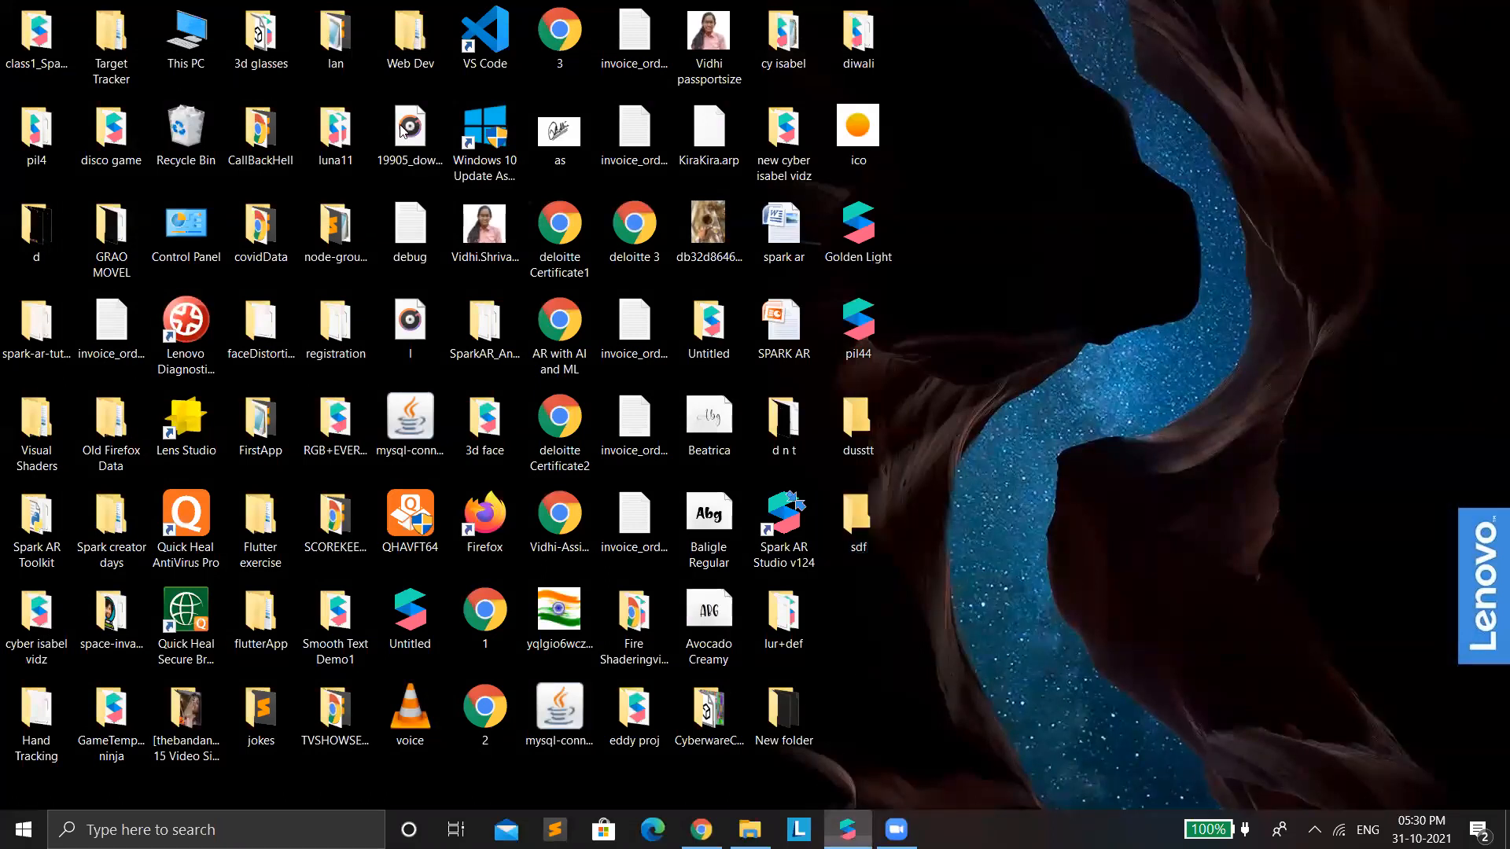
Step: Open a blank untitled Spark AR Studio project in a maximized window and enlarge the simulator preview
click(848, 829)
click(420, 162)
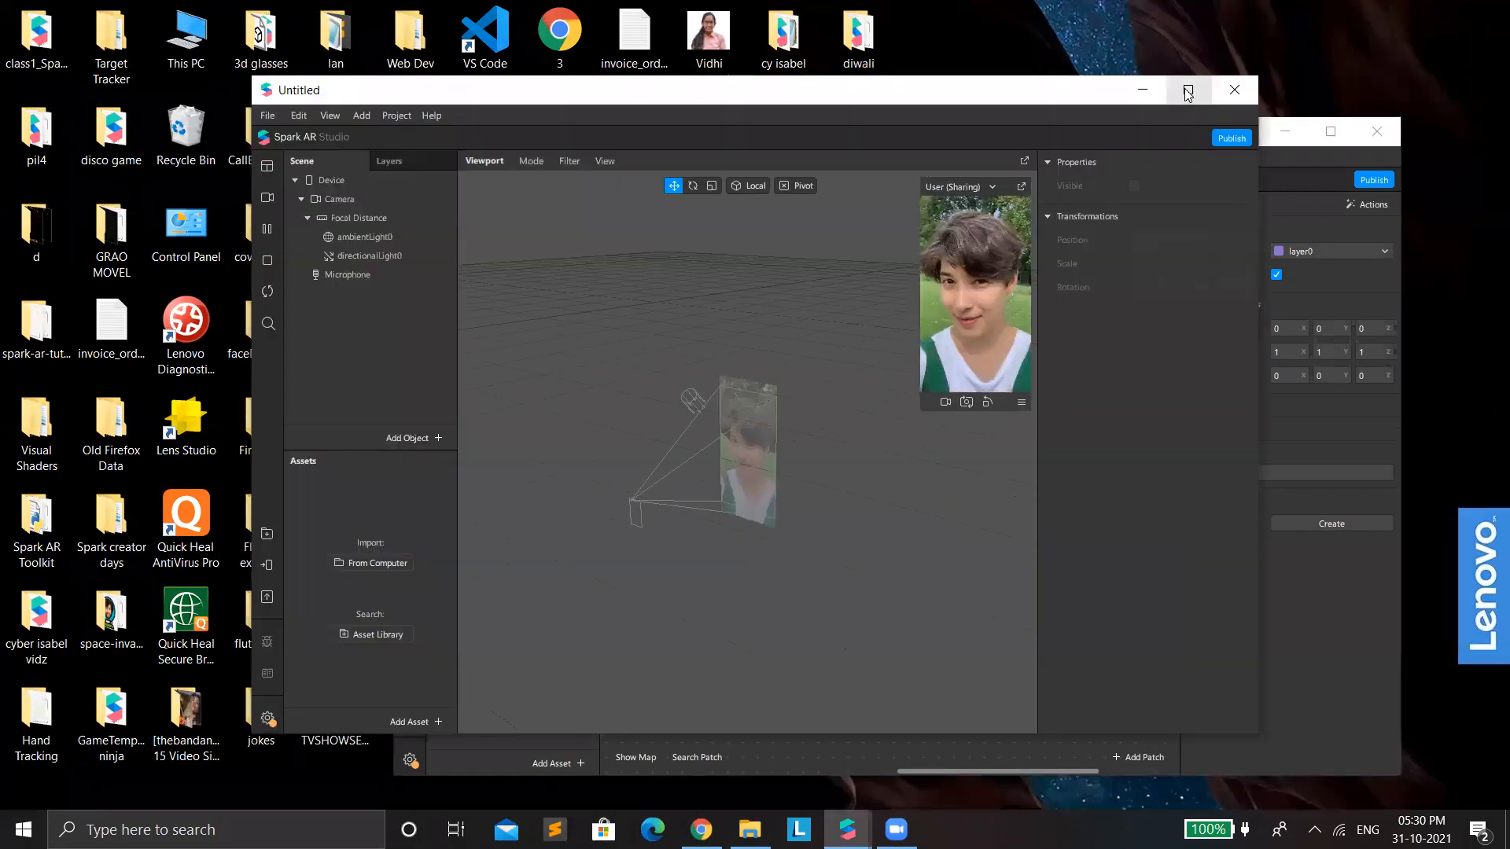
click(1188, 89)
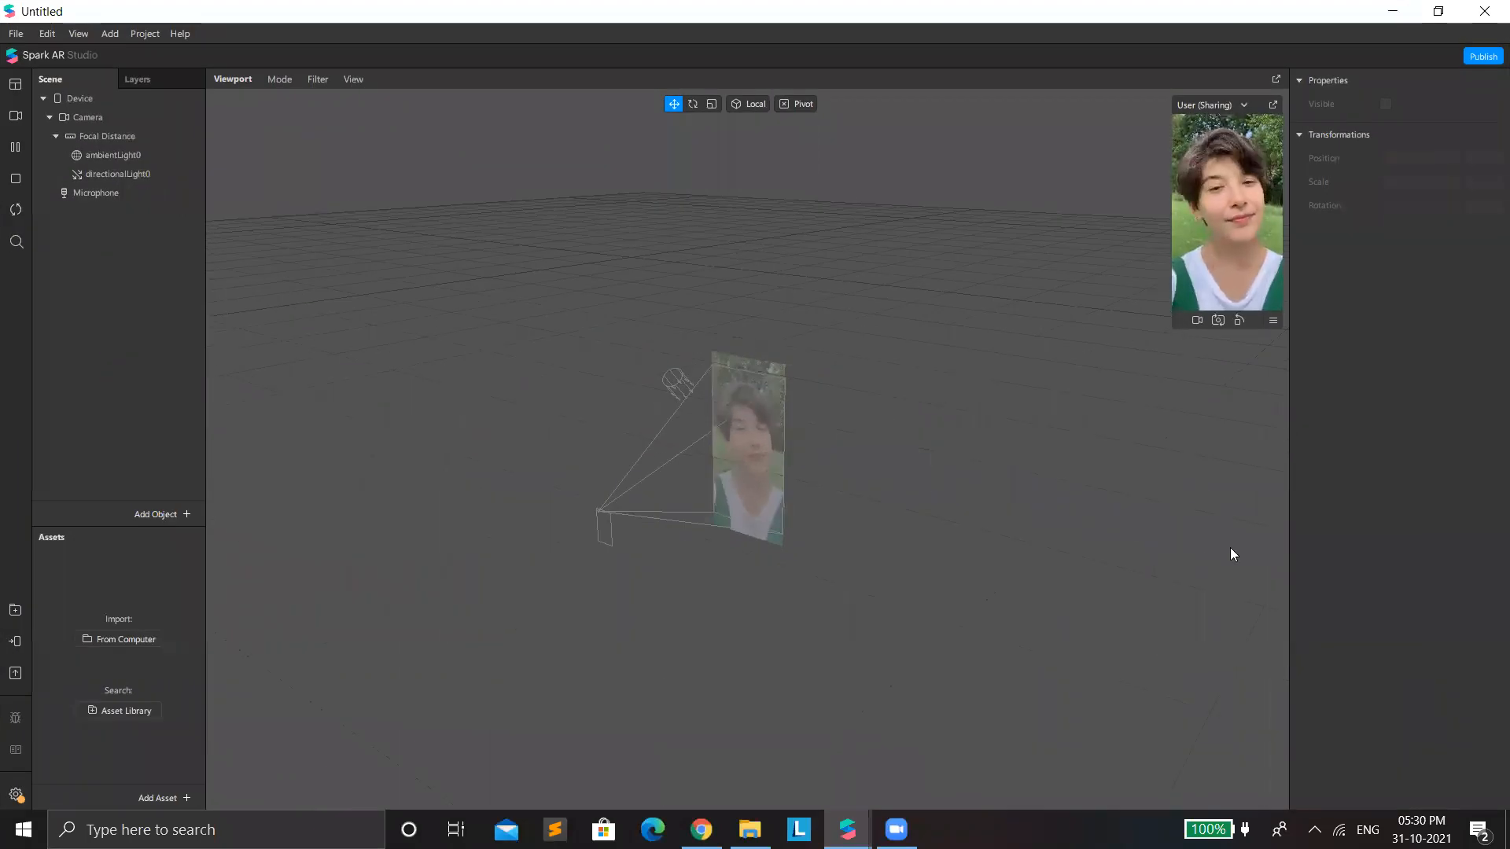
drag(1173, 326, 970, 588)
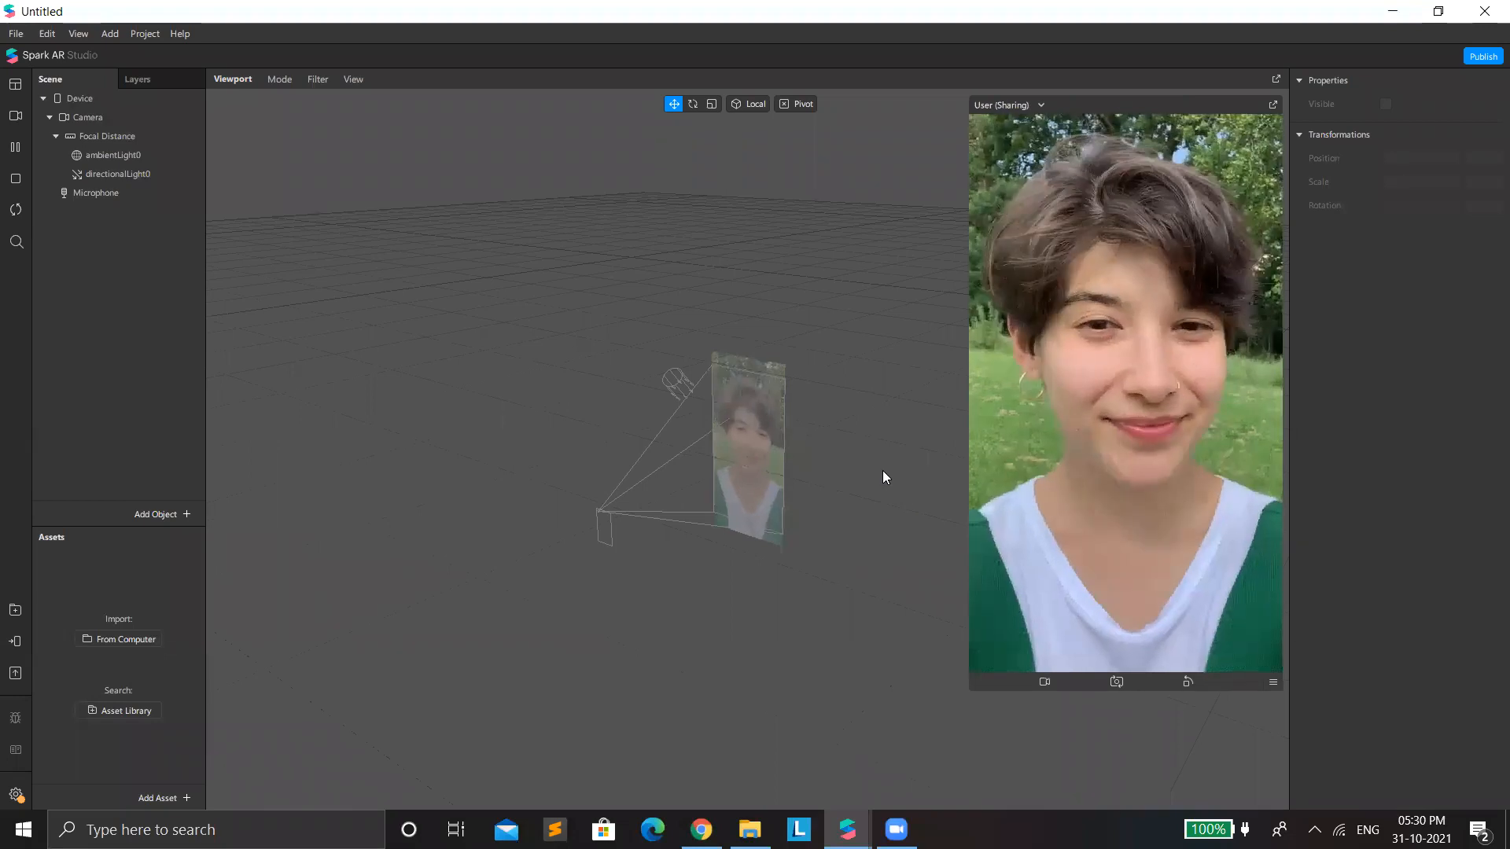
Step: Add a face mesh to the scene
right_click(178, 296)
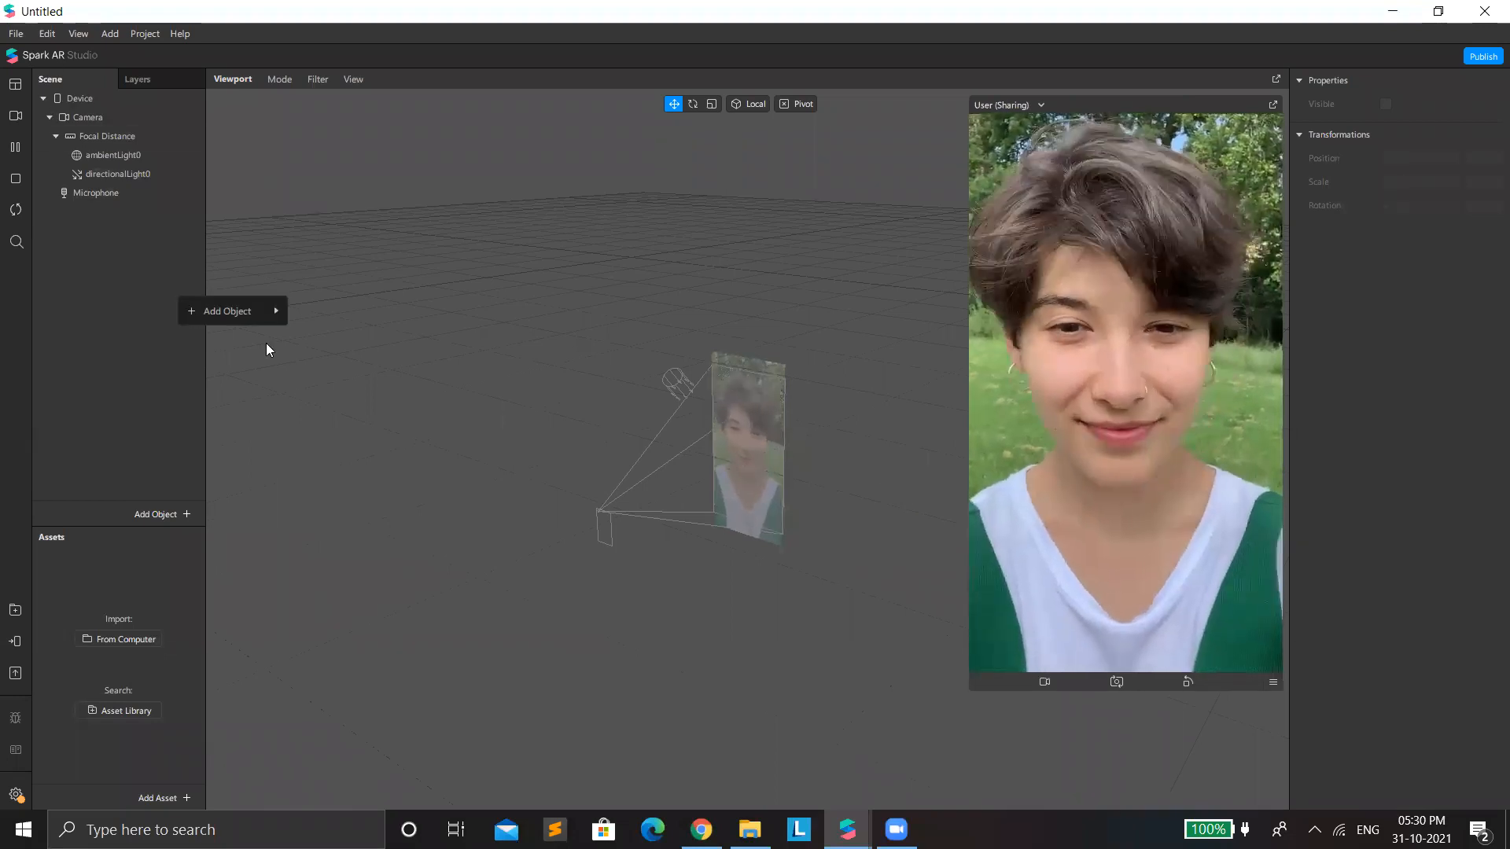
mouse_move(267, 311)
click(346, 469)
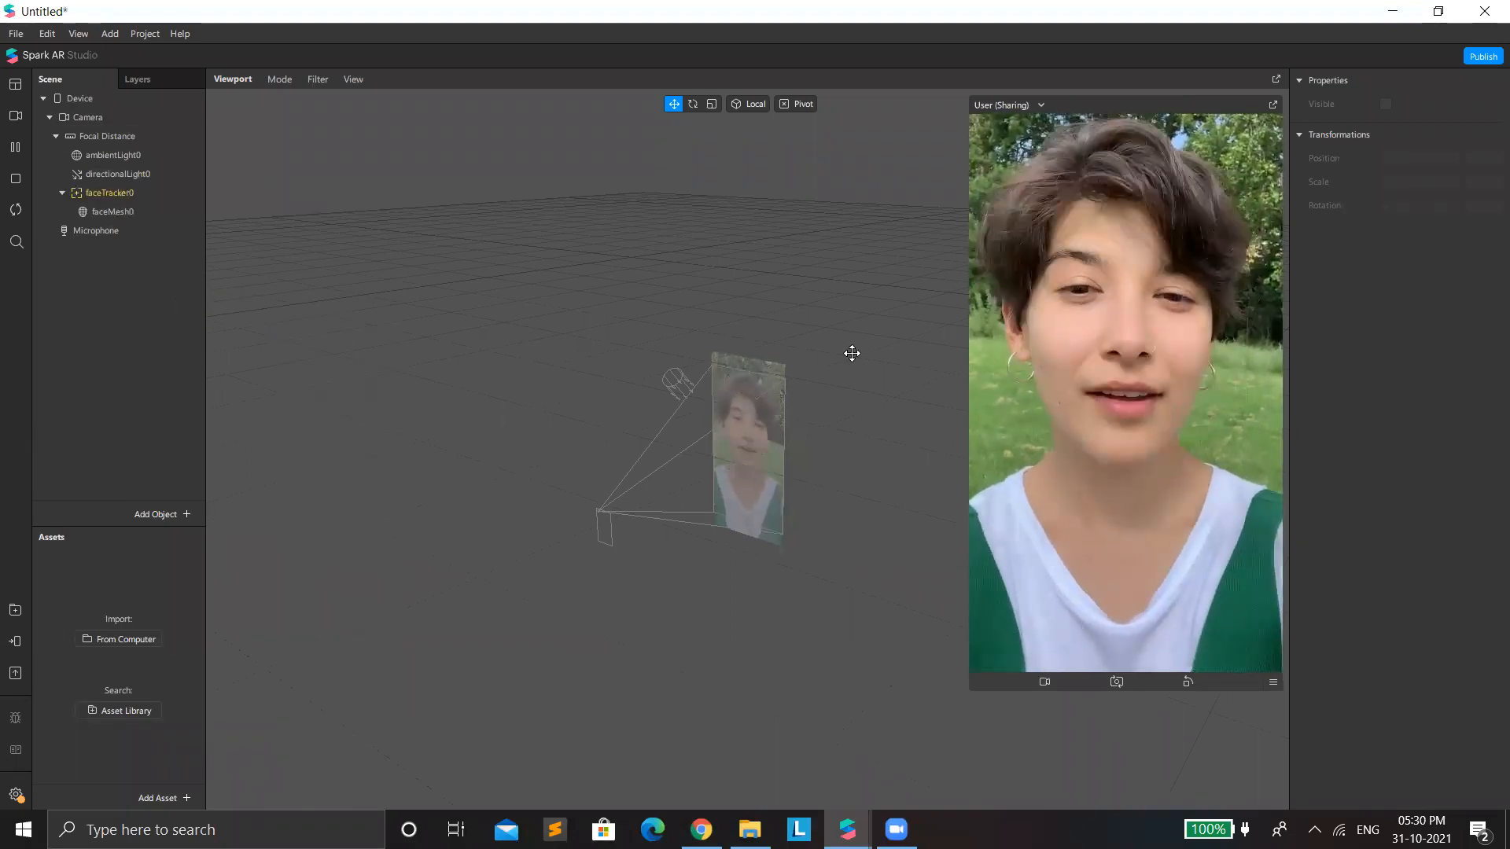
Step: Create a new material for the face mesh and set its shader type to Flat
click(1495, 400)
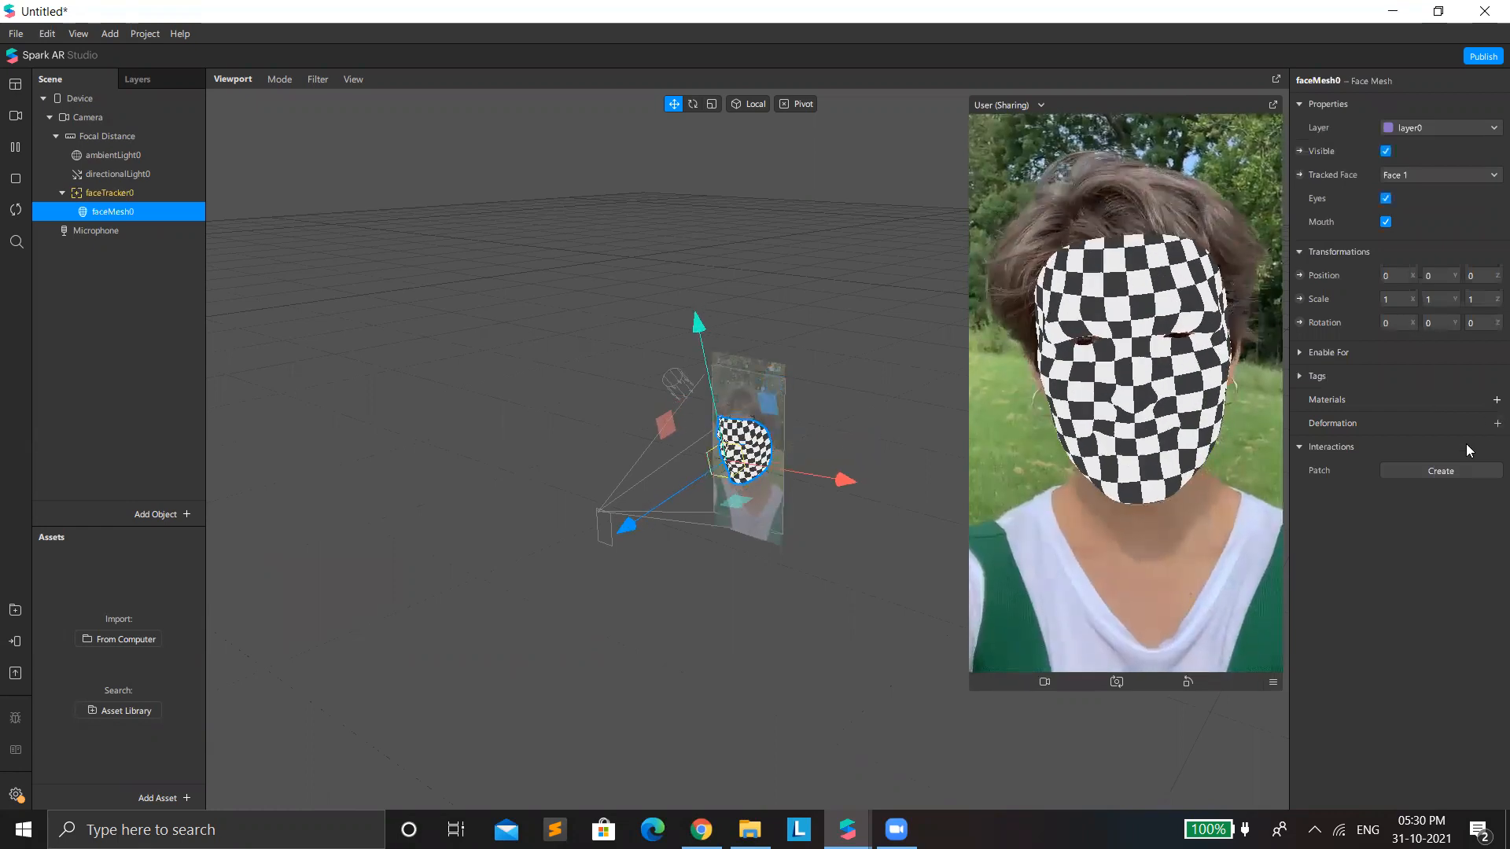
click(1414, 425)
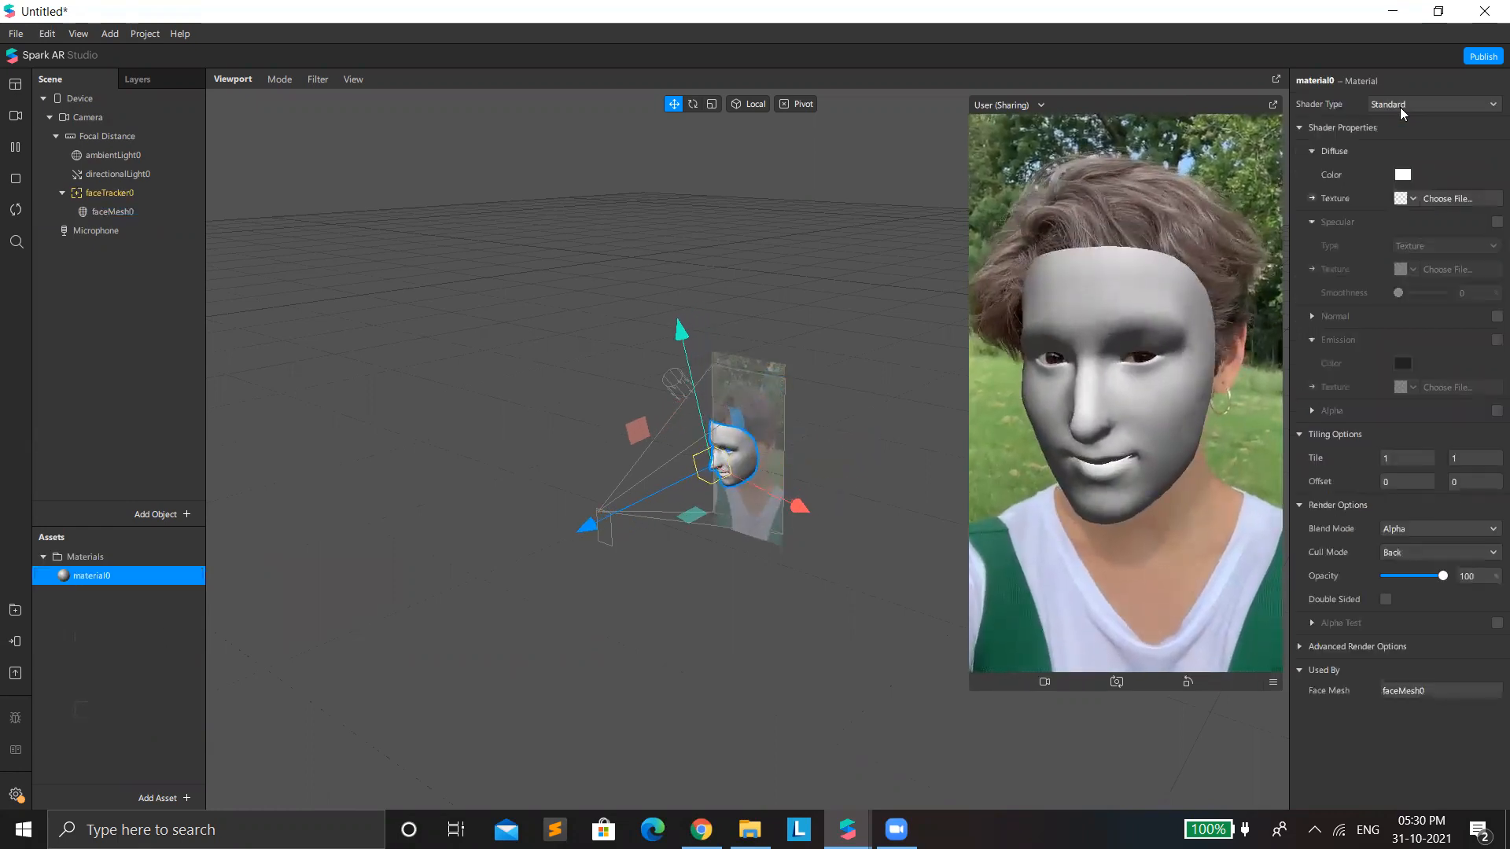
click(1390, 110)
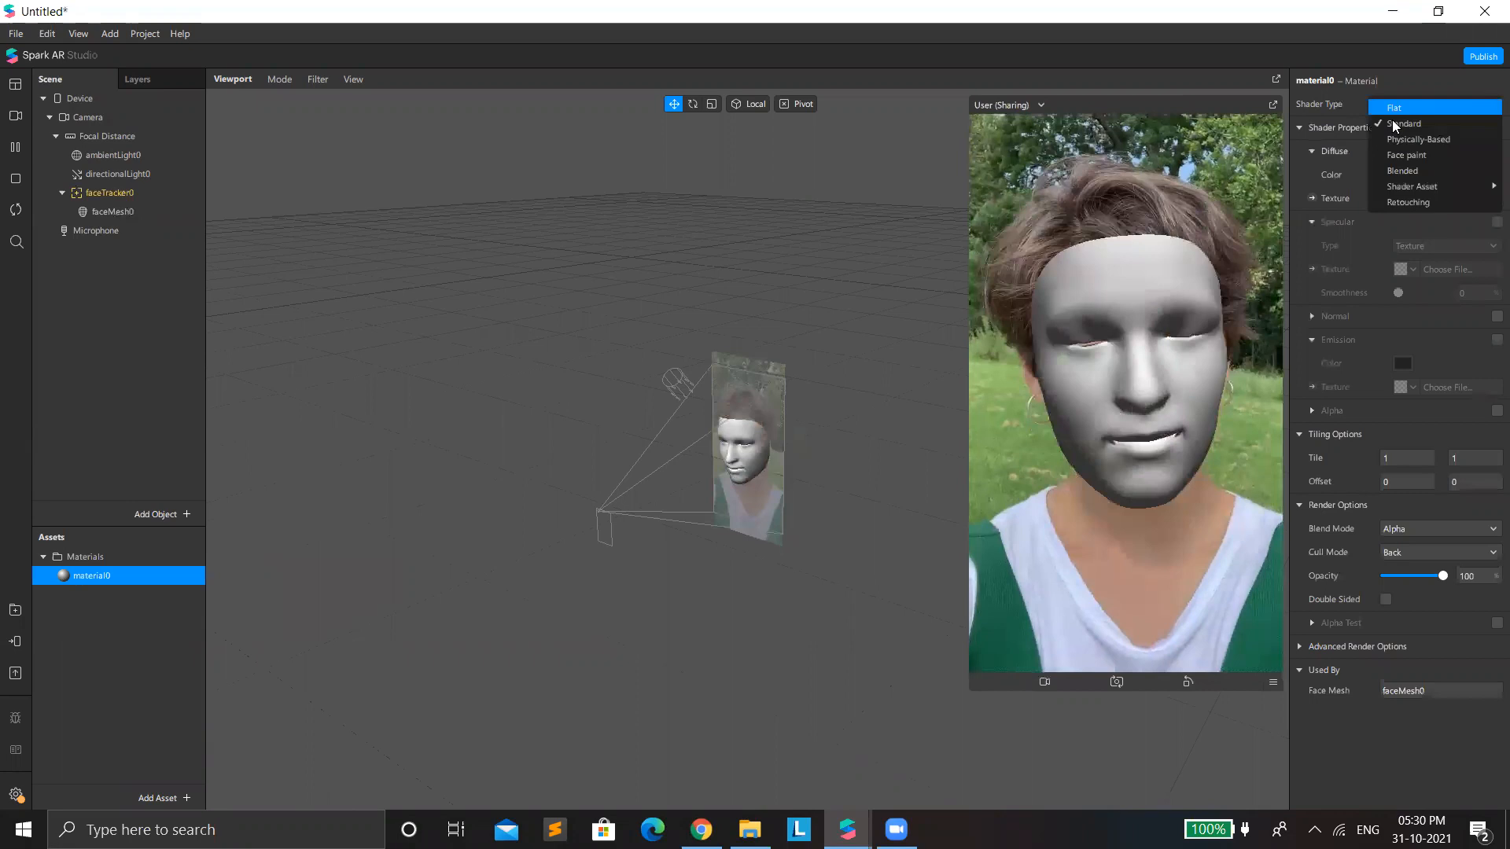
click(1392, 117)
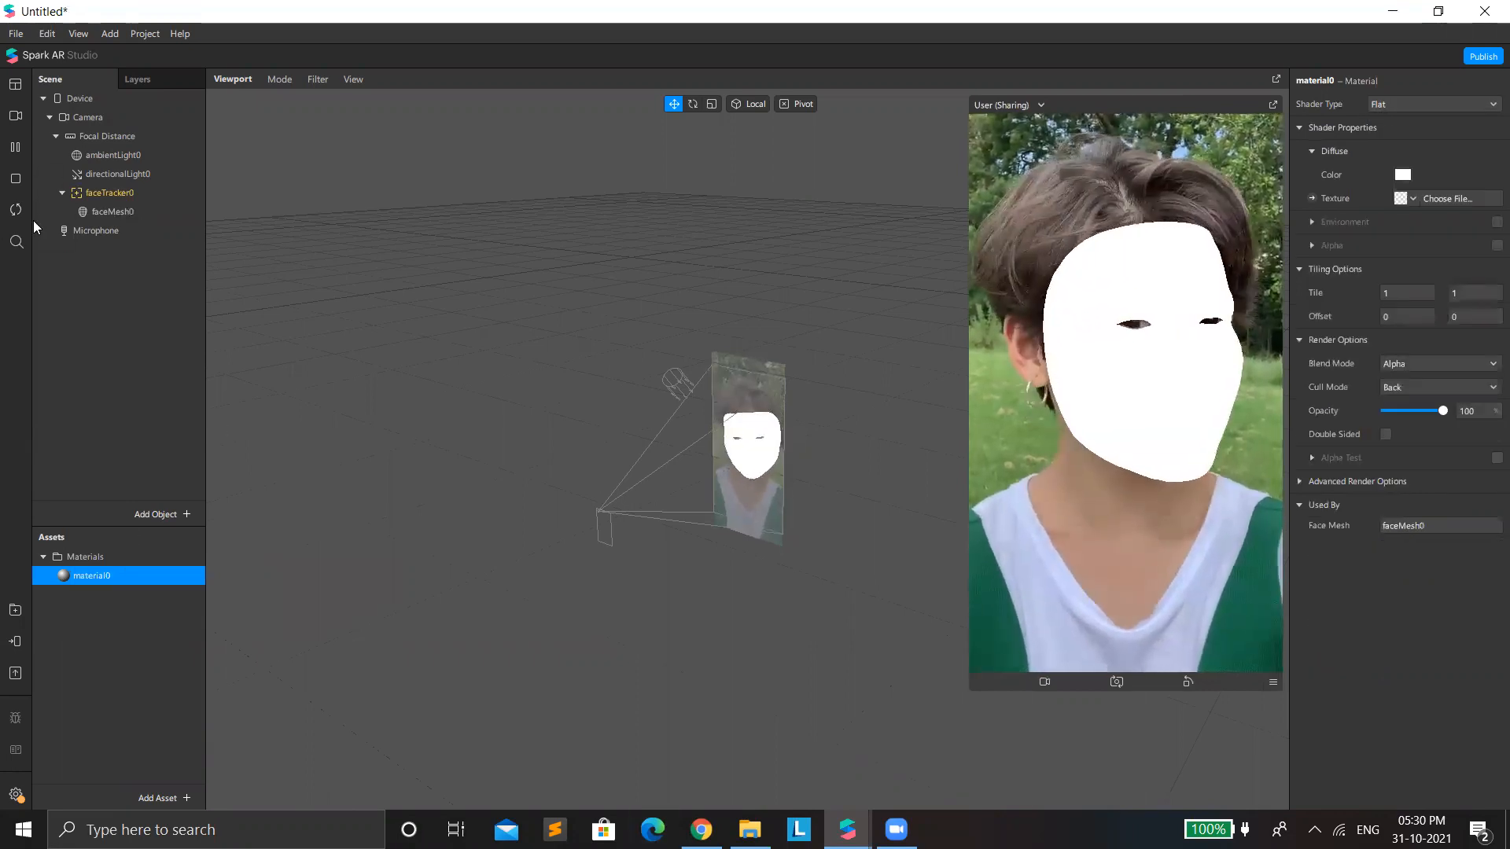
Step: Show the Patch Editor and enlarge it to fill about half of the workspace height
click(98, 34)
mouse_move(78, 33)
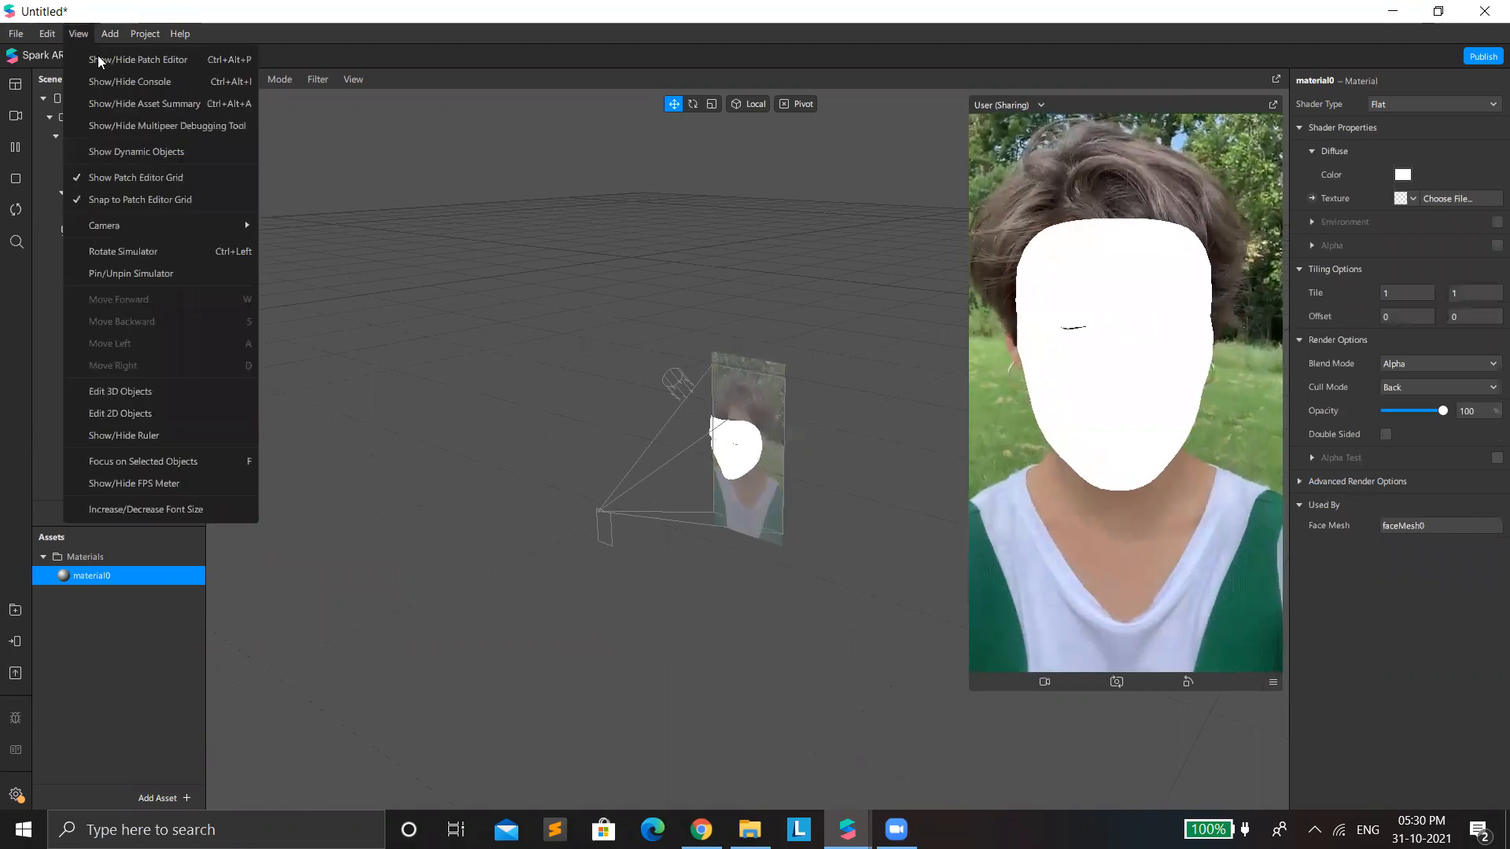
click(102, 59)
drag(646, 575, 653, 434)
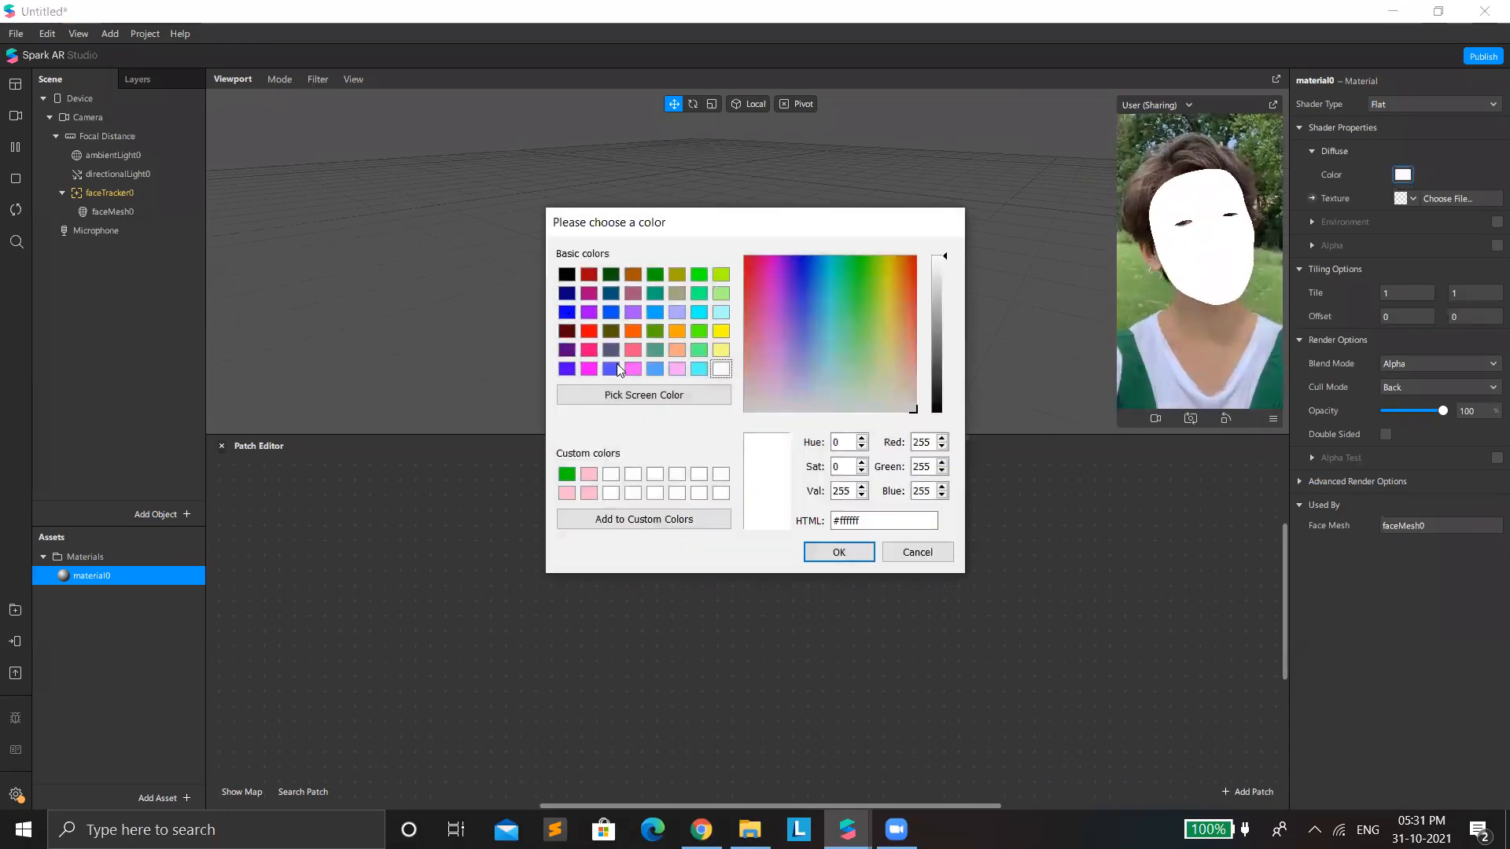
Step: Set the flat material's diffuse color to blue #0a9dff
click(699, 313)
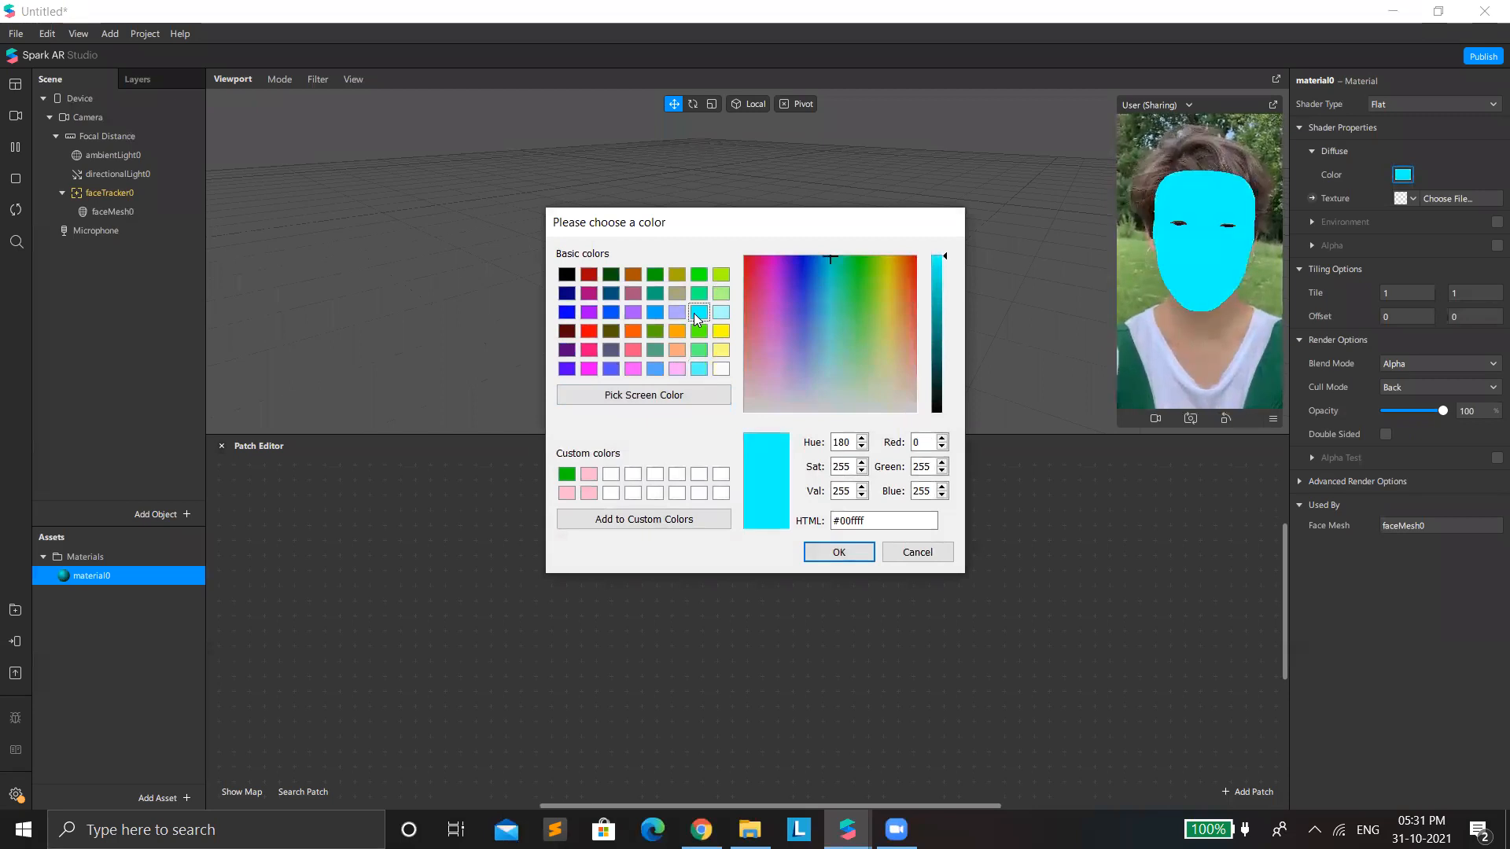
drag(815, 262, 818, 261)
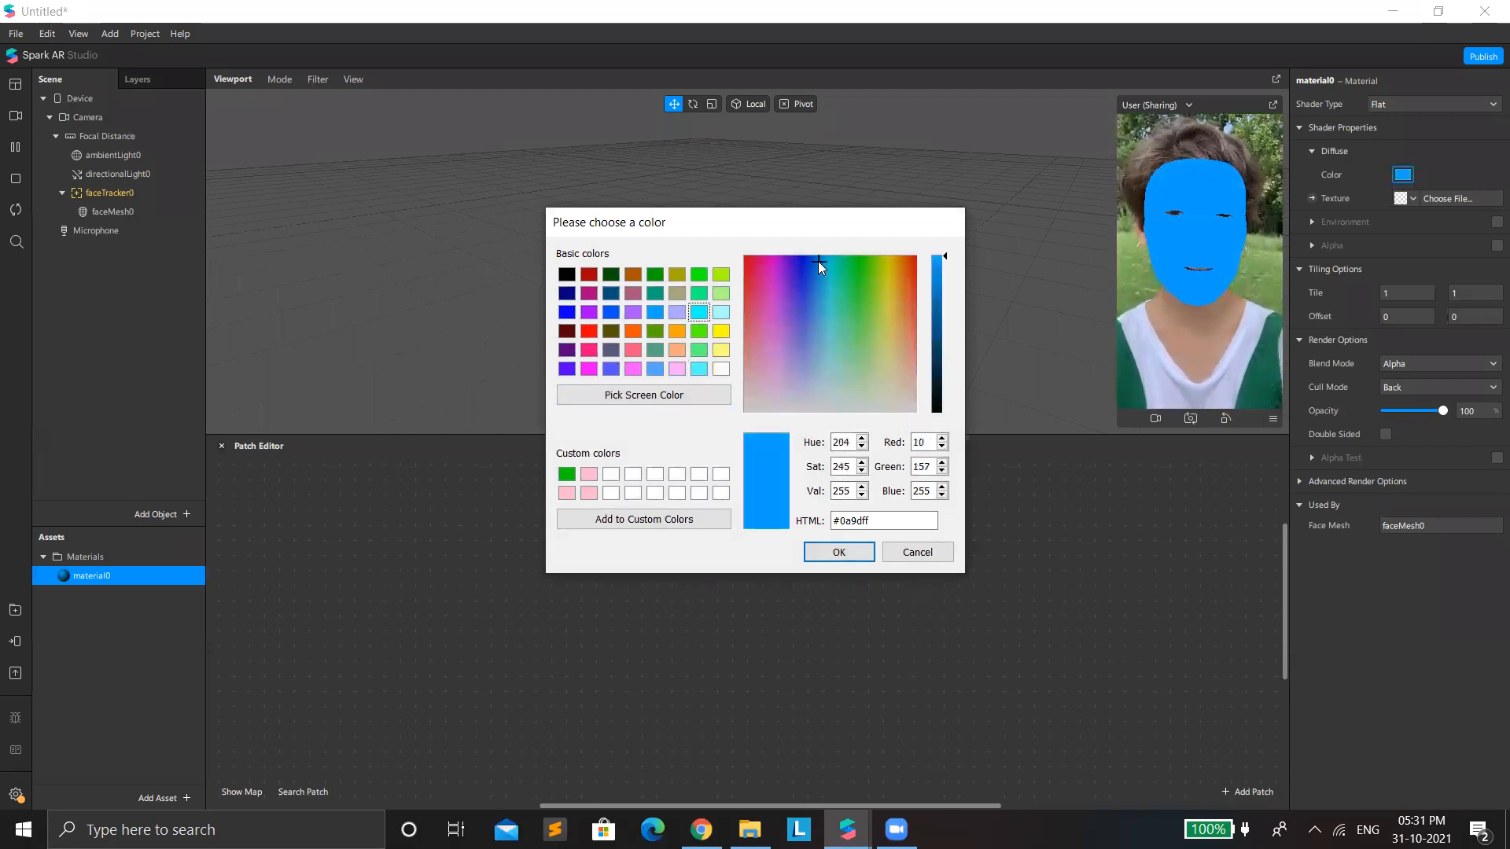
click(843, 554)
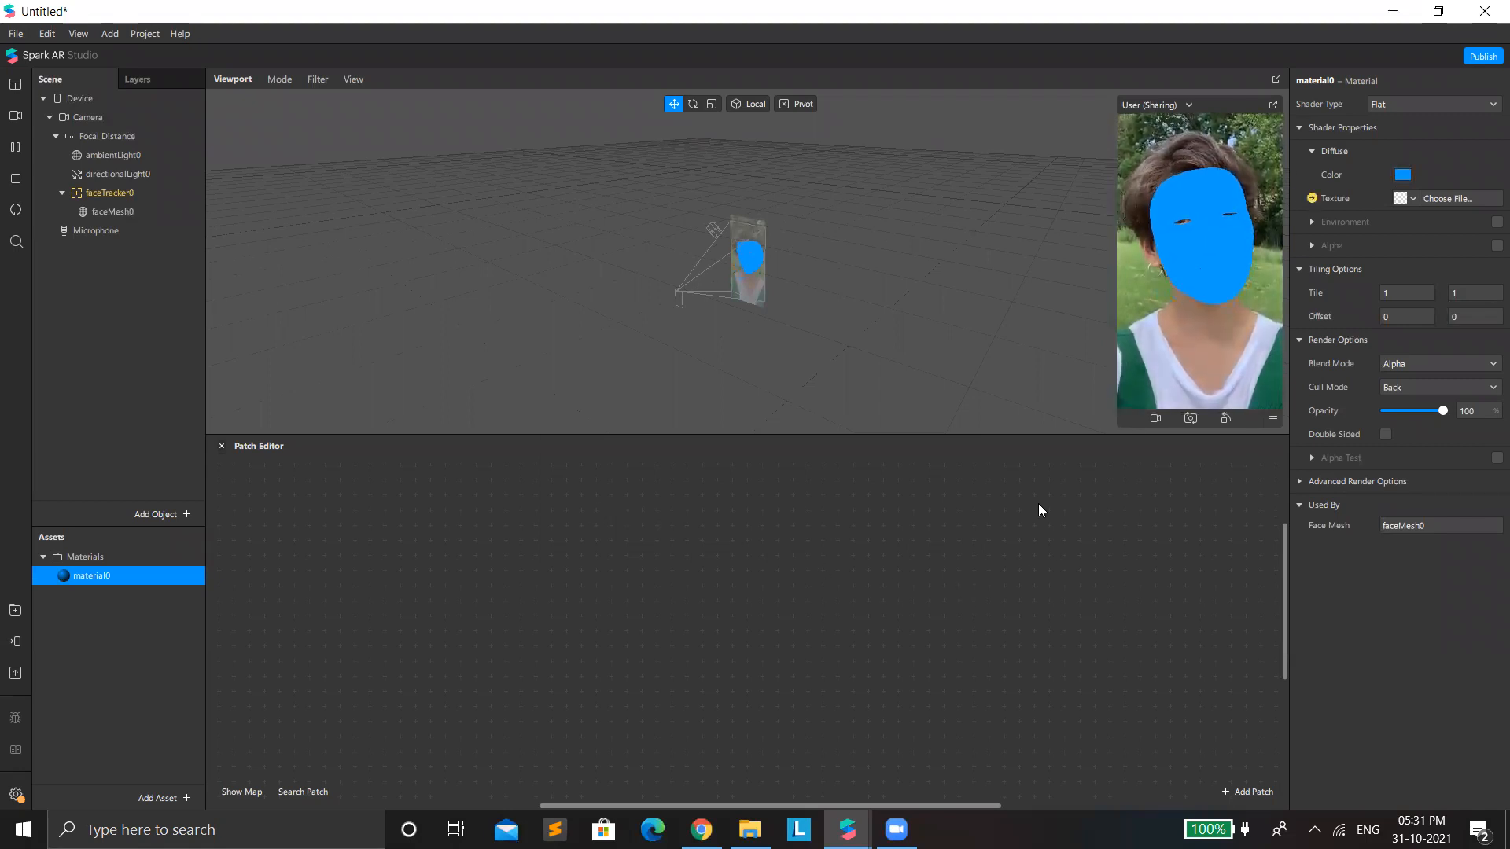
Step: Create a patch for the material's diffuse texture and add an SDF Star patch to its left
drag(795, 649, 989, 570)
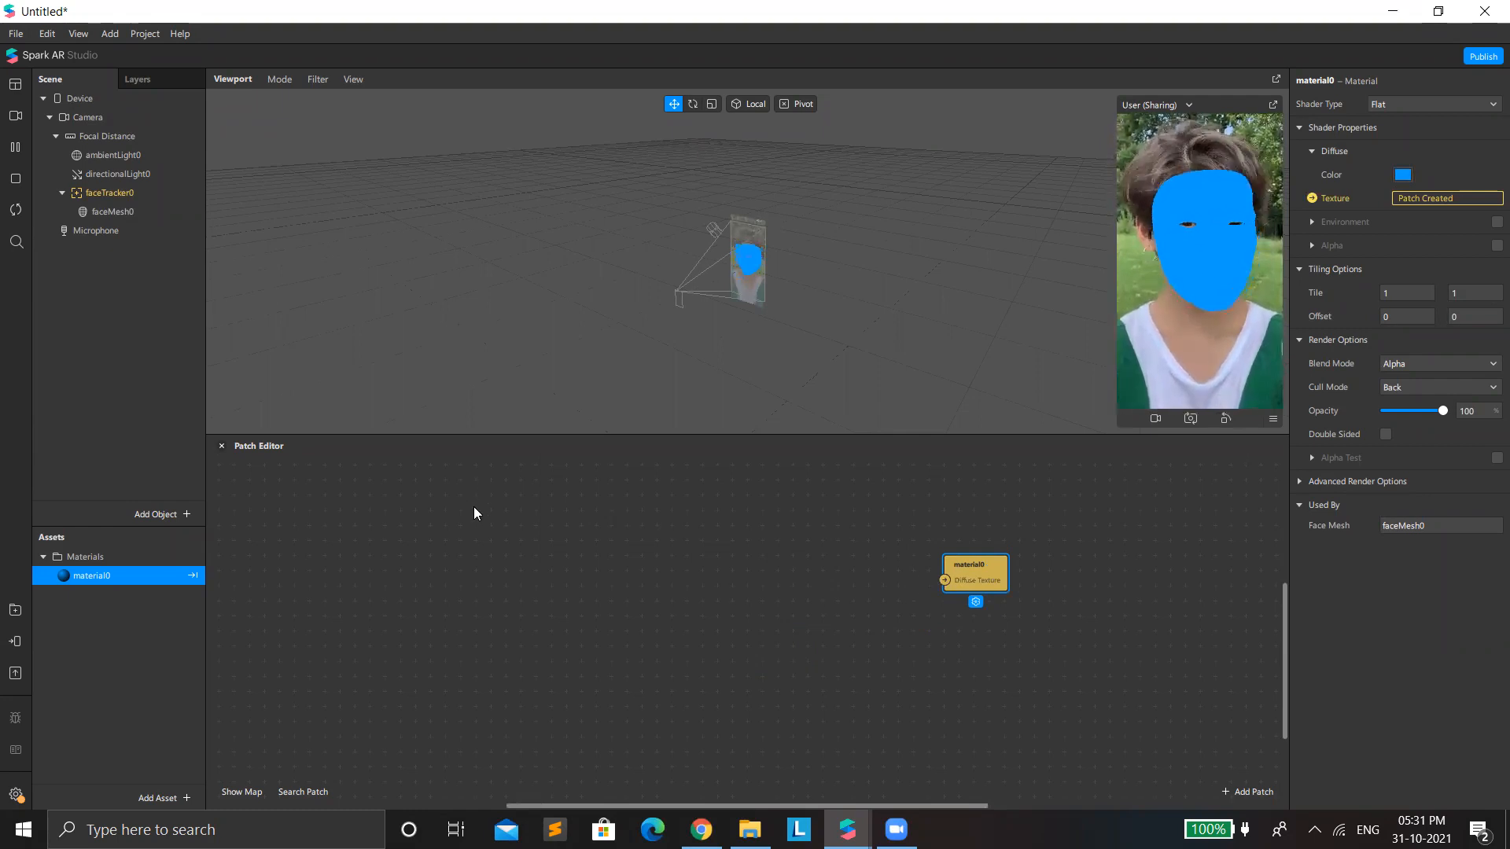
right_click(460, 541)
text(sdf st)
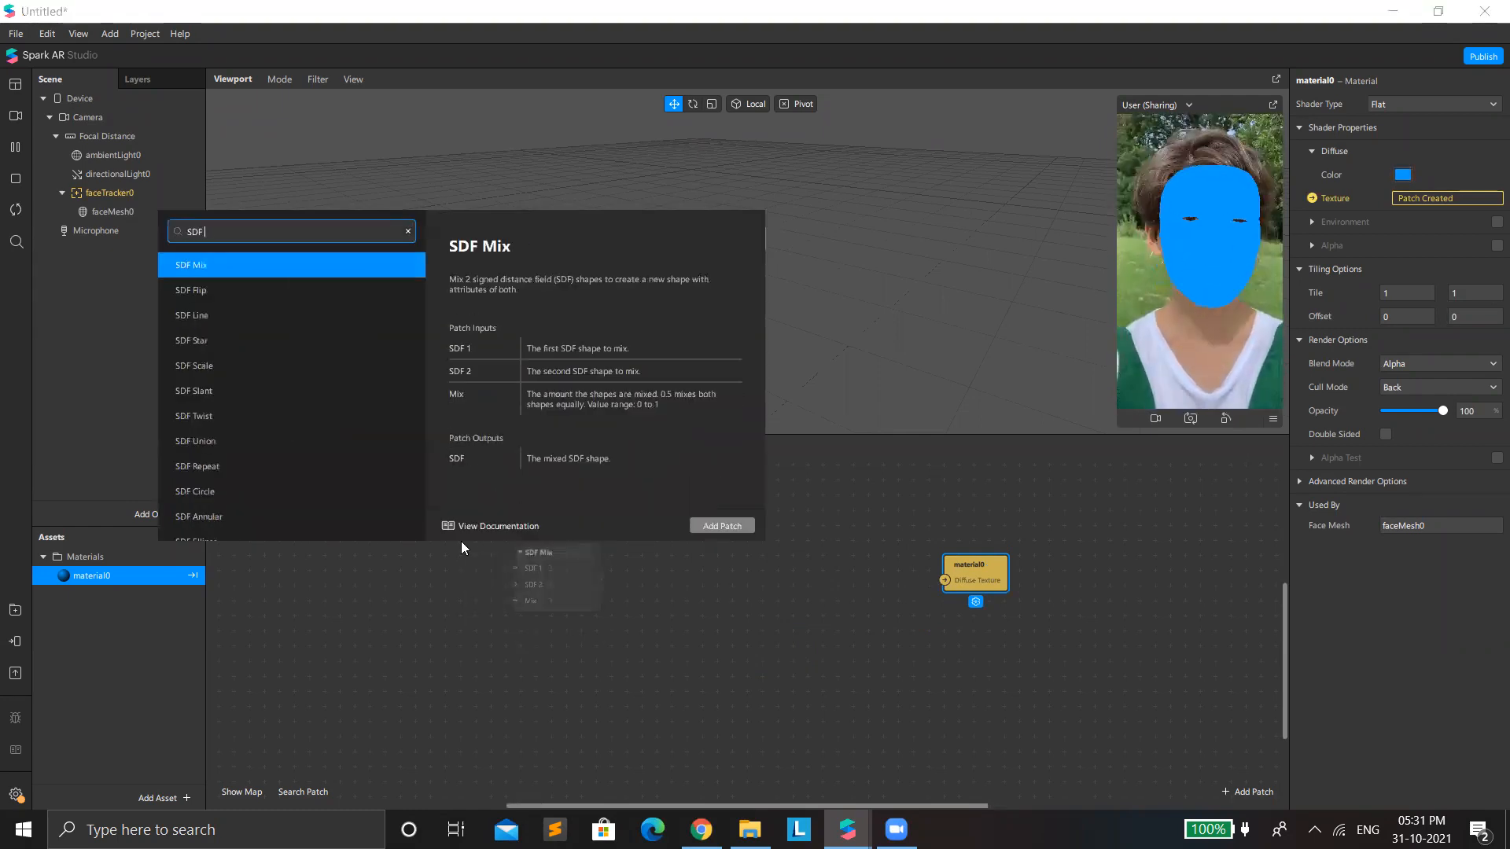
key(Return)
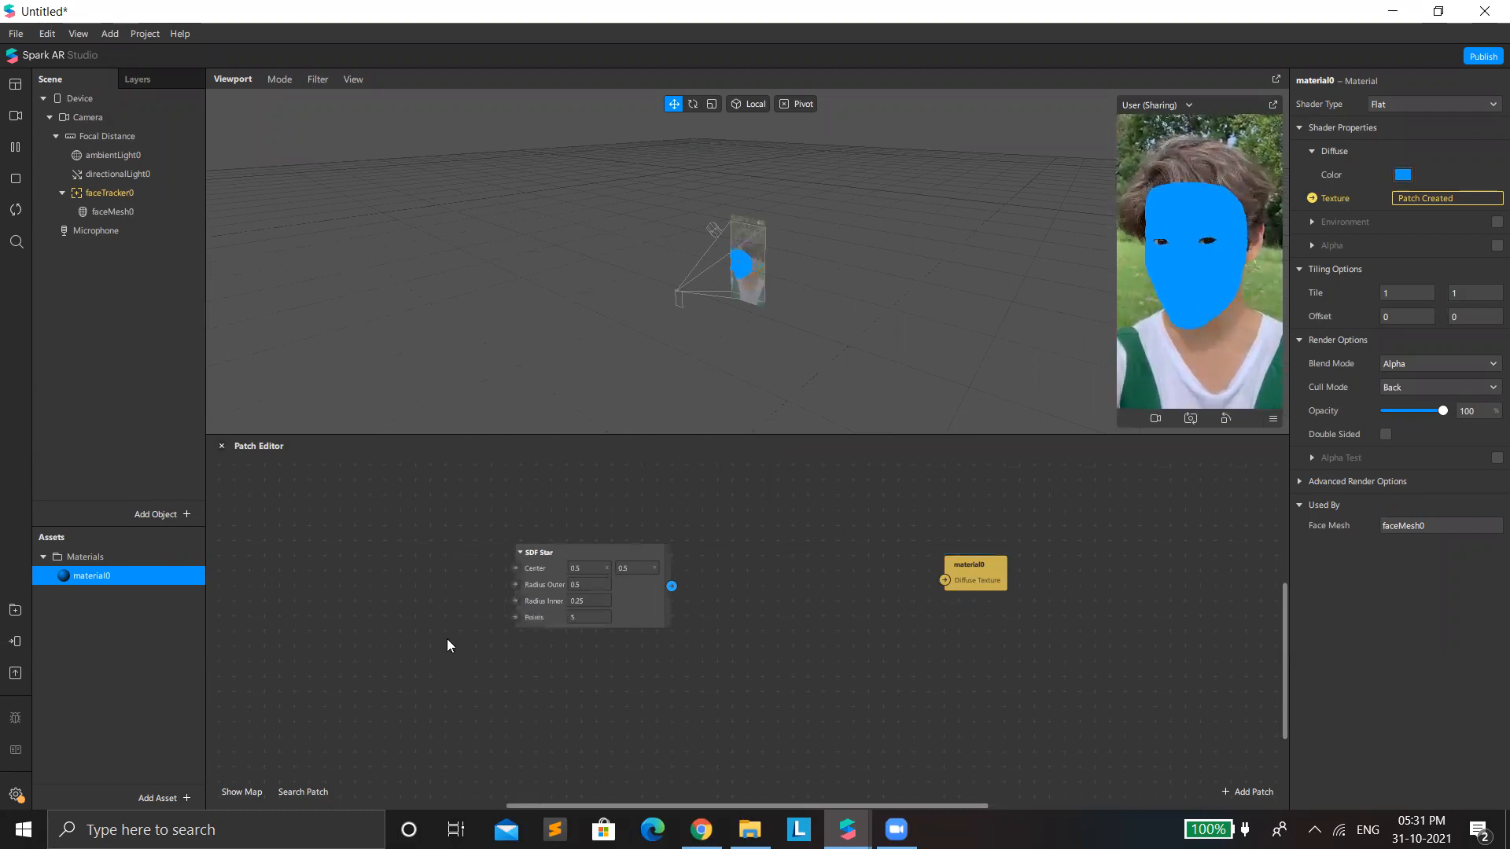
Step: Add an SDF Twist patch fed by the SDF Star output and shift both patches away from the material patch
drag(670, 585, 728, 596)
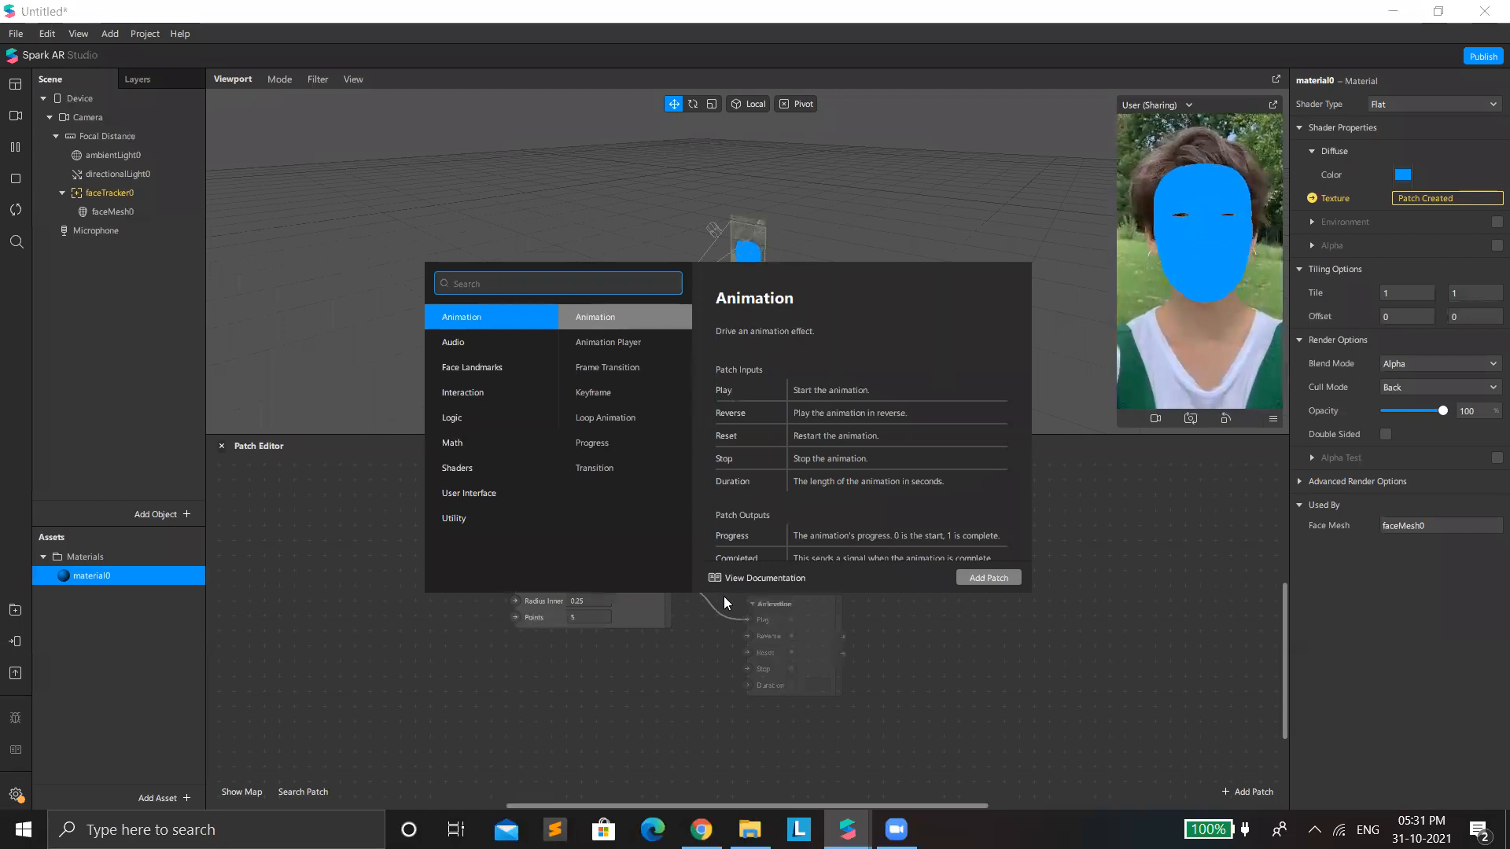
text(SDF TW)
key(Return)
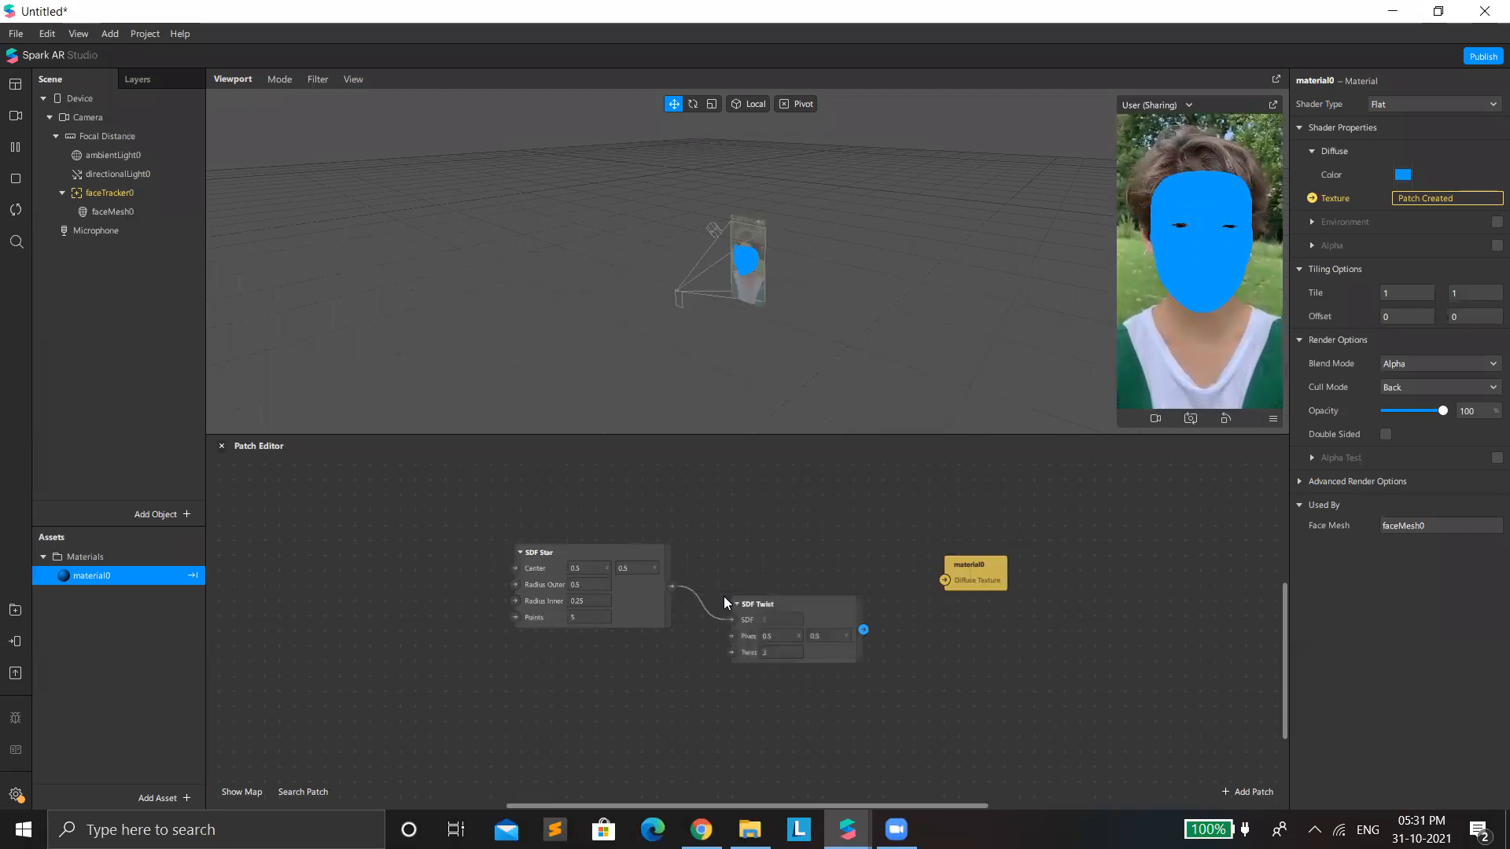
drag(857, 694, 459, 543)
drag(828, 626, 665, 579)
text(Mix)
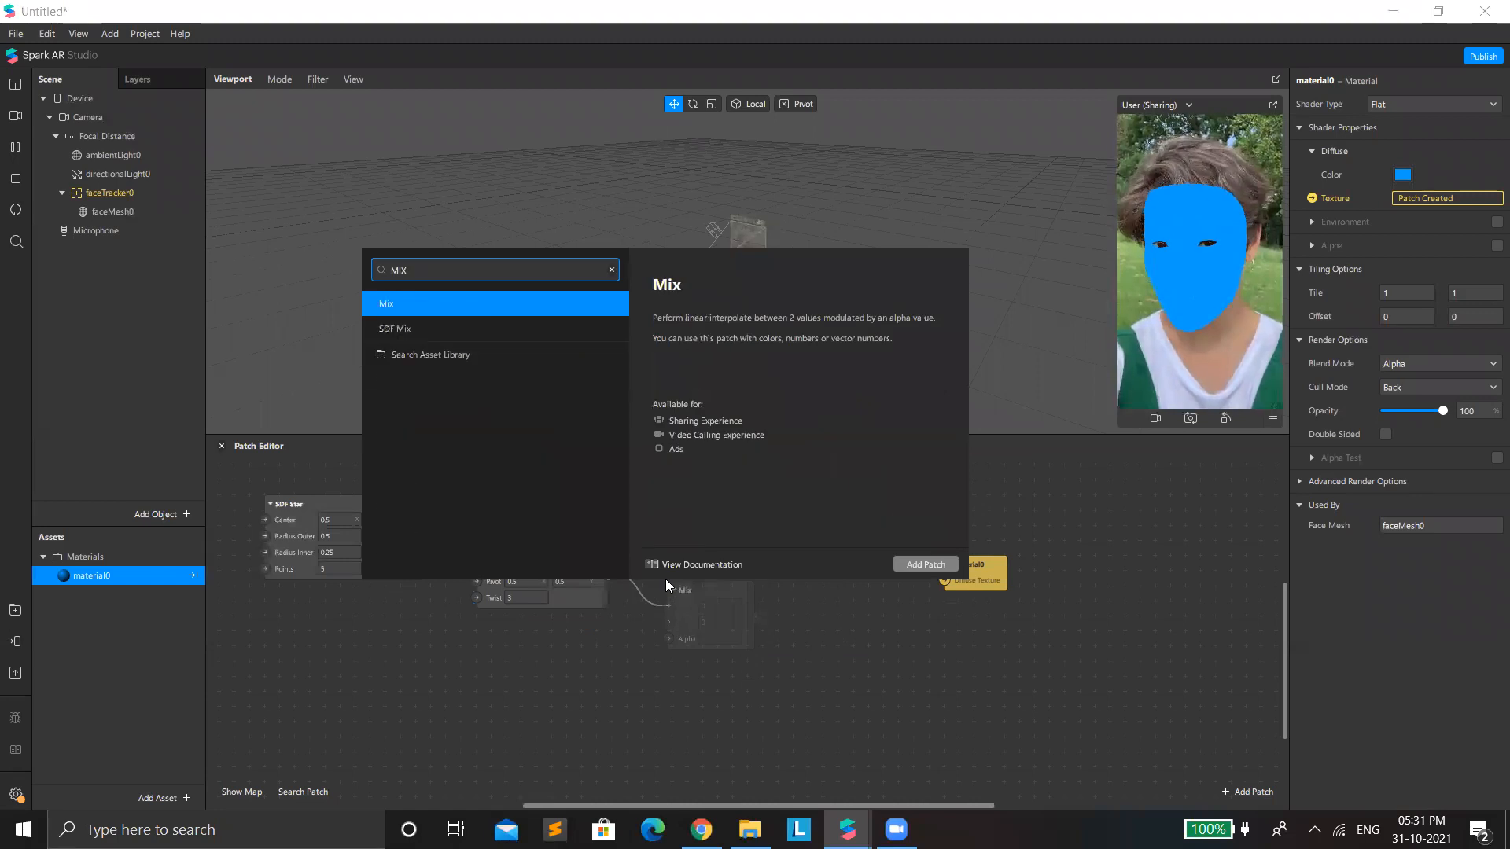
key(Return)
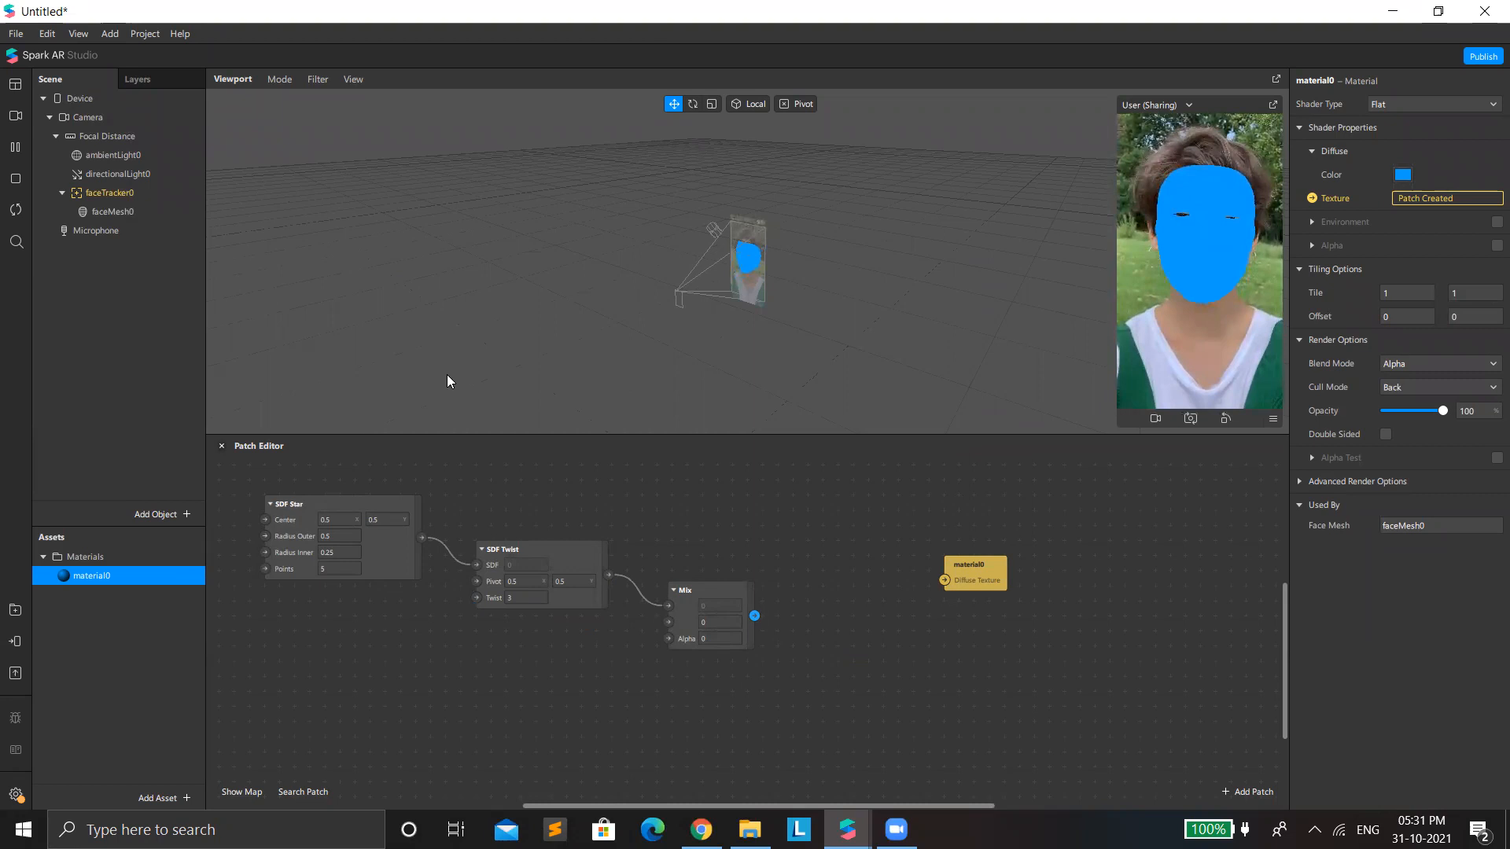
click(684, 613)
click(708, 660)
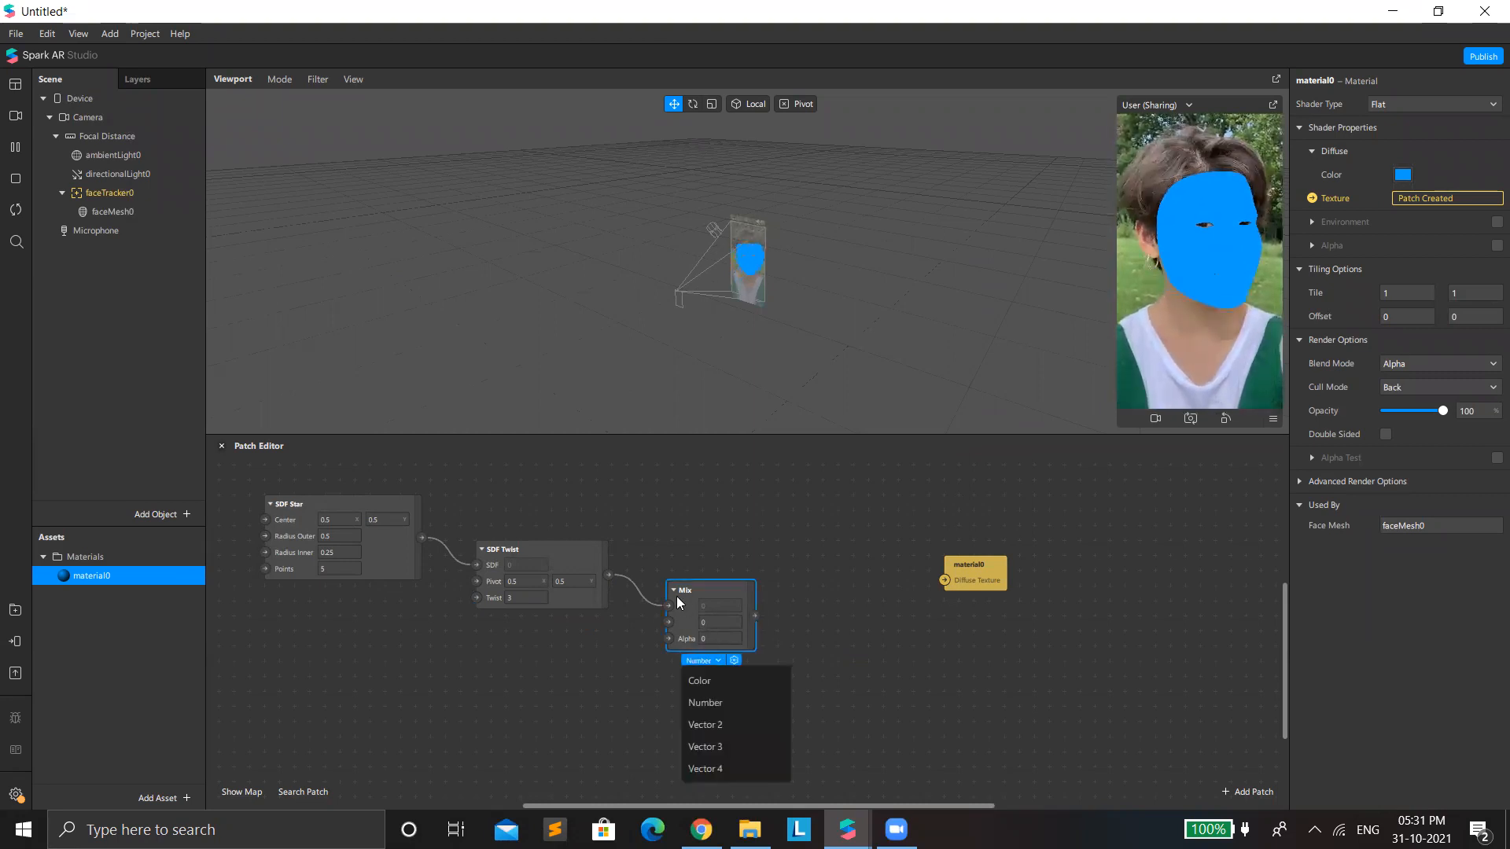
click(689, 600)
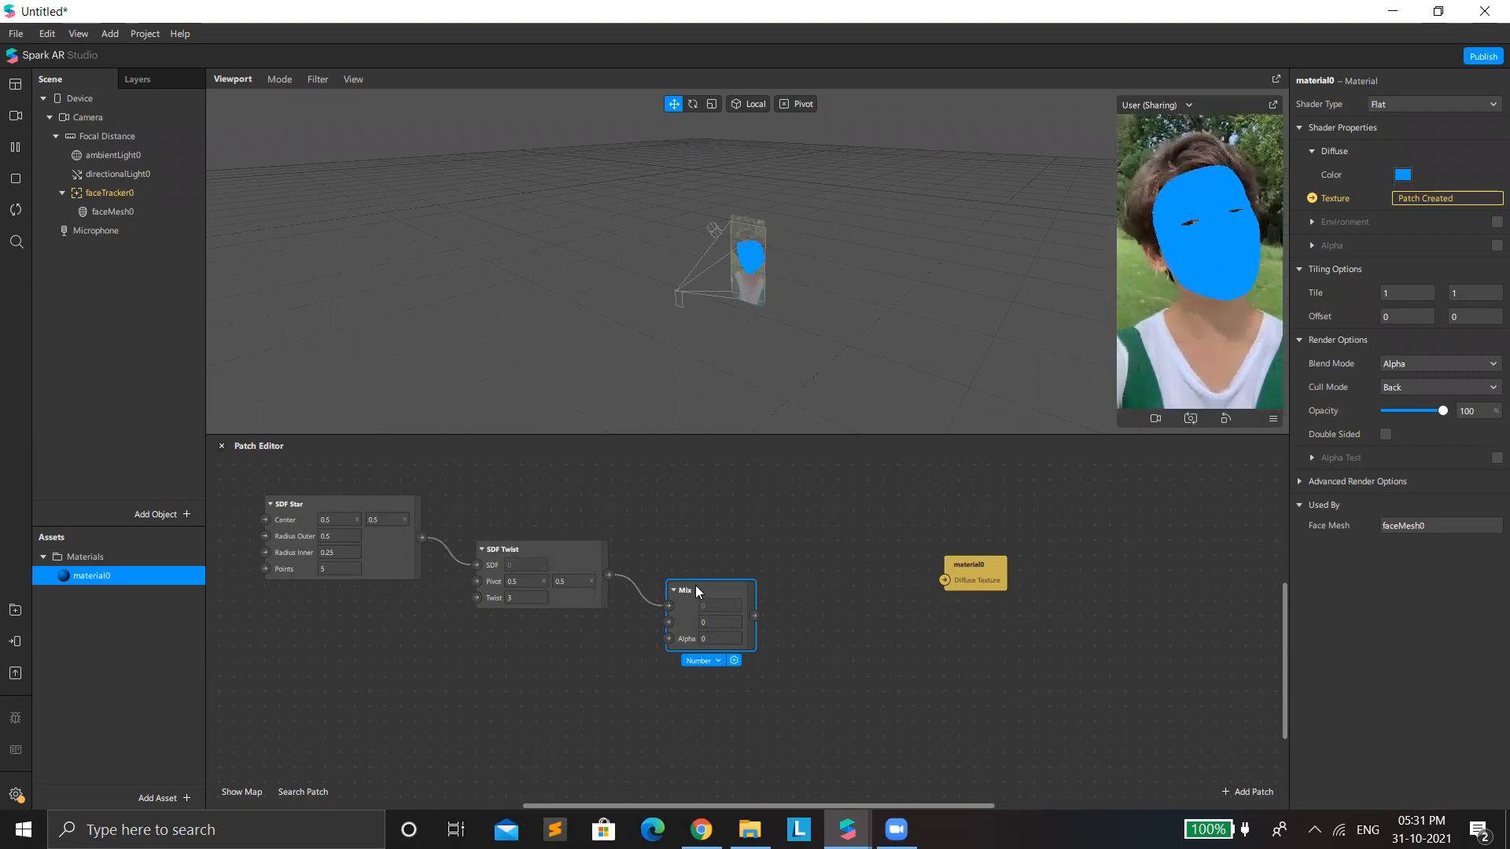
key(Delete)
Step: Add an SDF Mix patch with the SDF Twist output feeding SDF 1, and align it beside the twist patch
drag(609, 575, 662, 609)
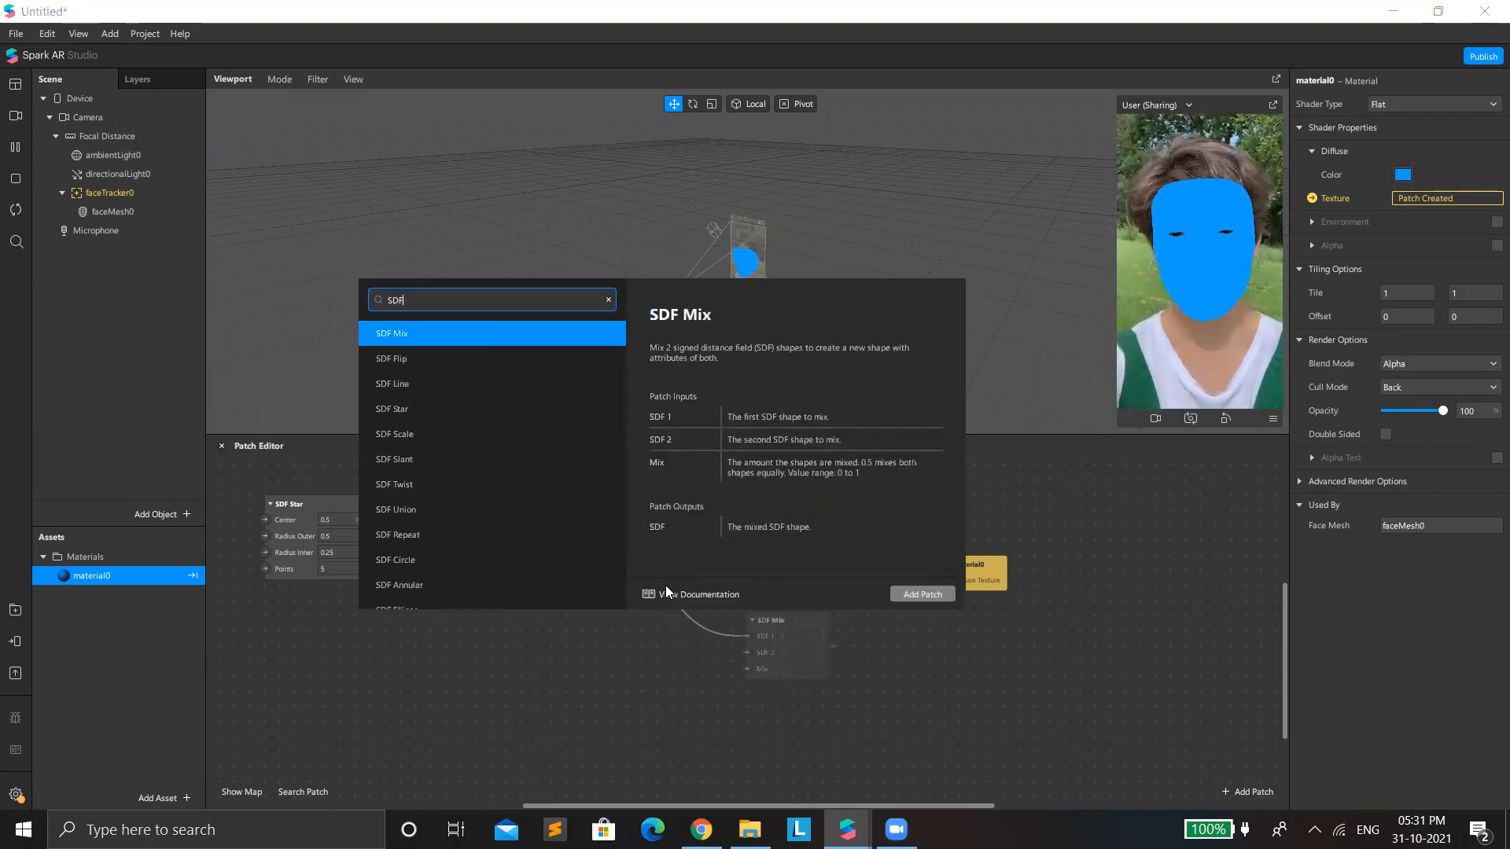
click(912, 592)
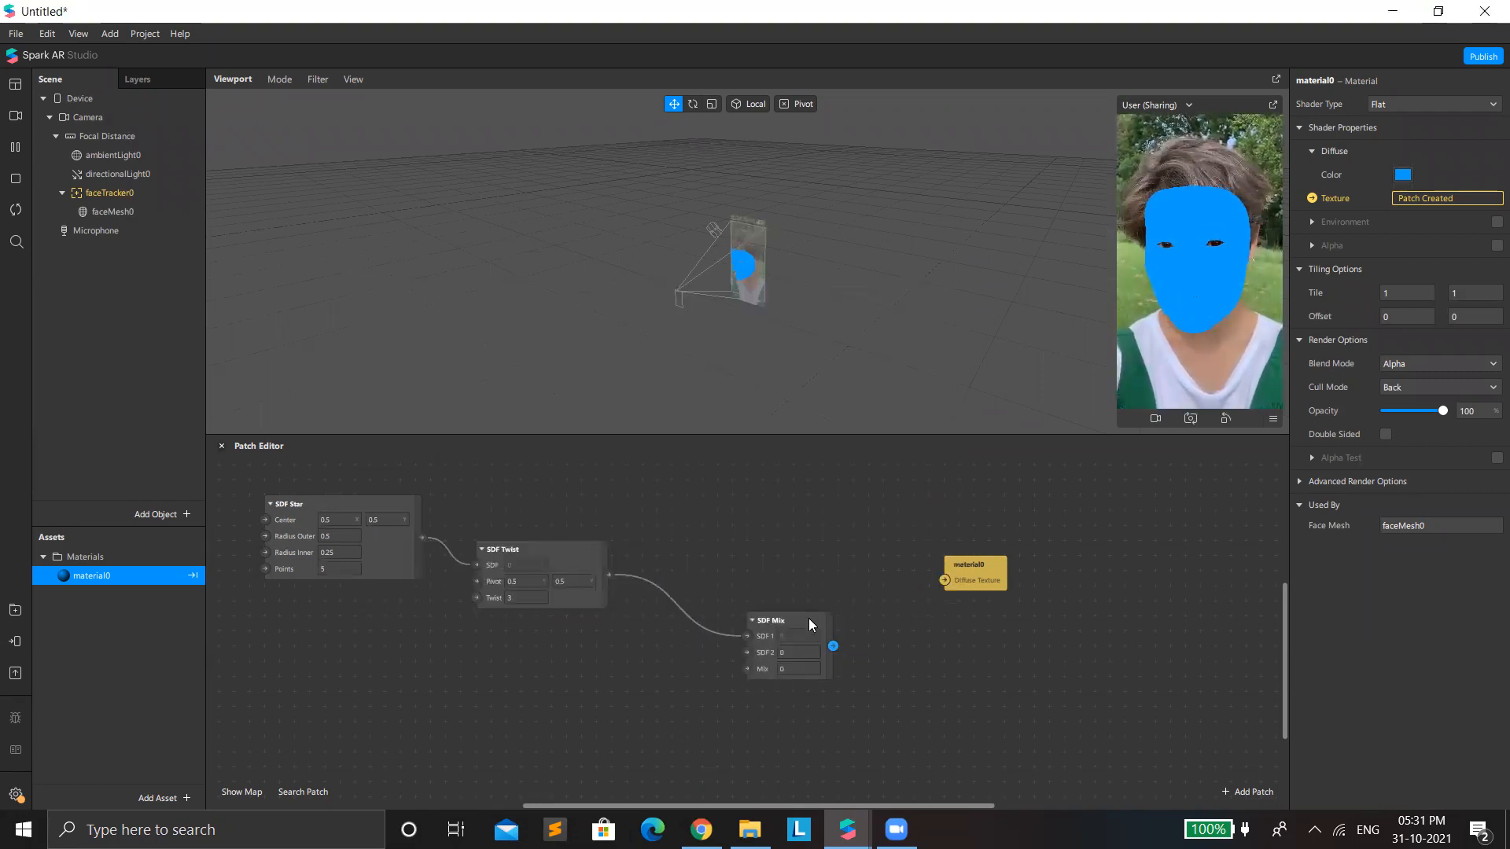
drag(808, 618, 797, 548)
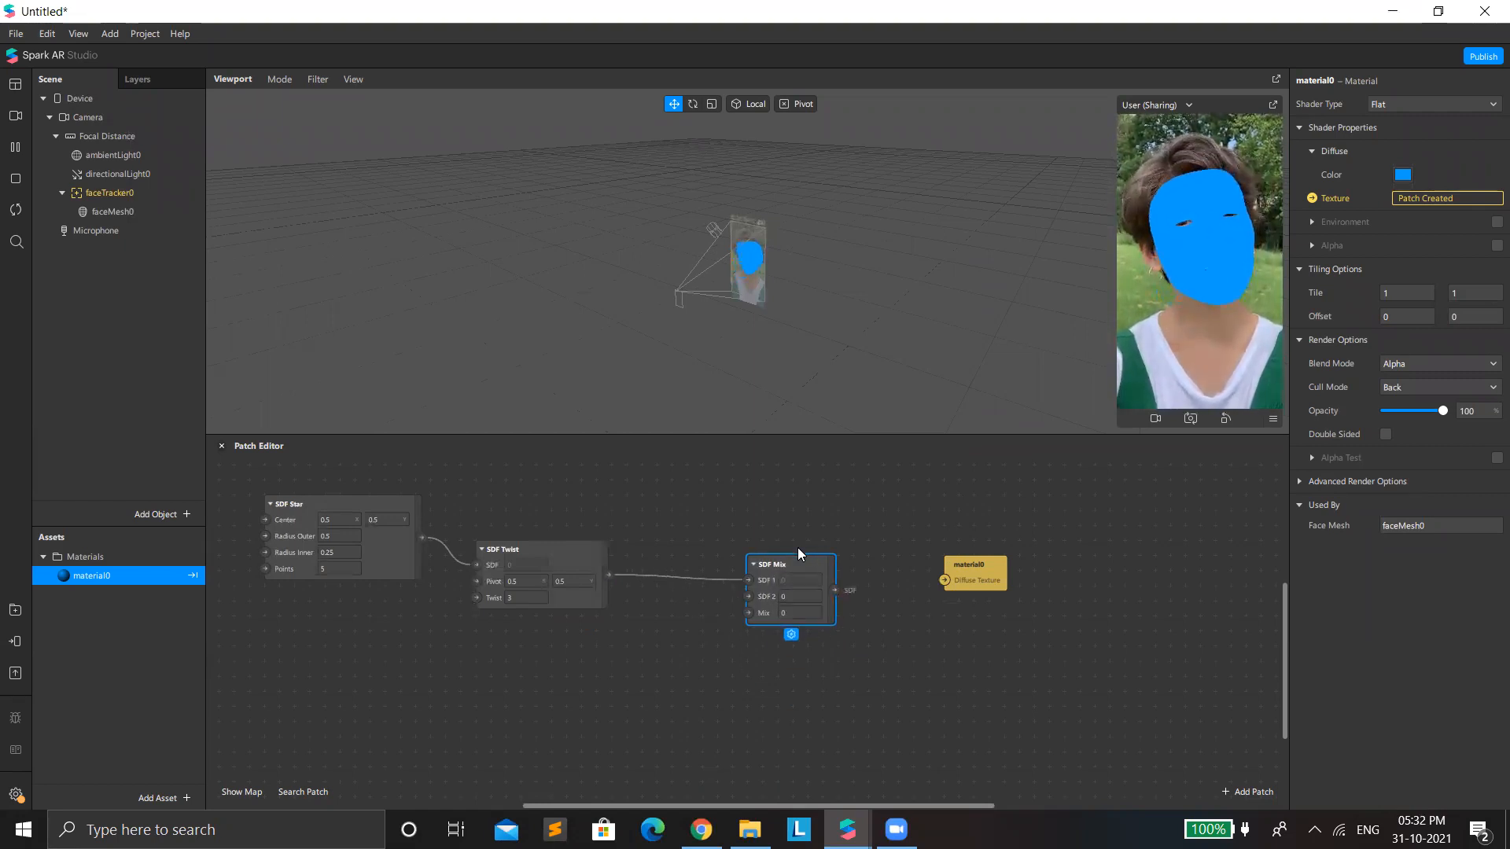
Step: Move the material patch farther out and add a Step patch fed by the SDF Mix output
drag(976, 581, 1040, 571)
drag(835, 589, 866, 591)
text(STEP)
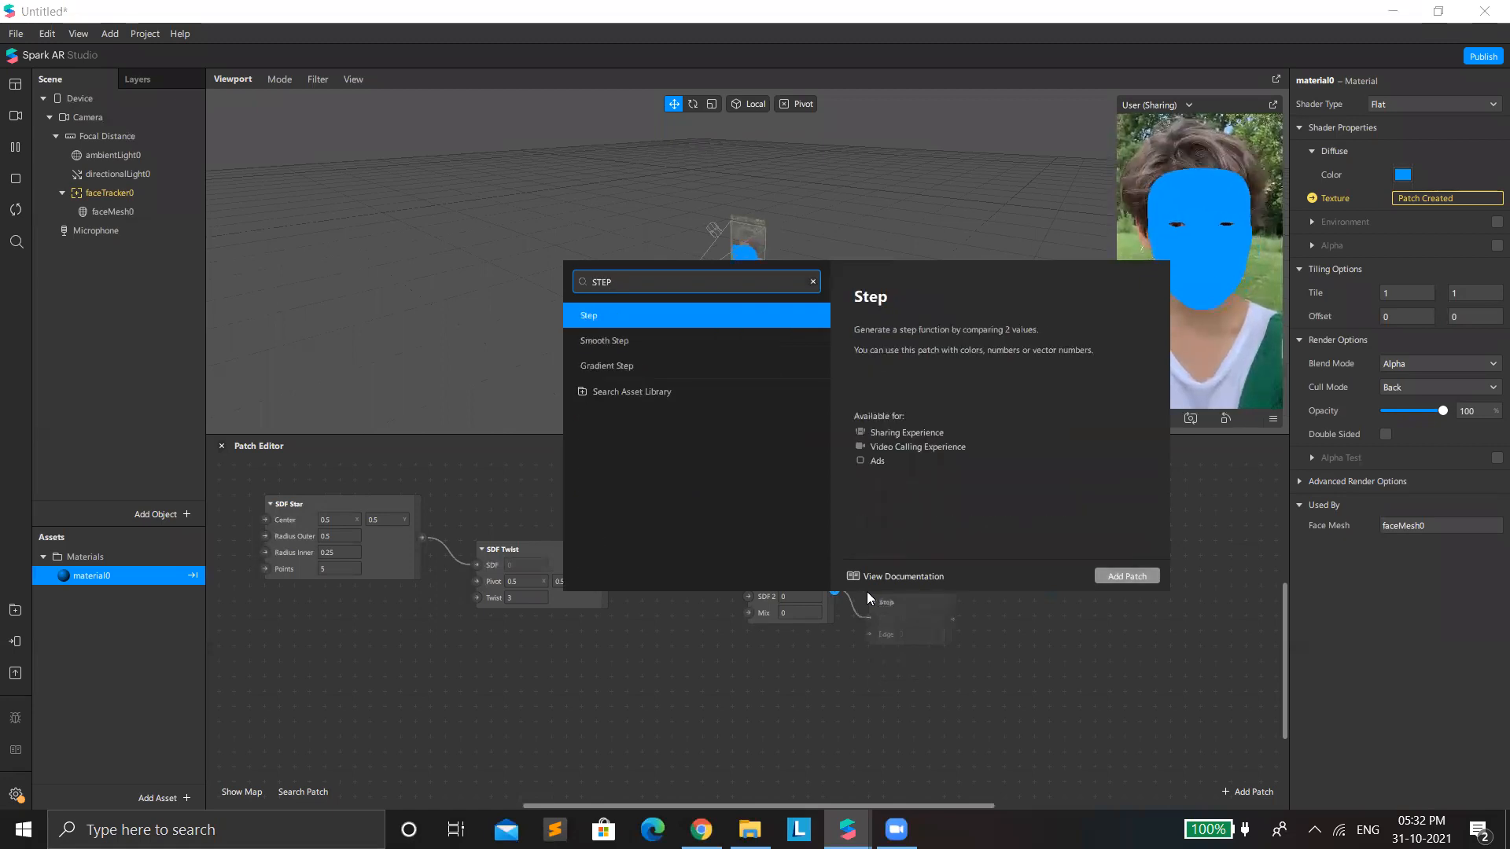
key(Return)
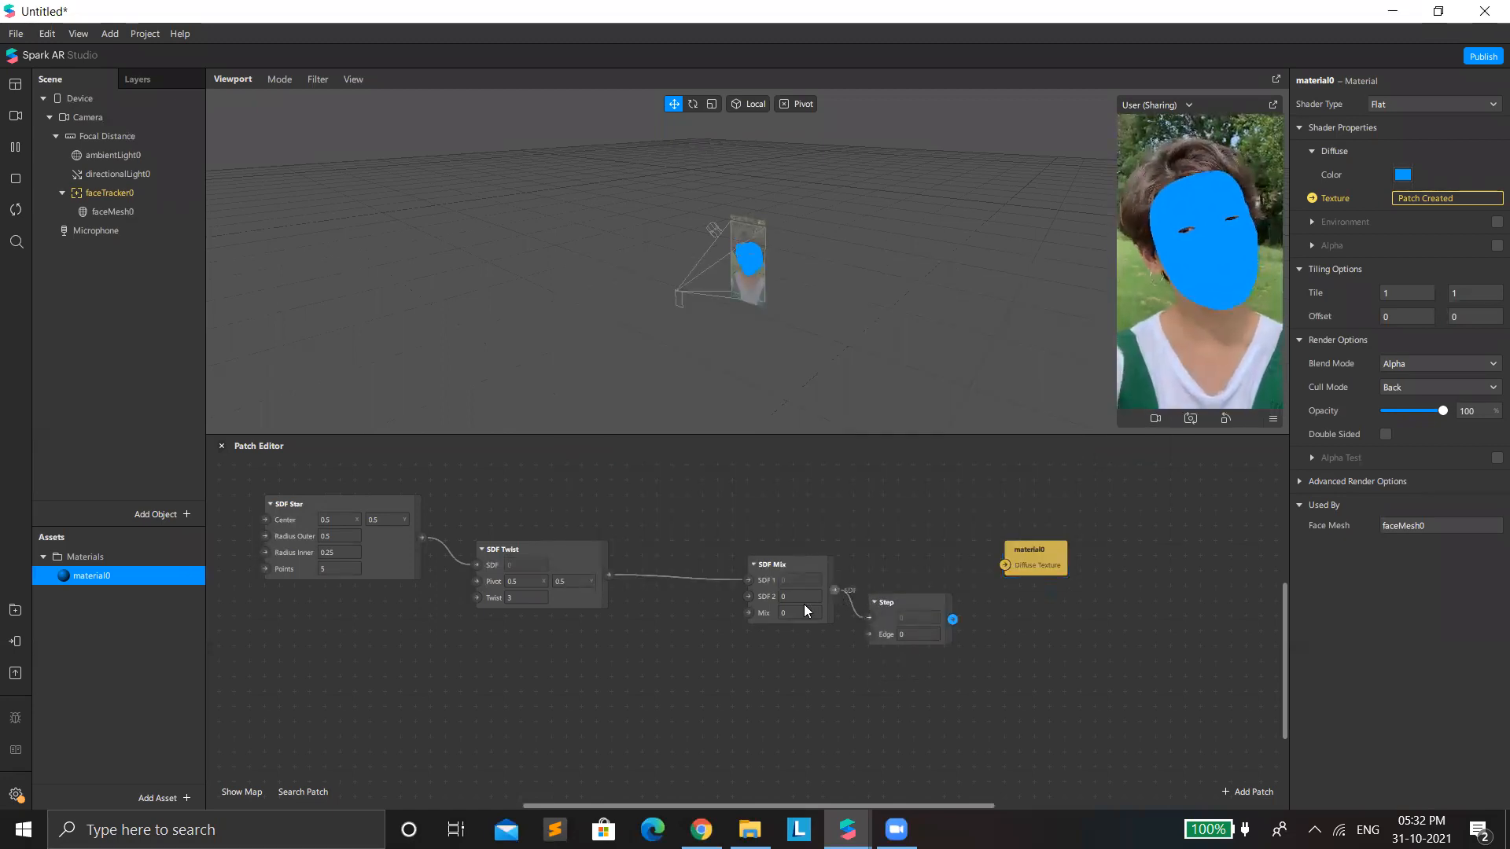
right_click(539, 650)
text(SDF Ci)
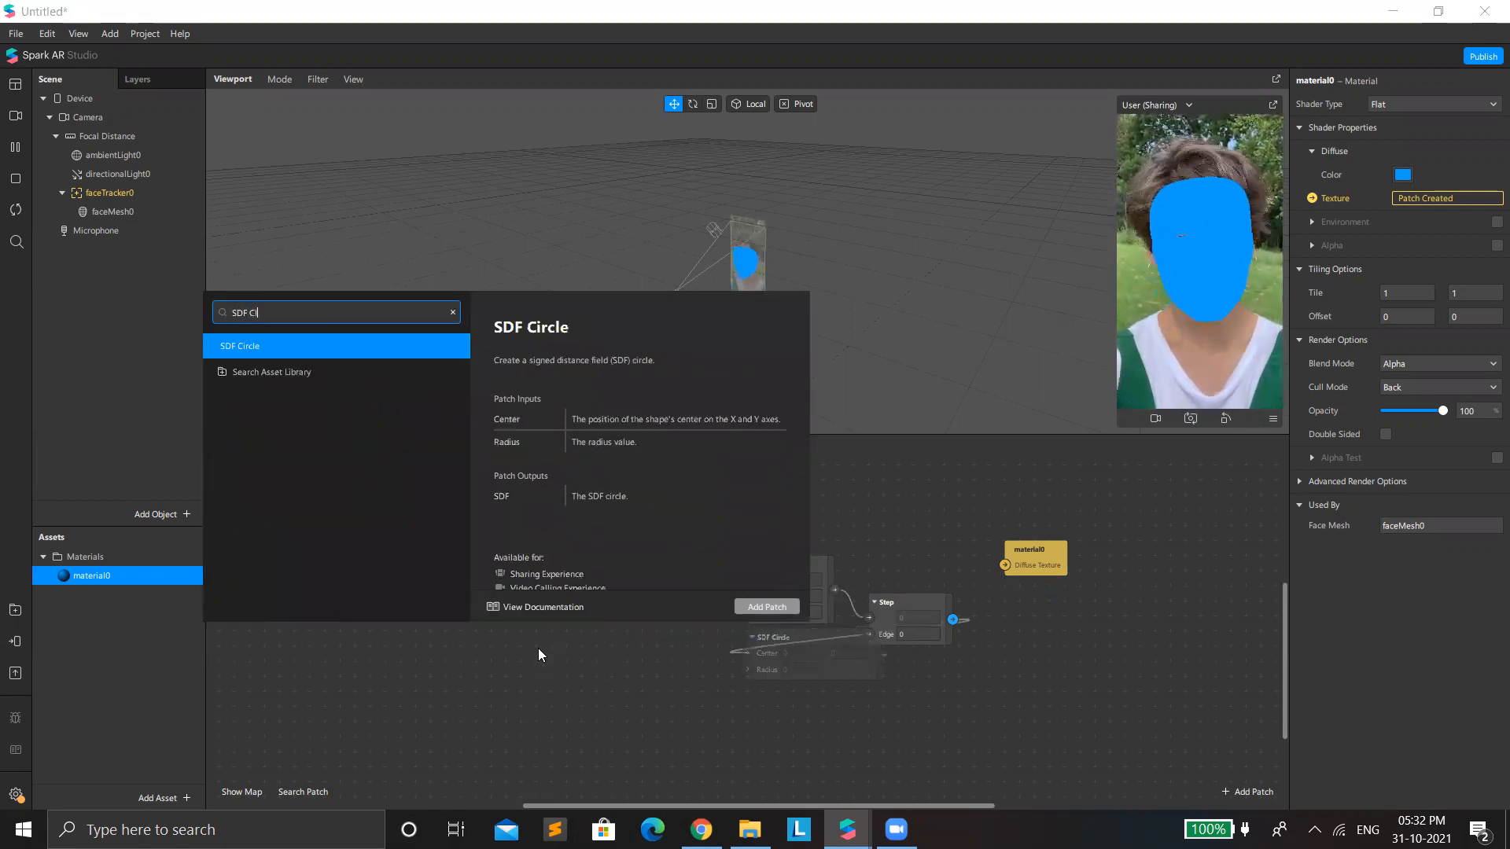
key(Return)
drag(780, 647, 493, 680)
drag(953, 619, 1017, 676)
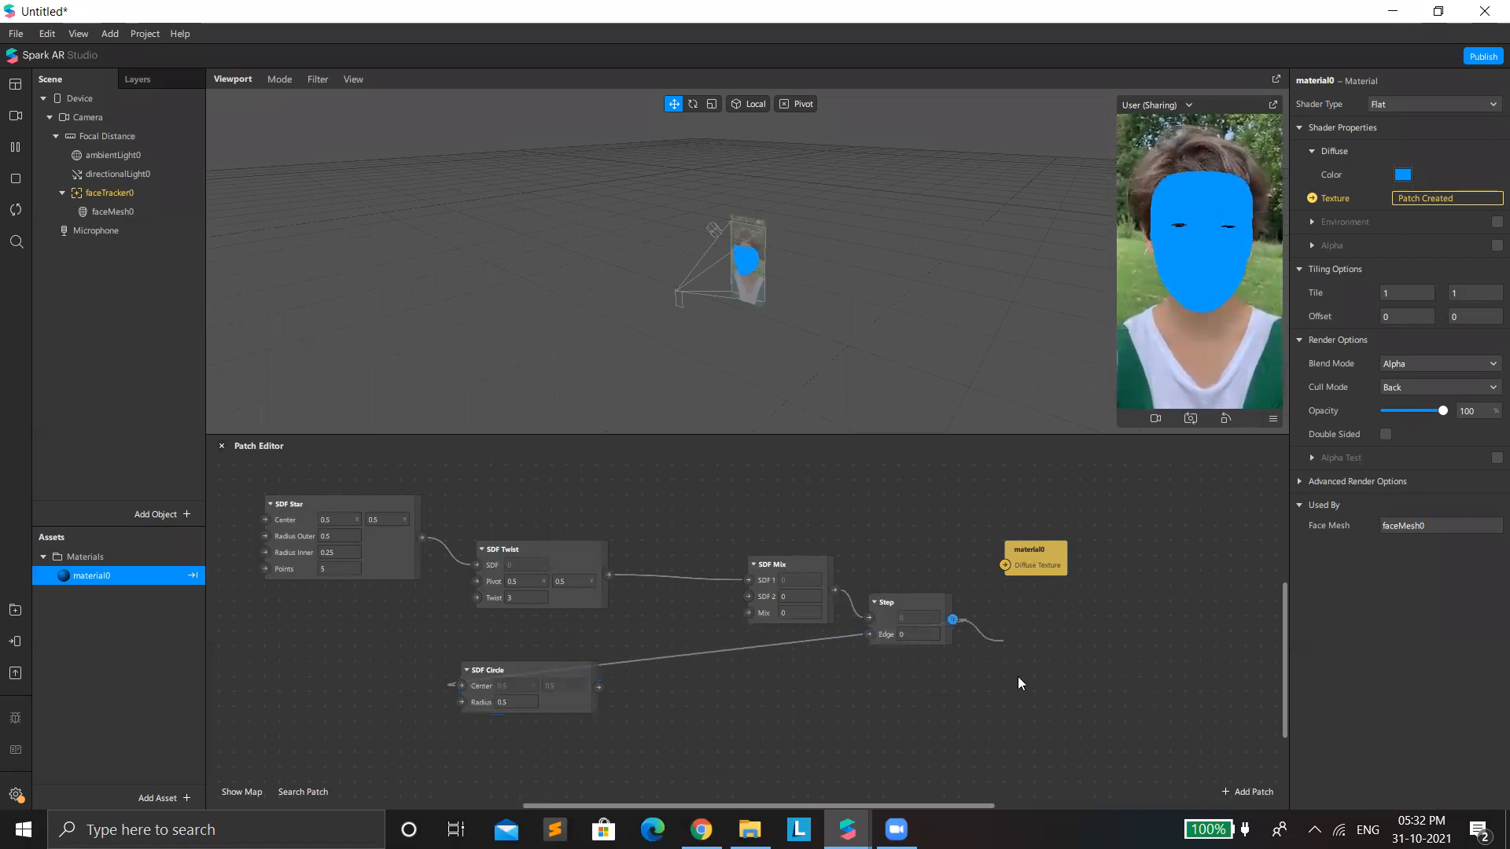
click(912, 682)
click(915, 636)
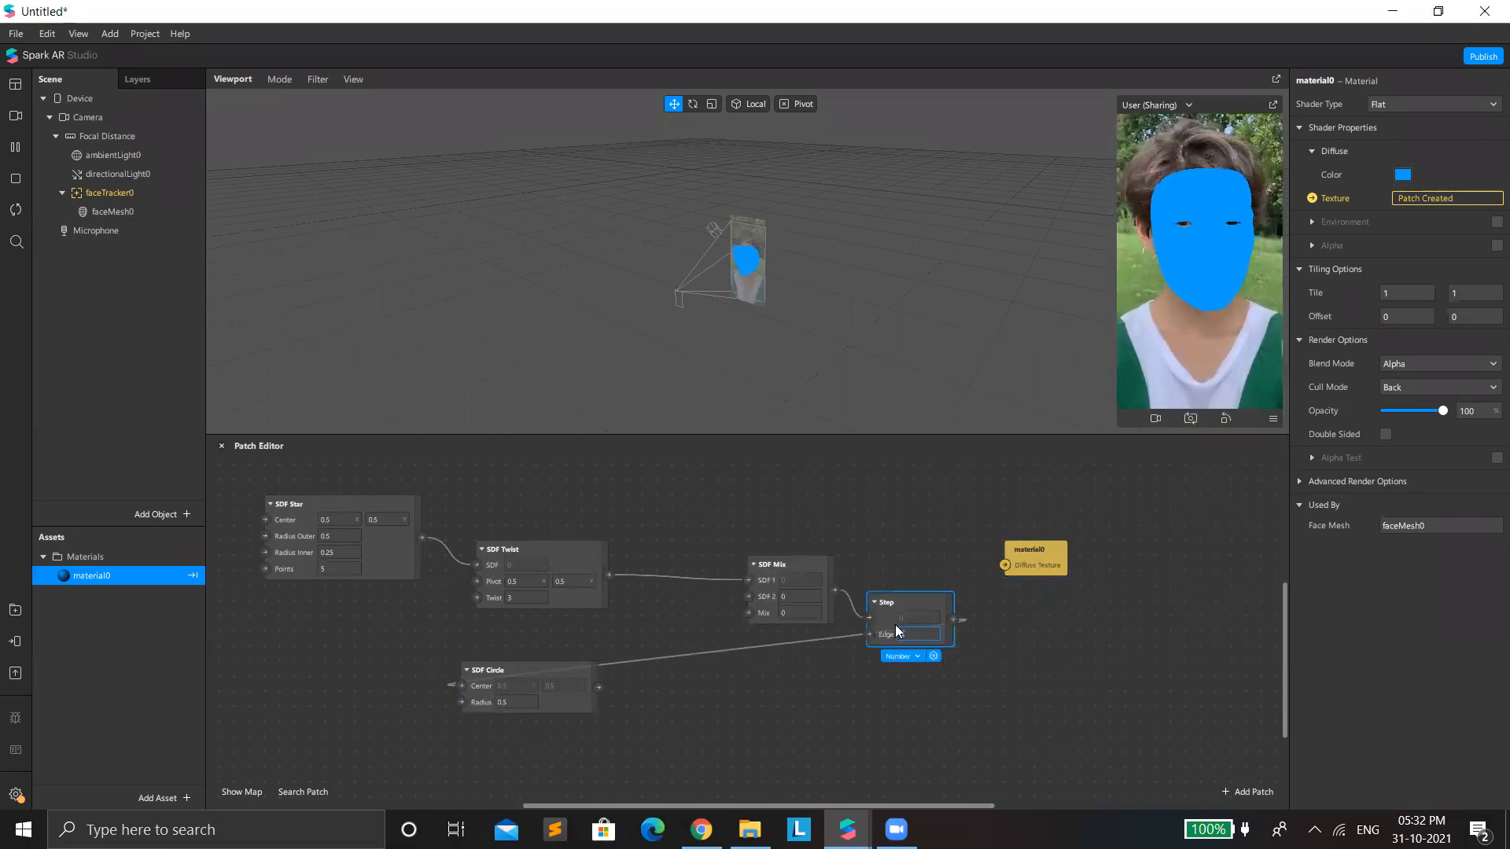
click(533, 669)
key(Delete)
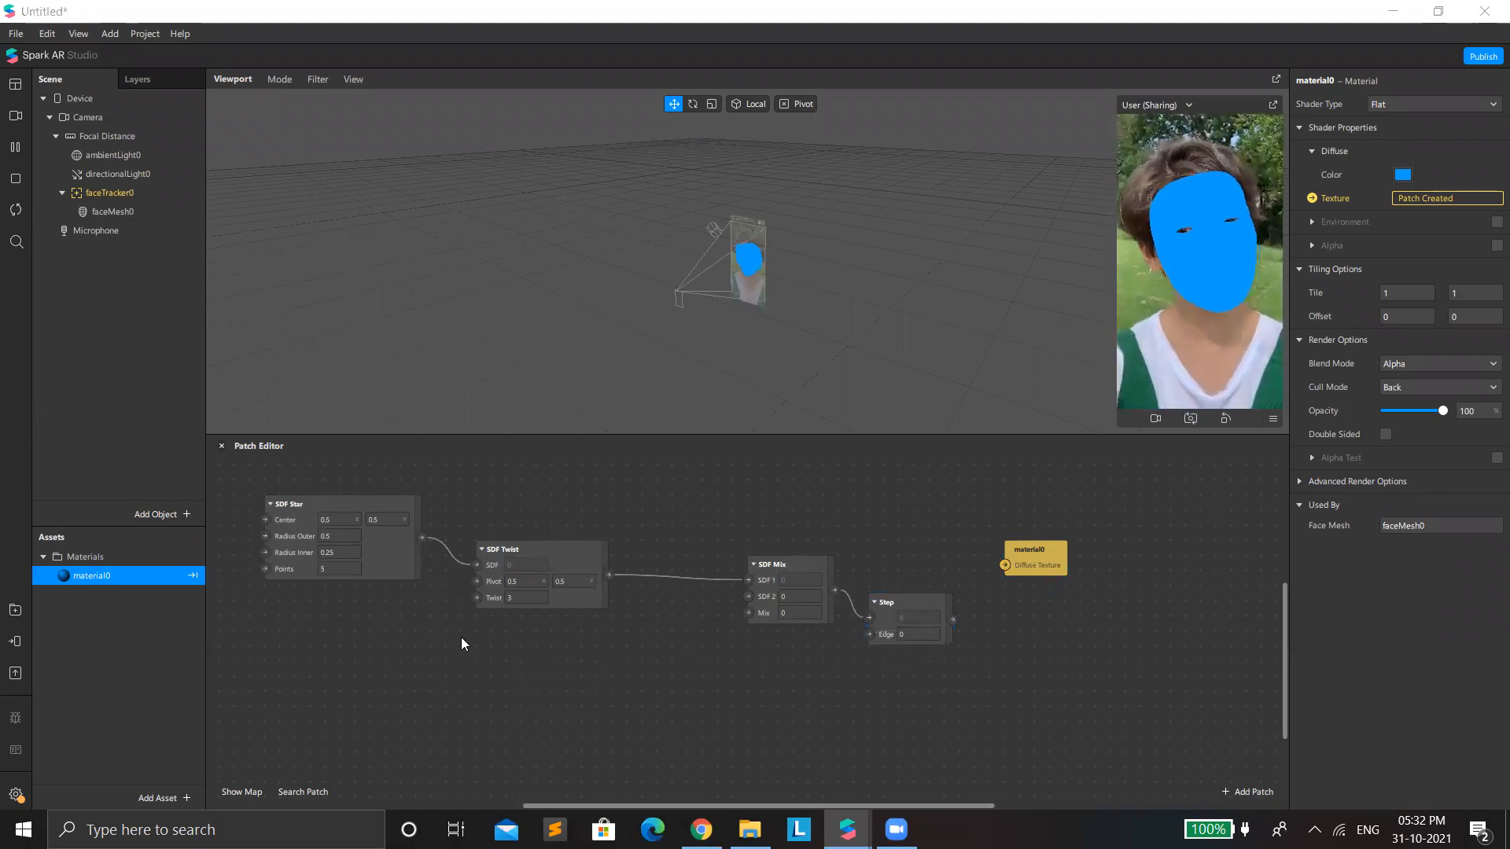
Step: Add an SDF Circle patch, connect it to SDF 2 of SDF Mix, and place it below SDF Star
double_click(461, 639)
text(SDF C)
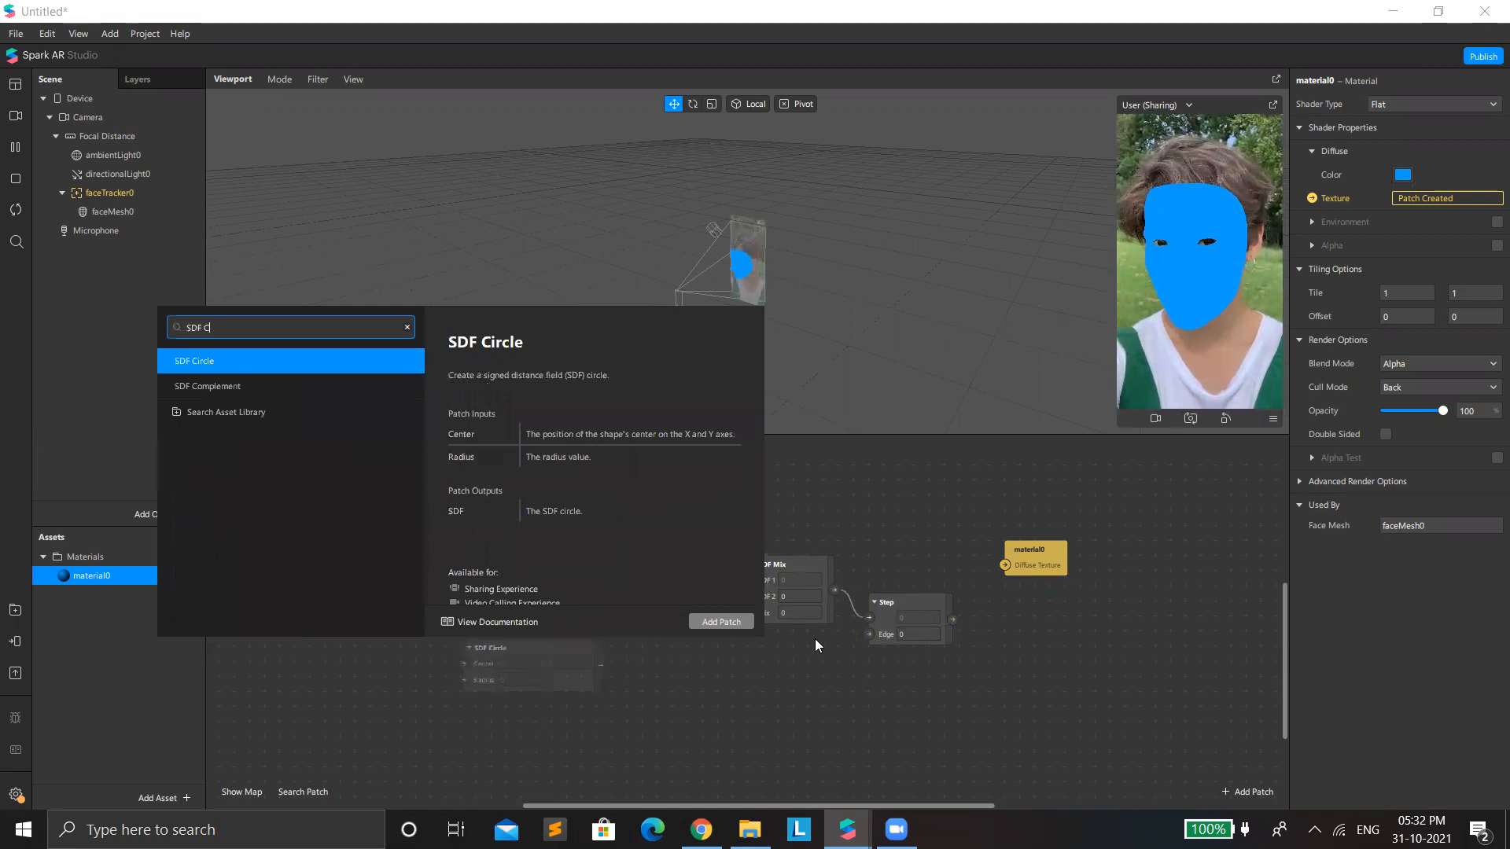
click(734, 628)
drag(599, 665, 747, 598)
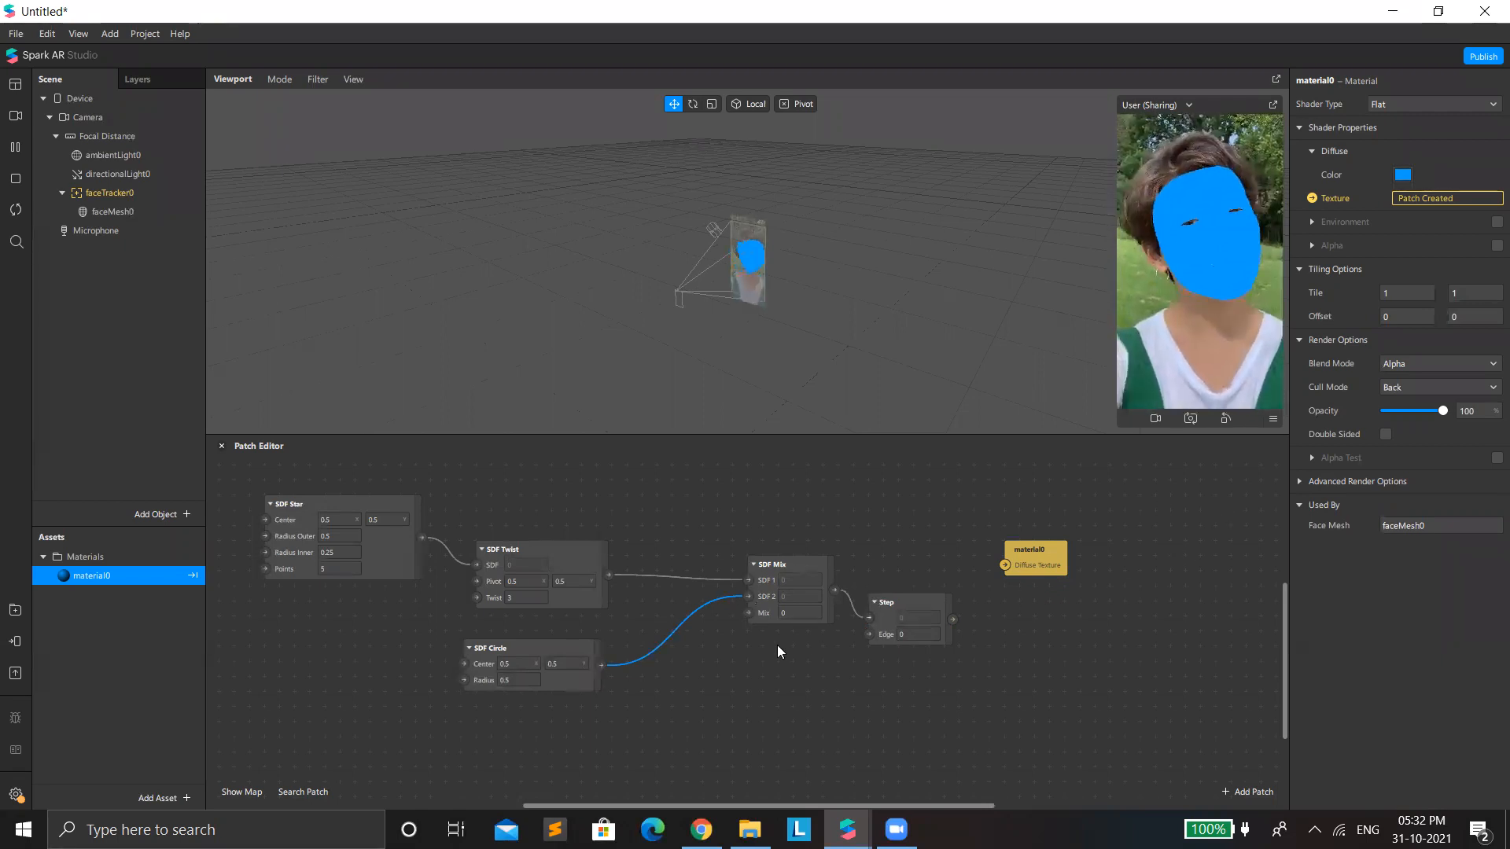
drag(525, 654, 417, 613)
Step: Add a Loop Animation patch and place it below the SDF Circle patch
right_click(540, 709)
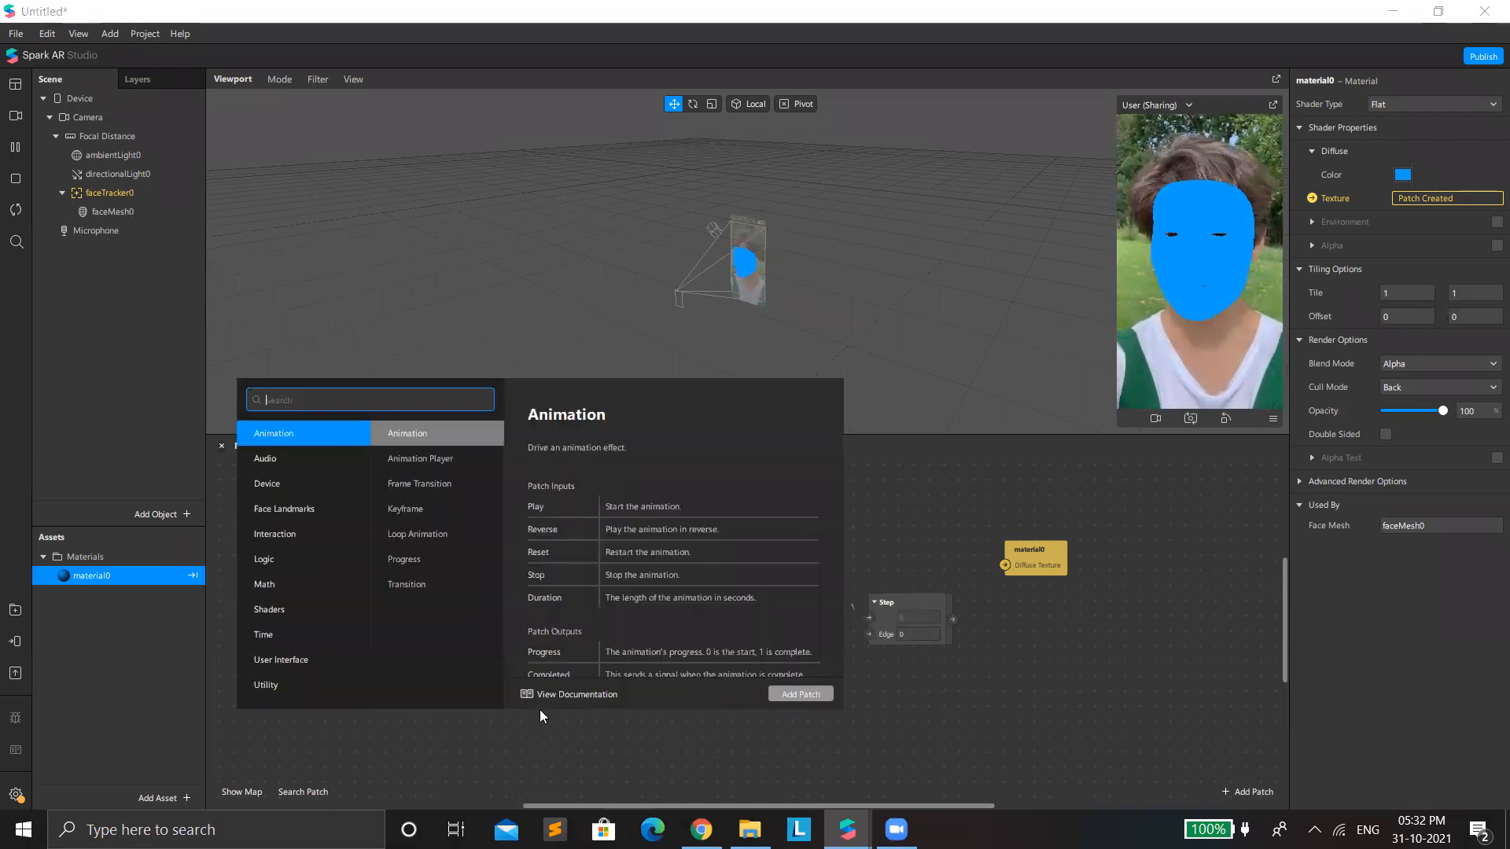
text(loop)
key(Return)
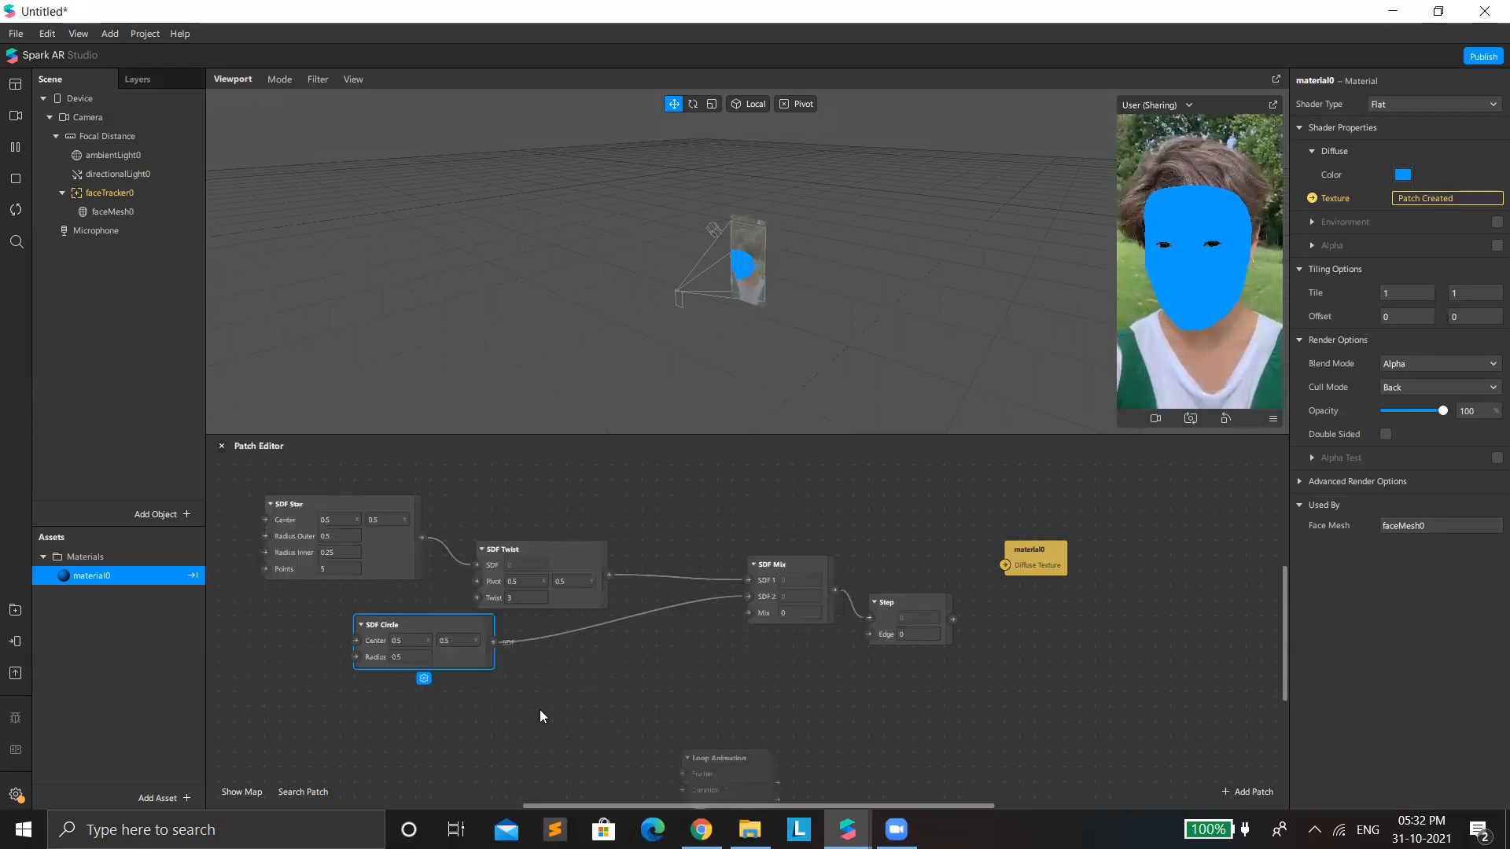
scroll(623, 703, down, 1)
drag(727, 725, 613, 697)
Step: Add a Transition patch fed by the Loop Animation's Progress, turn on Mirrored for the loop, and place the transition beside it
text(TRAN)
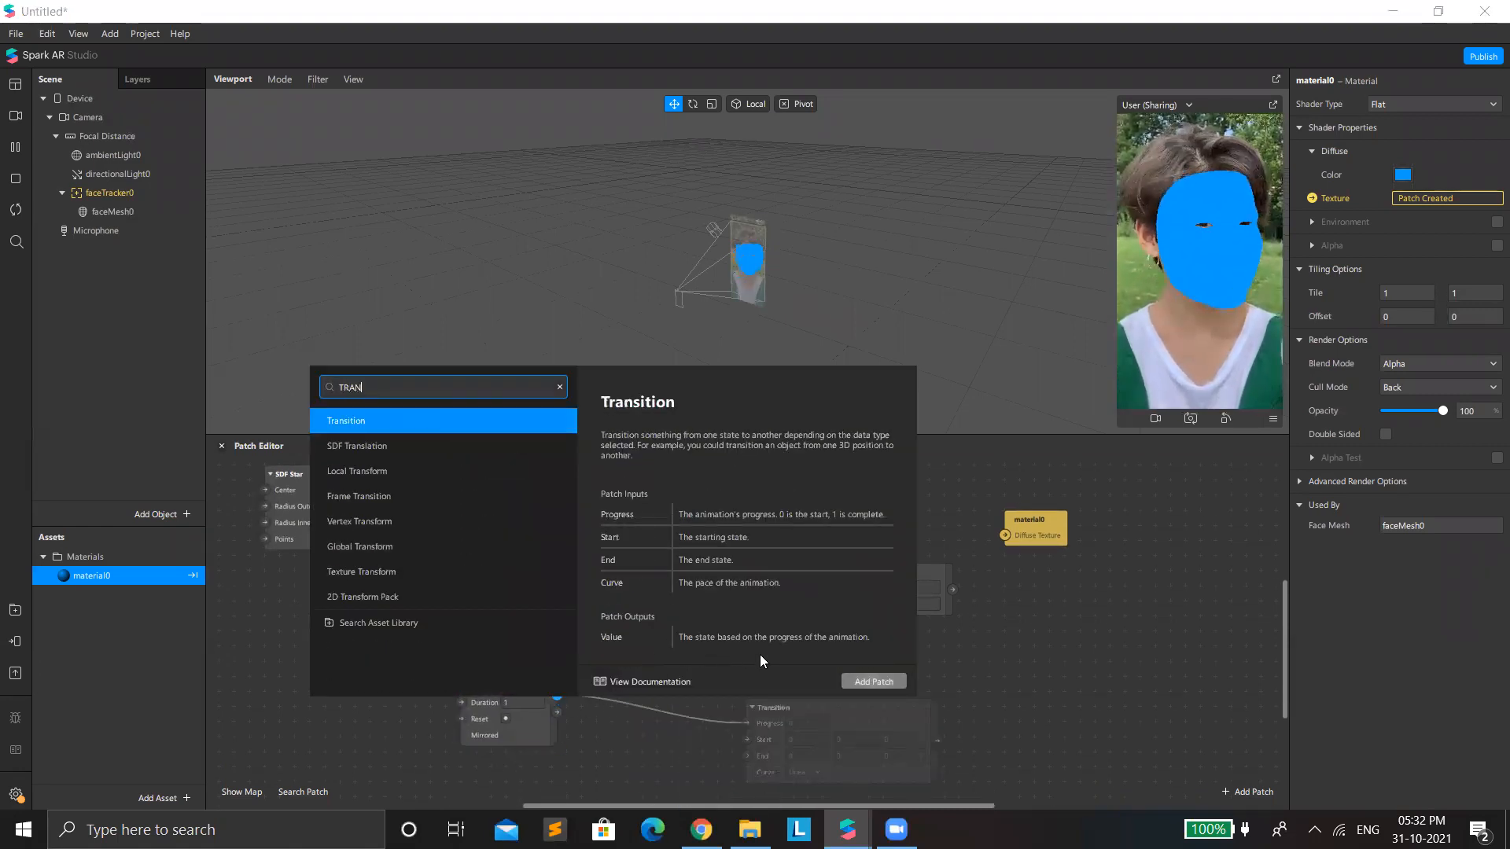
click(862, 681)
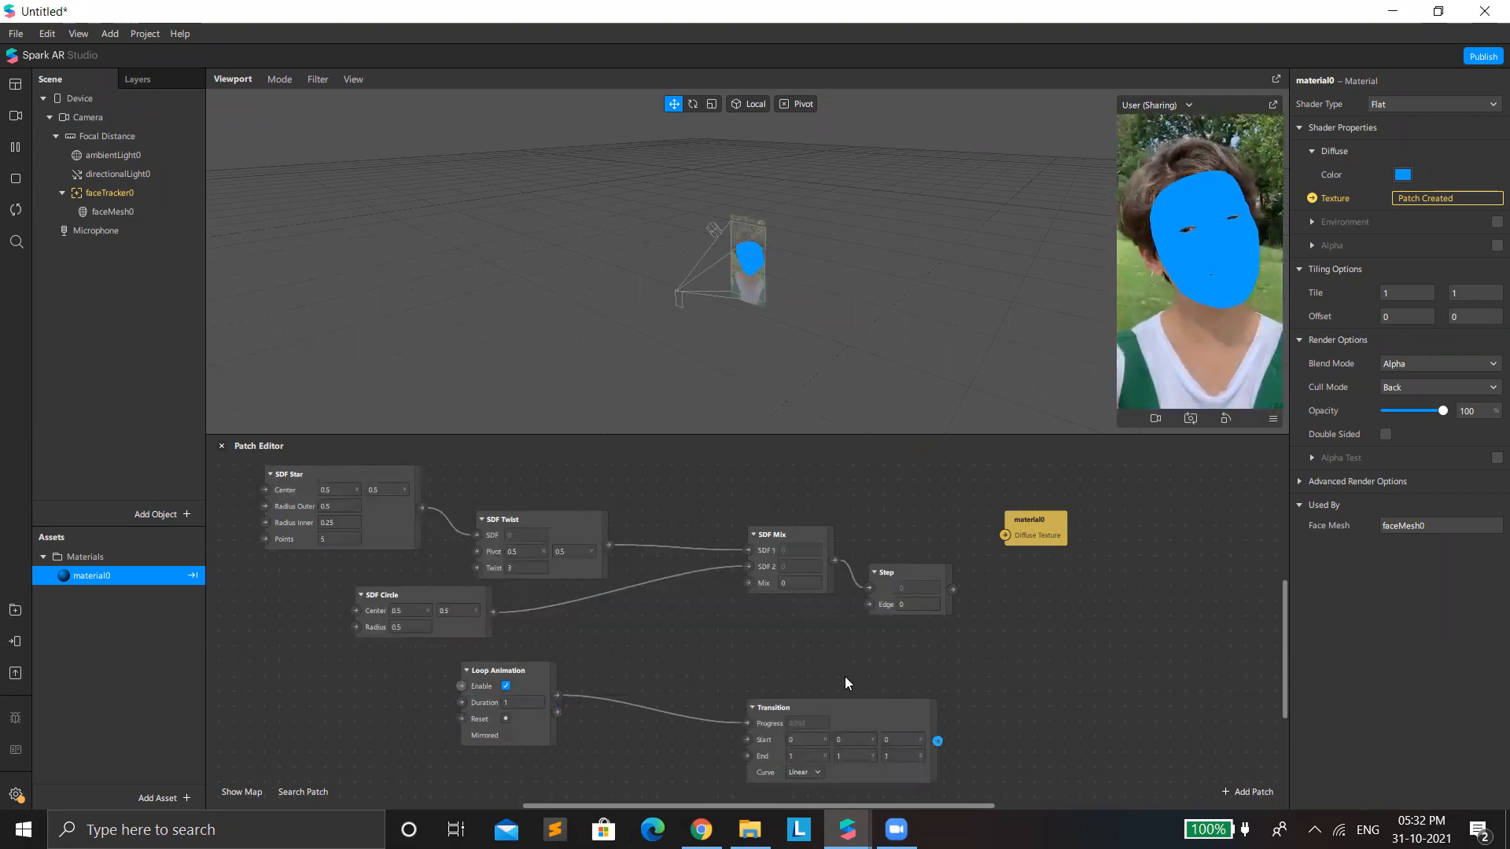
click(504, 734)
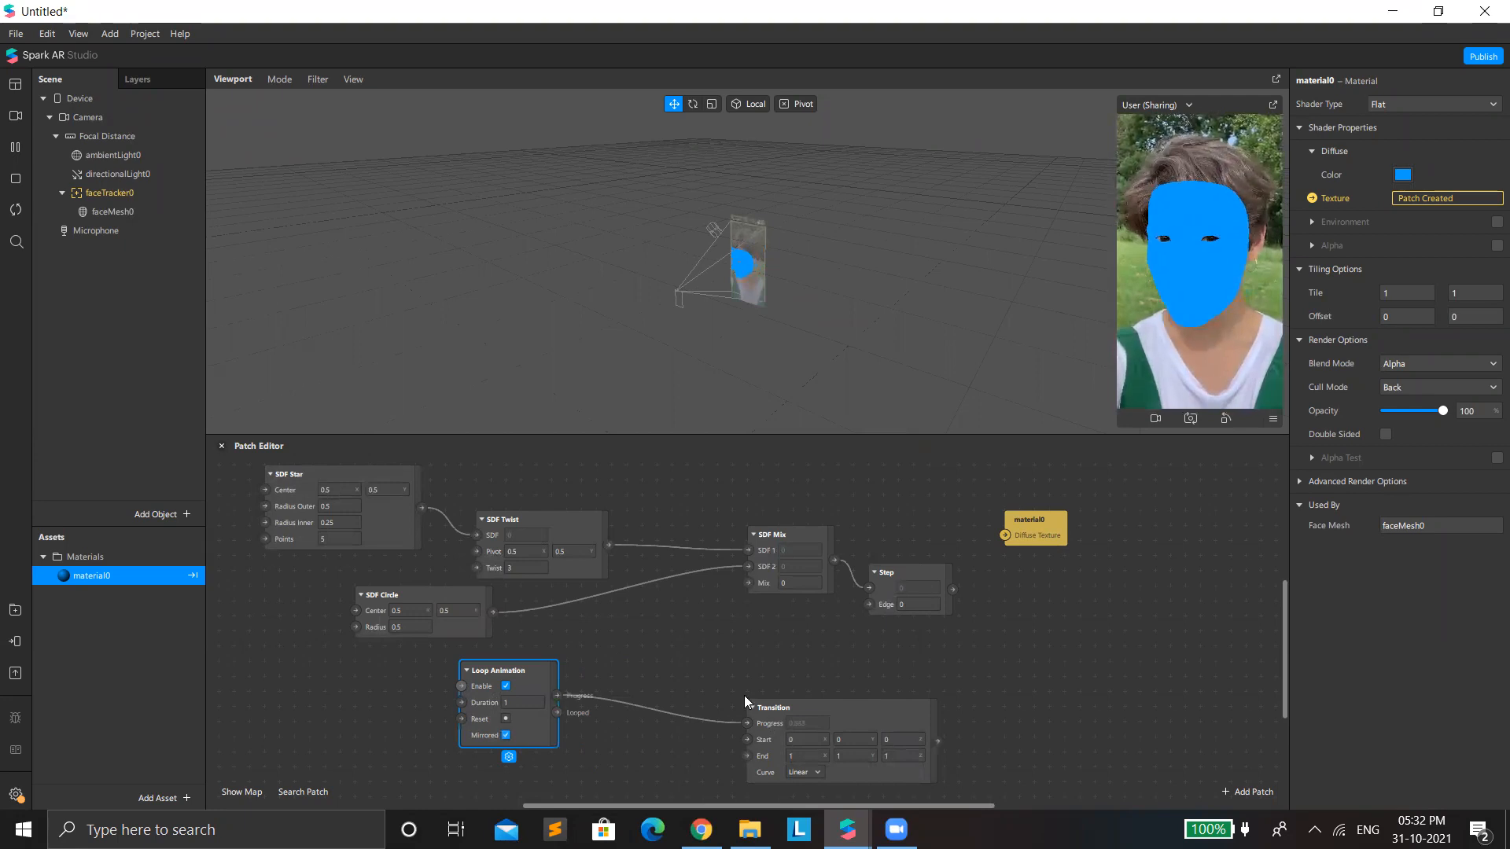
drag(744, 696, 638, 643)
Step: Start adding a patch connected to the Transition patch's output
drag(834, 688, 865, 665)
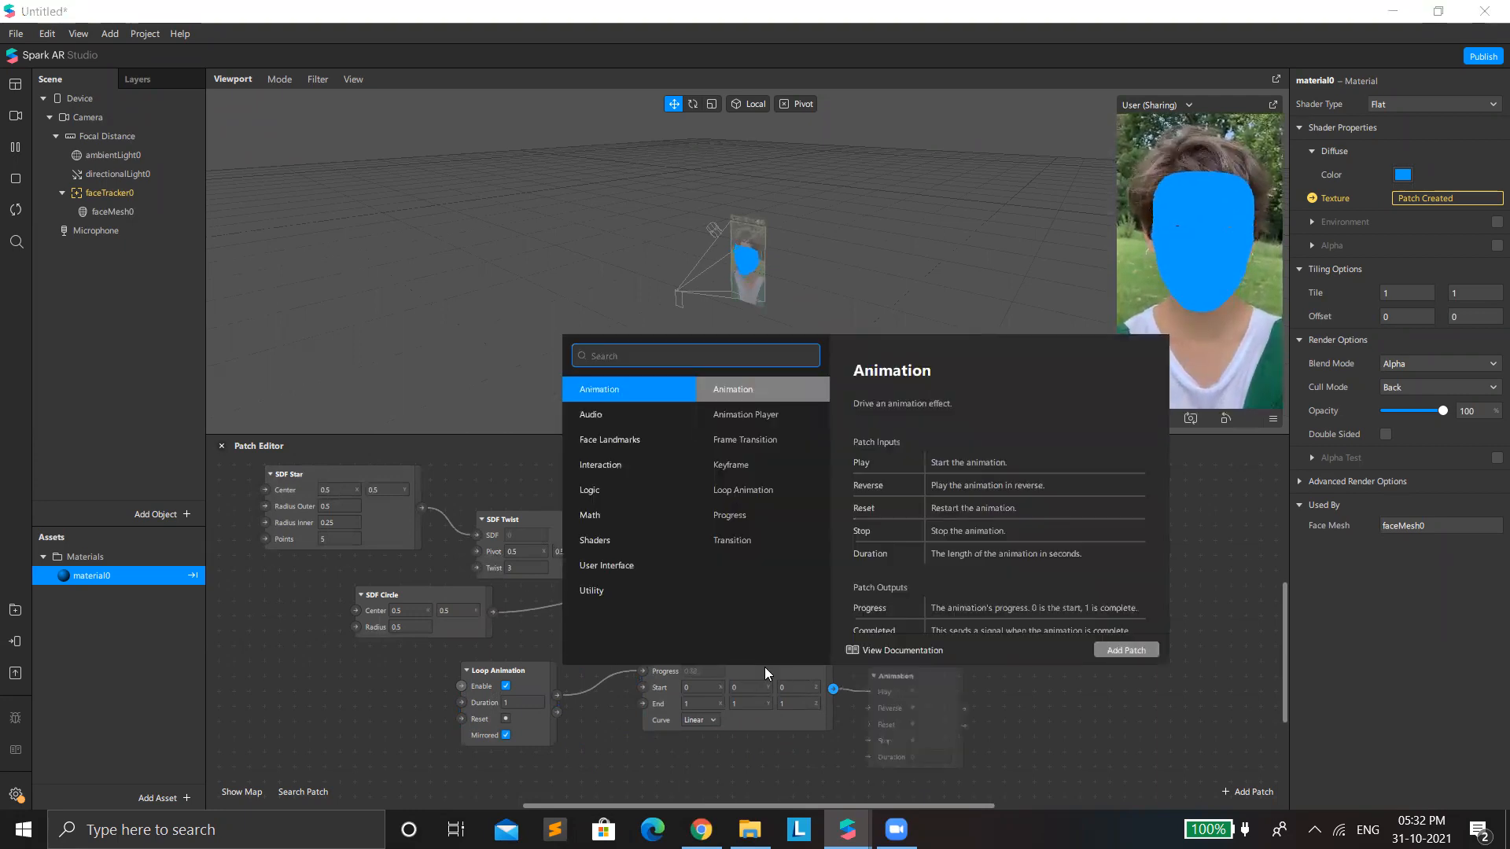
Step: Change the Transition patch's type to Number and connect its value output to the Mix input of the SDF Mix patch
click(764, 667)
click(763, 715)
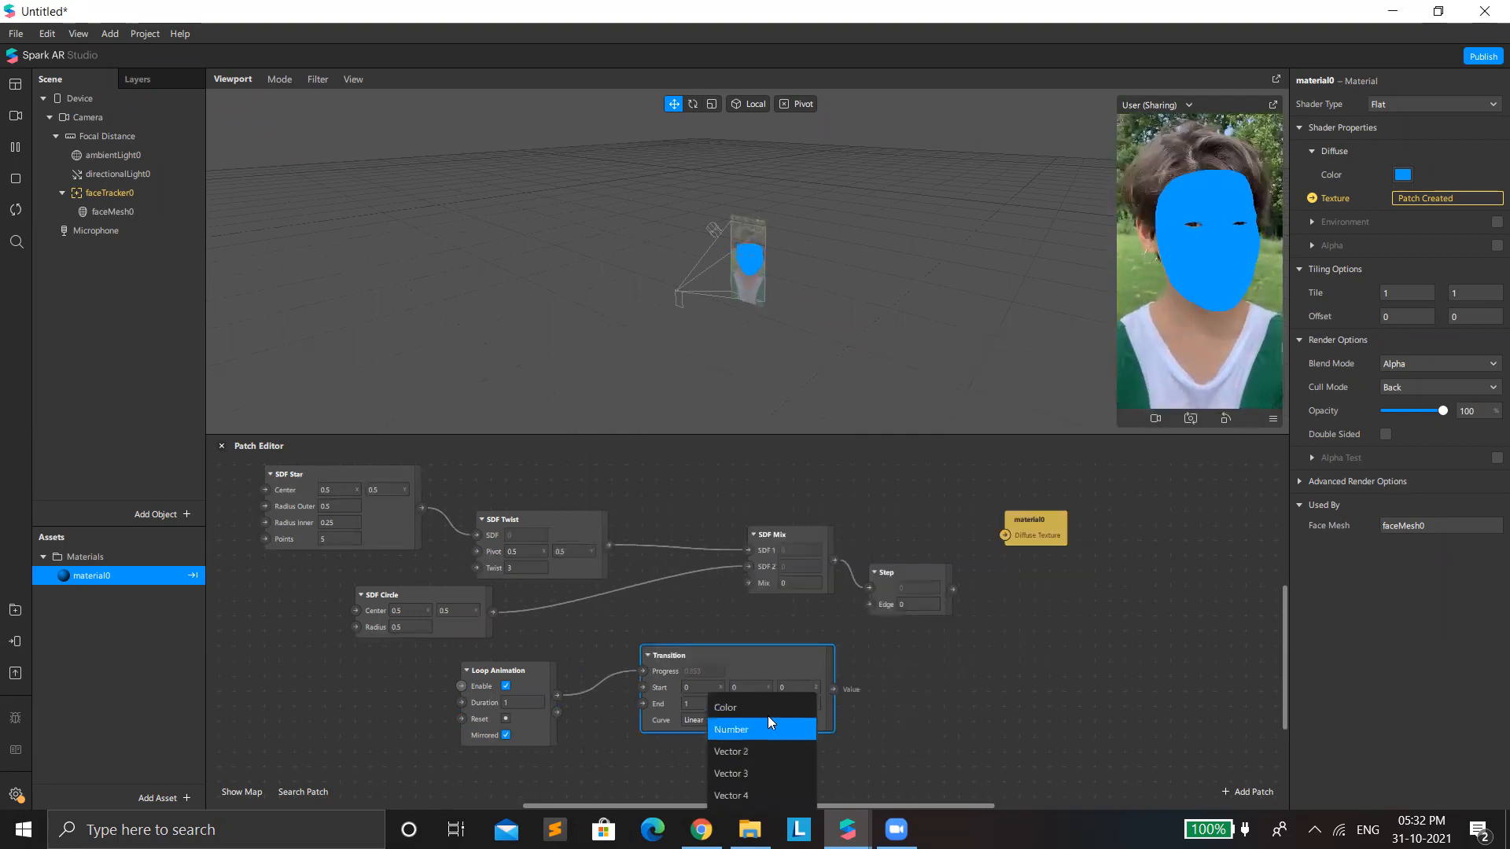
click(767, 718)
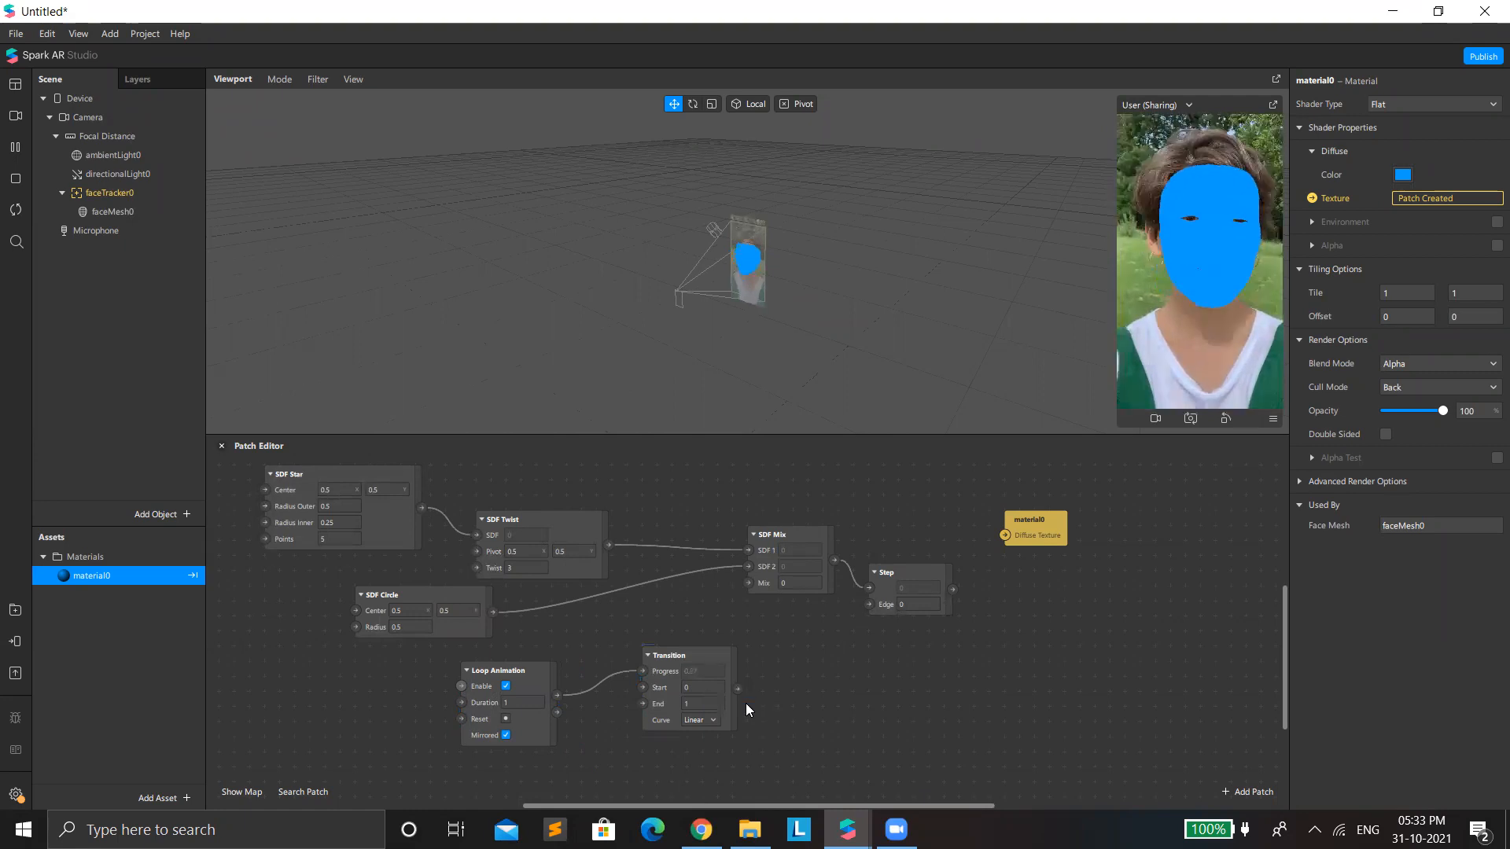
drag(736, 689, 755, 581)
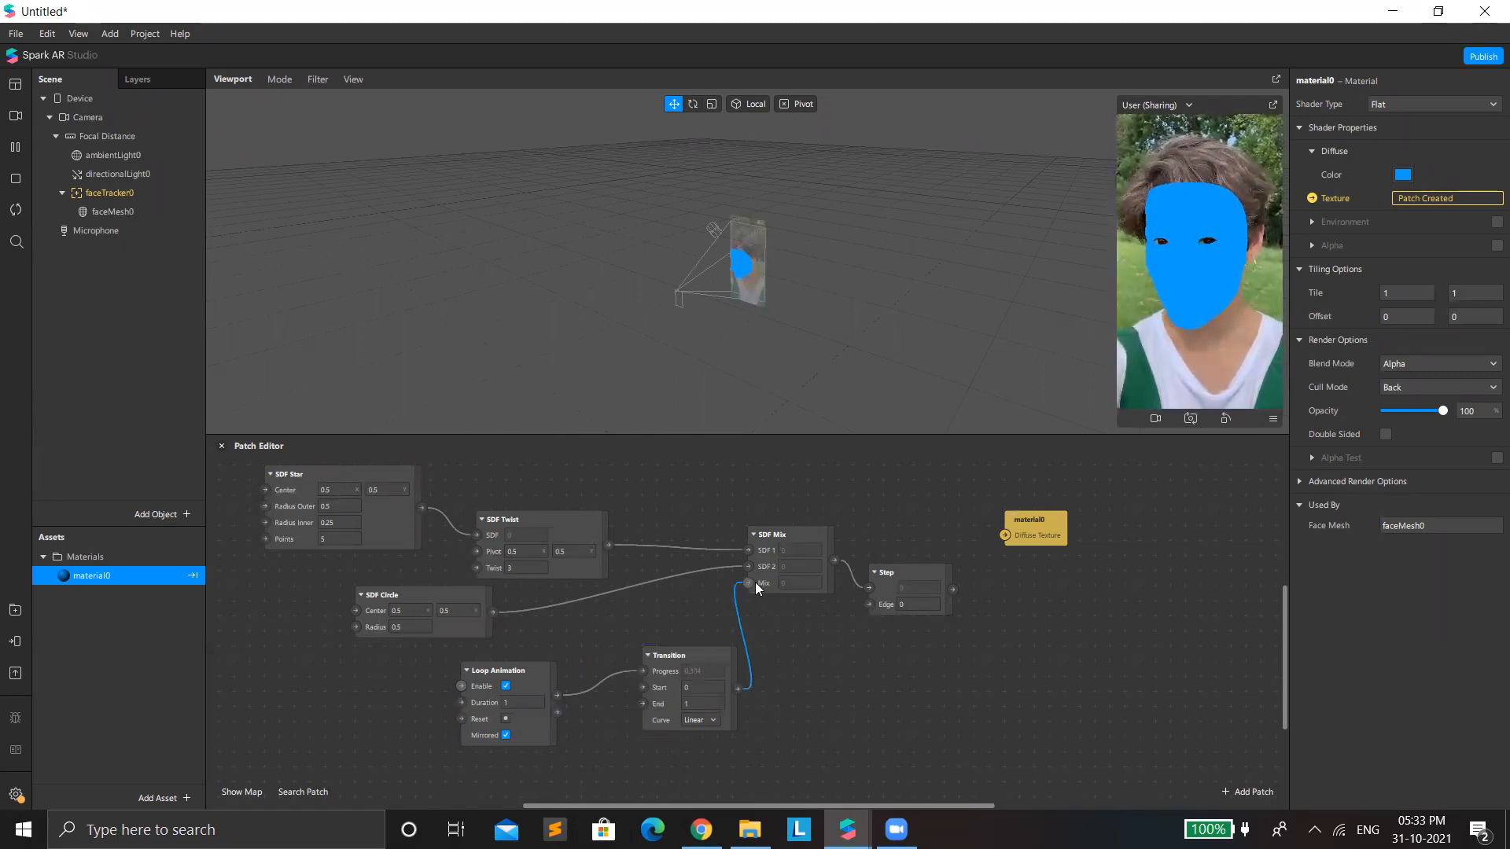
Step: Connect the Step patch's output to the Diffuse Texture input of material0
click(343, 519)
click(338, 506)
drag(945, 588, 1008, 533)
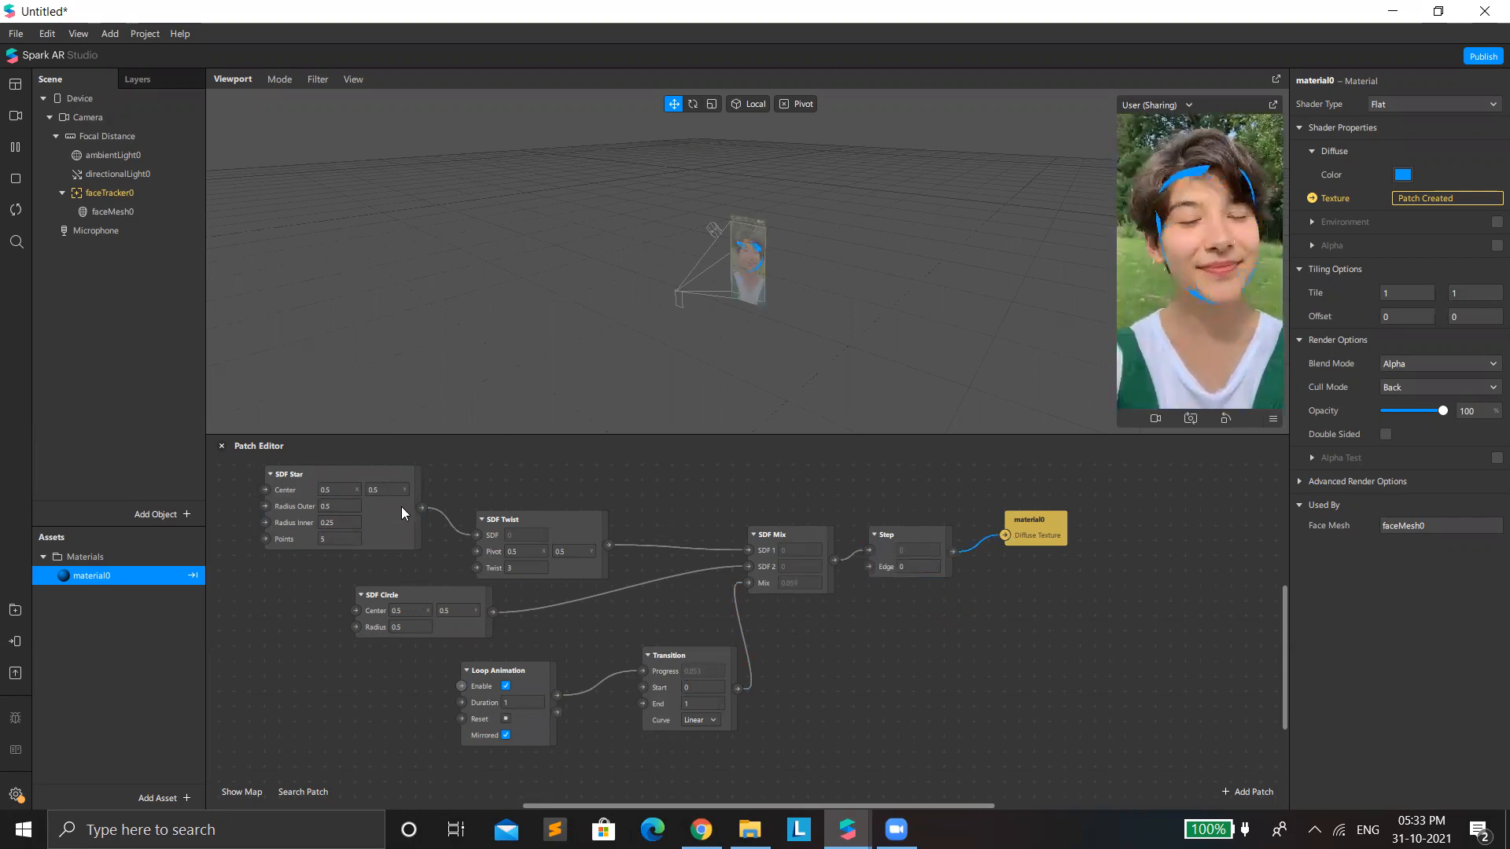
Step: Set the SDF Star patch's inner radius to 0.01 and its number of points to 12
click(336, 506)
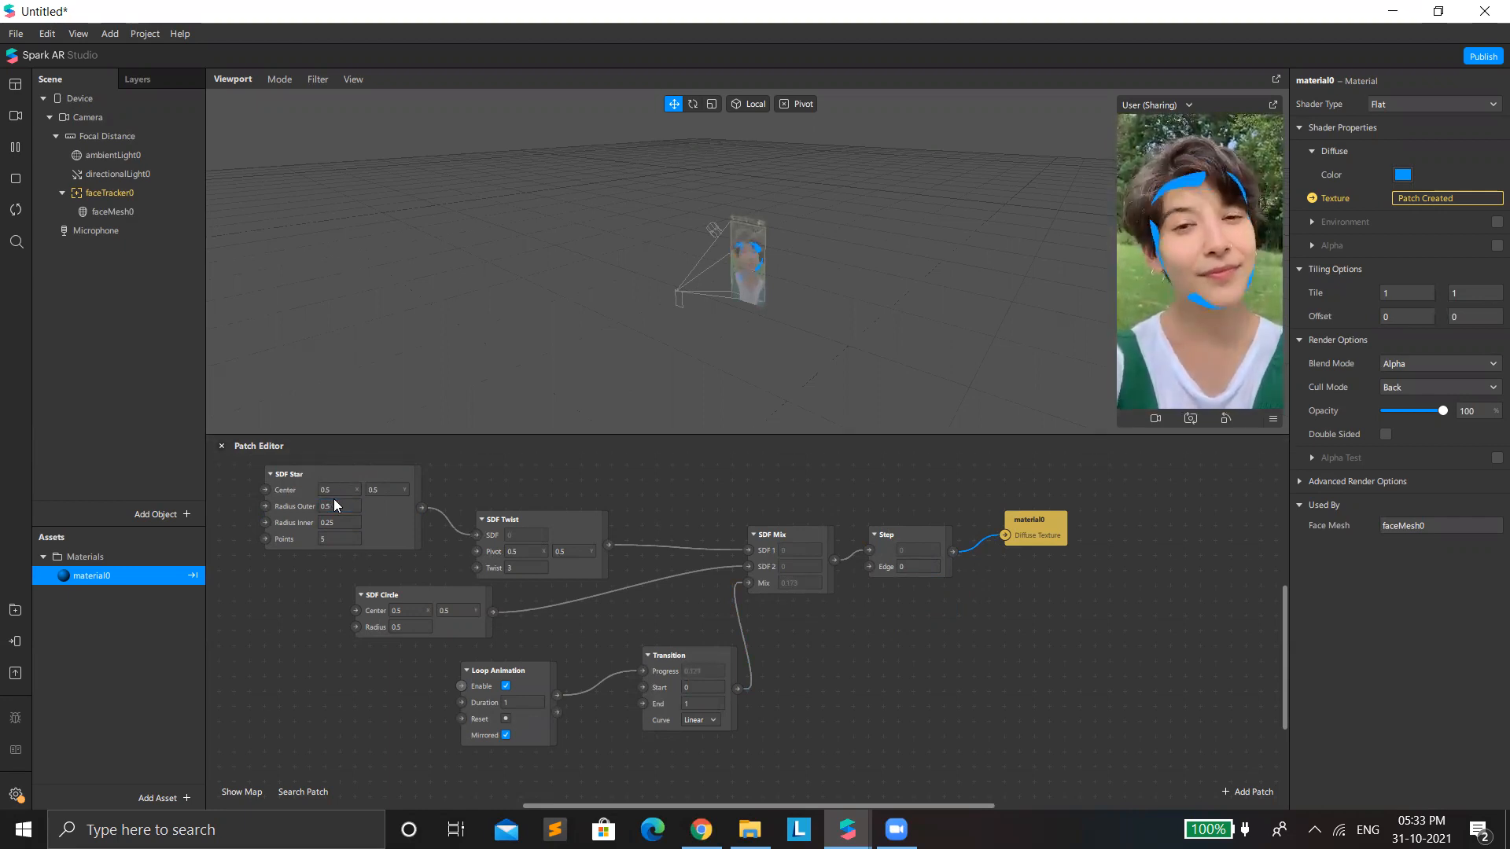
click(332, 520)
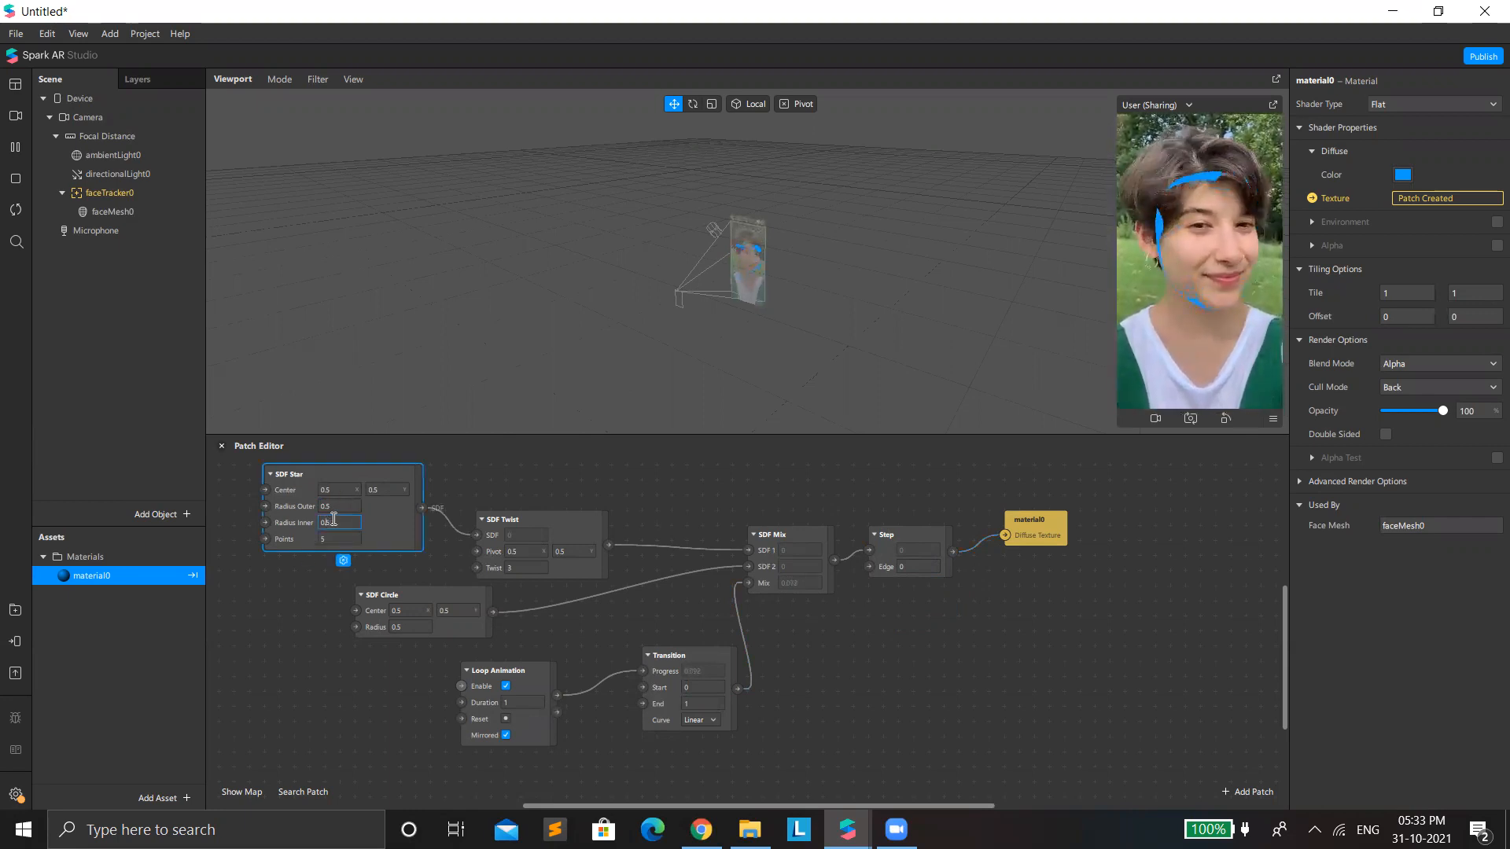
text(0)
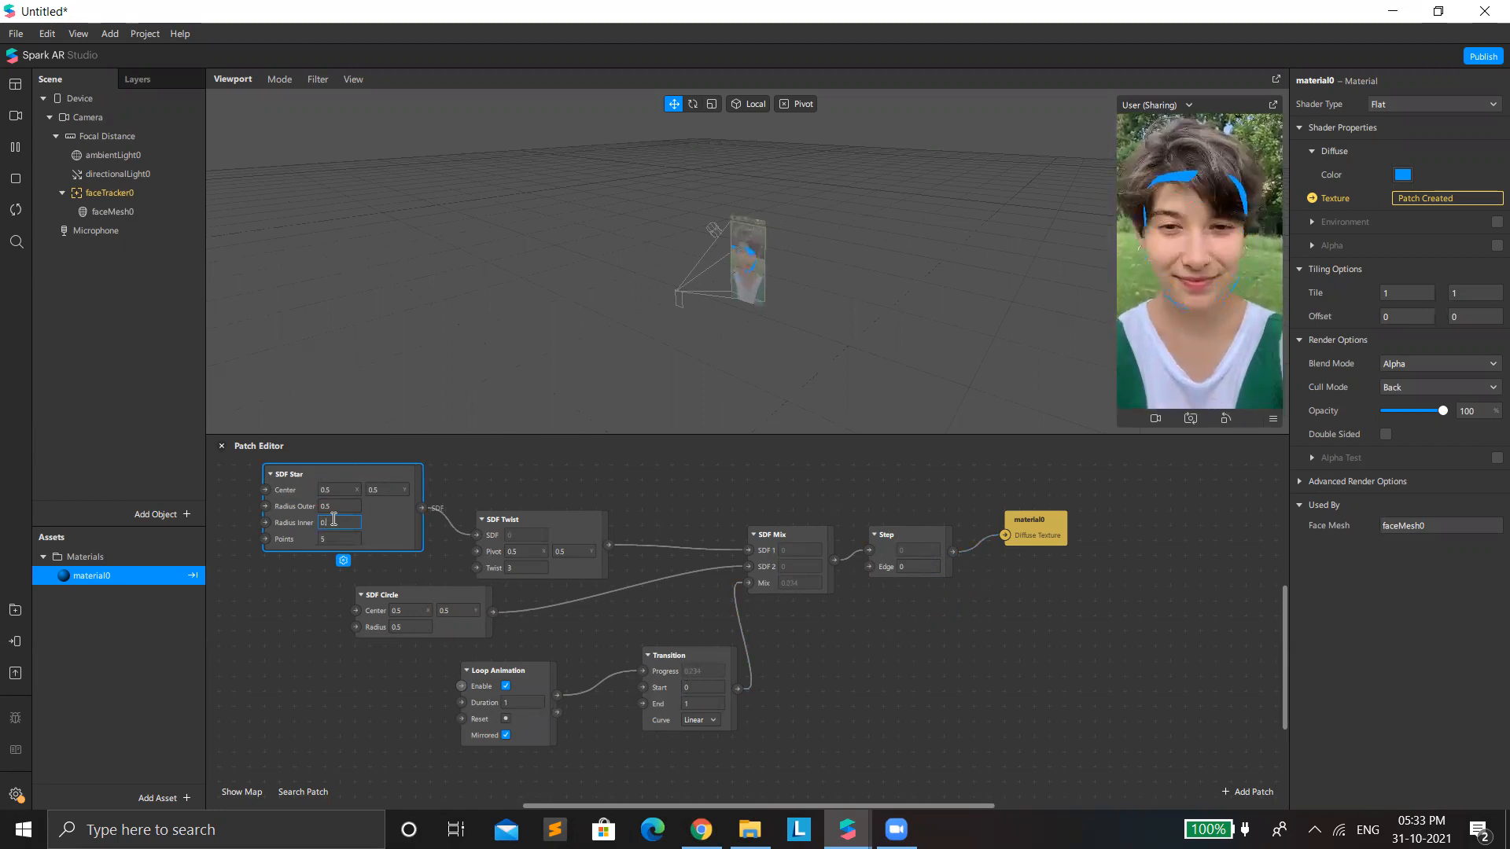
key(Return)
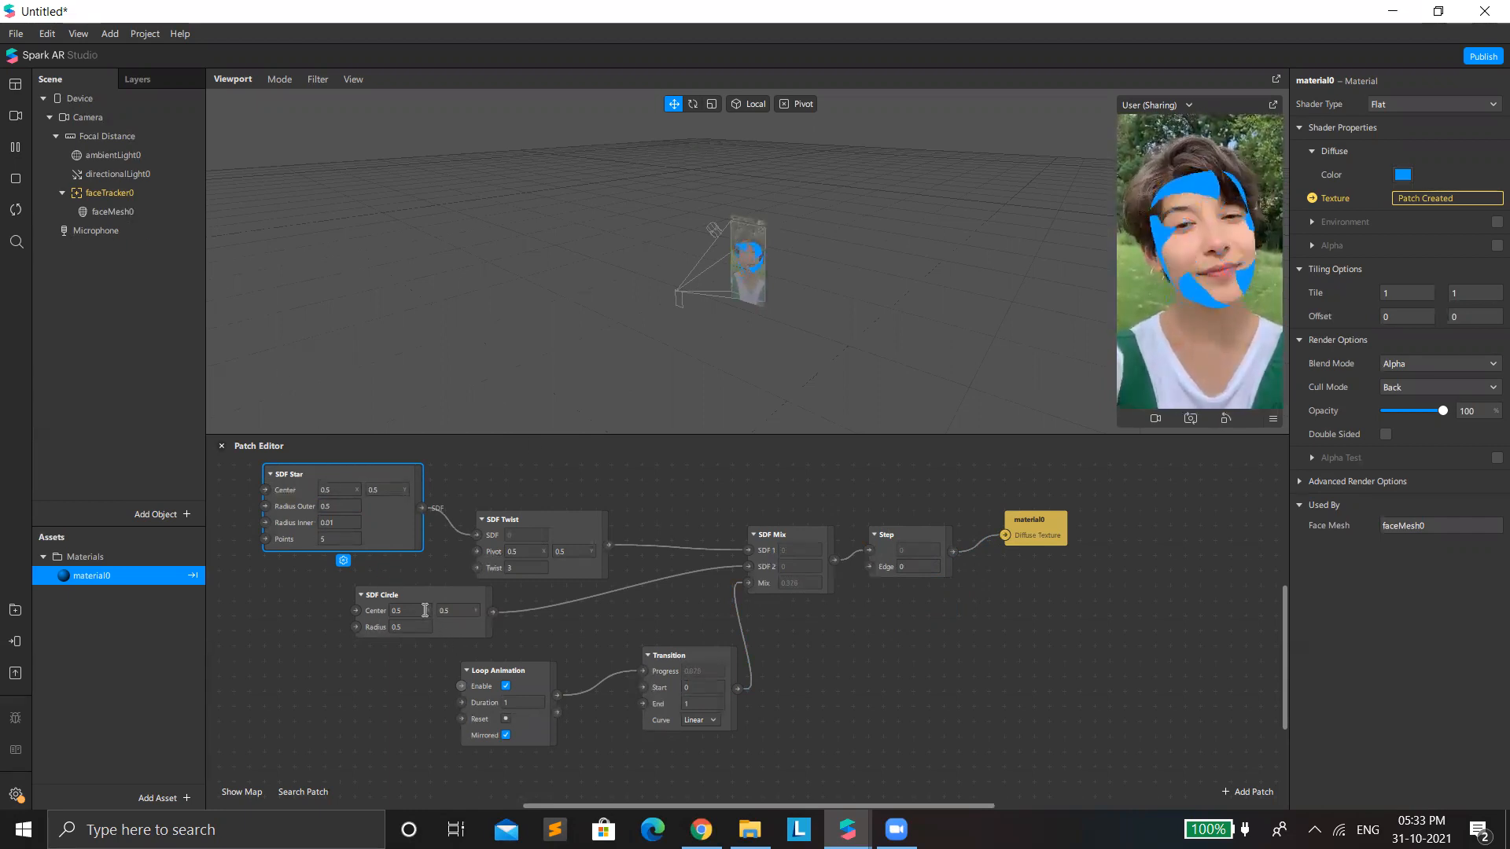
click(338, 537)
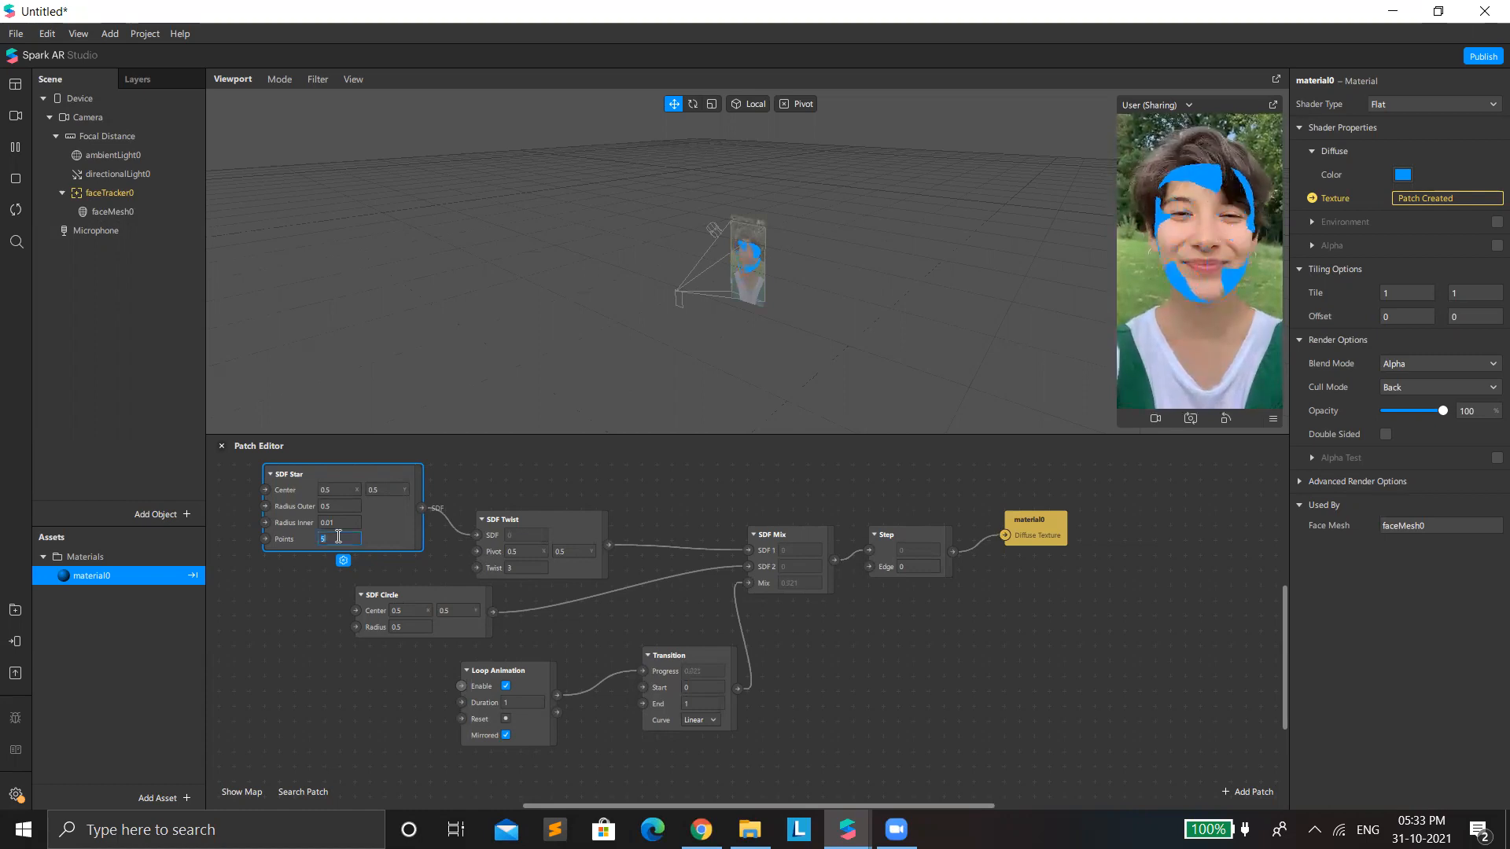
text(12)
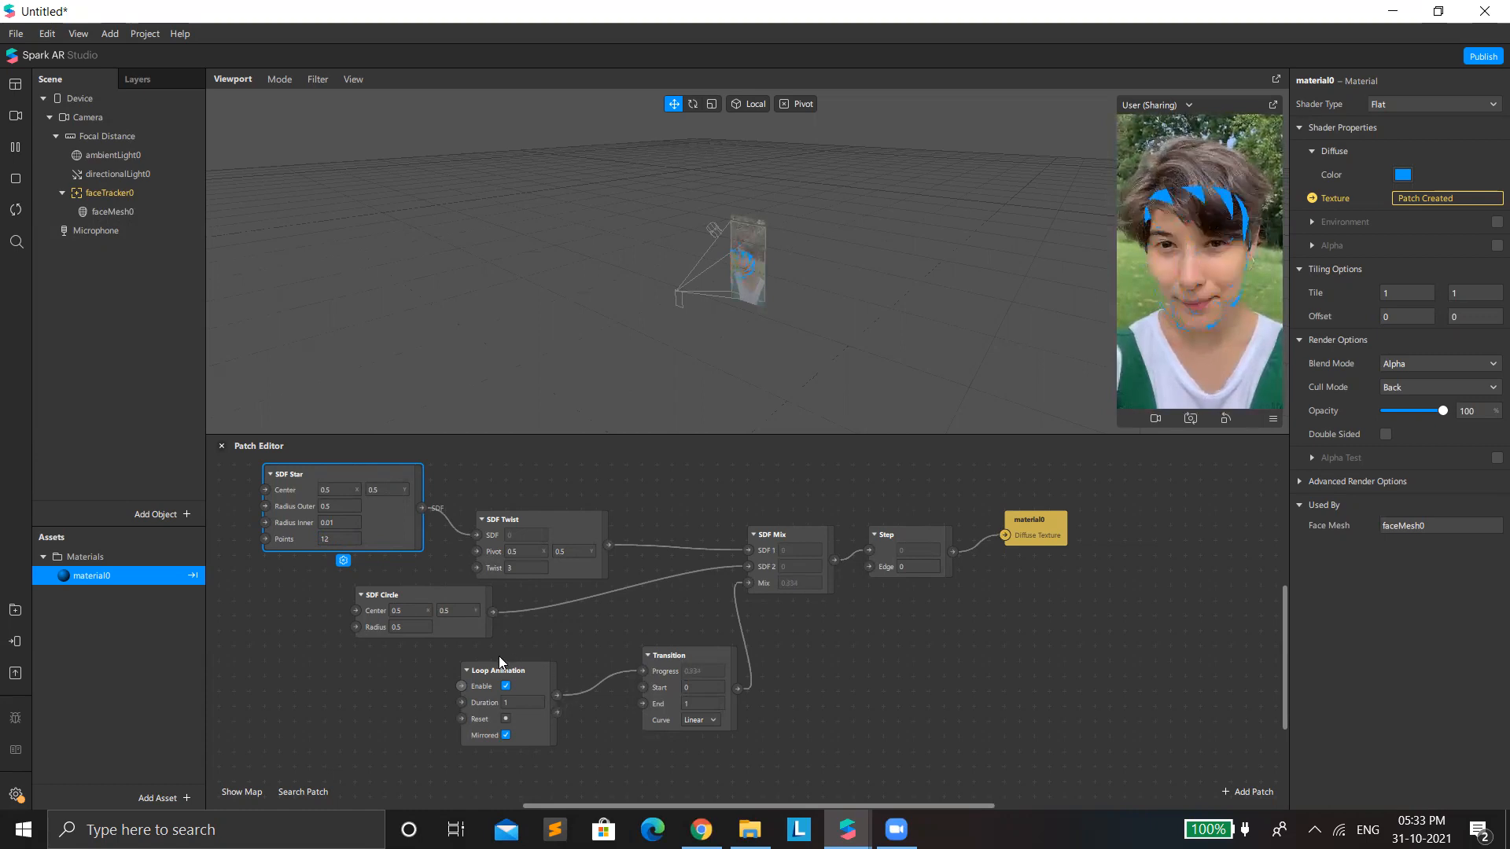
click(408, 610)
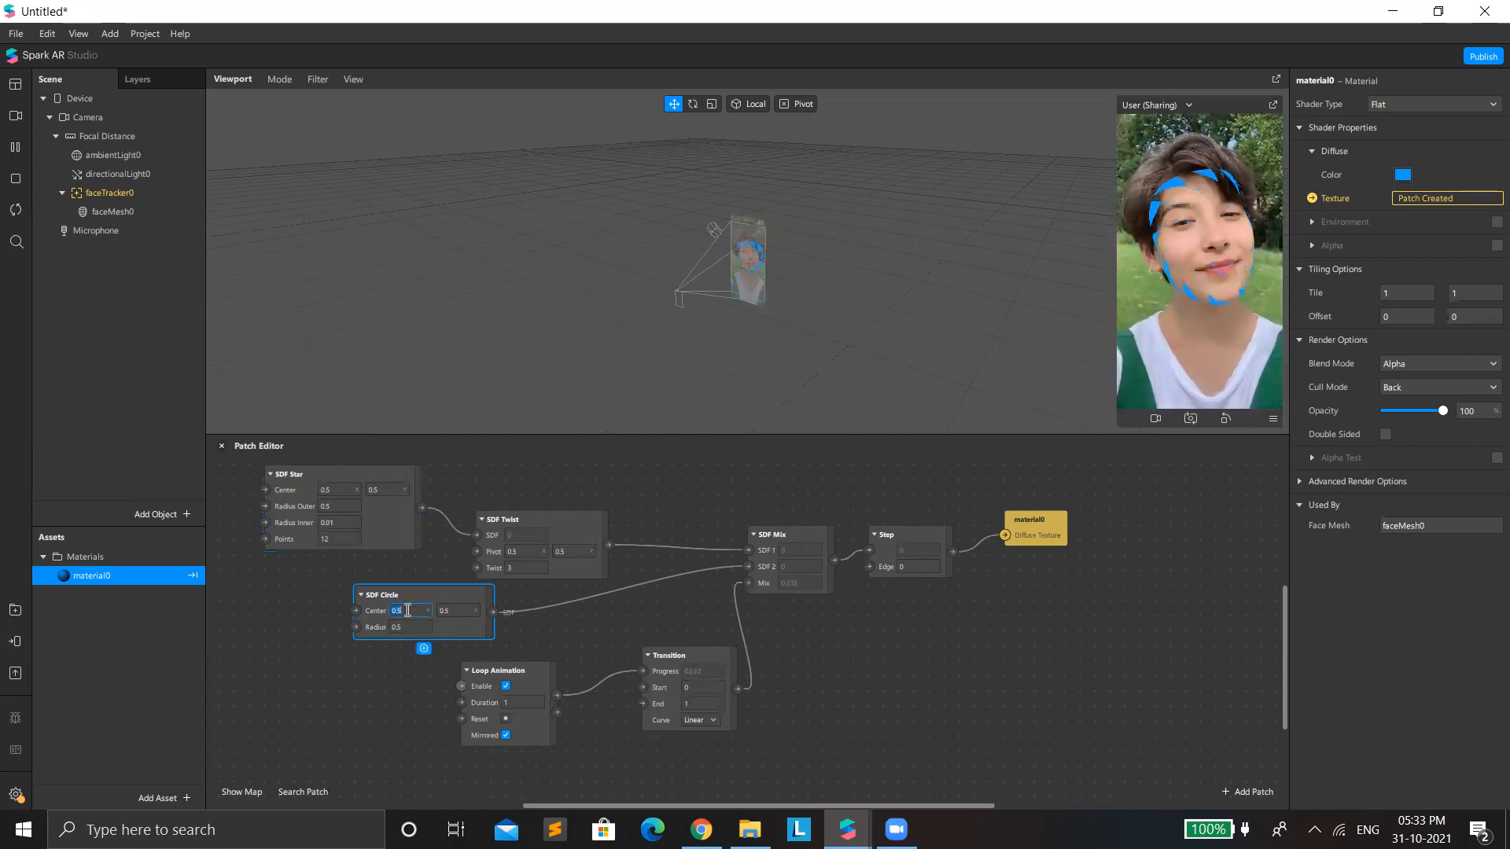
click(500, 639)
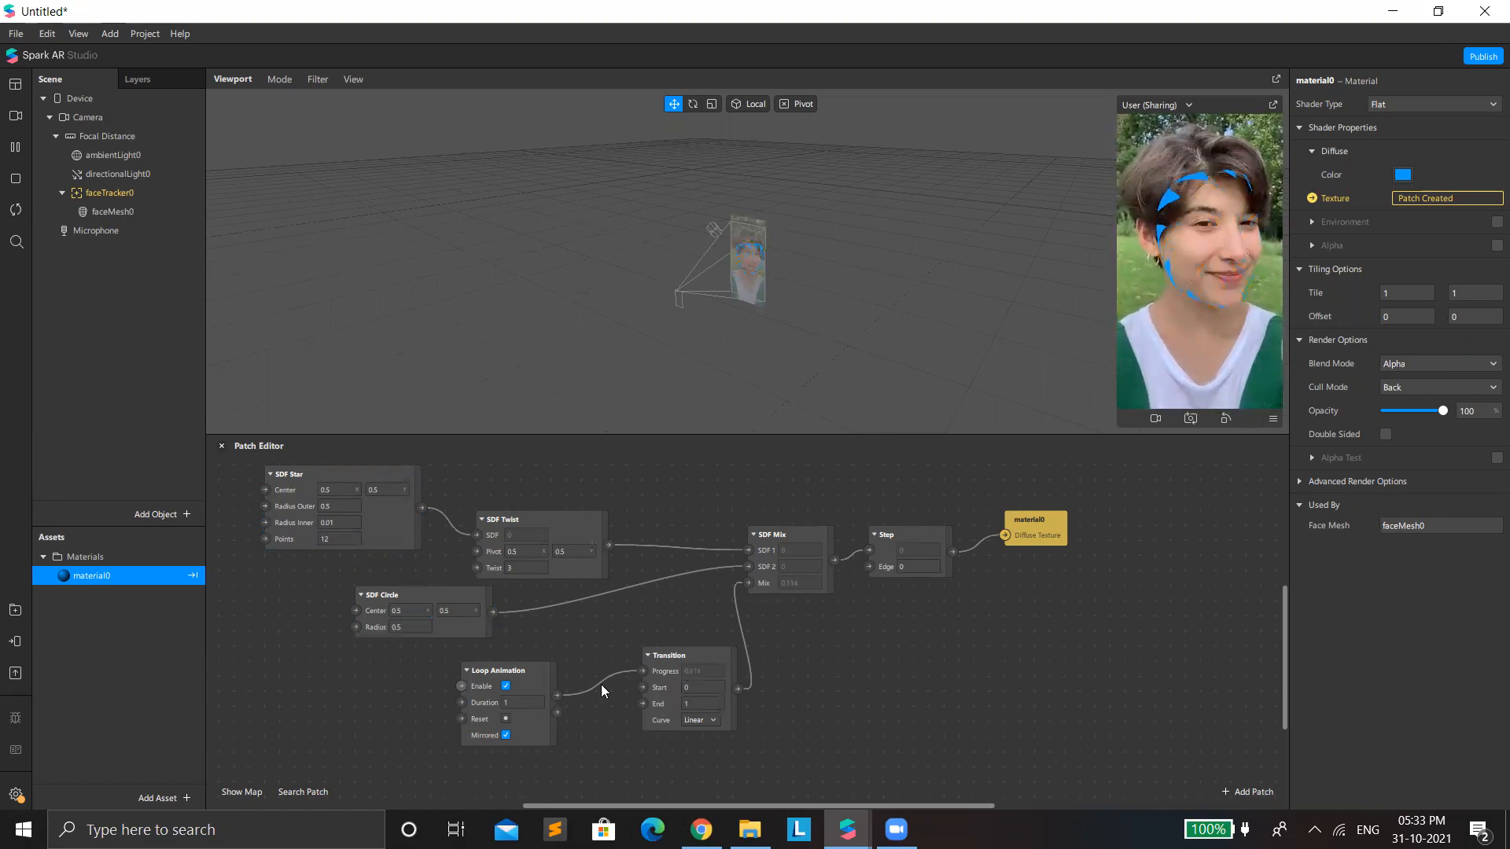
Step: Move the SDF Twist patch up beside SDF Star and set its twist to 12
drag(566, 519, 612, 485)
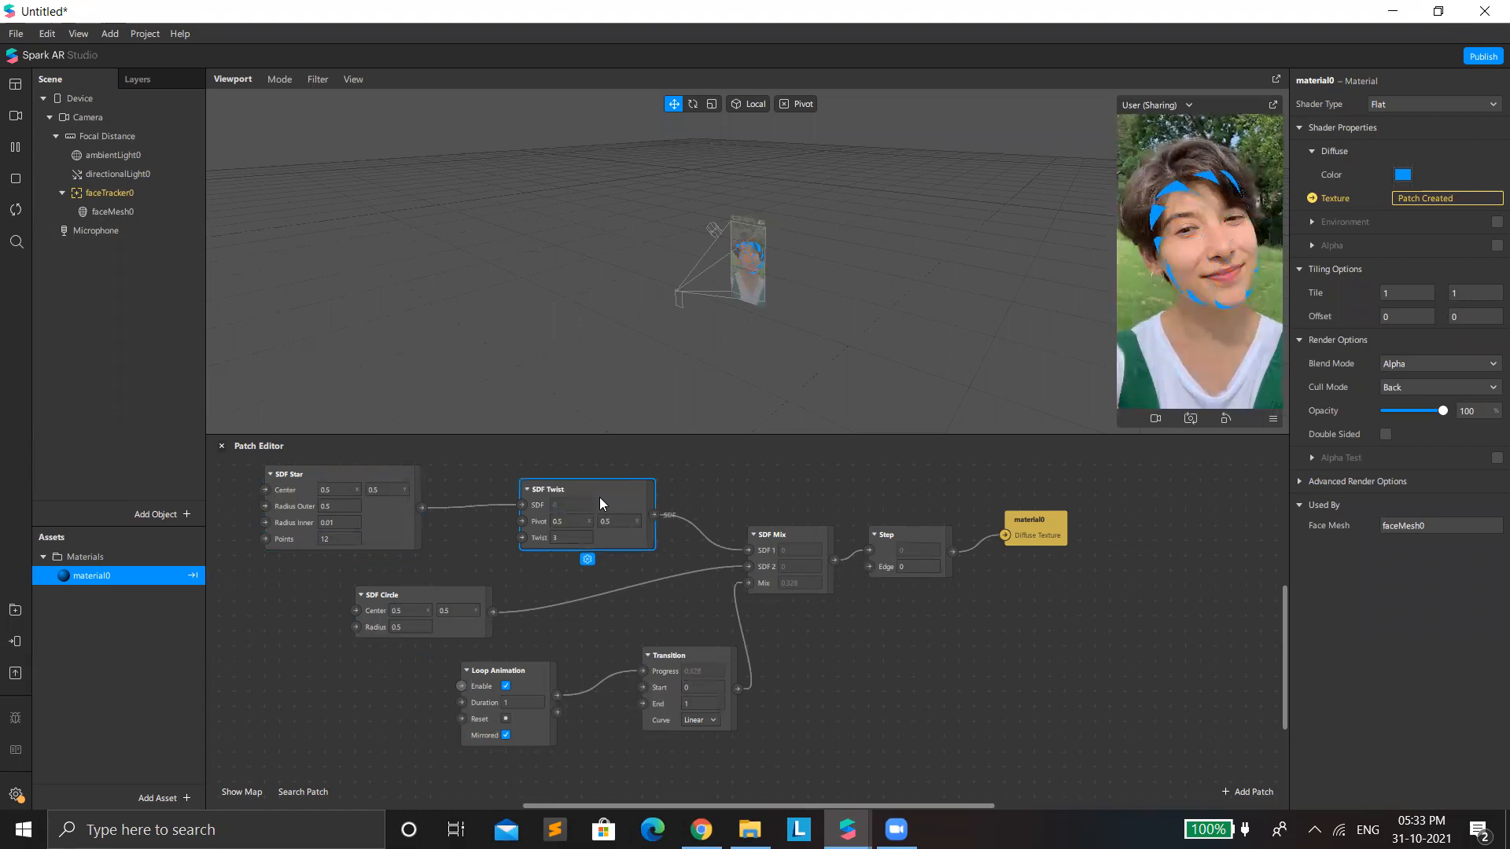
click(563, 536)
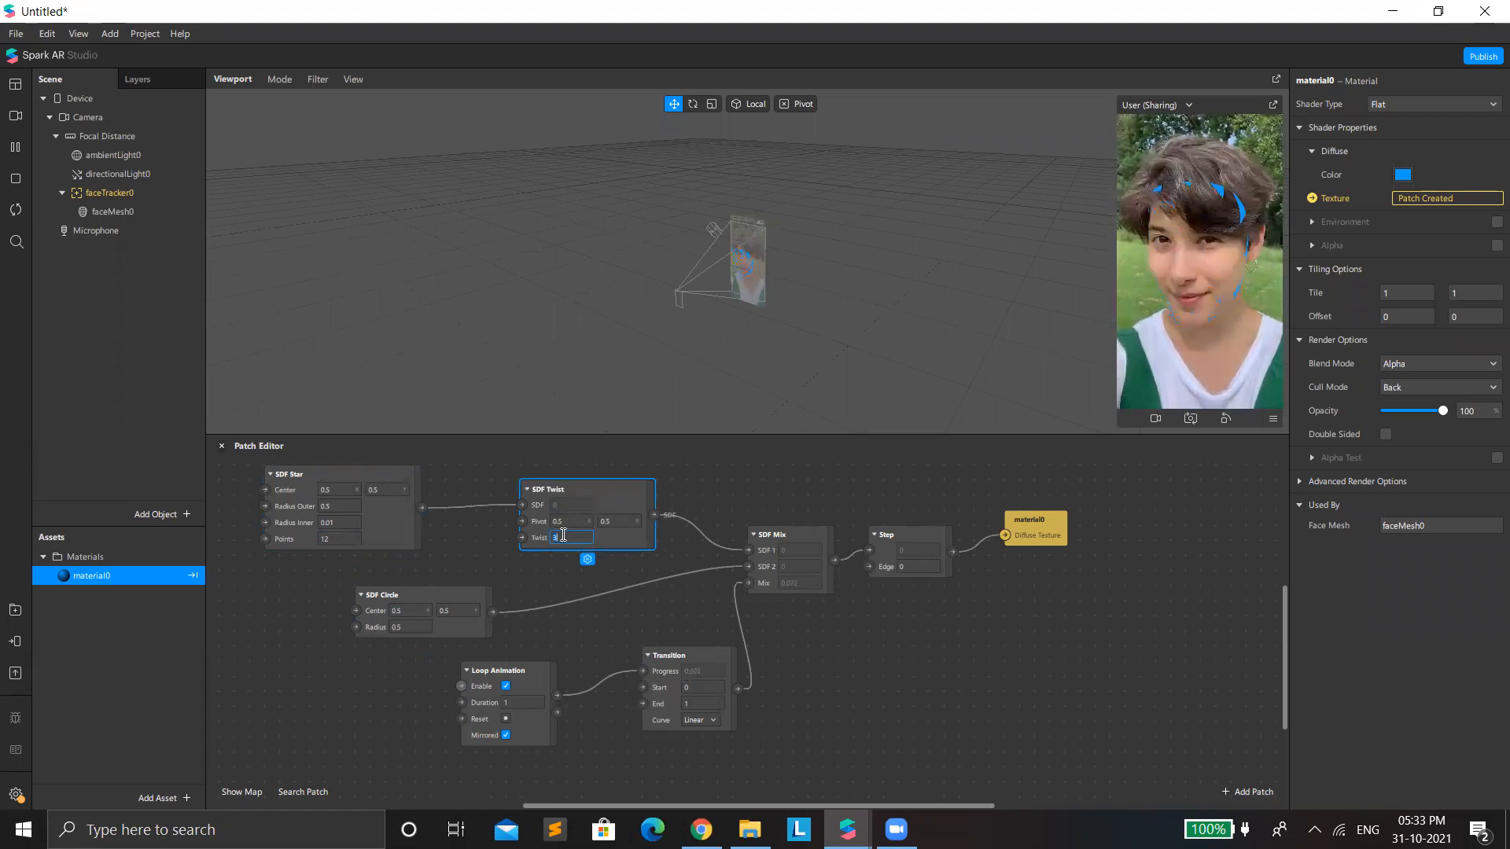
text(12)
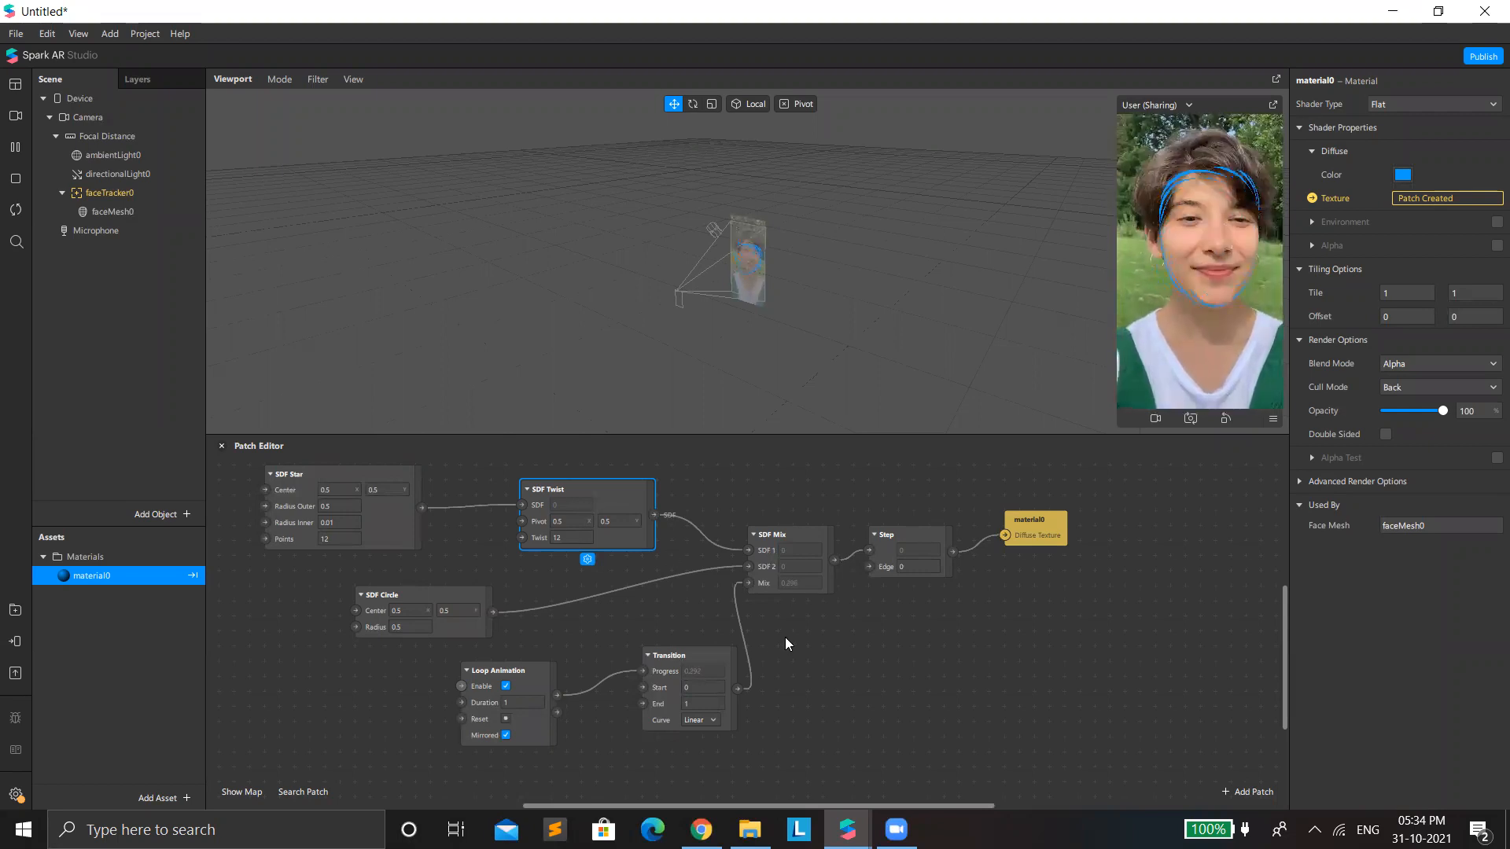
Step: Set the Loop Animation patch's duration to 2
scroll(785, 637, up, 1)
click(512, 718)
text(2)
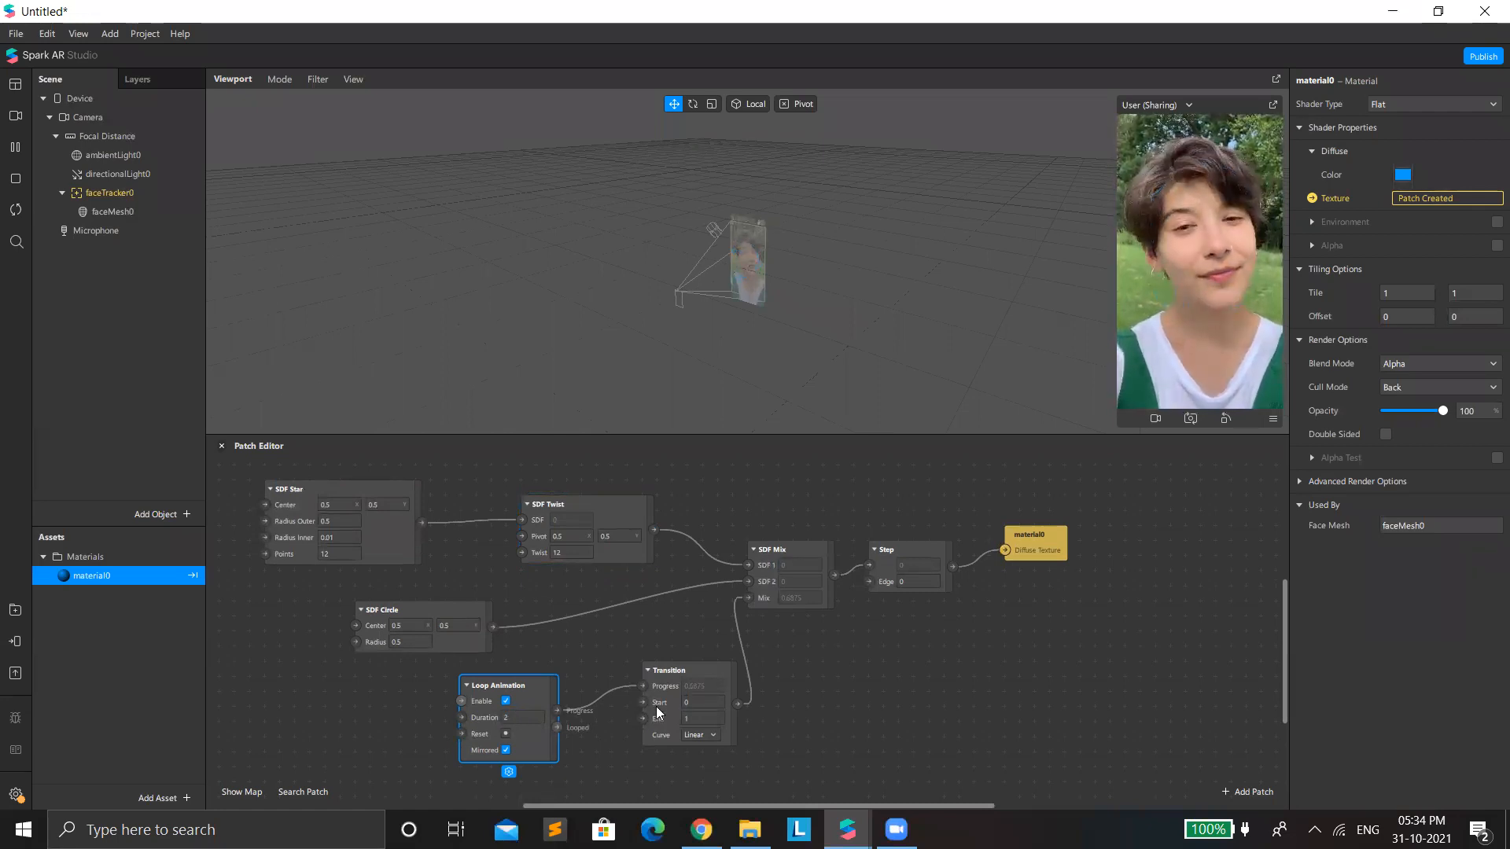
Step: Try the Sinusoidal In, Quintic Out and Elastic In curves on the Transition patch
click(700, 734)
click(719, 341)
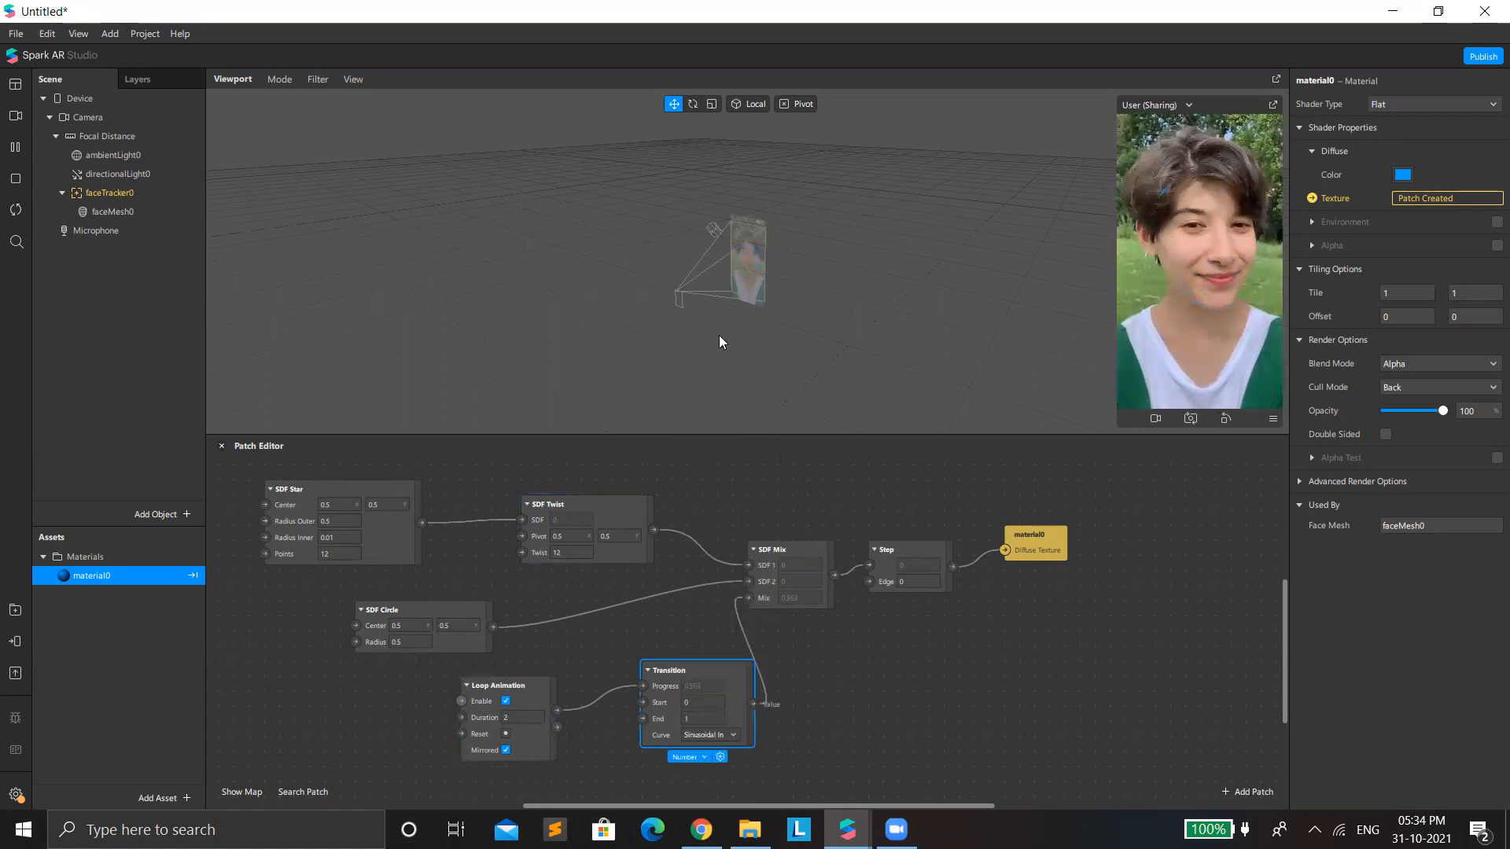
scroll(756, 540, down, 1)
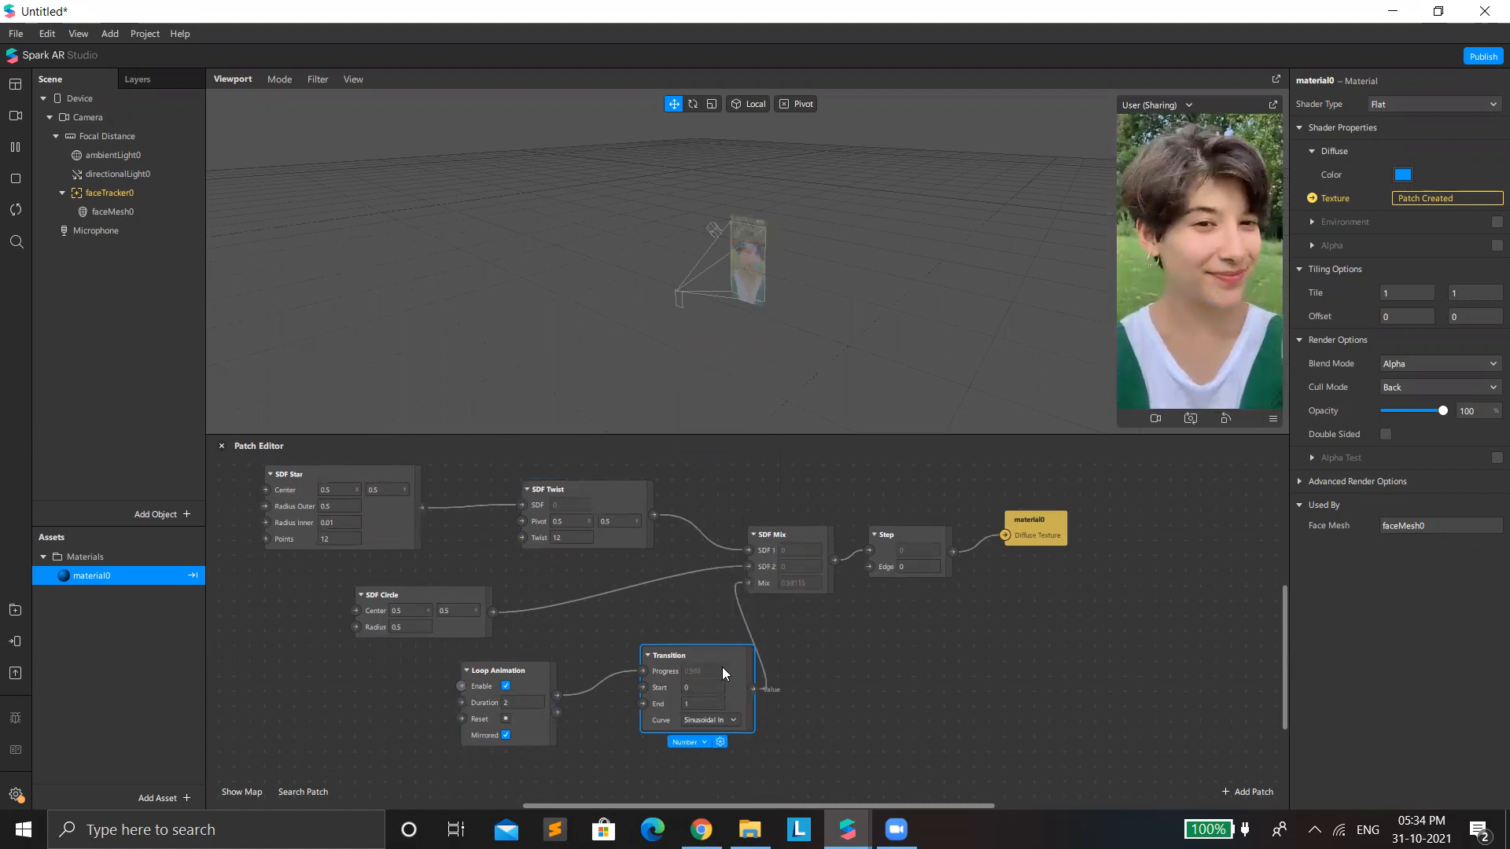
click(709, 720)
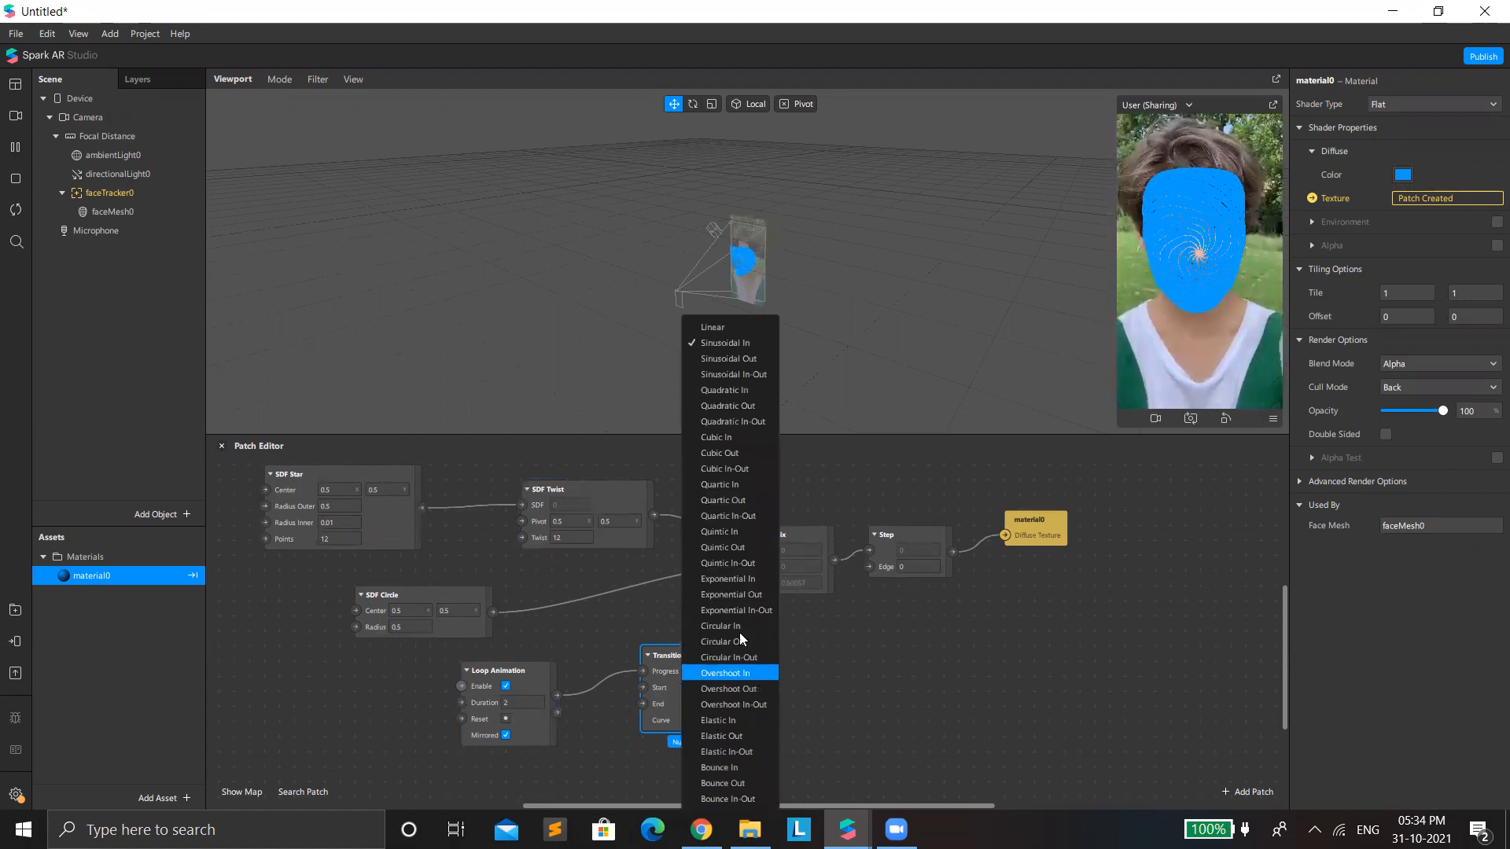
click(760, 548)
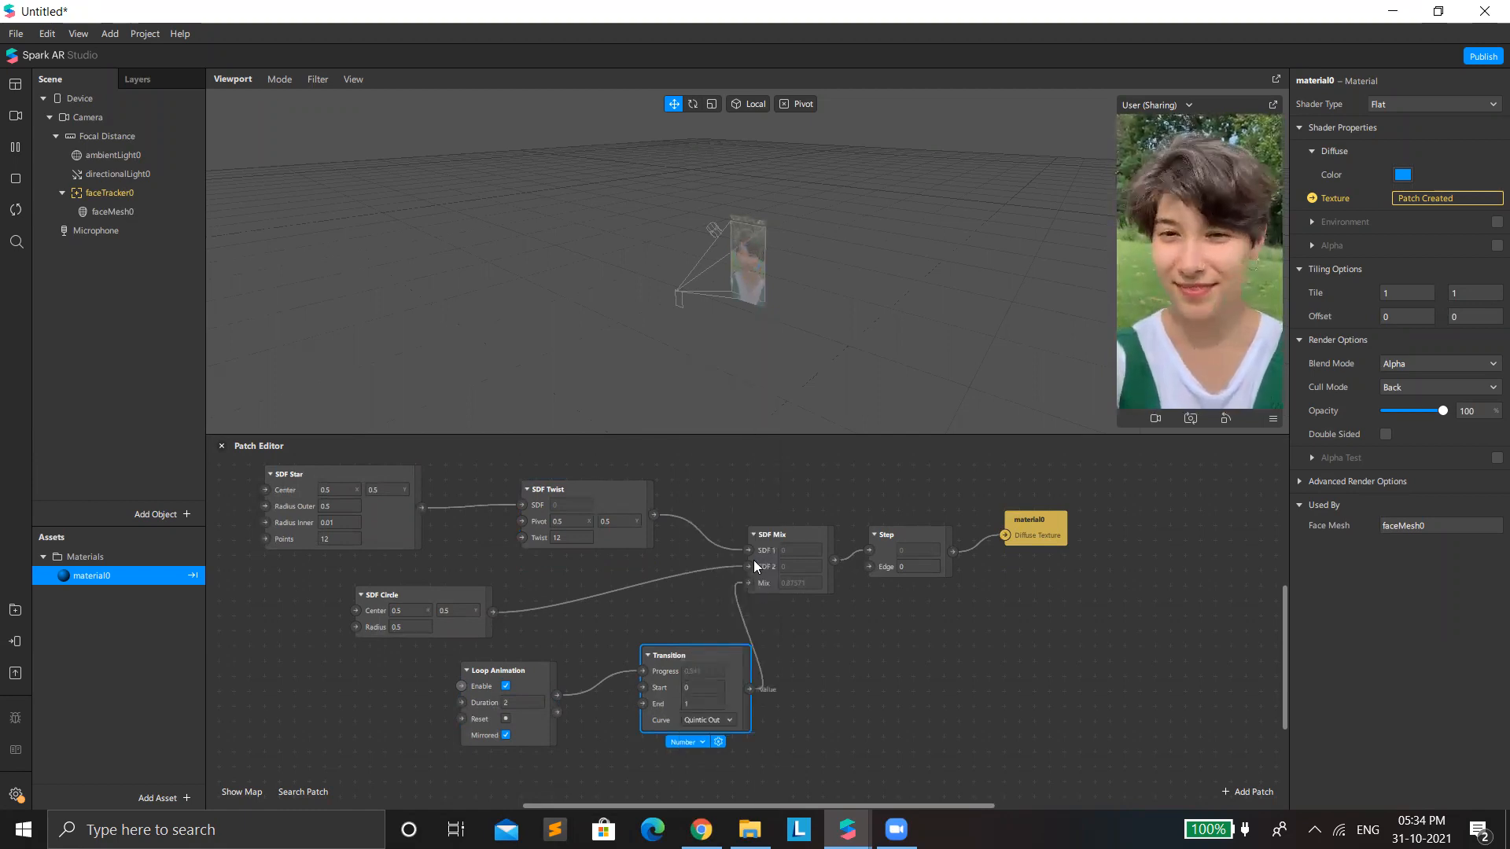
click(697, 719)
click(731, 715)
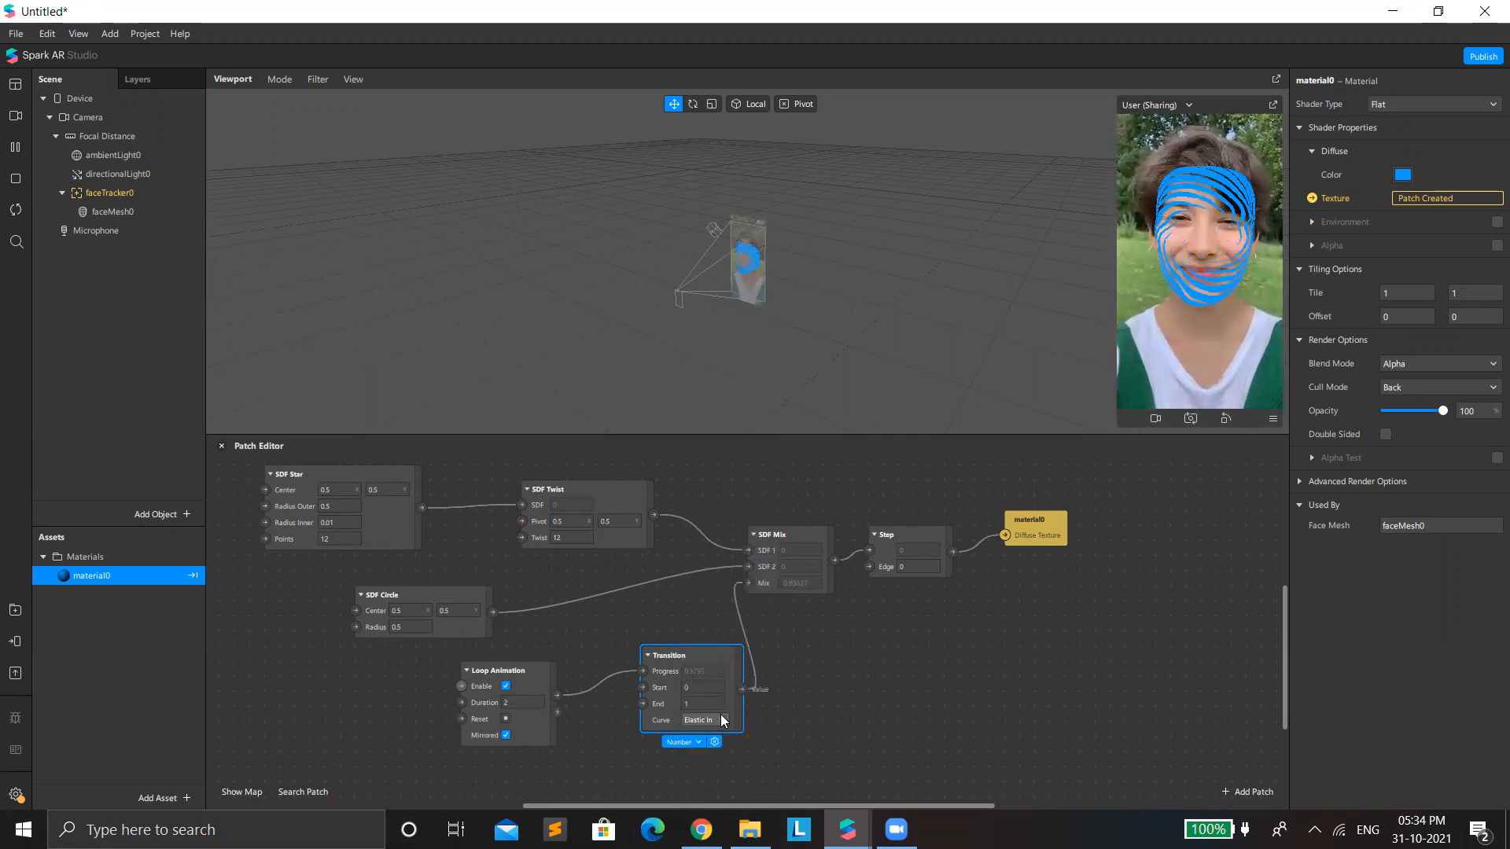
Step: Set the Transition patch's curve to Cubic In
click(700, 720)
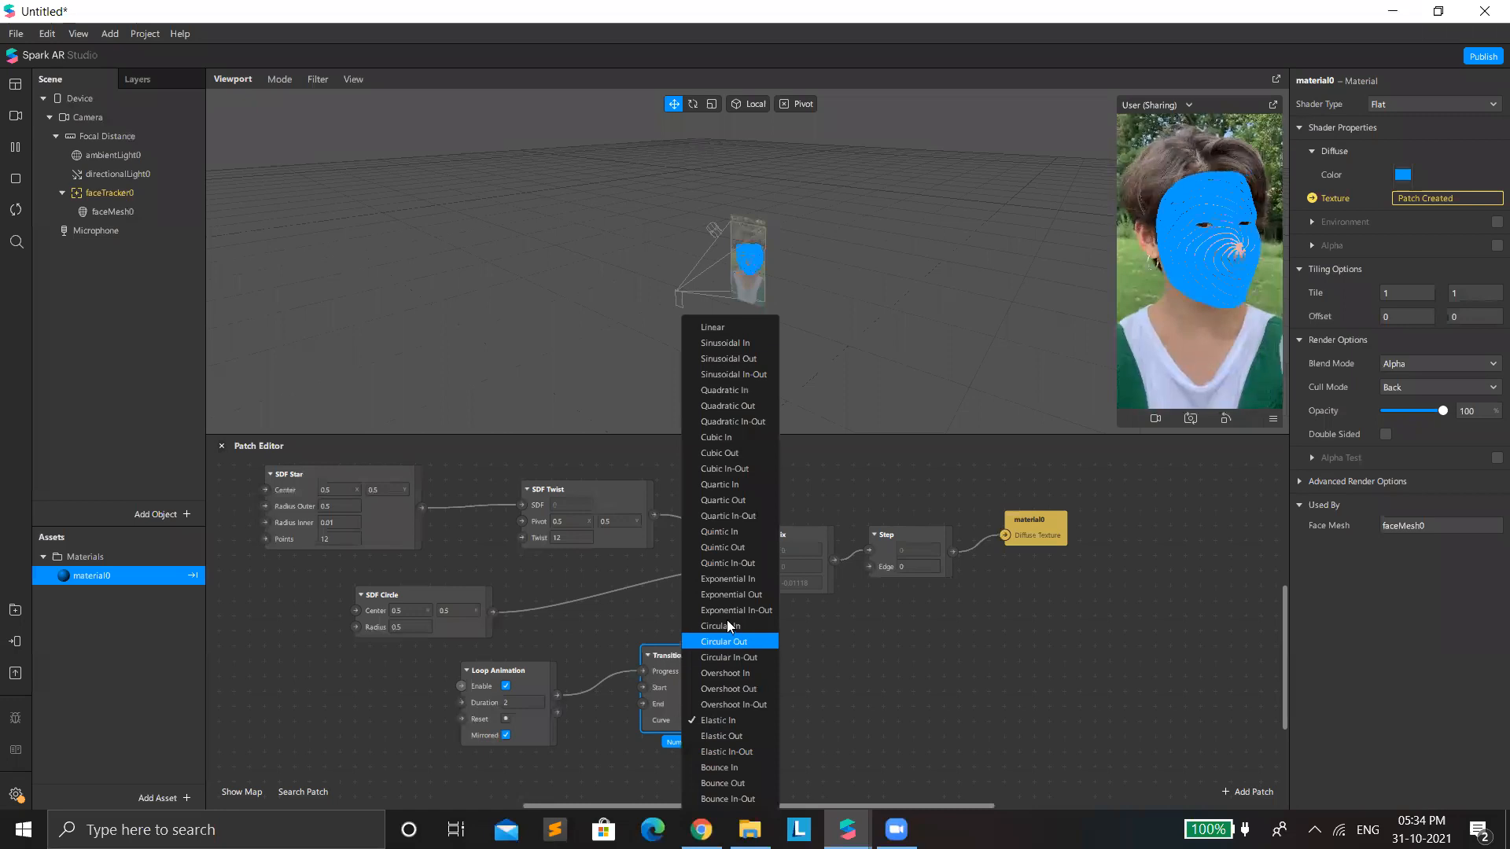
click(720, 438)
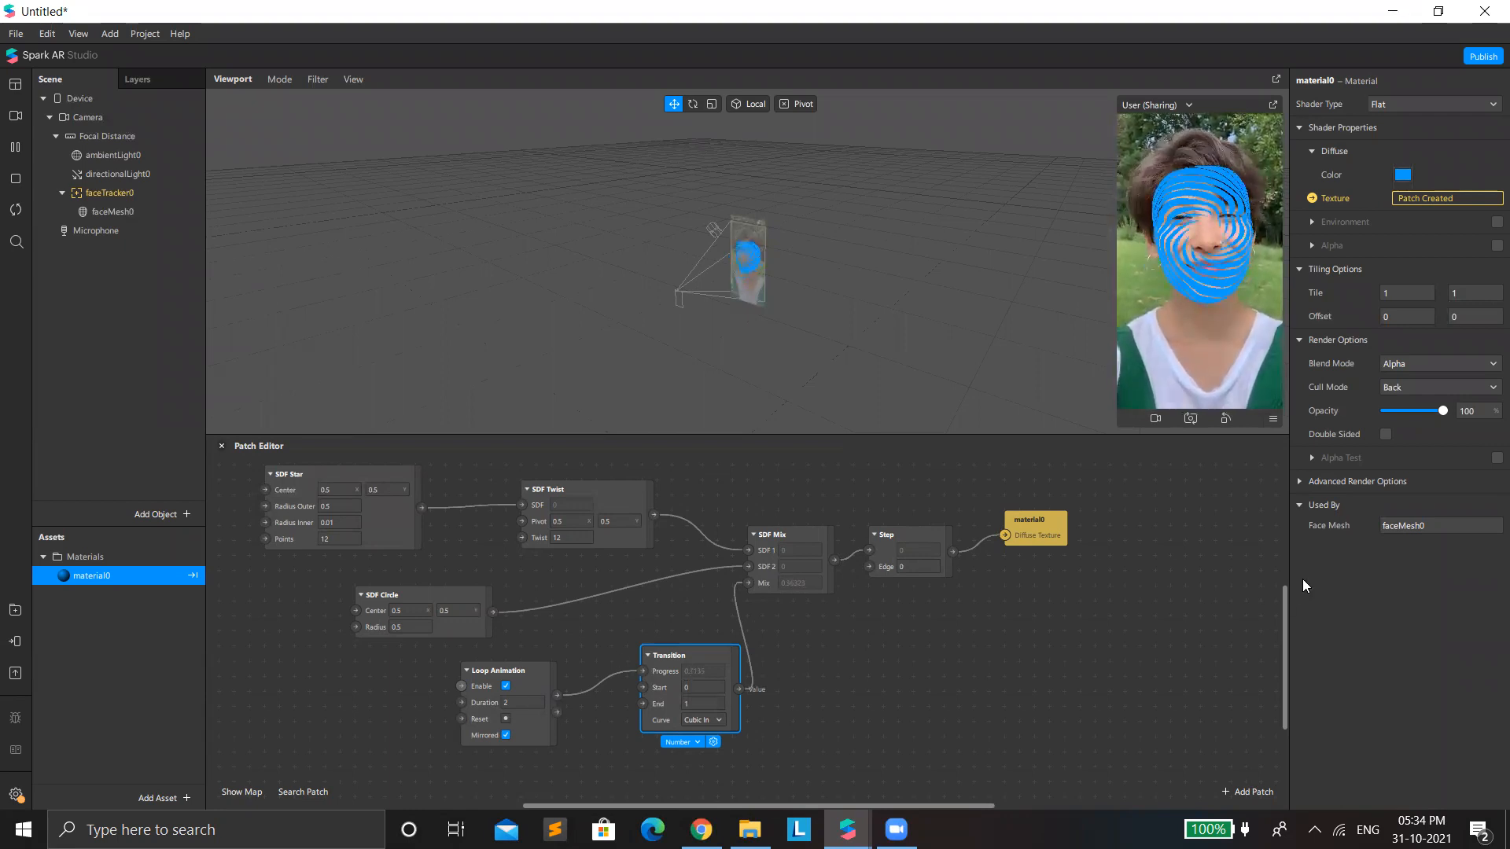
Step: Try yellow and orange shades for material0's diffuse color and settle on purple #aa00ff
click(1402, 174)
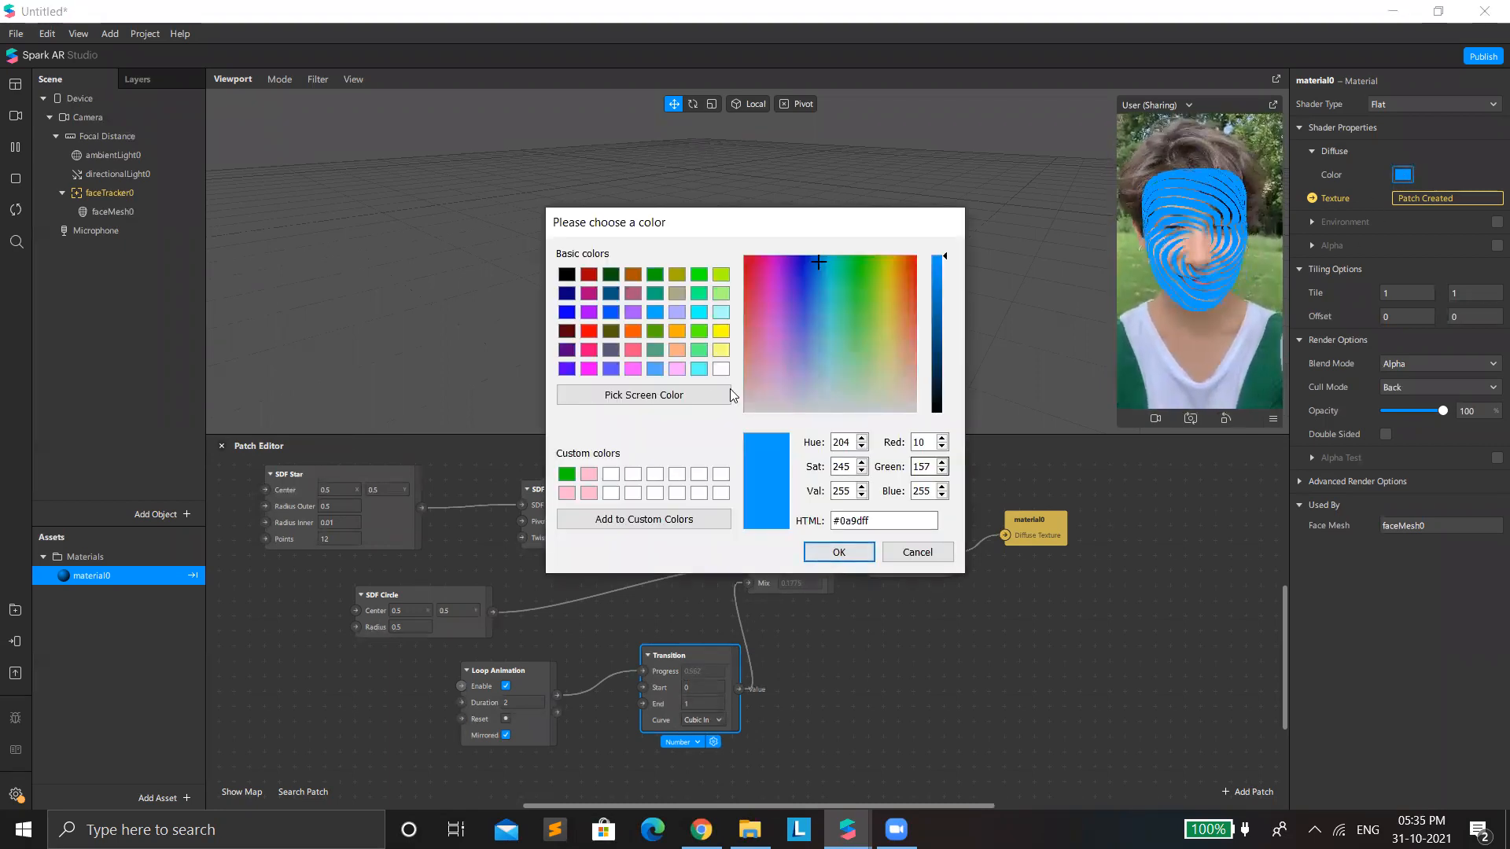
click(720, 350)
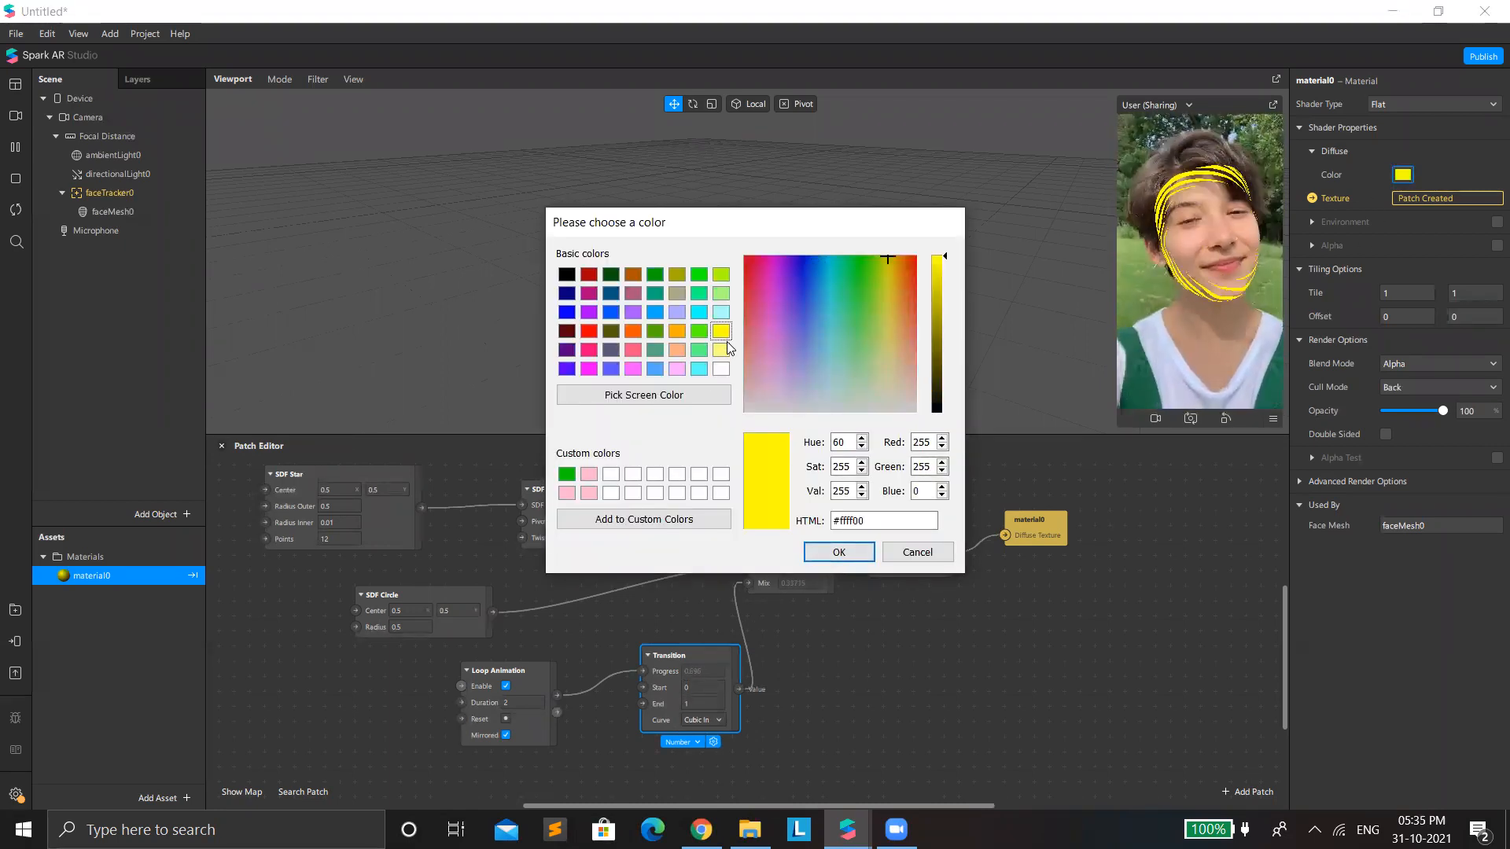
click(726, 350)
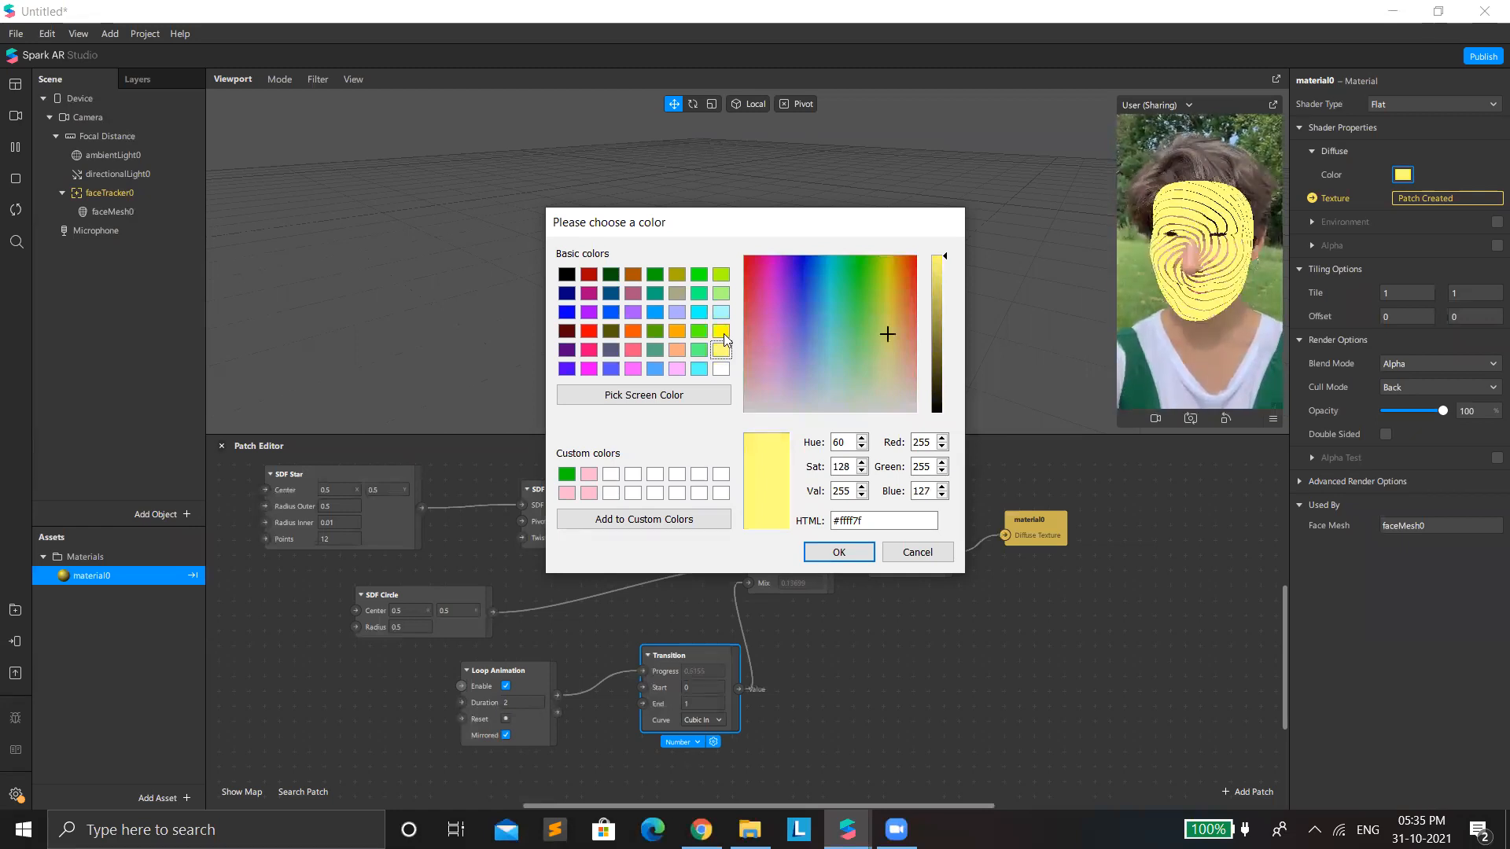
click(723, 336)
click(637, 336)
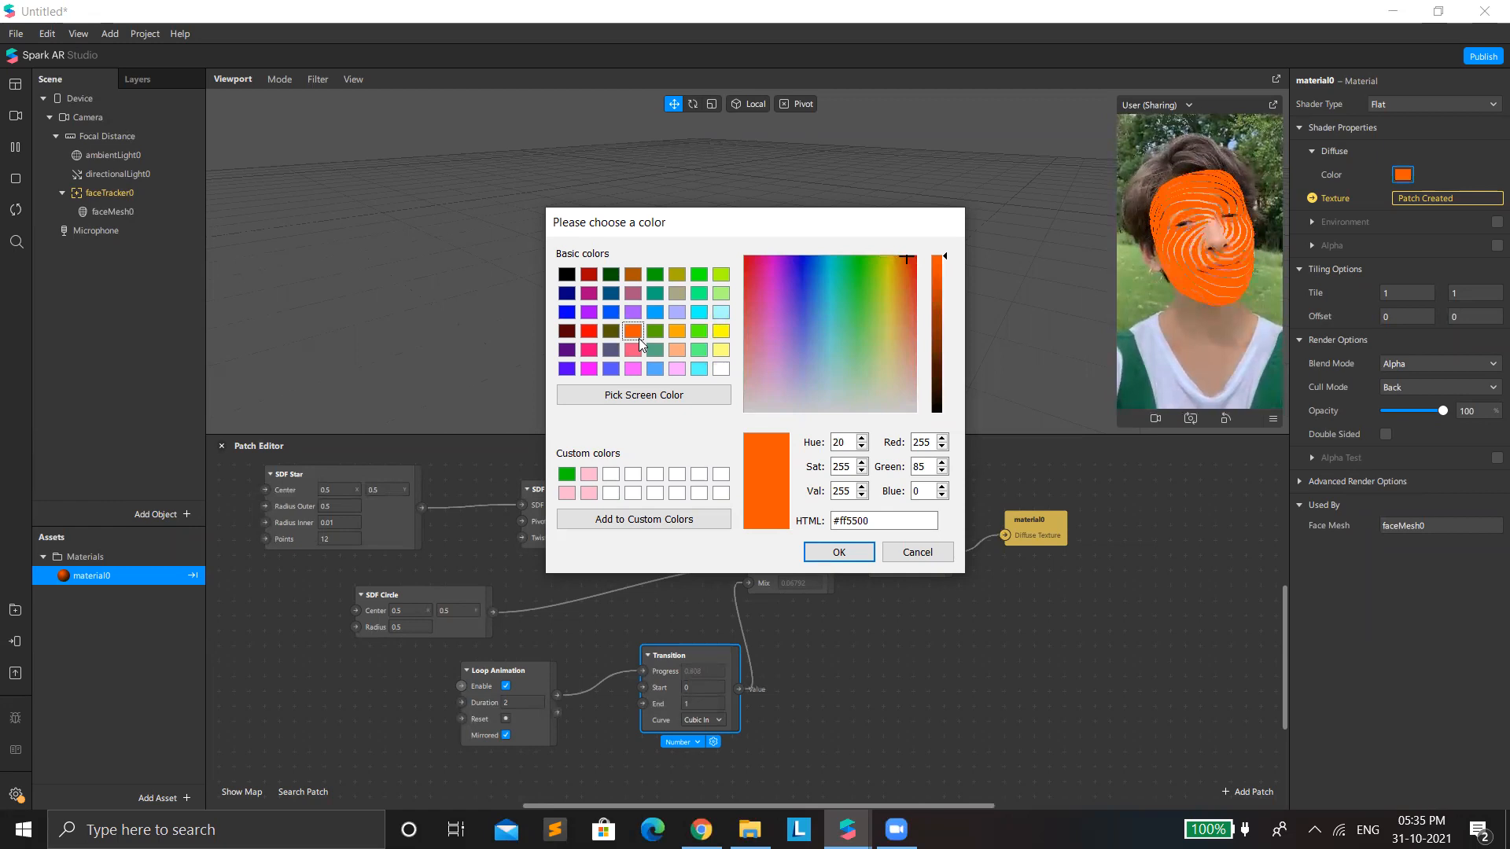
click(595, 313)
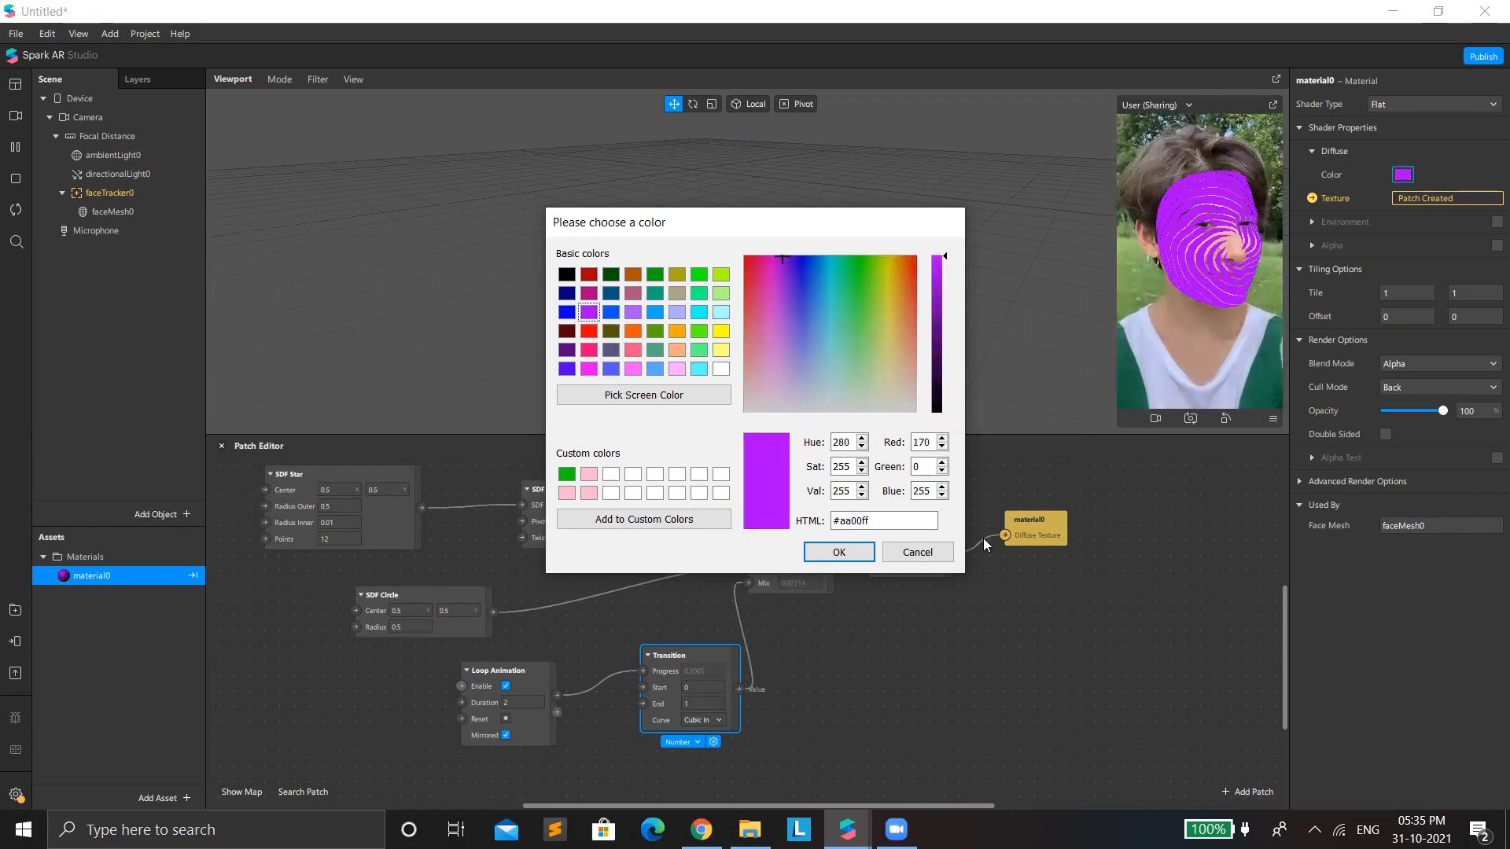
click(835, 550)
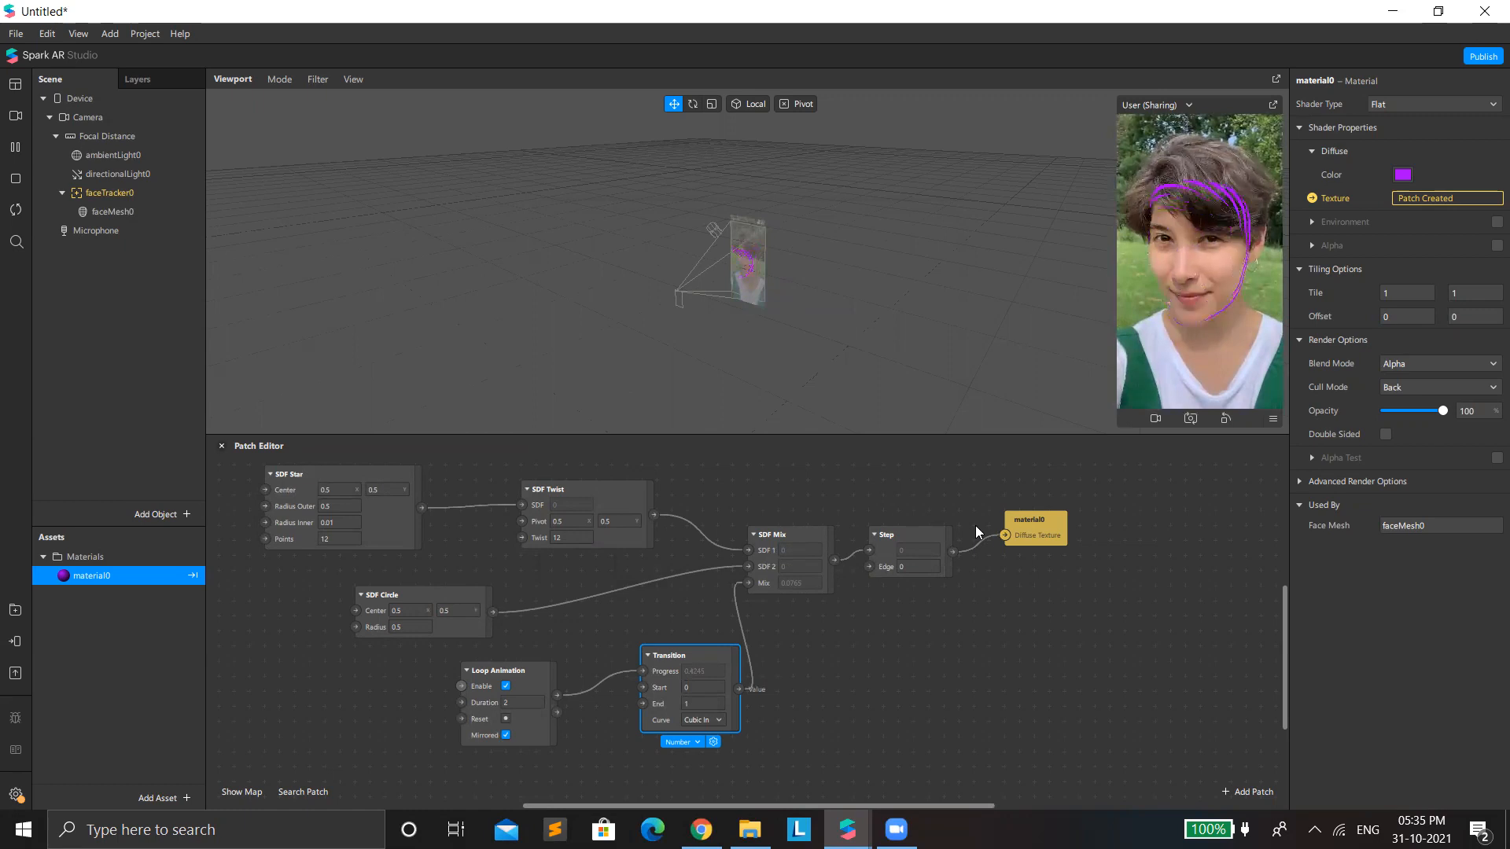
Step: Move the Step and material0 patches farther from SDF Mix and insert an SDF Repeat patch between SDF Mix and Step
drag(995, 610, 1081, 601)
drag(1059, 530, 1208, 545)
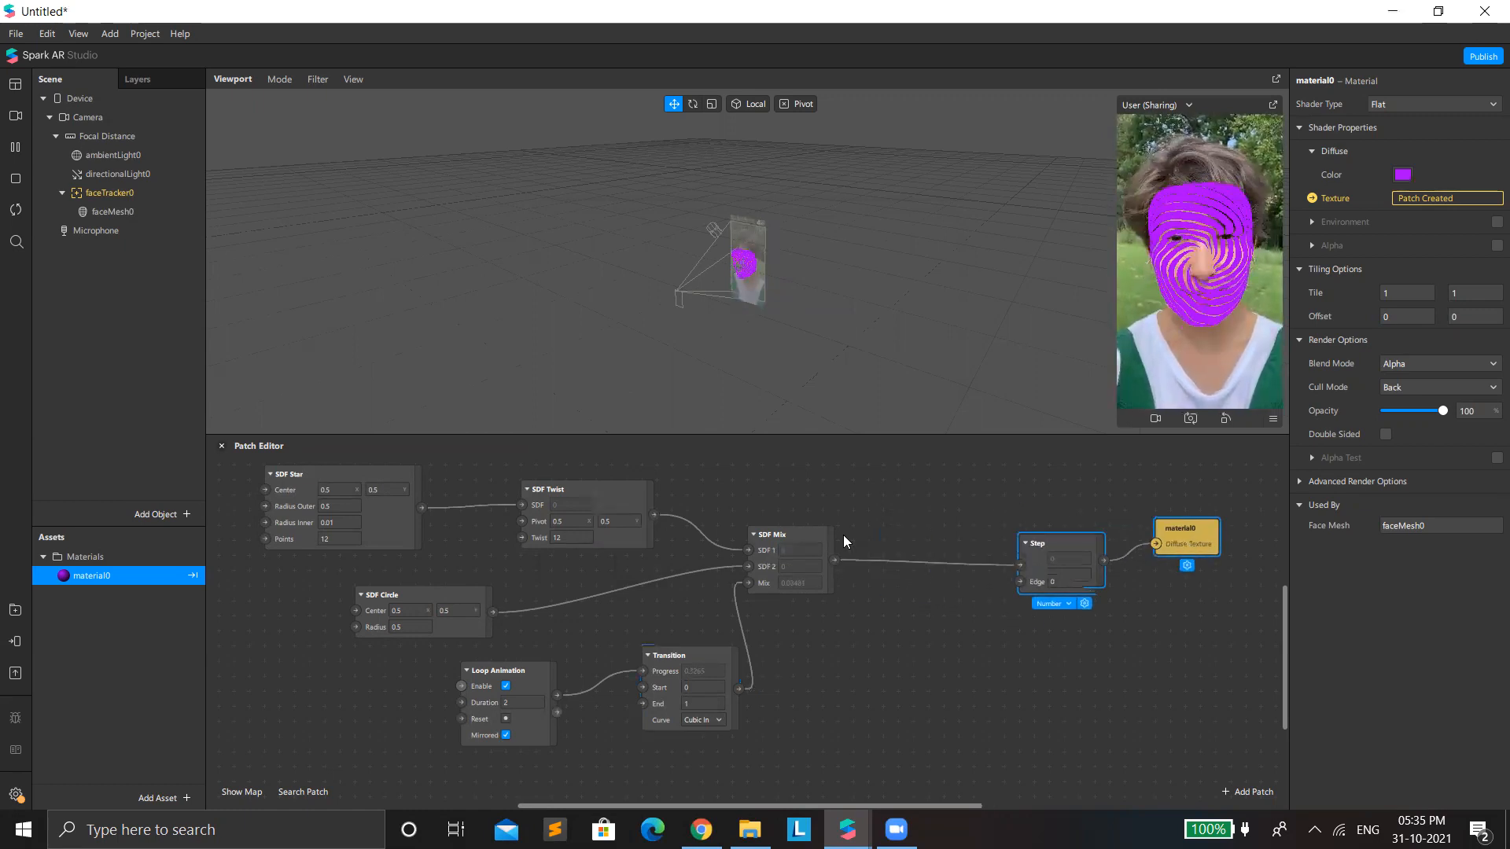
drag(838, 557, 871, 615)
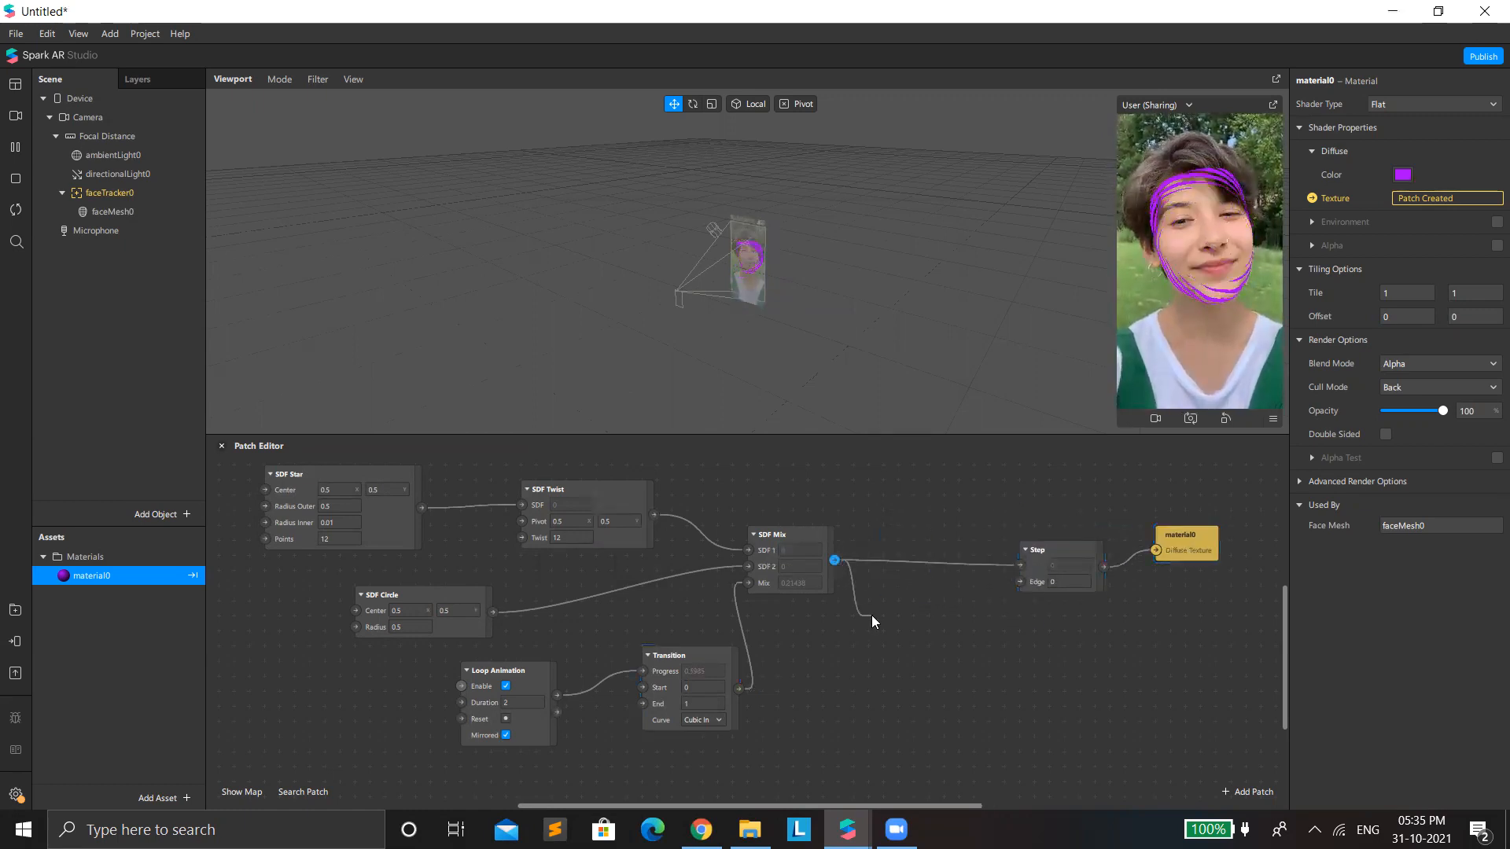
text(SDF RE)
key(Return)
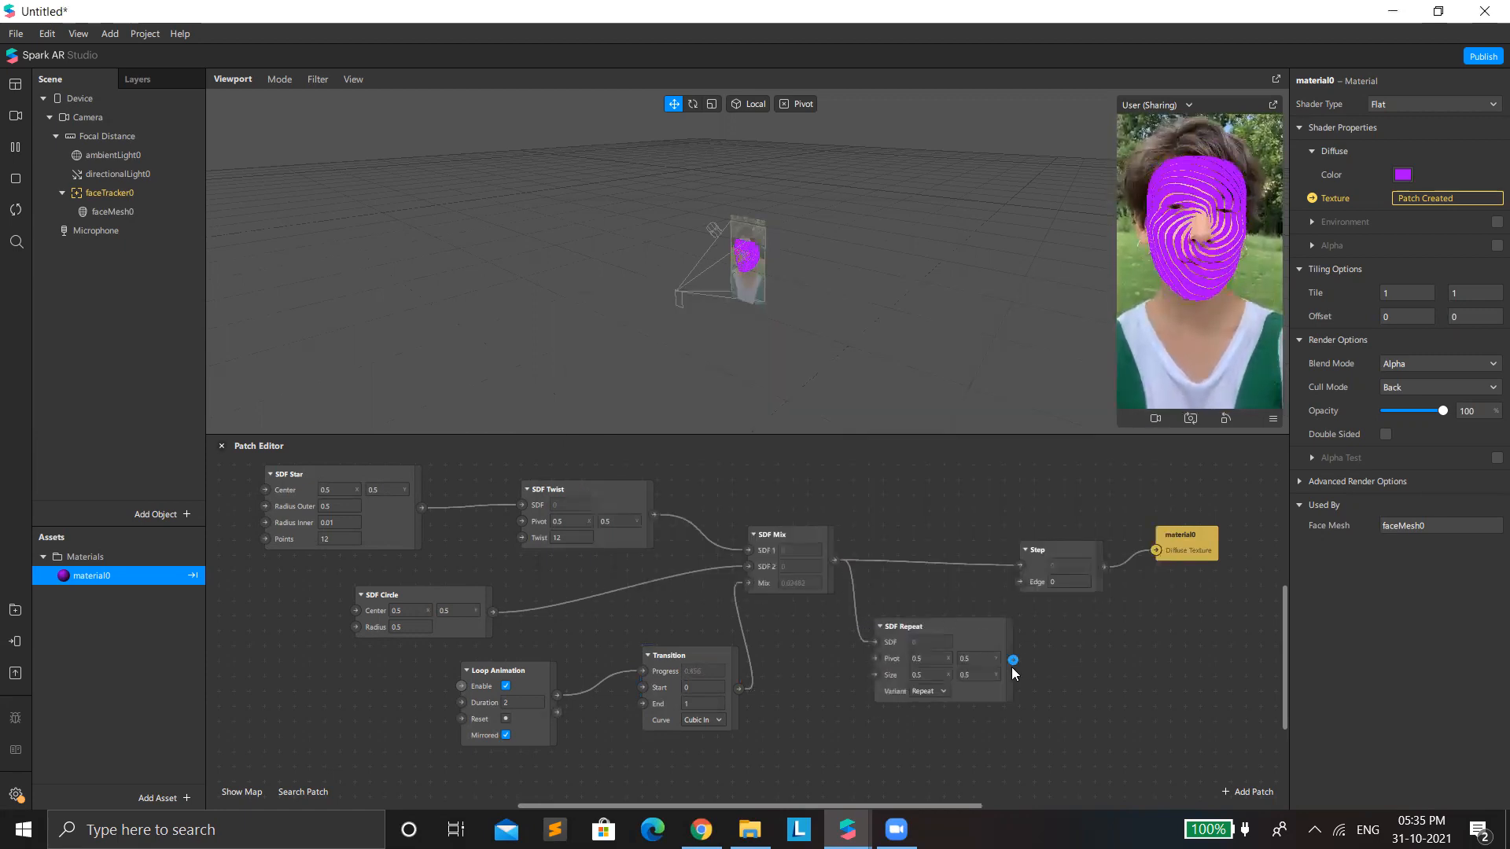
drag(1012, 659, 1016, 564)
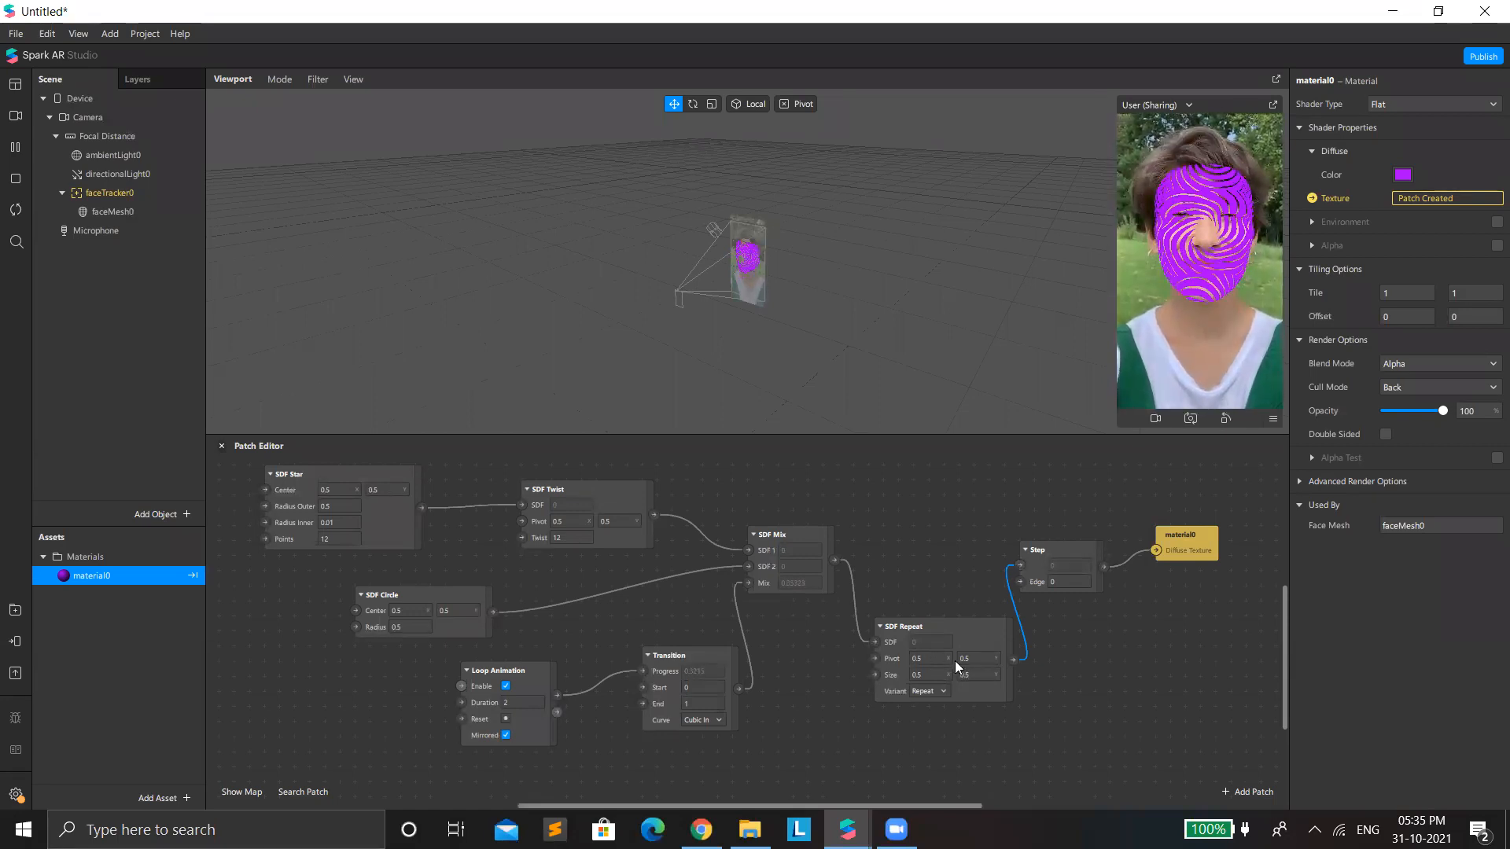
Step: Set the SDF Repeat patch's variant to Mirror XY and move the patch up between SDF Mix and Step
click(929, 695)
click(942, 712)
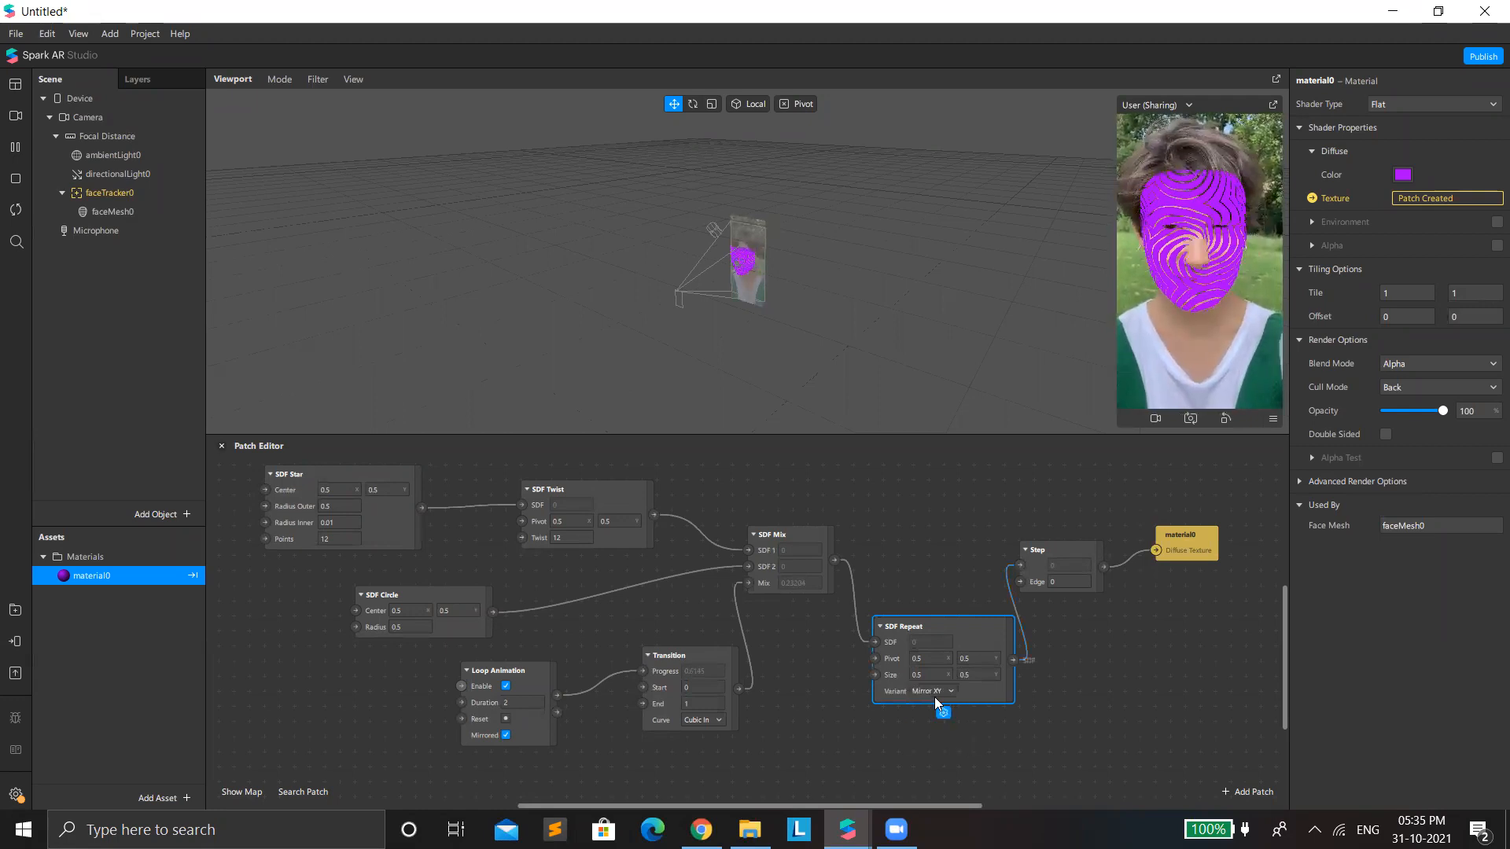
drag(906, 627, 900, 581)
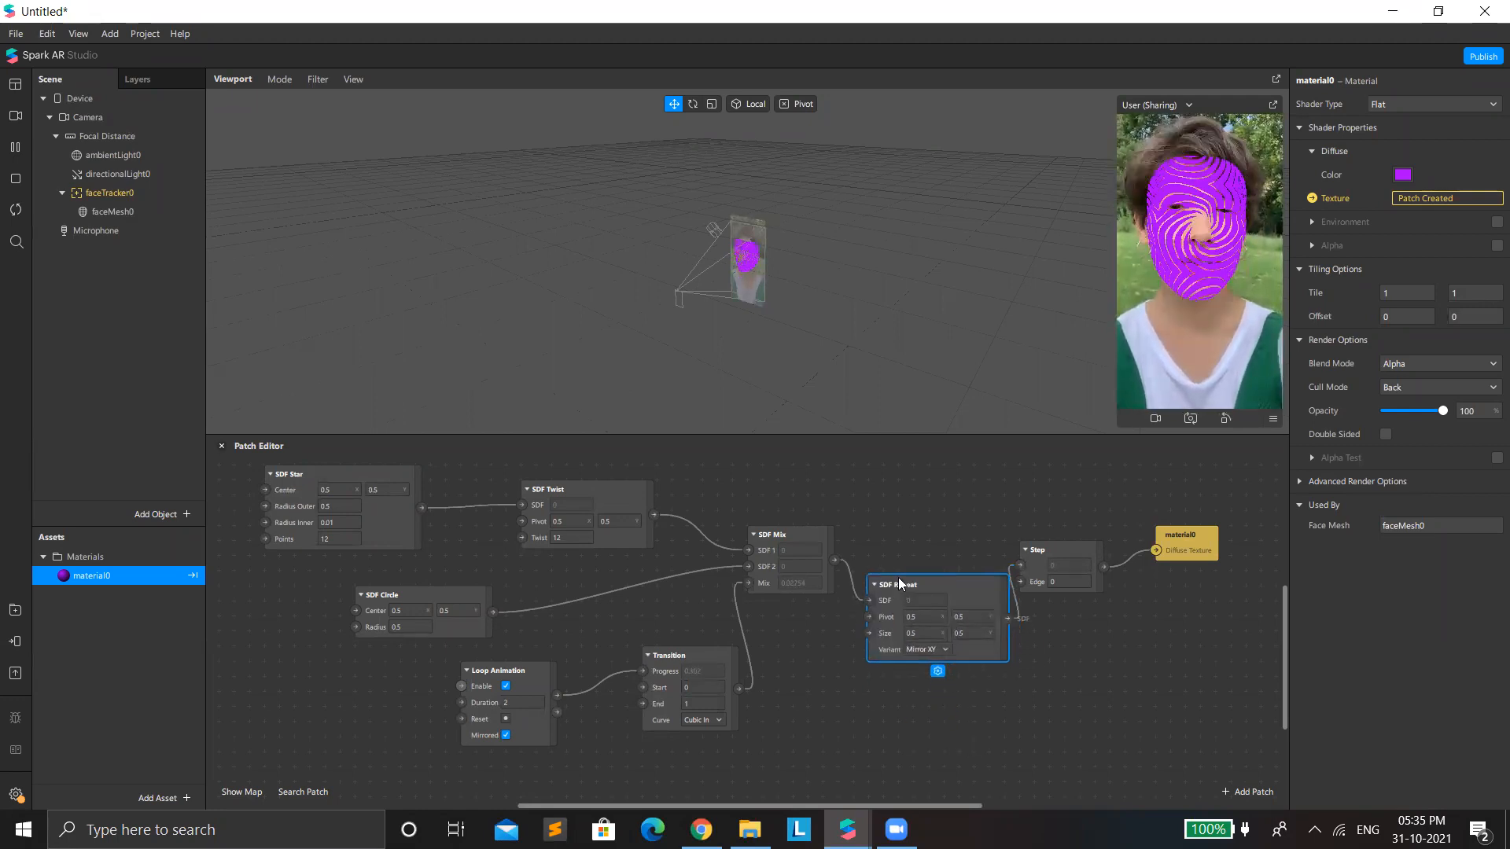
Step: Try the Mirror X and Mirror Y variants on the SDF Repeat patch and settle on Repeat
click(932, 645)
click(935, 663)
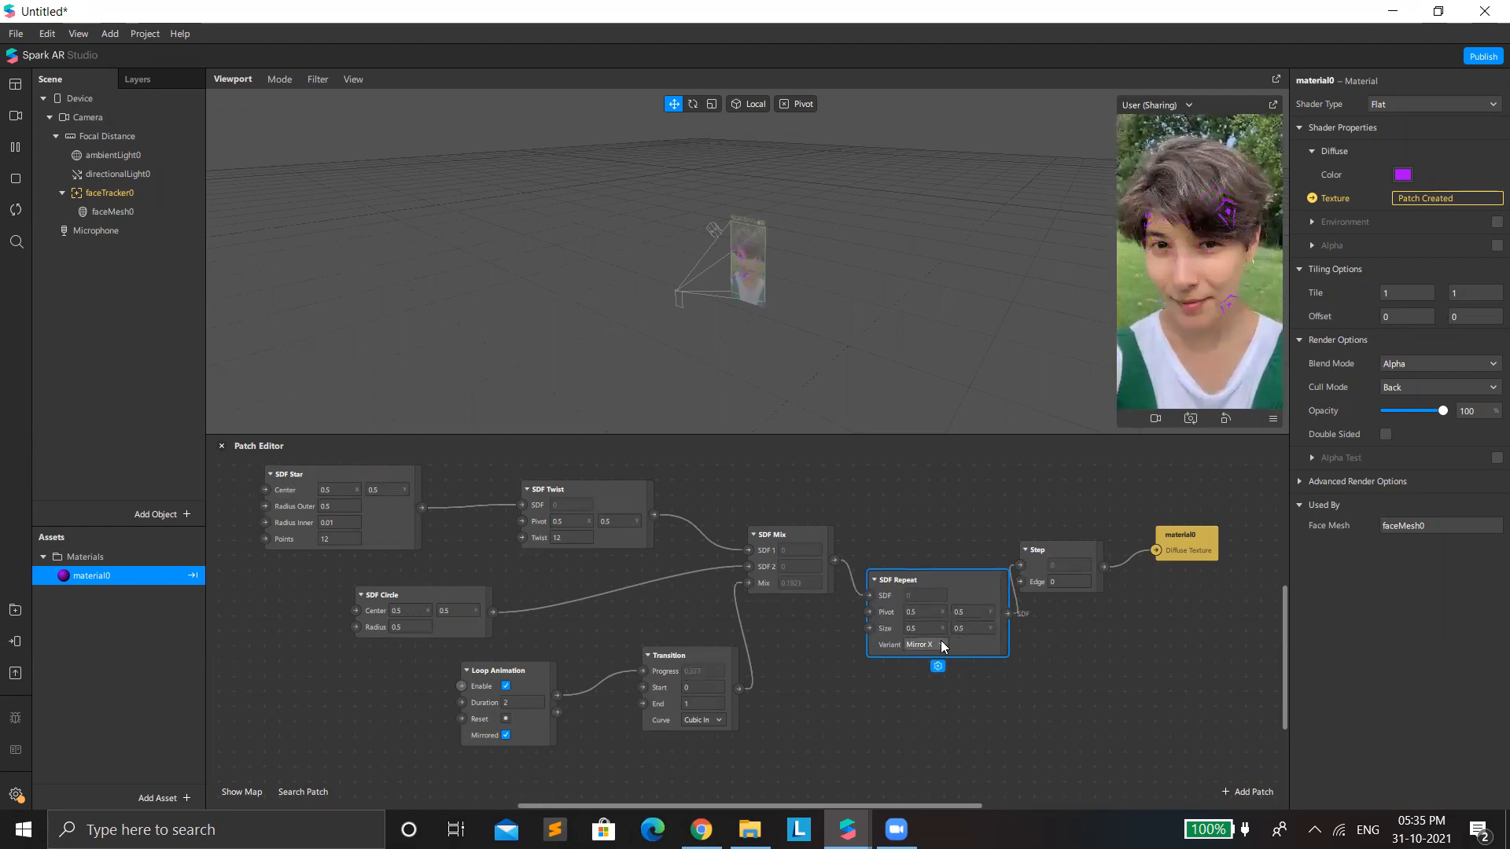
click(940, 642)
click(947, 696)
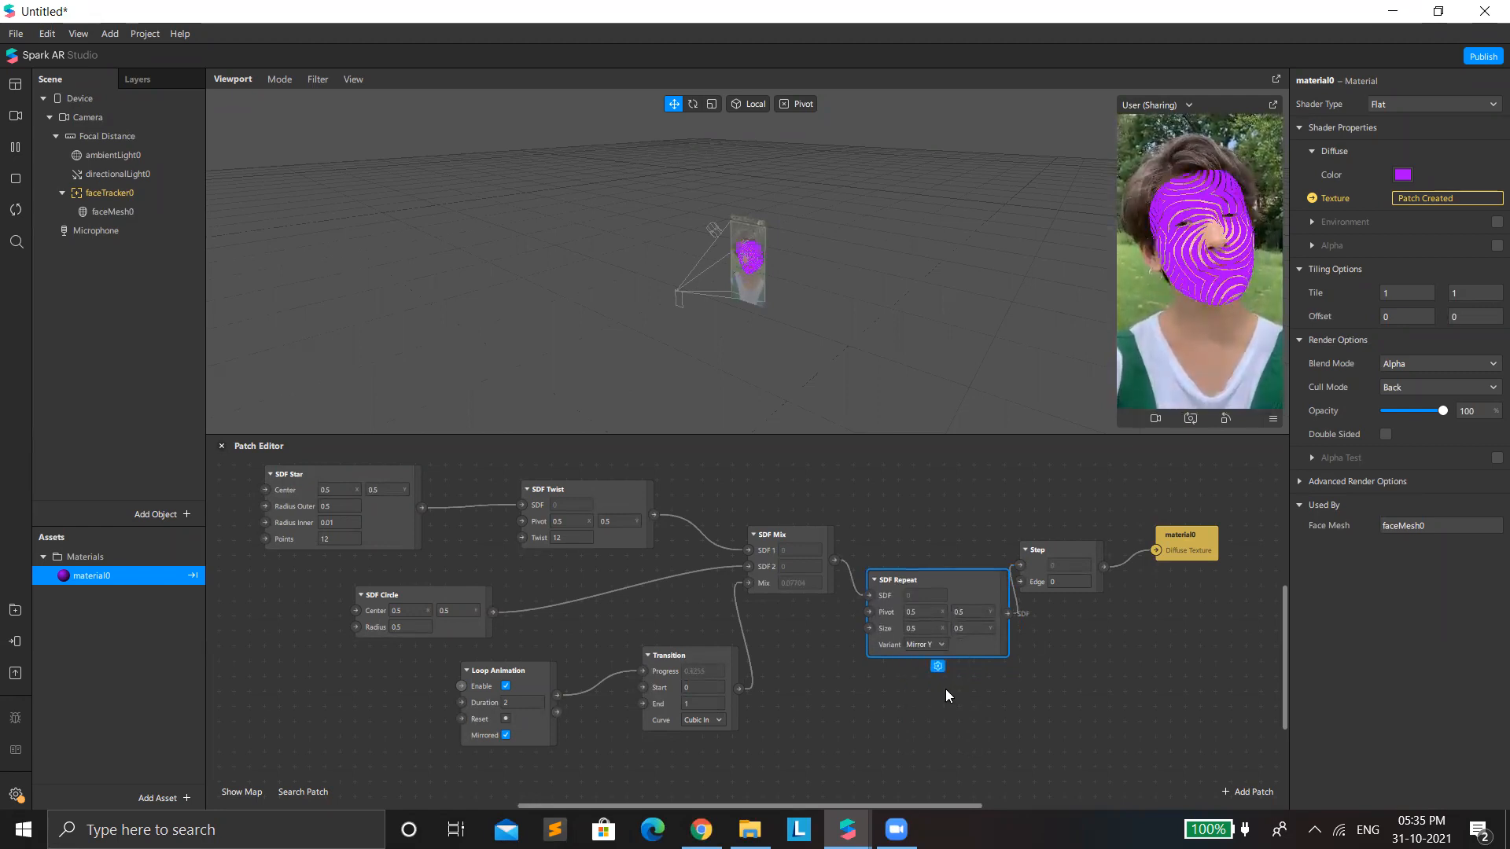
click(914, 643)
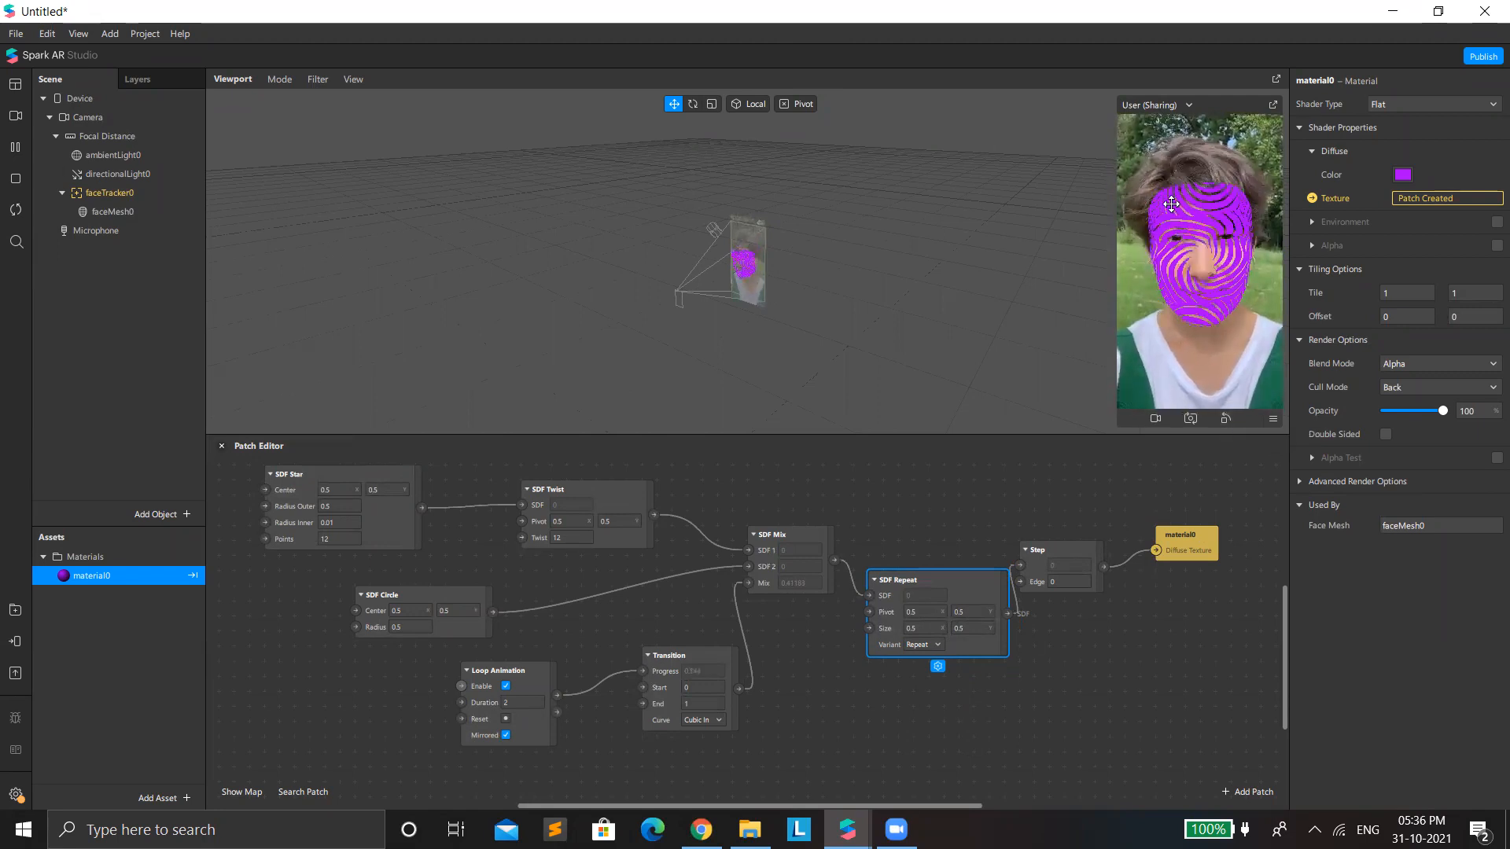
Step: Add a rectangle to the scene and assign it a new material
click(115, 206)
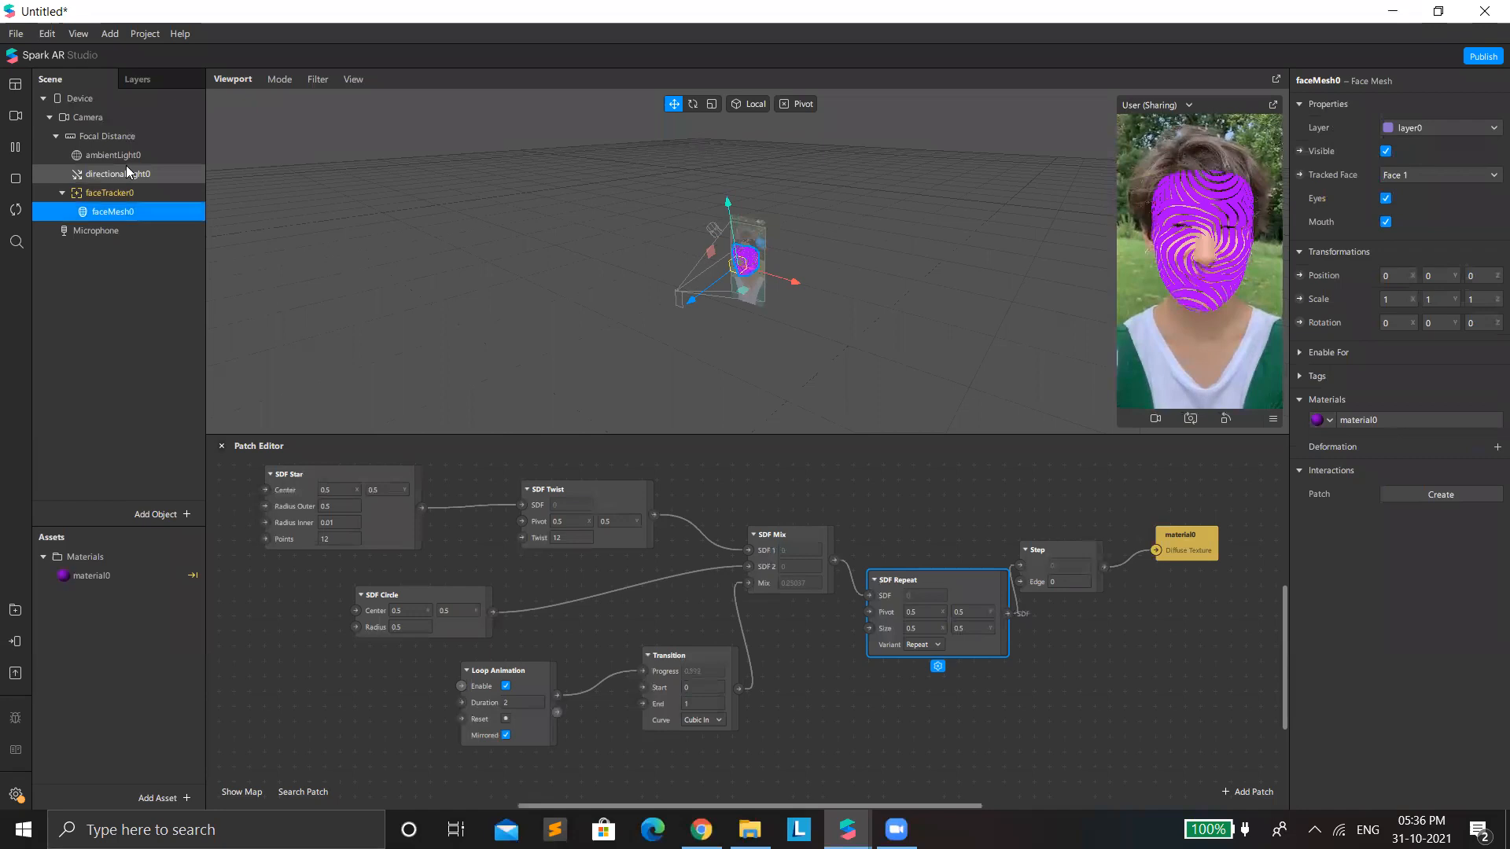
right_click(86, 321)
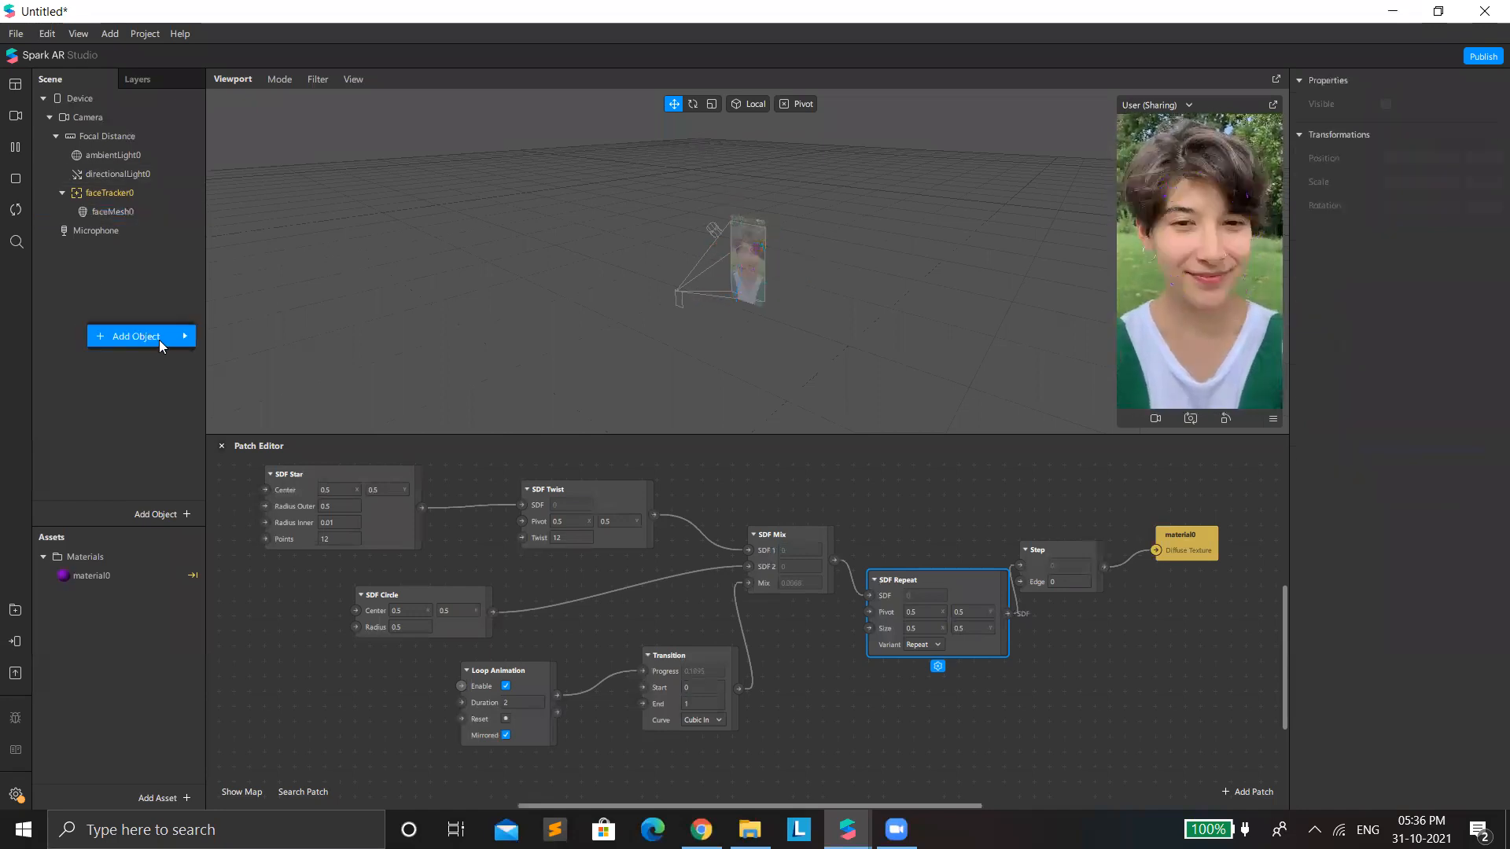
mouse_move(159, 338)
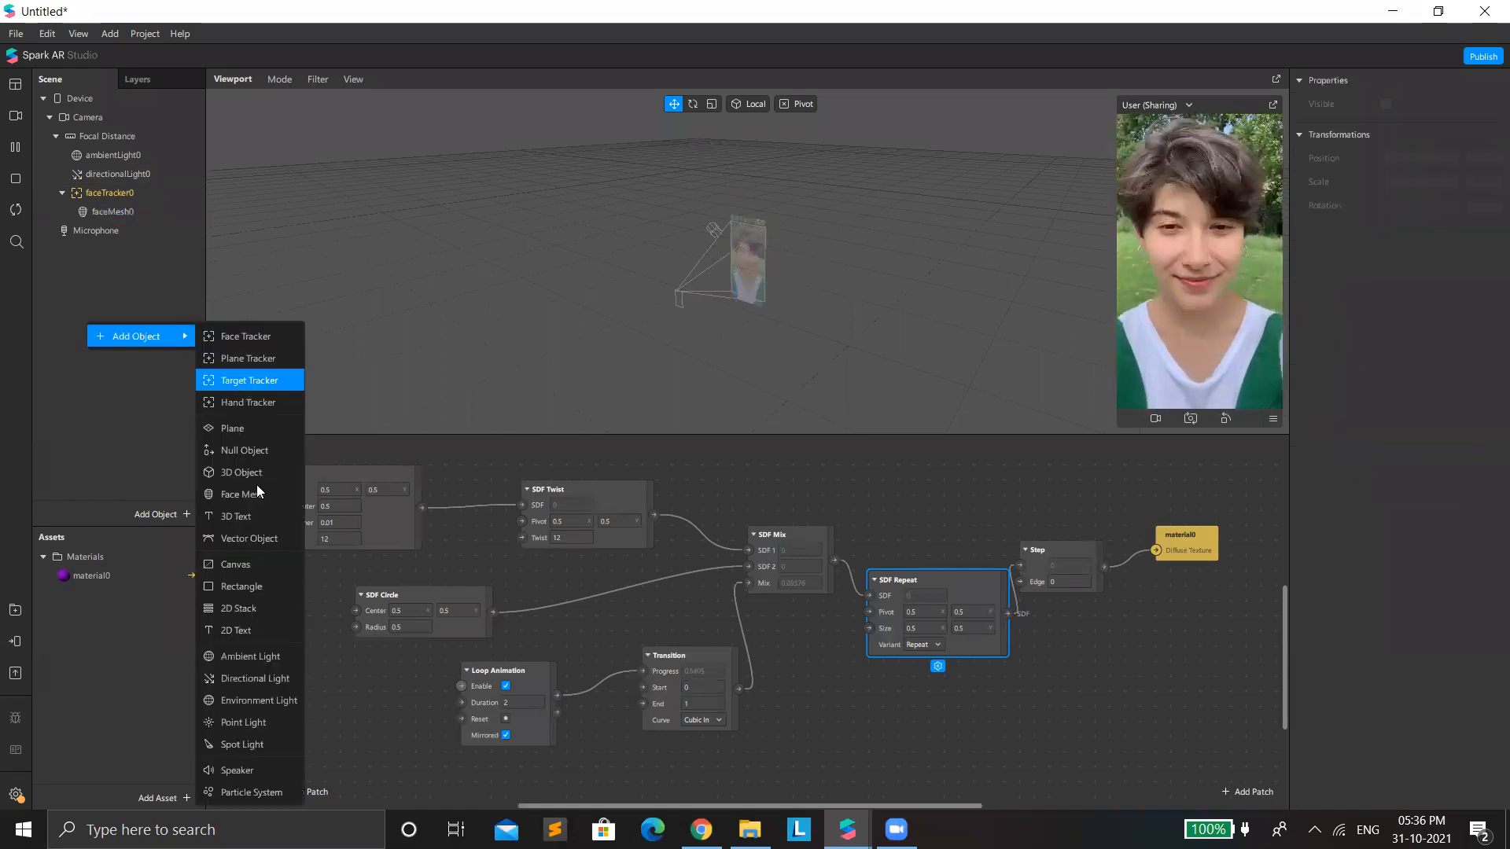
click(265, 586)
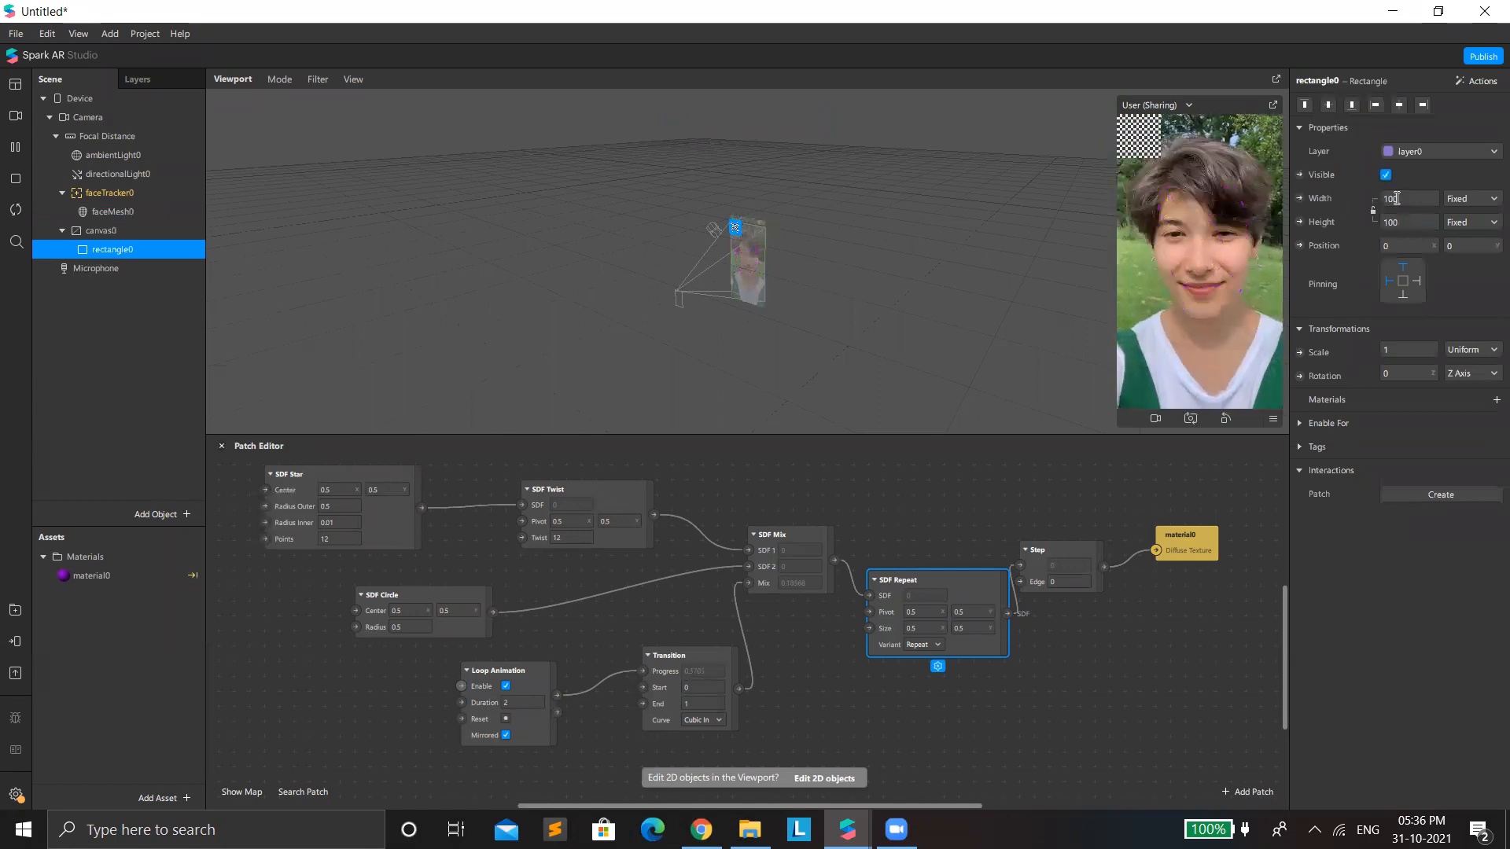
scroll(775, 253, up, 3)
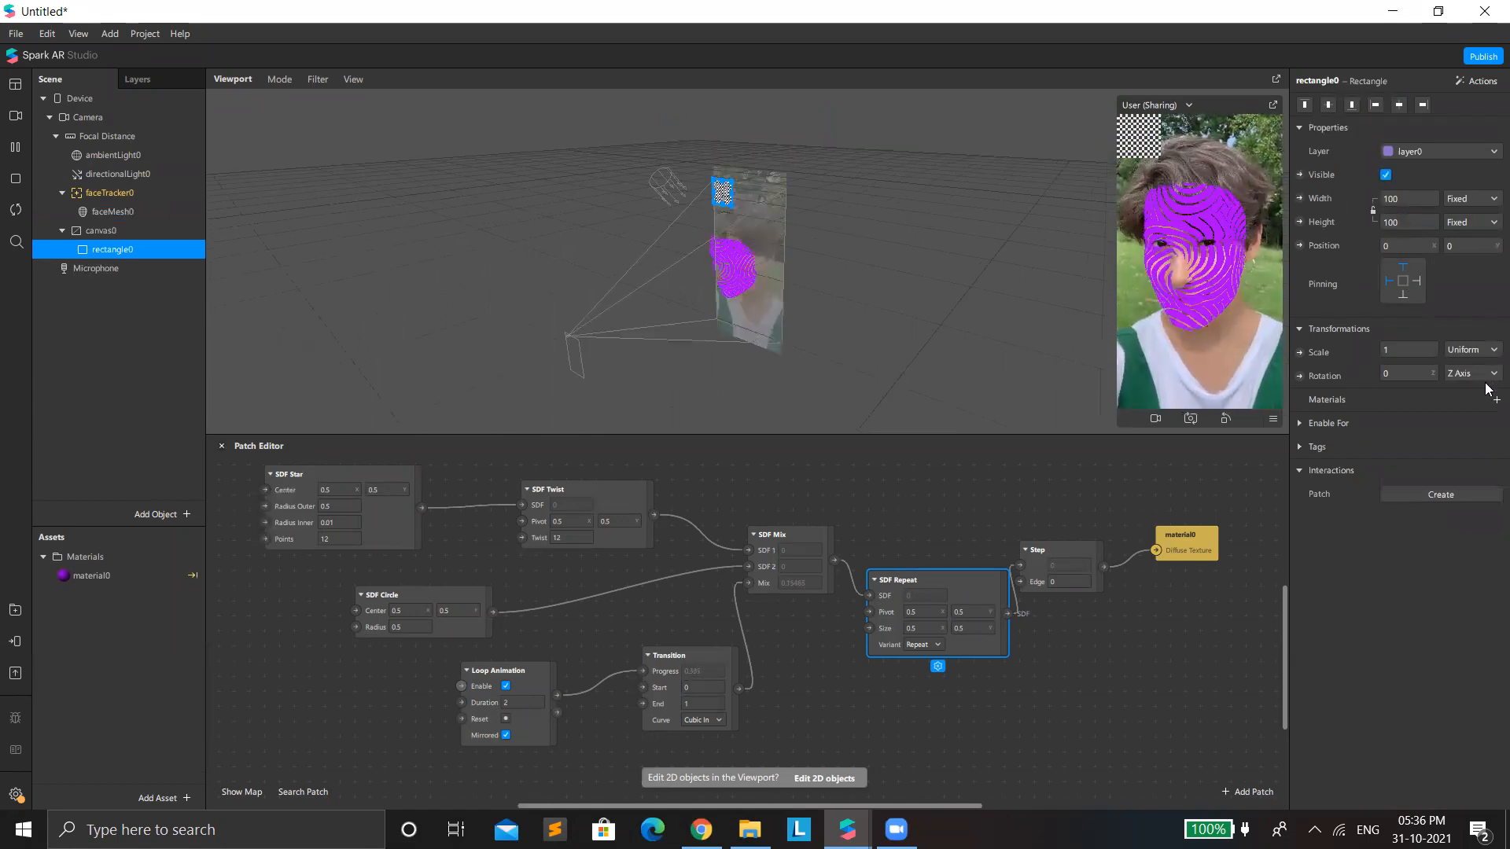
click(1496, 399)
click(1422, 446)
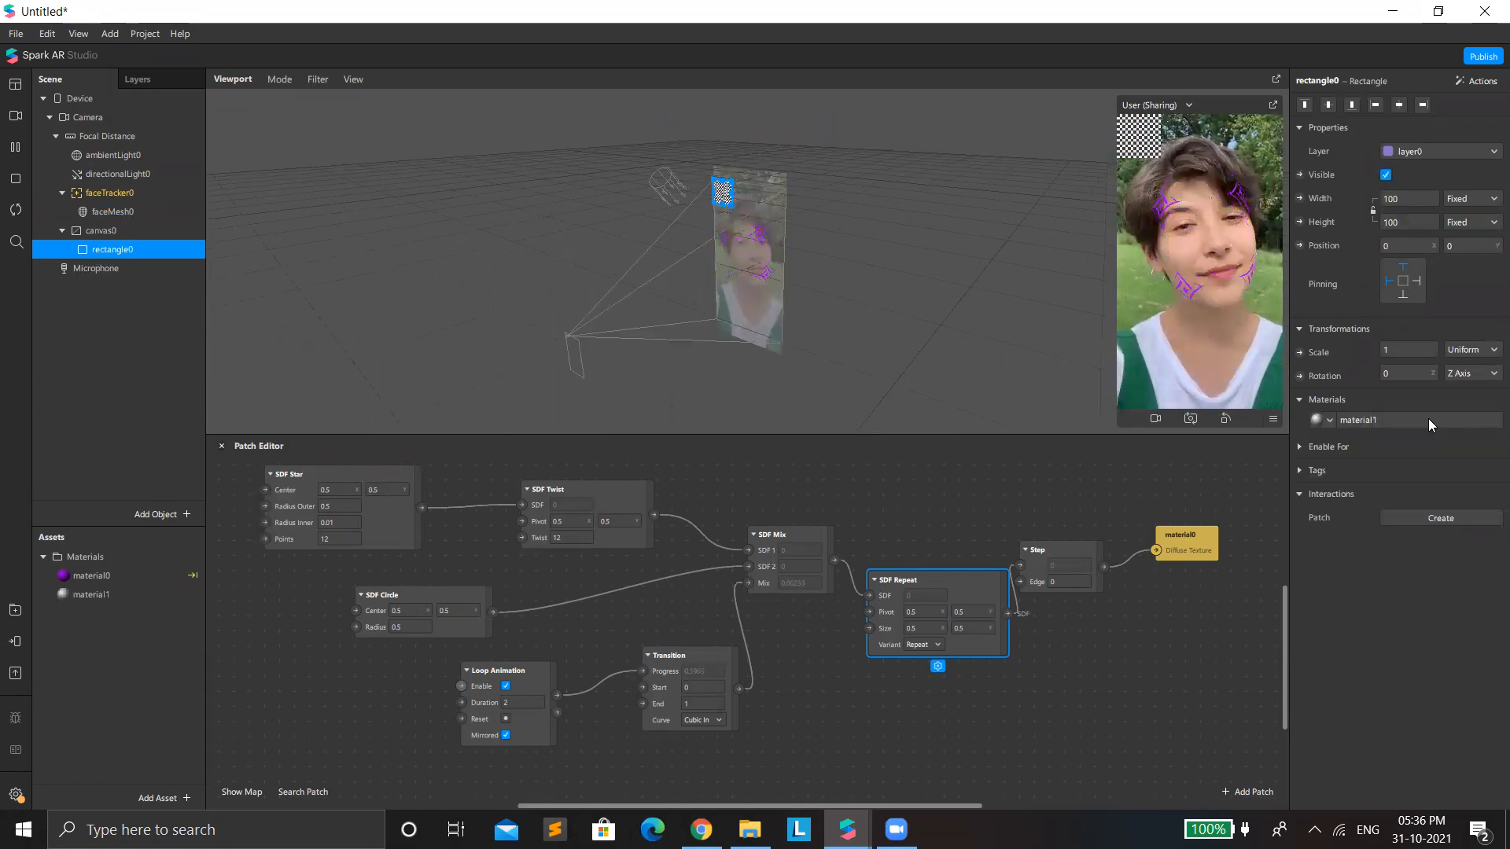
Step: Set material1's shader type to Flat and feed the Step patch's output into a patch for its diffuse texture
click(1410, 415)
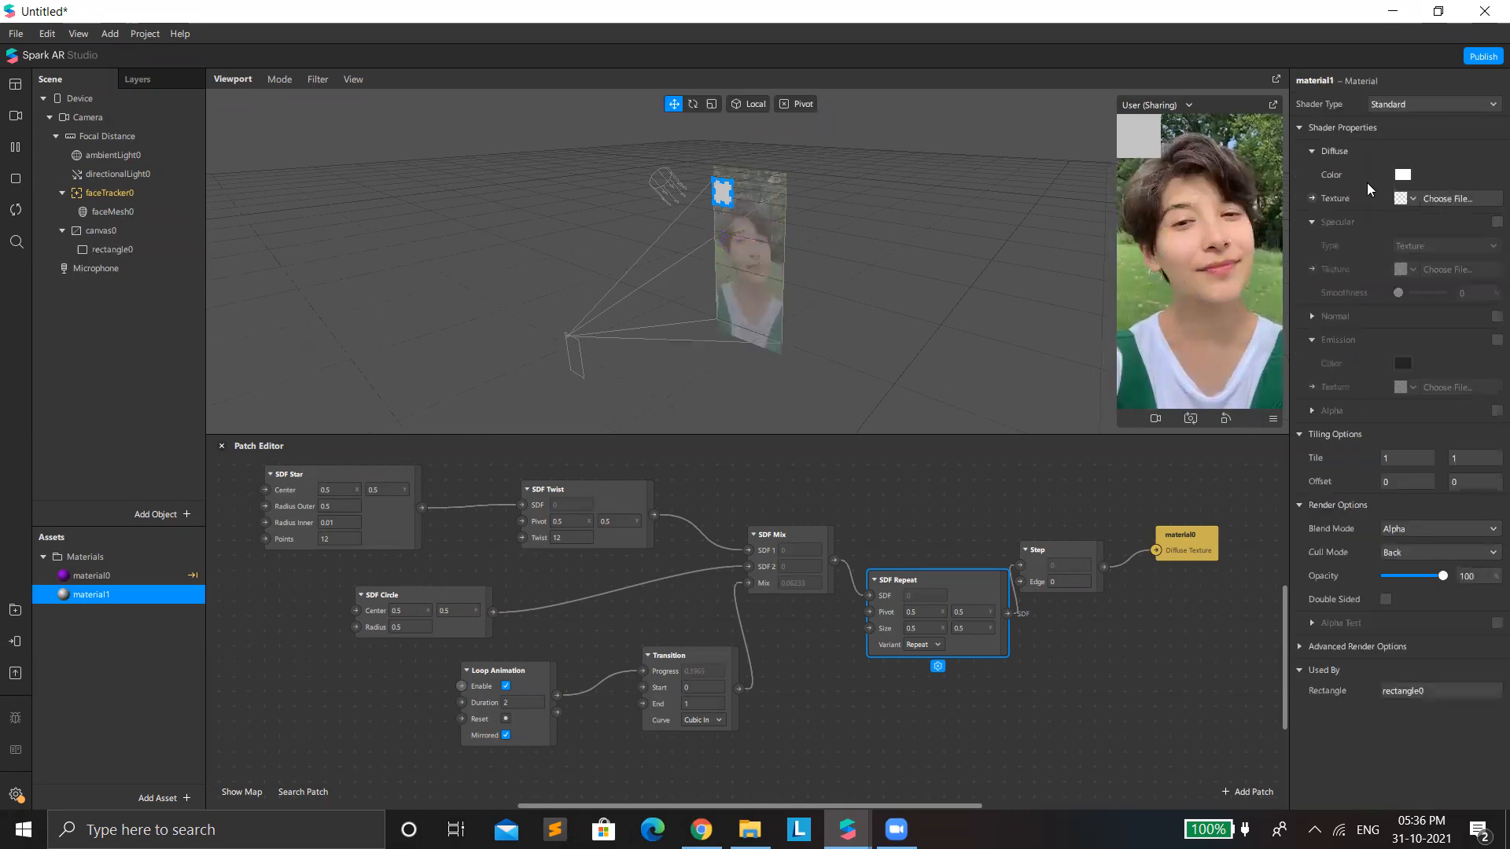
click(1404, 101)
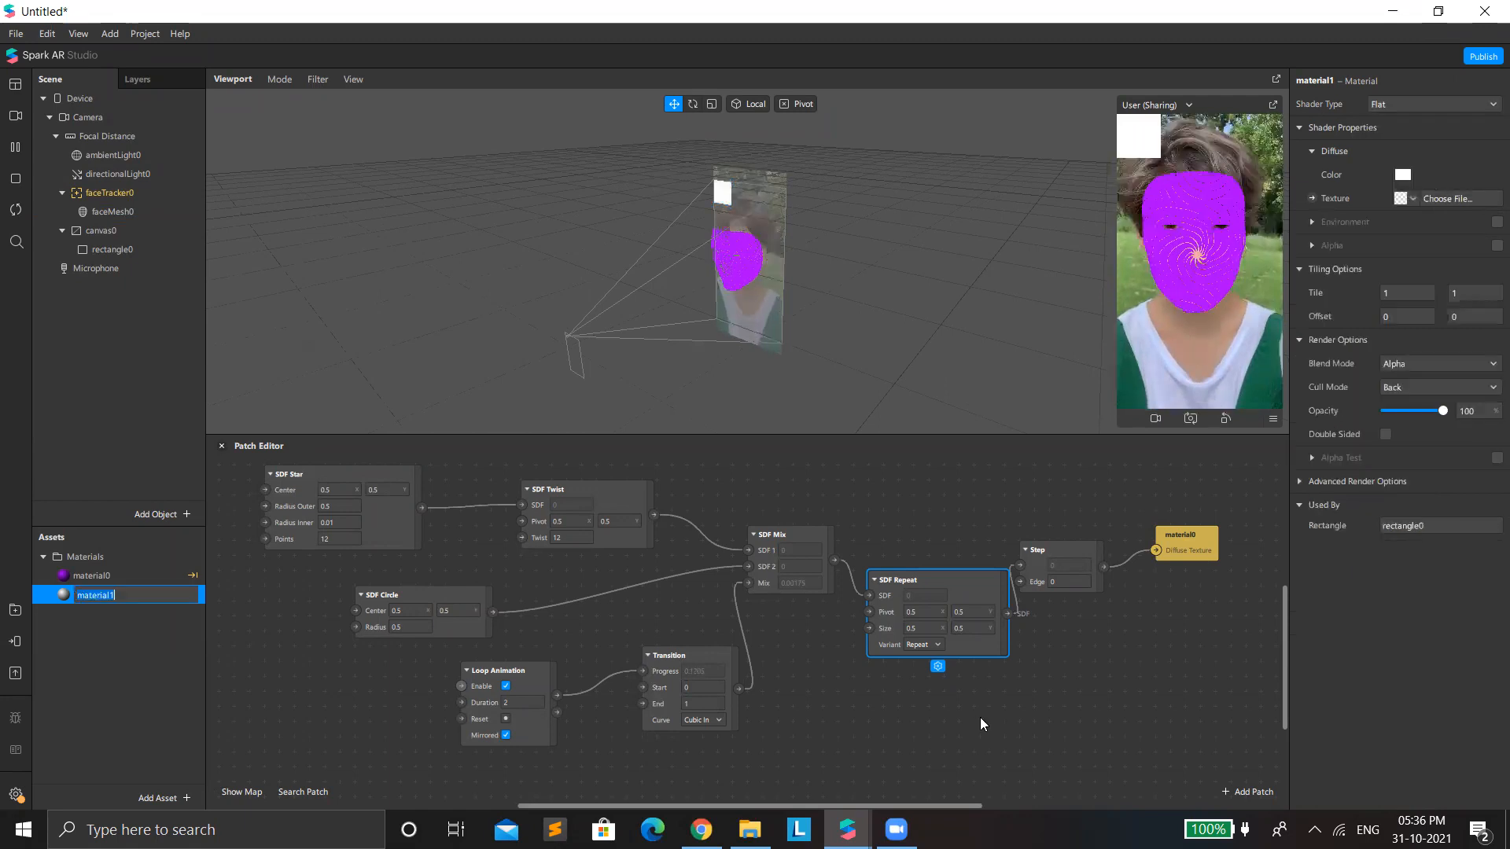
click(1310, 197)
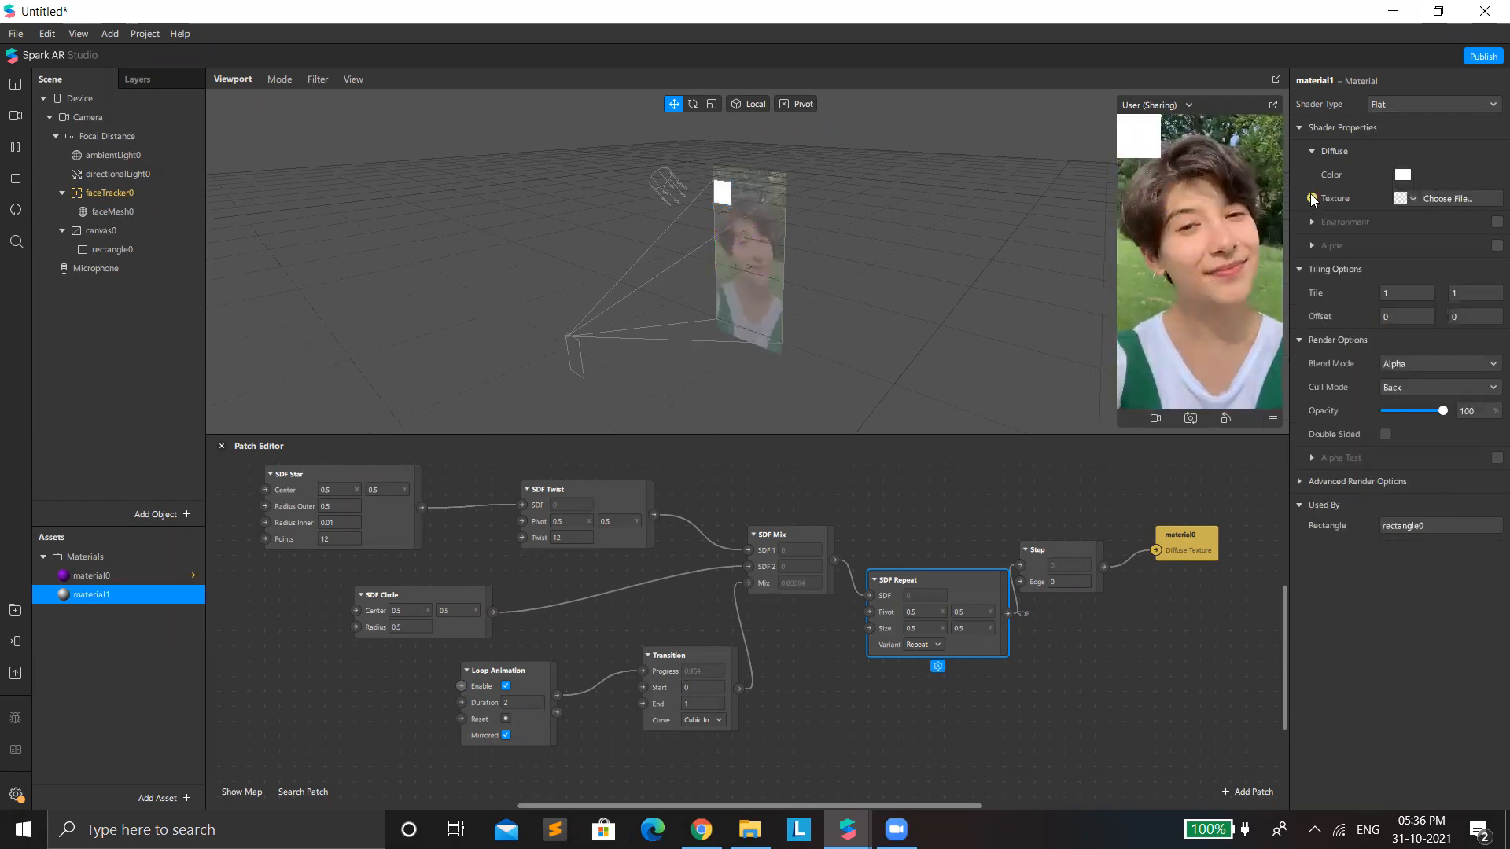
drag(777, 644, 1211, 641)
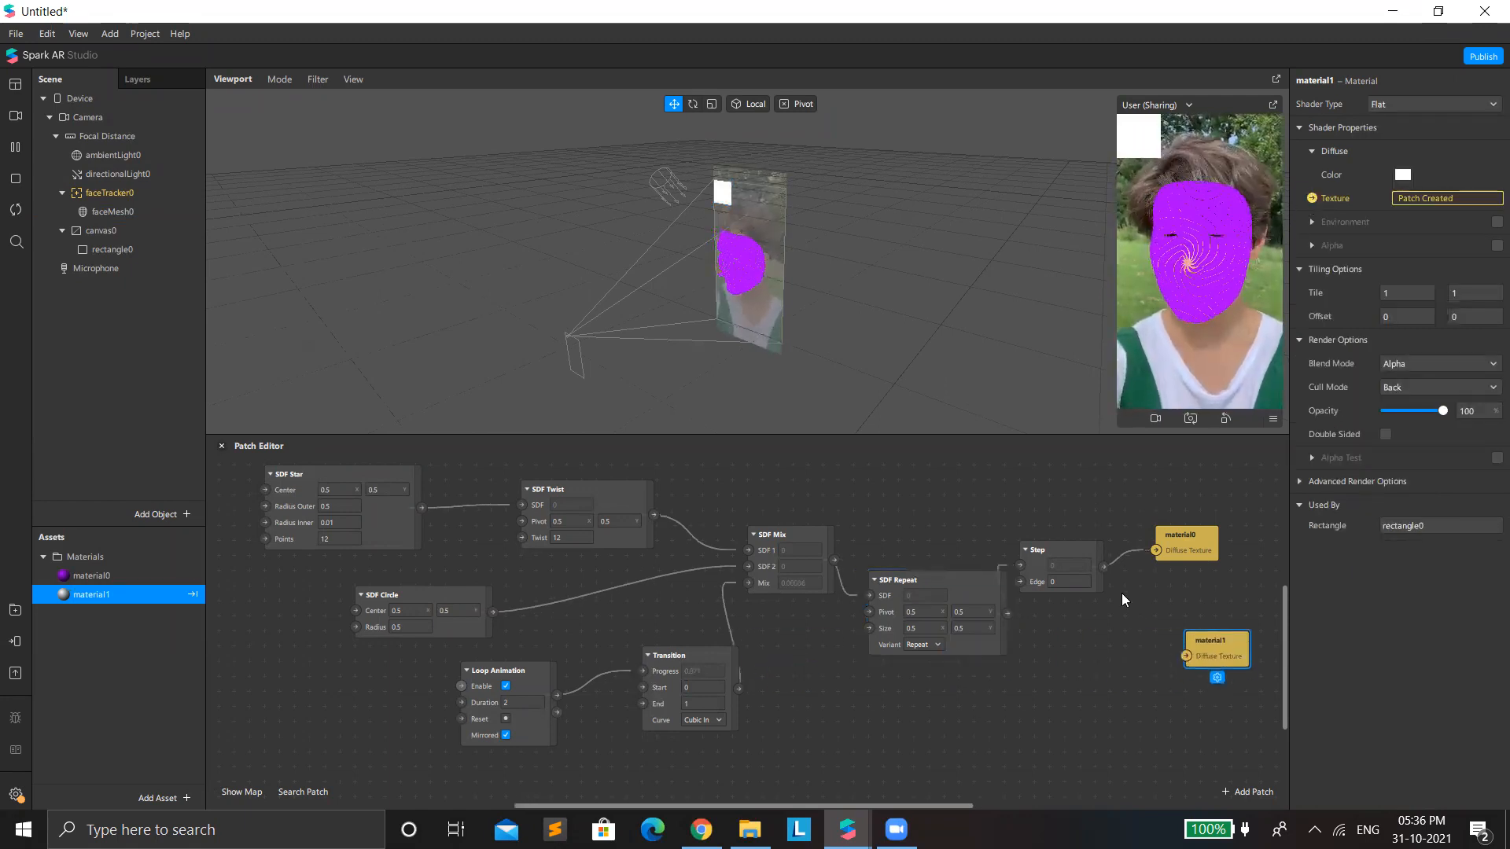
drag(1104, 566, 1185, 656)
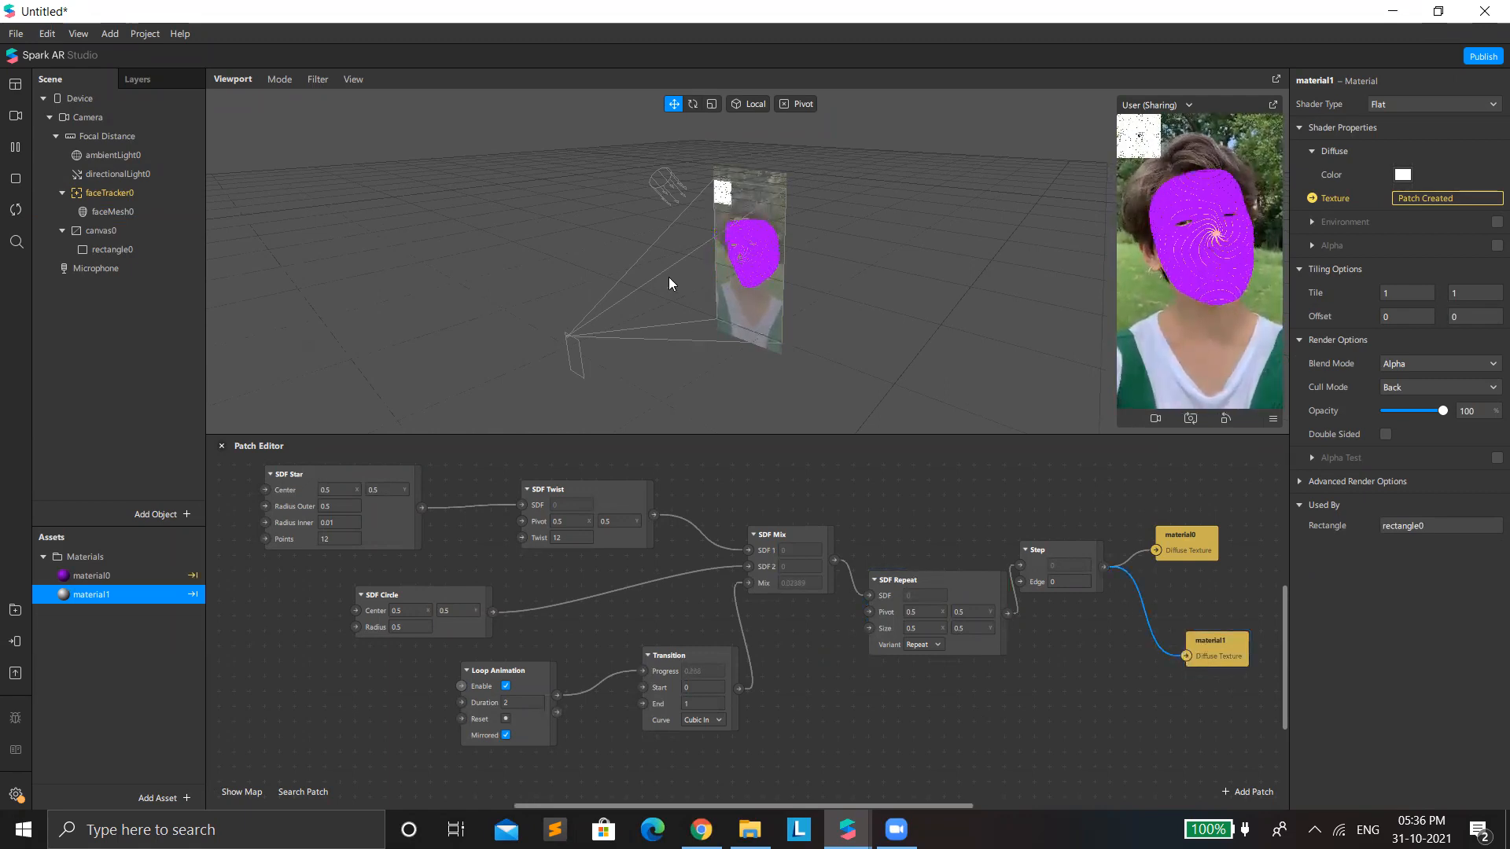
Step: Move and enlarge rectangle0 over the face area to about 313 by 374 at position 68, 114
scroll(668, 283, up, 3)
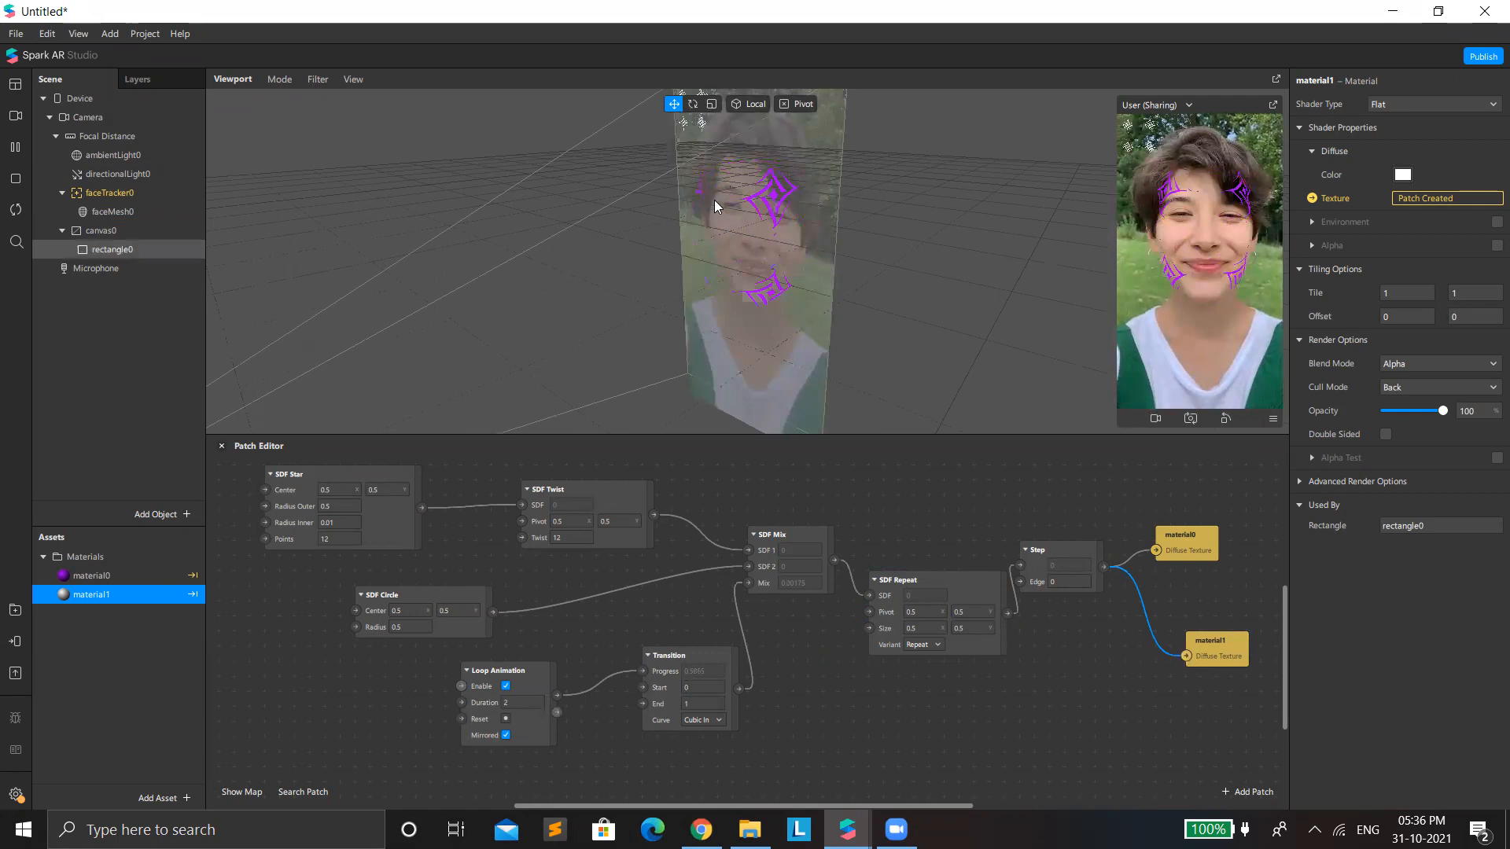
click(711, 175)
scroll(724, 186, down, 3)
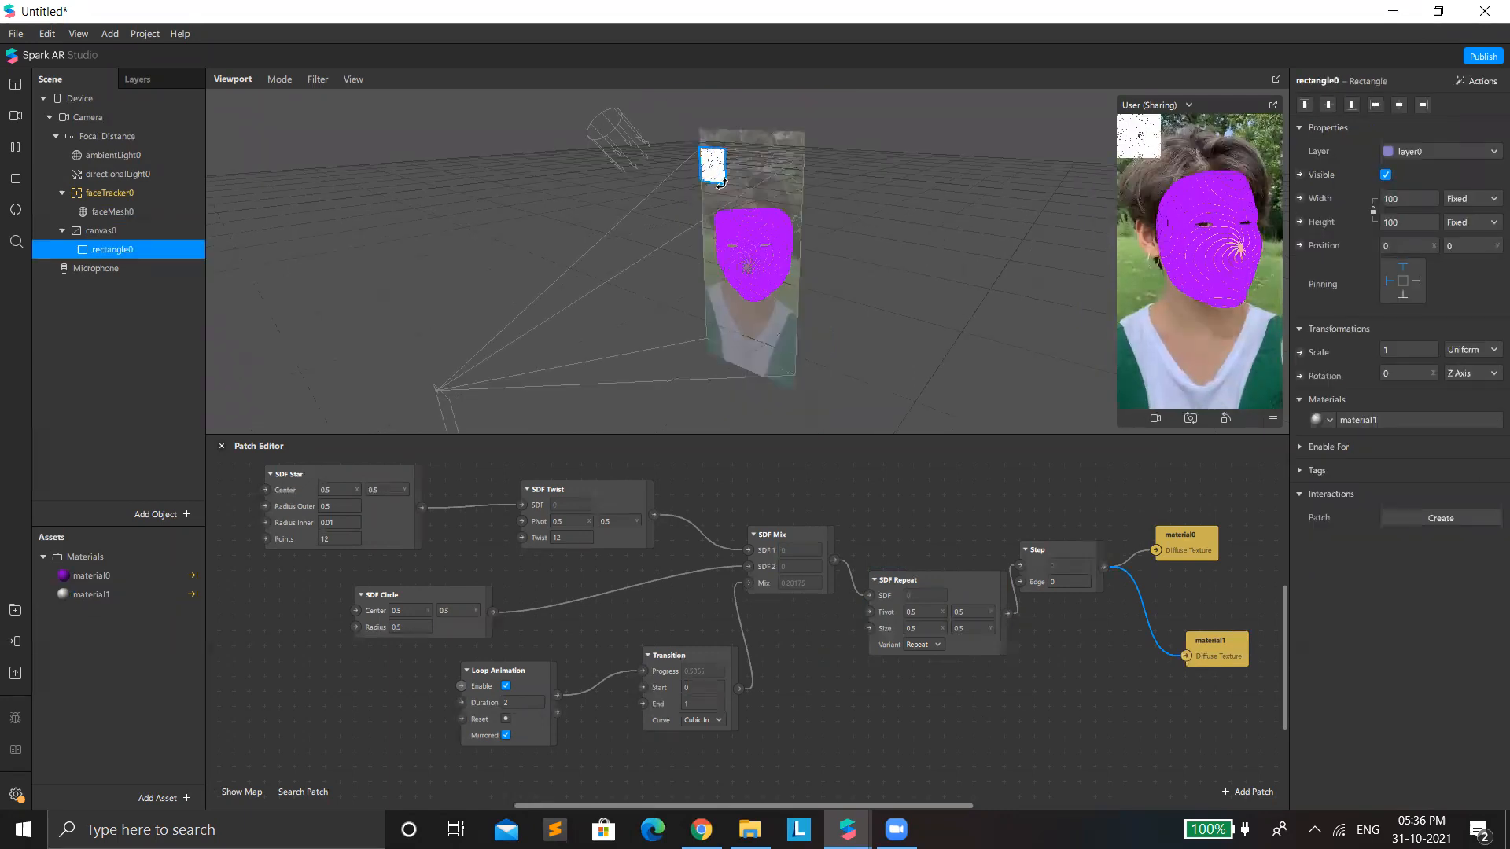
drag(711, 165, 804, 323)
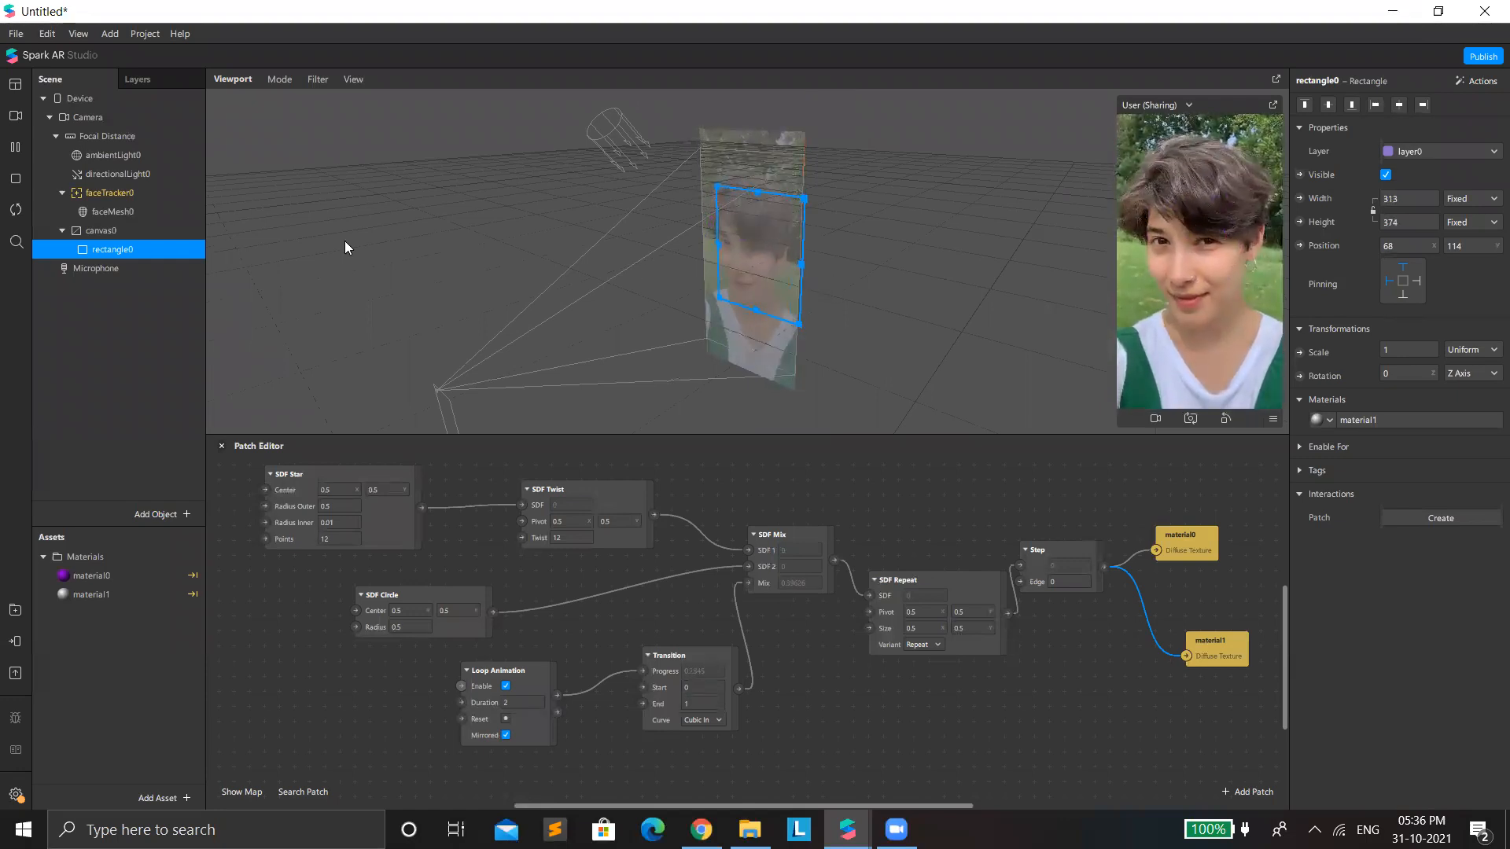
Step: Hide faceTracker0 and shift rectangle0 to about position 37, 119
click(118, 193)
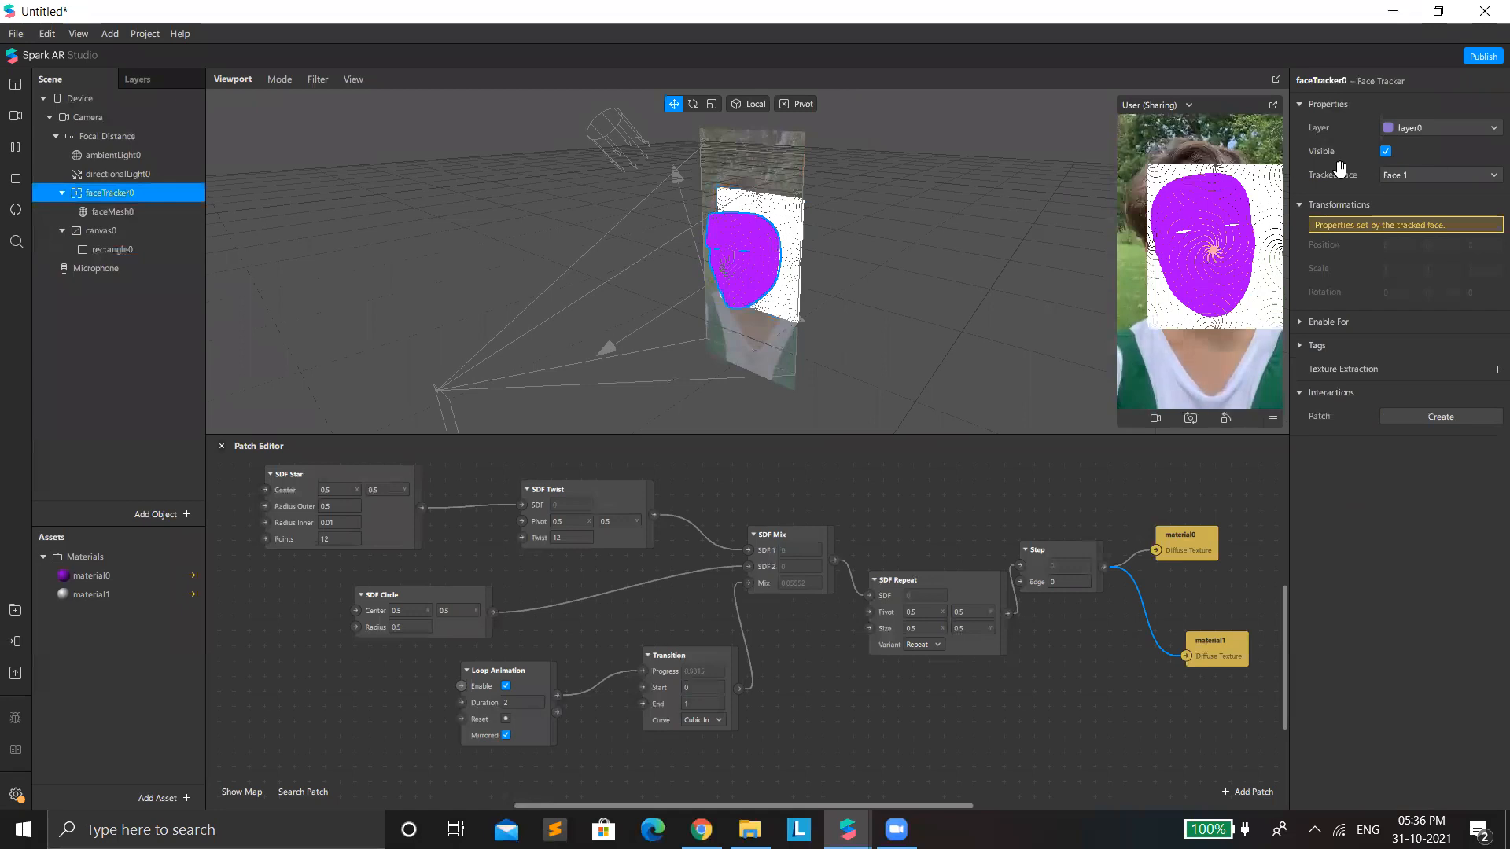
click(1381, 151)
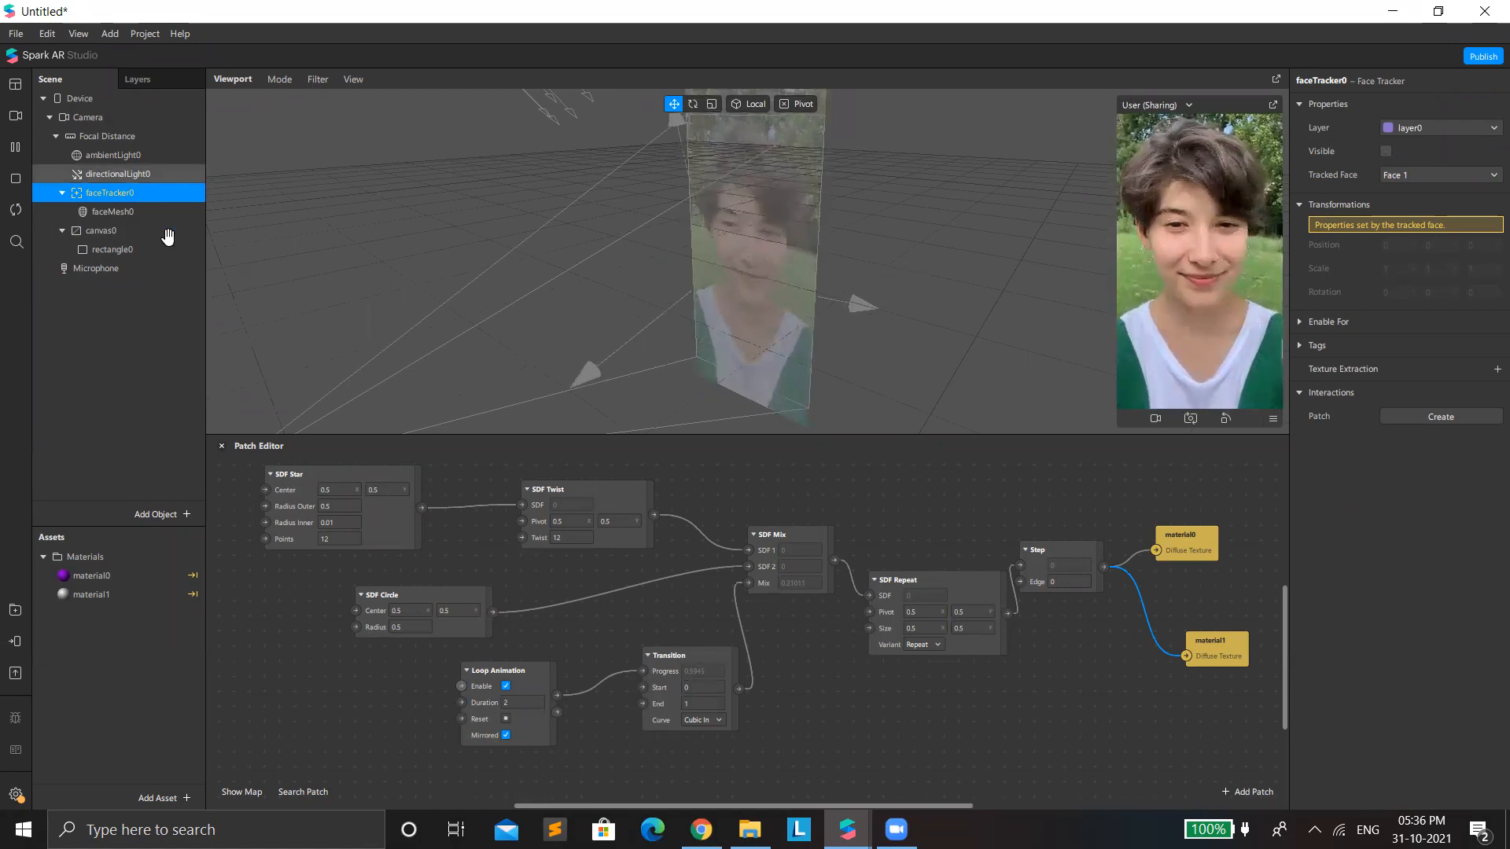
click(777, 298)
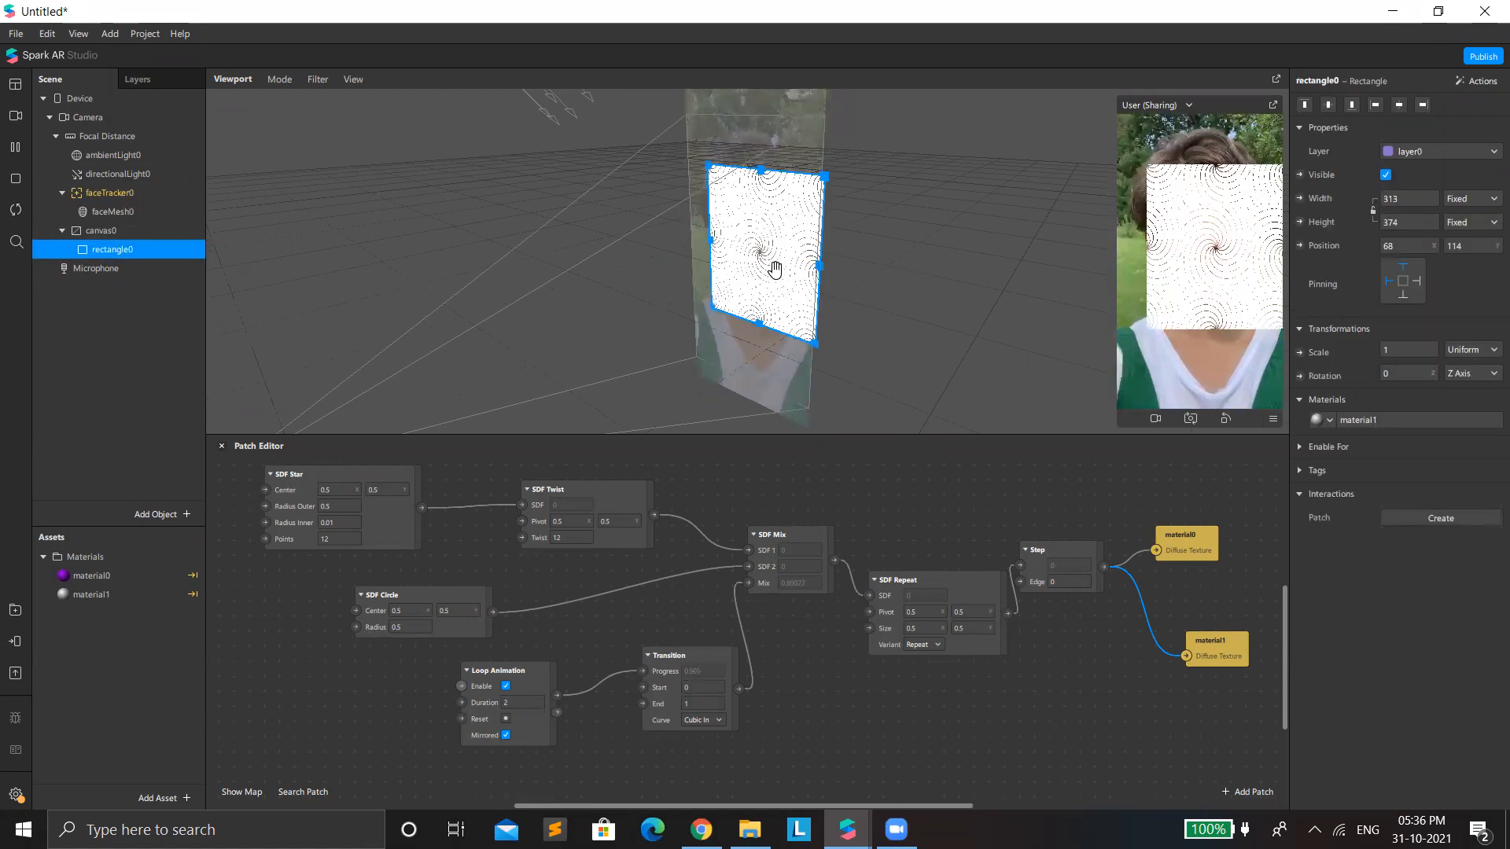
drag(760, 268, 768, 267)
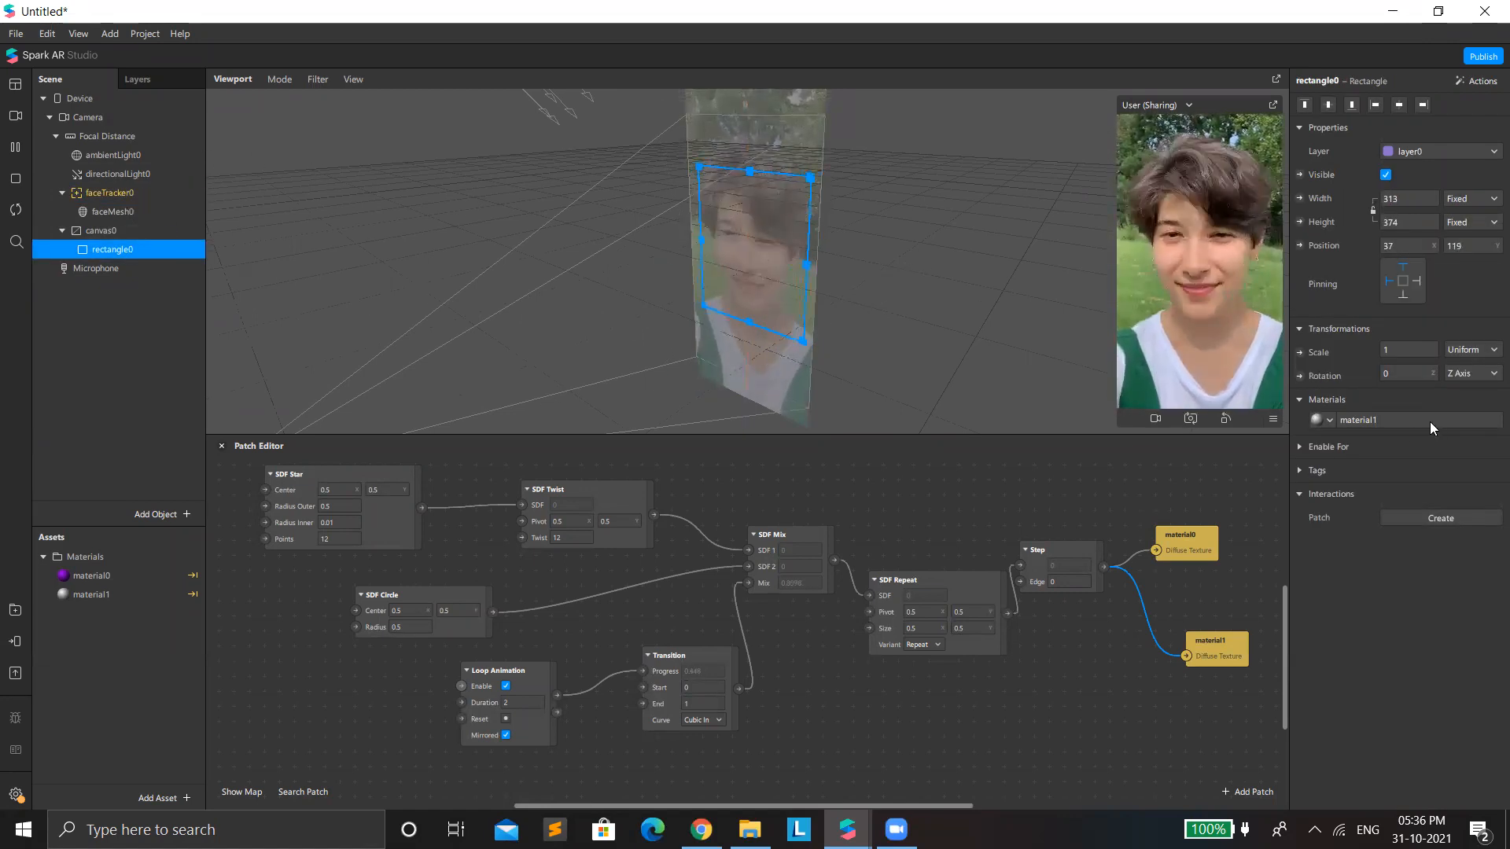
Step: Set material1's diffuse color to magenta #aa007f
click(1379, 419)
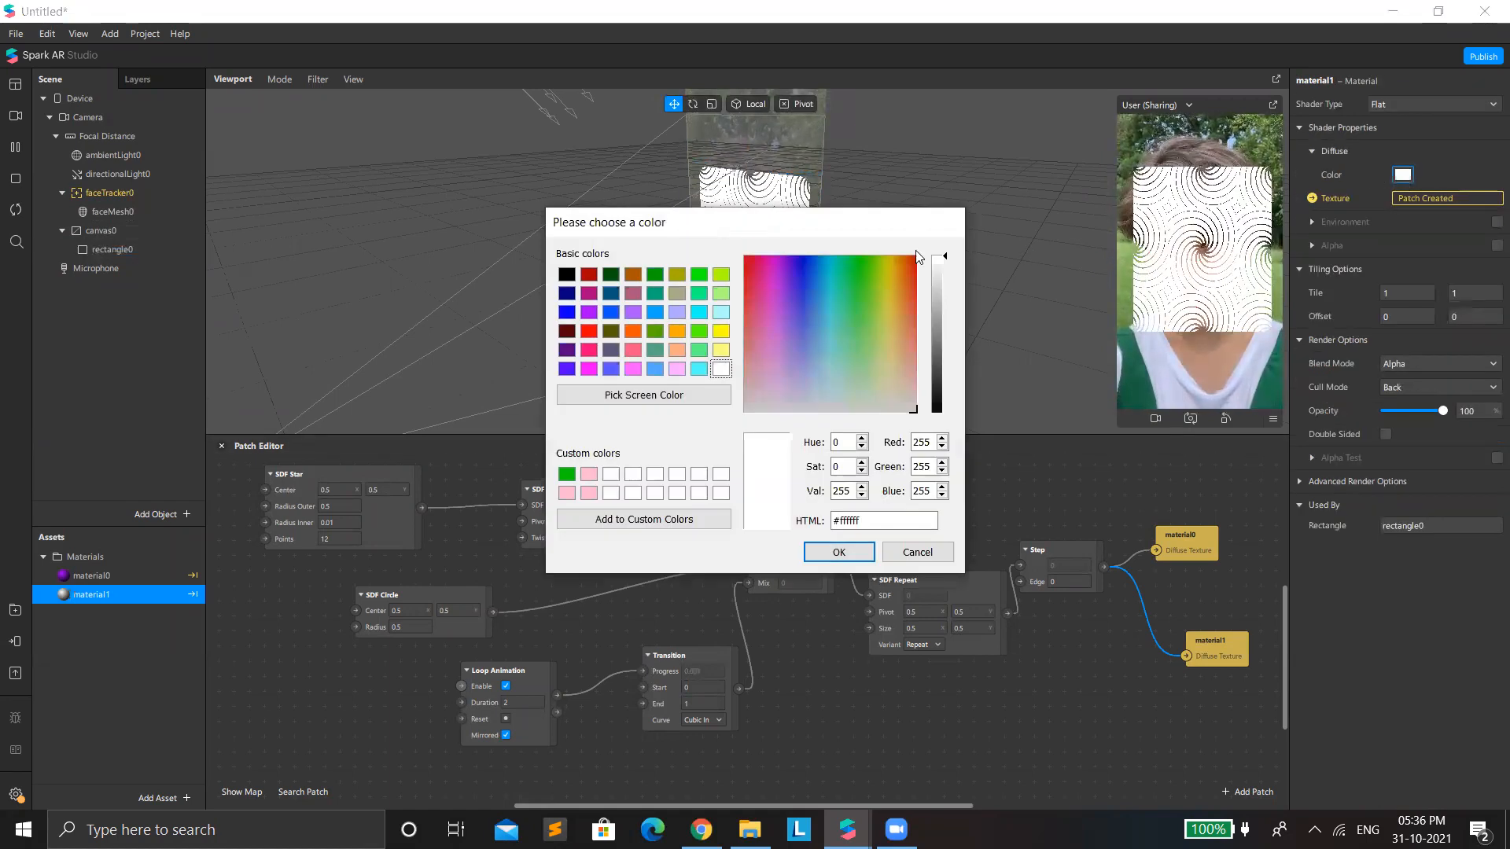
click(590, 293)
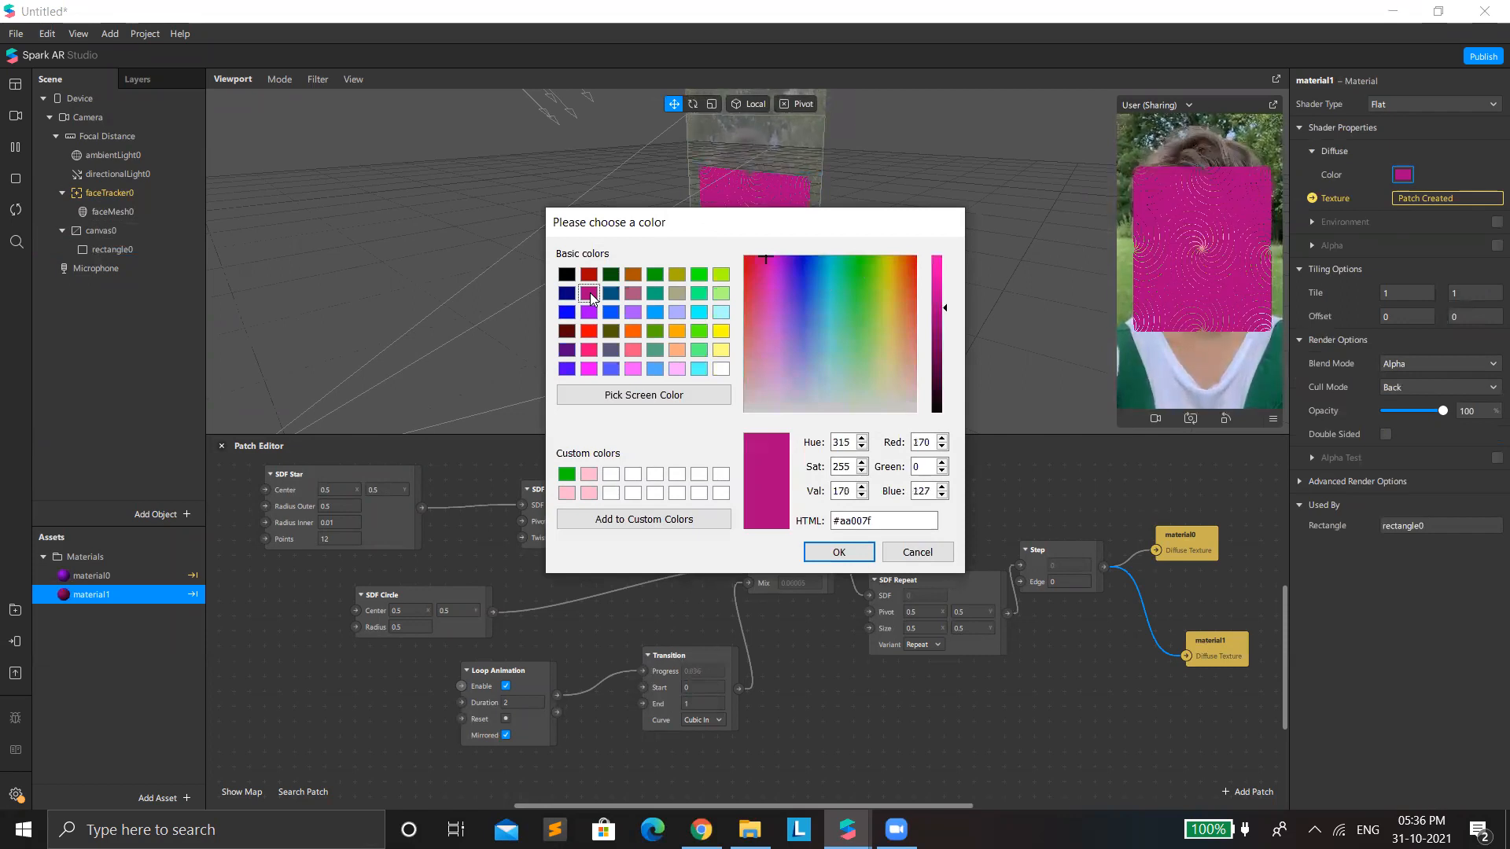
click(839, 552)
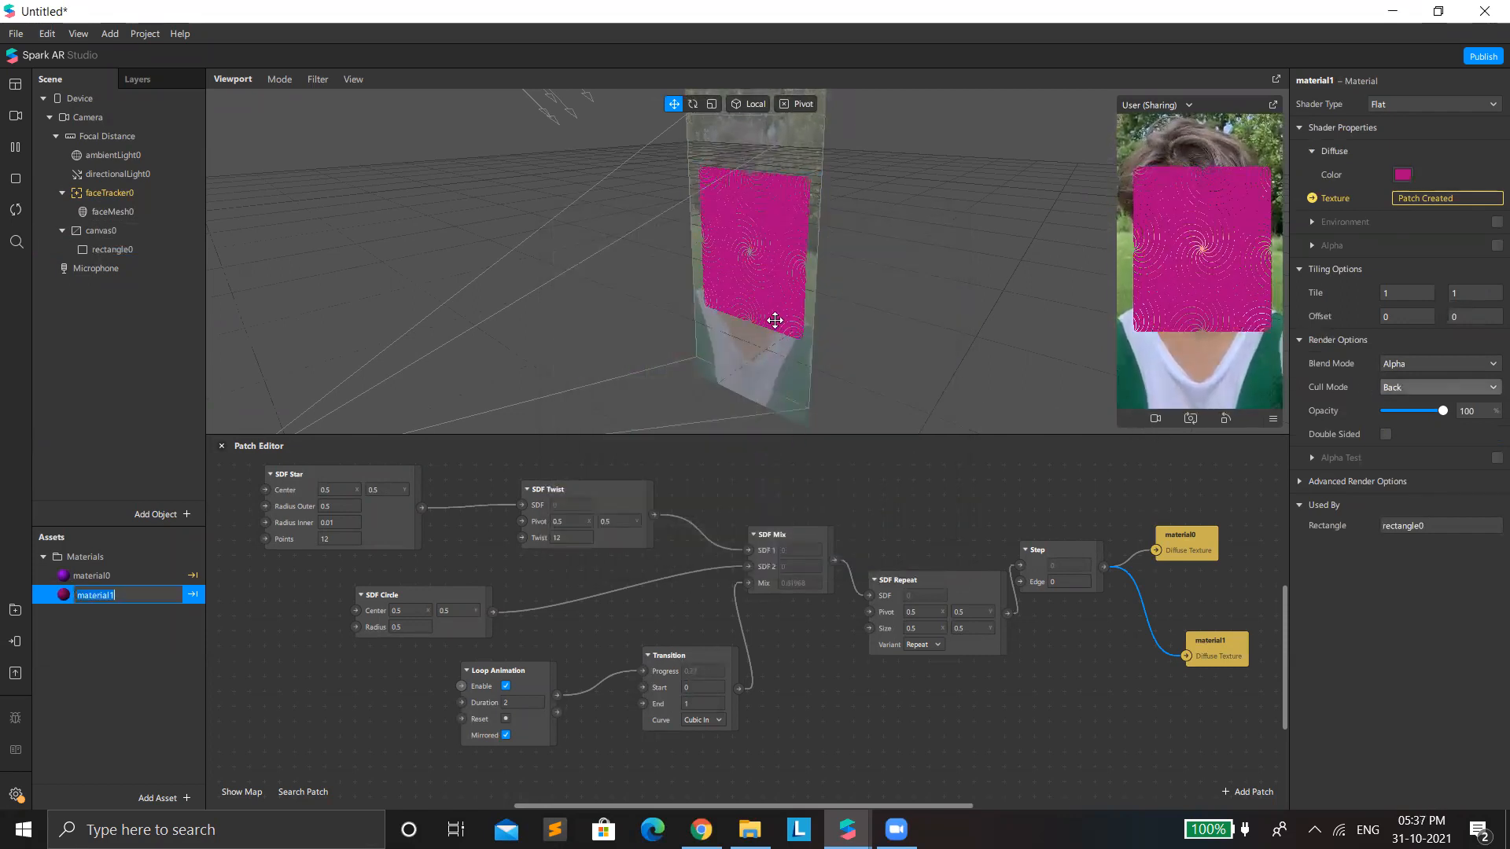
Step: Make rectangle0 fill the canvas with Relative width and height of 100 and position 0, 0
click(1406, 201)
click(1408, 221)
click(1411, 222)
click(1407, 246)
text(0)
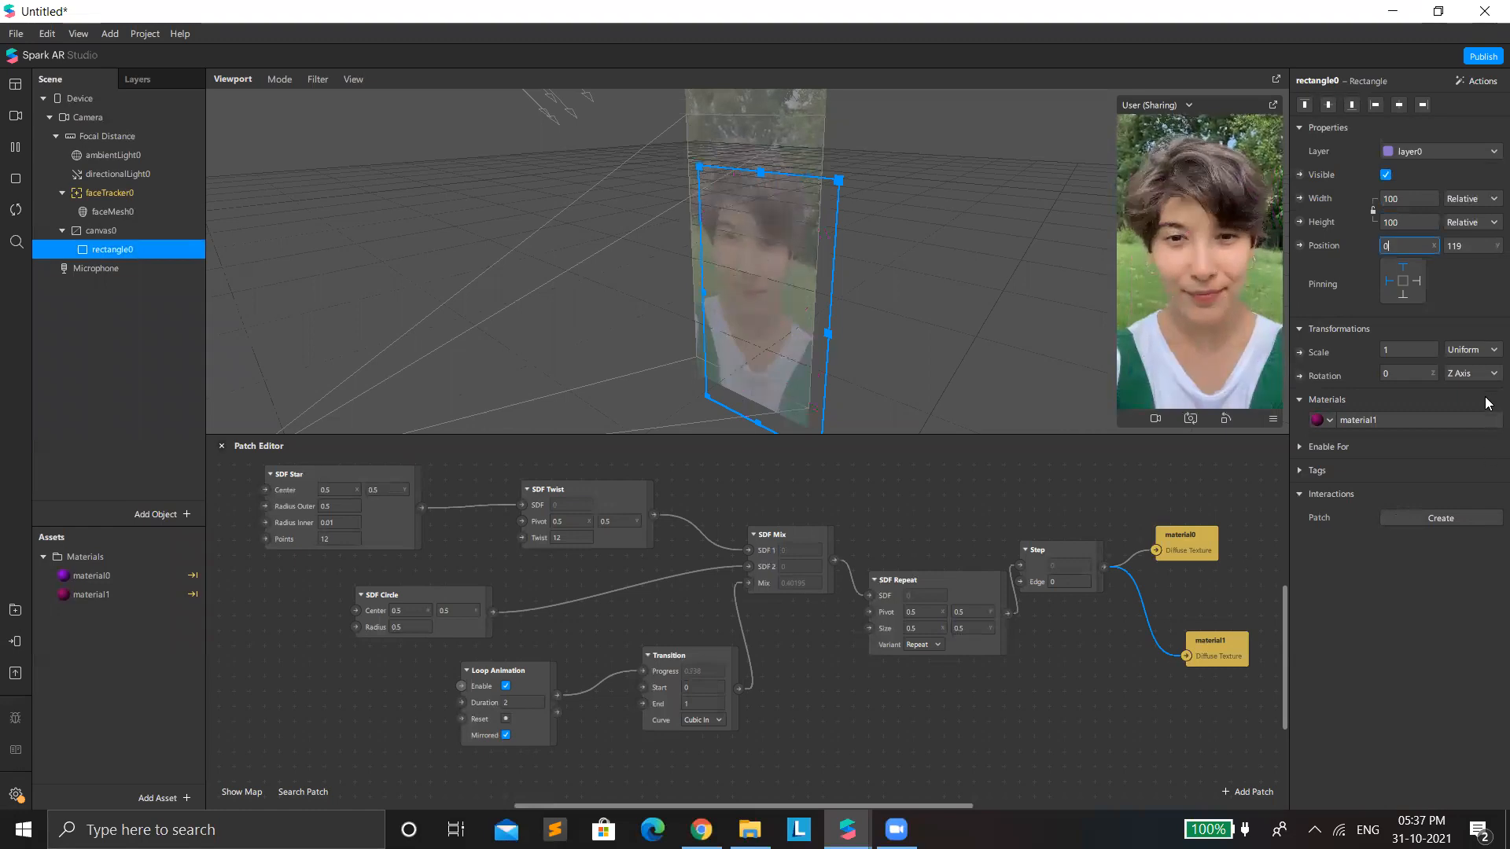
click(1453, 247)
text(0)
key(Return)
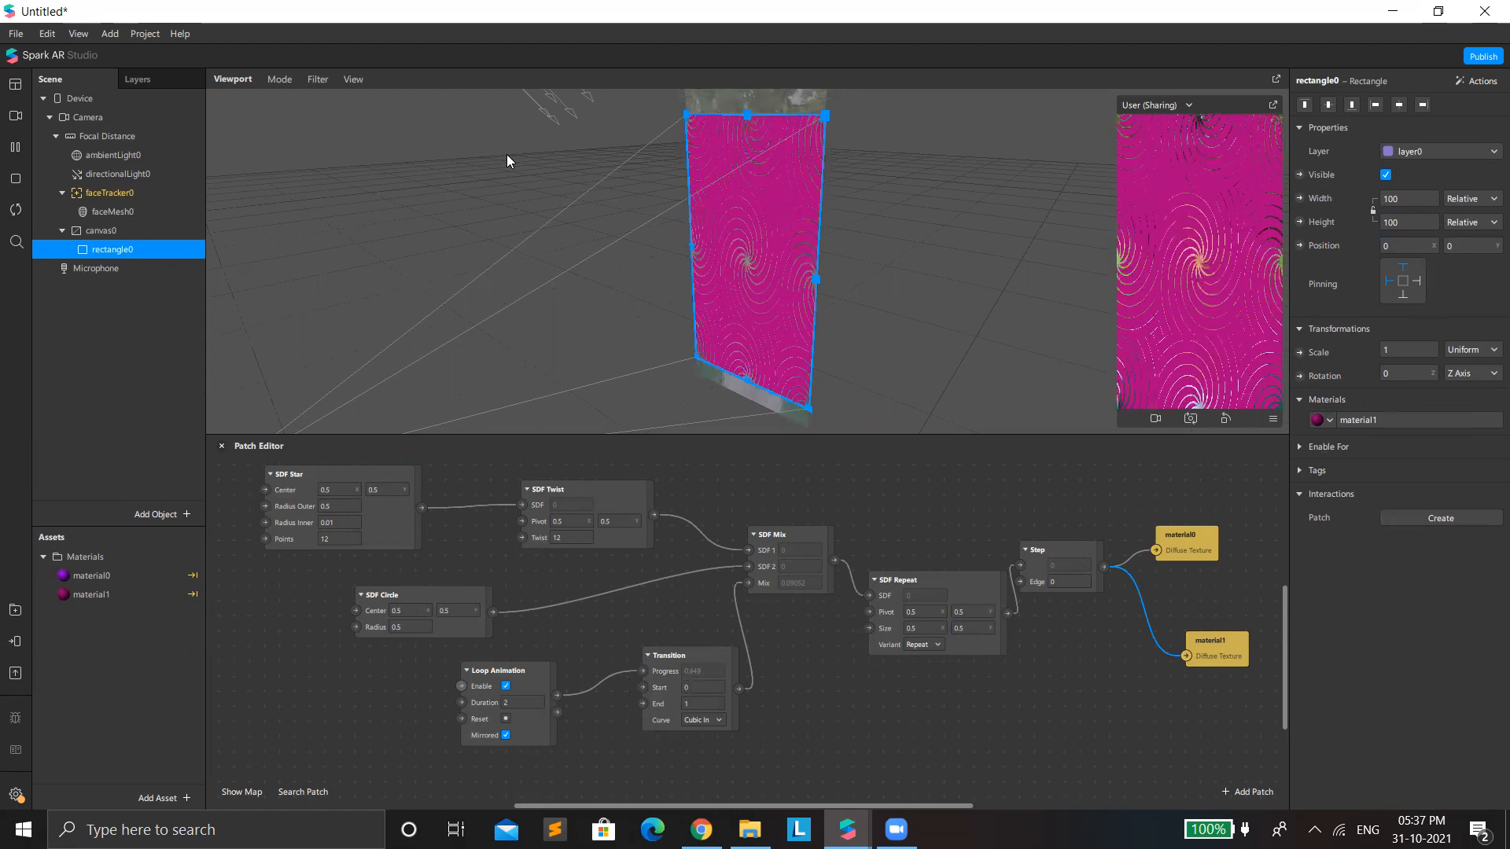
Step: Hide canvas0 and make faceTracker0 visible
click(148, 234)
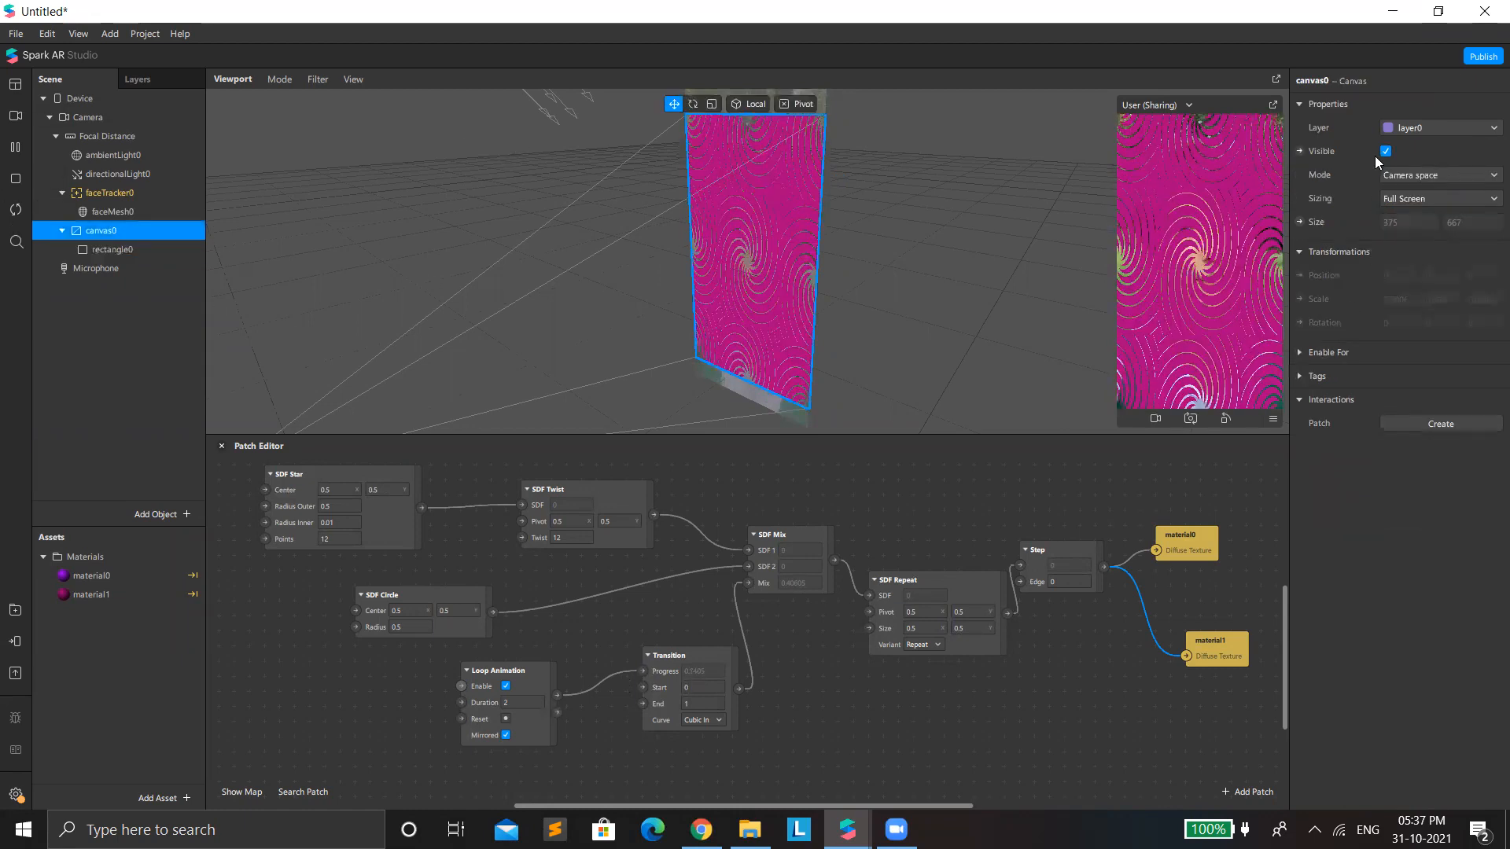
click(1385, 151)
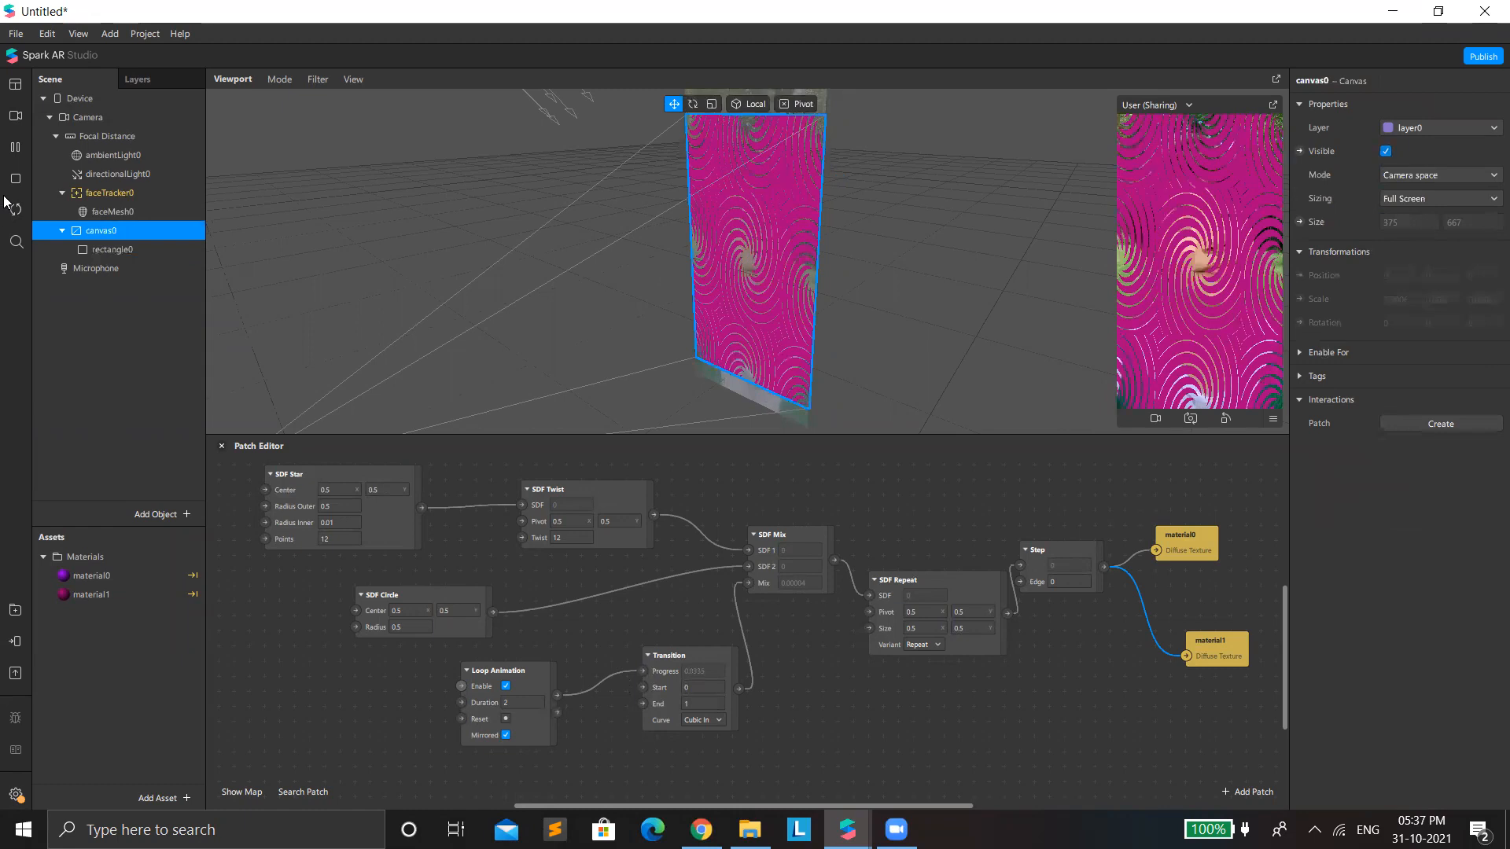
click(96, 198)
click(1383, 149)
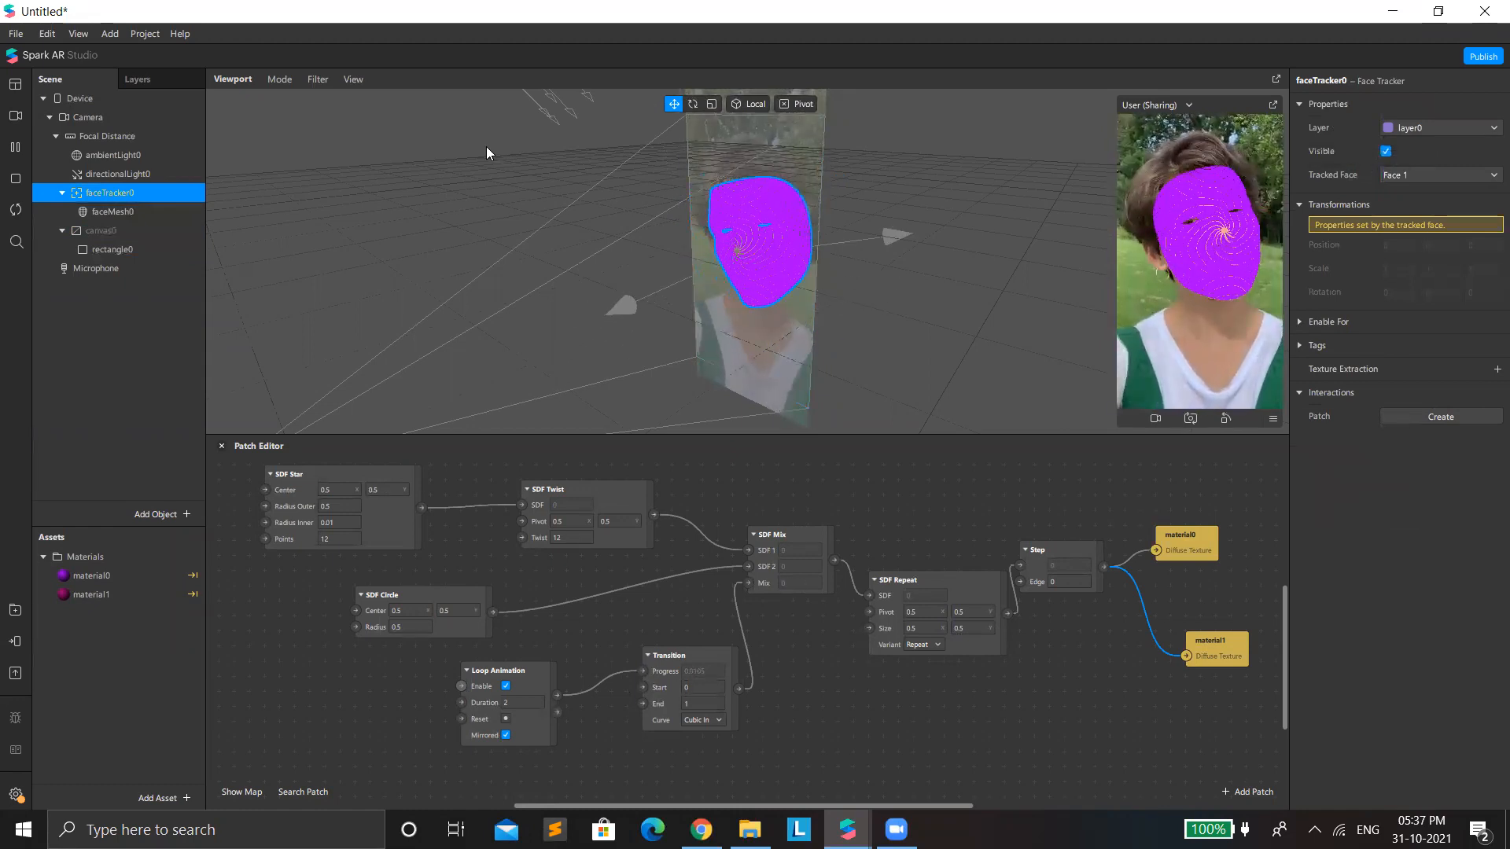
Step: Save the project in the Downloads folder as SDFS class 04
click(16, 33)
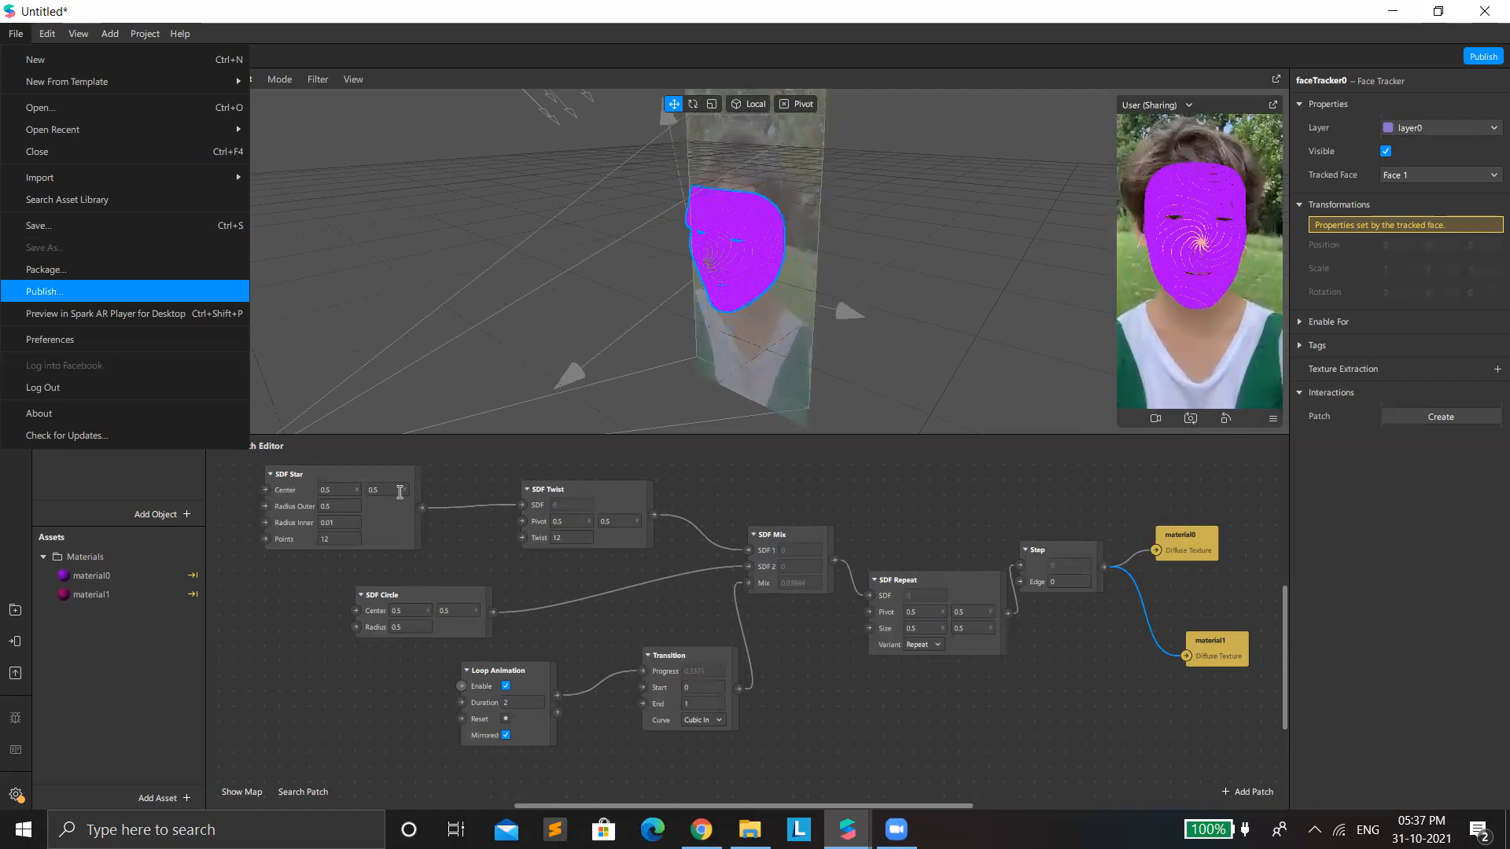
click(174, 235)
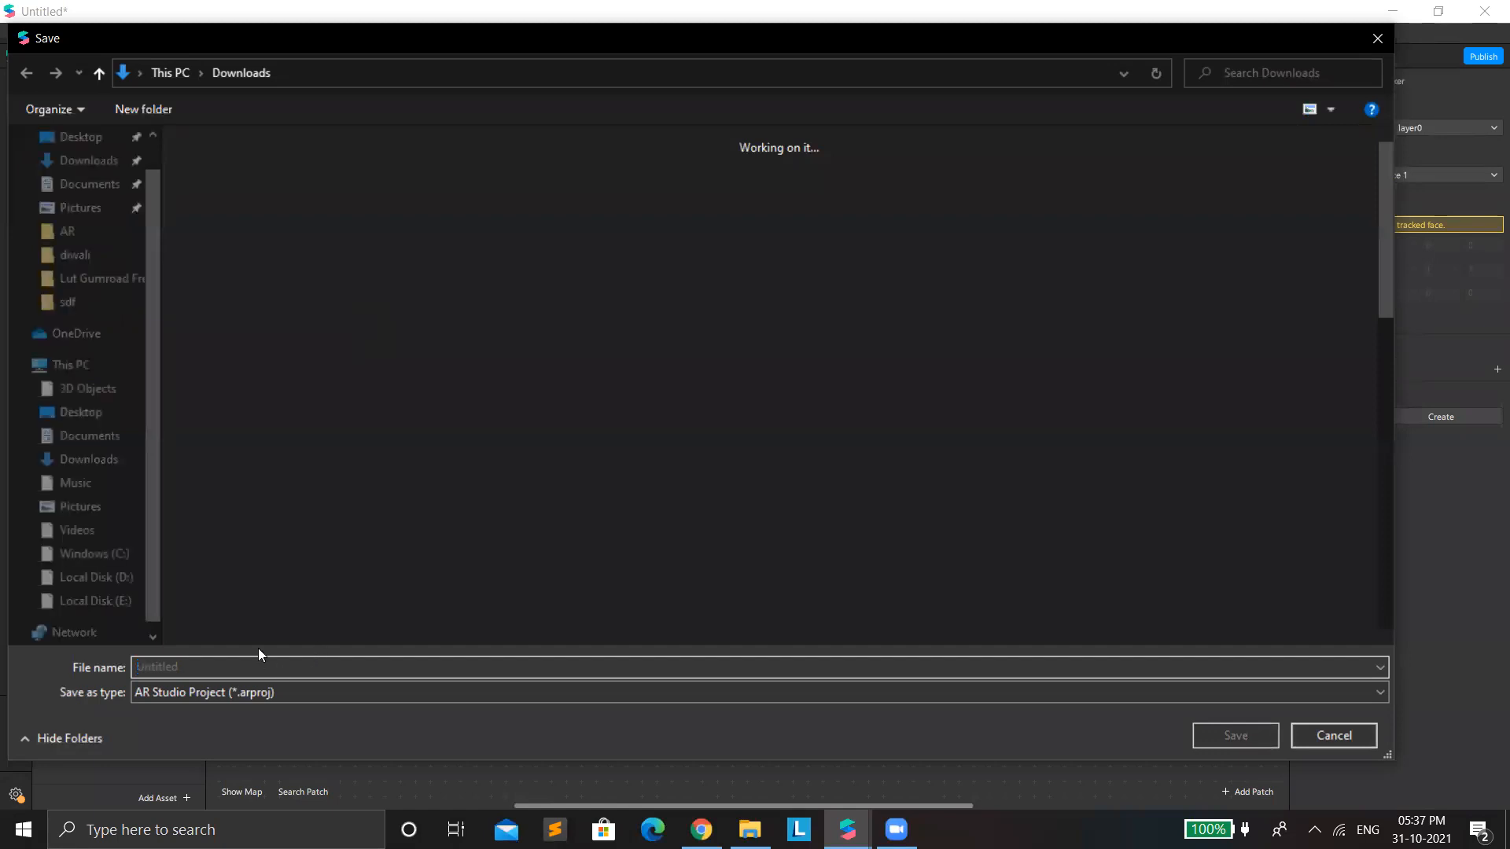
text(DFS class 04)
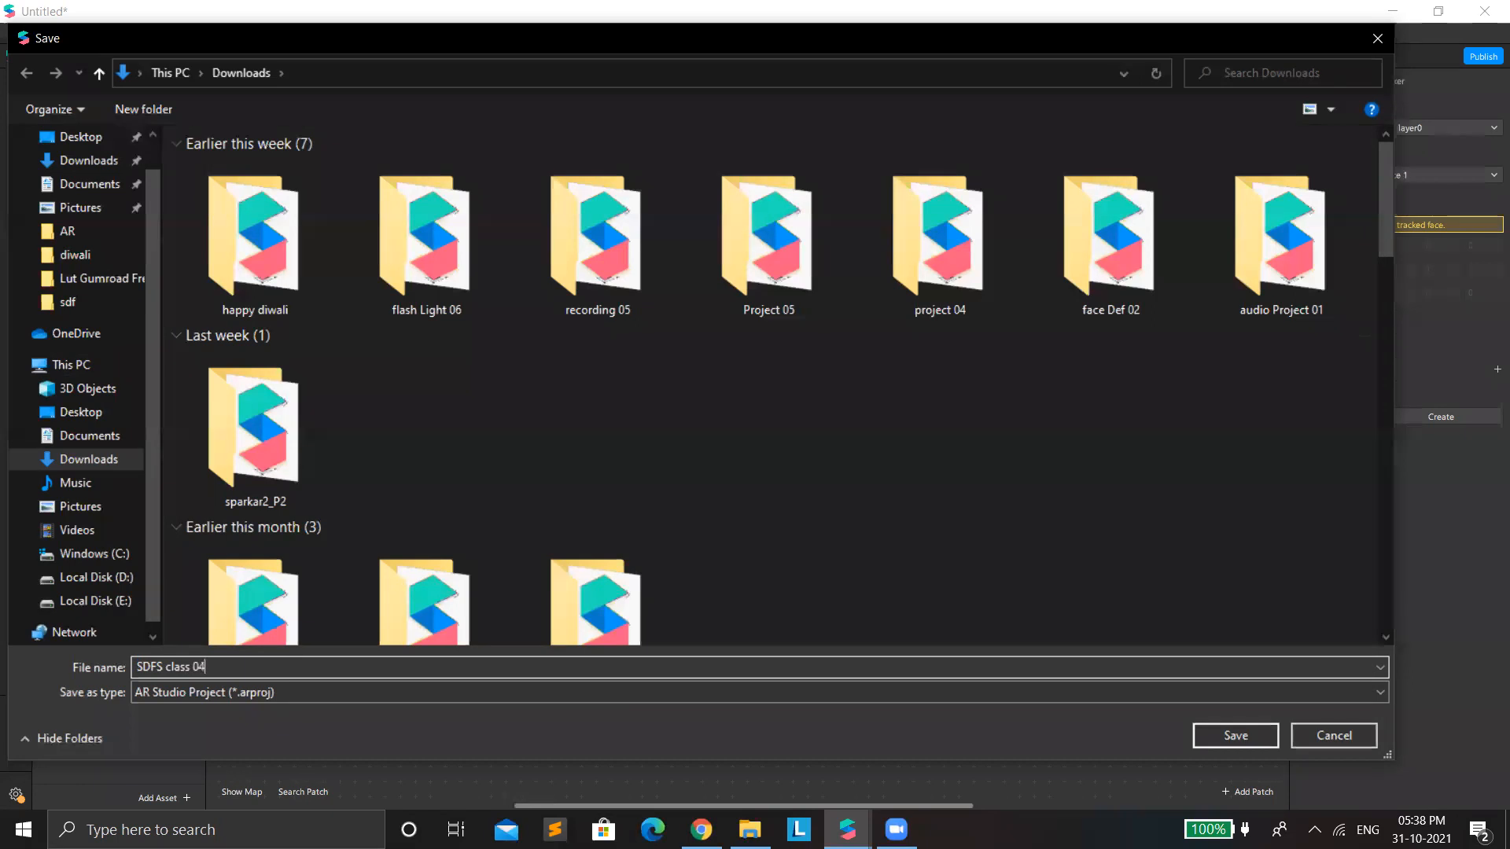
click(1235, 735)
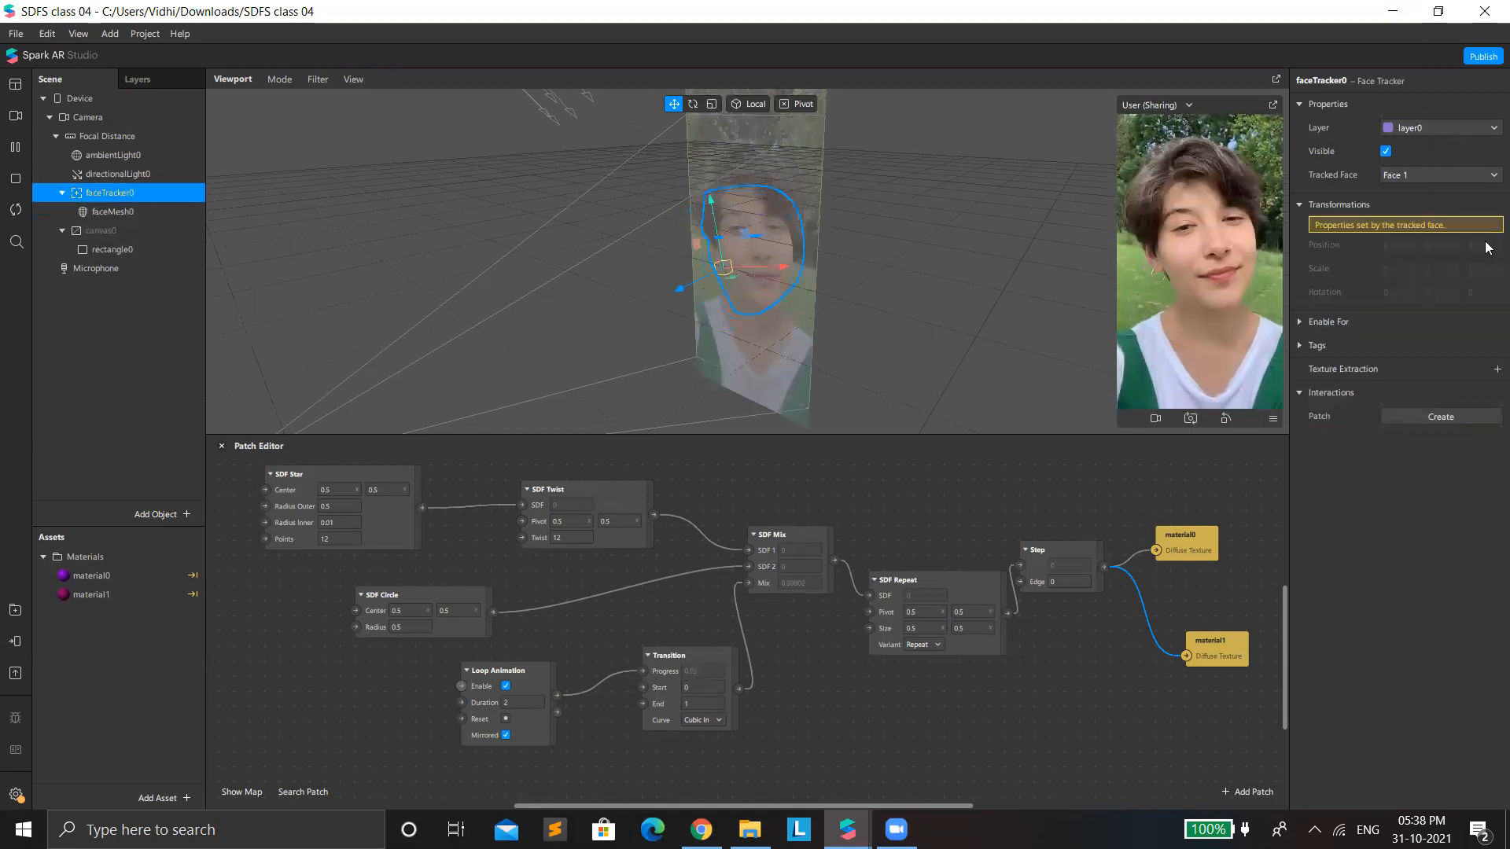
Step: Show canvas0 briefly to preview the full-screen pattern, and hide it again
click(140, 231)
click(1385, 151)
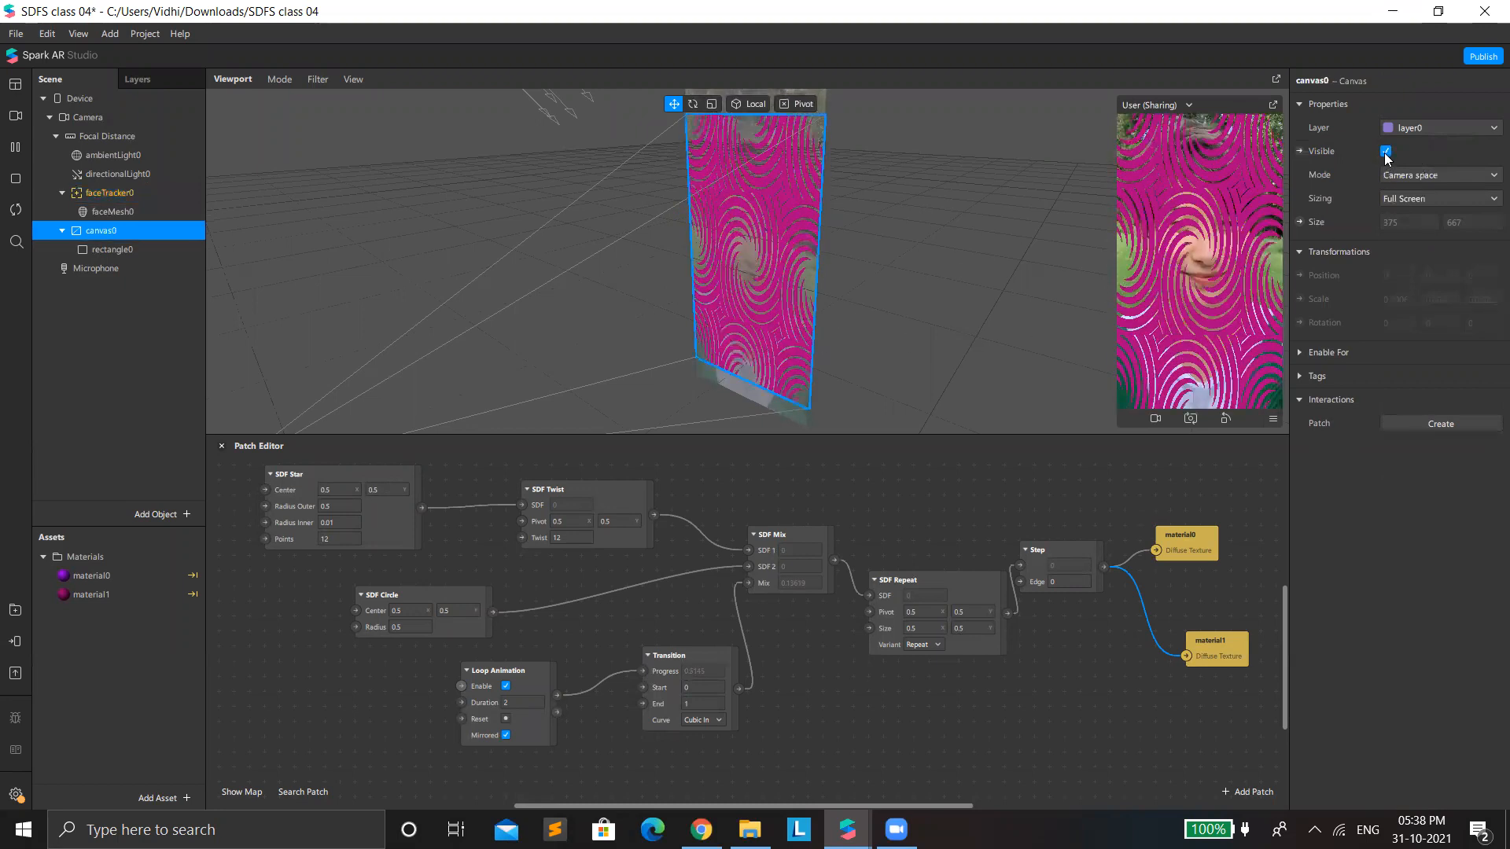
Step: Add a second rectangle to canvas0 and make it fill the canvas with Relative width and height of 100
right_click(140, 333)
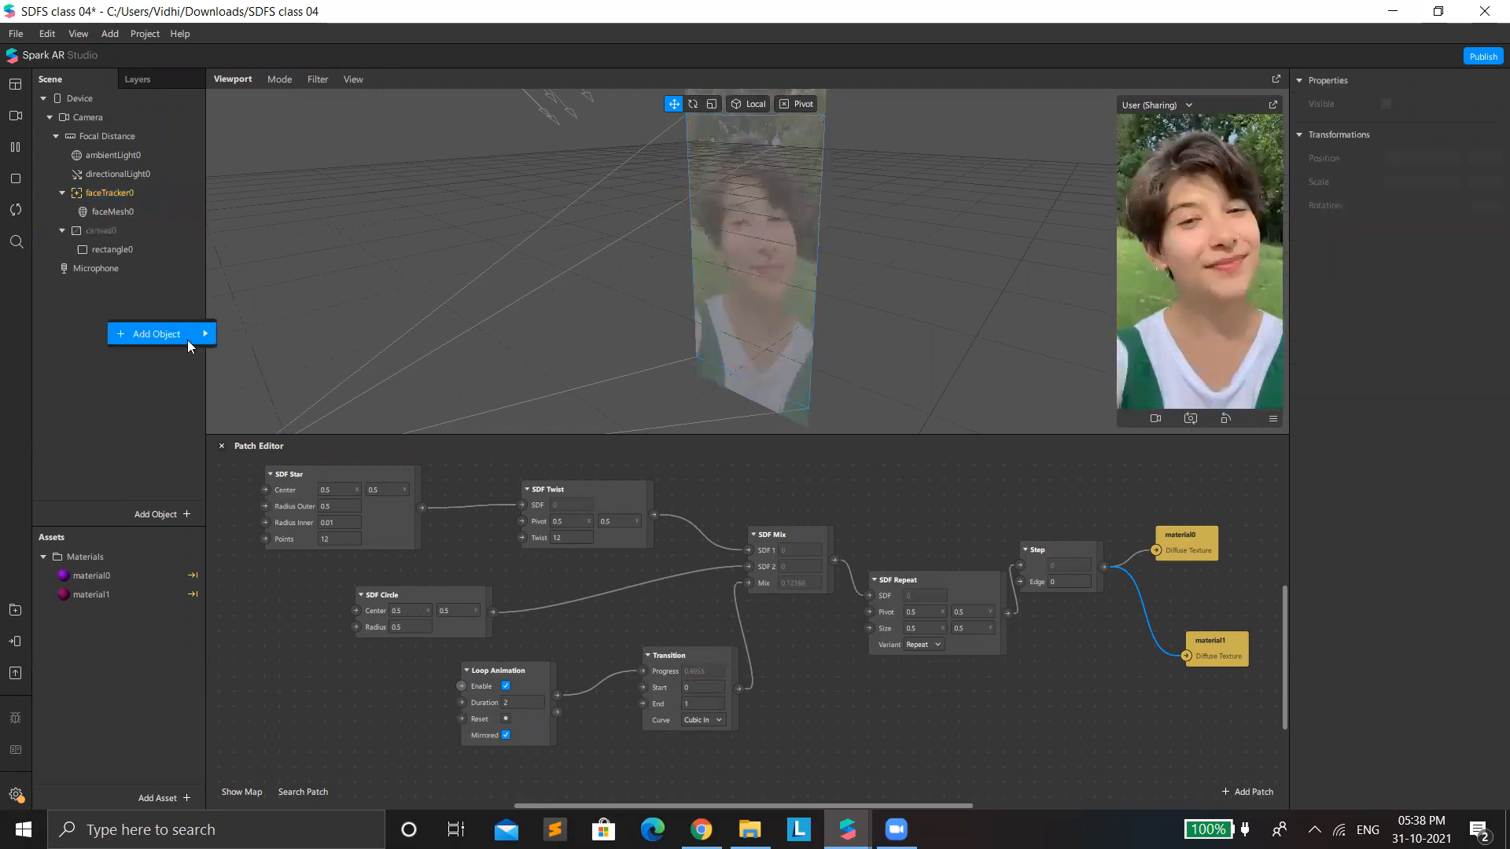
mouse_move(187, 338)
click(279, 584)
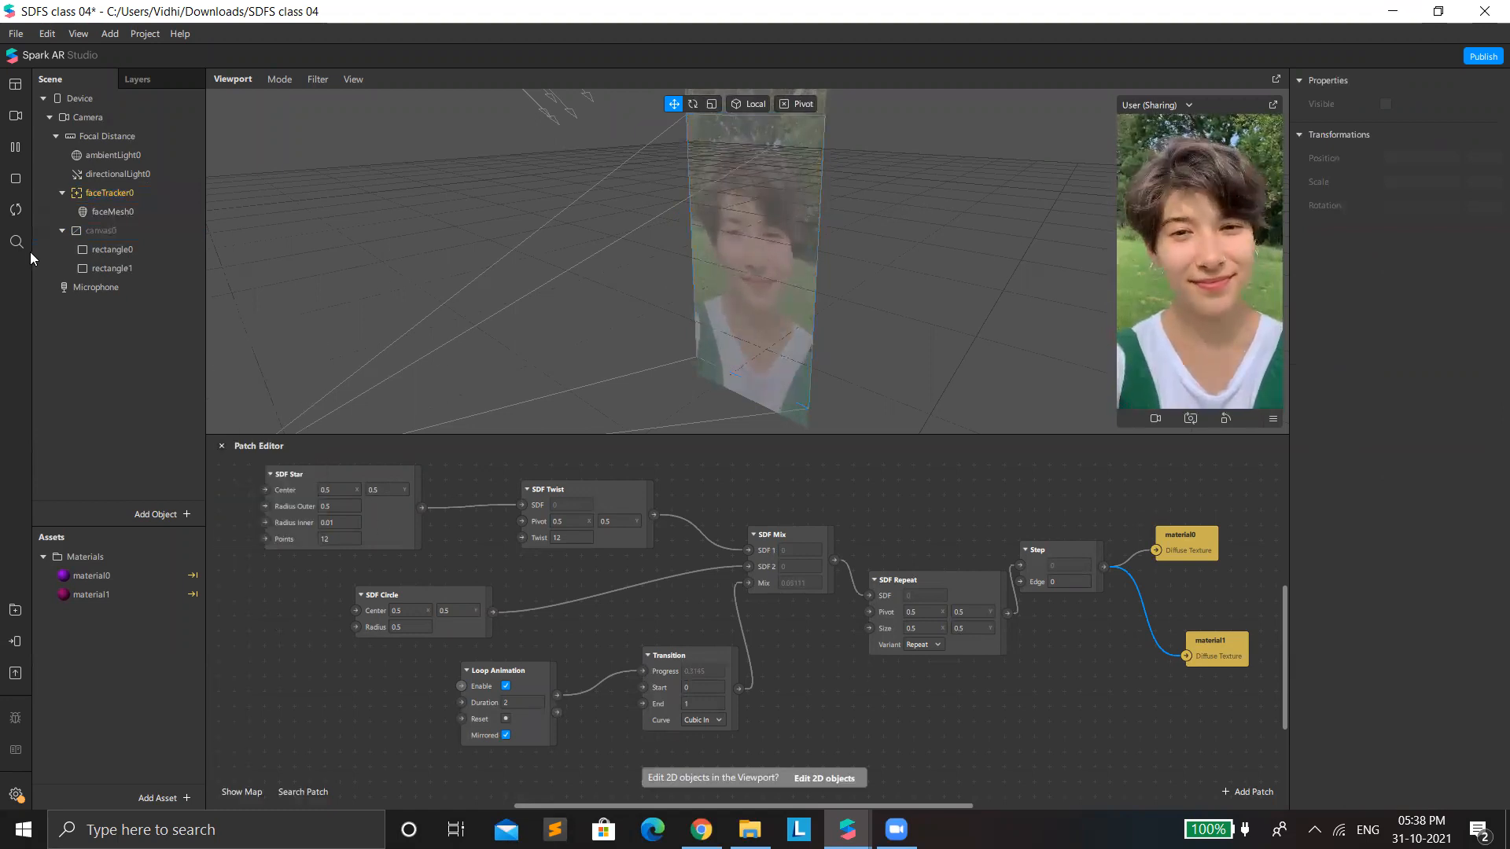
click(112, 268)
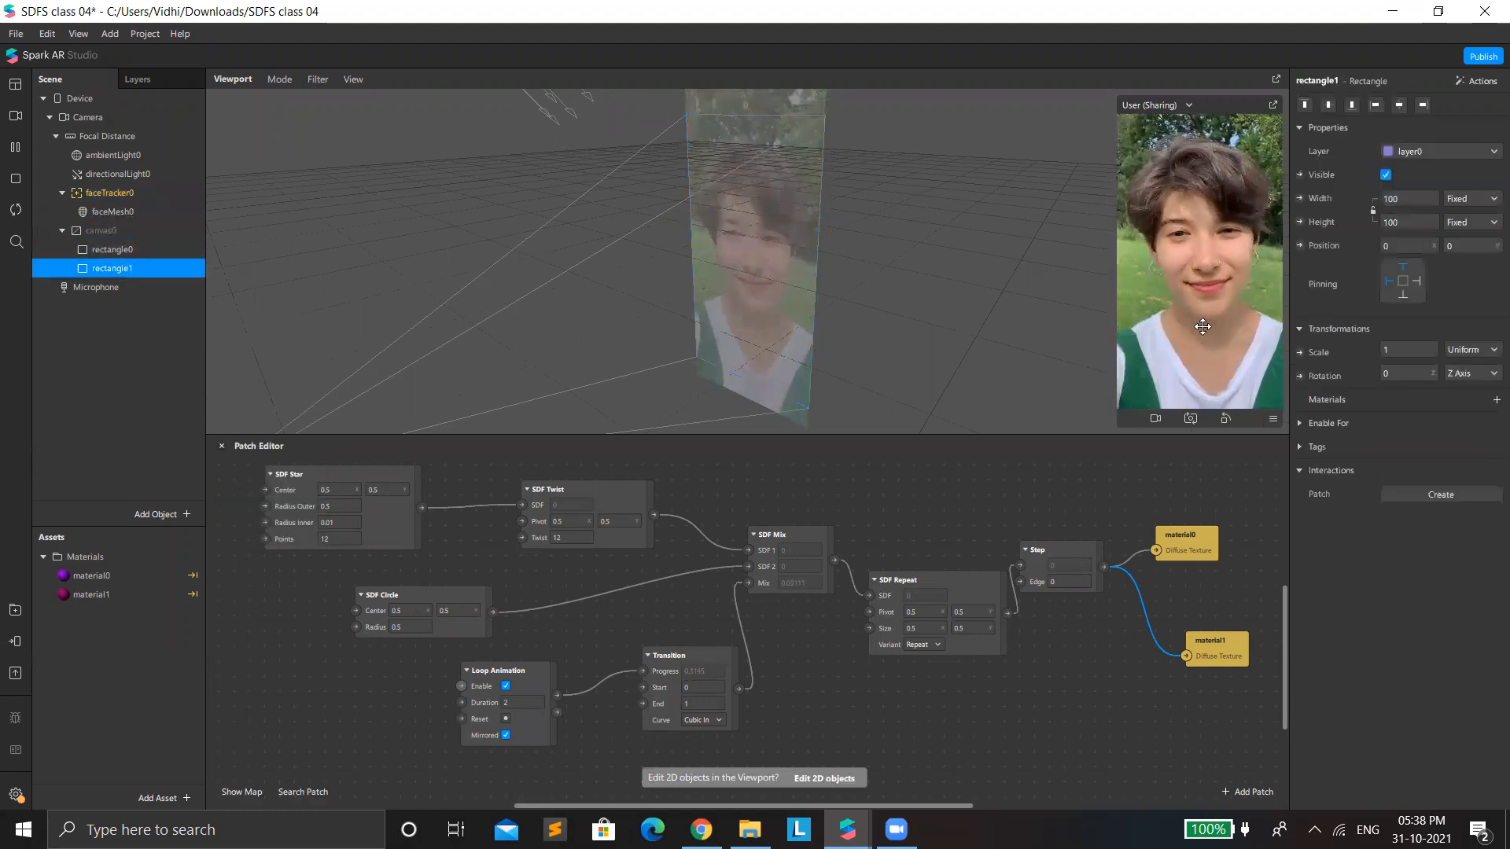
click(1422, 245)
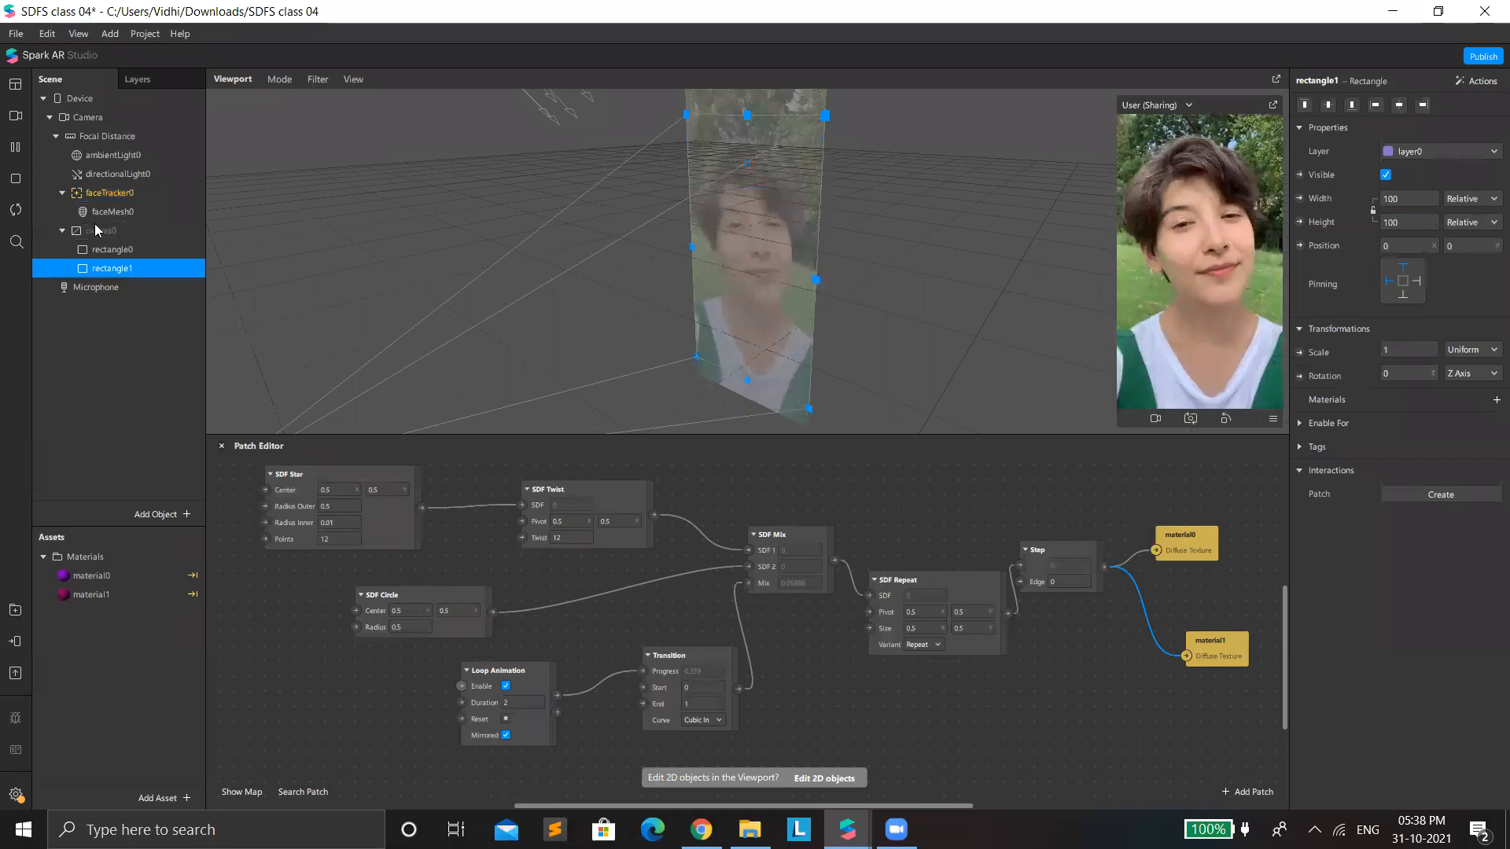
Step: Hide rectangle0 and make canvas0 visible
click(112, 249)
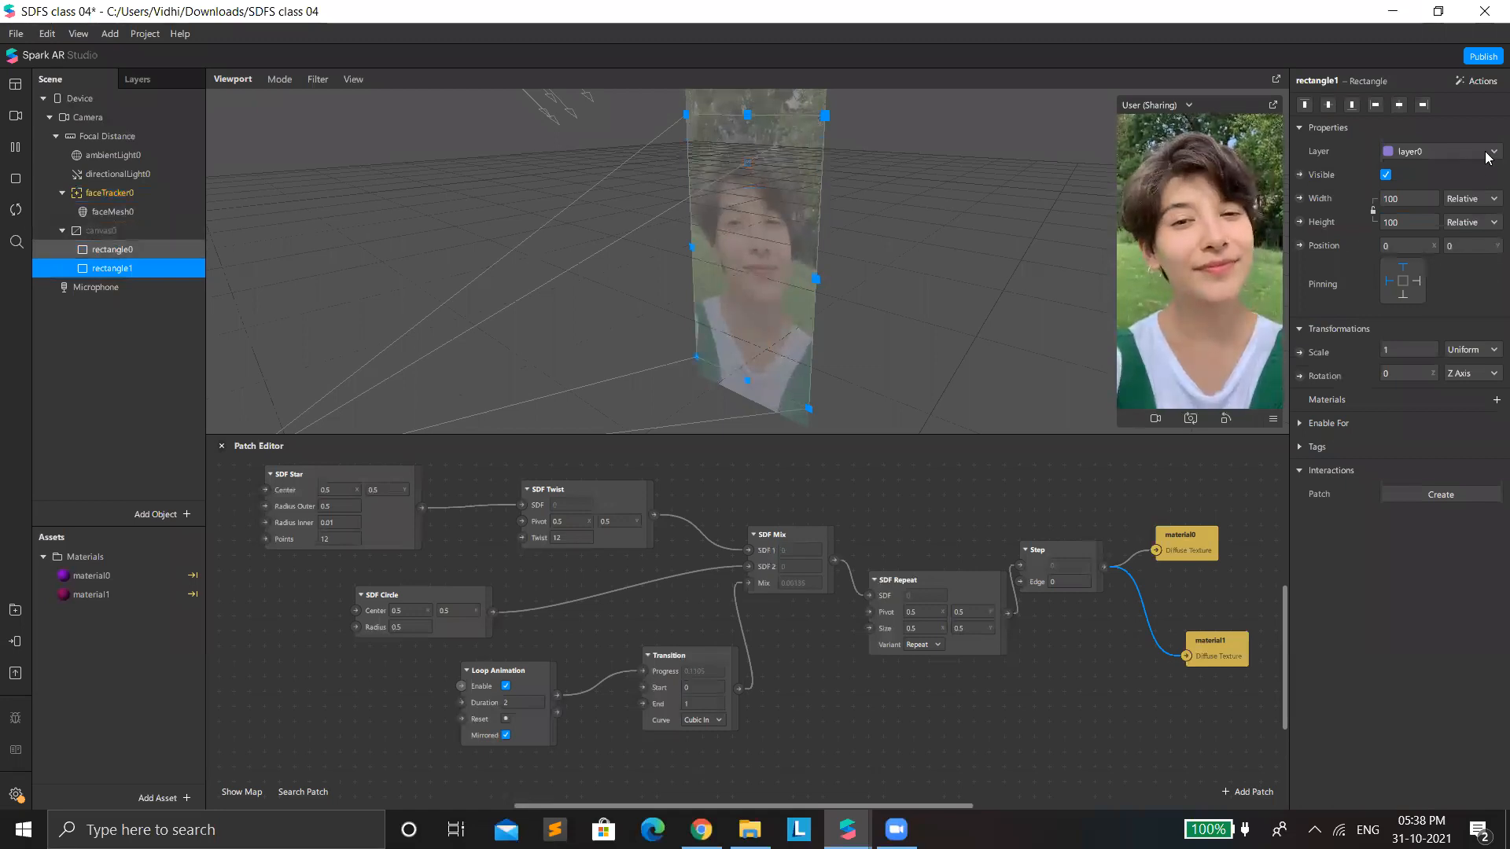
click(1386, 174)
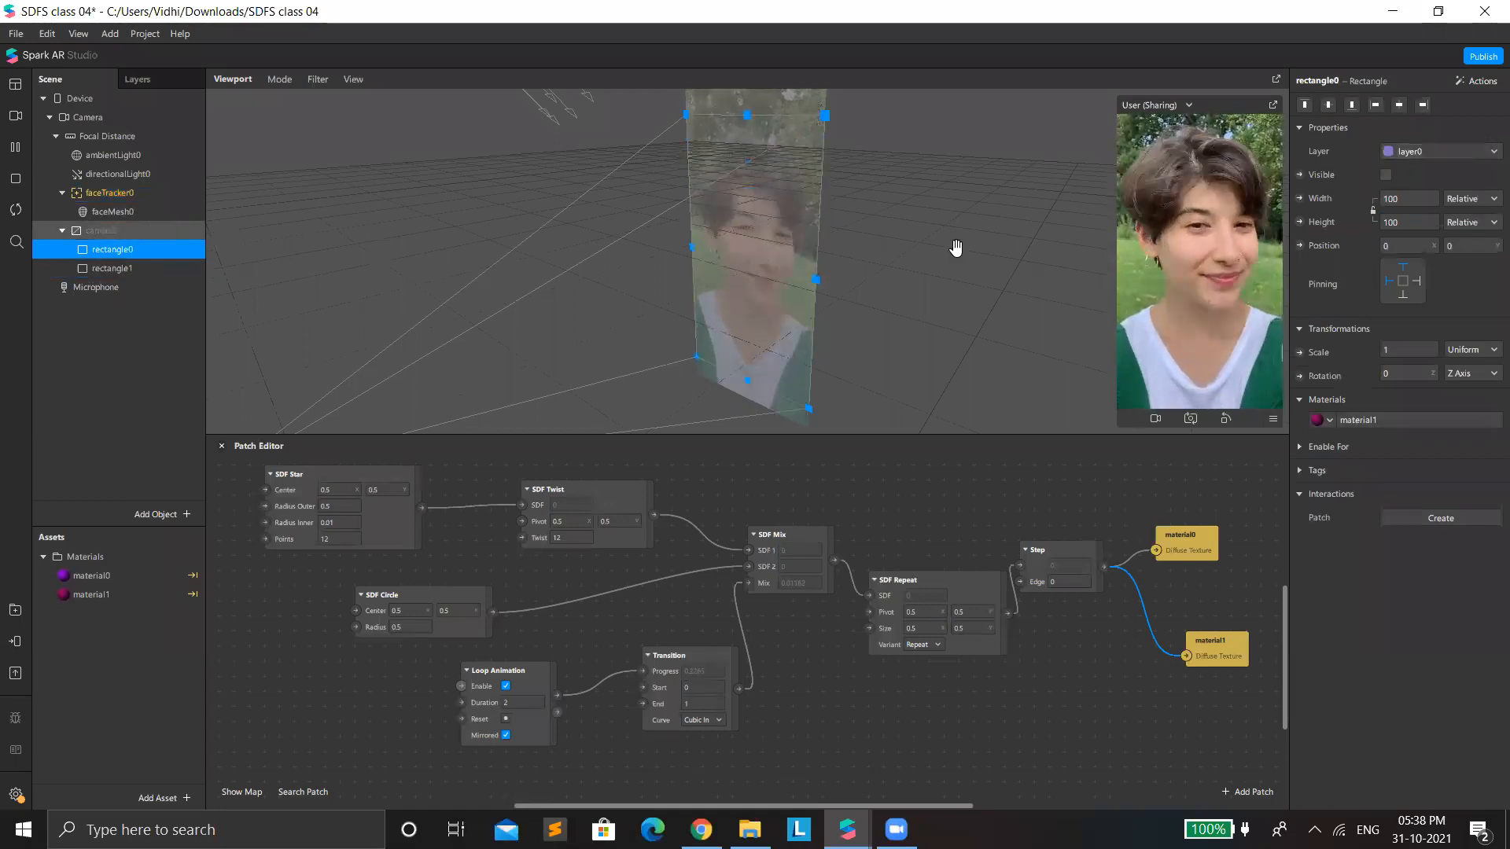
click(101, 231)
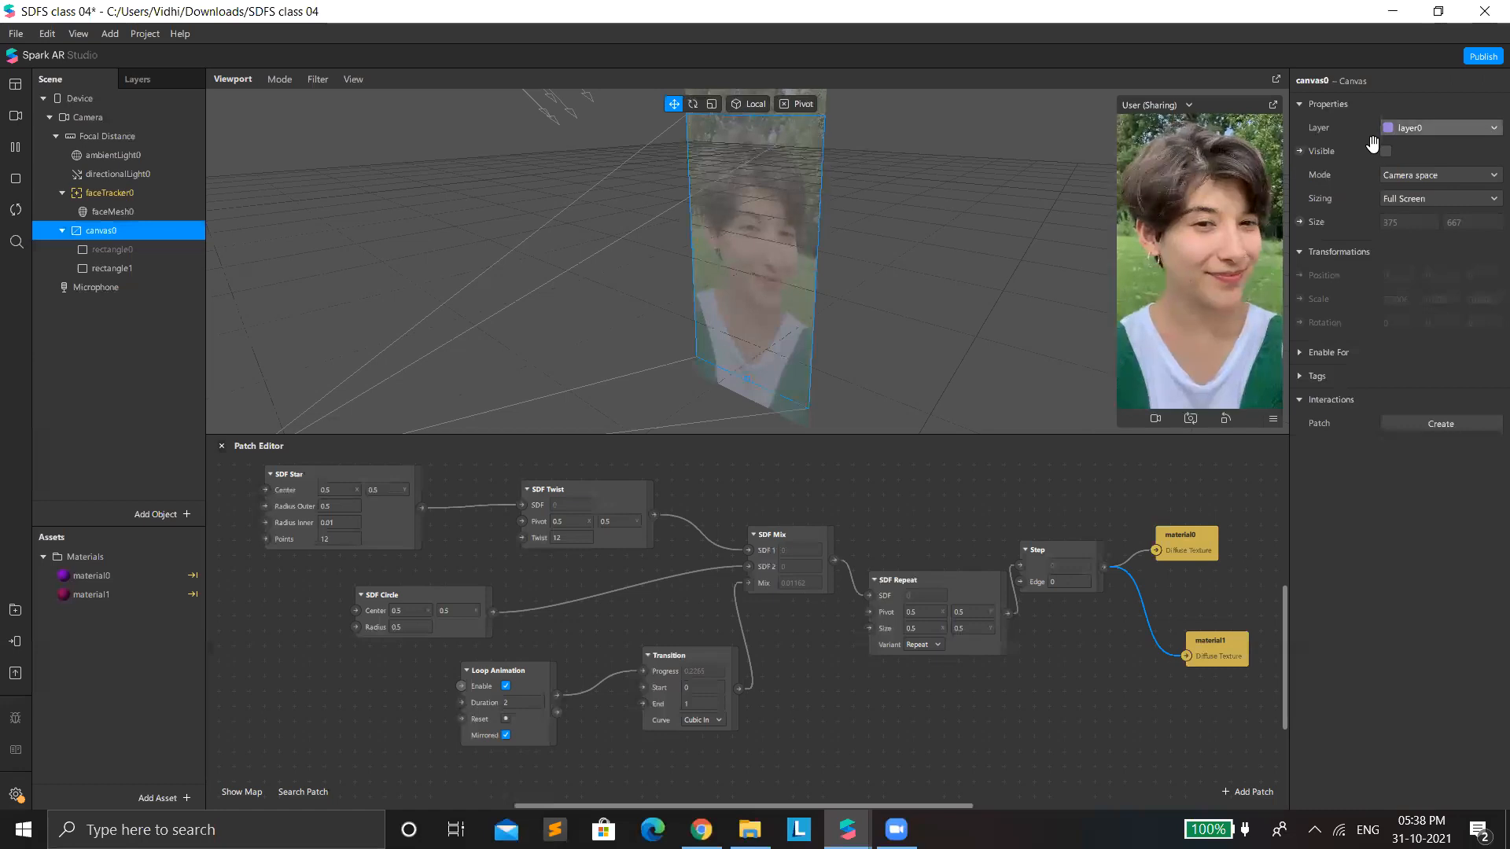
Step: Add a Person segmentation mask texture to the camera
click(102, 269)
click(86, 117)
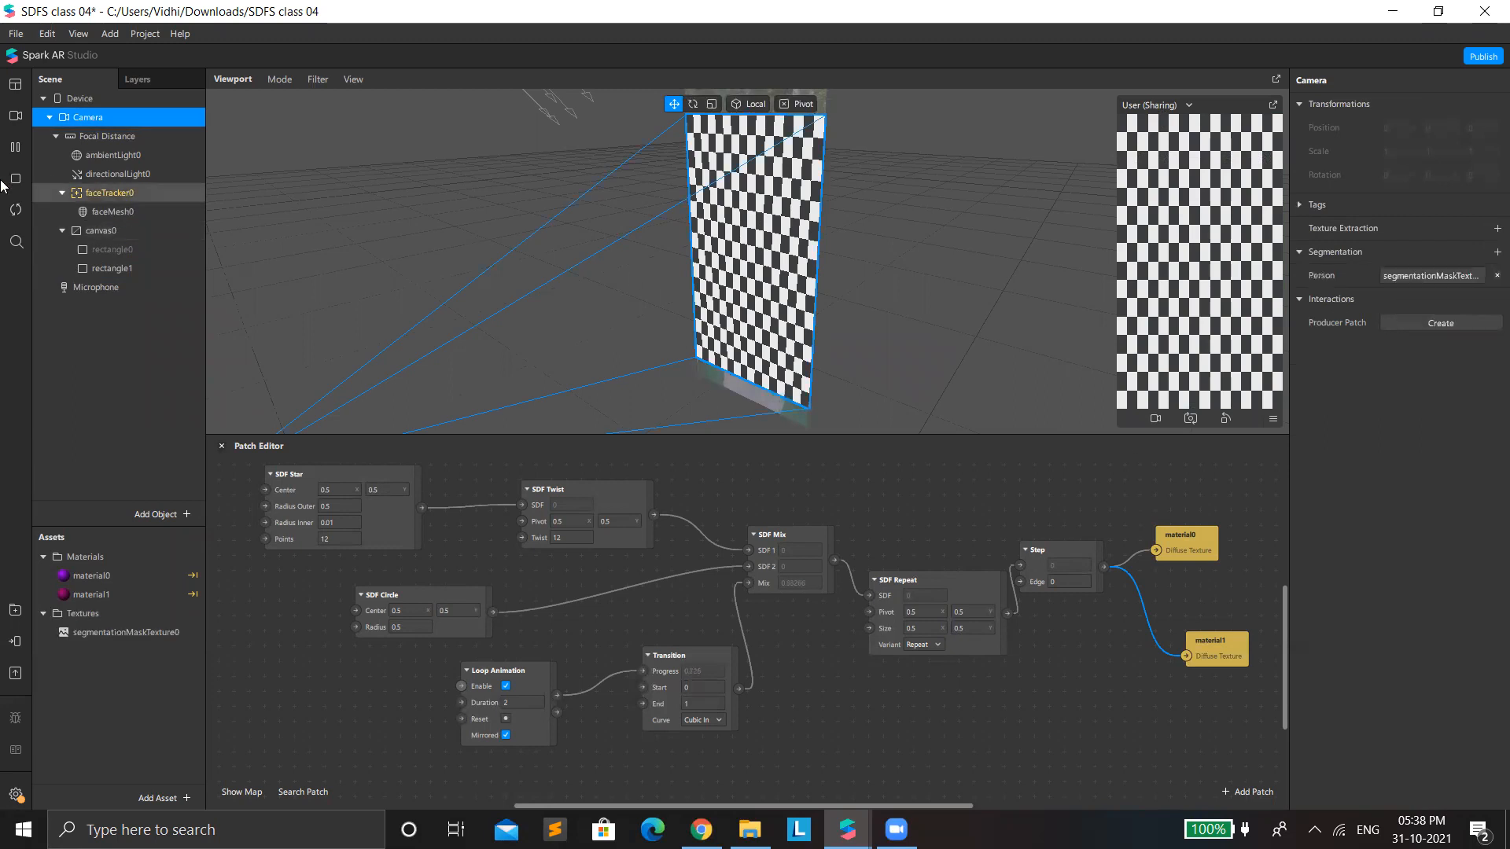
Step: Create a new material for rectangle1 and set its shader type to Flat
click(138, 266)
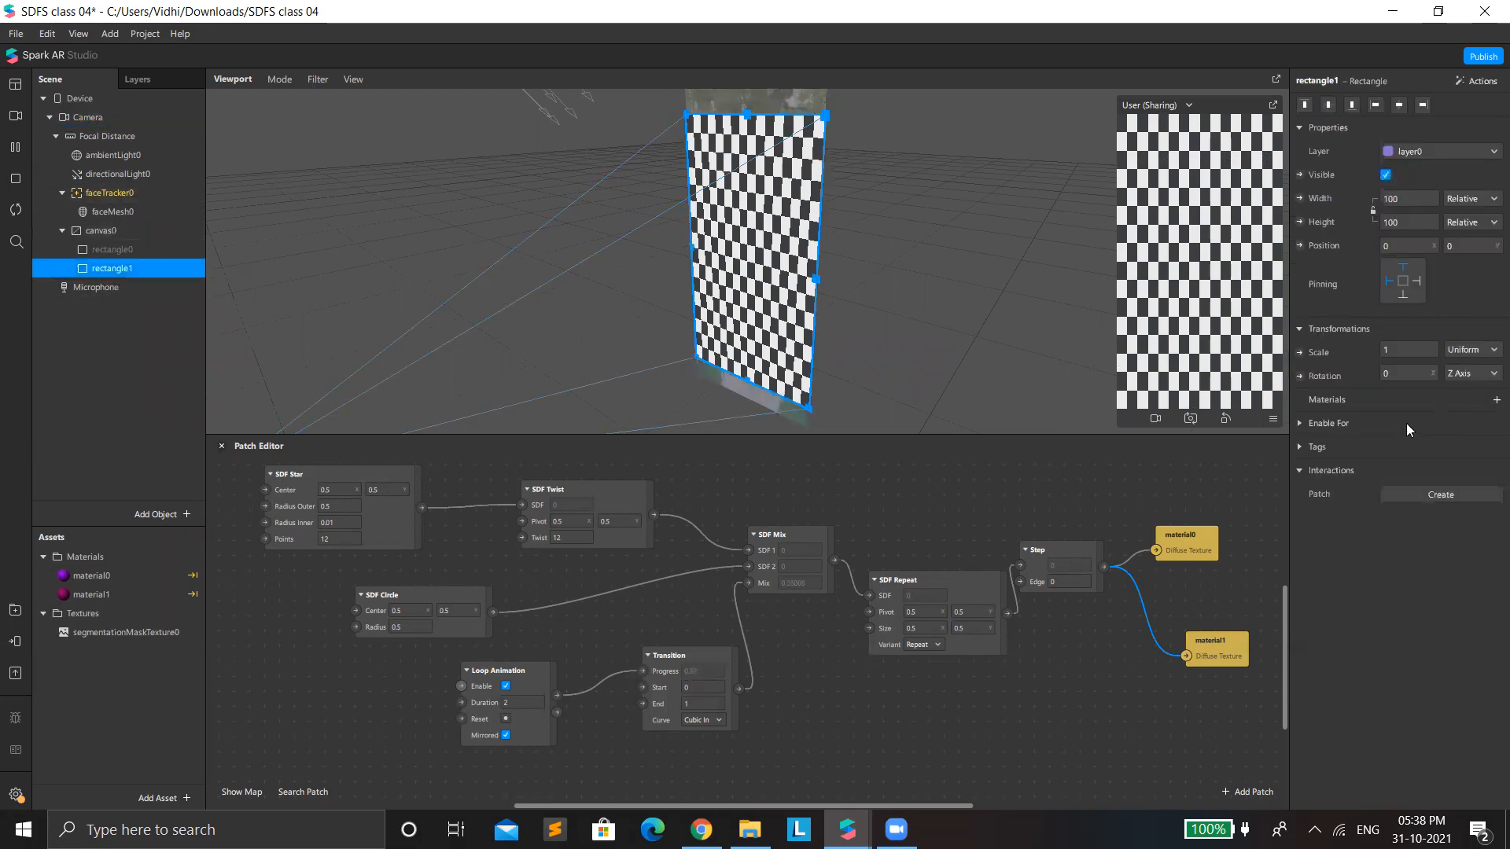
click(1494, 401)
click(1390, 464)
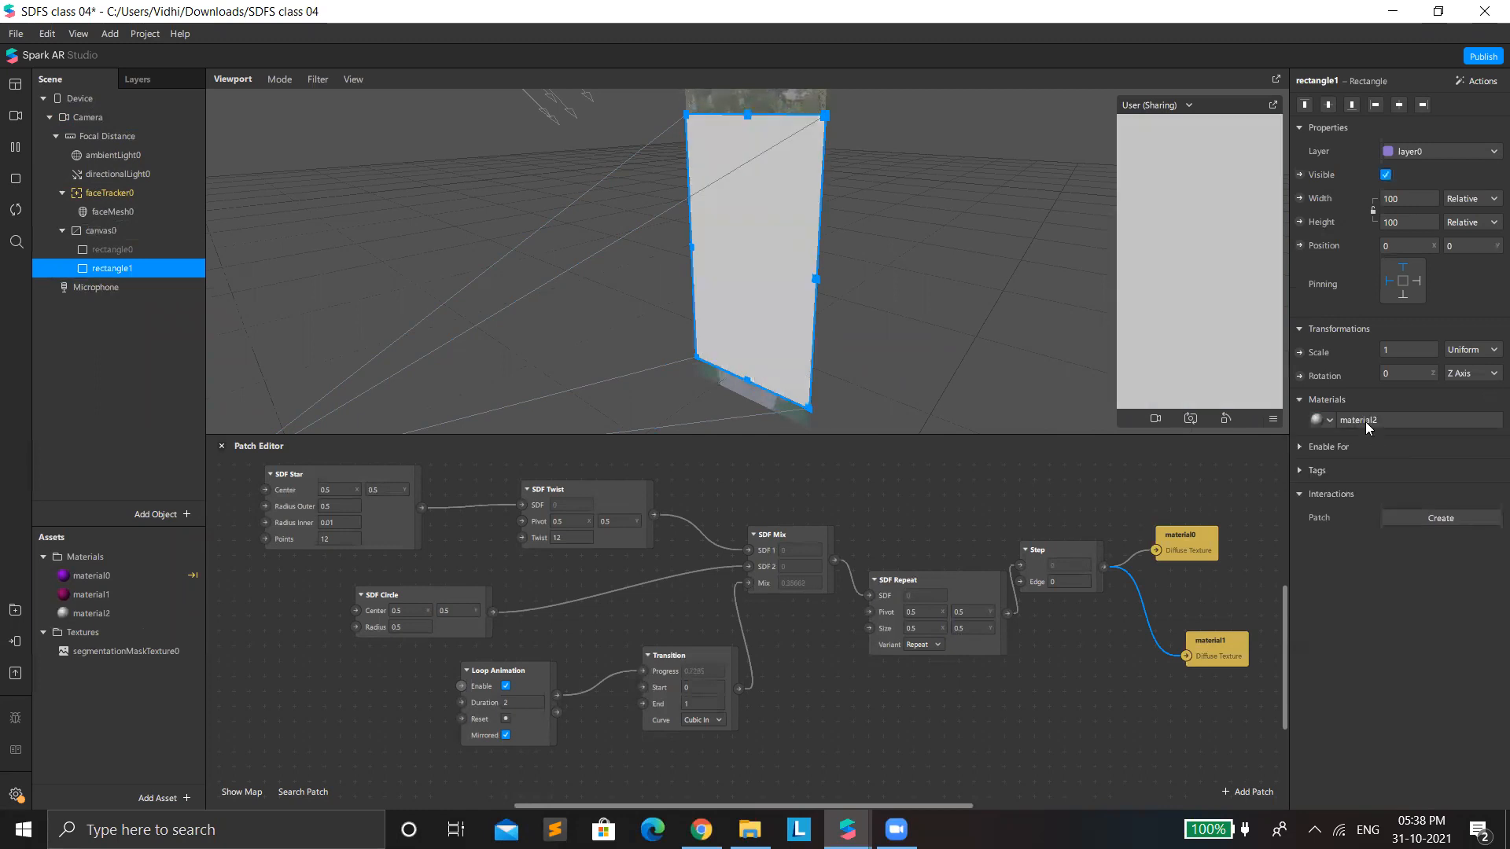
click(1391, 107)
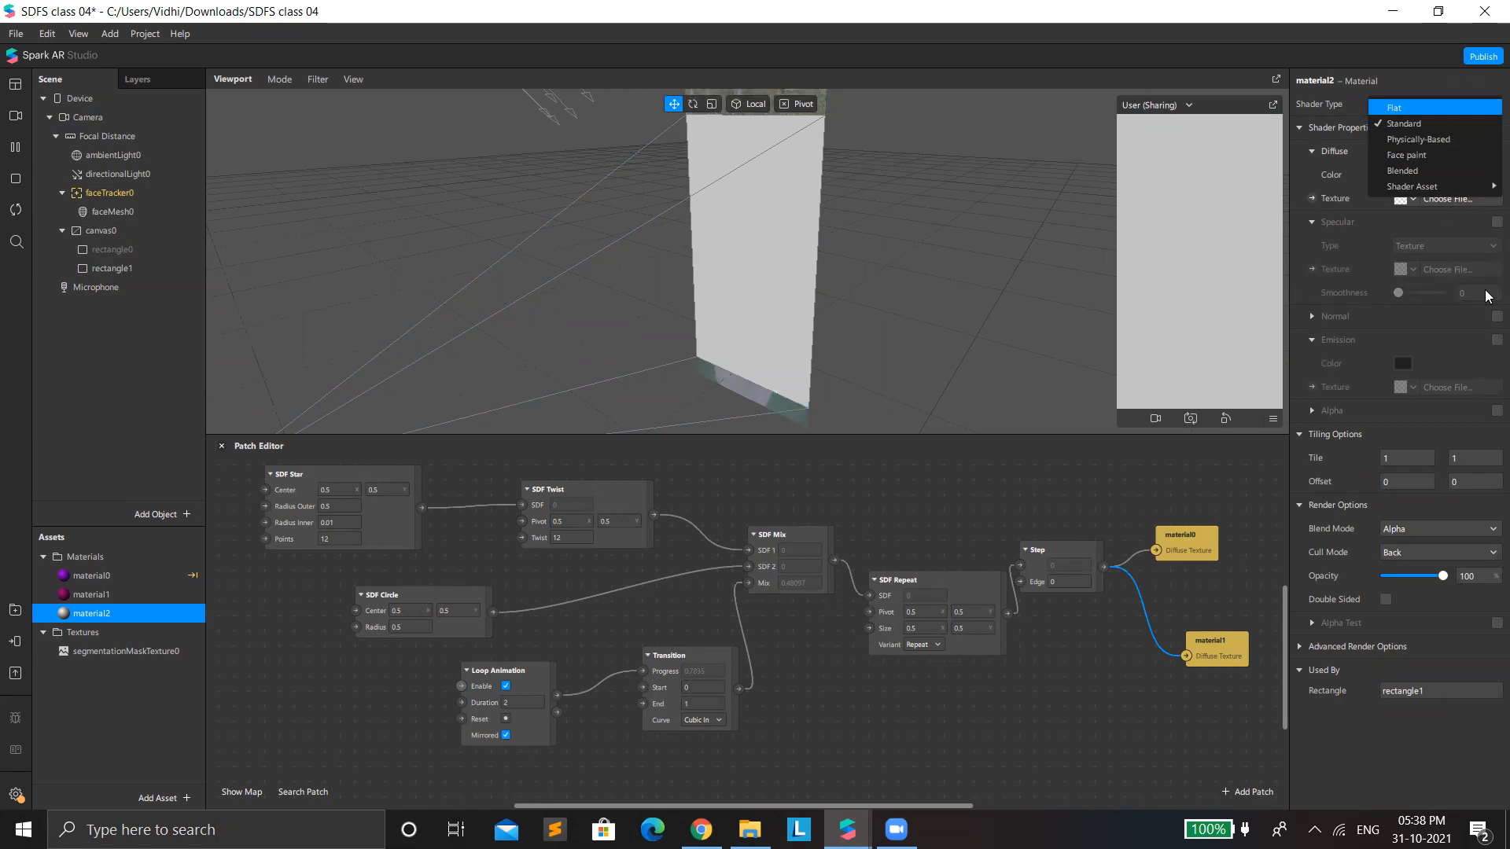
key(Return)
key(F2)
Step: Enable Alpha on material2 and use segmentationMaskTexture0 as its alpha texture
click(1496, 245)
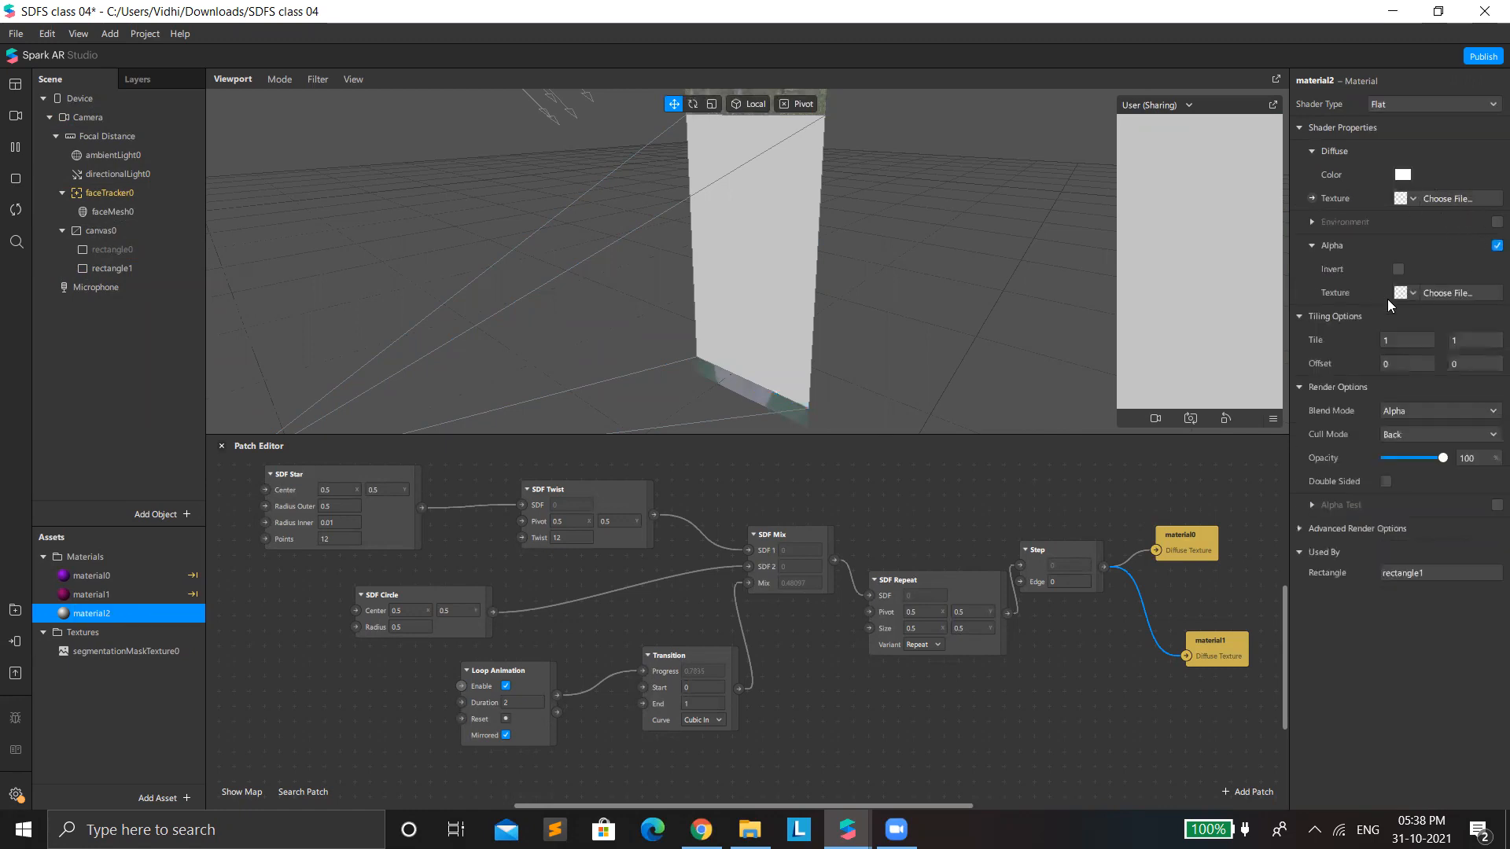
click(1402, 294)
click(1399, 316)
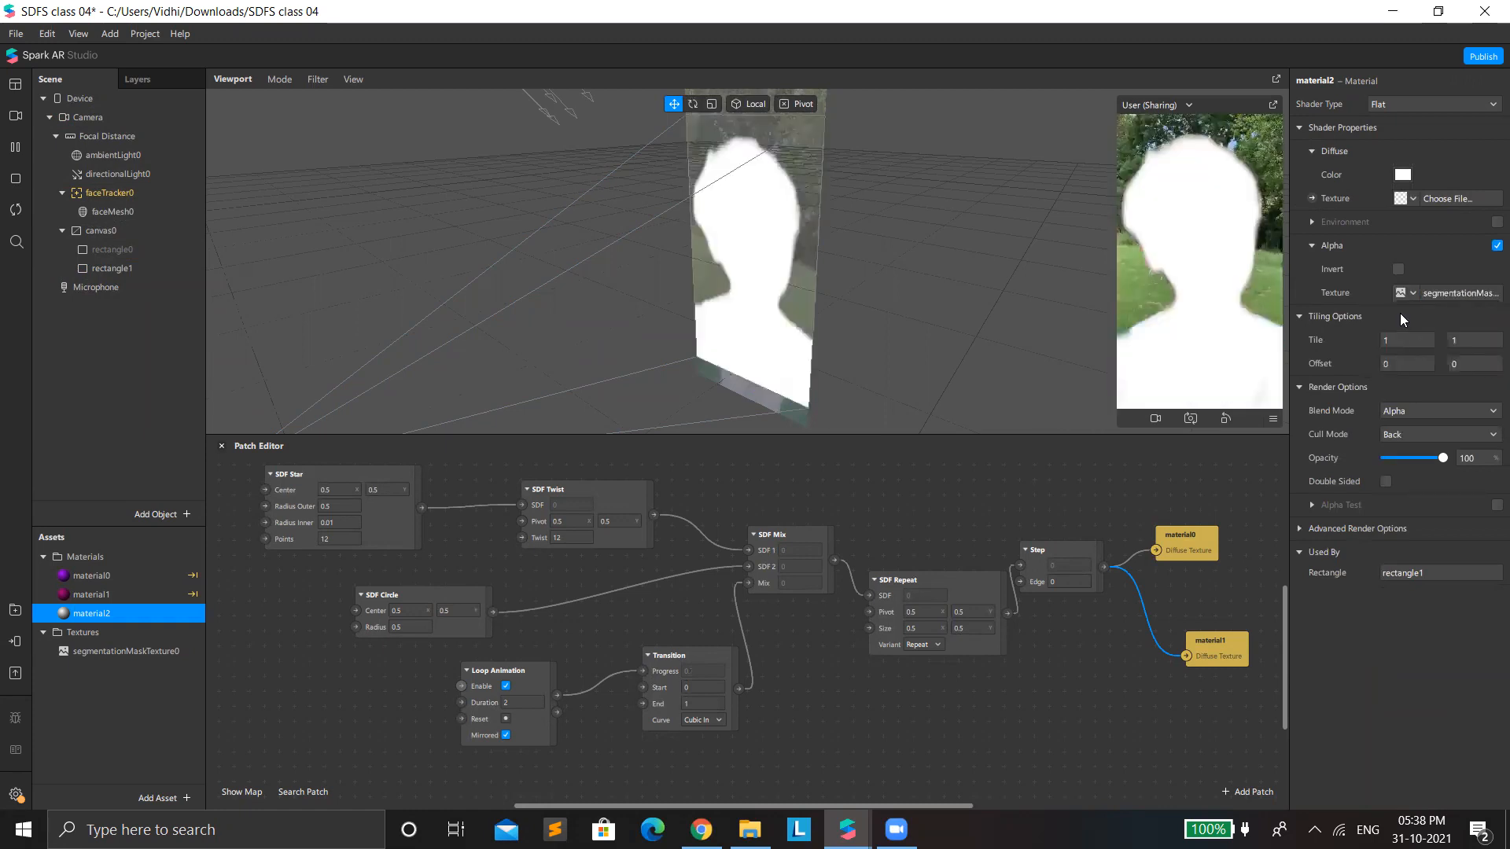
Step: Set the diffuse color of rectangle1's material, material2, to pink #ff2fb6
click(128, 267)
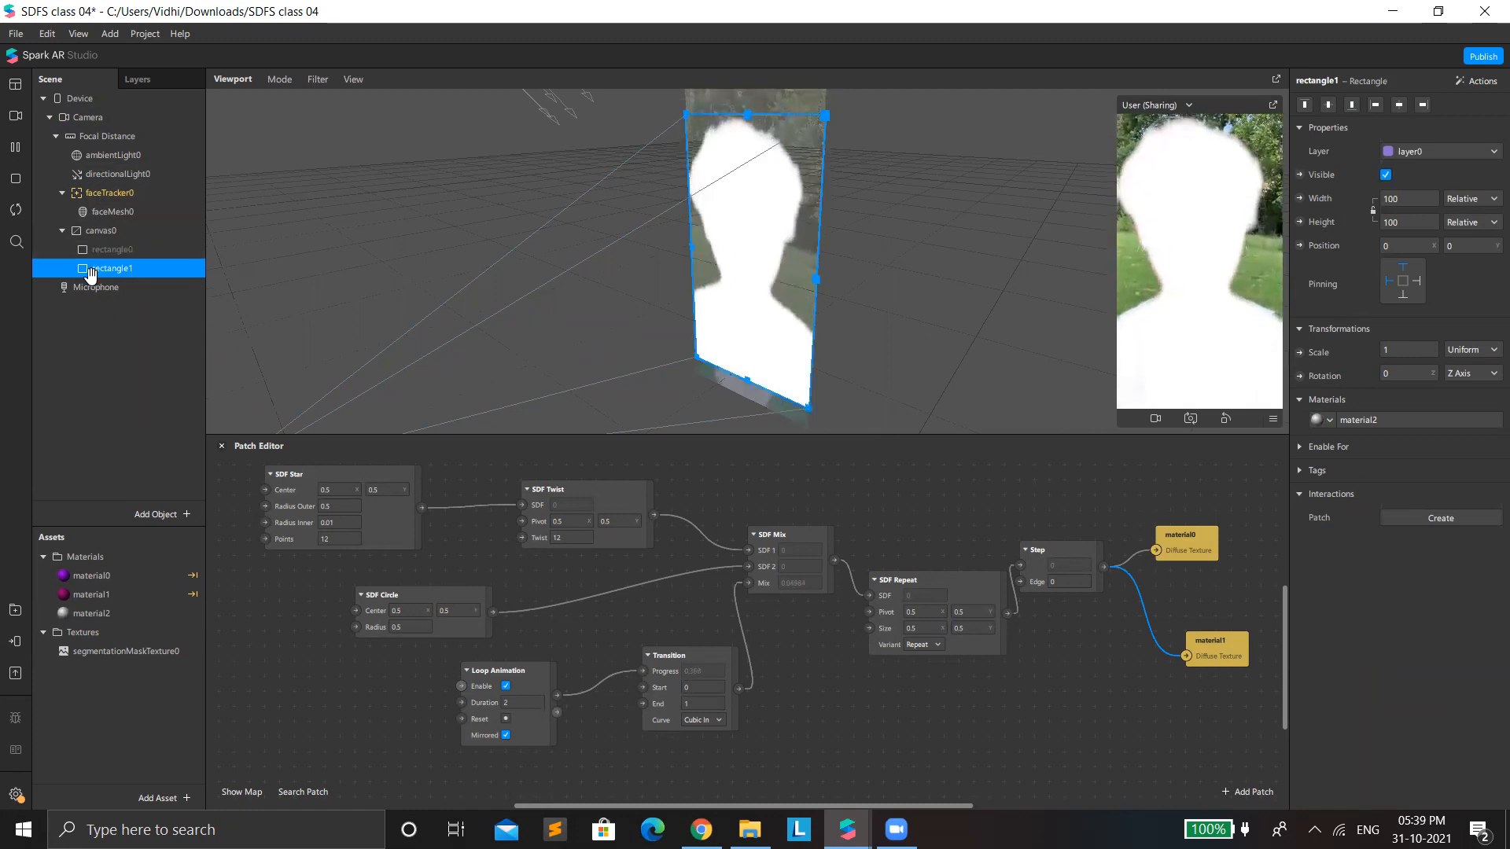
right_click(108, 236)
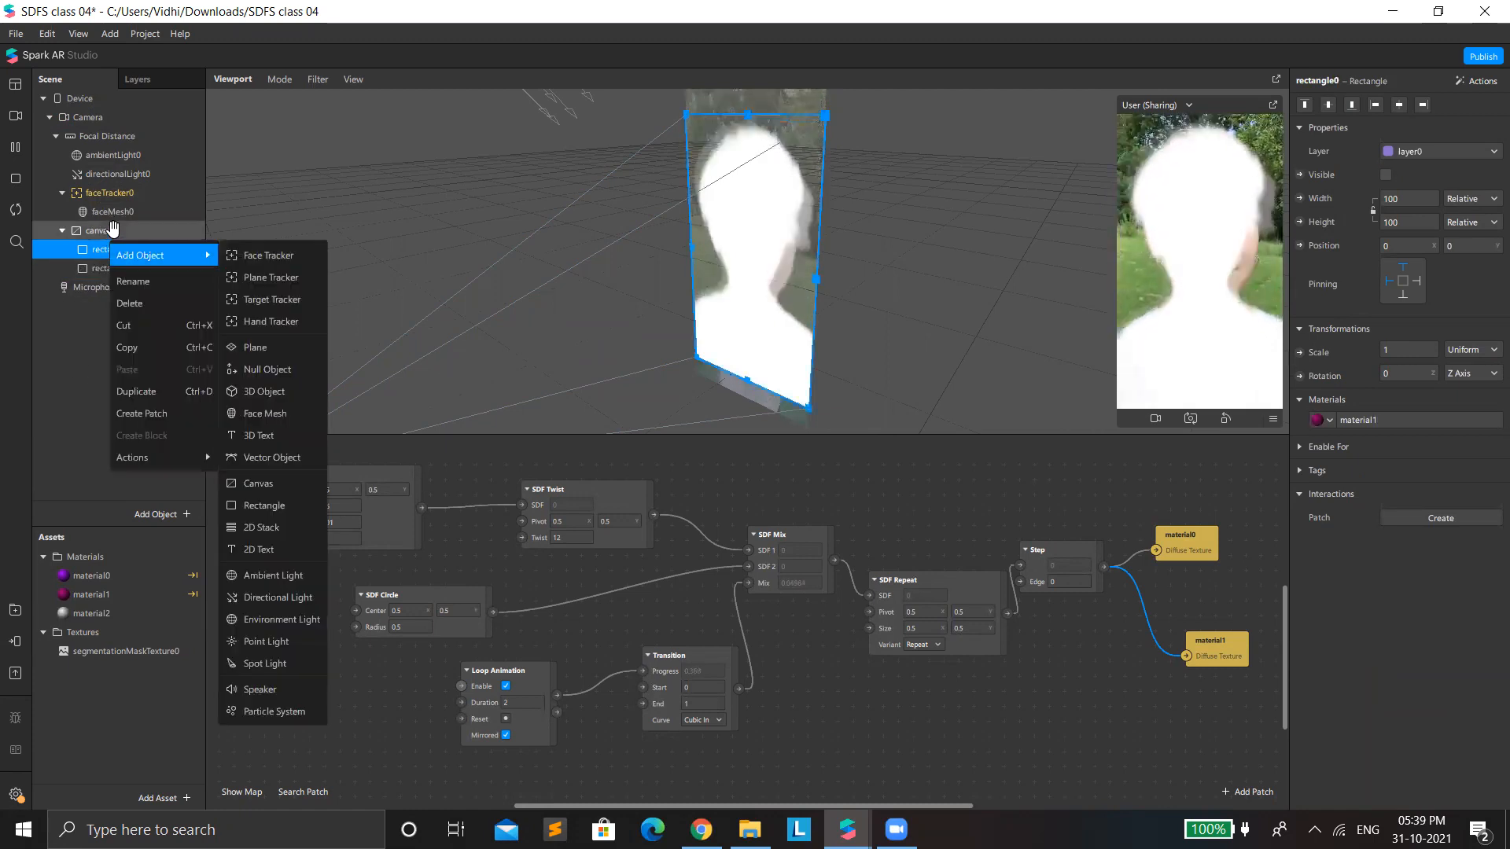
click(83, 269)
click(84, 269)
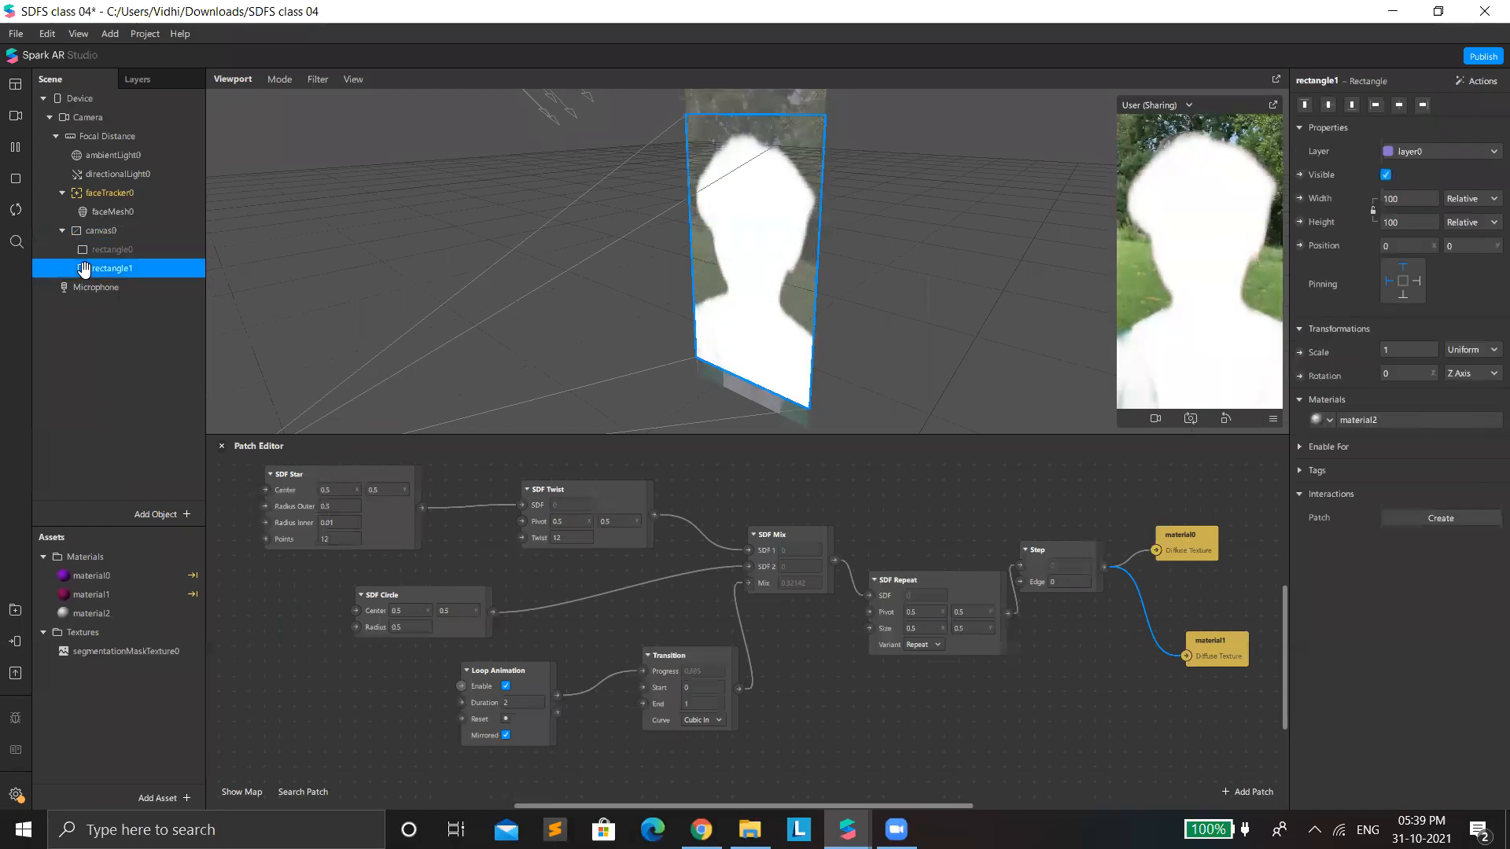
click(1390, 417)
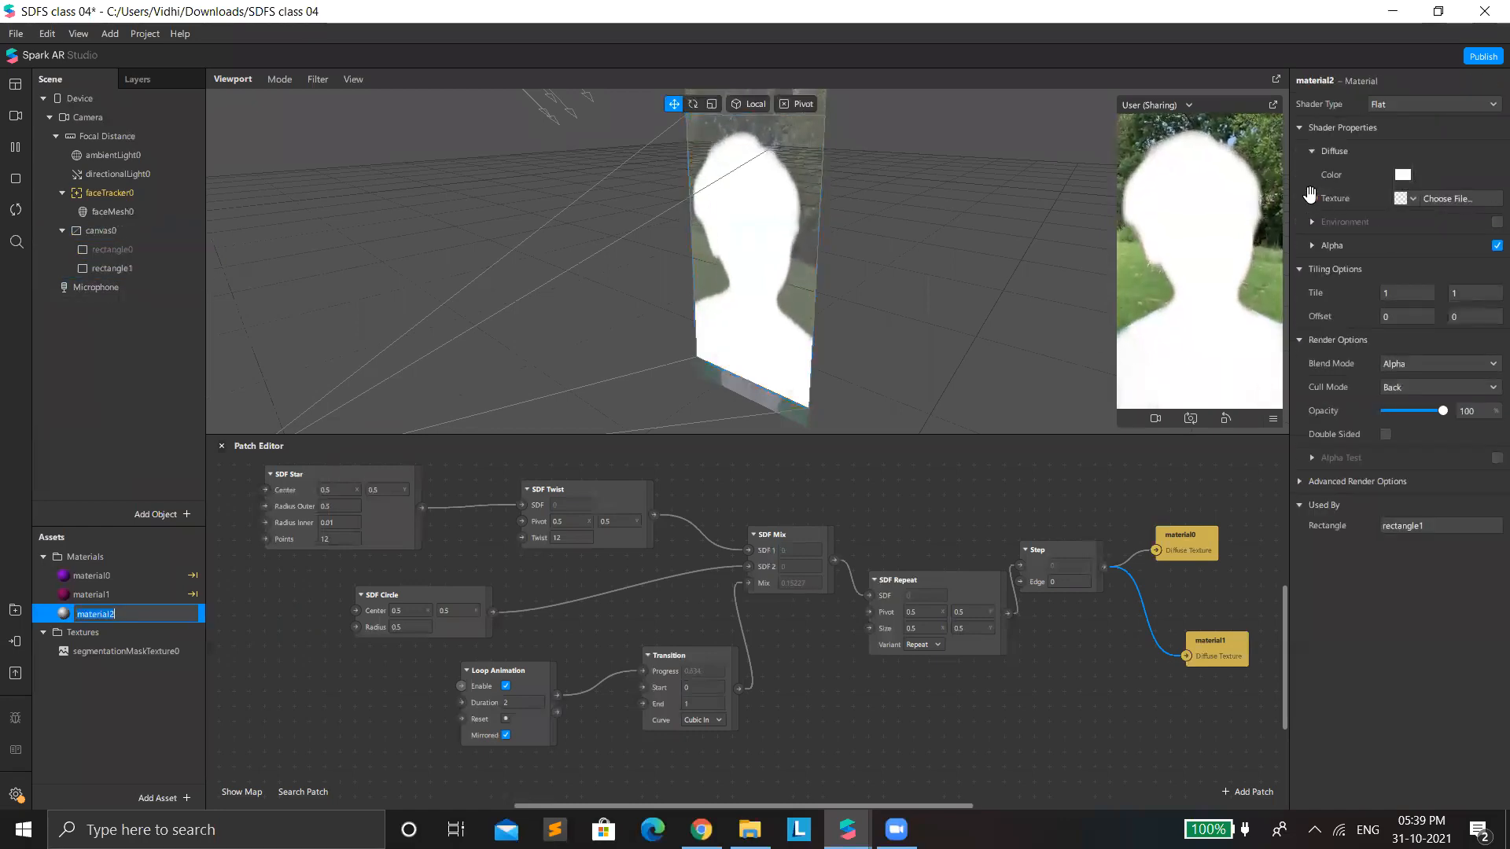
click(1403, 197)
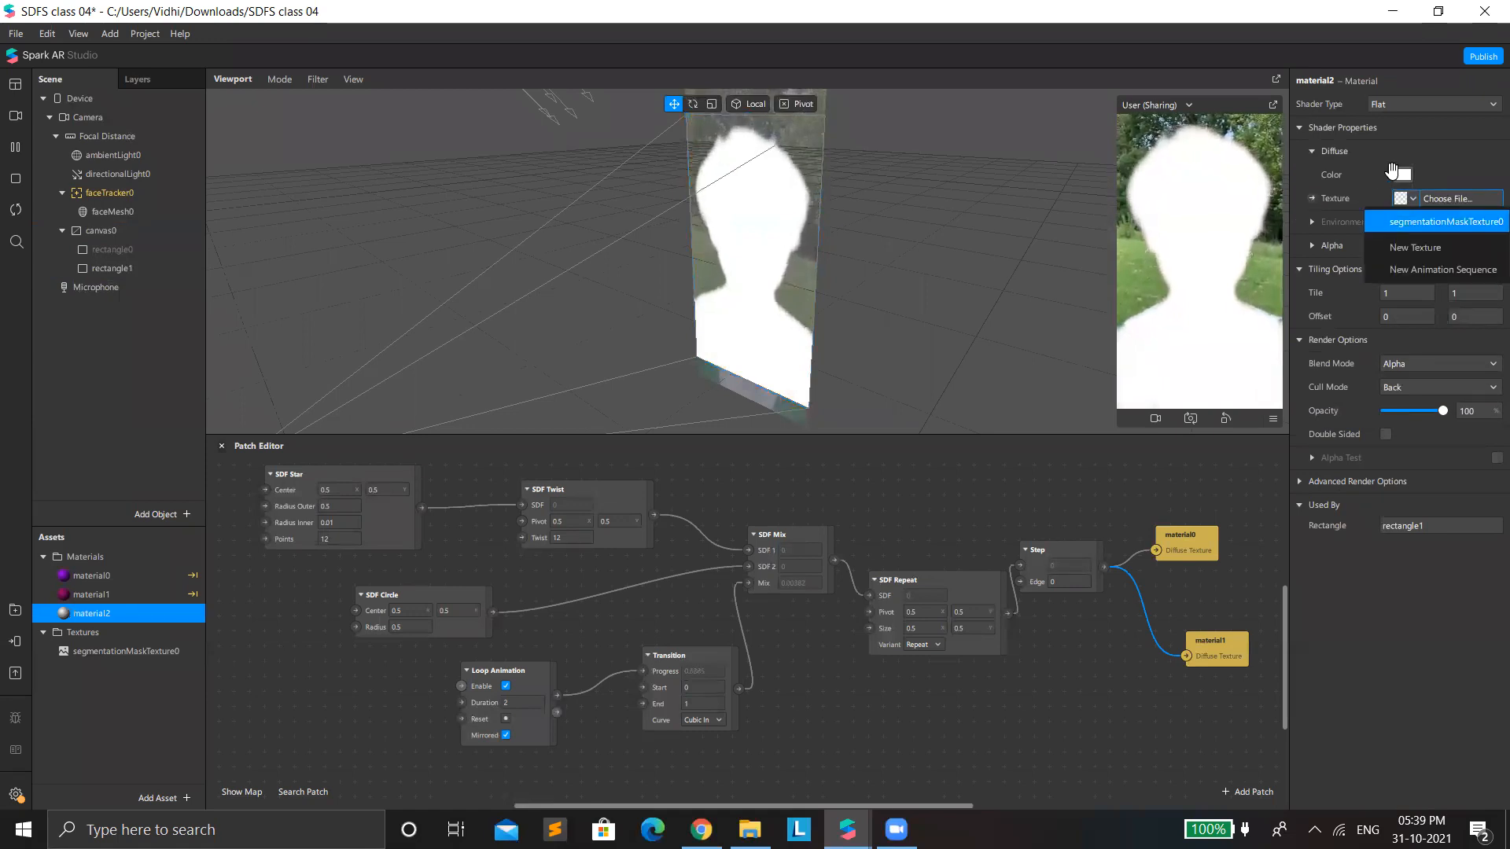
click(1391, 170)
click(1404, 172)
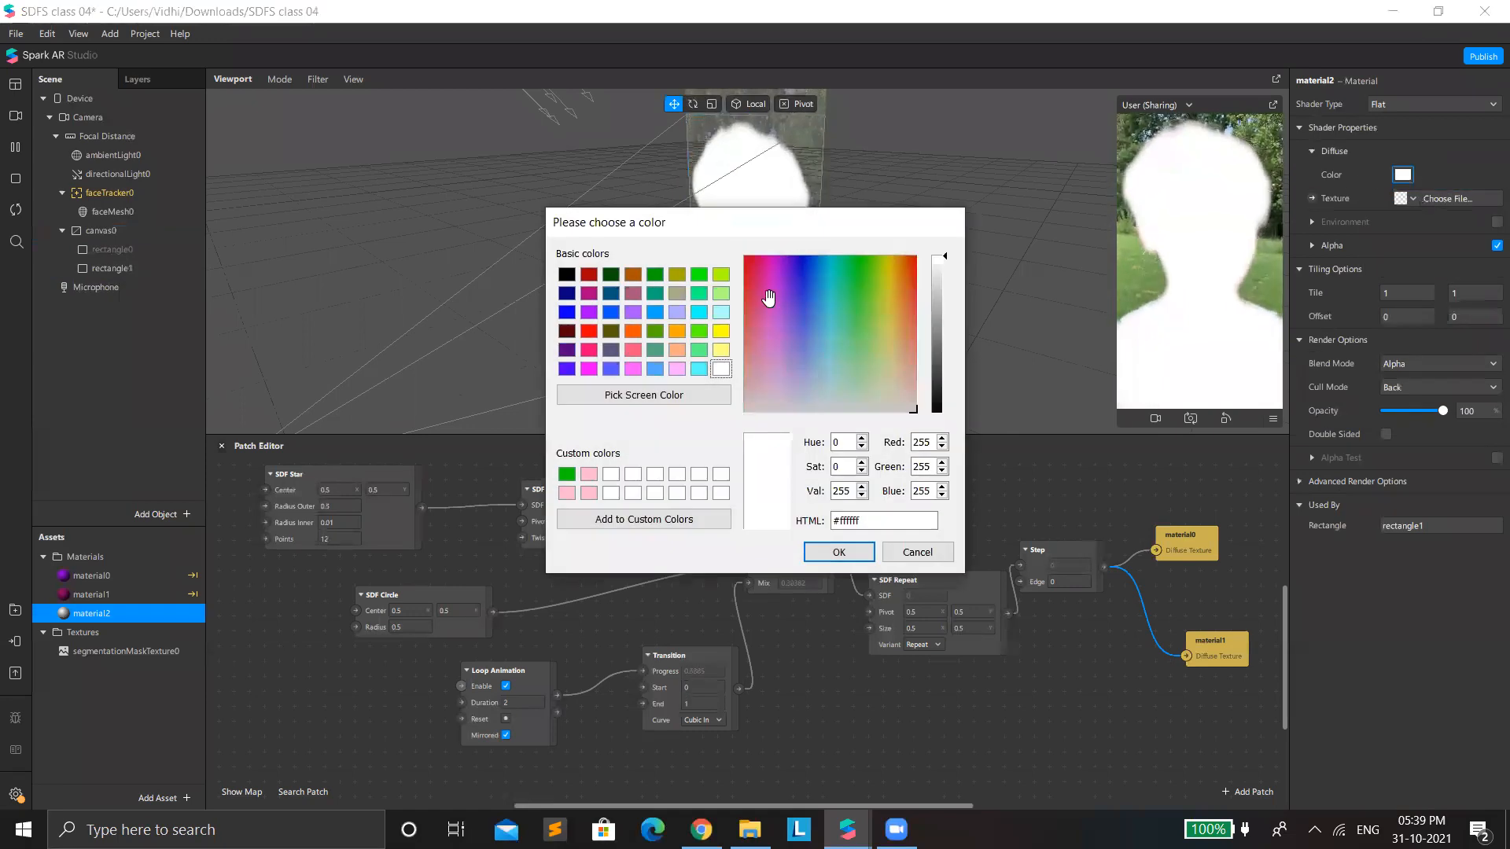
drag(783, 289, 762, 284)
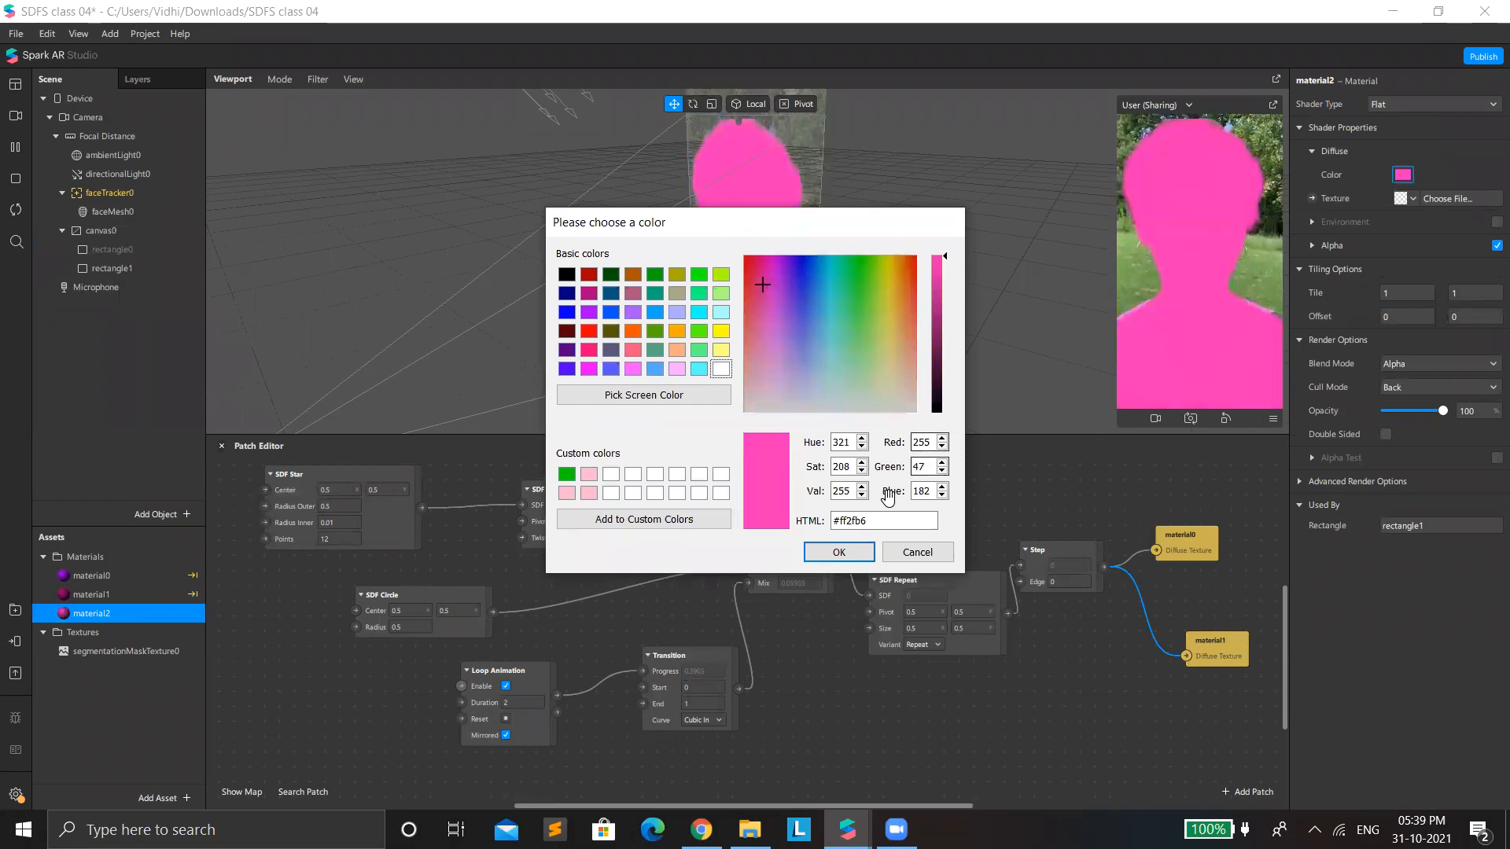
key(Return)
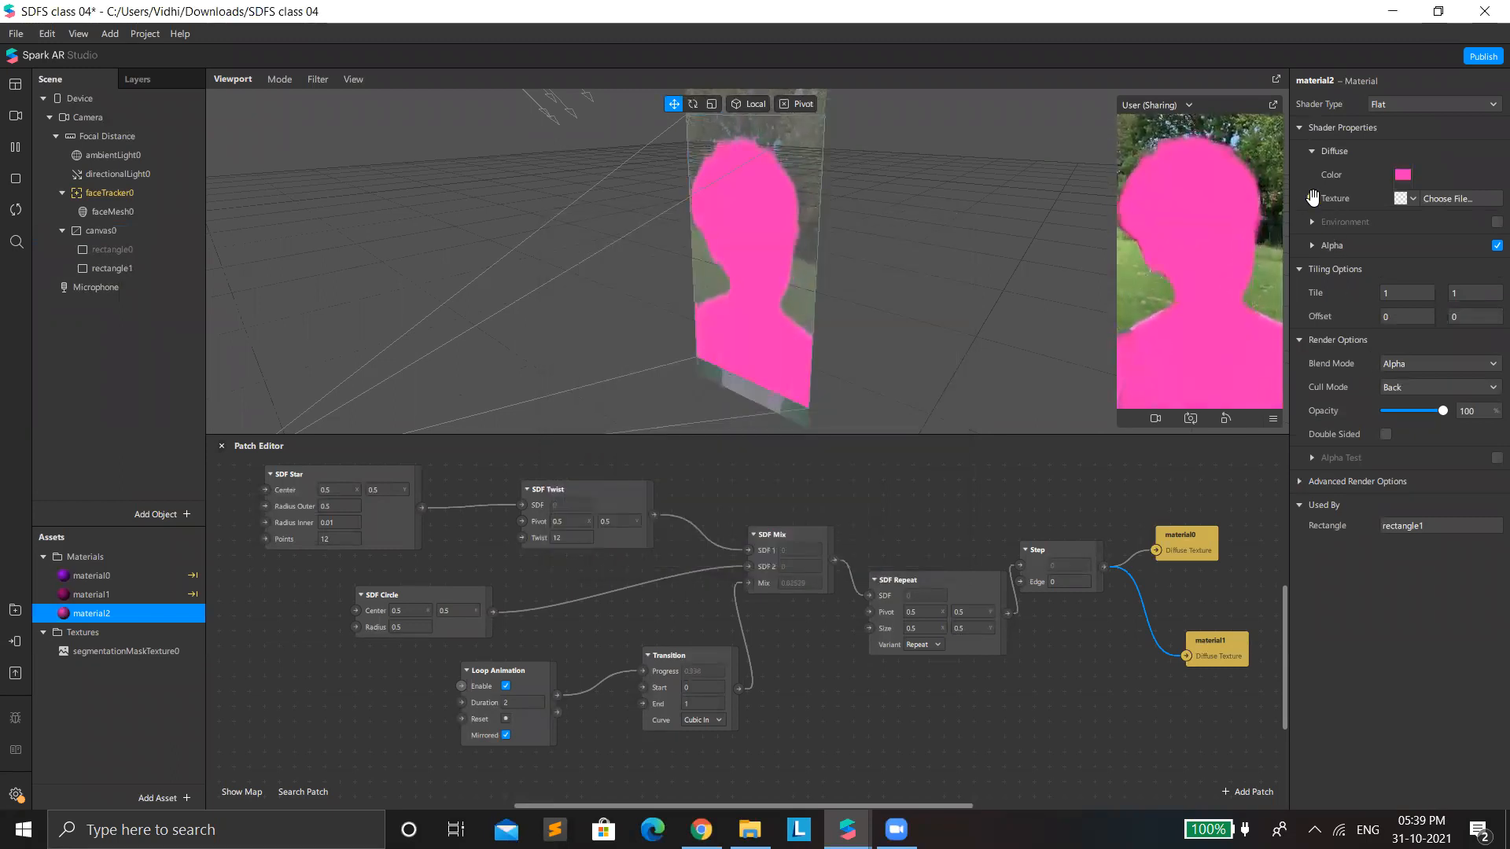
Step: Create a patch for material2's diffuse texture and connect the Step output to it
click(1312, 196)
drag(804, 644, 1179, 590)
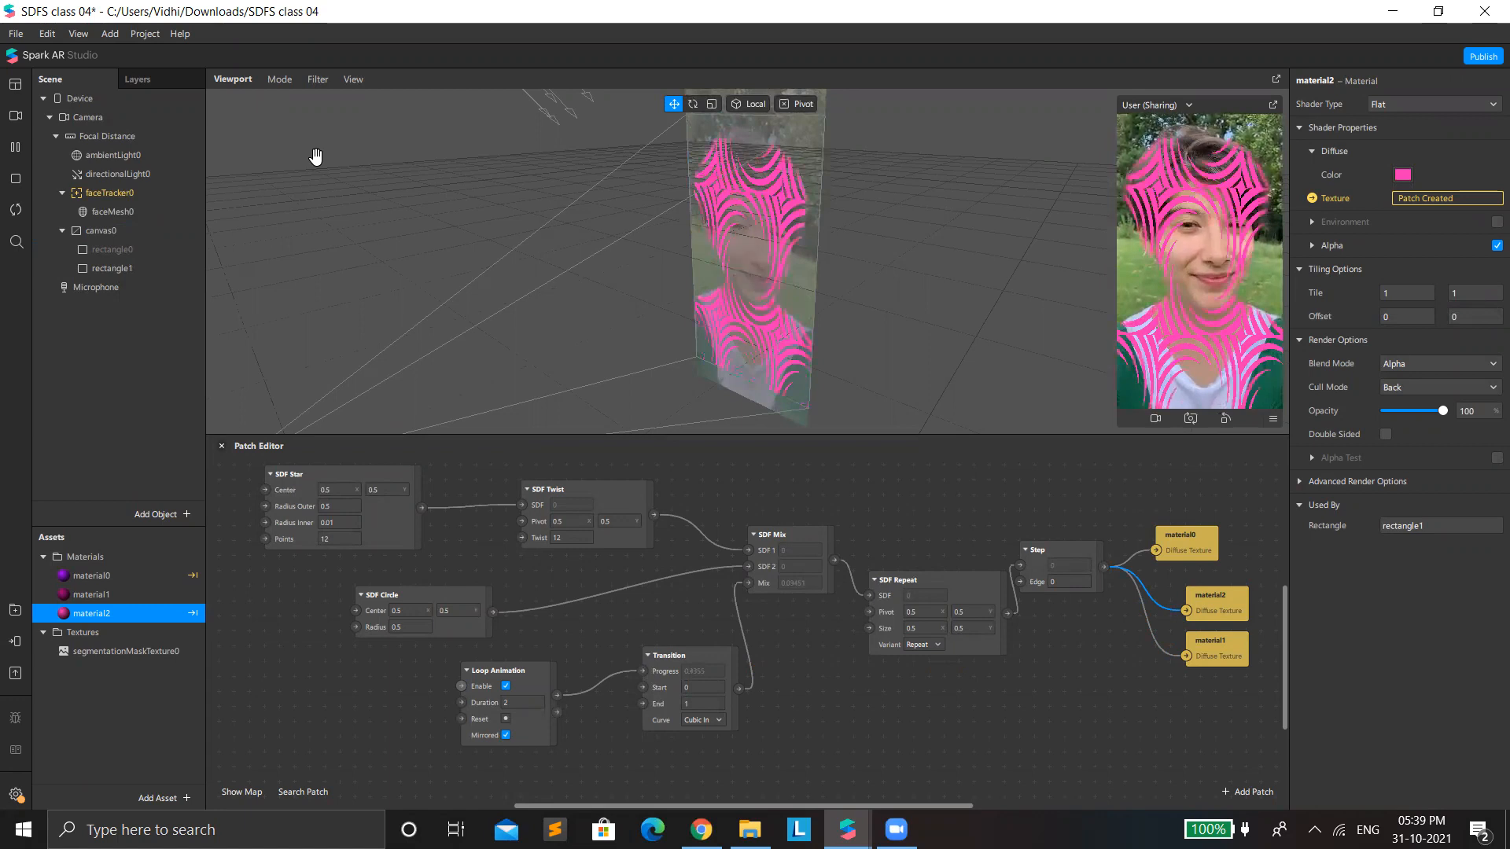
Step: Add a third rectangle to canvas0 and make it fill the canvas with Relative width and height of 100
right_click(123, 237)
mouse_move(173, 248)
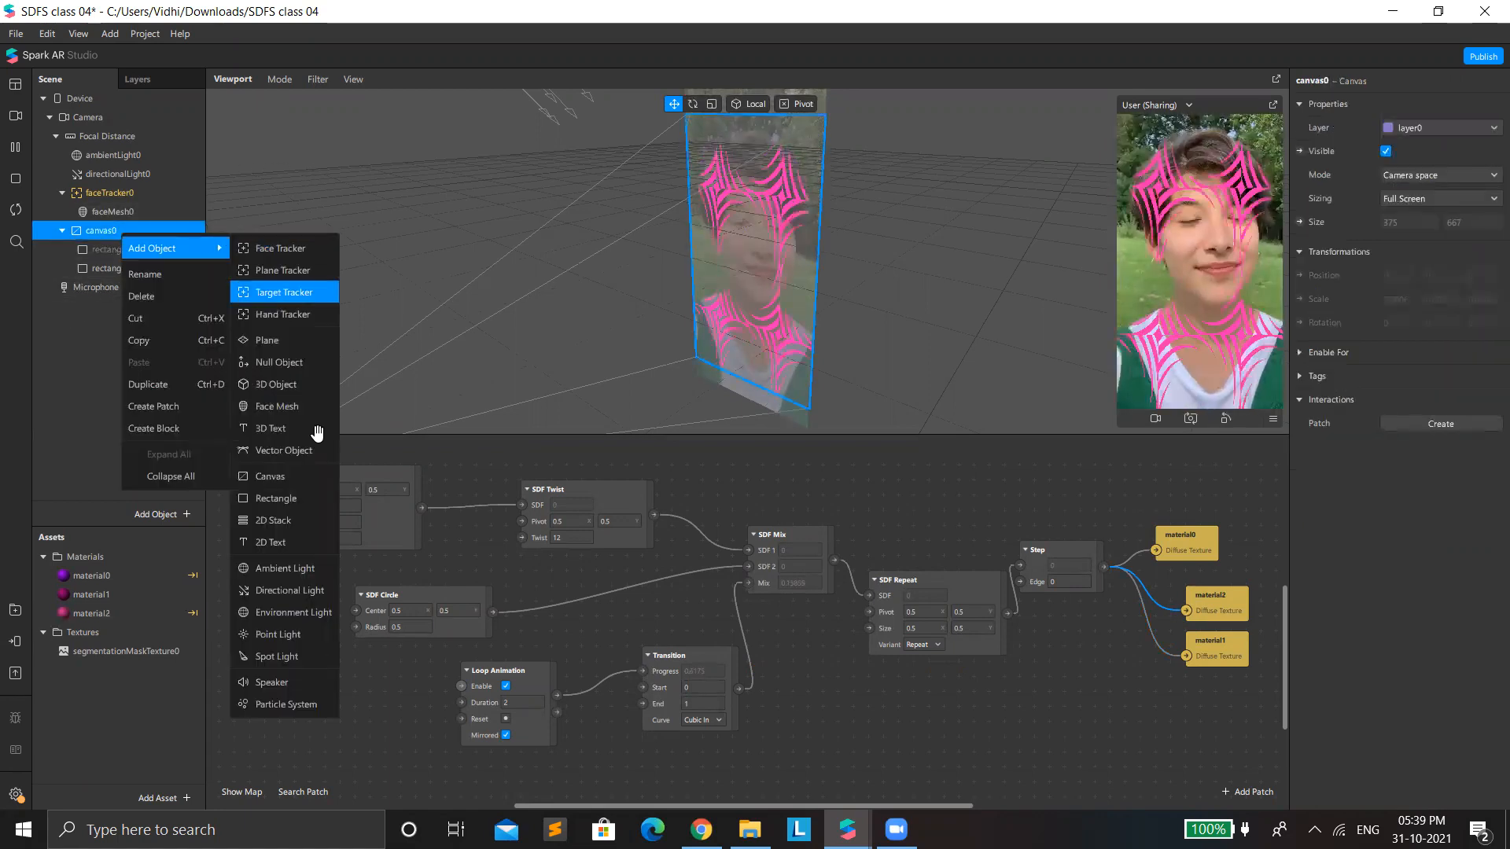
click(302, 497)
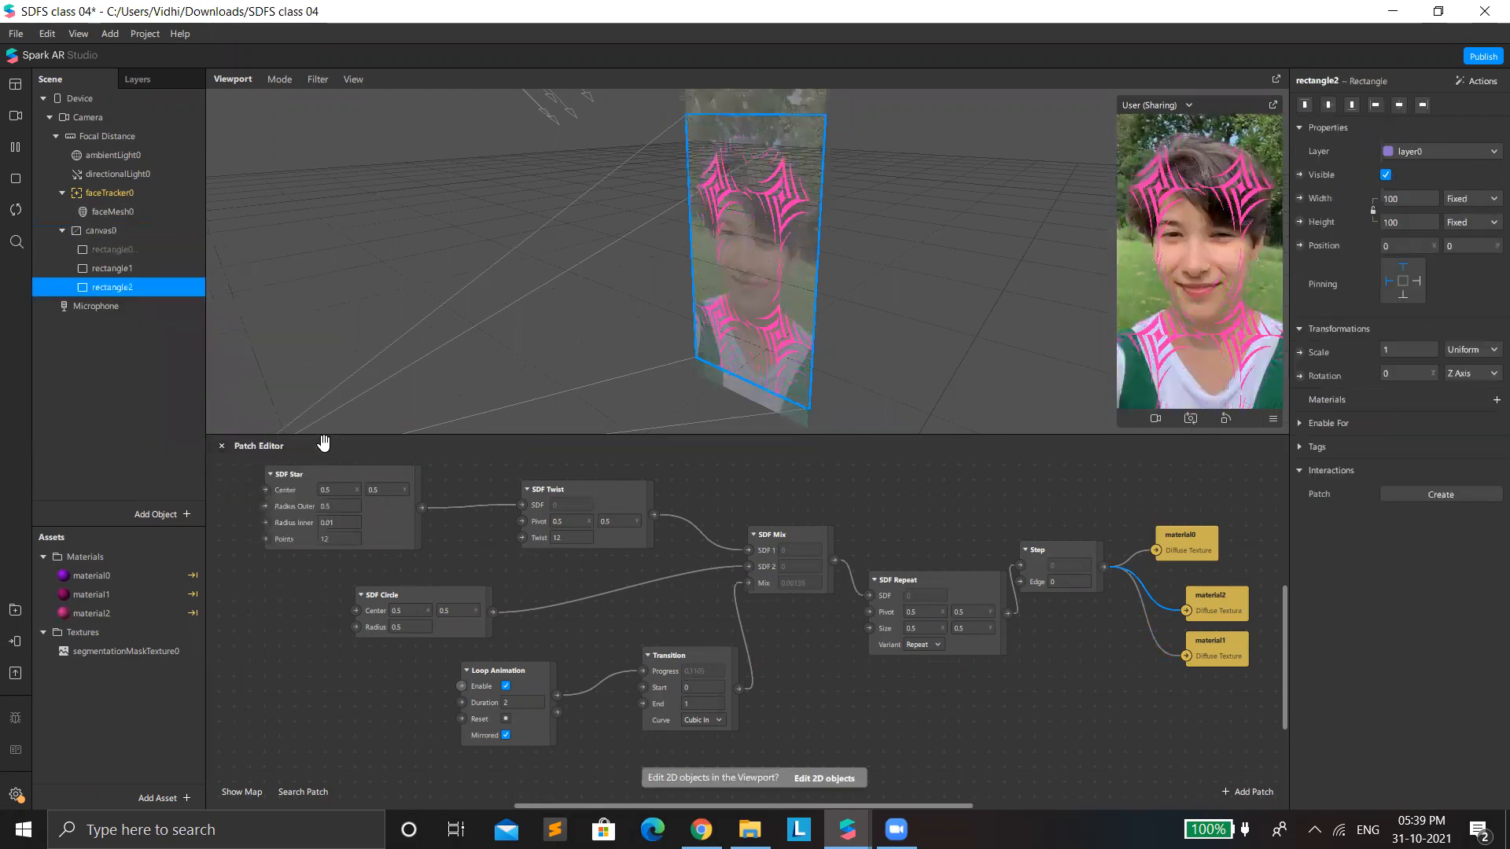
click(1408, 204)
click(1416, 224)
click(1419, 224)
click(1431, 248)
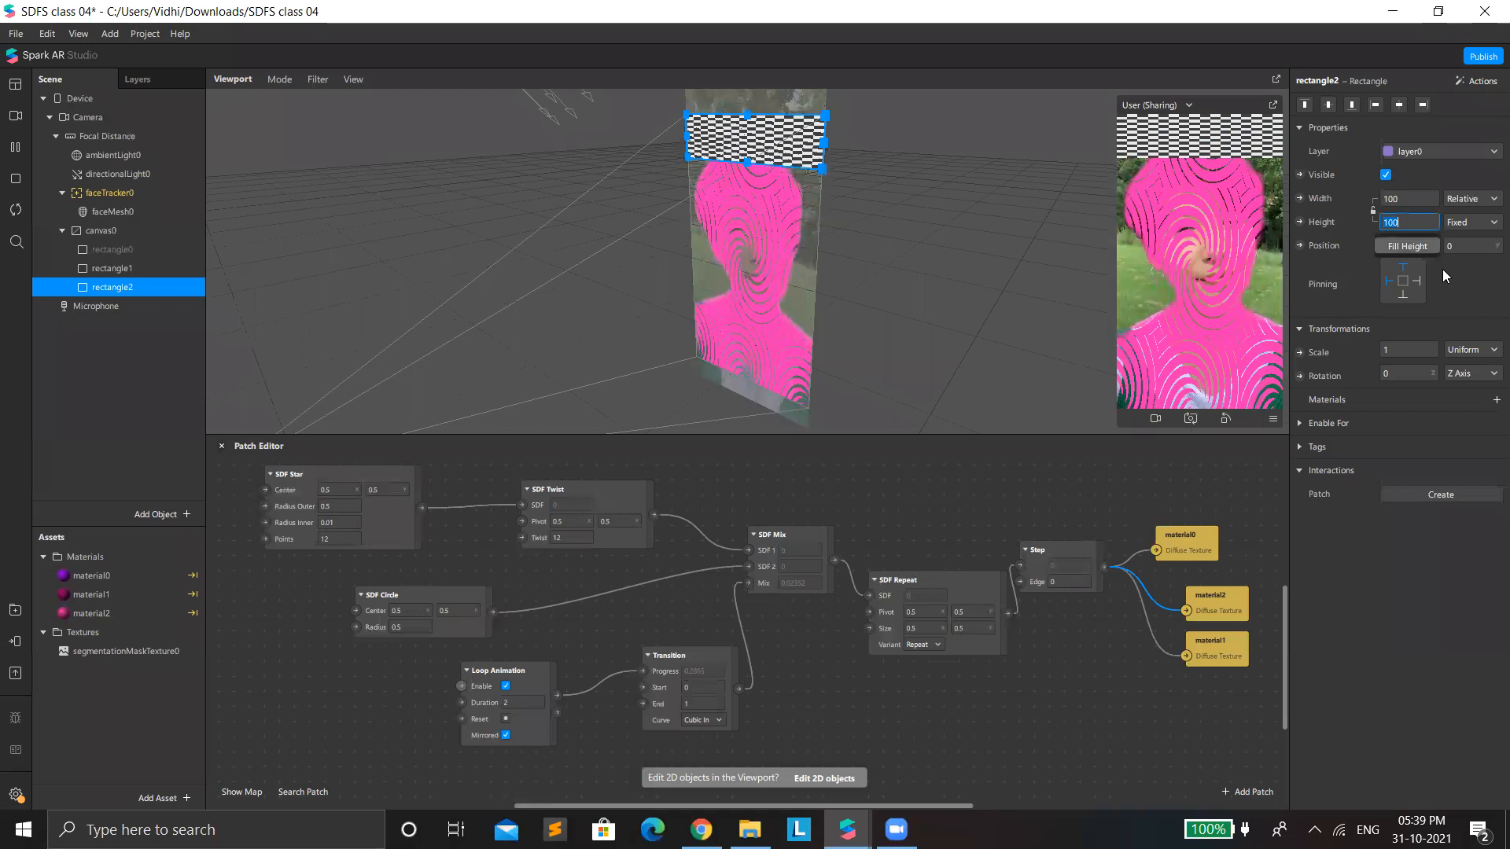
Step: Create a new material for rectangle2 and set its shader type to Flat
click(1493, 401)
click(1447, 491)
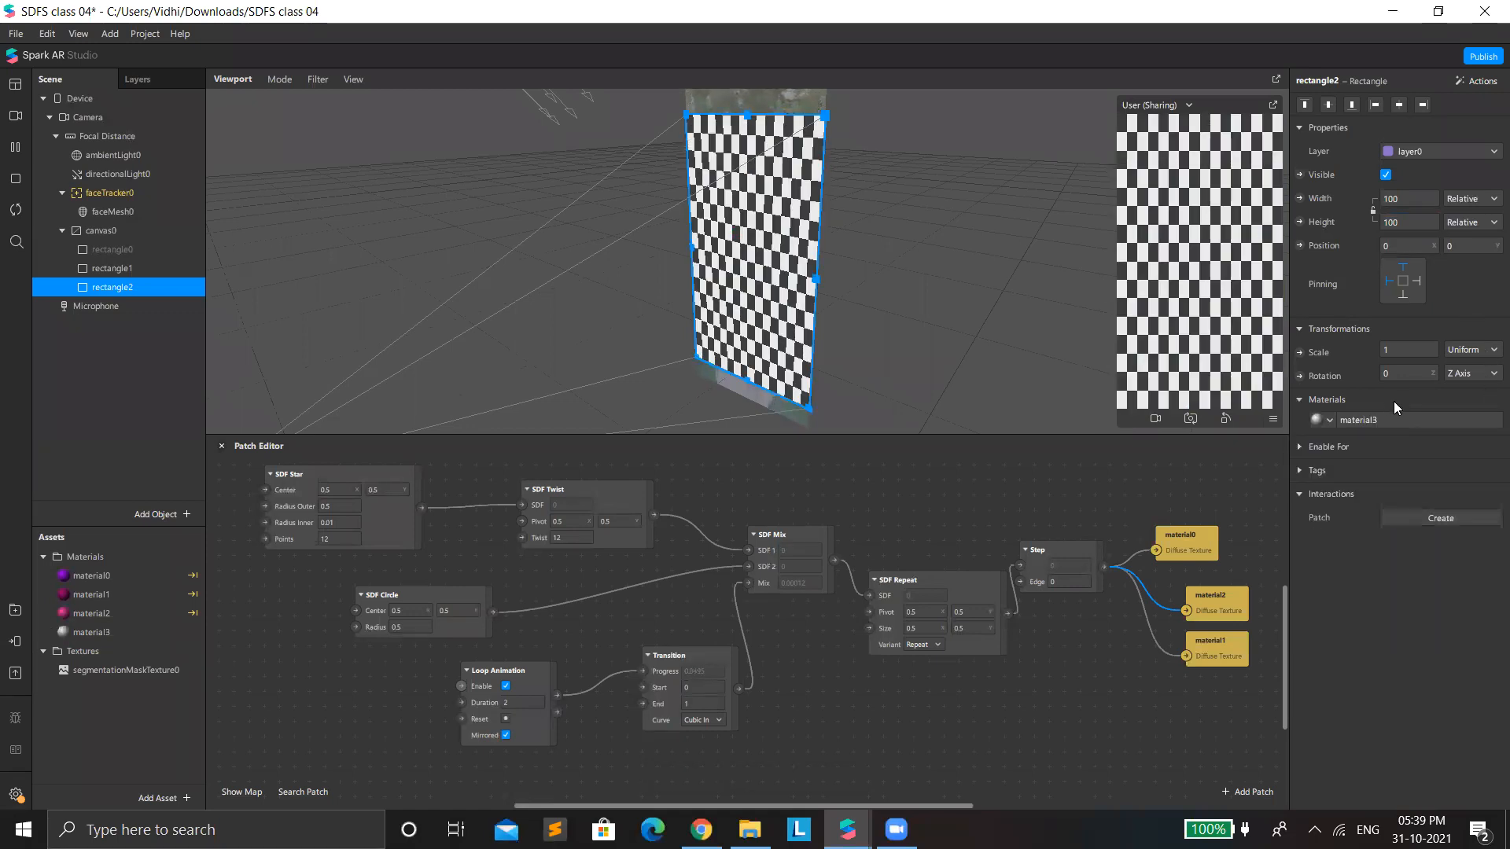
click(1406, 419)
click(1393, 105)
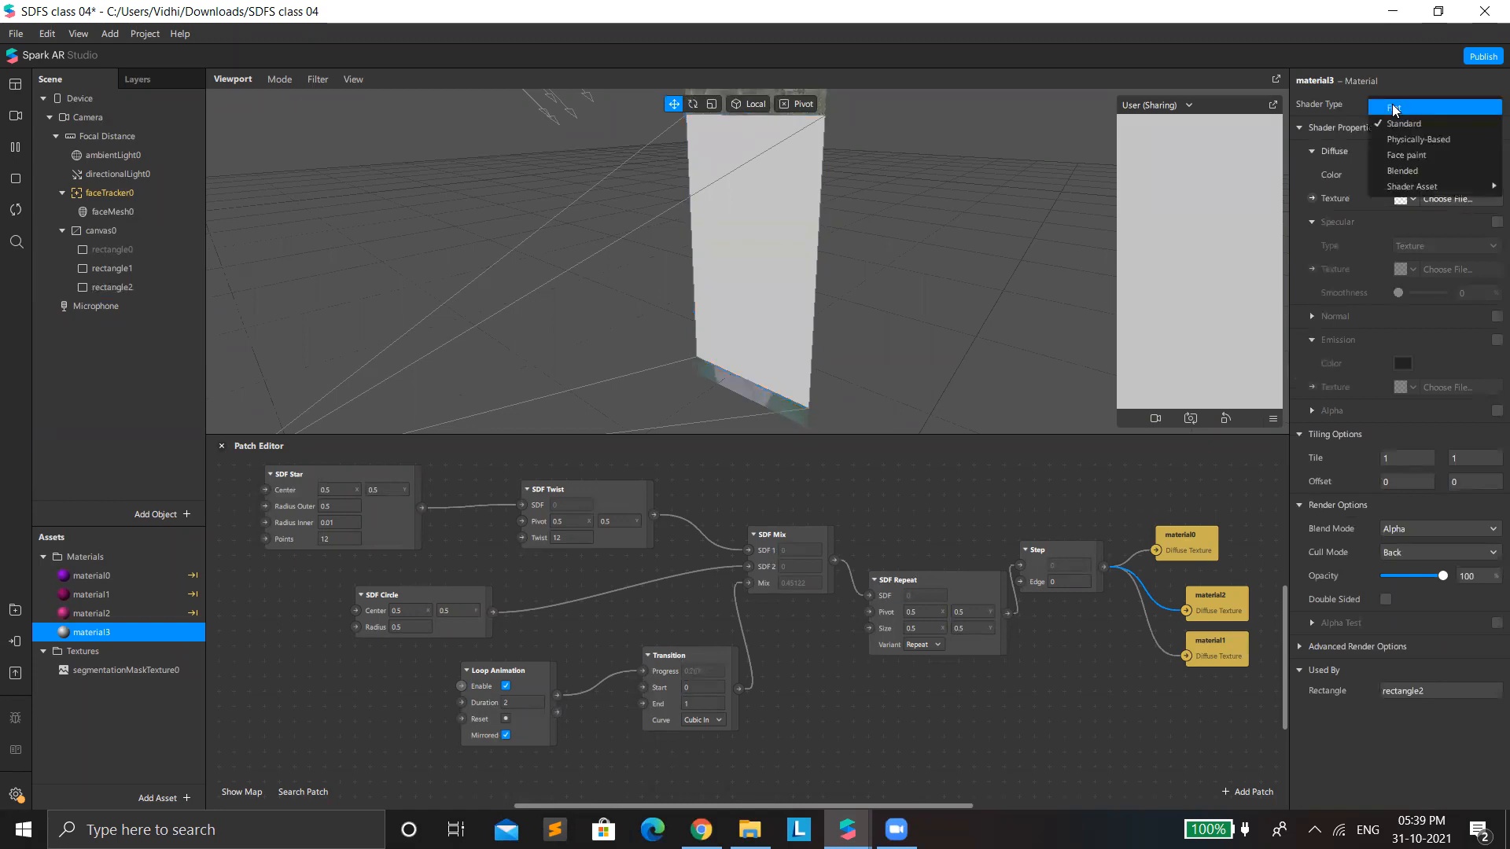
click(1438, 106)
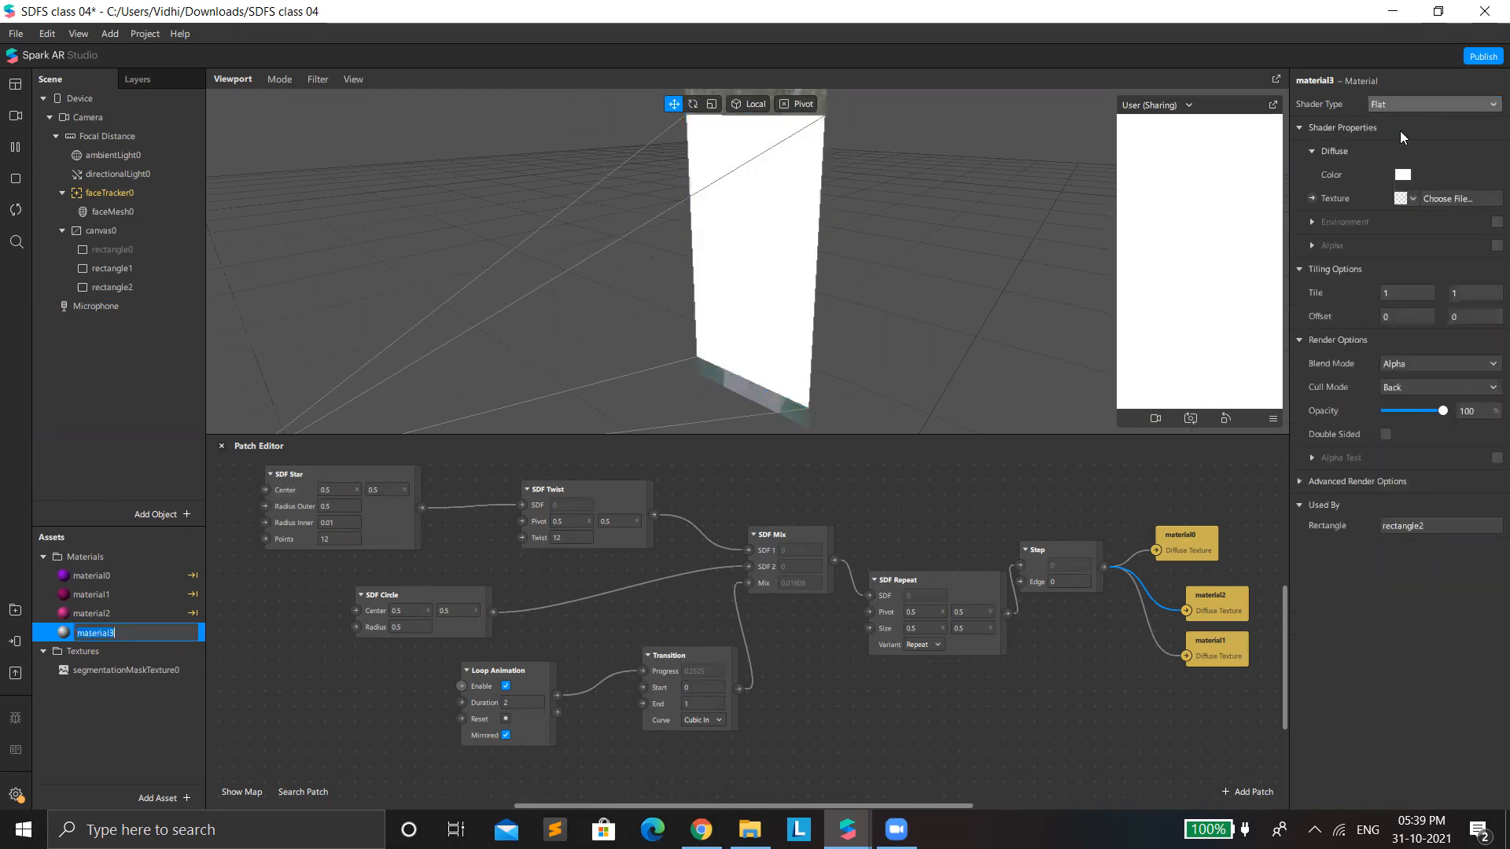
Step: Enable Alpha on material3 and use segmentationMaskTexture0 as its alpha texture
click(1496, 245)
click(1399, 293)
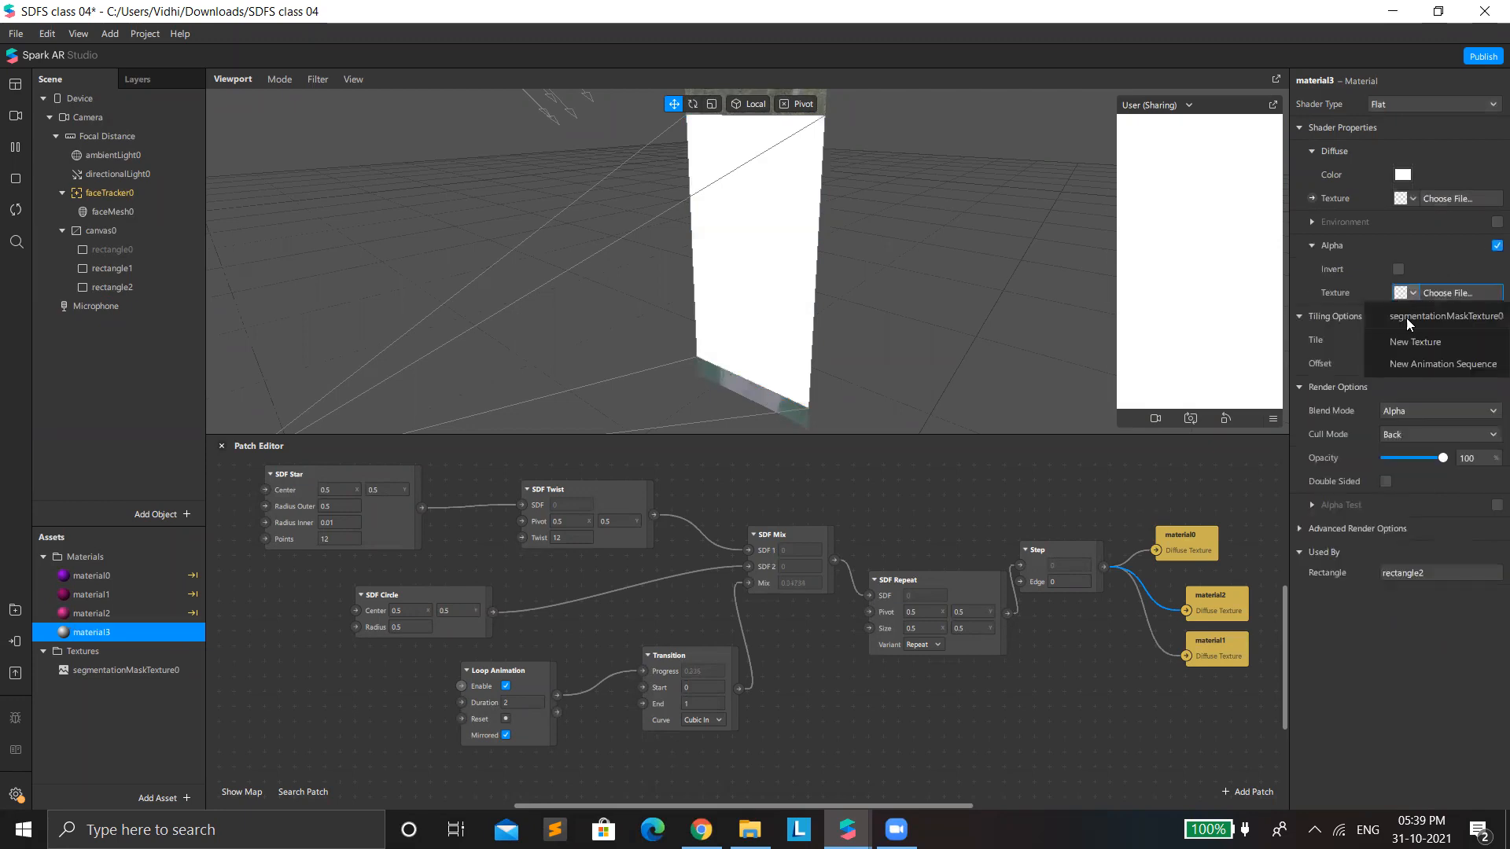
click(1407, 316)
Step: Extract the camera's texture and apply cameraTexture0 as material3's diffuse texture
click(1399, 198)
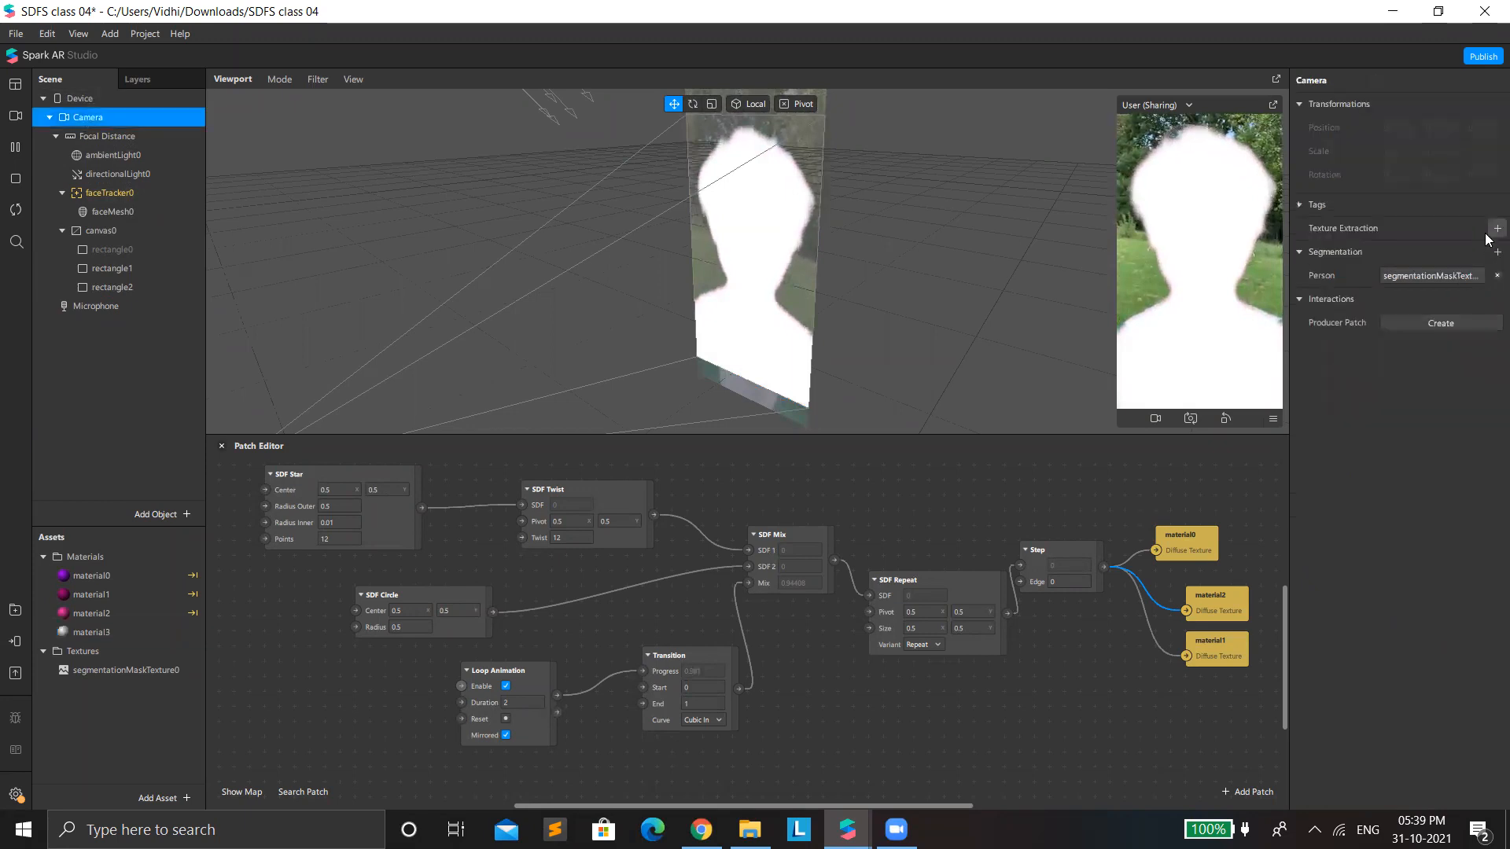
click(1486, 234)
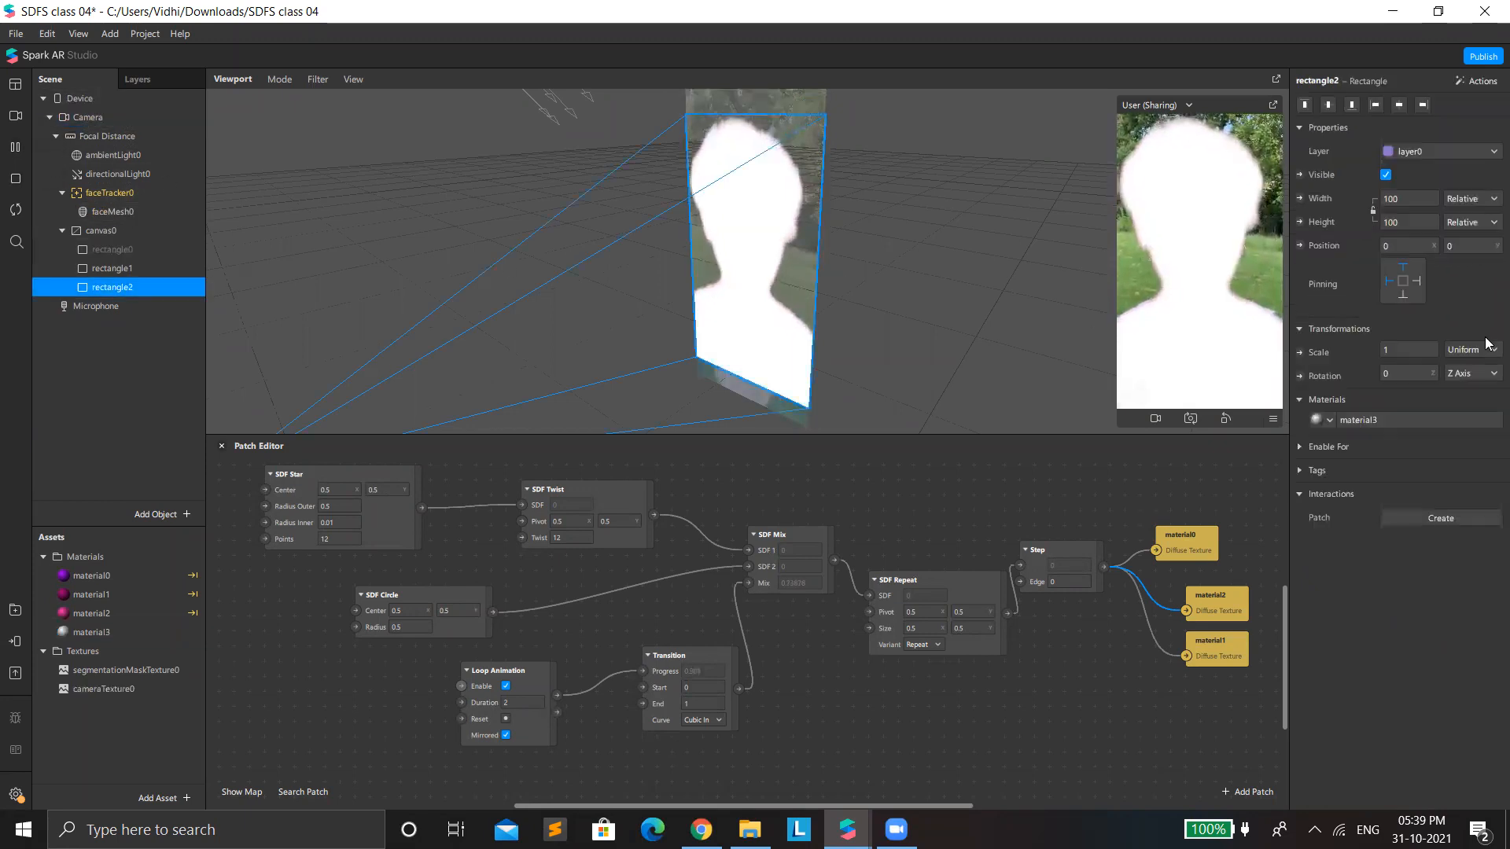
click(1415, 420)
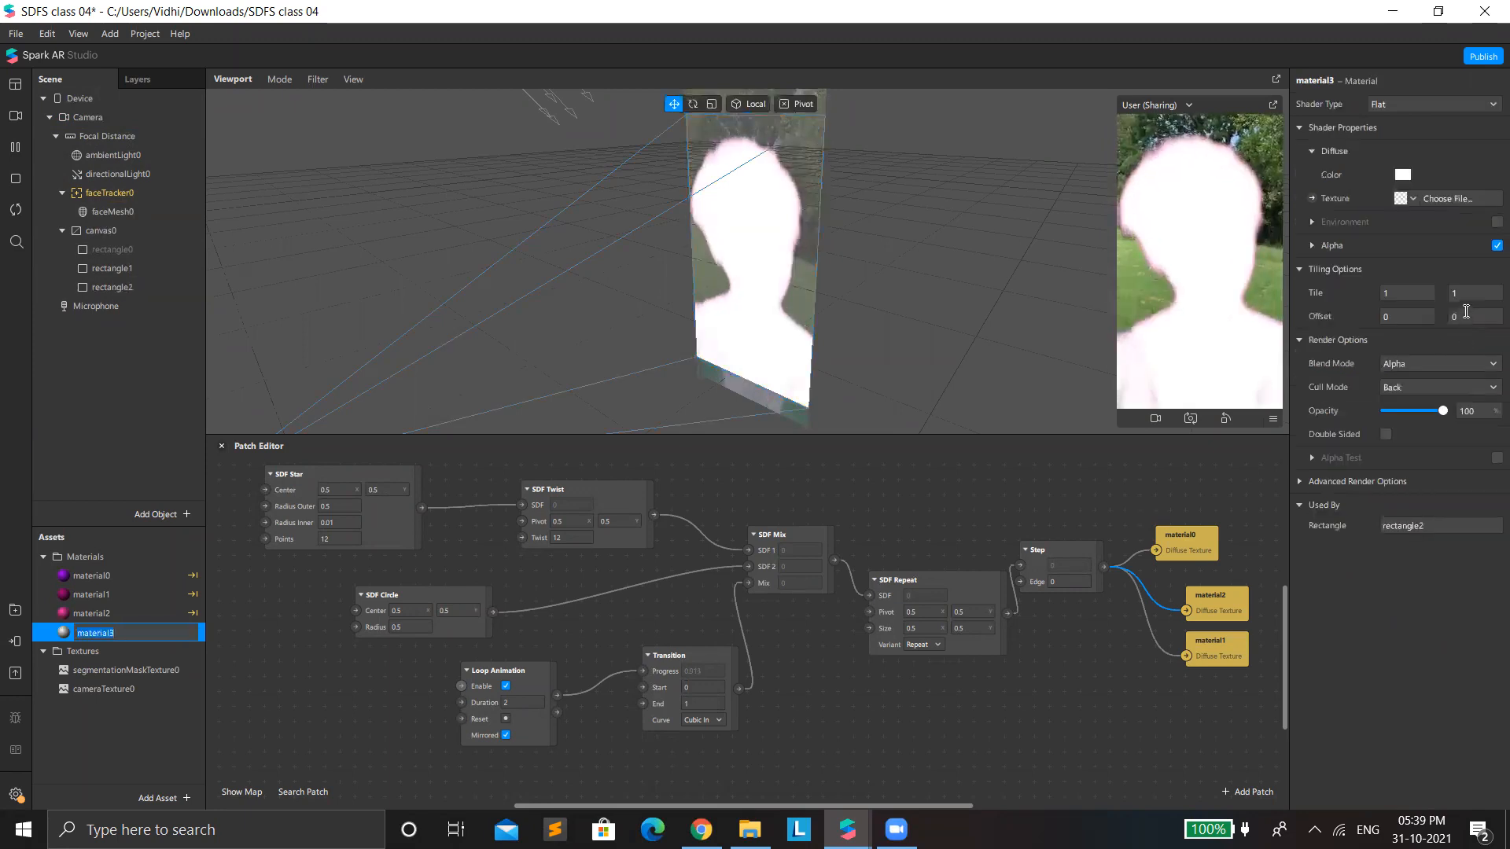
click(1399, 200)
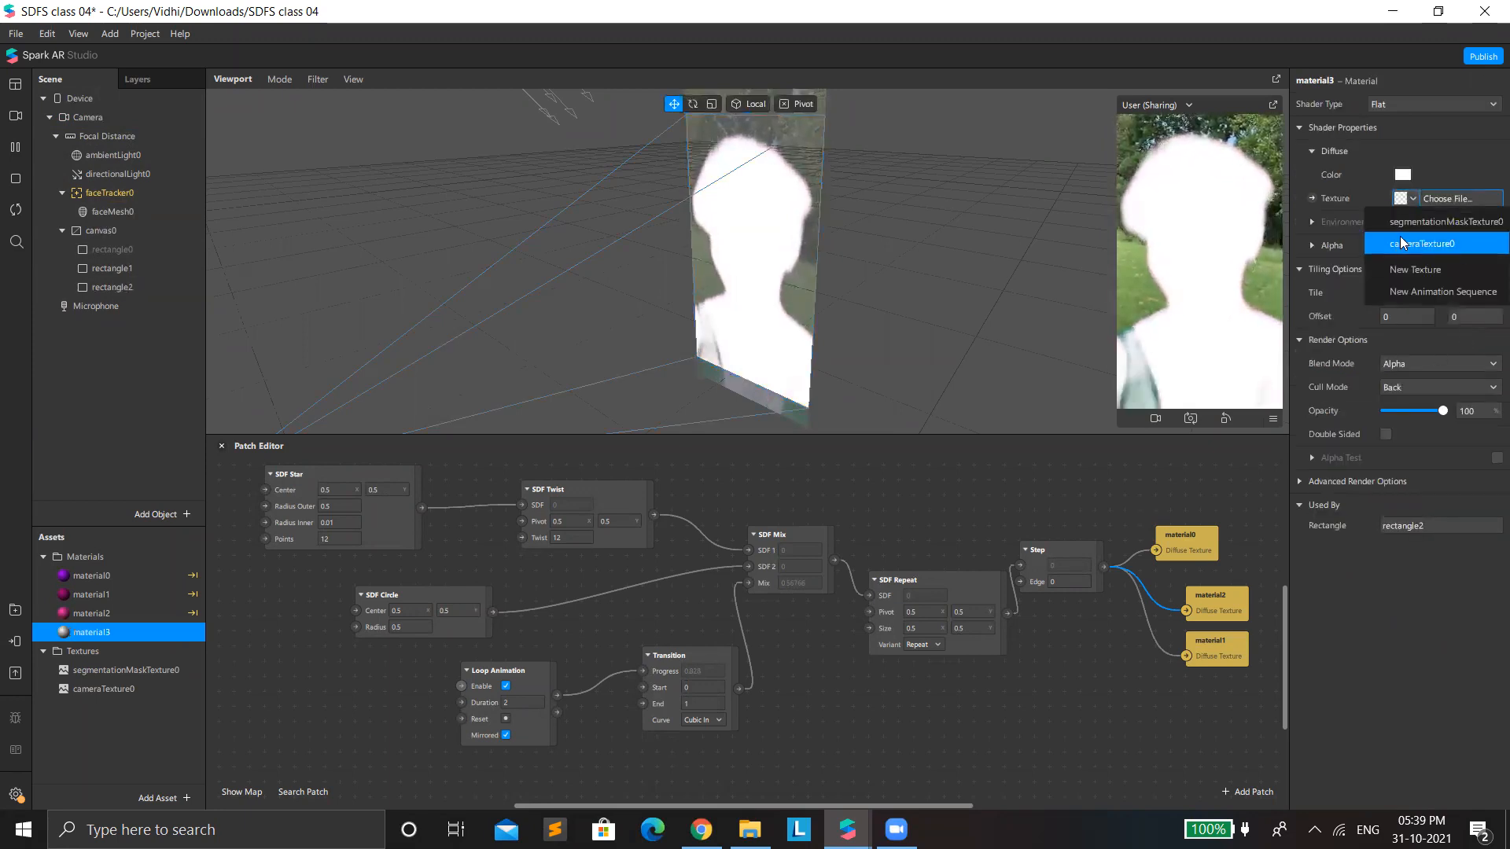
click(1401, 239)
Step: Try enlarging rectangle1 with a uniform scale of 1.1
scroll(764, 239, down, 2)
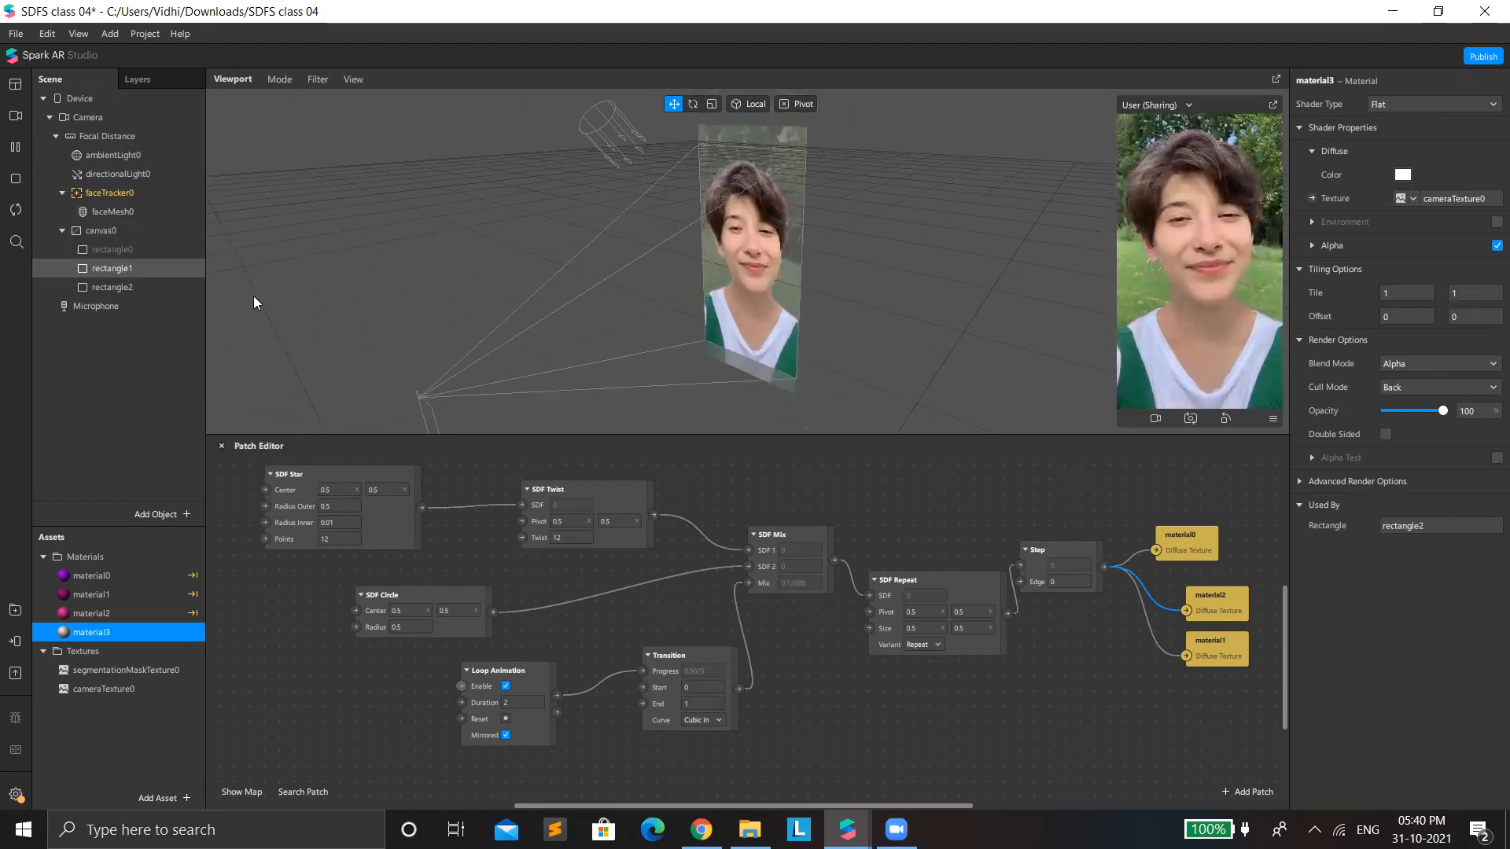
click(159, 276)
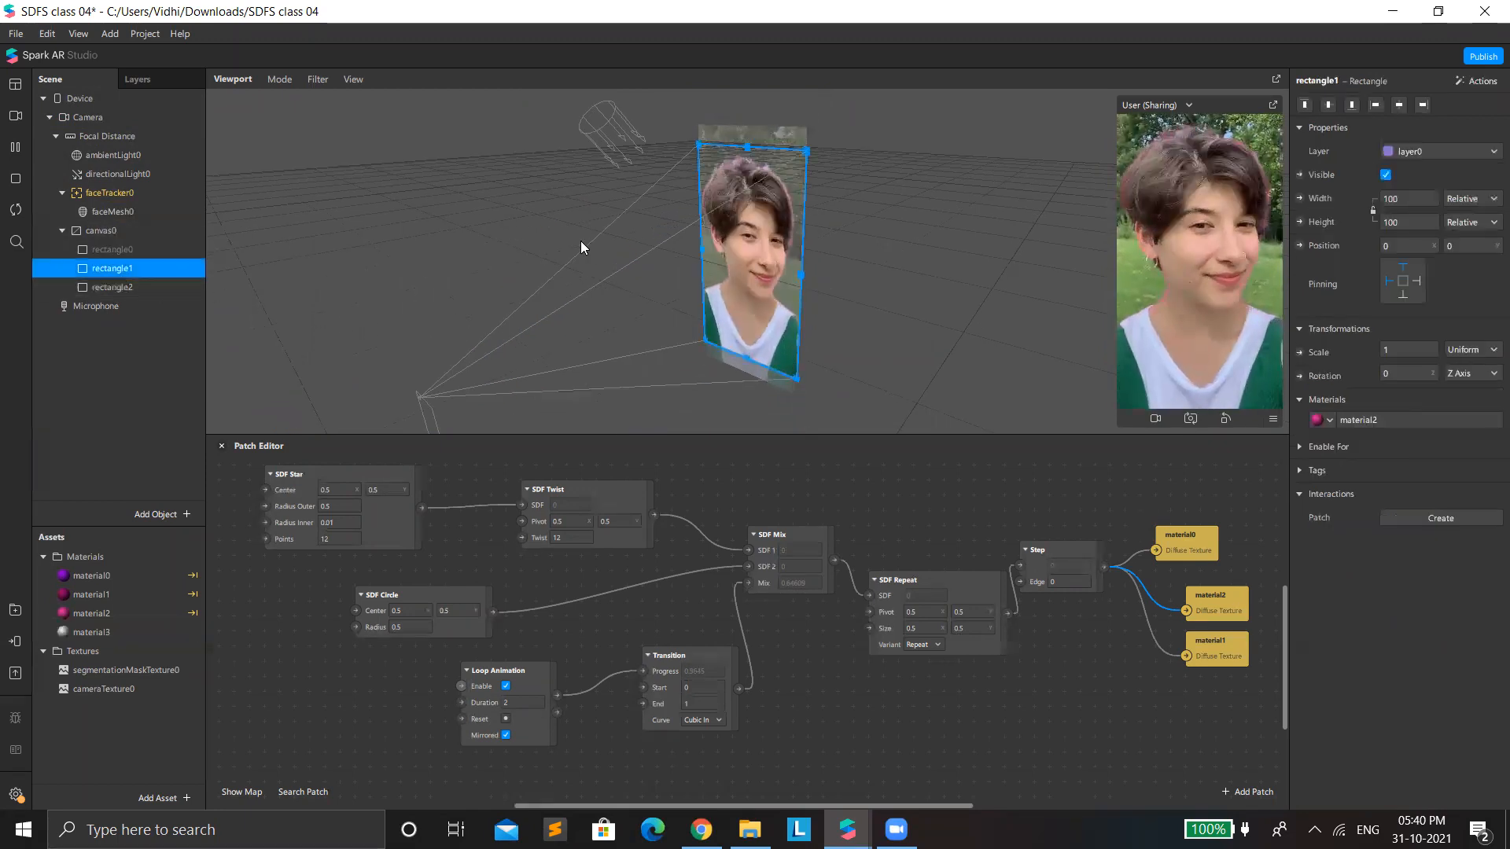
scroll(829, 394, up, 2)
scroll(801, 400, down, 2)
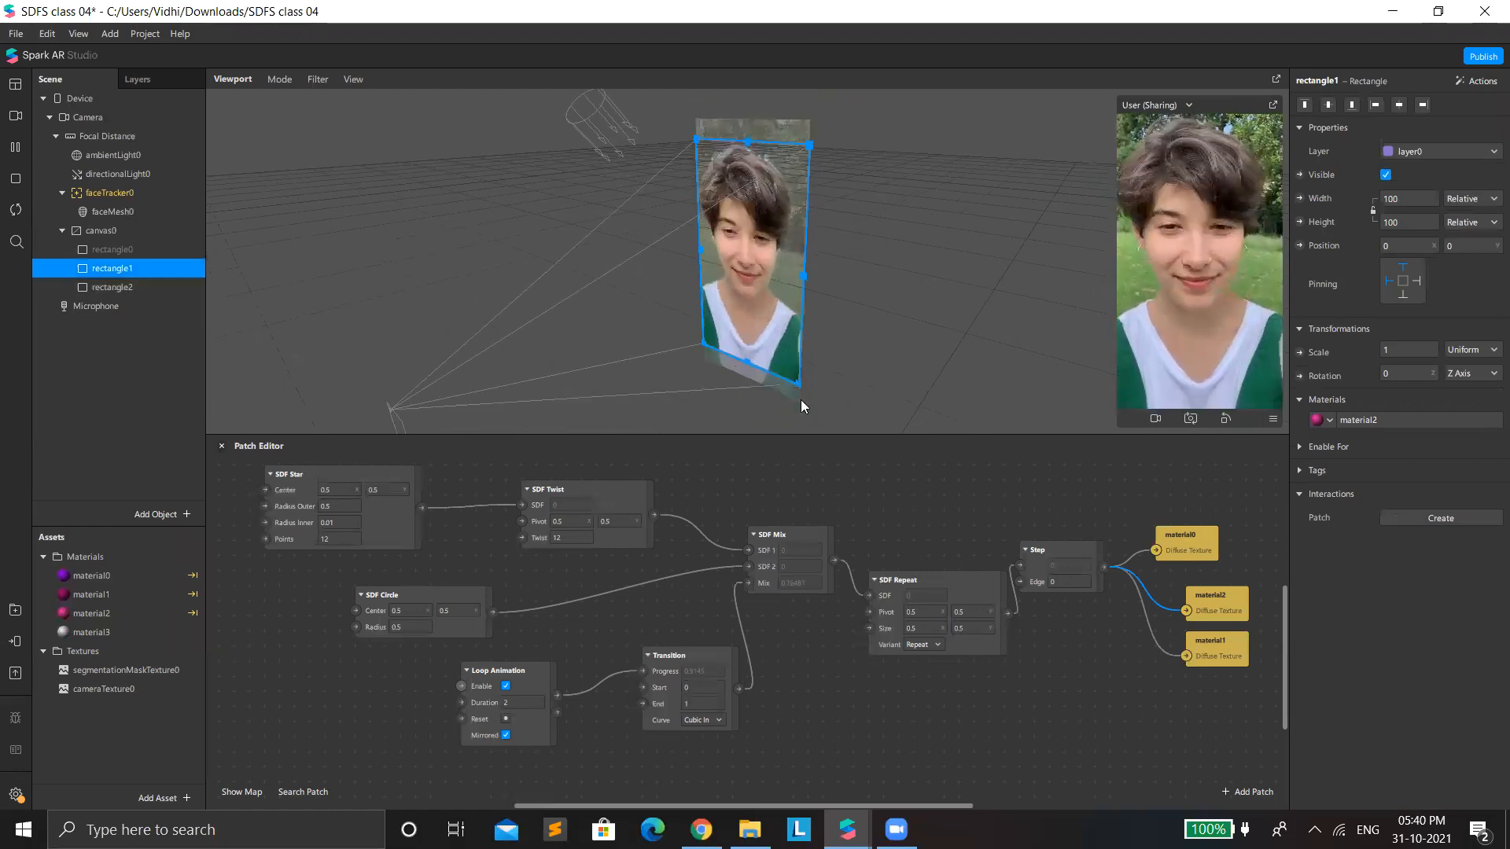
click(1399, 357)
text(.1)
key(Return)
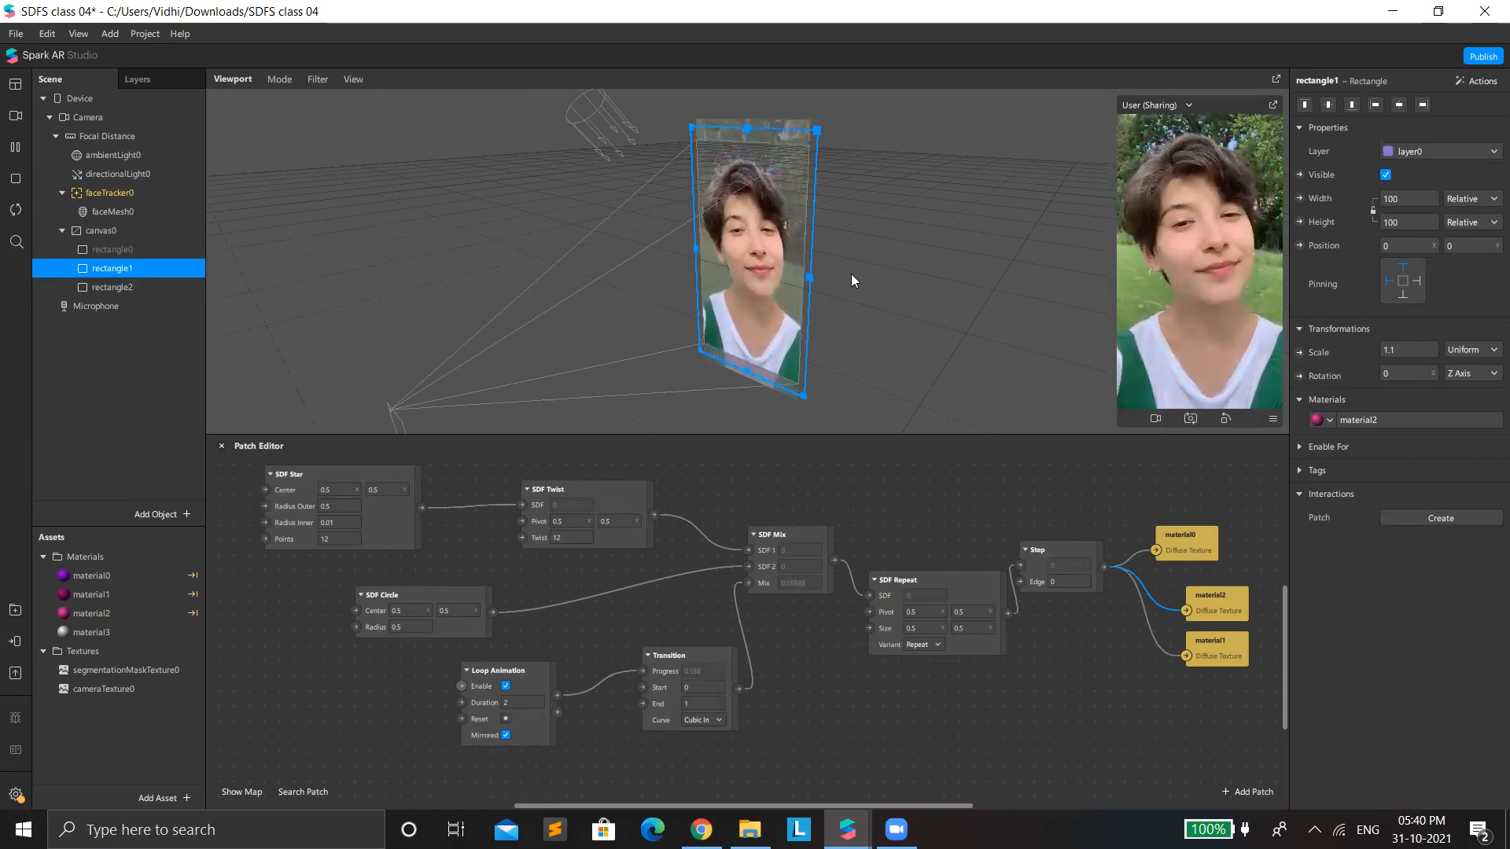
Step: Undo the accidental resize of rectangle1 and set its uniform scale back to 1
drag(809, 276, 835, 312)
key(ctrl+z)
click(1408, 350)
text(1)
key(Return)
scroll(779, 271, down, 3)
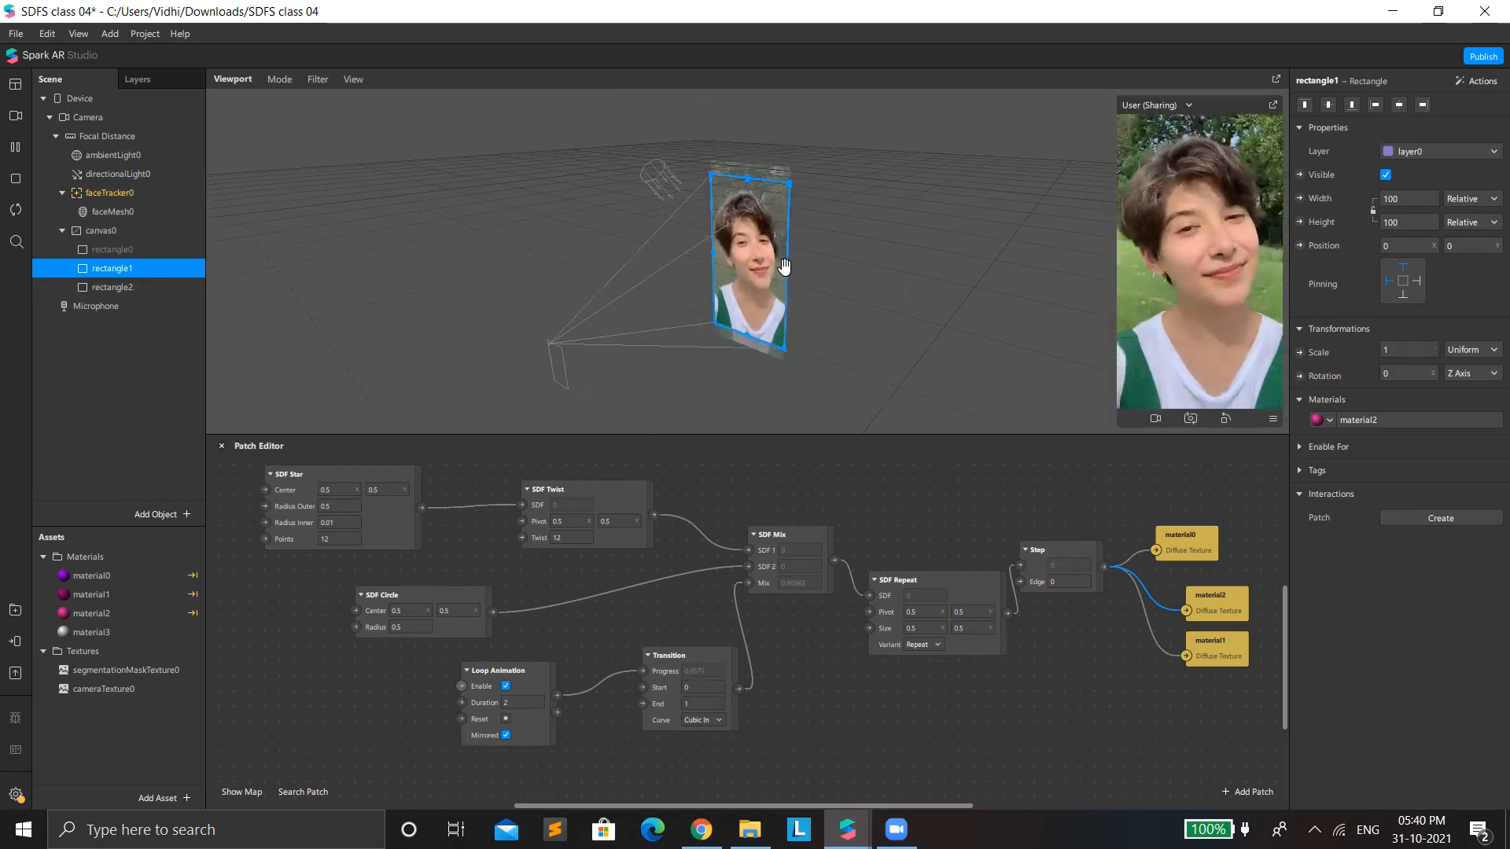
Step: Stretch rectangle1 beyond the canvas edges to a relative width of about 121.6 and height of about 103.4
drag(791, 271, 703, 250)
drag(739, 180, 746, 171)
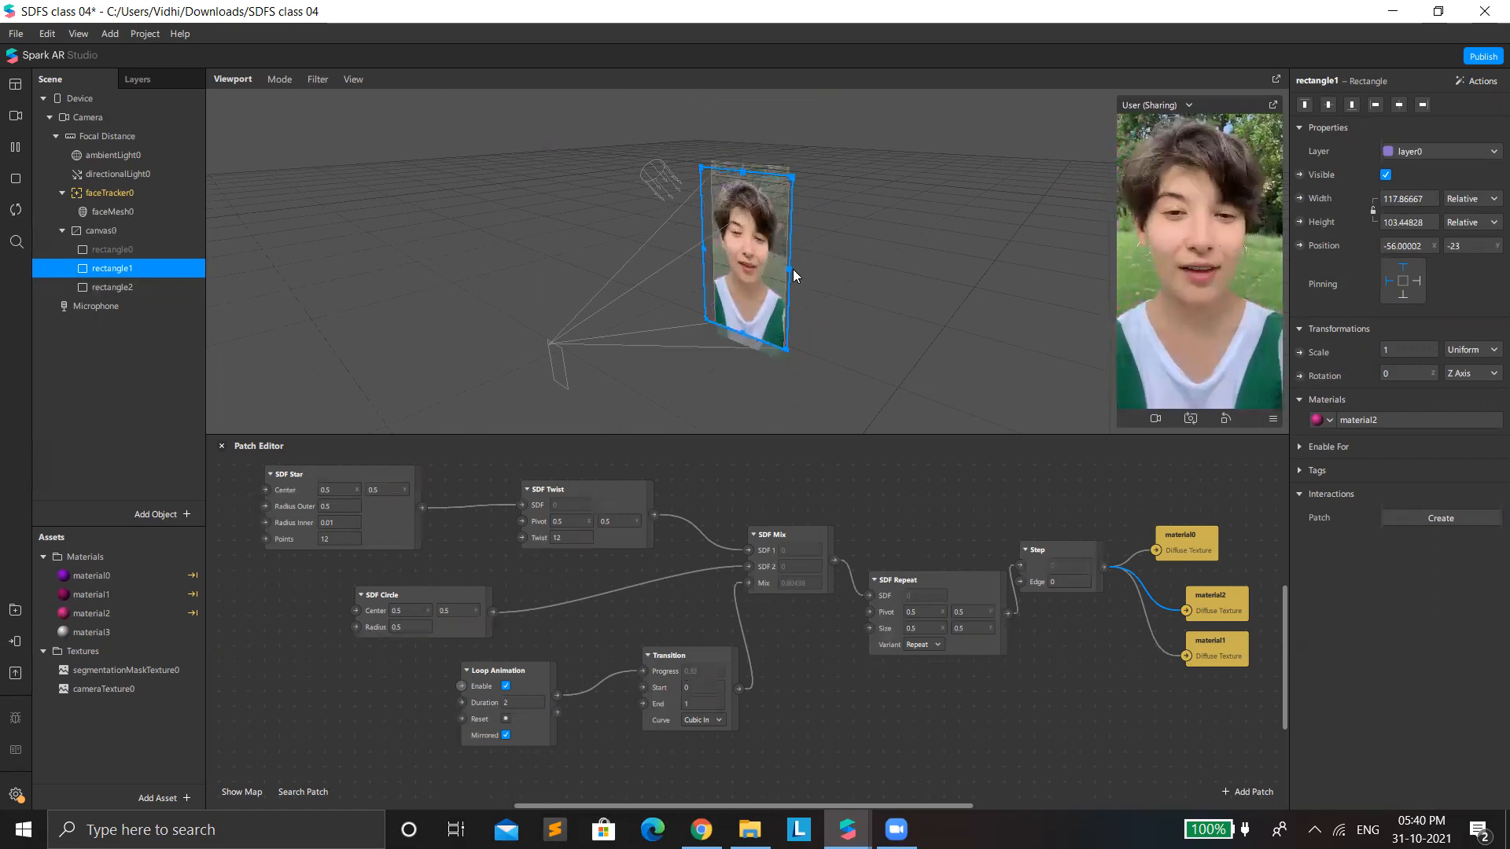
drag(789, 269, 794, 269)
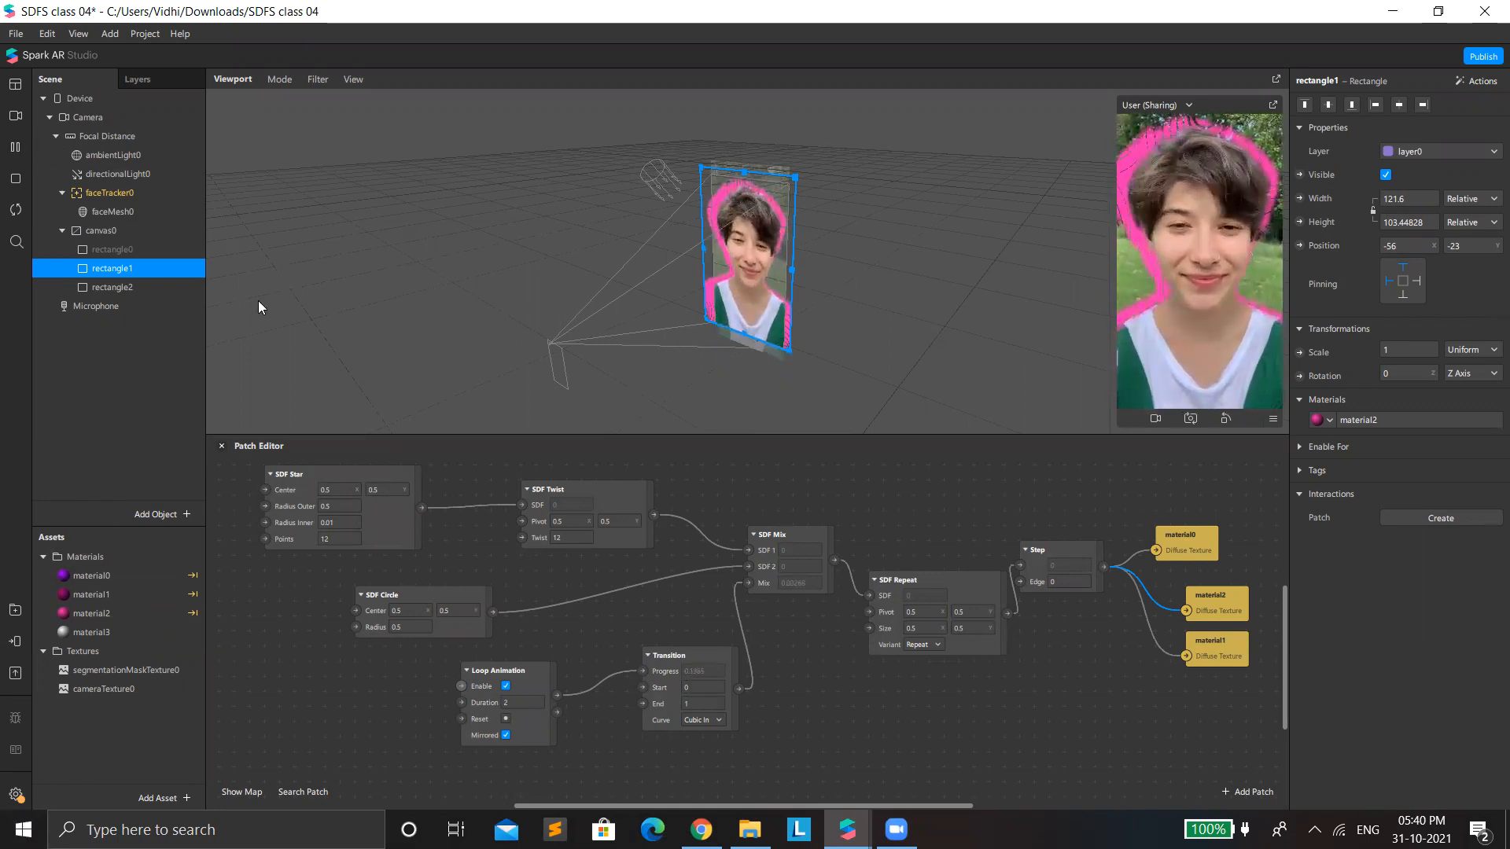
Step: Rename rectangle2 as person
click(137, 286)
click(1310, 80)
text(person)
key(Return)
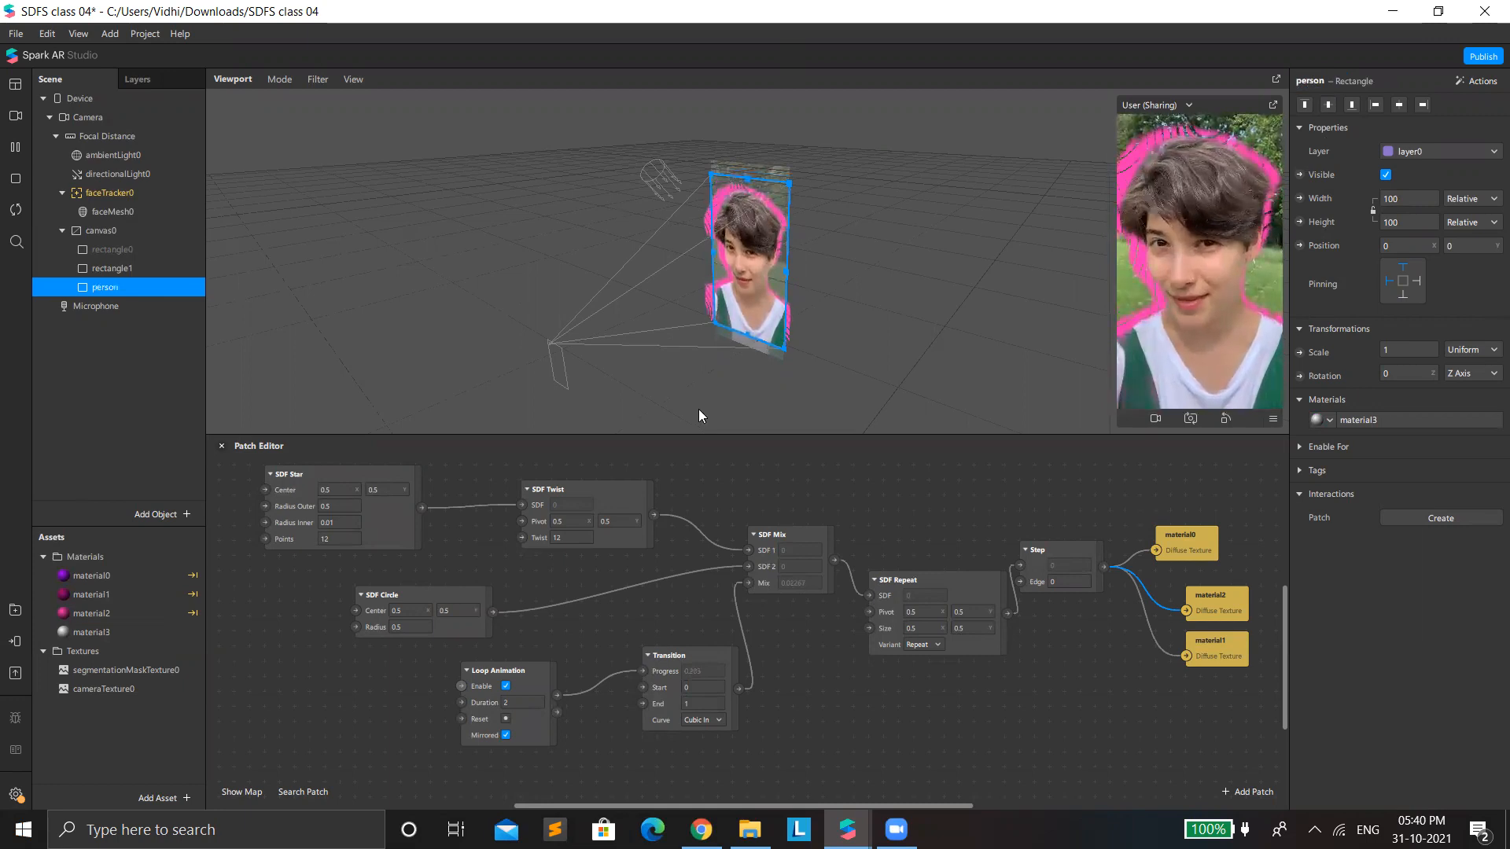
Step: Create a patch for material3's diffuse texture and place it in an empty area below the SDF graph
click(1352, 420)
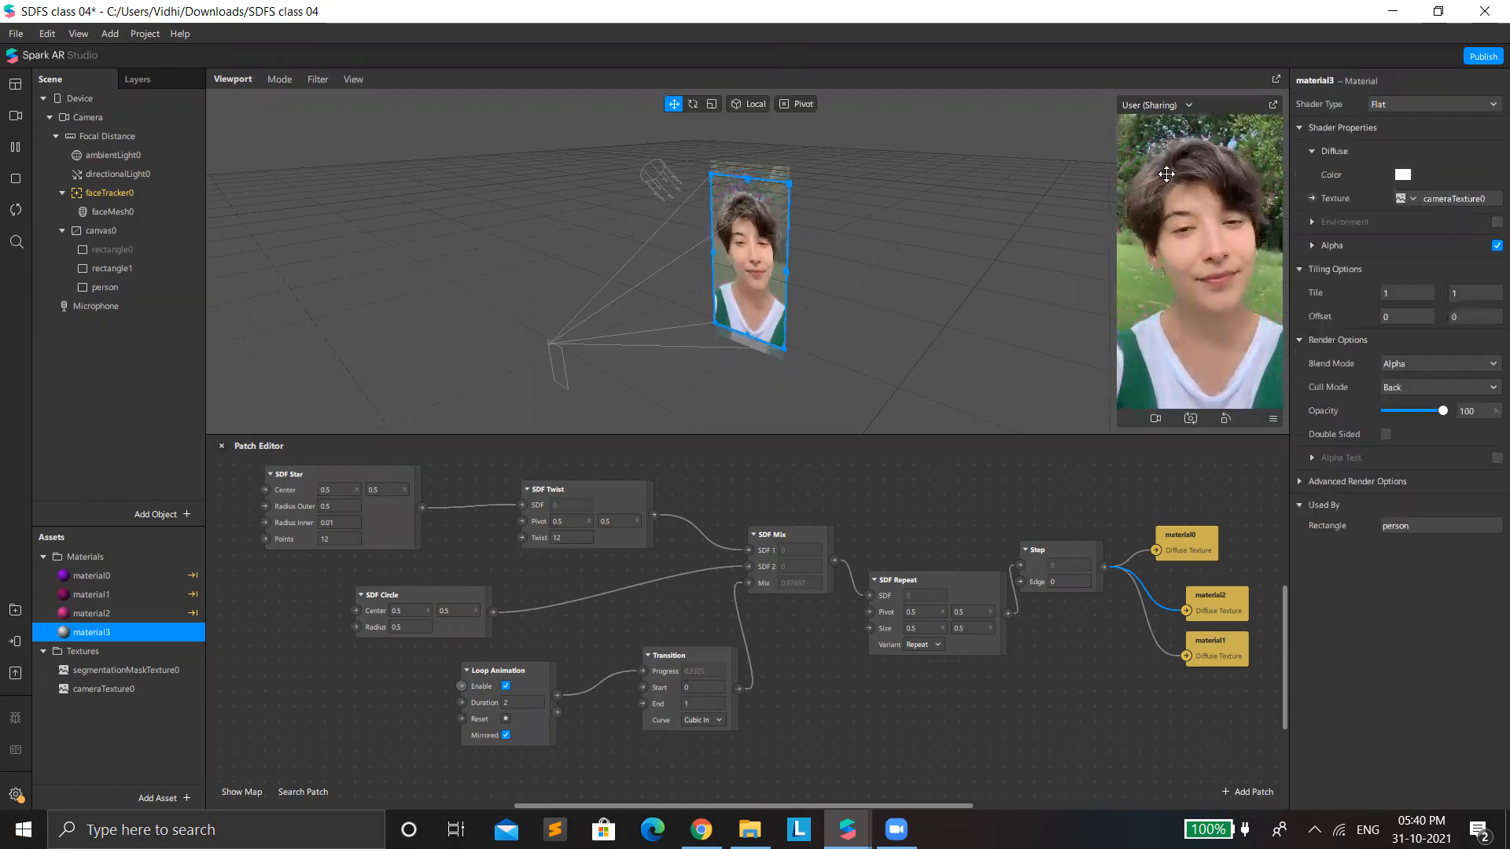
click(1311, 198)
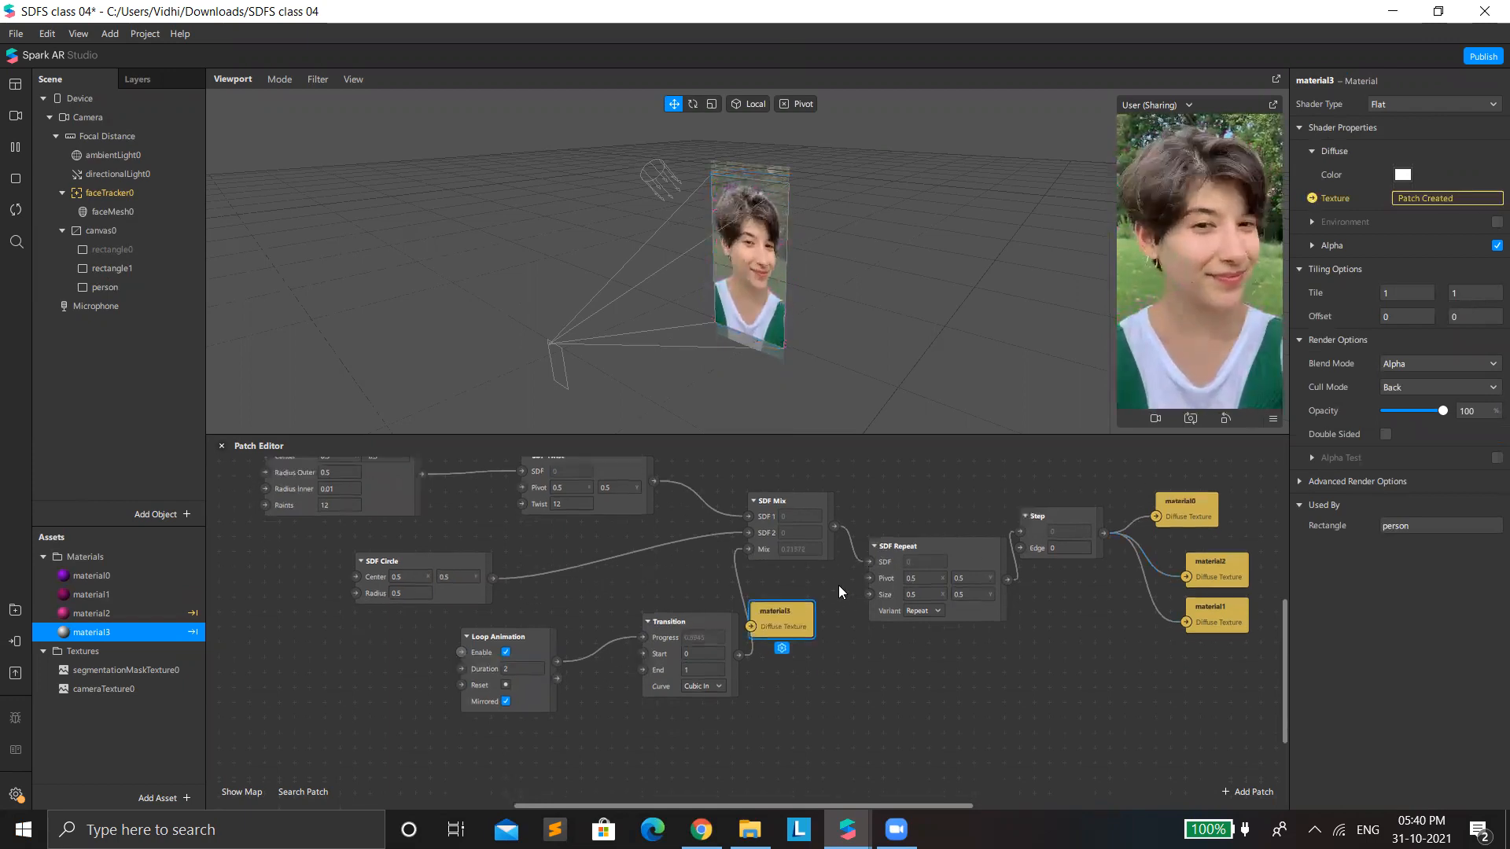
scroll(833, 566, down, 2)
drag(806, 508, 1061, 630)
Step: Import Adjust Colors Shader from the recent Asset Library imports and add it to the patch graph near material3
click(157, 798)
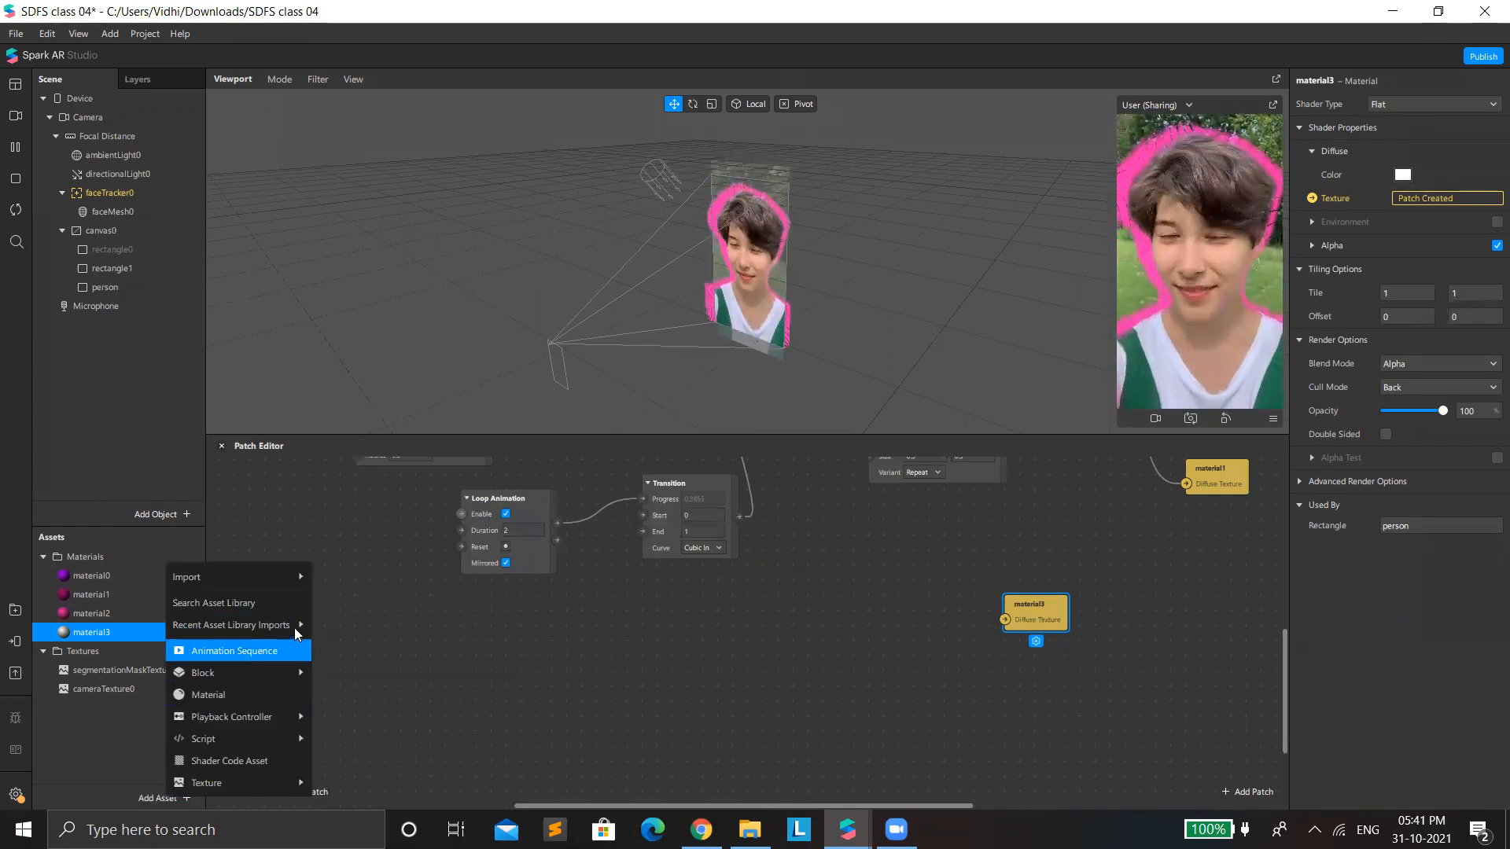
click(691, 715)
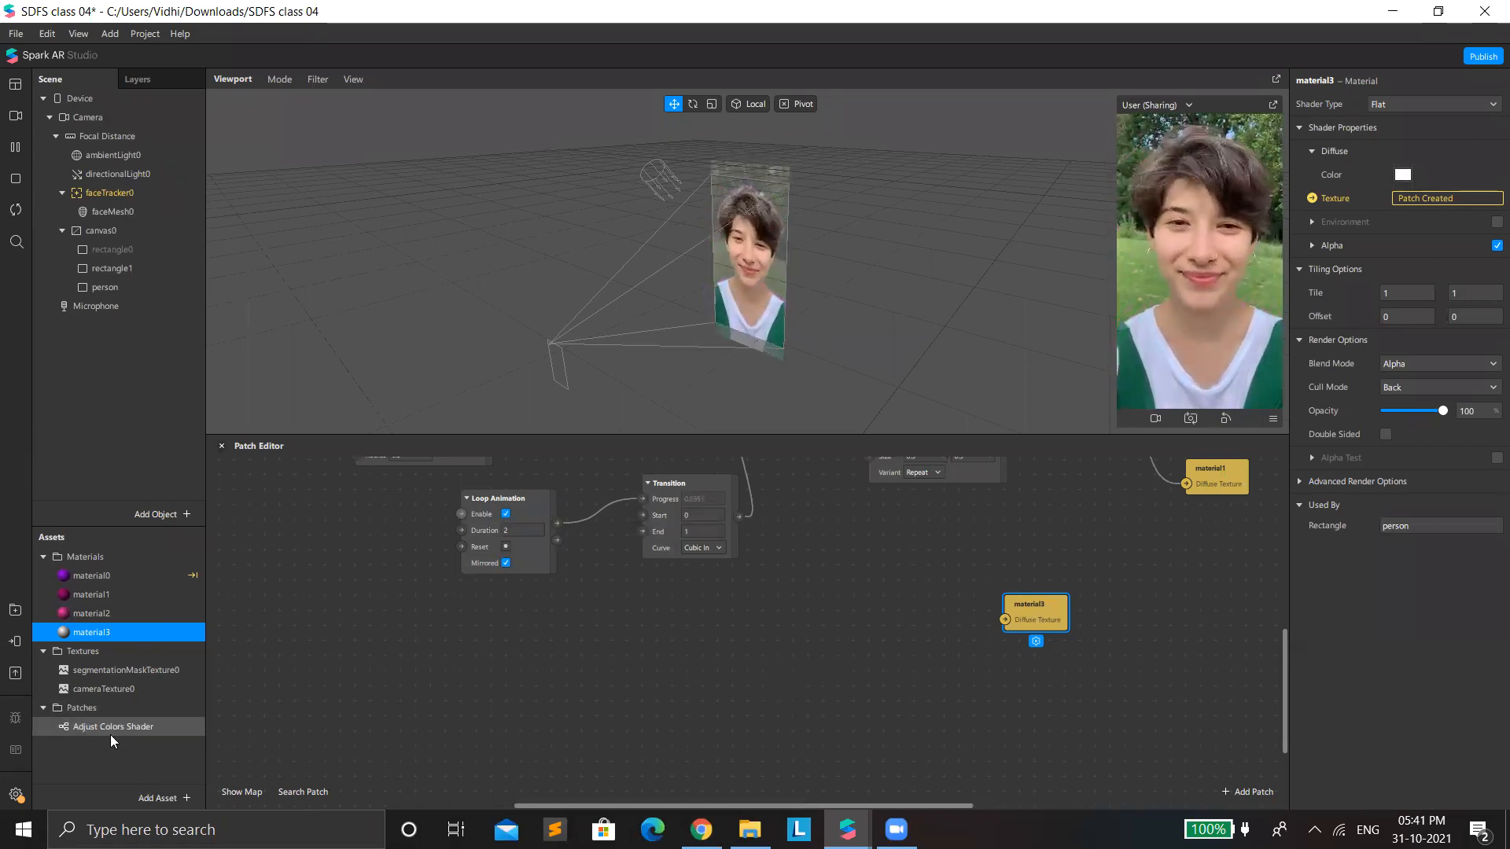
drag(116, 725, 890, 604)
scroll(502, 540, up, 3)
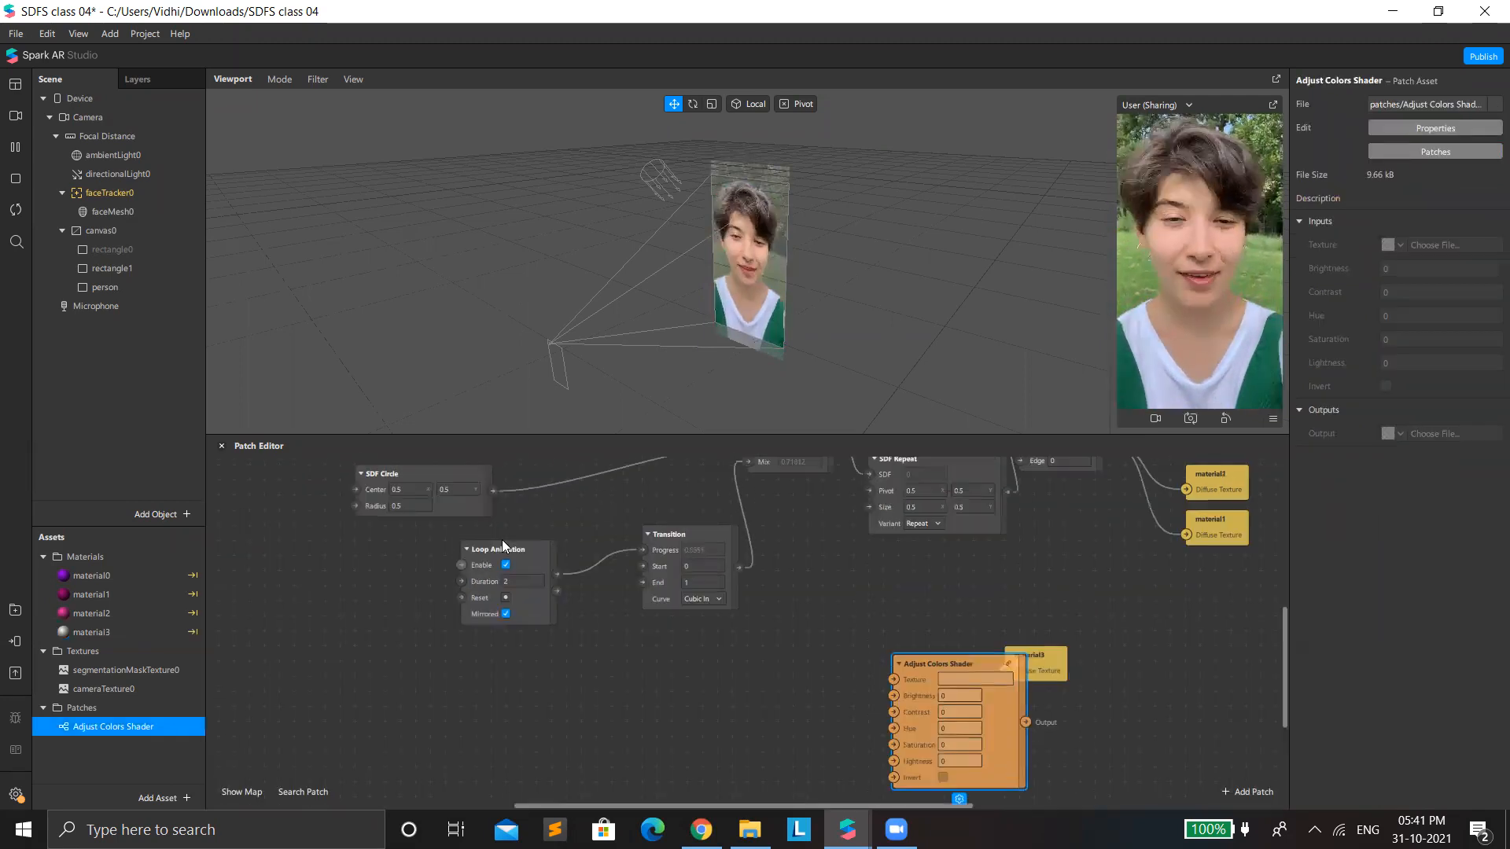
scroll(527, 590, down, 1)
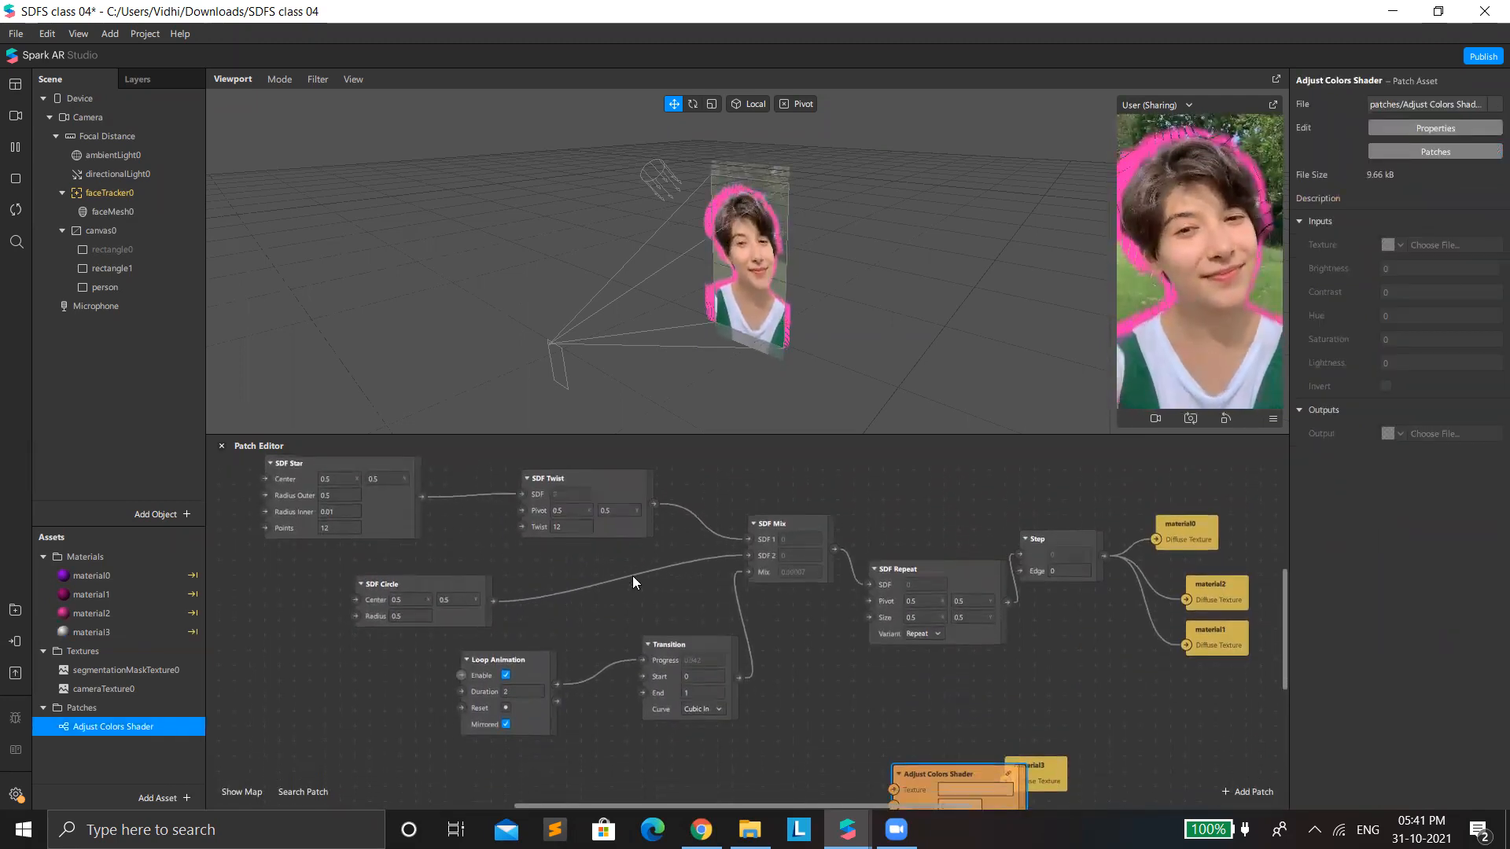
scroll(707, 586, down, 5)
scroll(912, 583, up, 3)
Step: Connect cameraTexture0's color output through Adjust Colors Shader to material3's diffuse texture, spacing the patches apart
drag(917, 679, 848, 671)
drag(113, 689, 811, 689)
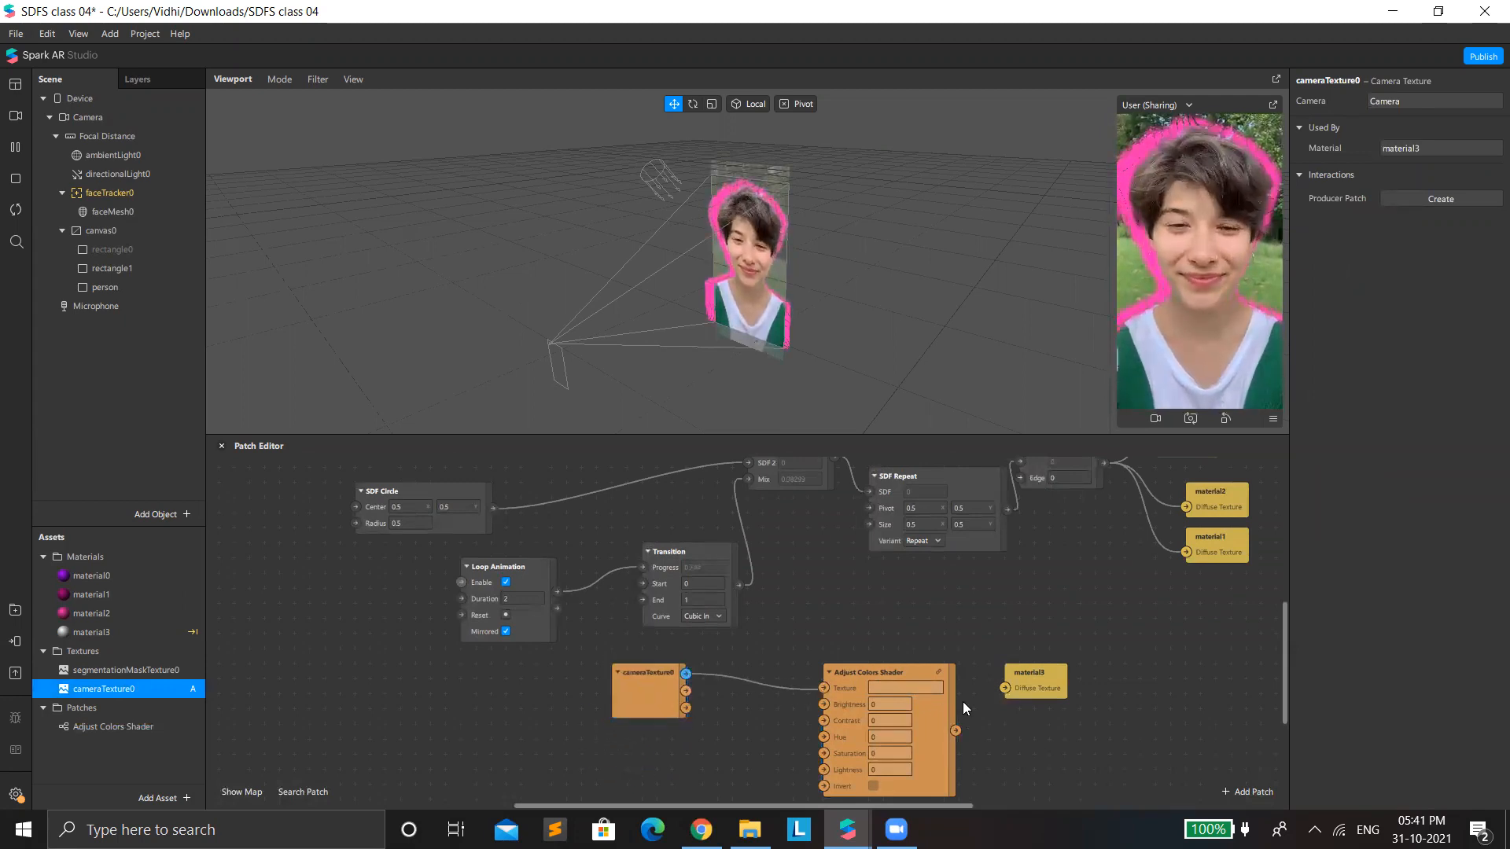
drag(955, 730, 1004, 688)
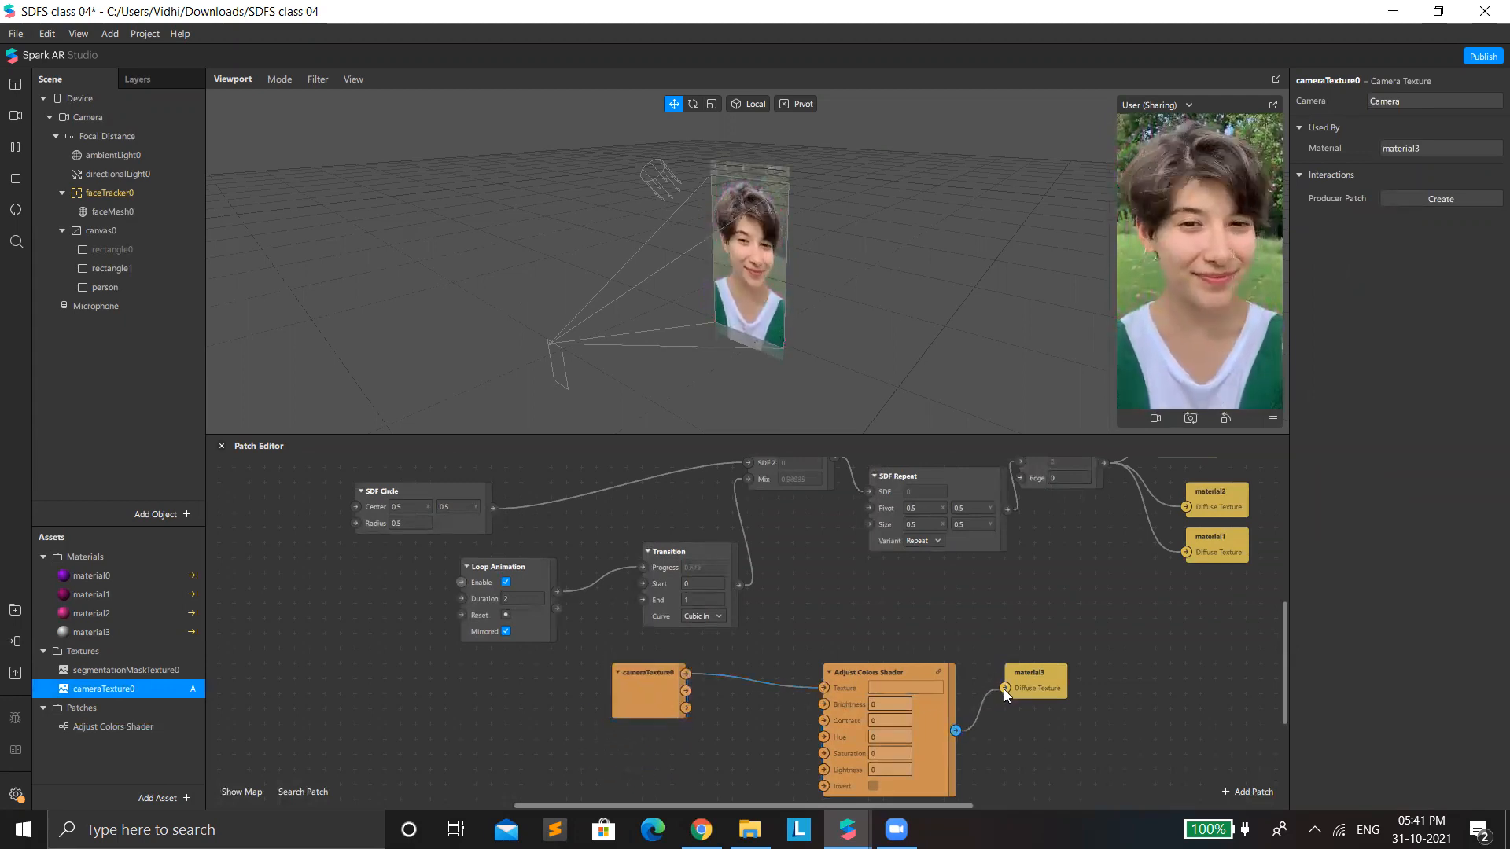
Step: Set the Adjust Colors Shader's saturation to -1 to make the person black and white
scroll(989, 685, down, 2)
click(892, 697)
text(-1)
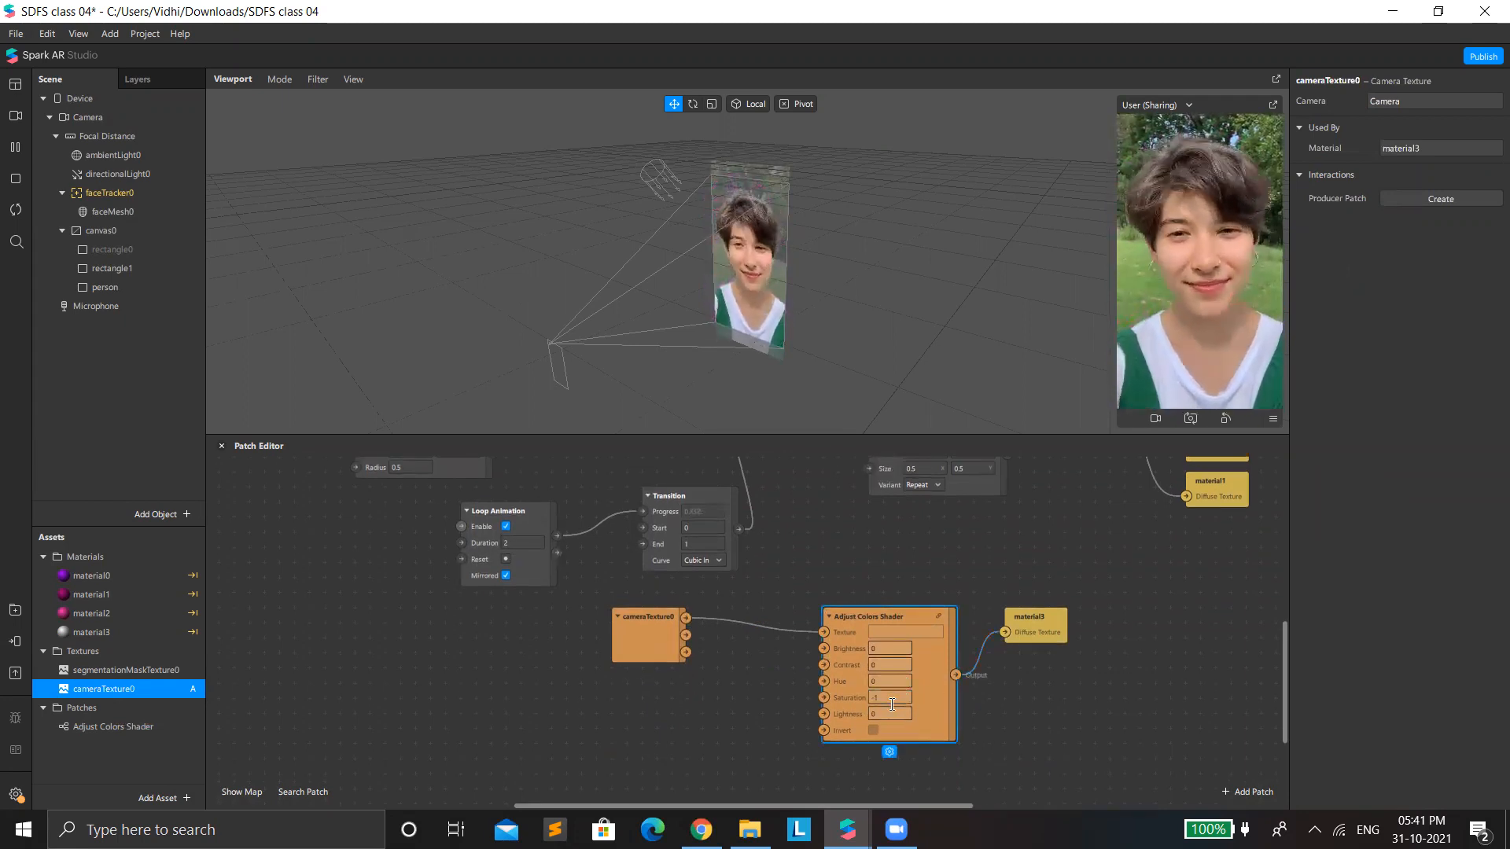
key(Return)
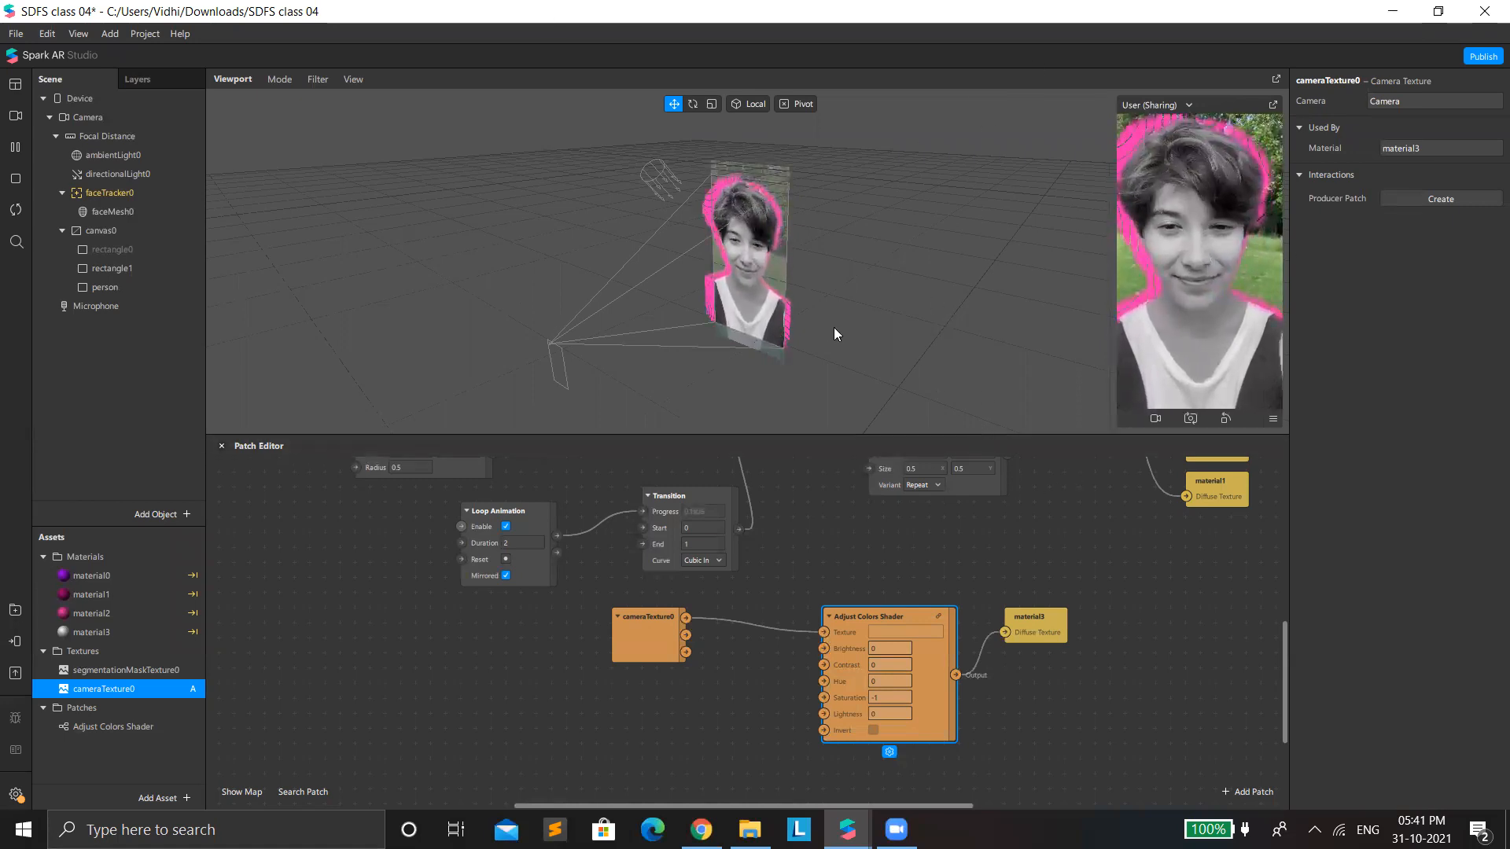
Step: Preview the effect on other simulation videos, including the woman outdoors and the woman with a book on her head
click(15, 115)
scroll(154, 292, down, 5)
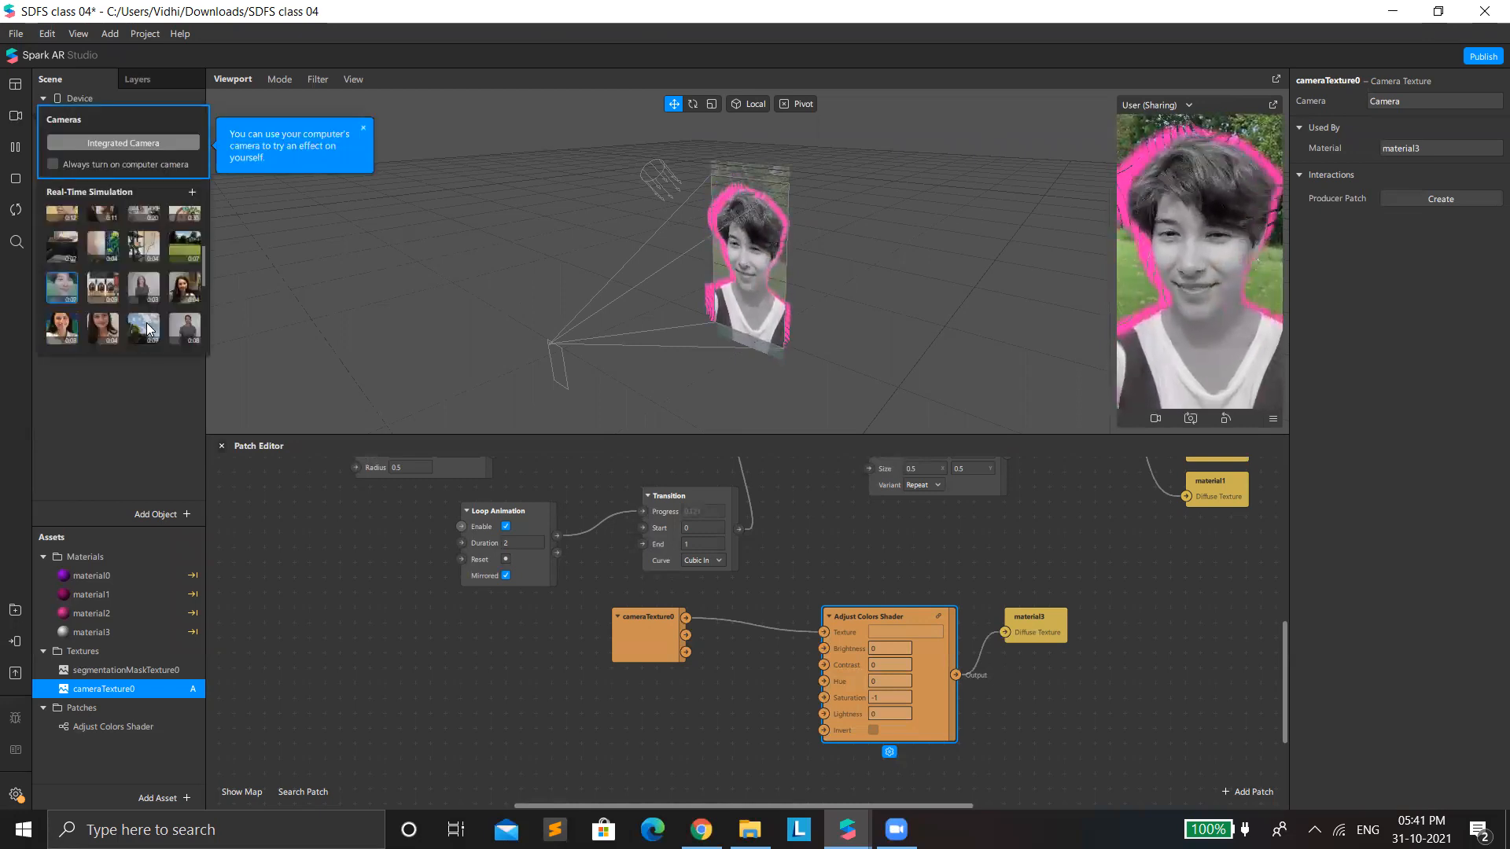
click(129, 294)
scroll(132, 294, up, 3)
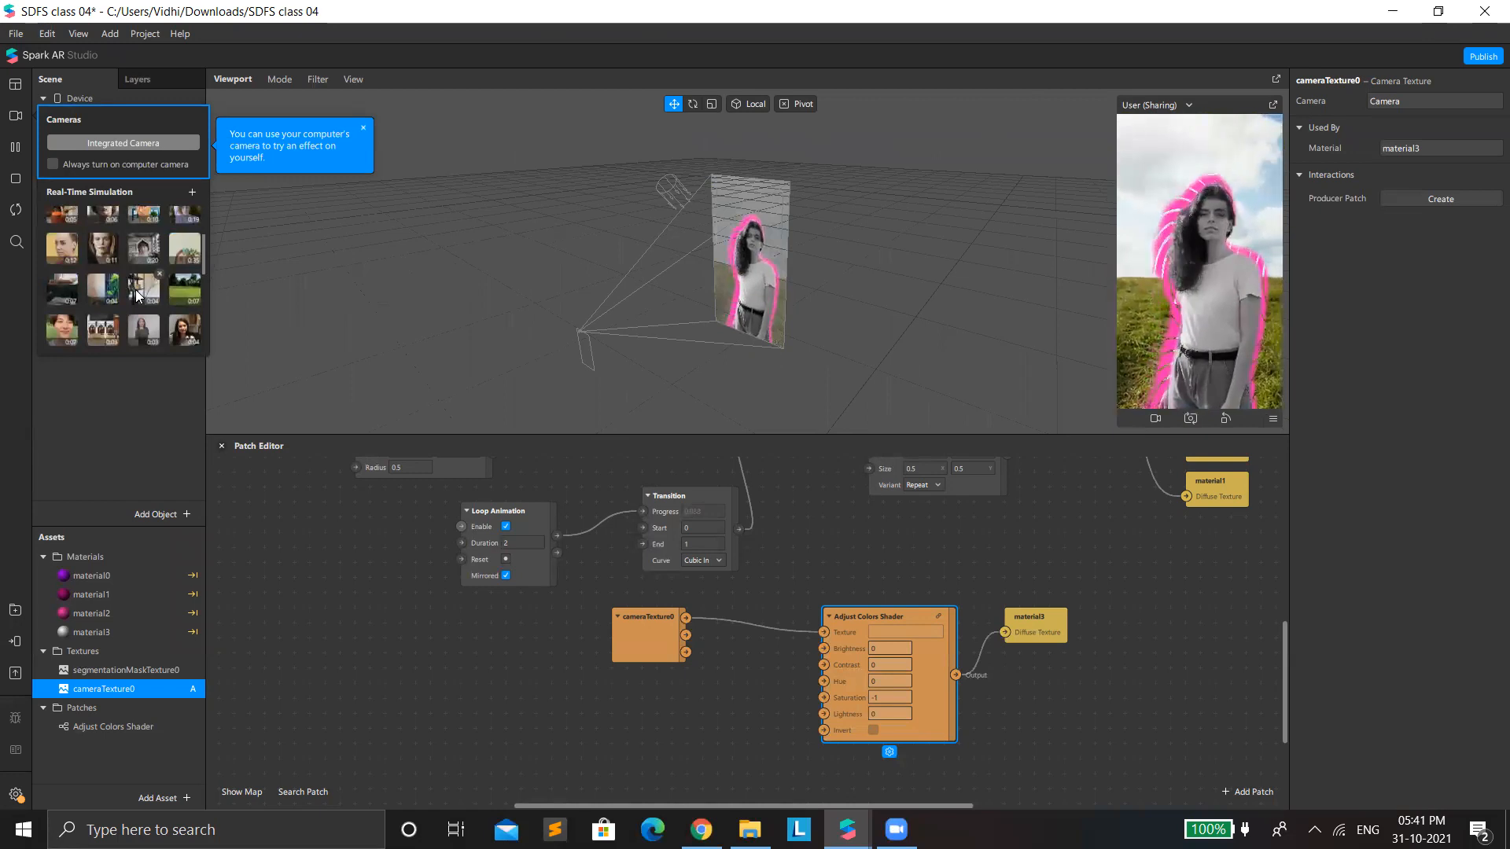
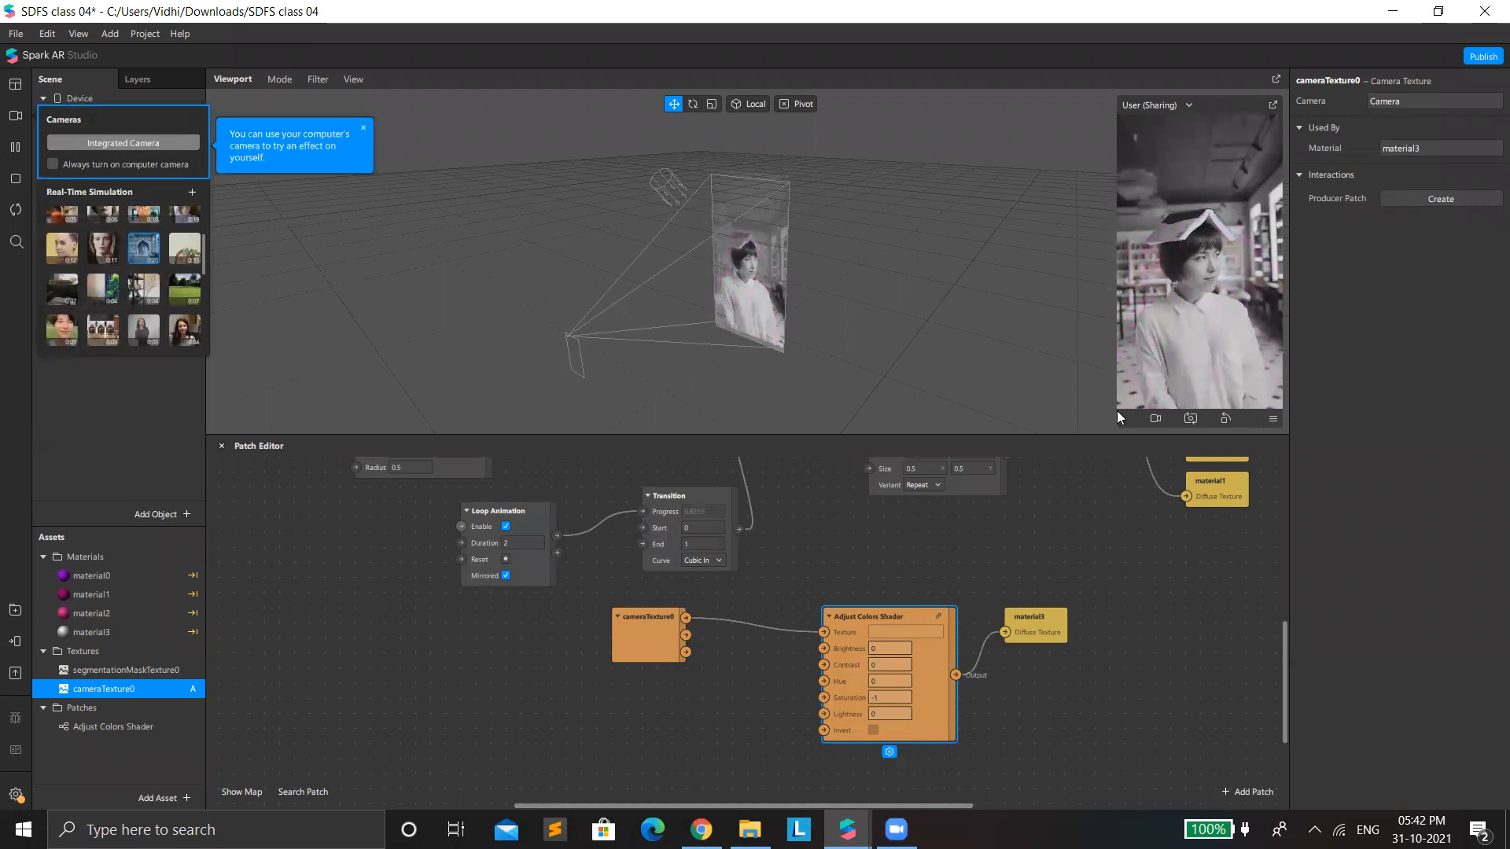
Step: Save the SDFS class 04 project and close its window
key(ctrl+s)
click(1484, 11)
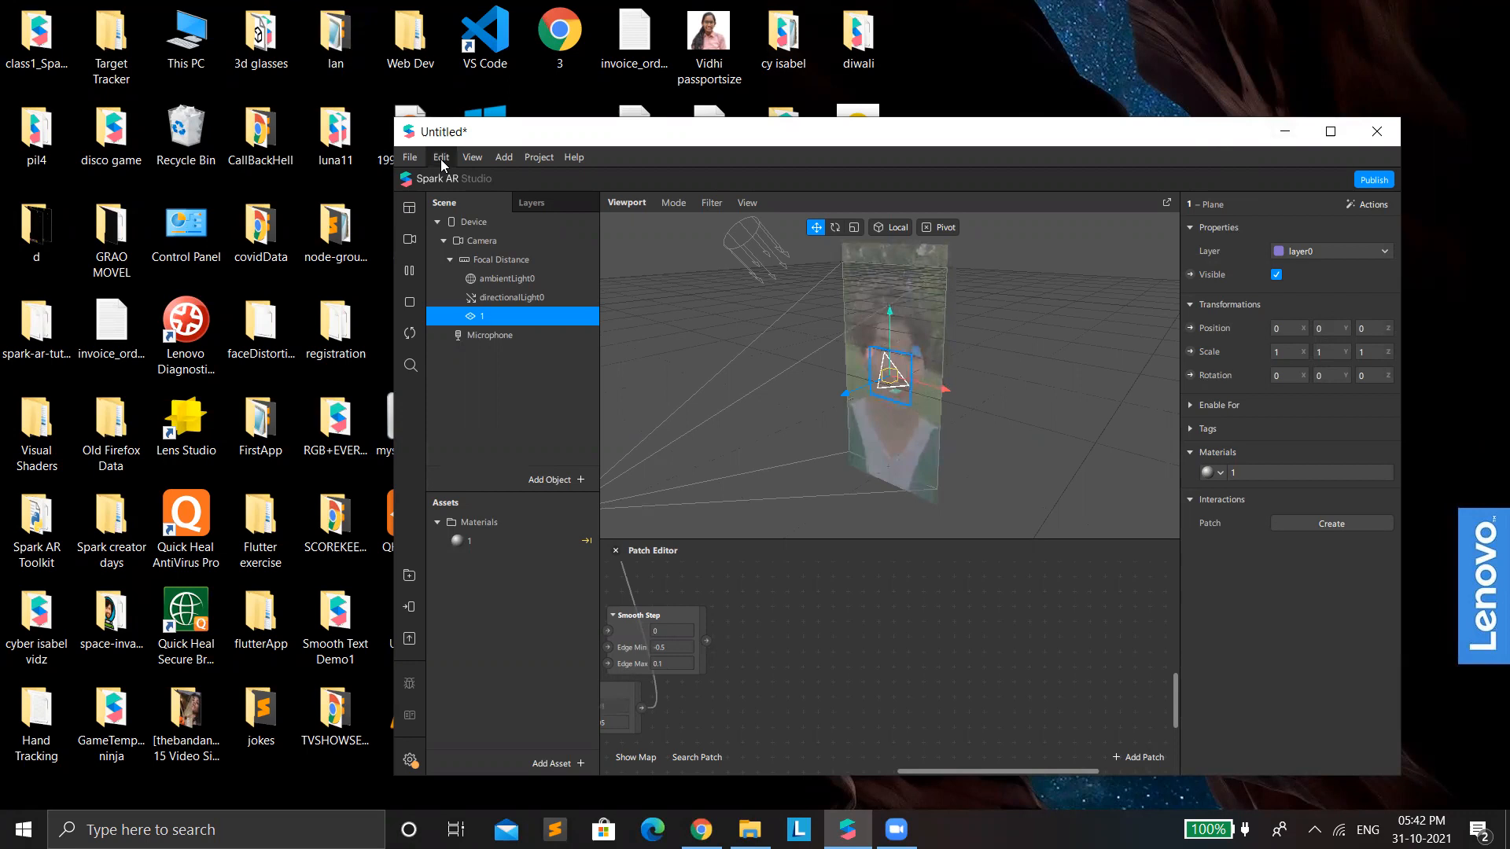
Step: Create a new blank project in a maximized window with an enlarged simulator preview
click(410, 159)
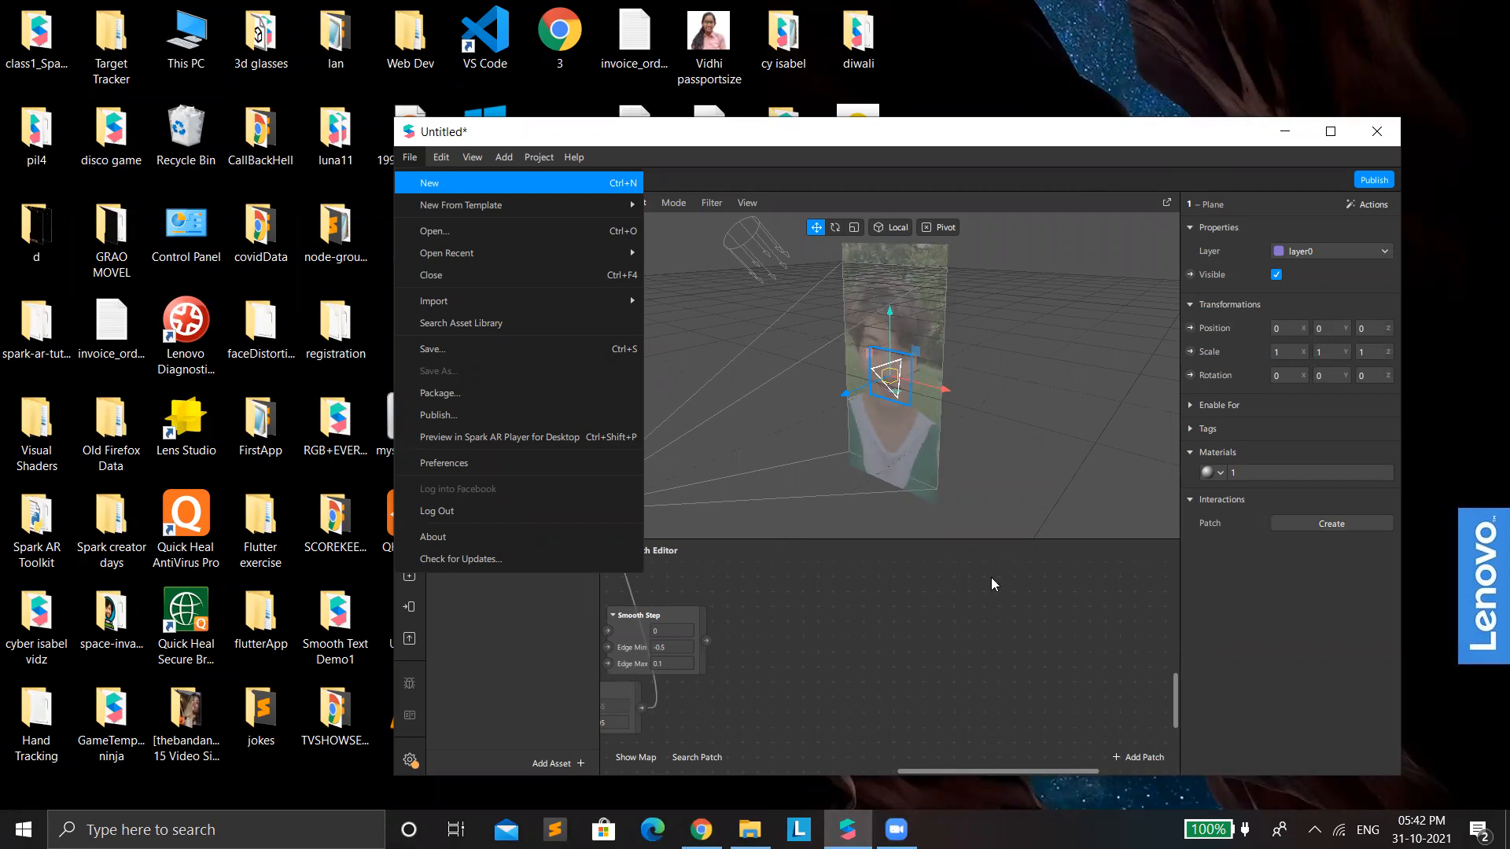
key(Return)
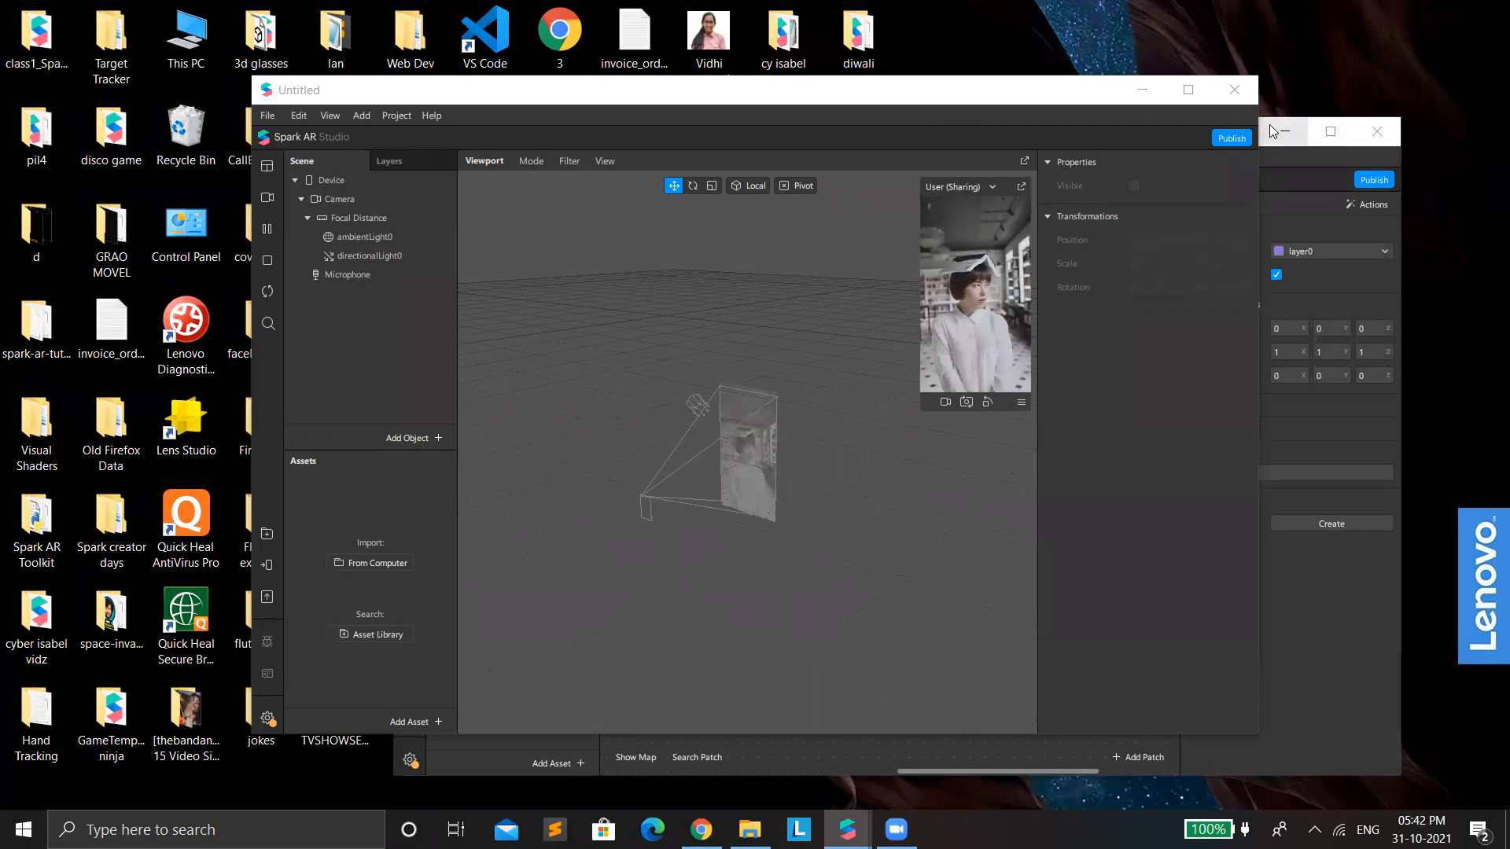
click(1188, 89)
drag(1171, 328, 906, 656)
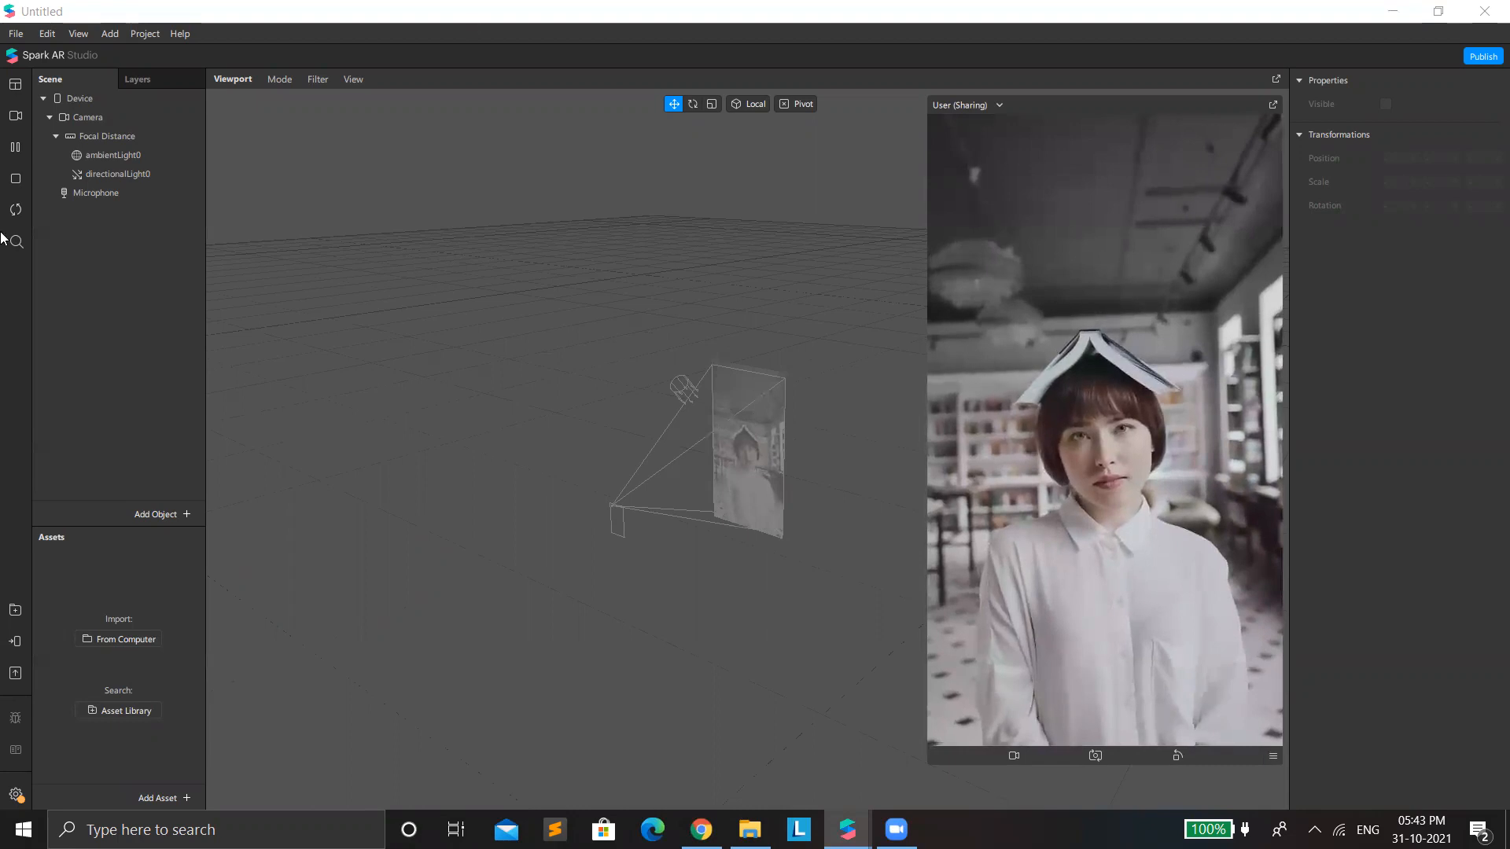
Step: Switch the simulation to the video of the short-haired person in the white and green top outdoors
right_click(77, 237)
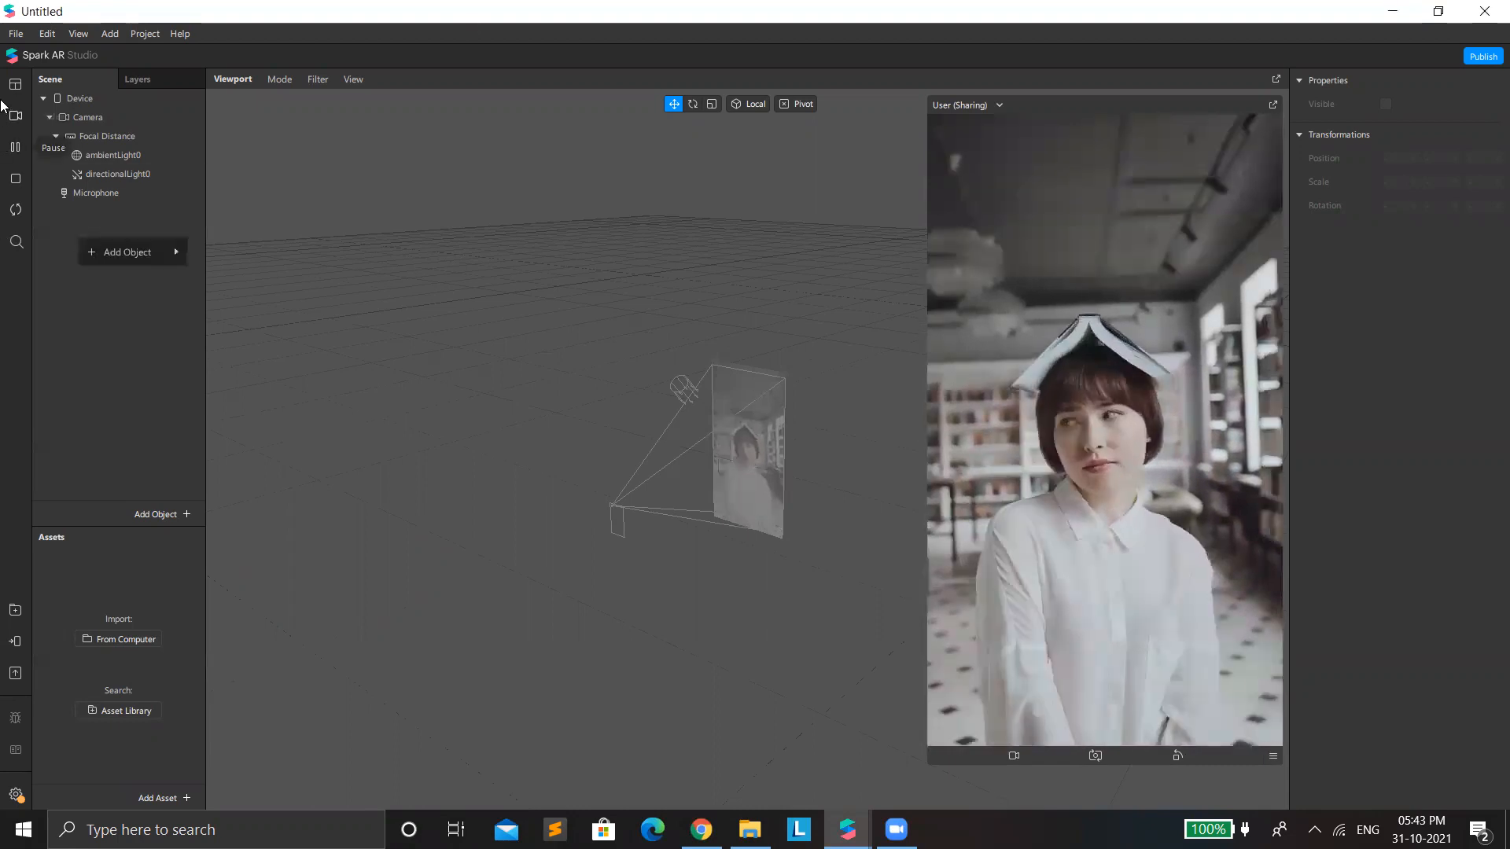
click(11, 117)
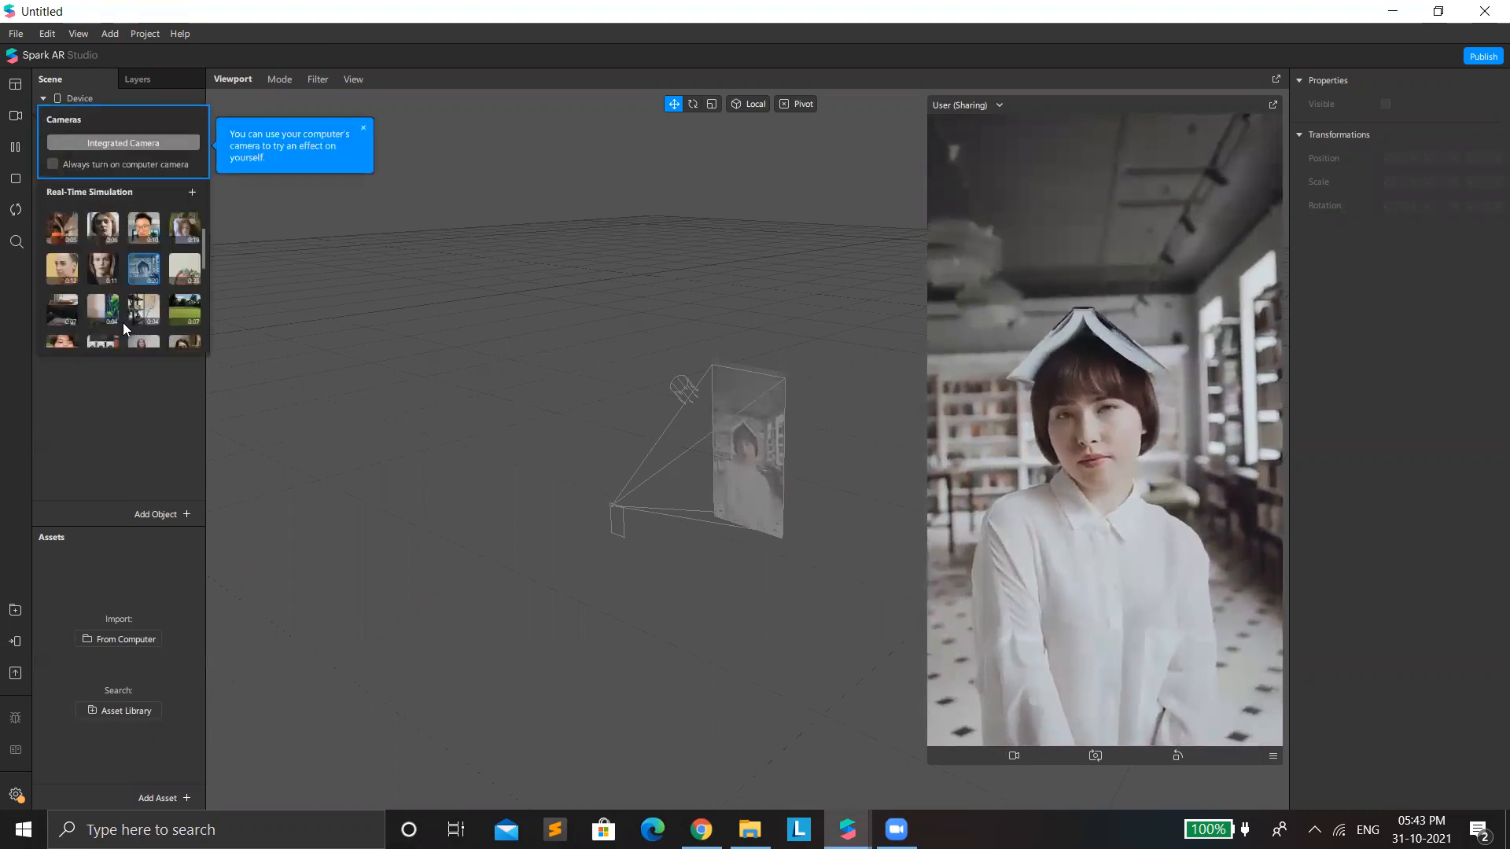
scroll(72, 230, up, 5)
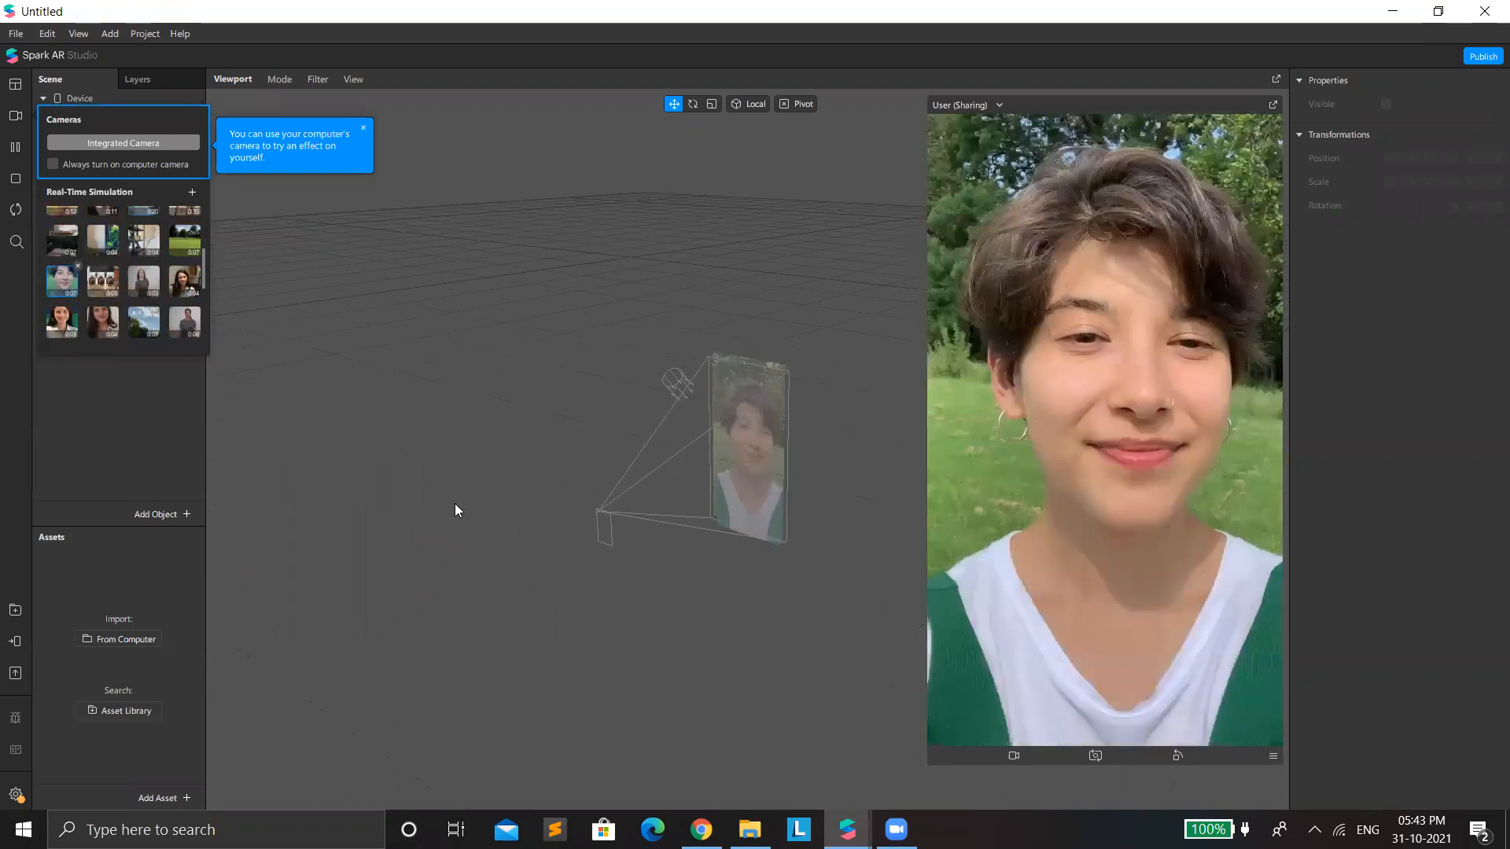
click(173, 414)
Step: Add a face mesh to the scene and create a new material for it
right_click(176, 416)
mouse_move(276, 437)
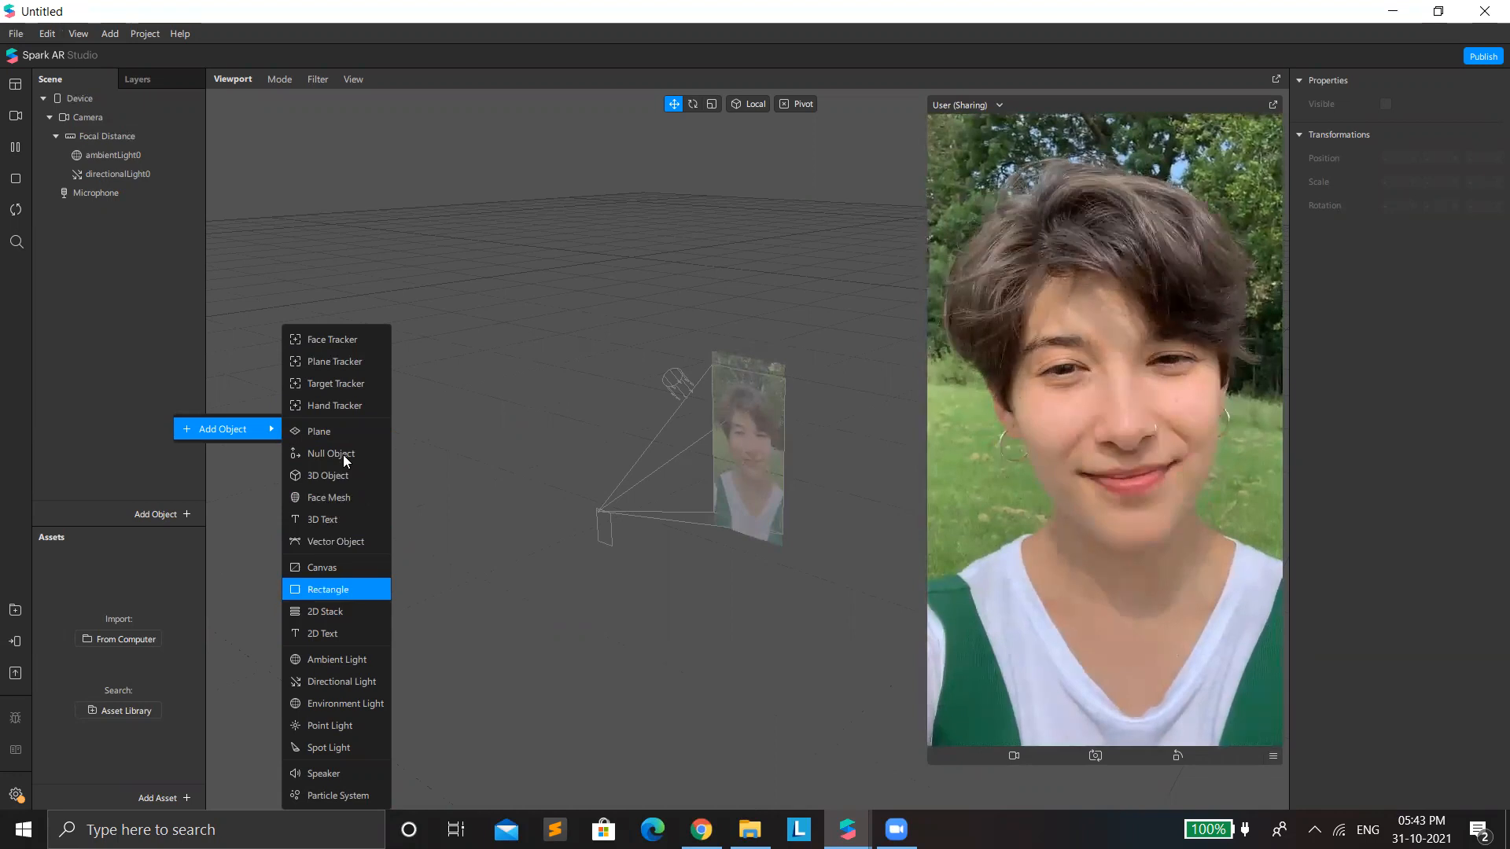
click(337, 498)
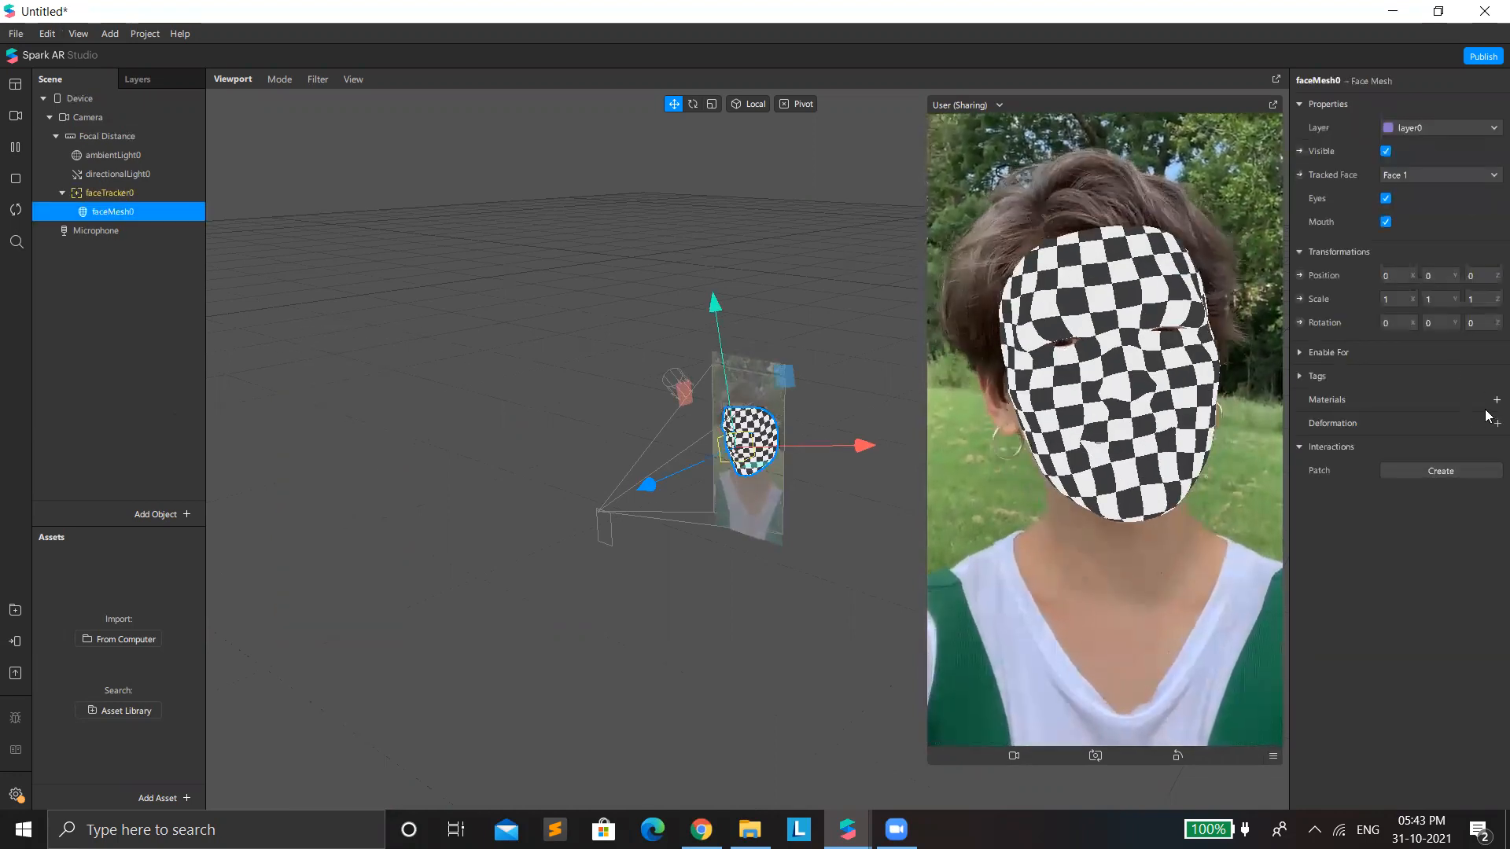
click(1495, 401)
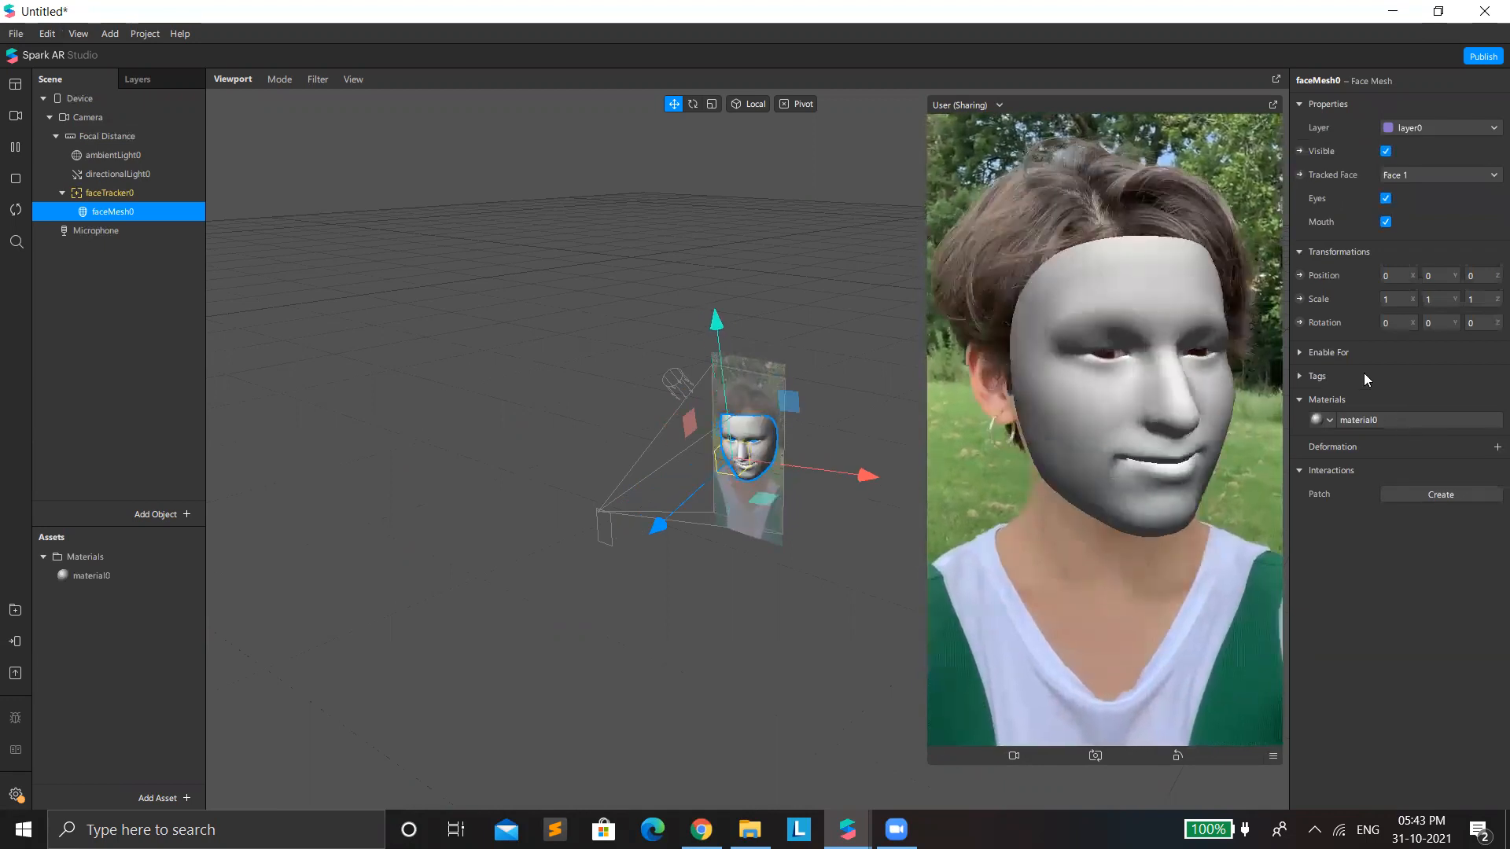
Step: Set the shader type of the face mesh's material0 to Retouching
click(1360, 419)
click(1435, 104)
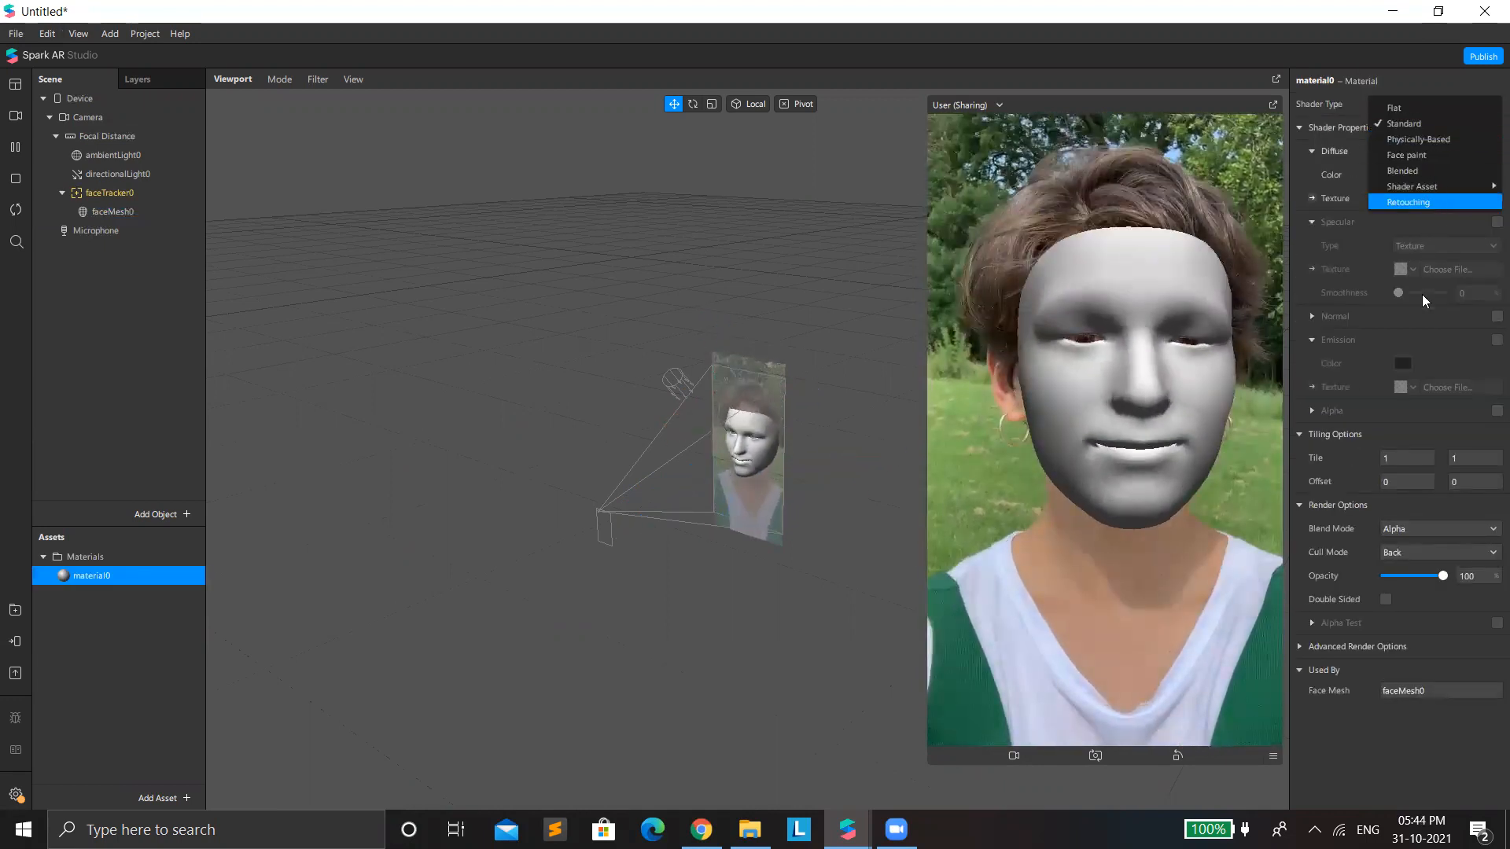
click(1432, 202)
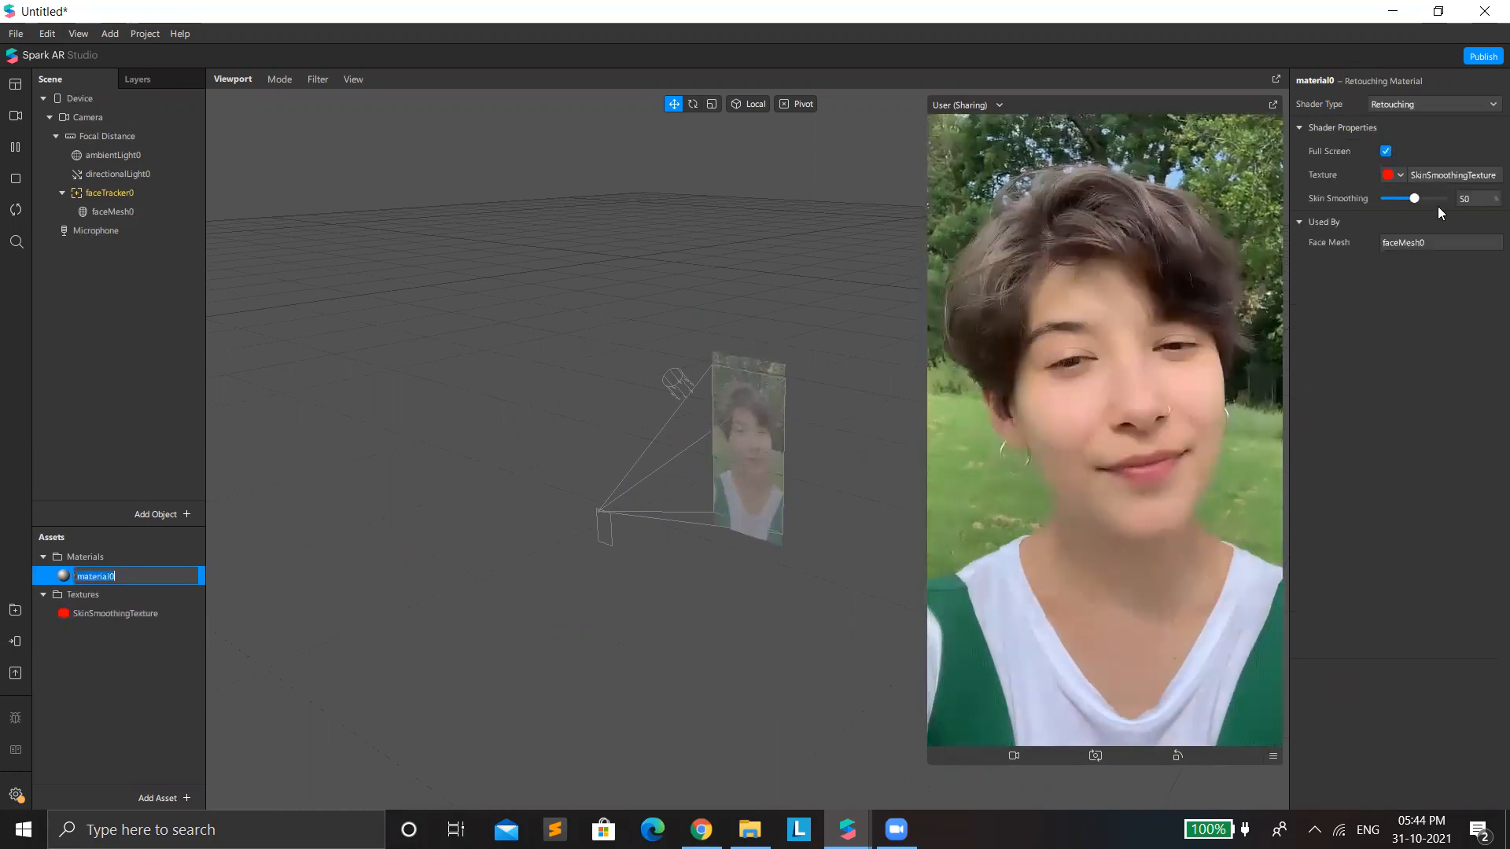
Step: Set the skin smoothing of material0 to 75%
drag(1429, 195, 1461, 206)
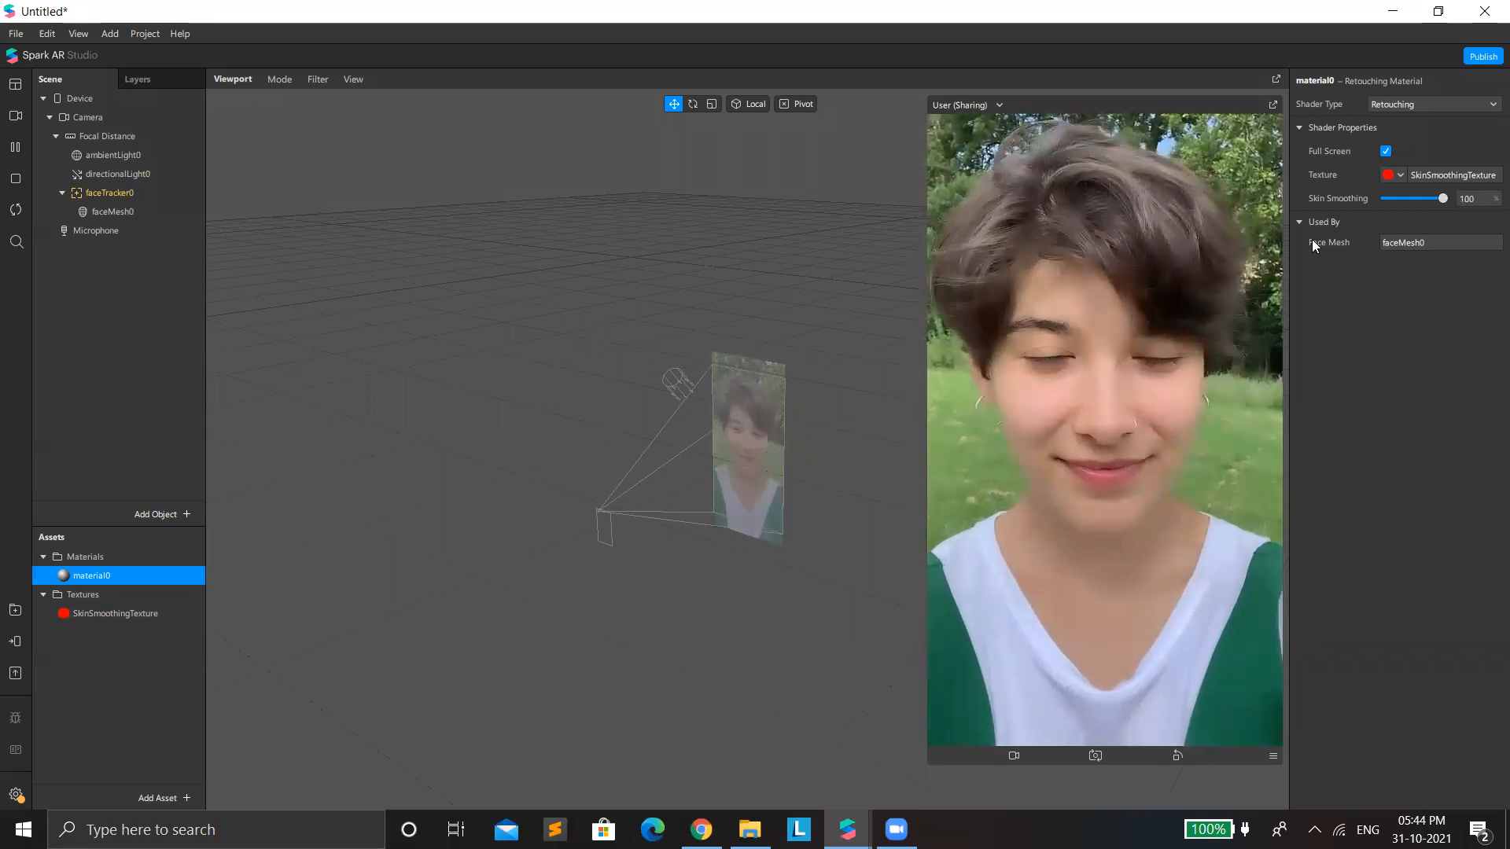
click(1436, 199)
click(1469, 201)
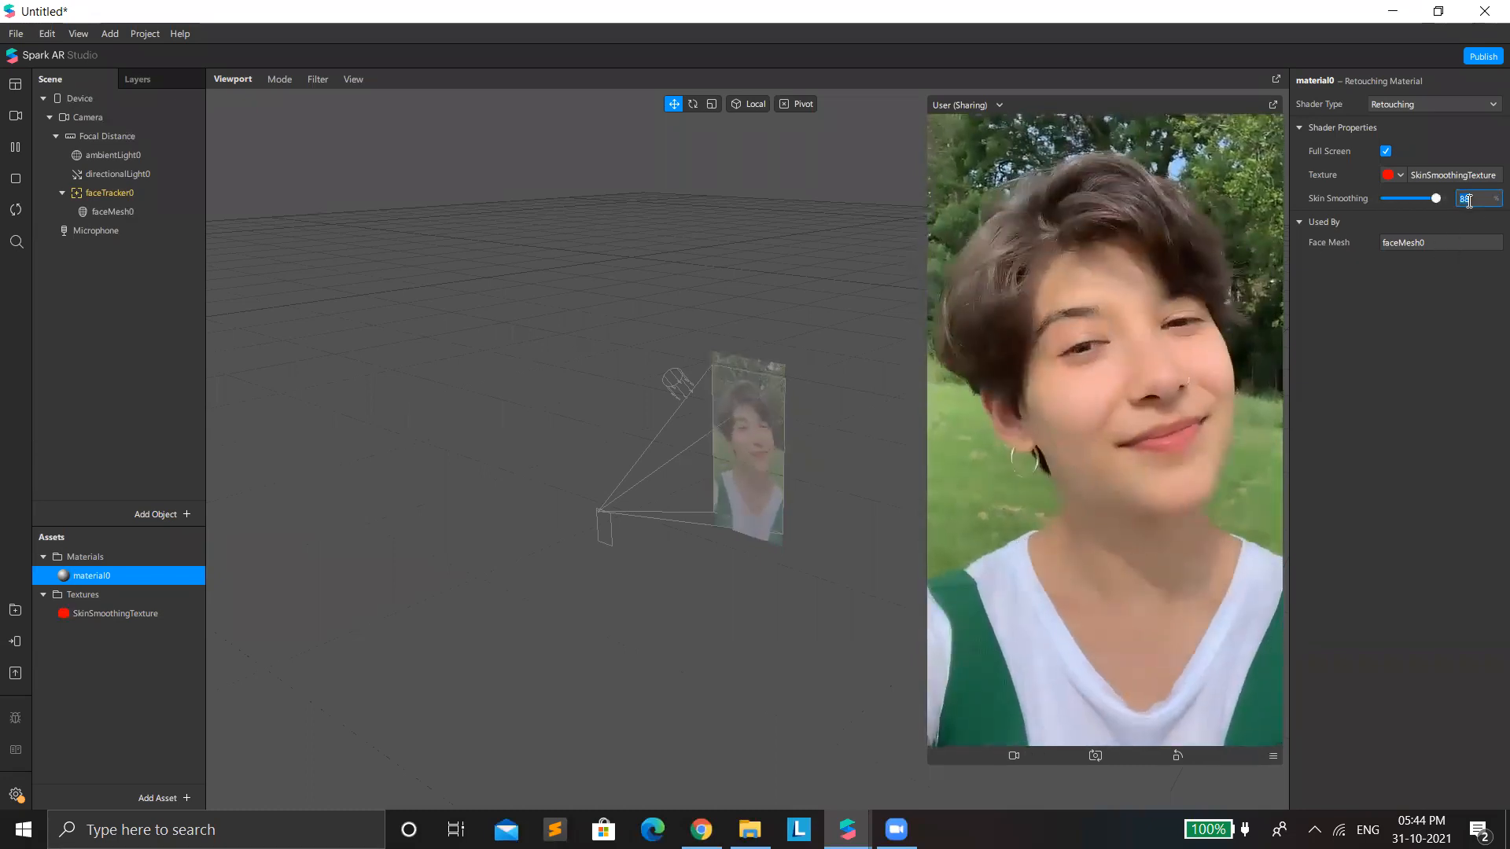
text(75)
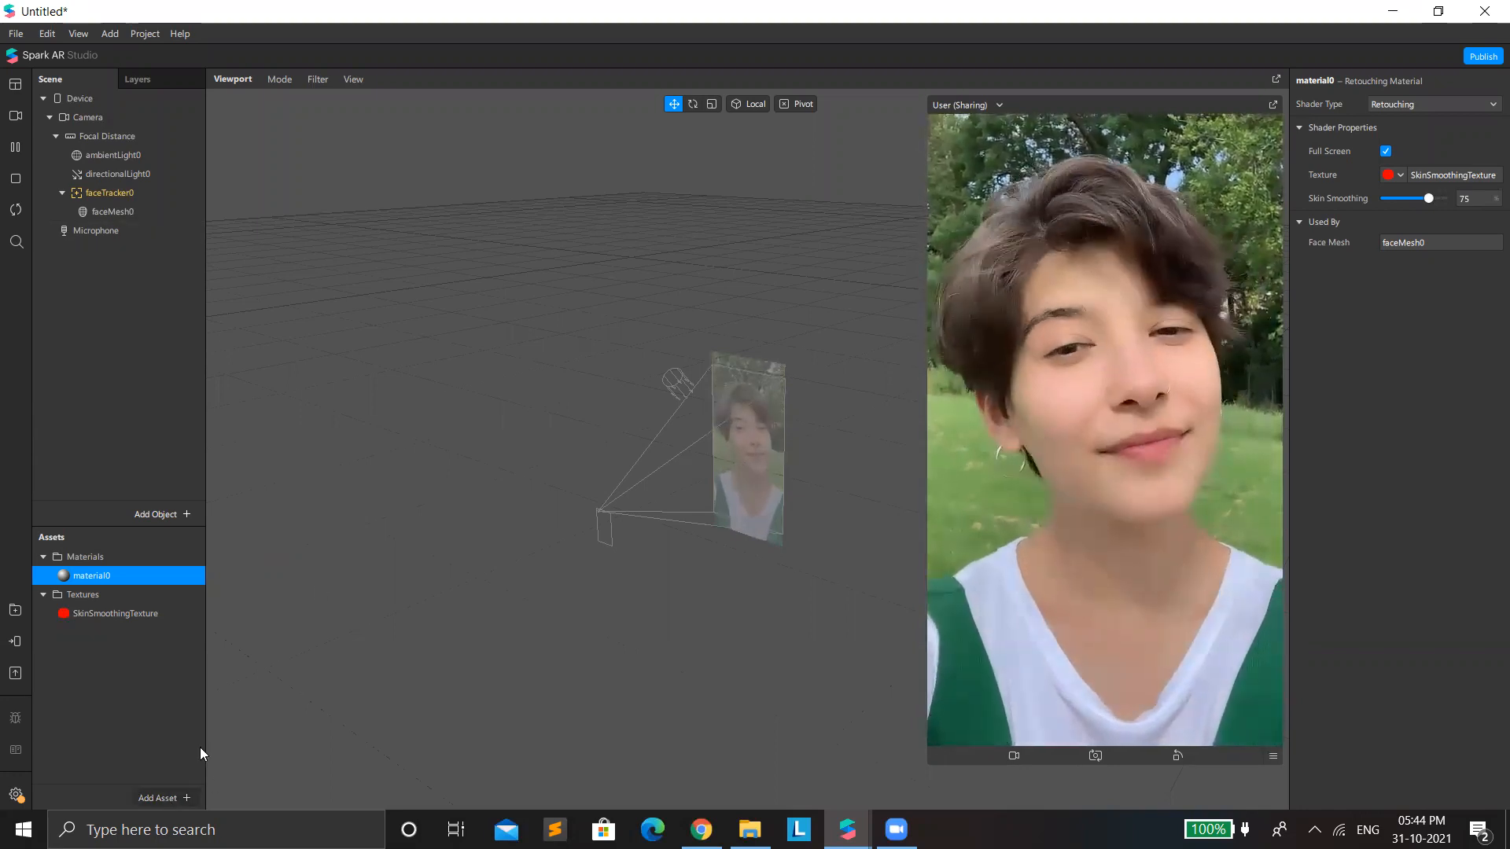
Step: Start importing an asset from the computer and browse to the textures folder inside AR > scotland
click(169, 798)
mouse_move(303, 577)
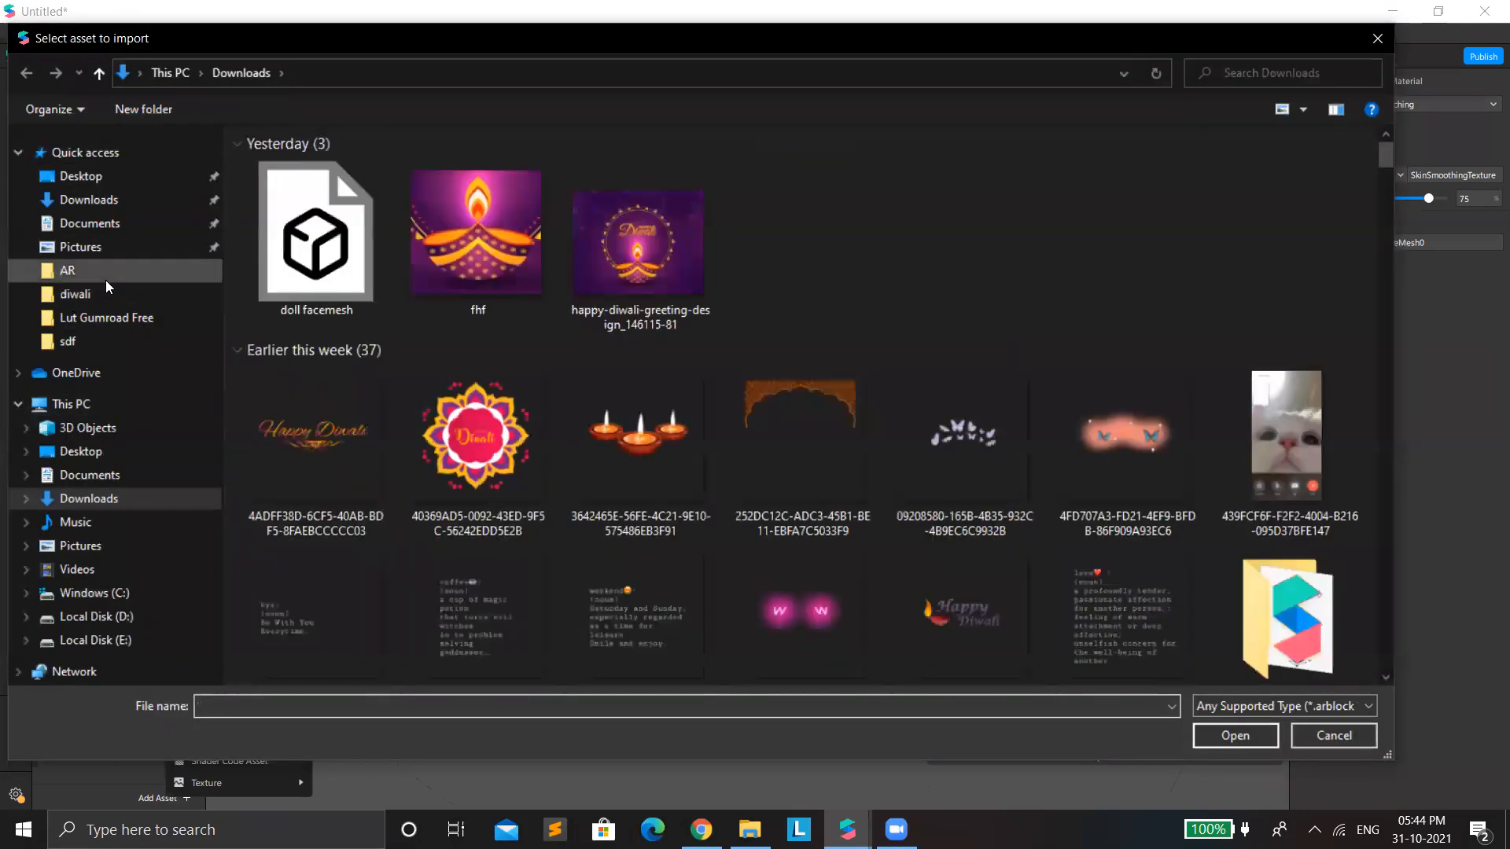
click(112, 276)
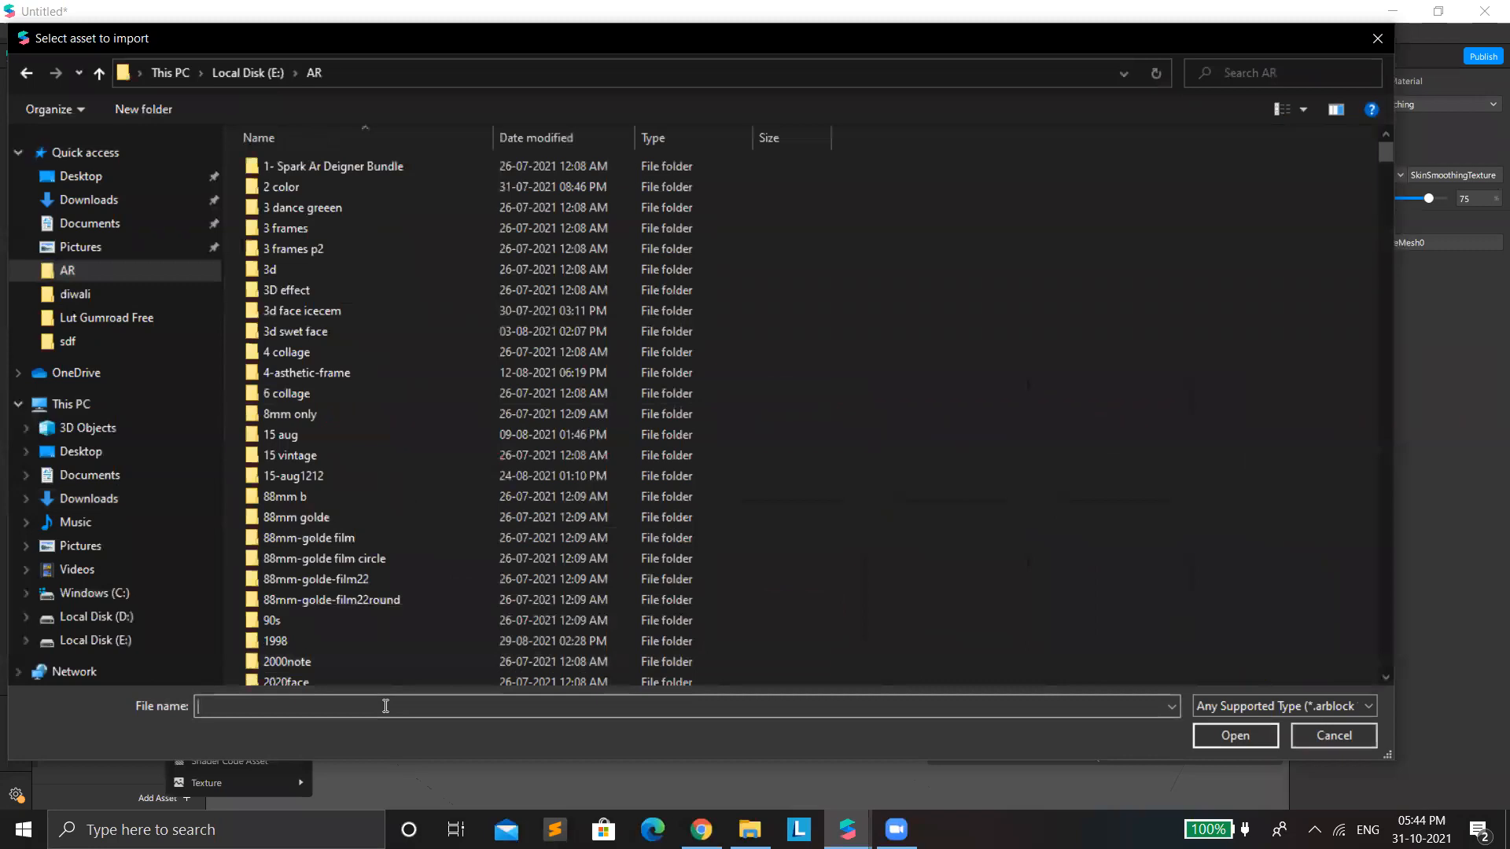
click(386, 705)
text(sco)
key(Down)
key(Return)
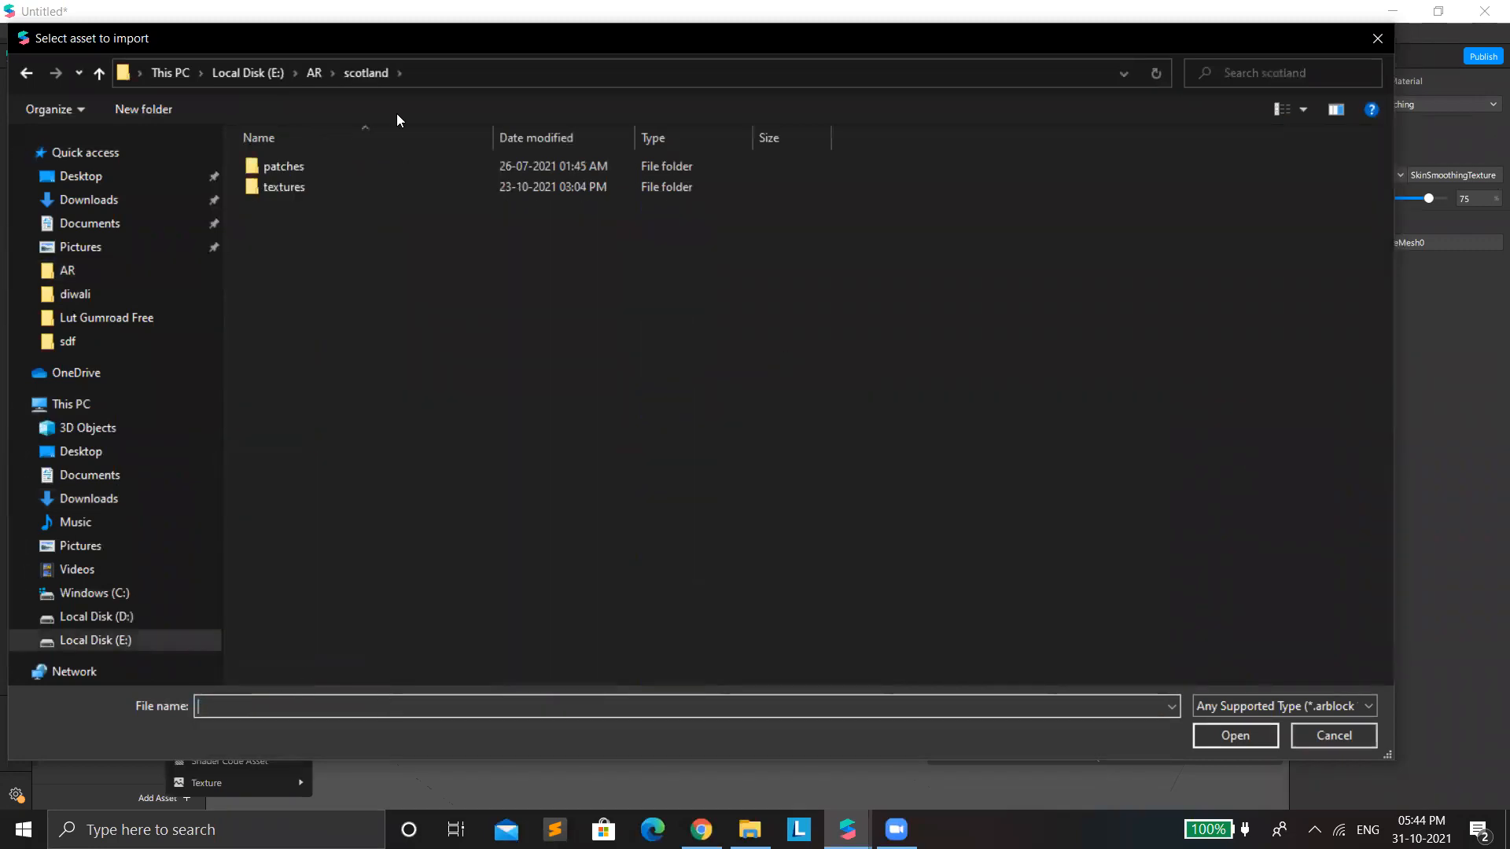
double_click(405, 187)
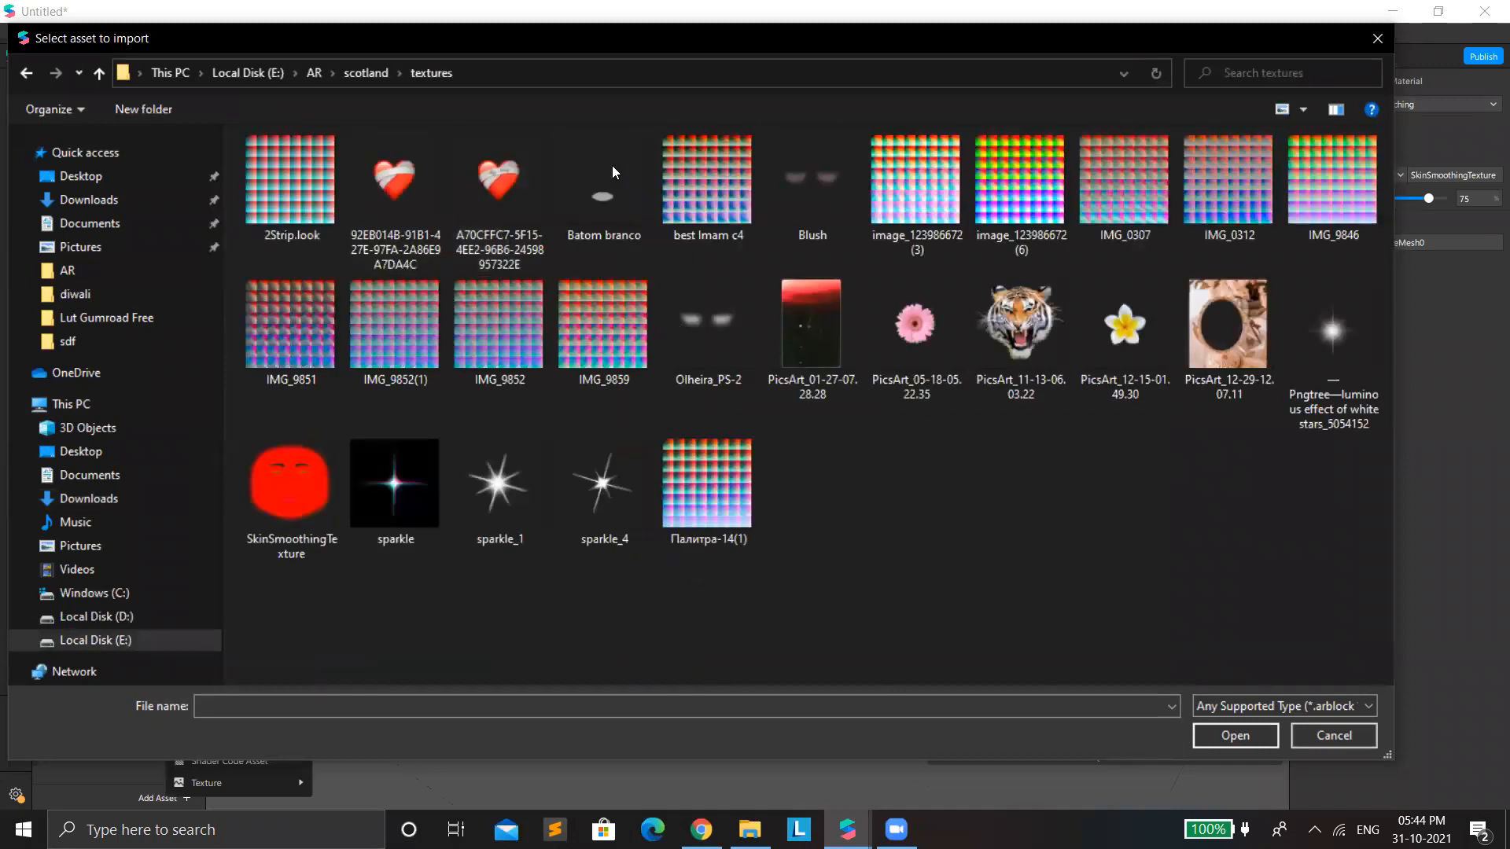
Step: Import the textures Olheira_PS-2, Blush and Batom branco together
click(719, 319)
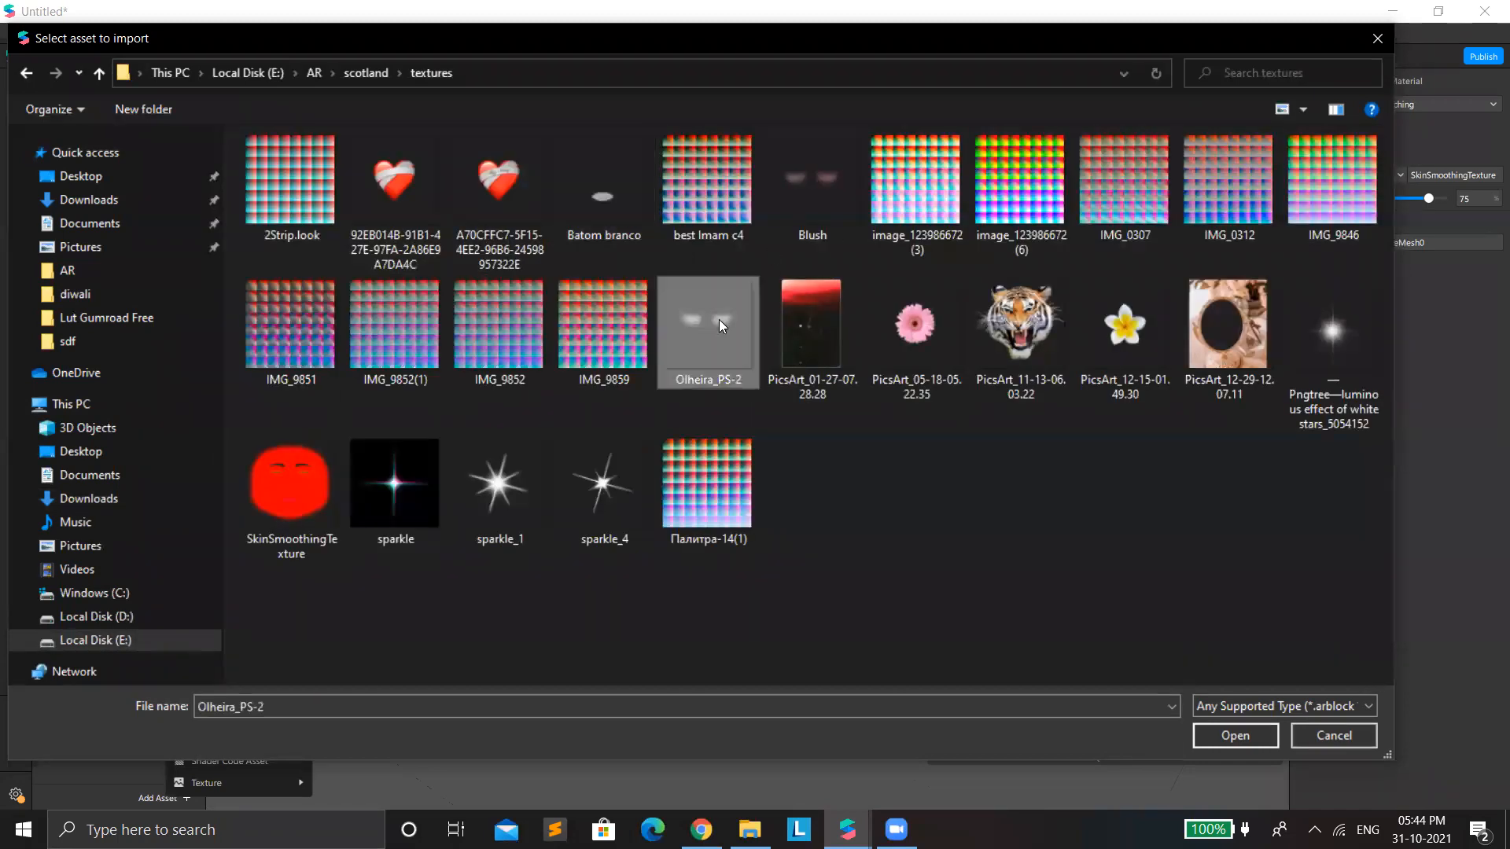
ctrl+click(783, 190)
ctrl+click(637, 184)
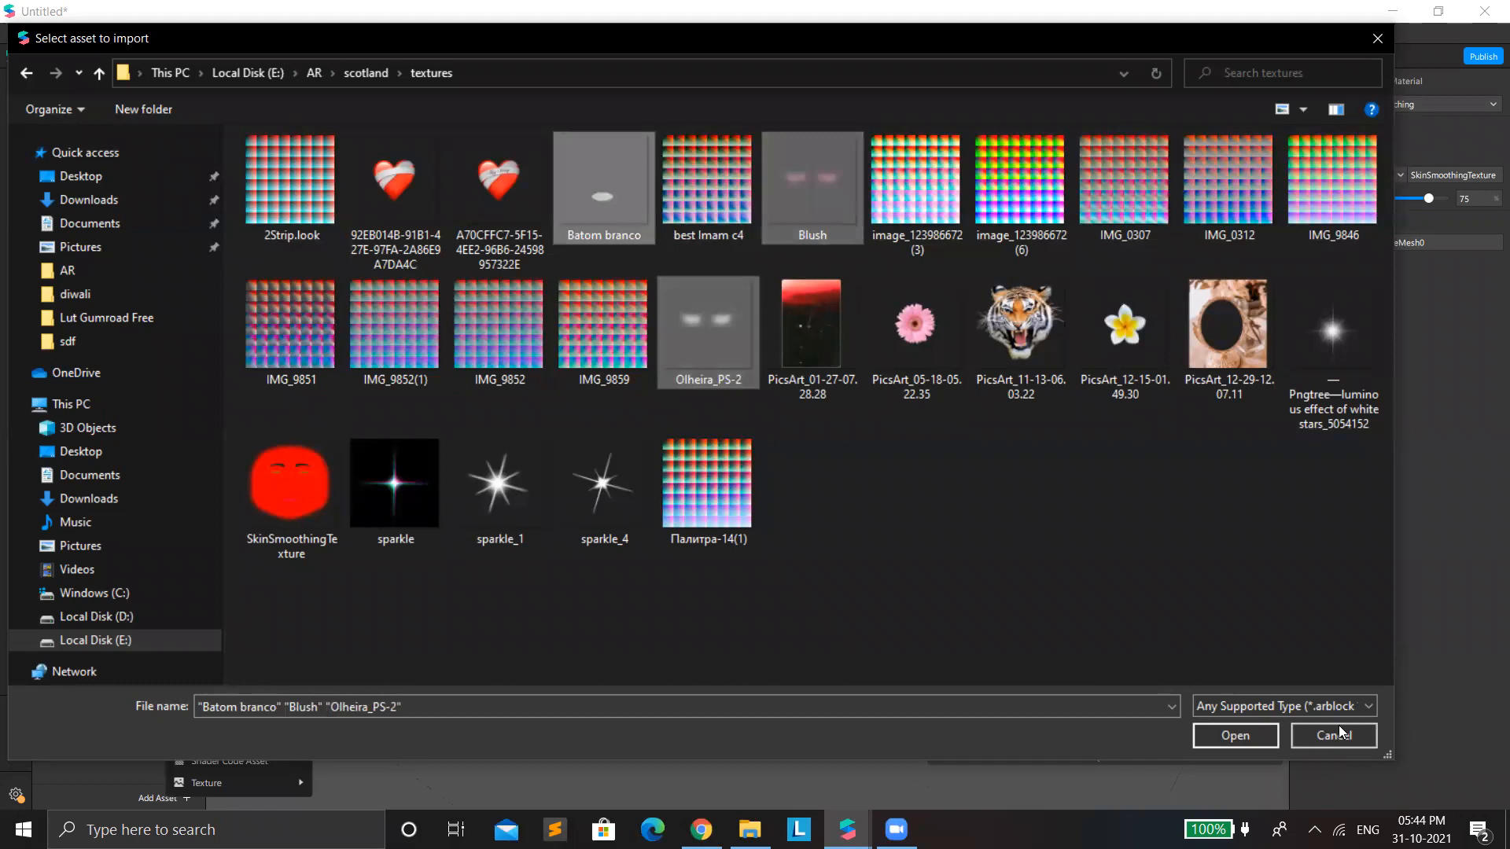
click(1233, 733)
click(1235, 737)
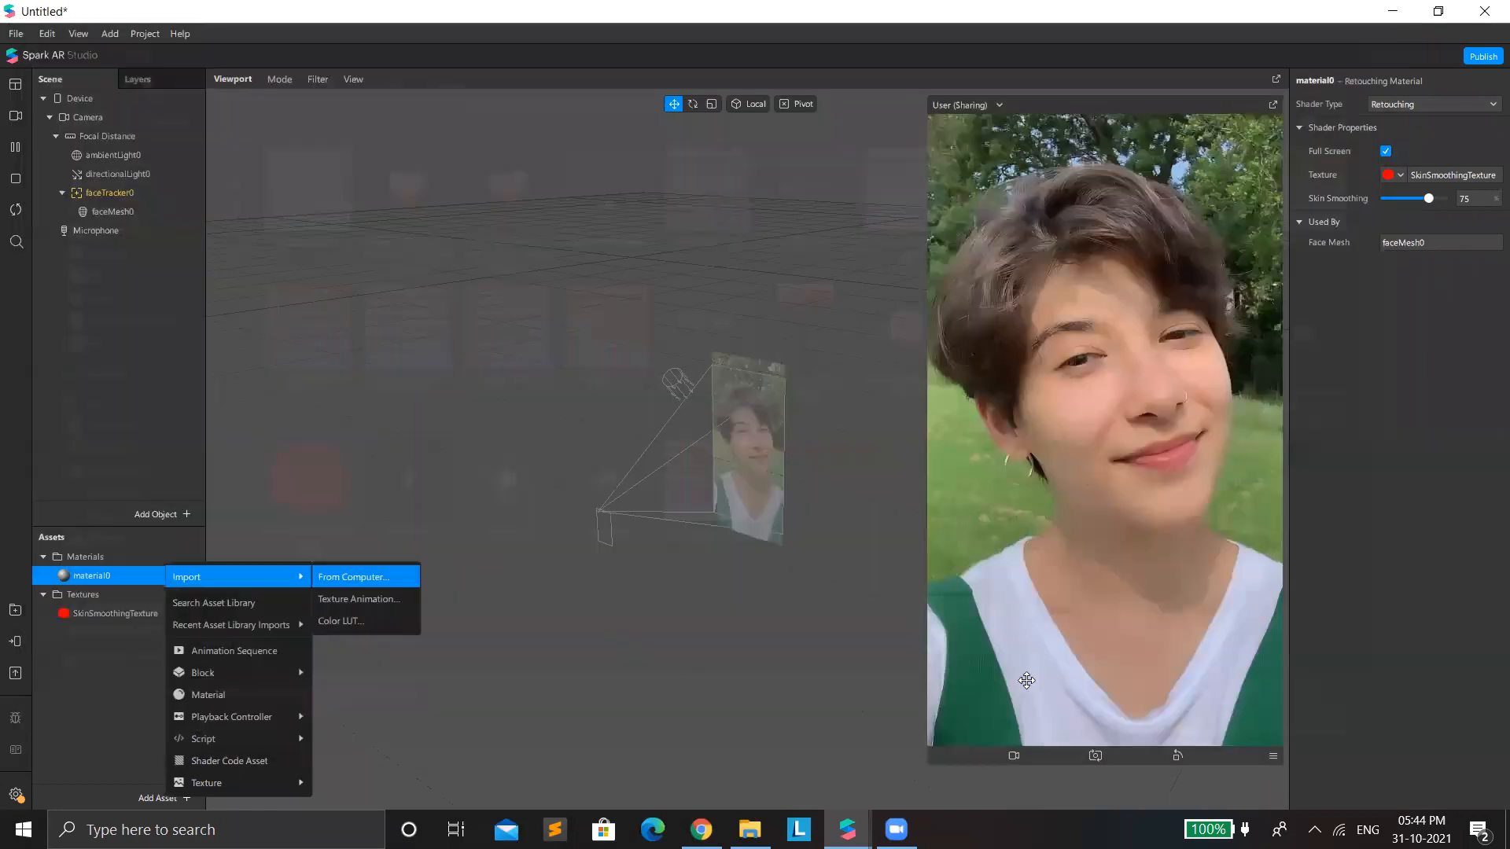
Step: Start another import from the computer and browse to the textures folder inside AR > Blush-Film-Grain beau
click(177, 802)
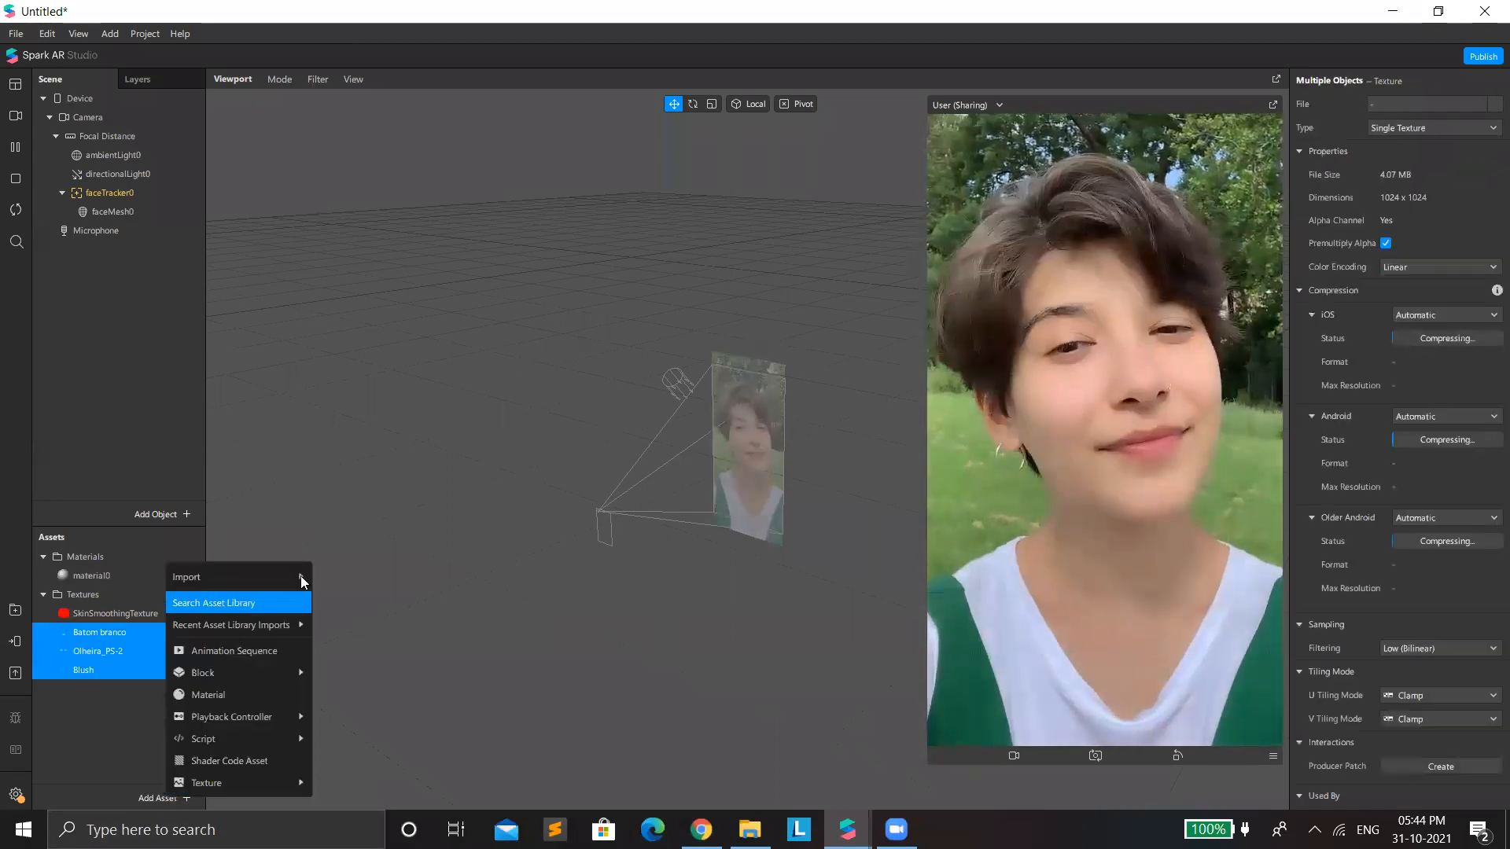
mouse_move(297, 576)
click(343, 578)
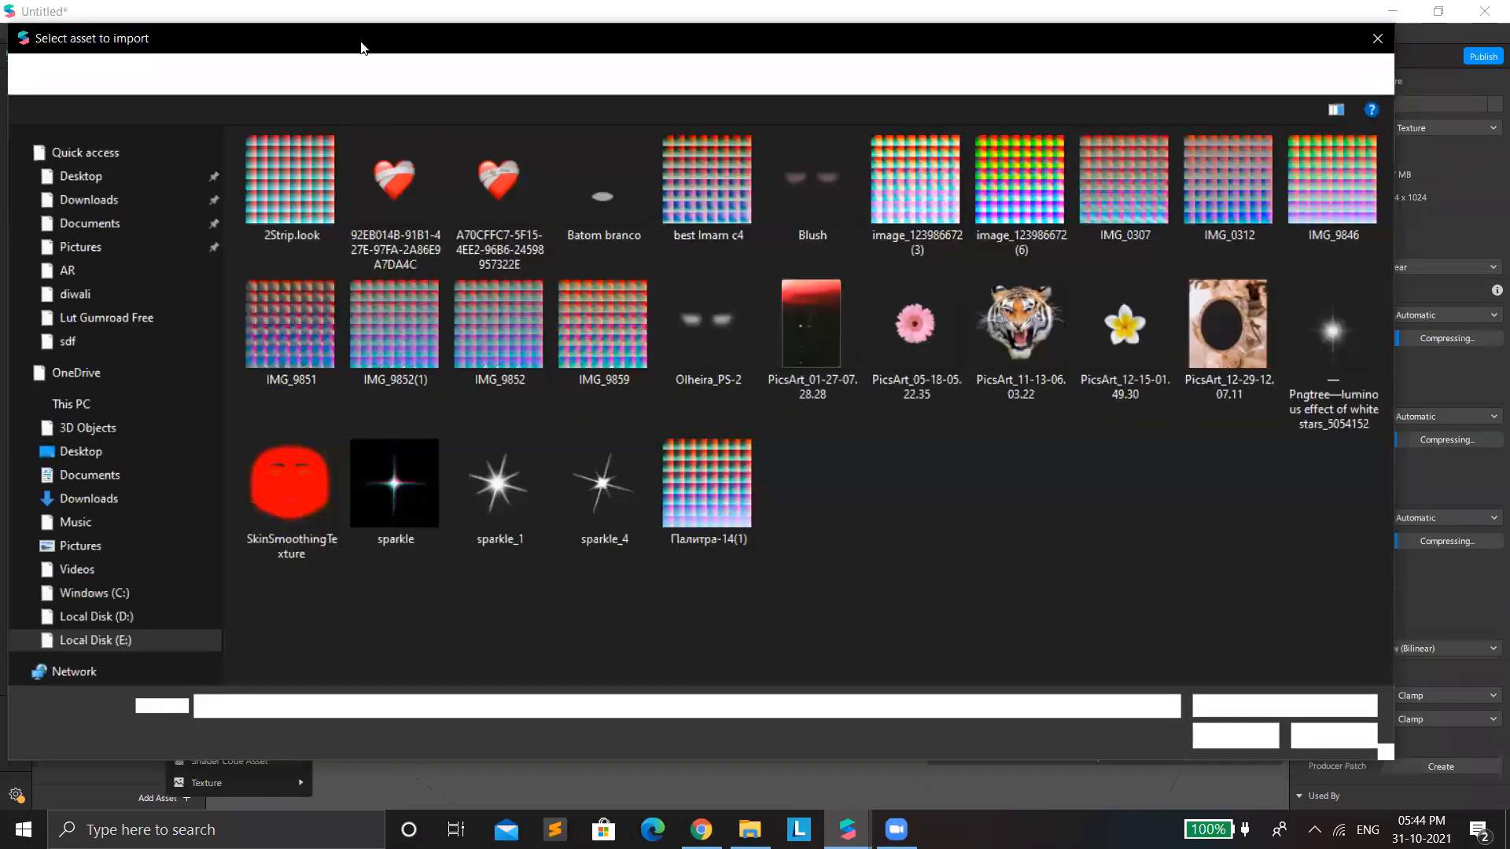
click(314, 72)
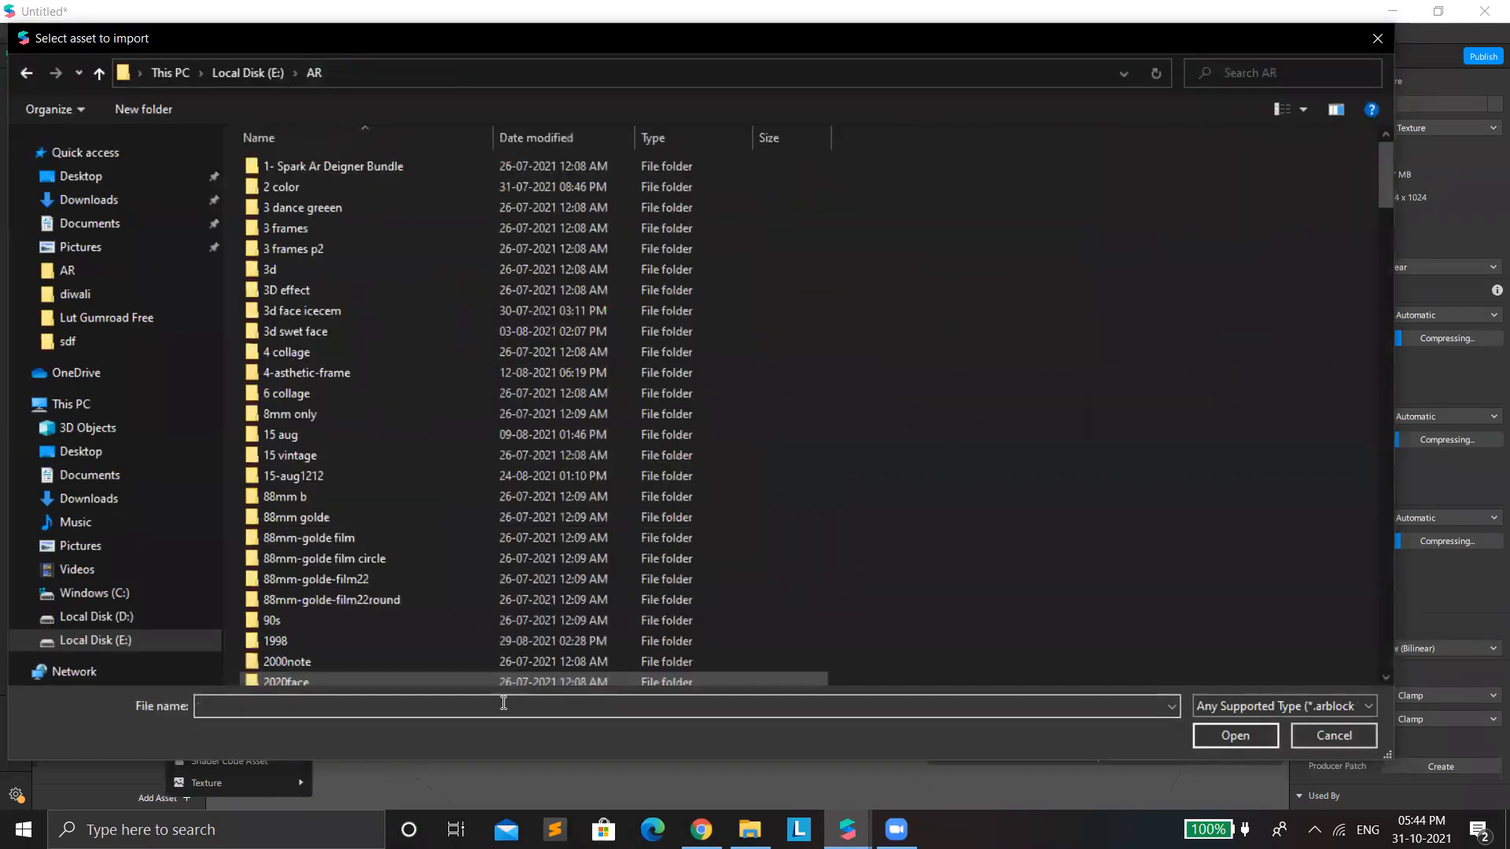
text(b)
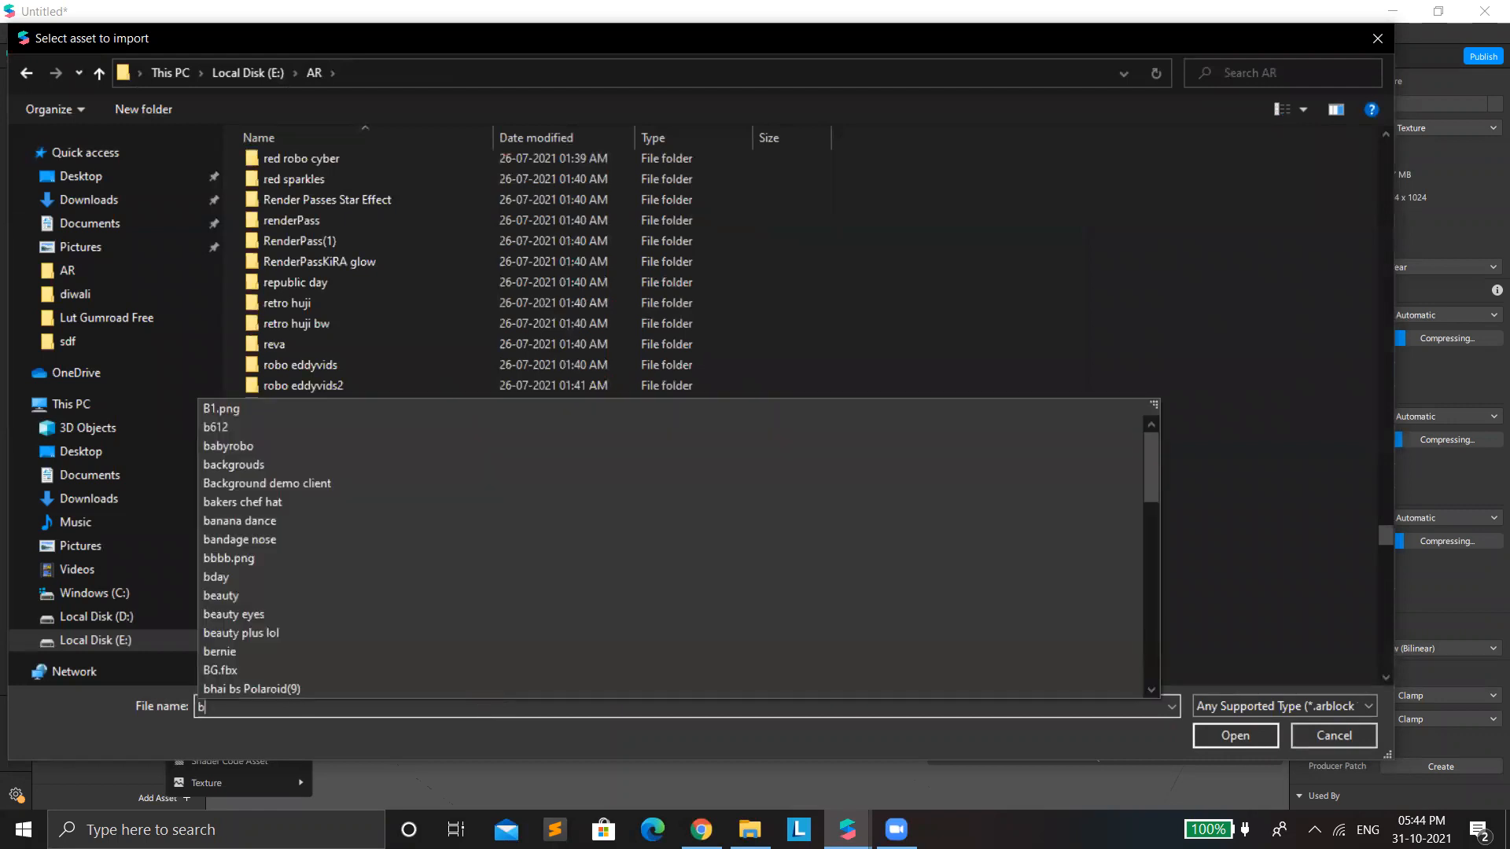
text(lush)
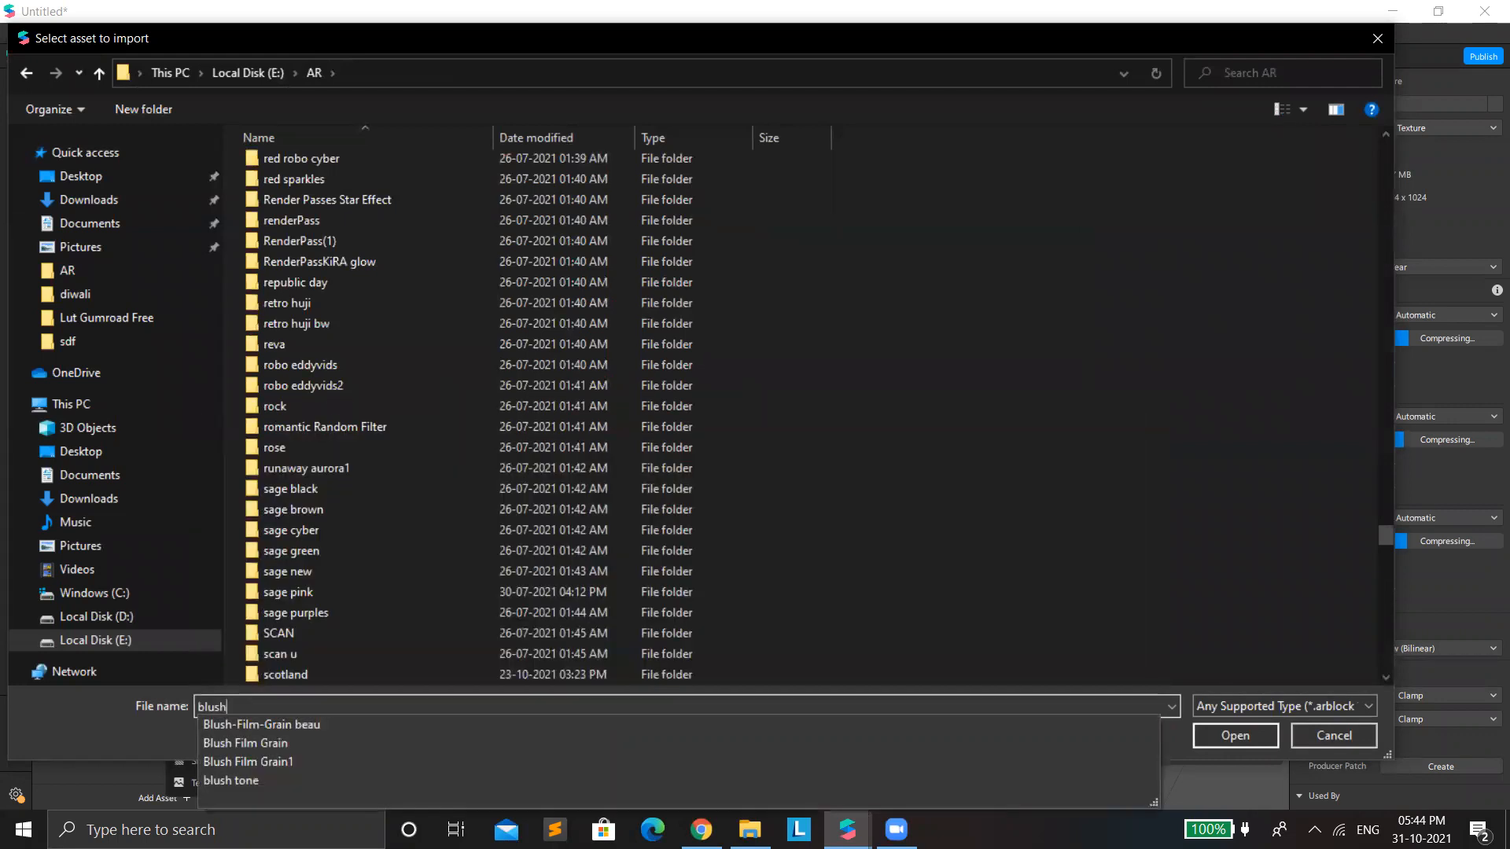
key(Down)
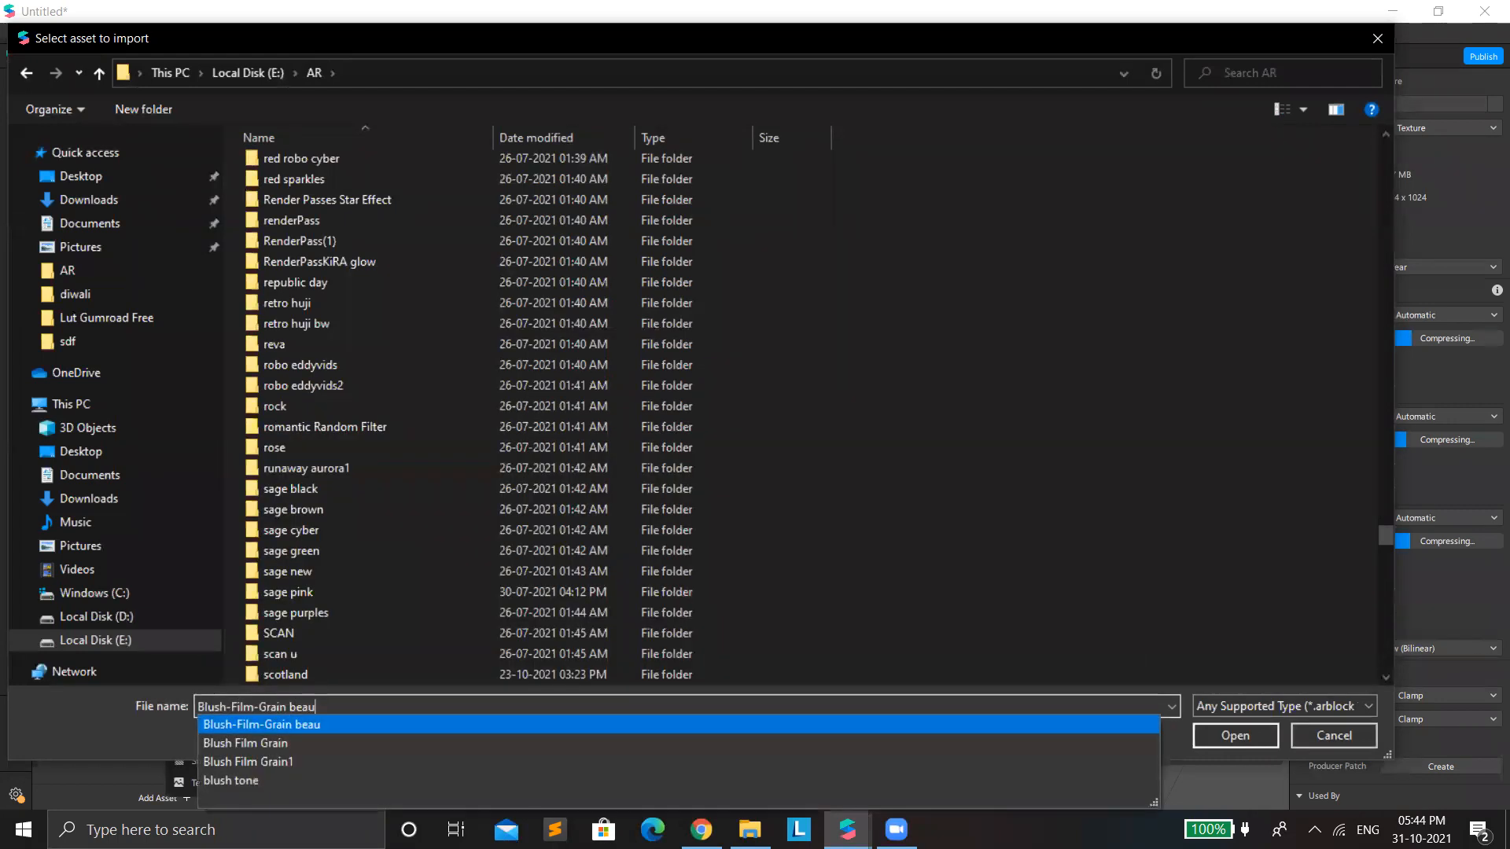
key(Return)
double_click(343, 189)
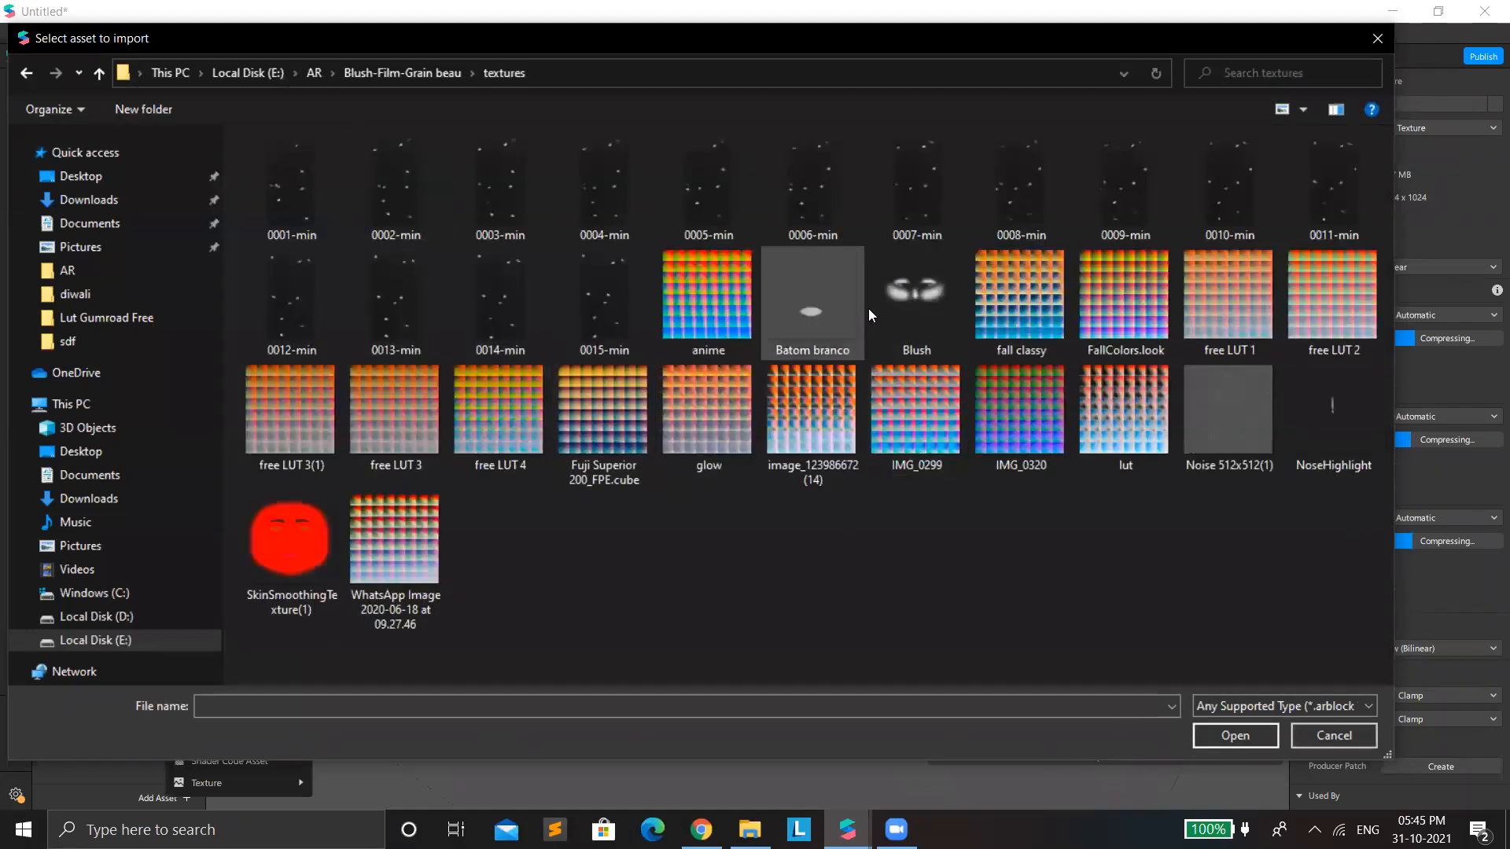
Step: Import the textures Blush, NoseHighlight and Noise 512x512(1) together
click(896, 308)
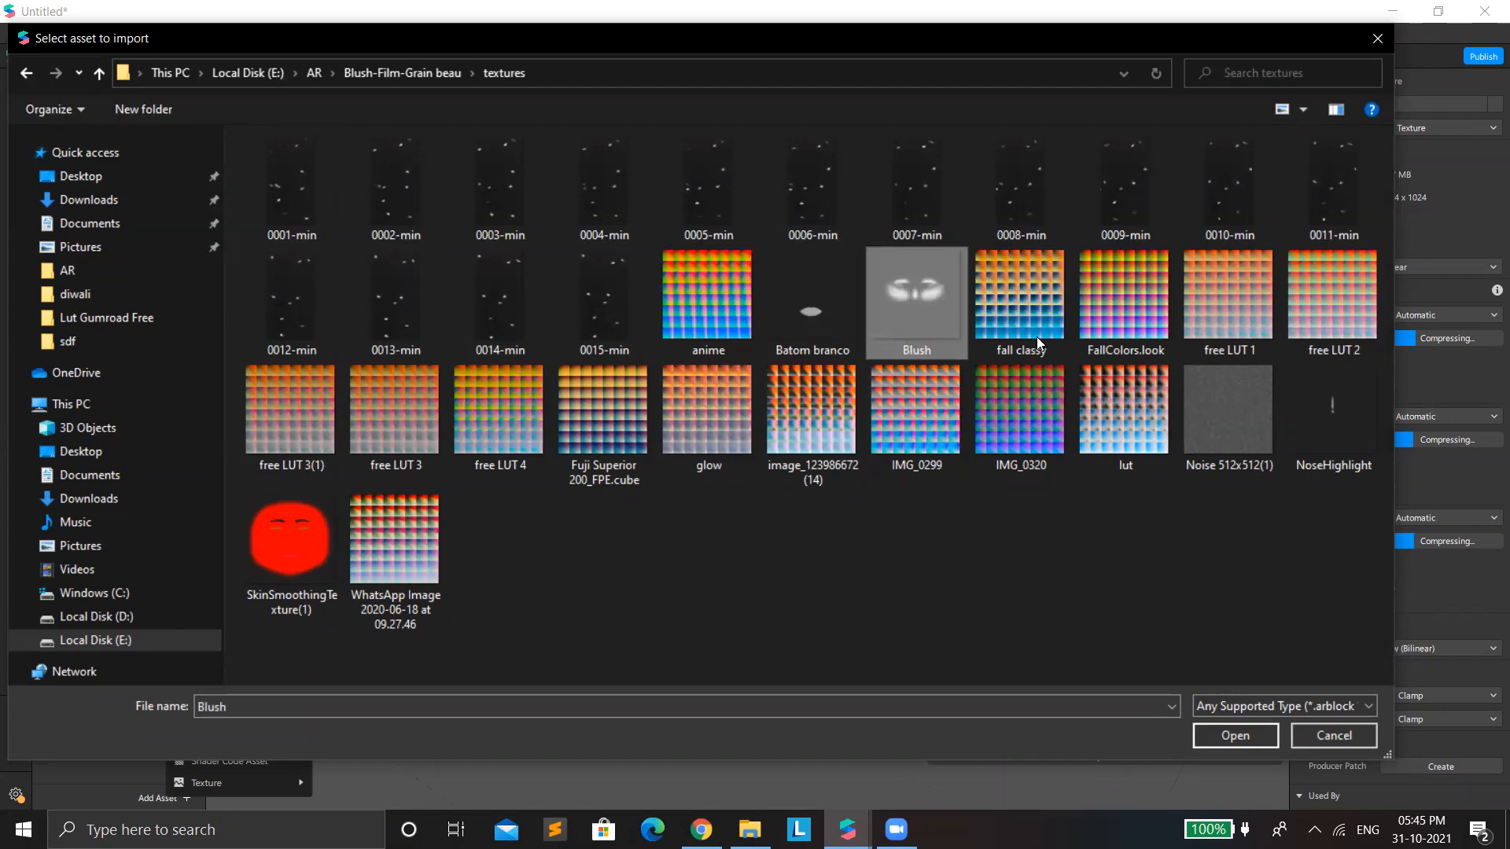
ctrl+click(1363, 425)
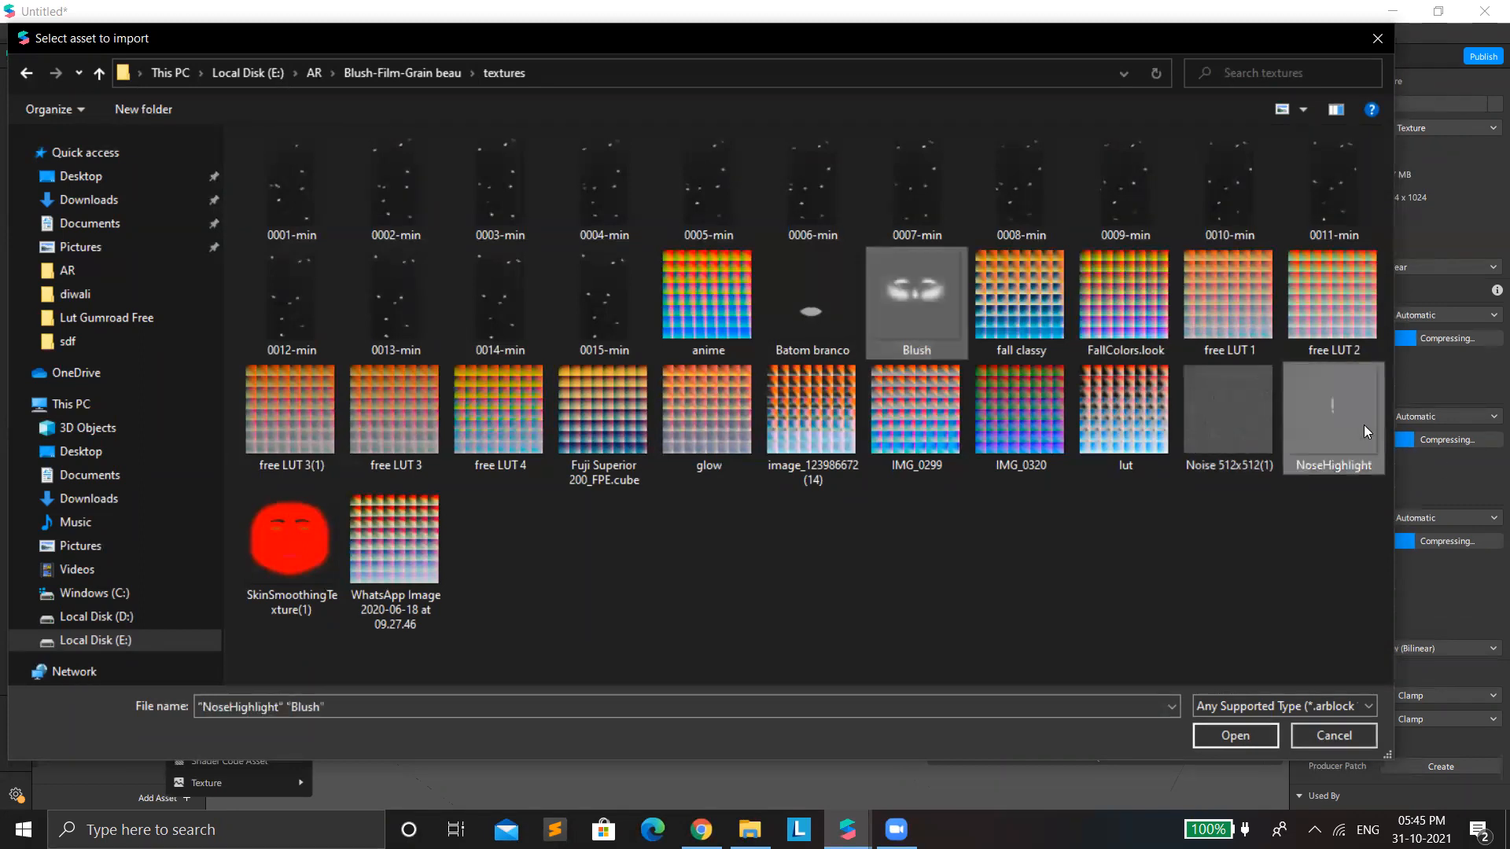
ctrl+click(1263, 429)
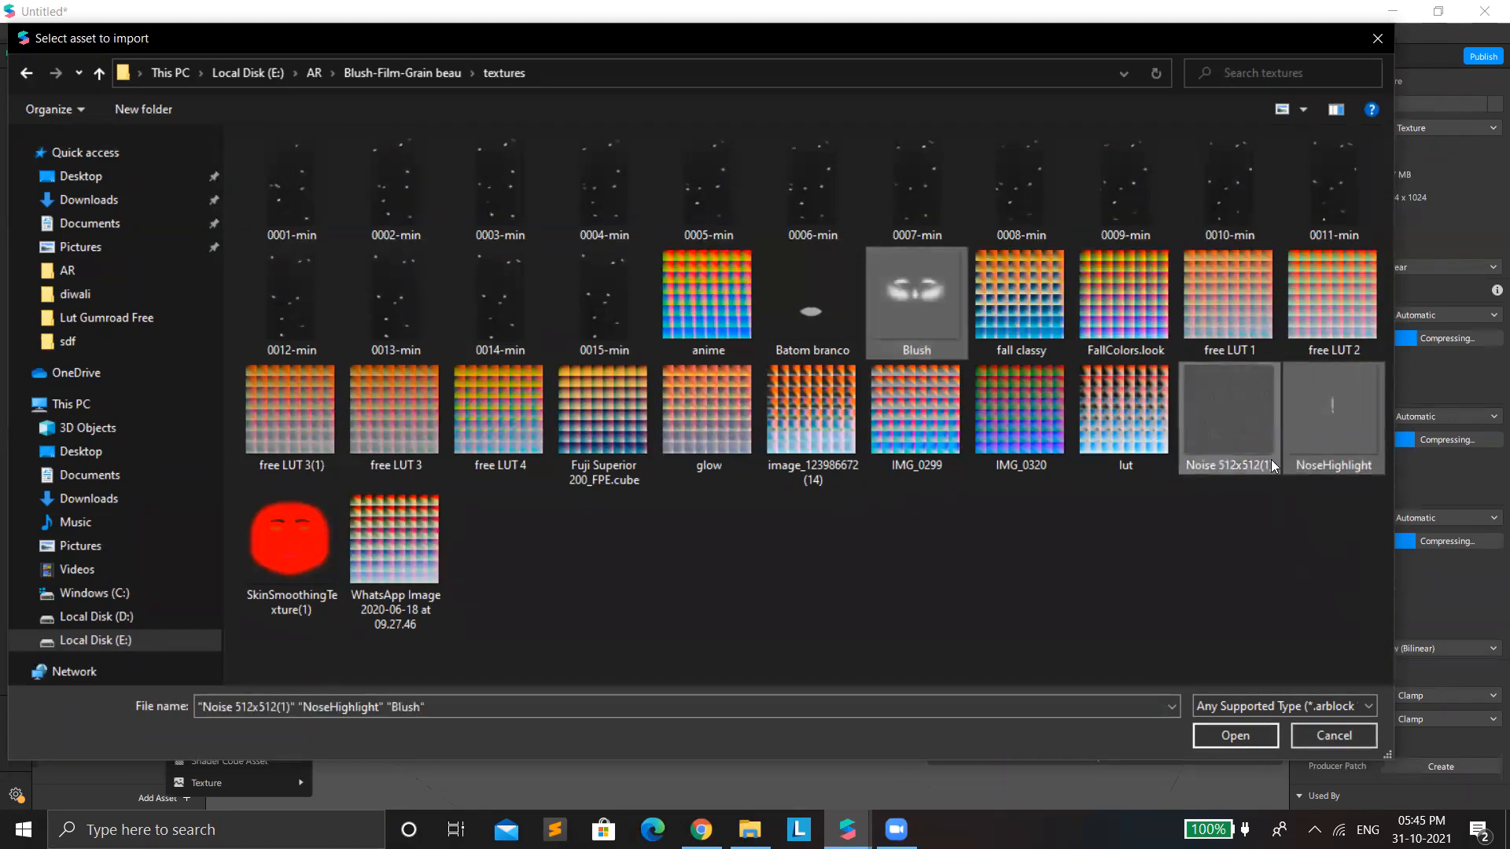
click(1236, 734)
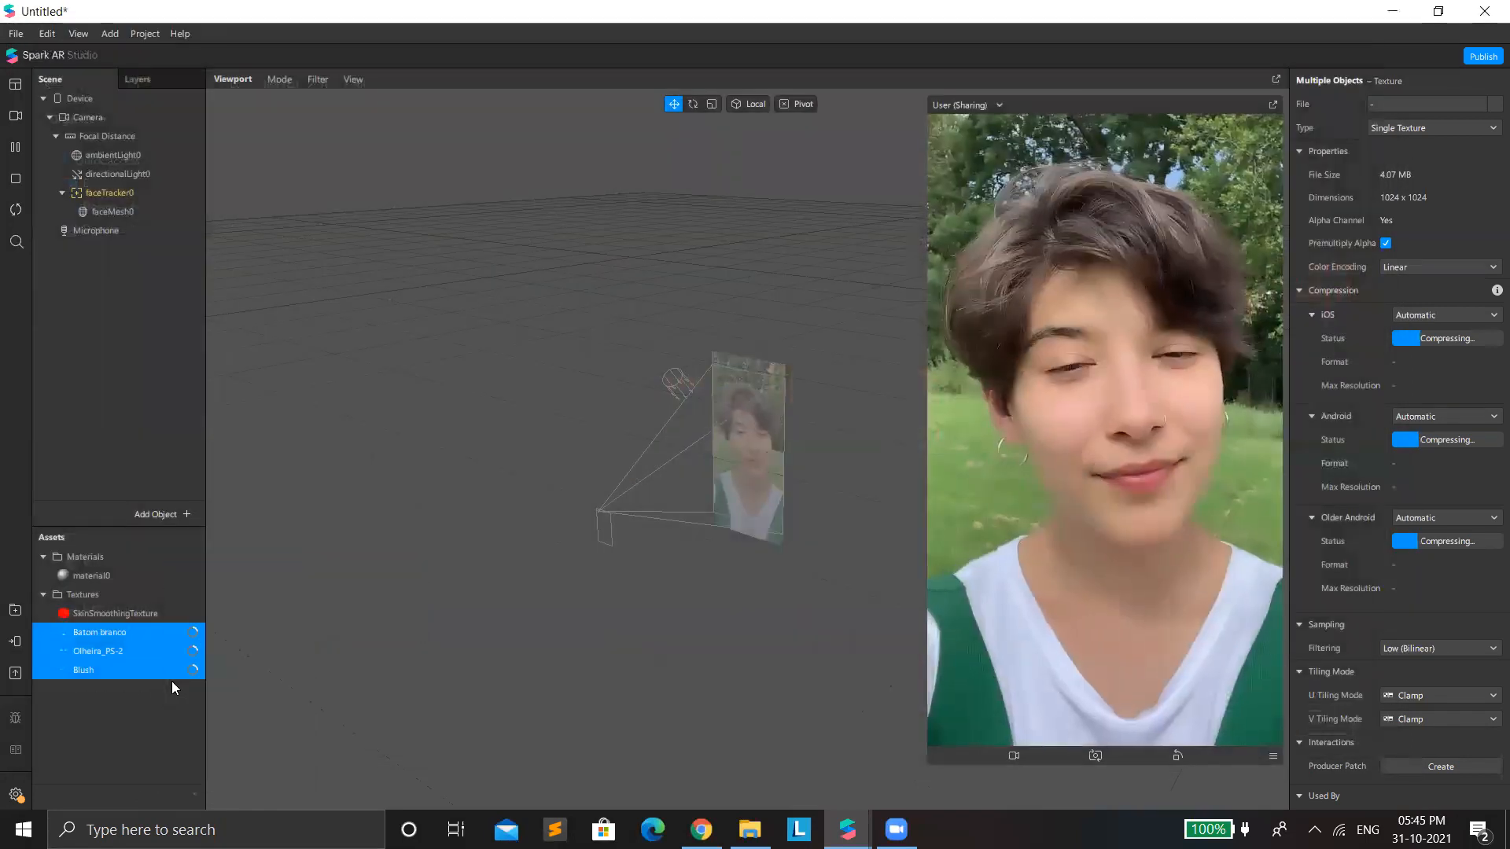
Step: Set the iOS, Android and Older Android compression to None for the Noise 512x512(1), Blush(1) and NoseHighlight textures
click(1426, 309)
click(1421, 350)
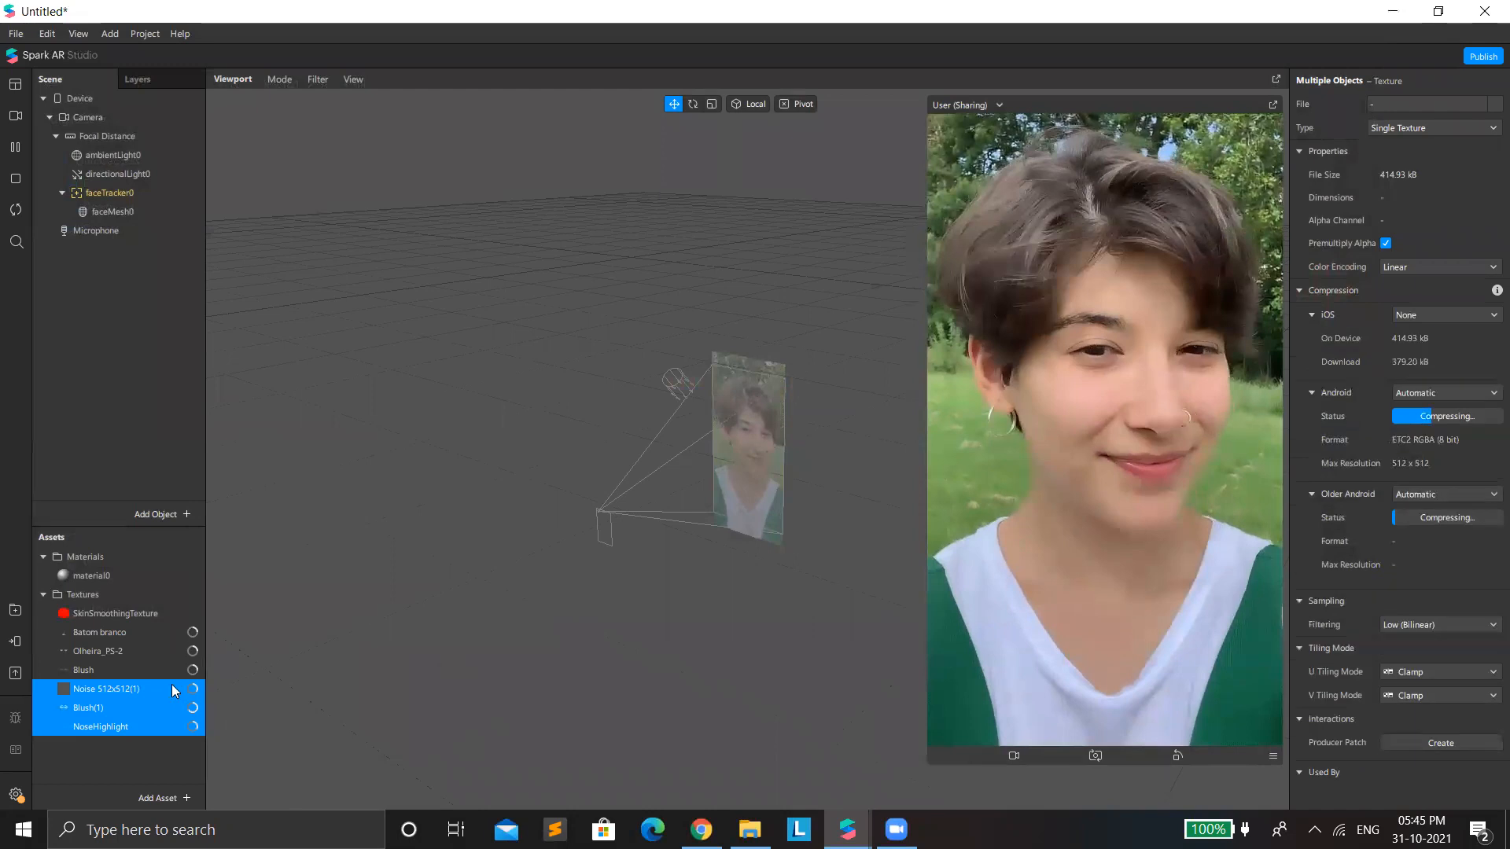
click(1443, 392)
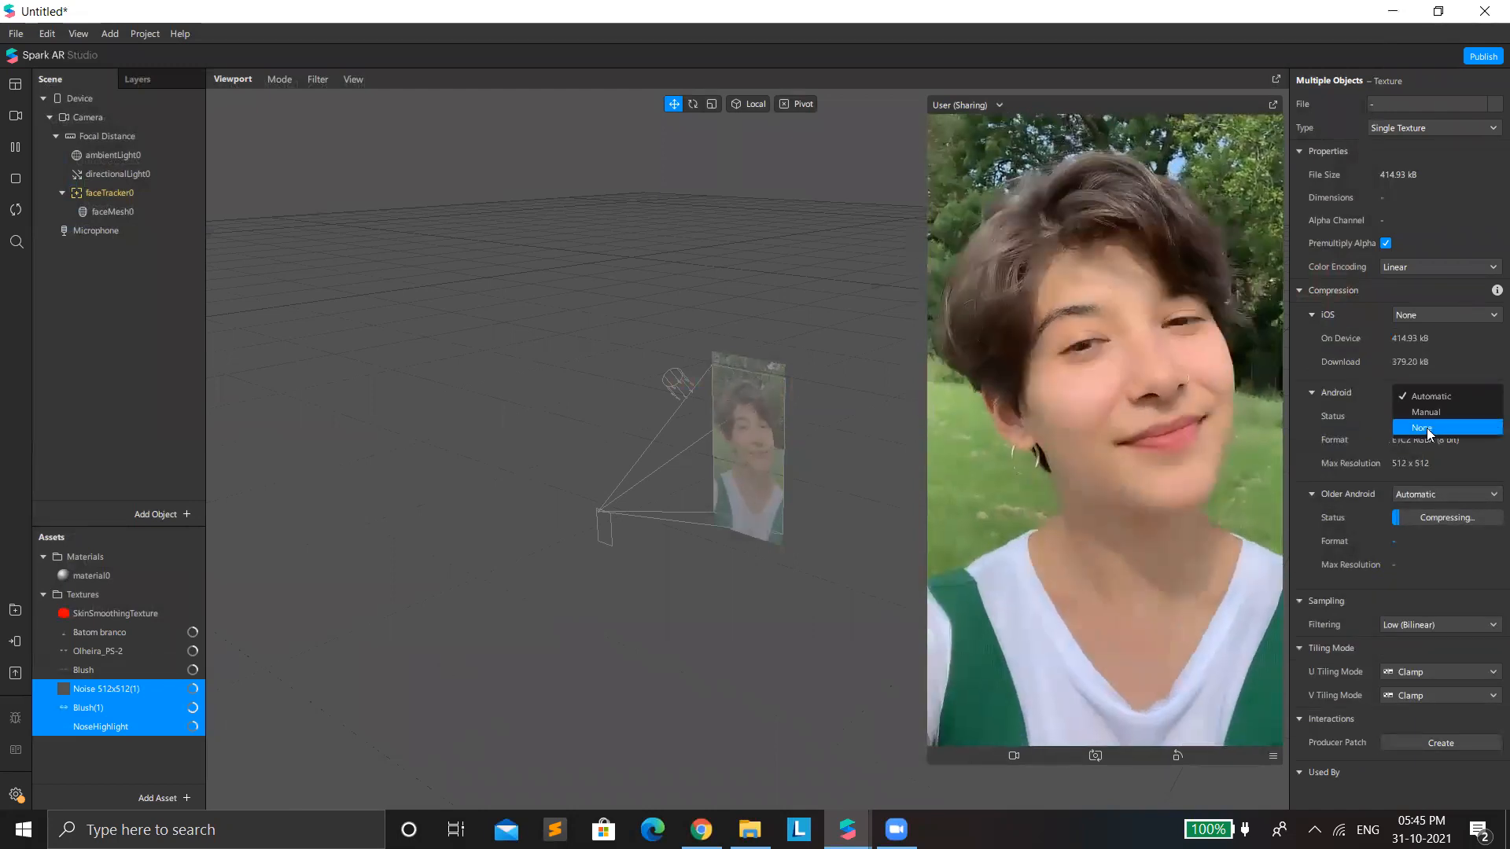
click(1426, 428)
click(1445, 470)
click(1451, 505)
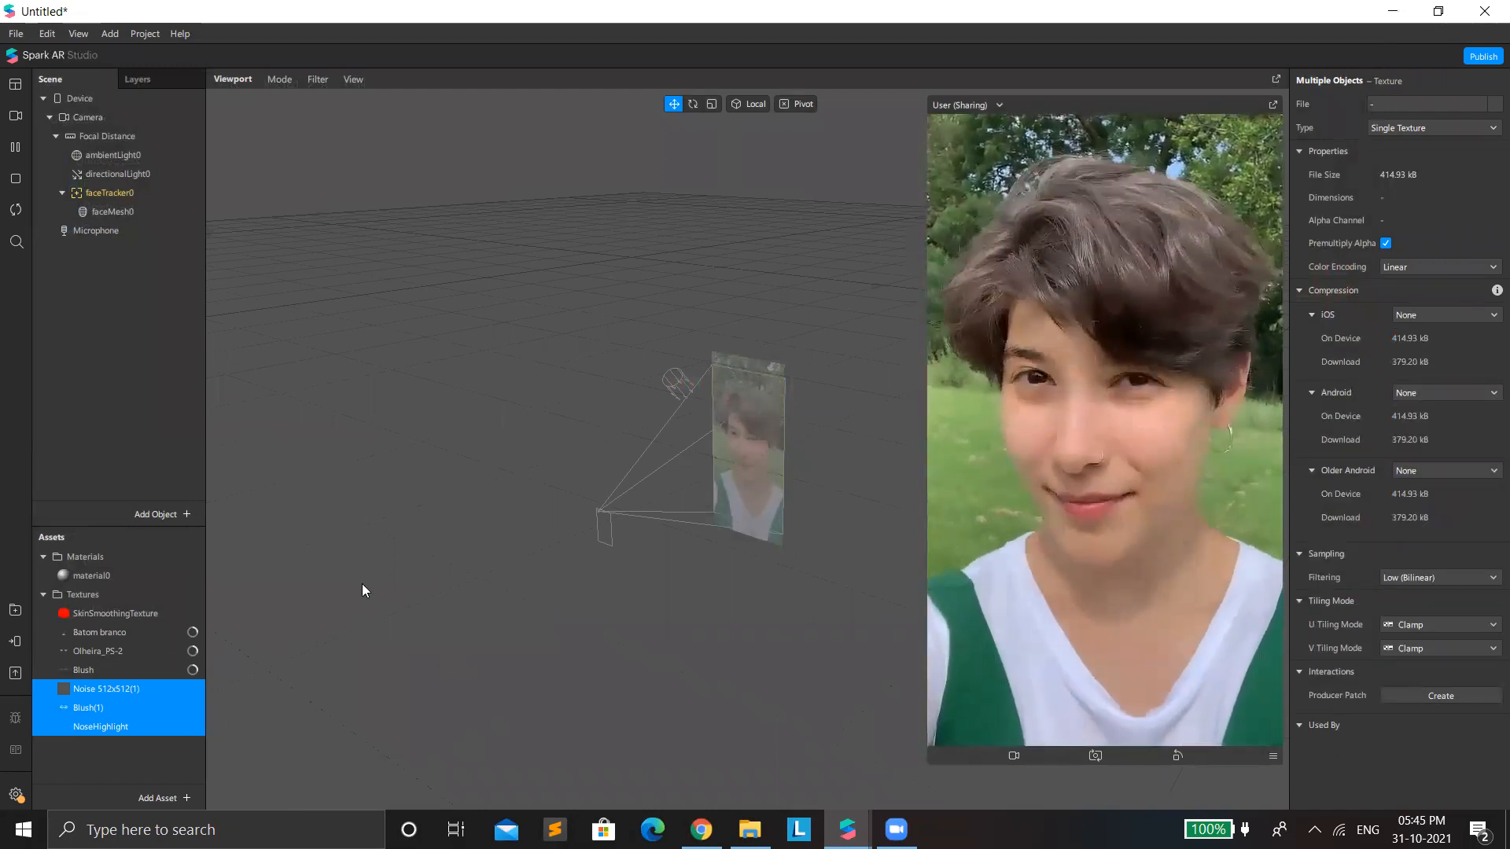
Step: Set the iOS, Android and Older Android compression to None for the Batom branco, Olheira_PS-2 and Blush textures
shift+click(141, 630)
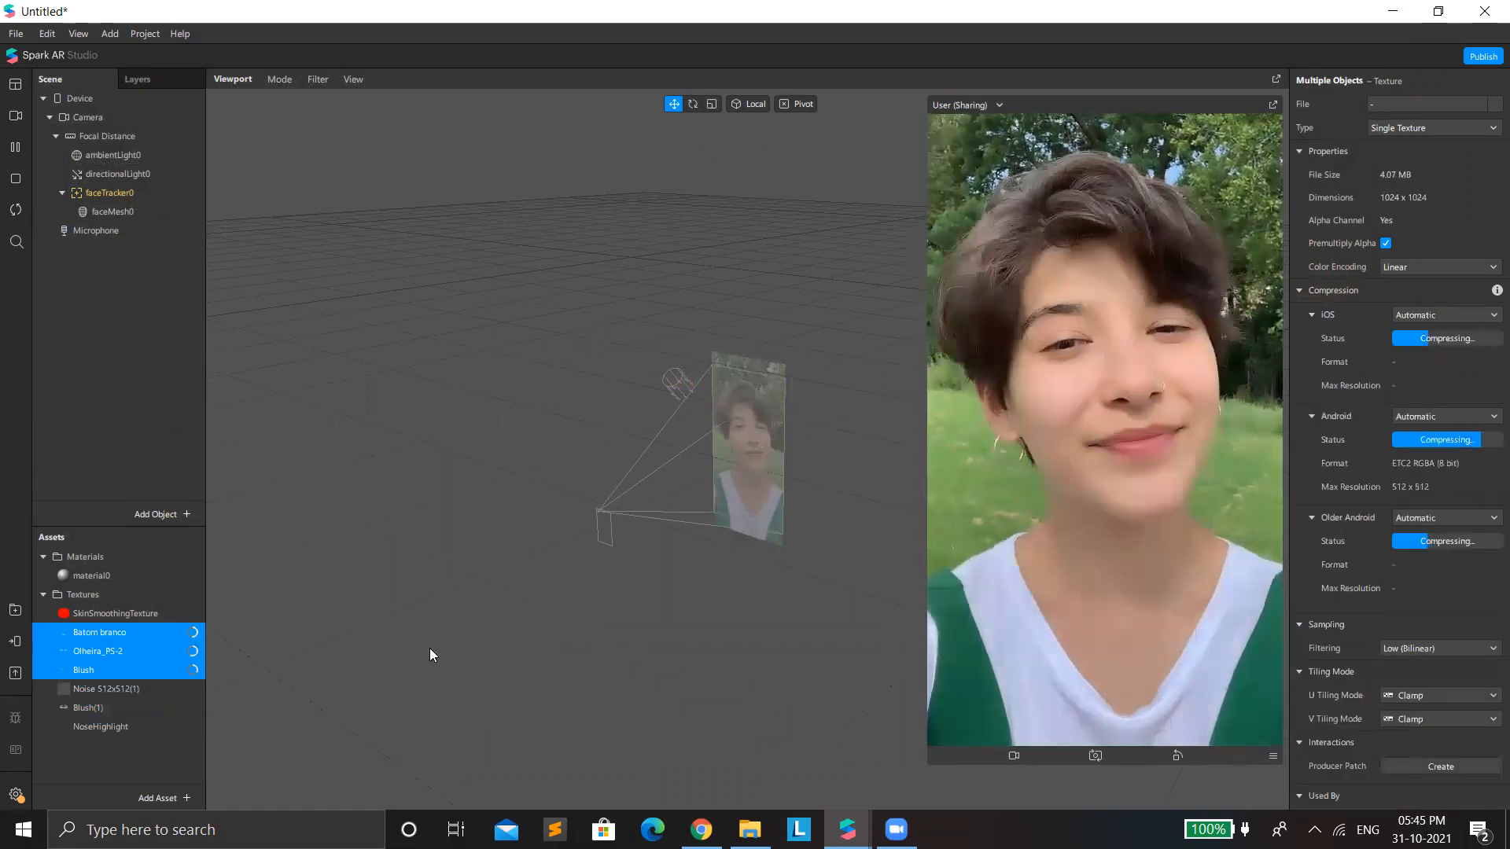
click(1431, 313)
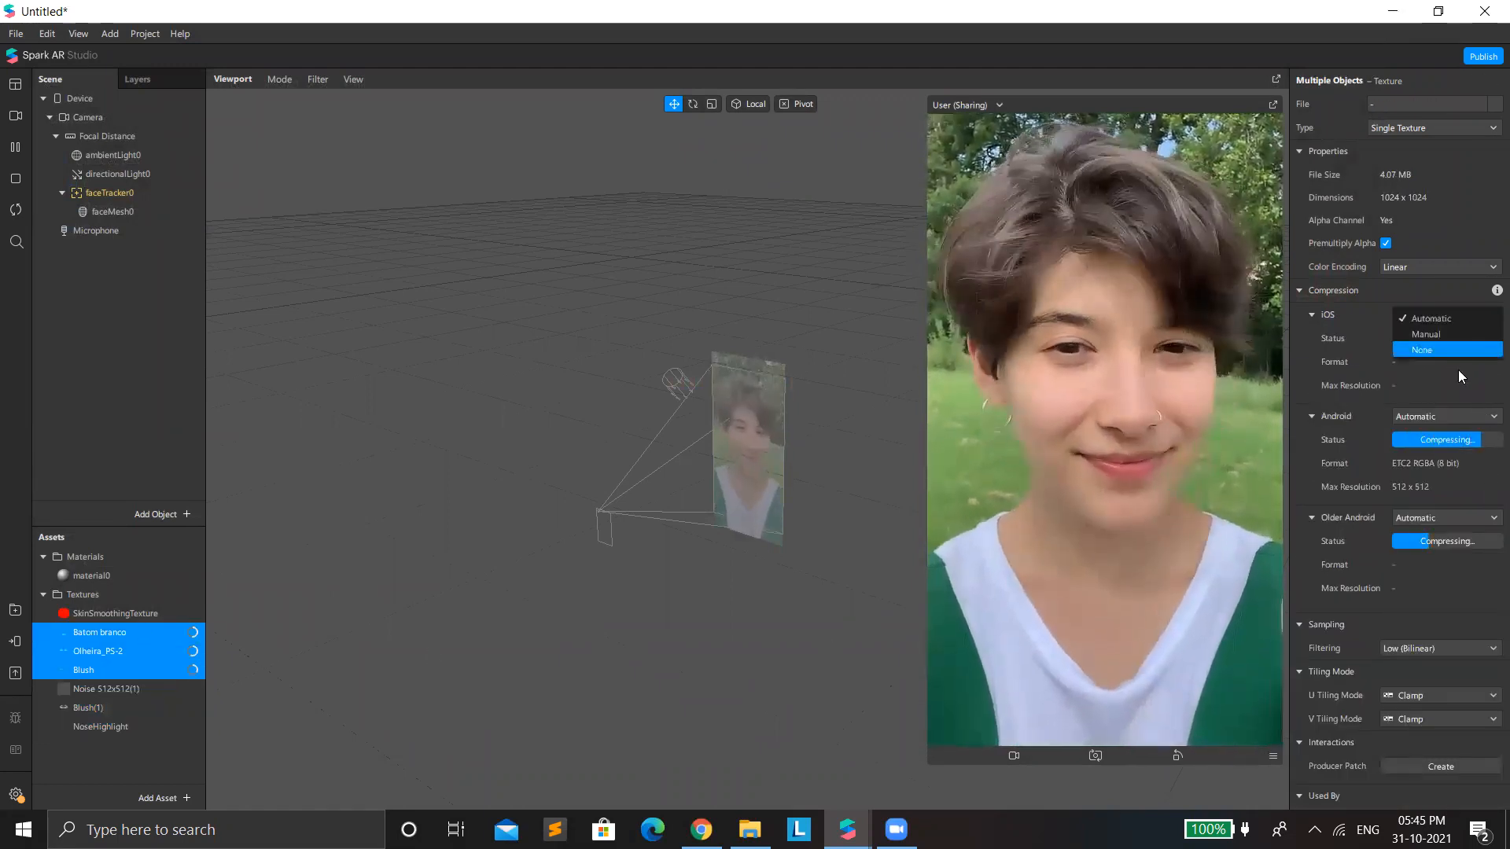
click(1456, 369)
click(1453, 373)
click(1459, 425)
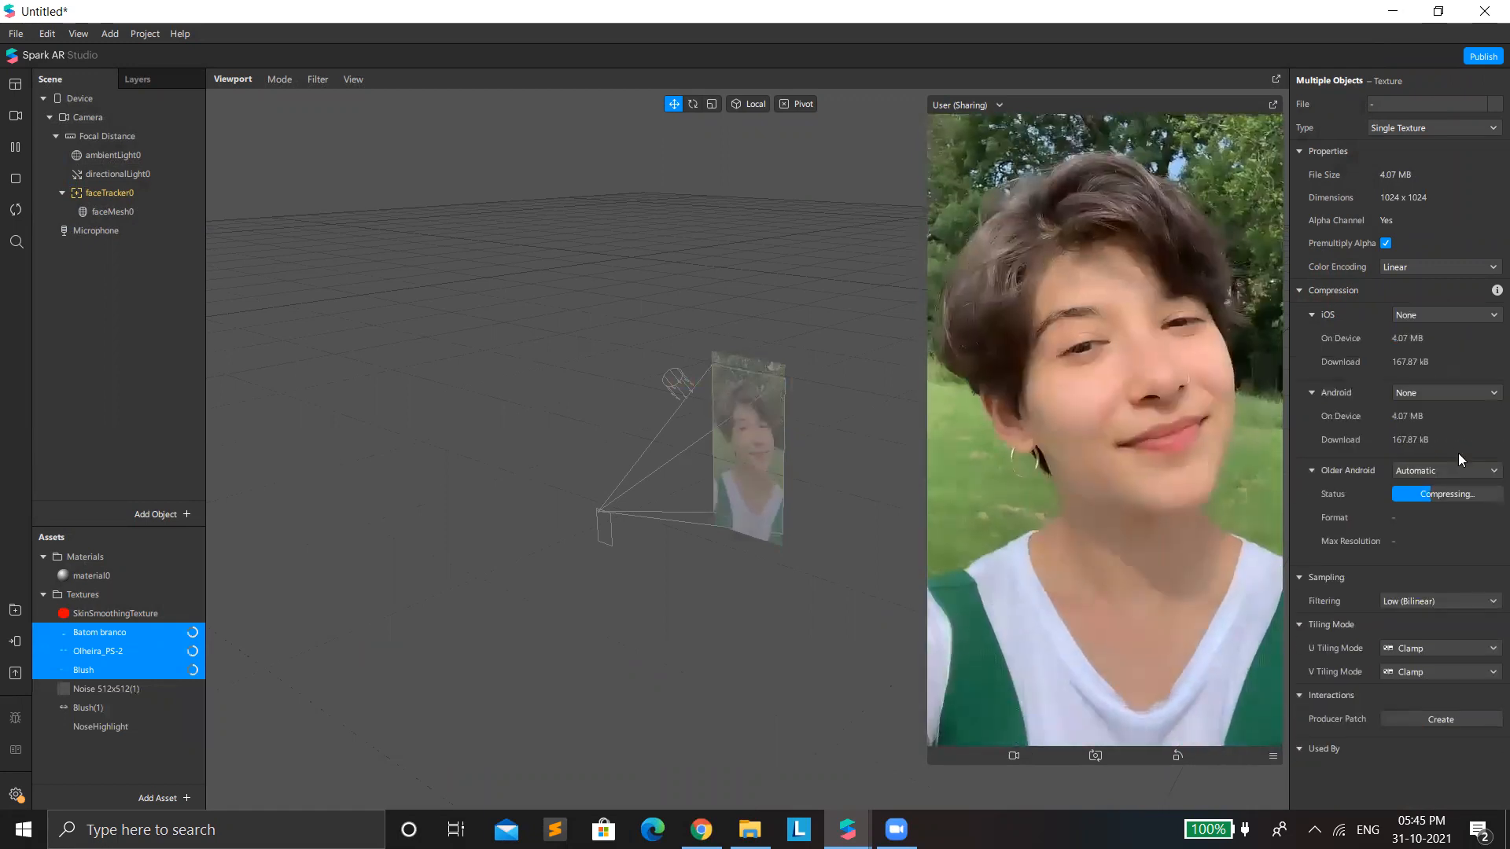
click(1450, 469)
click(1461, 508)
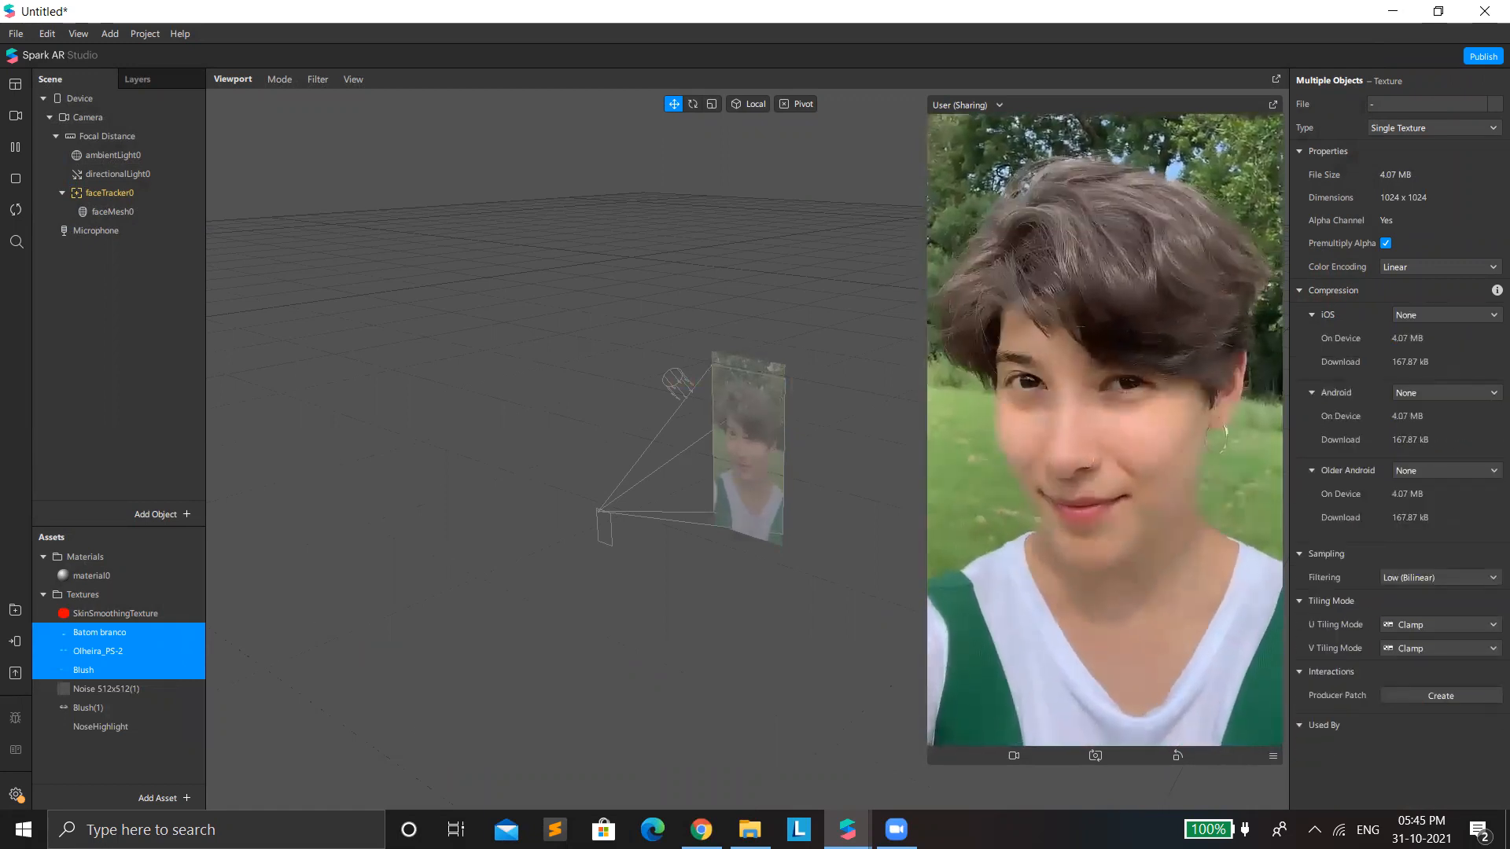
Step: Import the FastColorLUT.arp patch from the patches folder inside AR > Blush-Film-Grain beau
click(157, 798)
mouse_move(236, 577)
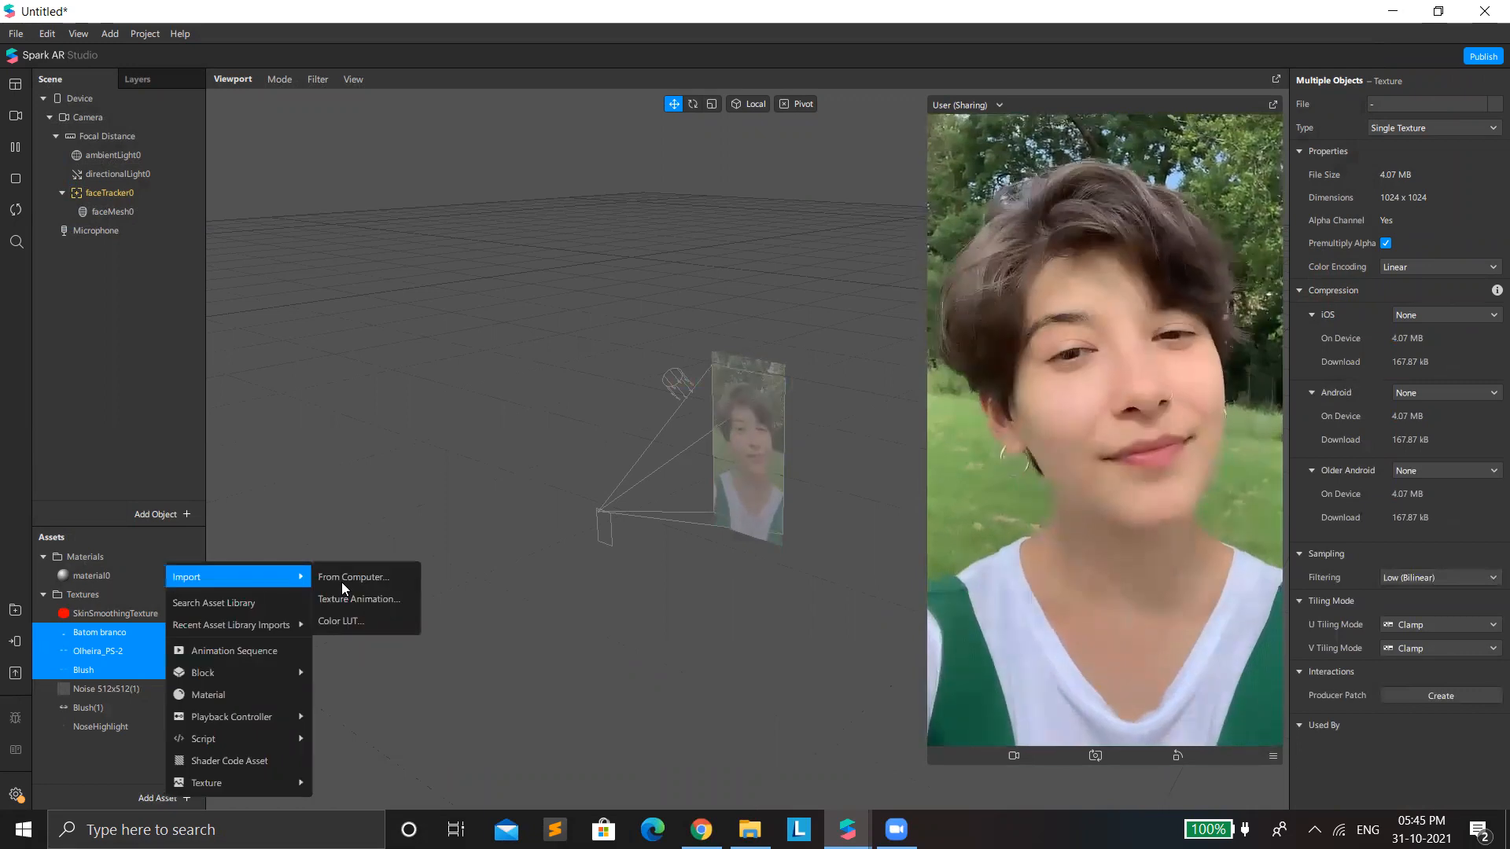
click(343, 579)
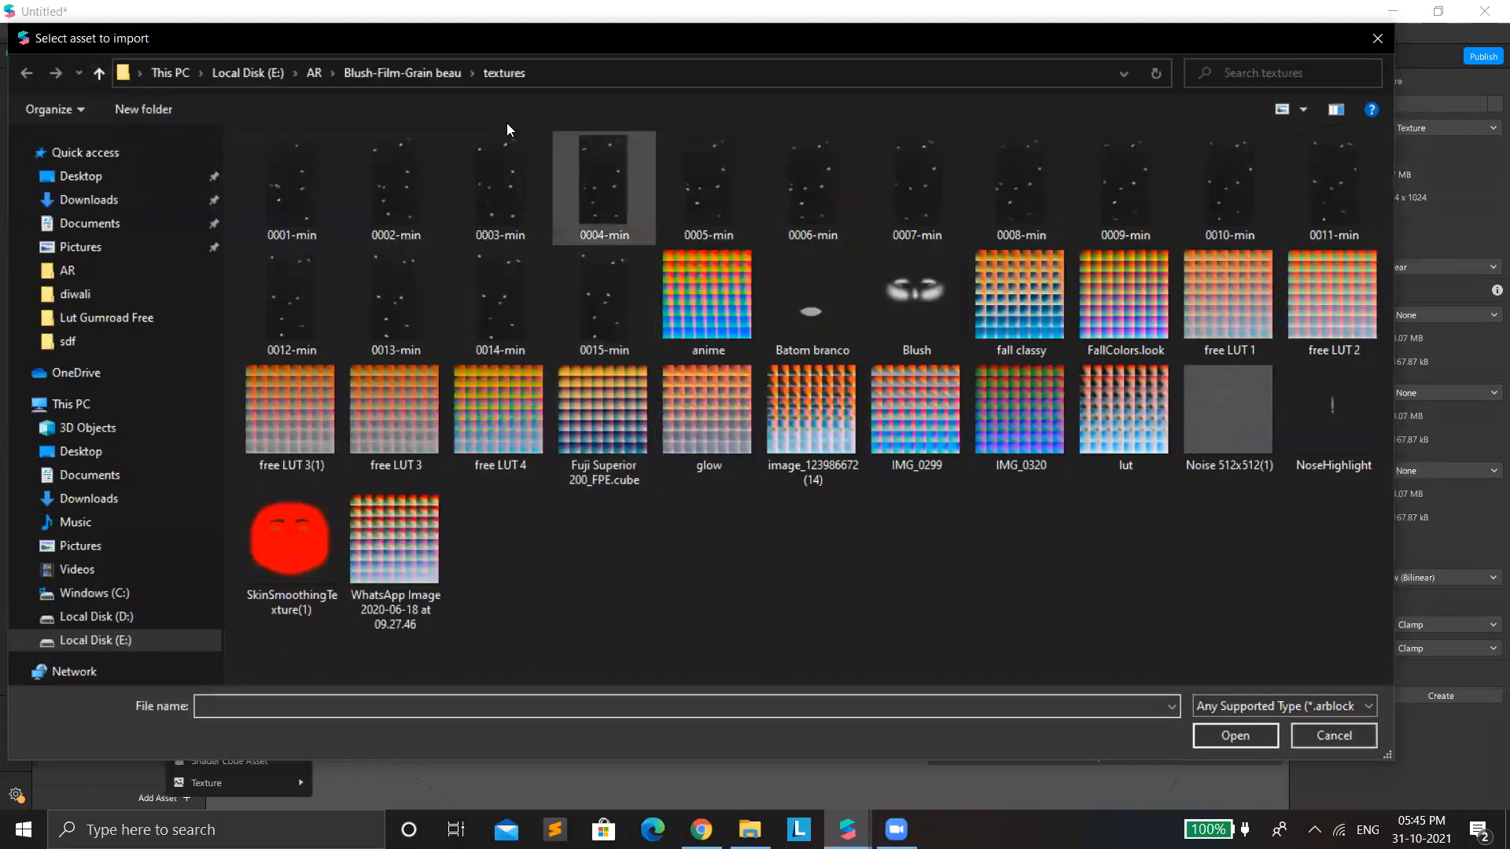
click(316, 74)
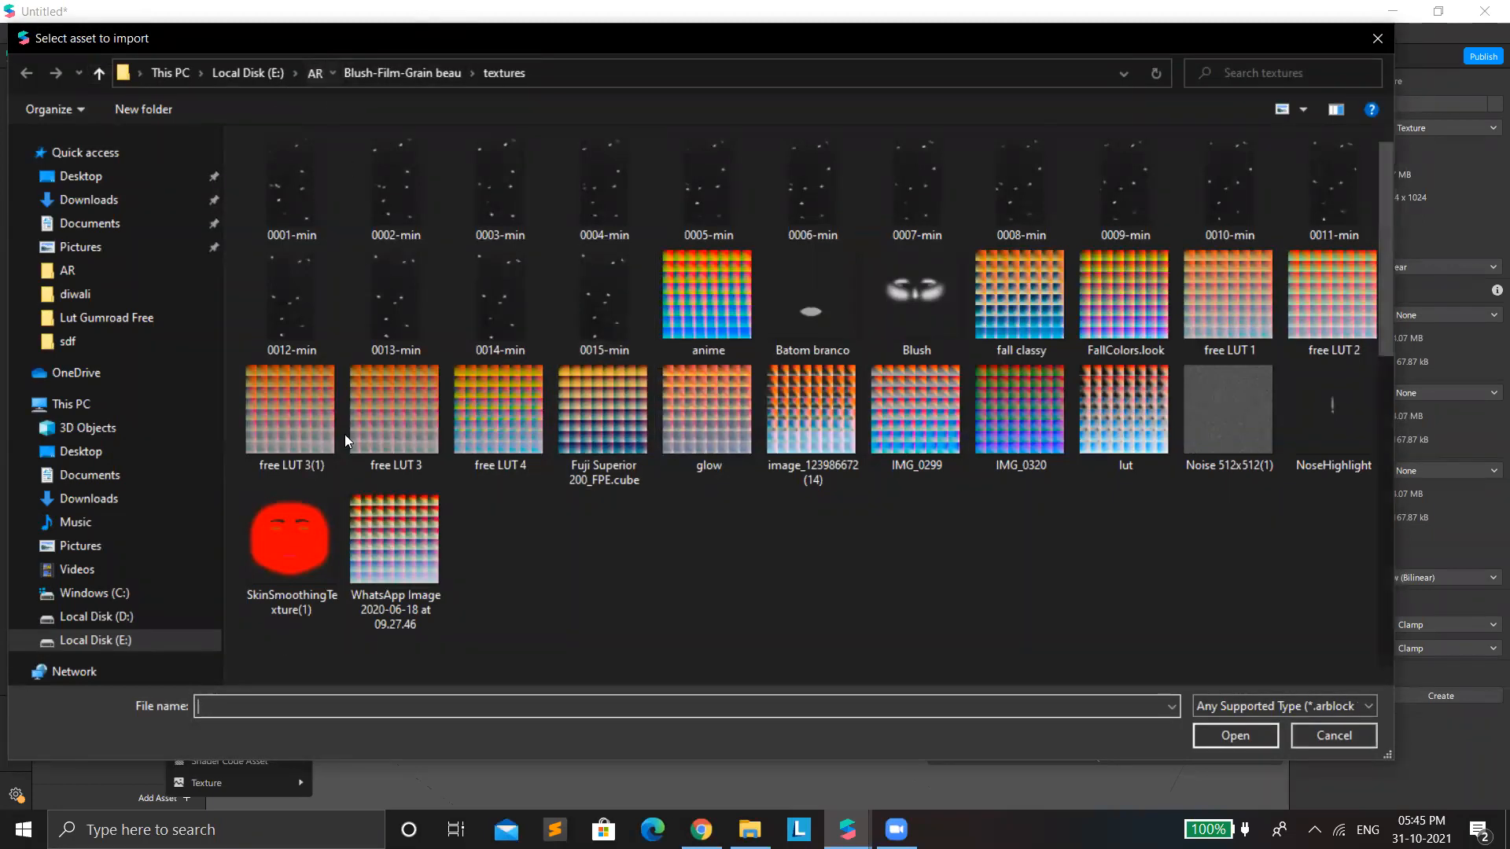
scroll(283, 676, down, 15)
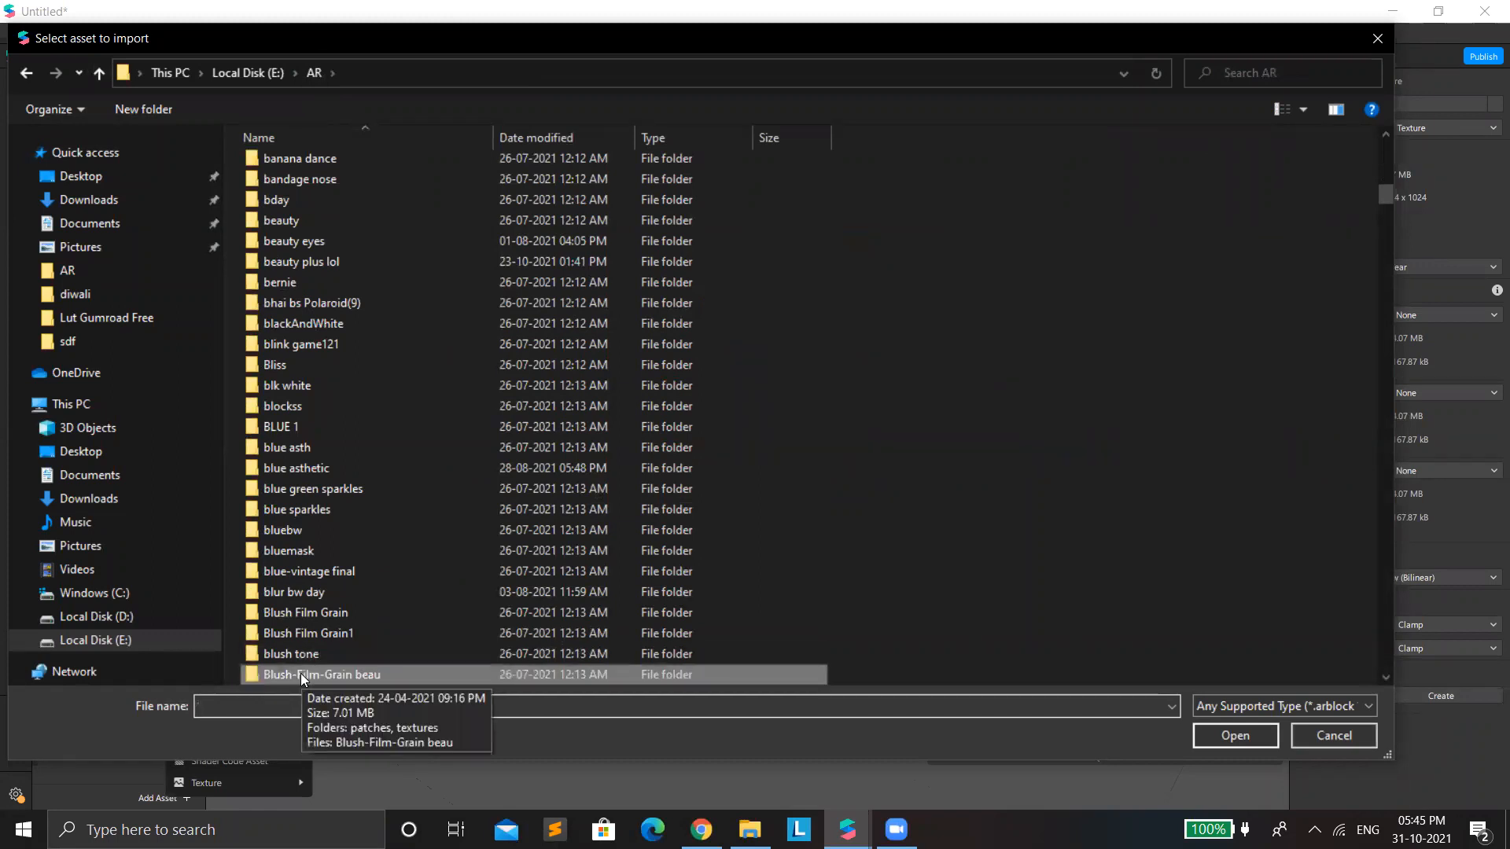
double_click(300, 673)
double_click(280, 168)
double_click(385, 178)
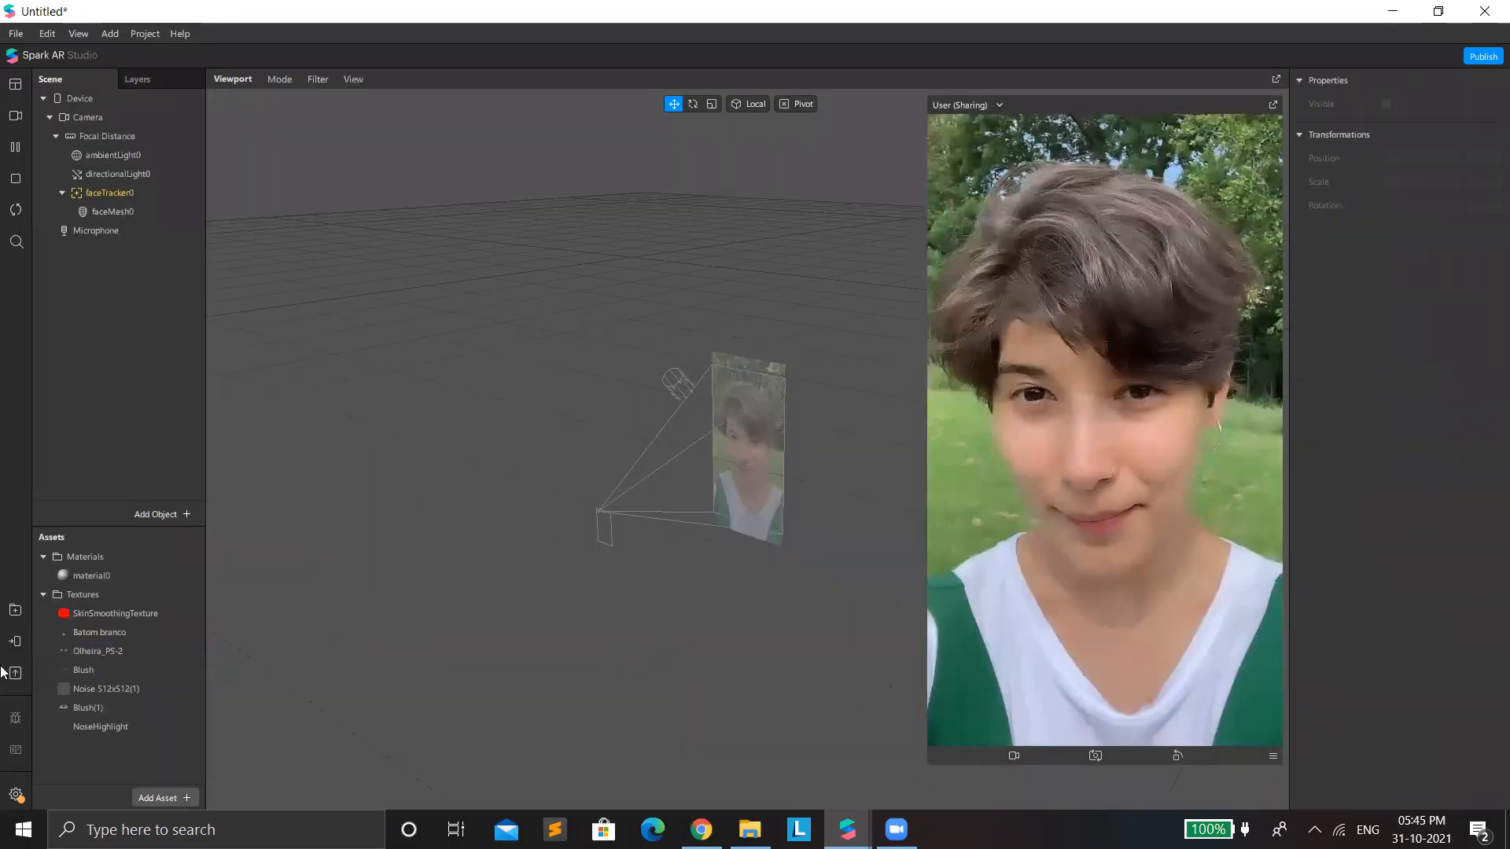
Step: Import the colour lookup image IMG-5861 (3) from the Downloads folder as a texture
click(165, 798)
mouse_move(310, 577)
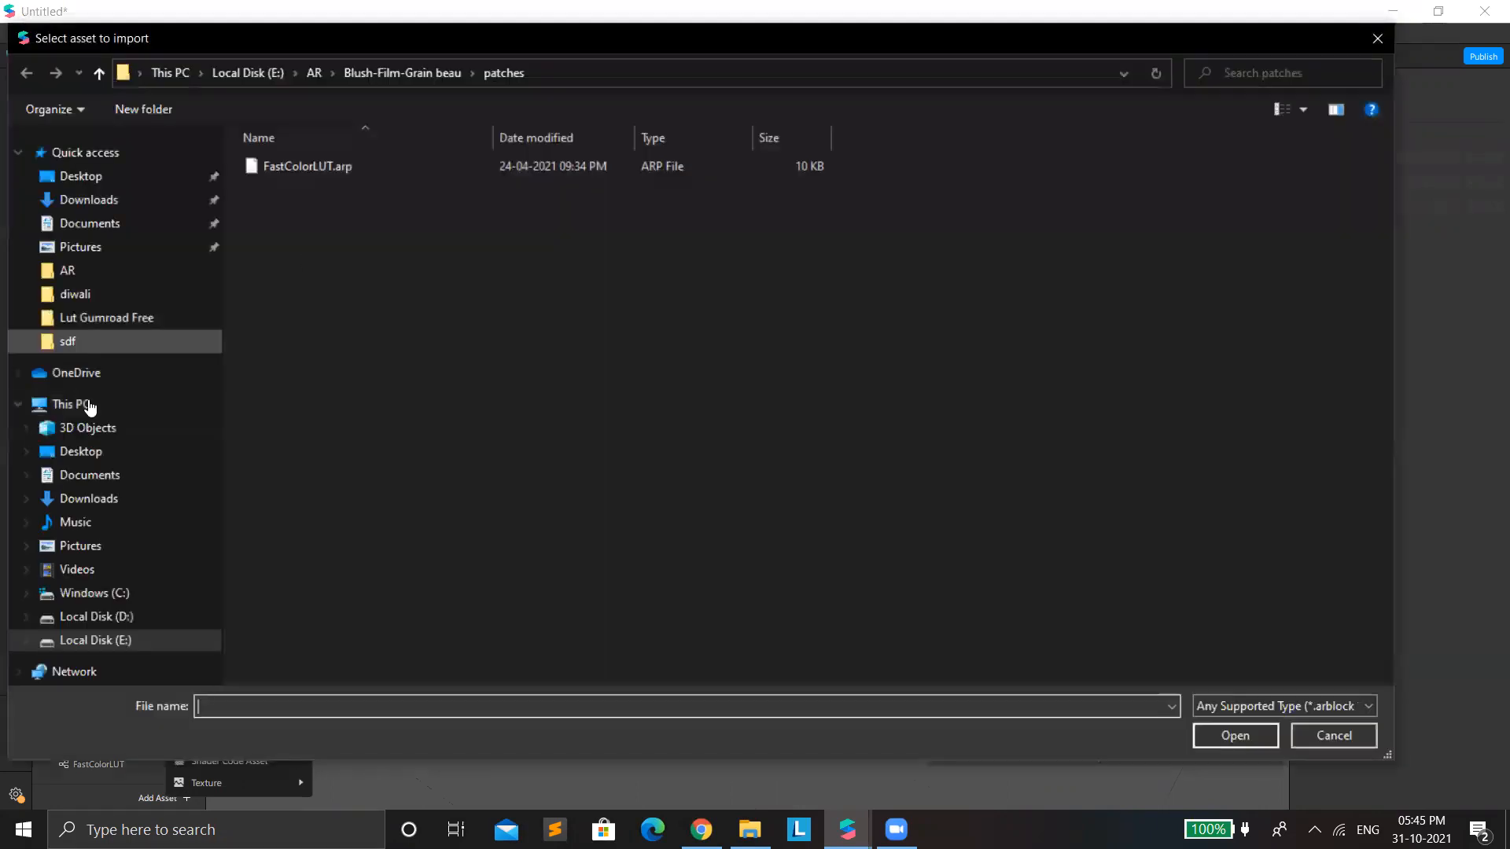
click(123, 207)
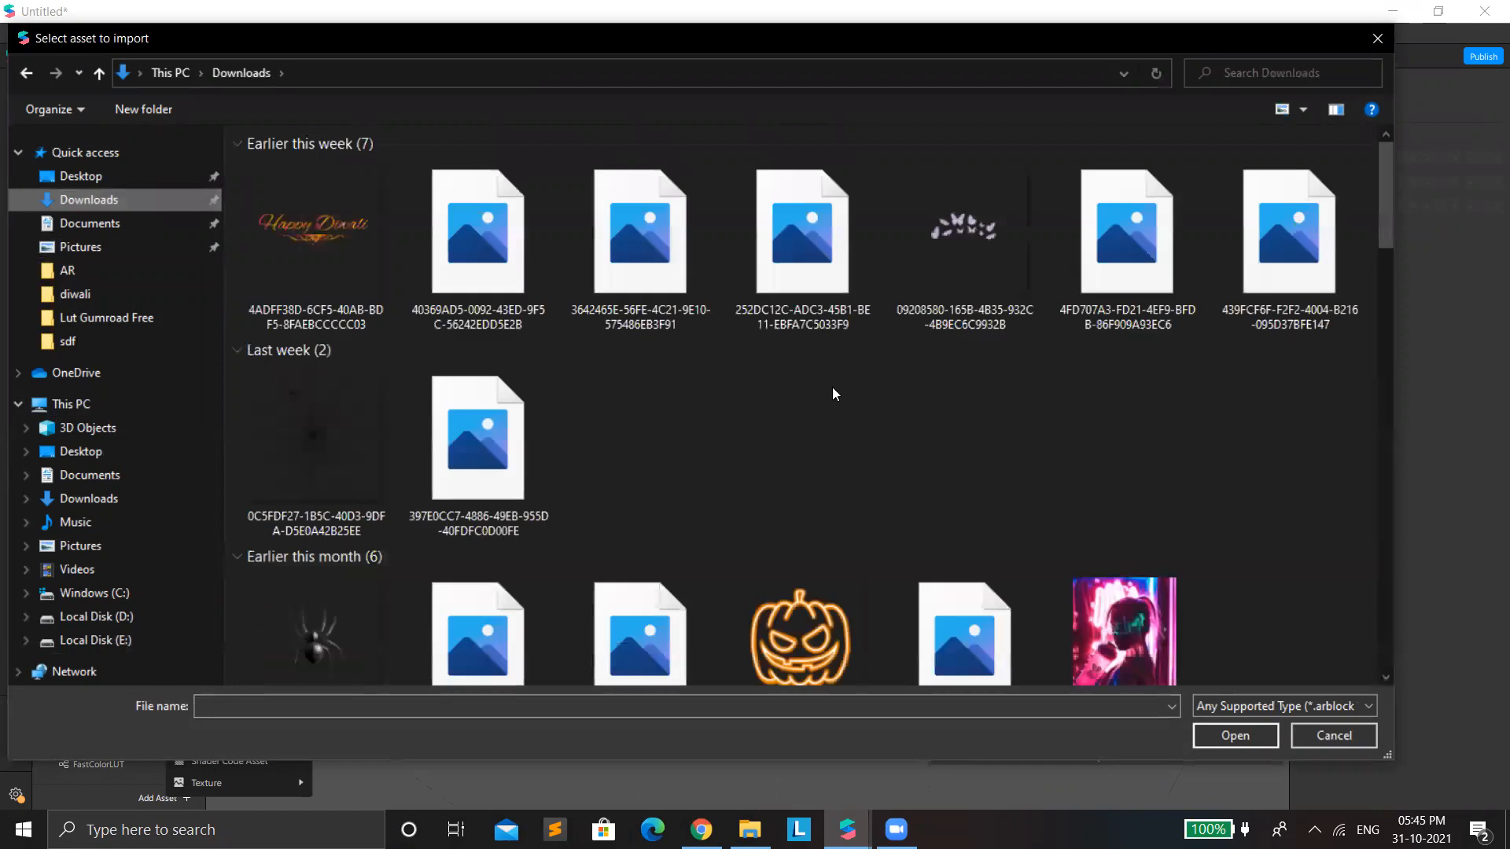
scroll(1173, 535, down, 2)
scroll(607, 420, up, 1)
scroll(594, 416, down, 7)
scroll(594, 416, up, 12)
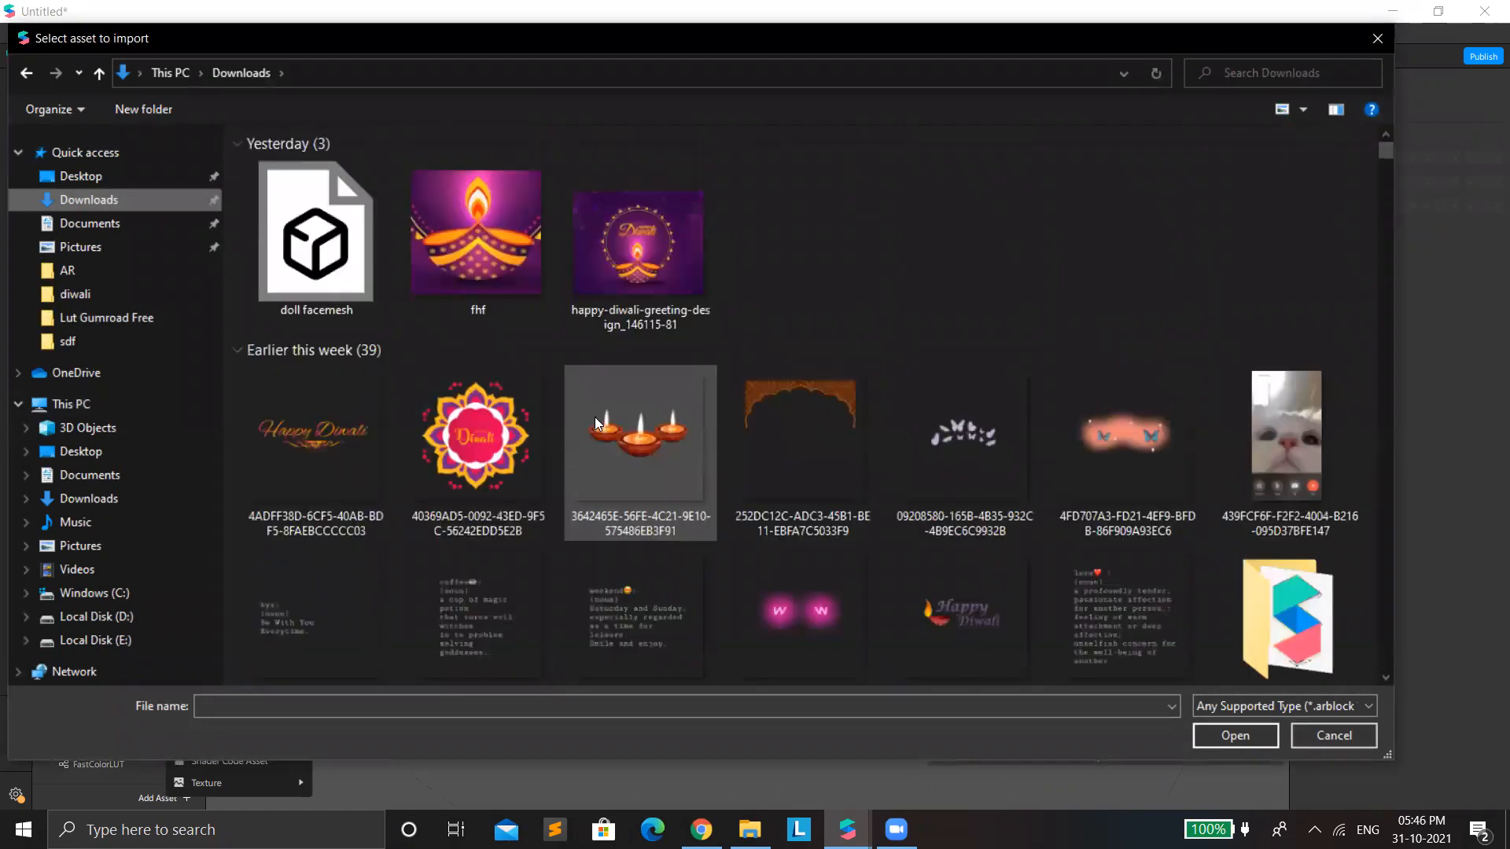
scroll(594, 417, down, 10)
scroll(594, 417, up, 7)
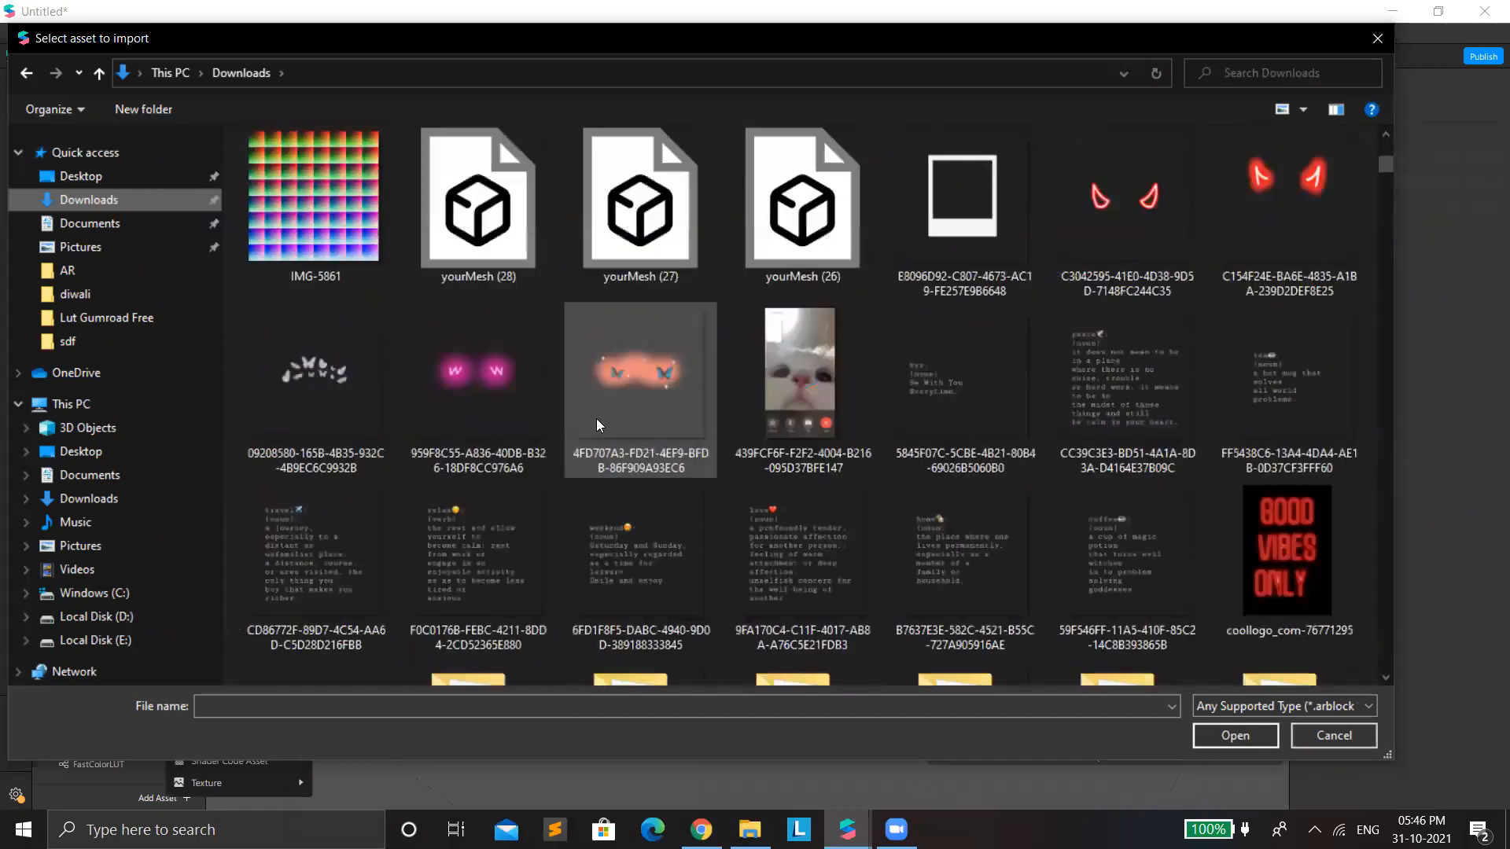
scroll(596, 421, up, 5)
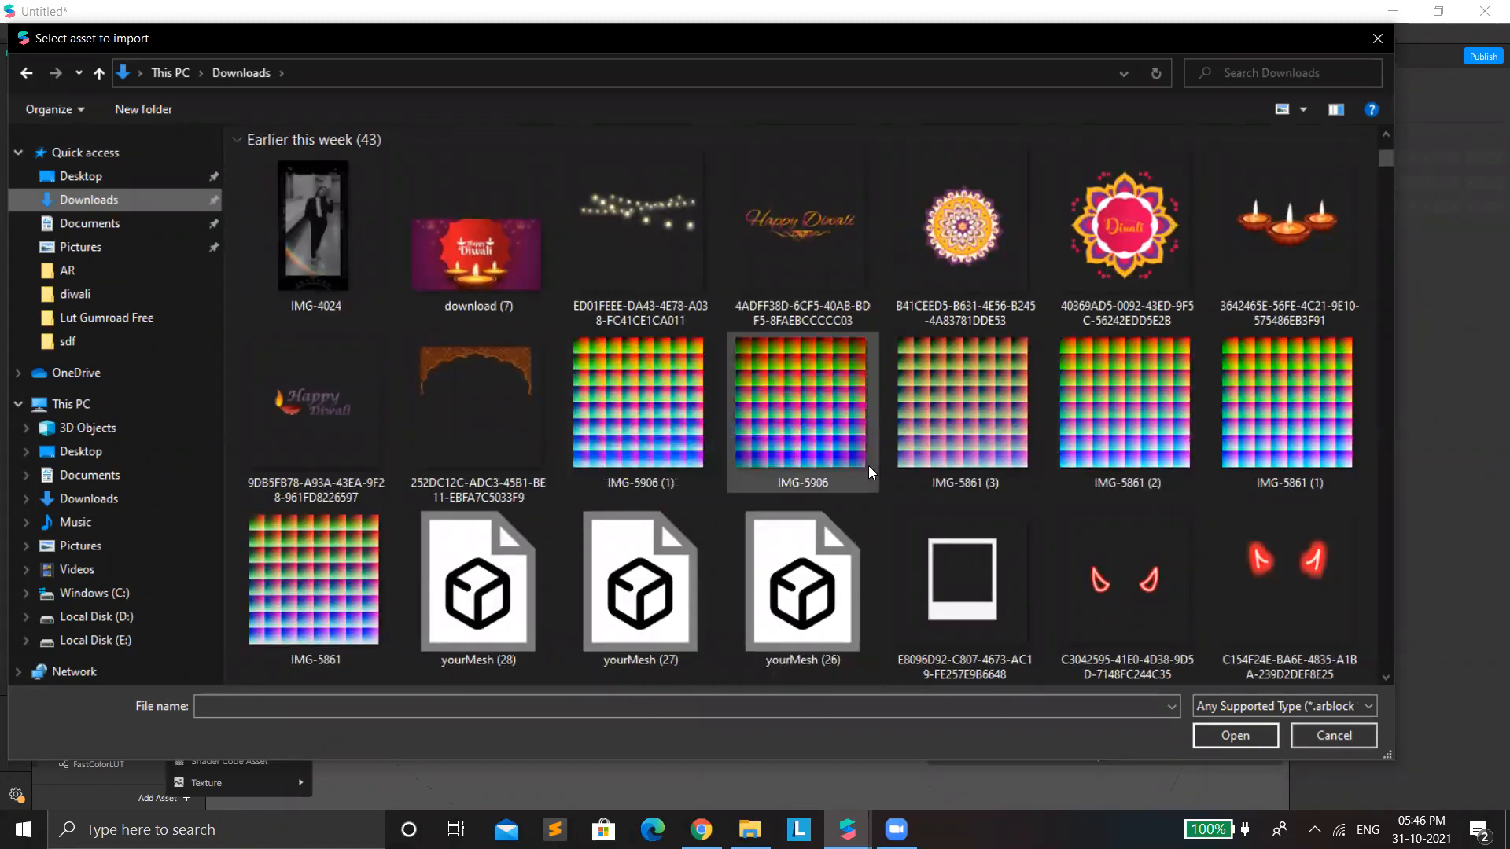
click(980, 434)
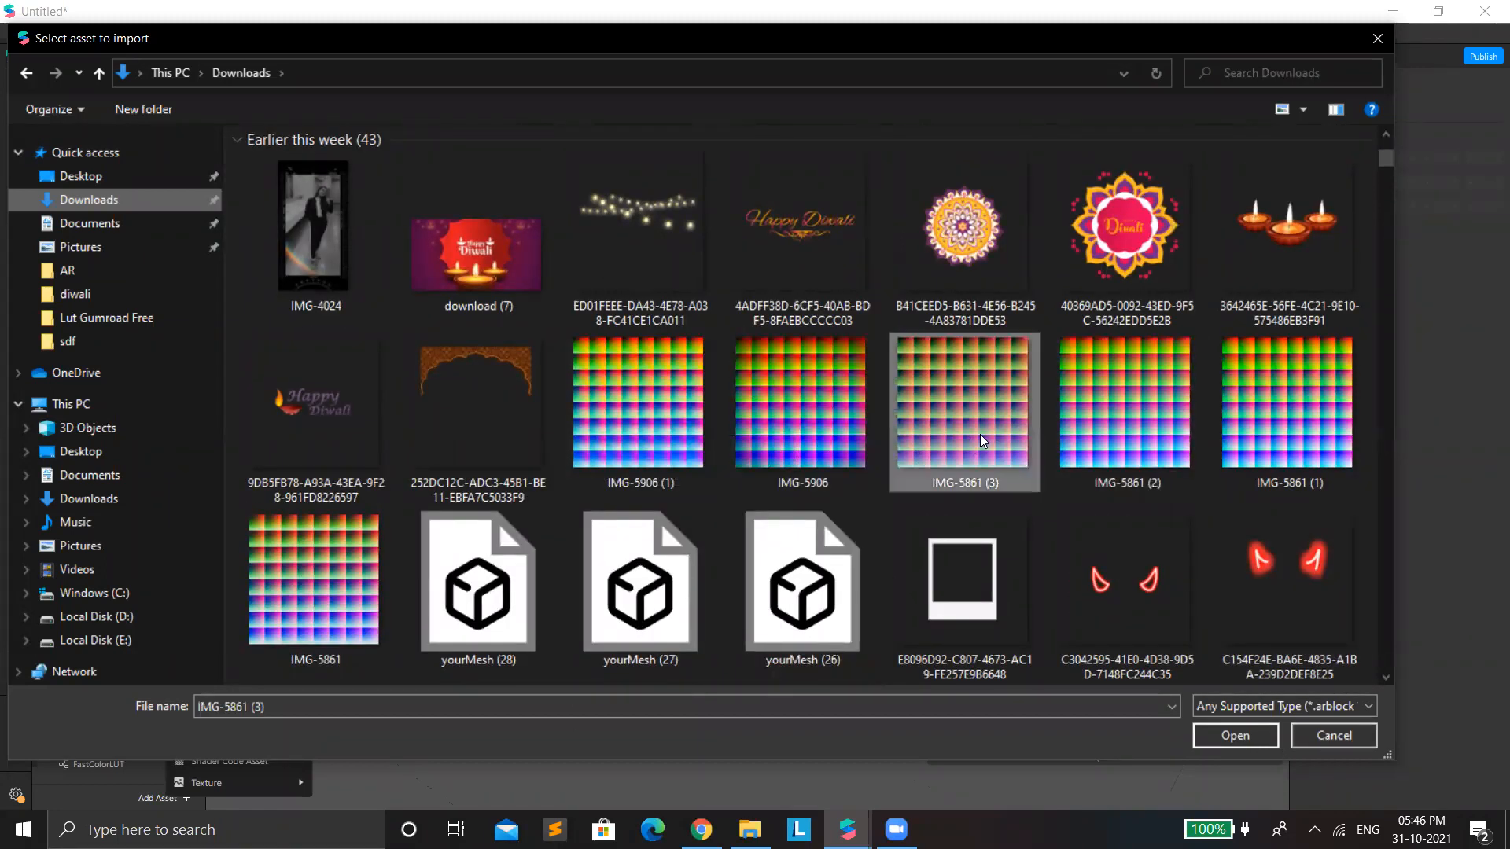
click(1255, 729)
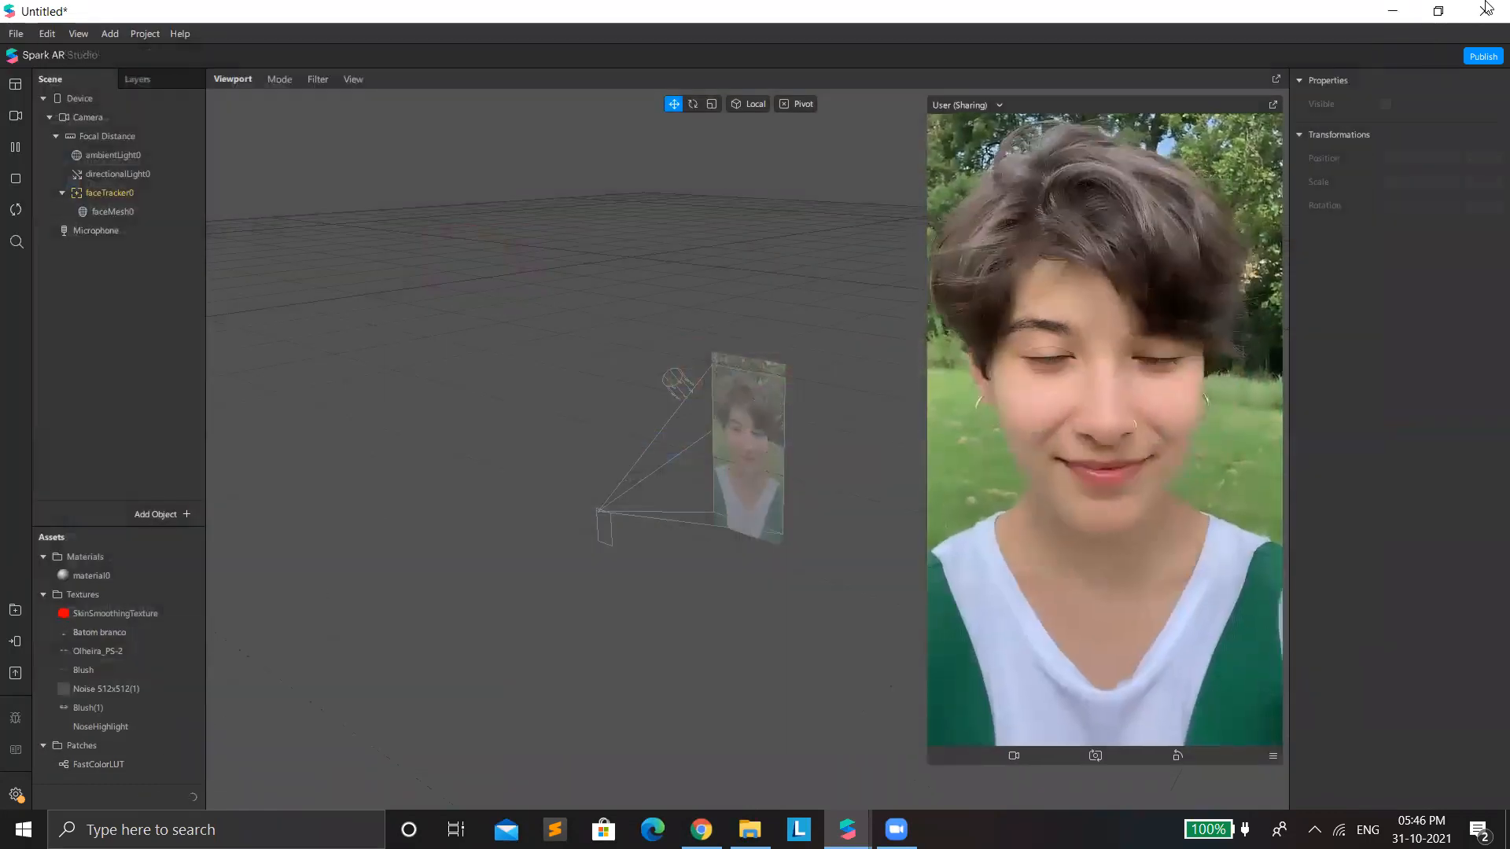
Step: Set the iOS, Android and Older Android compression to None for the IMG-5861 (3) texture
click(1473, 313)
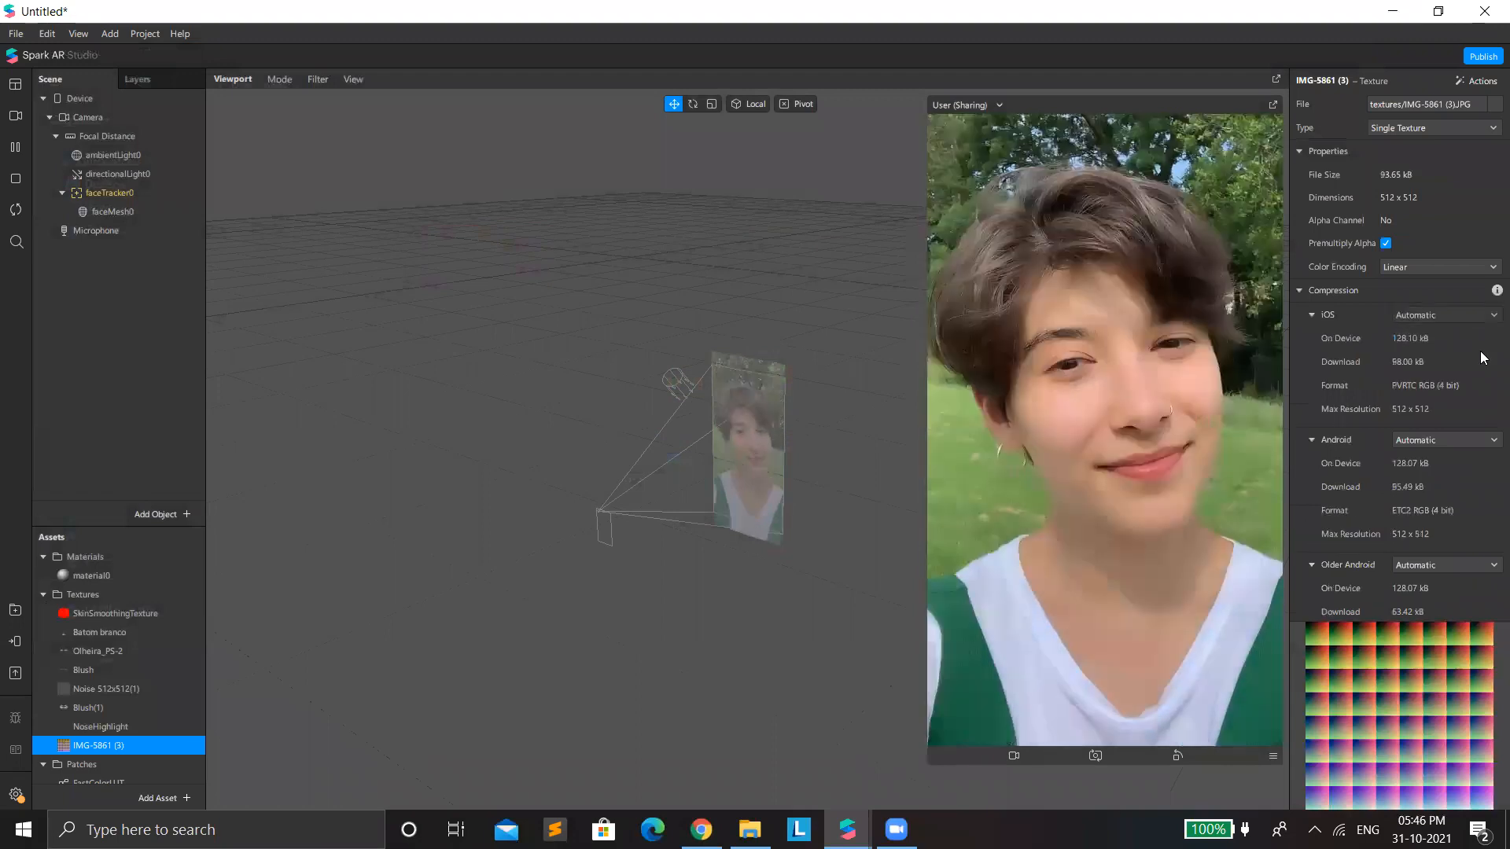
click(1478, 352)
click(1434, 390)
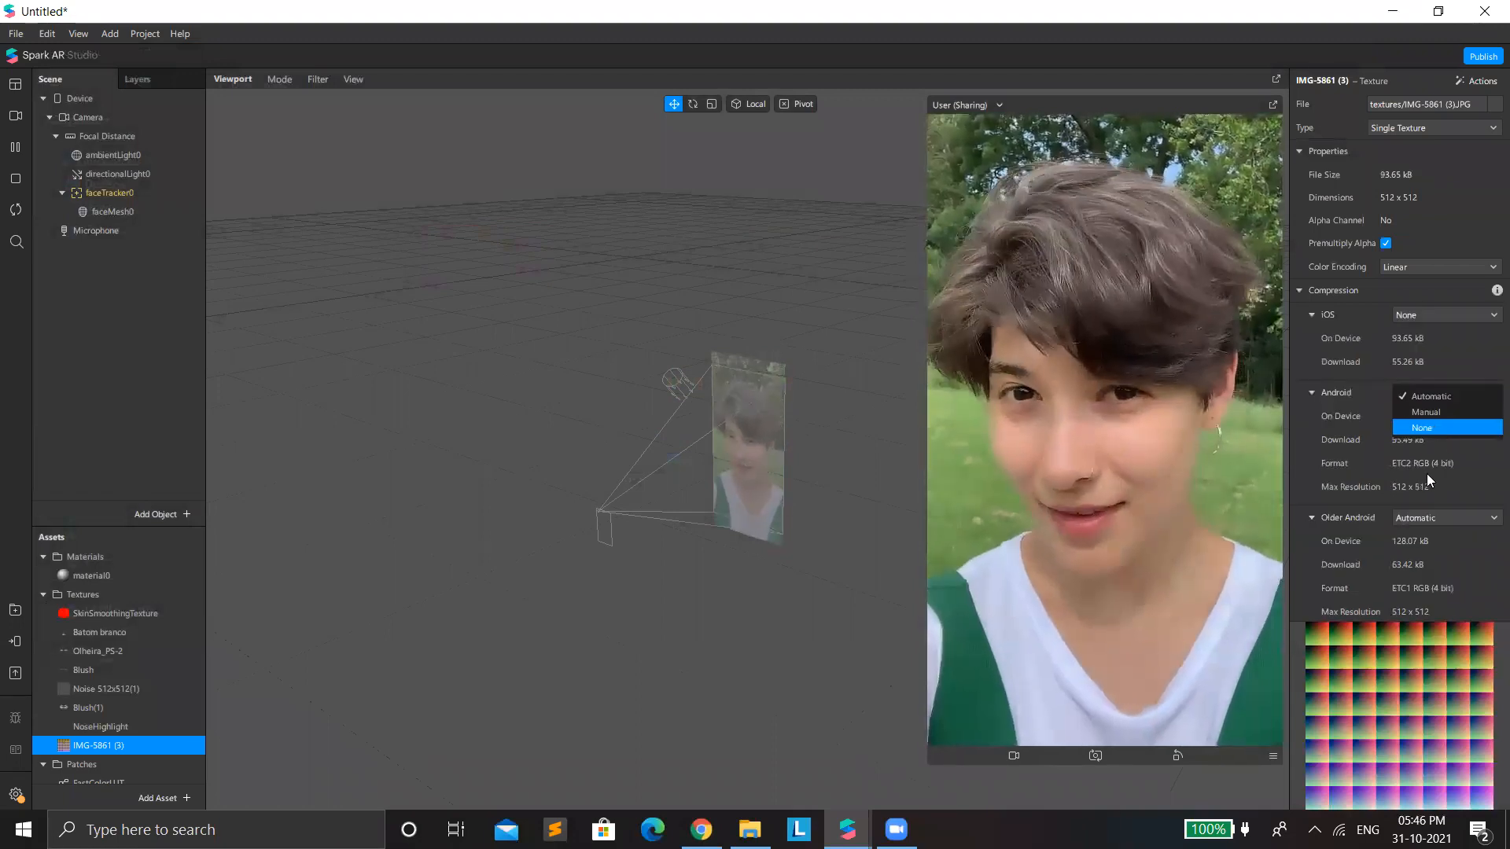
click(1443, 428)
click(1426, 471)
click(1423, 505)
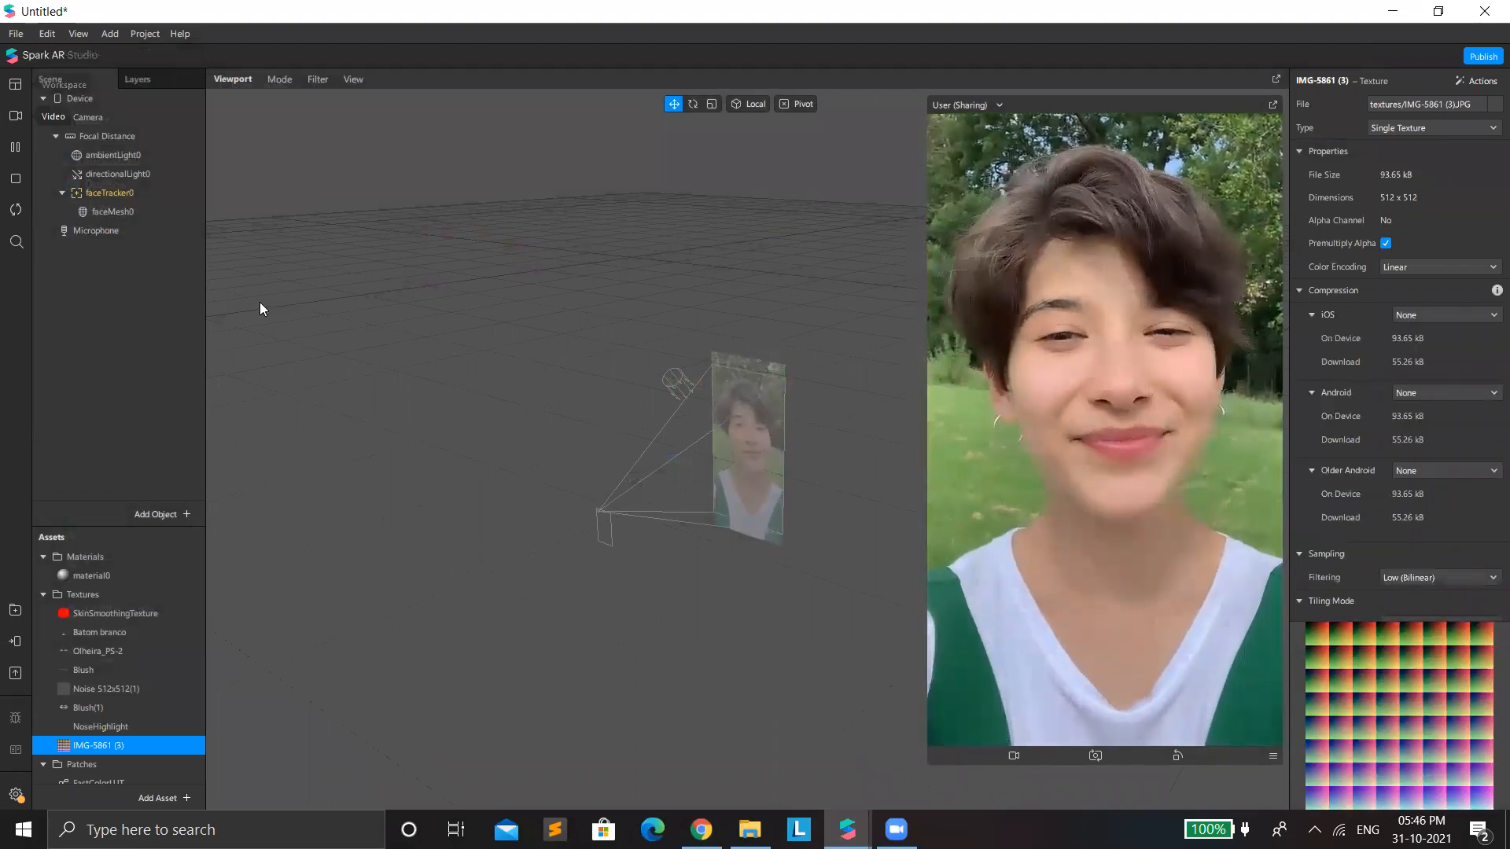
Step: Add a second face mesh under faceTracker0
right_click(105, 277)
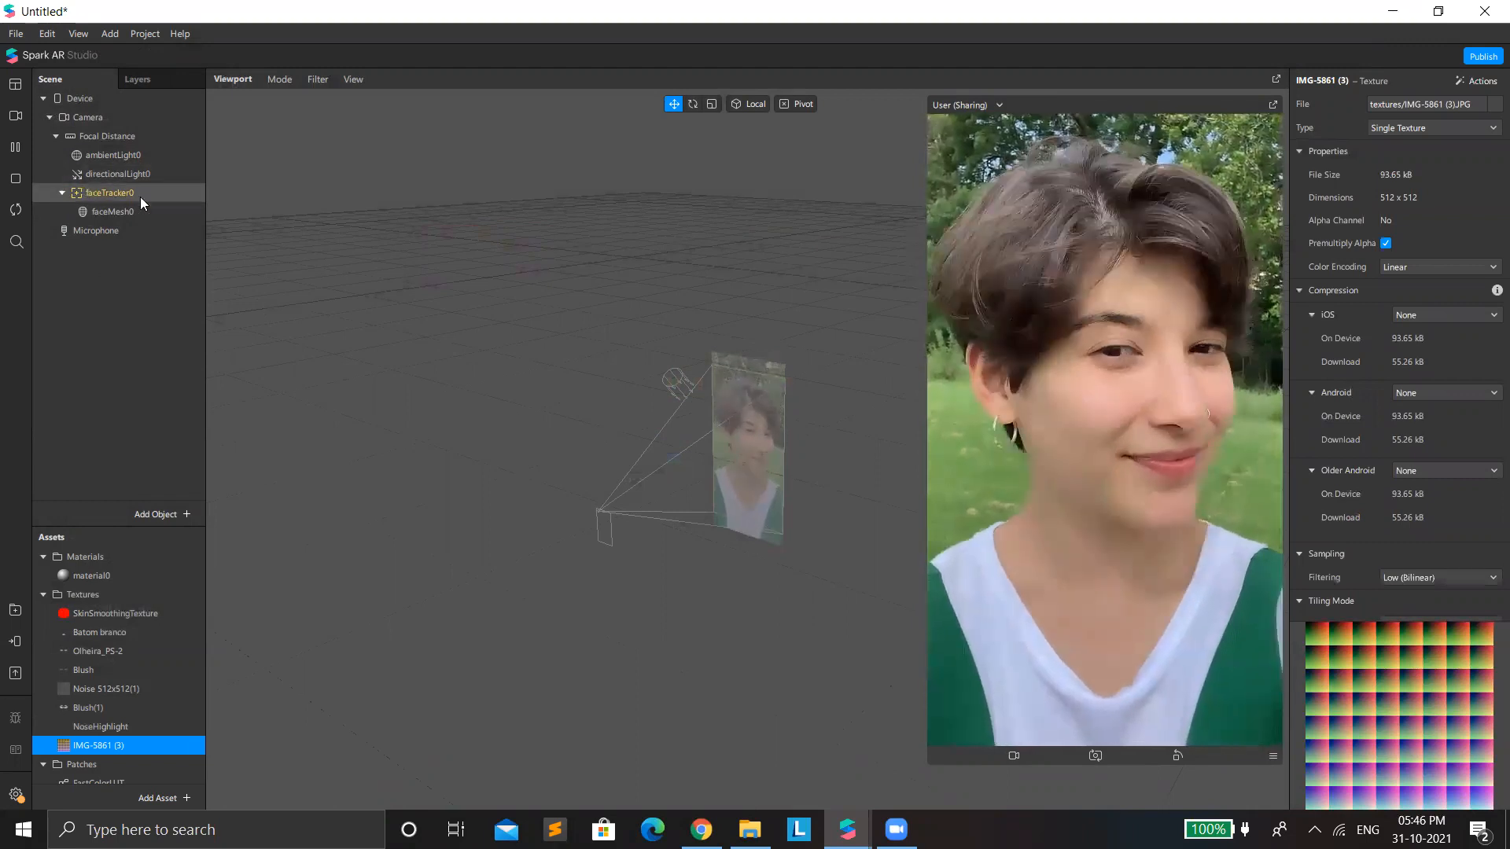
right_click(86, 193)
mouse_move(179, 203)
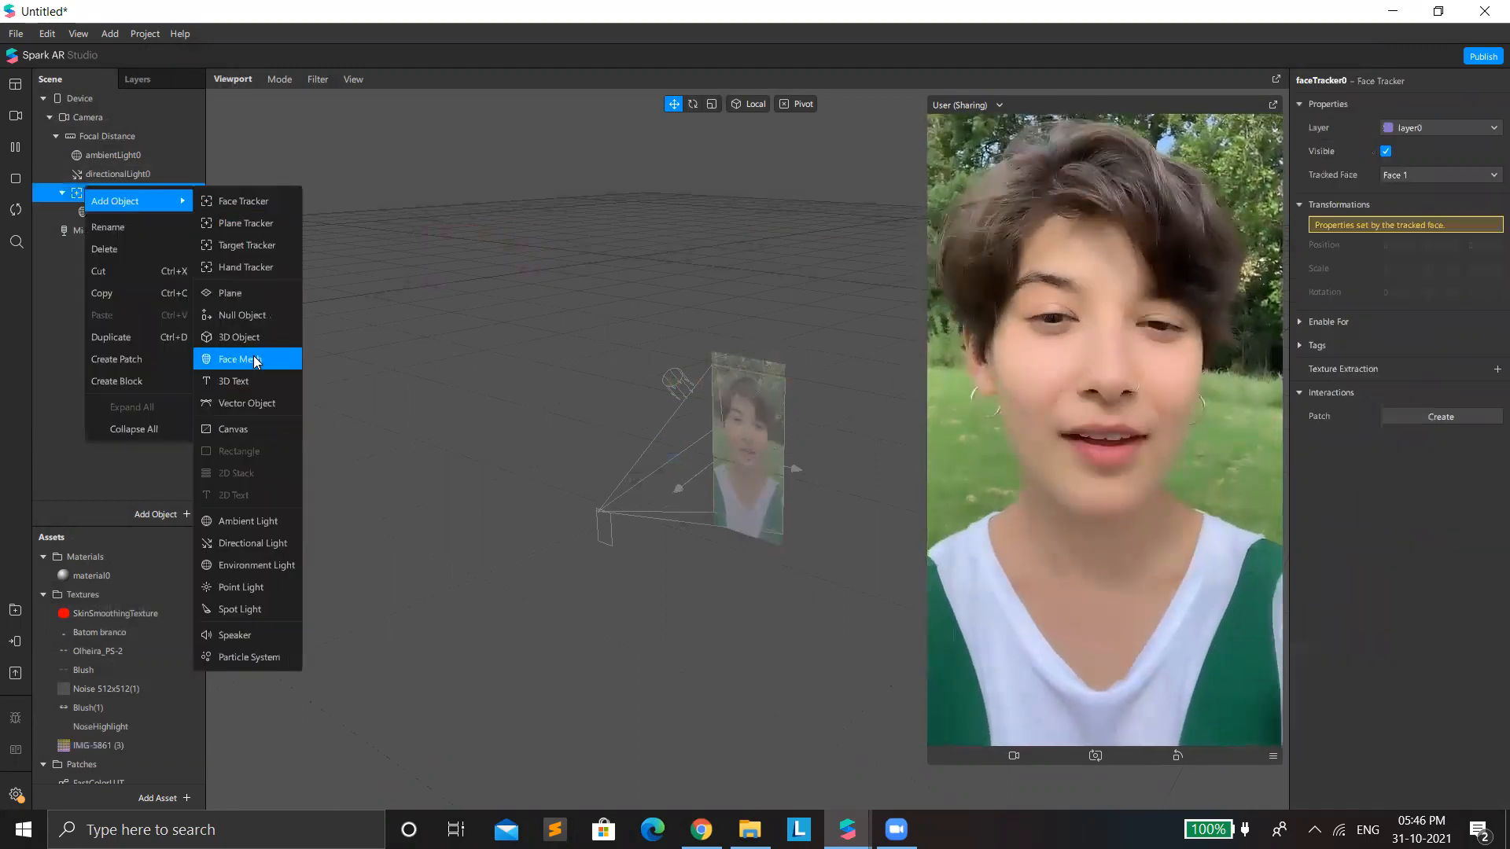
click(253, 359)
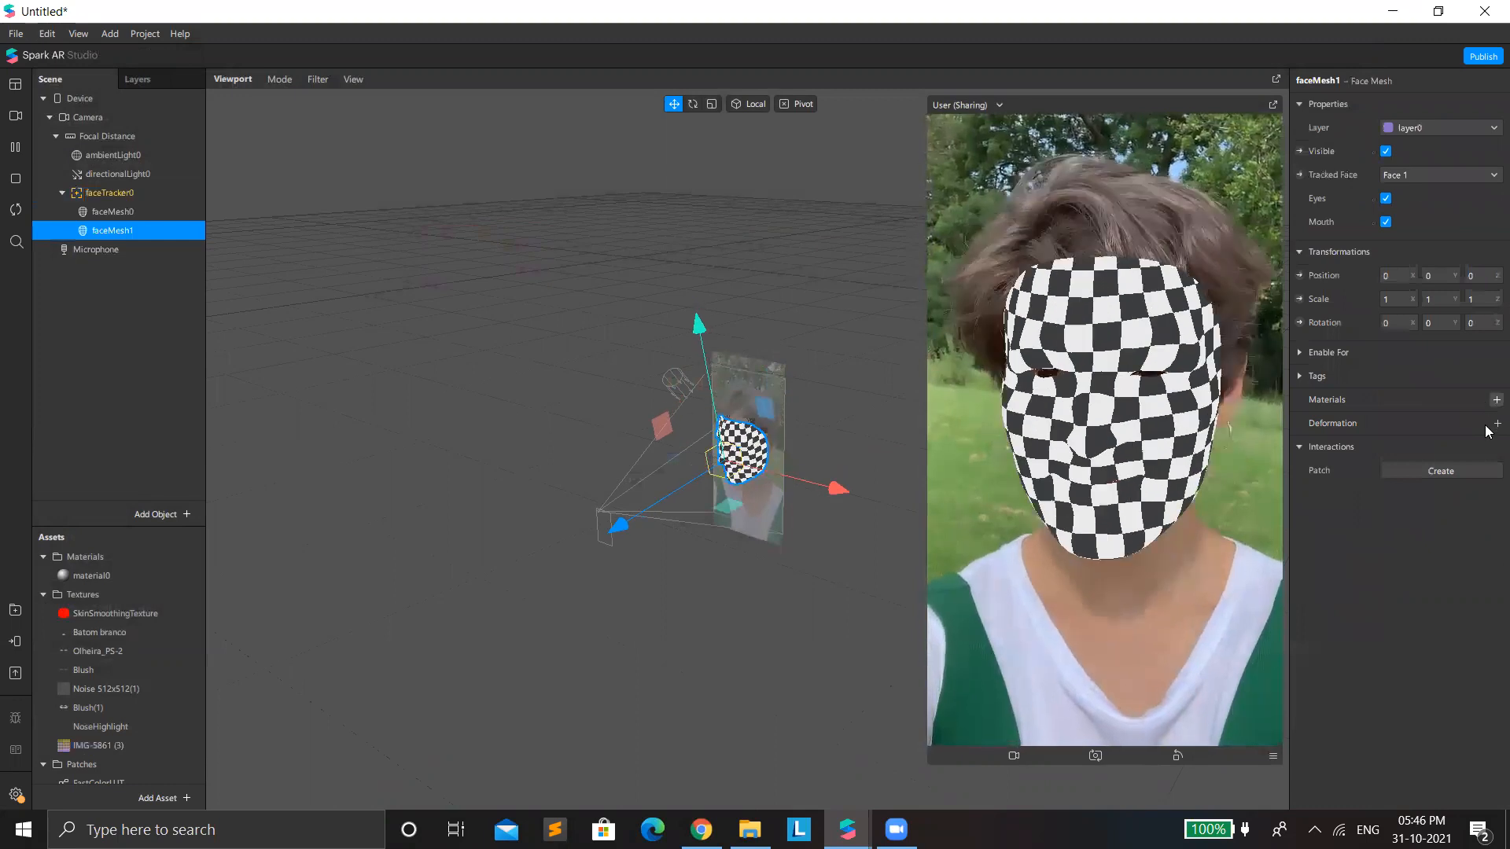
Step: Create a new material for the second face mesh and set its shader type to Flat
click(1496, 399)
click(1359, 445)
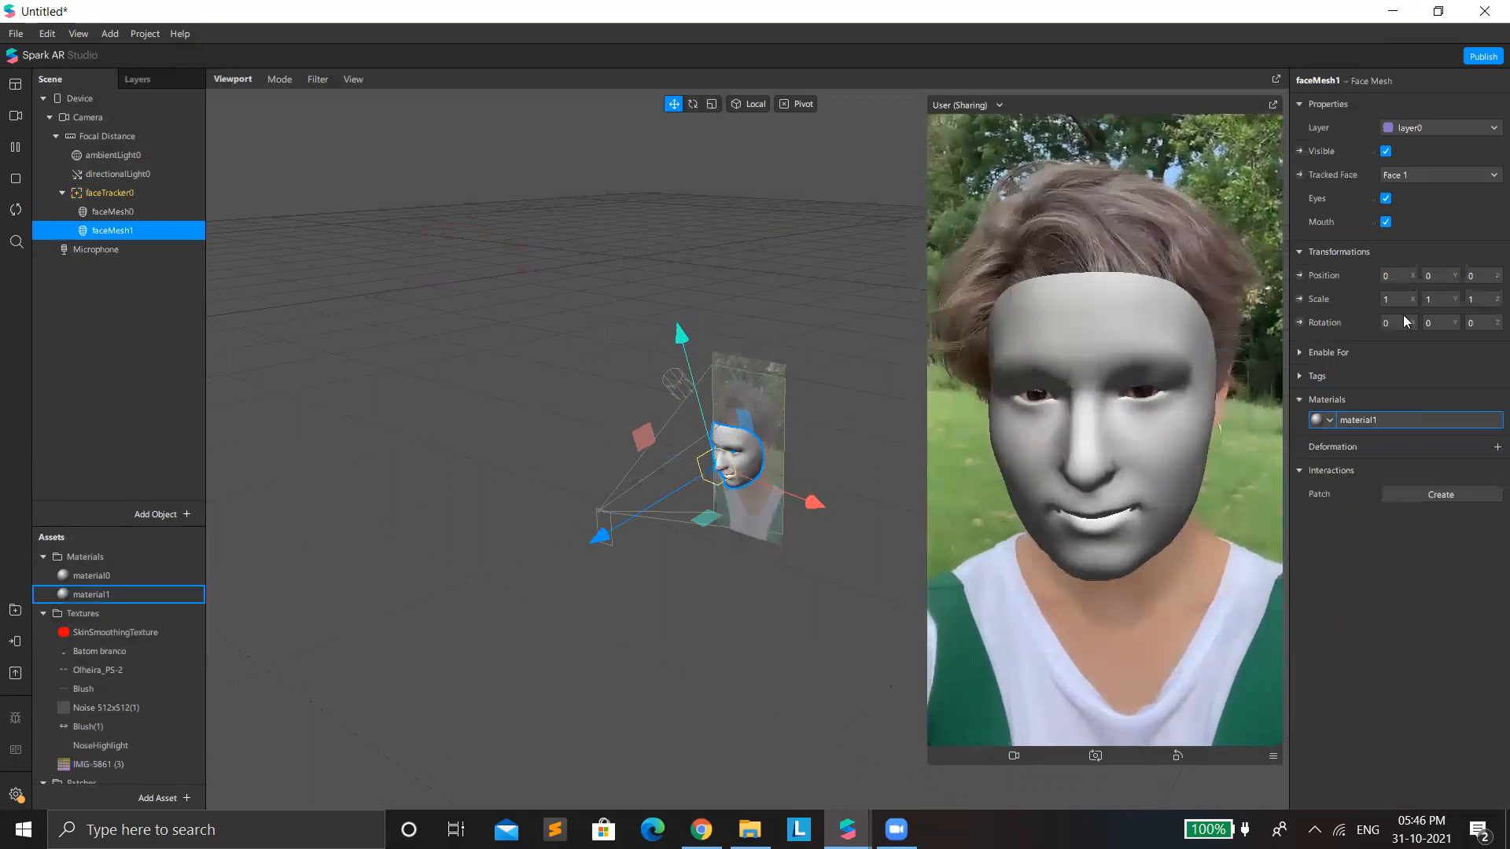
click(1401, 423)
click(1415, 105)
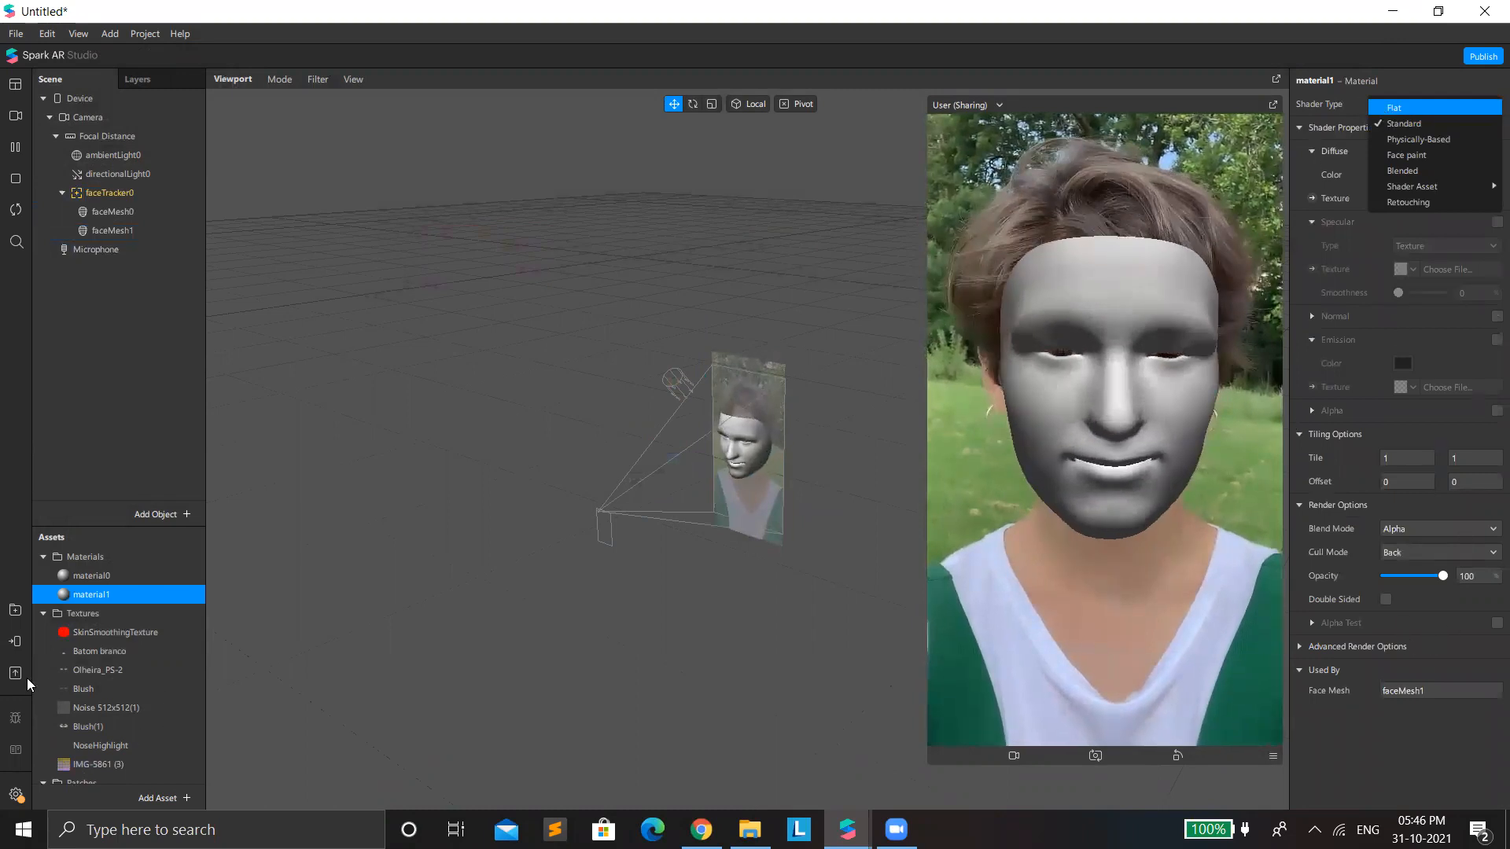
key(Return)
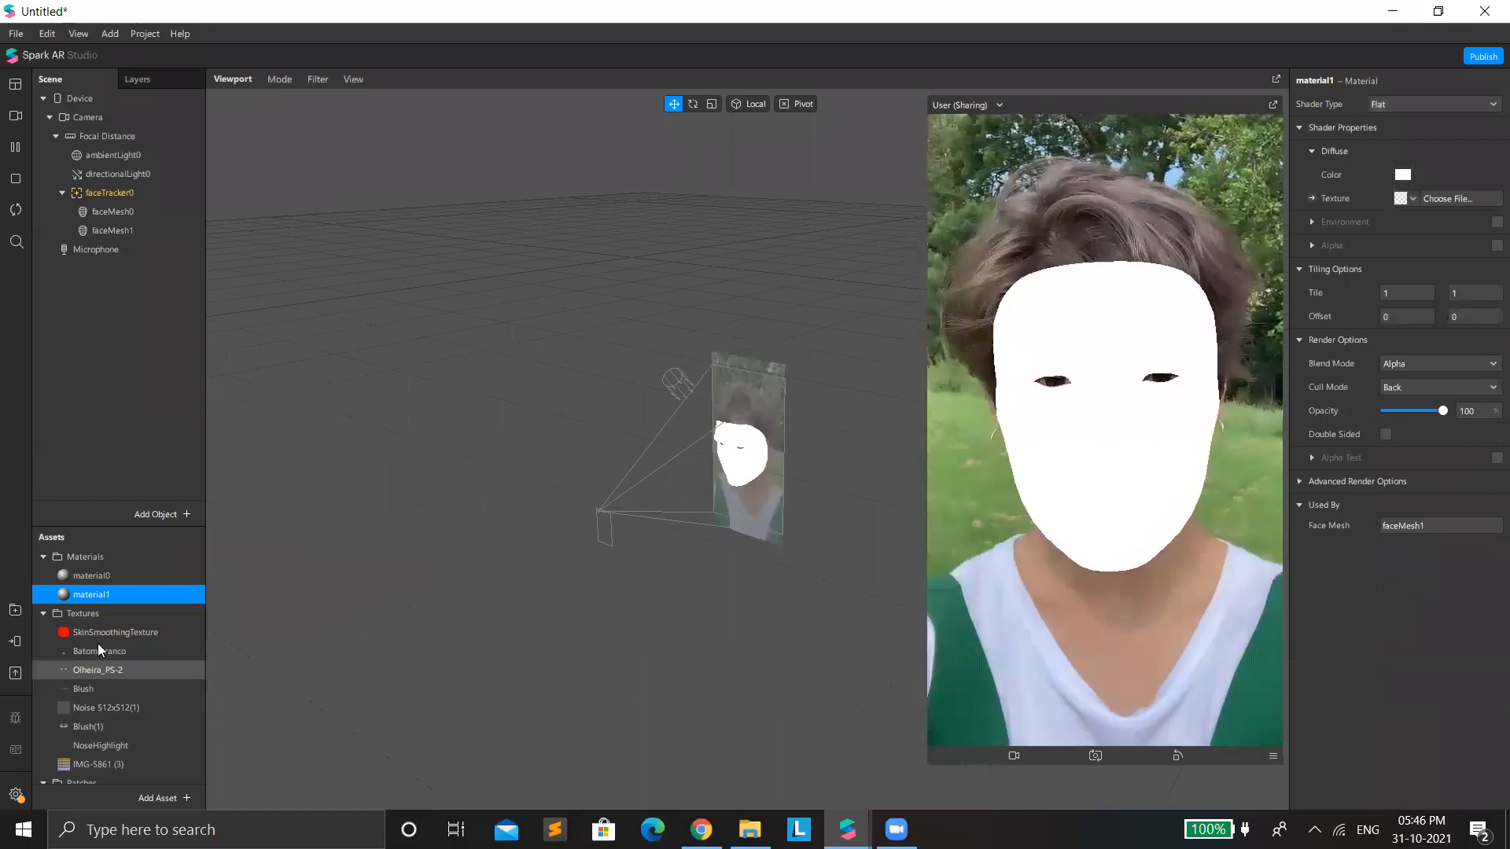
Step: Rename the second face mesh as blush
click(114, 668)
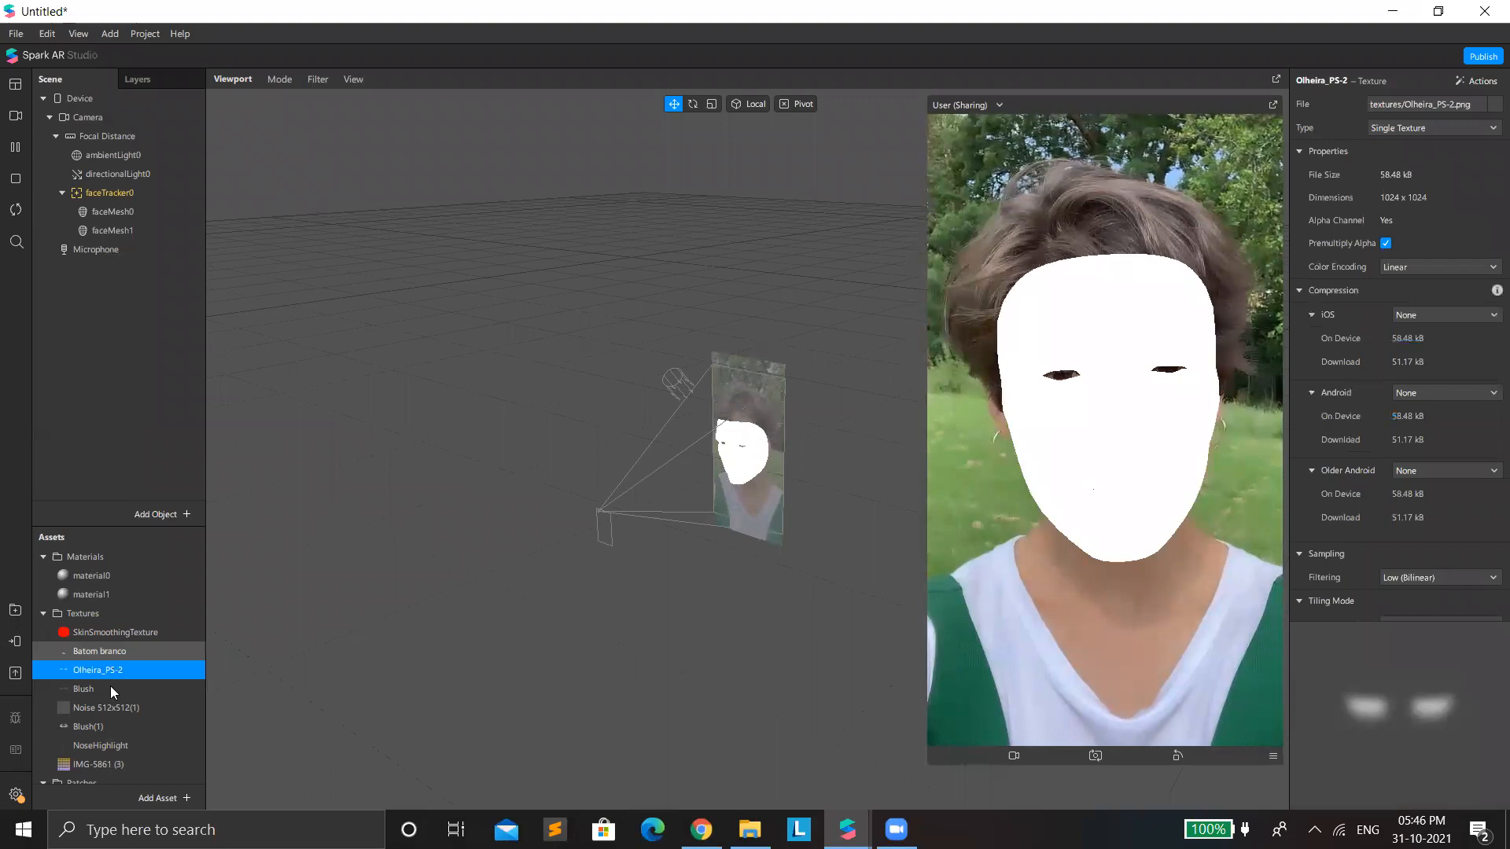
click(110, 687)
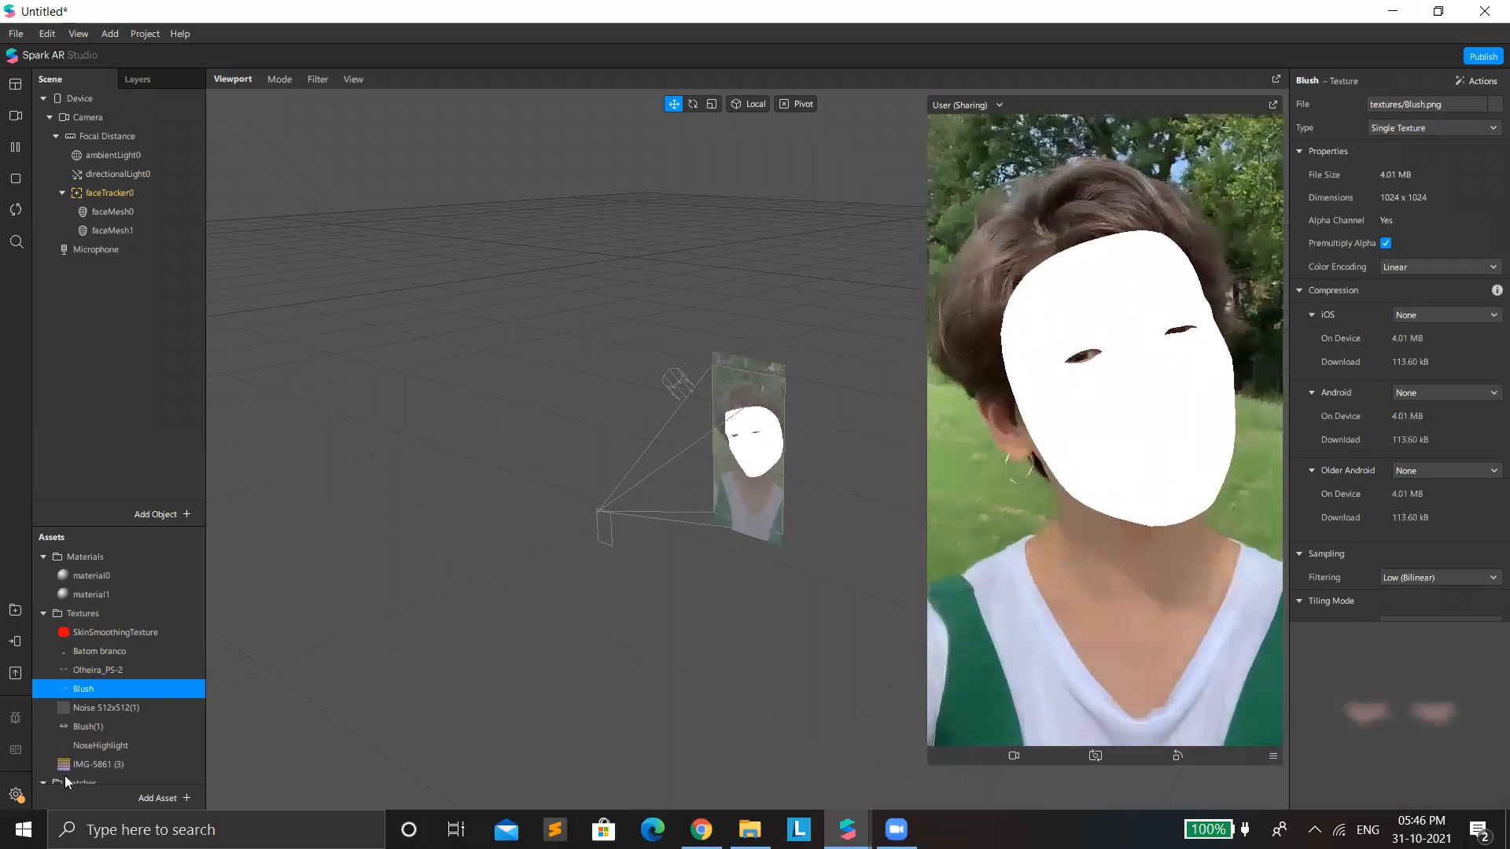
scroll(150, 621, down, 1)
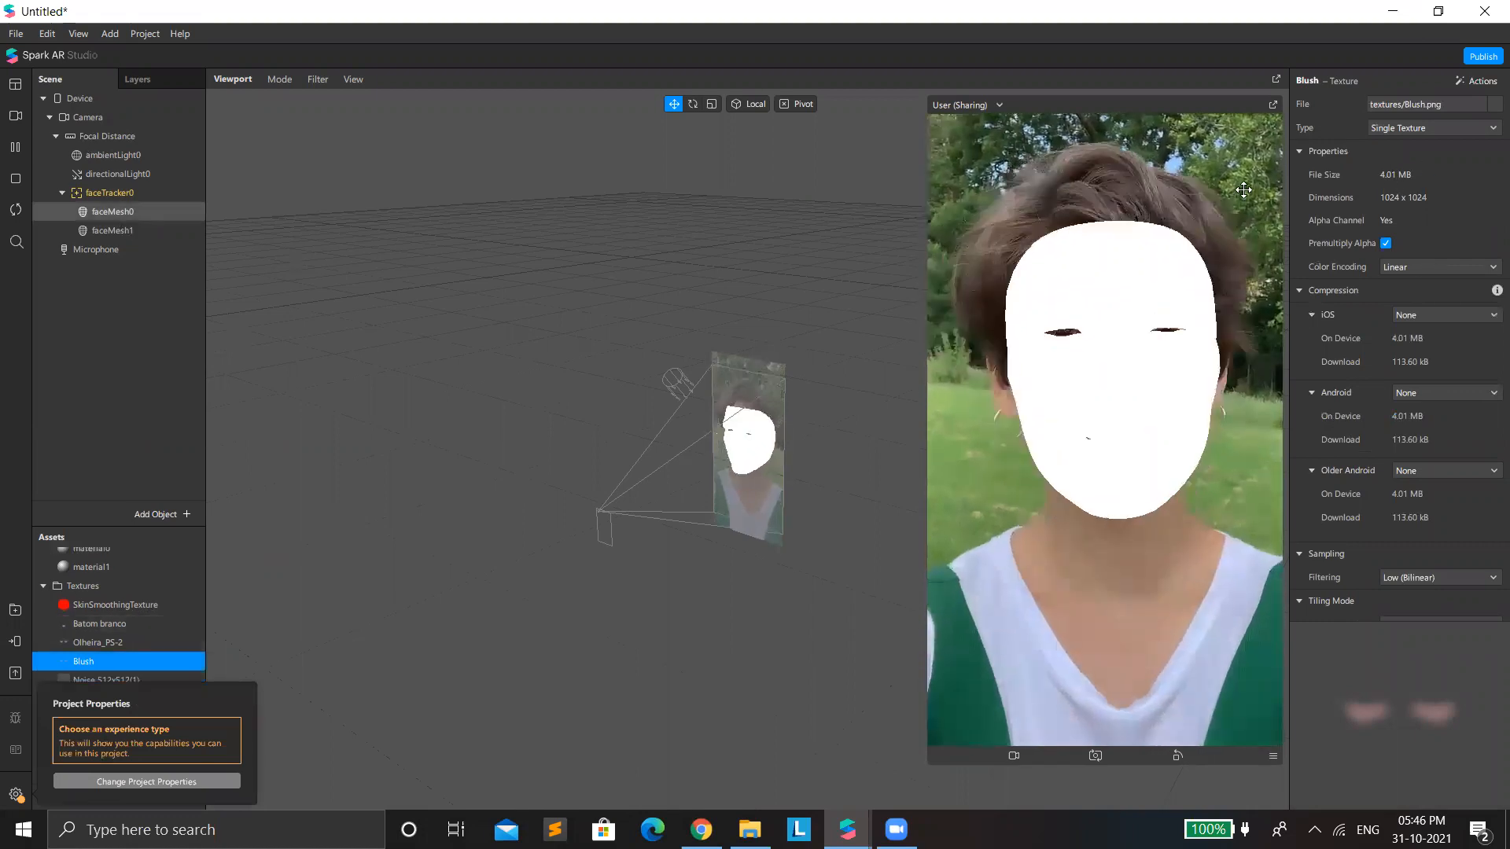
click(112, 230)
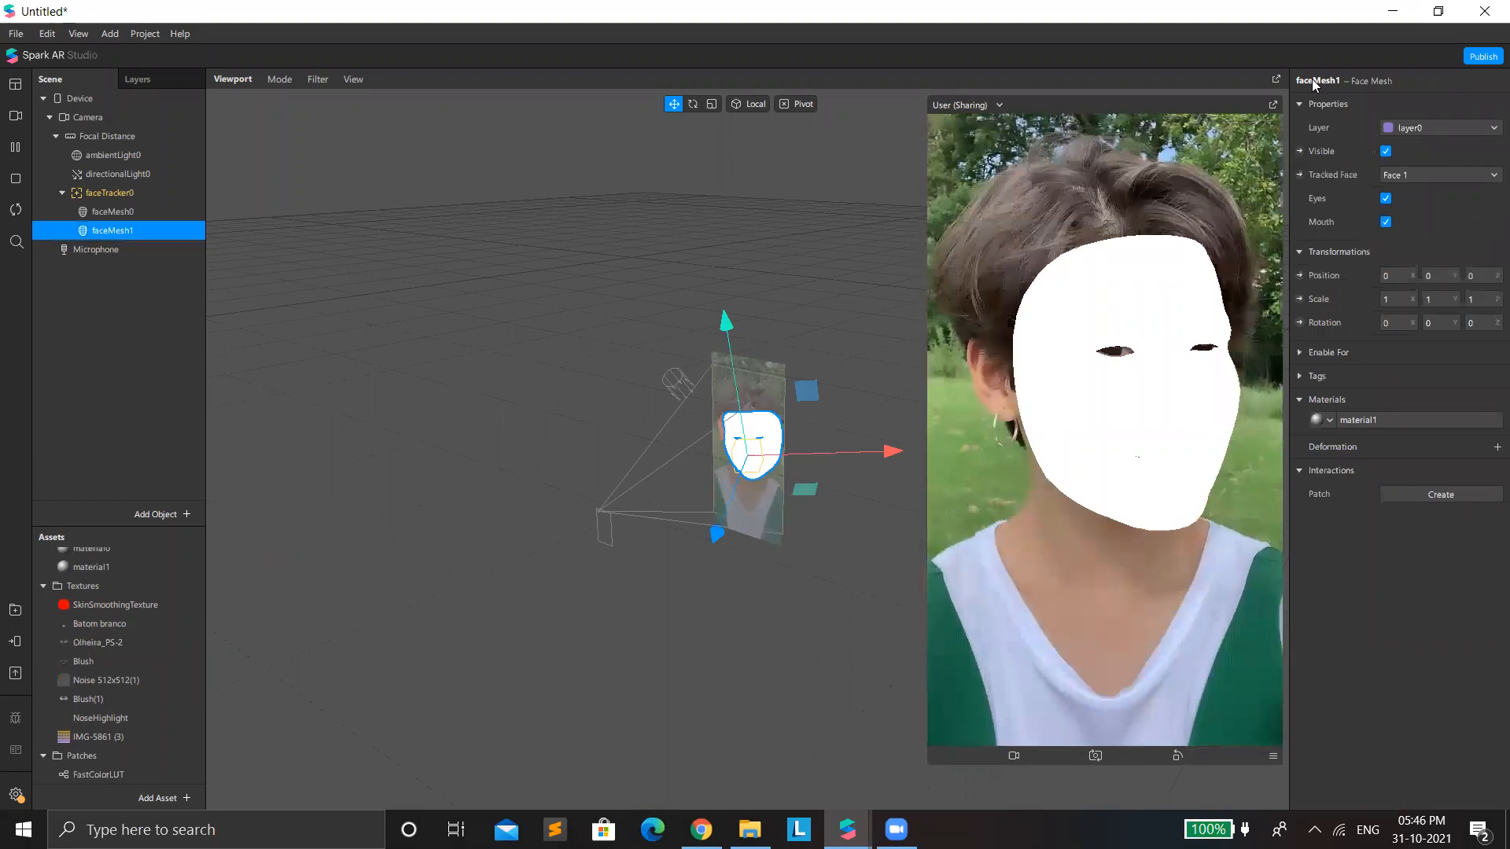
double_click(1311, 80)
text(blu)
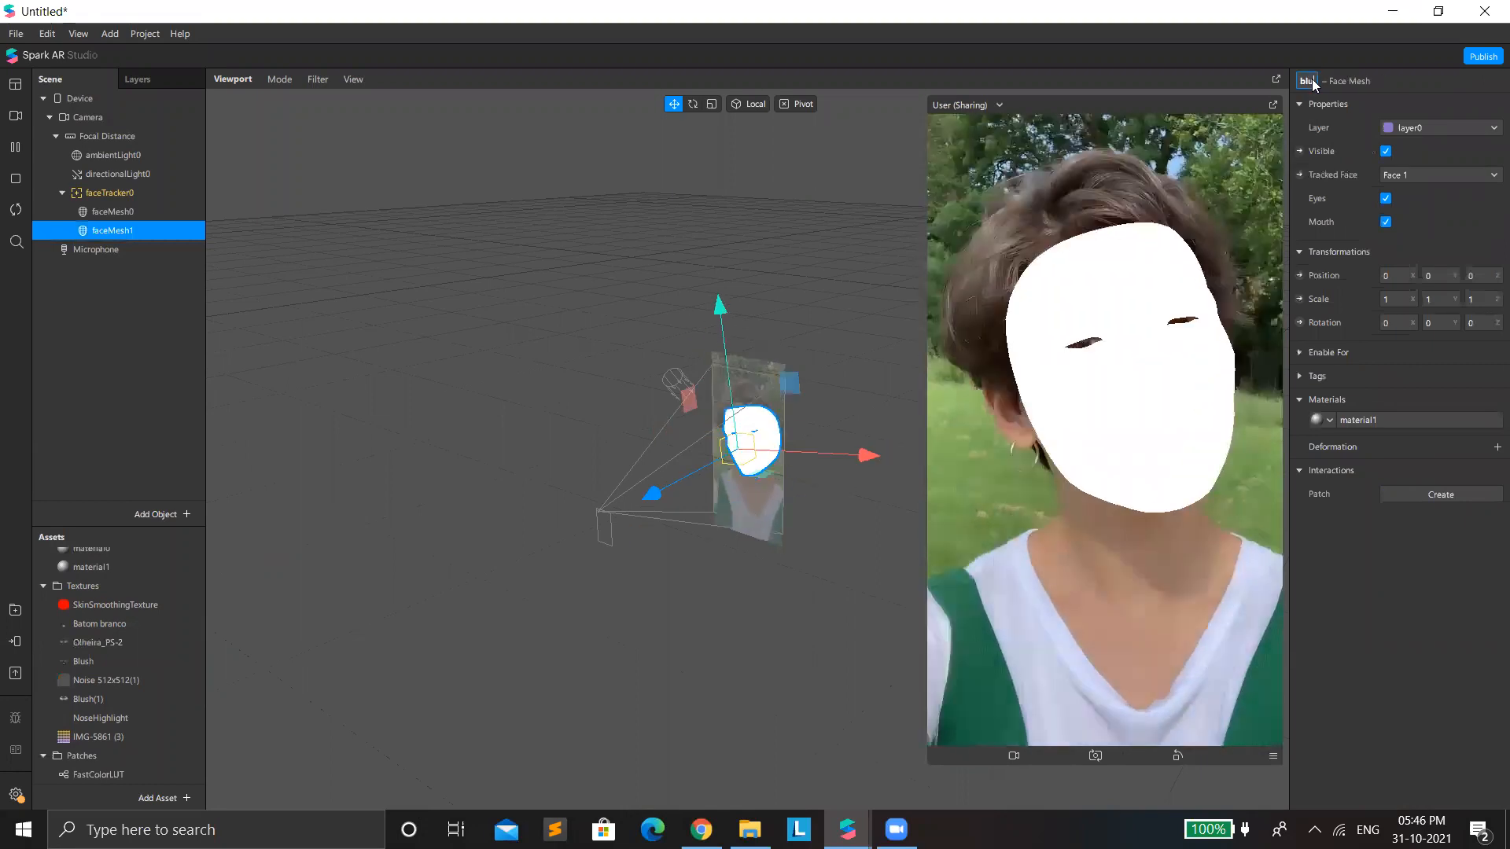
text(sh)
key(Return)
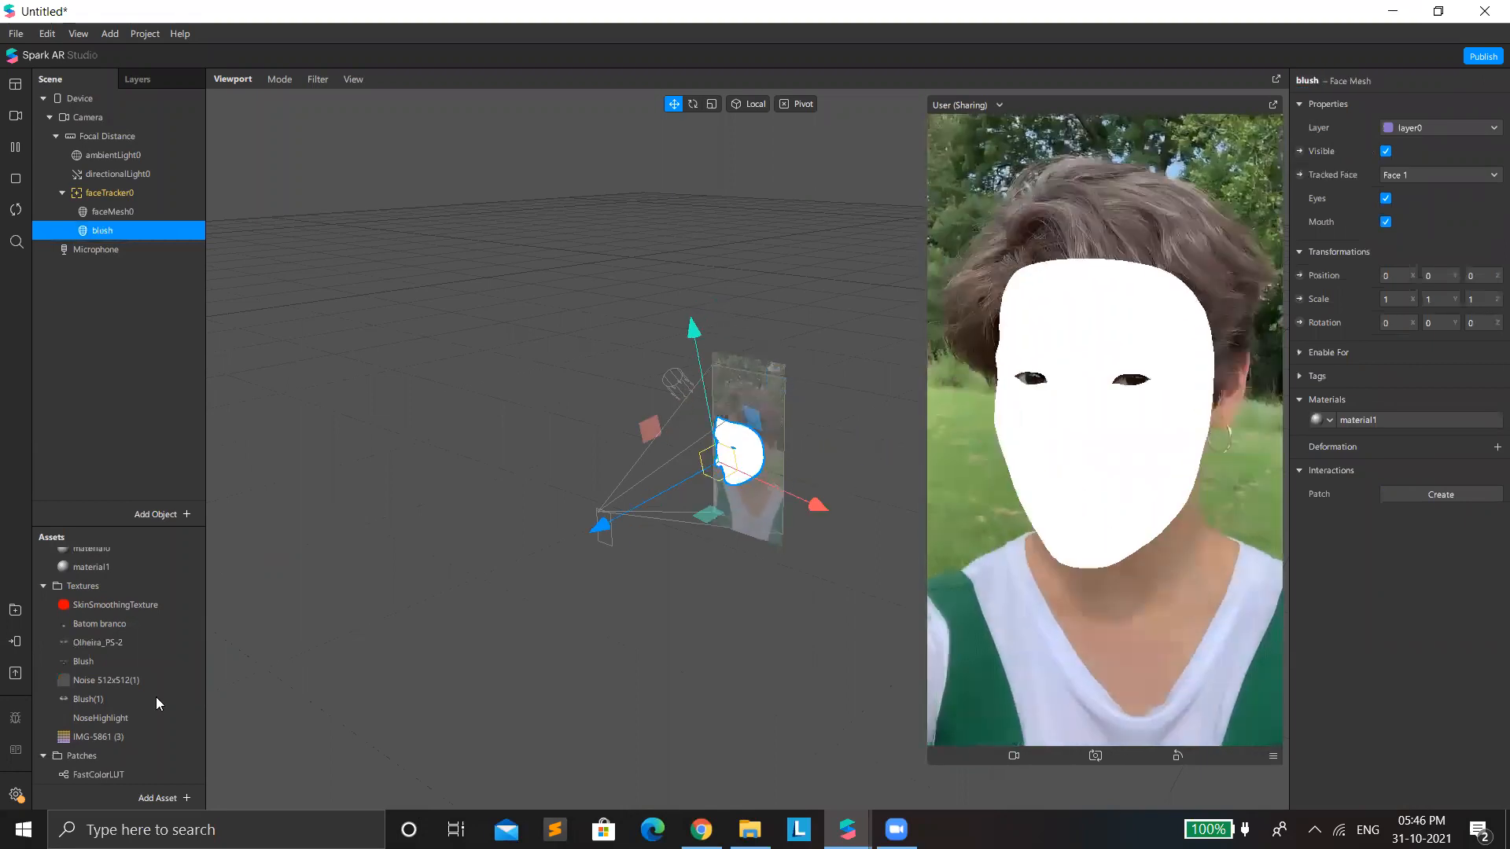
Step: Apply the Blush texture to the diffuse texture of the blush mesh's material
click(103, 661)
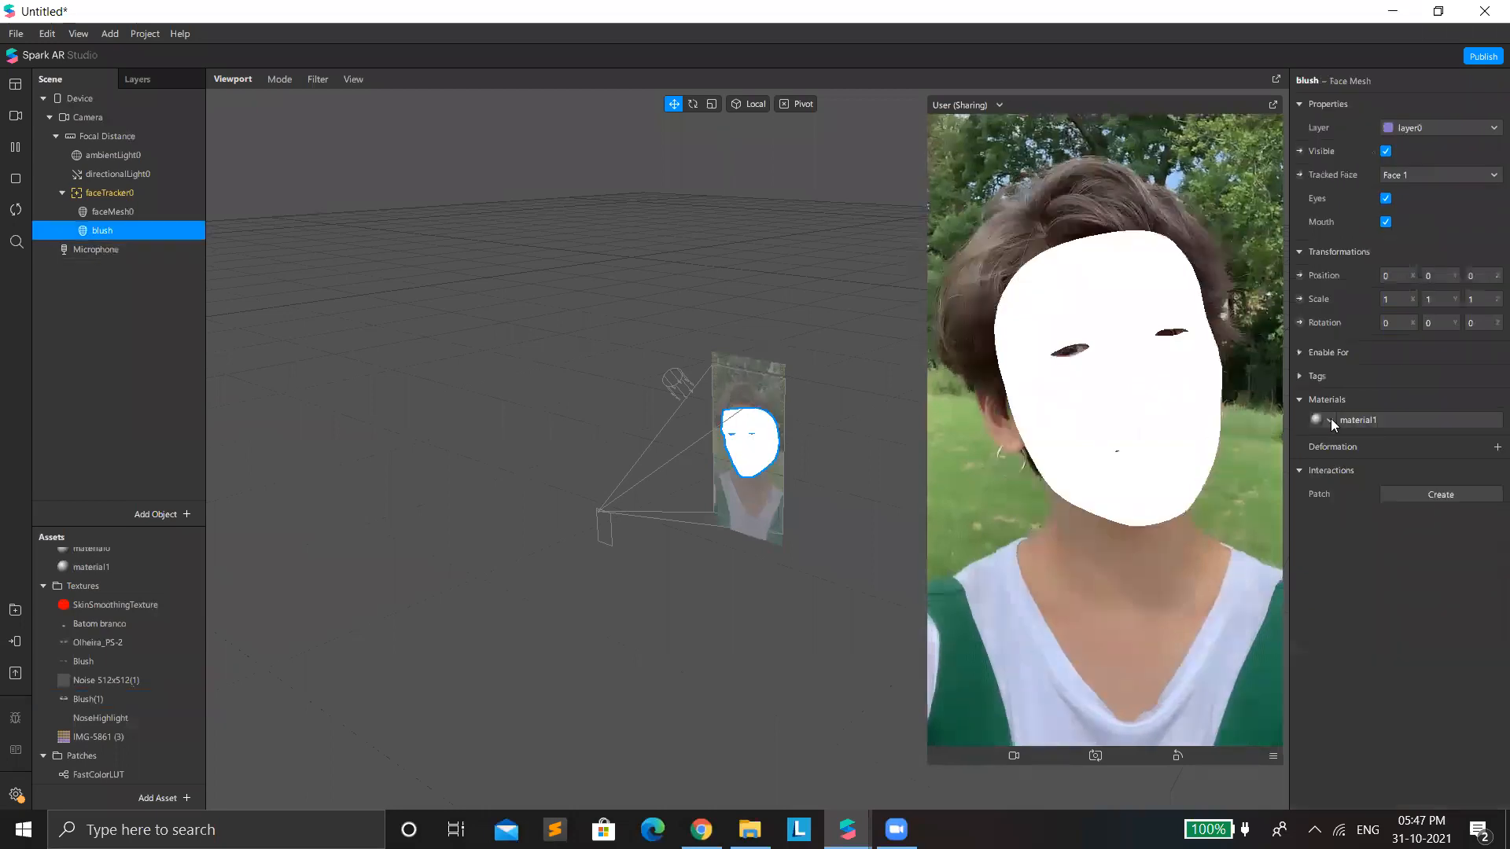
double_click(1393, 420)
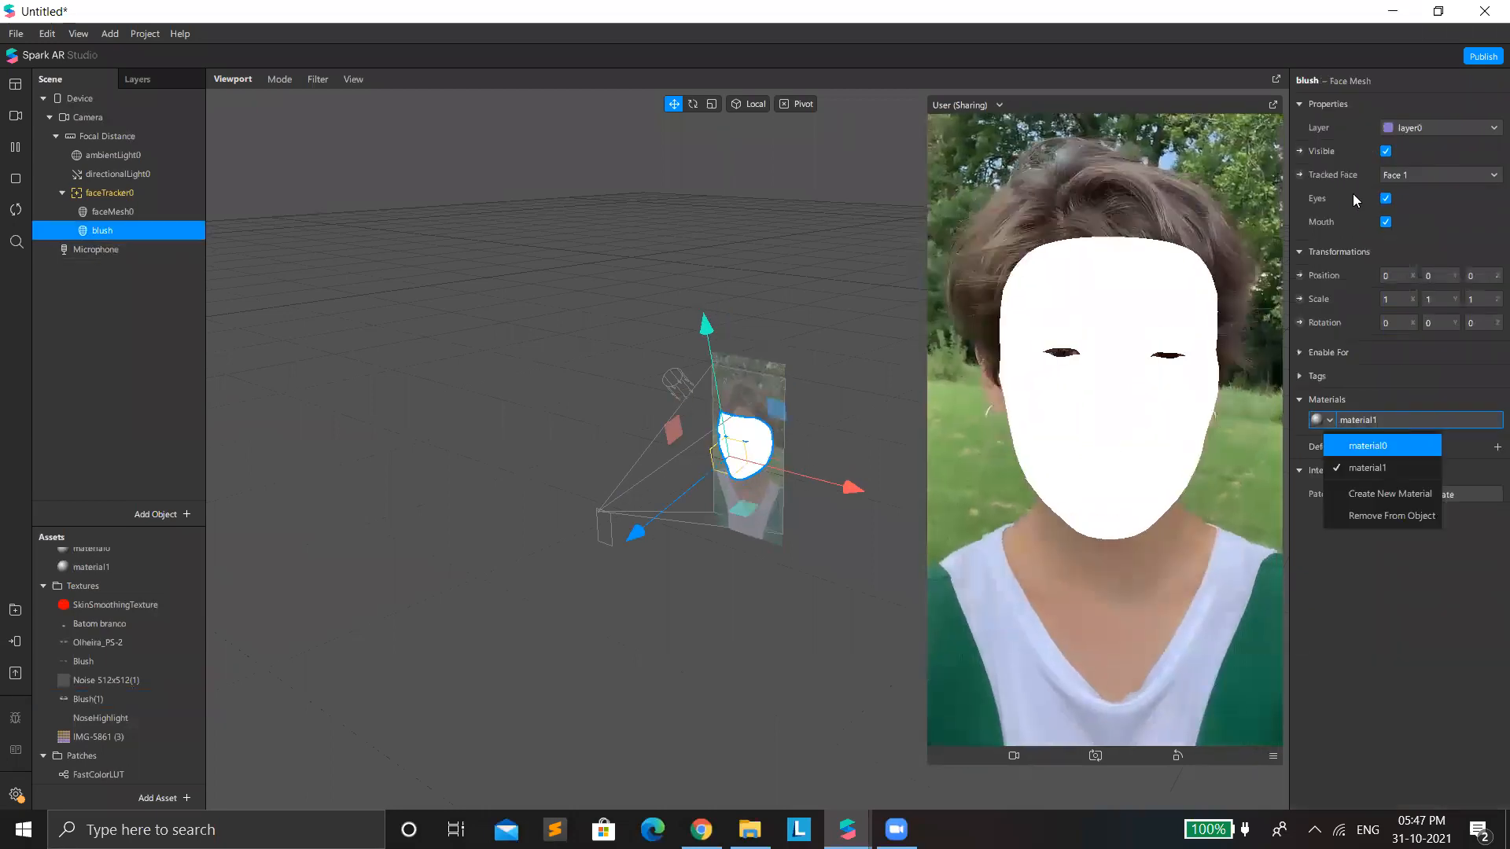
click(1411, 199)
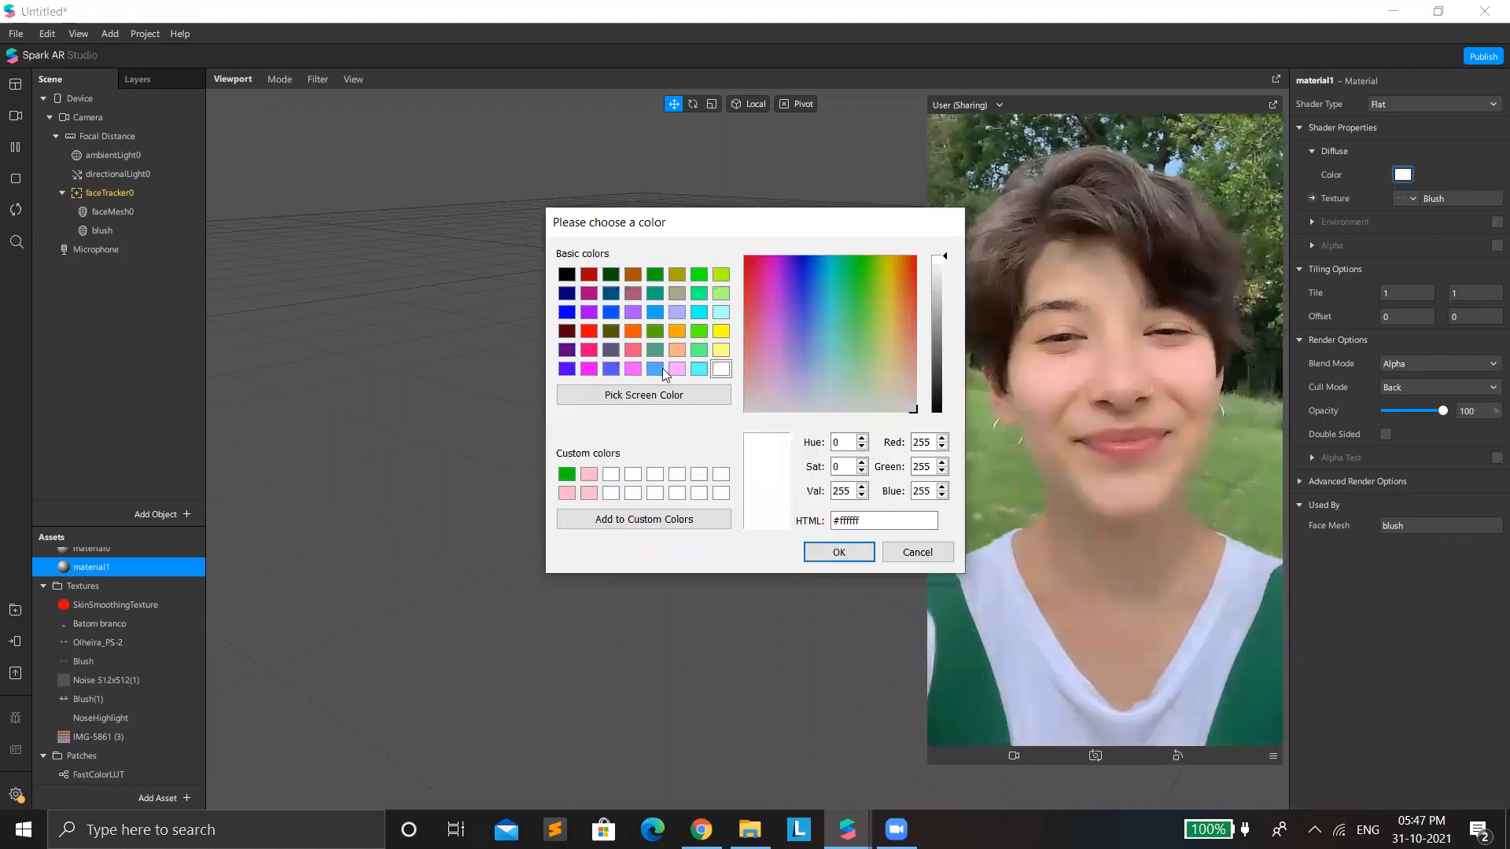
Step: Set the blush material's diffuse colour to the salmon pink #ff9496
click(676, 369)
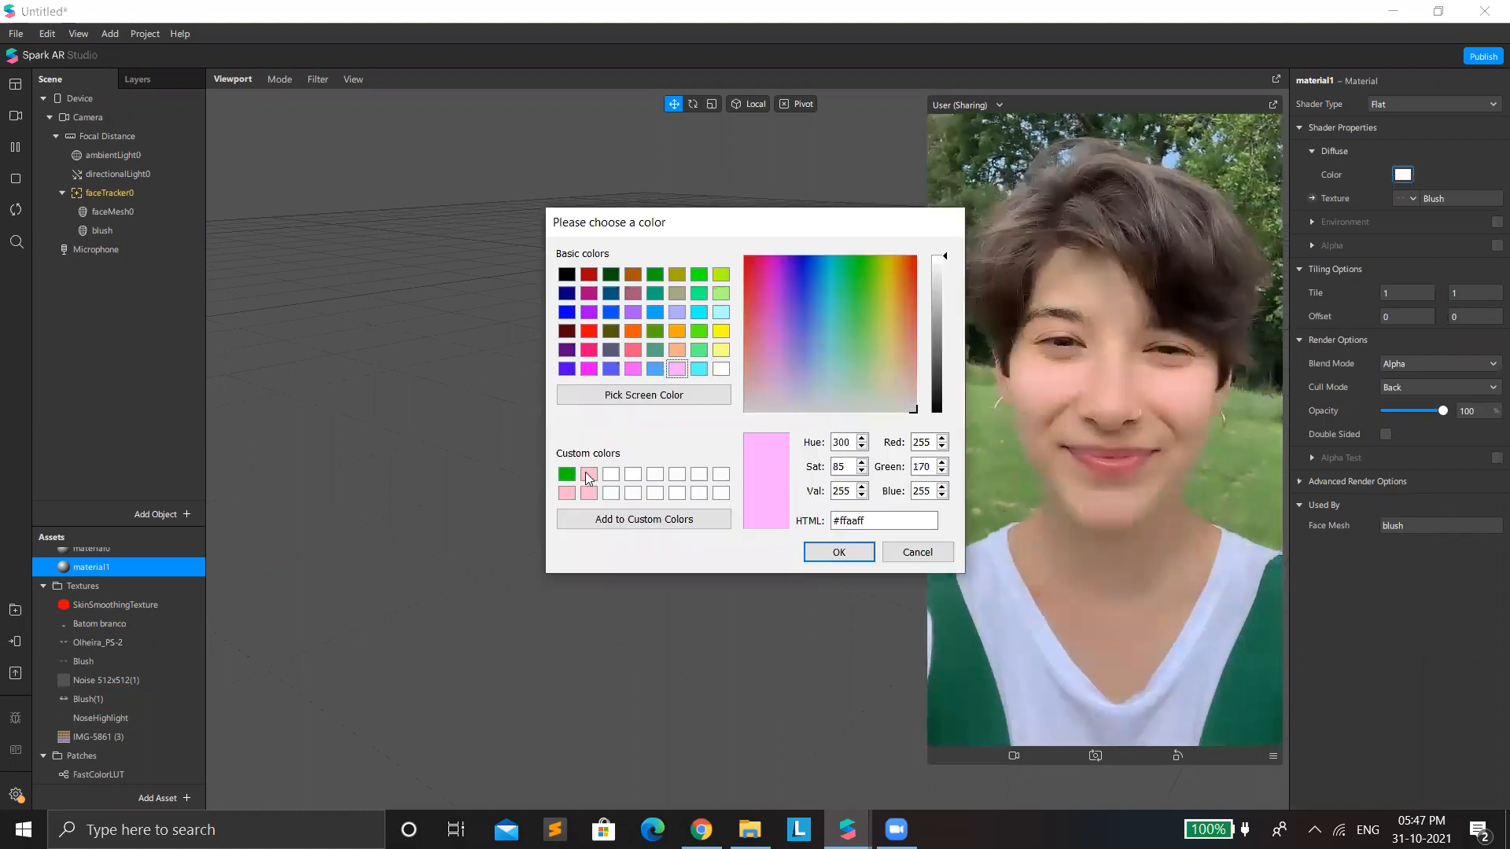
click(589, 475)
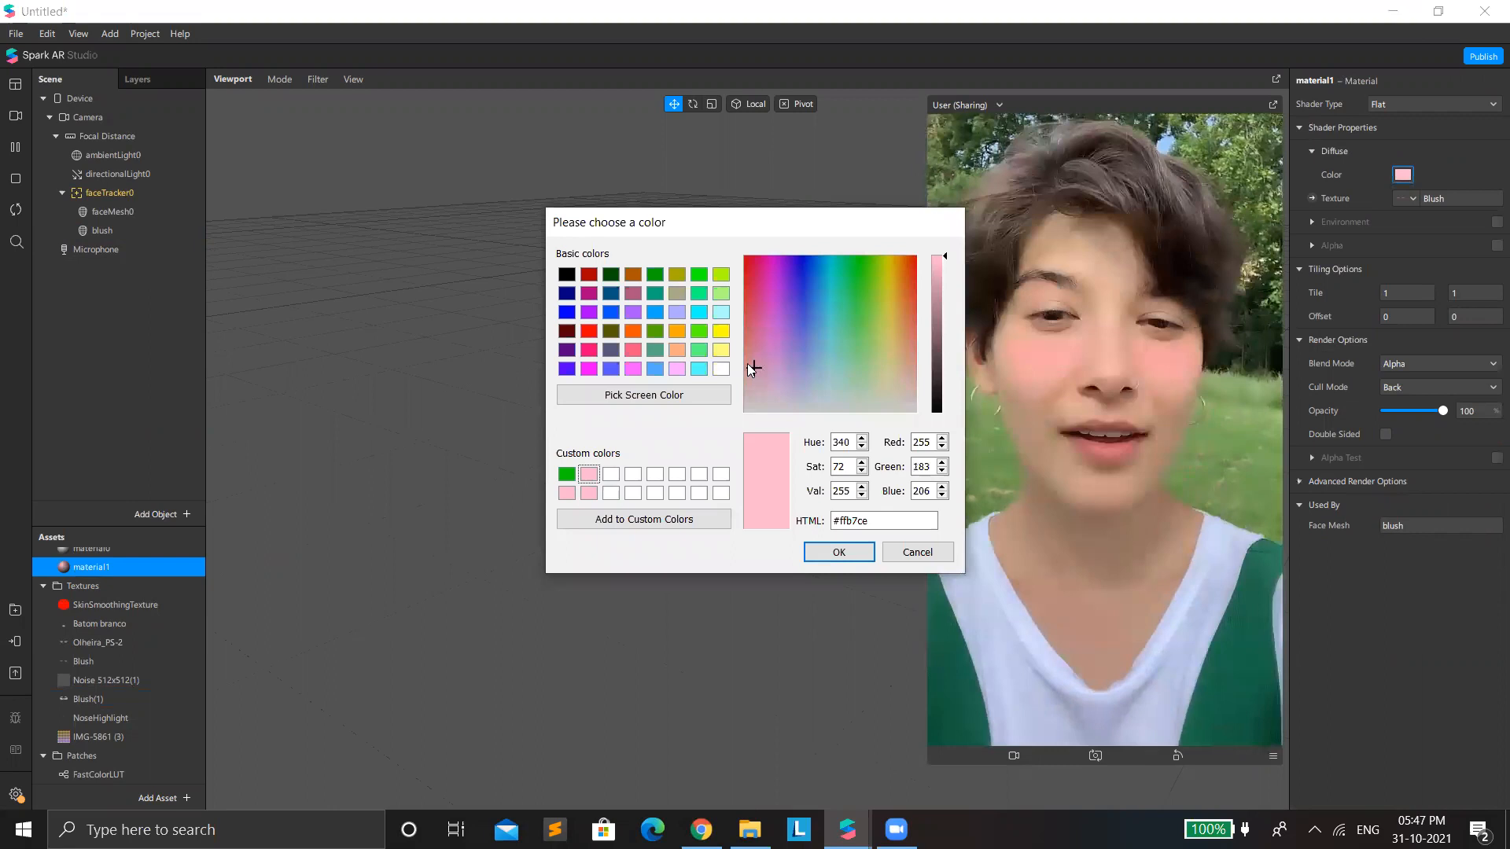
click(747, 363)
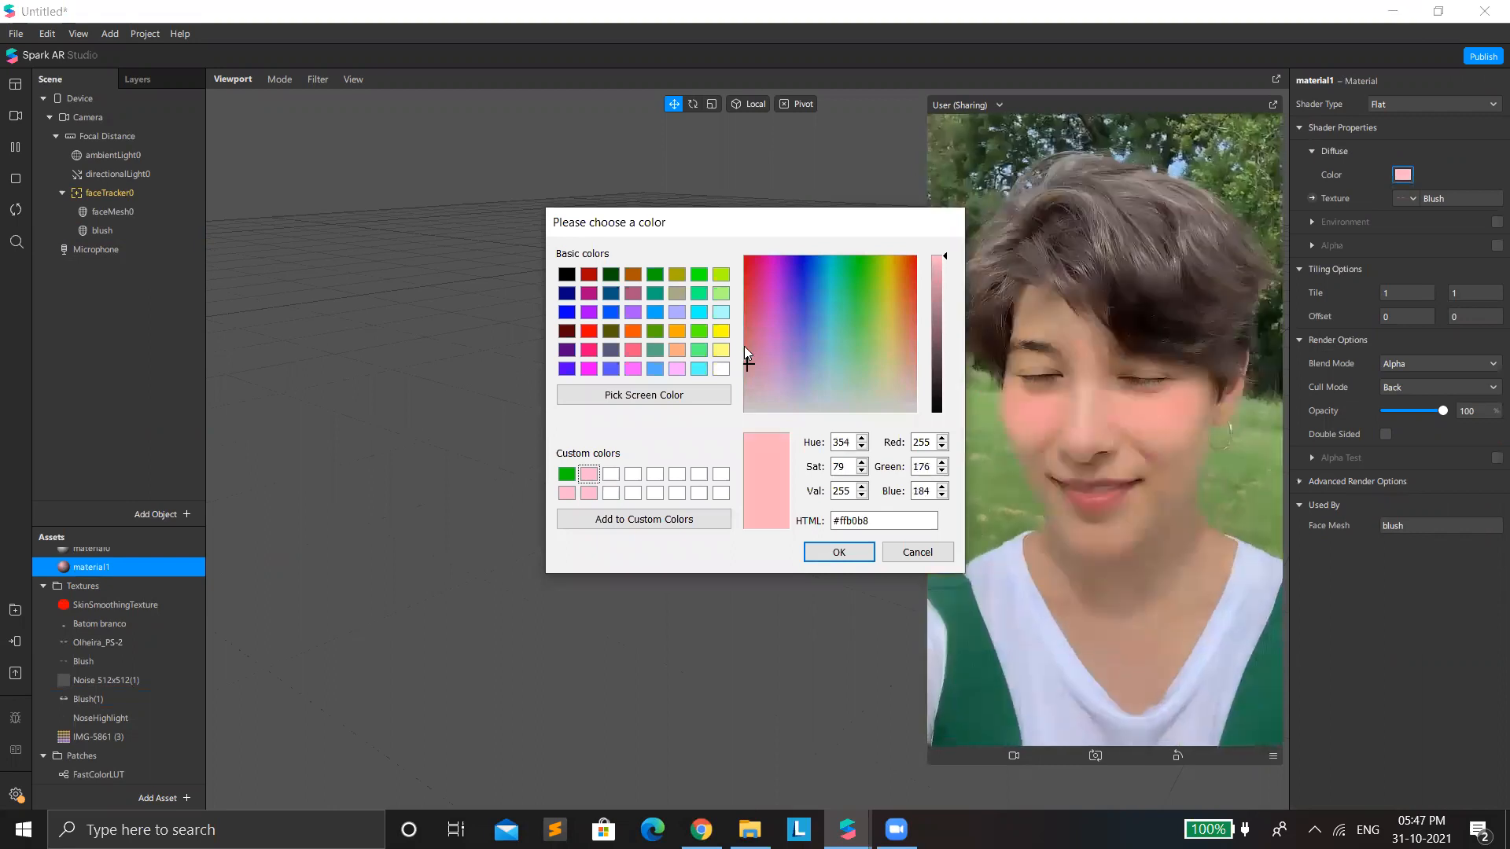
click(746, 346)
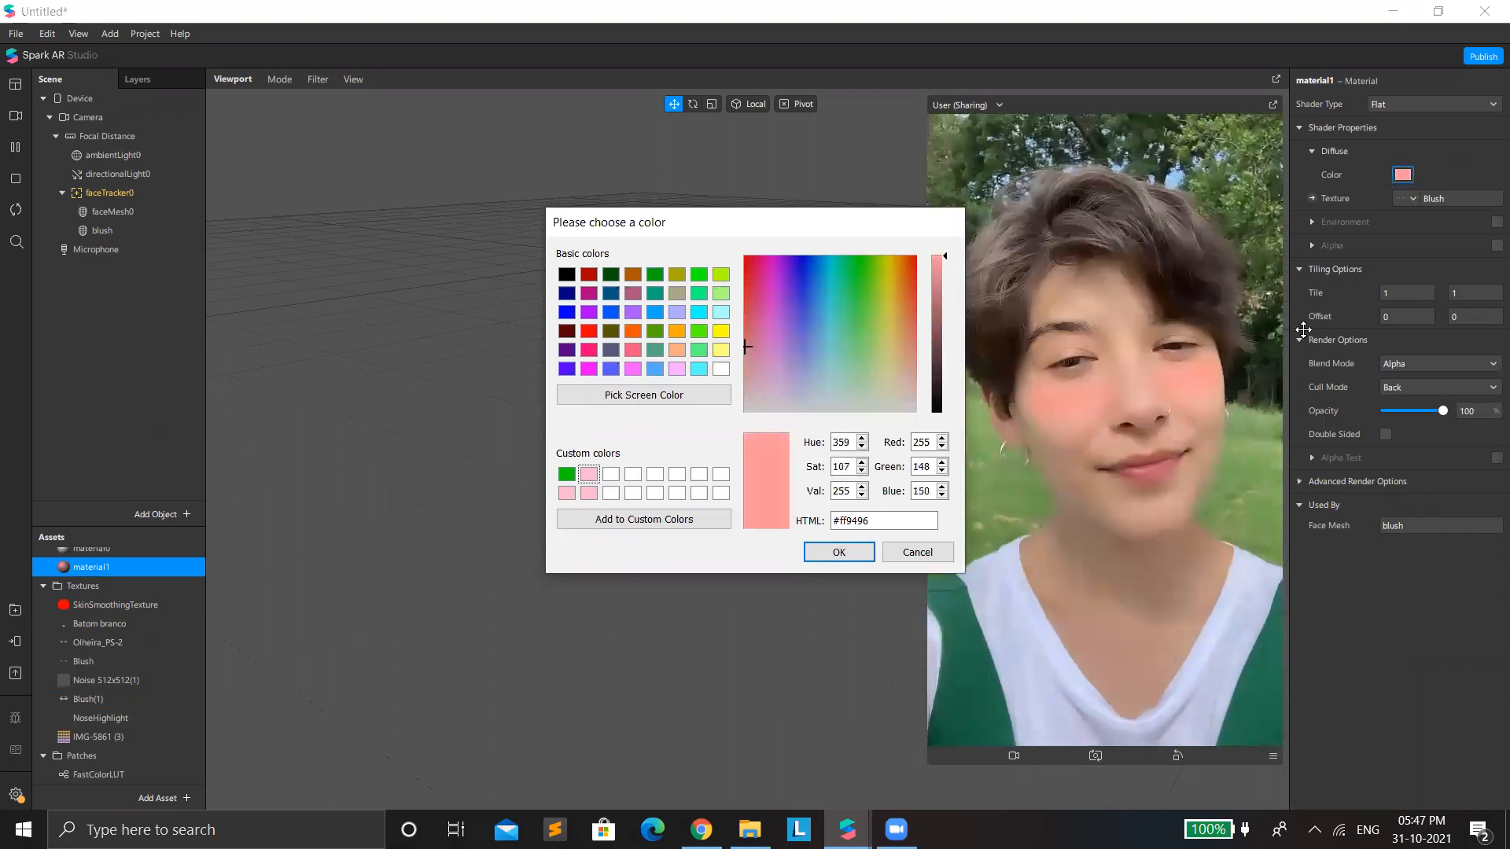
Step: Set the blush material's blend mode to Multiply and reduce its opacity for a softer blush
click(1442, 409)
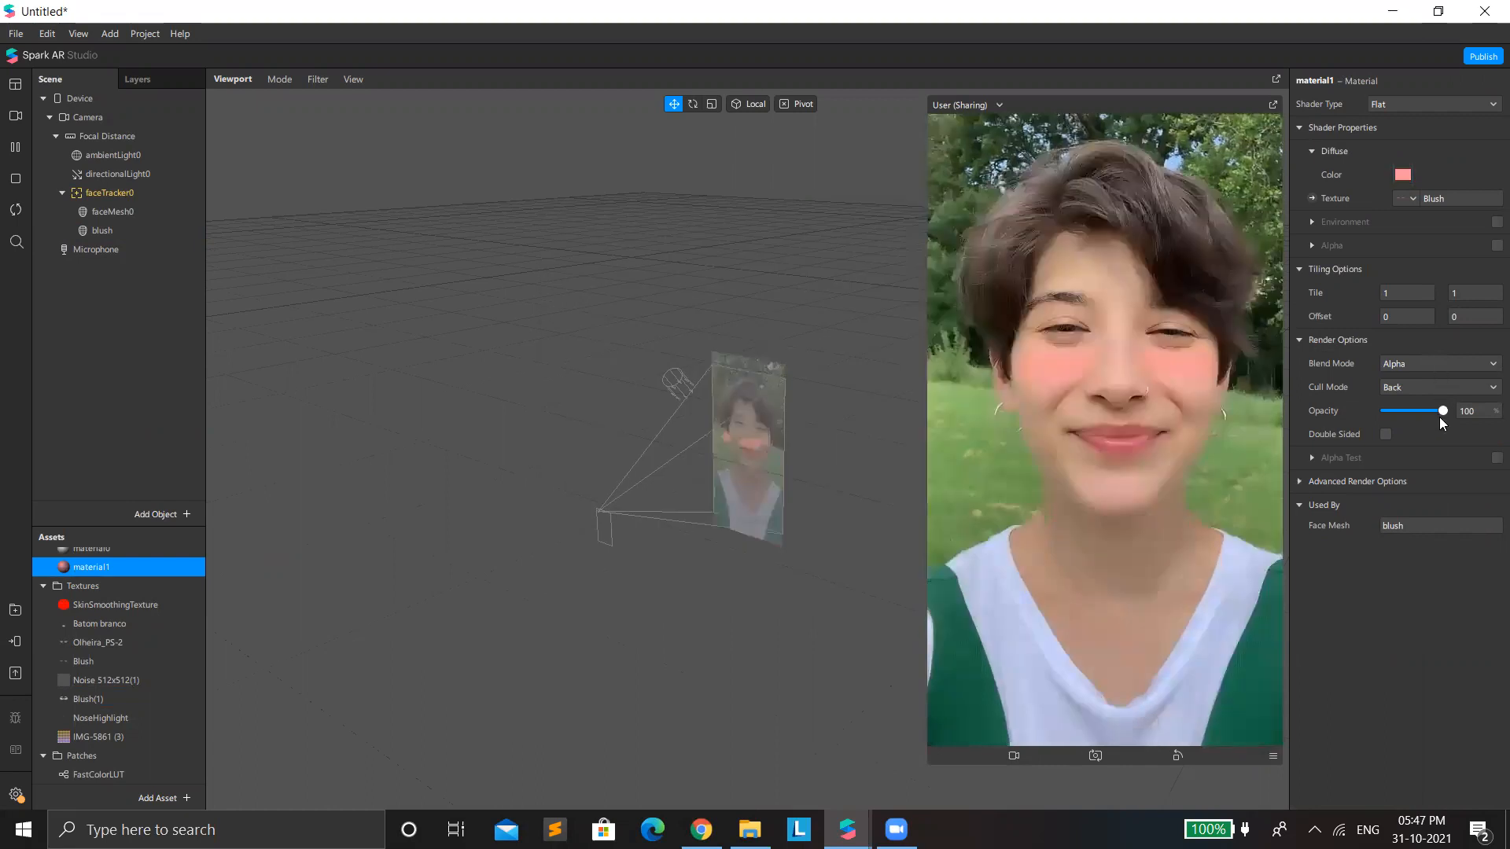
click(1439, 363)
click(1442, 424)
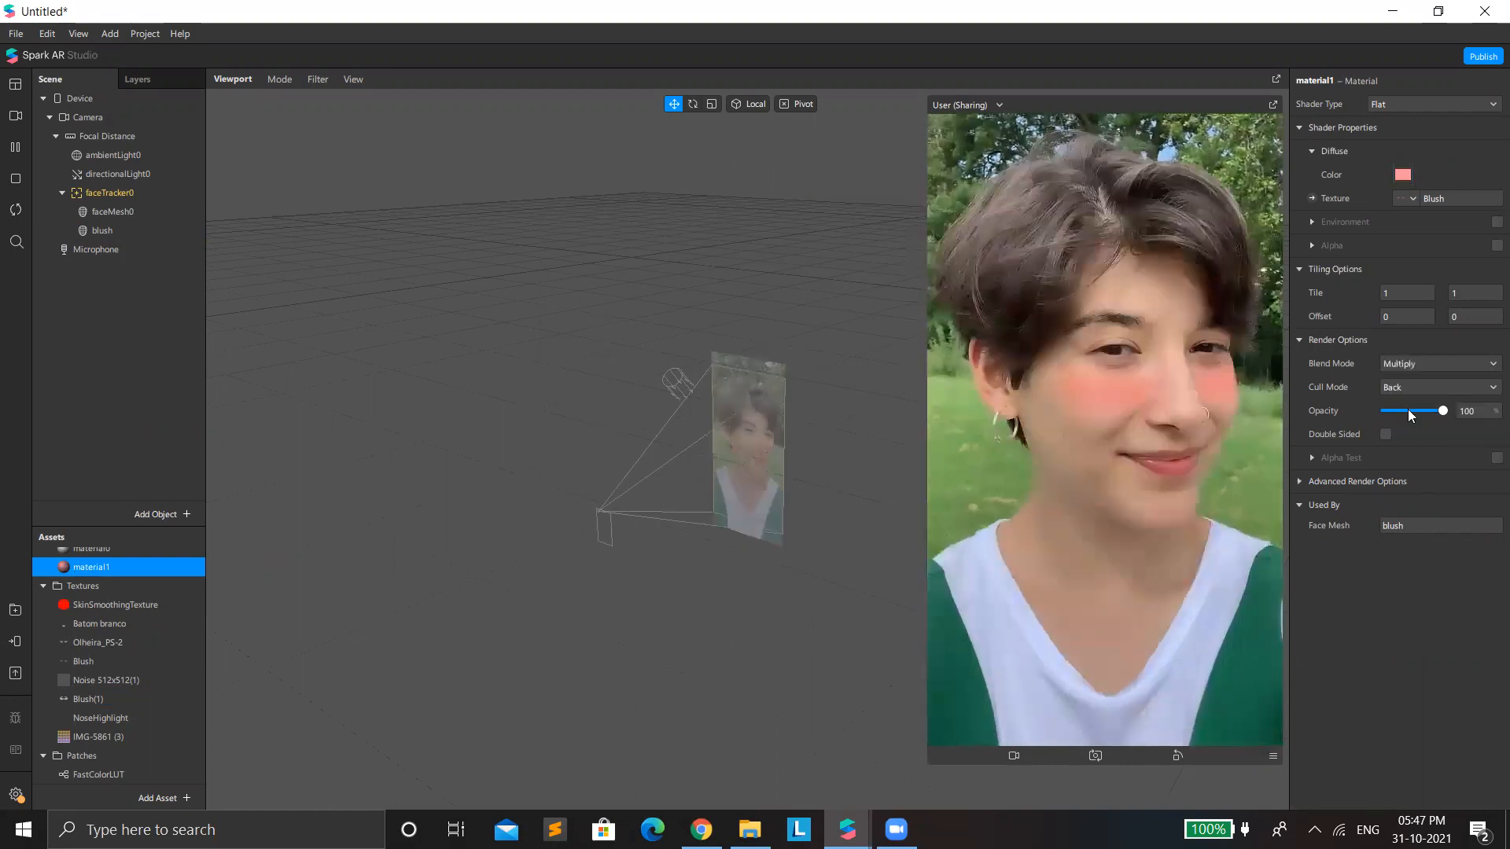
drag(1407, 411, 1416, 411)
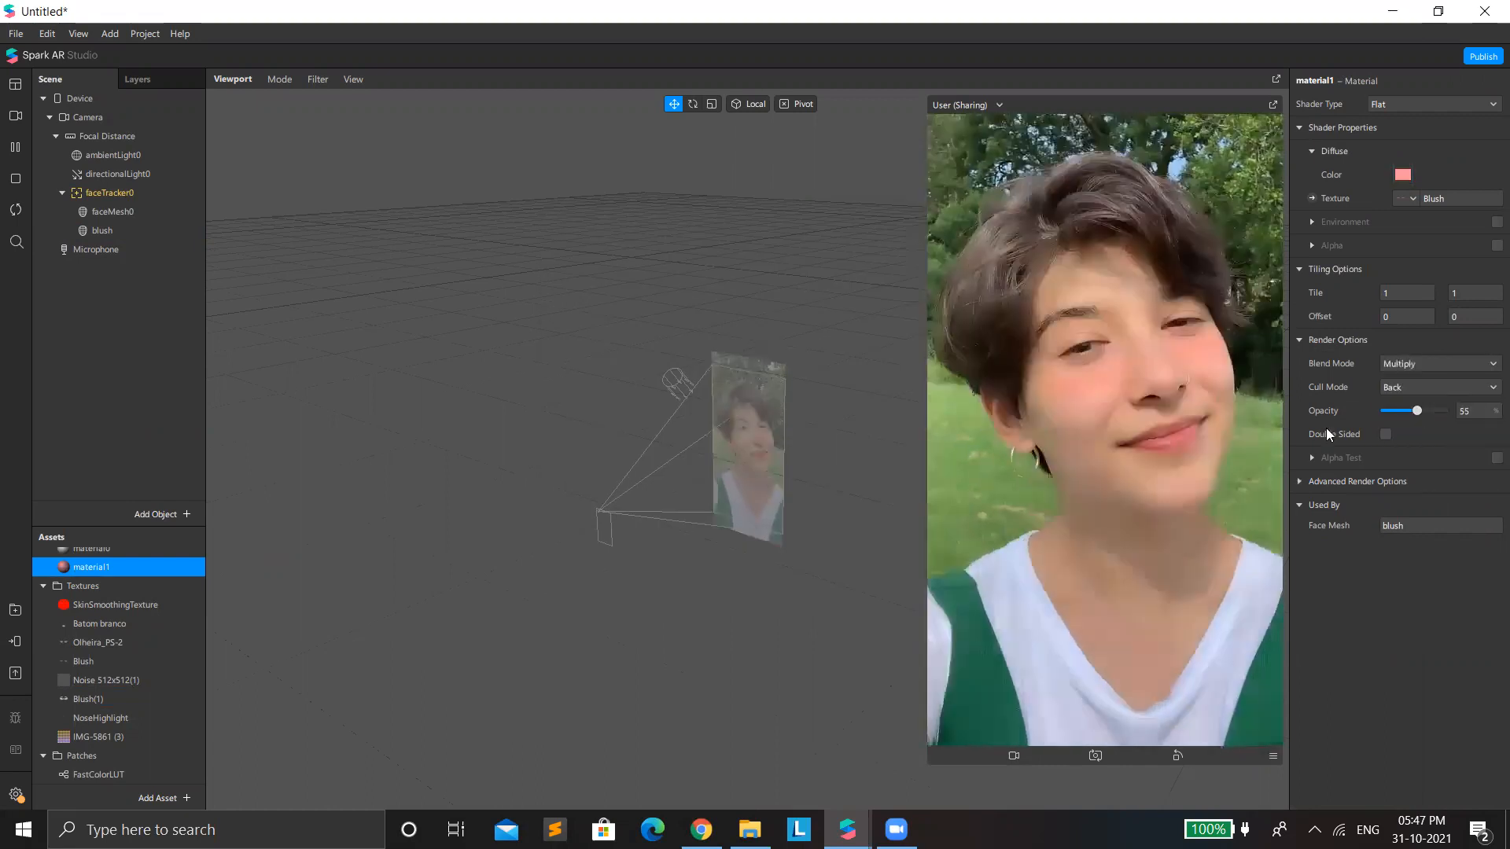
drag(1325, 428, 1334, 431)
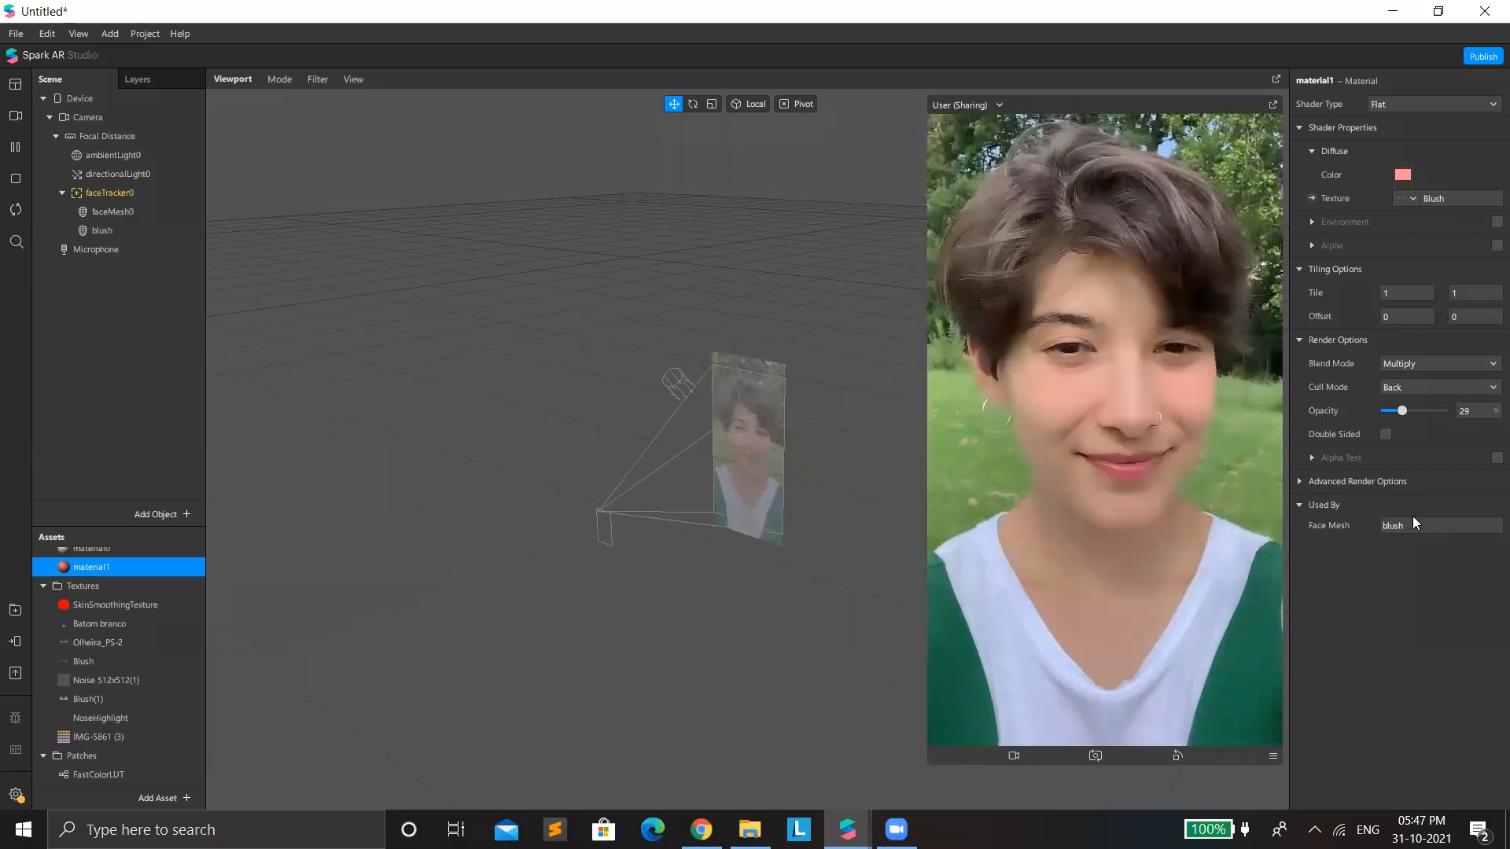
drag(1401, 410, 1424, 410)
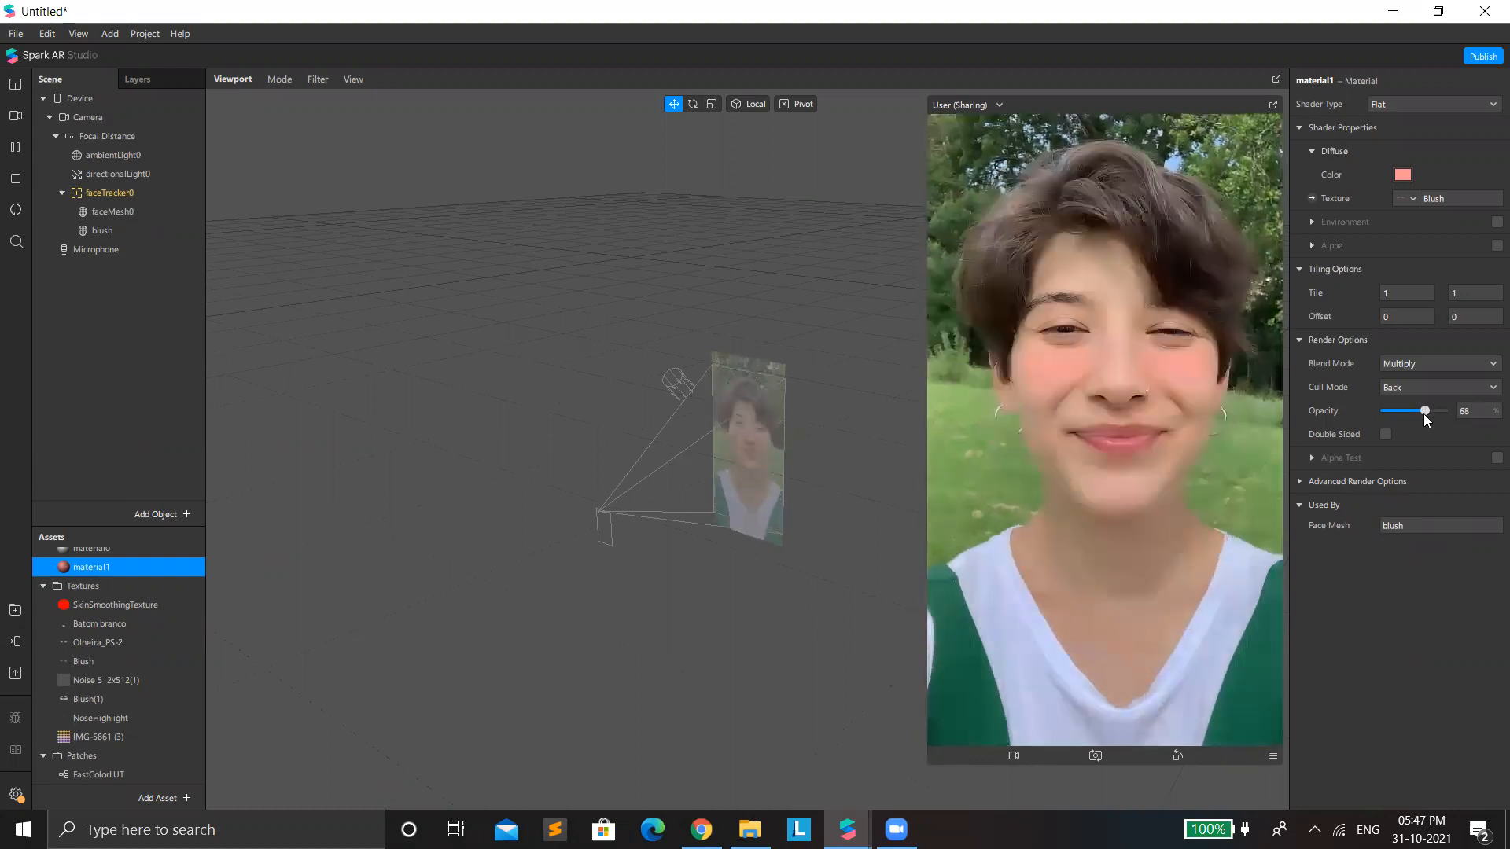
drag(1423, 410, 1420, 411)
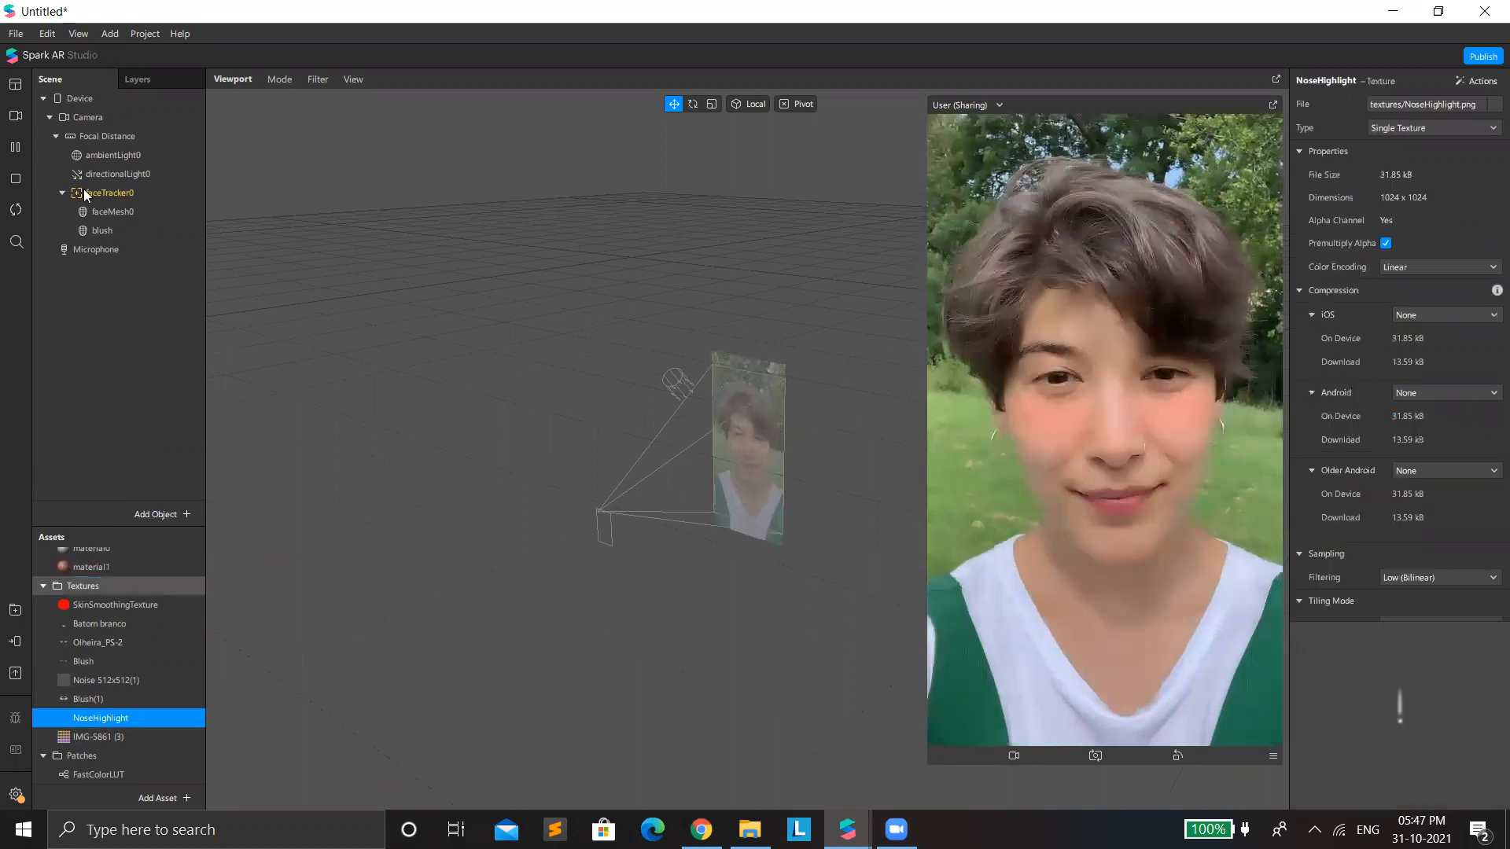
Step: Add a third face mesh under the face tracker and give it a new material
right_click(84, 193)
mouse_move(137, 204)
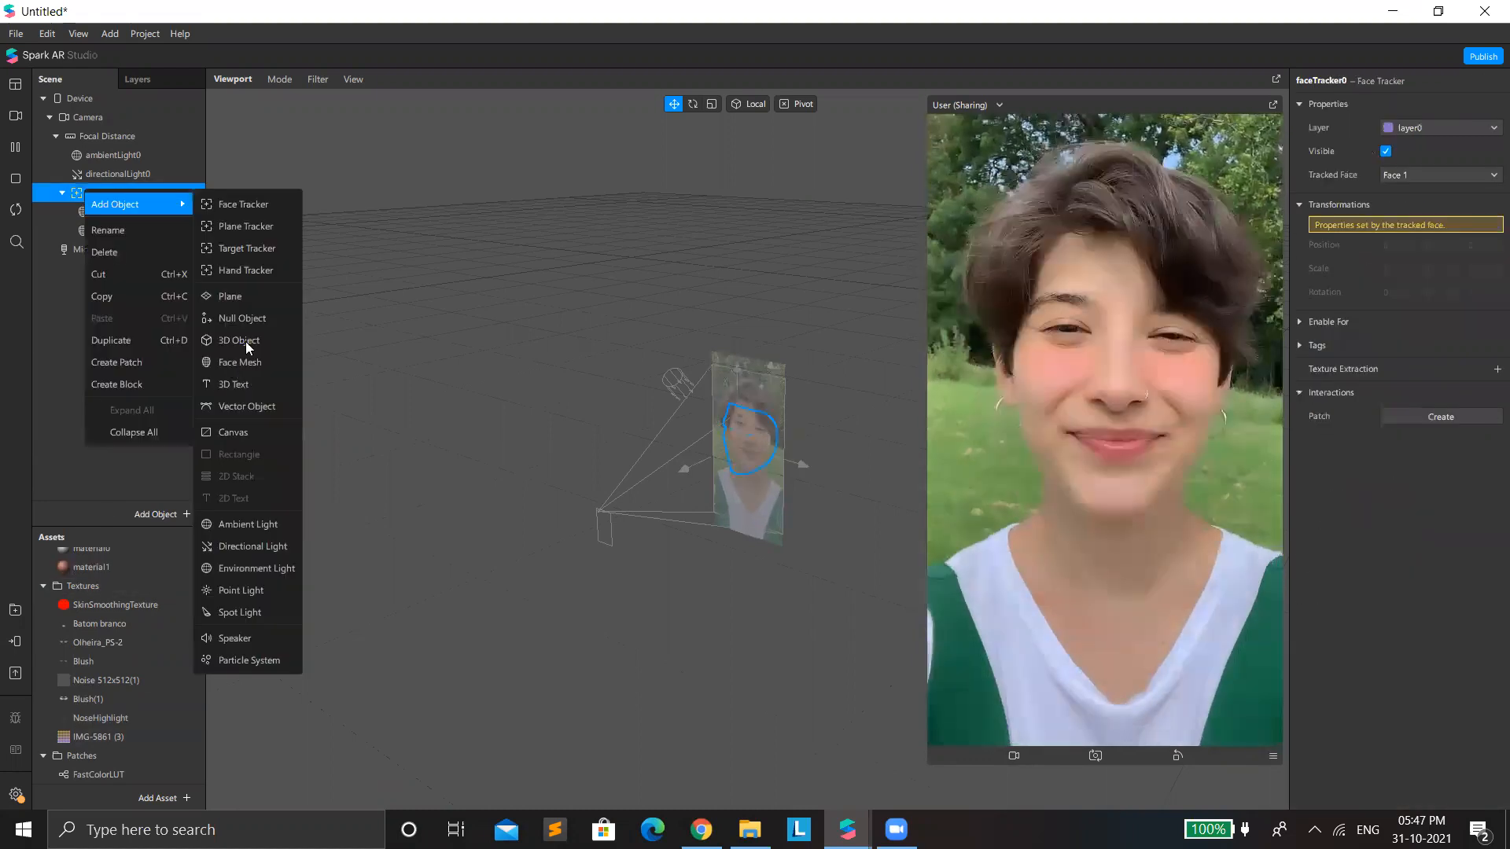
click(242, 360)
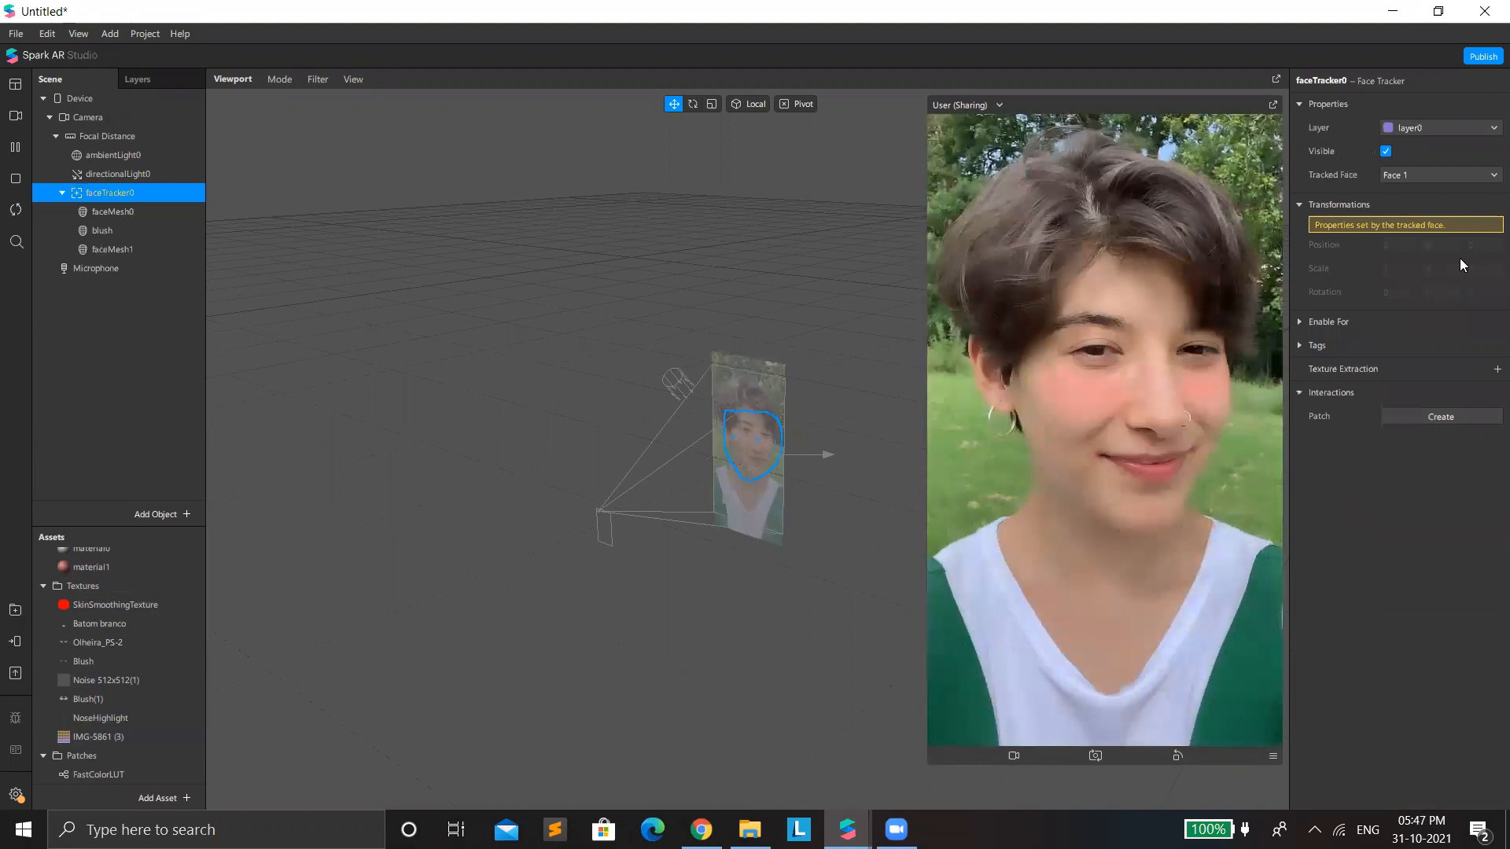
click(1496, 400)
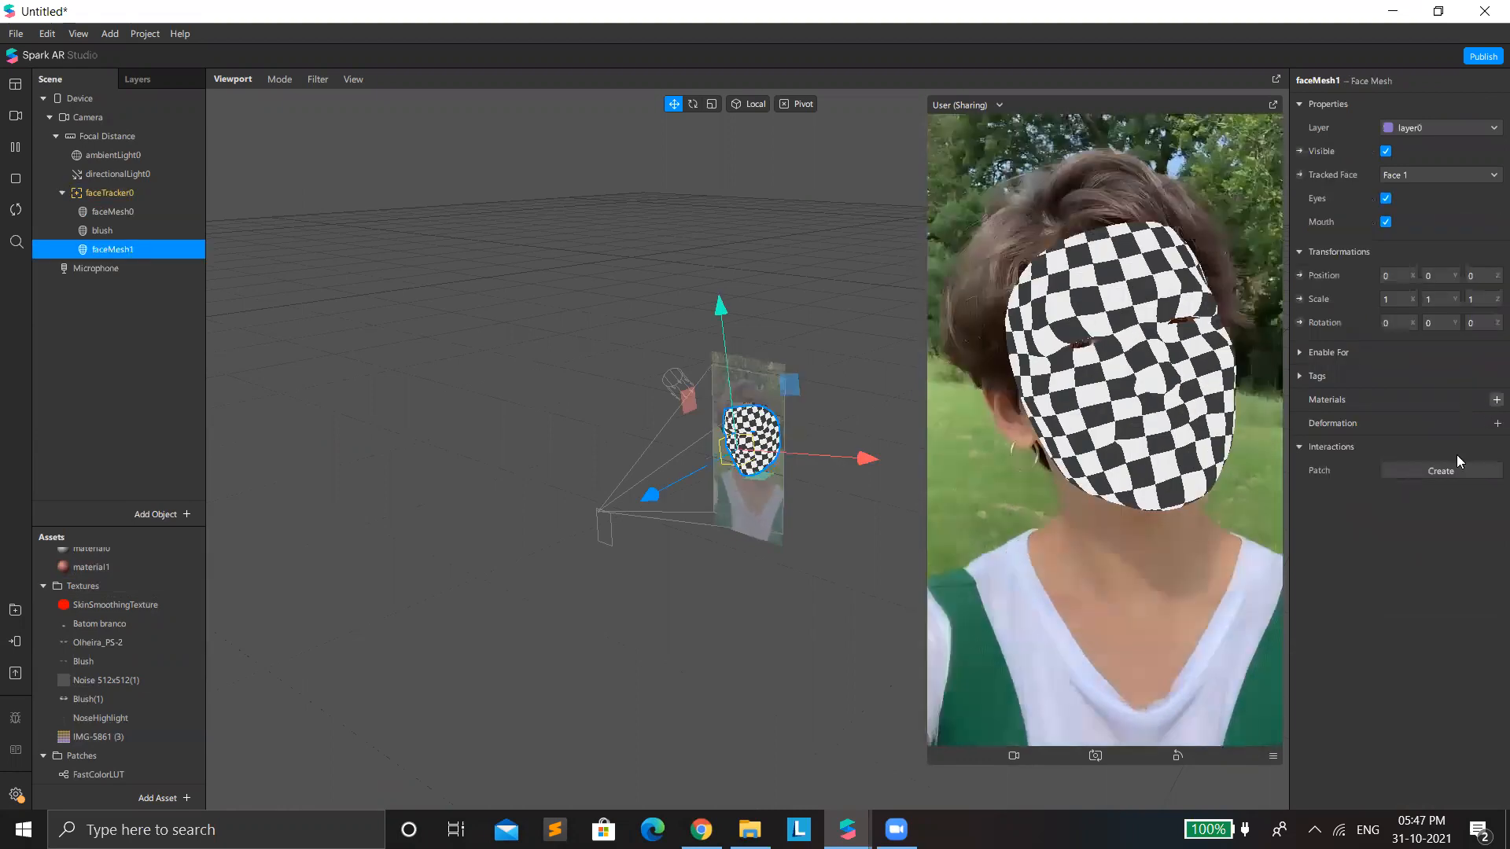
Step: Set the new material's shader type to Physically-Based and apply the NoseHighlight texture as its albedo texture
click(1393, 100)
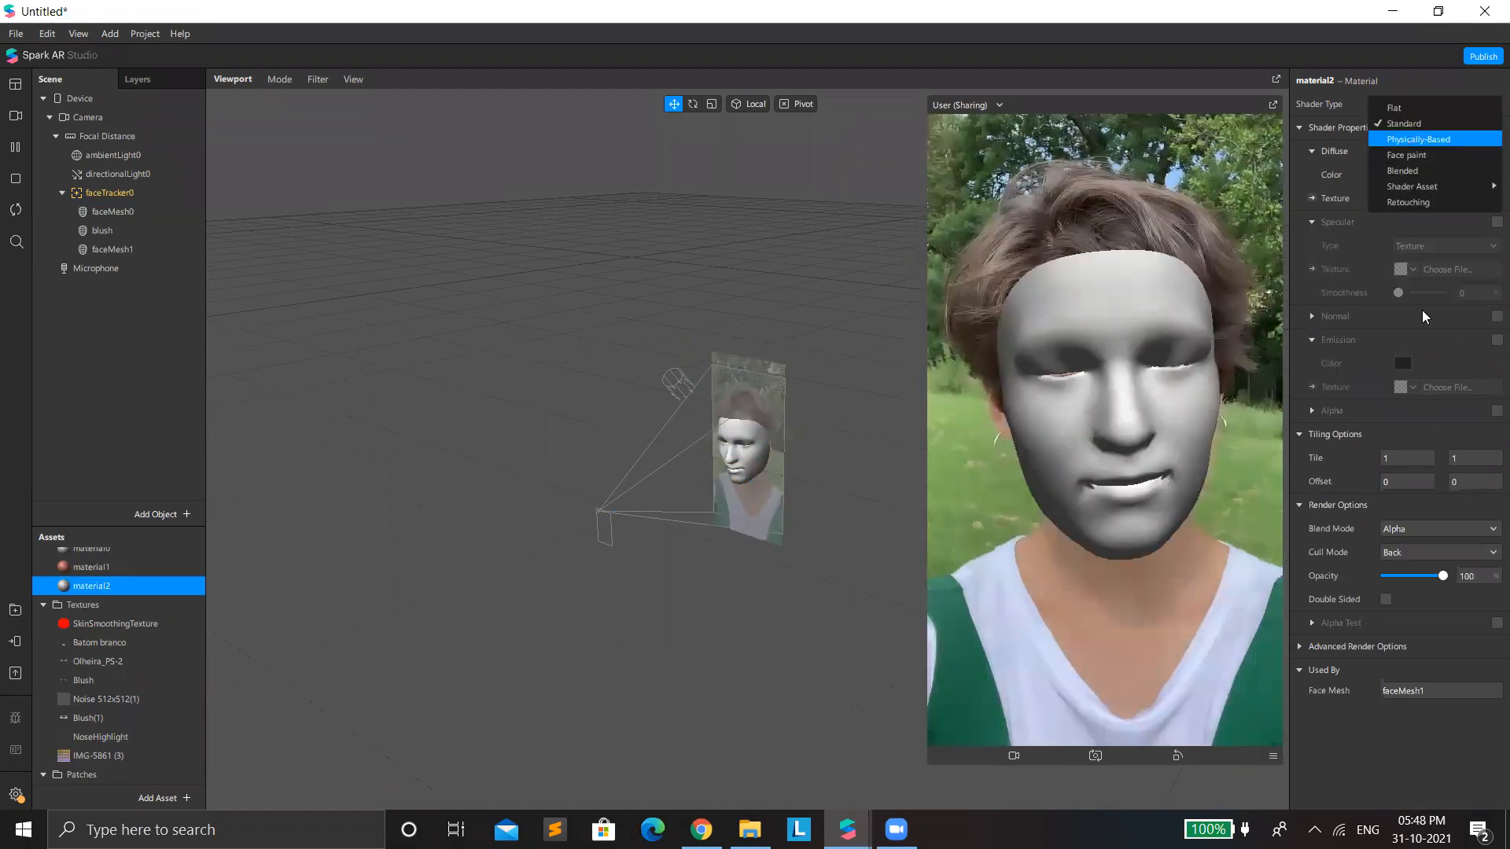
key(Return)
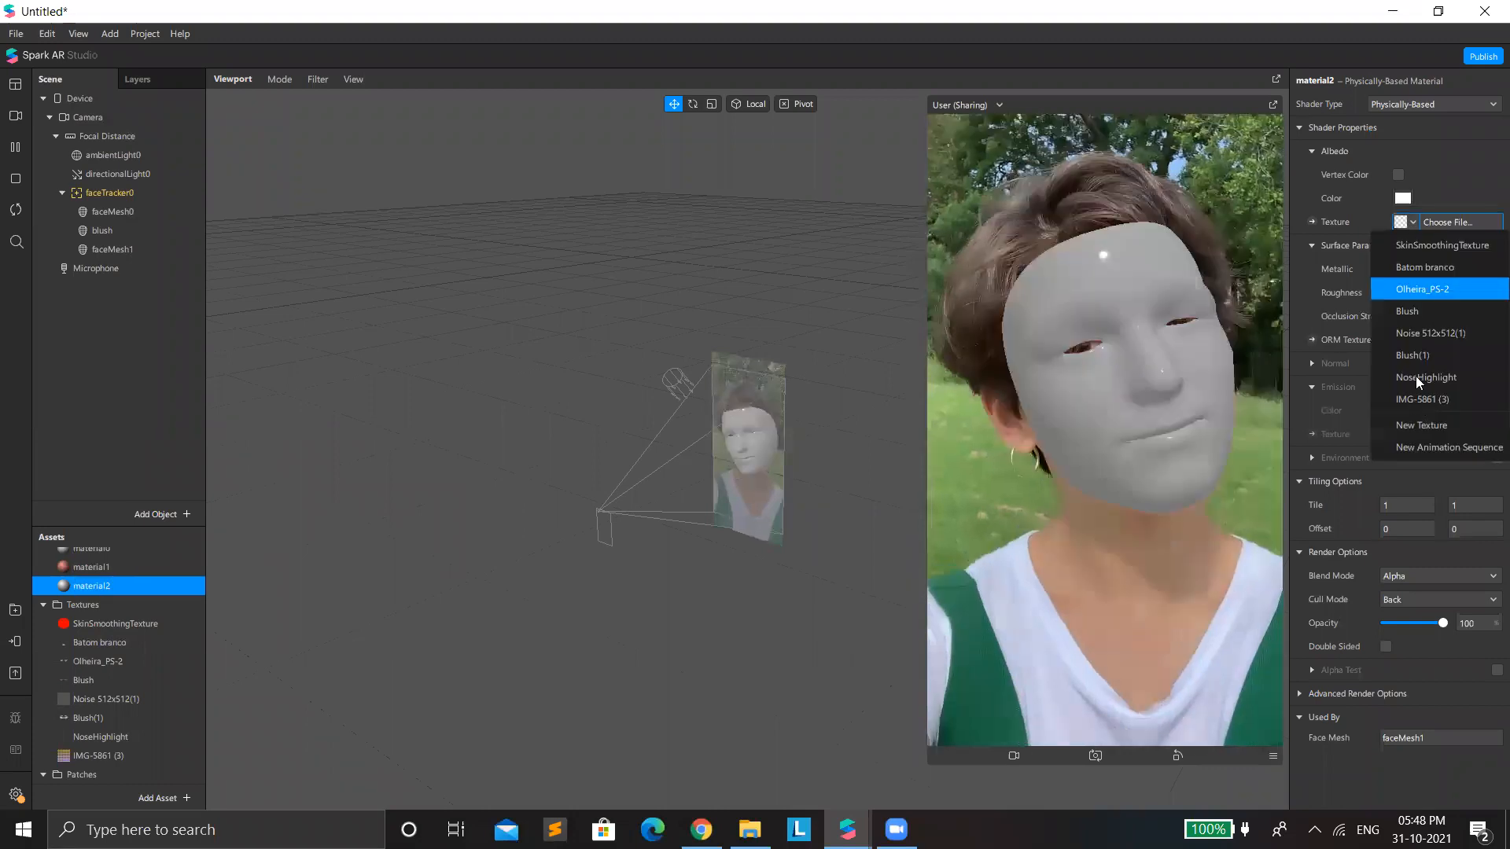
click(1419, 378)
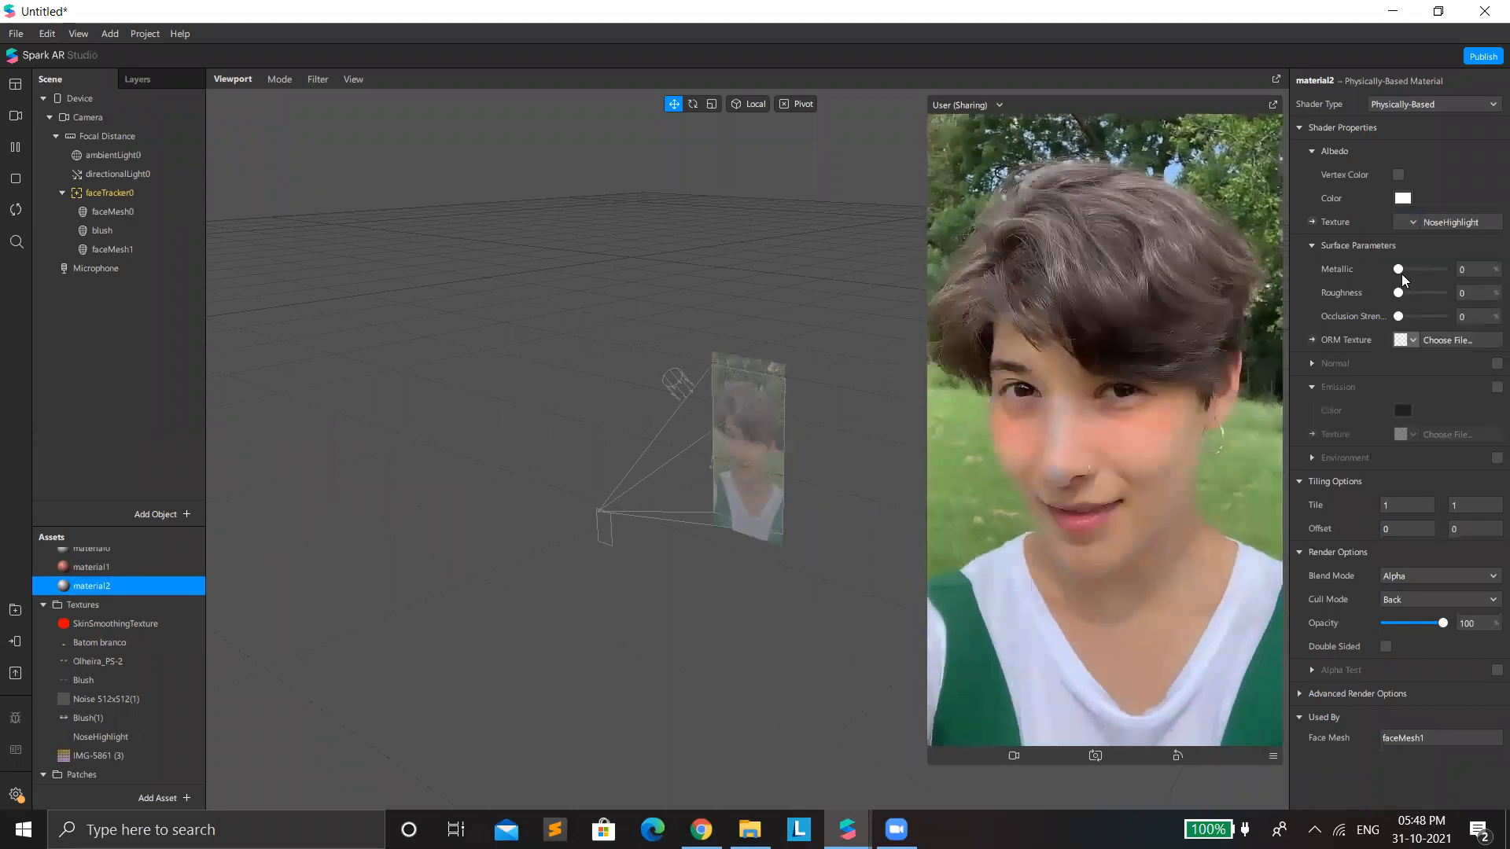
click(1418, 270)
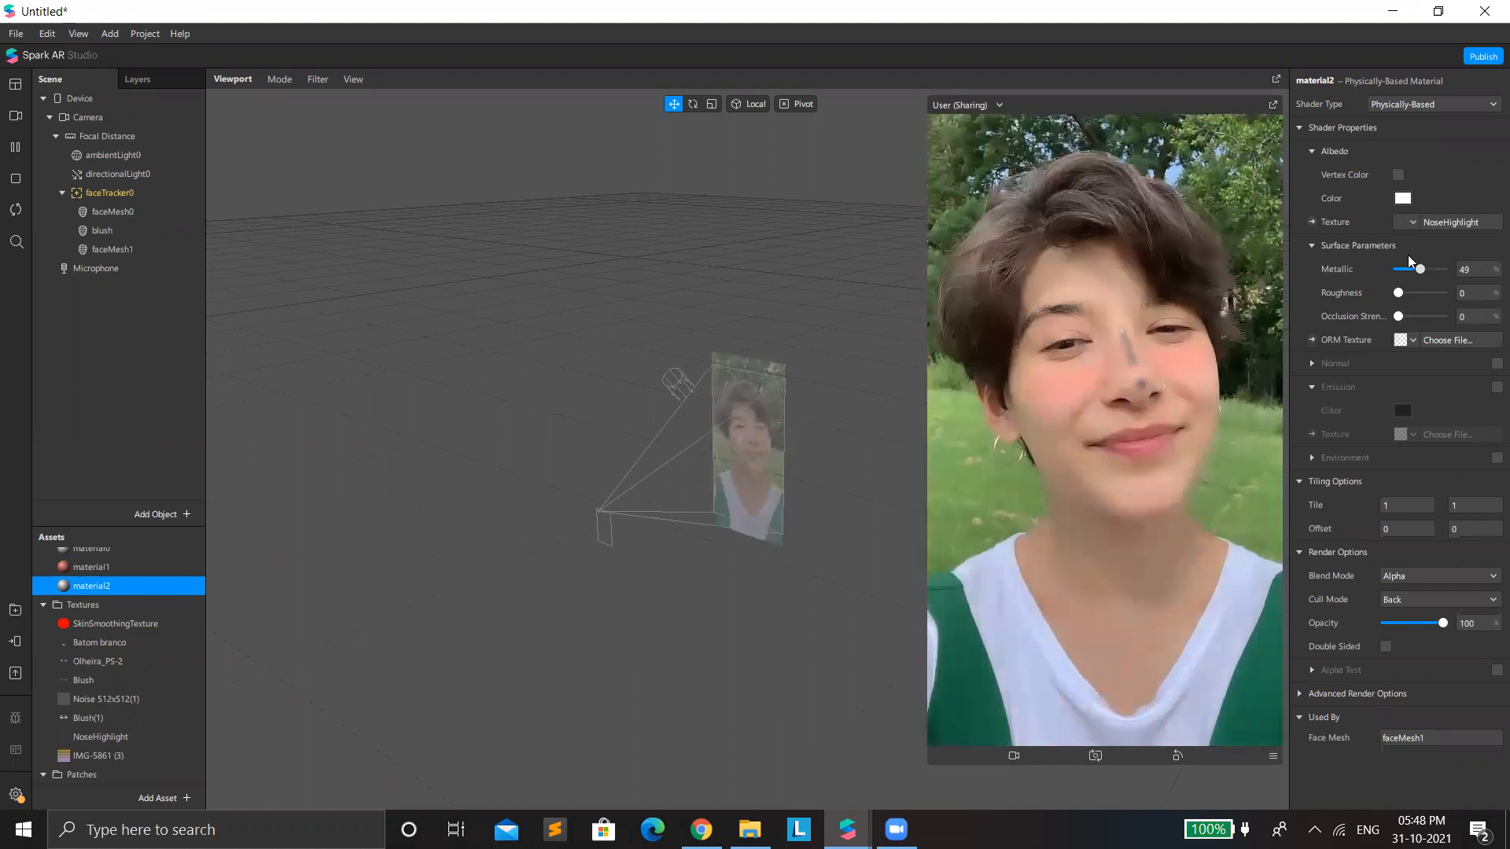
key(ctrl+z)
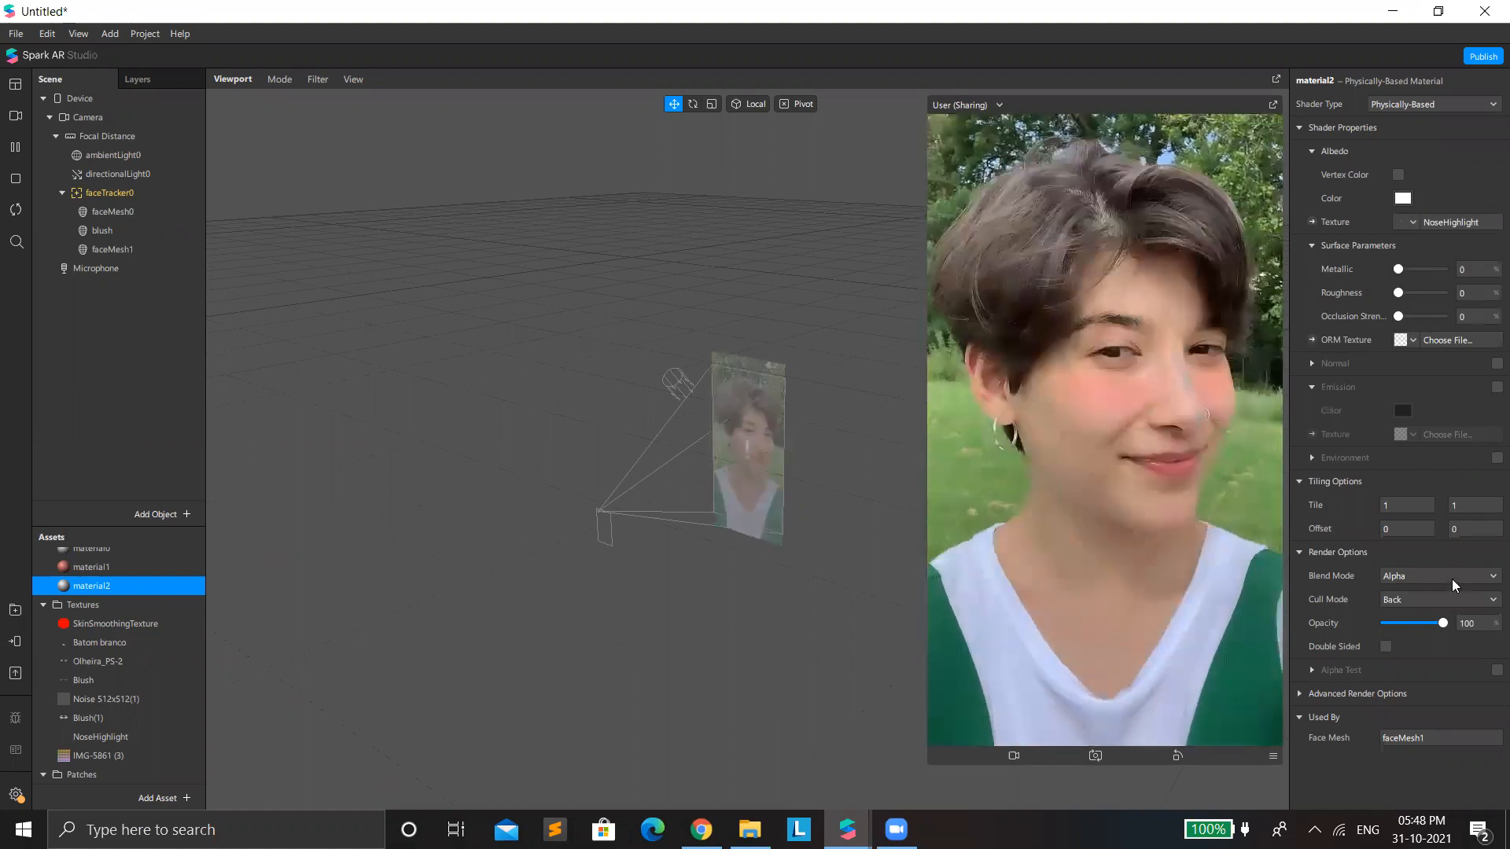
Step: Set the nose highlight material's blend mode to Add and its opacity to 19%
click(1451, 577)
click(1432, 598)
drag(1432, 624, 1488, 627)
drag(1397, 622, 1398, 622)
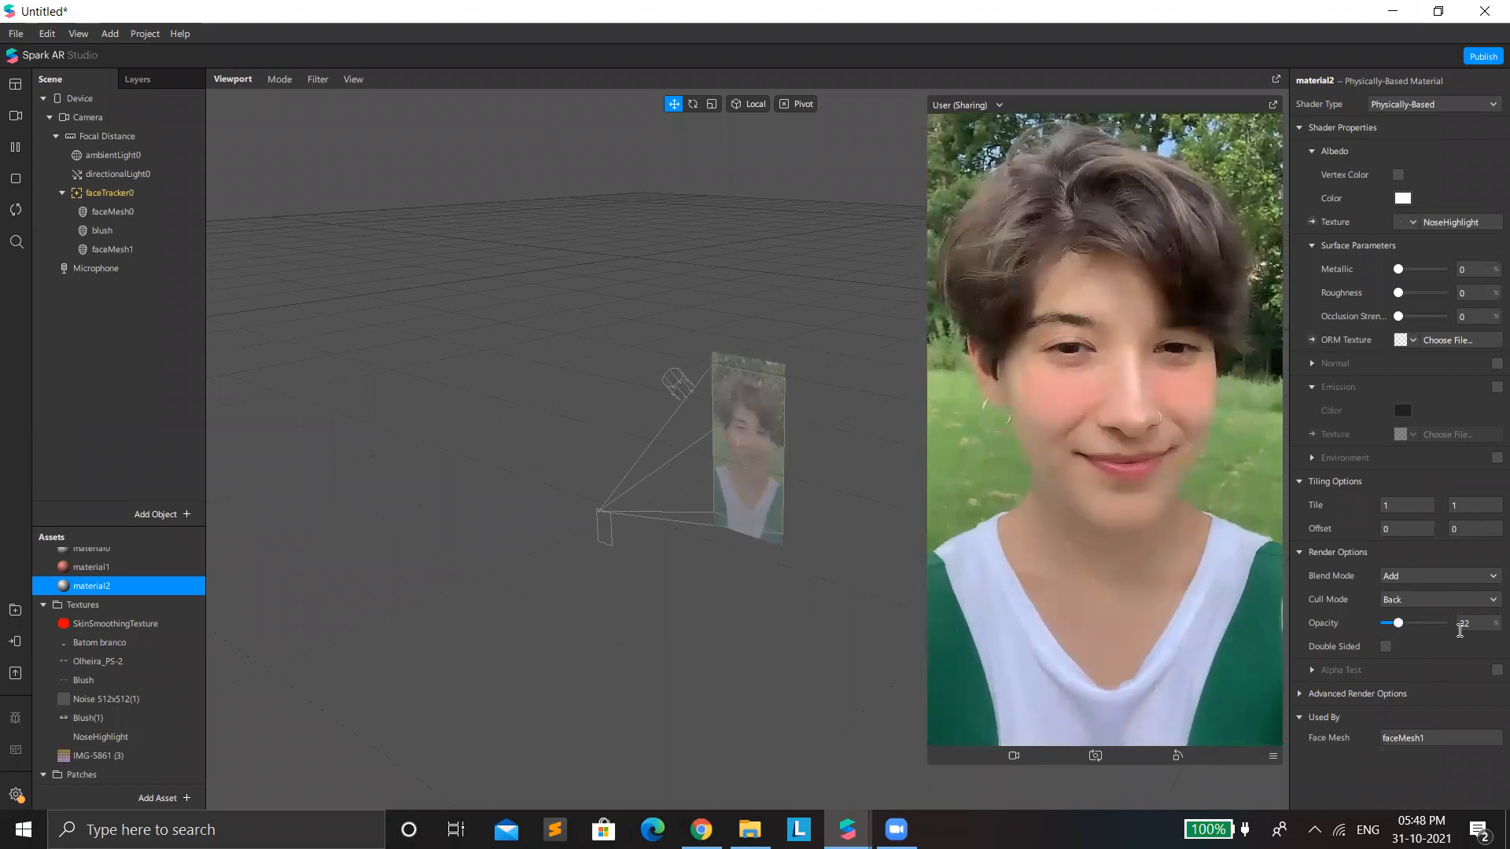
text(19)
key(Return)
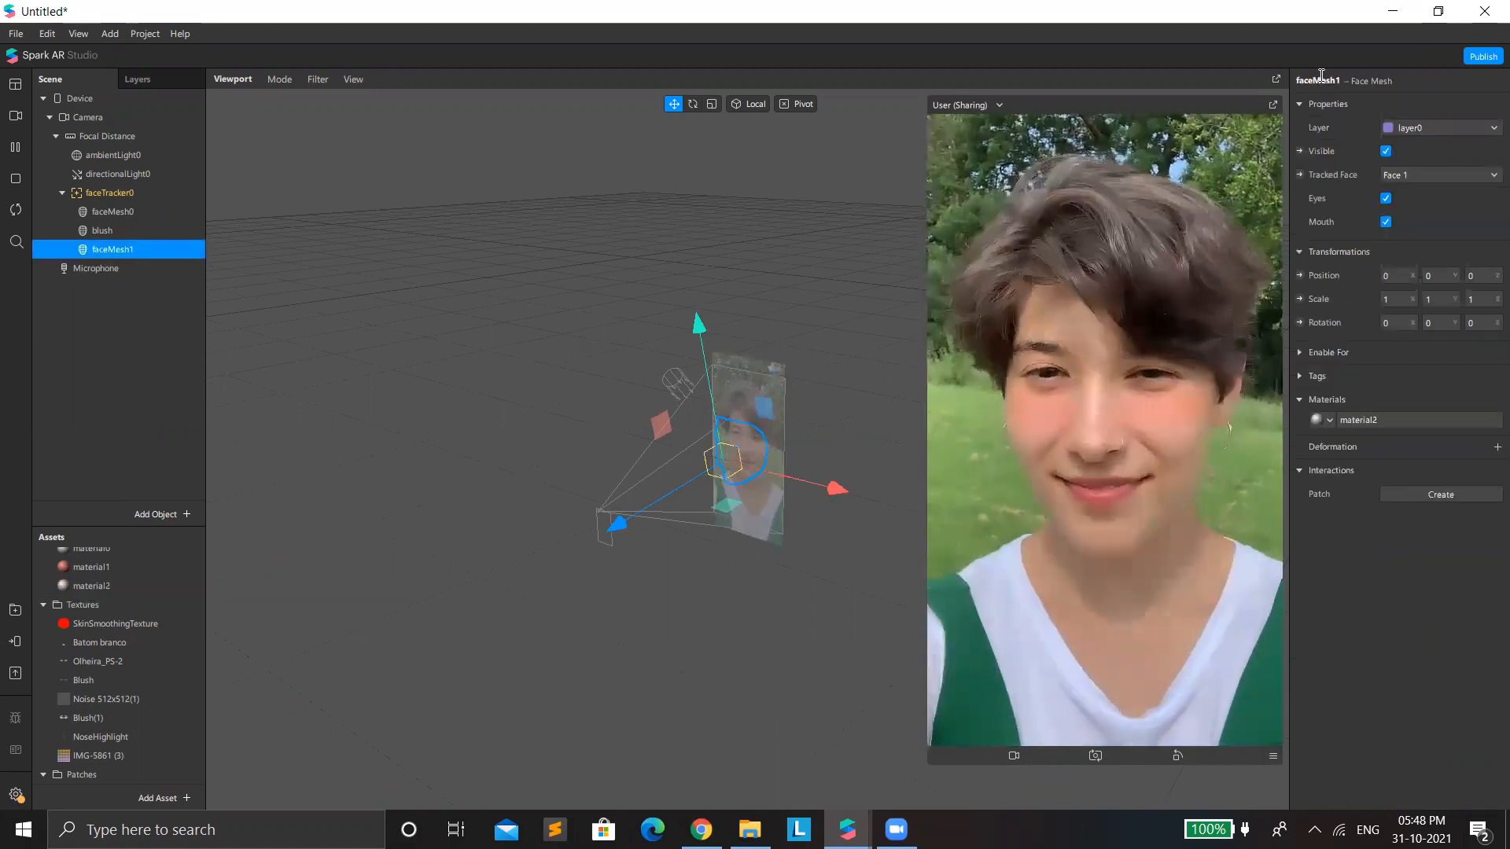
Step: Rename the nose highlight face mesh as highlighter
double_click(1320, 79)
text(high)
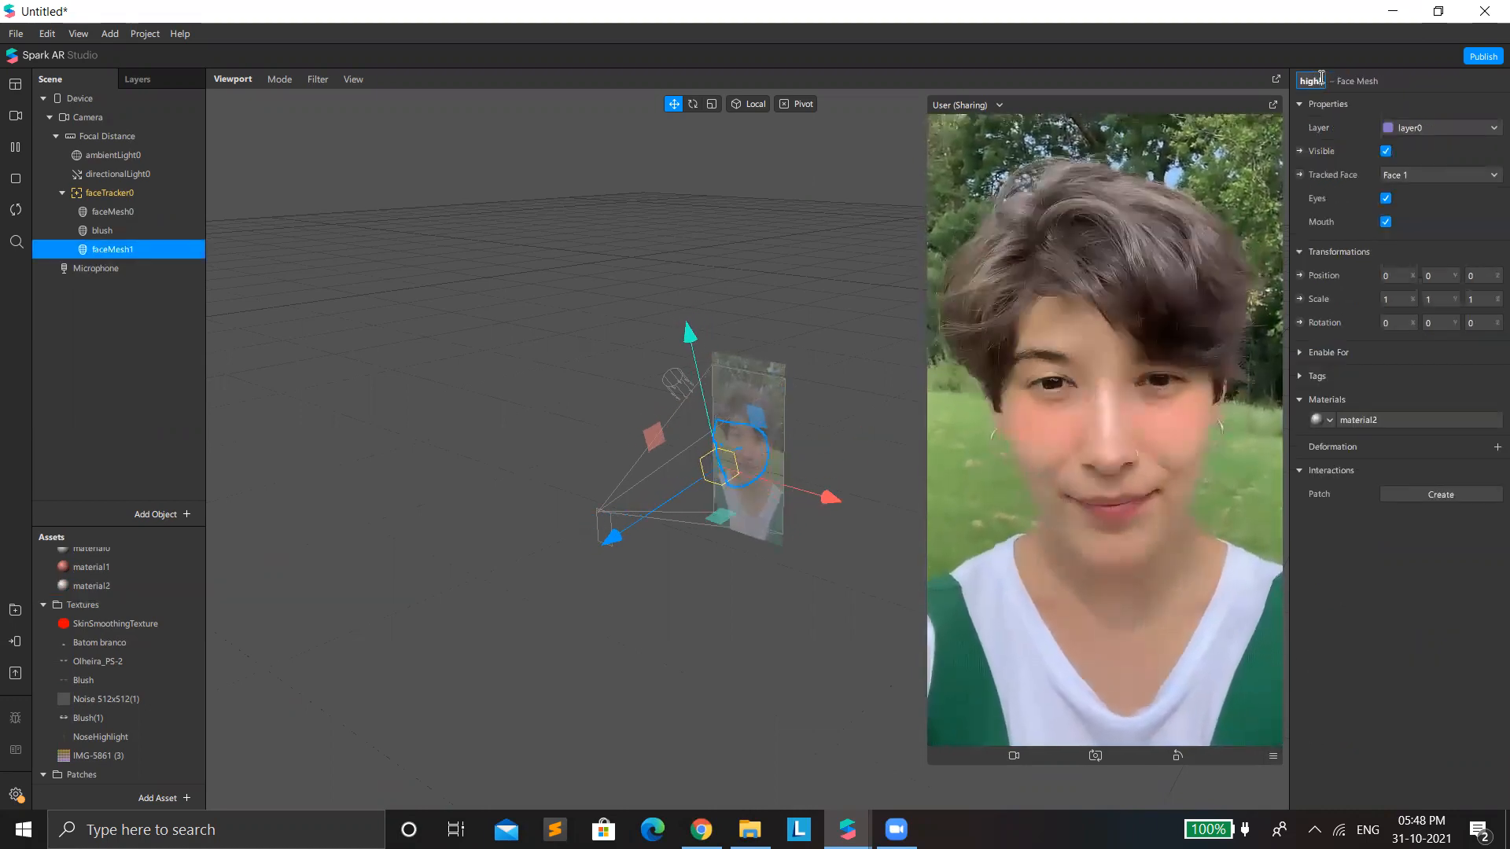
text(light)
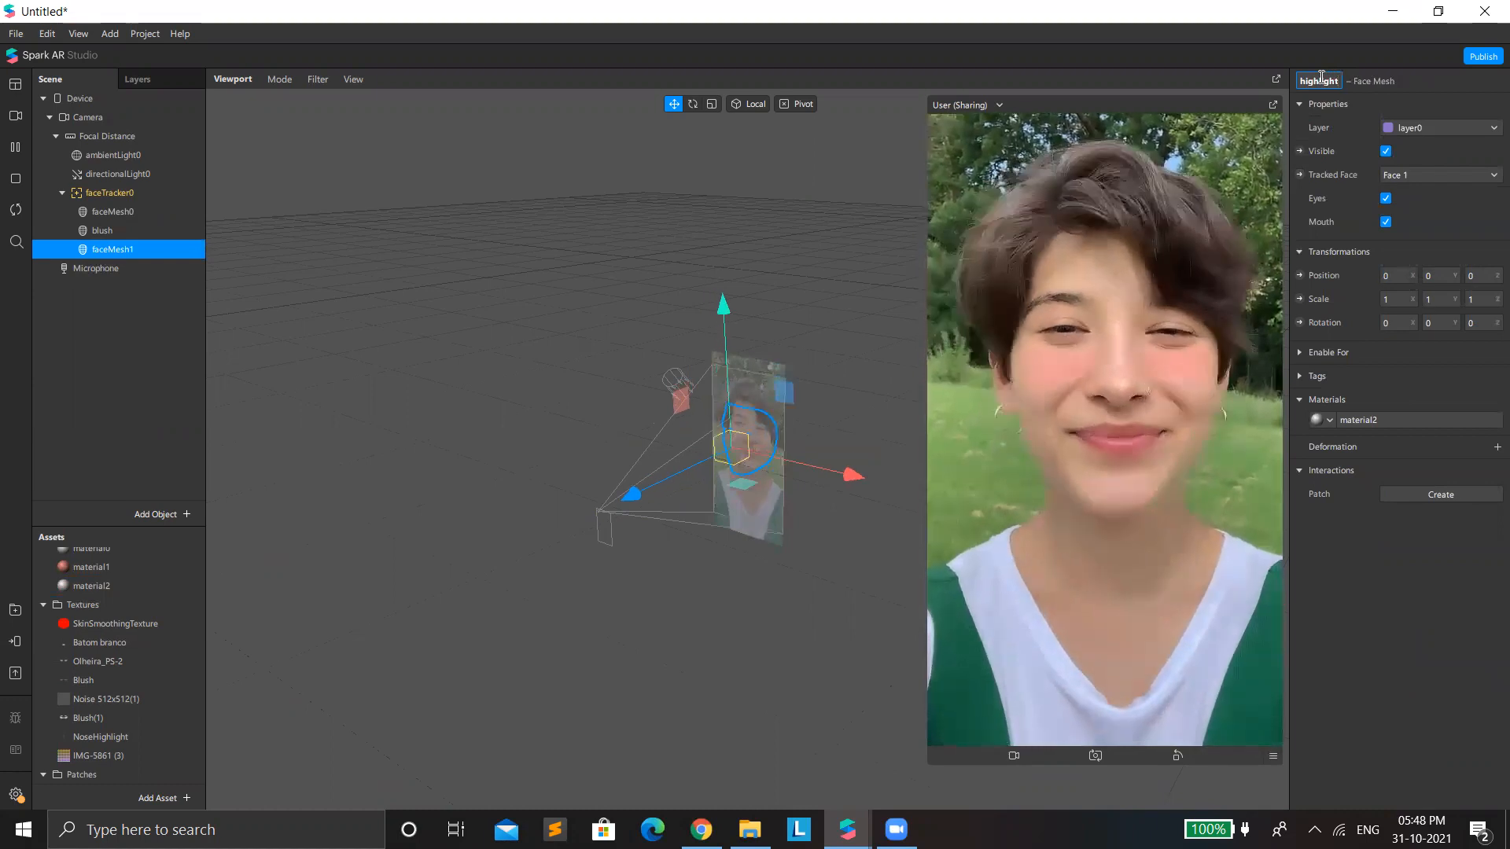
text(er)
key(Return)
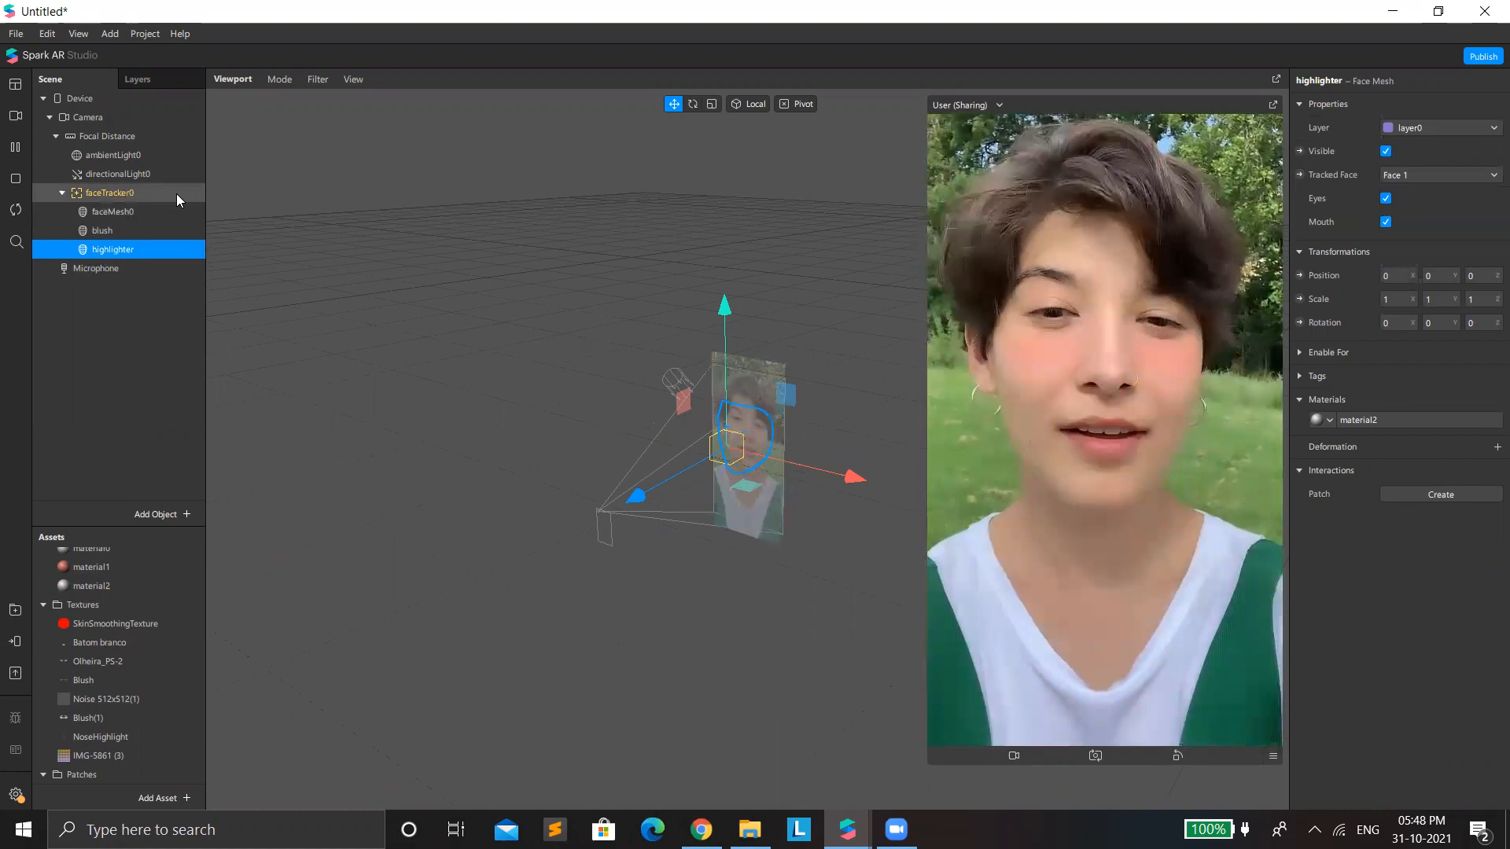
Step: Add a fourth face mesh under the face tracker and create a new material for it
right_click(120, 193)
mouse_move(220, 203)
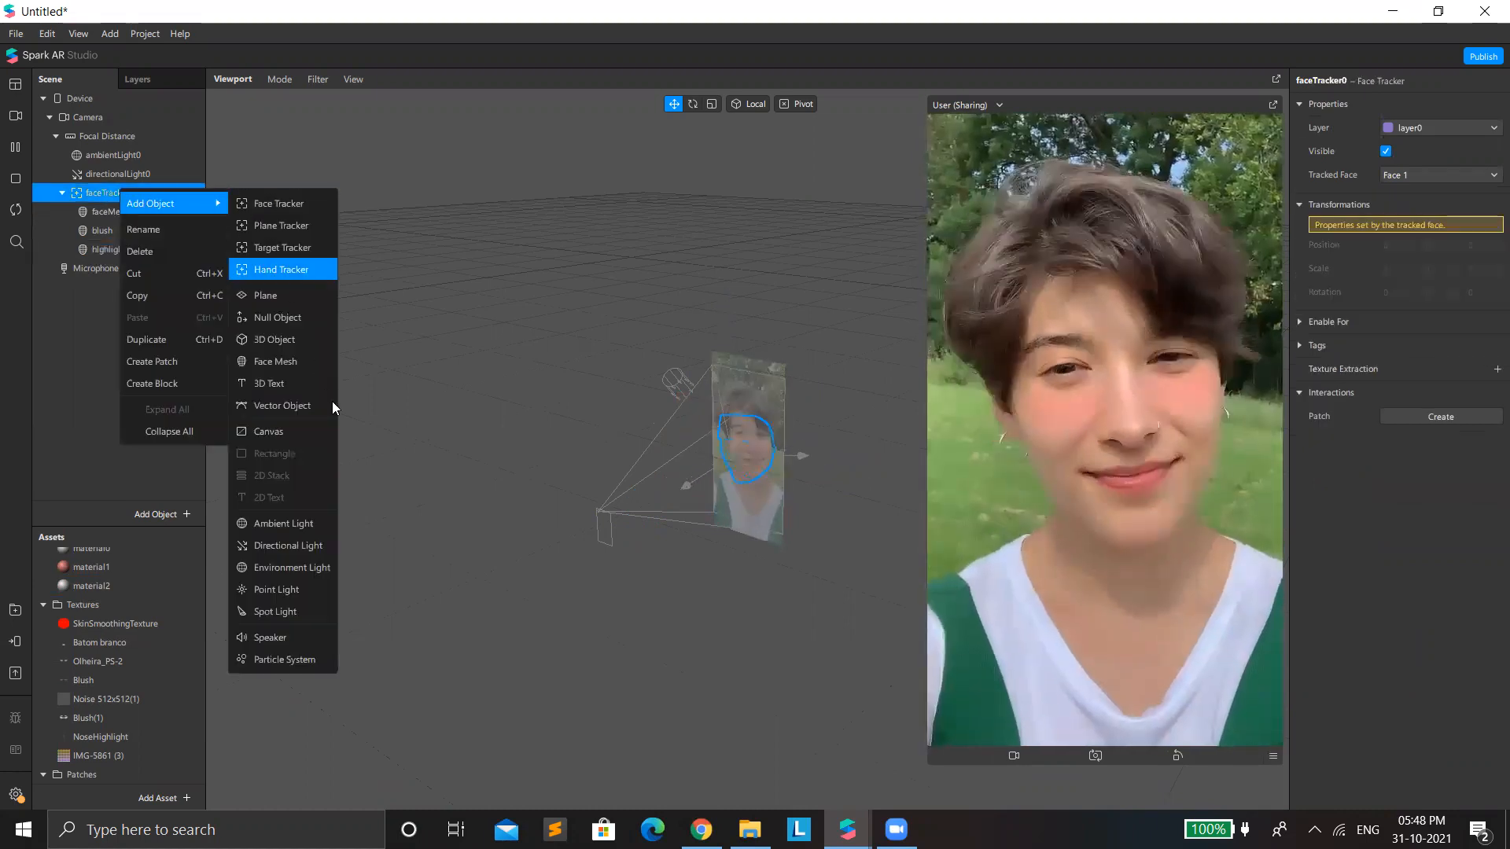
click(304, 363)
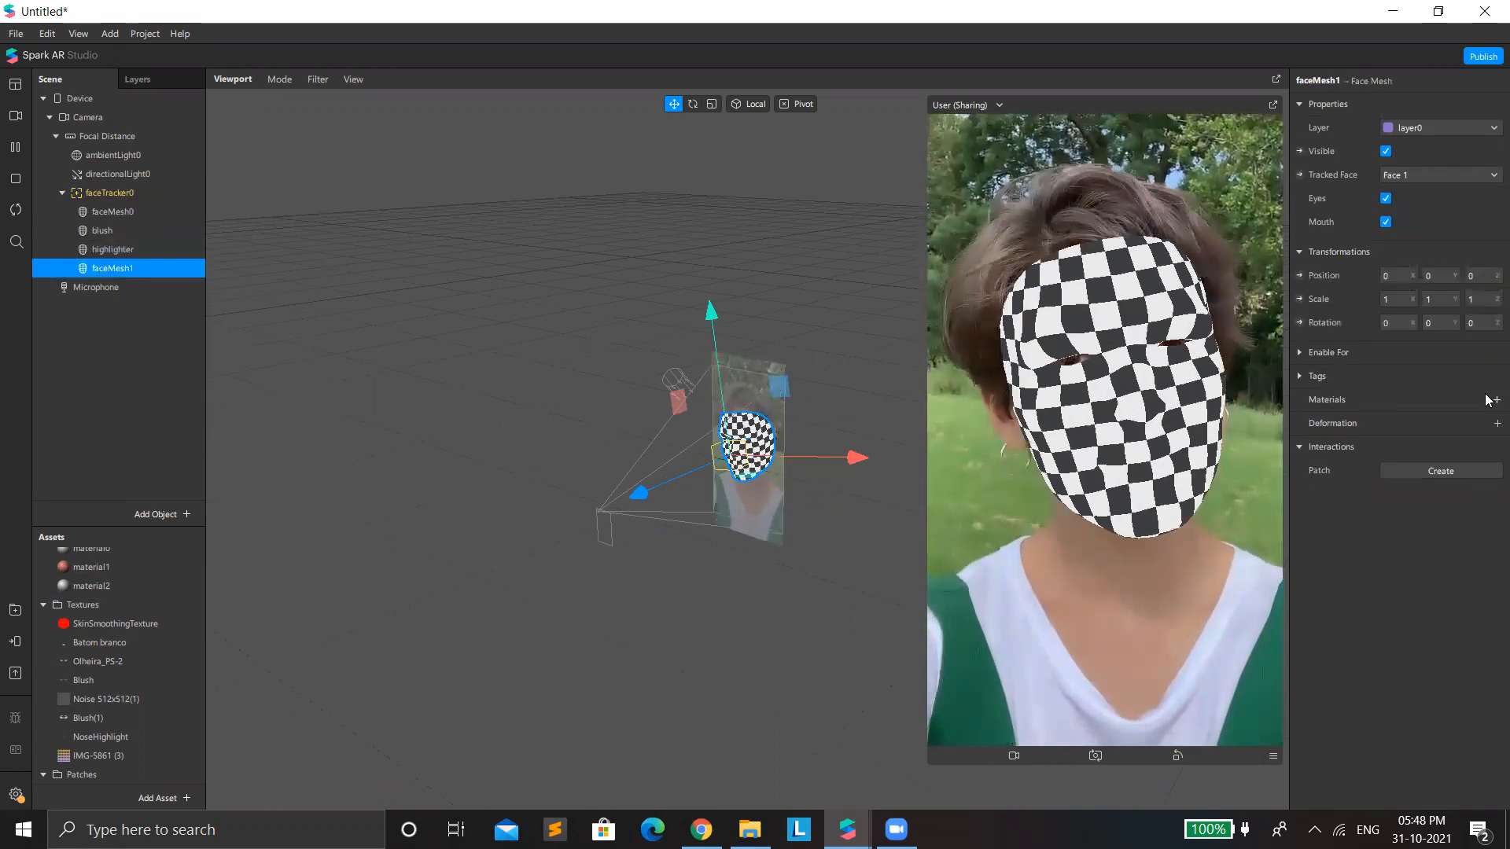
click(1489, 400)
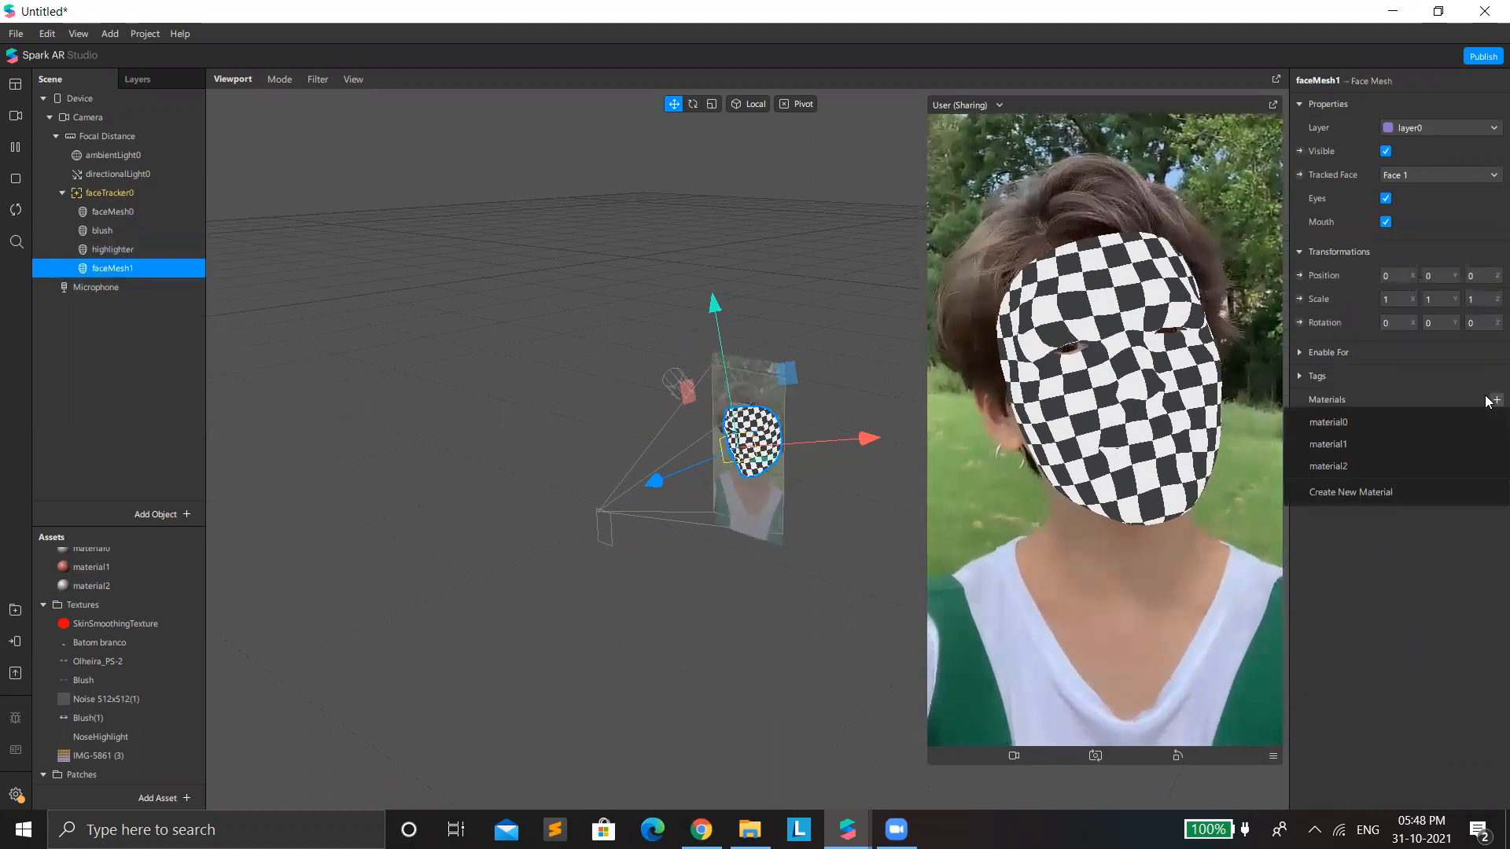
click(1321, 493)
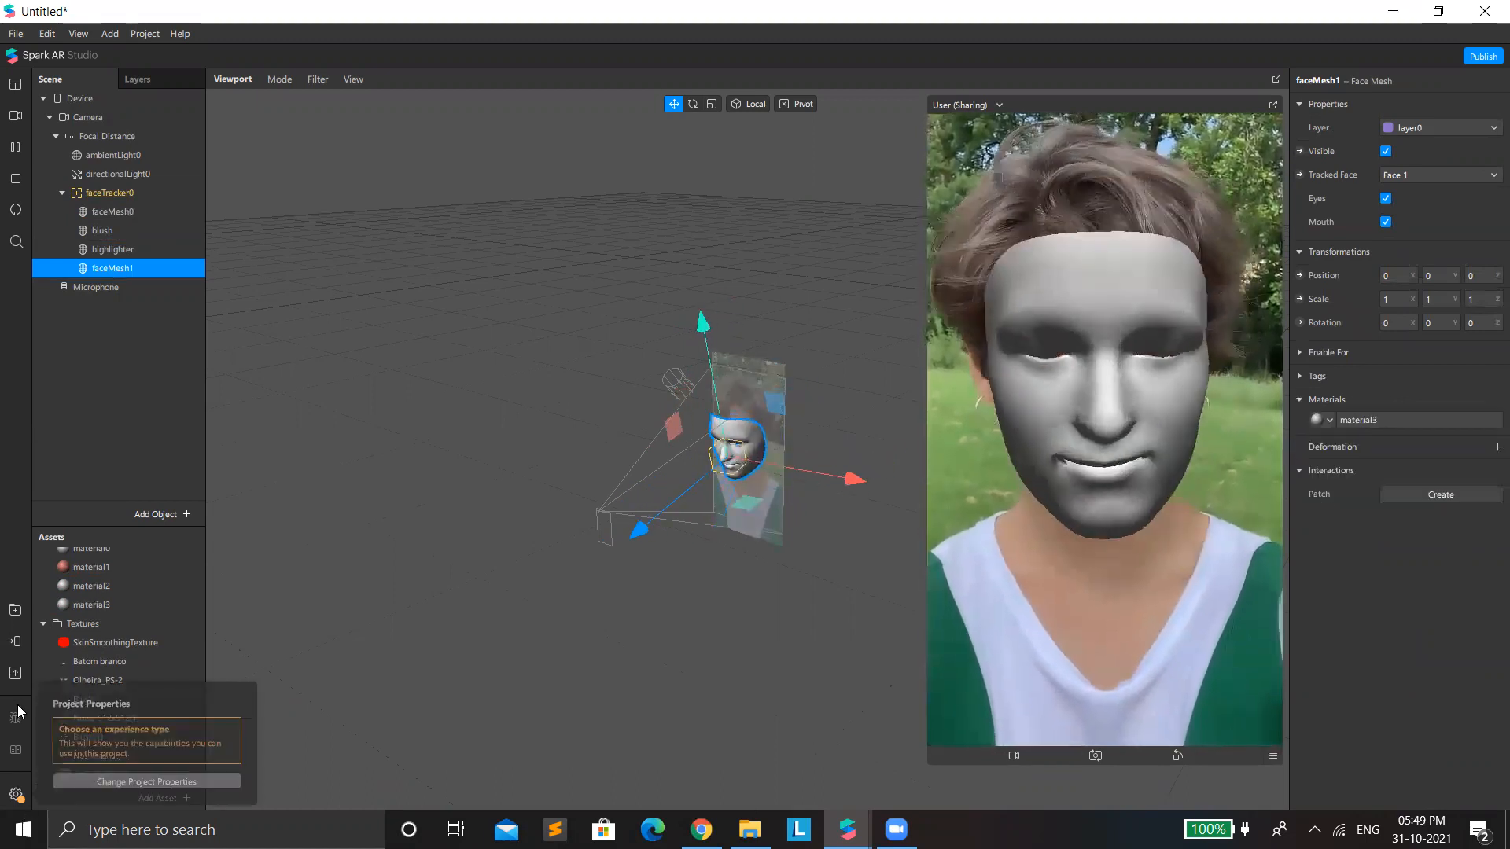
Step: Set the shader type of the fourth face mesh's material to Flat
scroll(93, 639, down, 2)
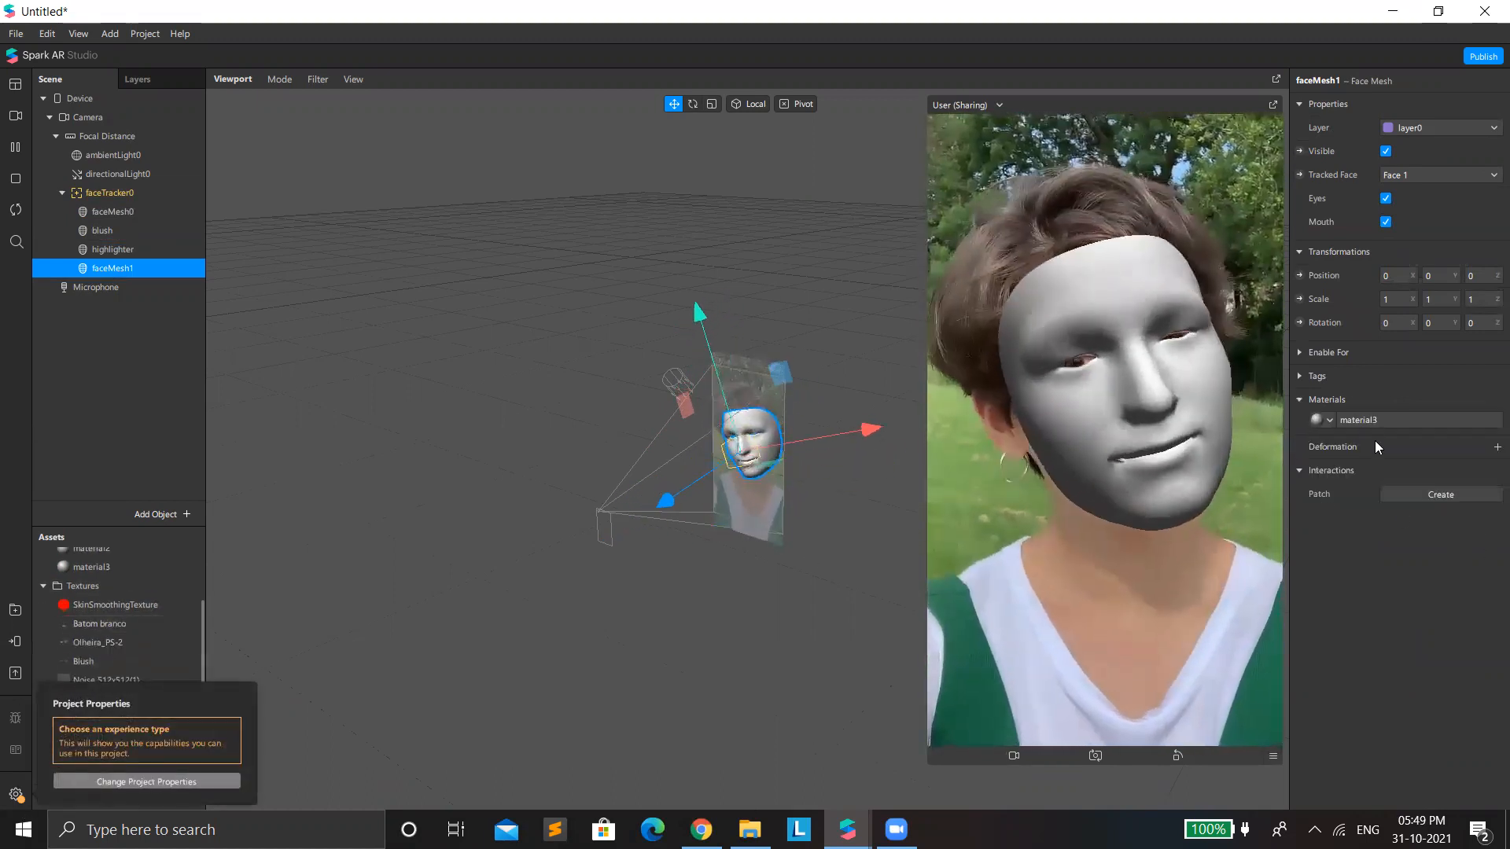
click(1365, 418)
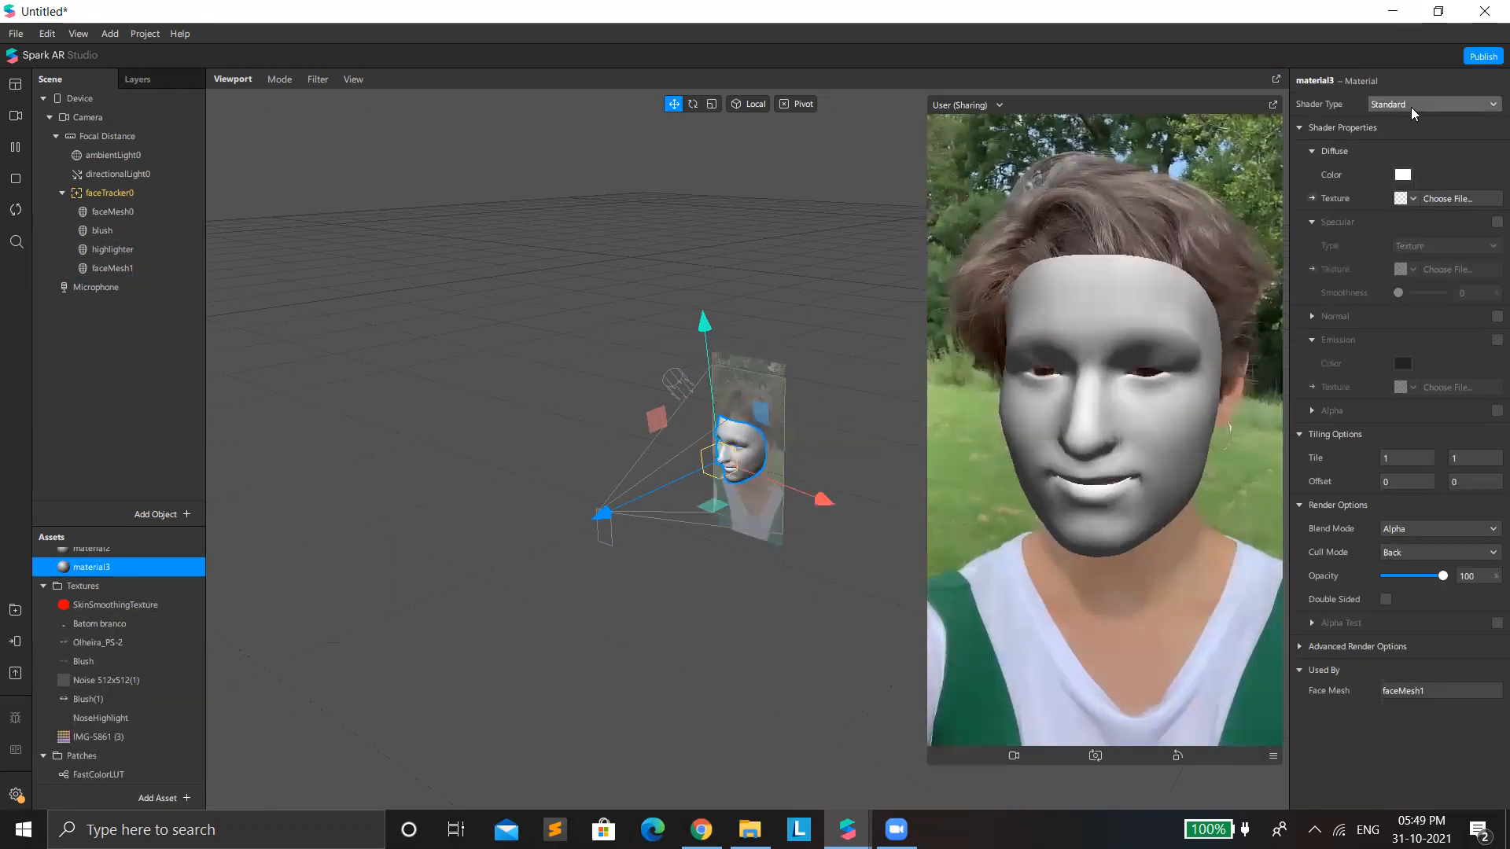
click(1411, 107)
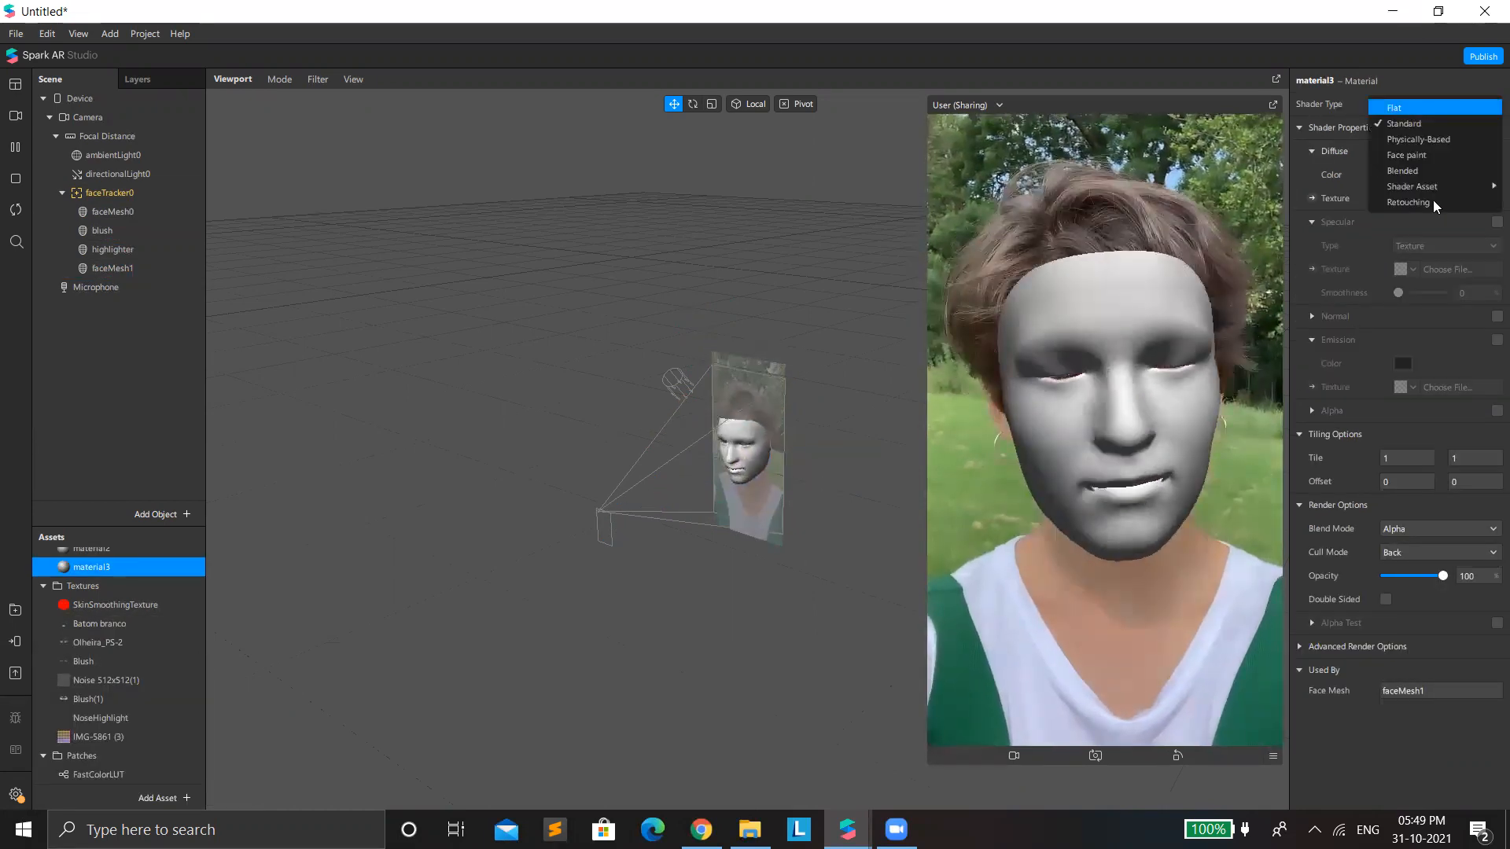
key(Return)
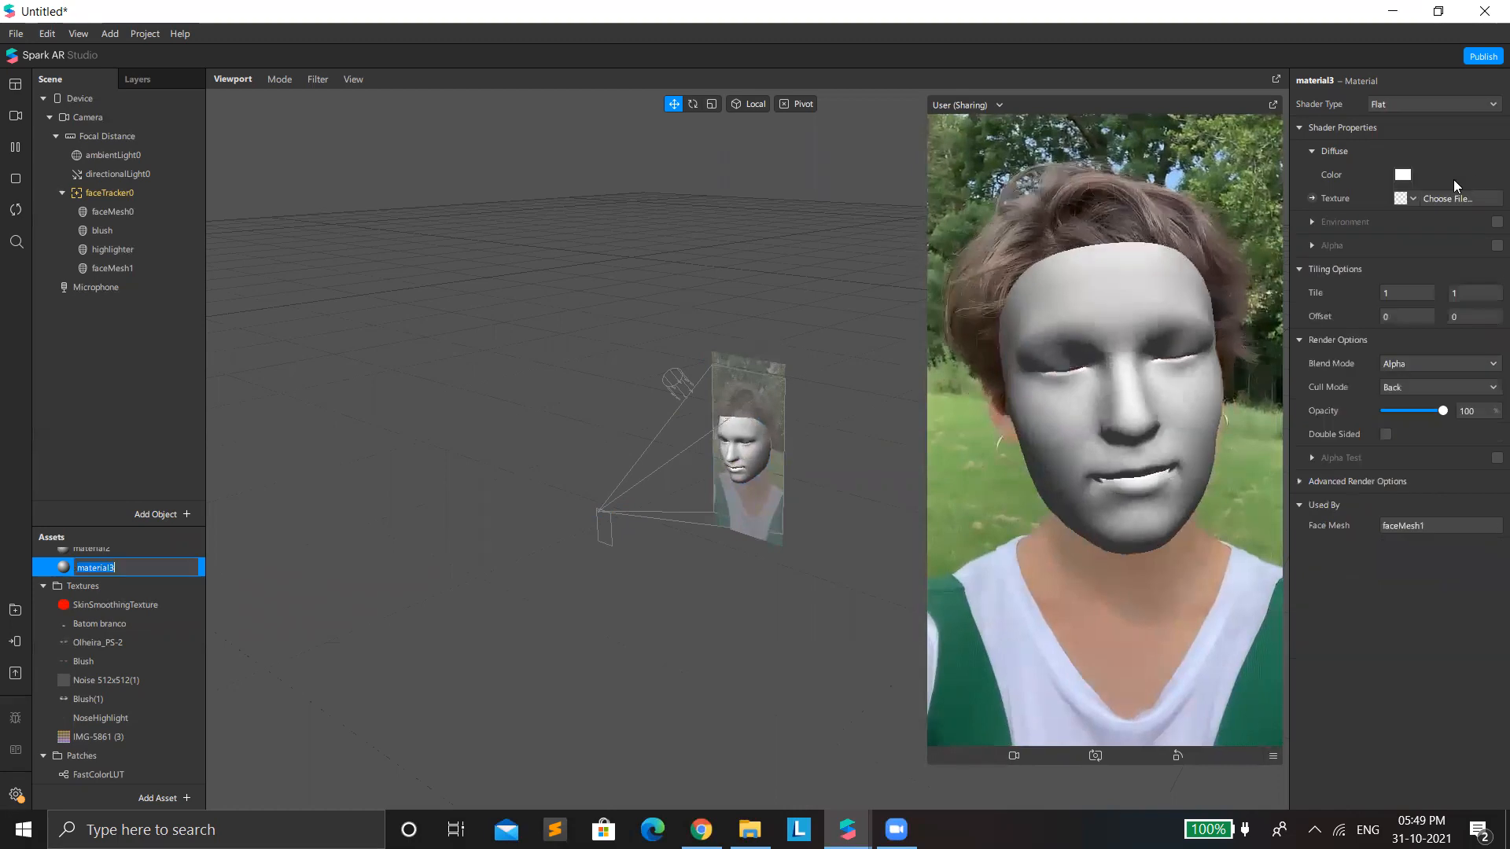
Step: Apply the Olheira_PS-2 texture to the flat material's diffuse texture and reduce its opacity to 32%
click(1403, 200)
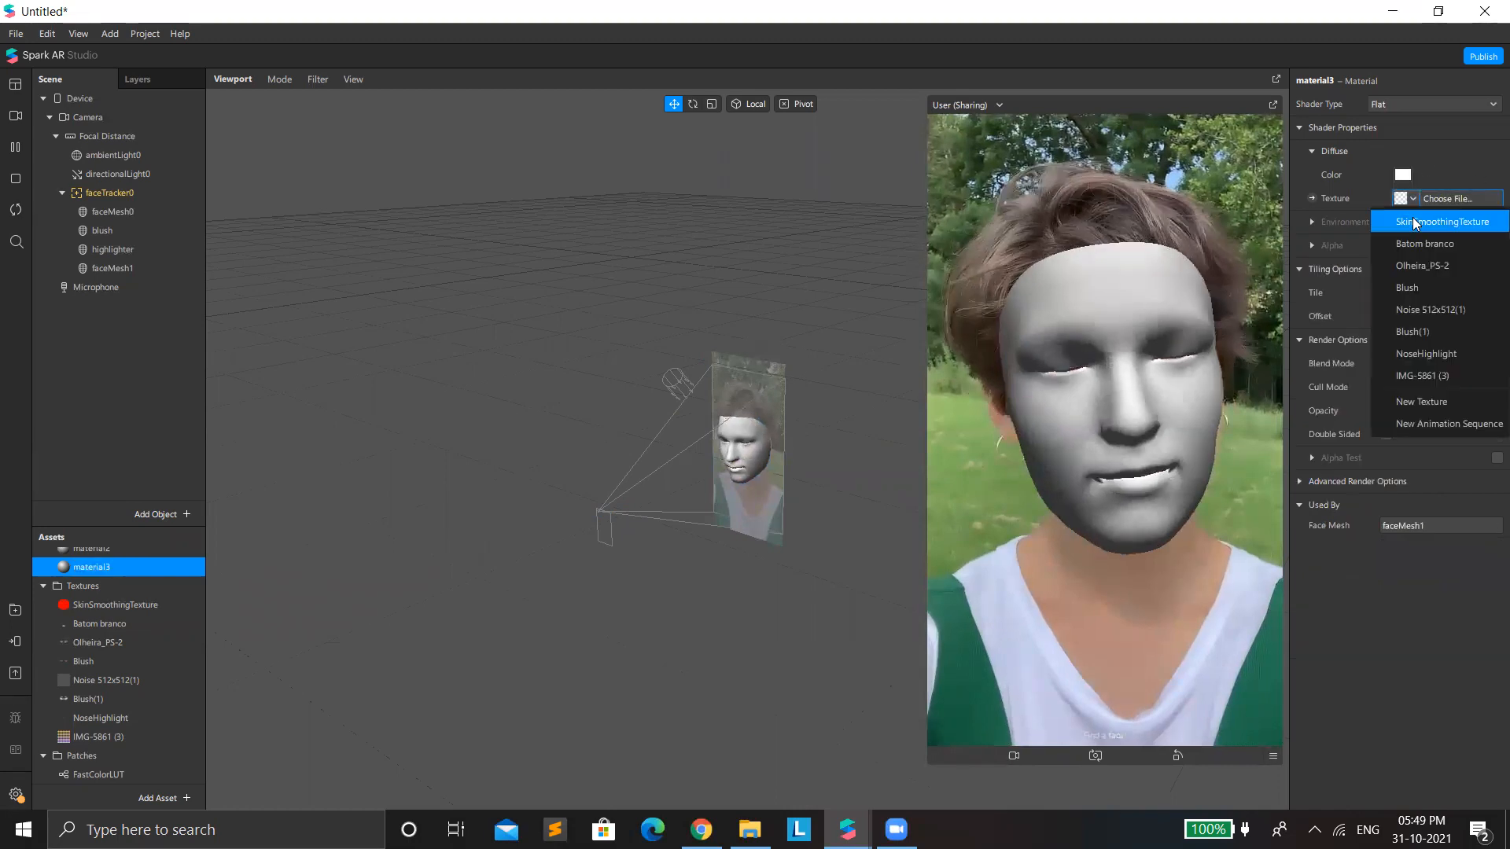
click(1405, 265)
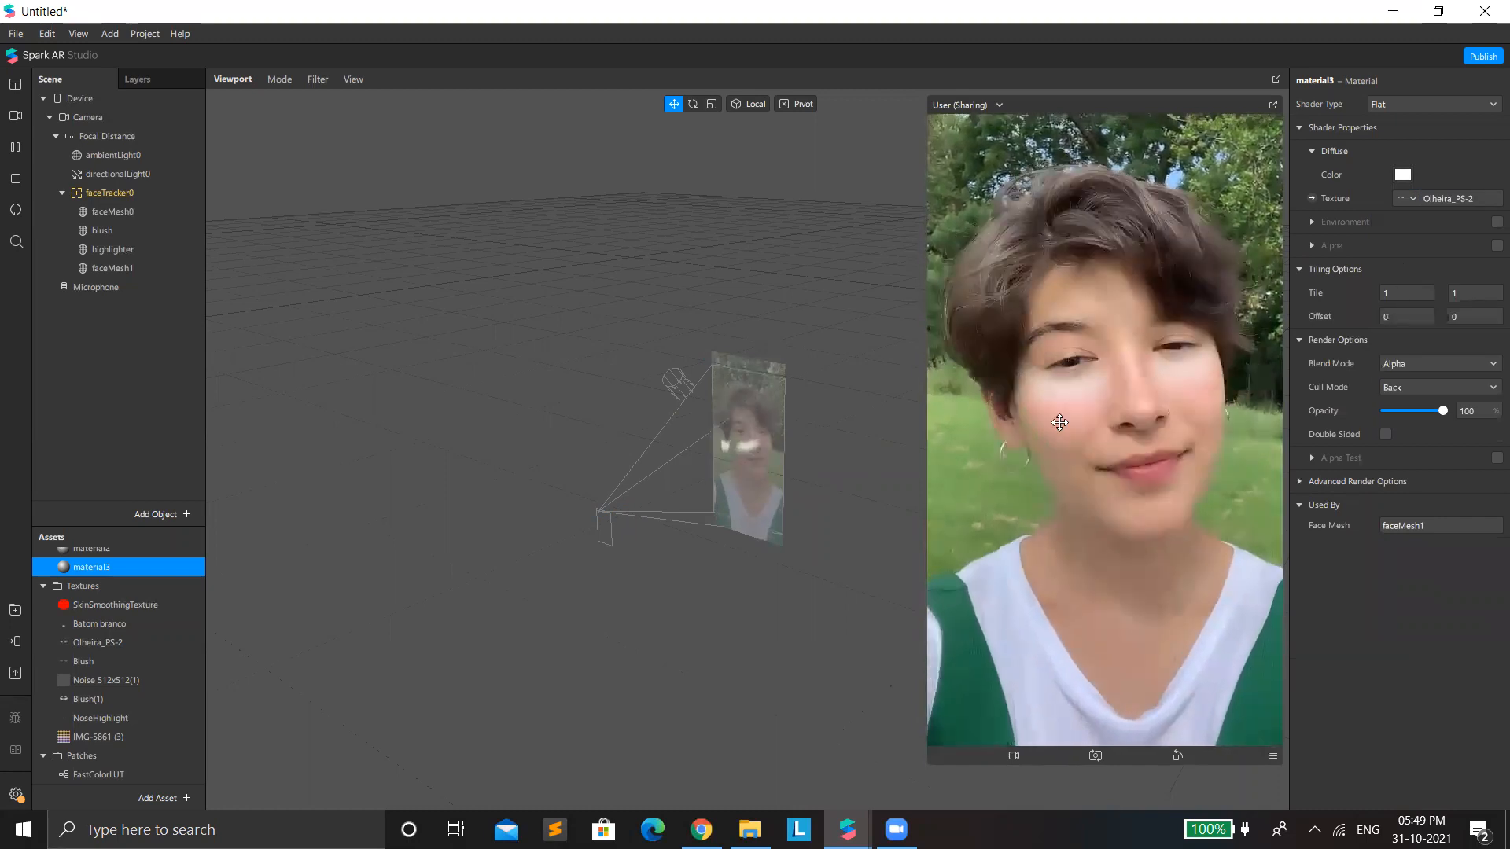
drag(1438, 417, 1402, 426)
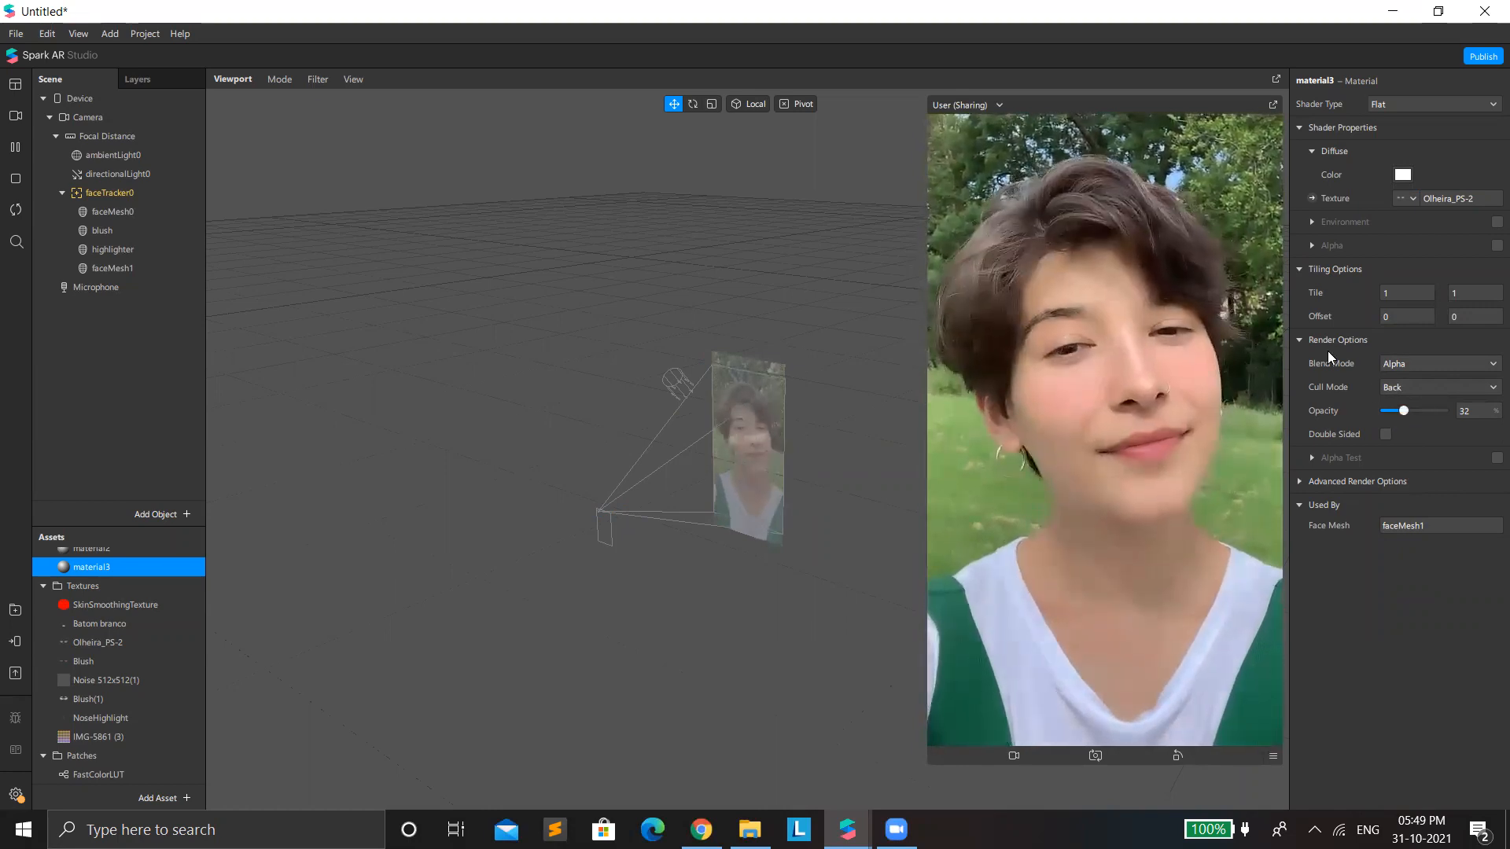
Step: Rename the face mesh that carries the Olheira_PS-2 texture as counter
double_click(1322, 81)
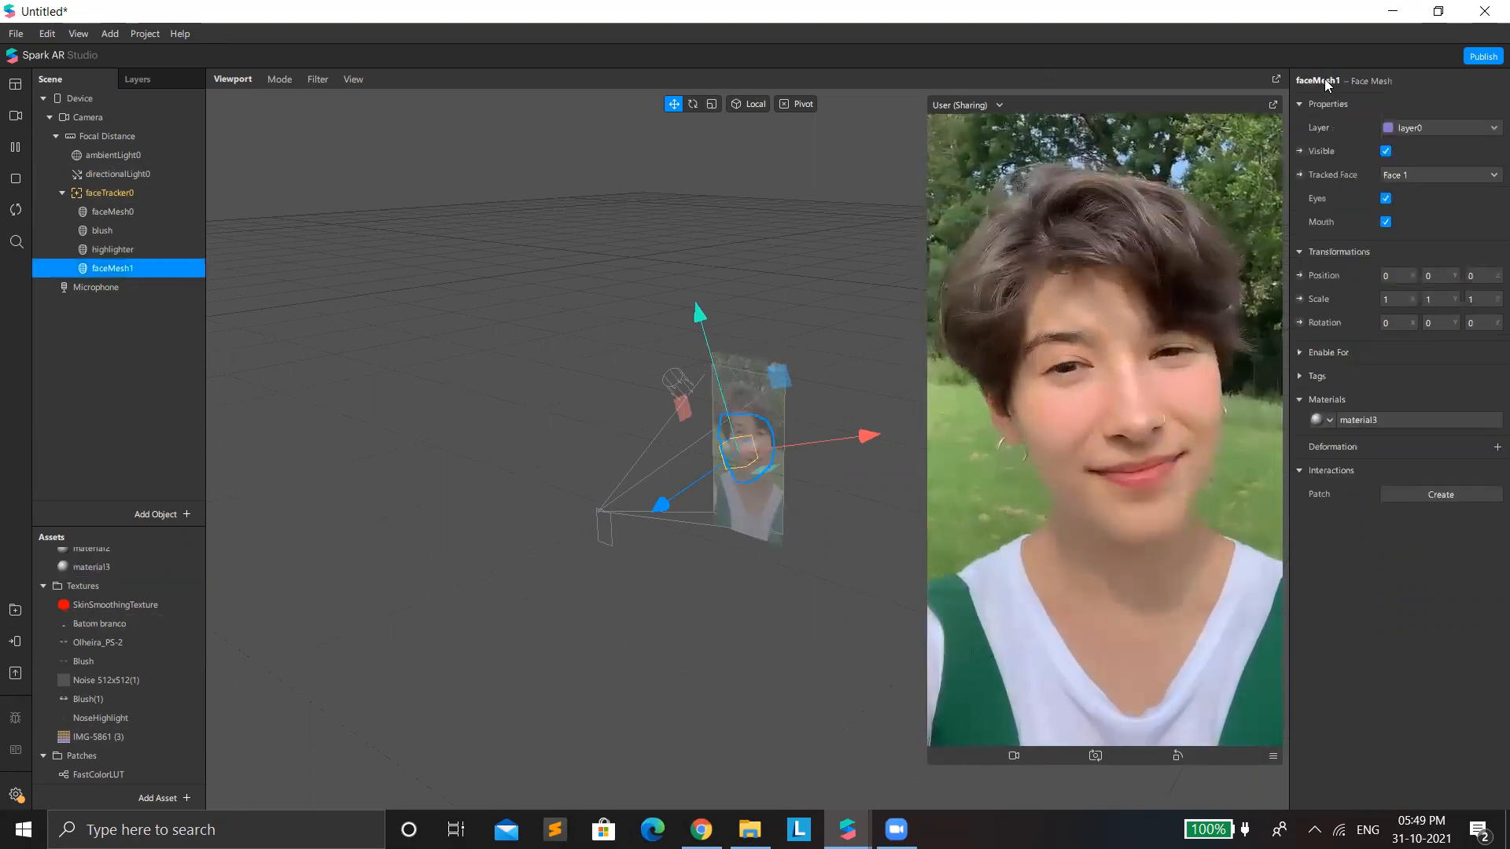
double_click(1324, 79)
text(count)
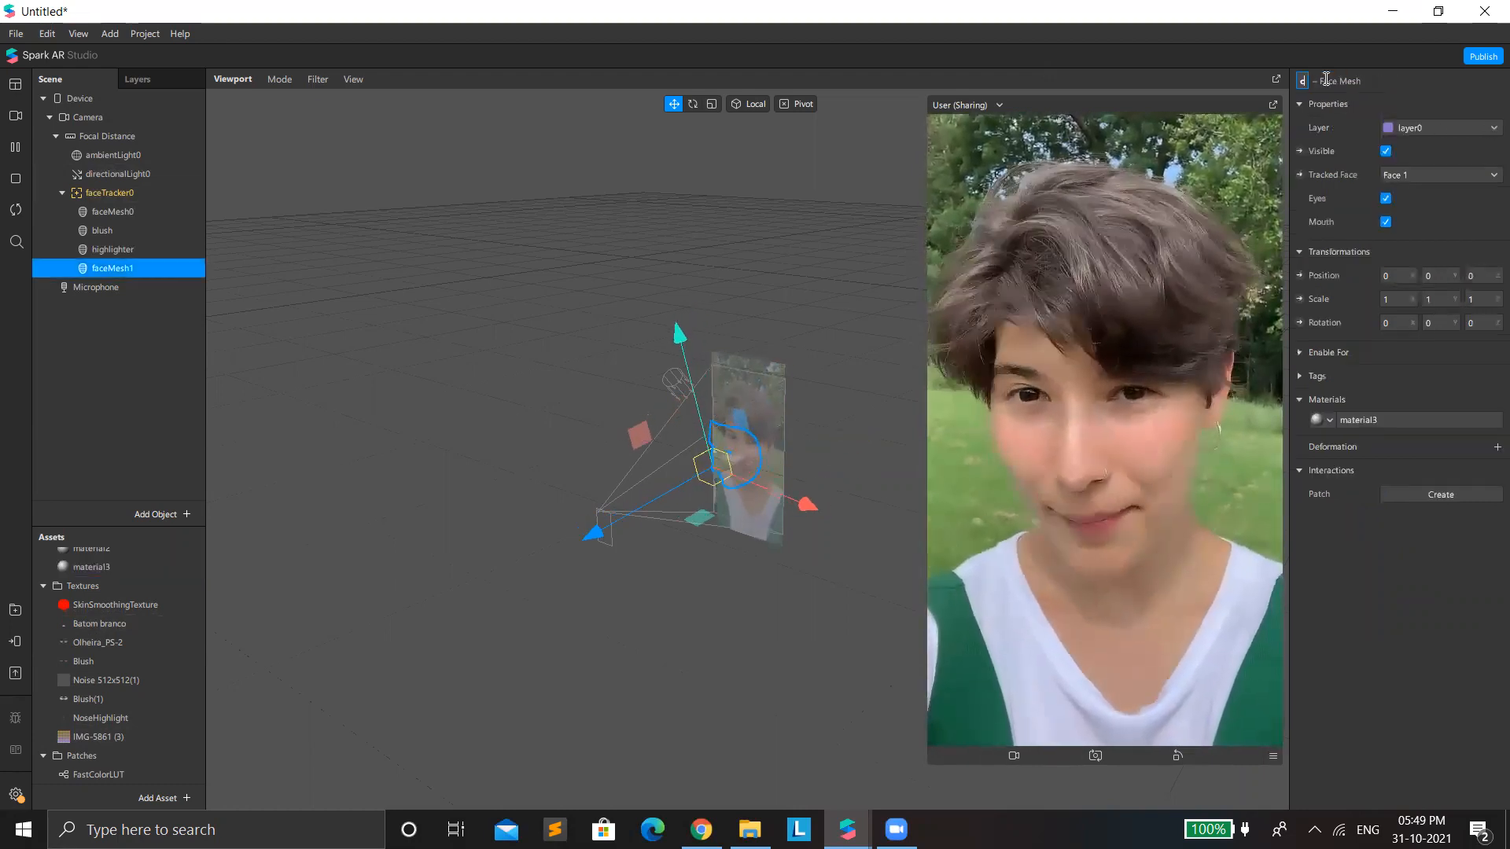
text(er)
key(Return)
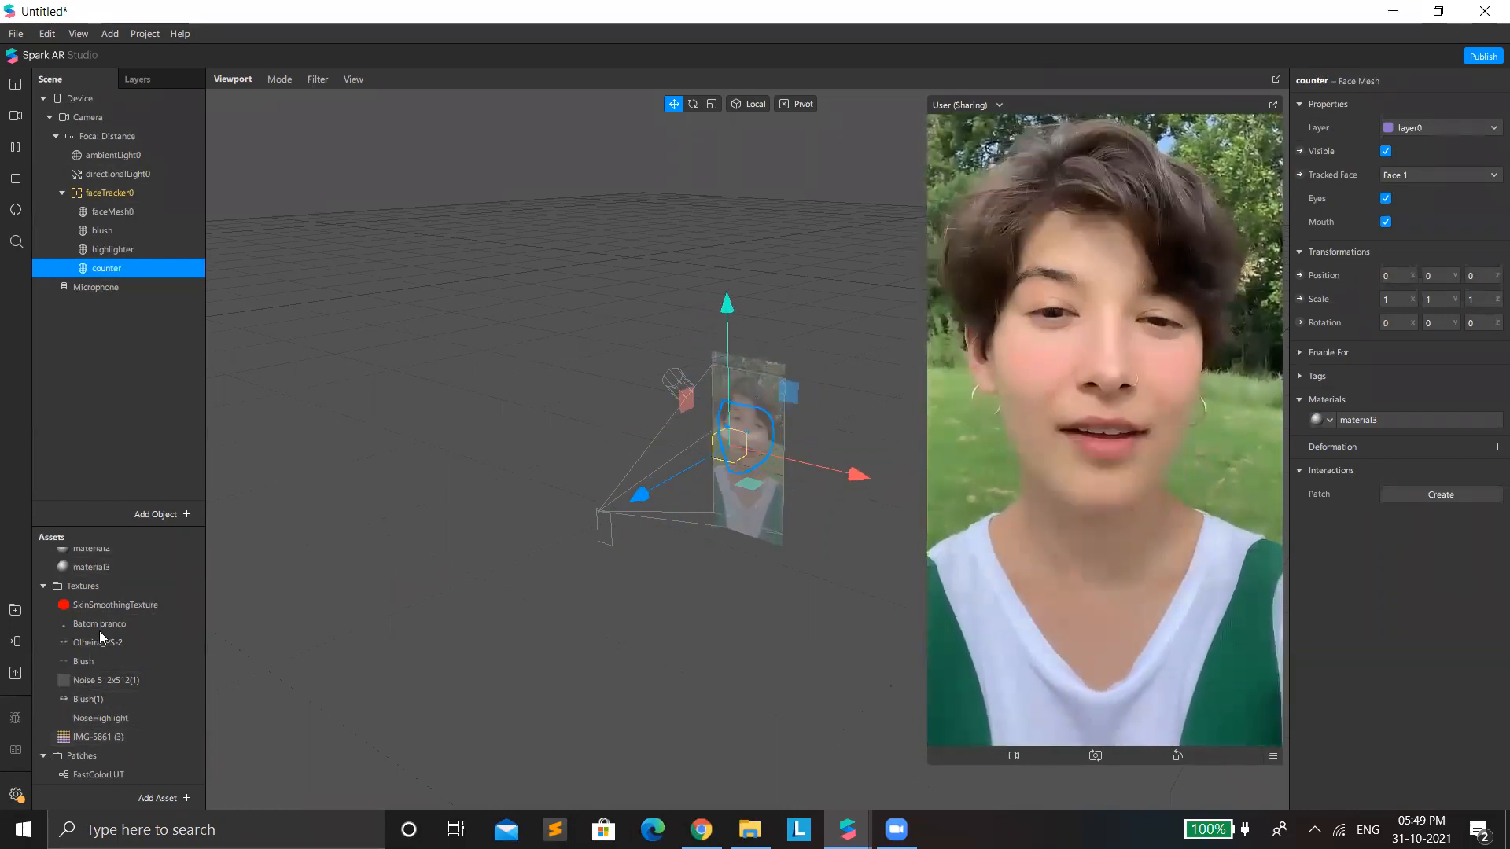
Step: Start importing an asset and look through the Desktop, AR and new AR3 folders for eyeliner files
click(176, 798)
mouse_move(283, 579)
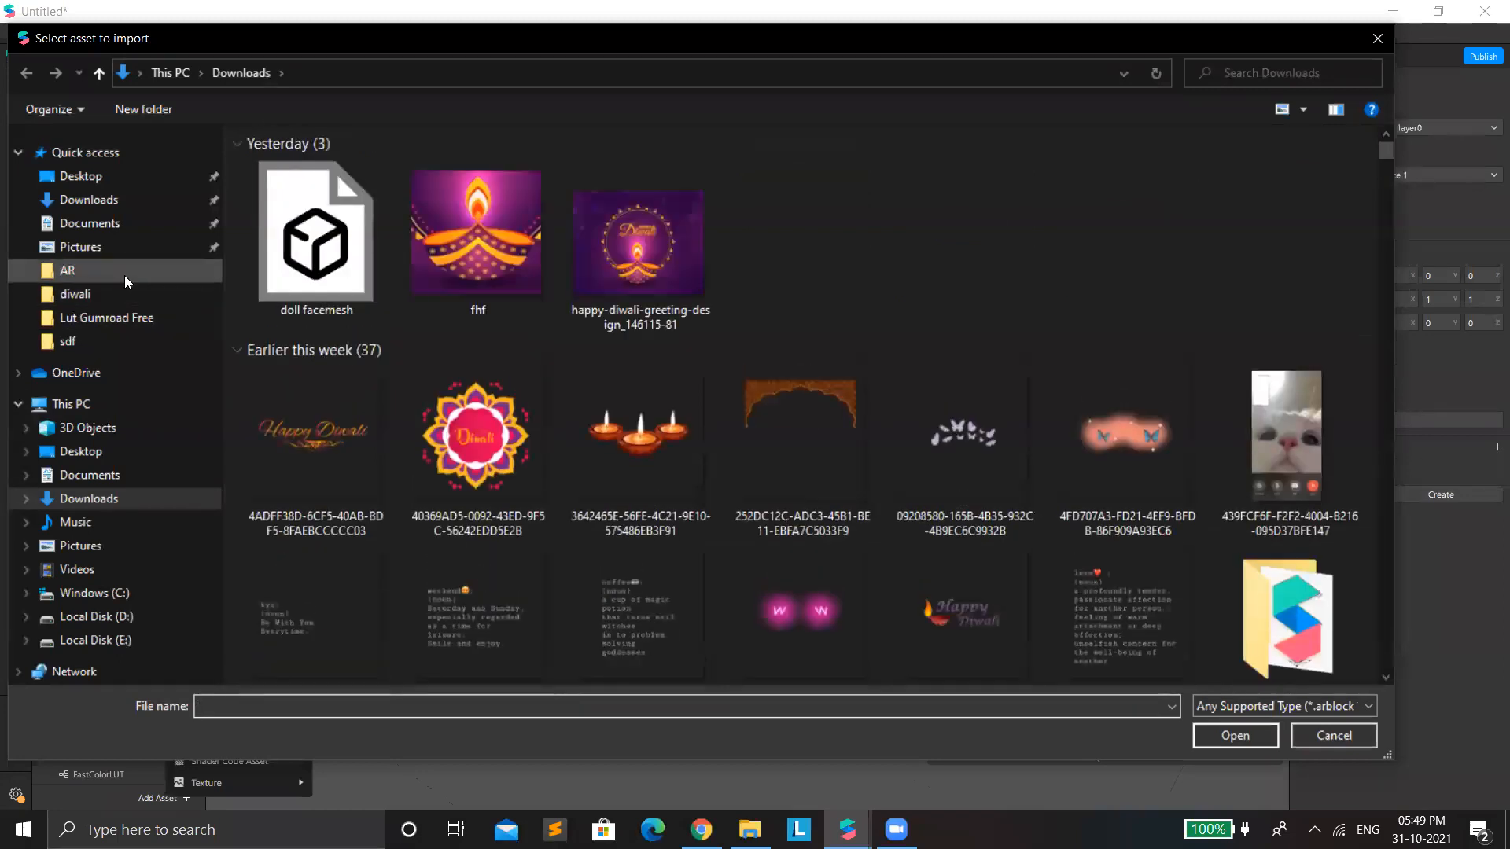
click(99, 449)
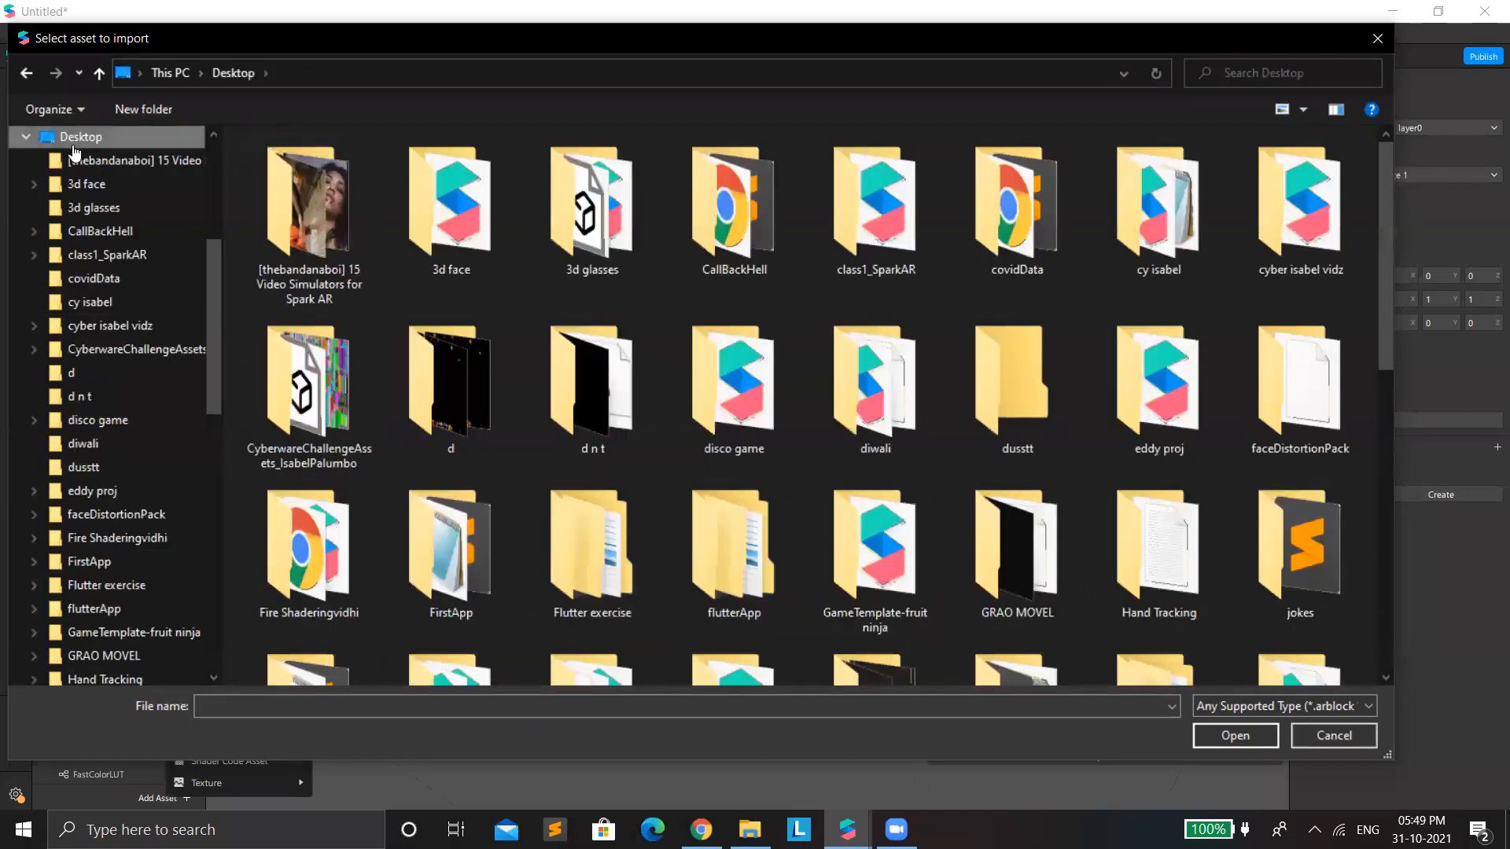
scroll(134, 325, up, 2)
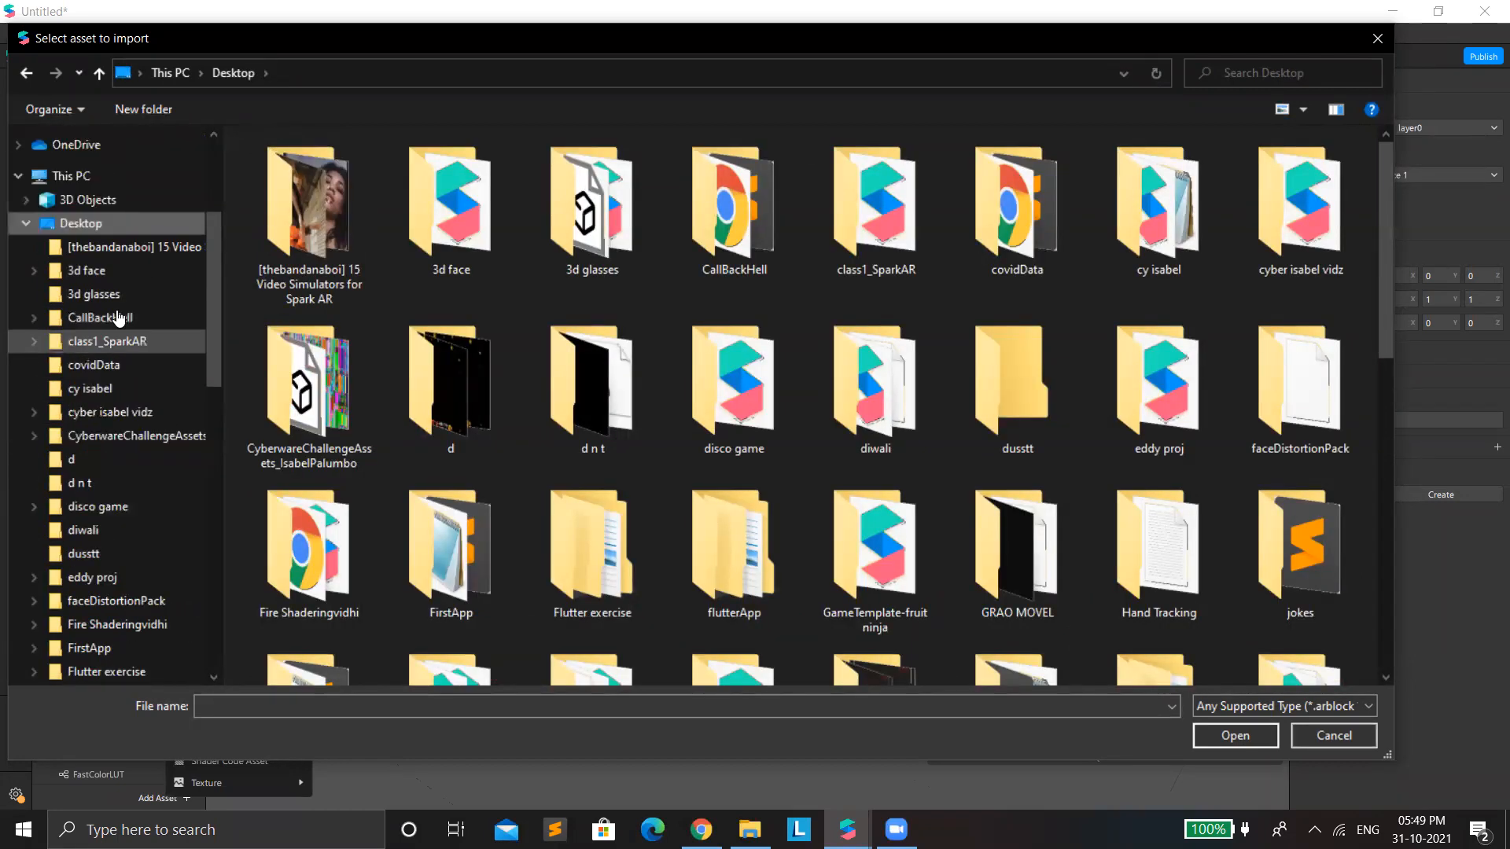
scroll(71, 193, up, 3)
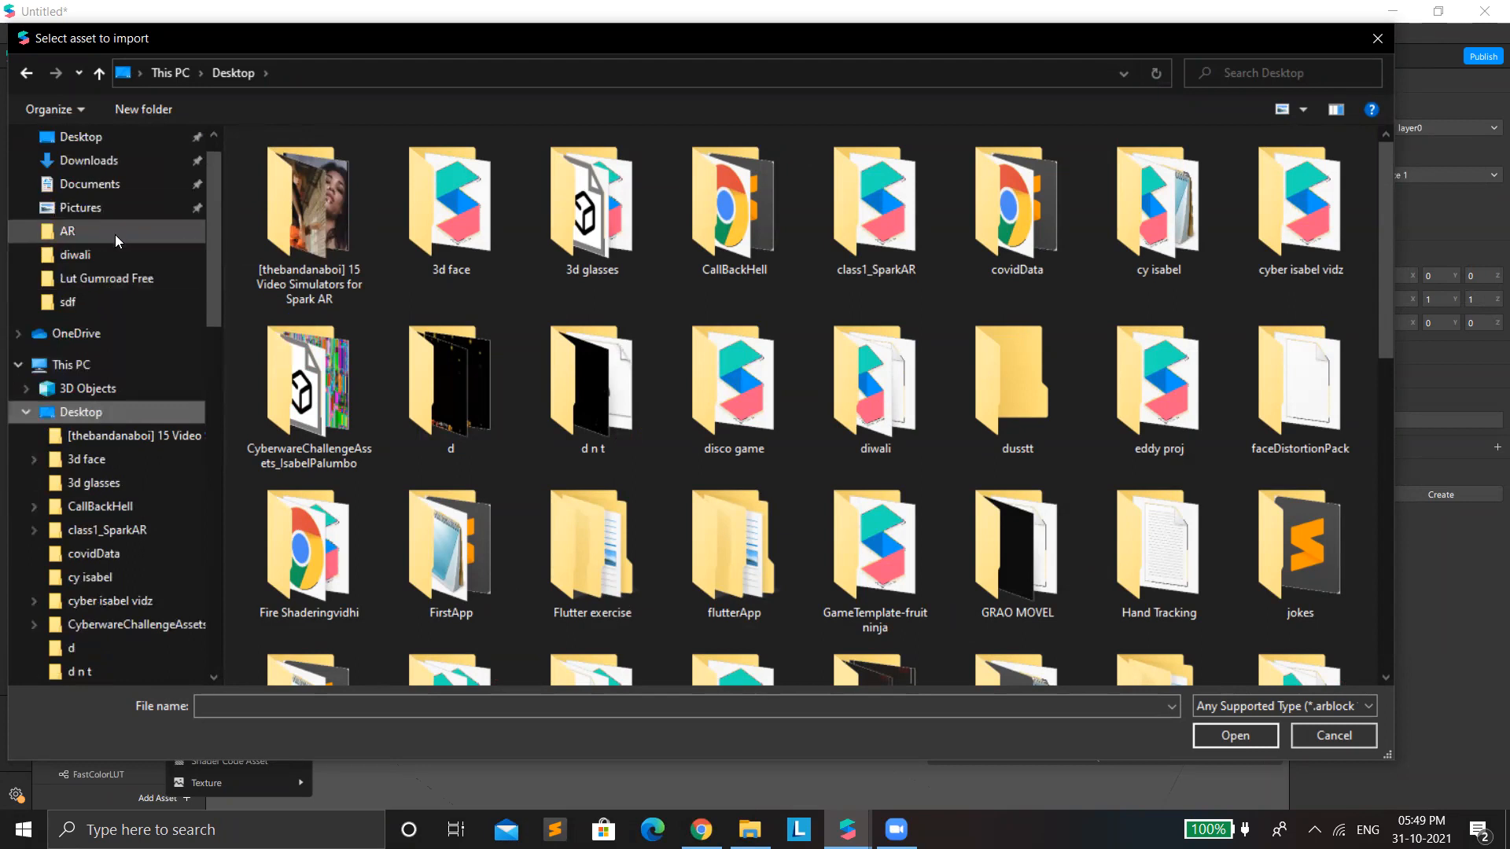
click(114, 234)
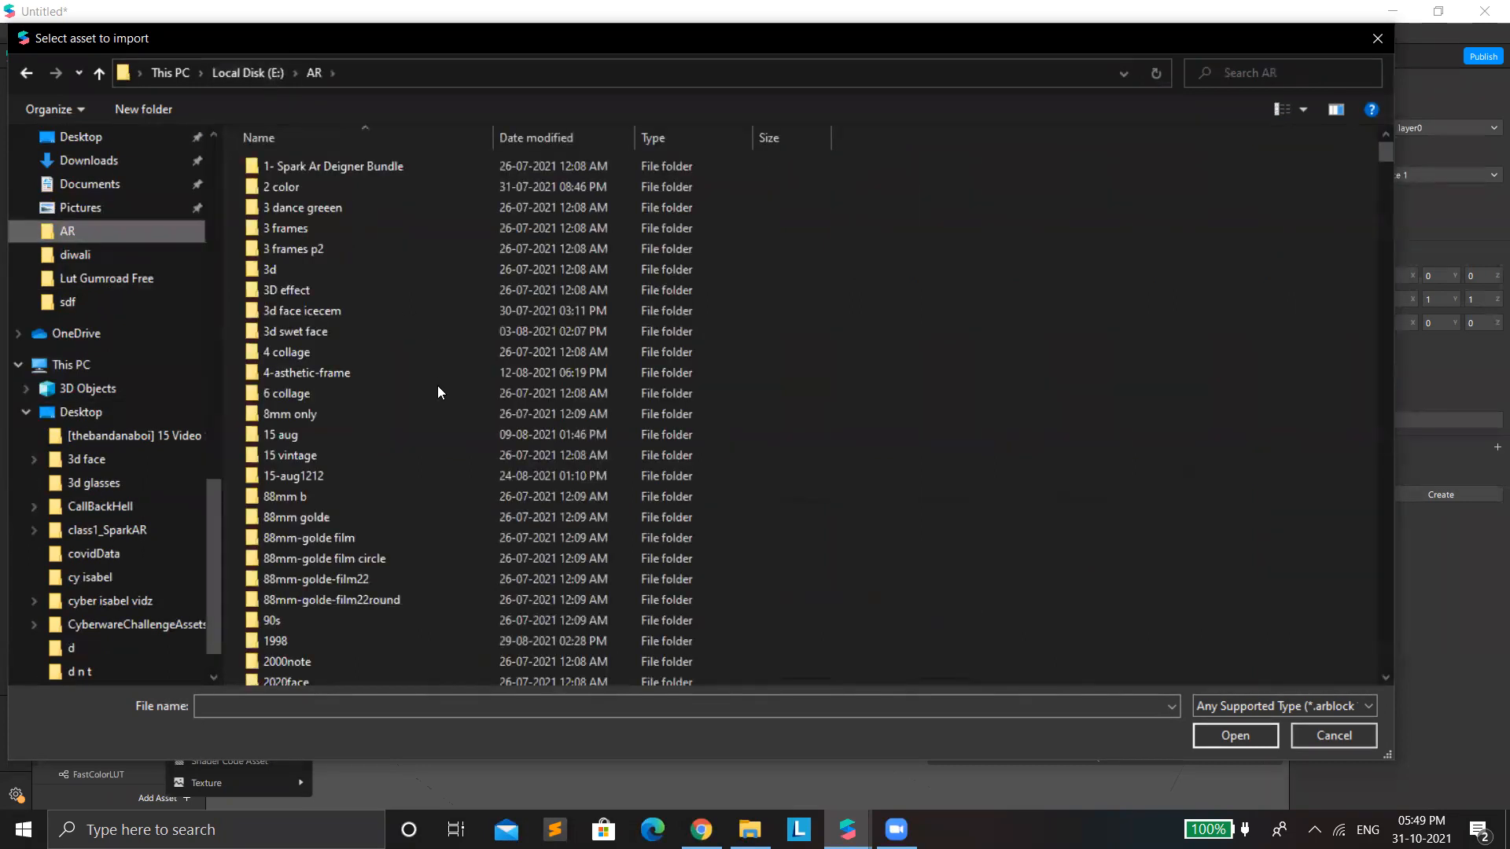
key(alt+Up)
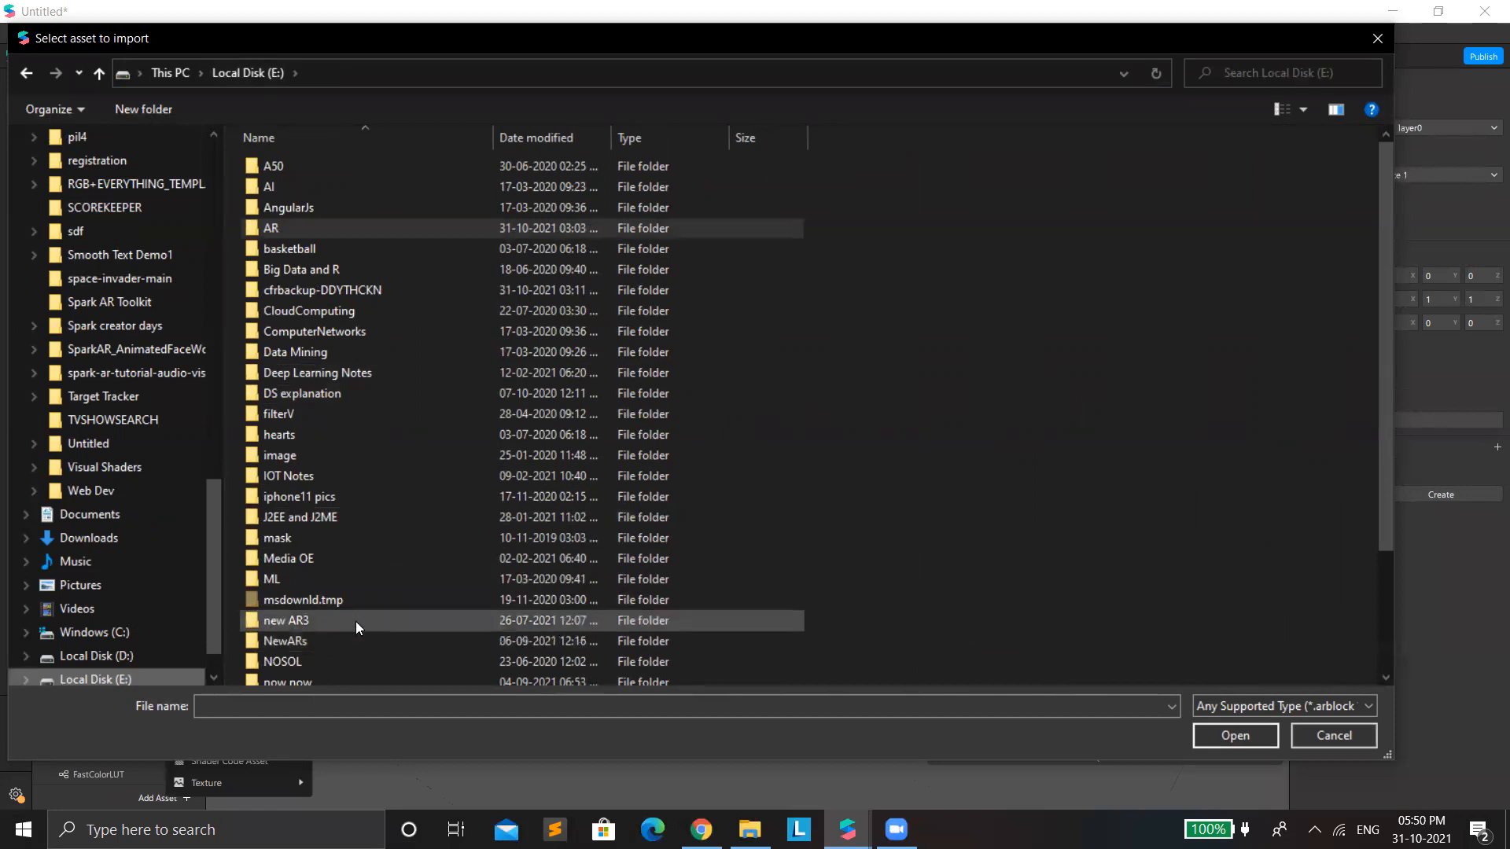
double_click(356, 621)
scroll(354, 668, down, 1)
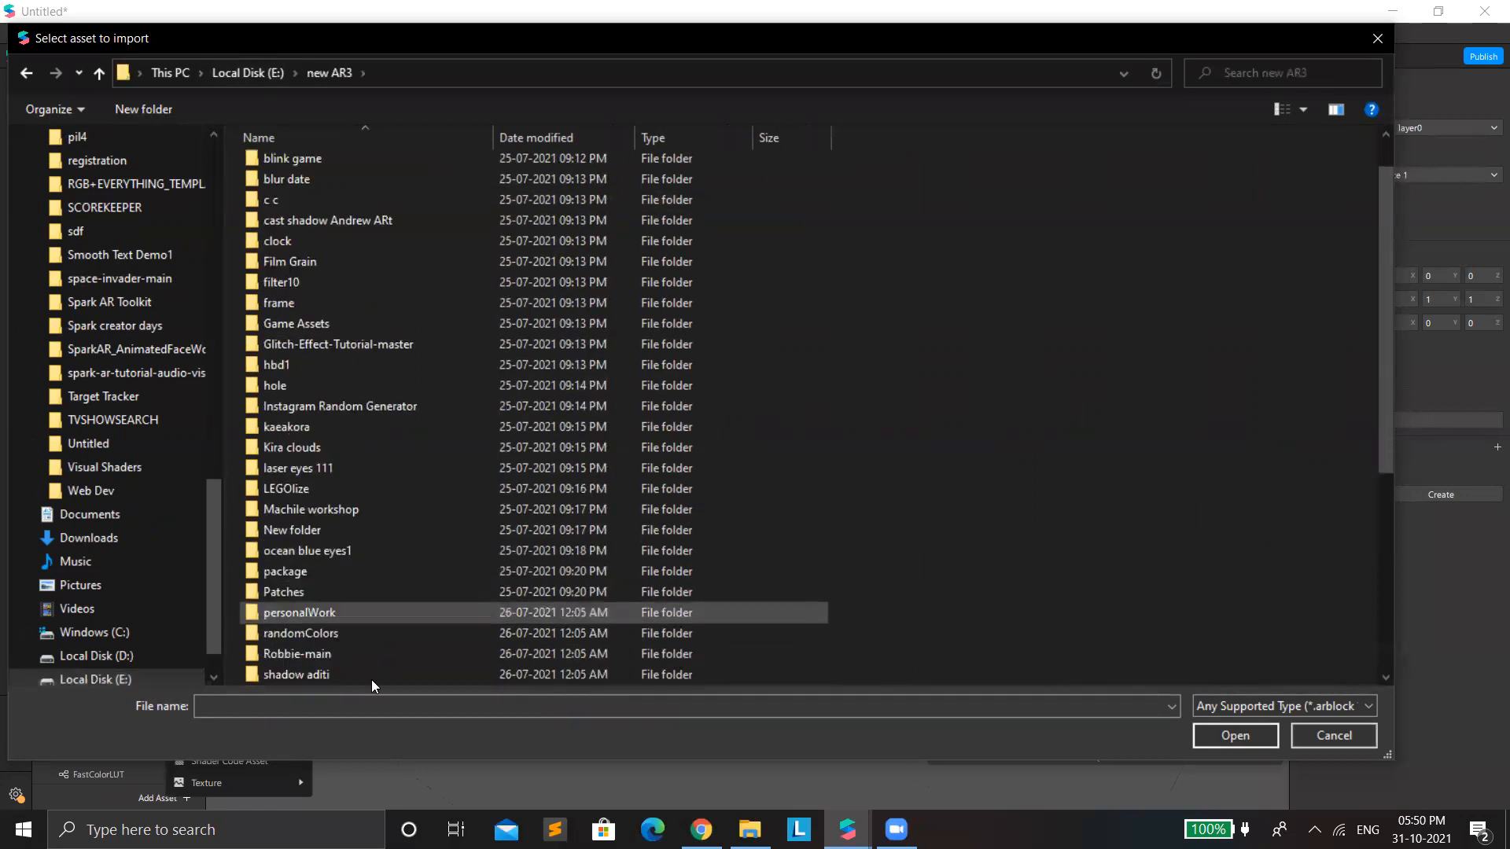
click(374, 706)
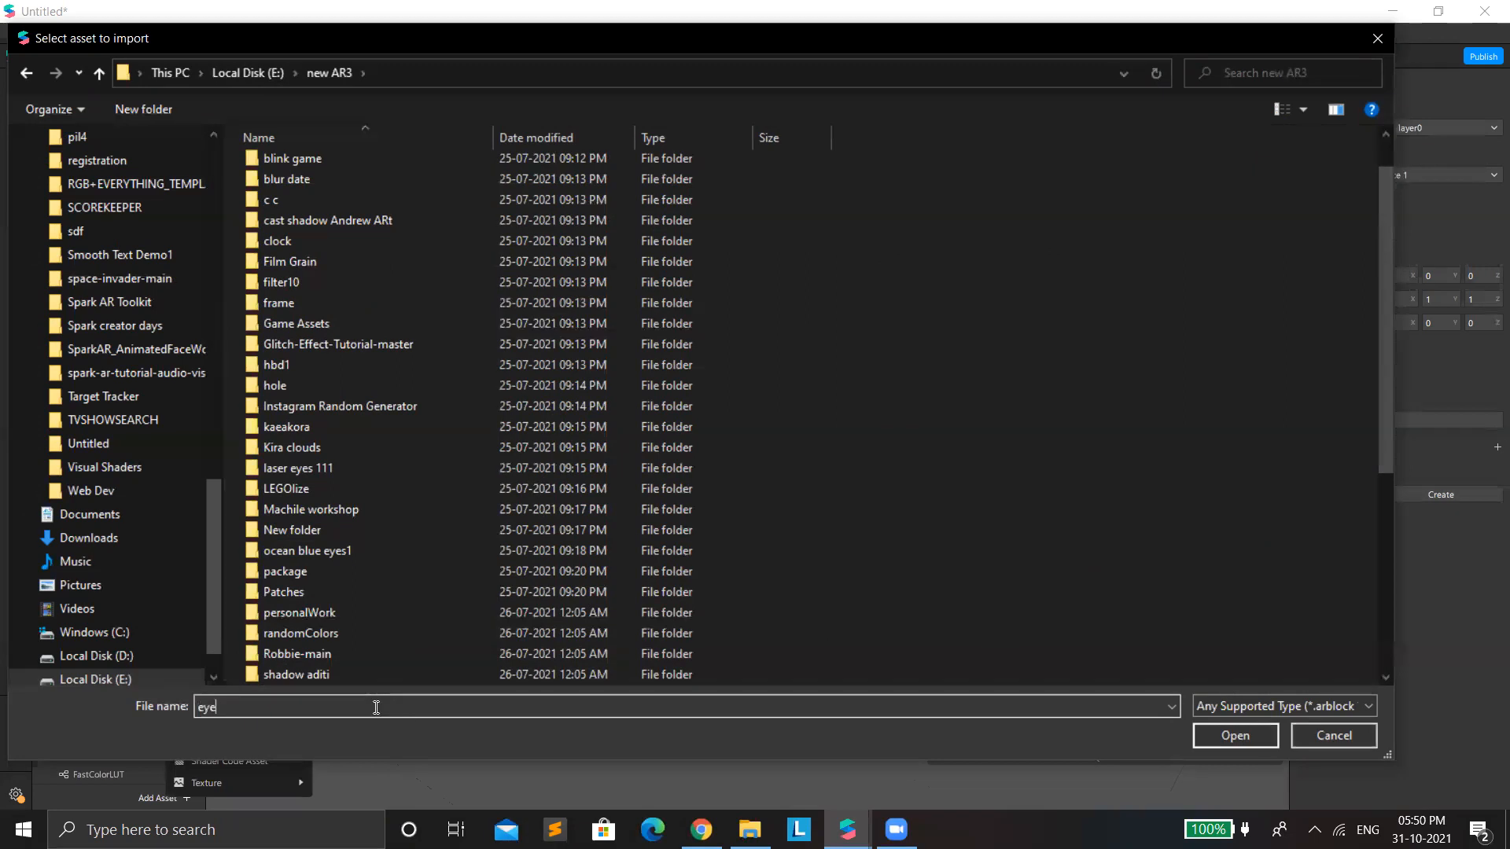
scroll(98, 322, up, 3)
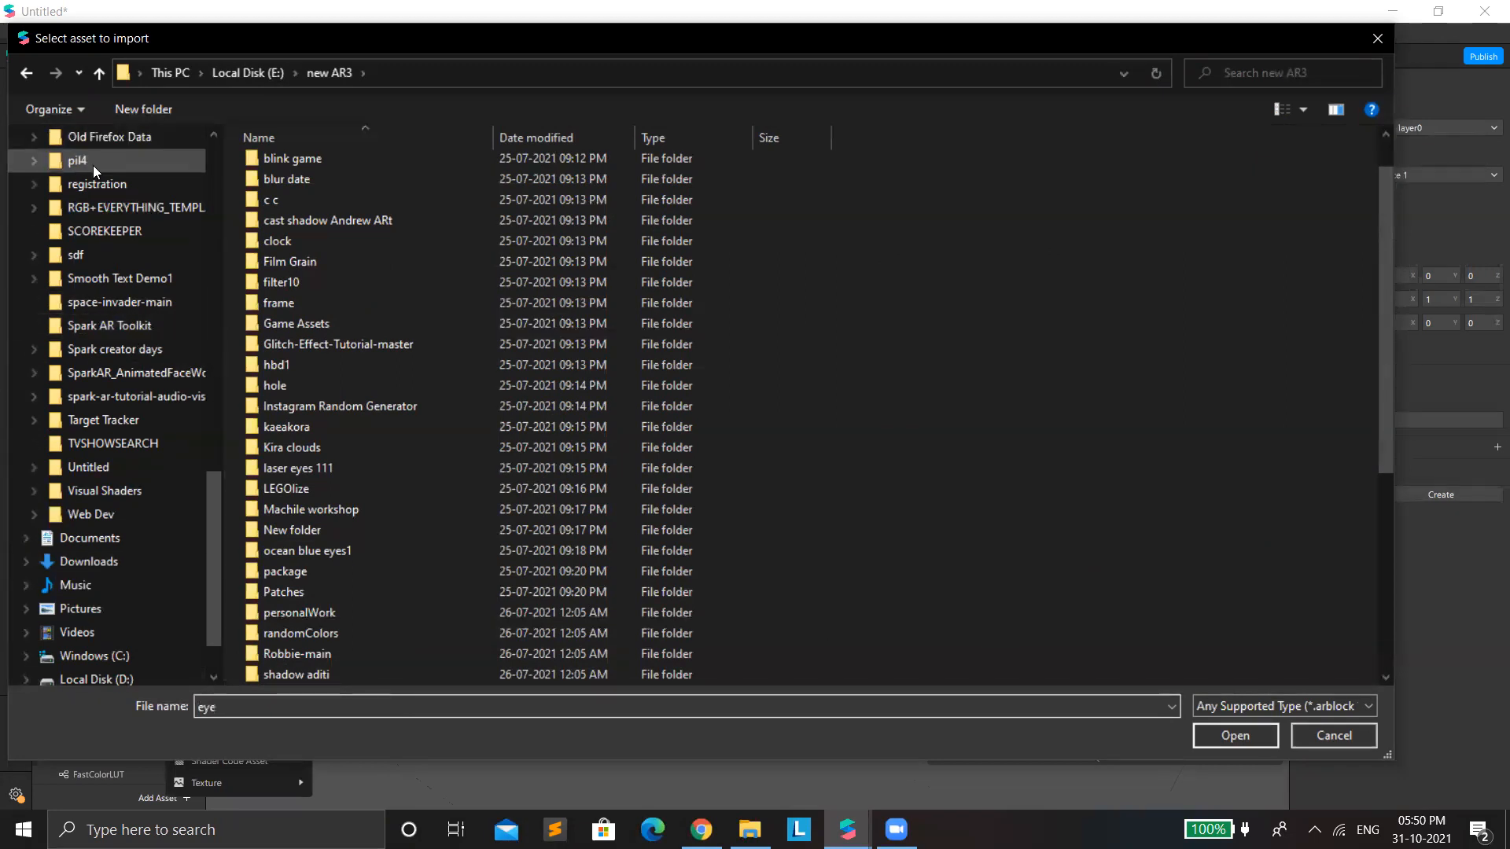
scroll(151, 256, up, 2)
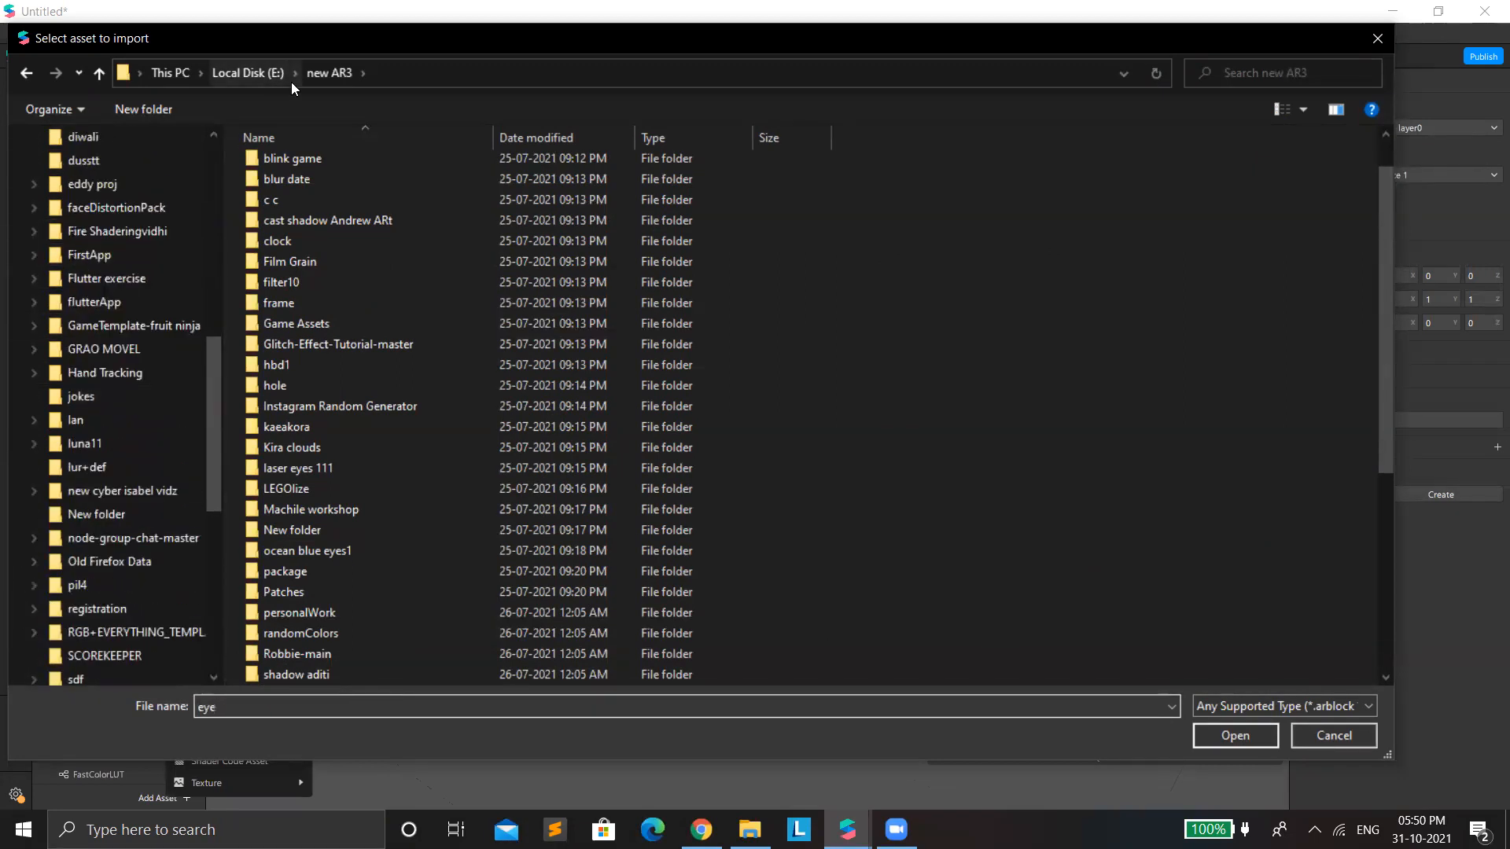
Step: Import the eyeliner texture and the eyeliner_deform object from the eye liner folder inside NewARs on Local Disk (E:)
click(272, 78)
double_click(298, 647)
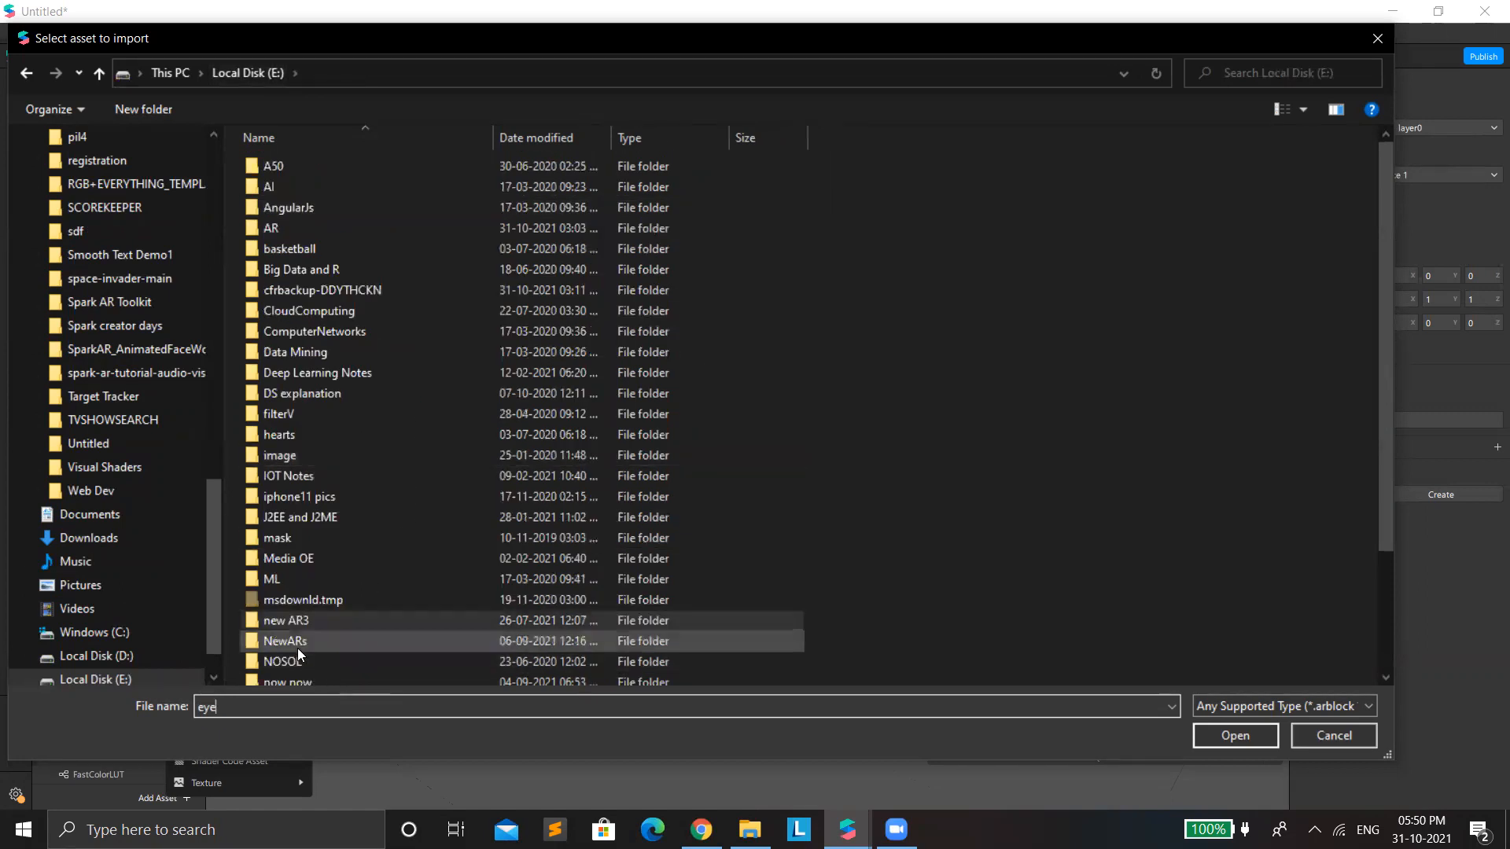
click(247, 710)
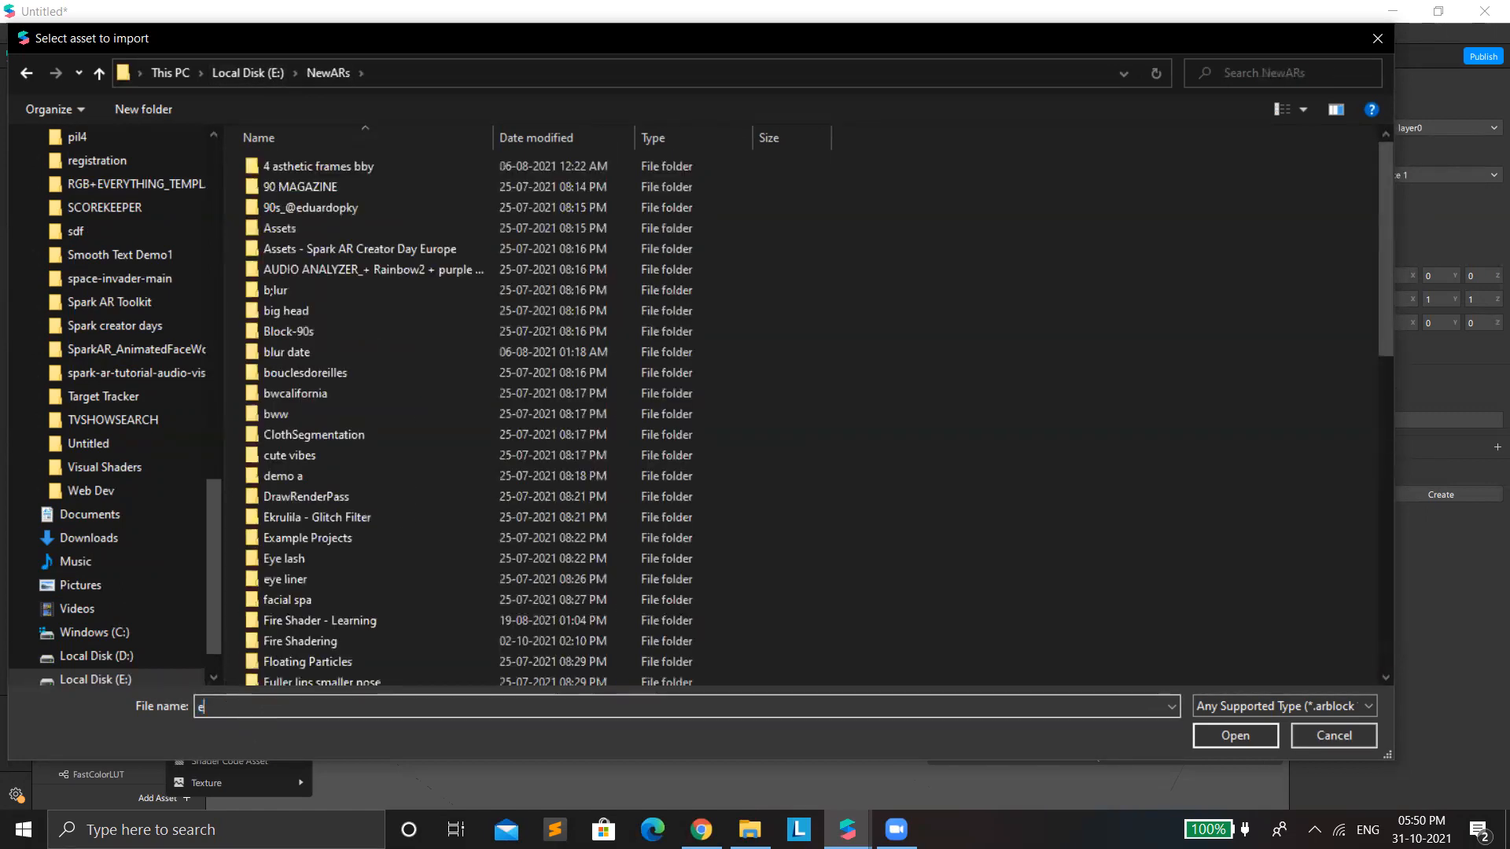
scroll(417, 563, down, 15)
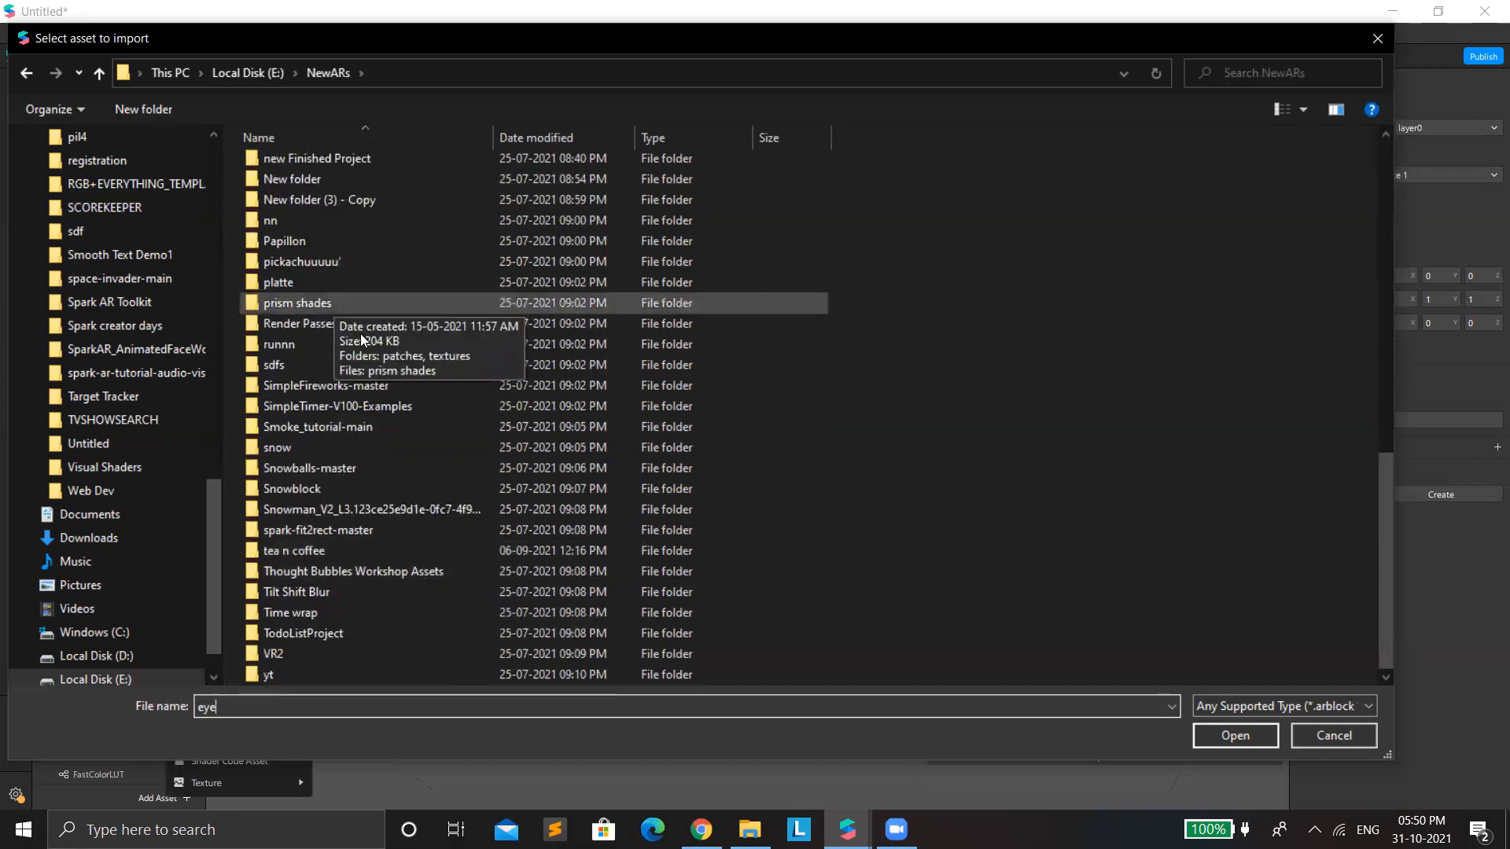
scroll(421, 549, up, 2)
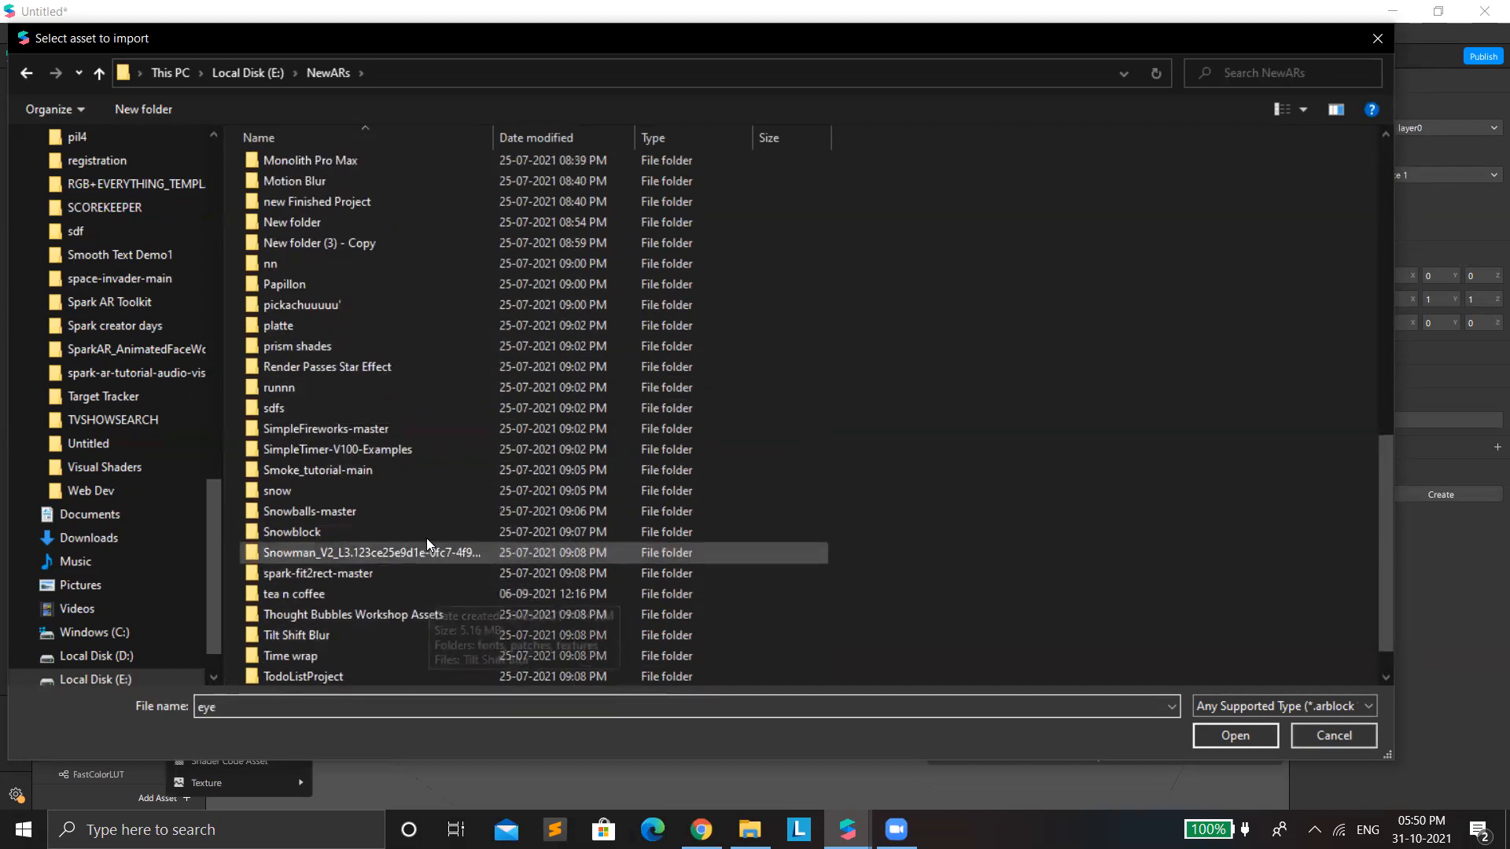
scroll(380, 480, up, 12)
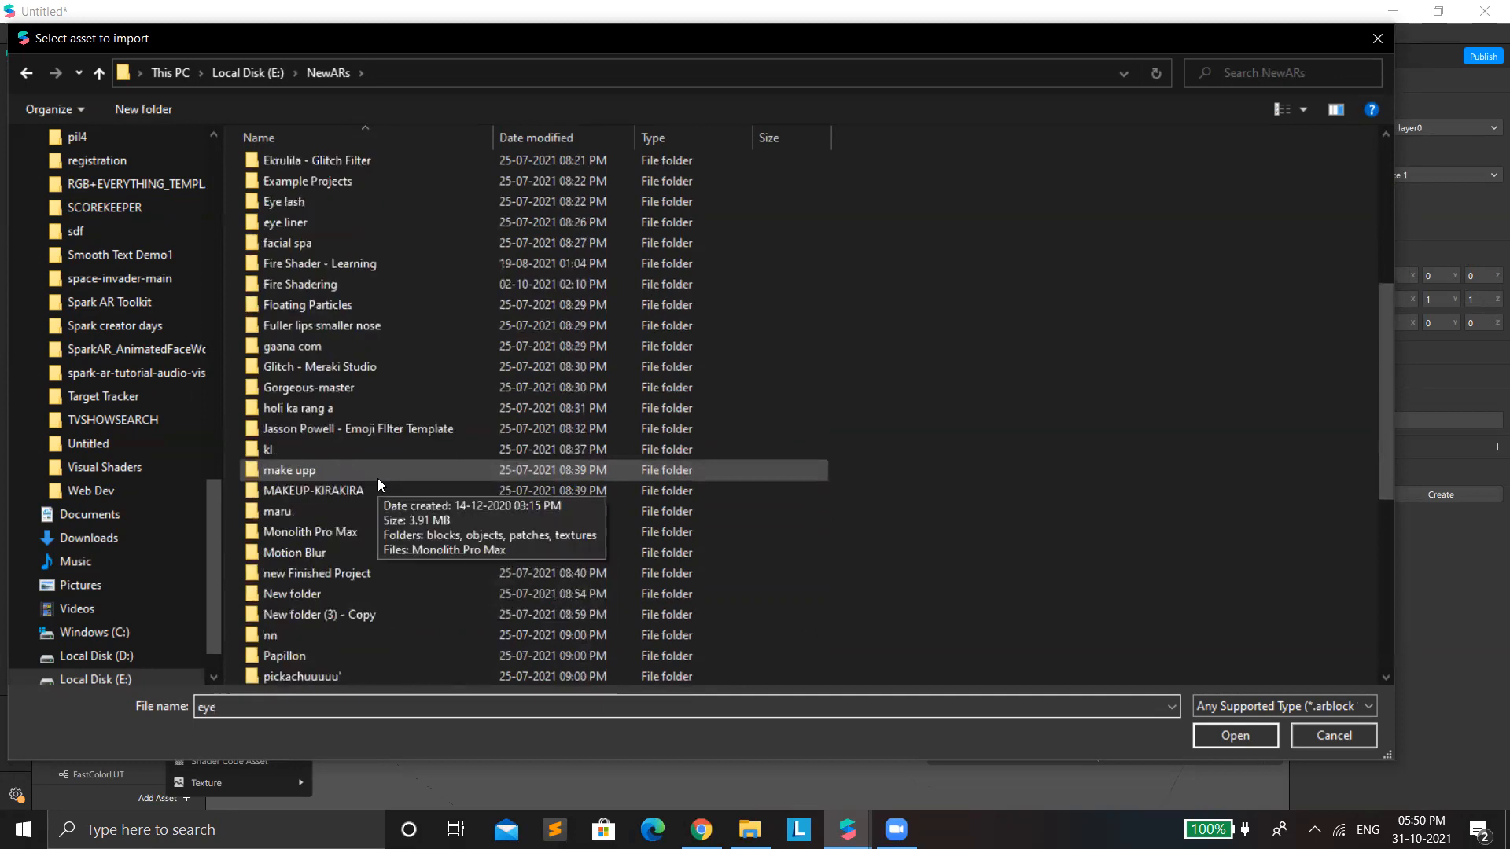
scroll(378, 478, up, 1)
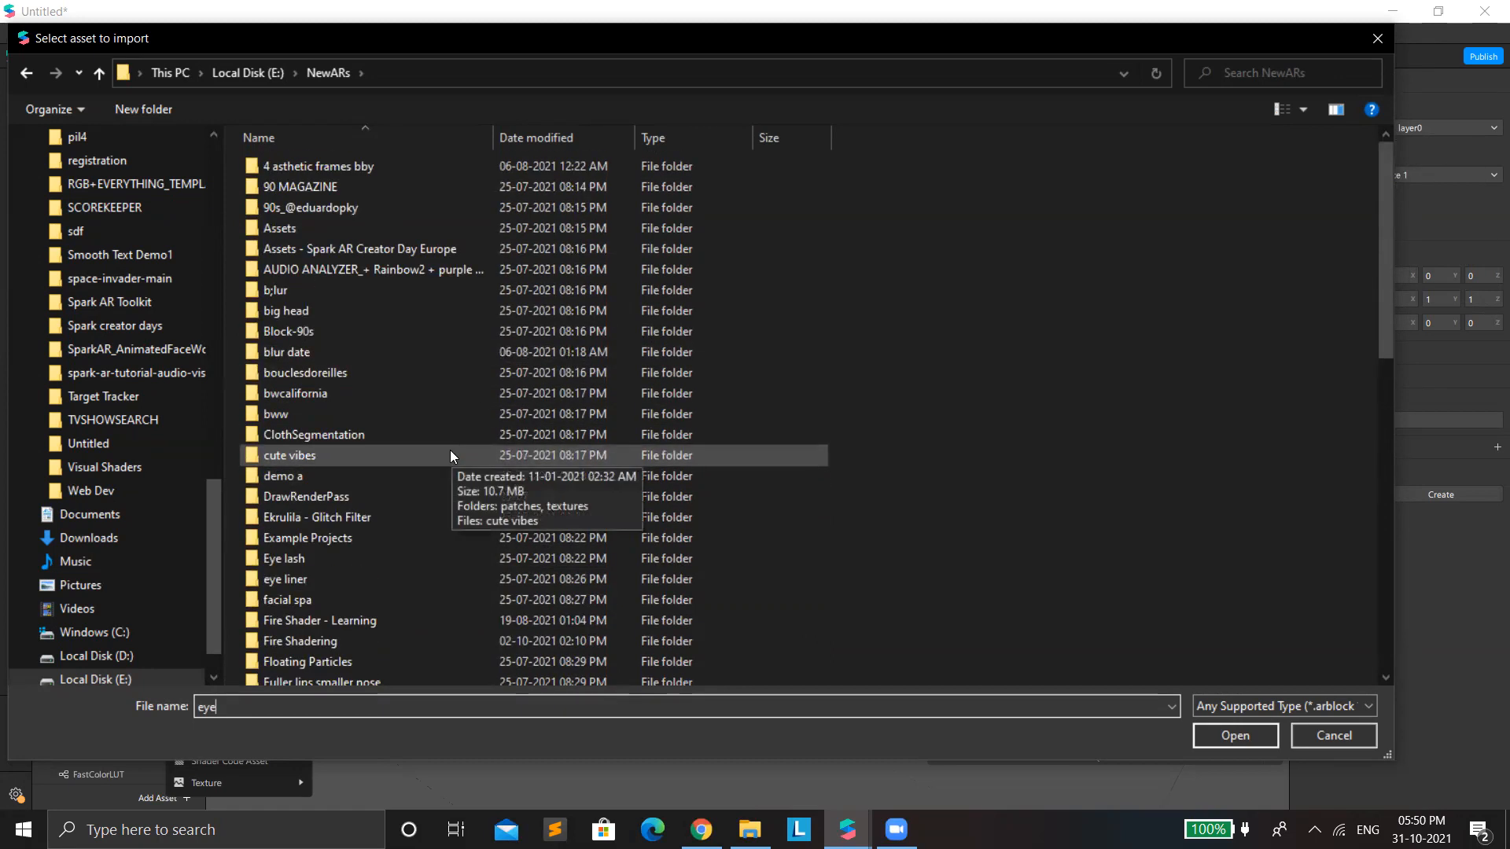
double_click(368, 579)
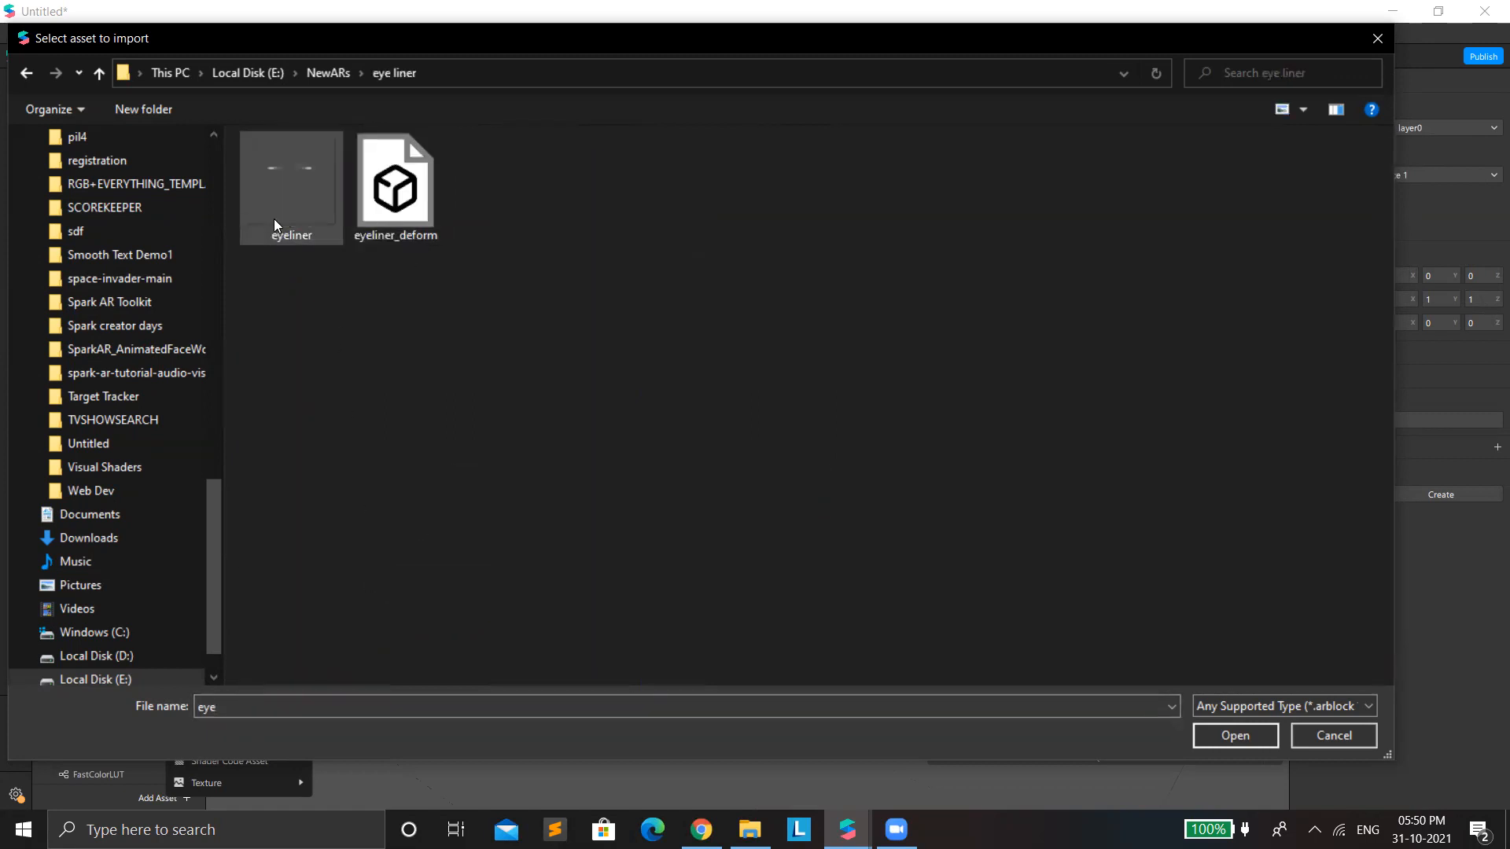
click(274, 221)
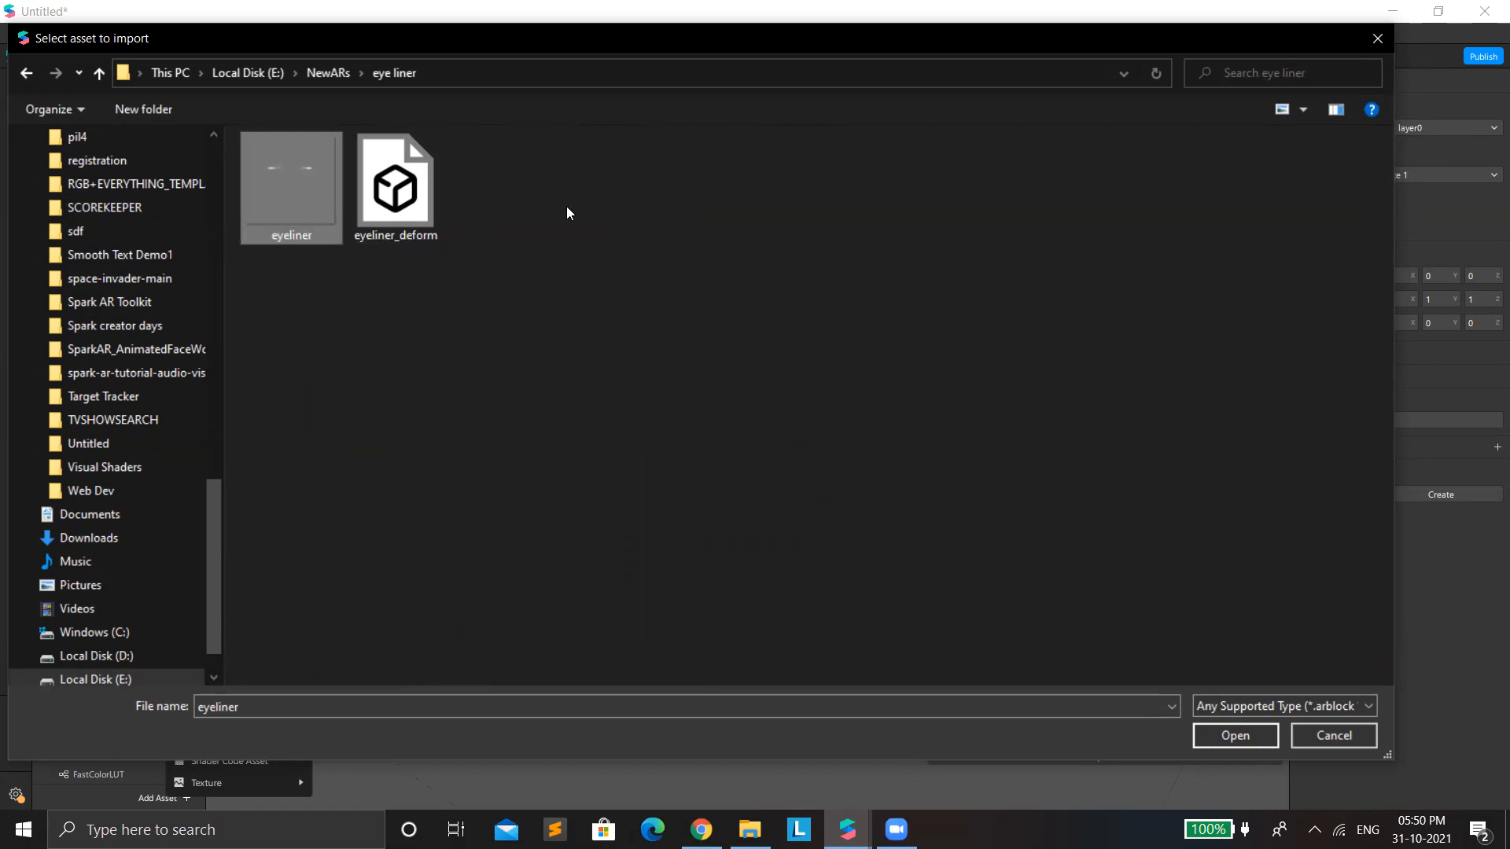
click(1234, 735)
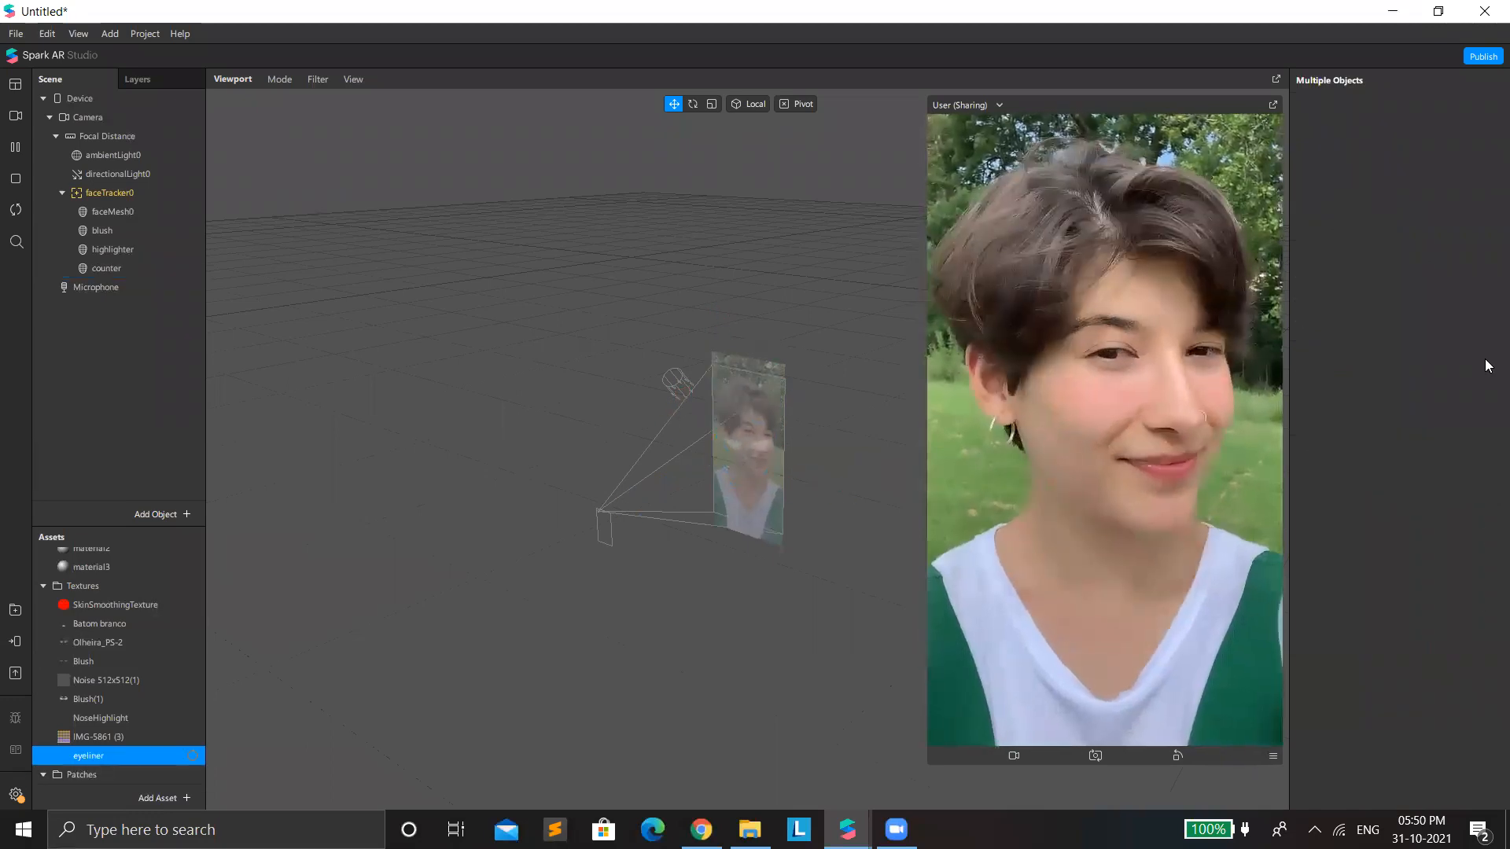
Step: Set the eyeliner texture's compression to None for iOS, Android and Older Android
click(1416, 315)
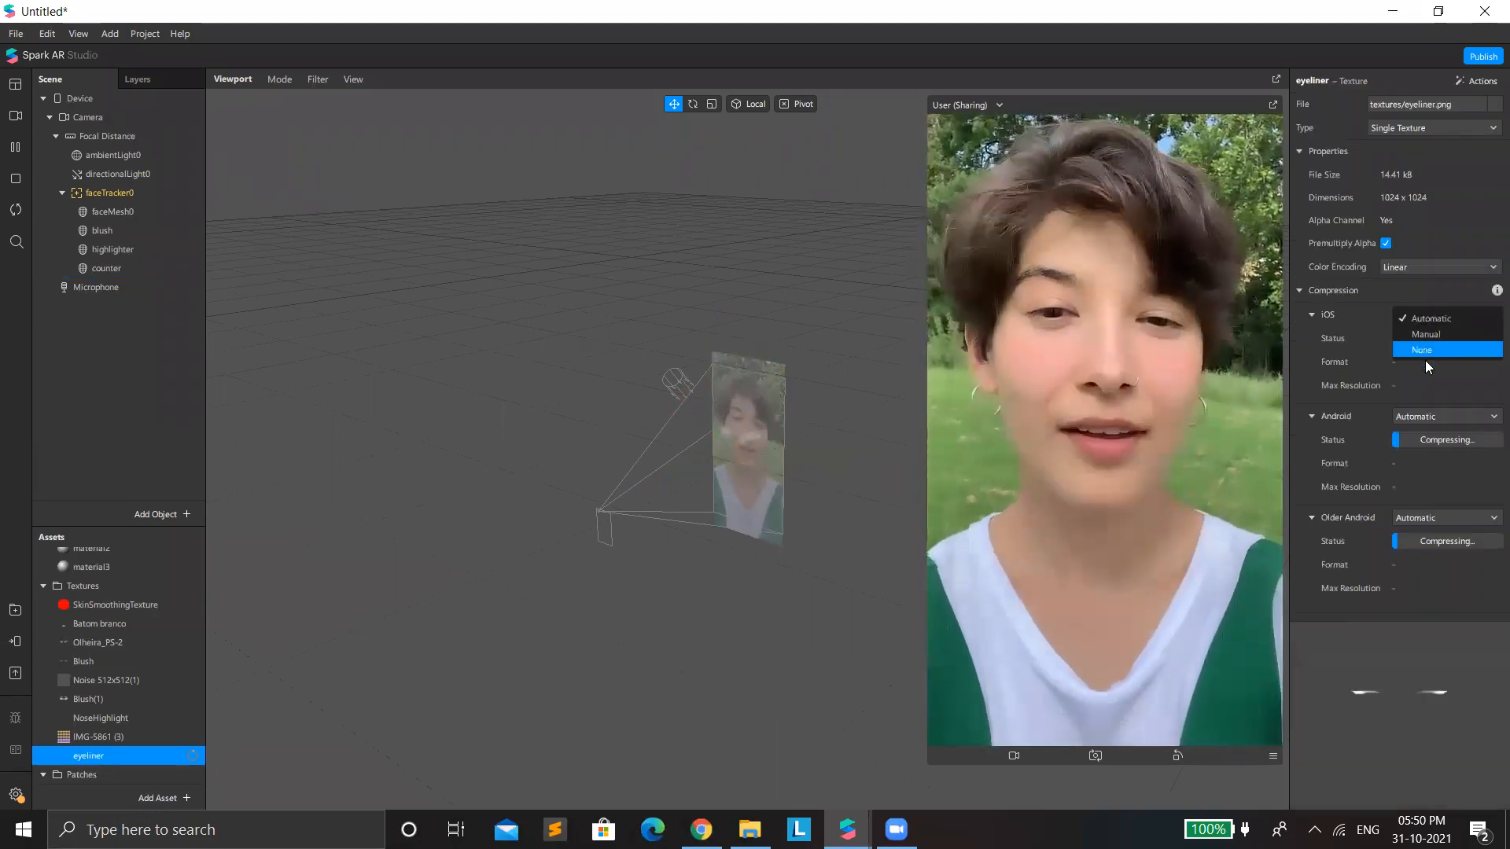
click(1425, 357)
click(1444, 393)
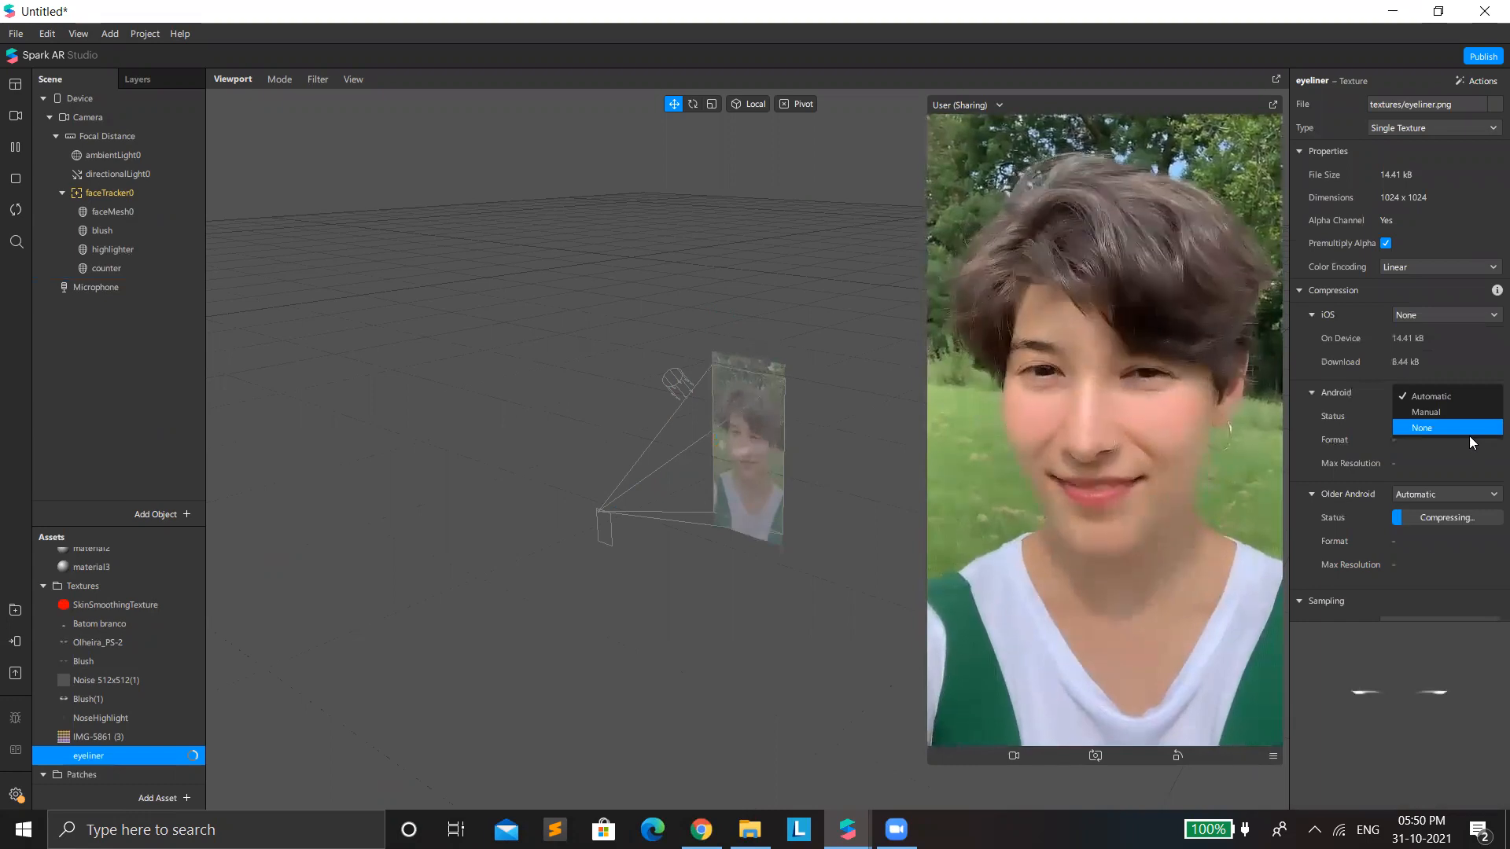
click(1459, 431)
click(1442, 470)
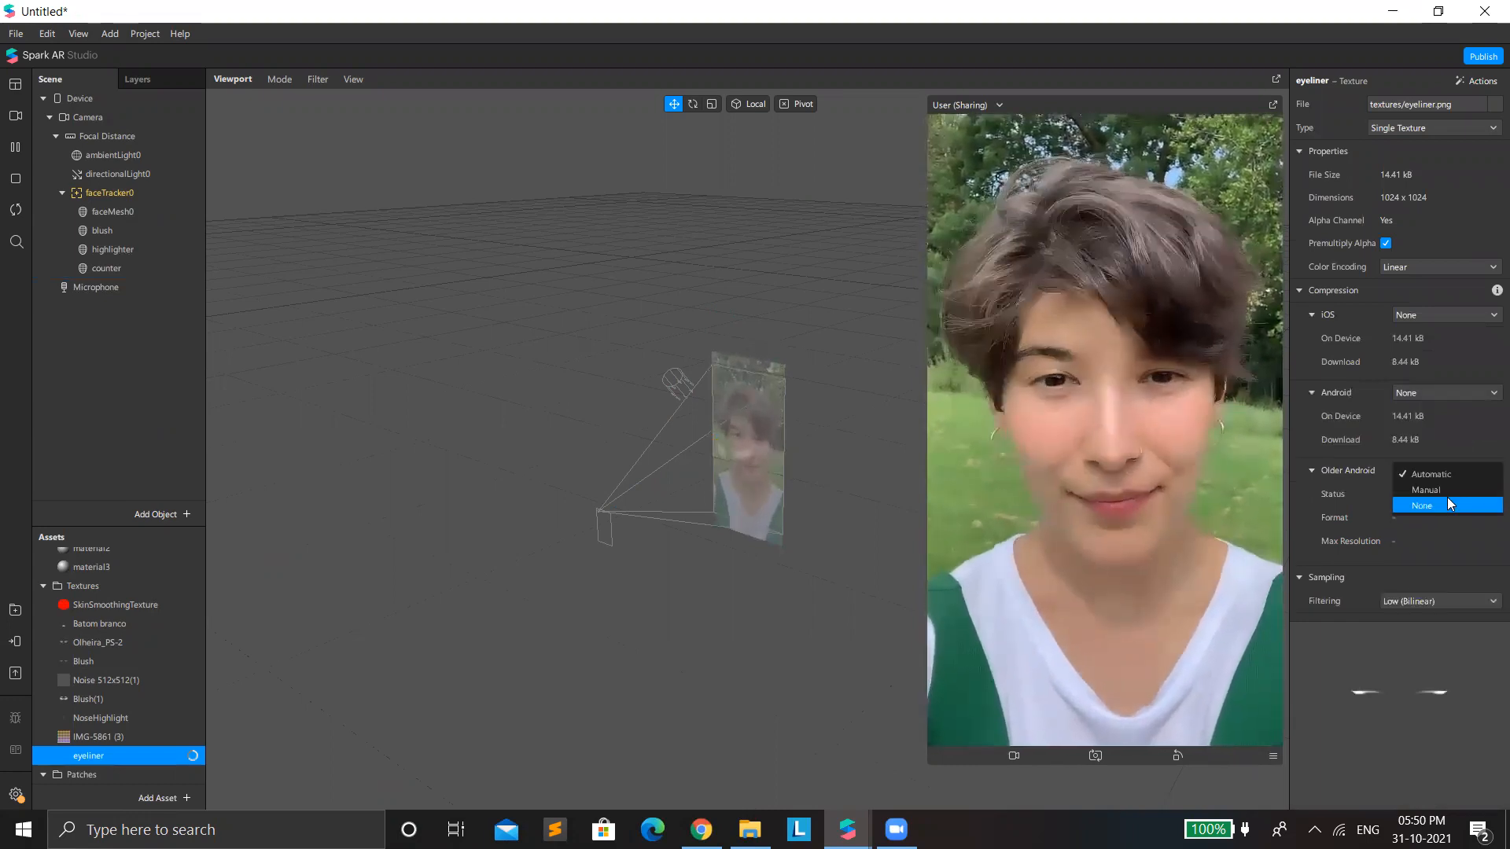
click(1446, 505)
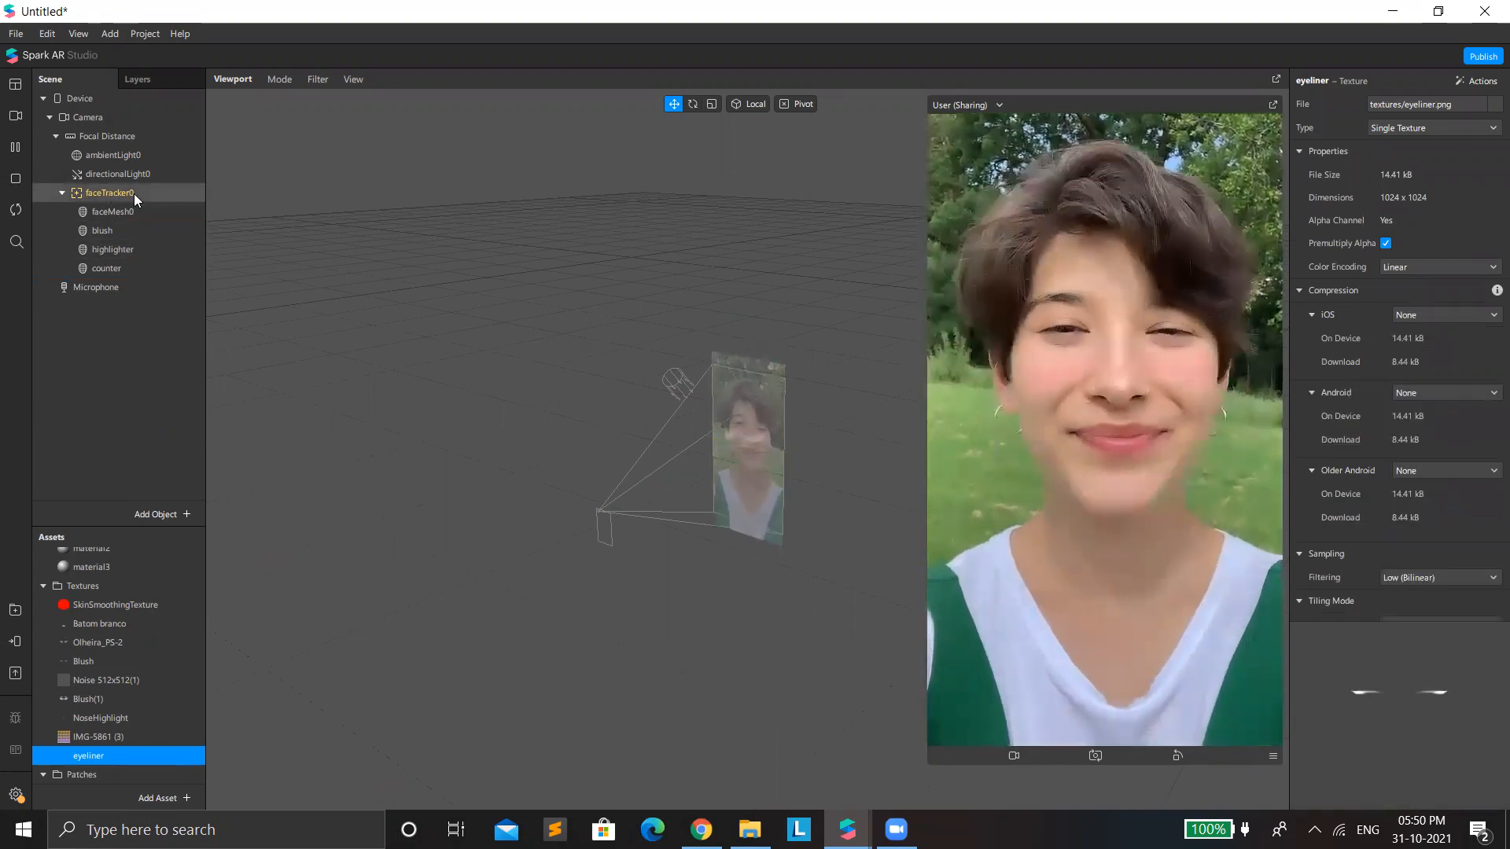
Step: Add a fifth face mesh under the face tracker and create a new material for it
right_click(109, 193)
mouse_move(181, 205)
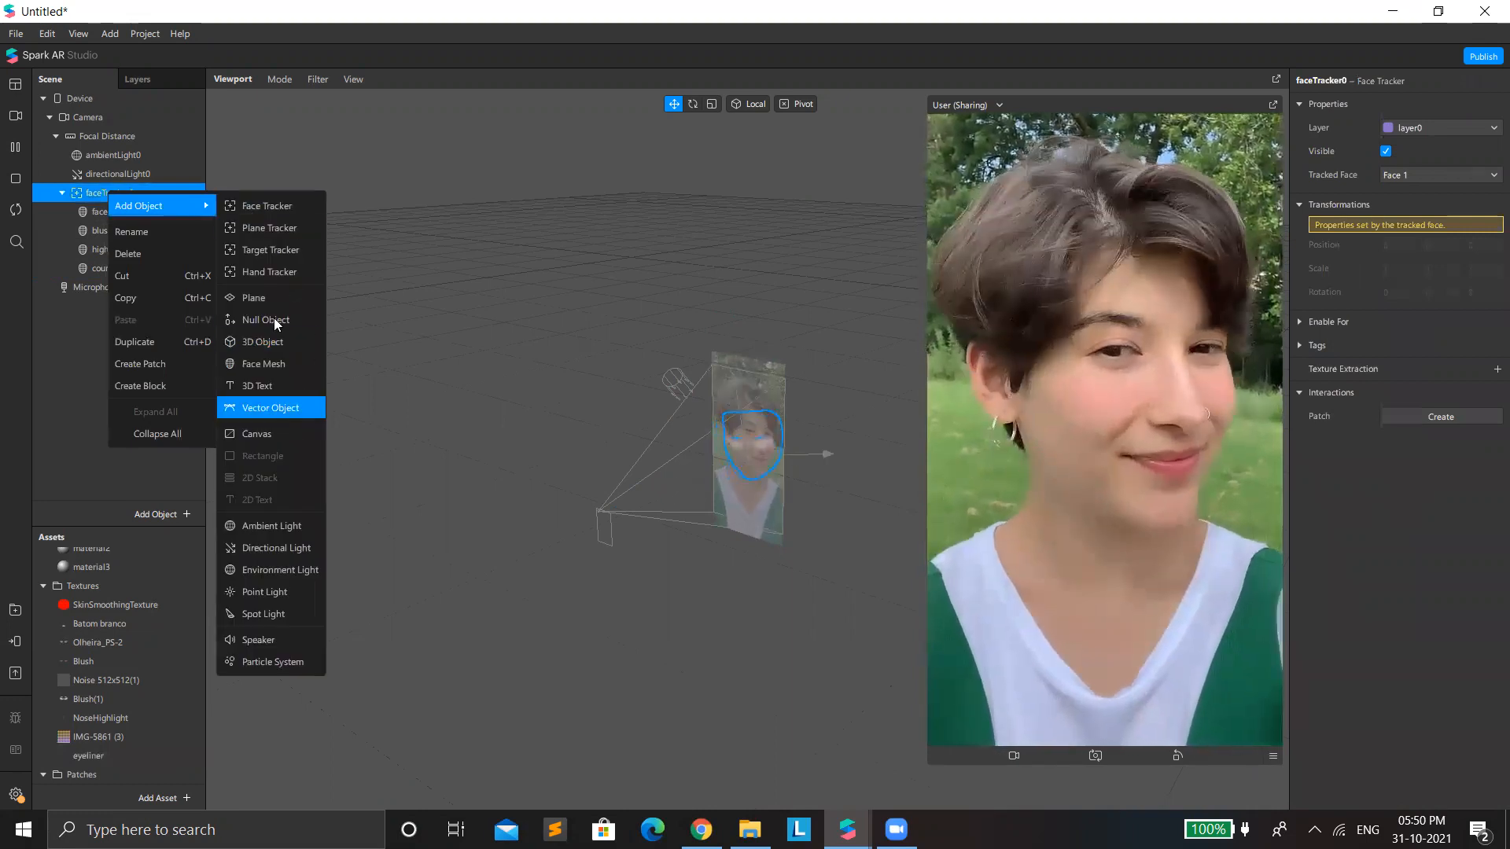
click(269, 363)
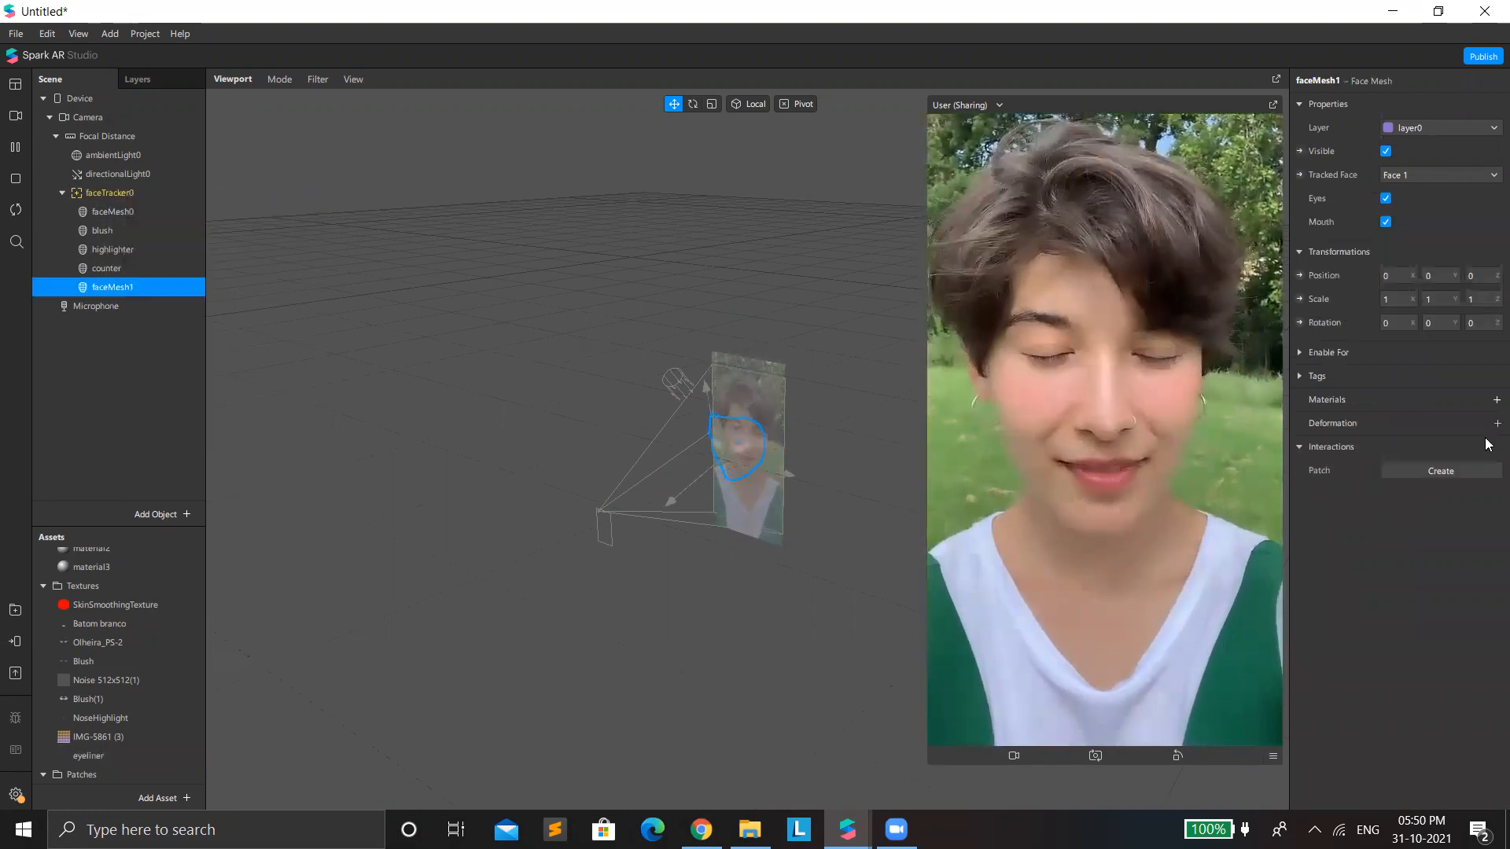
click(1496, 400)
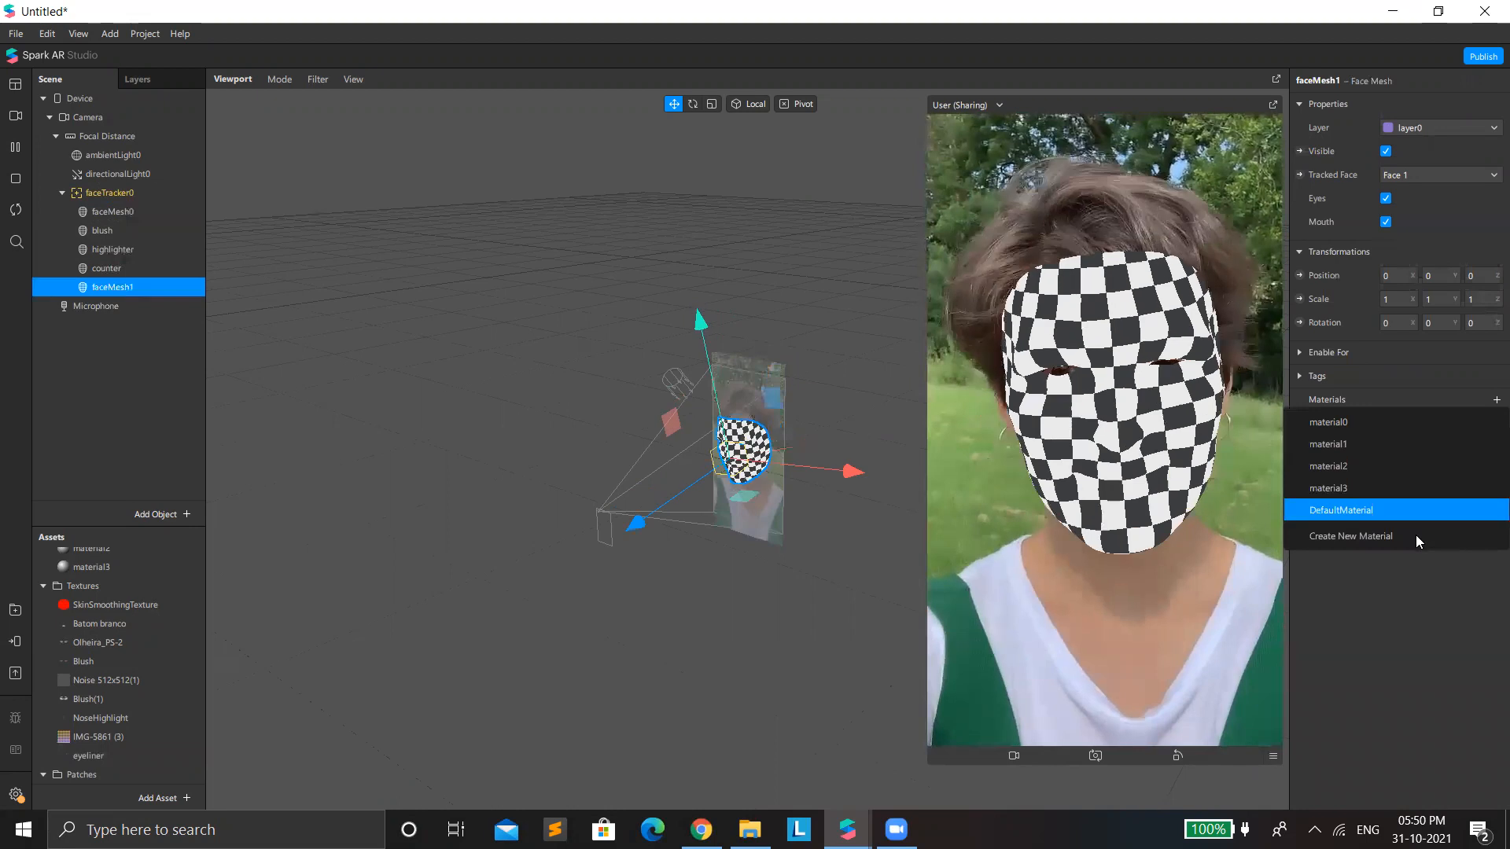
click(1415, 536)
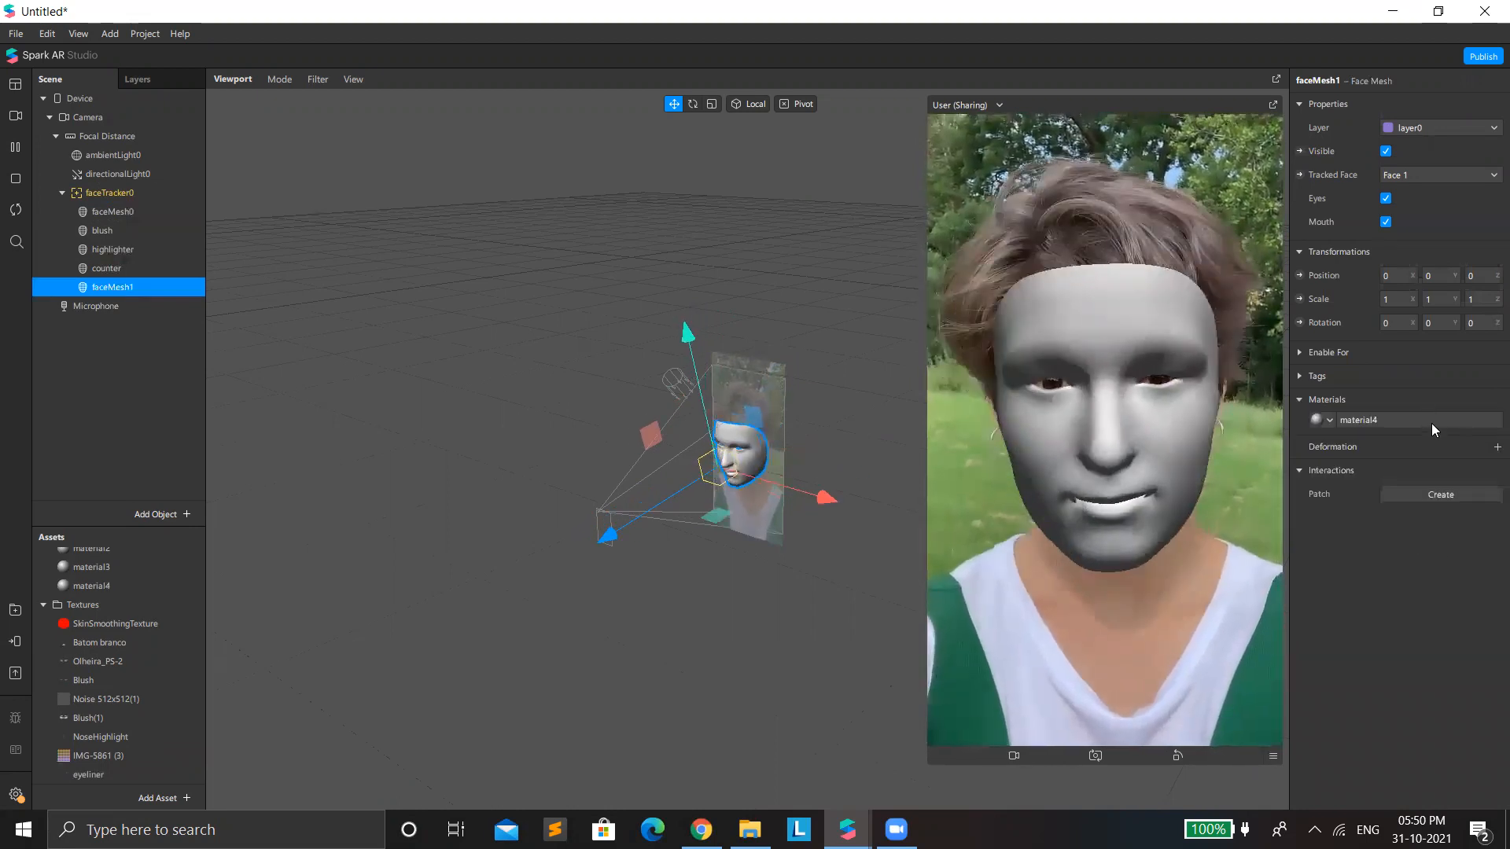
Step: Set the fifth face mesh's material to the Flat shader type and apply the eyeliner texture to its diffuse texture
click(1431, 423)
click(1381, 105)
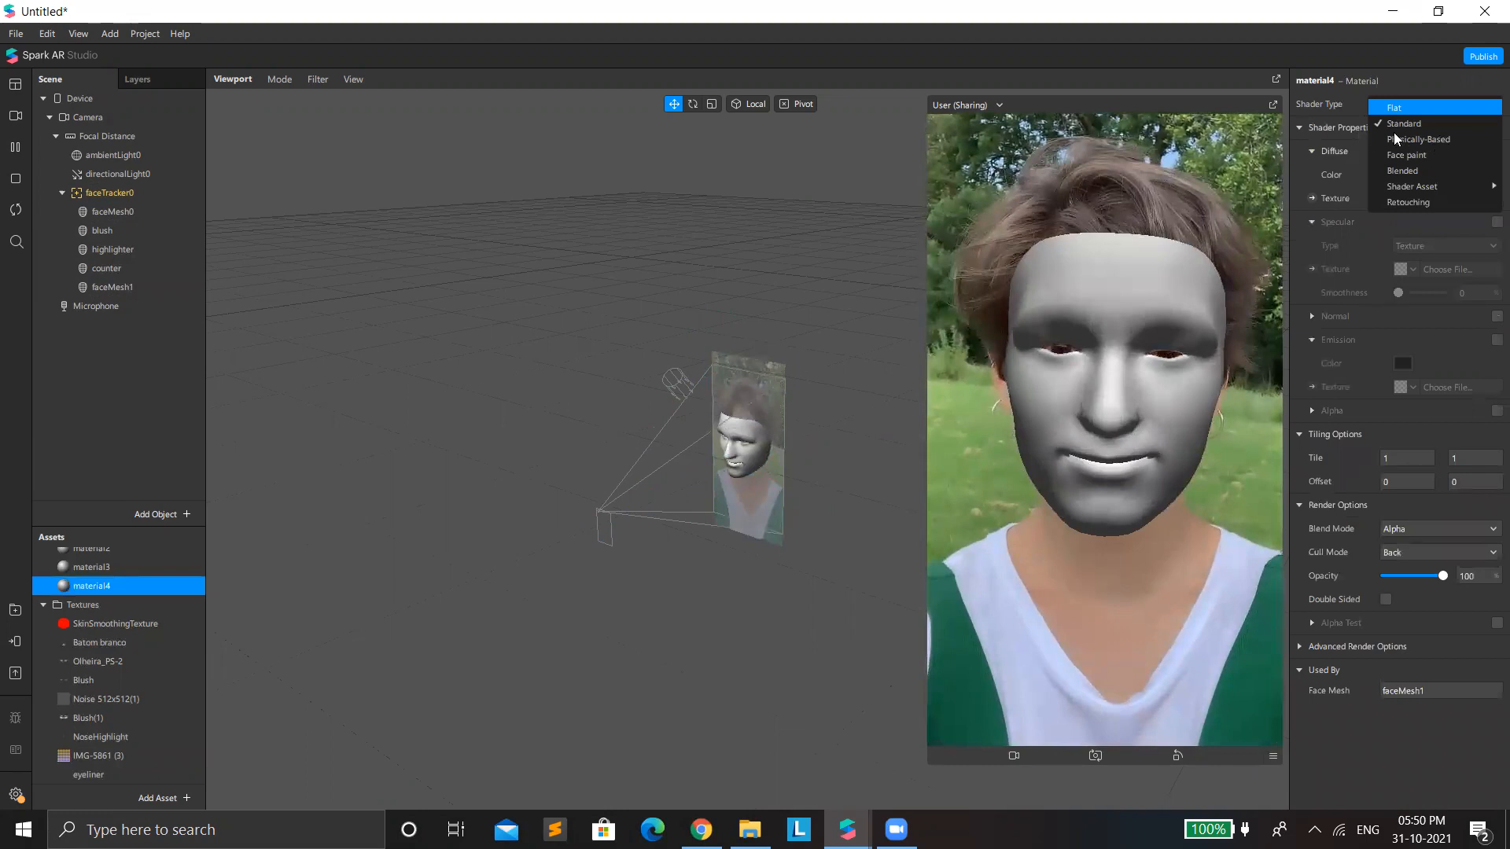
click(1408, 108)
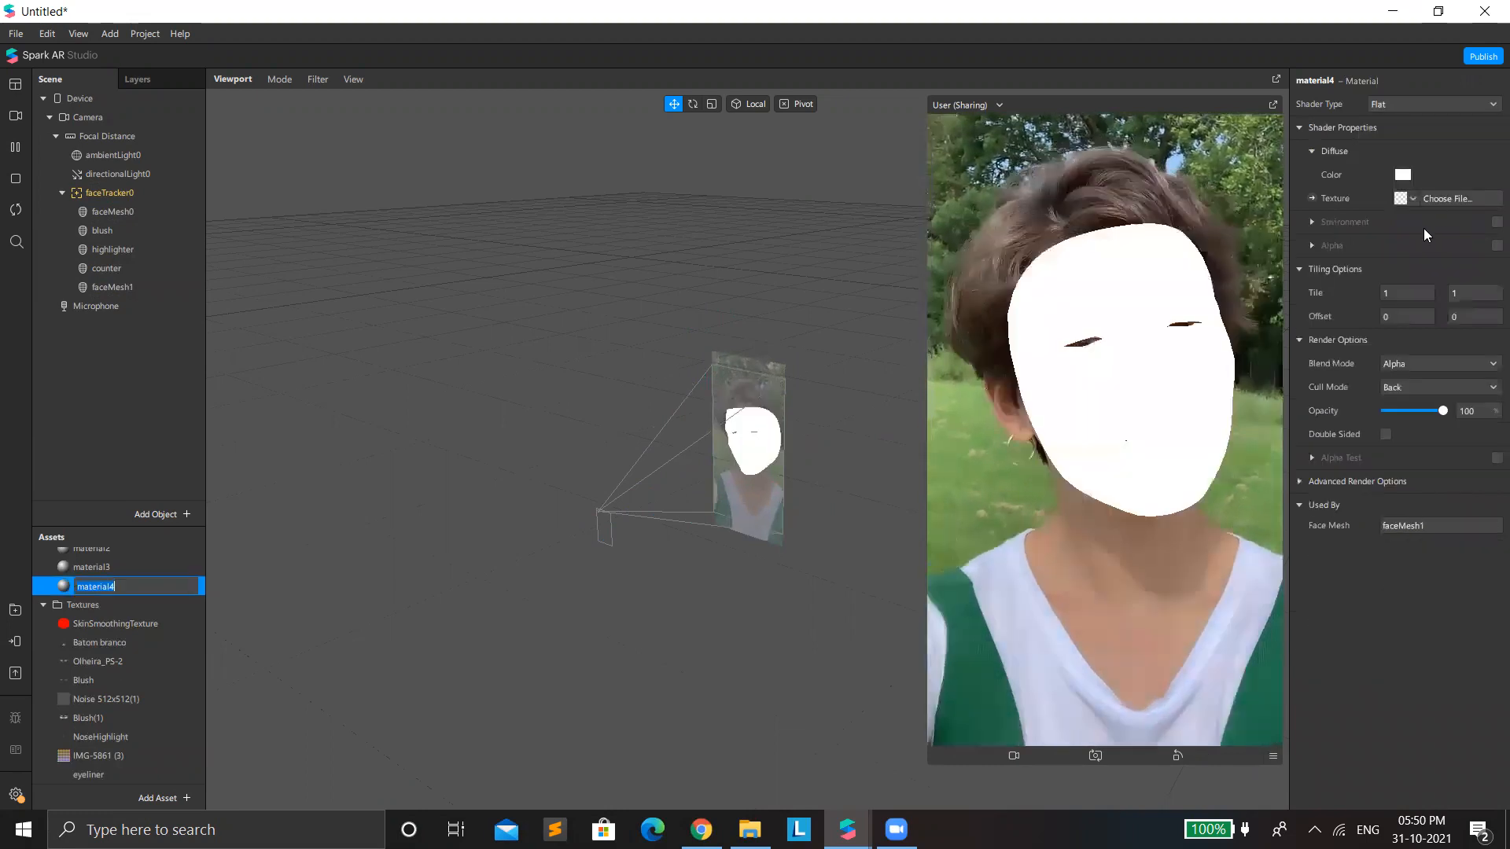
click(1401, 199)
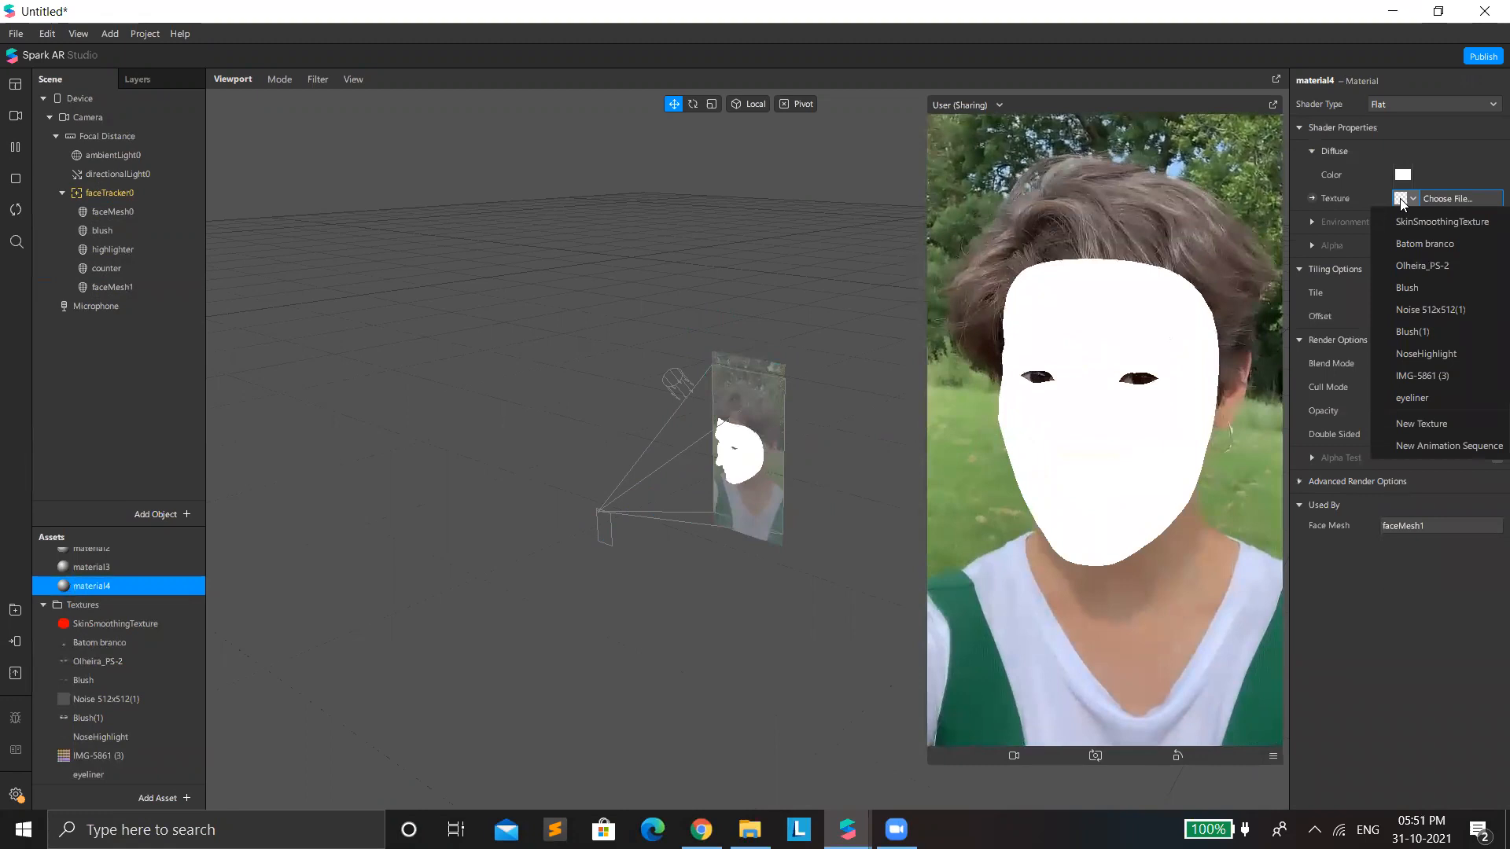
click(1419, 401)
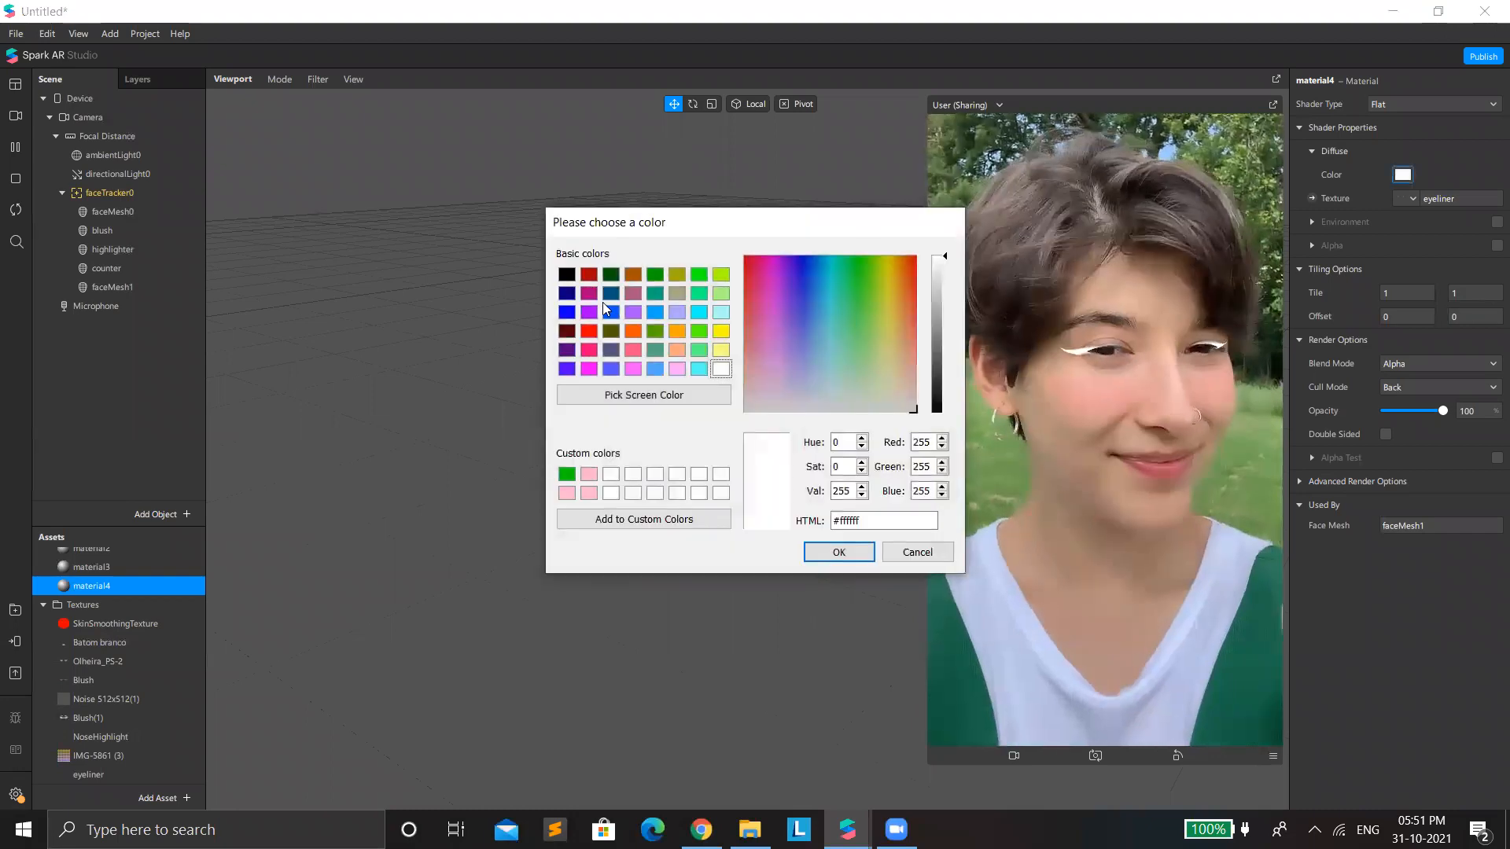
Step: Set the eyeliner material's diffuse color to black (#000000) and reduce its opacity slightly
click(564, 276)
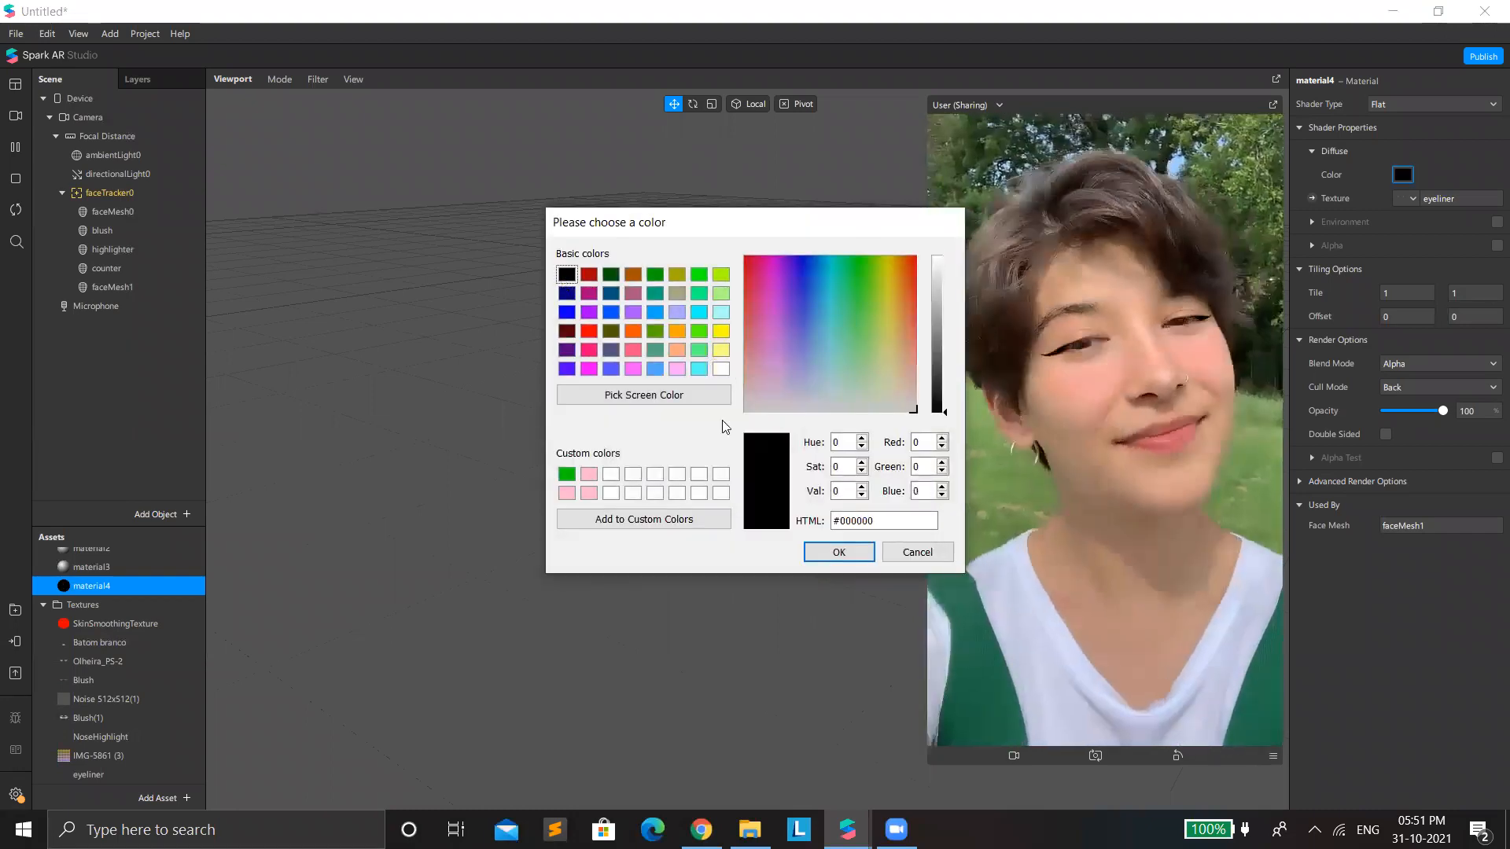
click(839, 553)
drag(1443, 412, 1423, 412)
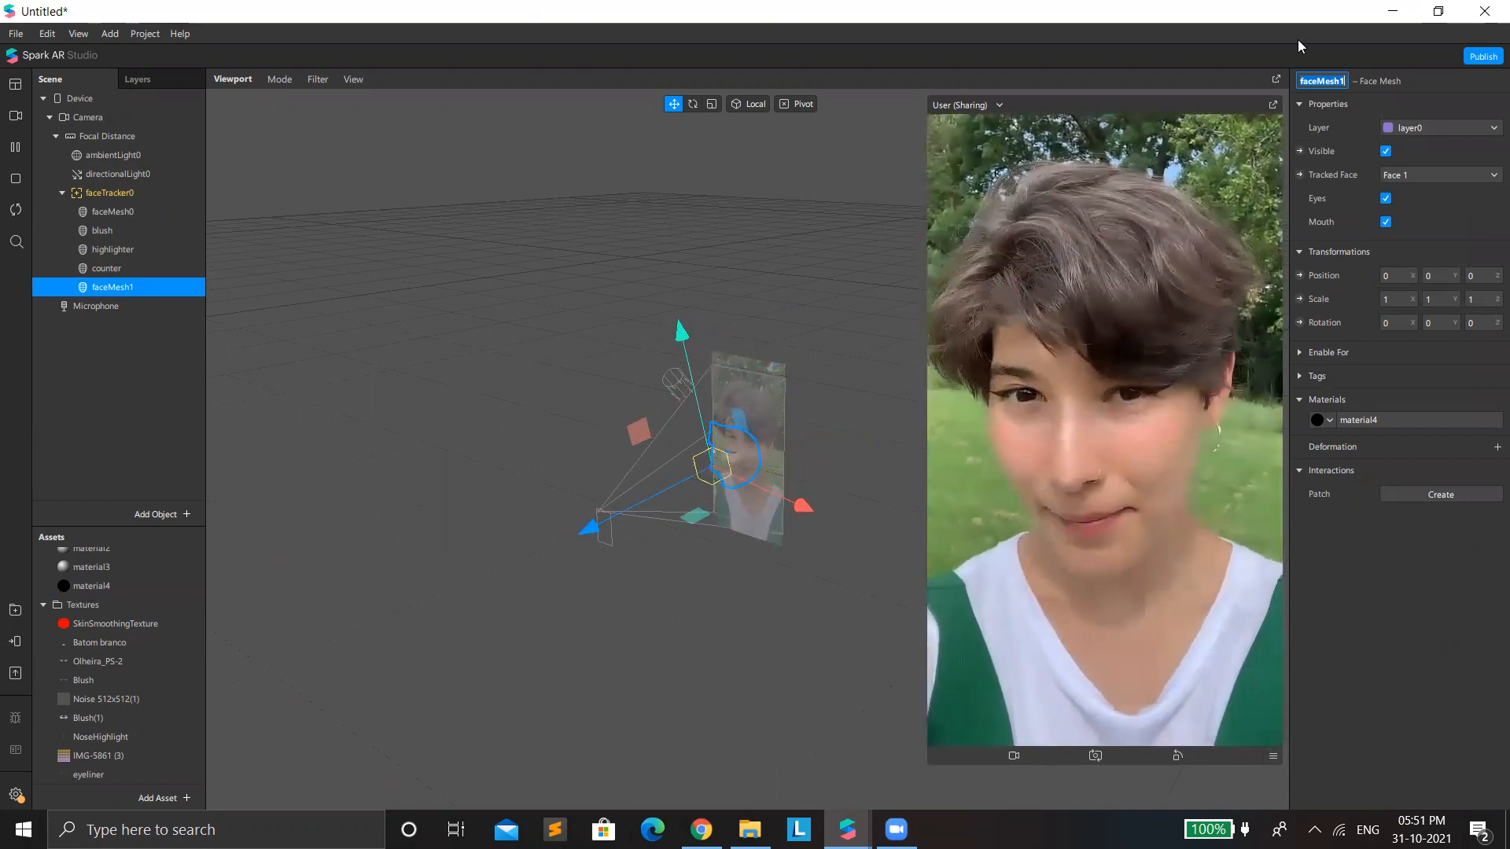
Step: Rename the face mesh that carries the eyeliner texture as eyeliner
text(eyeliner)
key(Return)
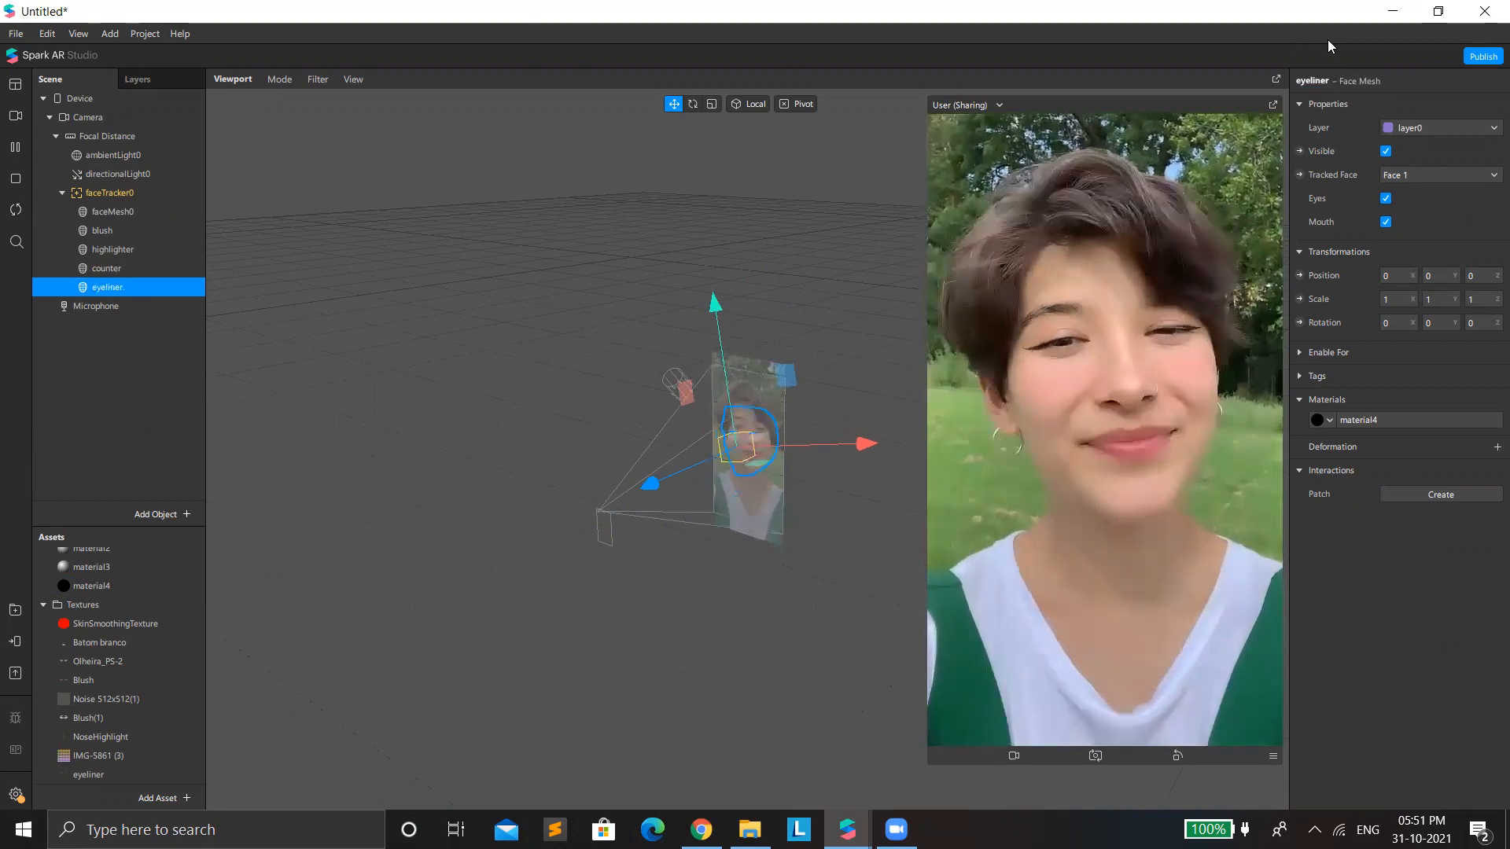
Step: Try eyeliner_deform as the deformation of the eyeliner face mesh and remove it from the object
click(1492, 447)
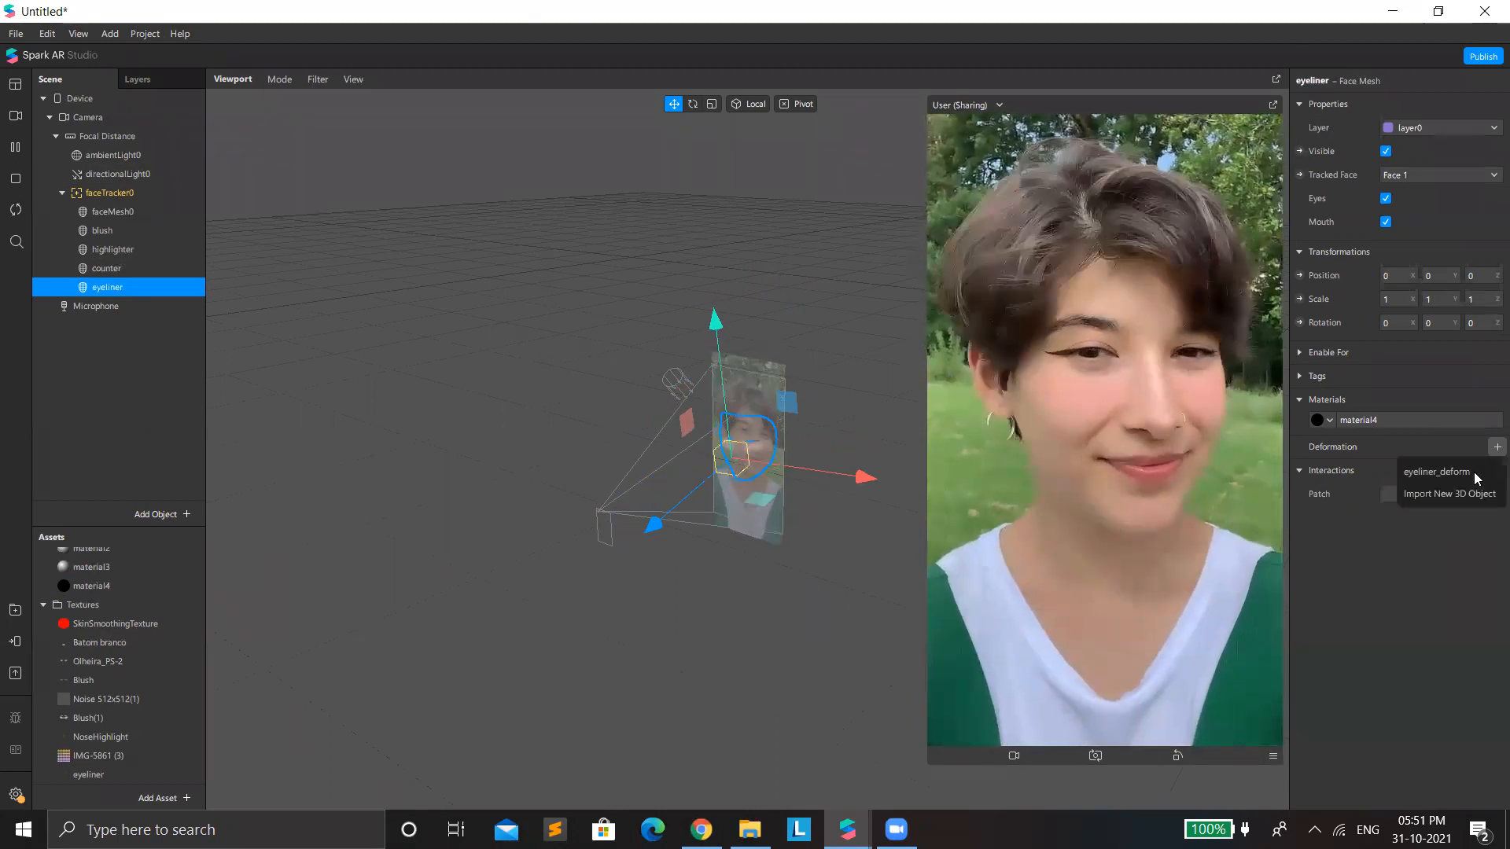
click(1454, 470)
drag(1442, 493, 1365, 515)
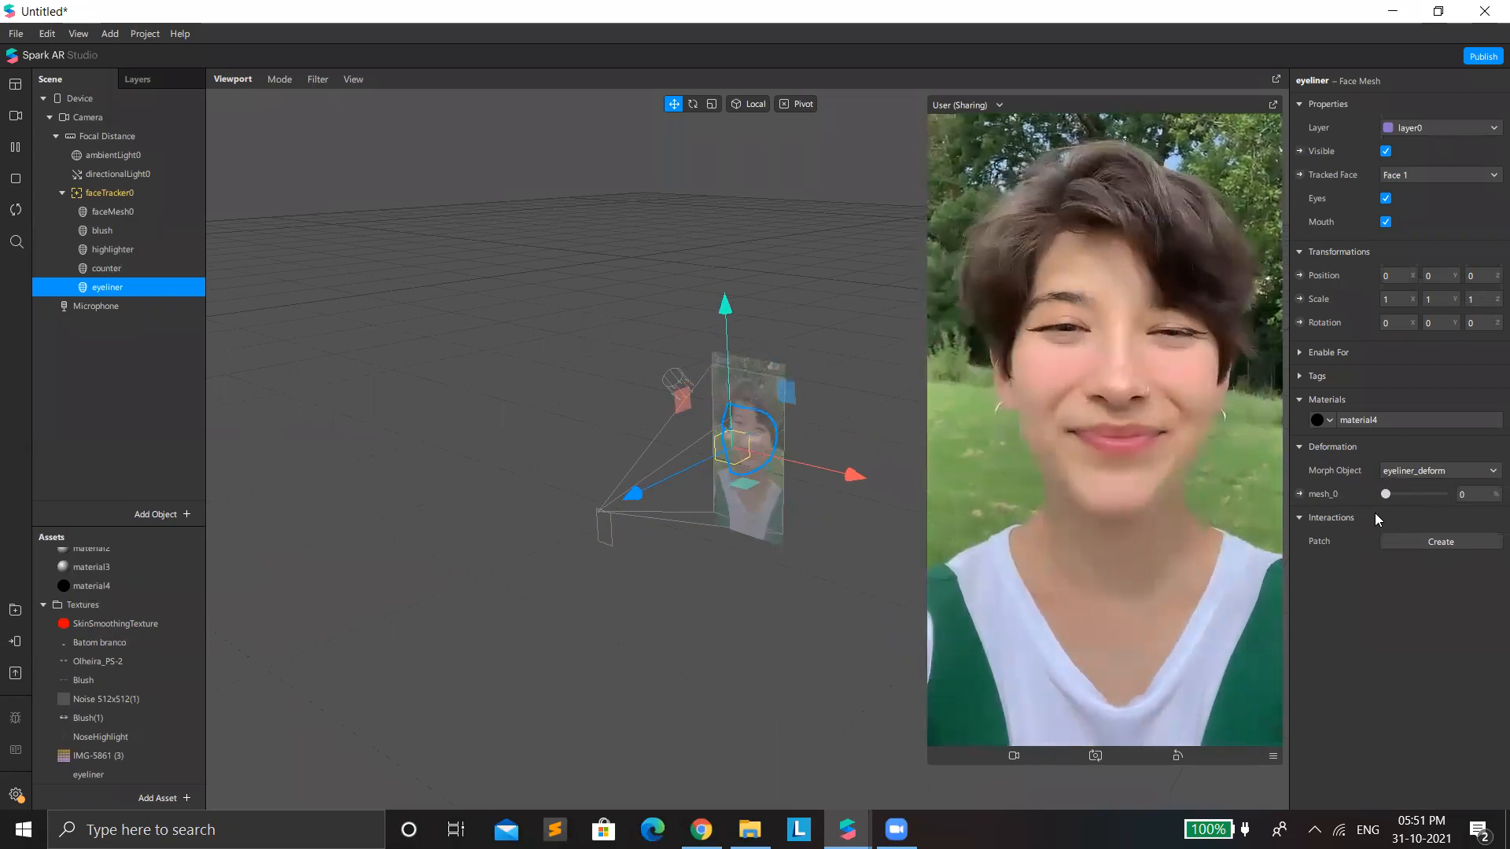
click(1406, 474)
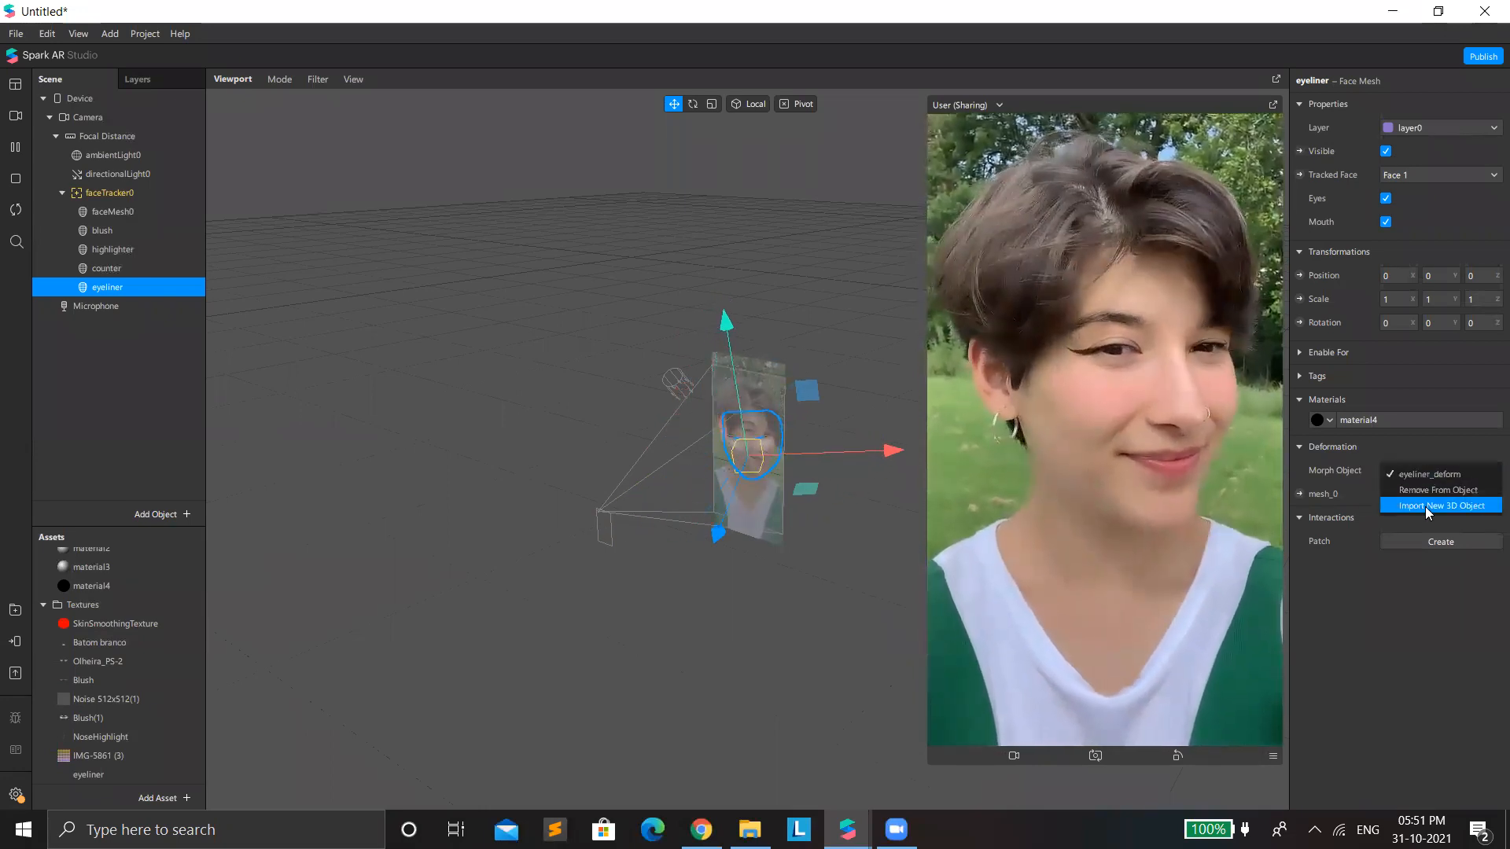
click(1420, 489)
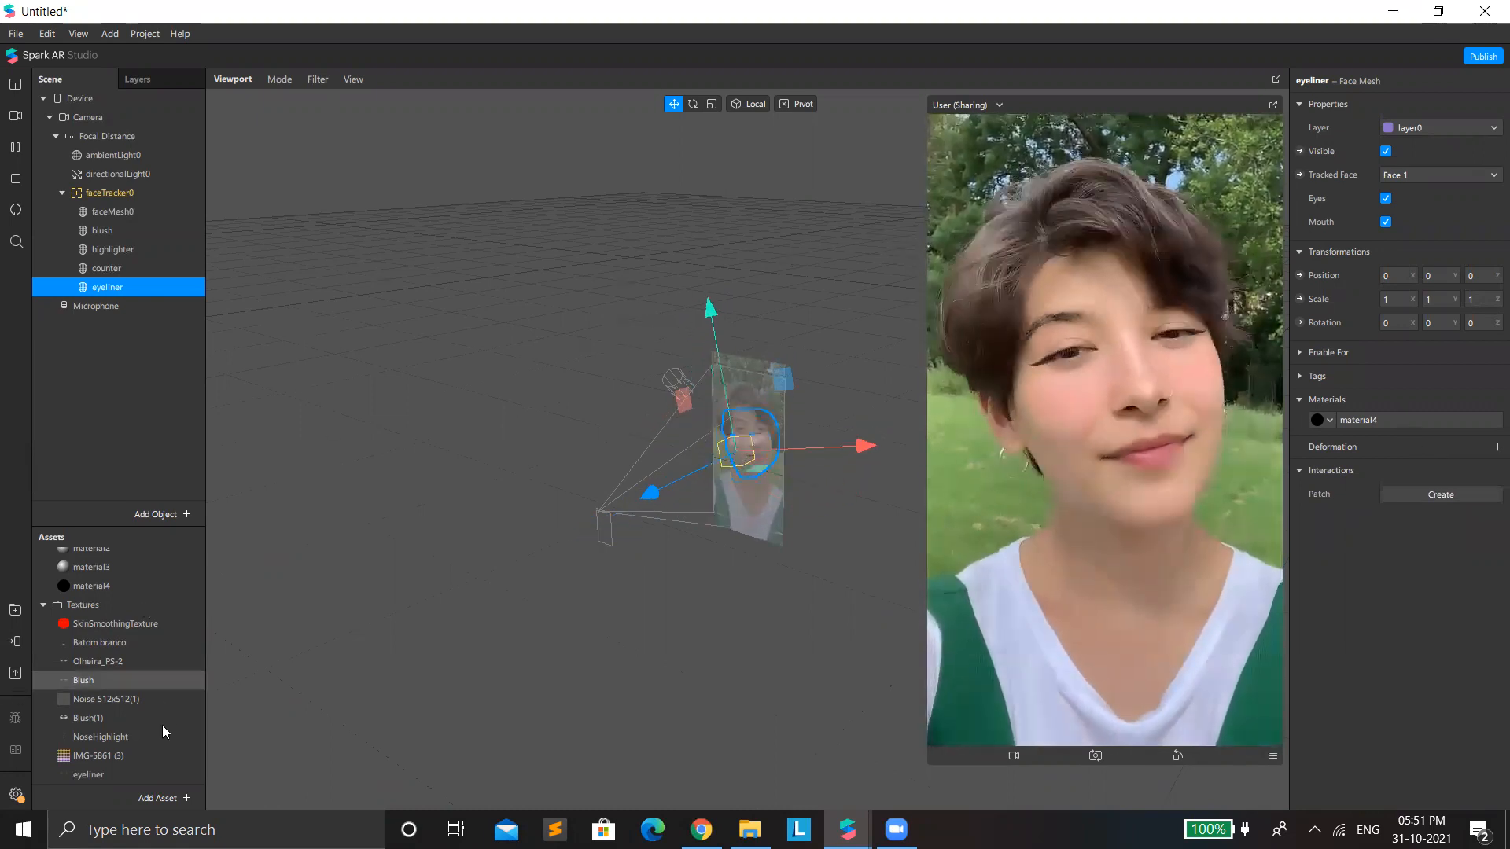
Step: Add a sixth face mesh under the face tracker and create a new material for it
scroll(130, 688, down, 1)
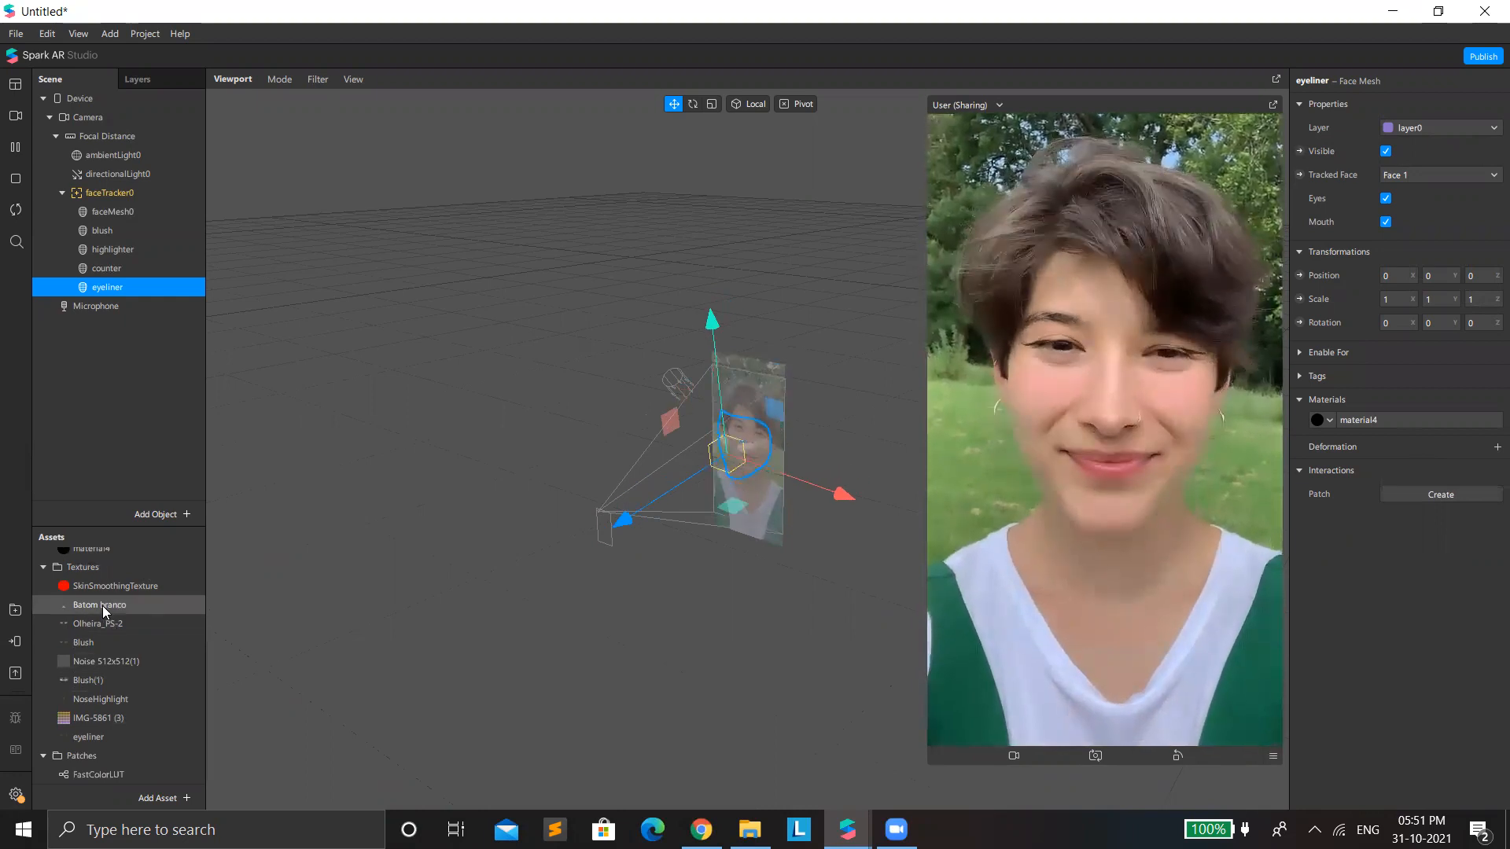
click(101, 605)
right_click(115, 197)
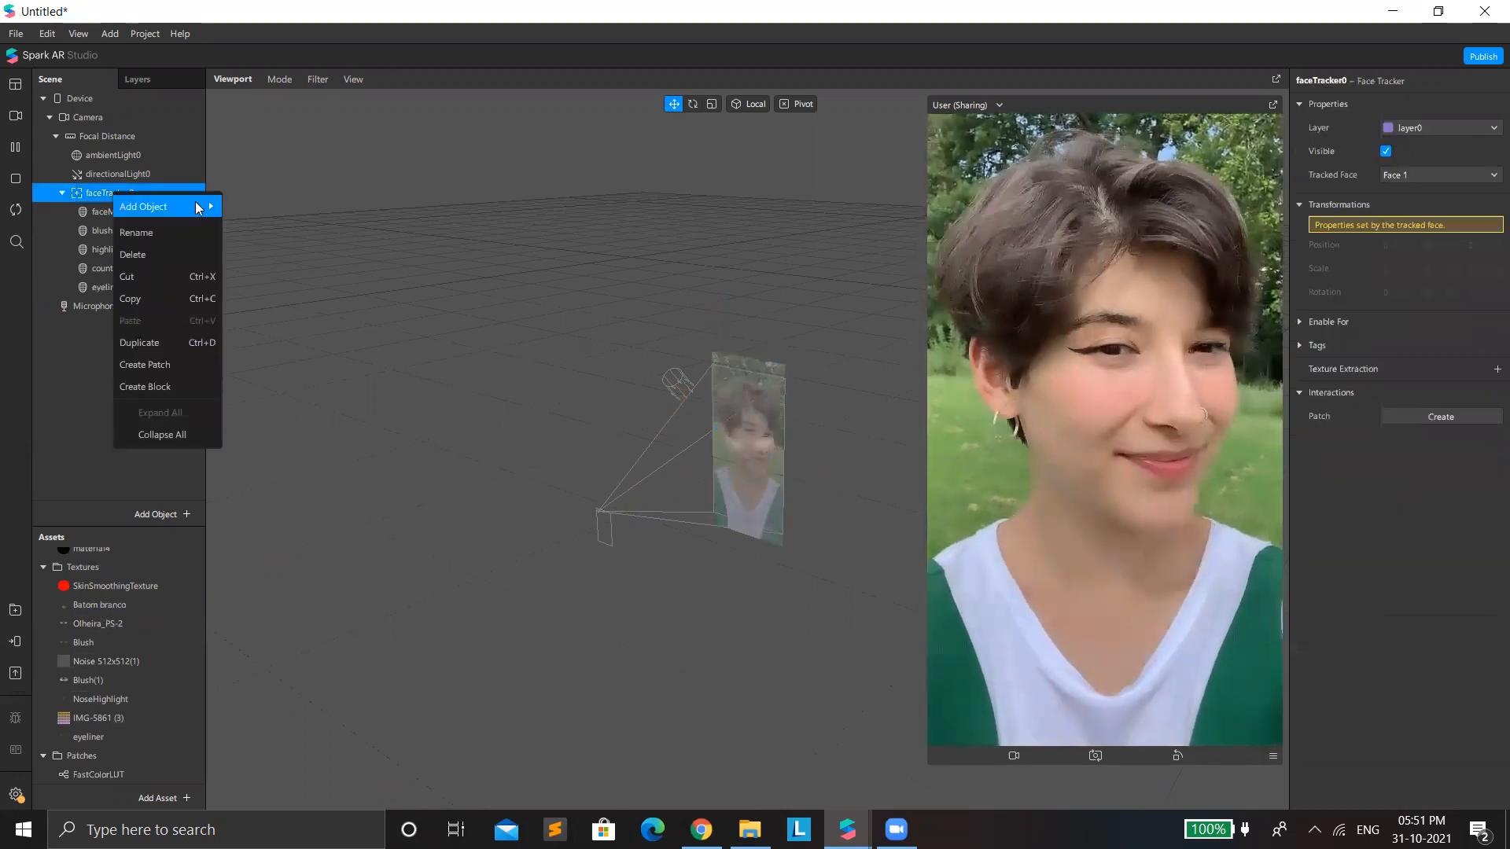
mouse_move(197, 206)
click(267, 364)
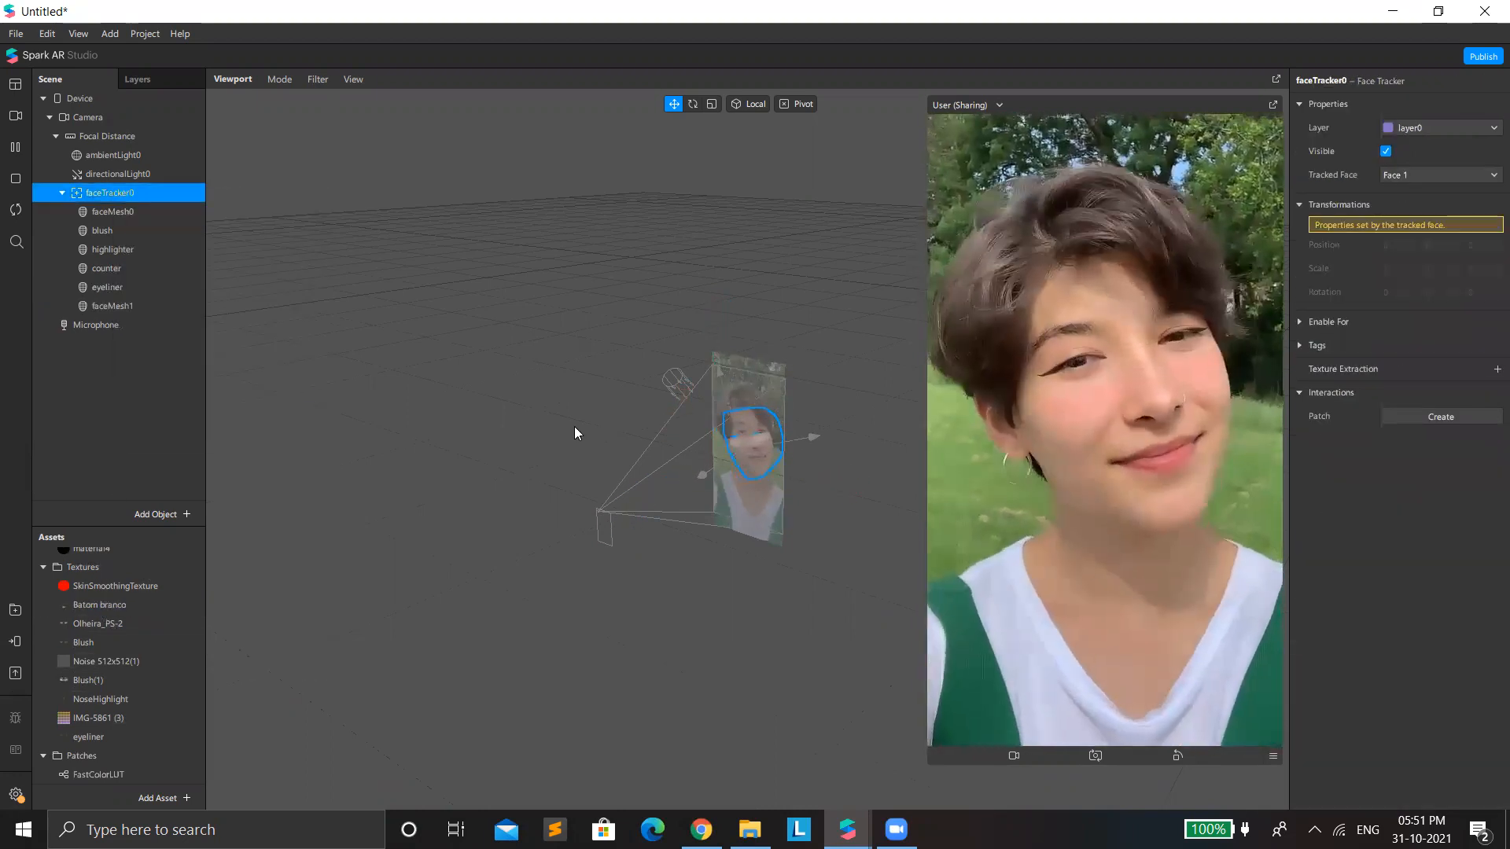
click(1496, 400)
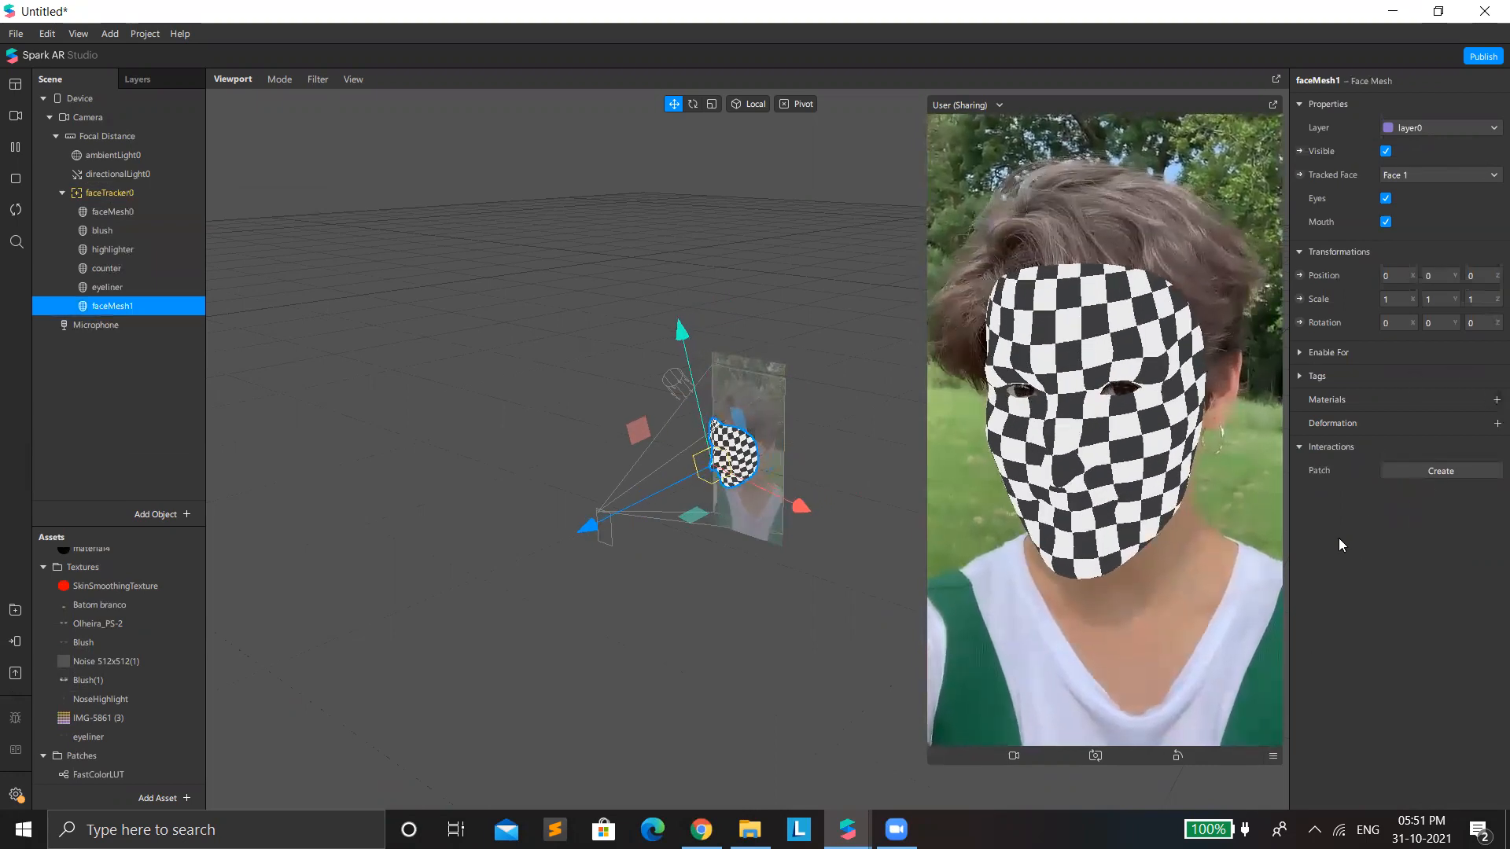
click(1350, 557)
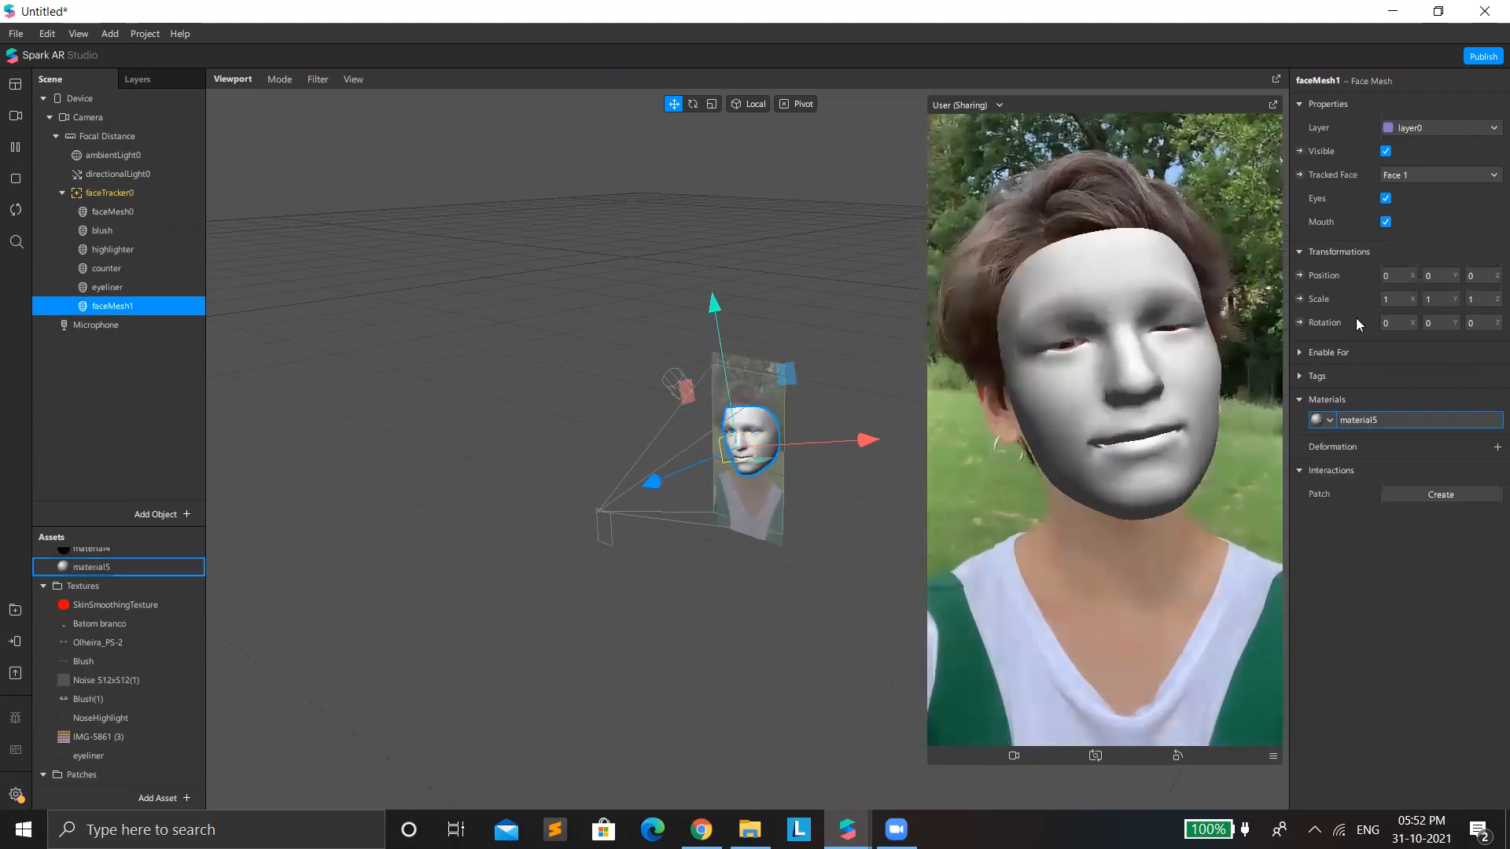
Step: Set the sixth face mesh's material to the Flat shader type and apply the Batom branco texture to its diffuse texture
click(1440, 113)
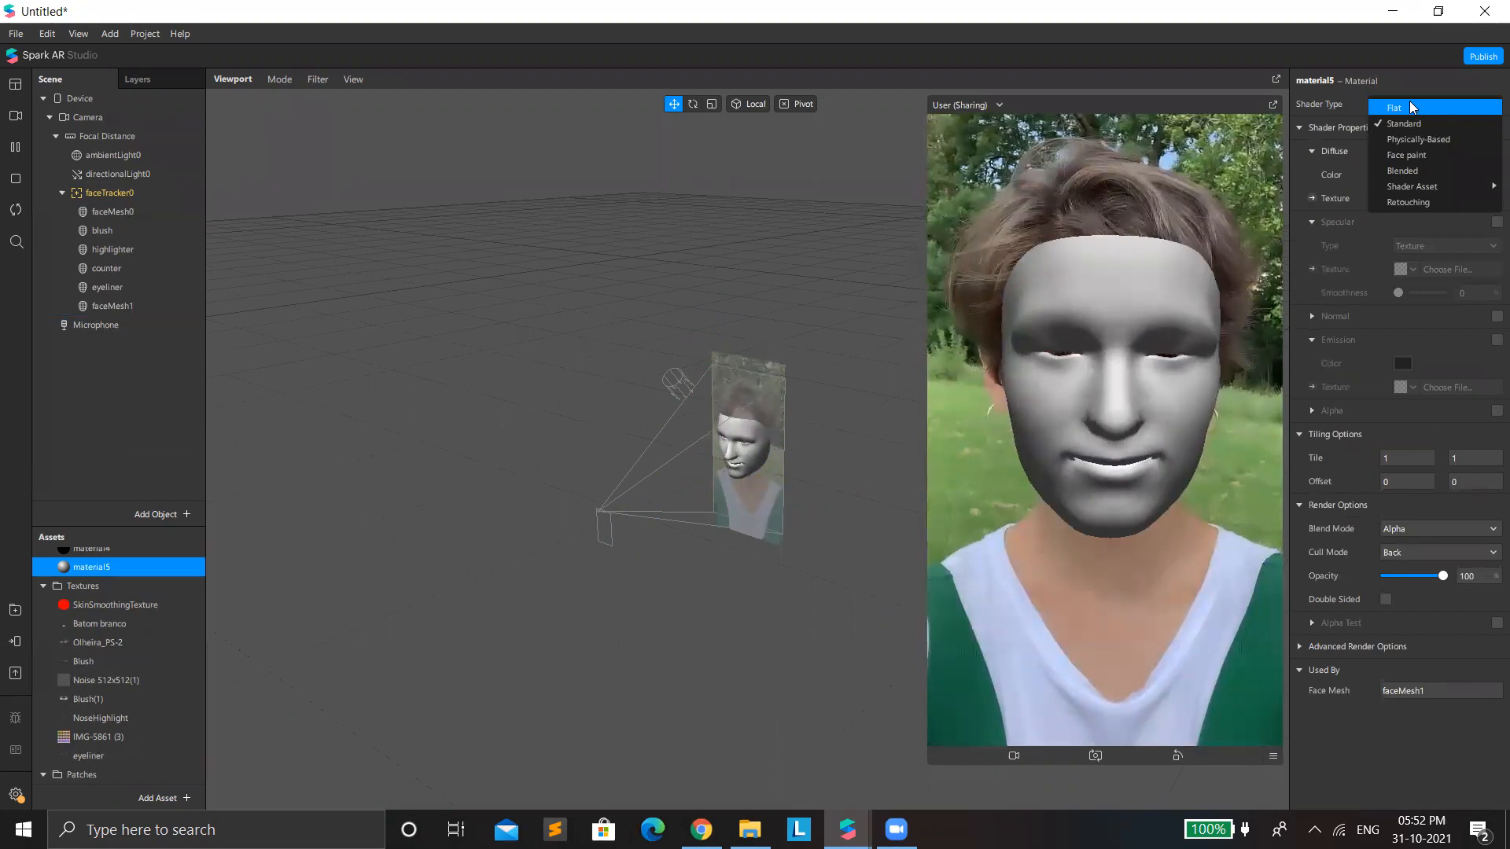
click(1409, 104)
click(1404, 198)
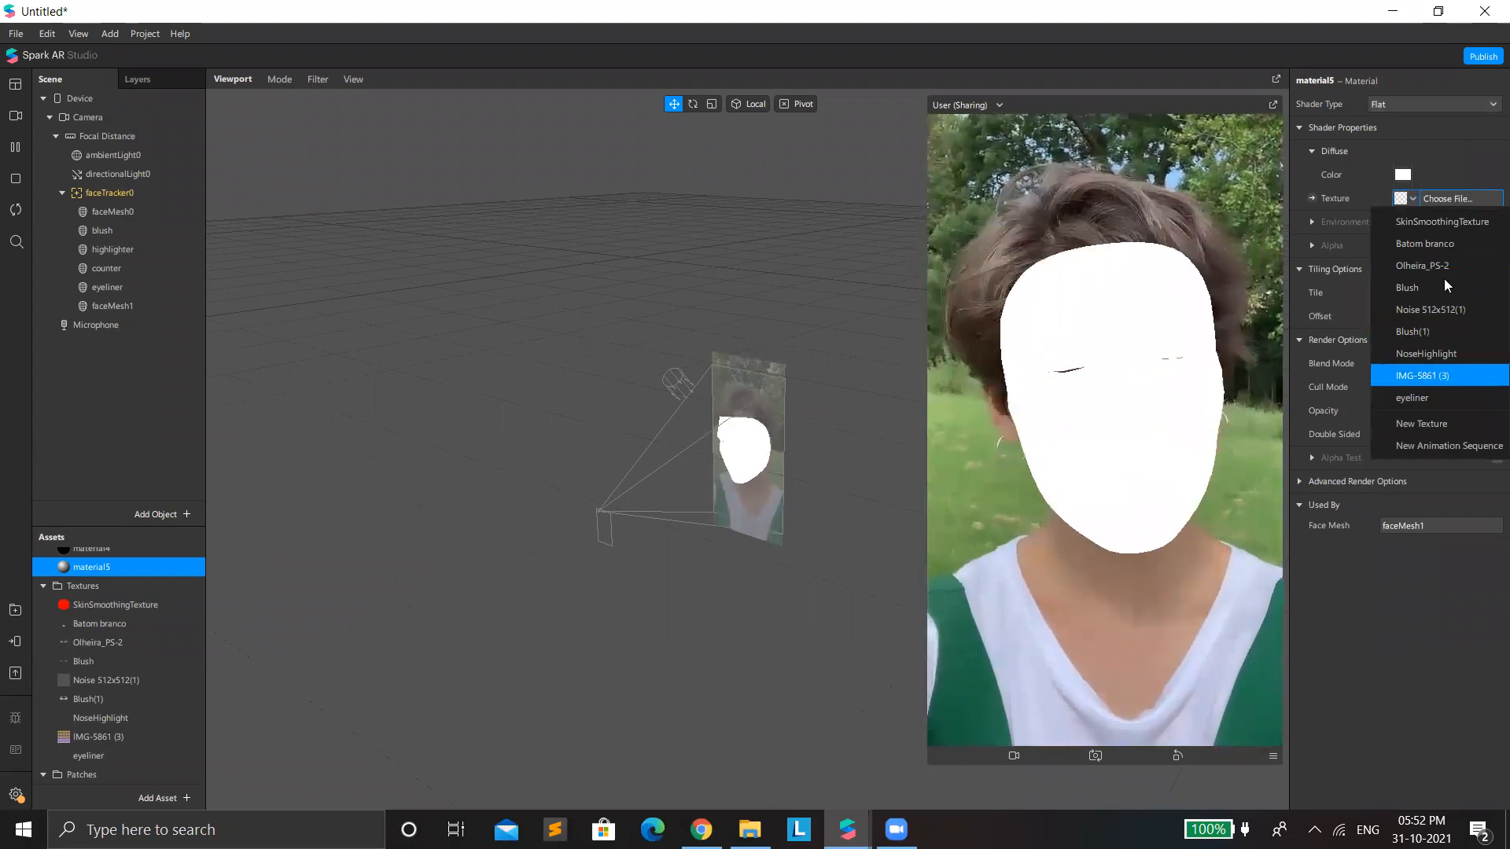
click(1445, 245)
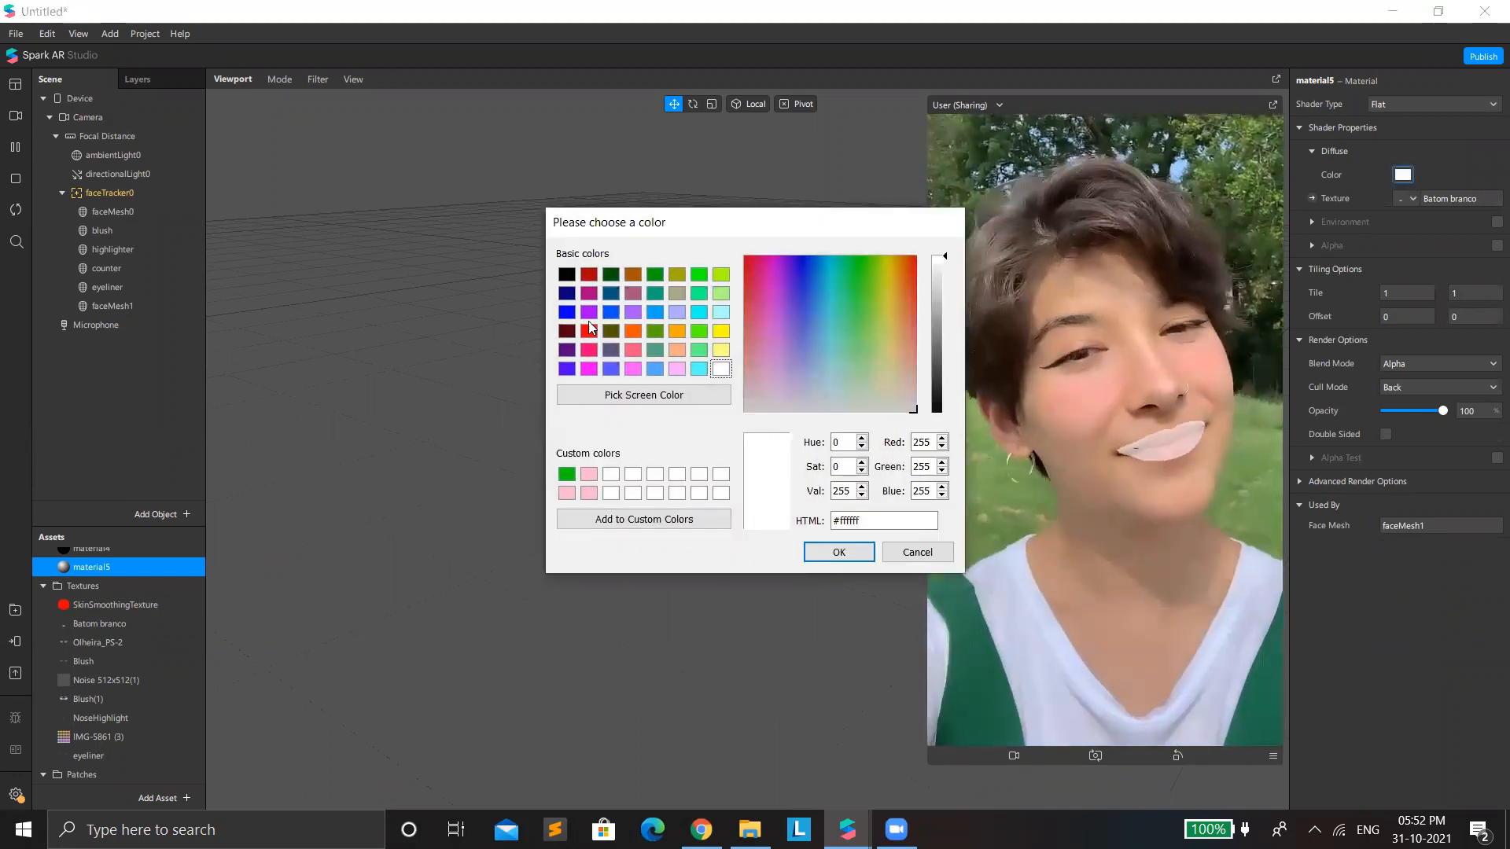
Step: Set the lipstick material's diffuse color to dark red (#8d0000) and reduce its opacity to 51%
click(589, 276)
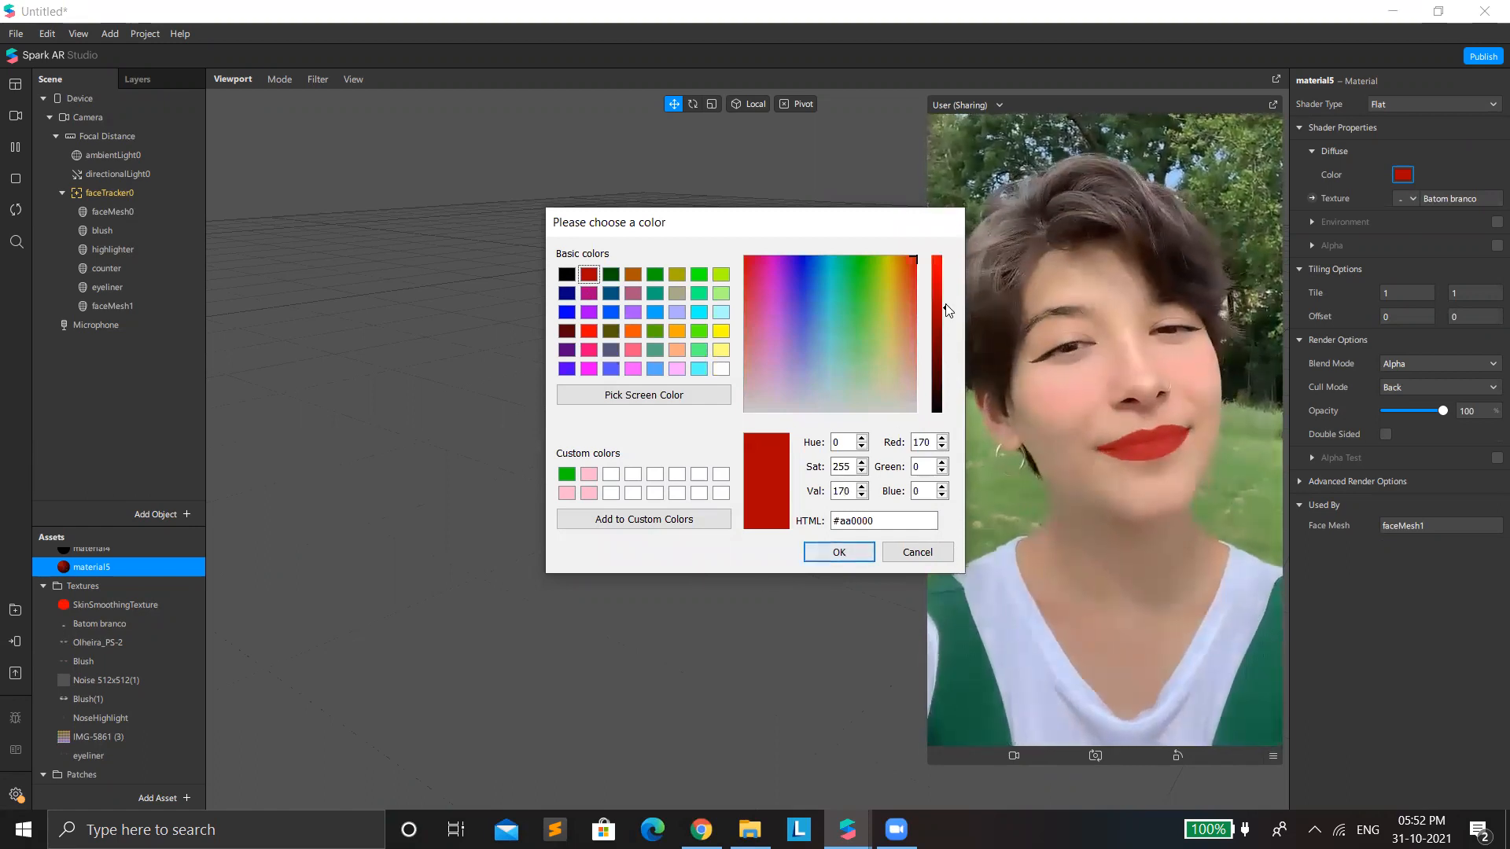
click(943, 339)
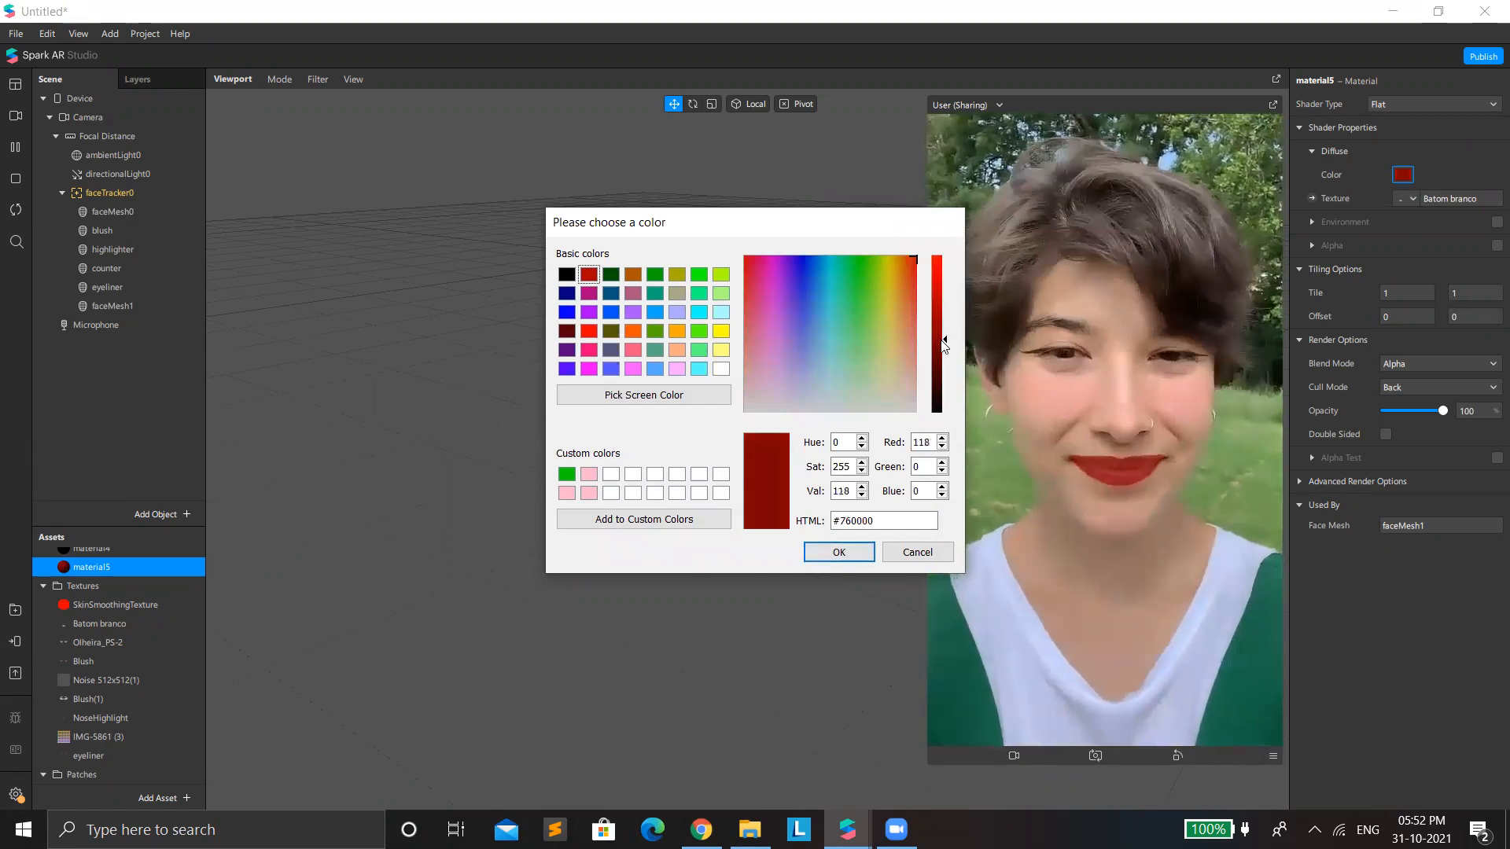
click(943, 326)
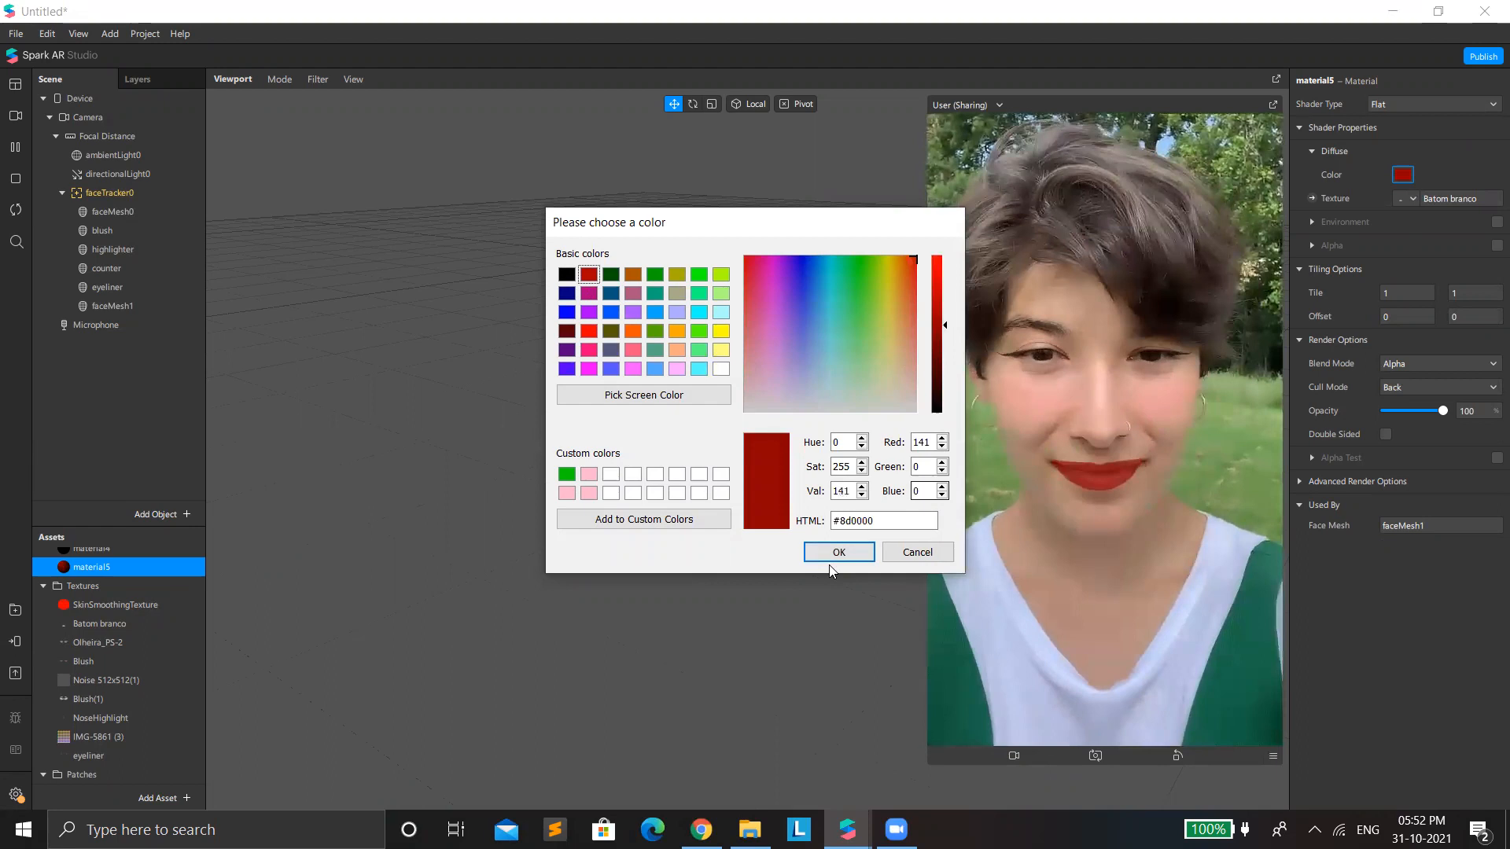
key(Return)
drag(1442, 410, 1419, 409)
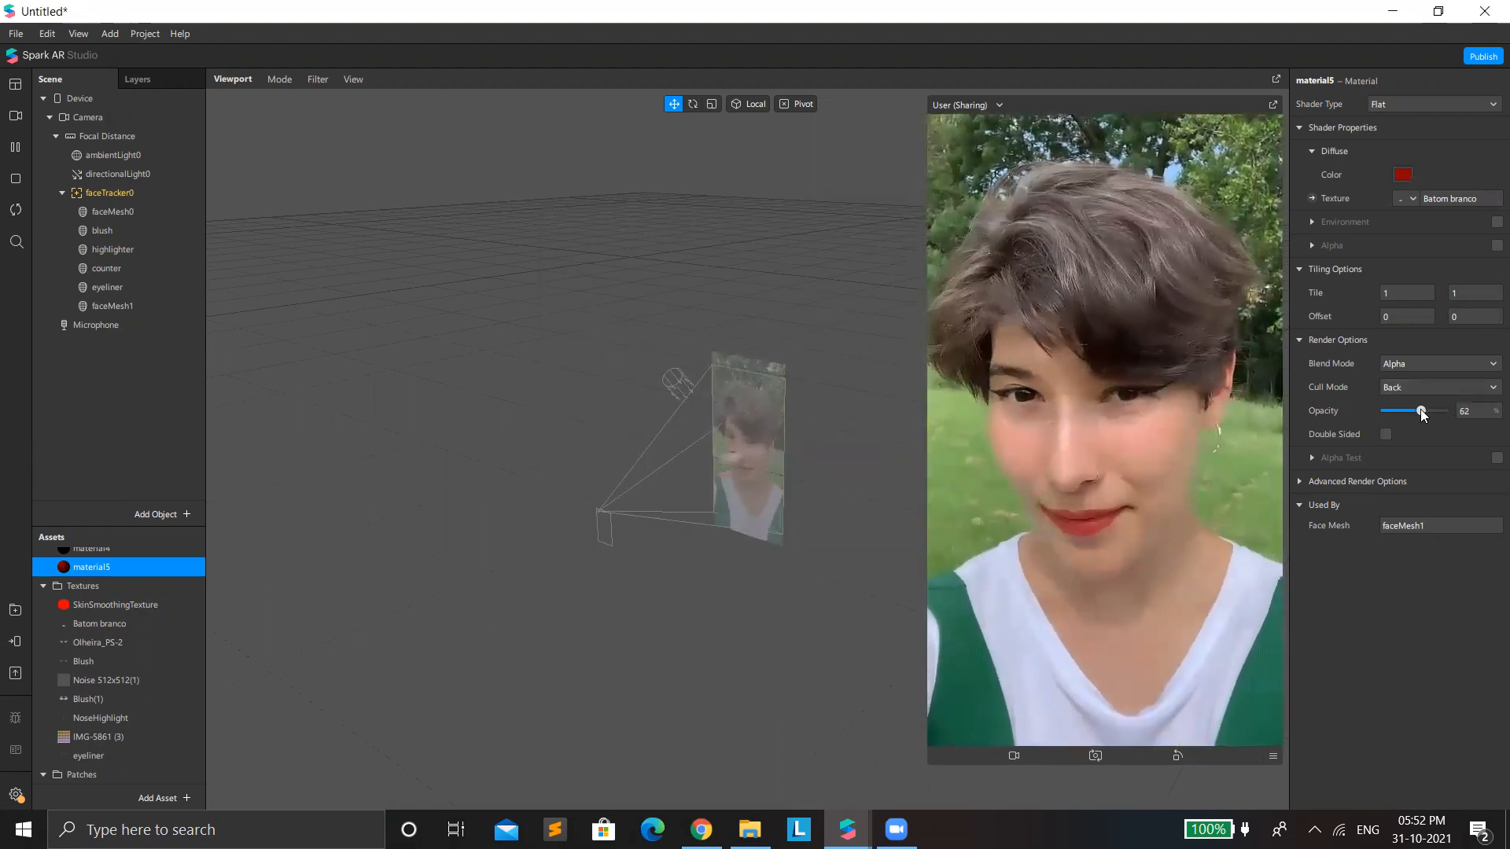
drag(1417, 409, 1415, 409)
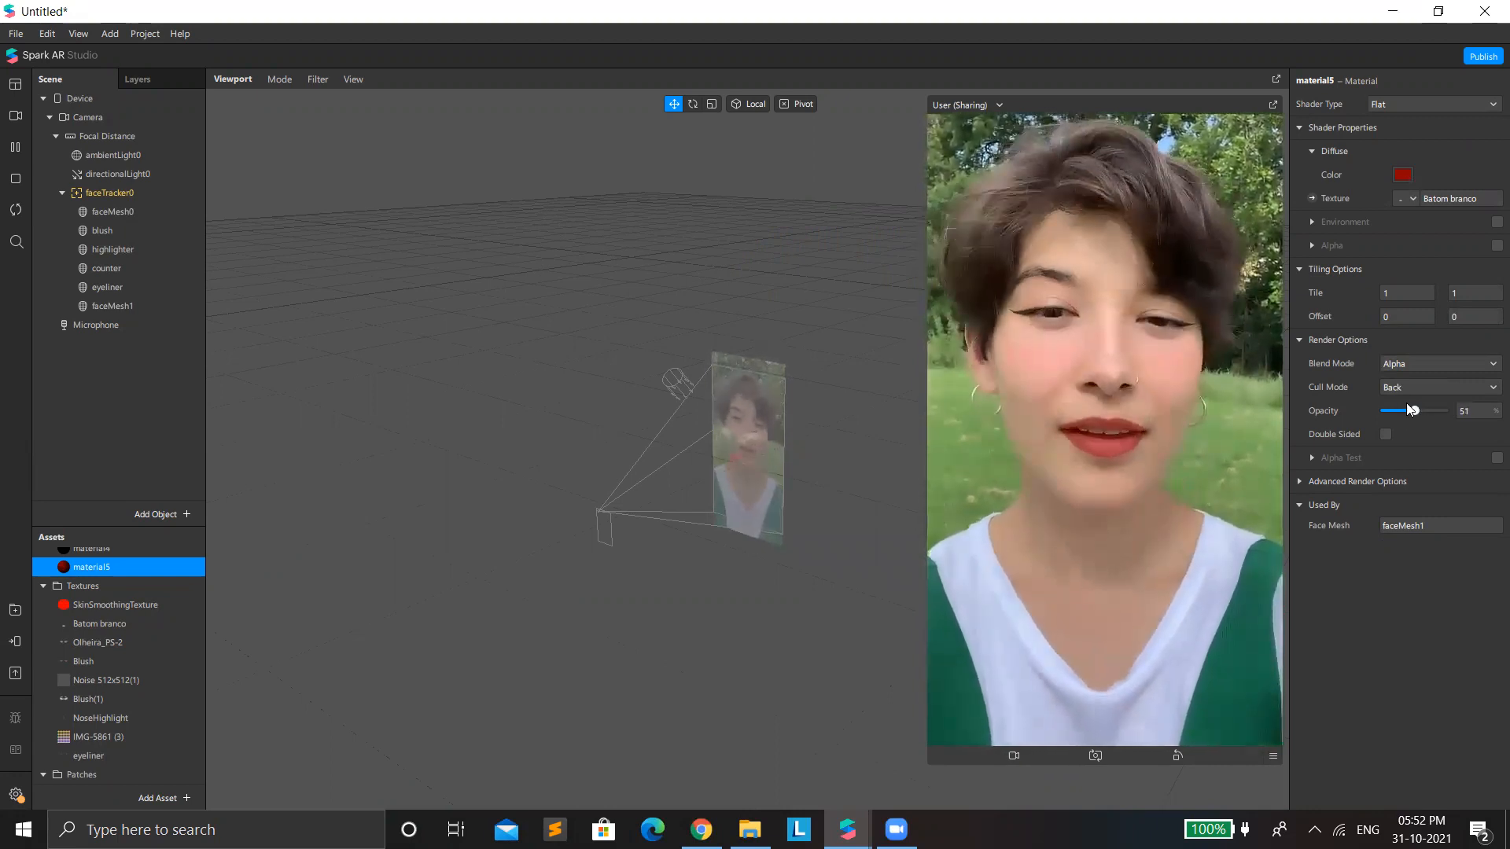
Step: Try the Add blend mode on the lipstick material, settle on Multiply, and set the opacity to 73%
click(1472, 363)
click(1457, 366)
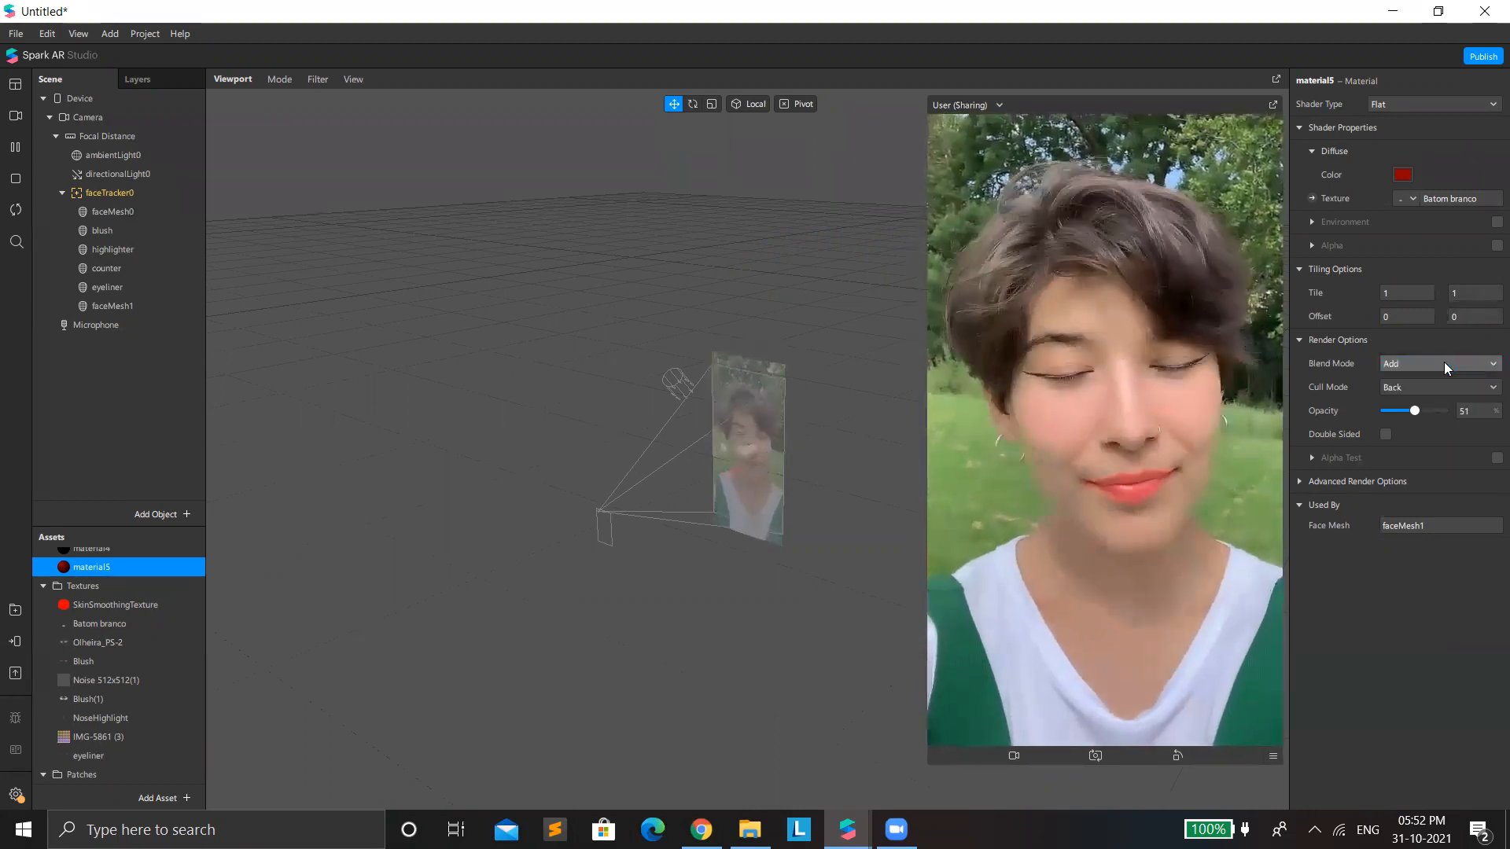
click(1441, 363)
click(1414, 430)
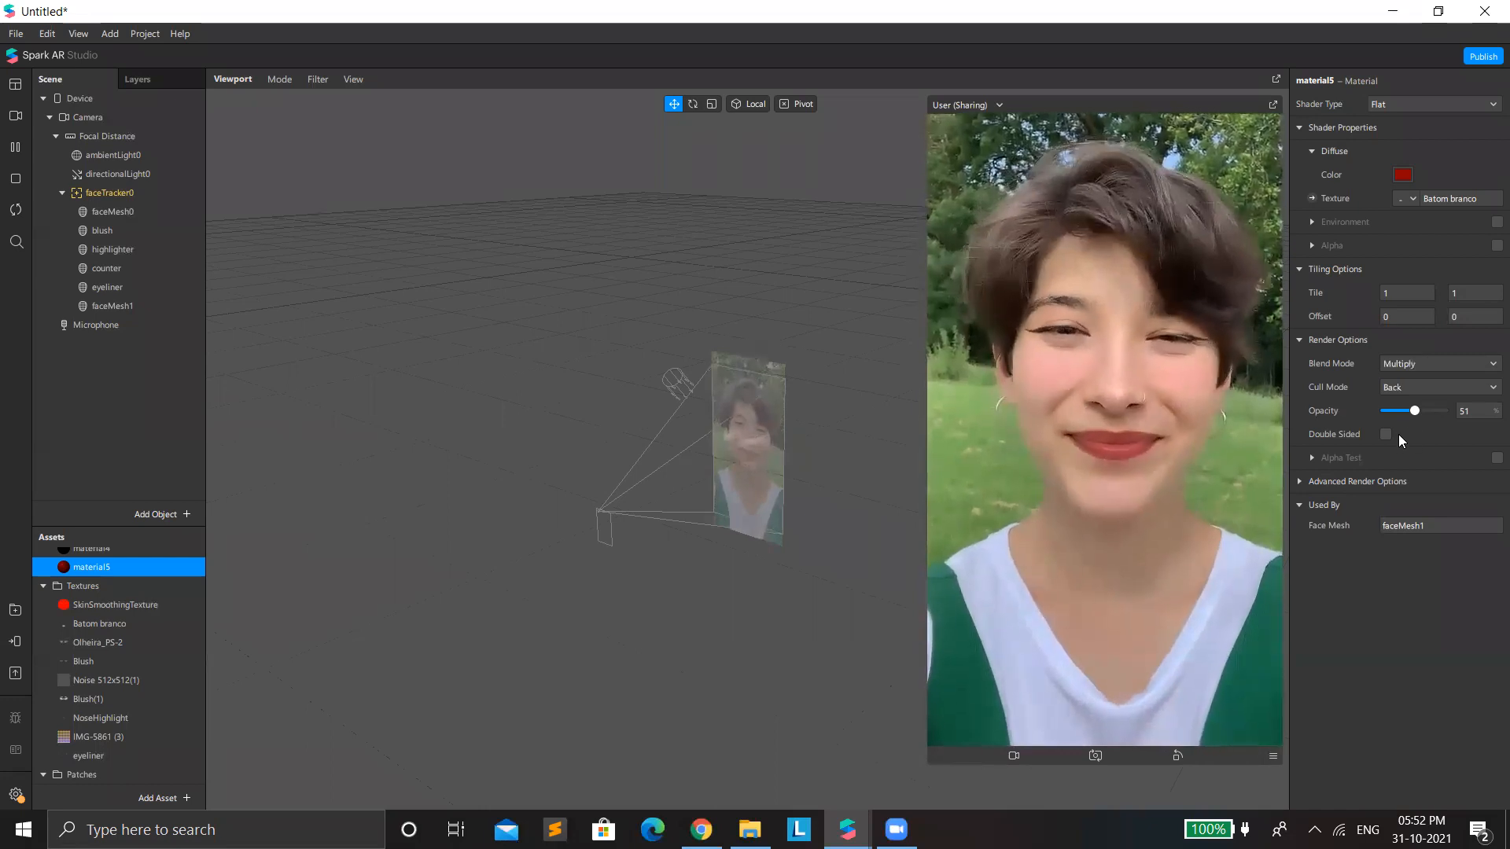
drag(1418, 410, 1427, 410)
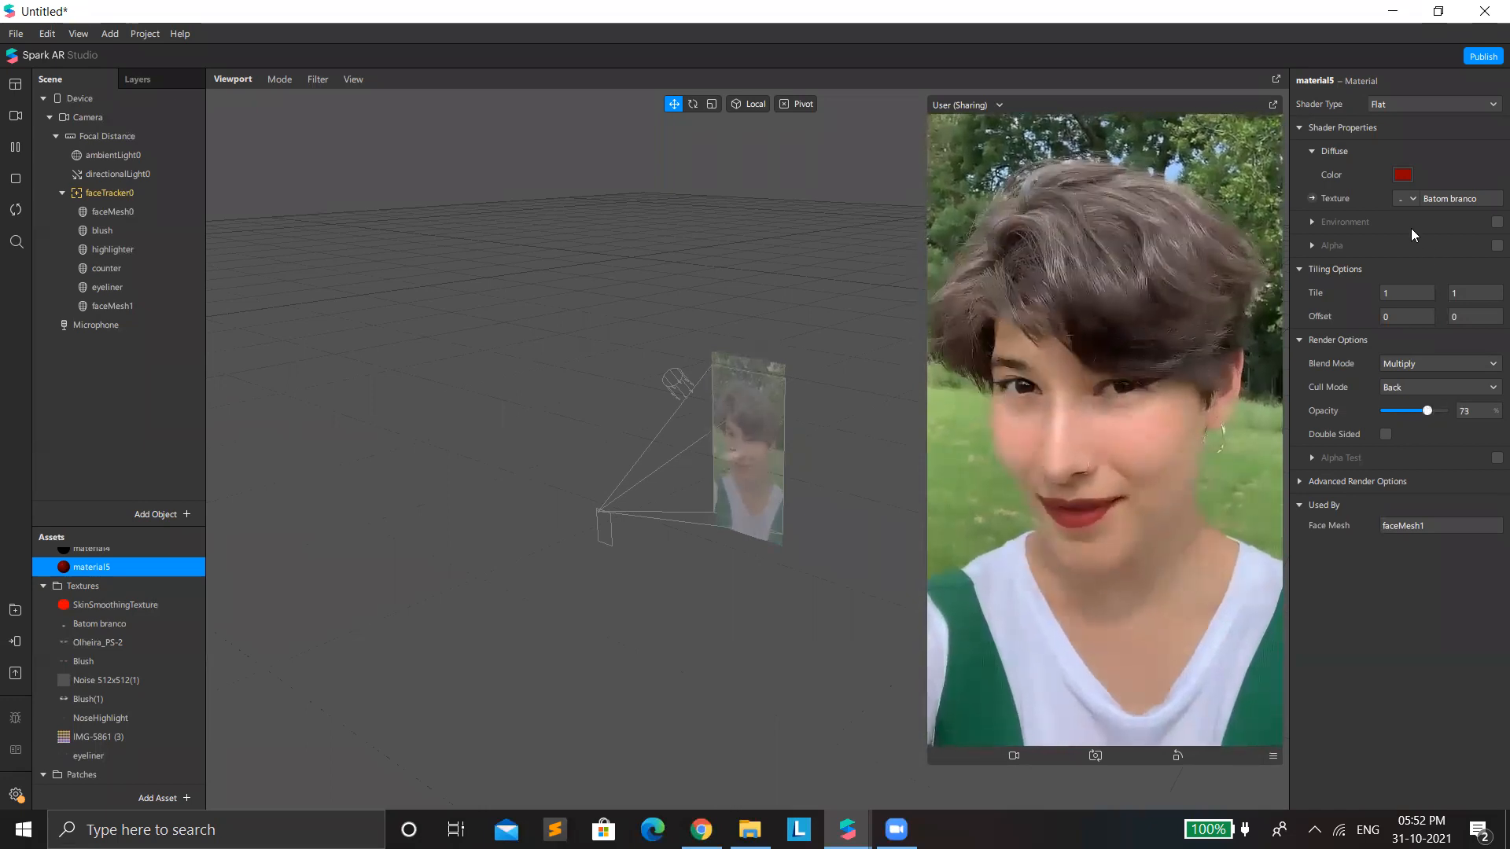
Step: Brighten the lipstick material's diffuse color to red #b30000
click(1408, 172)
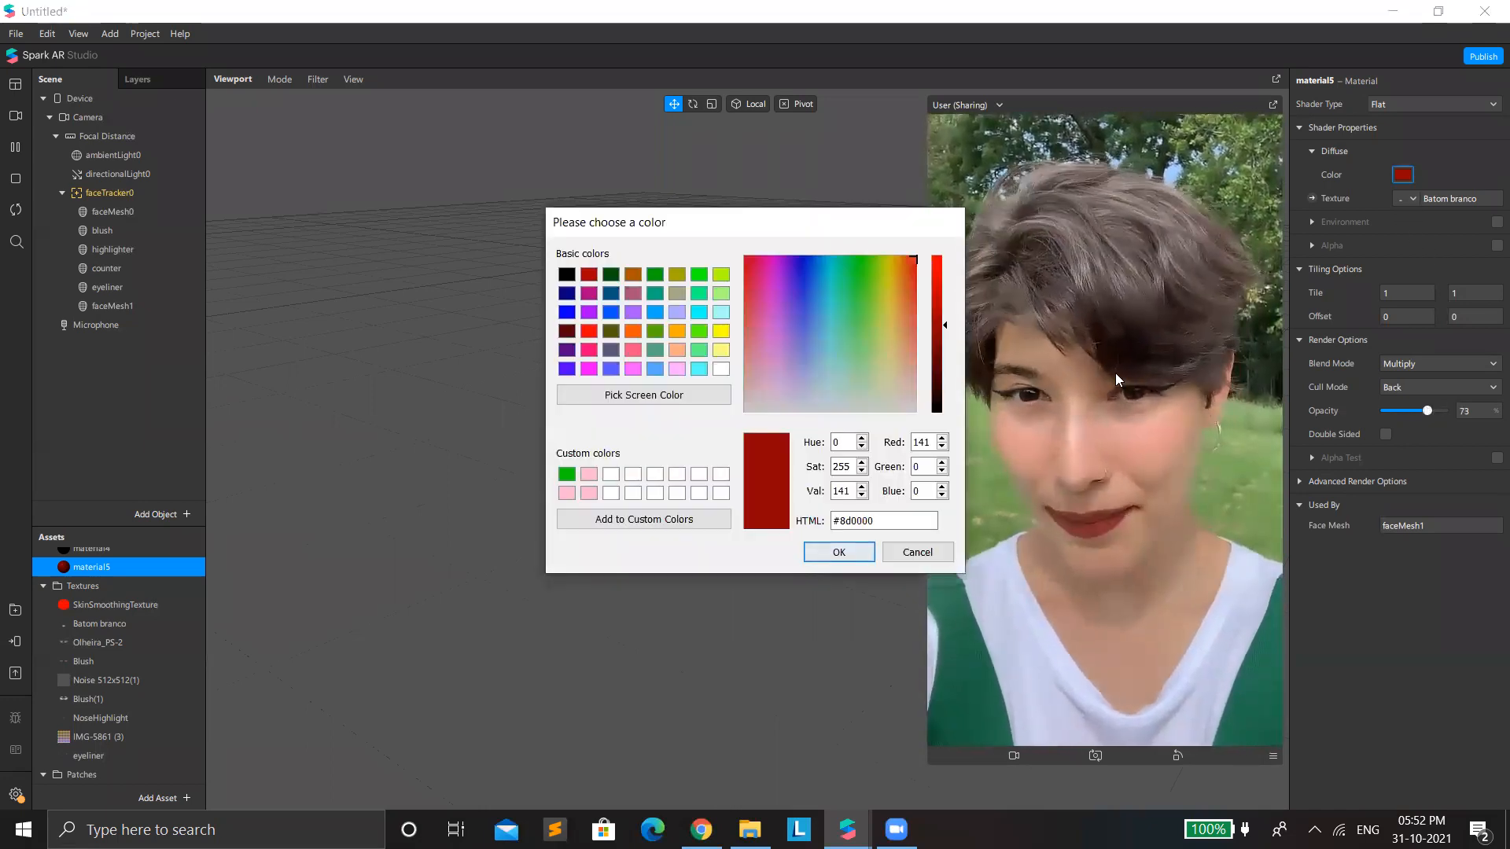
click(940, 303)
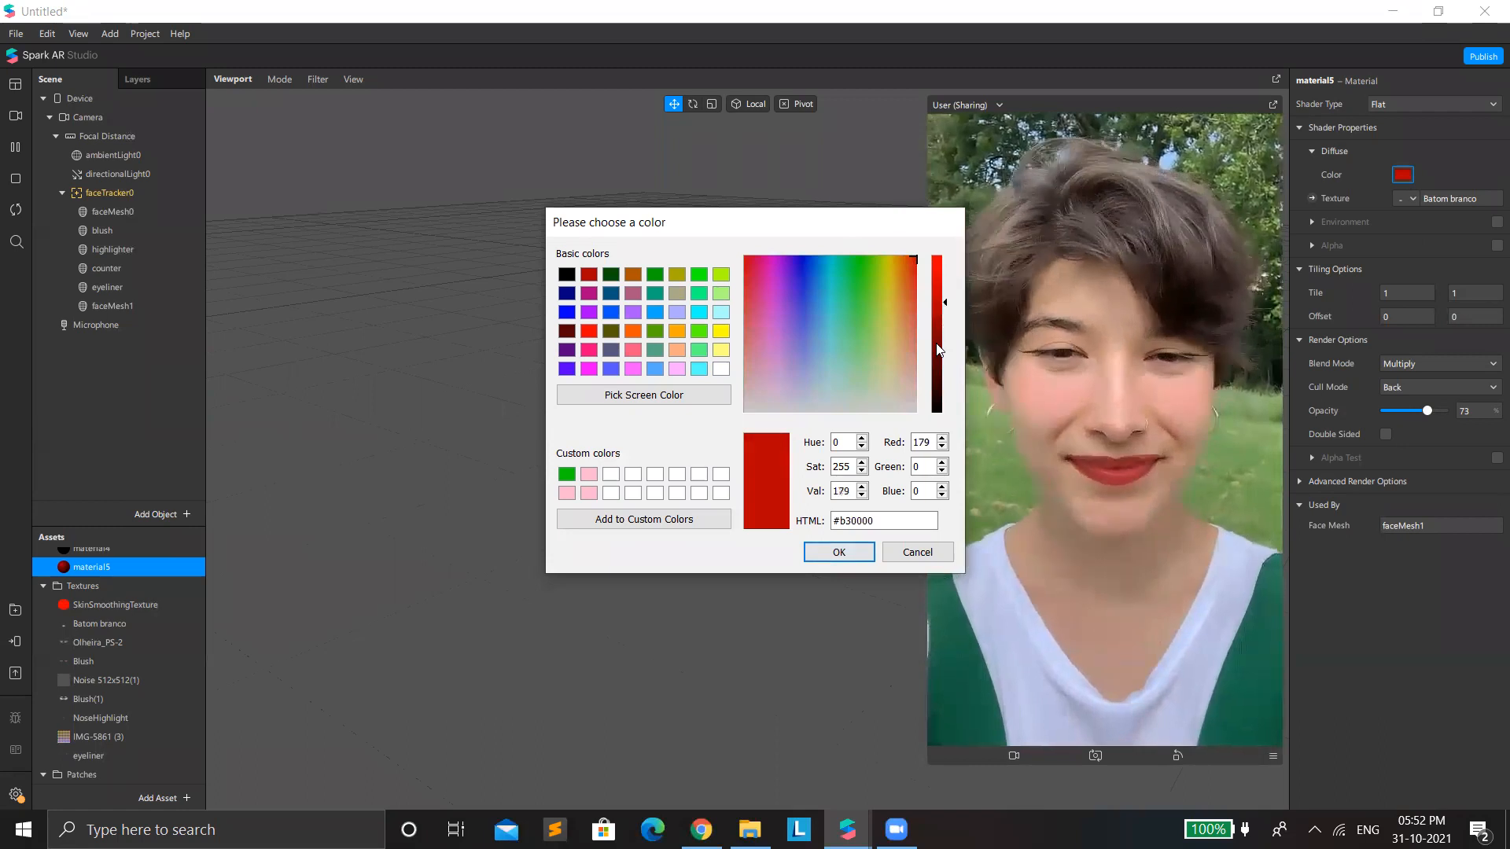
click(839, 551)
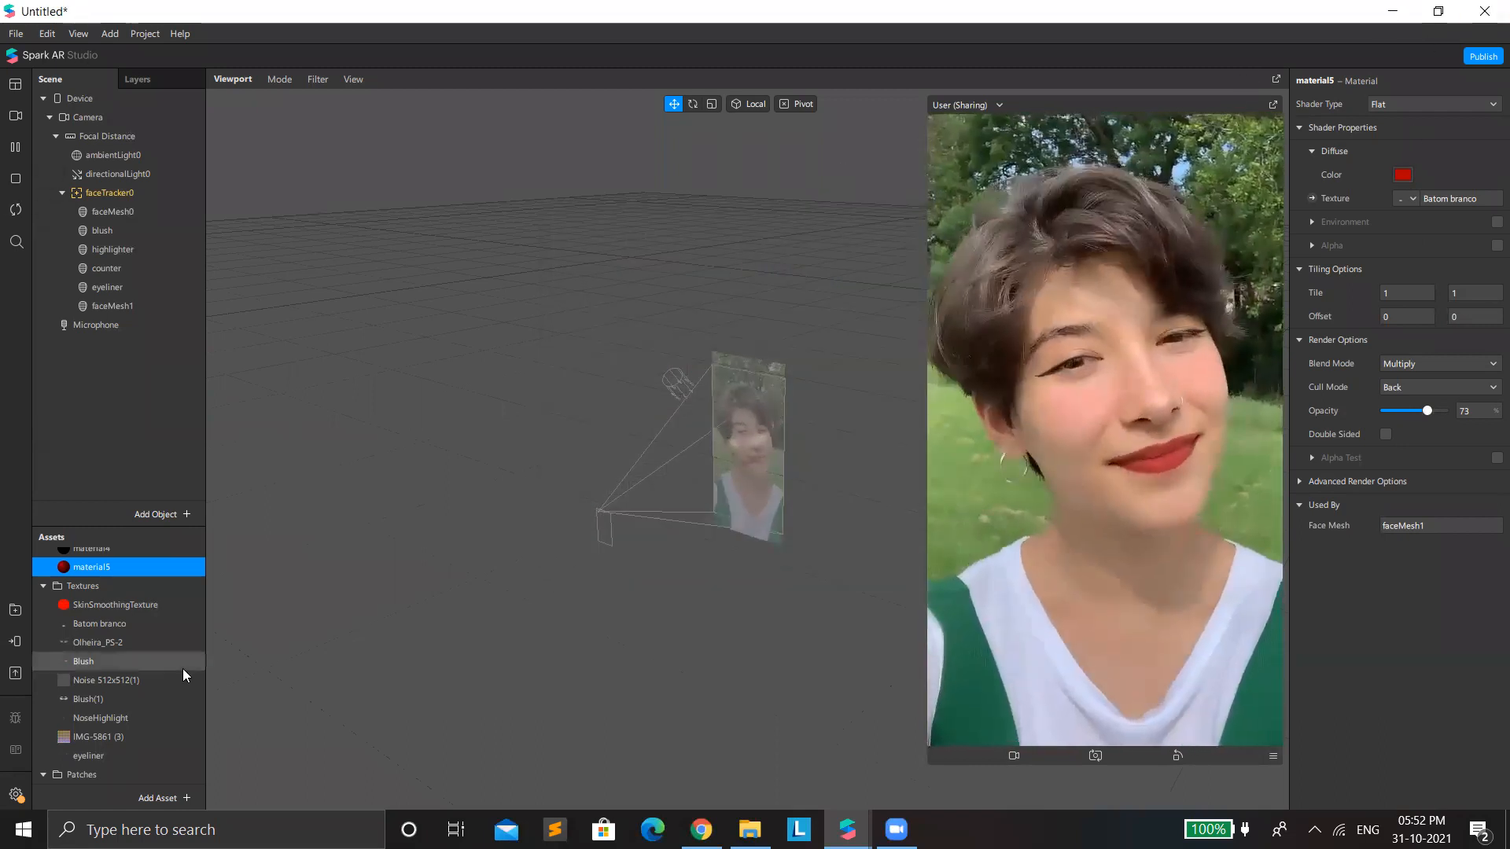
Step: Add a rectangle to the scene and make it fill the full width and height of its canvas
scroll(152, 674, down, 1)
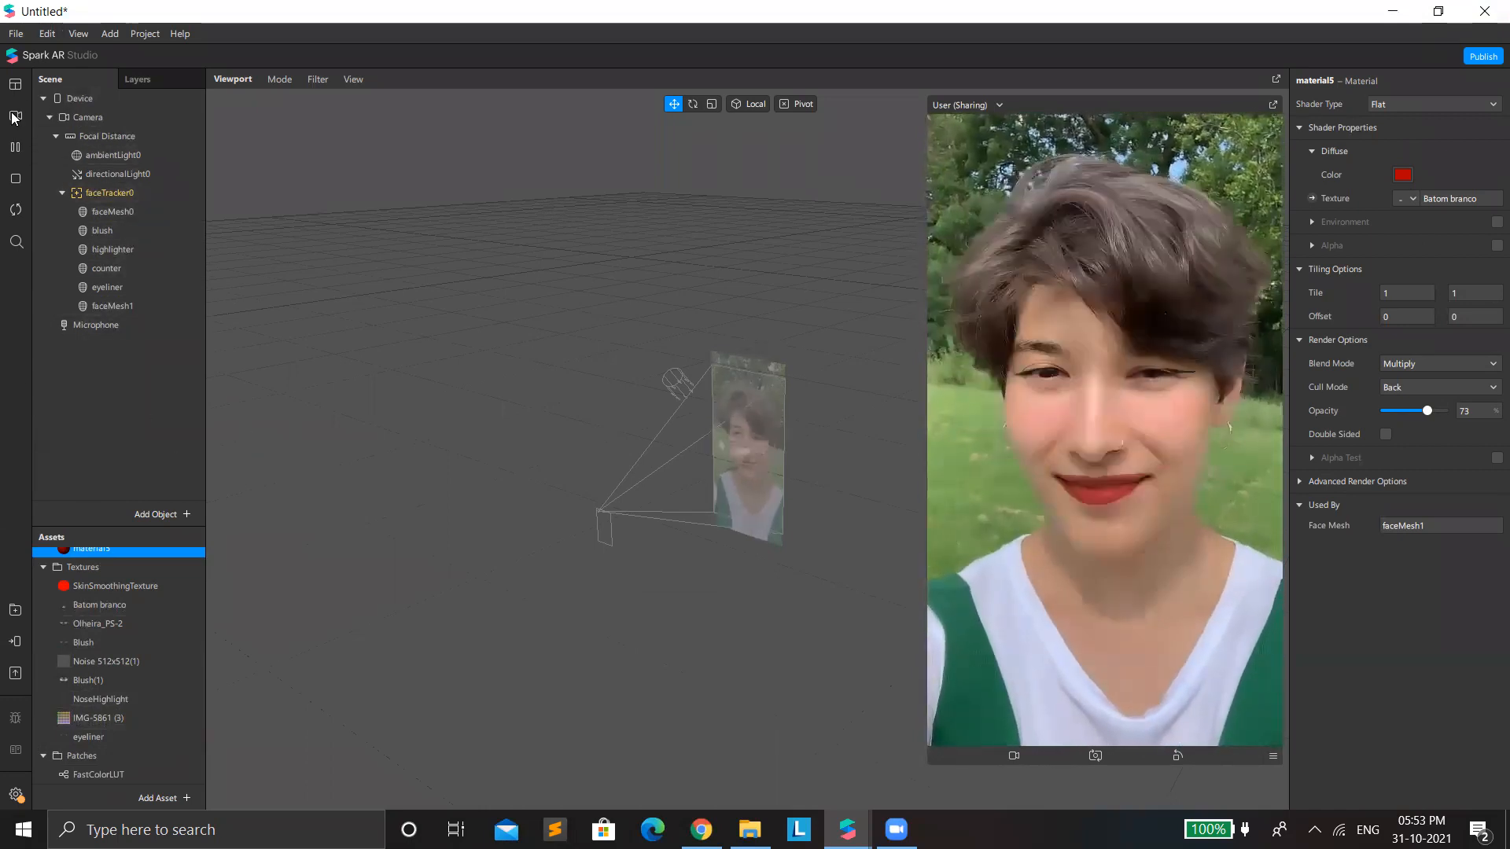
right_click(101, 379)
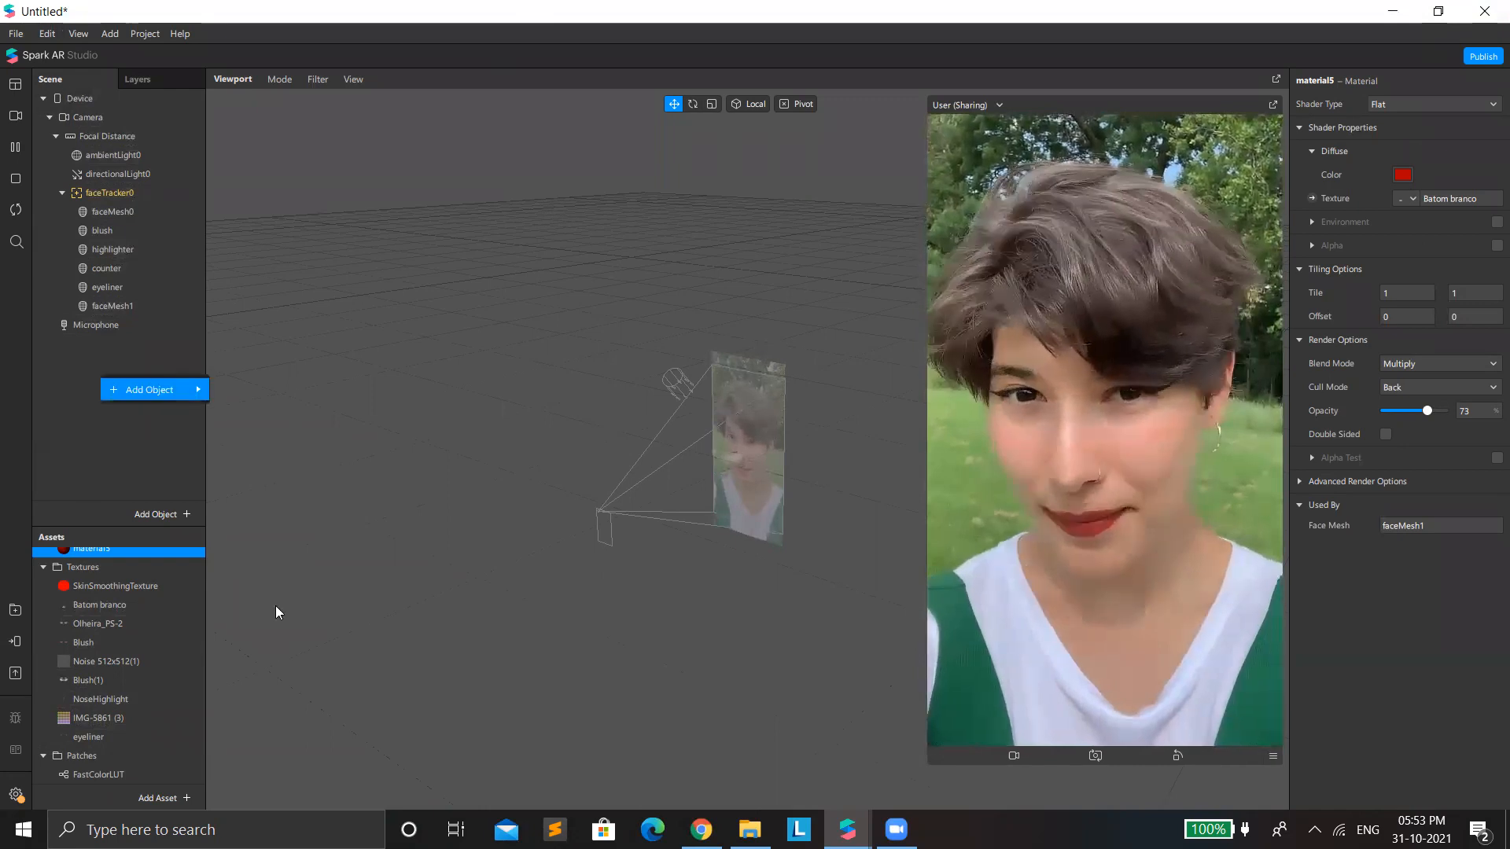
mouse_move(157, 389)
click(266, 581)
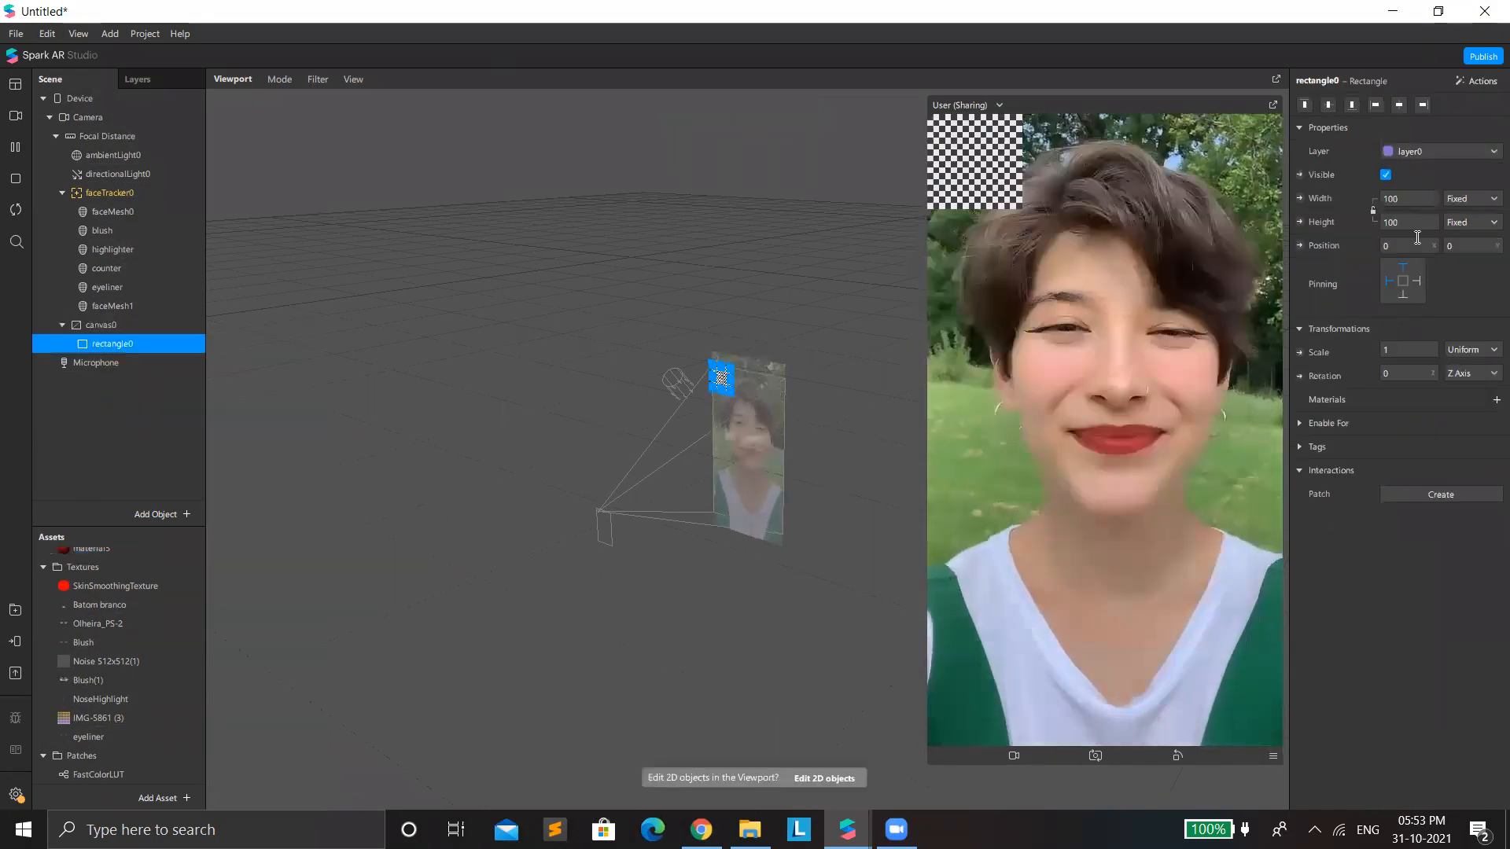
click(1419, 227)
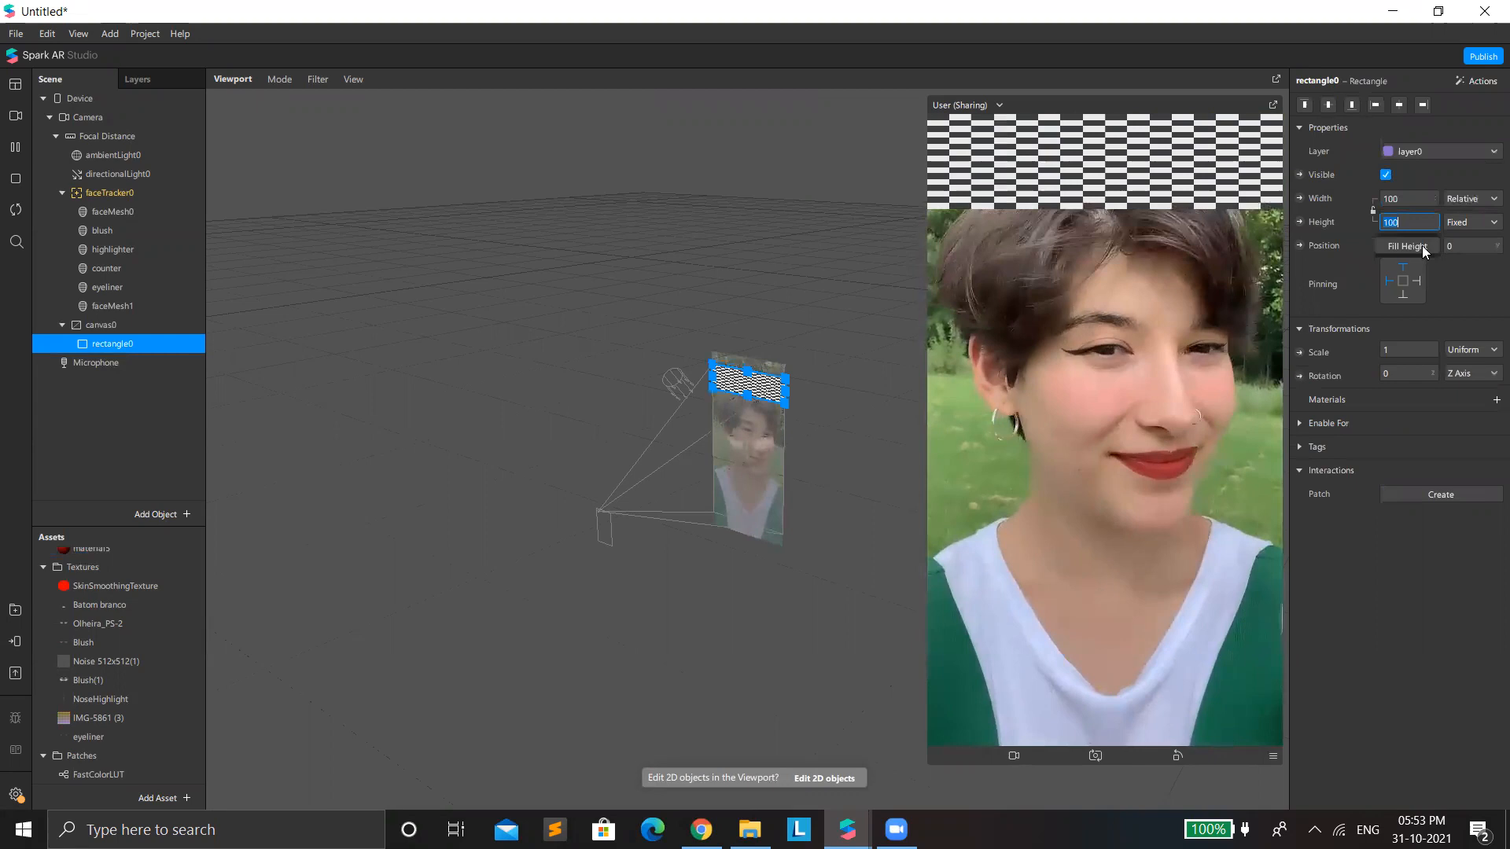
click(1422, 245)
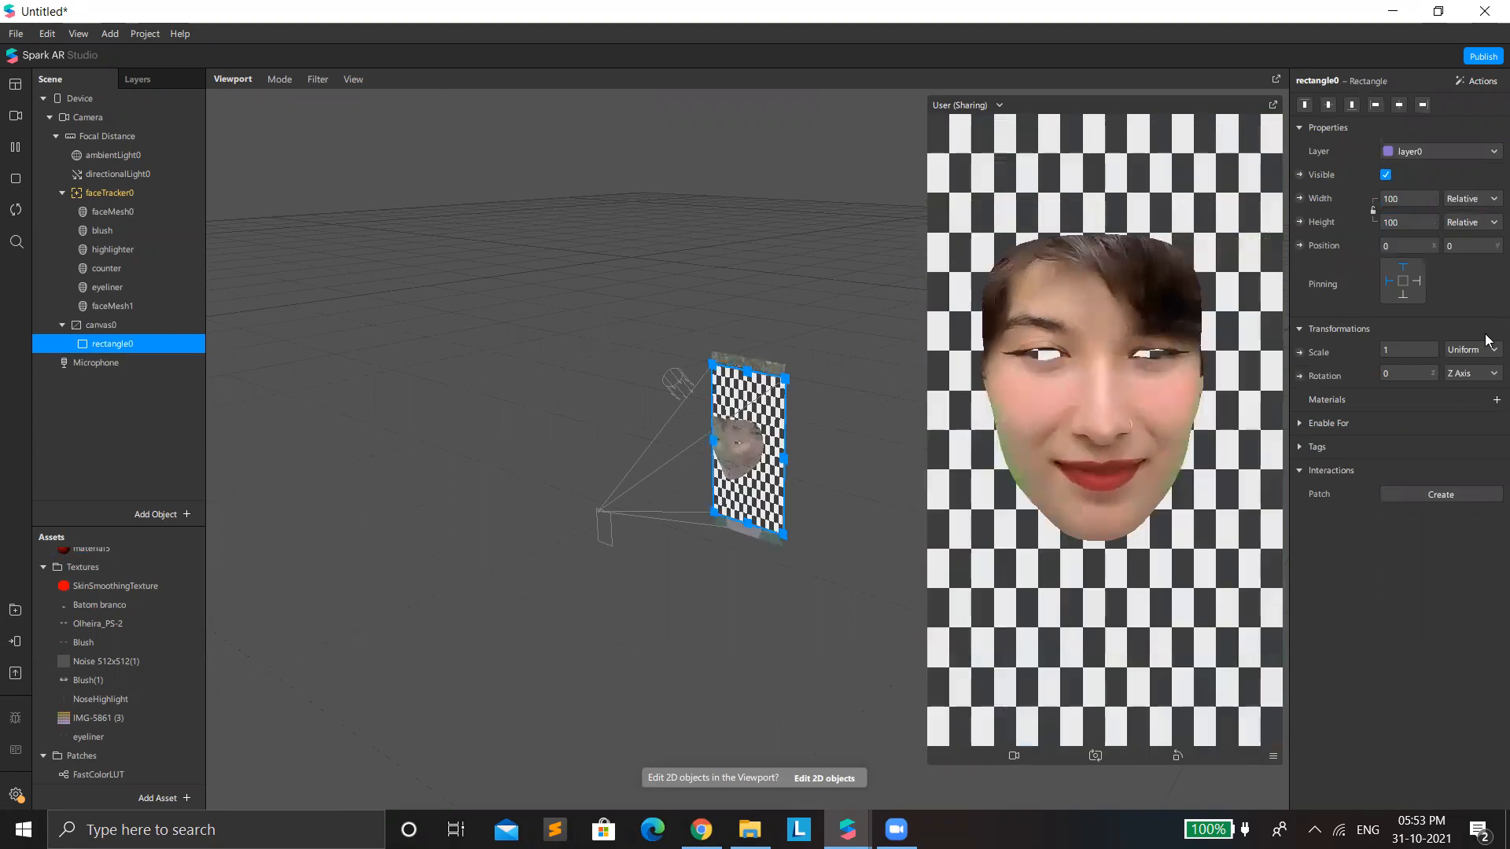
Step: Create a new material for the rectangle and set its shader type to Flat
click(1496, 400)
click(1337, 559)
click(1379, 423)
click(1376, 105)
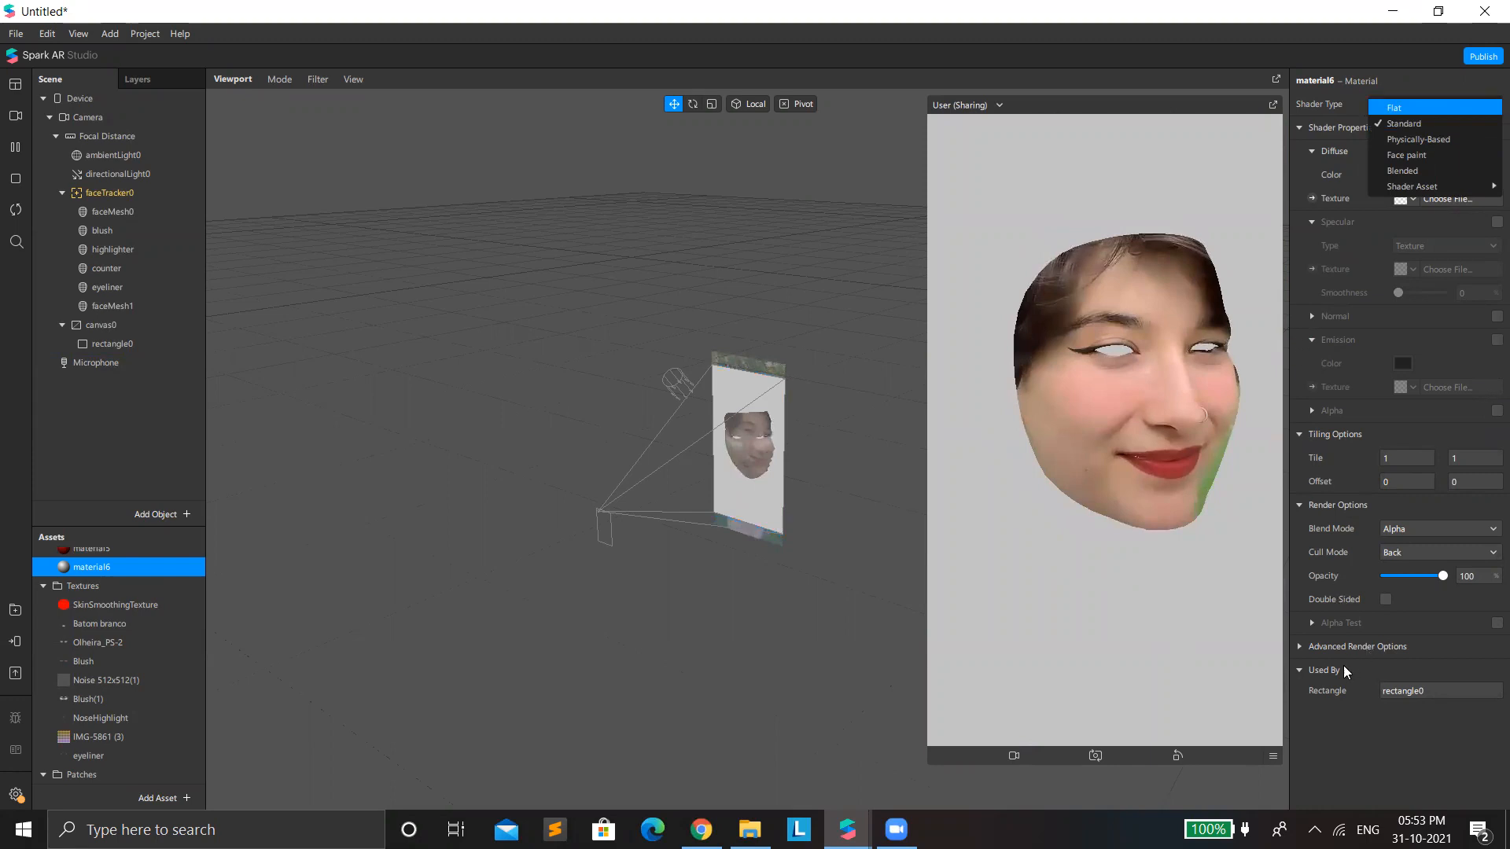
key(Return)
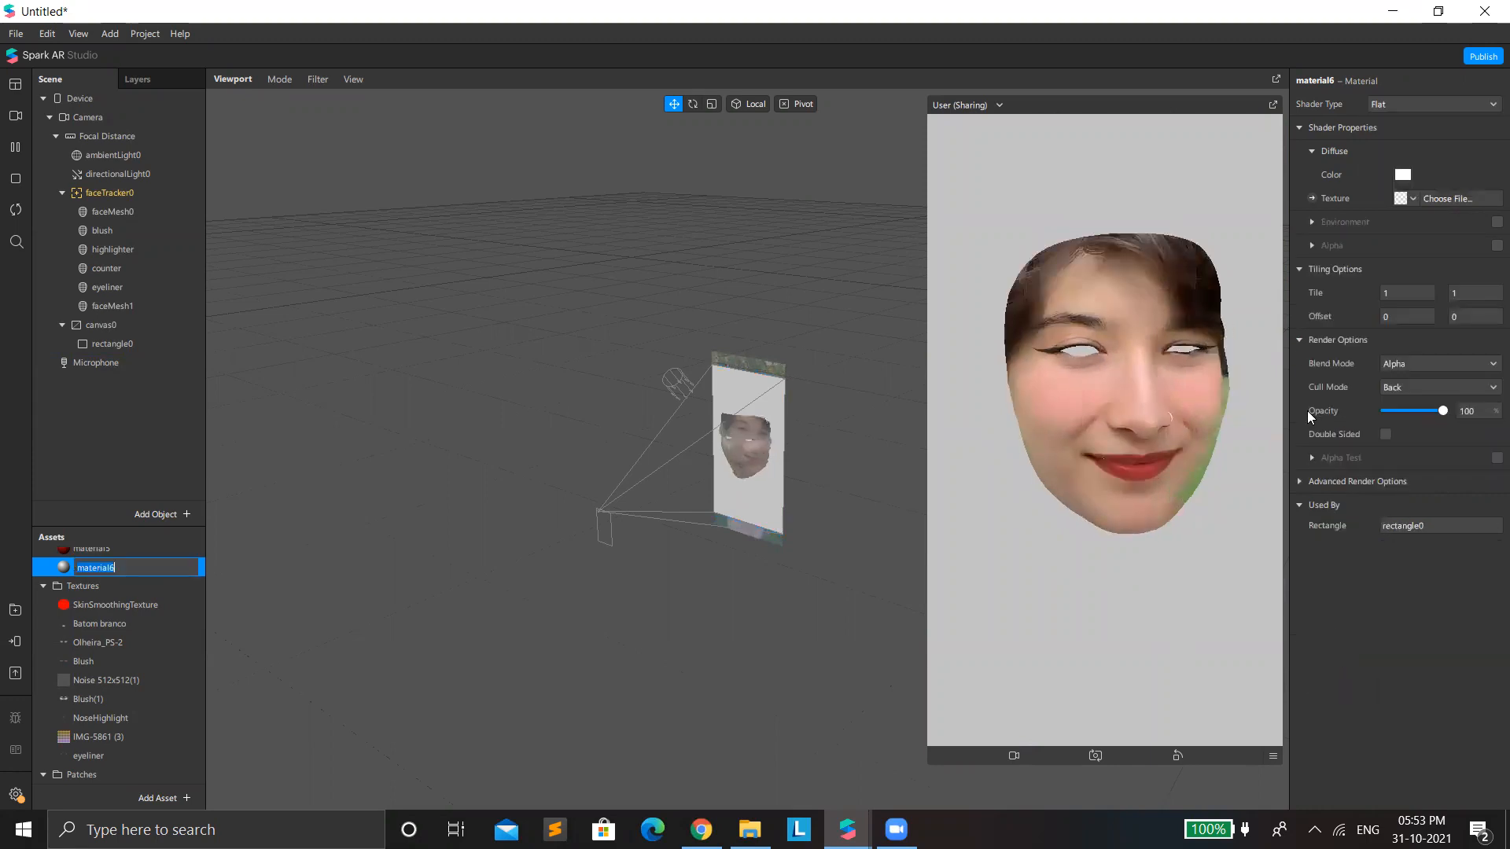
Step: Turn off Use Depth Test and Write to Depth in the rectangle material's advanced render options
click(1298, 481)
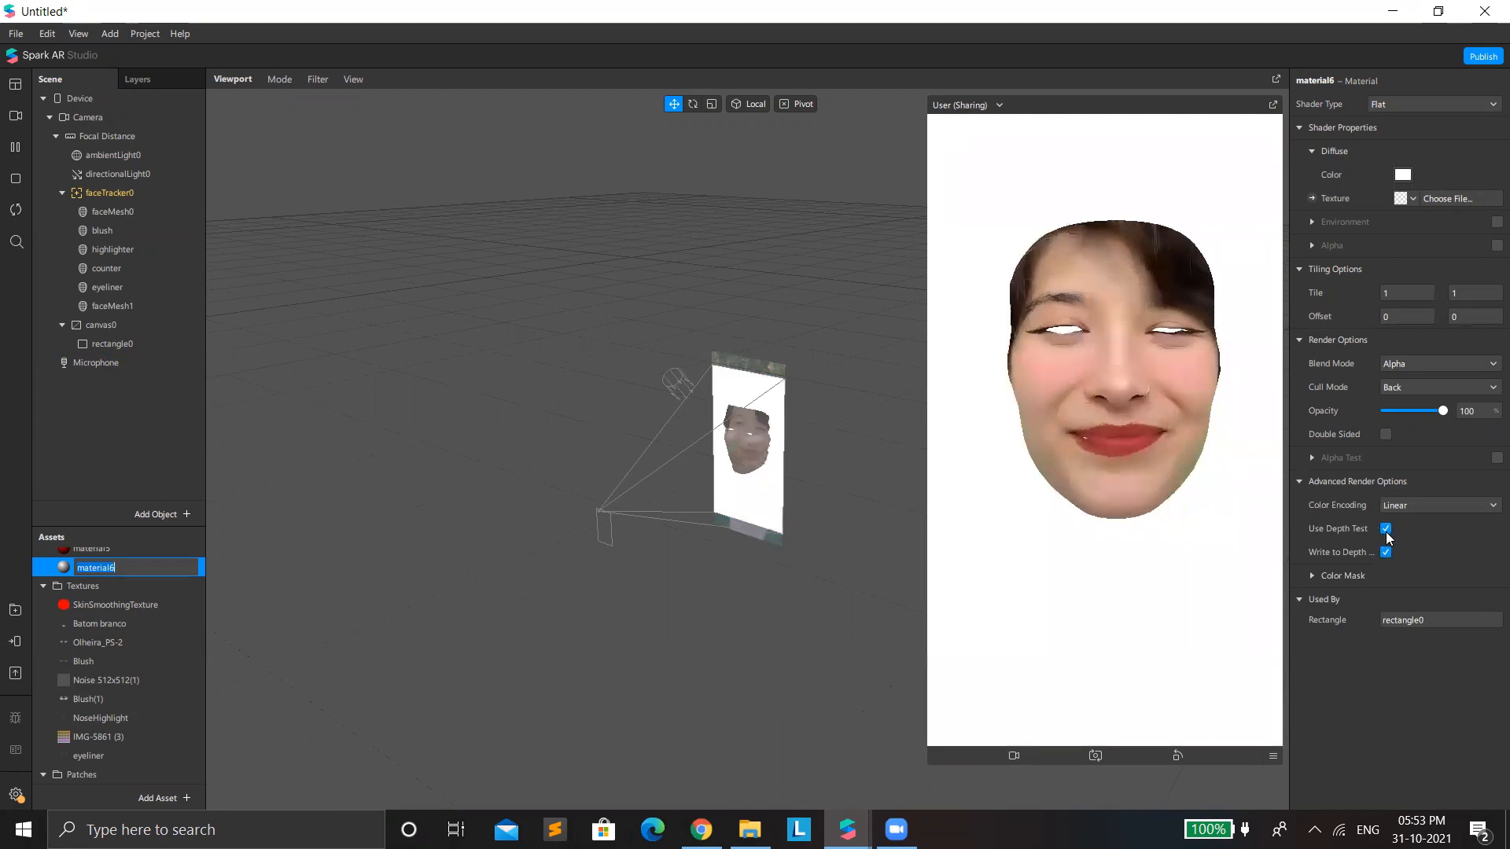
click(1386, 528)
click(1385, 552)
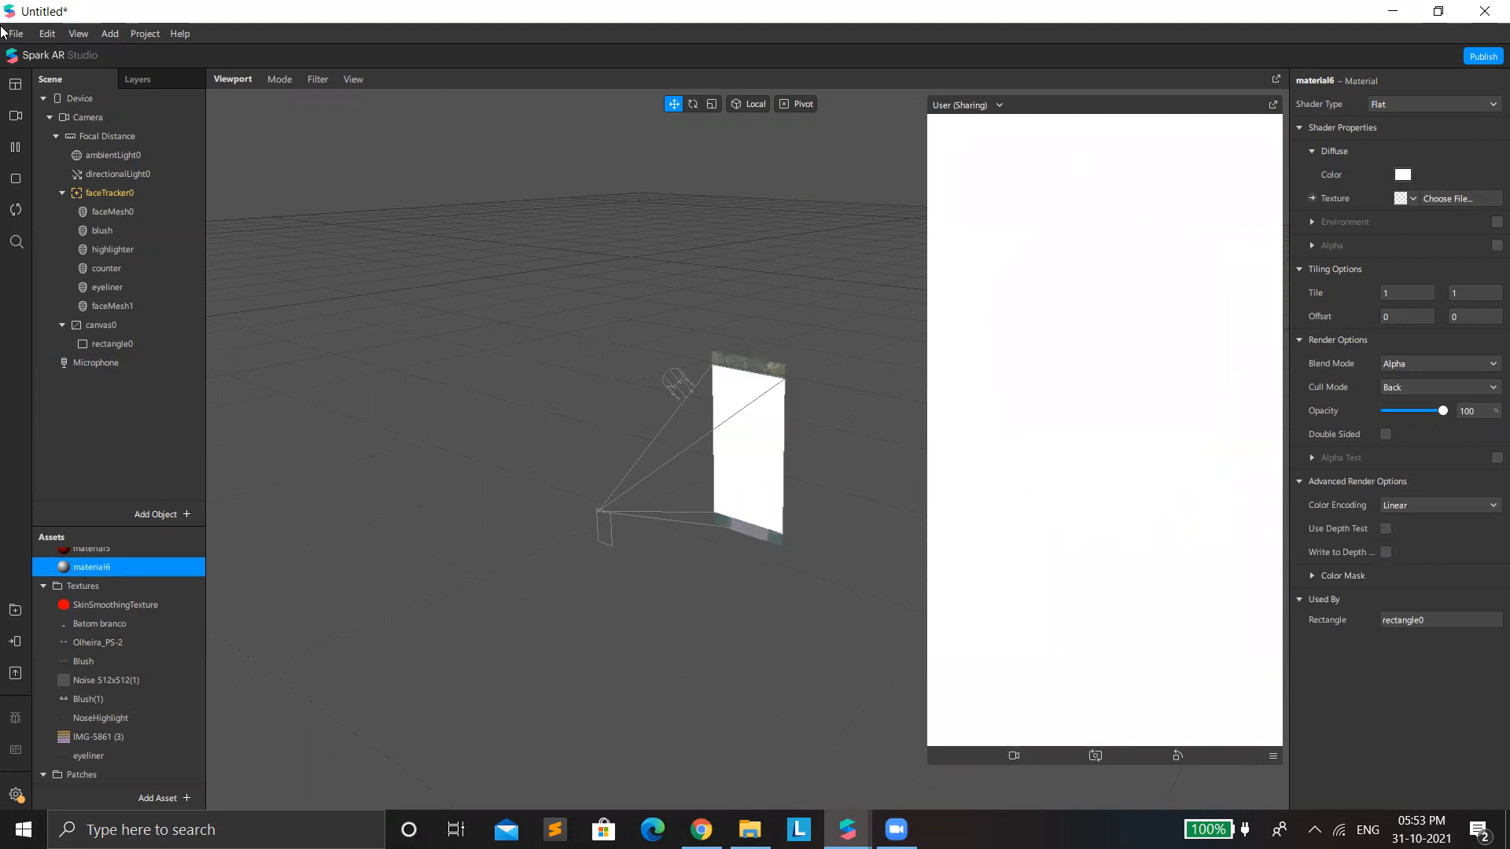
Step: Show the Patch Editor in the workspace
click(78, 34)
click(98, 58)
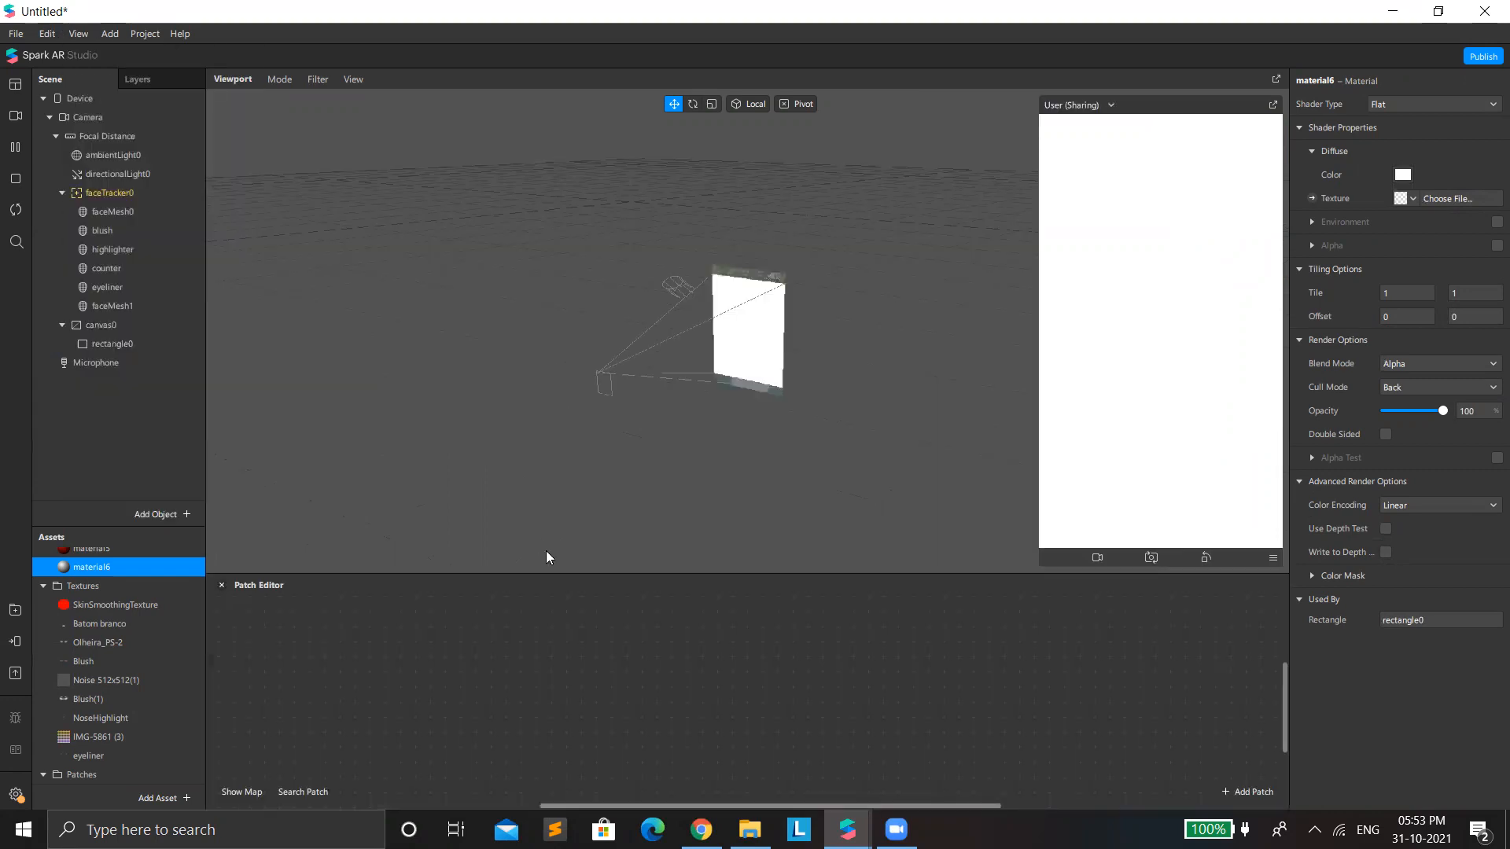
scroll(71, 736, down, 1)
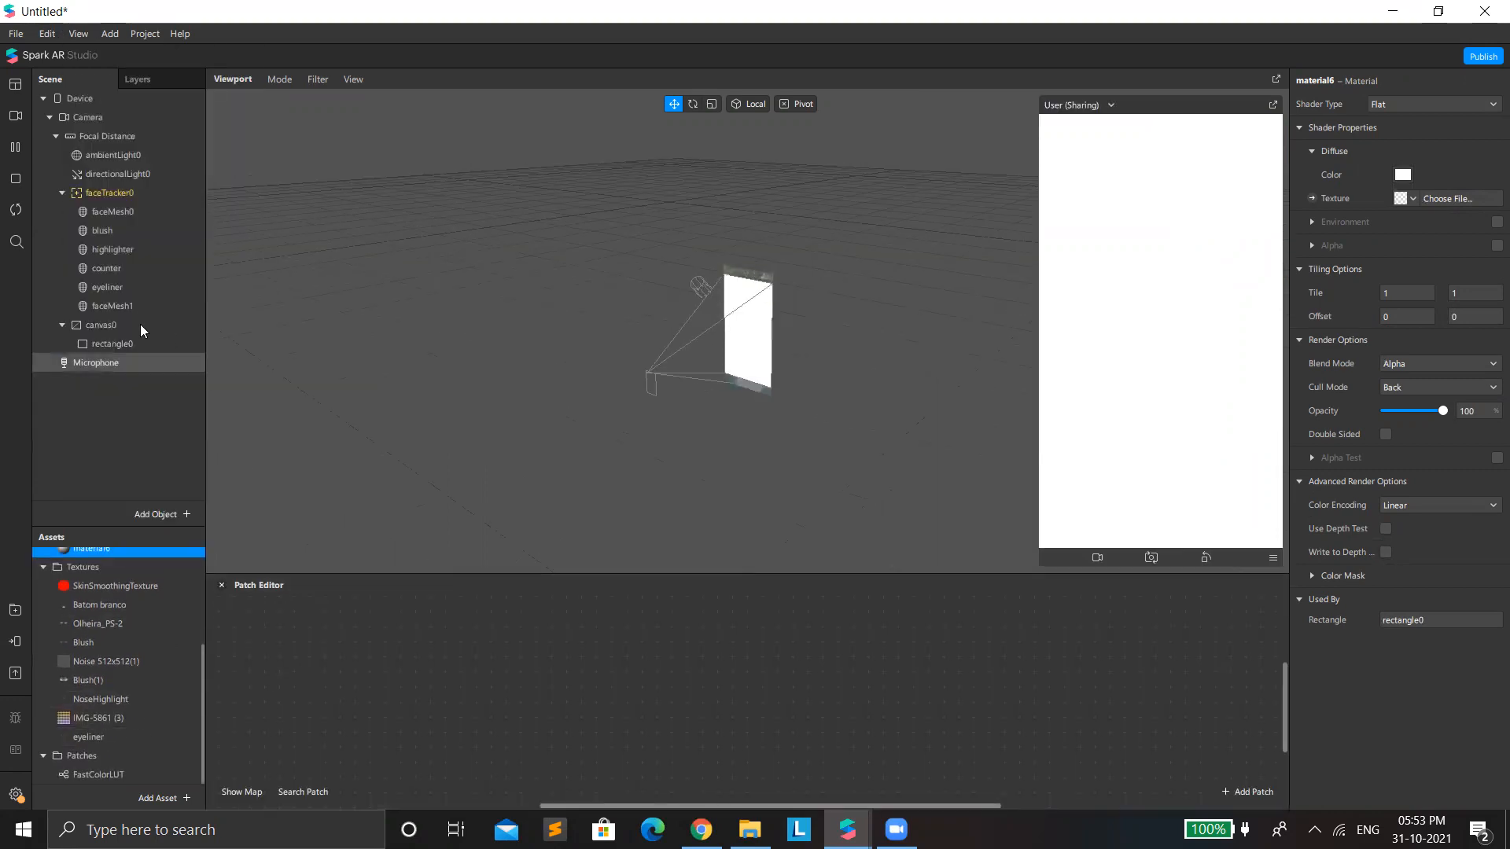
Step: Assign the Noise 512x512(1) texture to the full-screen rectangle's material and lower its opacity to 16%
click(1397, 202)
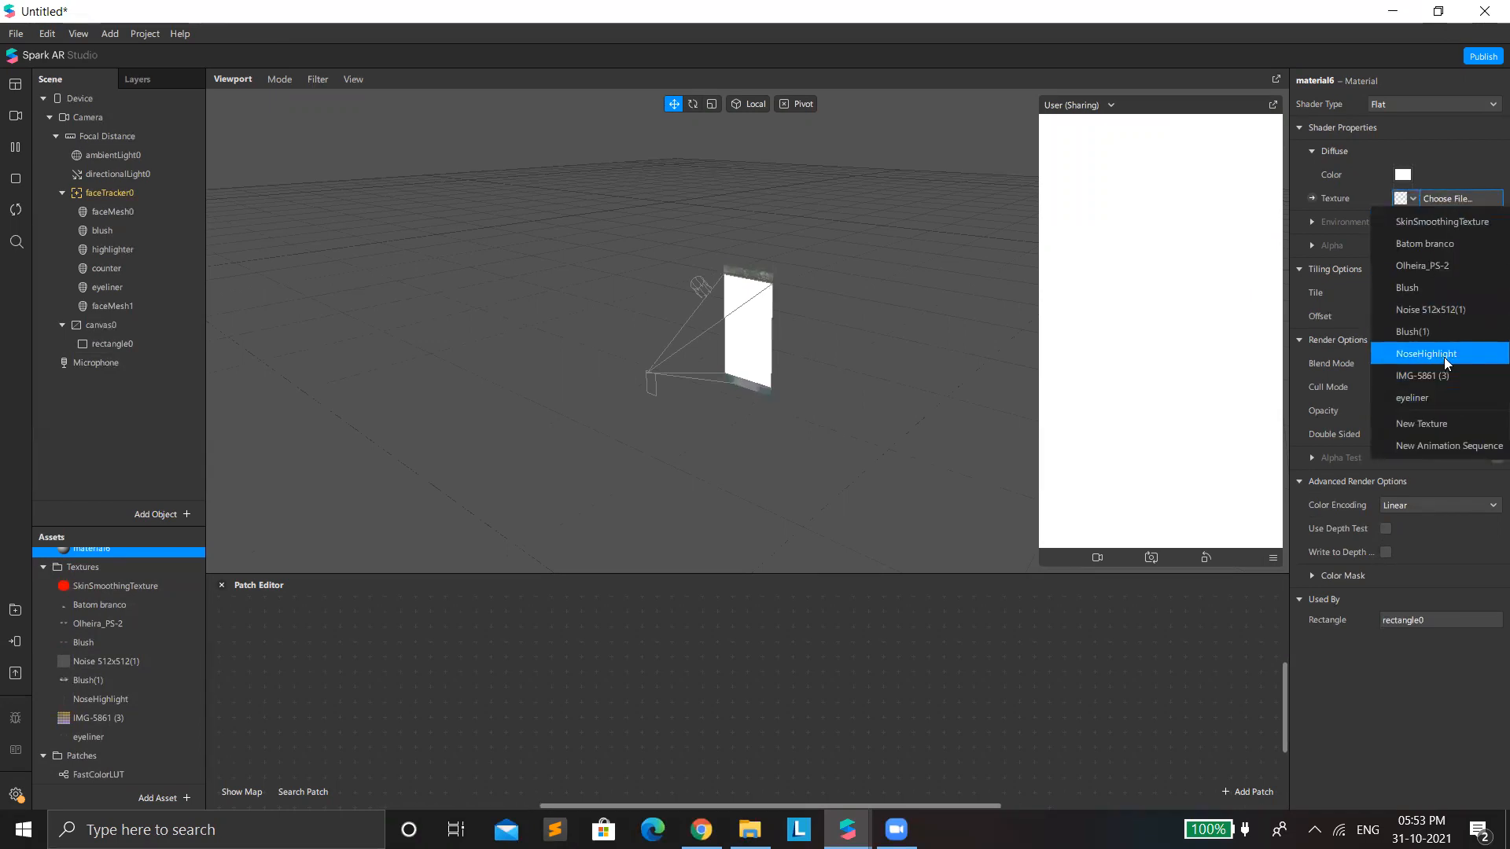
click(1443, 356)
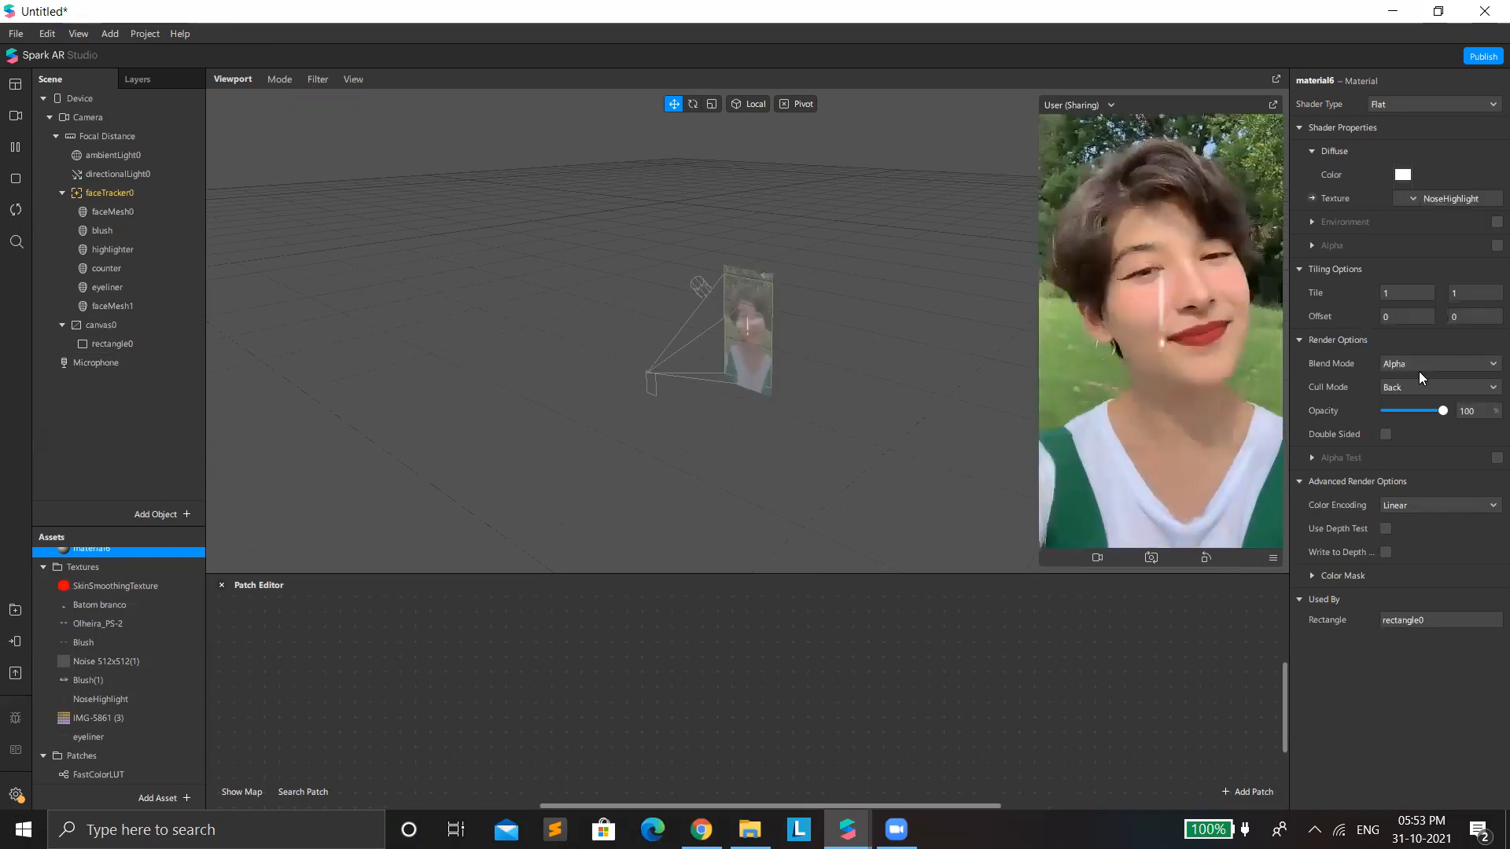
click(1400, 200)
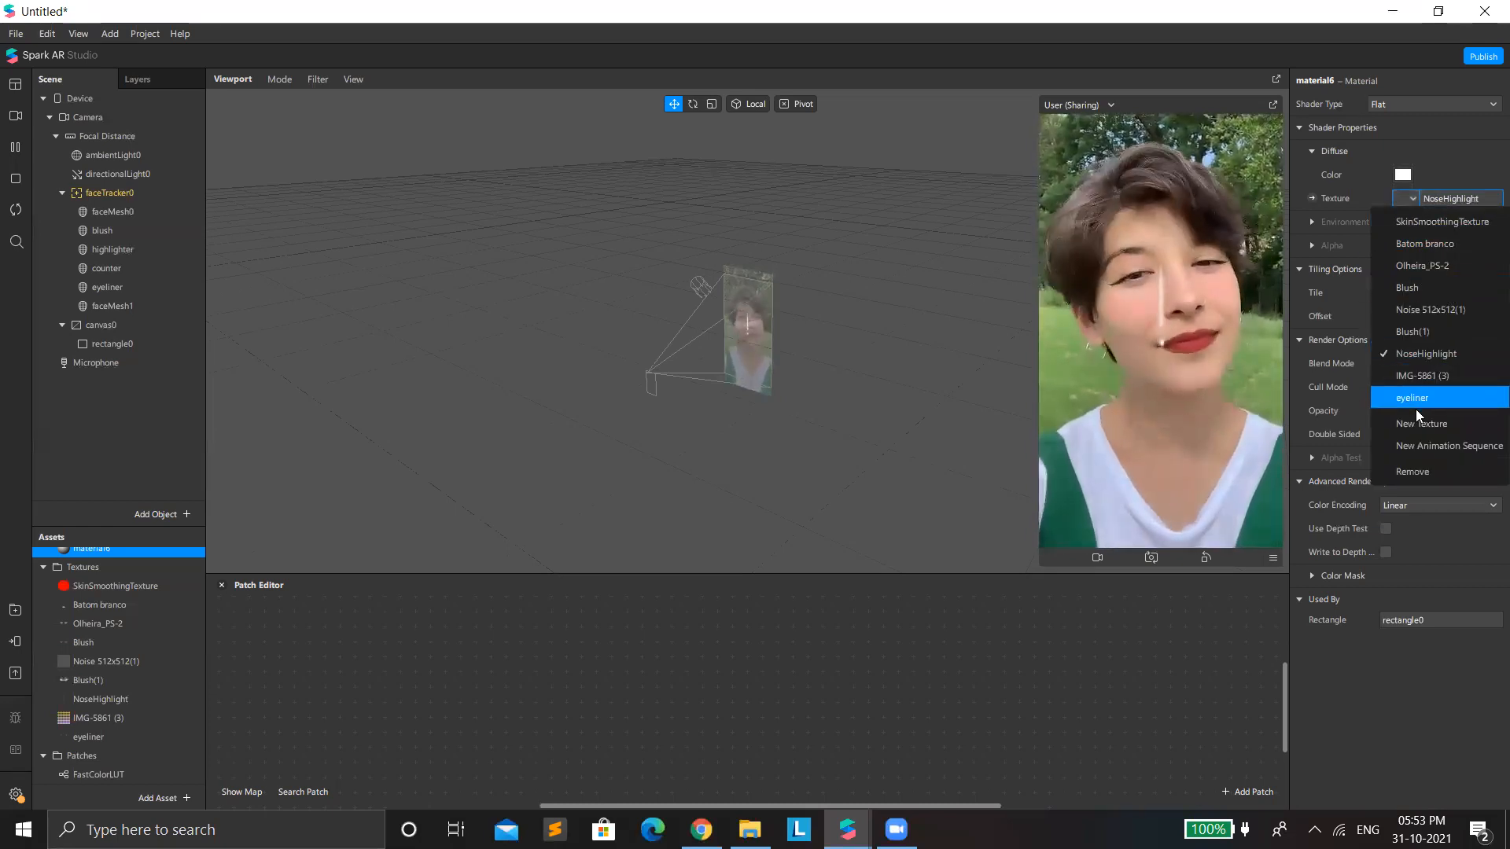
click(1415, 311)
drag(1425, 404, 1394, 412)
Step: Try the Add and Screen blend modes on the noise material, then return it to Alpha
click(1395, 367)
click(1395, 371)
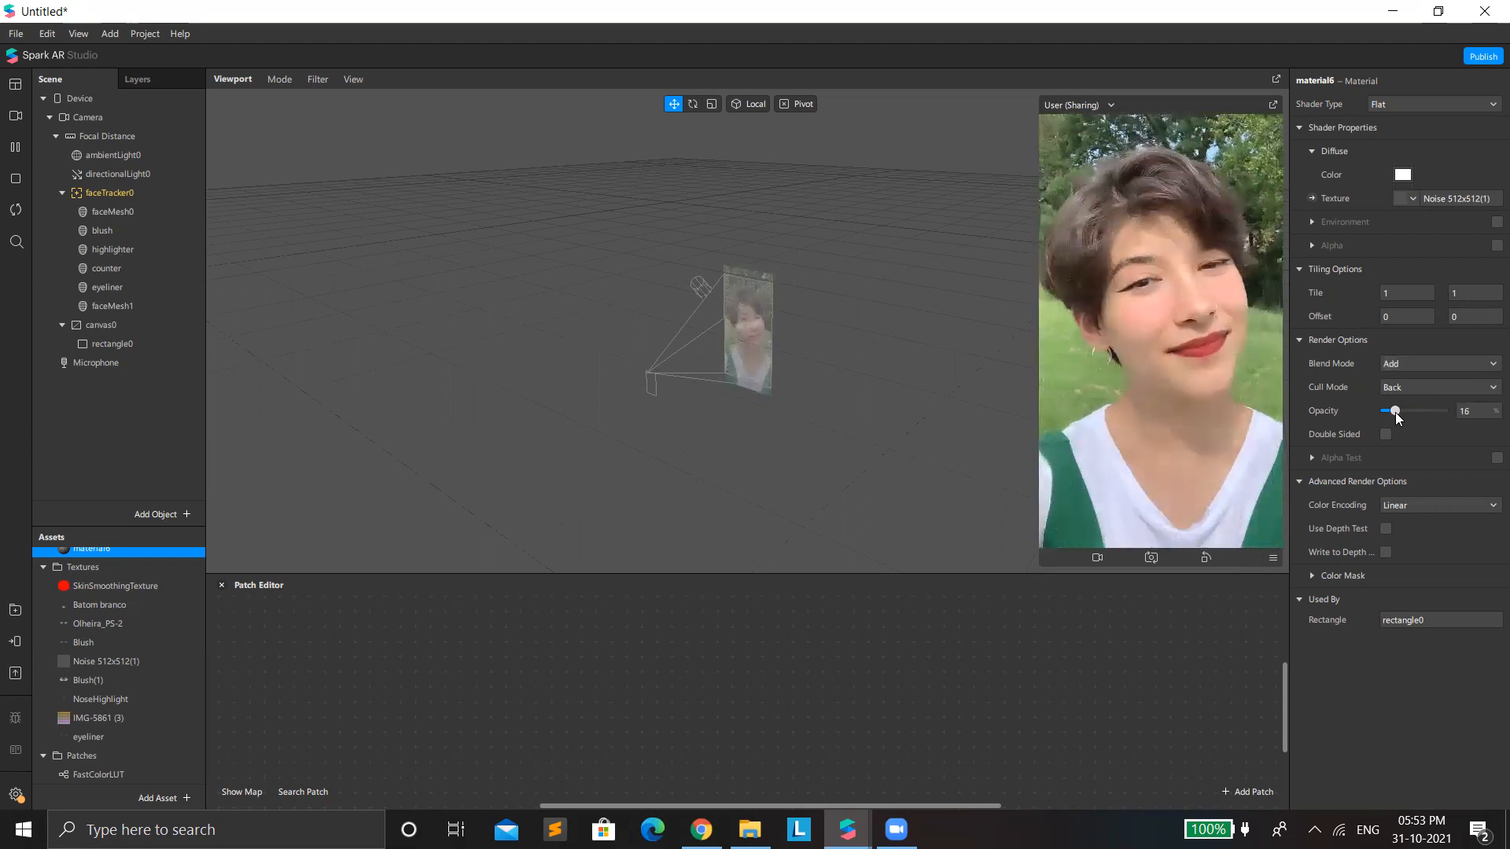
click(1420, 367)
click(1415, 366)
drag(1164, 565, 1203, 786)
click(1460, 364)
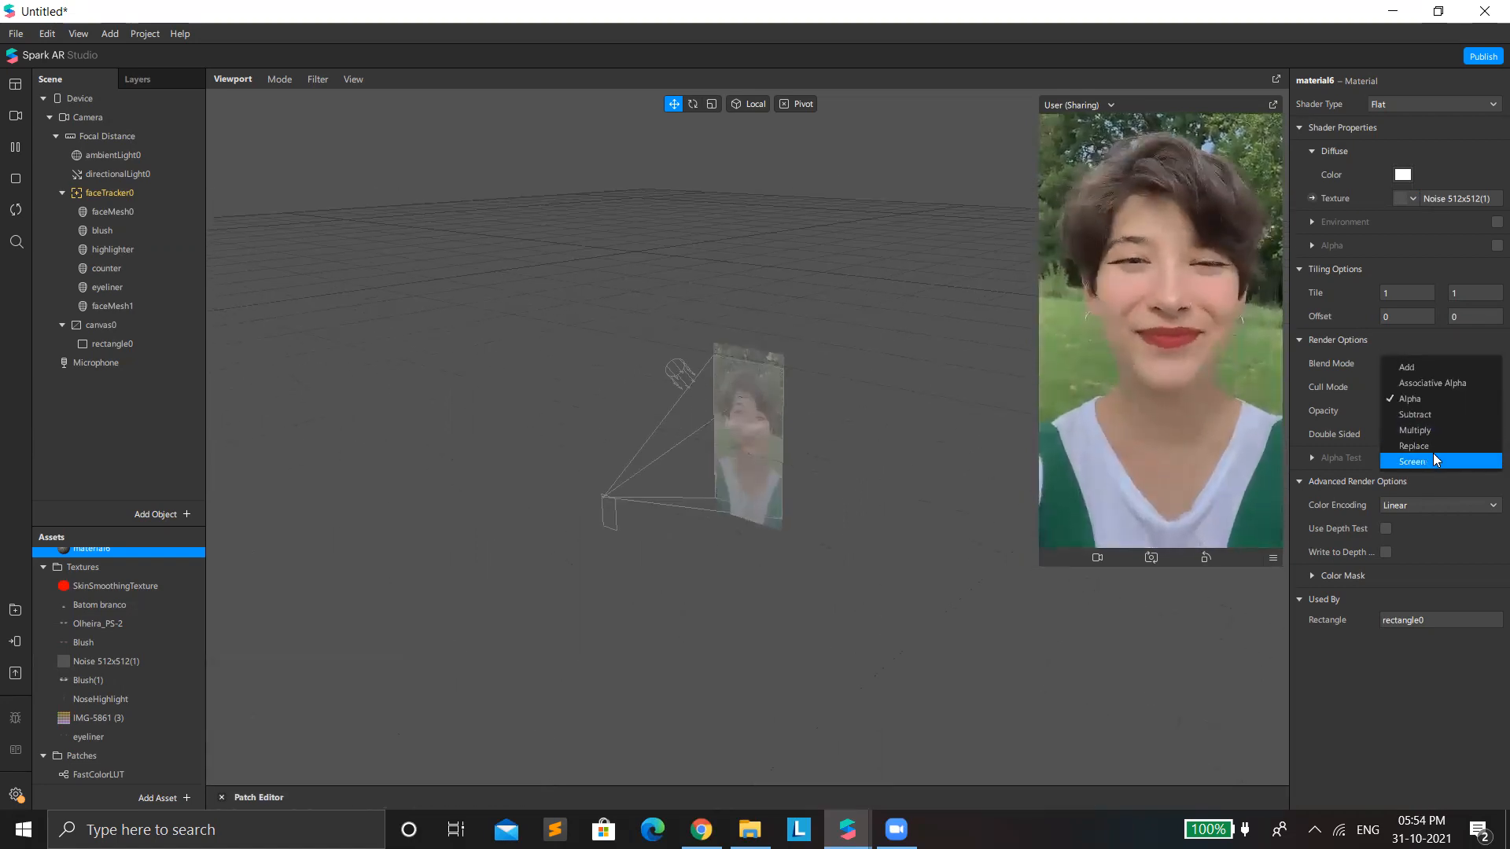
click(1433, 456)
mouse_move(1393, 410)
mouse_down()
mouse_move(1428, 398)
mouse_move(1396, 397)
mouse_up()
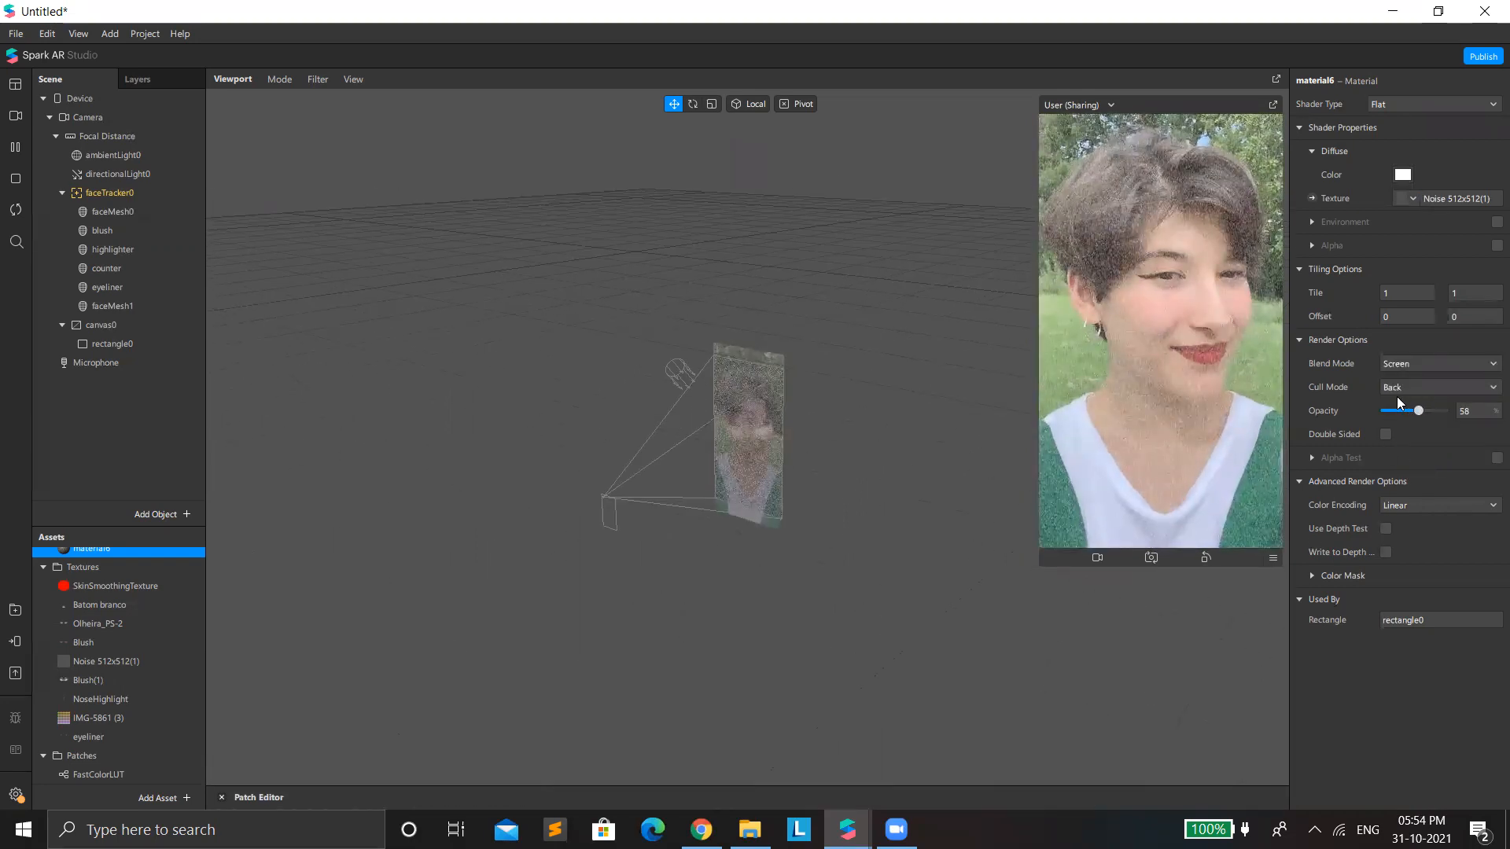
click(1430, 363)
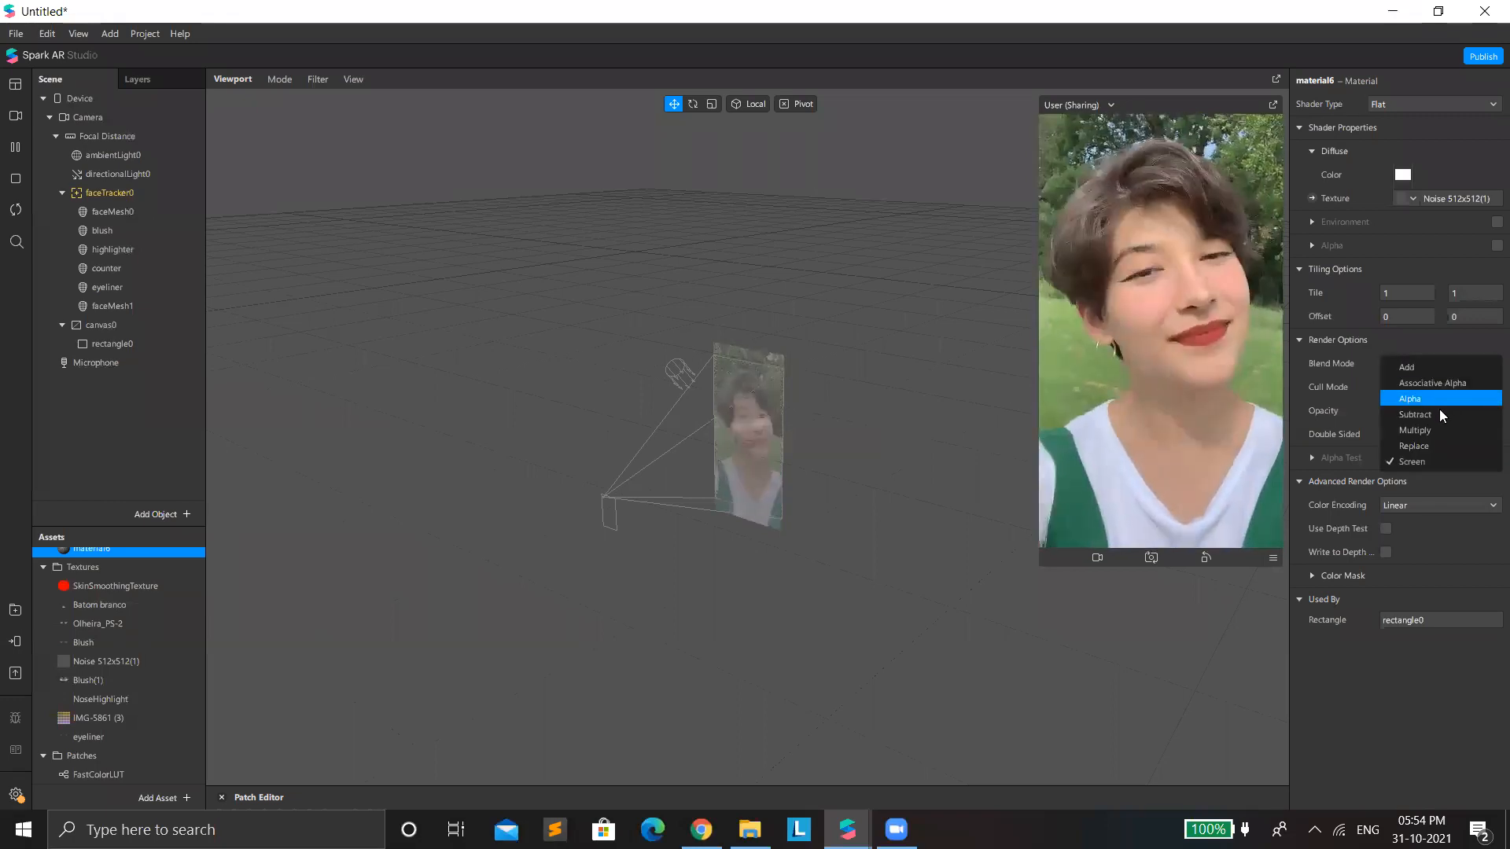
click(1435, 399)
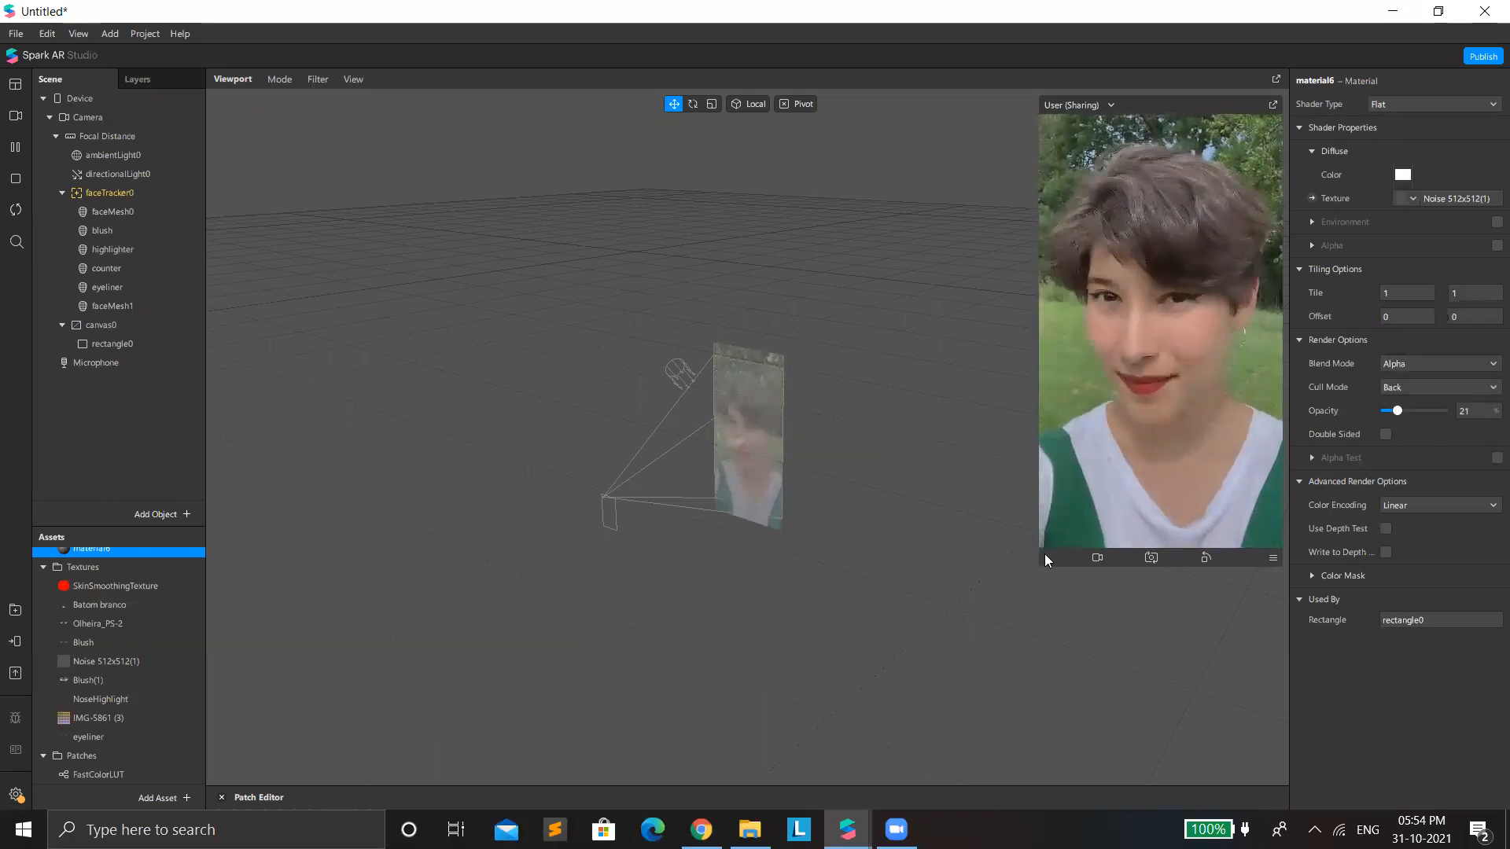
Step: Enlarge the preview window and set the noise material's opacity to 19%
drag(1037, 564, 920, 778)
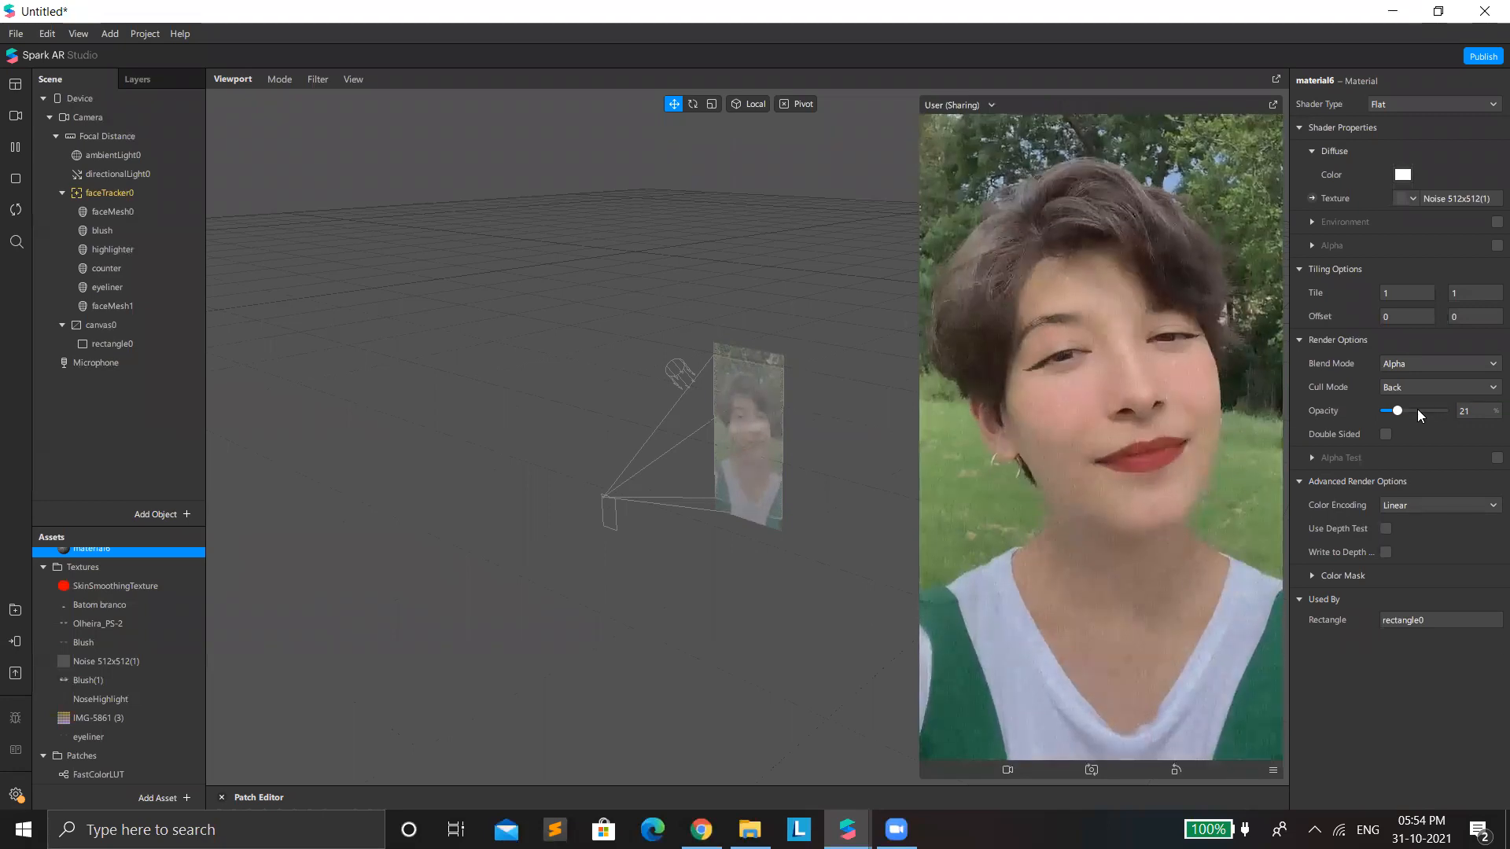
click(1416, 409)
drag(1406, 412, 1396, 407)
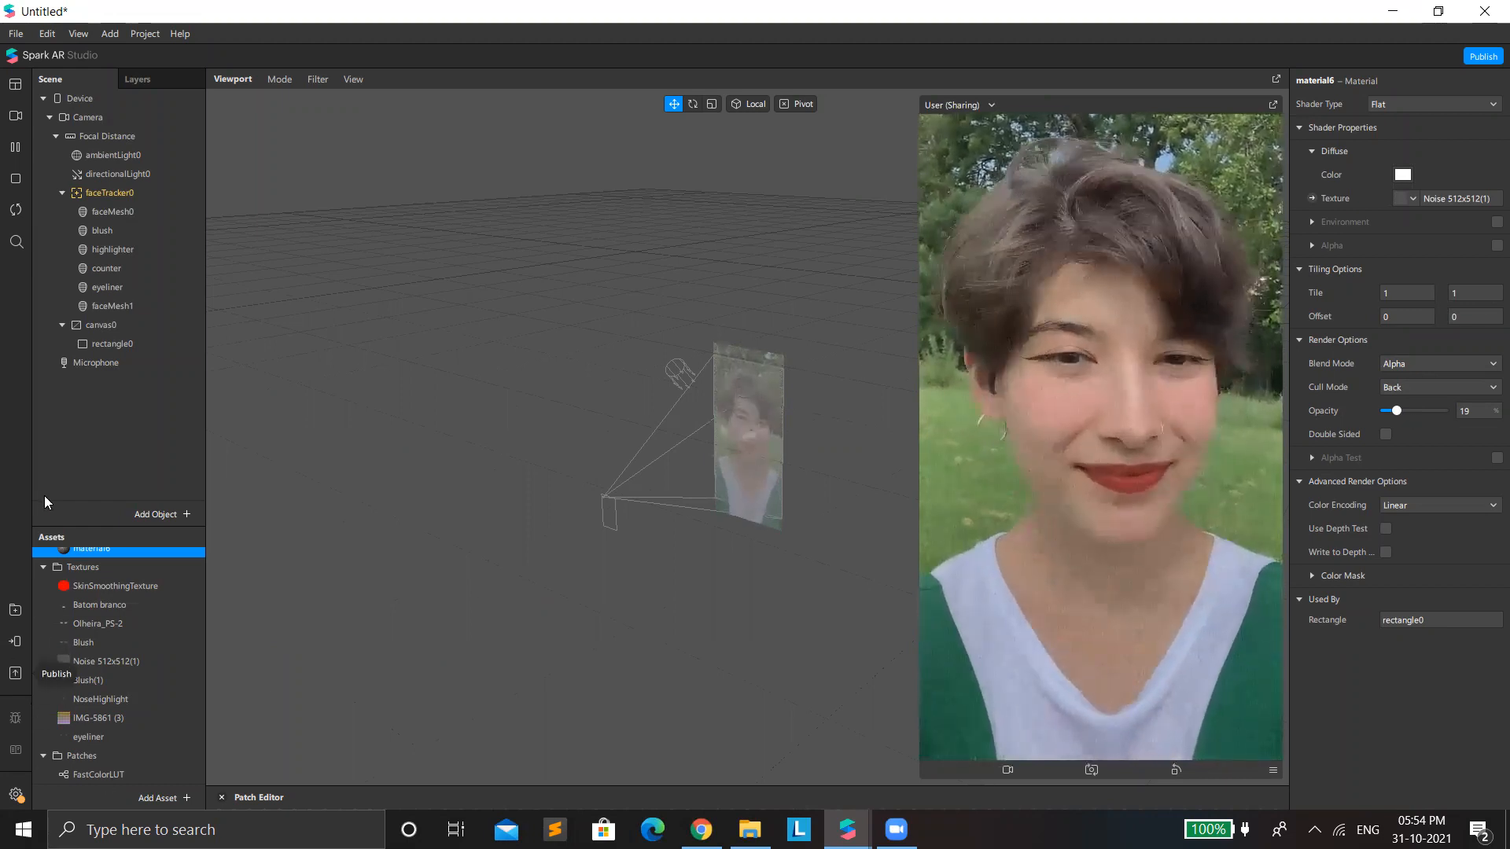
Step: Add a second rectangle to canvas0 and make it fill the canvas's full width and height
right_click(192, 329)
mouse_move(202, 346)
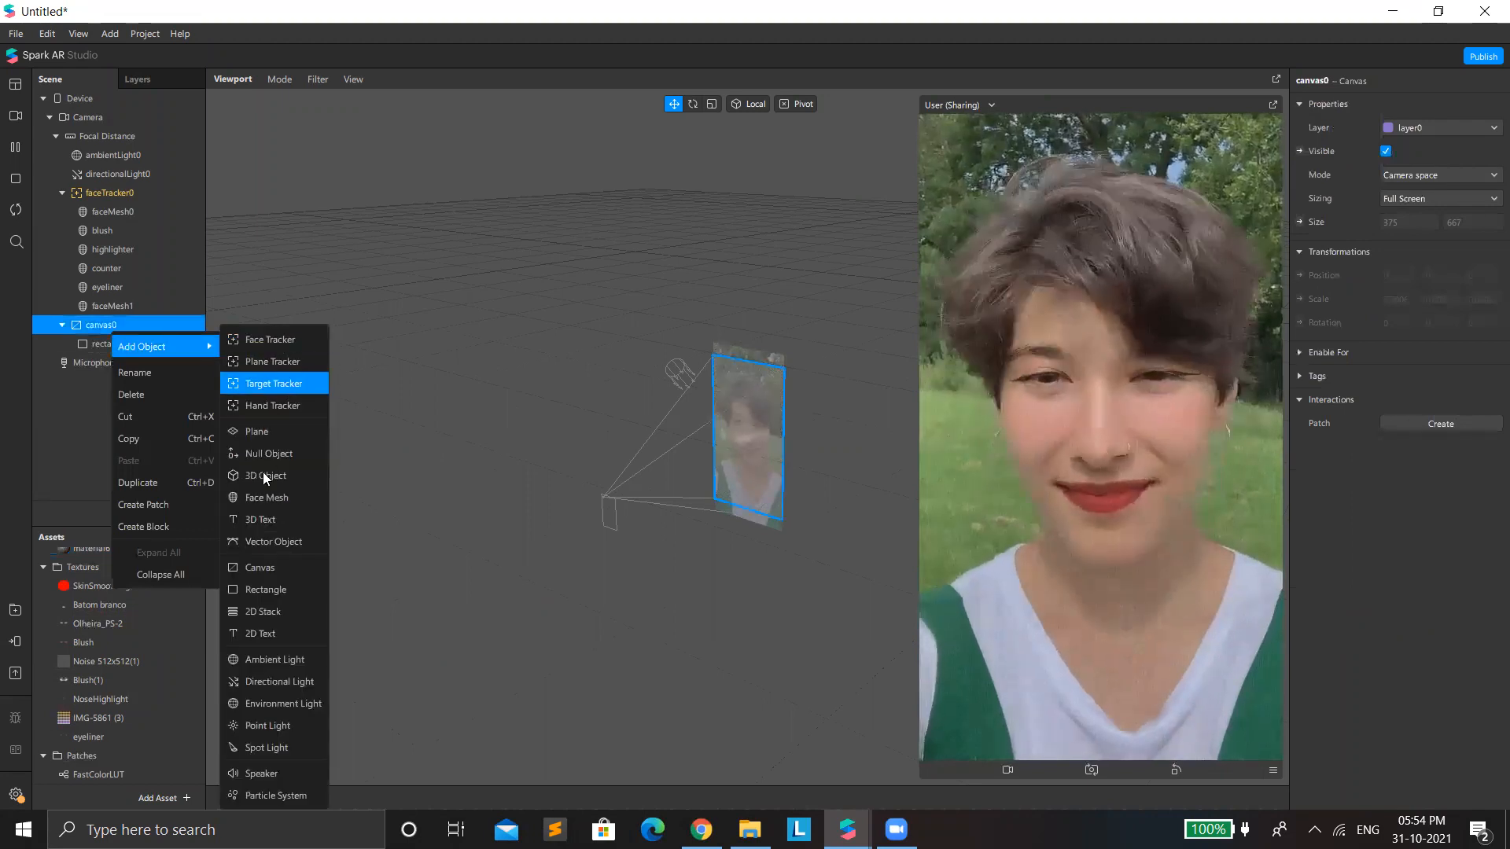
click(269, 588)
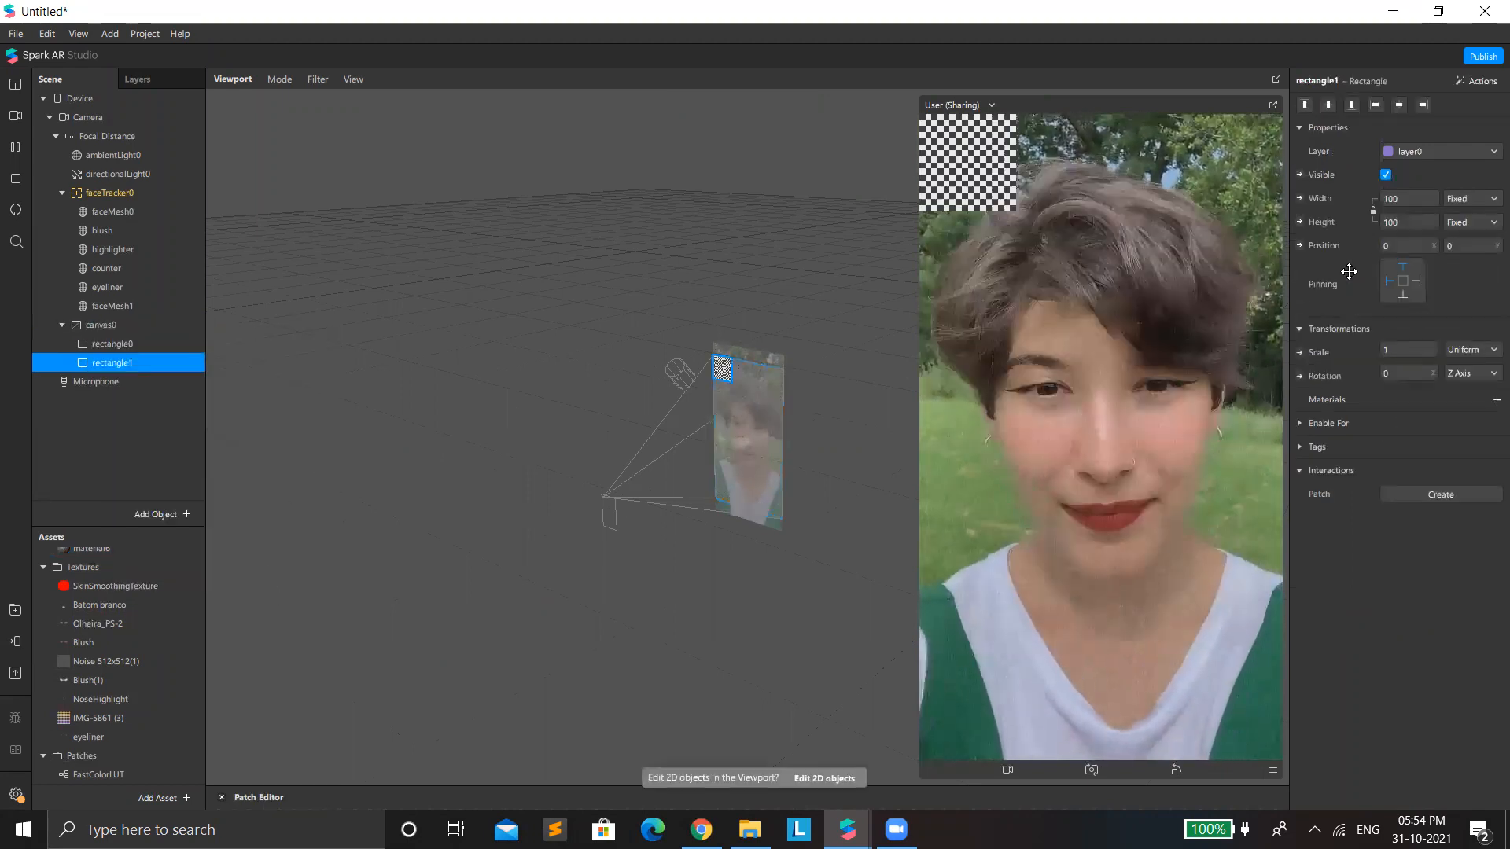
click(1399, 223)
click(1403, 222)
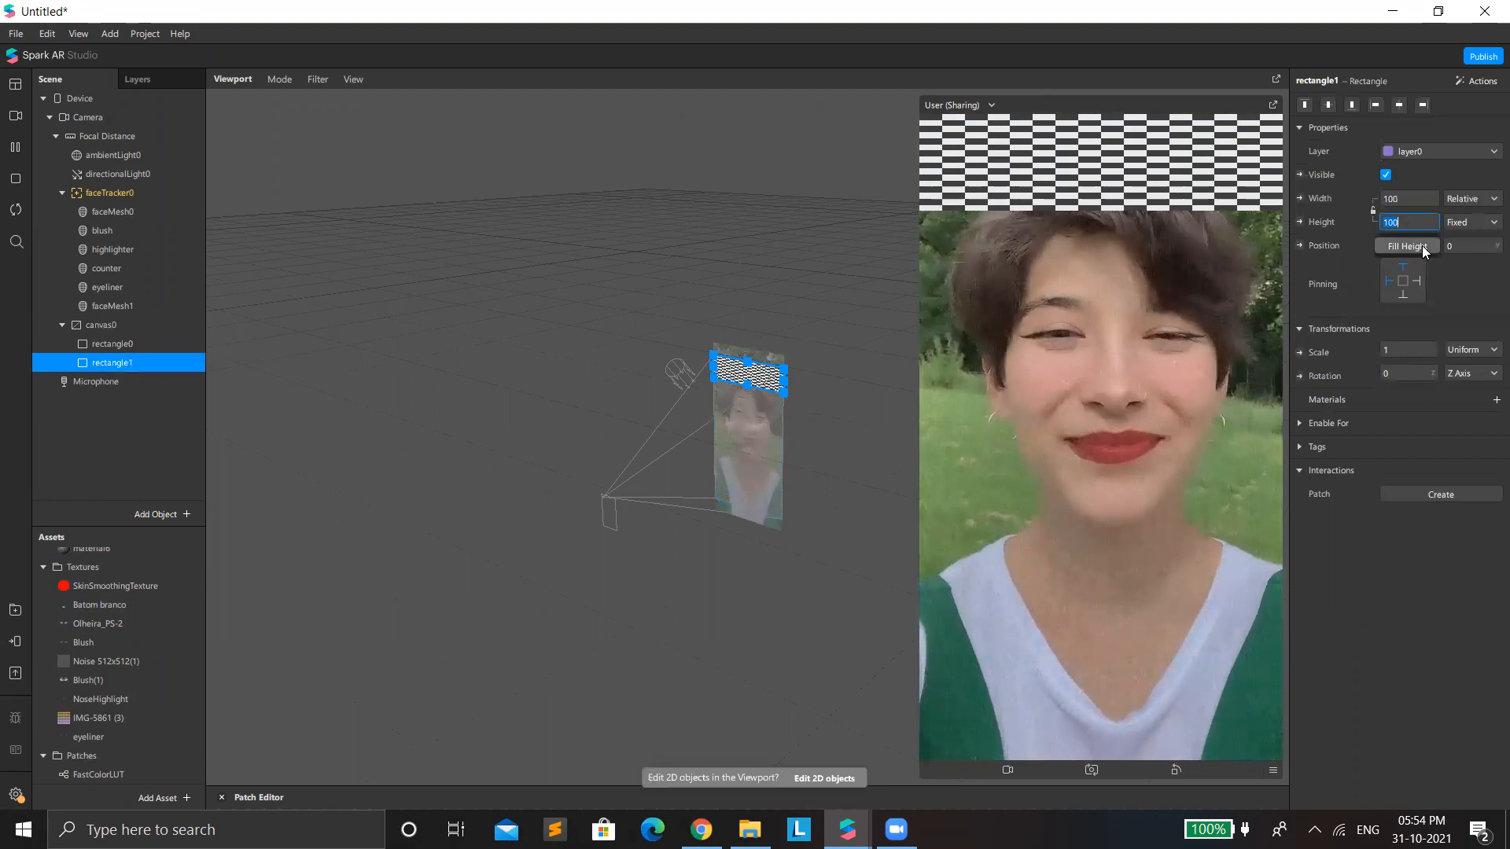
click(1403, 246)
Step: Create a new material for the second rectangle and set its shader type to Flat
click(1496, 399)
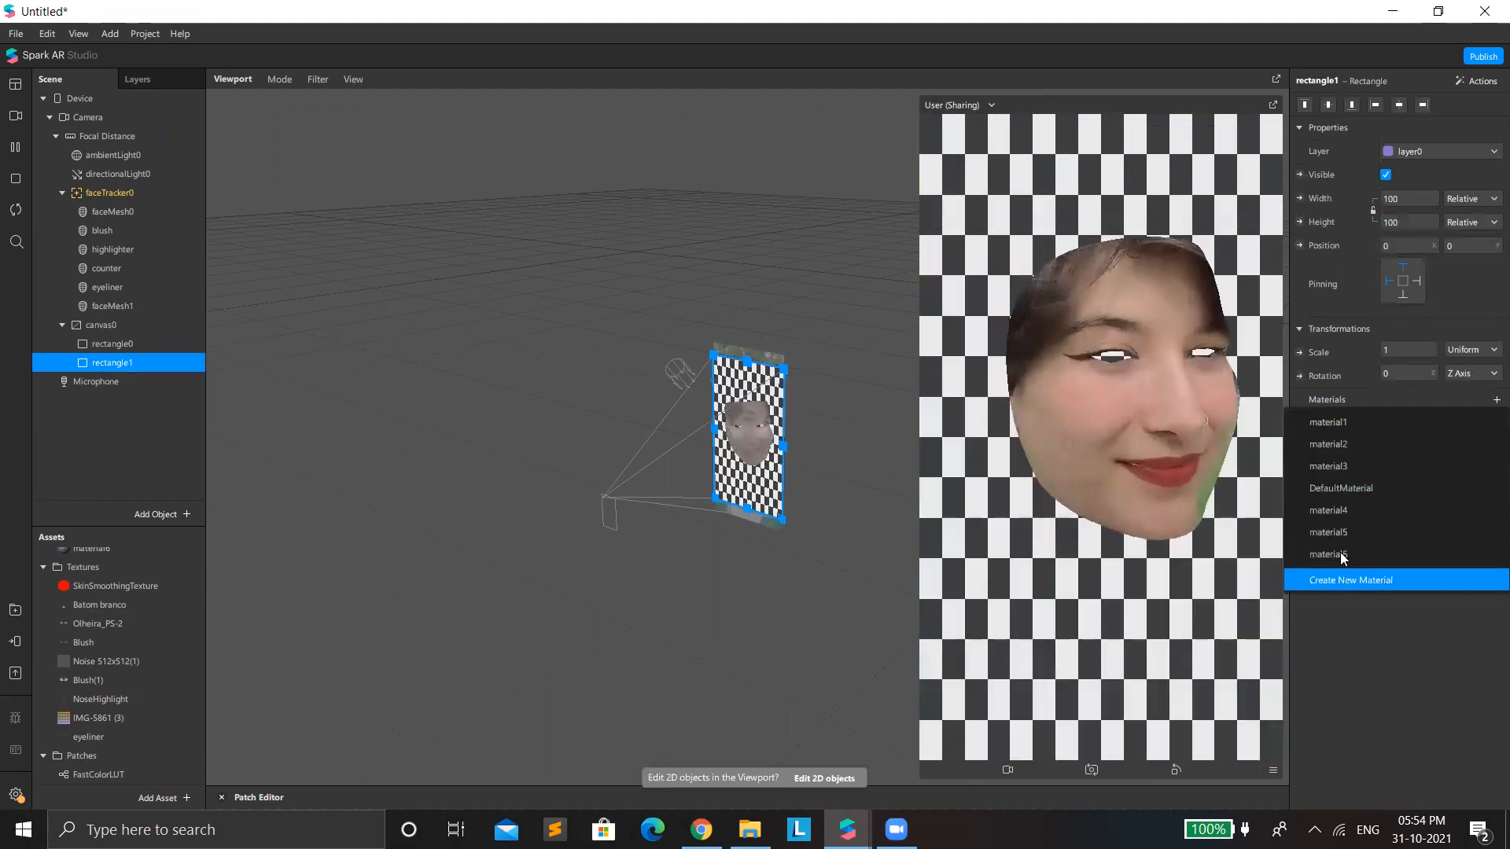
click(1349, 579)
click(1375, 416)
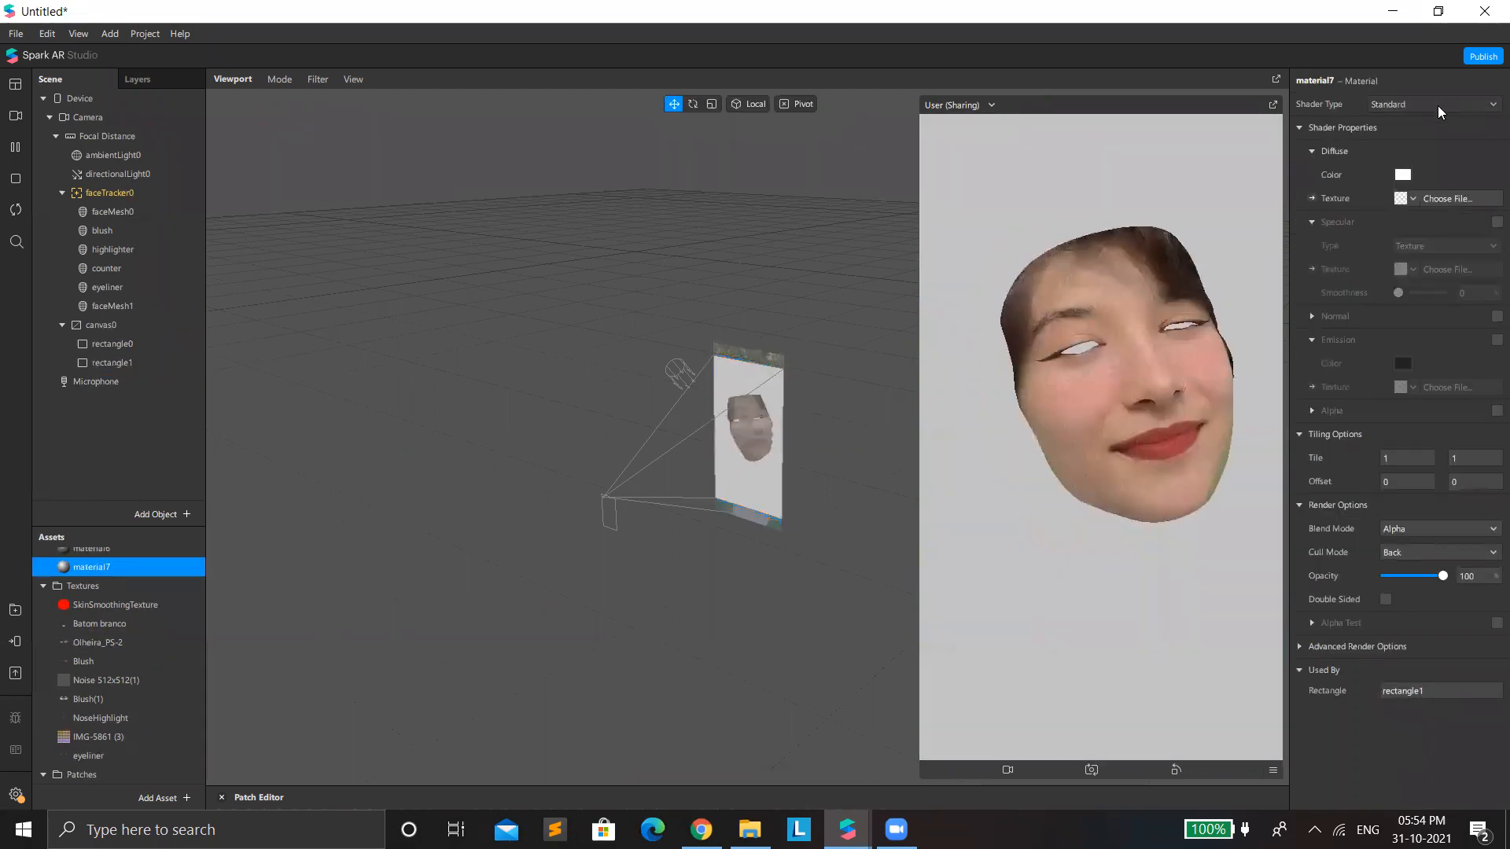
click(1437, 111)
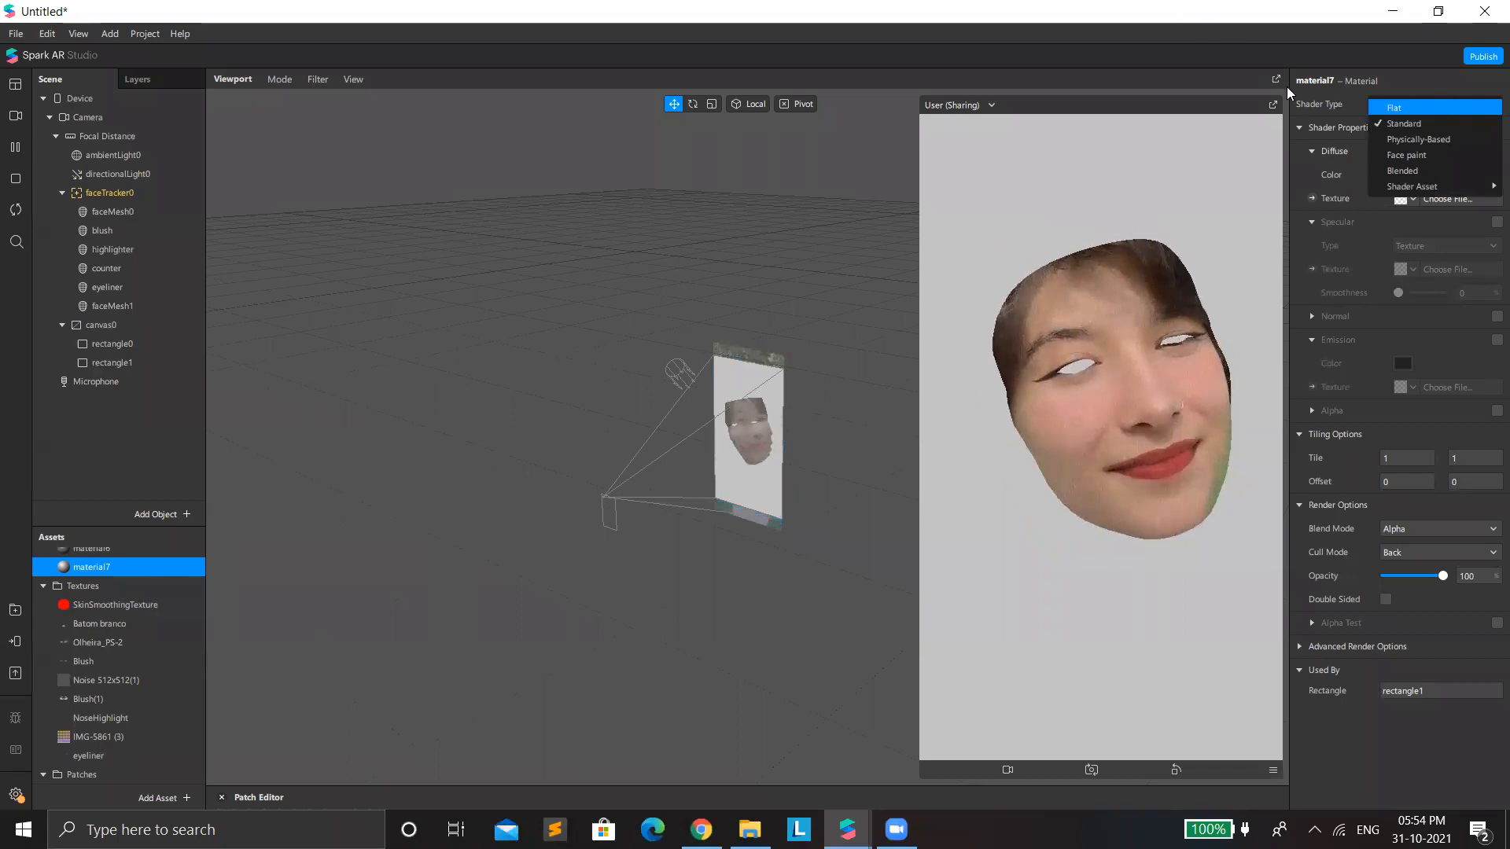
key(Return)
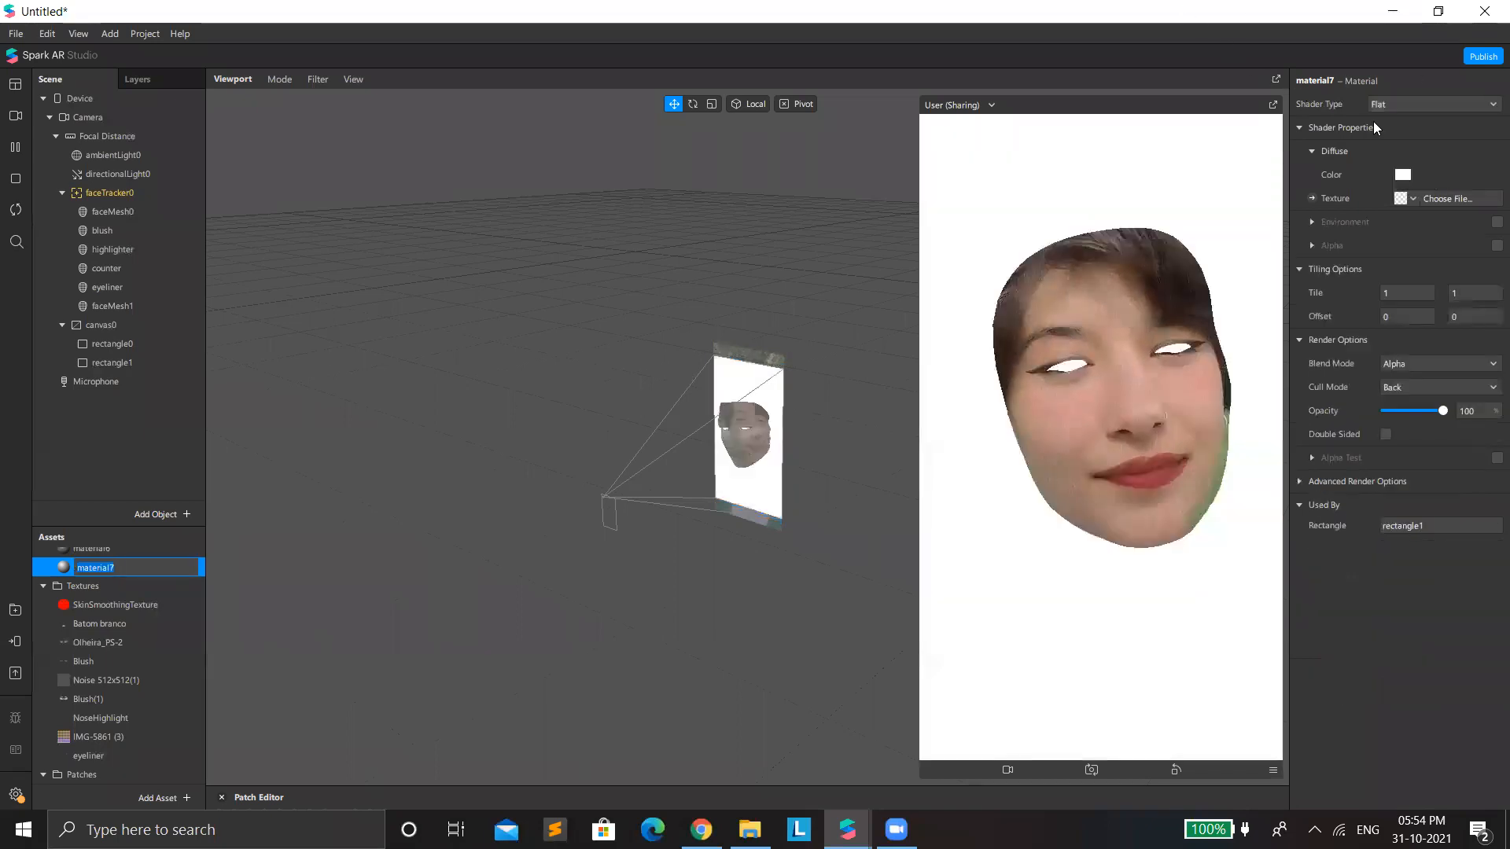
click(1407, 198)
click(1432, 423)
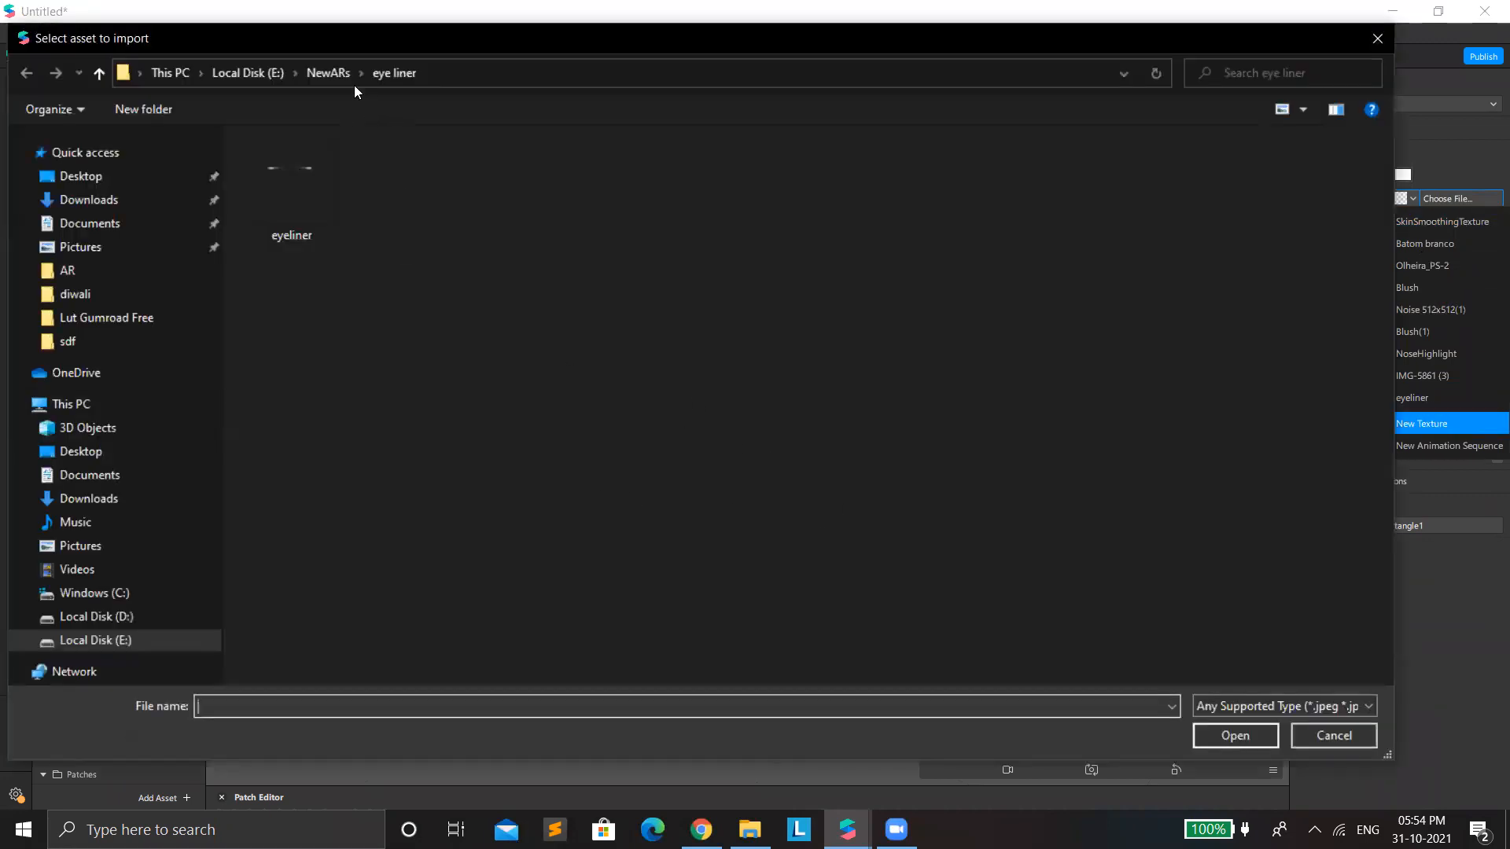
click(248, 72)
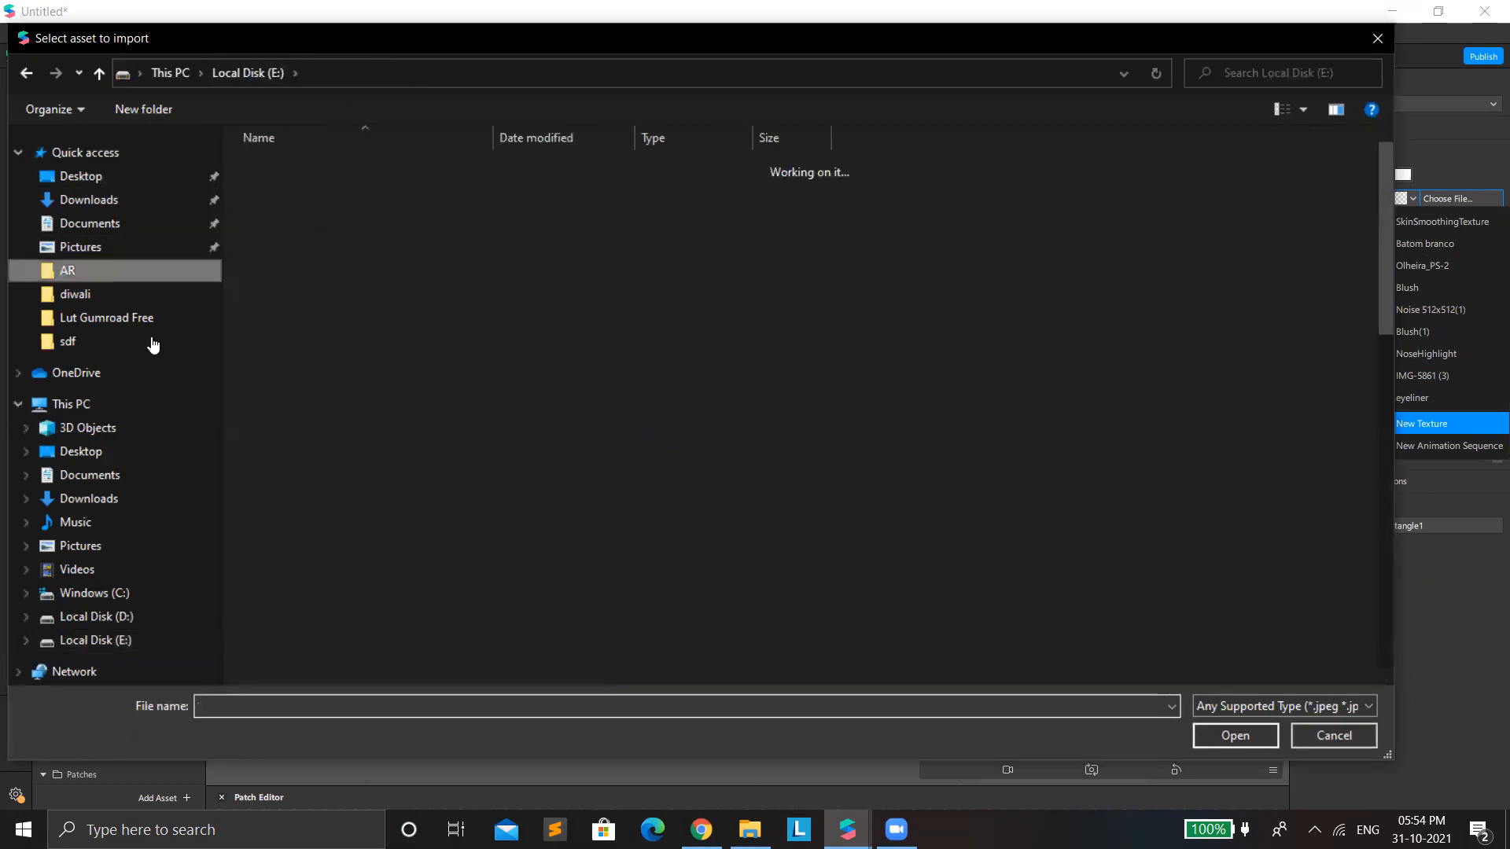
click(318, 706)
text(d)
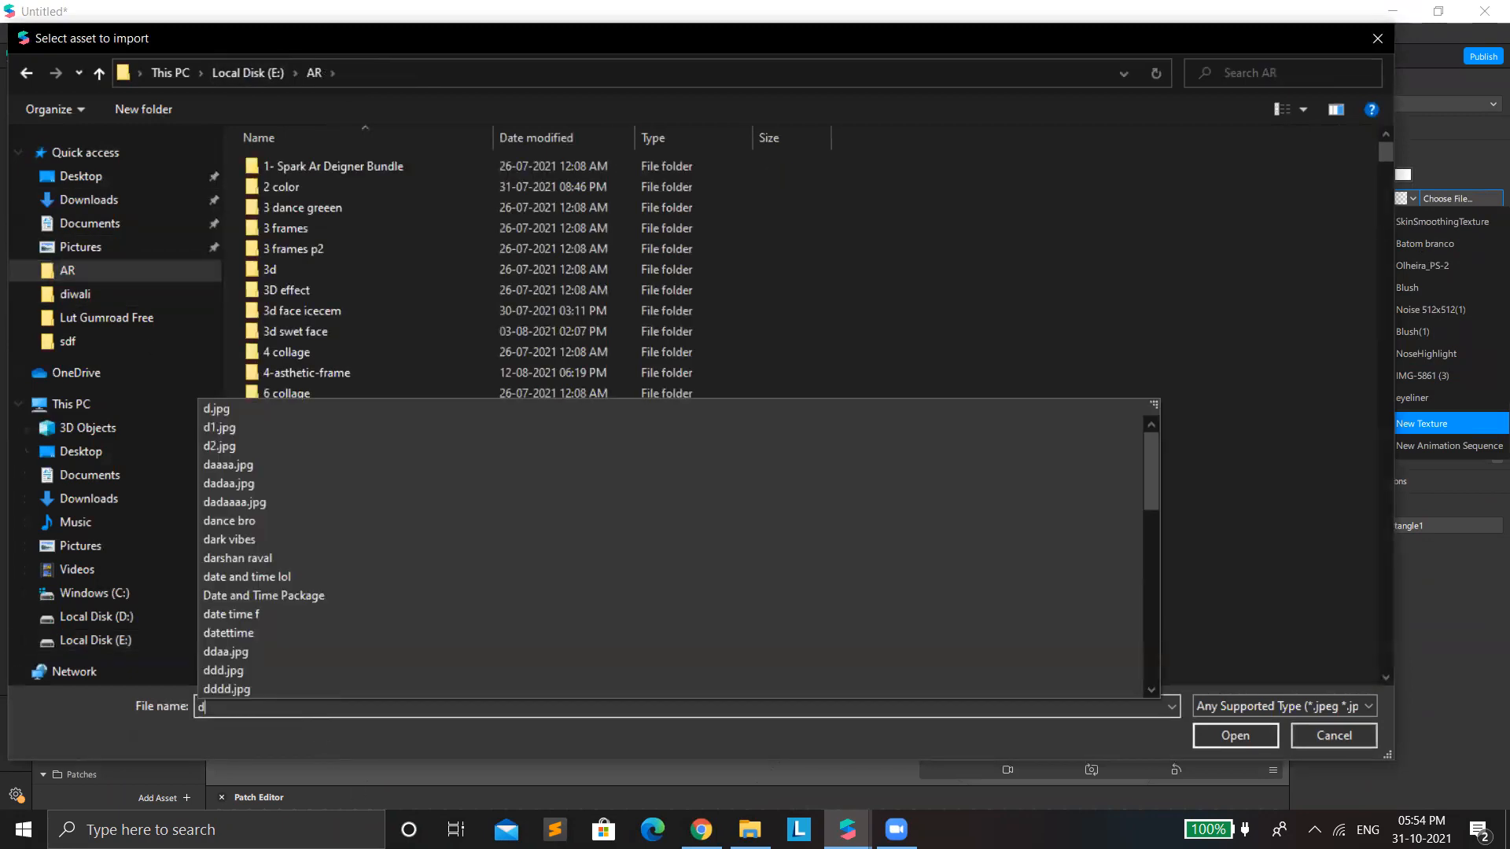
text(us)
click(302, 725)
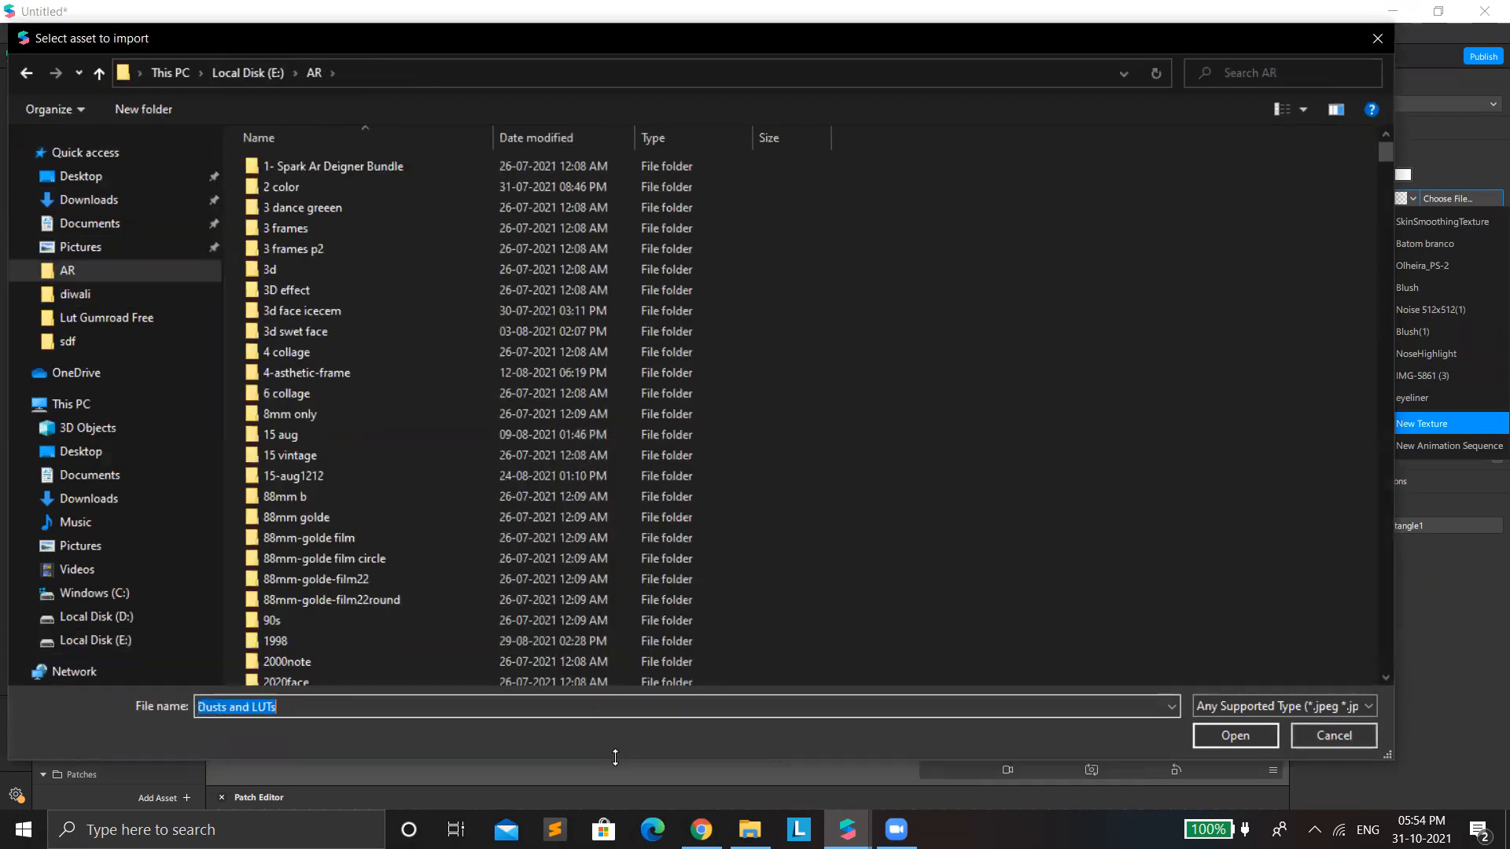
click(1232, 736)
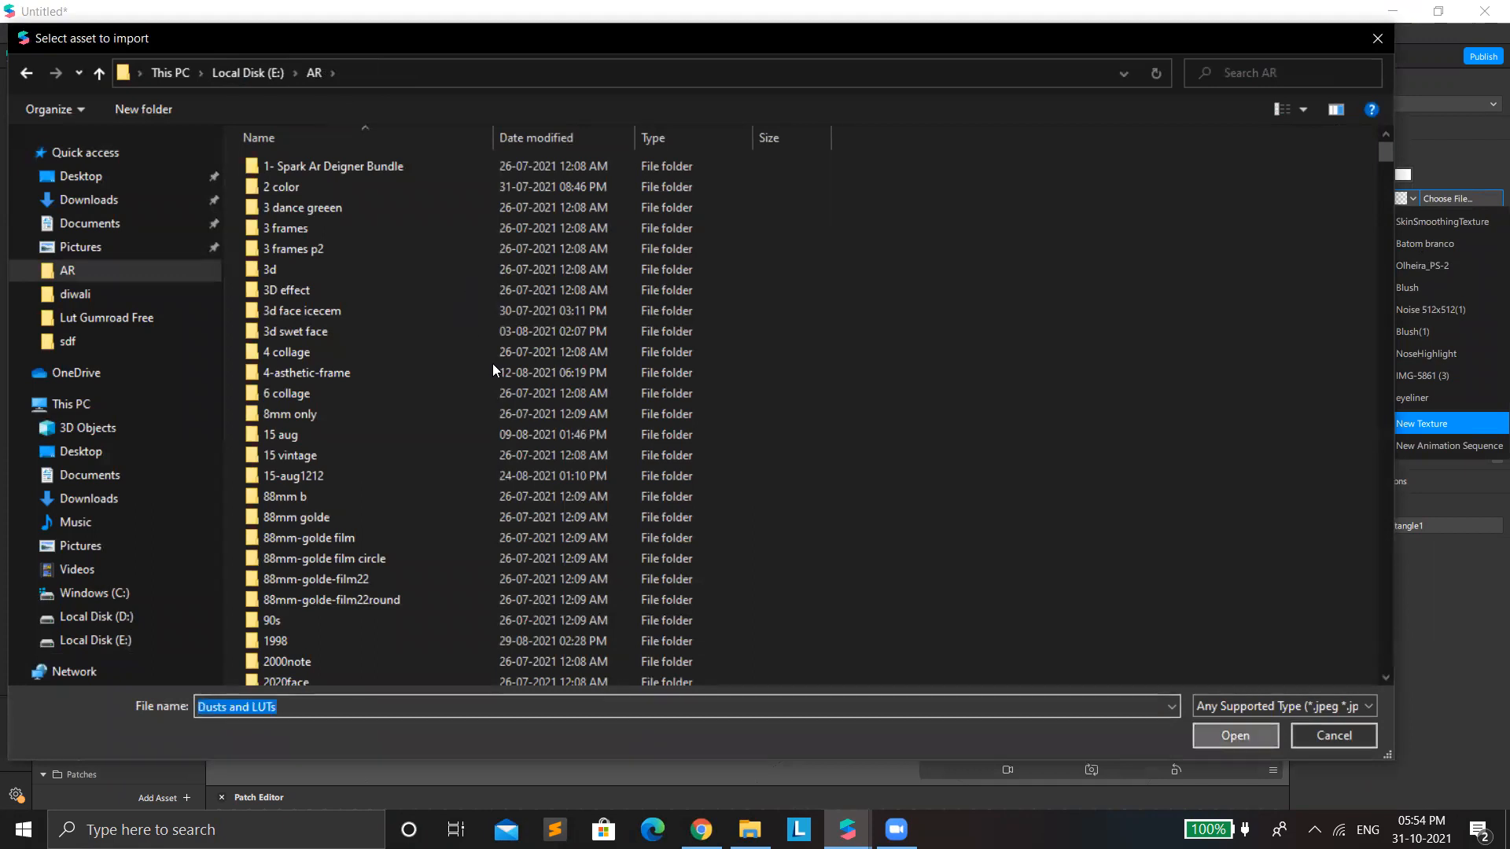
click(309, 173)
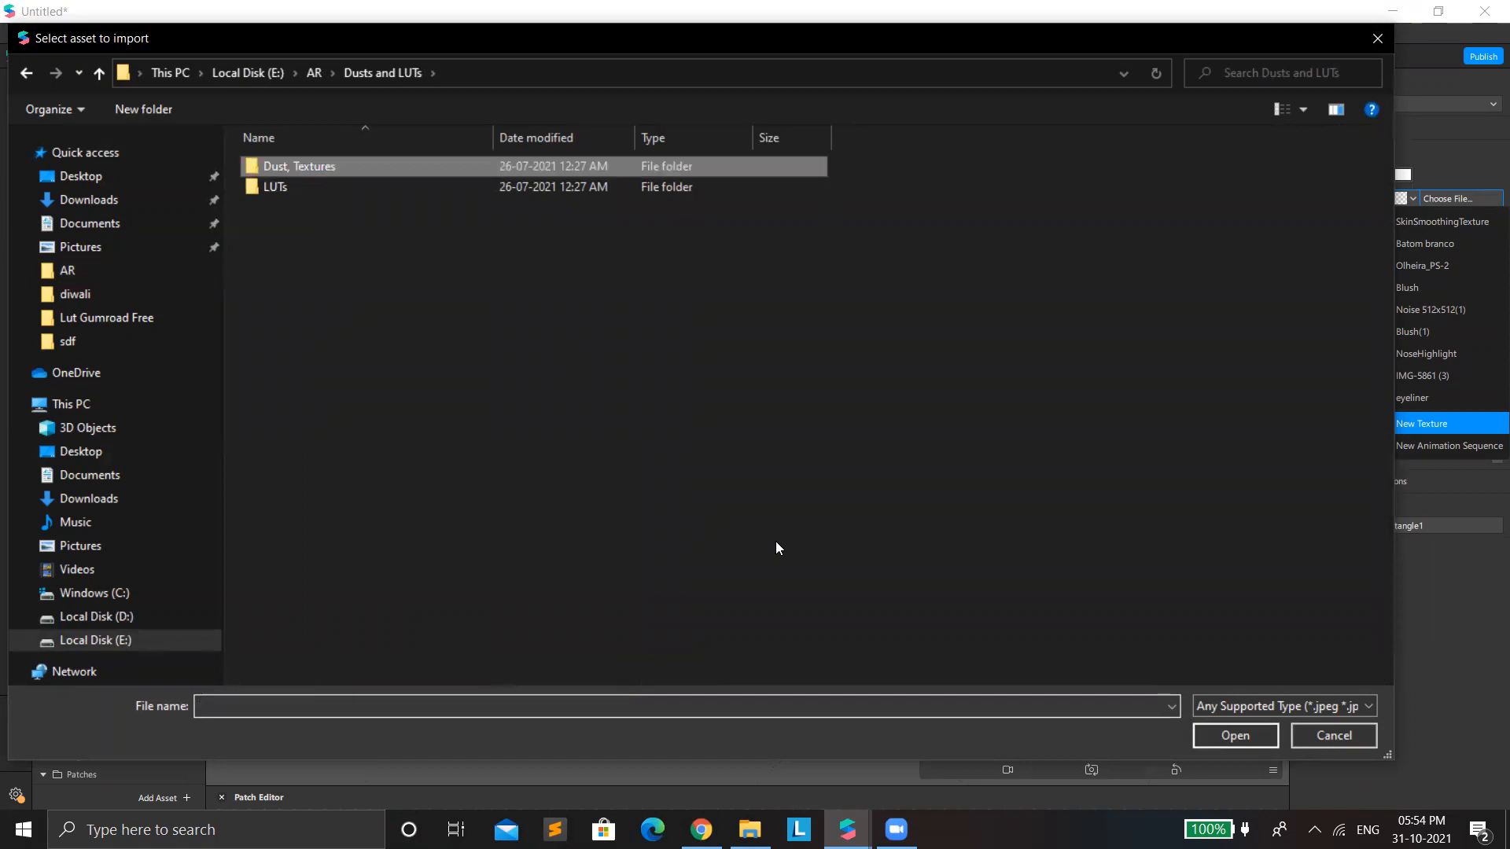
key(Return)
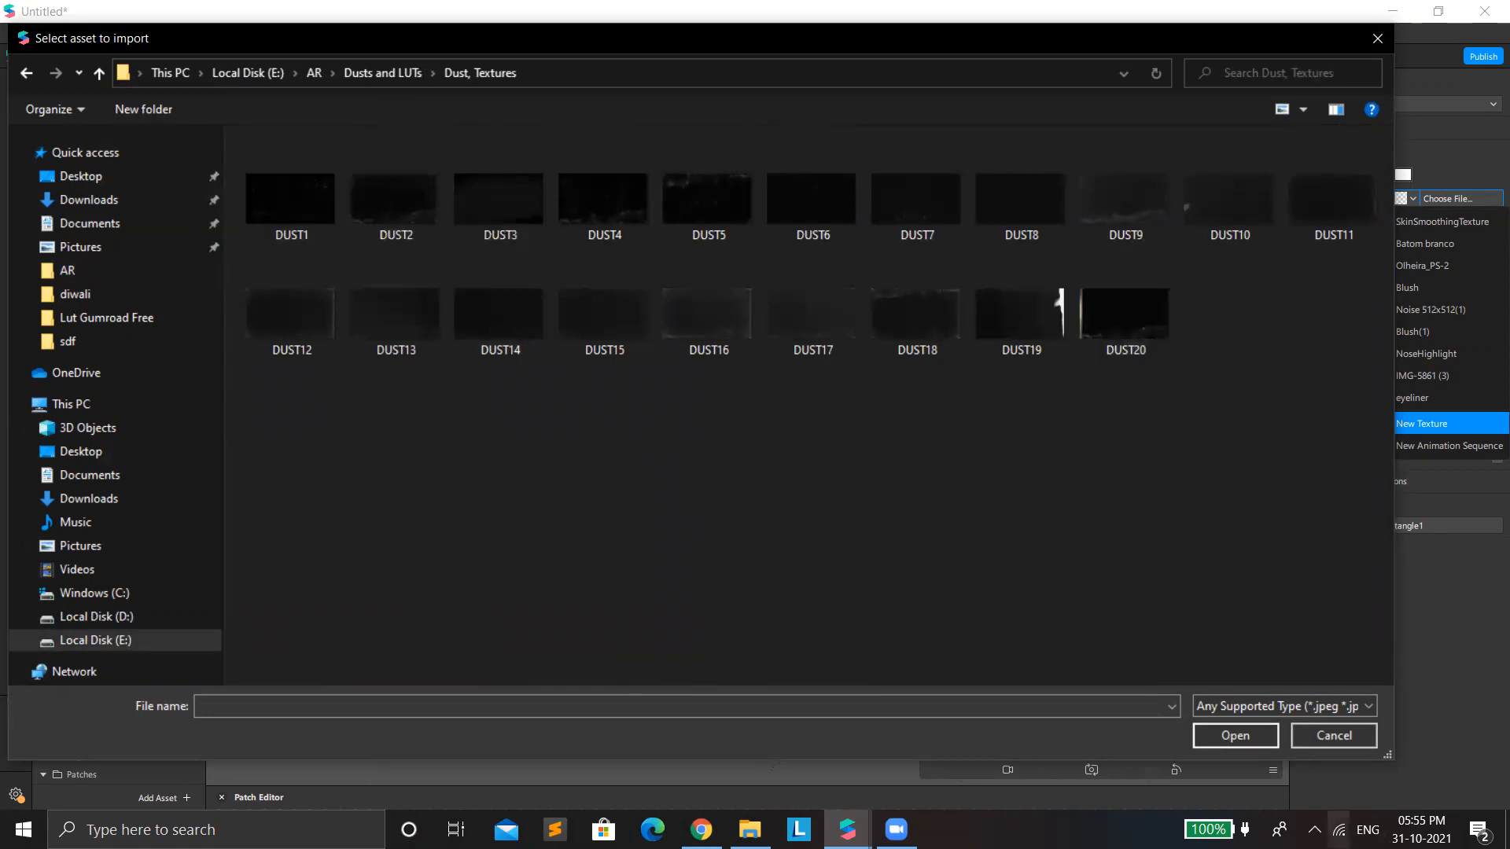
click(1328, 736)
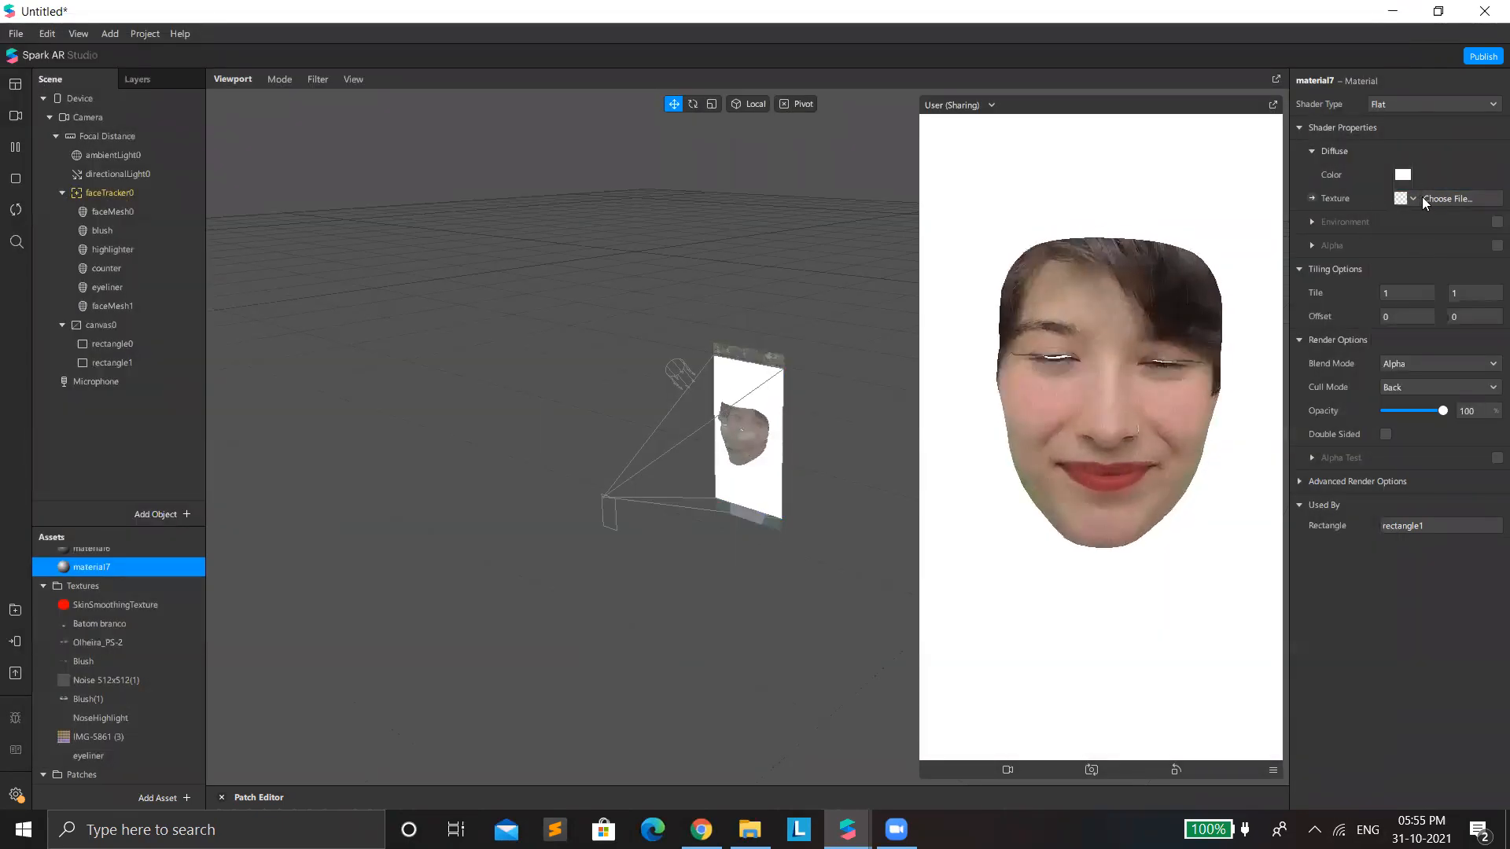
Step: Create a new animation sequence as the second rectangle material's diffuse texture and open its properties
click(1412, 196)
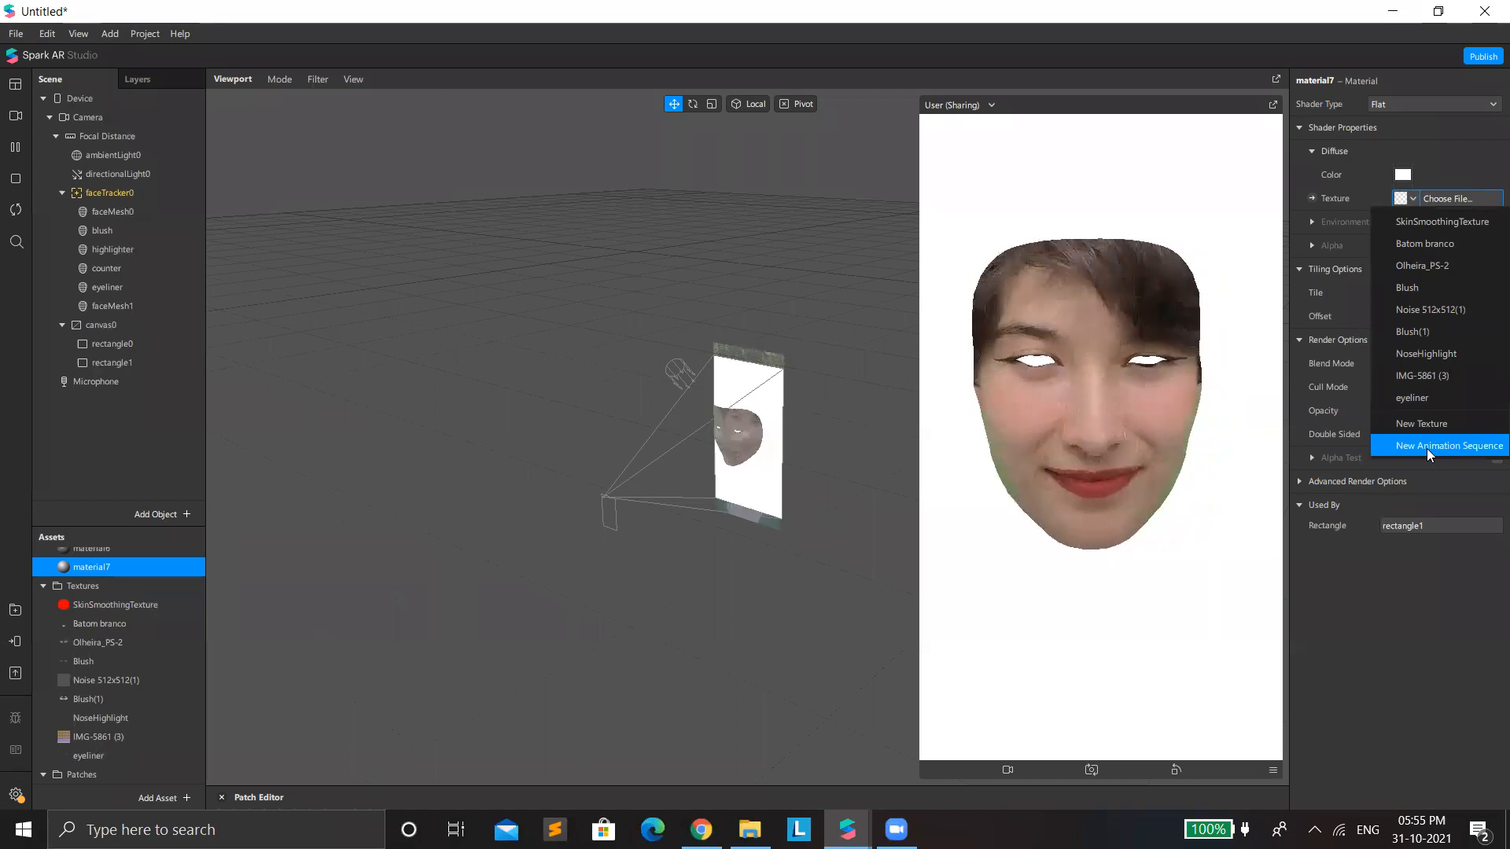
click(1426, 448)
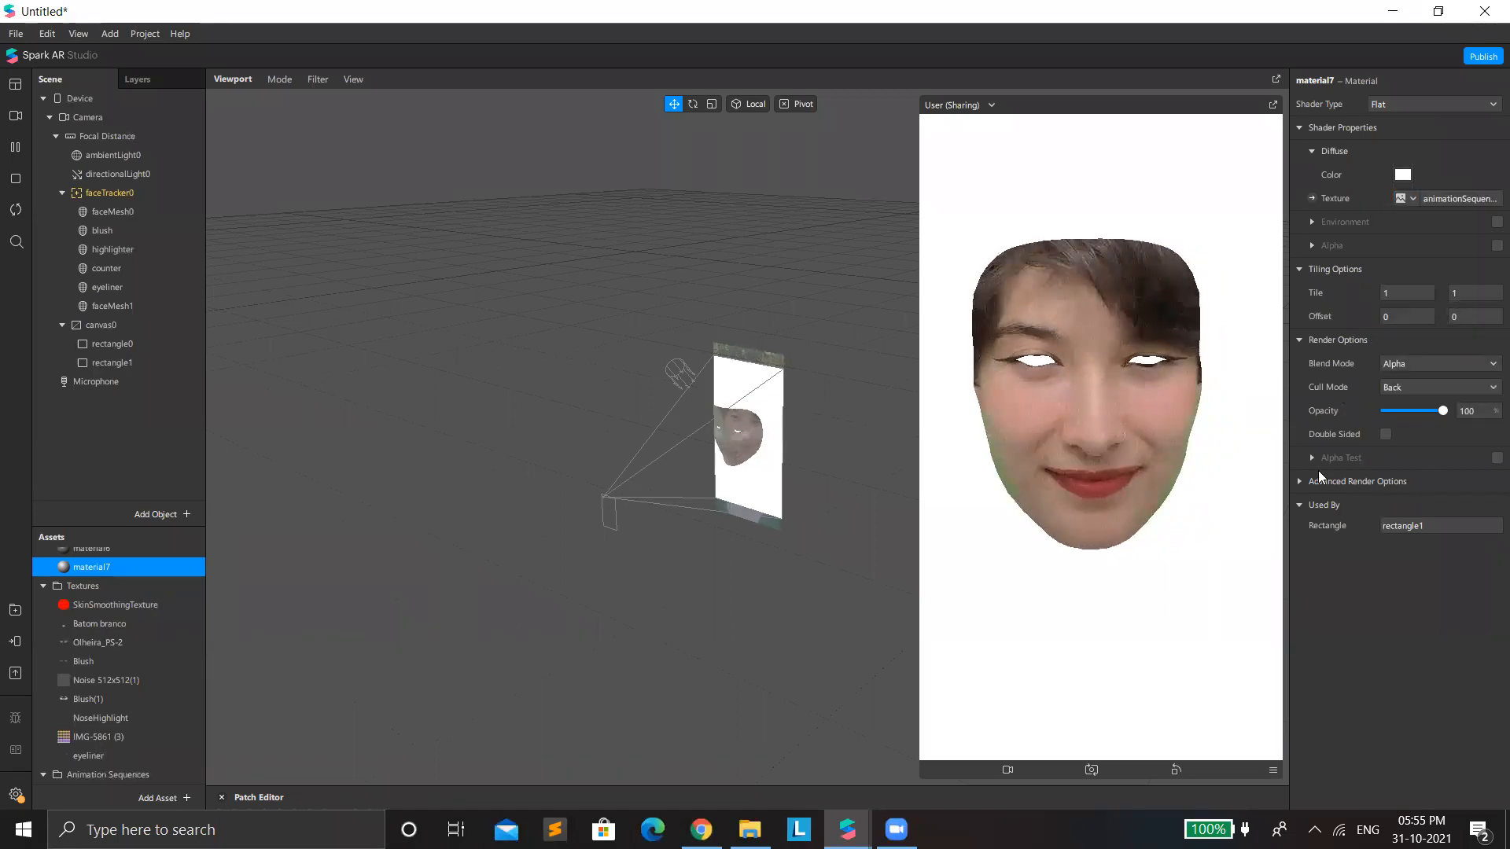
click(1457, 199)
Step: Load the images DUST1 to DUST6 from the Dust, Textures folder in Dusts and LUTs as the animation sequence's texture
click(1389, 104)
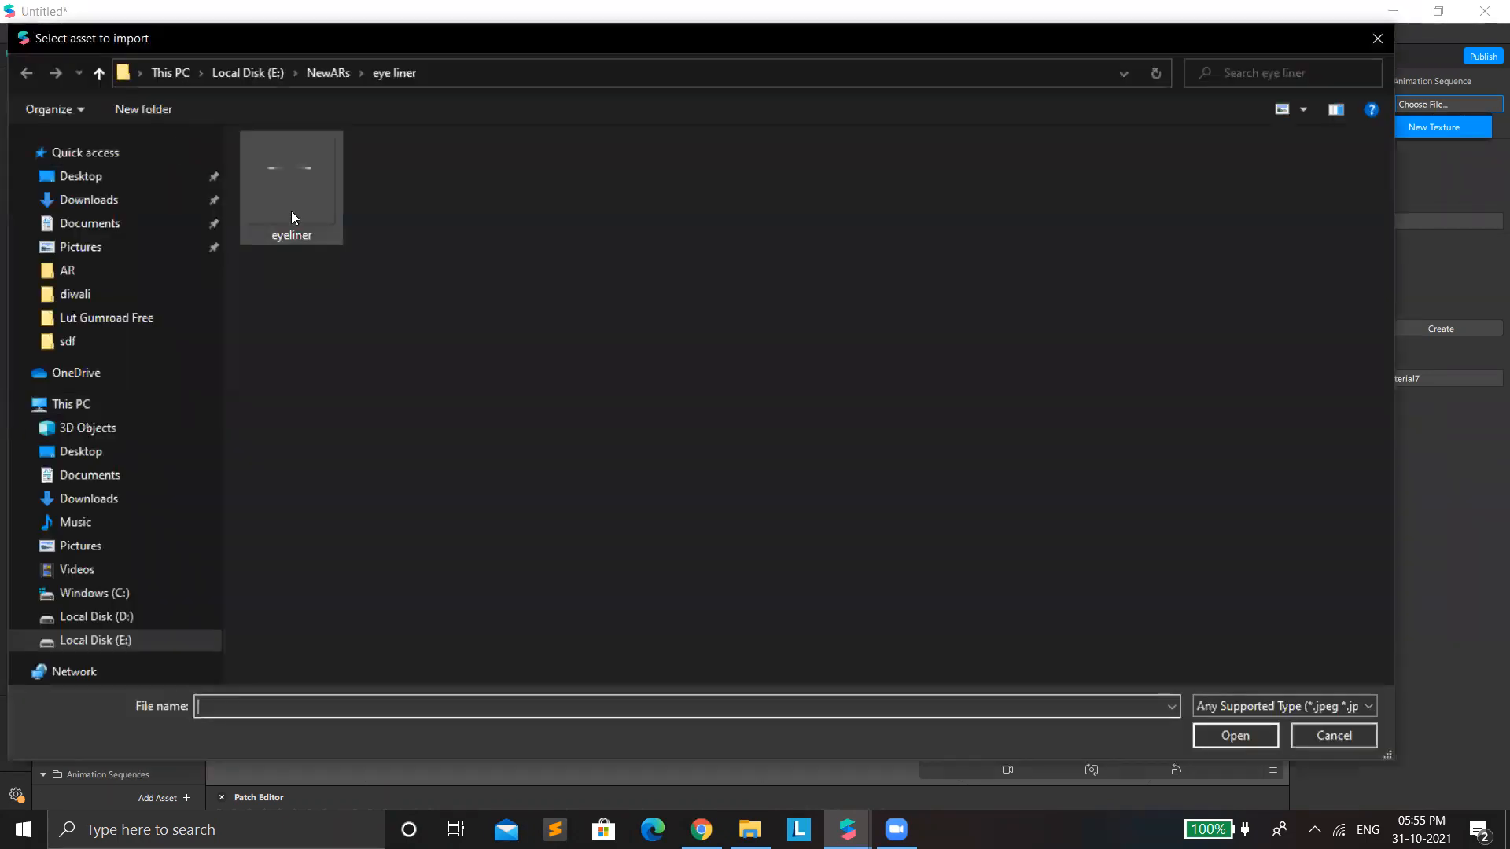
click(108, 277)
click(338, 706)
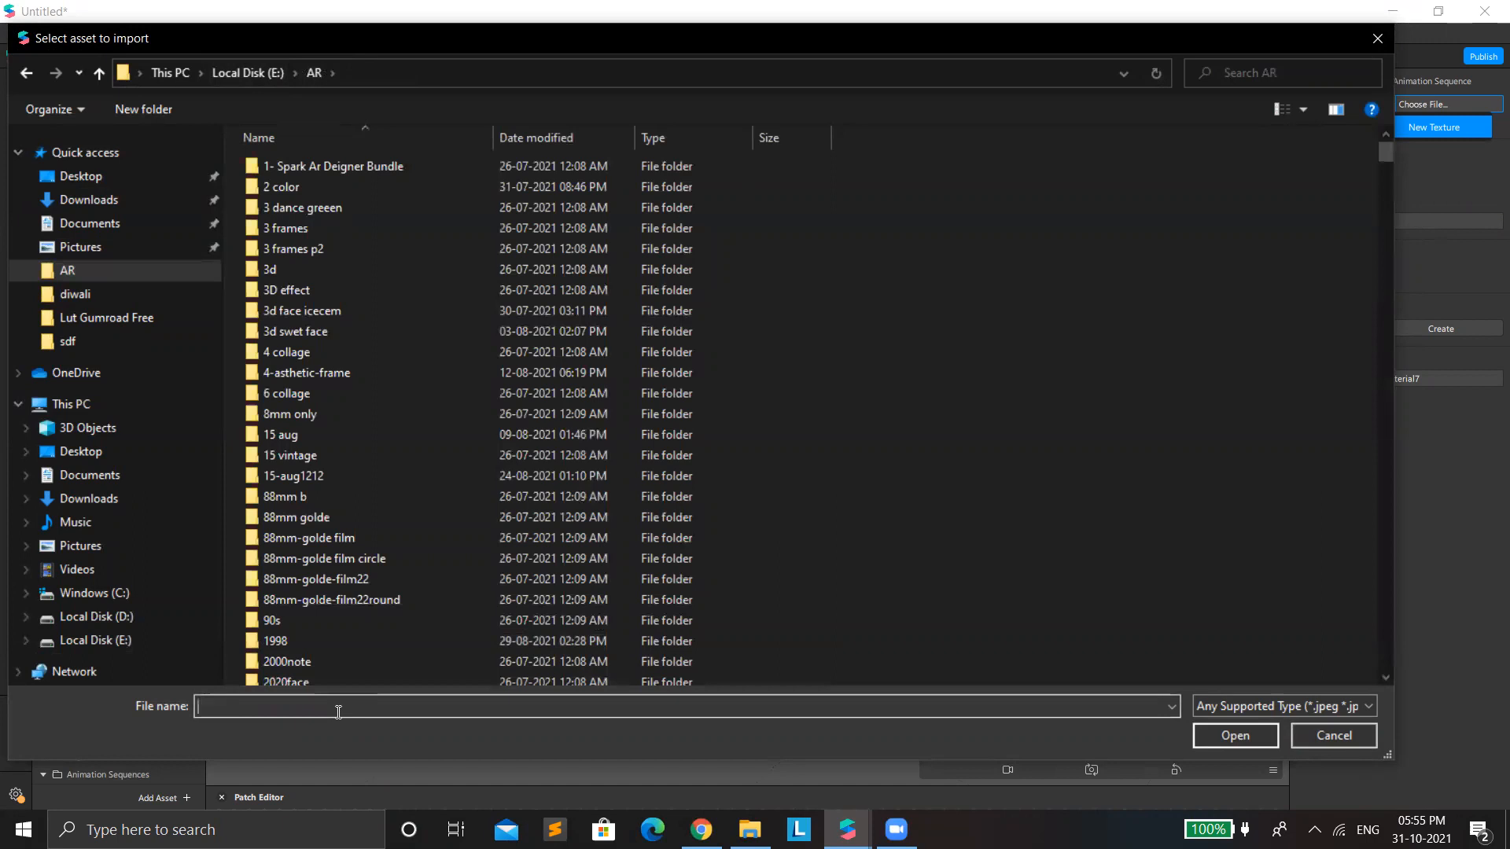
text(dust)
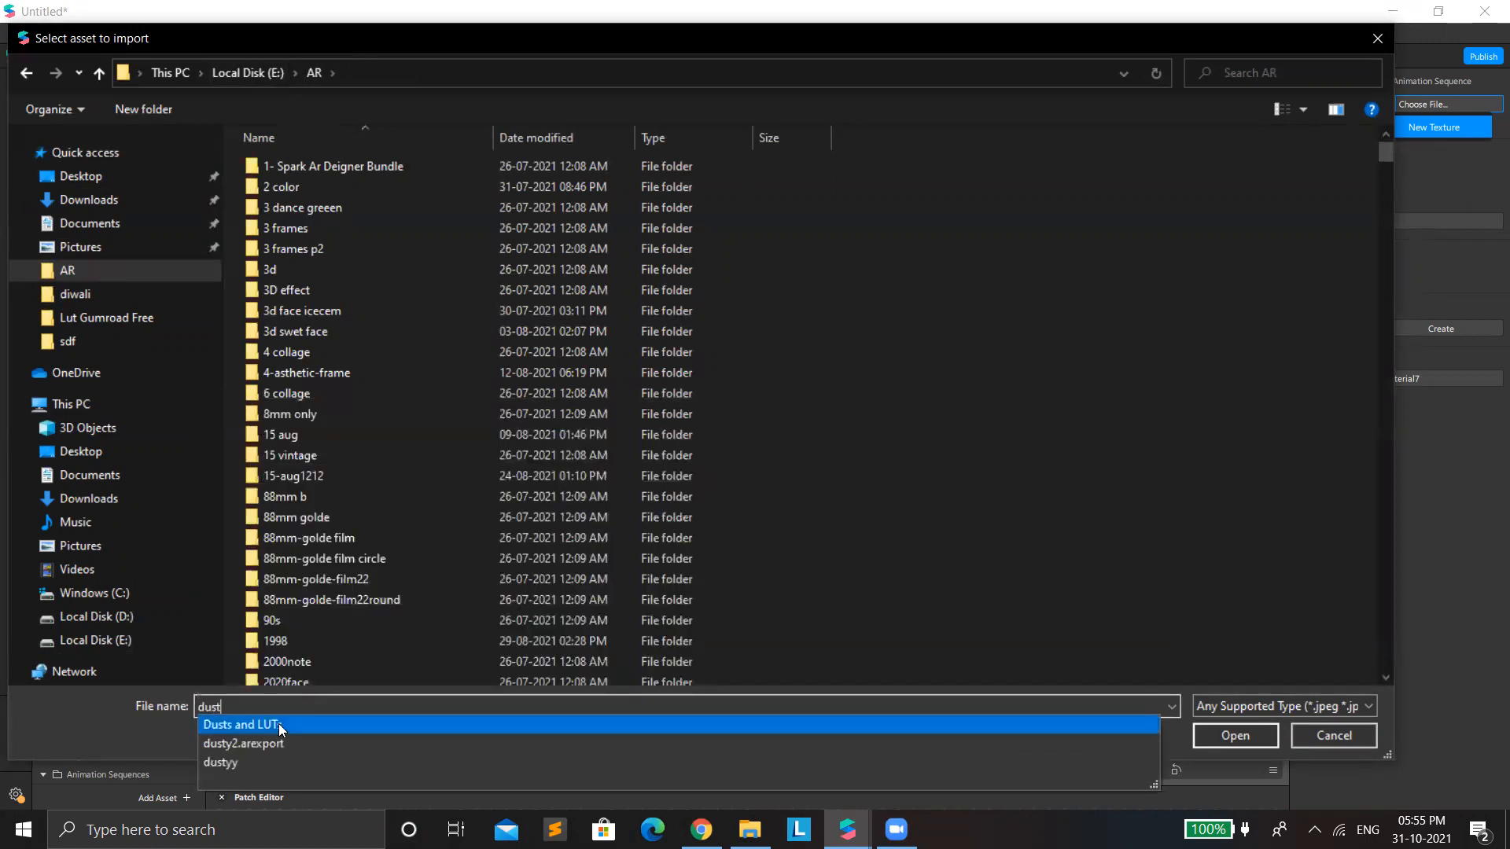
click(392, 724)
click(1266, 735)
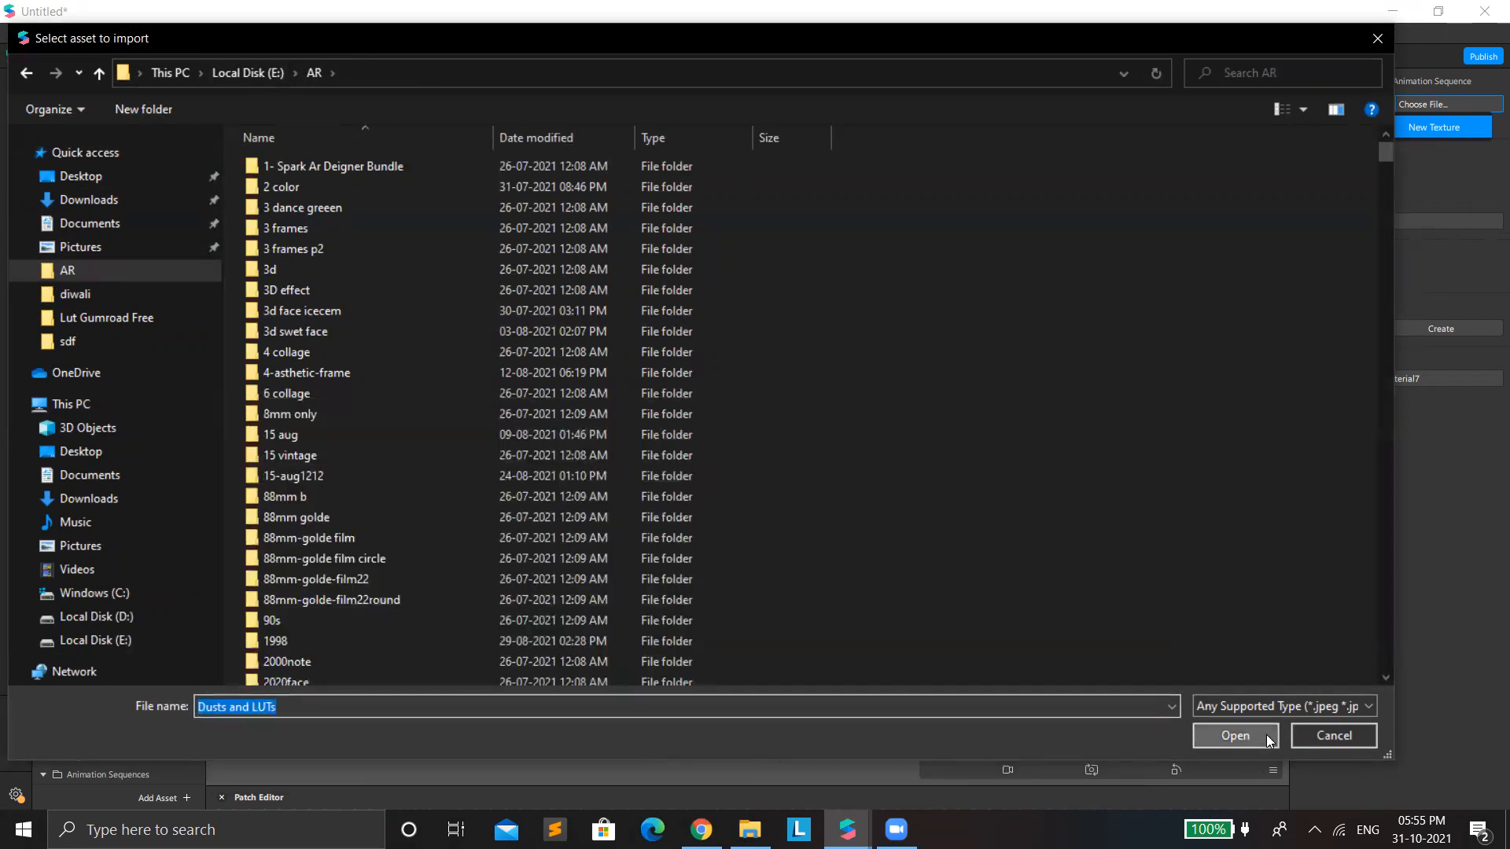
double_click(253, 167)
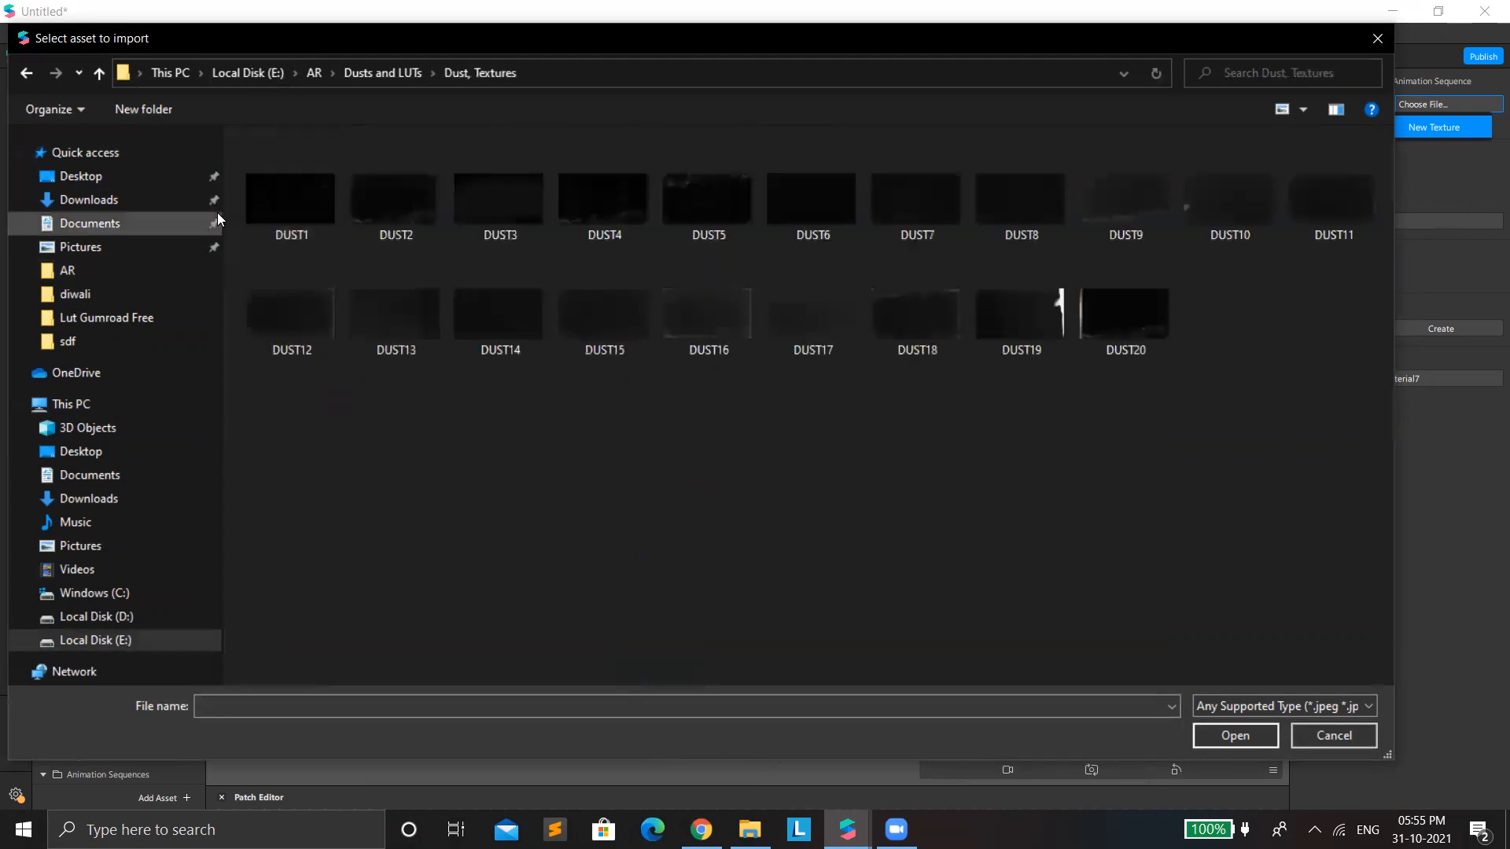
drag(293, 217, 845, 240)
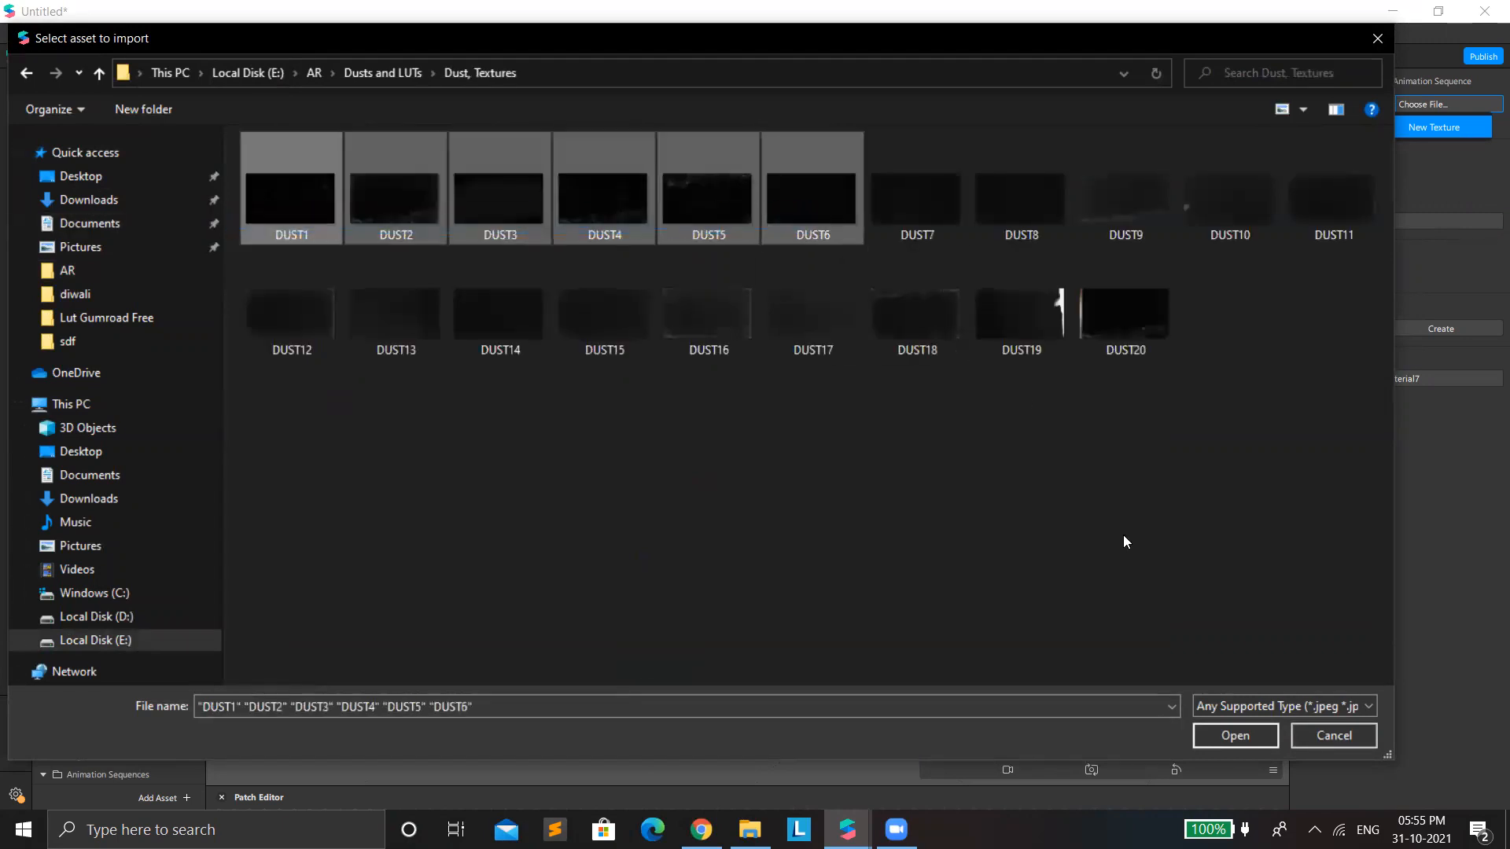
click(1248, 739)
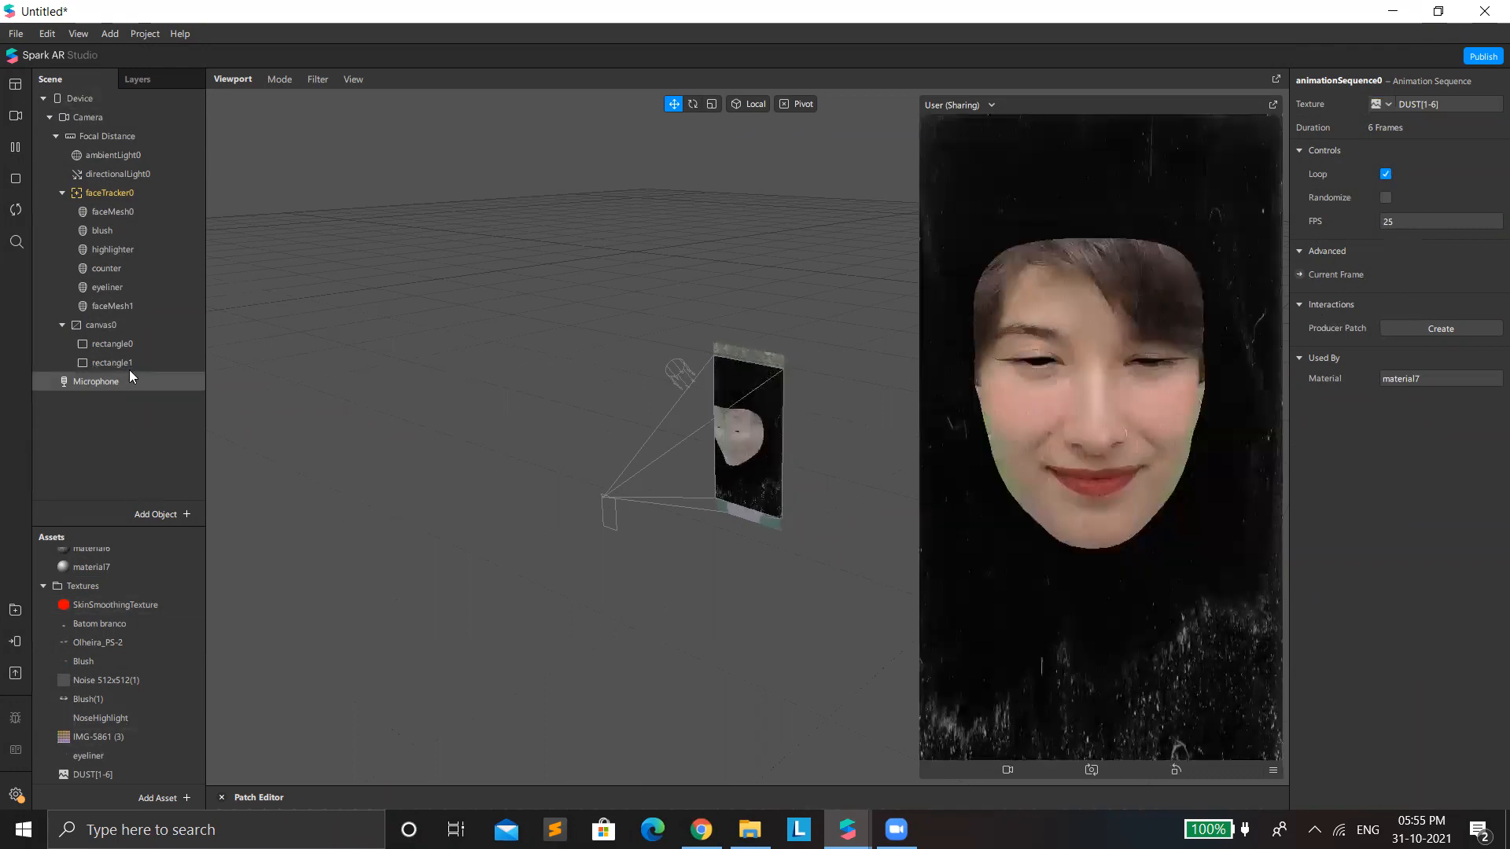
Step: On the second rectangle's dust material, disable depth testing and depth writing, and set the blend mode to Add with 25% opacity
click(130, 363)
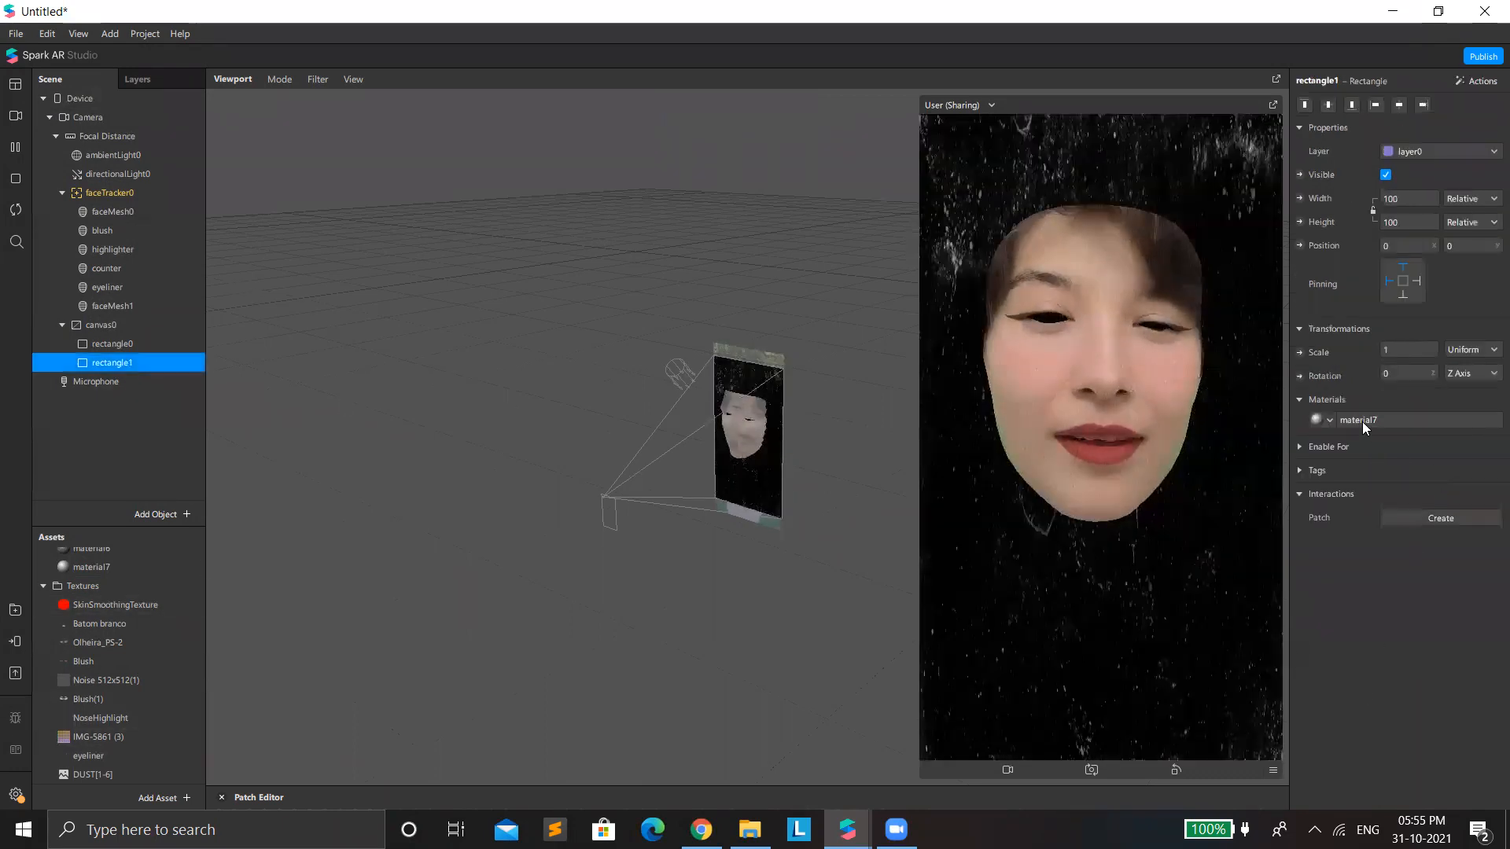
click(1362, 421)
click(1386, 529)
click(1385, 552)
click(1396, 363)
click(1396, 369)
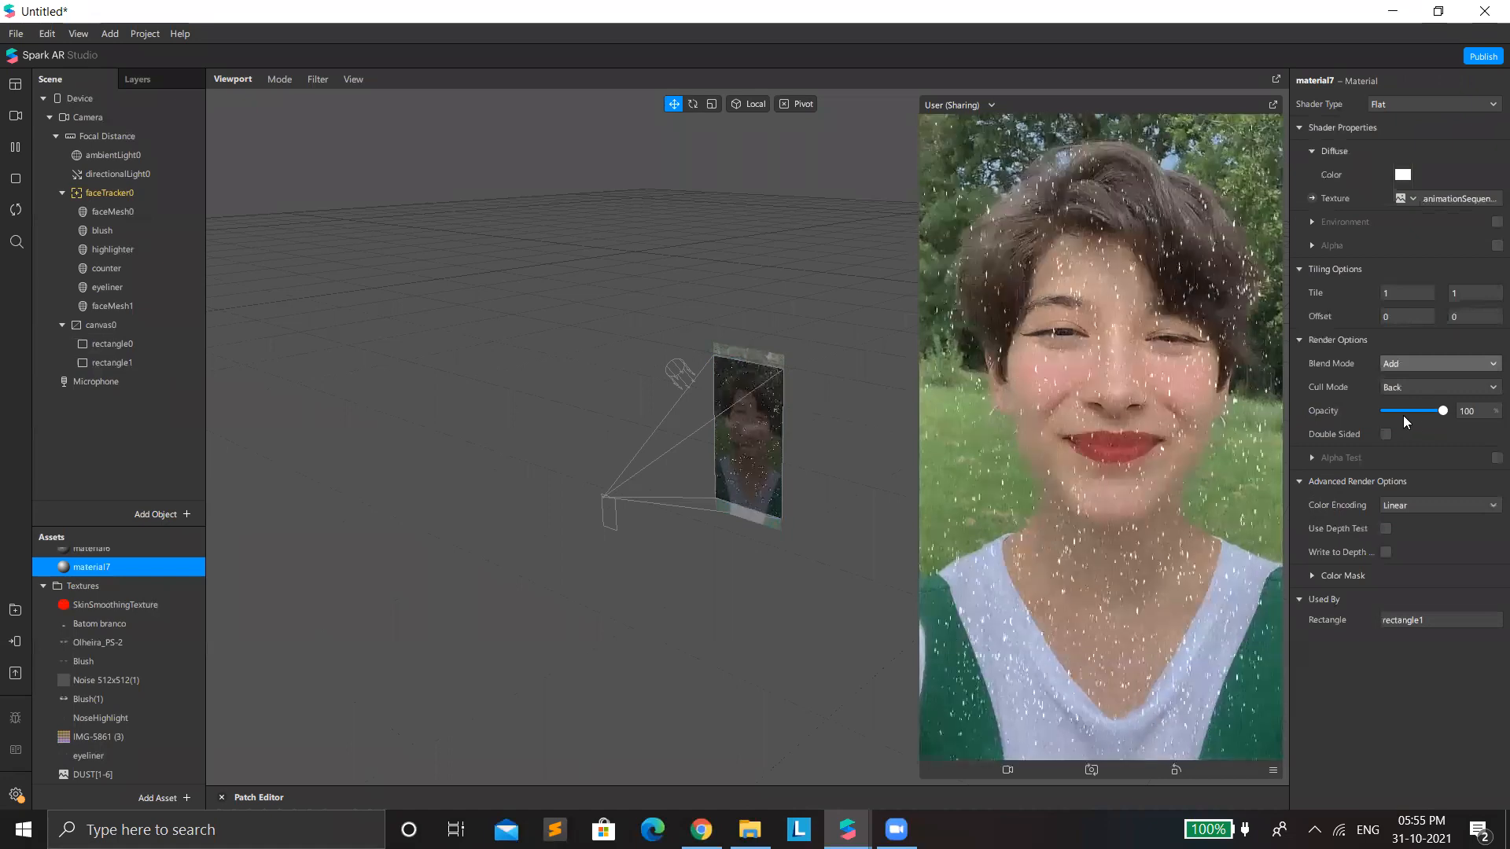
click(1403, 412)
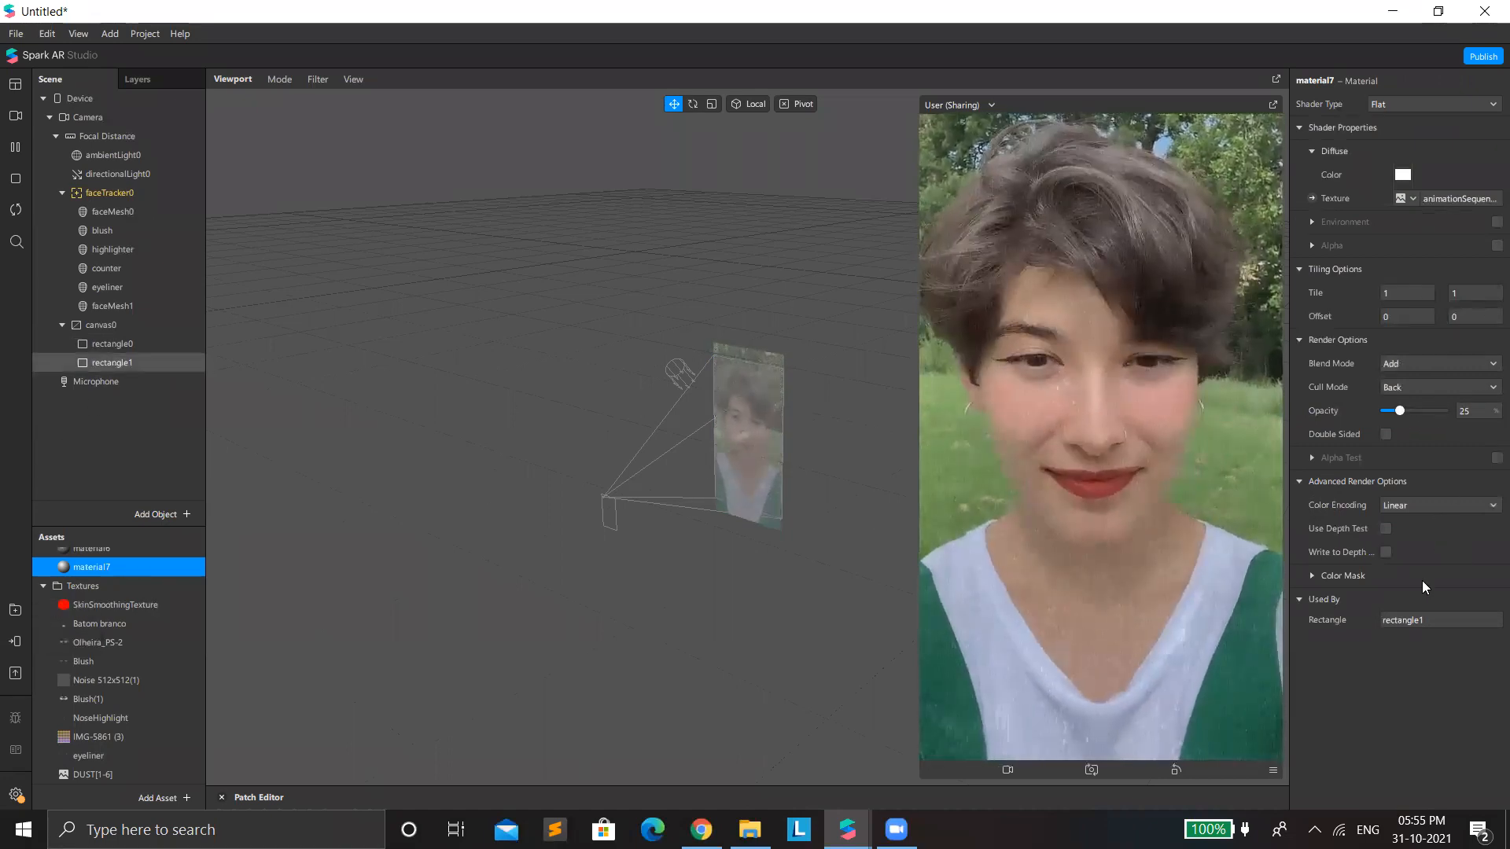
Step: Open the dust animation sequence's properties and set its frame rate to 15 FPS
click(1392, 619)
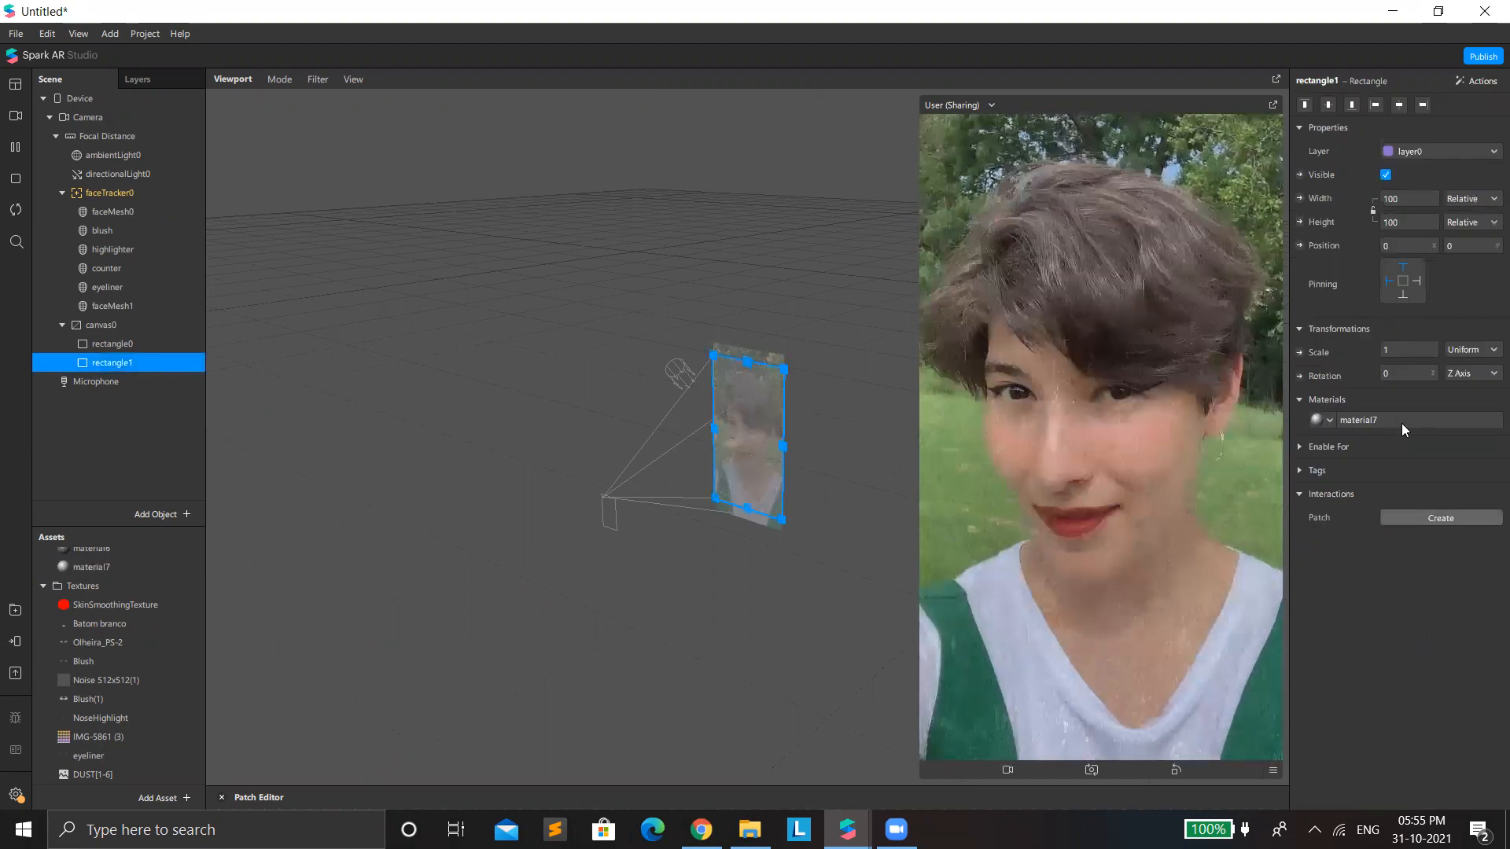
click(1398, 419)
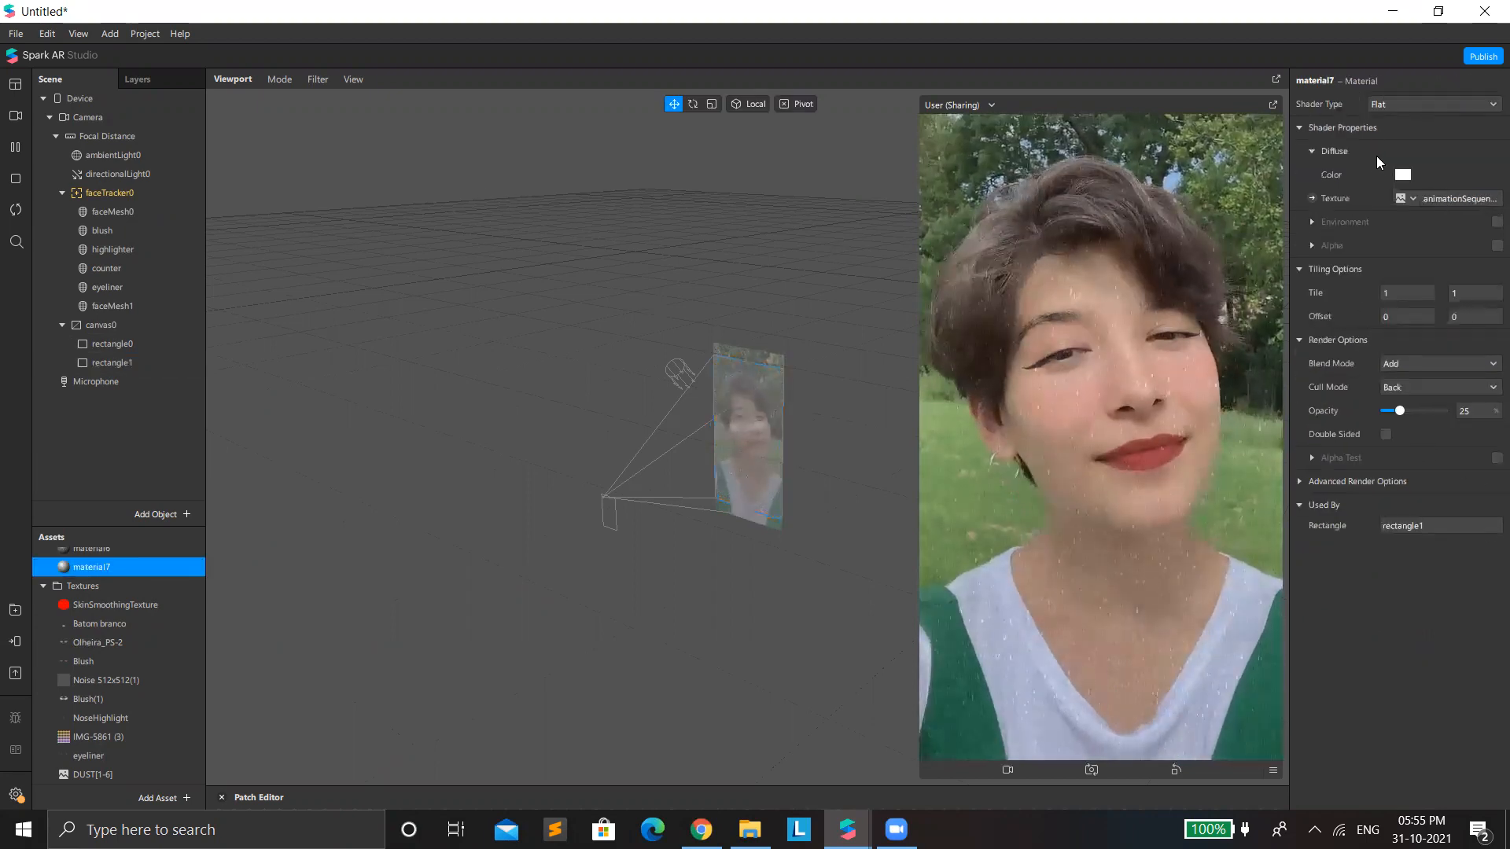
scroll(125, 707, down, 2)
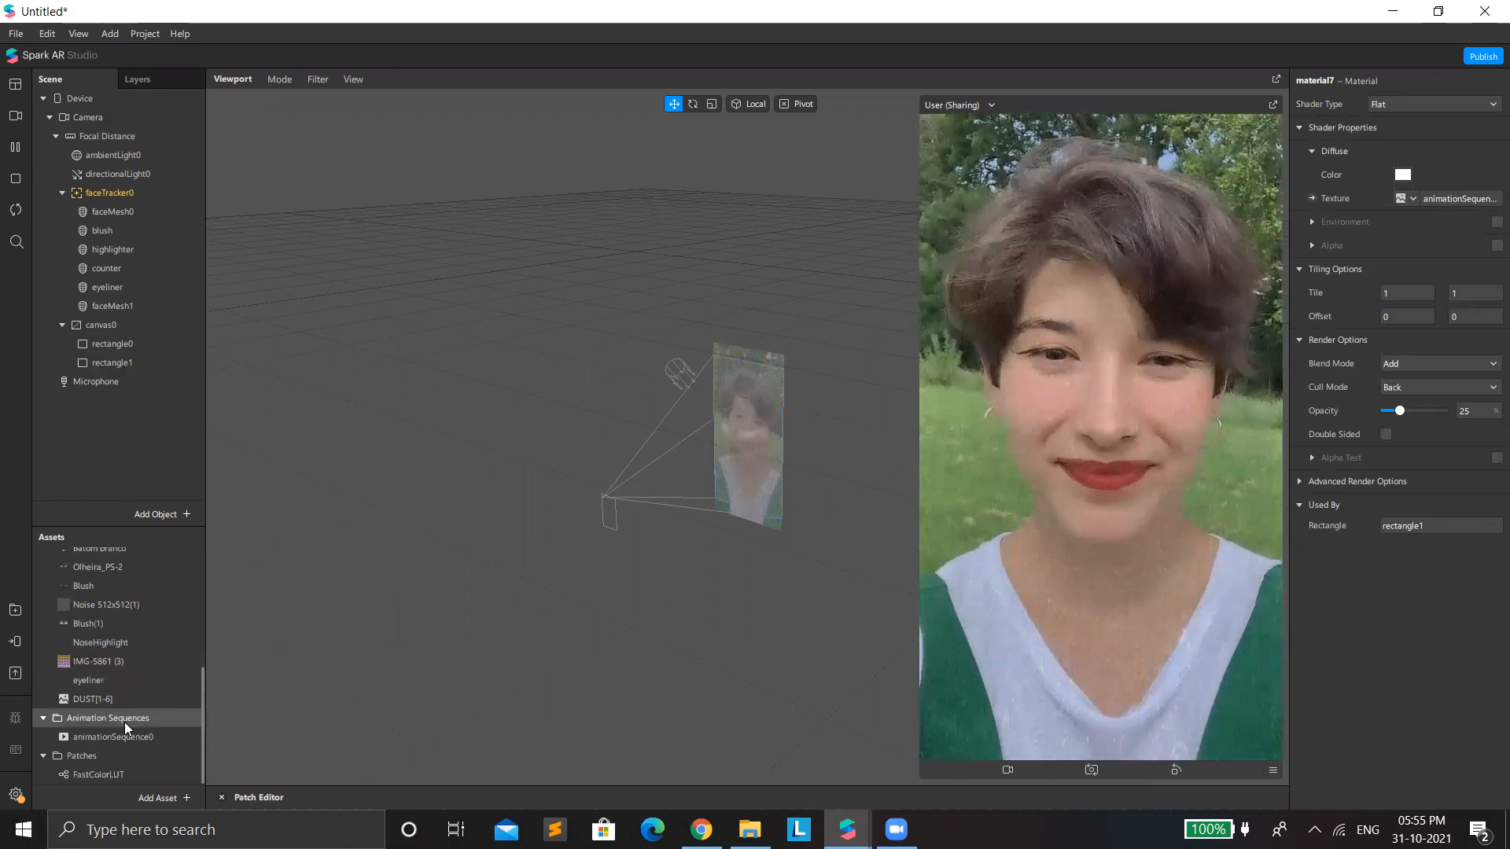
click(128, 733)
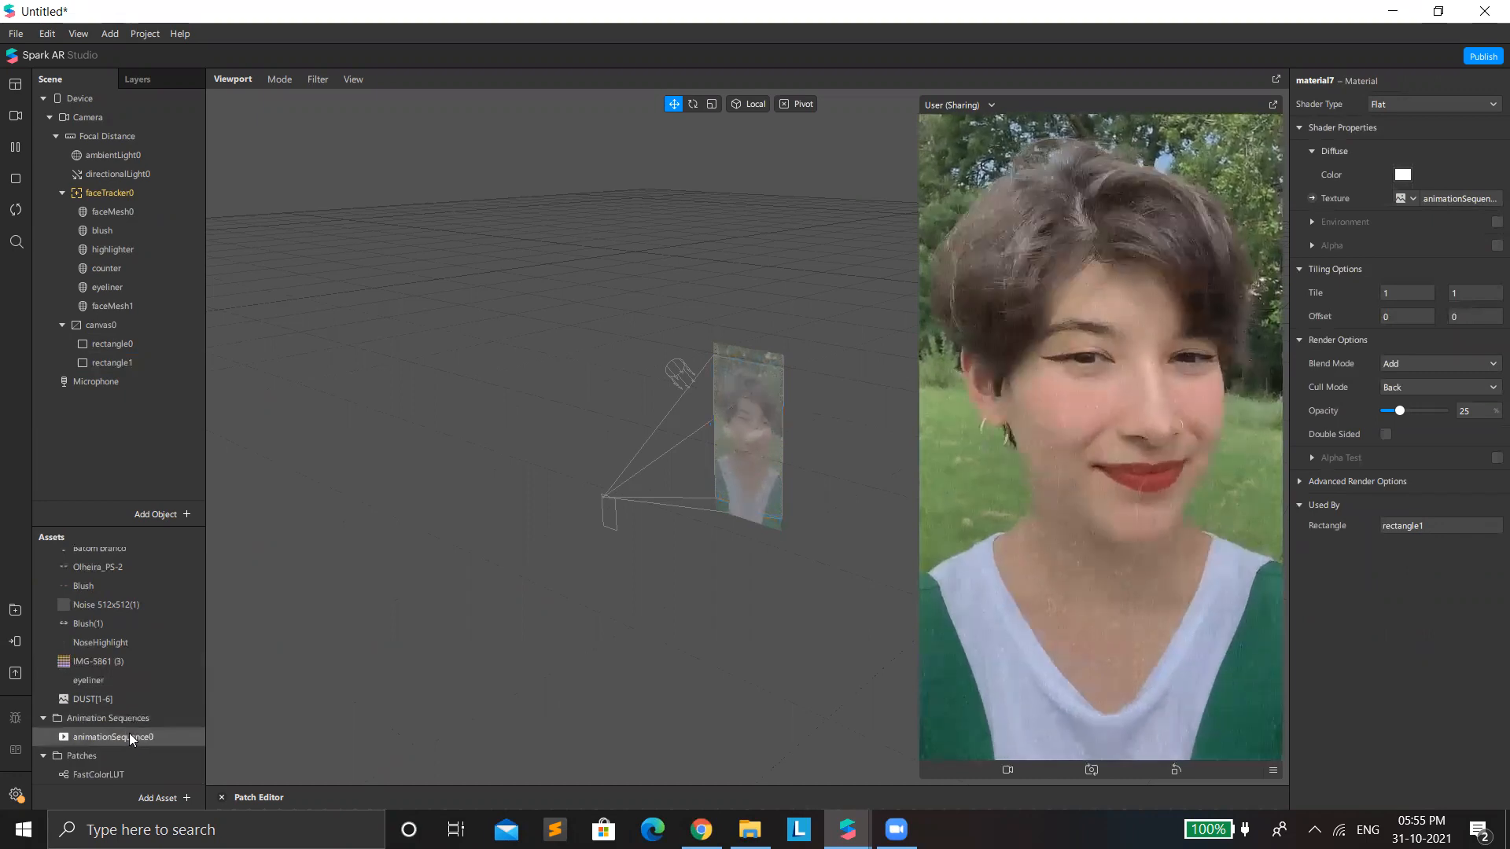
click(1450, 195)
double_click(1392, 220)
text(15)
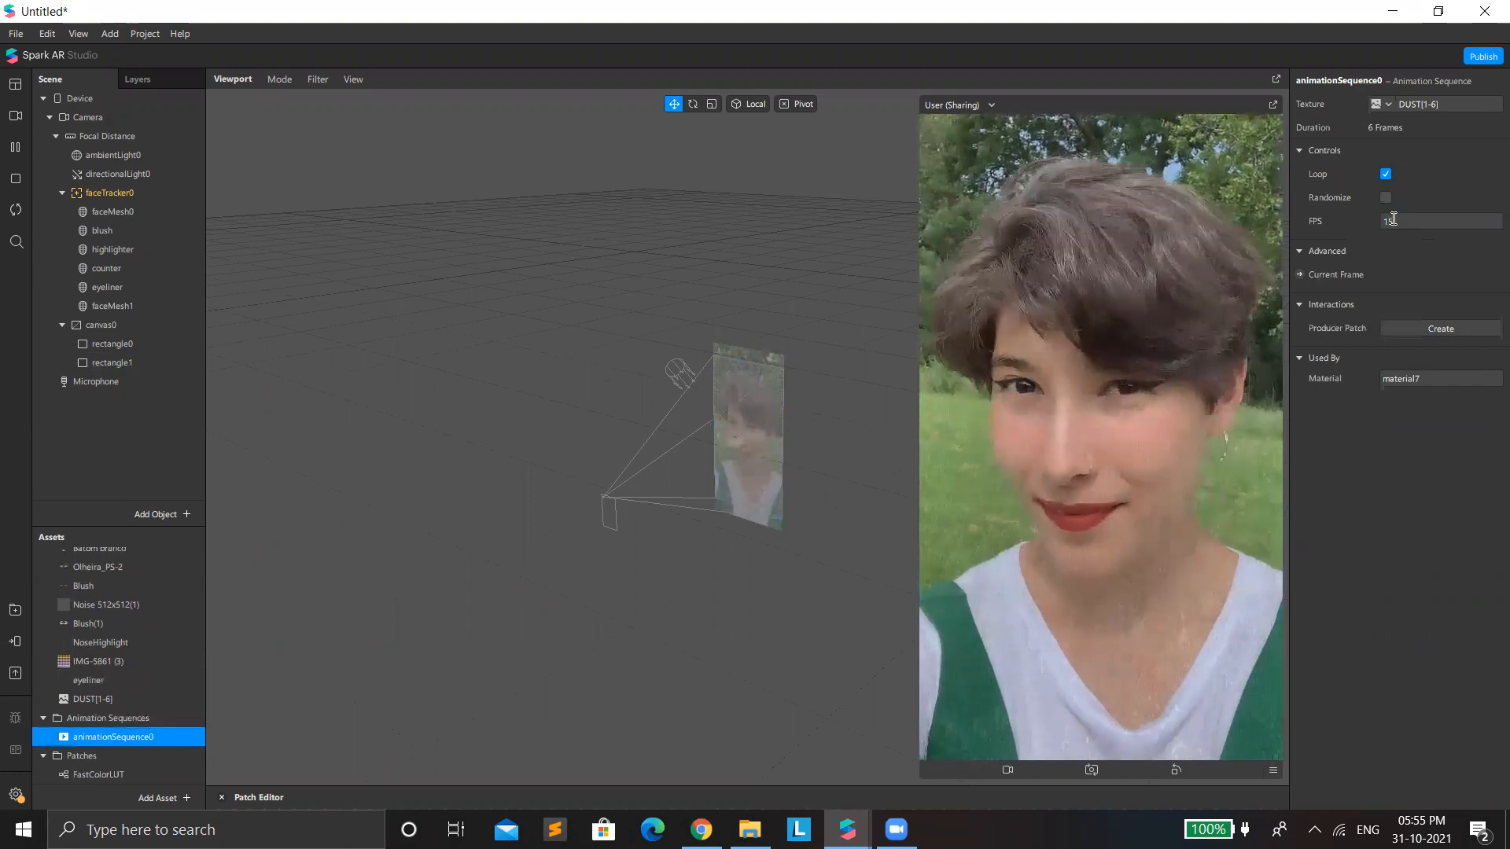
Step: Slow the dust animation sequence down by trying 7 FPS and settling on 5 FPS
double_click(1393, 220)
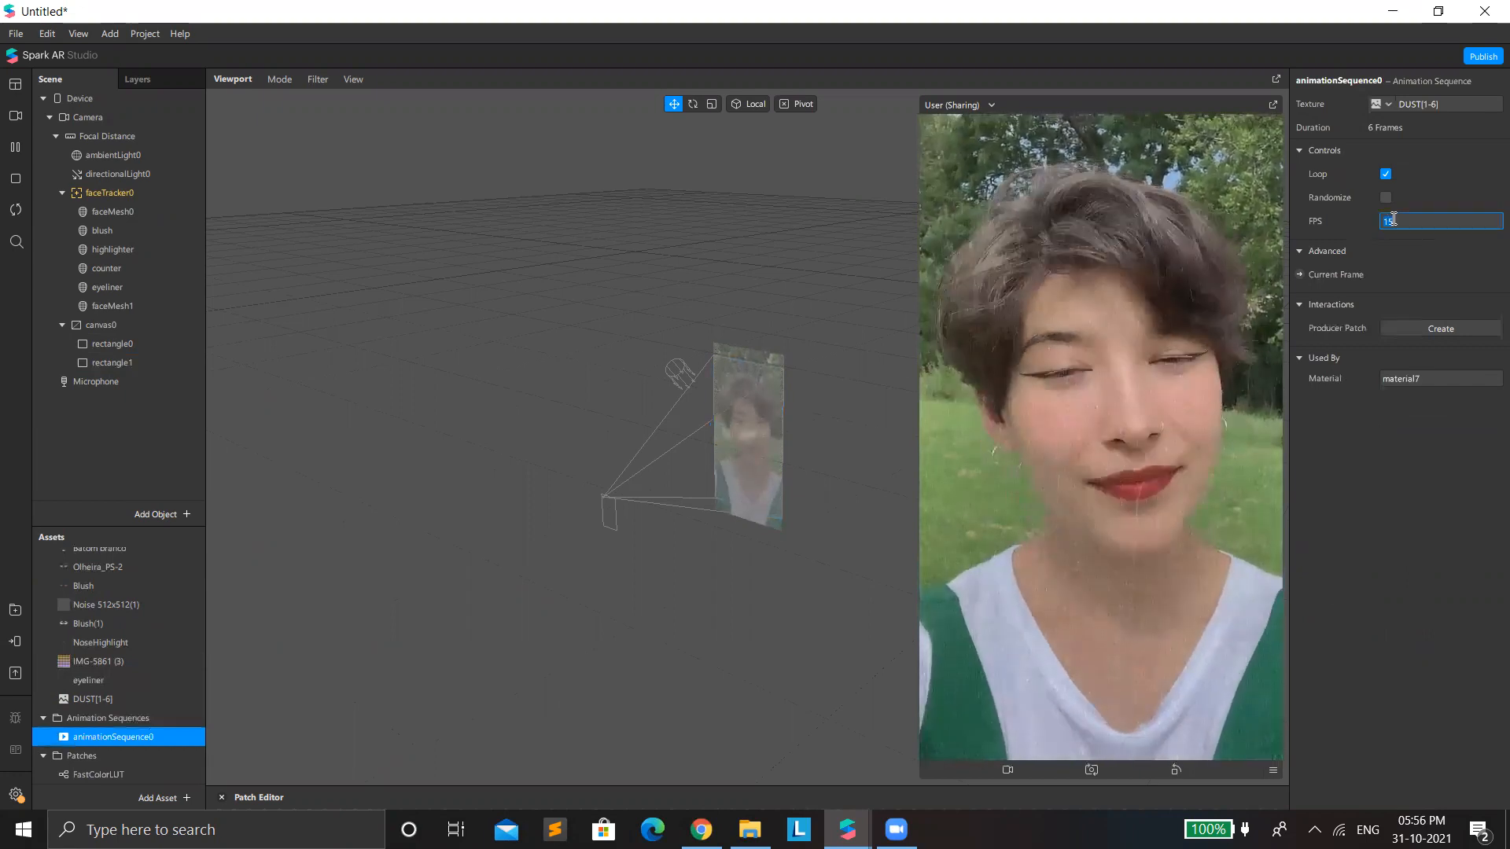
text(7)
key(Return)
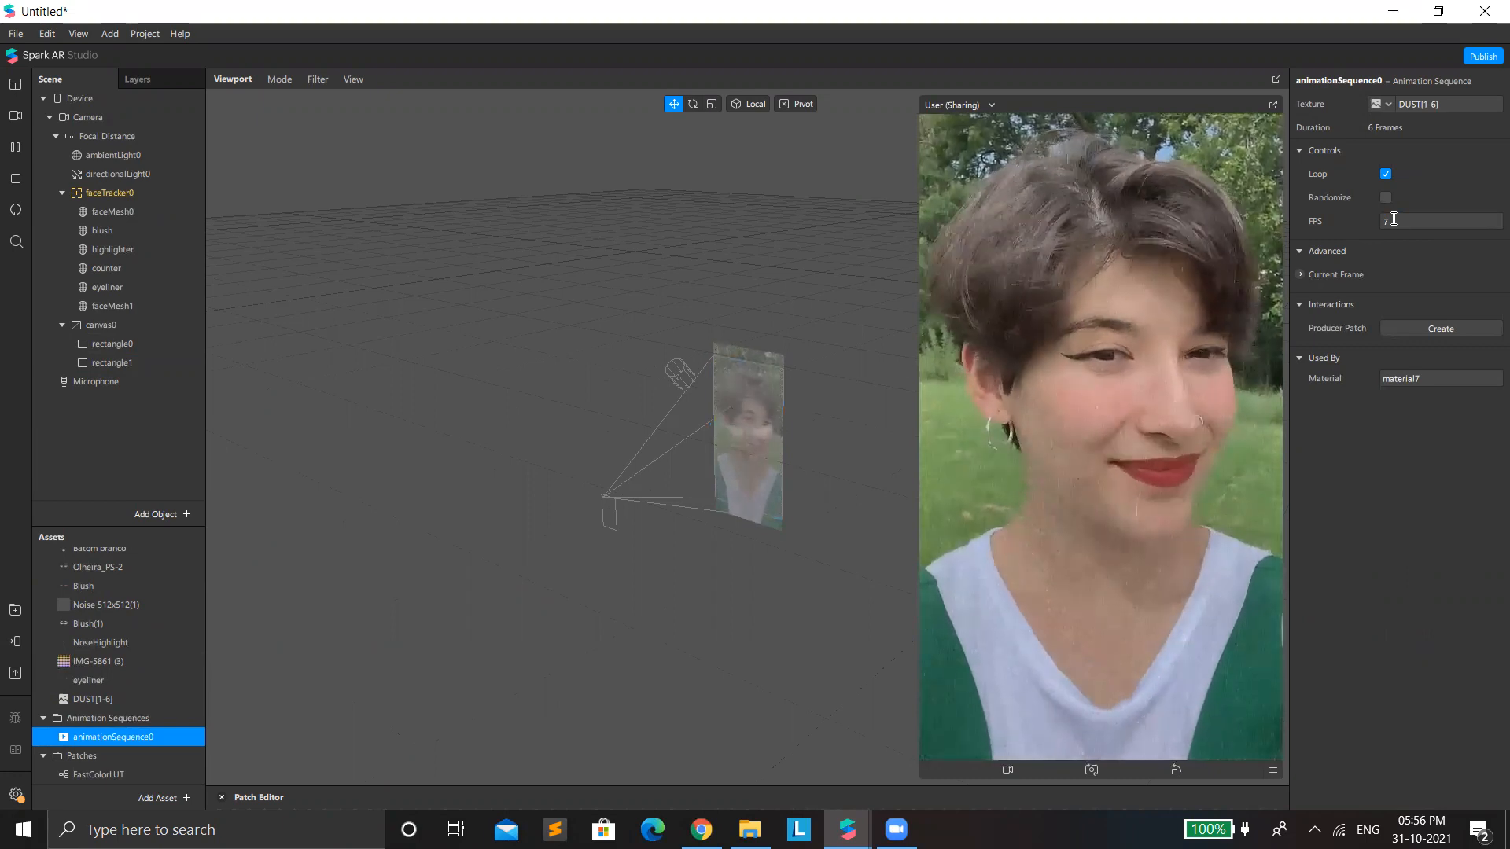
double_click(1394, 219)
text(5)
key(Return)
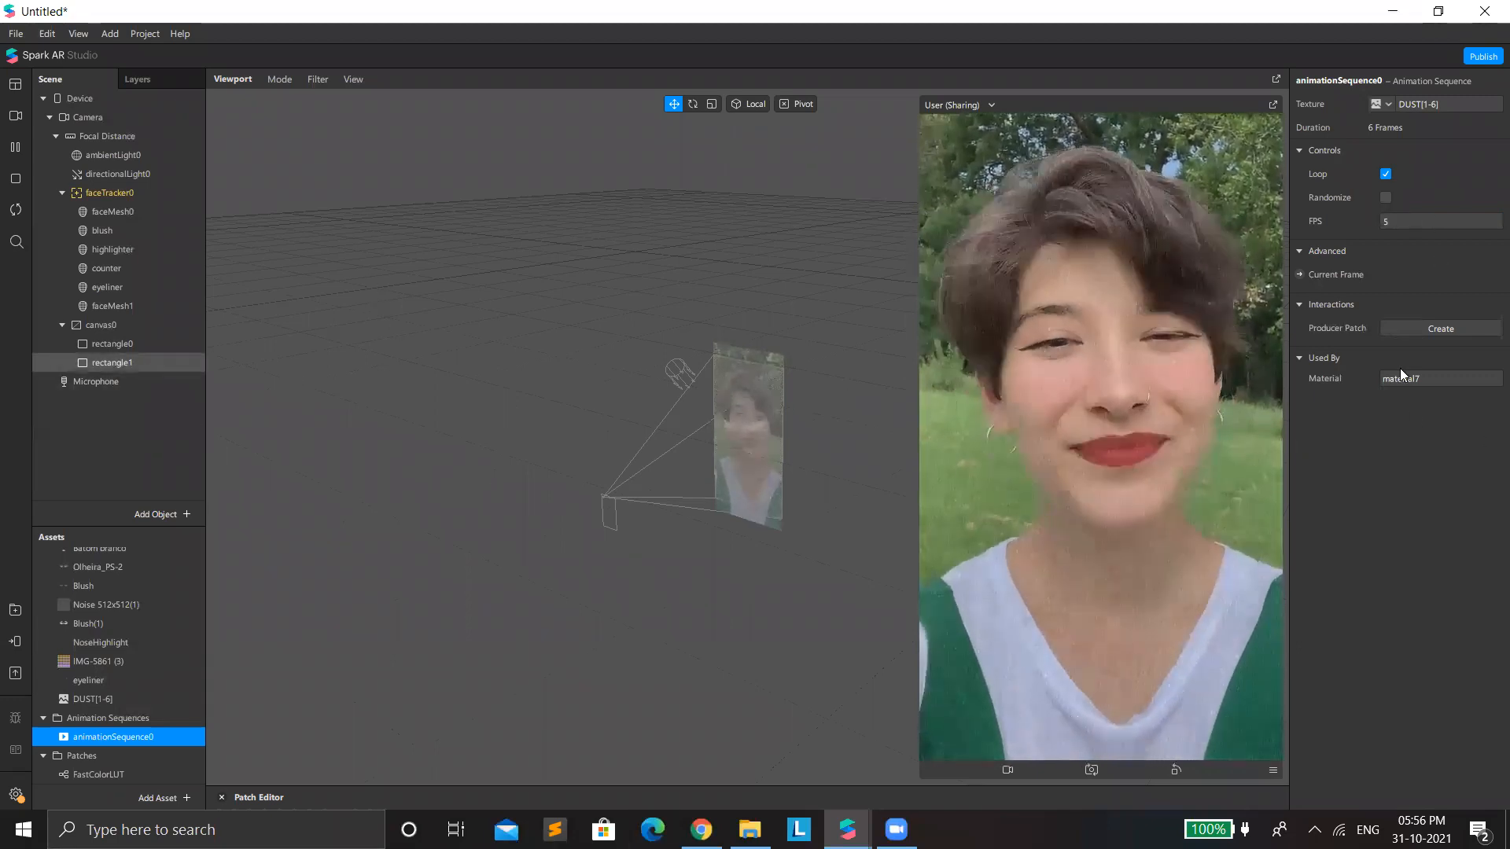
Step: Lower the dust material's opacity to 15%
click(1422, 426)
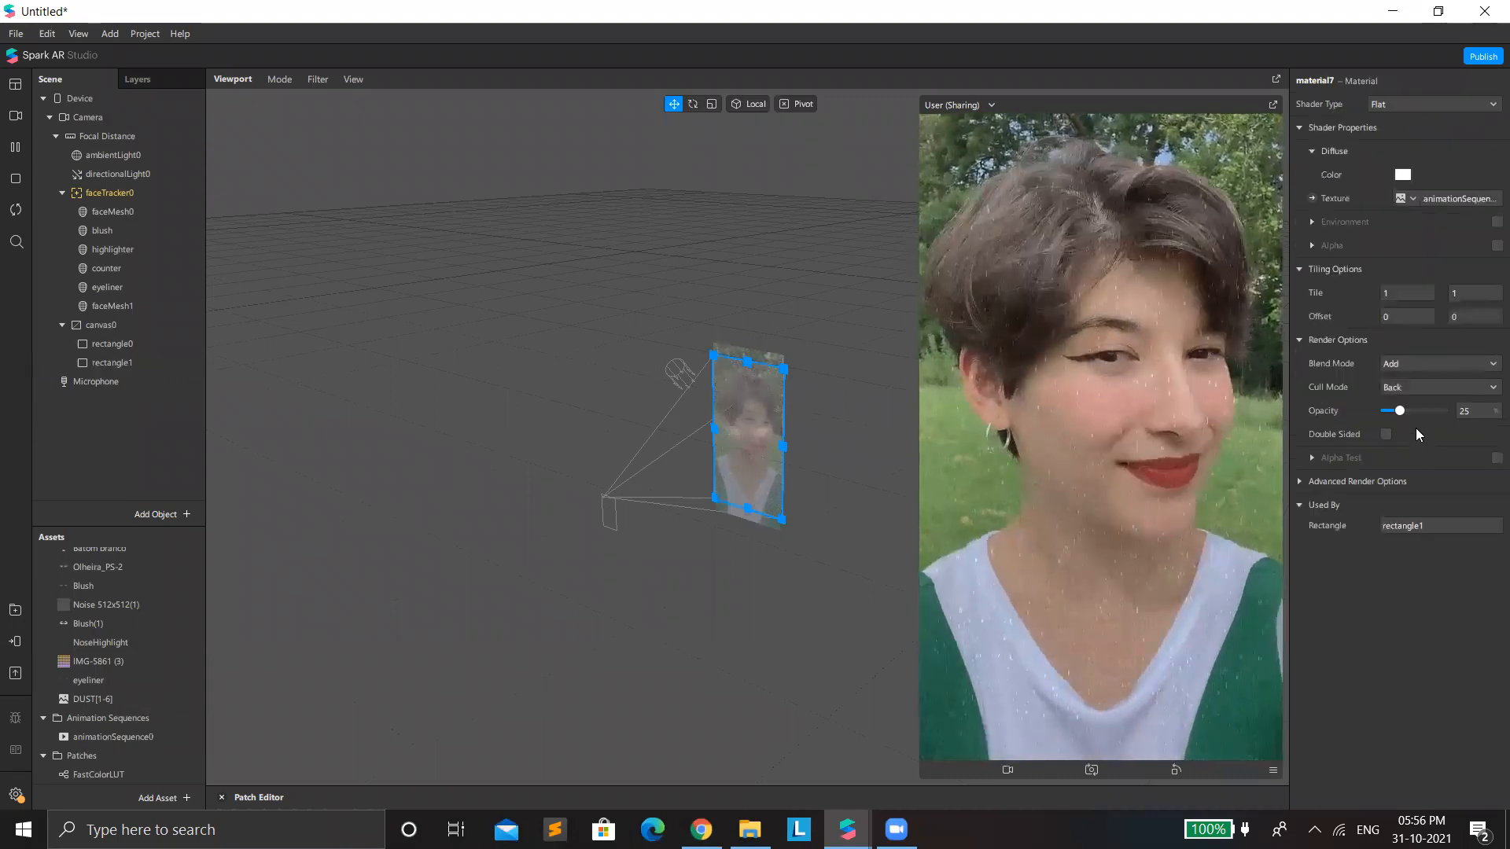
mouse_move(1398, 411)
mouse_down()
mouse_move(1462, 429)
mouse_move(1394, 427)
mouse_up()
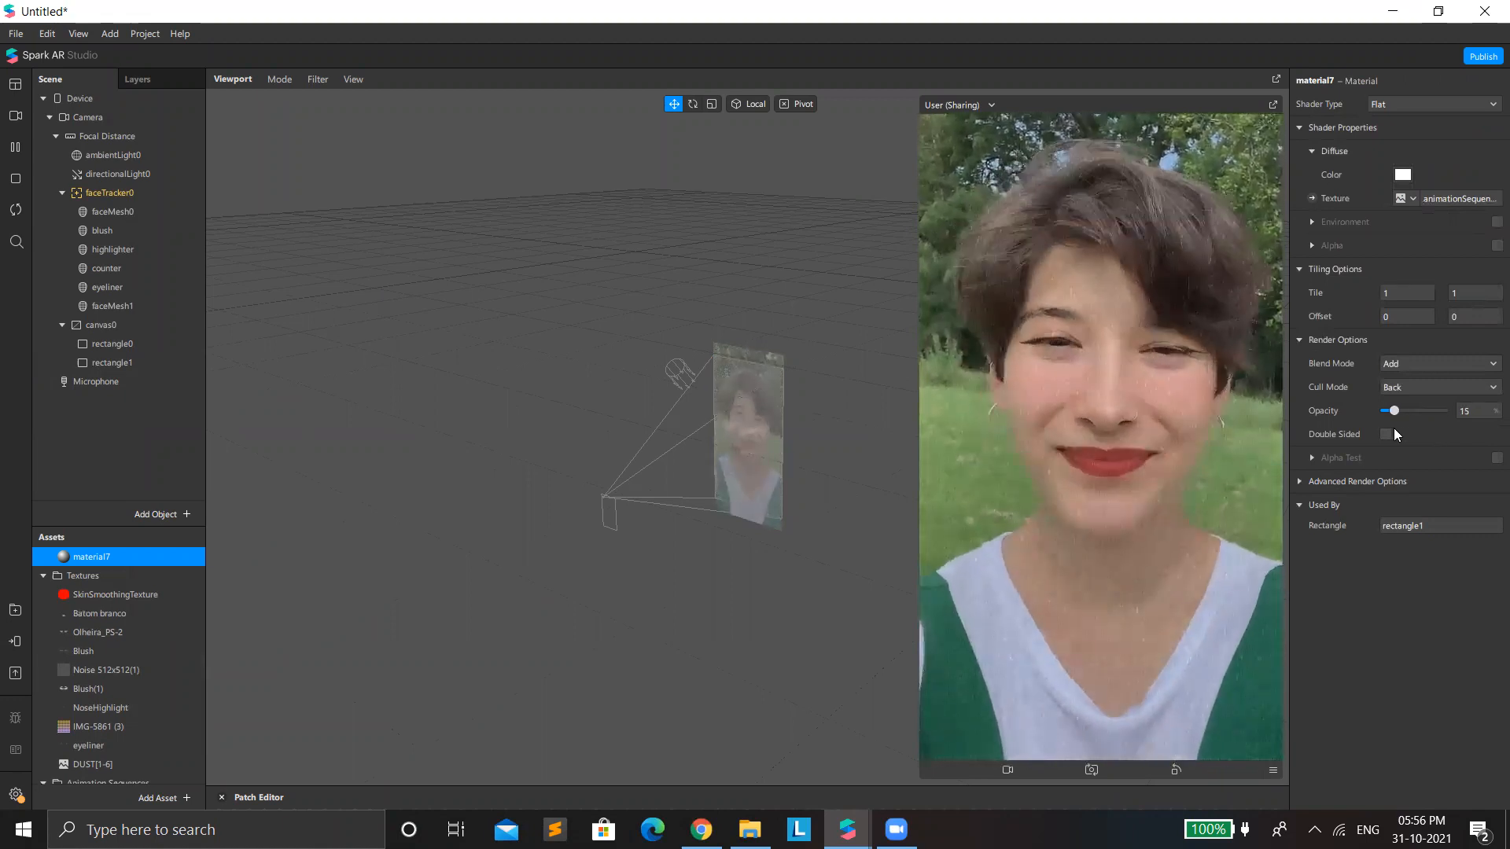
Step: Show the Patch Editor below the viewport
click(15, 116)
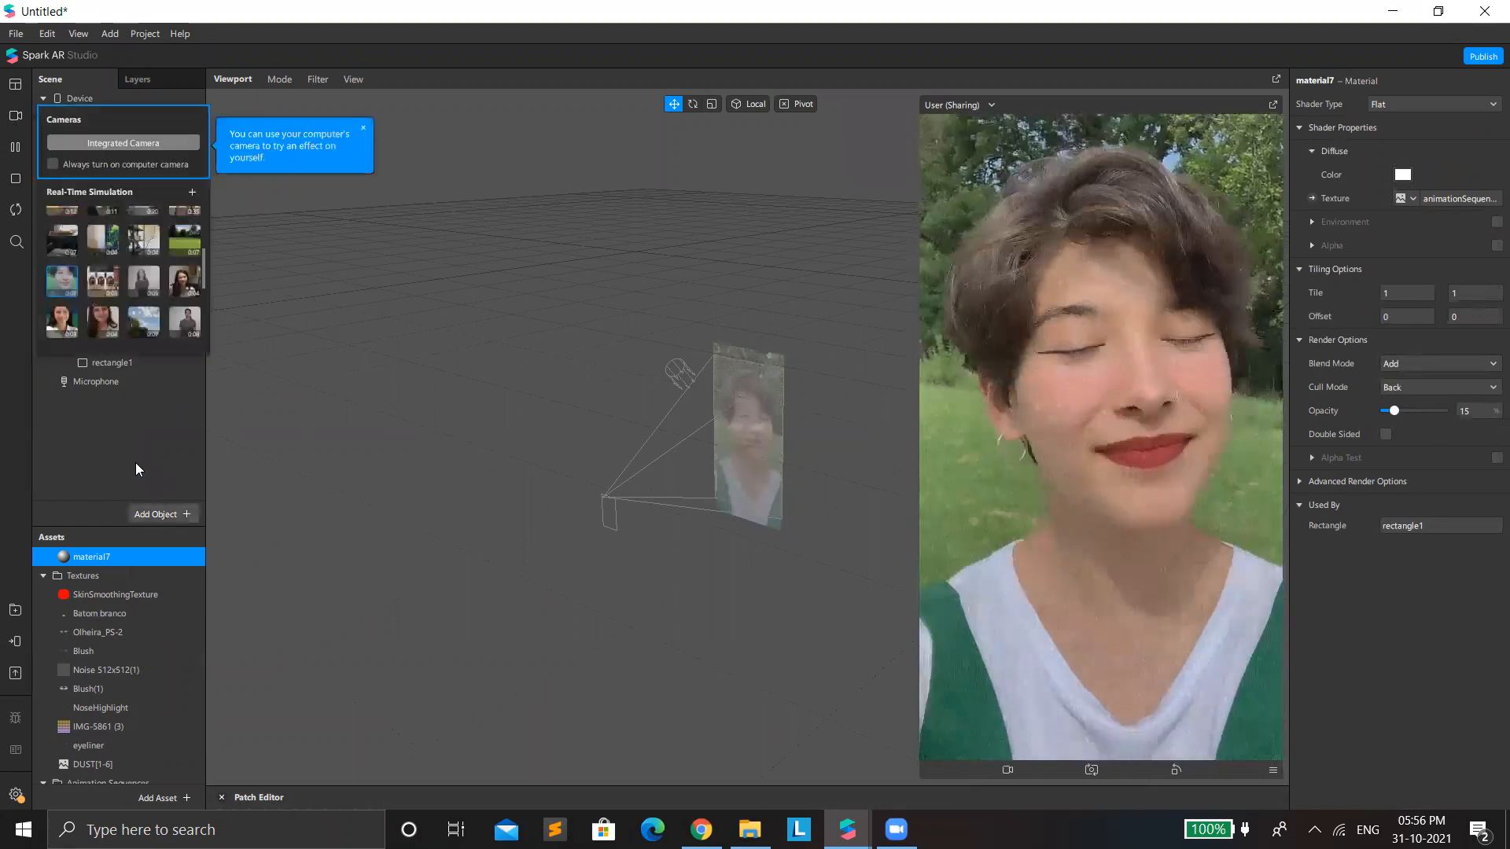
click(134, 456)
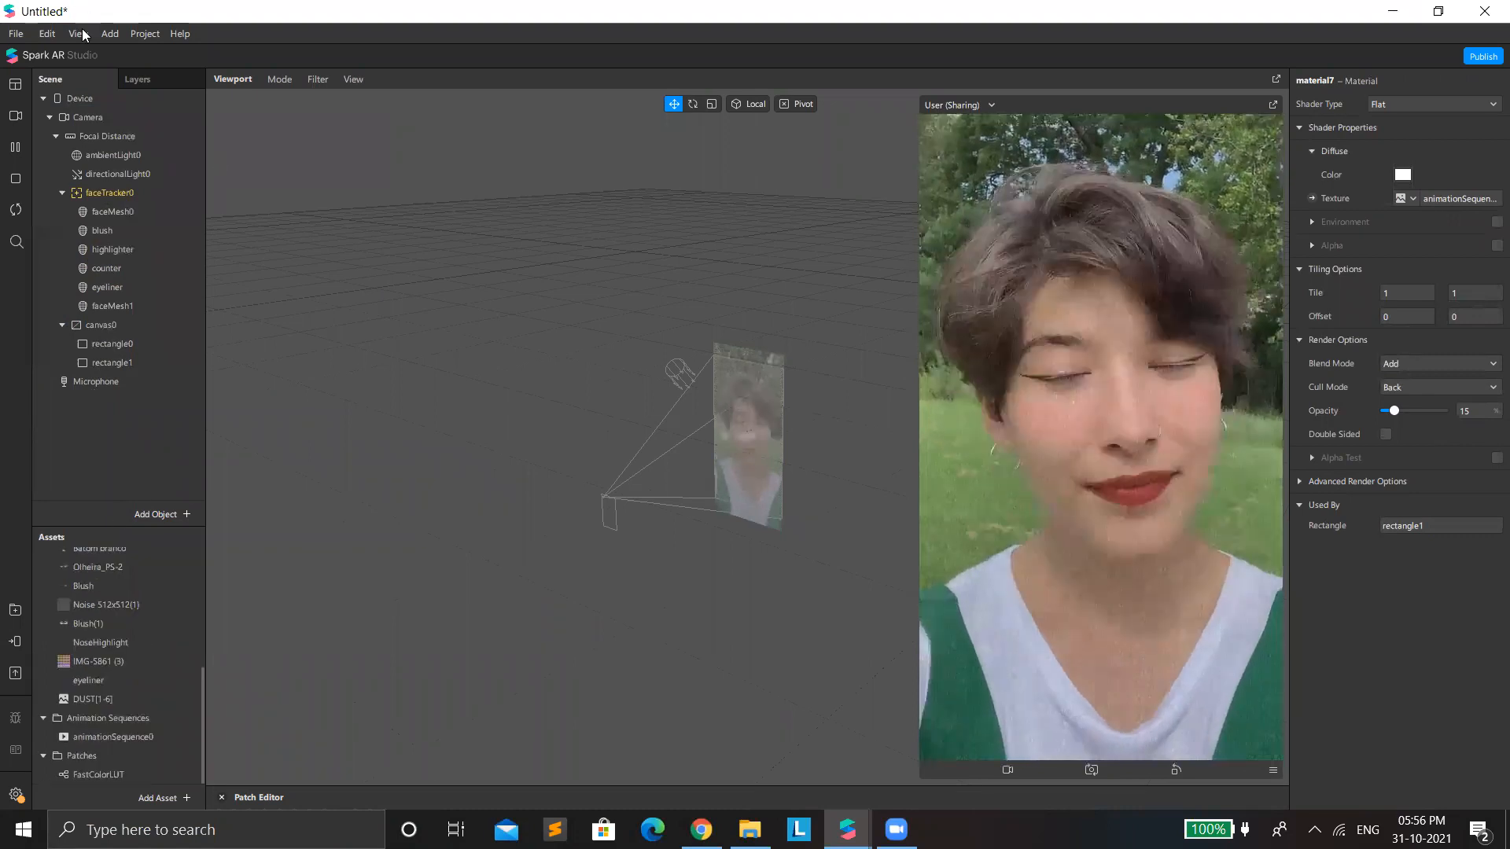
click(109, 33)
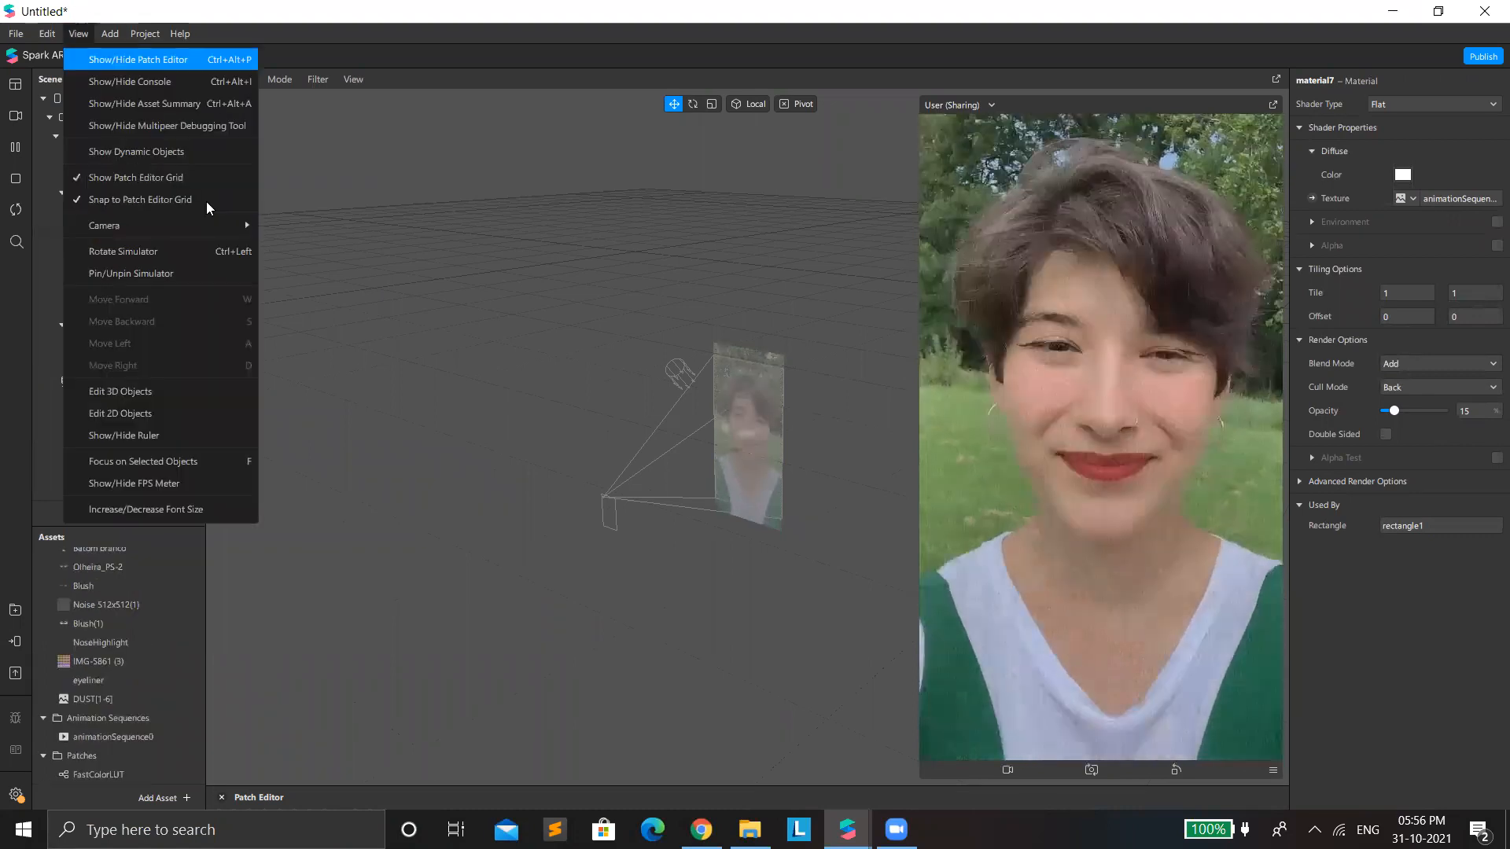
click(82, 39)
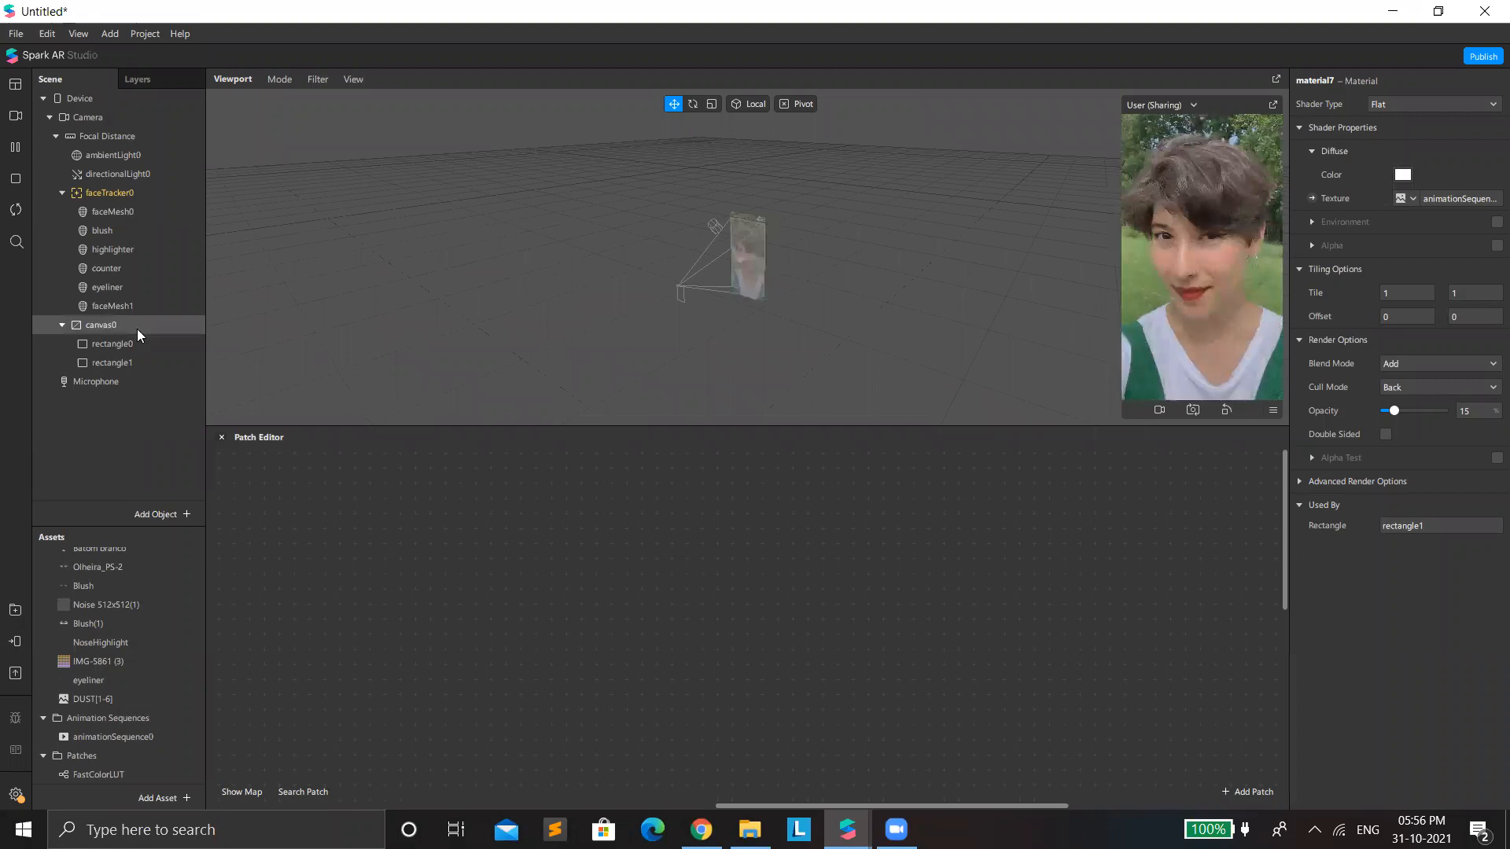
Step: Add a third rectangle to canvas0 and make it fill the canvas's full width and height
right_click(191, 331)
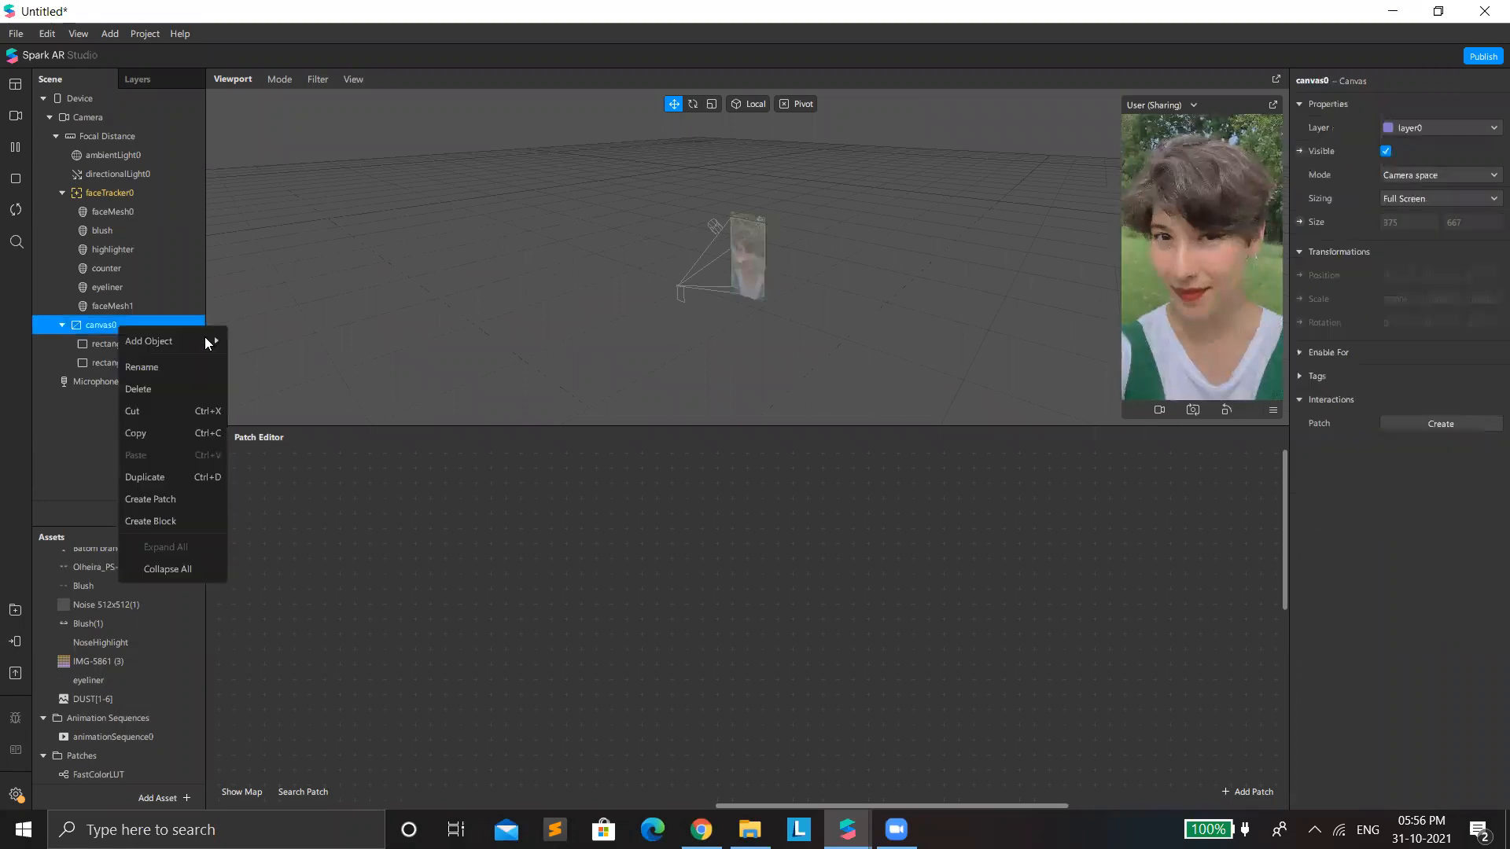
mouse_move(157, 340)
click(303, 584)
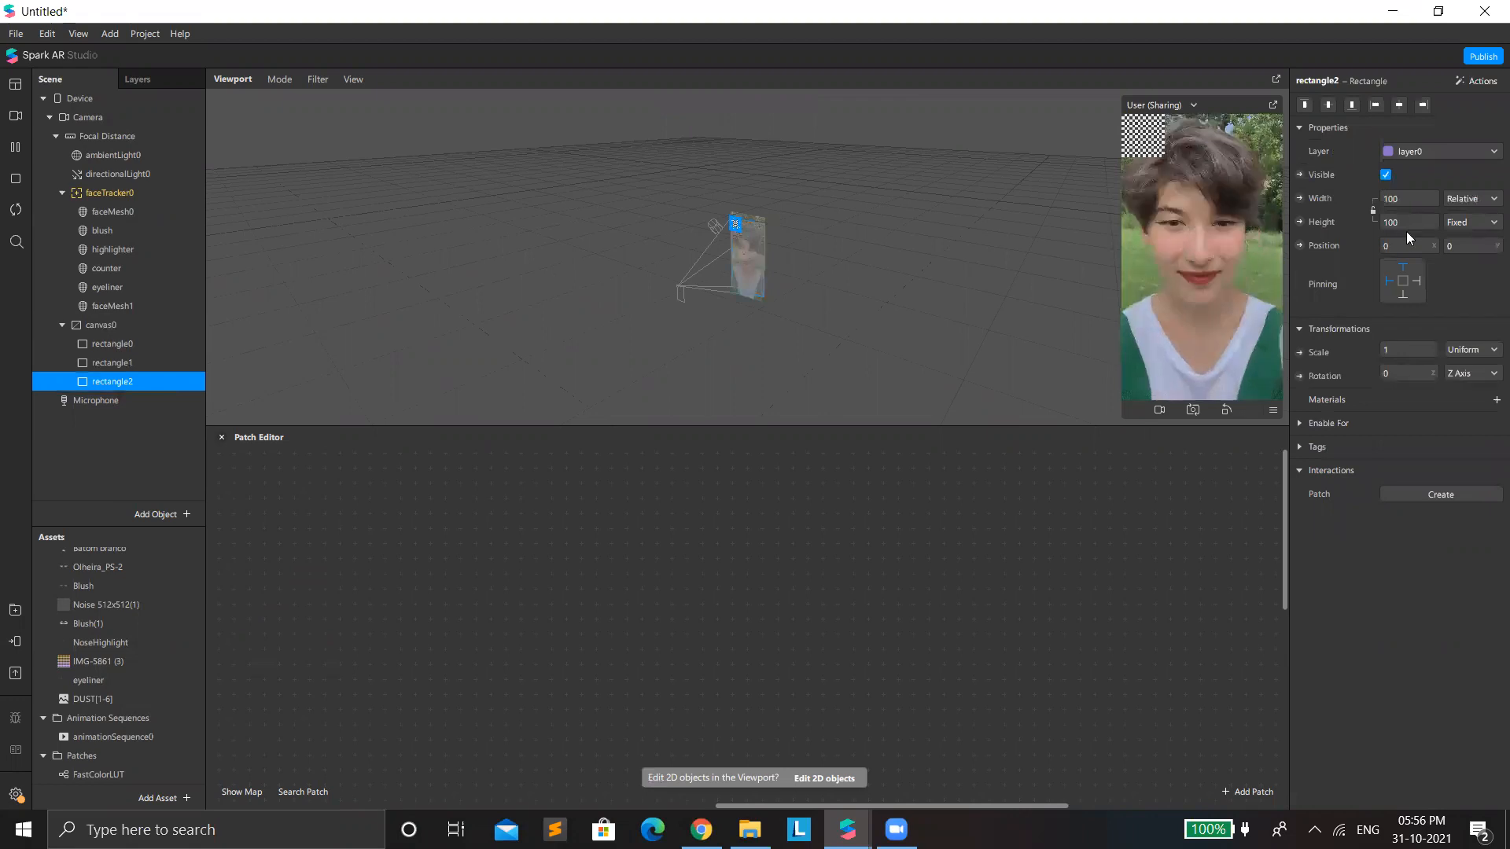
click(1411, 223)
click(1416, 250)
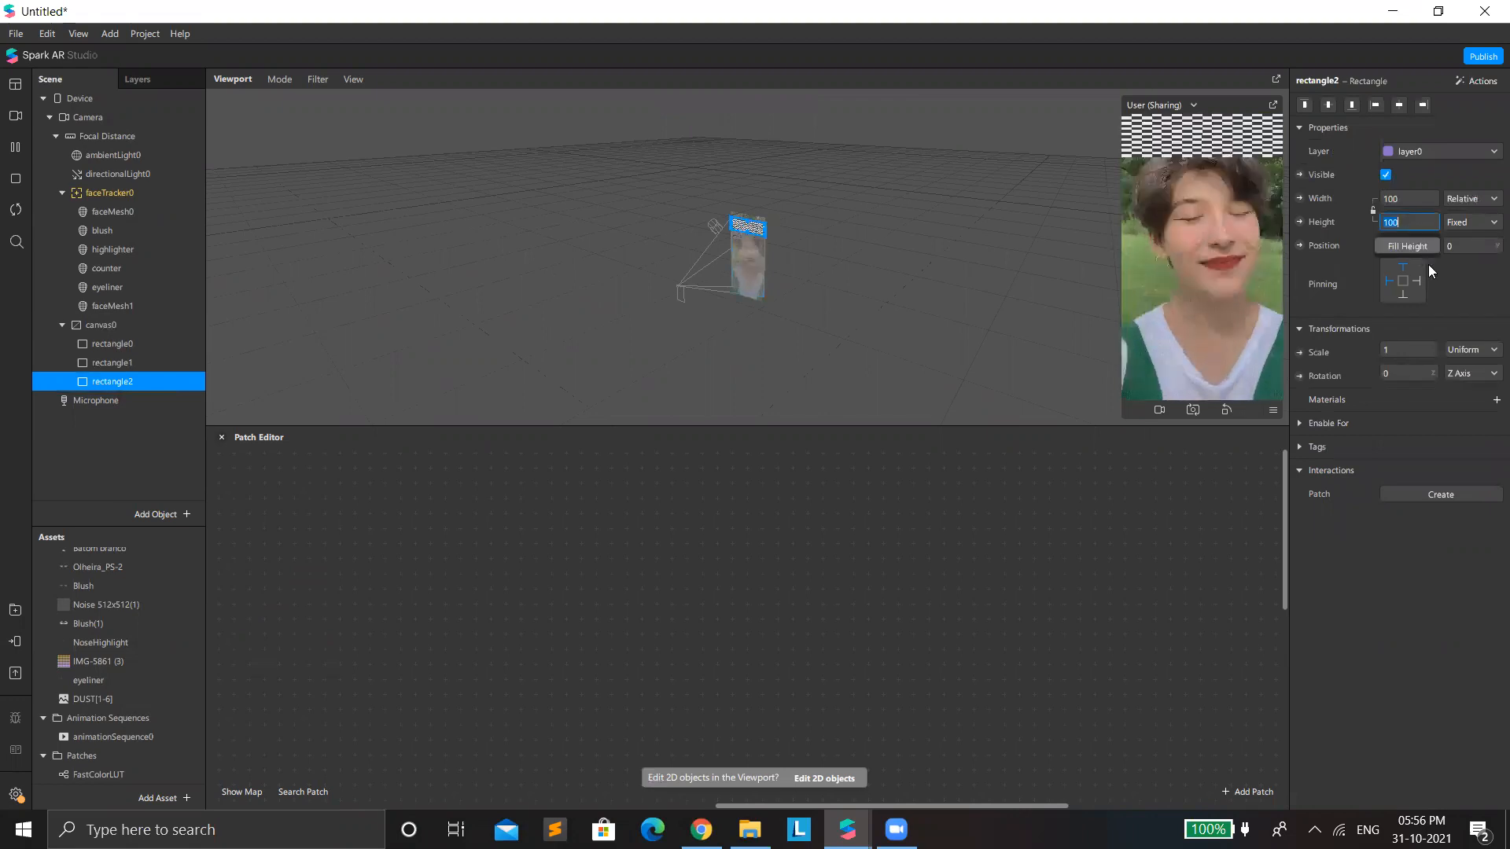
Step: Create a new material for the third rectangle, set its shader type to Flat, and expand its advanced render options
click(1495, 399)
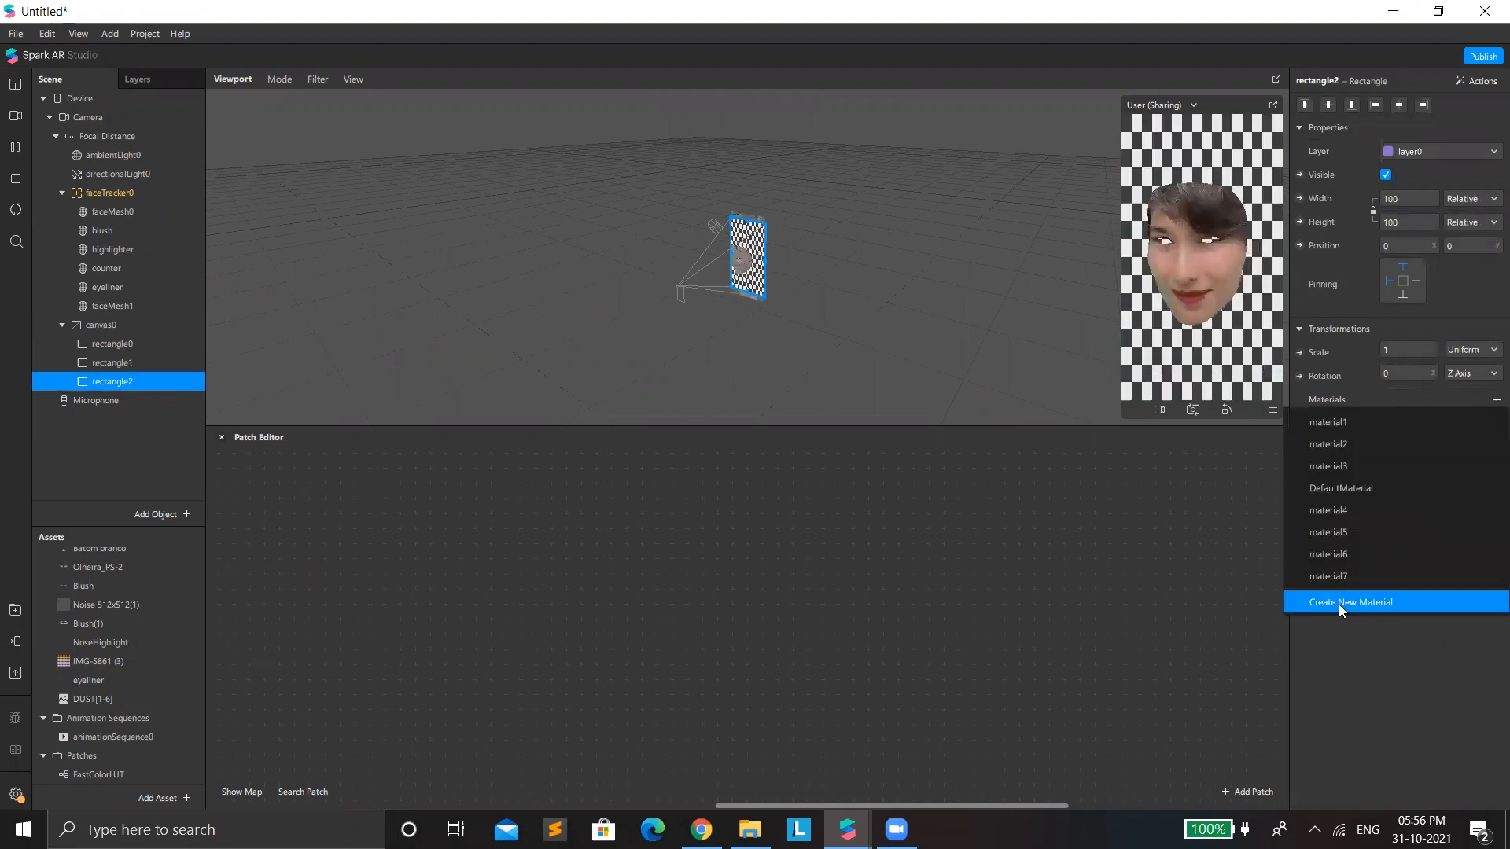
click(1374, 420)
click(1300, 647)
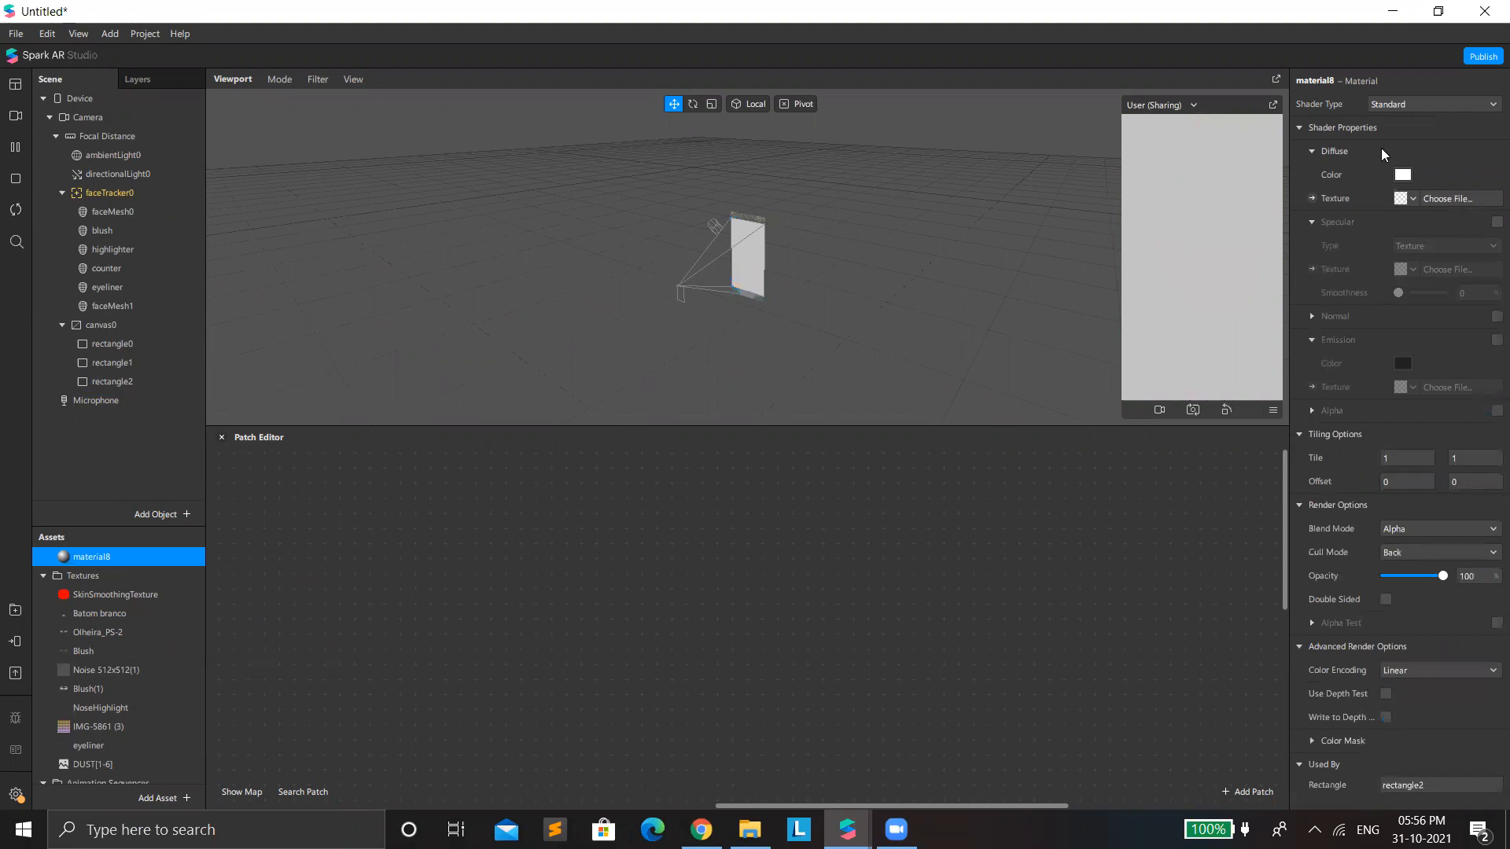
click(1397, 105)
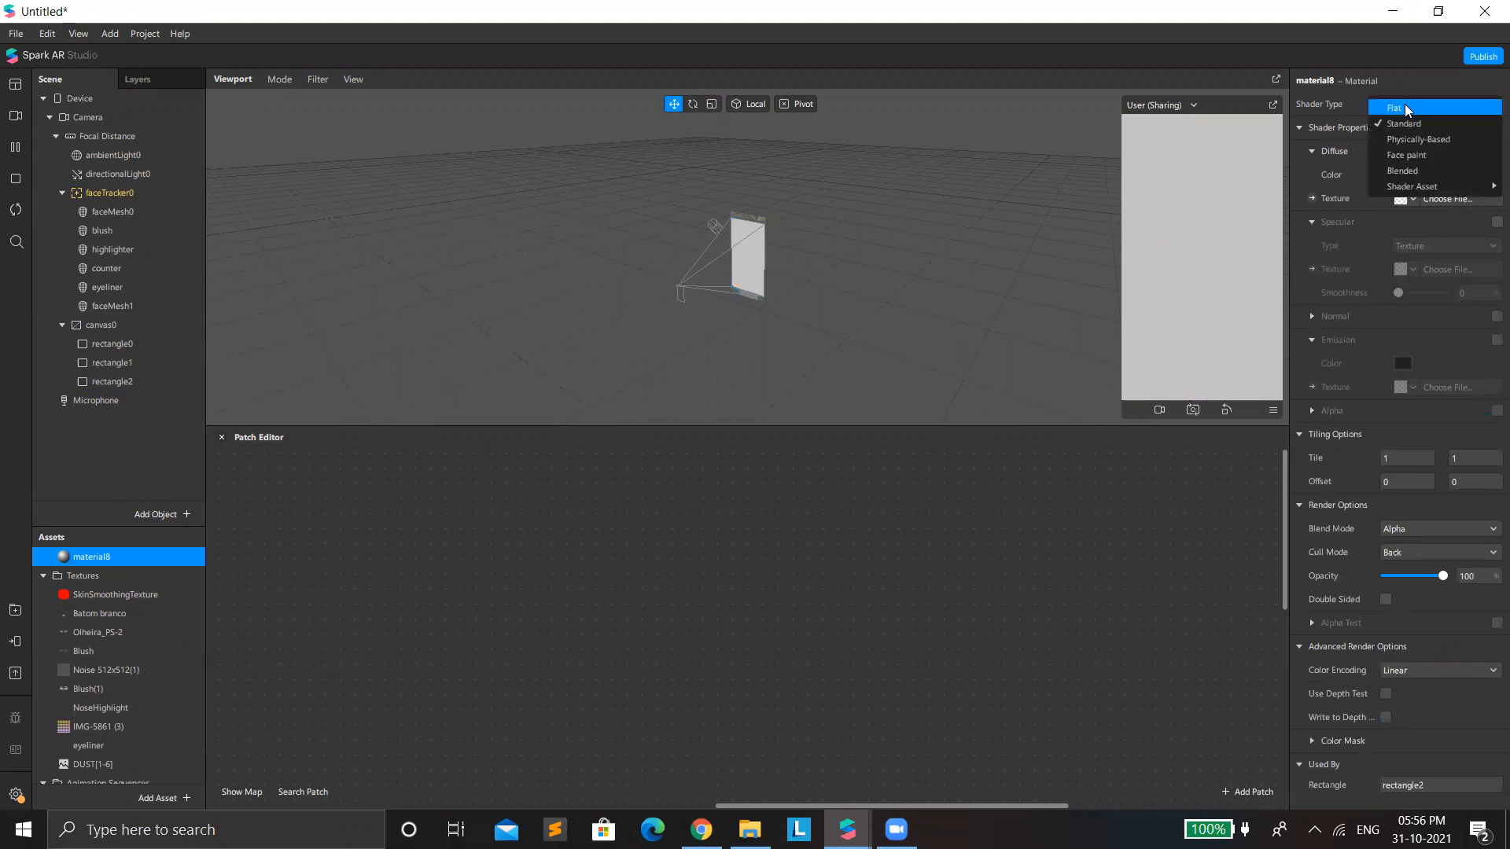
click(1413, 140)
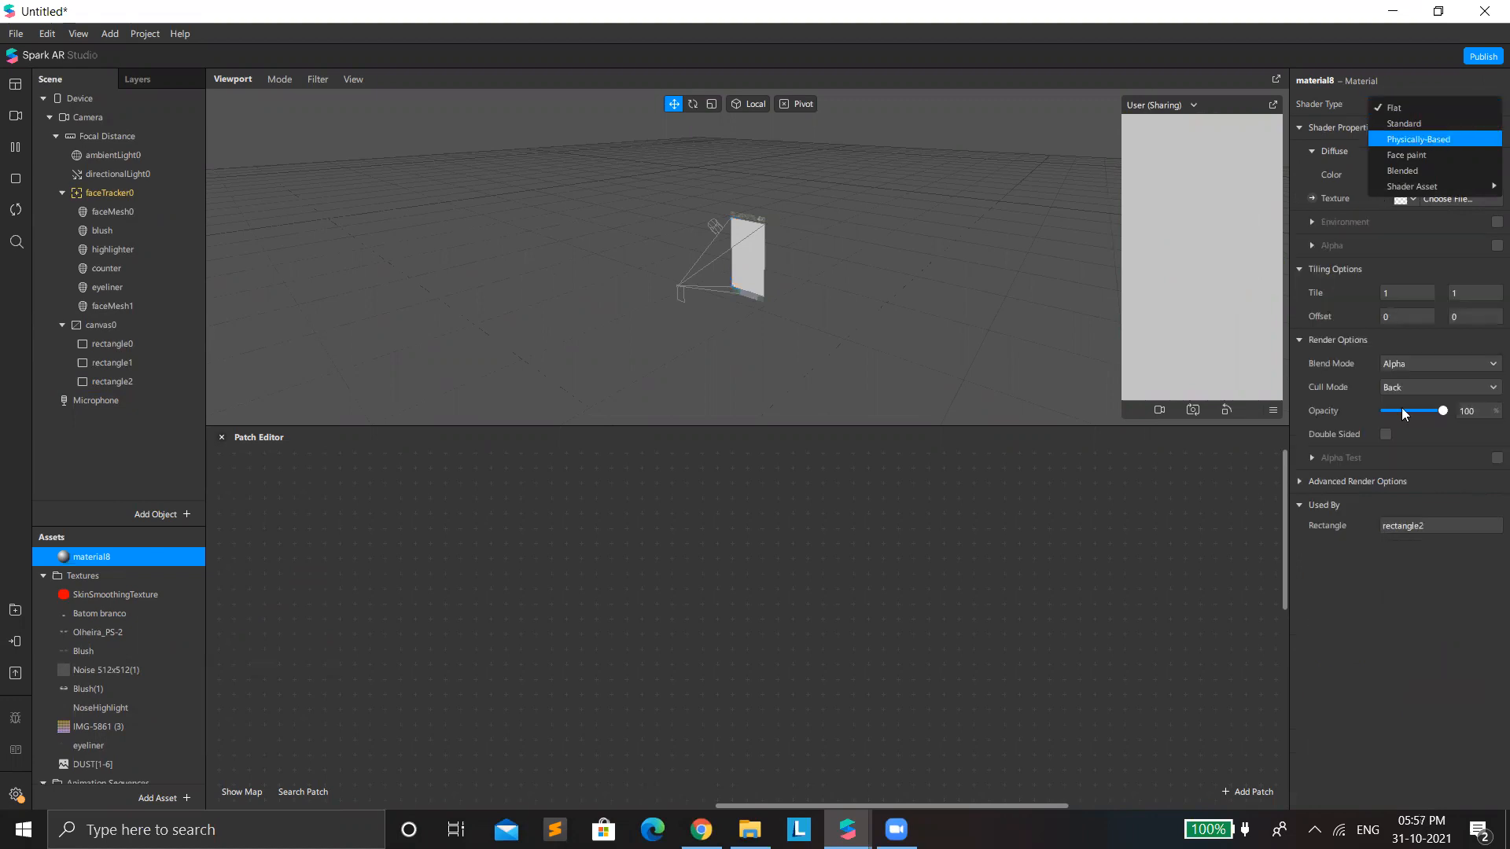
click(1300, 479)
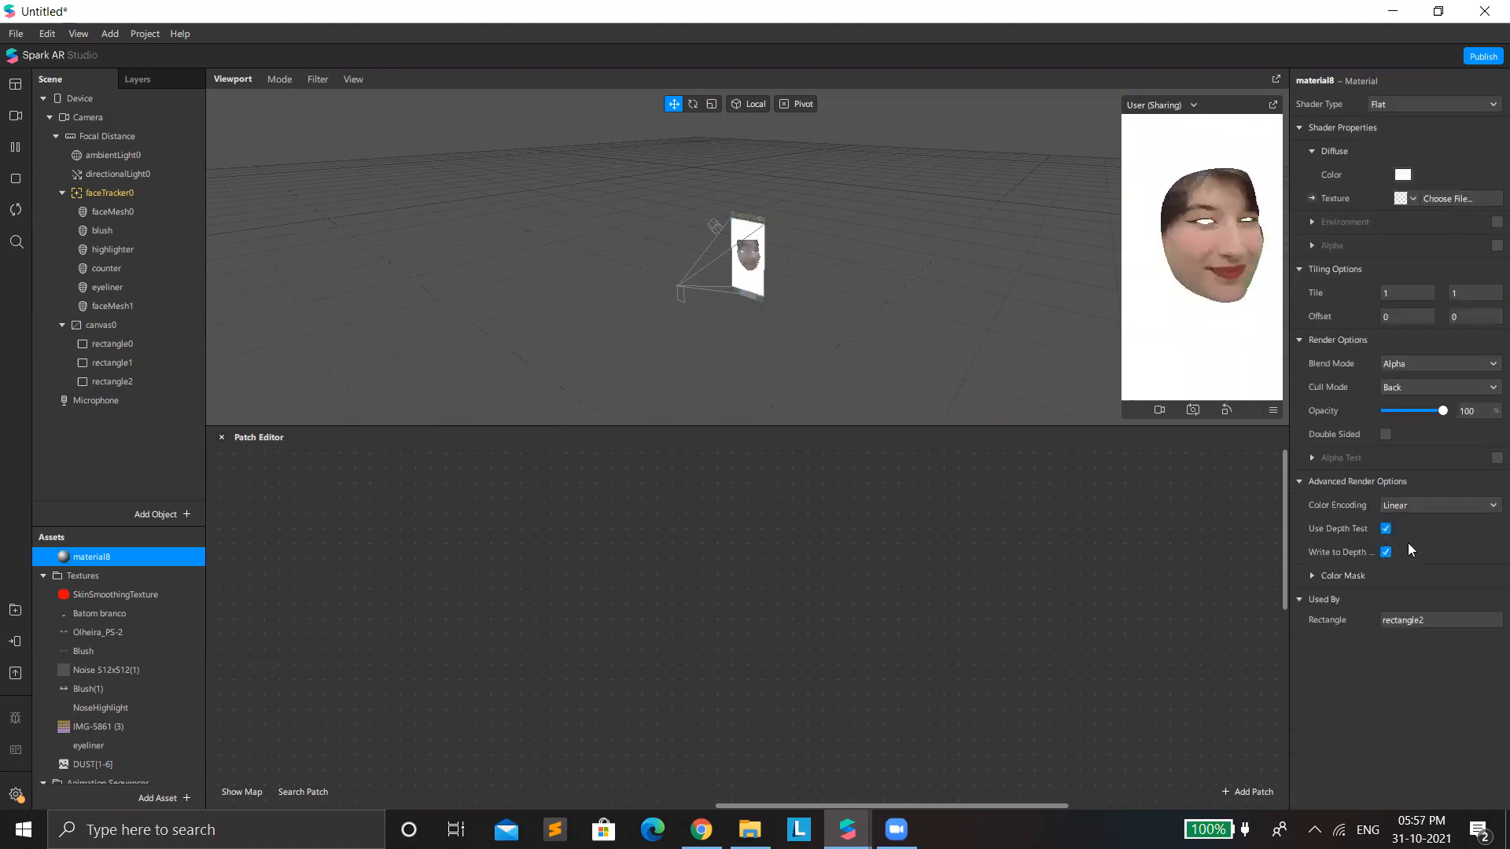
Step: Expose the third rectangle material's diffuse texture as a patch and place the camera's extracted texture in the Patch Editor
click(1311, 197)
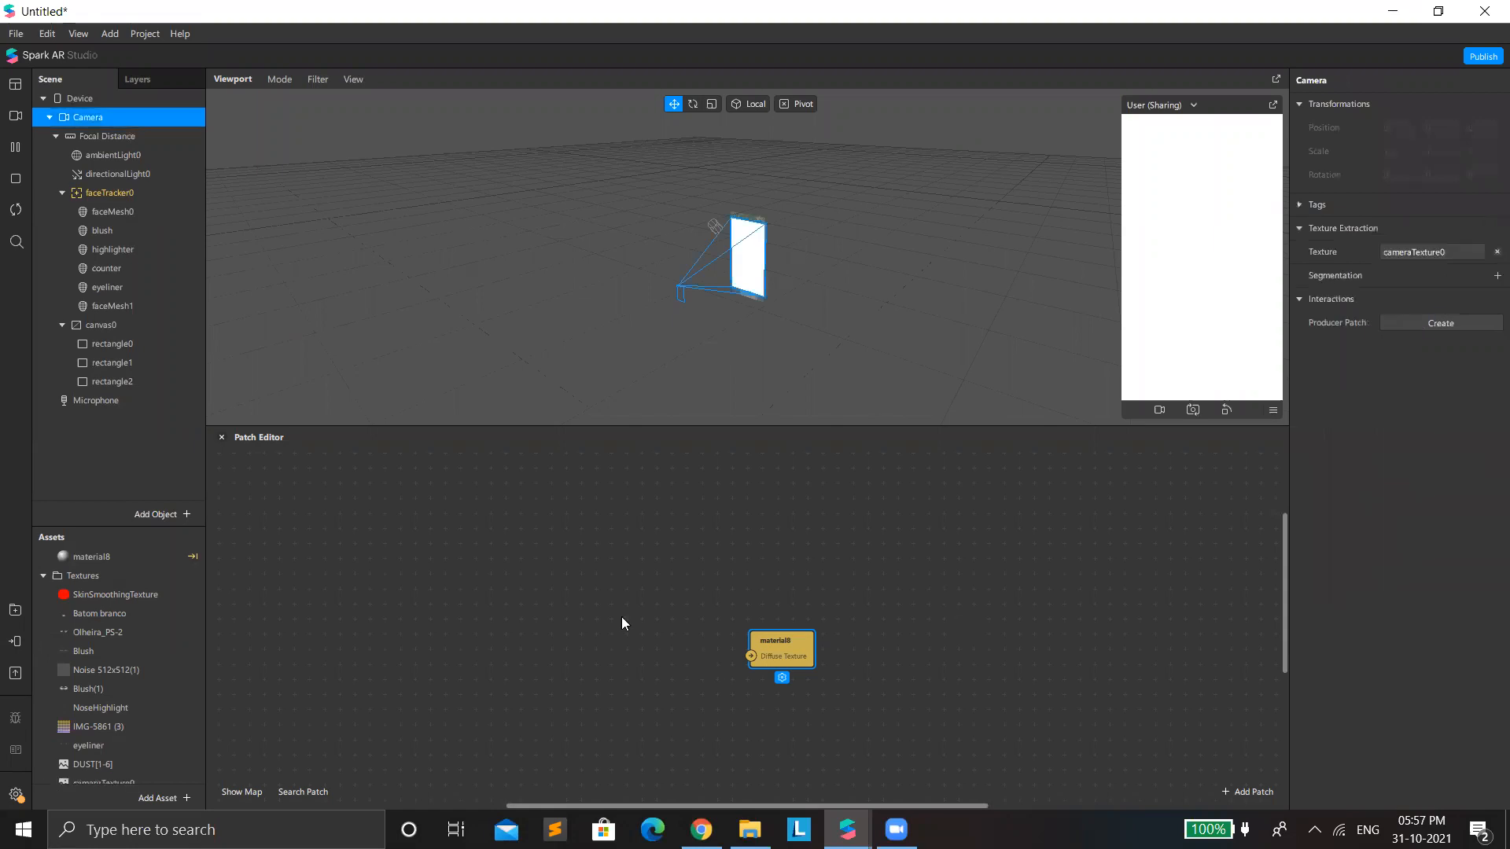
scroll(94, 708, down, 2)
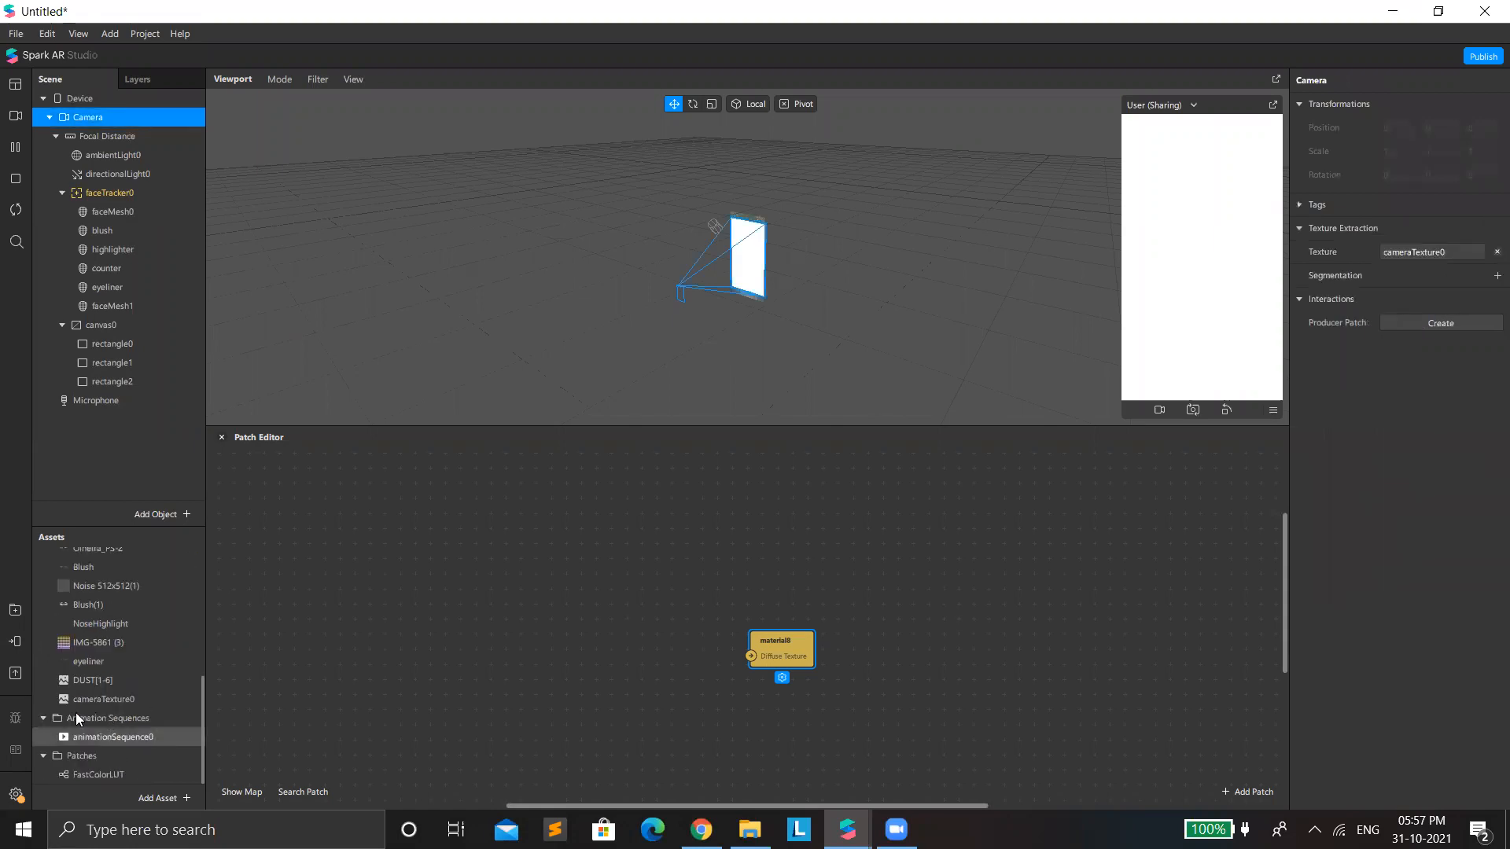
click(95, 699)
drag(354, 680, 460, 601)
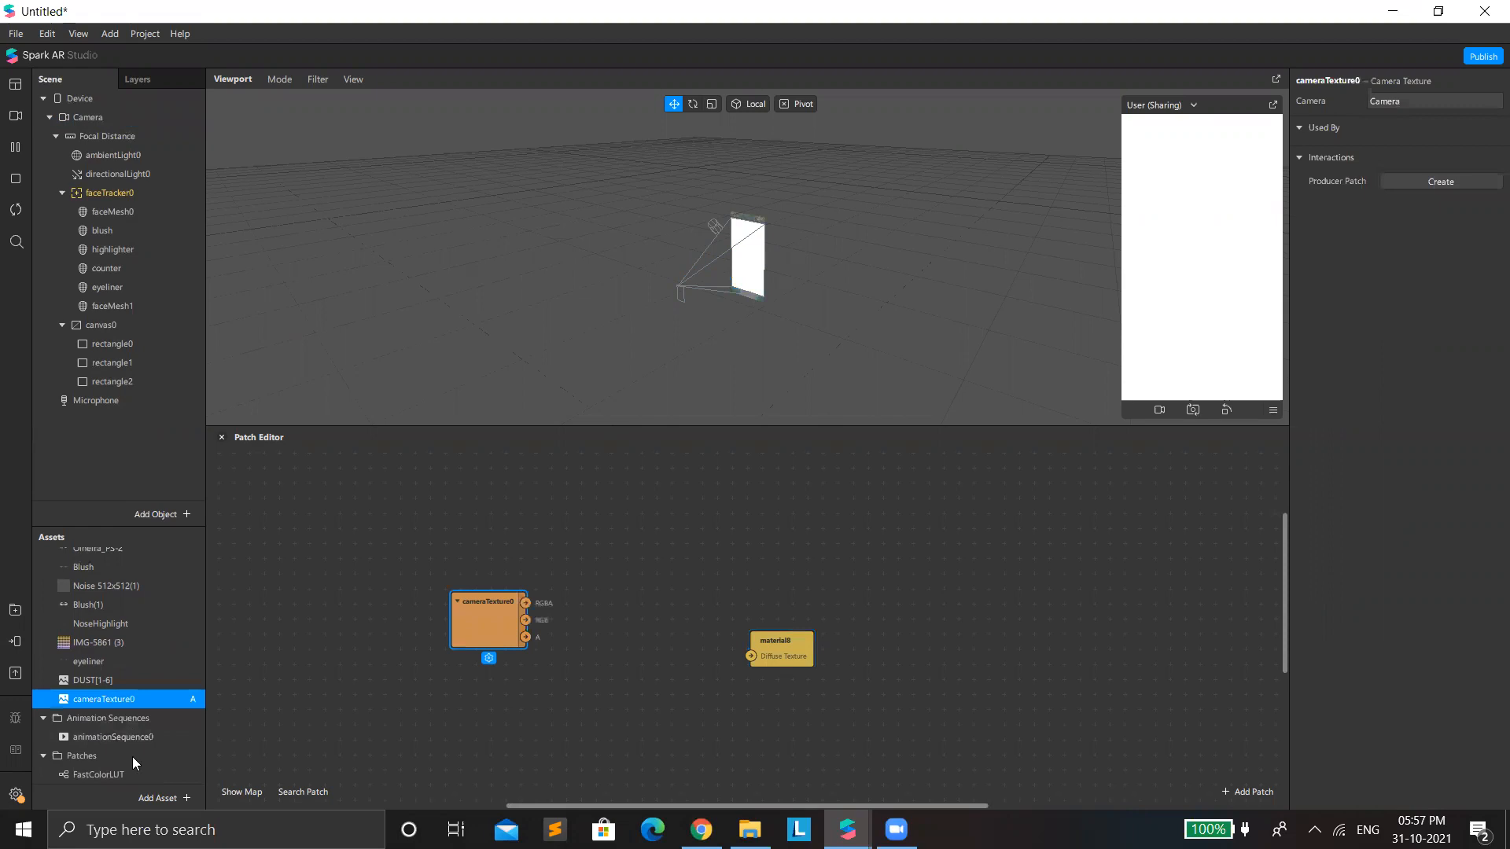
Step: Wire a FastColorLUT patch between the camera texture and the material's diffuse texture, using IMG-5861 (3) as its LUT input
drag(120, 775, 878, 608)
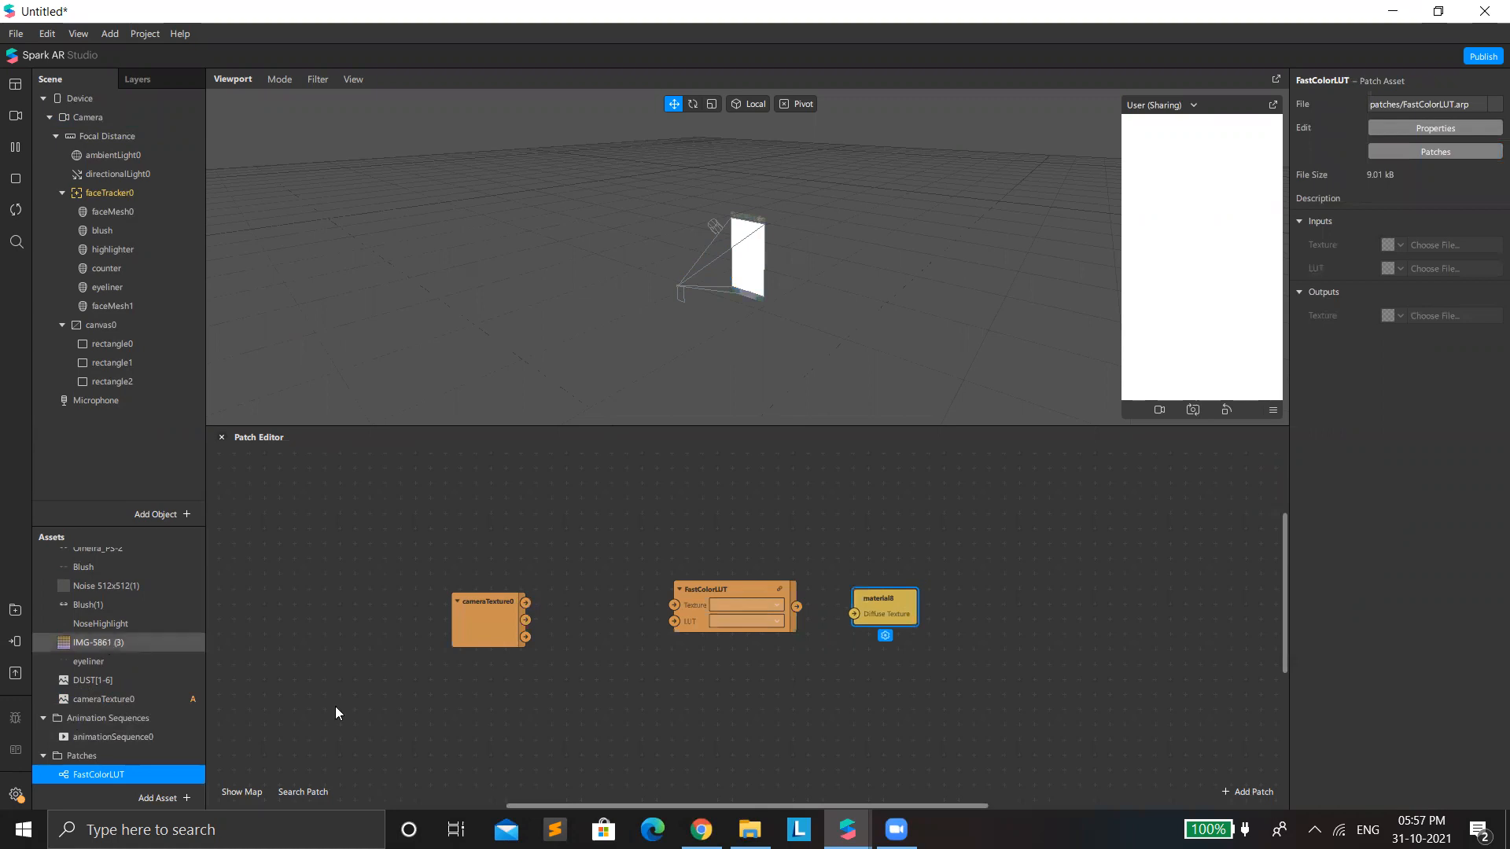
drag(529, 690, 526, 614)
mouse_move(662, 602)
mouse_down()
mouse_move(577, 713)
mouse_move(673, 619)
mouse_up()
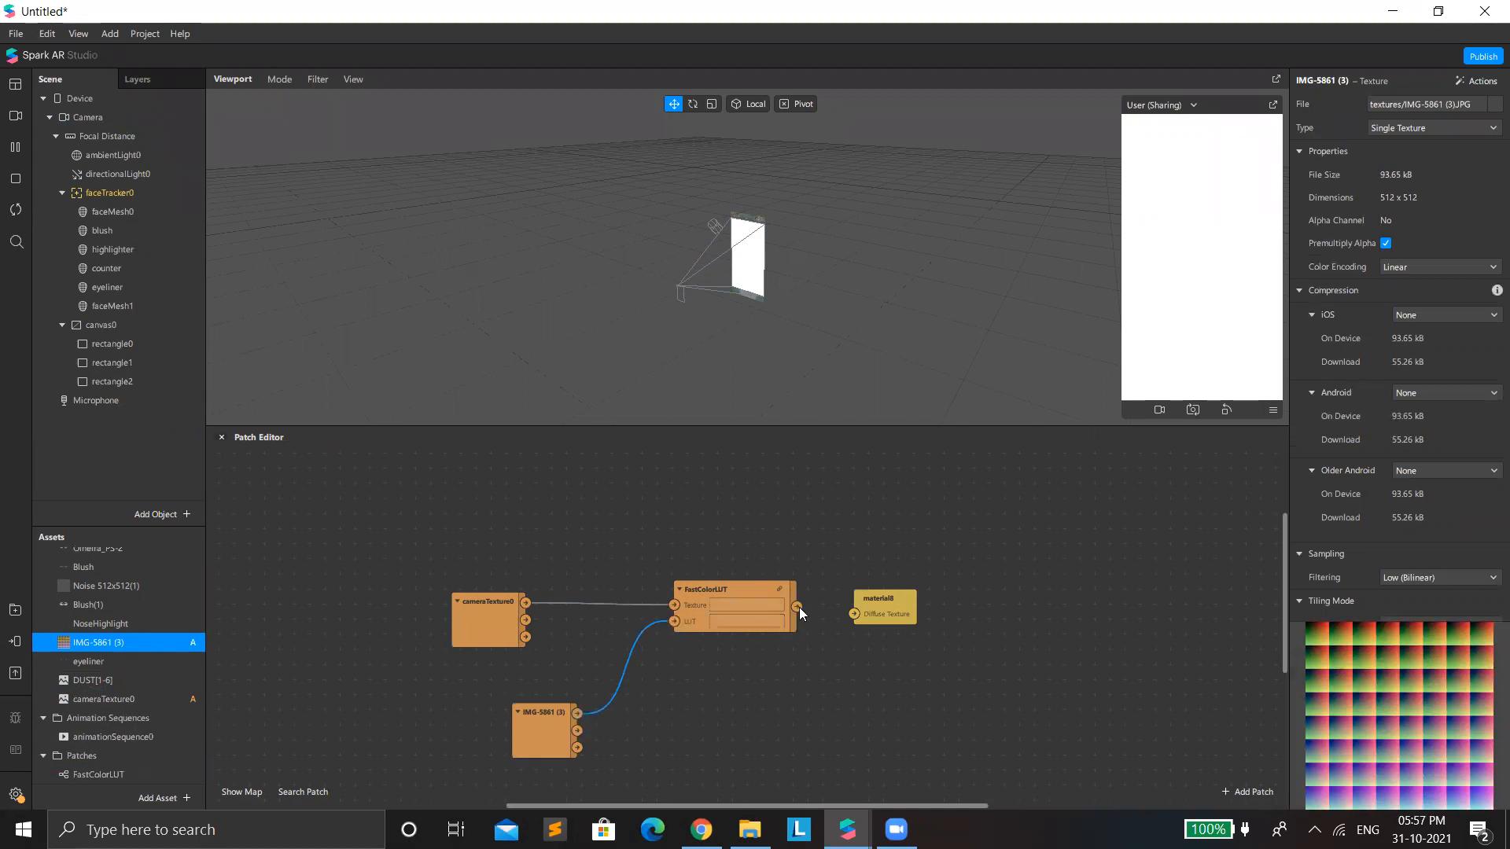
drag(853, 614, 796, 606)
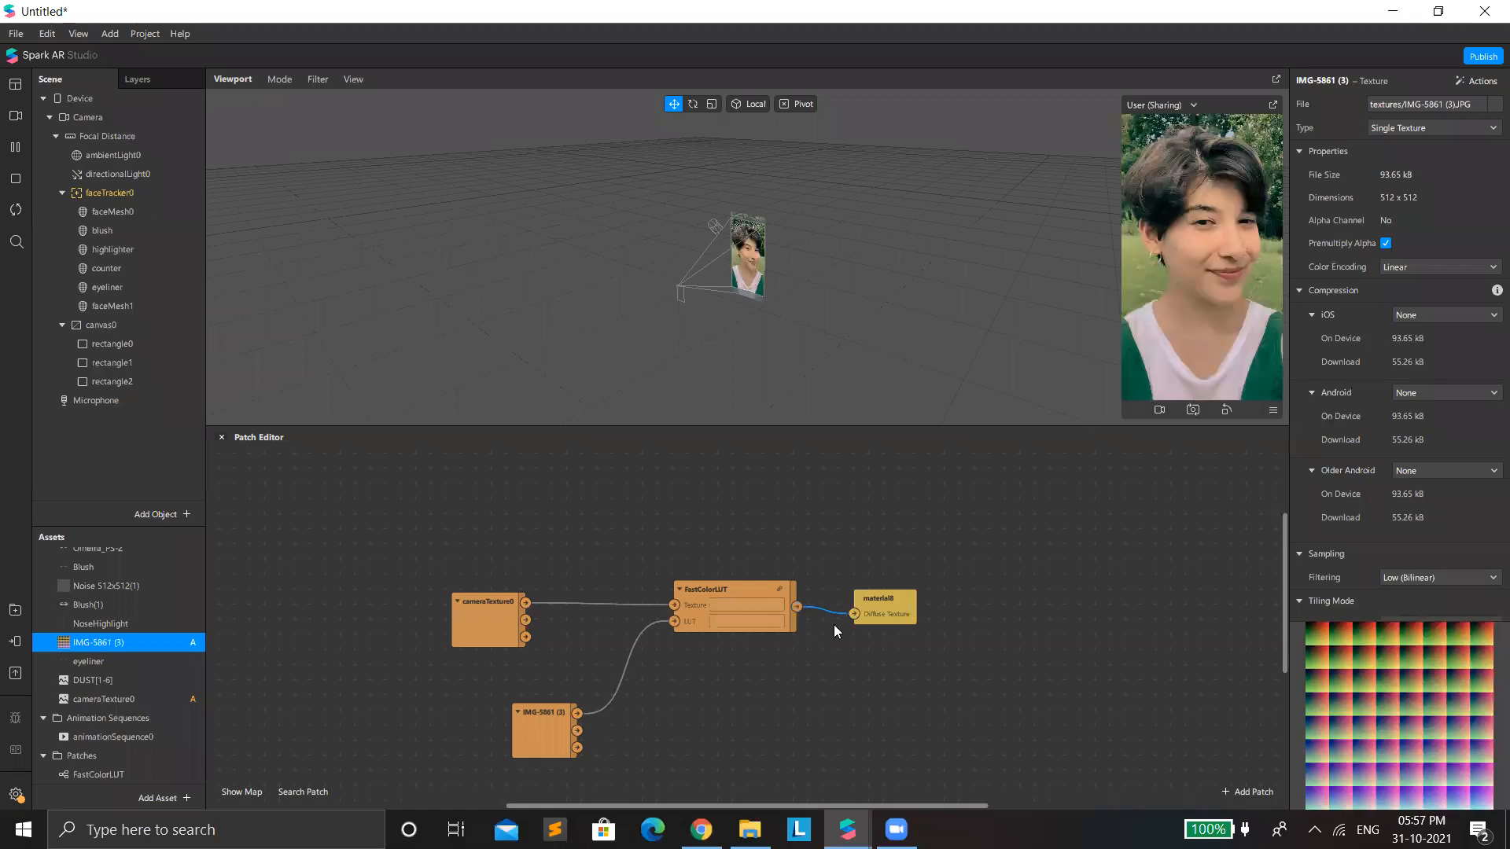
drag(1119, 426, 1140, 585)
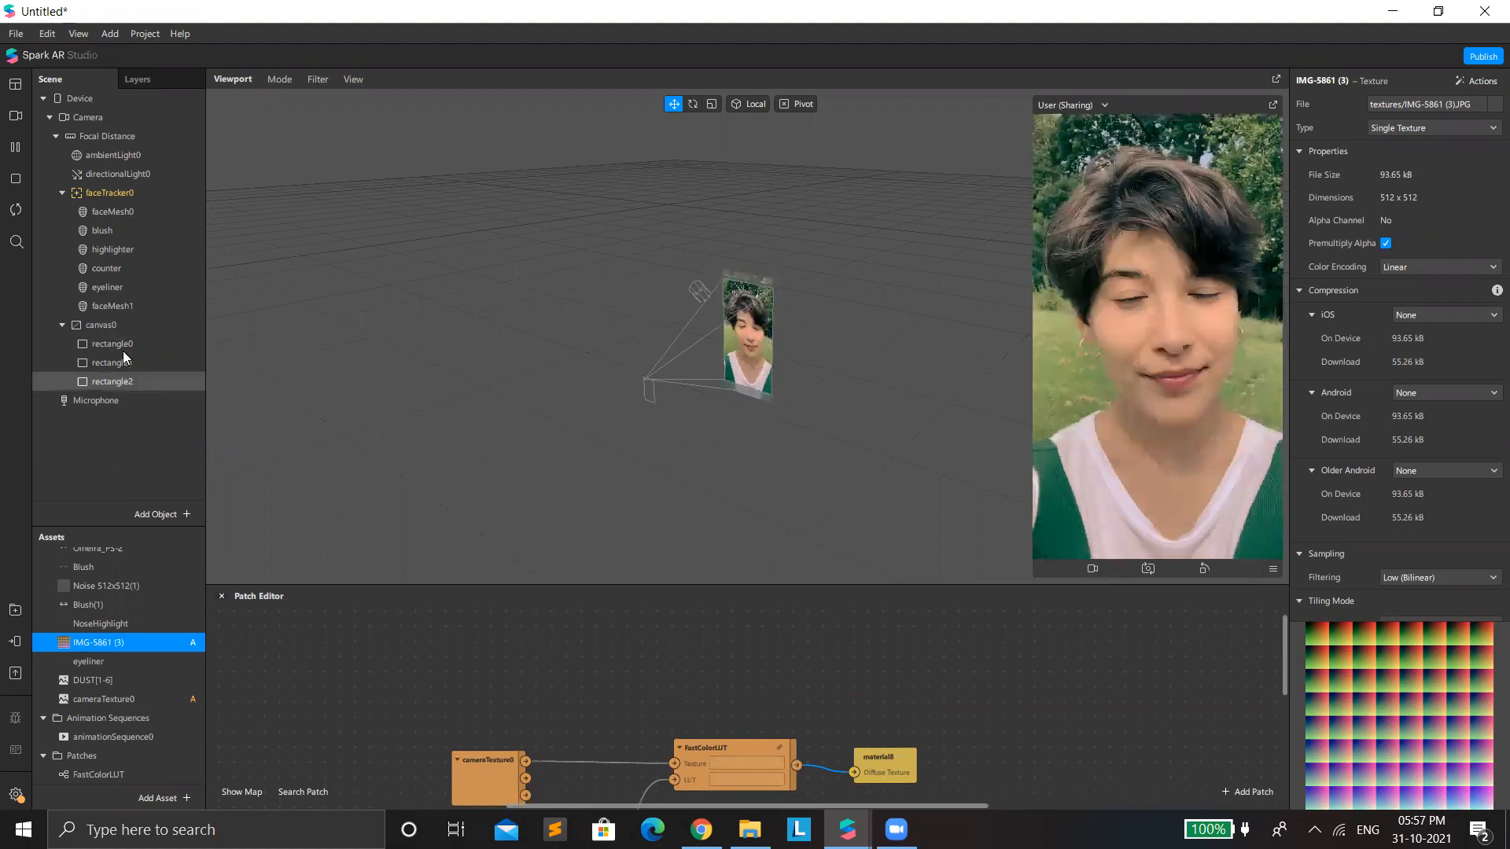
click(112, 381)
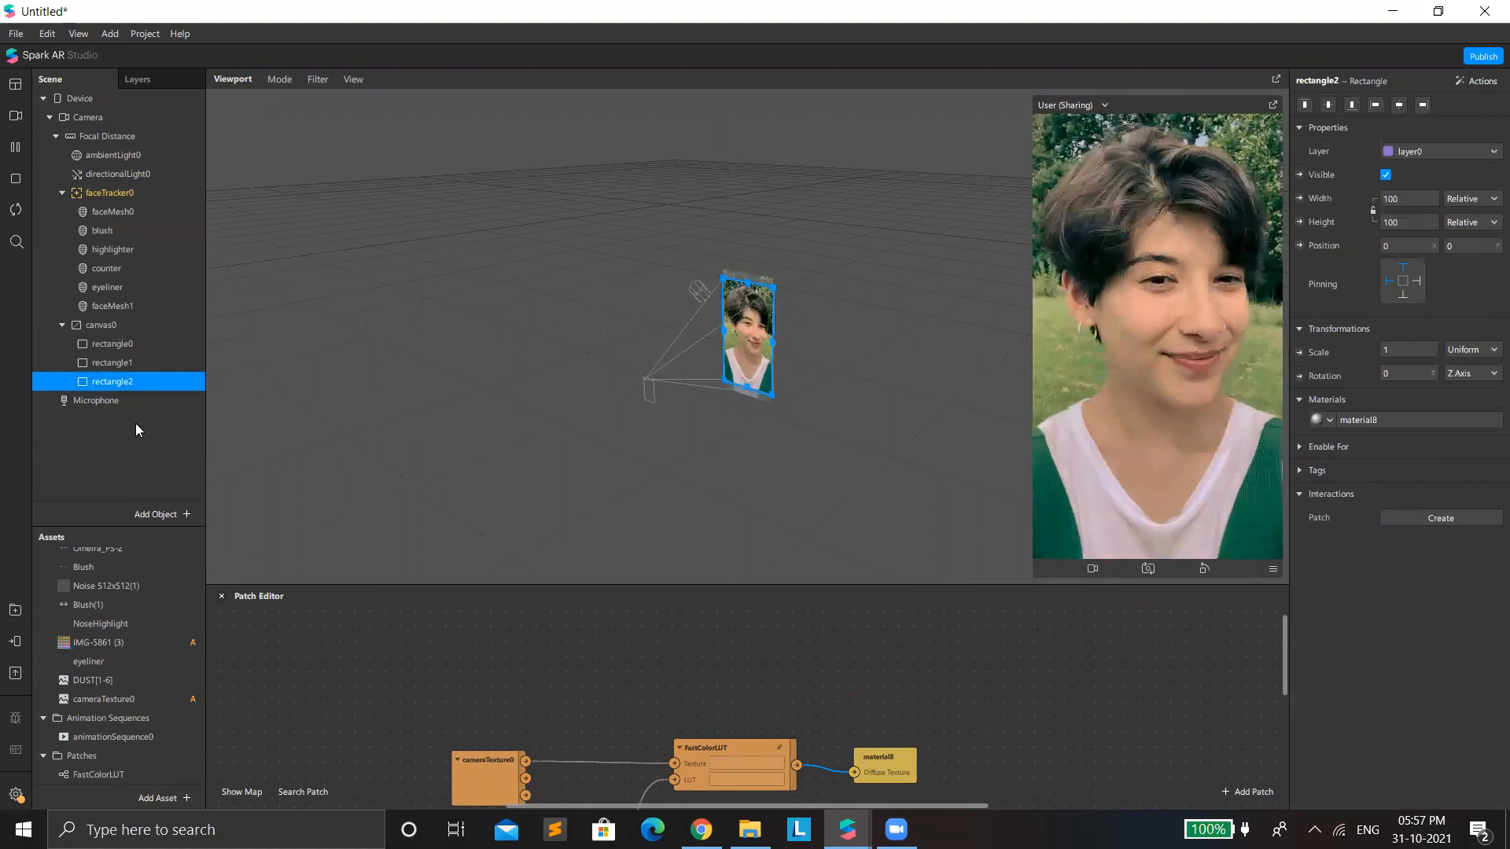
right_click(130, 403)
click(235, 415)
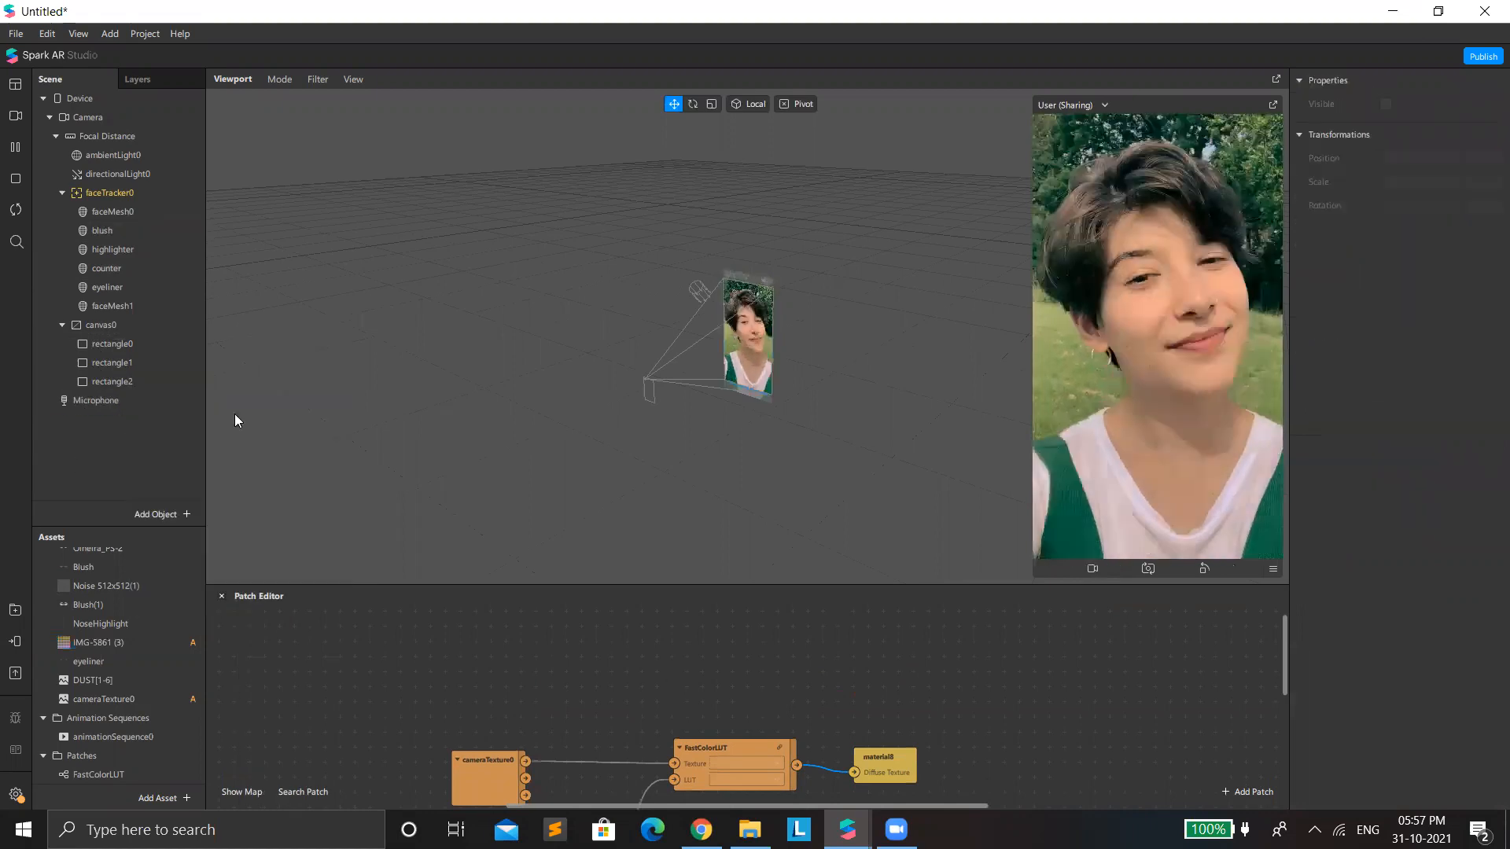
Step: Lower the opacity of rectangle2's material to 16% to soften the colour grade
click(153, 387)
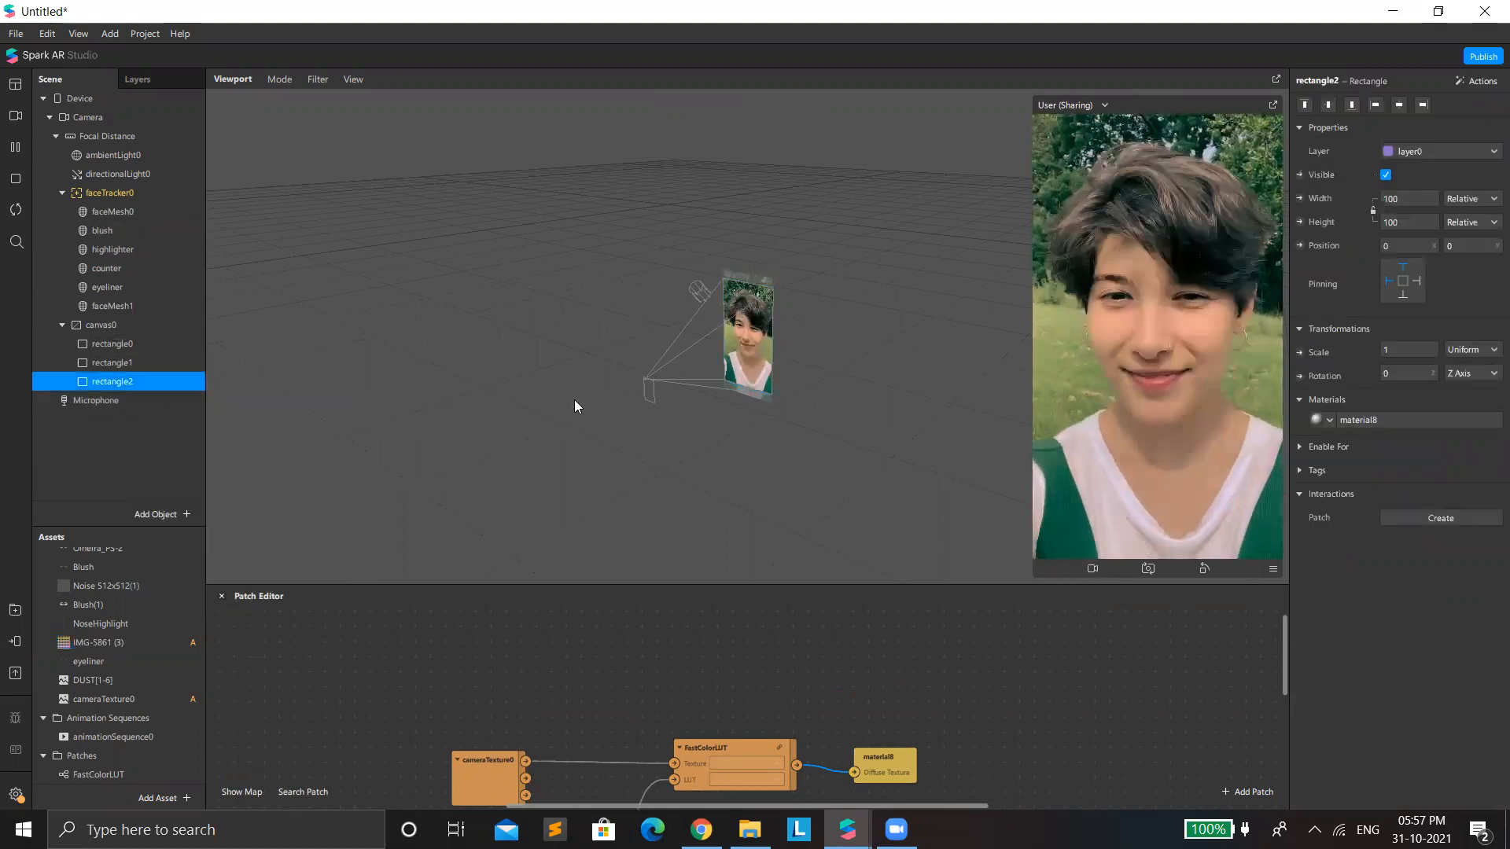
click(1397, 424)
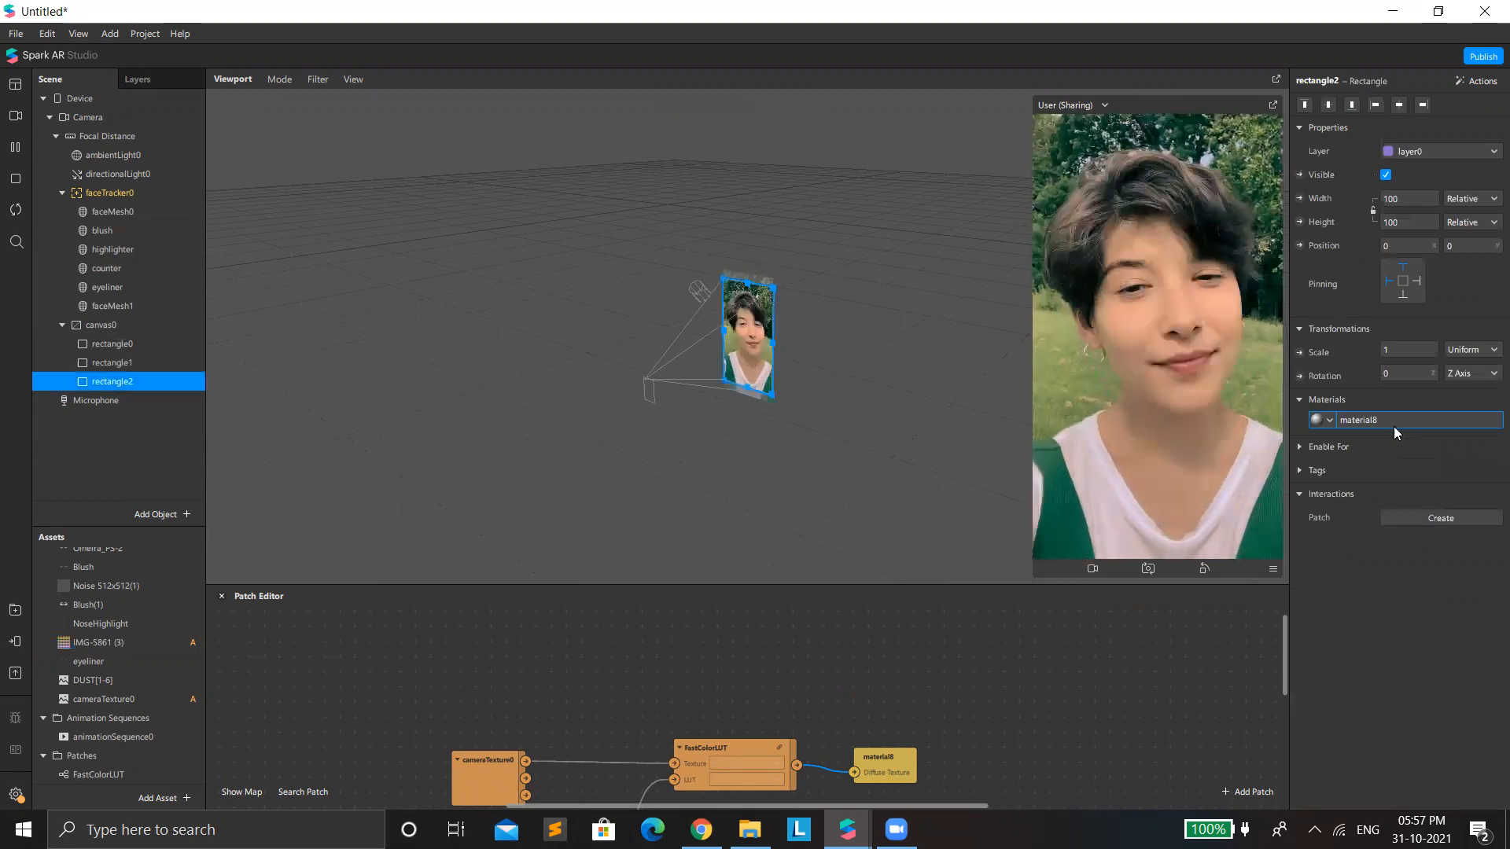
click(1385, 416)
mouse_move(1394, 416)
mouse_down()
mouse_move(1412, 420)
mouse_move(1398, 423)
mouse_up()
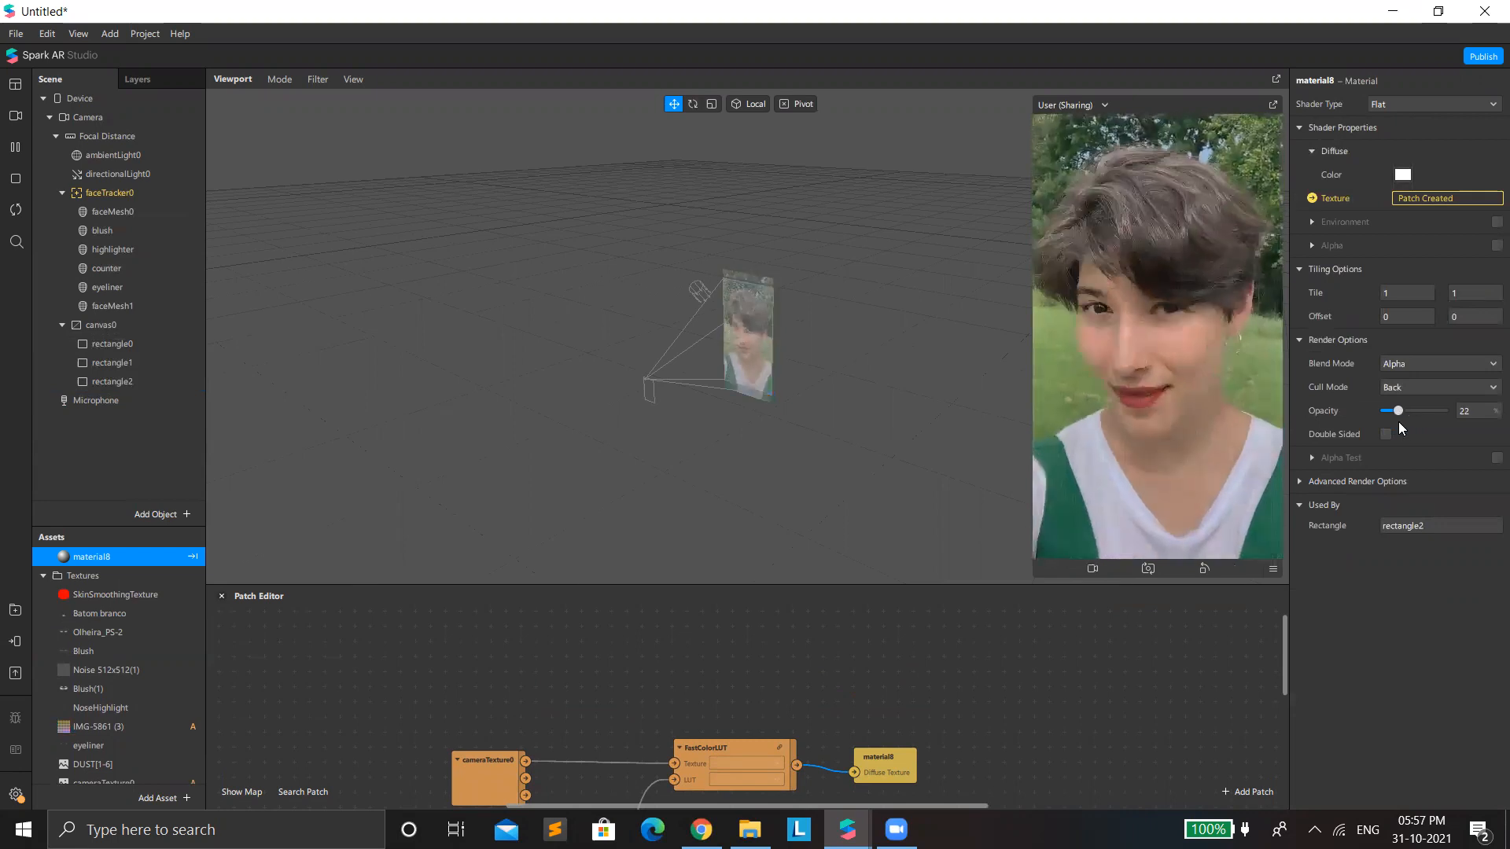
drag(1396, 423, 1390, 423)
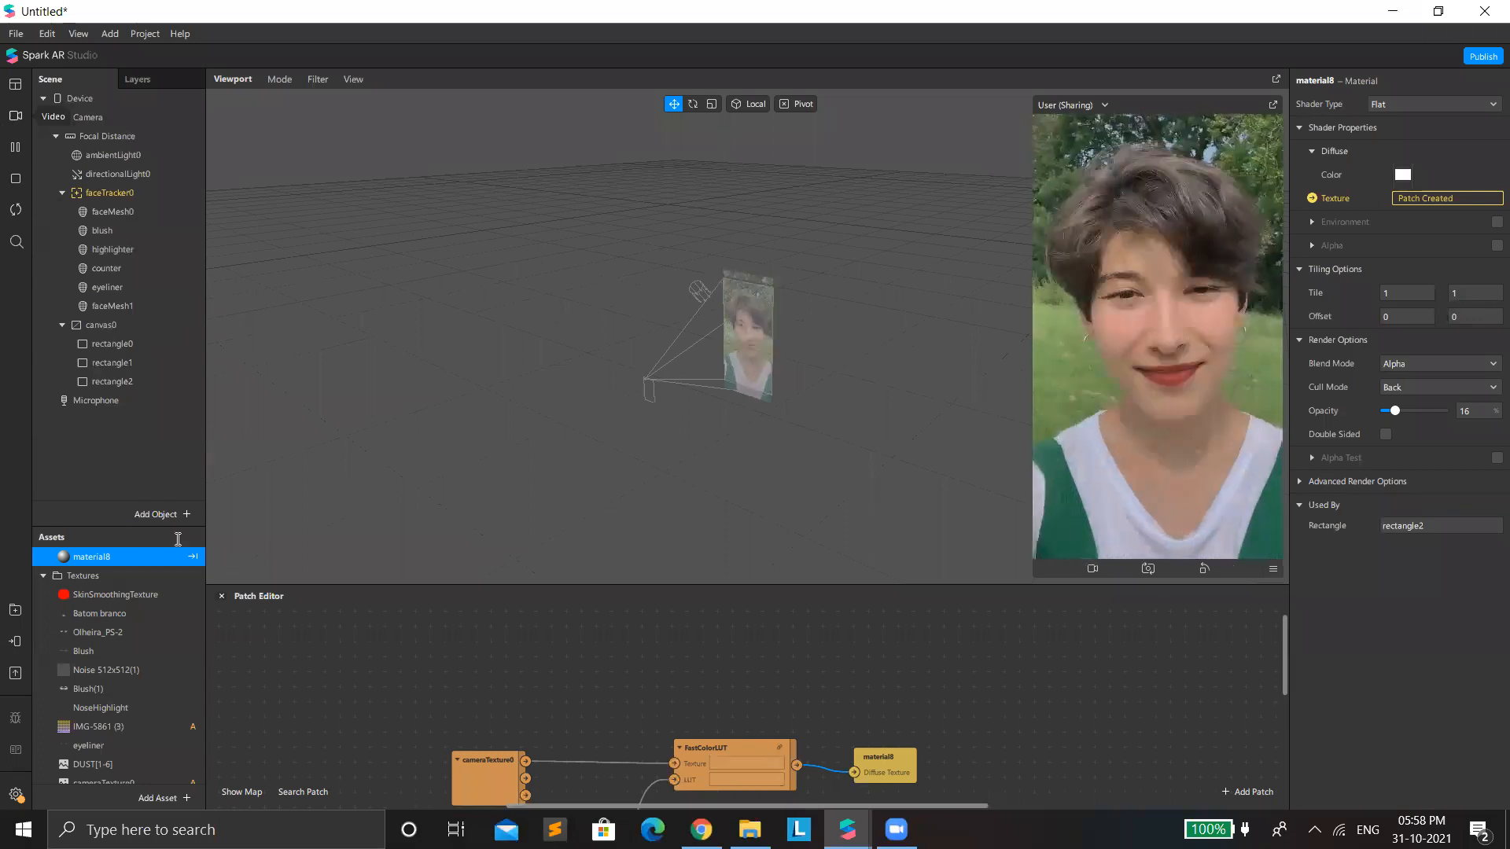
Step: Add another face mesh under faceTracker0 and give it a new material
scroll(143, 651, down, 2)
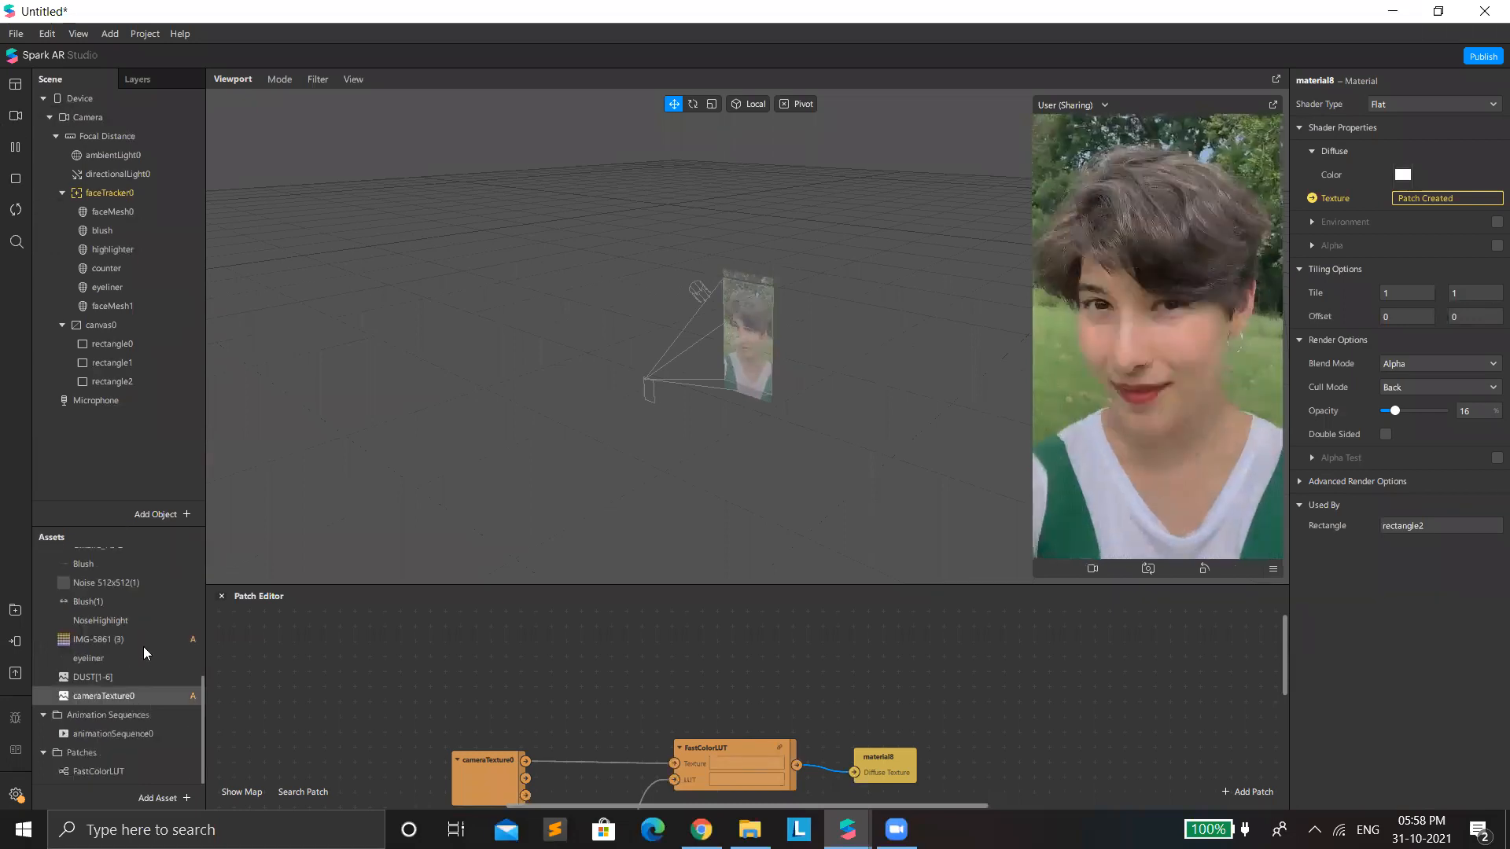
click(110, 567)
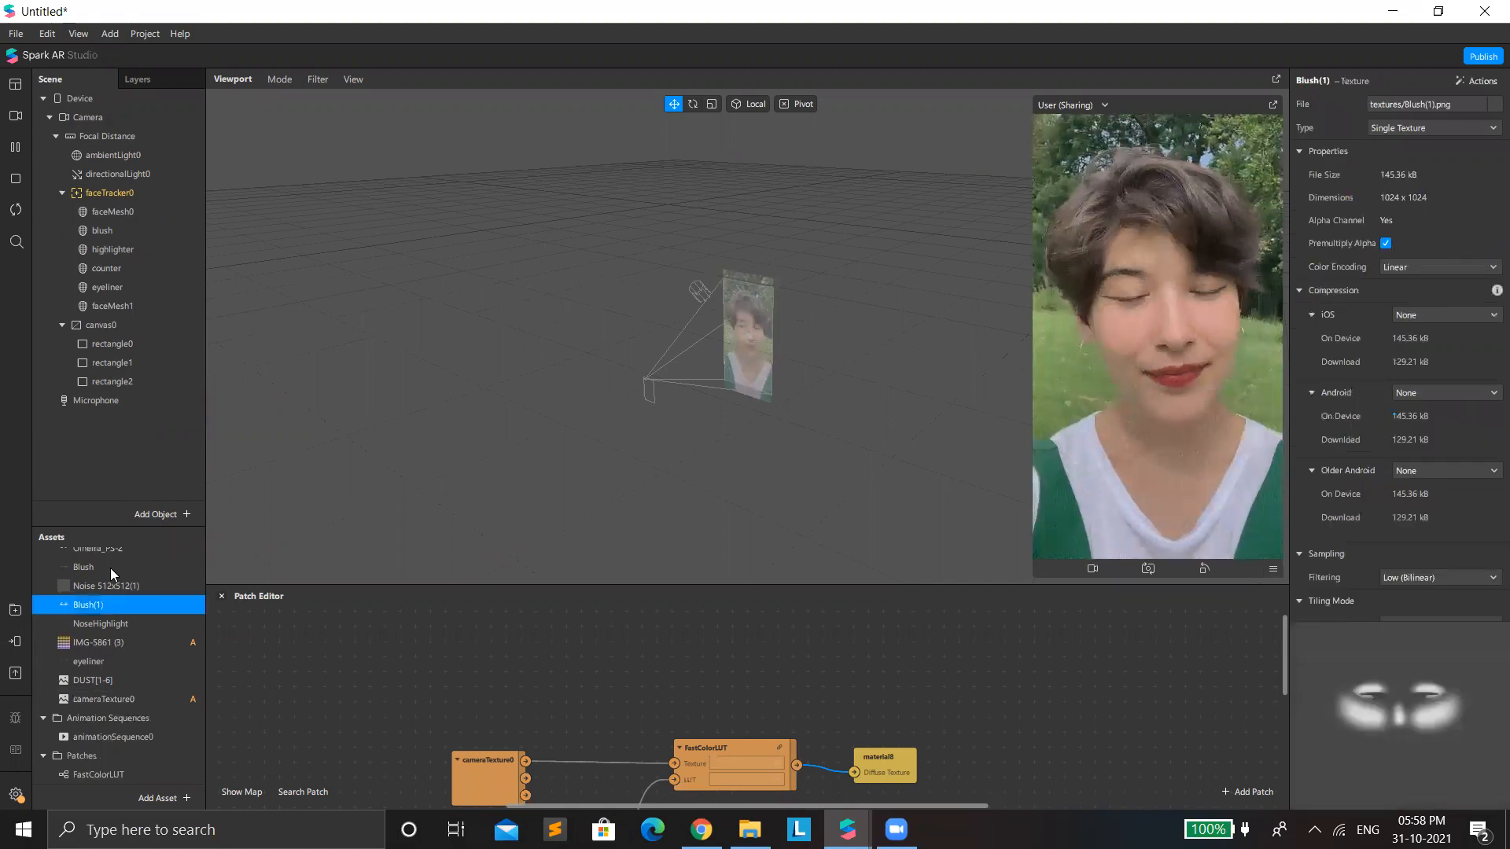
right_click(138, 196)
mouse_move(193, 214)
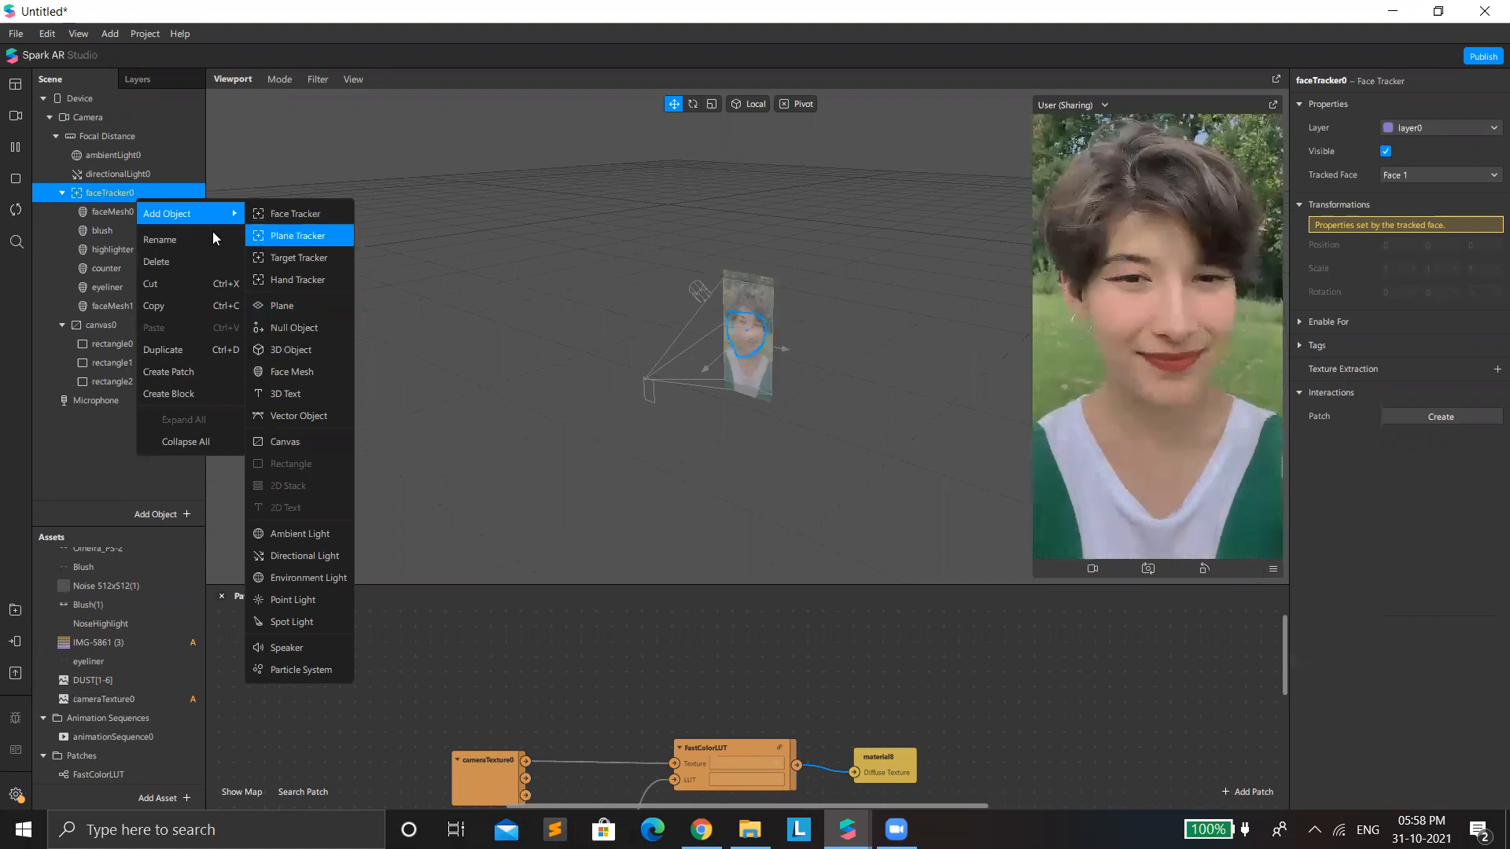
click(307, 371)
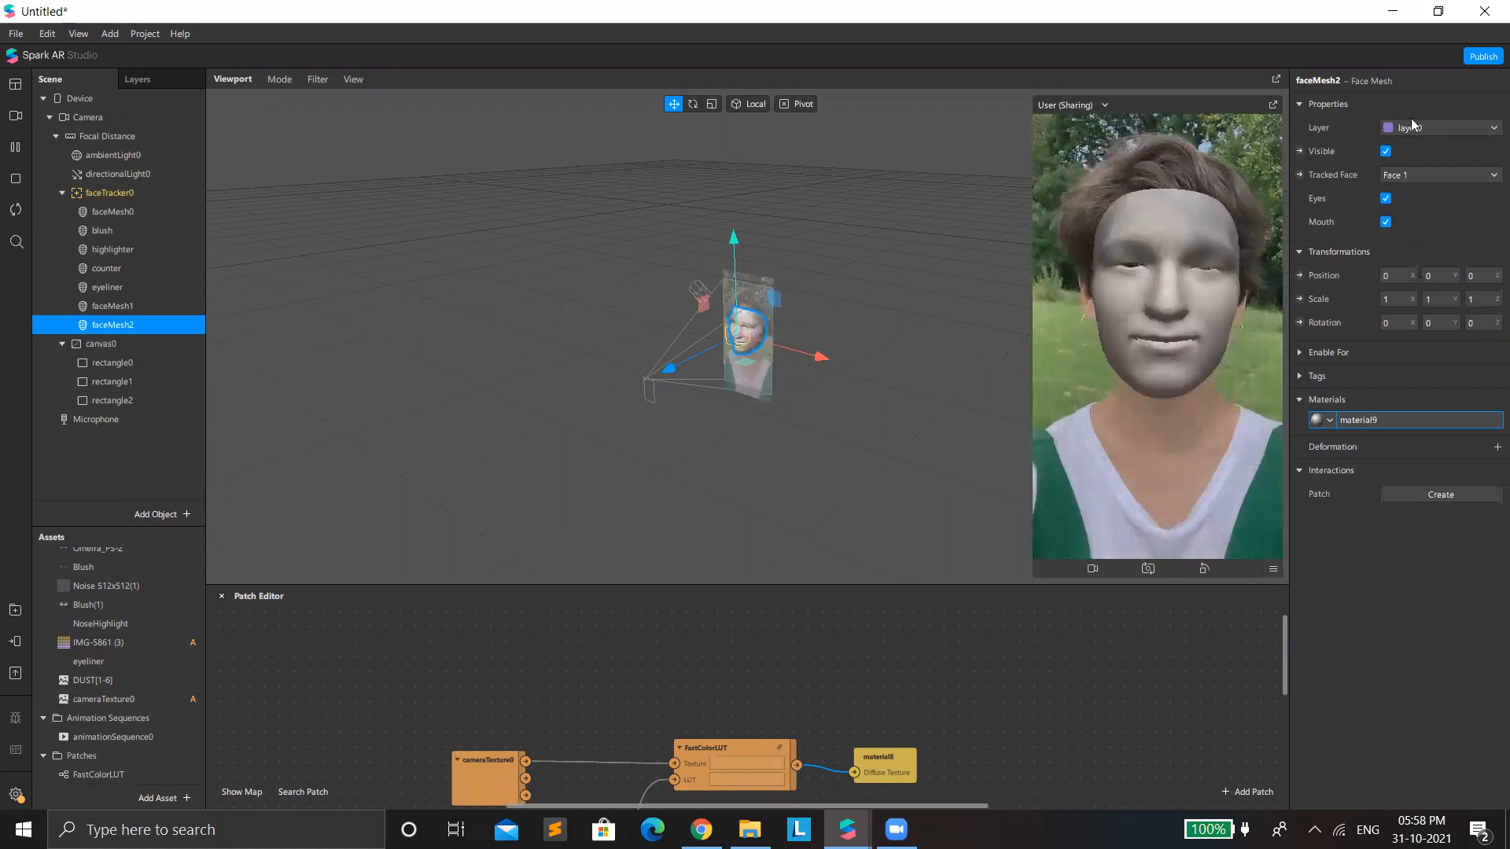
Step: Set the shader type of faceMesh2's material9 to Flat and assign the Blush texture to its diffuse
click(1408, 103)
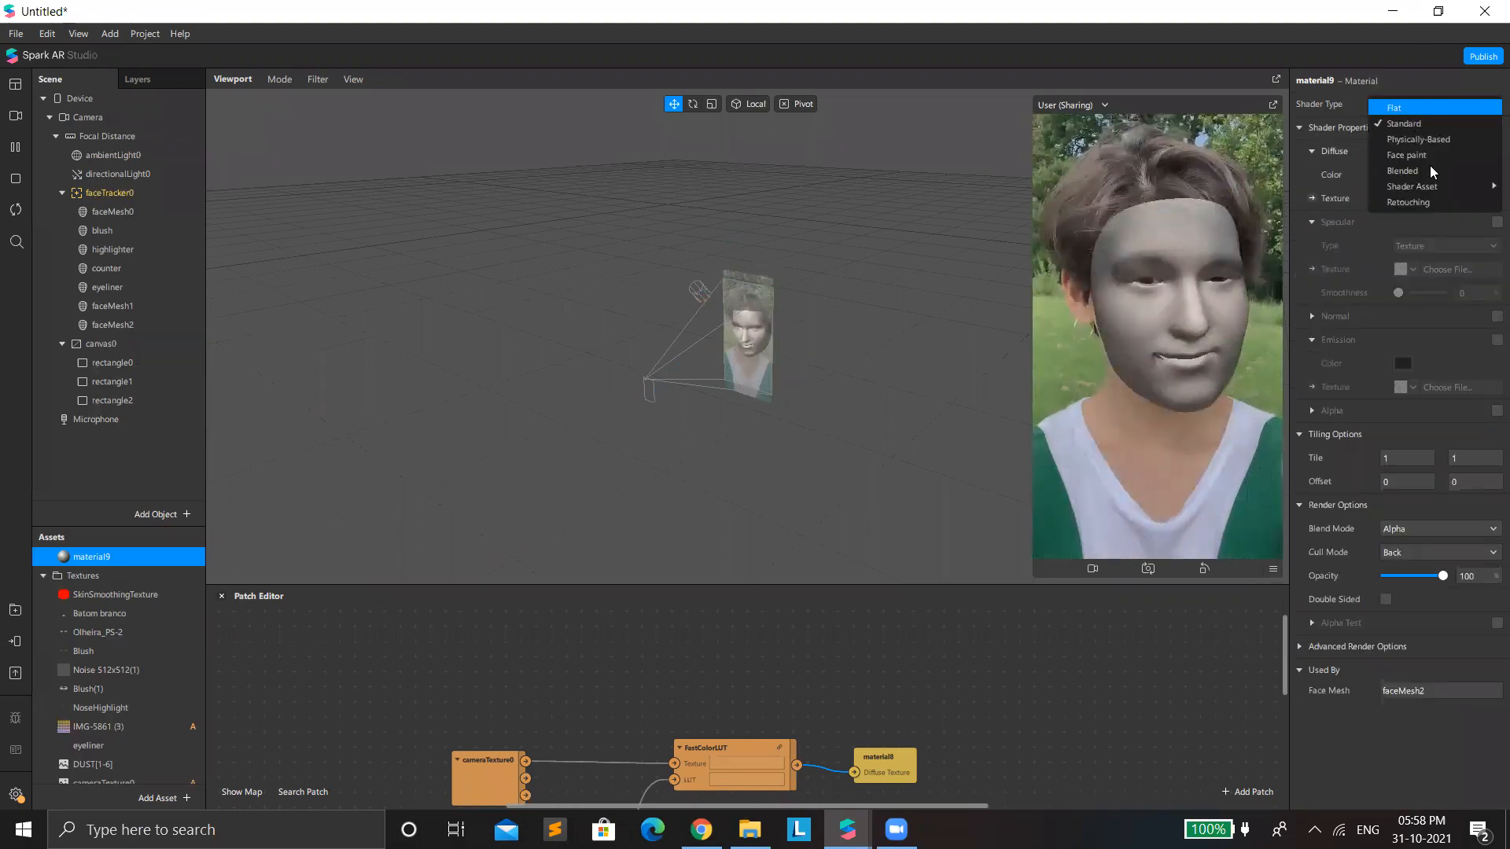
click(1428, 109)
click(1415, 198)
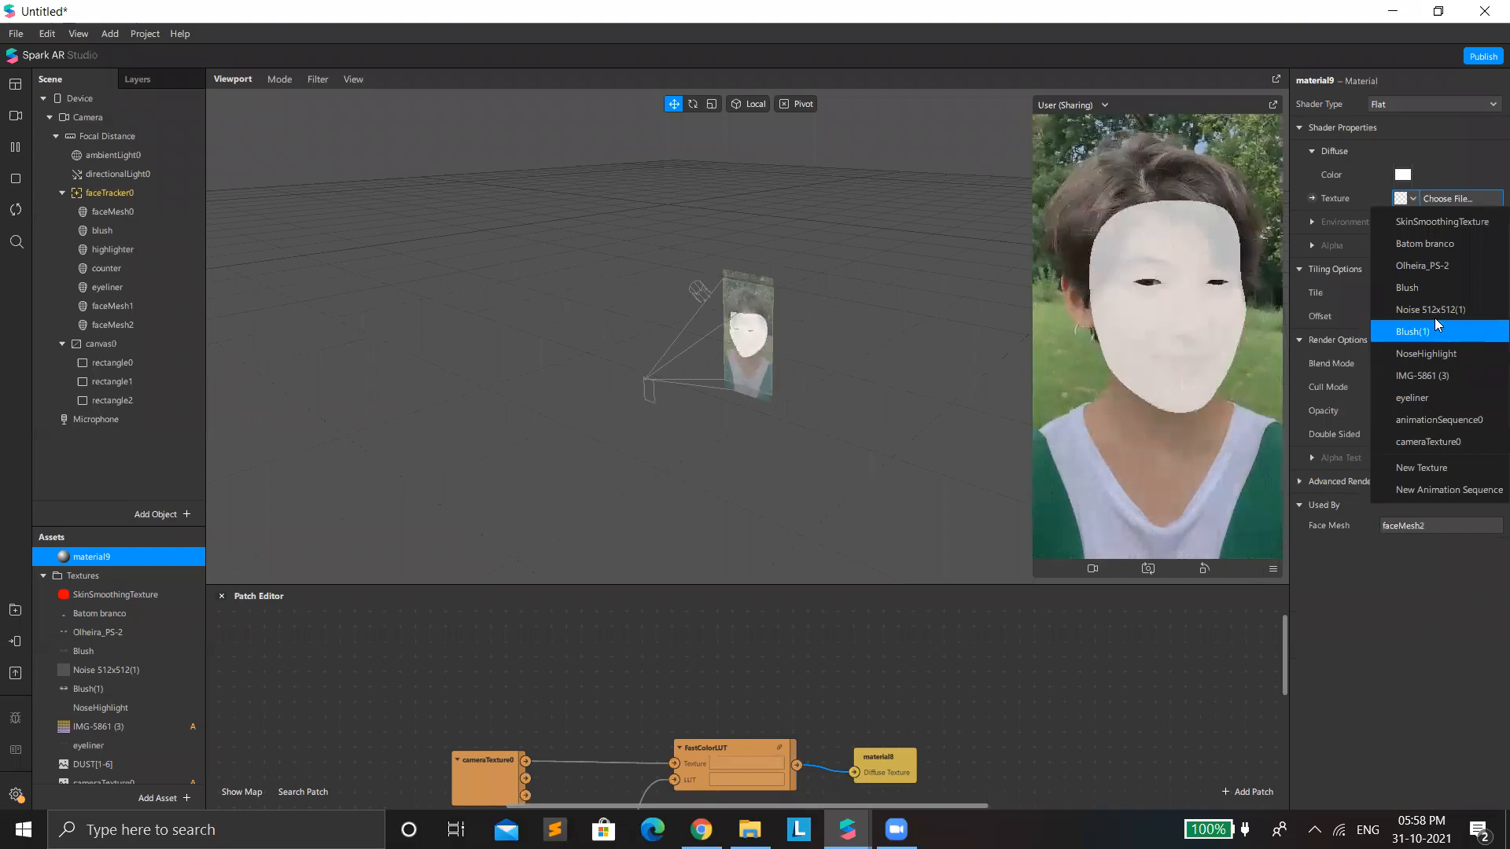
key(Return)
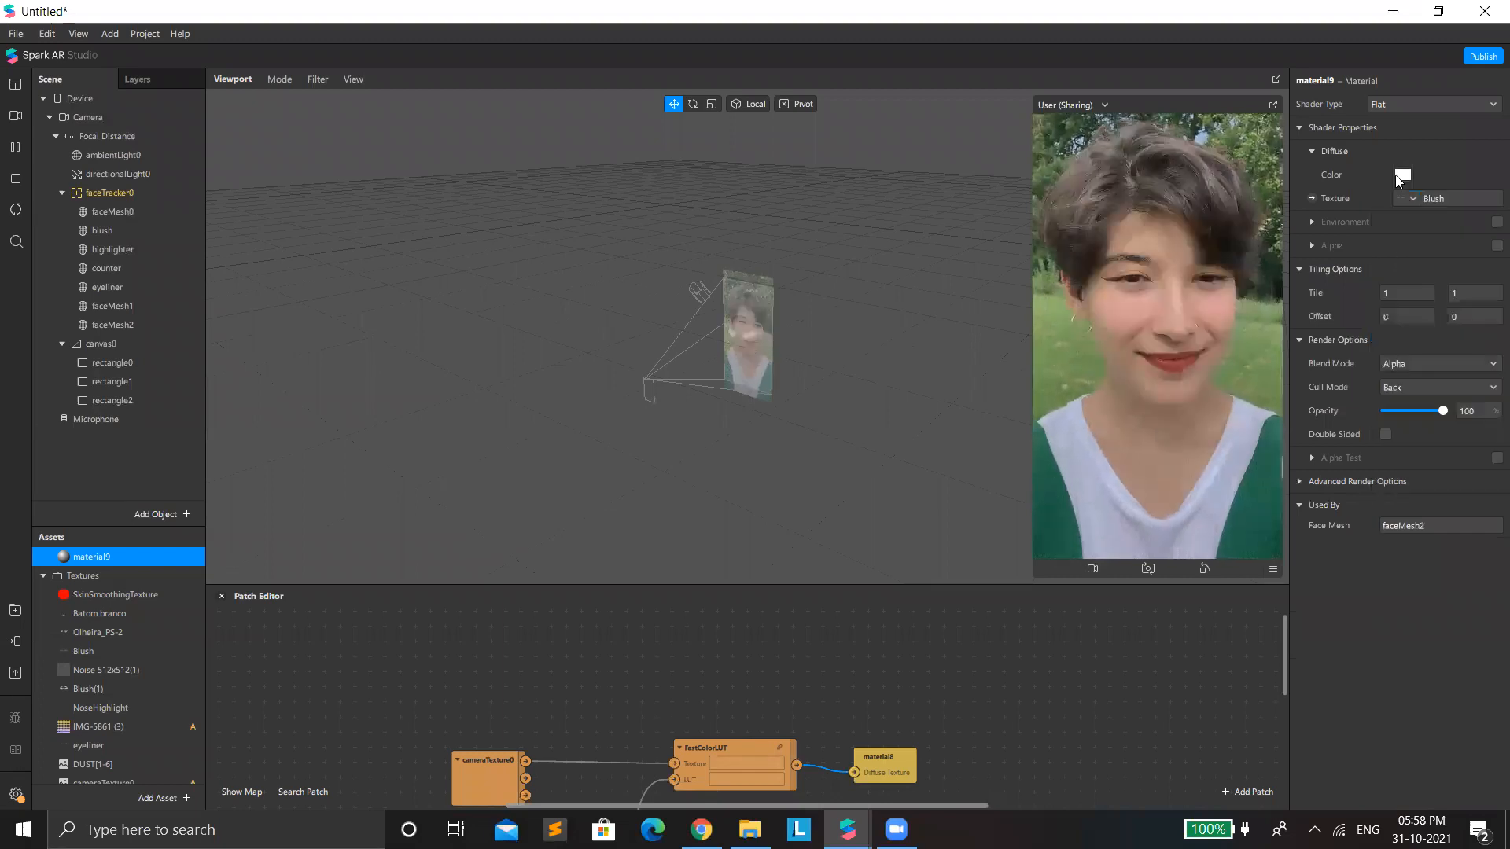
Step: Set material9's diffuse color to the coral red #ff5558
click(591, 347)
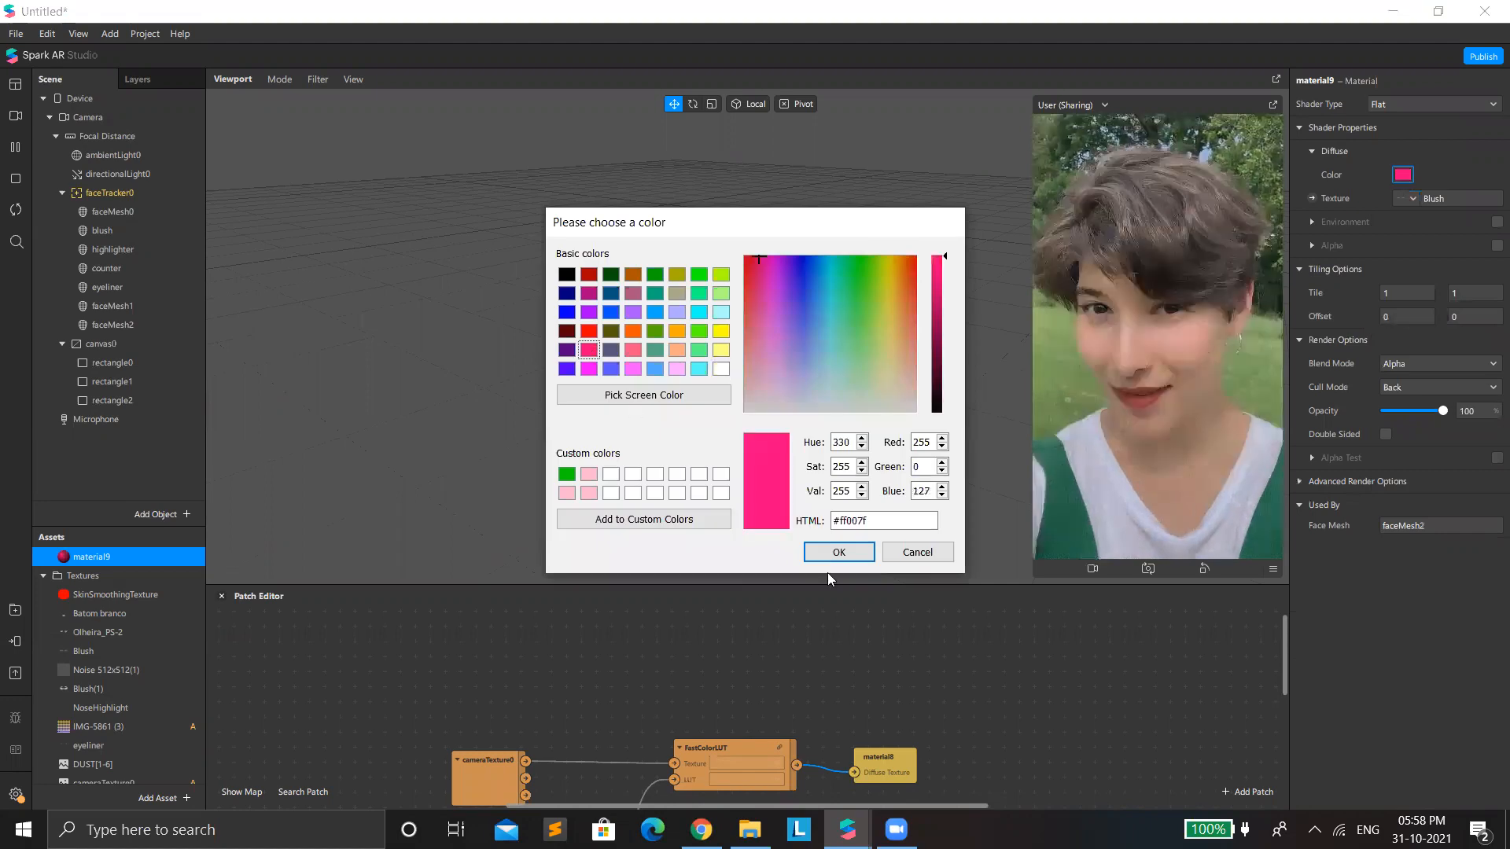
click(746, 308)
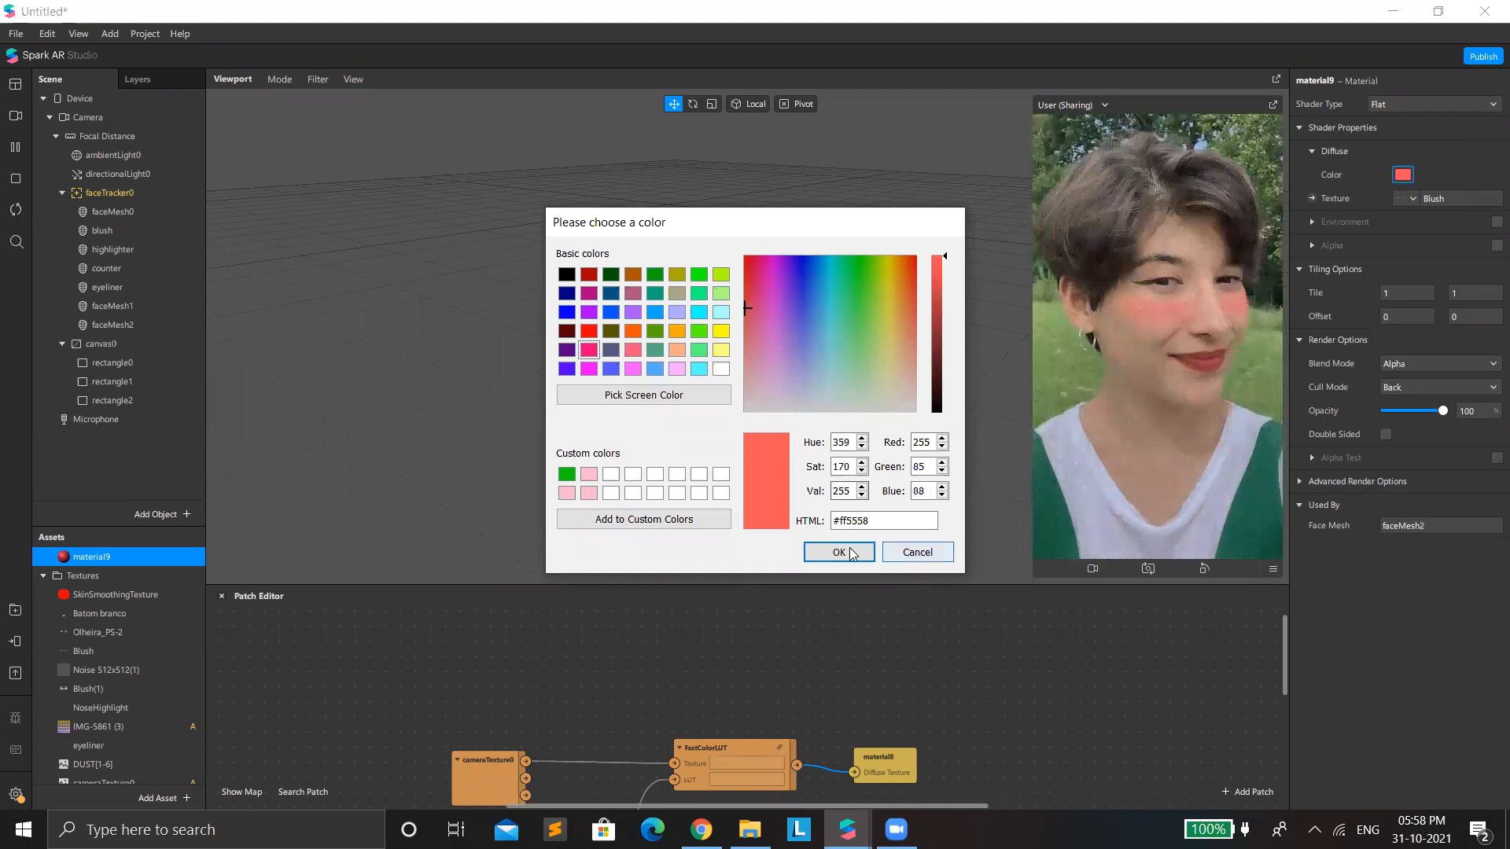
key(Return)
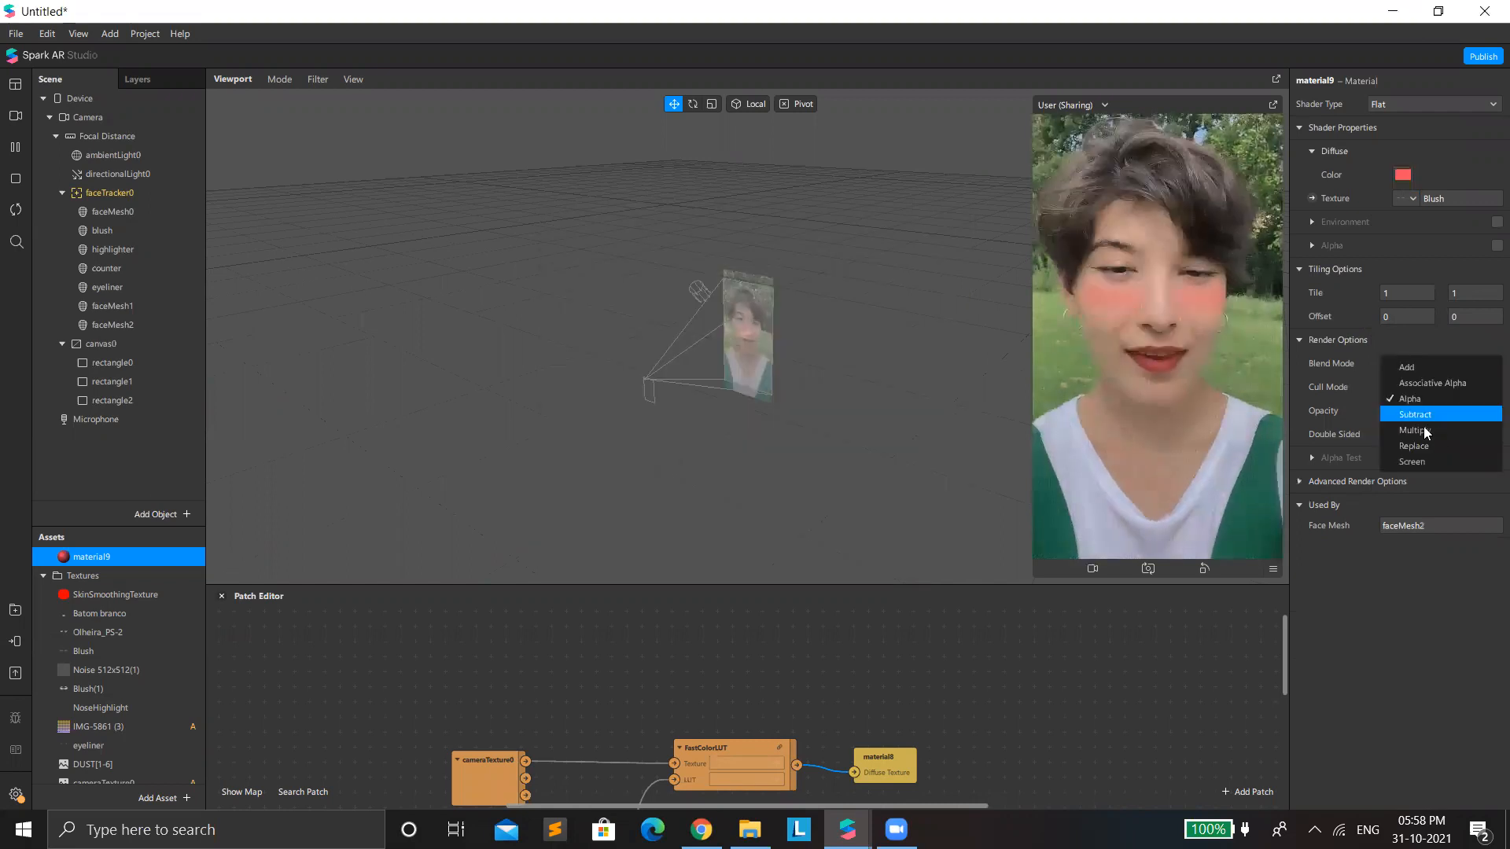
Step: Set material9's blend mode to Multiply and lower its opacity to 21%
click(1390, 413)
click(1390, 412)
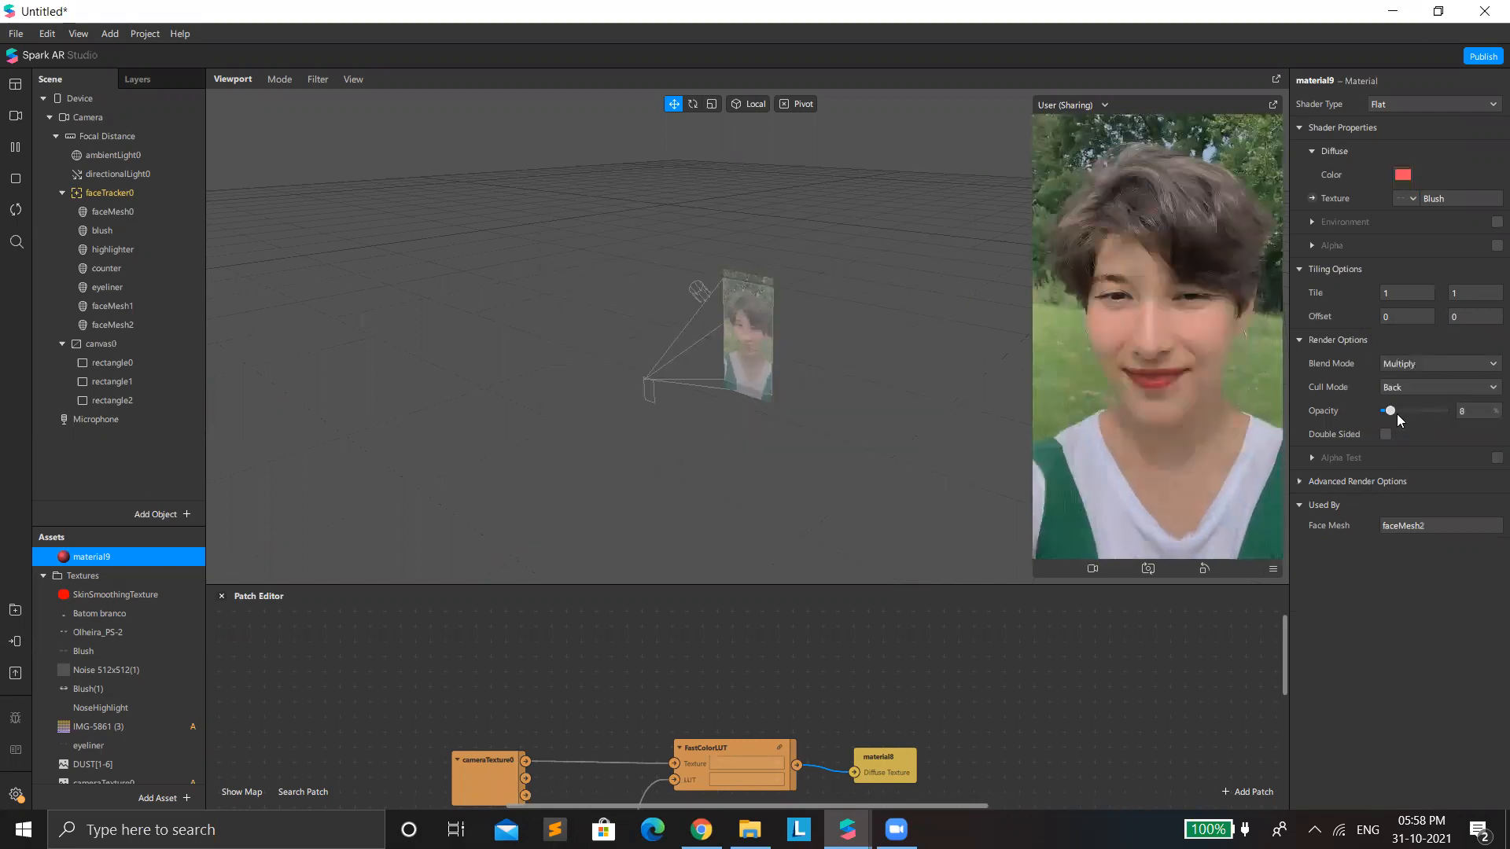
click(1404, 412)
click(1390, 413)
click(1396, 412)
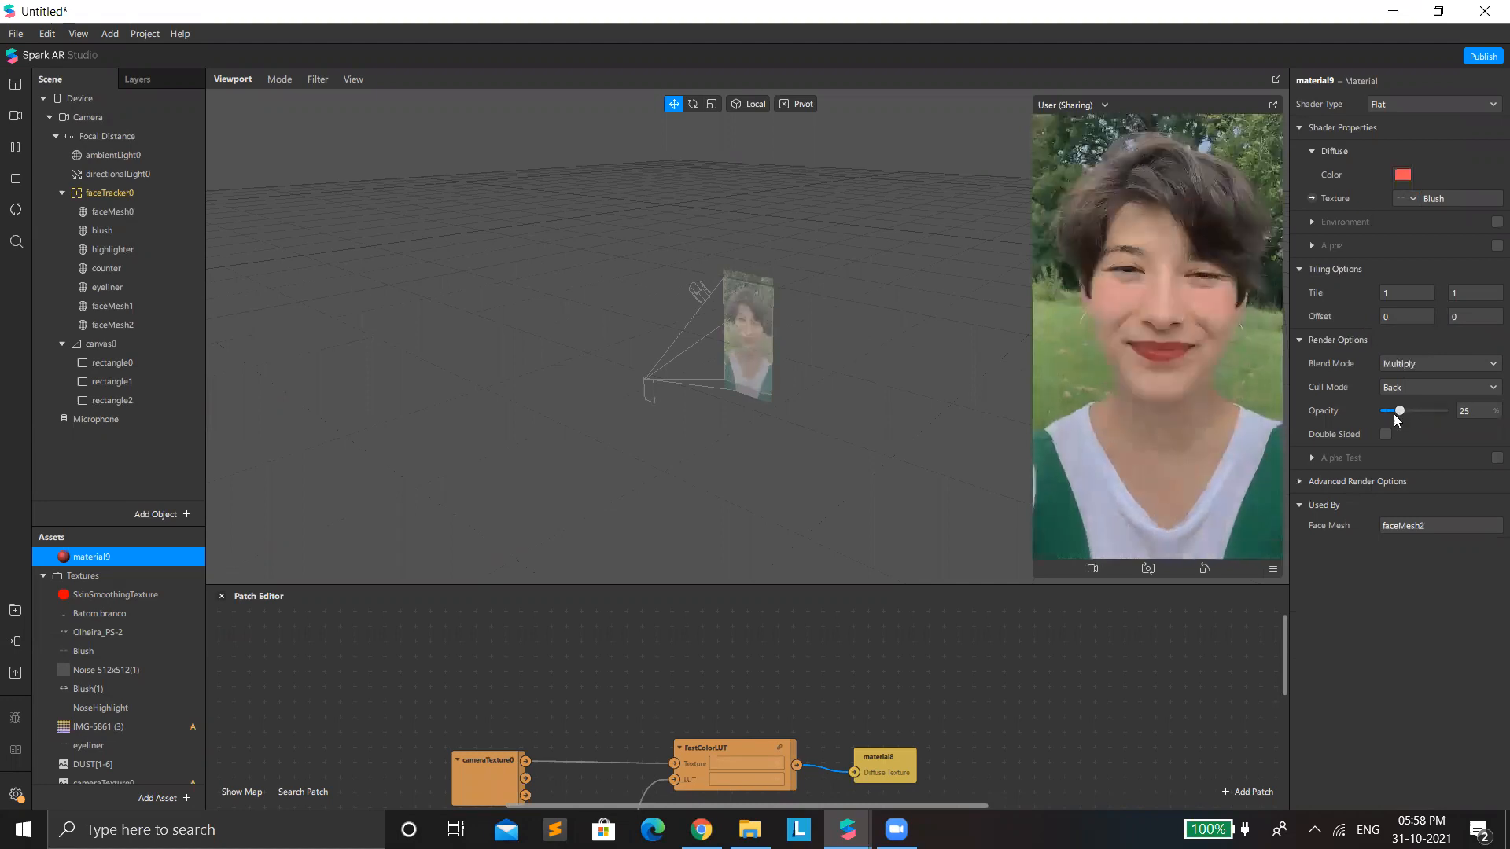
Step: Preview the makeup on several other real-time simulation videos, finishing with the woman wrapped in the American flag
click(15, 115)
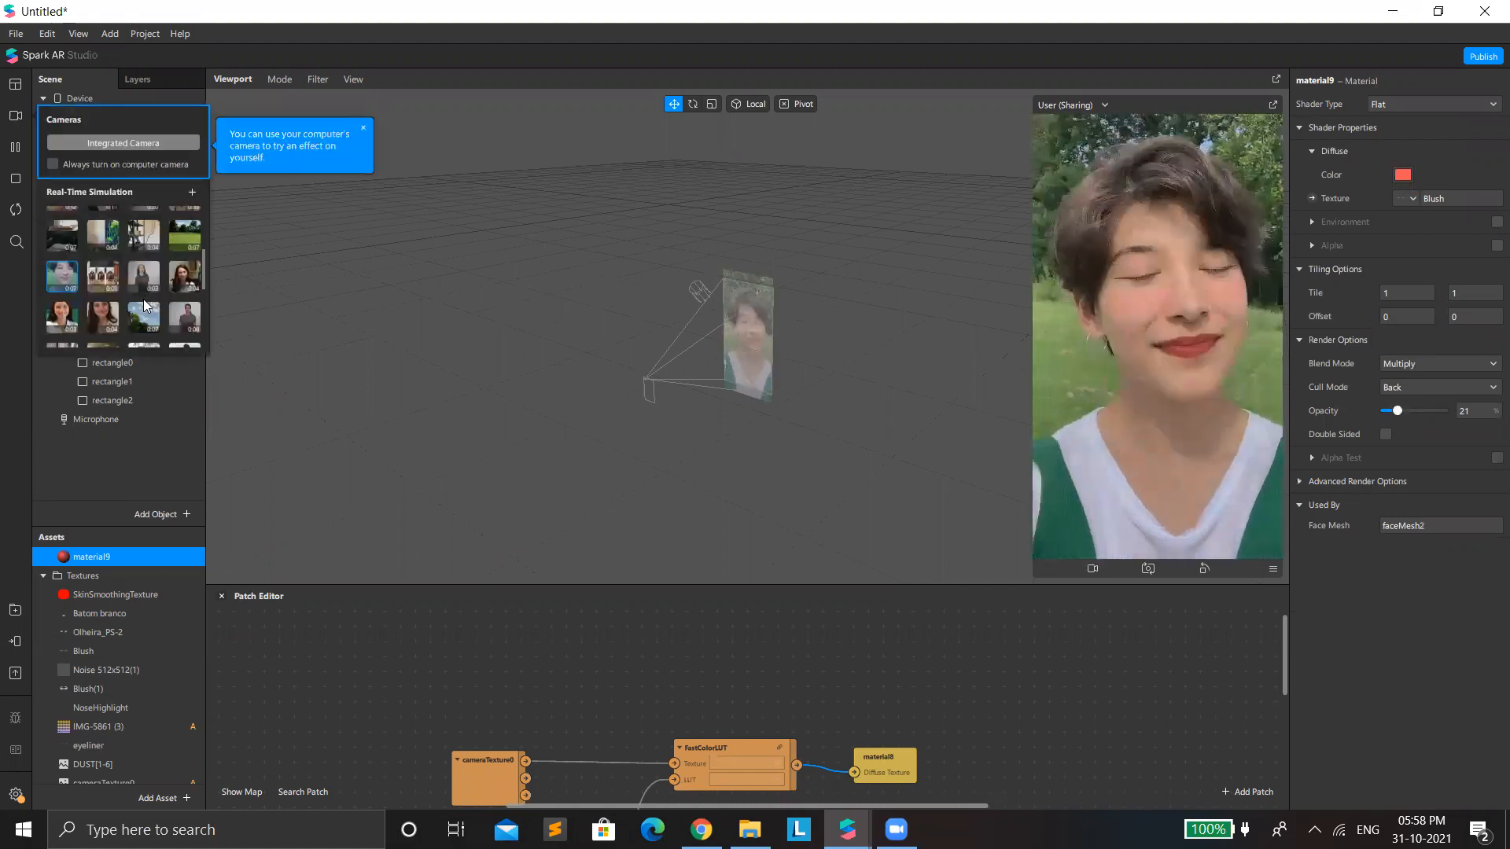
scroll(135, 271, down, 3)
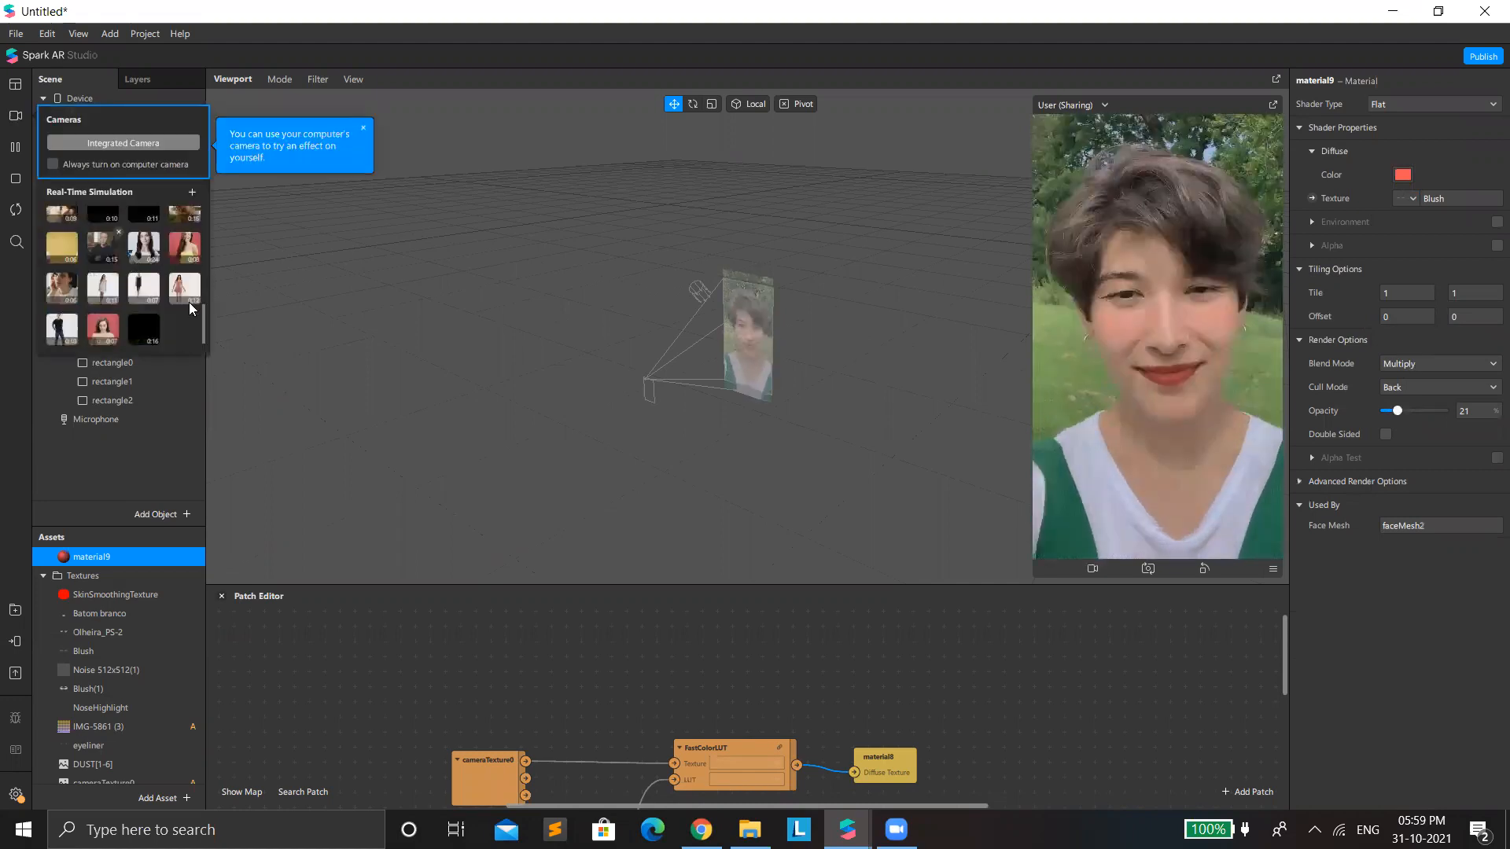
scroll(188, 302, up, 3)
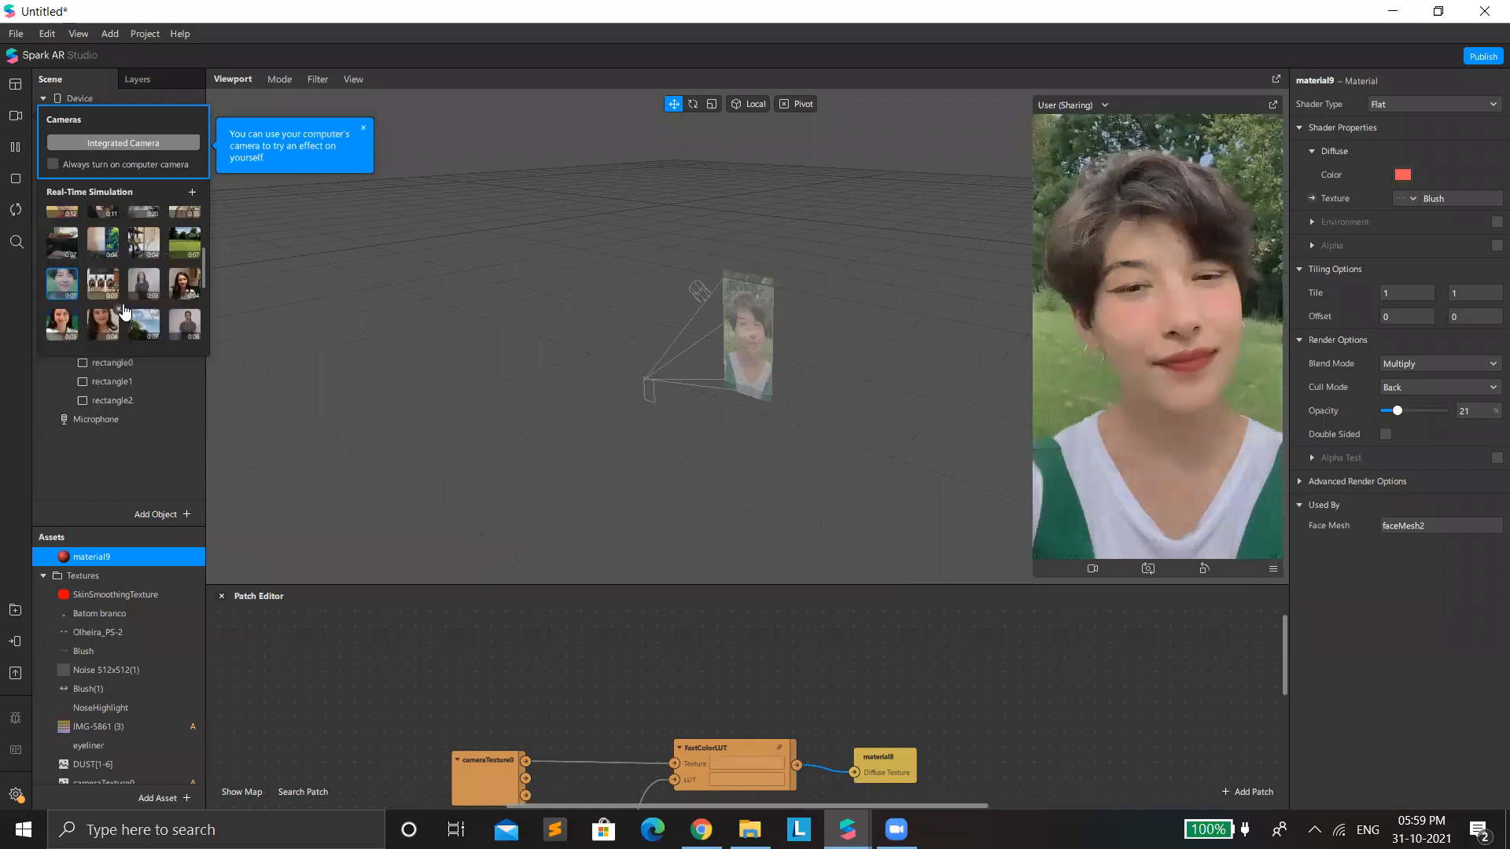
click(187, 285)
scroll(144, 299, up, 2)
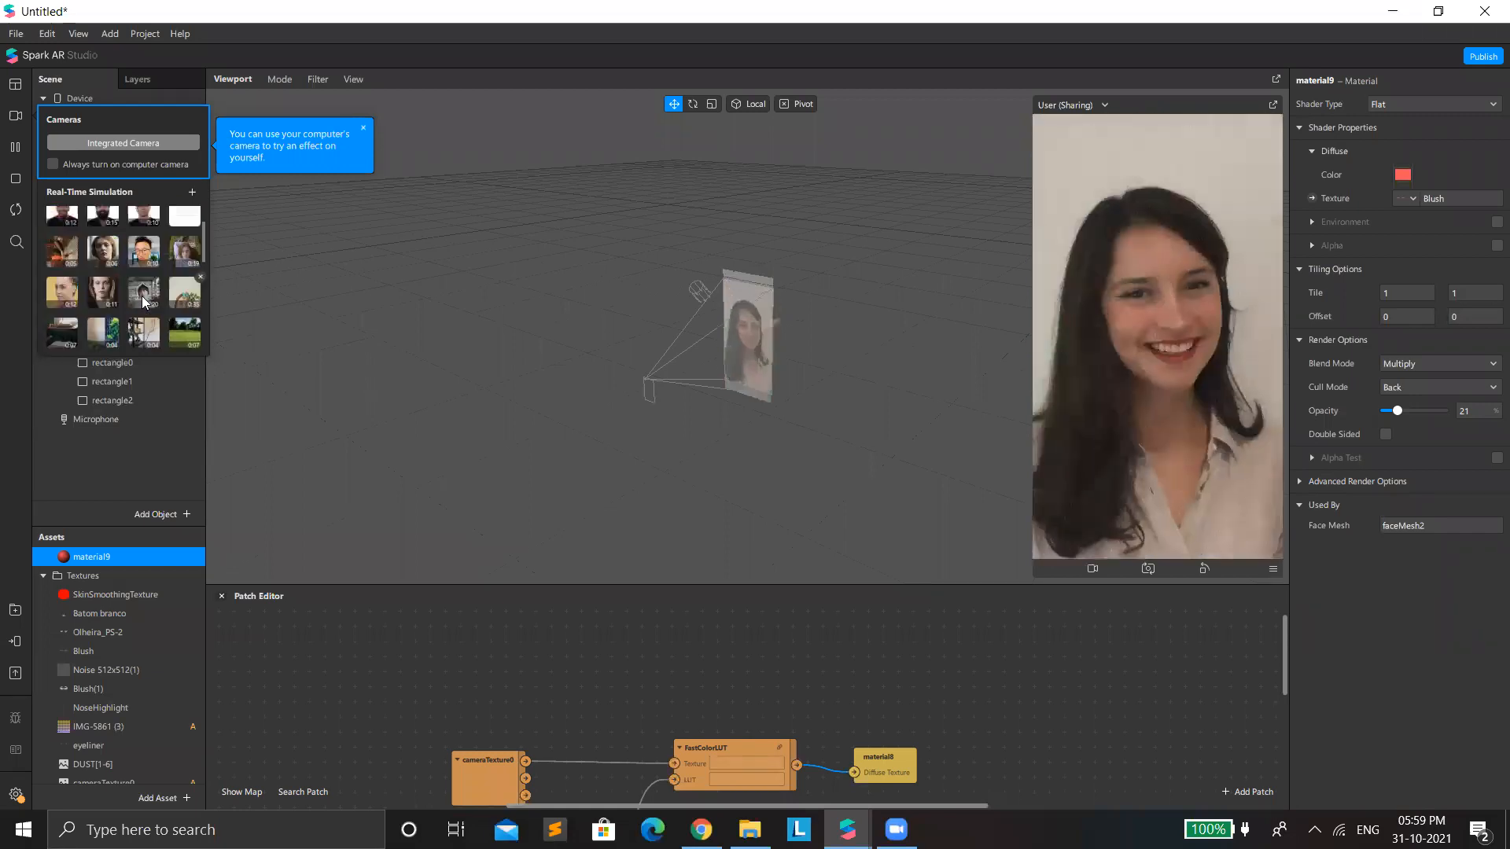
scroll(131, 261, up, 1)
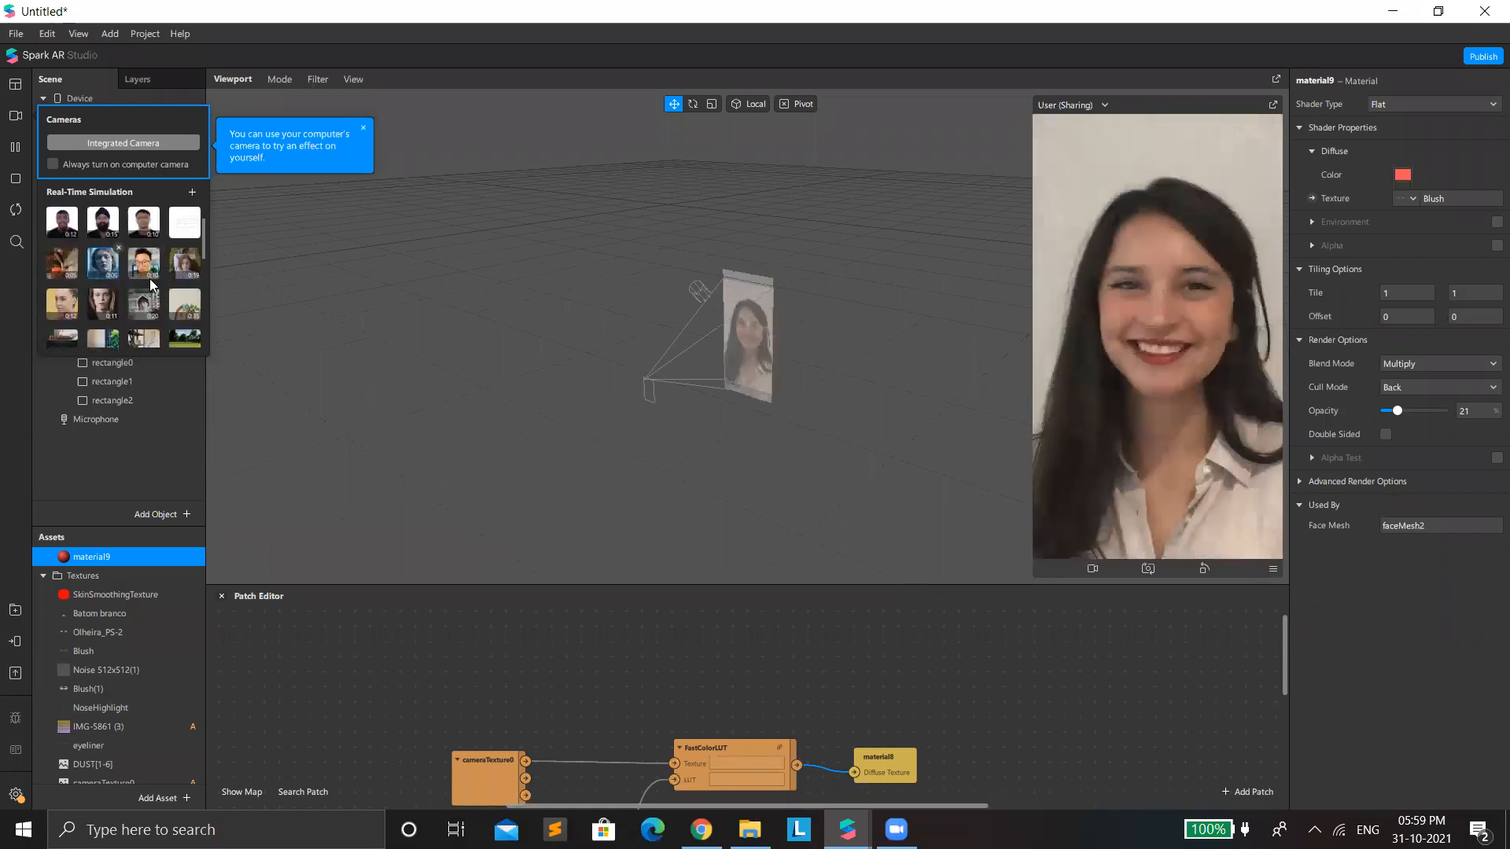
click(188, 272)
scroll(181, 285, down, 1)
scroll(182, 293, down, 2)
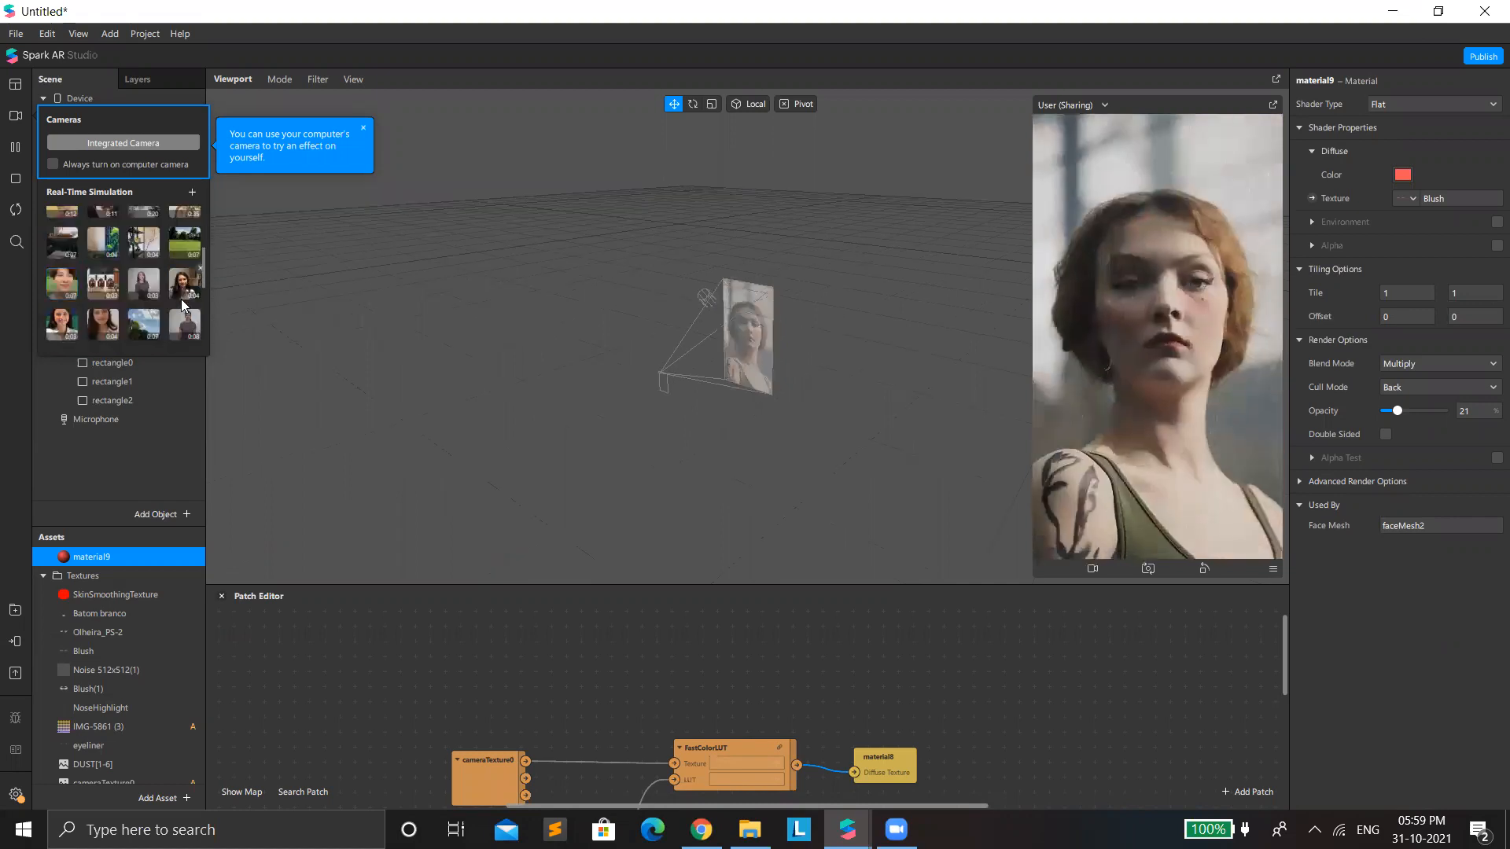
click(184, 283)
scroll(92, 304, down, 5)
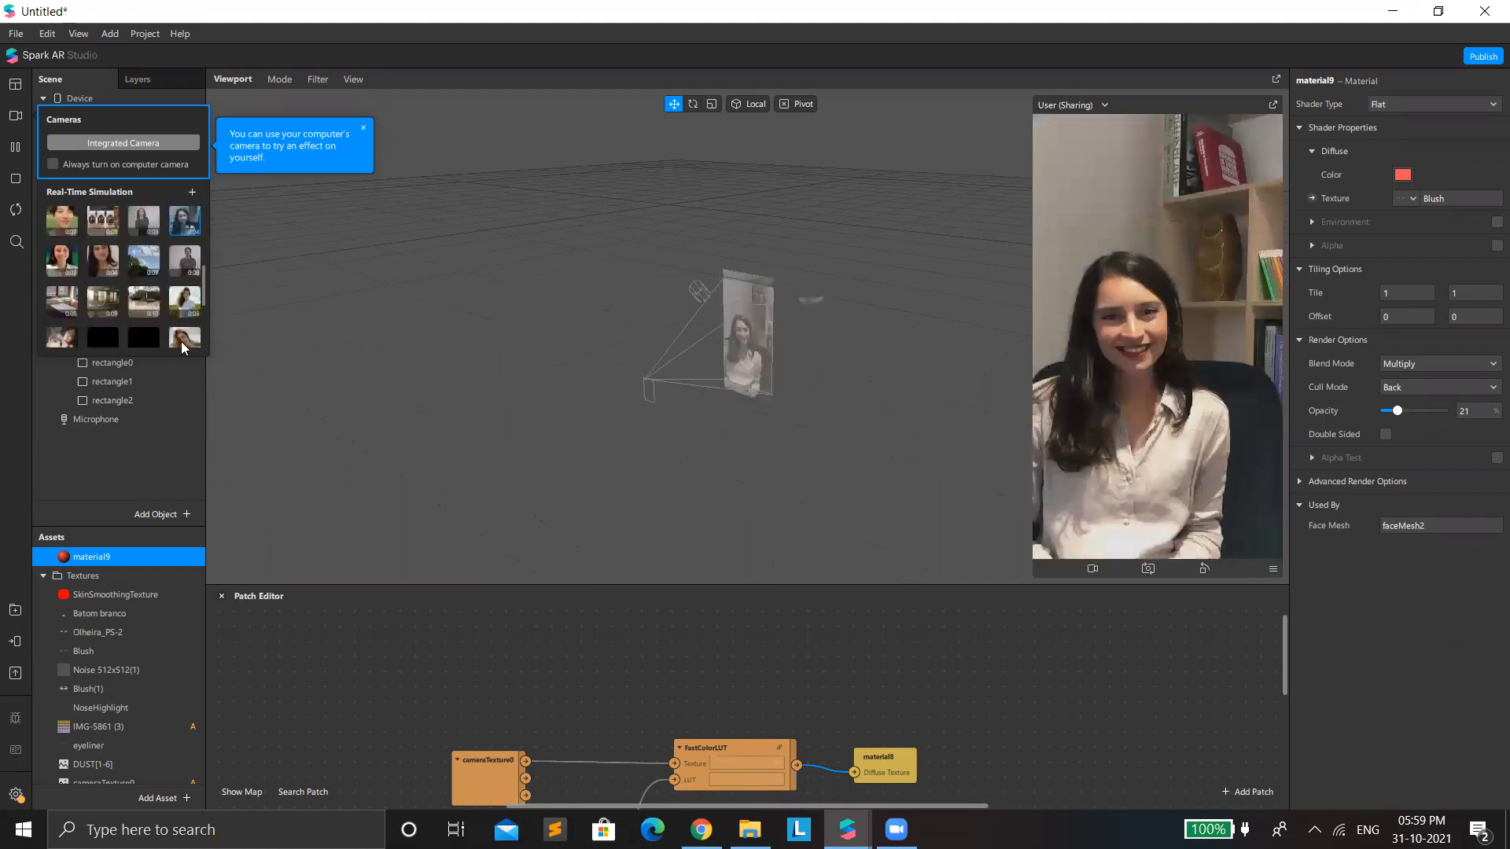
scroll(93, 284, down, 1)
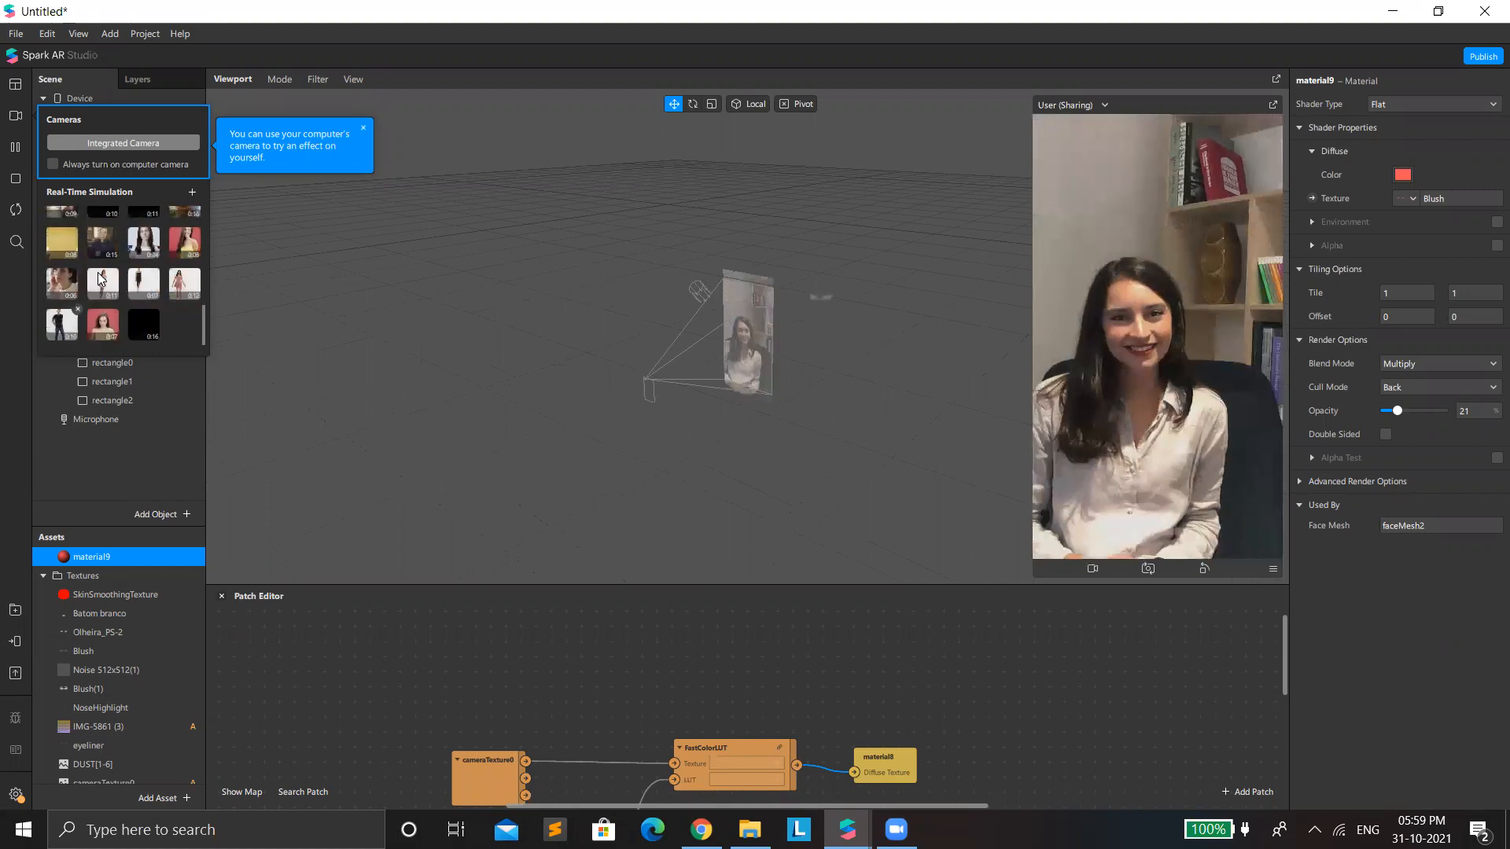
click(138, 242)
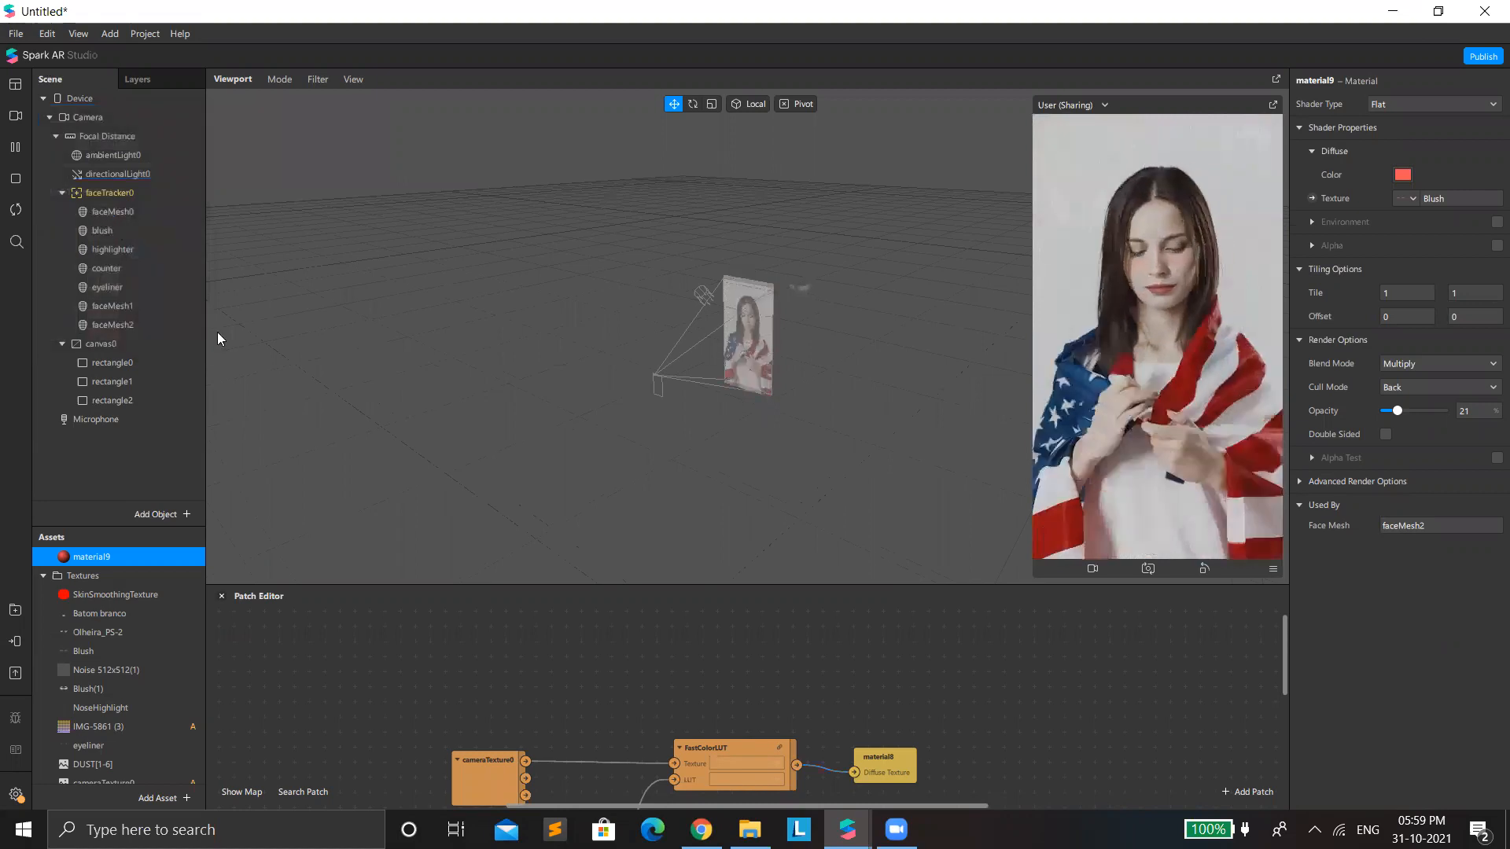
Step: Save the project in Downloads as "makeup class 04"
key(ctrl+s)
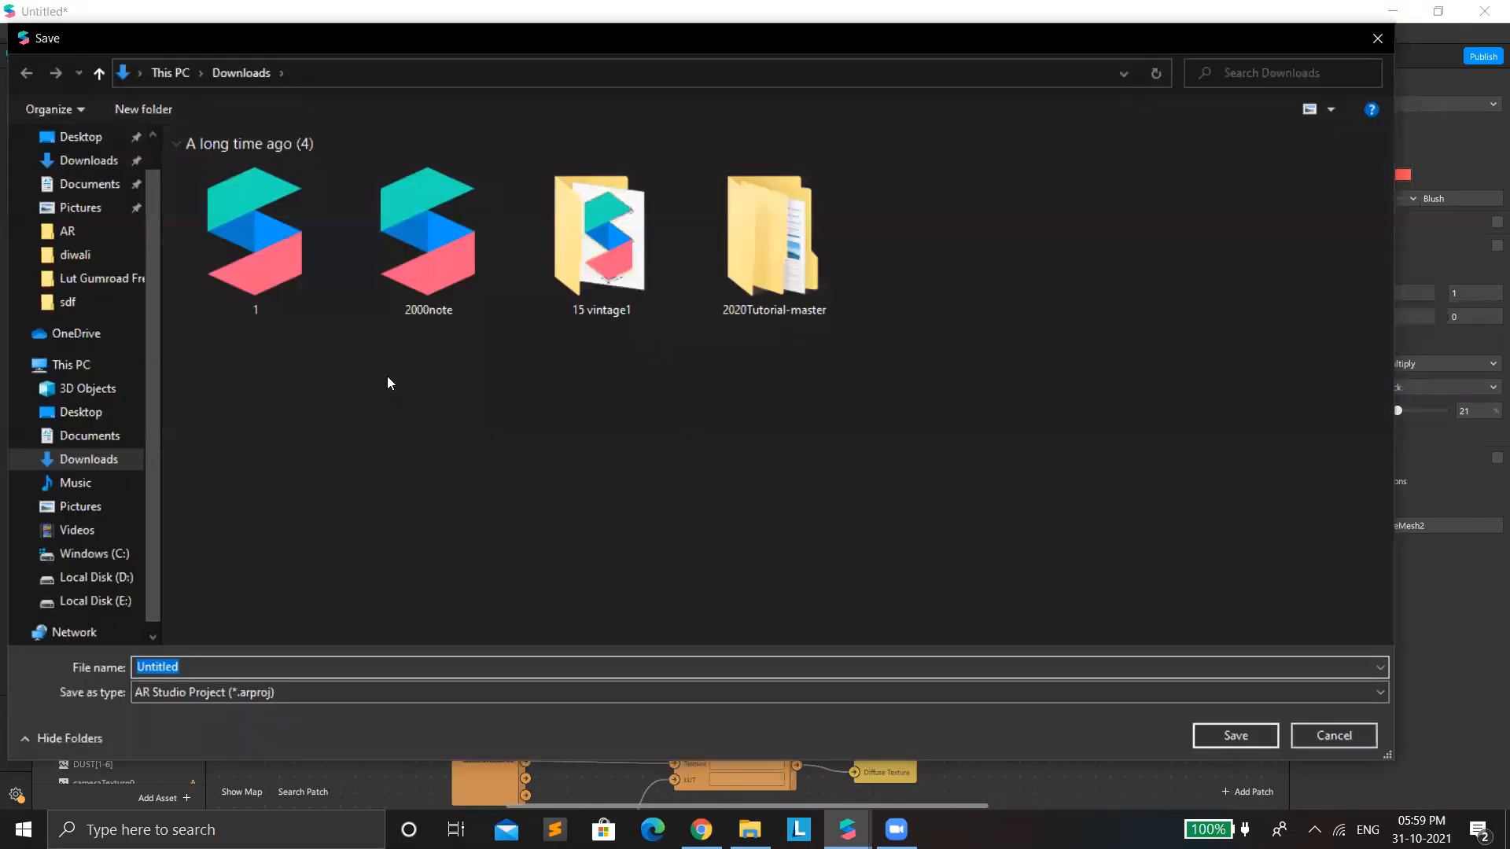
text(make)
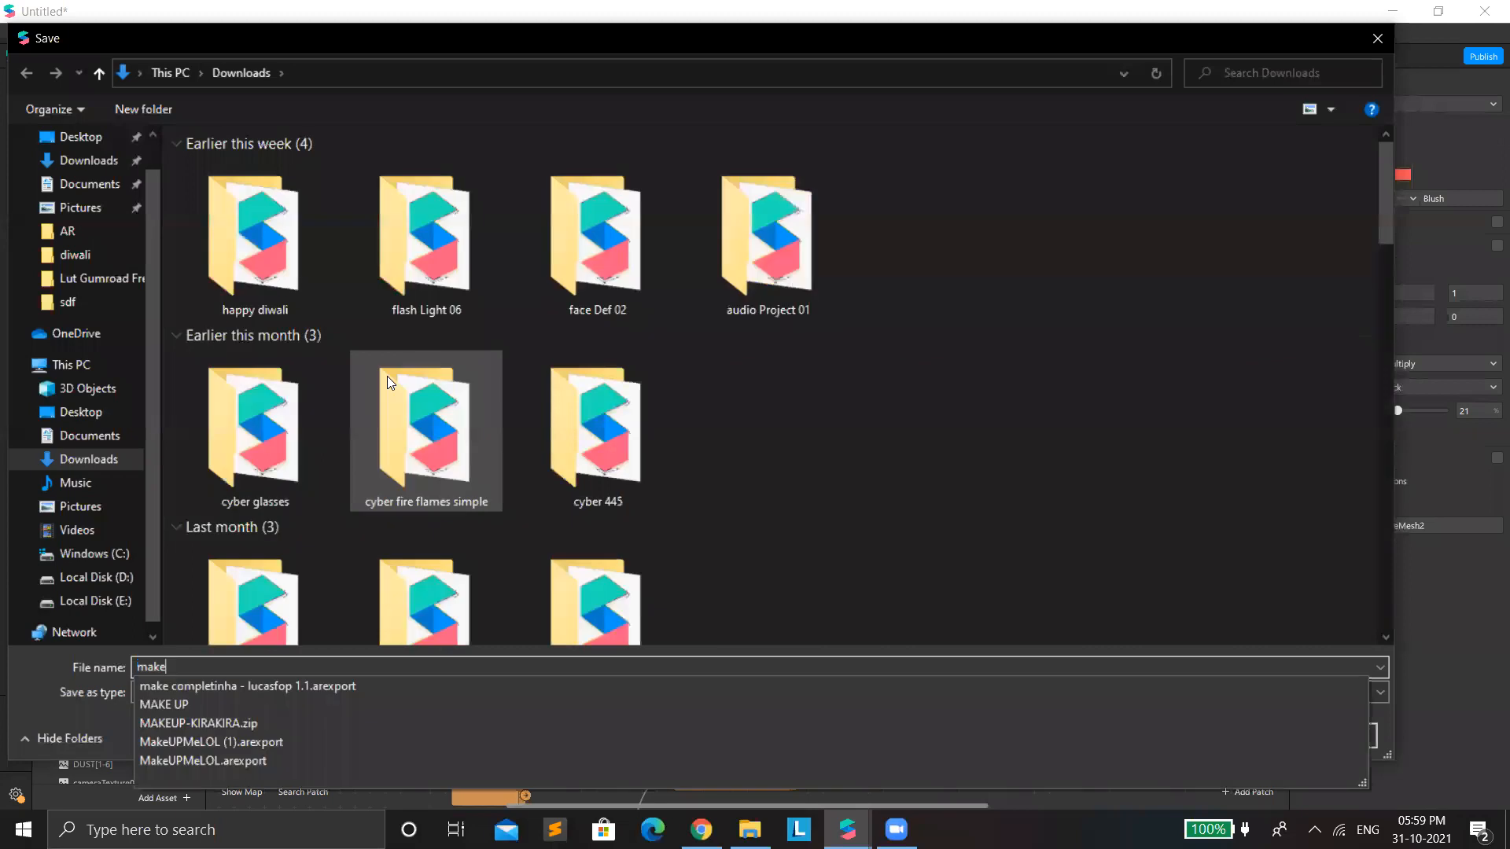
text(up c)
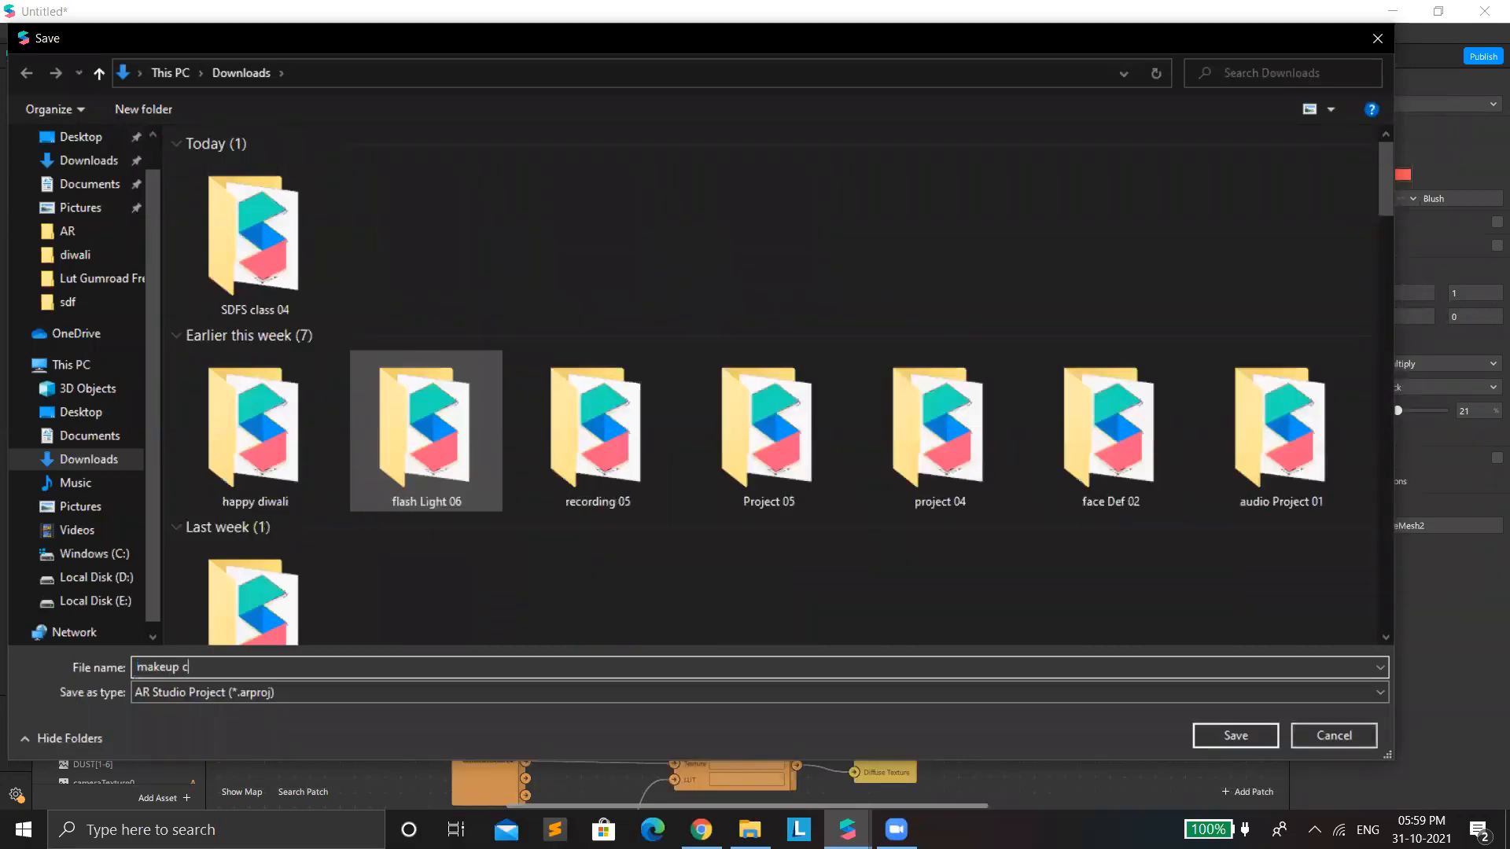
text(lass 04)
click(1232, 736)
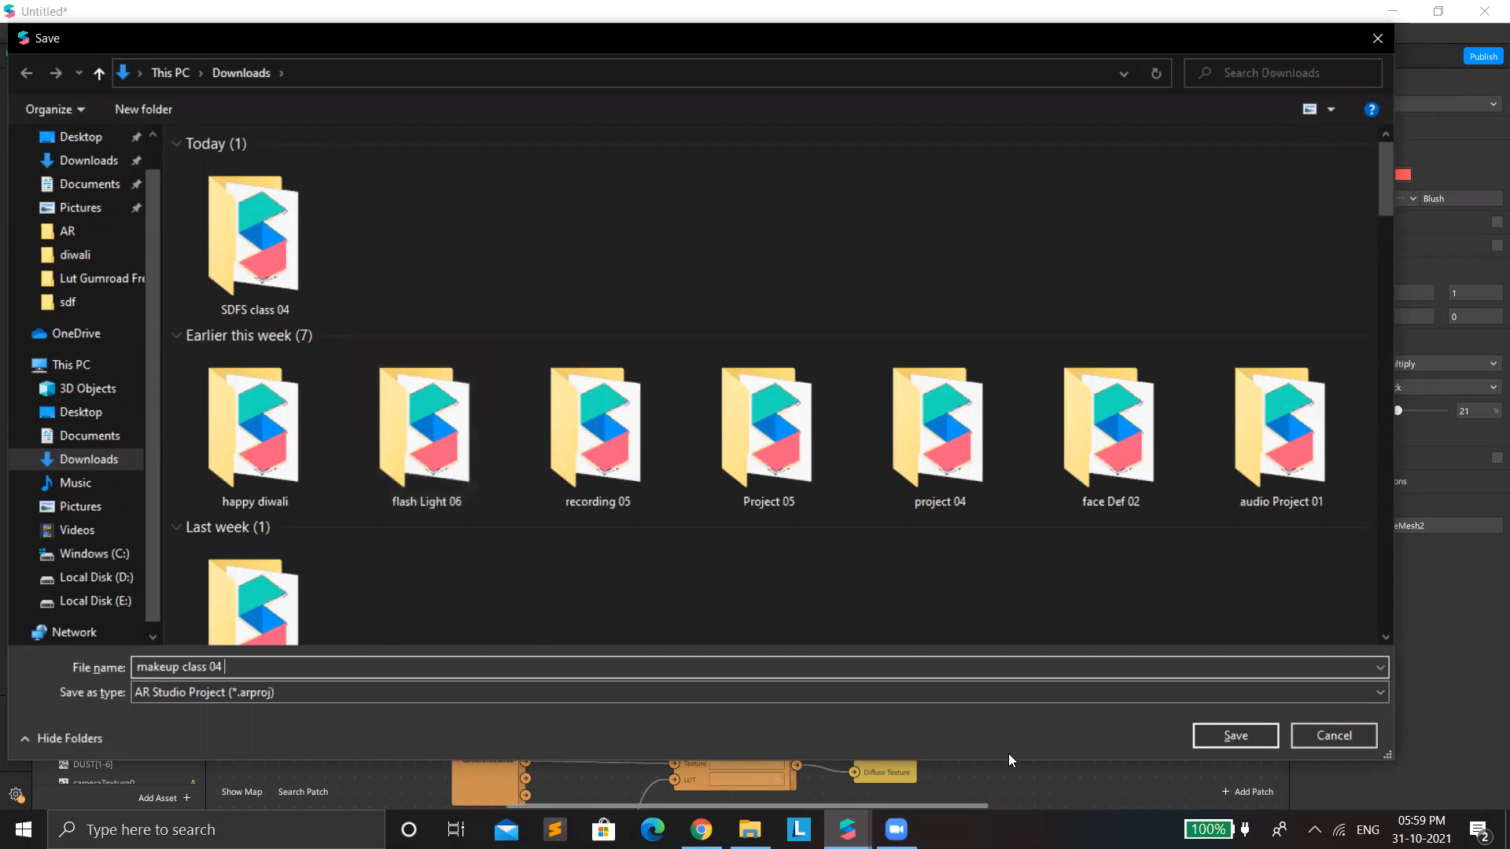
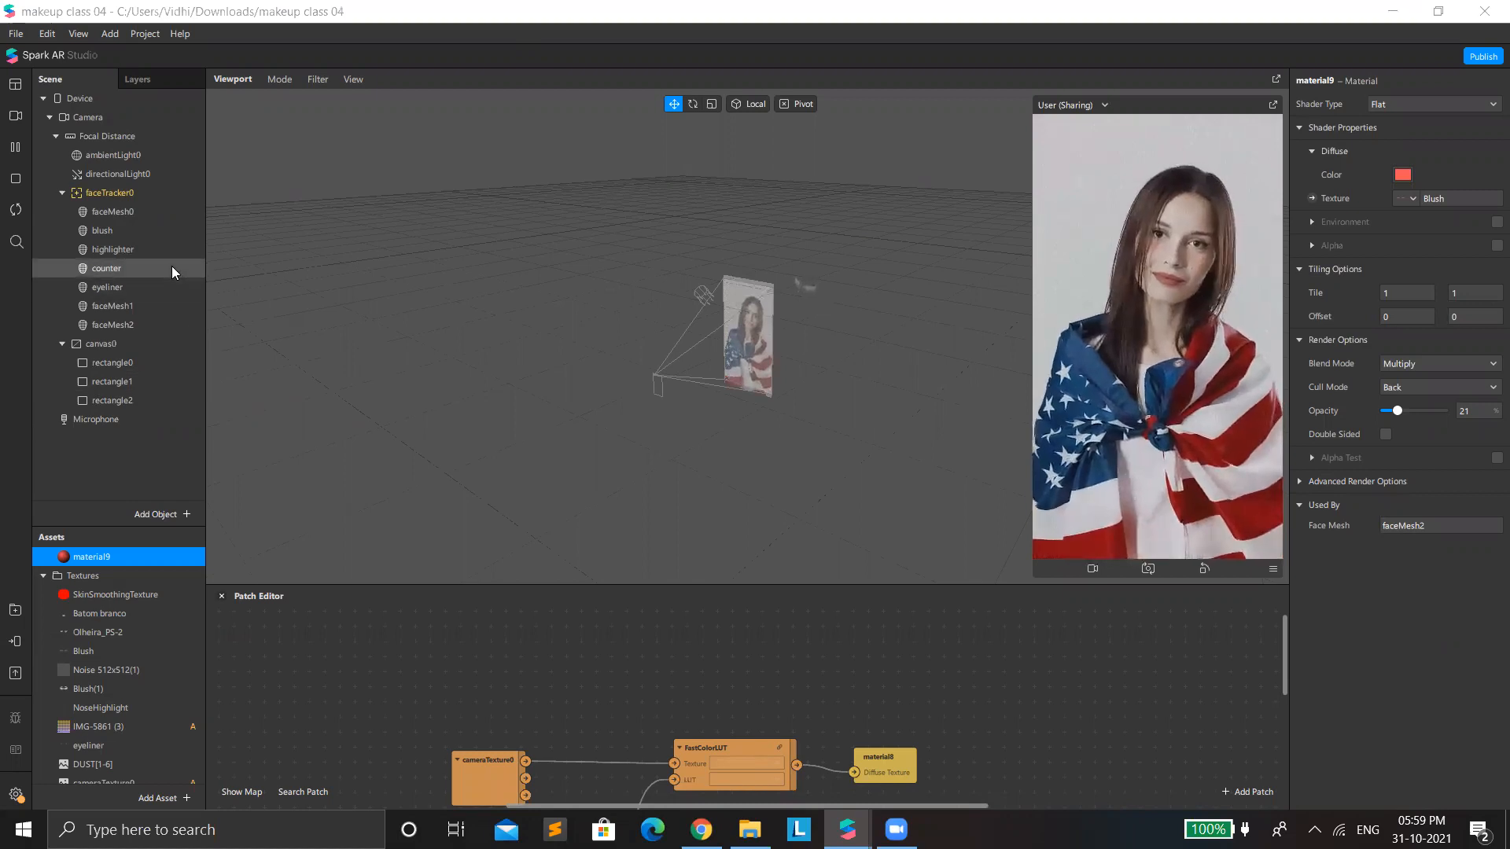
Step: Examine the Olheira_PS-2 texture and look through the AR folder in File Explorer, returning to Spark AR Studio
click(89, 631)
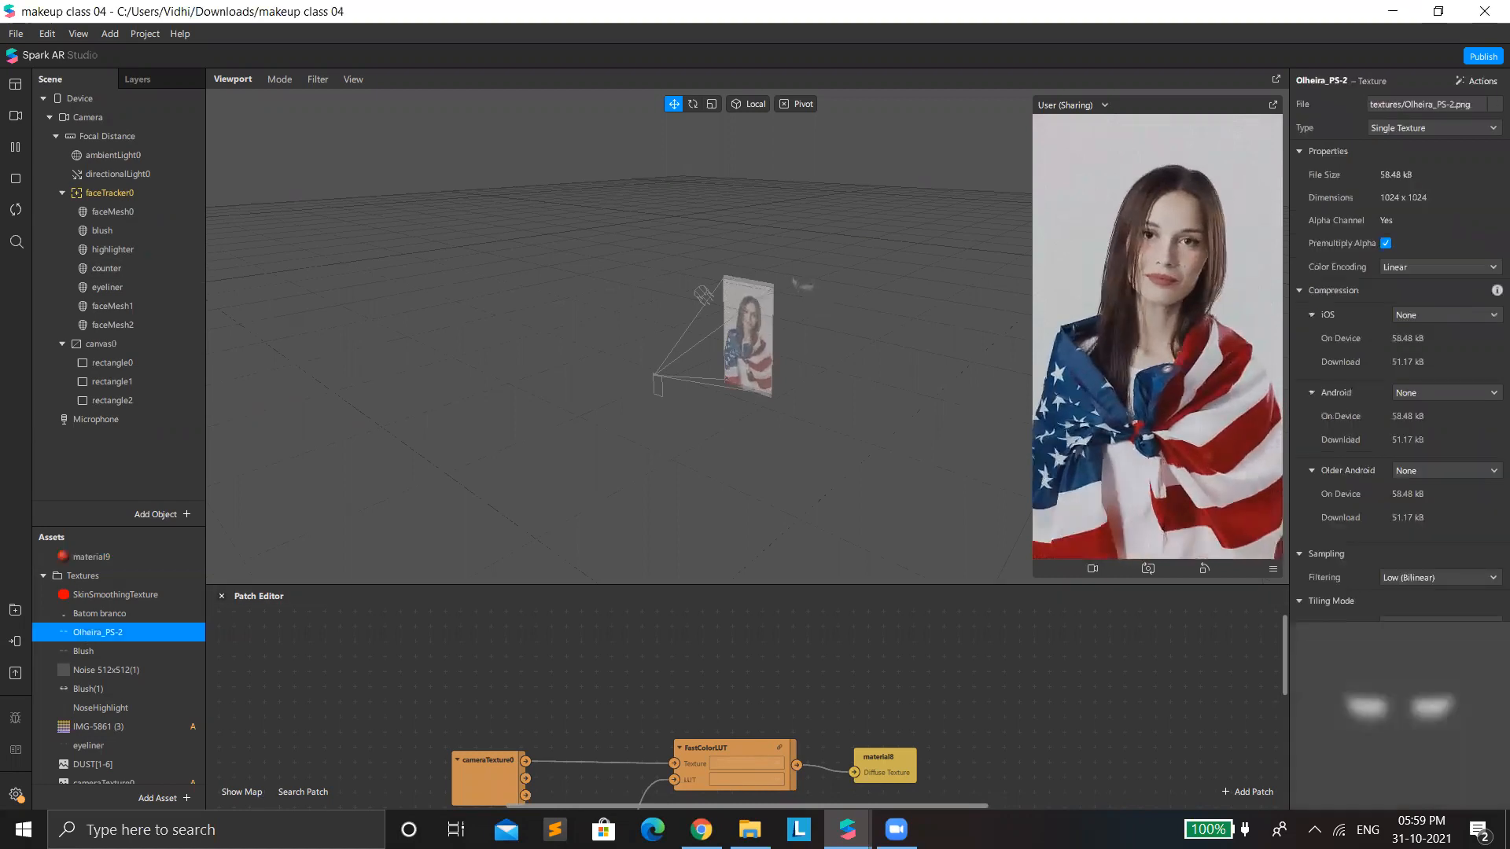
click(752, 752)
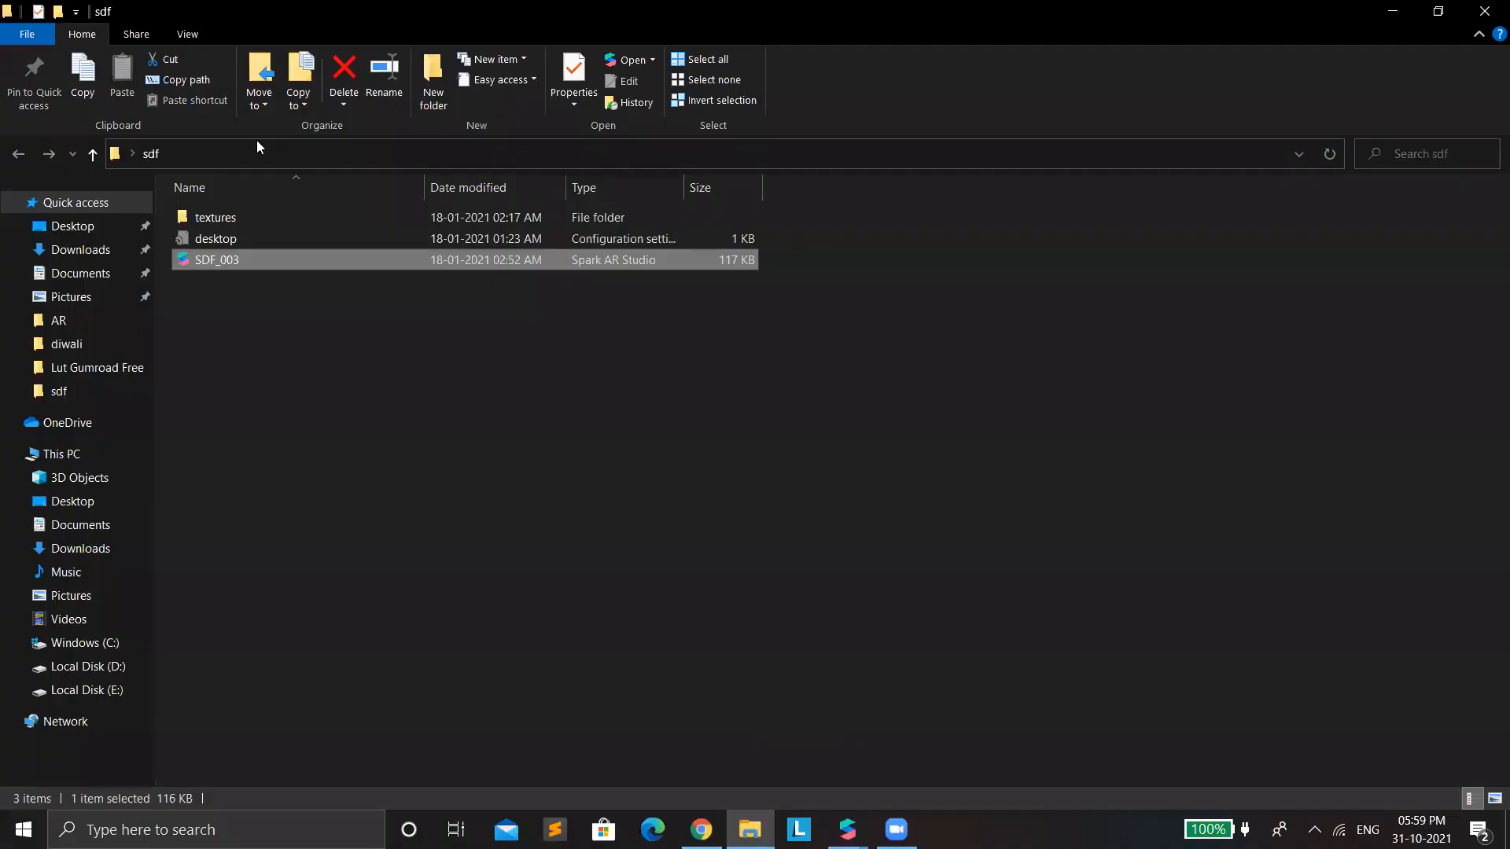
click(60, 322)
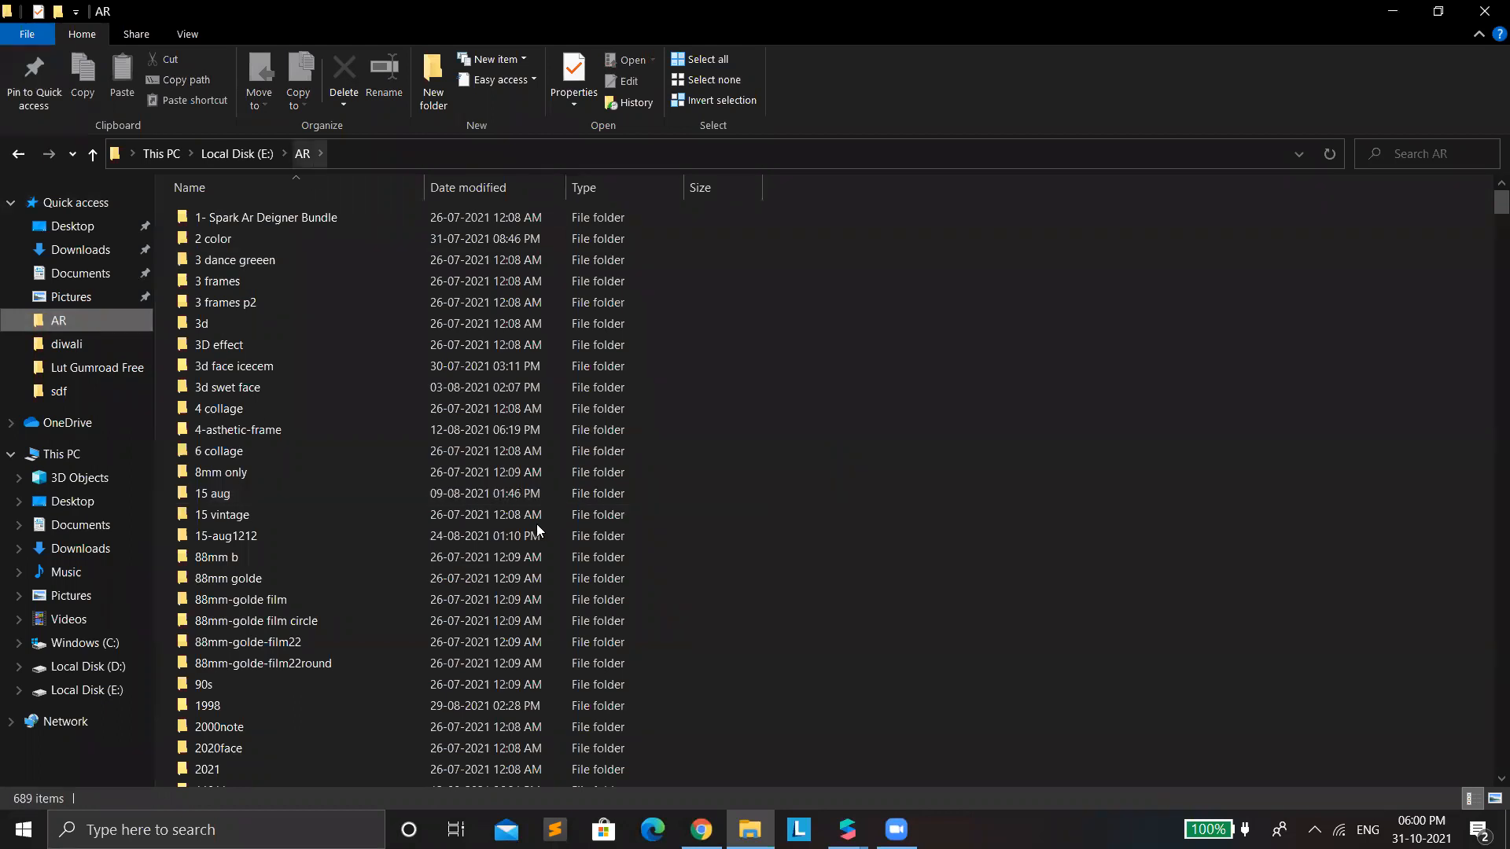
scroll(406, 666, down, 7)
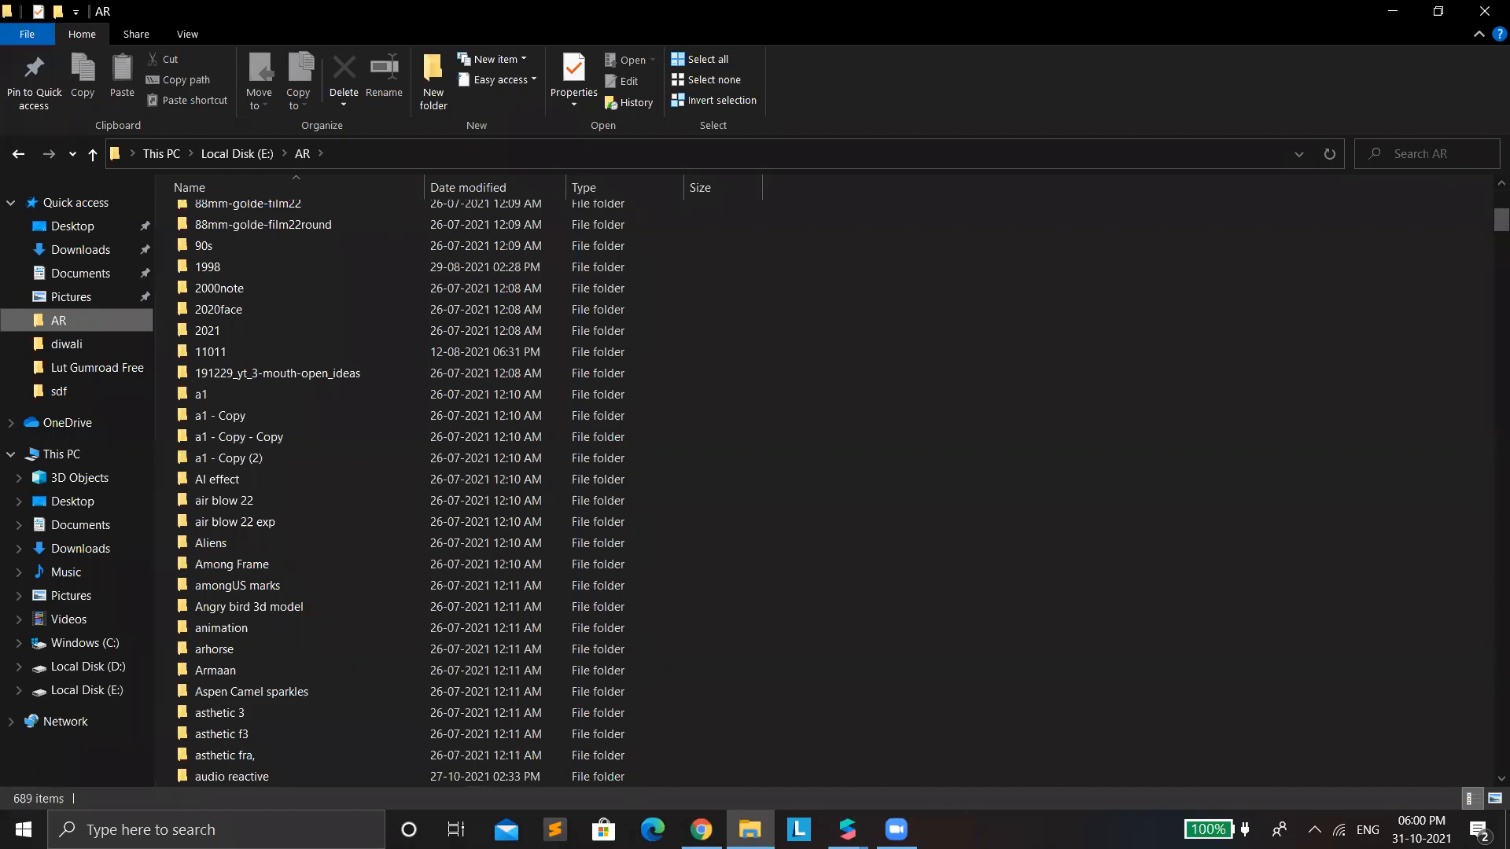
key(alt+Tab)
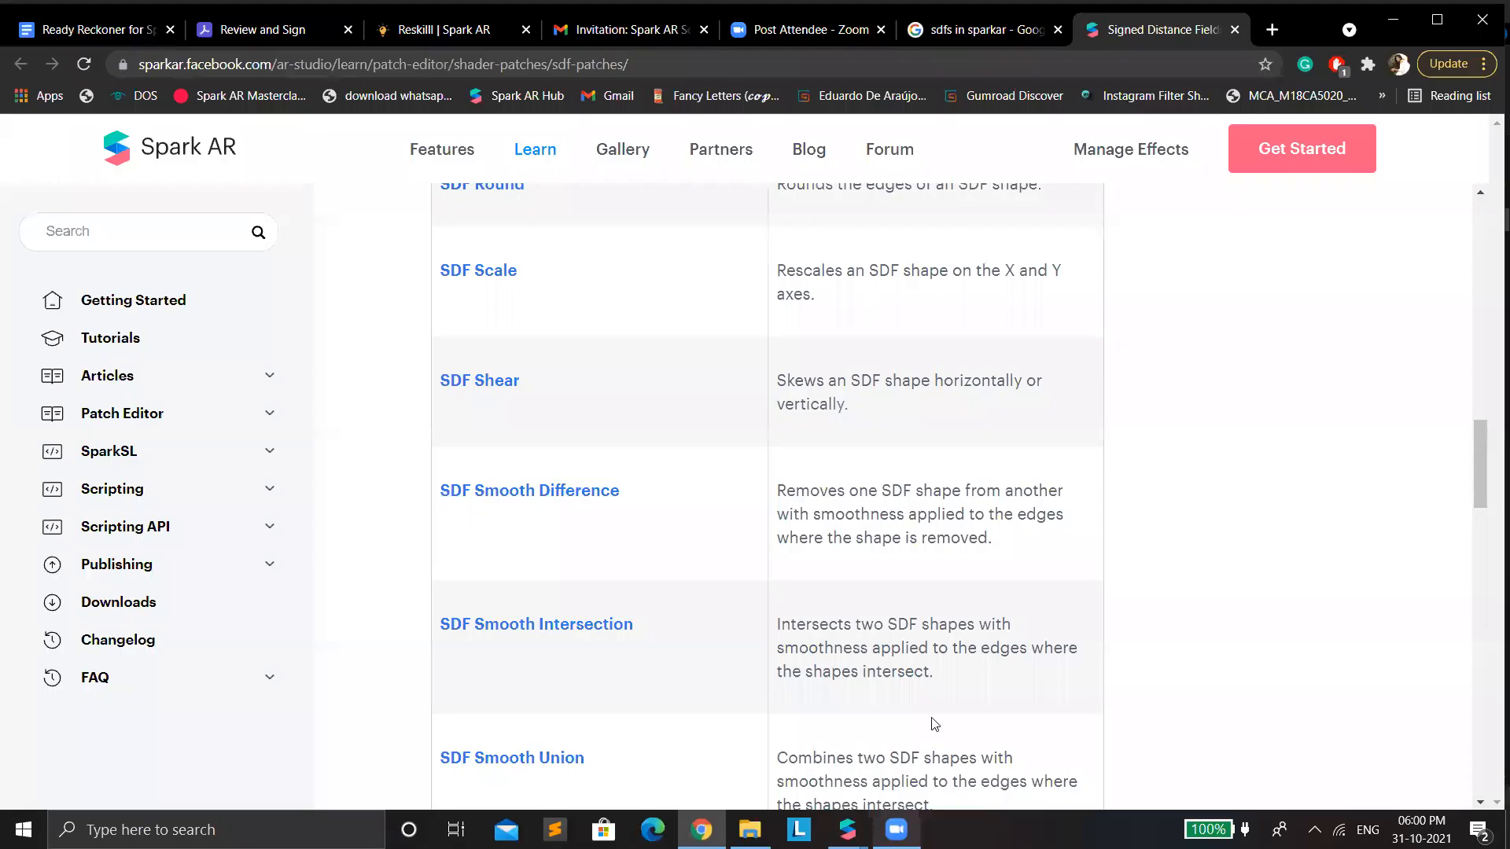
key(alt+Tab)
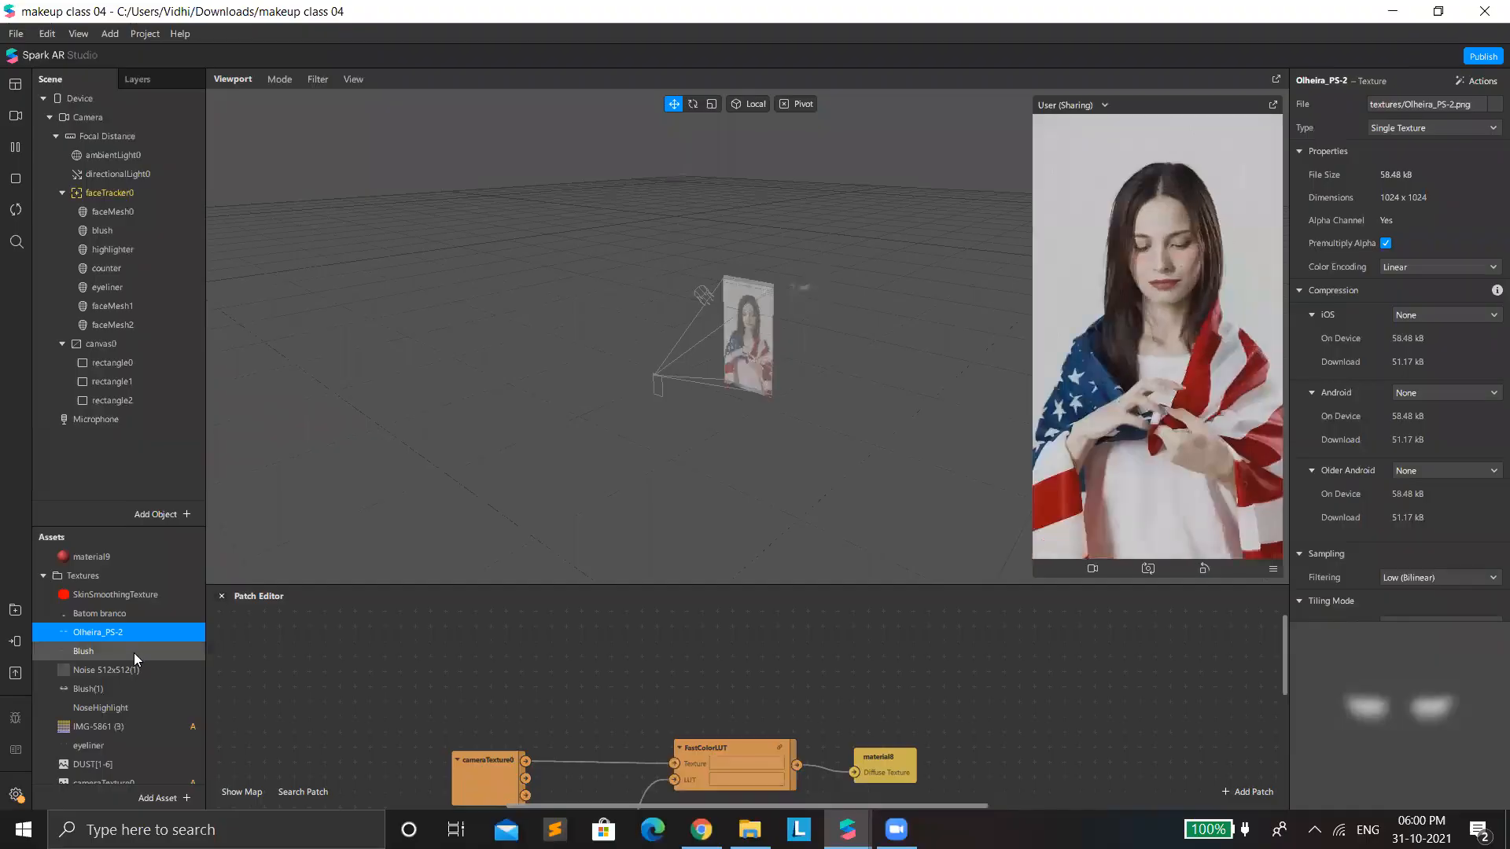
Step: Examine the previews of the Blush, Blush(1), NoseHighlight and eyeliner textures one after another
click(178, 643)
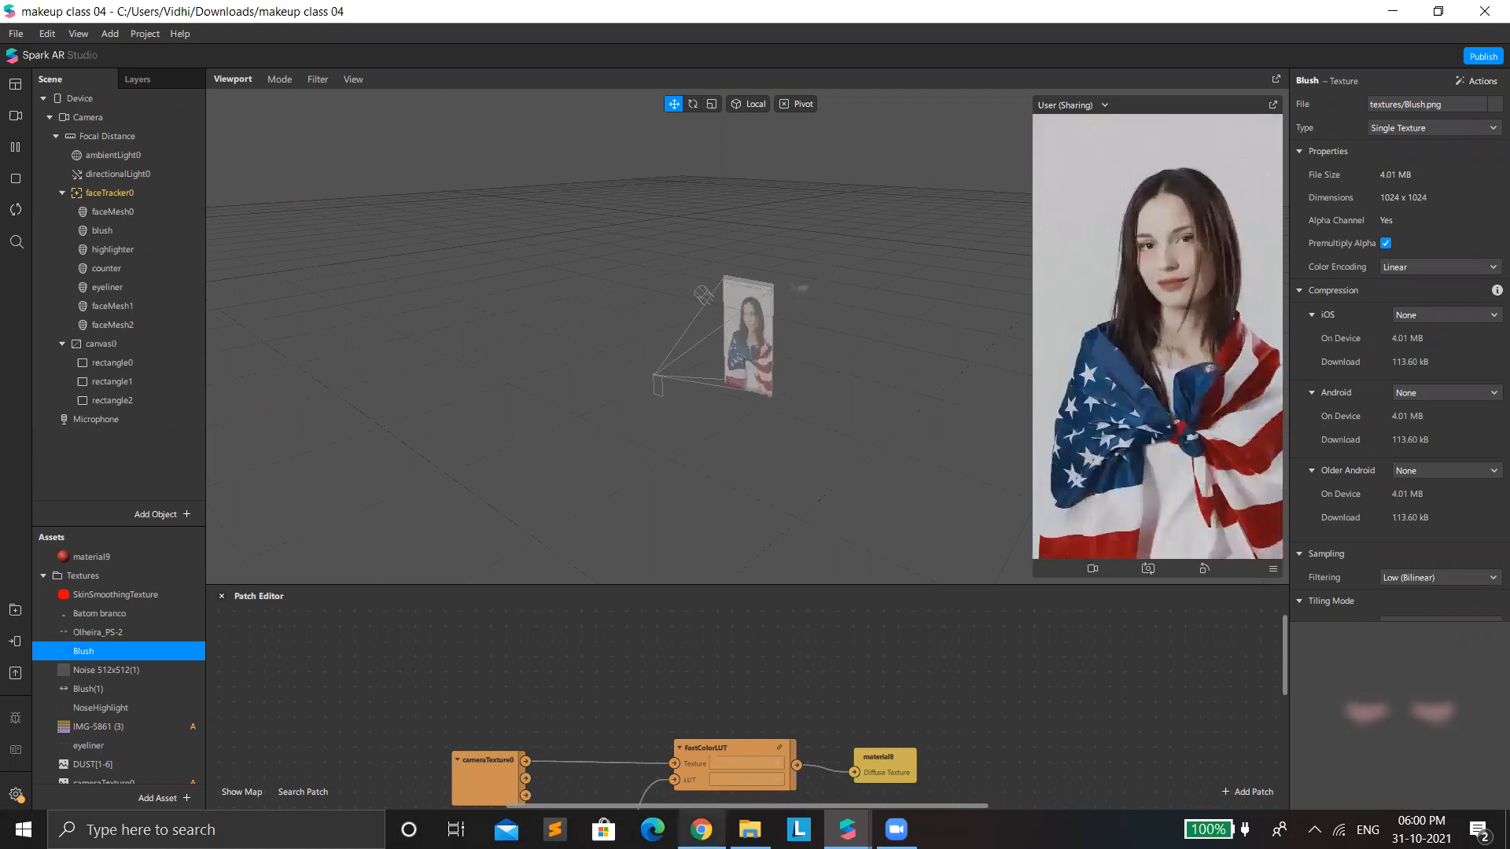
mouse_move(695, 814)
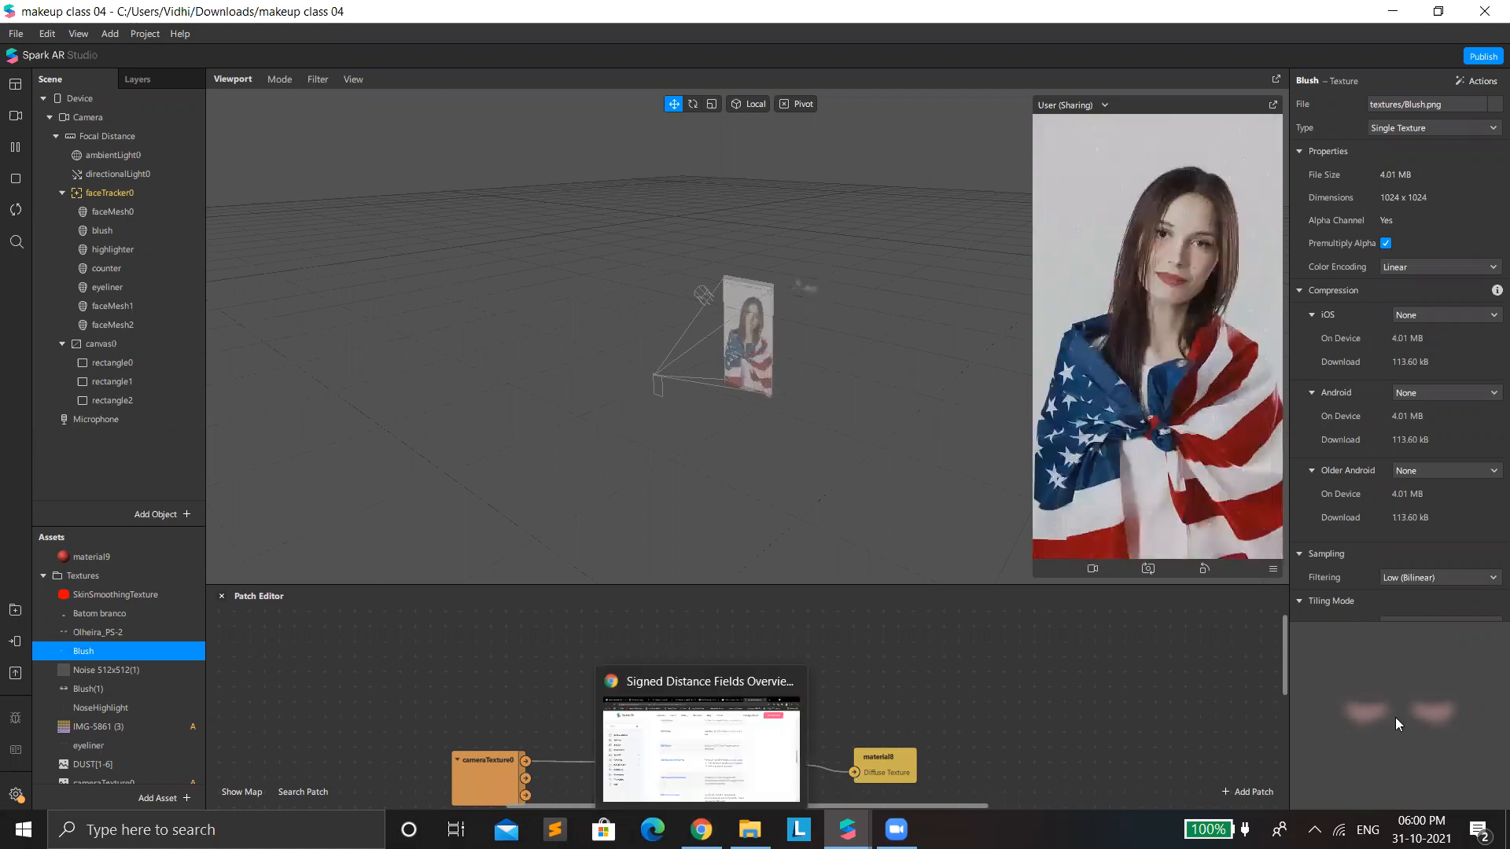
click(123, 696)
scroll(118, 688, down, 1)
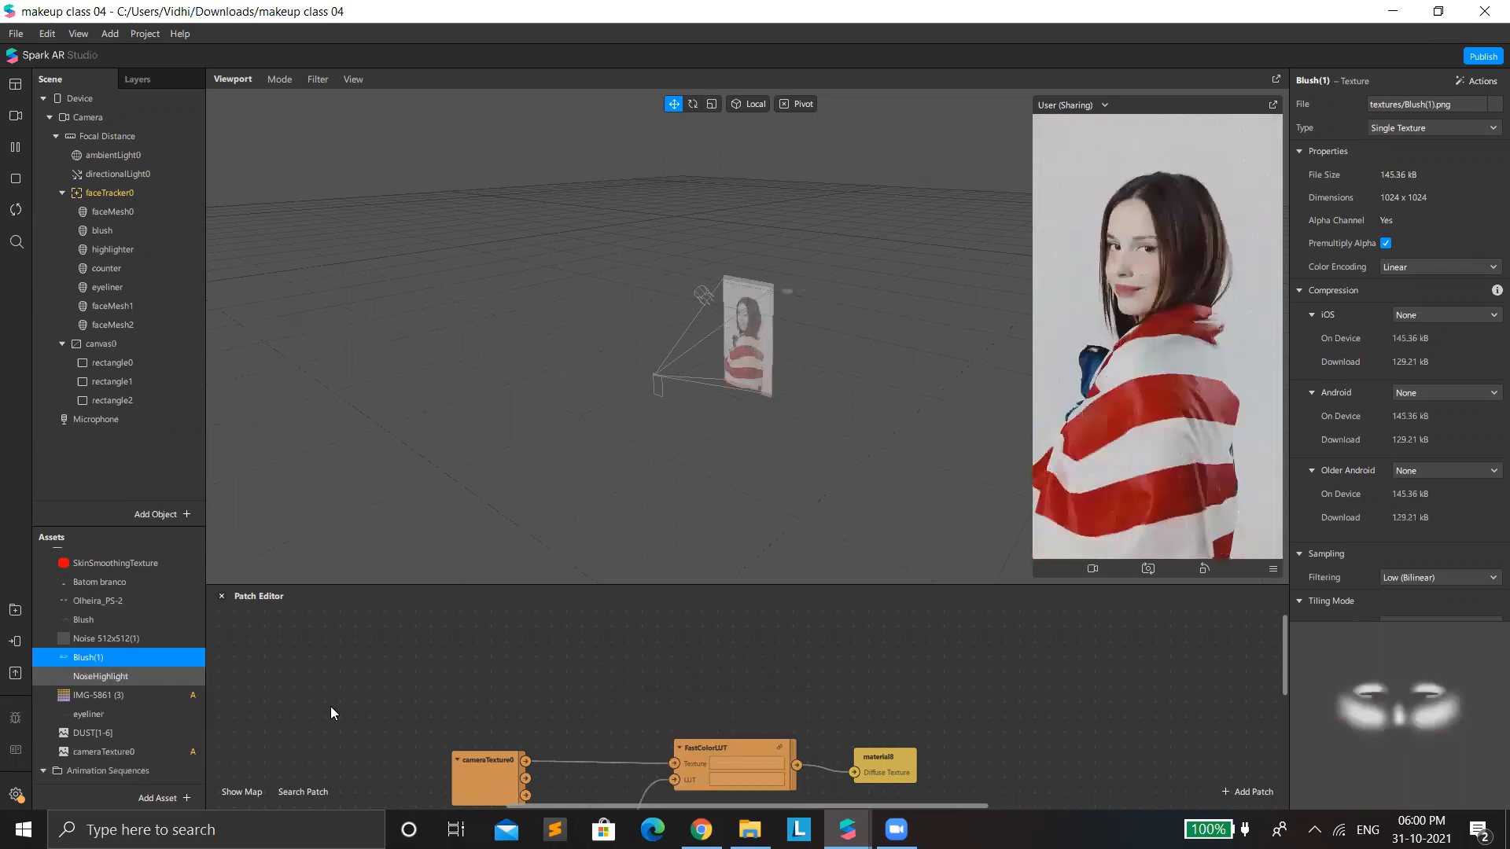
key(Down)
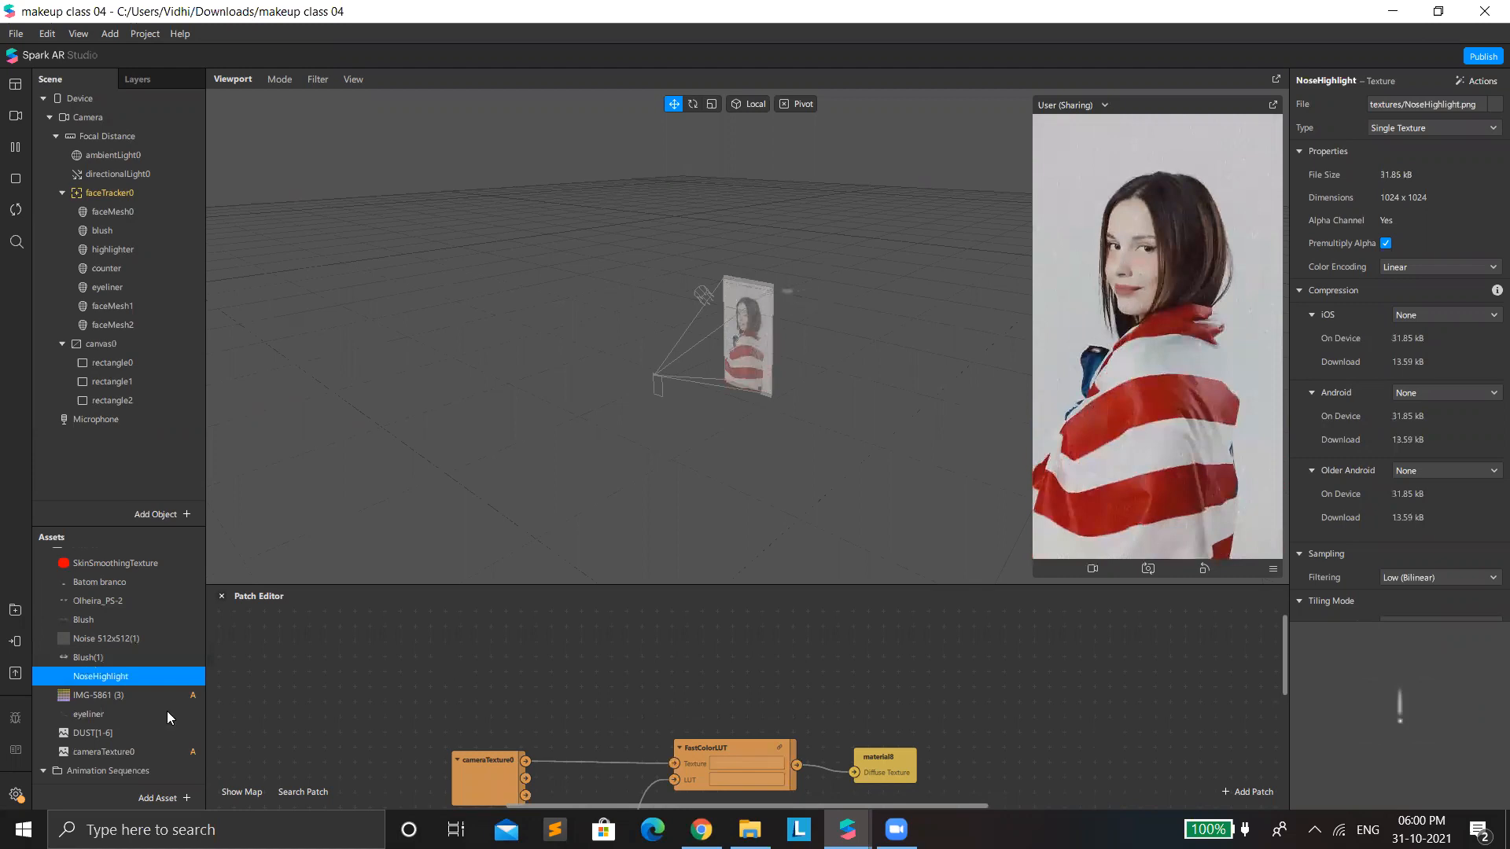
key(Down)
key(Down)
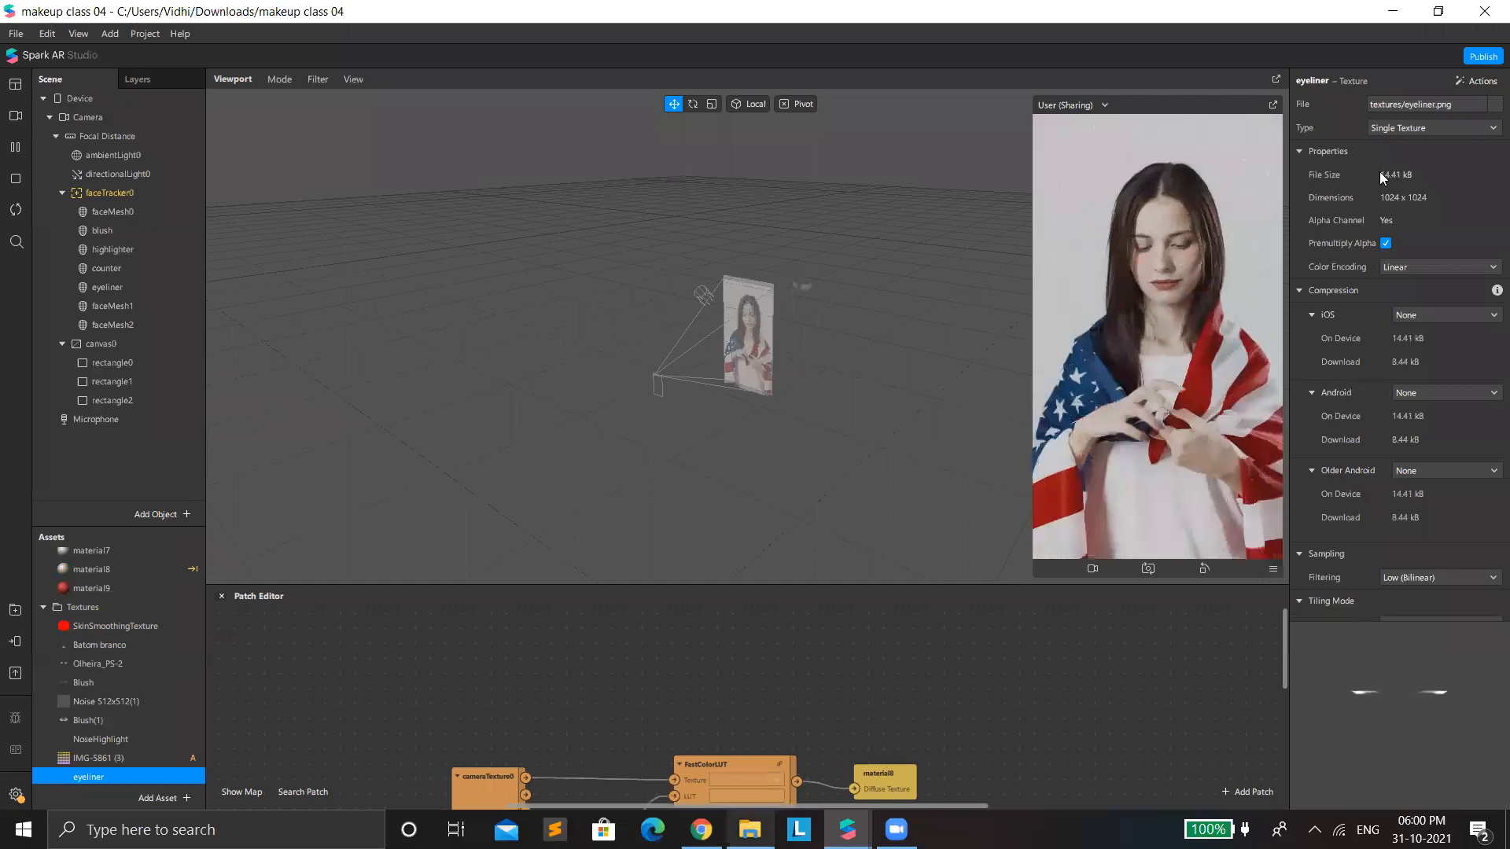
Step: Switch to File Explorer, look through the AR folder for the FaceAssets folder and open it
key(alt+Tab)
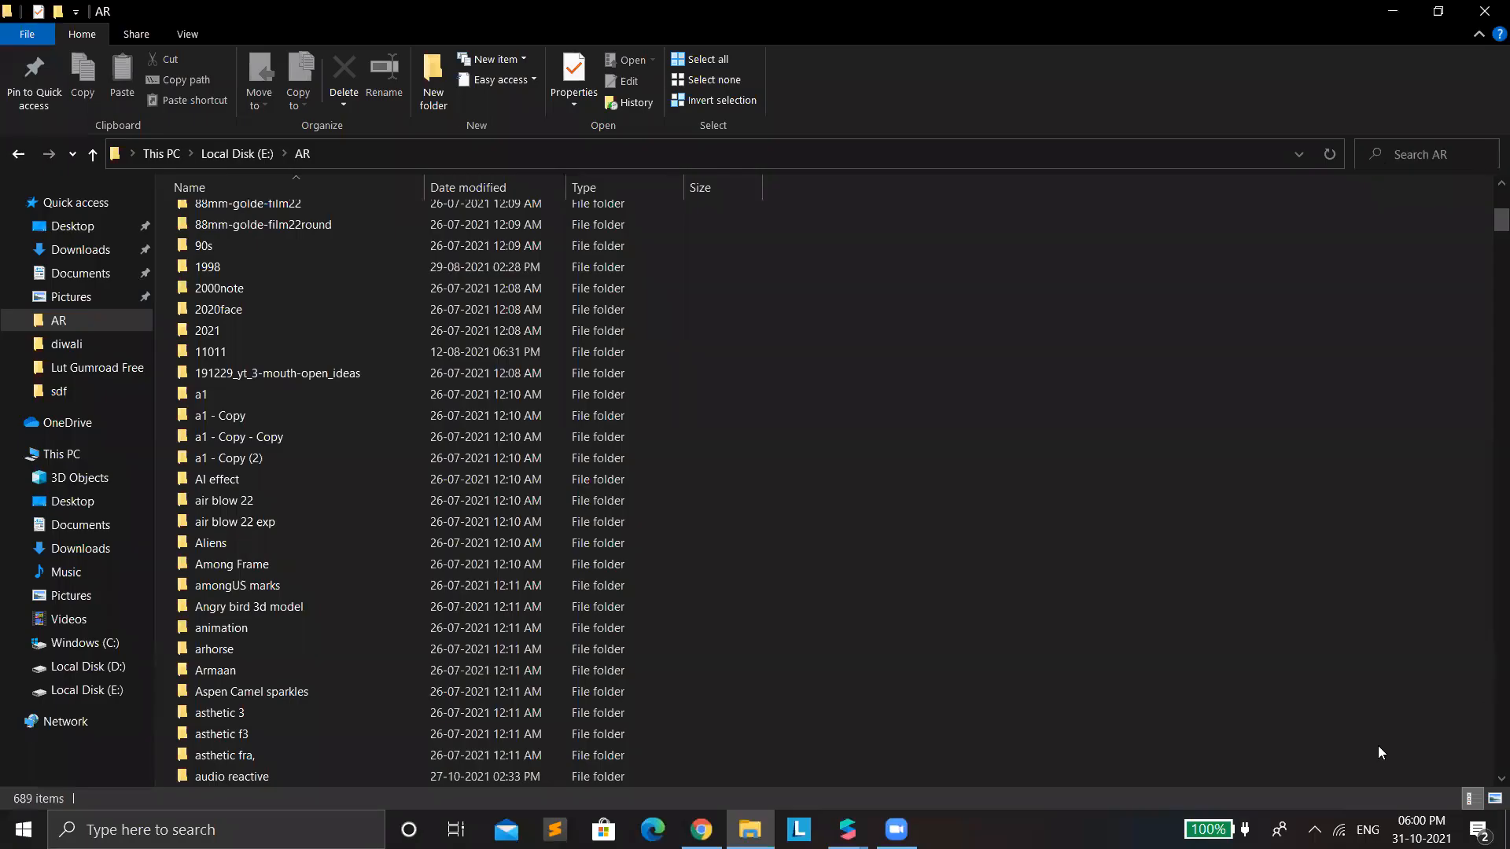
key(ctrl+f)
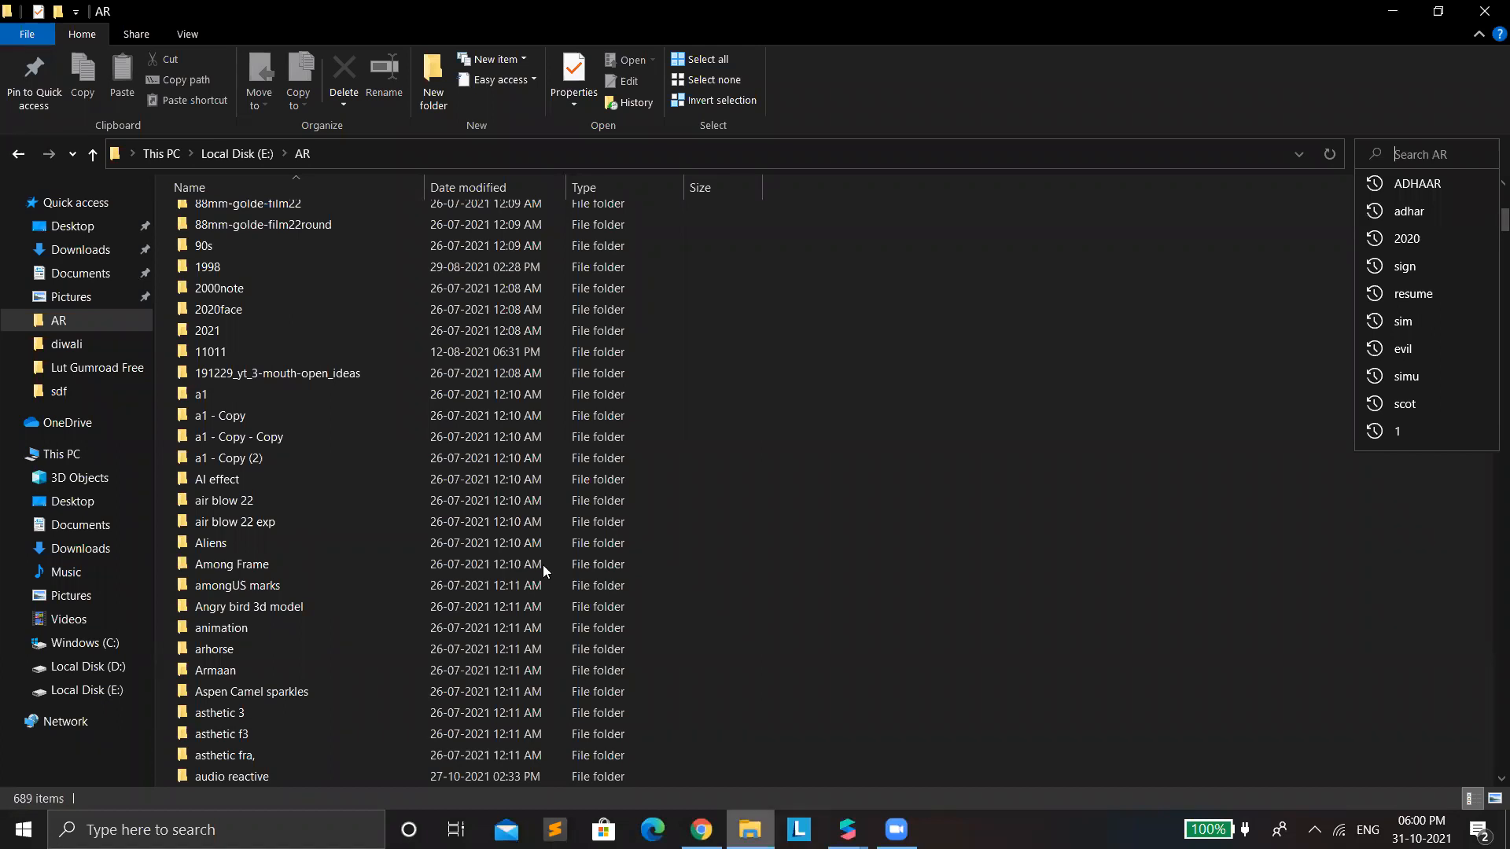
scroll(323, 679, down, 7)
scroll(264, 722, down, 3)
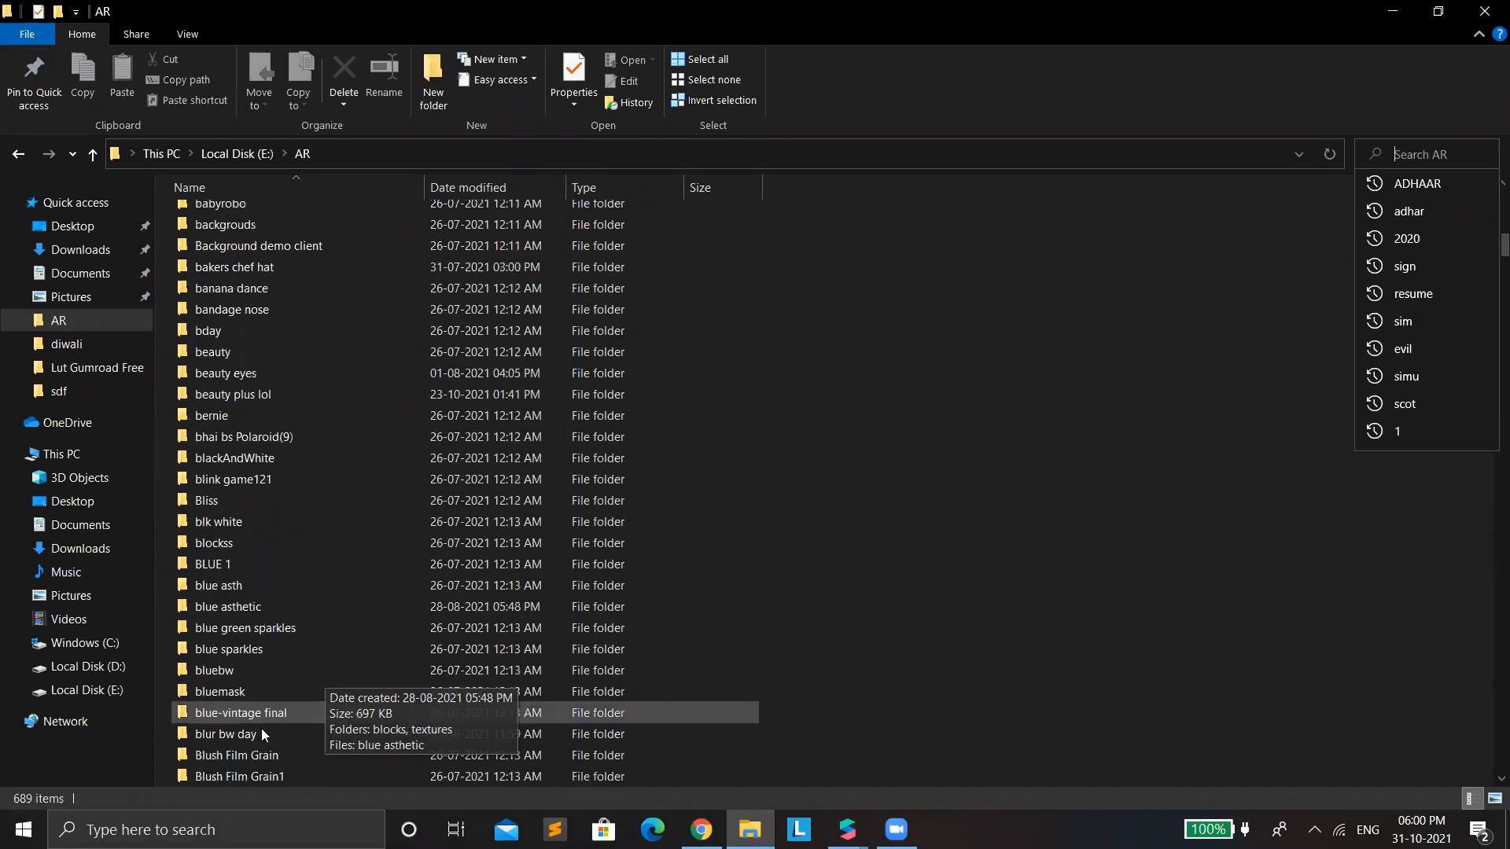
scroll(269, 717, down, 6)
scroll(271, 706, down, 1)
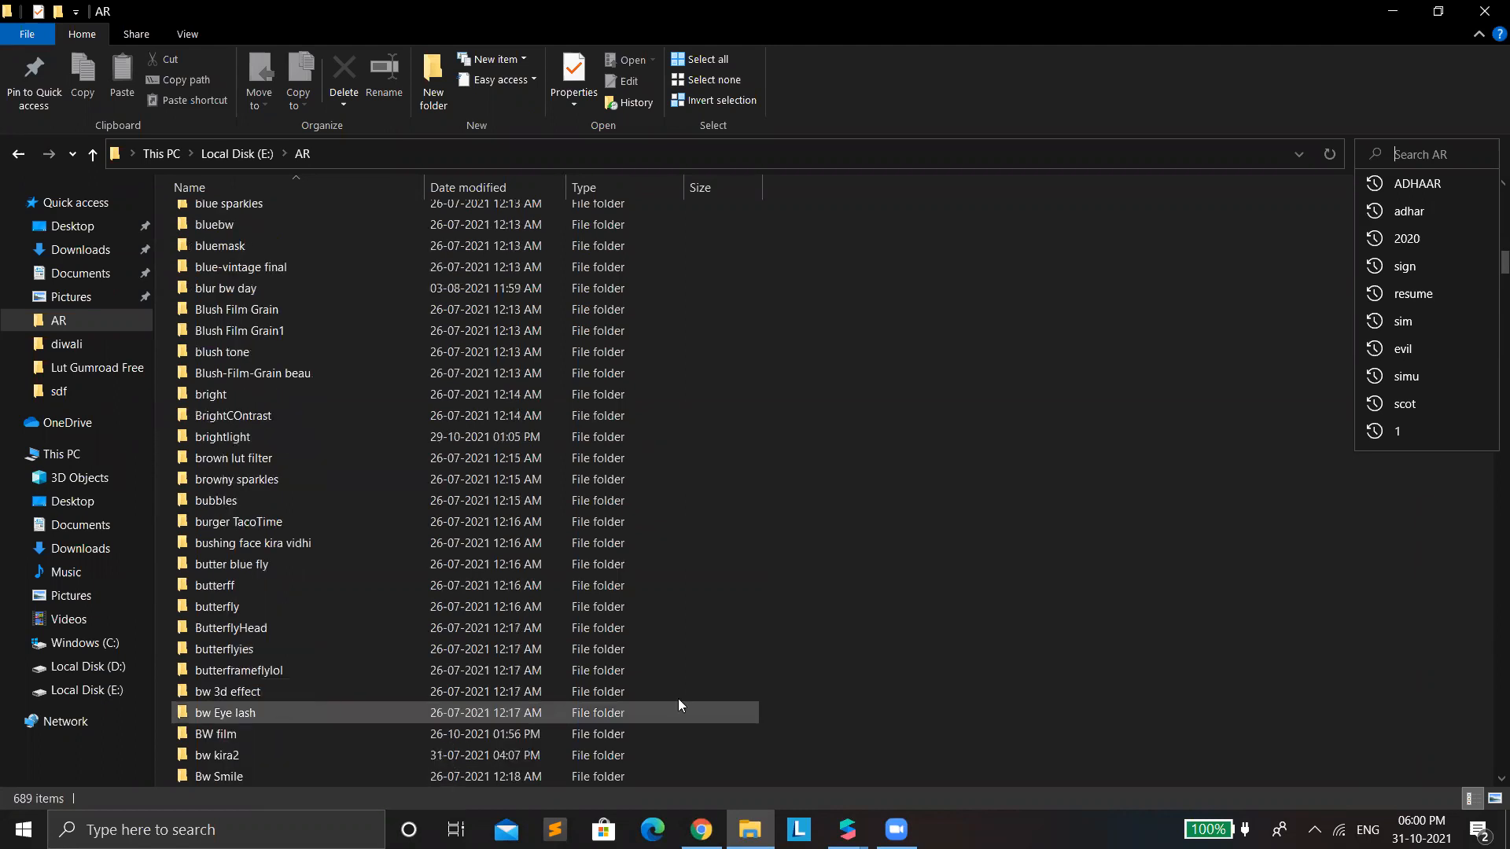
scroll(279, 691, down, 4)
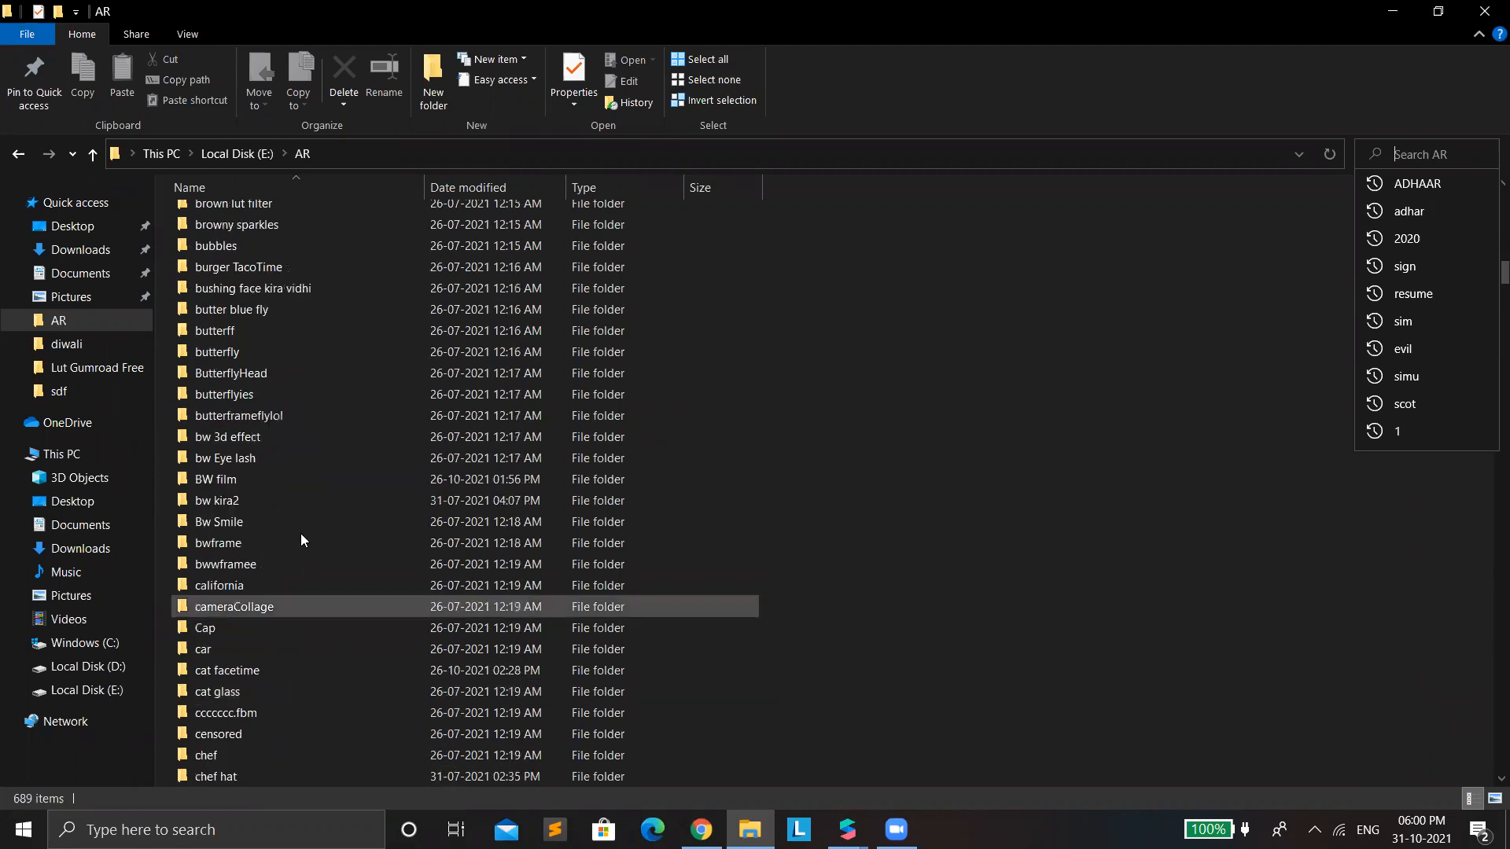
scroll(343, 710, down, 7)
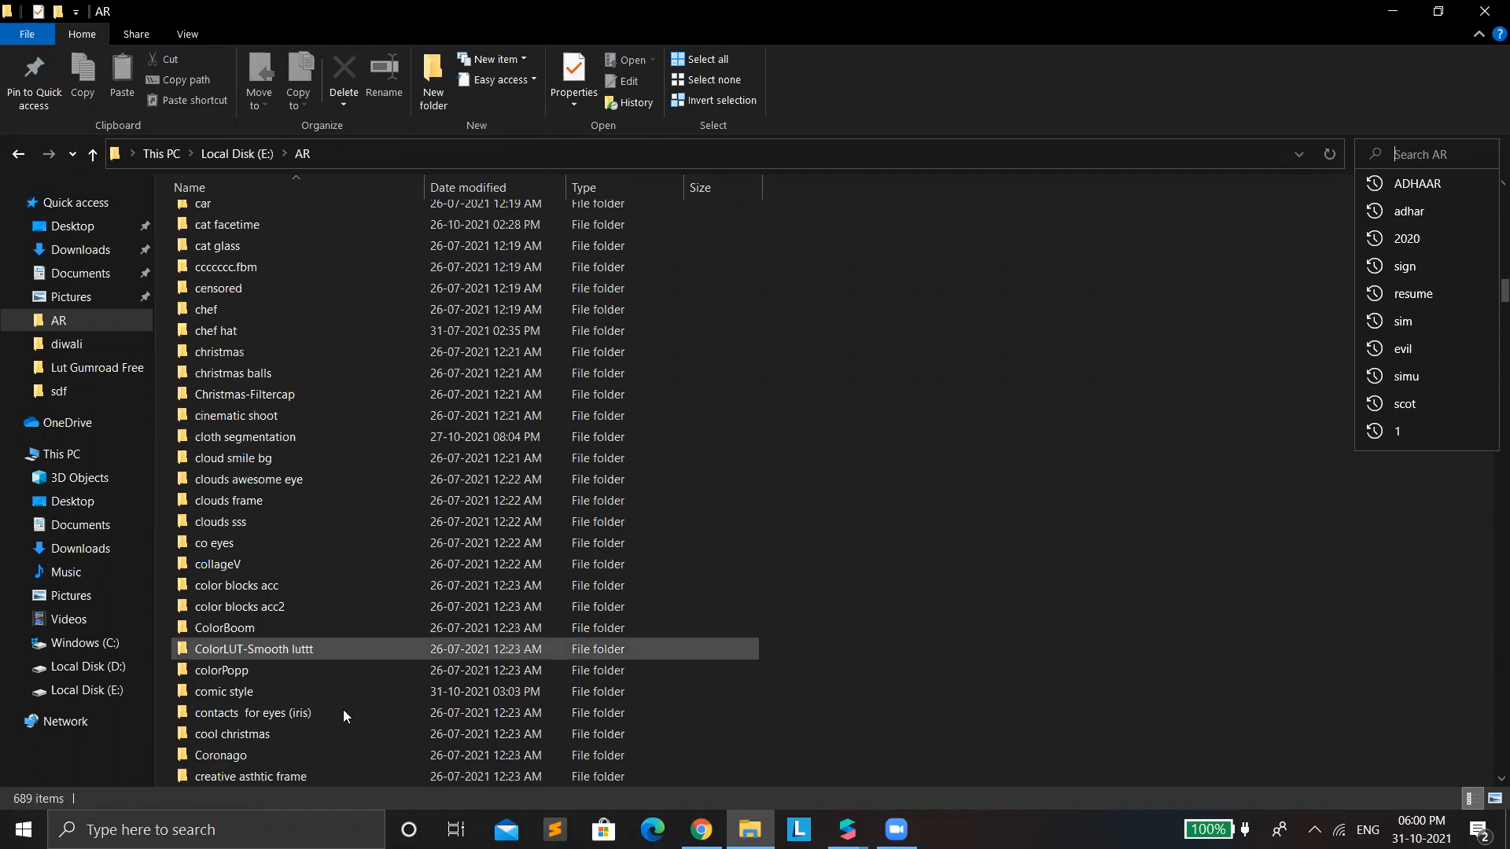
scroll(343, 709, down, 7)
scroll(296, 710, down, 3)
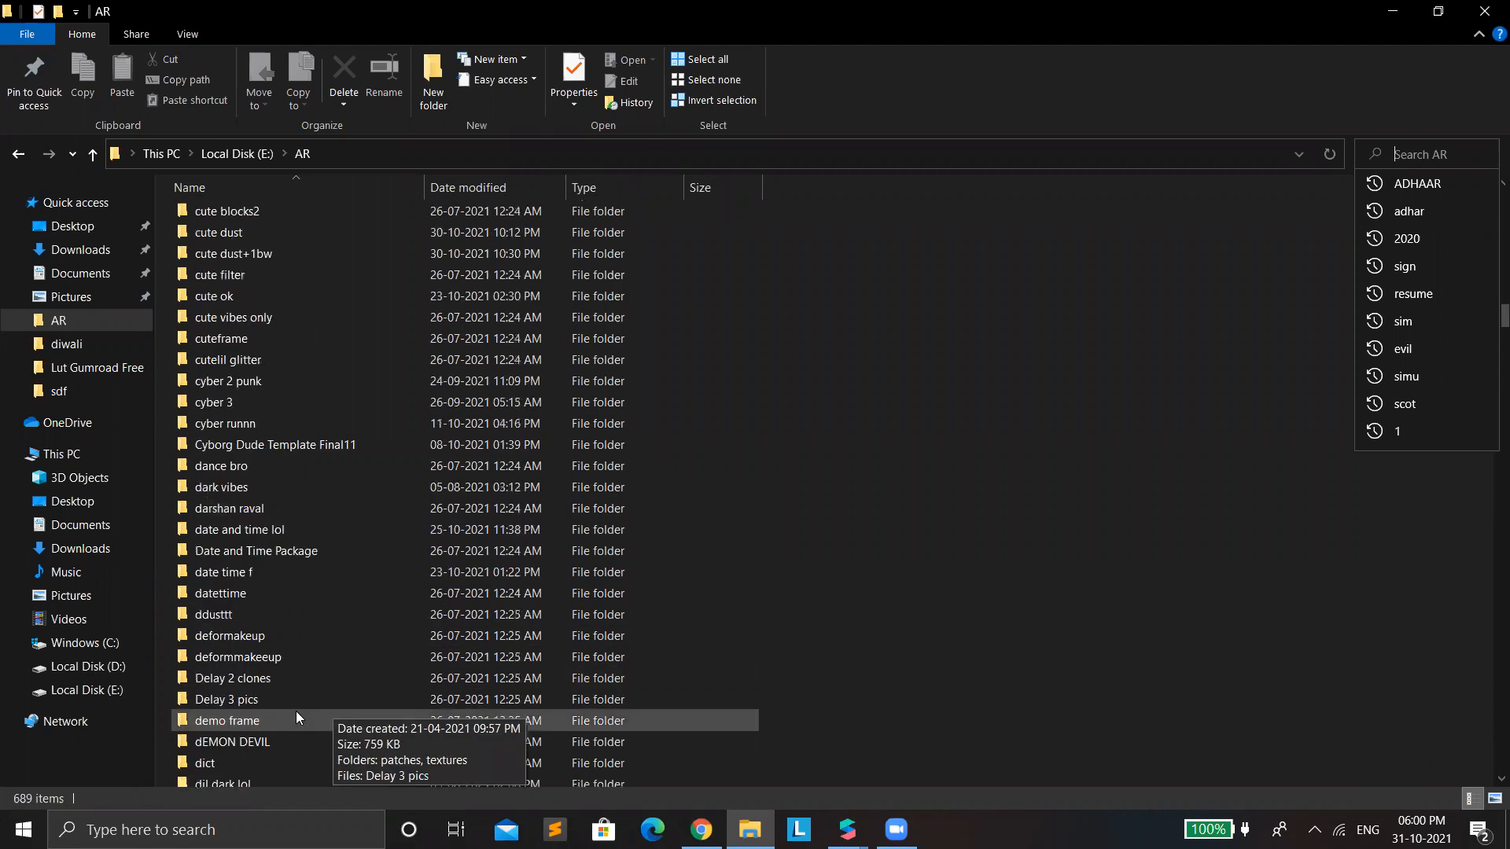
scroll(295, 715, down, 3)
scroll(296, 716, down, 7)
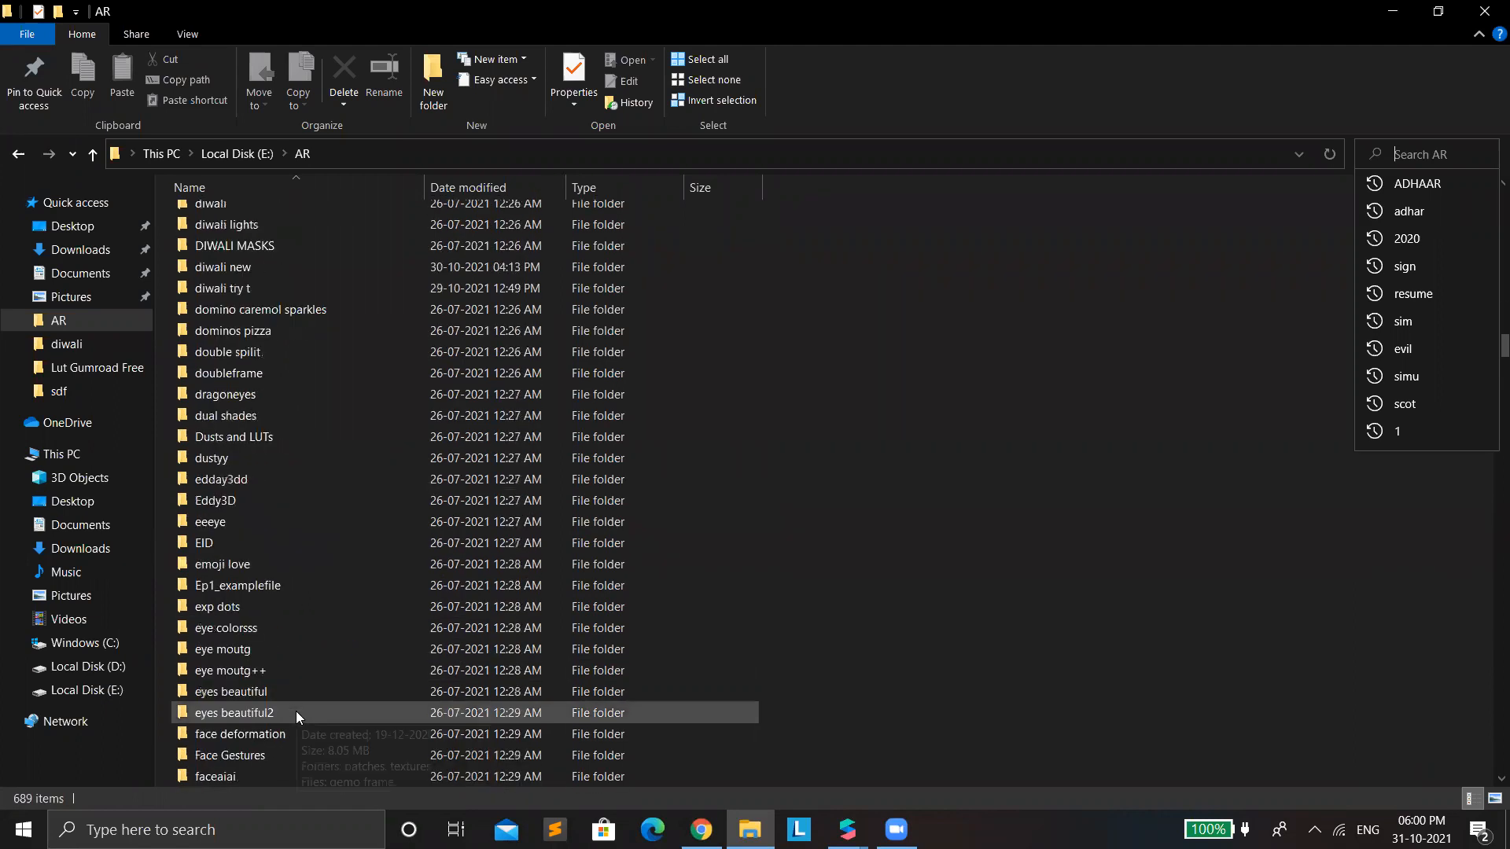
scroll(263, 665, down, 2)
click(263, 666)
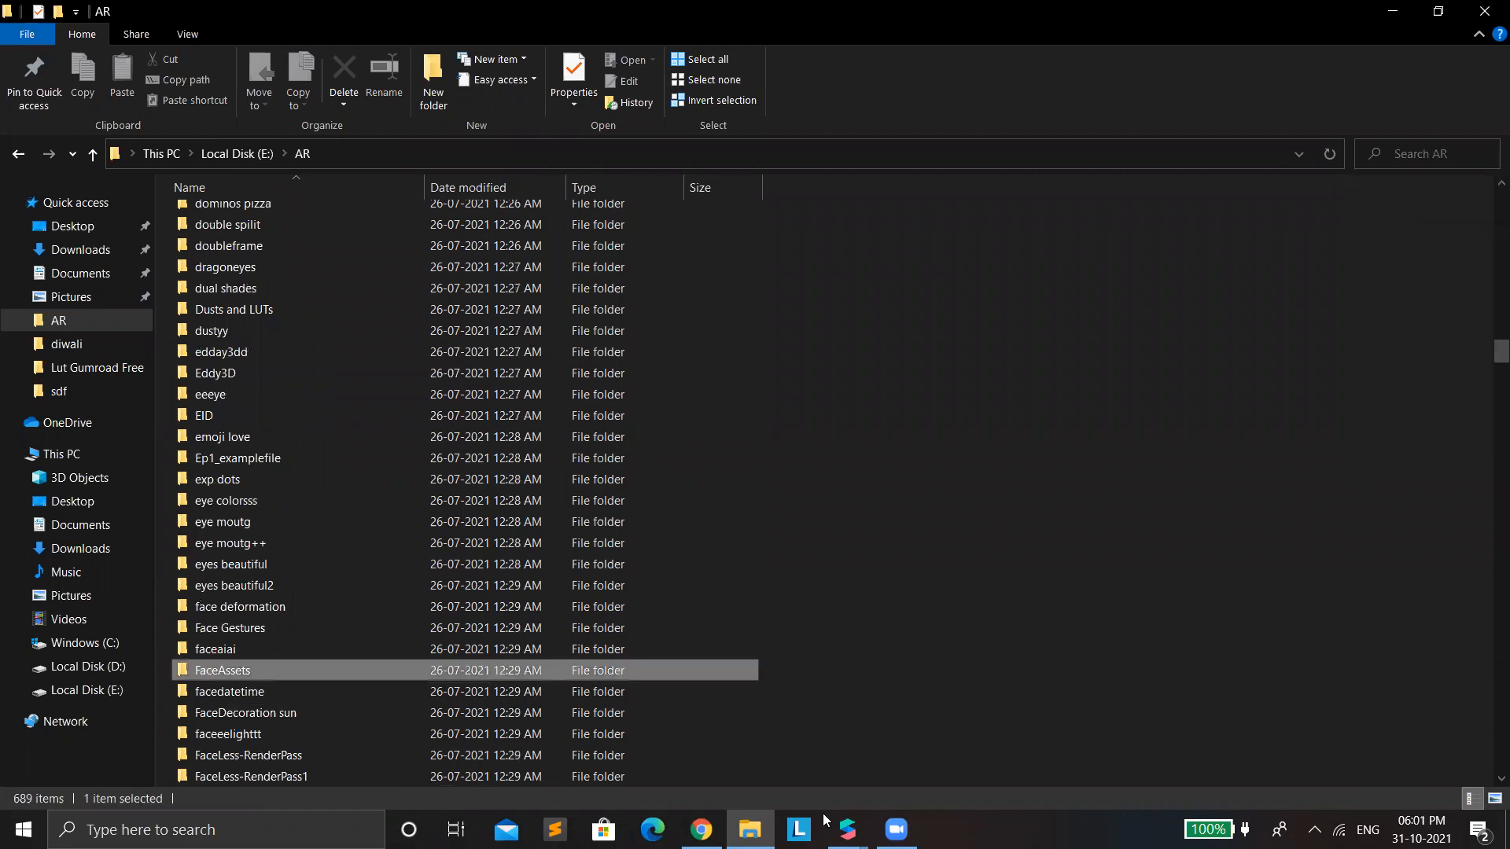
key(Return)
Step: Open the Textures folder inside FaceAssets and view the faceFeminine image
click(275, 241)
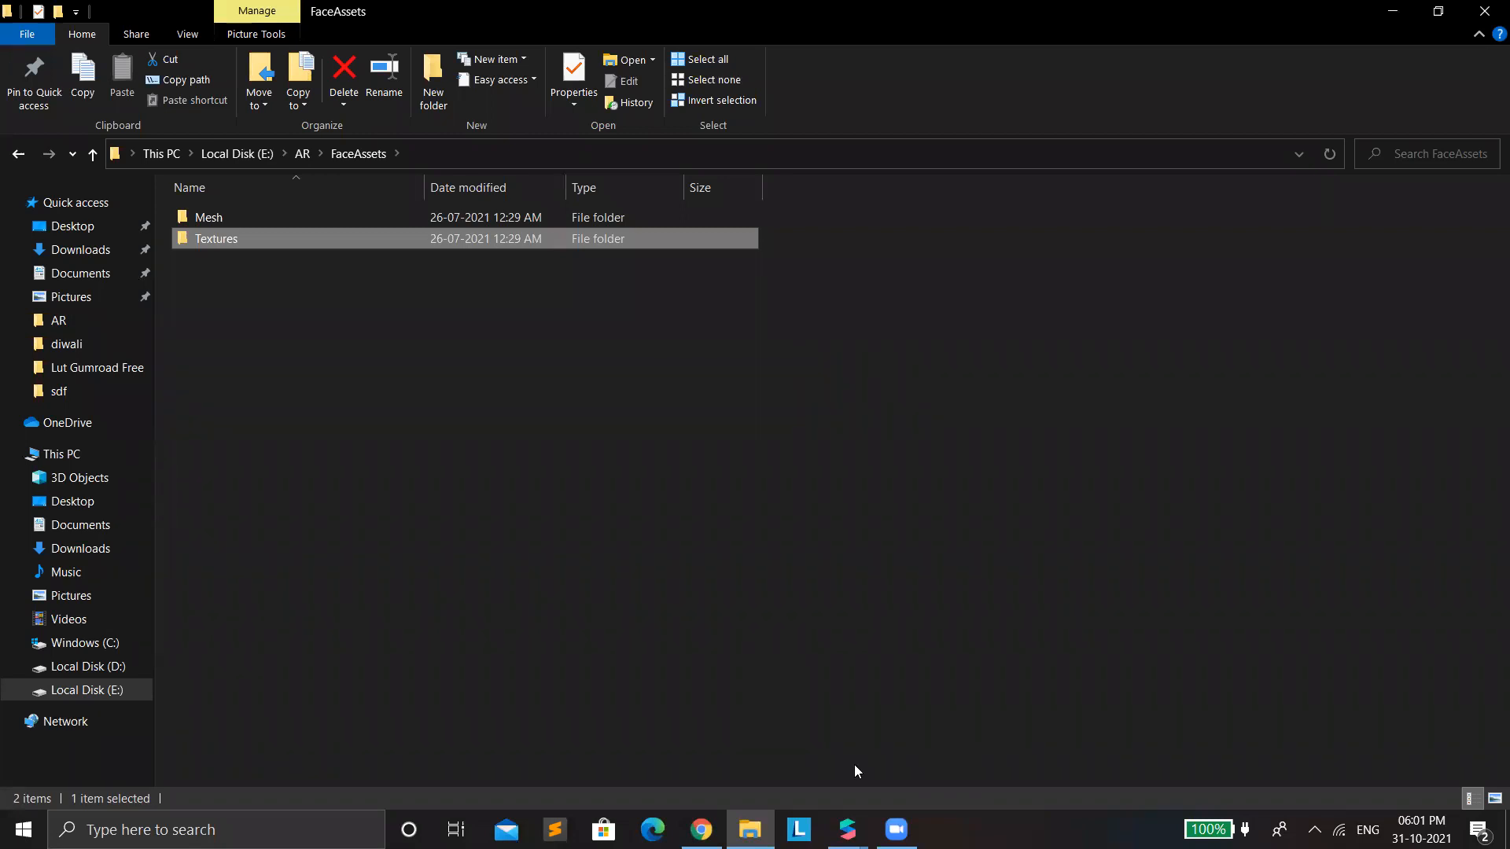
key(Return)
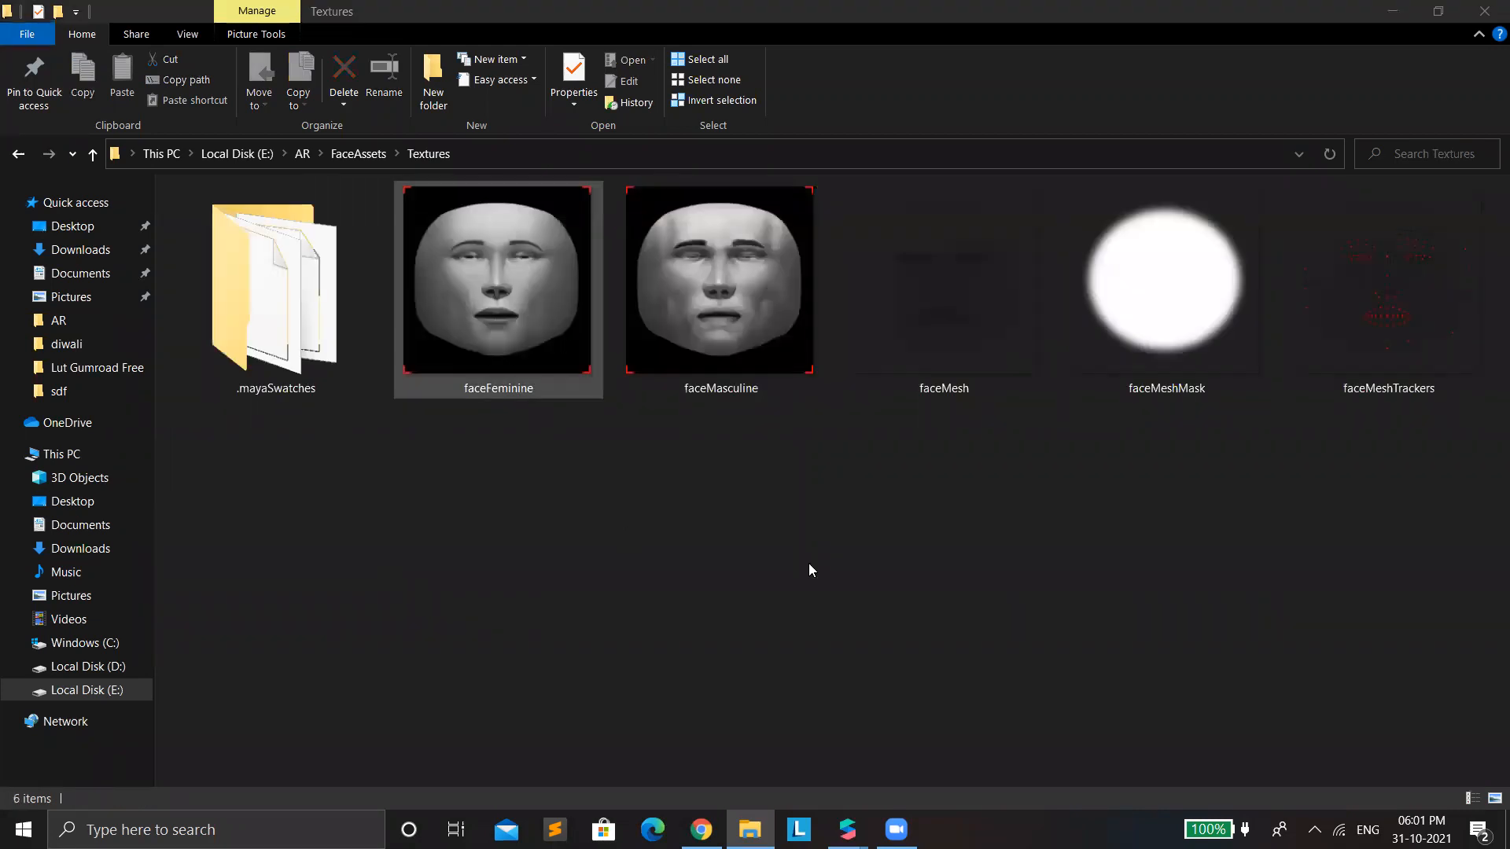
double_click(537, 340)
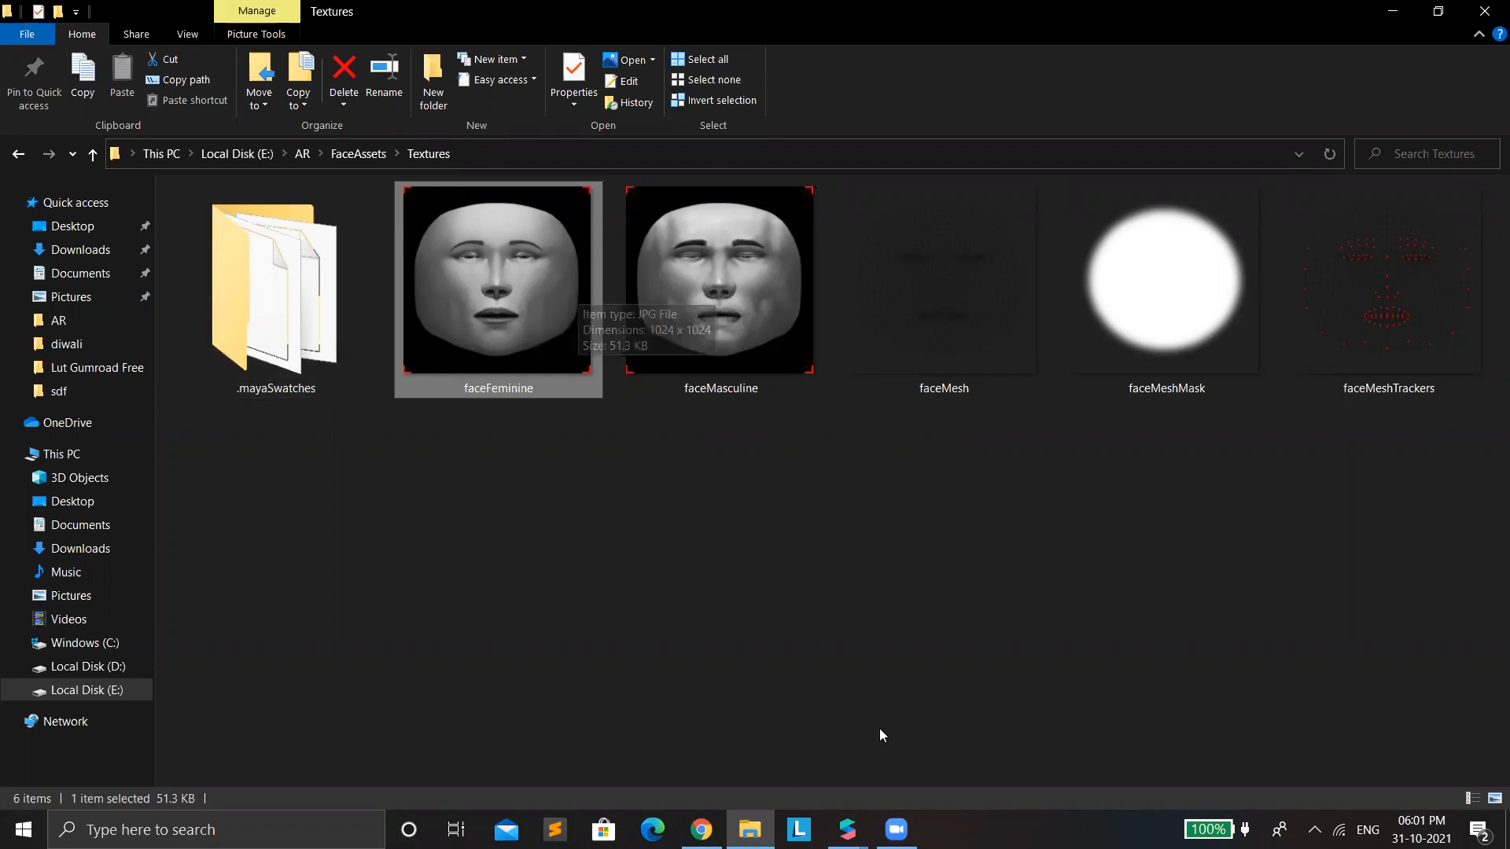
Step: Return to Spark AR Studio and examine the previews of the Blush, Olheira_PS-2 and Batom branco textures
click(917, 774)
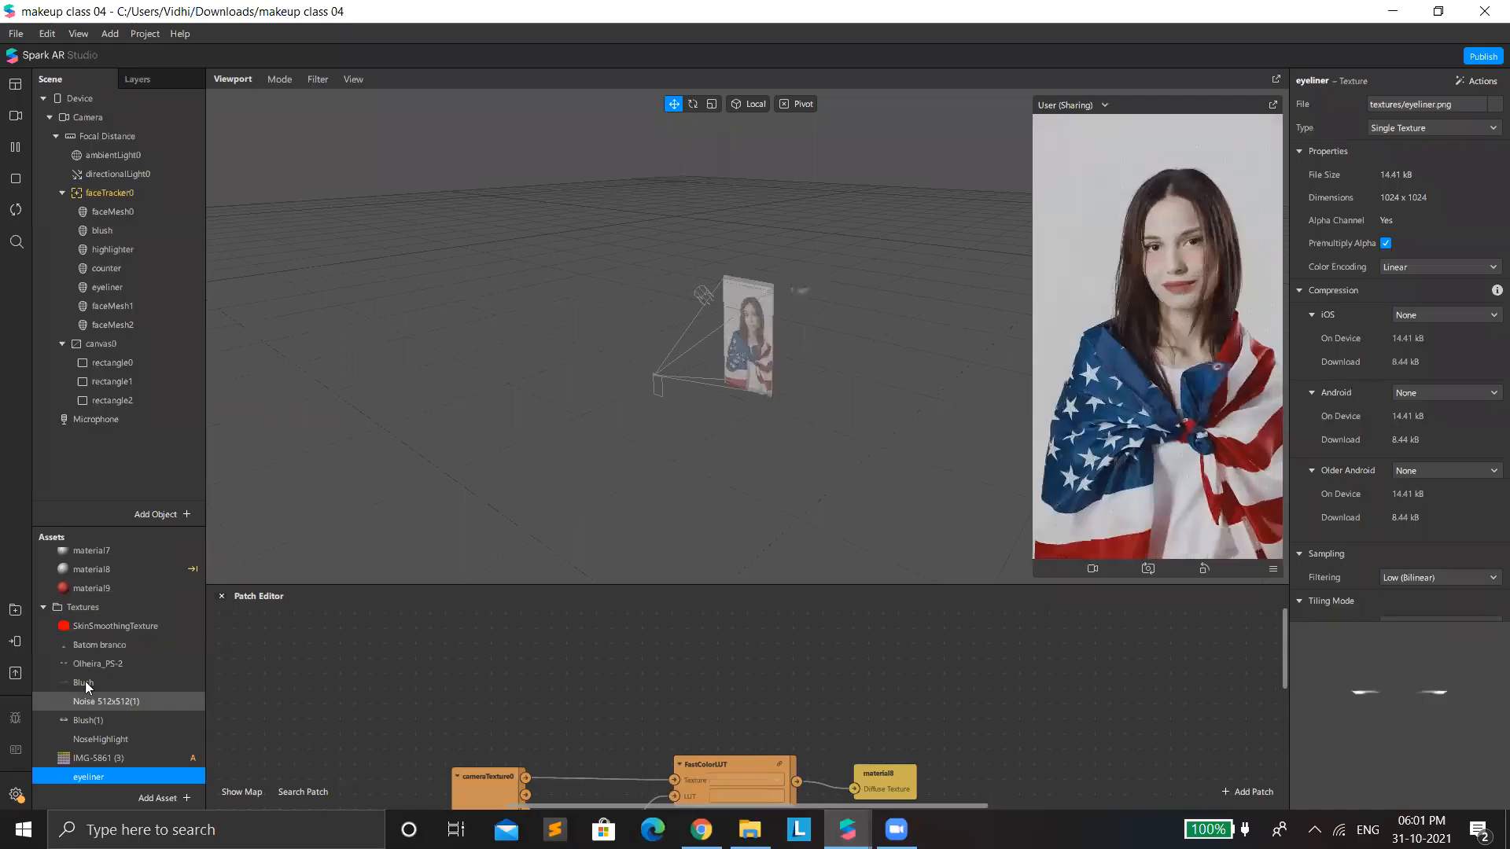
click(124, 683)
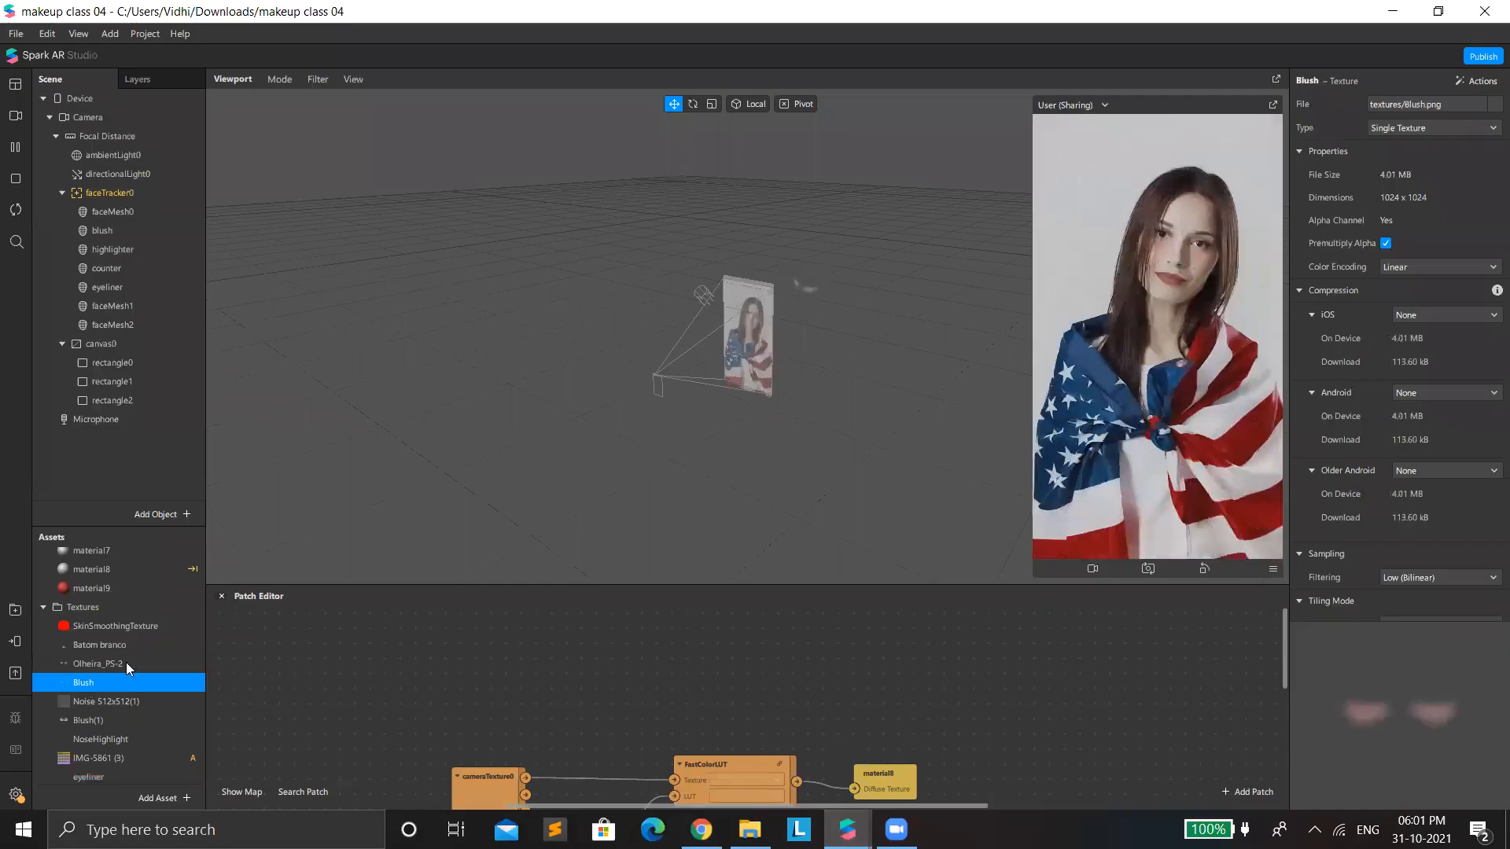
key(Up)
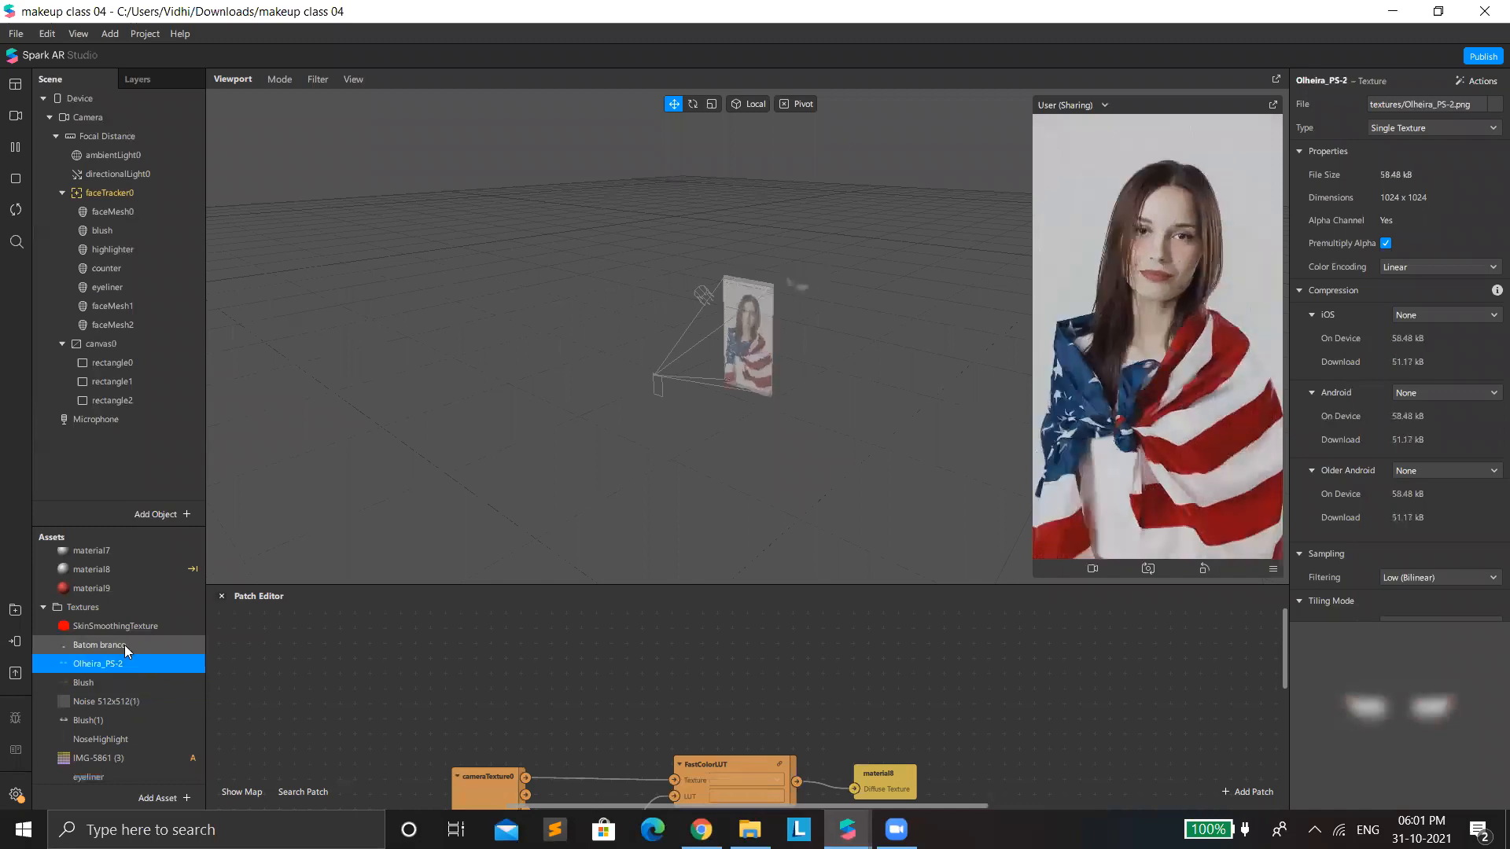
key(Up)
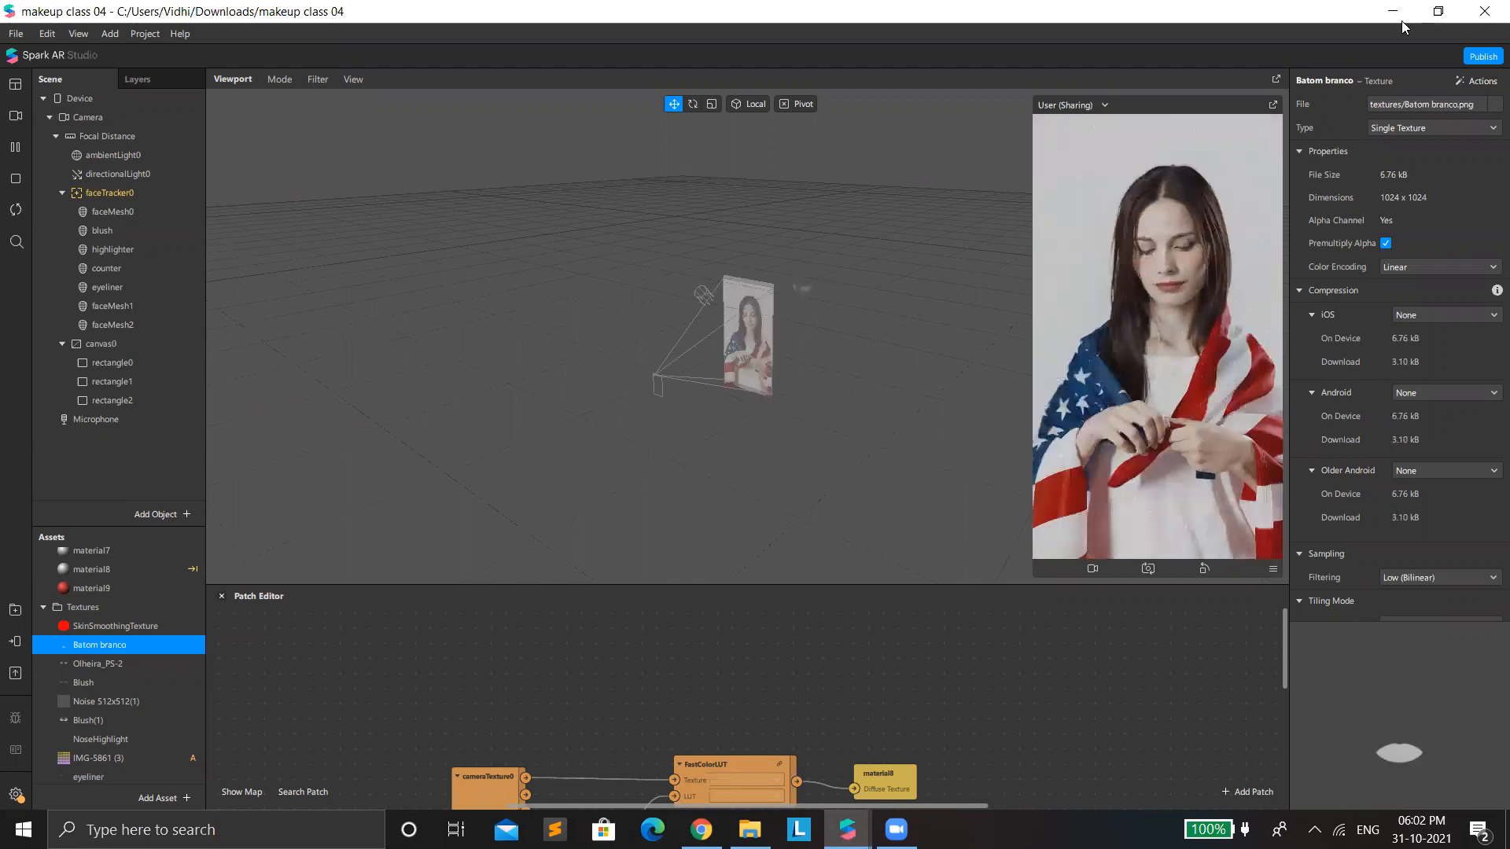
Step: Look at the face reference textures in File Explorer again, then preview the makeup in Spark AR Studio on another simulation video
click(750, 829)
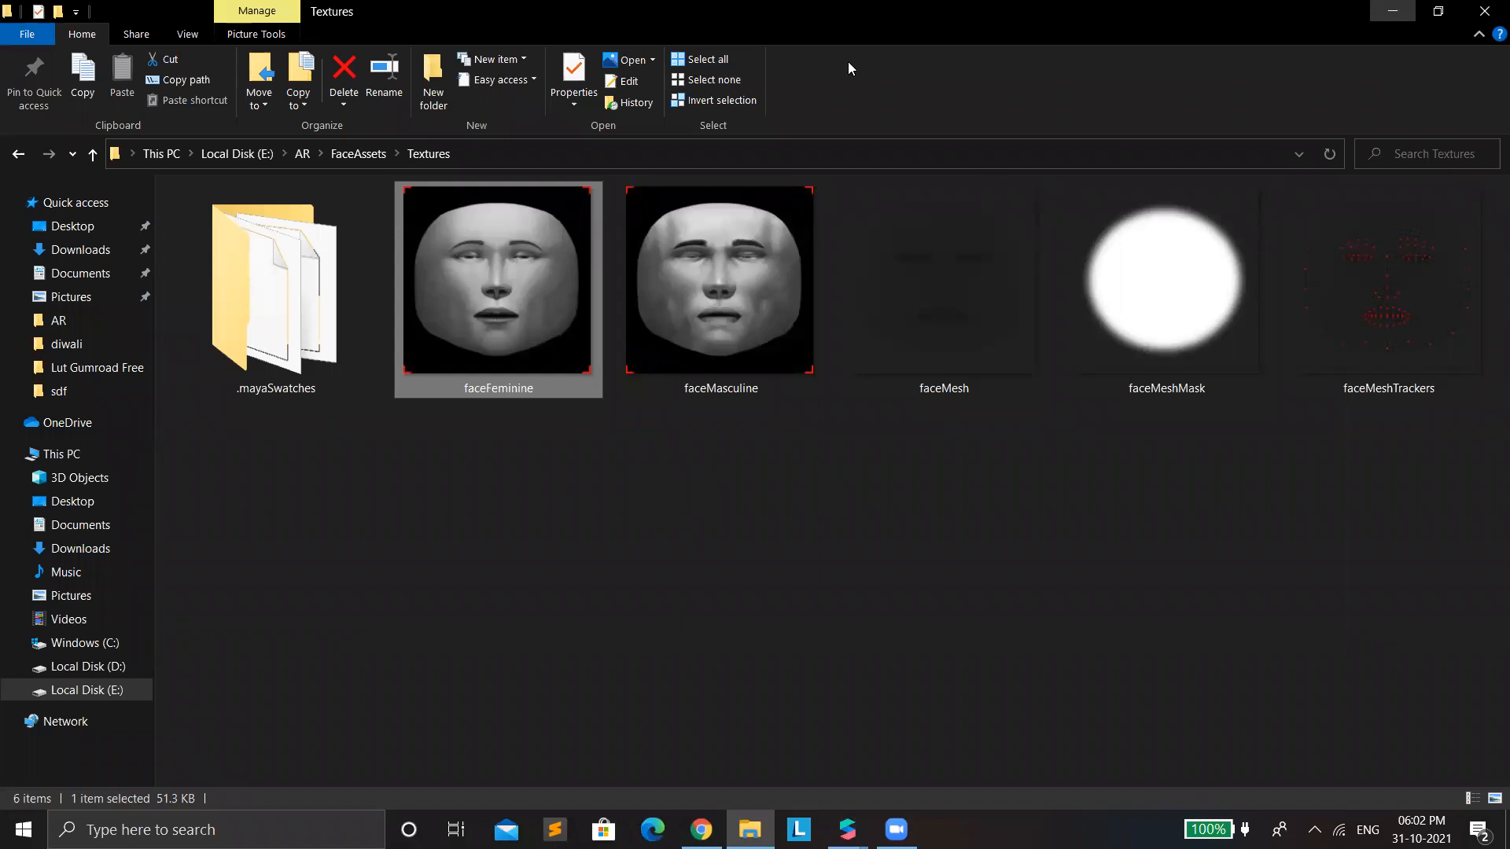
key(alt+Tab)
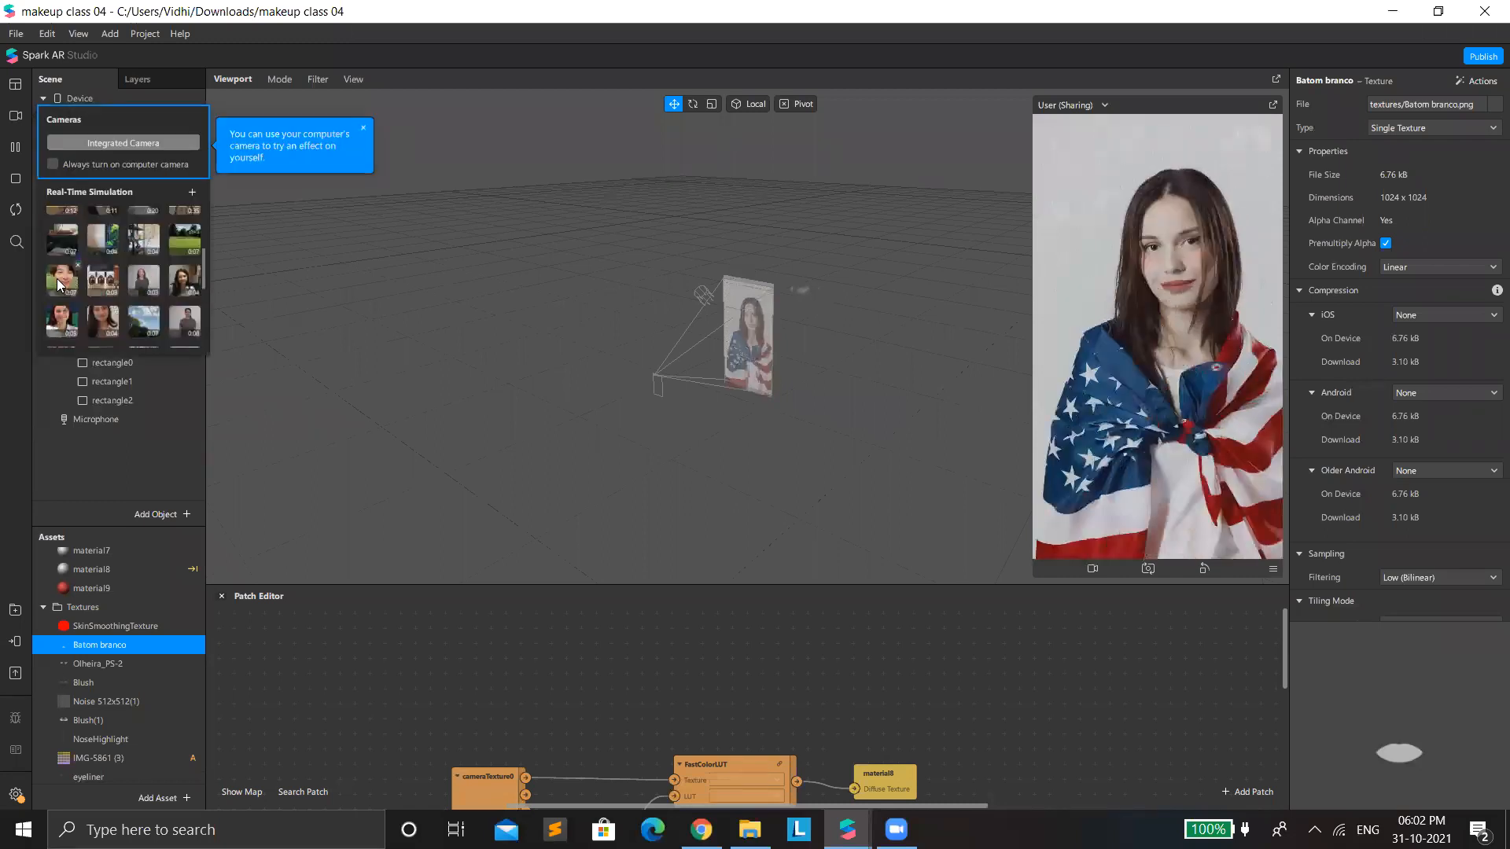
click(62, 281)
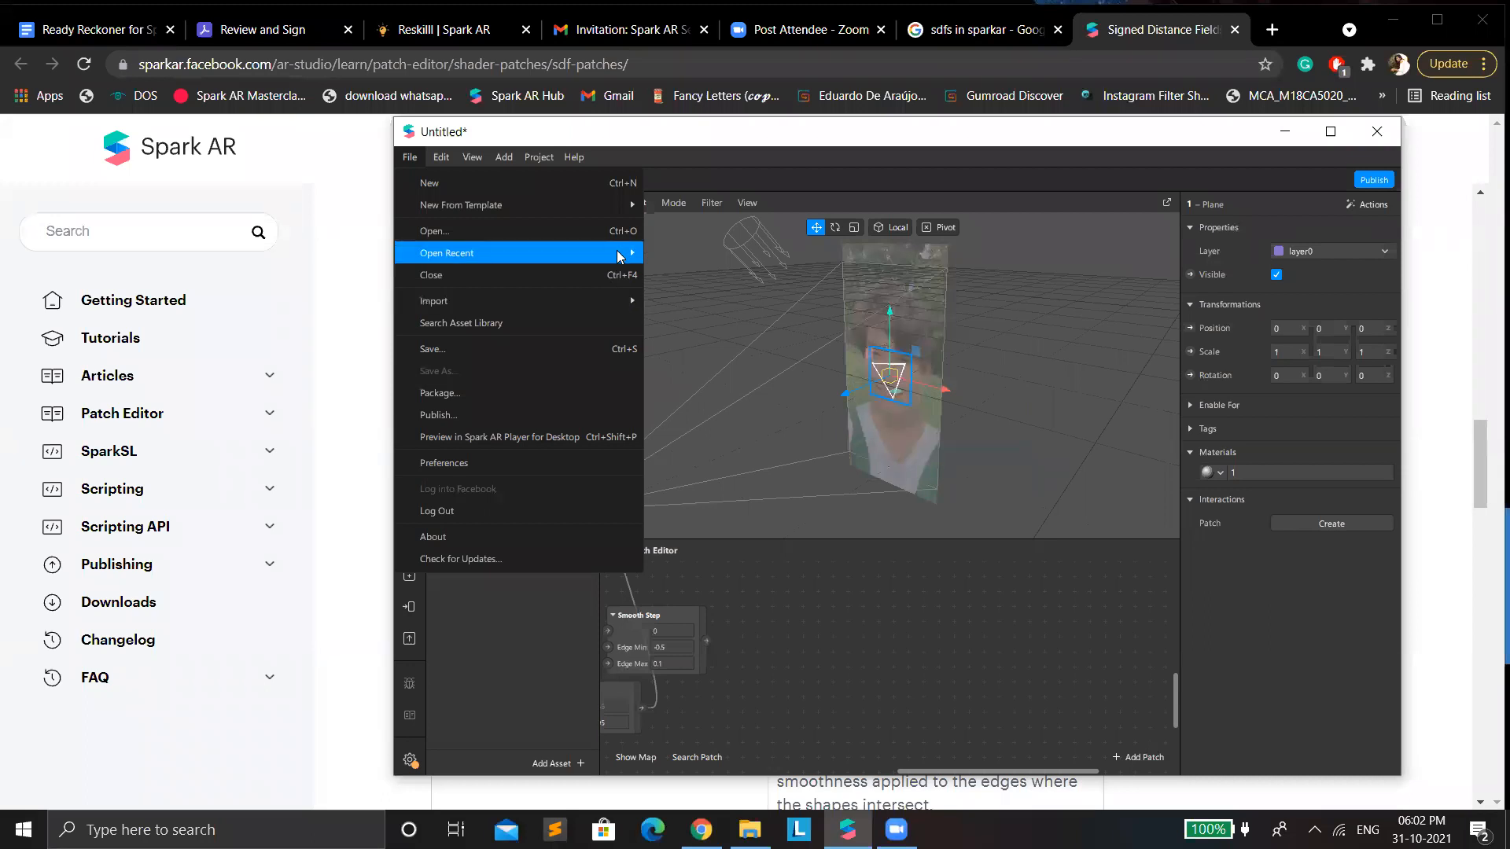
Step: Open the "thank you gift.arexport" project from Downloads in the untitled Spark AR Studio window
mouse_move(621, 252)
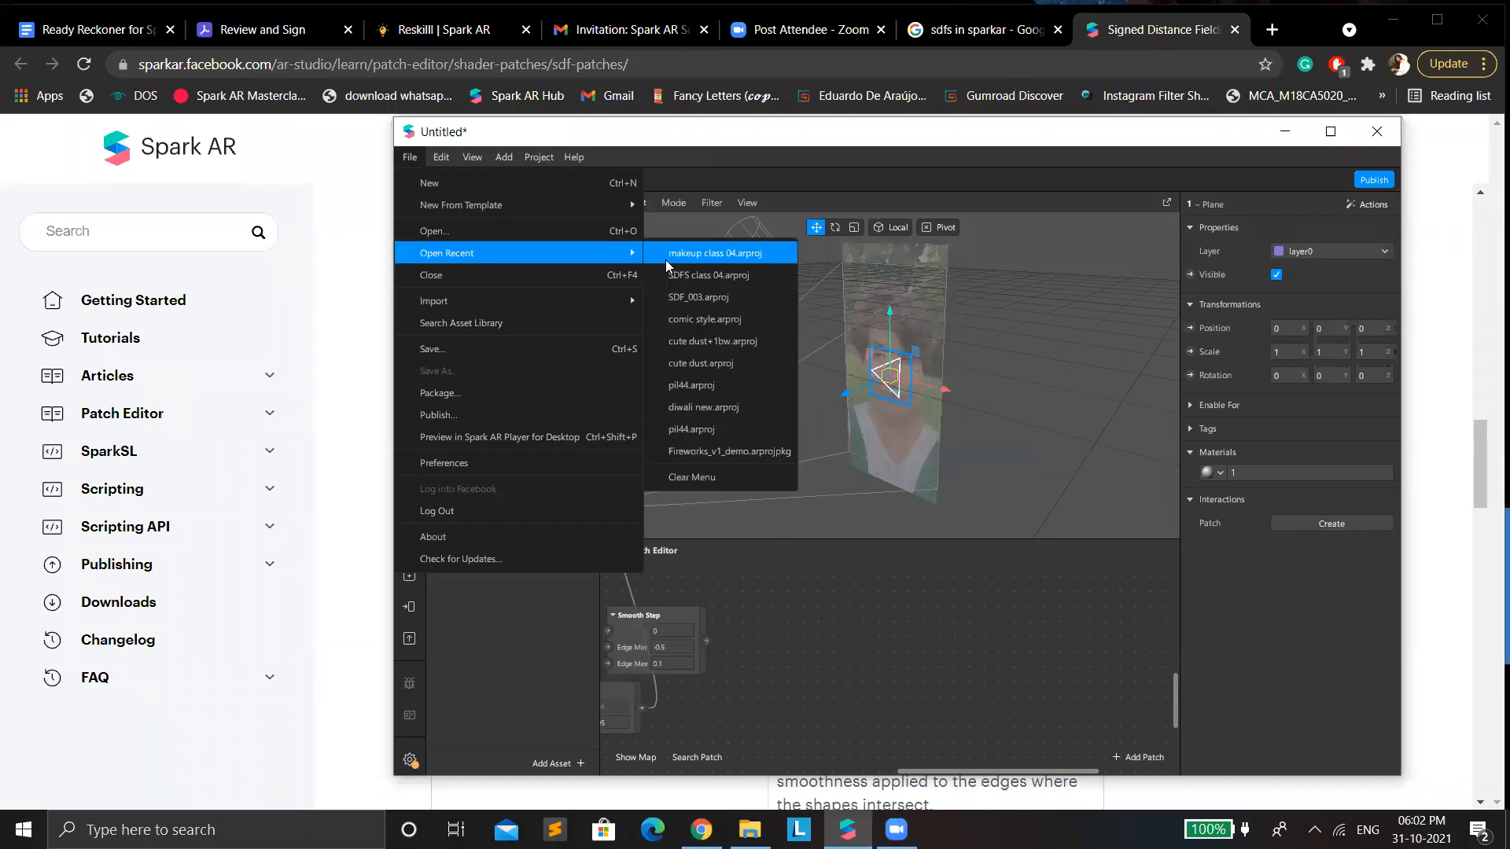
click(520, 230)
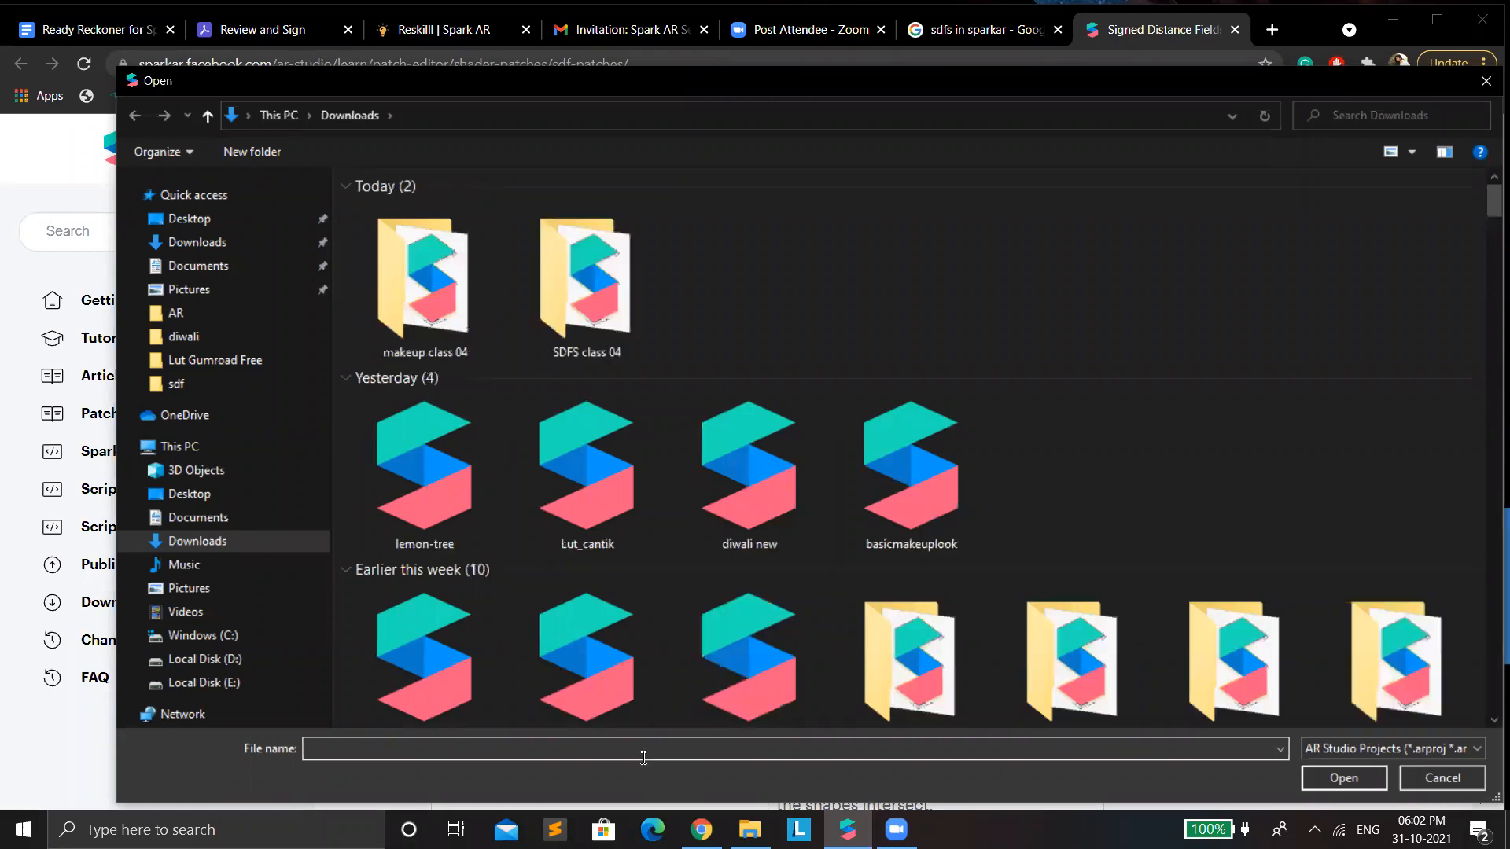
text(th)
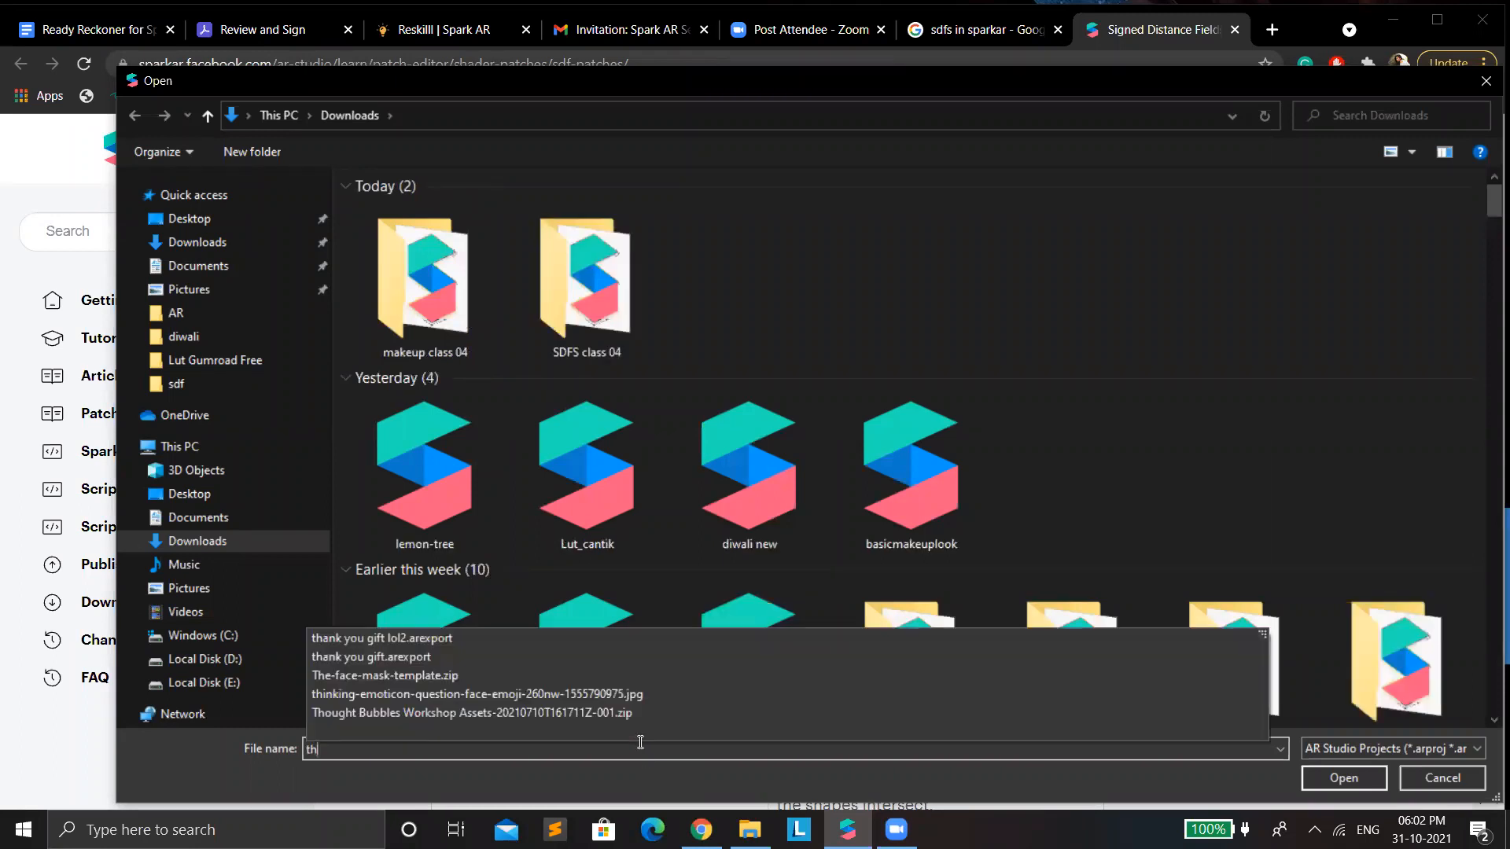
text(s)
key(BackSpace)
text(an)
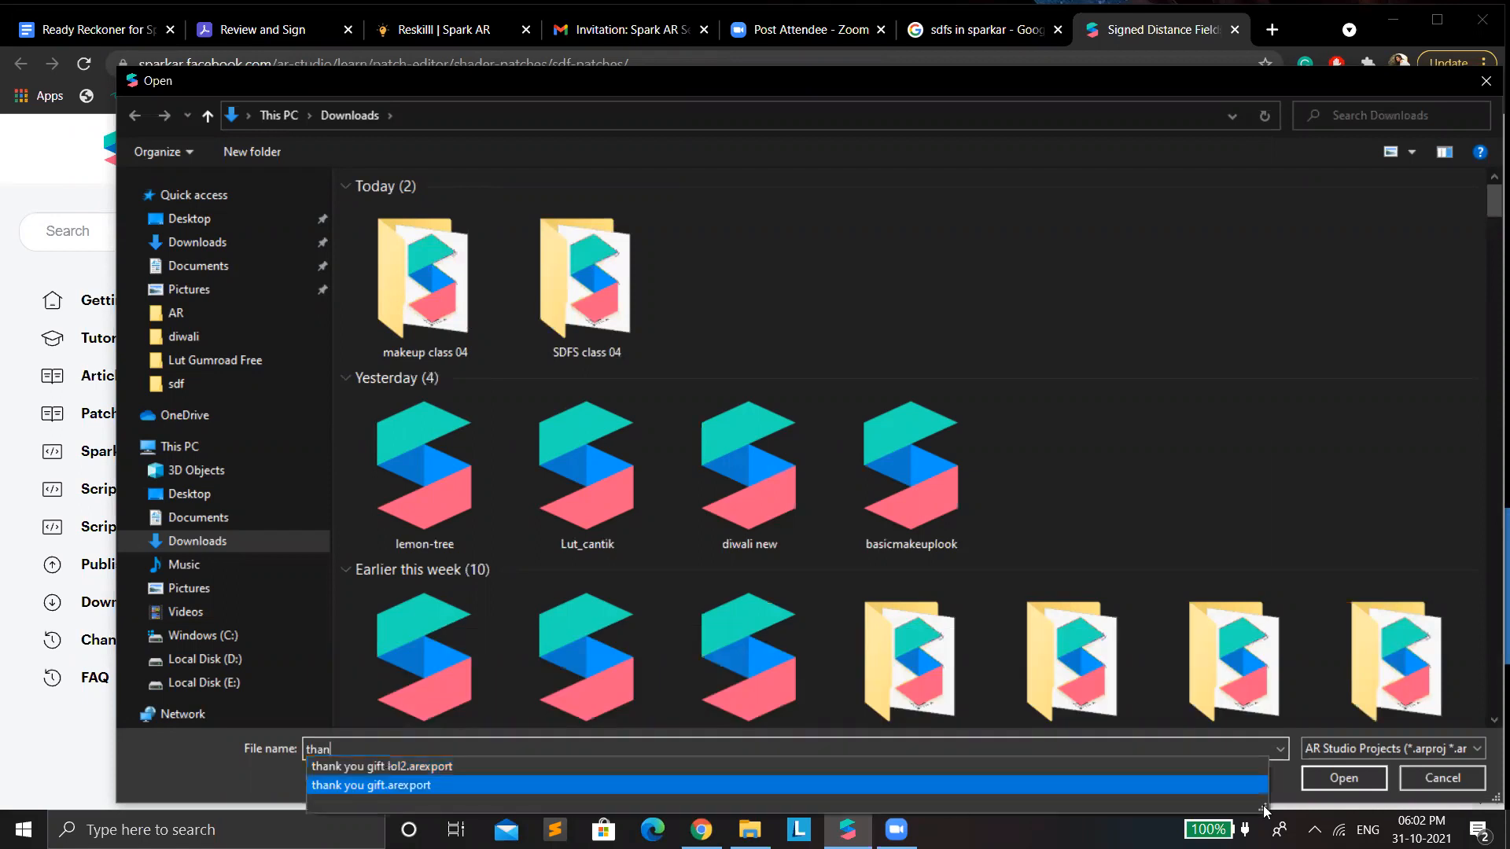
click(1261, 788)
click(1343, 778)
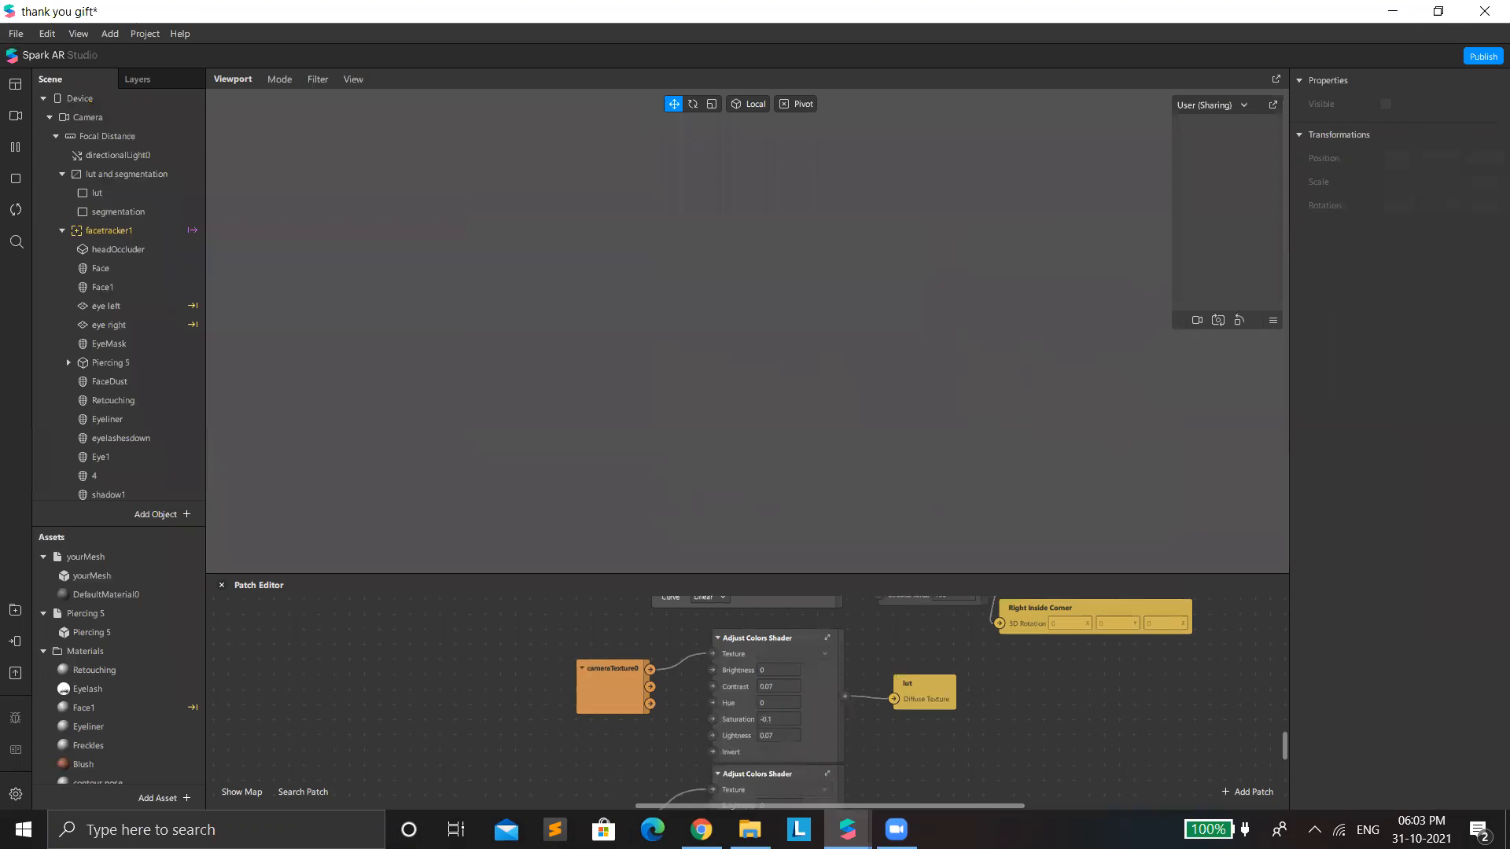
Step: Look through the thank you gift project's patch graph, then shrink the Patch Editor to give the viewport more room
scroll(1061, 636, up, 2)
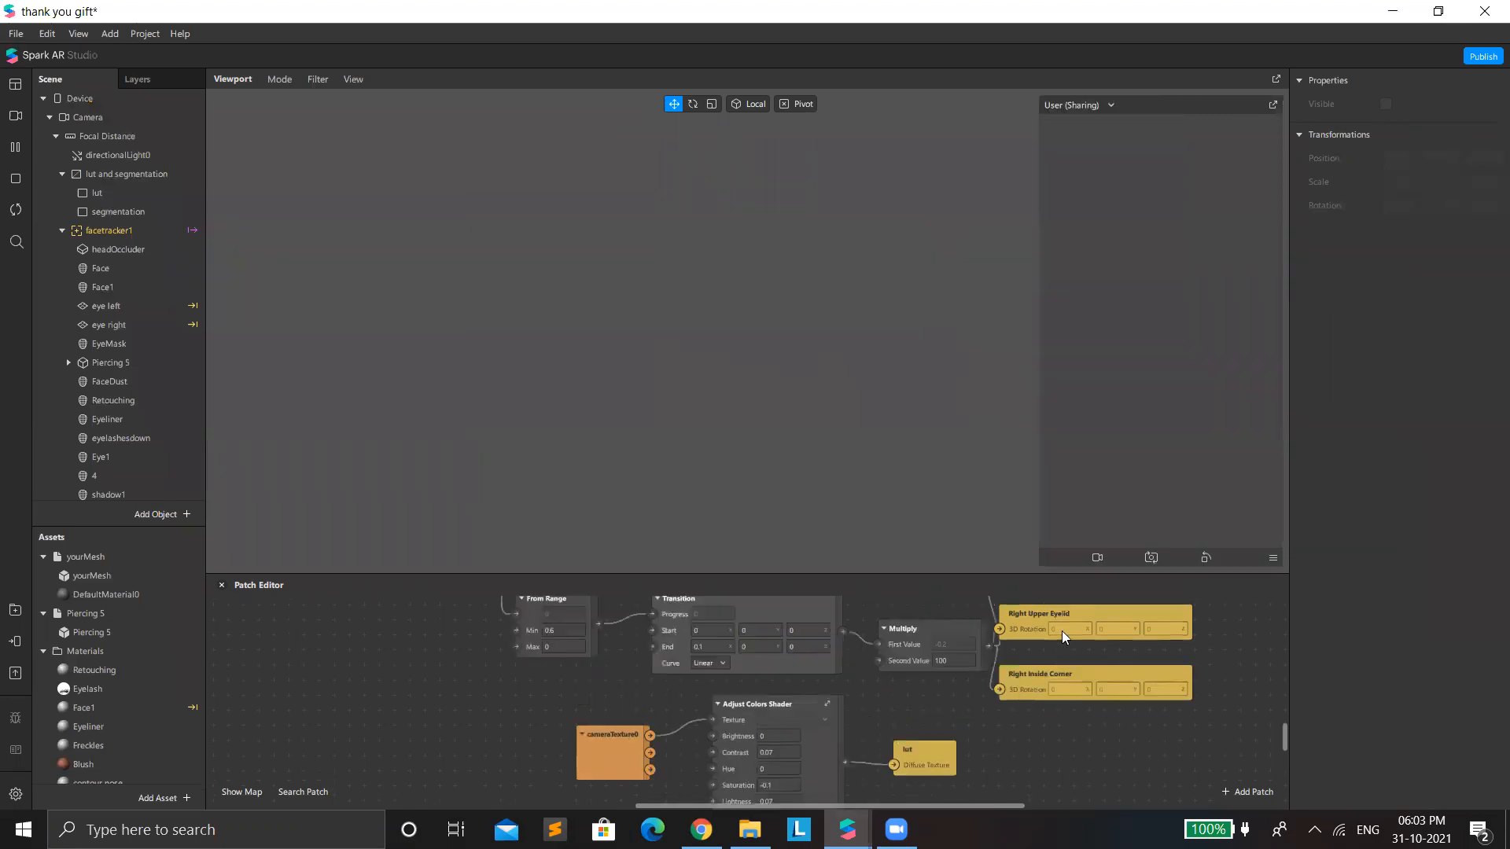
scroll(1063, 637, up, 2)
scroll(1073, 633, up, 2)
scroll(1081, 627, up, 3)
scroll(1085, 629, up, 8)
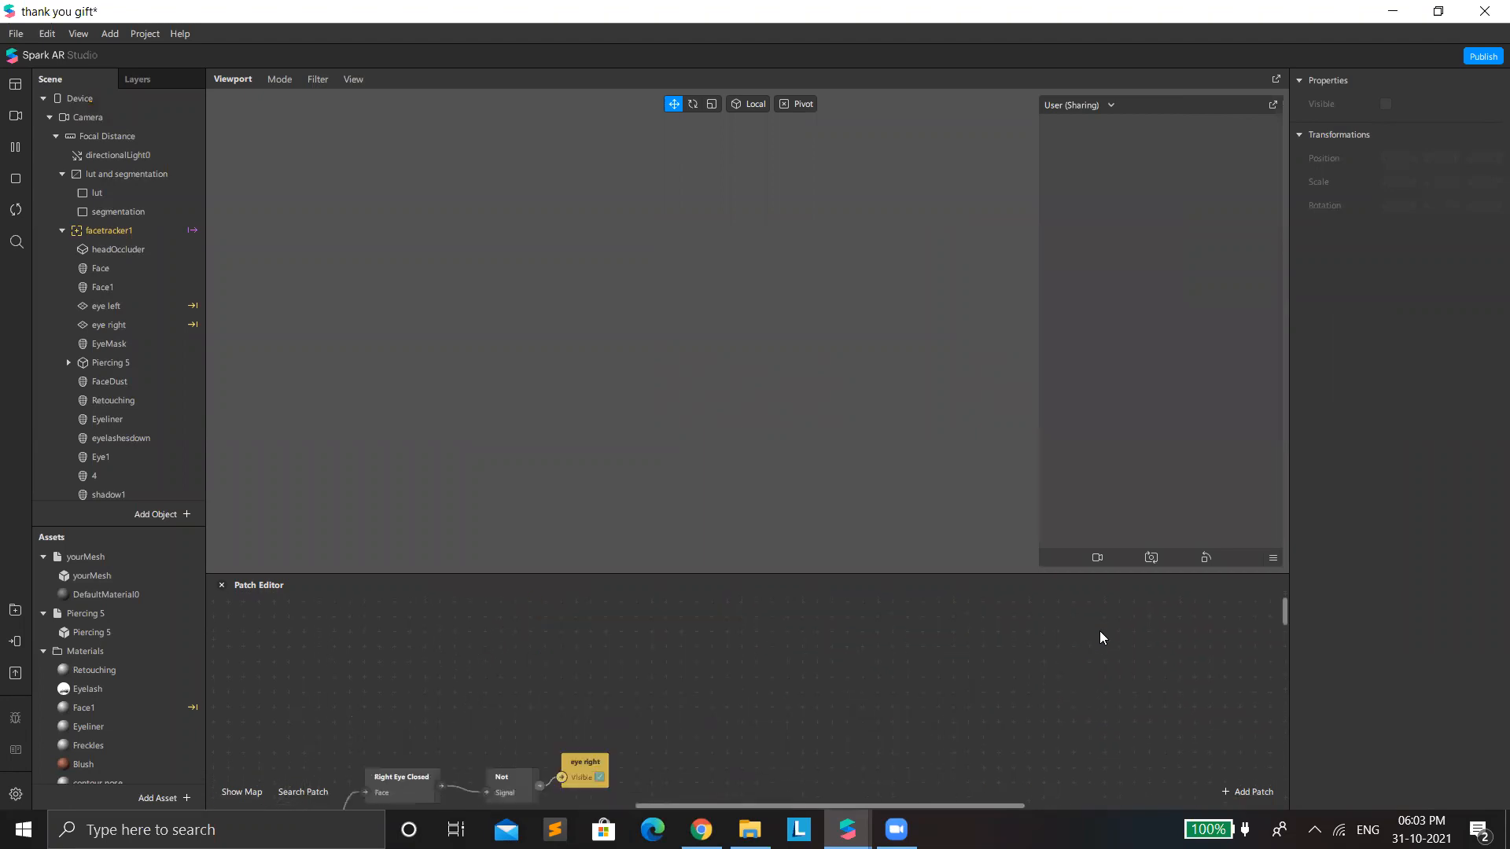
scroll(902, 574, down, 10)
scroll(906, 580, down, 1)
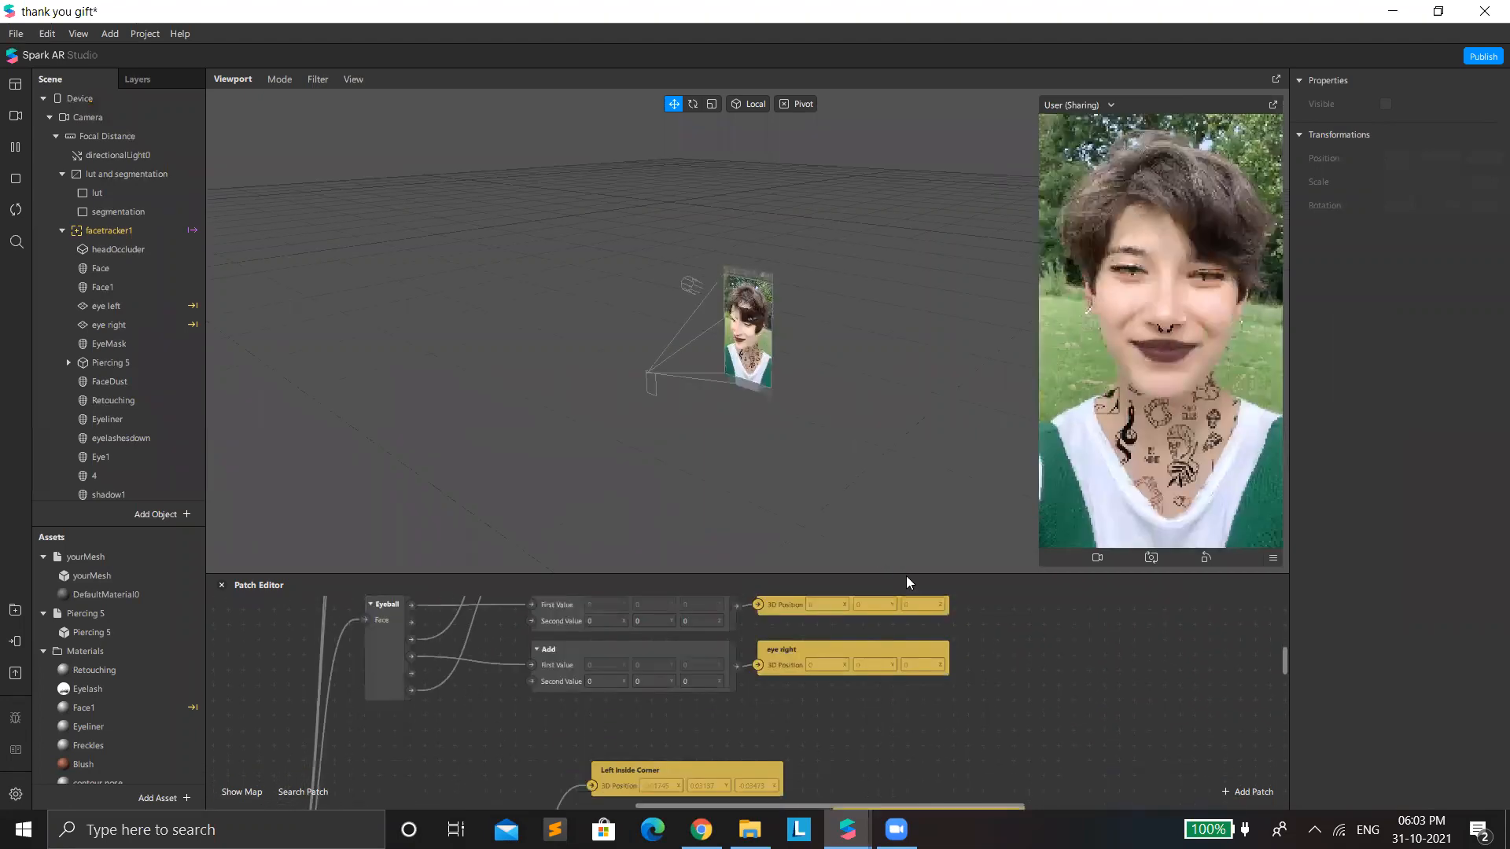
click(1272, 104)
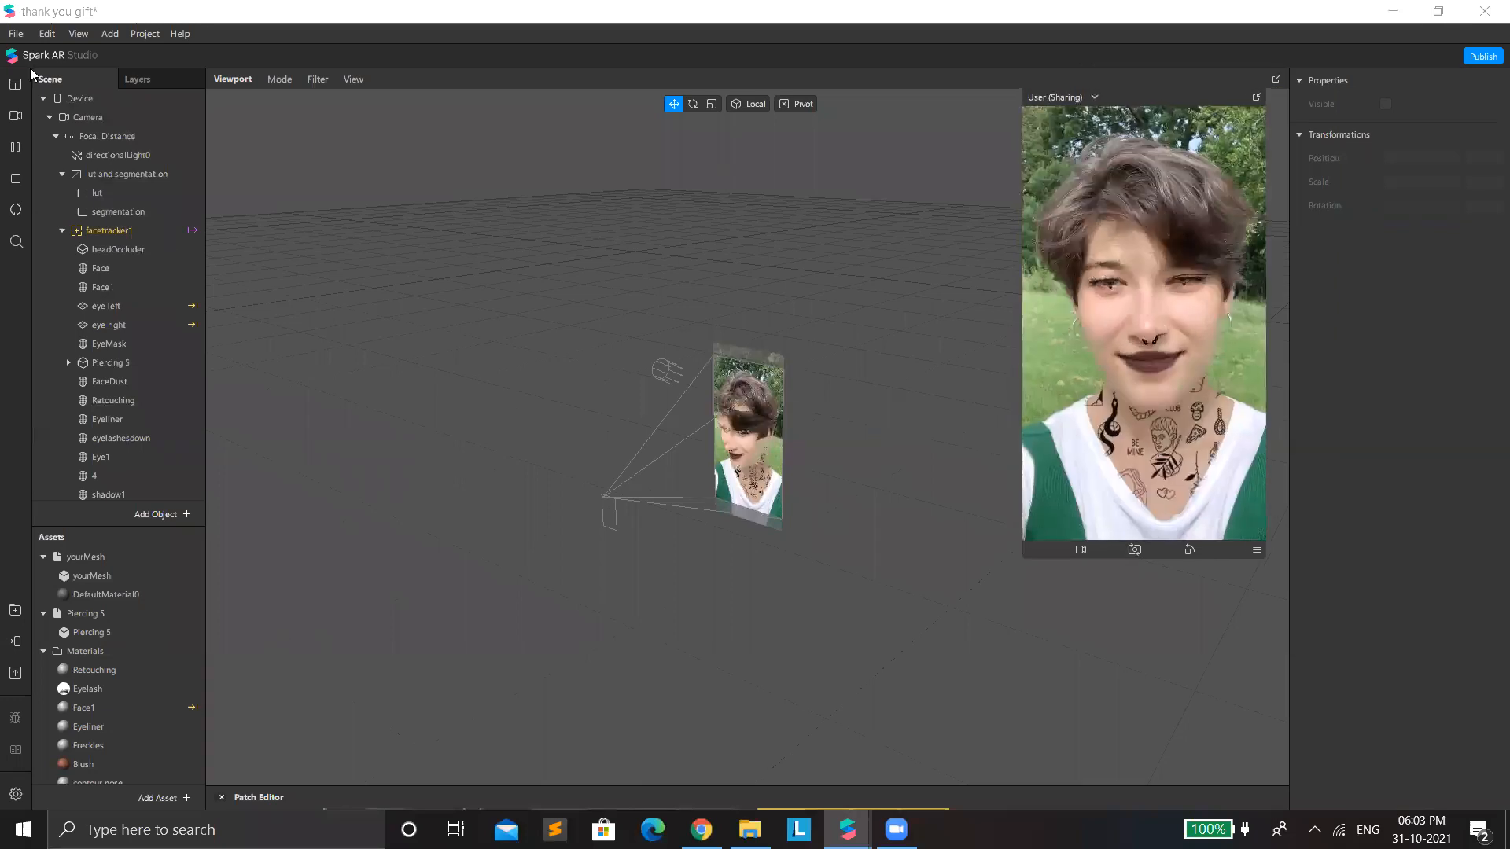
Step: Preview the tattoo and makeup filter on the real-time simulation video of the woman in a grey T-shirt
click(15, 115)
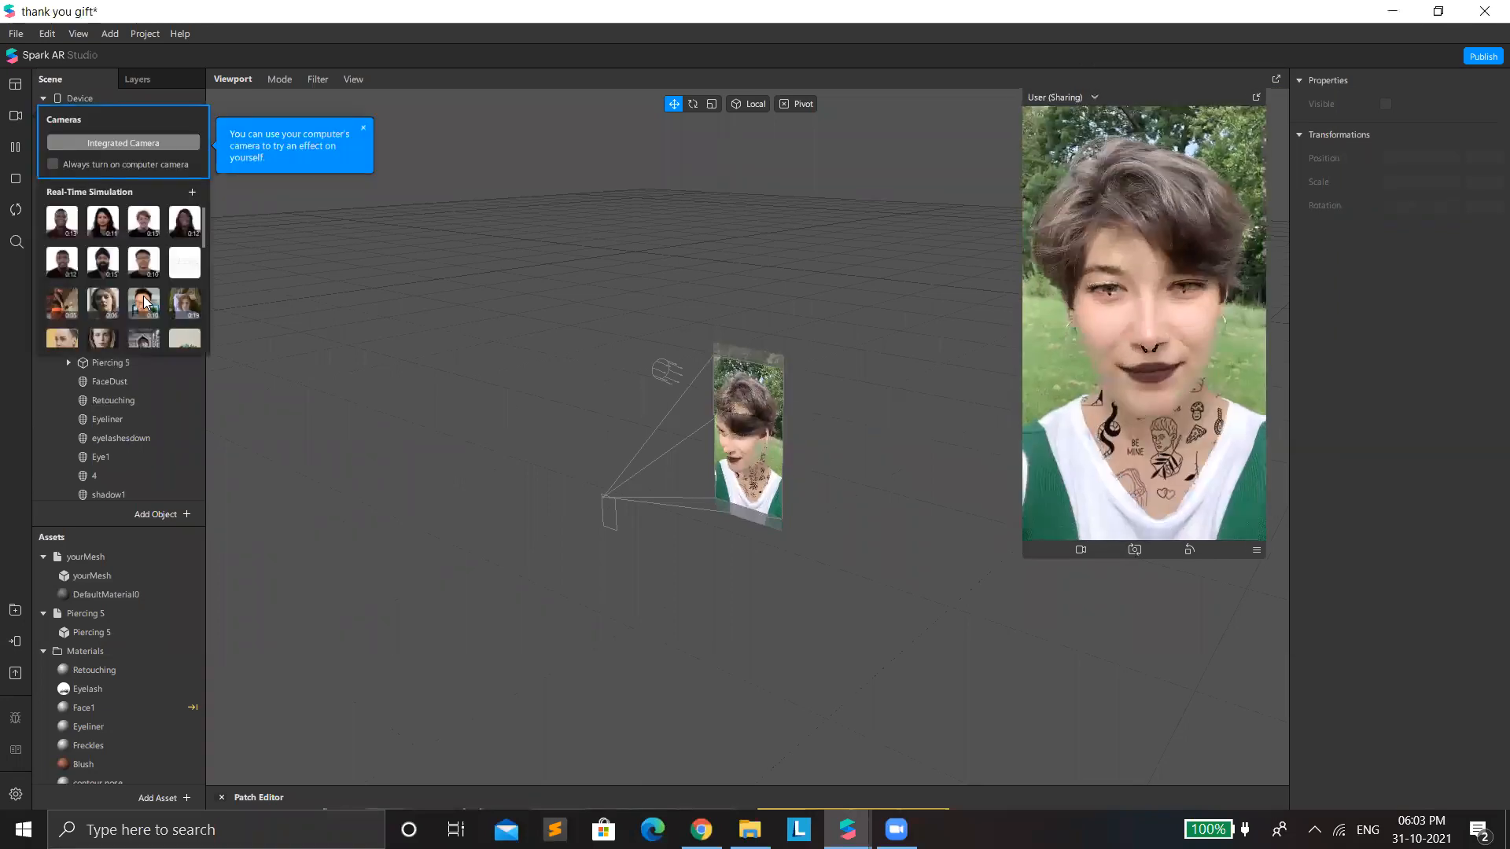
scroll(159, 300, down, 5)
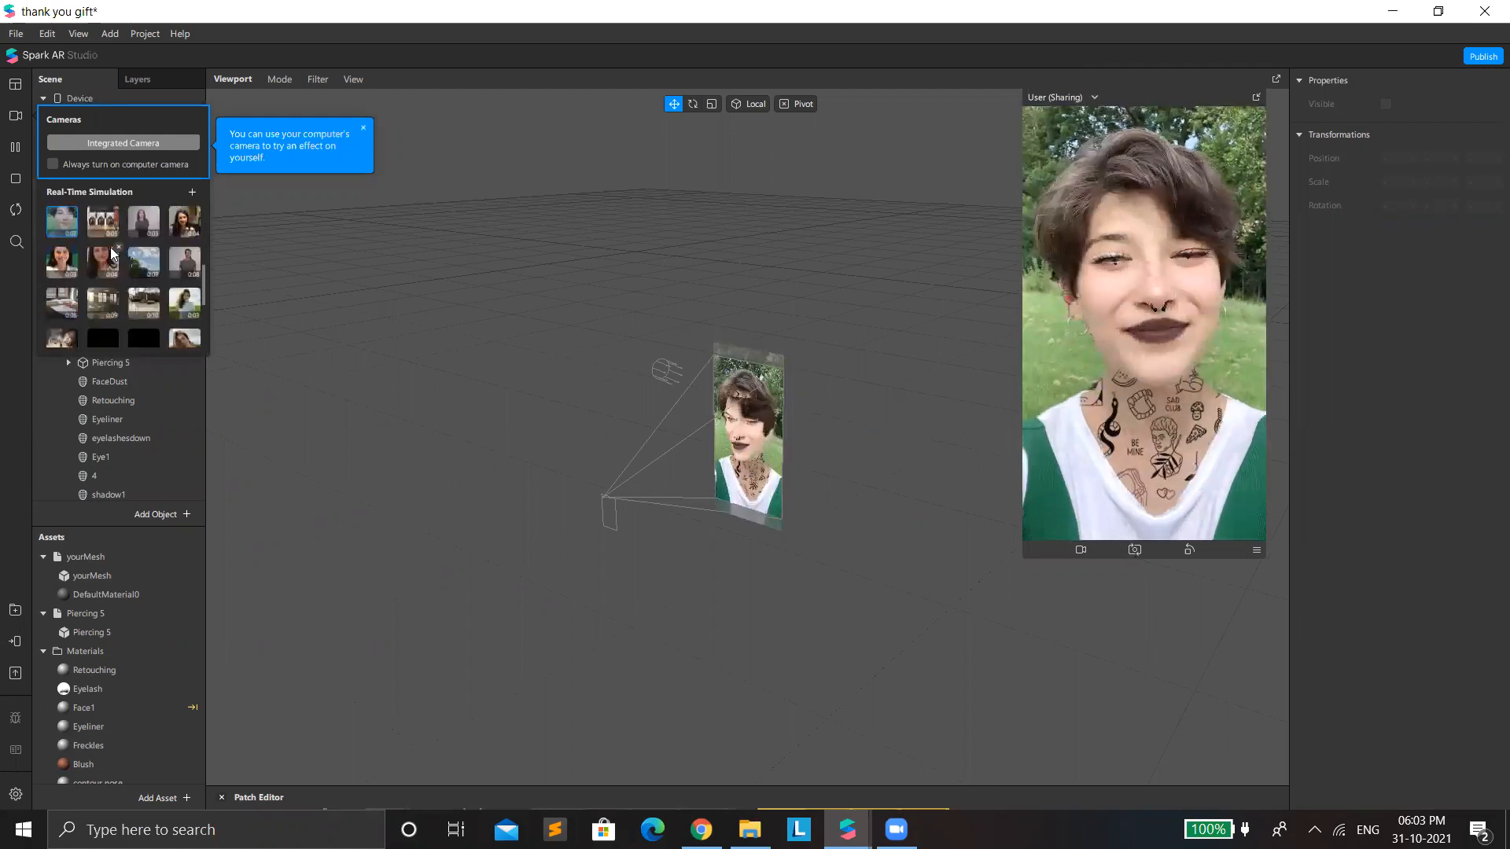
click(144, 223)
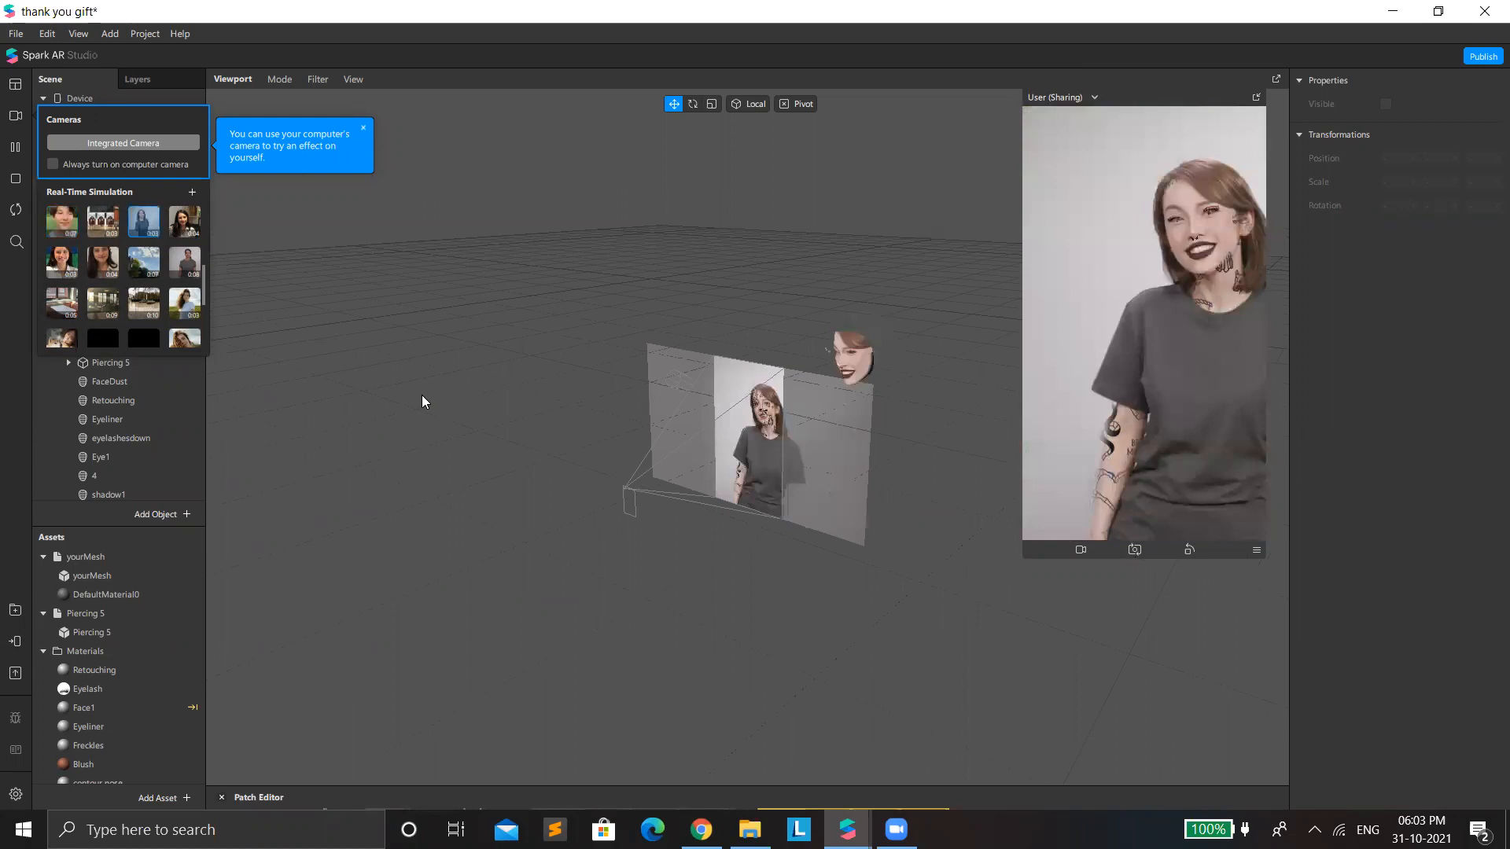
click(62, 228)
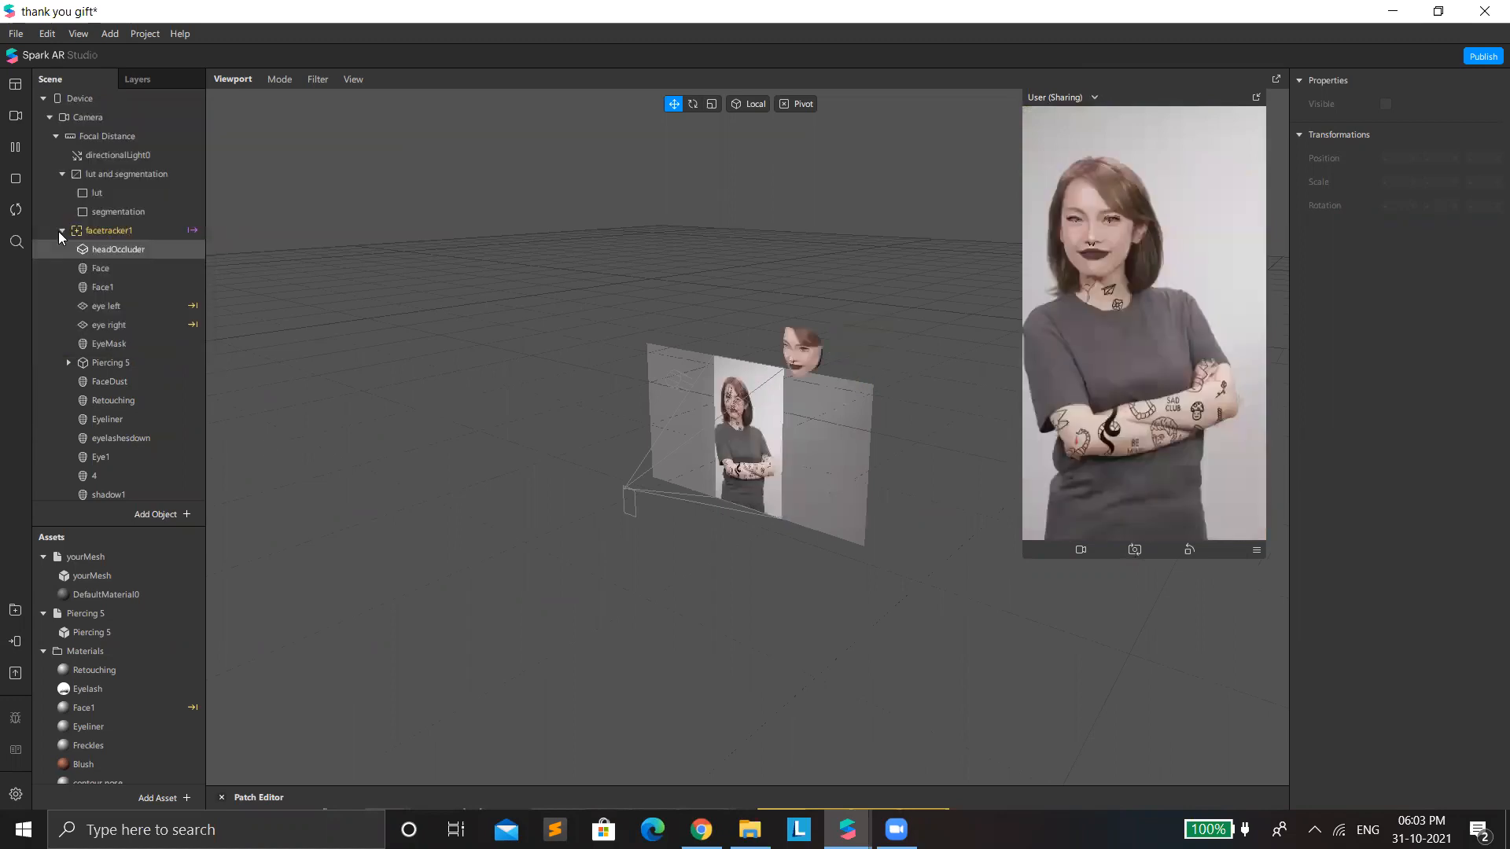
Step: Collapse the facetracker1, noise, and lut and segmentation groups in the scene, and select the lut and segmentation canvas
click(62, 231)
click(65, 250)
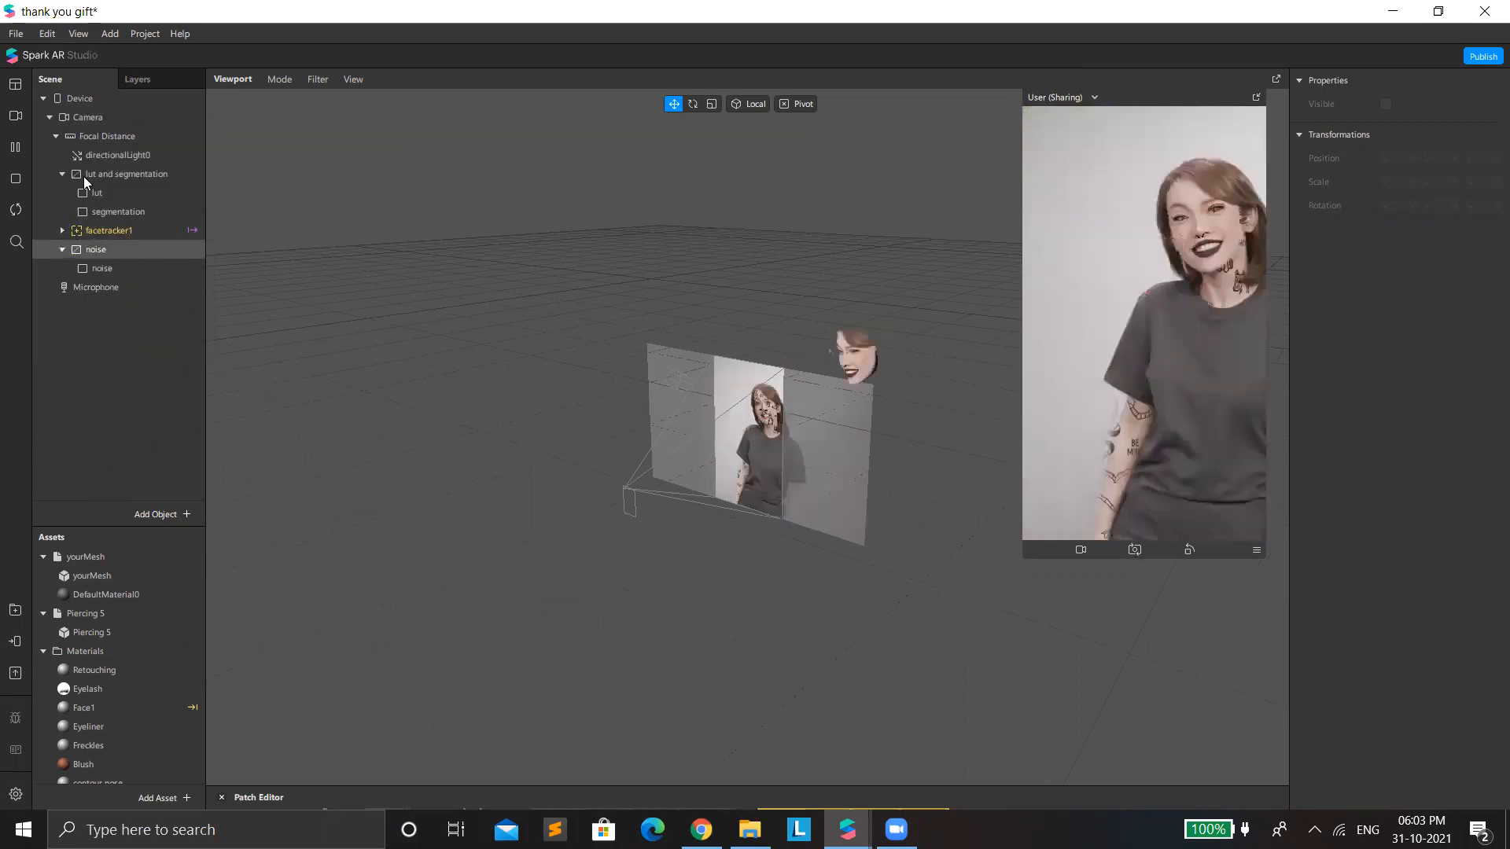
click(67, 170)
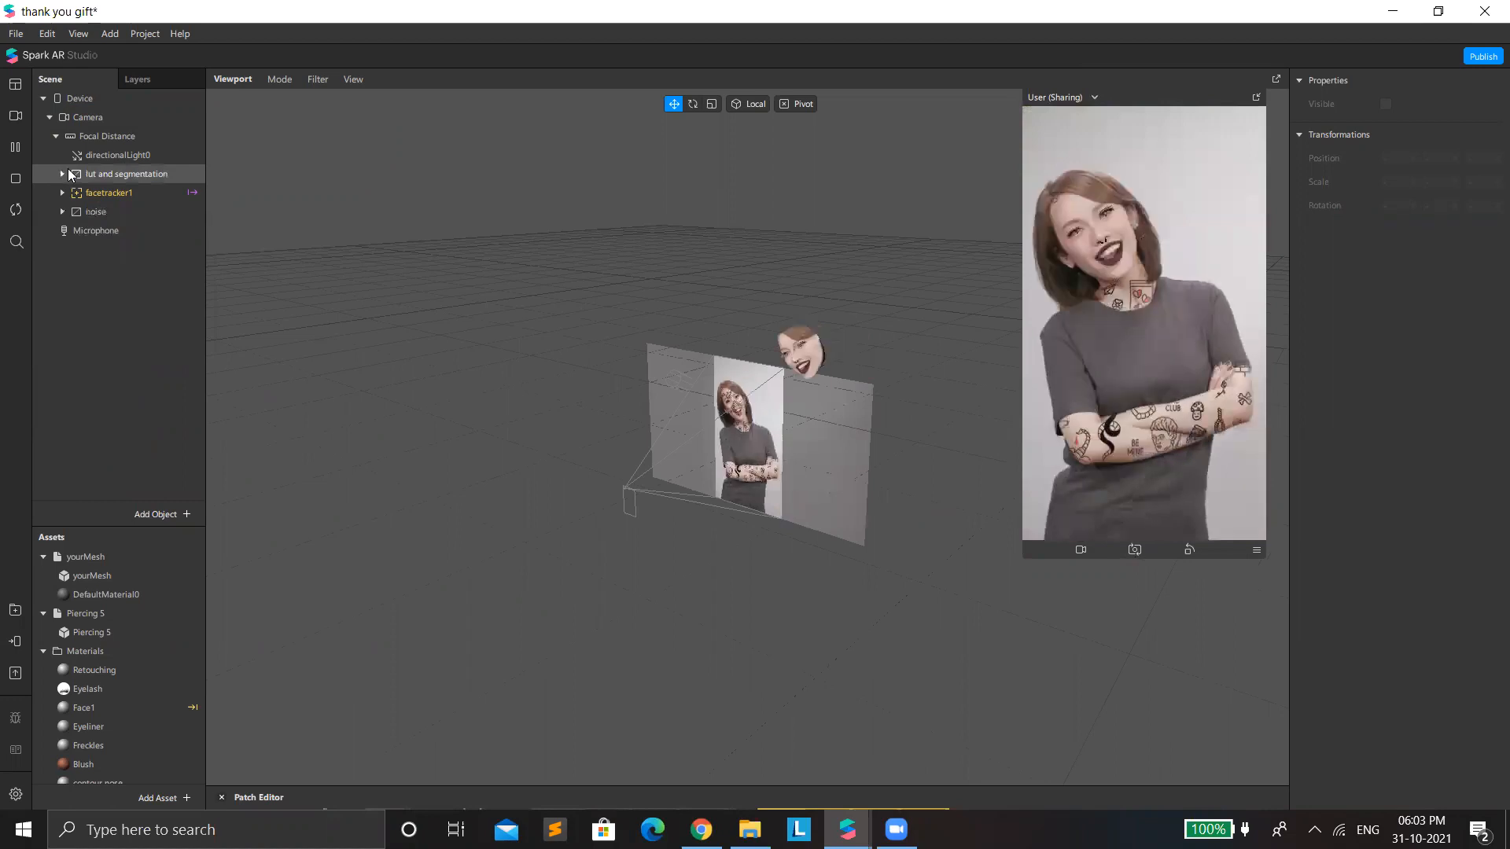
click(69, 170)
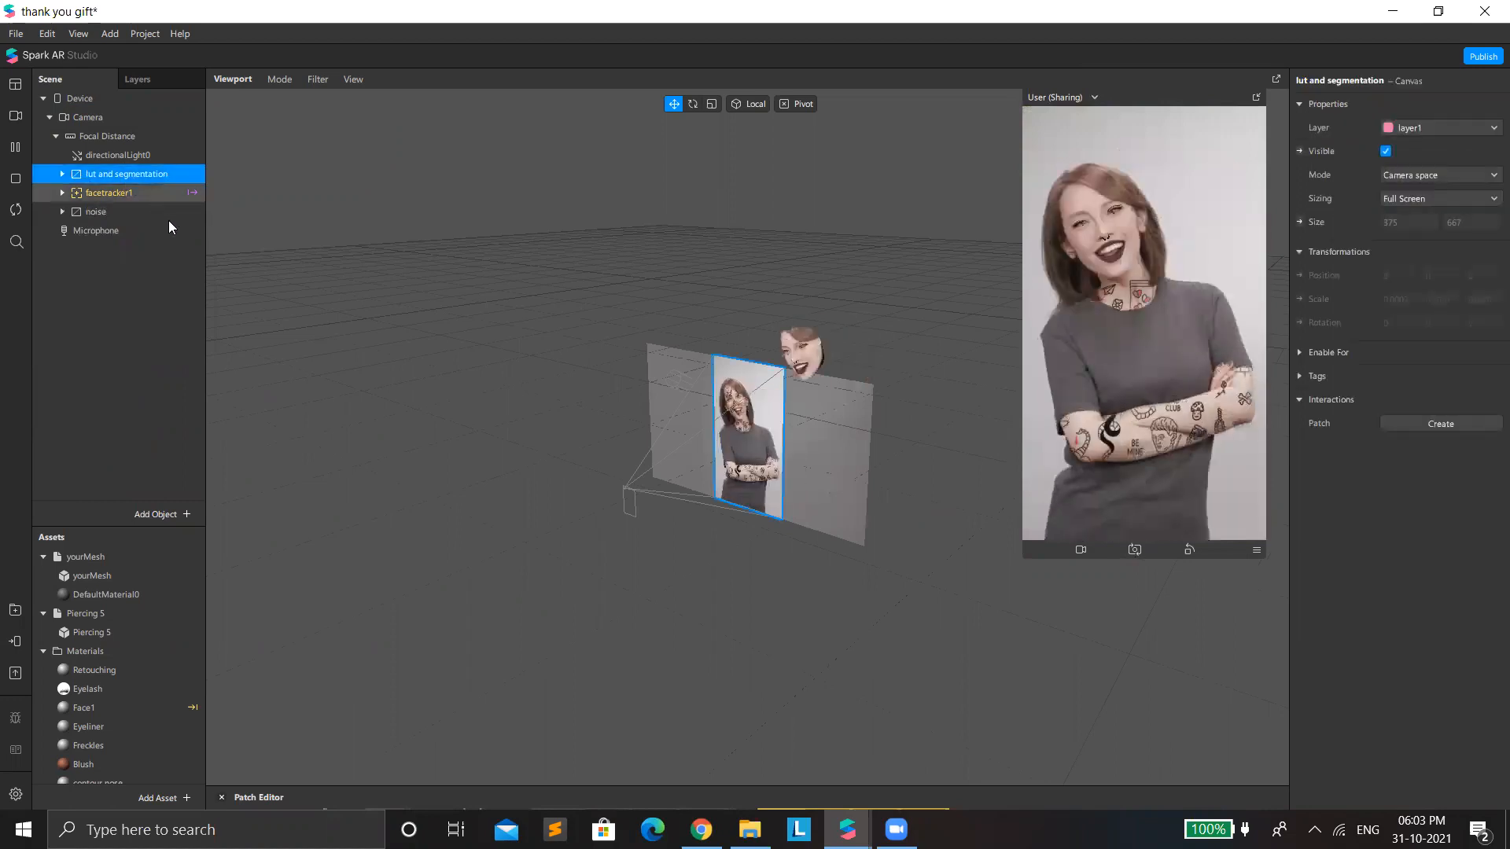
Step: Hide the noise canvas and expand the facetracker1 group in the scene
click(133, 212)
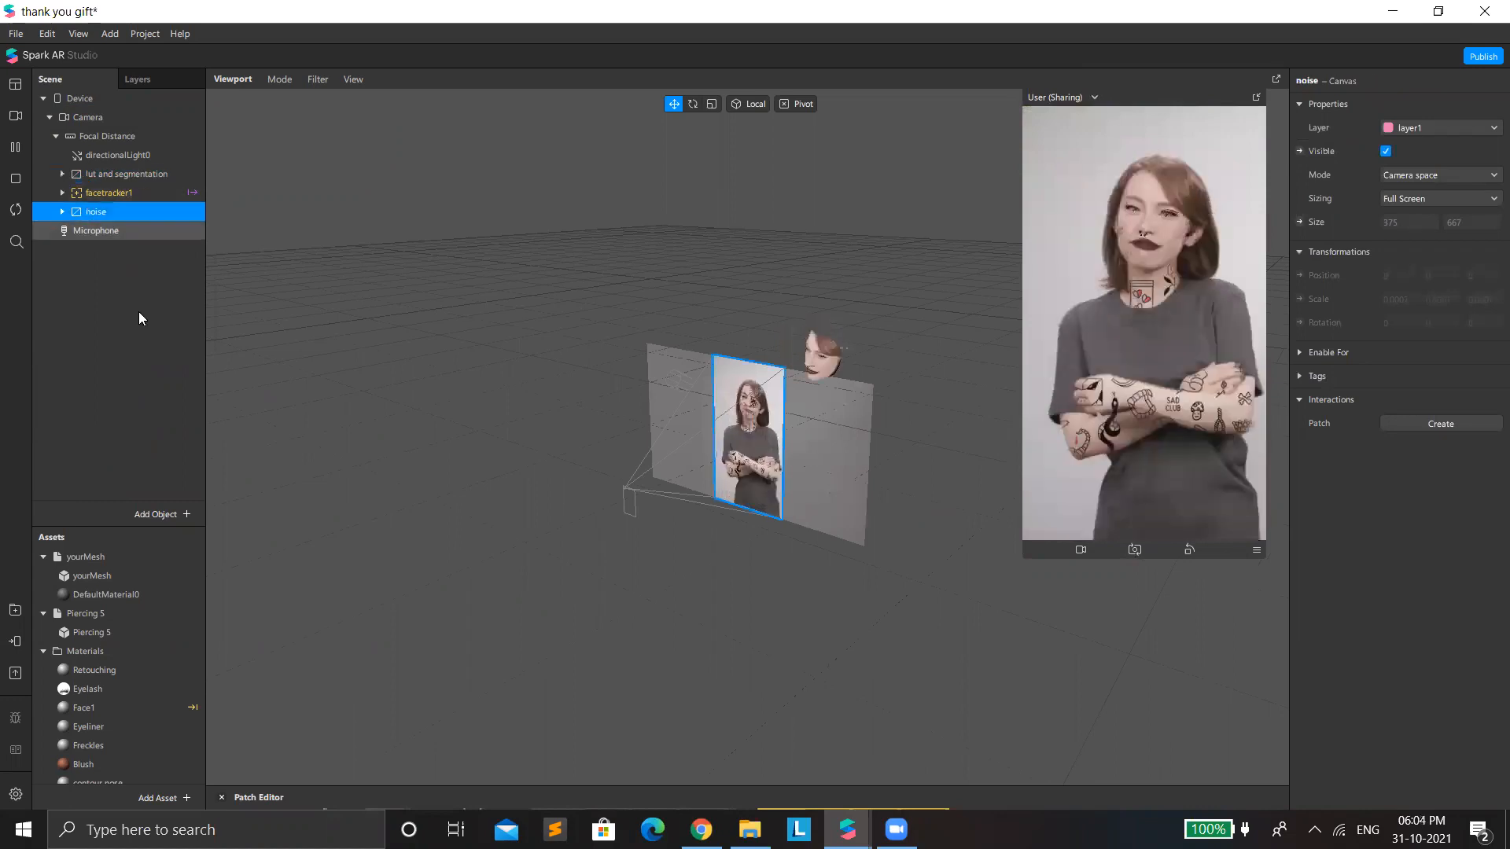
click(1385, 151)
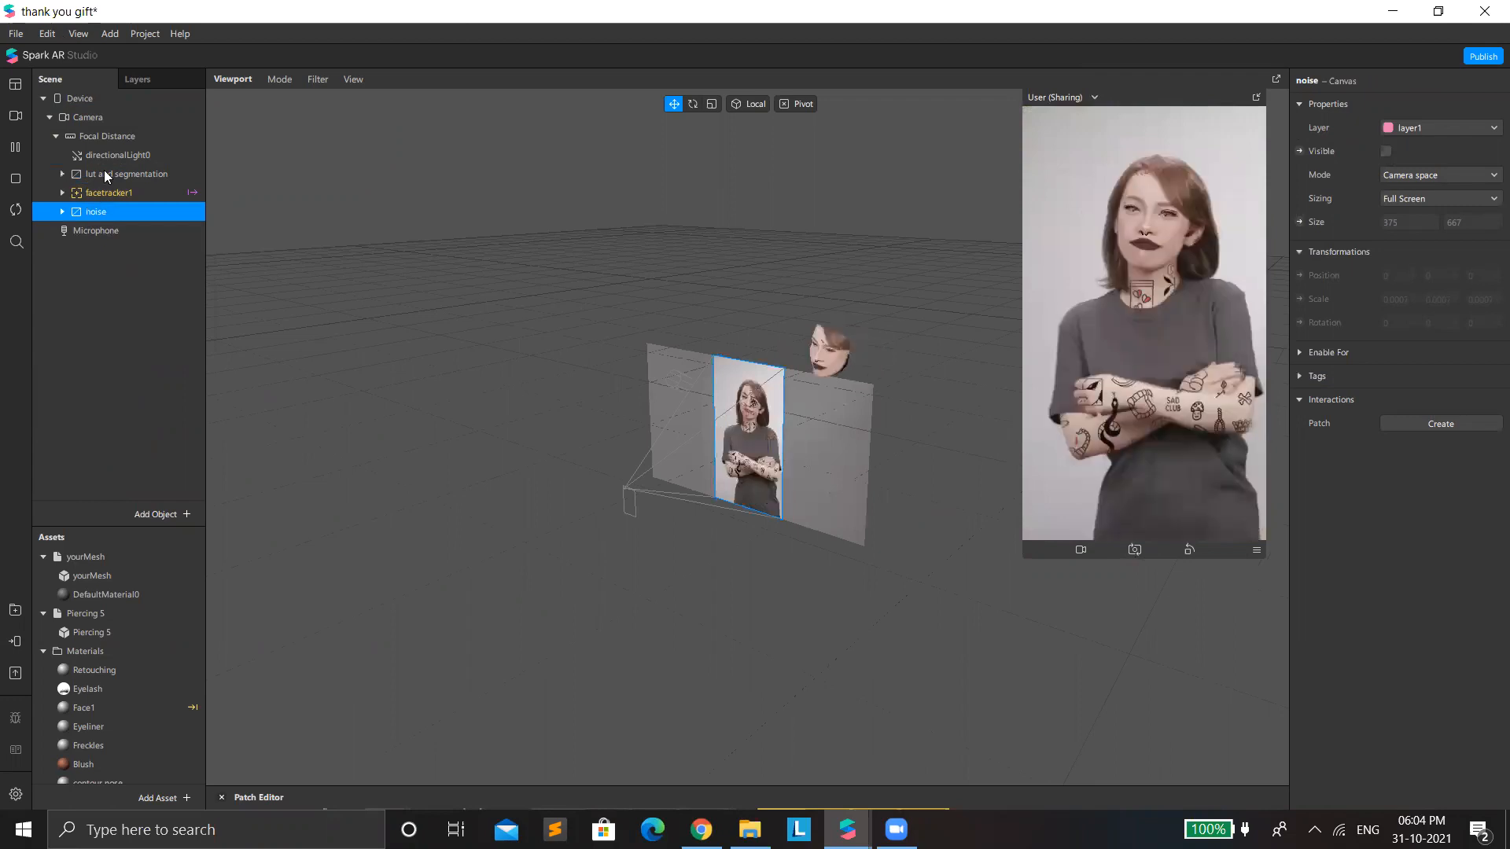
click(62, 192)
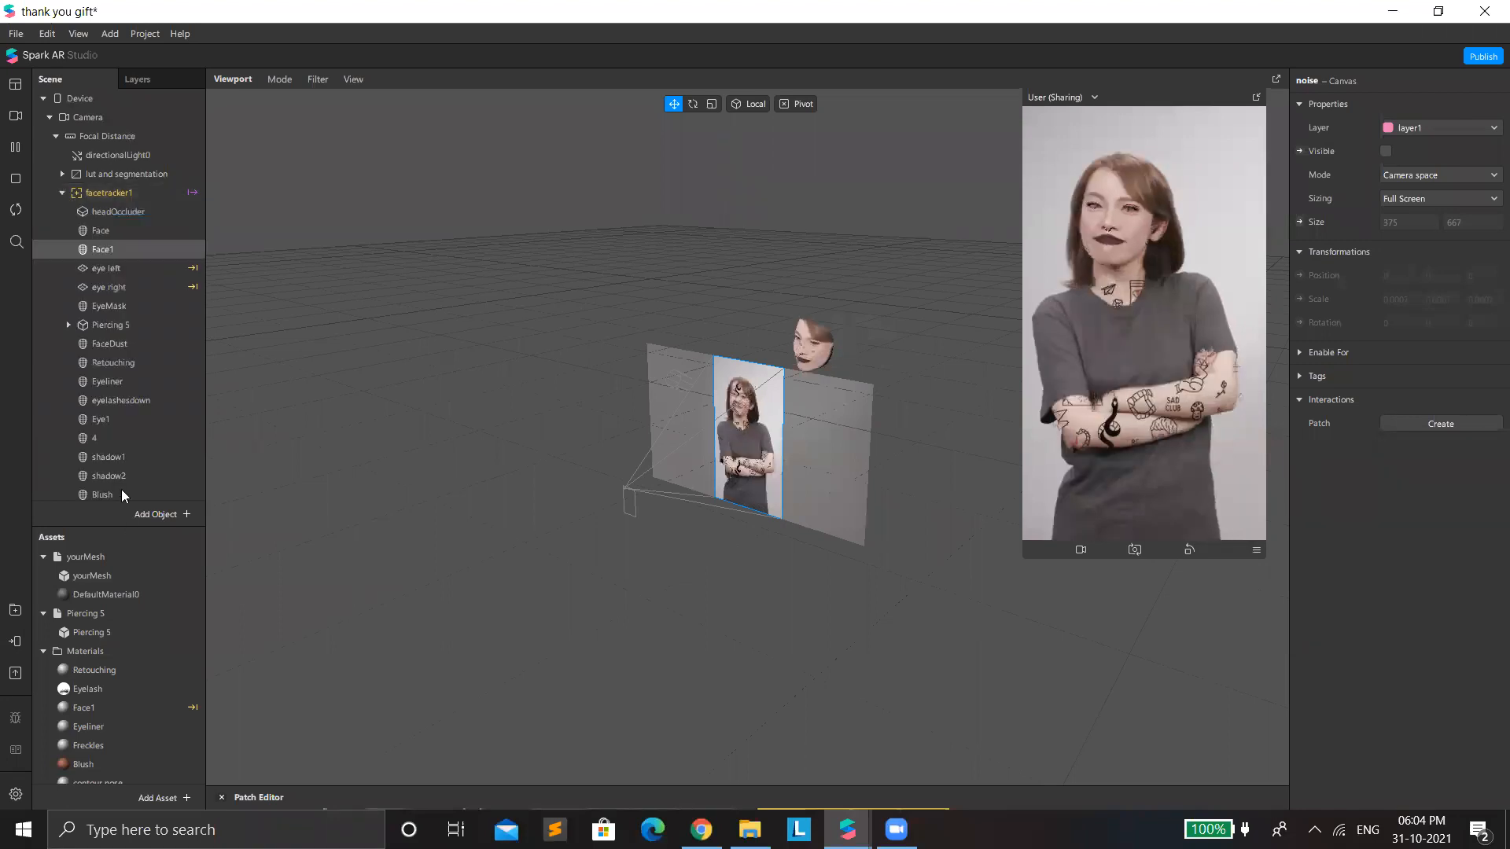
Step: Examine the headOccluder block of facetracker1 against the tattooed segmentation plane in the viewport
click(116, 211)
scroll(811, 432, up, 3)
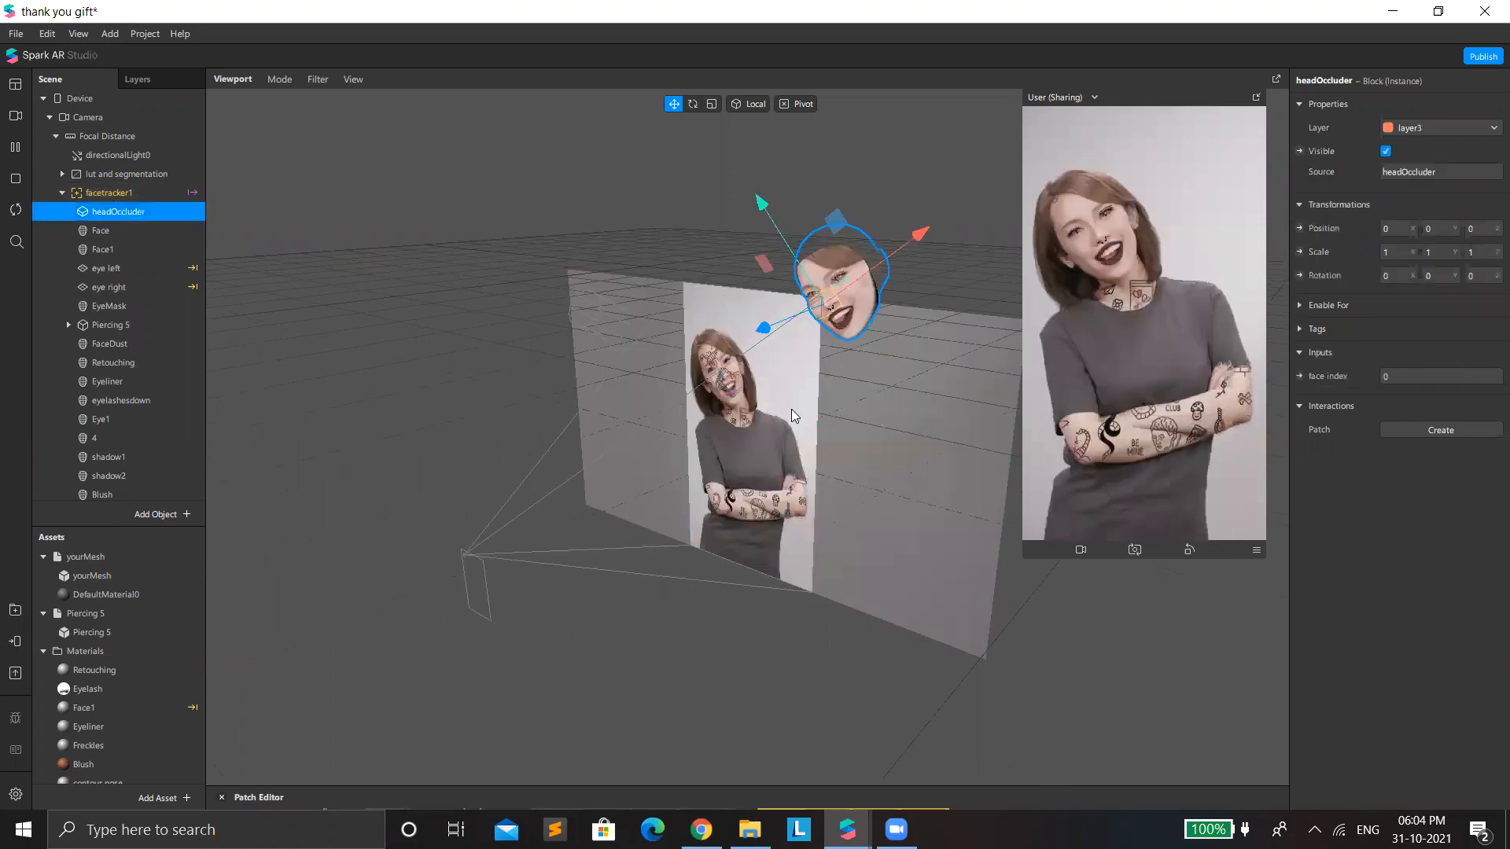
scroll(819, 398, up, 3)
scroll(814, 187, up, 3)
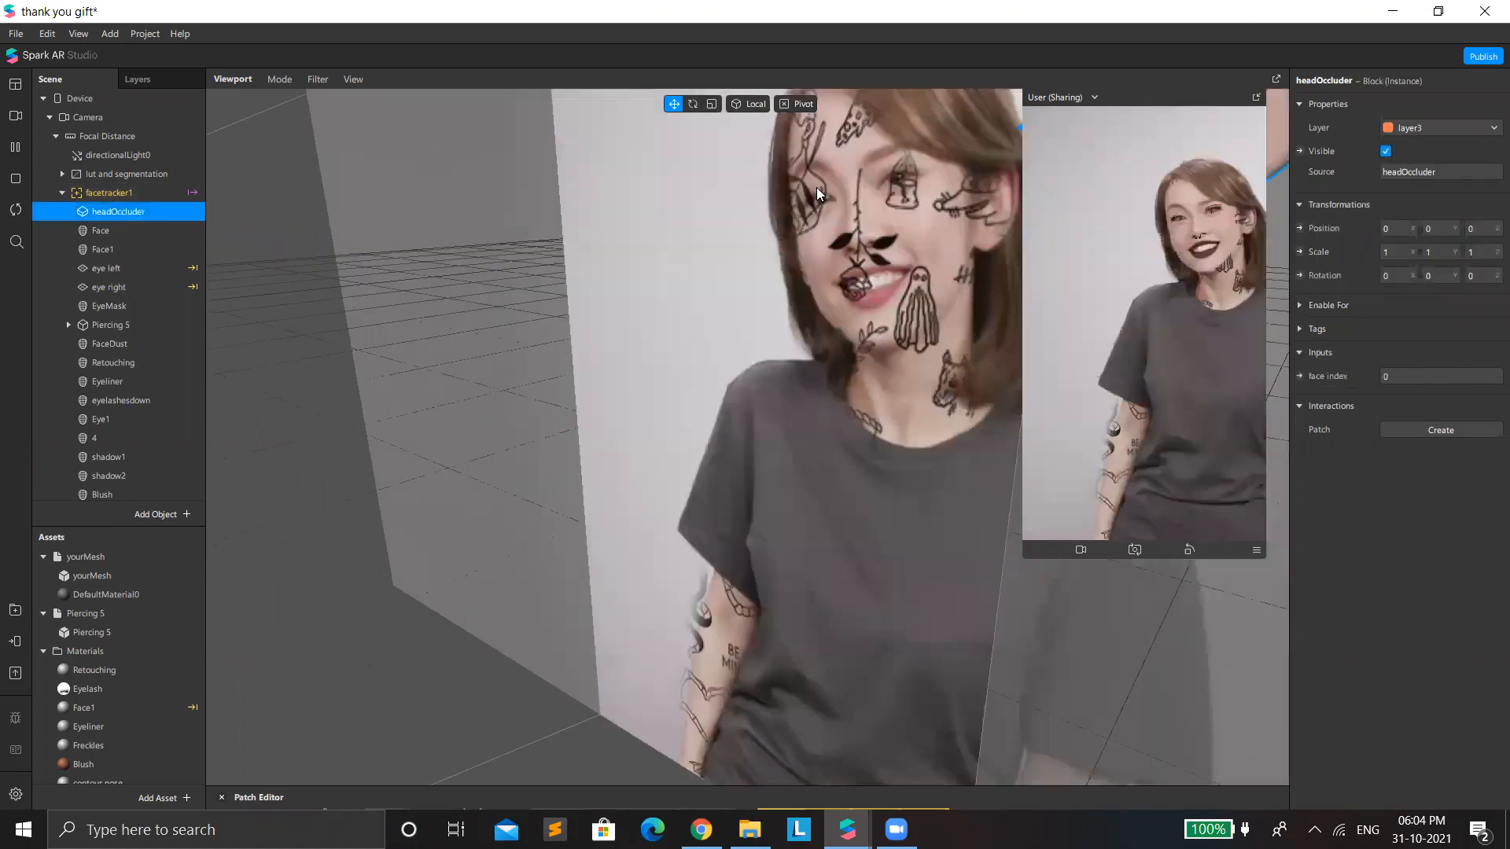
scroll(686, 181, down, 2)
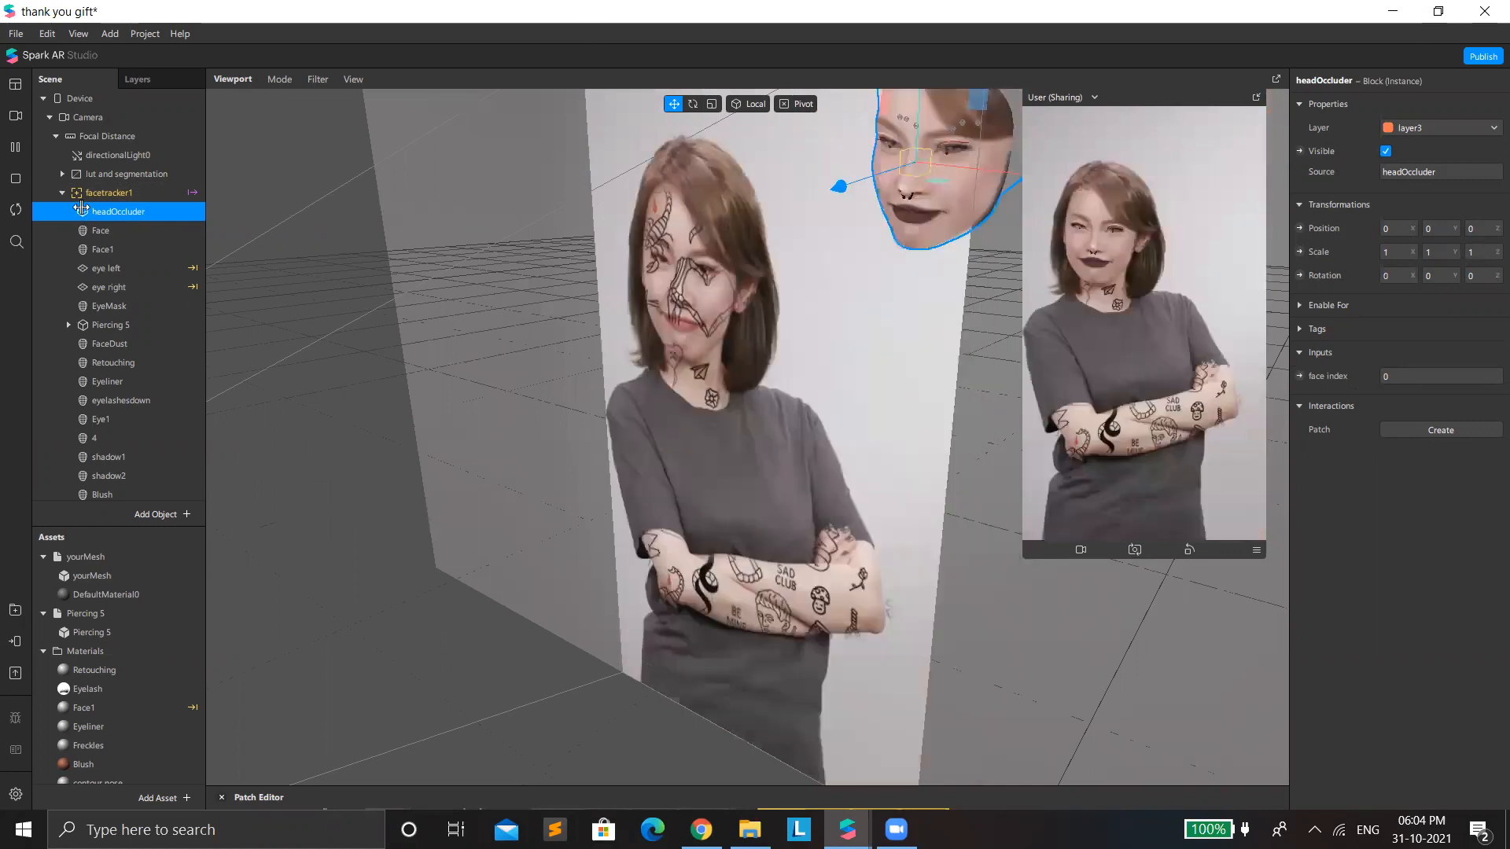
scroll(786, 487, down, 3)
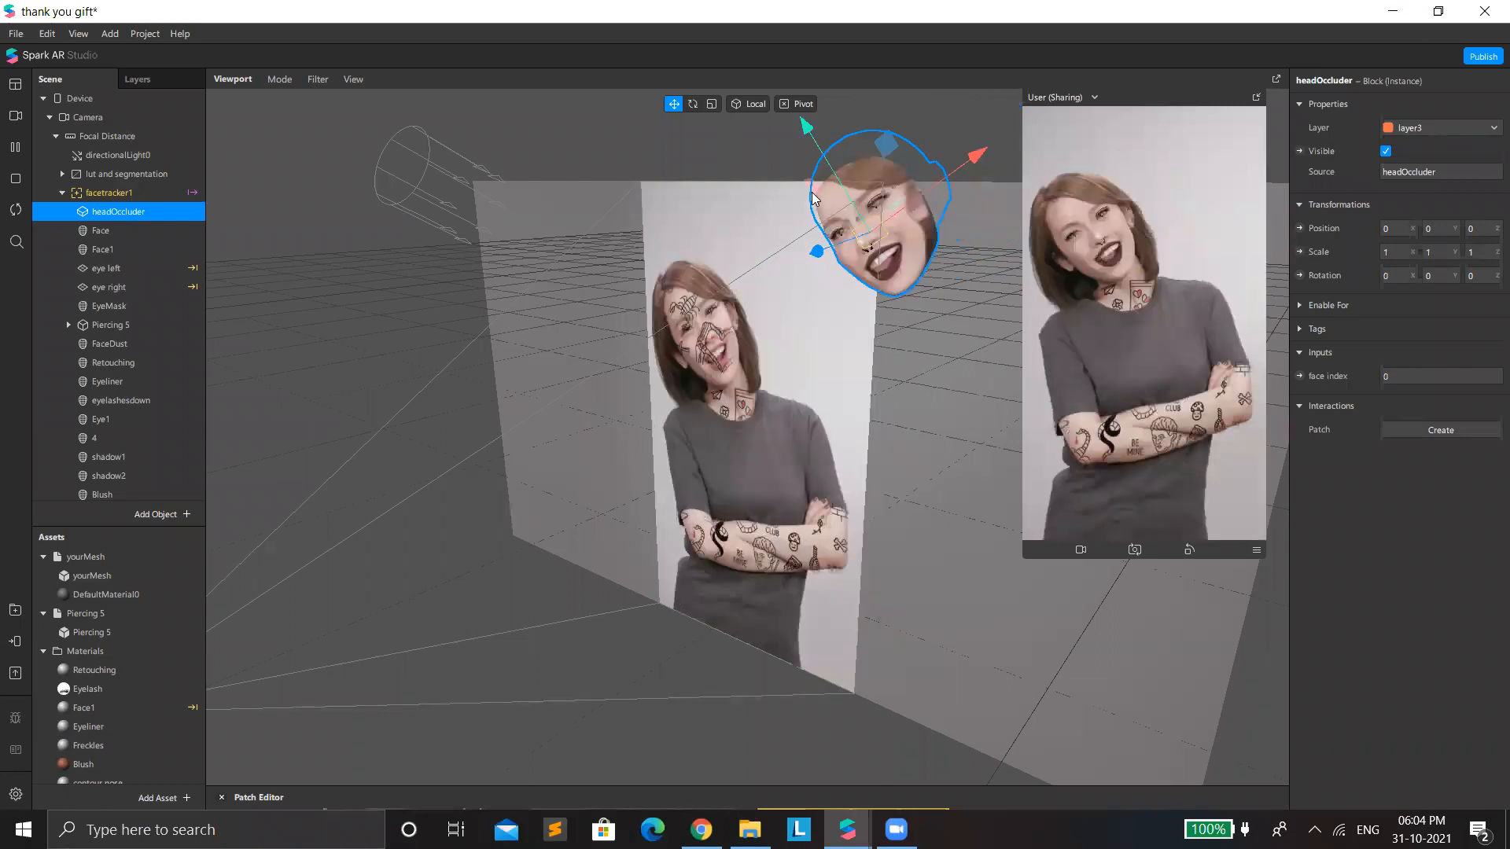
Step: Switch the real-time simulation to the short-haired person on the grass and select the eyelashesdown mesh
click(140, 231)
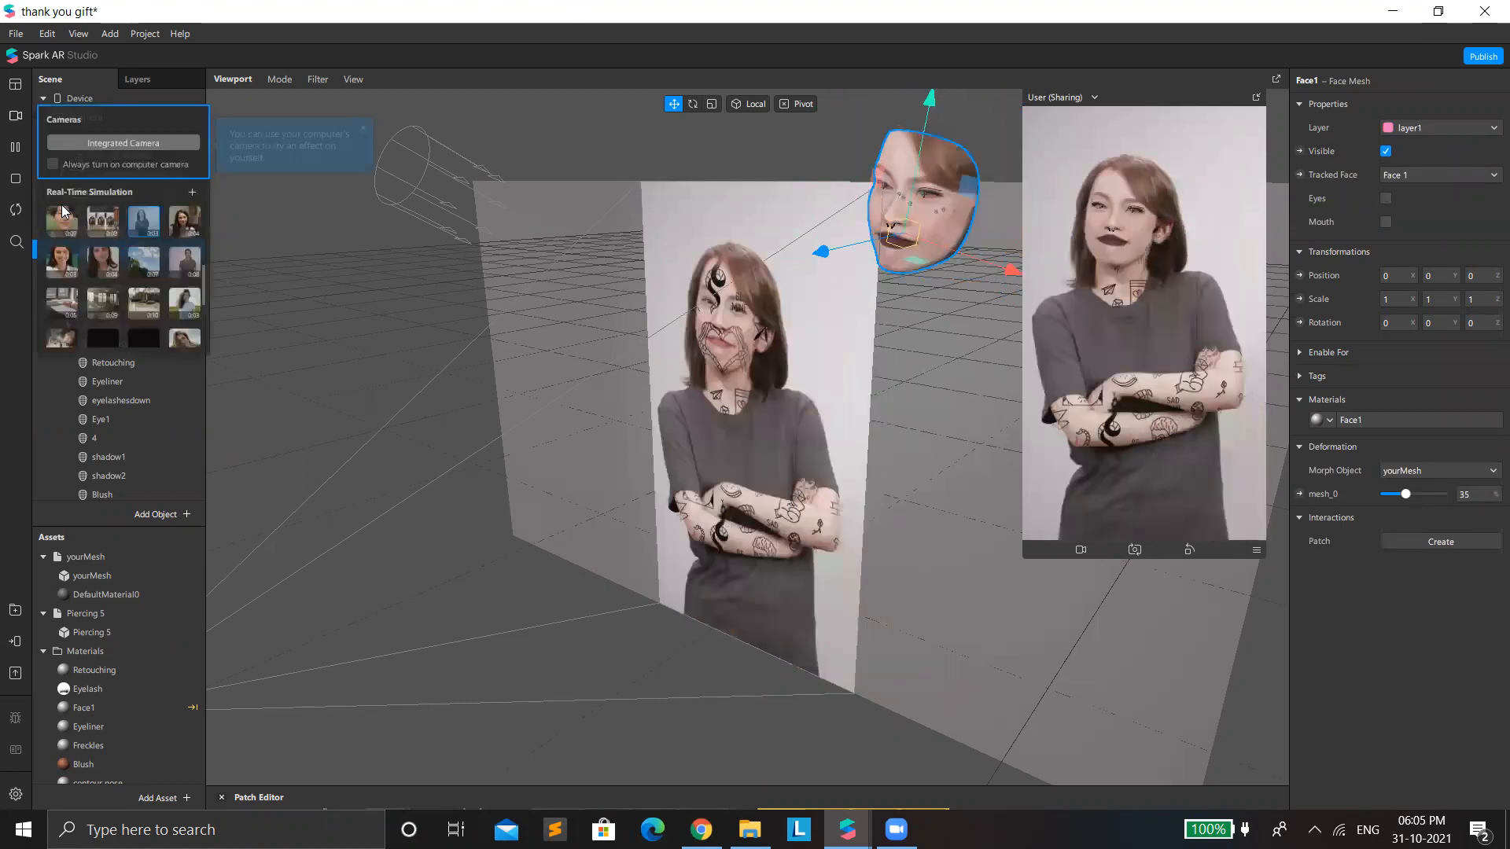
click(63, 214)
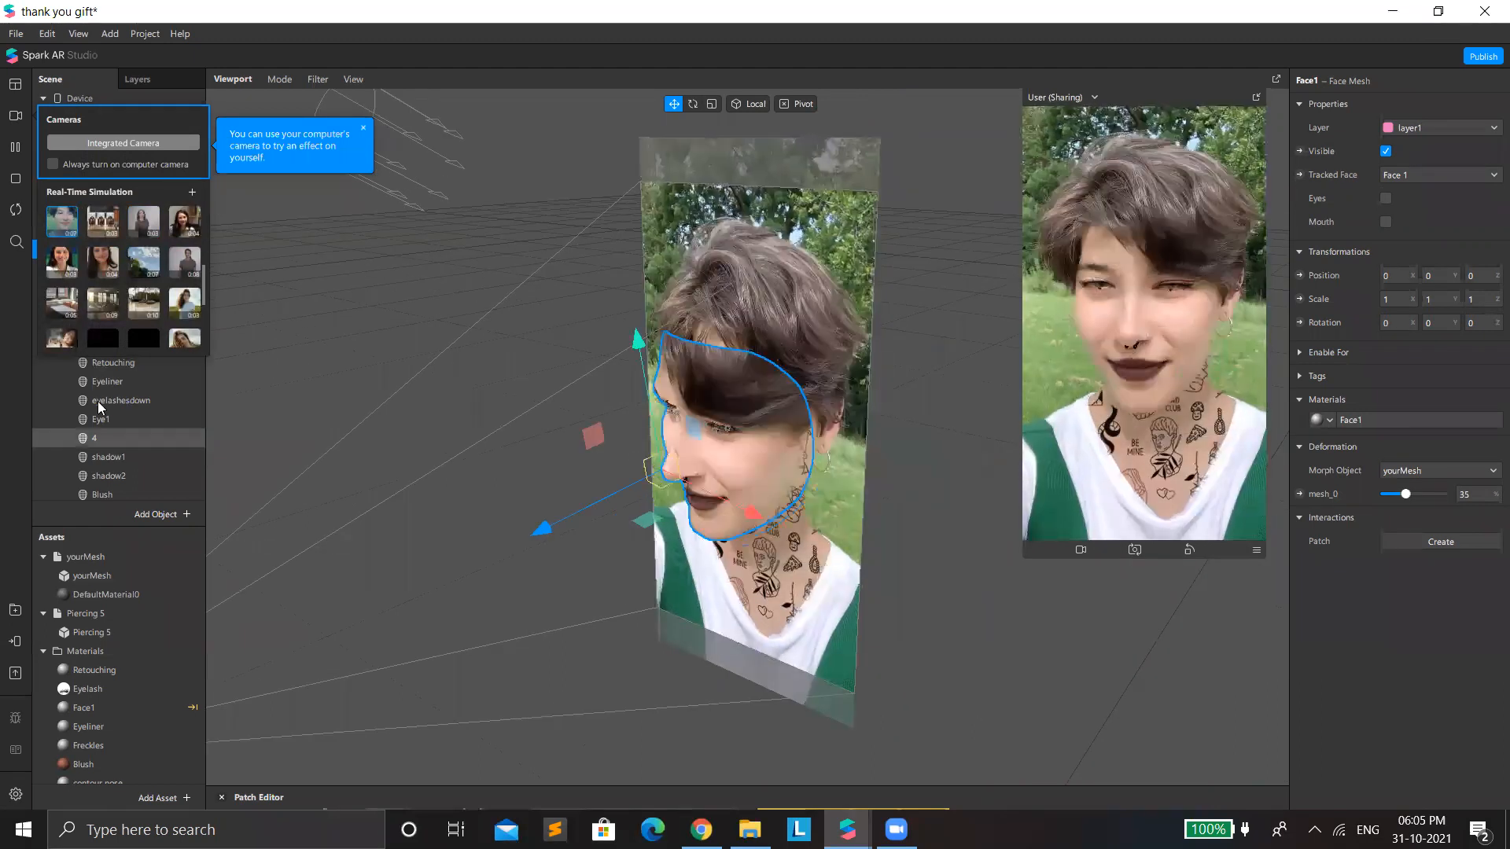
click(103, 400)
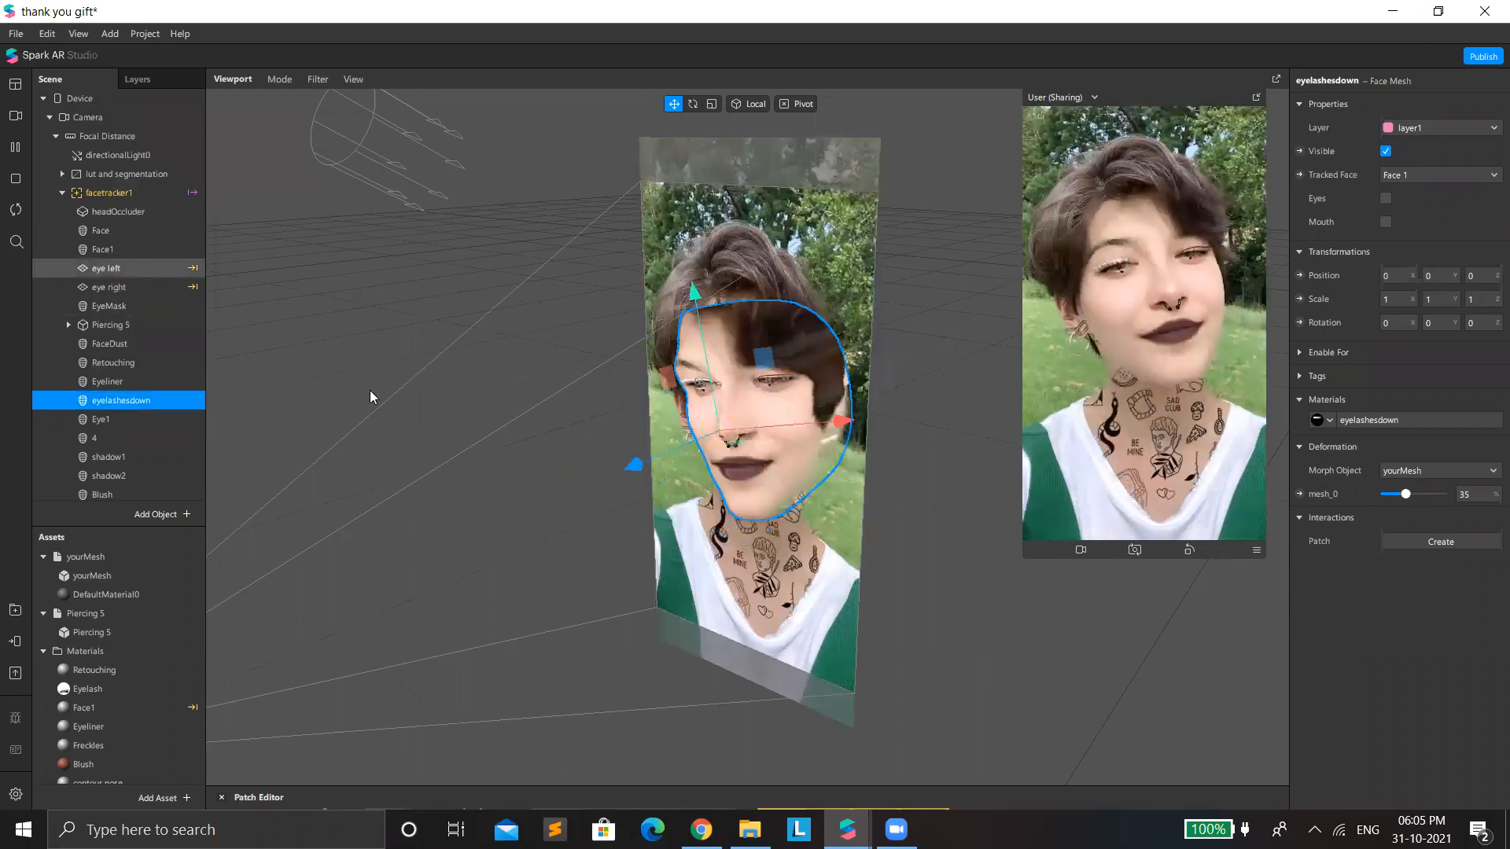
Step: Examine the eye left and eye right planes up close on the tracked face
click(116, 268)
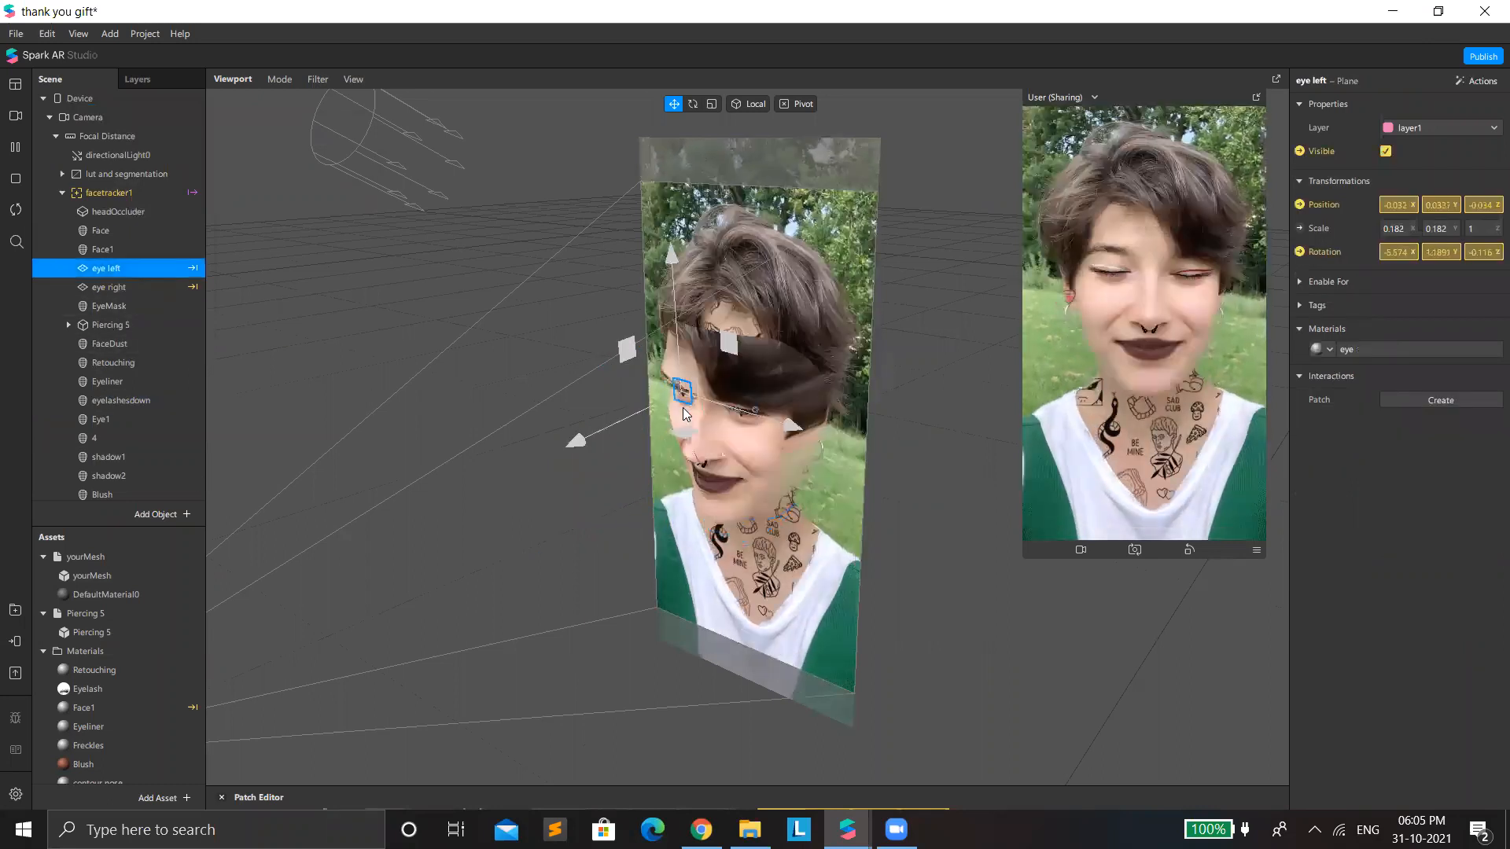
scroll(710, 403, up, 10)
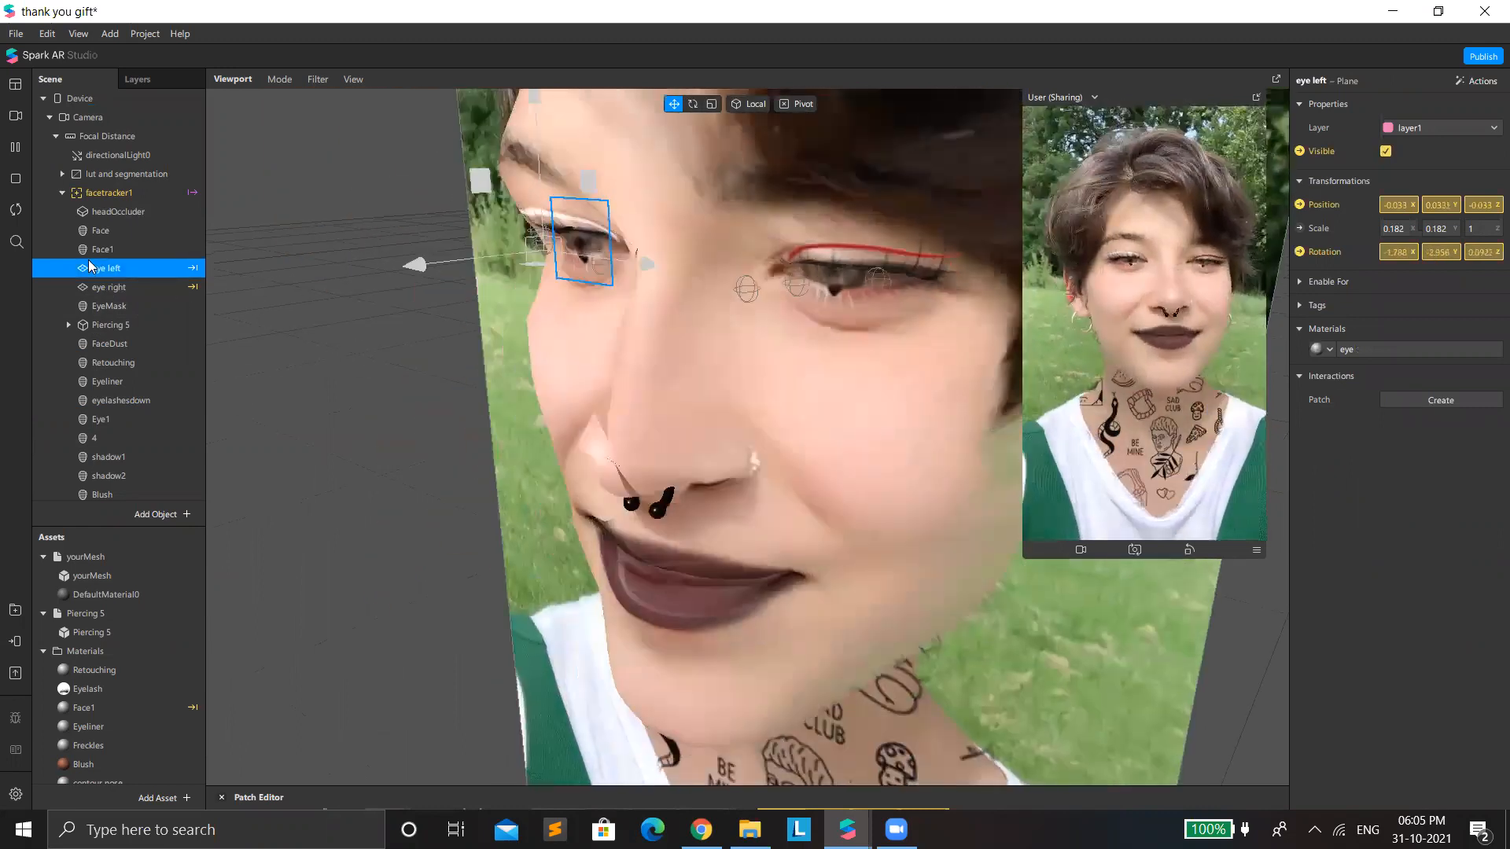
click(117, 286)
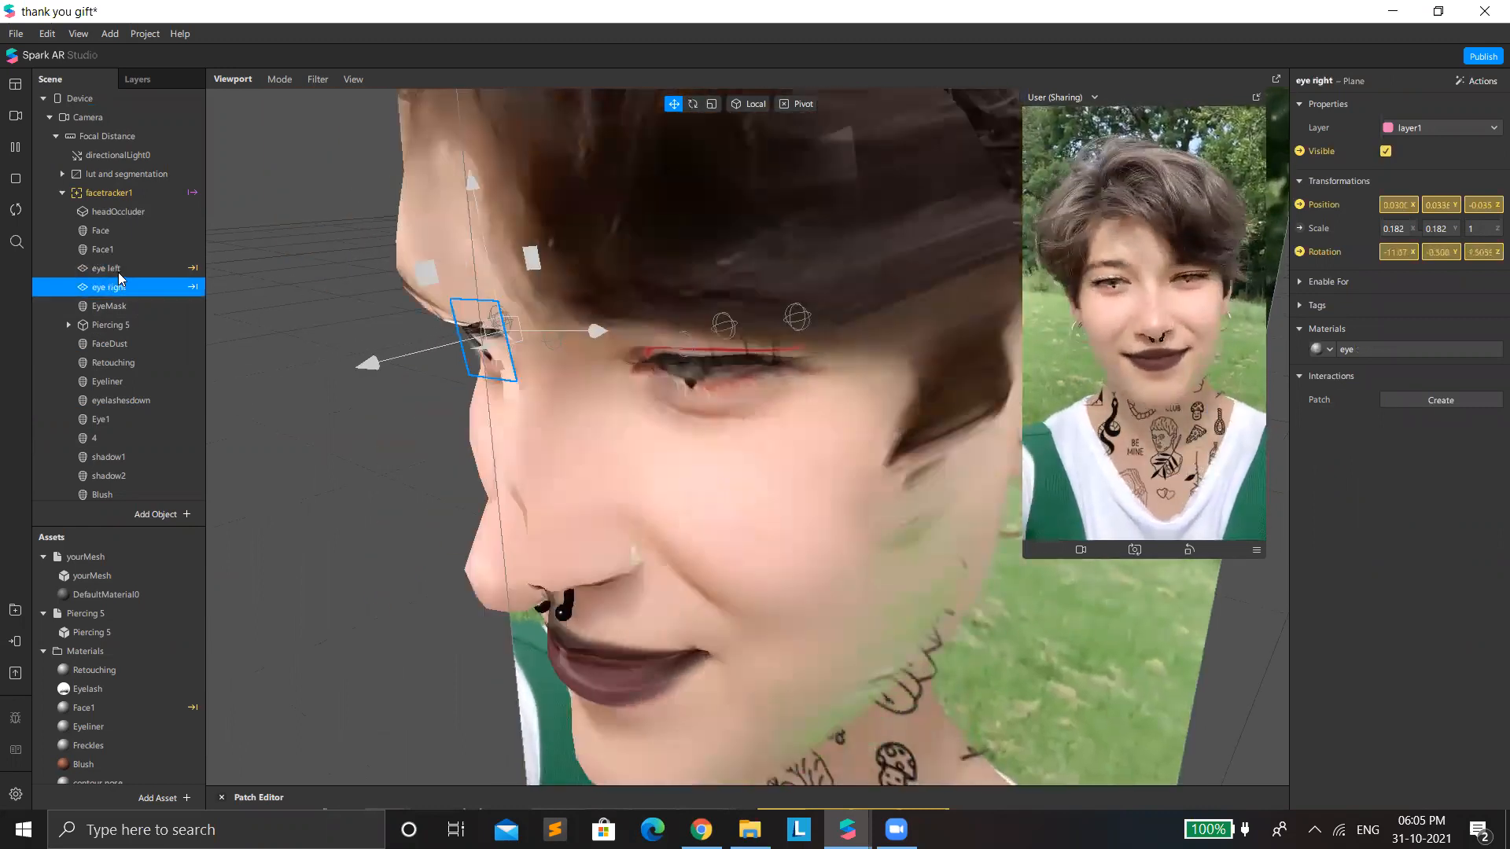
click(116, 271)
Step: Look through the project's materials and textures, and view the Eyelash texture
scroll(110, 692, down, 3)
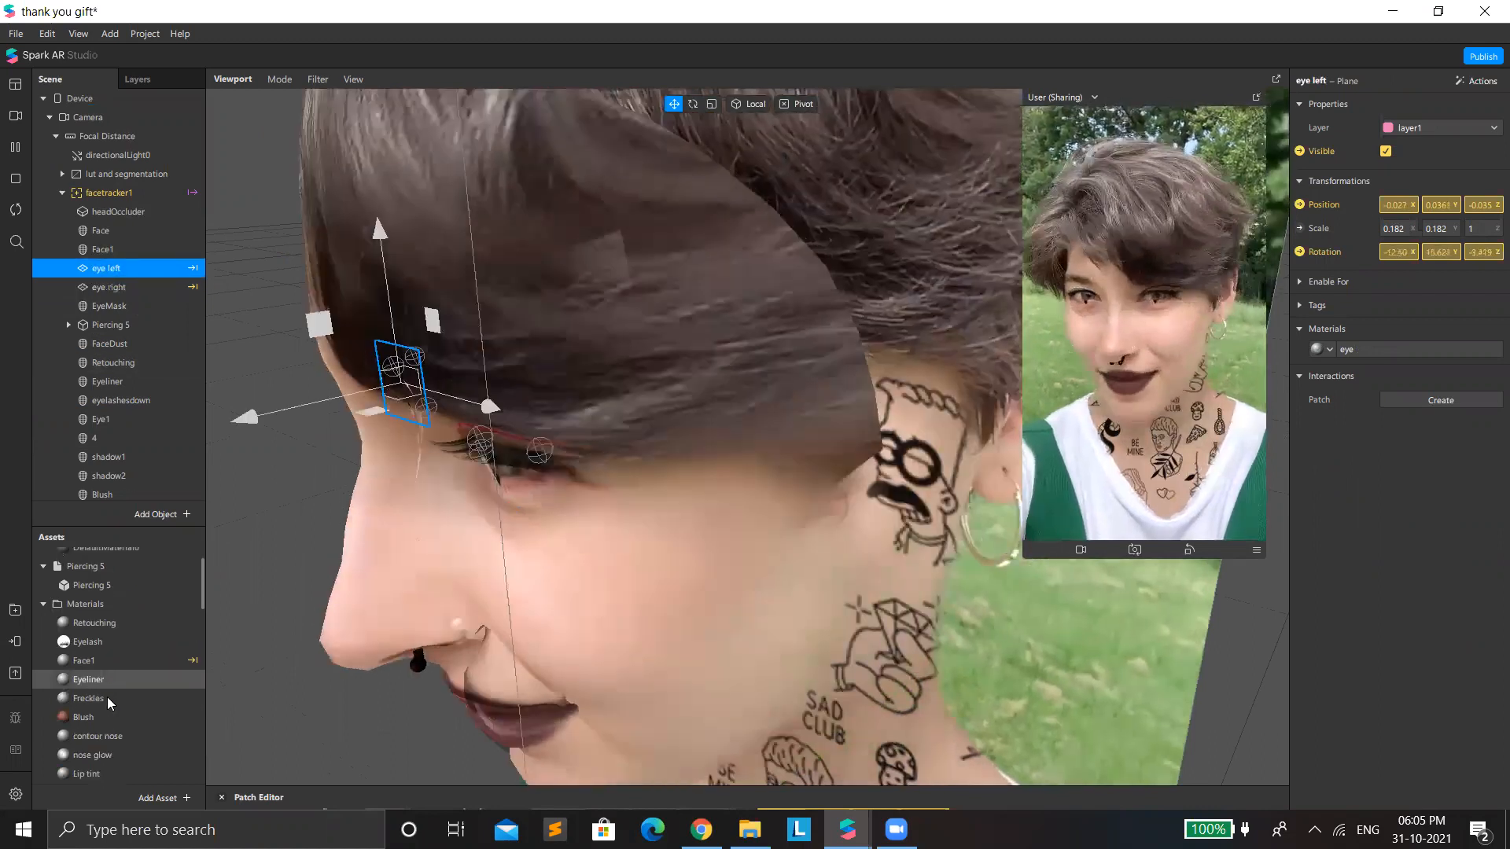
scroll(110, 707, down, 3)
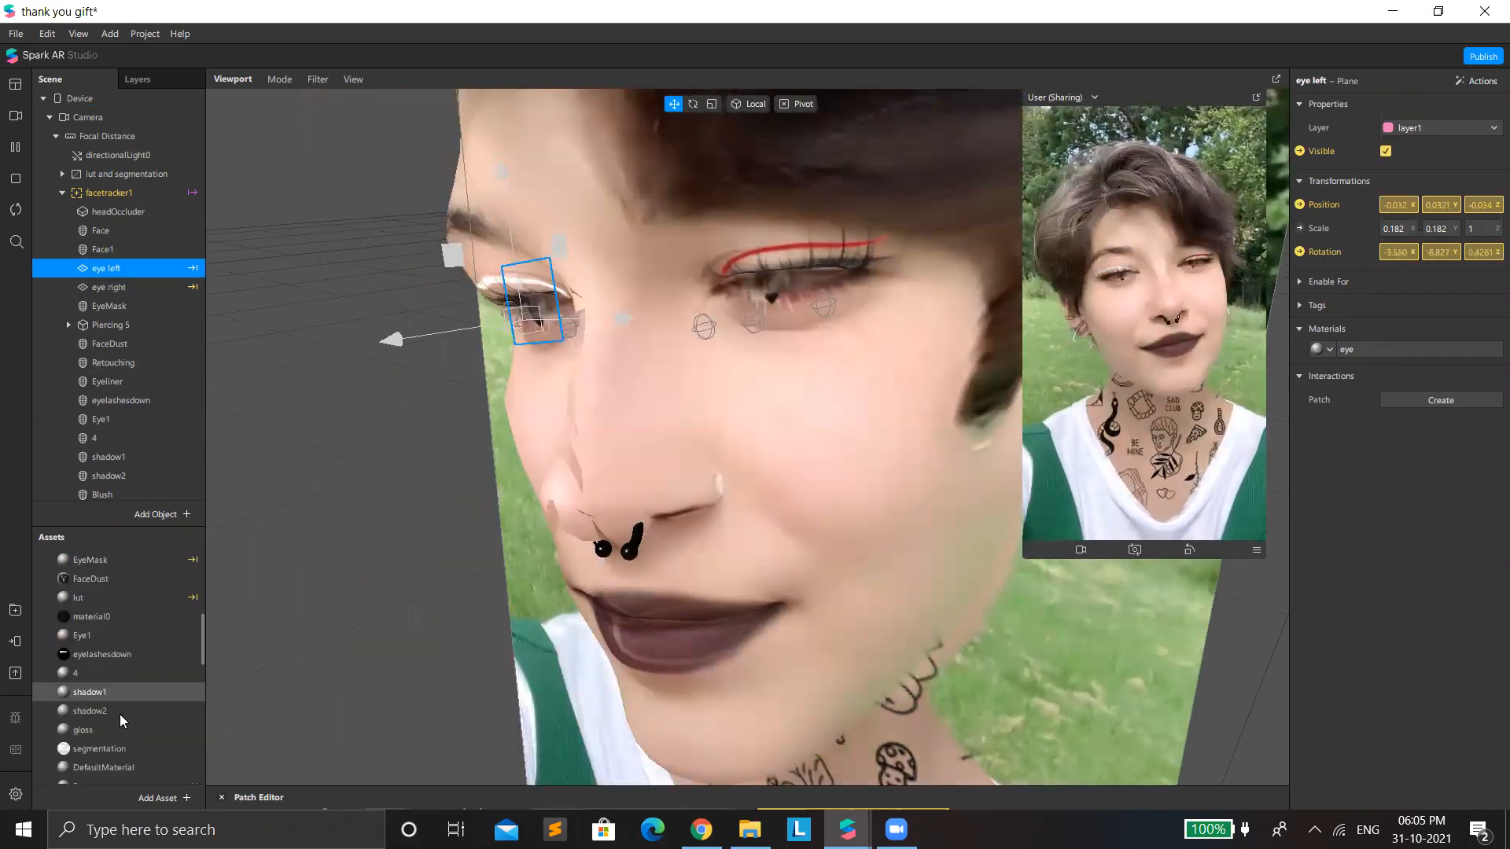
scroll(118, 718, down, 3)
scroll(102, 718, down, 5)
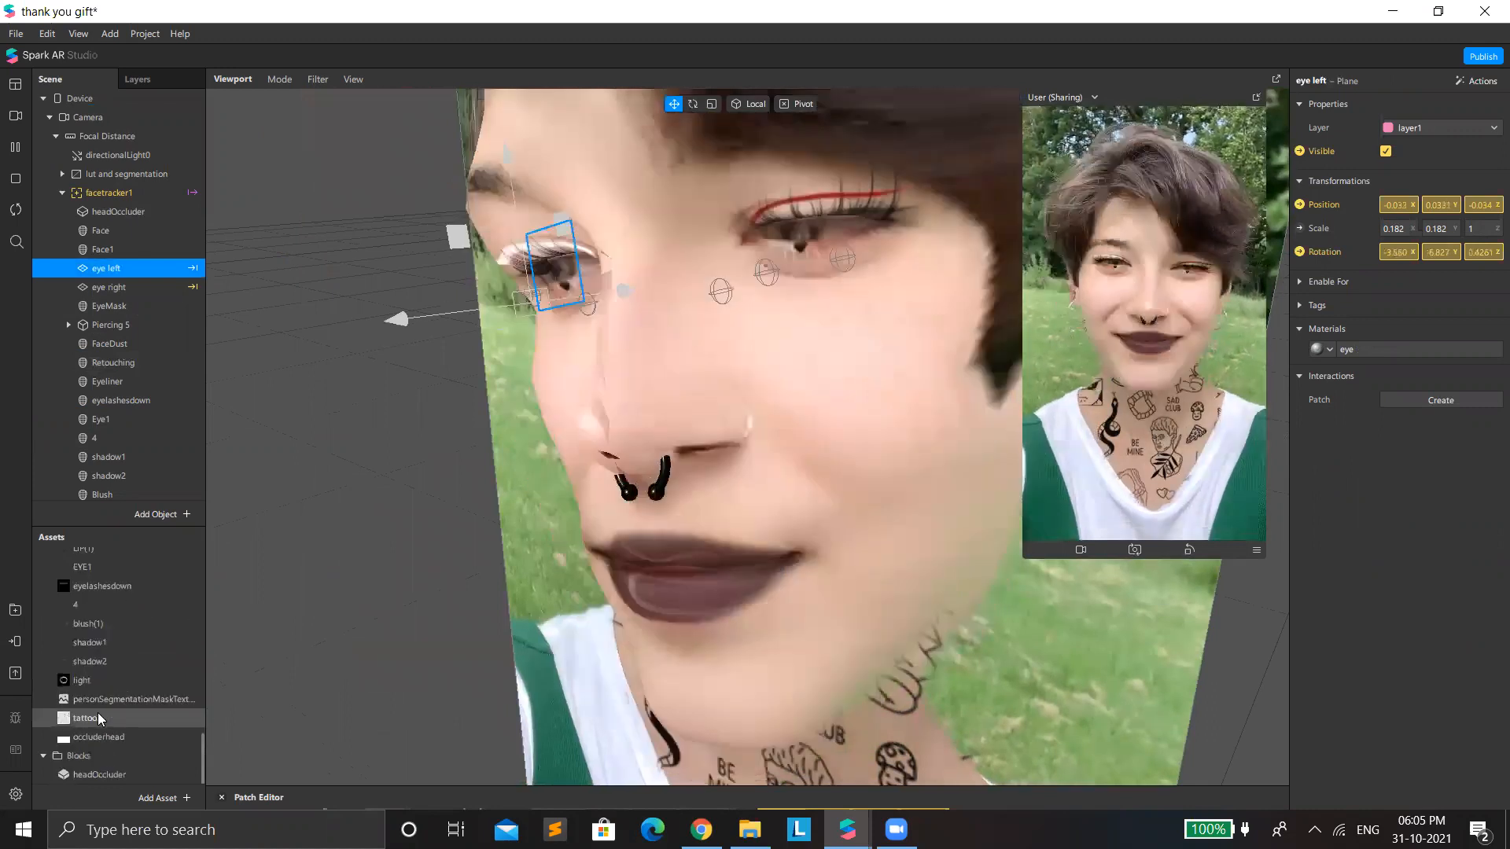
scroll(110, 691, up, 2)
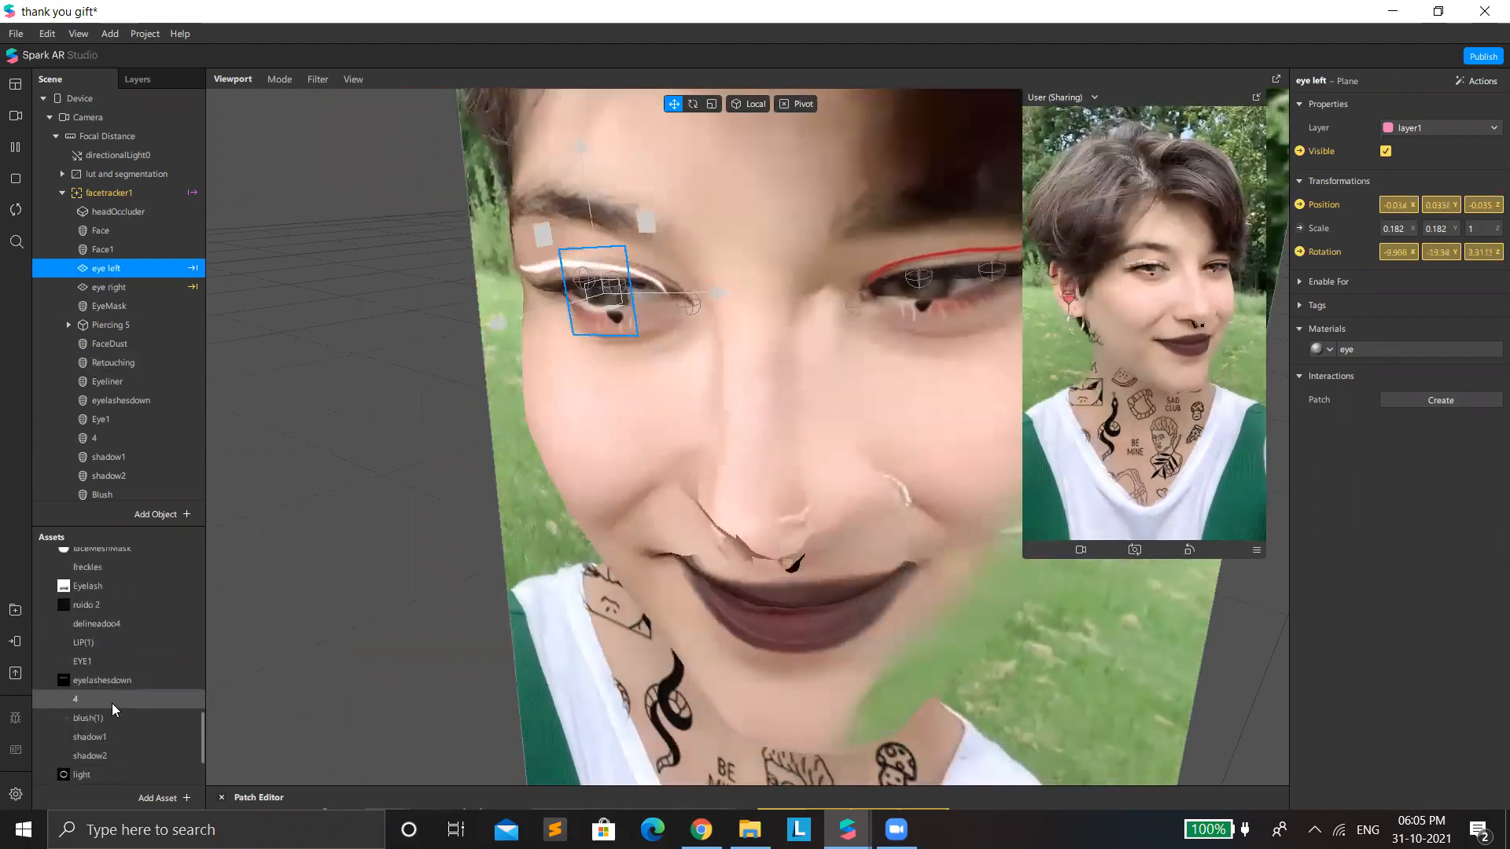
click(79, 603)
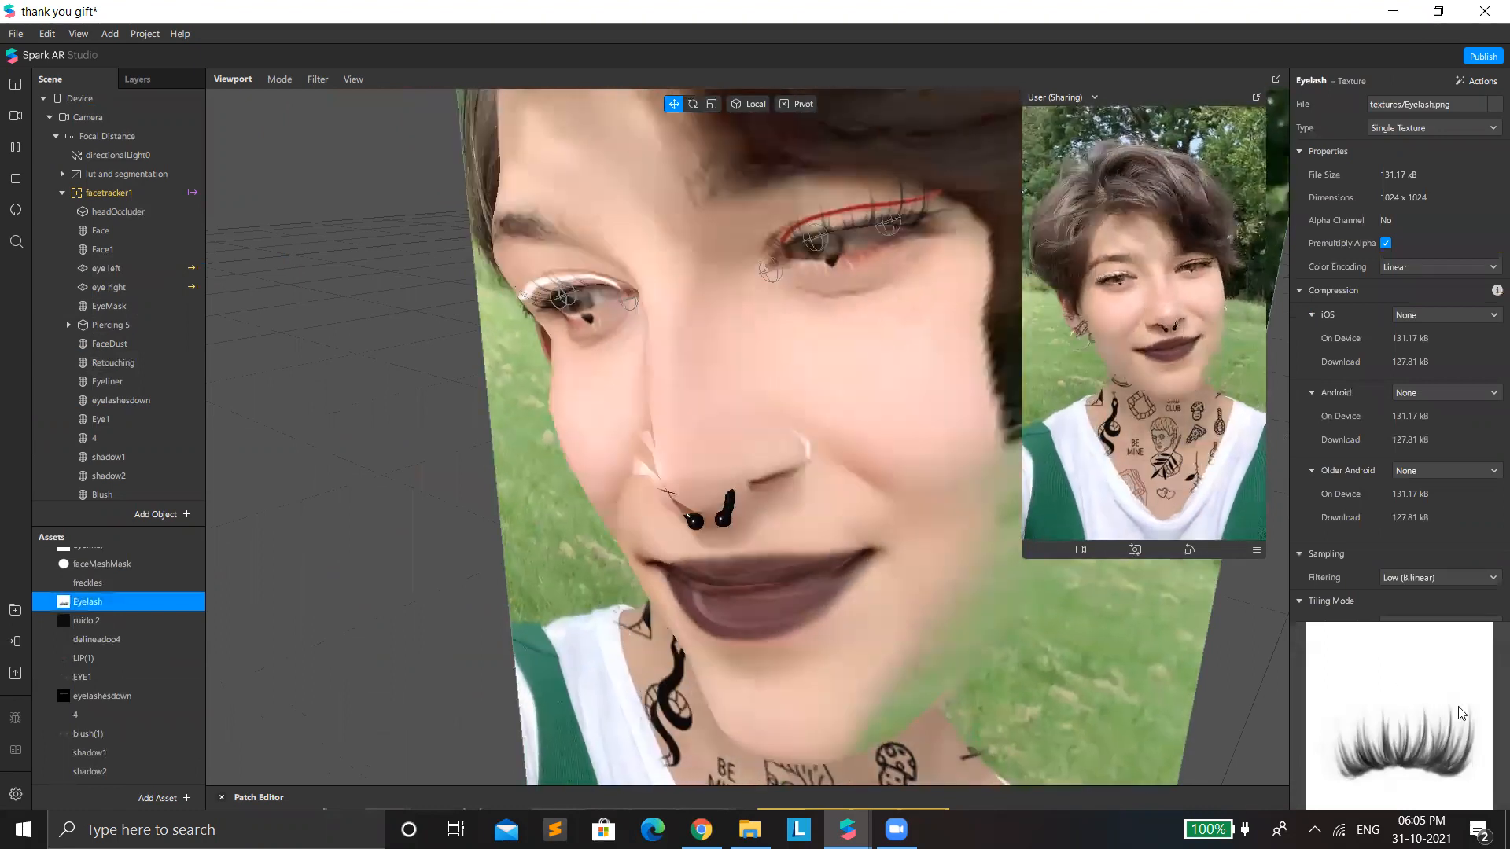
Step: Select the eye left plane and enlarge the Patch Editor to show its connected patches
click(103, 269)
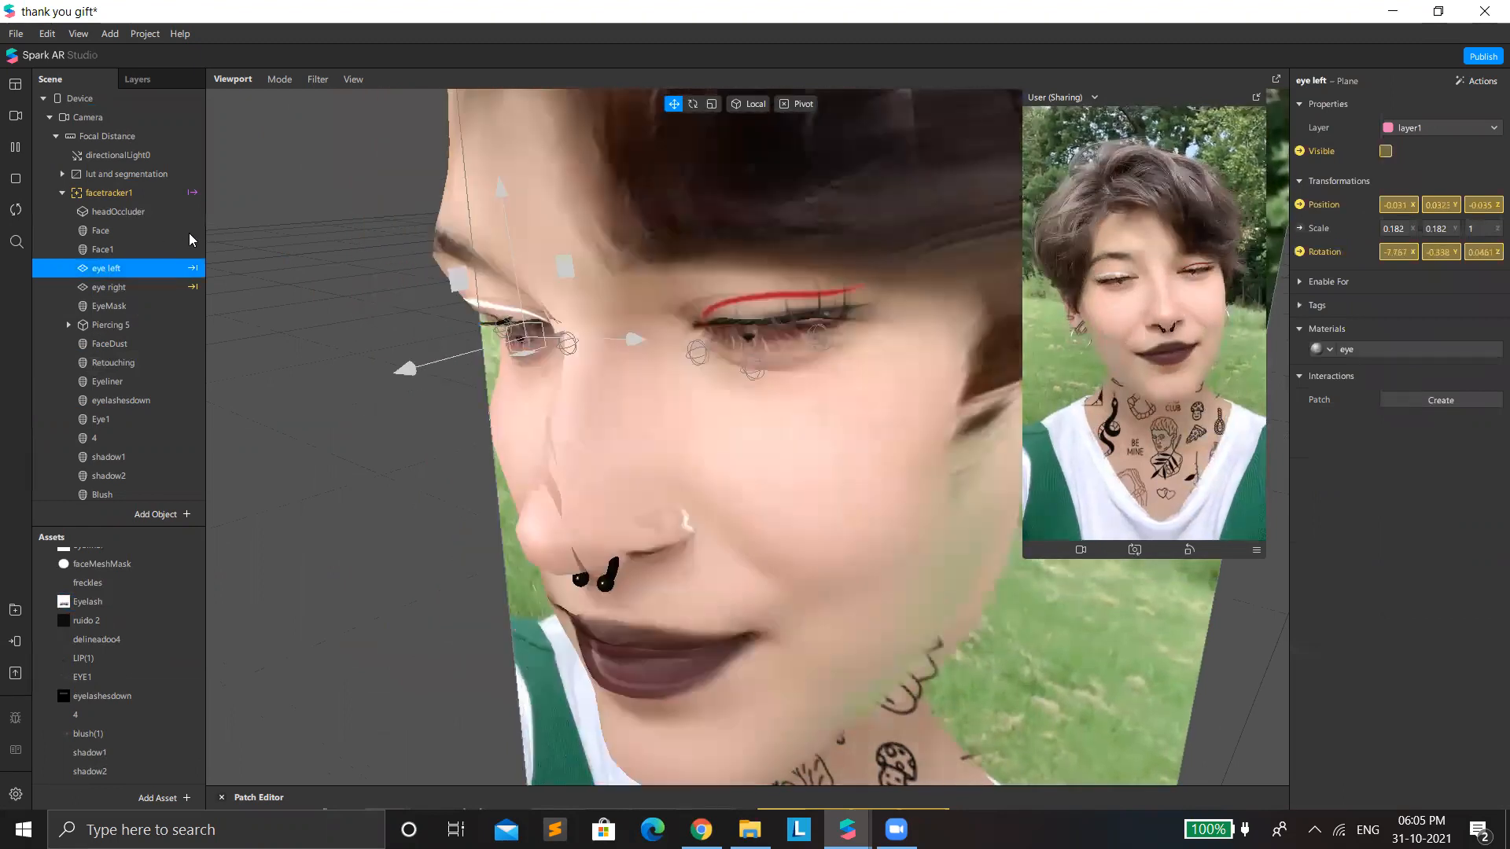
scroll(117, 259, down, 2)
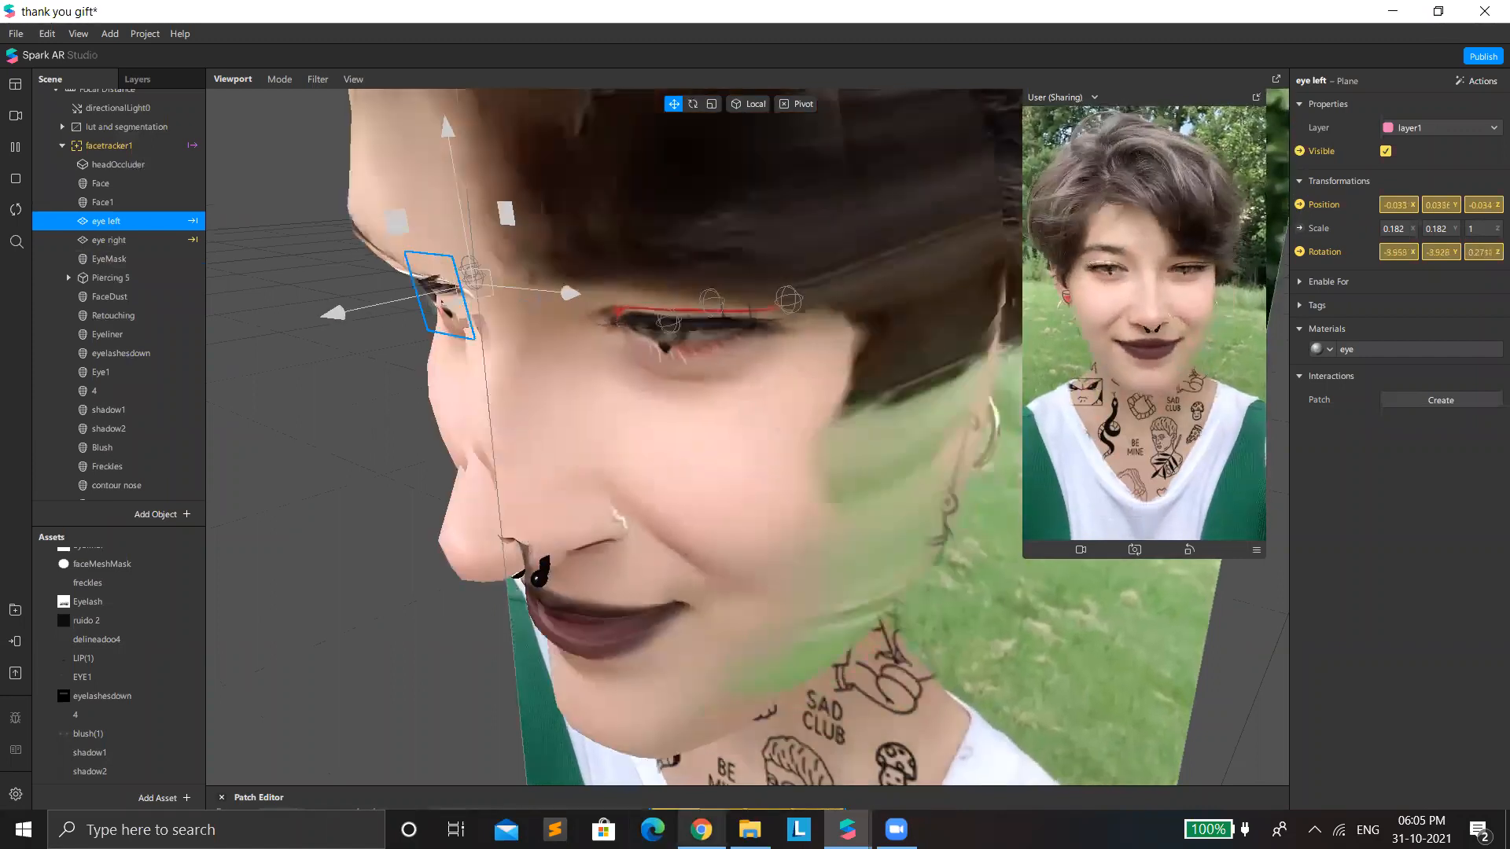
drag(722, 786, 724, 349)
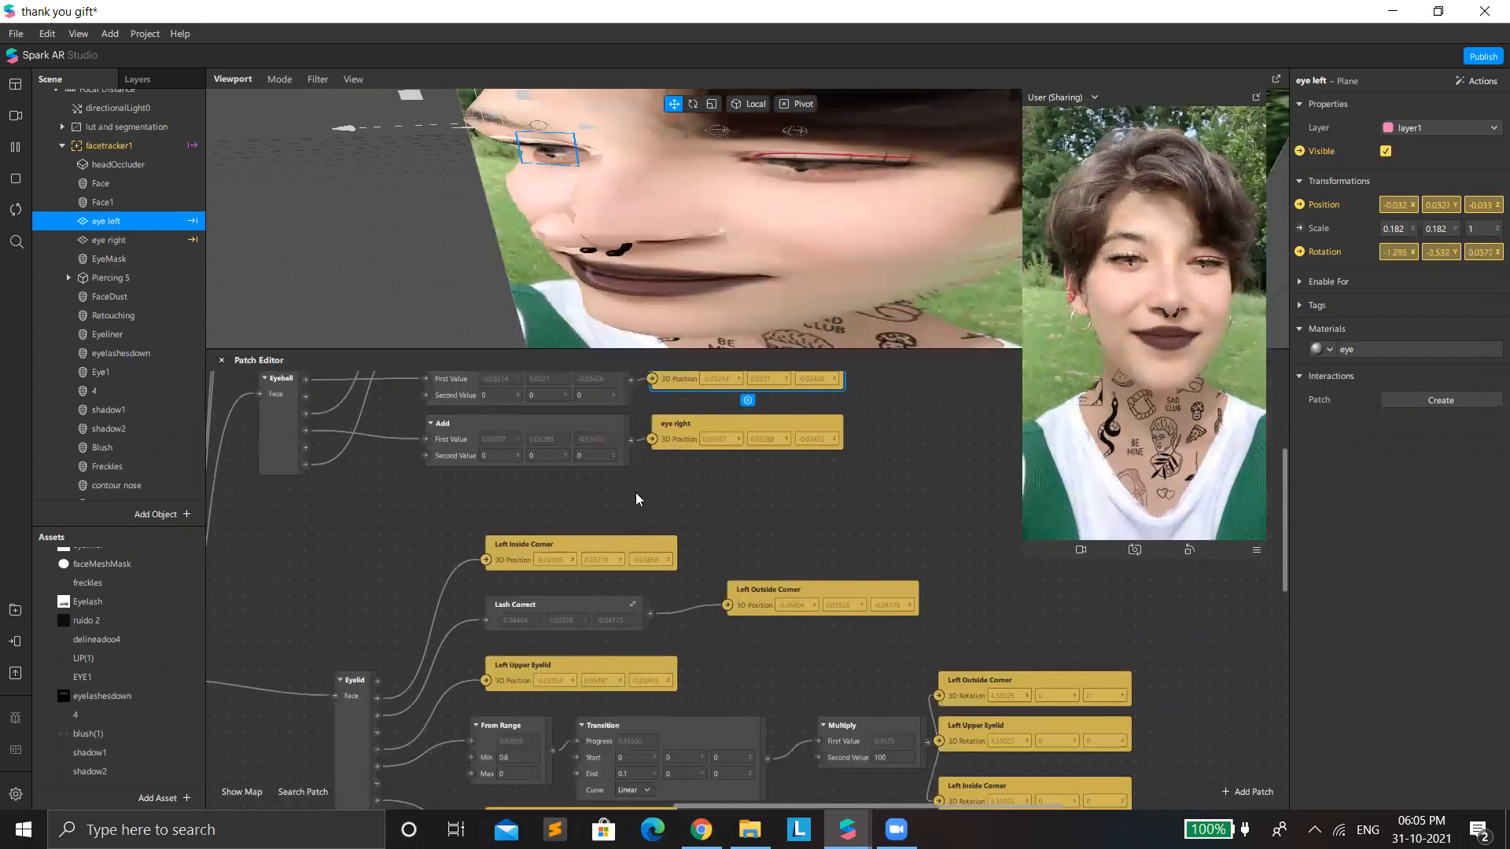
scroll(647, 739, up, 1)
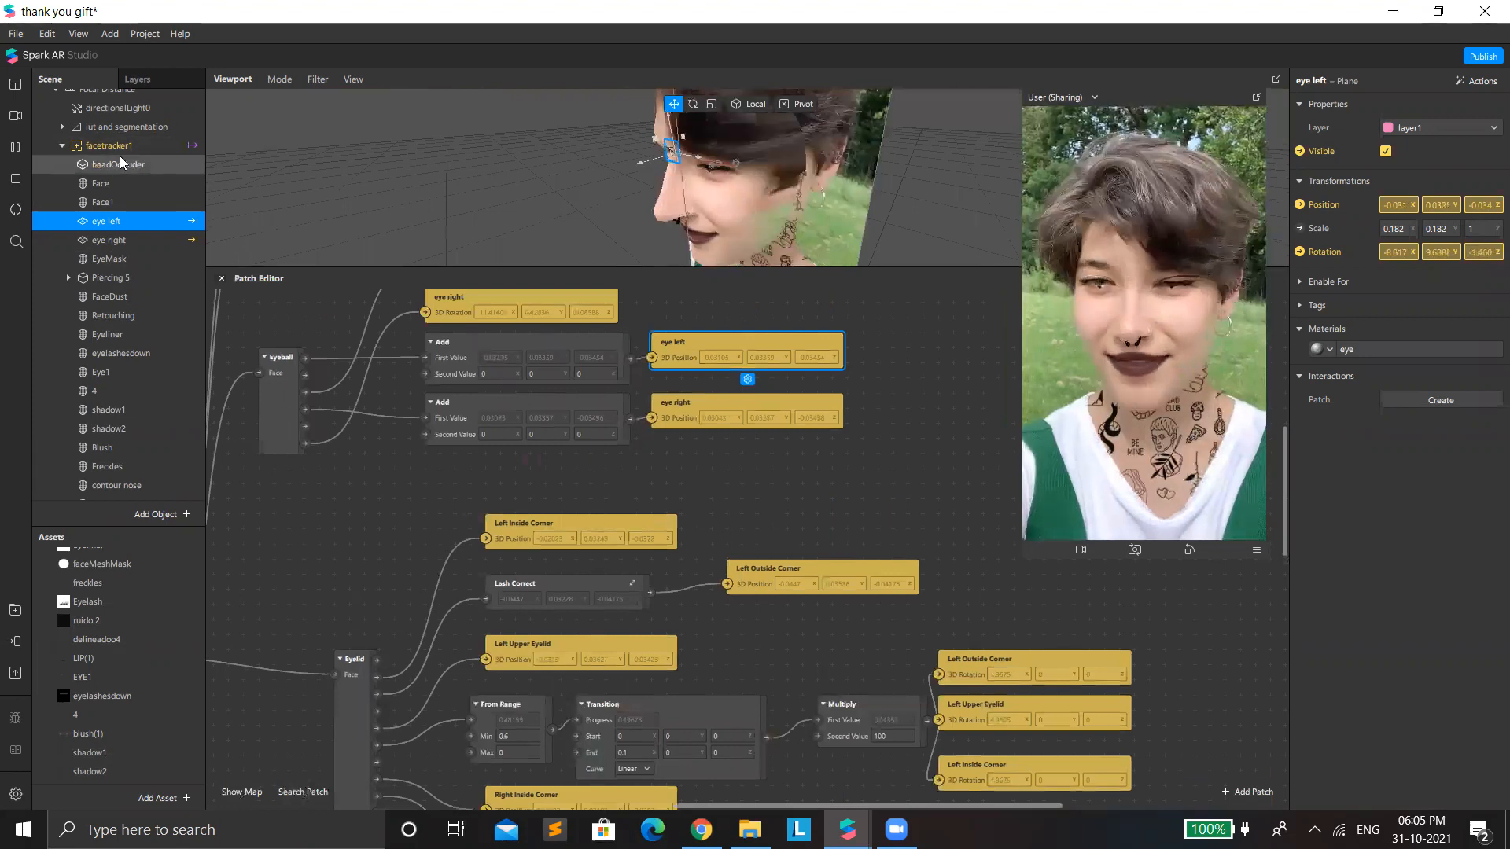
Step: Select facetracker1 and shift the Face Finder, Face Select and facetracker1 patches away from the eye patches
click(119, 147)
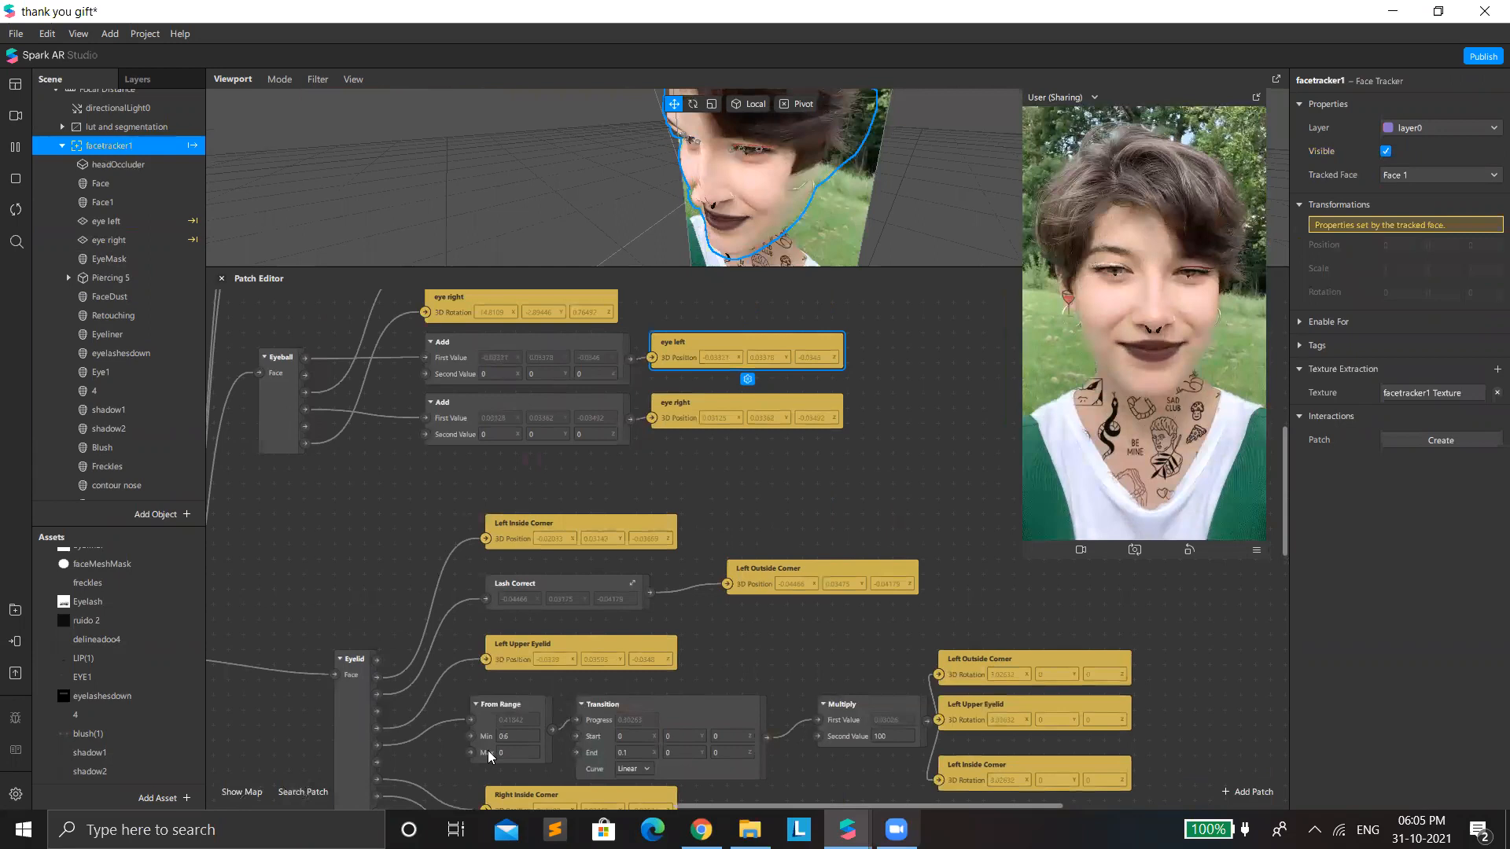
drag(727, 806, 550, 806)
drag(412, 662, 291, 665)
drag(547, 664, 414, 652)
drag(597, 677, 464, 654)
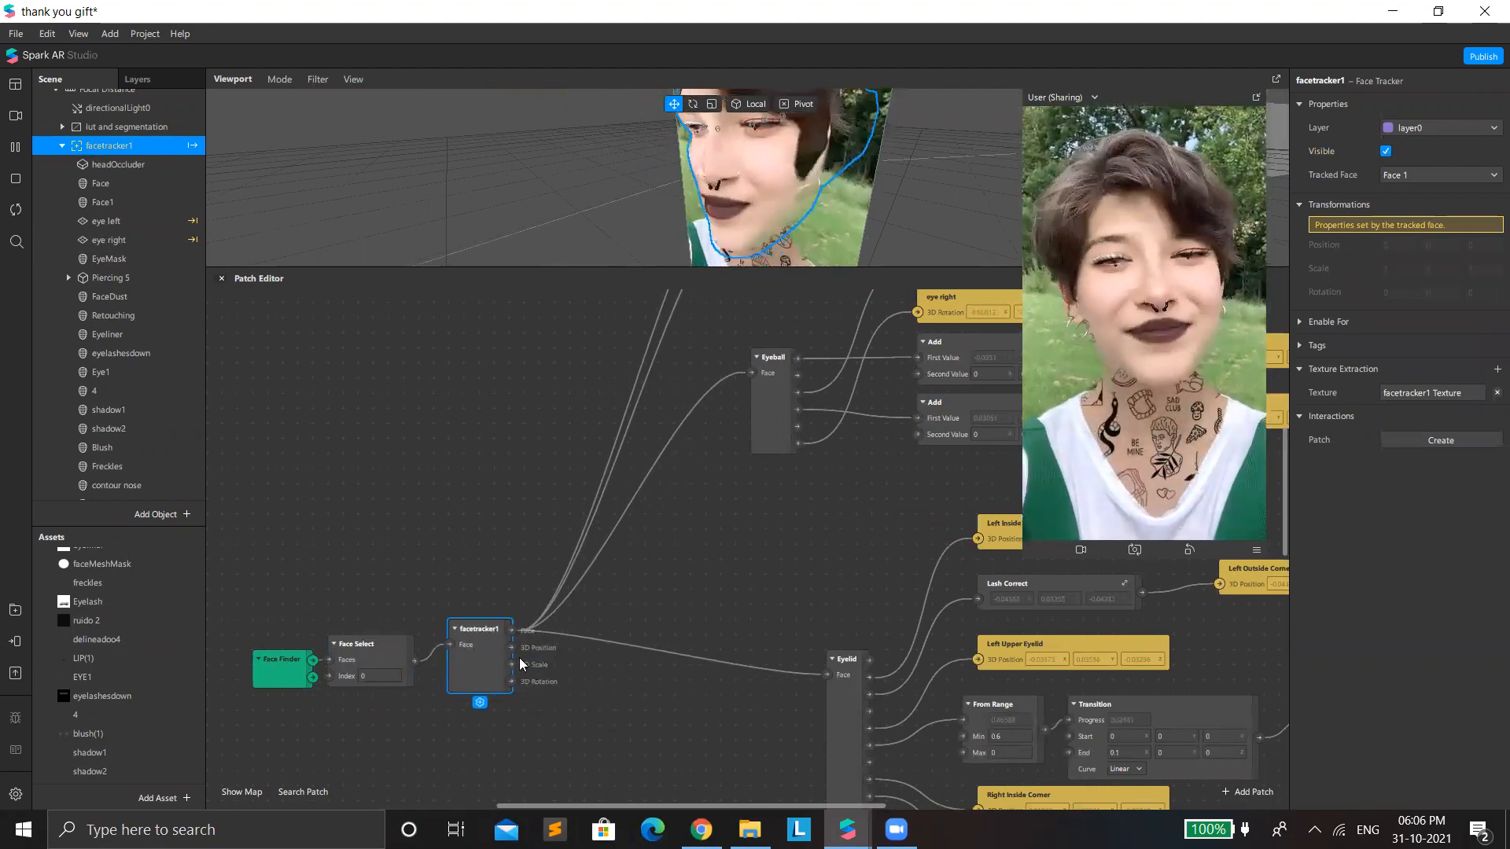
Step: Examine the Right Eye Closed and Left Eye Closed patches connected to facetracker1
scroll(546, 664, up, 4)
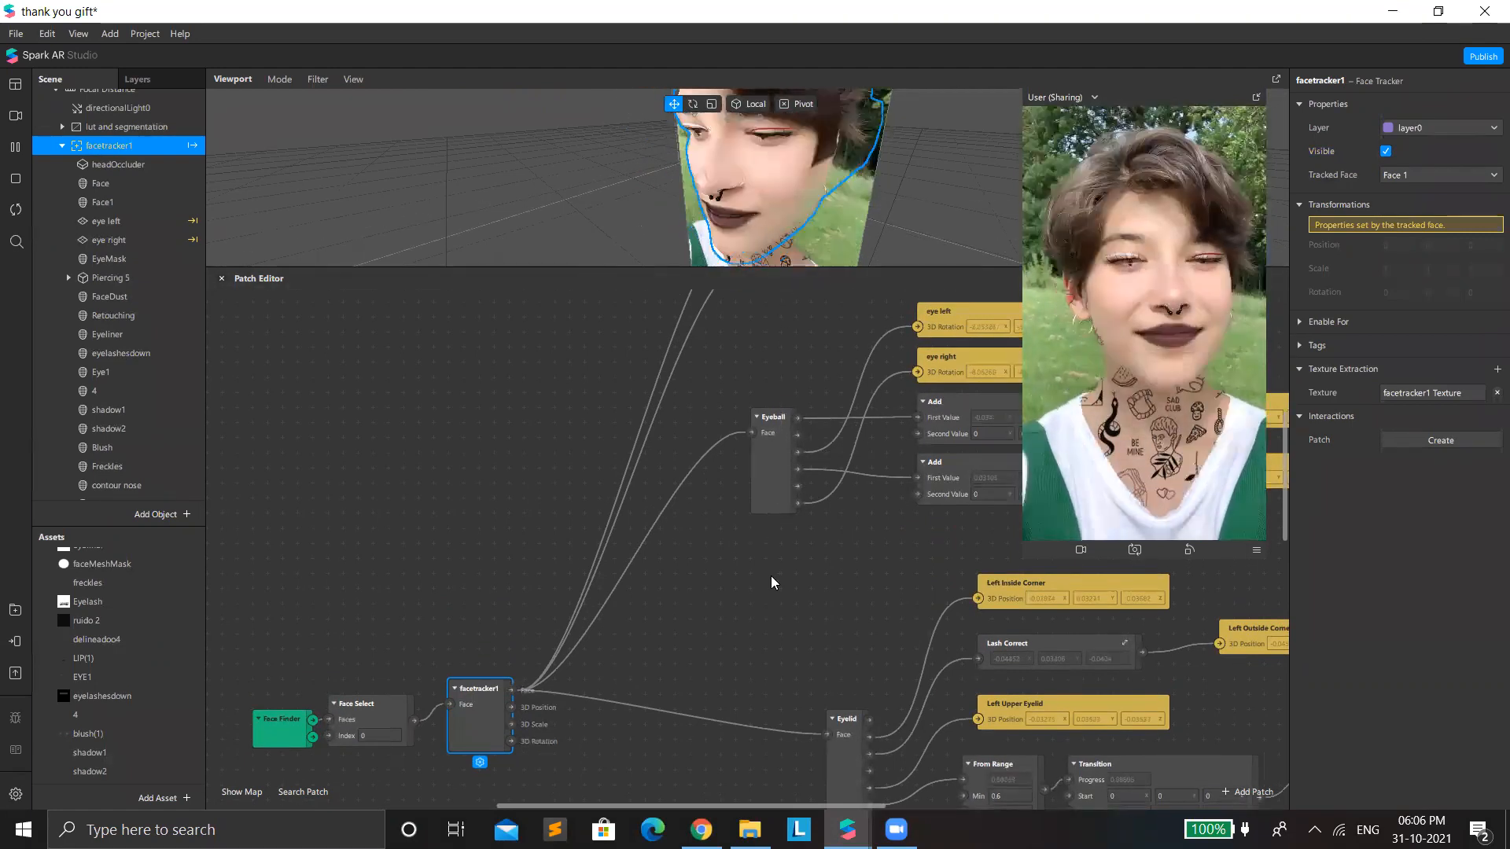
scroll(745, 652, up, 6)
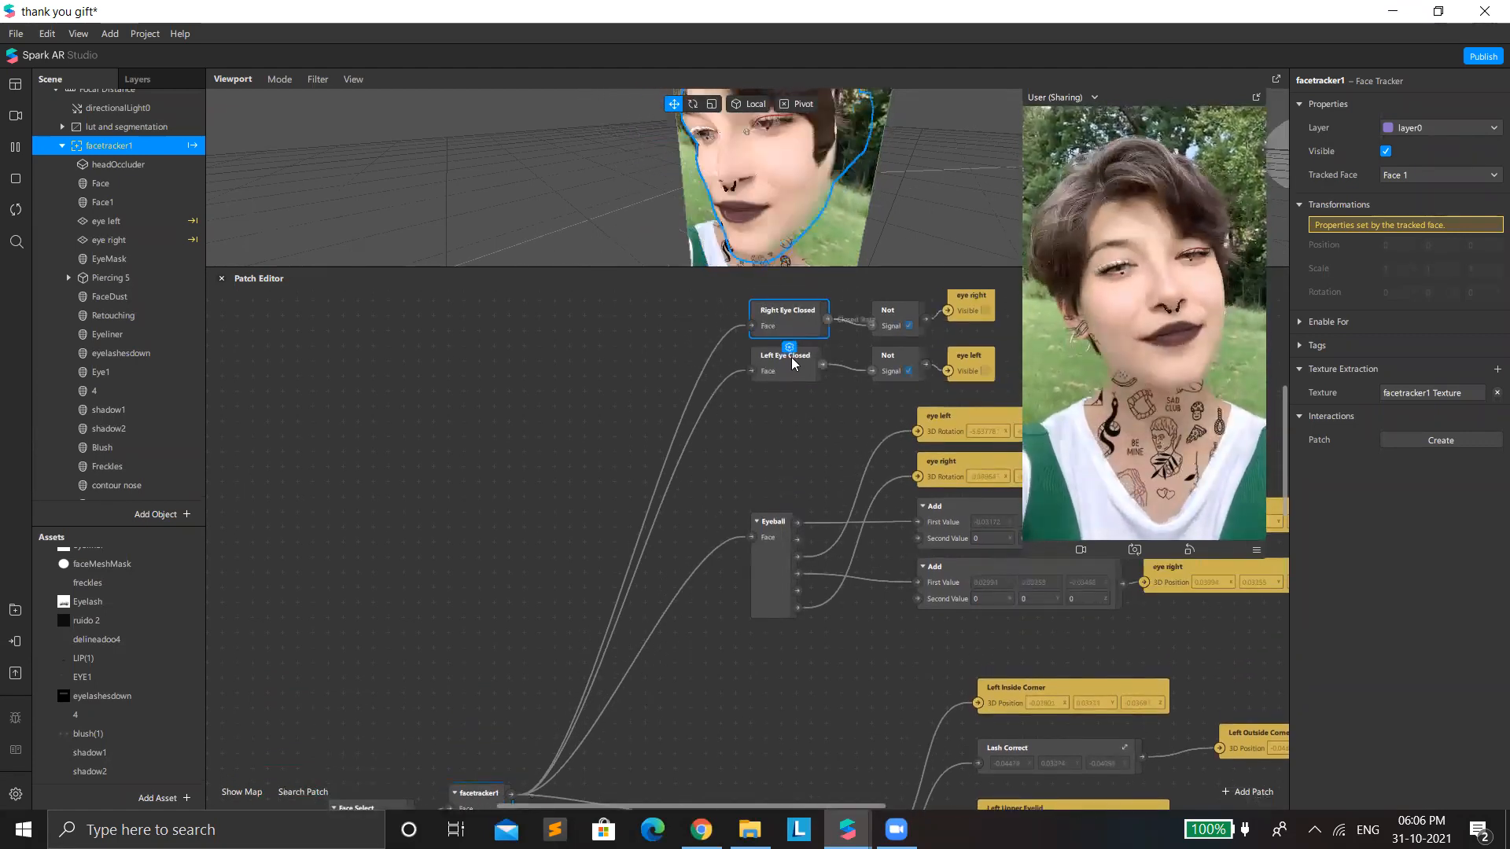
click(792, 381)
scroll(782, 434, up, 1)
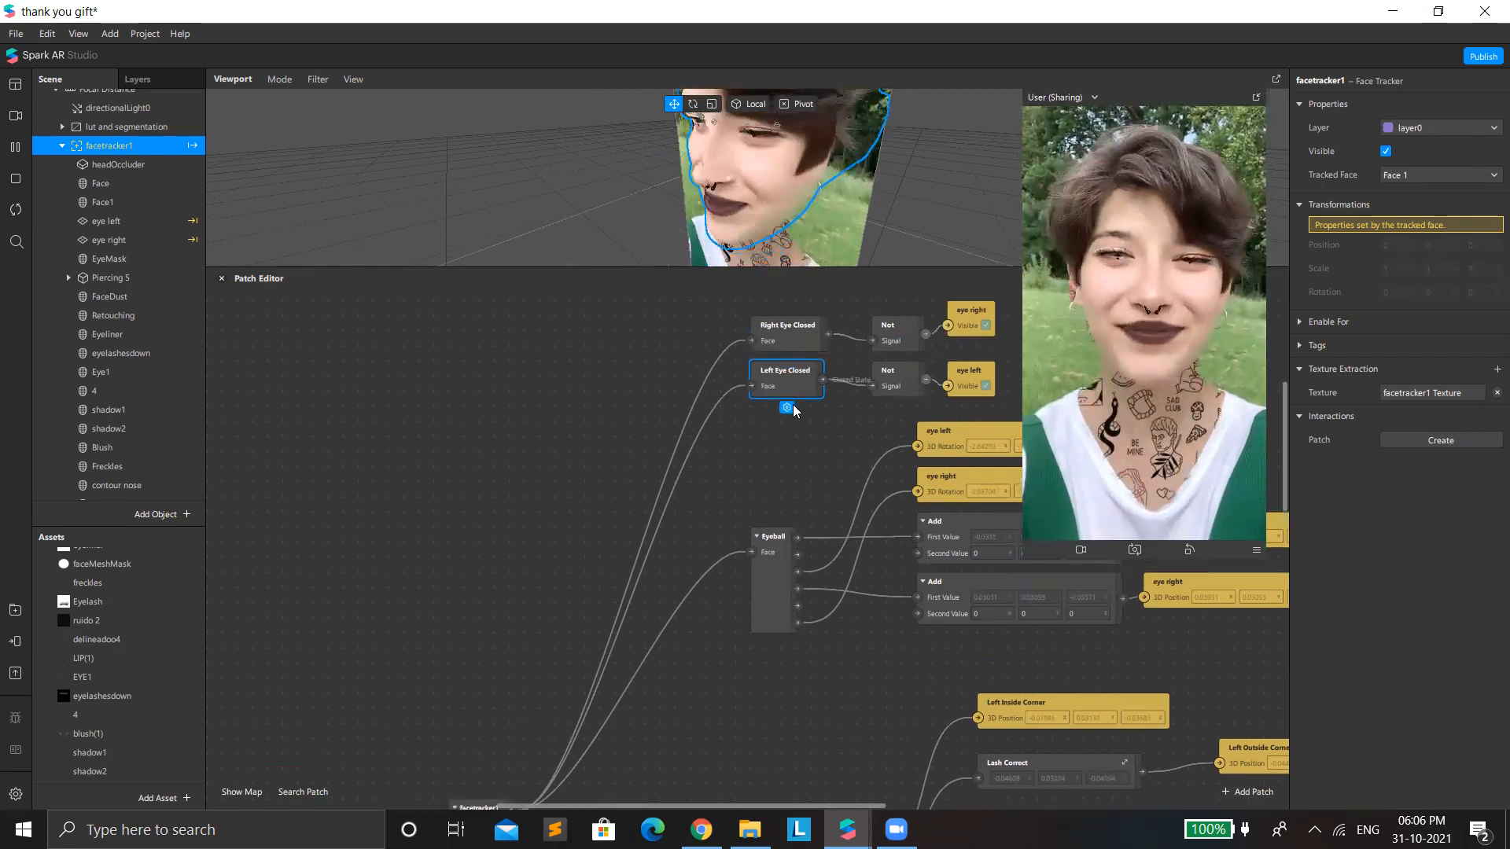
scroll(853, 421, up, 3)
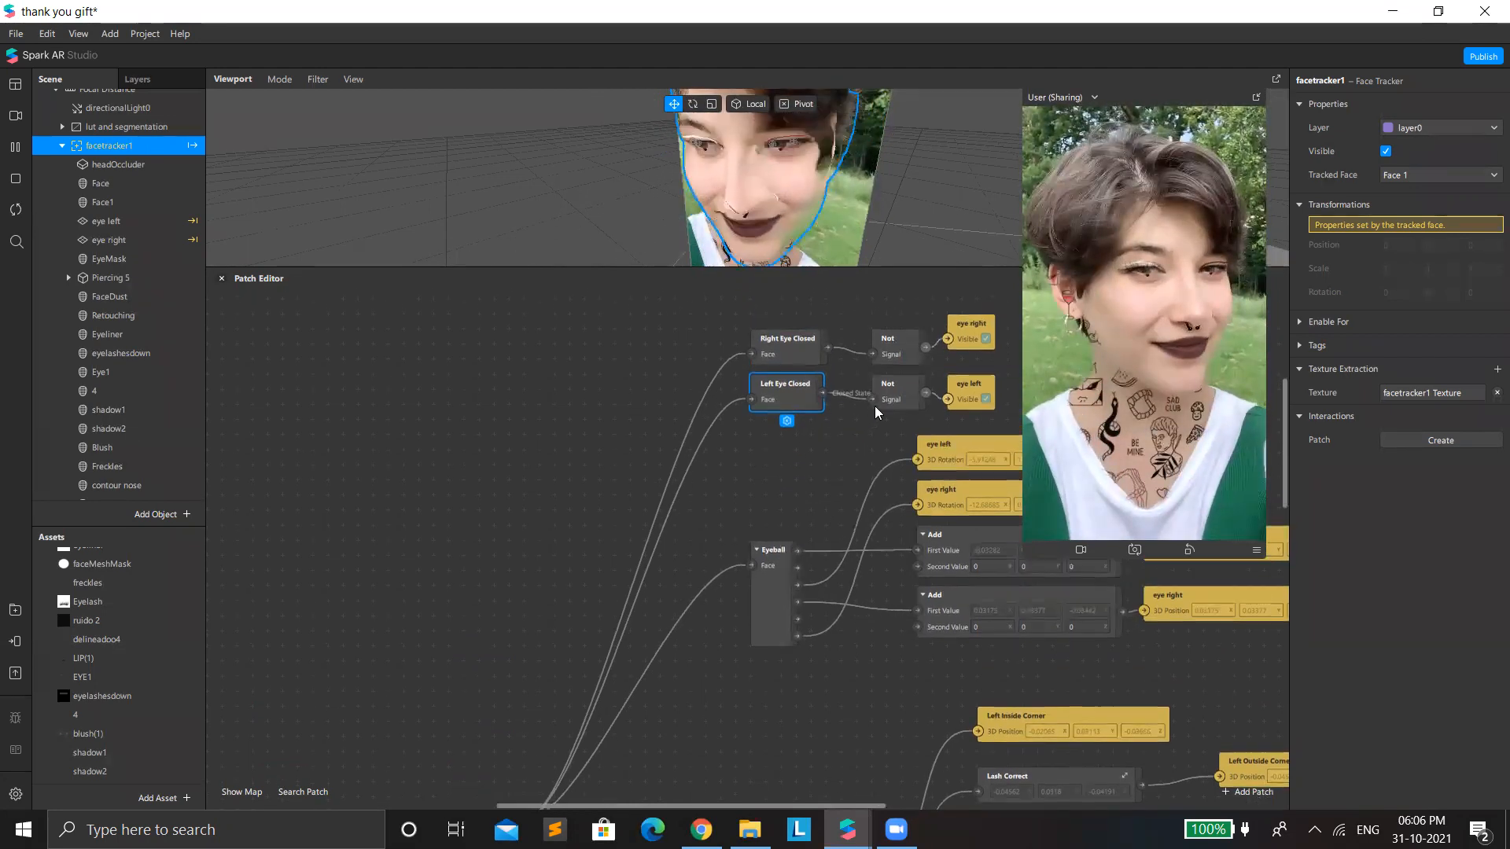
Step: Reposition the two Not patches and the eye right and eye left Visible patches to spread out the blink logic
drag(881, 380, 878, 353)
drag(893, 442, 875, 425)
drag(970, 360, 986, 332)
drag(973, 420, 989, 392)
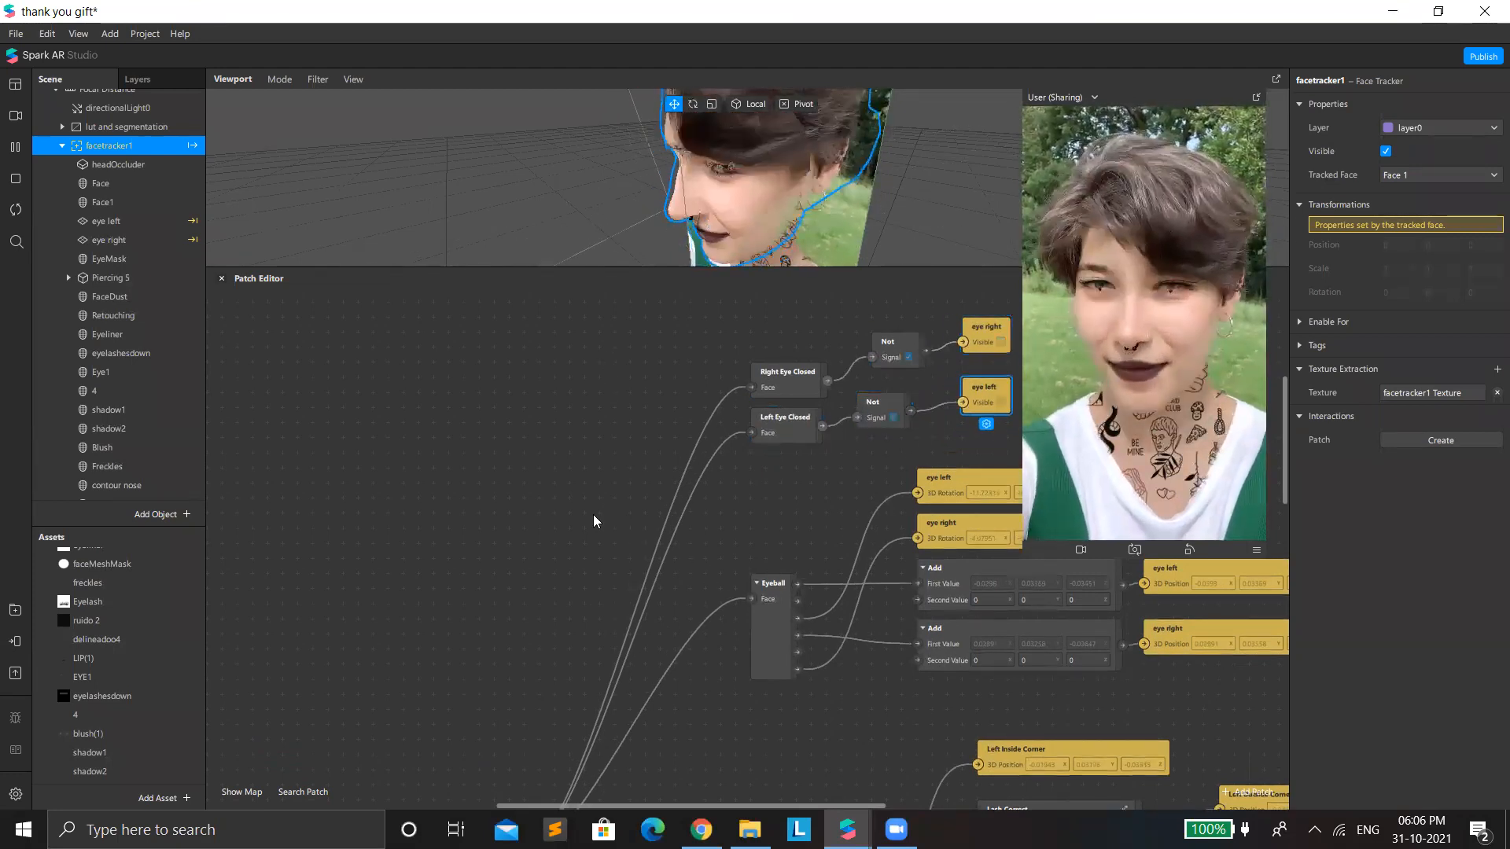
Step: Move the Eyeball patch and the eye left 3D Rotation patch closer to facetracker1 to clarify their connections
scroll(692, 472, down, 5)
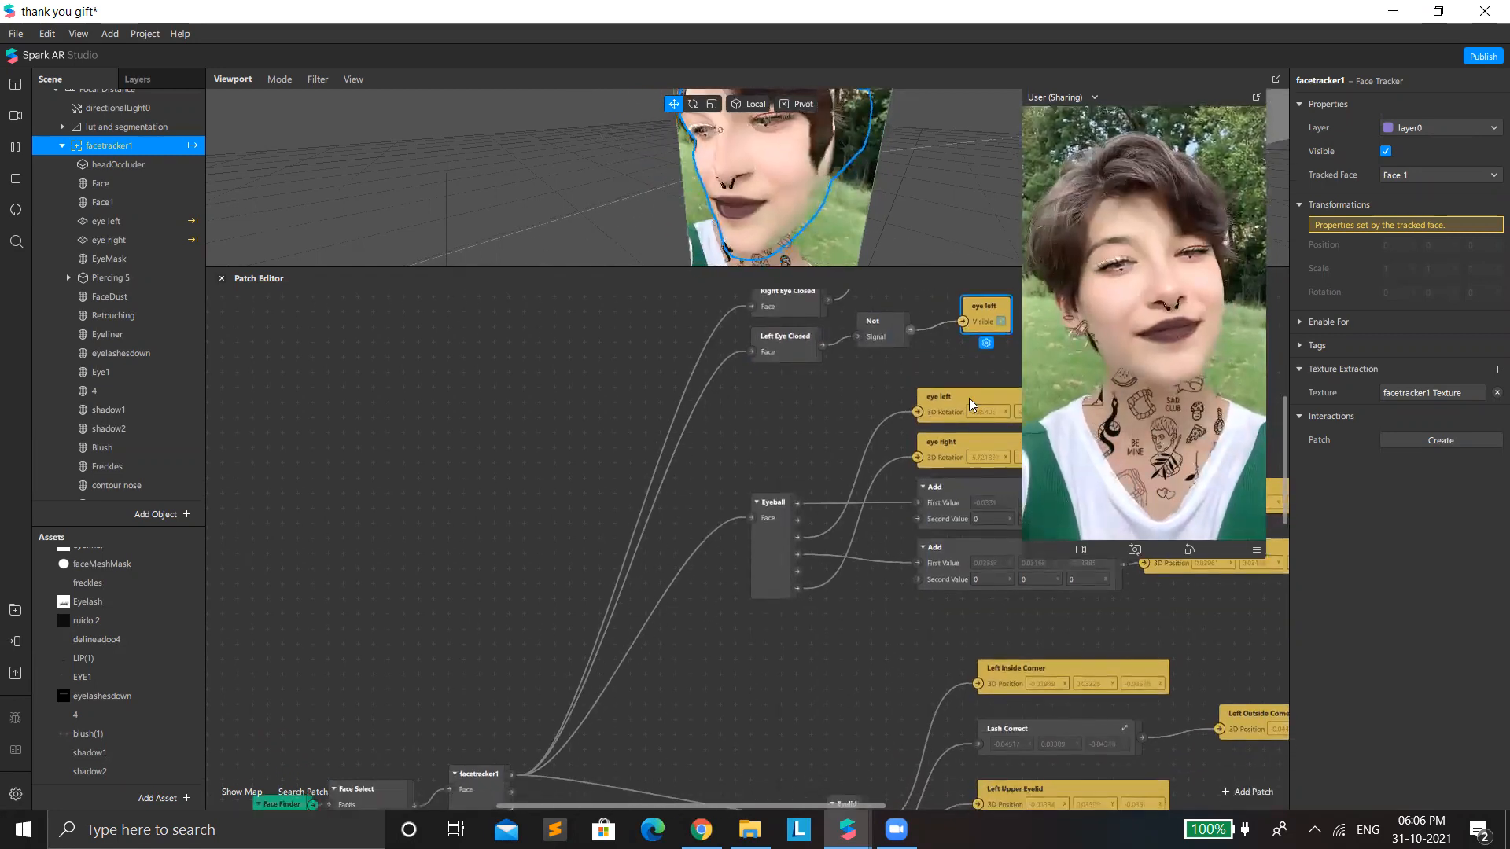
drag(789, 525, 700, 544)
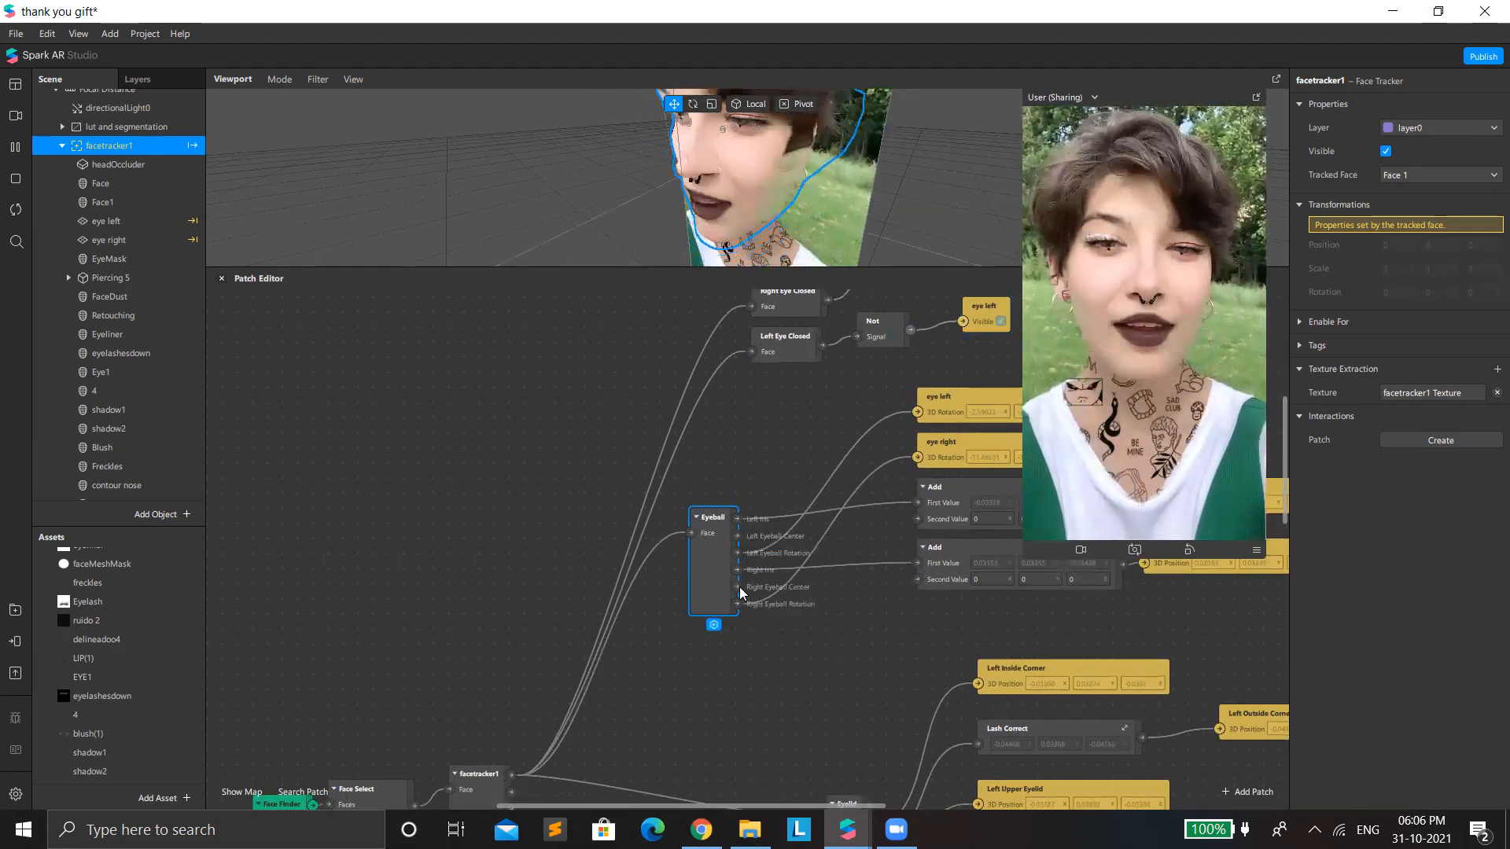
drag(917, 423, 825, 438)
click(697, 569)
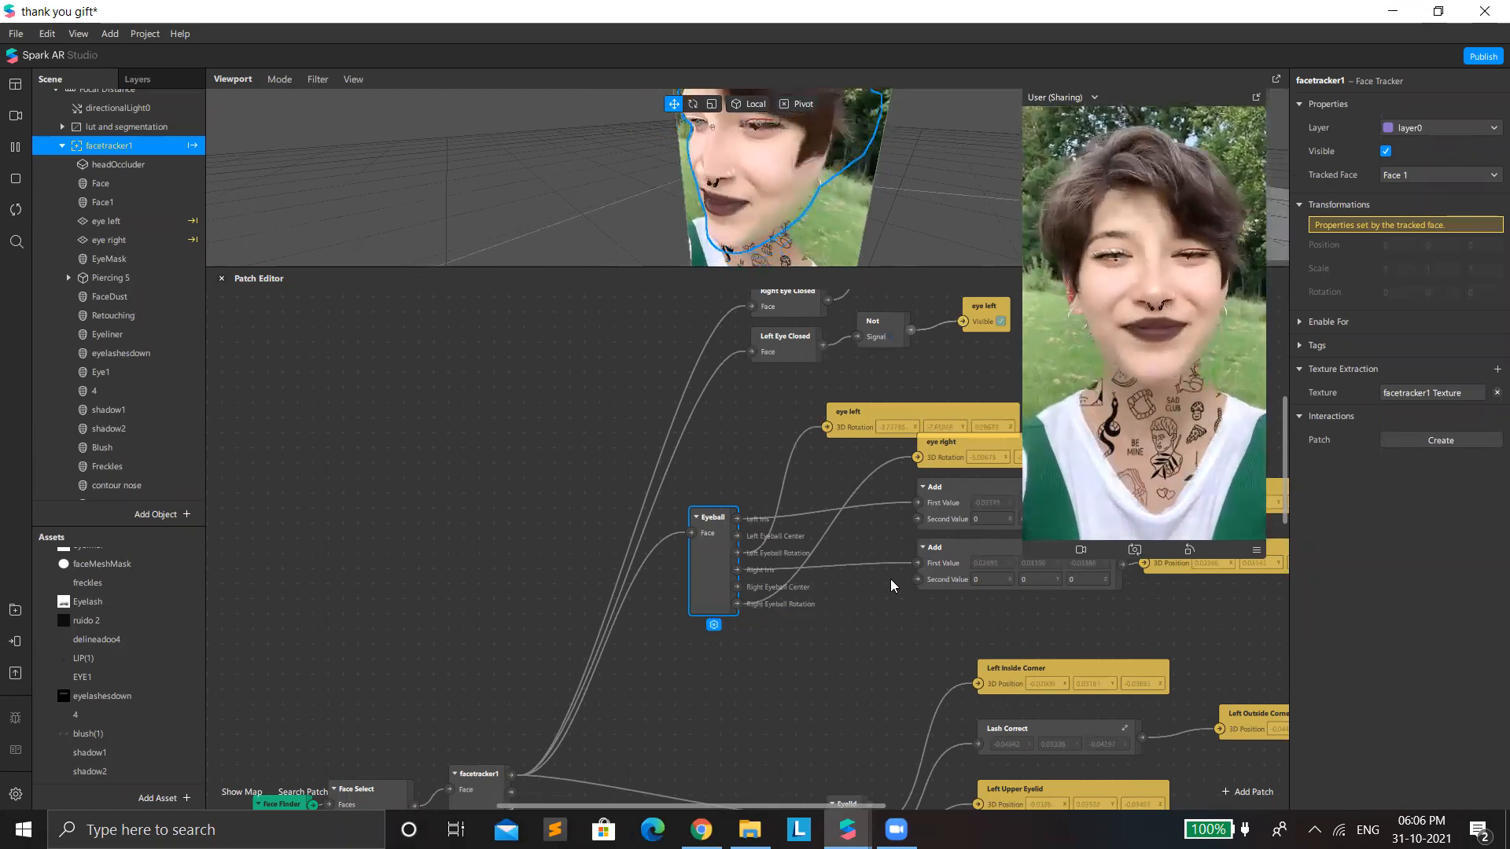
Step: Examine the eye texture asset and open the eye material that uses it
drag(760, 805, 926, 804)
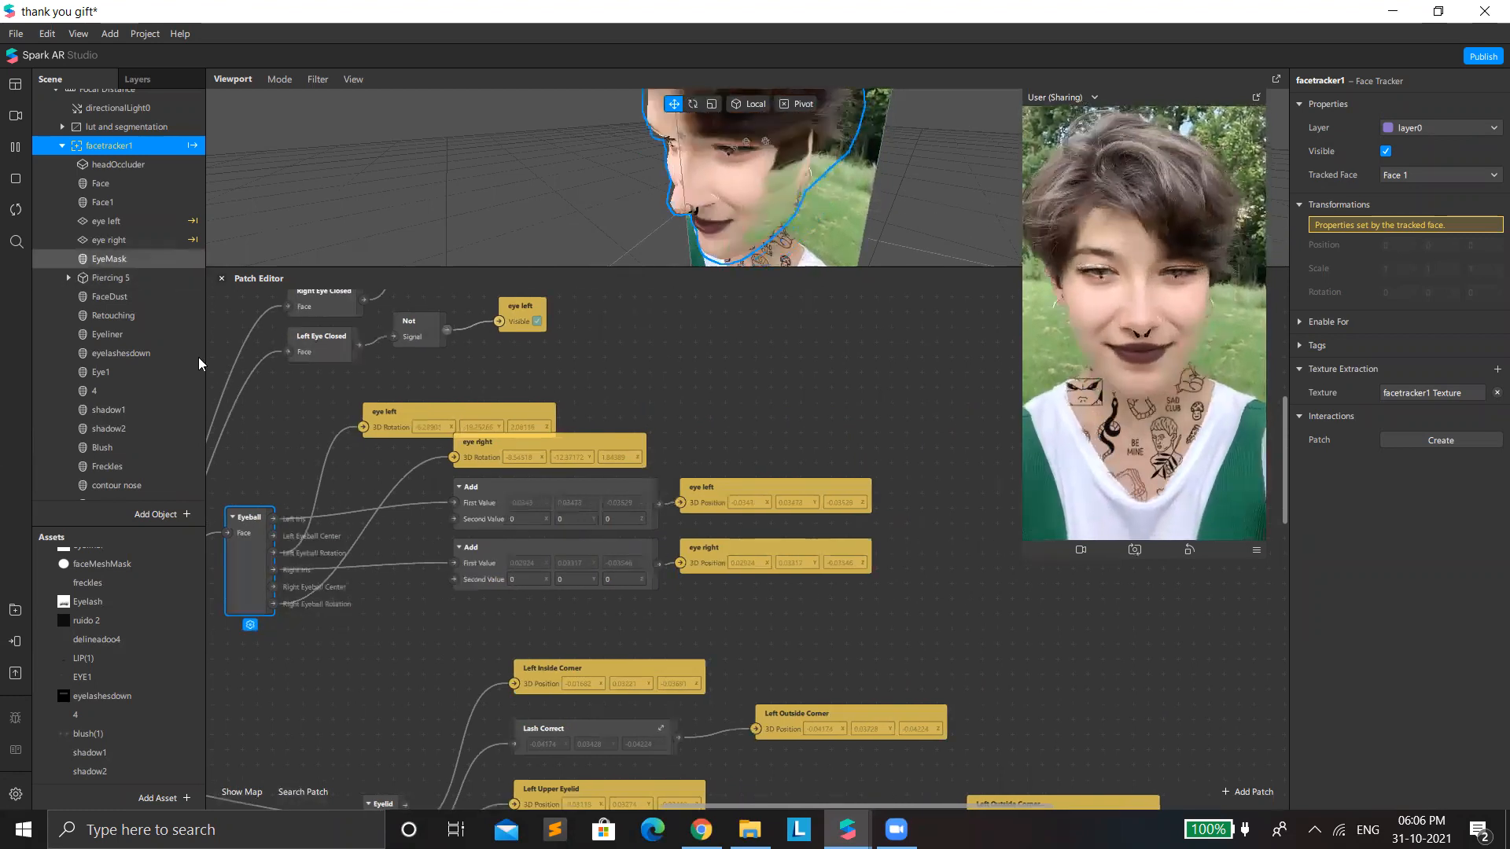
scroll(146, 393, down, 1)
scroll(146, 395, down, 2)
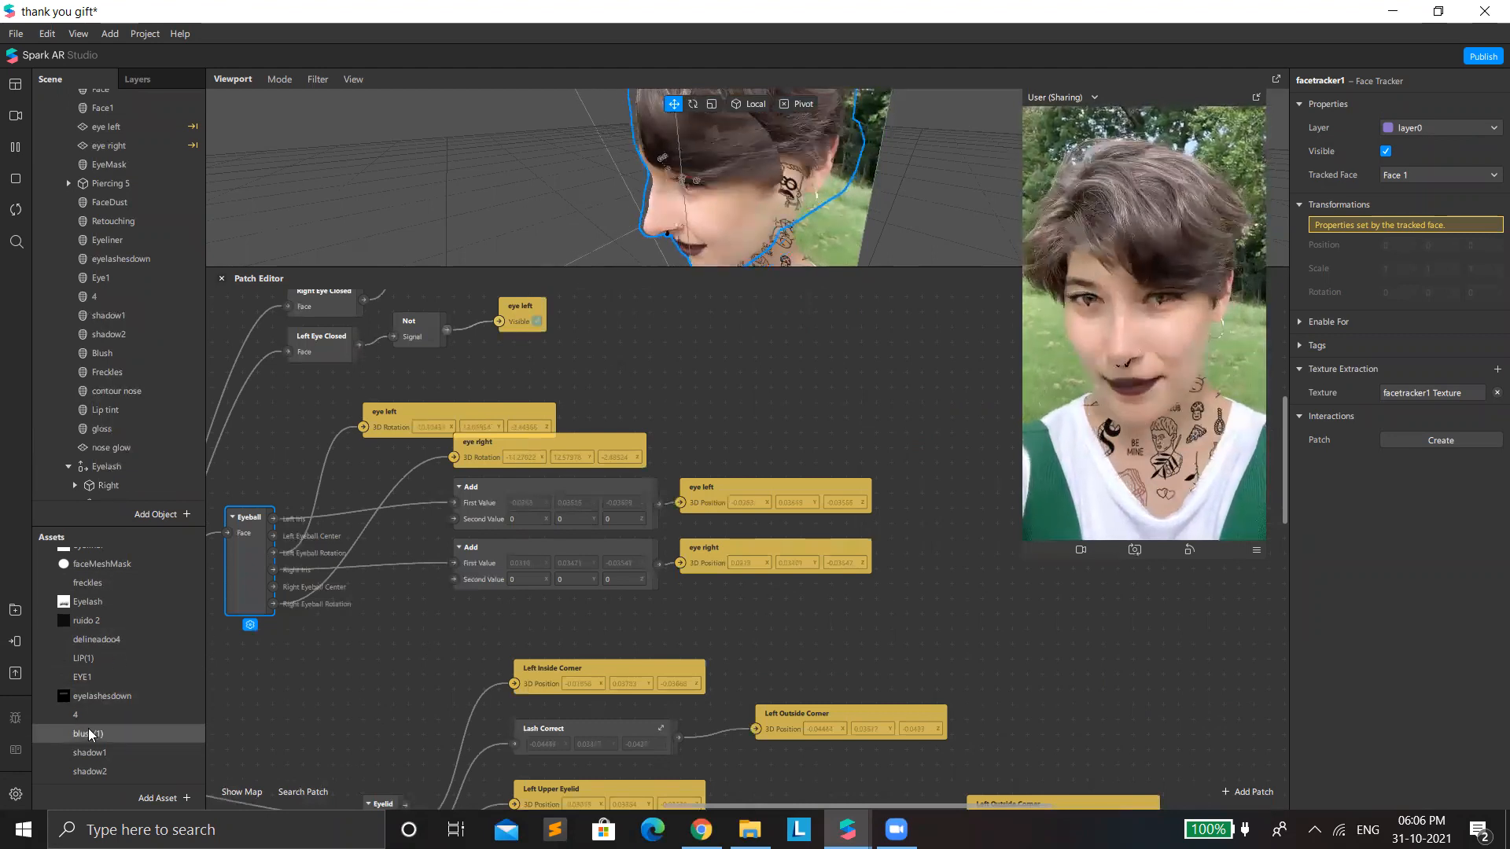
scroll(109, 725, up, 5)
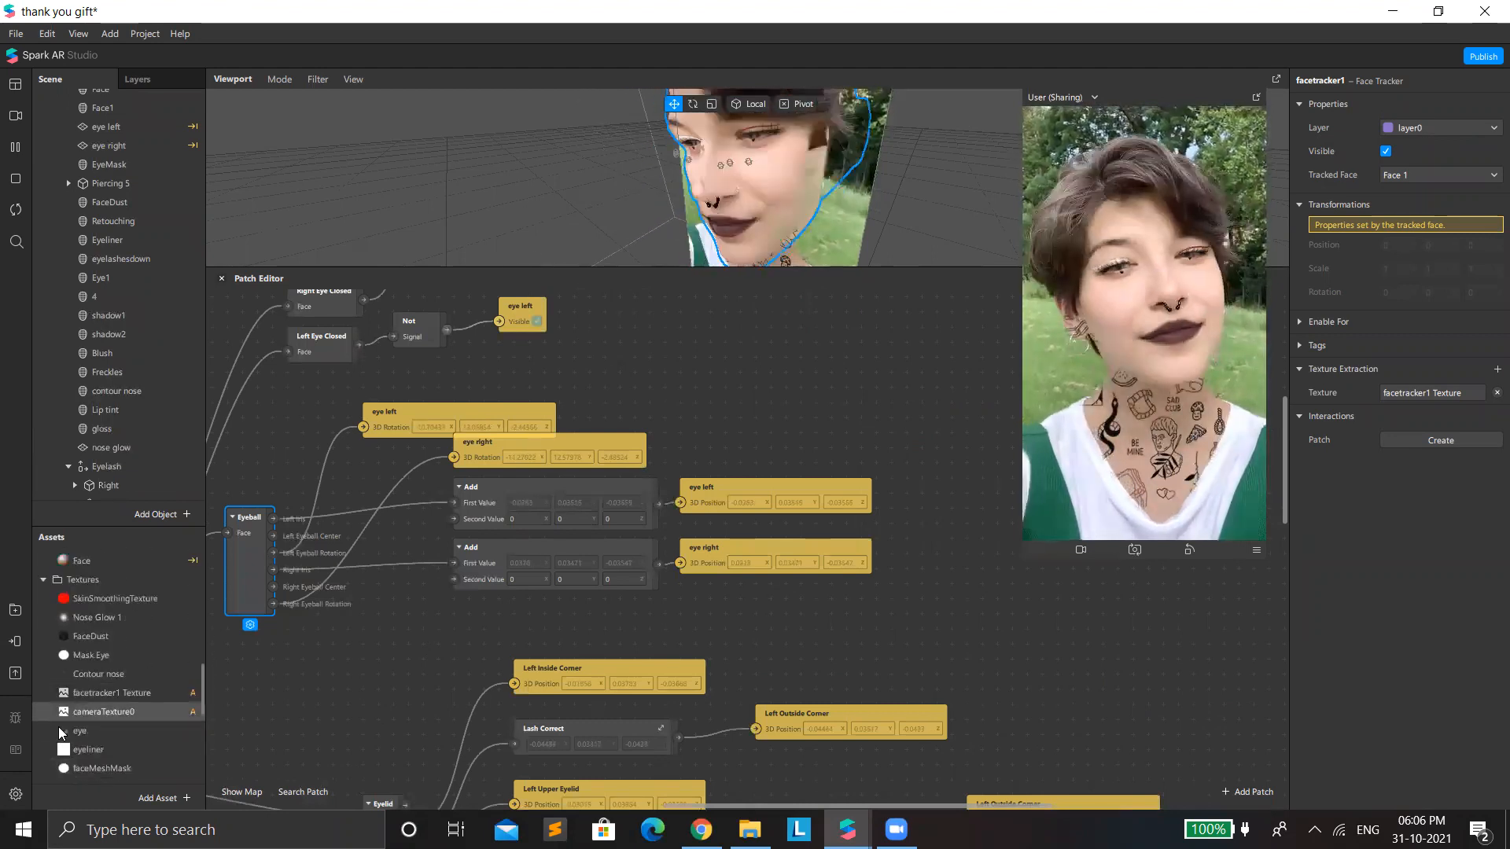
scroll(58, 728, up, 1)
click(95, 728)
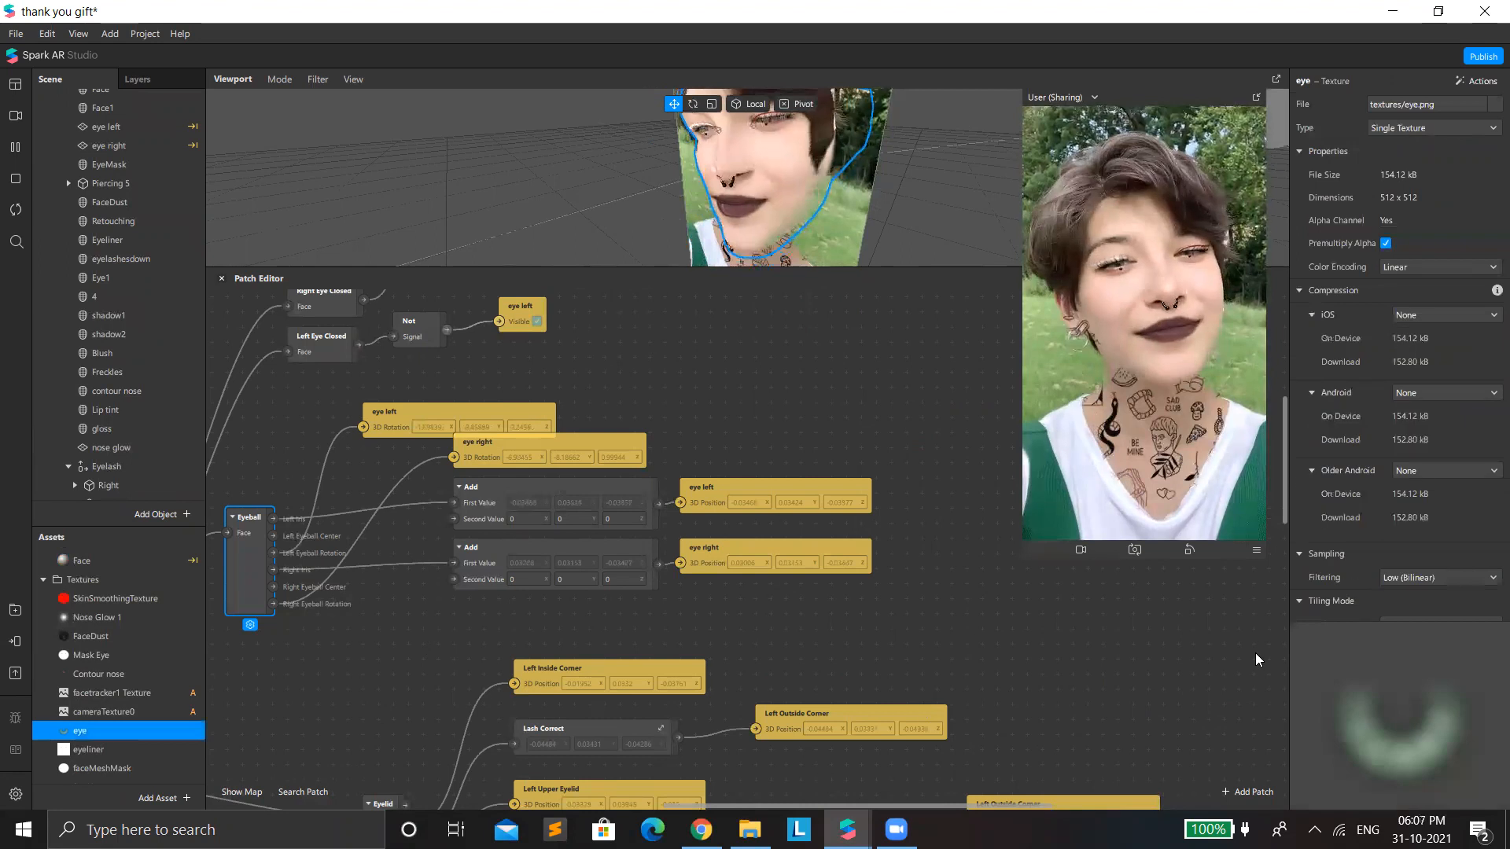
scroll(1337, 598, down, 1)
scroll(1357, 580, down, 1)
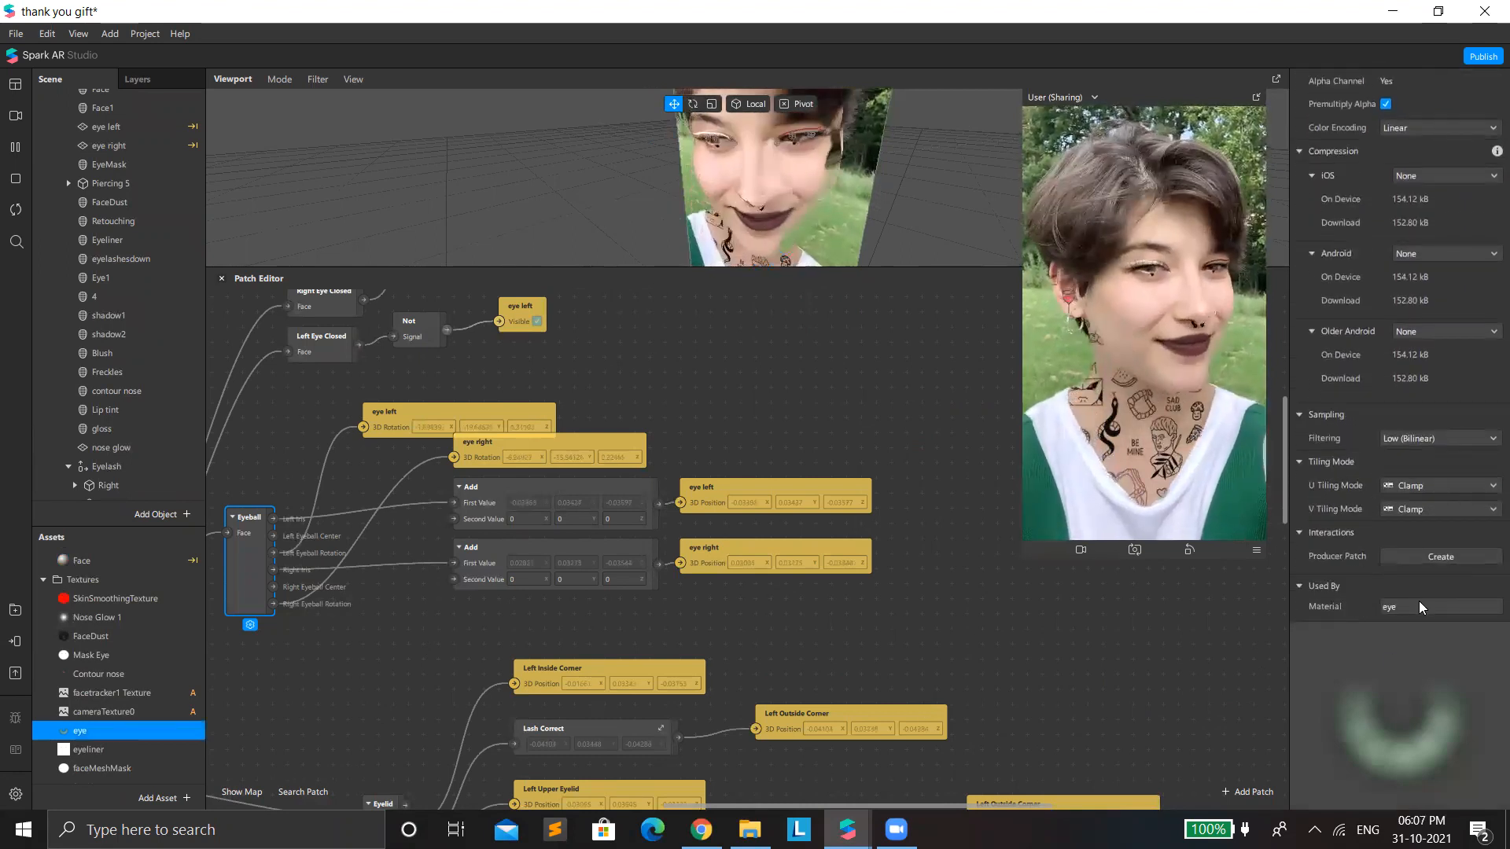
click(1431, 606)
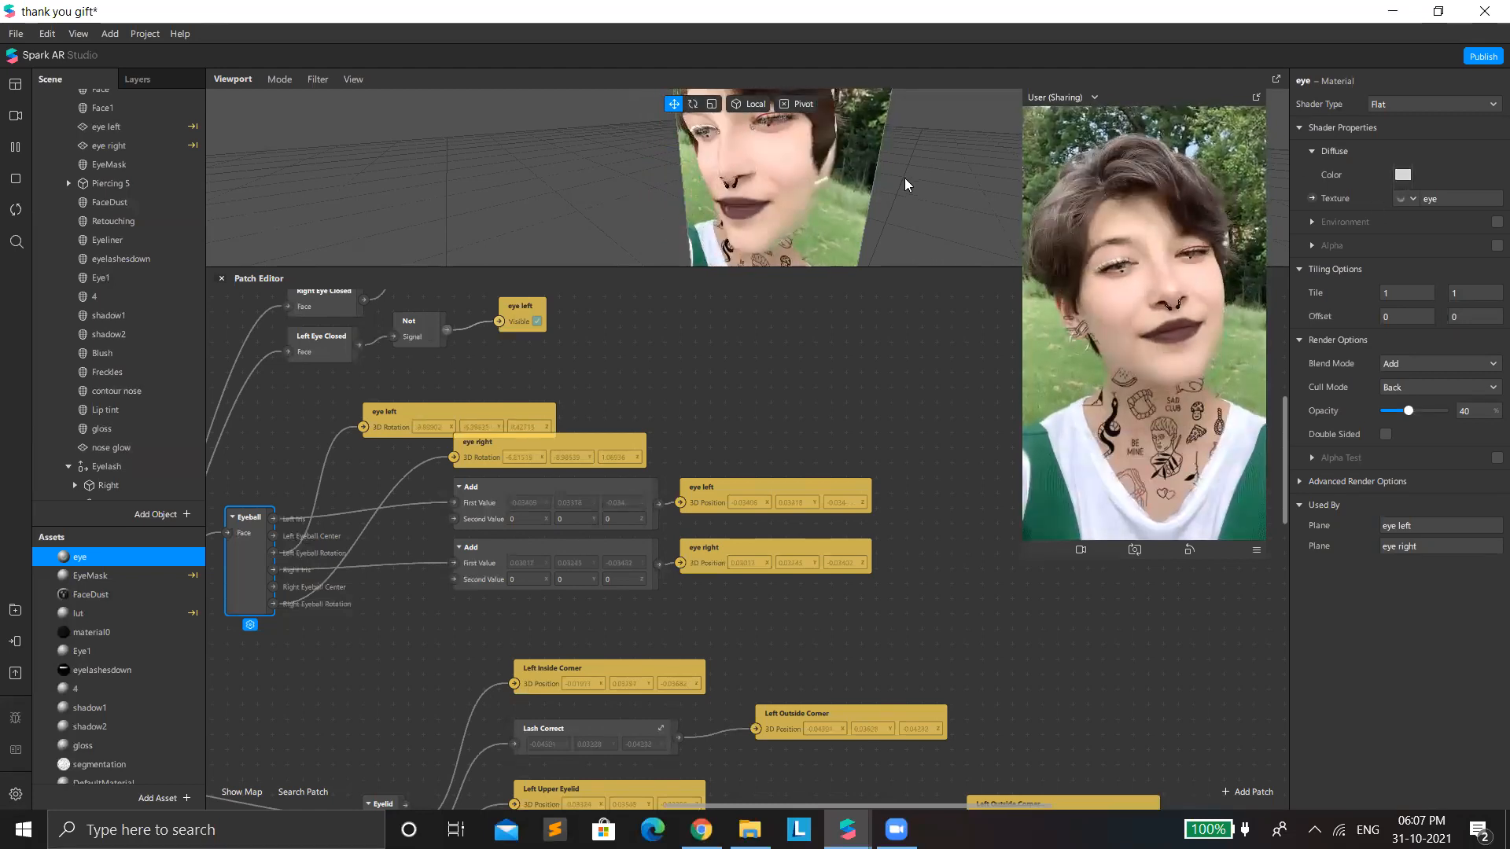
Step: Change the eye material's diffuse color to the dark red basic color
click(1401, 175)
click(566, 274)
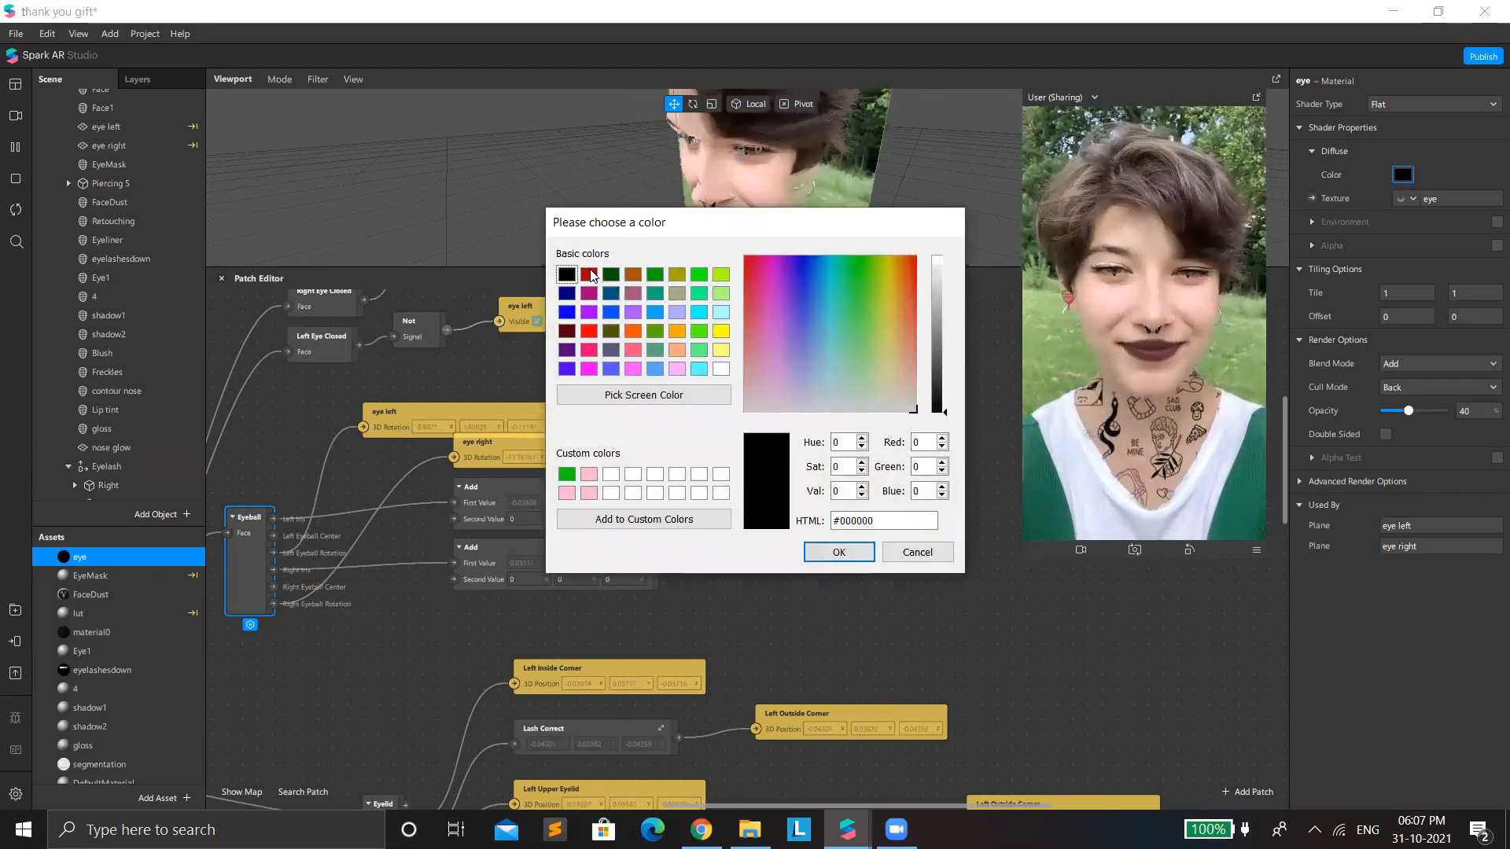
click(588, 274)
click(838, 552)
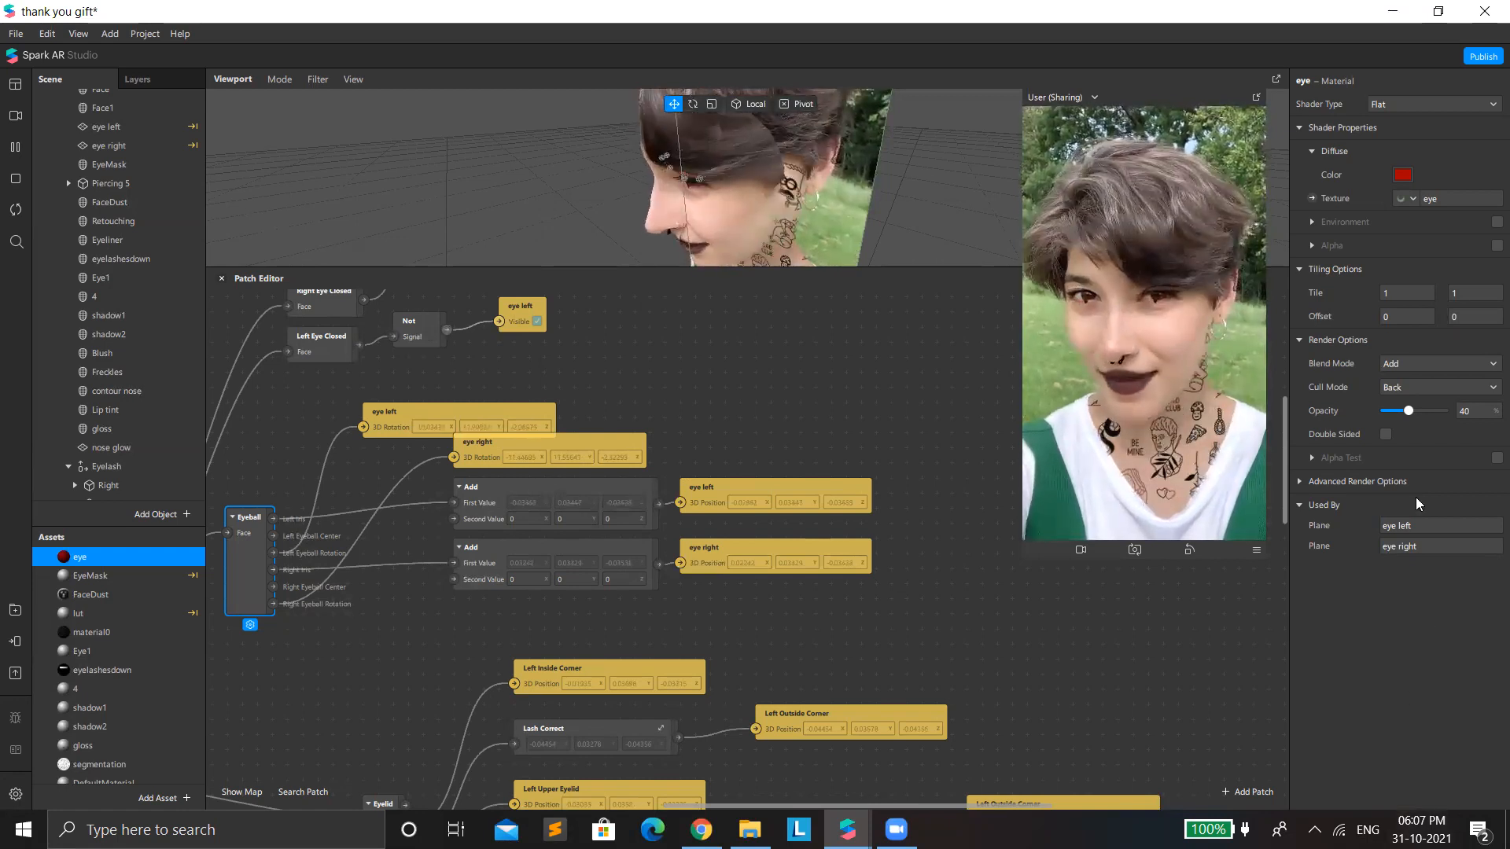
Step: Open the eye left plane that uses the material and locate its 3D Position and 3D Rotation patches
click(1398, 526)
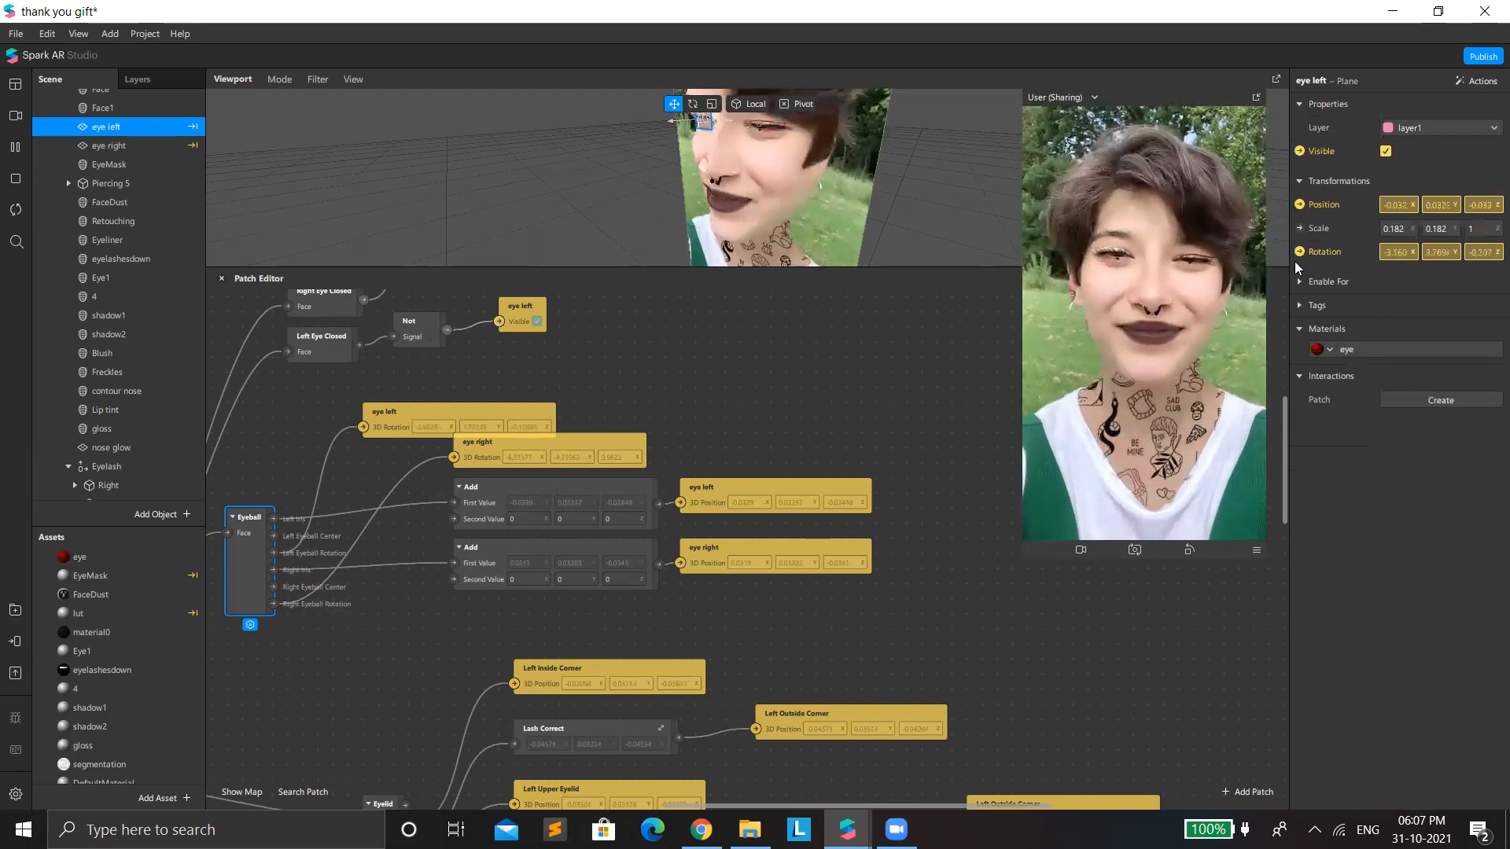
click(1300, 205)
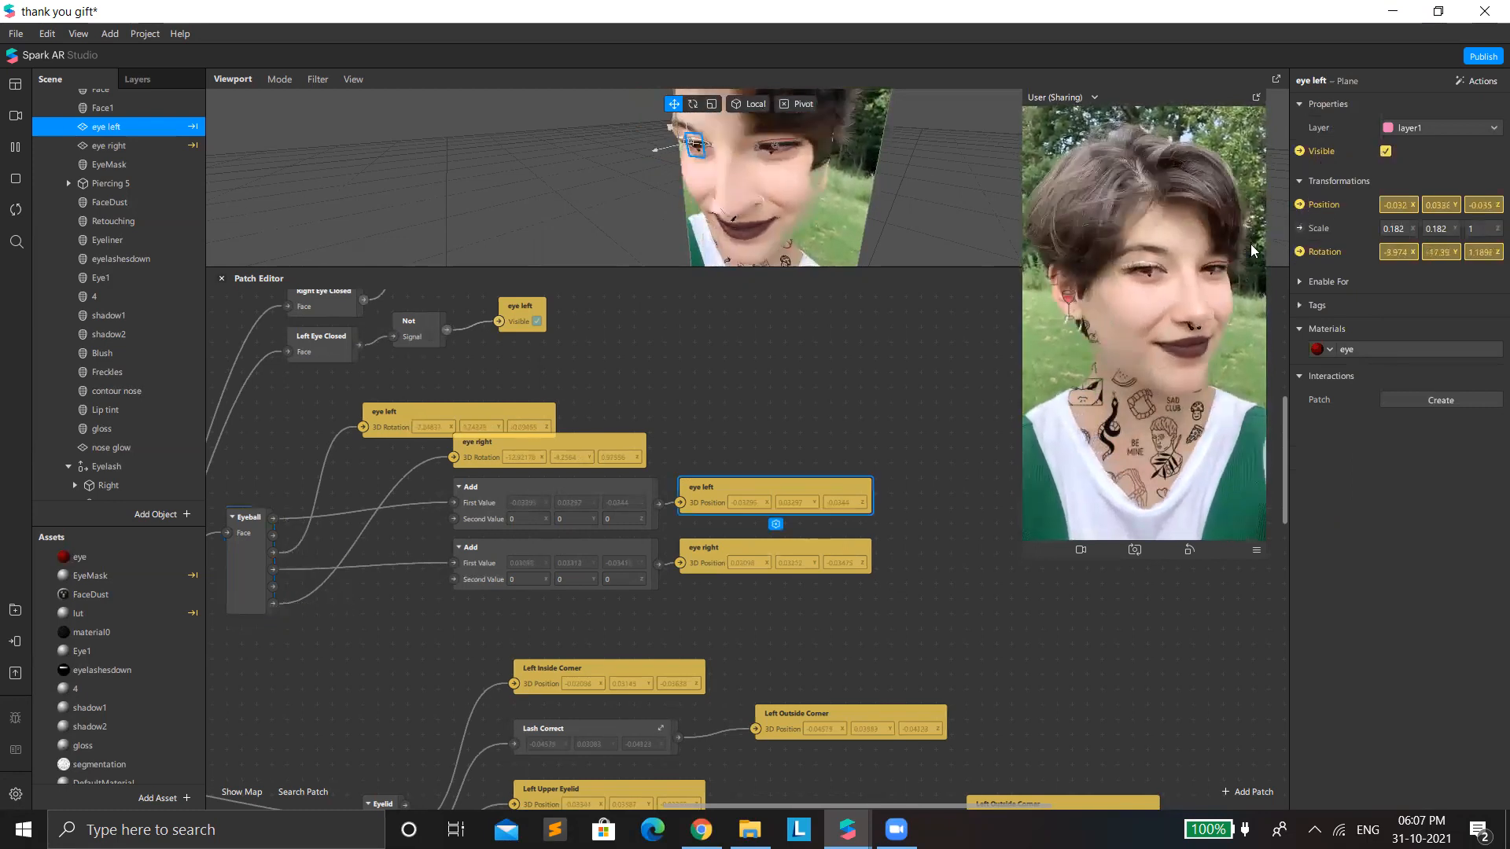
click(1299, 252)
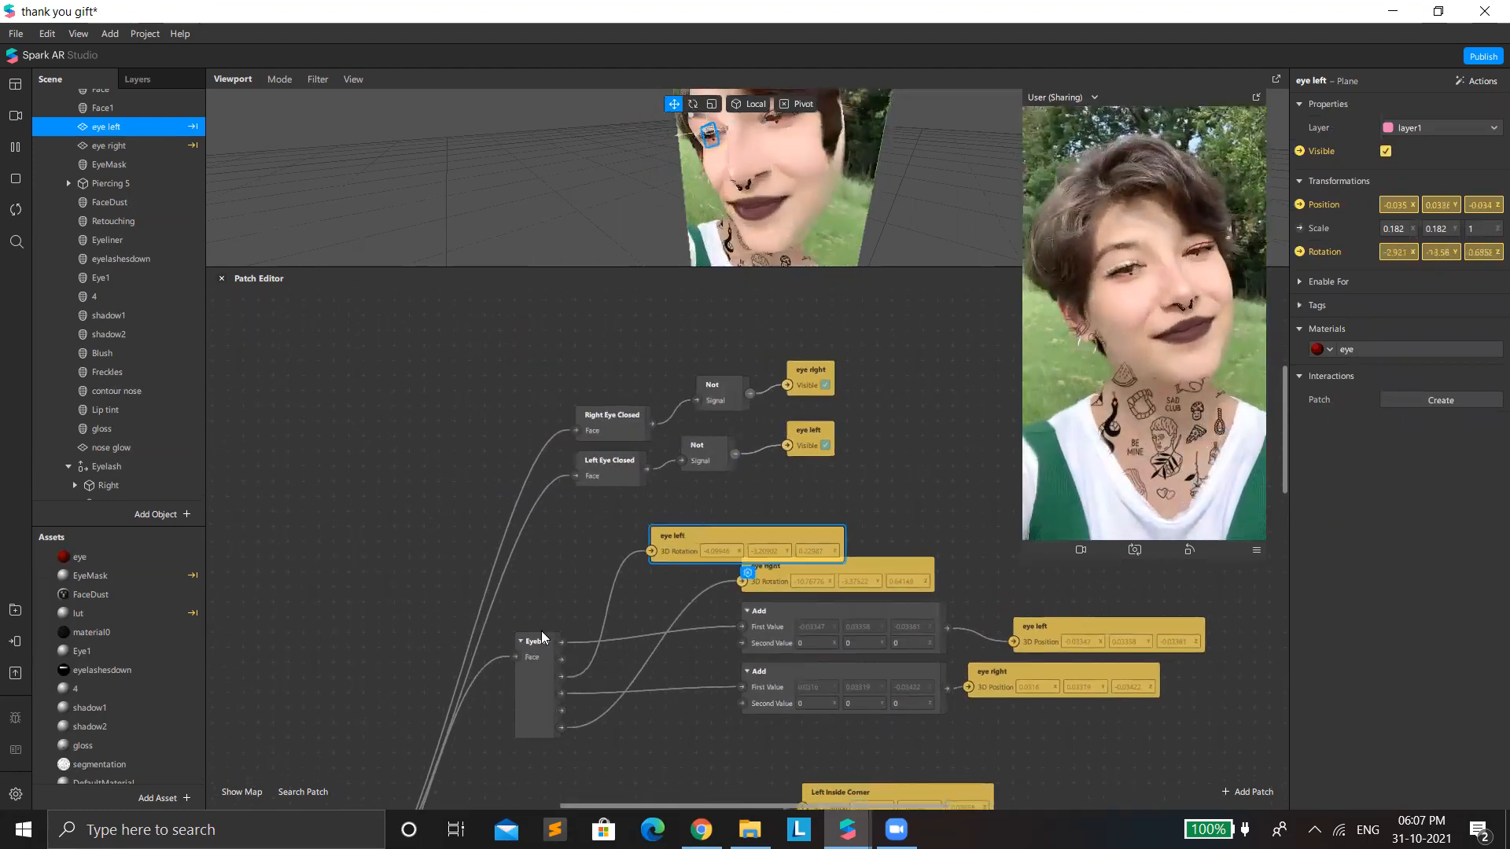
Step: Shift the eye left 3D Rotation patch and link it again to the Eyeball patch's Left Eyeball Rotation output
drag(701, 481, 747, 481)
drag(560, 622, 698, 499)
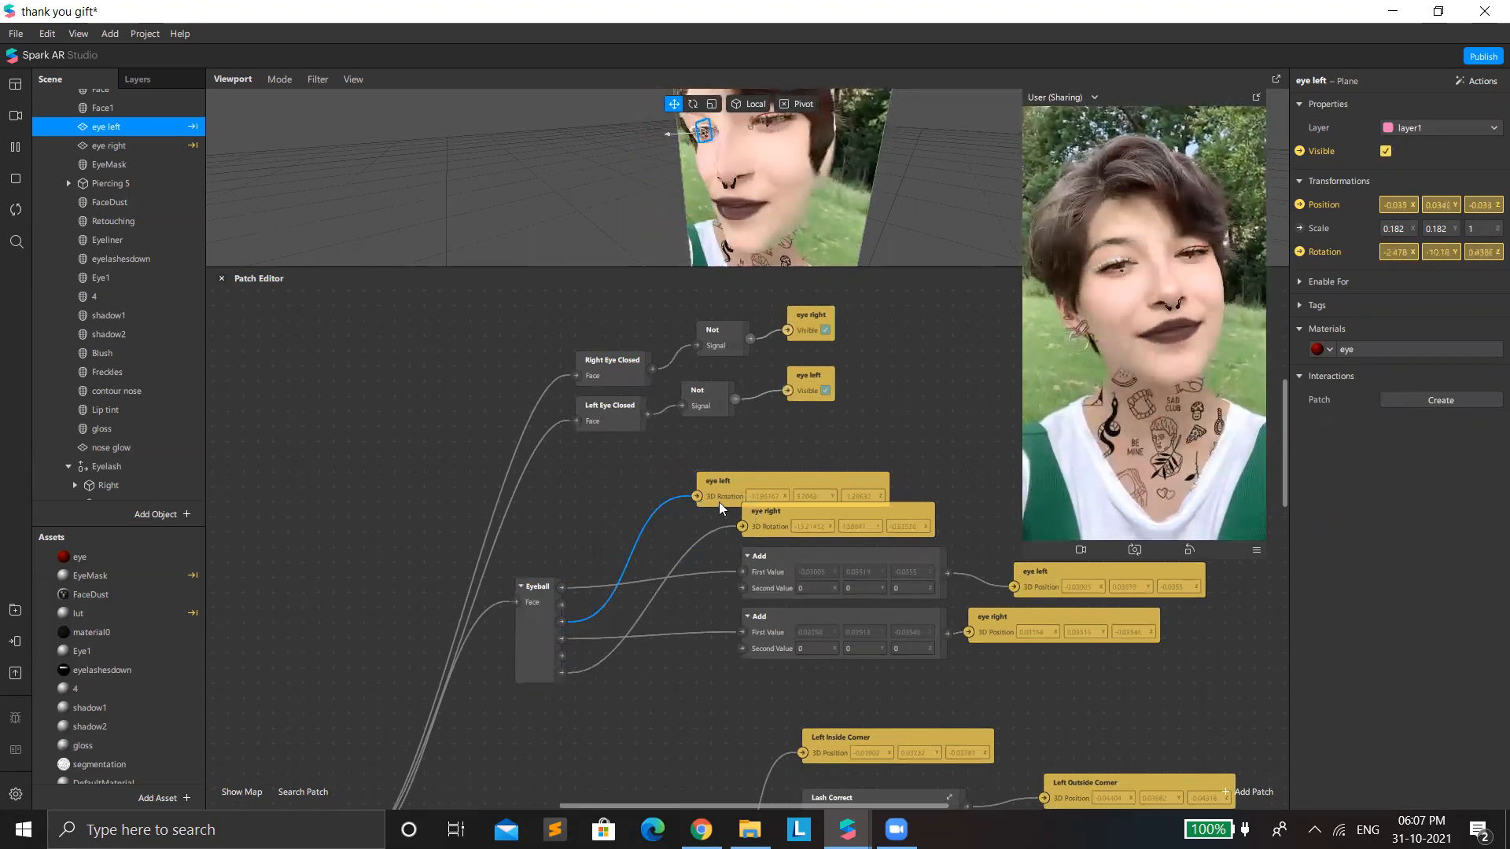
click(718, 487)
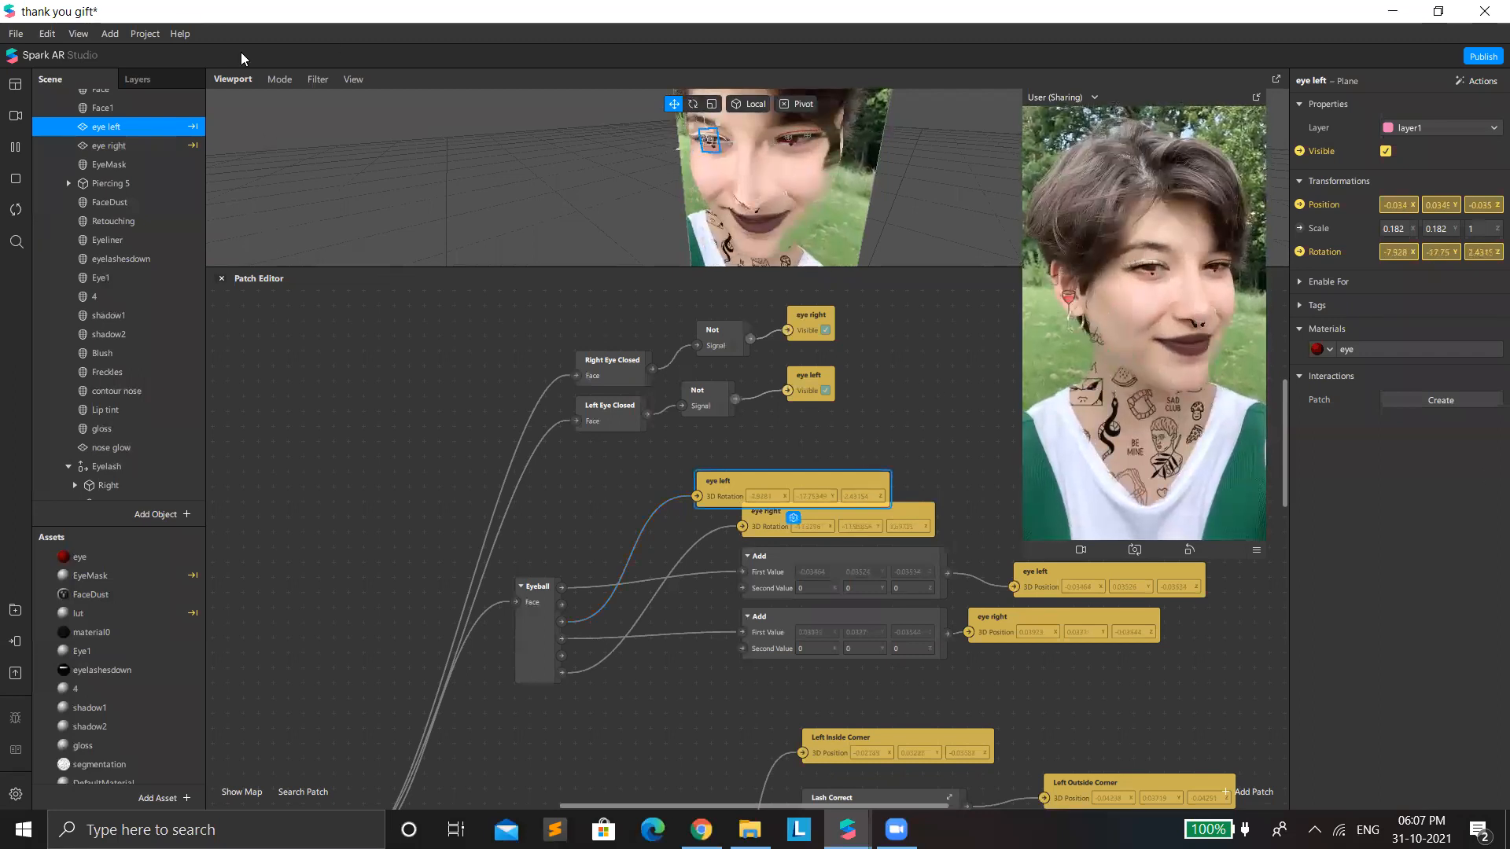
Step: Select the eye right plane and move the eye right and eye left 3D Rotation patches beside the Eyeball patch
click(131, 143)
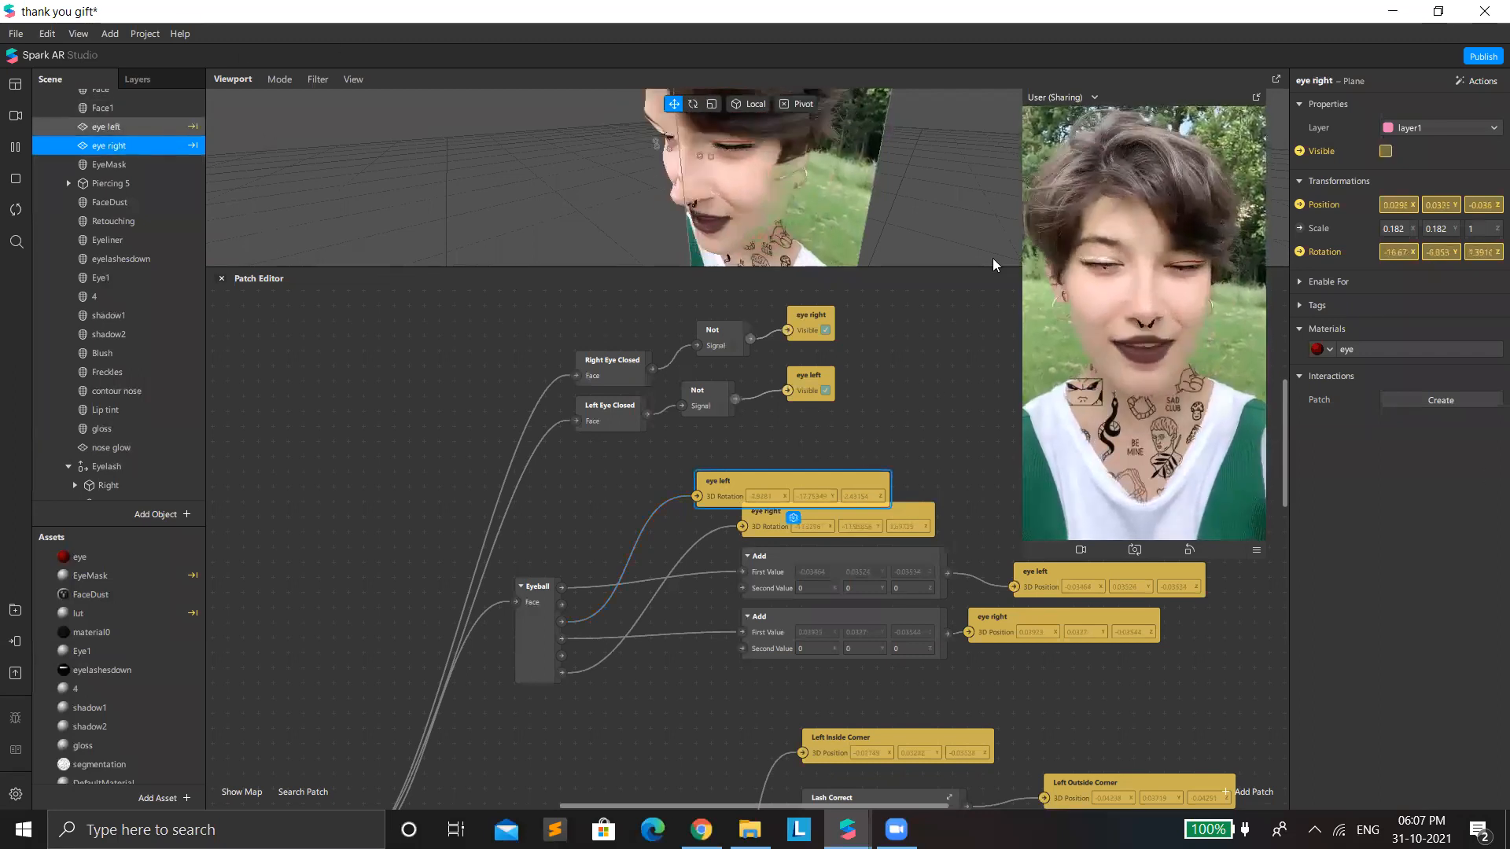
key(Up)
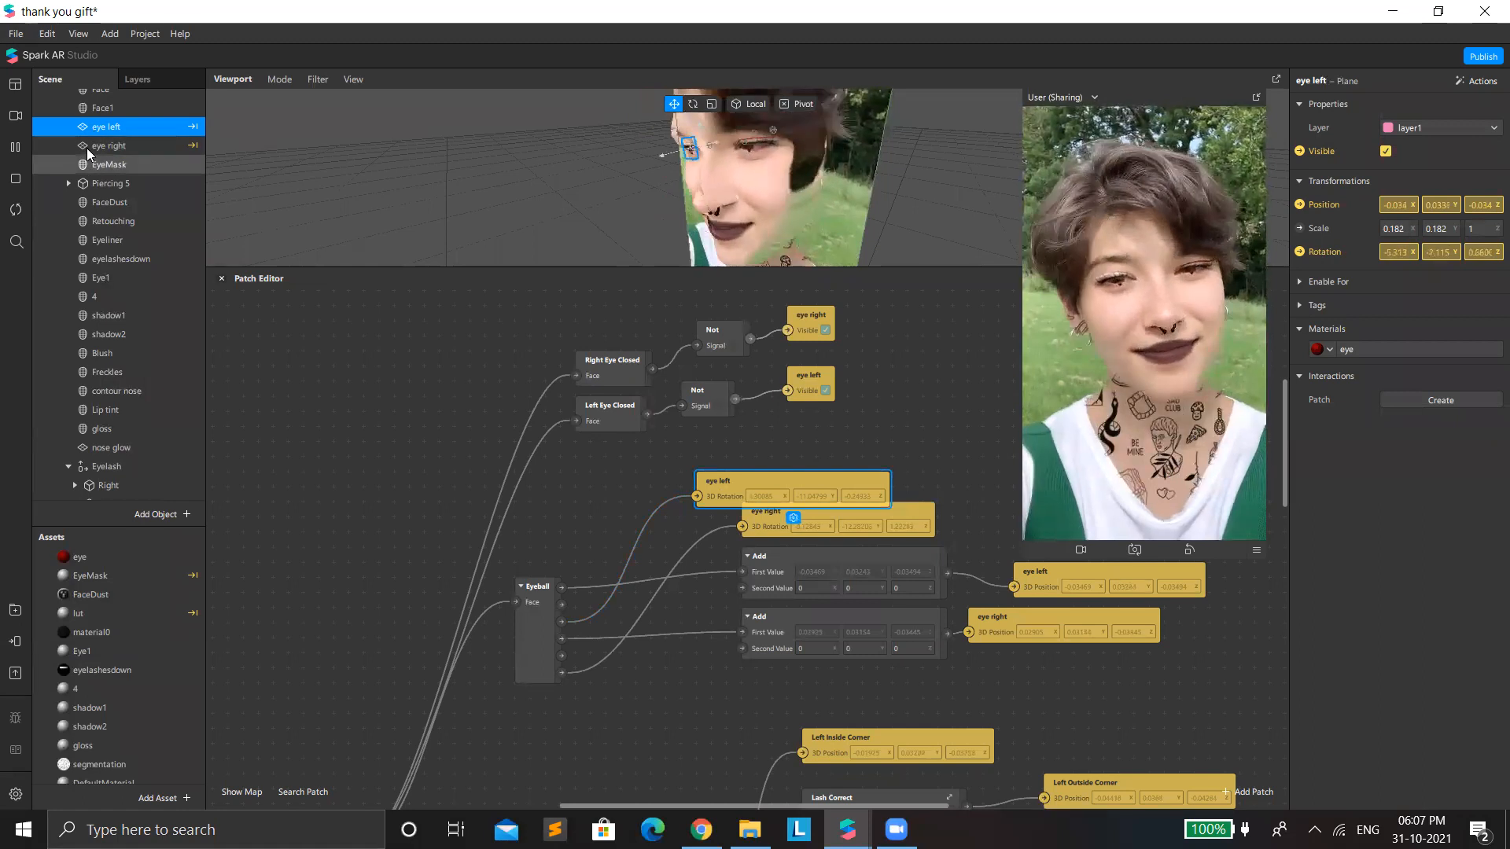
key(Down)
click(522, 636)
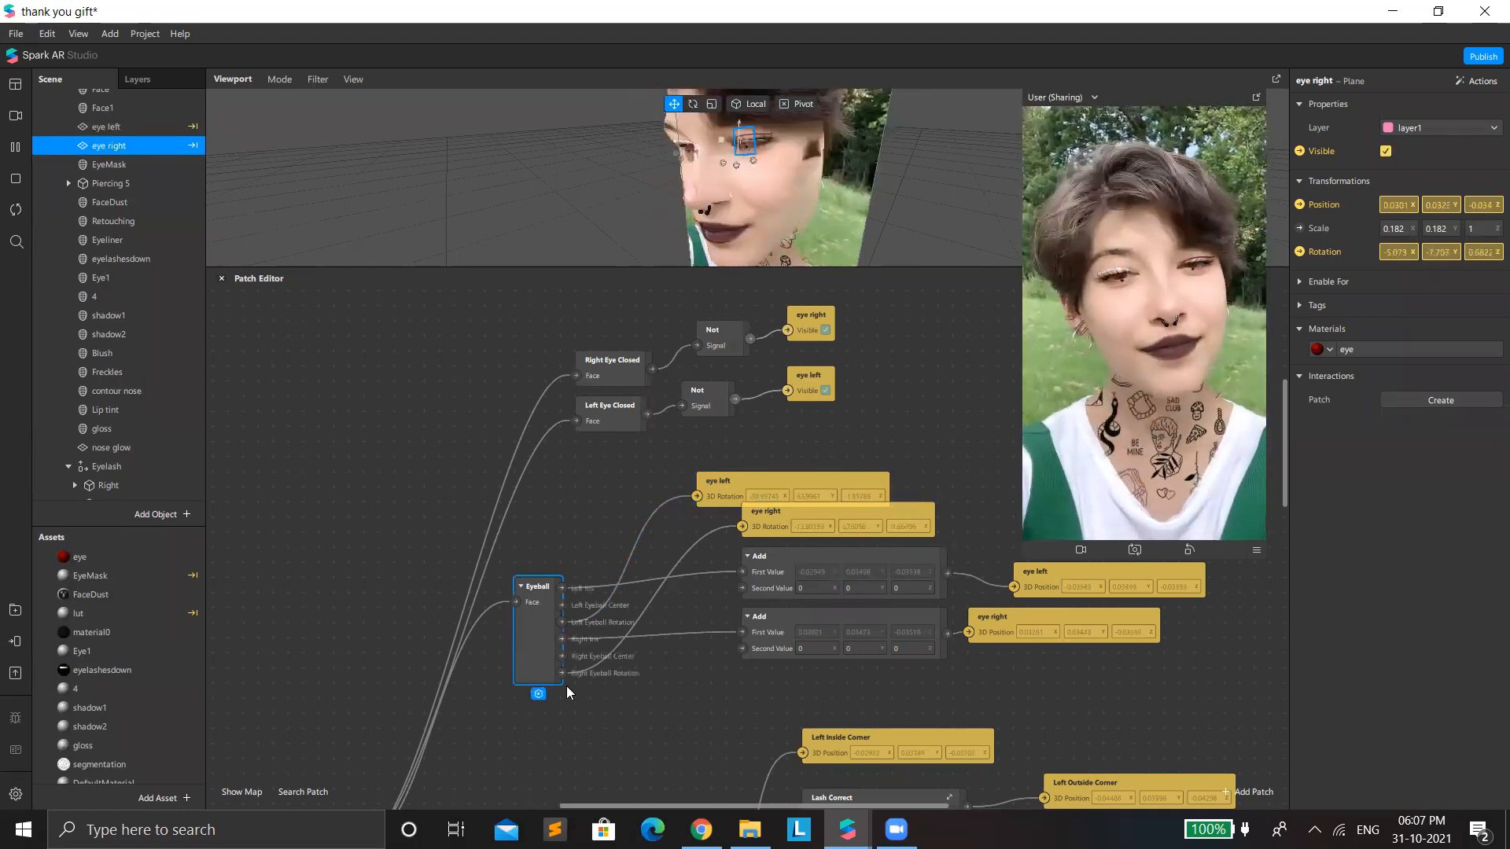
drag(790, 525, 625, 704)
drag(722, 486, 585, 621)
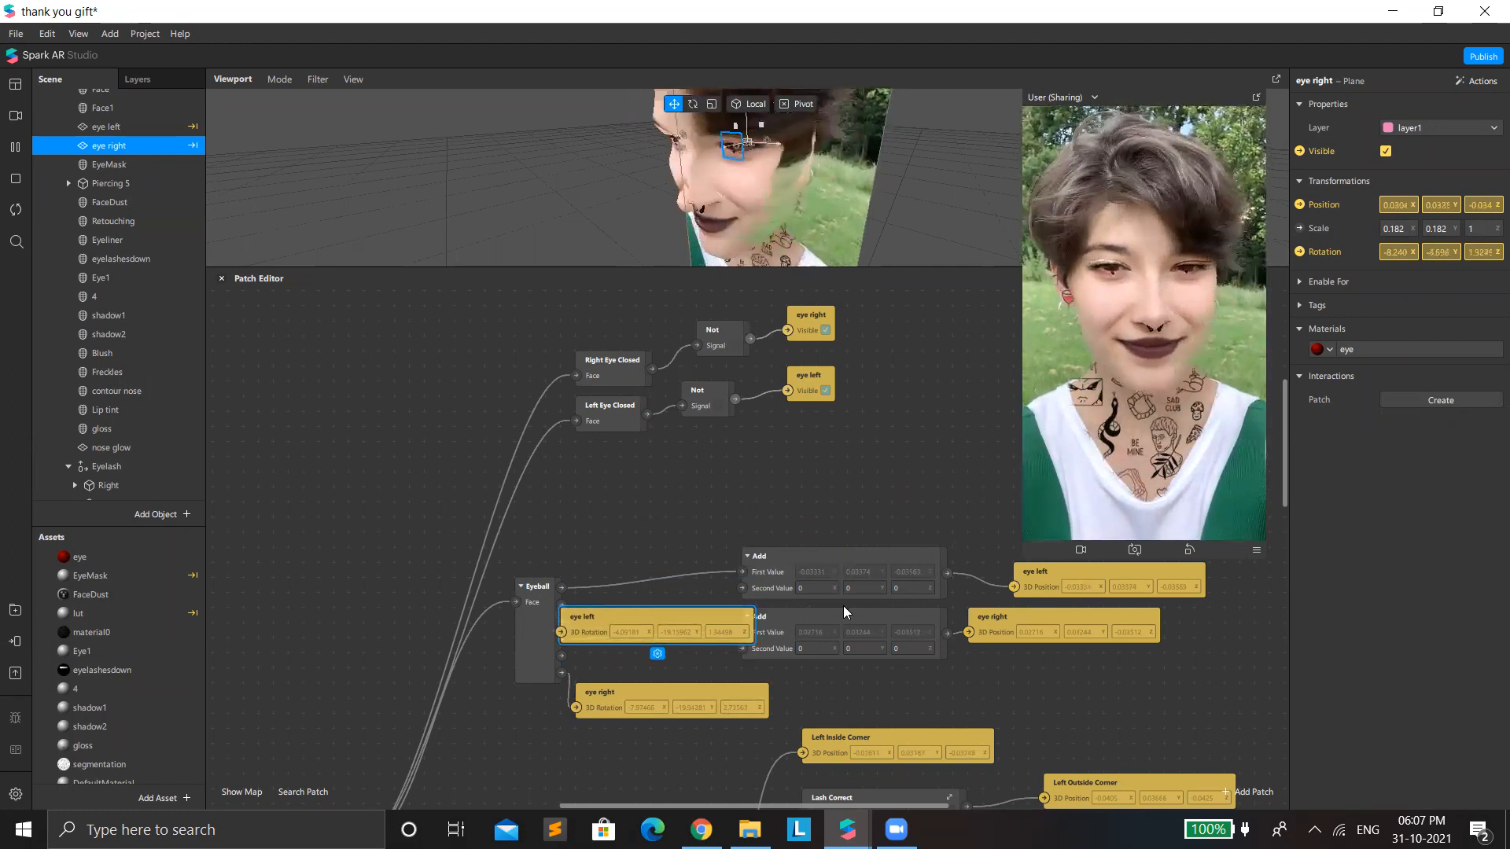
Step: Locate eye right's 3D Position patch, and move the eye left 3D Position patch and its Add patch up, away from the eye right chain
click(1300, 205)
scroll(539, 525, right, 3)
scroll(231, 546, right, 2)
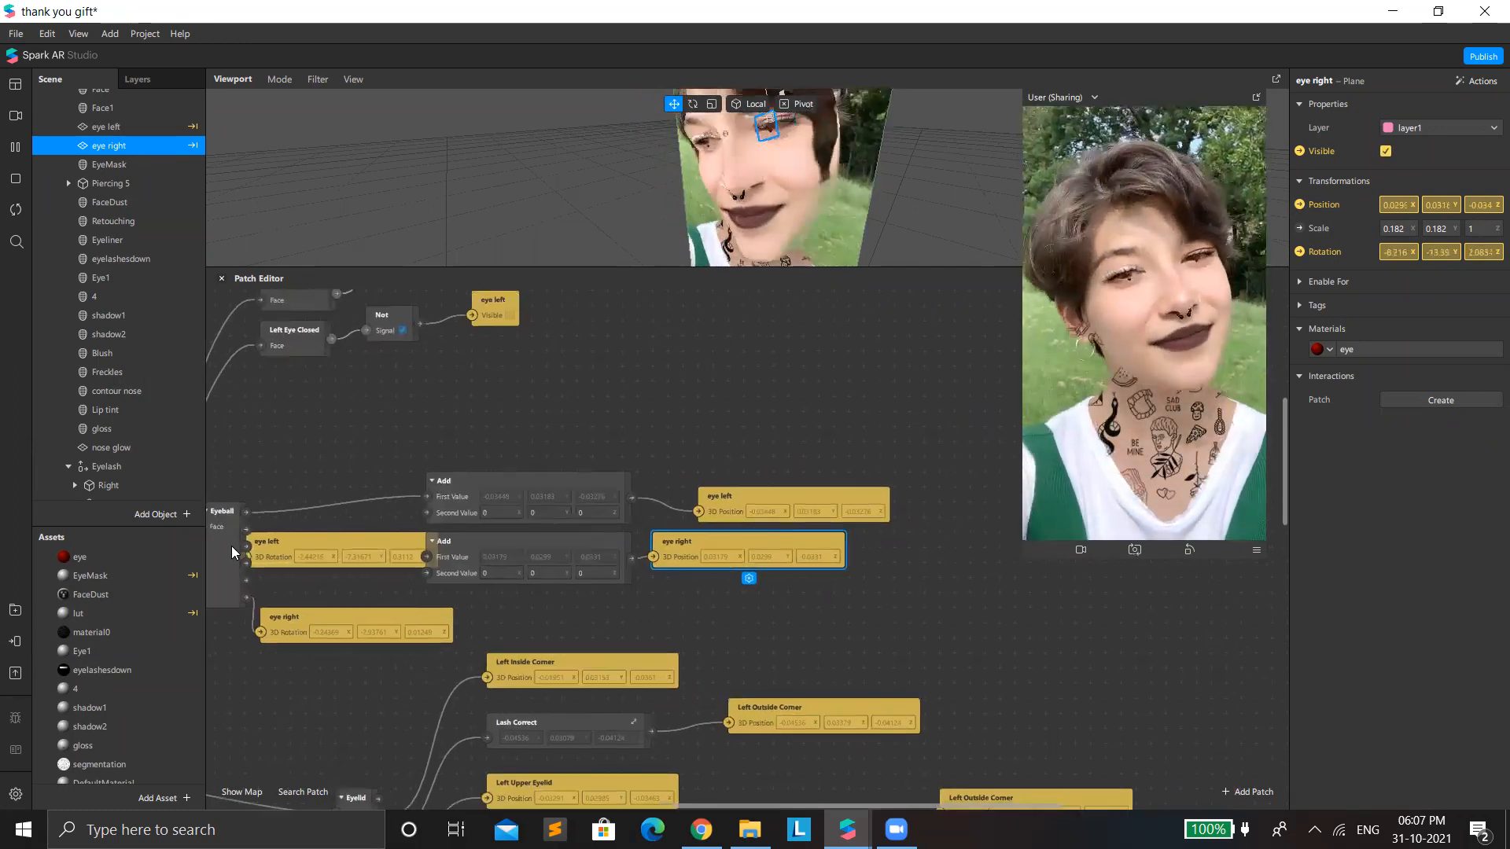
click(230, 542)
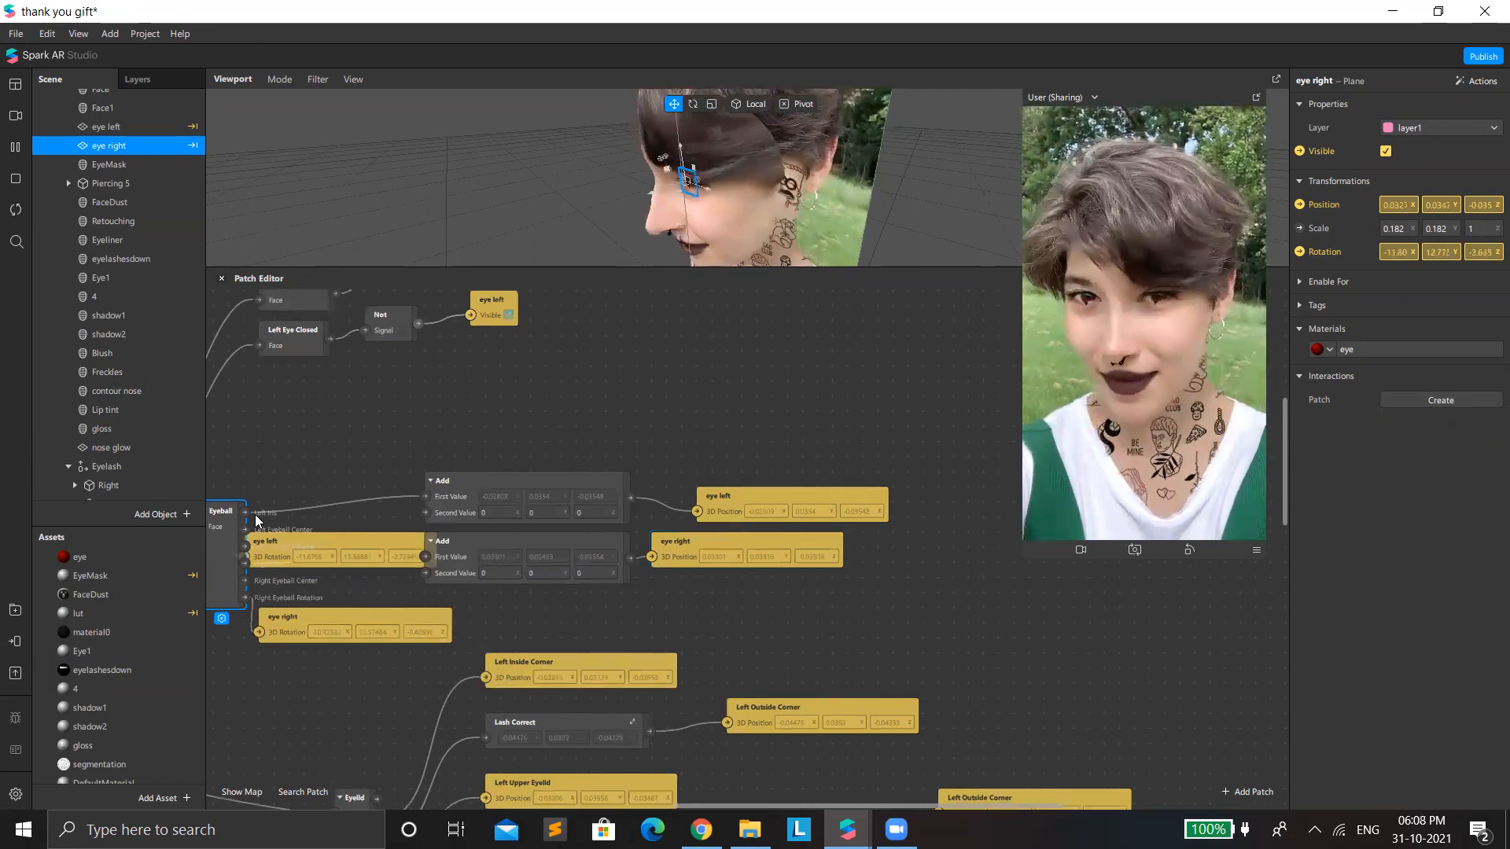
drag(462, 489, 481, 402)
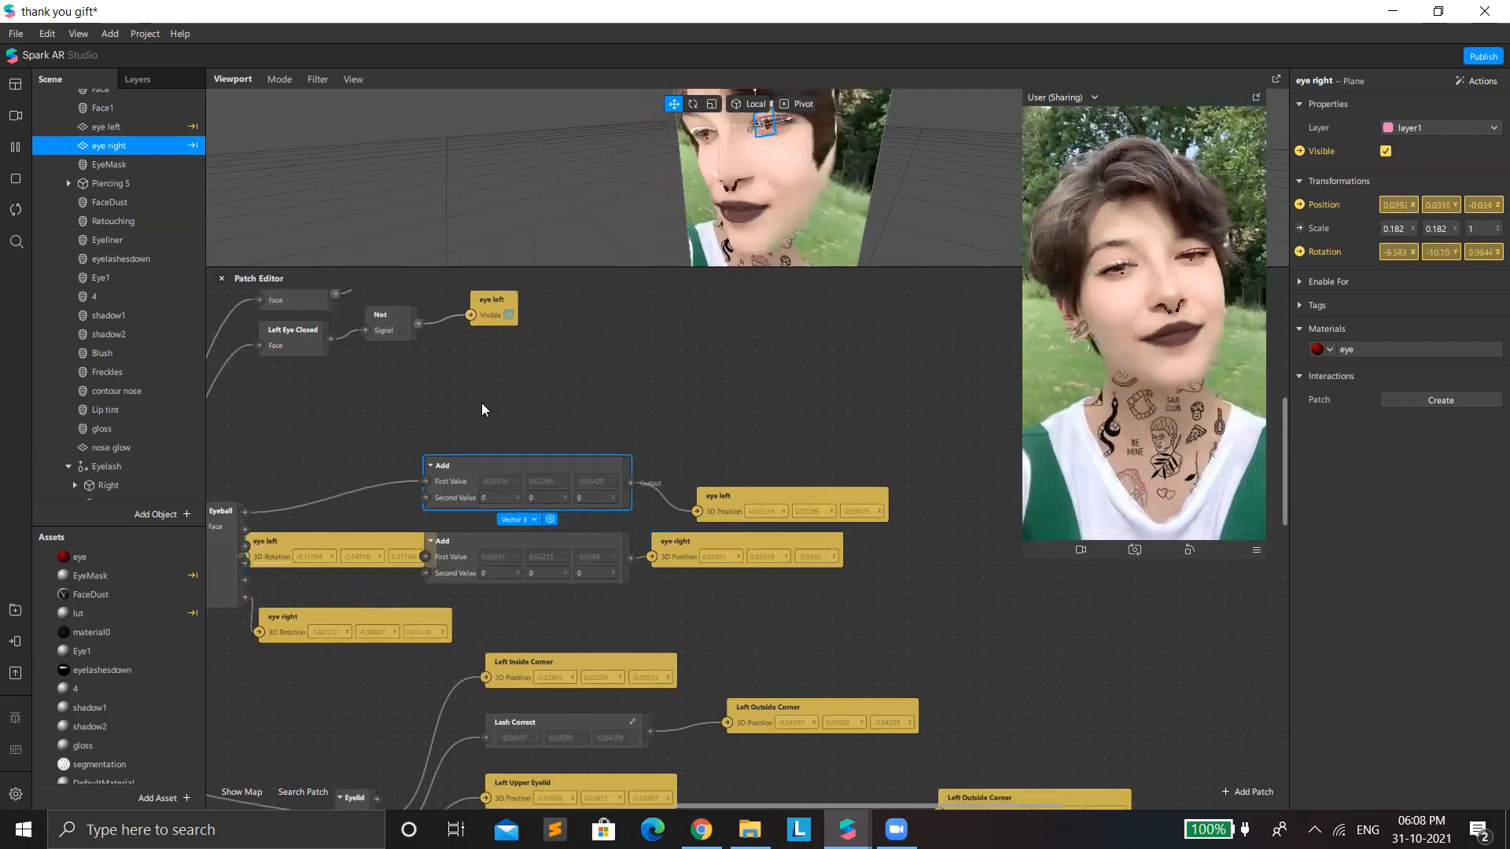
drag(735, 493, 748, 341)
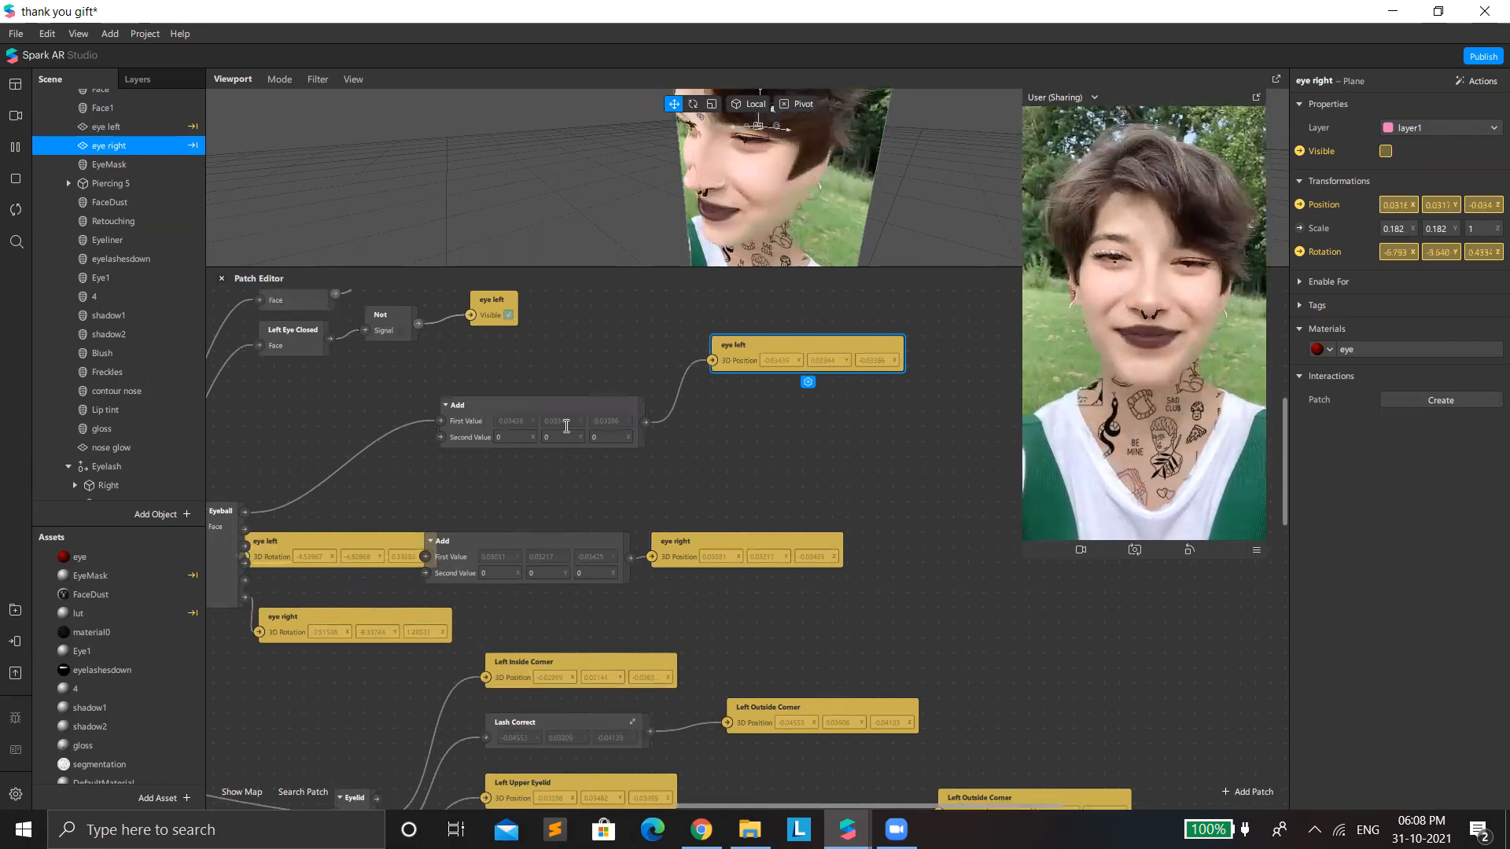
drag(499, 397, 453, 412)
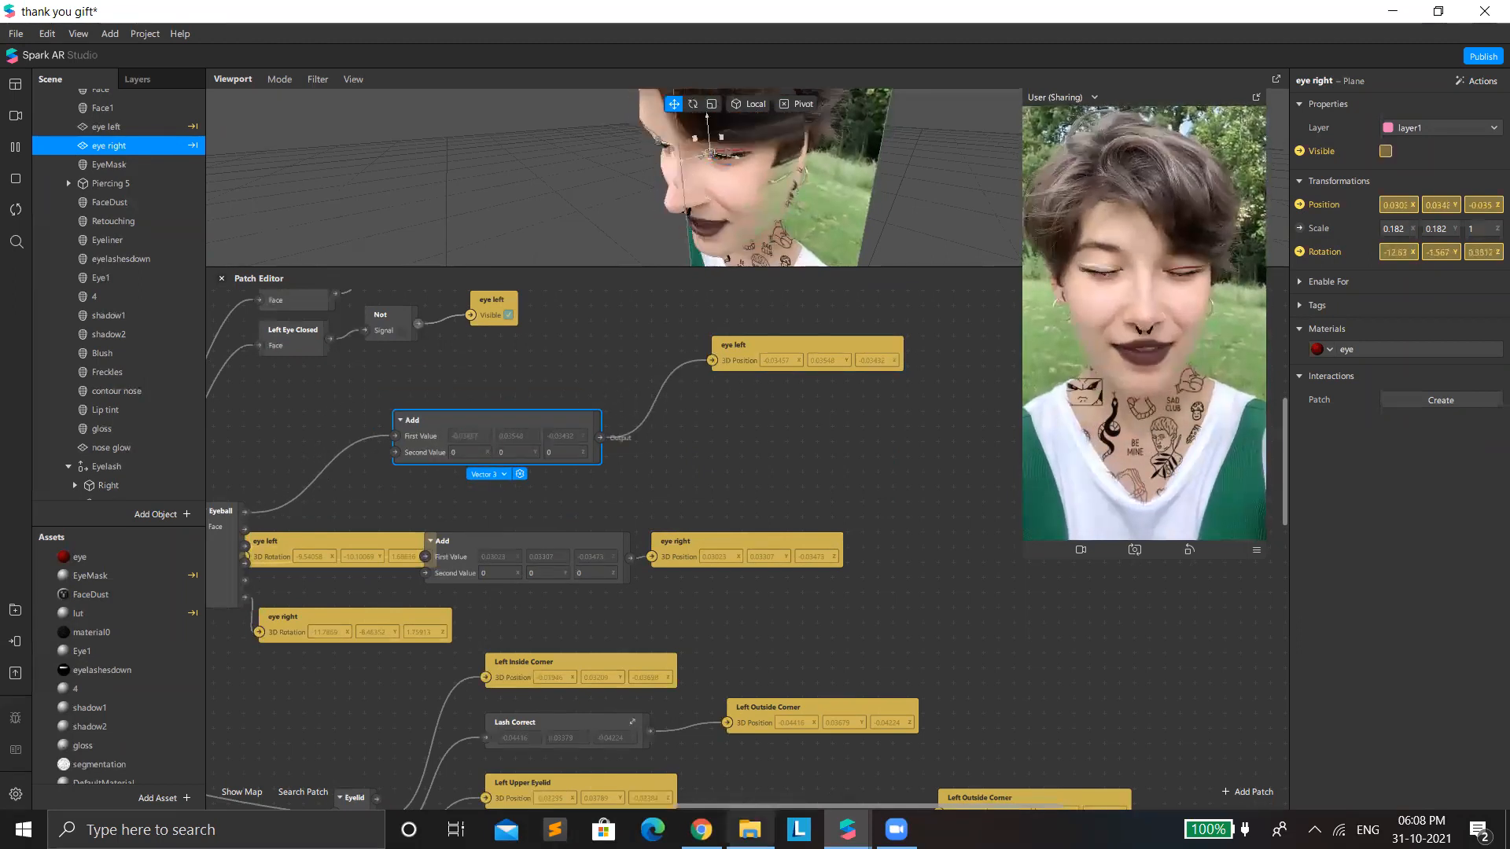
Step: Reposition the Eyeball patch, eye right's Add patch and the eye right 3D Position patch to separate them from the rotation patches
click(214, 599)
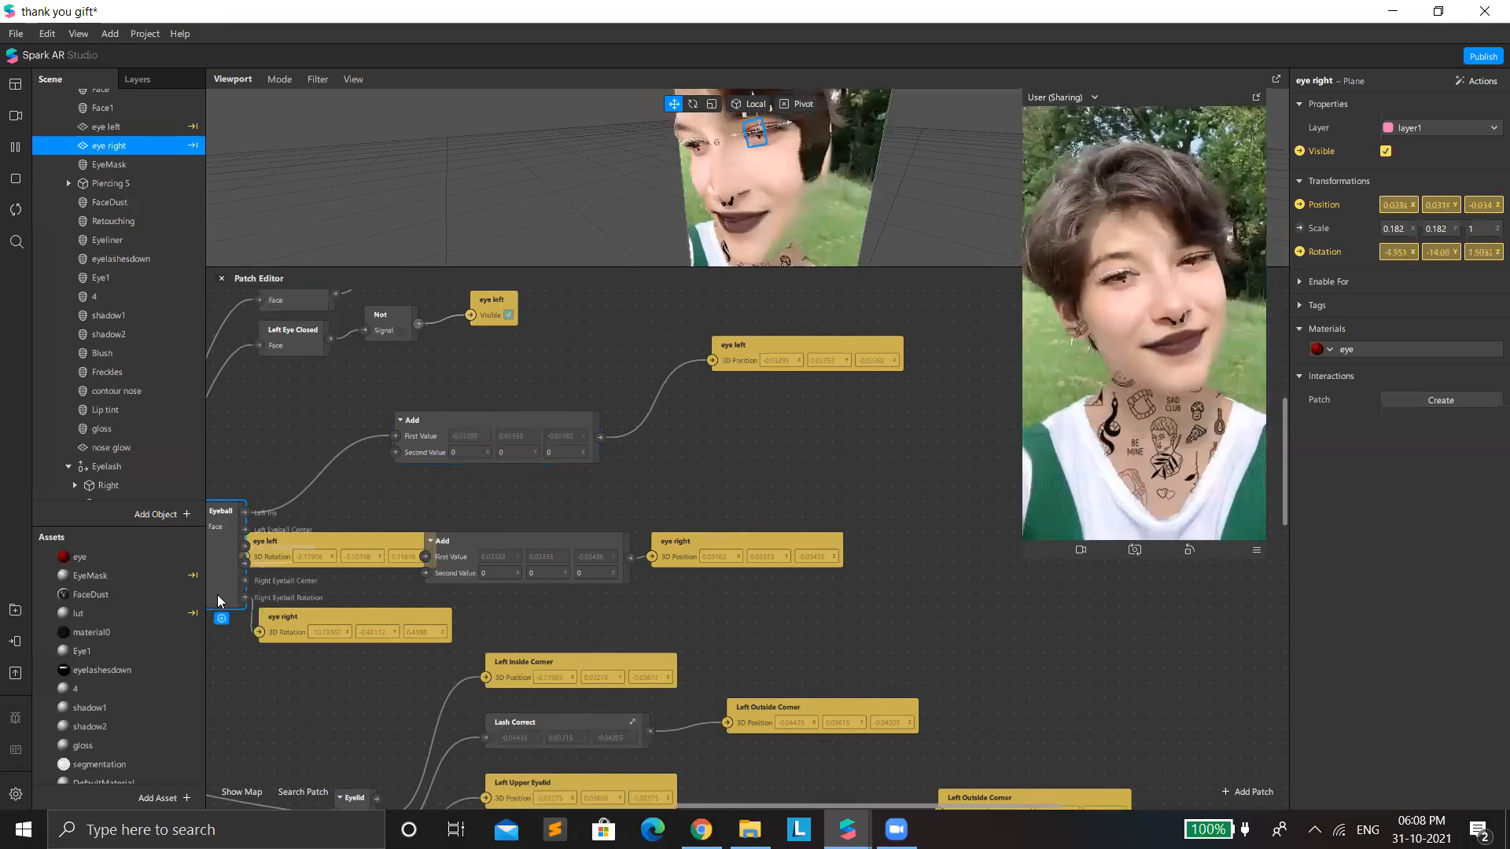
drag(217, 582, 453, 470)
drag(686, 537, 716, 445)
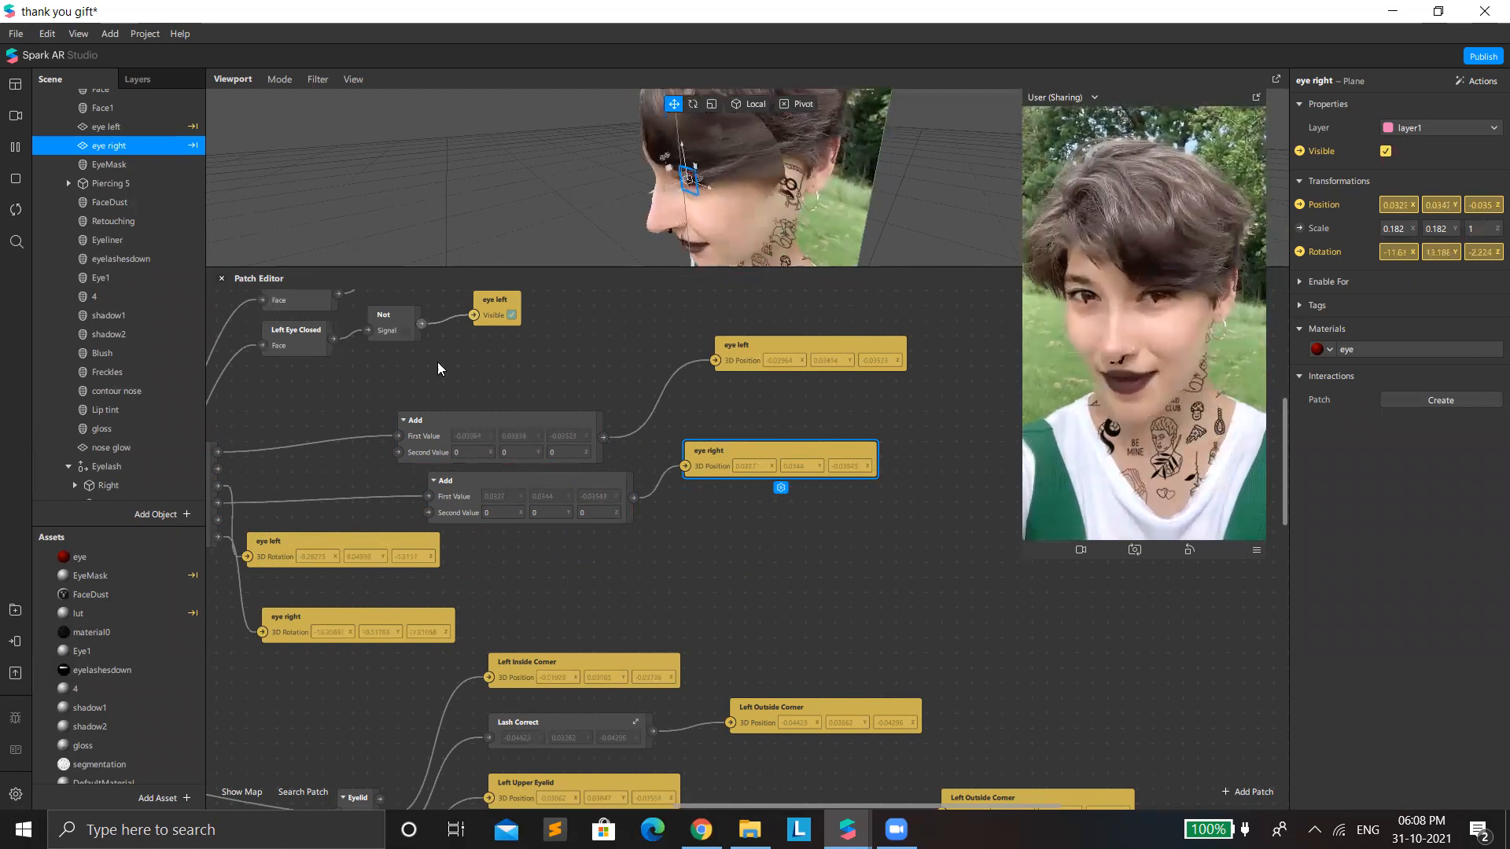
Step: Hide the Piercing 5 object
click(134, 187)
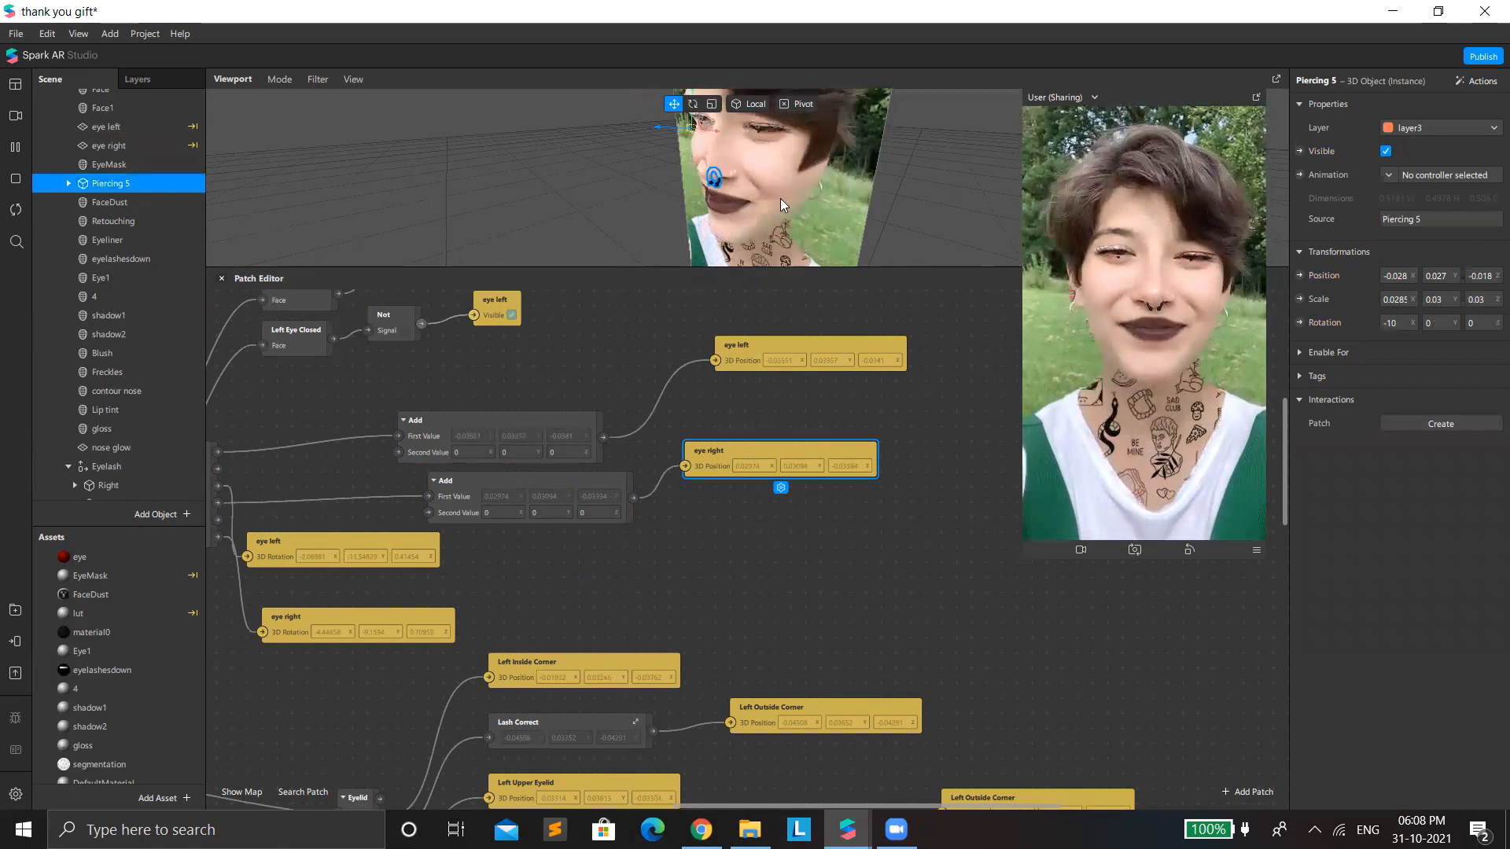
click(1385, 151)
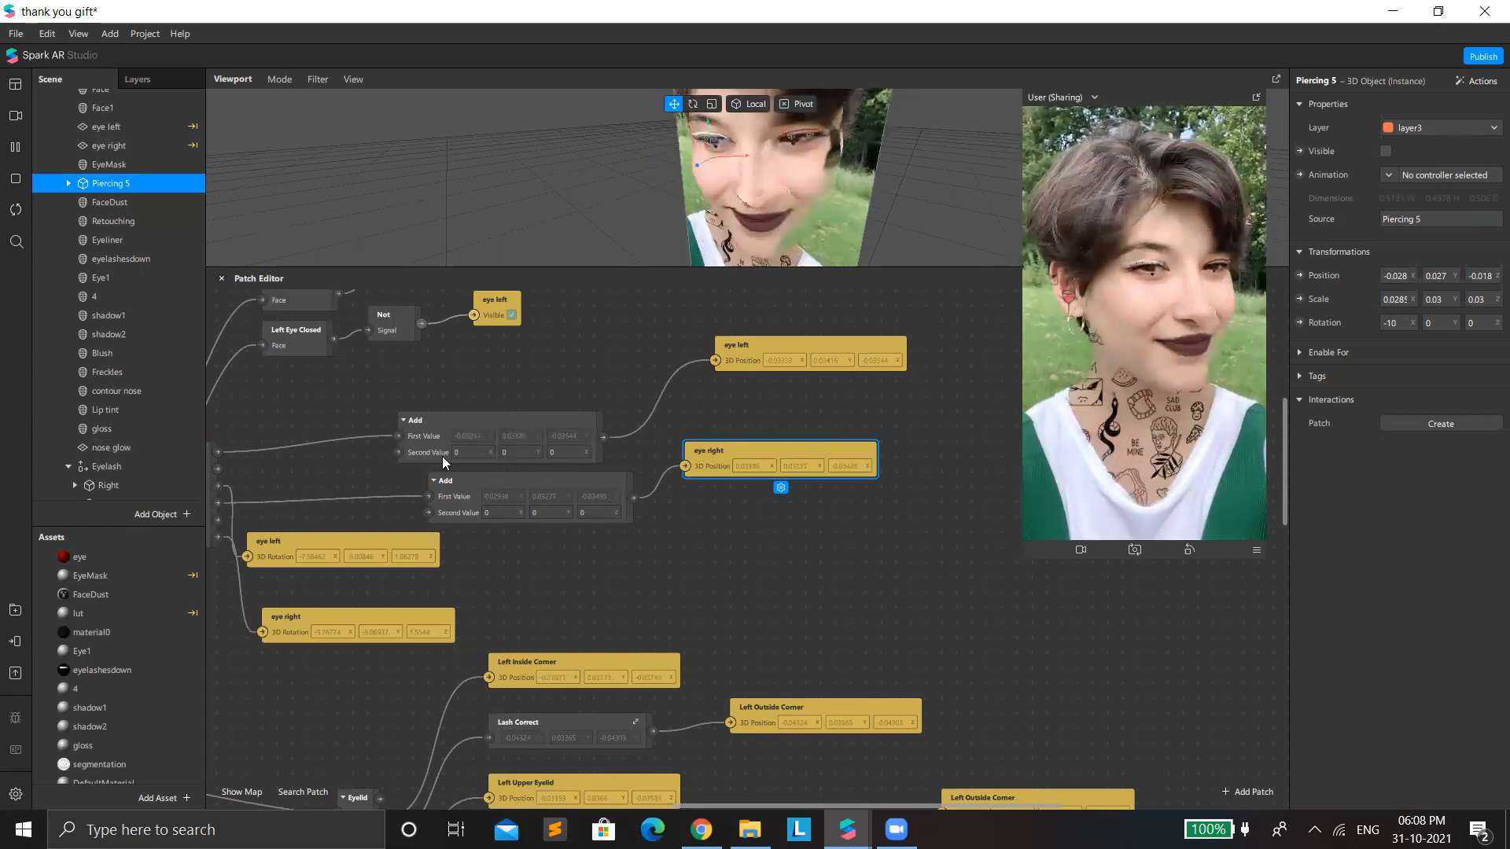
Step: Inspect the FaceDust, Retouching, Eyeliner and eyelashesdown face meshes and open the eyelashesdown material
click(137, 203)
click(147, 226)
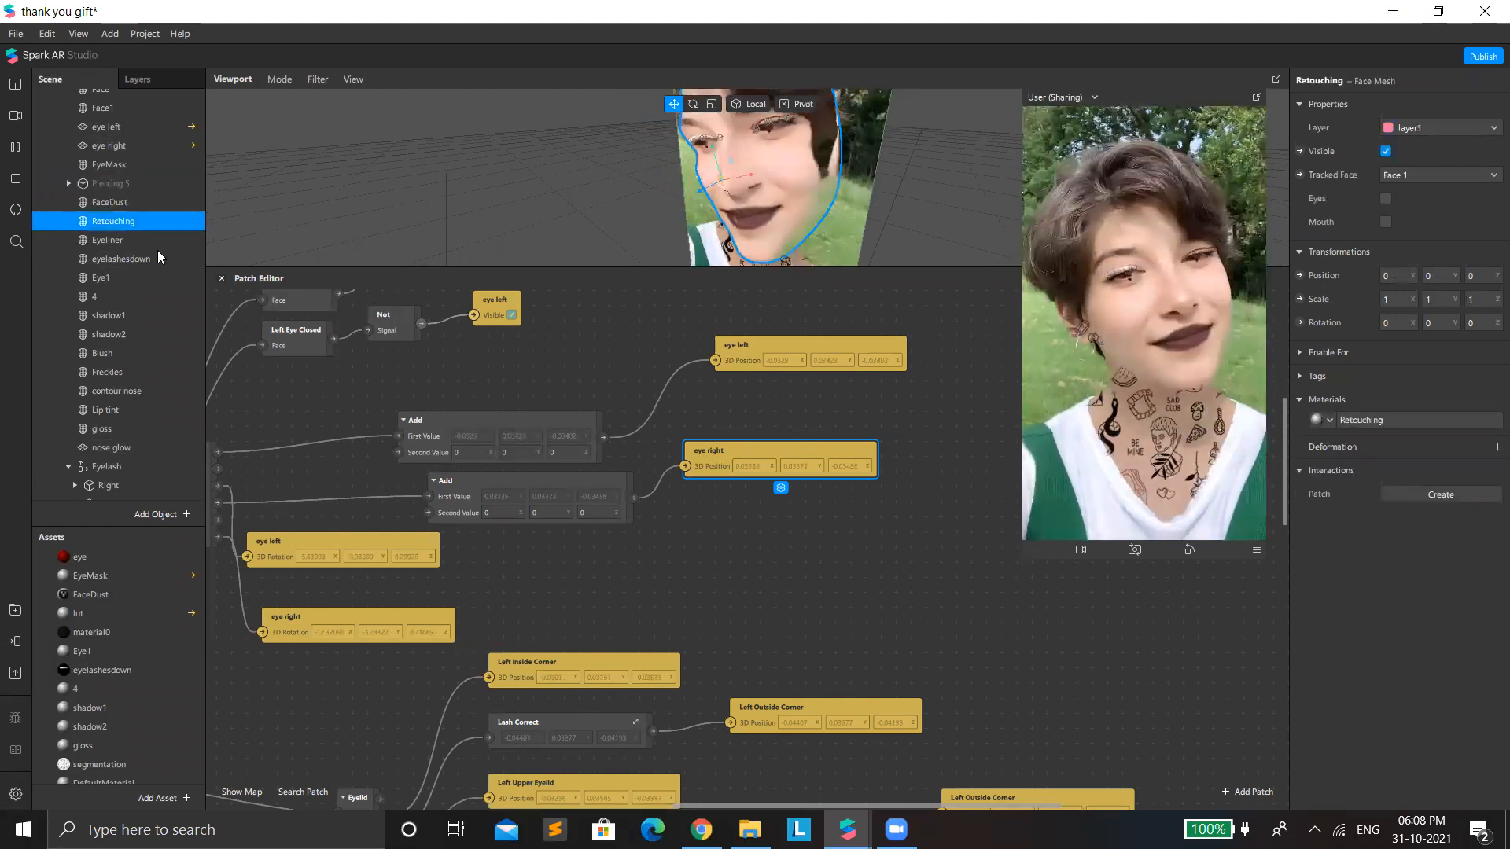
click(158, 237)
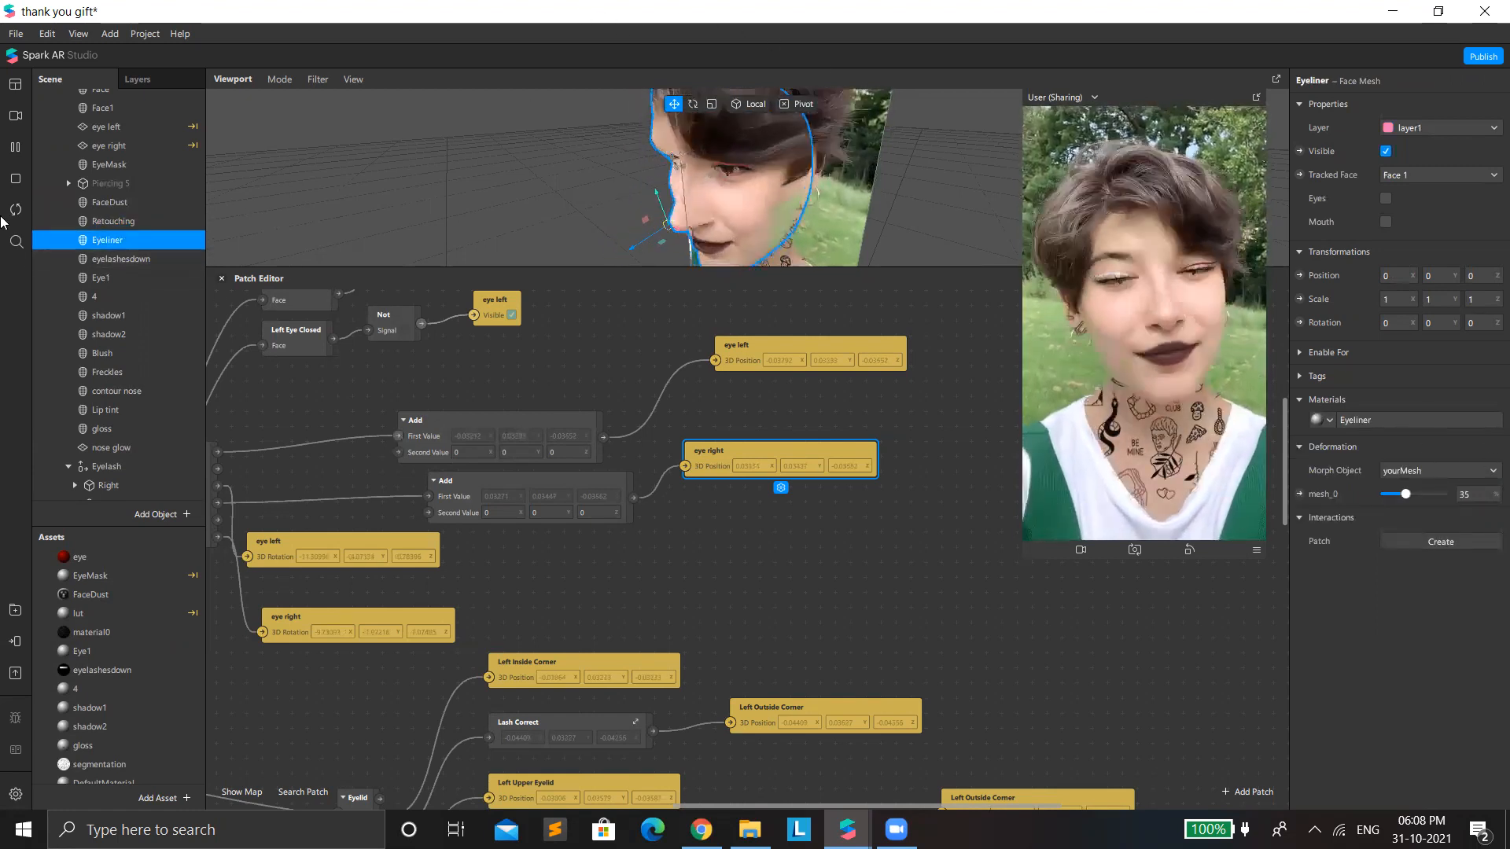
click(160, 259)
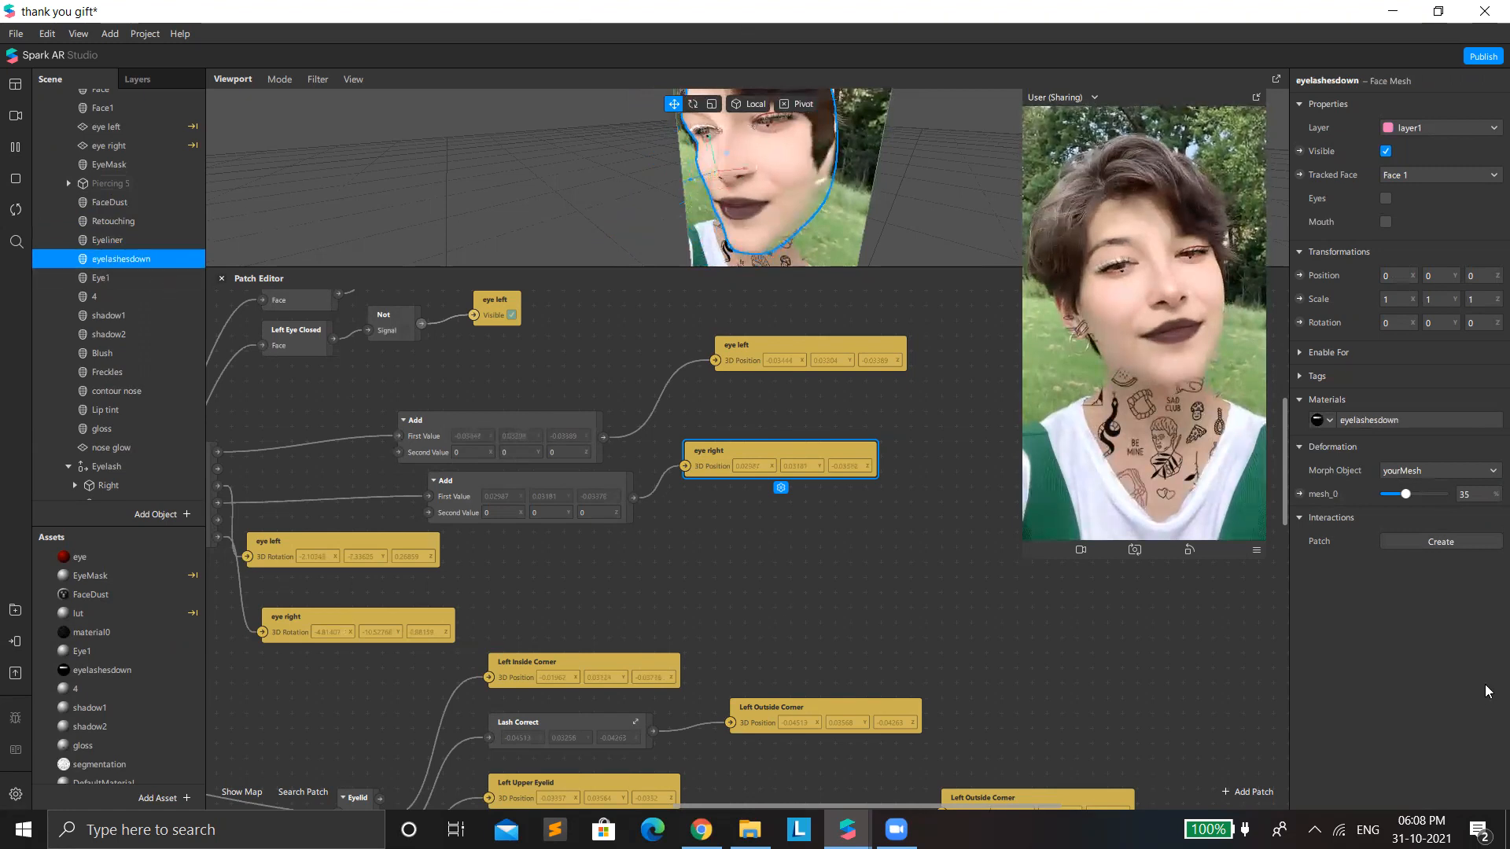
click(1387, 421)
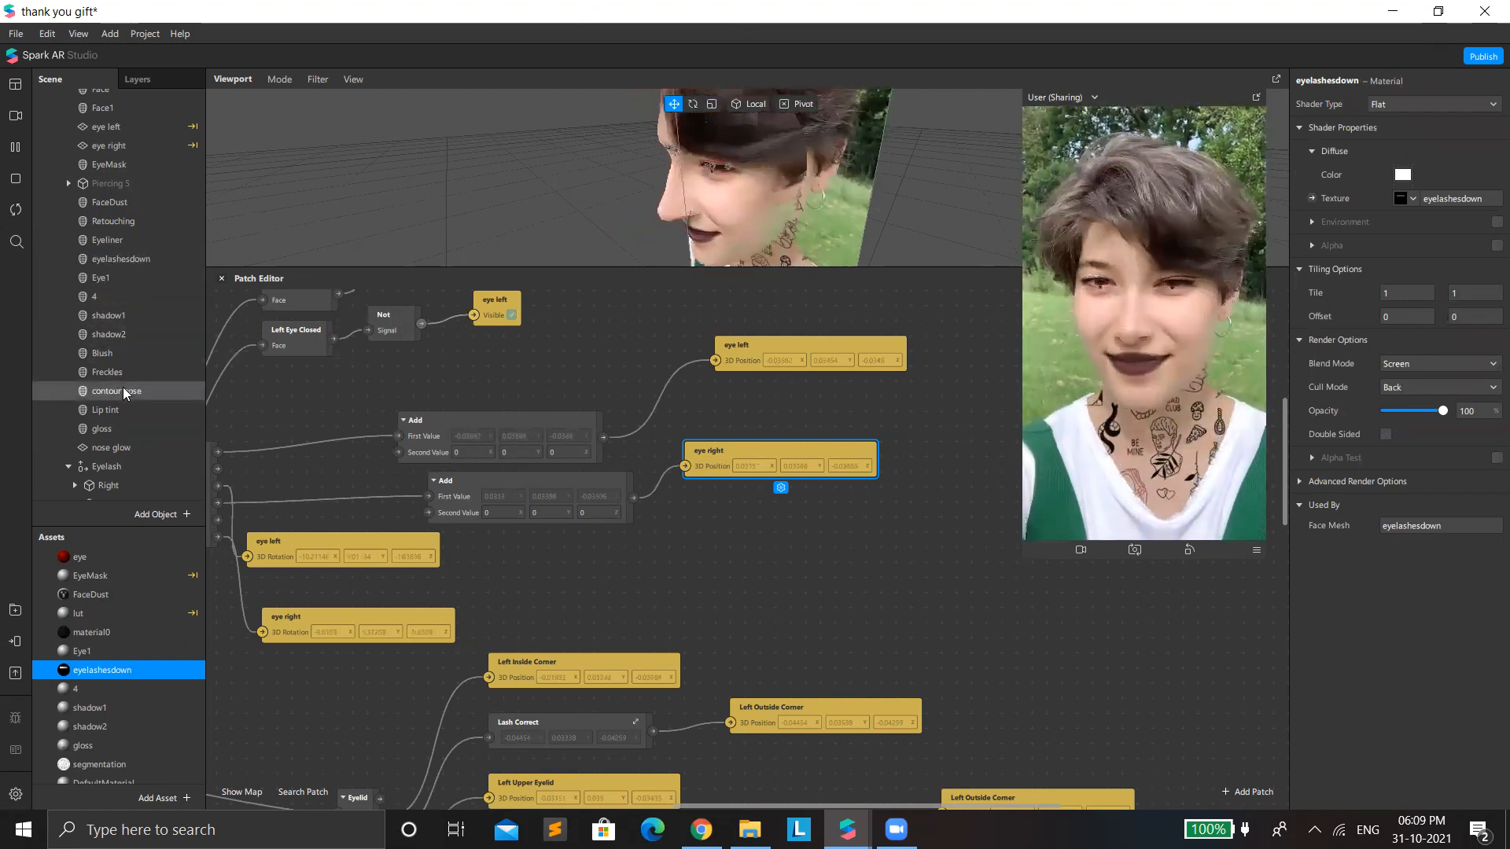
Step: Inspect the contour nose, shadow2, Blush and Lip tint face meshes
click(157, 391)
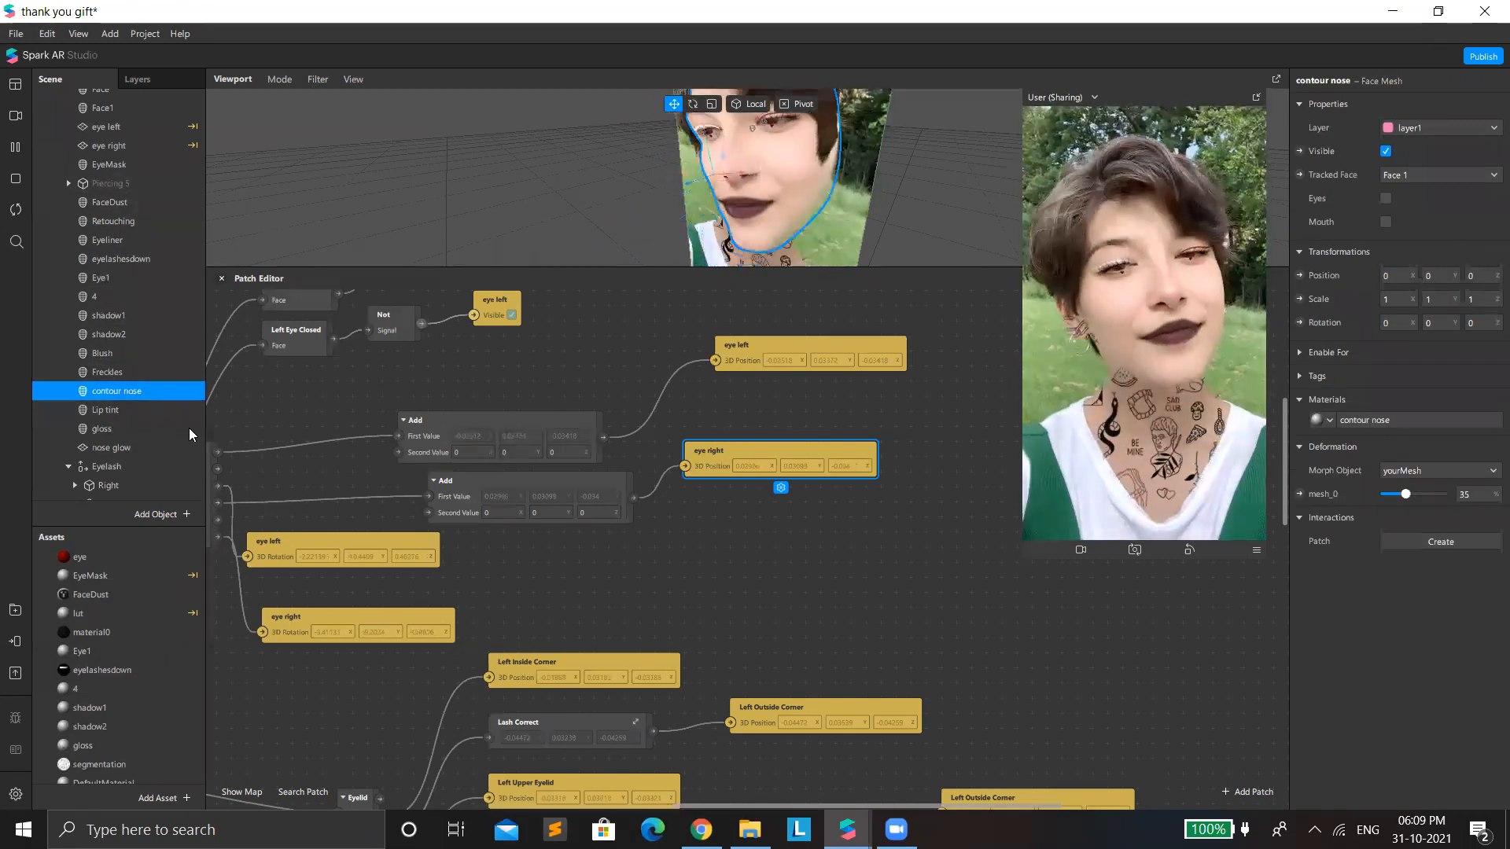
click(118, 333)
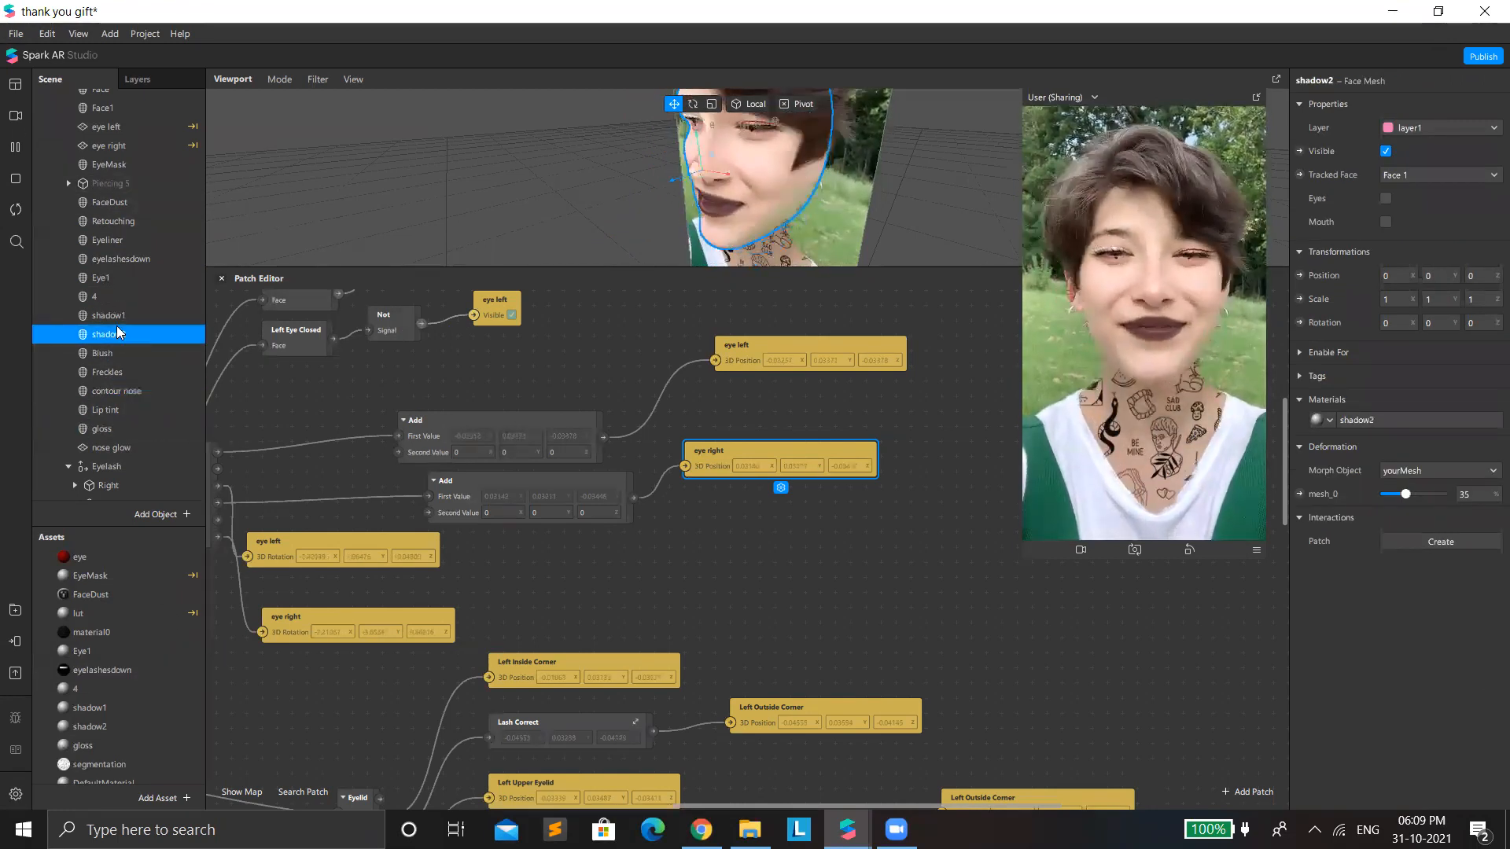
click(131, 355)
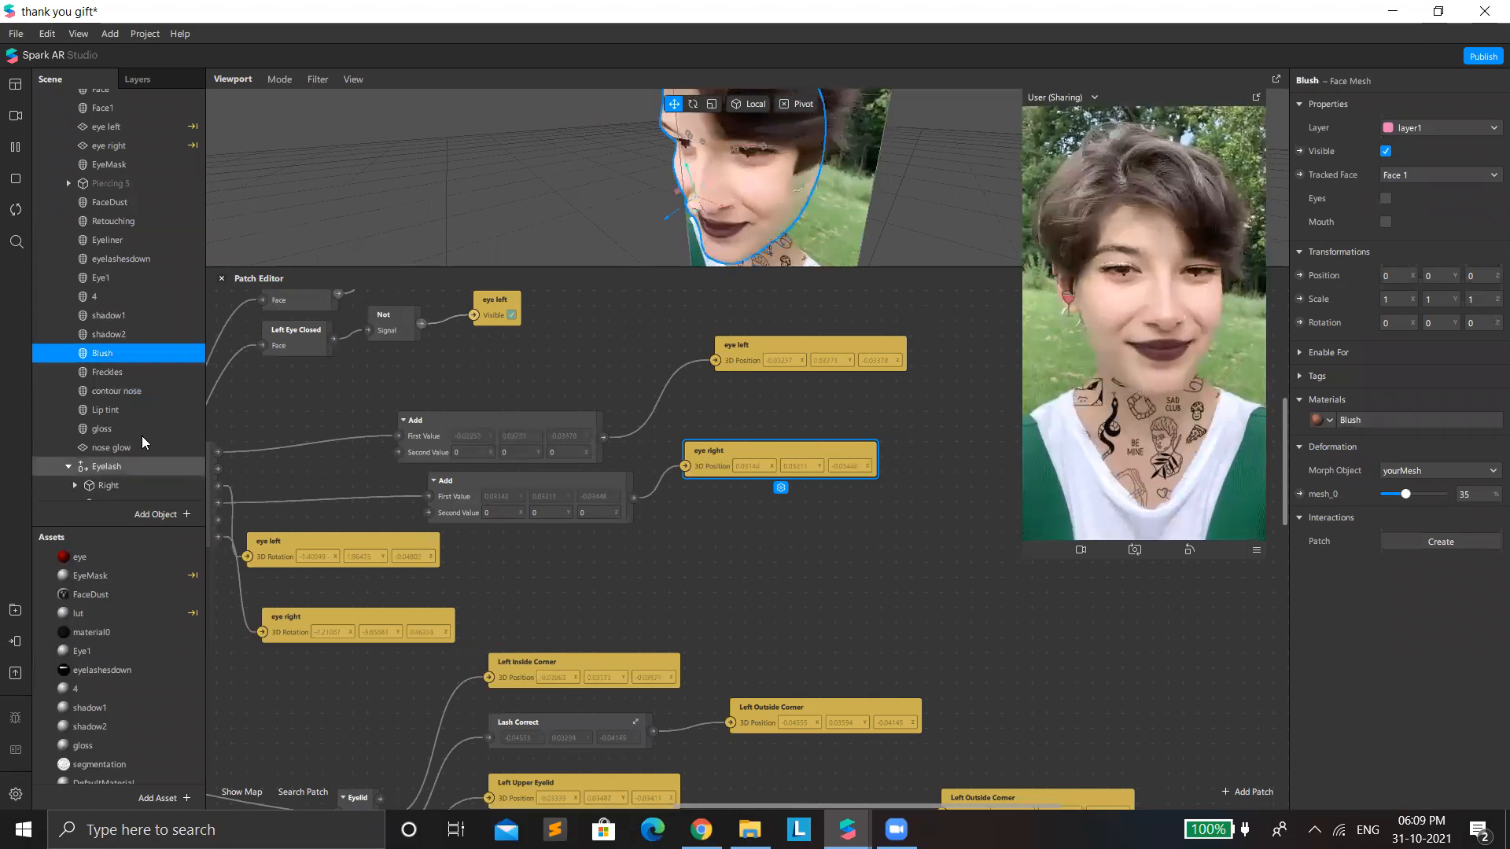
click(134, 410)
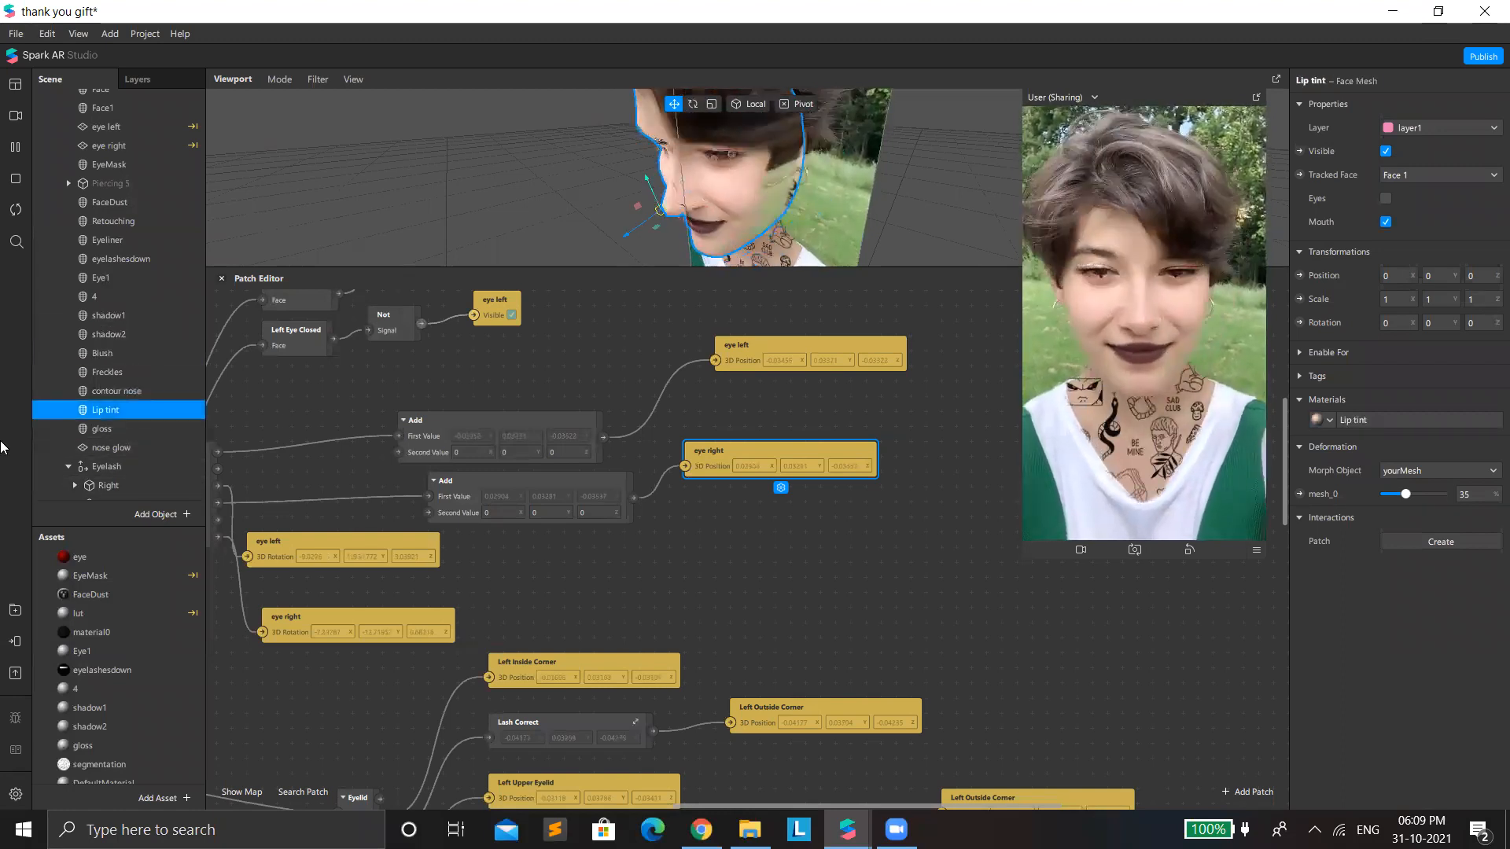
scroll(102, 377, down, 1)
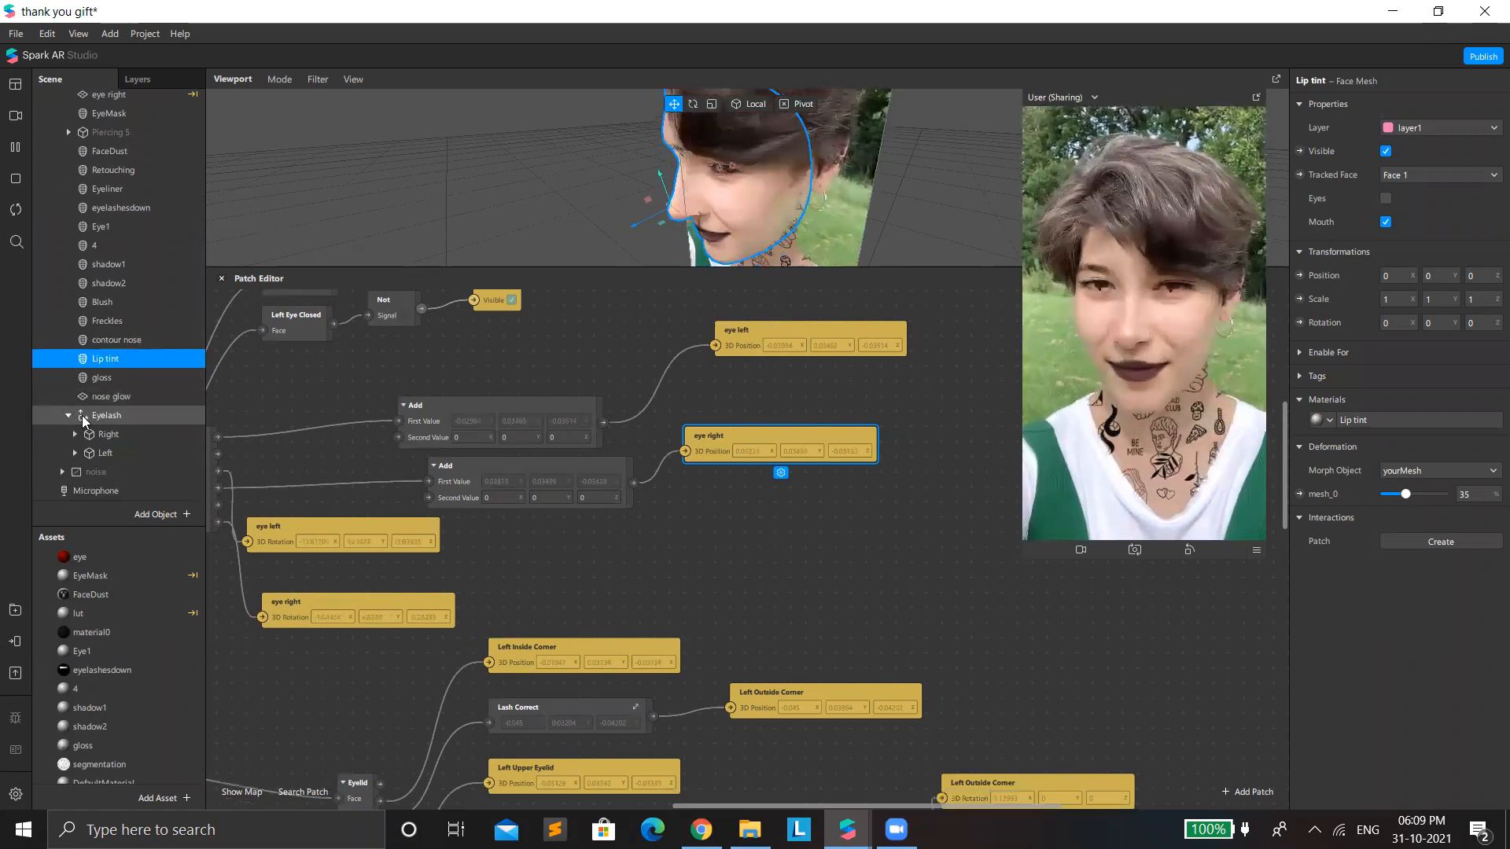
Step: Inspect the Eyelash null object and its Right 3D object, expanding Right down to its eyelid and corner joints
click(86, 417)
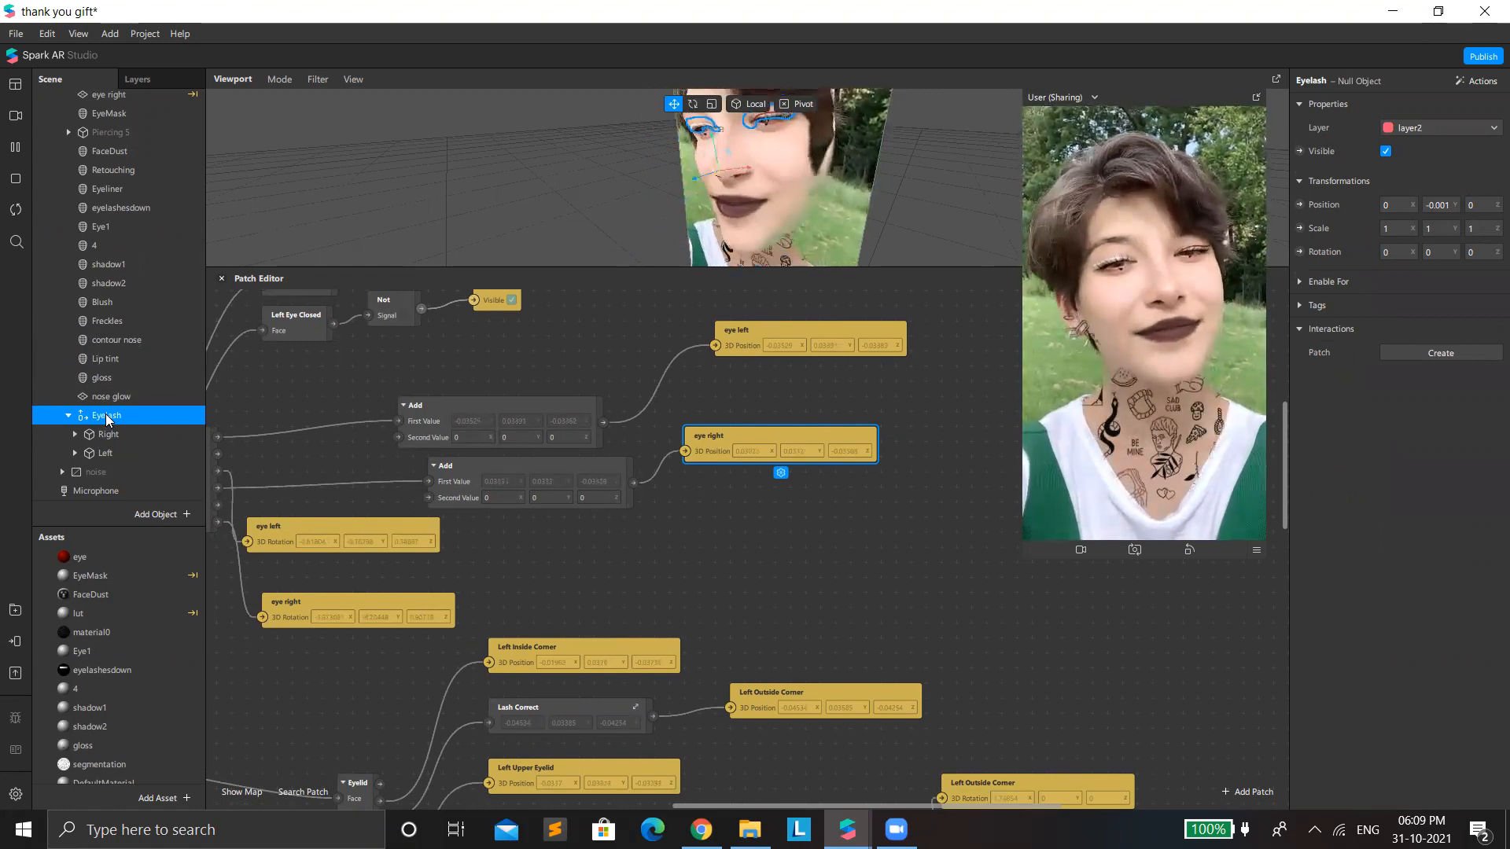
click(110, 435)
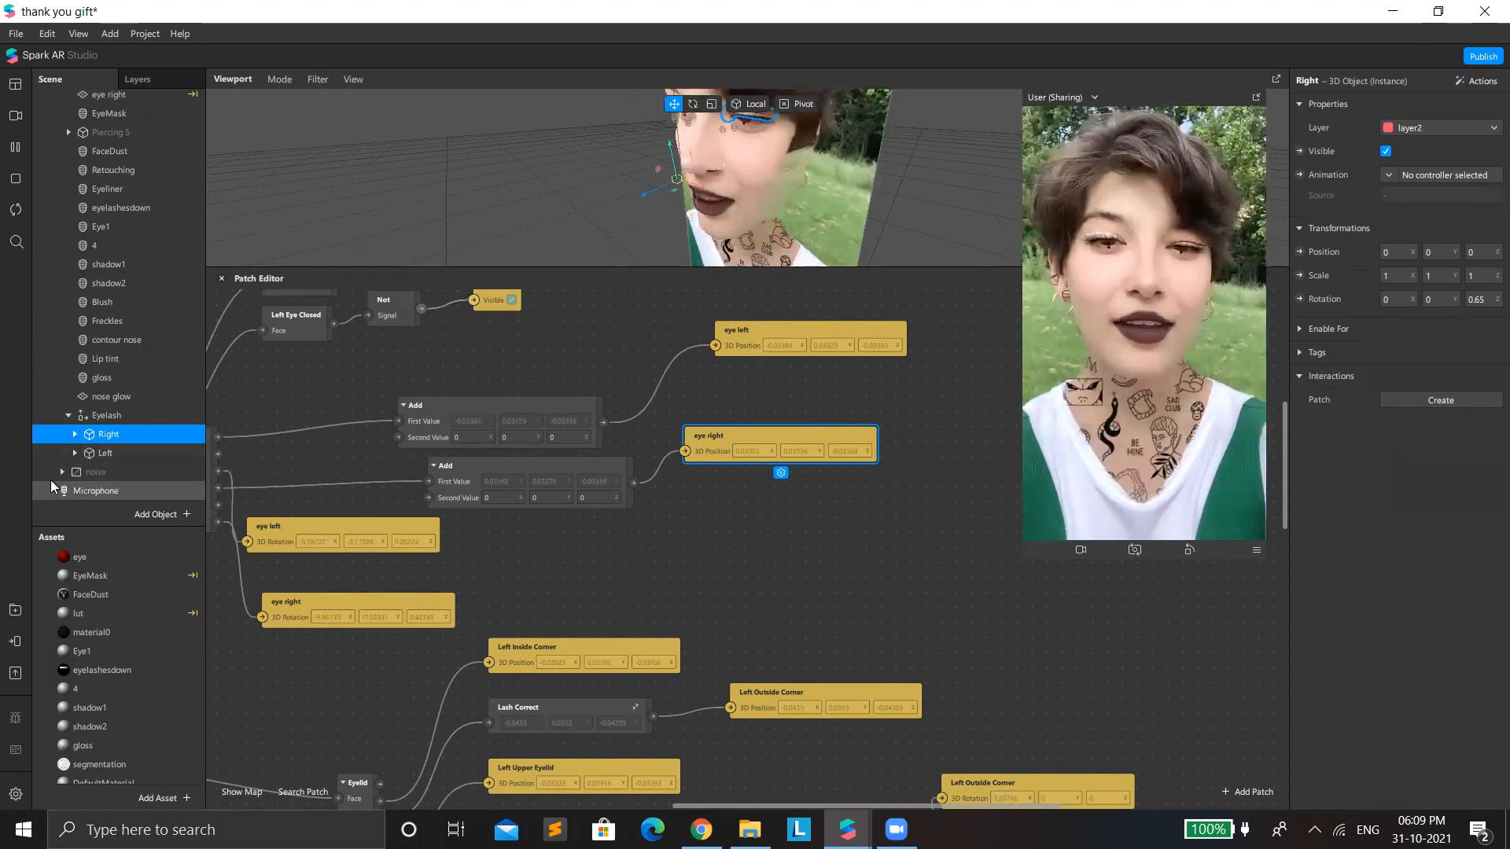
click(76, 435)
click(81, 452)
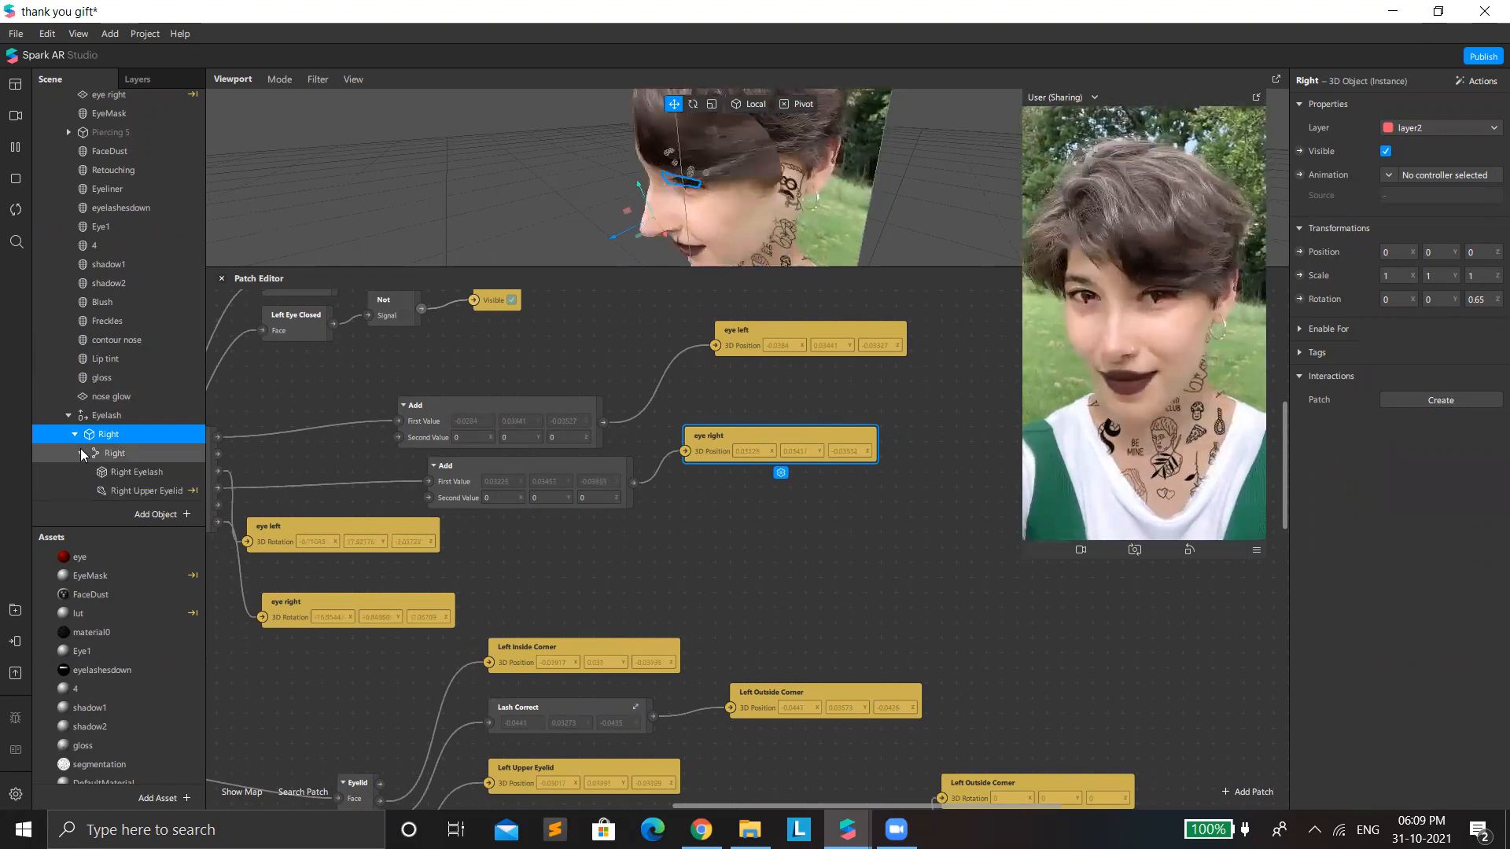
scroll(103, 477, down, 2)
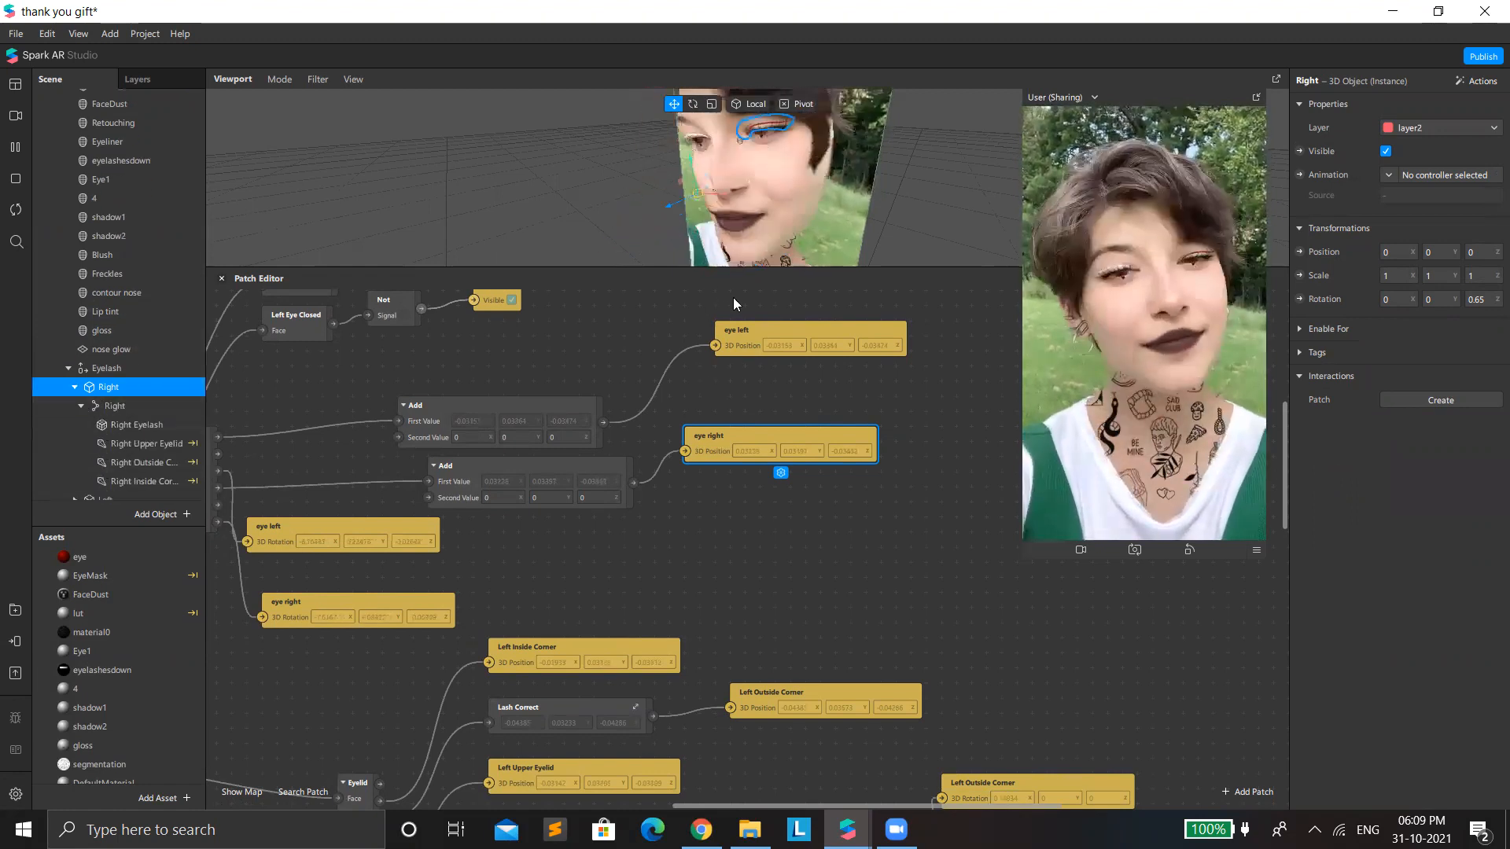
Step: Examine the eyelashes up close in an enlarged viewport, from the side and front, and inspect the Left eyelash object
drag(819, 274, 879, 702)
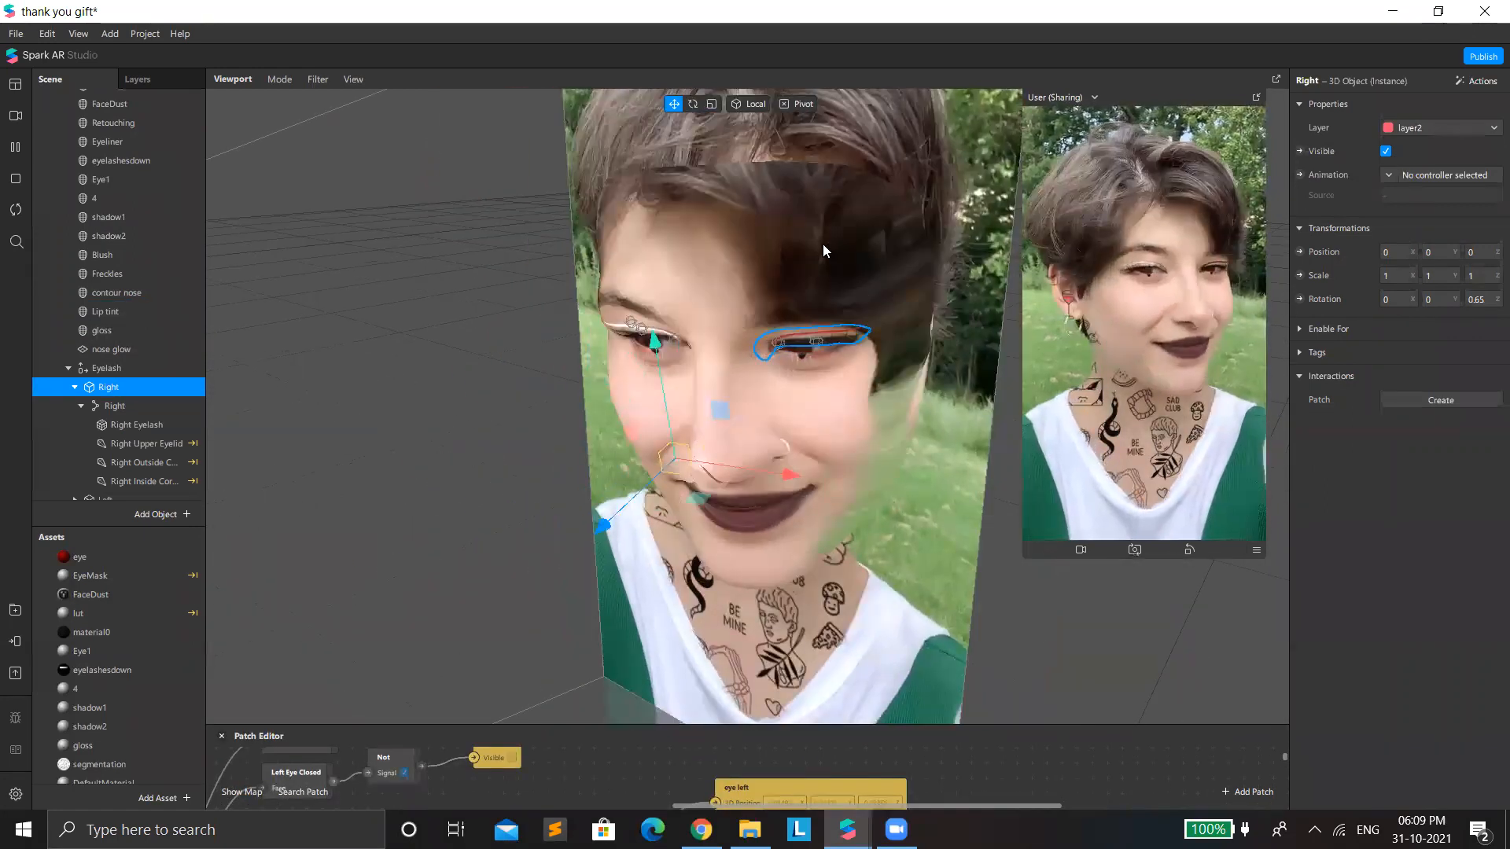
scroll(672, 206, up, 5)
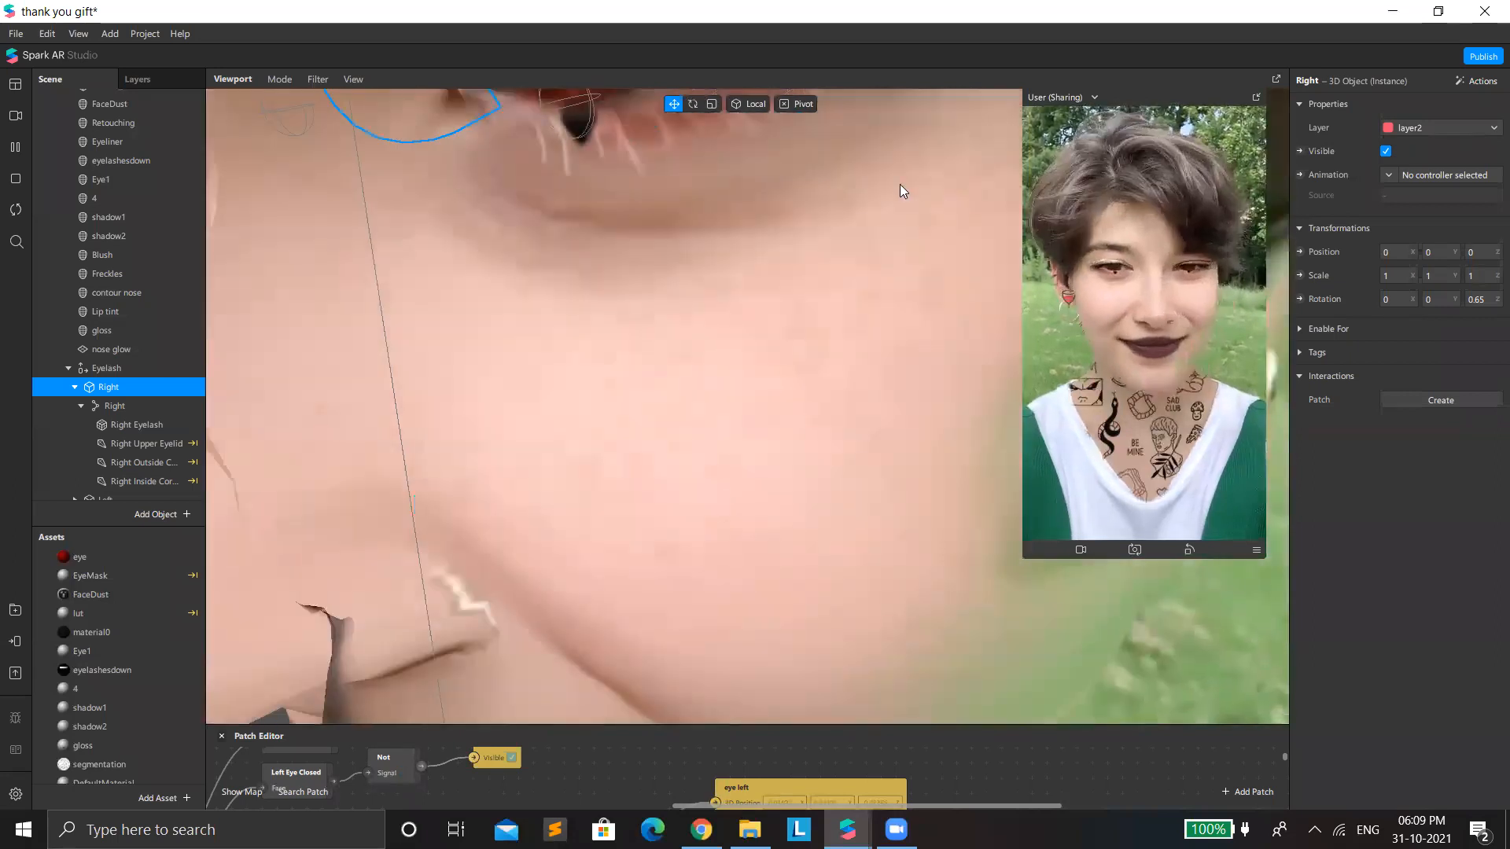
scroll(806, 207, down, 2)
right_drag(825, 205, 740, 401)
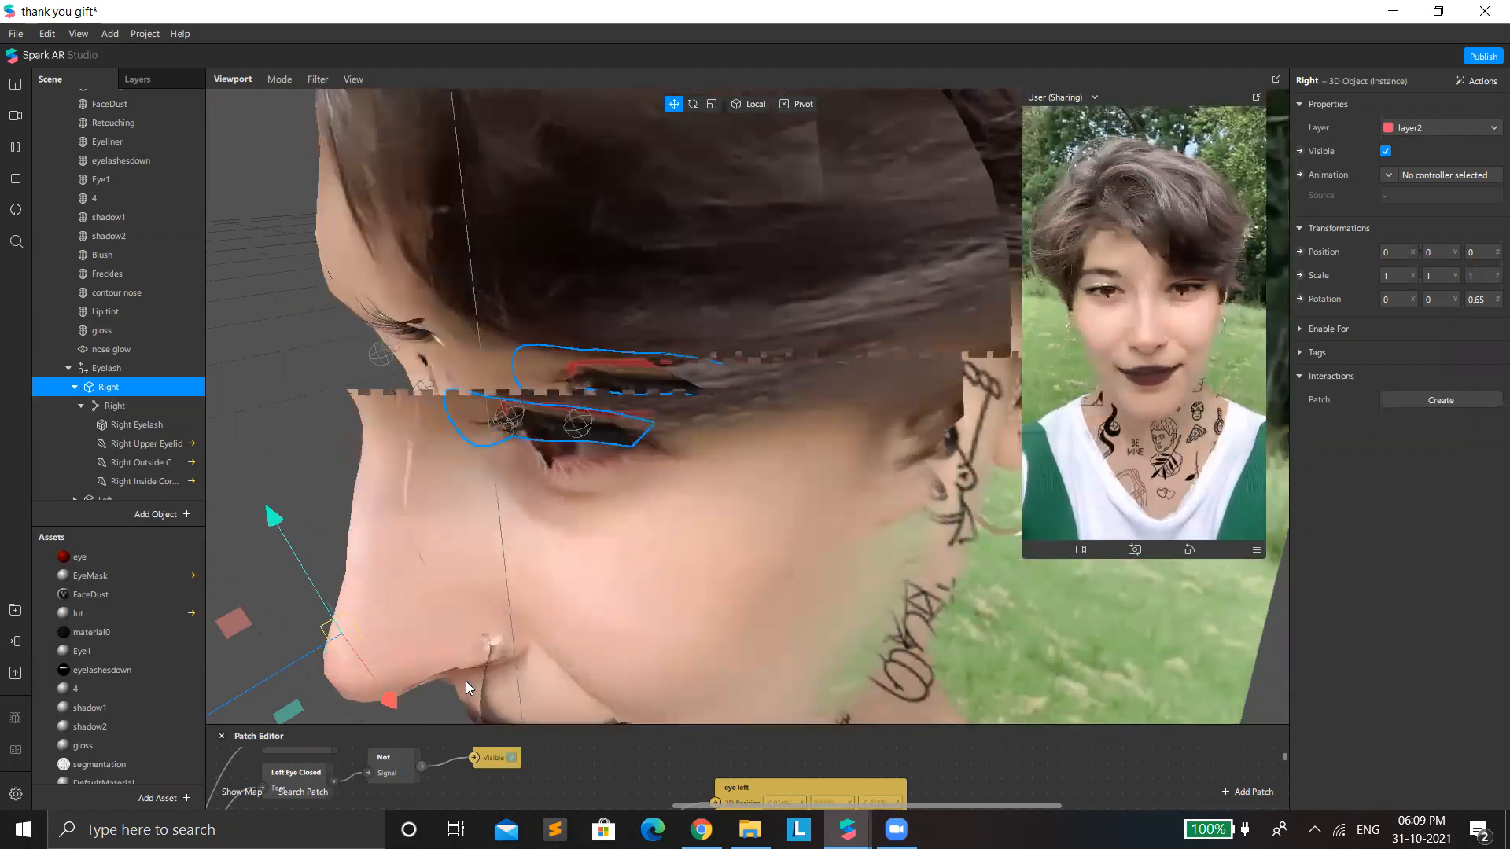
key(Left)
key(Down)
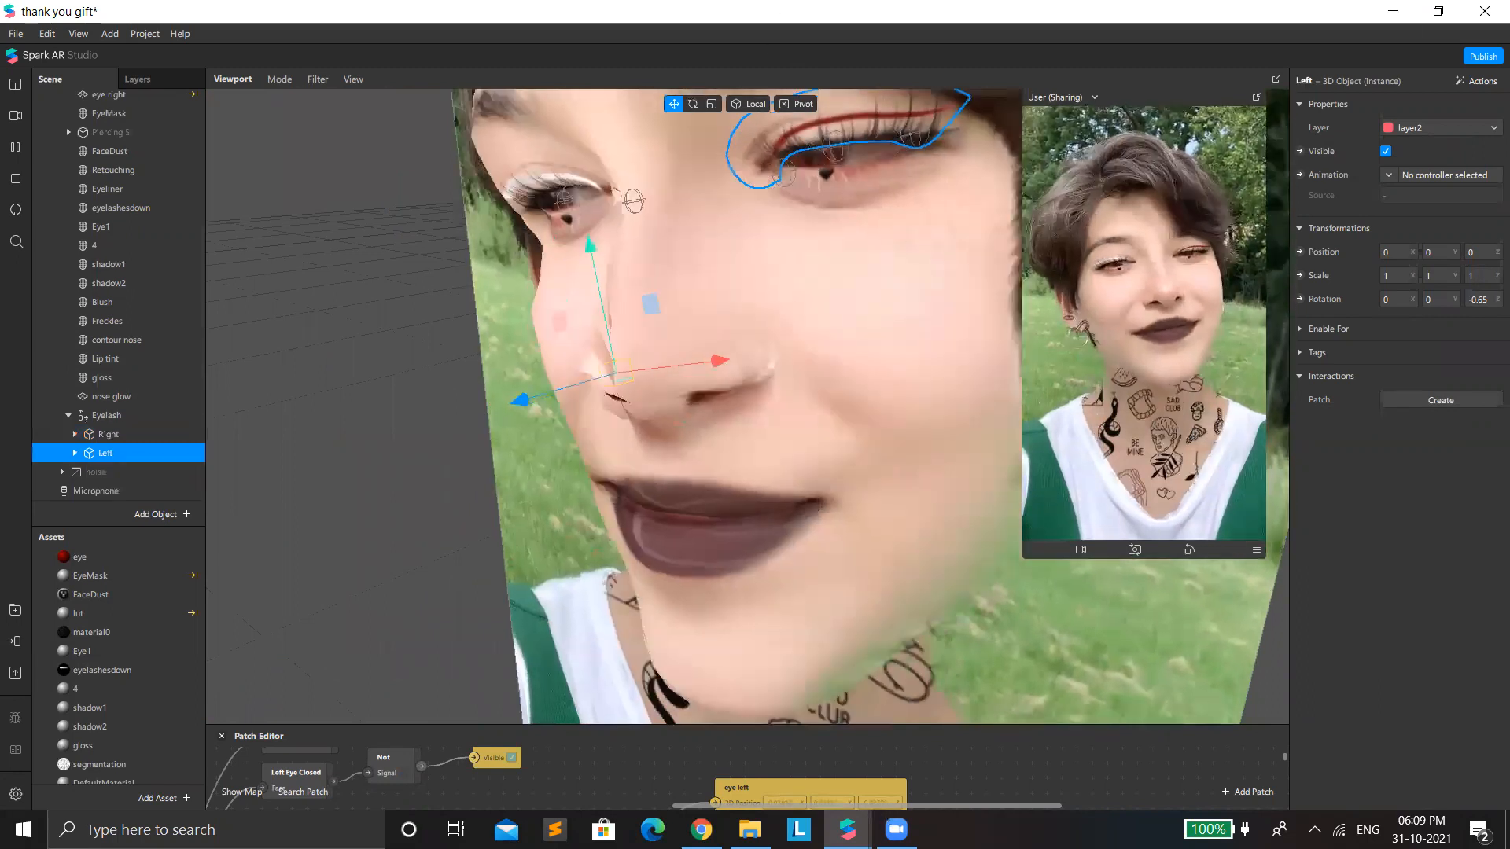
Step: Enlarge the Patch Editor and move the Eyelid patch next to the facetracker1 patch
drag(723, 724, 724, 76)
scroll(793, 805, down, 2)
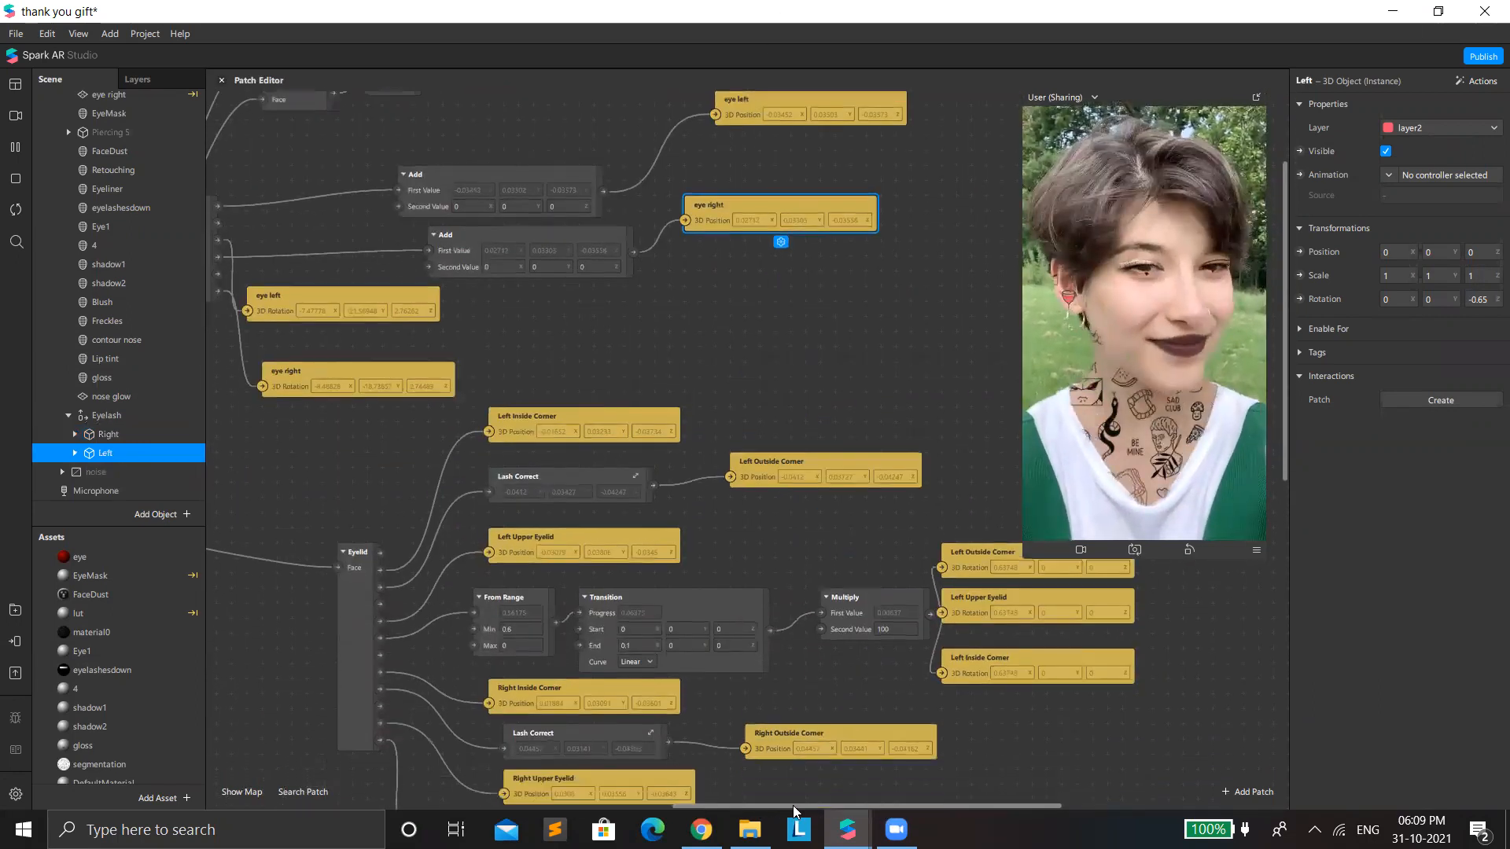
scroll(793, 805, down, 8)
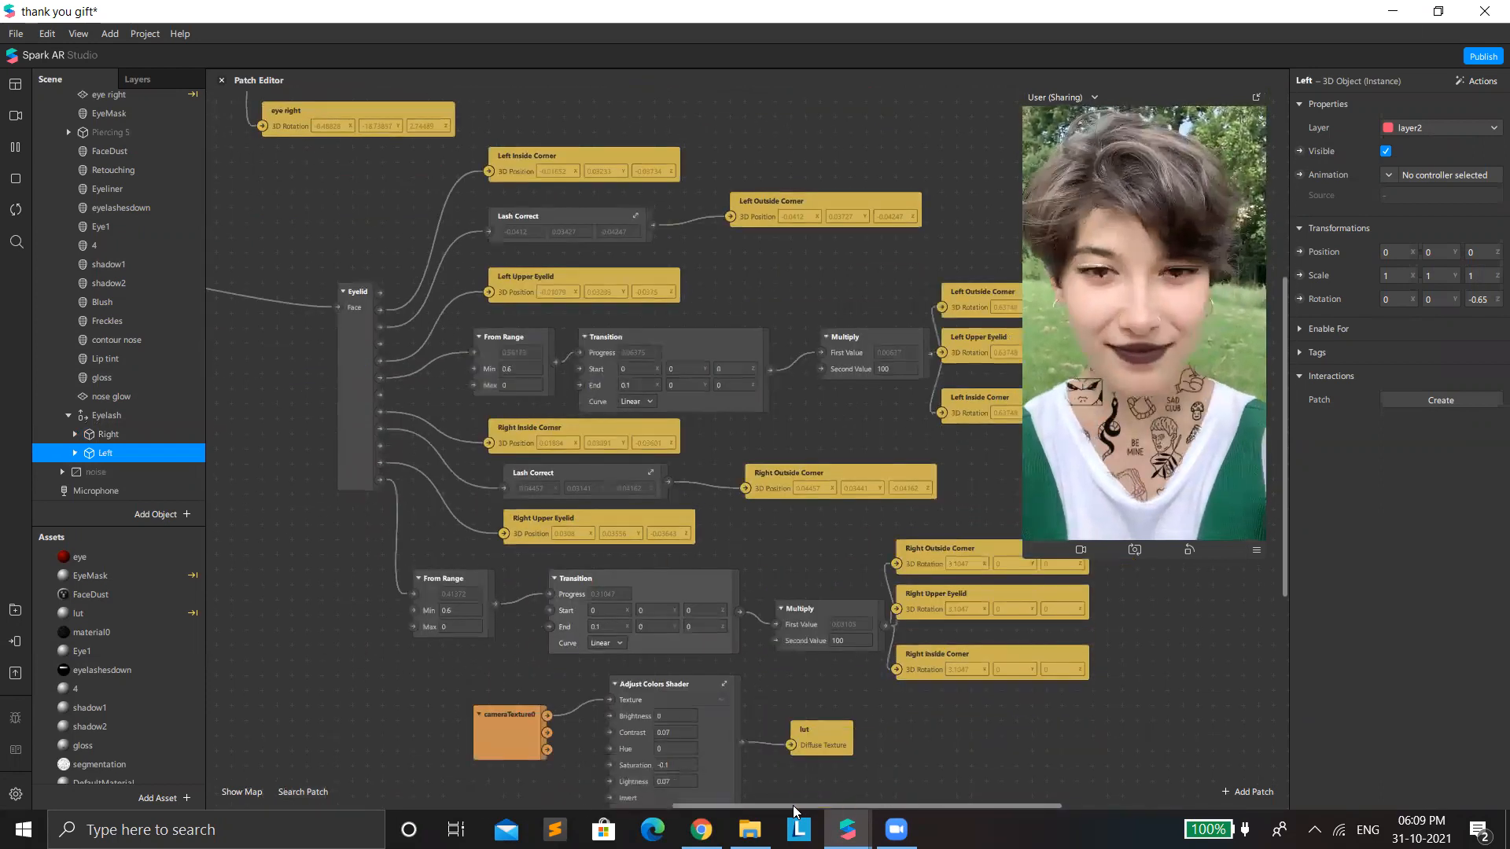
scroll(413, 138, right, 4)
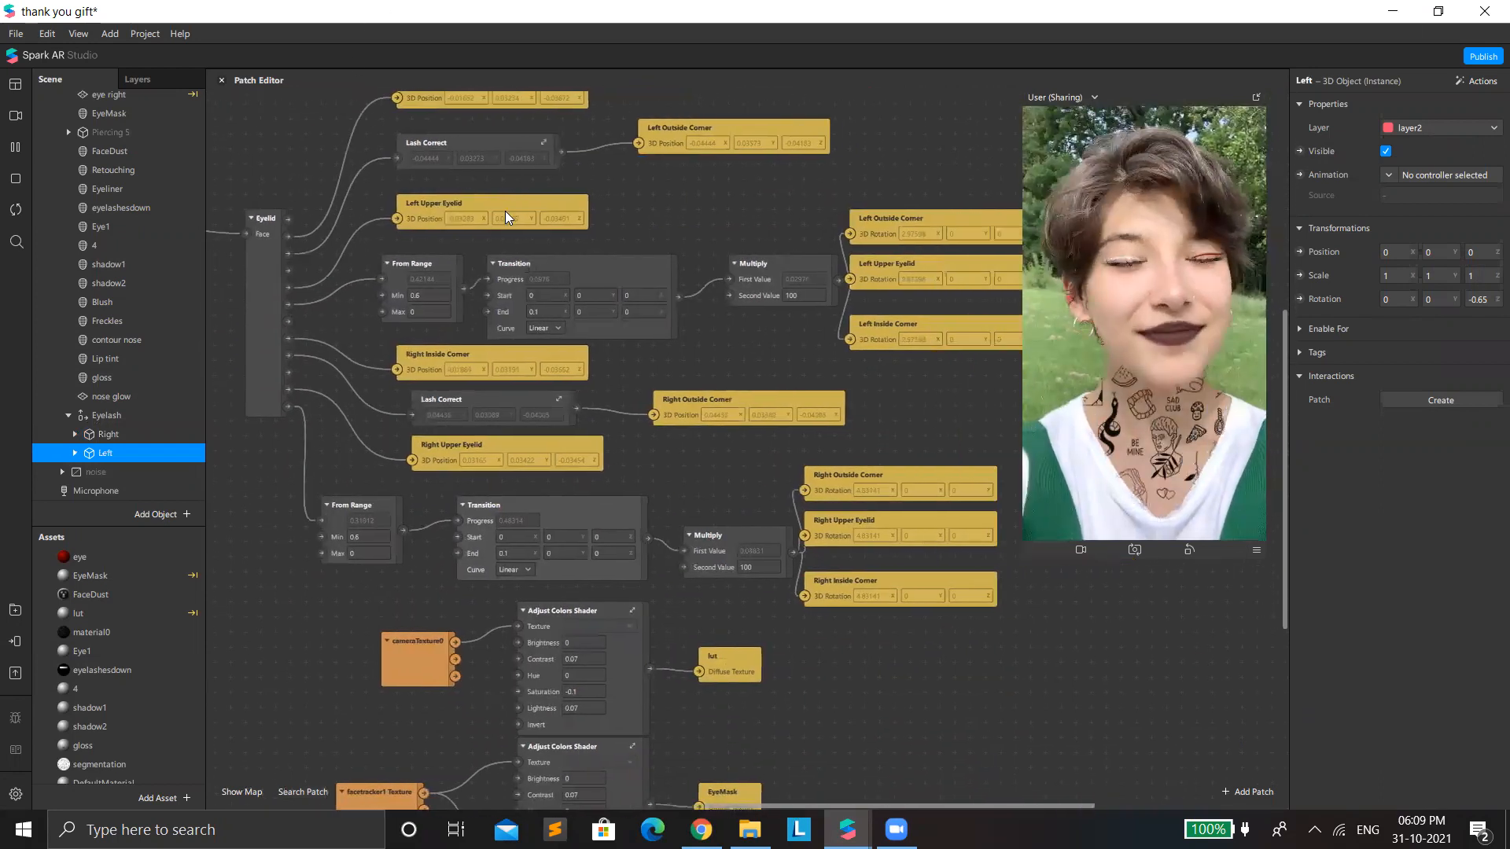
scroll(692, 543, left, 11)
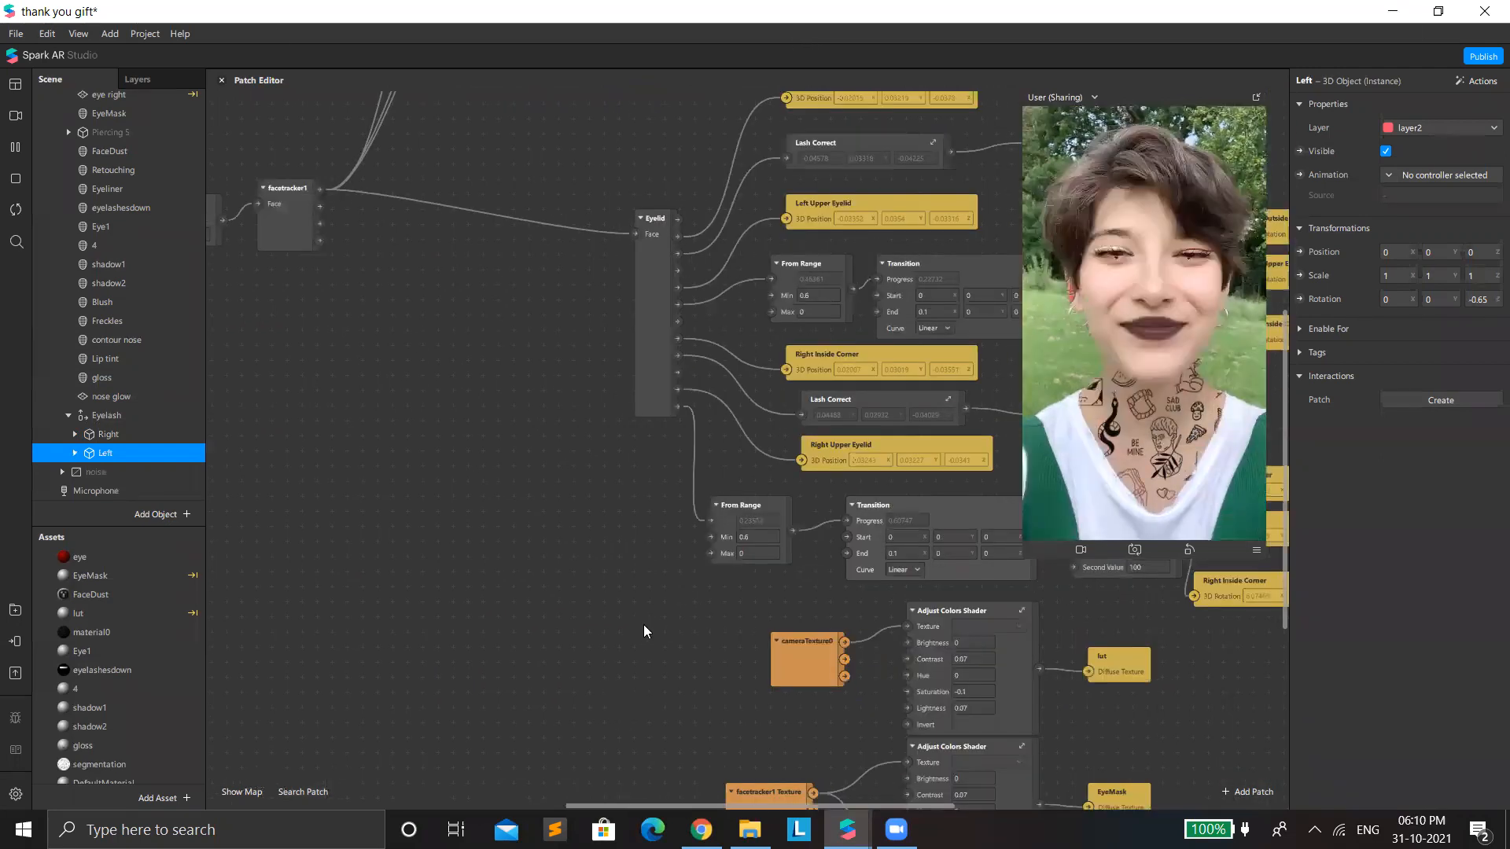
scroll(643, 625, up, 3)
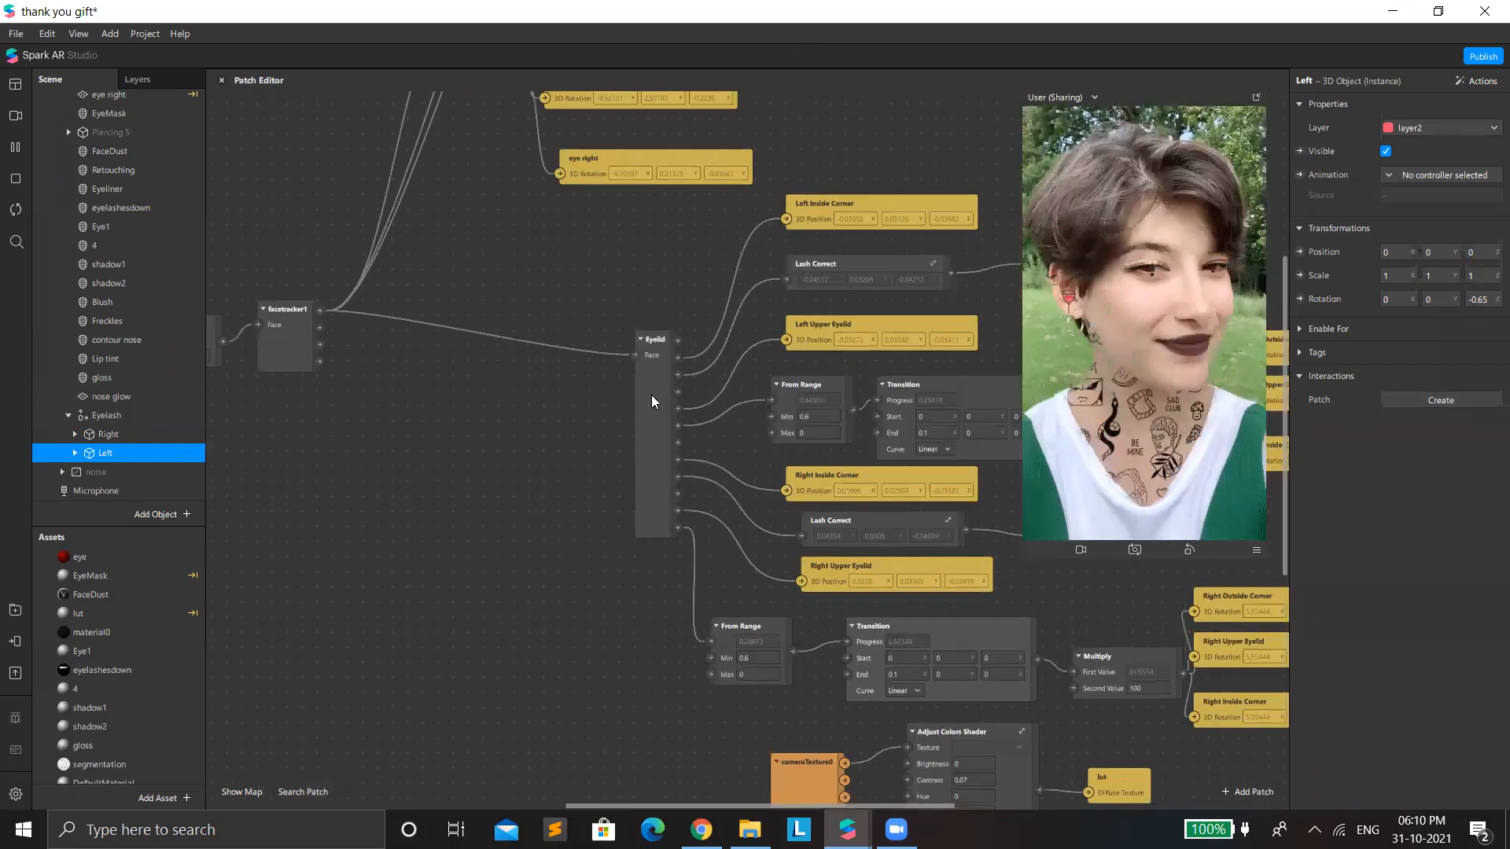
drag(651, 395, 379, 387)
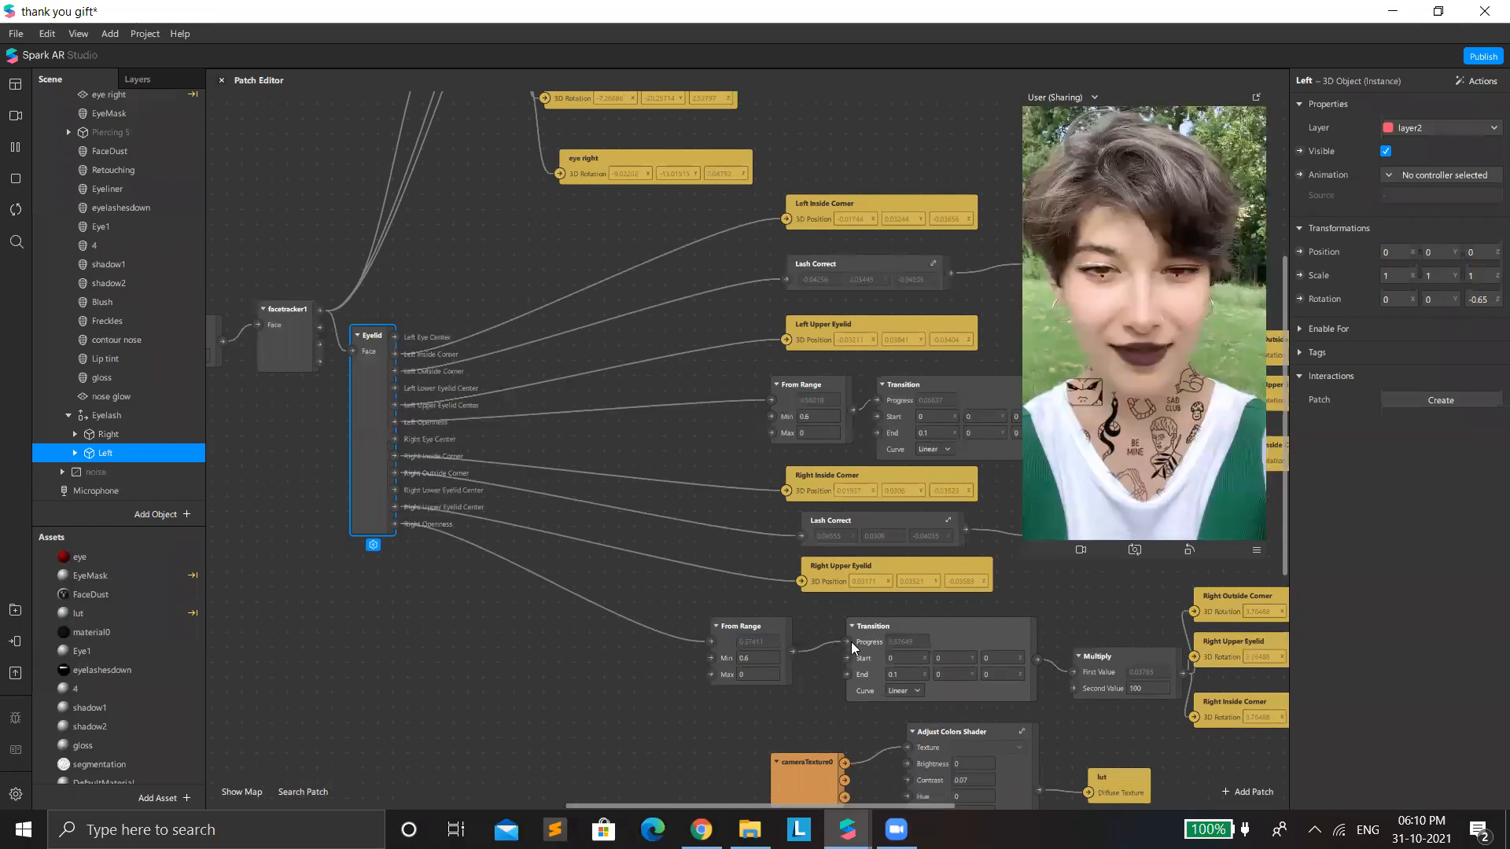
drag(672, 806, 692, 804)
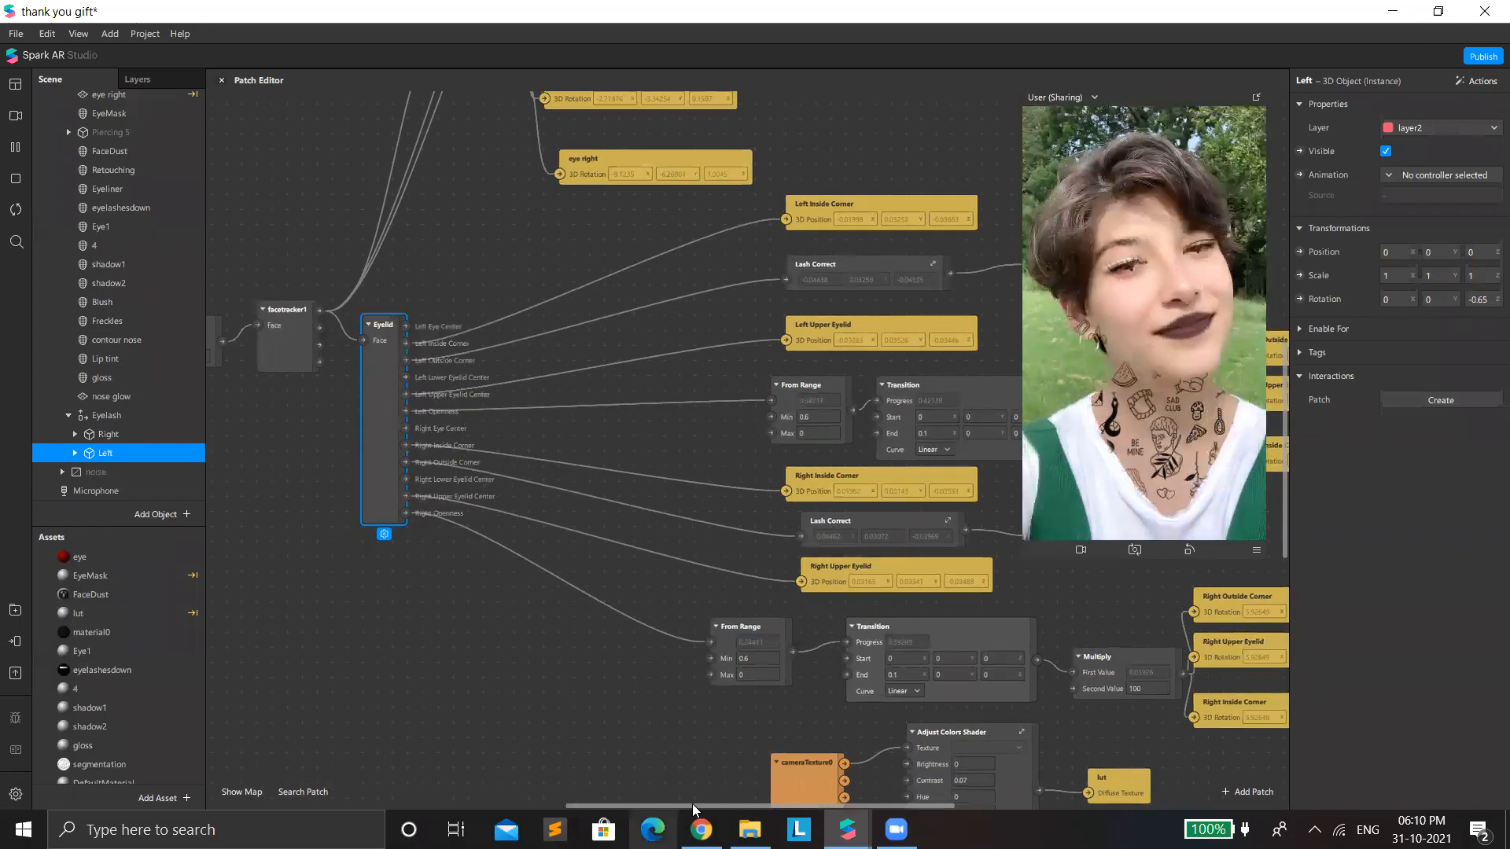
Step: Examine the Eyelid patch connections through Lash Correct, From Range, Transition and Multiply to the left and right eyelid position and rotation patches
scroll(581, 192, right, 5)
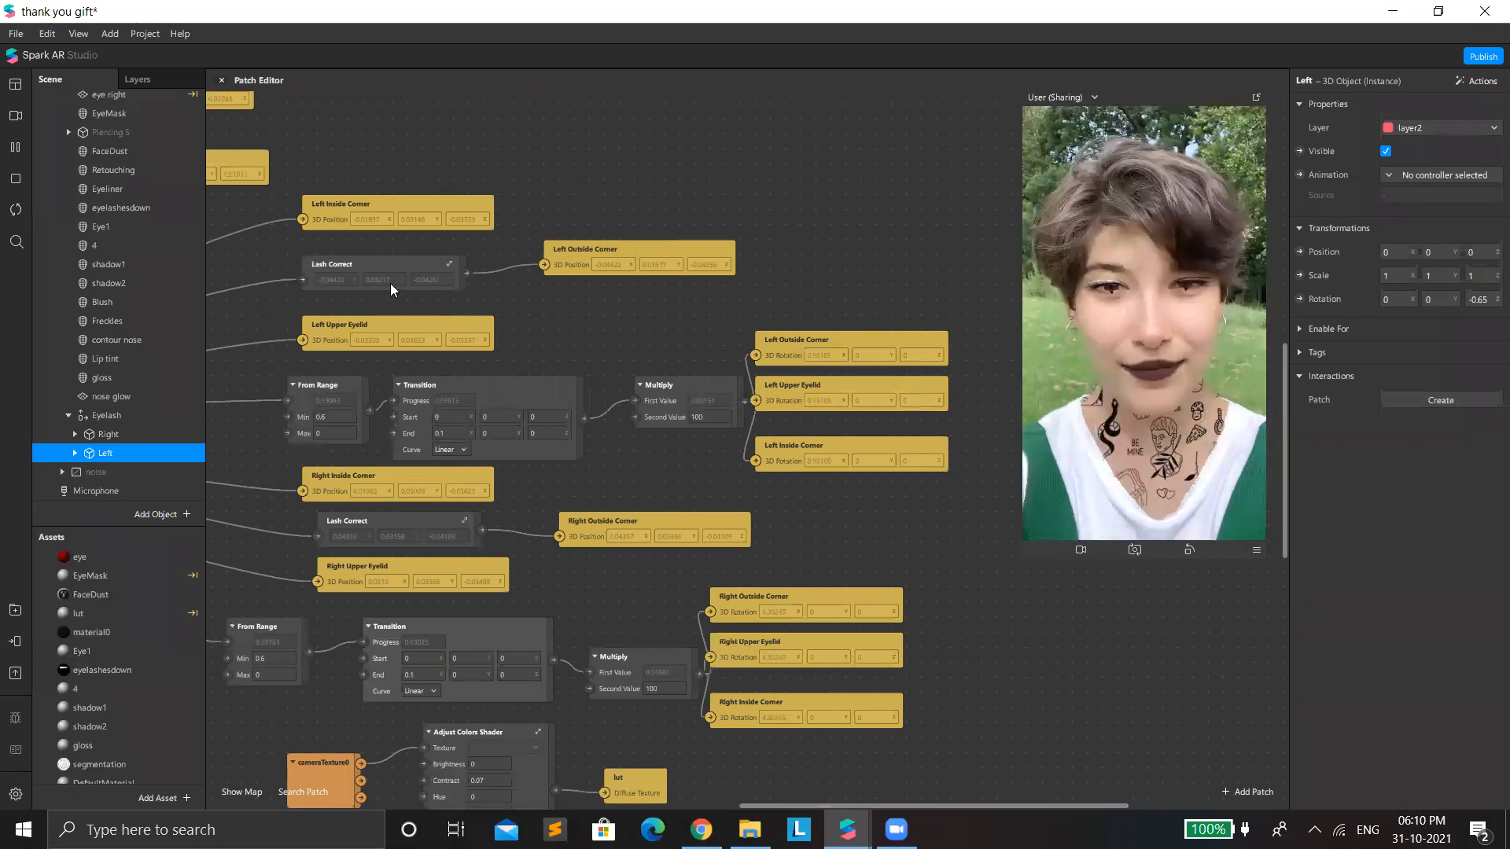
scroll(428, 400, down, 4)
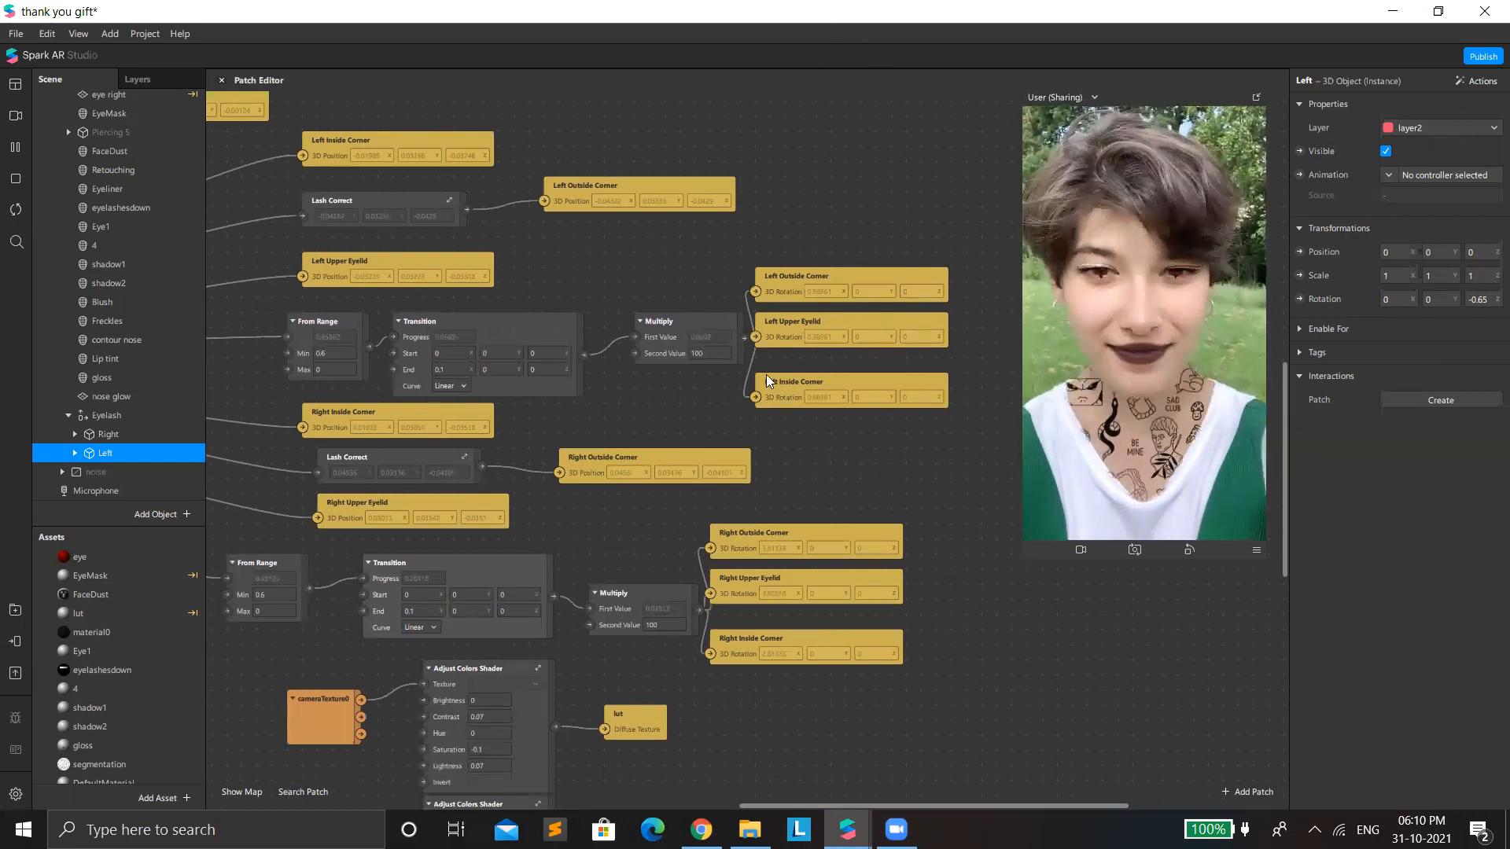
scroll(849, 692, up, 3)
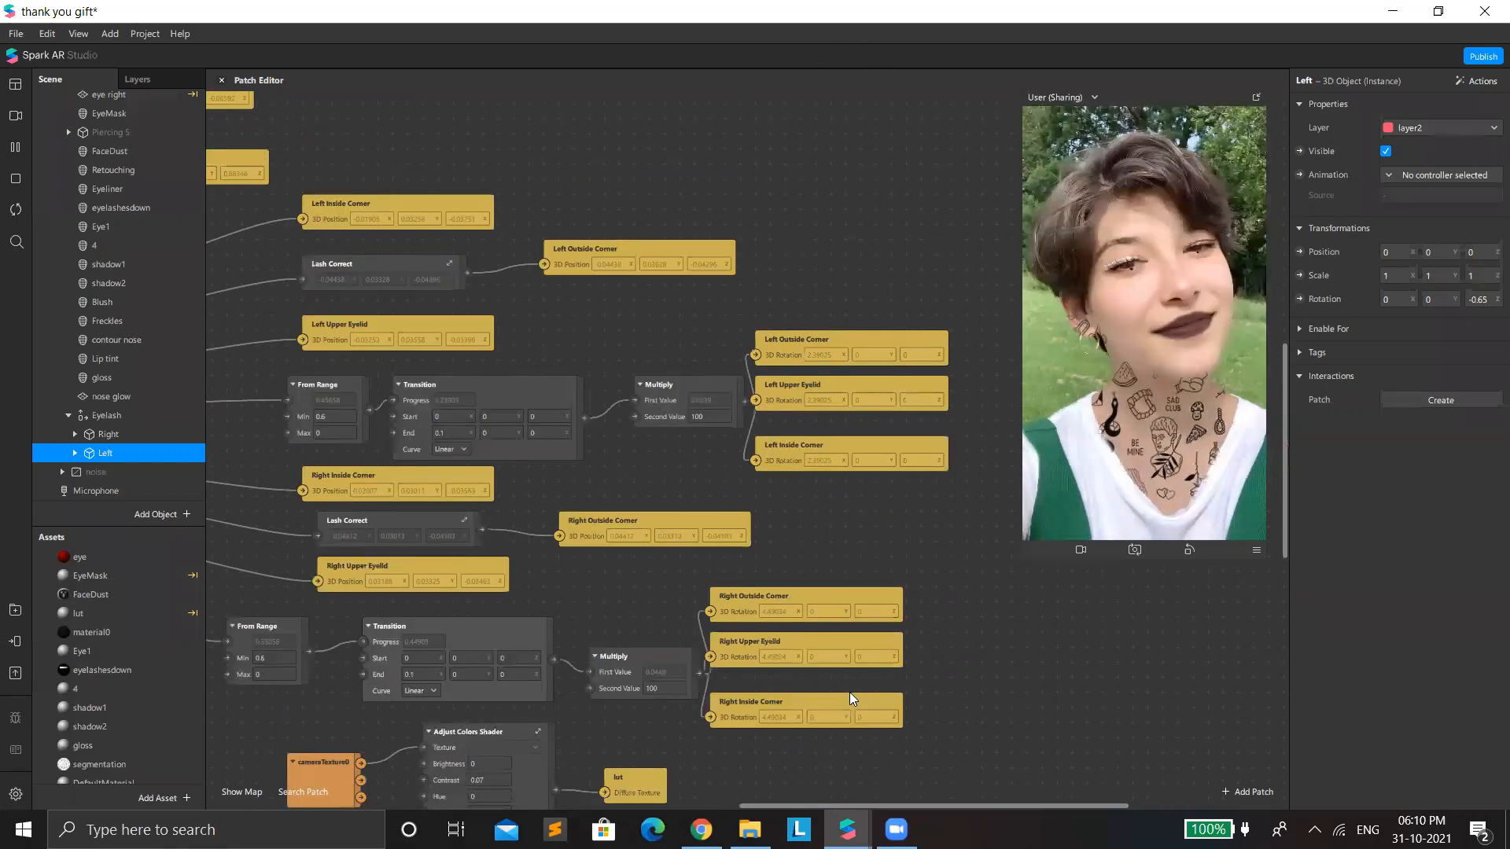
scroll(872, 755, up, 2)
scroll(924, 804, up, 8)
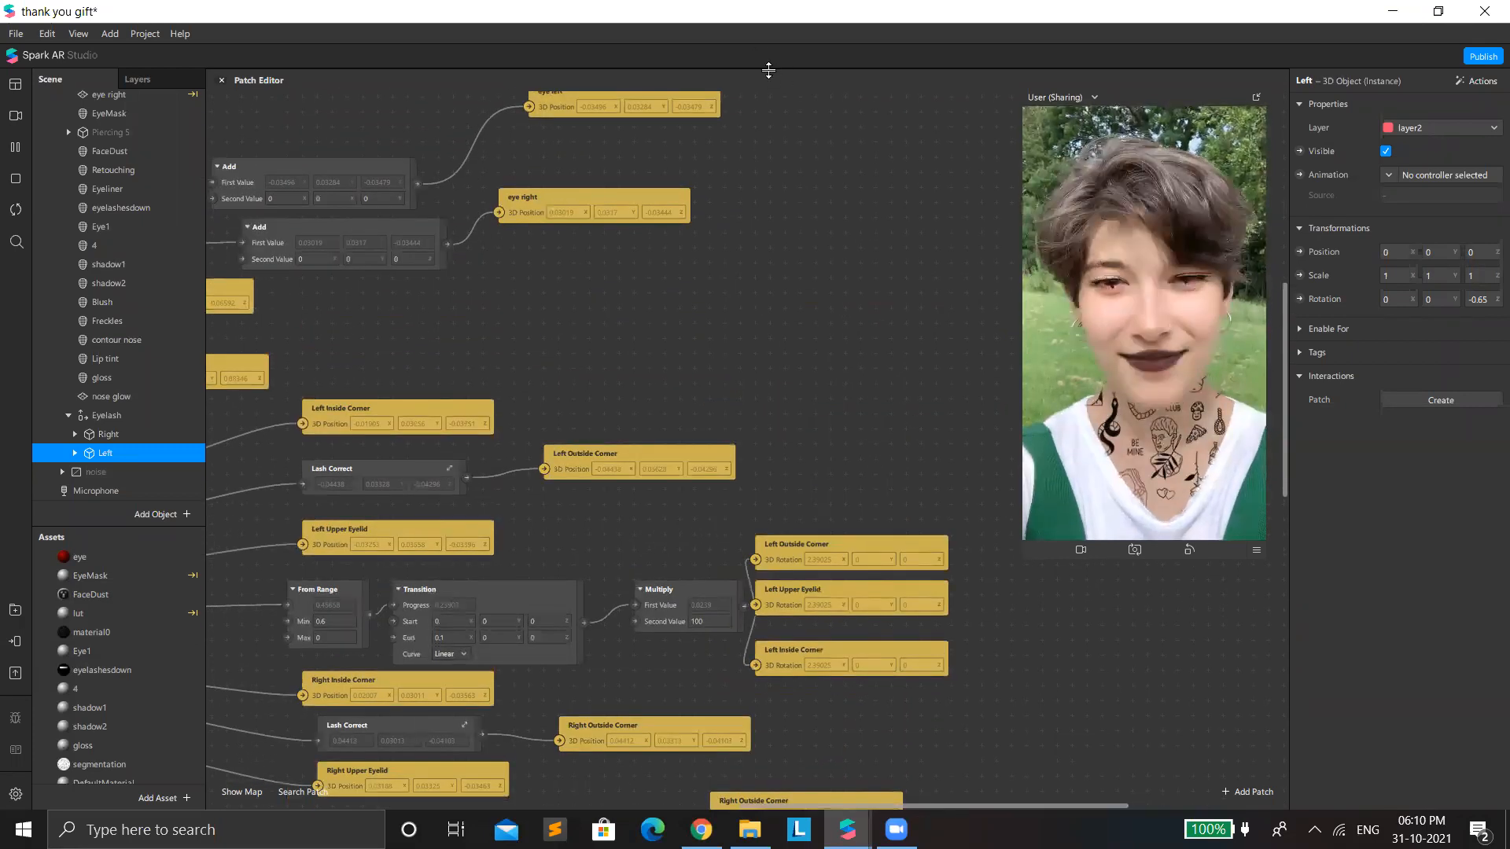
scroll(795, 189, left, 2)
scroll(783, 681, left, 20)
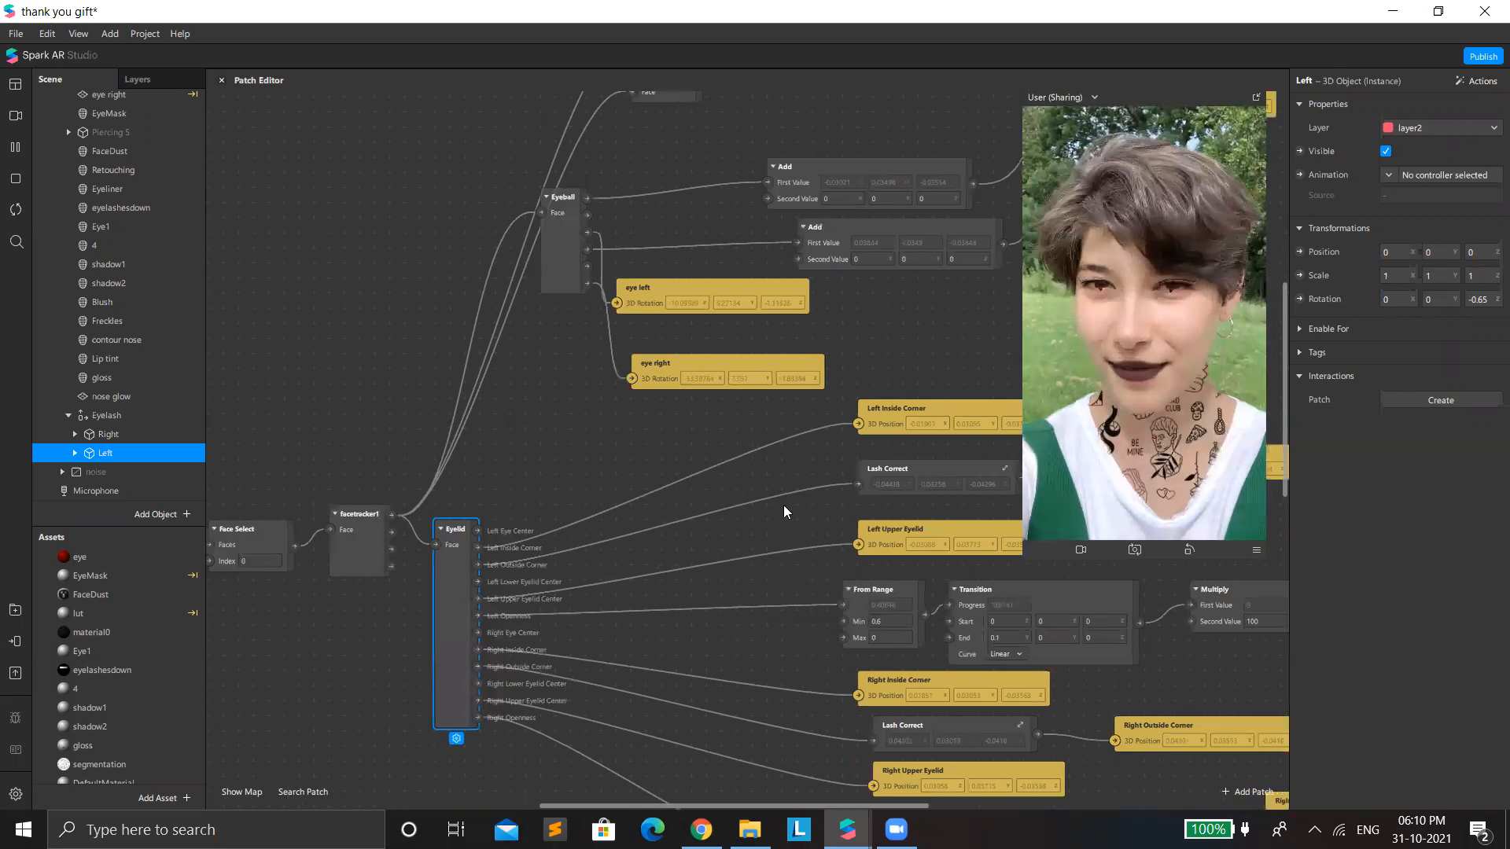
Step: Enlarge the viewport, look through the material assets, and make the noise canvas visible
drag(750, 69, 750, 741)
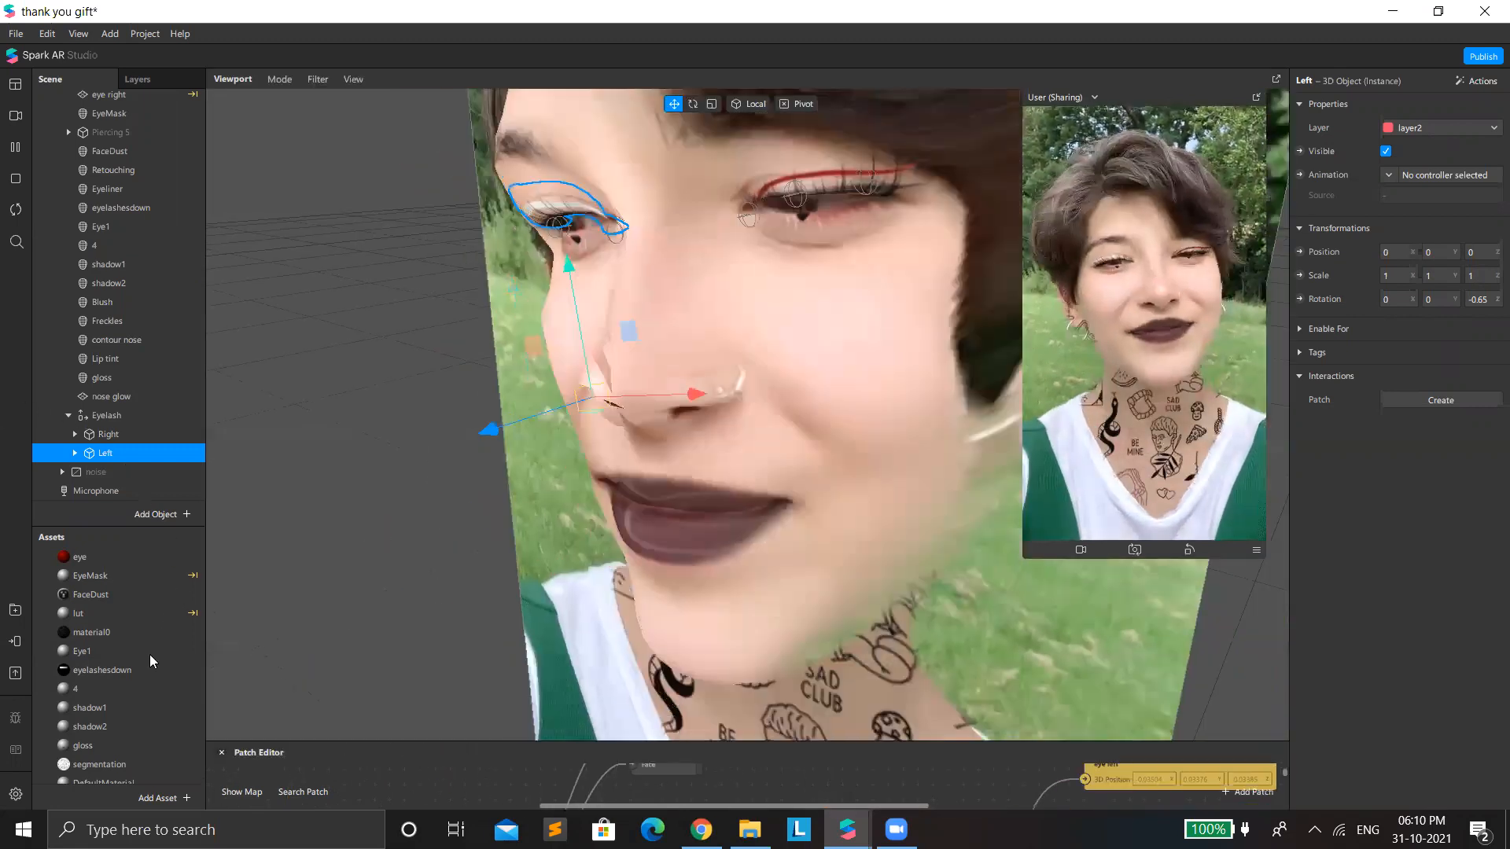
scroll(746, 414, down, 5)
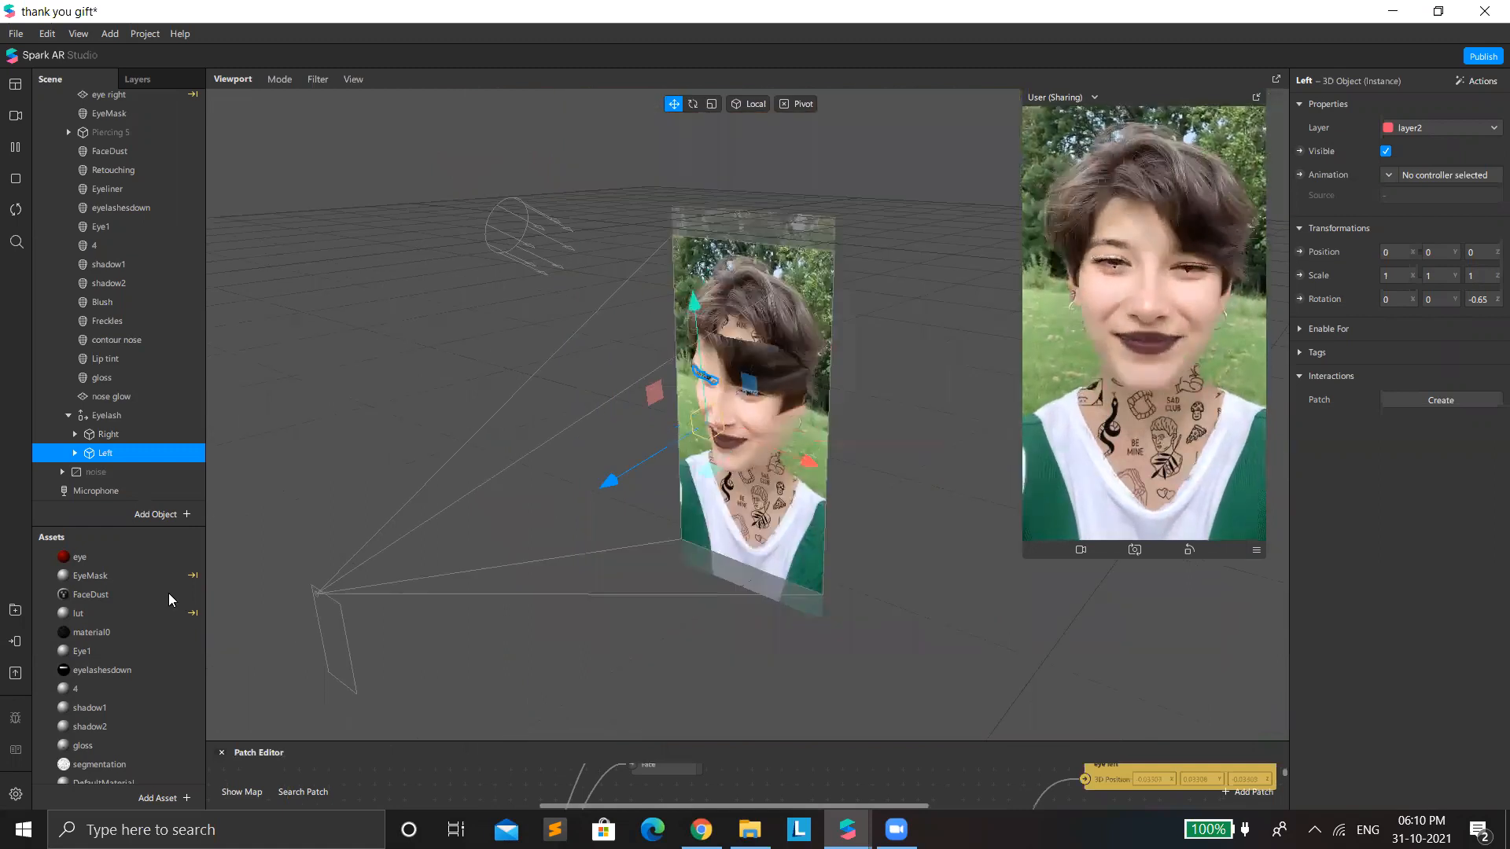
scroll(747, 414, down, 3)
scroll(123, 650, down, 2)
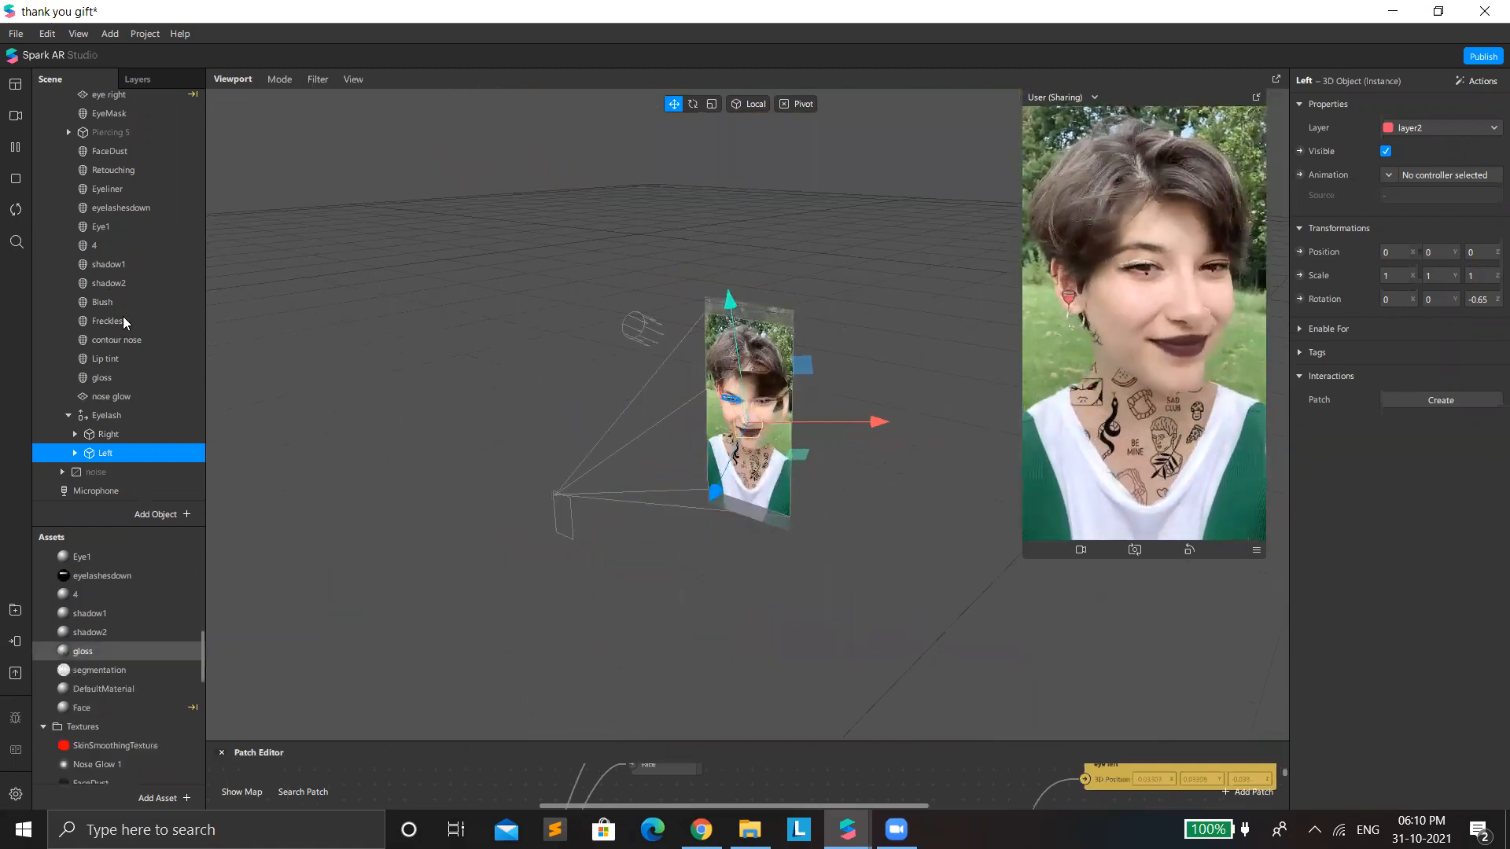
scroll(122, 607, up, 4)
scroll(123, 602, up, 3)
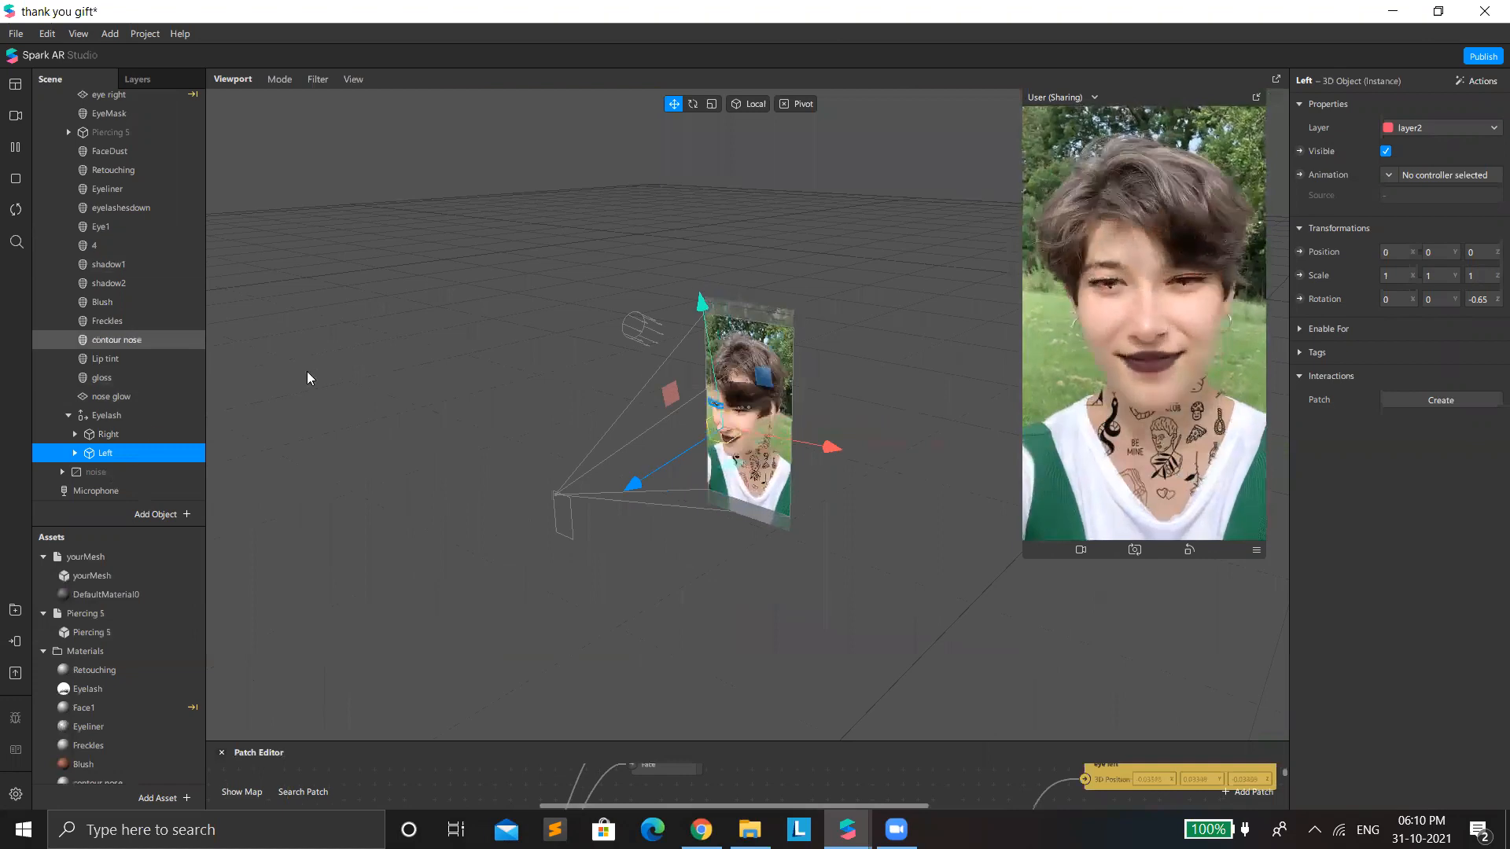
key(Down)
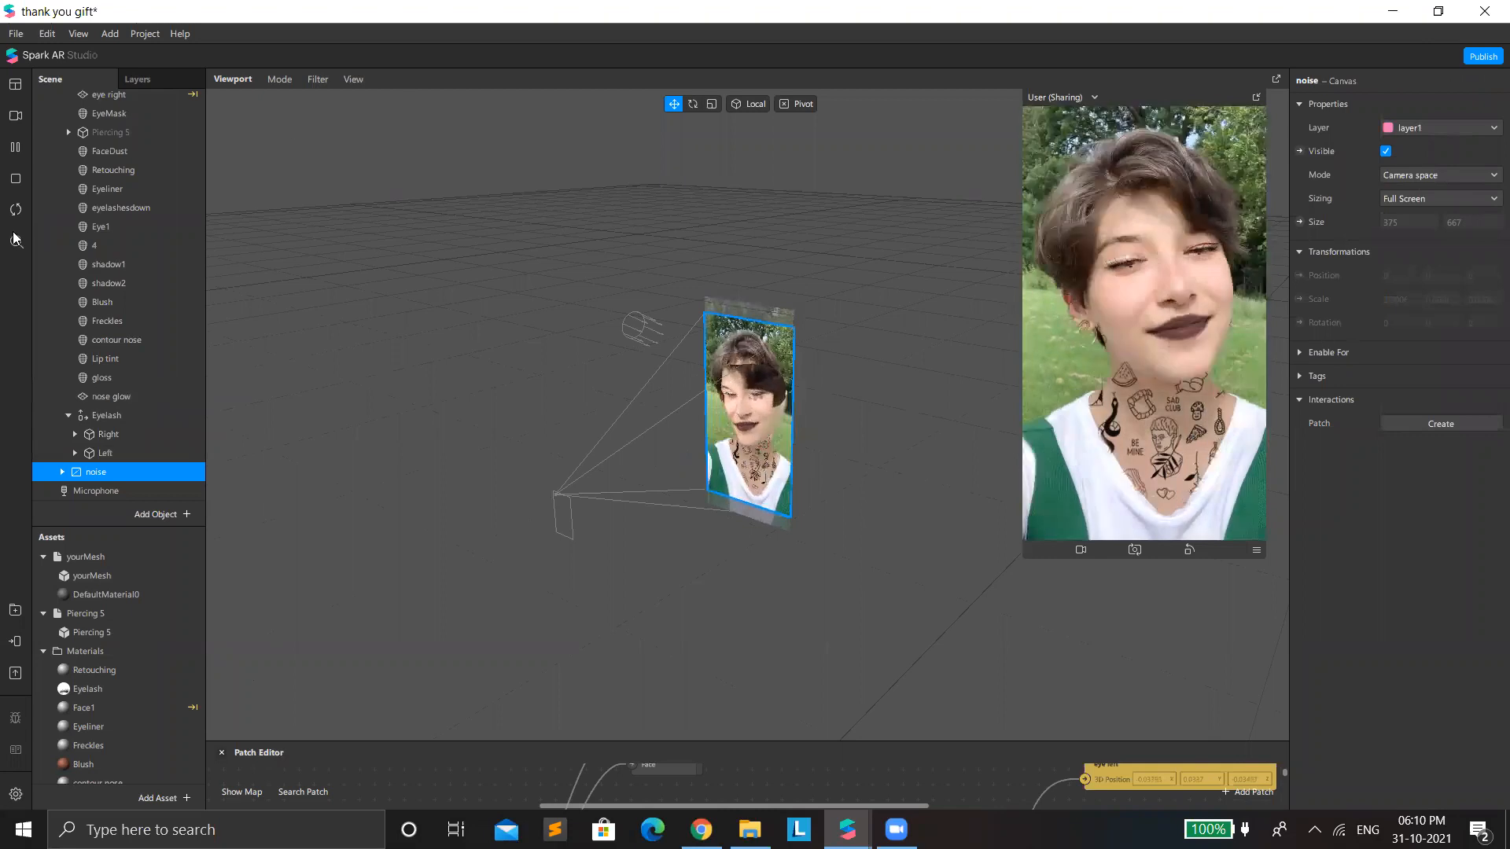
Step: Inspect the yourMesh asset and the deformation settings of the eyelashesdown face mesh
scroll(149, 454, up, 1)
click(126, 556)
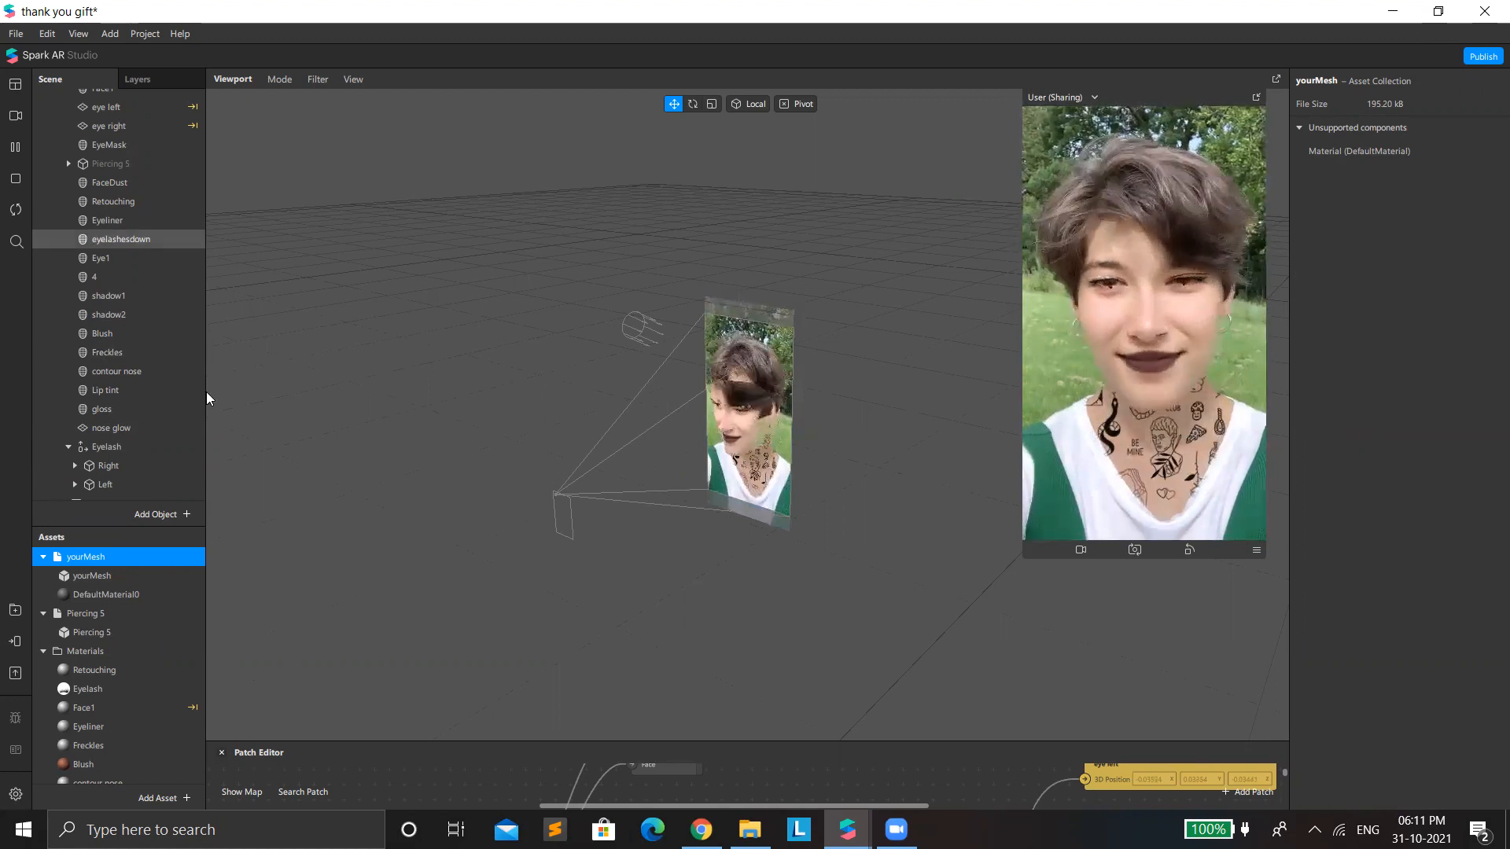
click(118, 239)
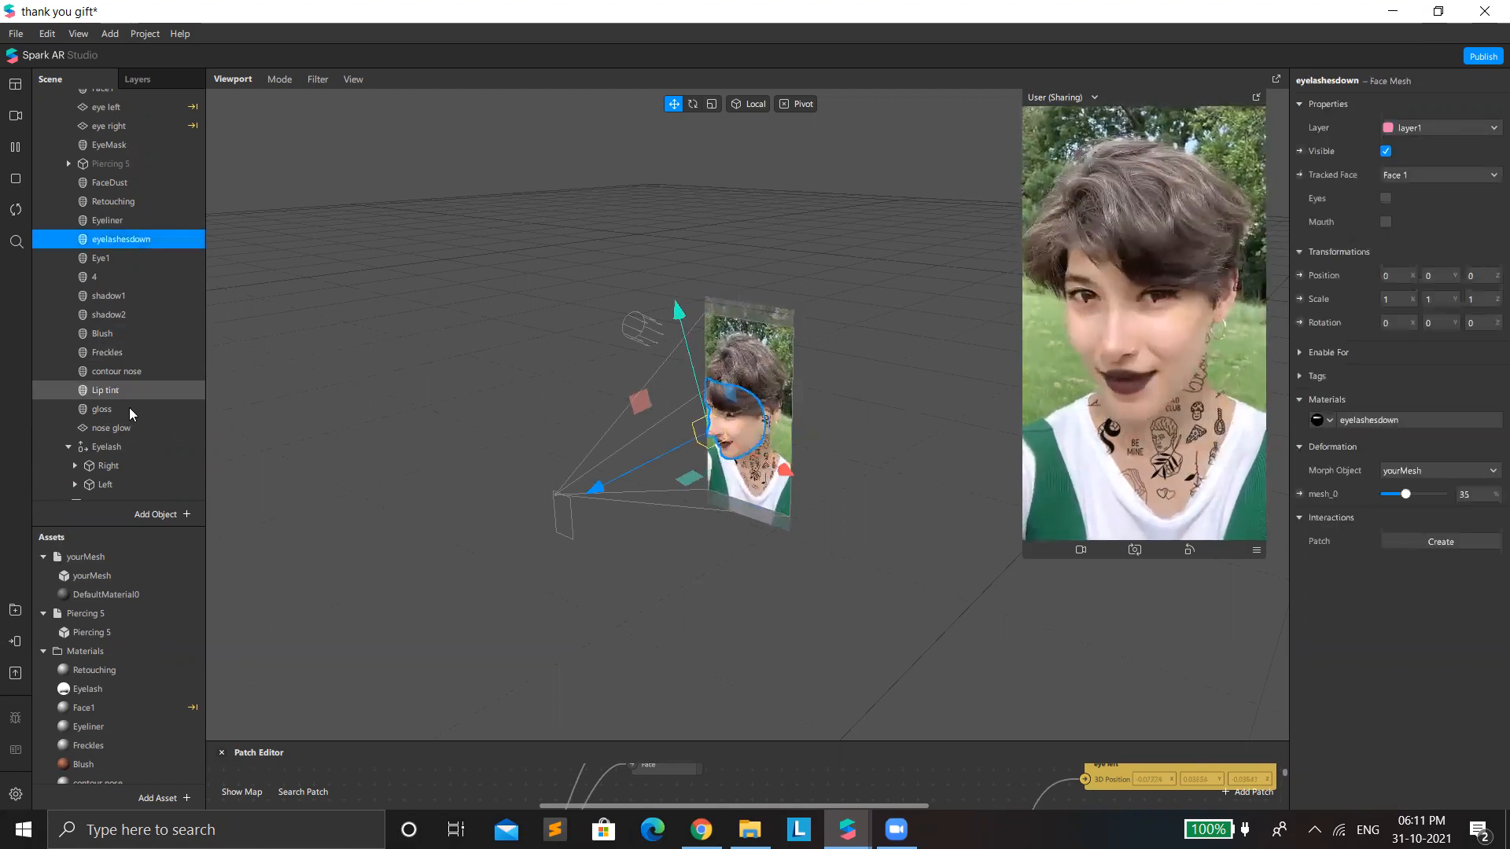
Step: Try different mesh_0 deformation amounts on the Lip tint face mesh, and set mesh_0 to 0 on both Lip tint and gloss
scroll(134, 414, up, 2)
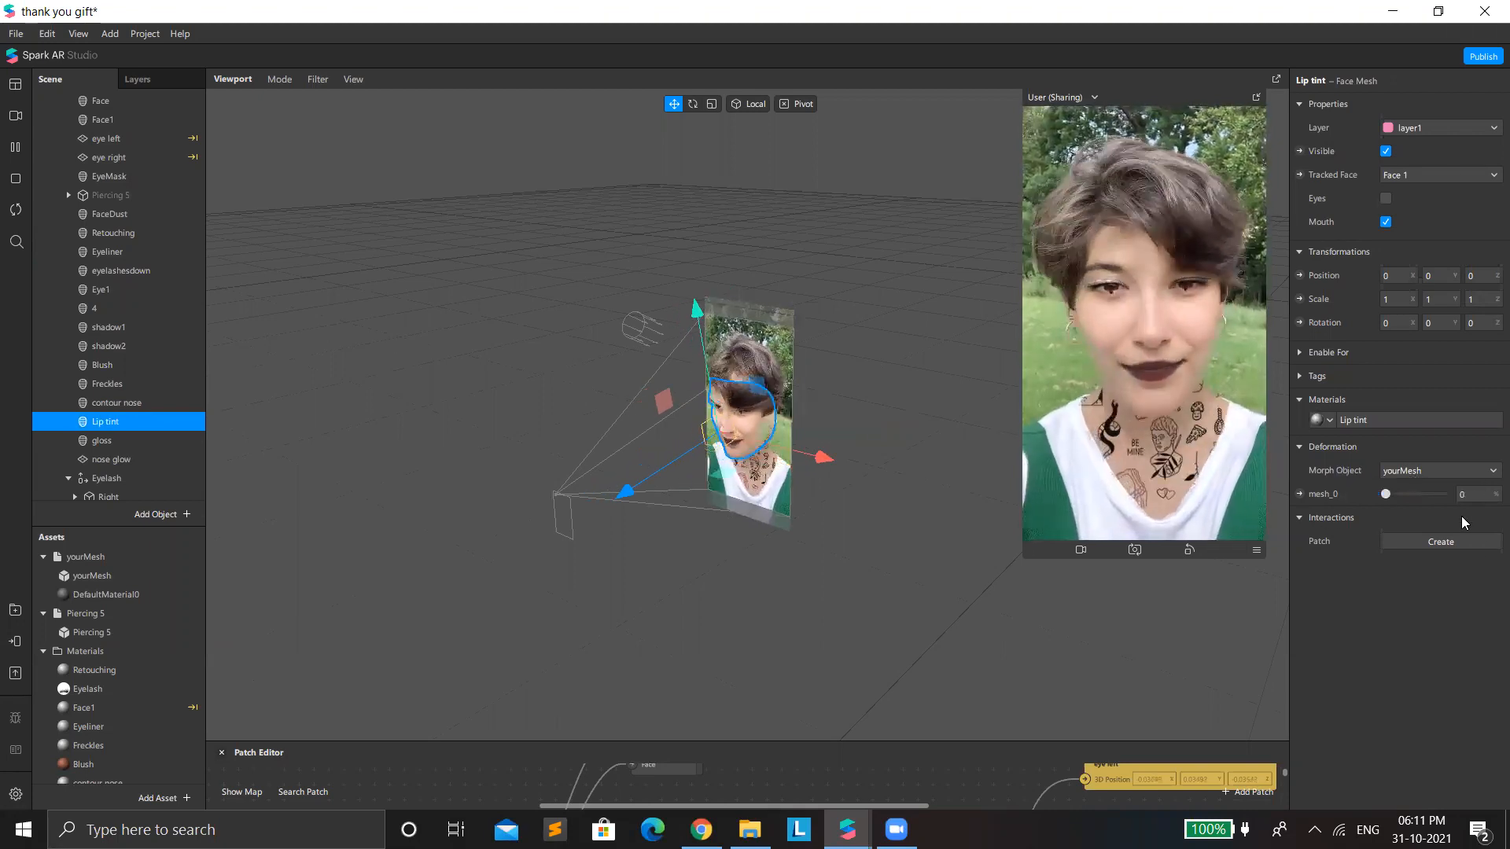
drag(1385, 493, 1448, 494)
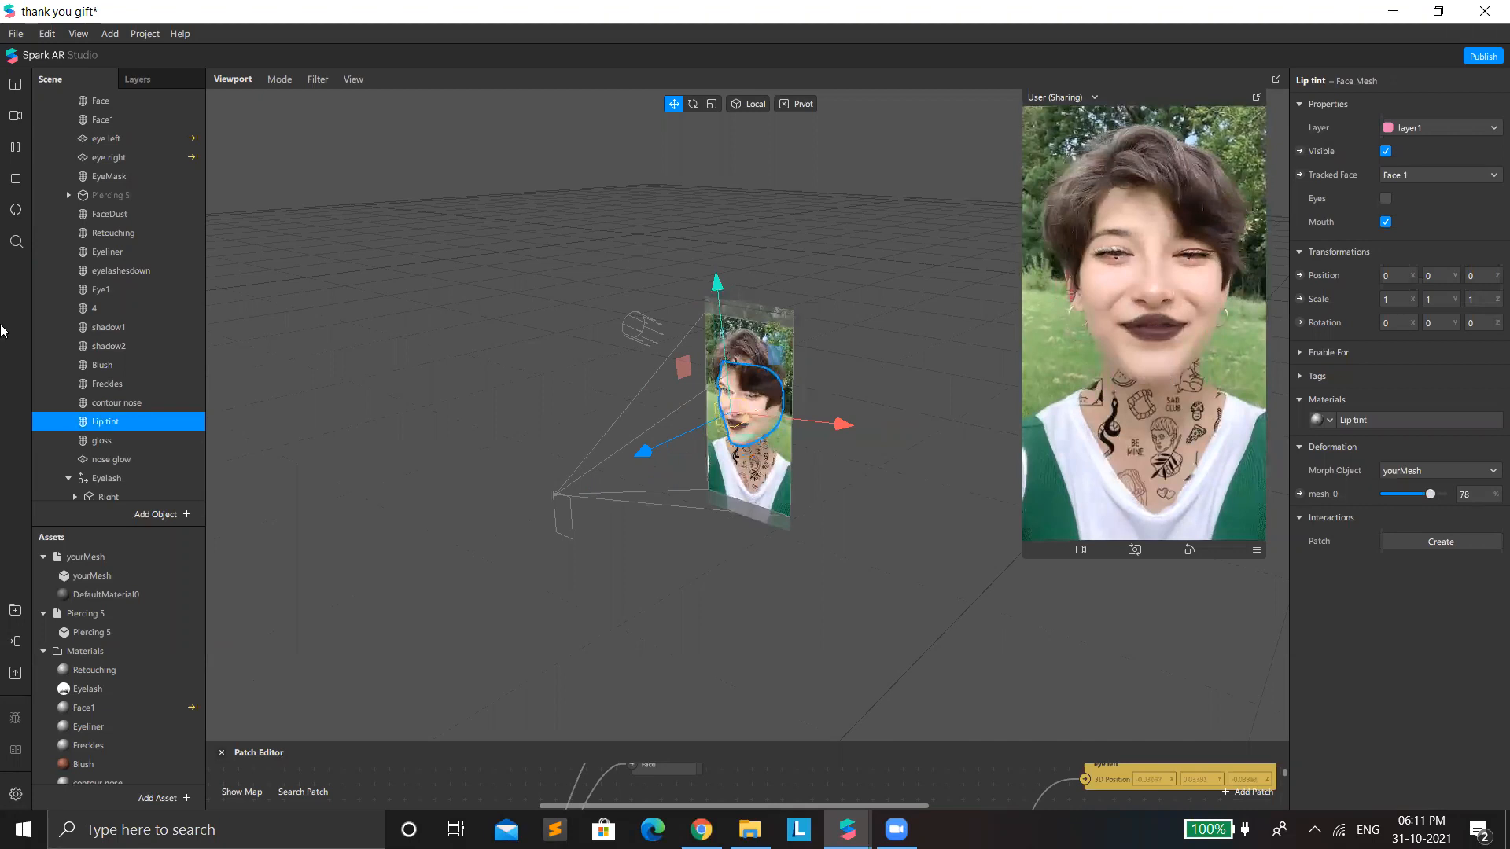
drag(1, 331, 279, 489)
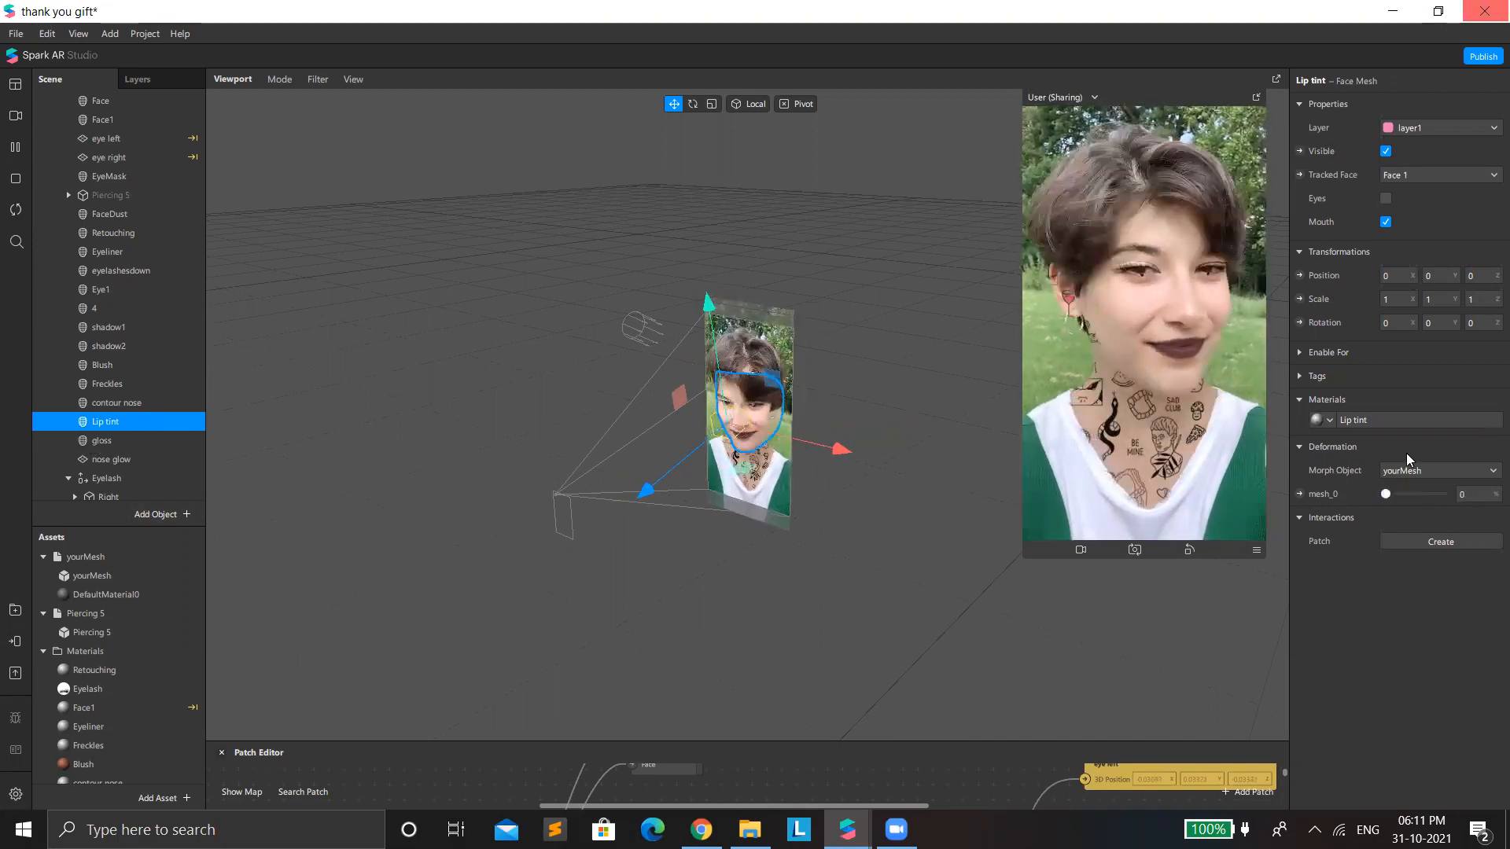
click(103, 440)
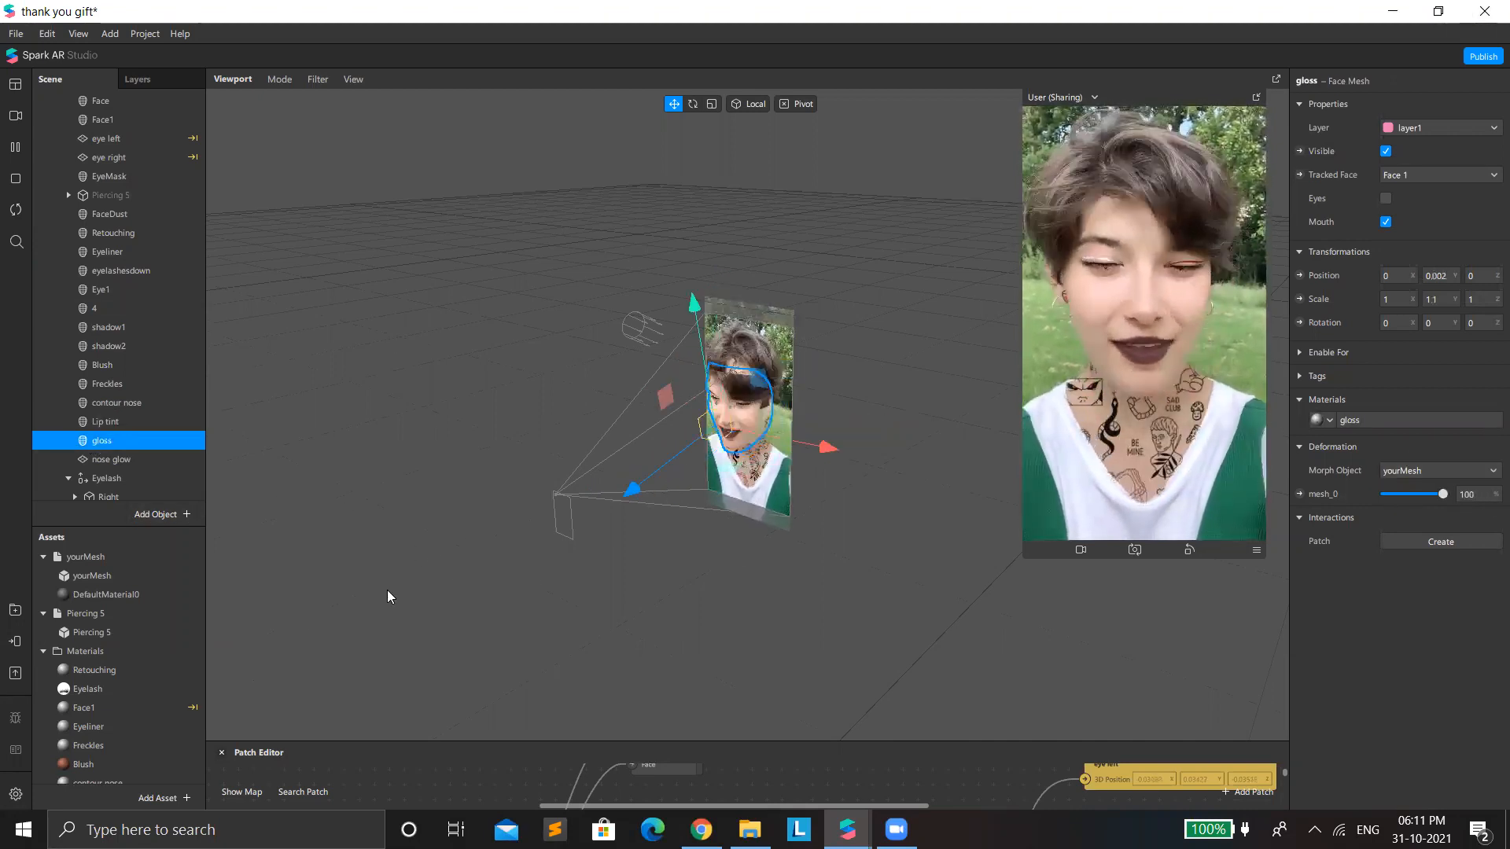
drag(1442, 494, 1385, 493)
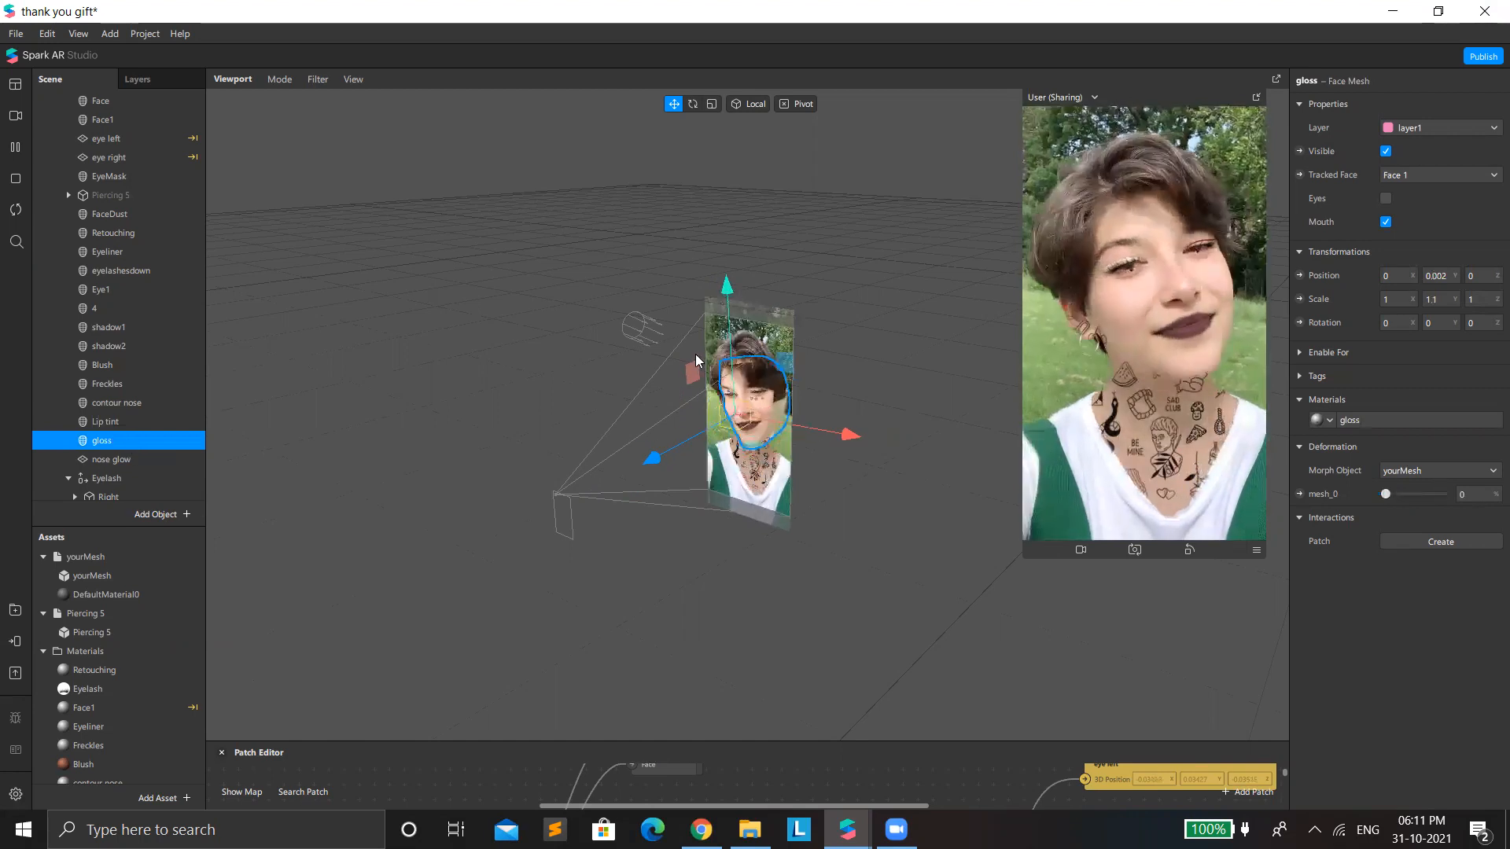
Step: Close the thank you gift project without saving its changes and create a new blank project
click(1485, 10)
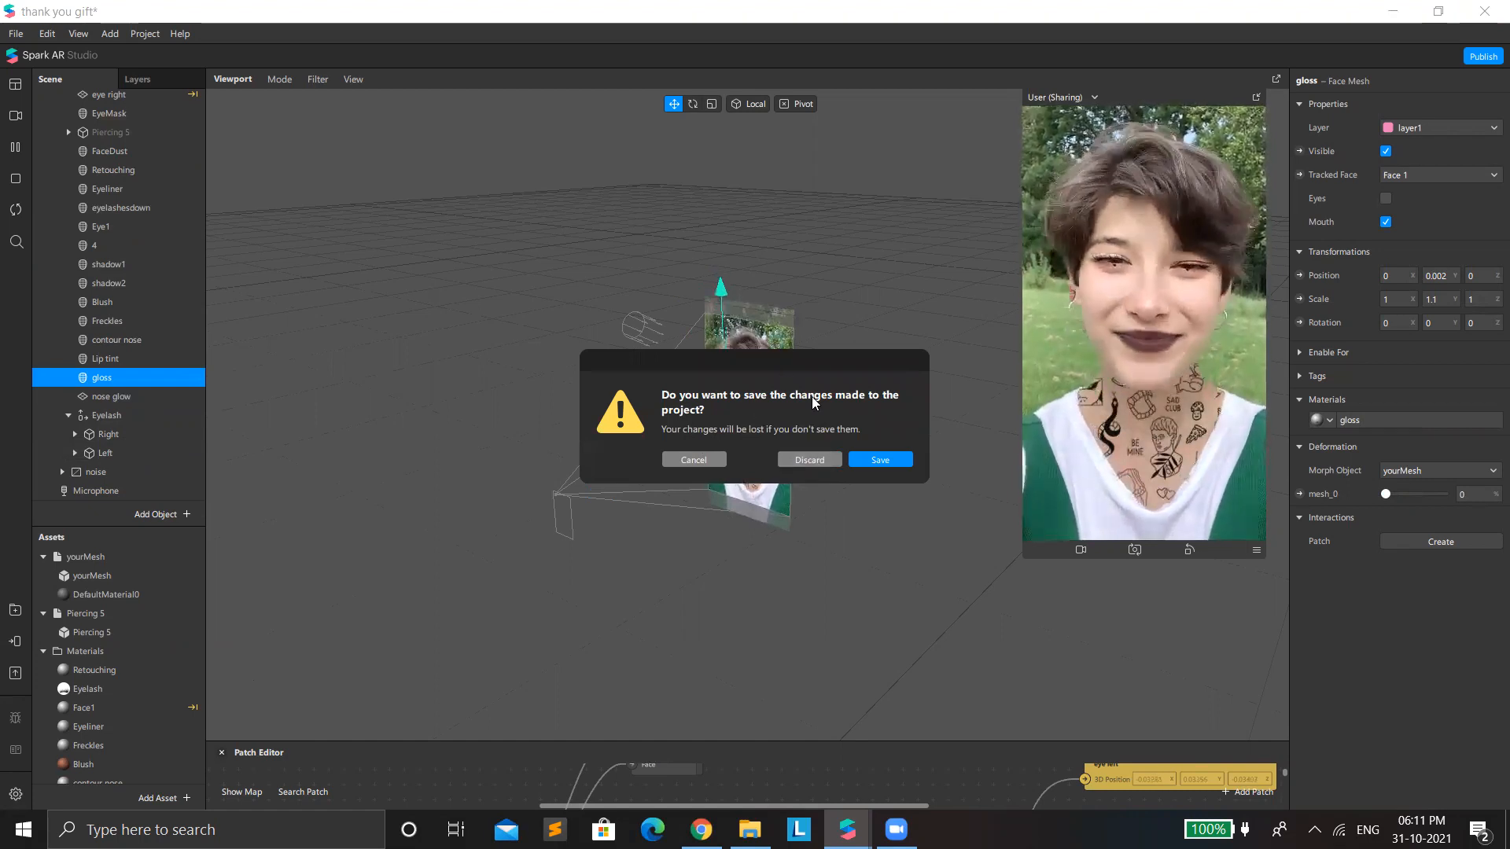
click(833, 460)
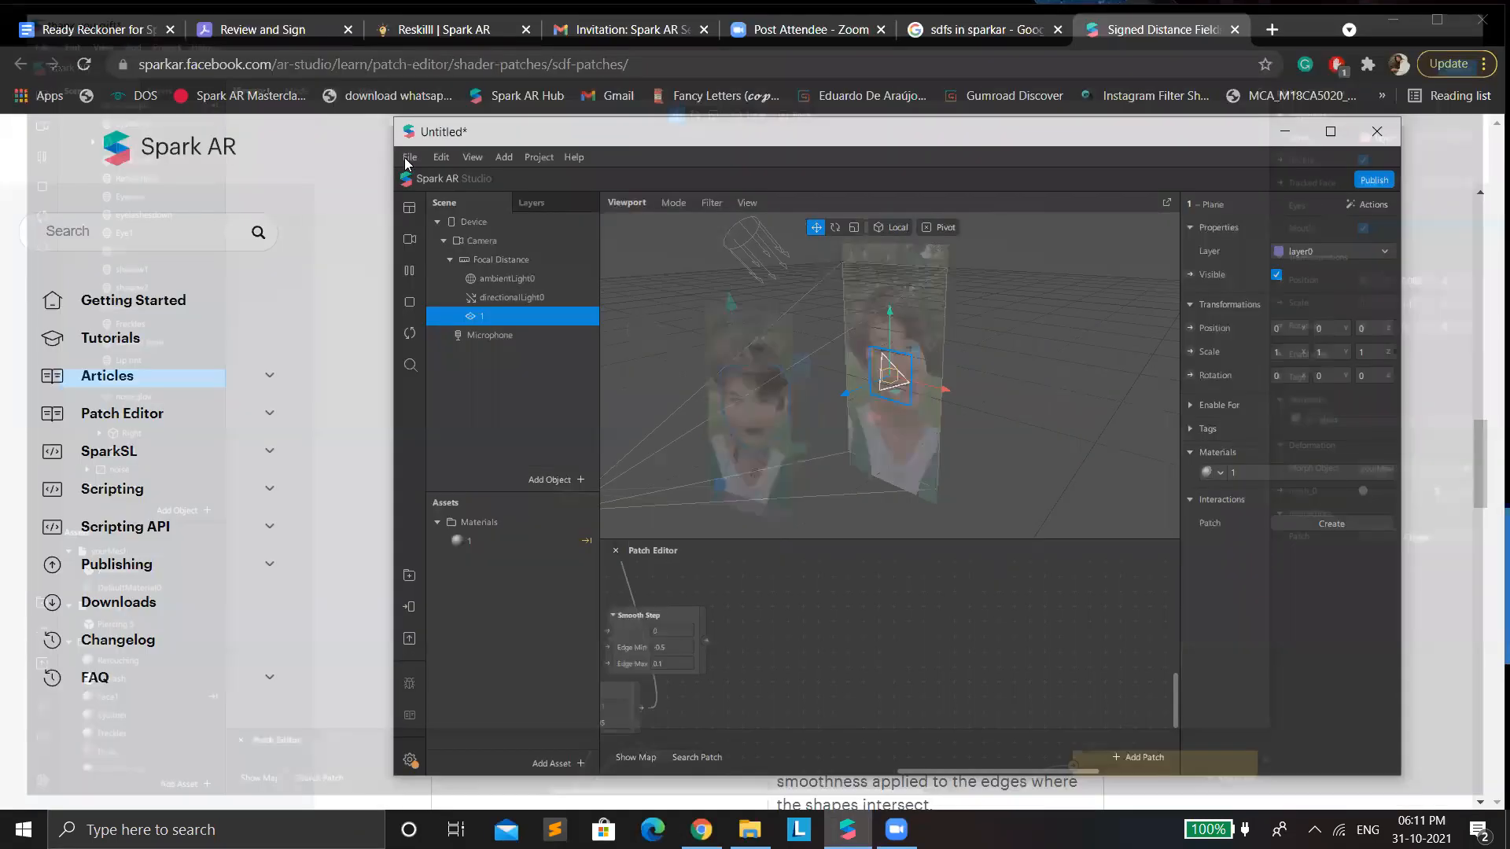
key(alt+f)
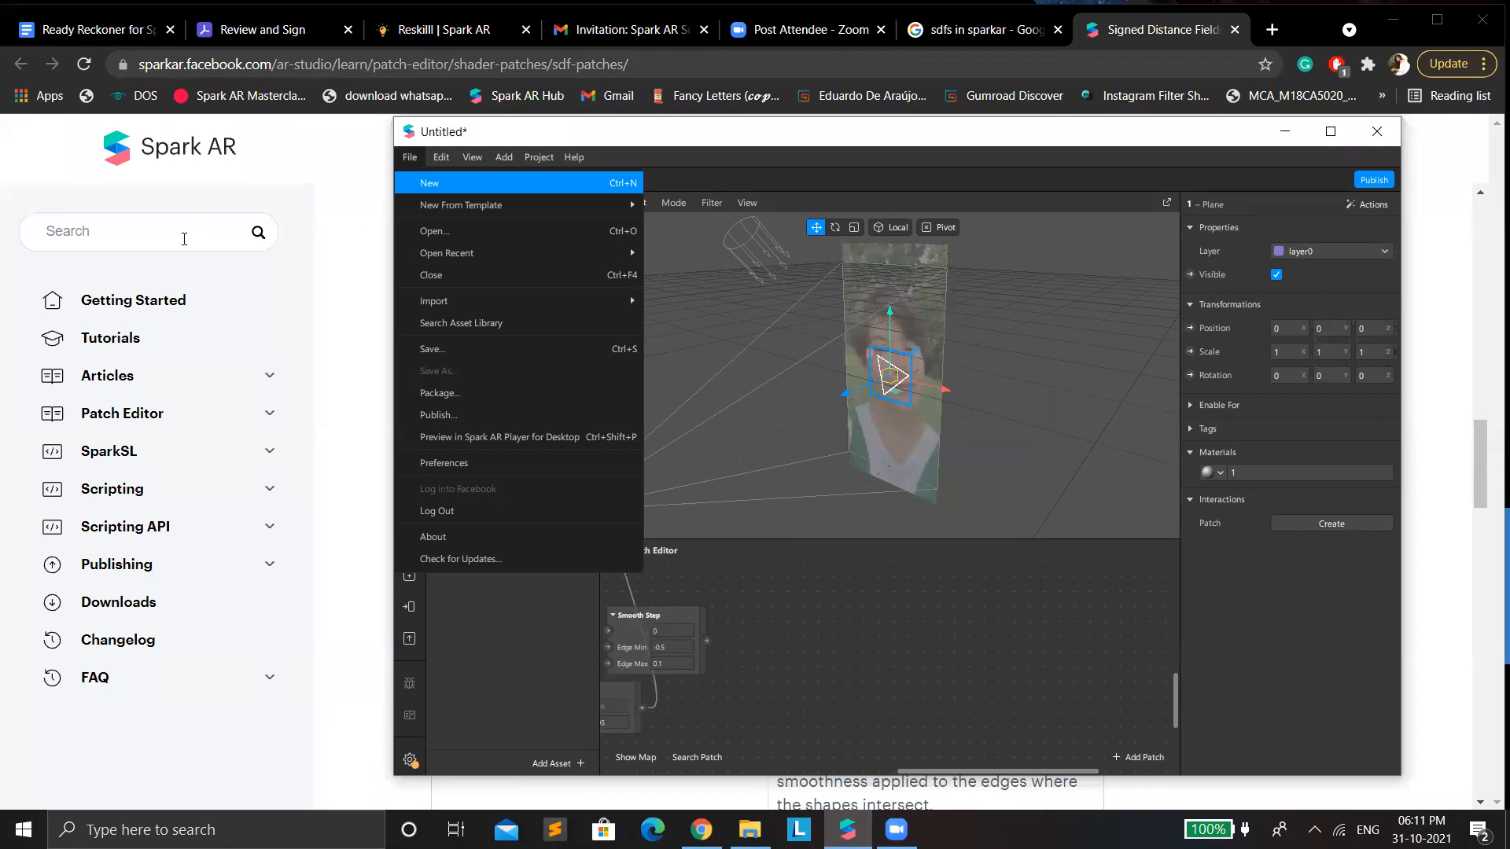
key(Return)
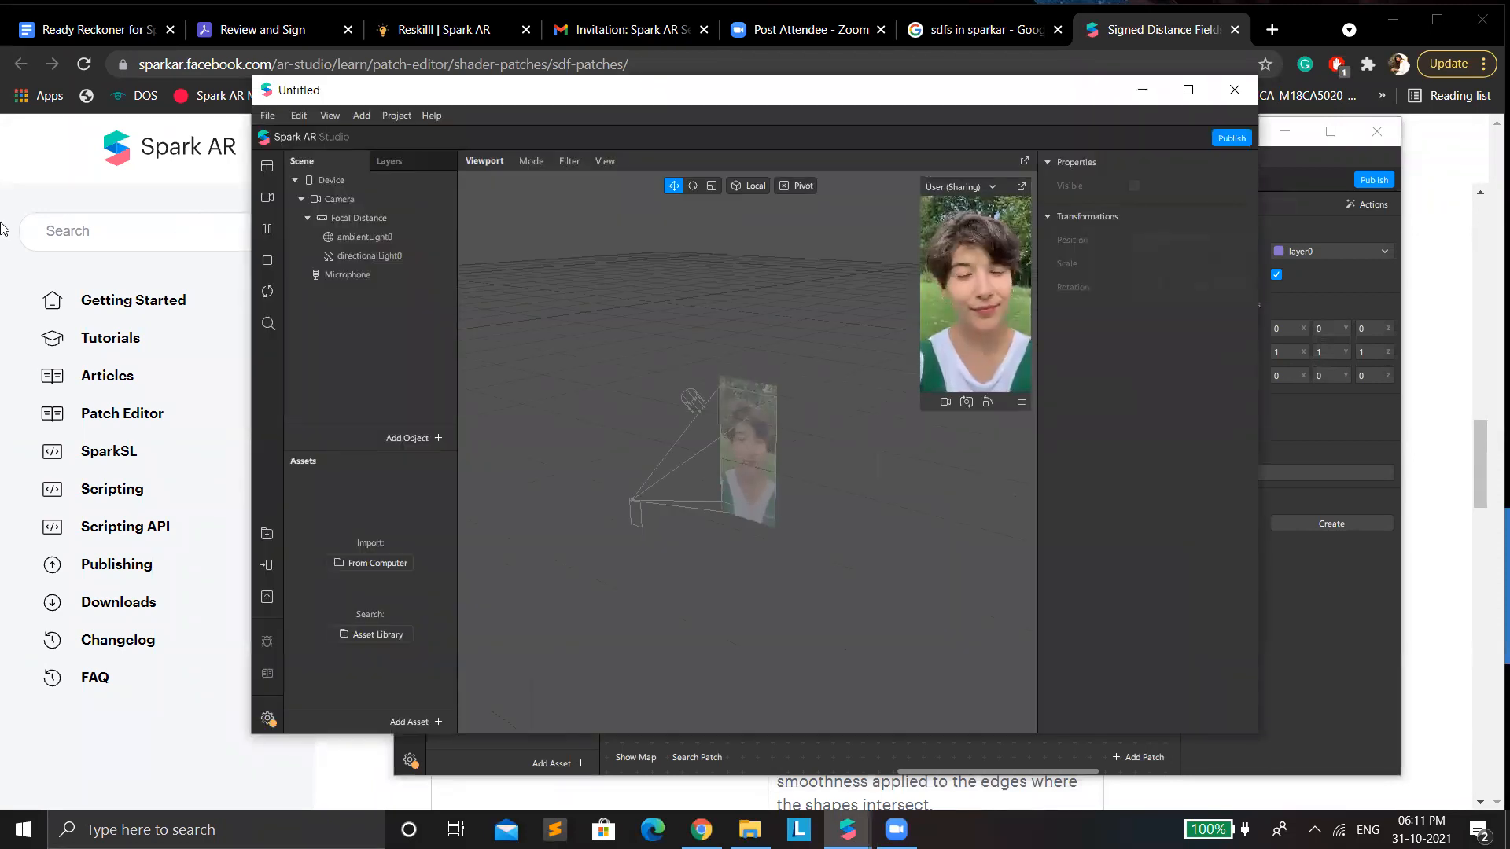
Step: Look through the complete collection of blocks in the AR Library
click(380, 631)
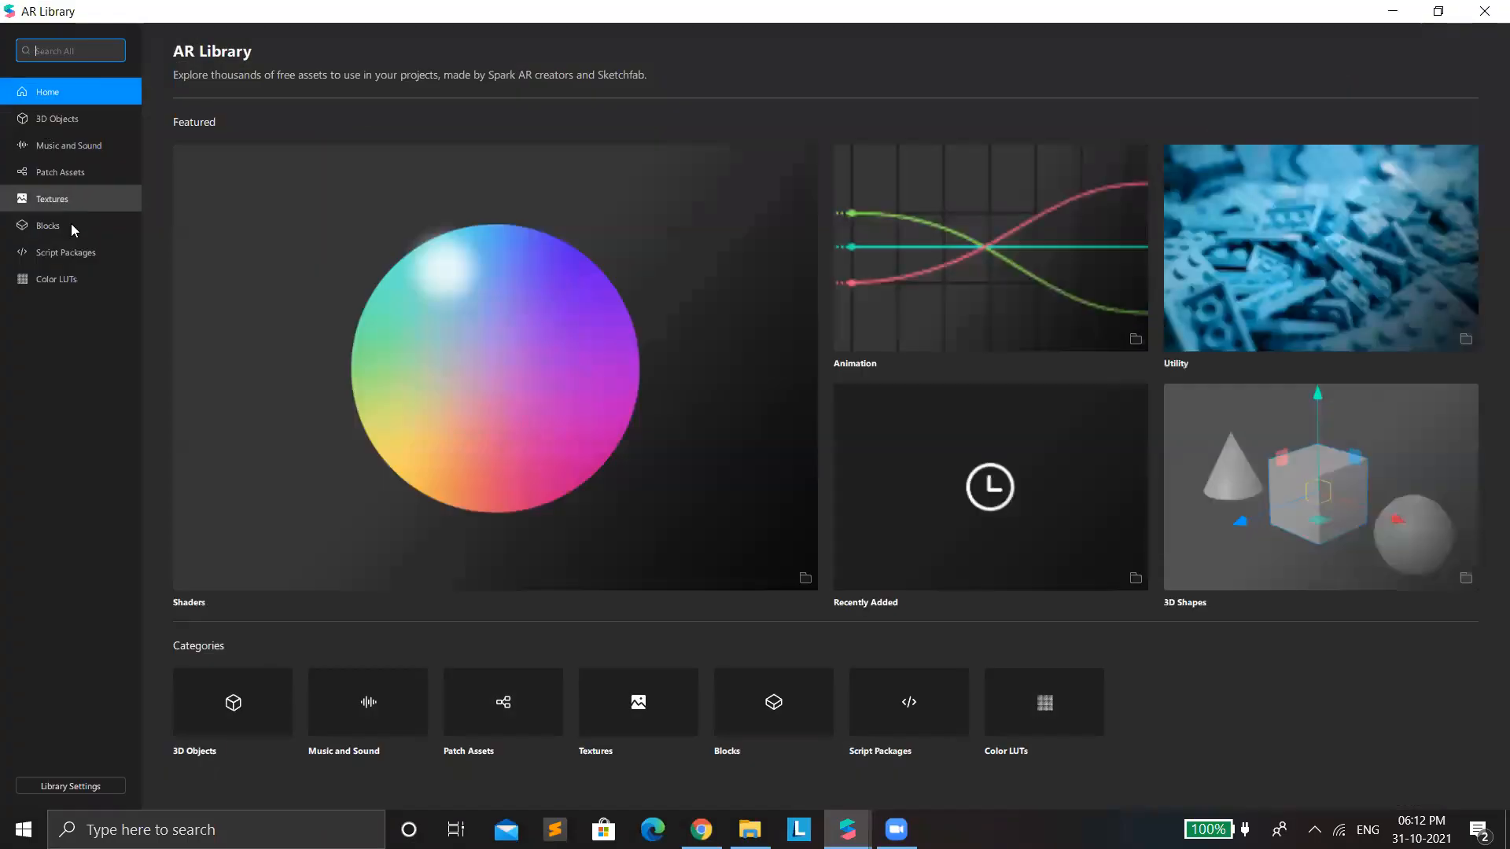
click(71, 226)
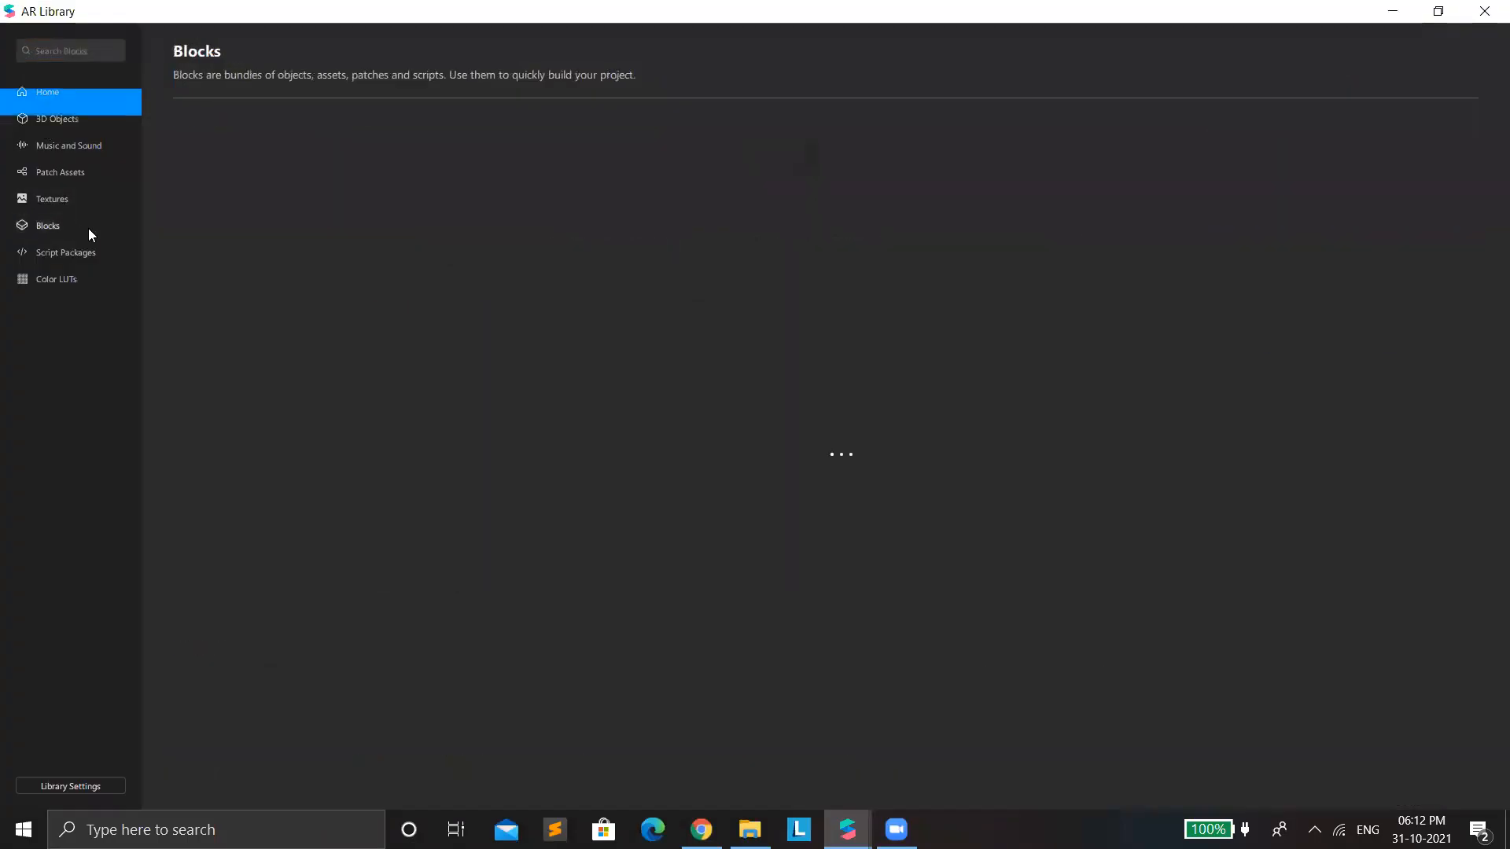
scroll(1314, 637, down, 3)
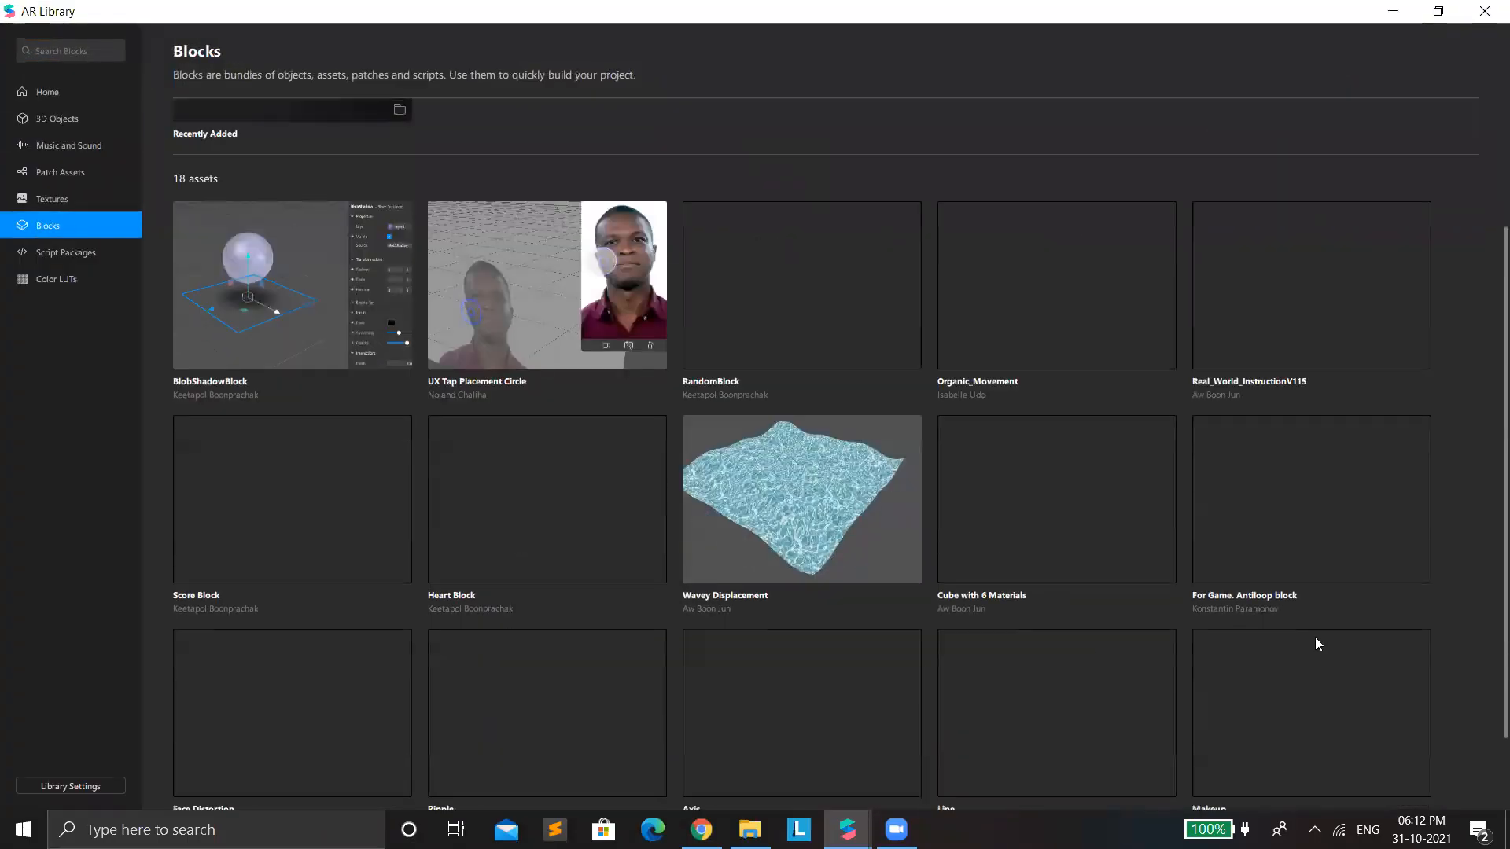
scroll(1072, 563, up, 2)
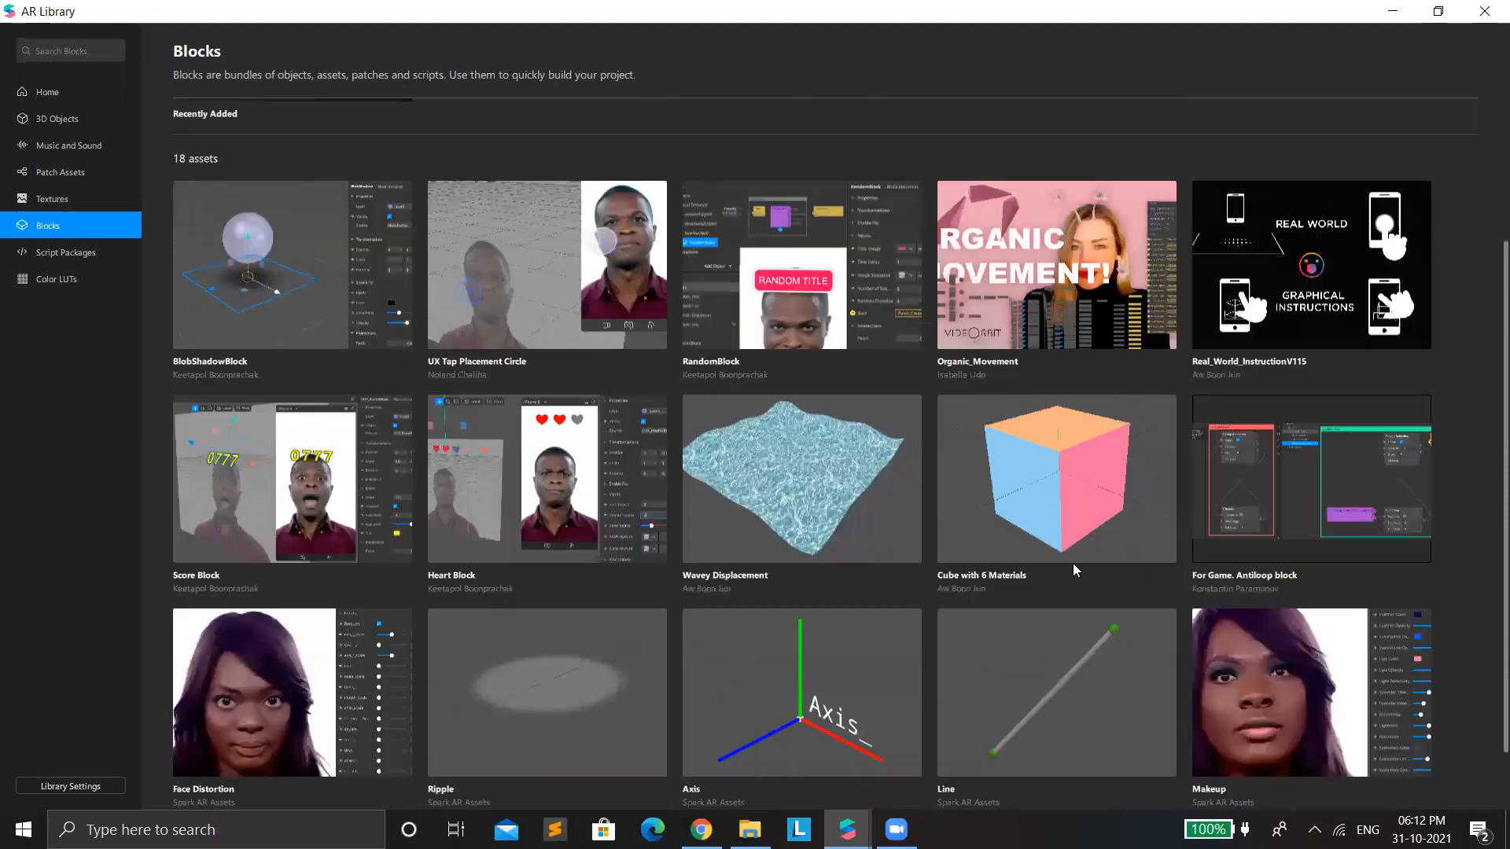
scroll(1258, 593, down, 3)
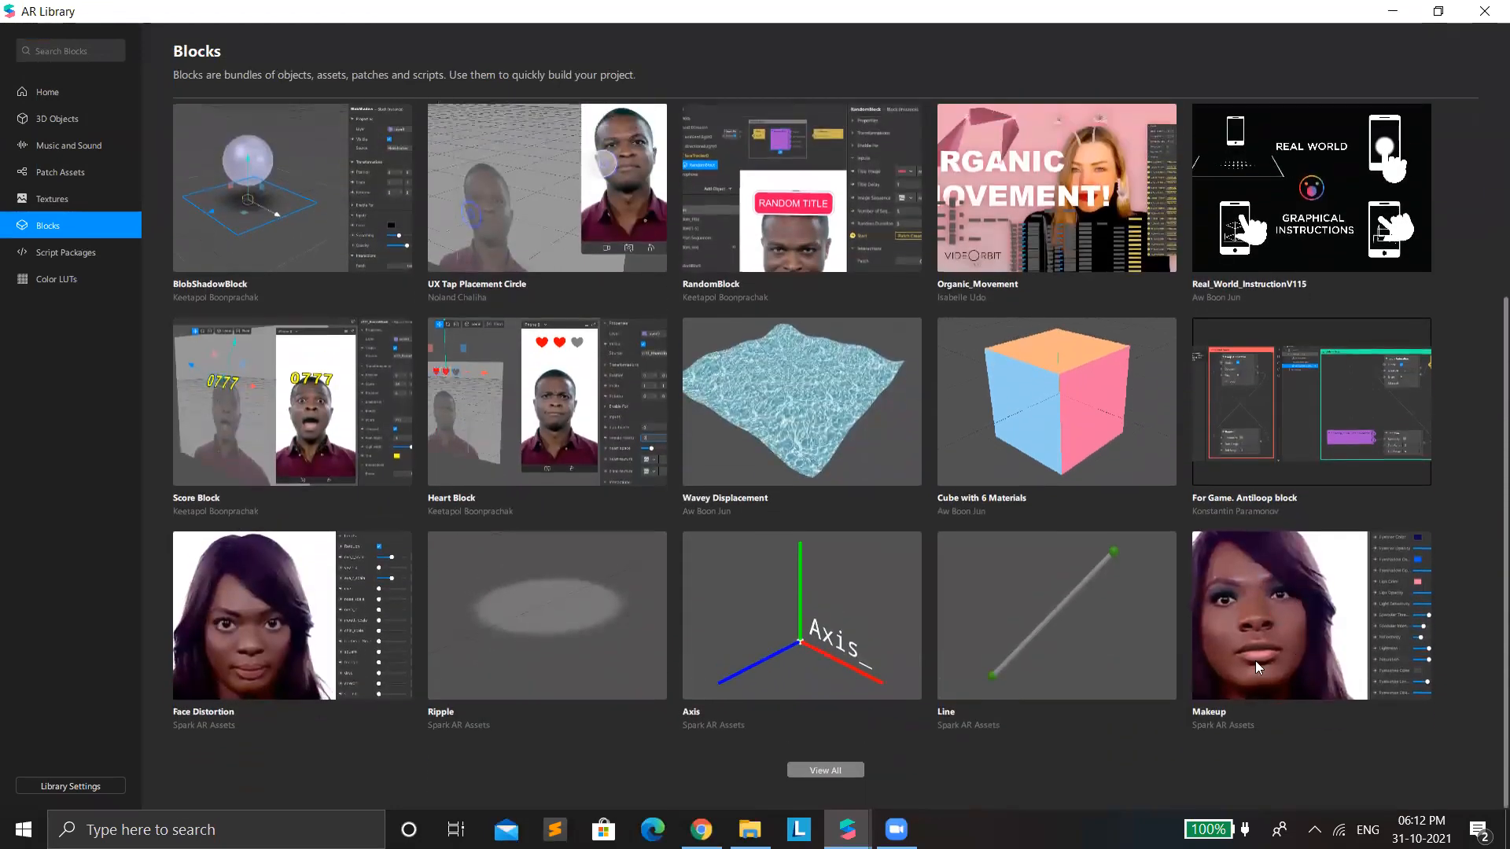
scroll(1255, 660, up, 3)
scroll(930, 688, down, 2)
scroll(931, 688, up, 2)
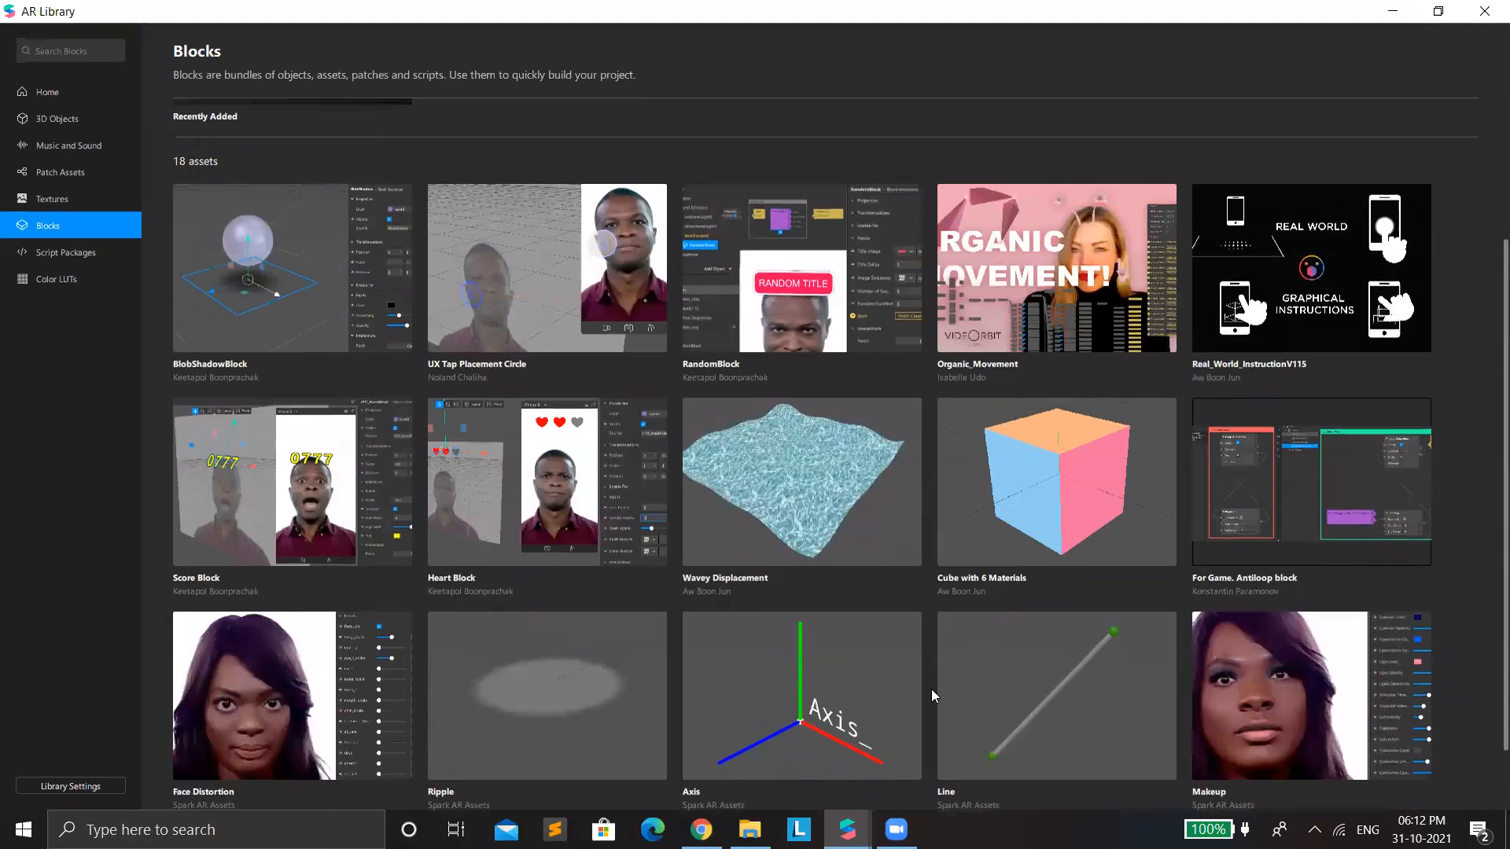
scroll(931, 689, down, 3)
click(825, 778)
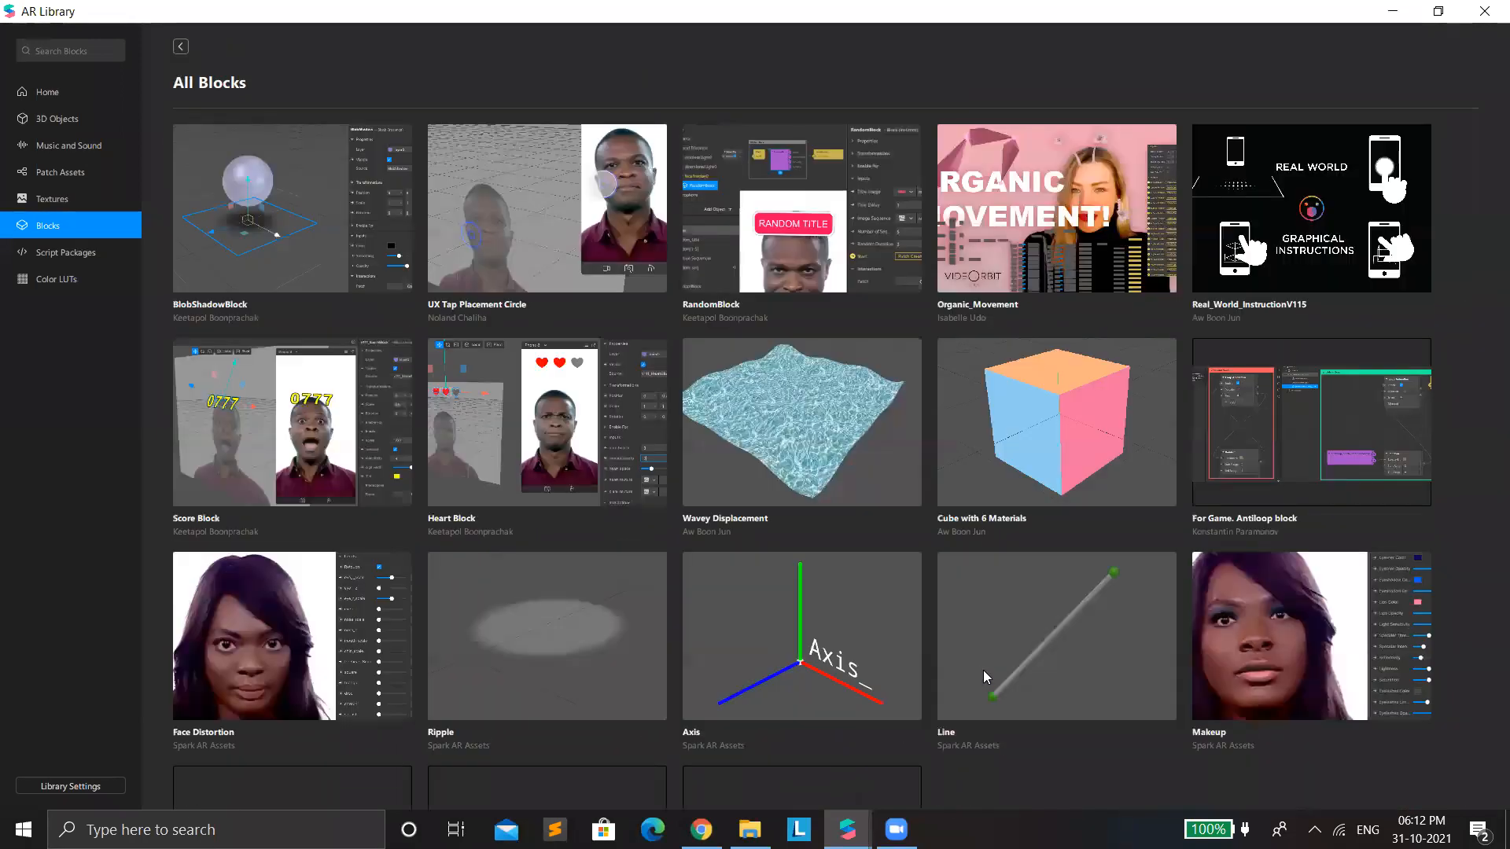
scroll(855, 666, down, 3)
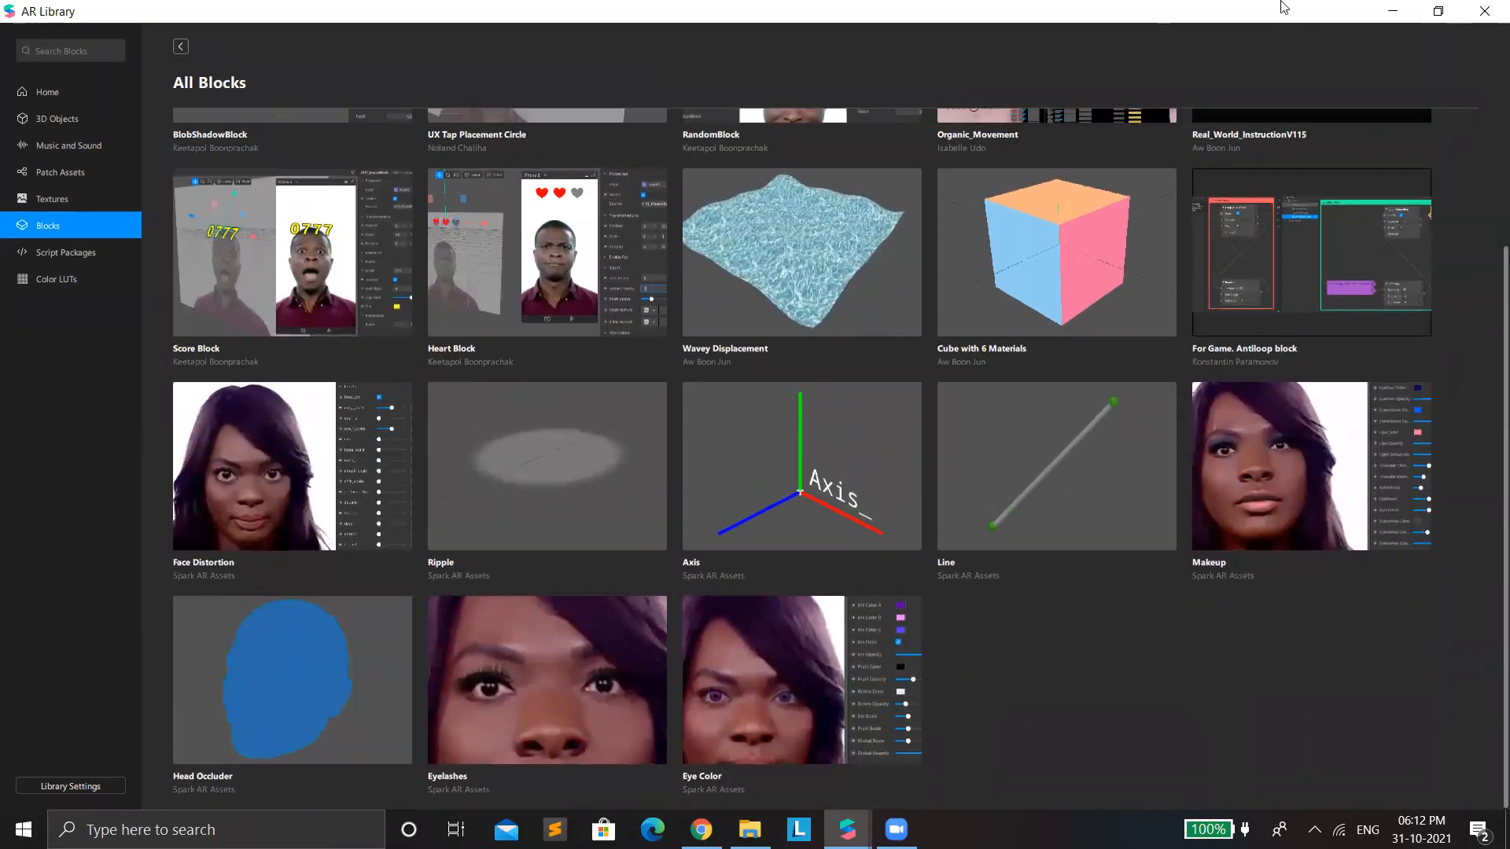
Step: Import the free Eye Color block from the AR Library into the new project
click(746, 688)
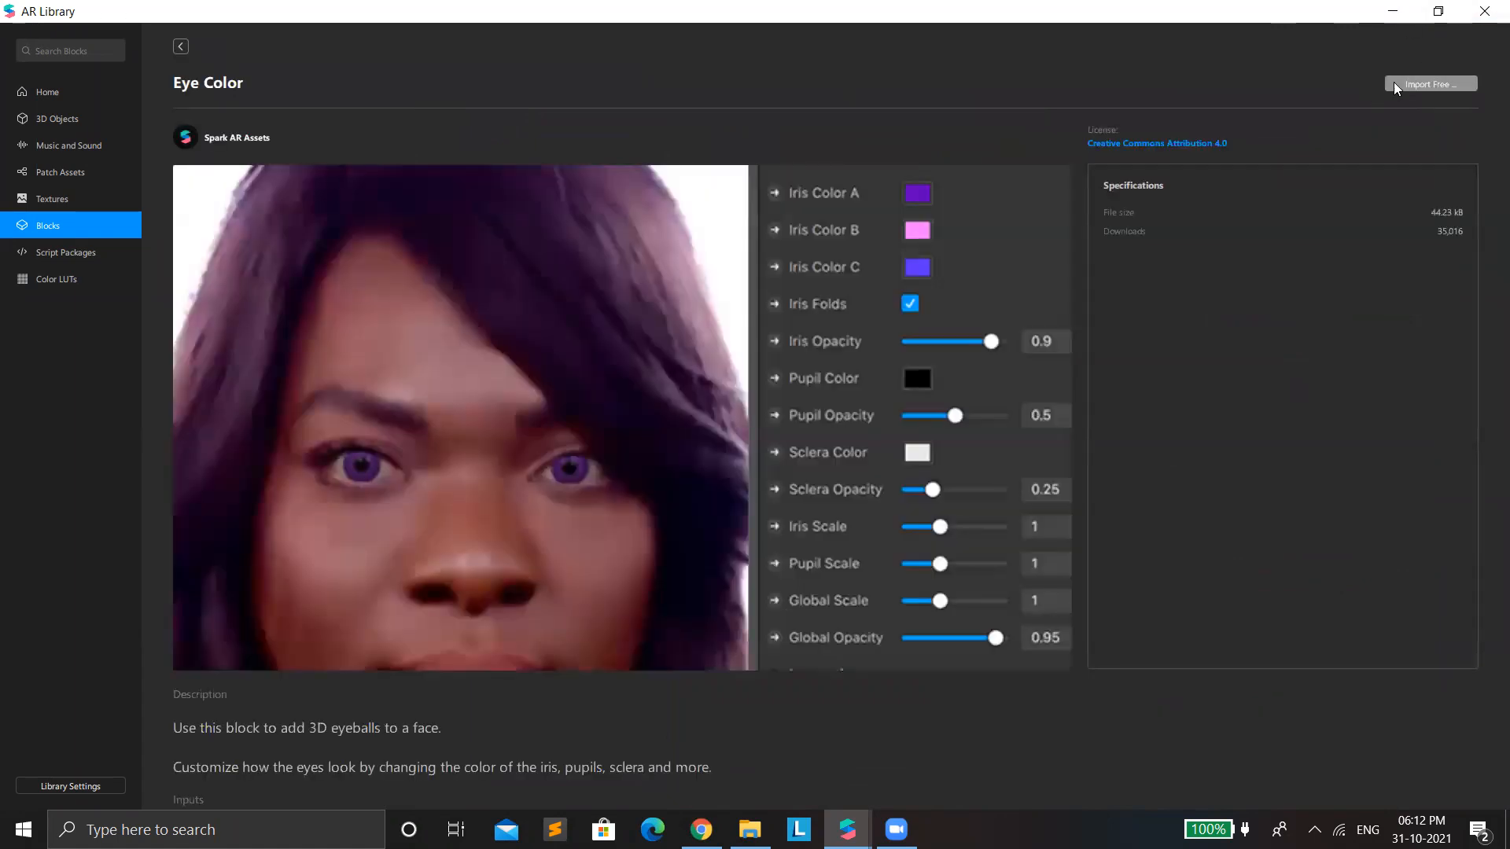
click(1394, 84)
click(1387, 121)
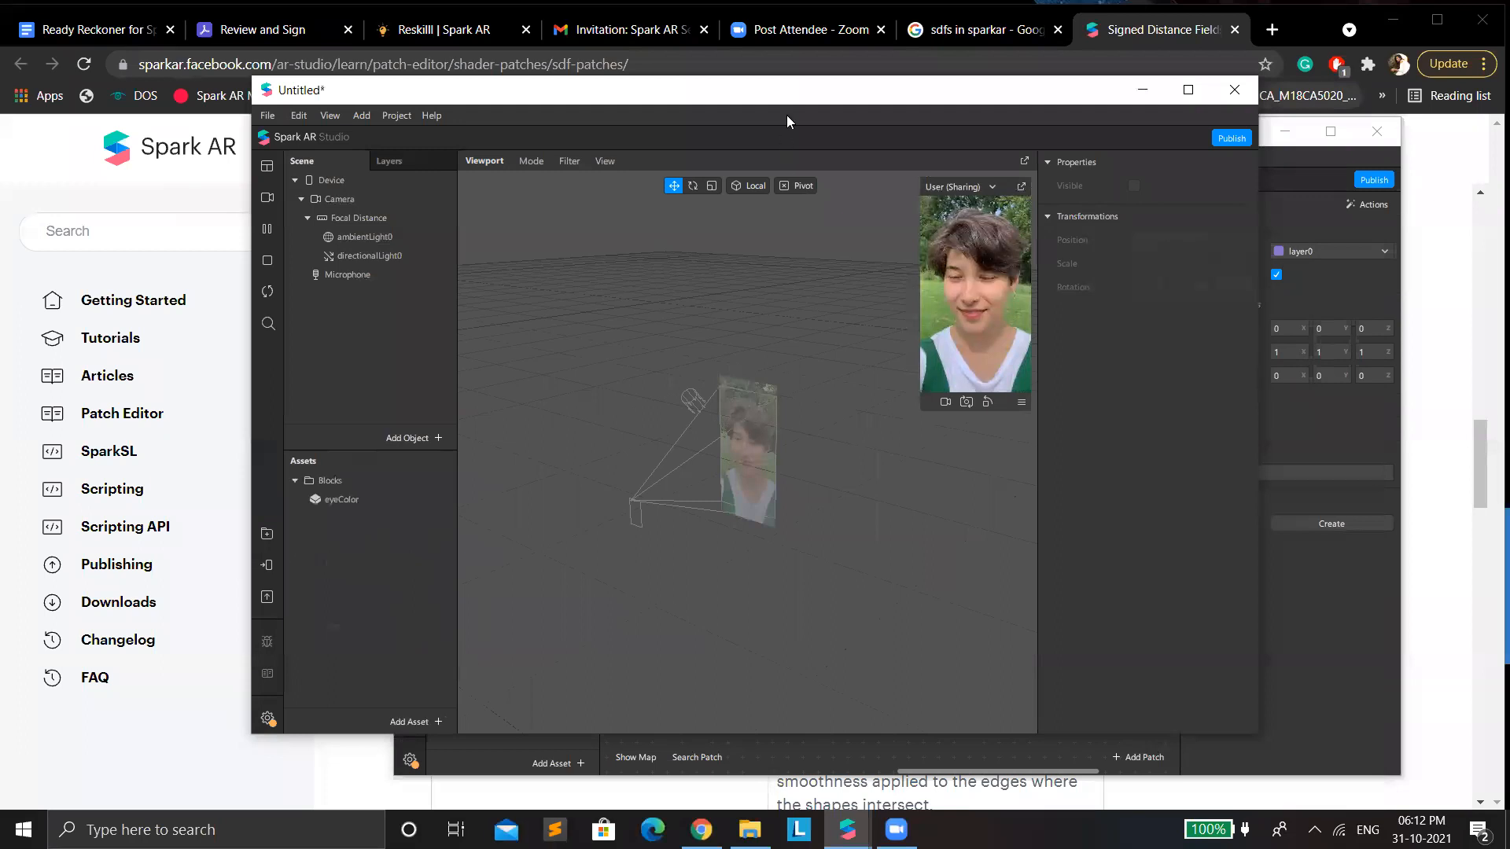
Step: Maximize the new project's window, enlarge the preview, and add a face mesh to the scene
click(1182, 100)
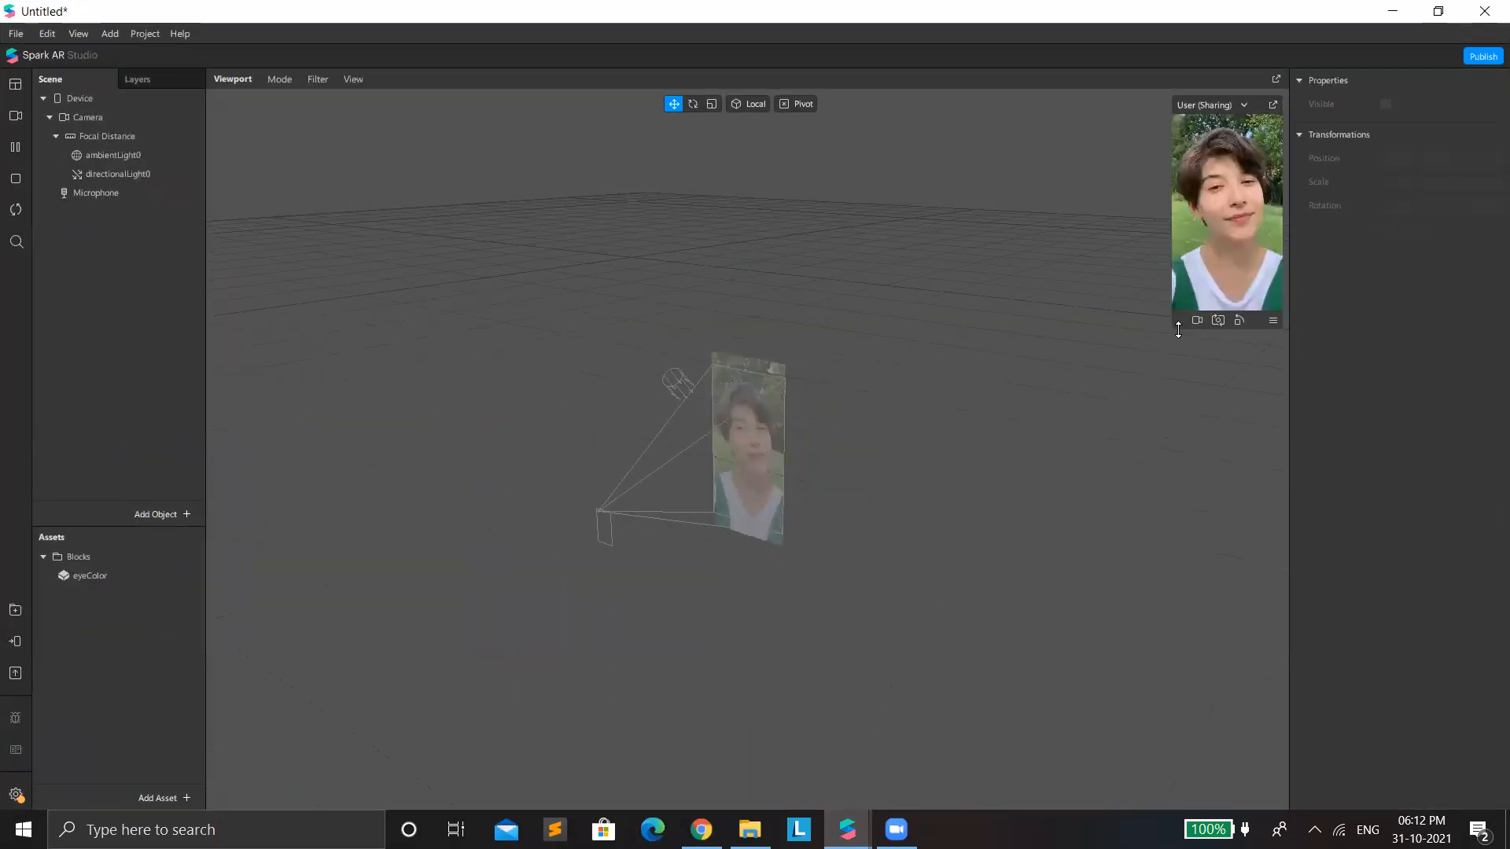
right_click(142, 320)
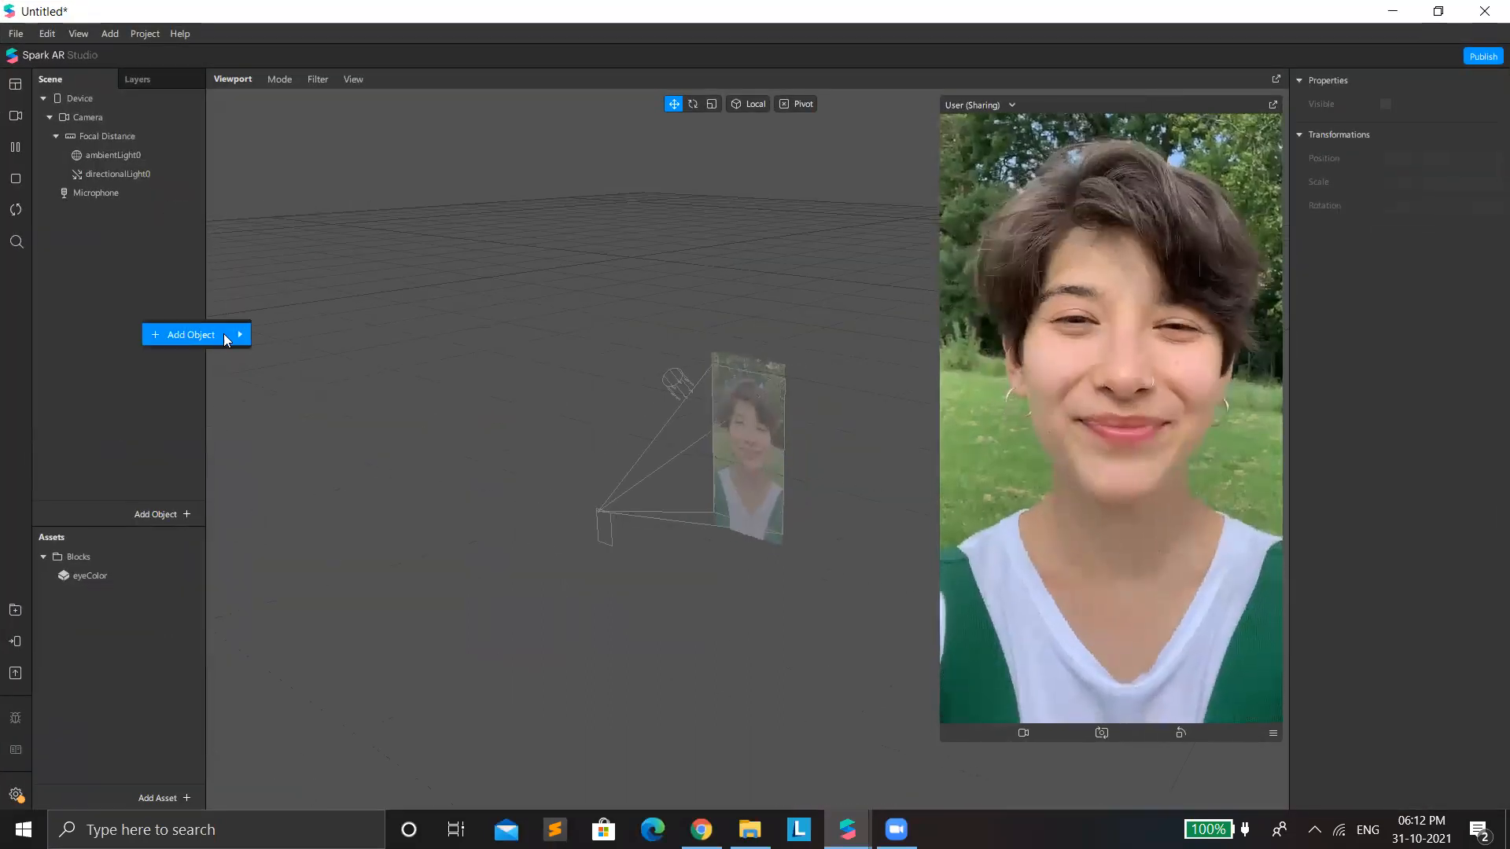
mouse_move(201, 334)
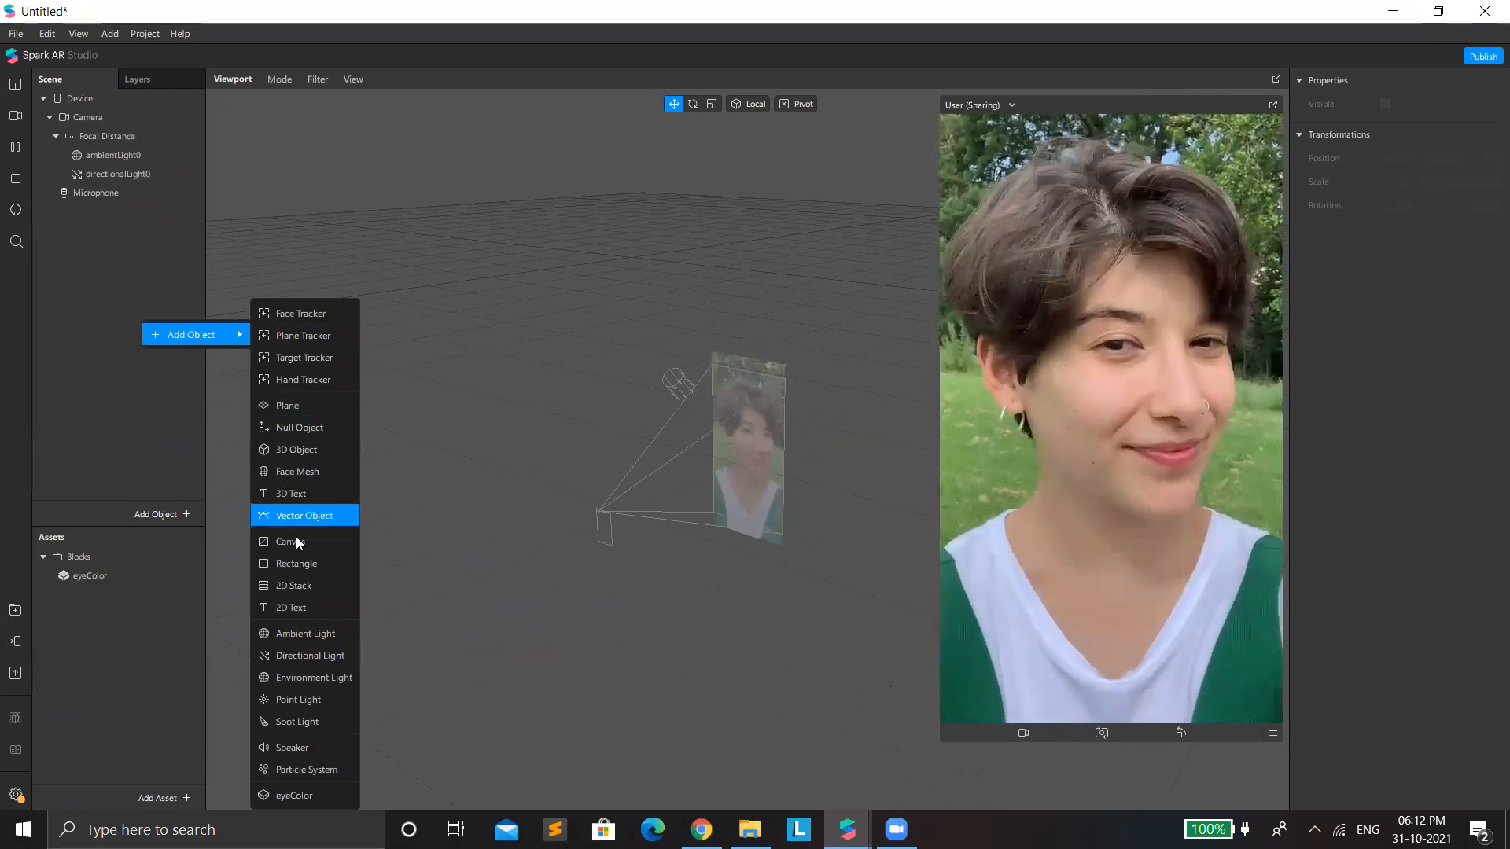
click(316, 475)
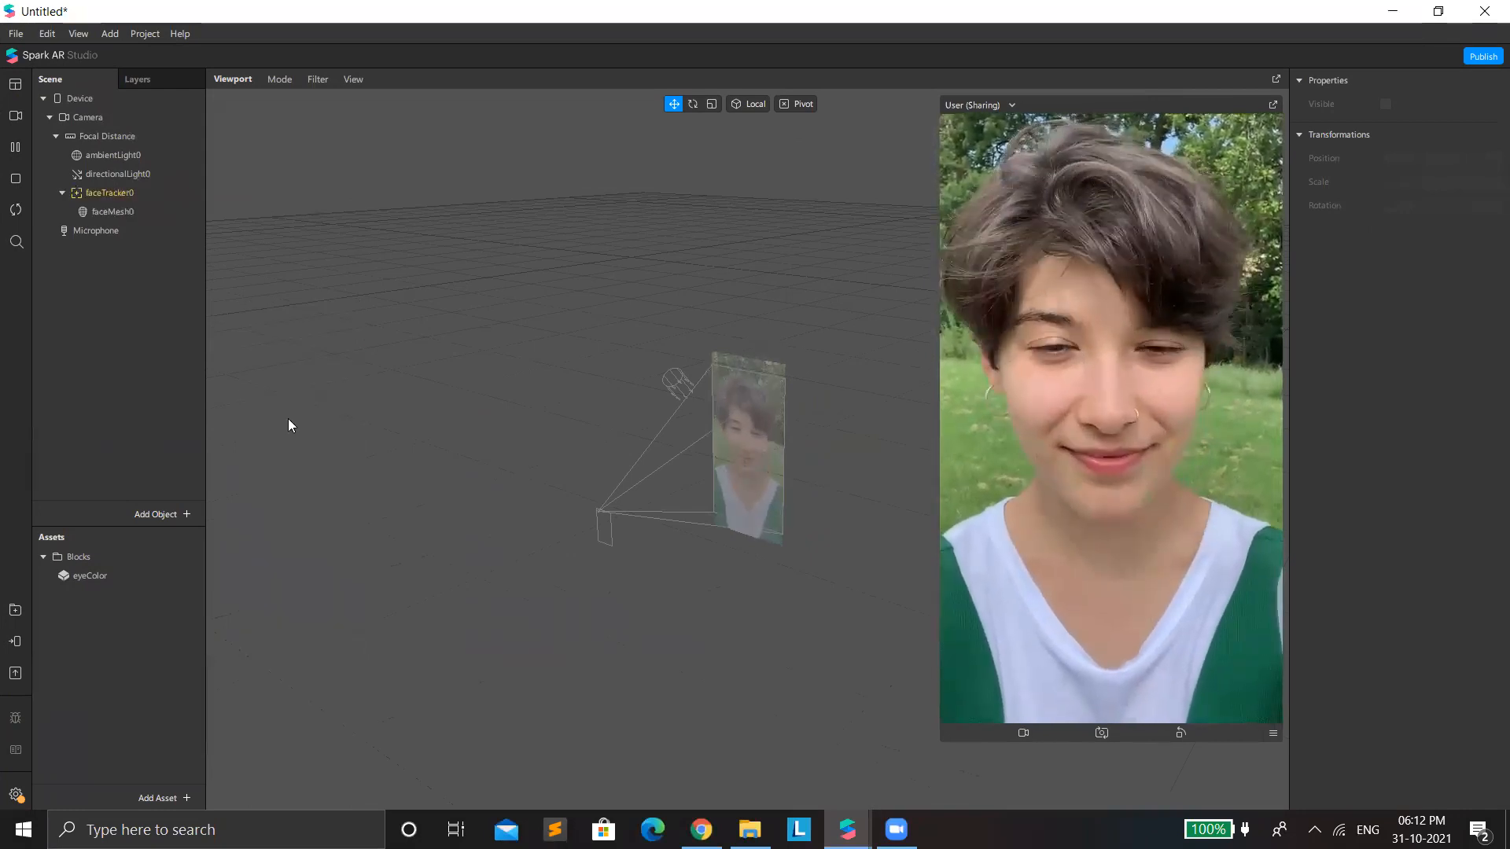
Step: Give faceMesh0 a new material with the Retouching shader type and set its skin smoothing to 82
click(1496, 400)
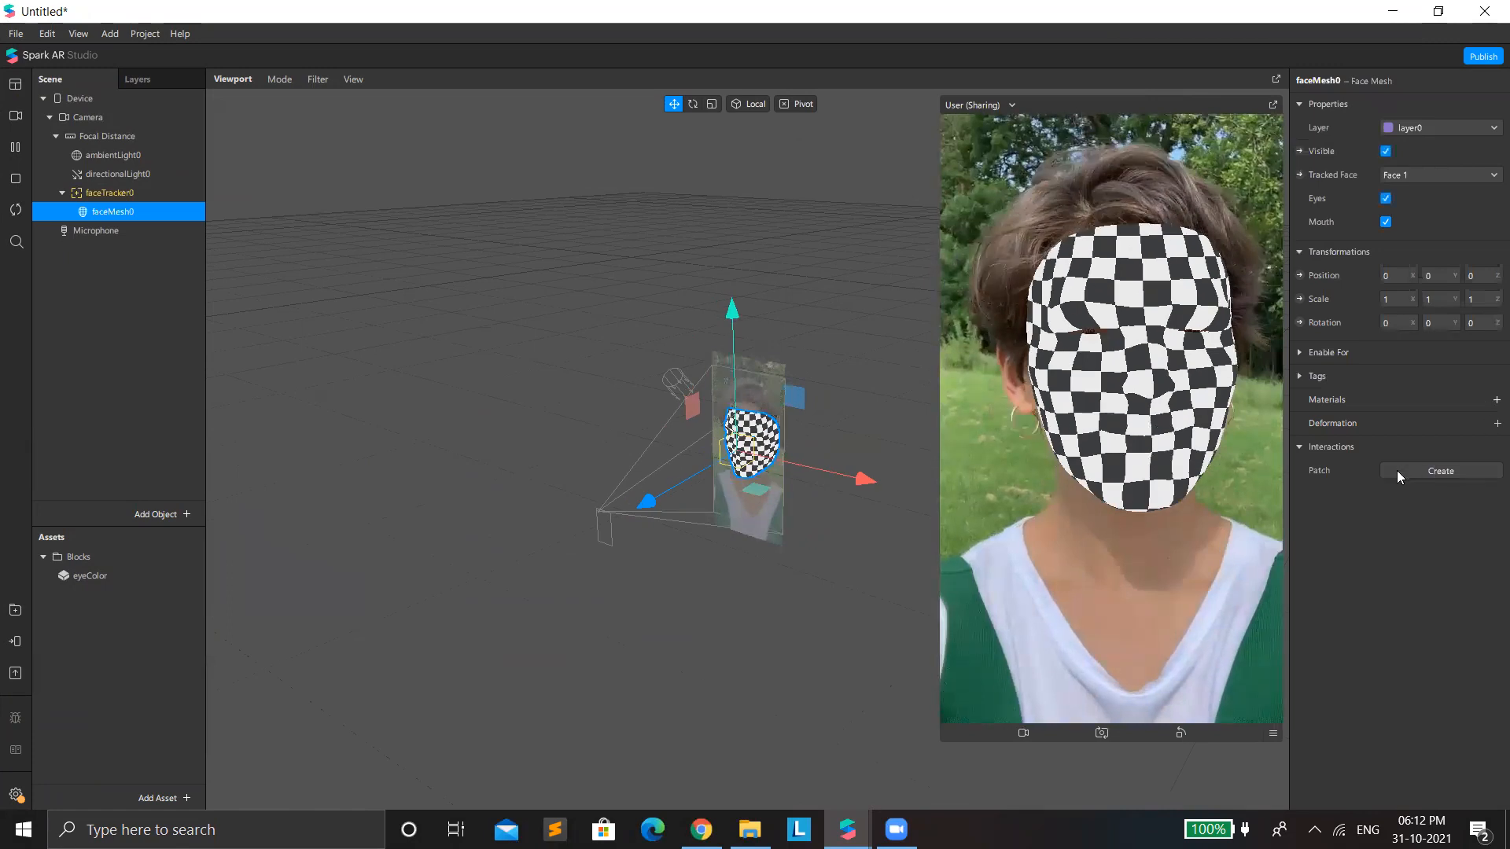
click(1357, 418)
click(1414, 104)
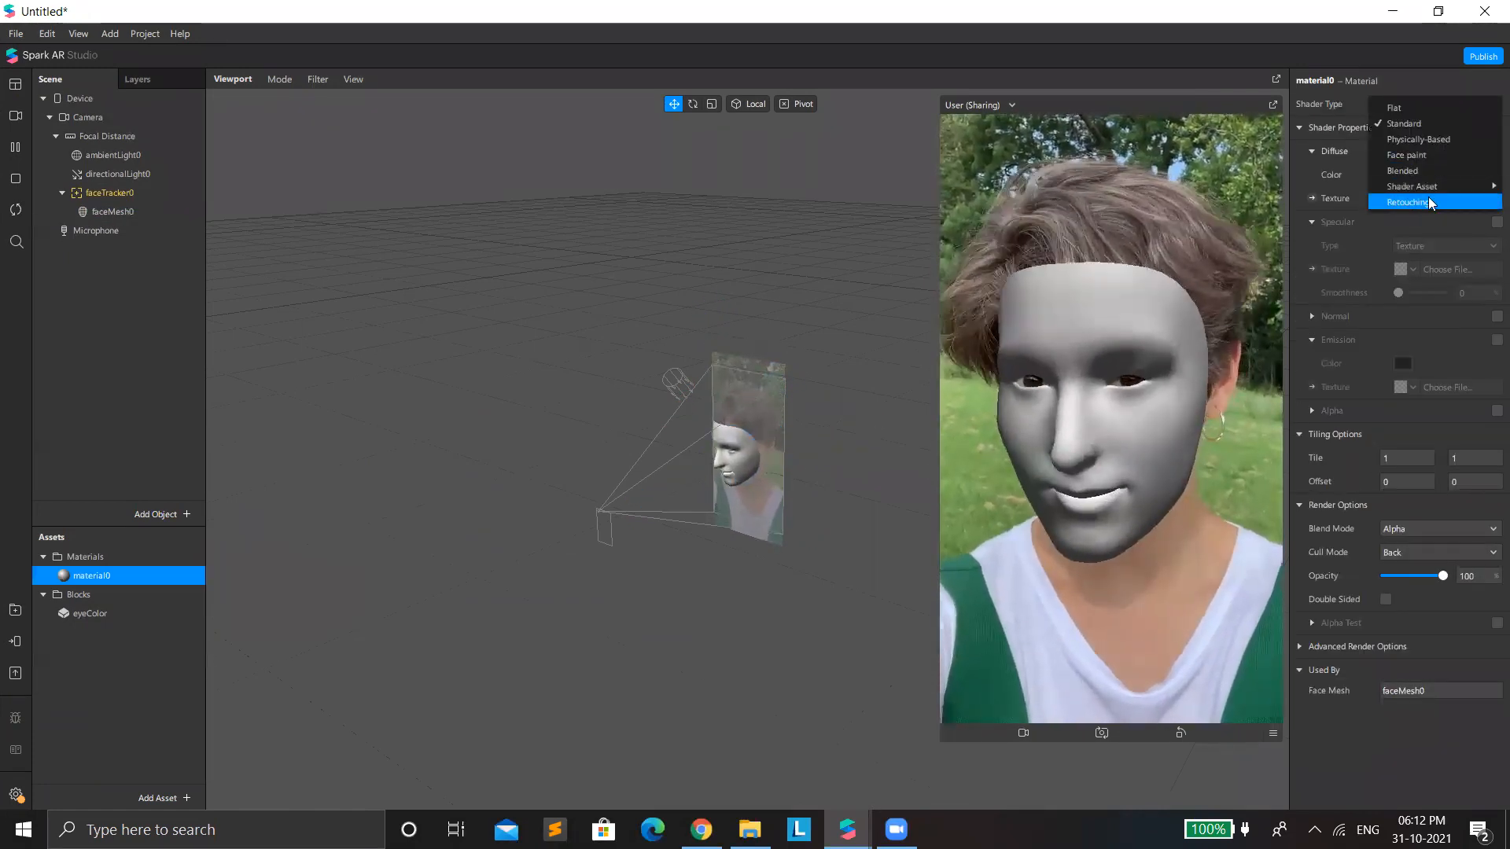
click(1433, 202)
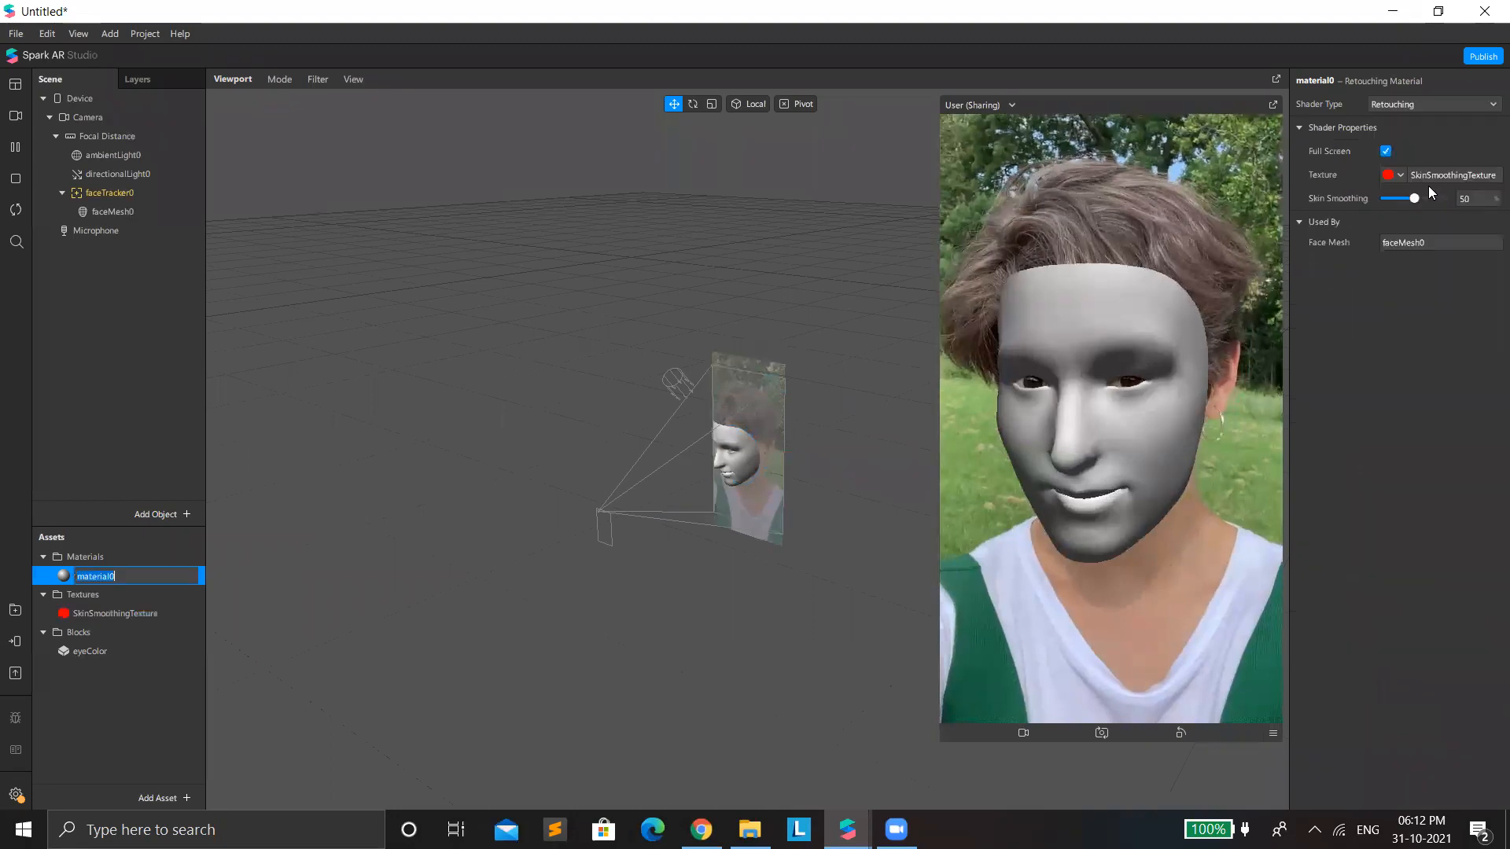
click(1432, 197)
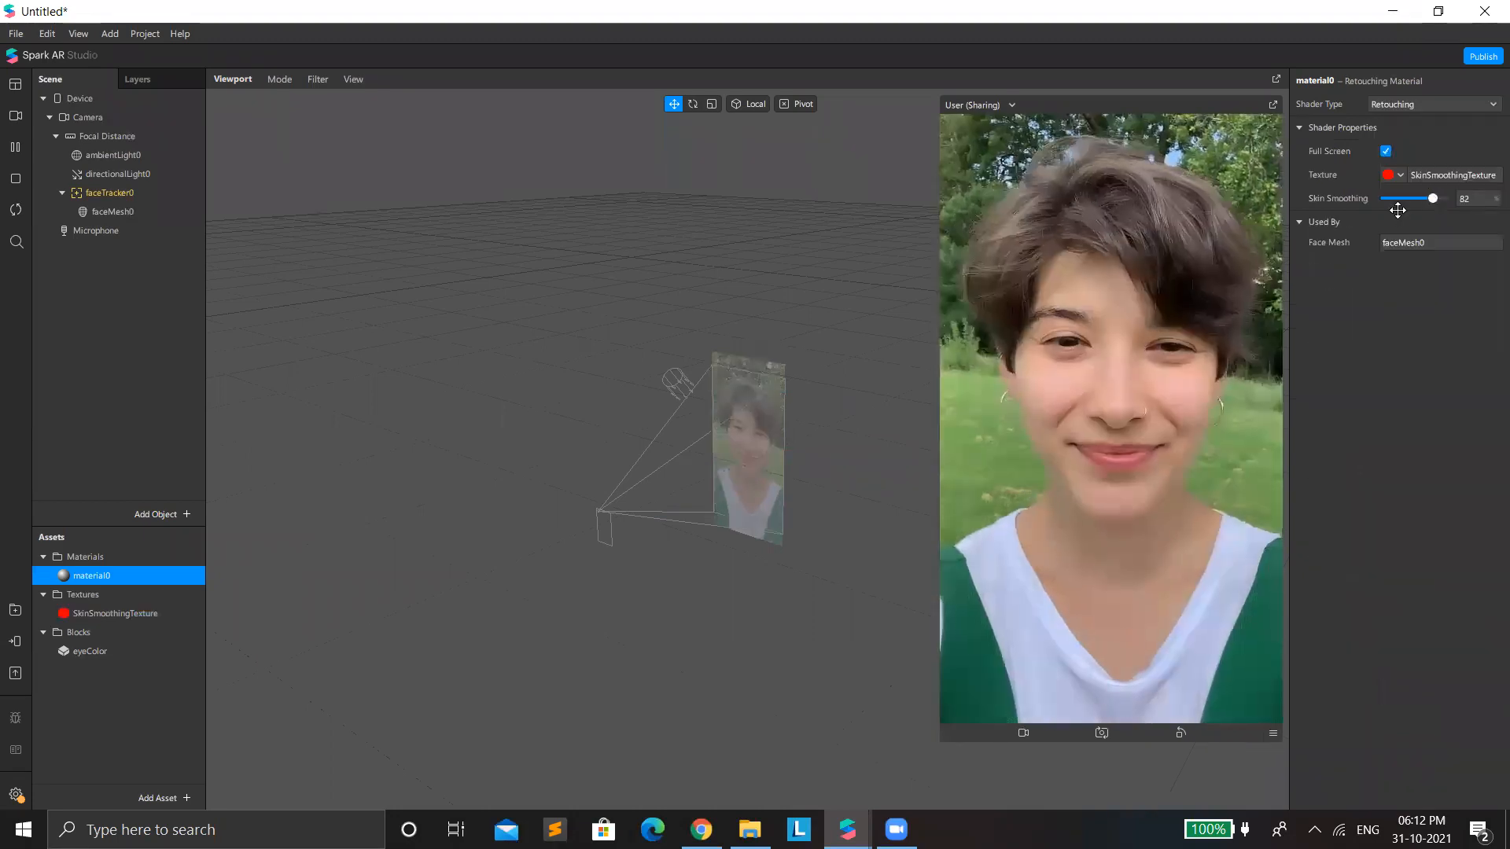
Step: Place the eyeColor block under faceTracker0 and inspect the eyes it adds to the face
drag(95, 654, 135, 196)
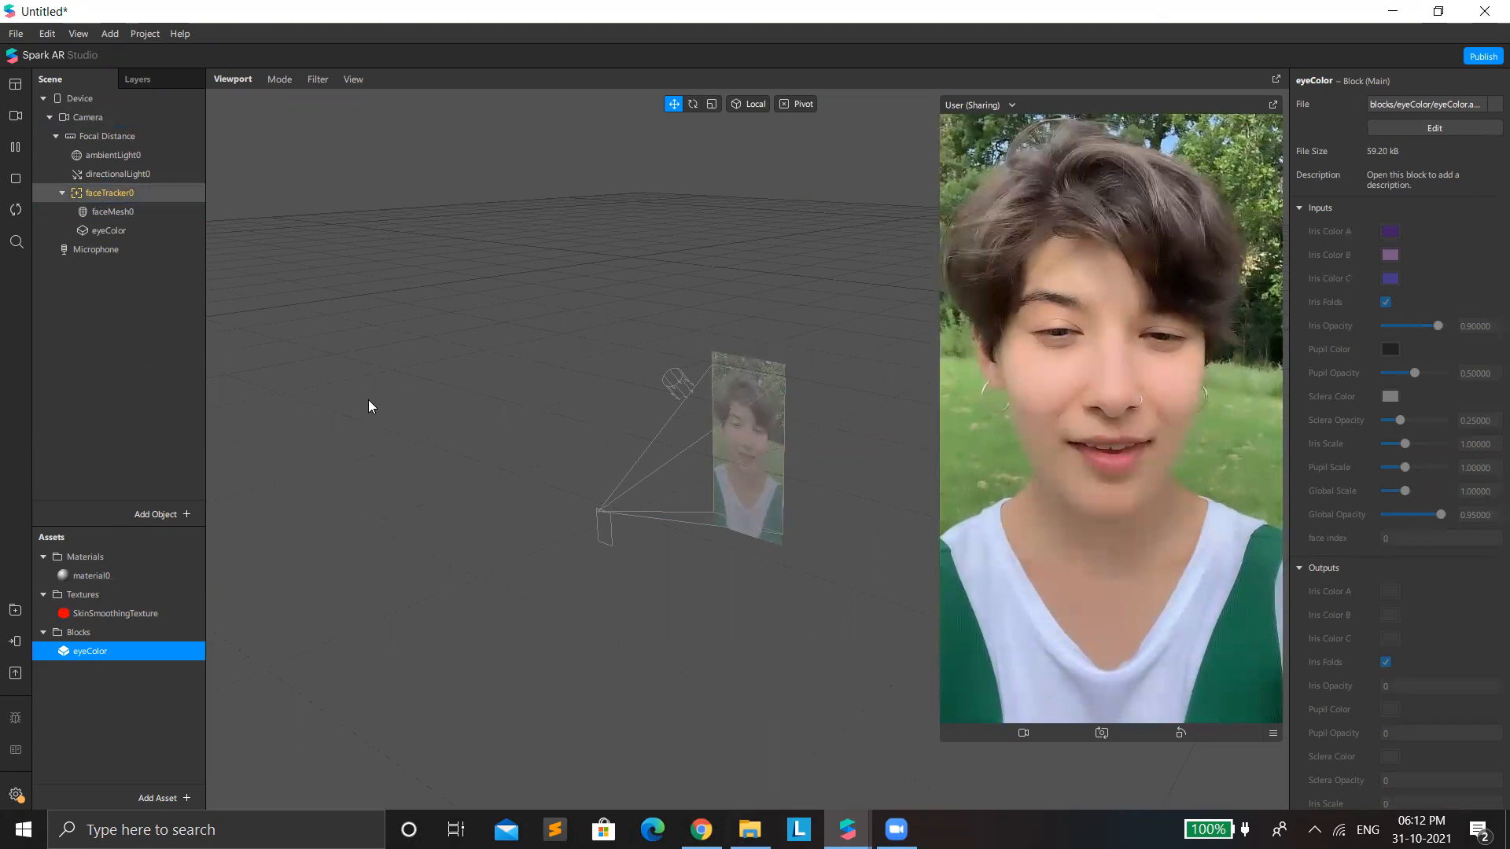
click(129, 230)
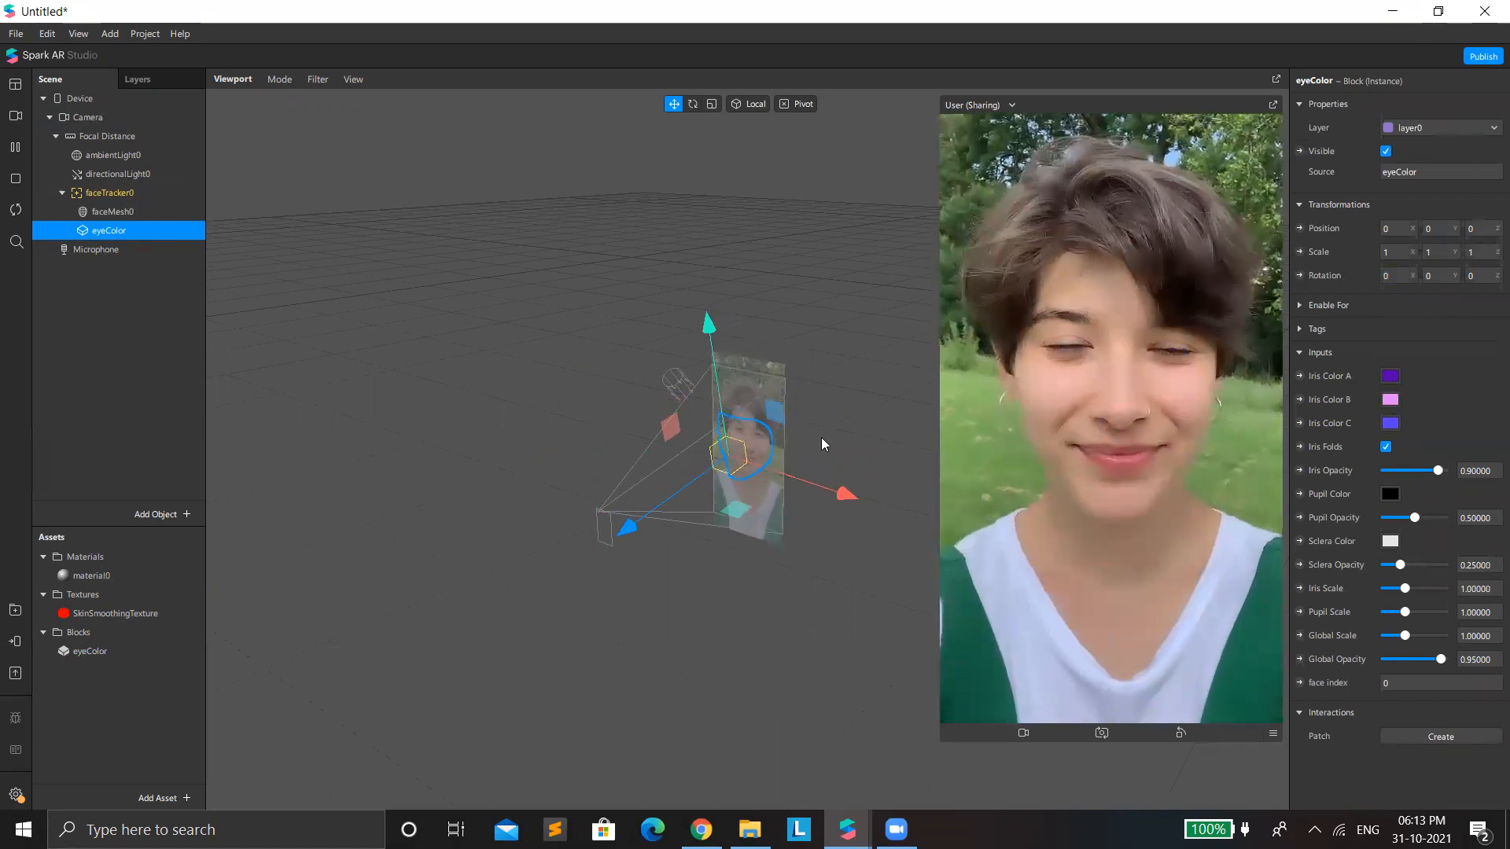
scroll(821, 440, up, 10)
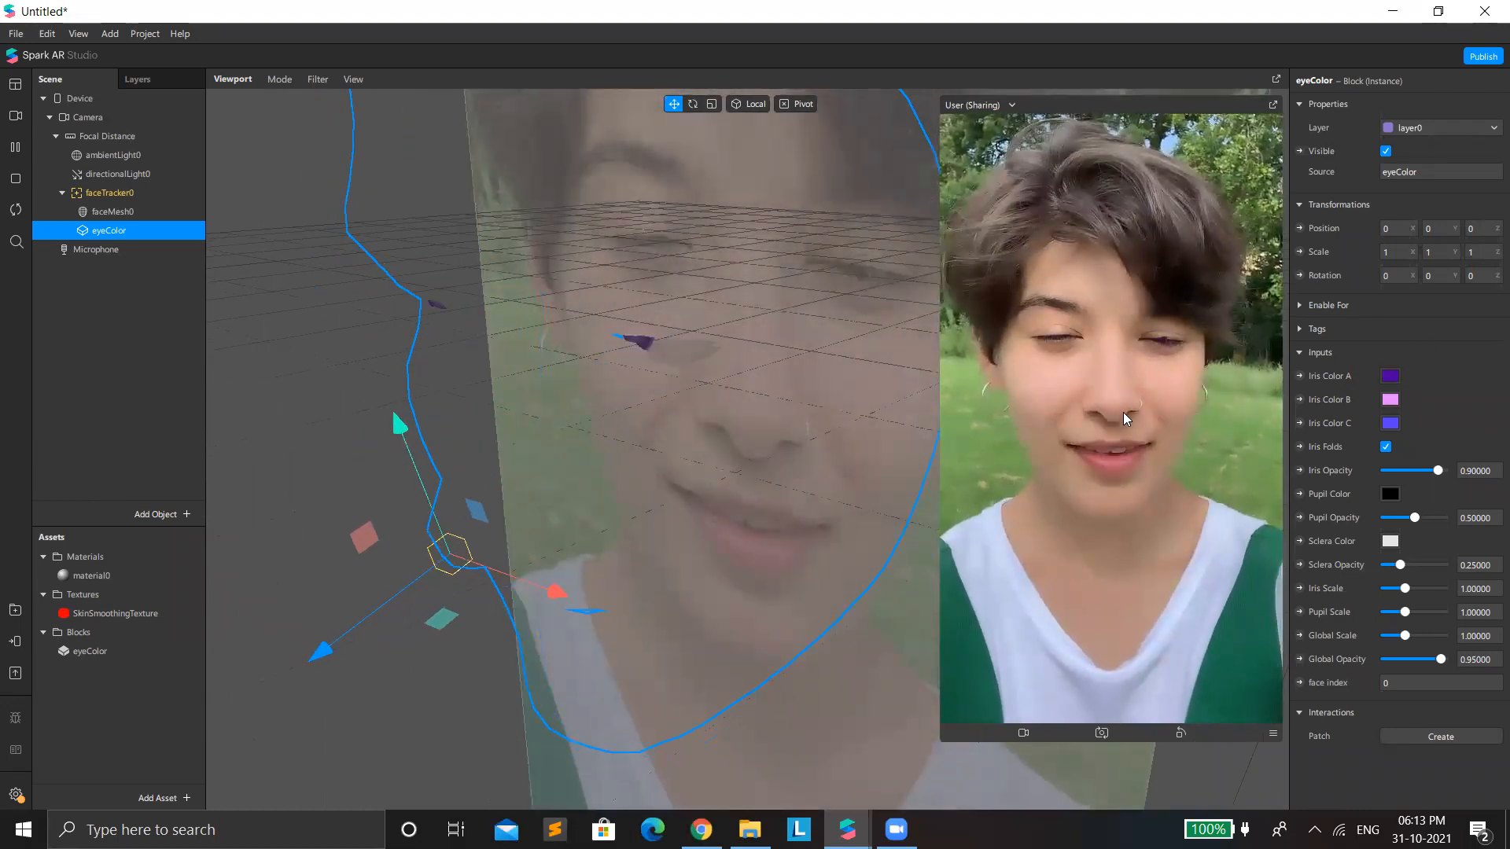
Step: Set Iris Color A of the eyeColor block to the brown basic color #aa5500
click(1390, 375)
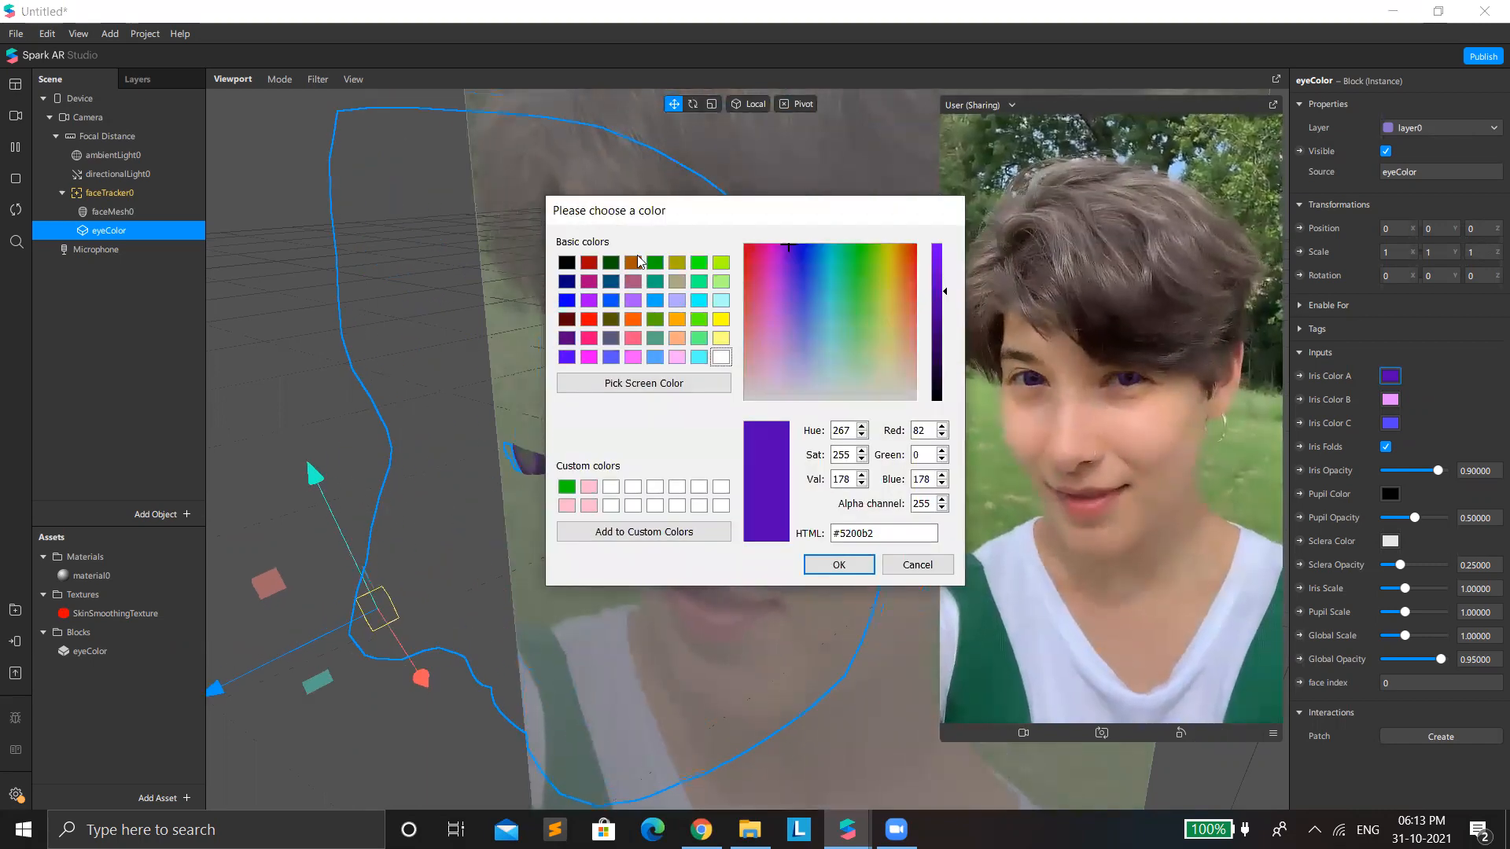
click(635, 263)
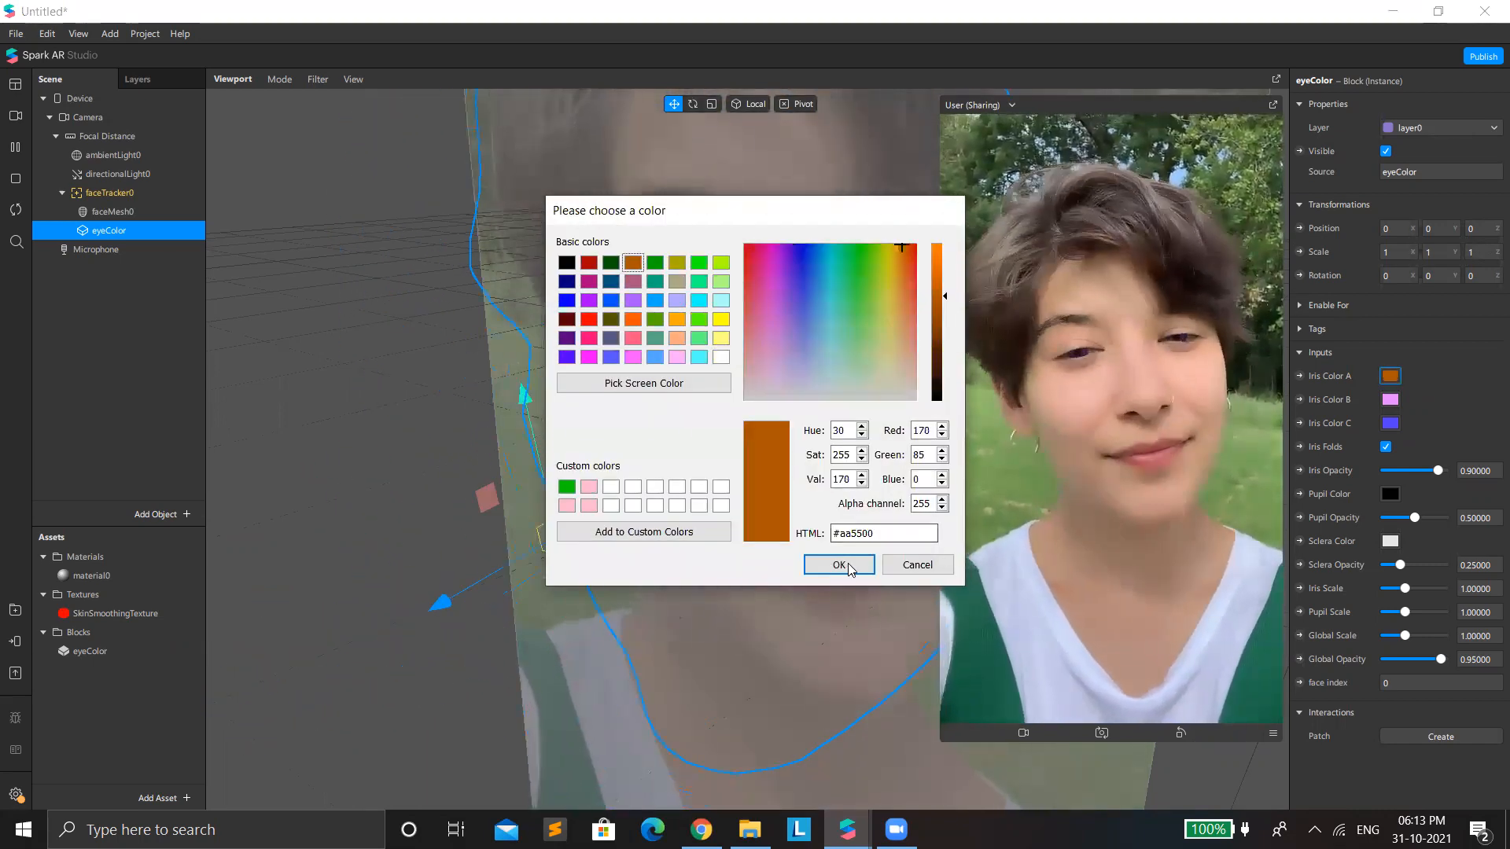
click(839, 565)
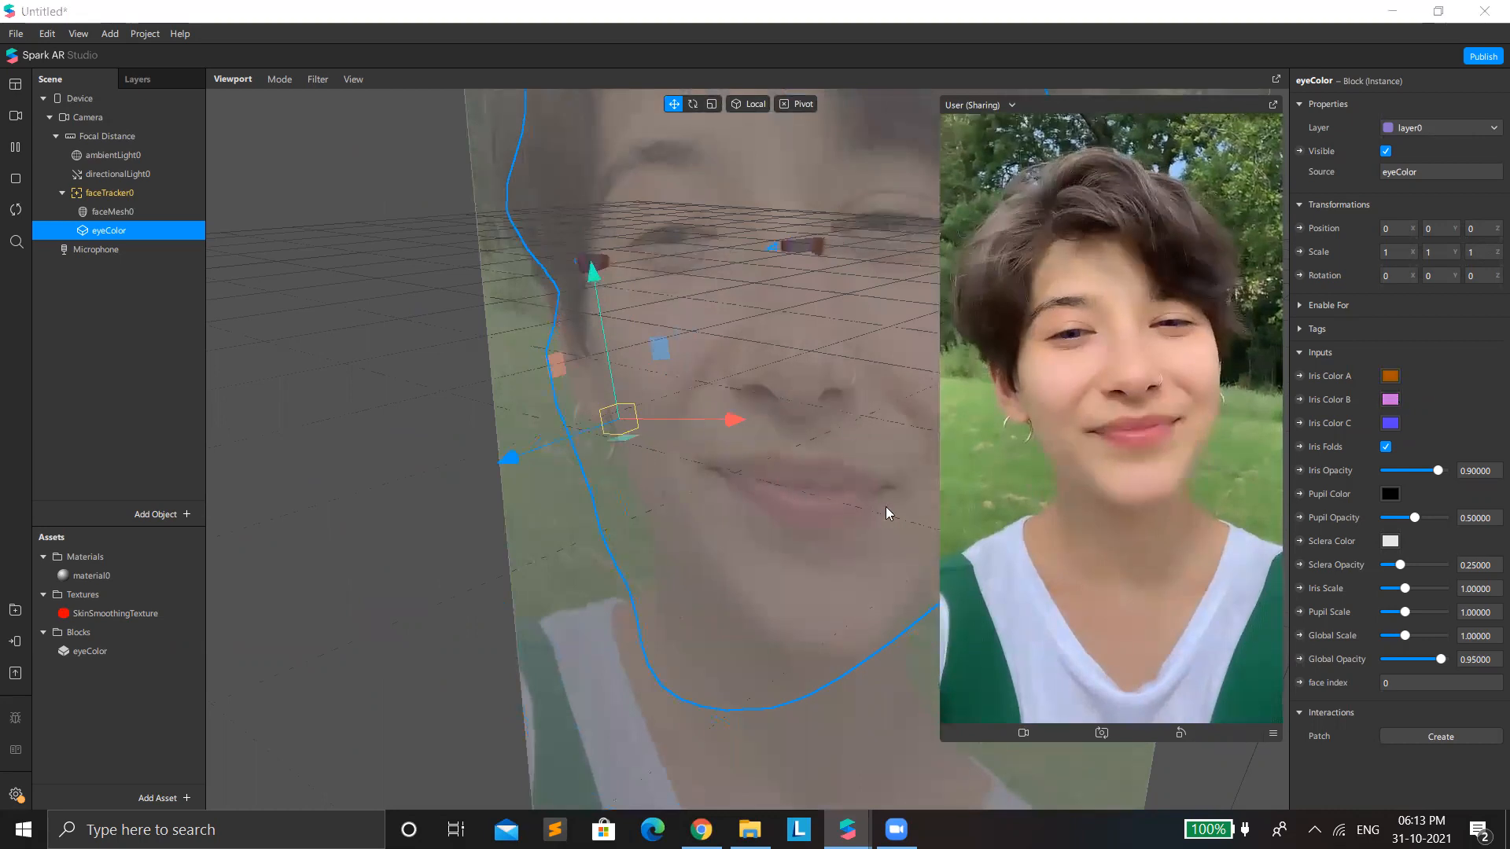
Step: Try brown for the eyeColor block's Iris Color B, then set it to light green #beff79
click(635, 263)
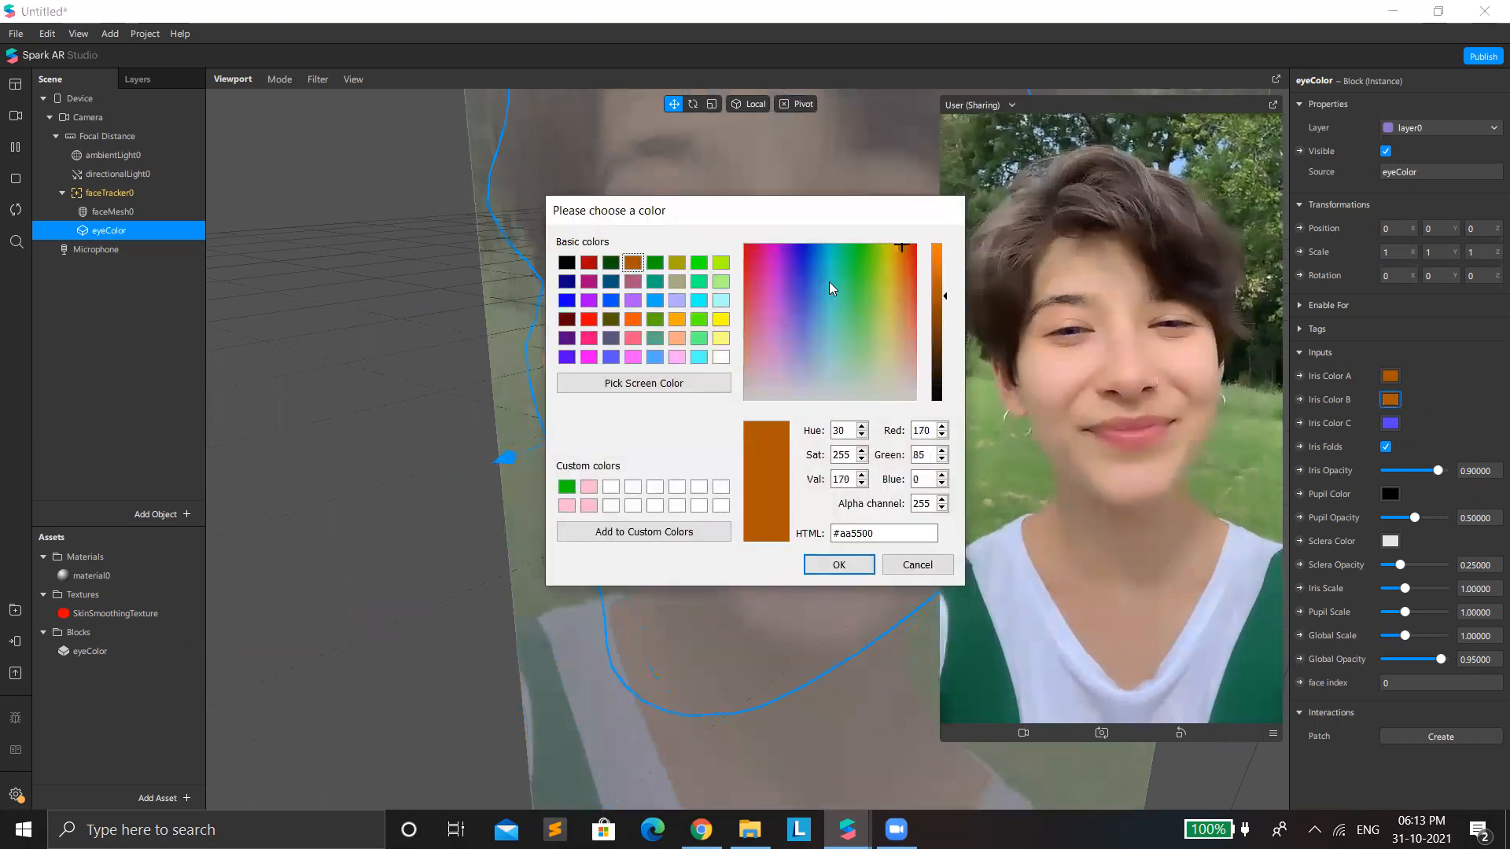
click(944, 315)
drag(941, 317, 956, 202)
click(875, 318)
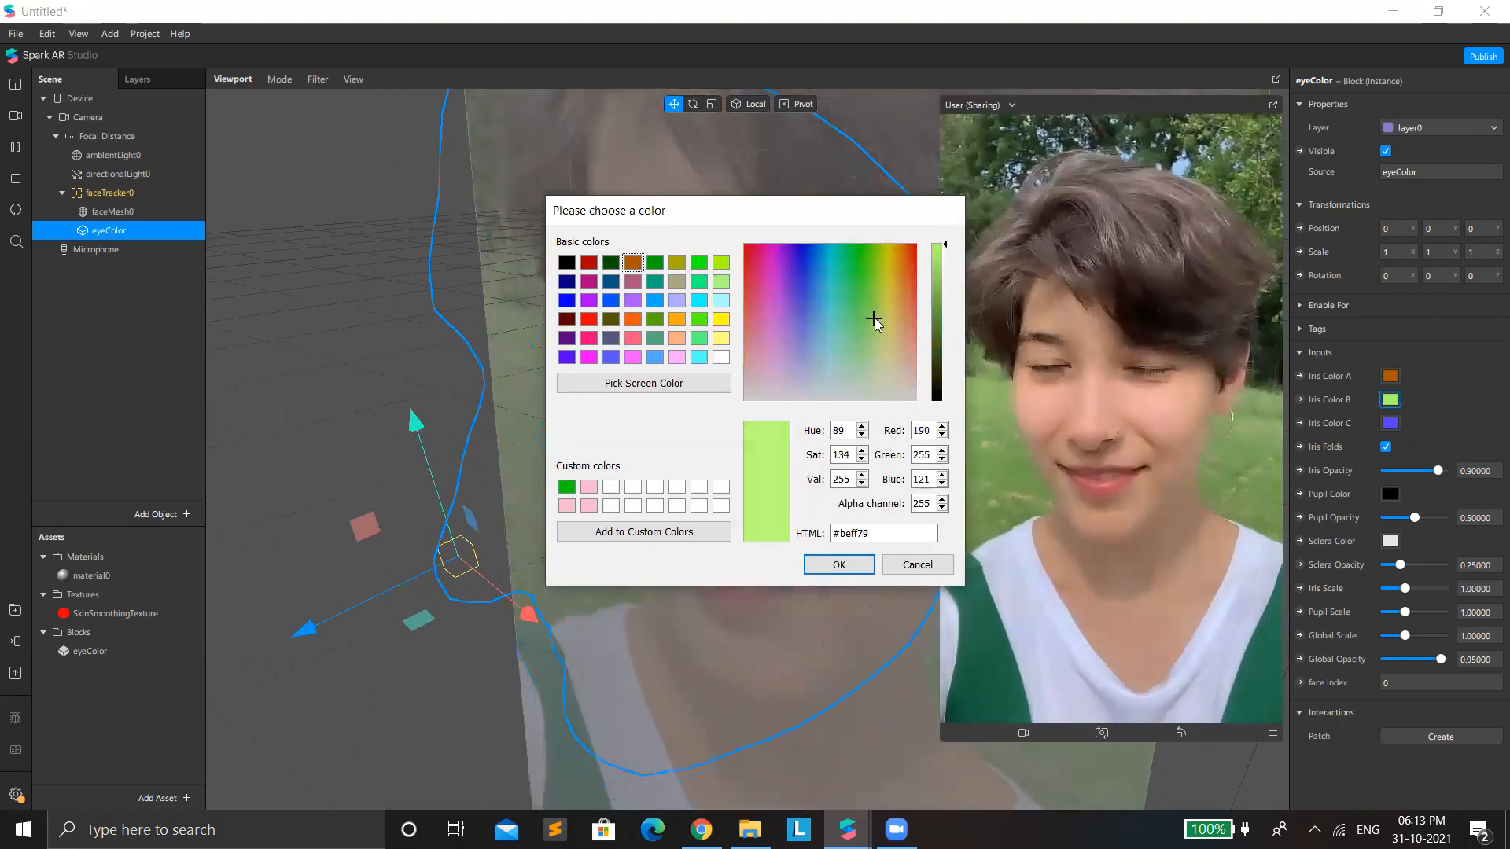
click(838, 565)
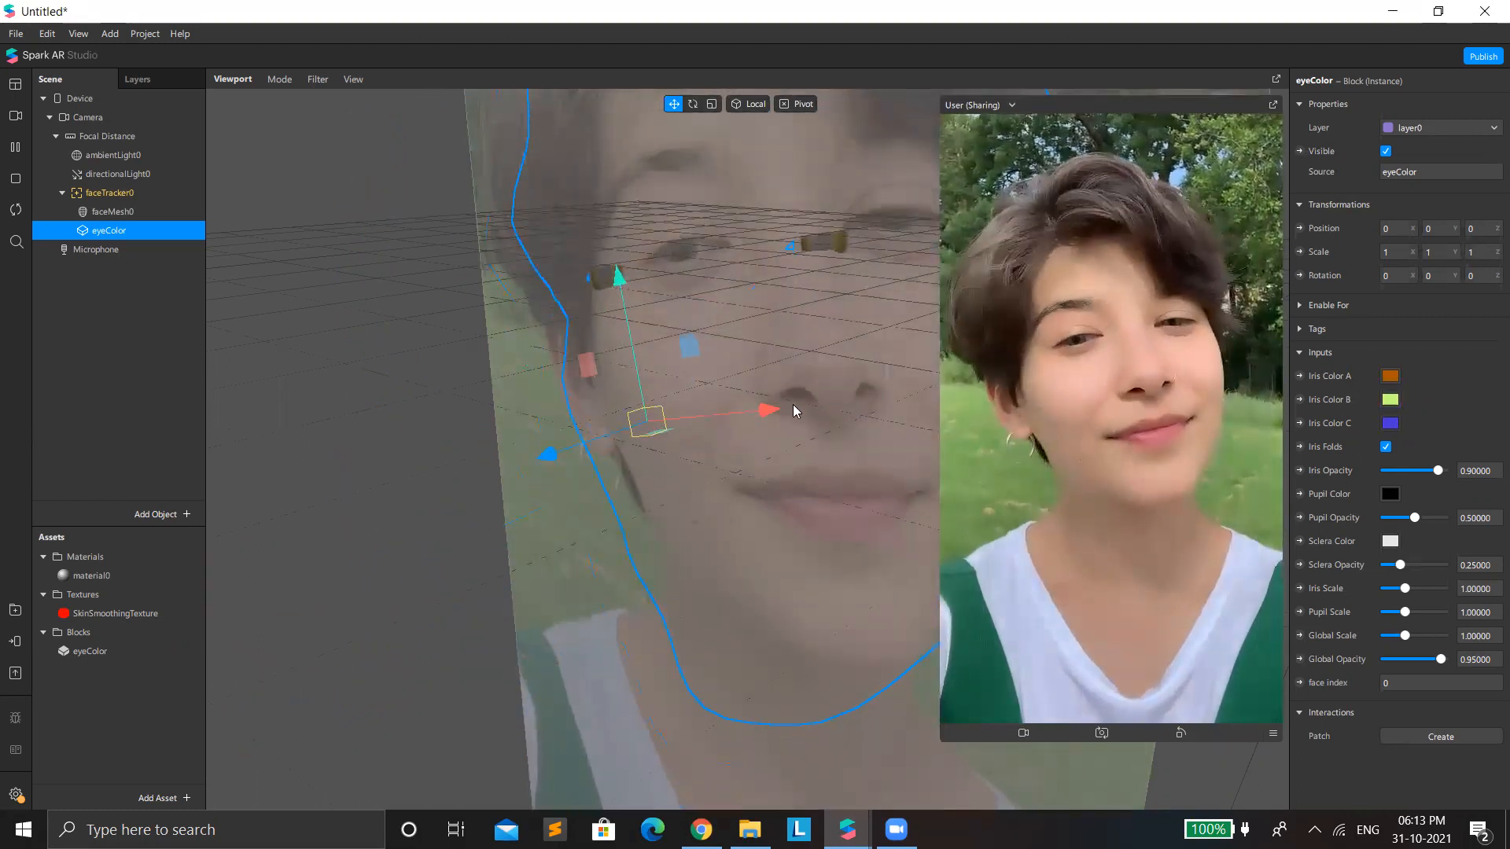
Step: Try pink, yellow and green for the eyeColor block's Iris Color C, then set it to light blue #10c0ff
click(758, 343)
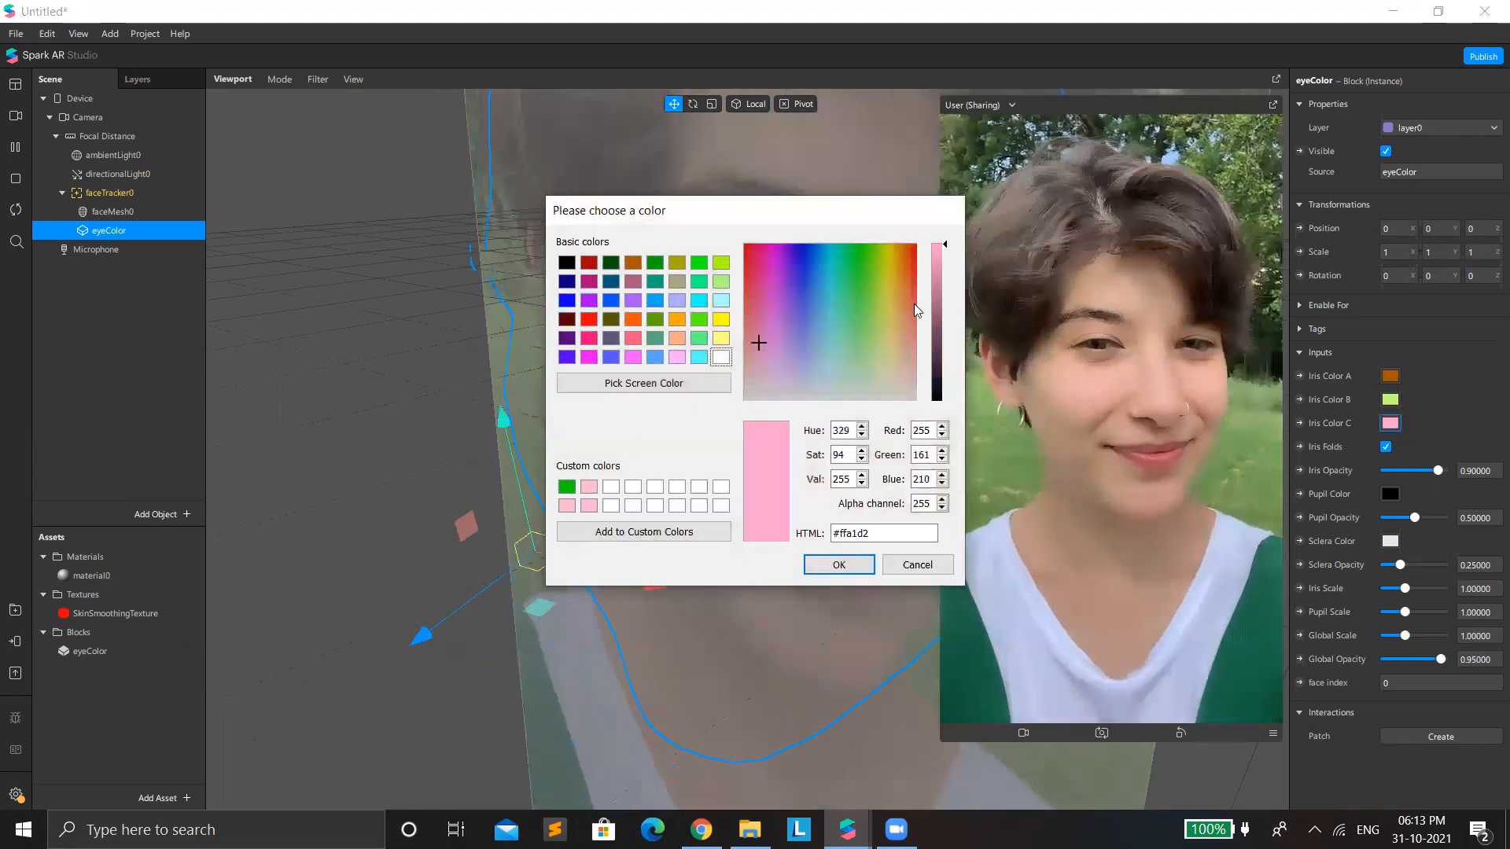
click(890, 302)
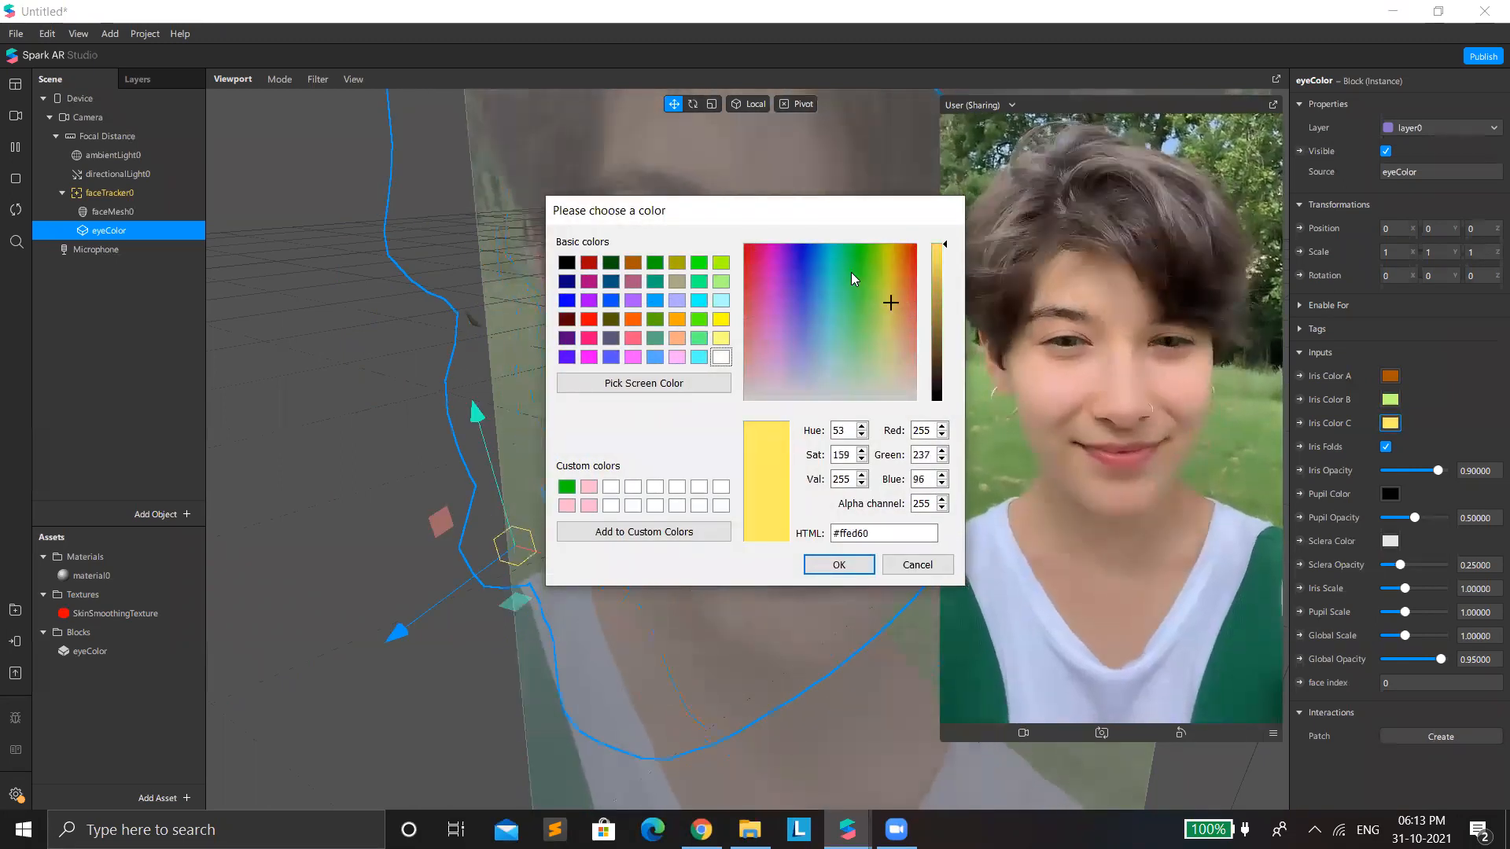
click(851, 273)
click(837, 260)
click(857, 260)
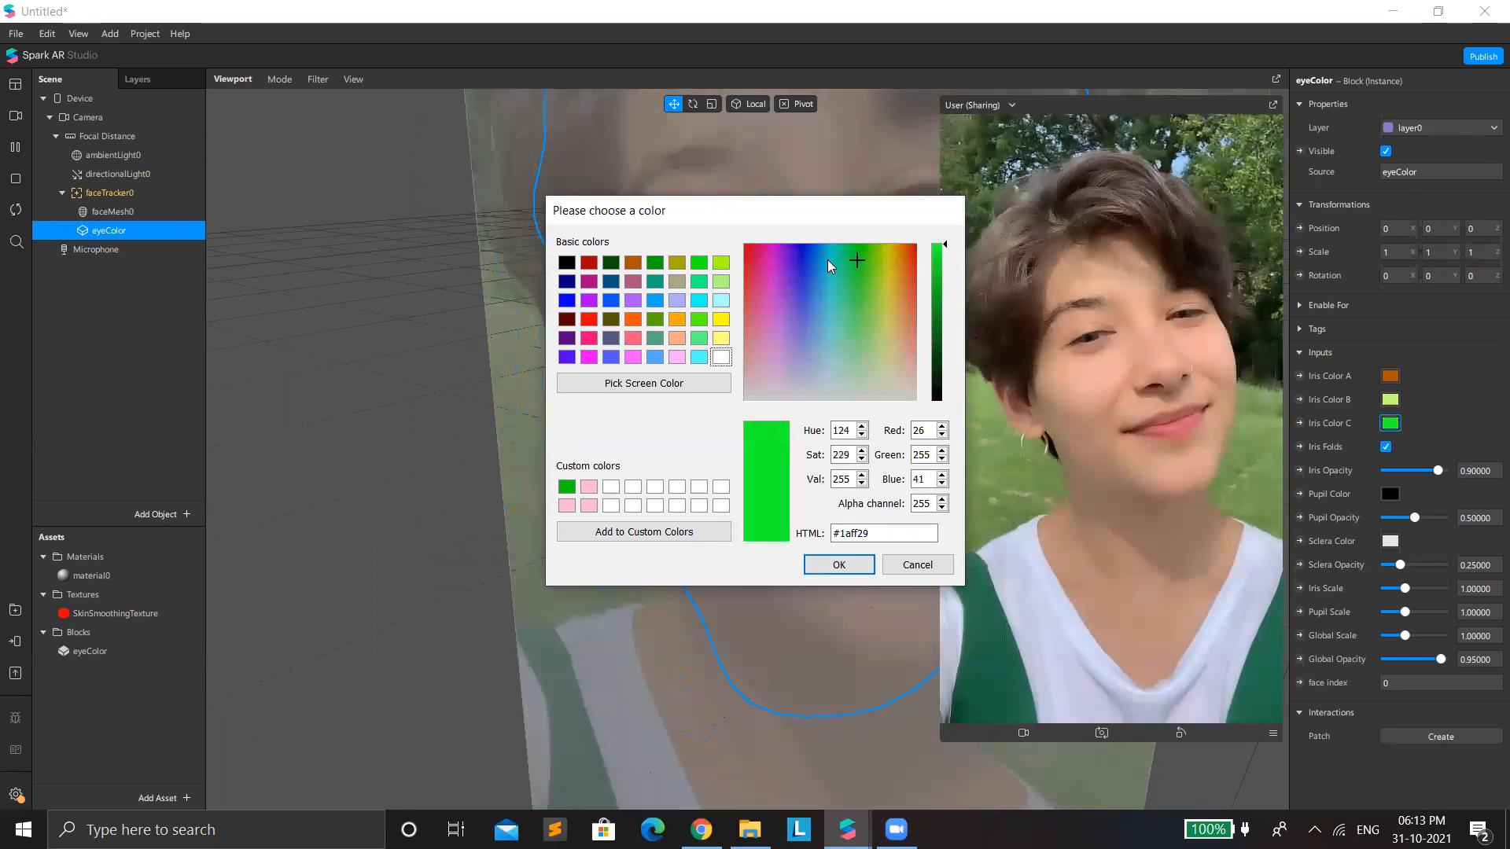
click(823, 253)
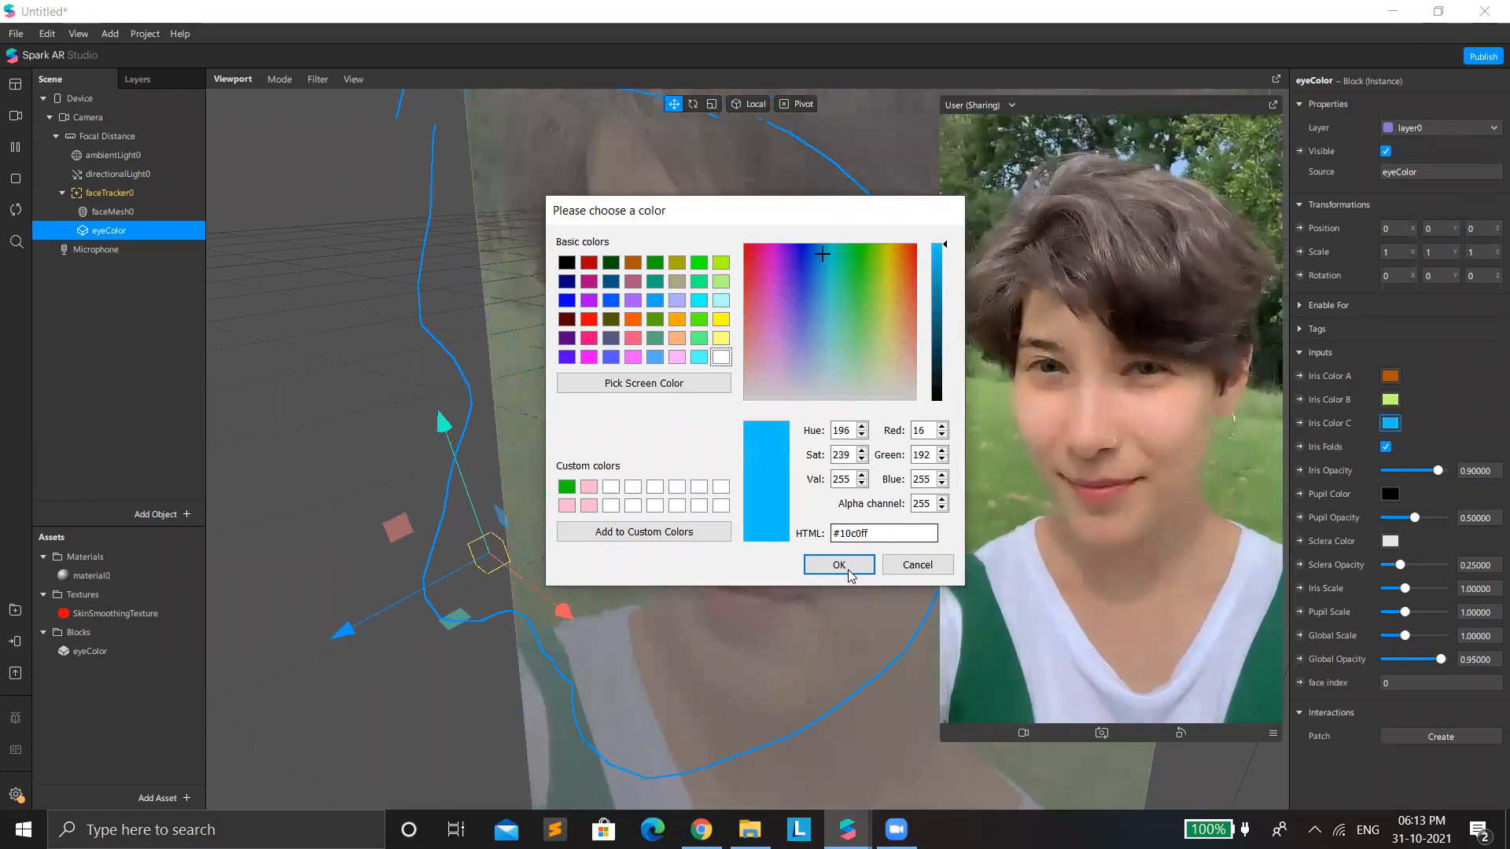
click(848, 571)
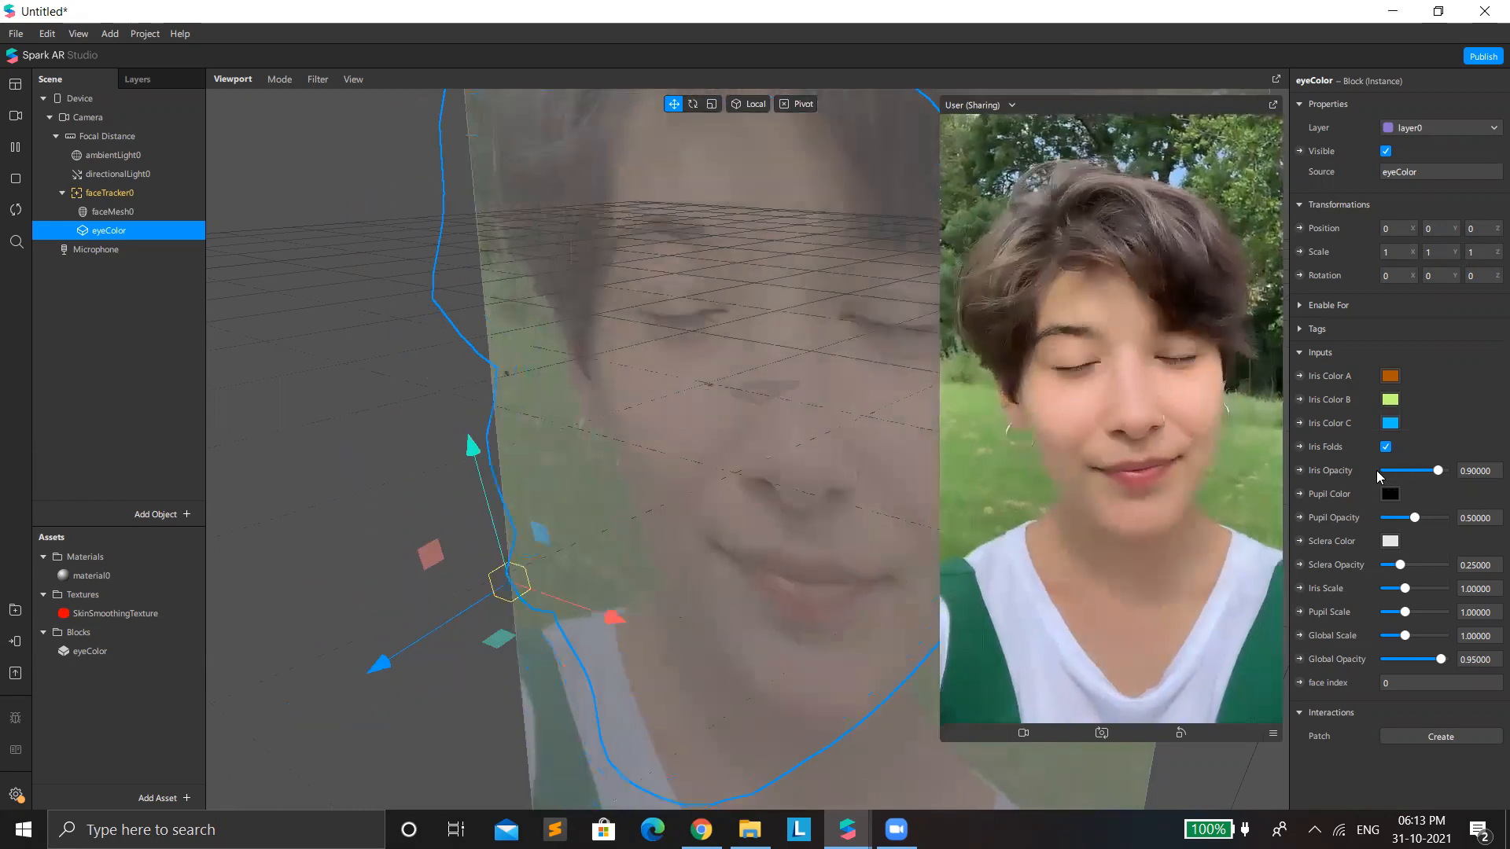
Step: Try the eyeColor block's iris opacity at 0 and 1 and its sclera opacity at 1, undoing the changes
click(1381, 471)
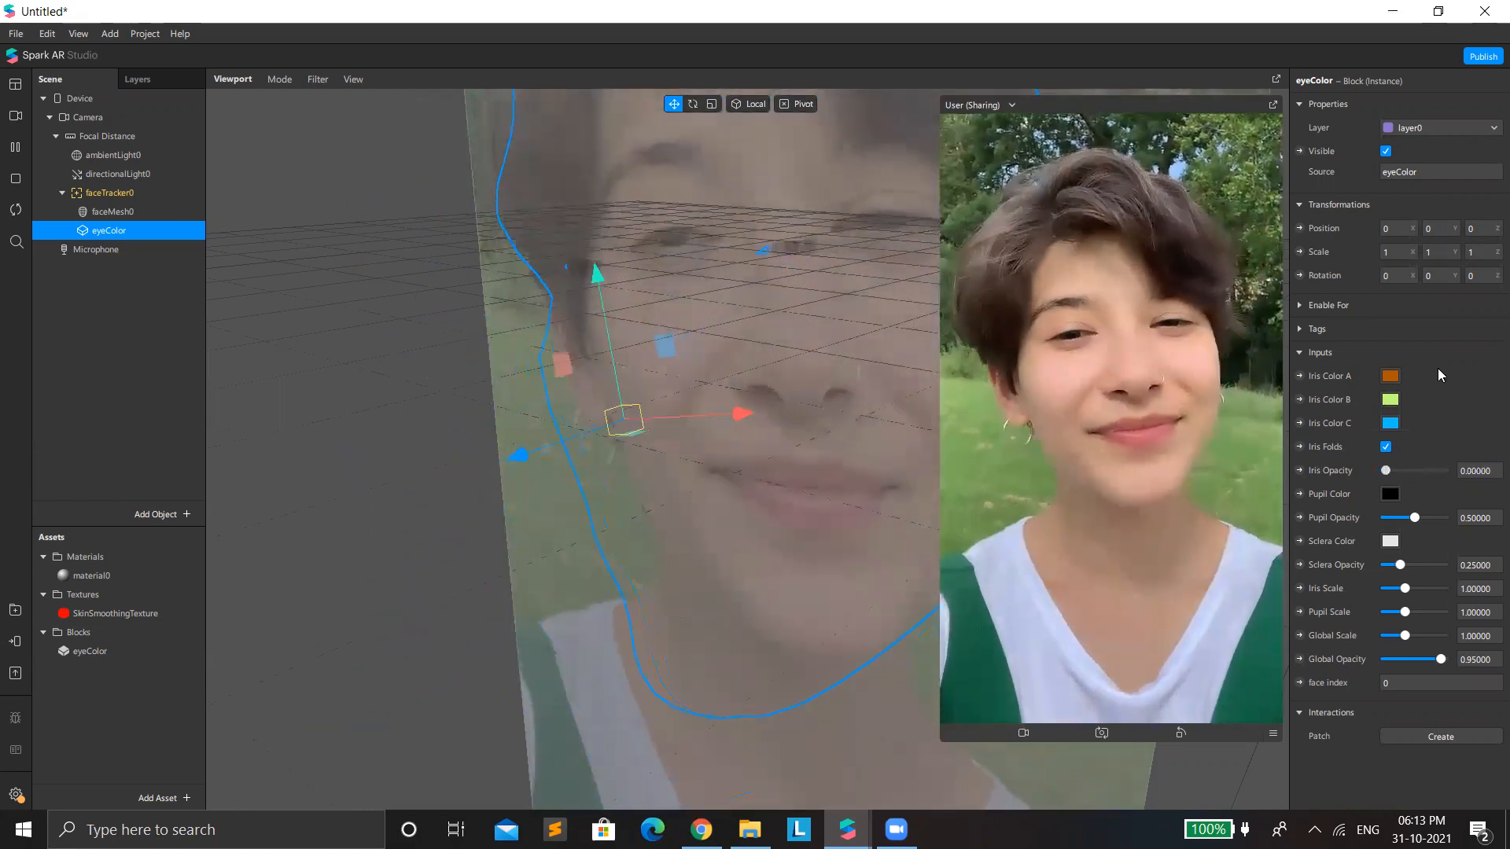
drag(1386, 470, 1445, 471)
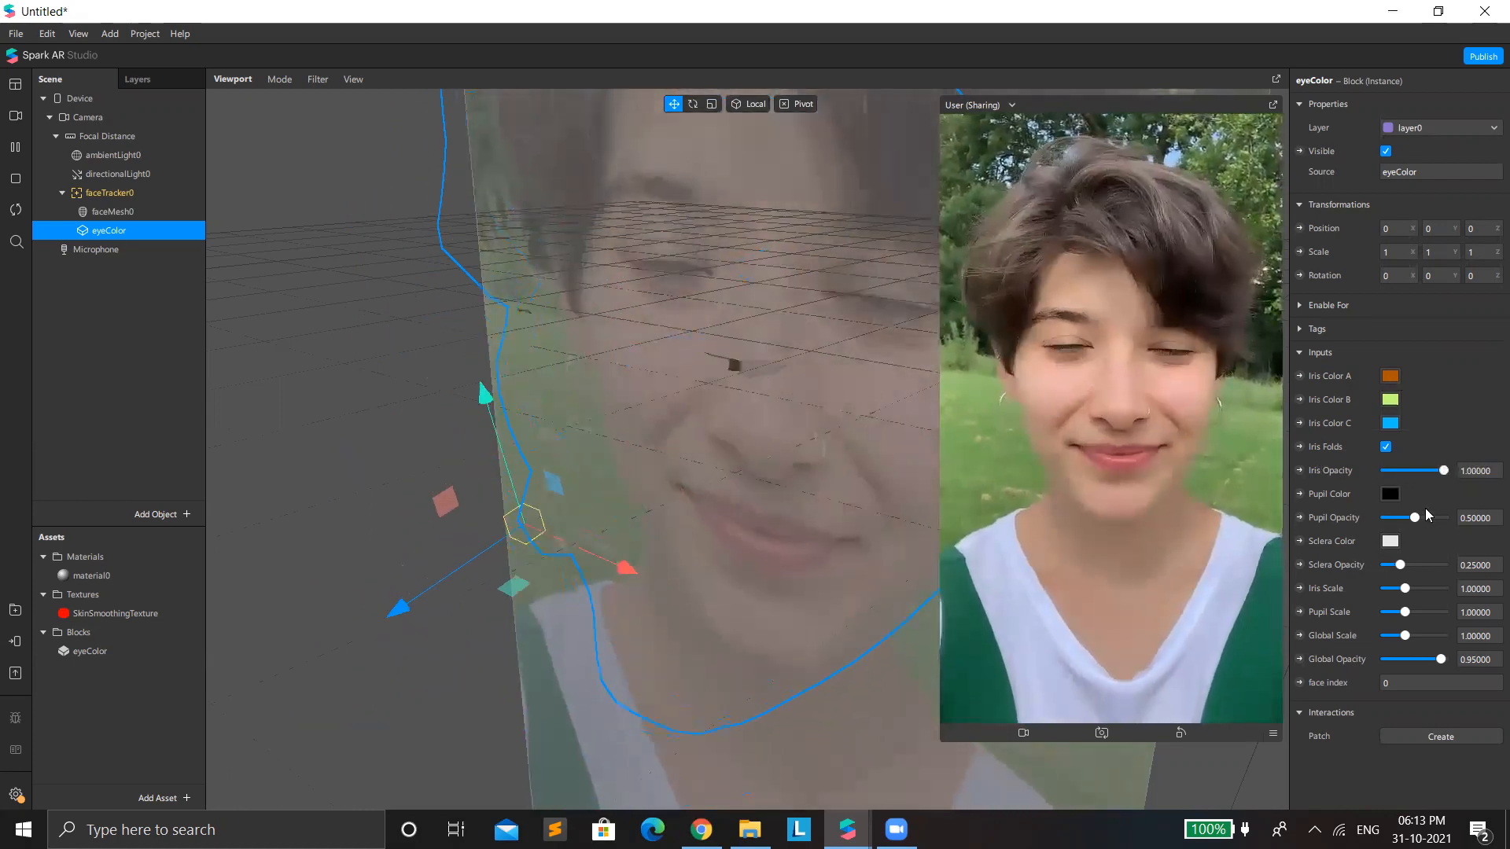
key(ctrl+z)
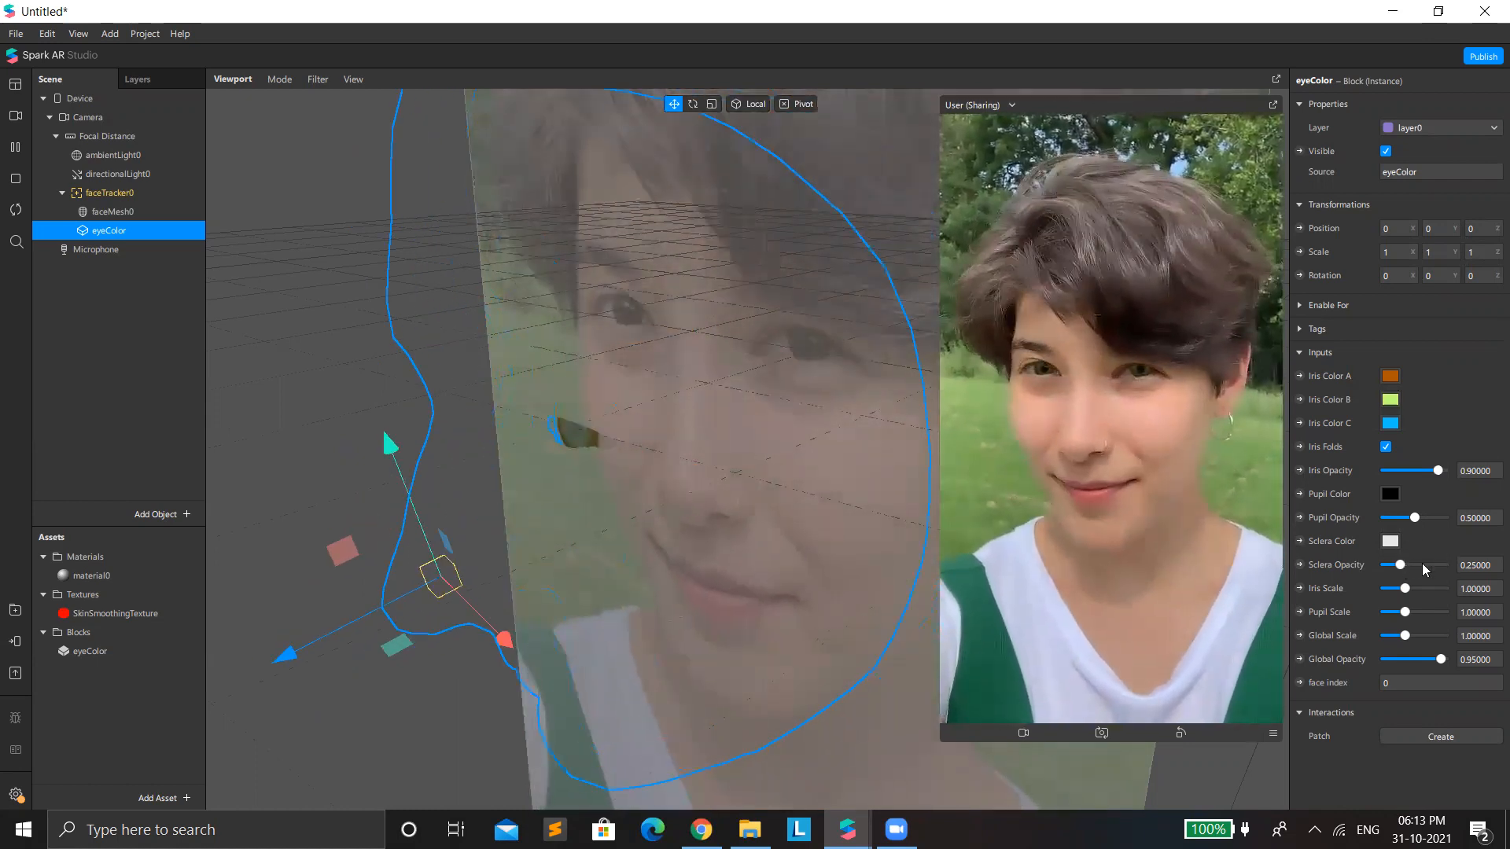
double_click(1476, 561)
text(1)
key(Return)
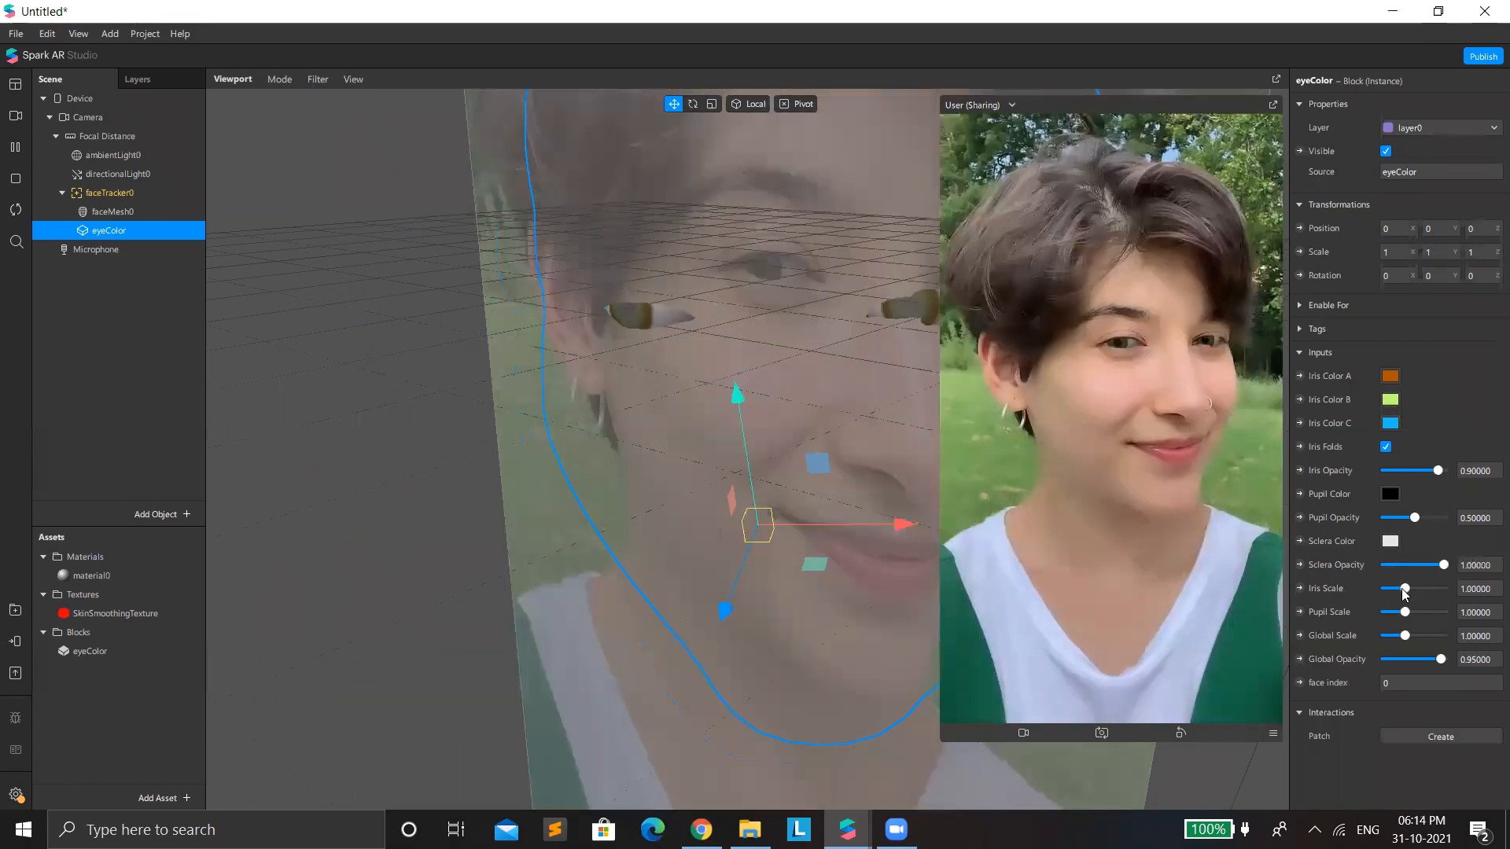
key(ctrl+z)
Step: Set the eyeColor block's pupil scale to 0, then try a global scale of 3 and undo it
drag(1413, 614, 1207, 584)
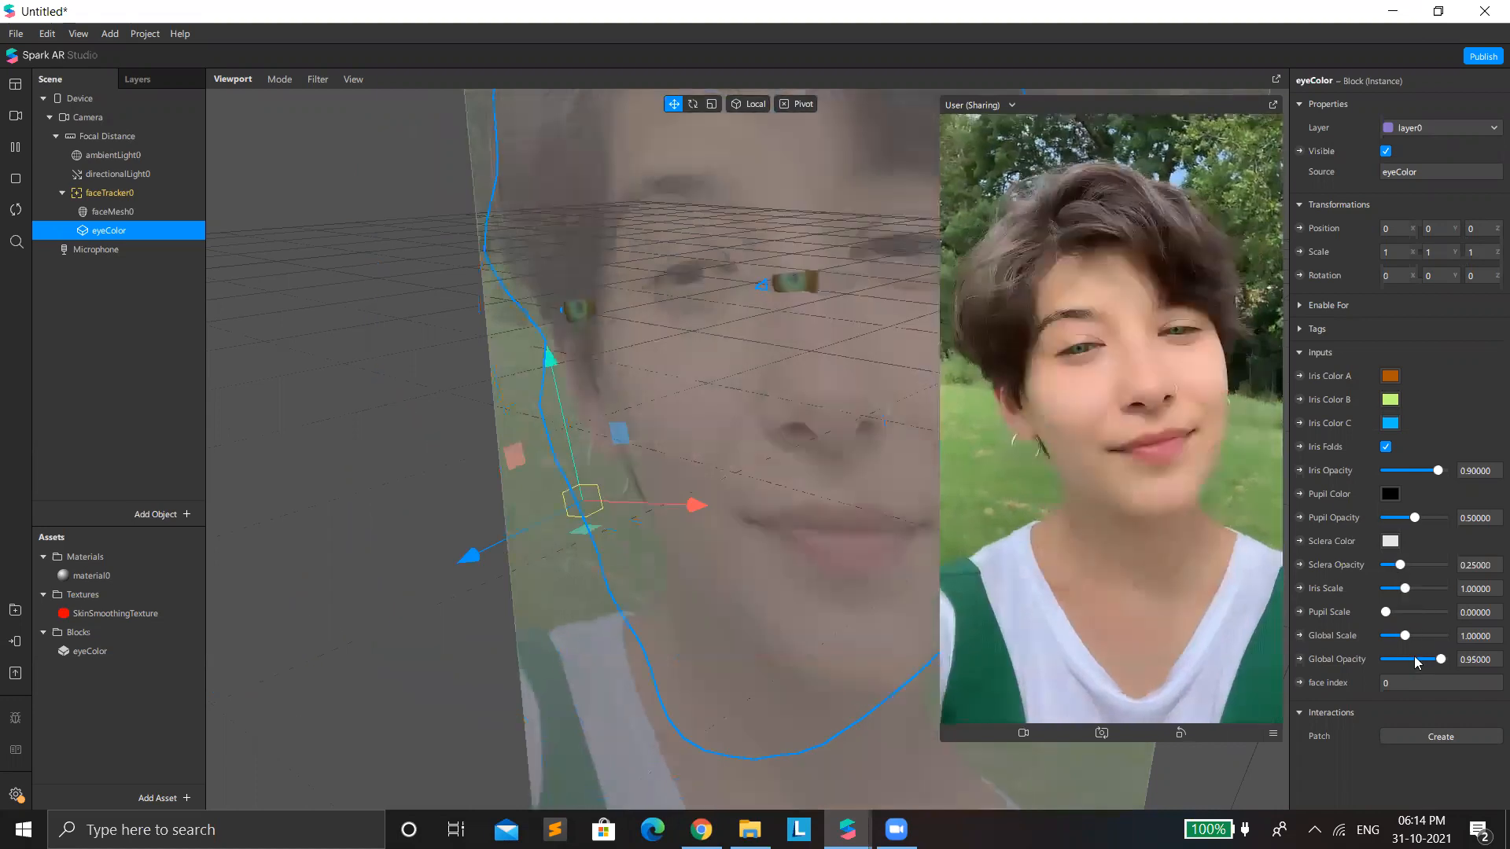
click(1453, 636)
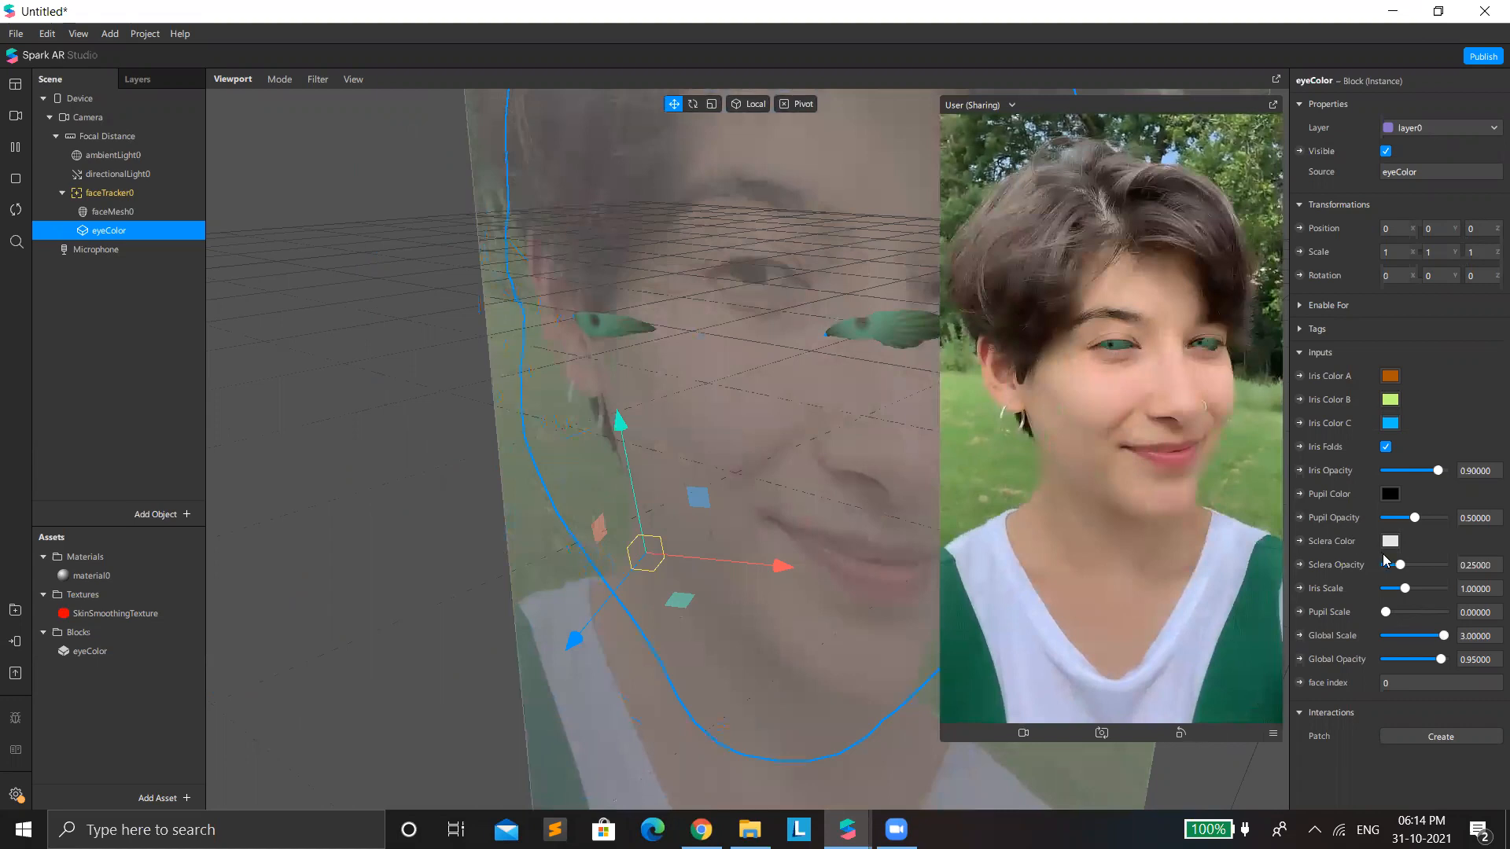
key(ctrl+z)
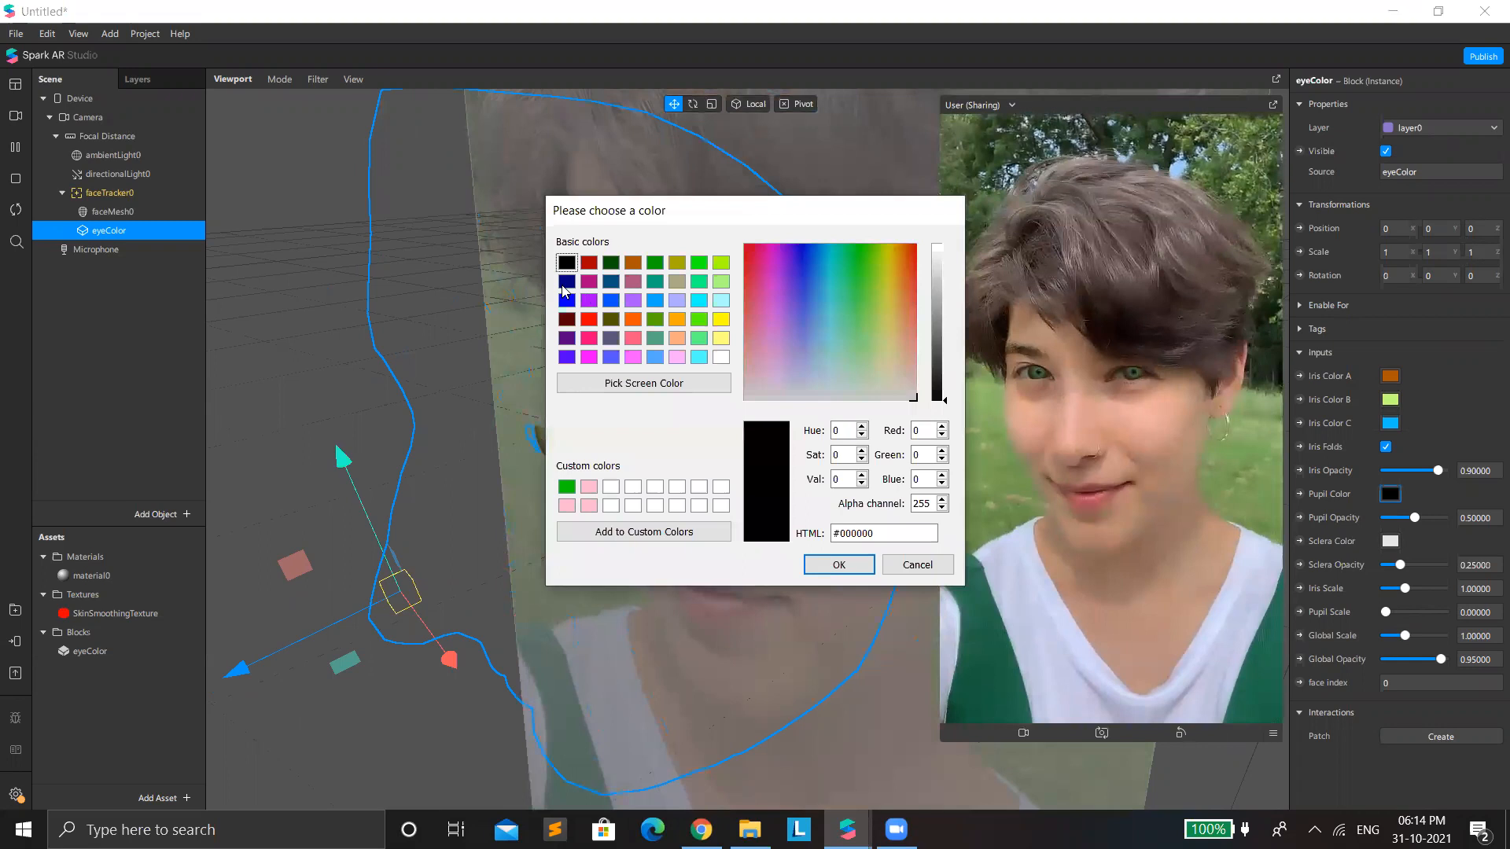
Step: Set the eyeColor block's Pupil Color to the dark green basic color #005500
click(565, 283)
click(613, 262)
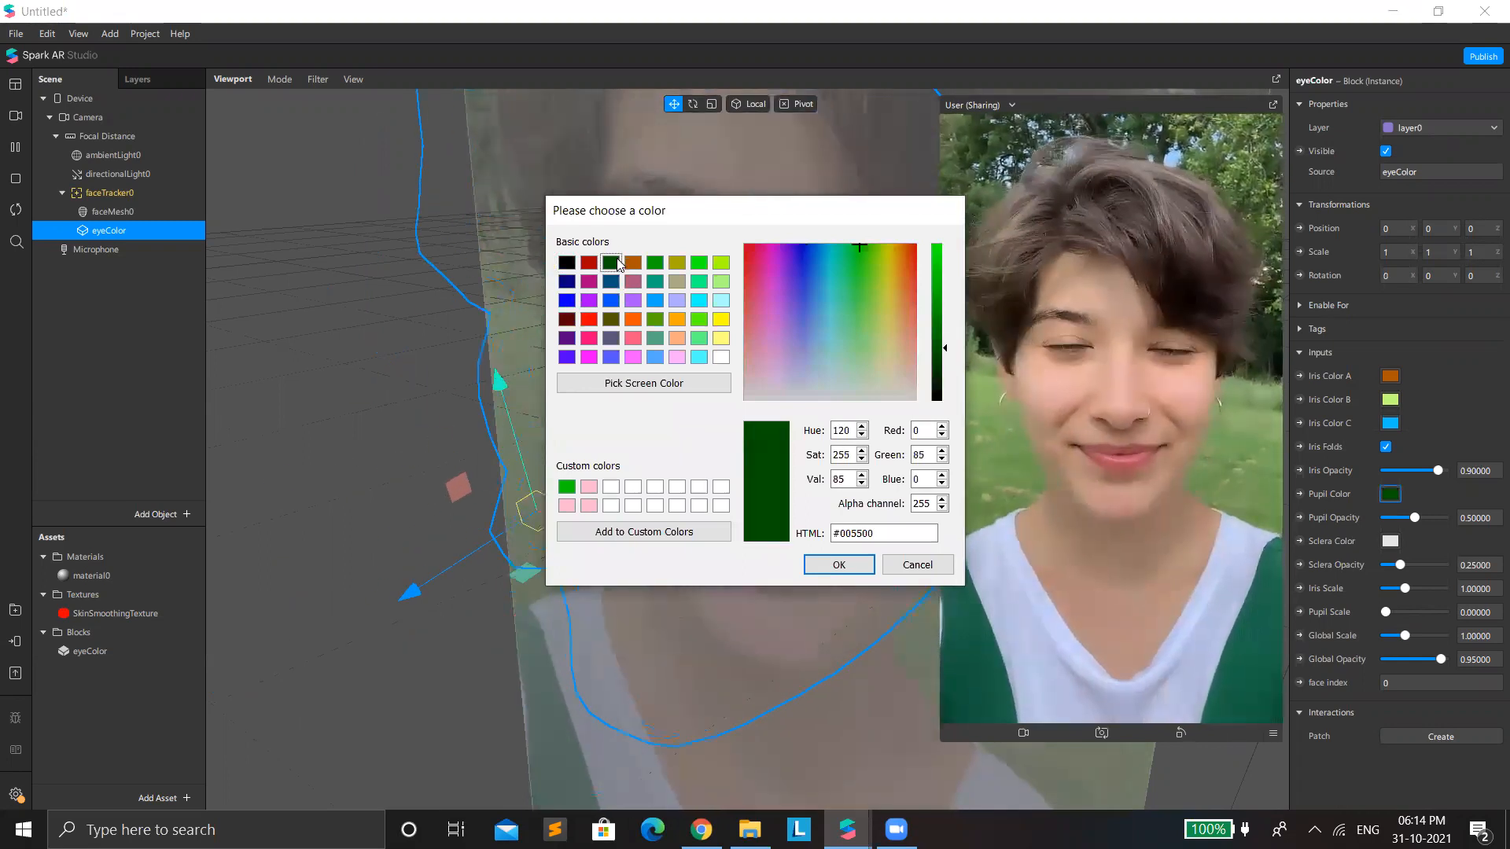
click(852, 562)
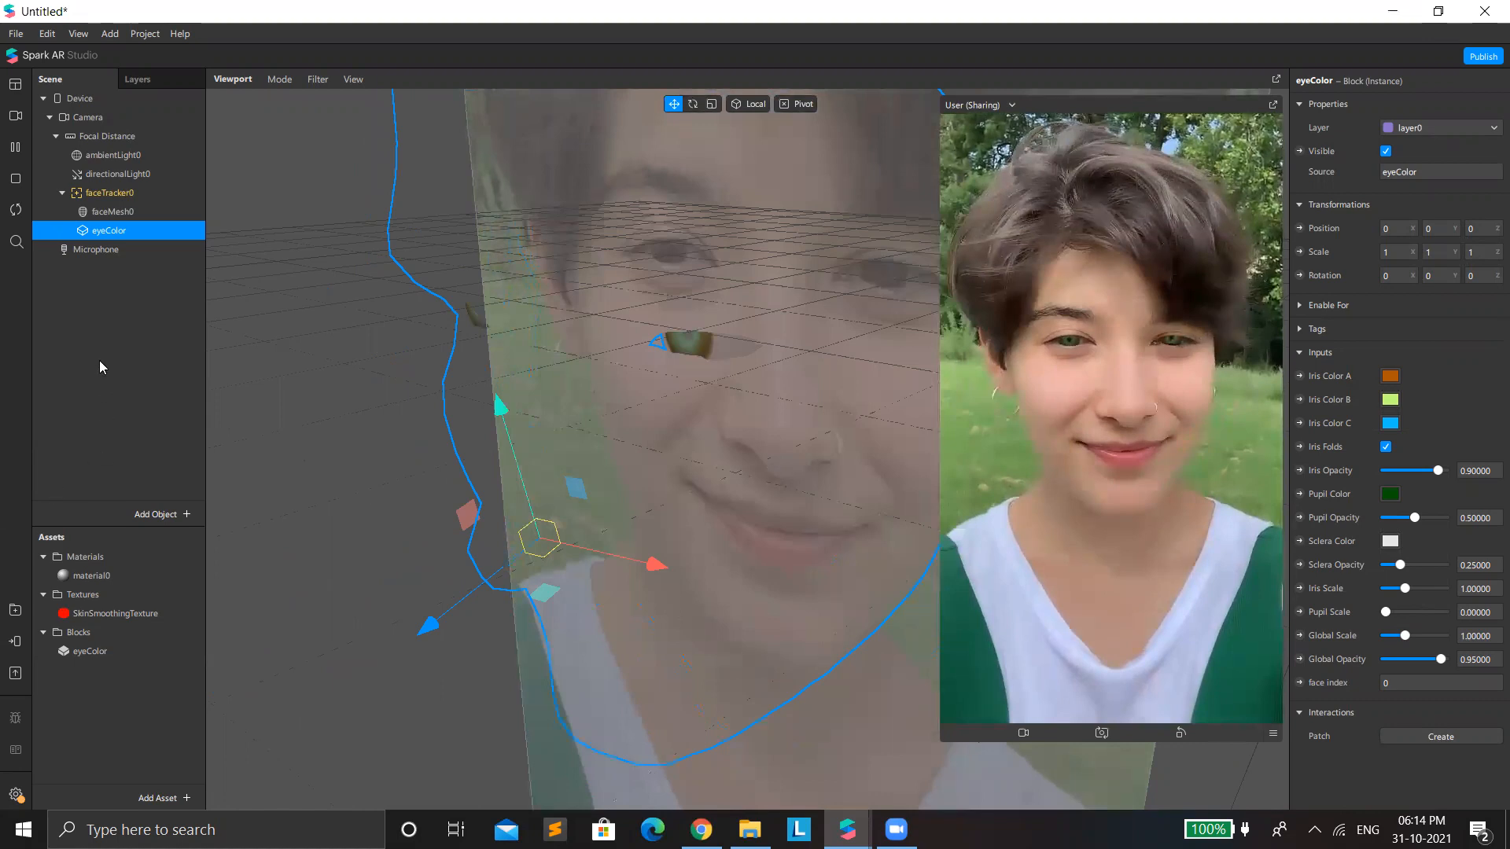
scroll(208, 369, down, 5)
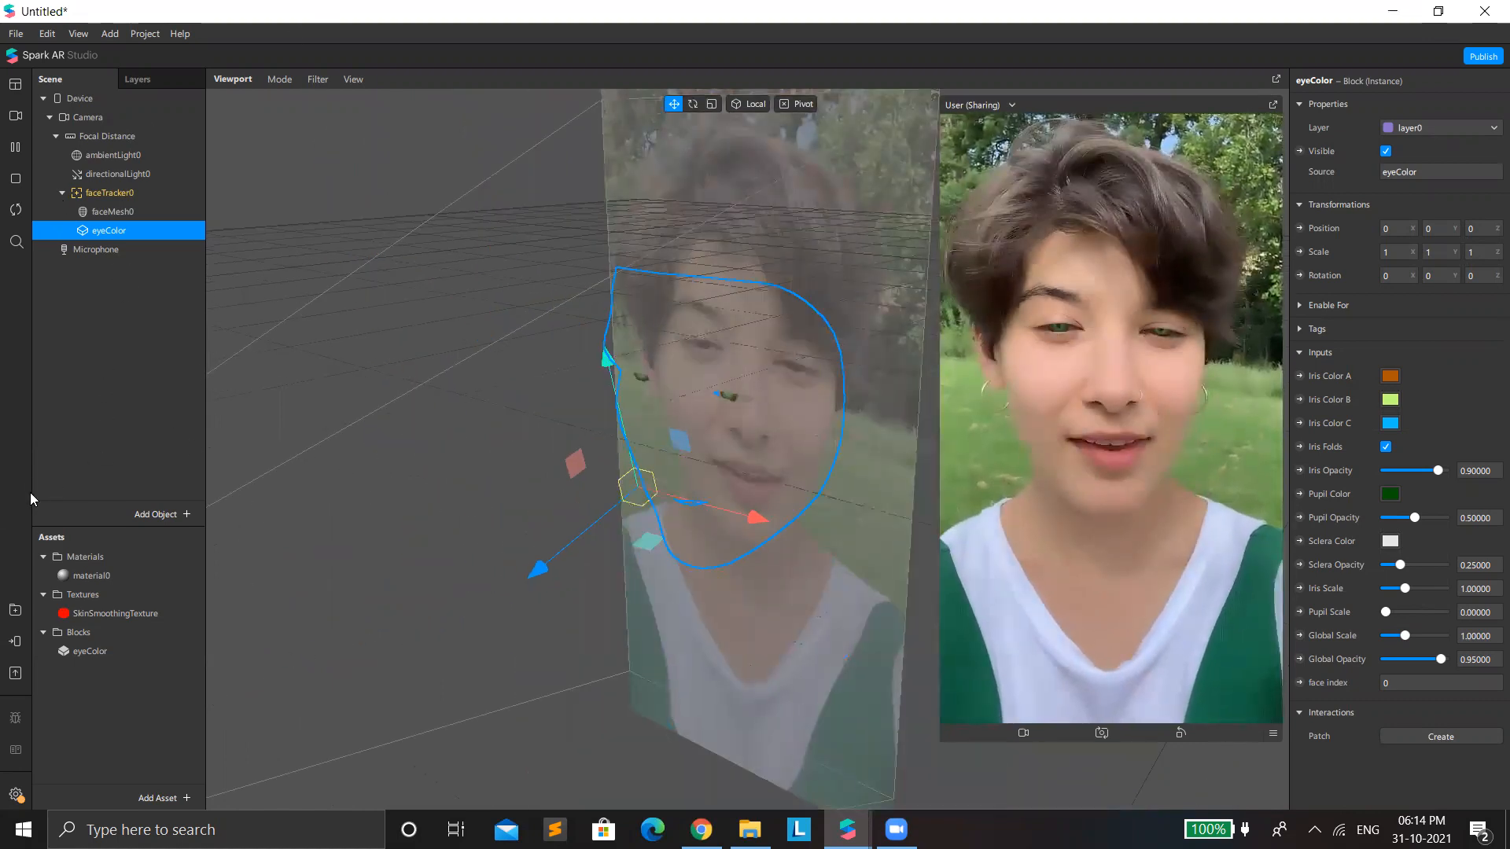
right_click(103, 368)
mouse_move(157, 376)
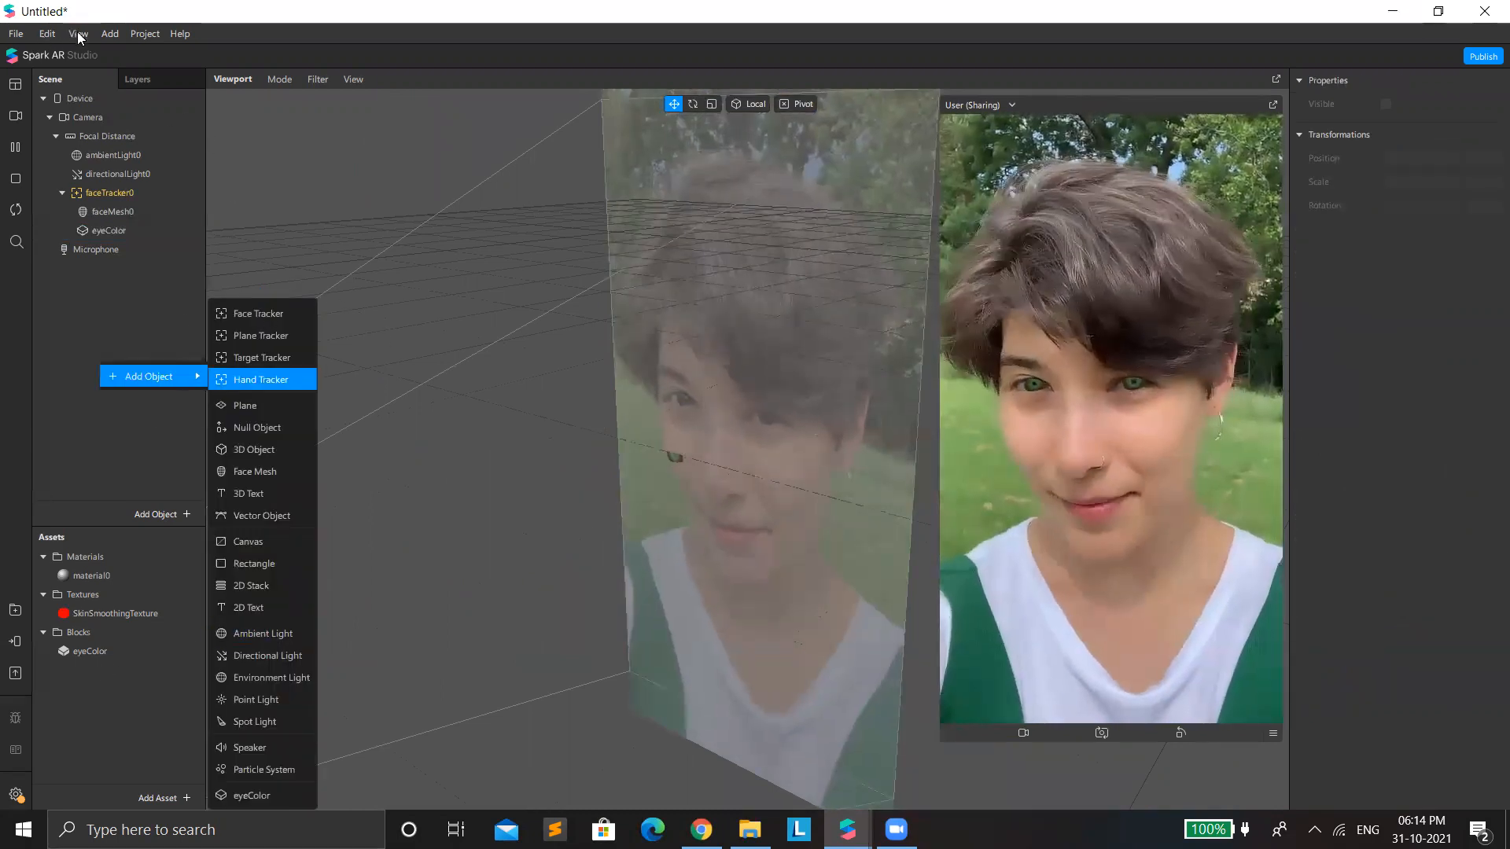
click(645, 495)
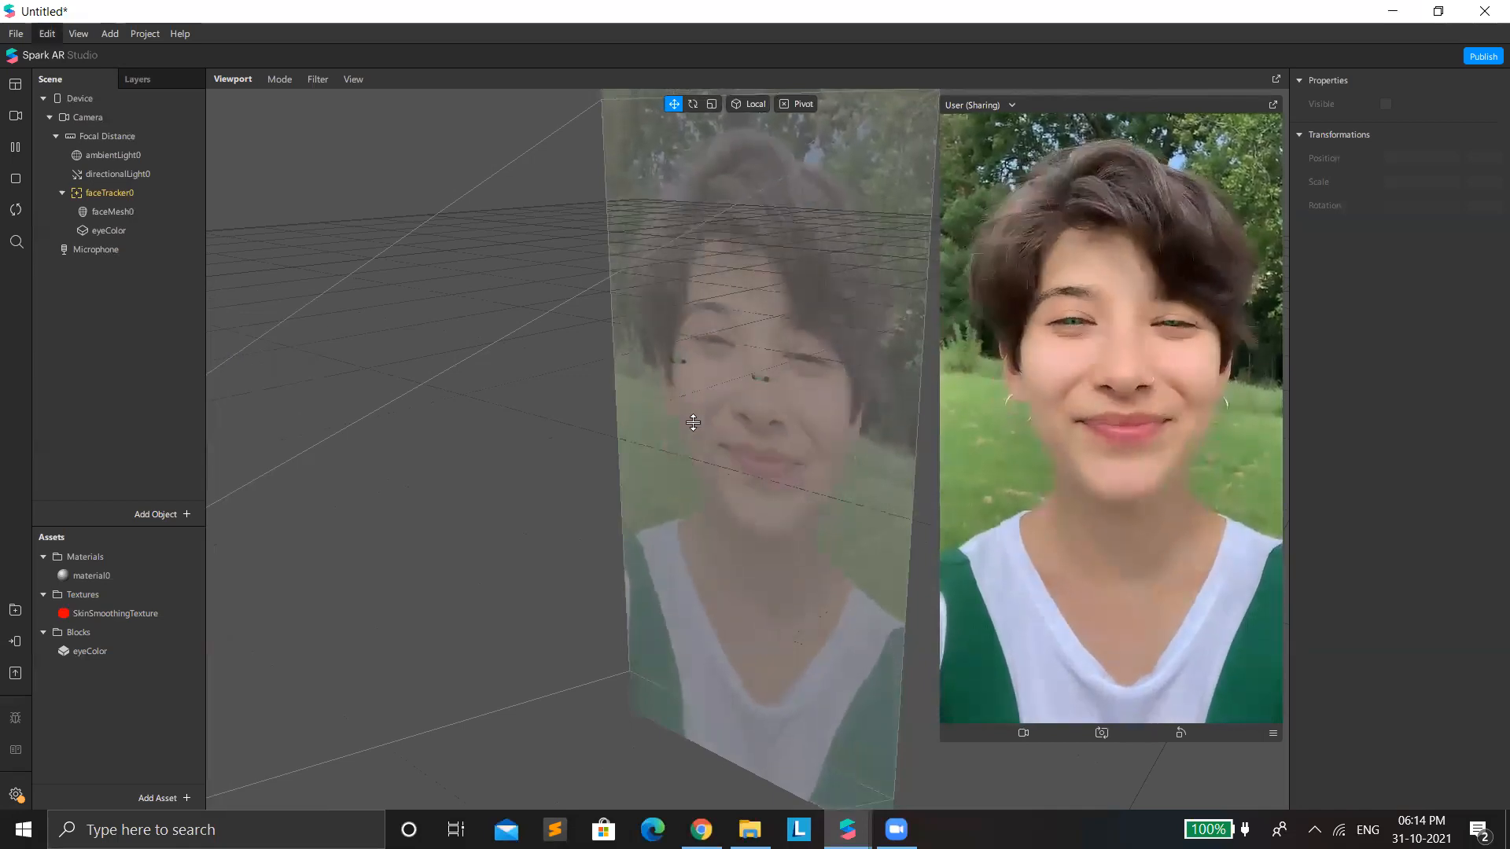
Step: Show the Patch Editor below the viewport
key(alt+v)
key(Down)
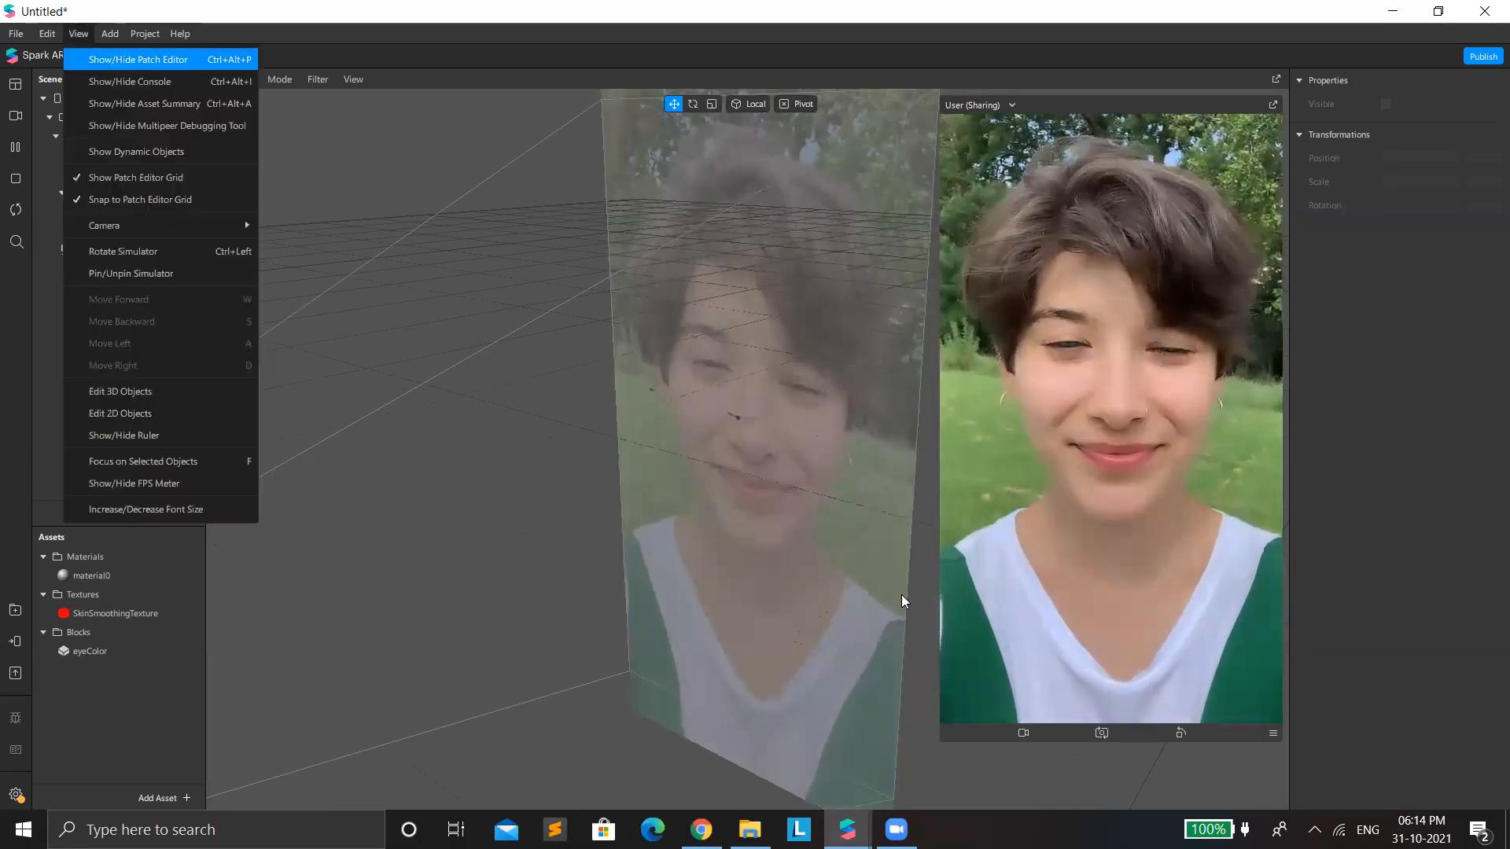
key(Return)
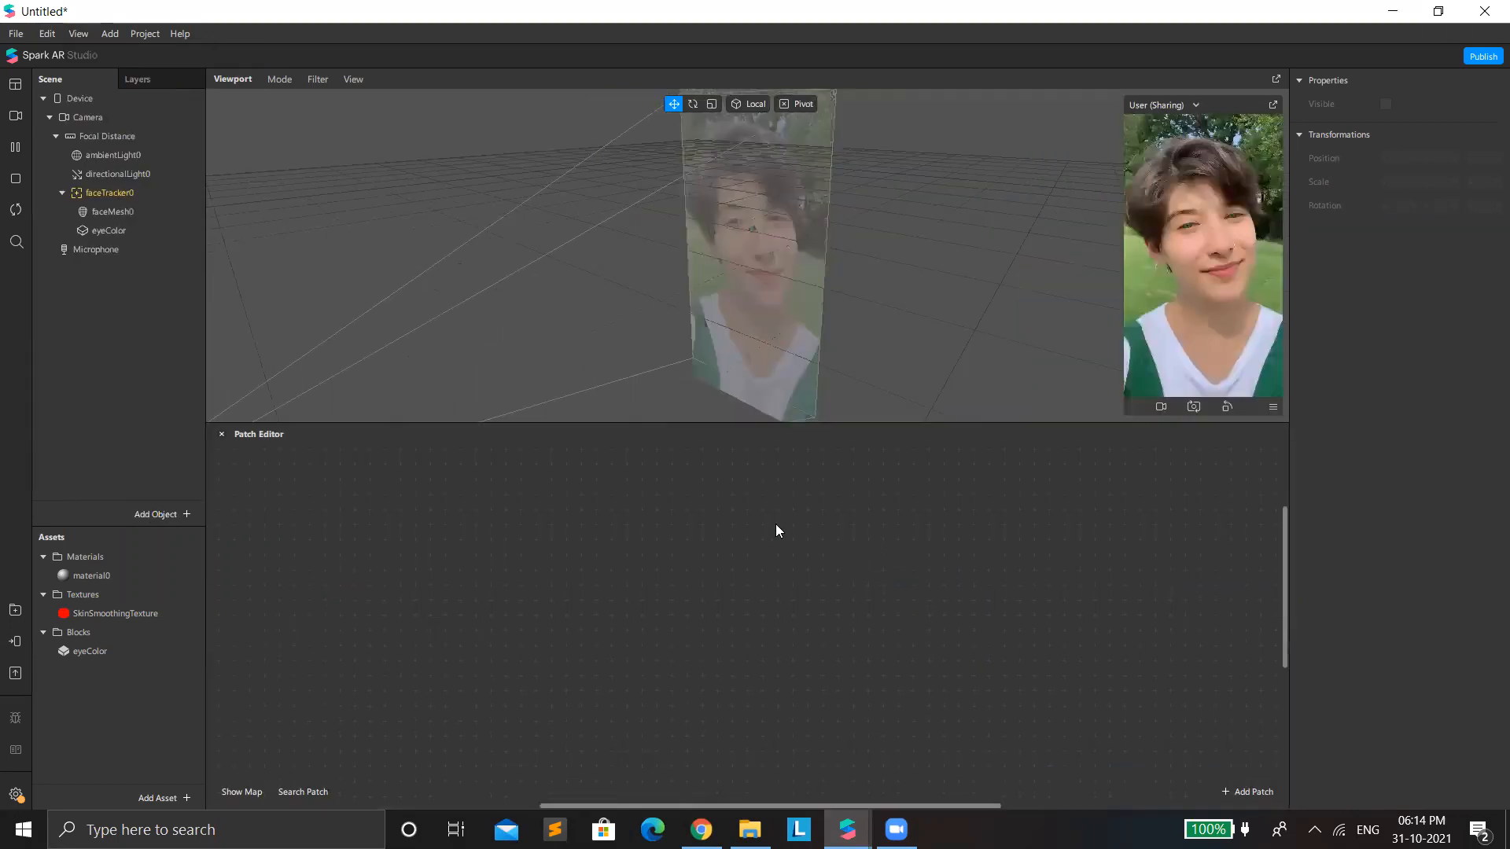
Step: Delete the eyeColor block under faceTracker0 from the scene
click(110, 236)
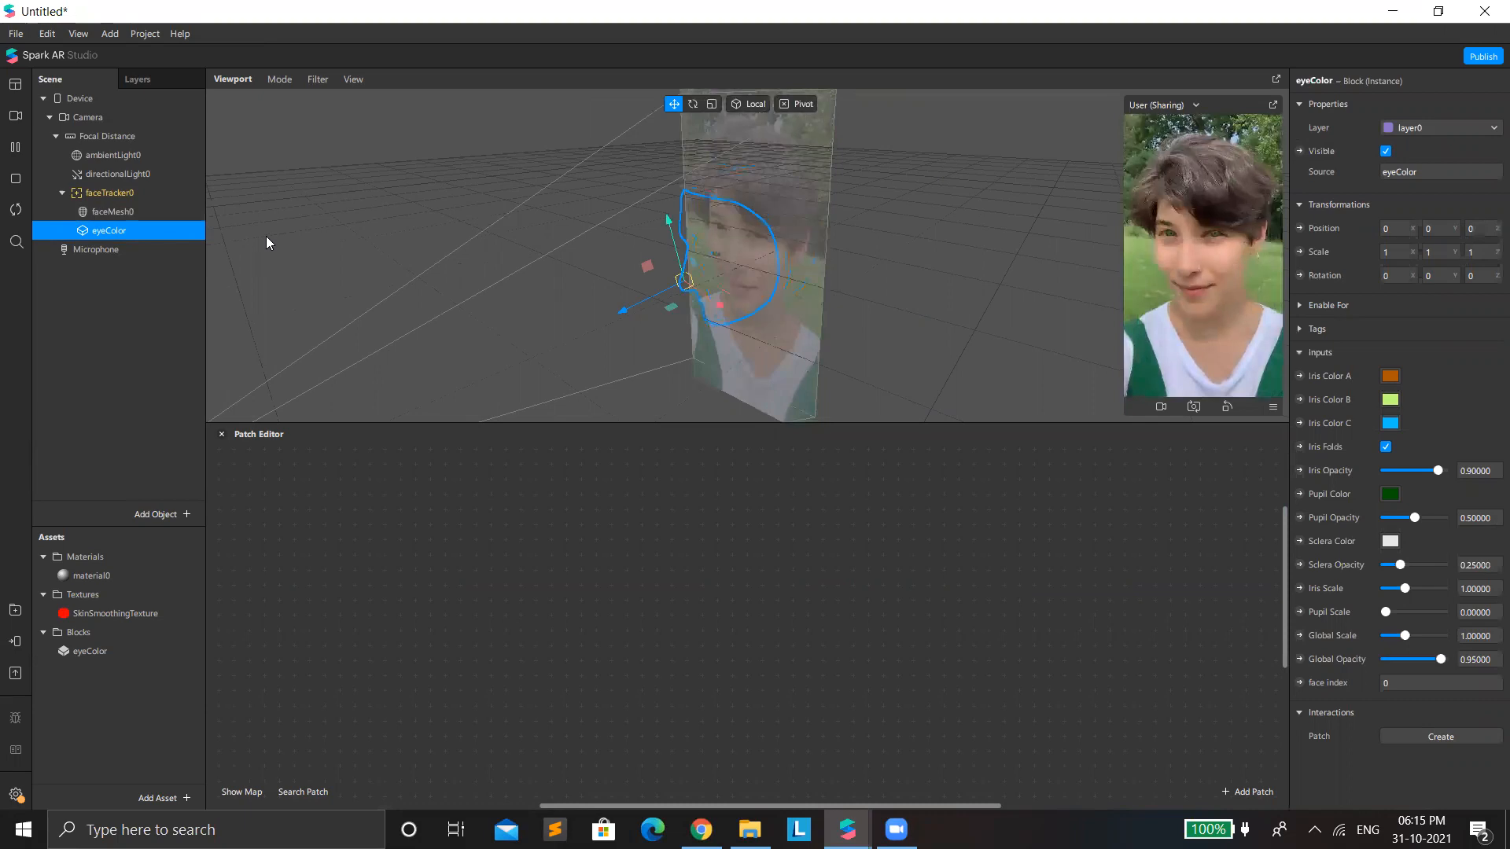
right_click(162, 230)
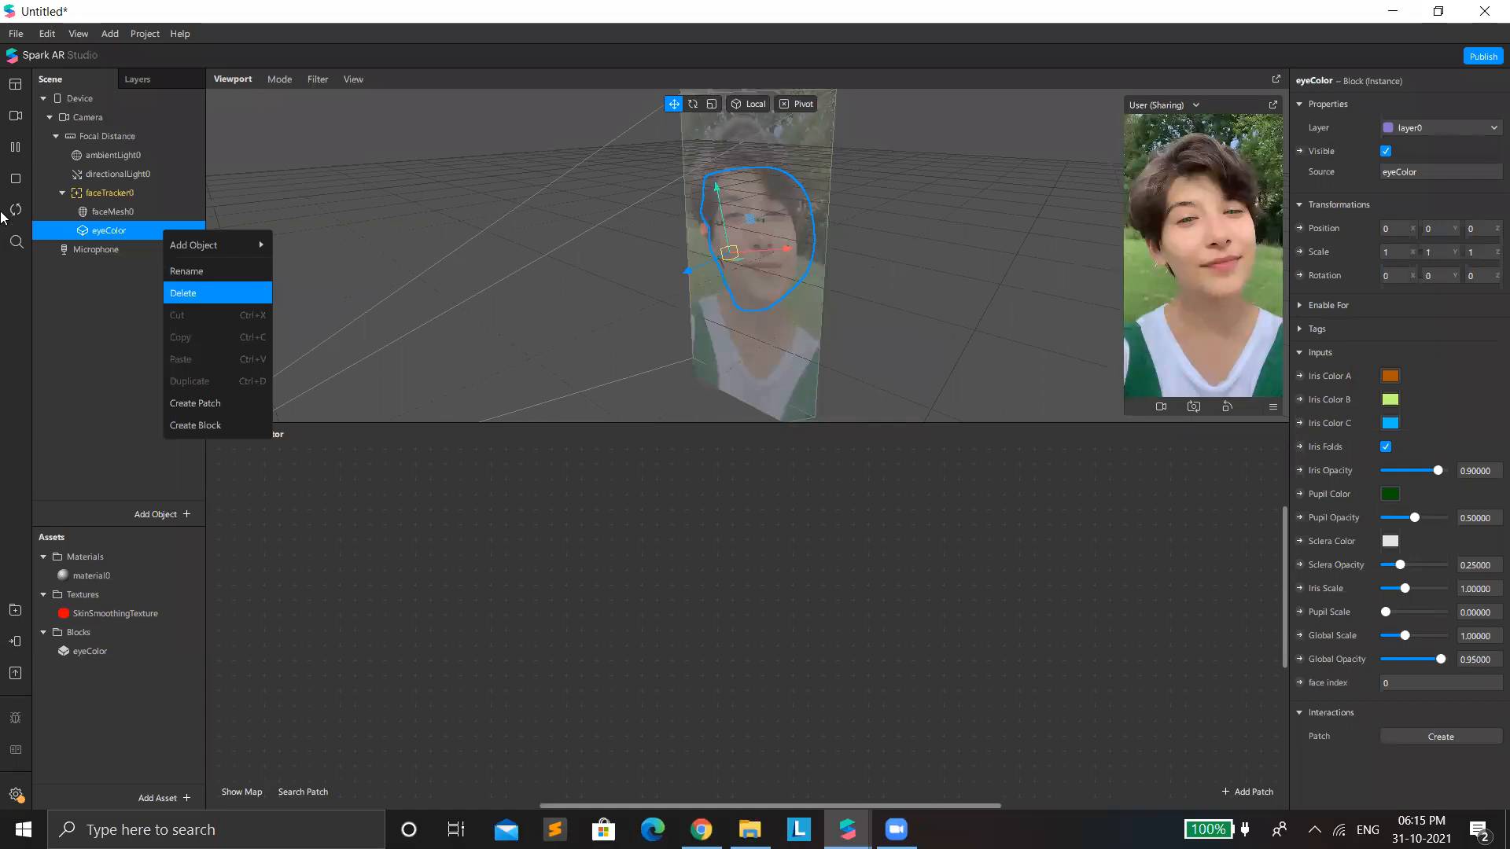
key(Return)
Step: Add a rectangle object to the scene and give it a new material
right_click(155, 281)
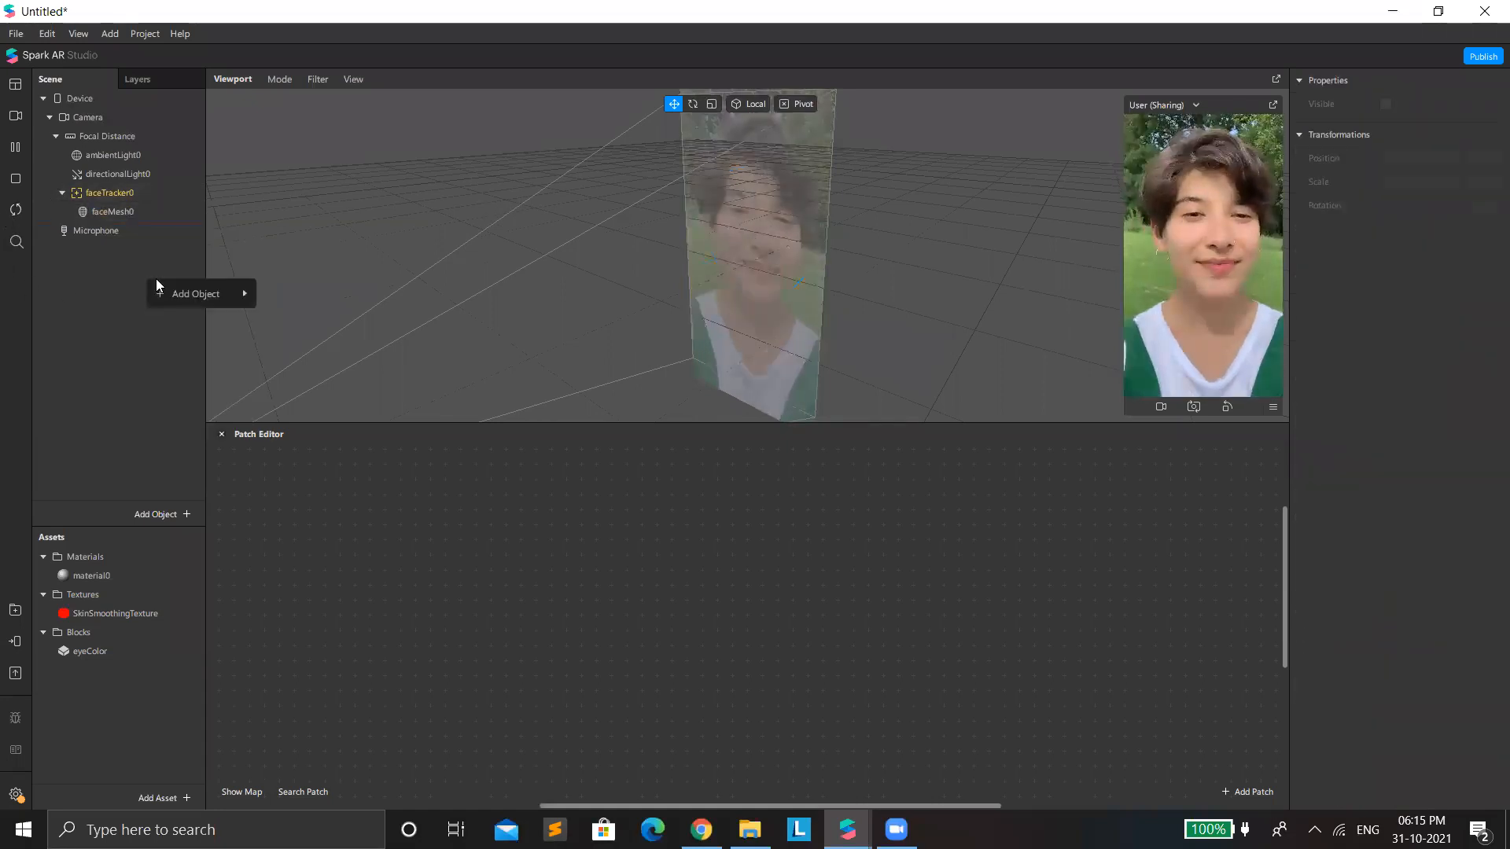
mouse_move(197, 293)
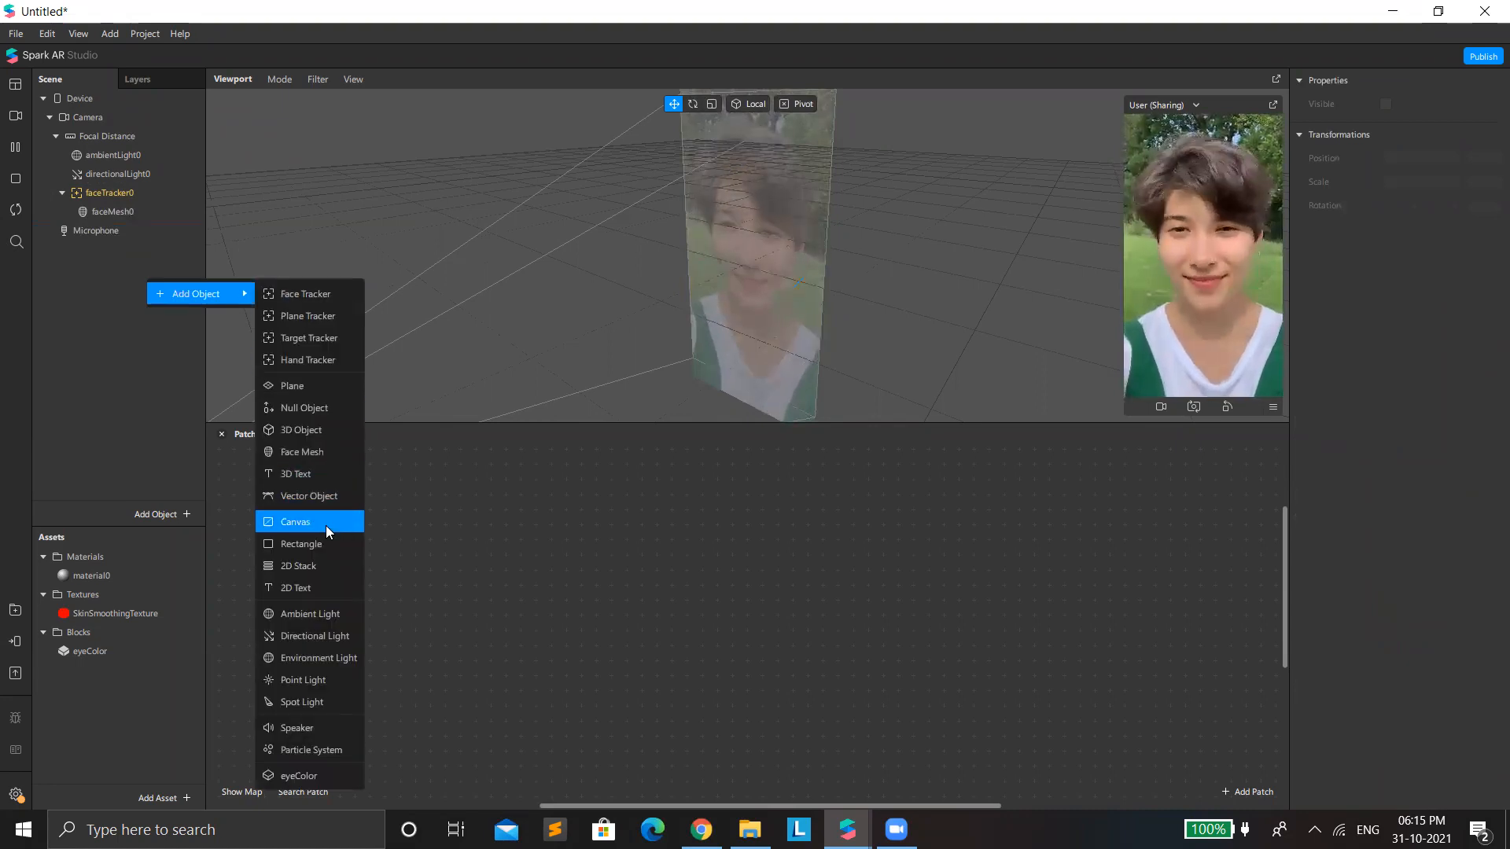
click(314, 543)
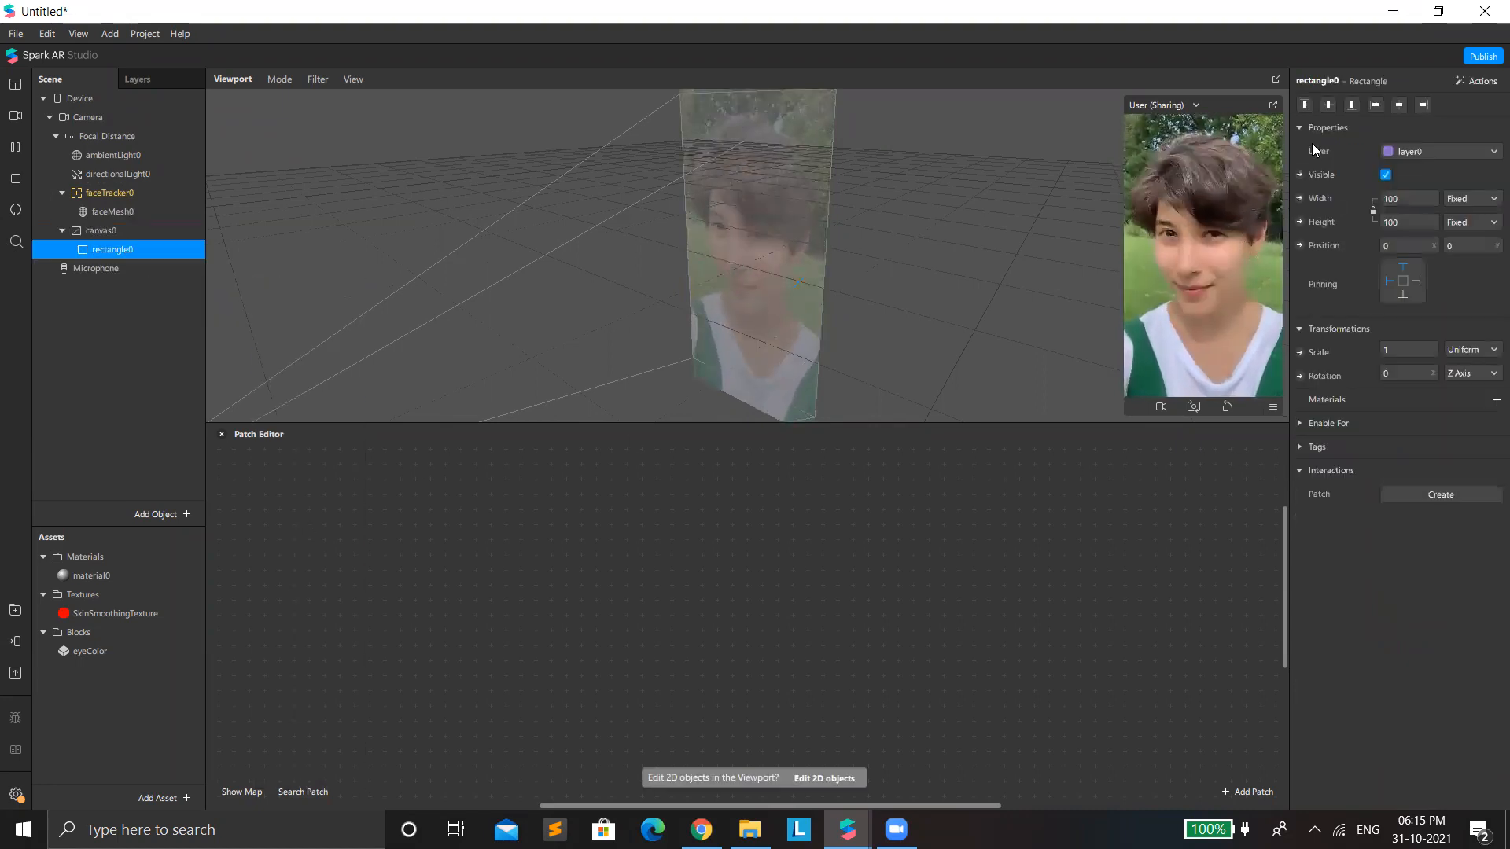
click(1494, 398)
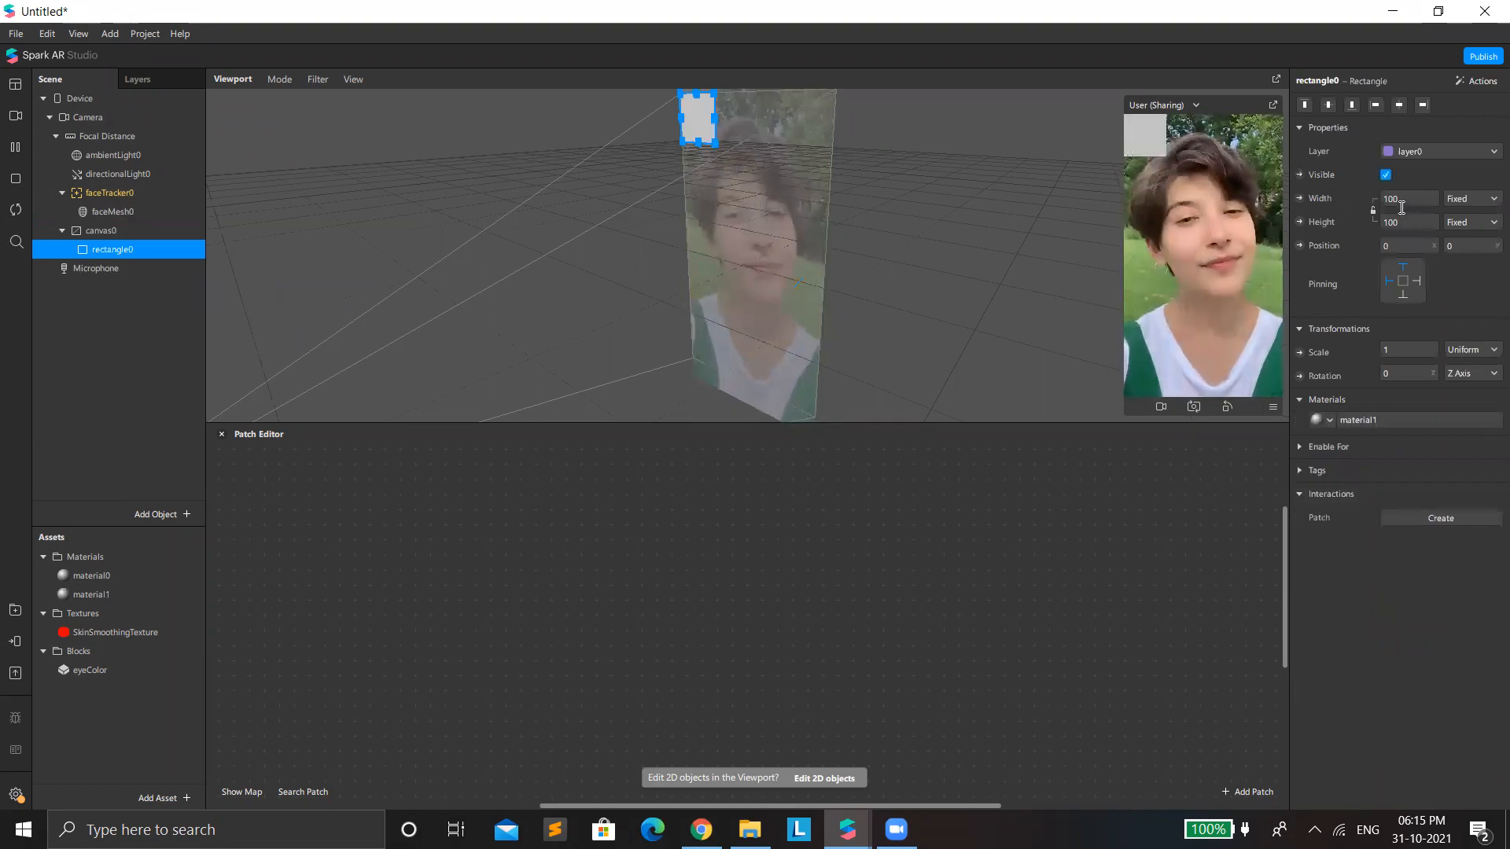
Step: Make rectangle0 fill the full width and height of its canvas
click(1401, 200)
click(1395, 225)
click(1401, 223)
click(1408, 248)
Step: Change the shader type of the rectangle's material1 to Flat
click(1486, 423)
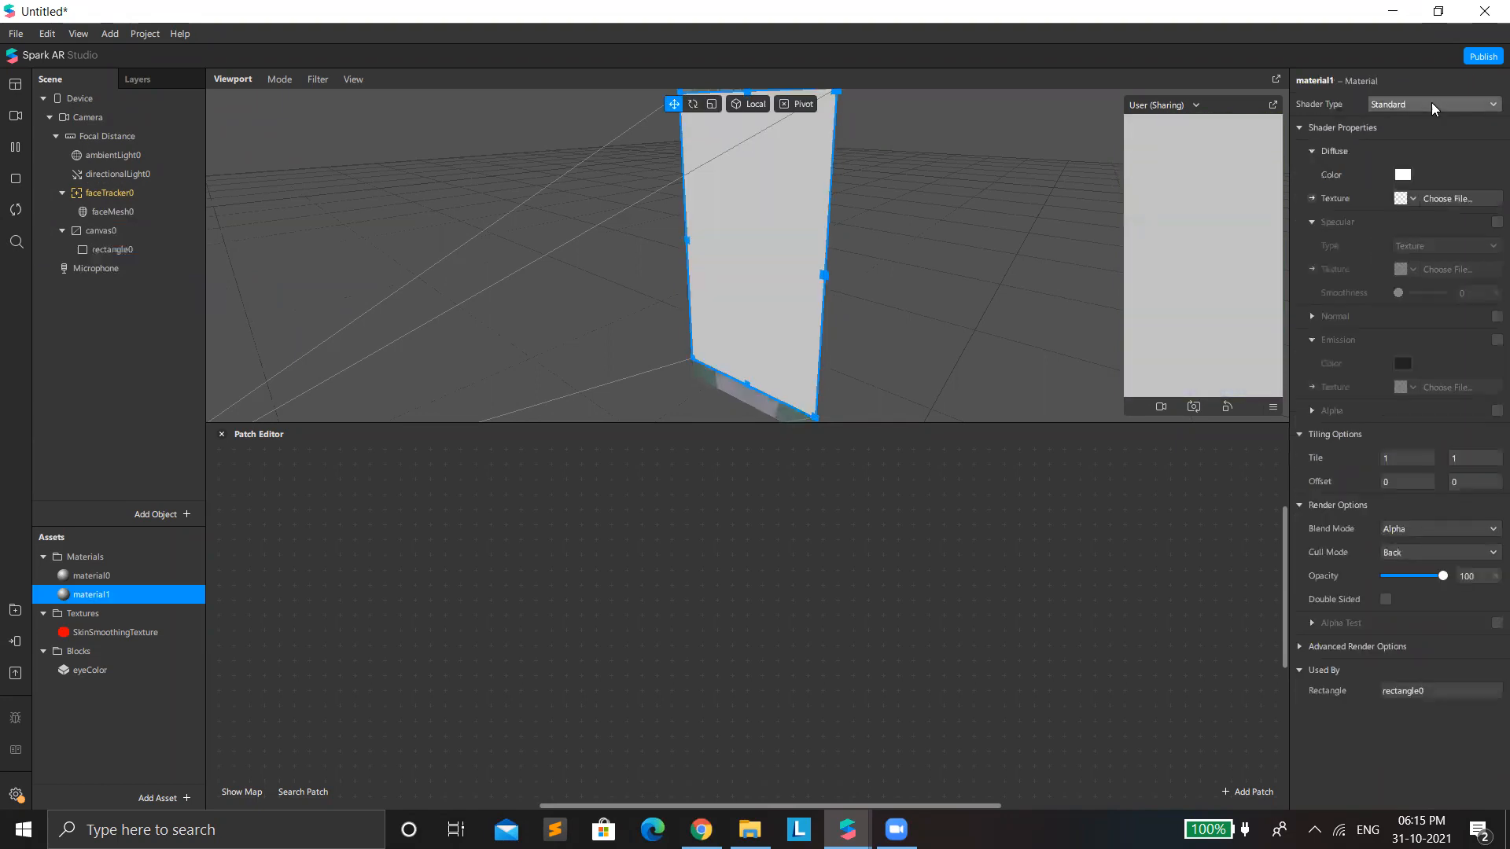
click(1431, 104)
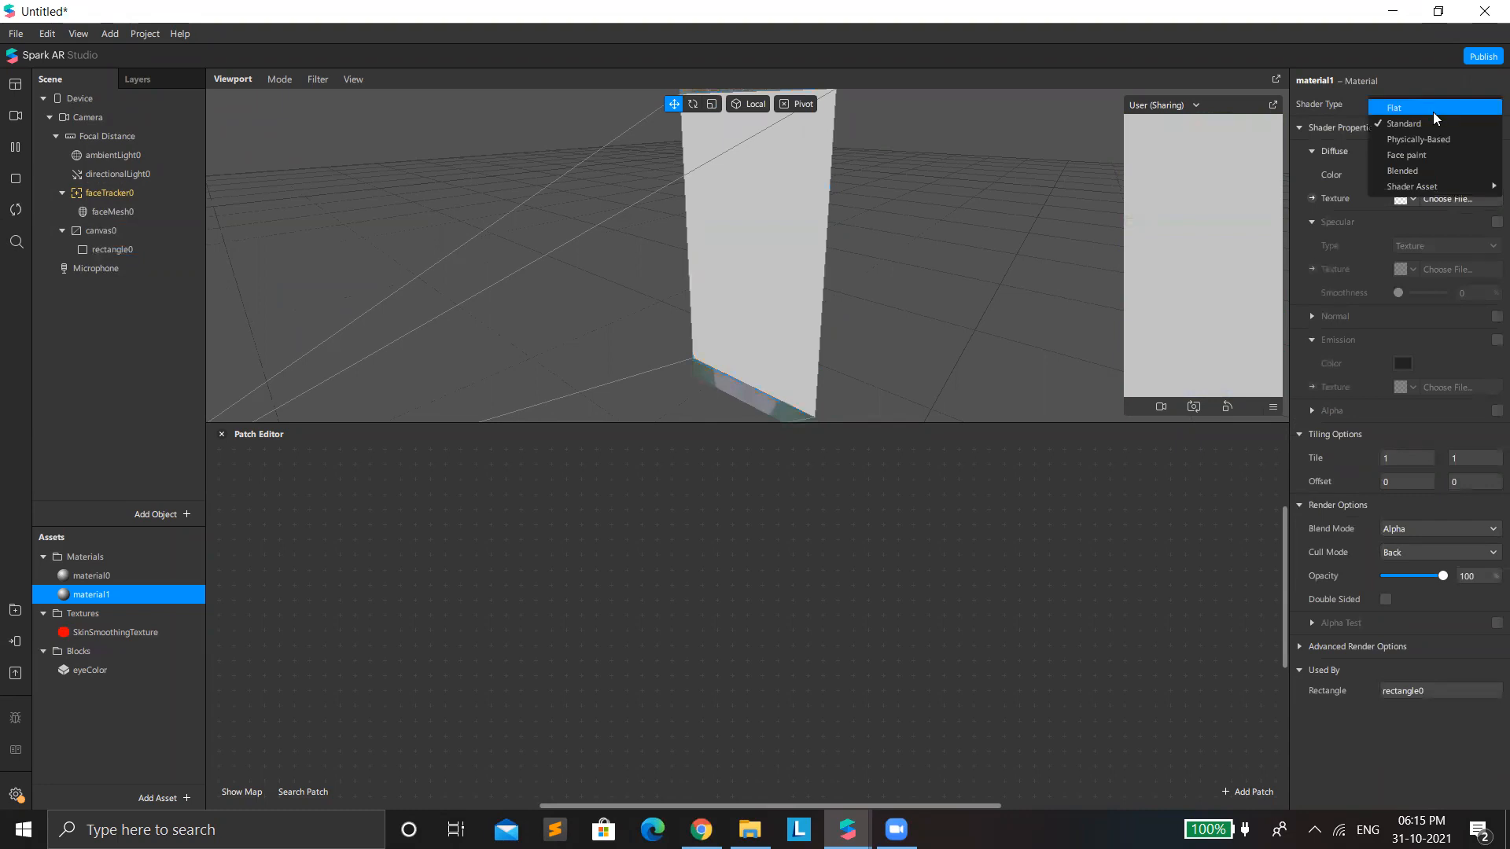
click(1432, 112)
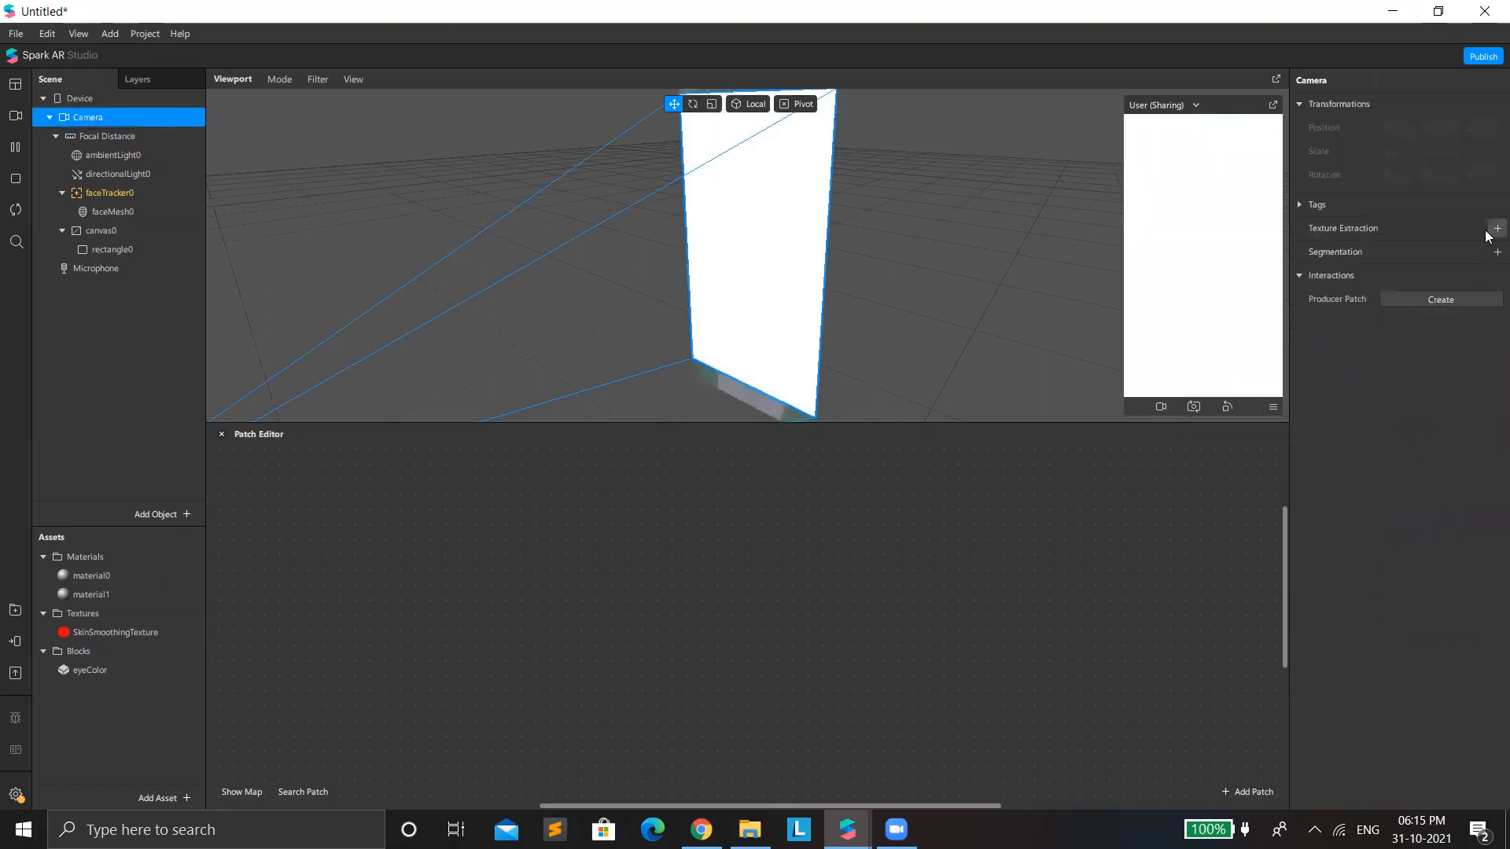
Step: Extract a texture from the Camera and place it as a patch in the Patch Editor
click(1496, 229)
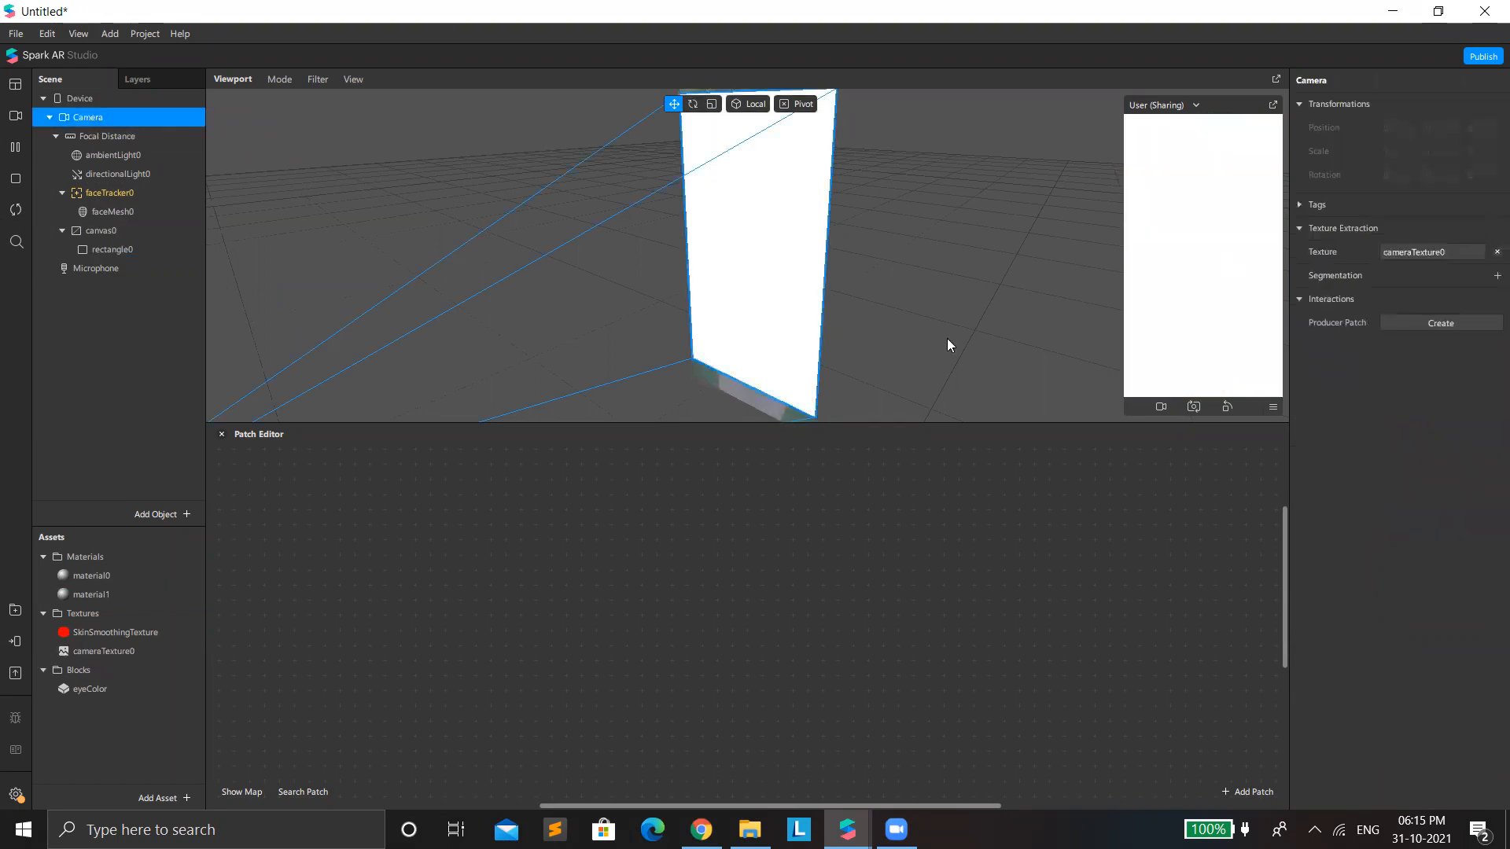
click(115, 651)
drag(115, 651, 489, 546)
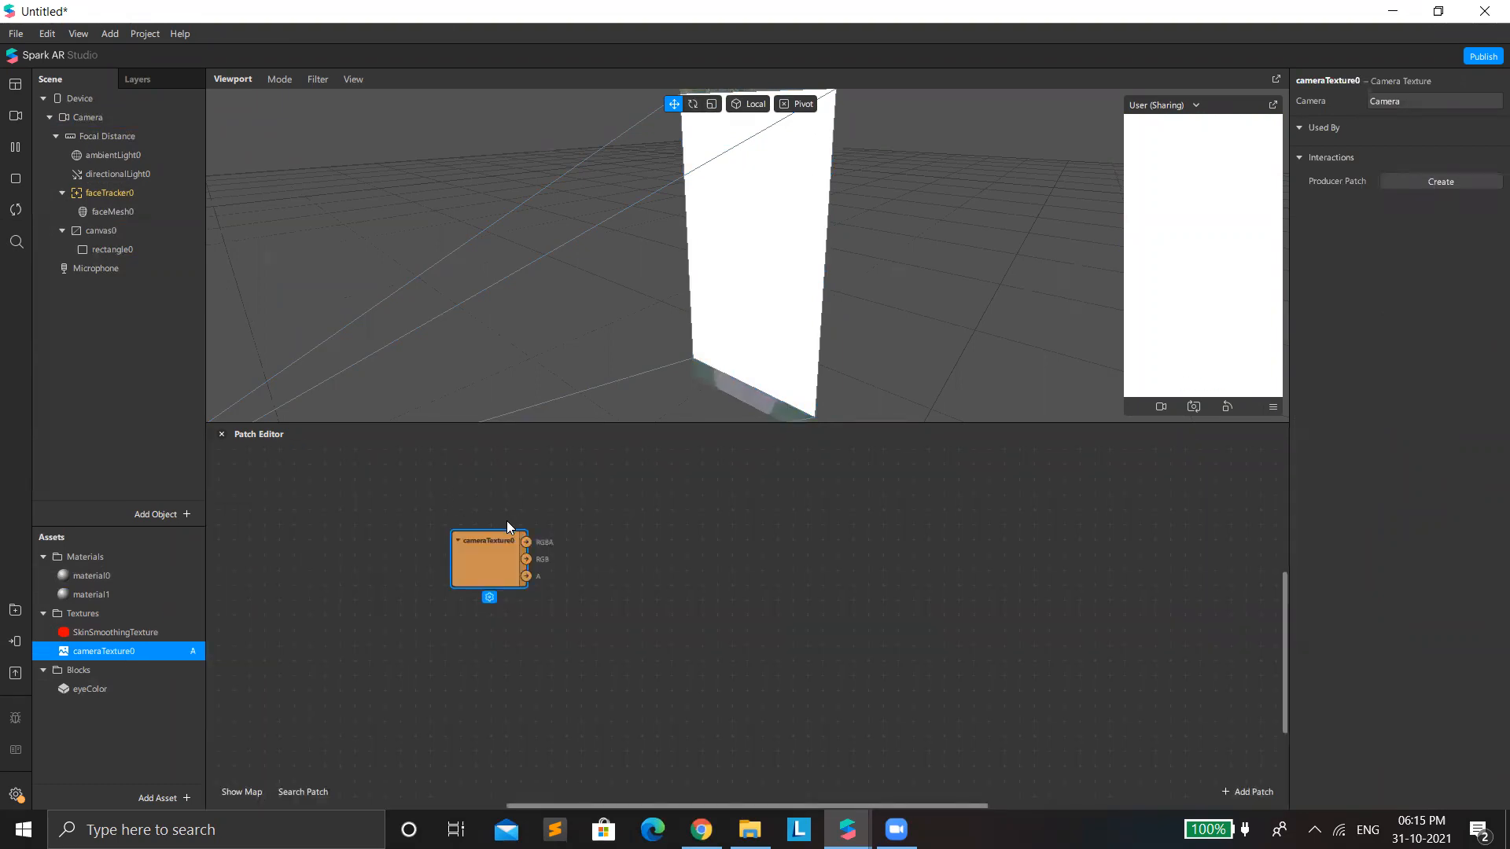
Step: Add a 2D Transform Pack patch and place it just below the cameraTexture0 patch
right_click(549, 620)
text(2d)
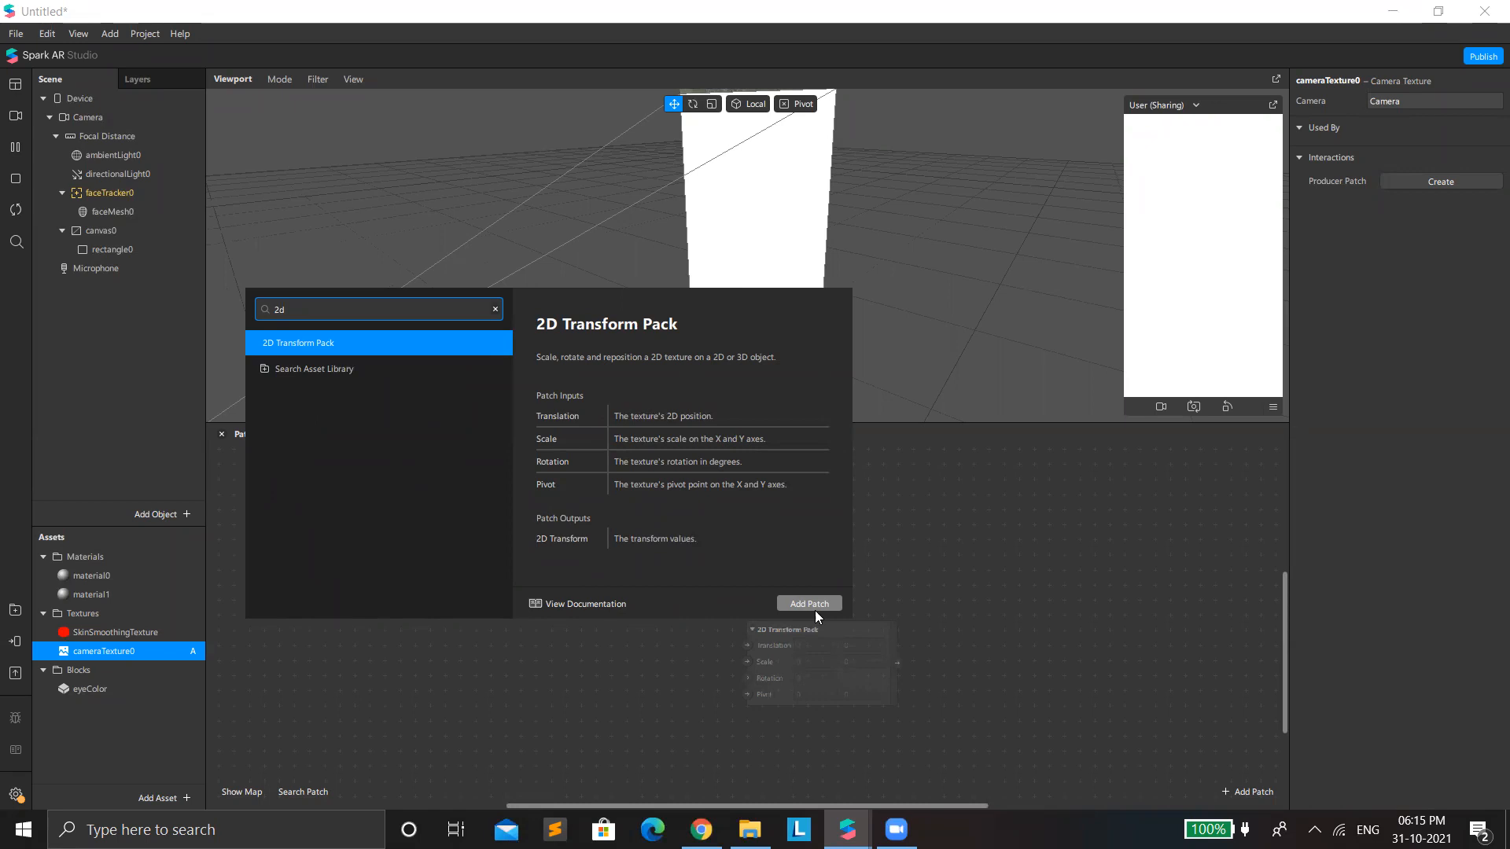
click(793, 605)
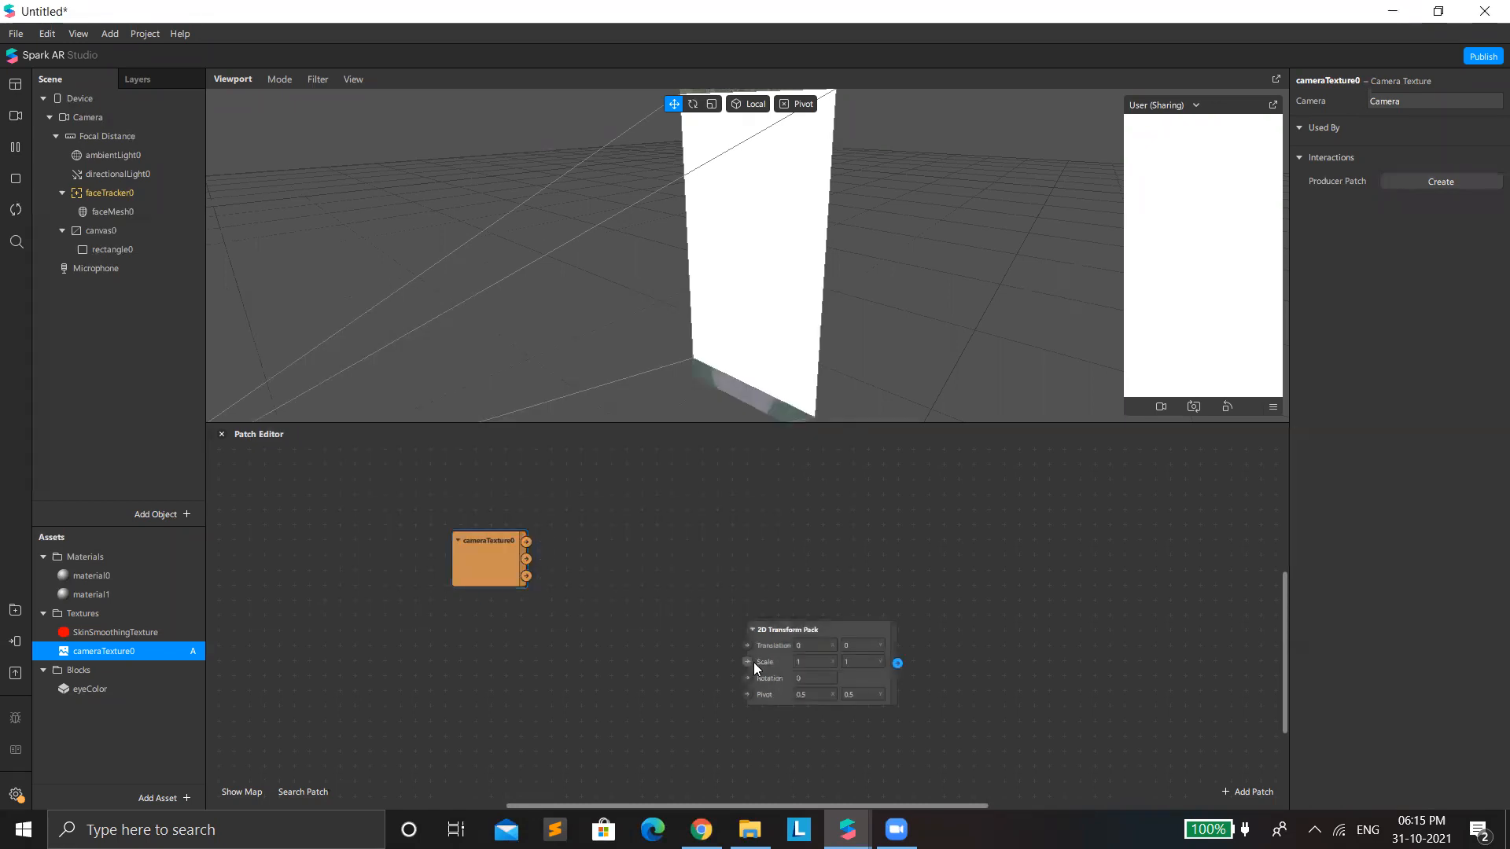
drag(763, 658, 496, 649)
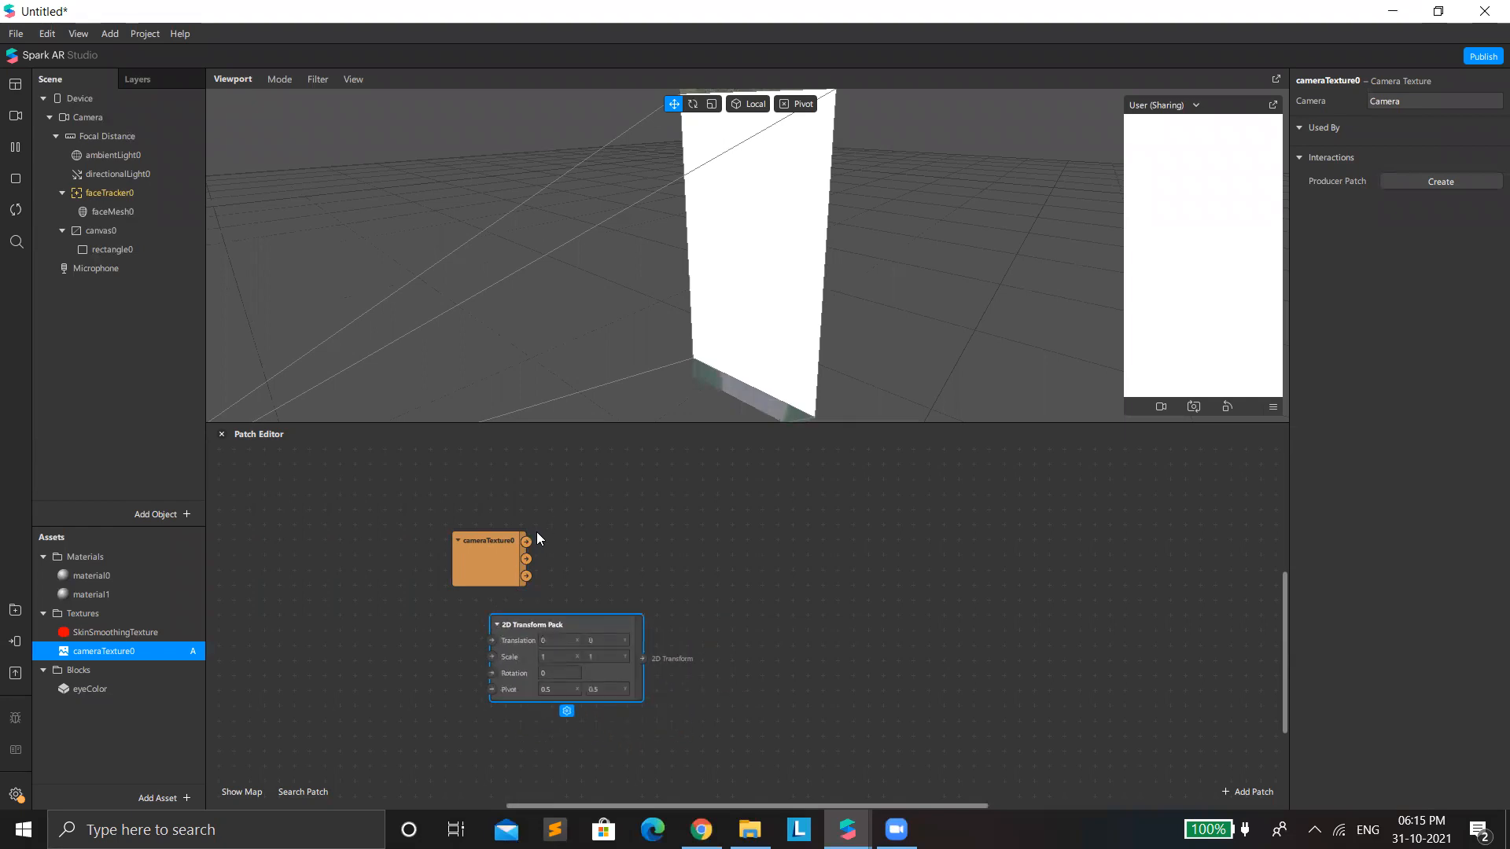
Step: Add a Texture Transform patch fed by cameraTexture0's first output and connect the 2D Transform Pack to its Transform input
drag(529, 541, 756, 550)
text(text)
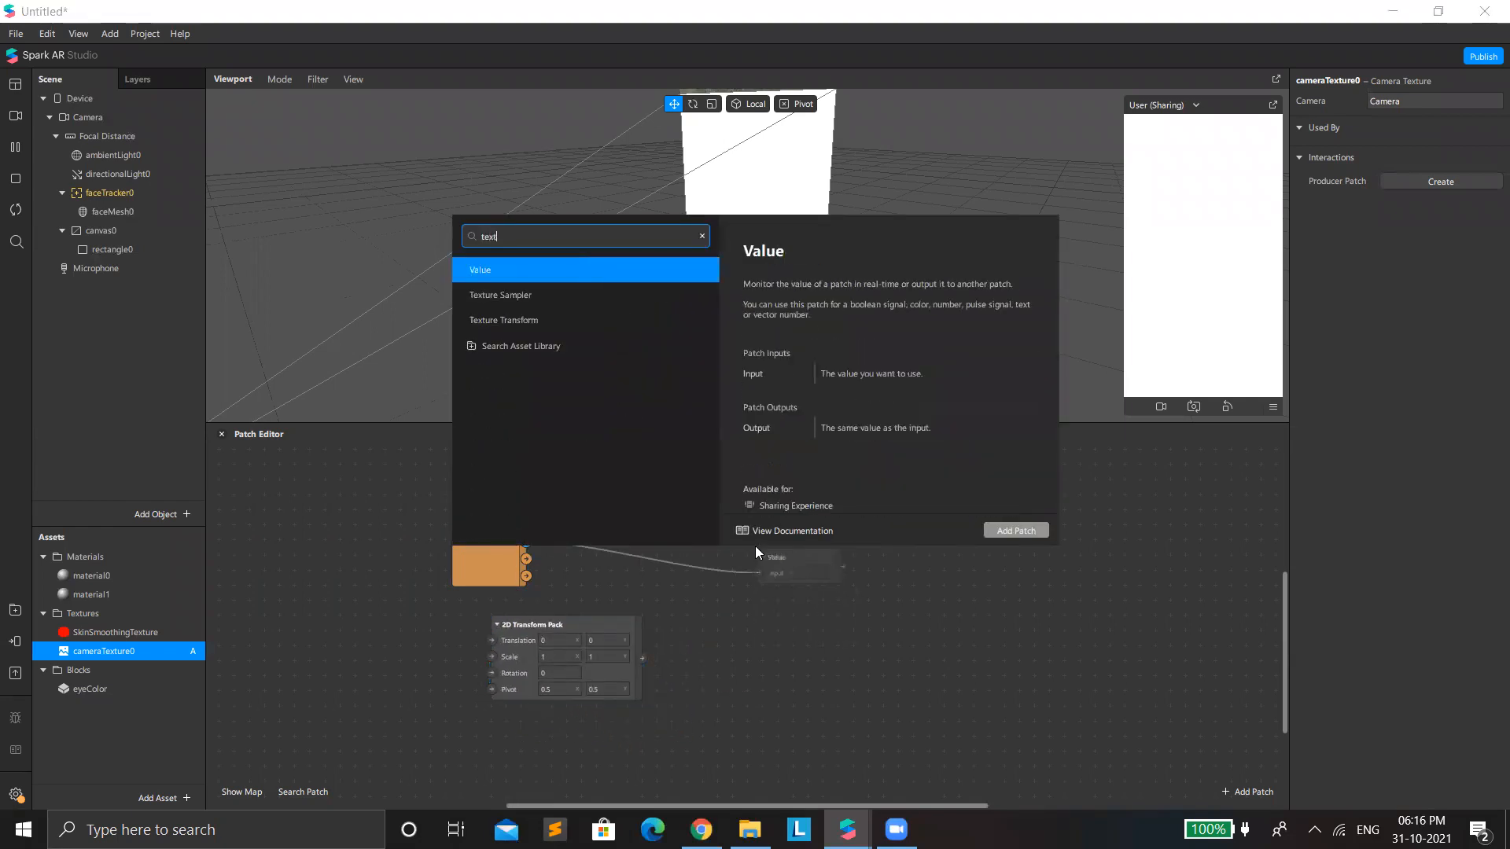
key(Down)
key(Down)
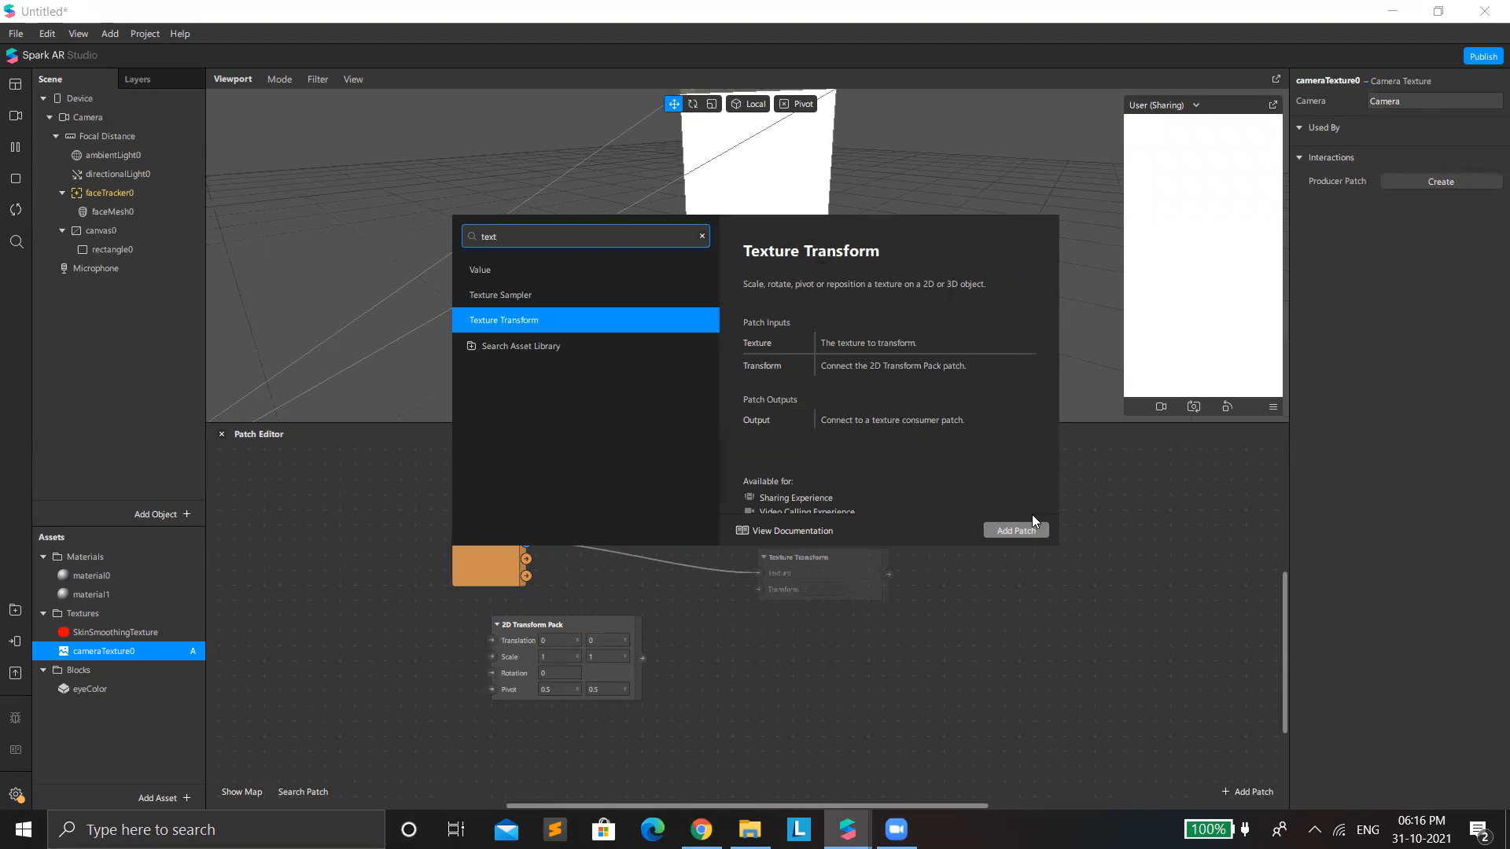
click(1015, 531)
drag(789, 558, 713, 555)
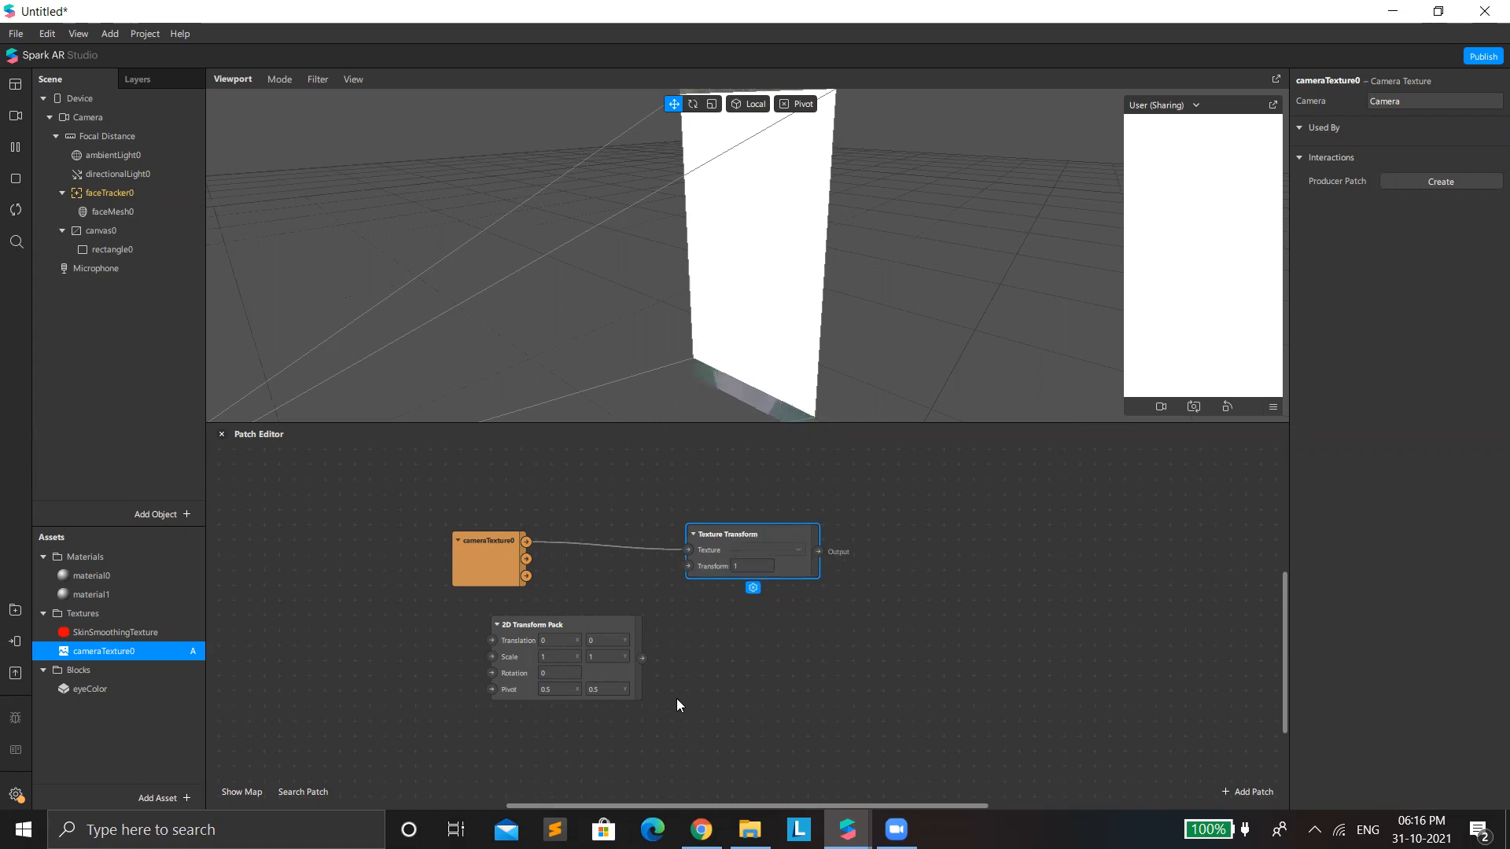
drag(641, 658, 684, 561)
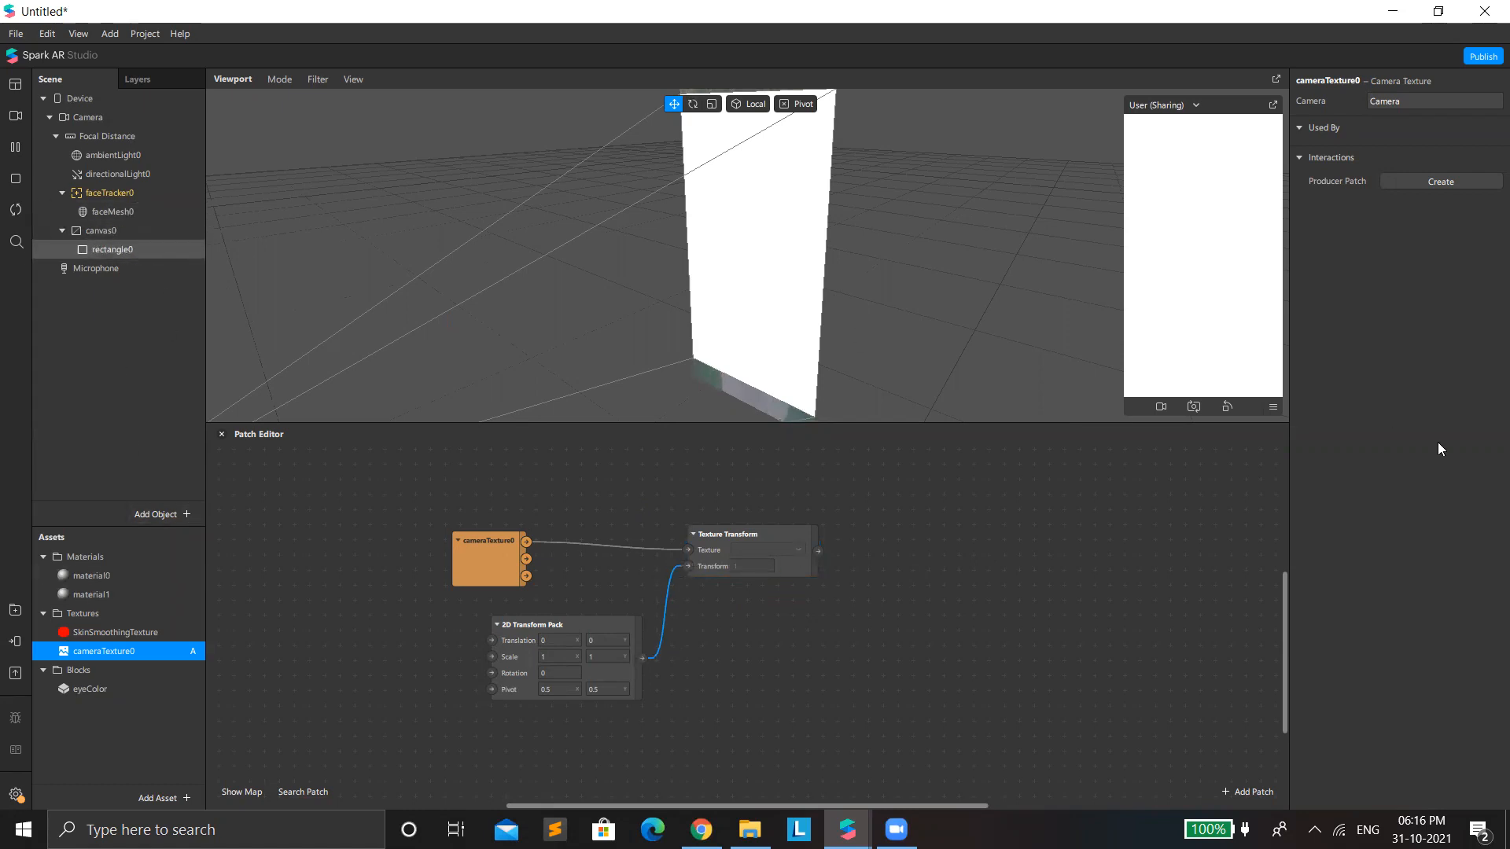
Step: Create a patch for material1's diffuse texture and feed it from the Texture Transform output
click(145, 247)
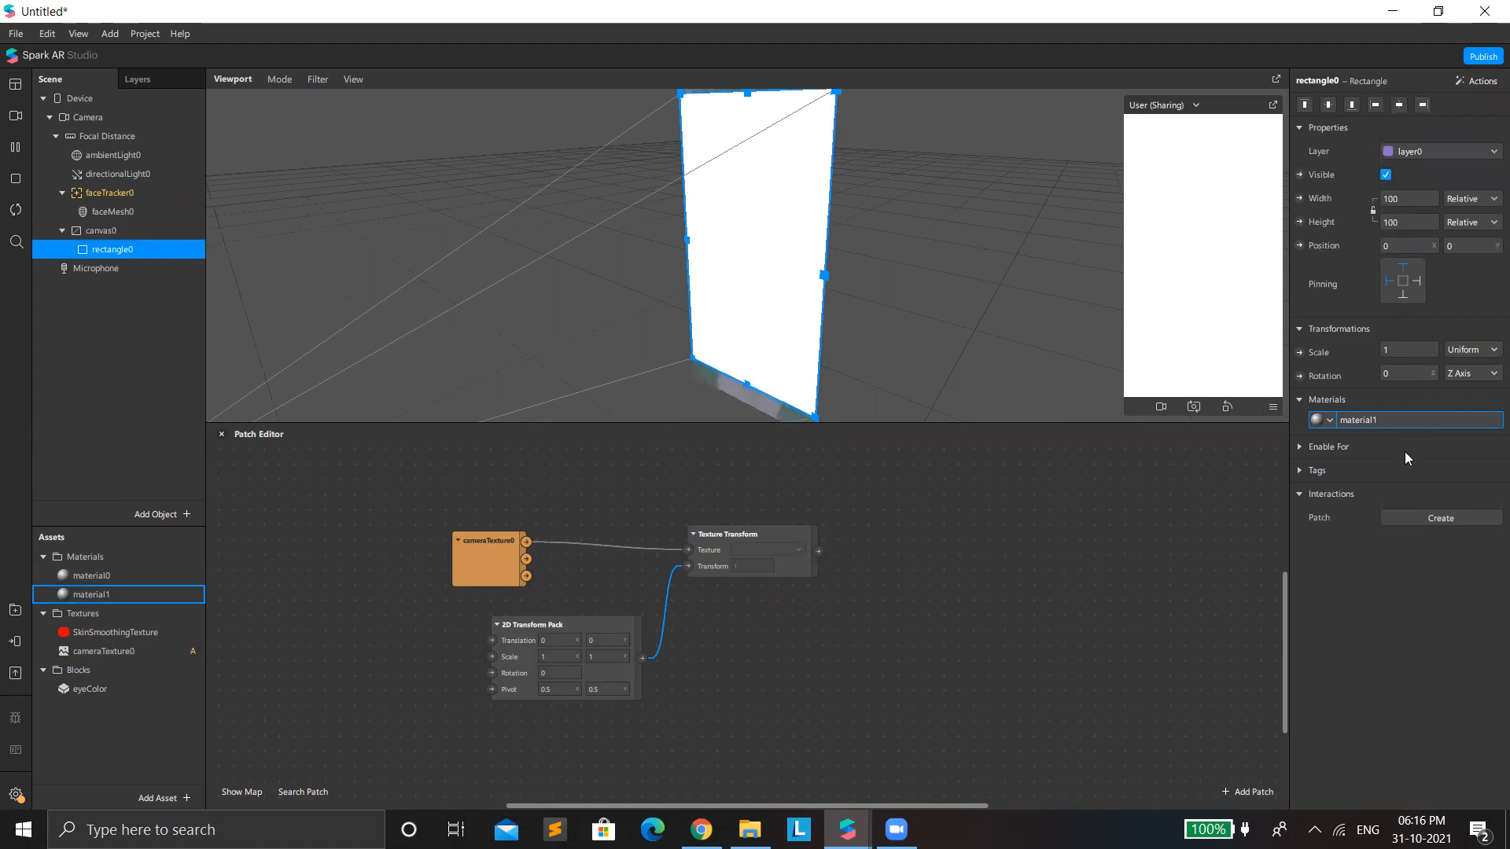
double_click(1384, 426)
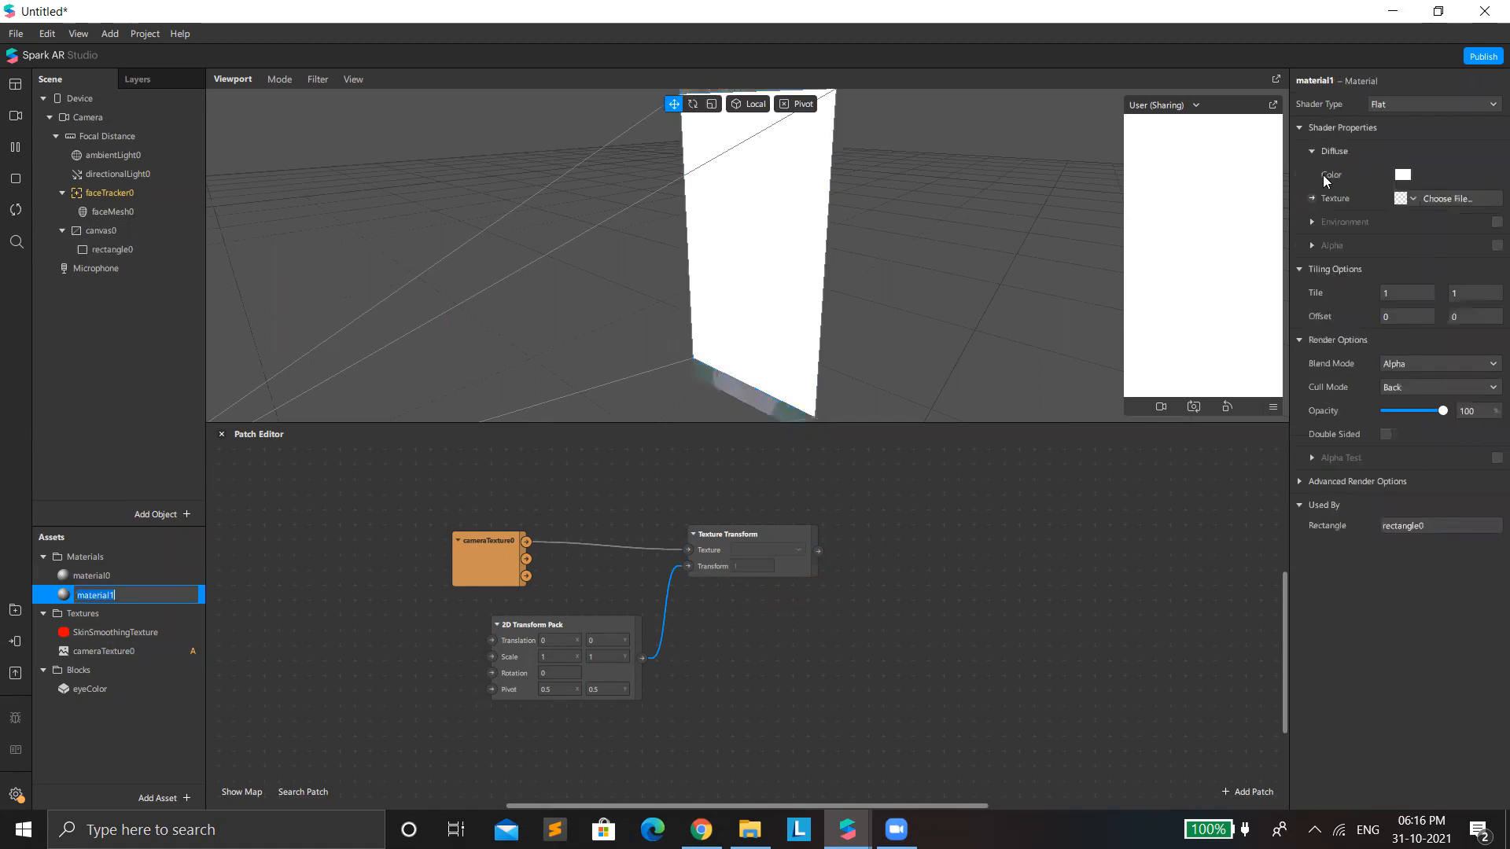
click(1310, 198)
drag(784, 651, 864, 547)
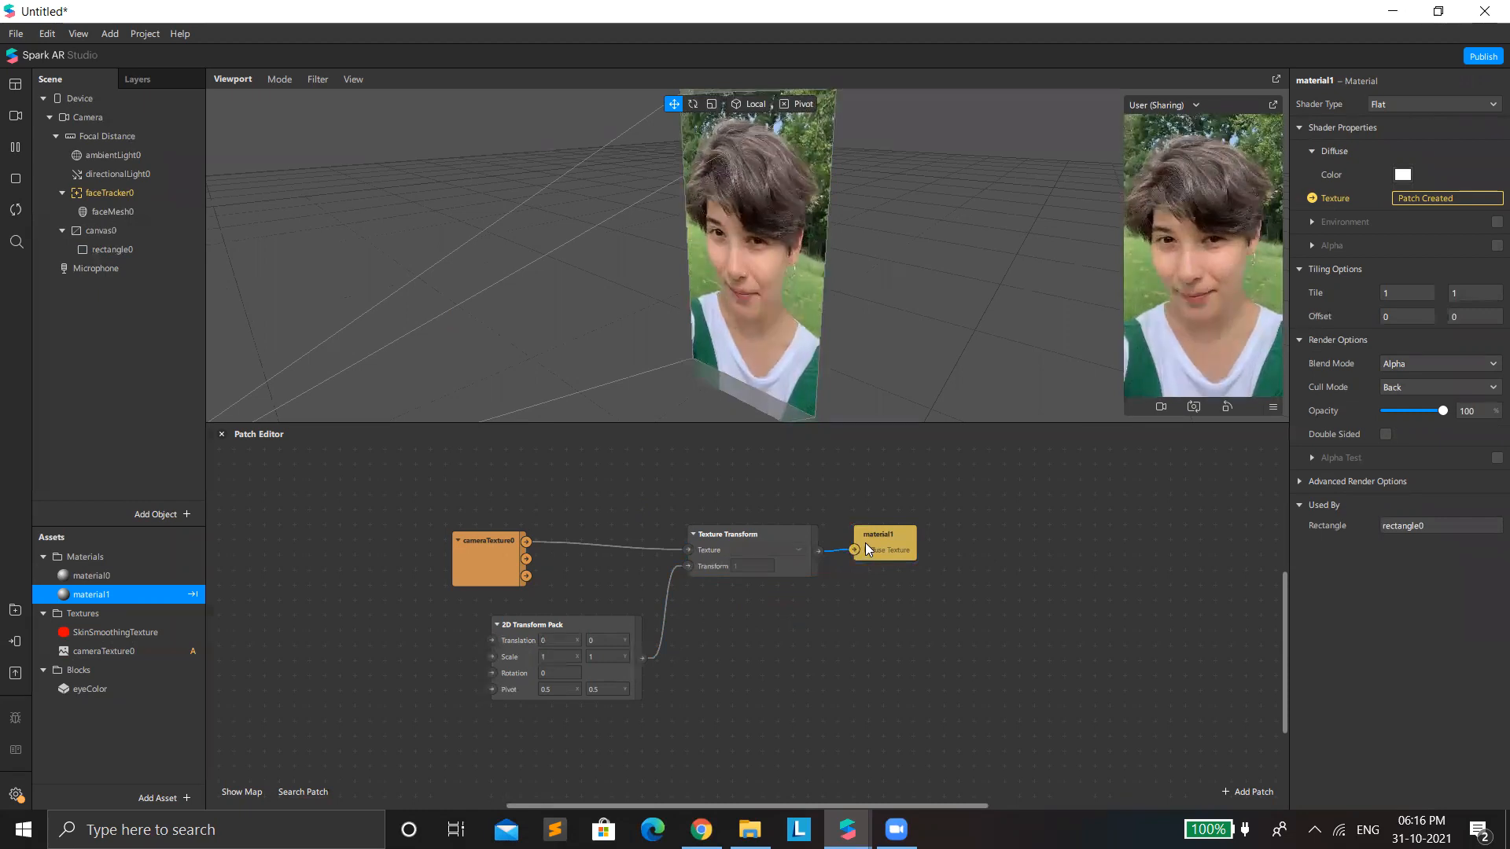
Step: Set the 2D Transform Pack's vertical translation to 0.5
click(558, 657)
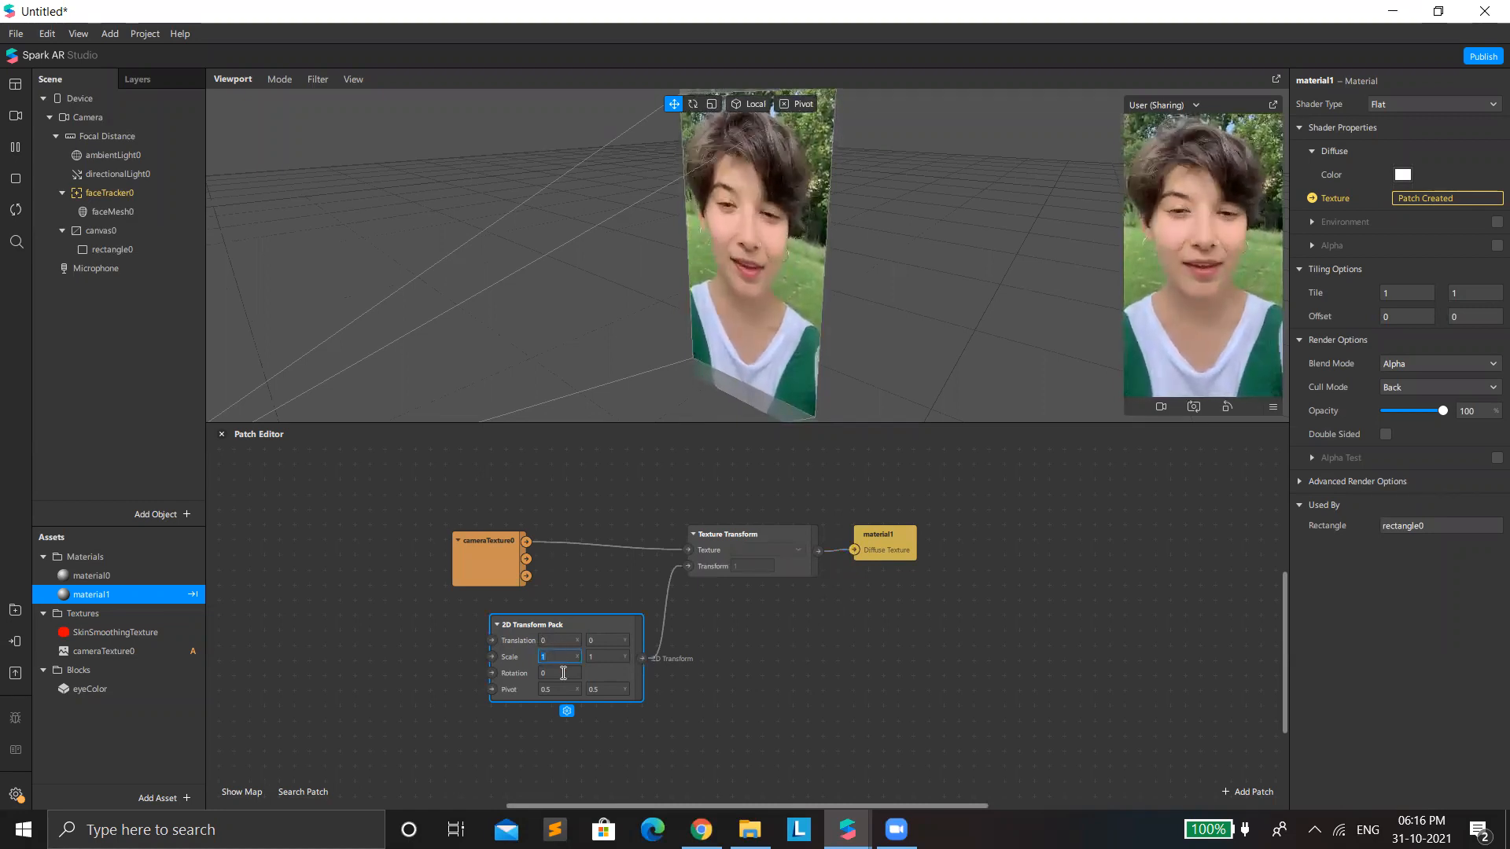
click(599, 639)
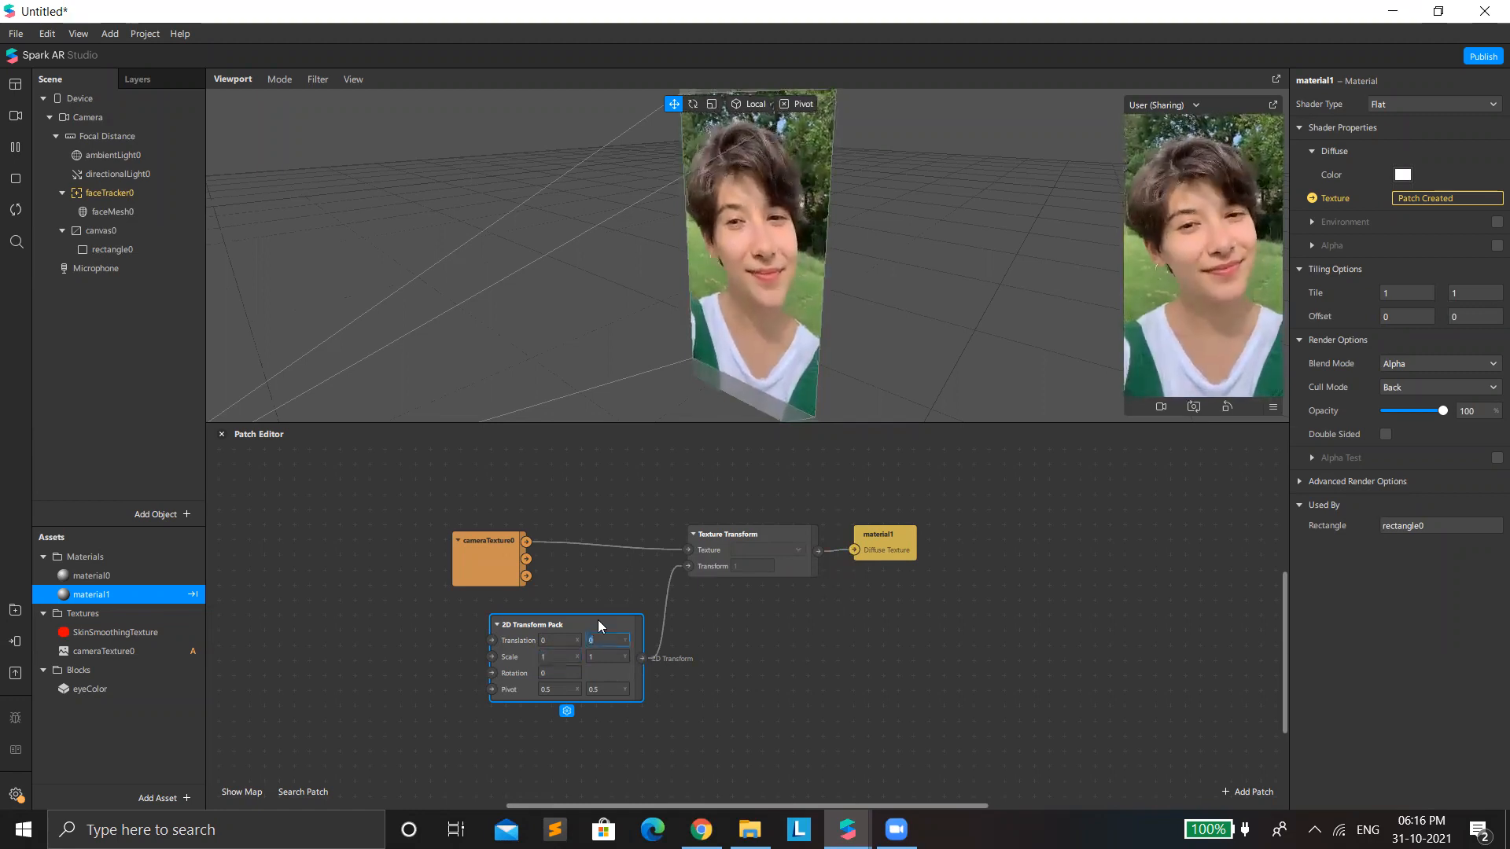
text(0.5)
key(Return)
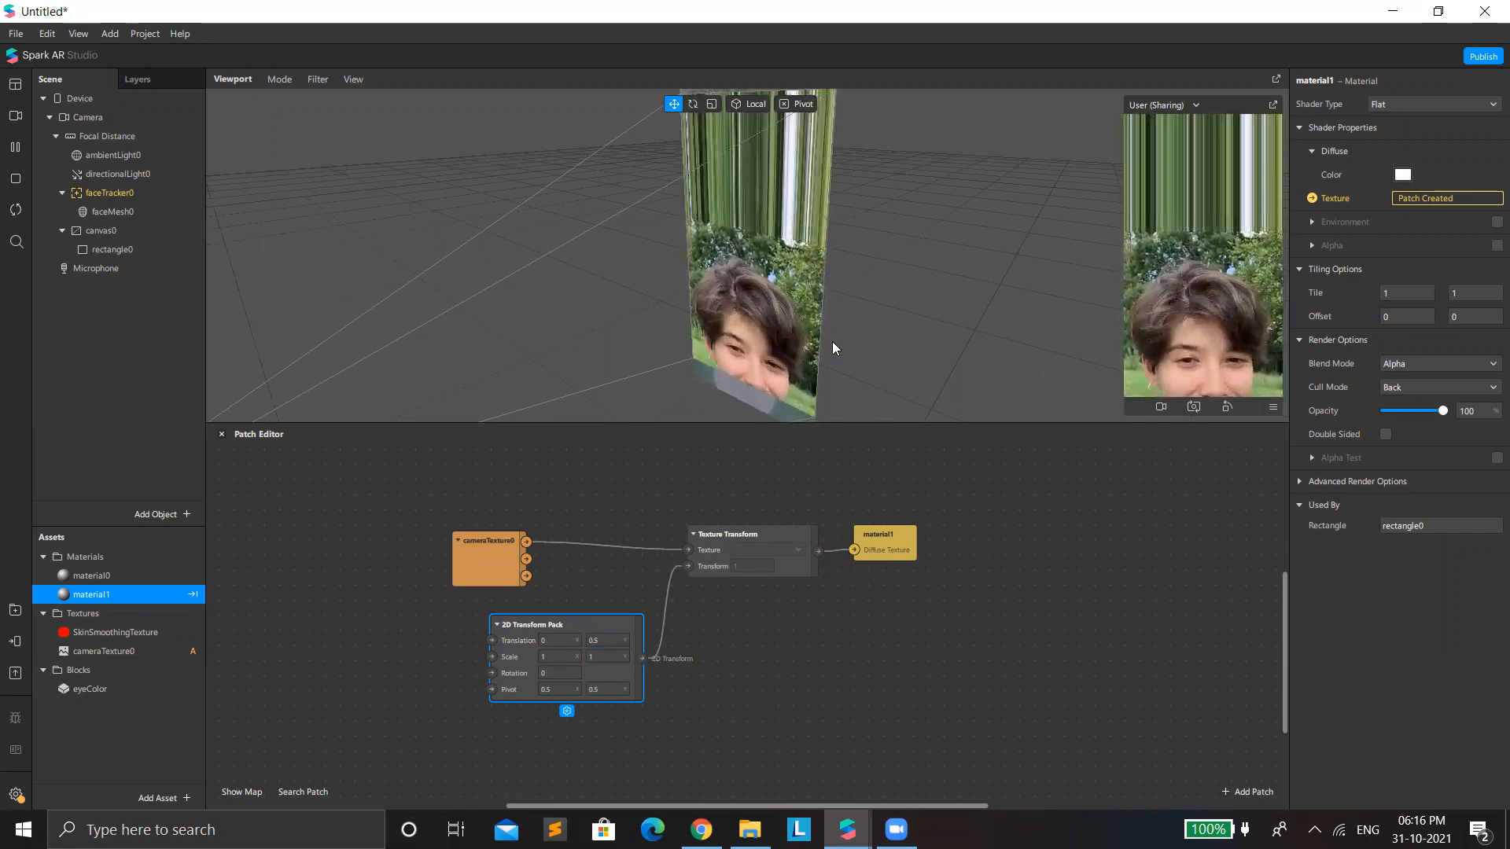
Step: Set the 2D Transform Pack's horizontal translation to 0.5 and its vertical translation to 0
click(621, 641)
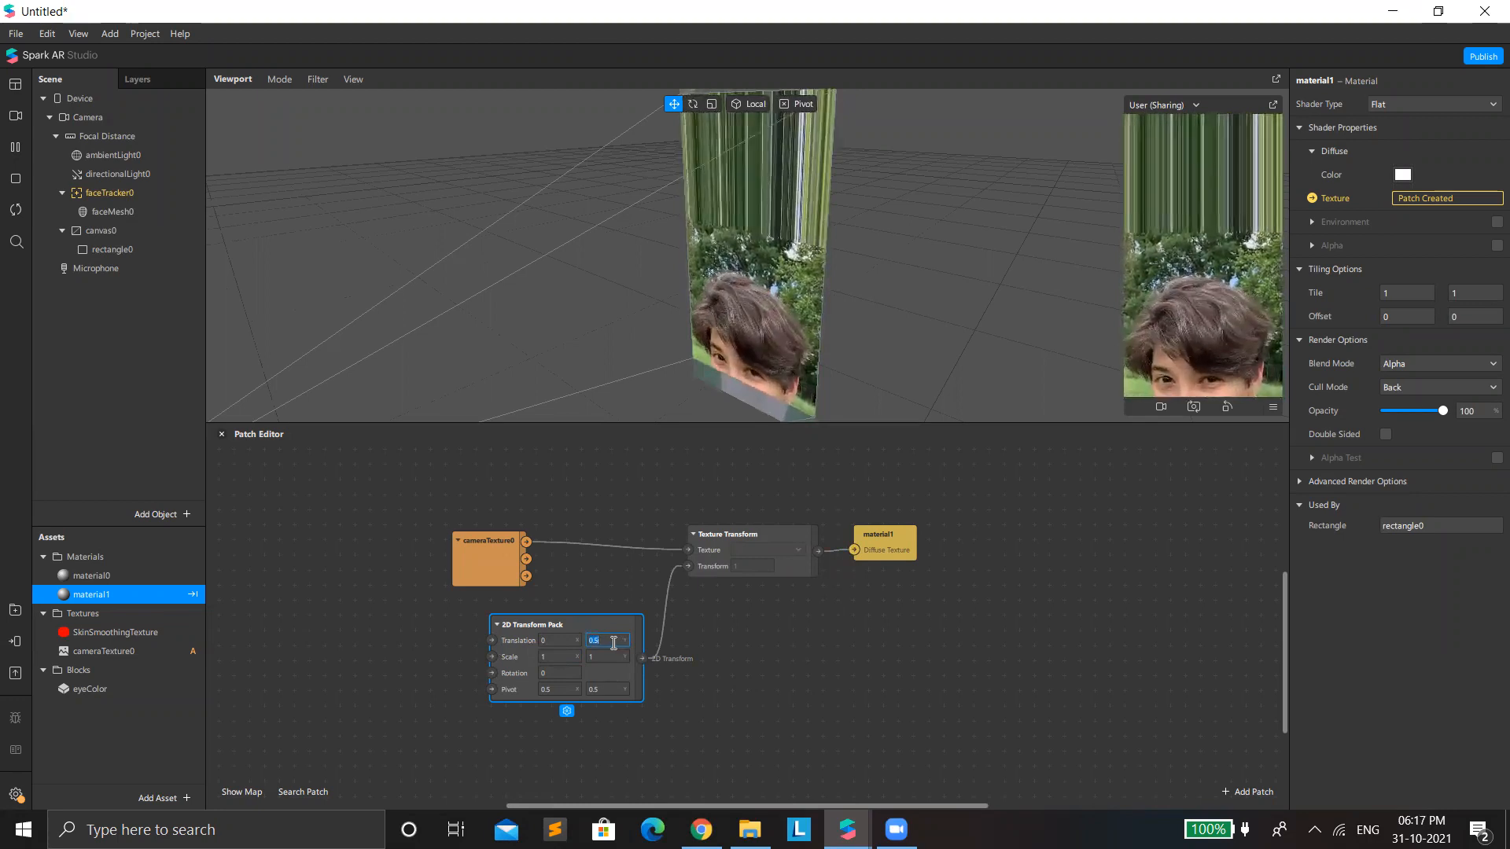
click(565, 641)
text(0.5)
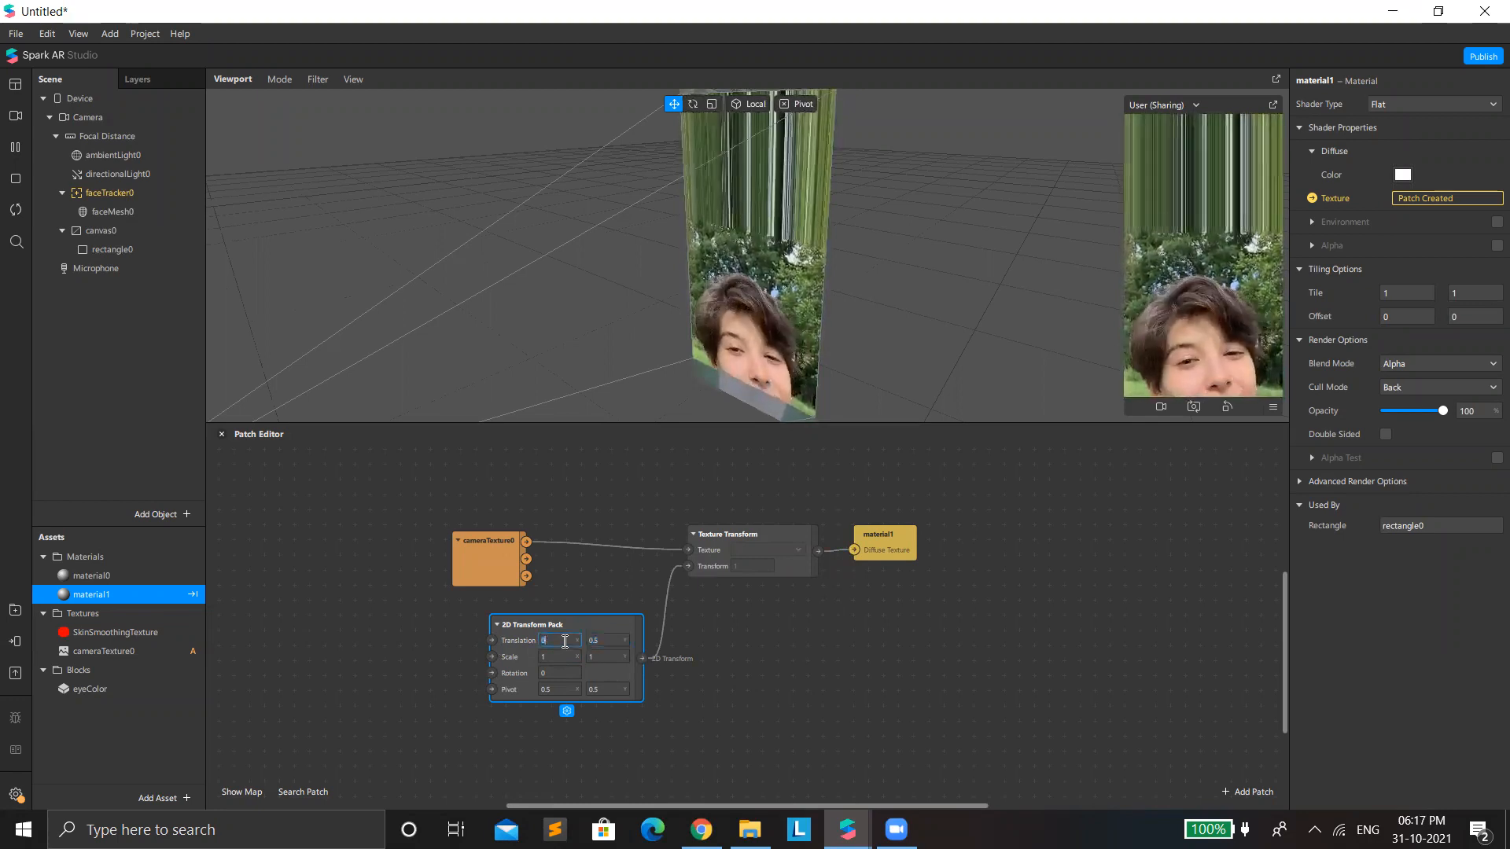
click(598, 641)
text(0)
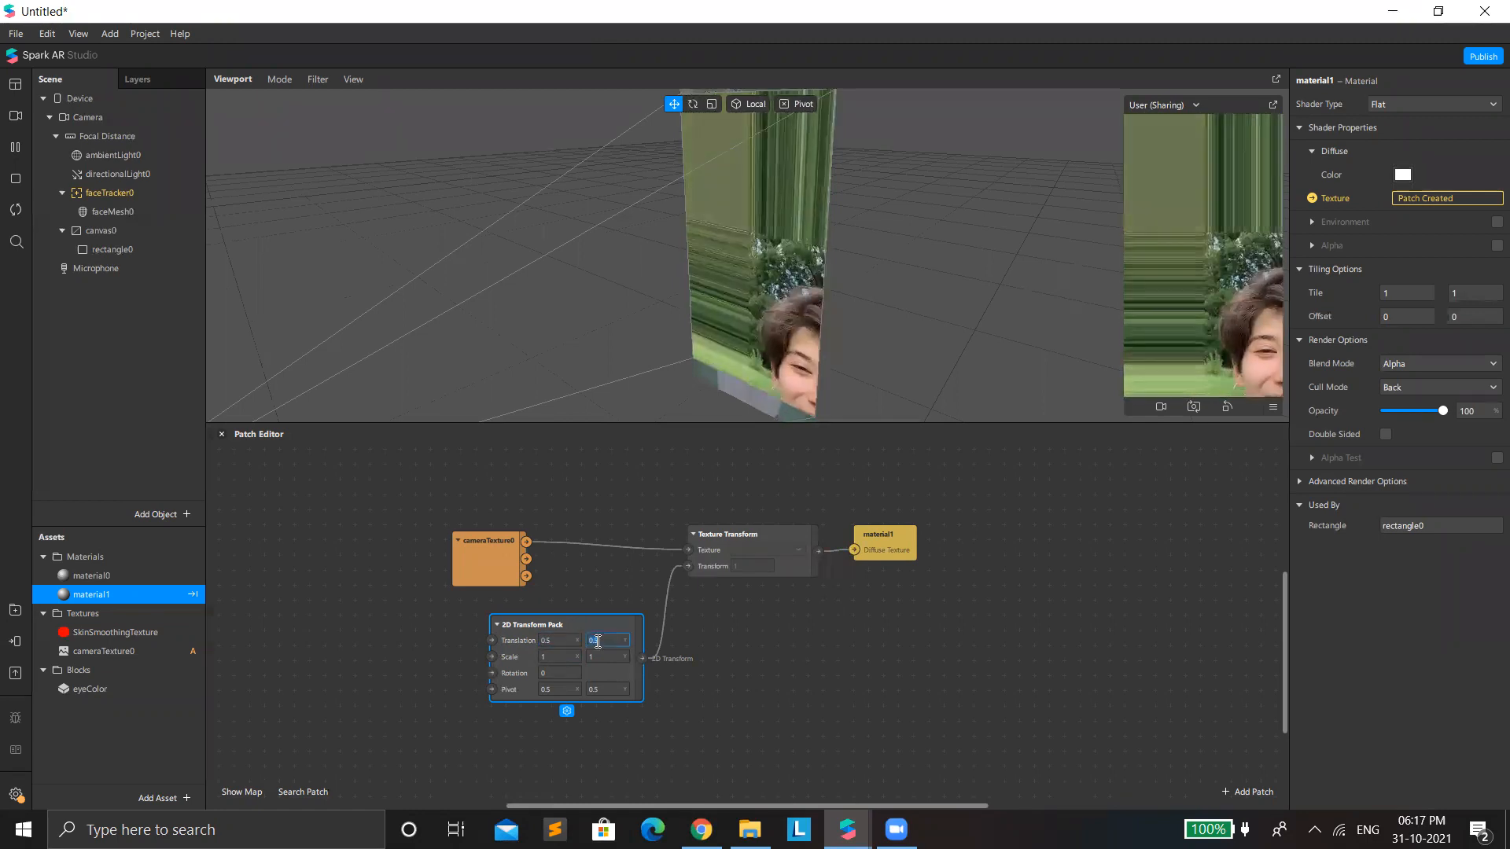
key(Return)
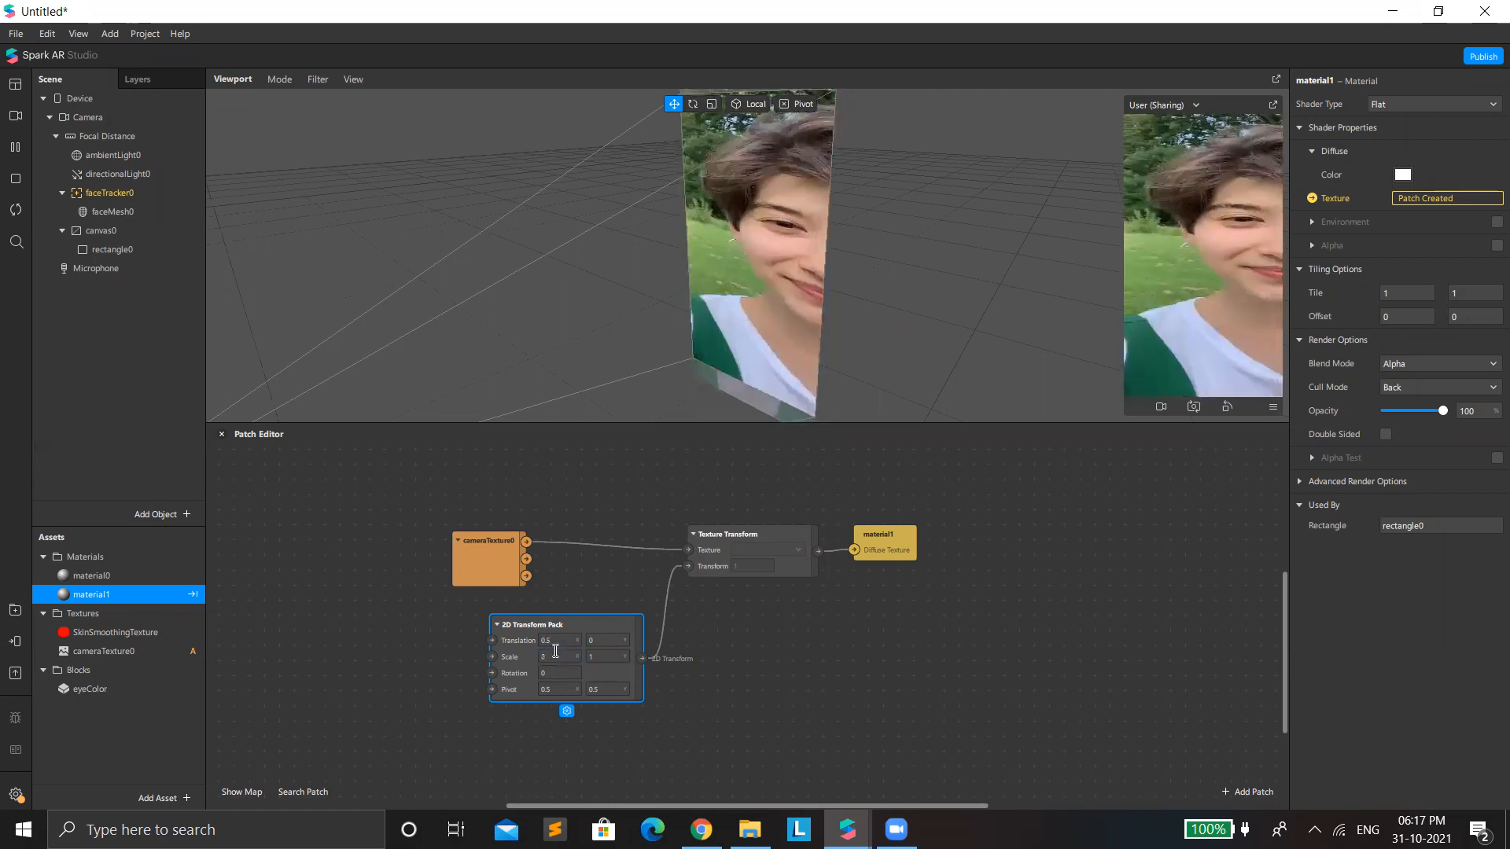
Step: Set the 2D Transform Pack's horizontal translation to 0 and its scale to 2 on both axes
click(552, 641)
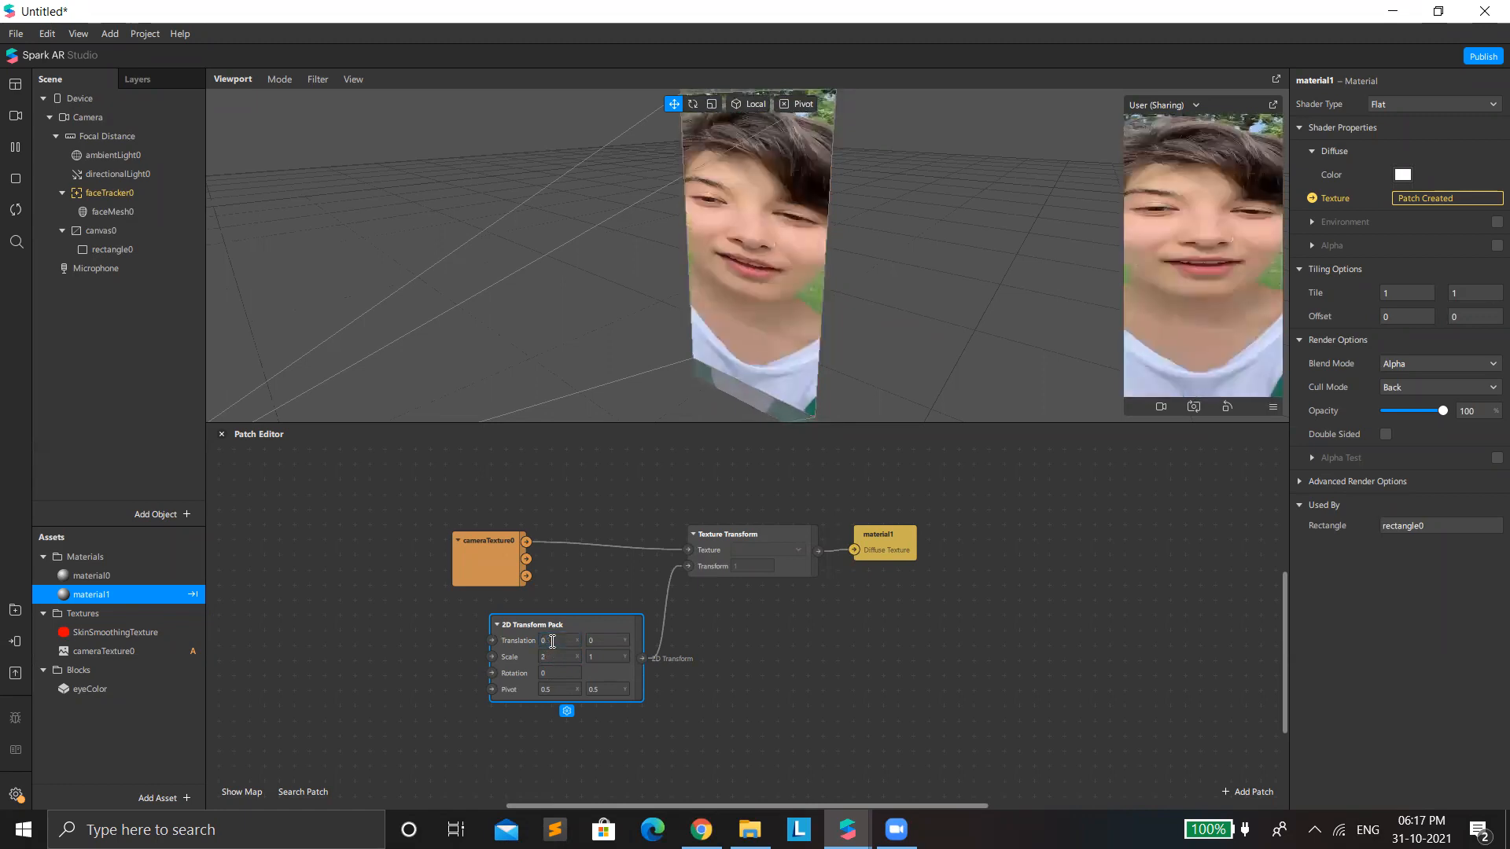
text(0)
key(Return)
click(617, 654)
text(2)
key(Return)
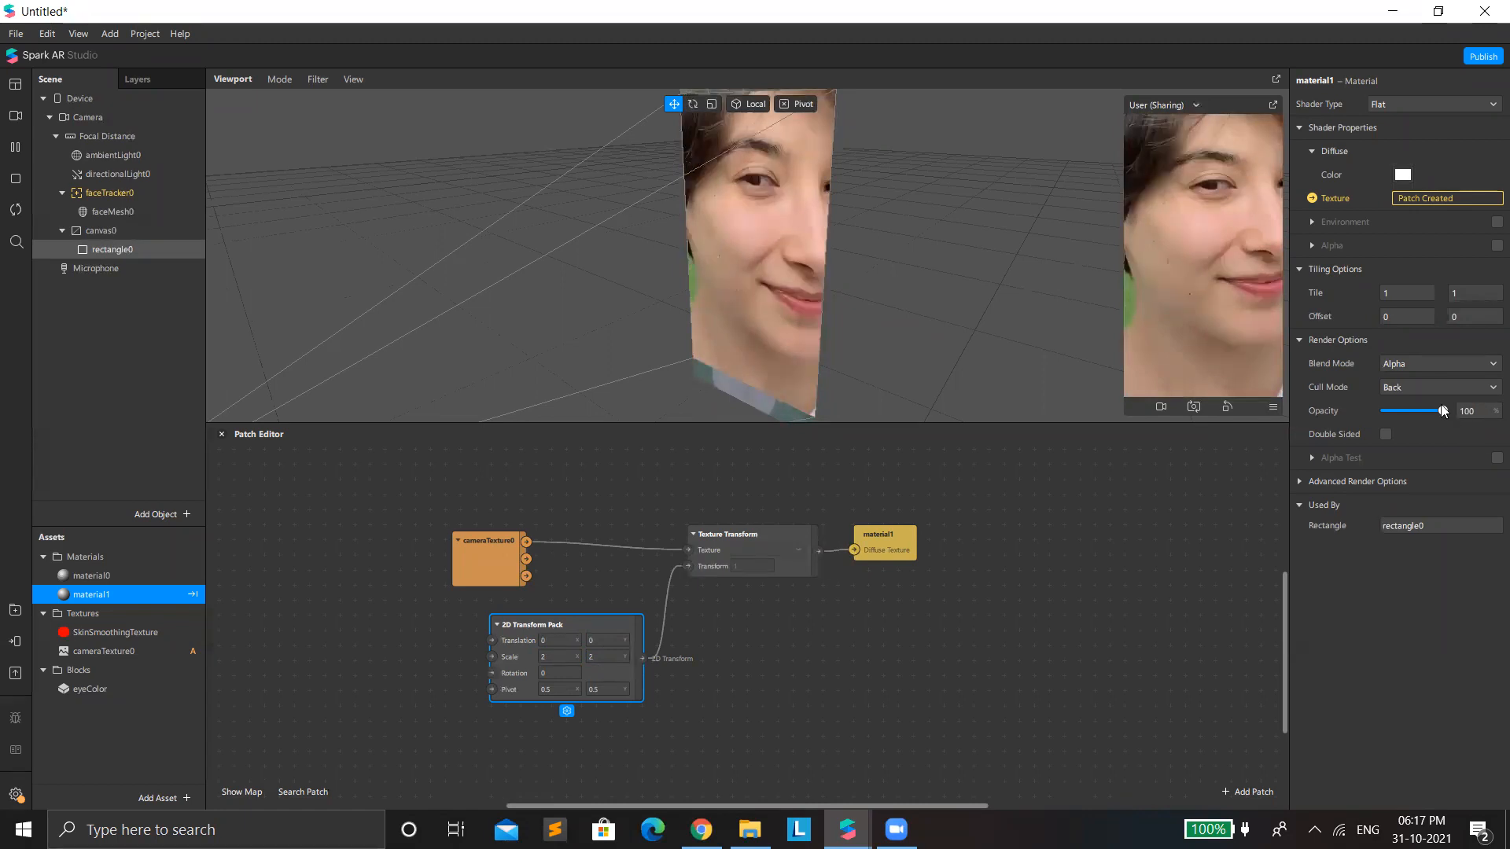
Step: Switch rectangle0's scale to Per Axis and set its horizontal scale to 0.7
click(1416, 354)
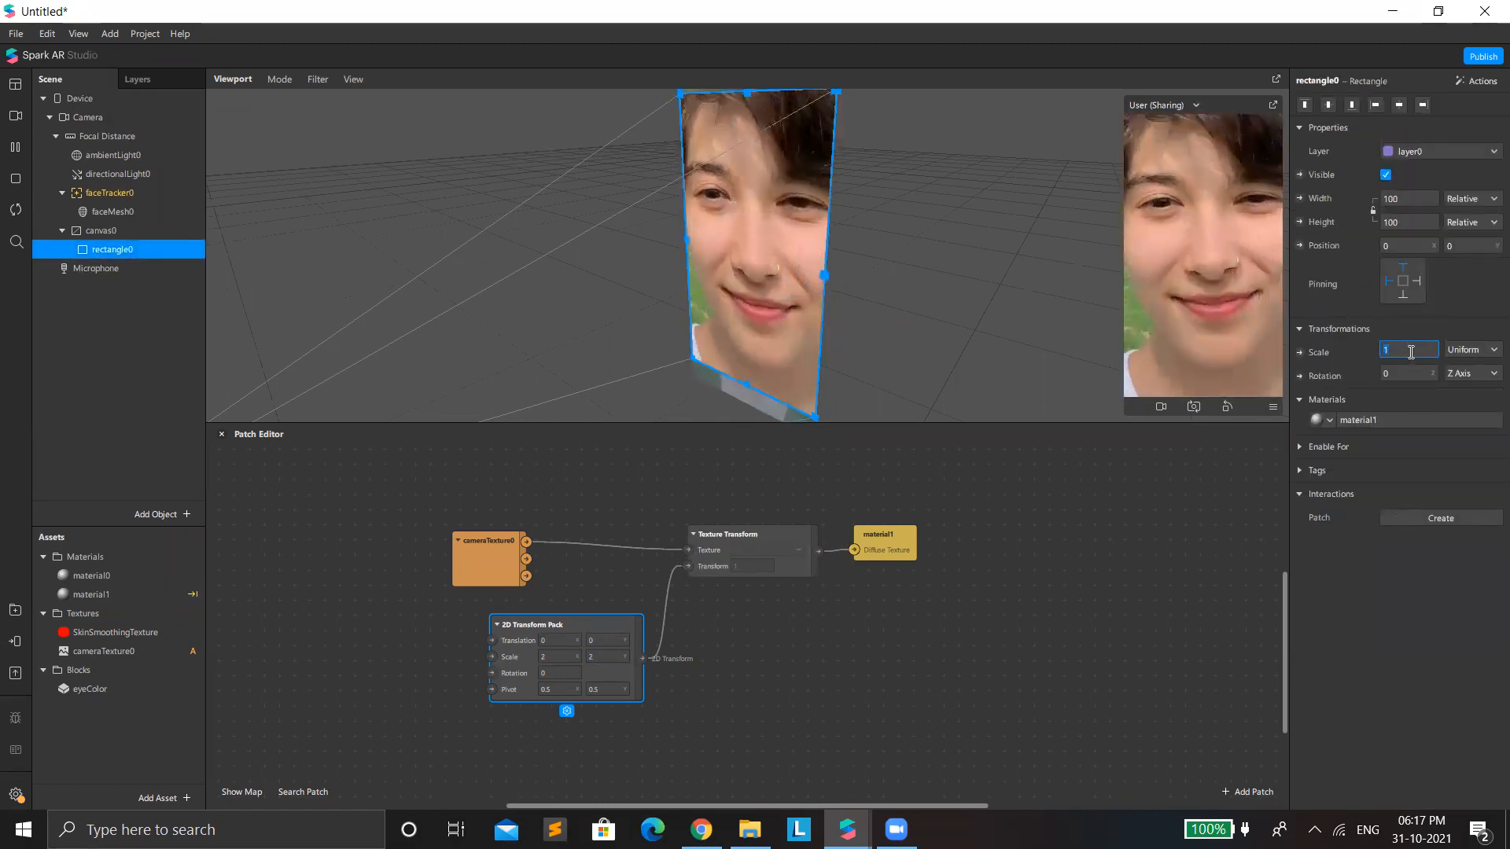
click(1456, 352)
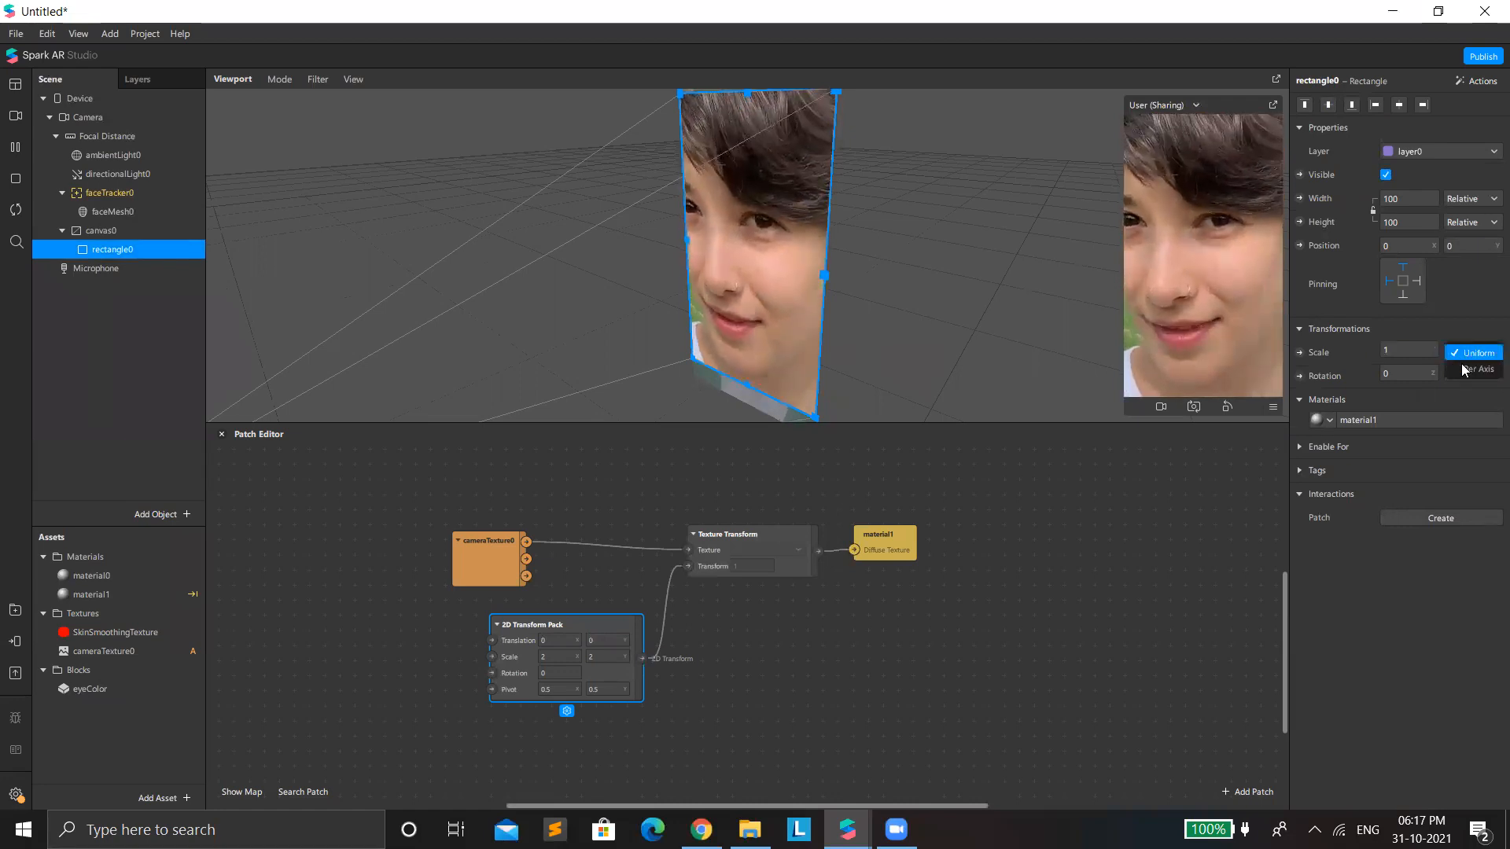
click(1464, 369)
click(1408, 370)
text(0)
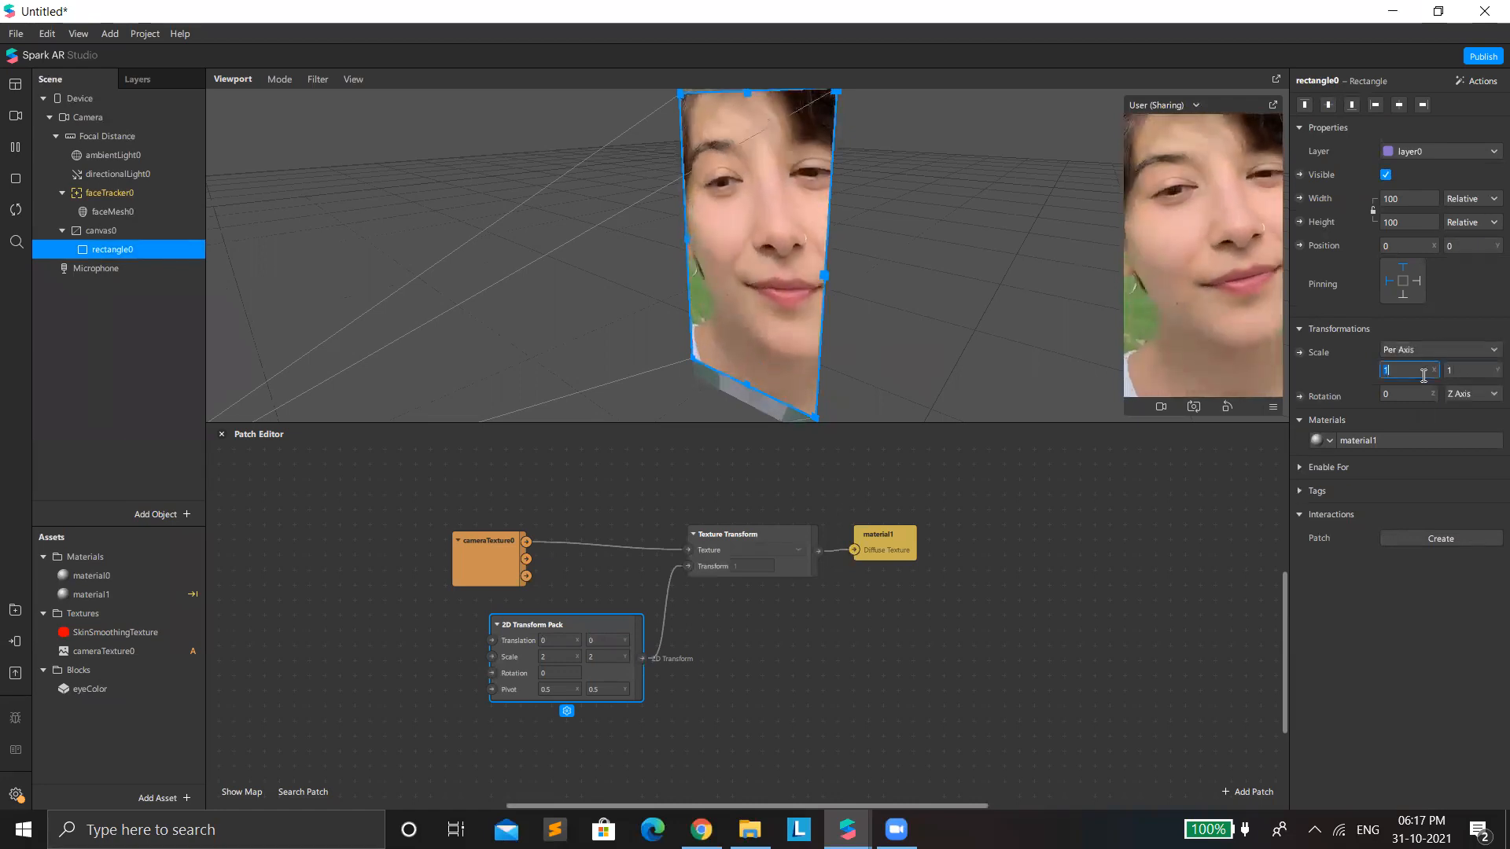
text(.7)
key(Return)
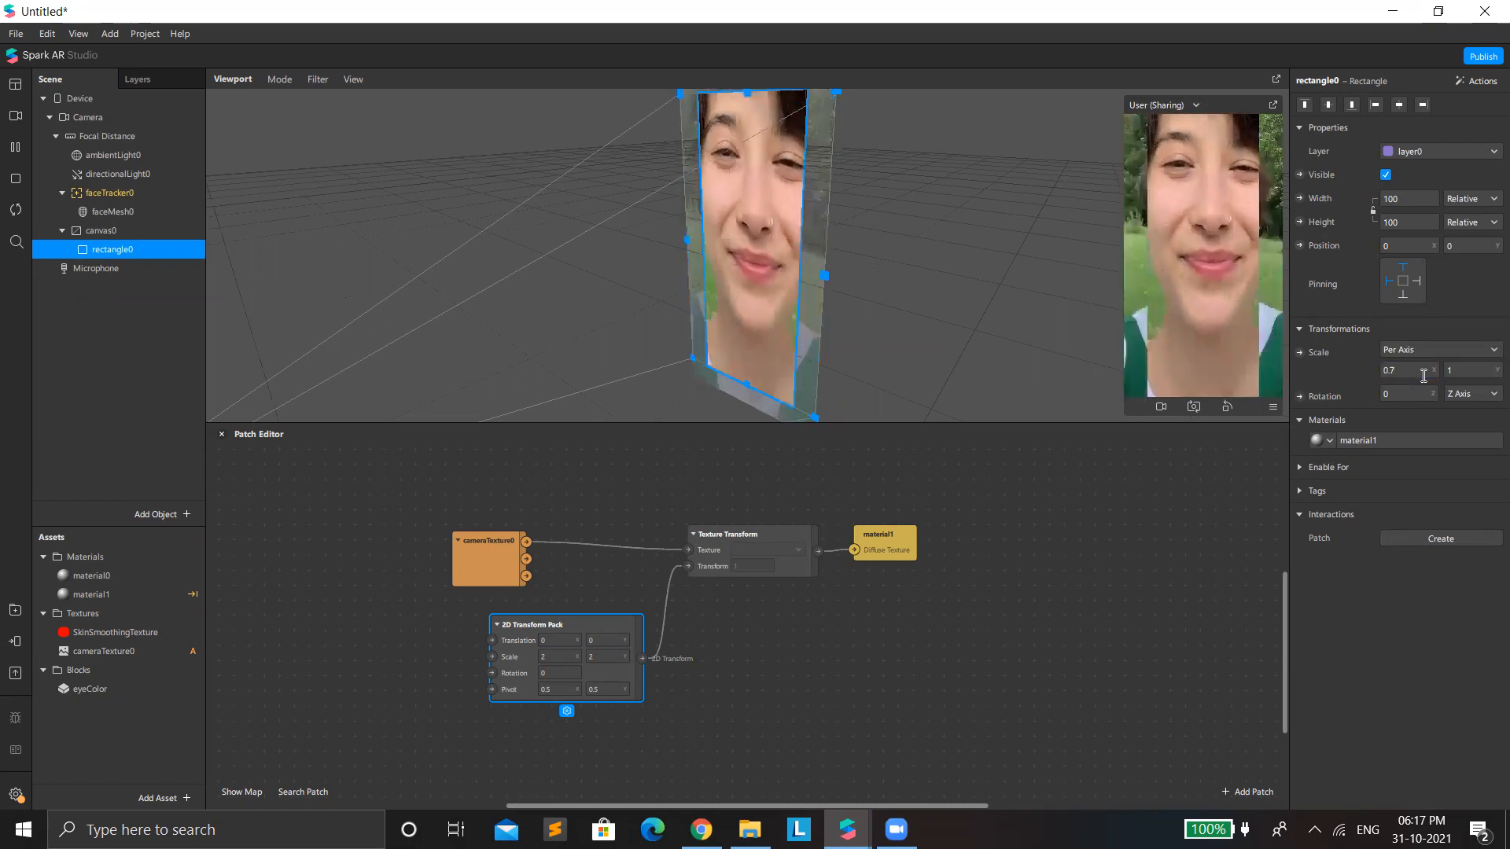
Step: Try vertical scales of 0.5 and 0.3 on rectangle0
click(1464, 371)
text(0.5)
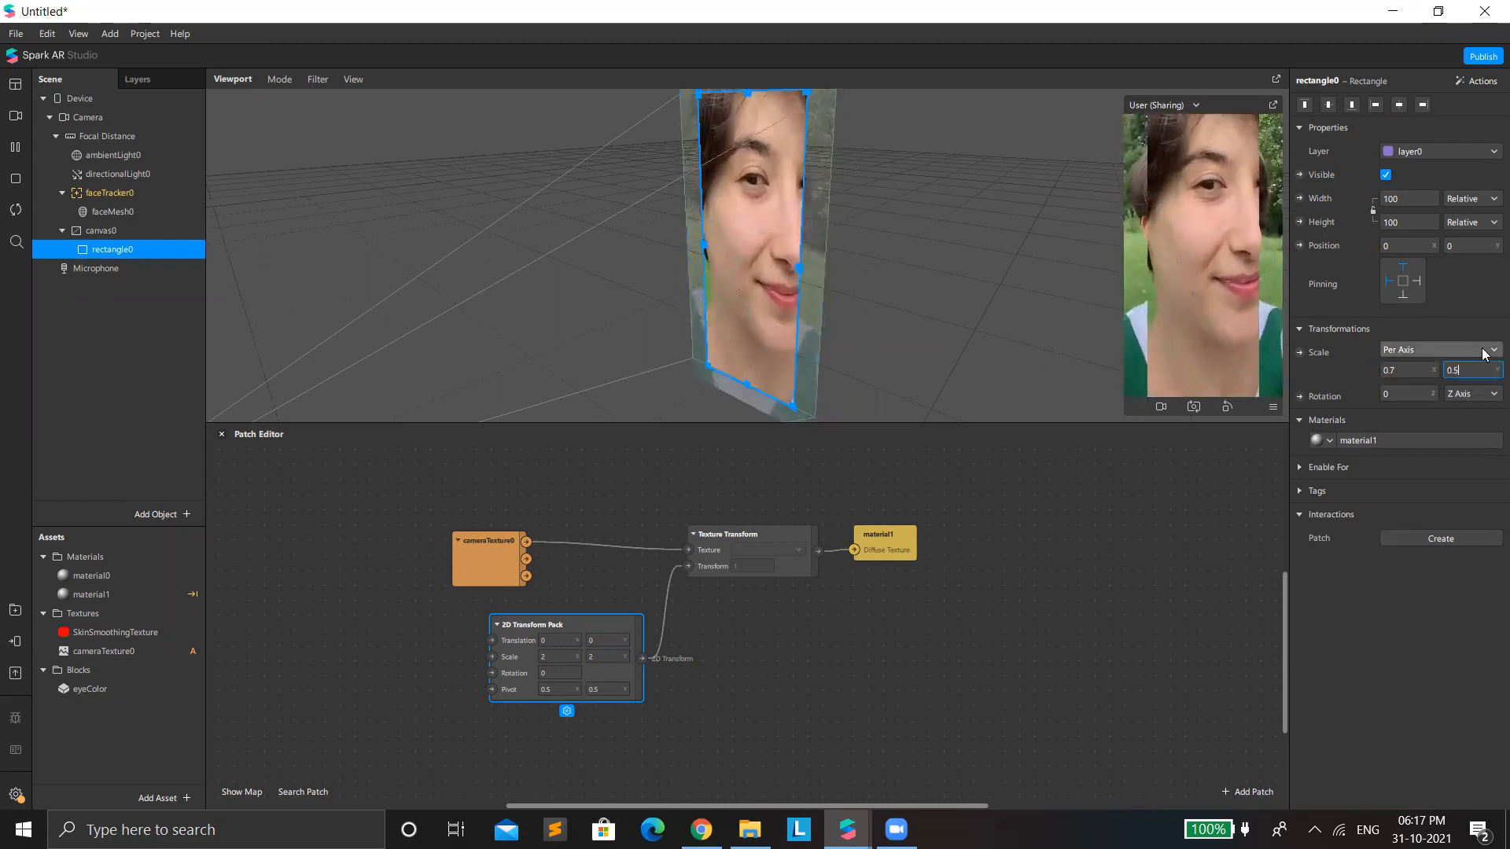
key(Return)
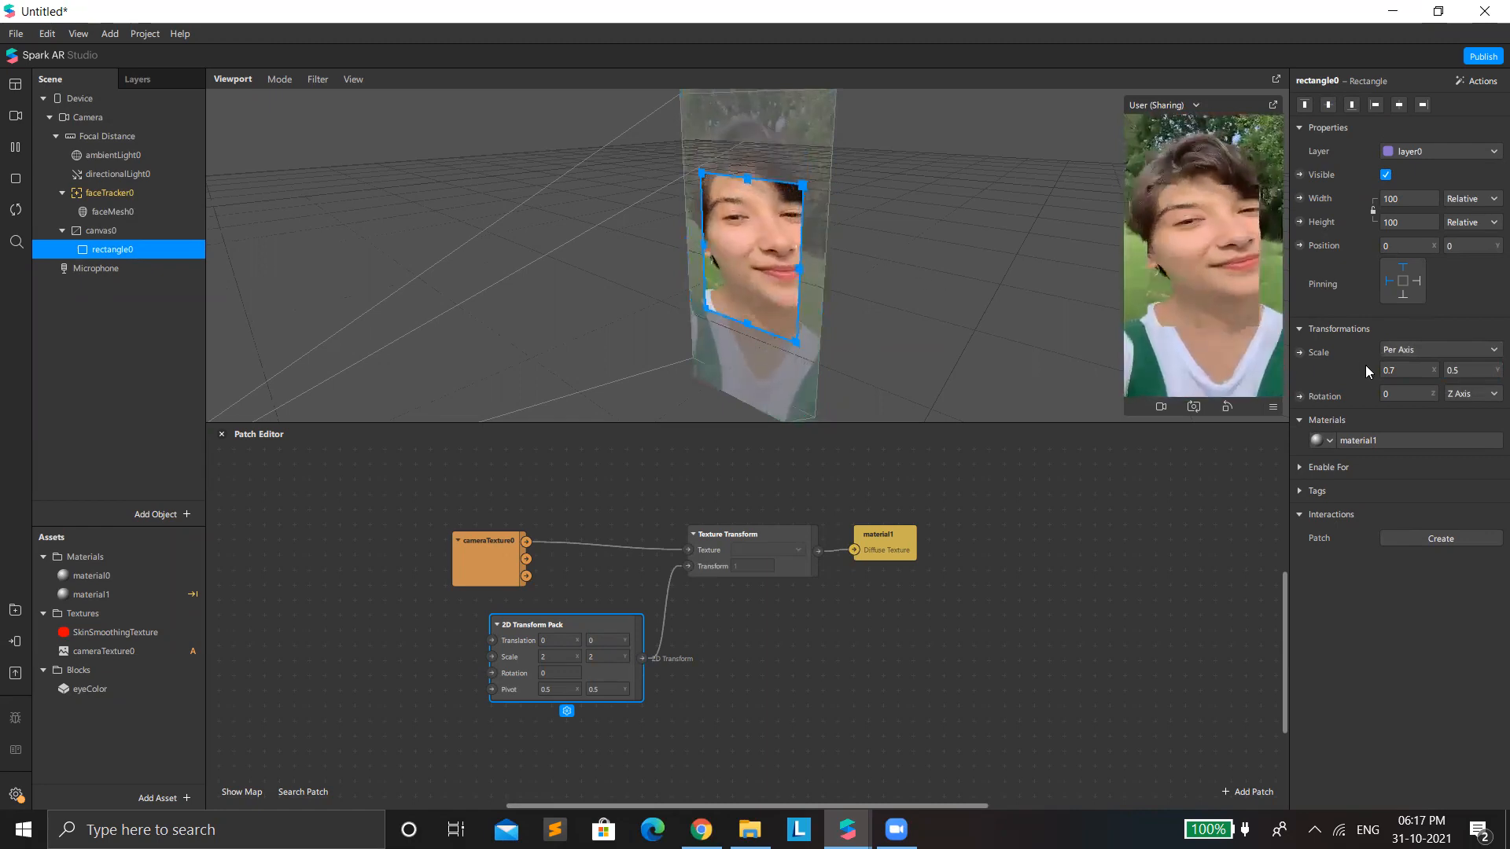
click(1471, 369)
text(0)
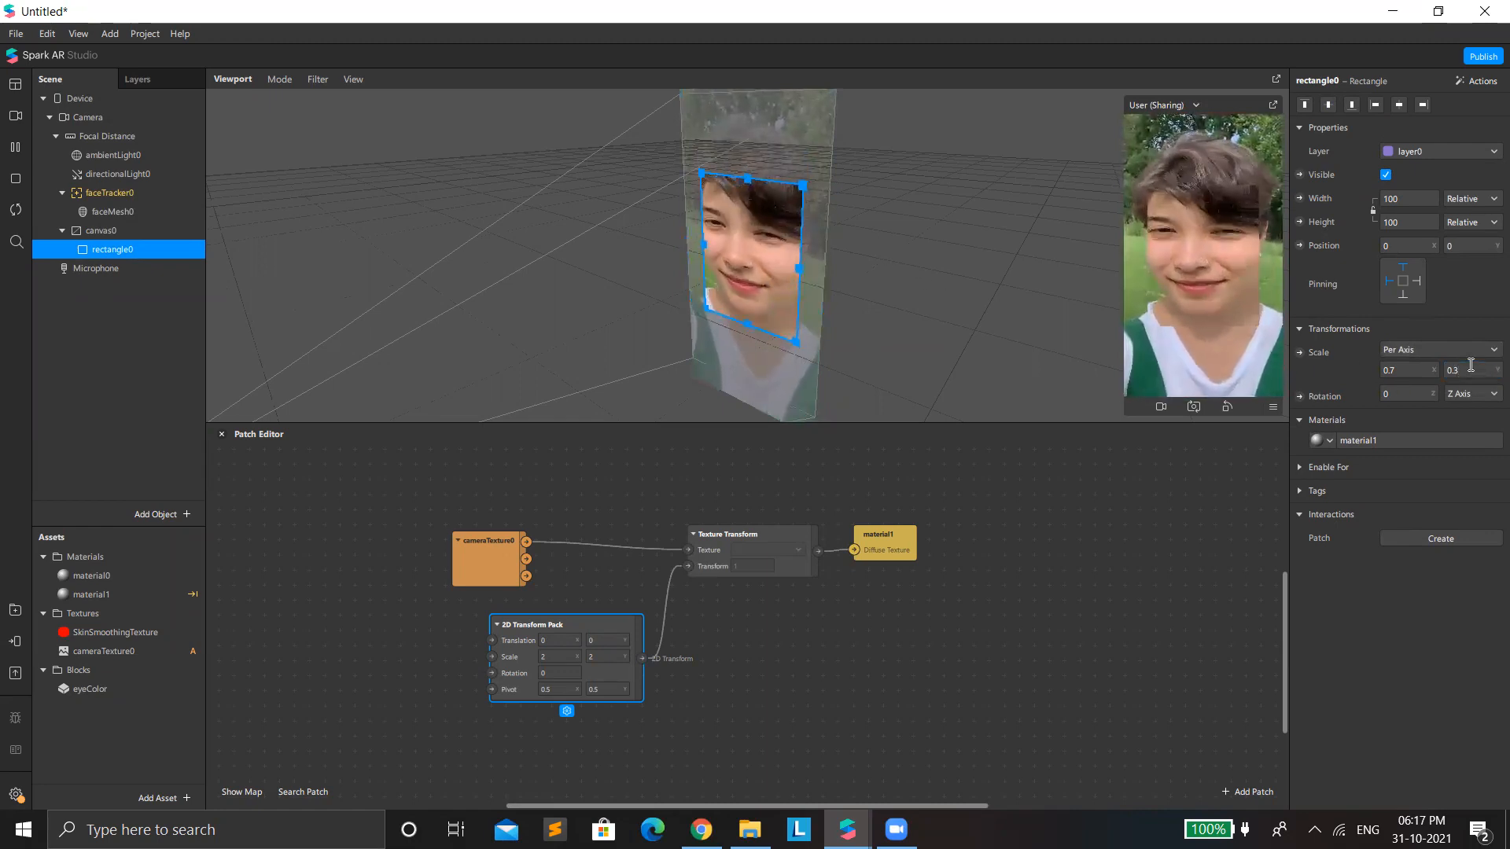
key(Return)
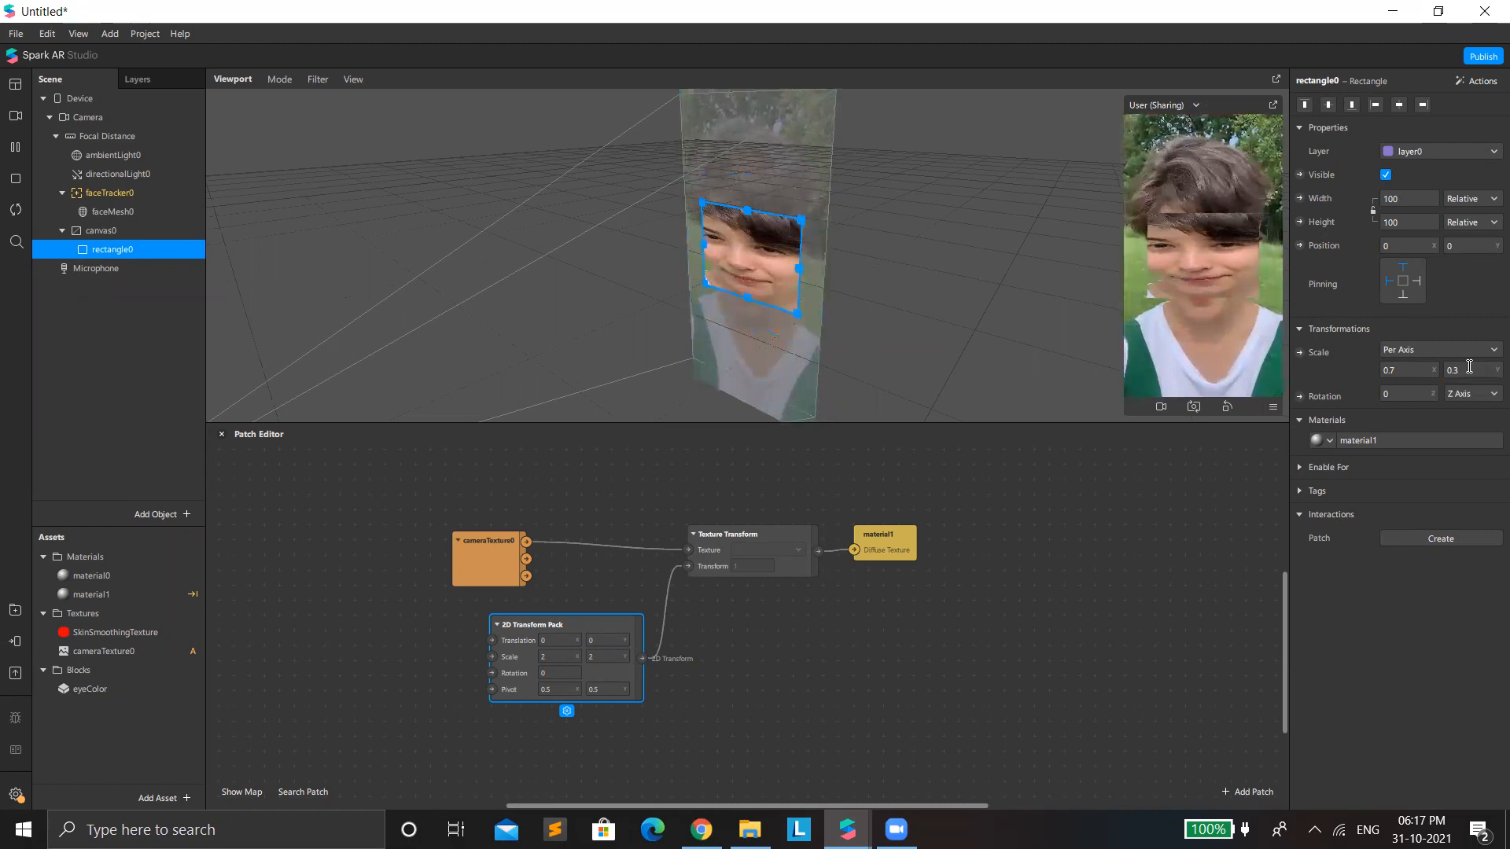
Step: Set rectangle0's vertical scale to 0.9 and its horizontal scale to 0.5
text(0)
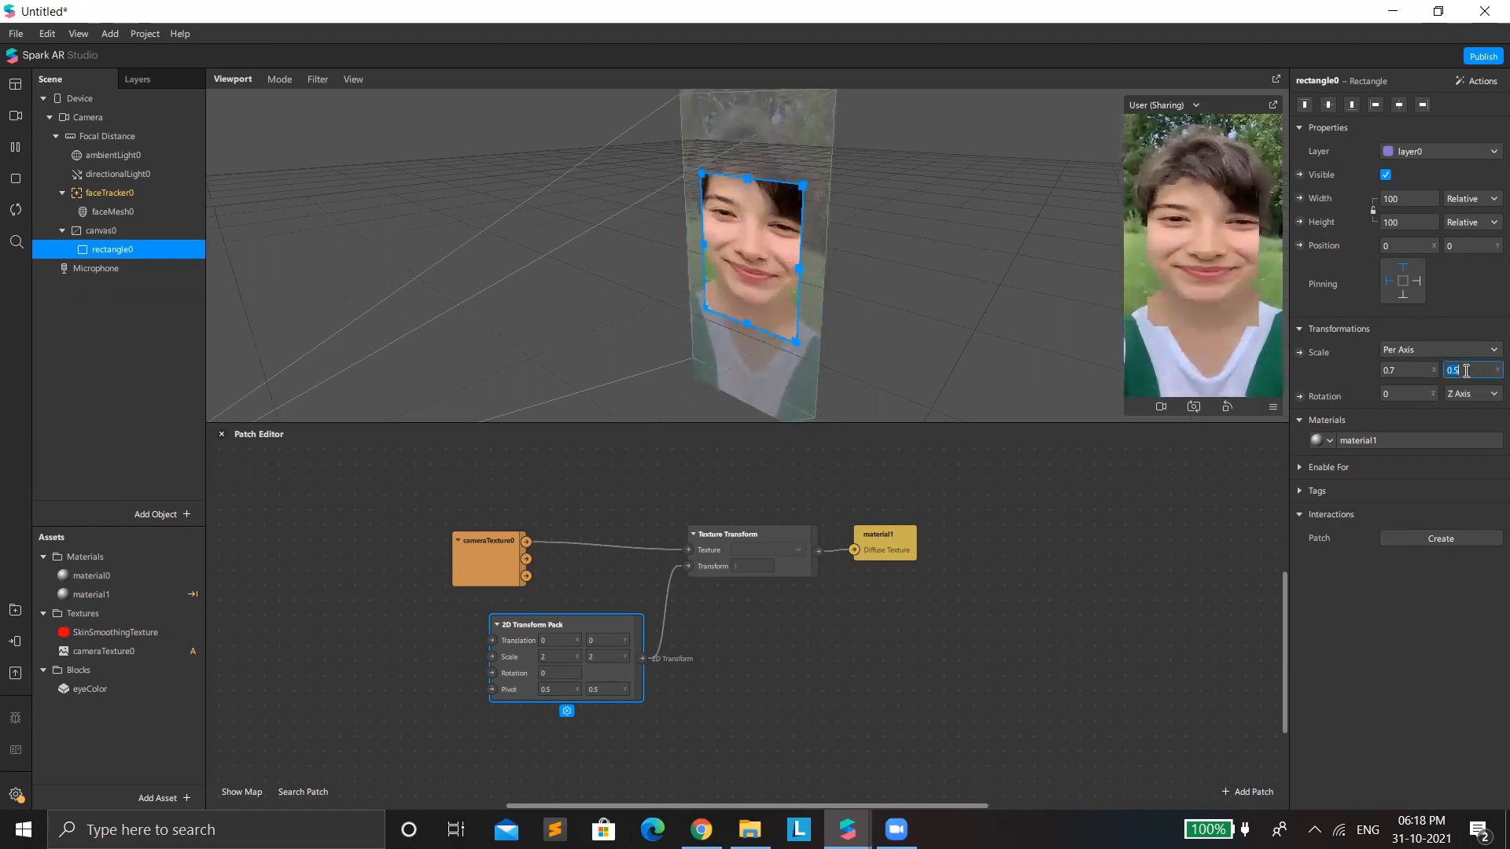
text(.9)
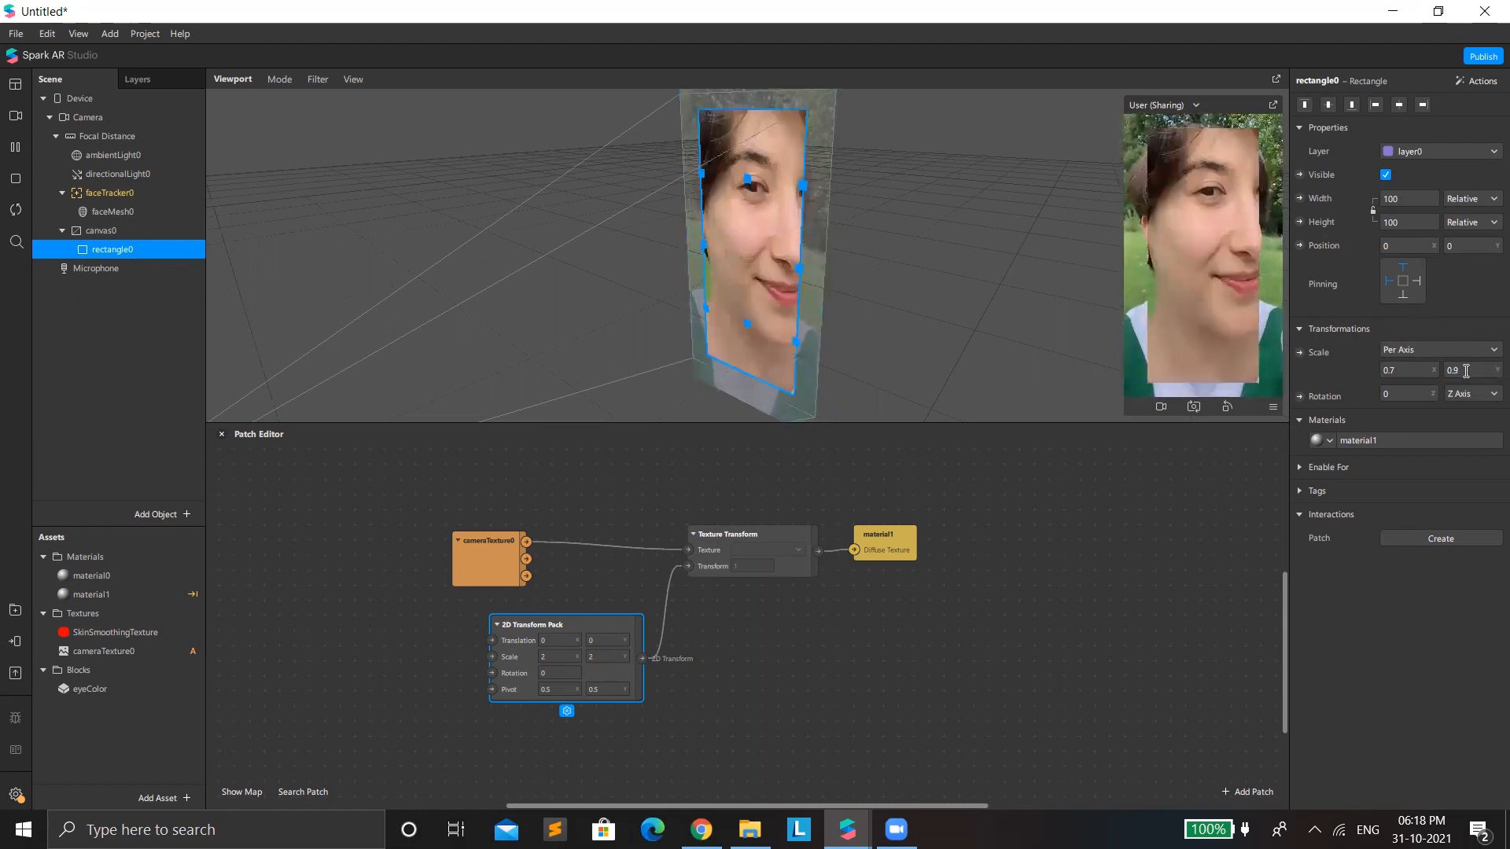
click(1393, 370)
text(0.6)
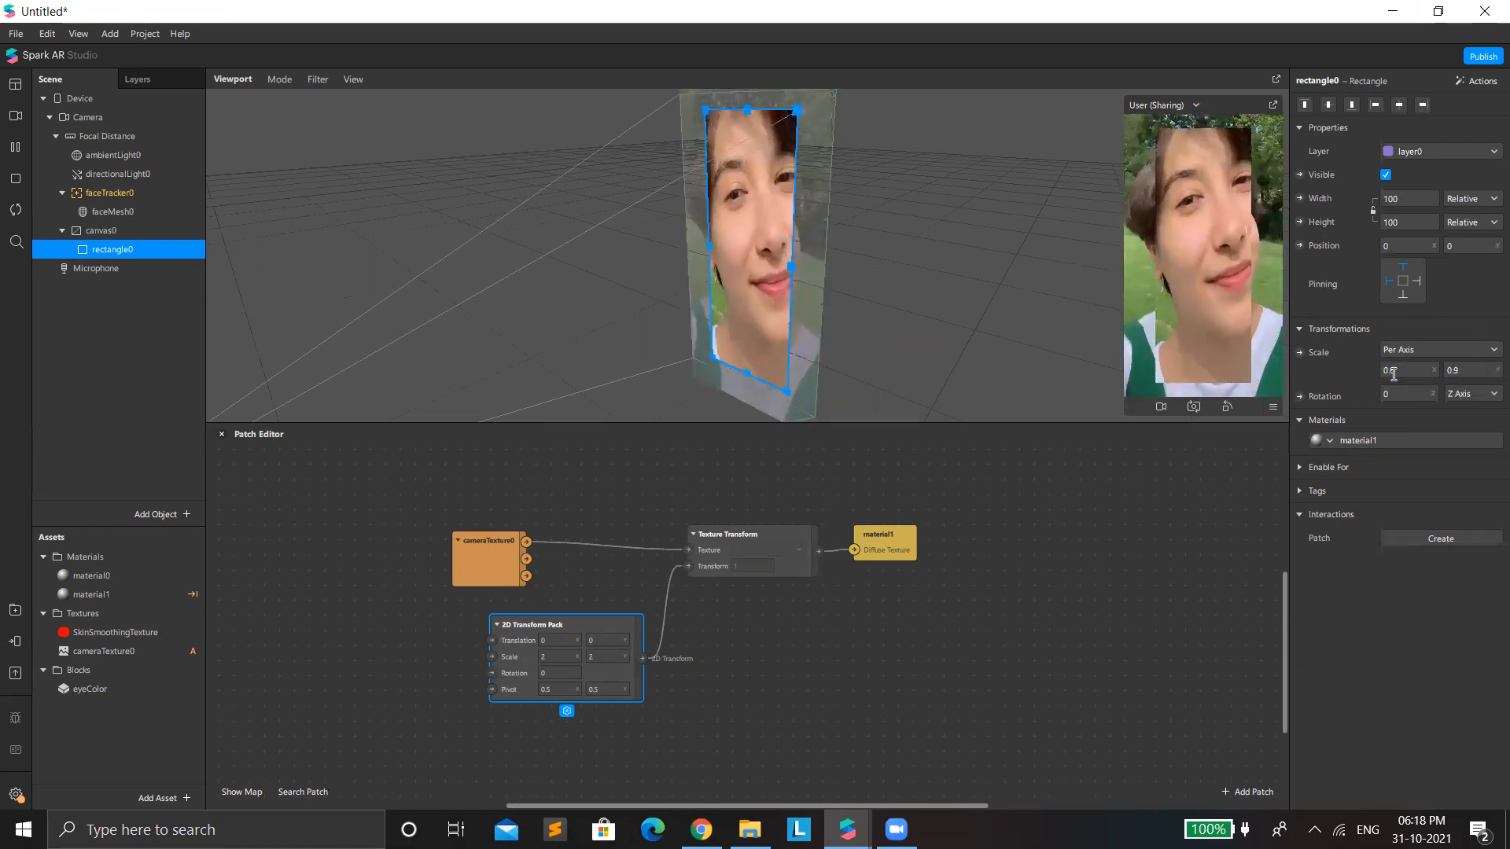
key(BackSpace)
text(5)
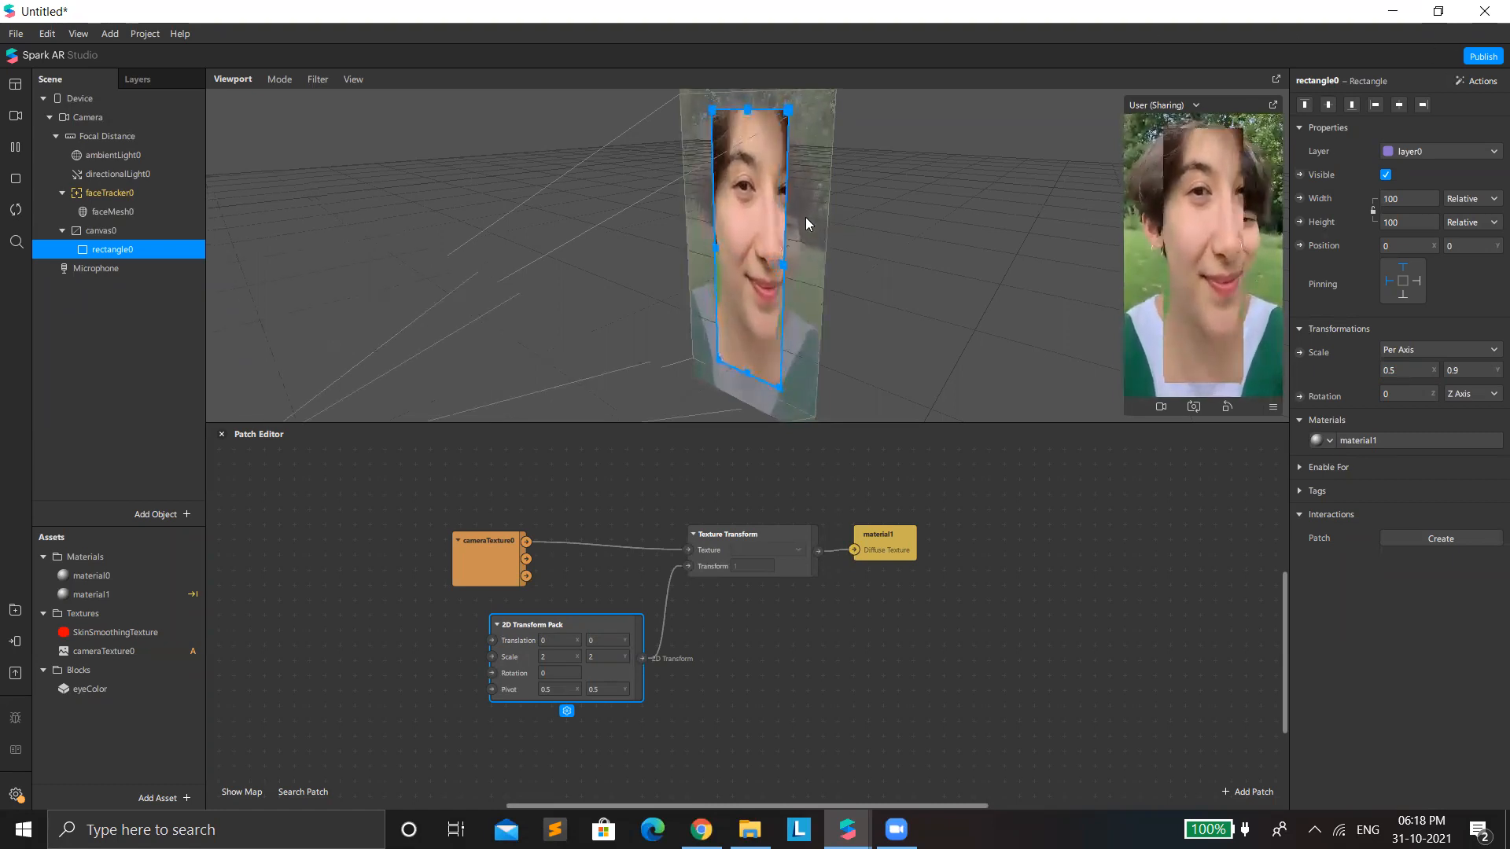
Step: Shrink the Patch Editor to give the viewport and device preview more room
scroll(802, 220, down, 3)
scroll(799, 223, down, 1)
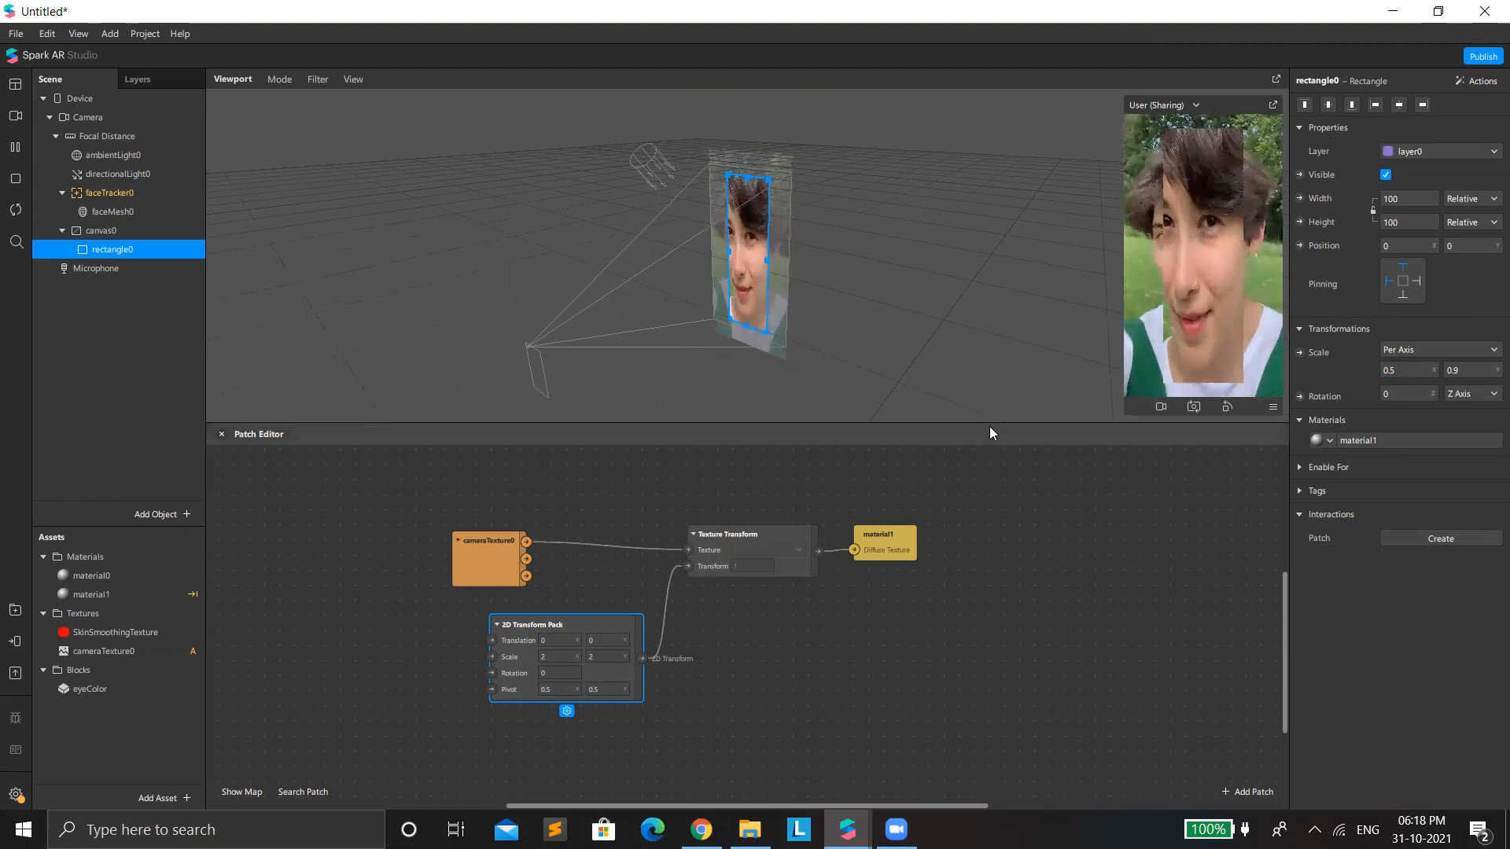
drag(1062, 424, 935, 802)
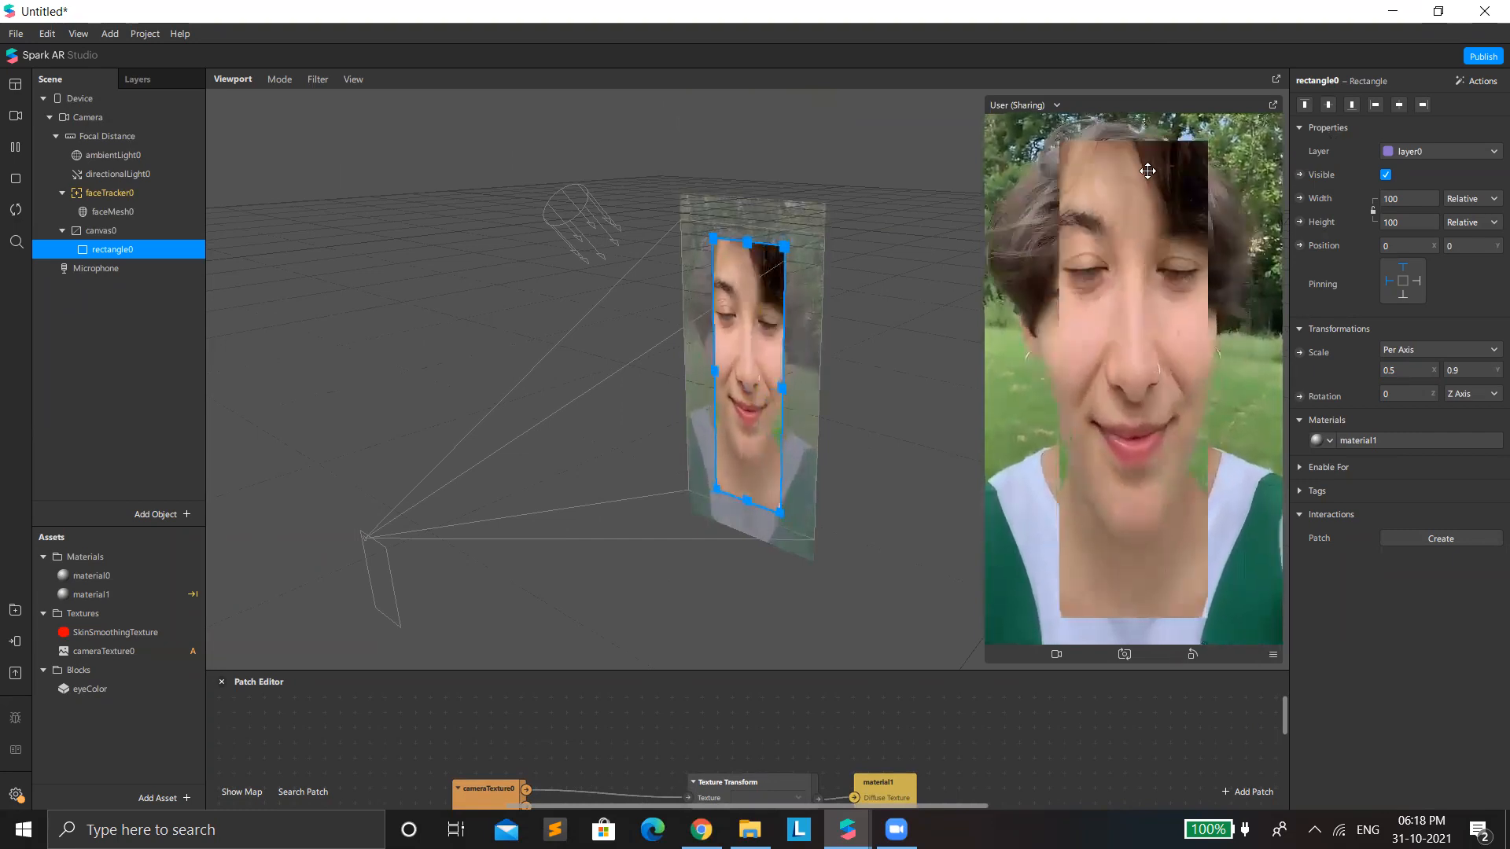
scroll(918, 684, down, 2)
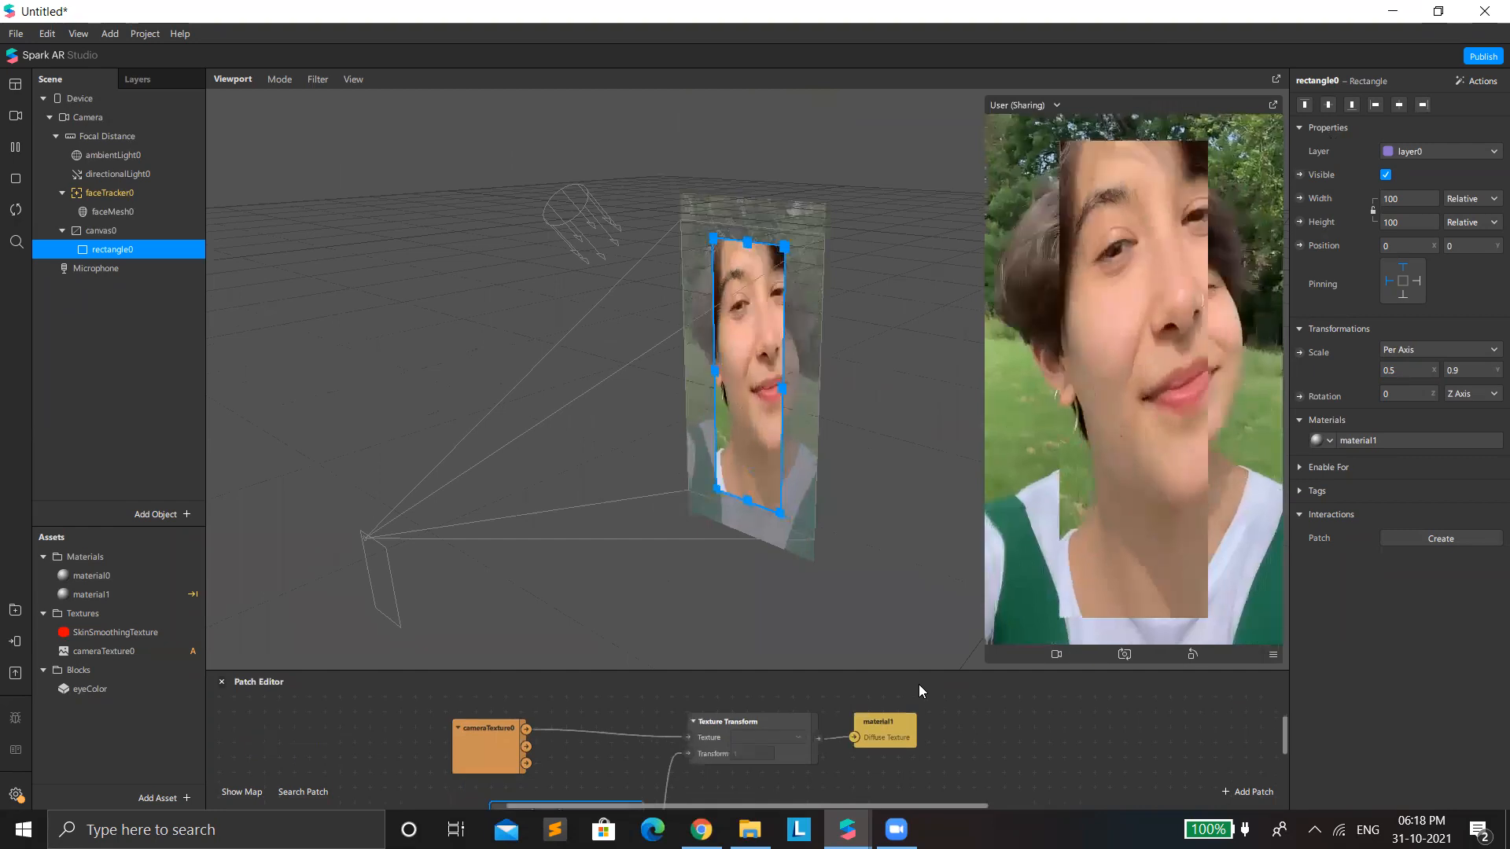
Step: Add a second rectangle to canvas0 and make it fill the canvas width and height
right_click(116, 235)
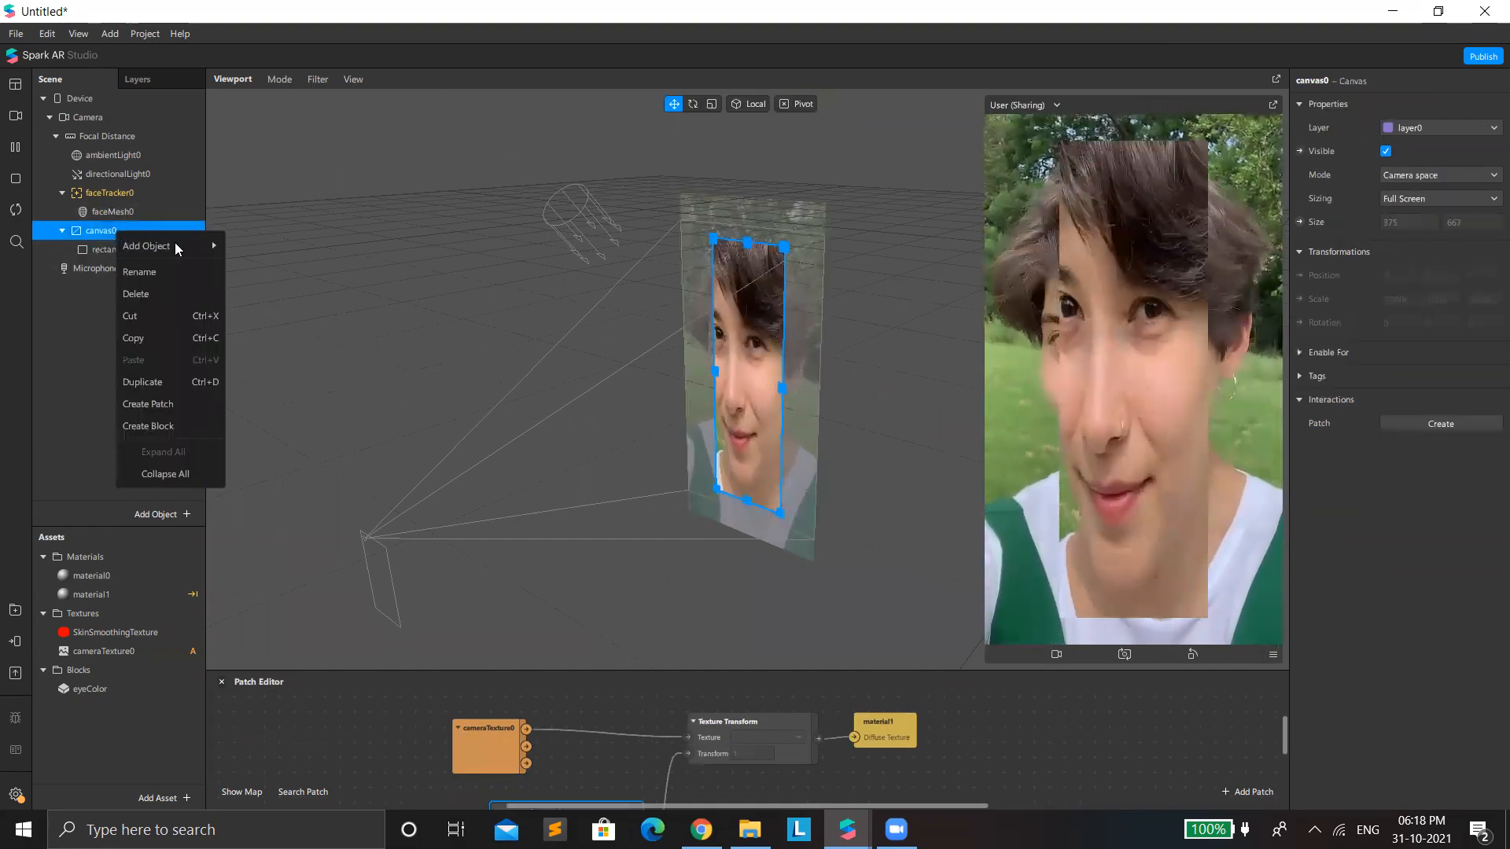
mouse_move(170, 244)
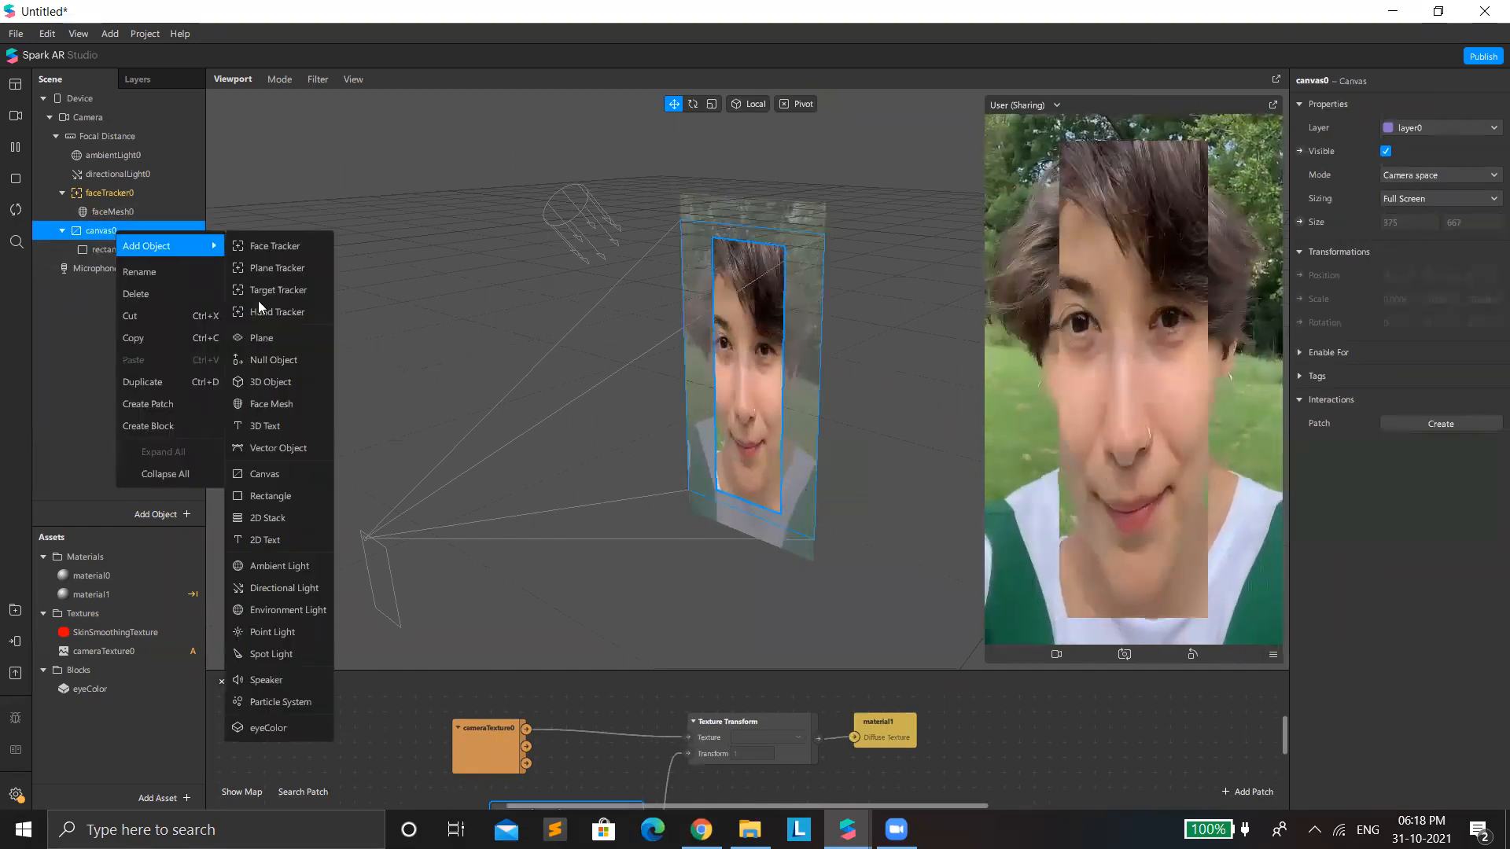
click(260, 495)
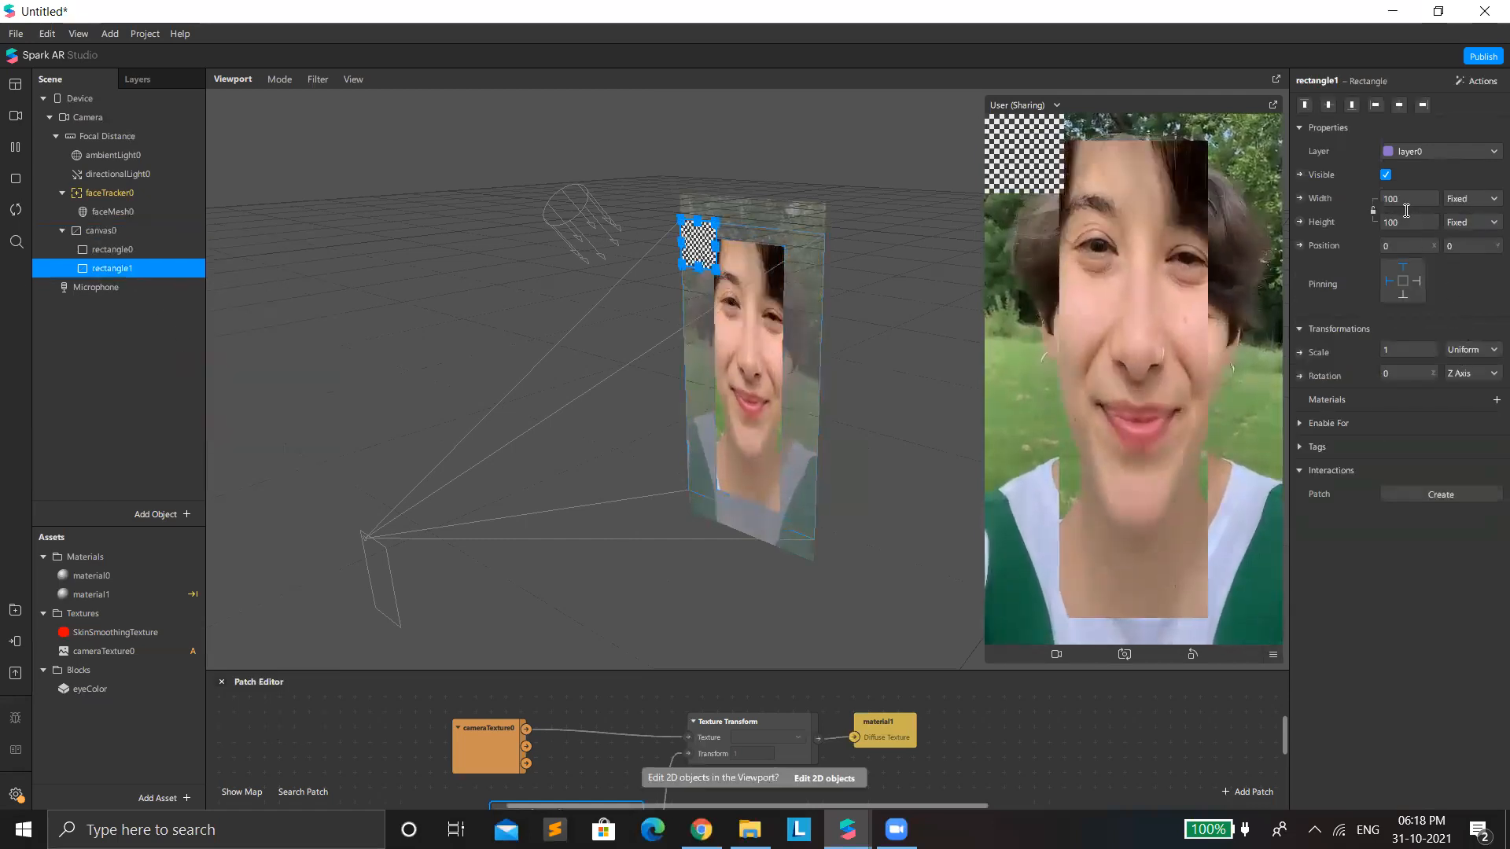
click(1407, 224)
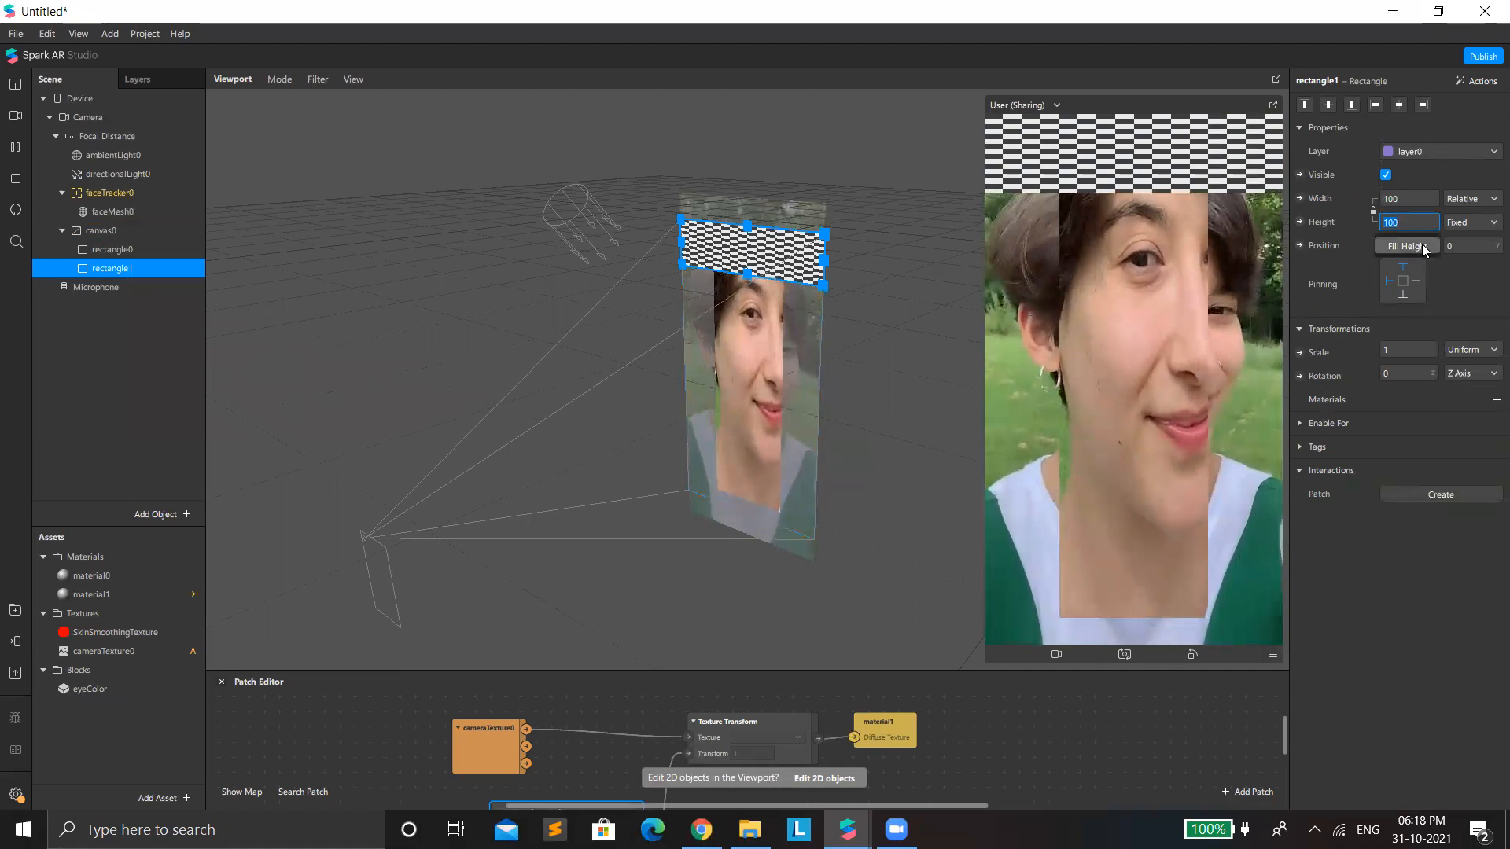
click(1407, 246)
Step: Create a new material for rectangle1 and set its shader type to Flat
click(1496, 400)
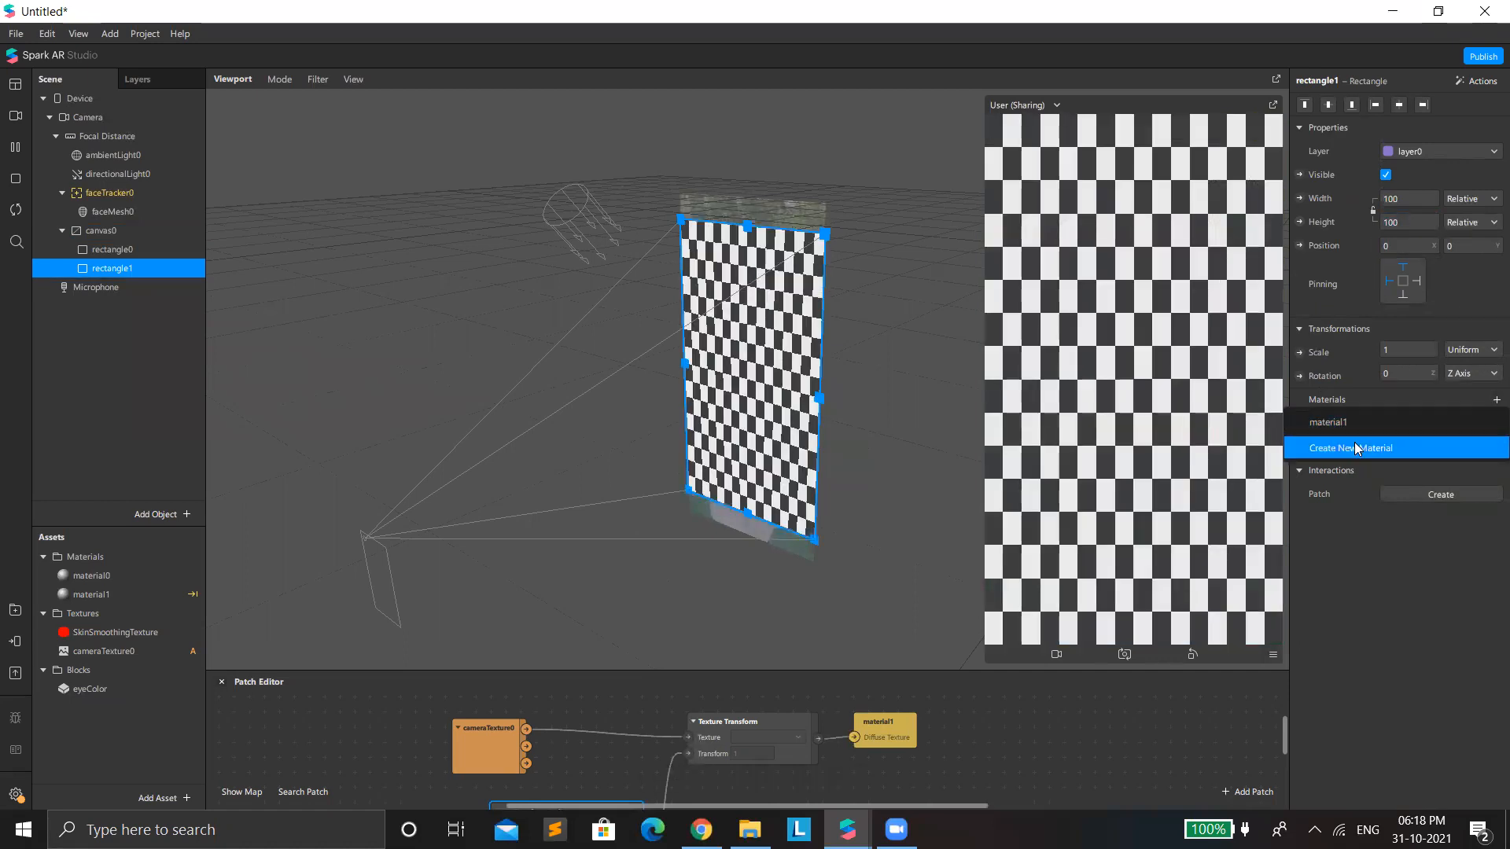
click(1358, 442)
click(1364, 421)
click(1374, 105)
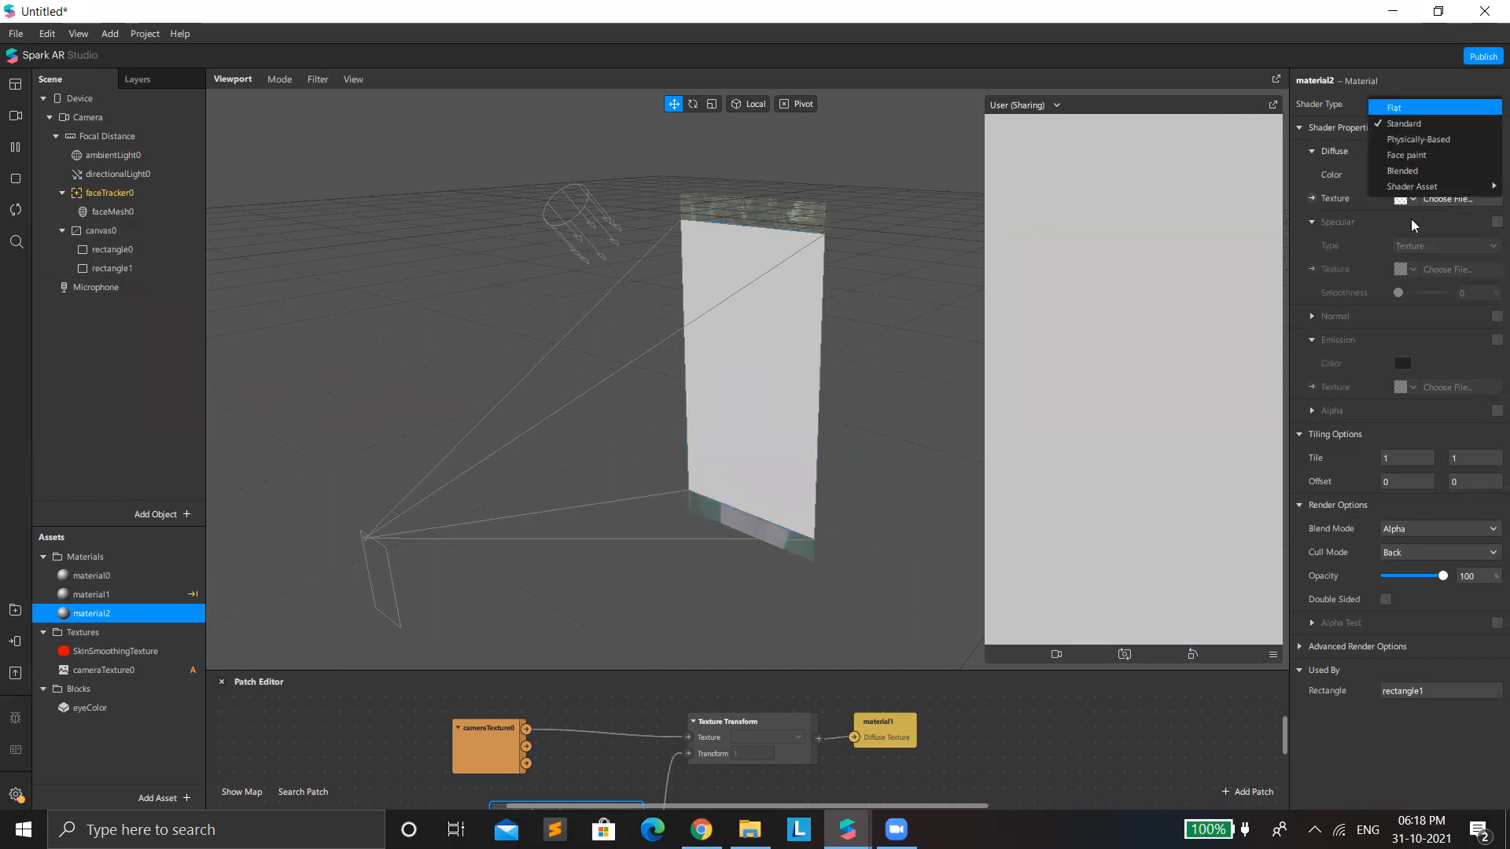
click(1393, 106)
Step: Try a newly created patch asset as material2's shader
click(1393, 107)
mouse_move(1407, 186)
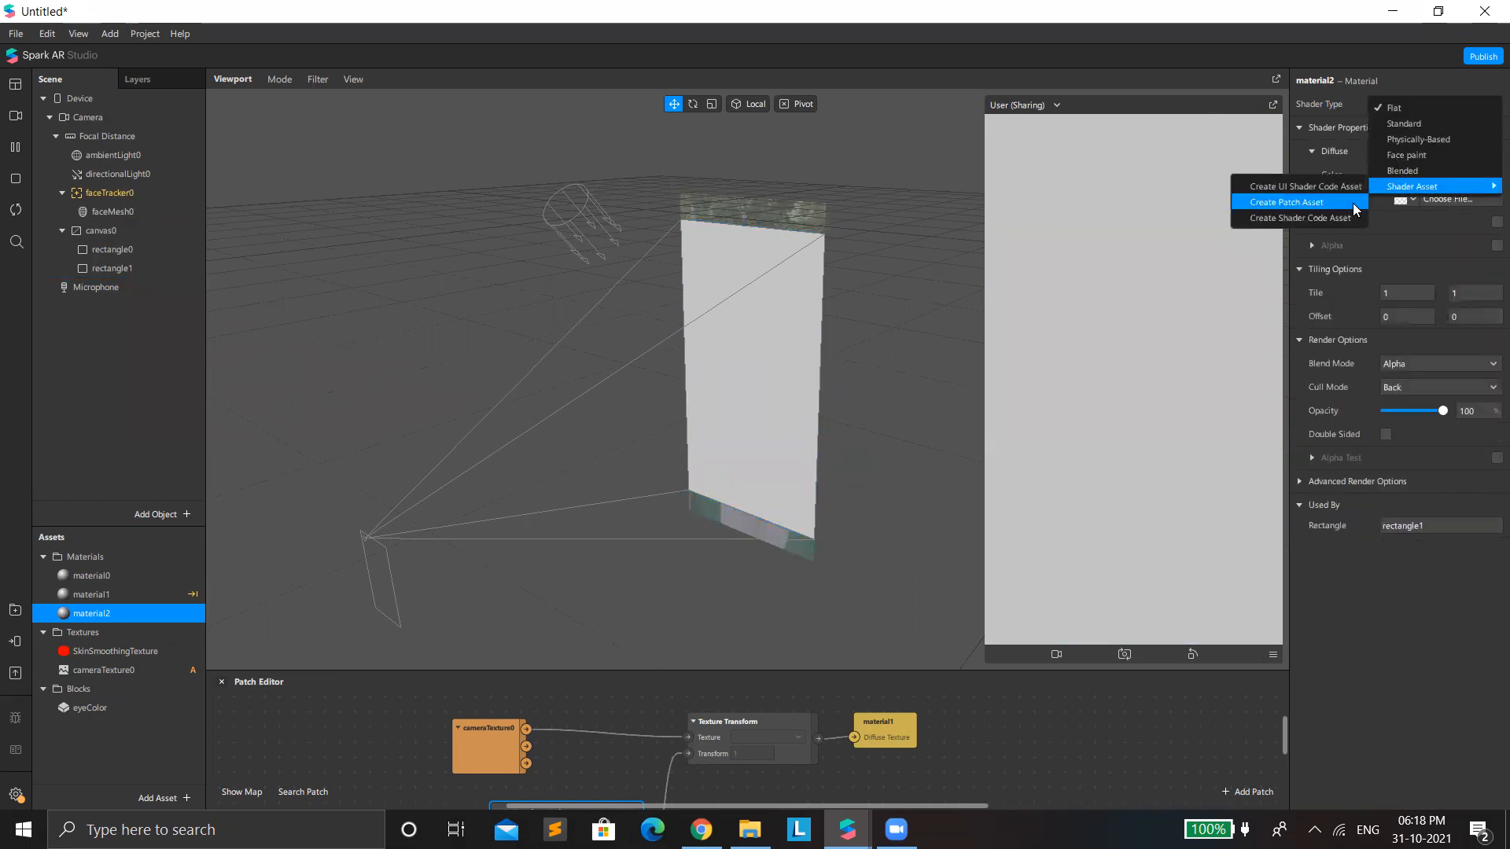
click(1352, 206)
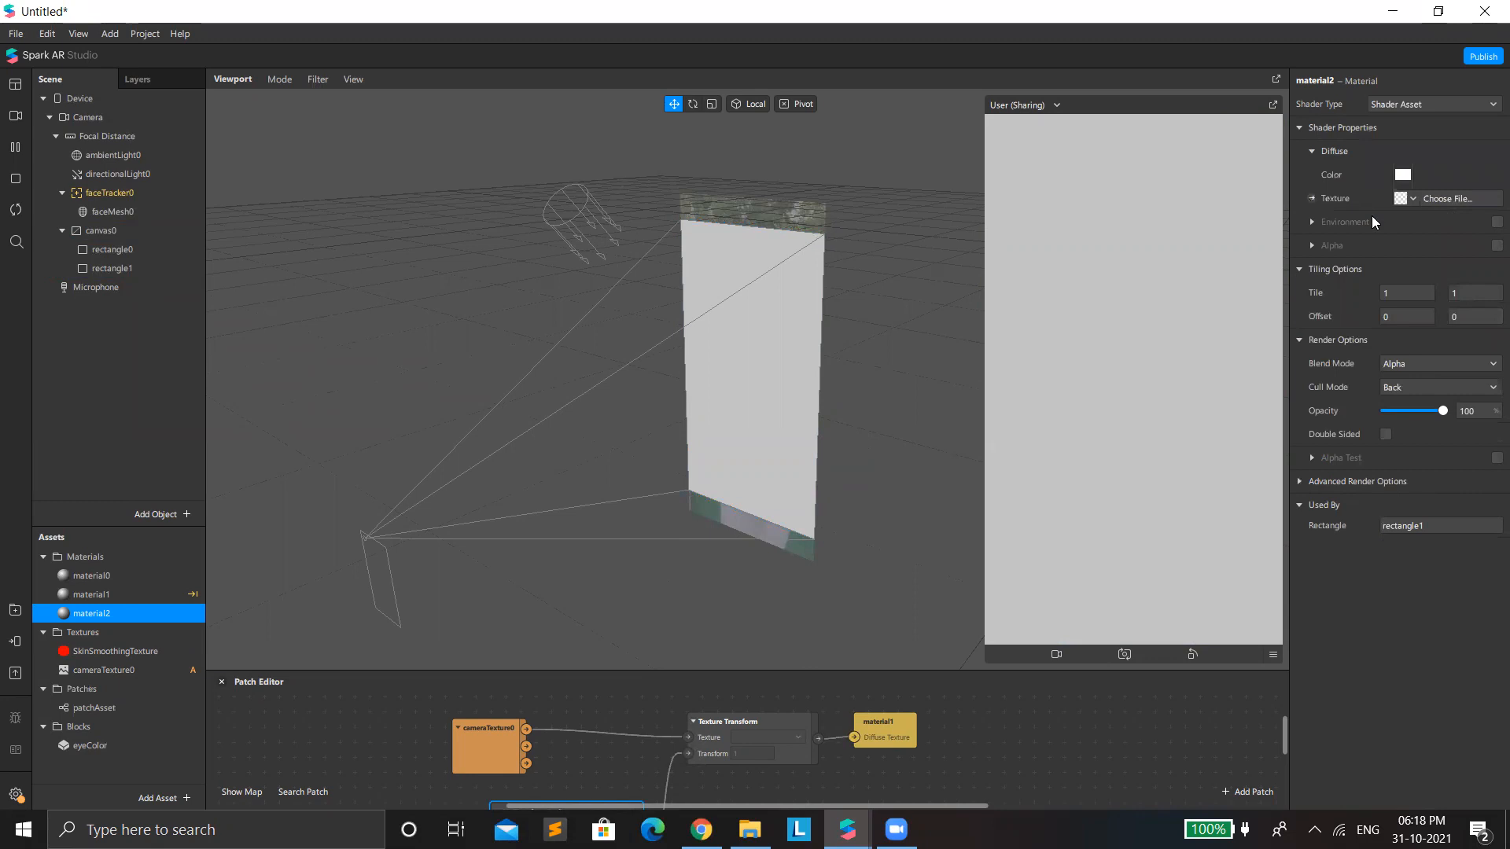
Step: Set material2's shader type to Flat and use cameraTexture0 as its diffuse texture
click(1380, 107)
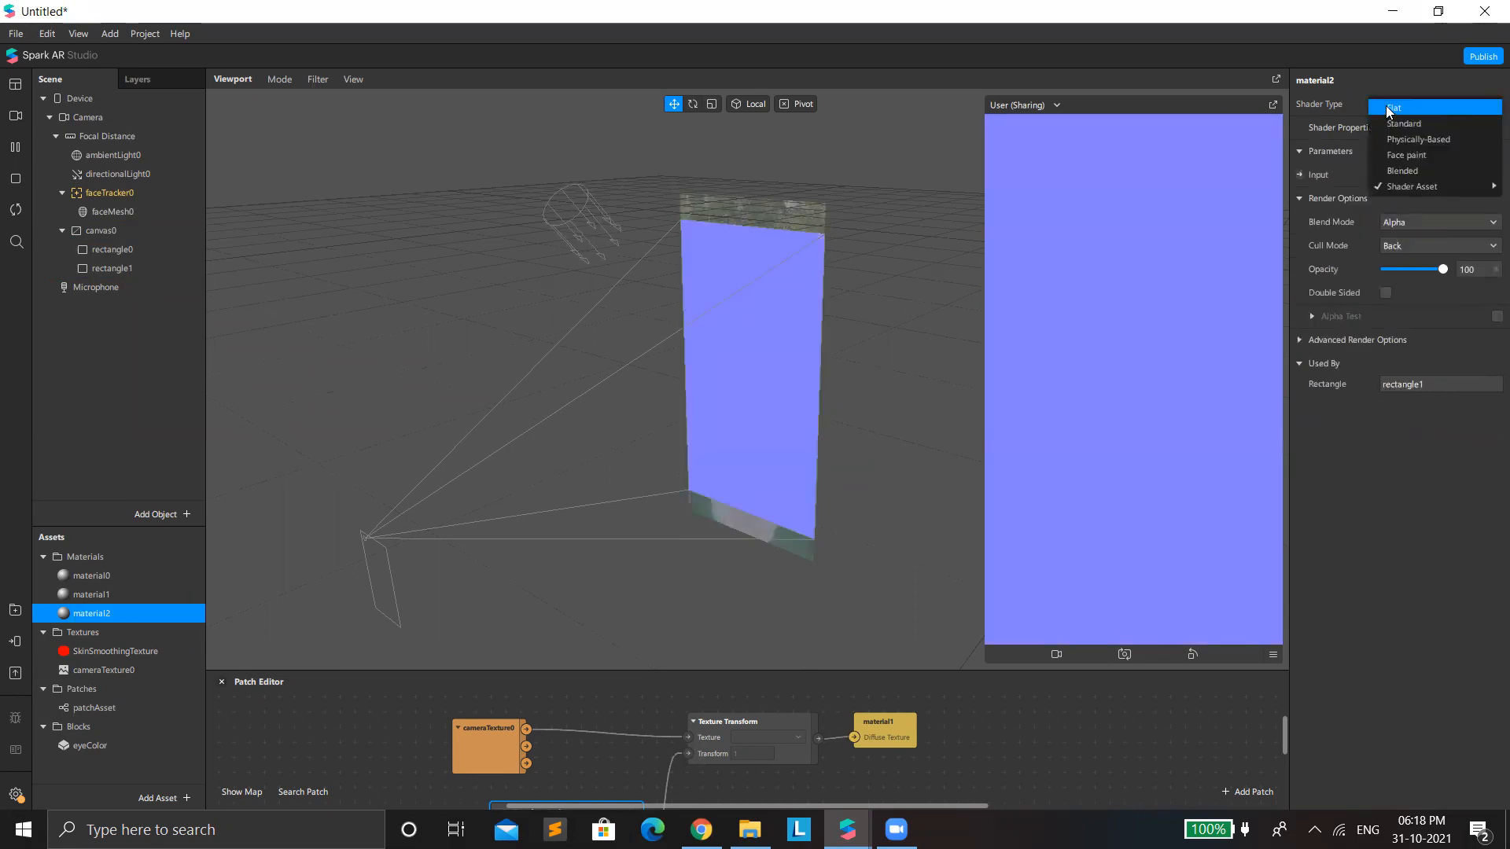
click(1385, 107)
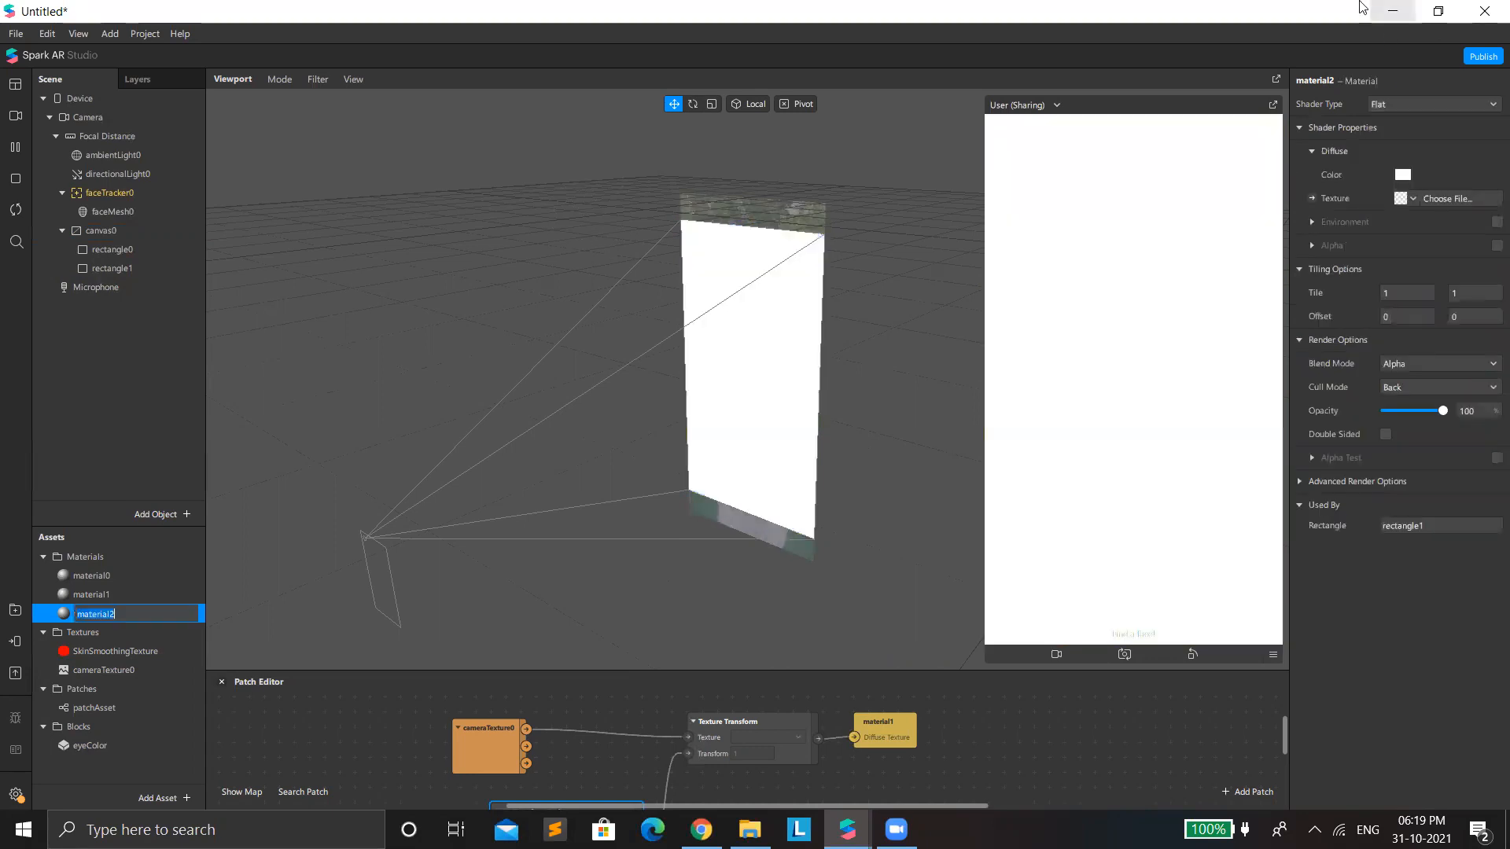
click(1403, 198)
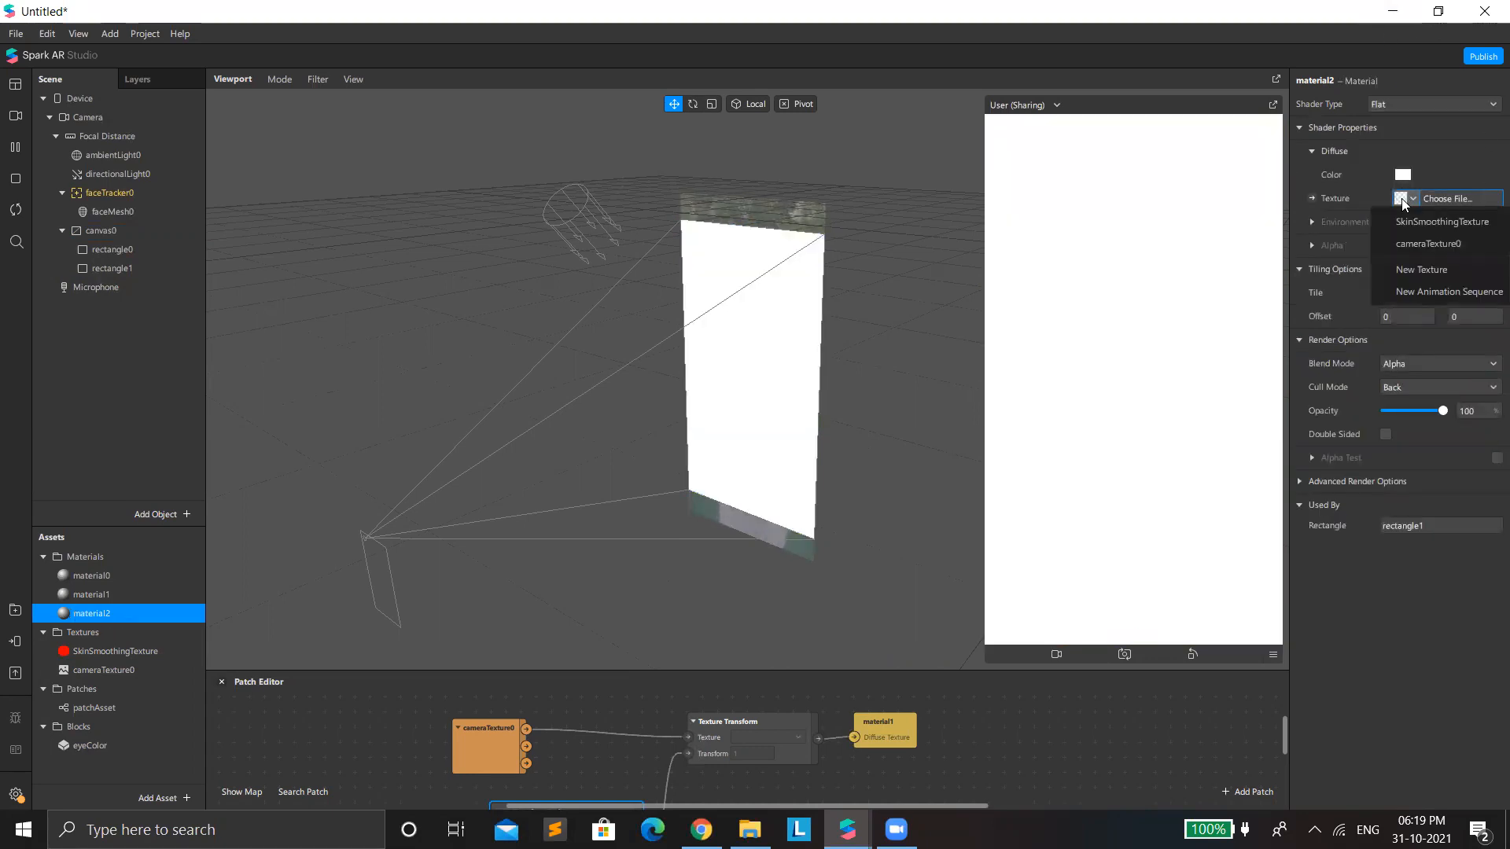
click(1420, 241)
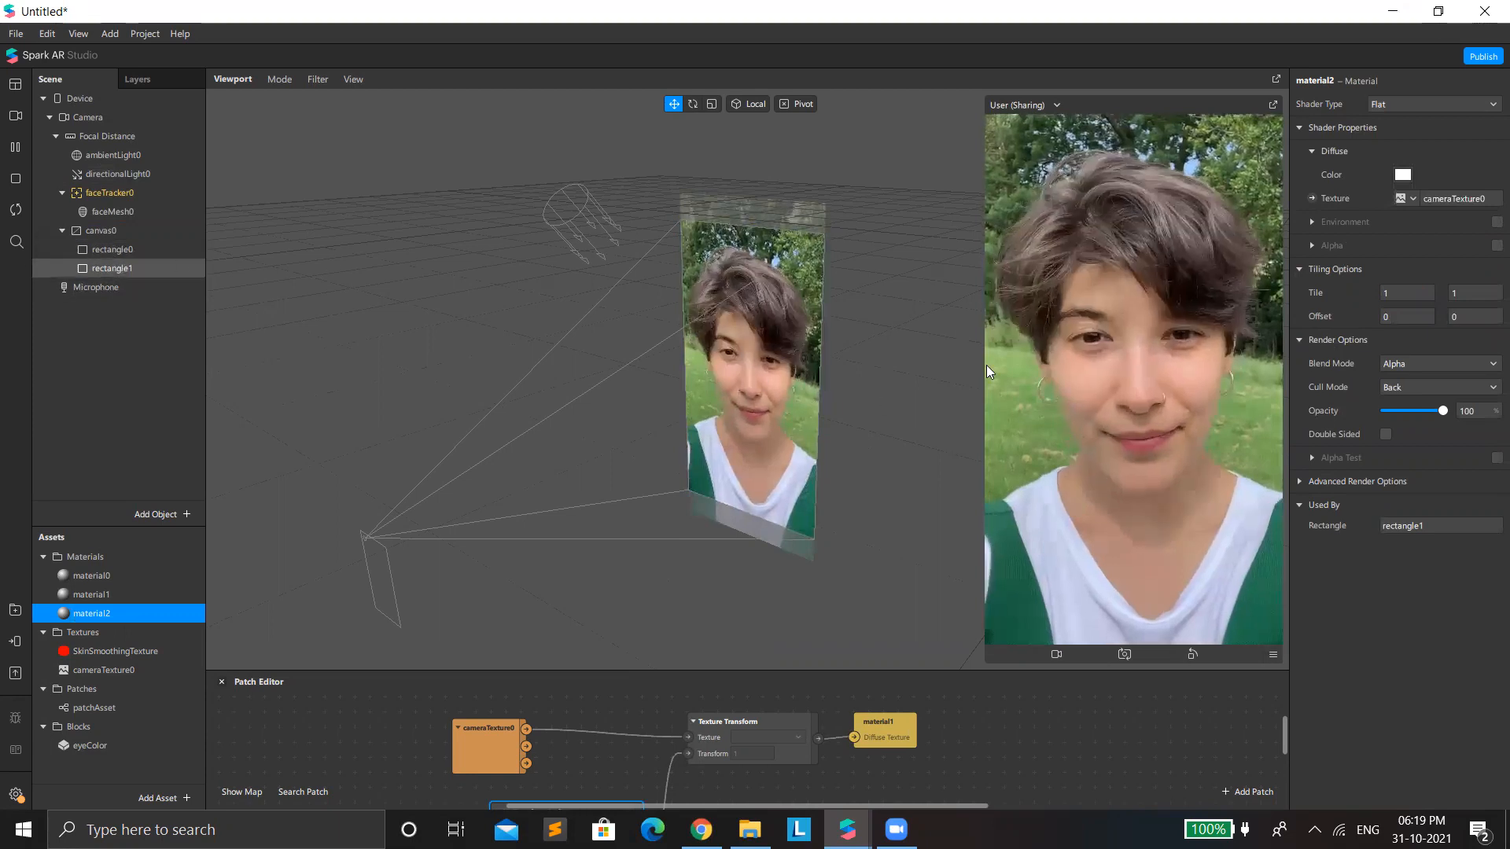
Step: Shrink rectangle1 to about 21.6 by 47.8 relative size and place it at about 294, 280 on the canvas
click(737, 315)
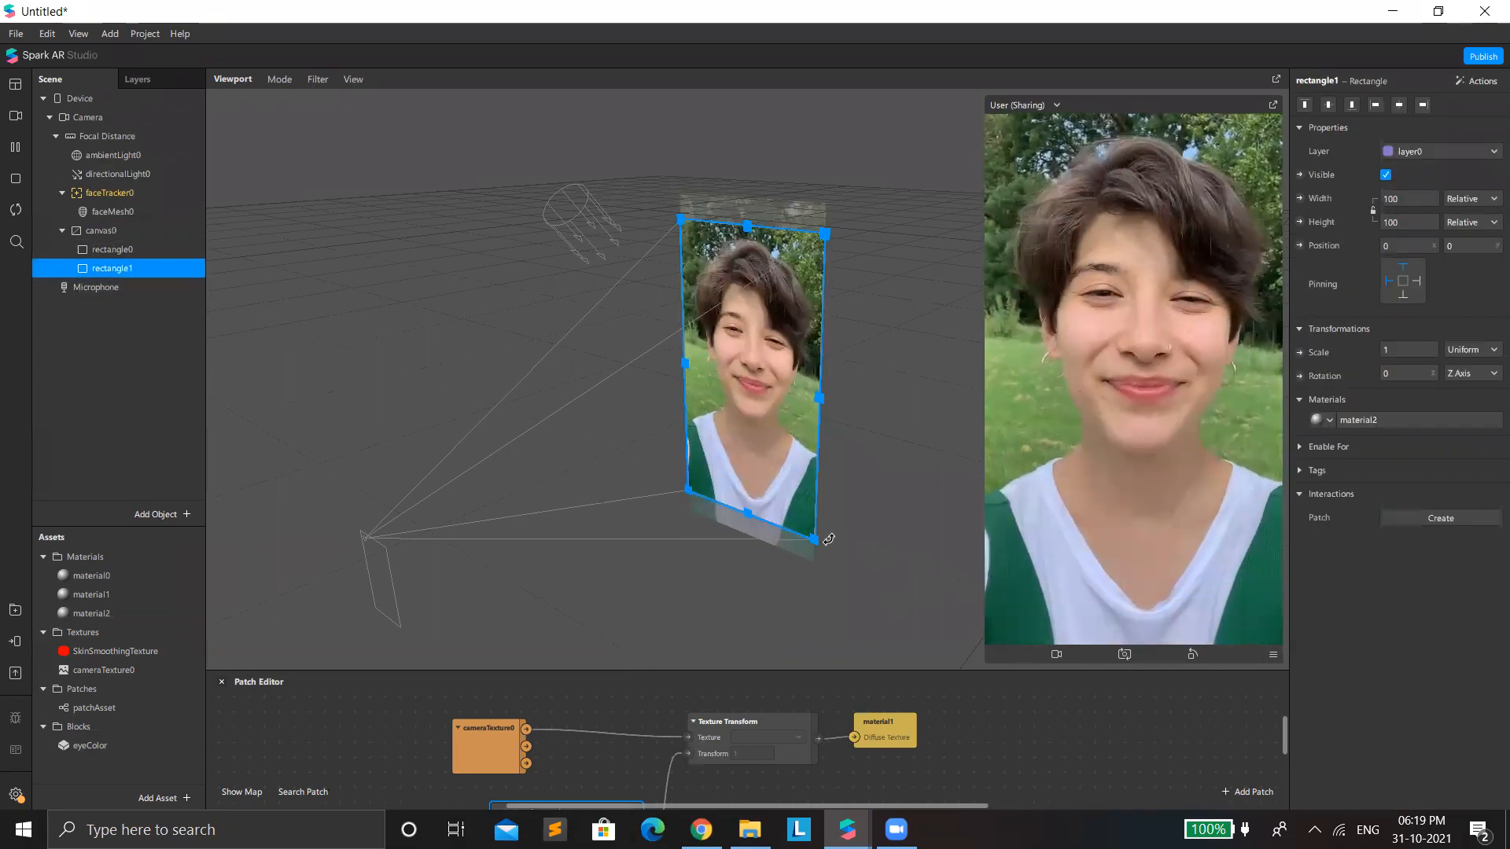
drag(810, 542, 798, 460)
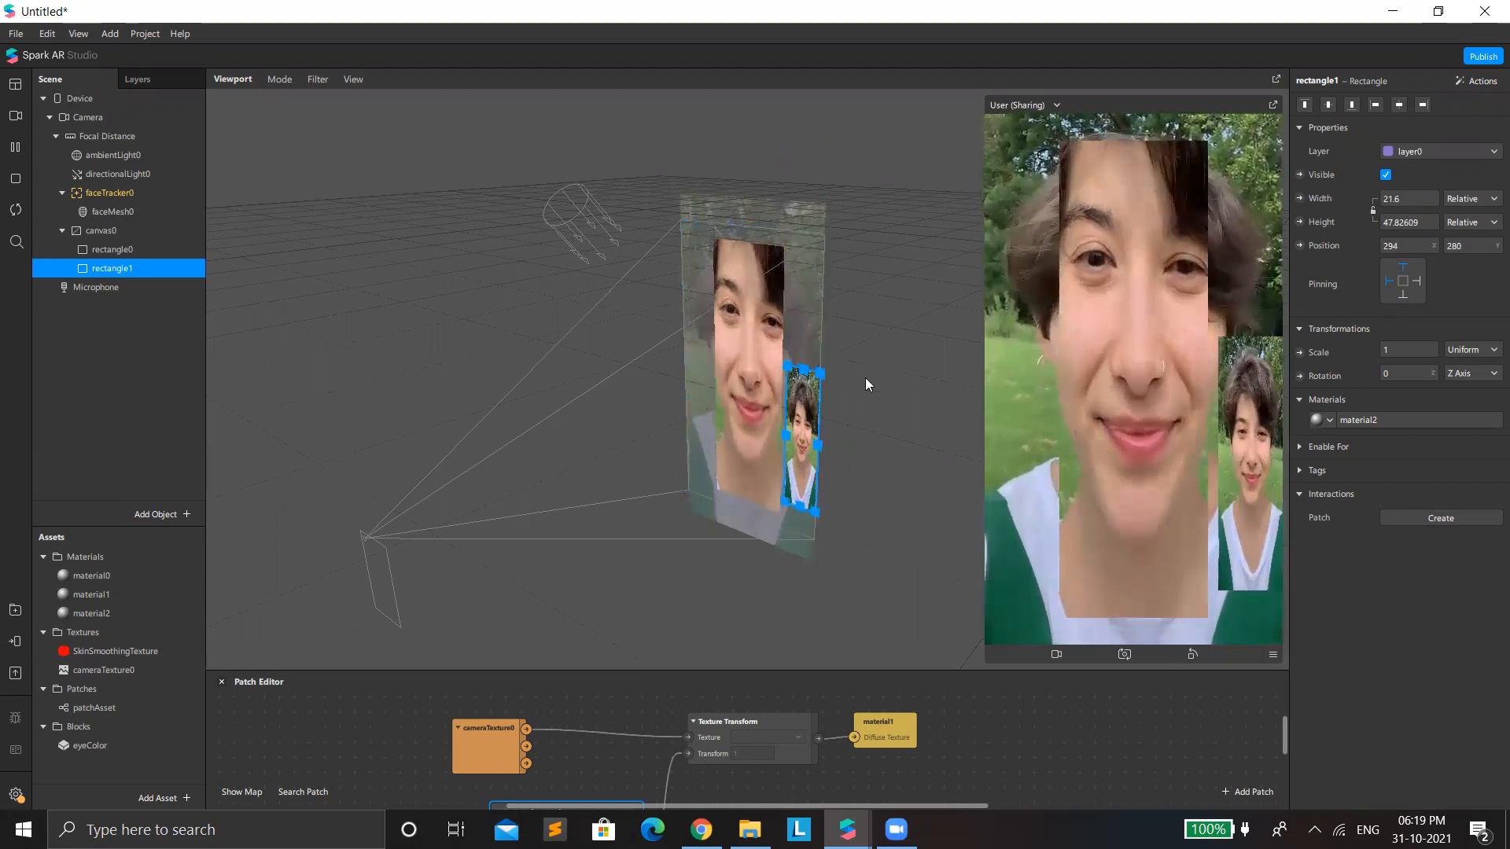
scroll(686, 700, down, 3)
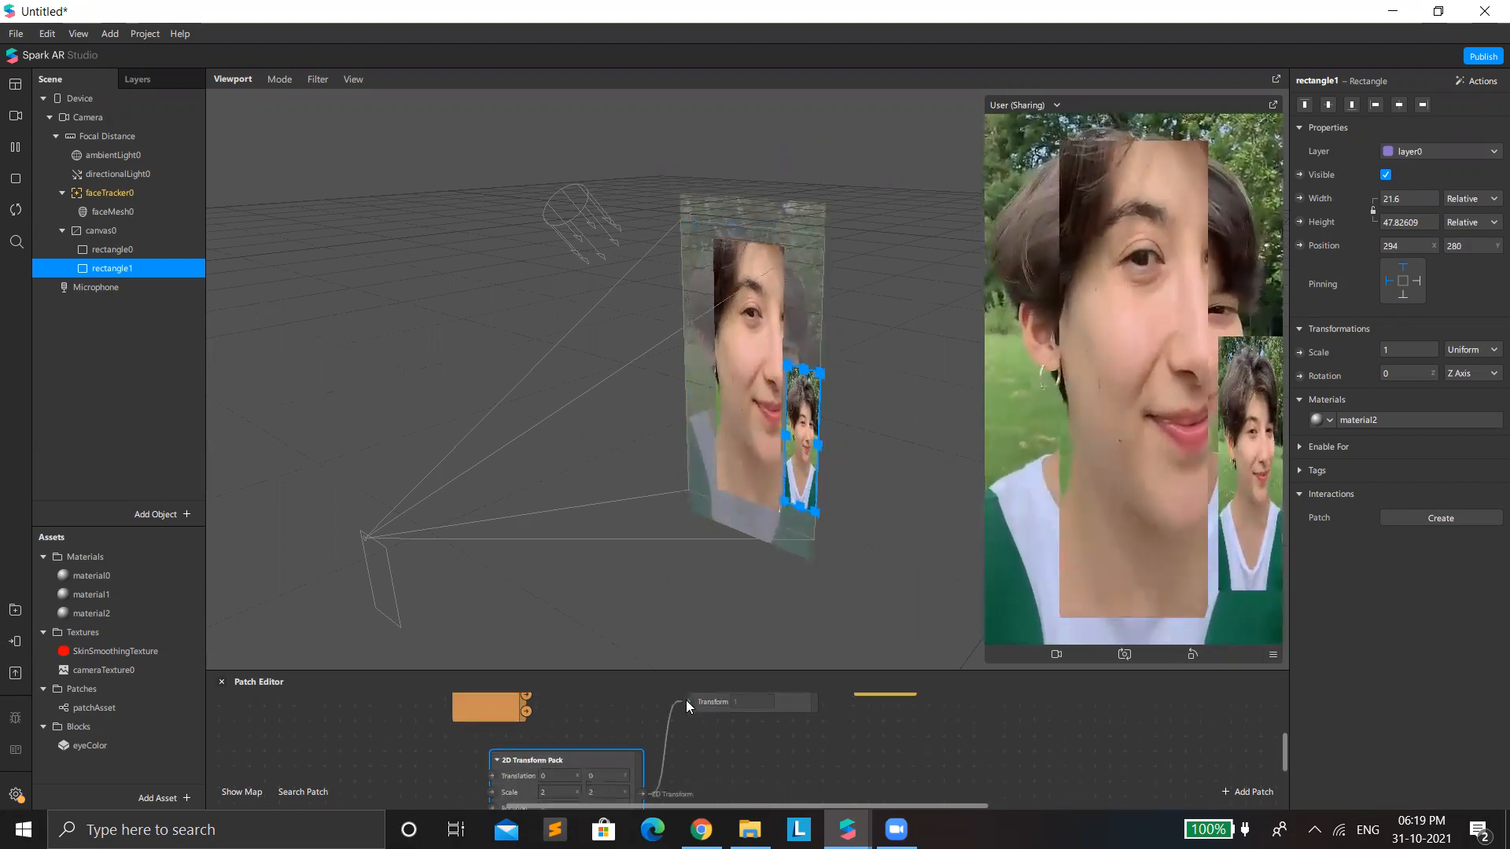
scroll(686, 699, up, 3)
scroll(687, 676, down, 1)
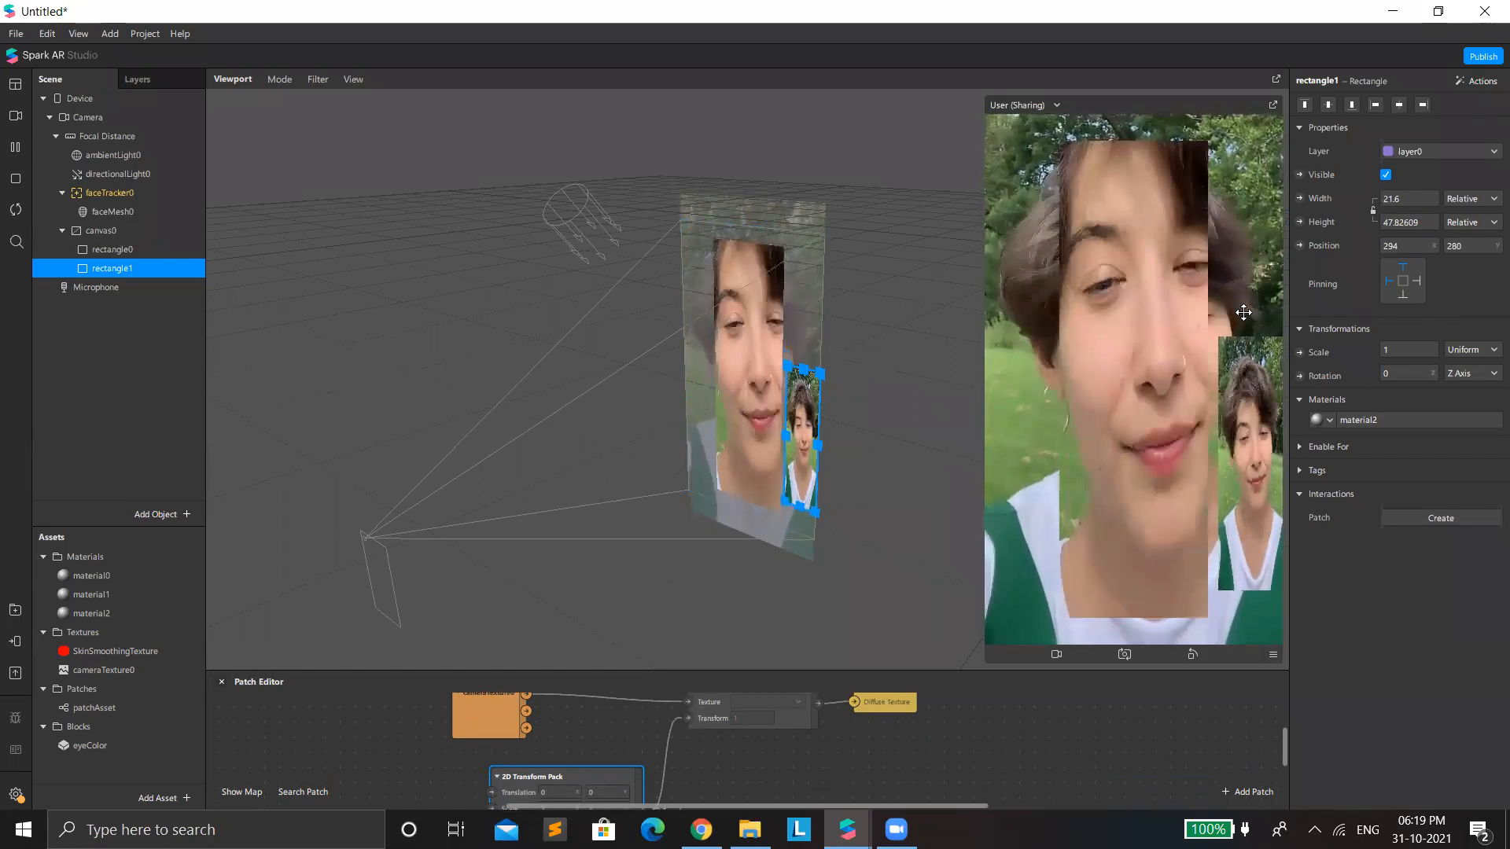
Step: Move the shrunken rectangle1 to about position 268, 287 so it partly overlaps rectangle0
drag(804, 437, 797, 438)
key(Up)
key(Up)
key(Up)
key(Up)
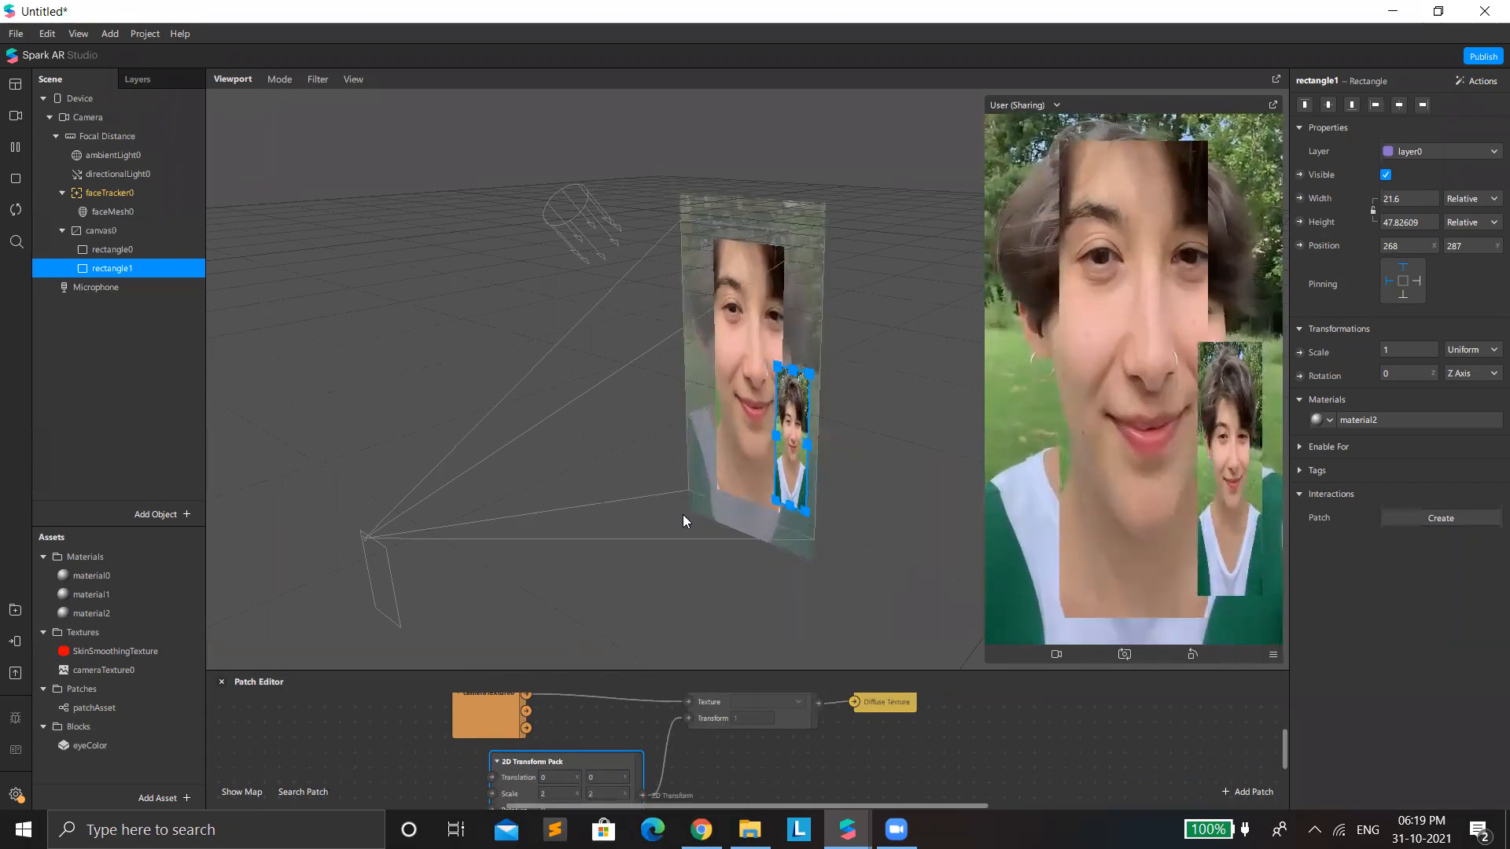
Step: Undo the resizing and moves of rectangle1
key(ctrl+z)
key(ctrl+z)
key(ctrl+z)
key(ctrl+z)
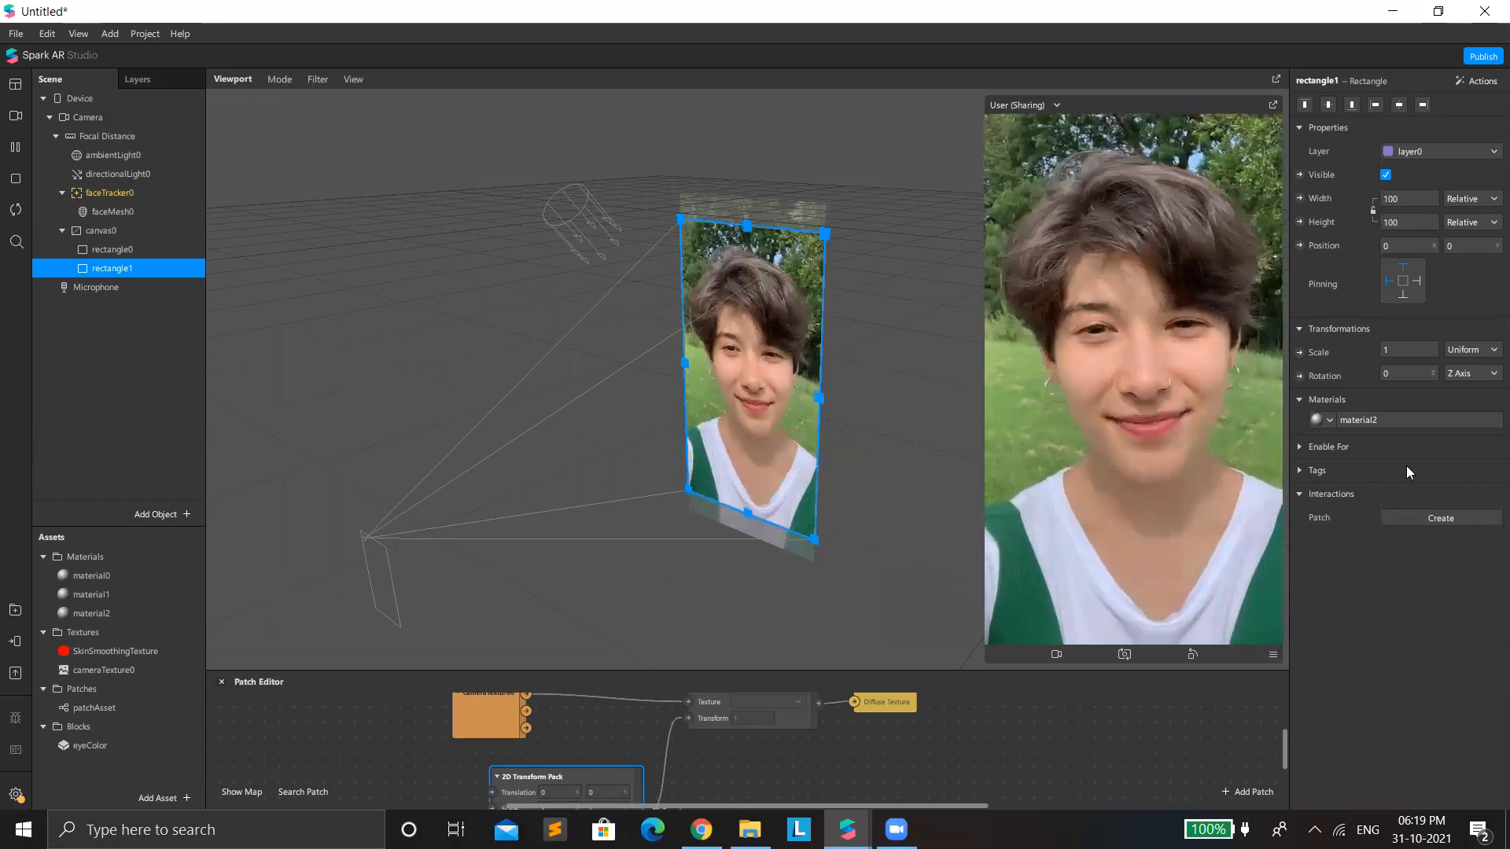
click(1368, 422)
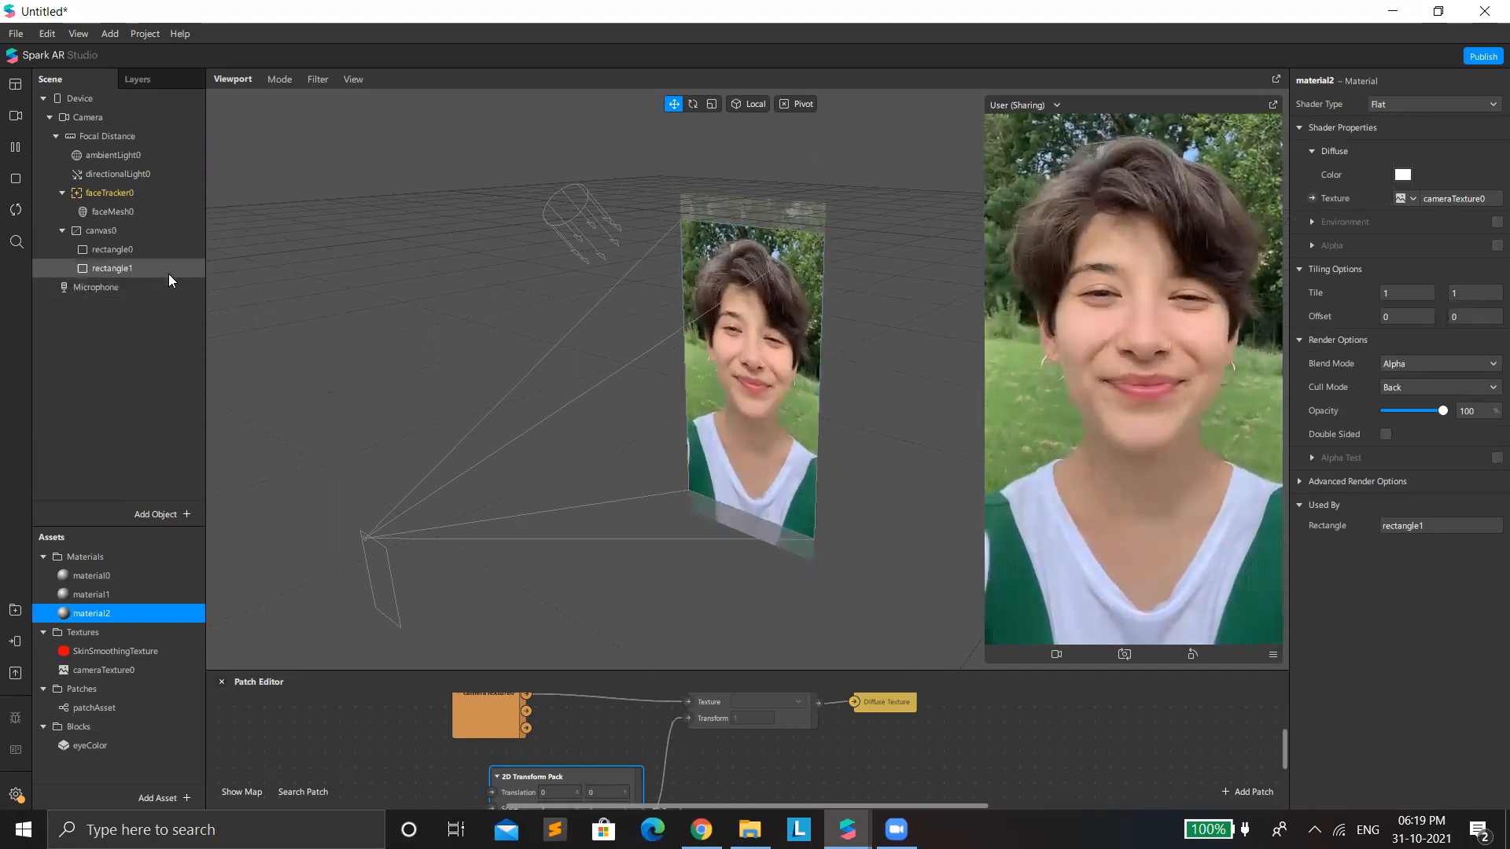
click(112, 268)
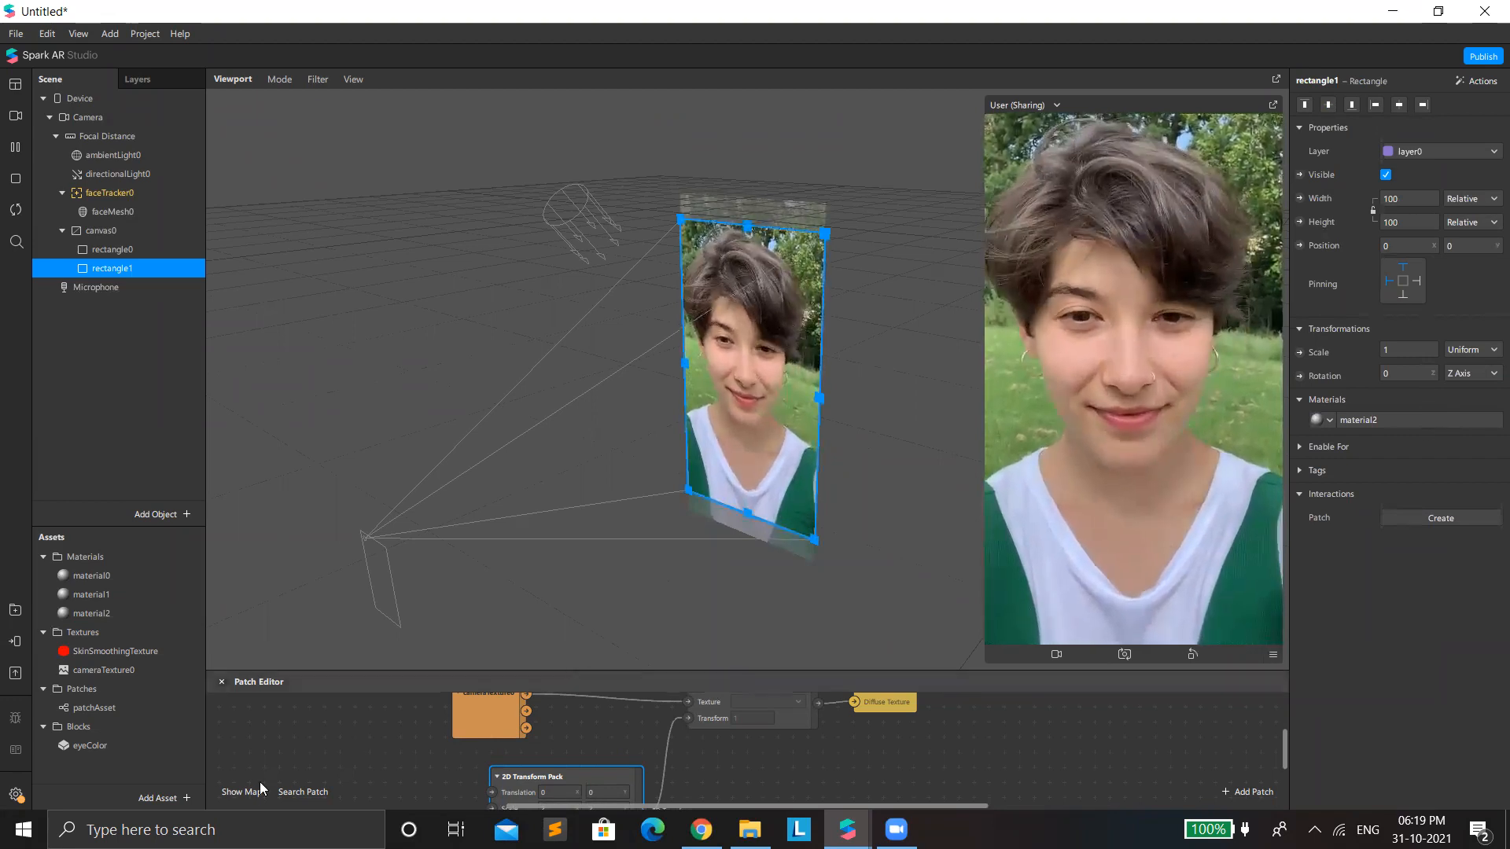
click(154, 799)
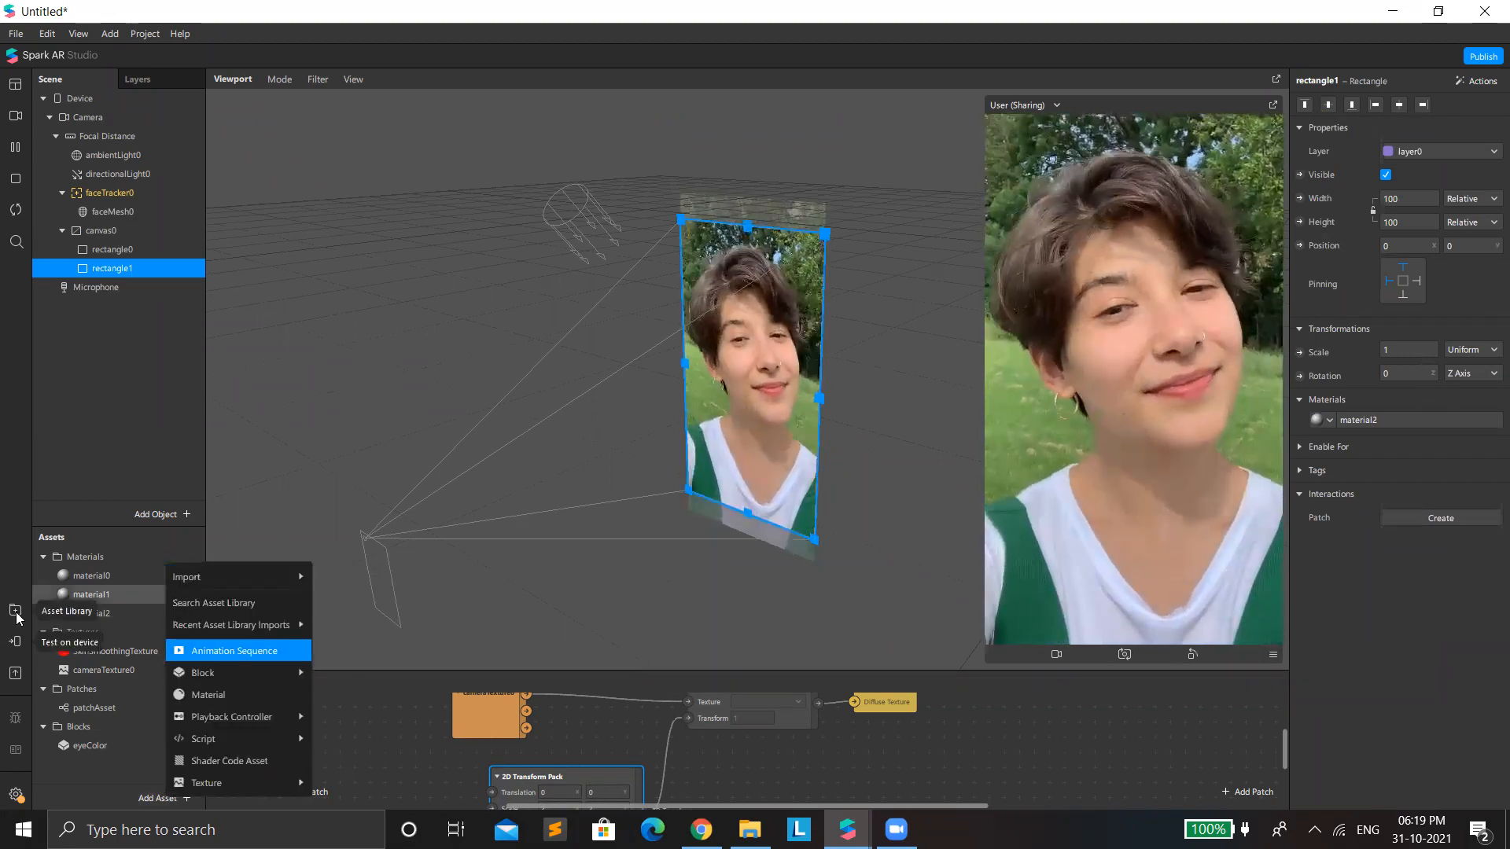
Step: Open the AR Library and go to the Shaders collection of the patch assets
click(8, 610)
click(9, 612)
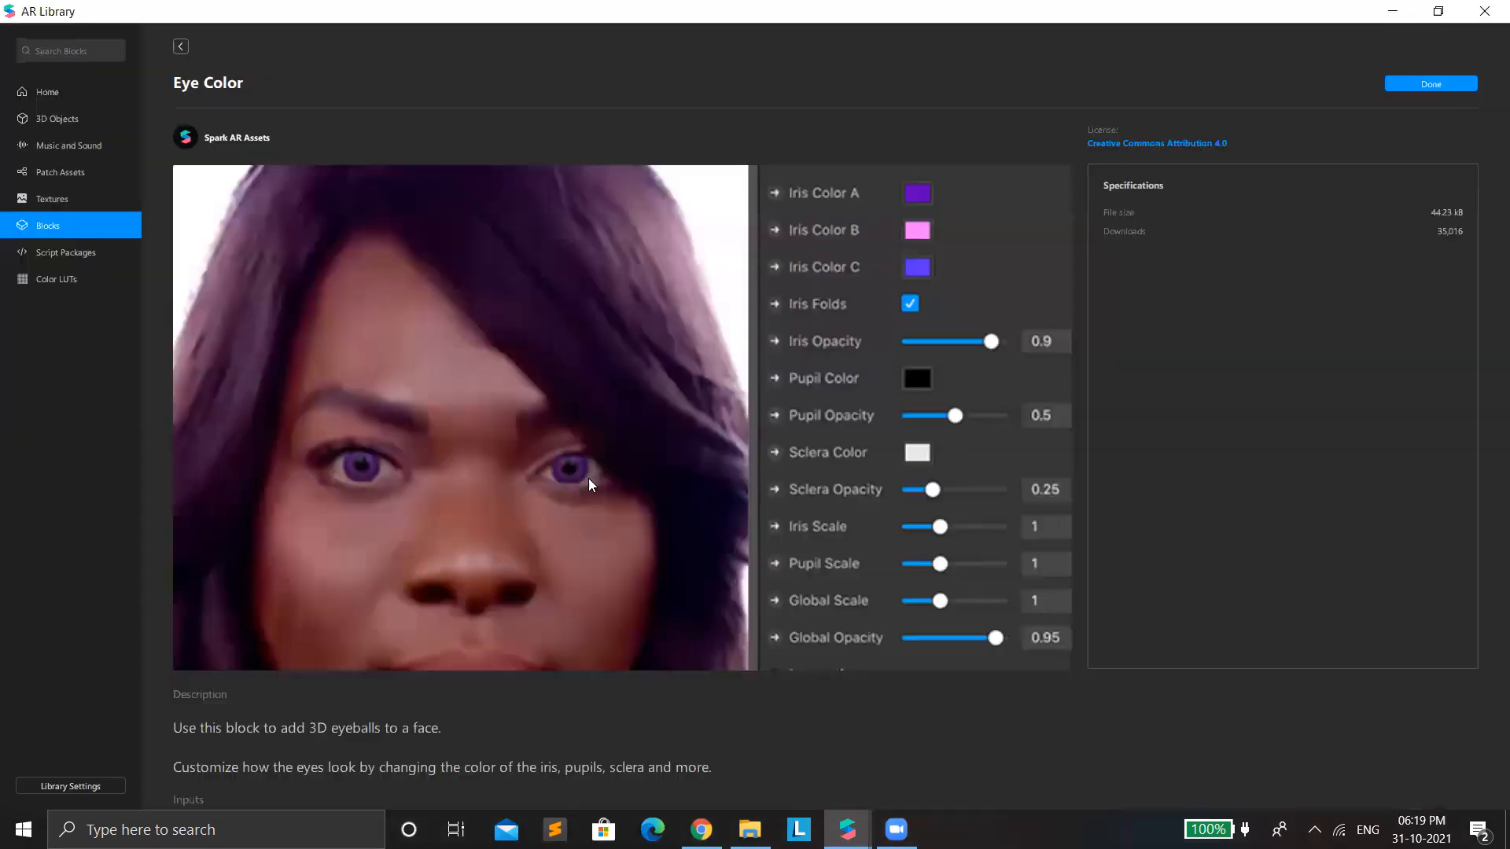
click(187, 46)
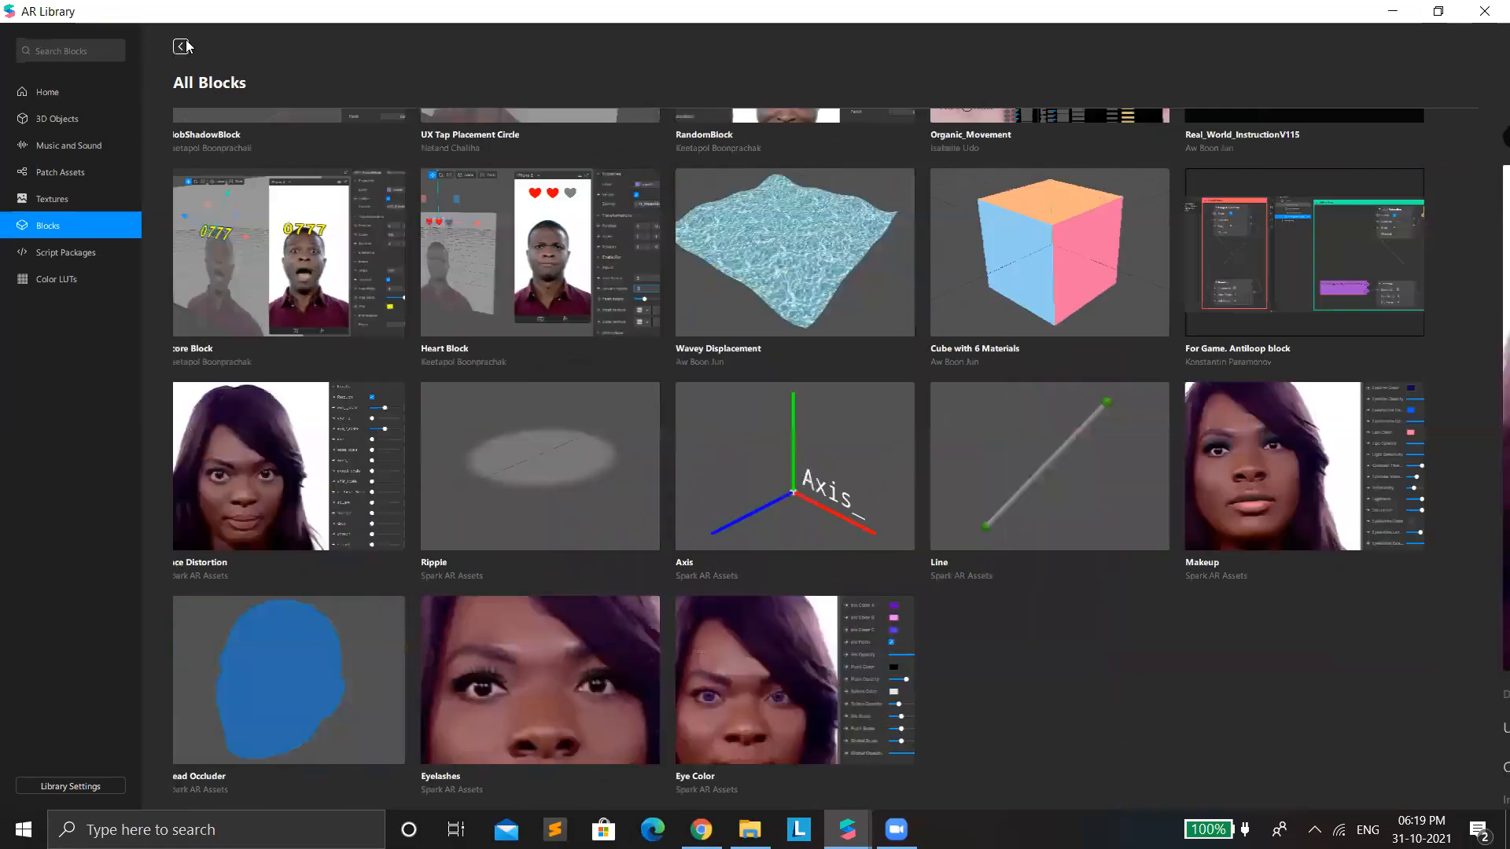
click(23, 157)
click(38, 171)
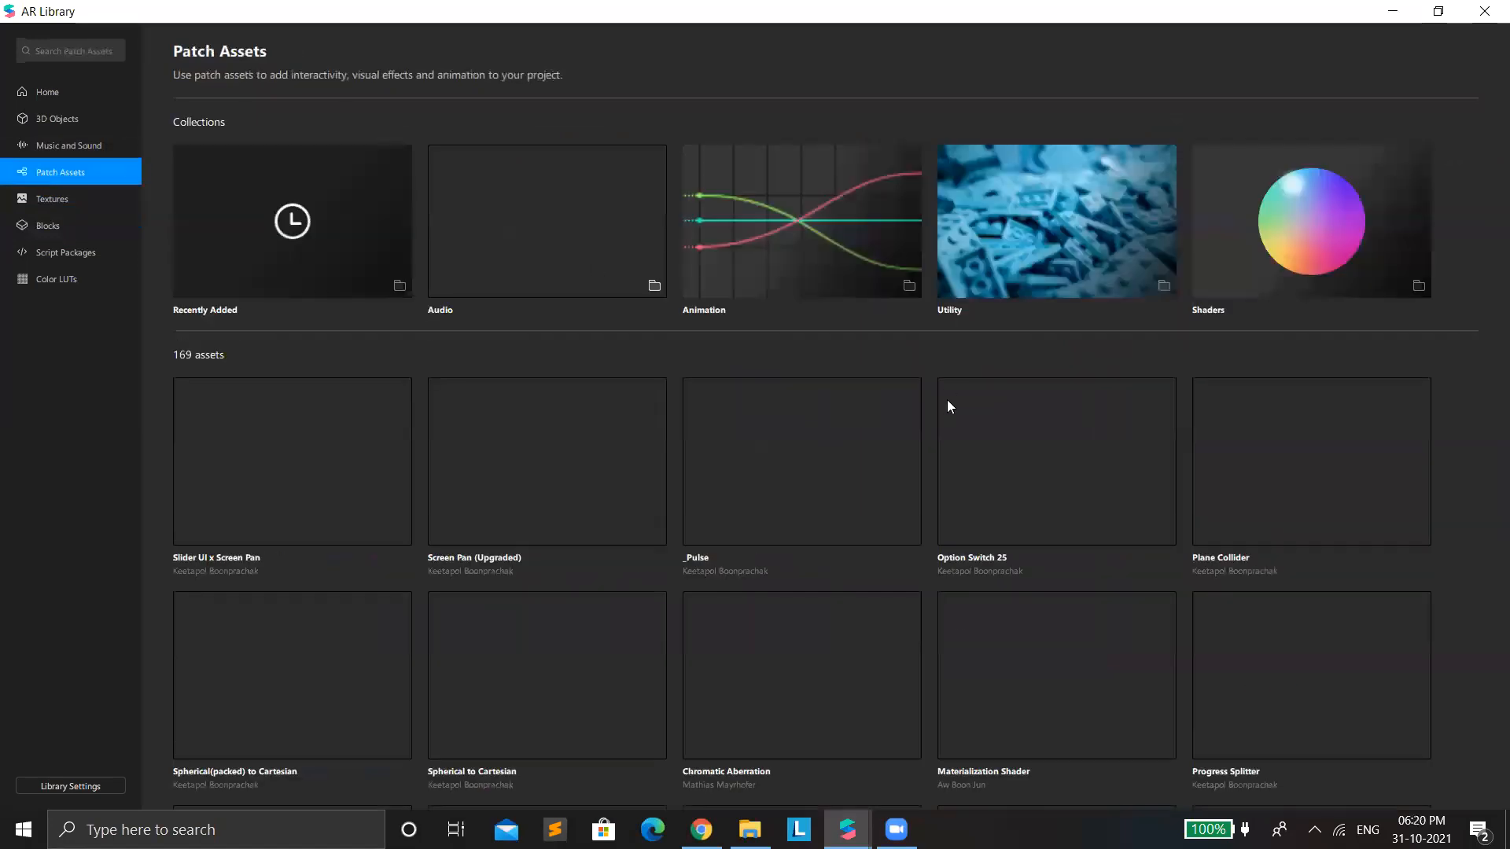
click(1362, 263)
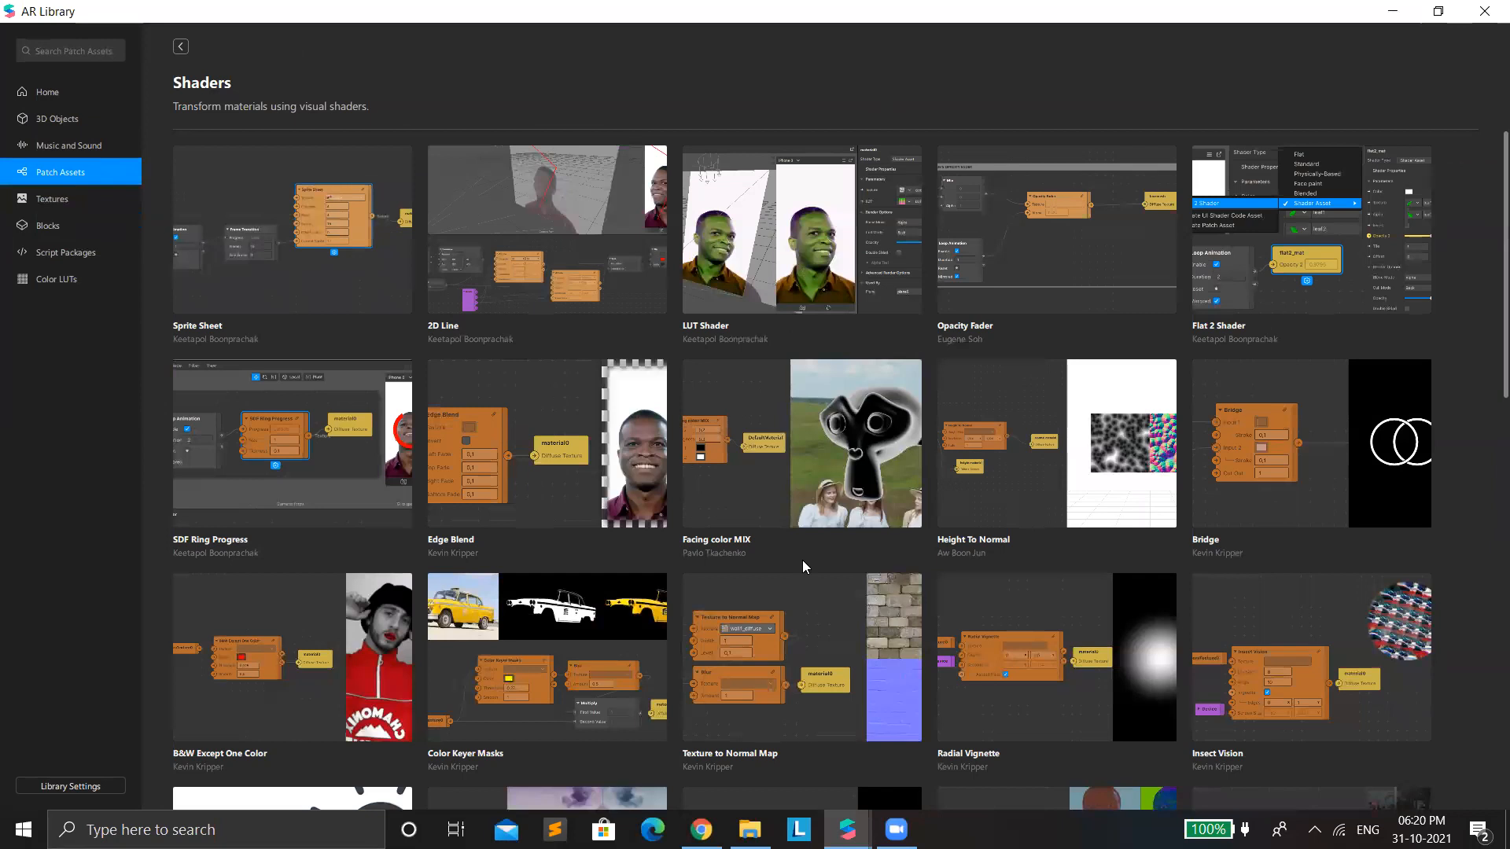
Step: Find the Texture 2D Transform patch asset among the shaders and import it into the second listed Untitled project
scroll(802, 560, down, 5)
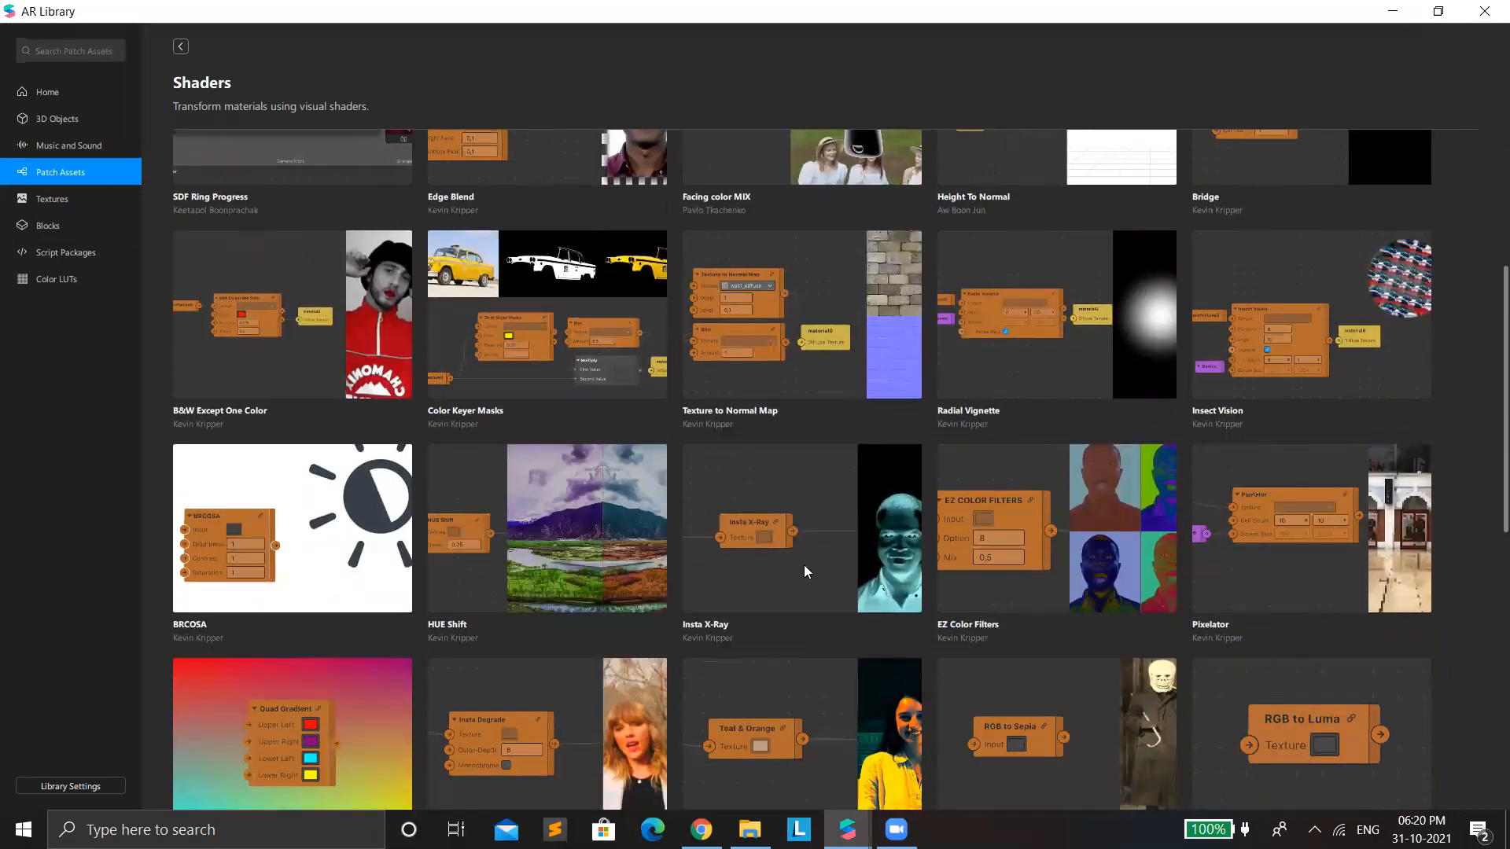
scroll(803, 564, down, 6)
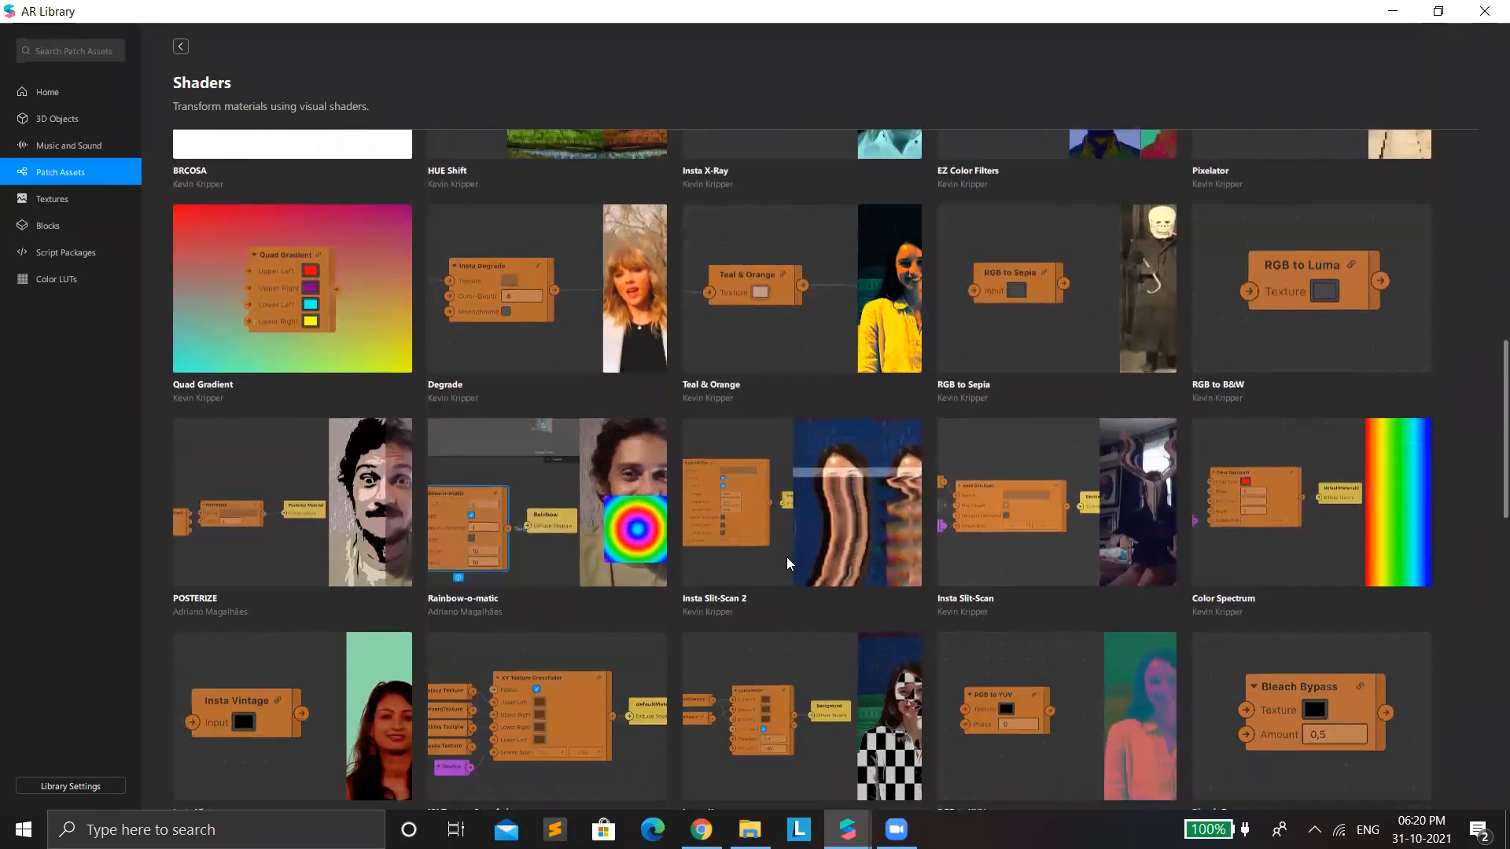
scroll(782, 554, down, 3)
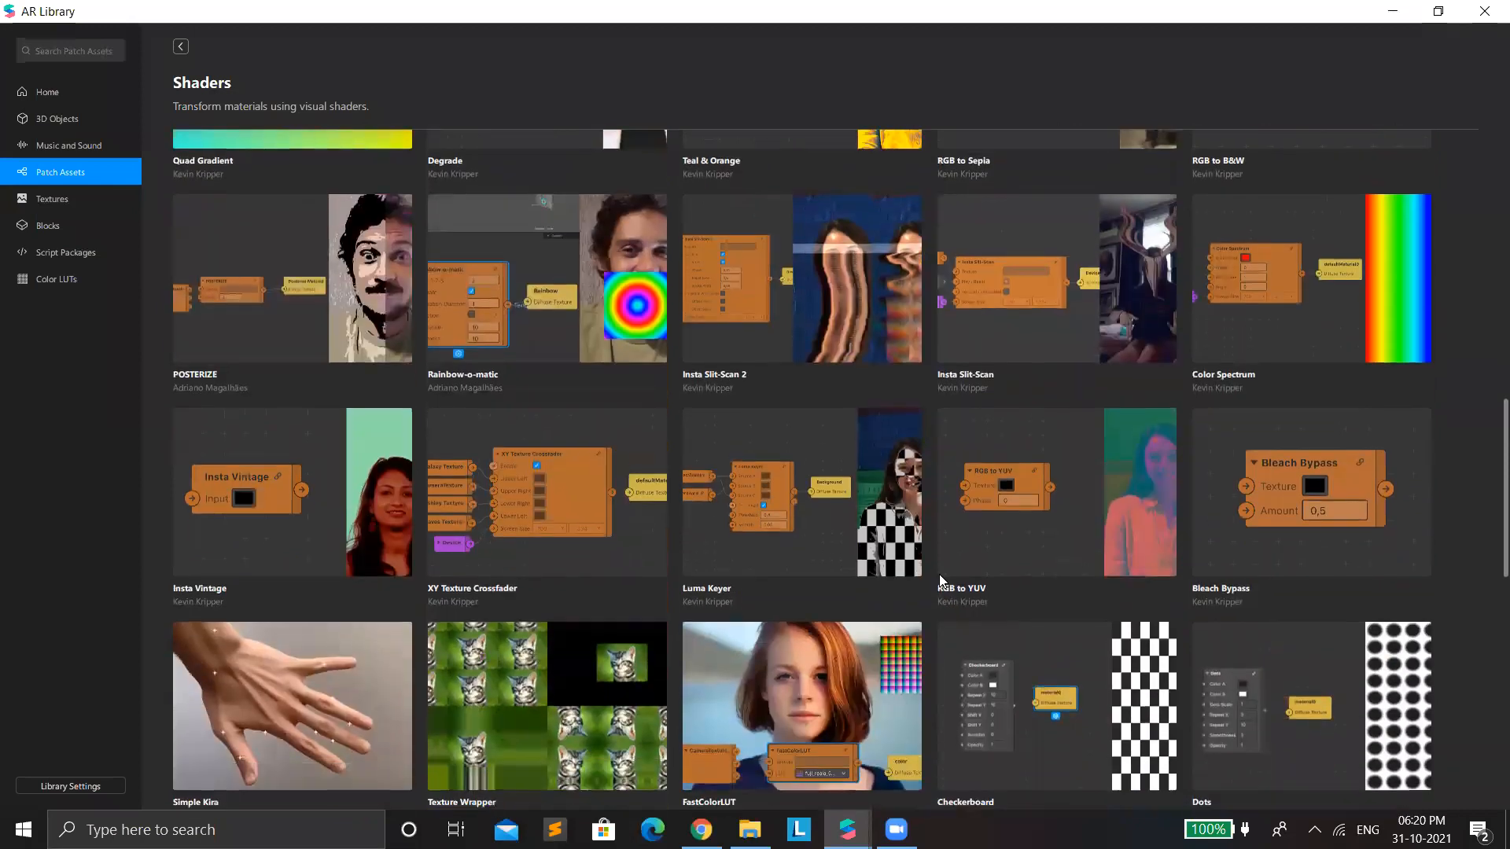
scroll(931, 571, down, 4)
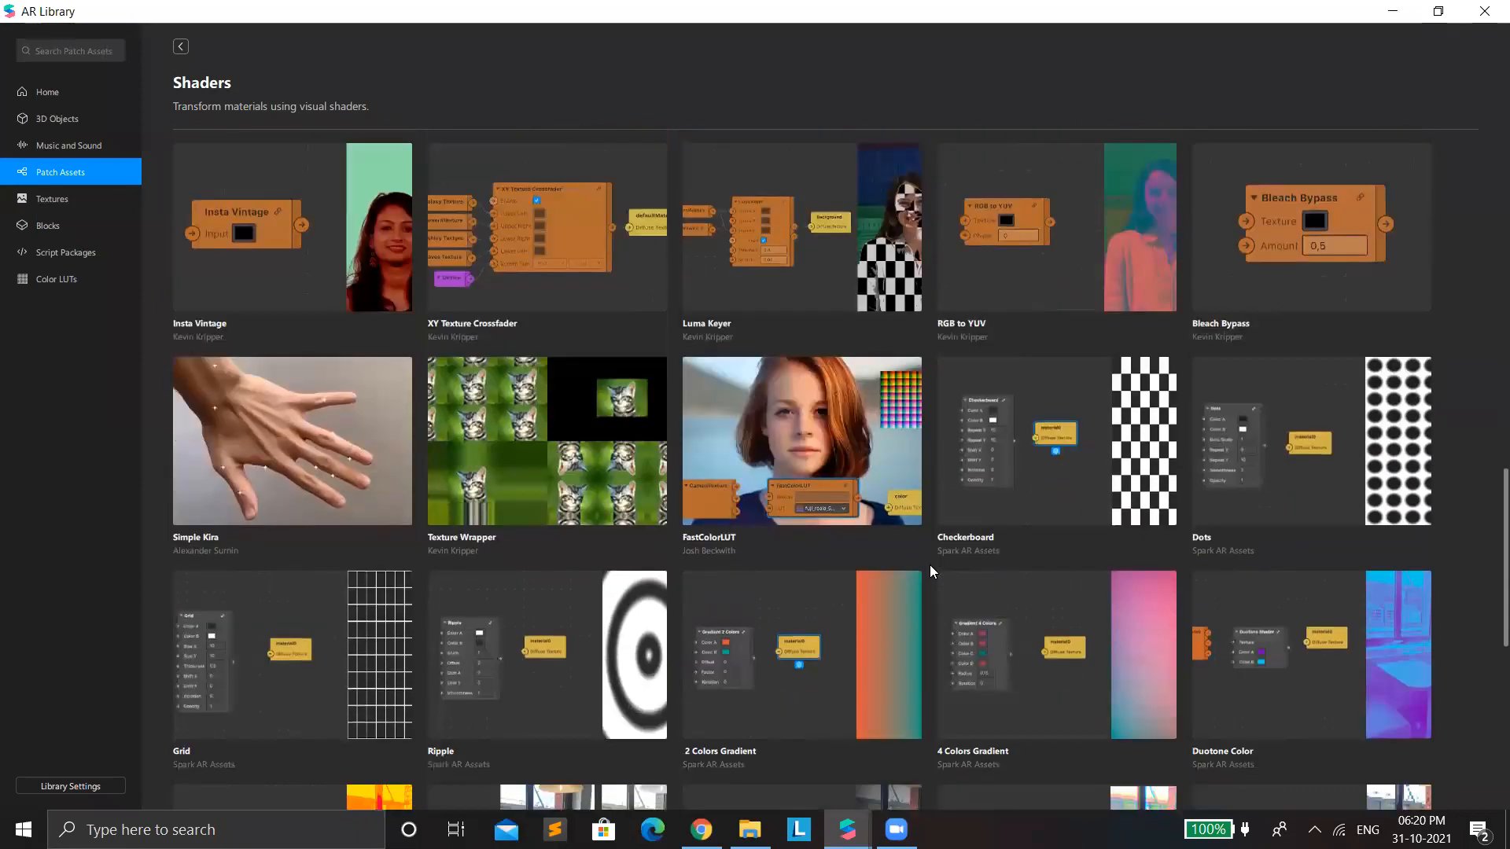
scroll(929, 564, down, 2)
scroll(928, 563, down, 3)
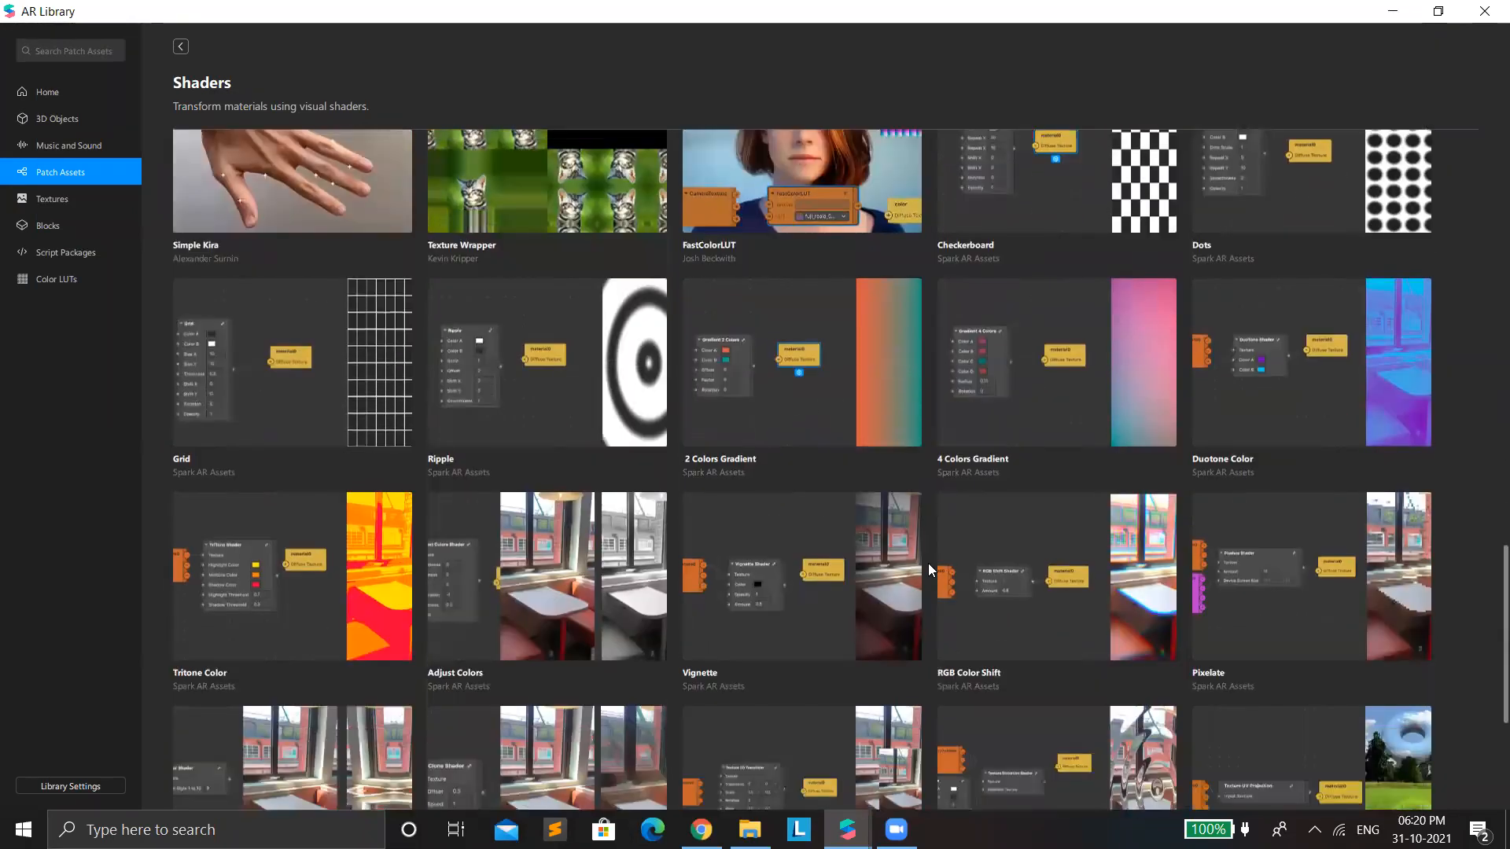
scroll(927, 563, down, 3)
scroll(928, 563, down, 1)
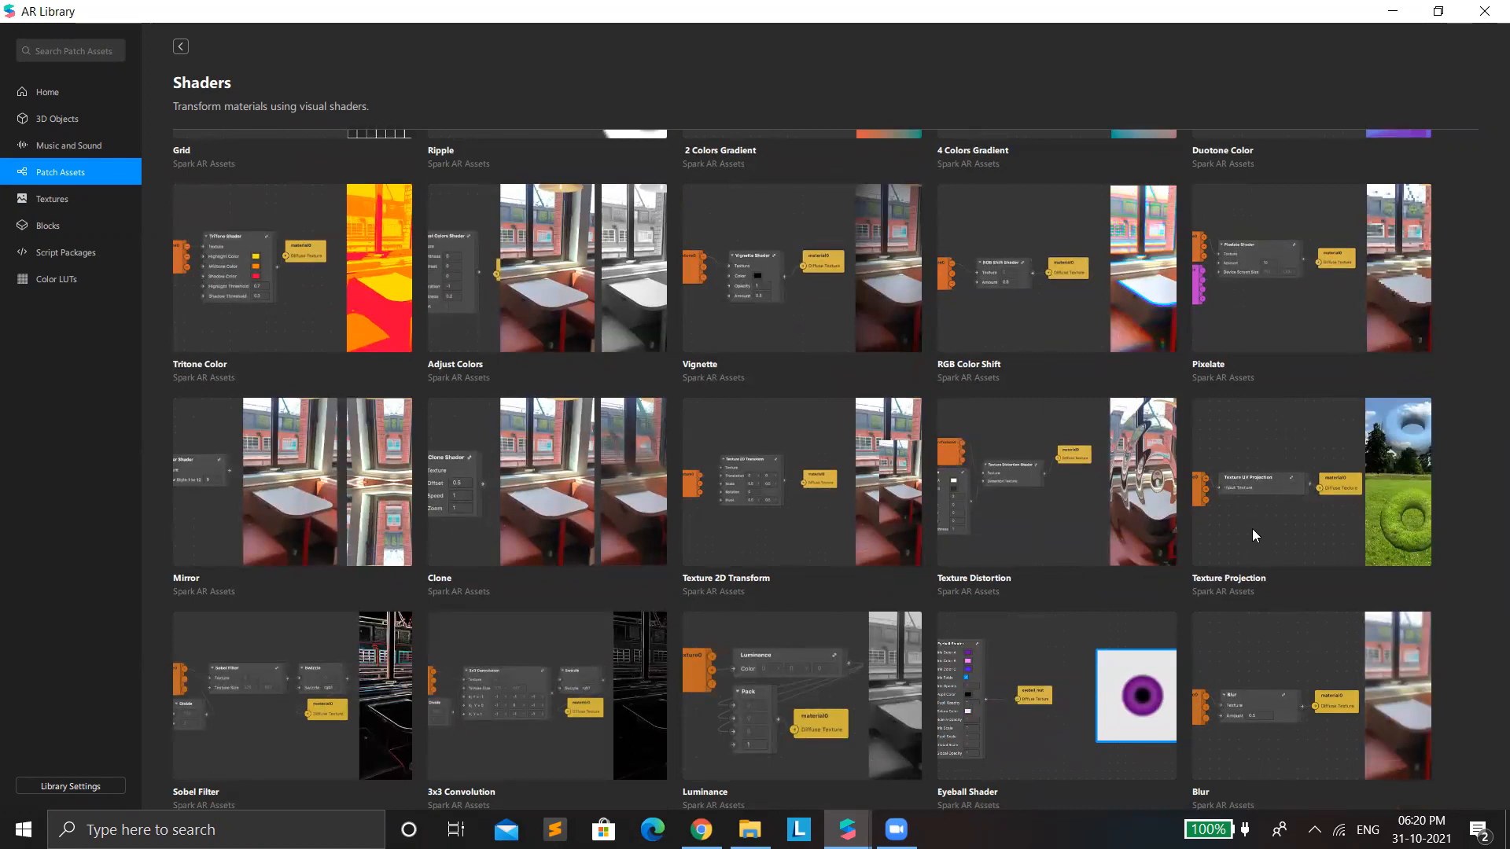
scroll(1252, 528, down, 1)
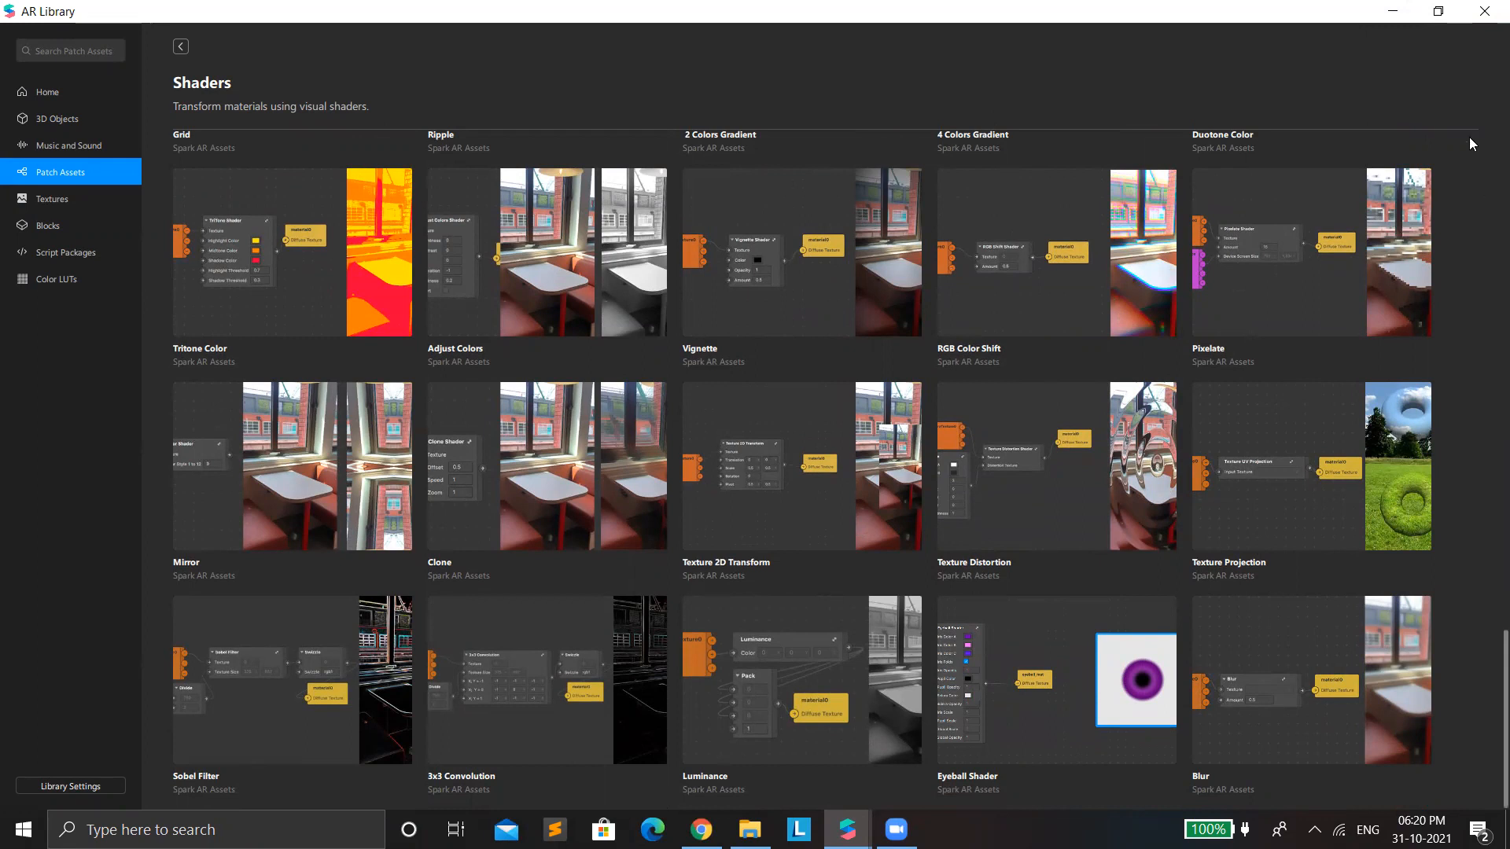
click(854, 477)
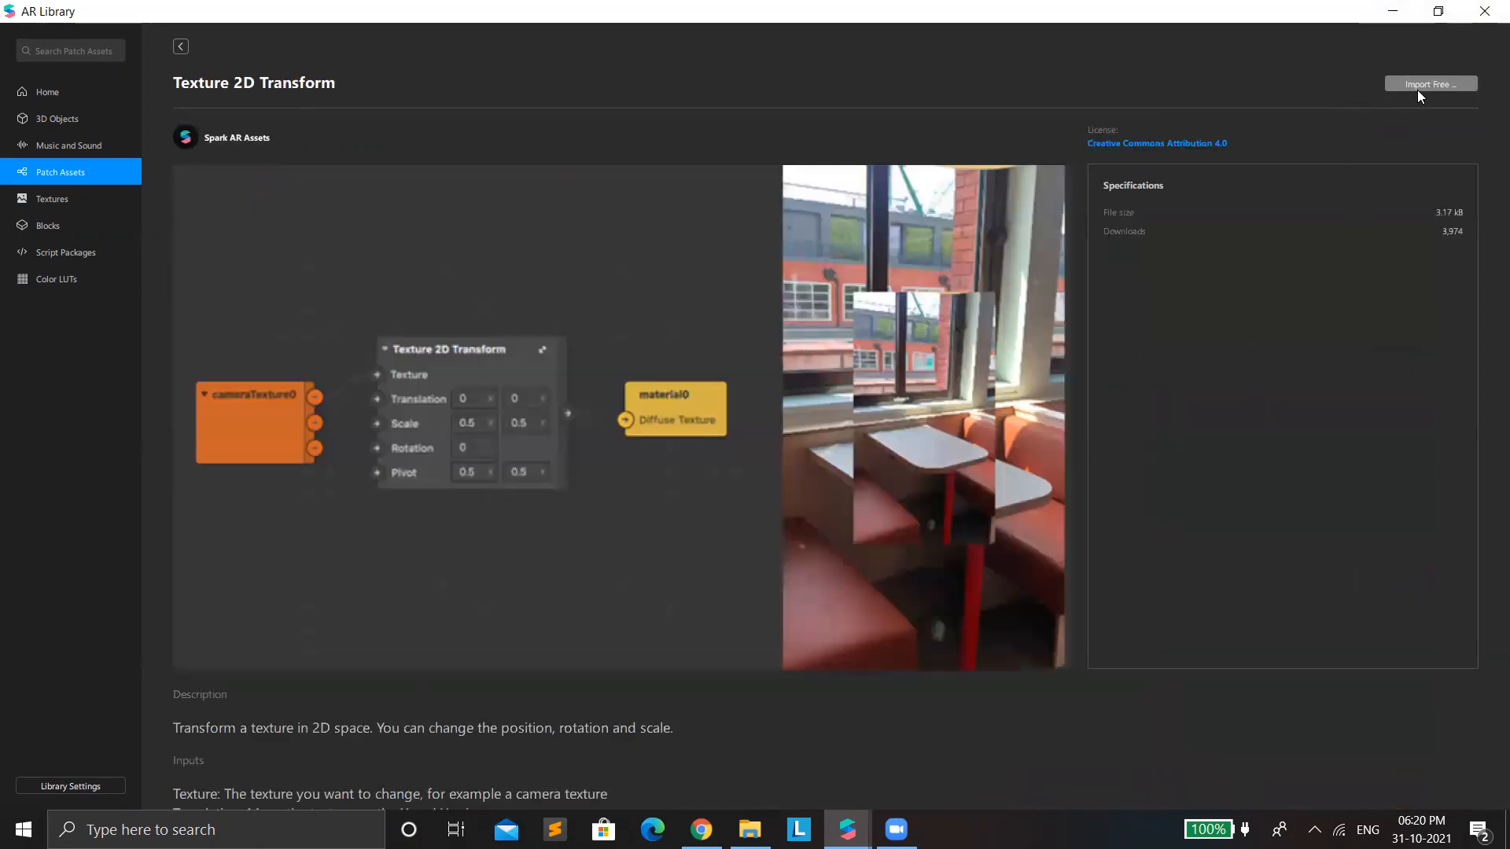
click(1420, 88)
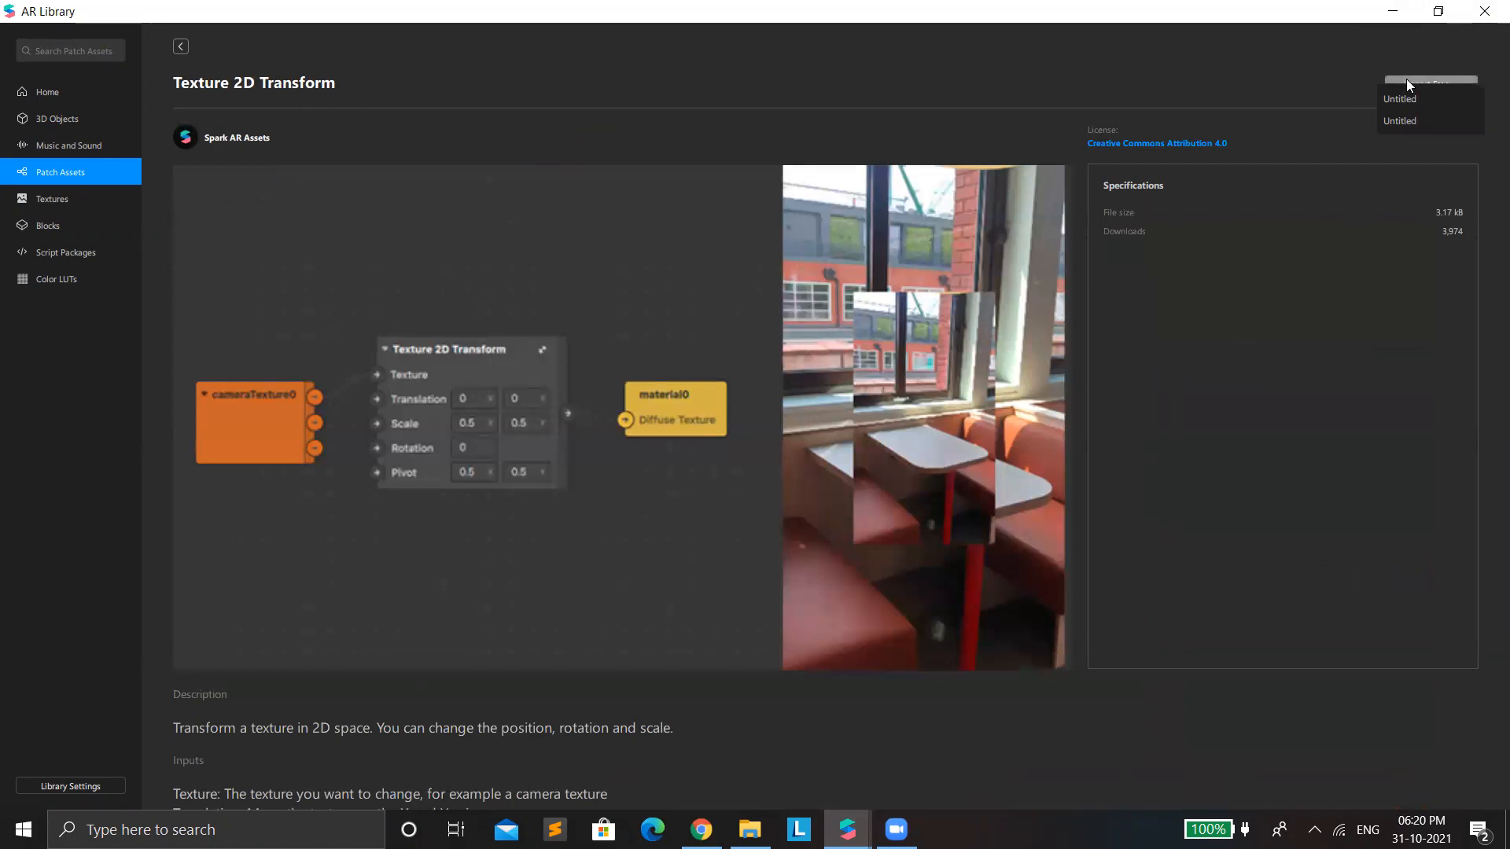
click(1421, 118)
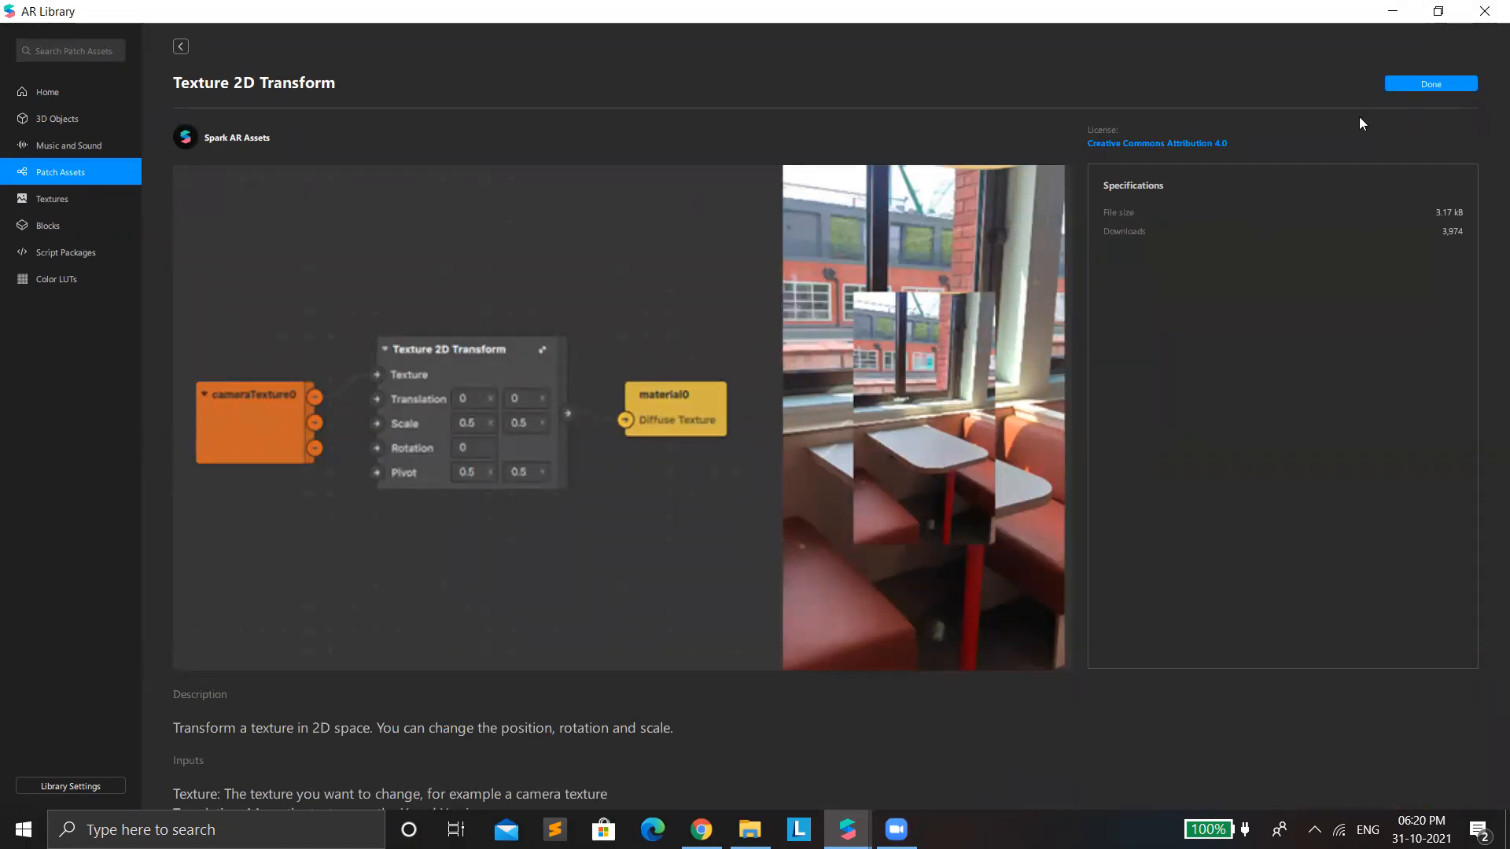
Step: Return to the project, add a Texture 2D Transform patch to the graph, and connect the cameraTexture0 output to its Texture input
click(1393, 12)
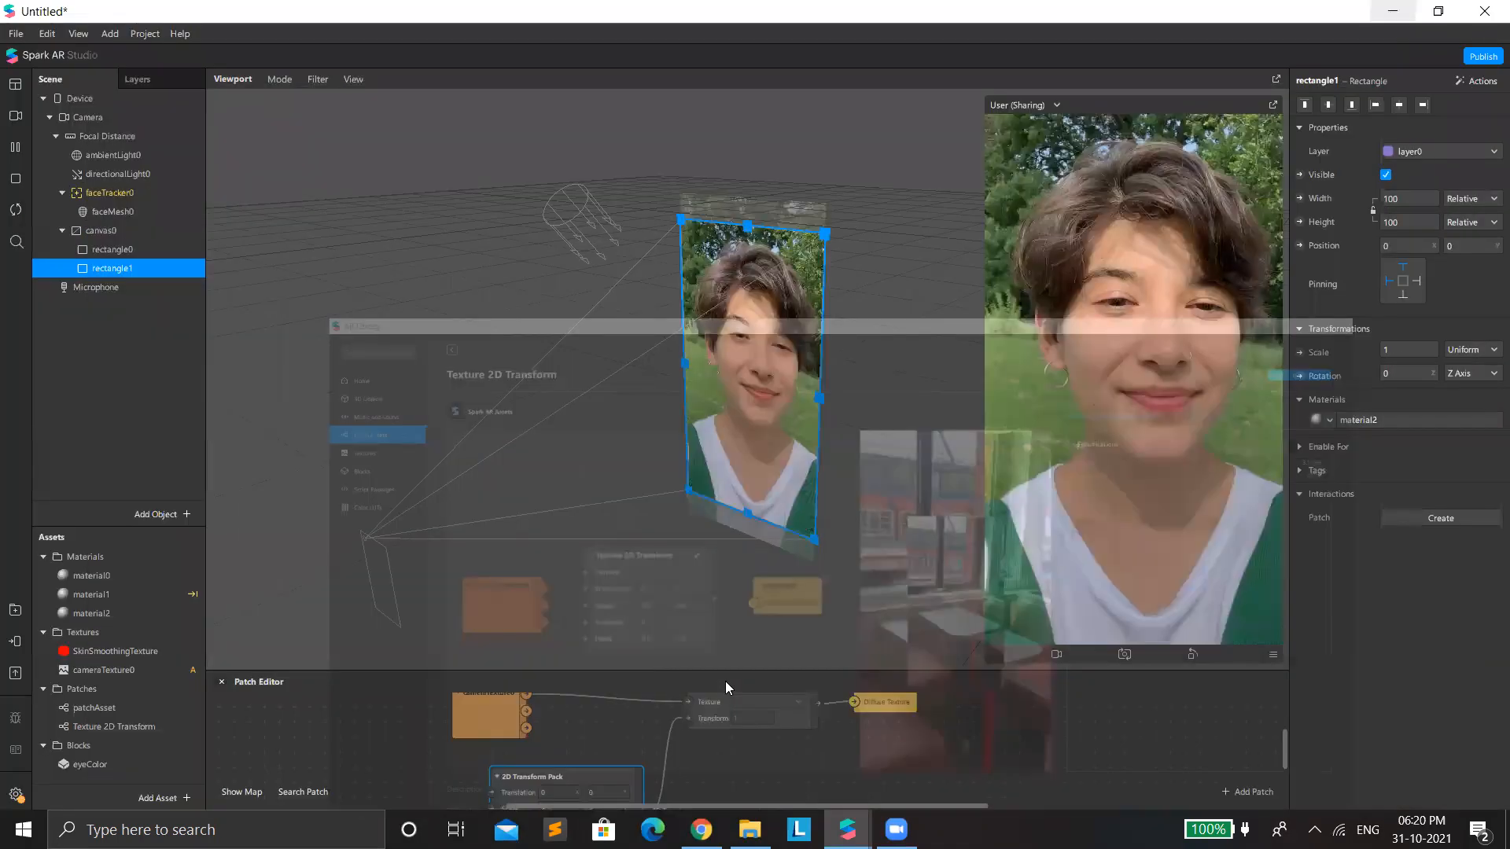
drag(614, 683, 531, 296)
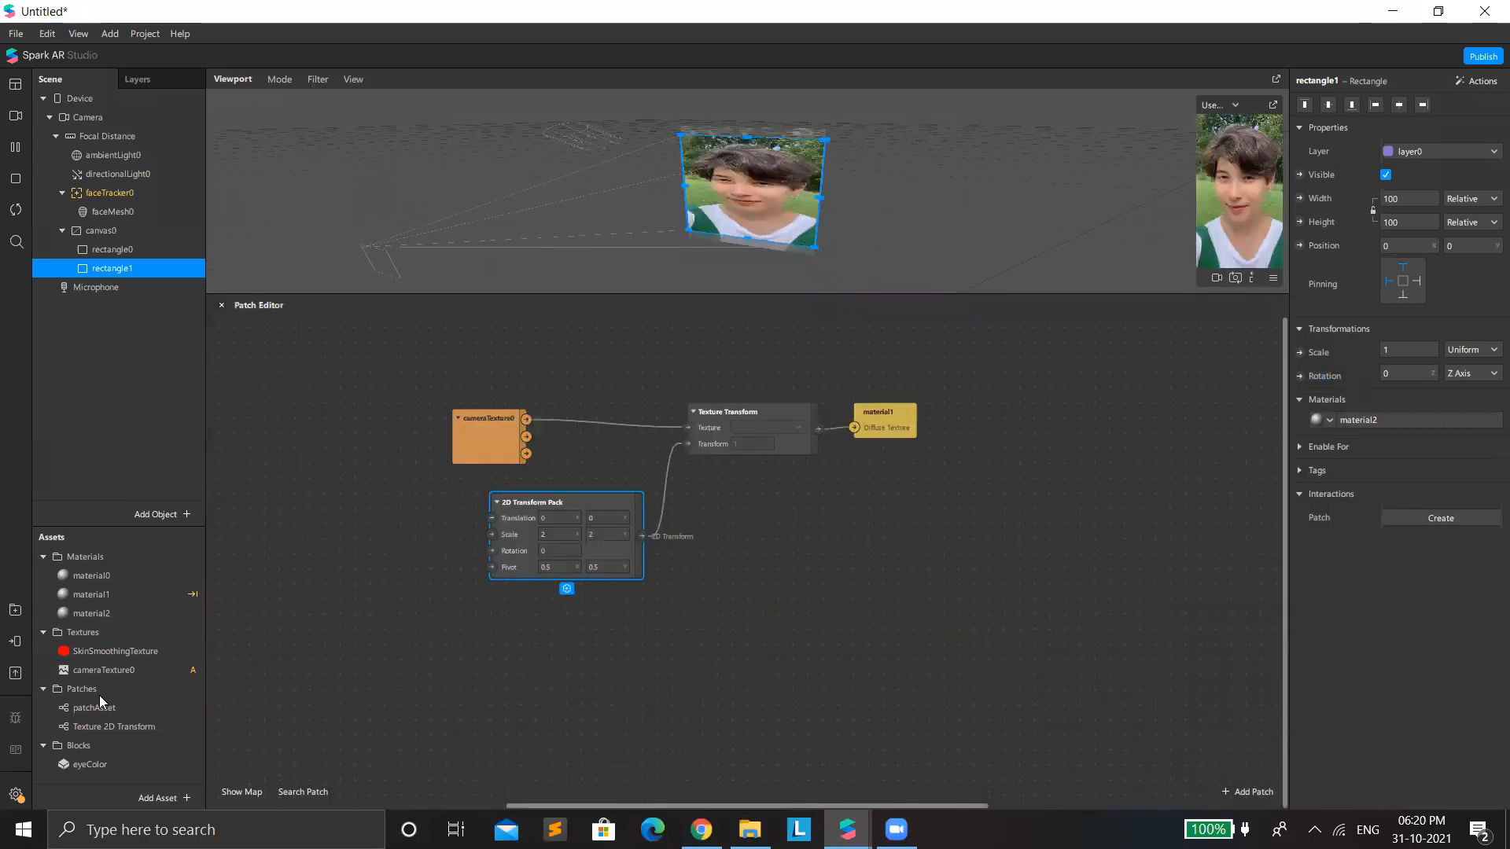
drag(114, 726, 842, 582)
drag(555, 504, 341, 384)
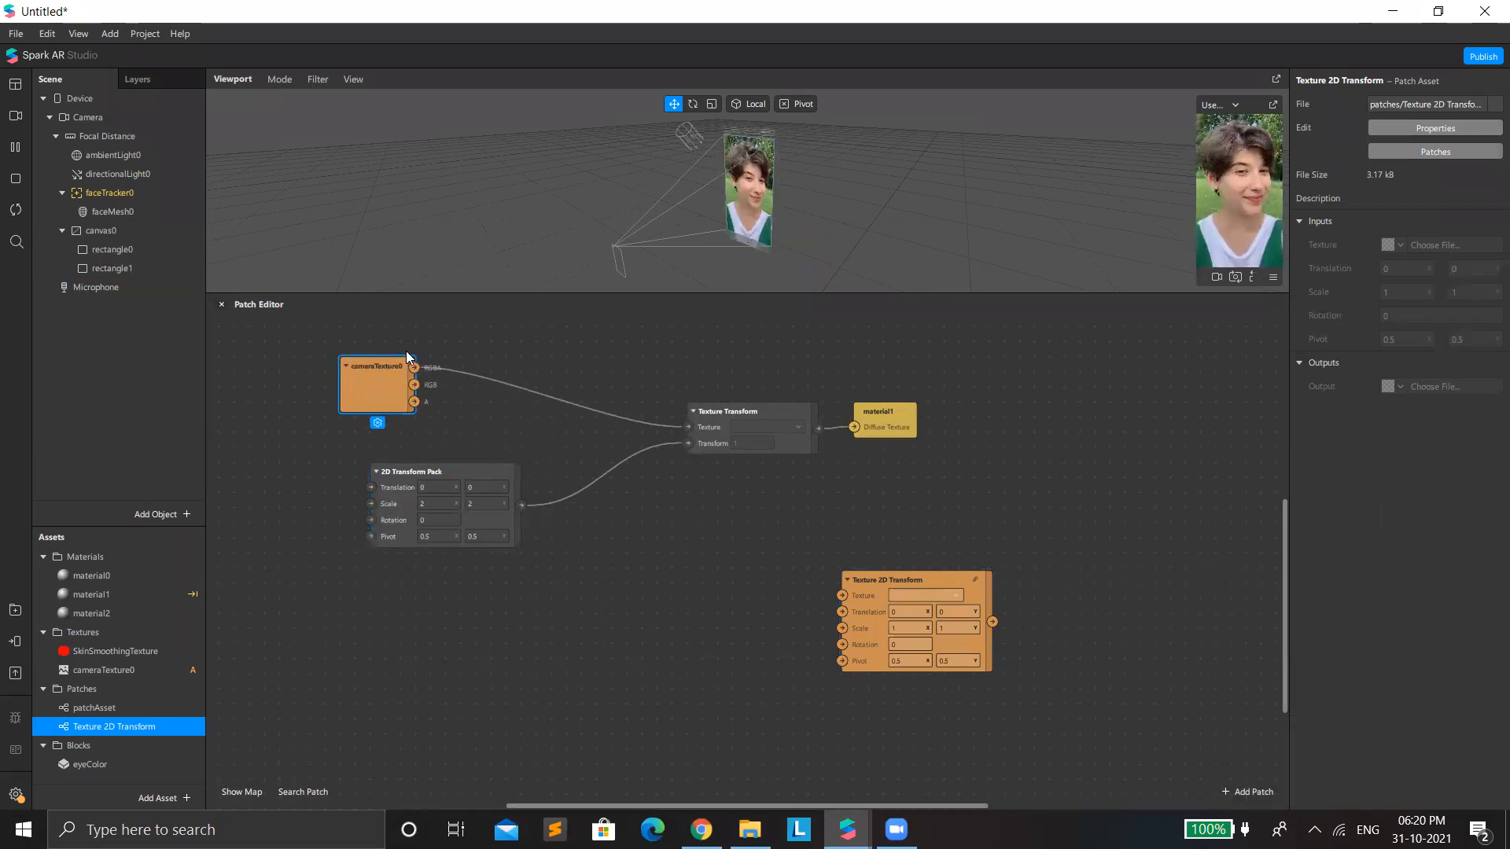
drag(413, 367, 595, 599)
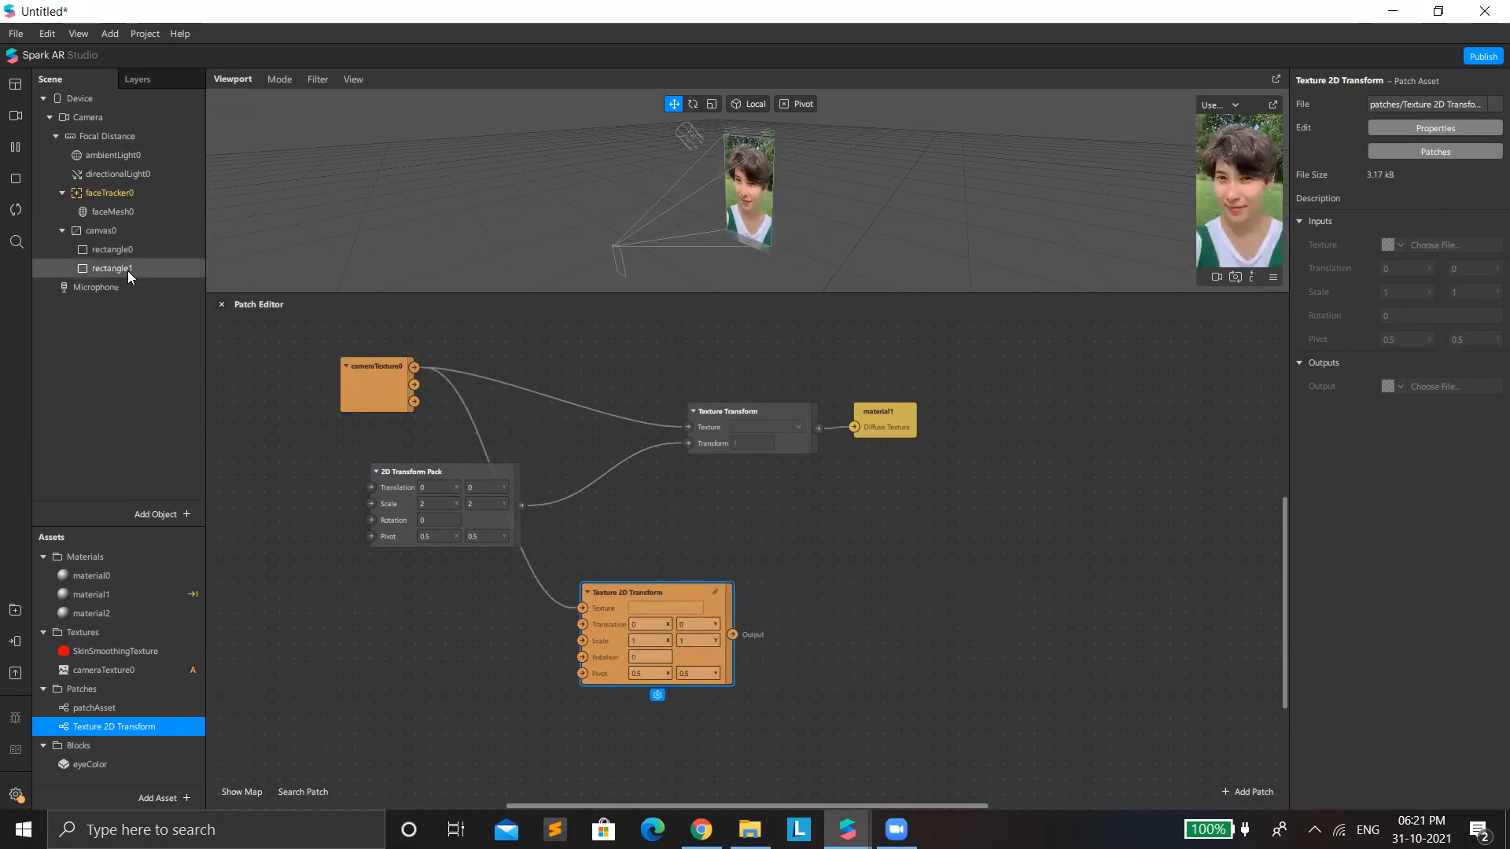
Step: Hide rectangle0 in the scene and select rectangle1
click(141, 247)
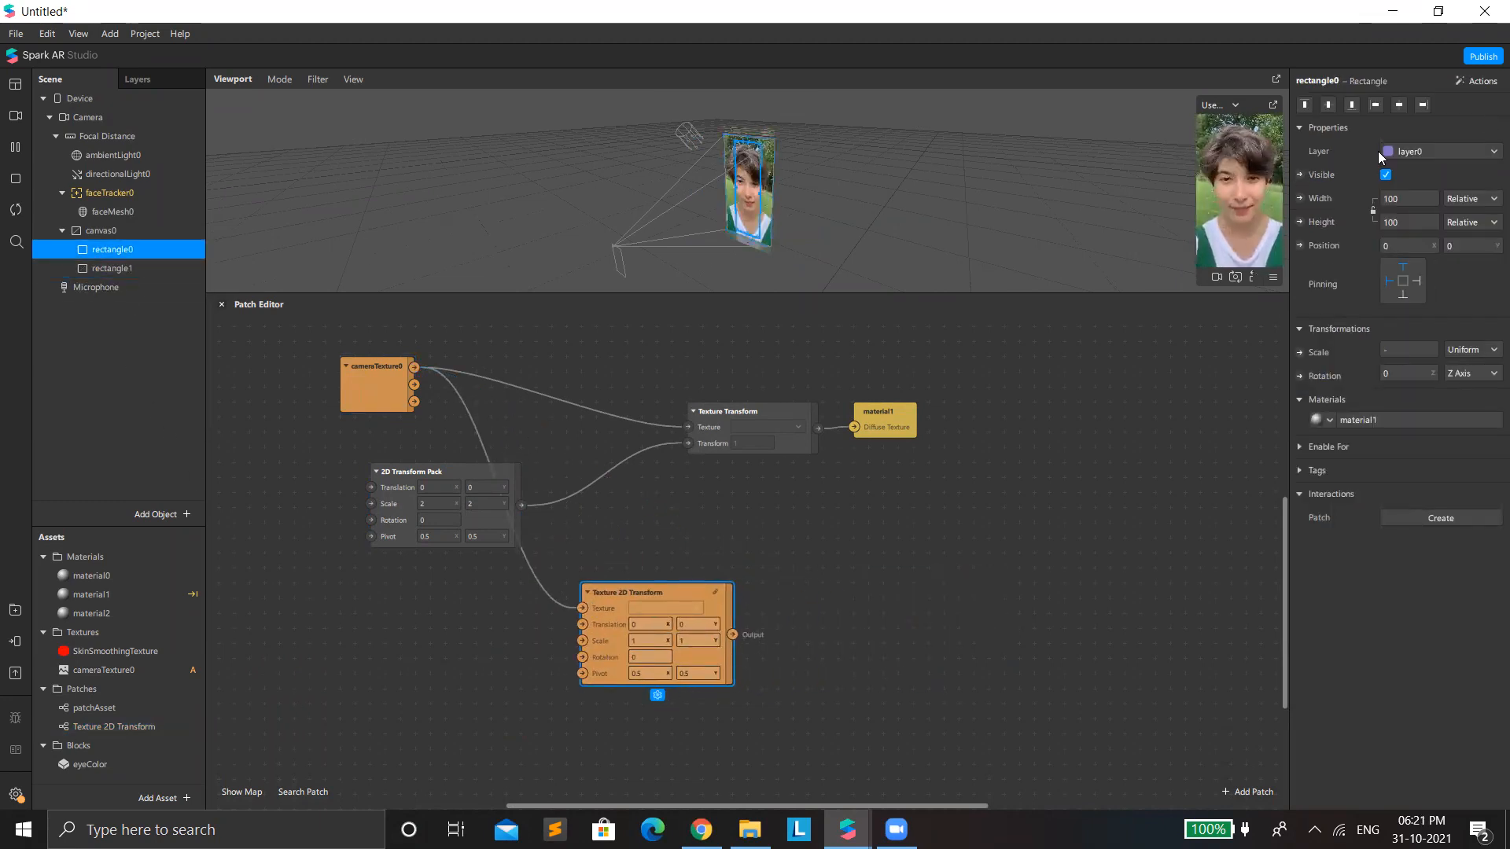
click(164, 285)
click(161, 271)
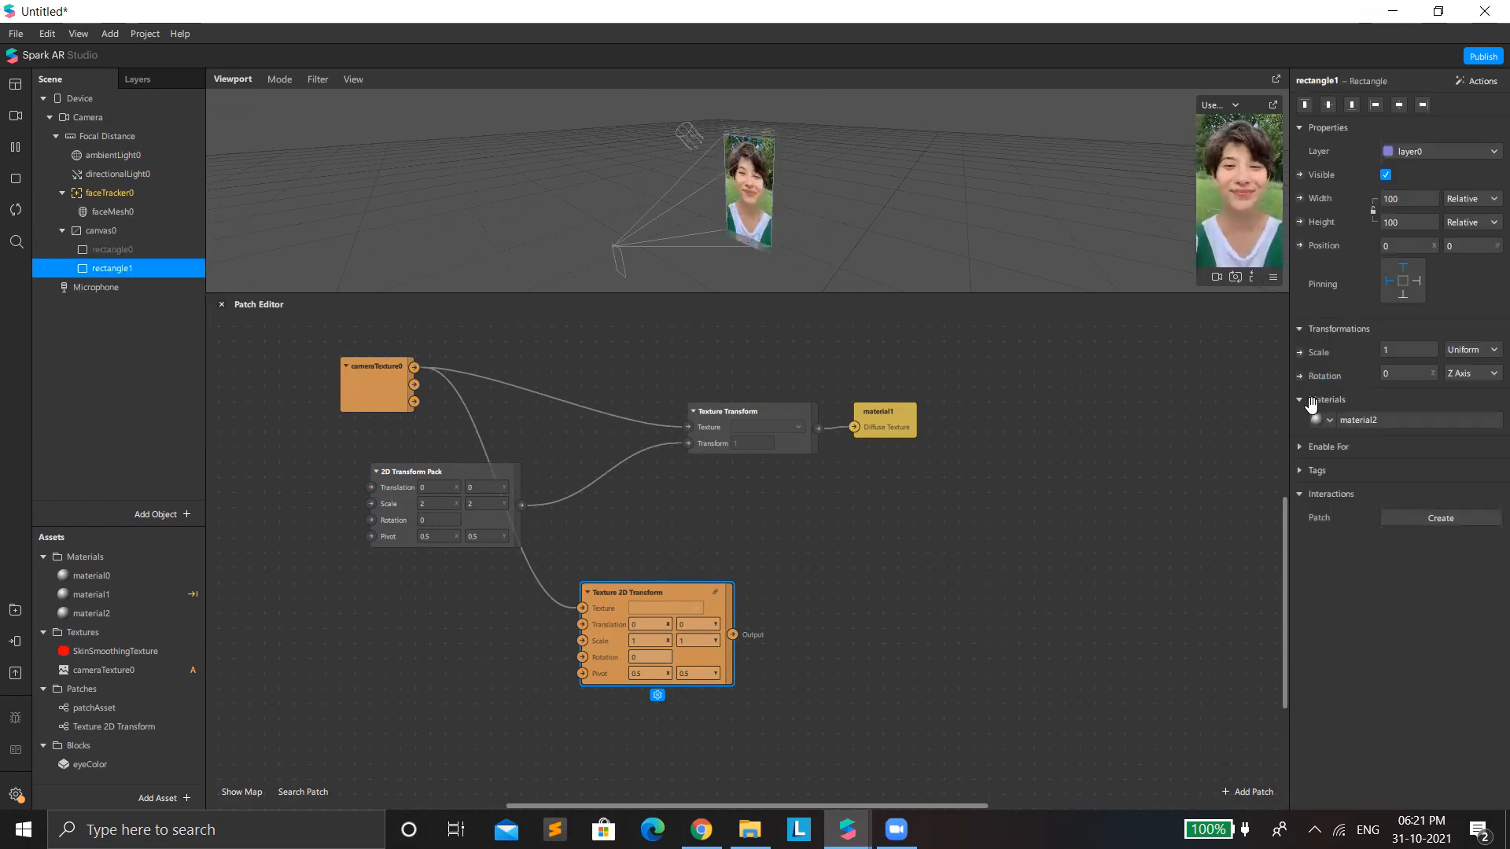
Step: Replace material2's camera texture with a diffuse texture patch fed by the Texture 2D Transform output
click(1411, 421)
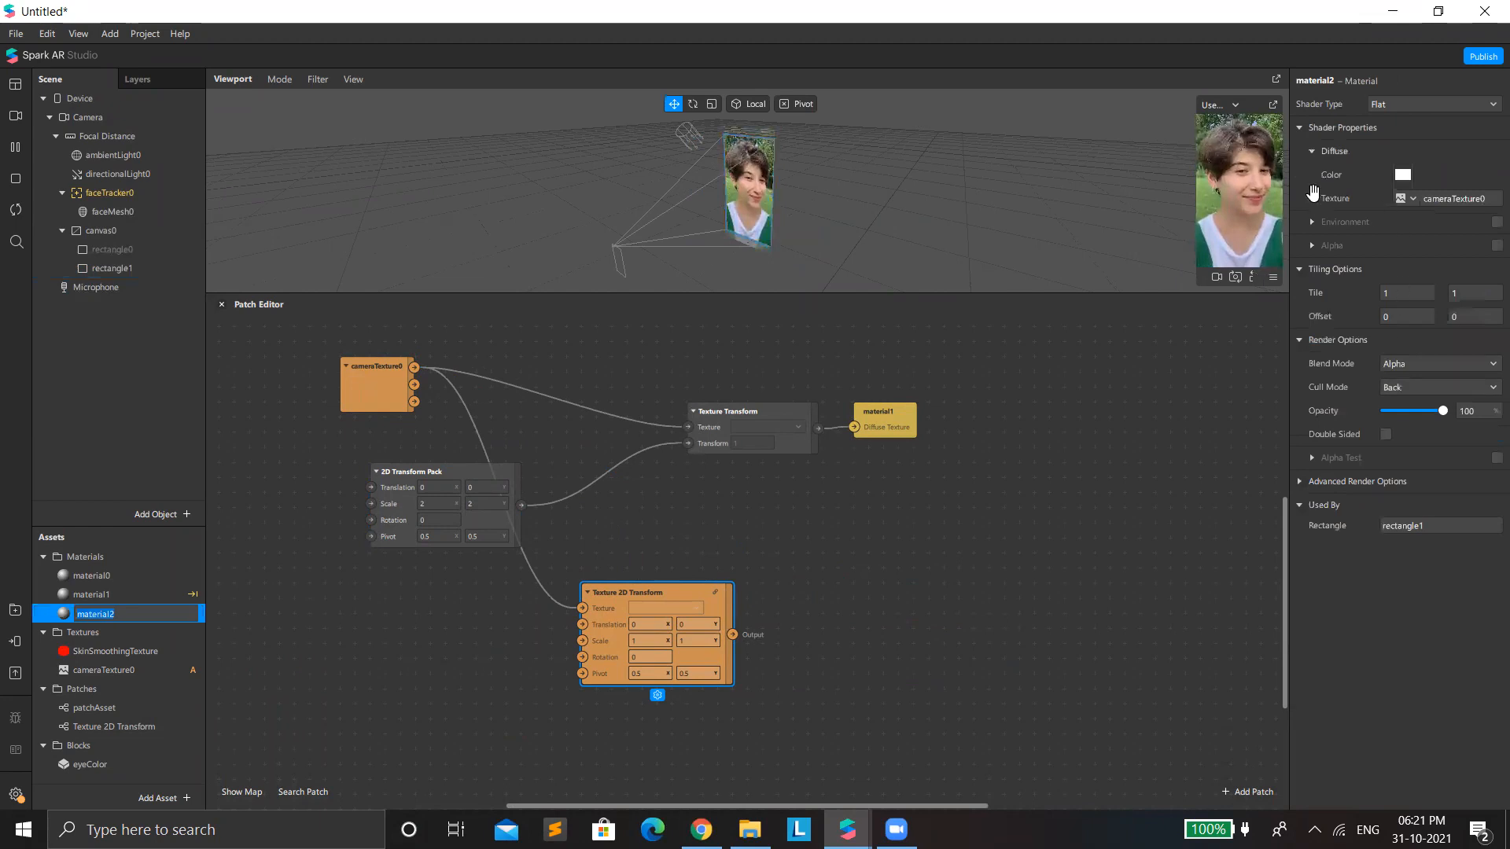
click(1407, 197)
click(1411, 318)
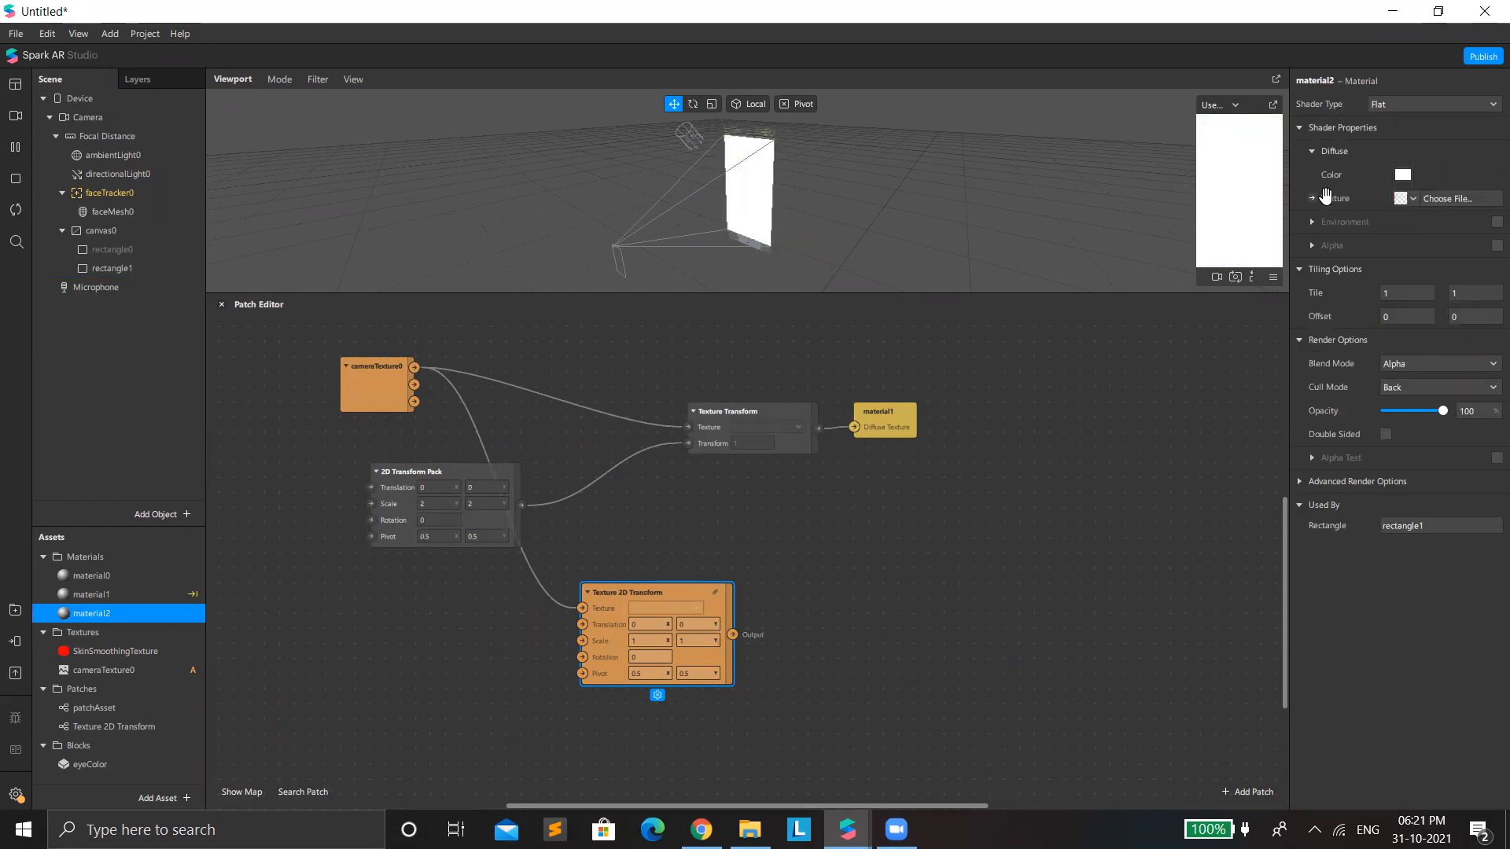
click(1309, 196)
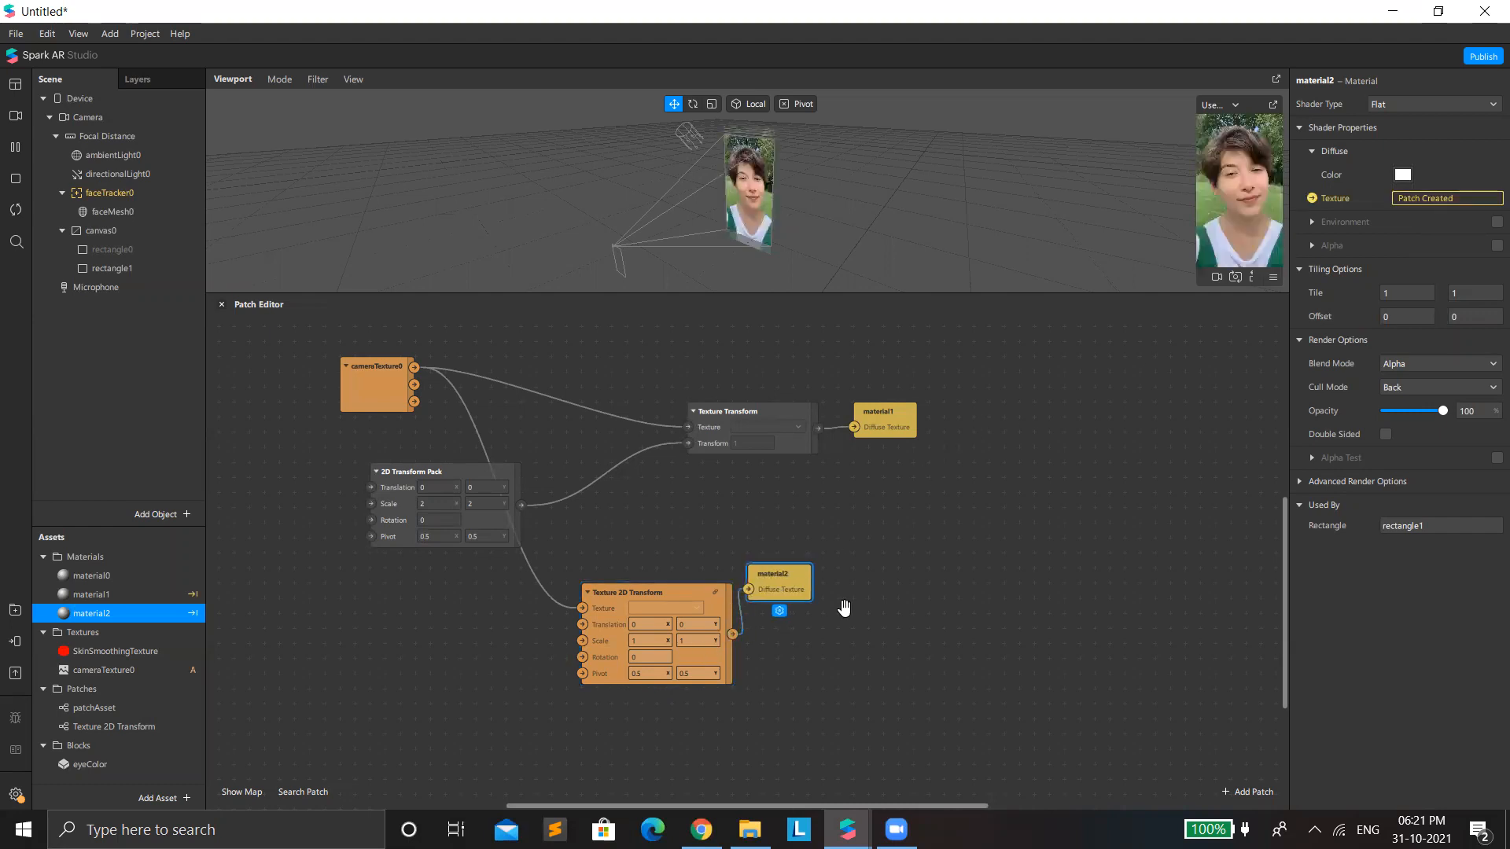
drag(775, 575, 835, 609)
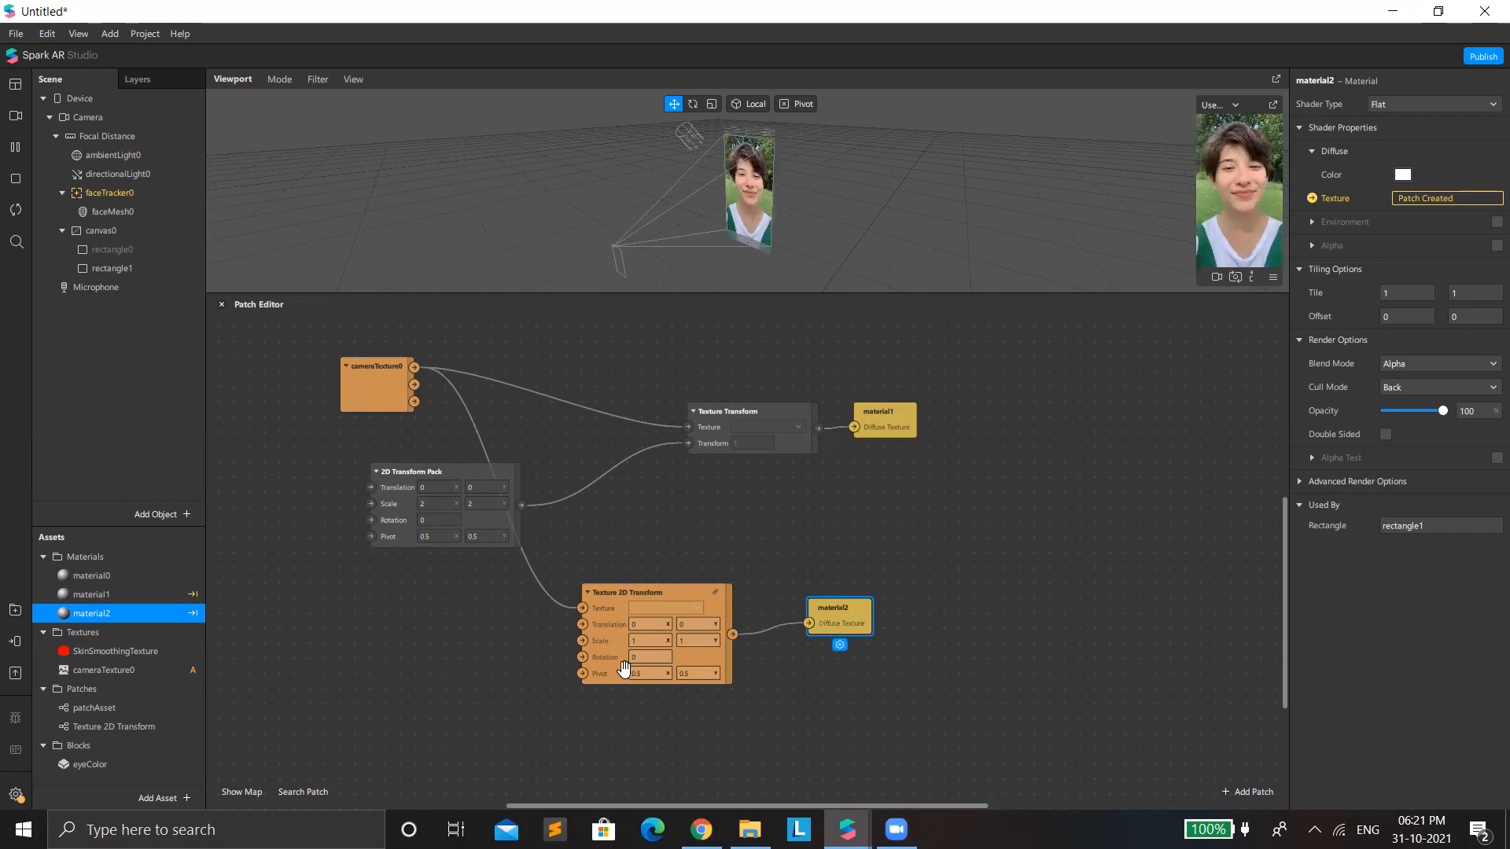
Step: Set the Texture 2D Transform patch's scale to 0.5 in X and Y, and enlarge the preview
scroll(625, 668, up, 1)
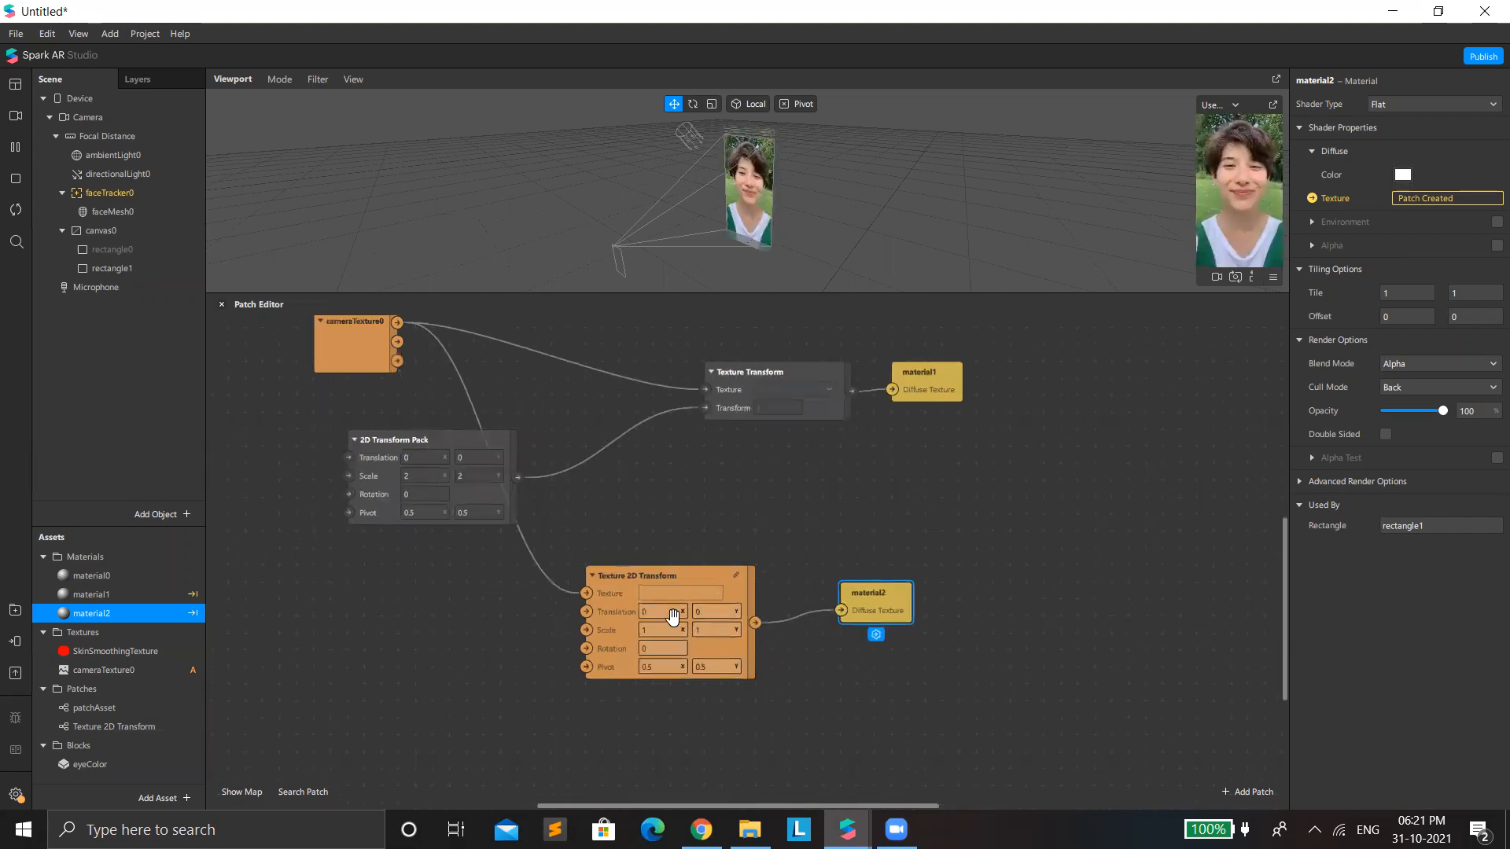
scroll(668, 625, up, 2)
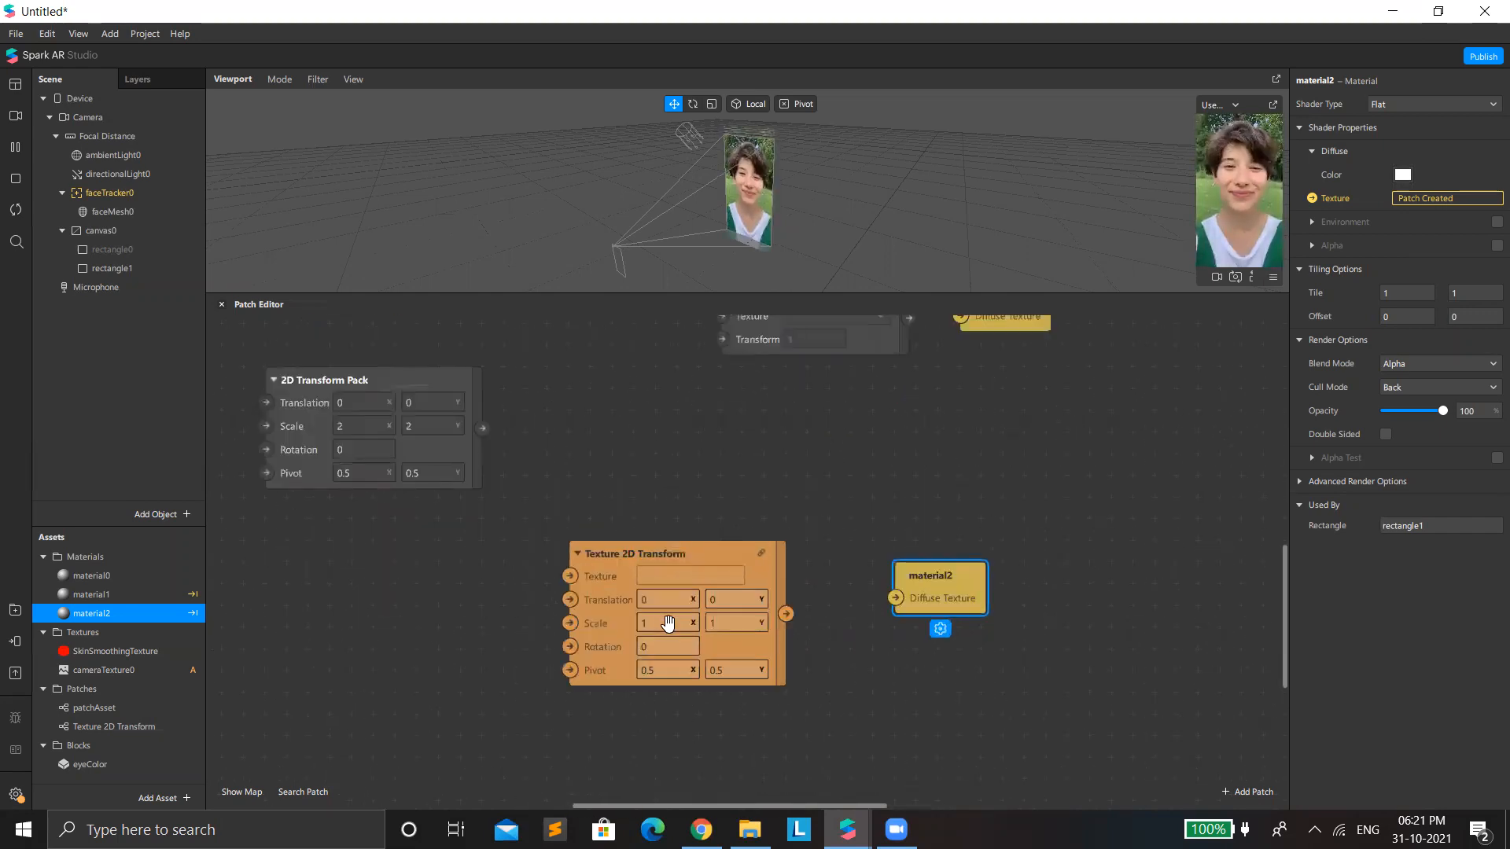
scroll(661, 618, up, 1)
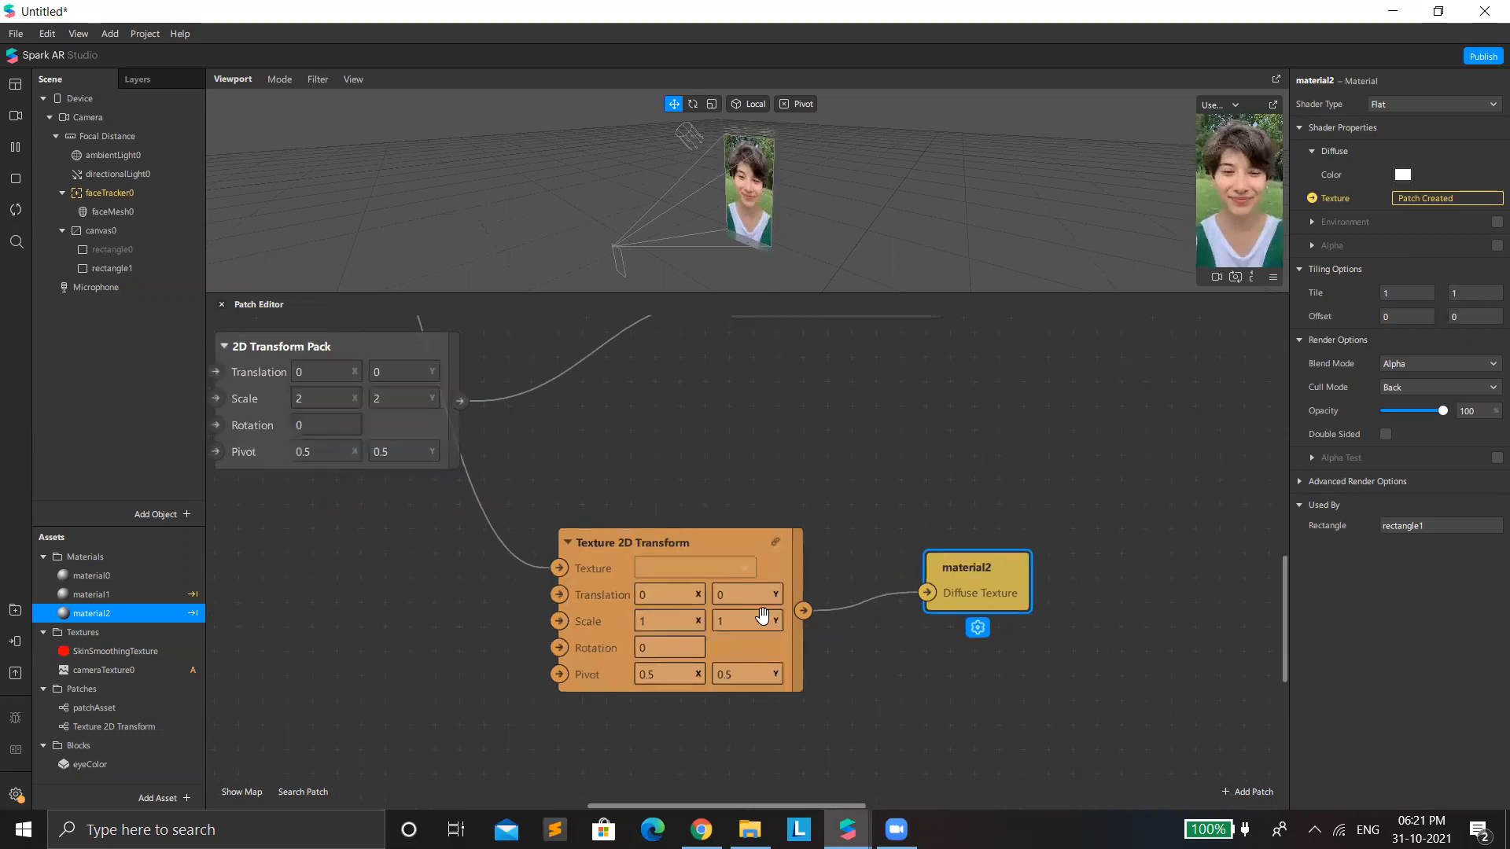
scroll(765, 608, up, 1)
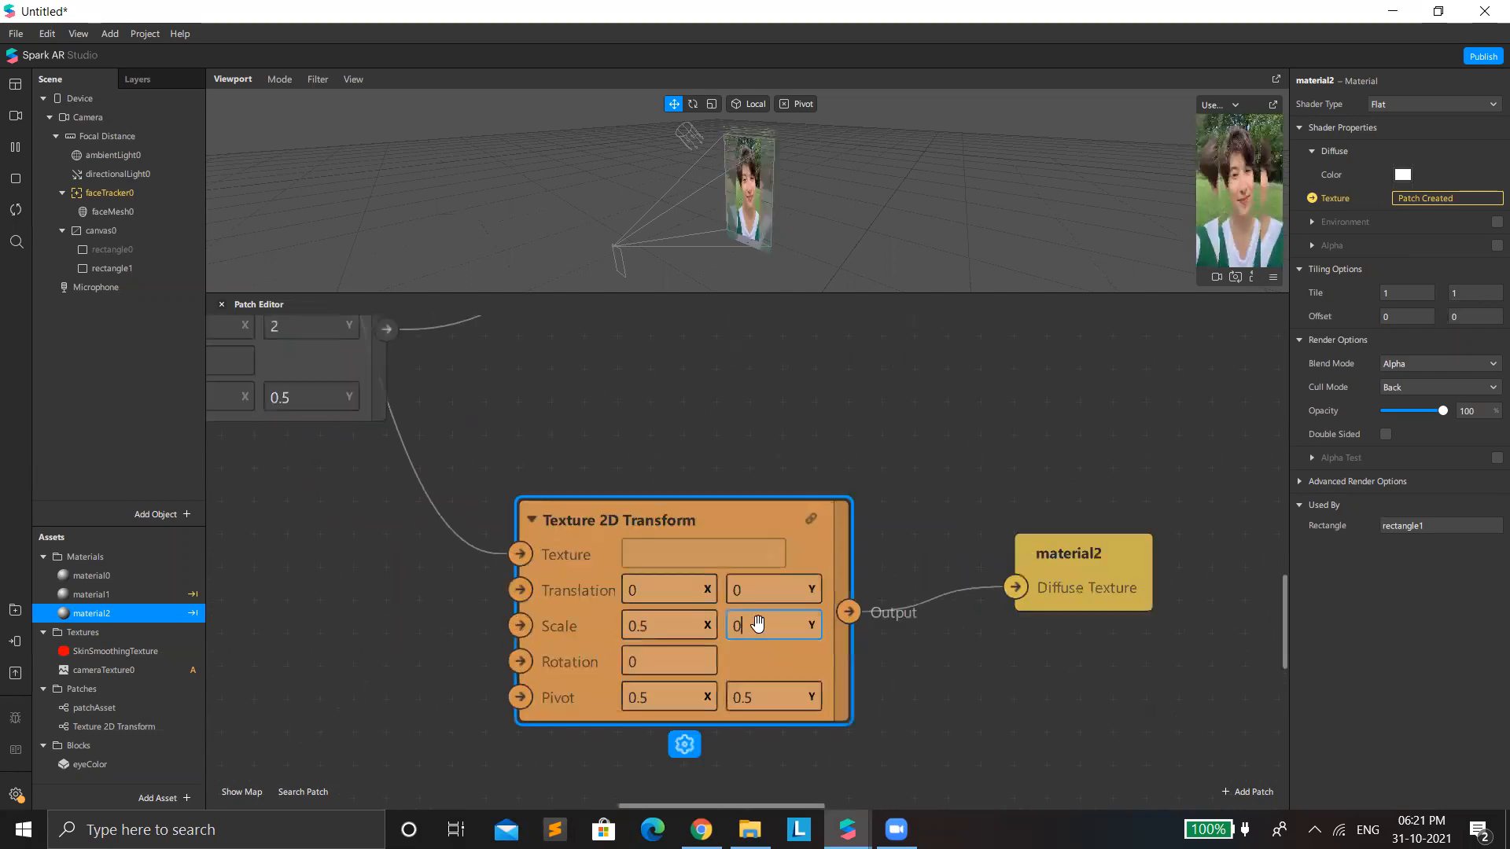
key(Return)
drag(1126, 292, 1210, 322)
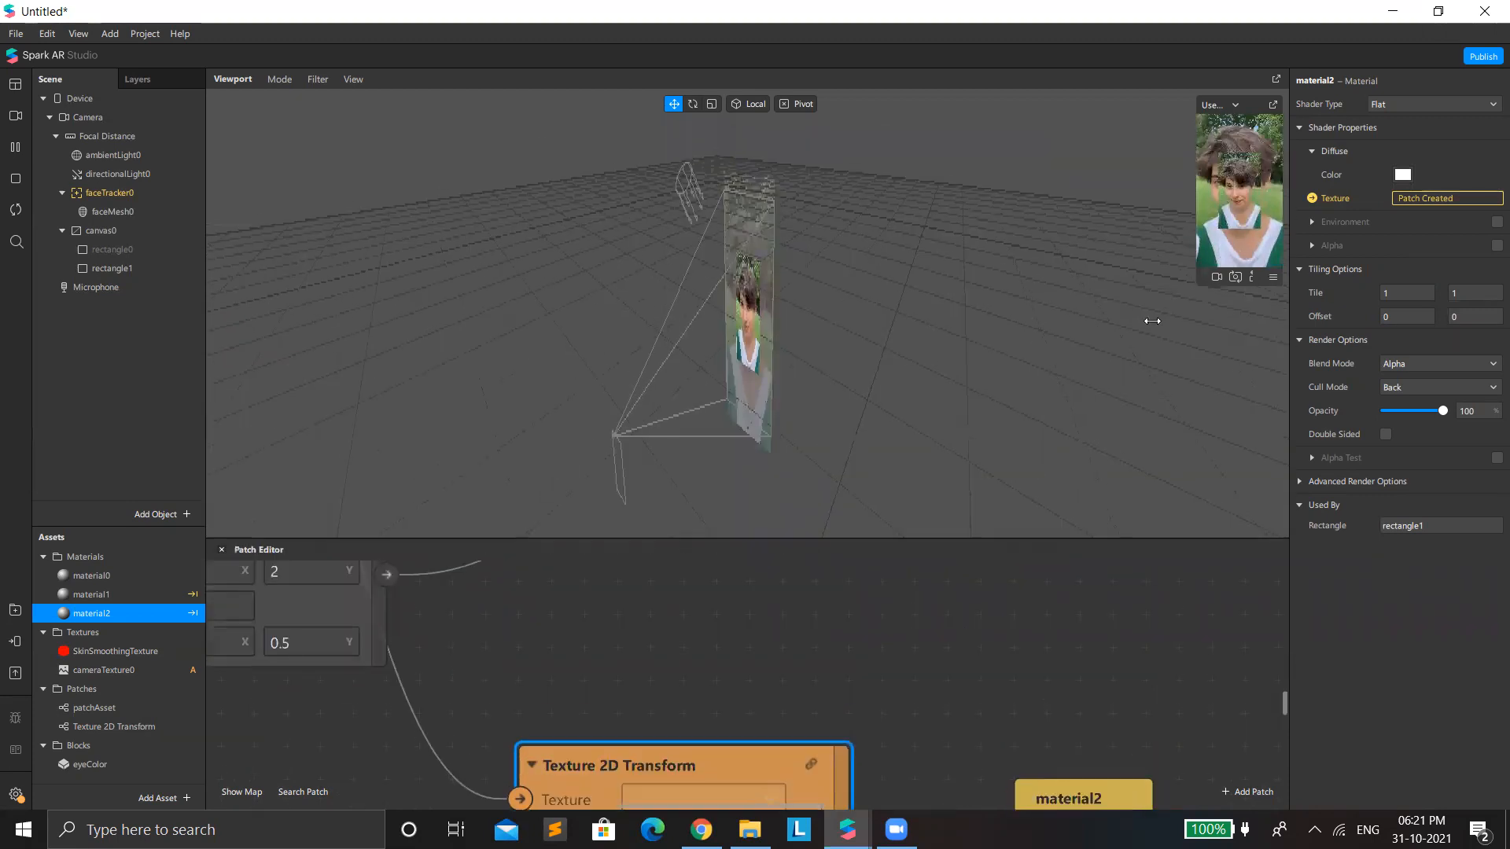
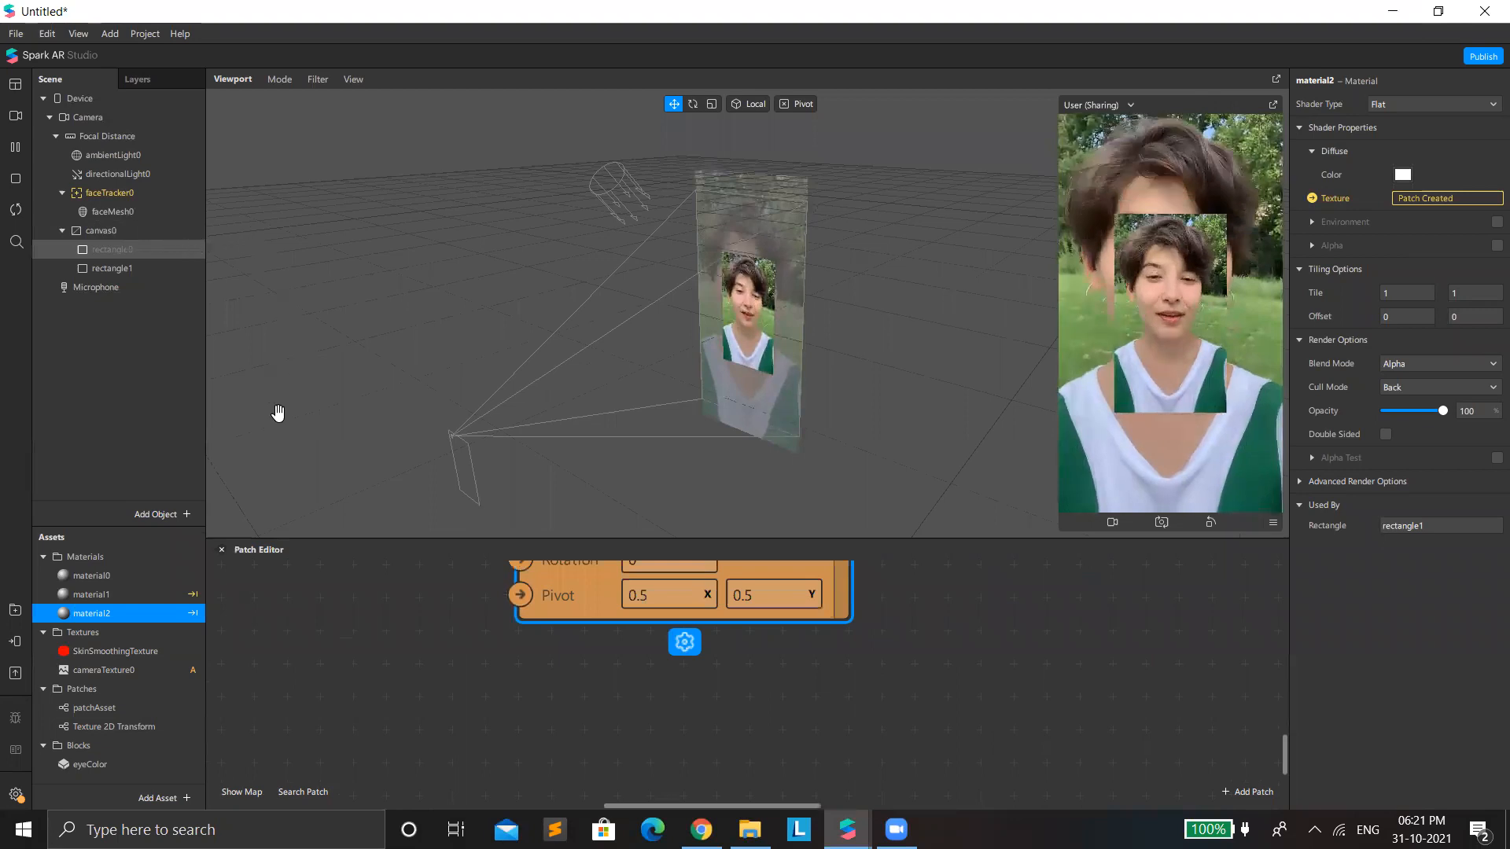
Step: Add a third rectangle to canvas0 between rectangle0 and rectangle1, and make it fill the canvas width and height
right_click(128, 231)
mouse_move(181, 246)
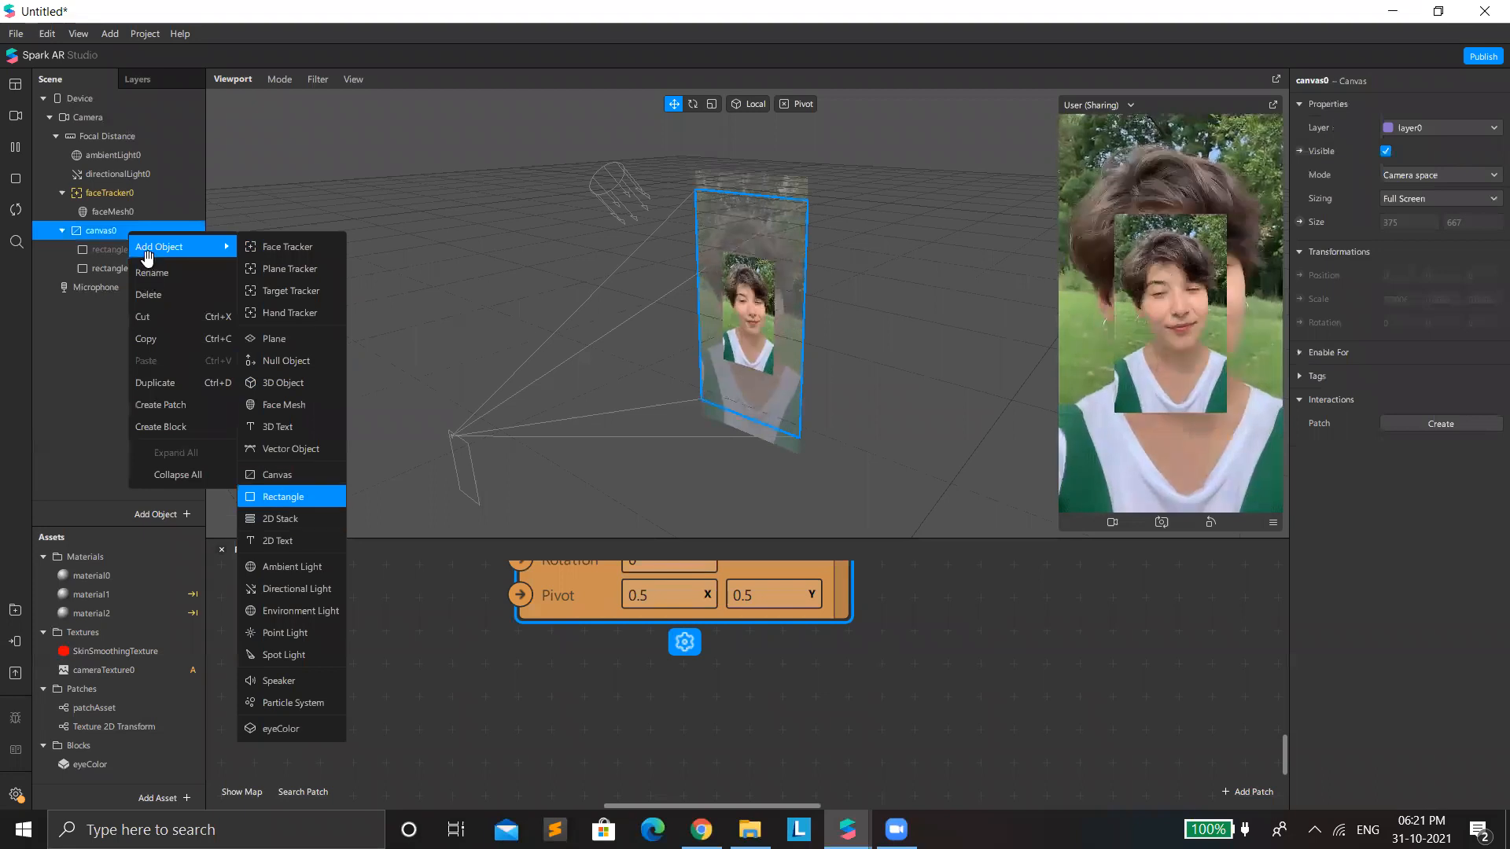
click(283, 497)
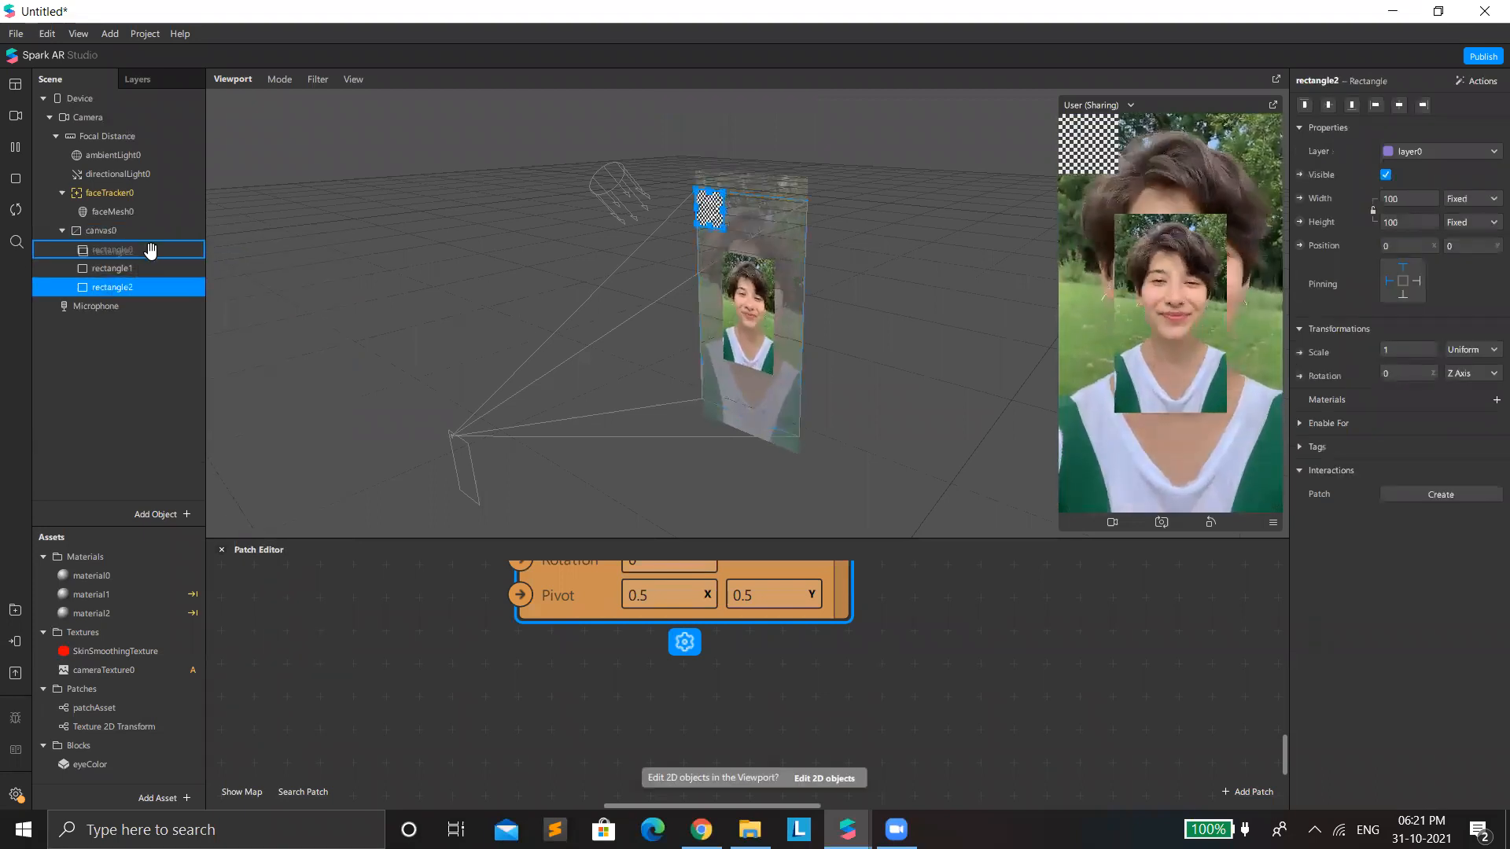
drag(112, 288, 115, 255)
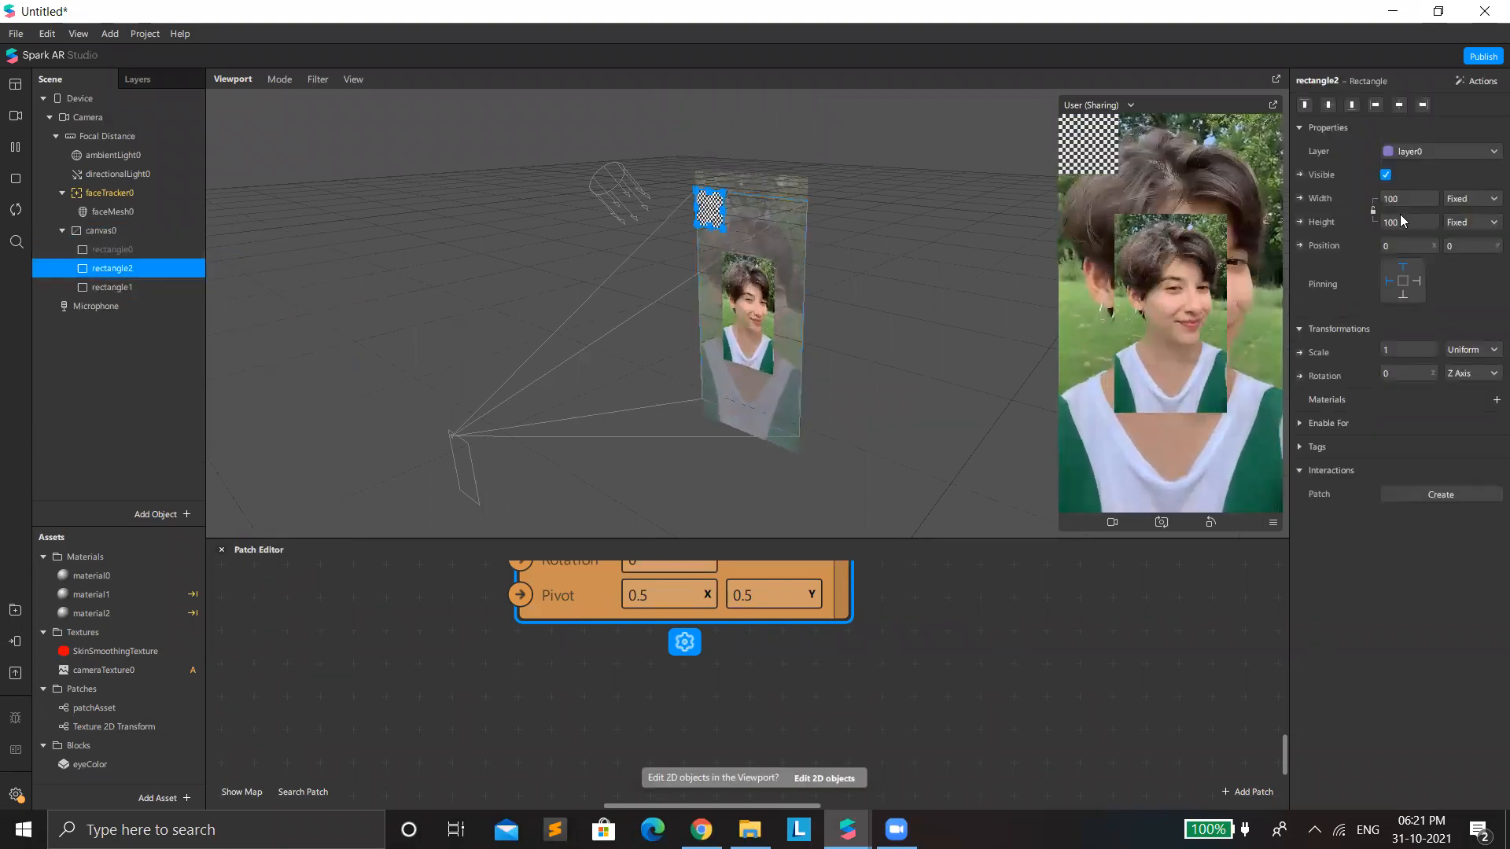
click(1409, 236)
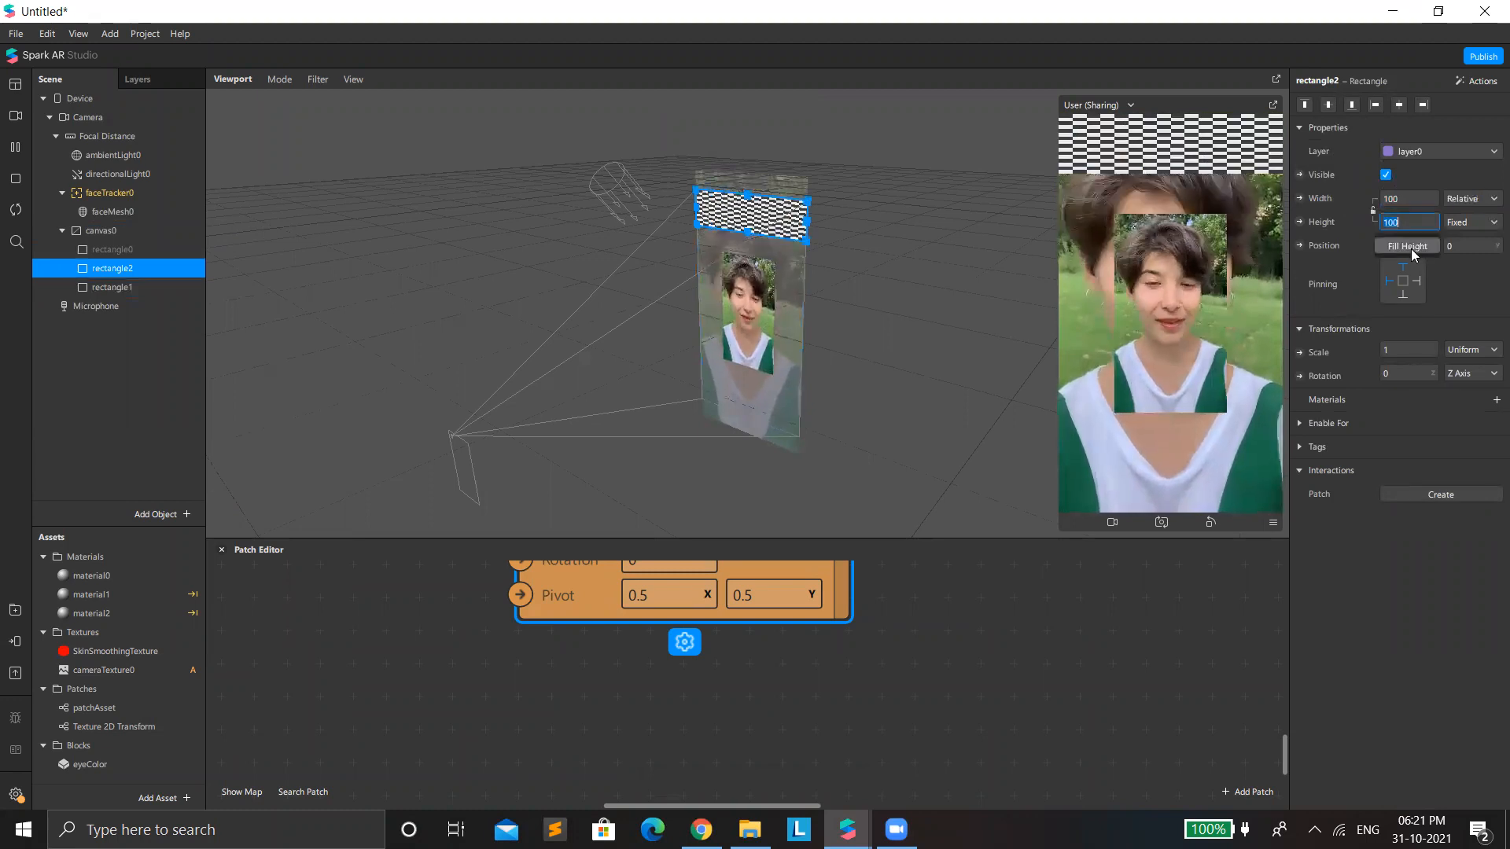
Step: Give rectangle2 a new material with the Flat shader type and create a patch for its diffuse texture
click(1488, 403)
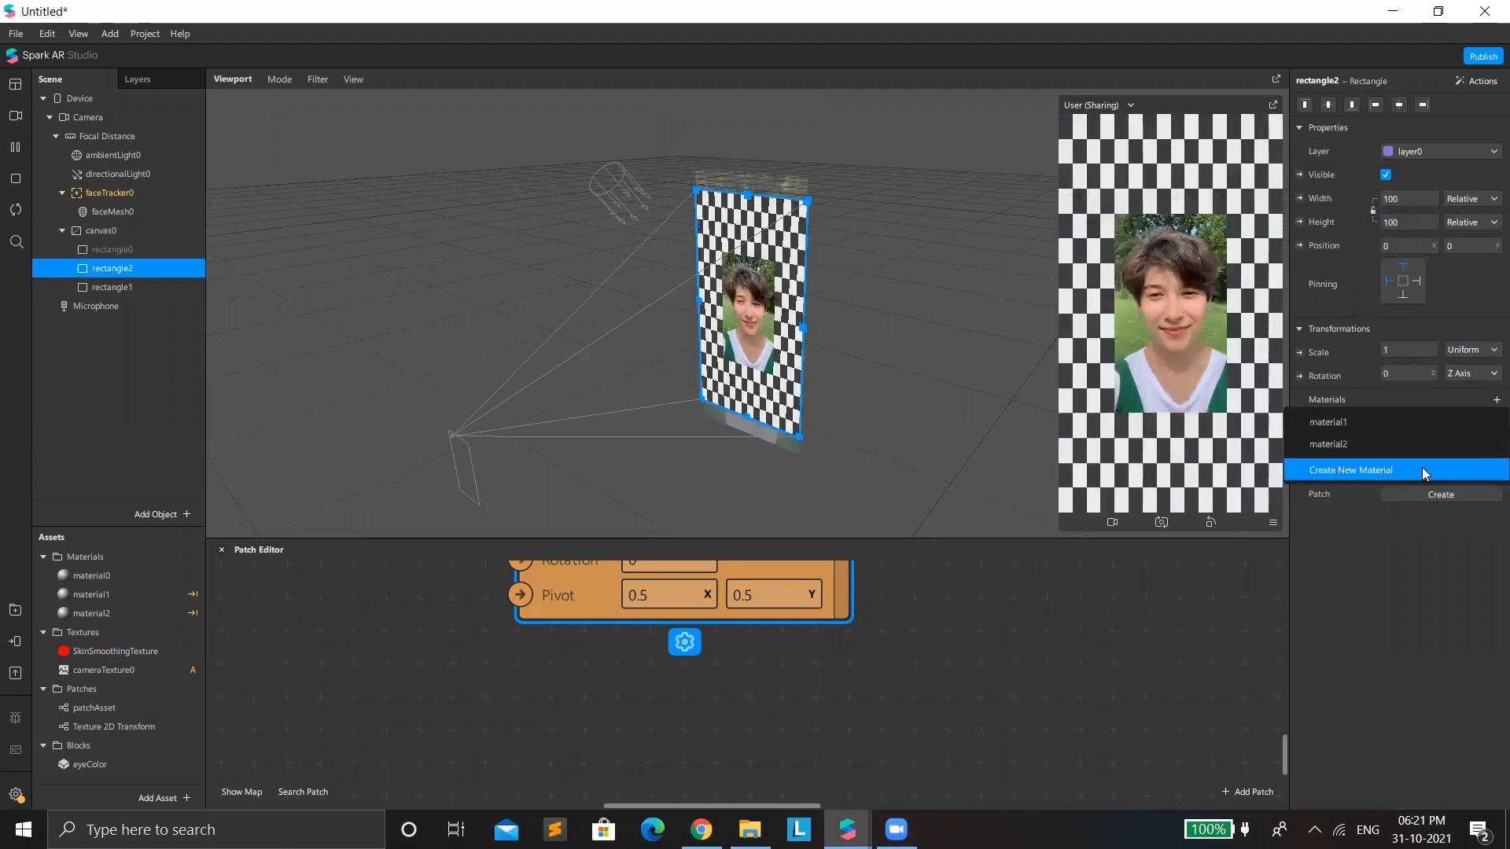
click(1421, 467)
click(1414, 425)
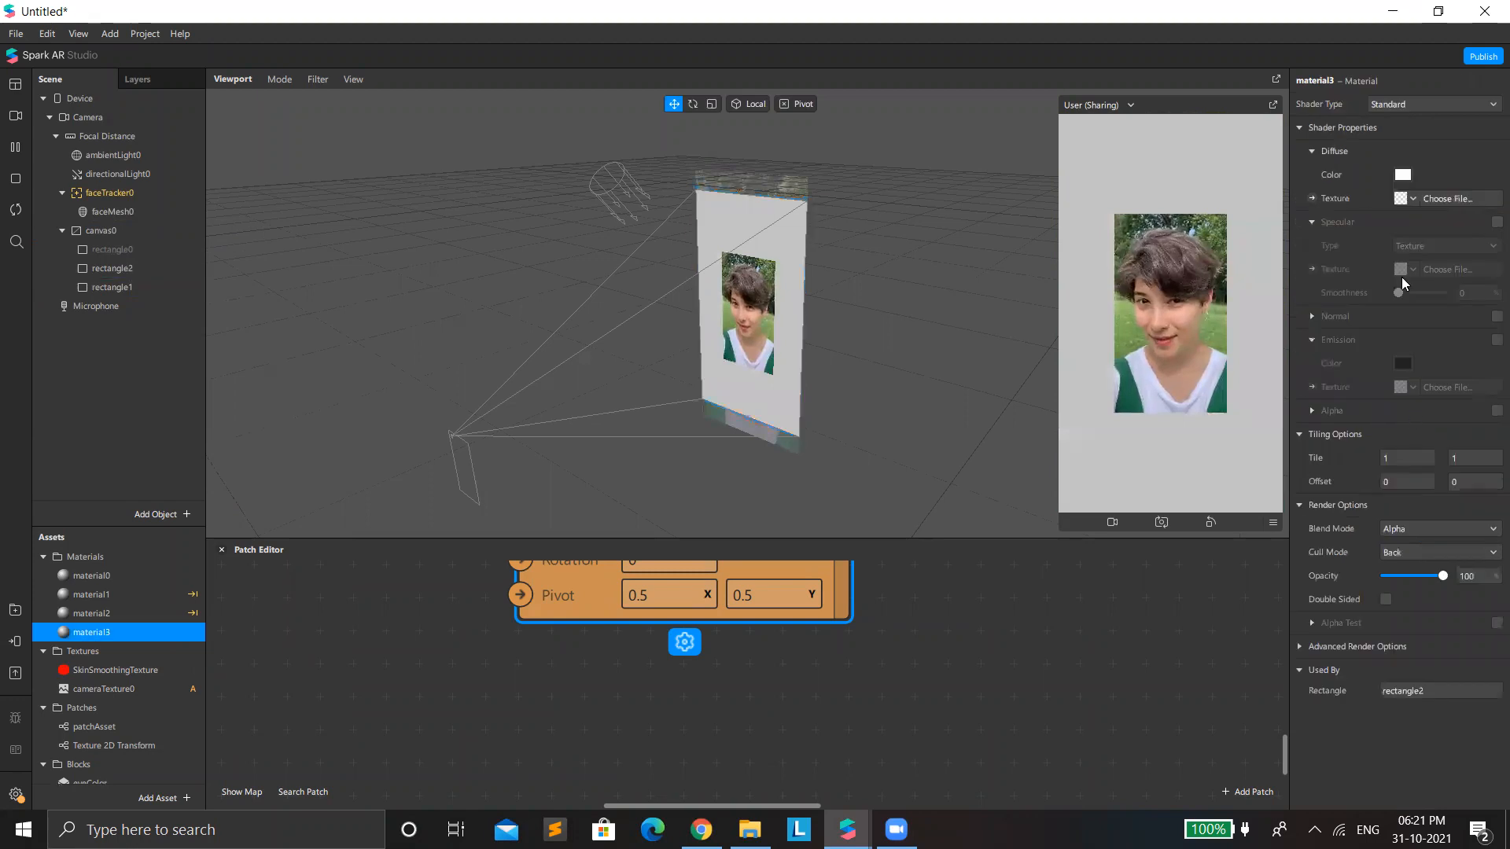
click(1402, 107)
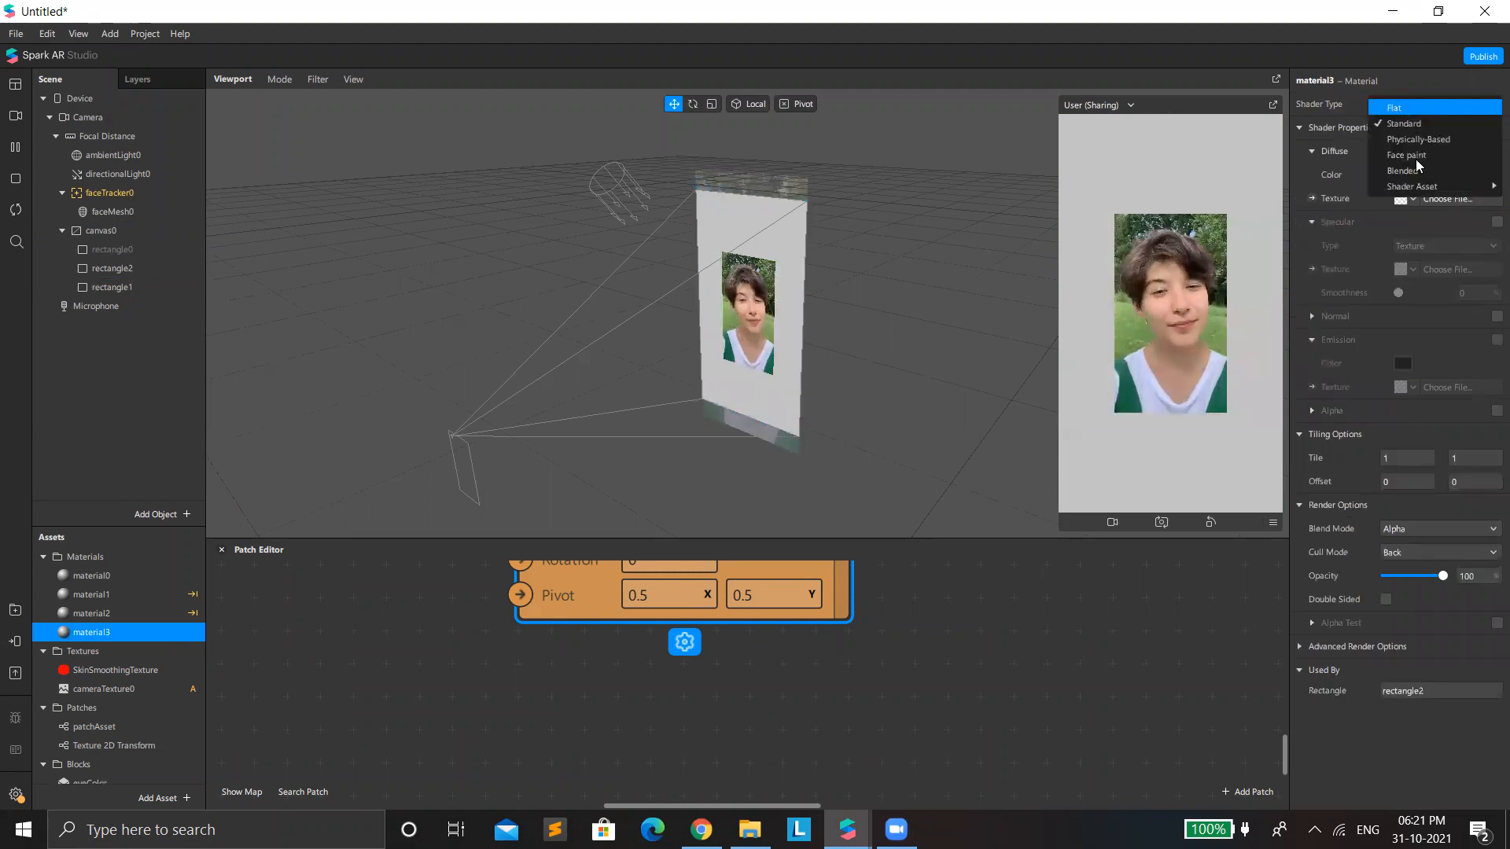
key(Return)
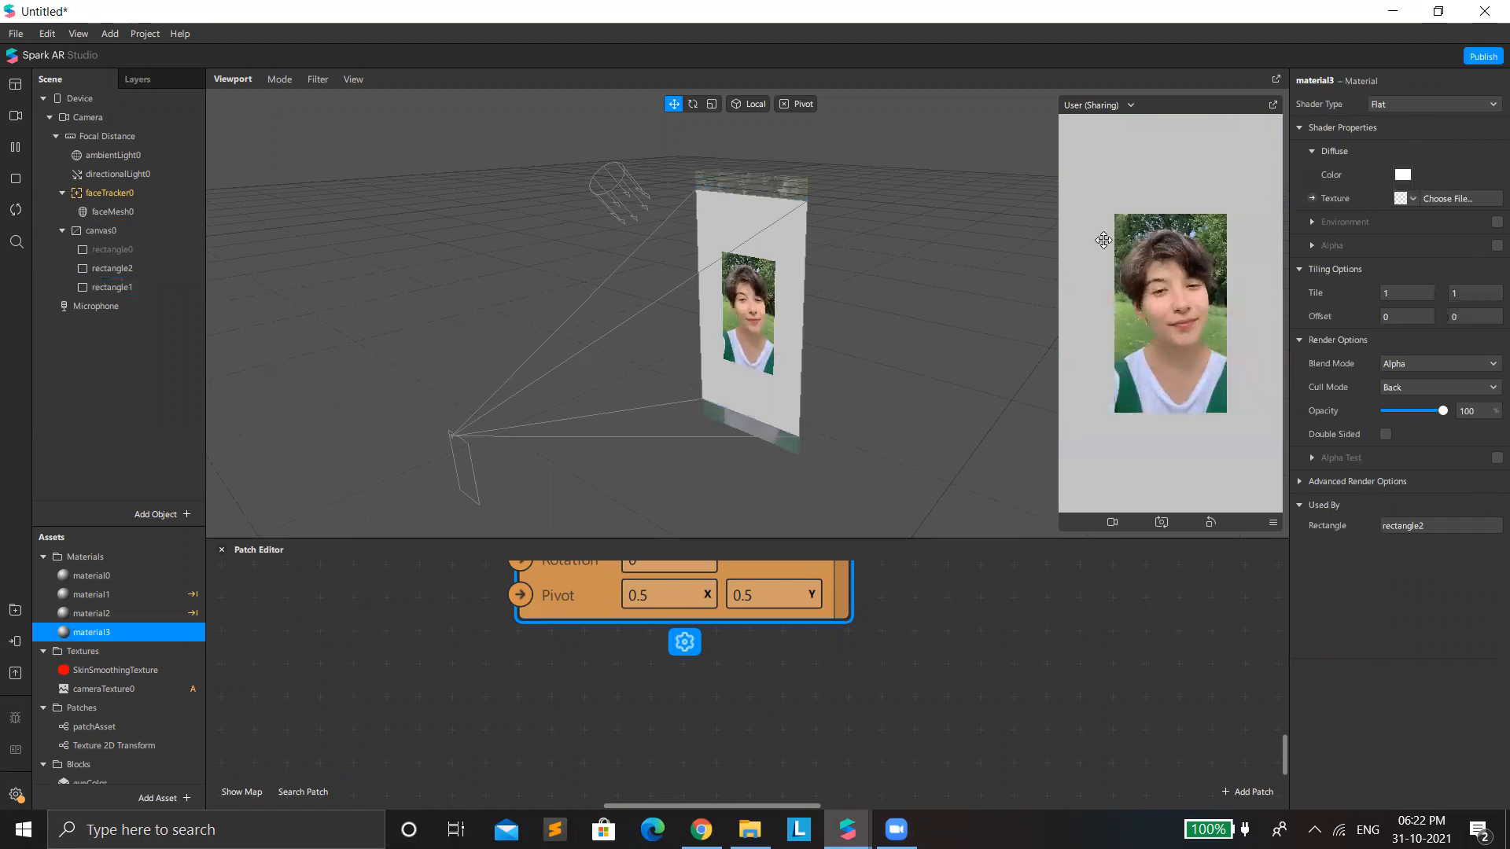
click(1402, 201)
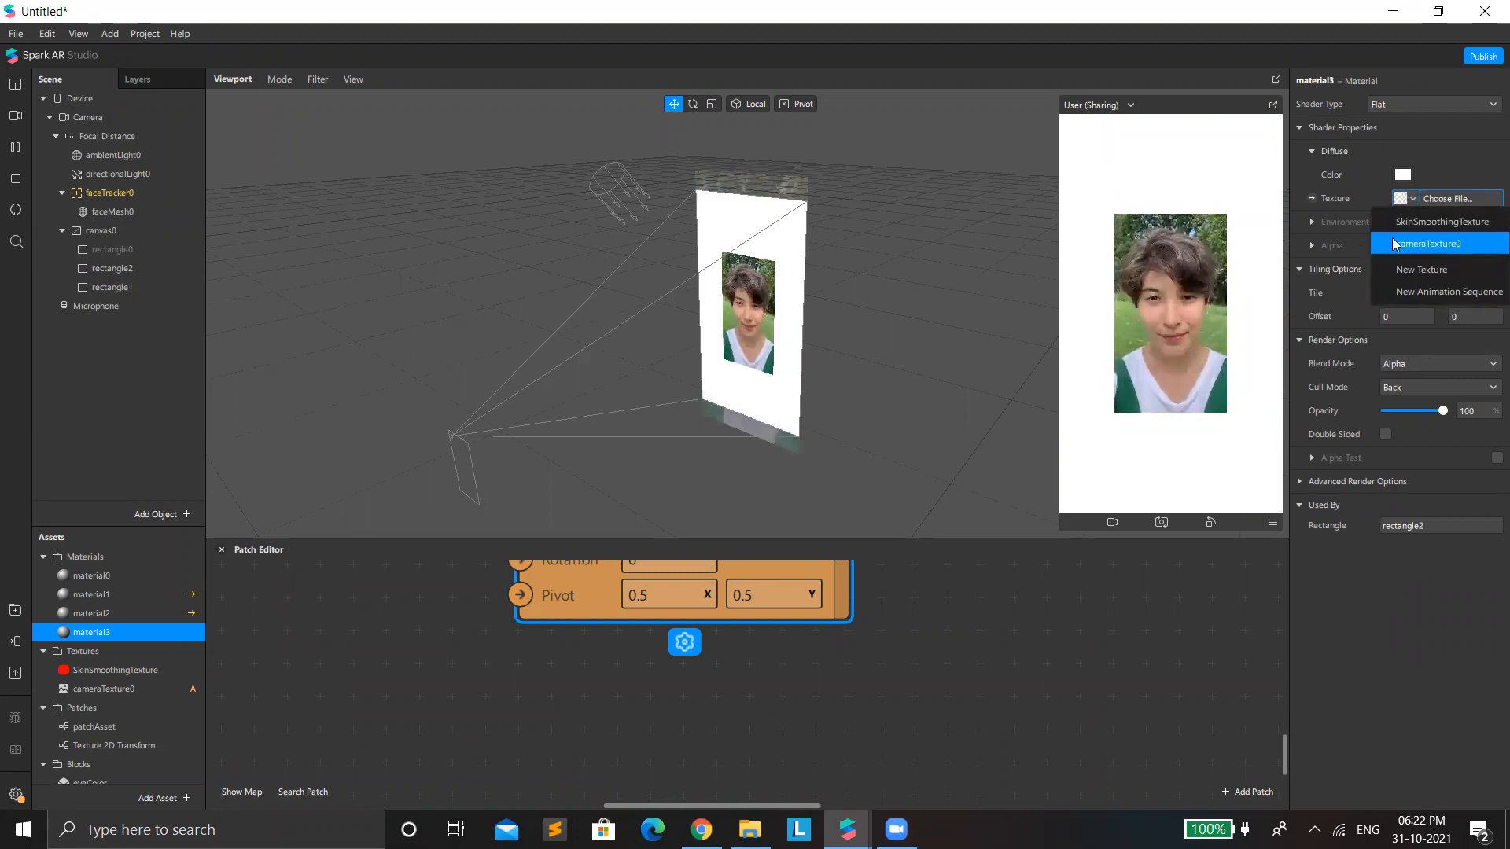
click(1311, 198)
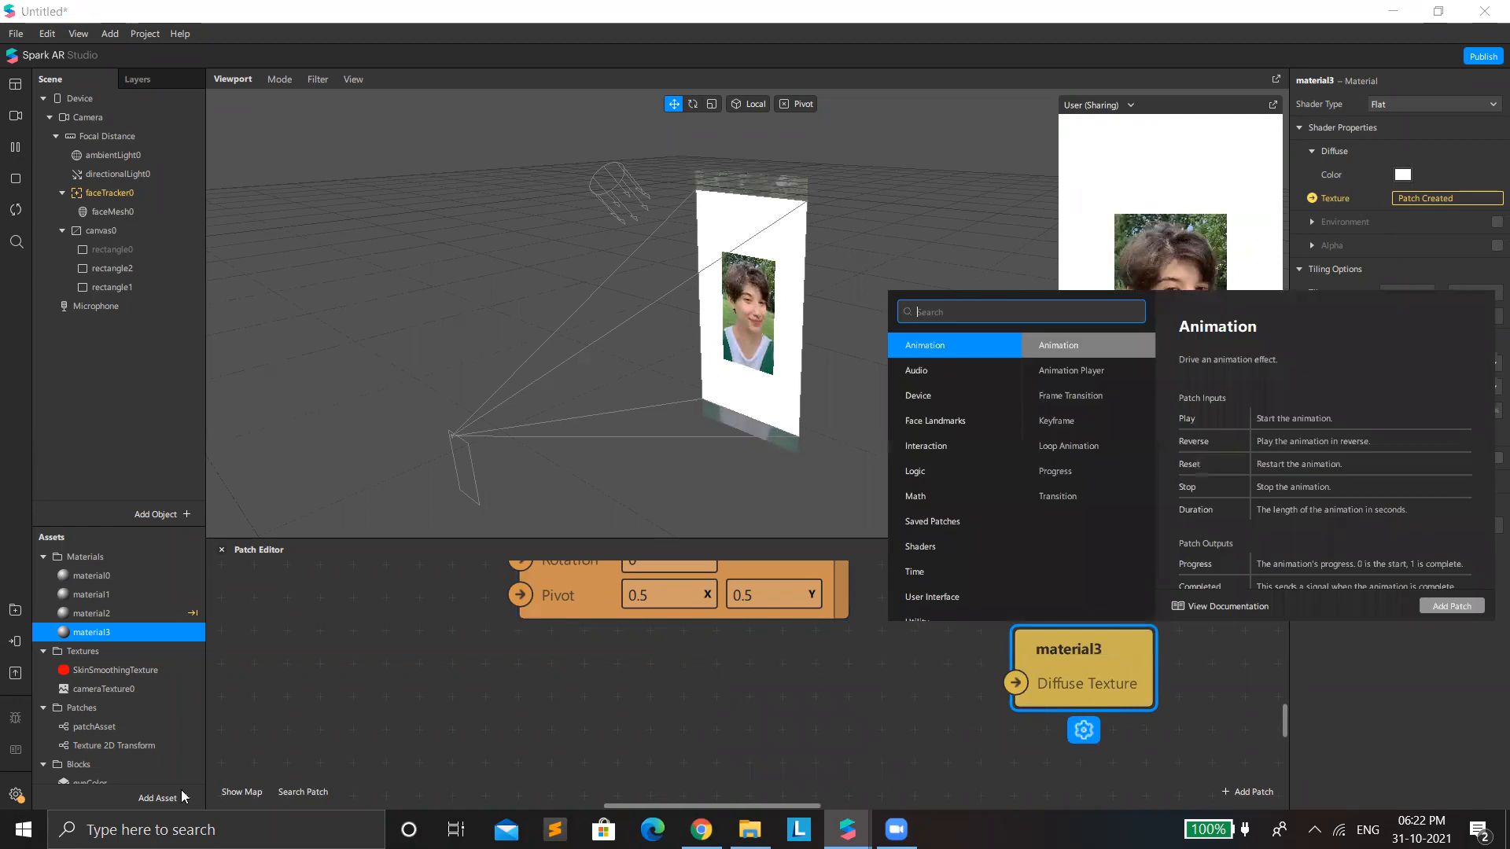
Step: Import the Adjust Colors patch asset from the recent asset library imports
click(151, 797)
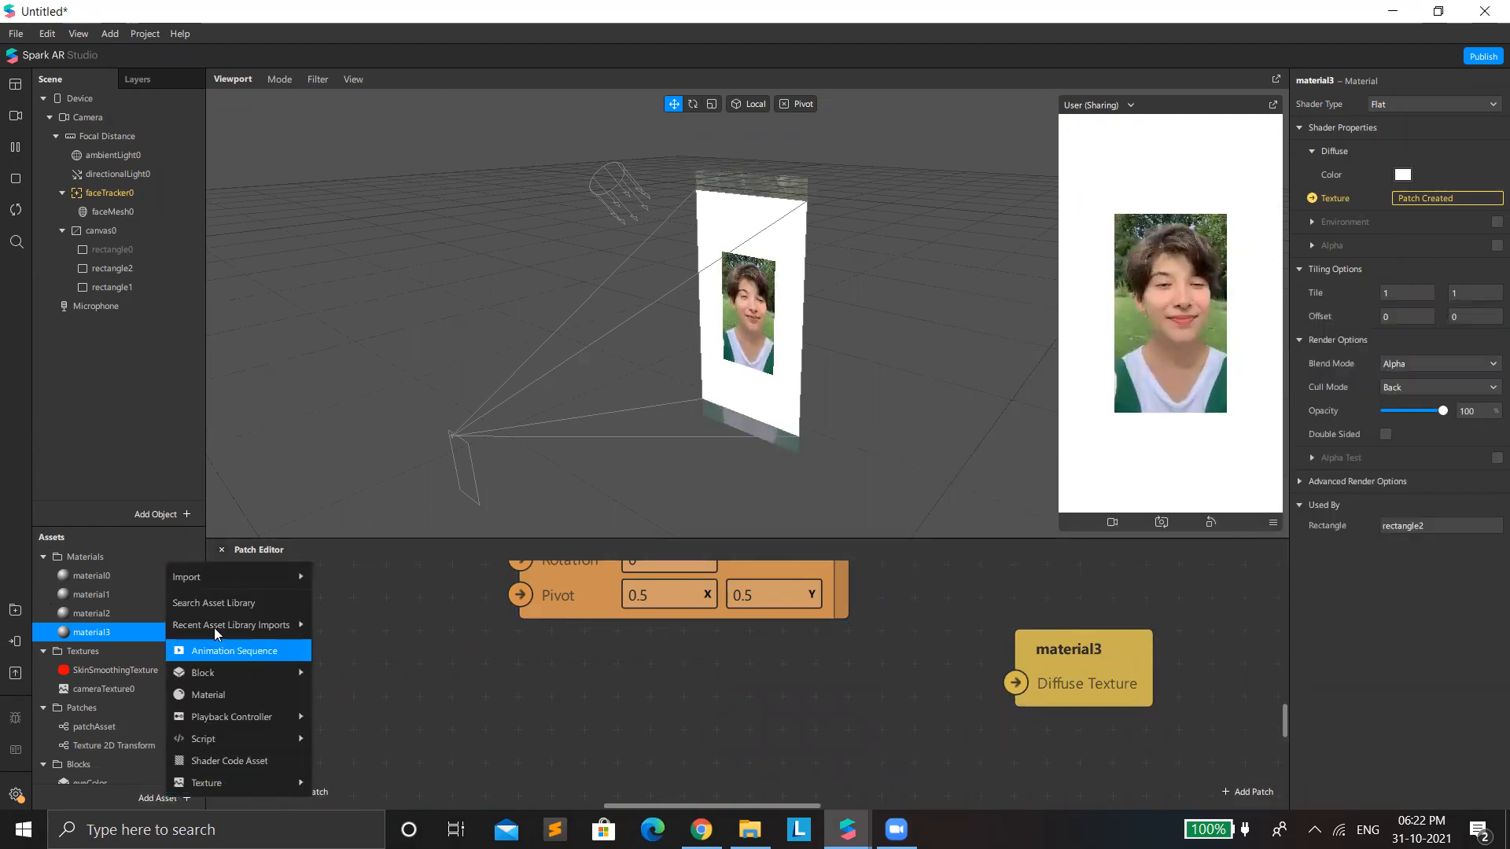
mouse_move(228, 577)
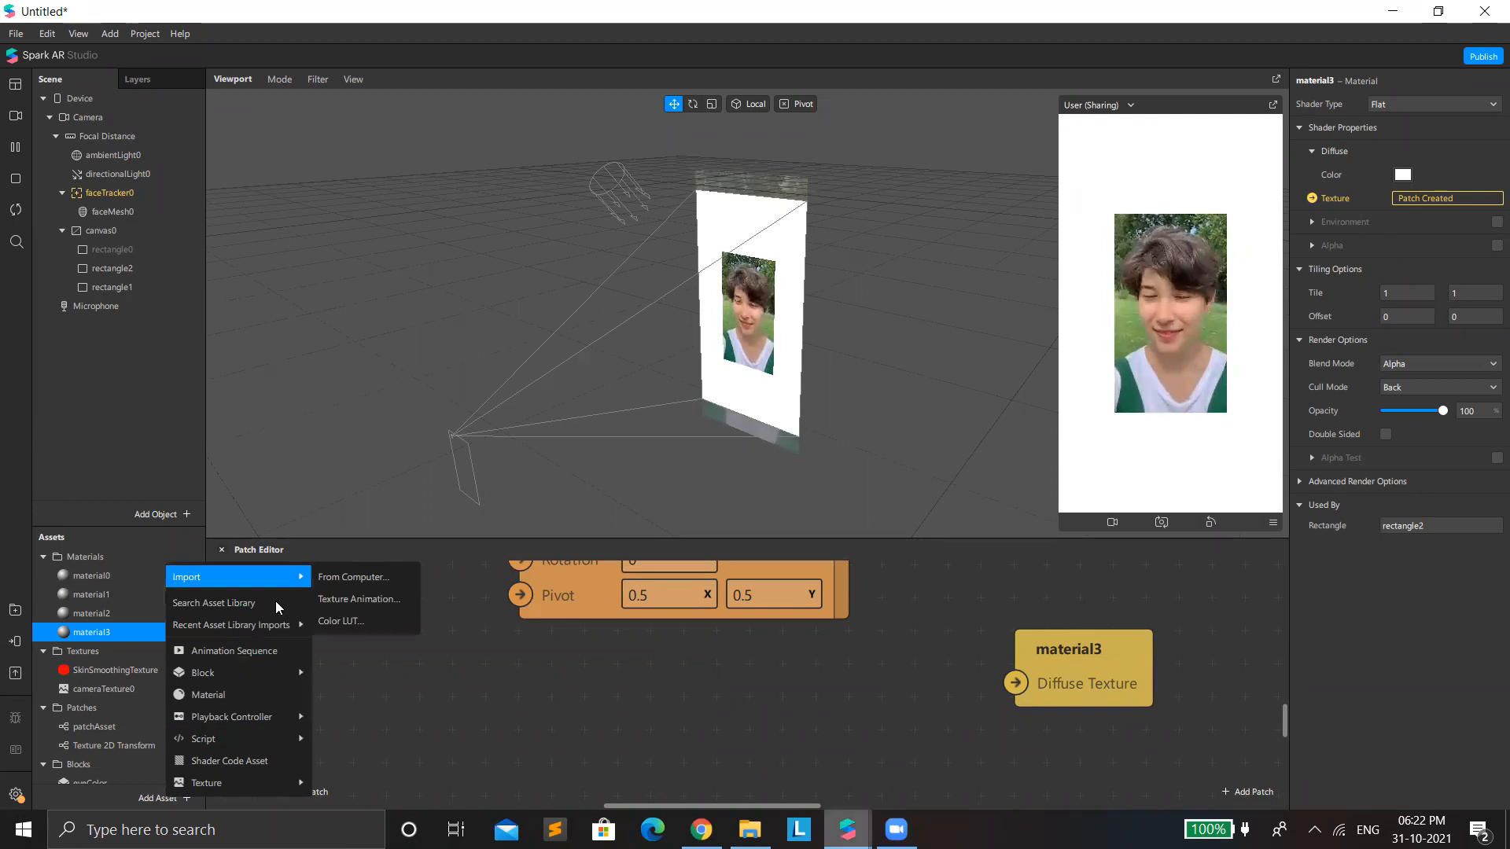
mouse_move(236, 624)
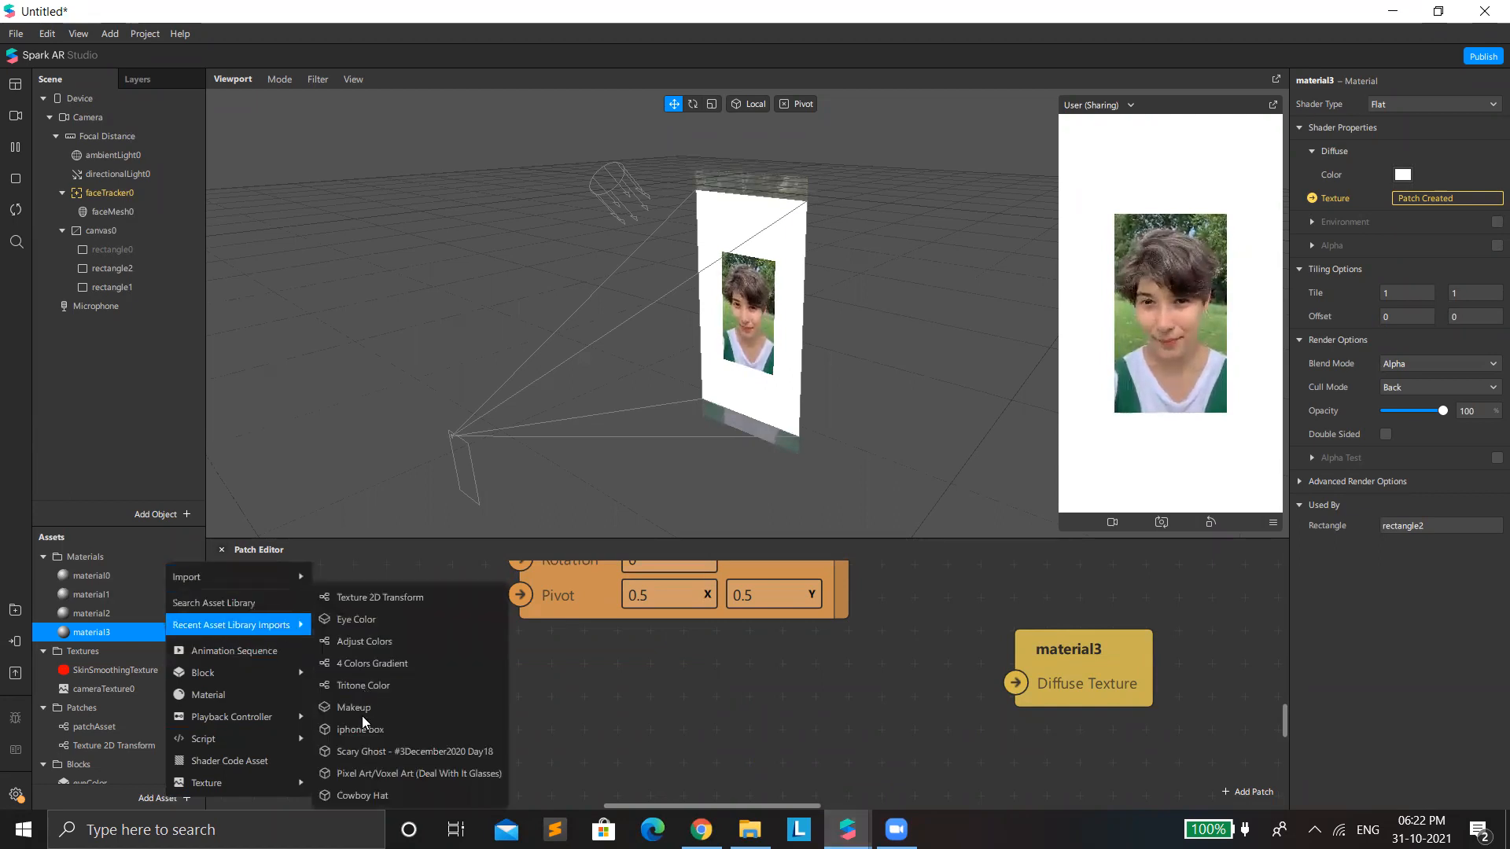
click(412, 642)
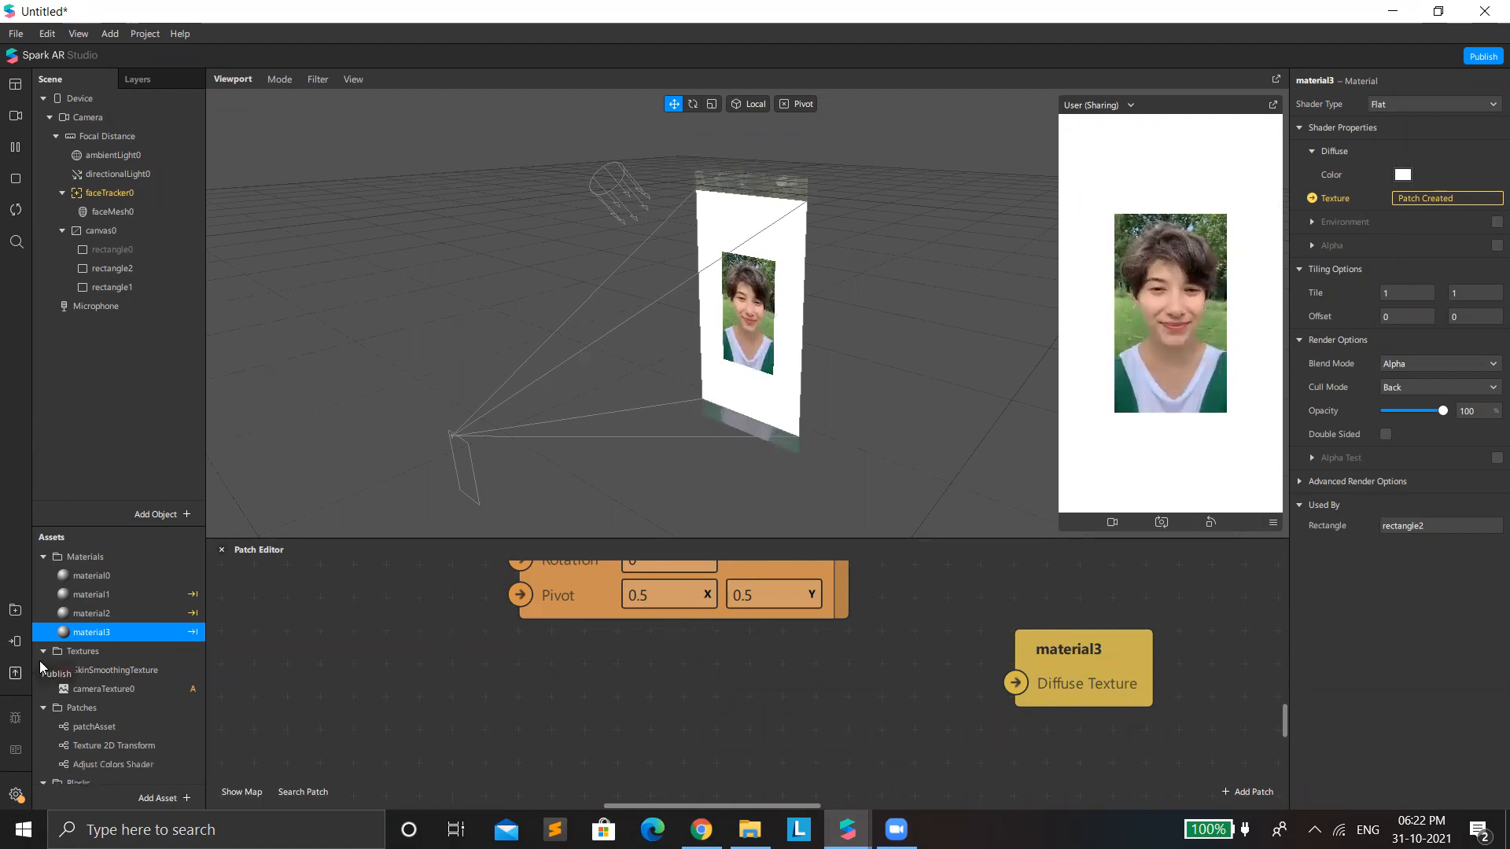
Step: Add the Adjust Colors Shader patch to the graph and connect its output to material3's diffuse texture
scroll(117, 758, down, 1)
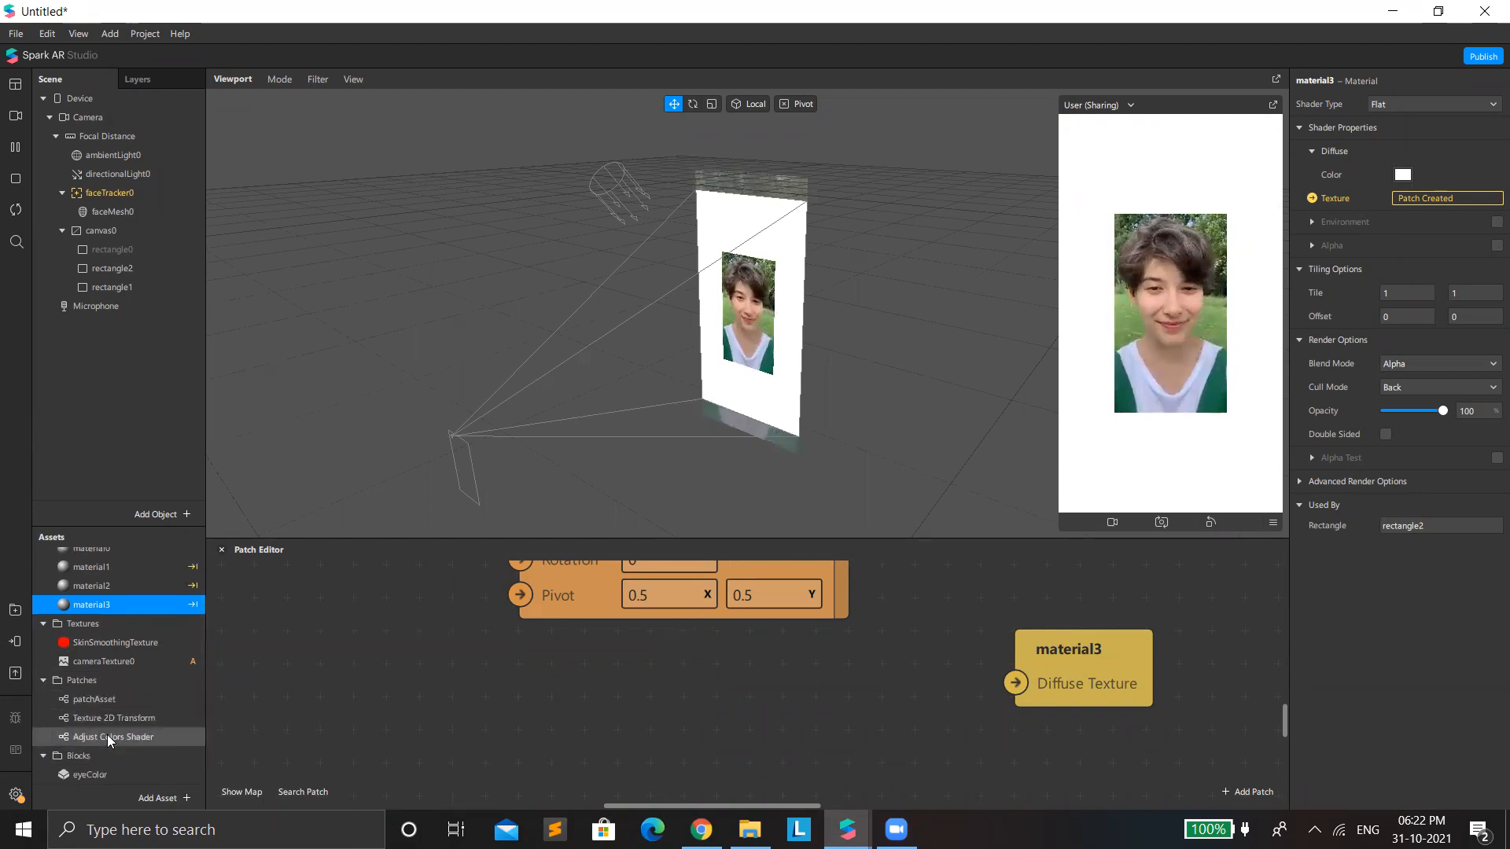
drag(101, 735, 759, 678)
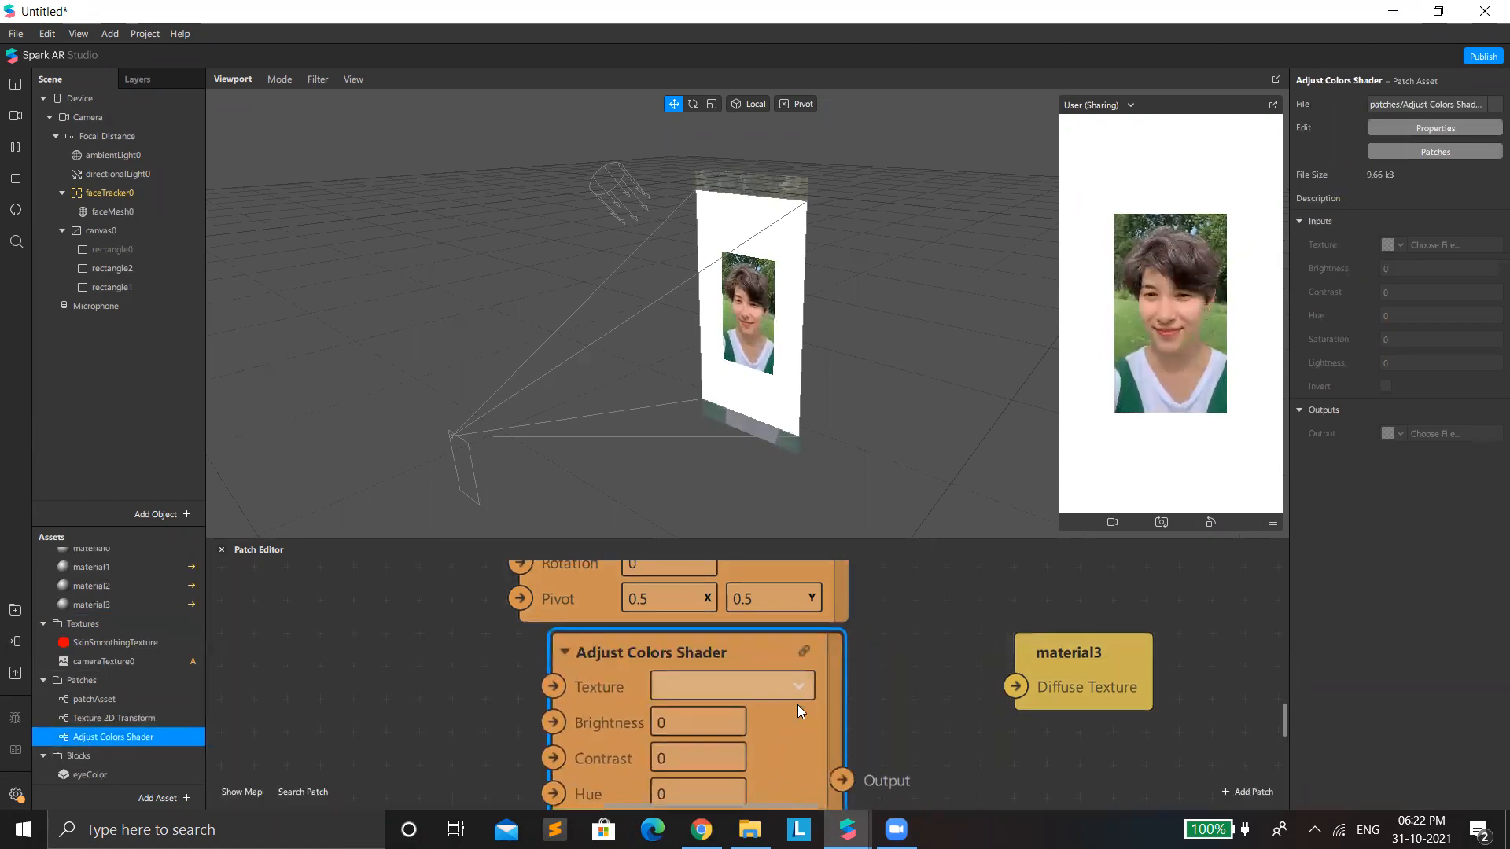
drag(841, 768, 1014, 675)
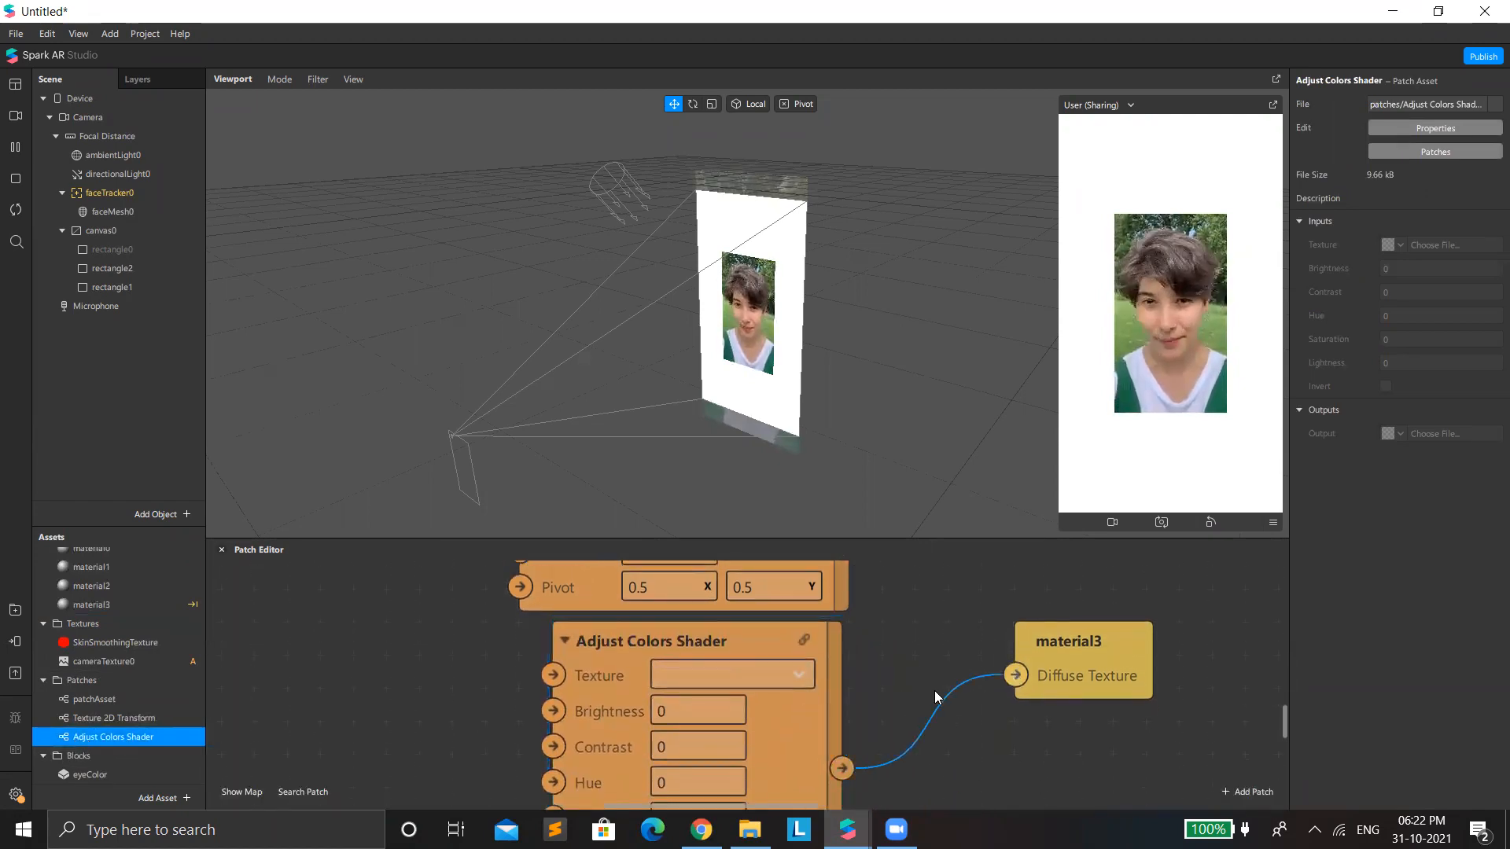
Step: Set the saturation of the Adjust Colors Shader patch to -1
scroll(936, 697, down, 2)
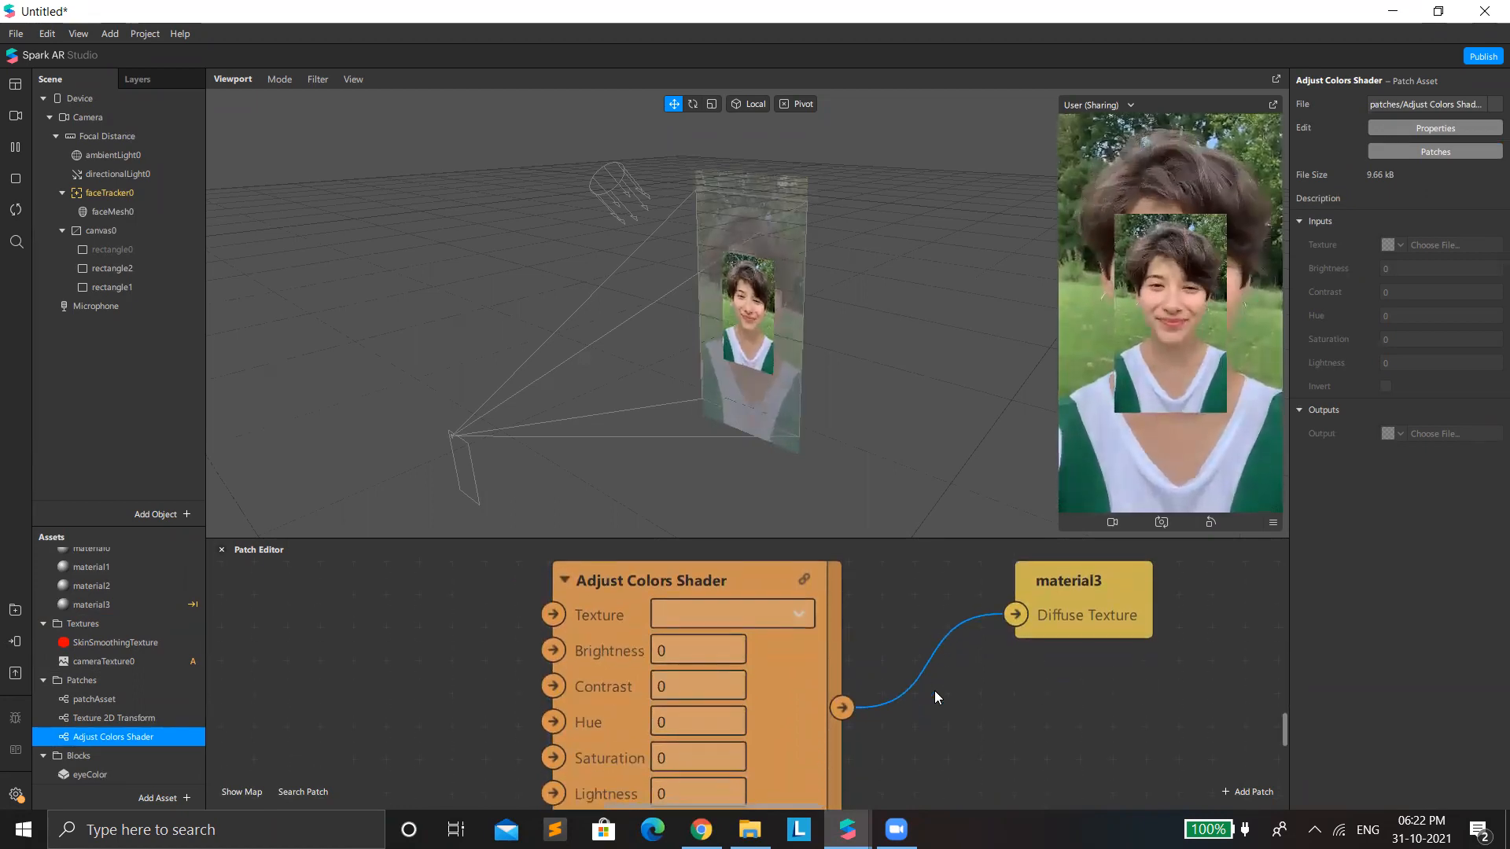
key(Tab)
scroll(934, 690, down, 2)
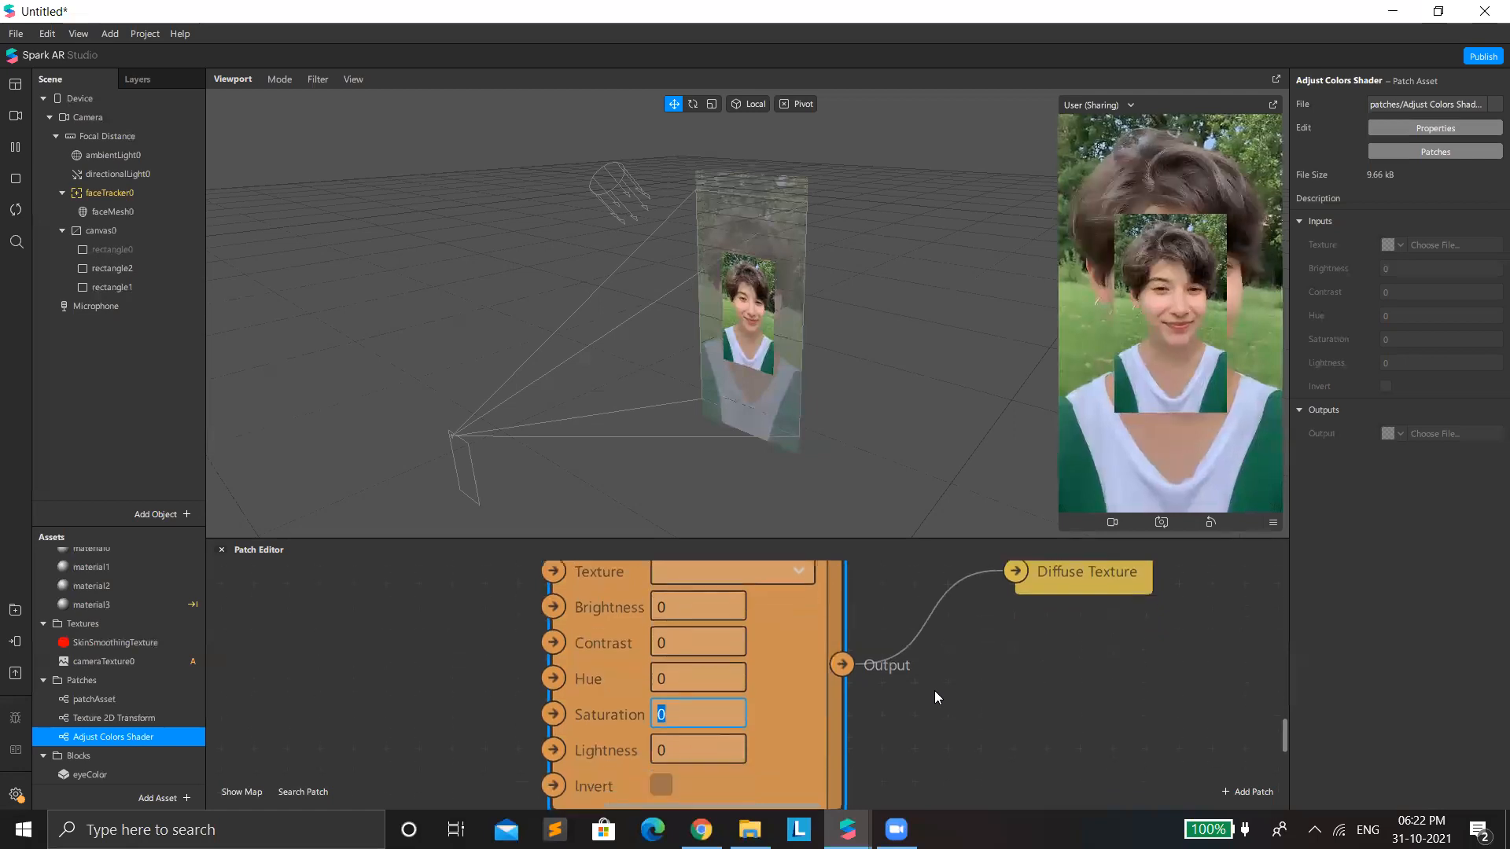
text(-1)
key(Return)
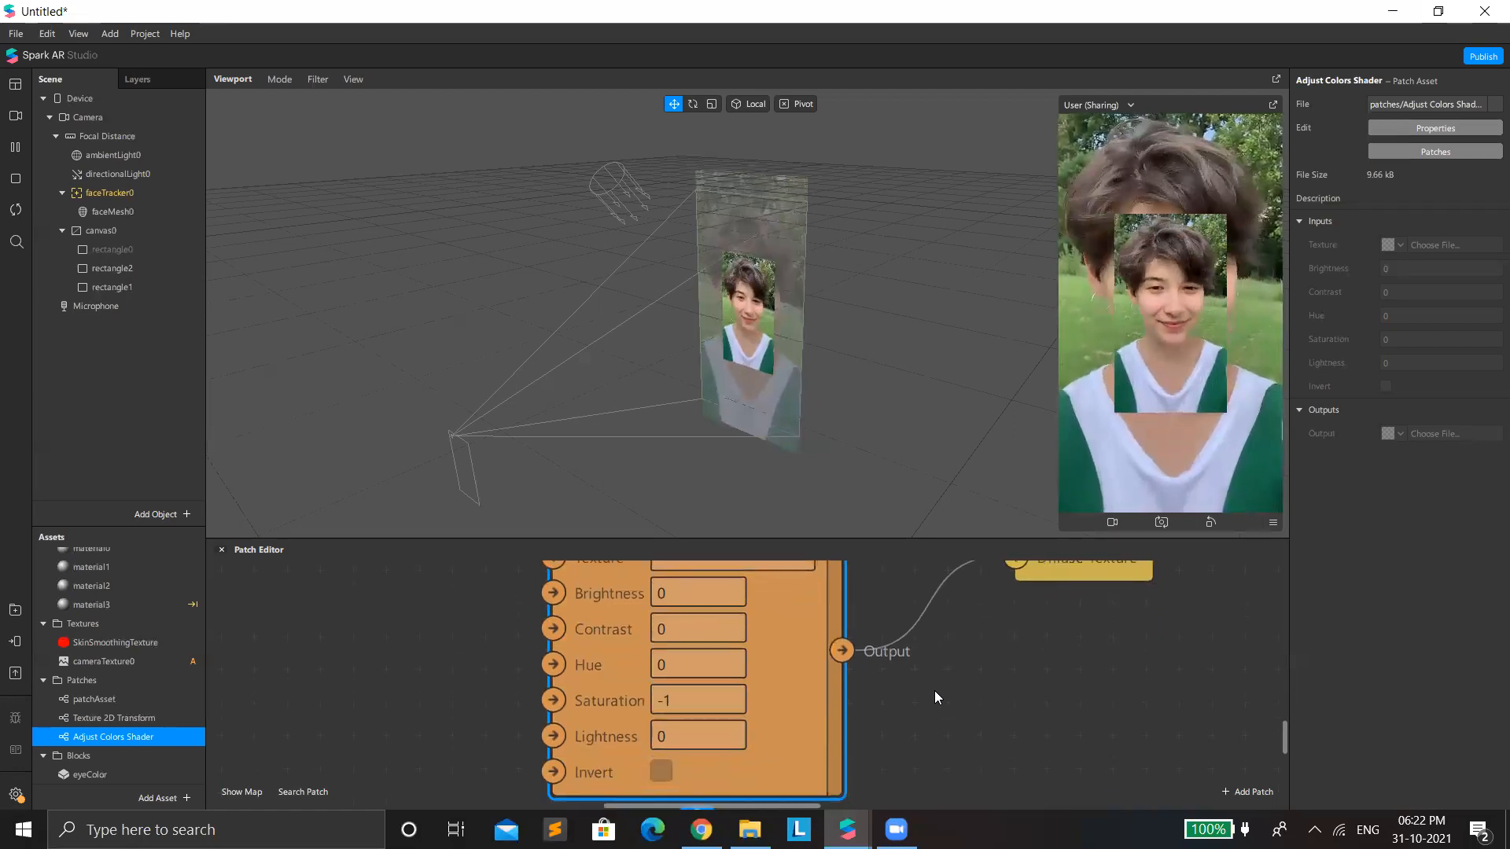
Step: Connect the cameraTexture0 patch's colour output to the Texture input of the Adjust Colors Shader patch
click(112, 268)
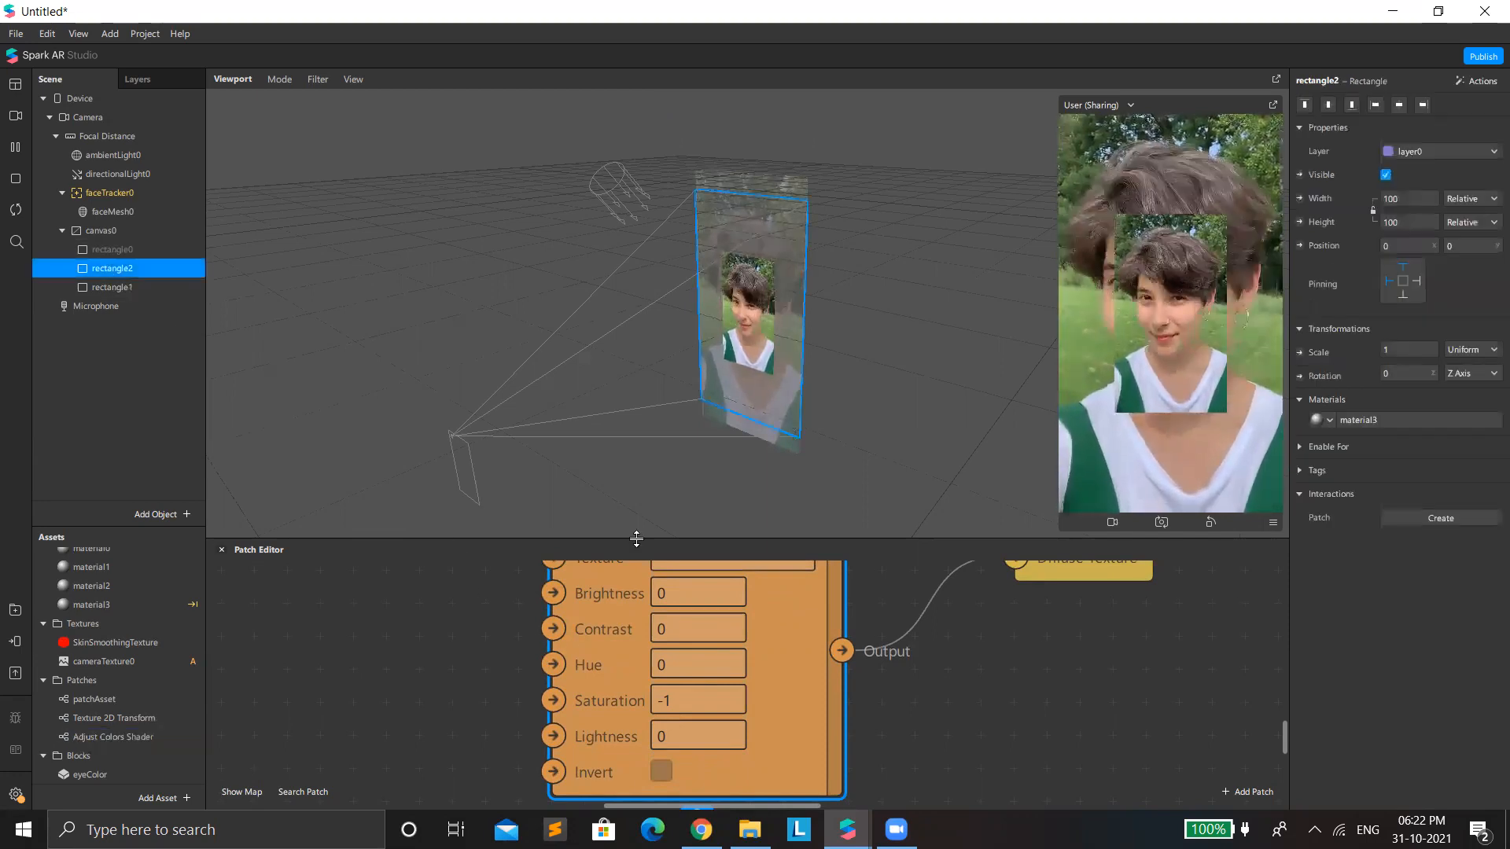
scroll(732, 659, up, 6)
scroll(733, 659, up, 1)
drag(696, 539, 696, 307)
scroll(694, 659, up, 5)
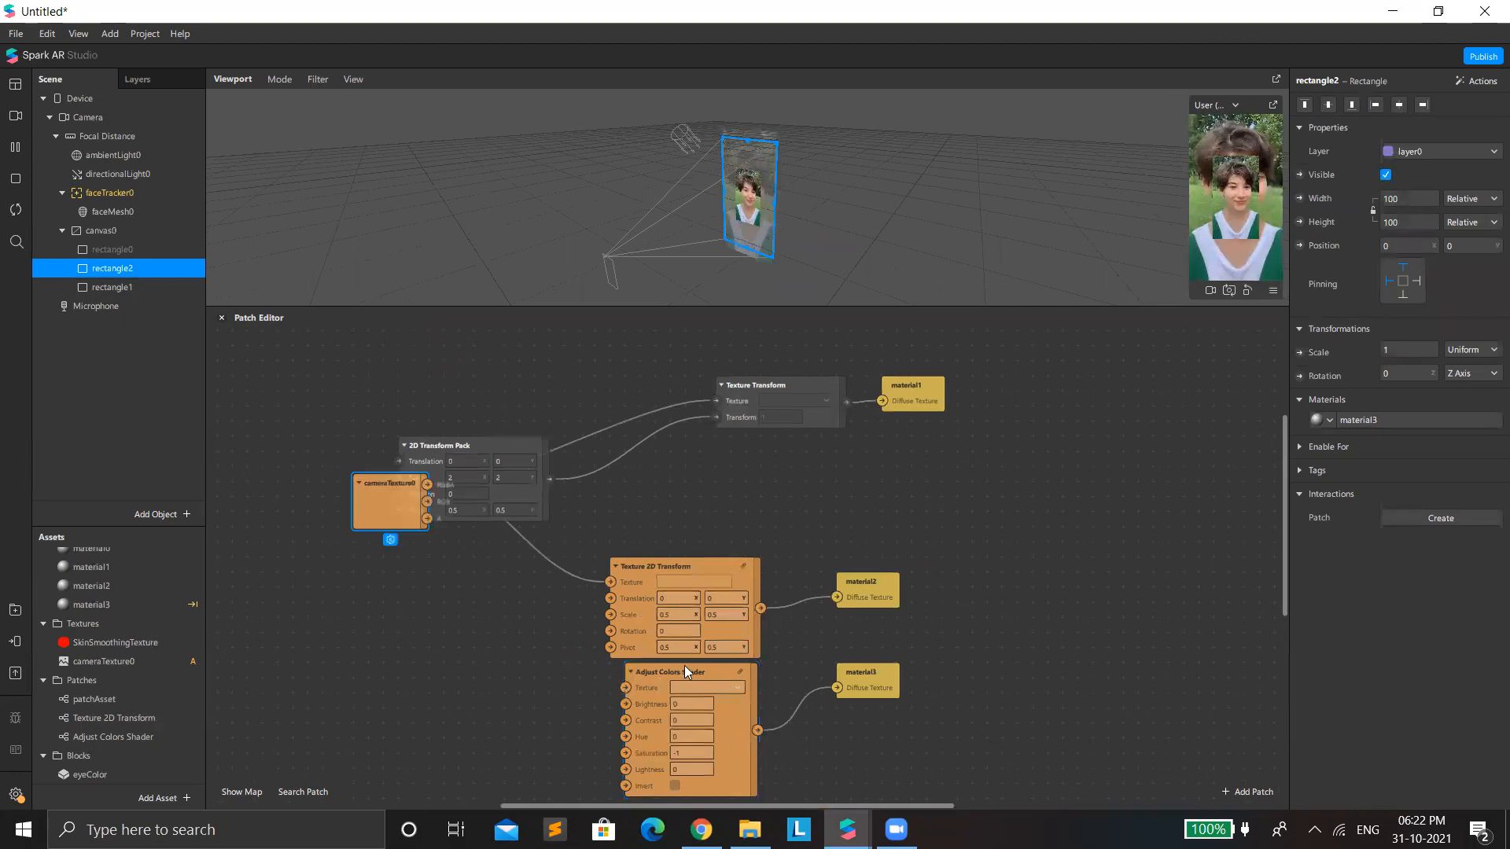
scroll(761, 640, down, 3)
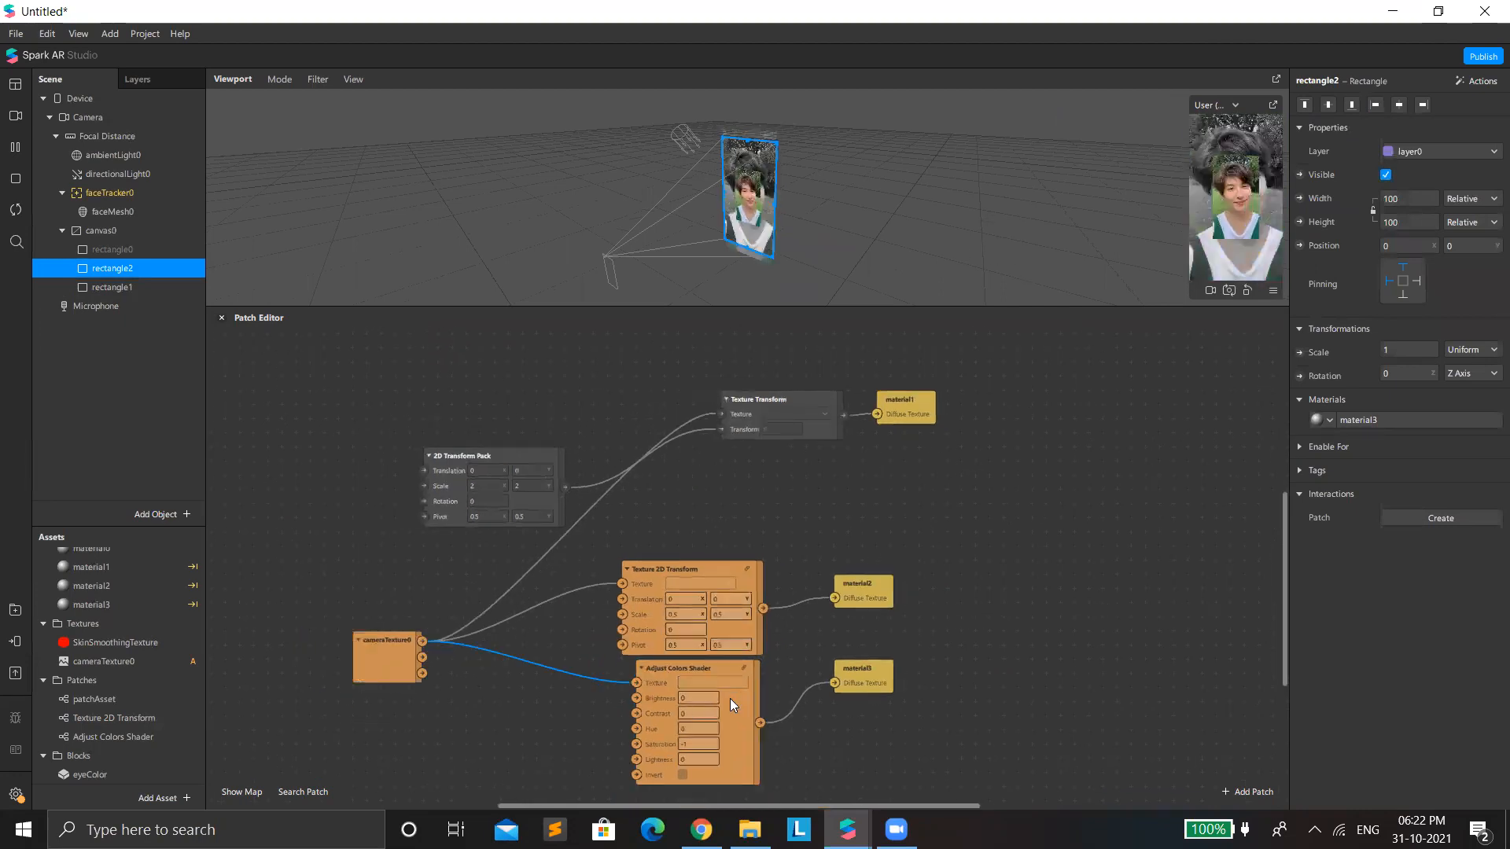
scroll(720, 699, up, 3)
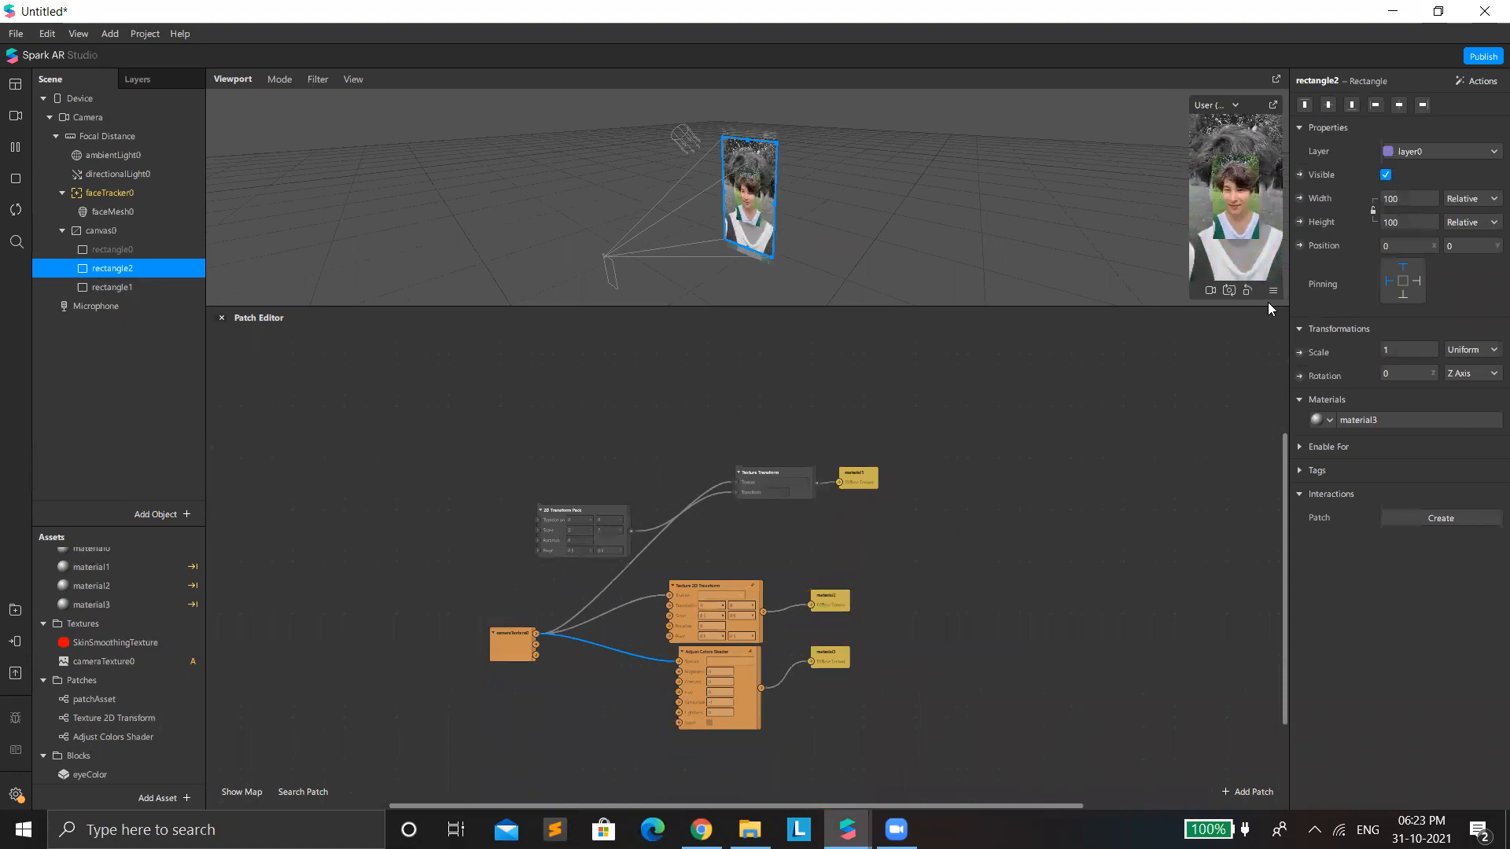
Step: Enlarge the preview area and set the Texture 2D Transform patch's X and Y scale to 0.65
drag(1184, 306, 817, 687)
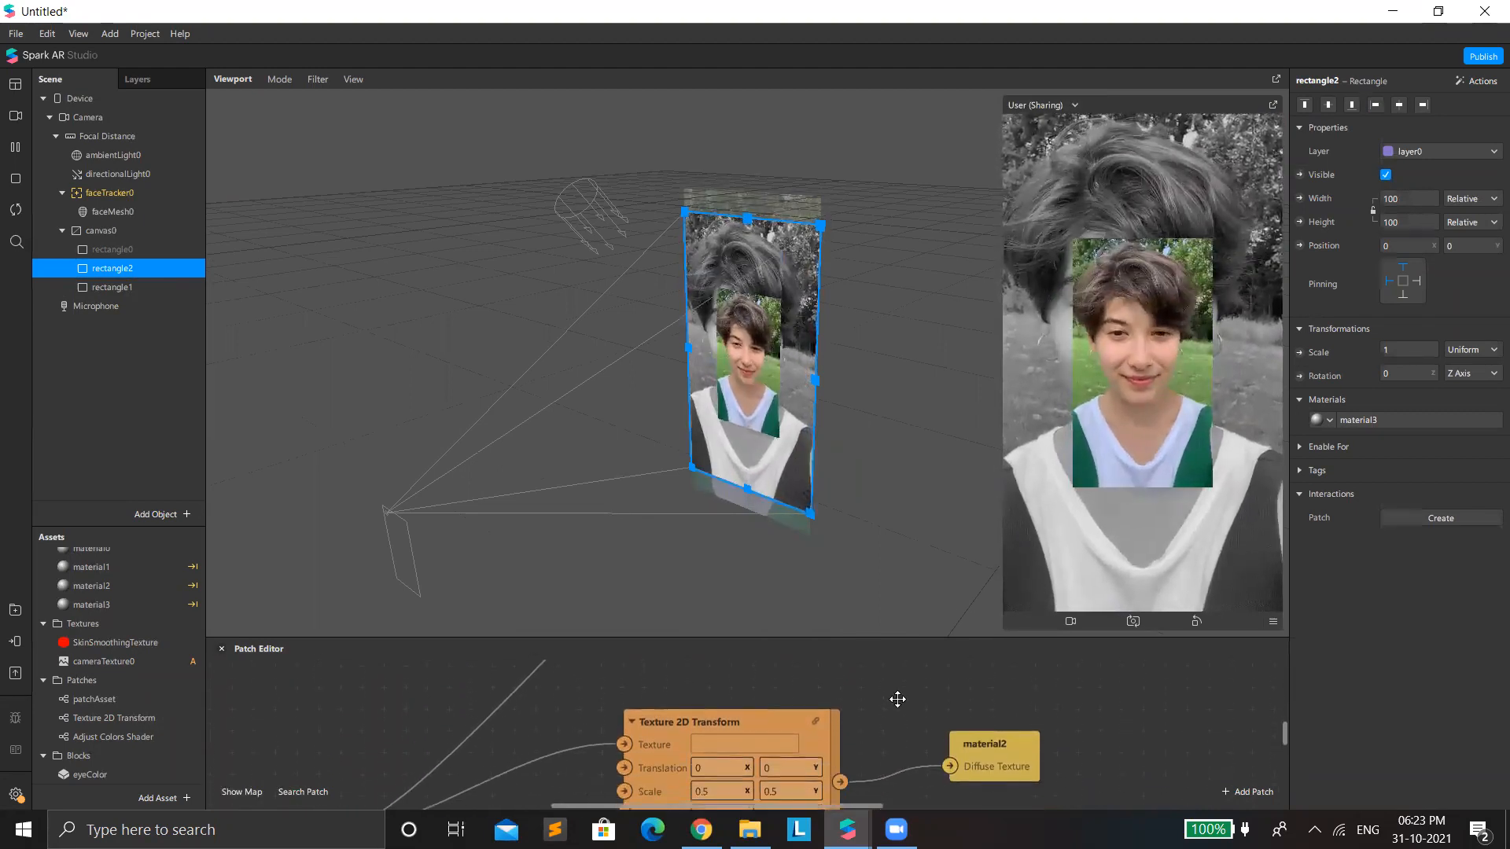
scroll(733, 692, down, 4)
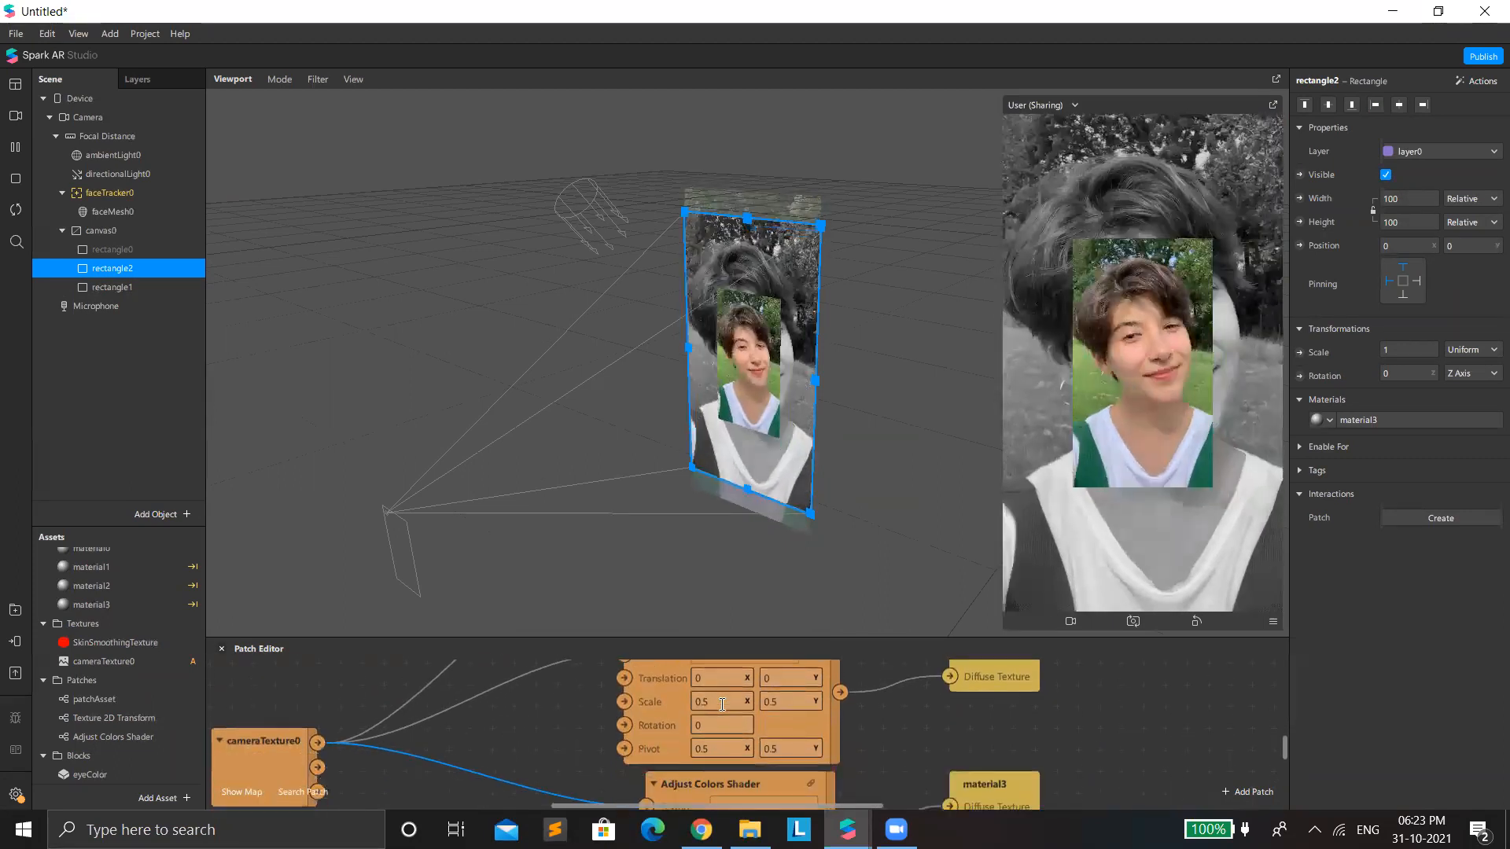
click(722, 704)
click(722, 705)
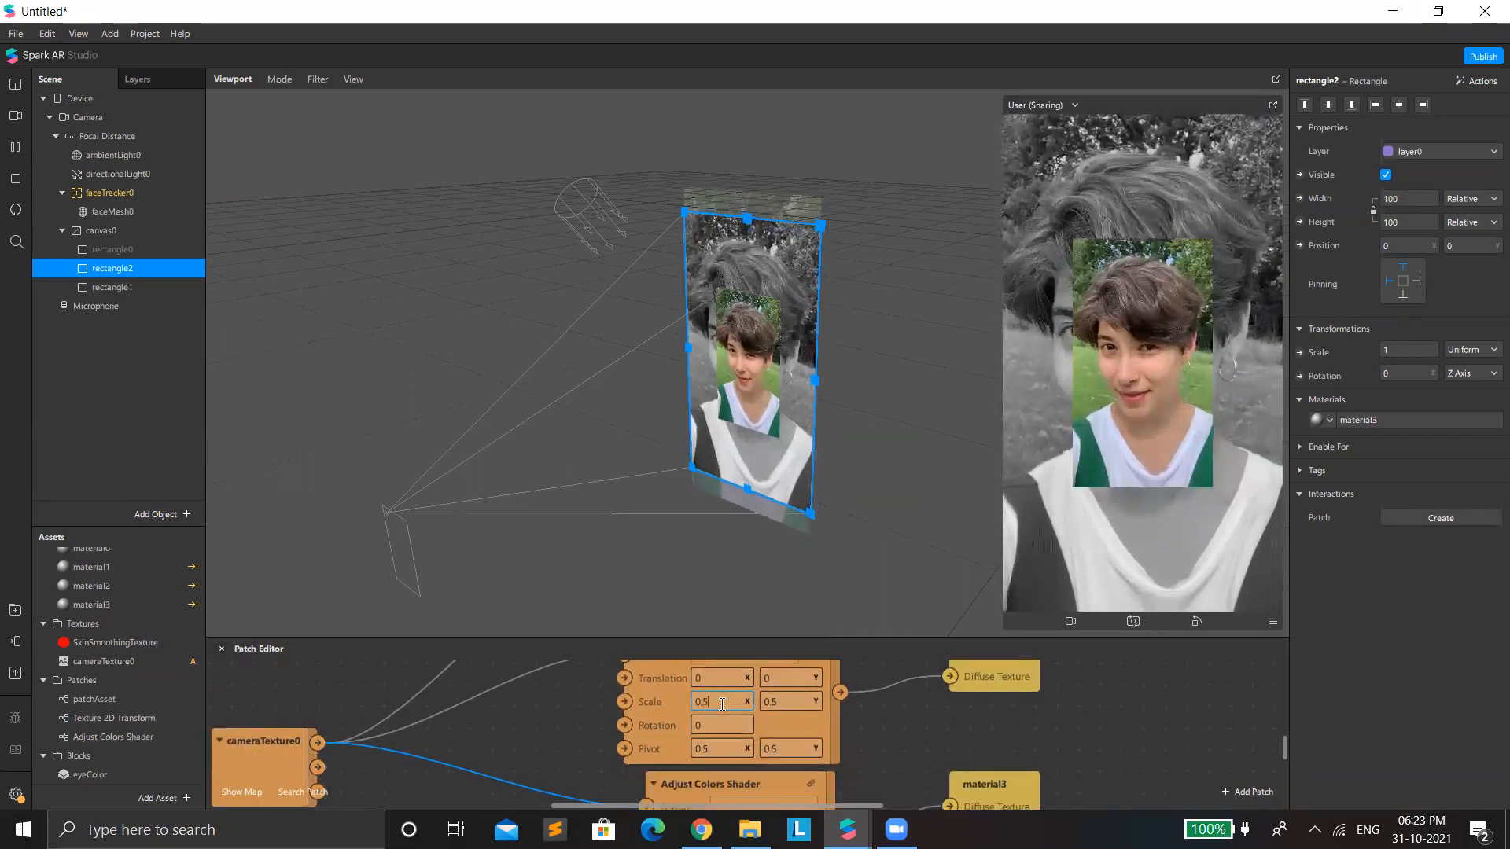
key(BackSpace)
text(65)
key(Return)
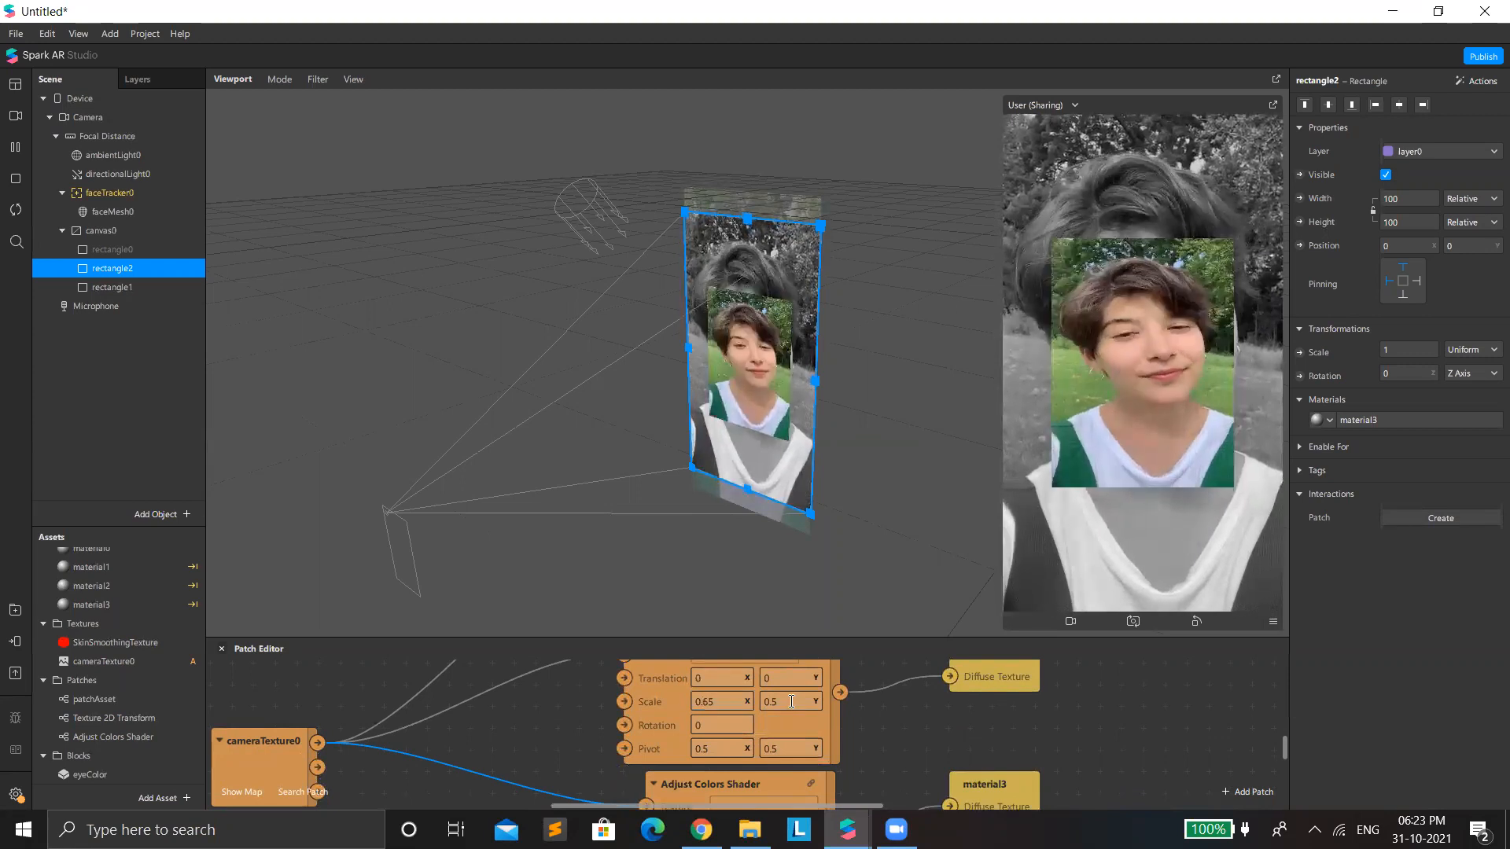
click(791, 702)
click(791, 701)
key(BackSpace)
text(65)
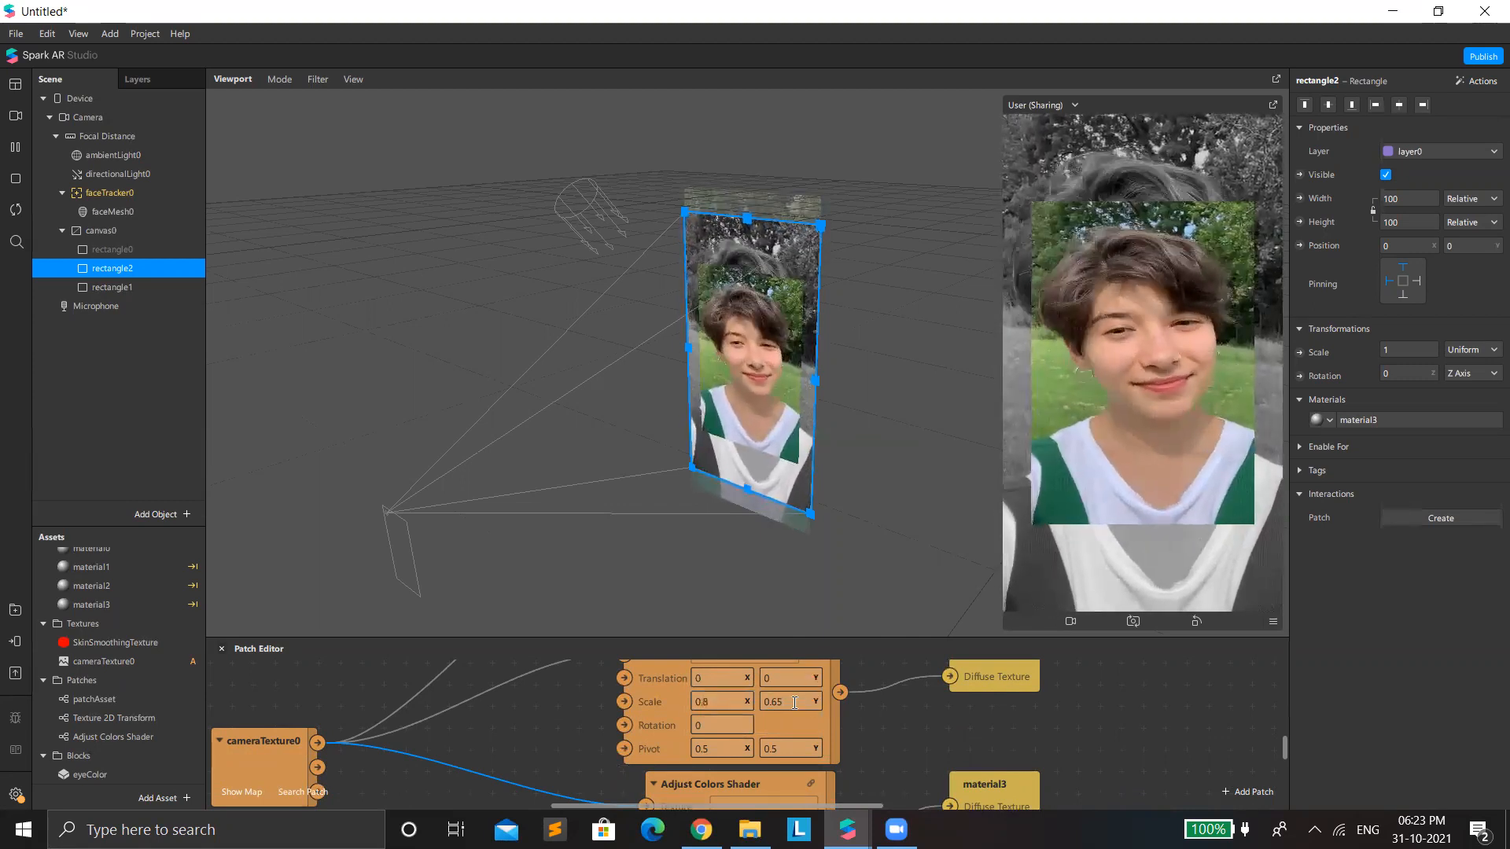
Step: Set the Texture 2D Transform patch's scale to 0.8 on both X and Y, and inspect the result up close
key(Return)
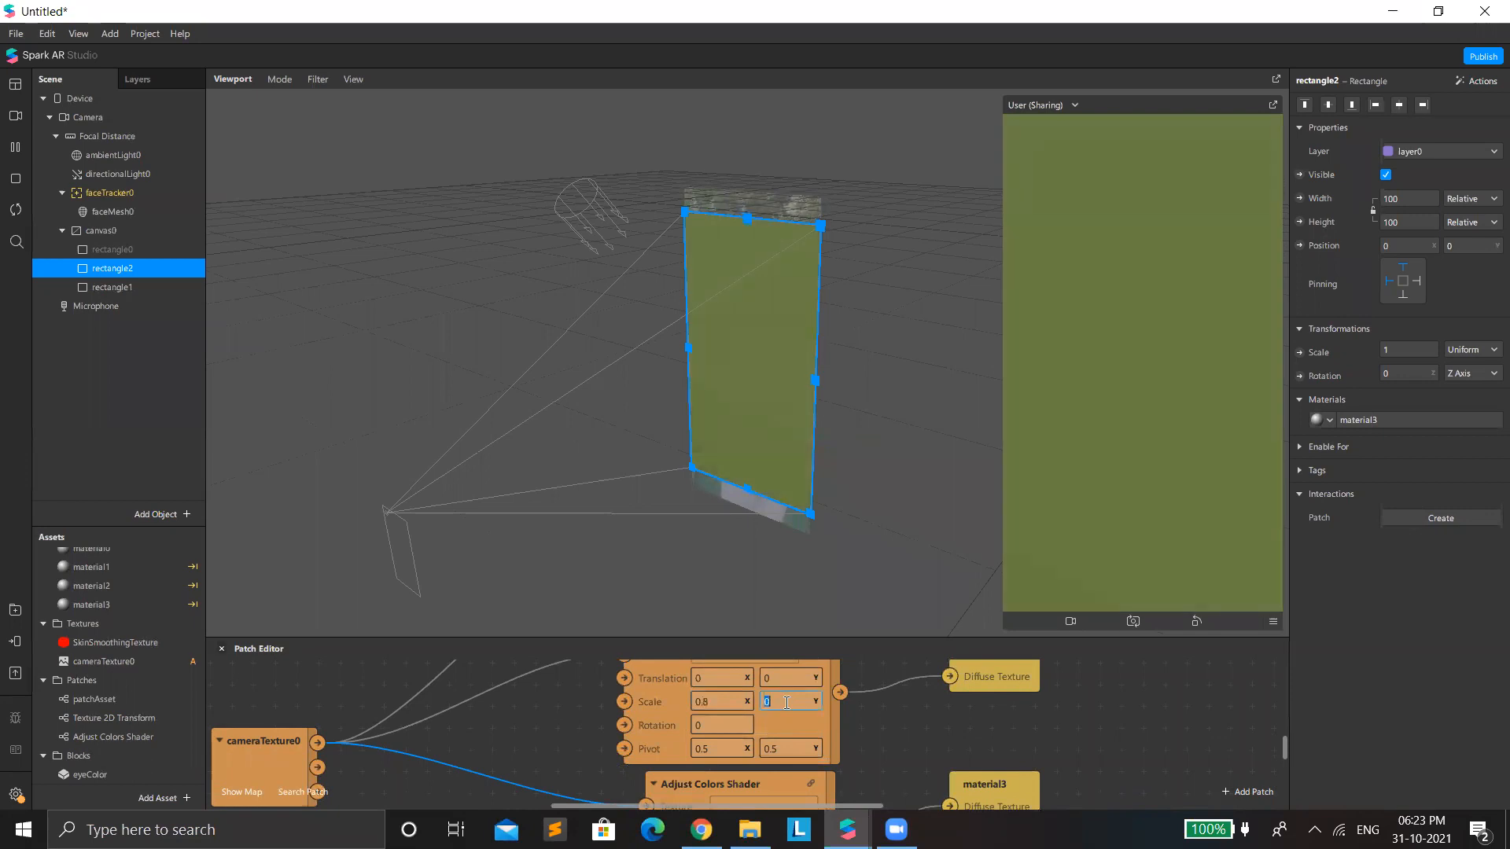
key(Return)
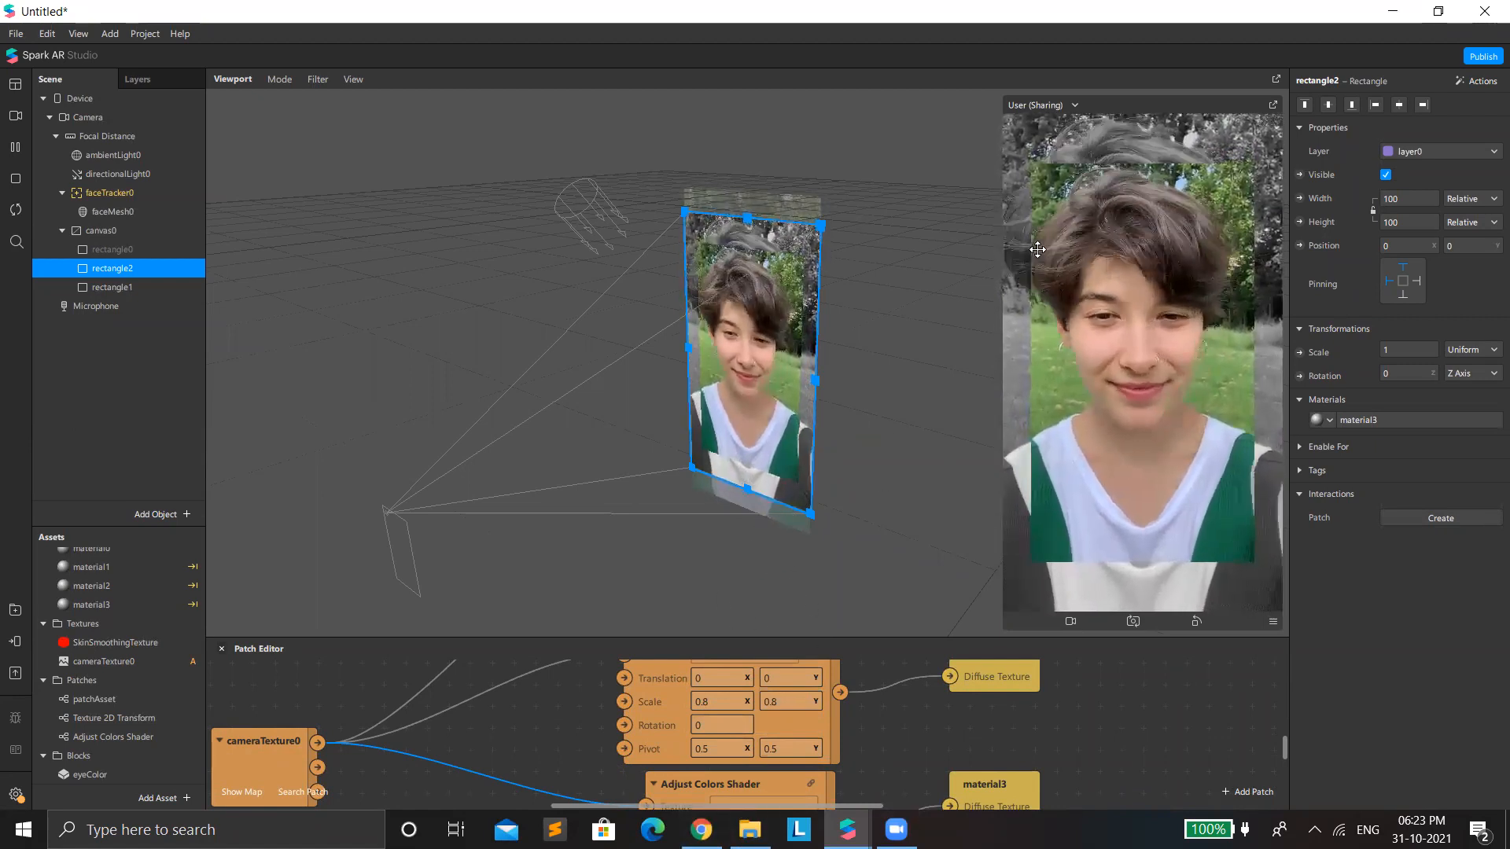
scroll(826, 674, down, 5)
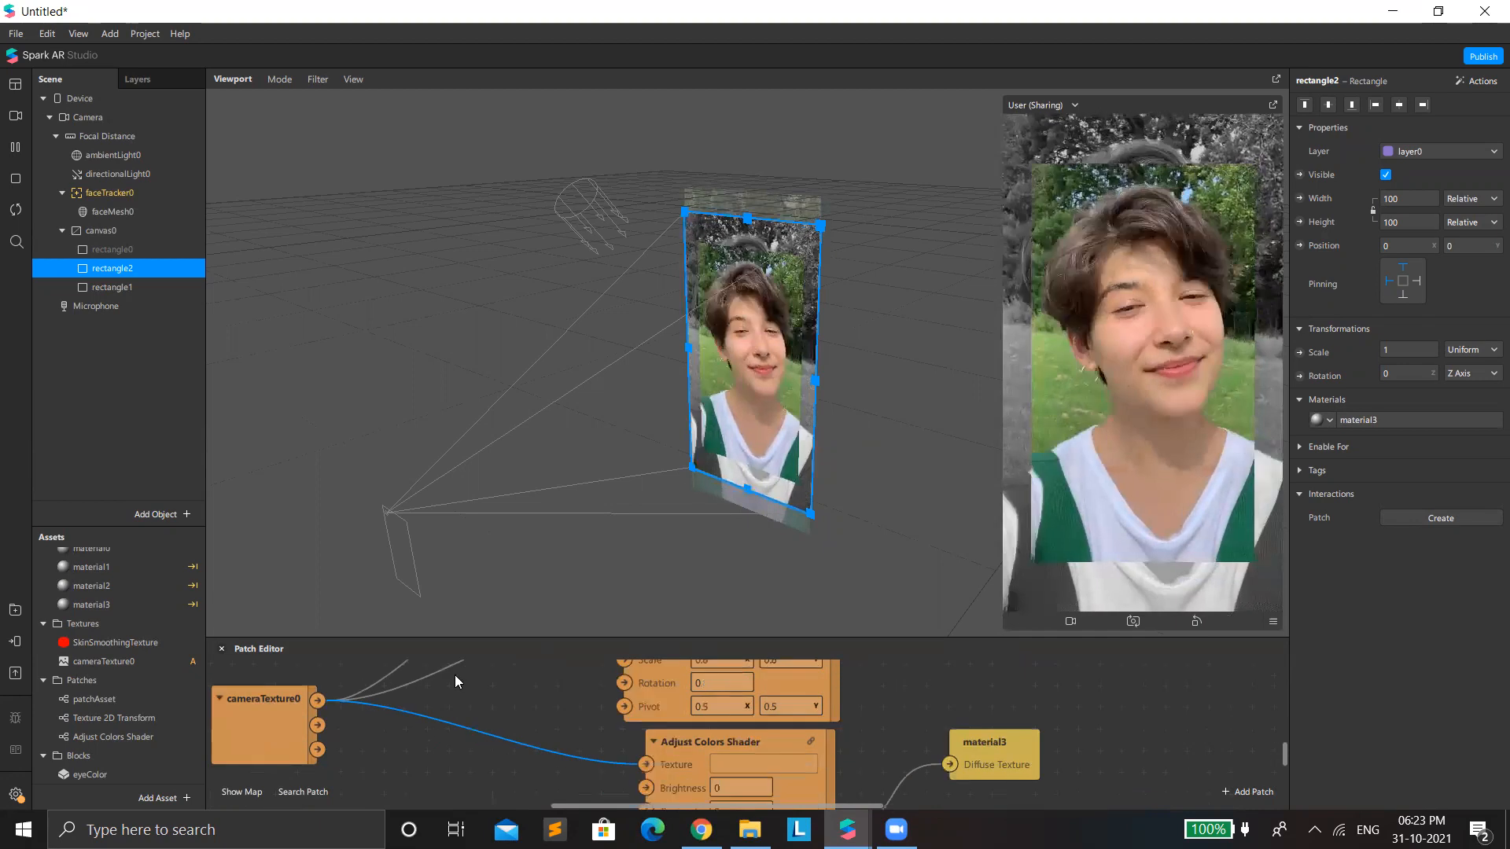
scroll(578, 709, up, 1)
scroll(310, 613, up, 5)
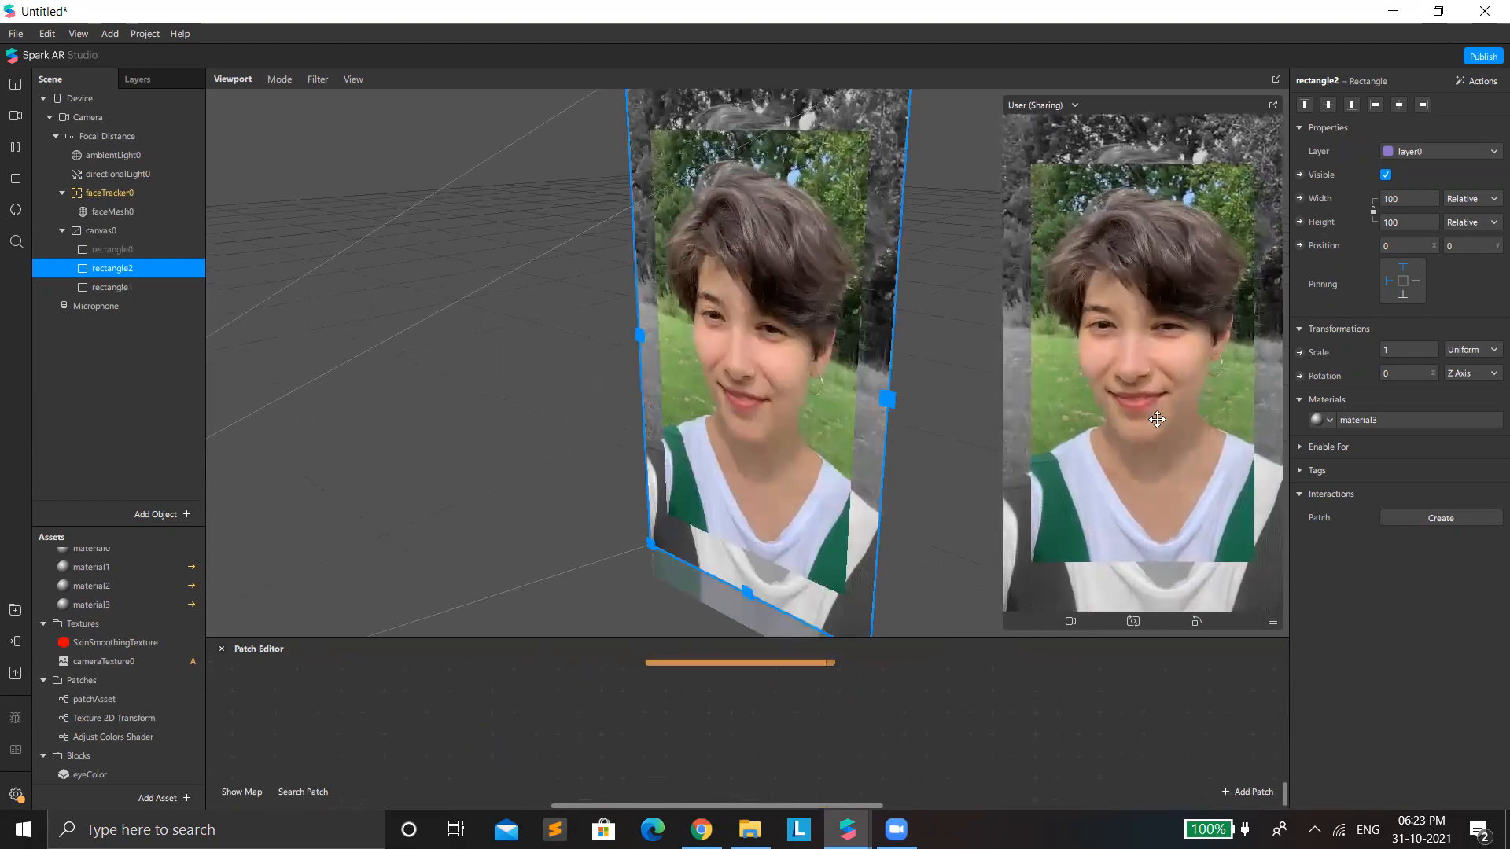
Step: Enable Alpha on rectangle1's material2 and start importing a new texture for it
click(1366, 420)
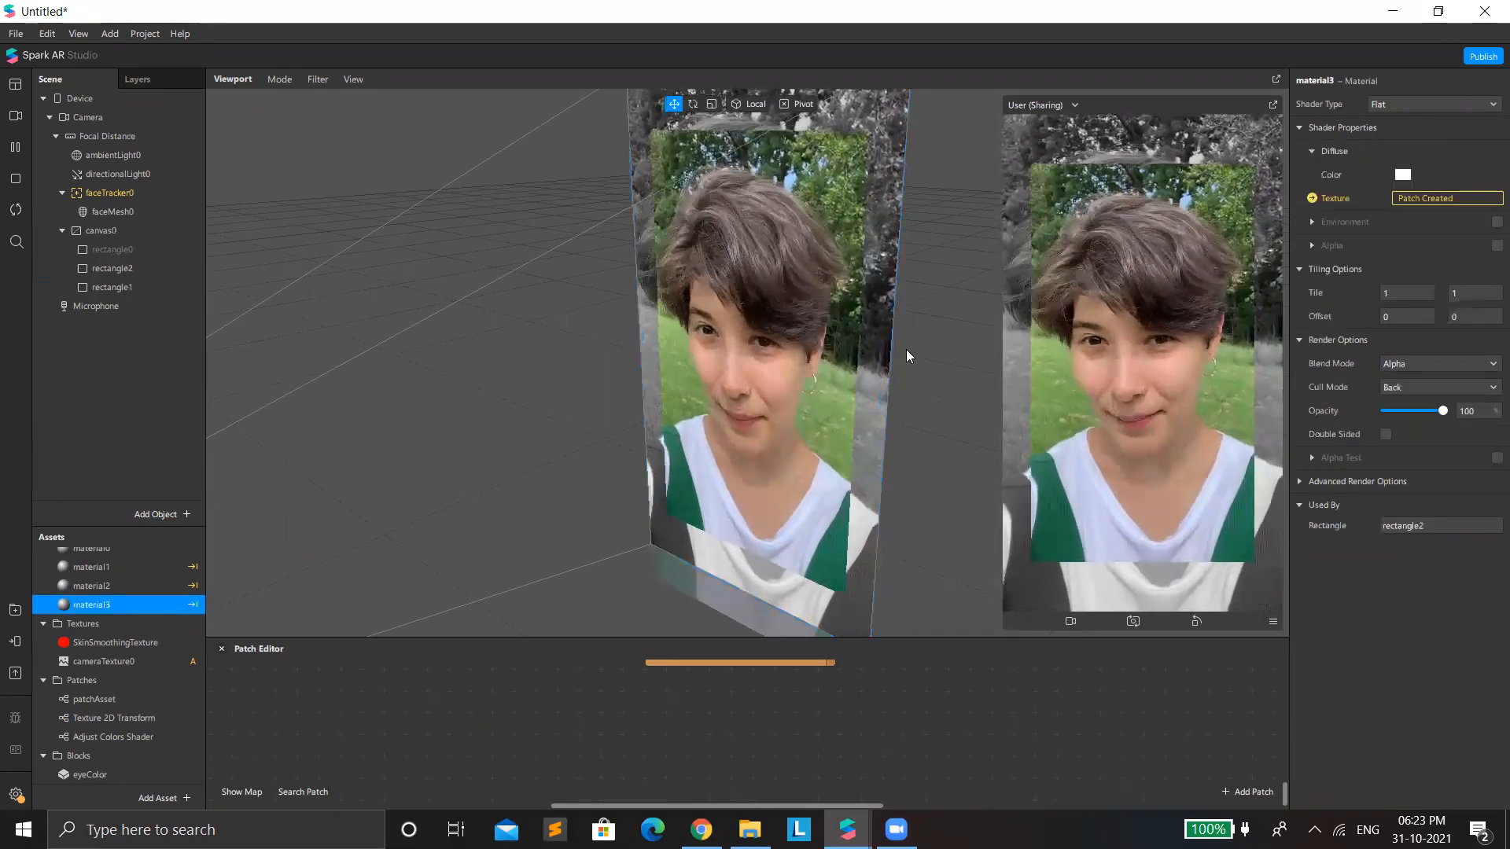
click(112, 287)
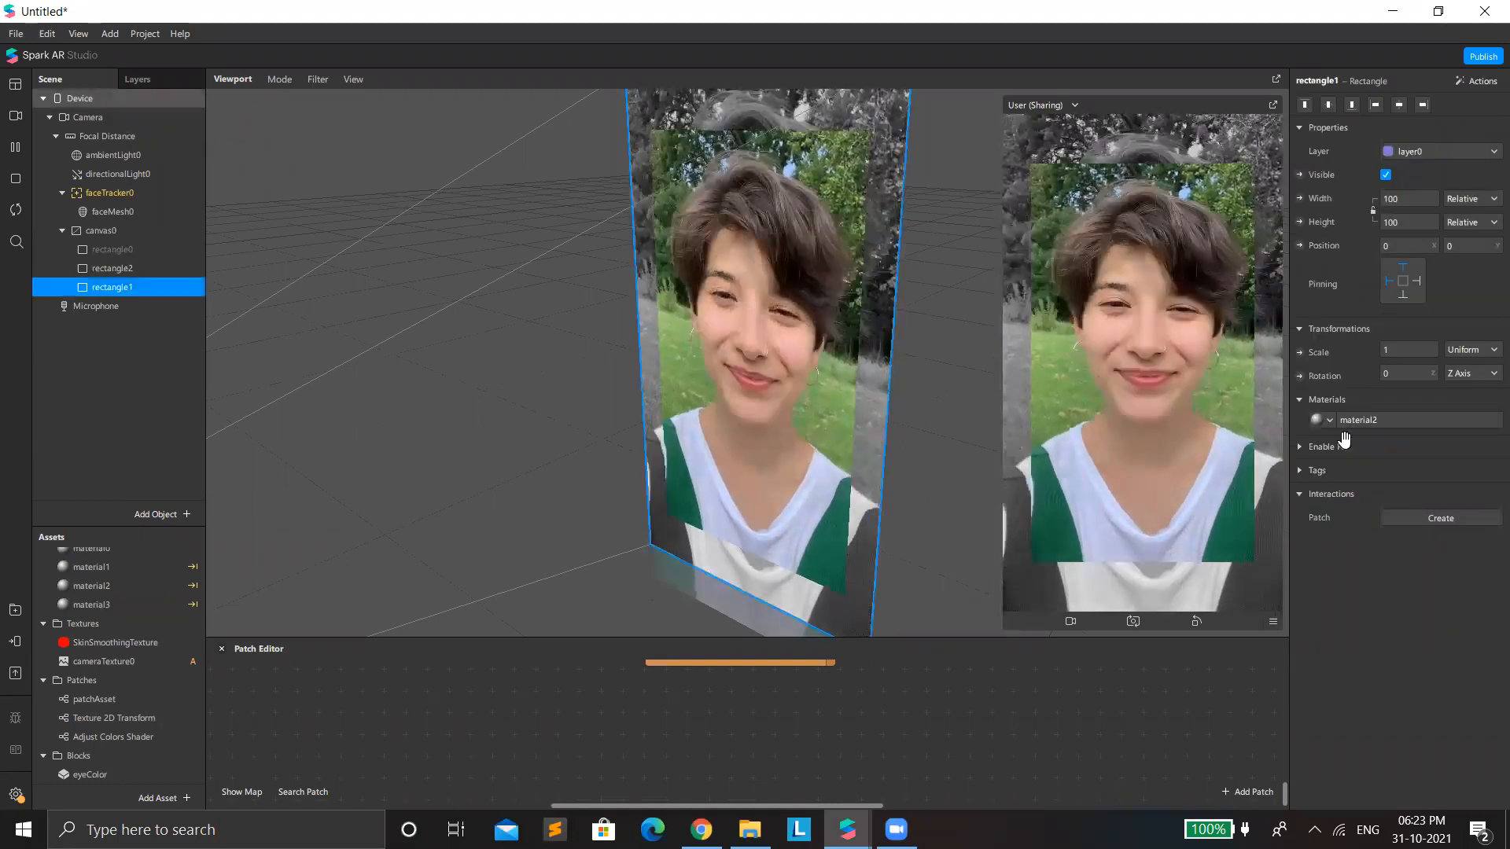
click(1400, 419)
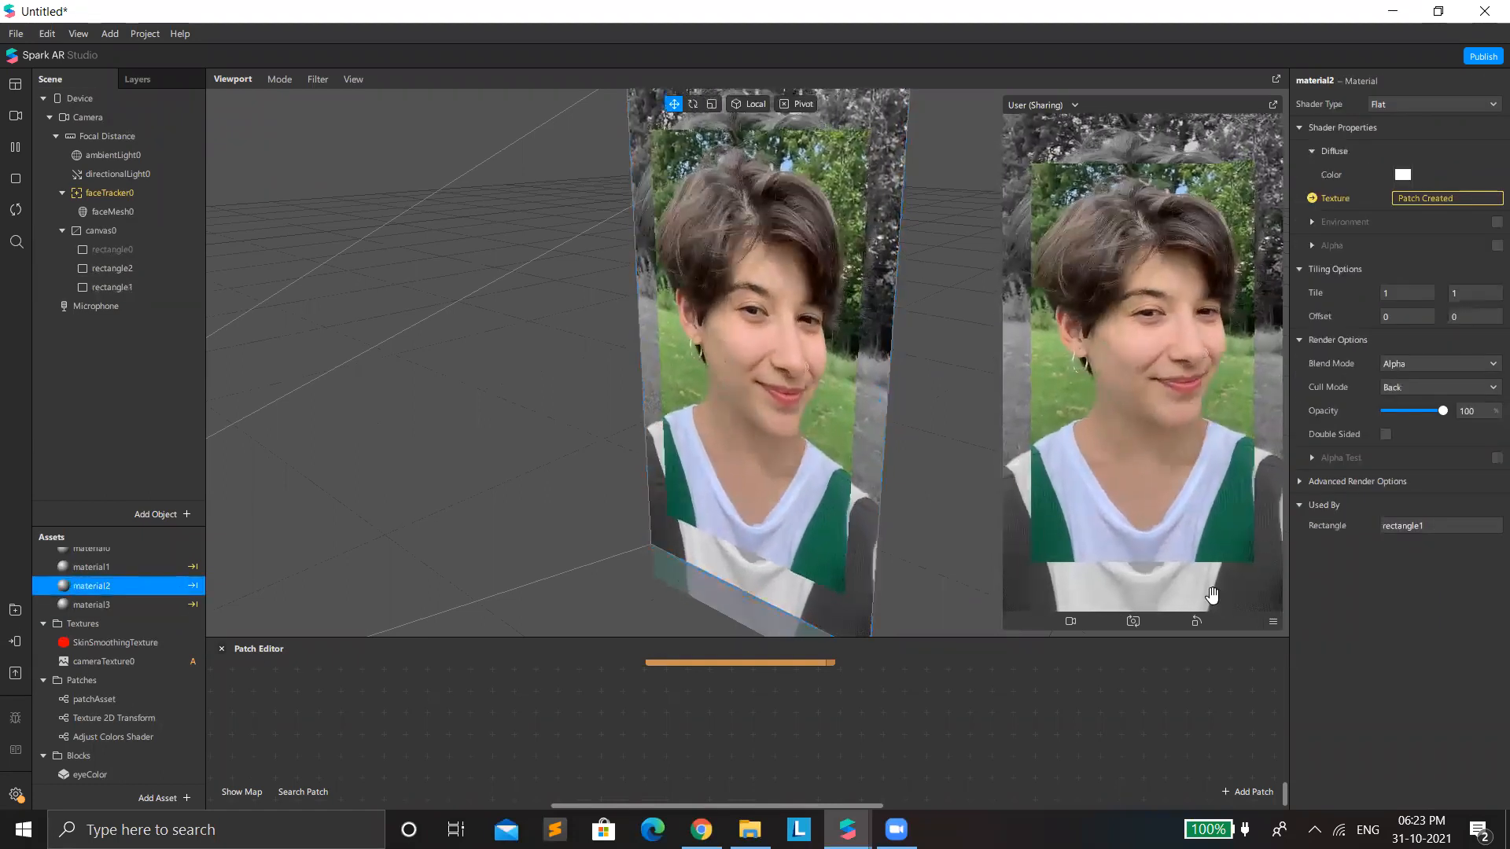
click(1497, 245)
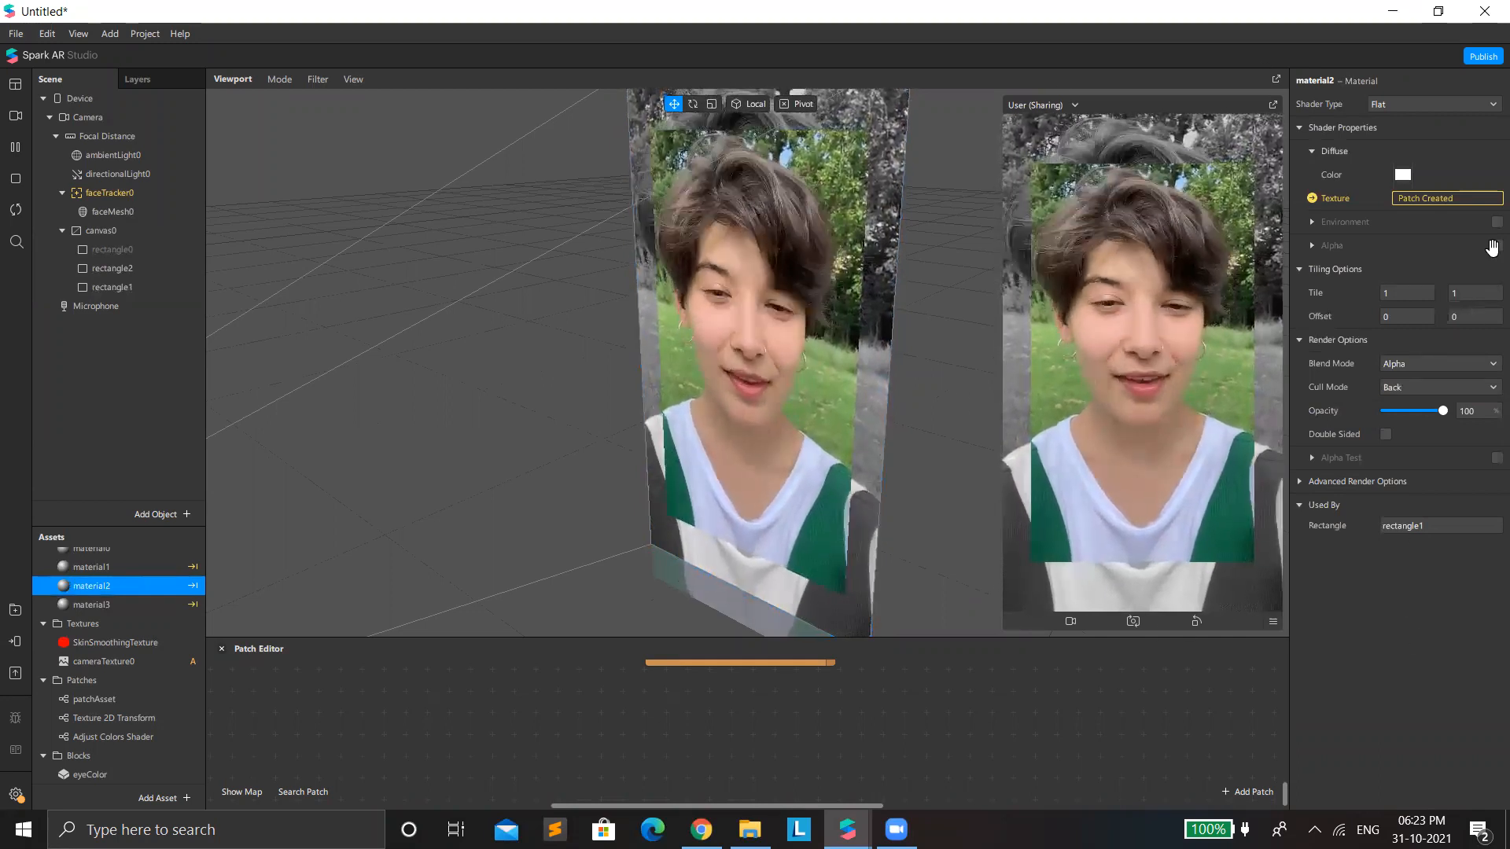
click(1405, 292)
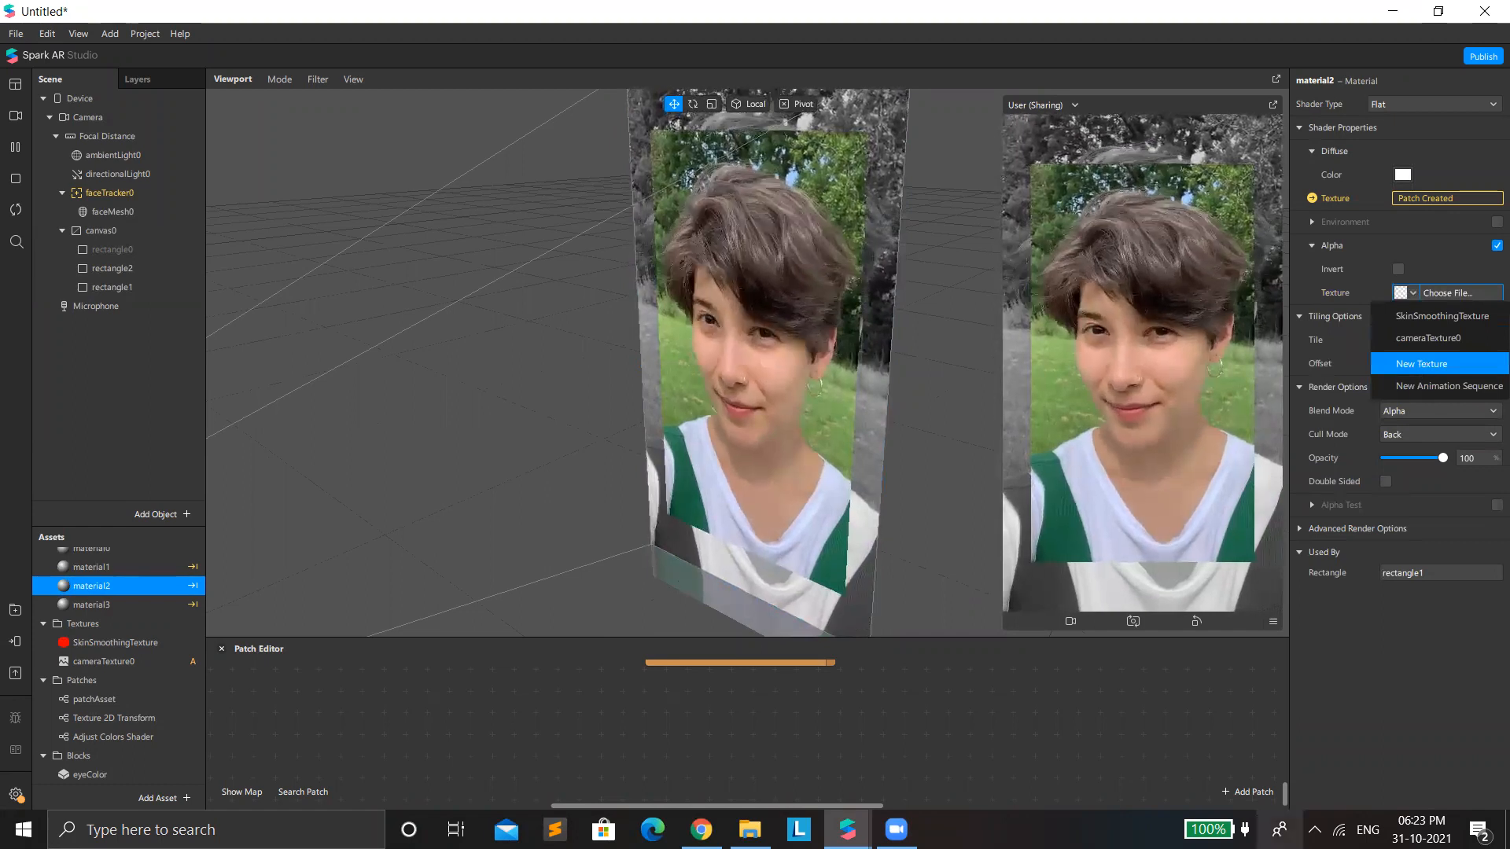
click(1425, 364)
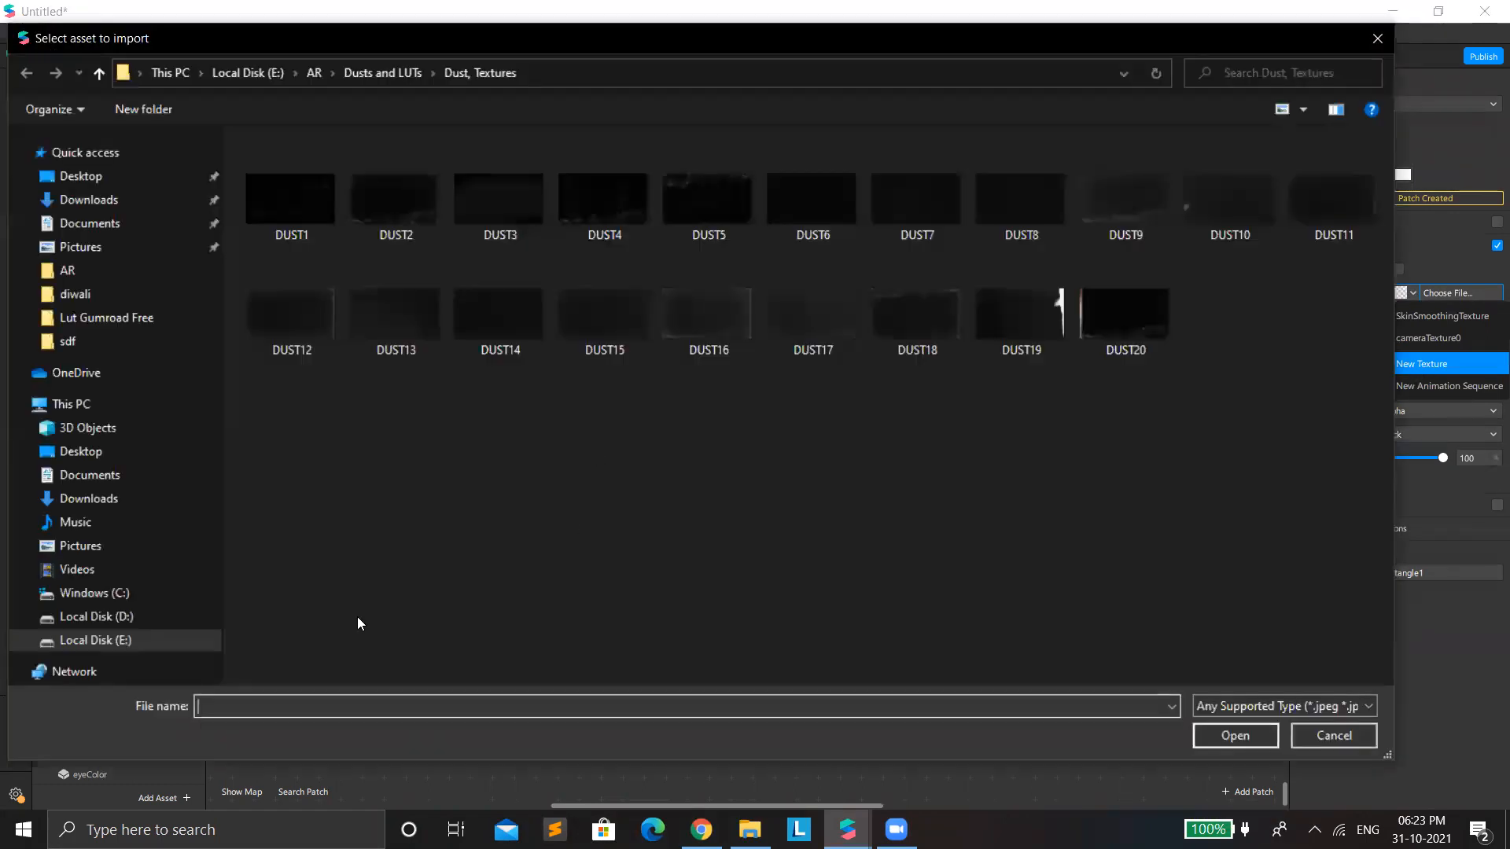
Step: Look through the images in the Downloads folder for a suitable alpha mask texture to import
click(118, 200)
click(108, 177)
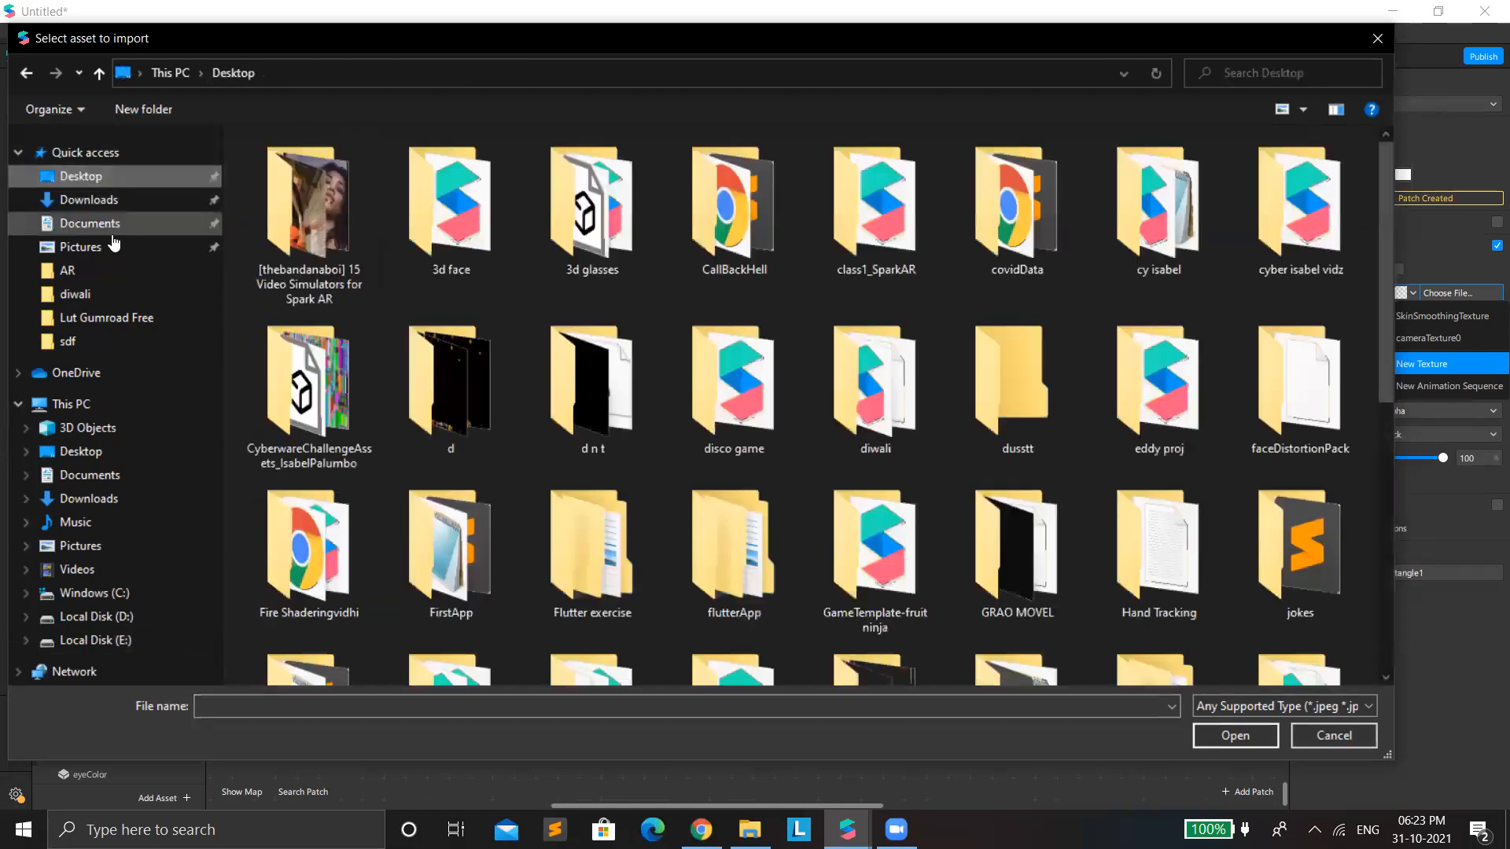
click(101, 200)
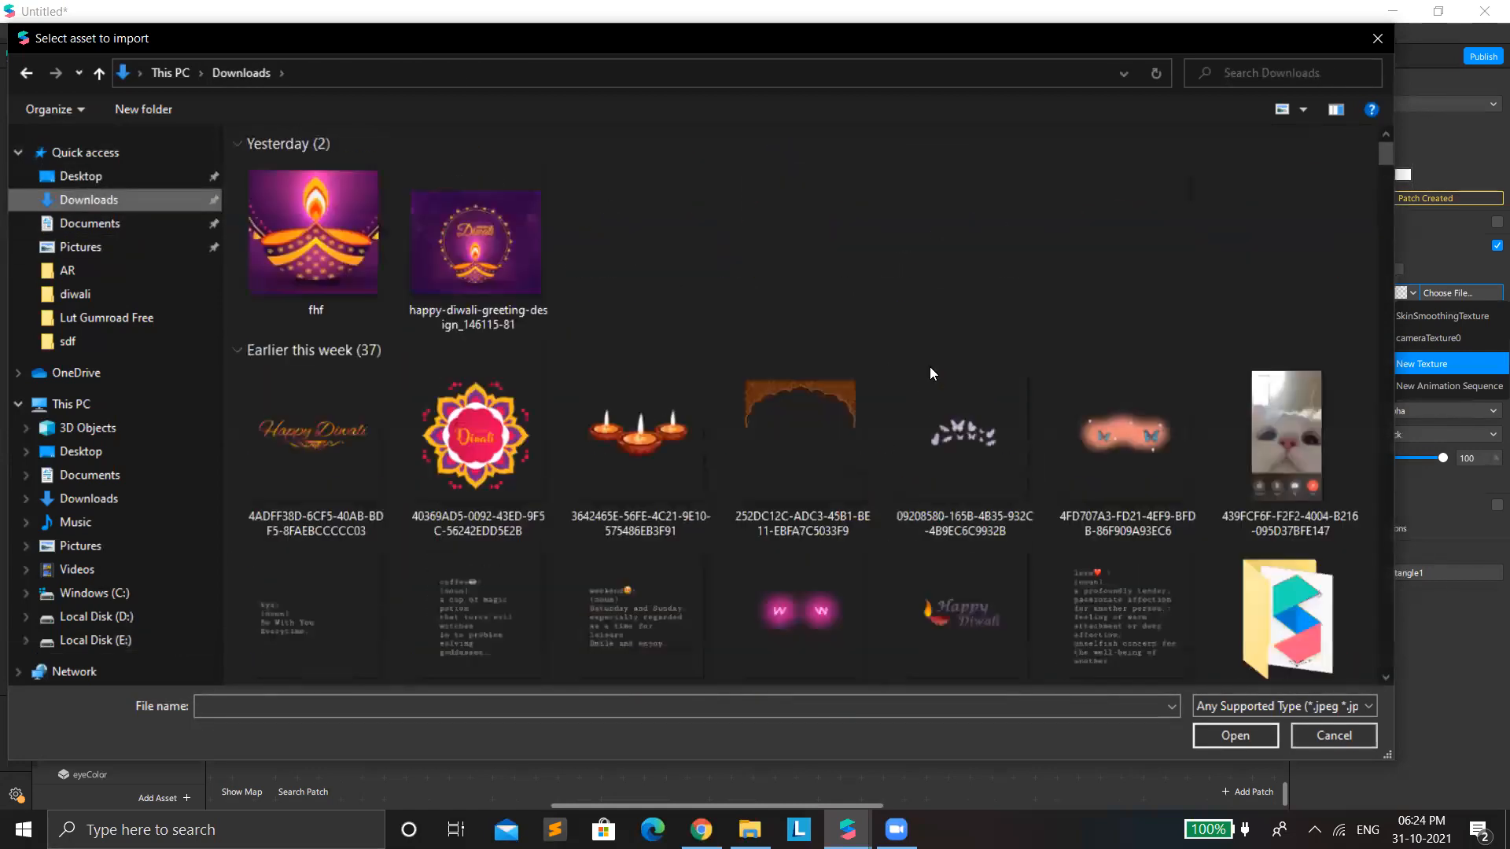
scroll(837, 437, down, 3)
scroll(838, 438, down, 10)
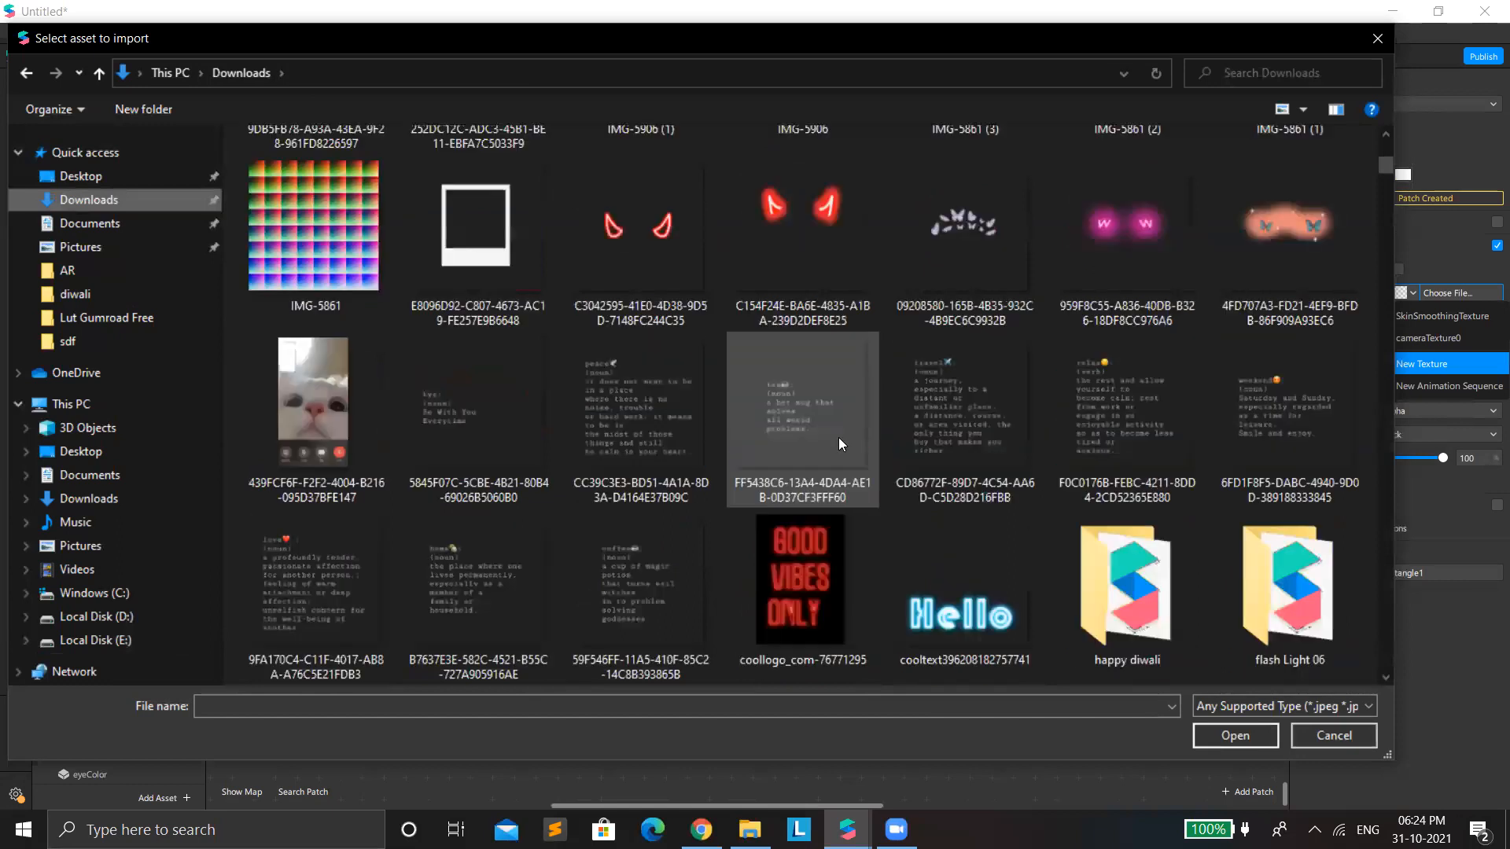
scroll(827, 500, down, 10)
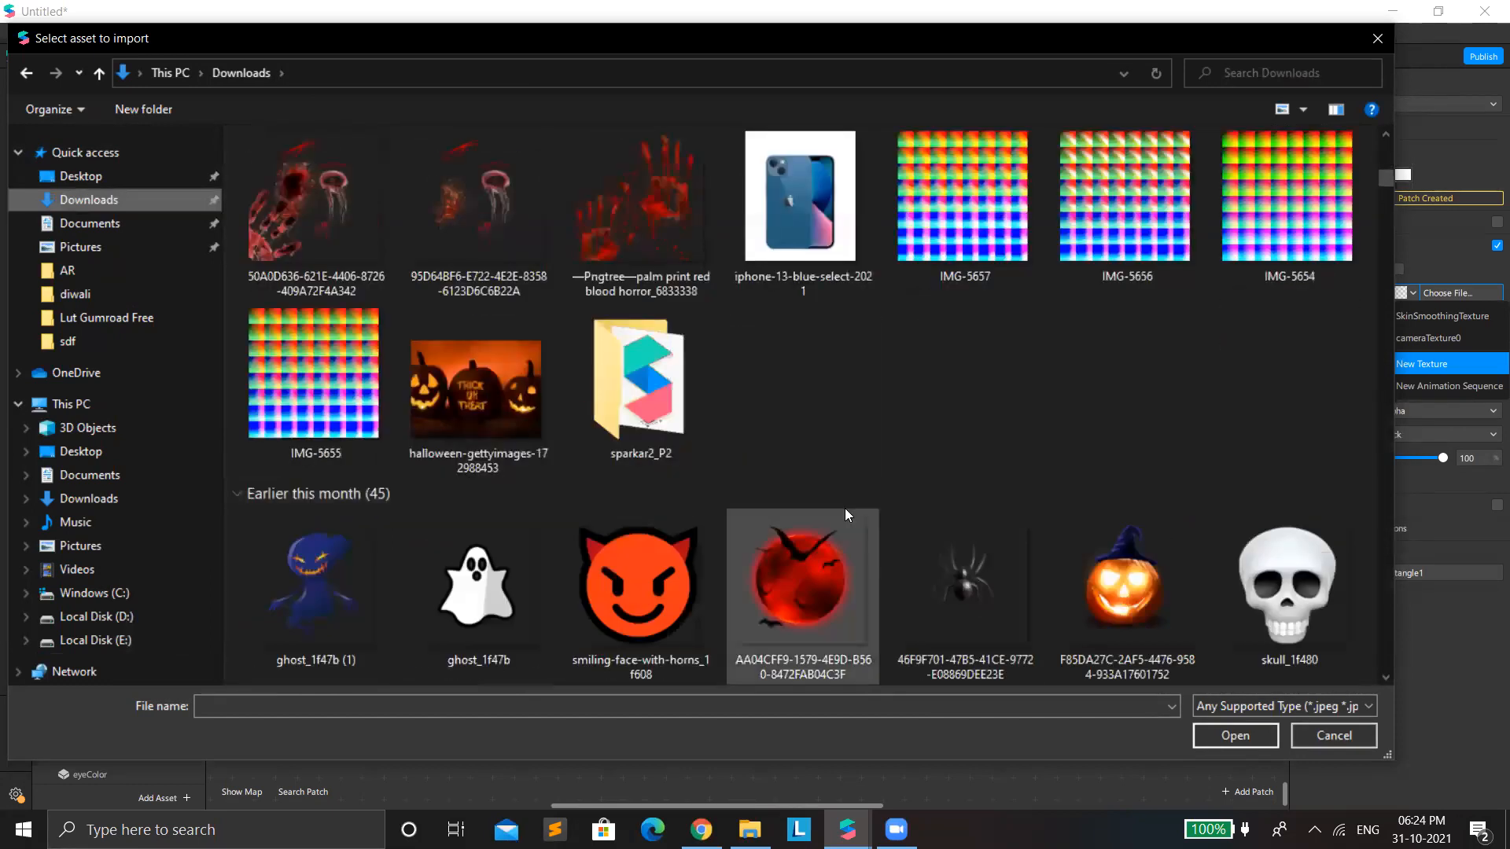
scroll(1029, 462, down, 10)
scroll(1022, 465, down, 10)
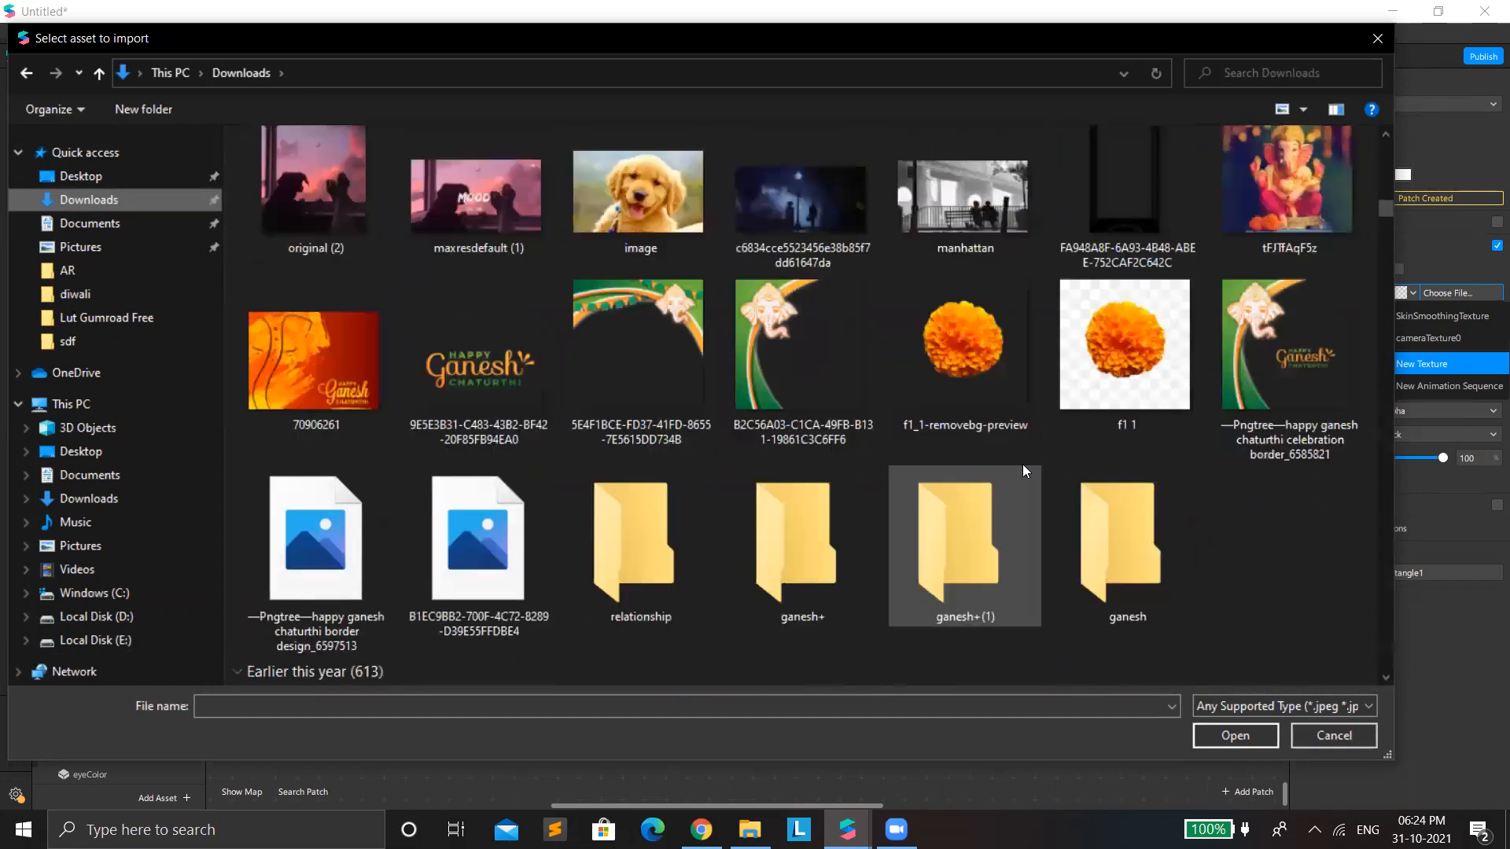
scroll(1059, 470, down, 10)
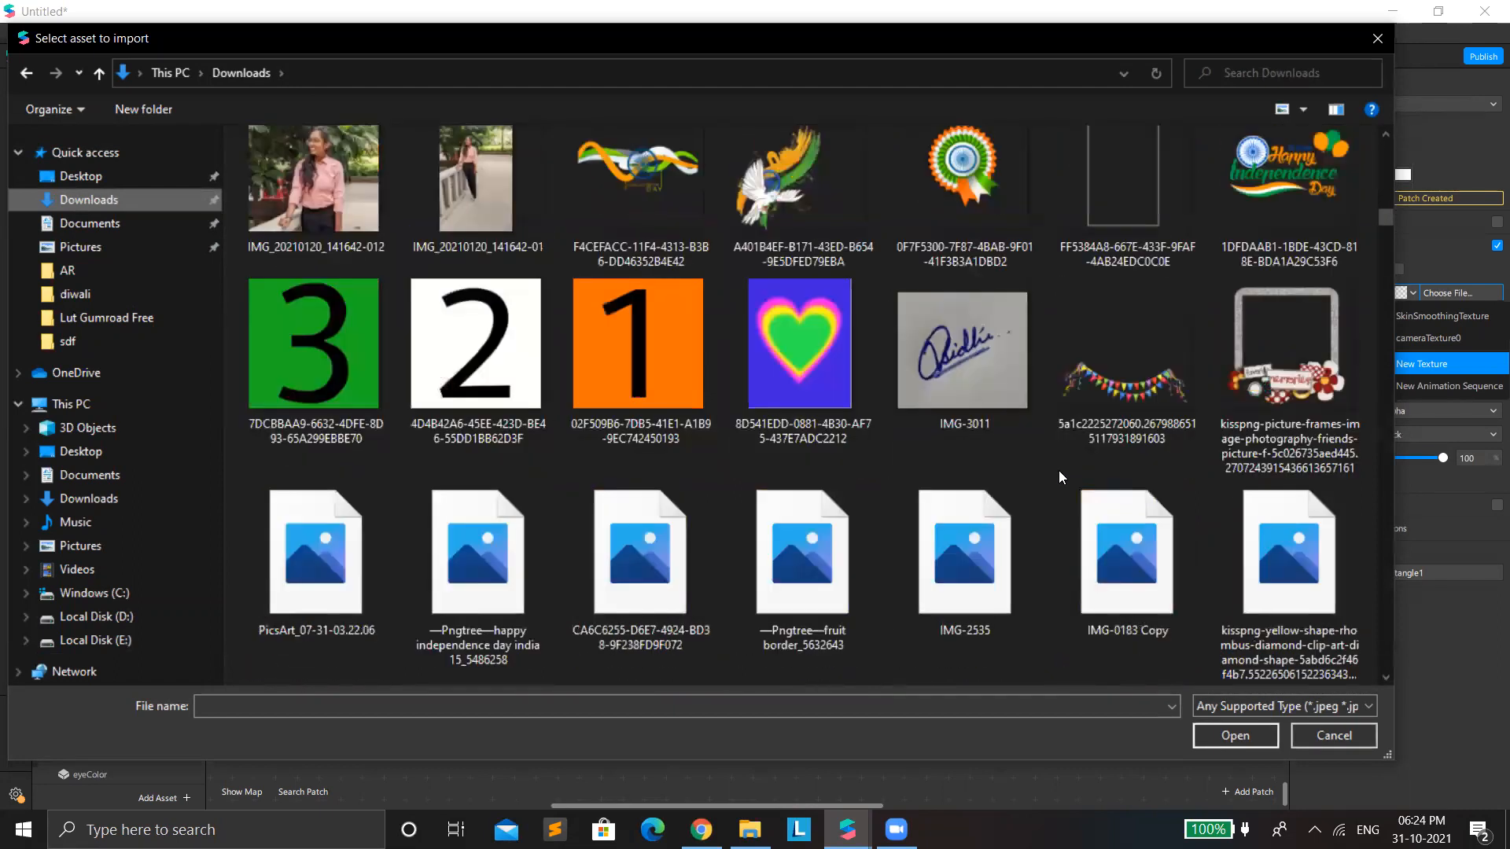
scroll(1058, 470, down, 5)
scroll(1023, 472, down, 5)
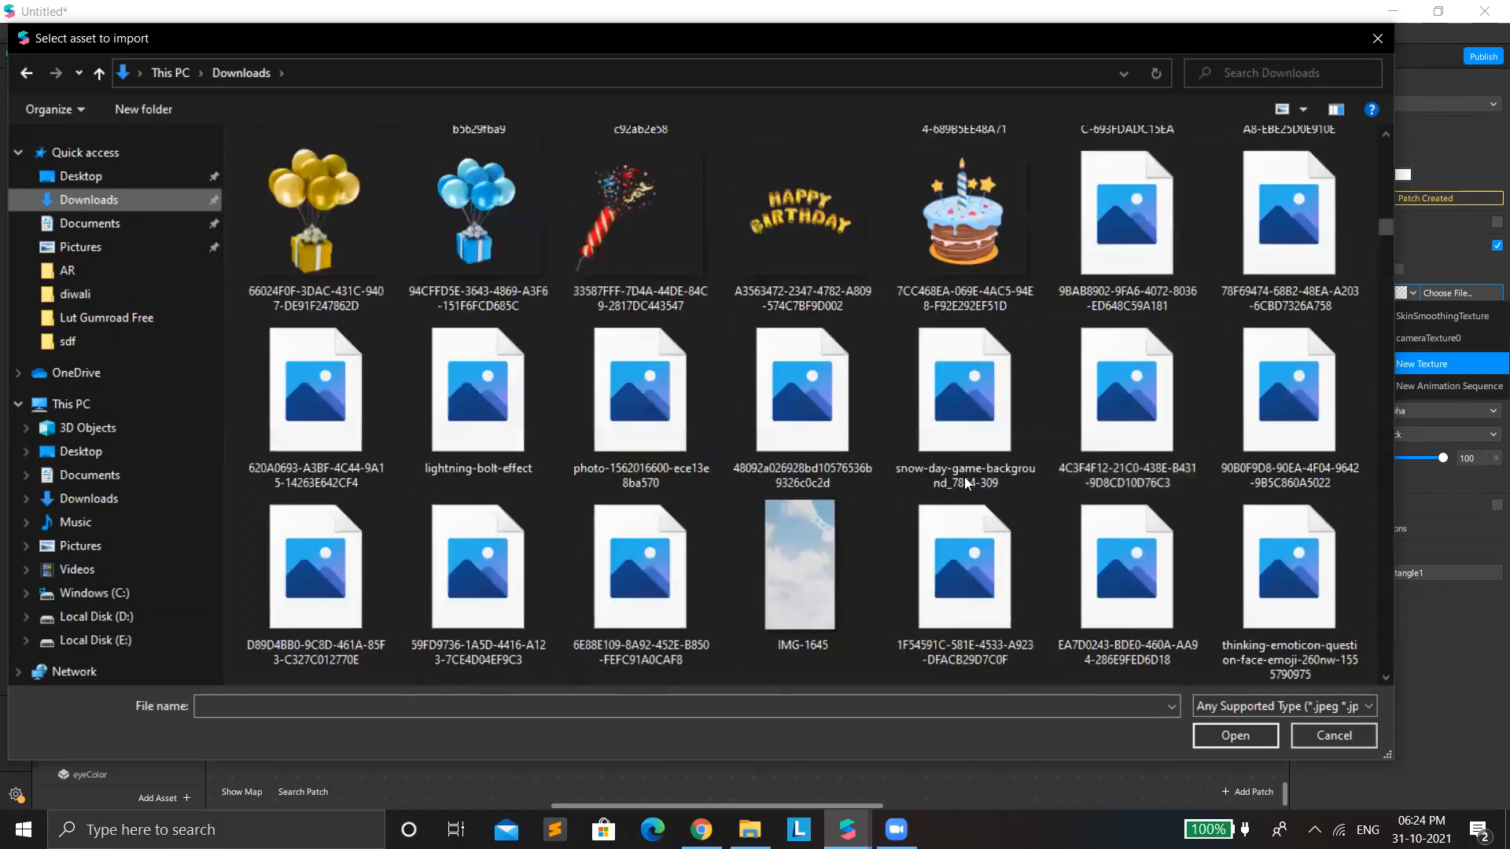
scroll(1025, 470, down, 10)
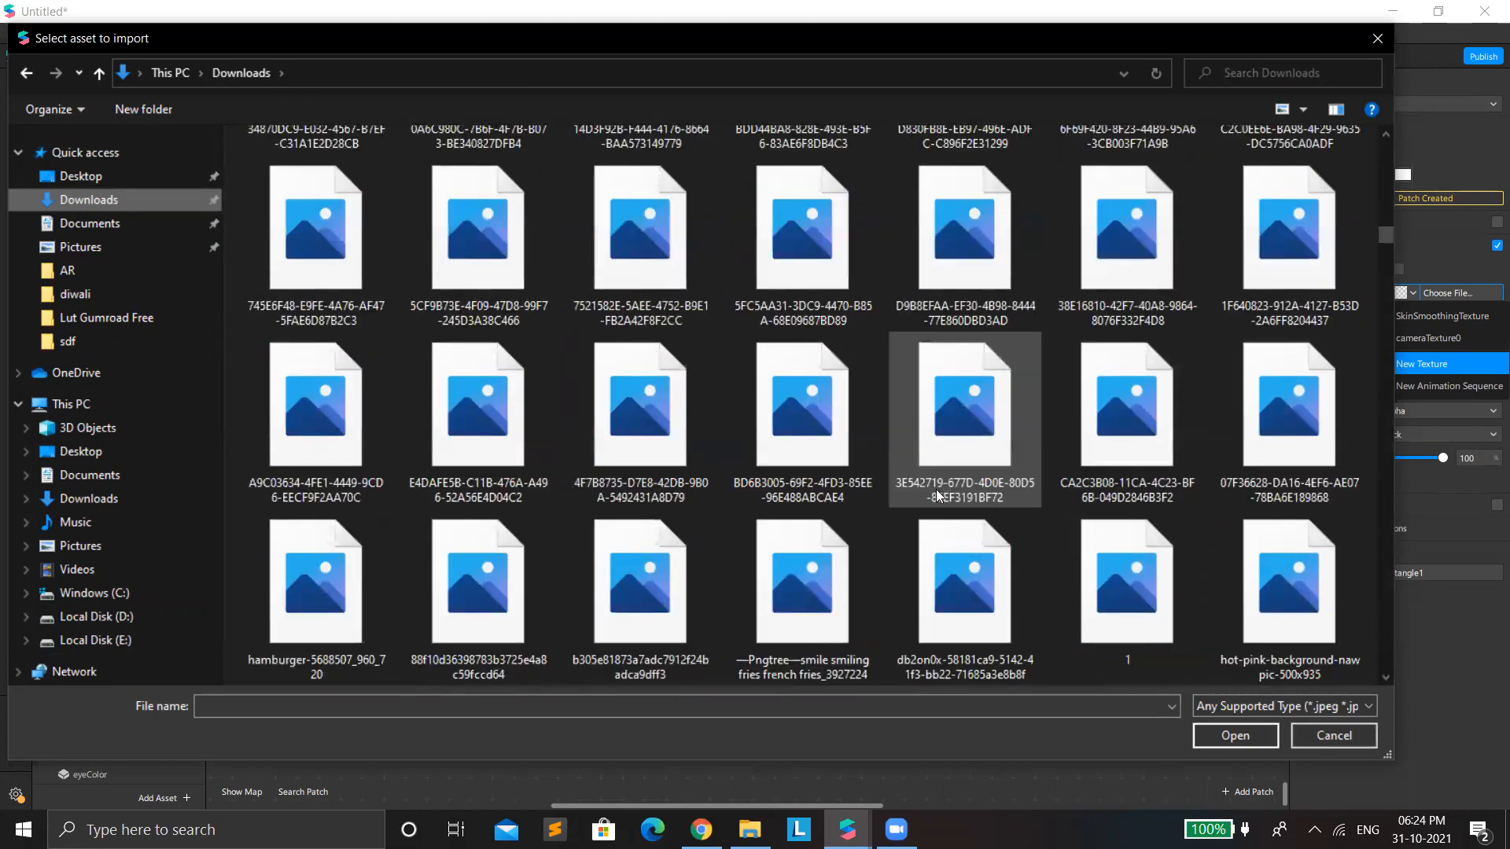
scroll(917, 466, down, 10)
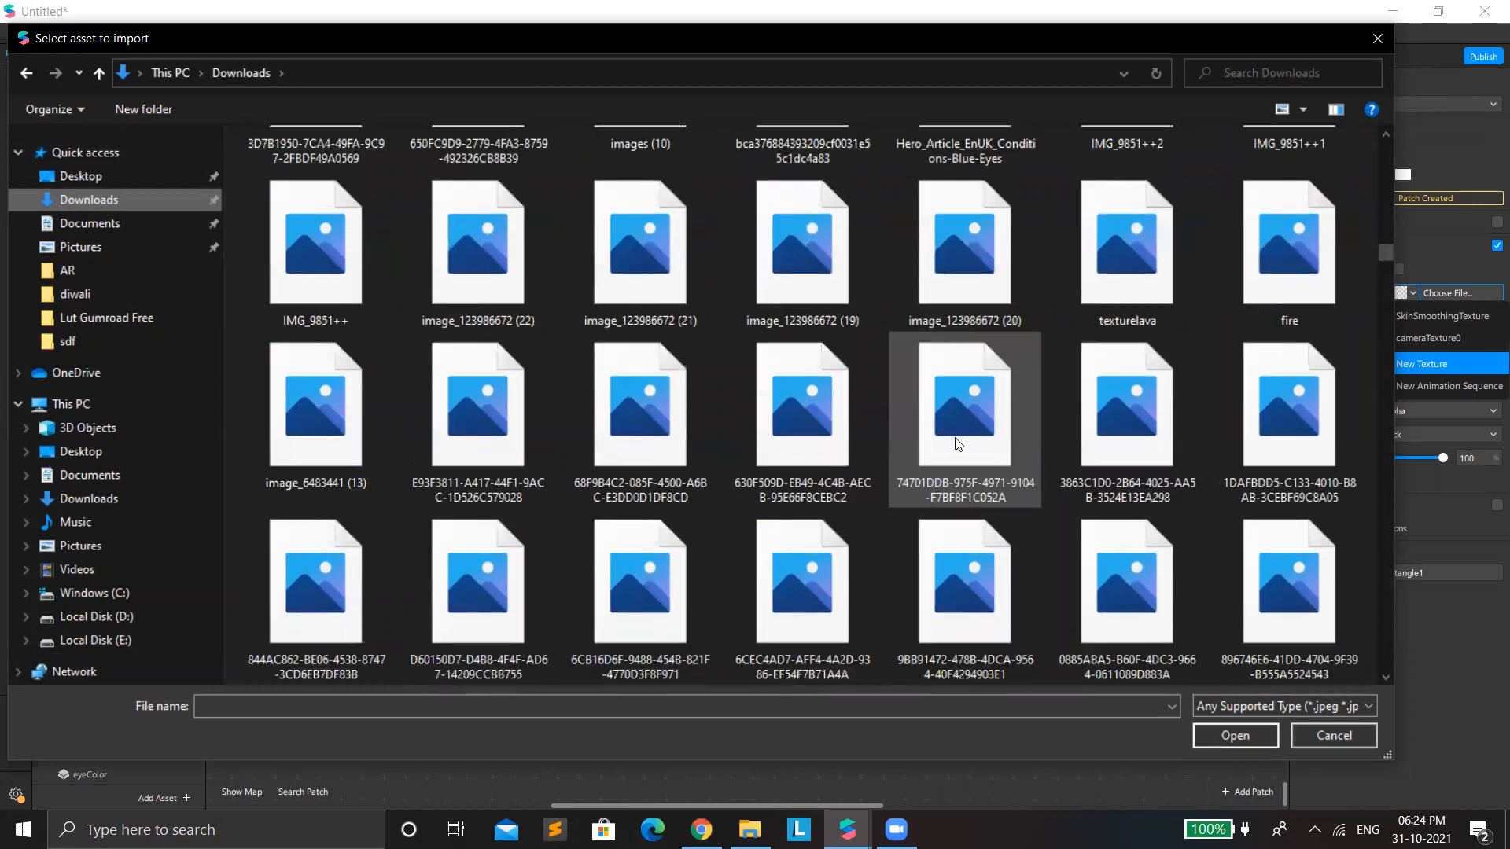
scroll(885, 489, down, 5)
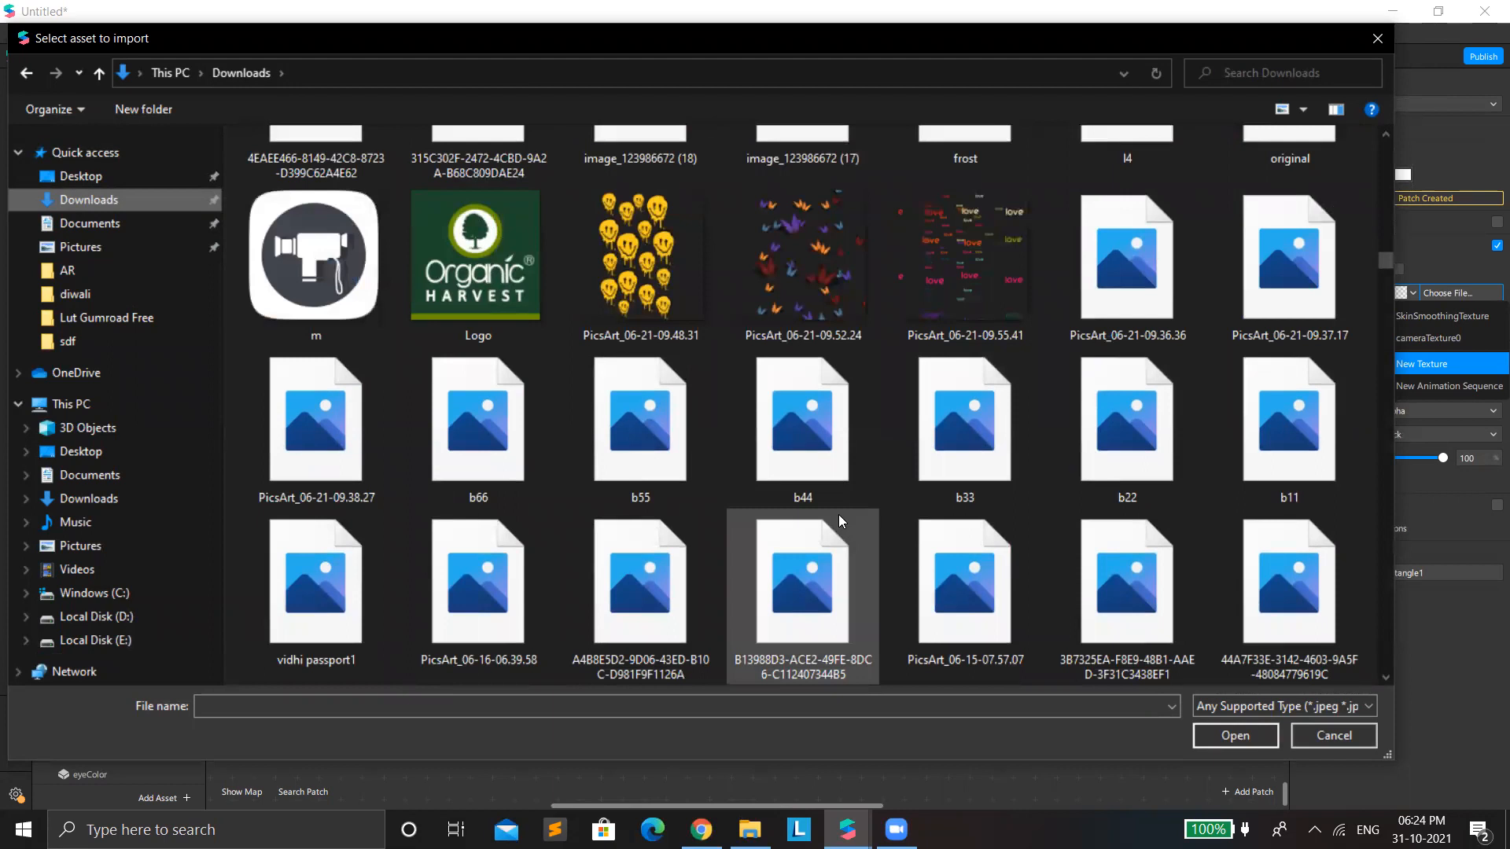
scroll(838, 513, down, 5)
scroll(837, 515, up, 3)
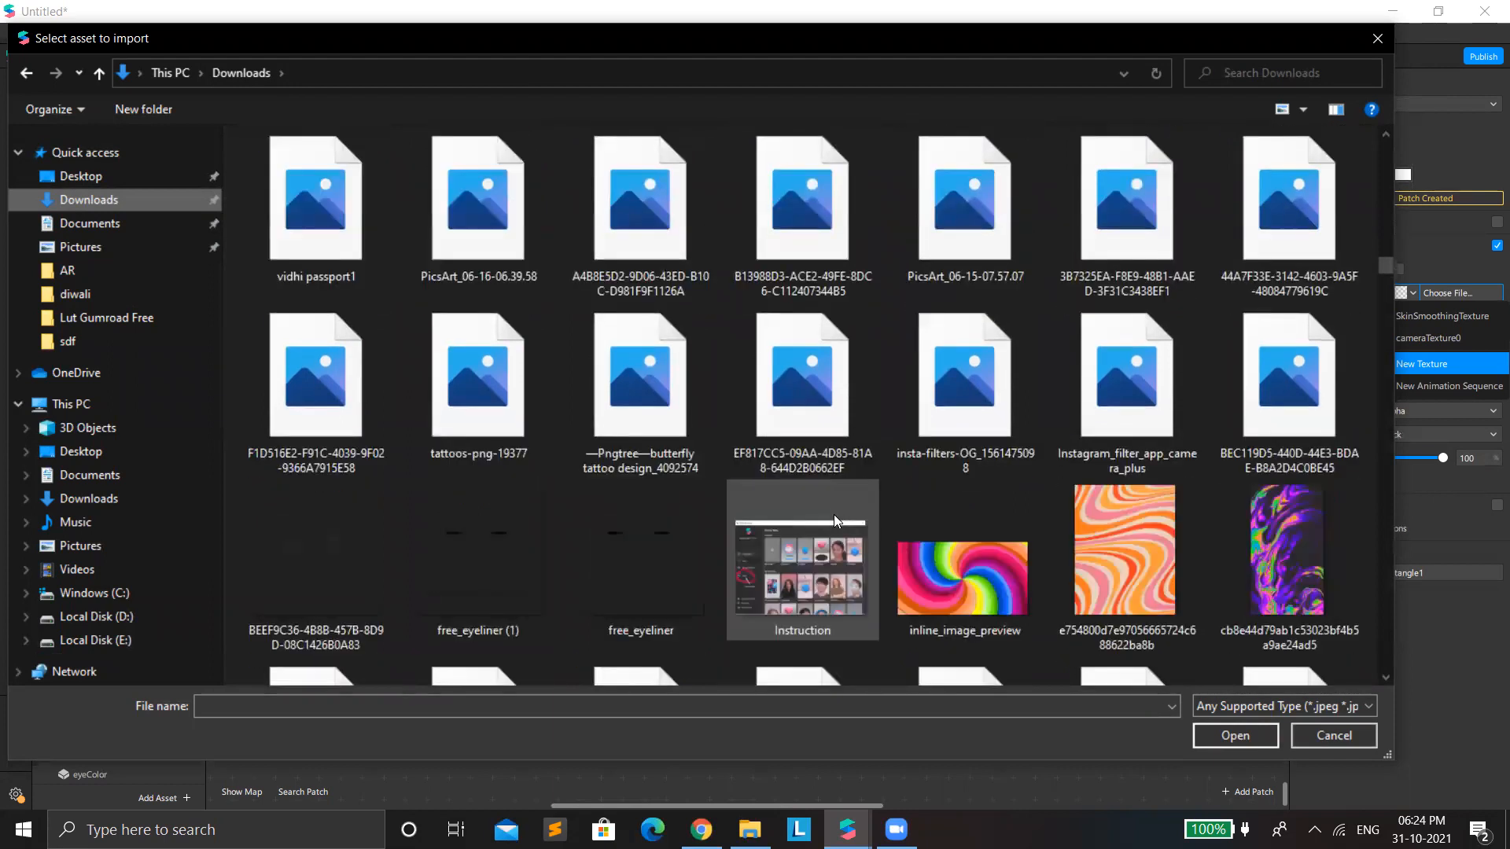
scroll(833, 515, down, 6)
scroll(865, 429, down, 3)
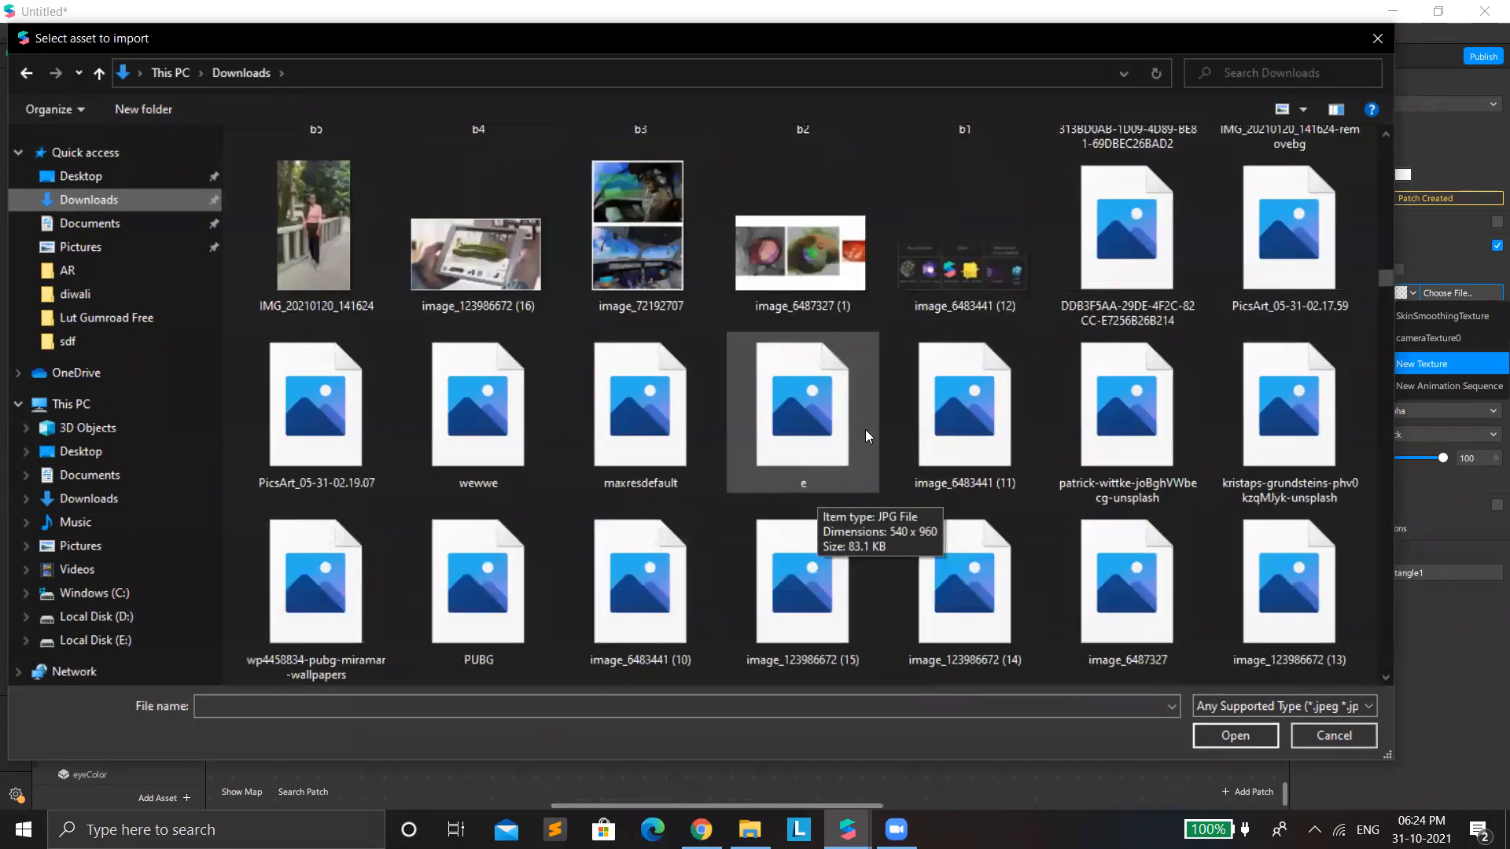
scroll(865, 429, down, 3)
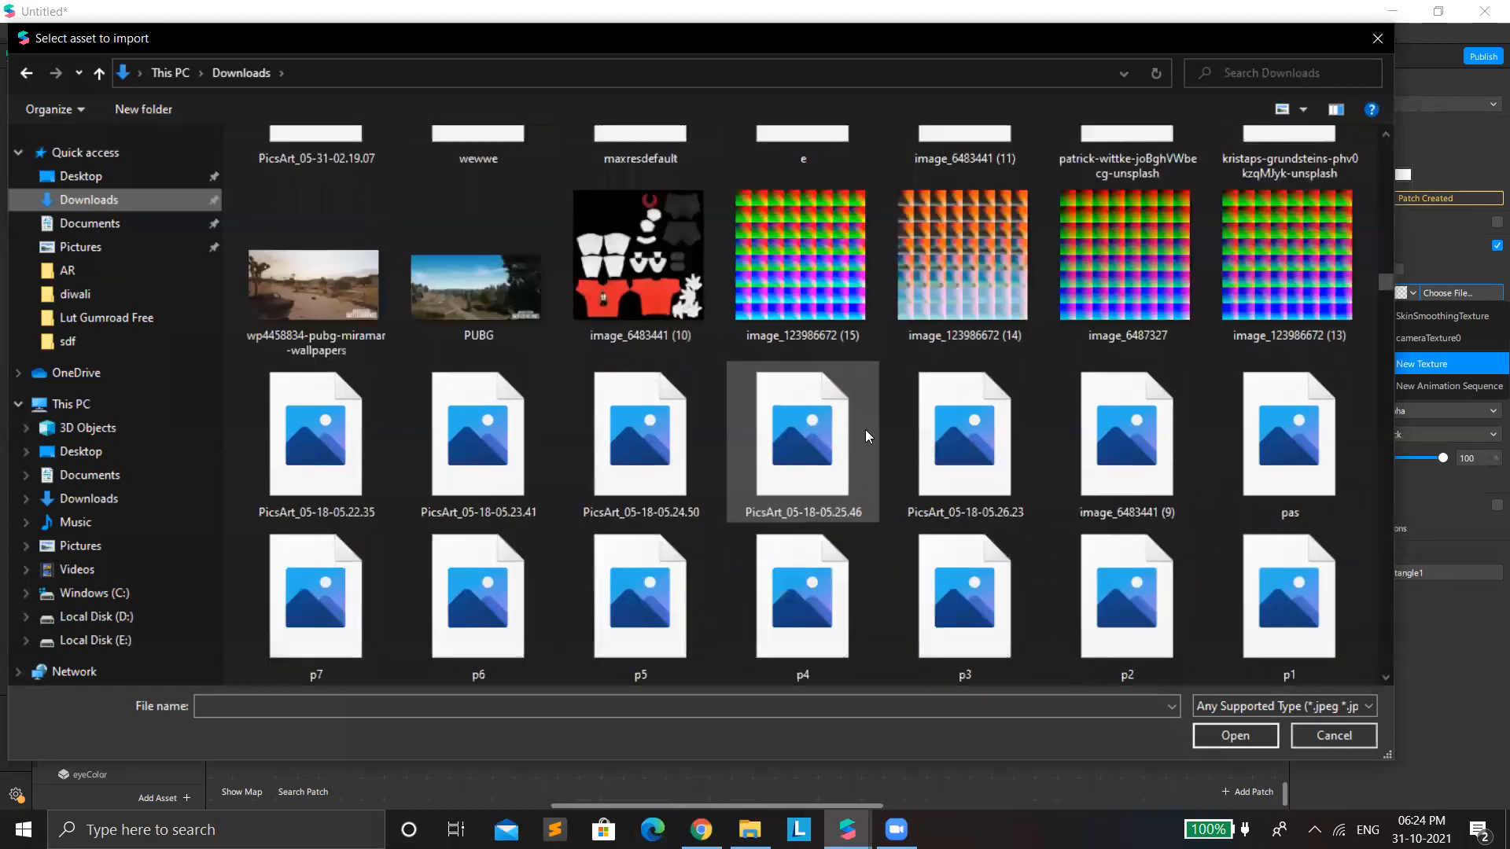
scroll(865, 429, down, 5)
scroll(1004, 571, down, 3)
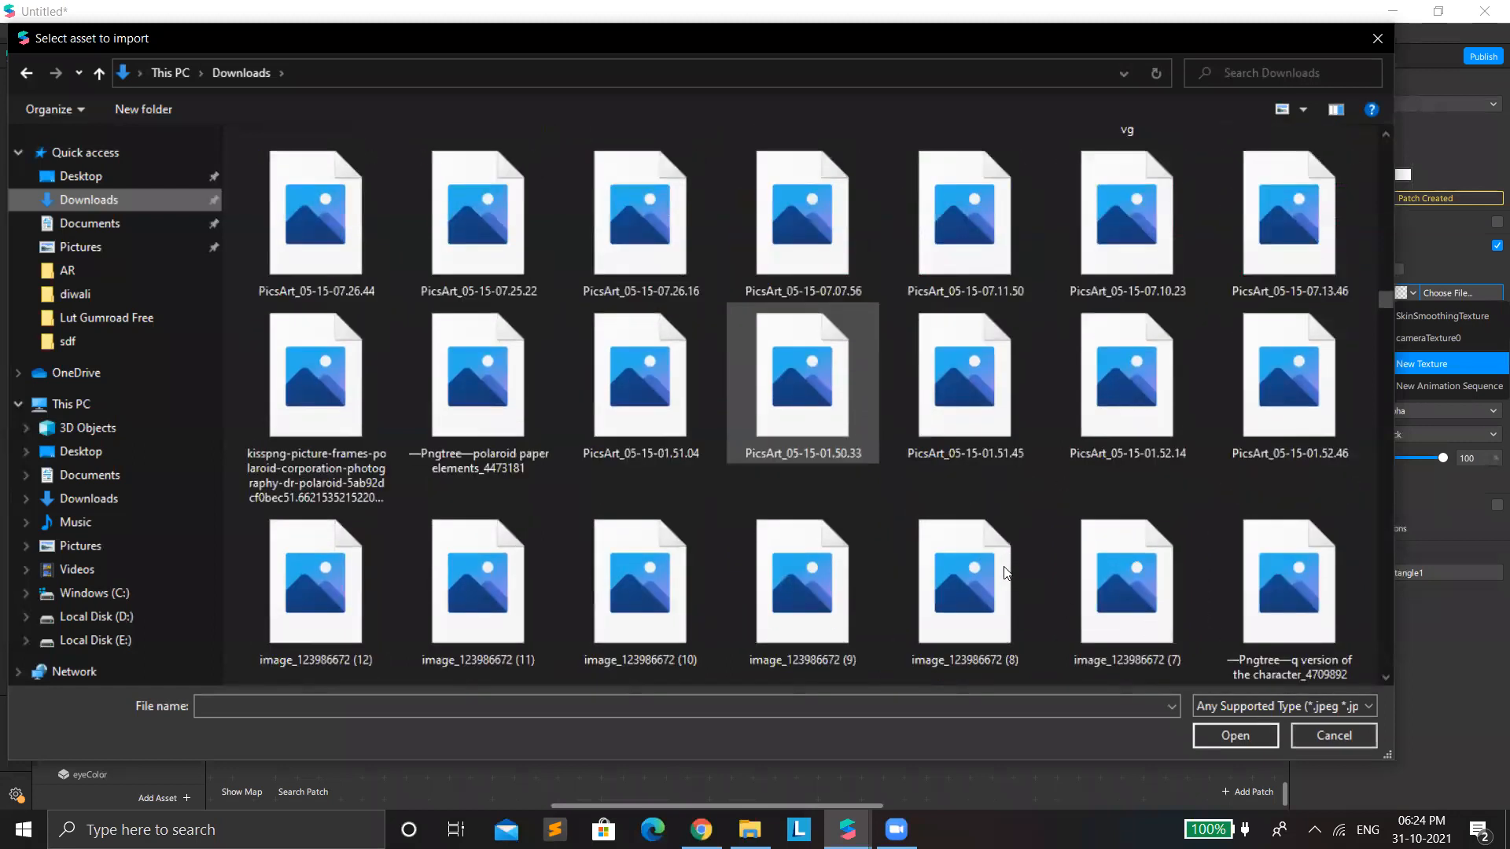
scroll(1003, 567, down, 3)
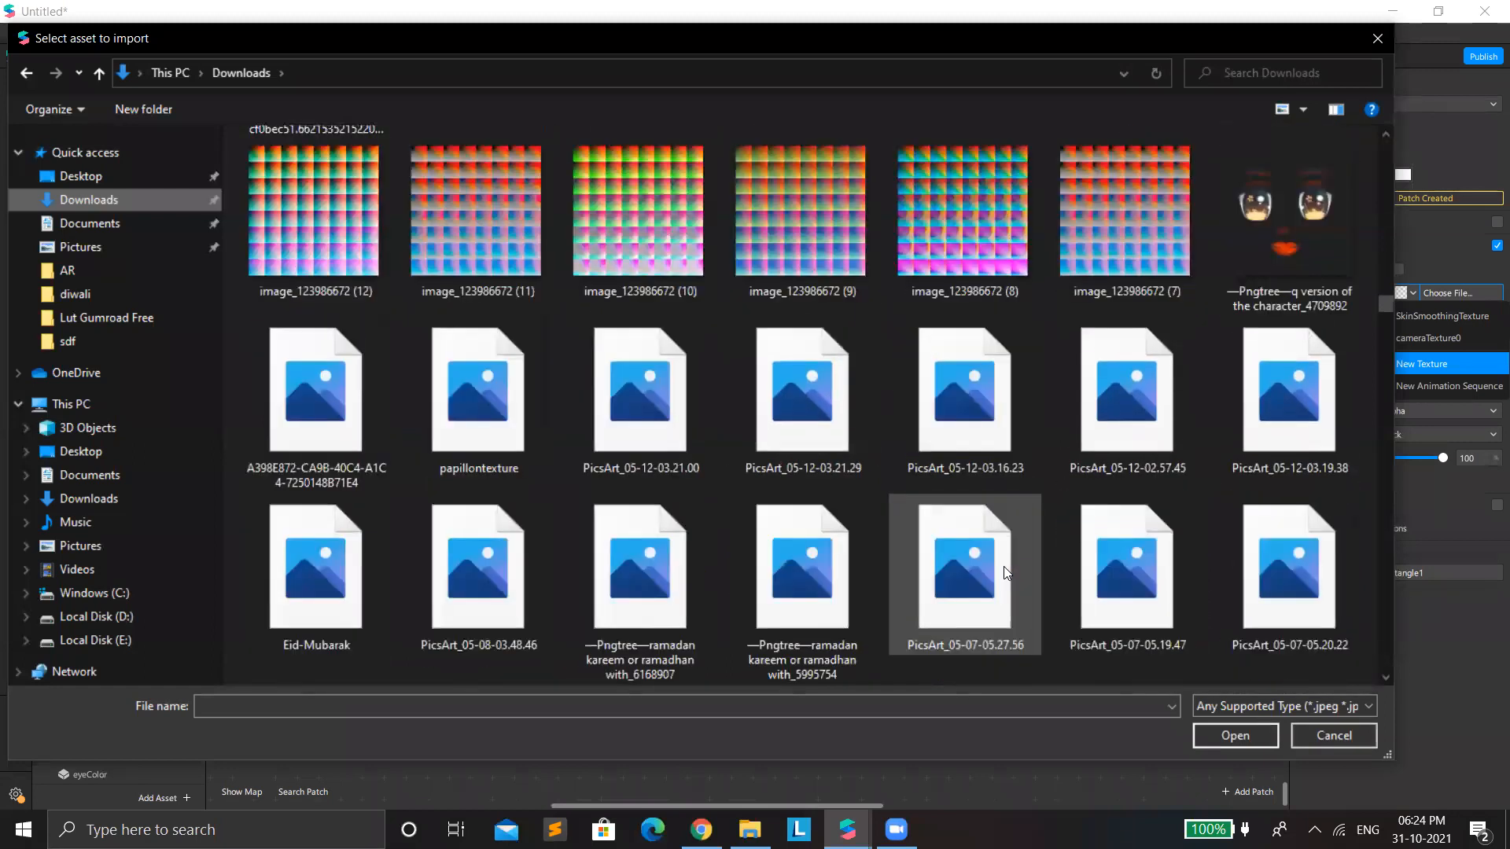
scroll(1066, 579, down, 5)
scroll(1066, 578, down, 3)
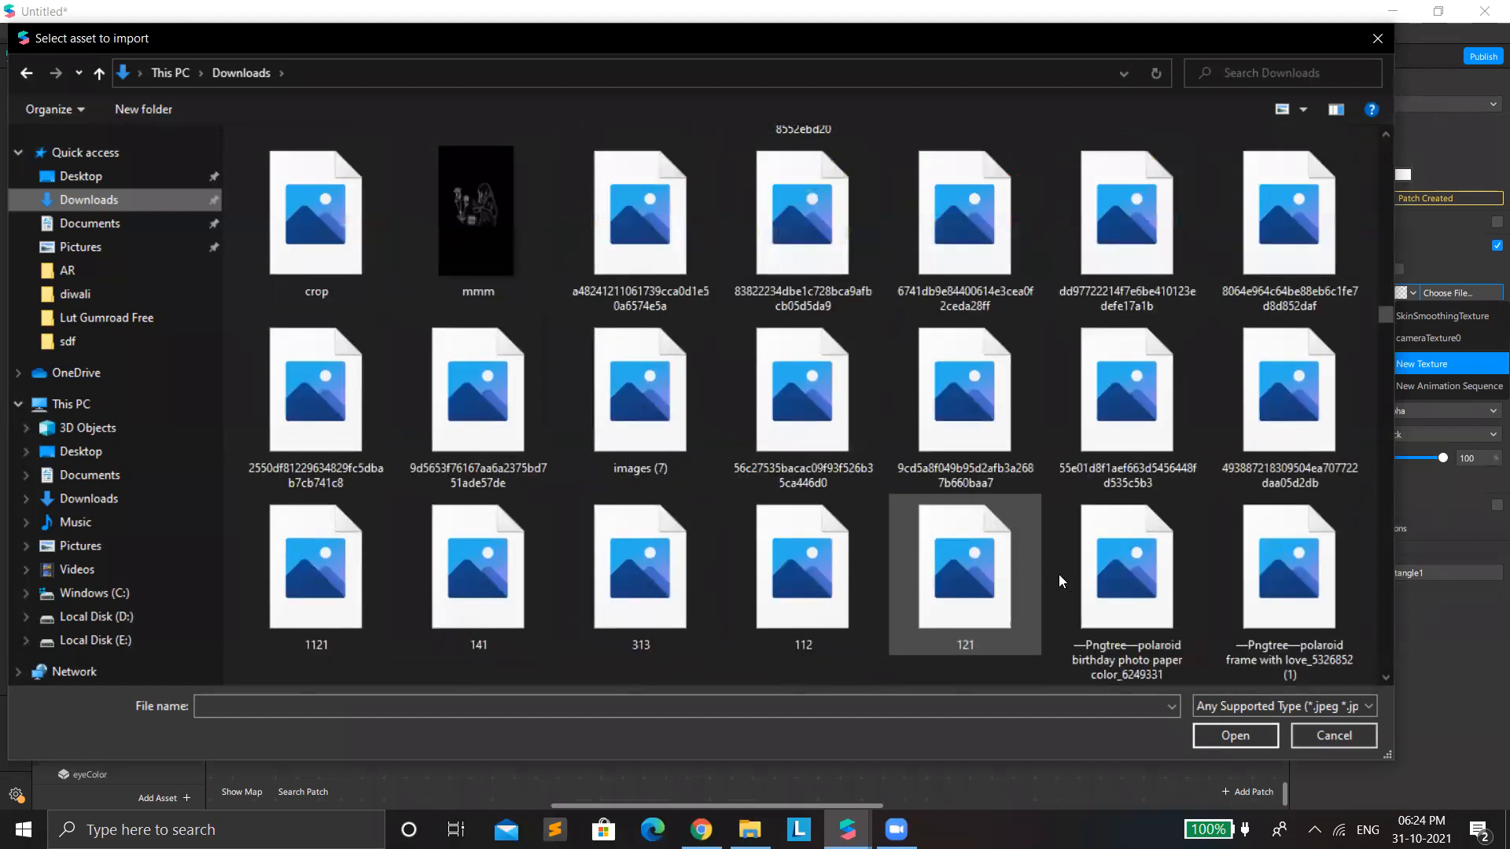
scroll(1059, 576, down, 3)
scroll(1060, 585, down, 3)
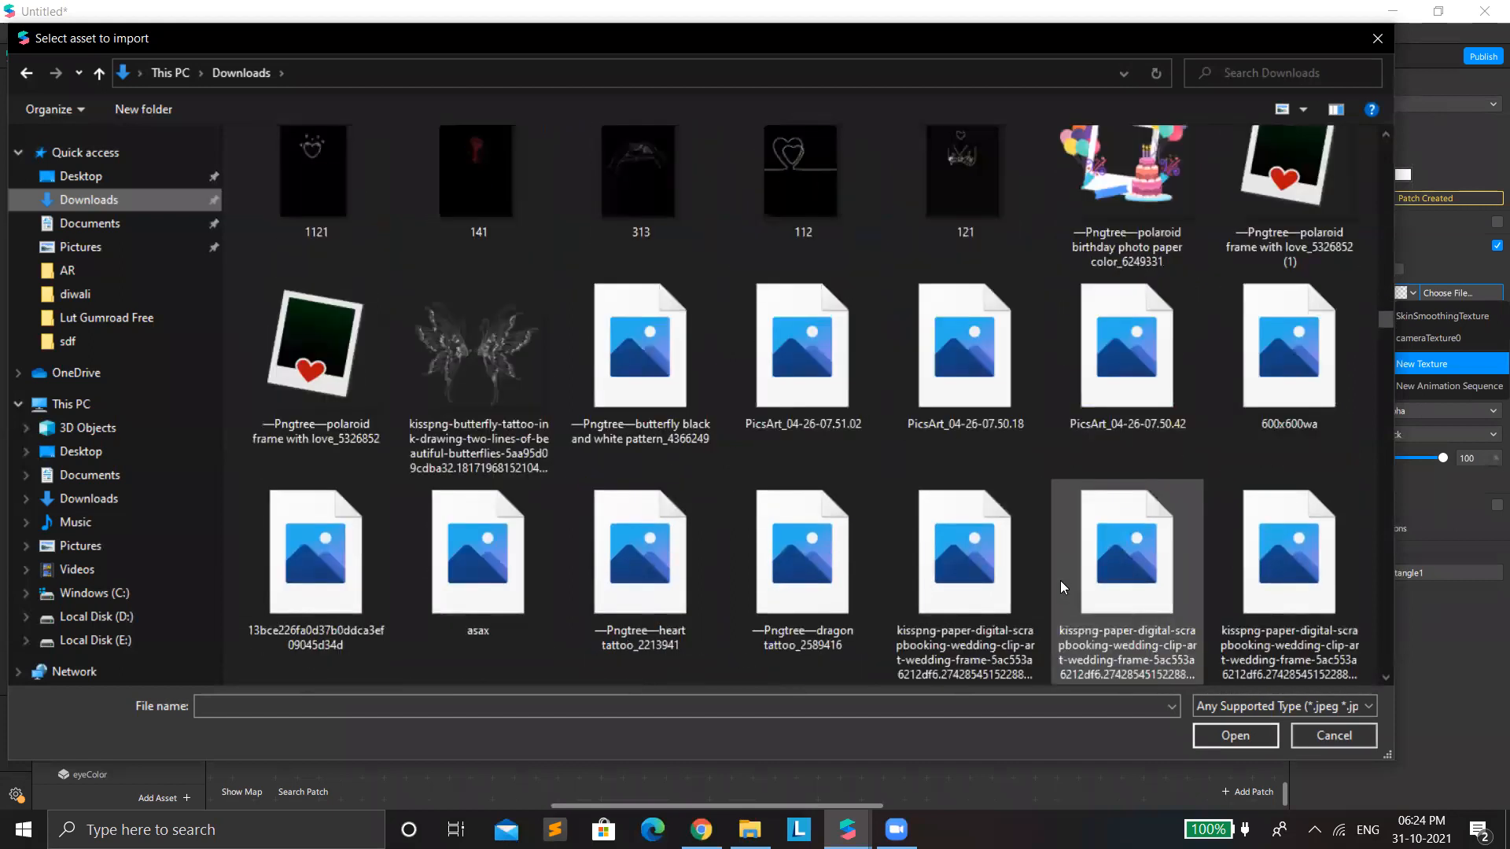
scroll(1060, 587, down, 6)
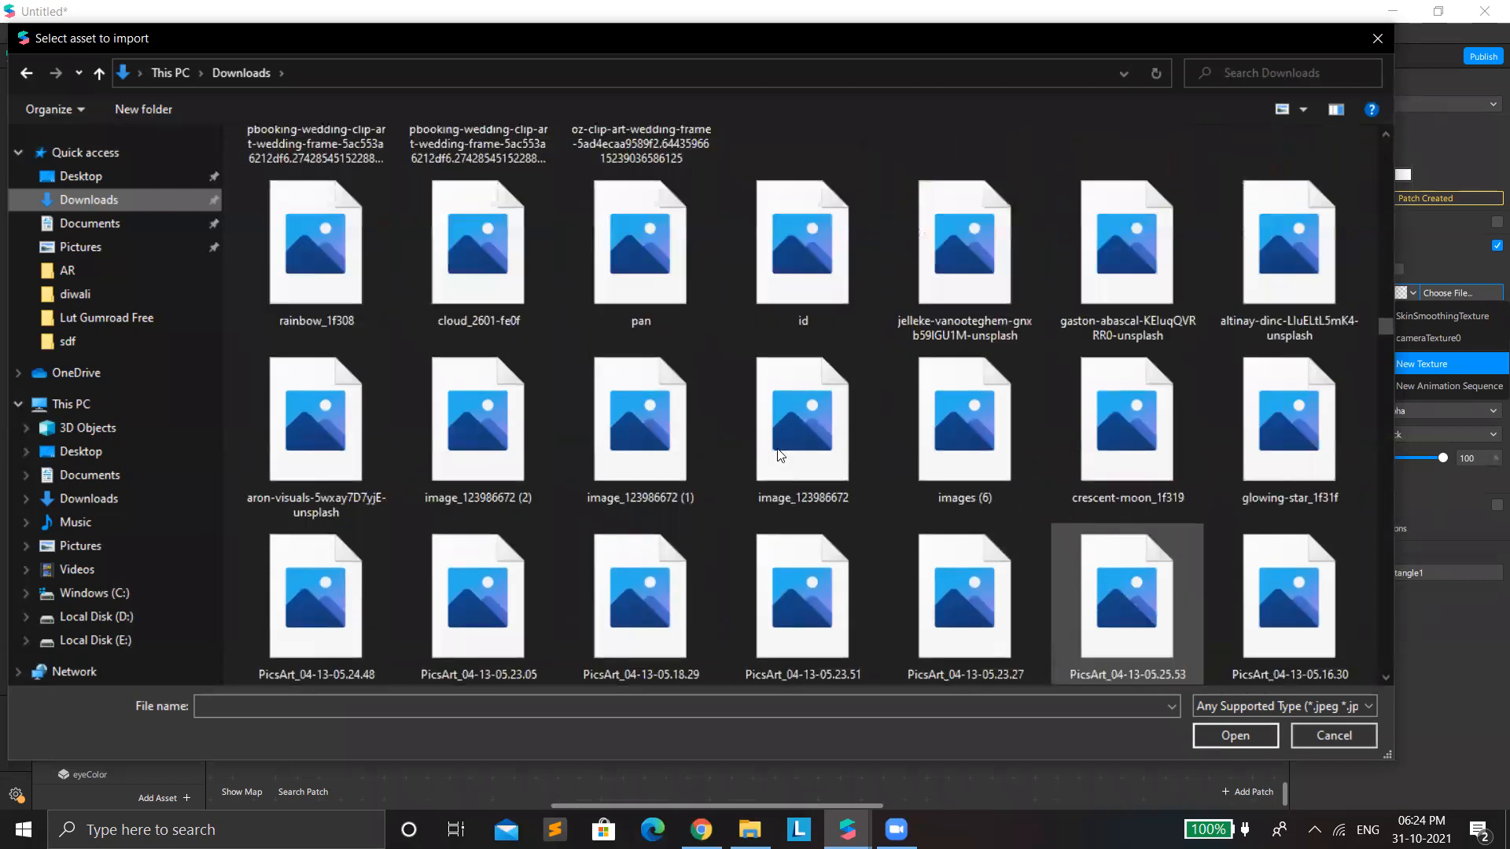
scroll(839, 428, down, 5)
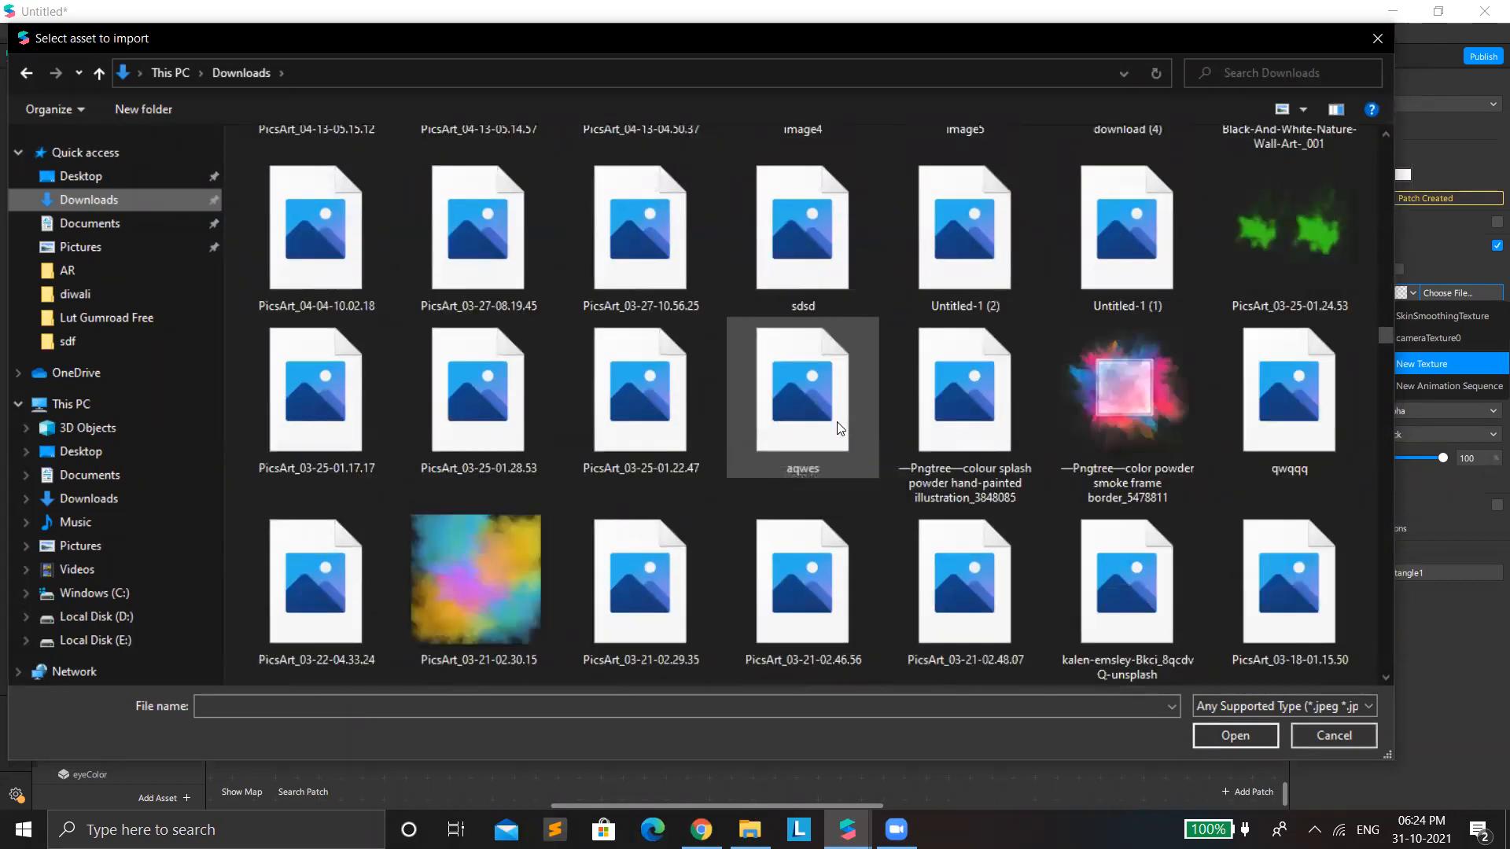
scroll(840, 428, down, 3)
scroll(839, 428, down, 3)
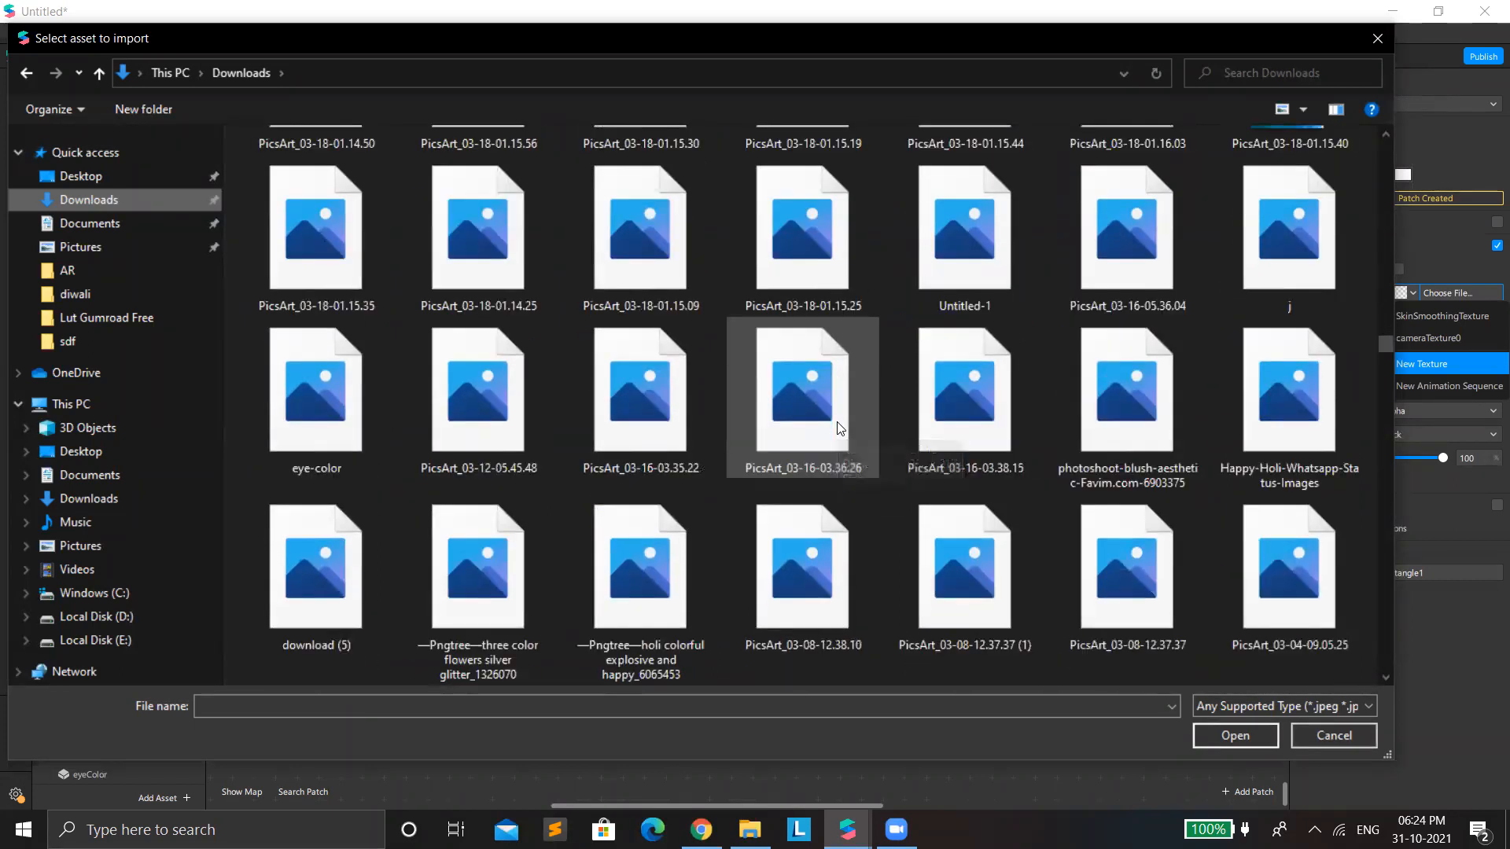
scroll(840, 427, down, 3)
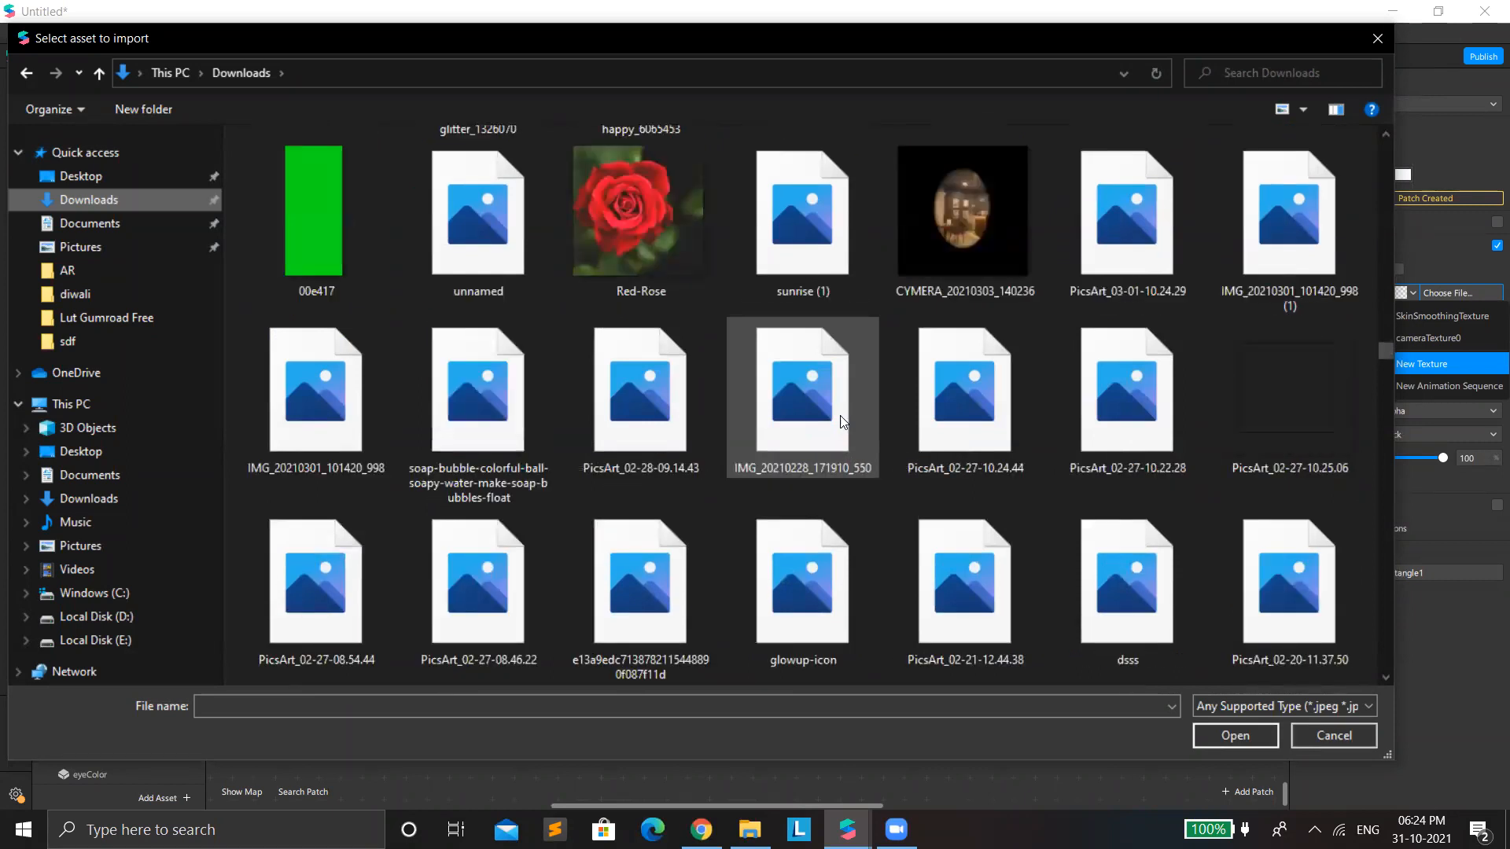
scroll(843, 420, down, 3)
scroll(845, 419, down, 3)
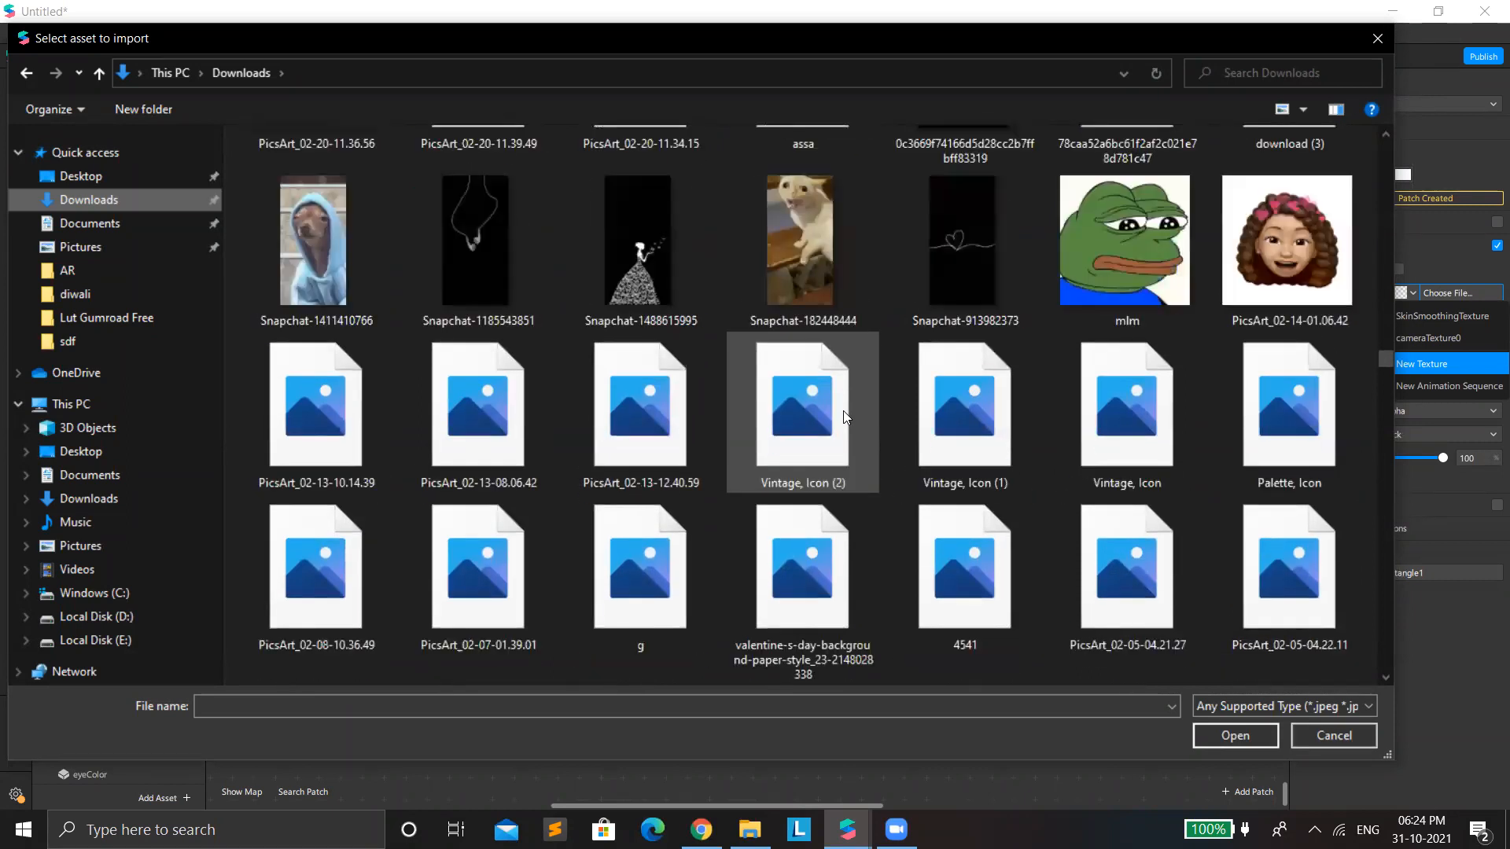
scroll(845, 418, down, 7)
scroll(844, 417, down, 7)
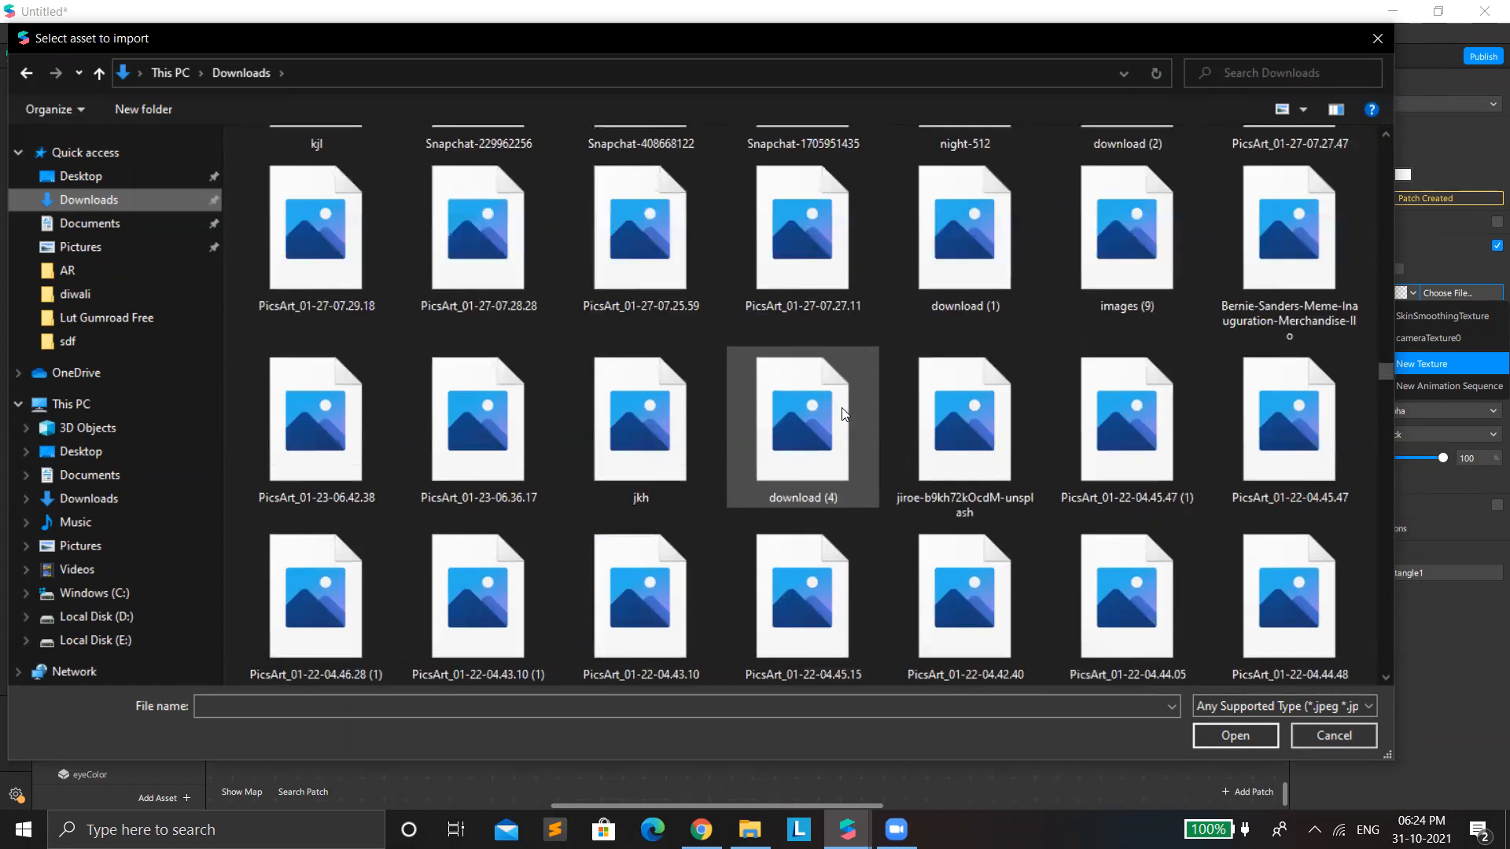
Step: Switch to the Chrome browser and search Google for "curved rectangle png" in a new tab
scroll(1063, 512, down, 5)
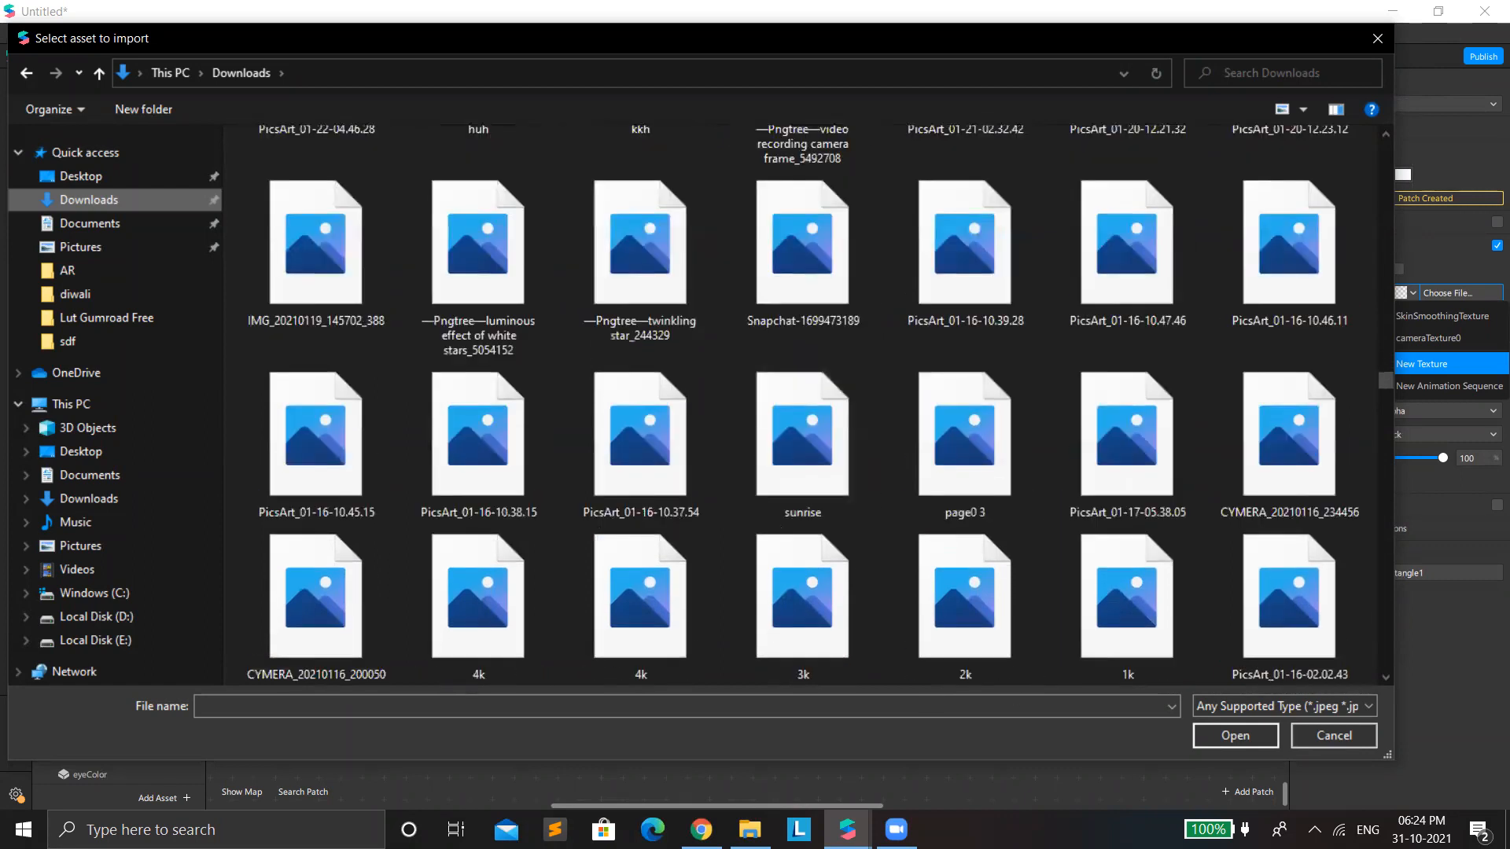
key(alt+Tab)
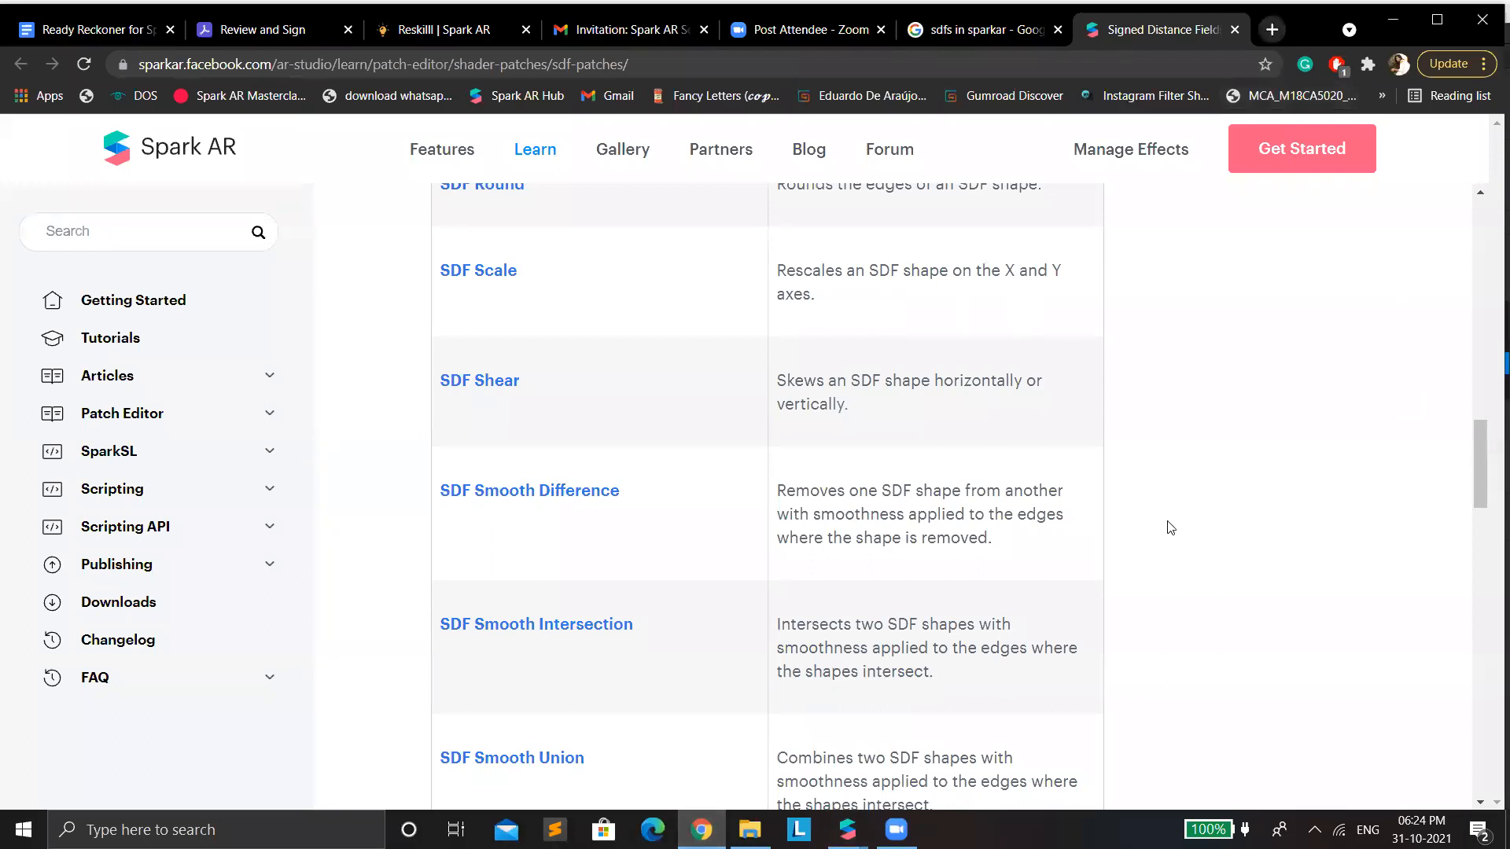
key(ctrl+t)
text(curved rec)
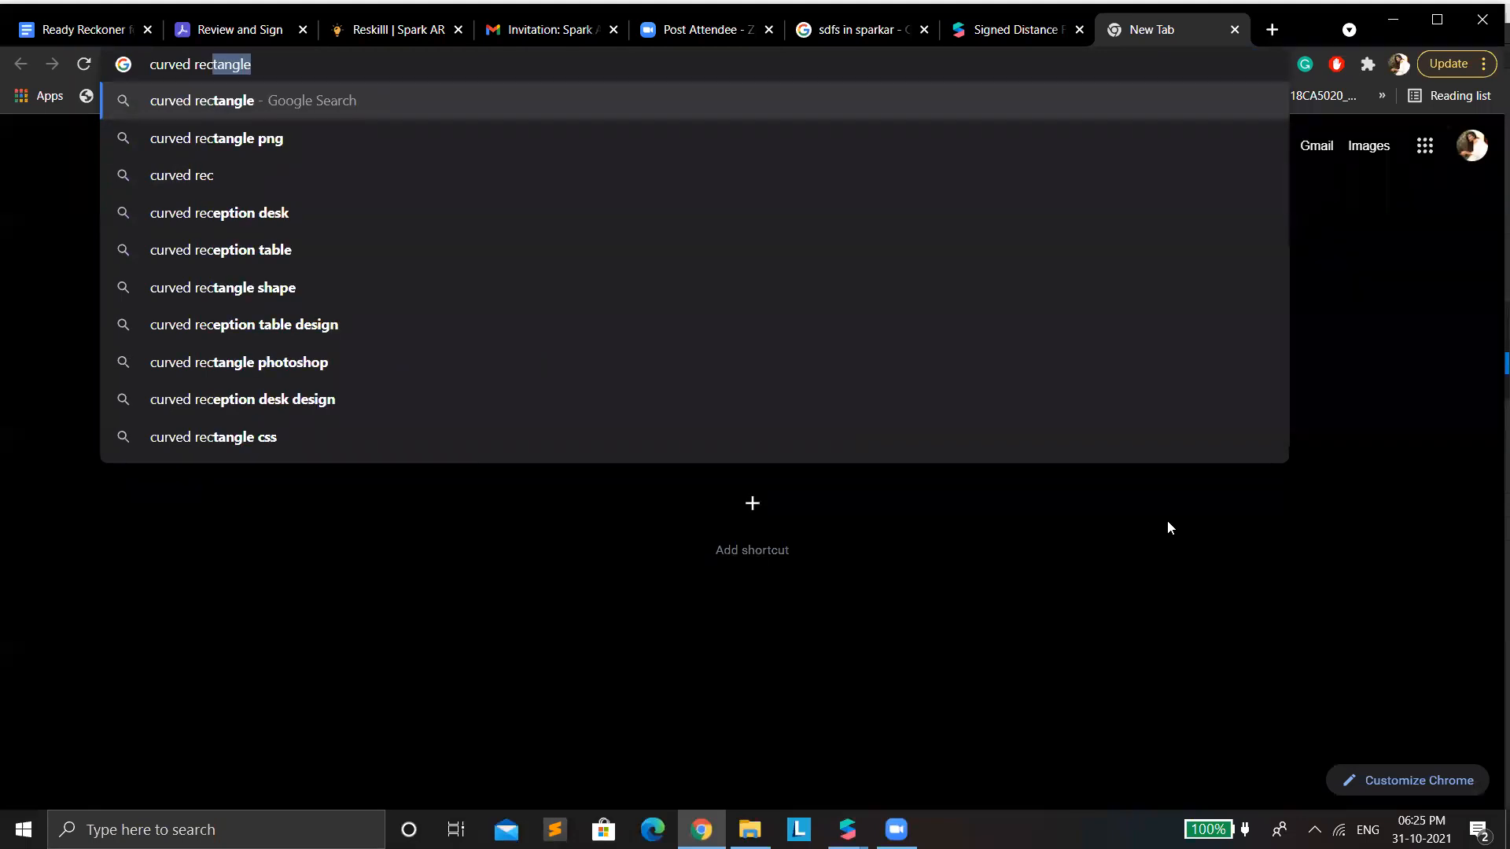
key(Down)
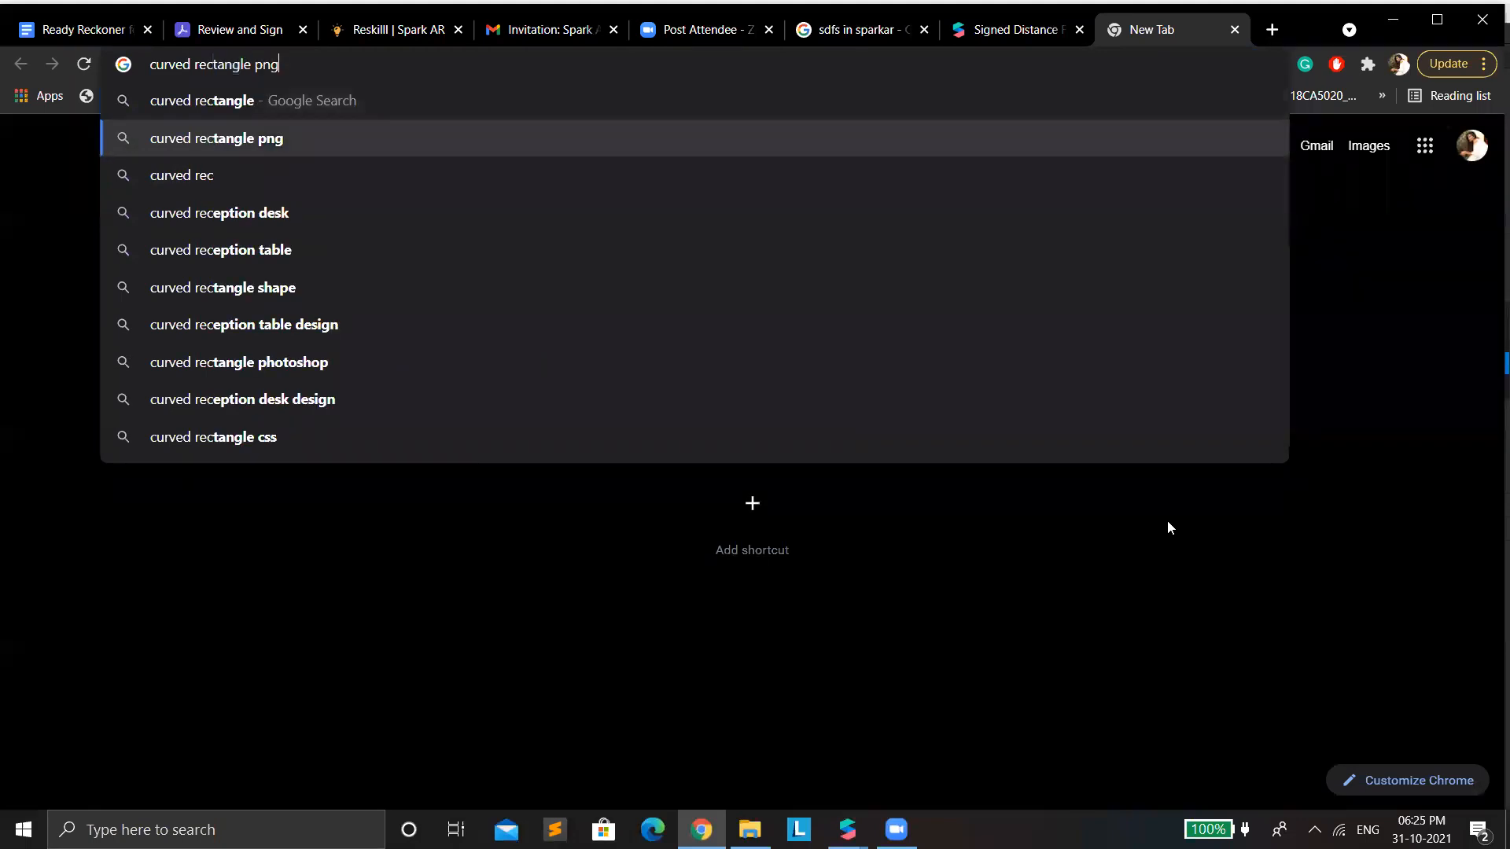
key(Return)
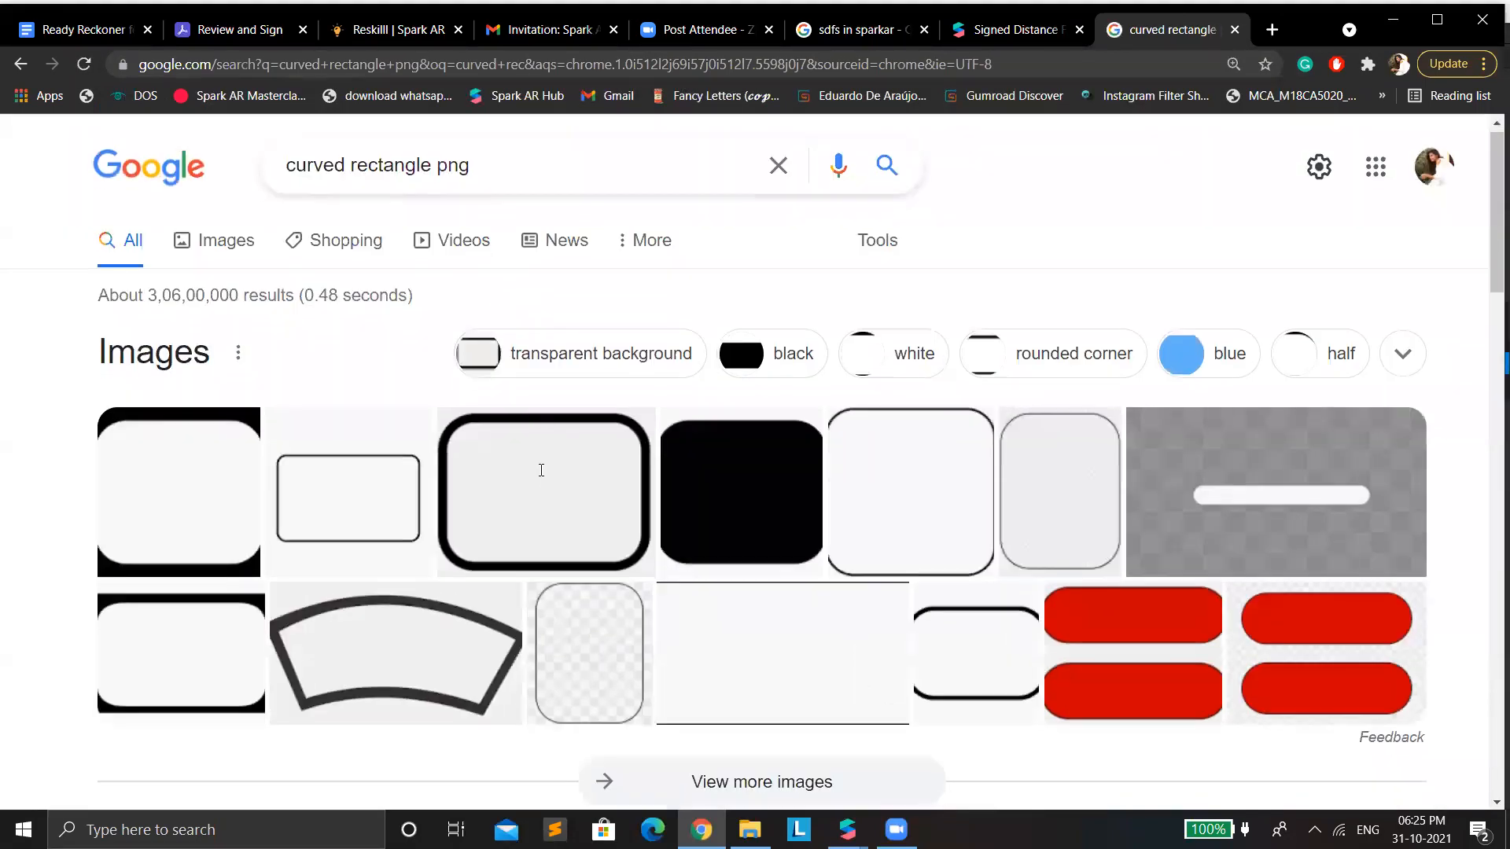
Step: Open the Pngtree rounded rectangle search result and download the orange rounded rectangle as a PNG
scroll(539, 406, down, 5)
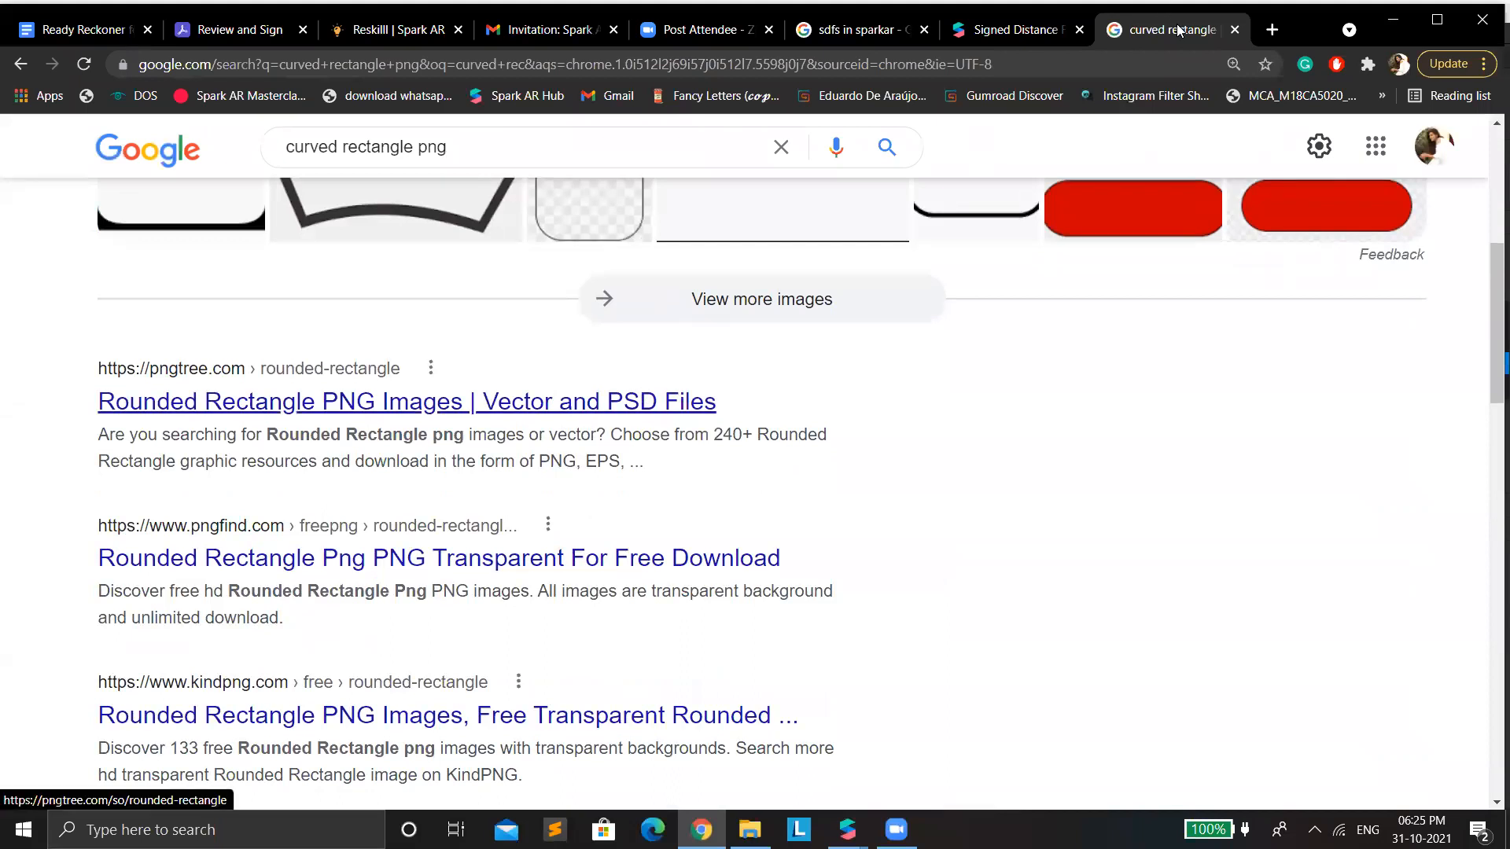
click(669, 401)
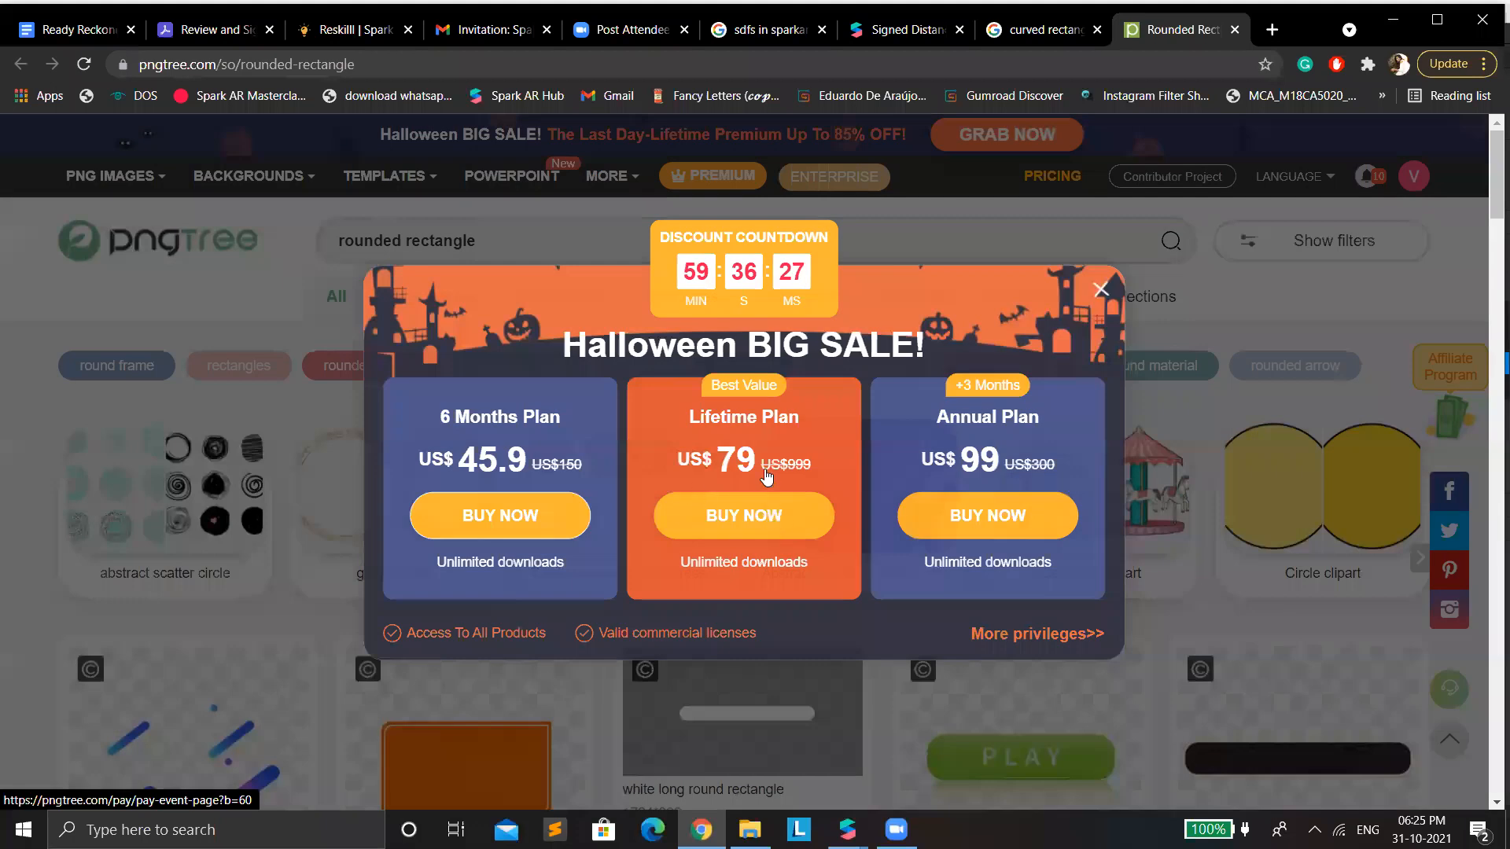
scroll(766, 476, down, 5)
scroll(745, 439, down, 5)
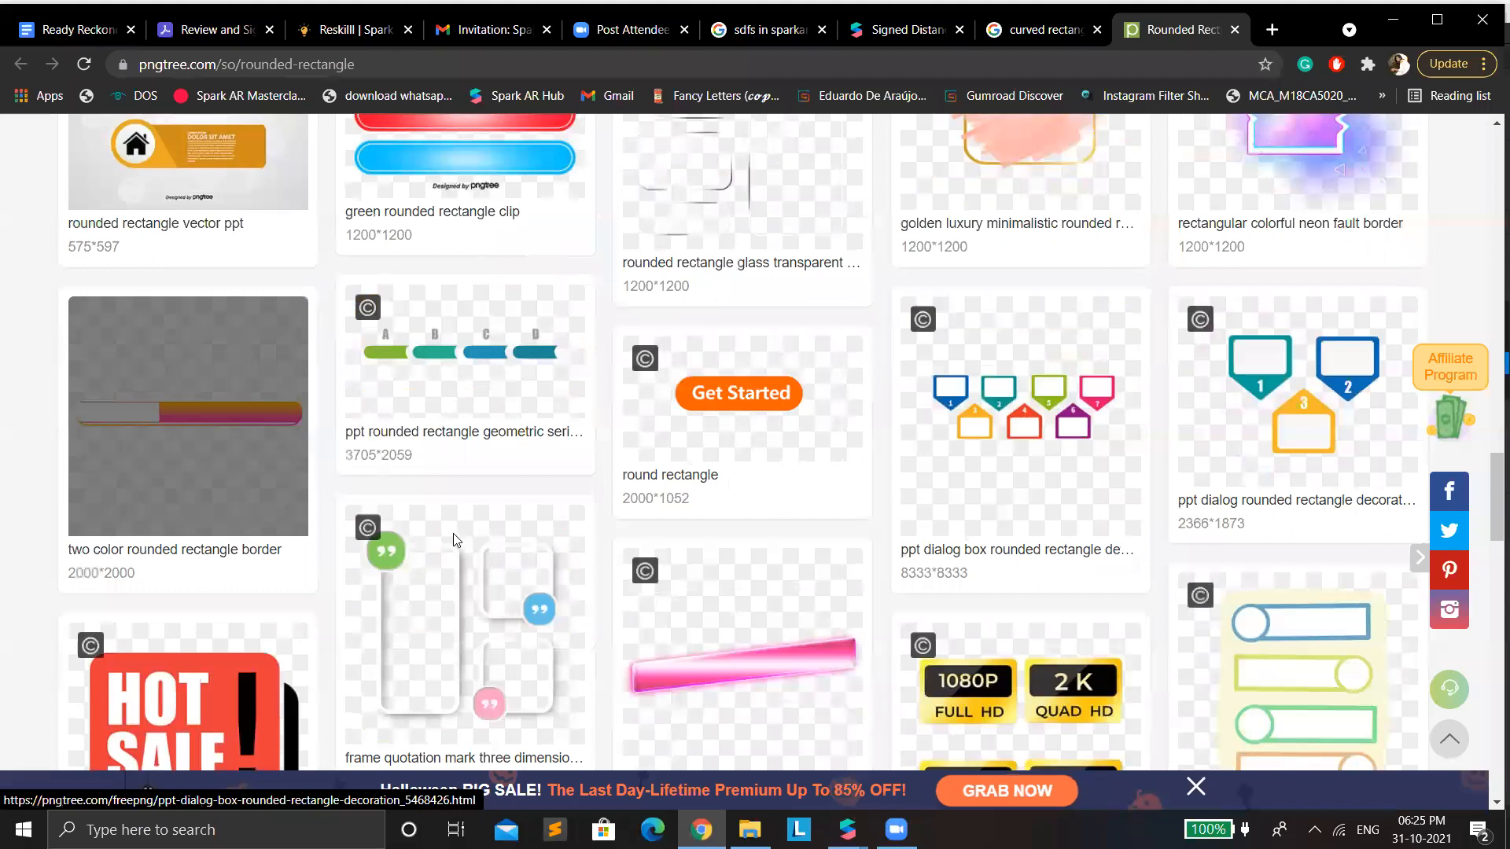
scroll(871, 481, up, 15)
scroll(375, 582, up, 1)
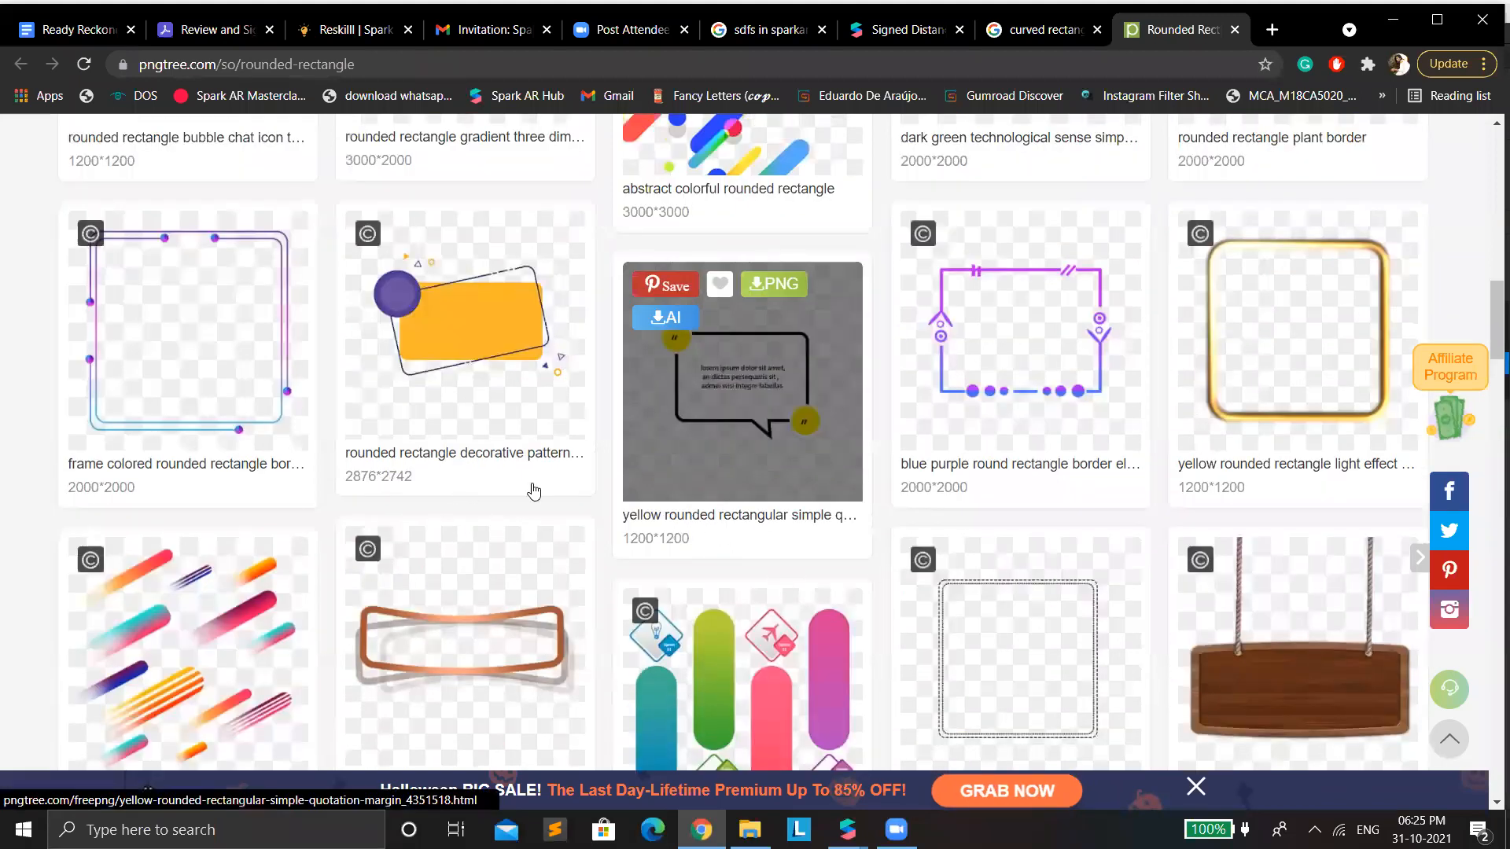
scroll(463, 337, up, 4)
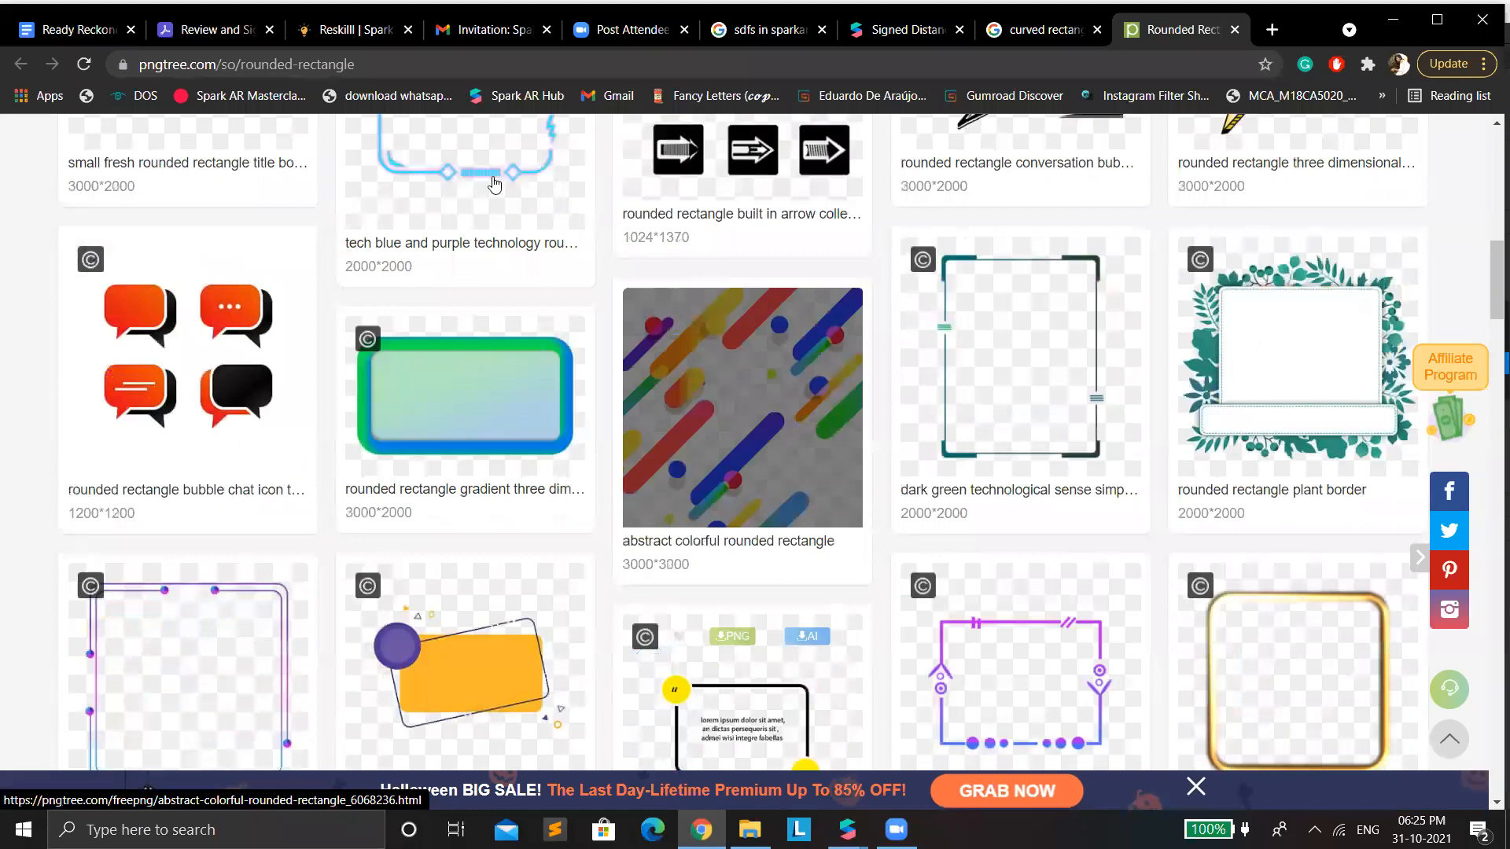
scroll(494, 184, up, 6)
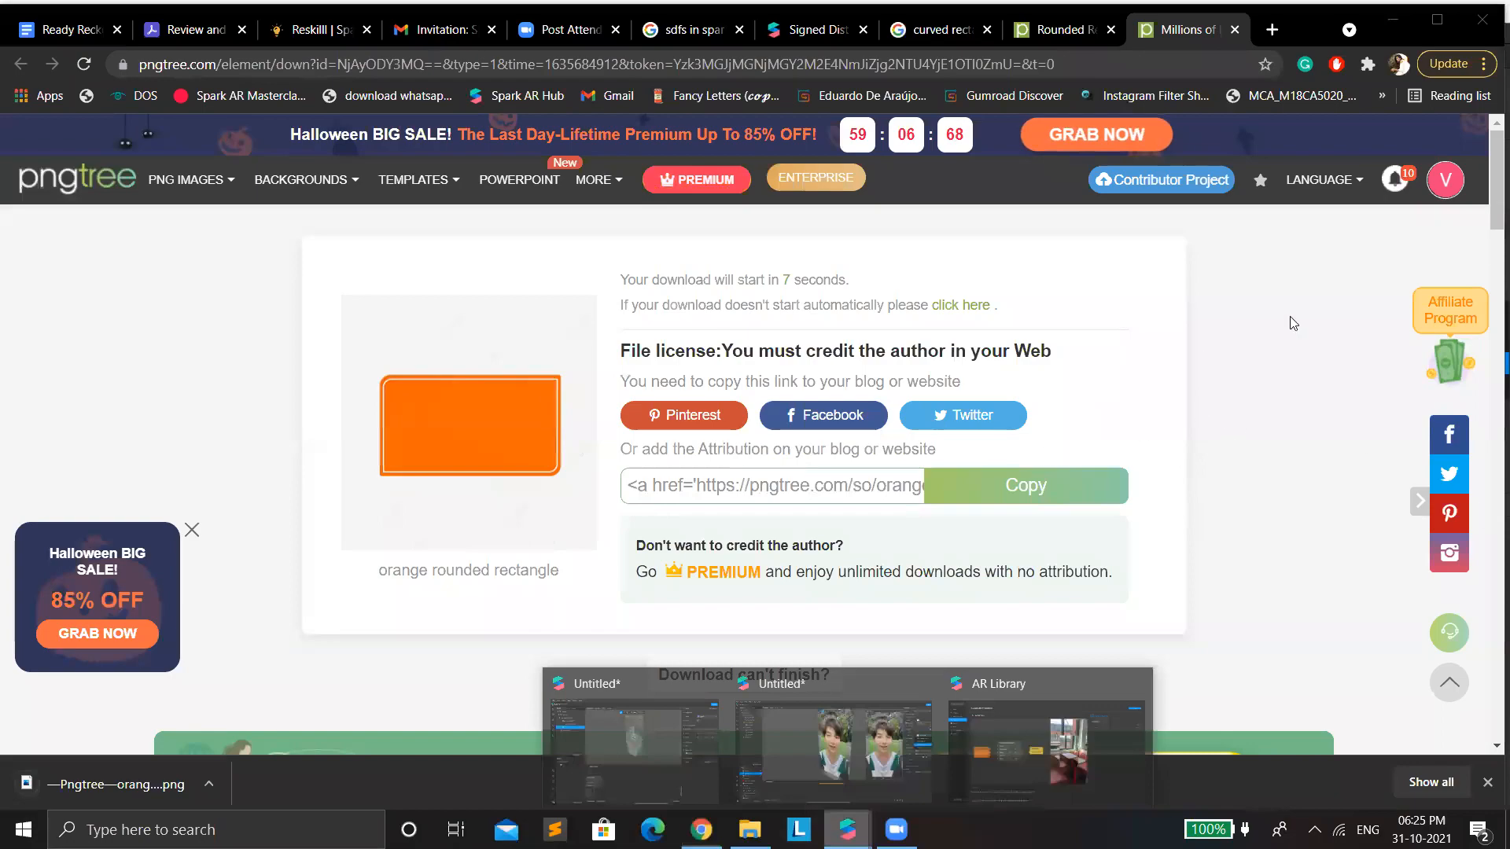
Step: Back in Spark AR Studio, load the downloaded orange rounded rectangle image as material2's alpha texture and turn off Invert
click(1392, 19)
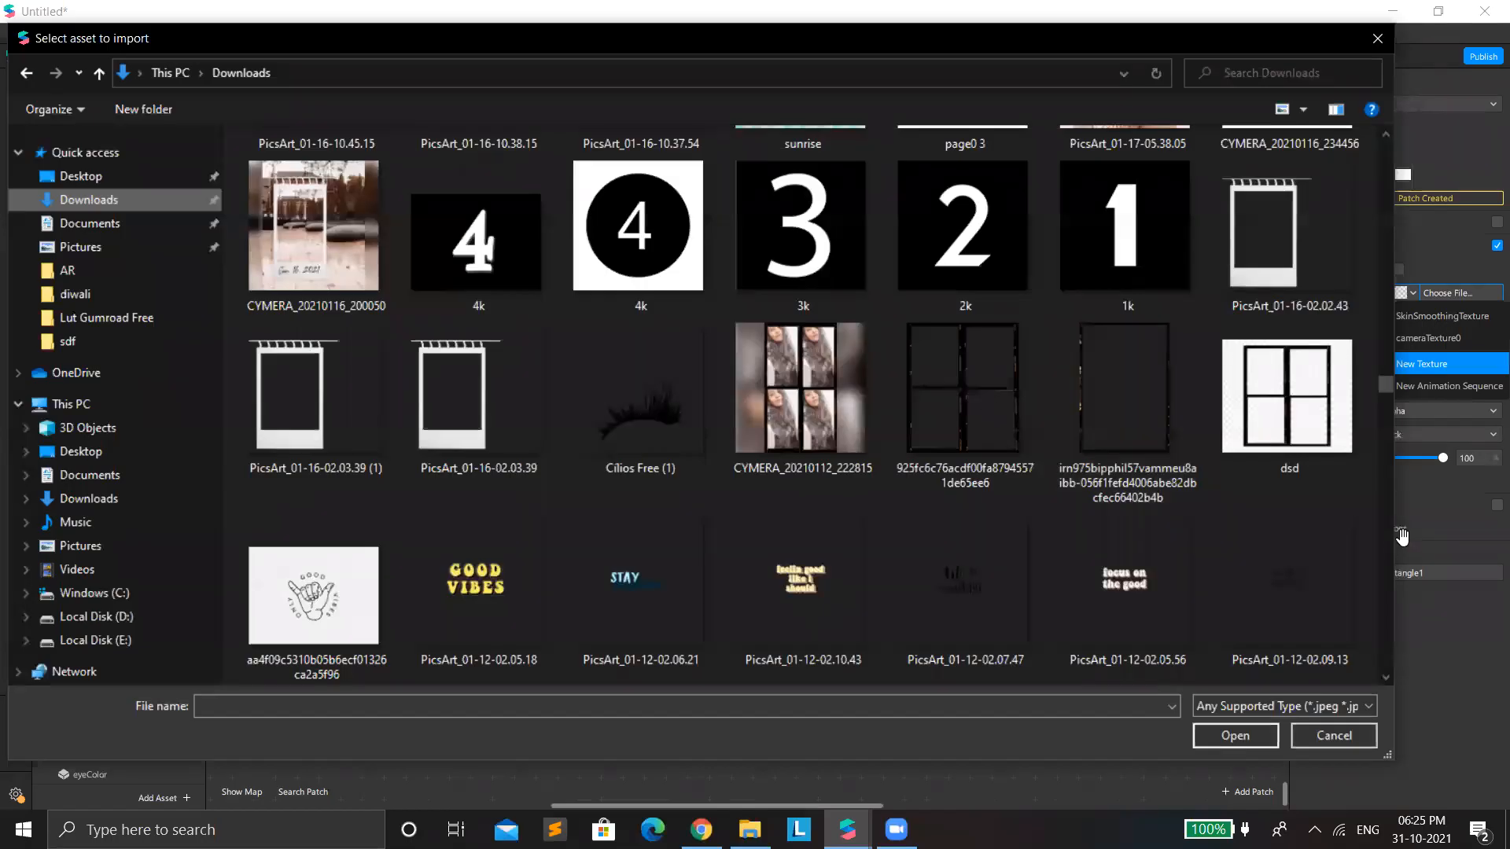
scroll(1382, 401, down, 5)
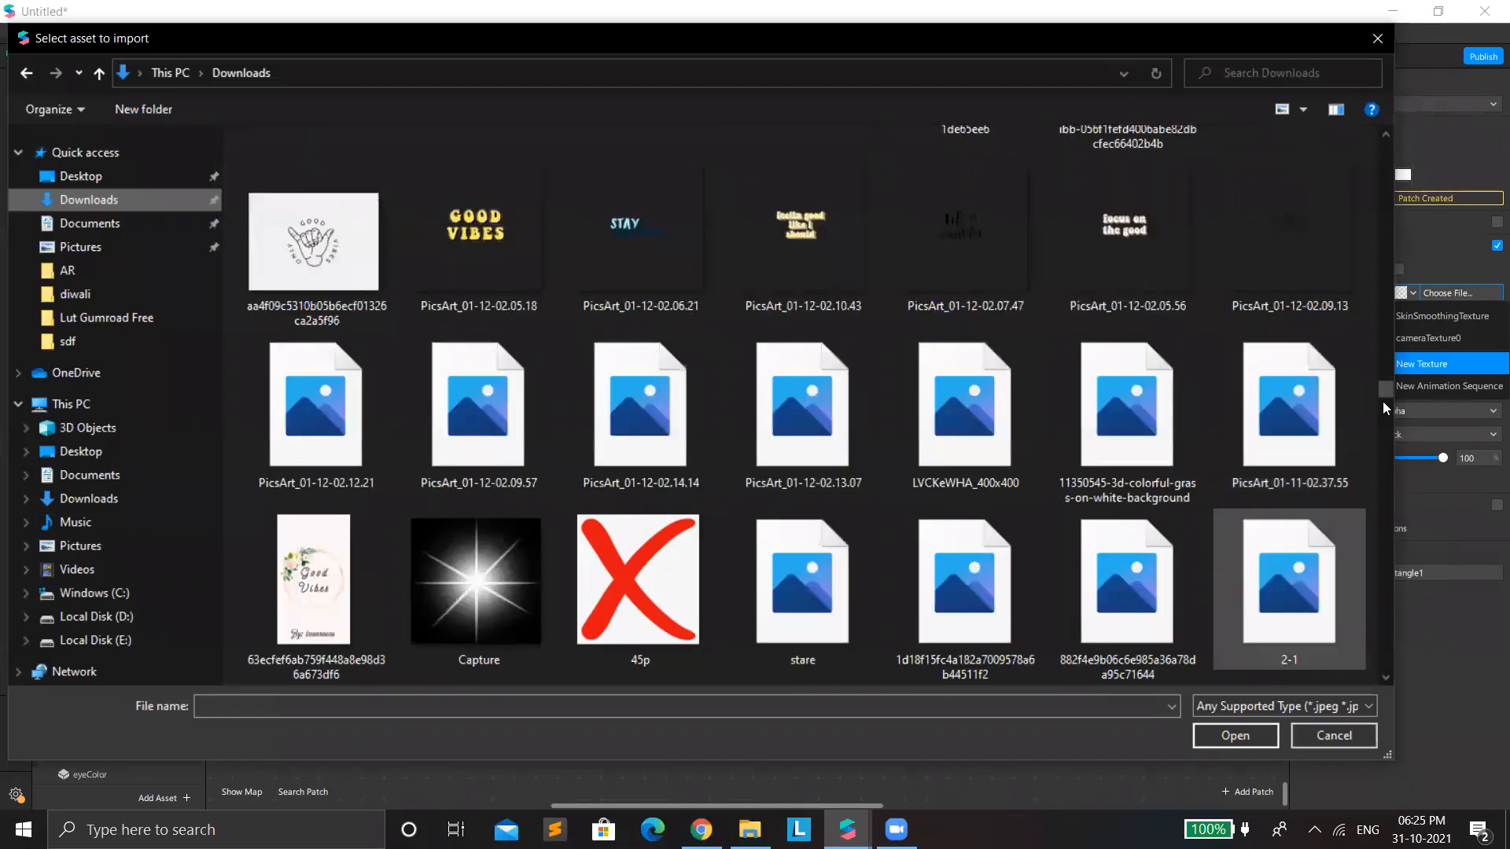
scroll(1372, 259, down, 3)
scroll(1372, 260, down, 3)
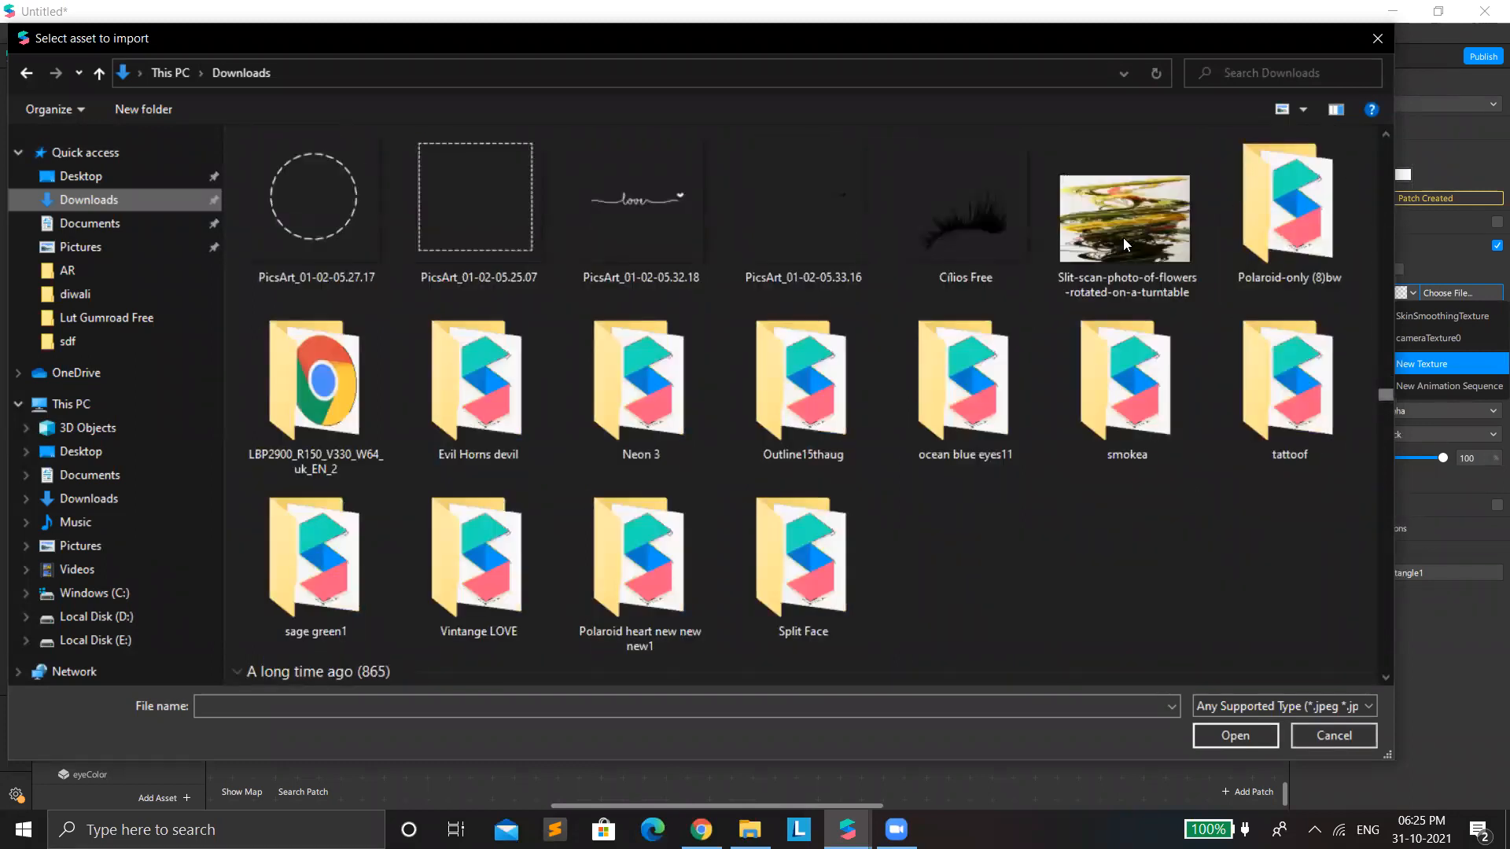
scroll(1336, 393, up, 15)
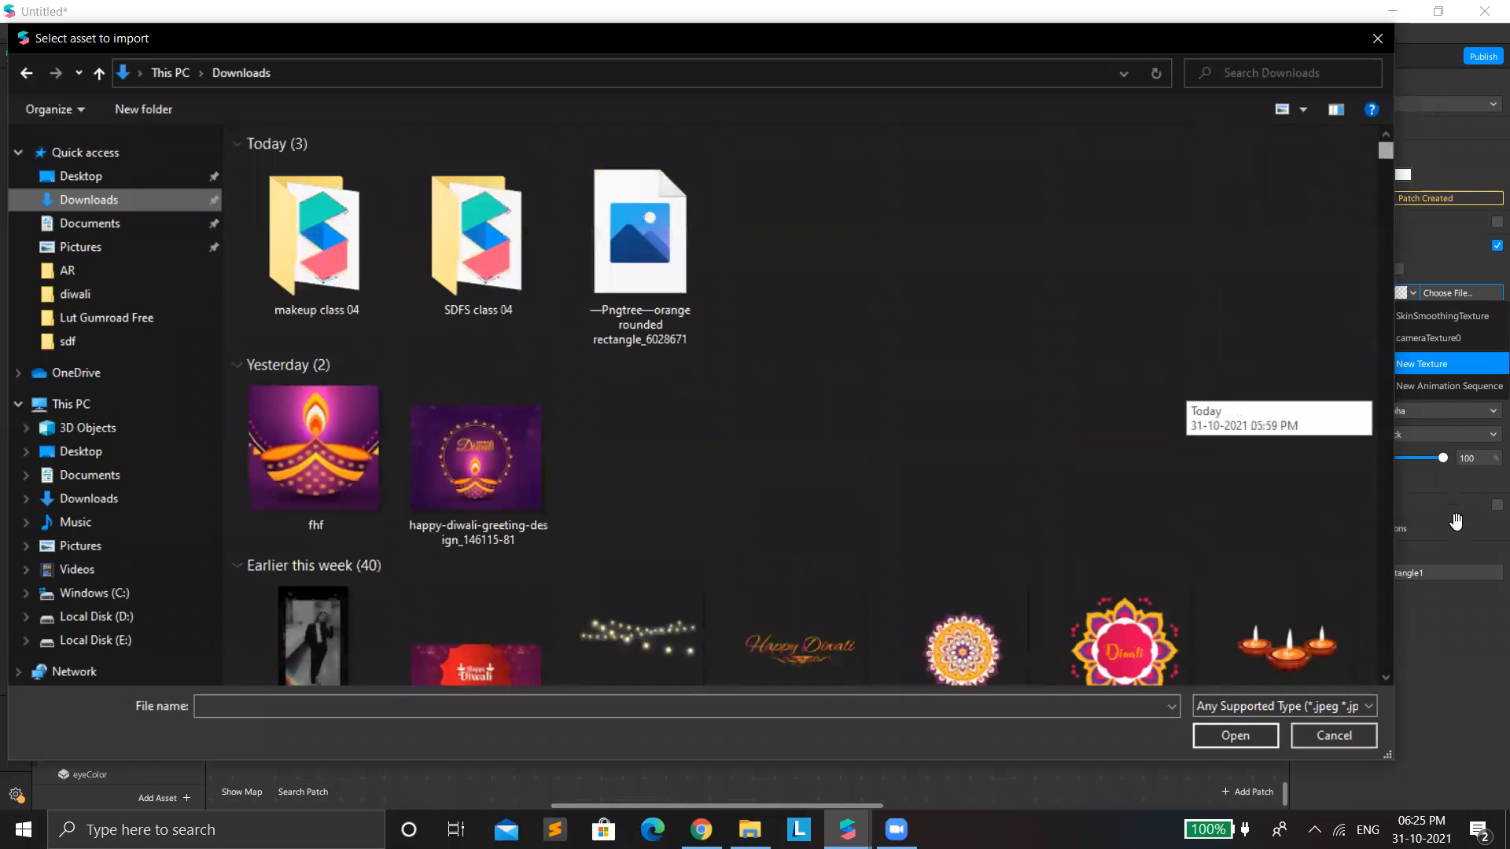
key(Escape)
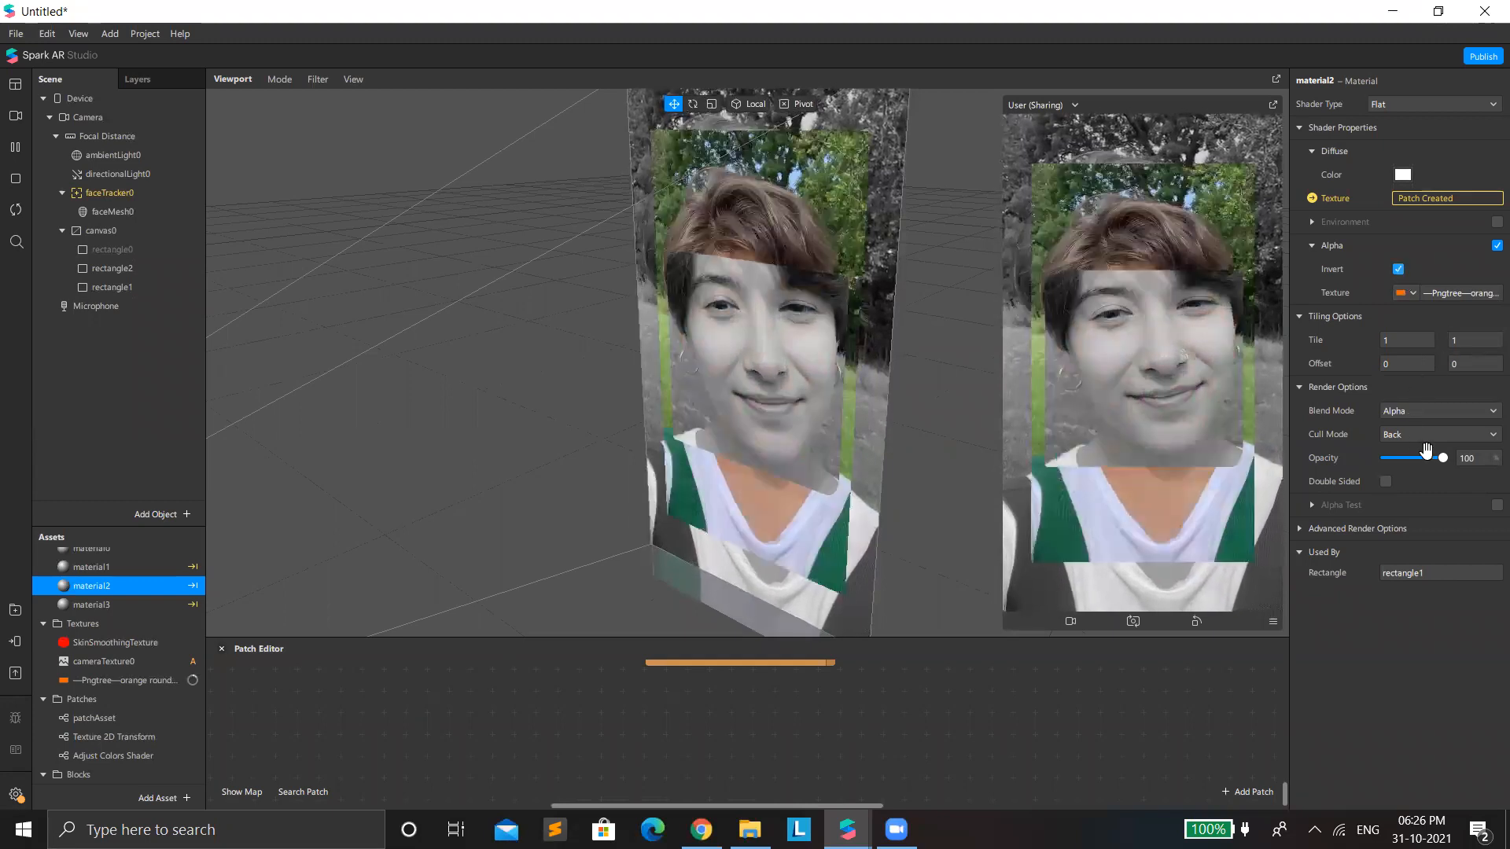
click(1398, 269)
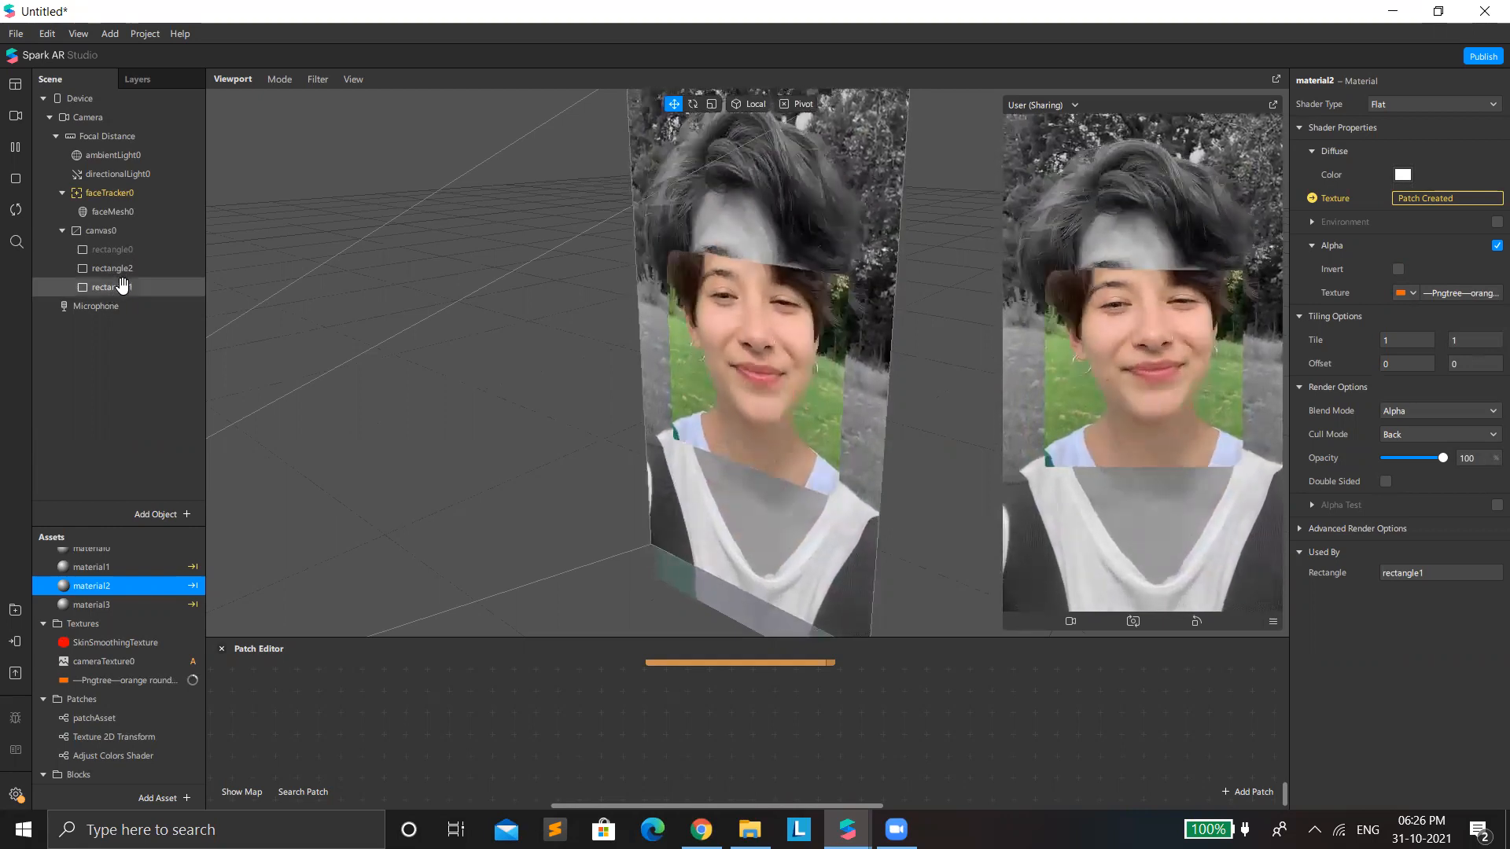
Step: Move rectangle1 up the canvas to a vertical position of about -158
click(151, 304)
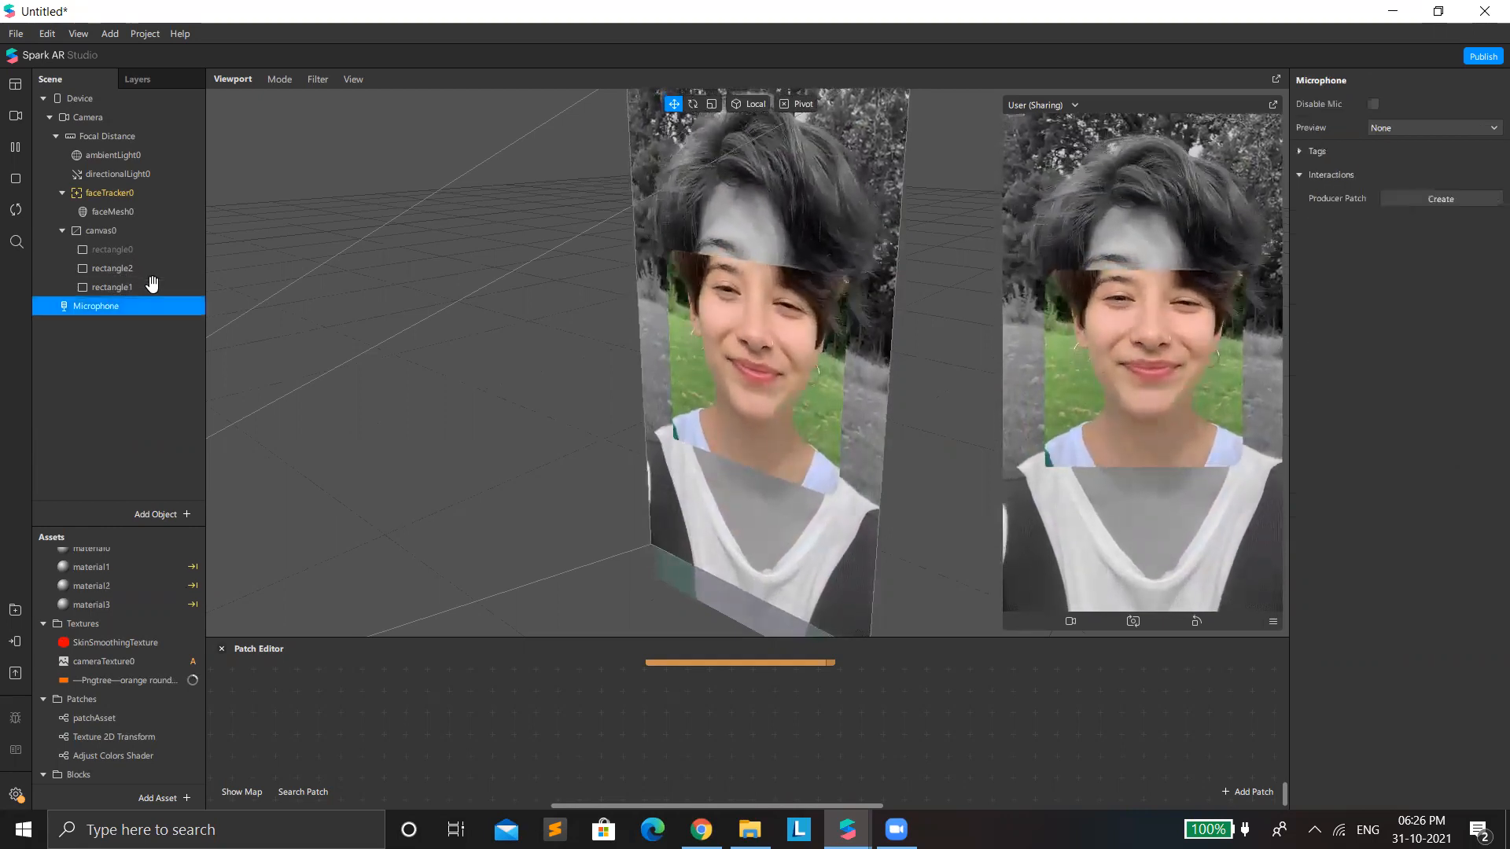
click(787, 358)
drag(743, 364, 746, 235)
Step: Duplicate rectangle1 and move the copy down the canvas to a vertical position of about 159
right_click(113, 288)
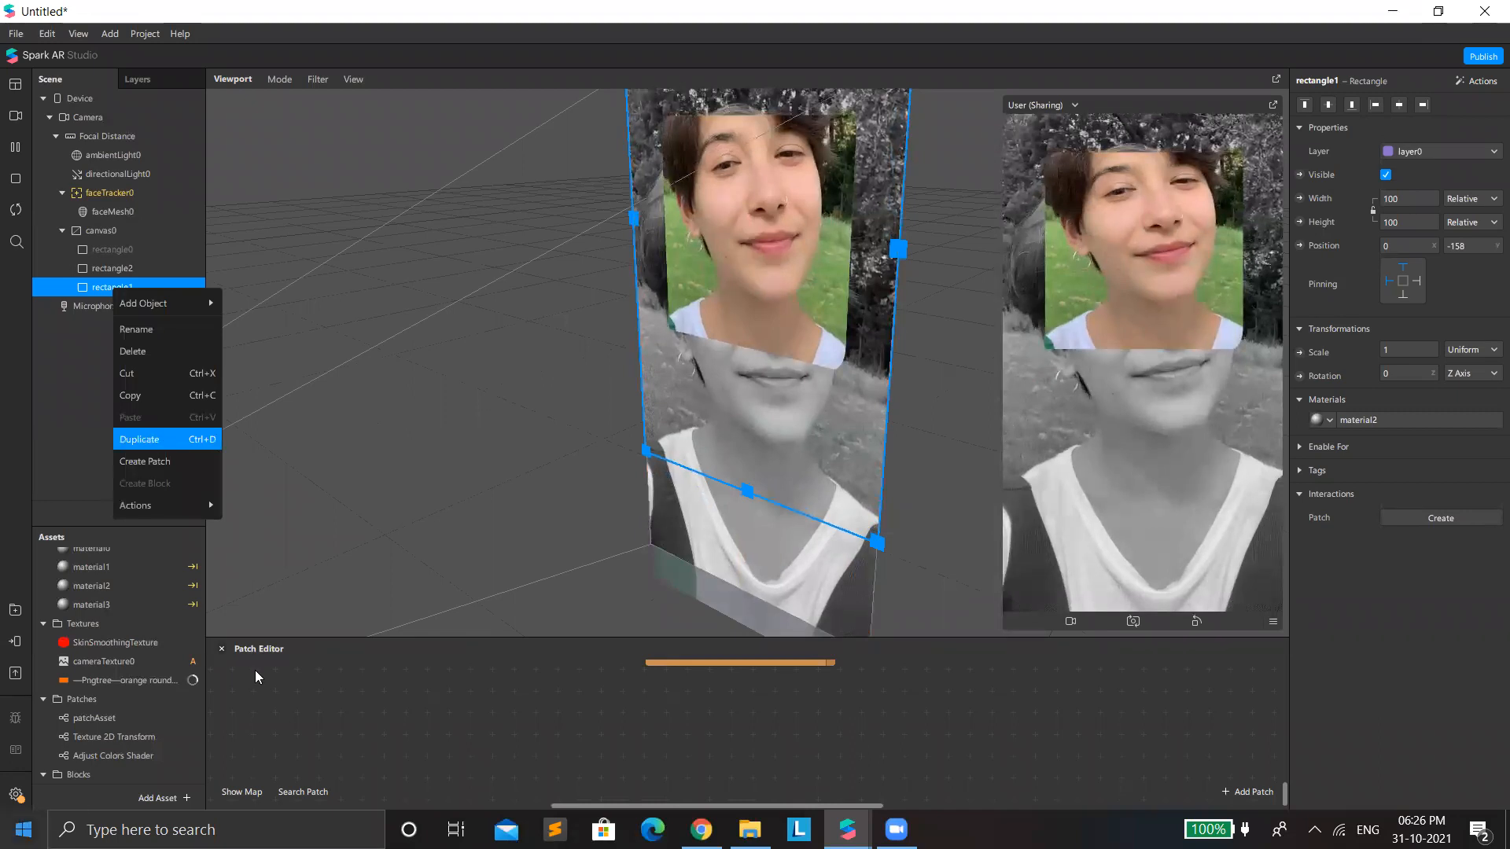
click(139, 438)
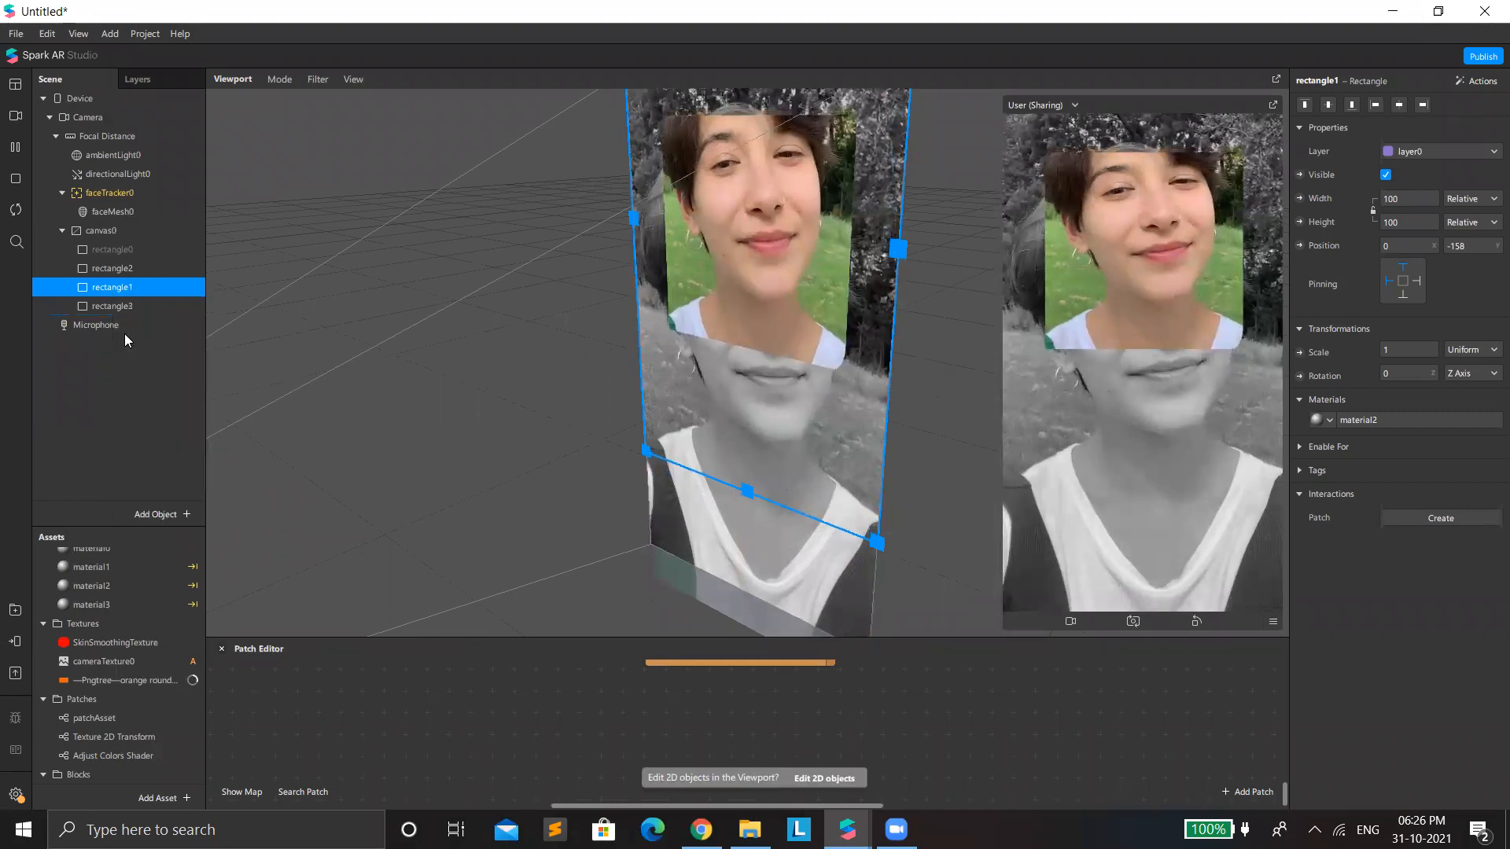
drag(756, 232, 758, 469)
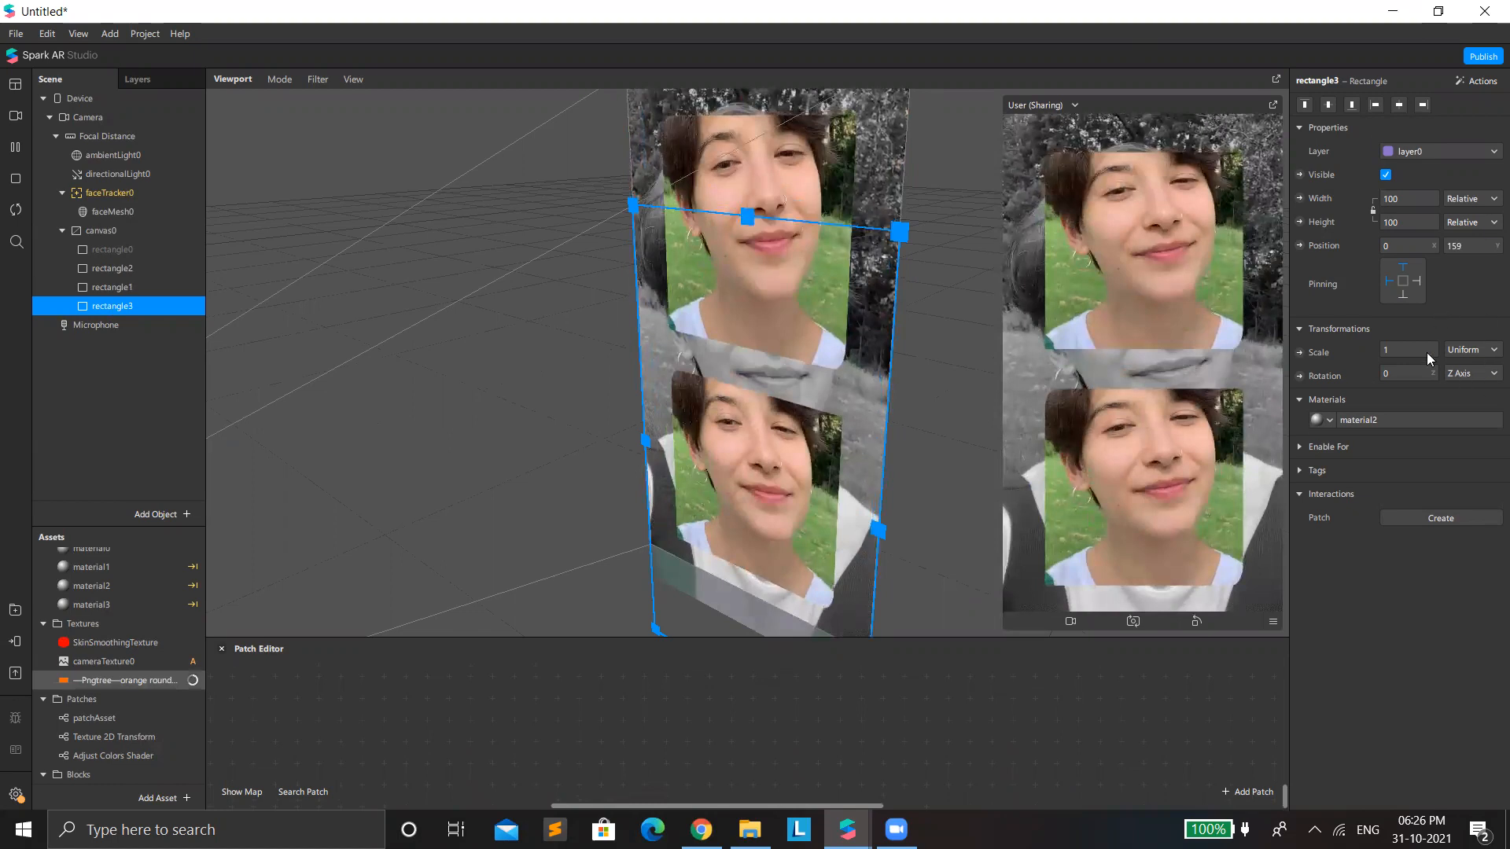
Step: Set the orange rounded rectangle texture's compression to None for iOS, Android and Older Android
click(1449, 315)
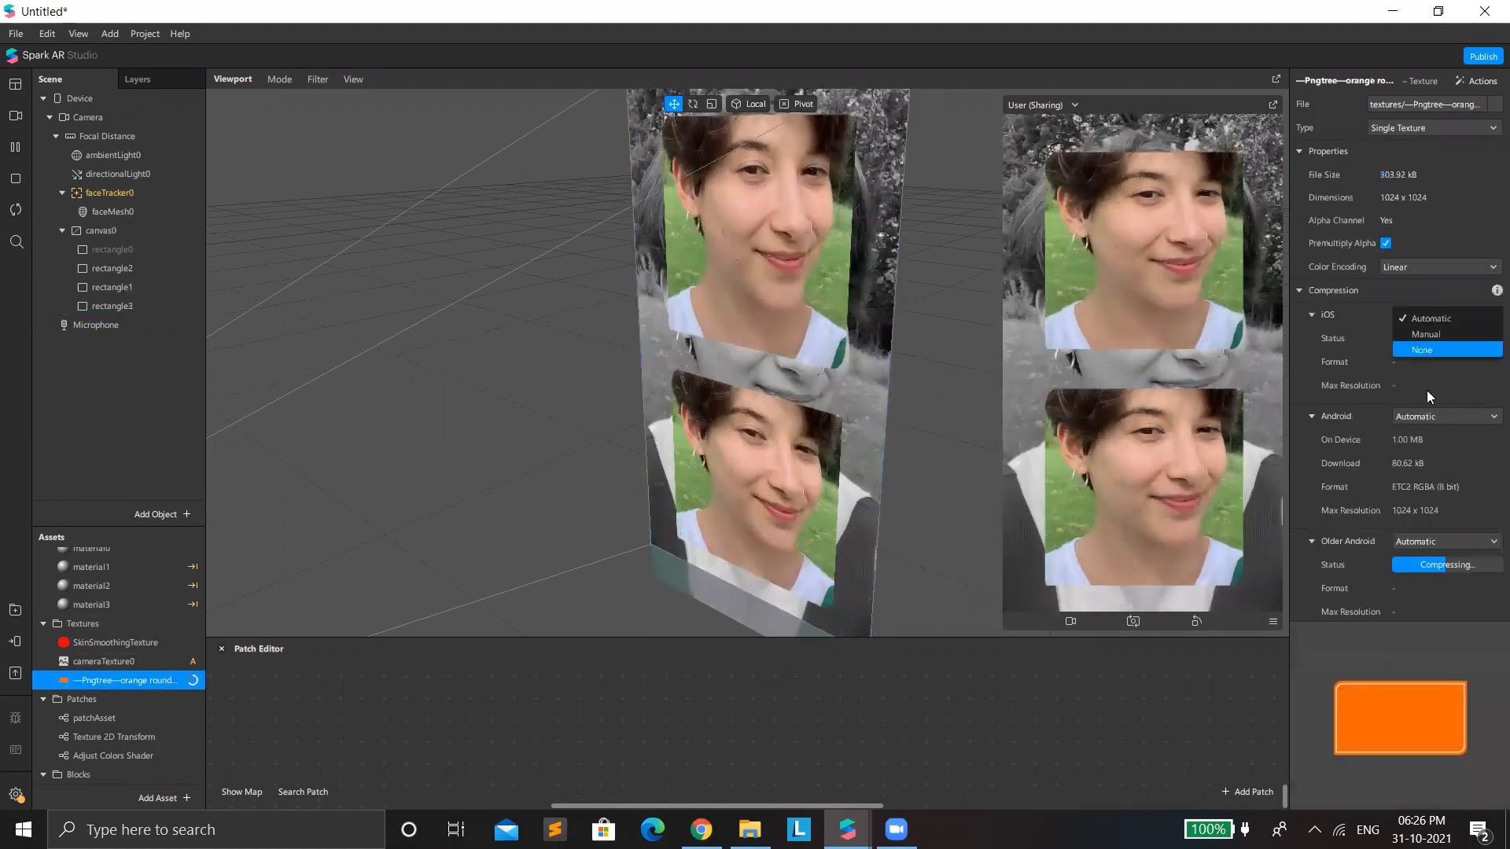
click(1422, 350)
click(1420, 392)
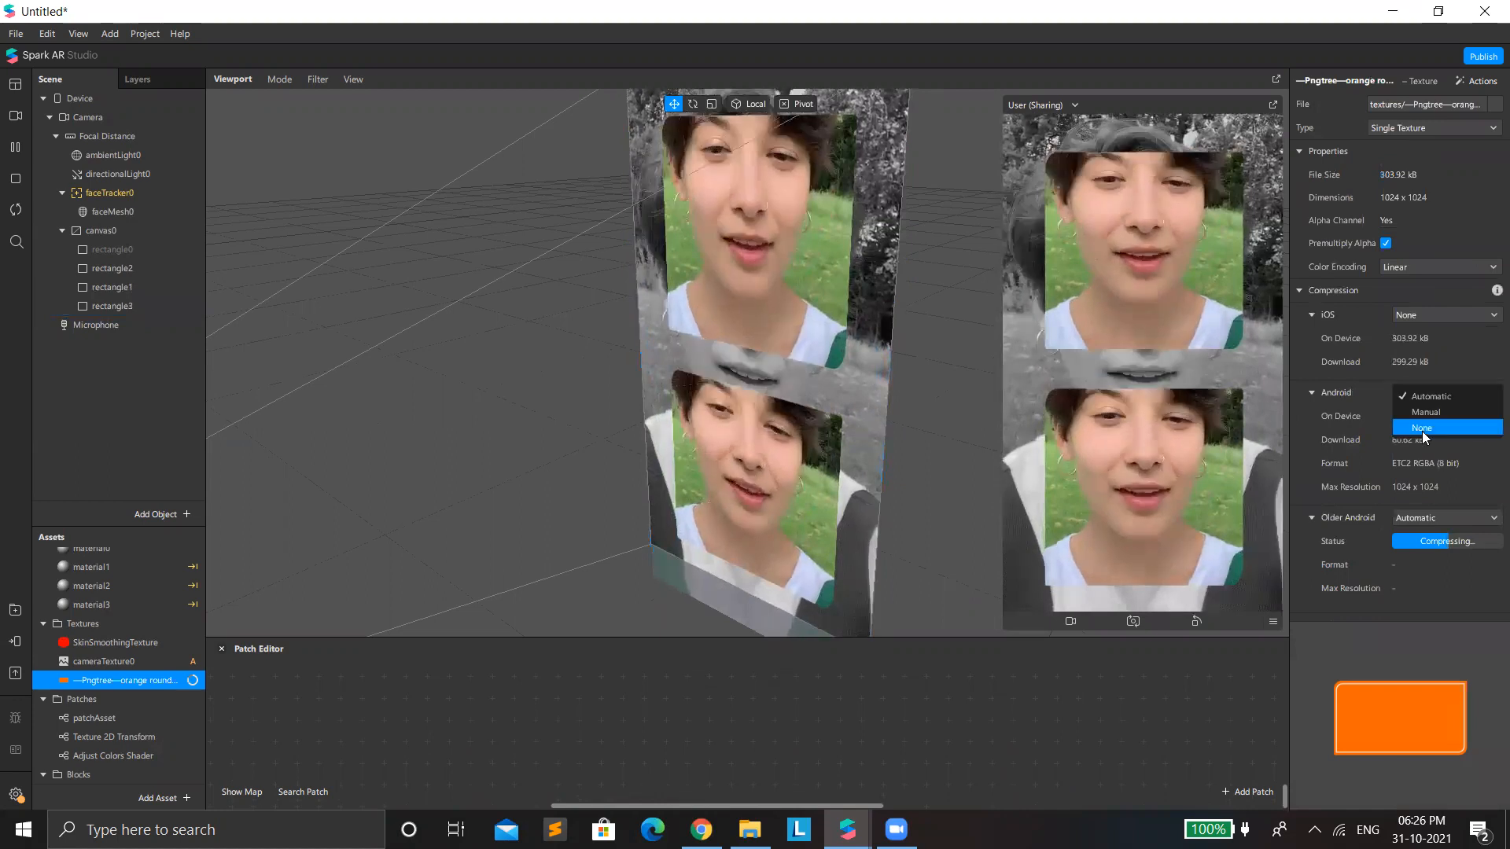
click(1421, 427)
click(1446, 470)
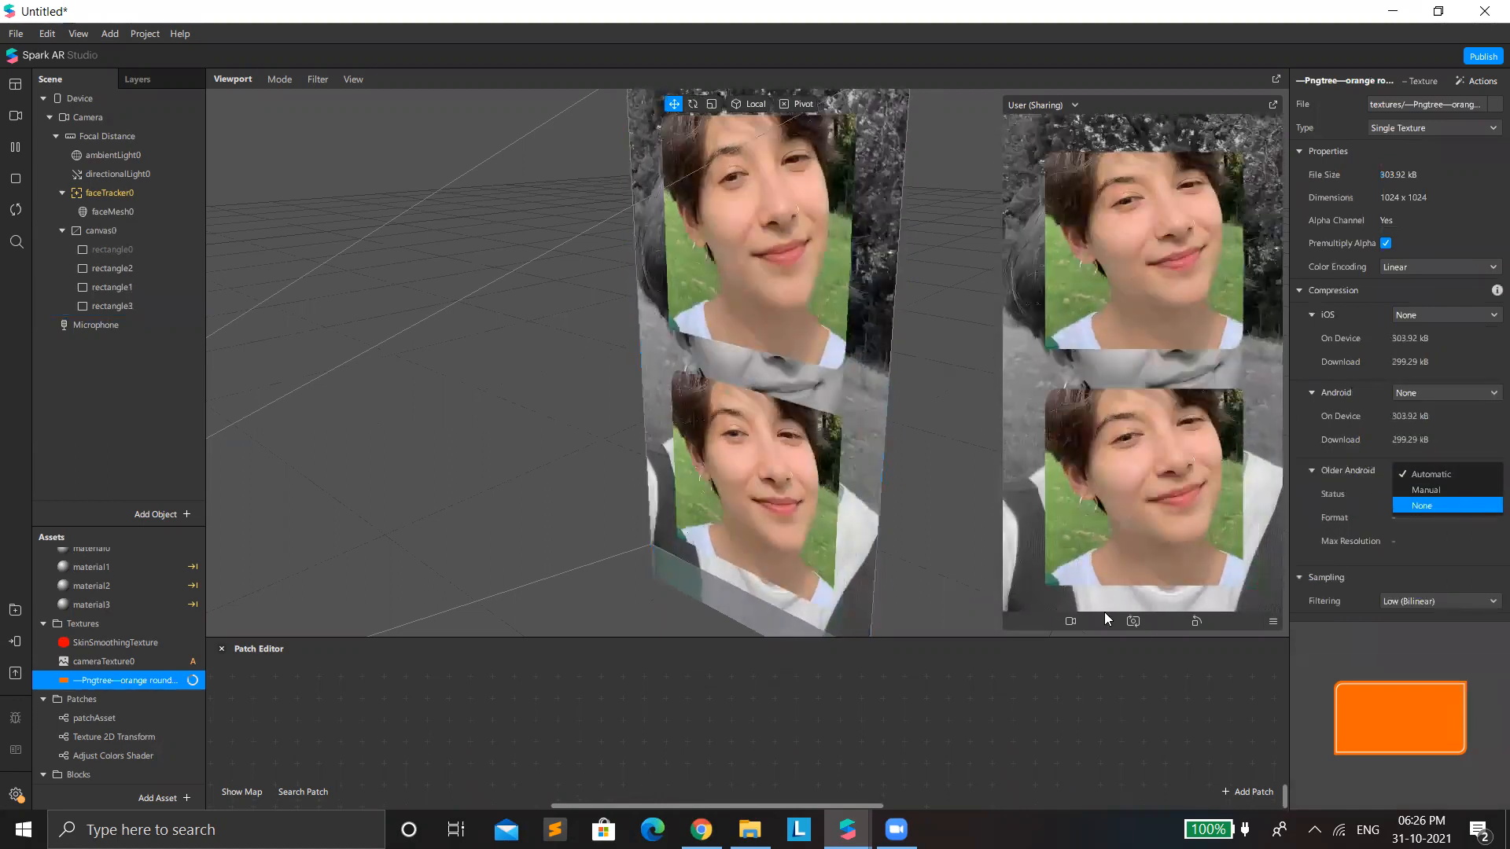
click(1422, 505)
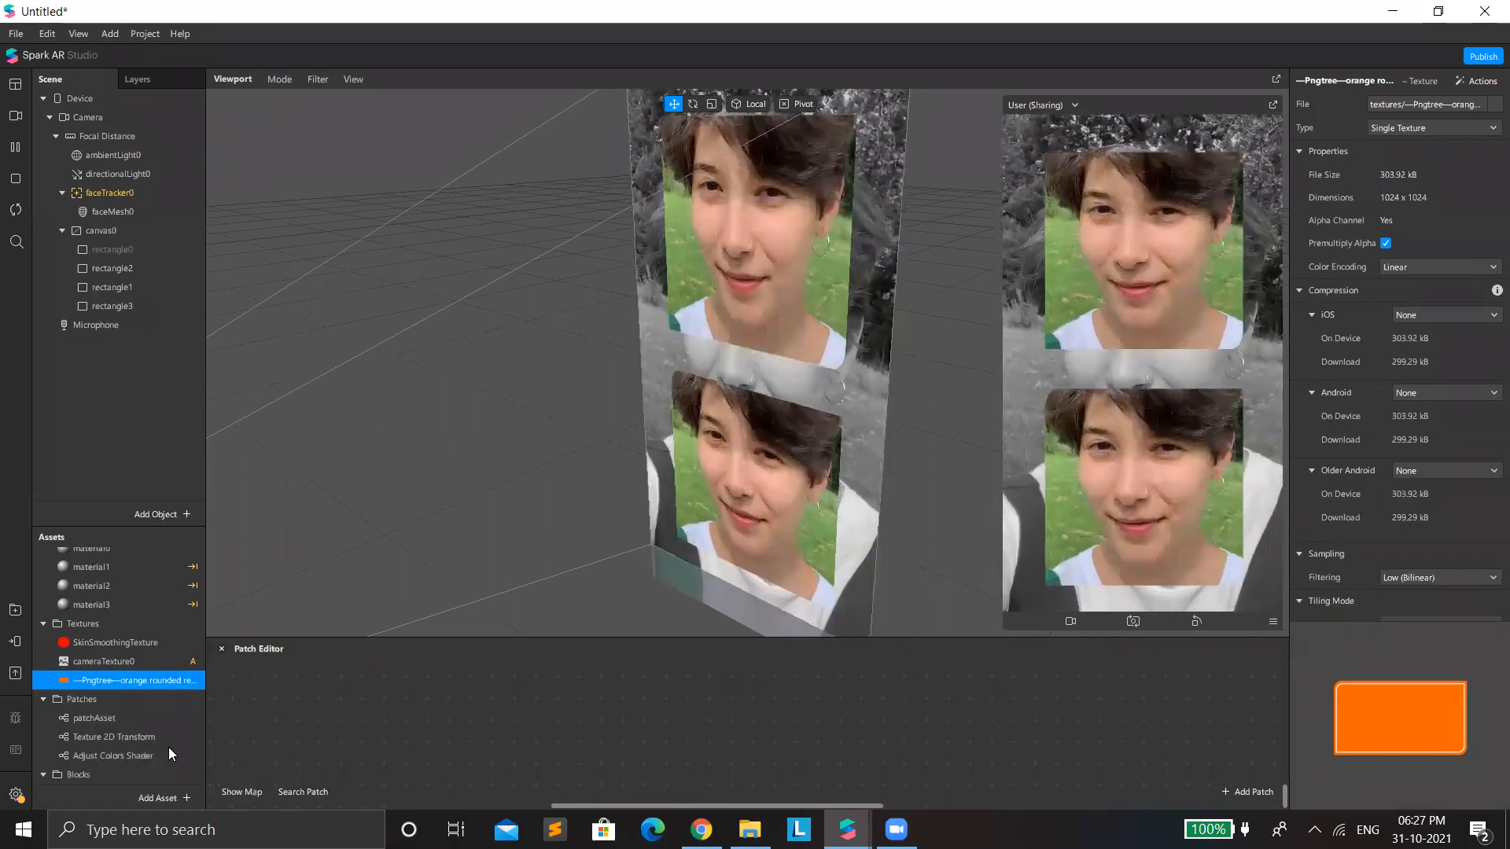
Step: Import the FastColorLUT (1).arp patch from the patches folder of 88mm-golde-film22round in the AR directory
click(154, 795)
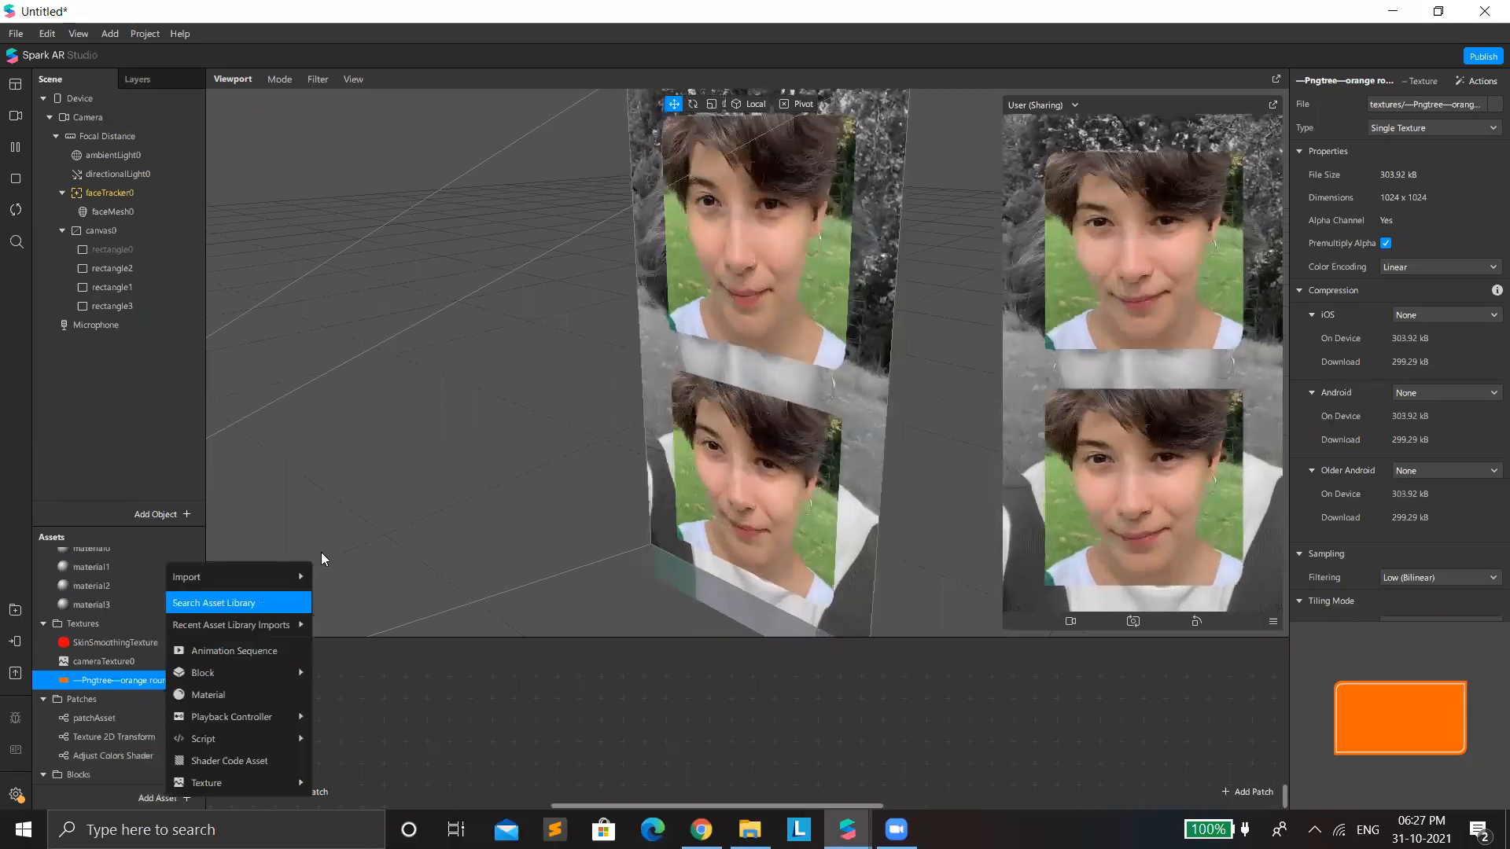
mouse_move(275, 577)
click(377, 578)
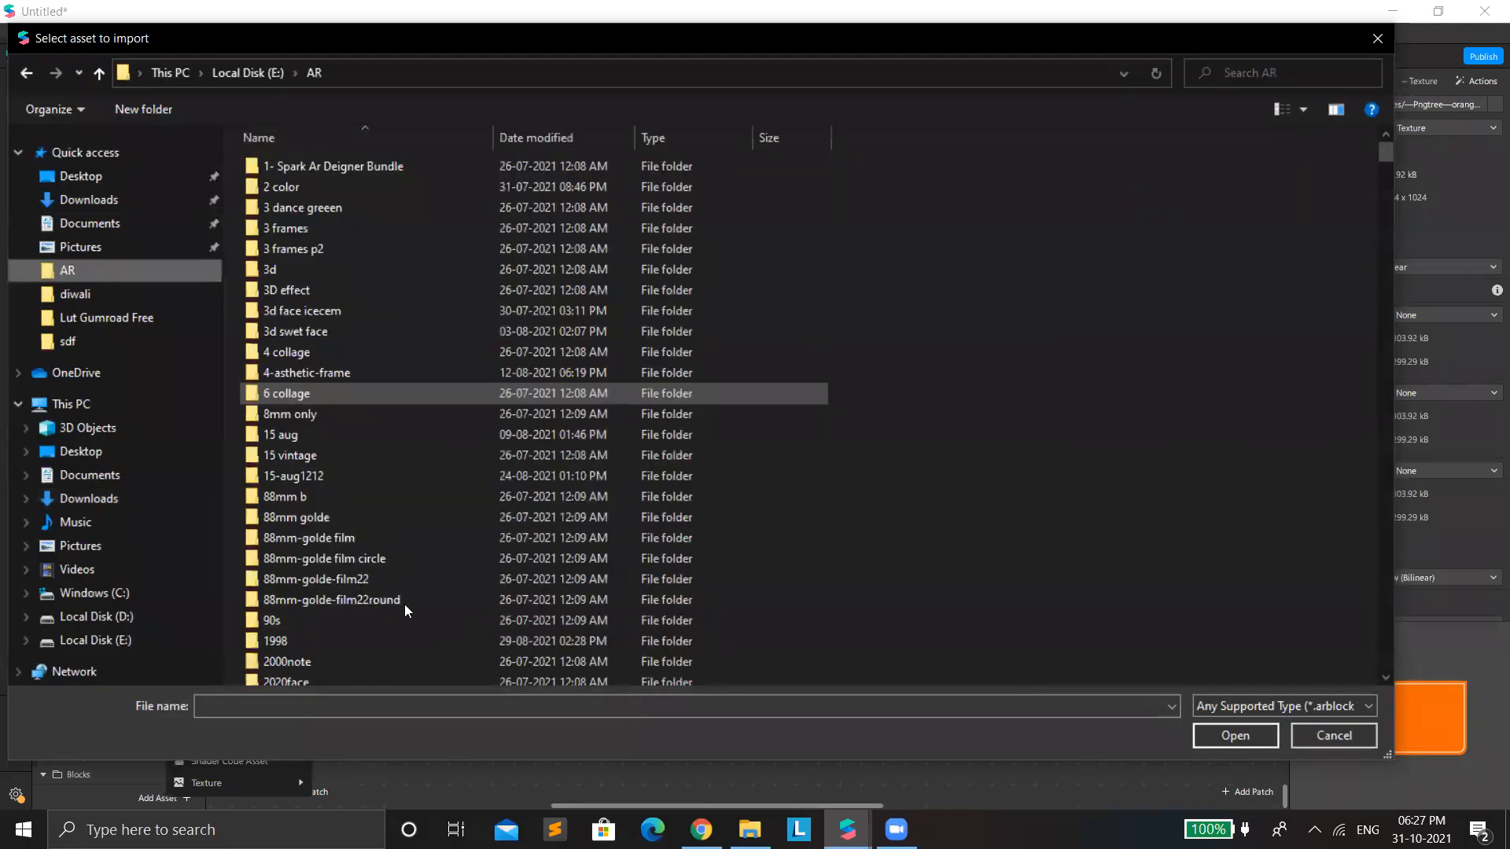
click(401, 603)
key(Return)
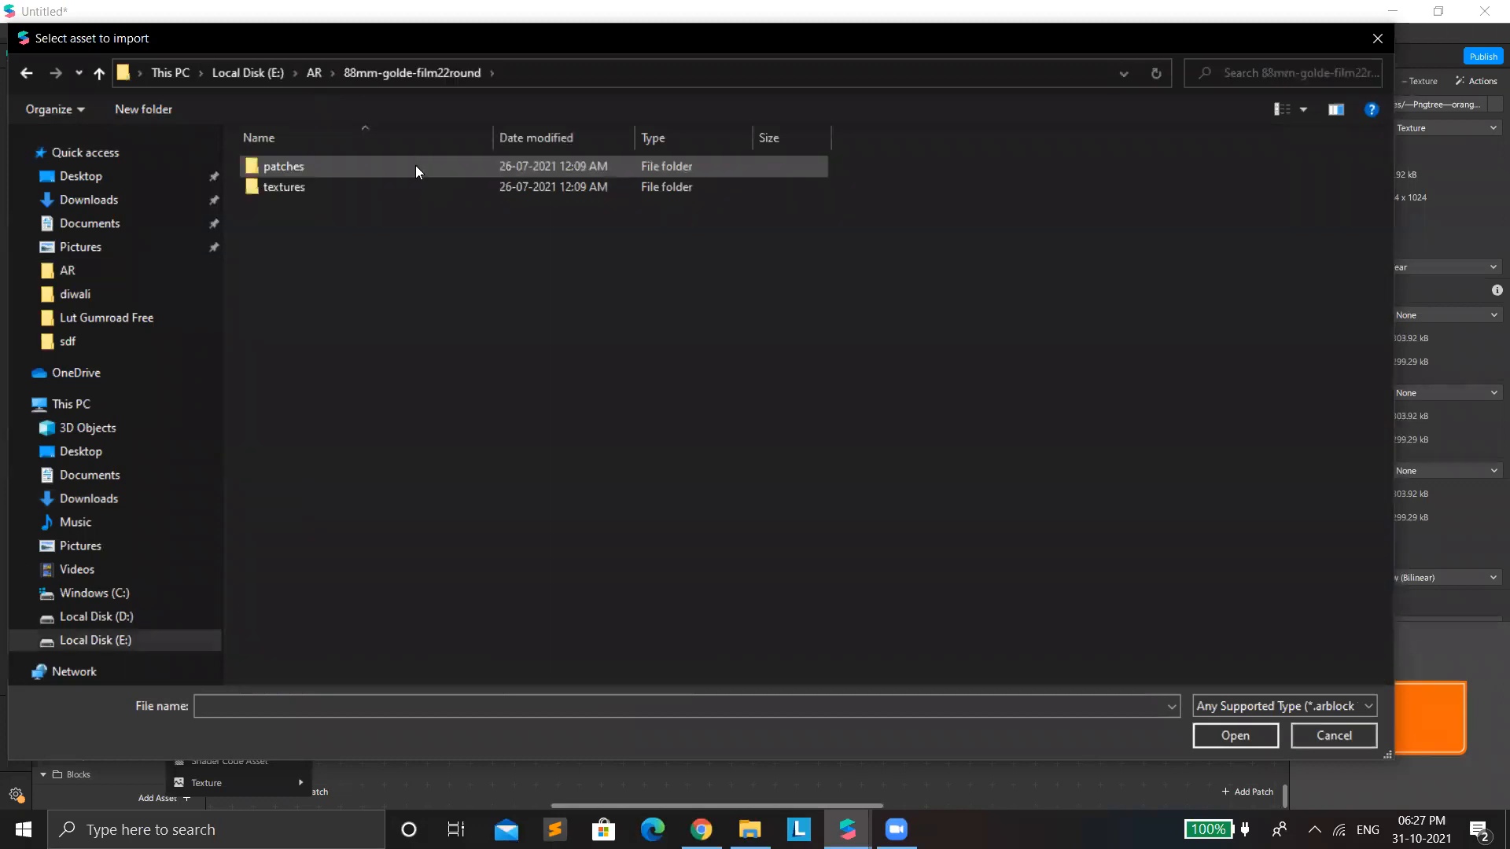
key(Return)
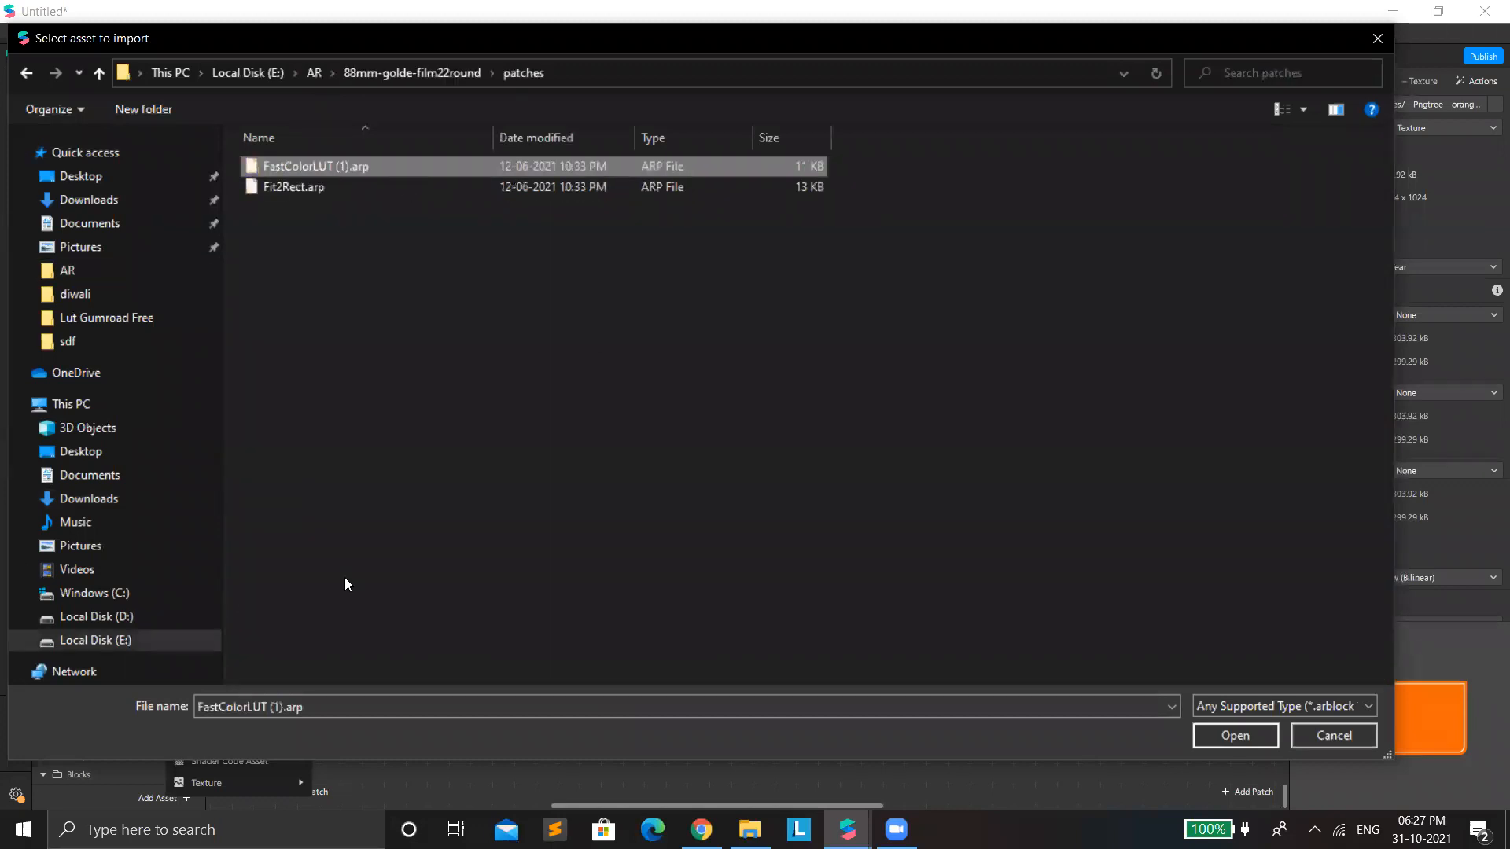
key(Return)
Step: Import the Color Lut (13) image from the textures folder of 88mm-golde-film22round
click(166, 796)
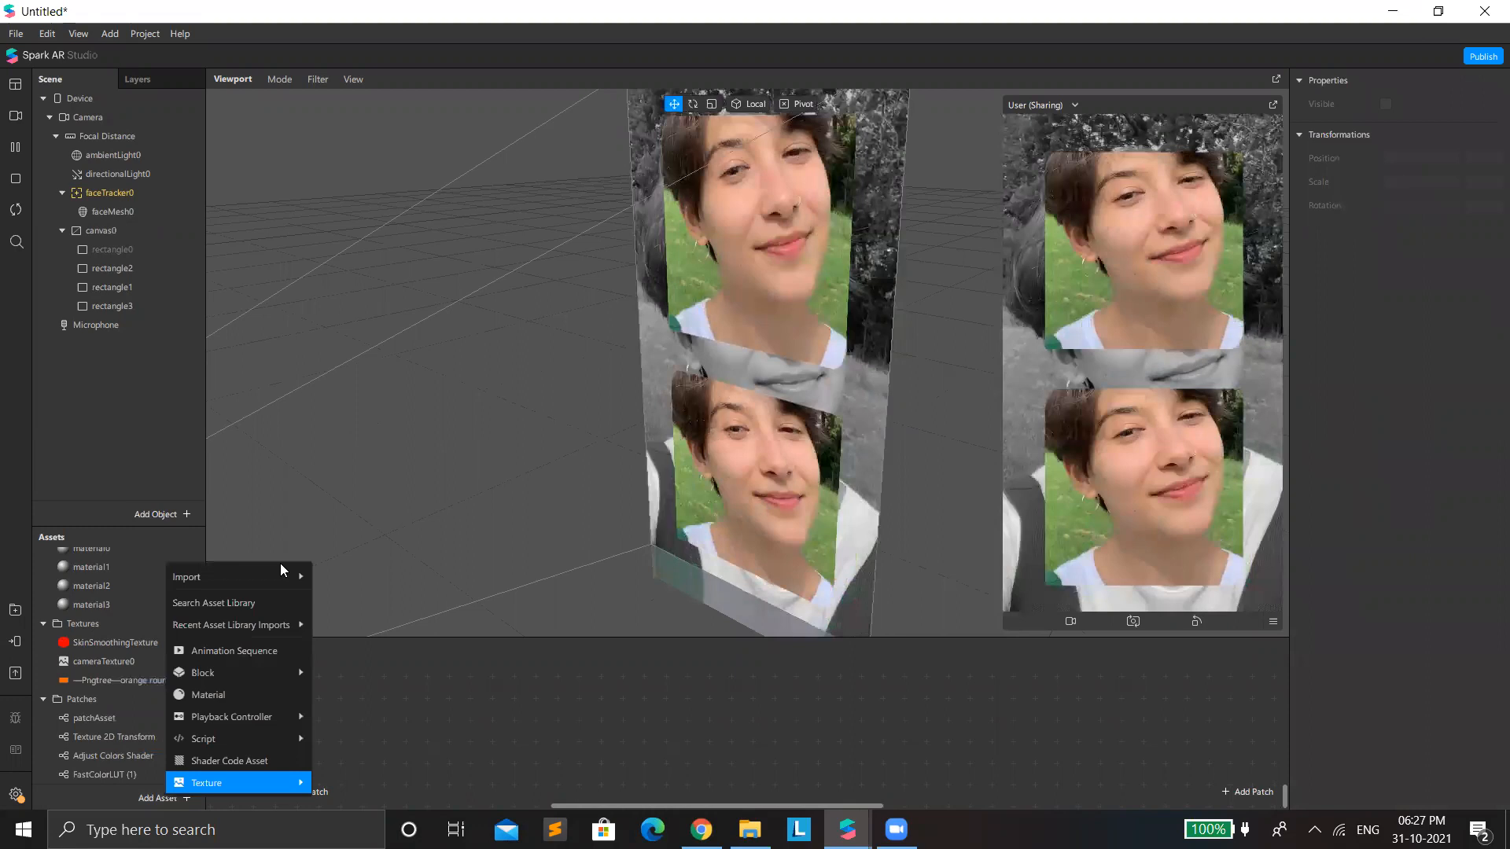
mouse_move(295, 576)
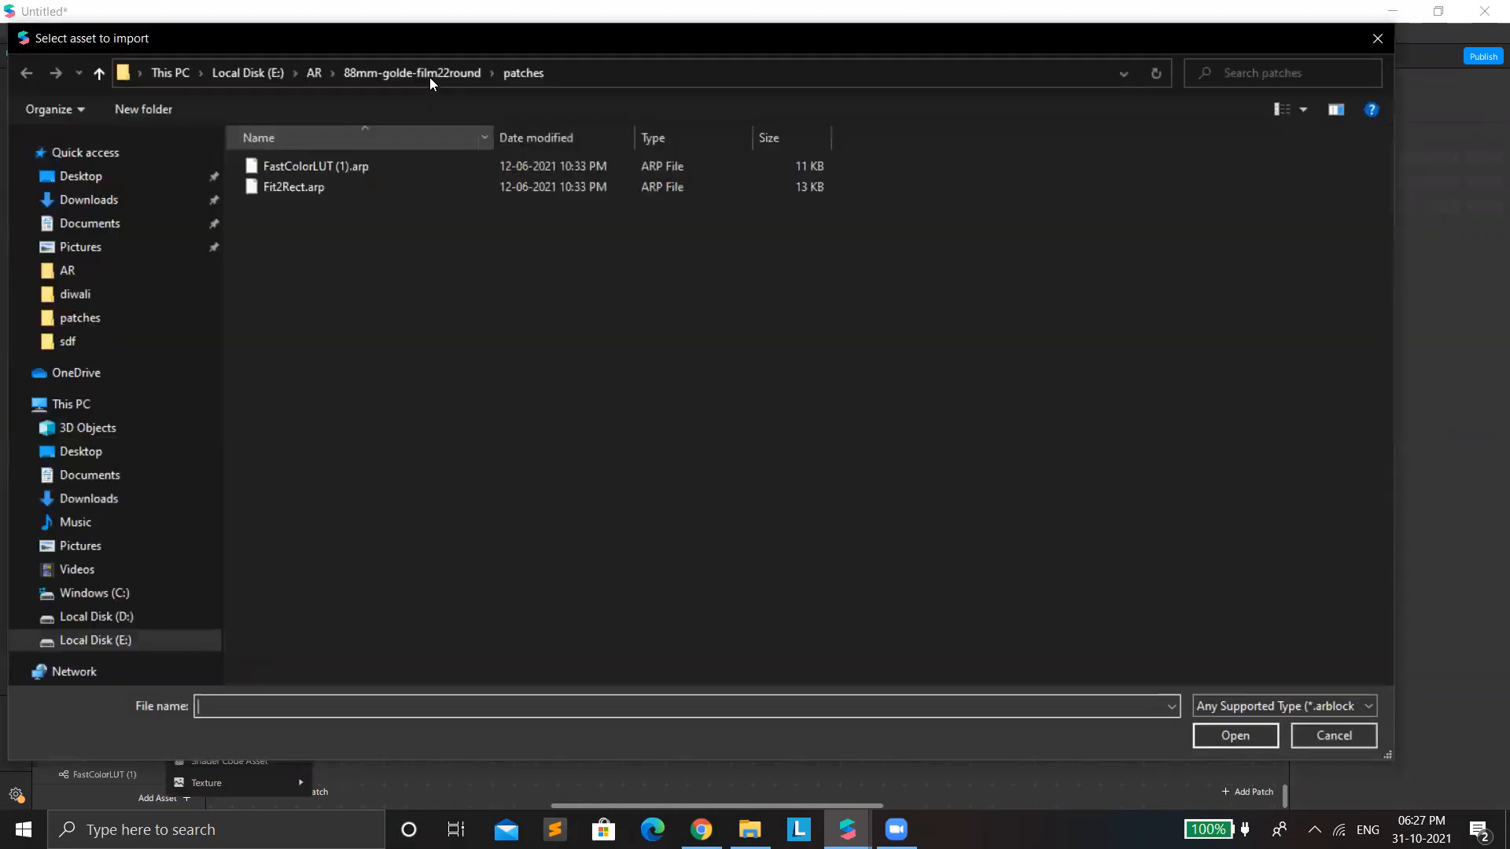
click(430, 77)
click(356, 187)
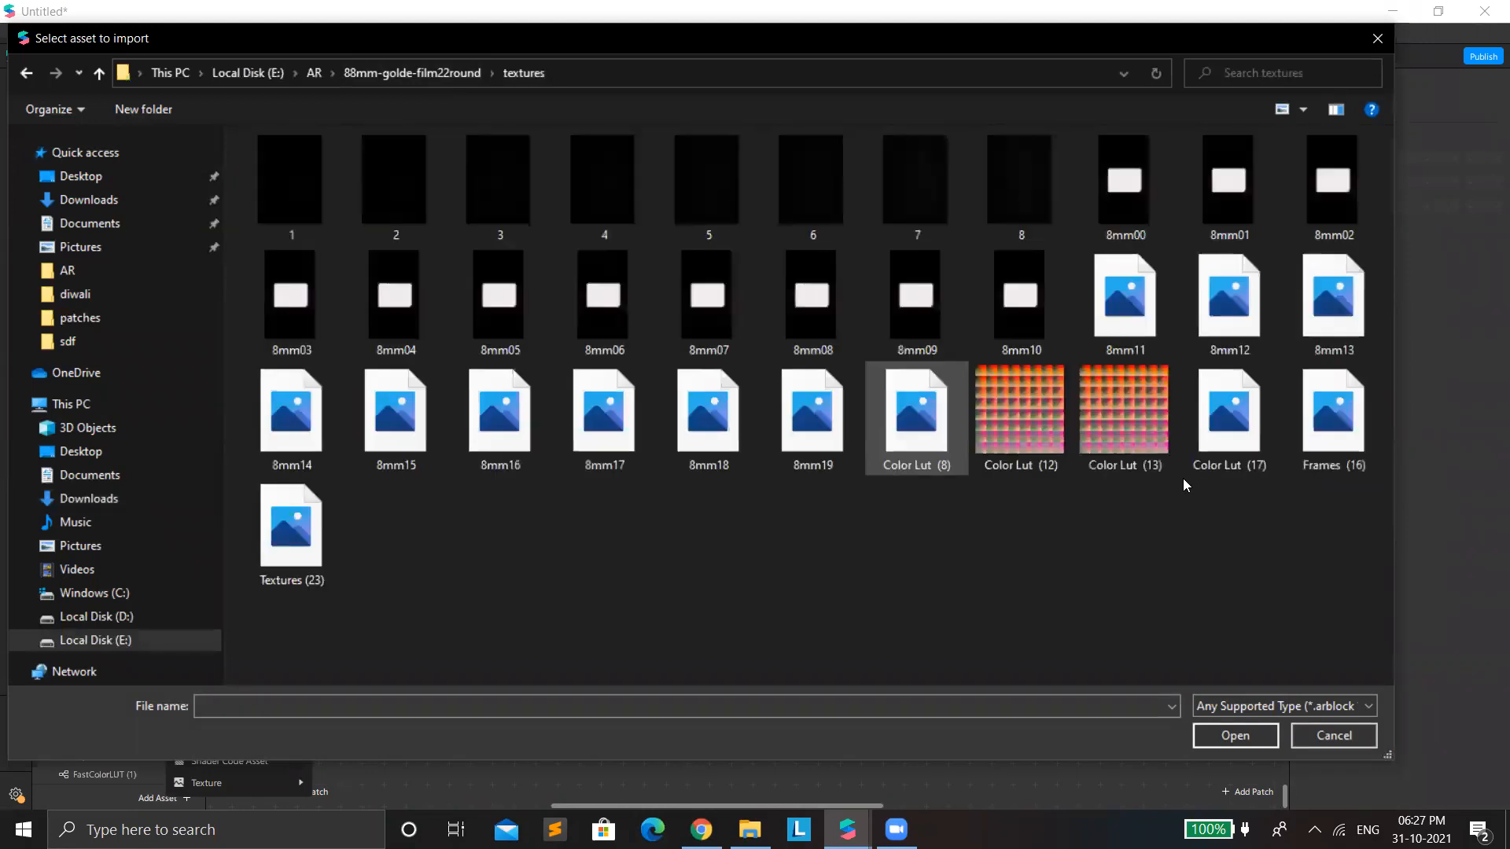
click(1110, 426)
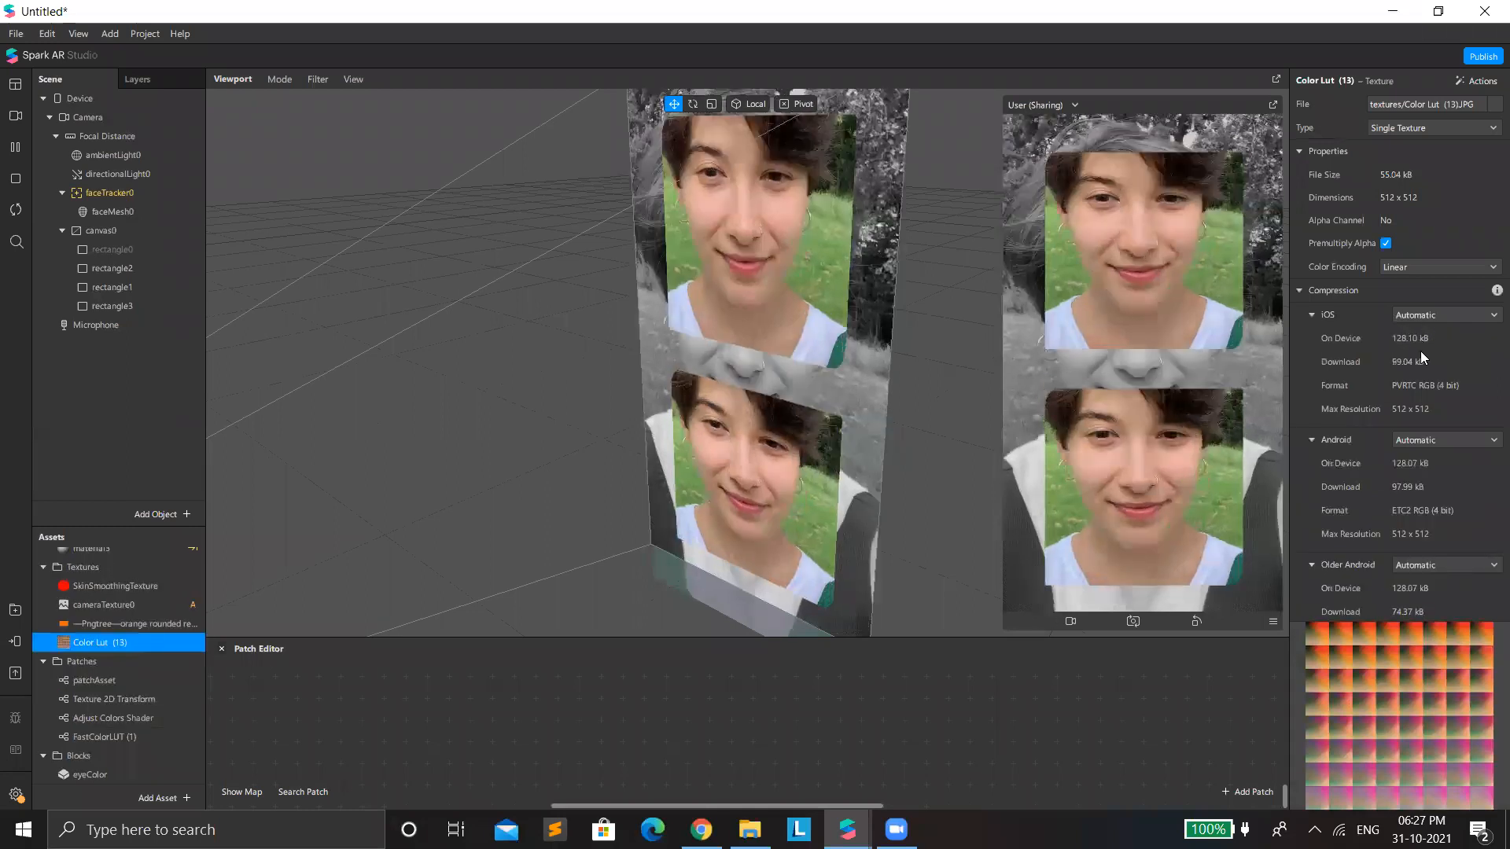
Step: Set the Color Lut (13) texture's compression to None for iOS, Android and Older Android
click(1436, 392)
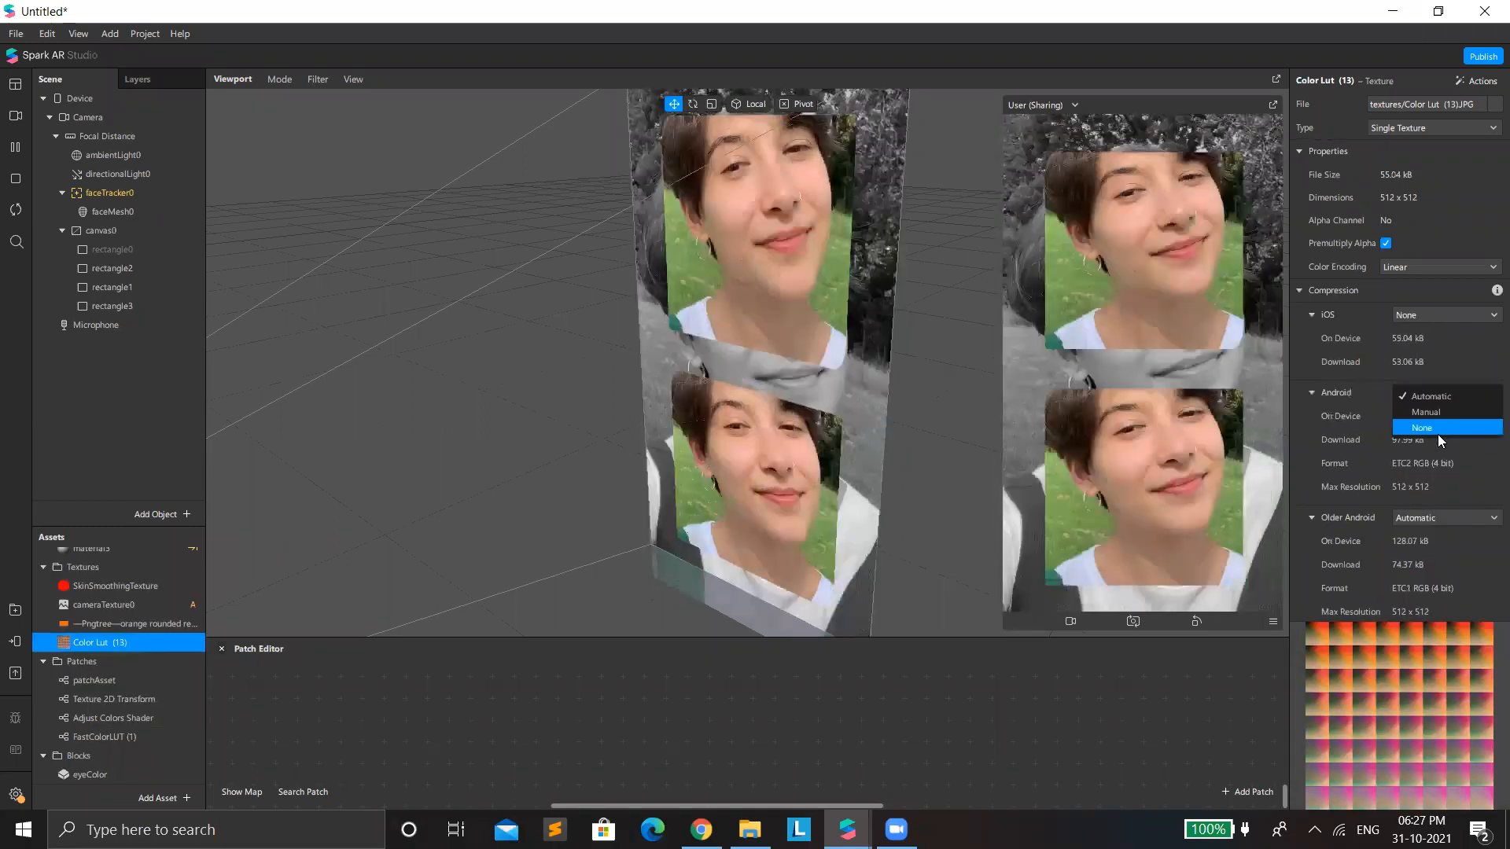
click(1429, 428)
click(1430, 474)
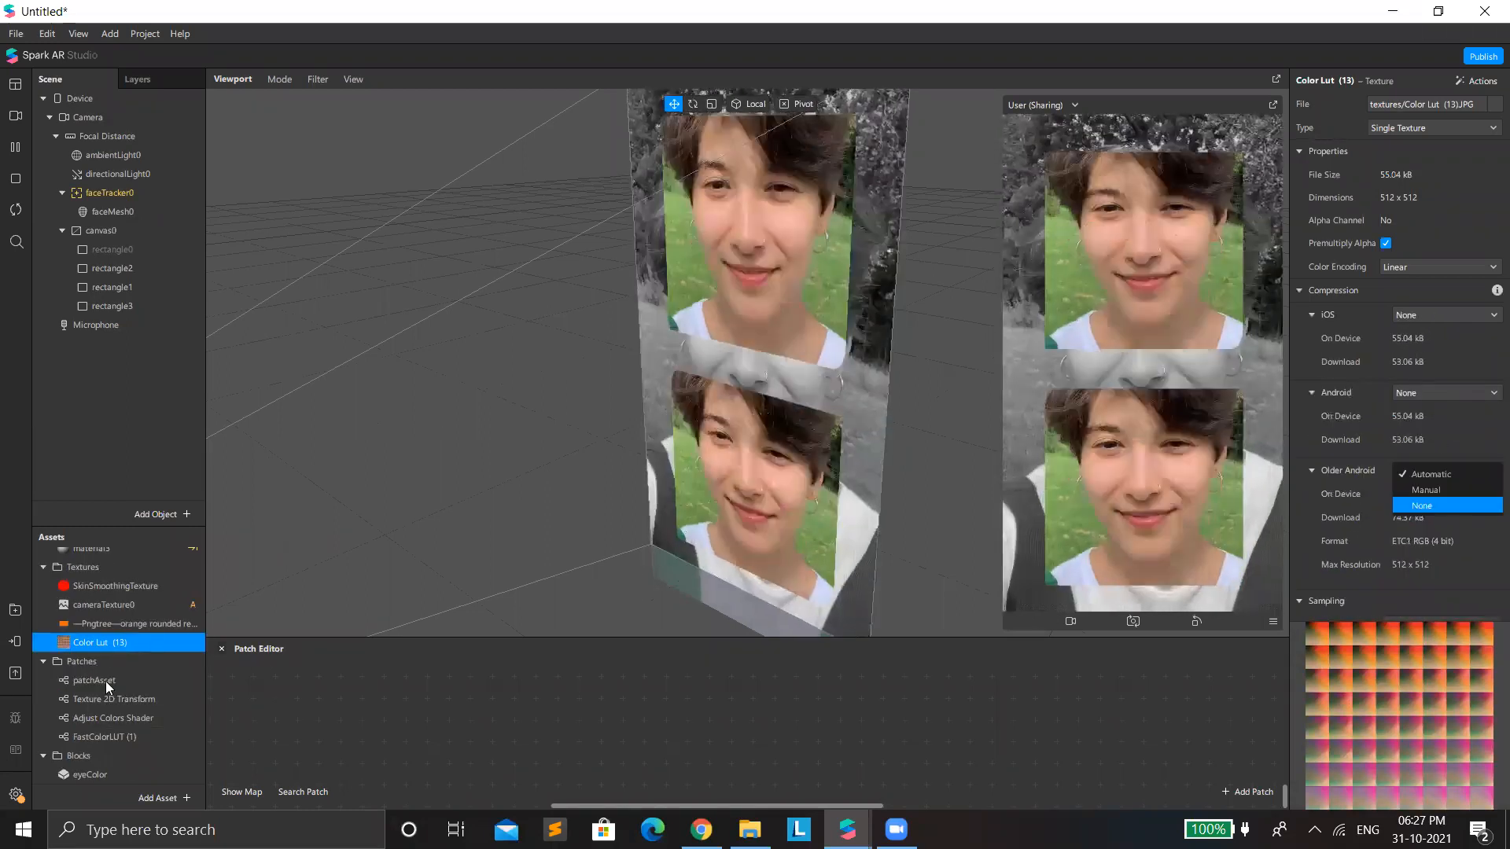
scroll(138, 699, up, 1)
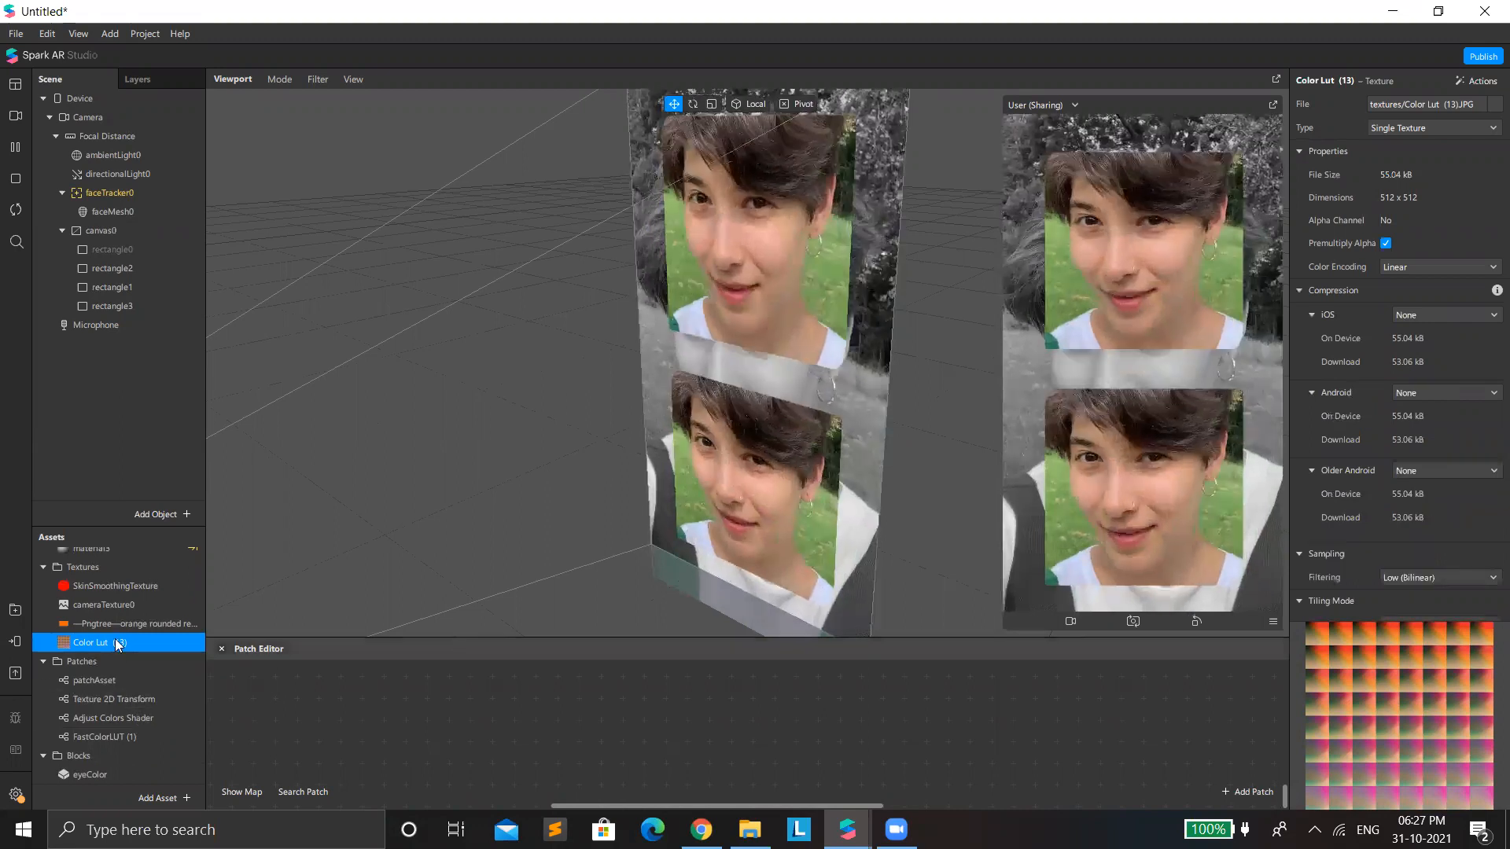
scroll(83, 670, down, 1)
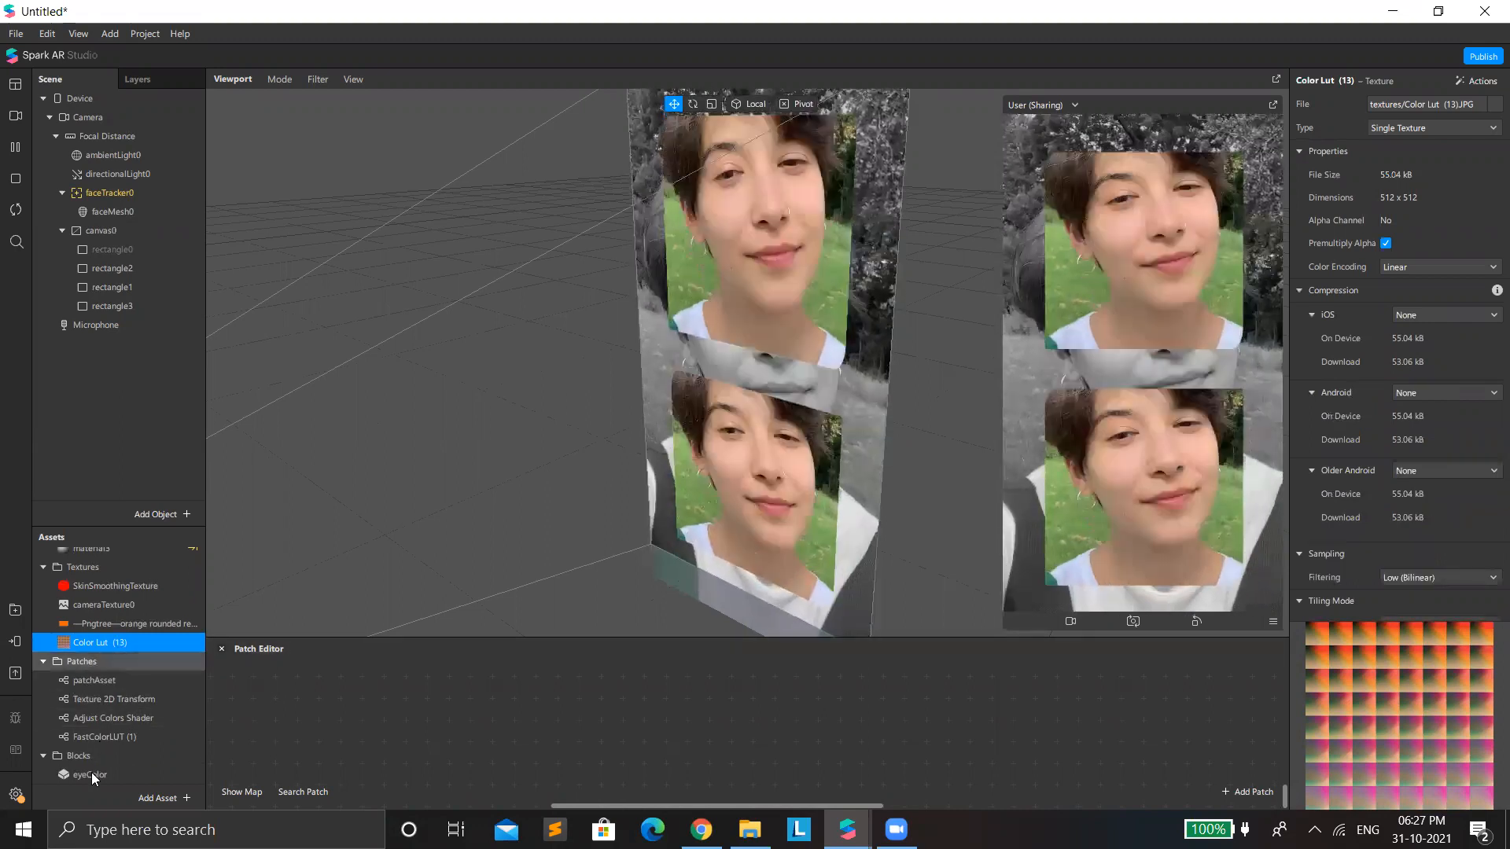
Step: Locate the cameraTexture0 patch and enlarge the Patch Editor to give the patch graph more room
click(102, 606)
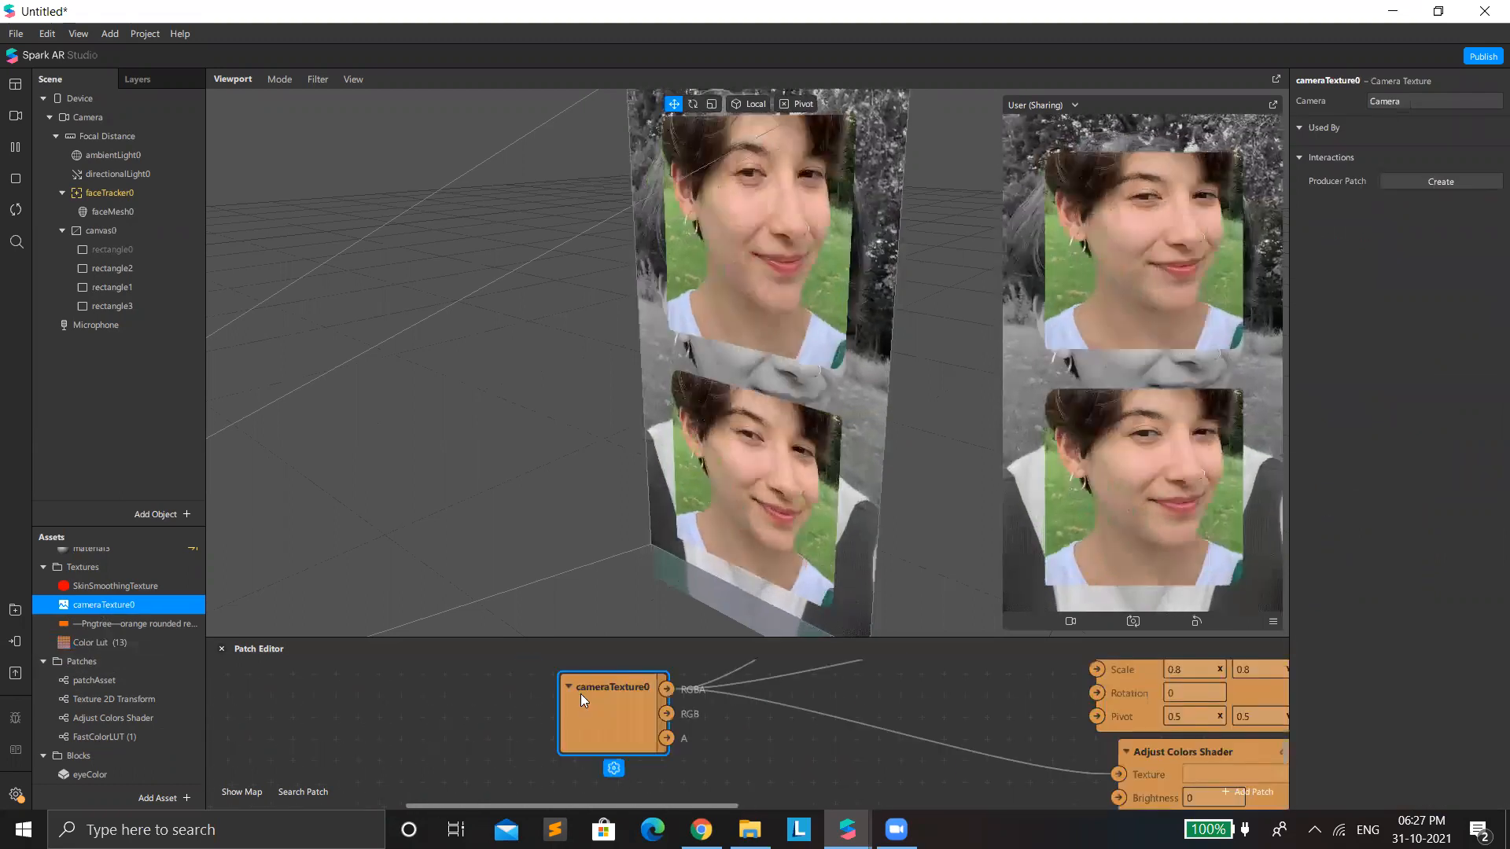
drag(663, 692, 445, 725)
scroll(445, 727, down, 4)
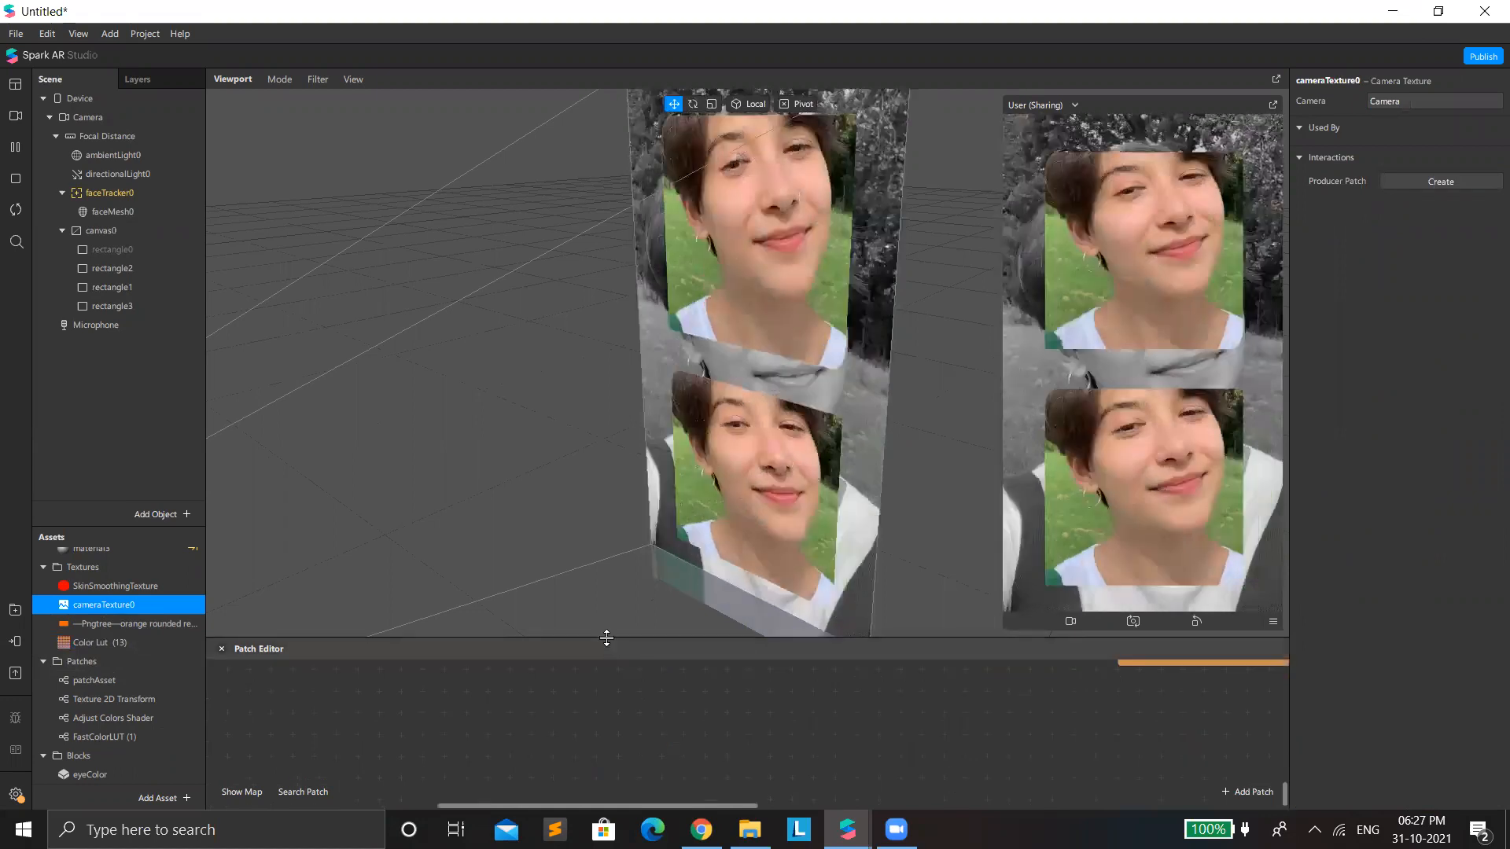
drag(621, 638, 645, 292)
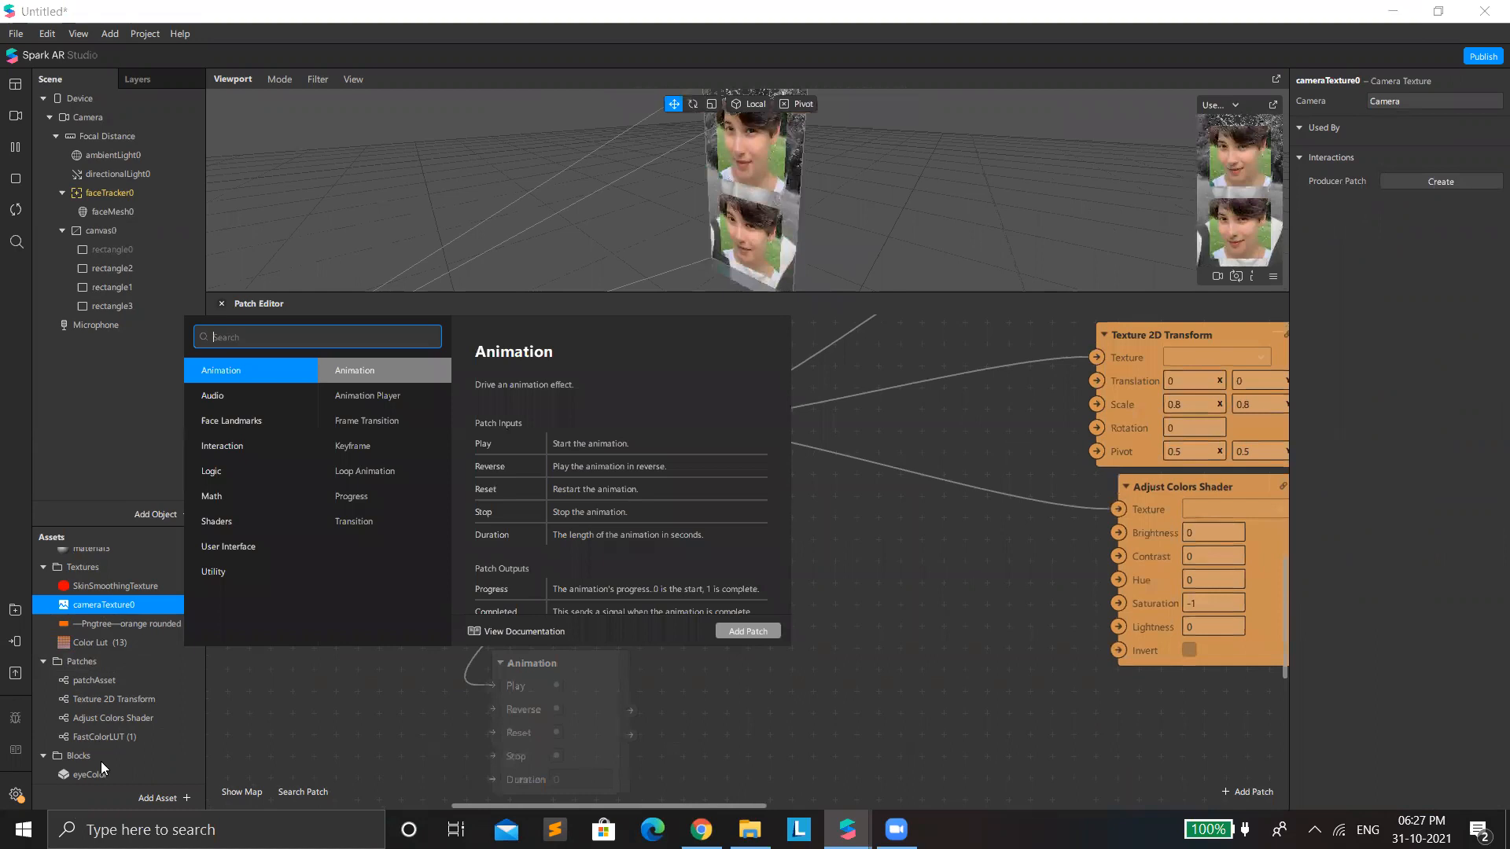
Step: Try feeding cameraTexture0 into a FastColorLUT (1) patch, with the Color Lut (13) texture on its LUT input
click(109, 737)
drag(108, 736, 767, 632)
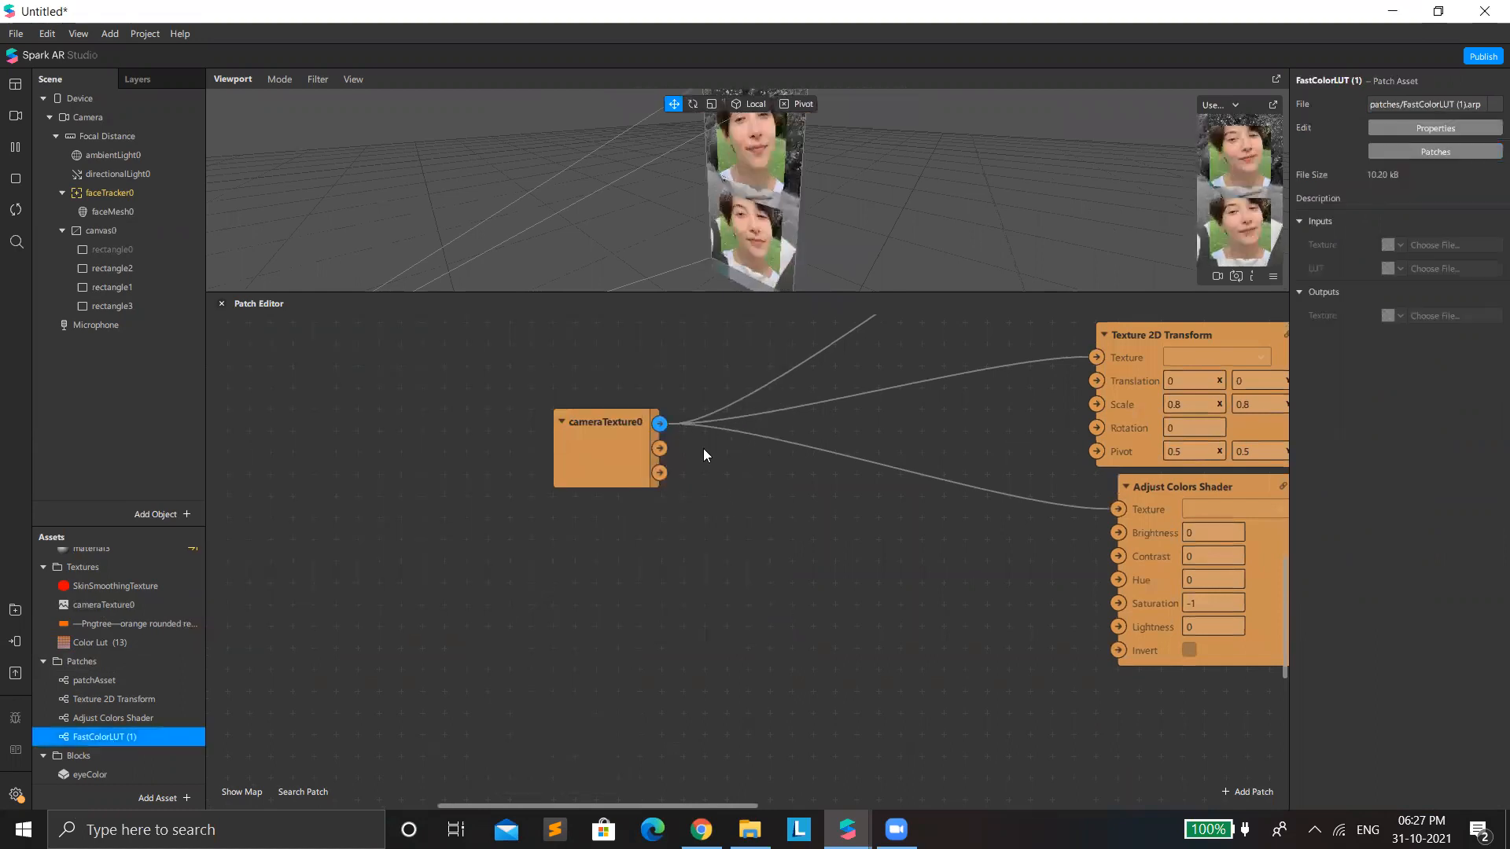
drag(659, 424, 744, 646)
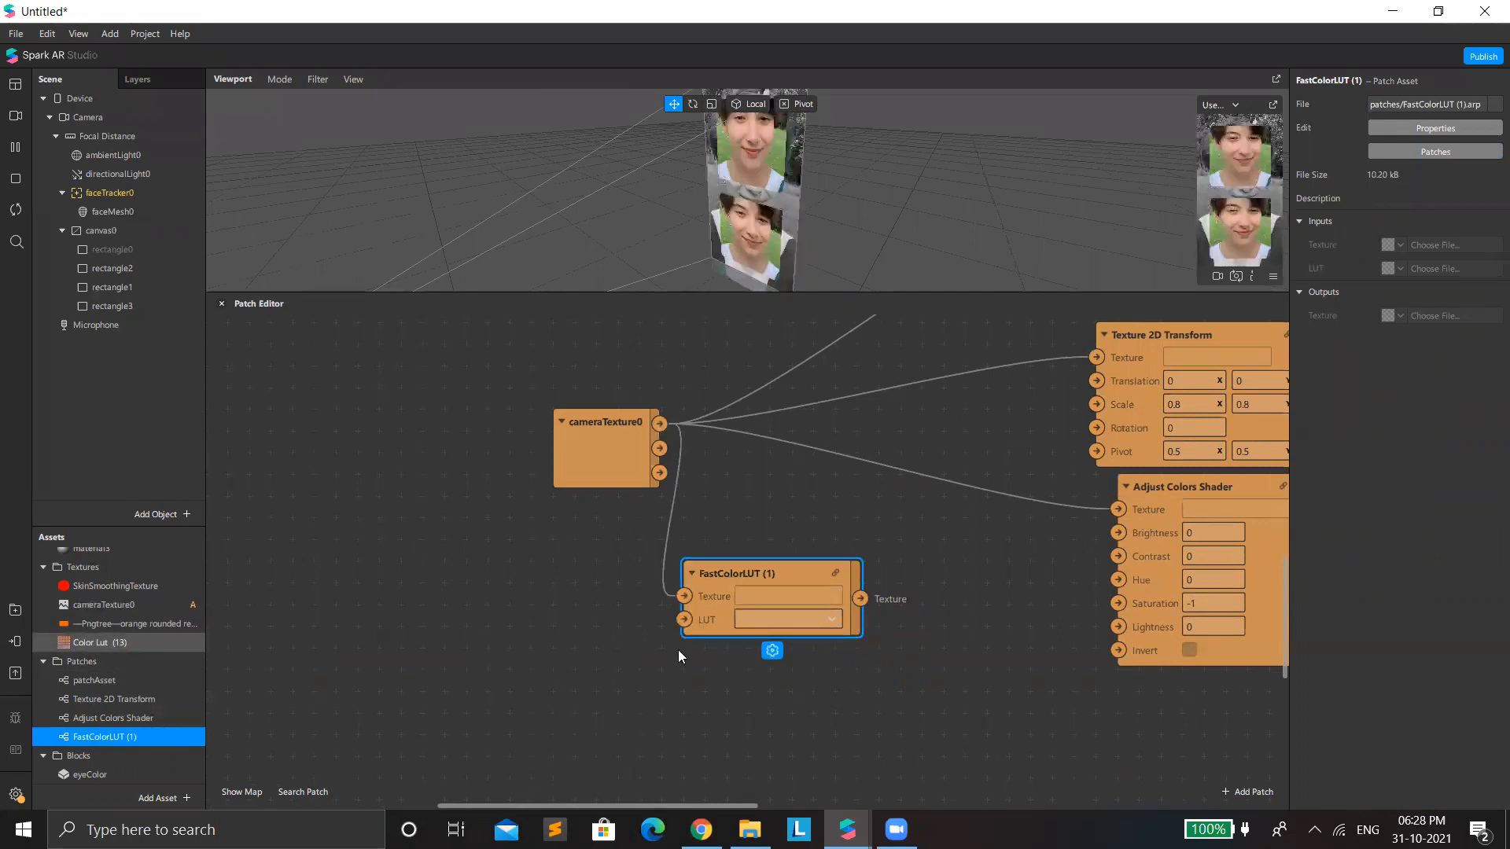
drag(664, 644, 618, 632)
drag(481, 649, 682, 621)
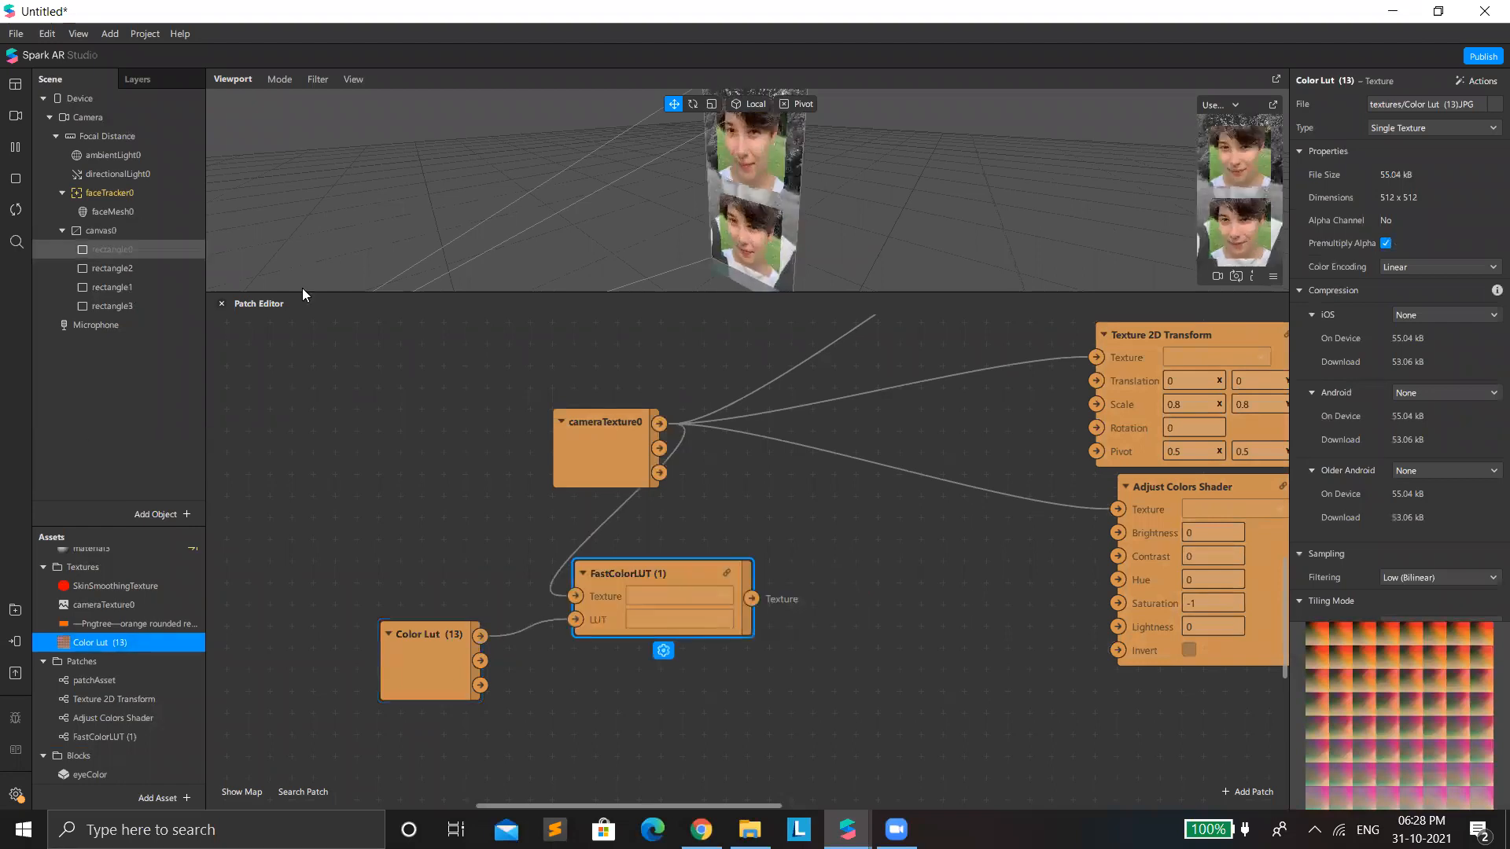
Step: Find material2's texture patch and move it farther away from the Texture 2D Transform patch
click(1396, 419)
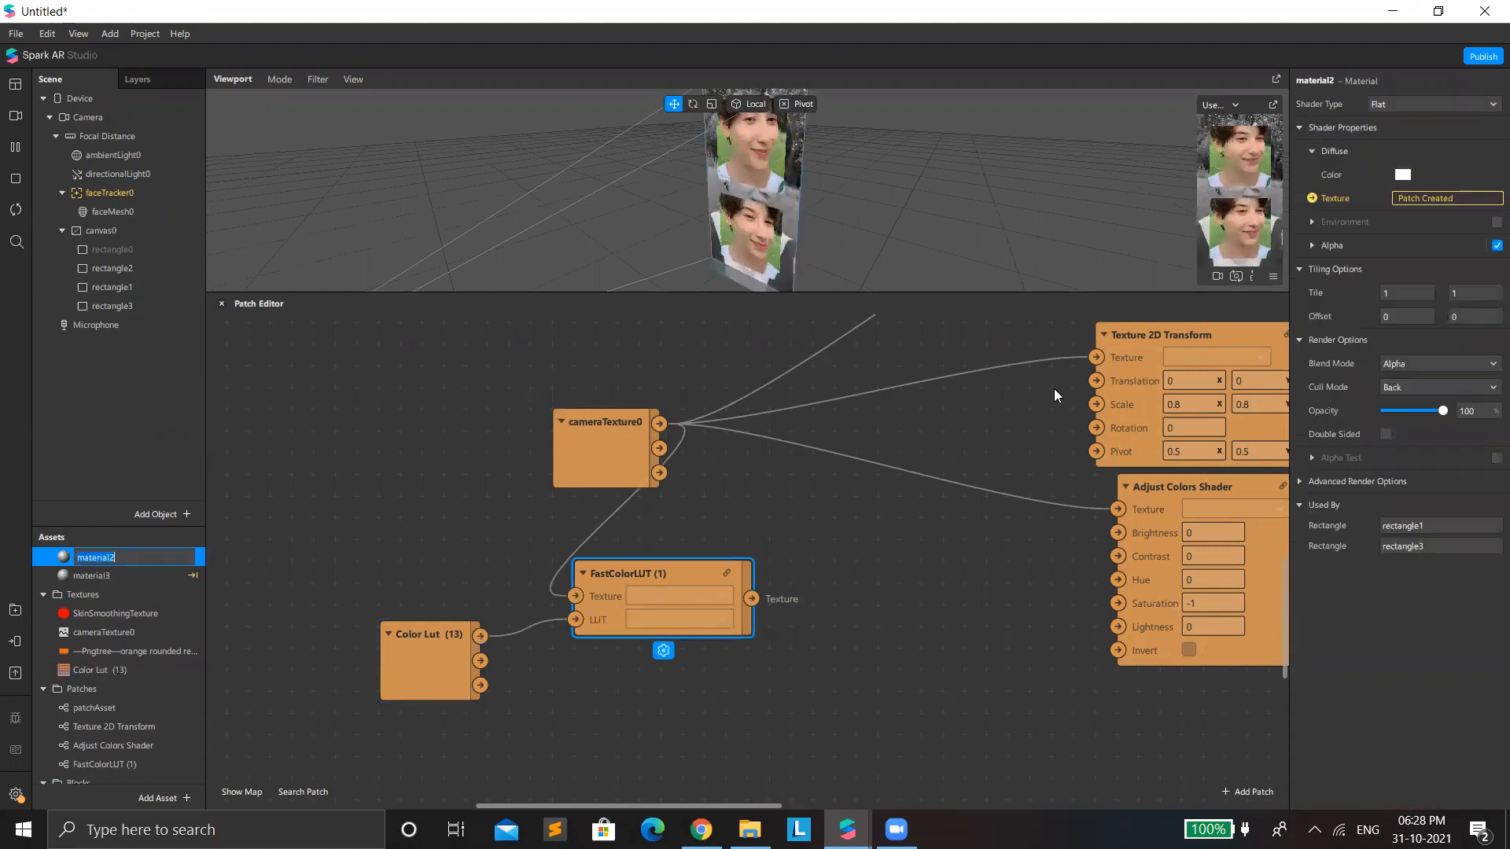
click(1311, 199)
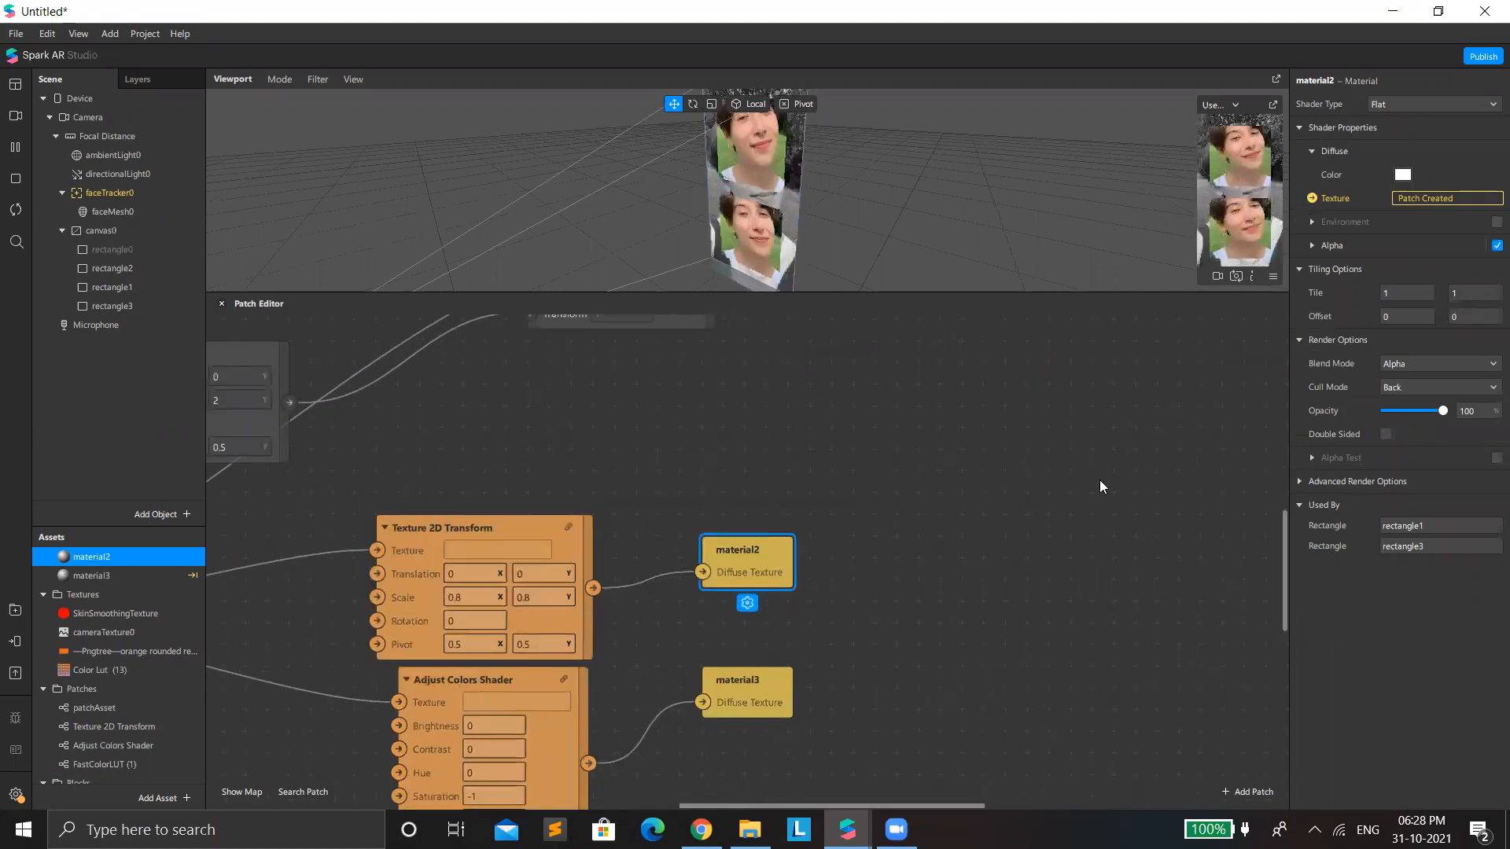
scroll(511, 663, down, 2)
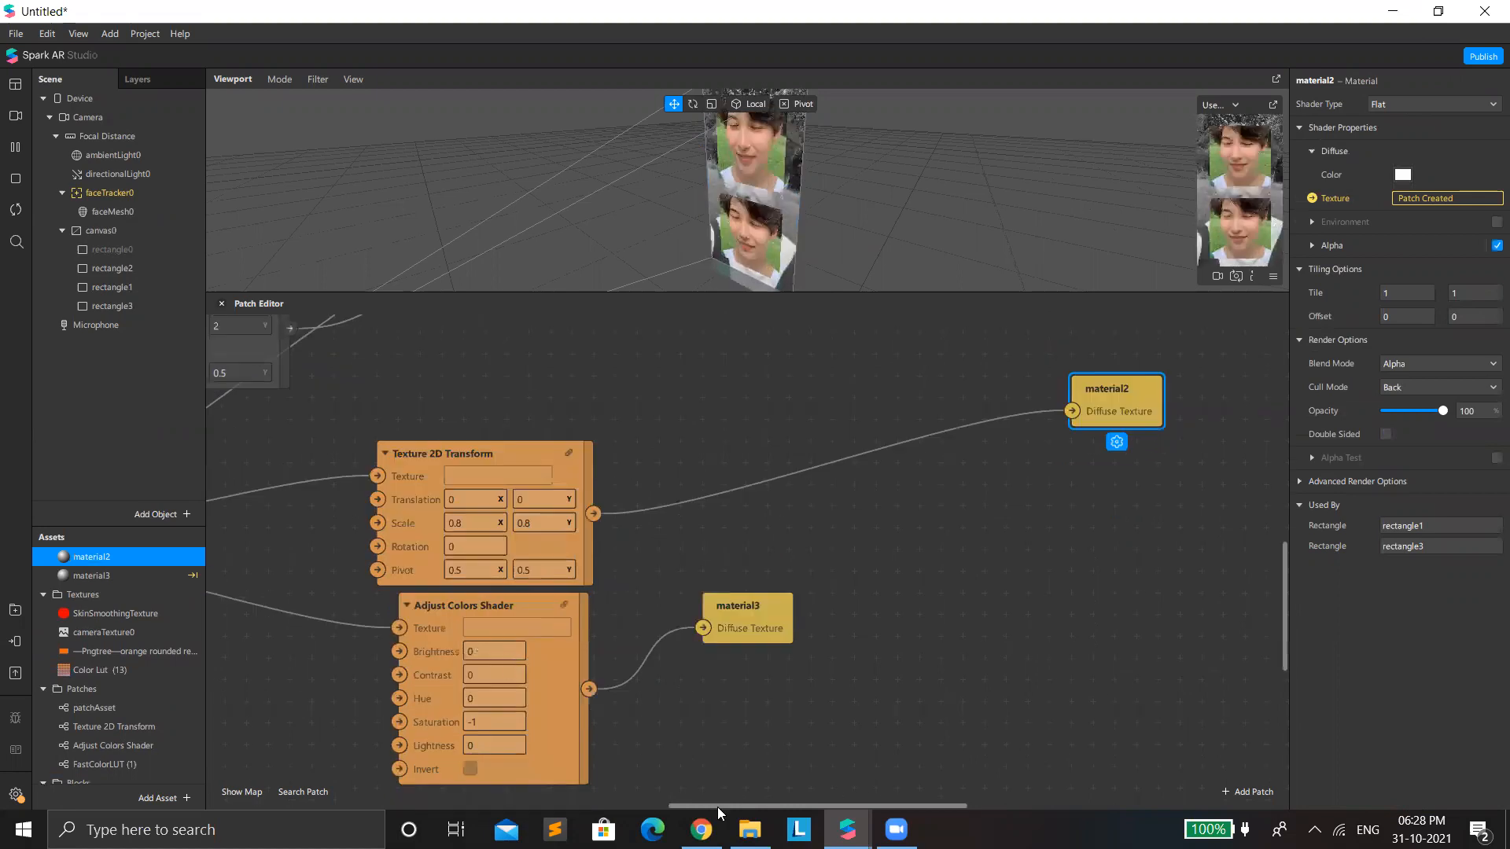
Step: Delete the Color Lut (13) and FastColorLUT (1) patches beneath cameraTexture0
scroll(747, 550, left, 10)
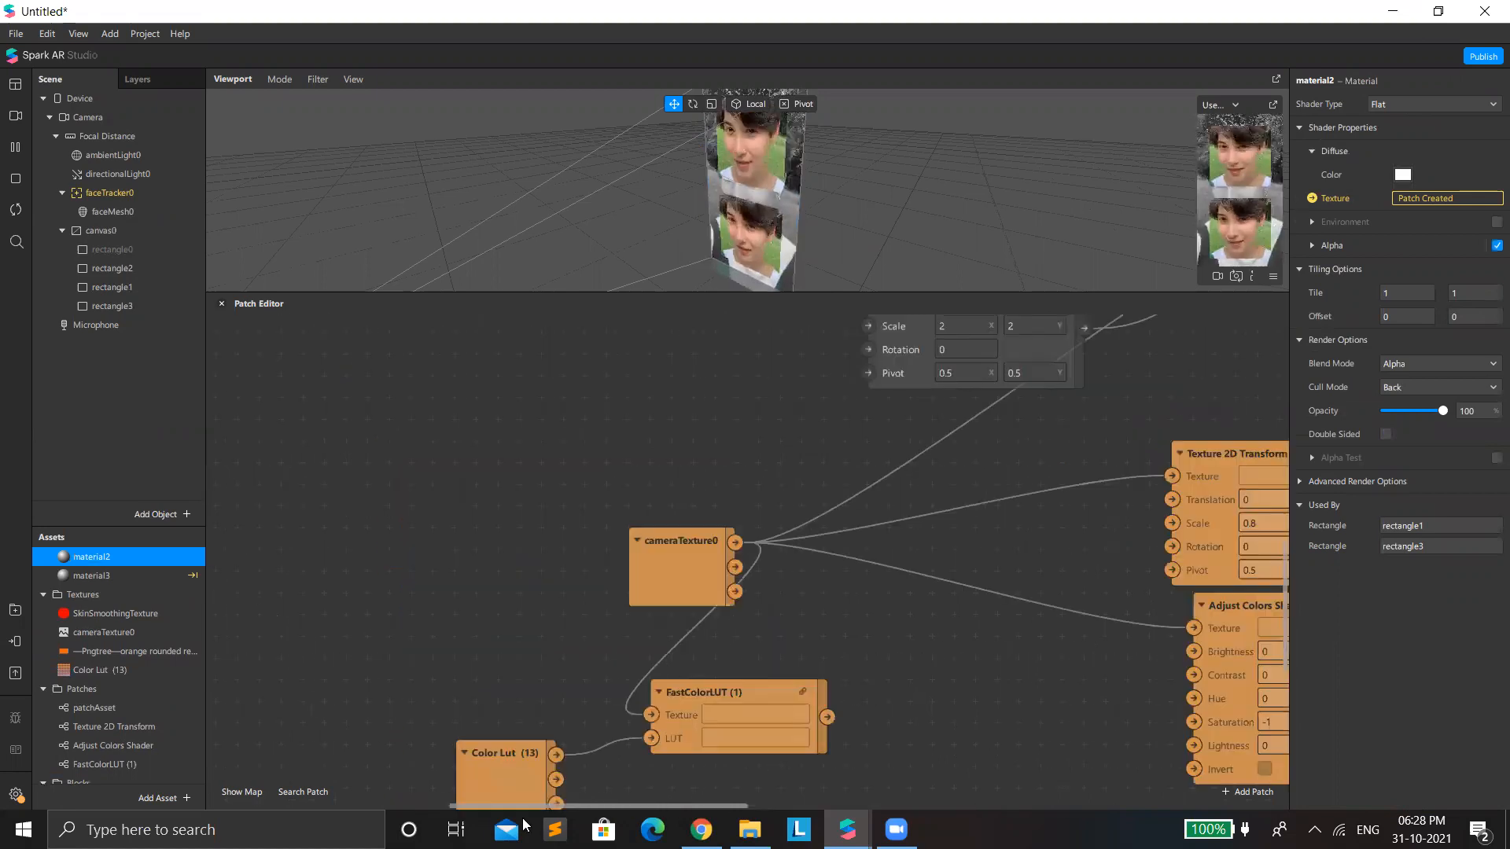
scroll(359, 769, right, 2)
click(358, 769)
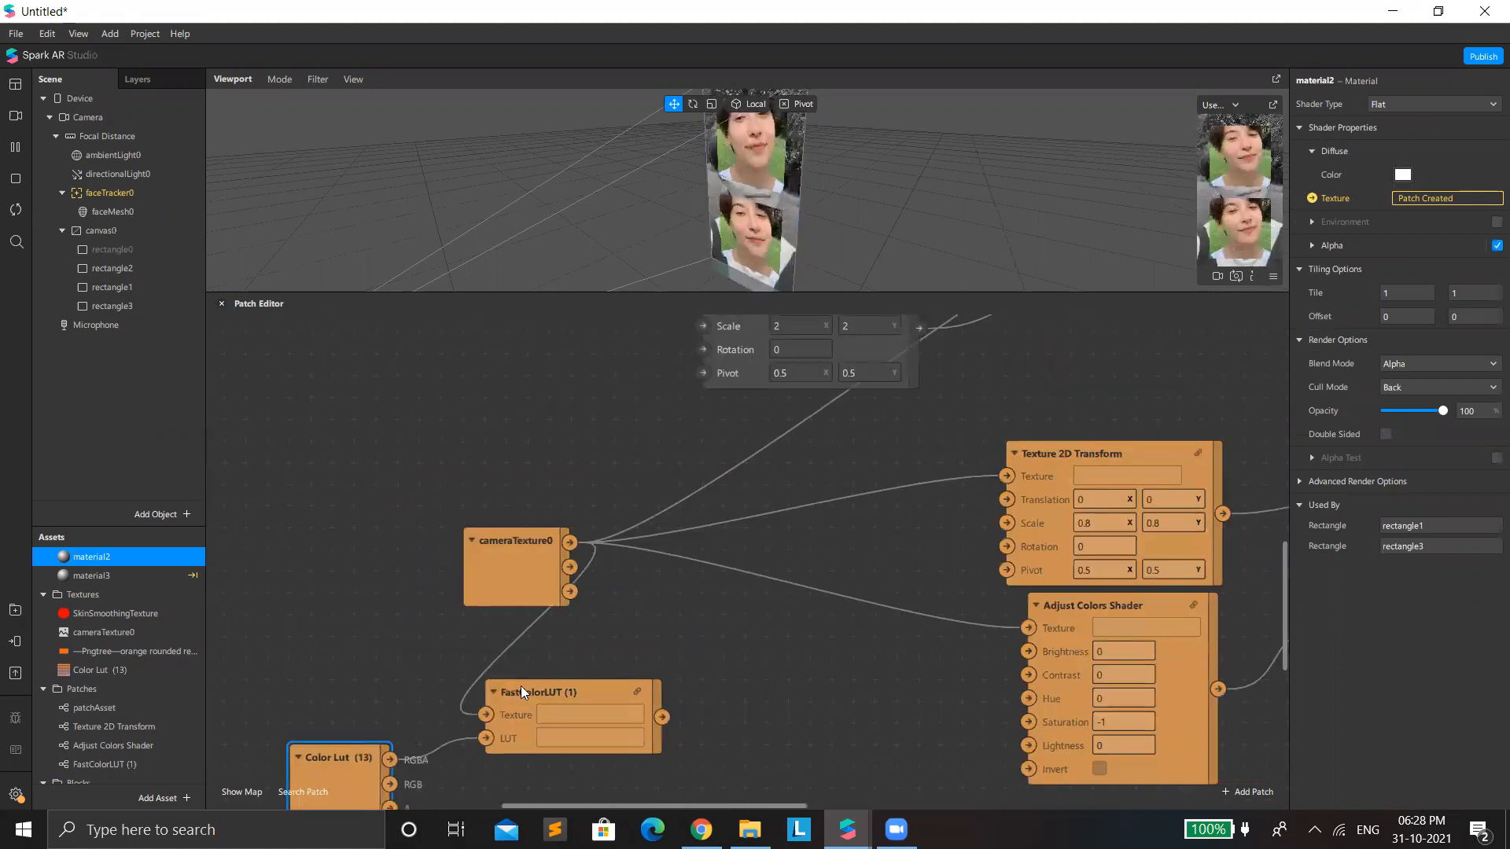
key(Delete)
click(541, 703)
key(Delete)
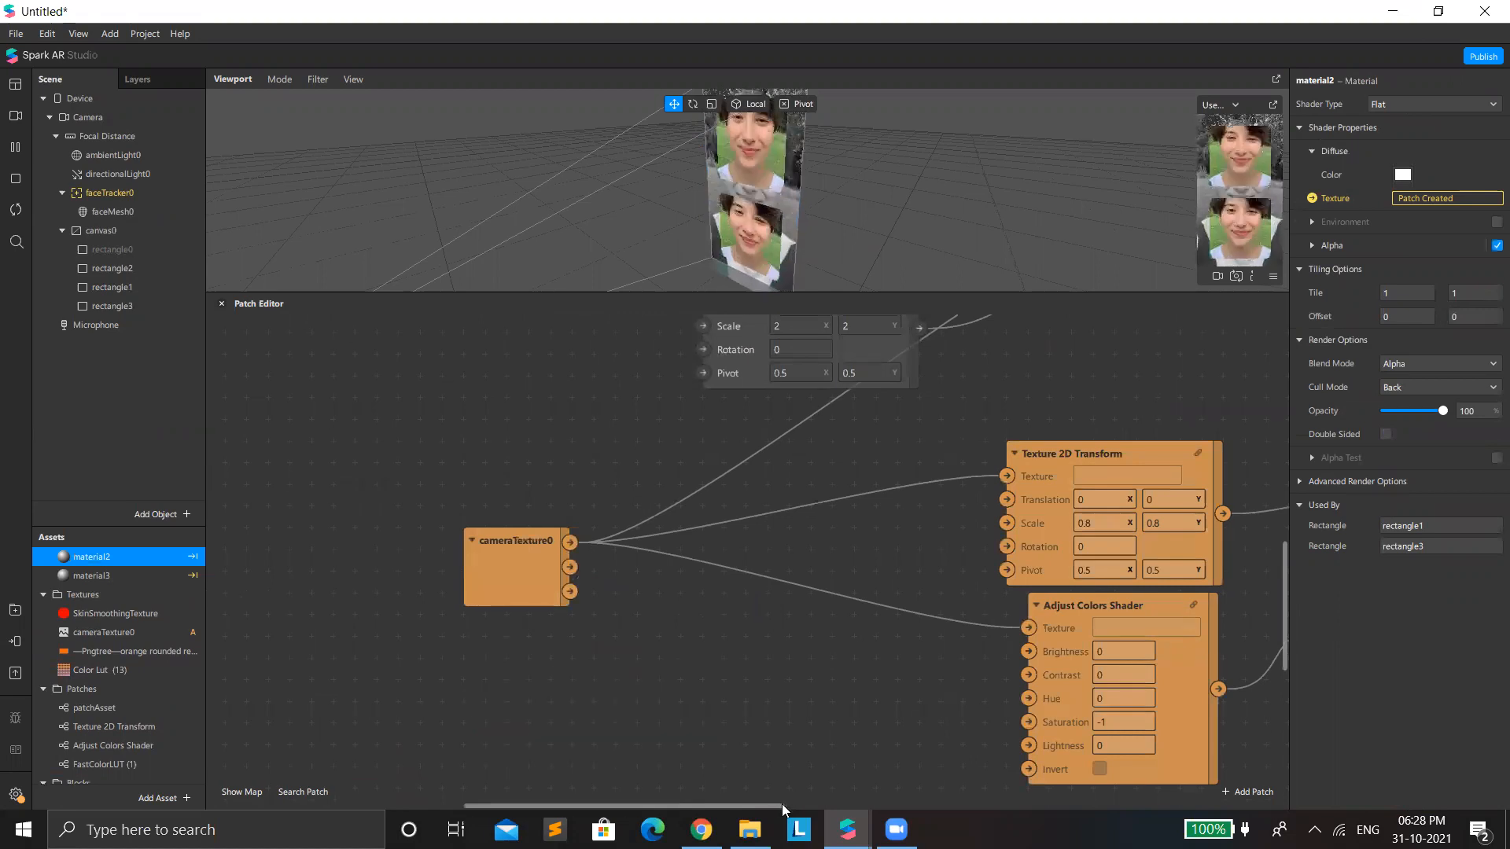
Step: Disconnect the Texture 2D Transform patch from material2's Diffuse Texture input
scroll(781, 803, right, 3)
scroll(1074, 528, right, 4)
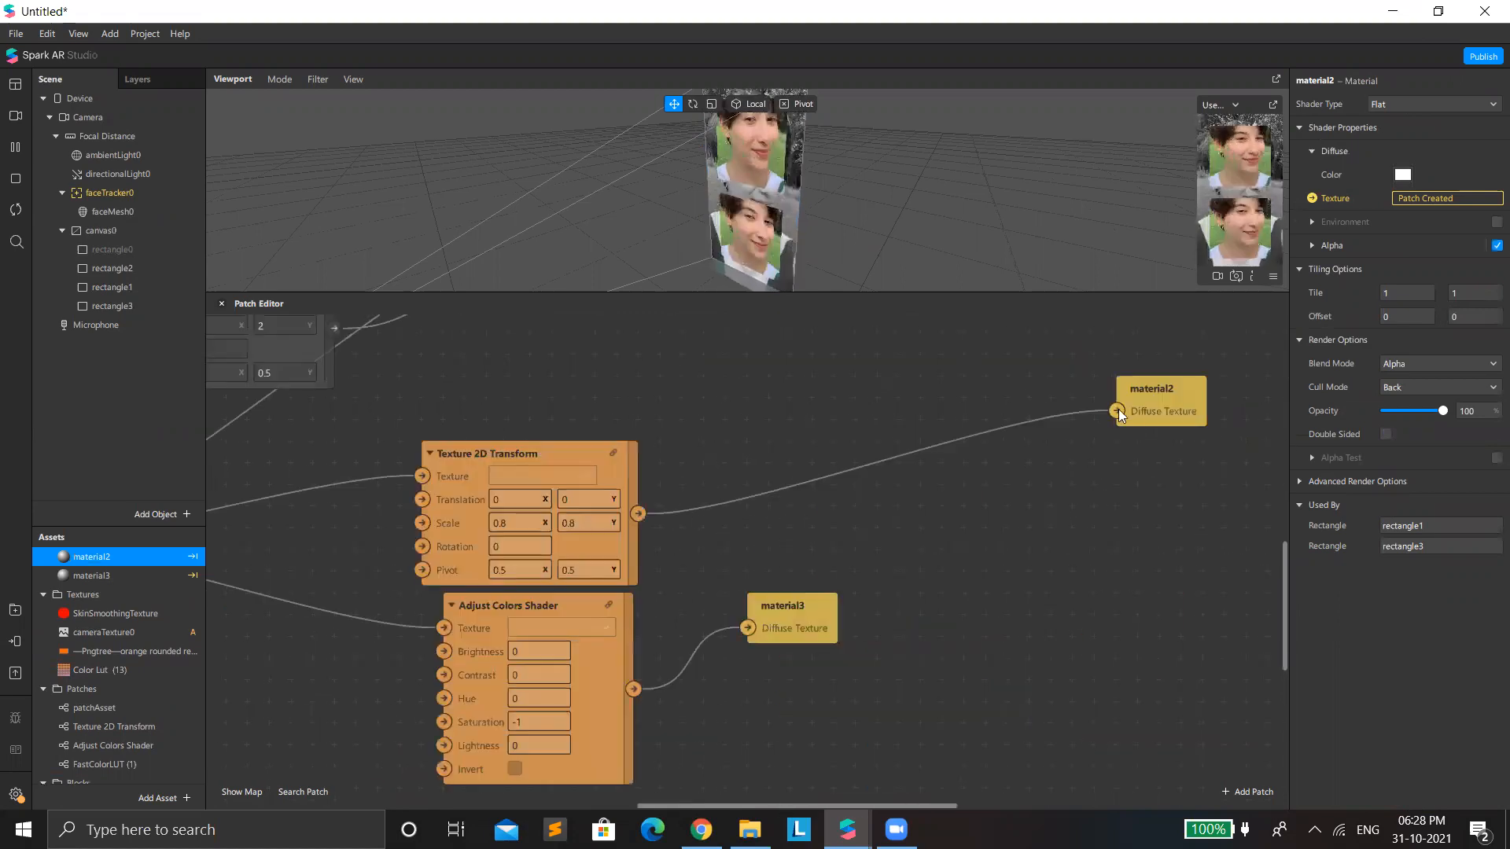
drag(694, 502, 630, 514)
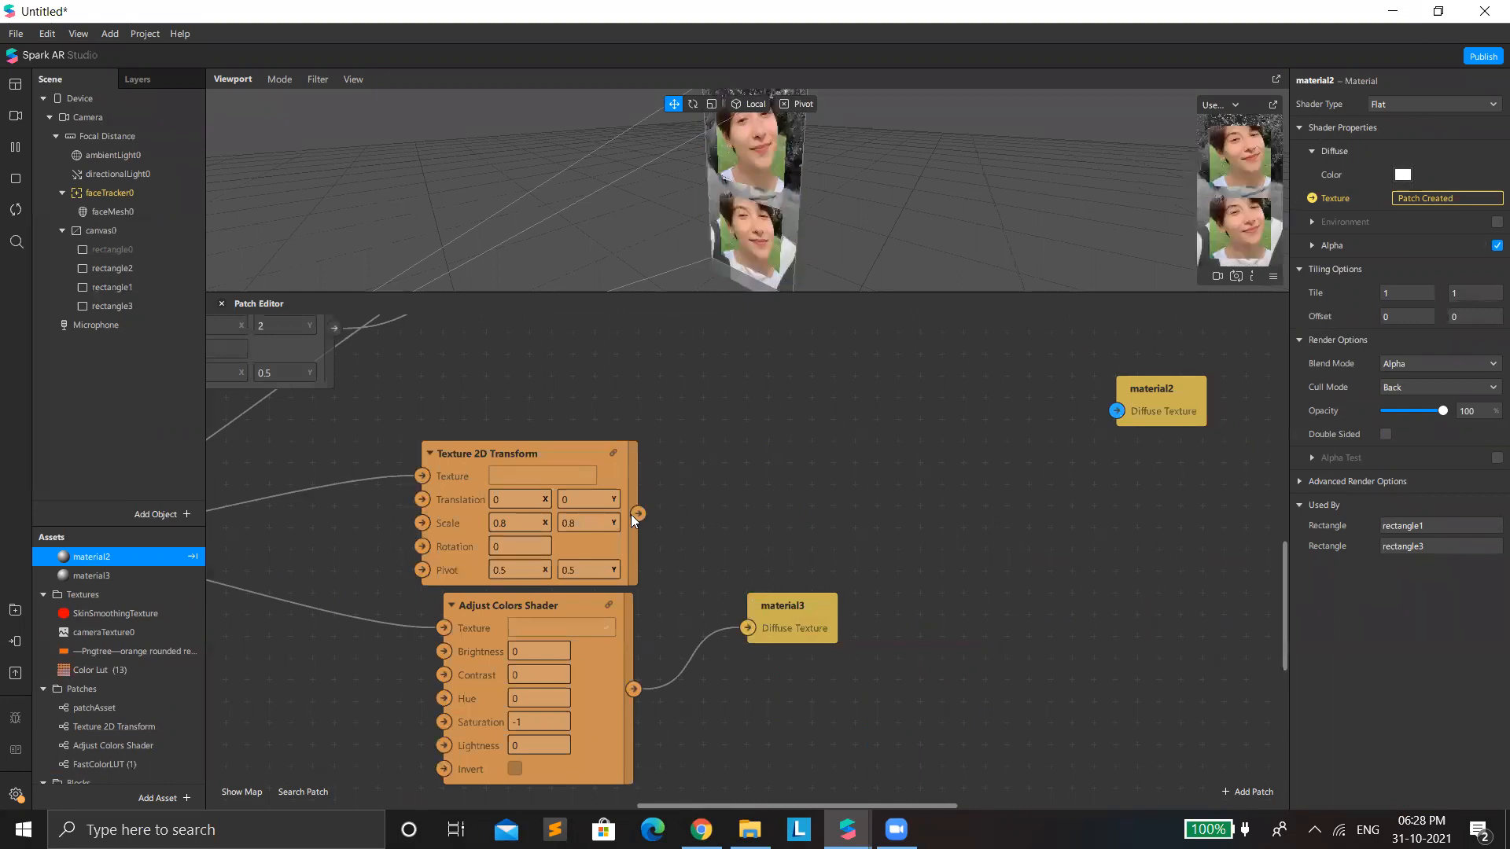
Step: Add a FastColorLUT (1) patch and connect the Texture 2D Transform output to its Texture input
right_click(720, 477)
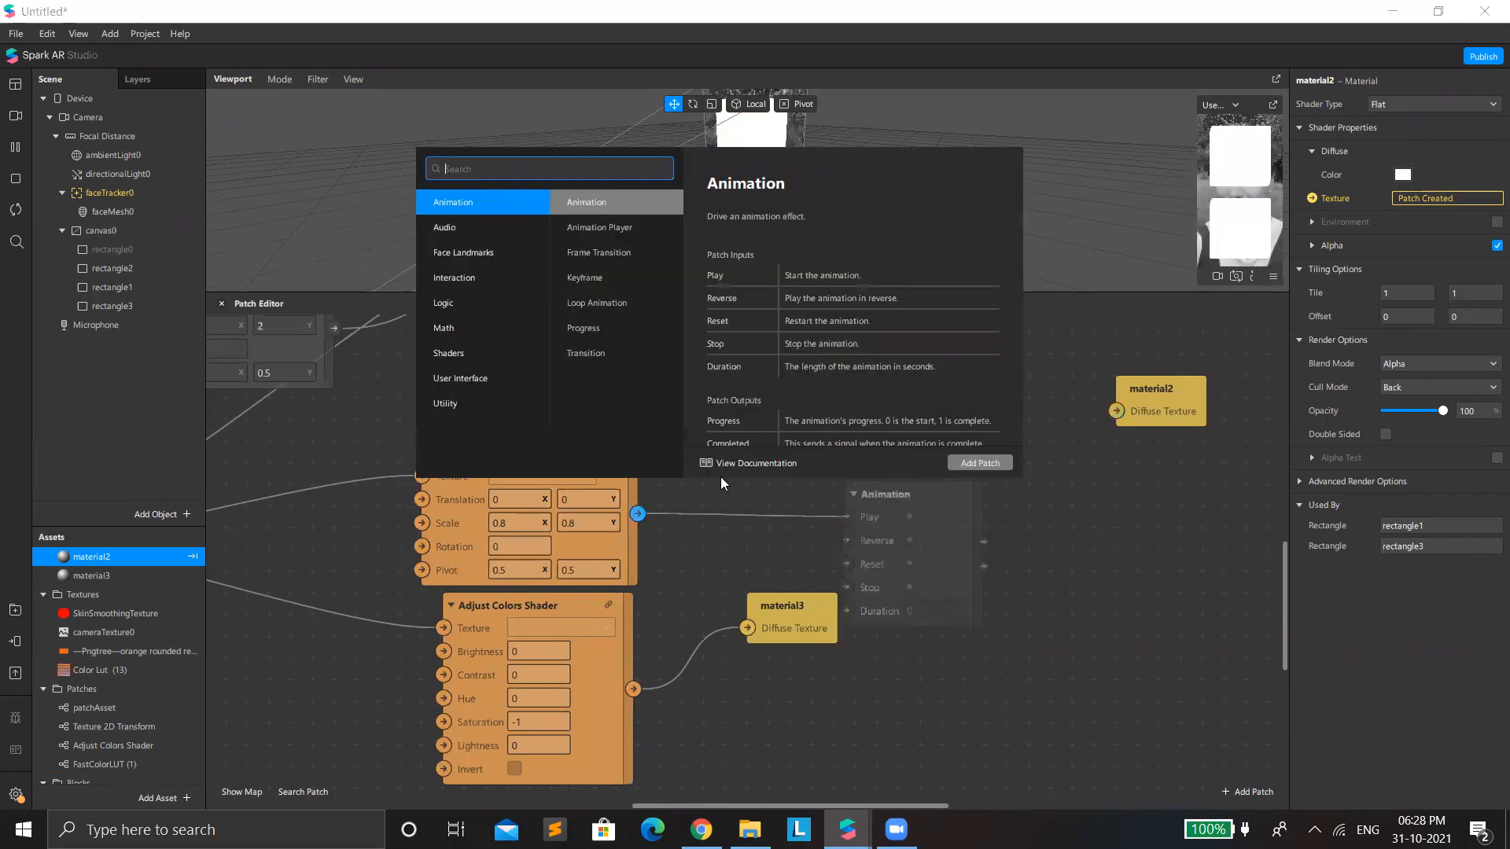
text(fas)
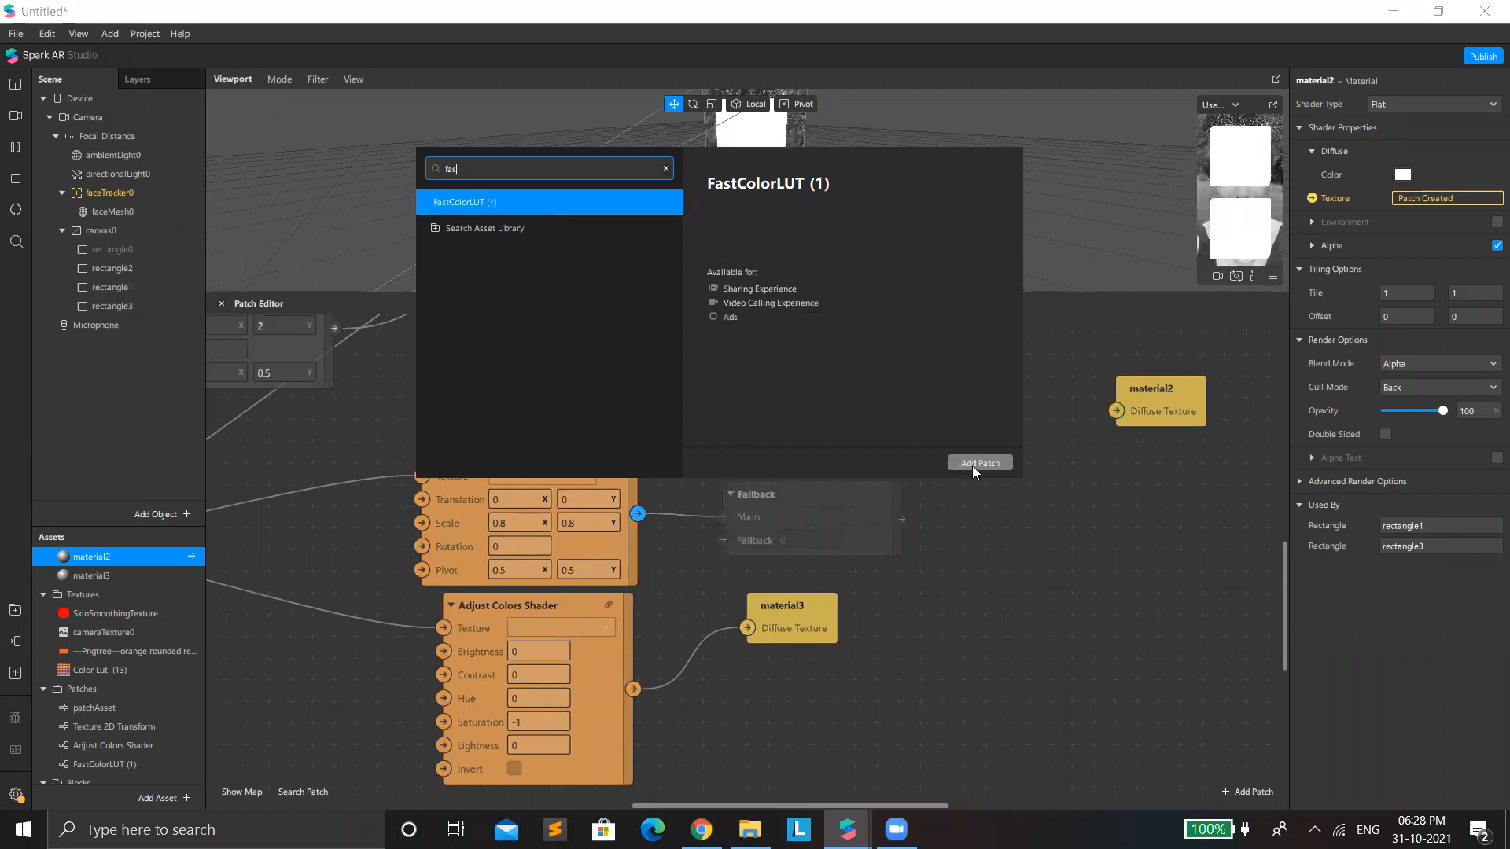
key(Return)
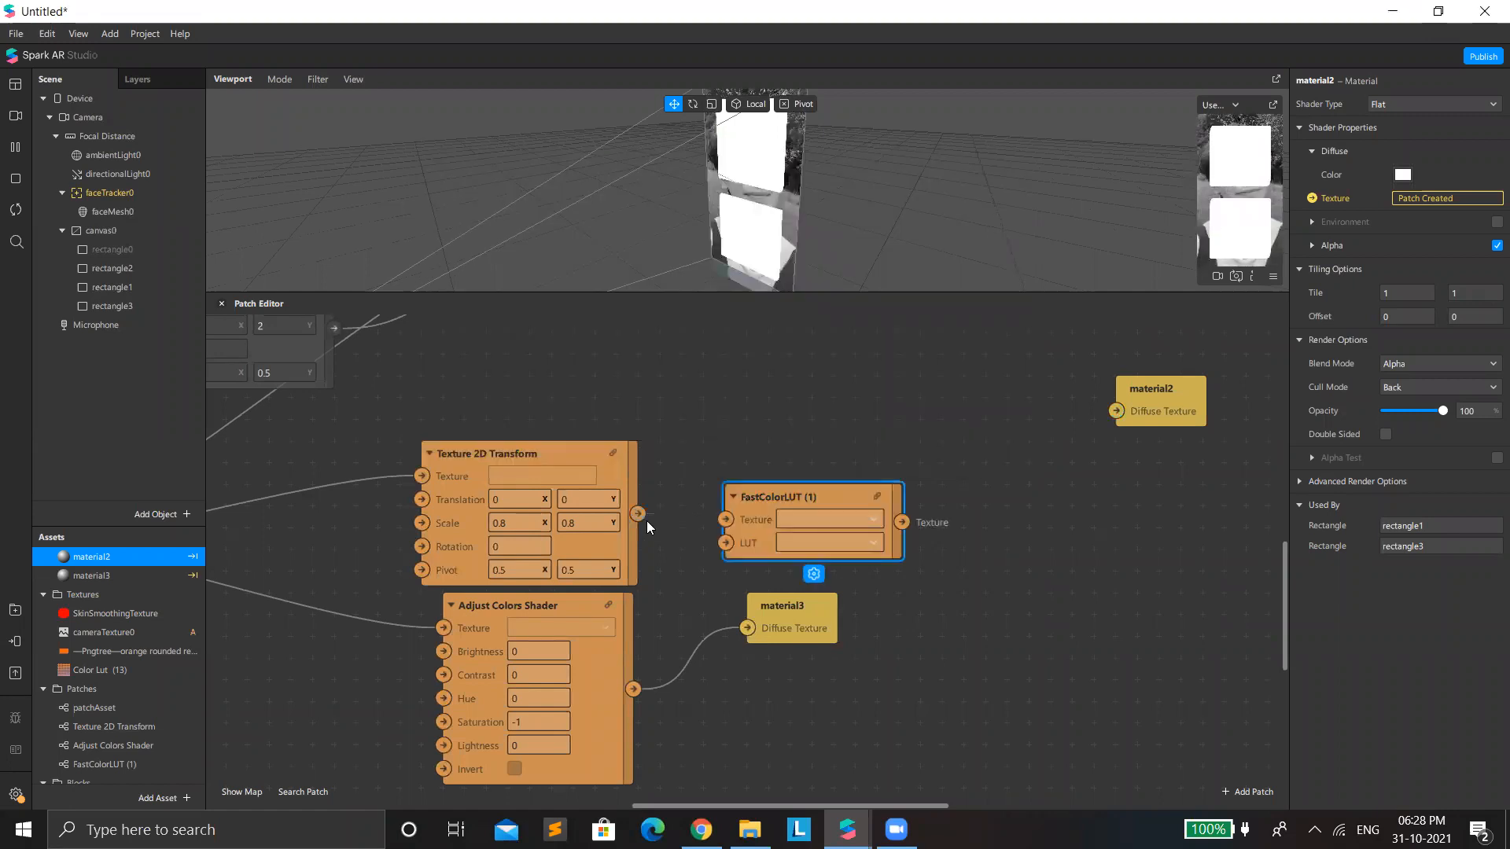
drag(717, 502, 638, 513)
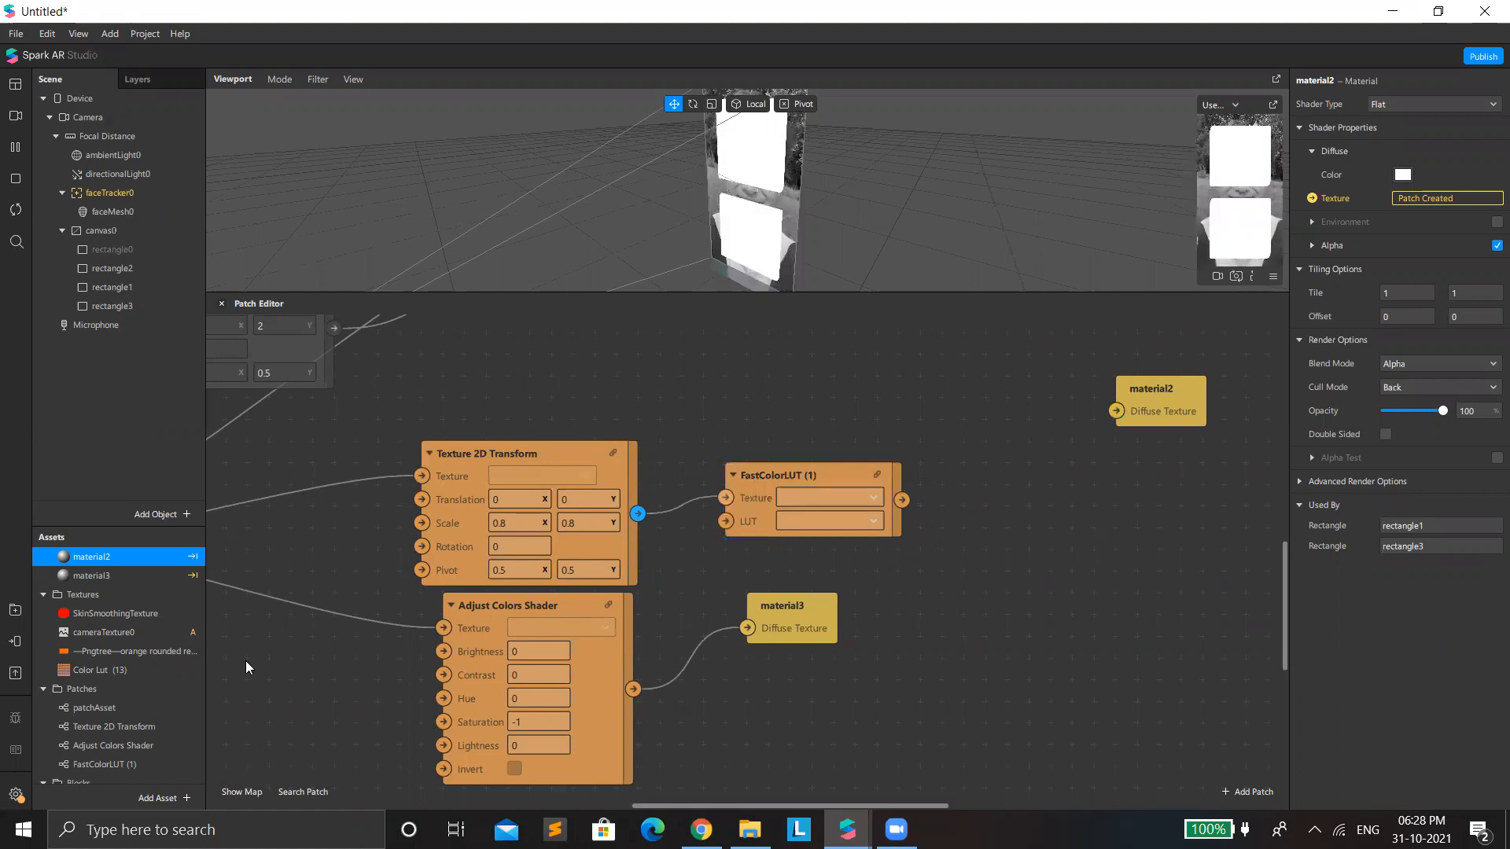
Step: Connect a Color Lut (13) patch to FastColorLUT (1)'s LUT input and the FastColorLUT (1) output to material2's Diffuse Texture
click(103, 669)
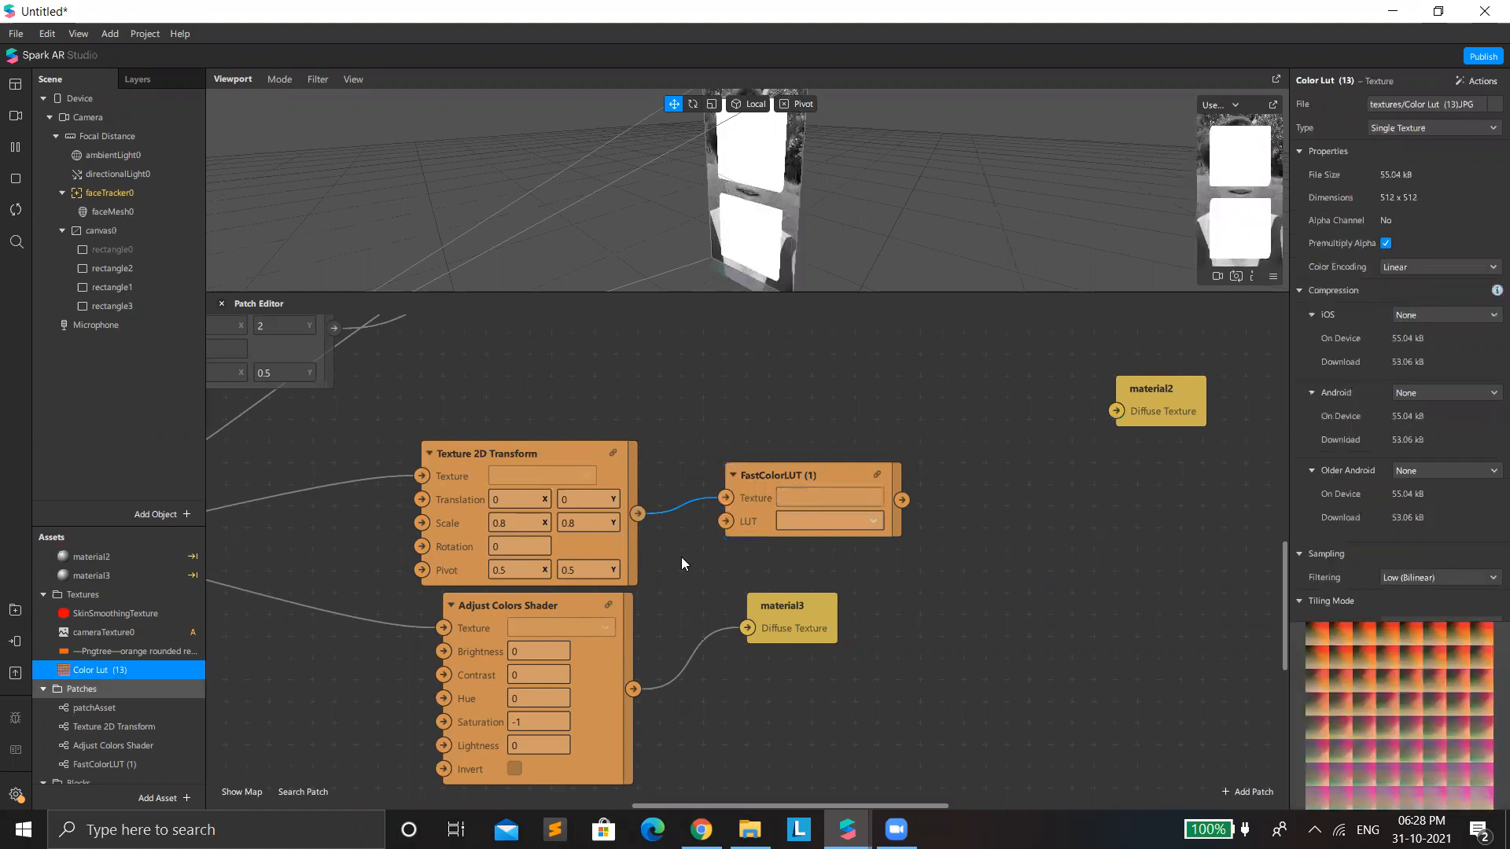
drag(718, 560, 757, 539)
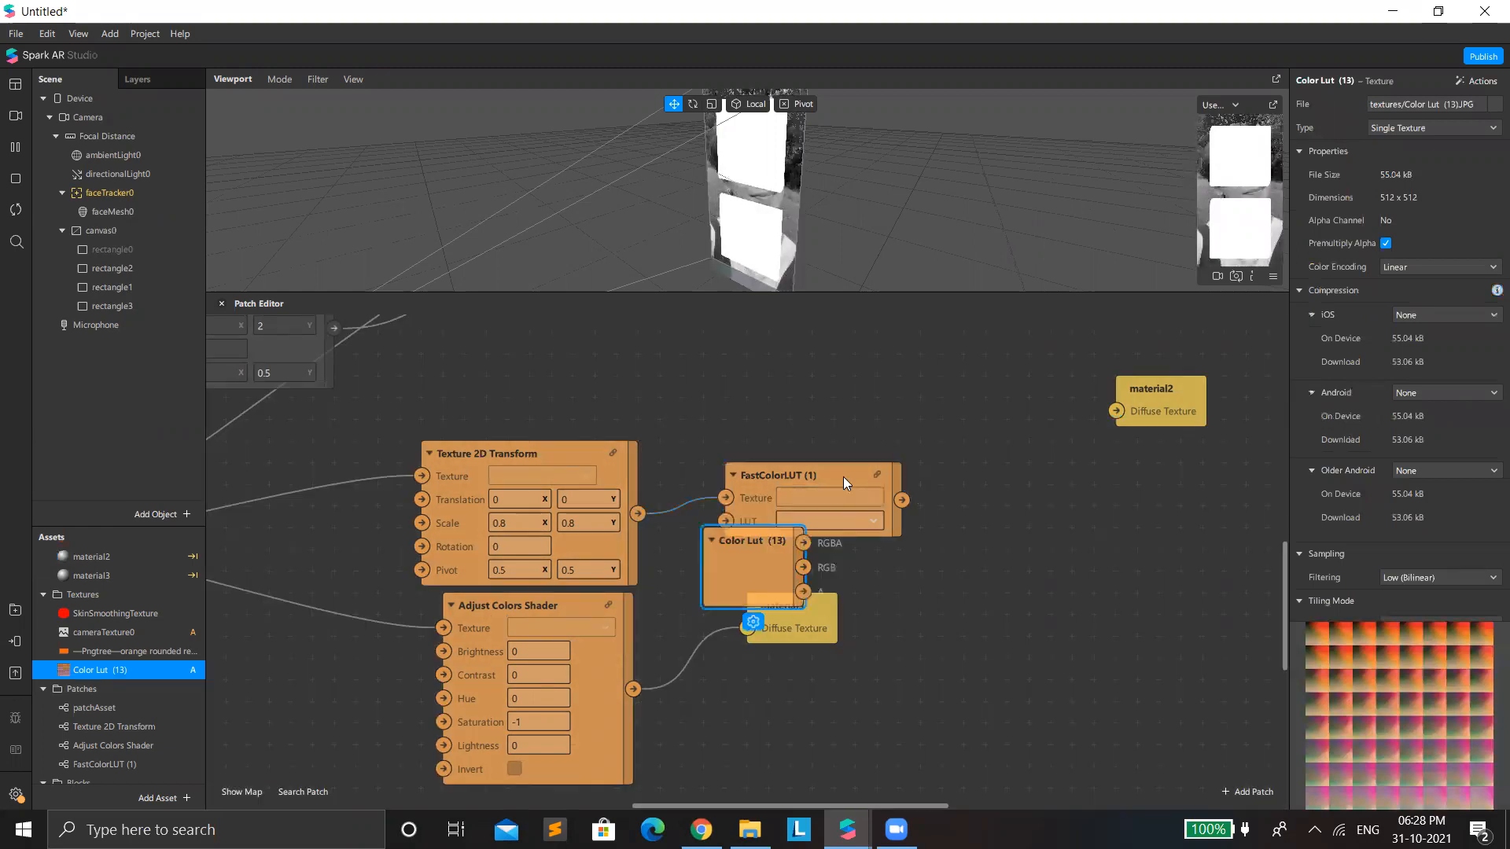
drag(771, 475, 857, 431)
drag(813, 481, 802, 542)
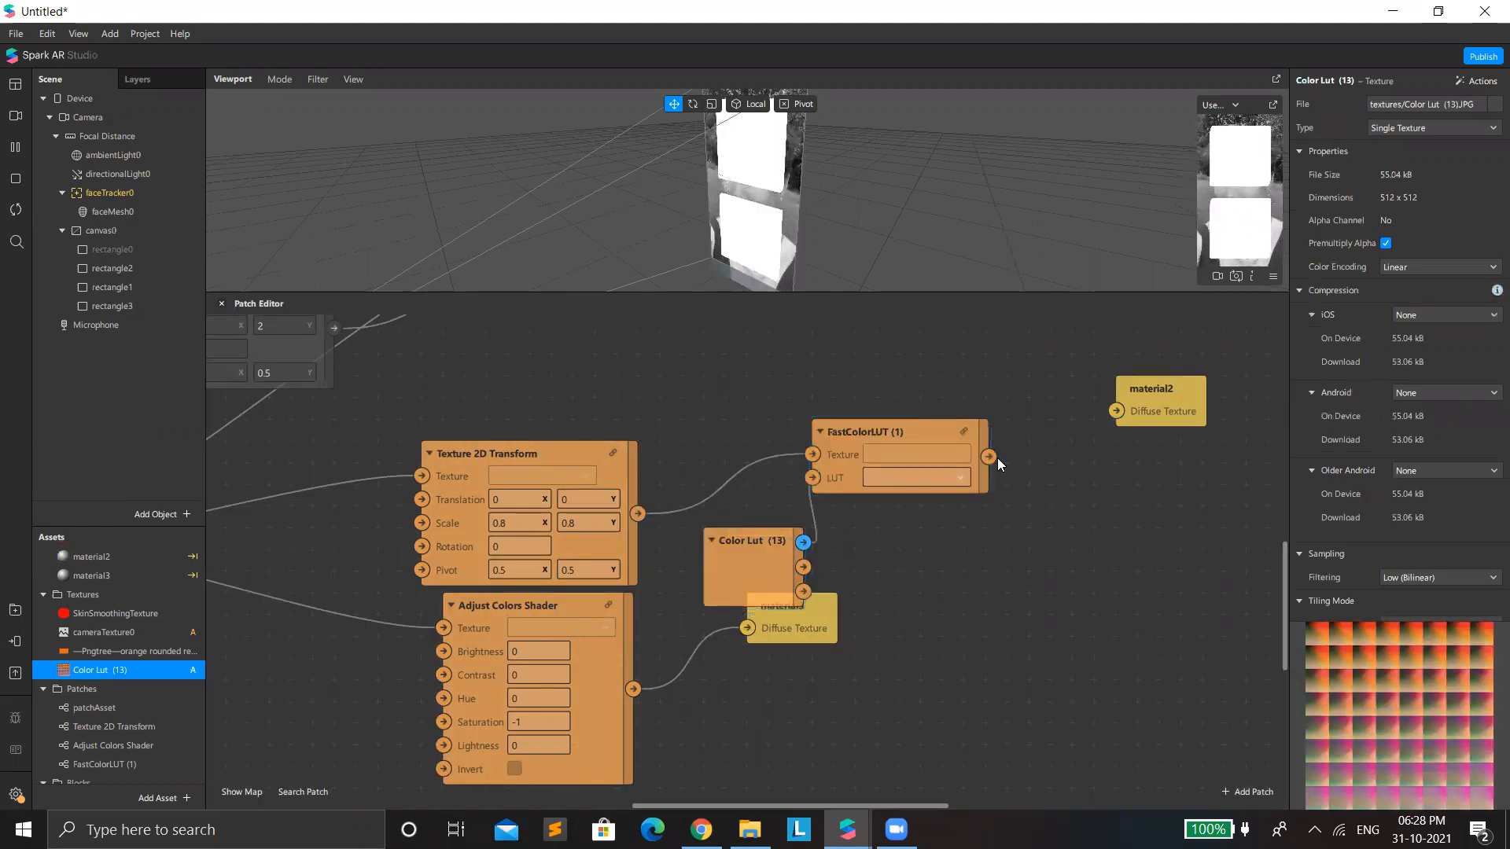
drag(988, 457, 1117, 410)
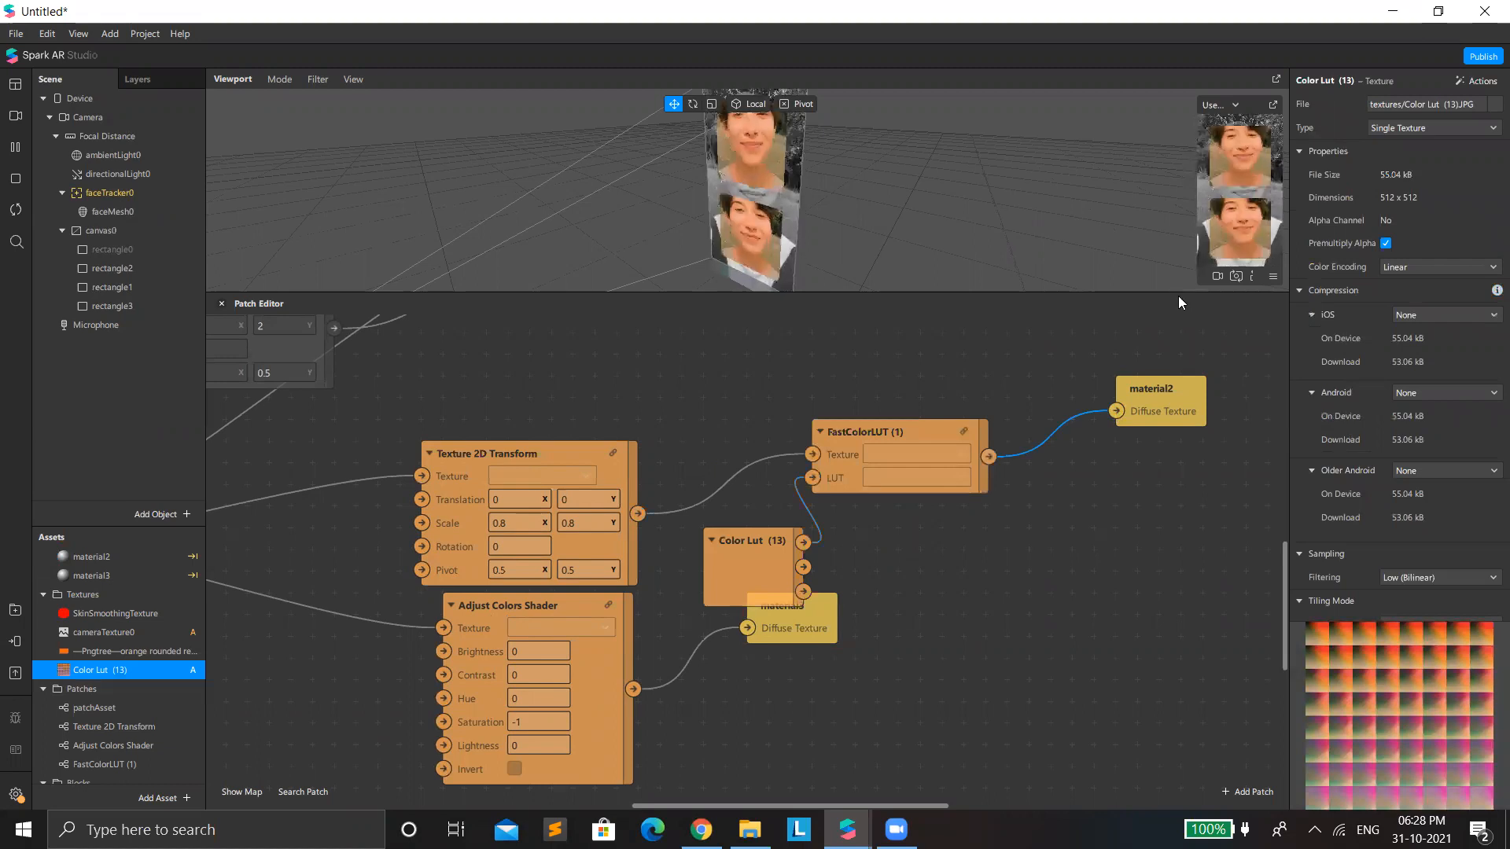
drag(1233, 293, 1232, 628)
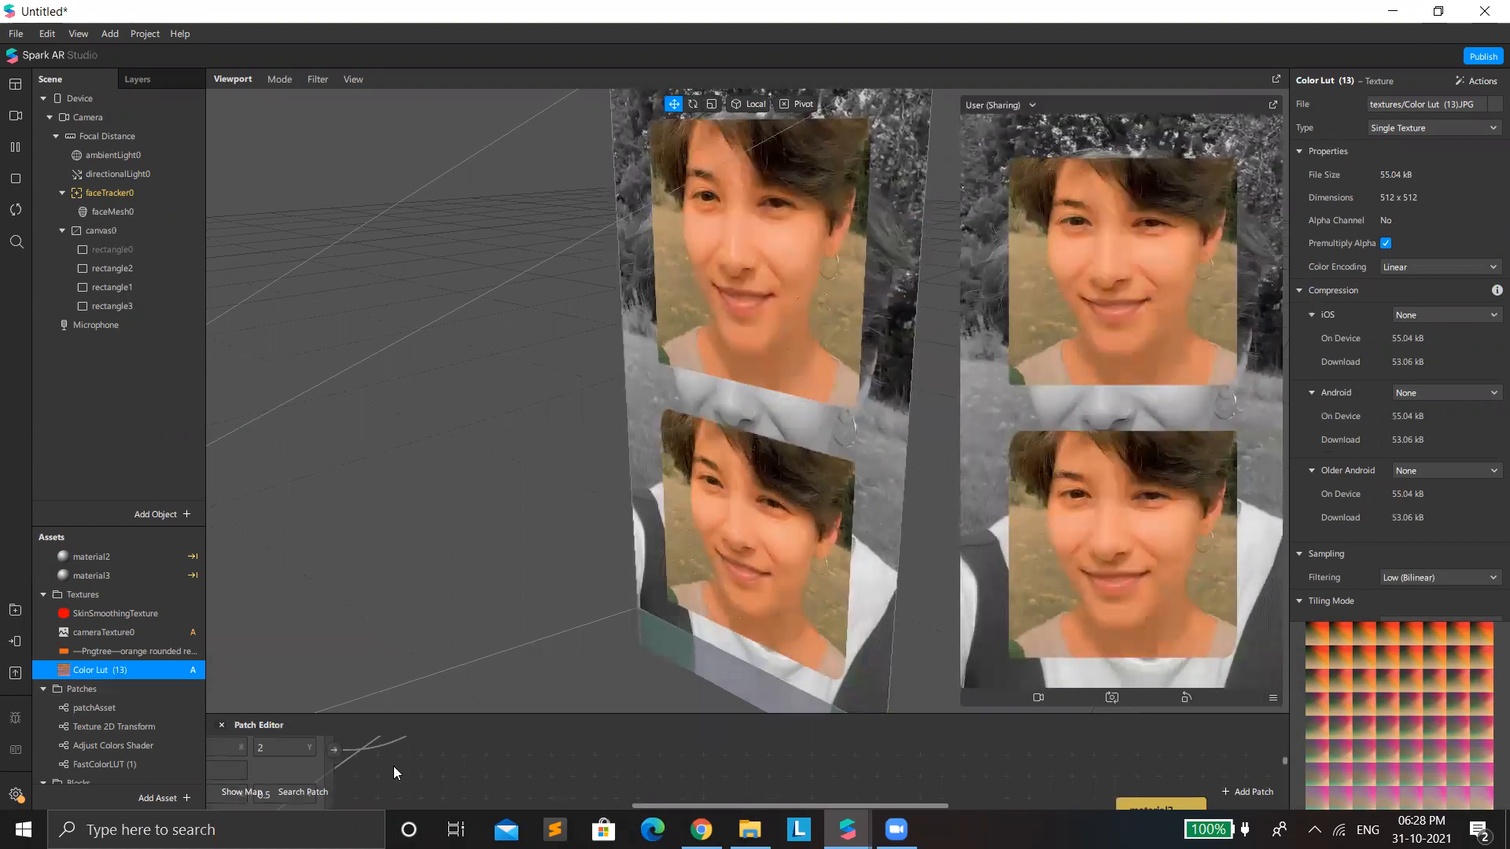
Step: Search the AR Library's patch assets for blur and import the Blur patch into the second Untitled project listed
click(187, 798)
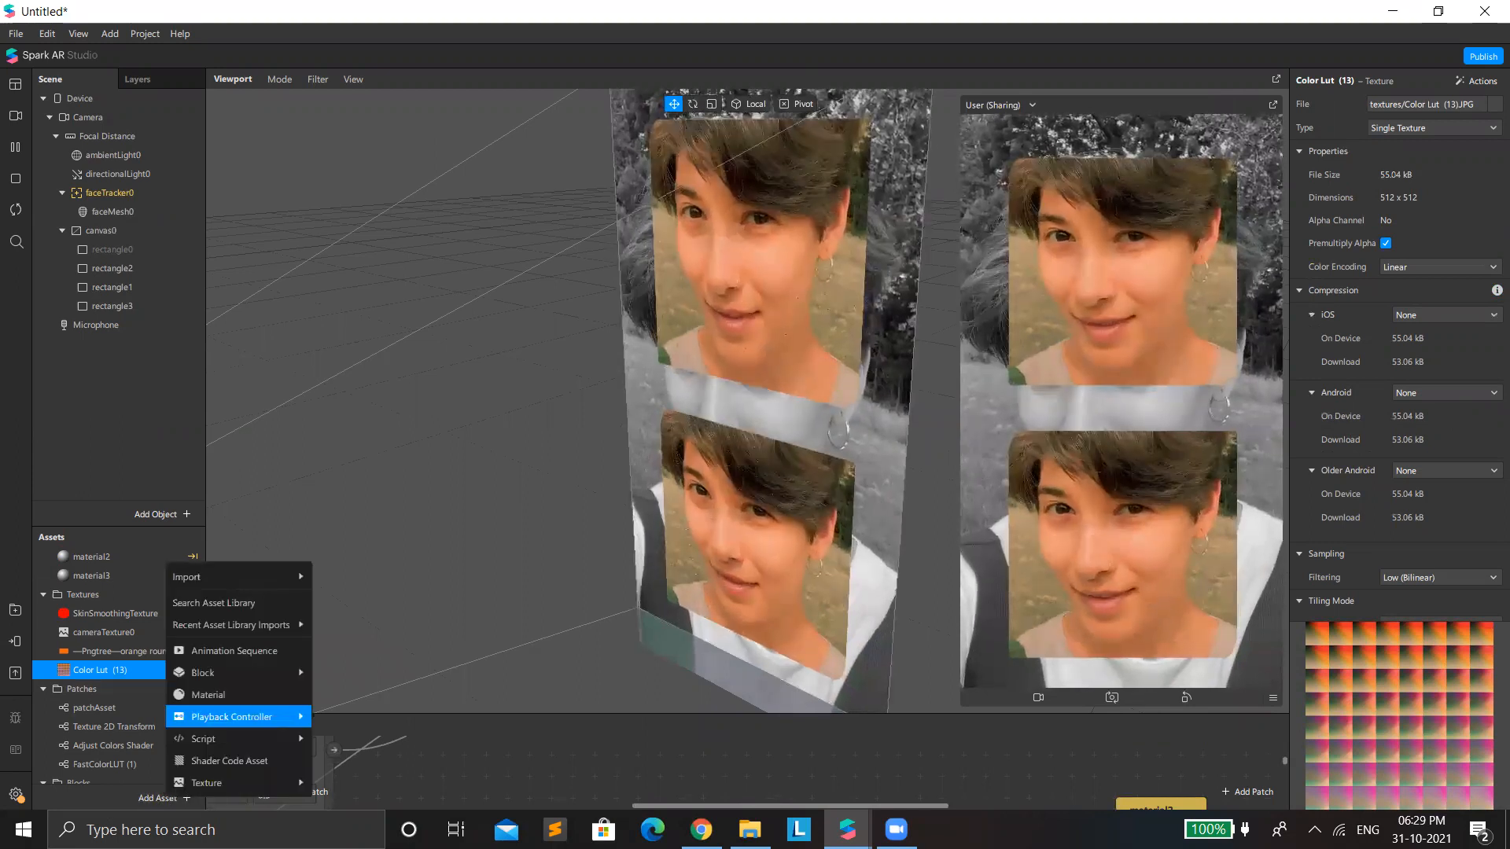
mouse_move(846, 830)
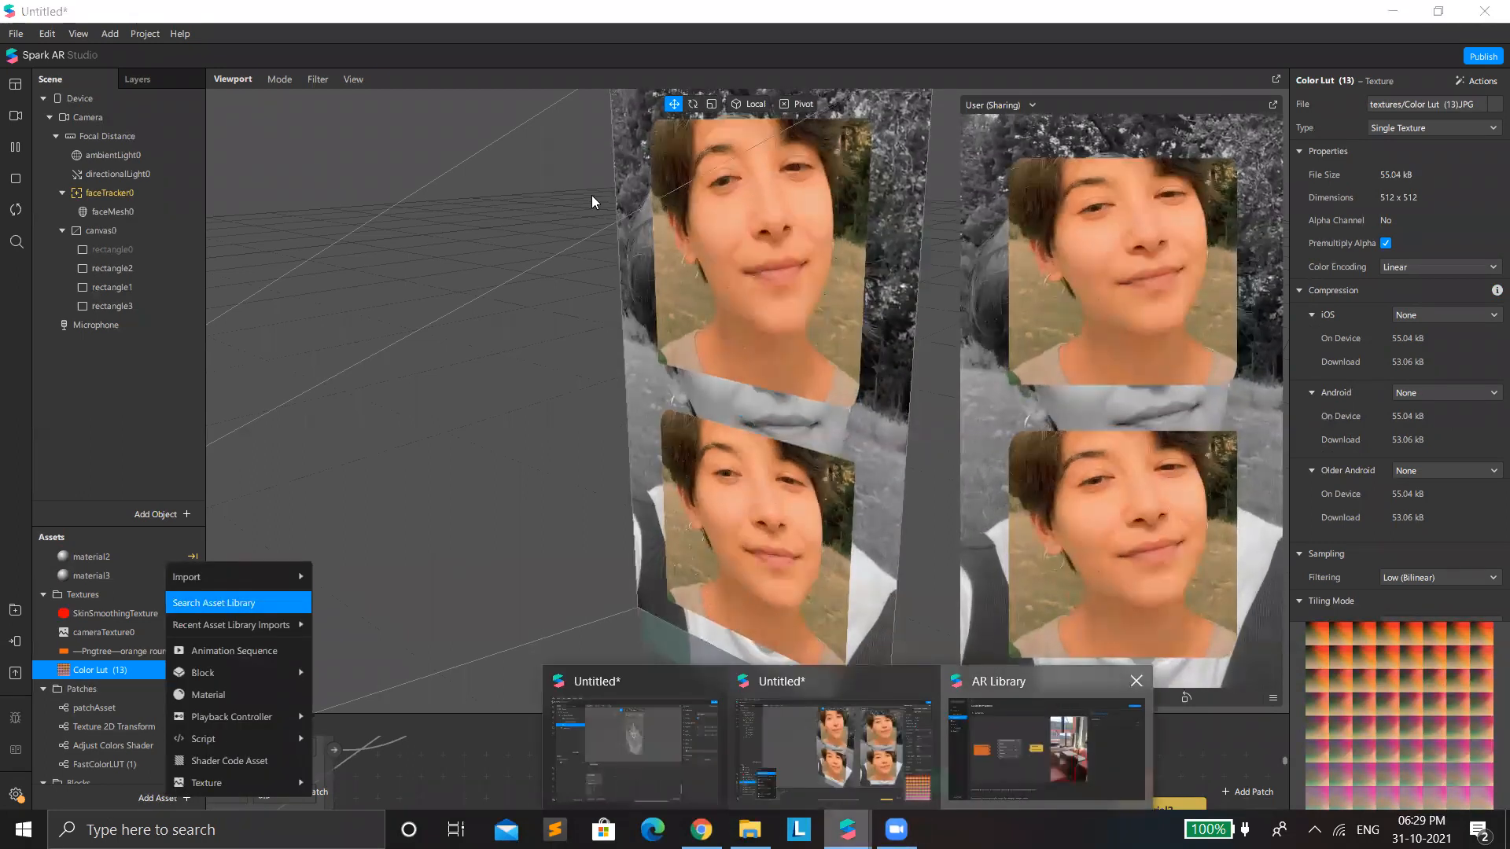
click(1056, 708)
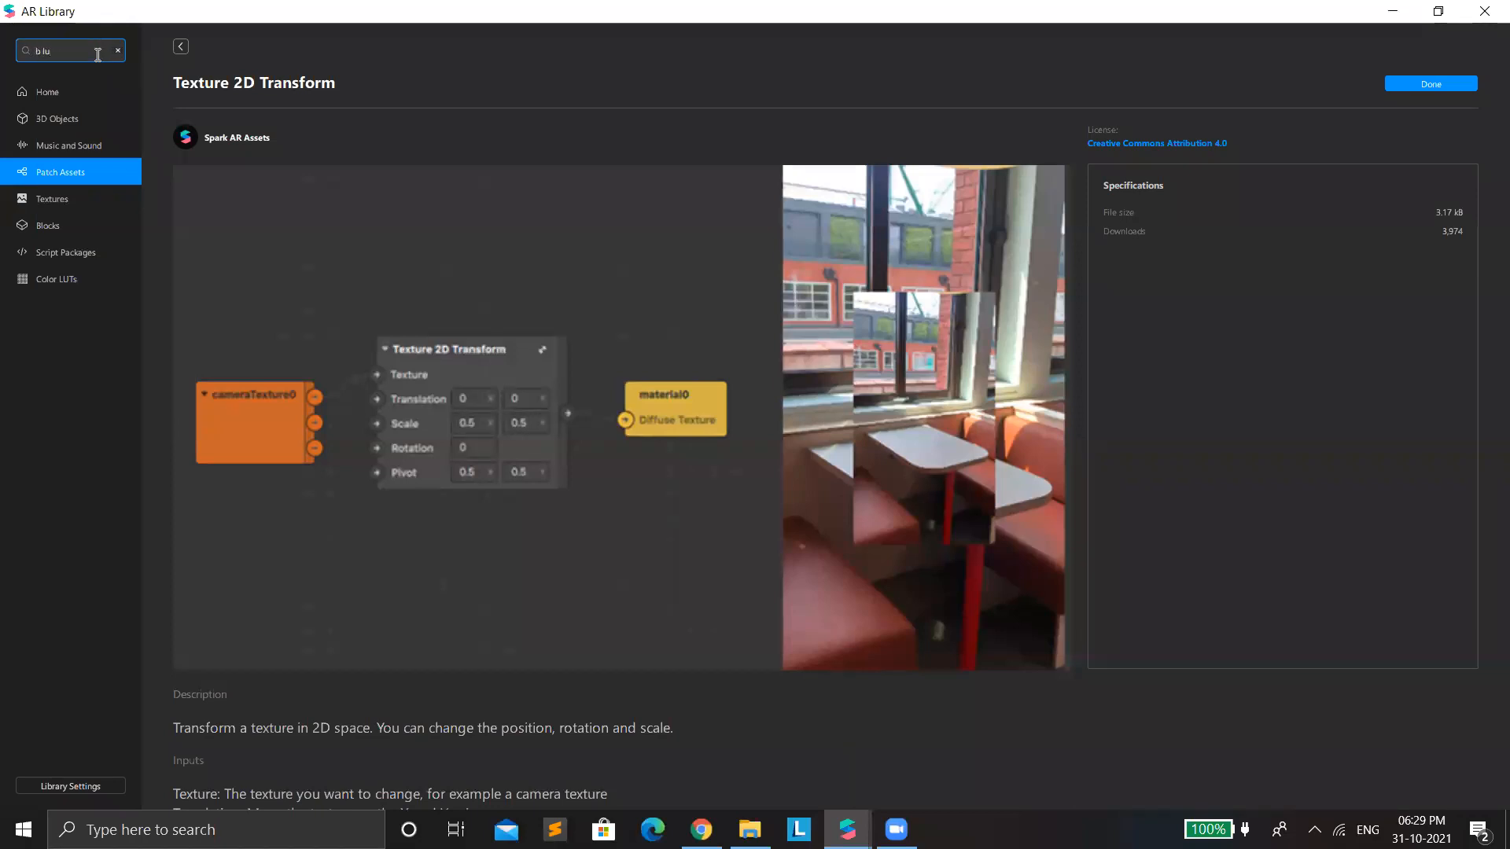
key(Return)
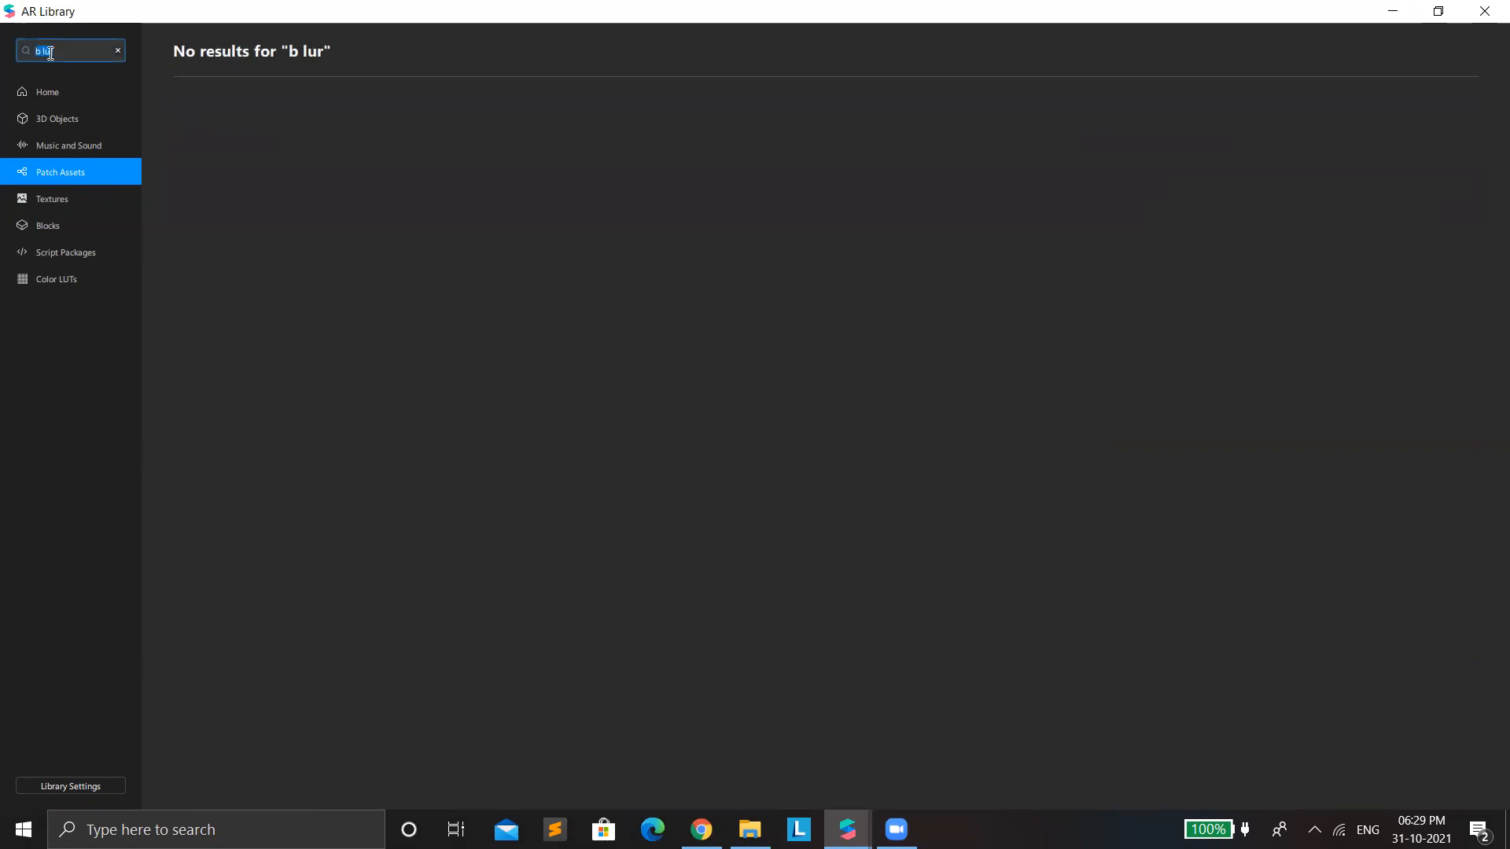
key(Return)
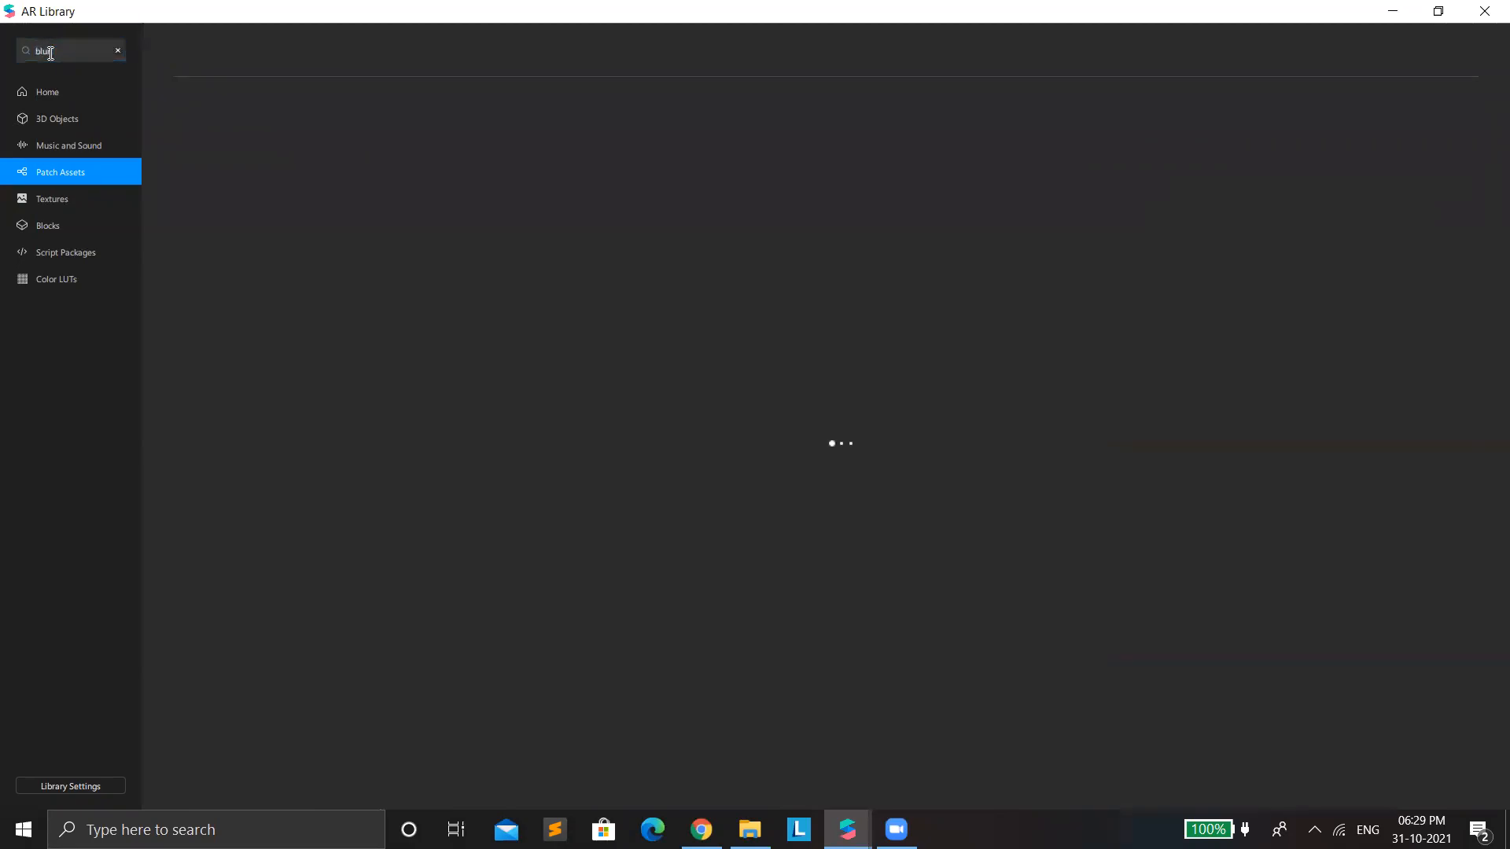
click(259, 176)
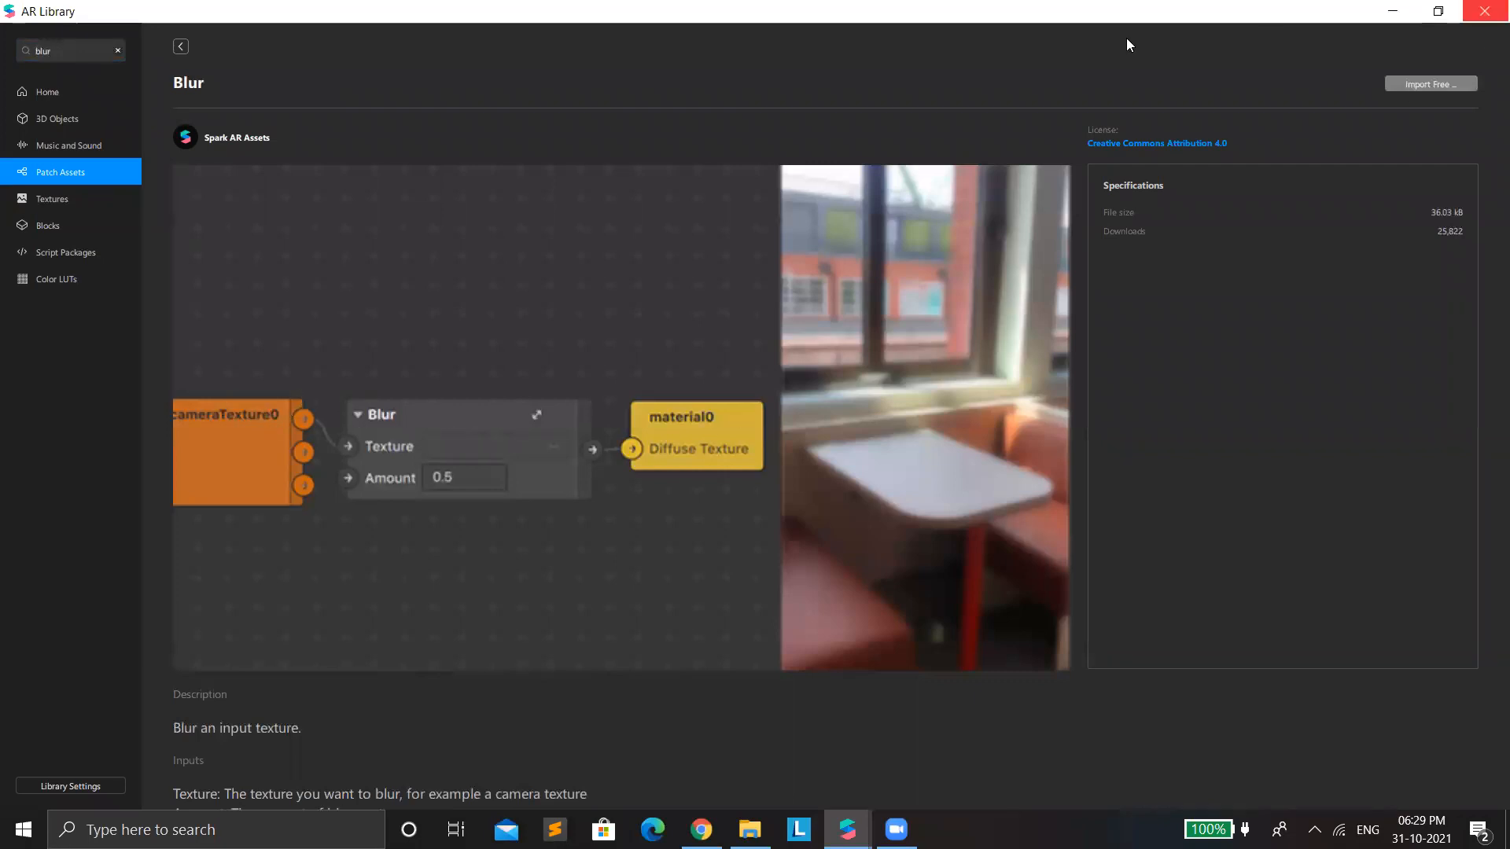
click(1420, 86)
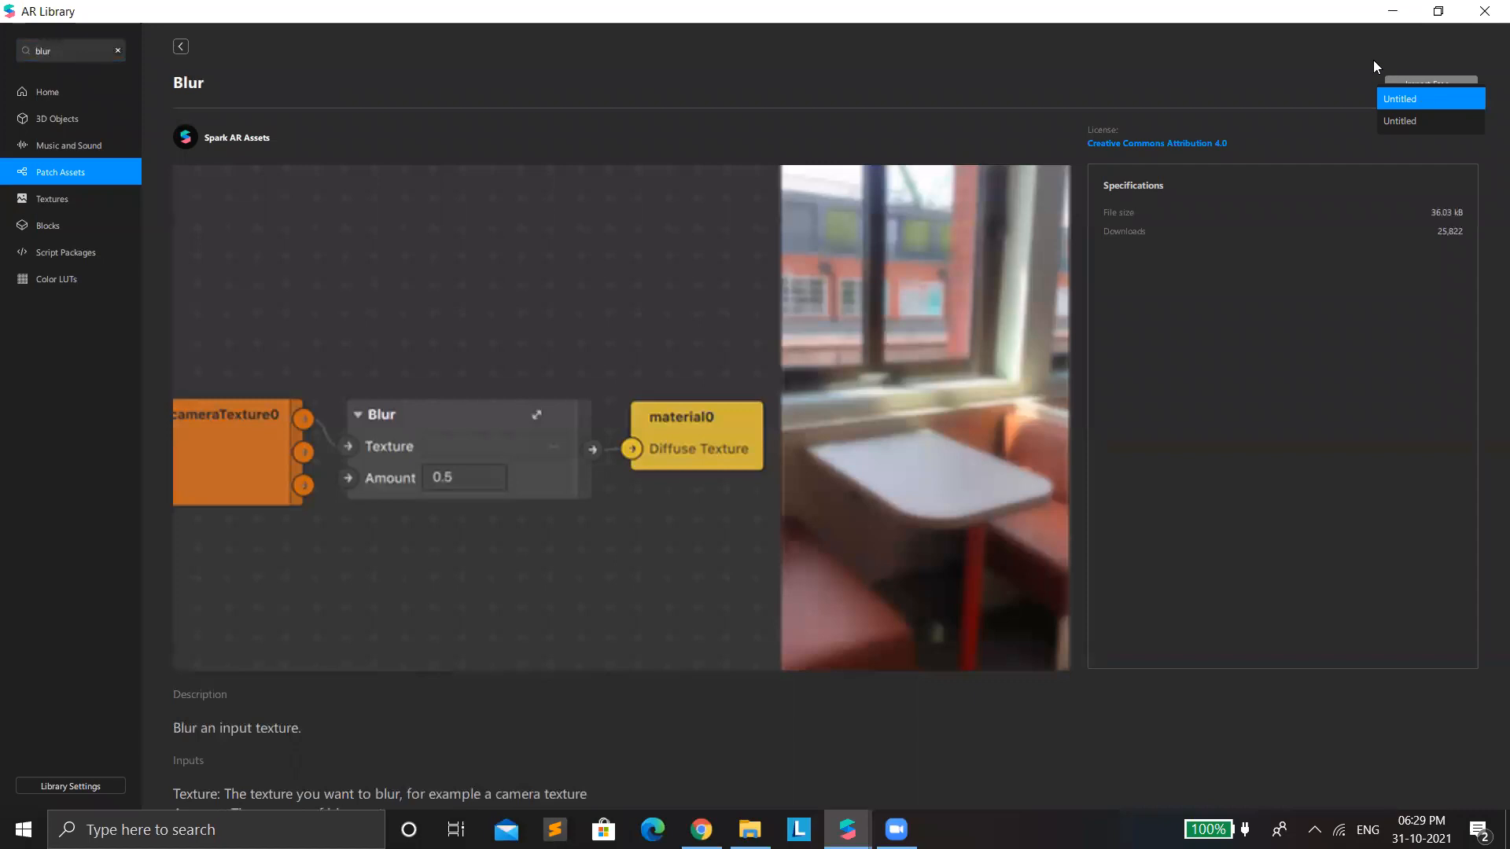
click(1422, 121)
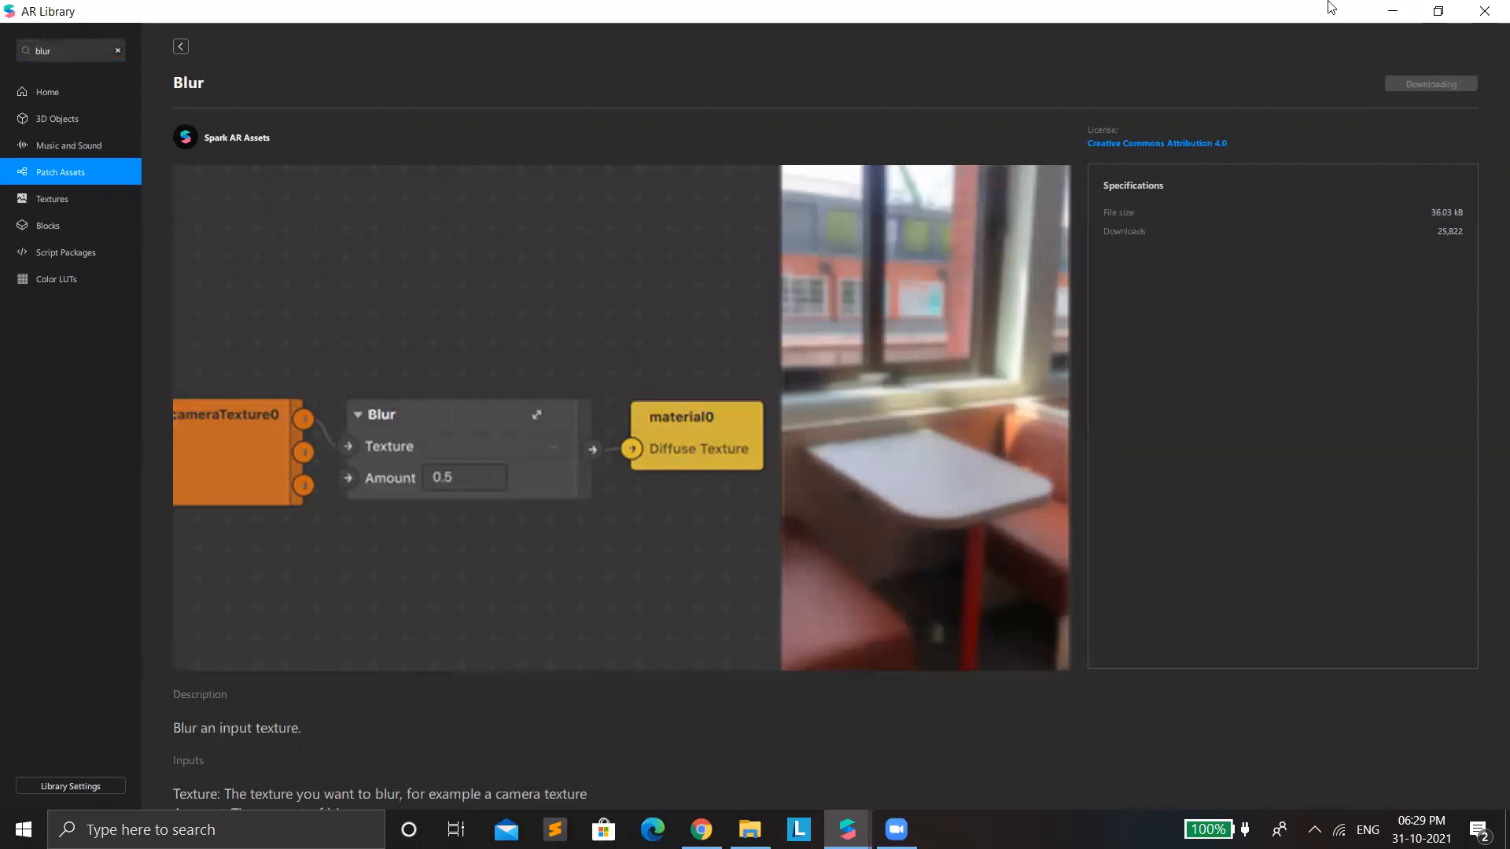
Step: Return from the AR Library to the project and move material3 and Adjust Colors Shader apart to make room between them
click(1401, 14)
drag(893, 712, 899, 213)
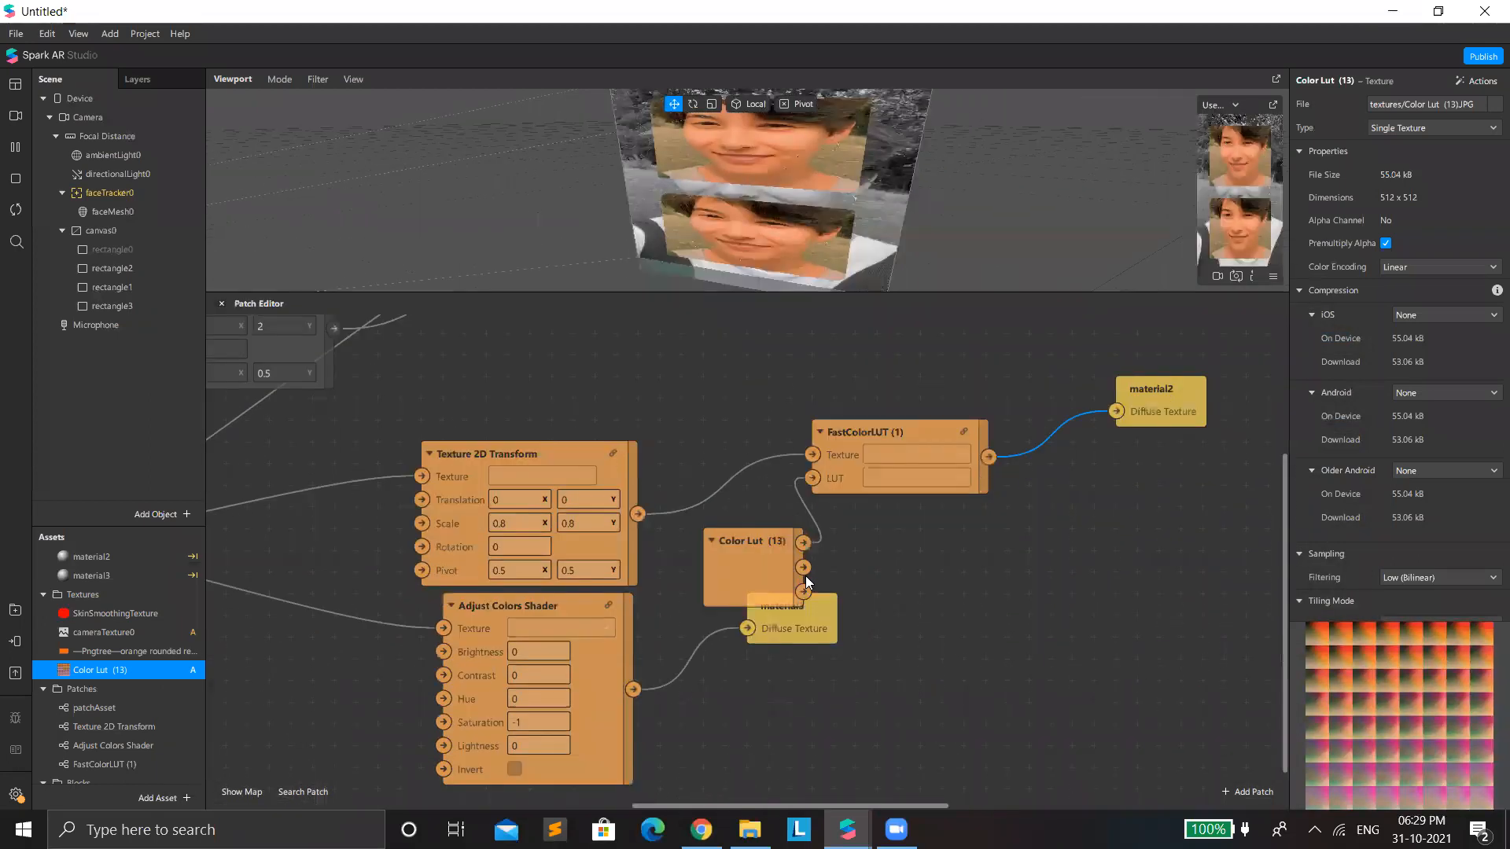
drag(805, 575, 975, 630)
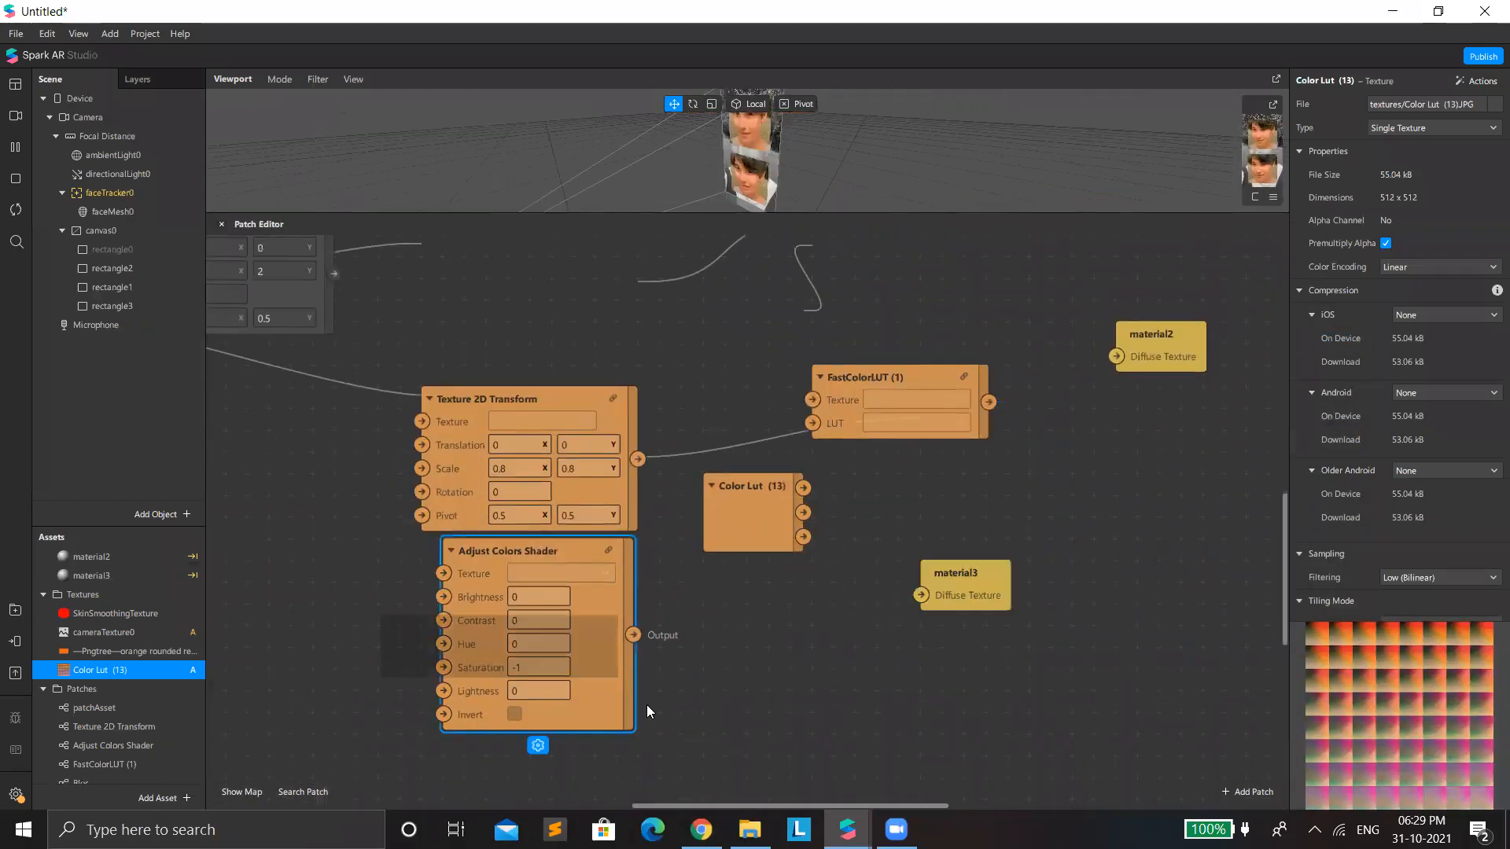
drag(577, 674, 345, 753)
Step: Insert a Blur patch between the Adjust Colors Shader output and material3's Diffuse Texture, using Blur's Texture input
scroll(99, 727, down, 1)
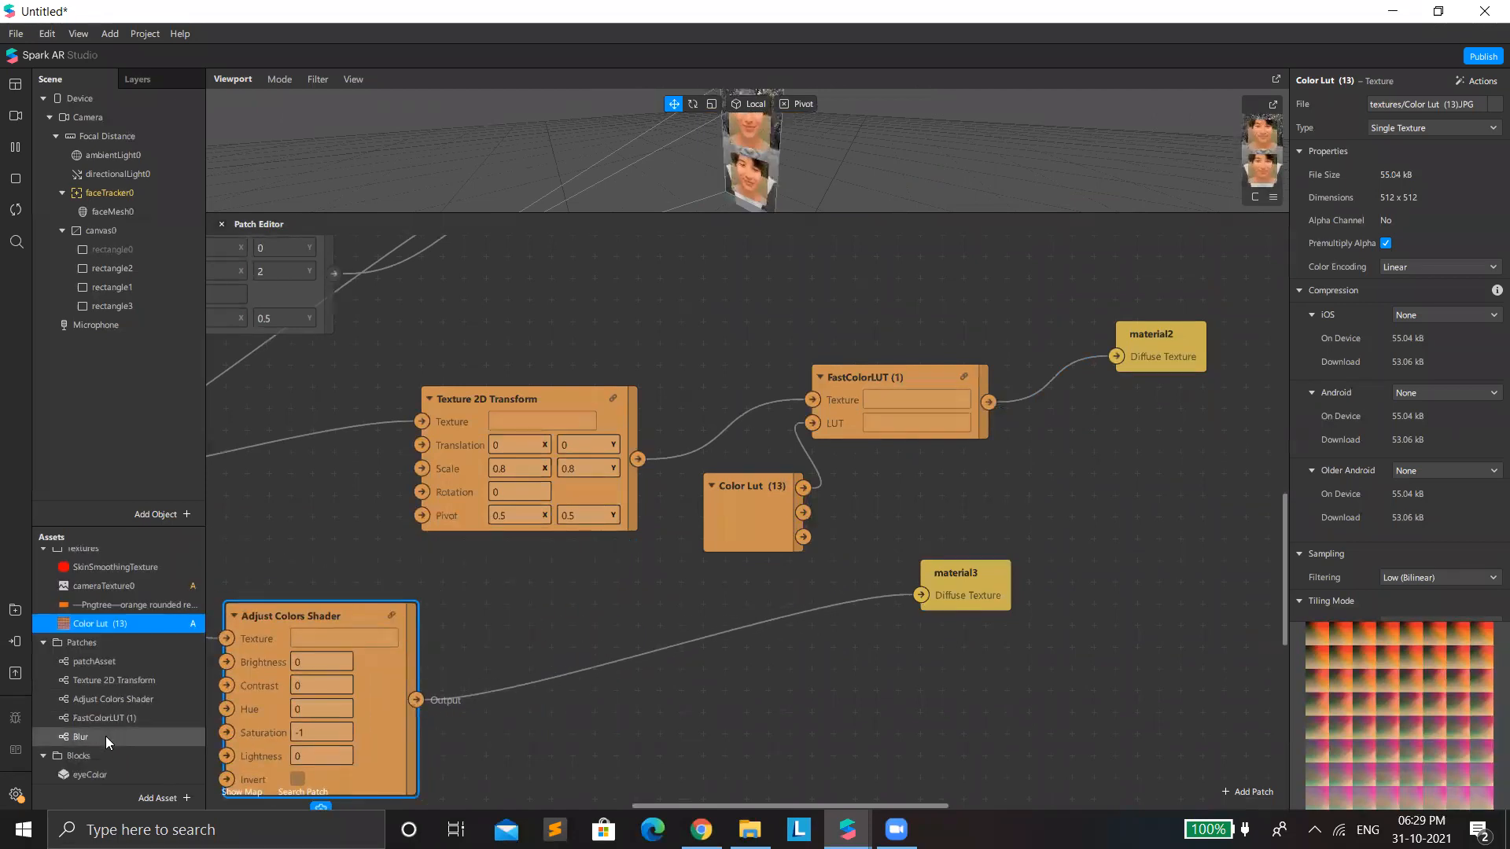
click(107, 736)
mouse_move(658, 666)
mouse_down()
mouse_move(578, 686)
mouse_move(682, 659)
mouse_up()
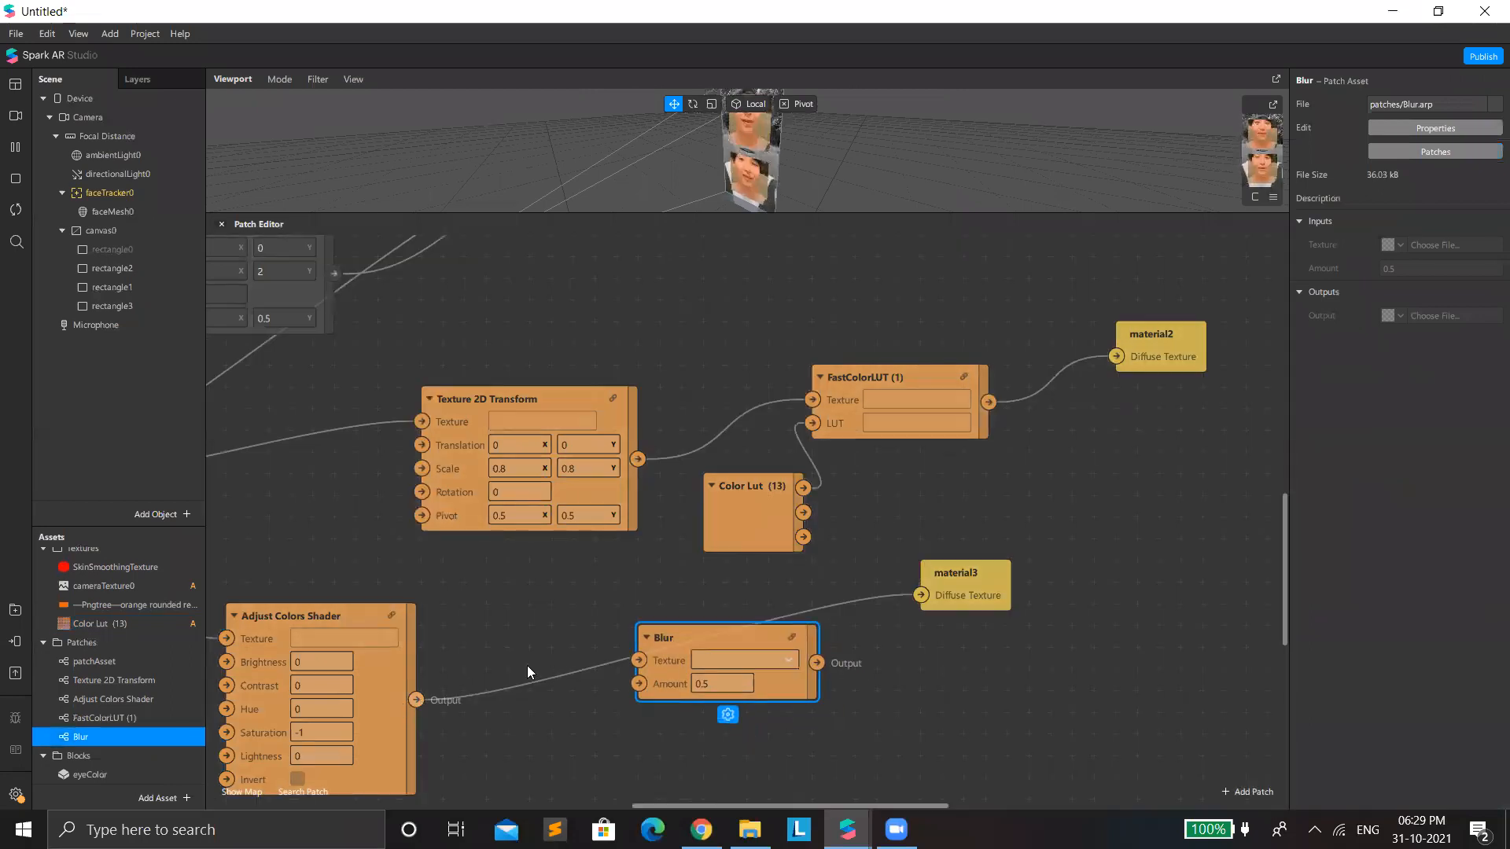
drag(416, 699, 629, 657)
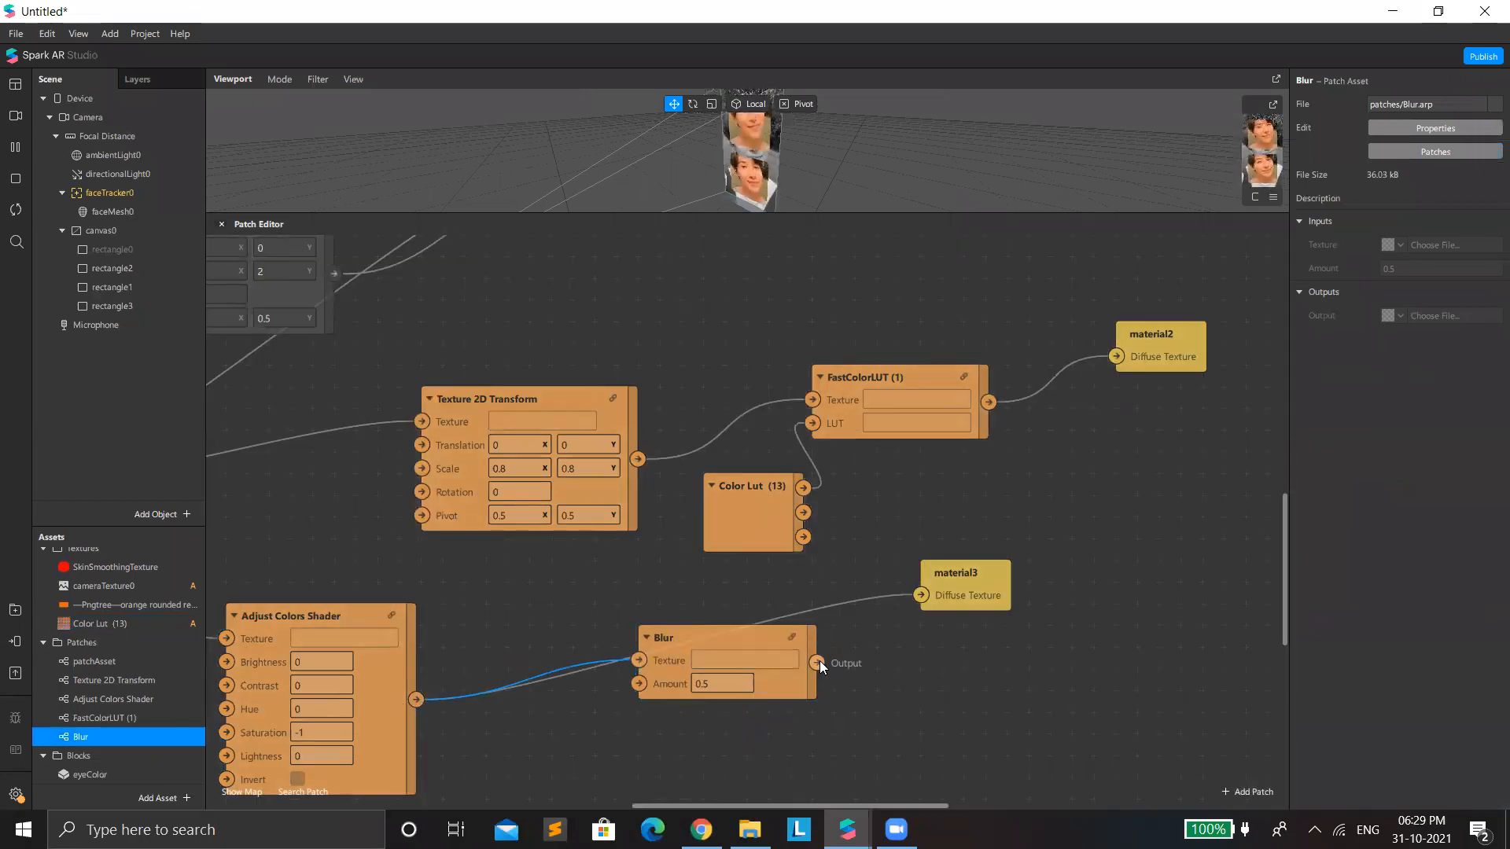
drag(909, 604, 919, 593)
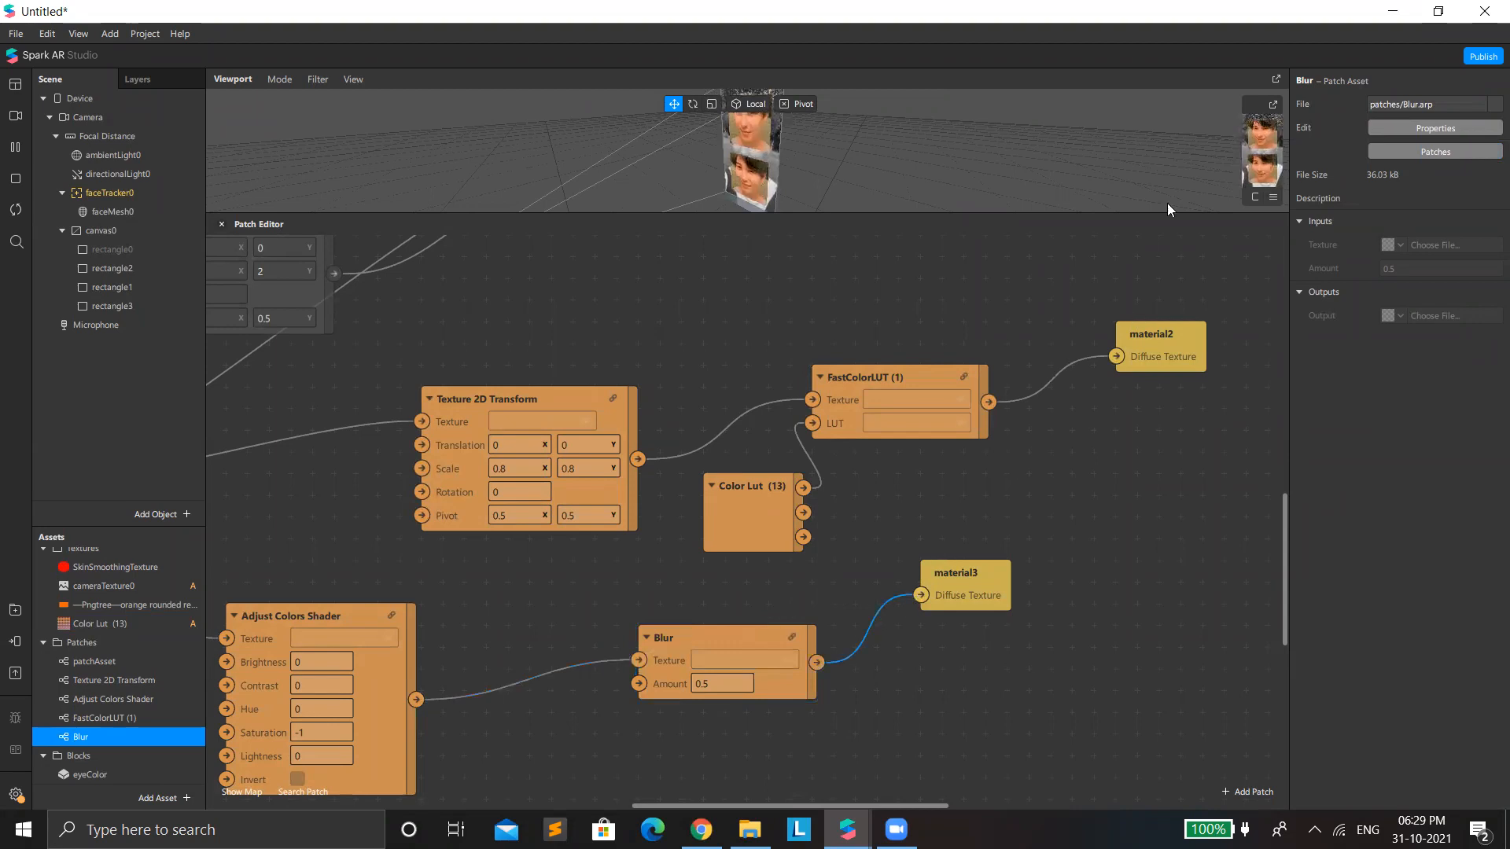
Step: Enlarge the viewport and device preview, and set the Blur patch's Amount to 0.7
drag(1213, 212, 1297, 595)
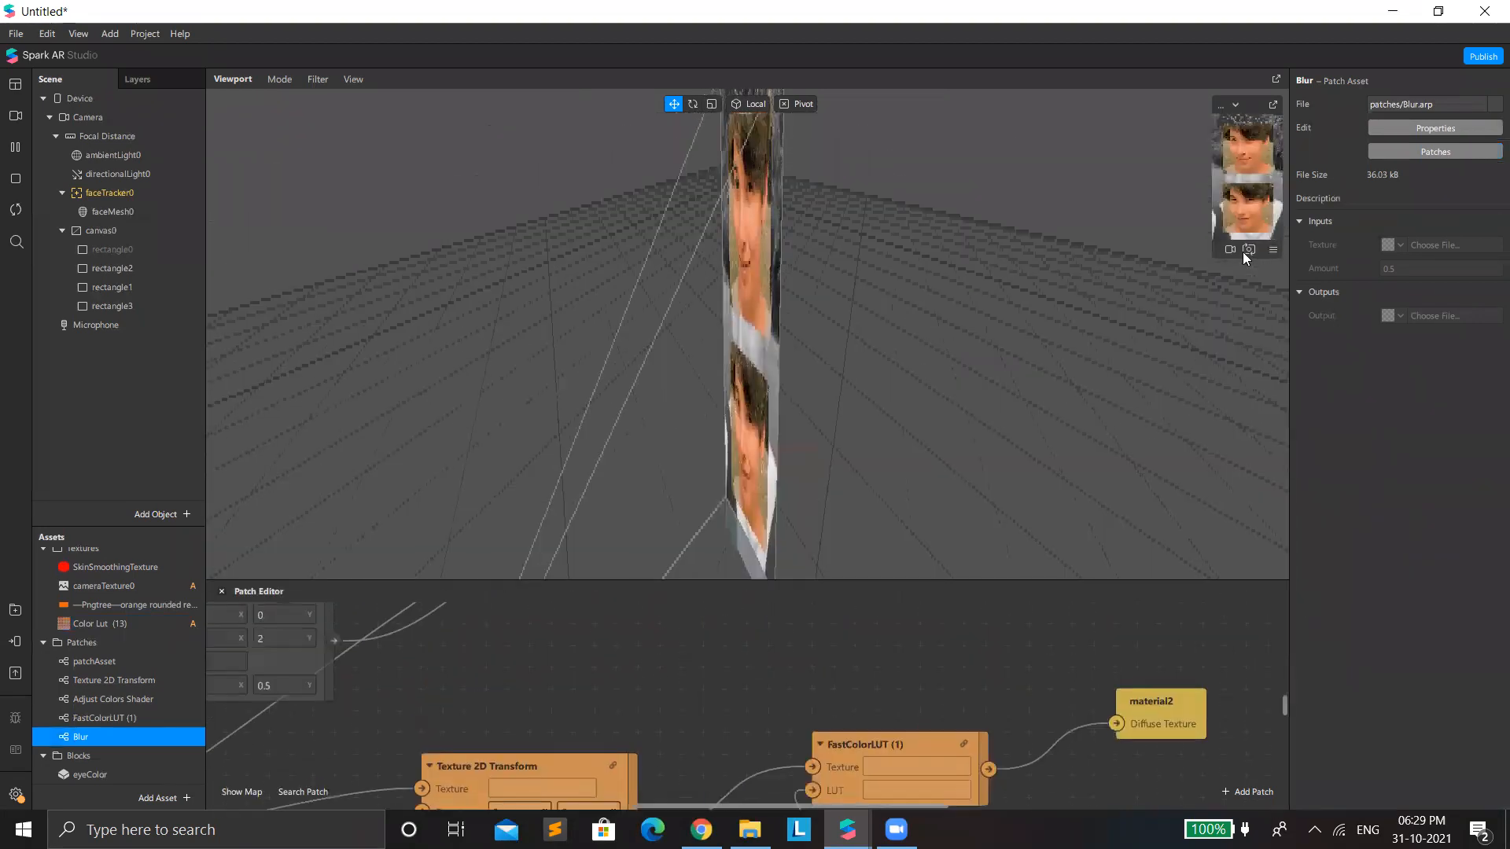
drag(1214, 253, 971, 545)
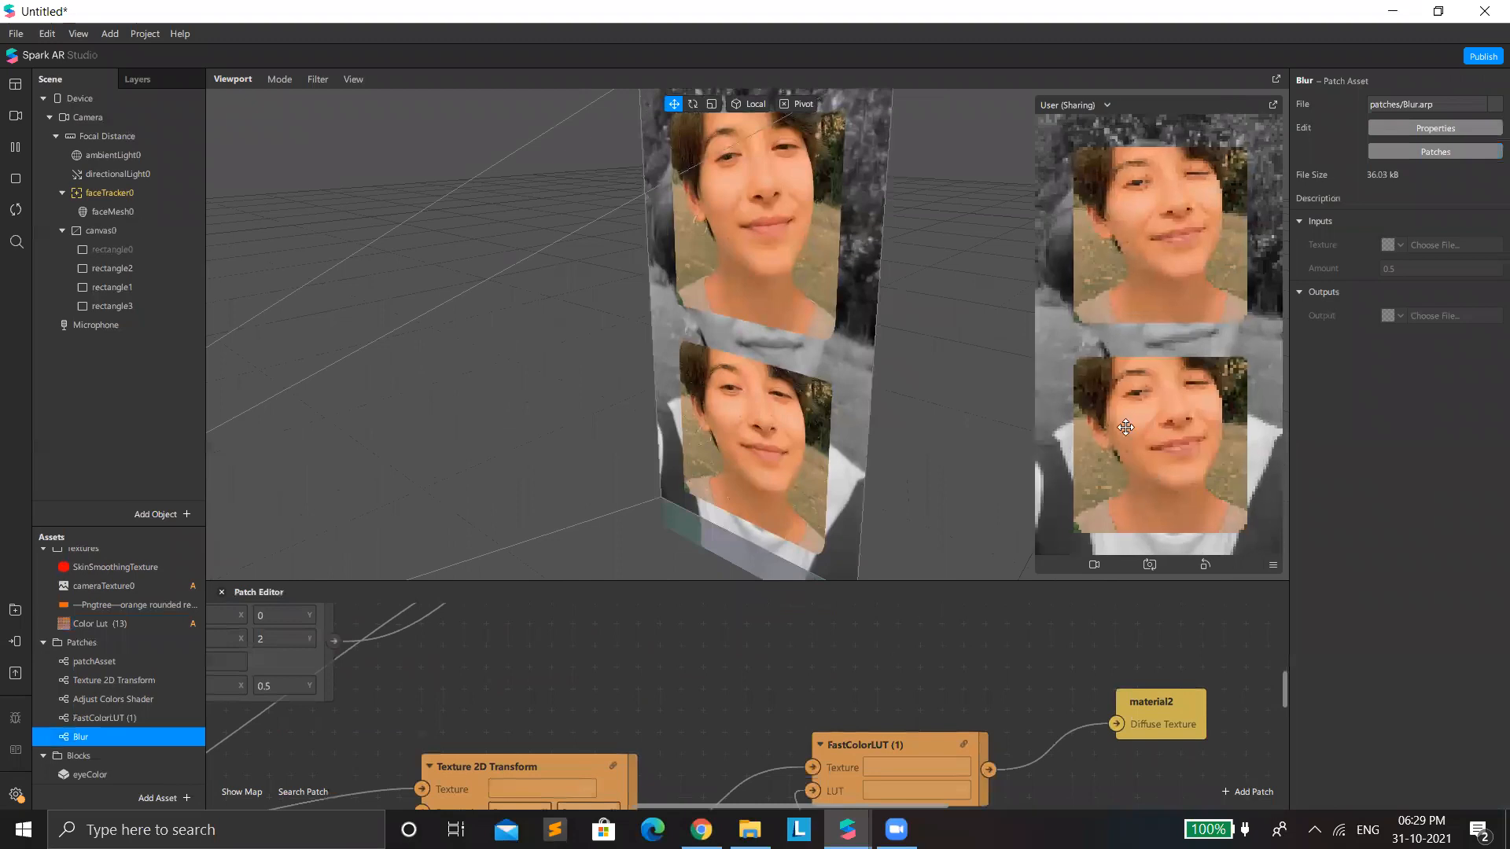
scroll(878, 678, down, 10)
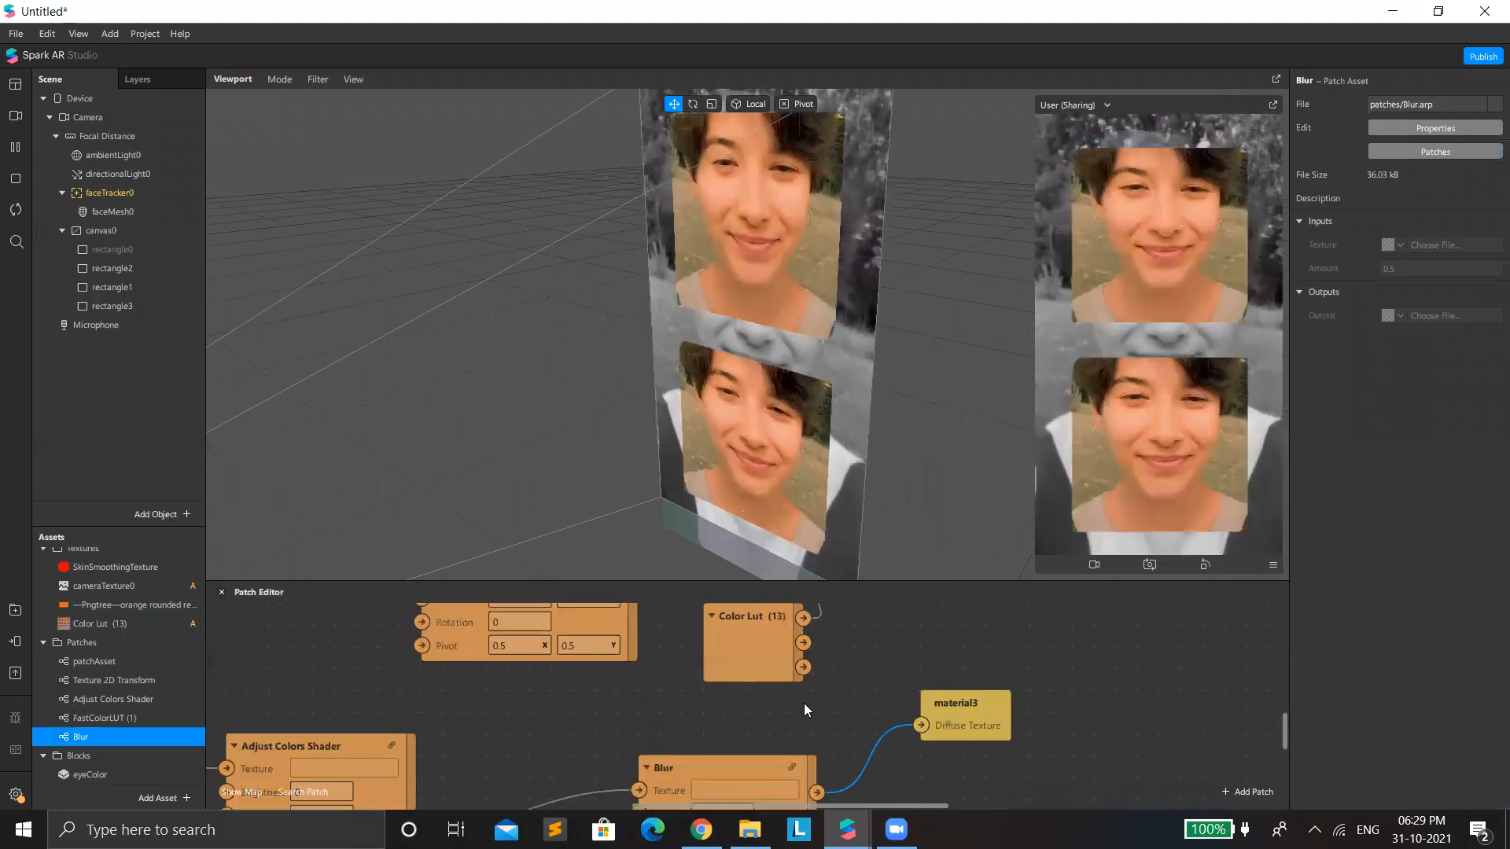
scroll(804, 703, down, 1)
click(736, 632)
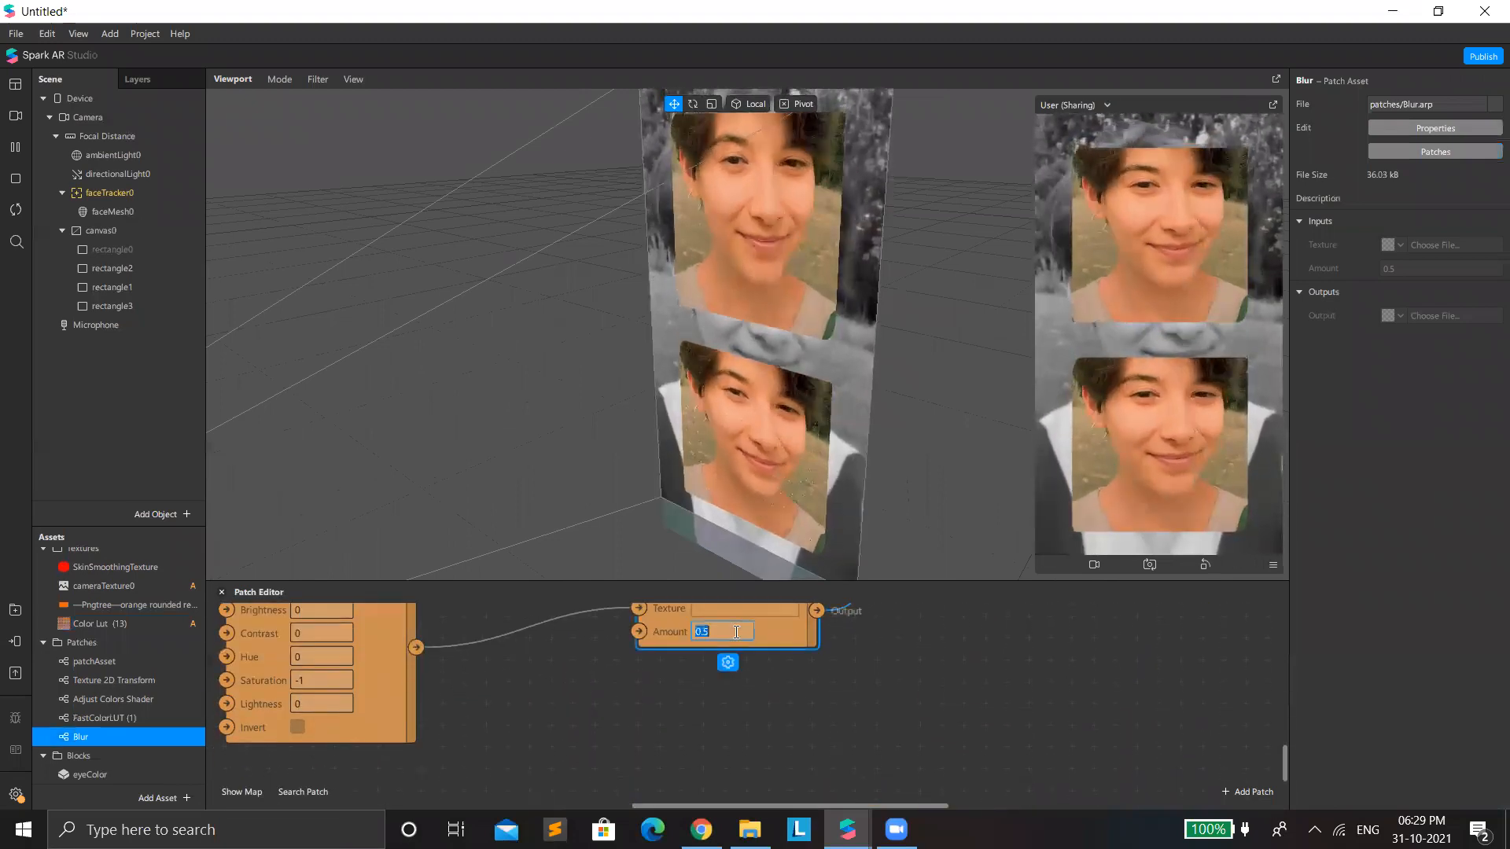
text(0.7)
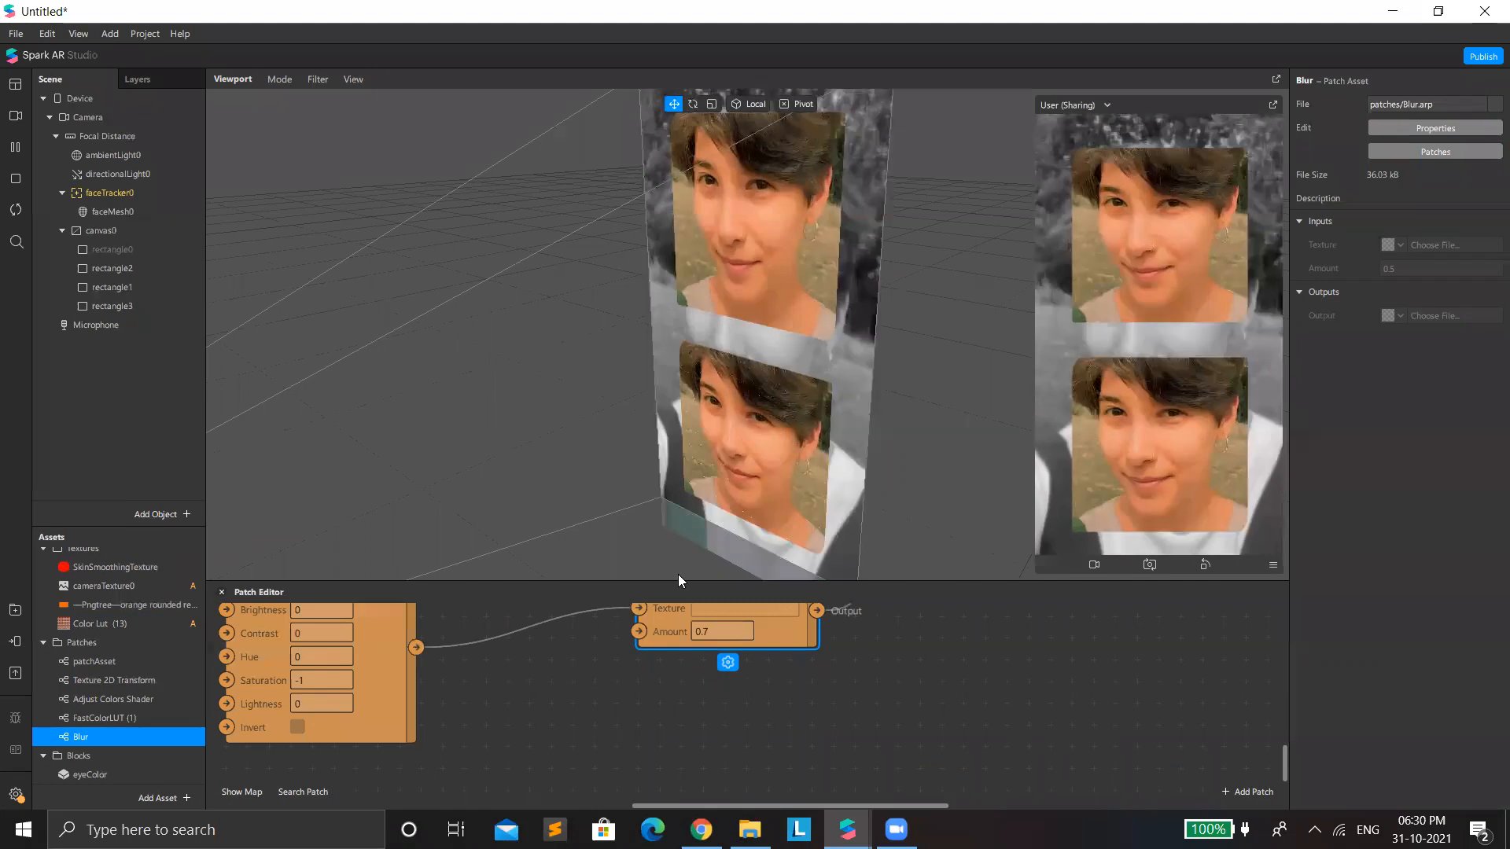
Step: Try driving the Blur patch's Amount from a new Slider UI patch
right_click(541, 670)
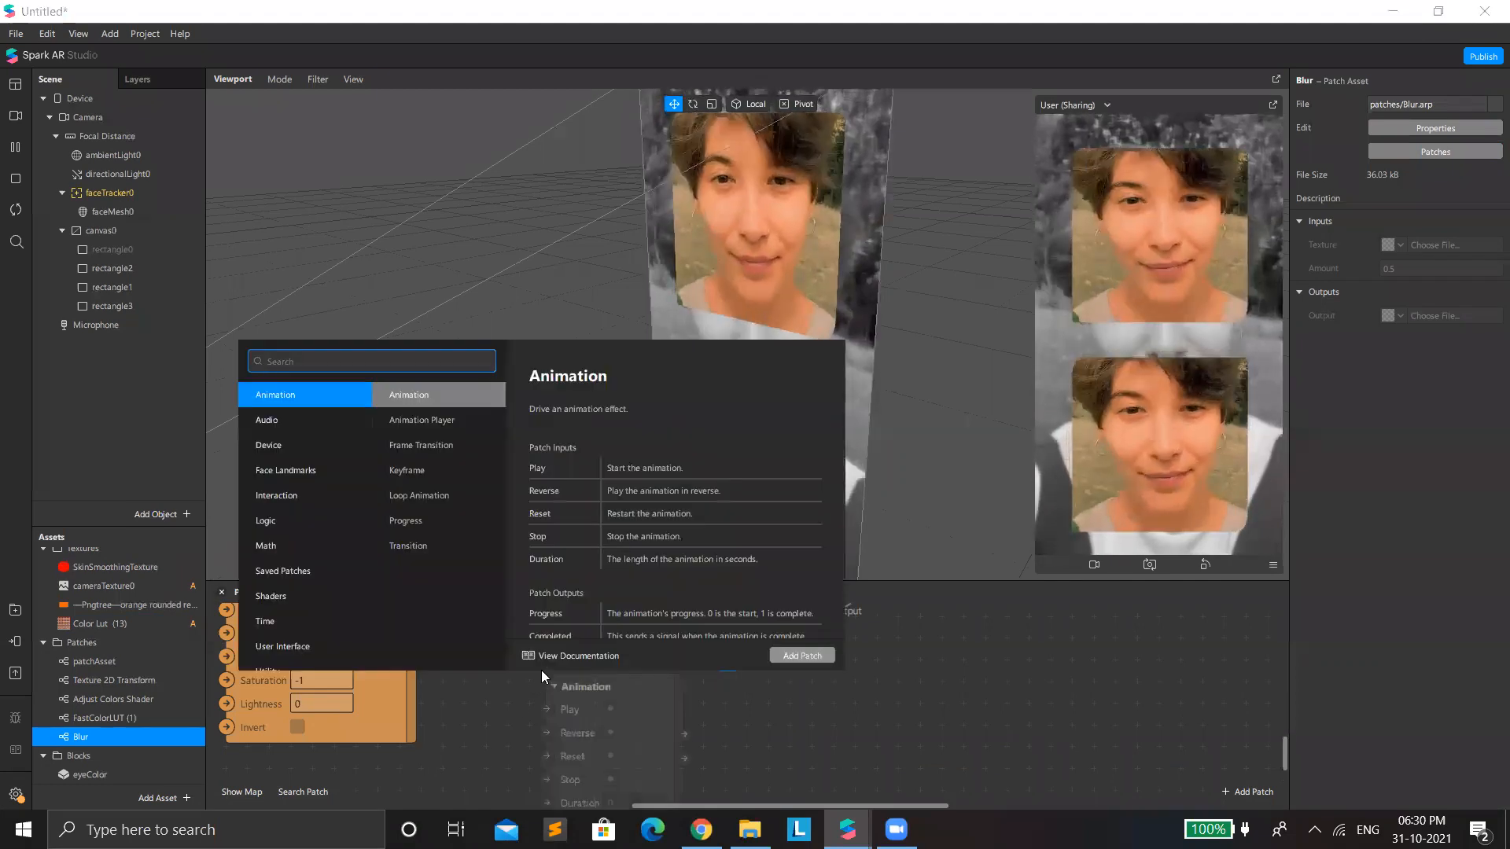
text(slid)
key(Return)
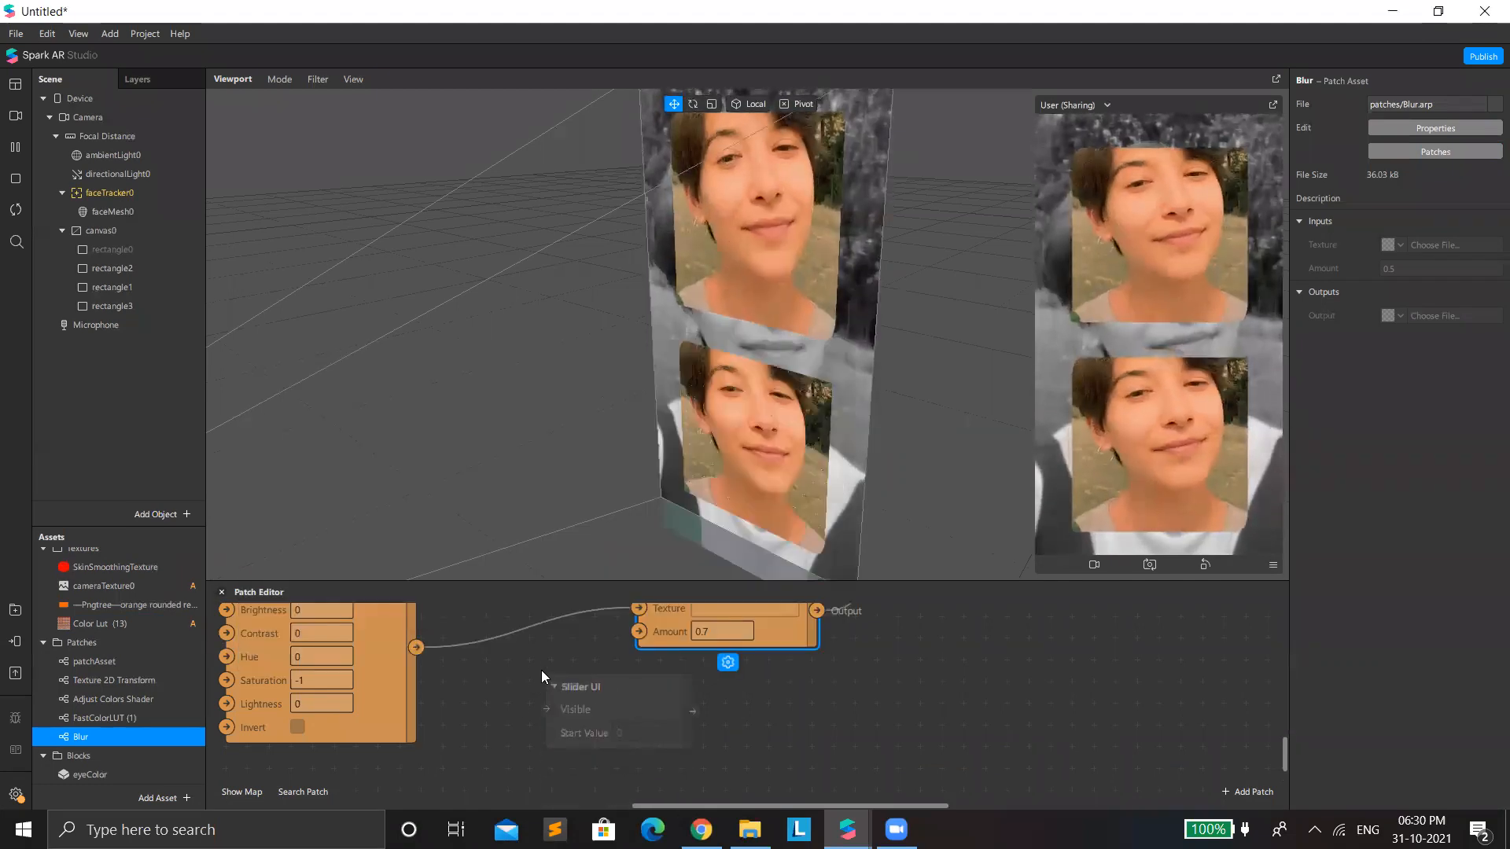
click(642, 701)
drag(693, 711, 643, 622)
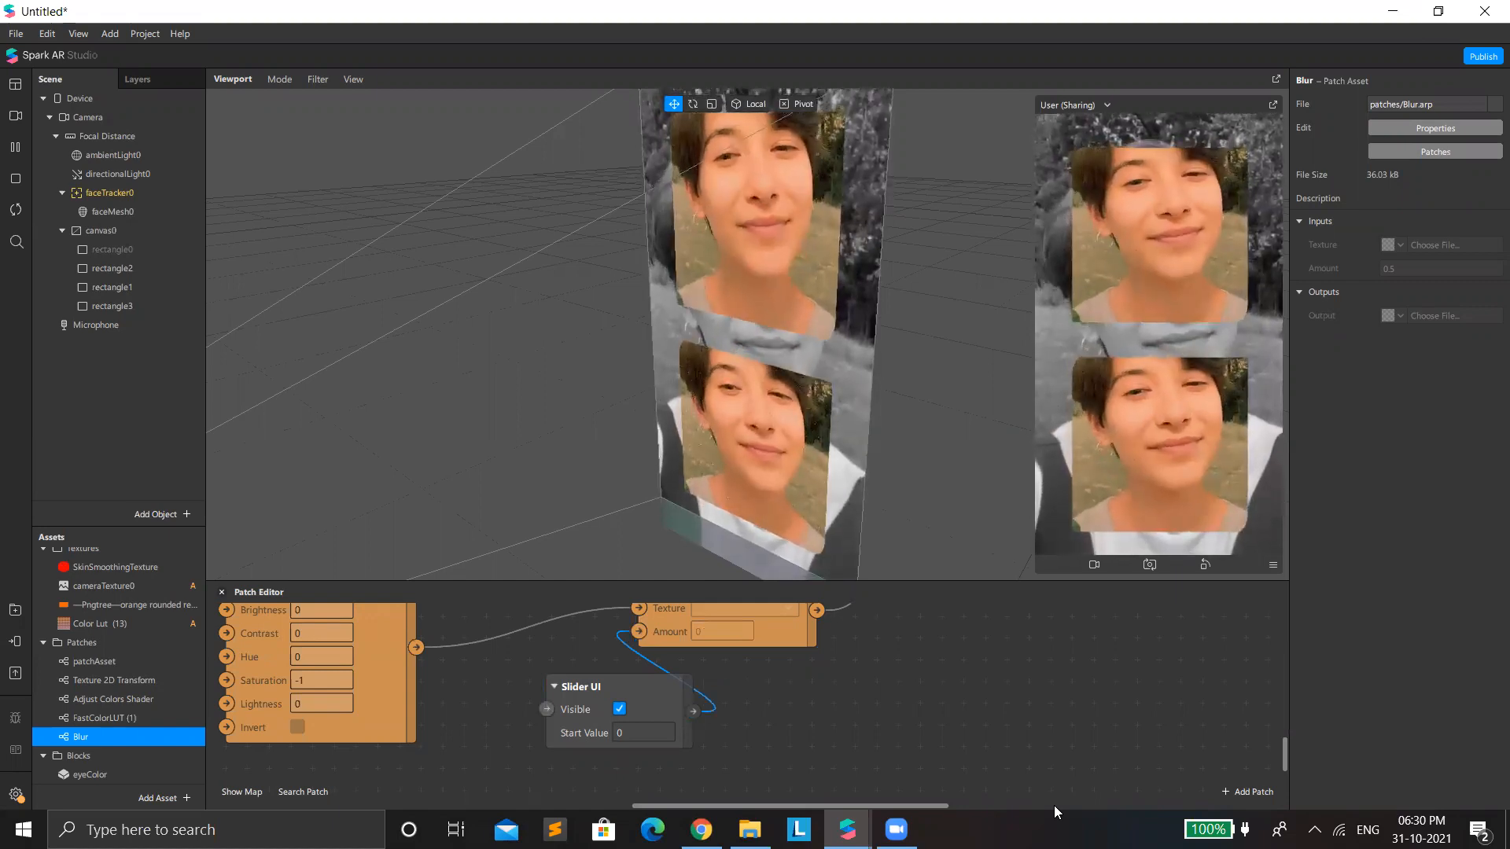
Step: Delete the Slider UI patch and set the Blur patch's Amount back to 0.7
click(661, 703)
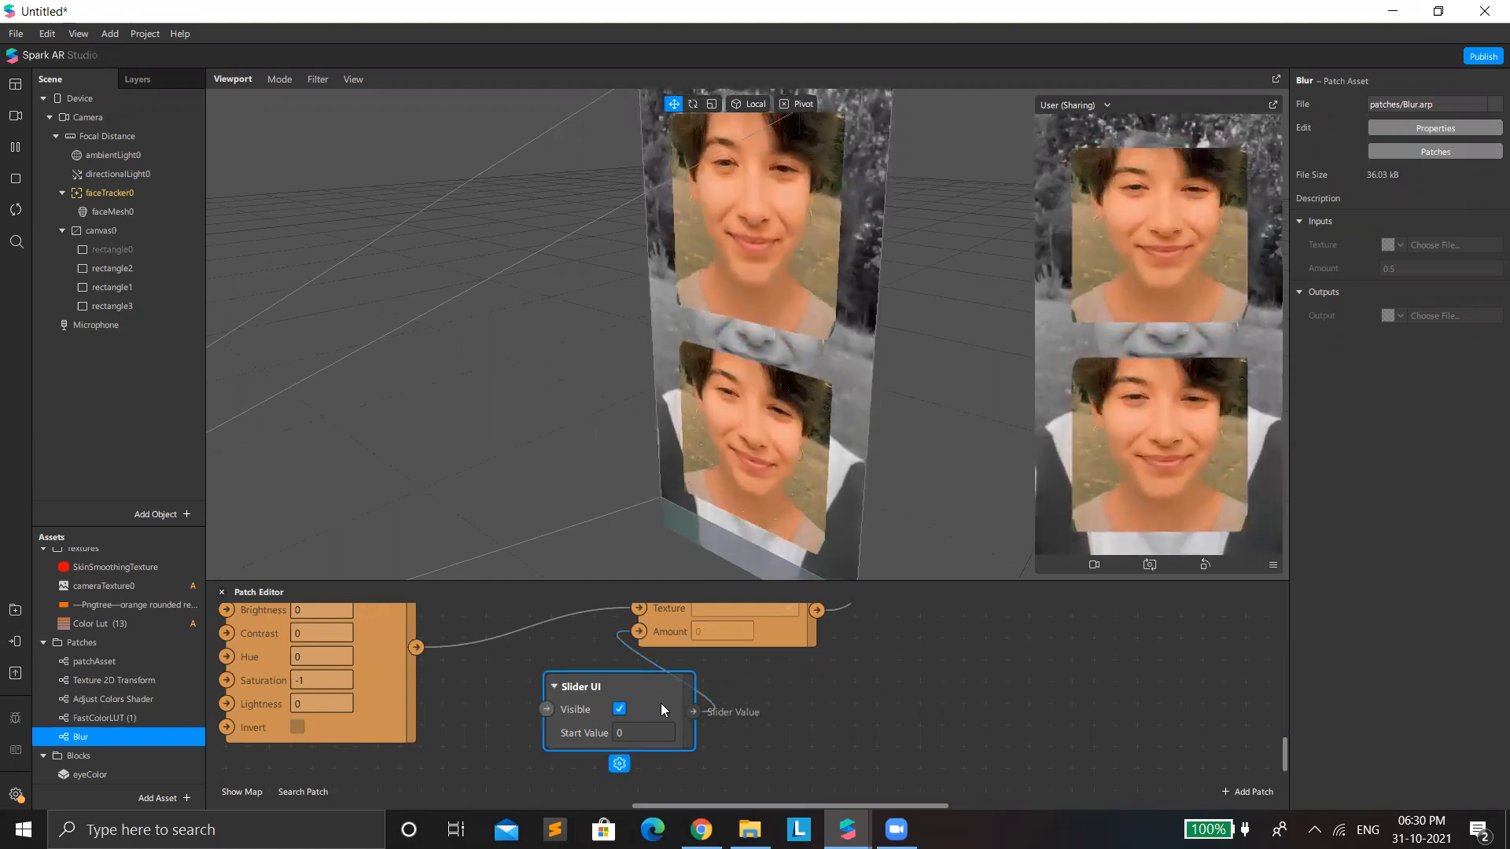
key(Delete)
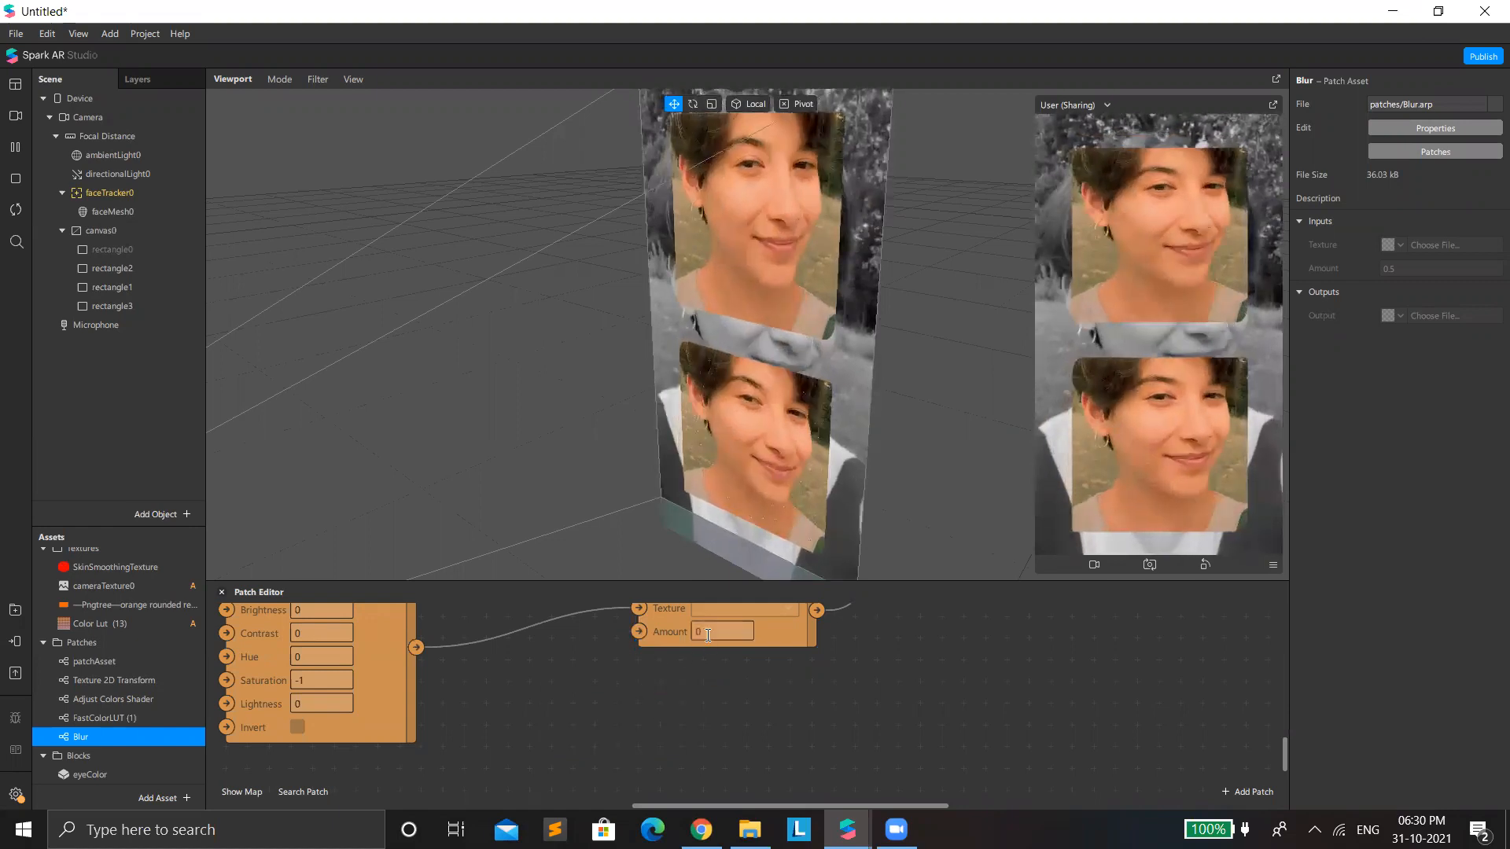
text(0.7)
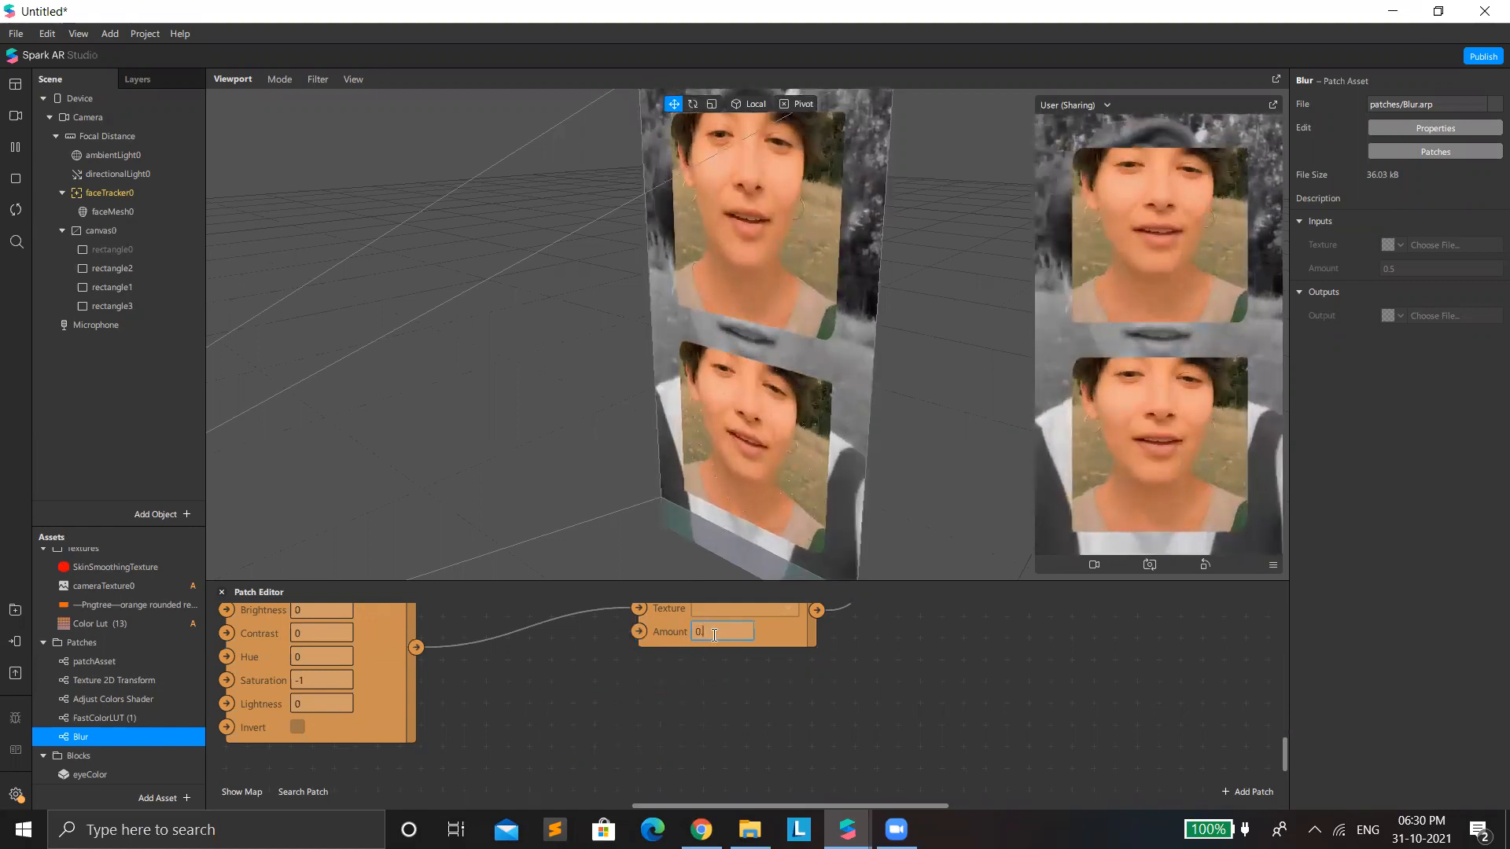
key(BackSpace)
key(BackSpace)
key(Return)
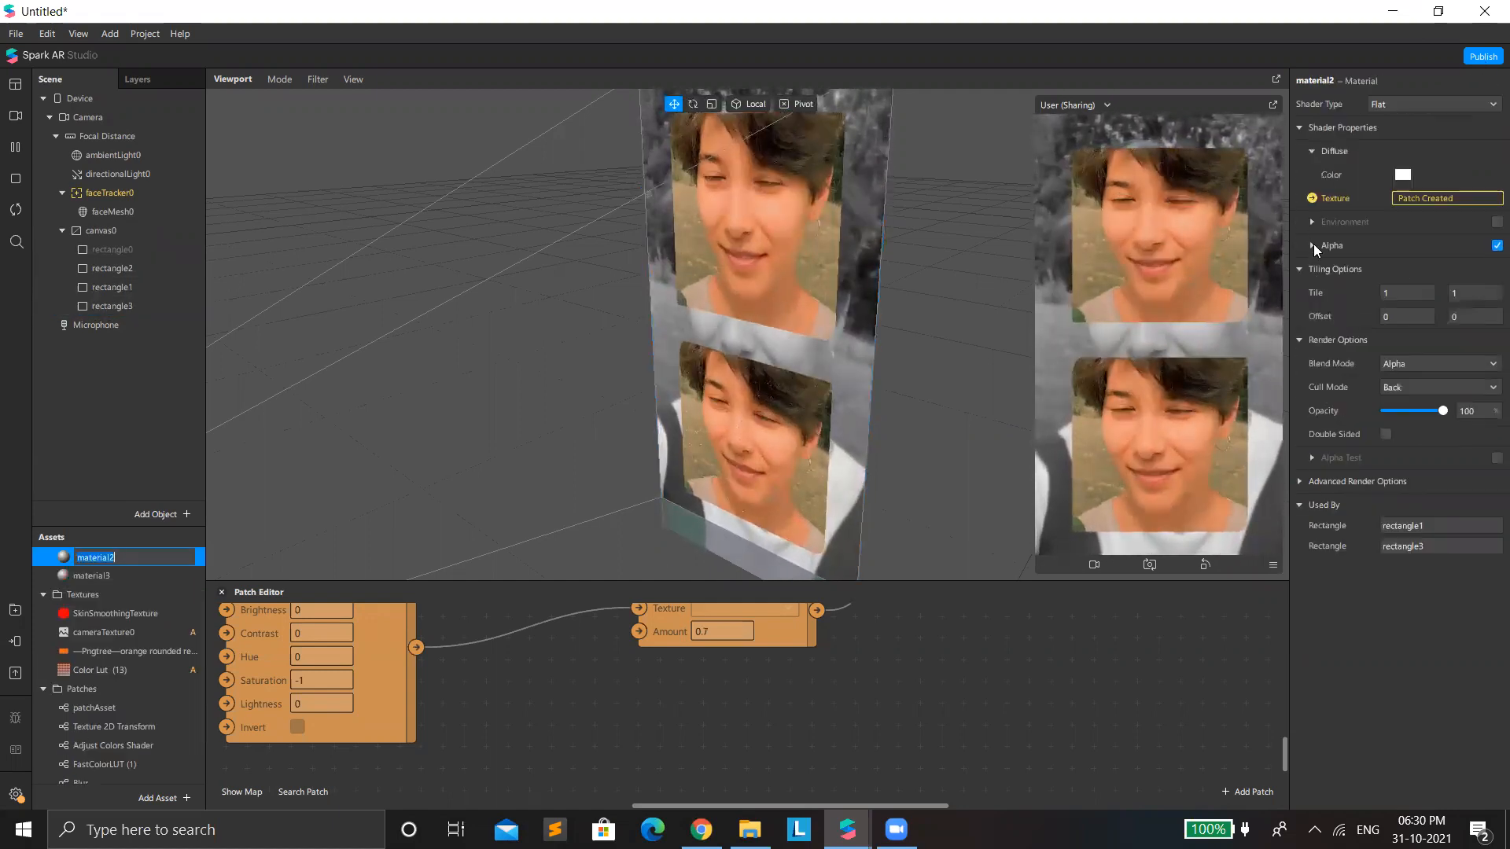
Step: Examine material2's Alpha settings and the Adjust Colors Shader, Blur and FastColorLUT patch connections
click(1313, 246)
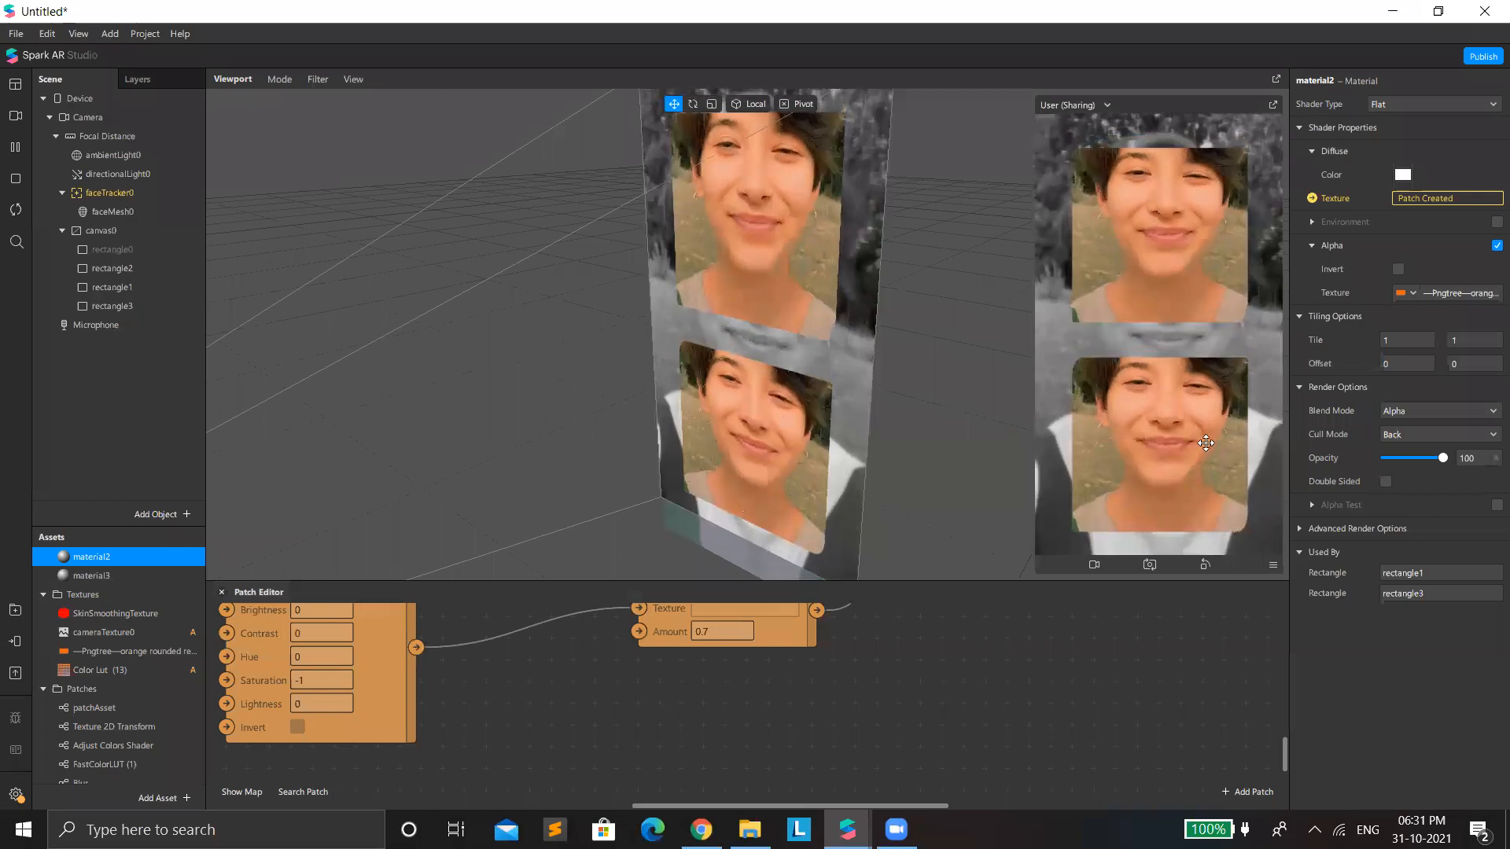
scroll(472, 739, up, 1)
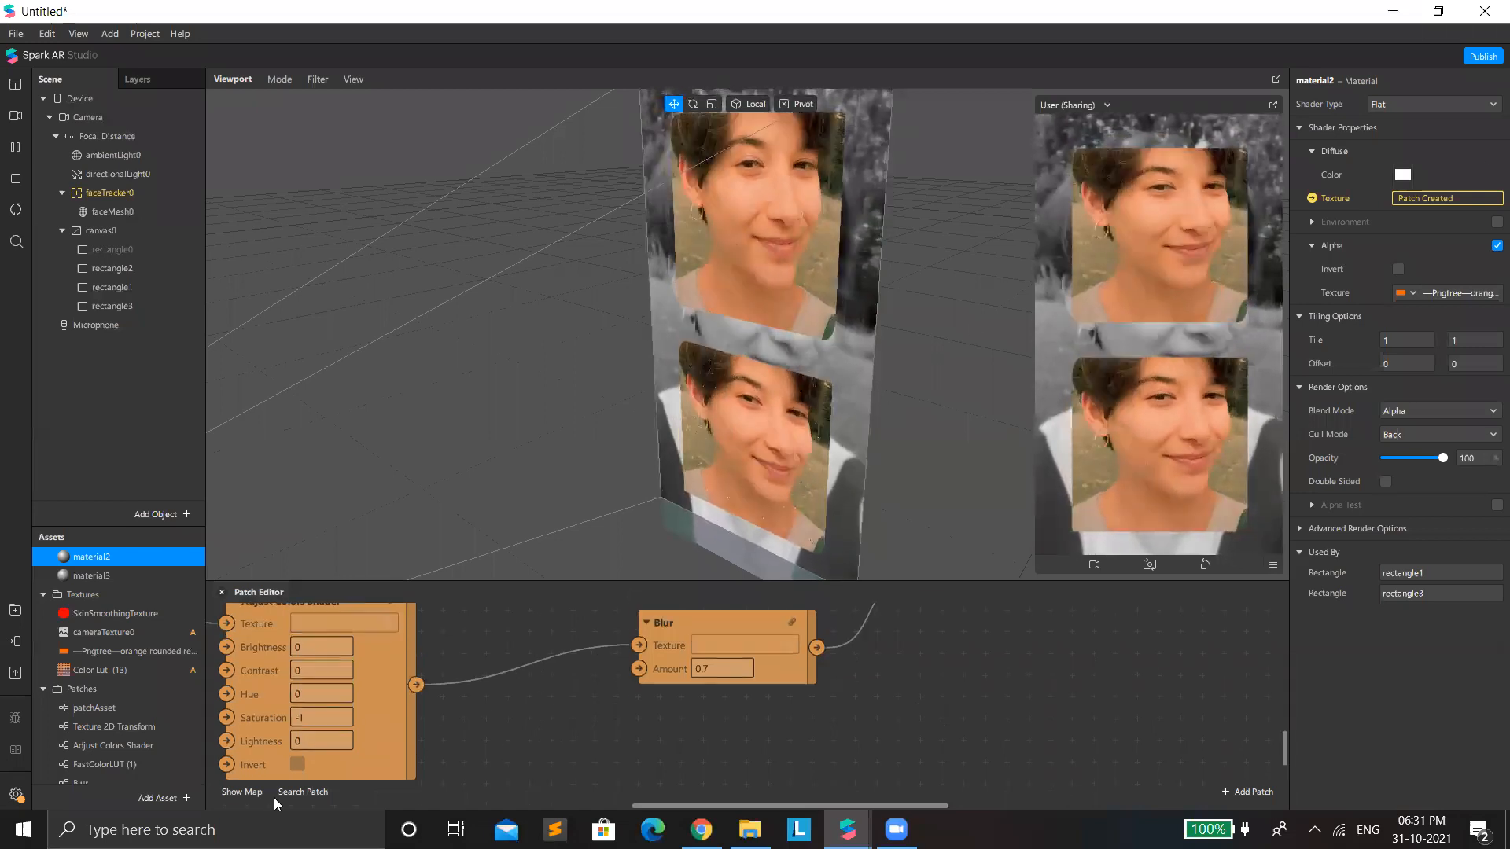
scroll(275, 802, up, 1)
scroll(116, 728, down, 1)
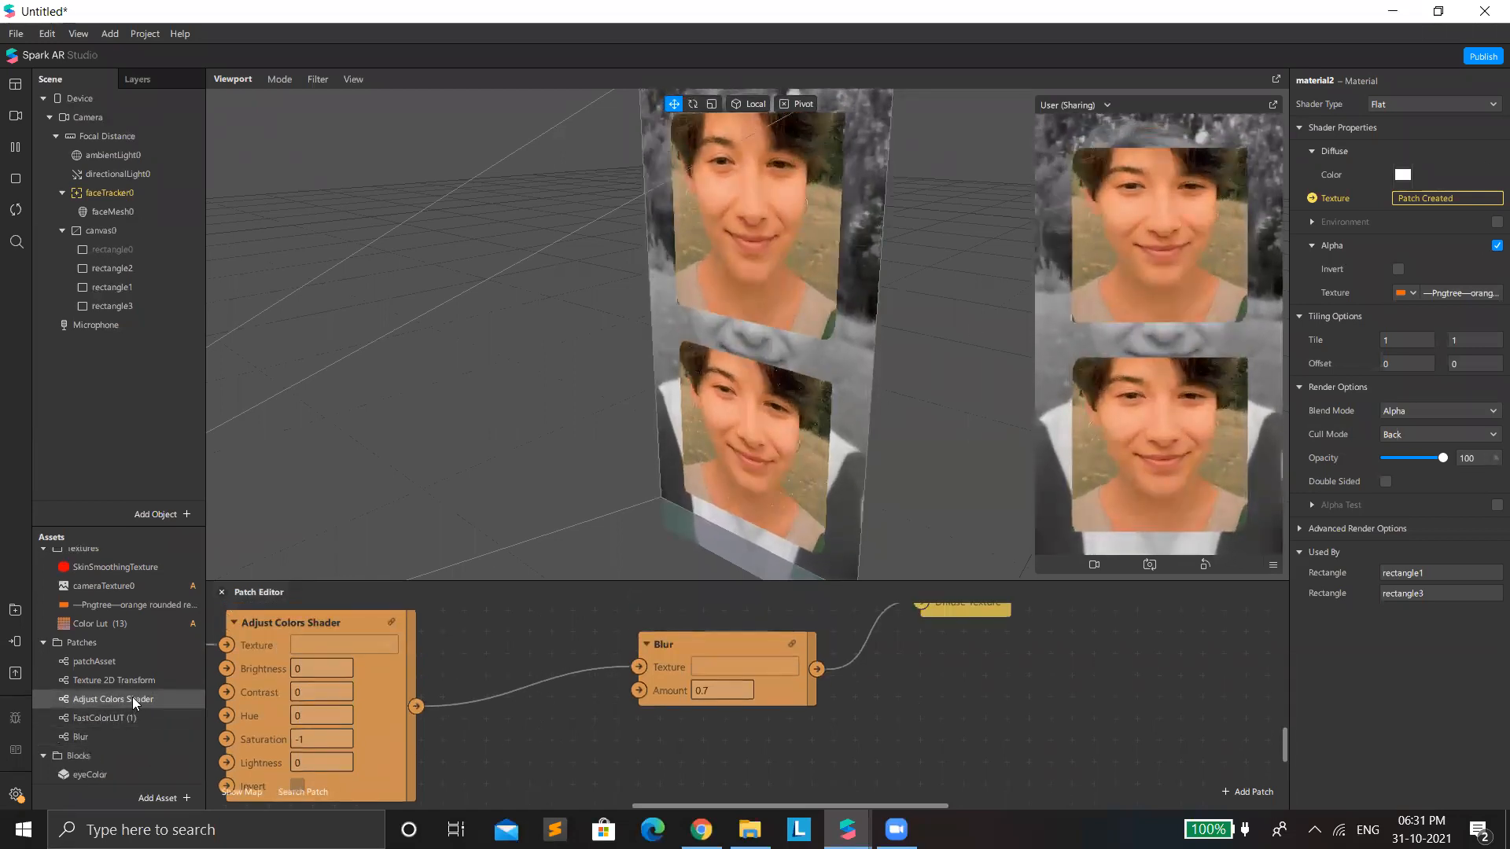
scroll(286, 693, up, 1)
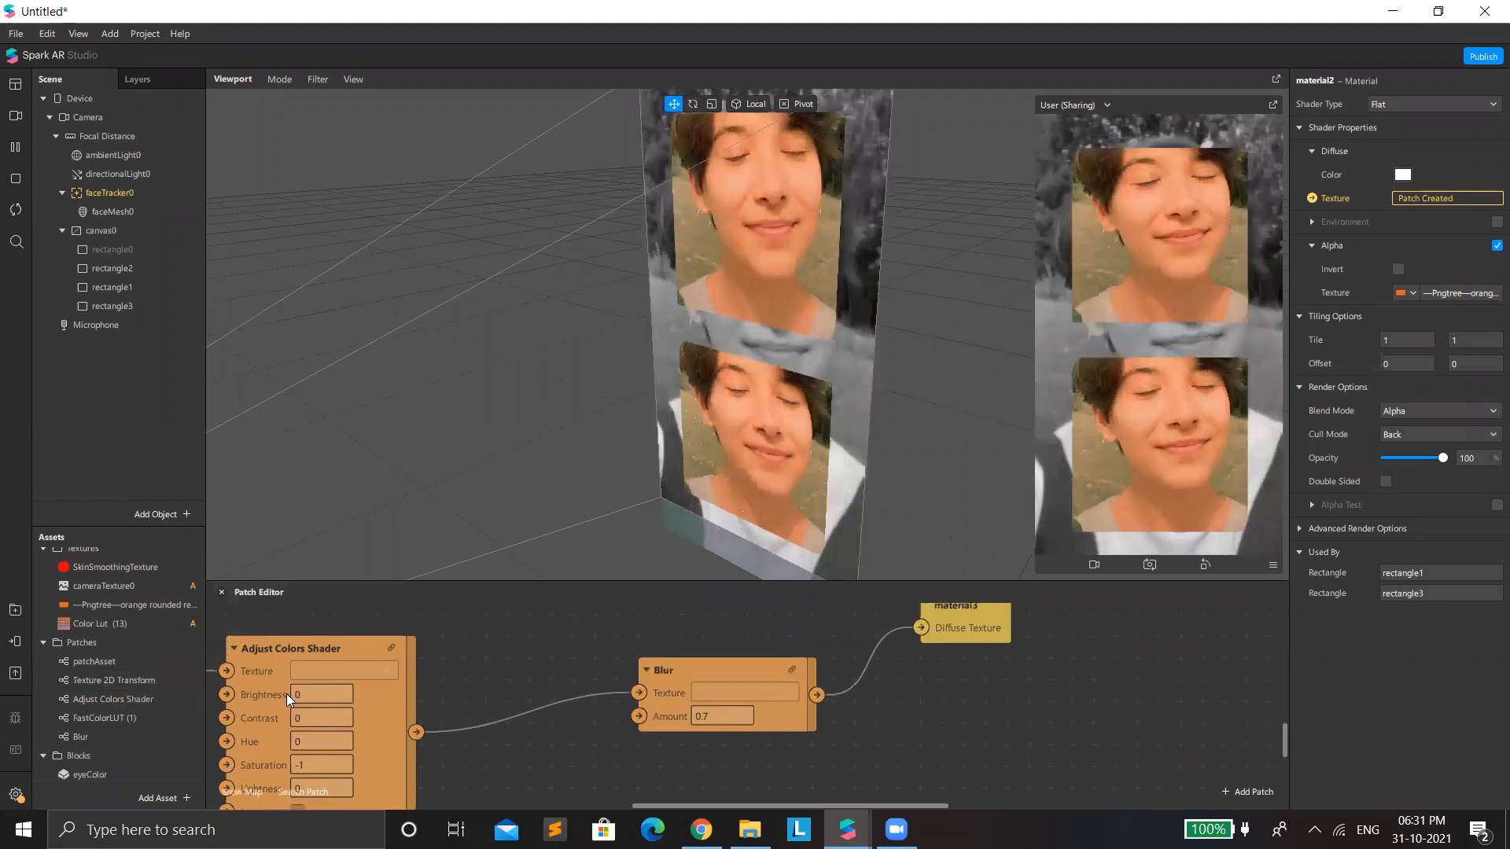
scroll(286, 694, down, 5)
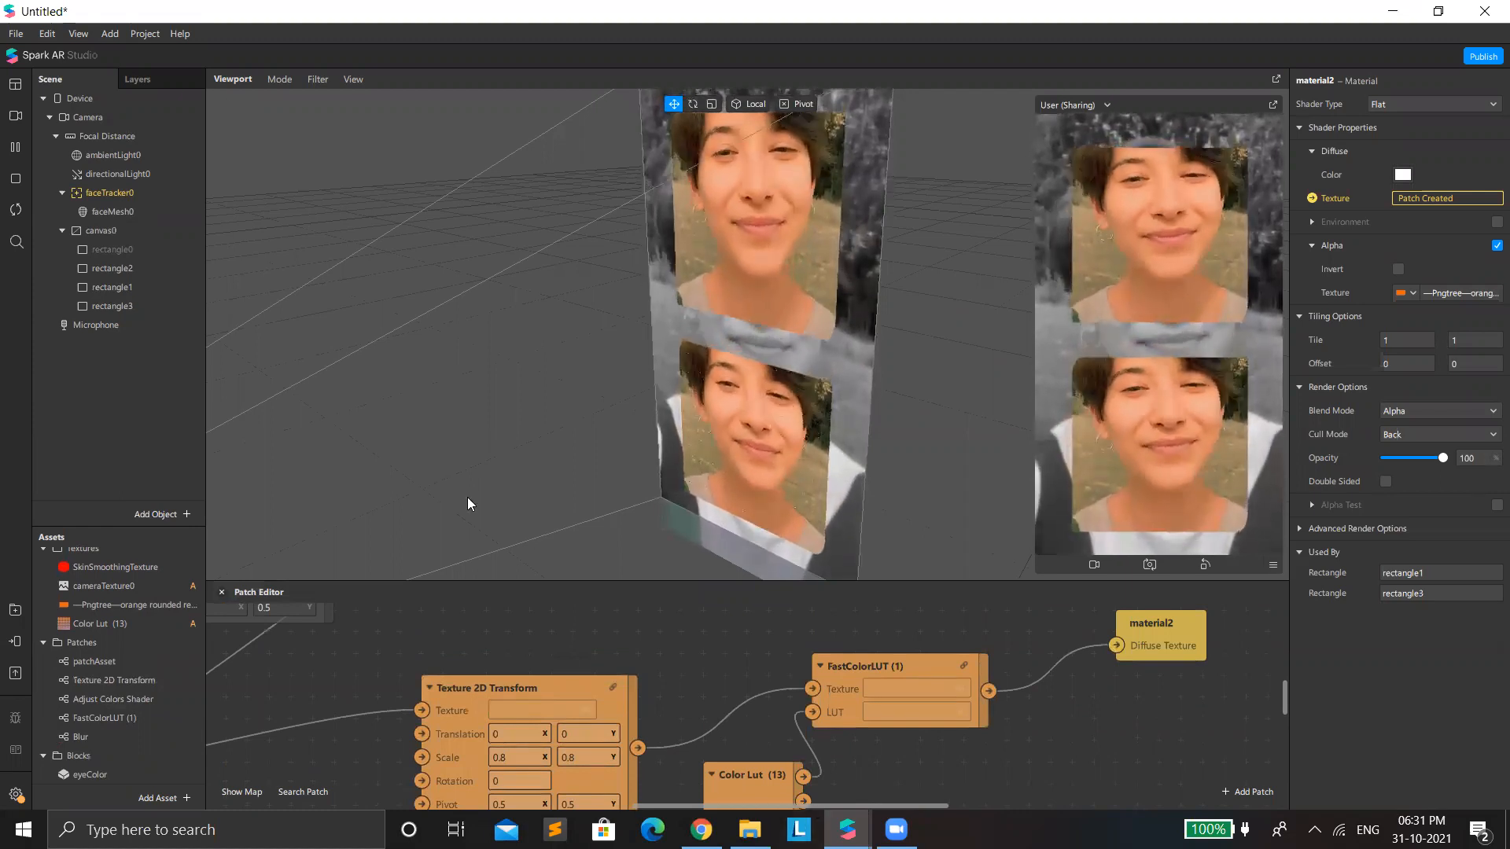
Step: Save the project in the Downloads folder as "2 d transform class04"
click(12, 34)
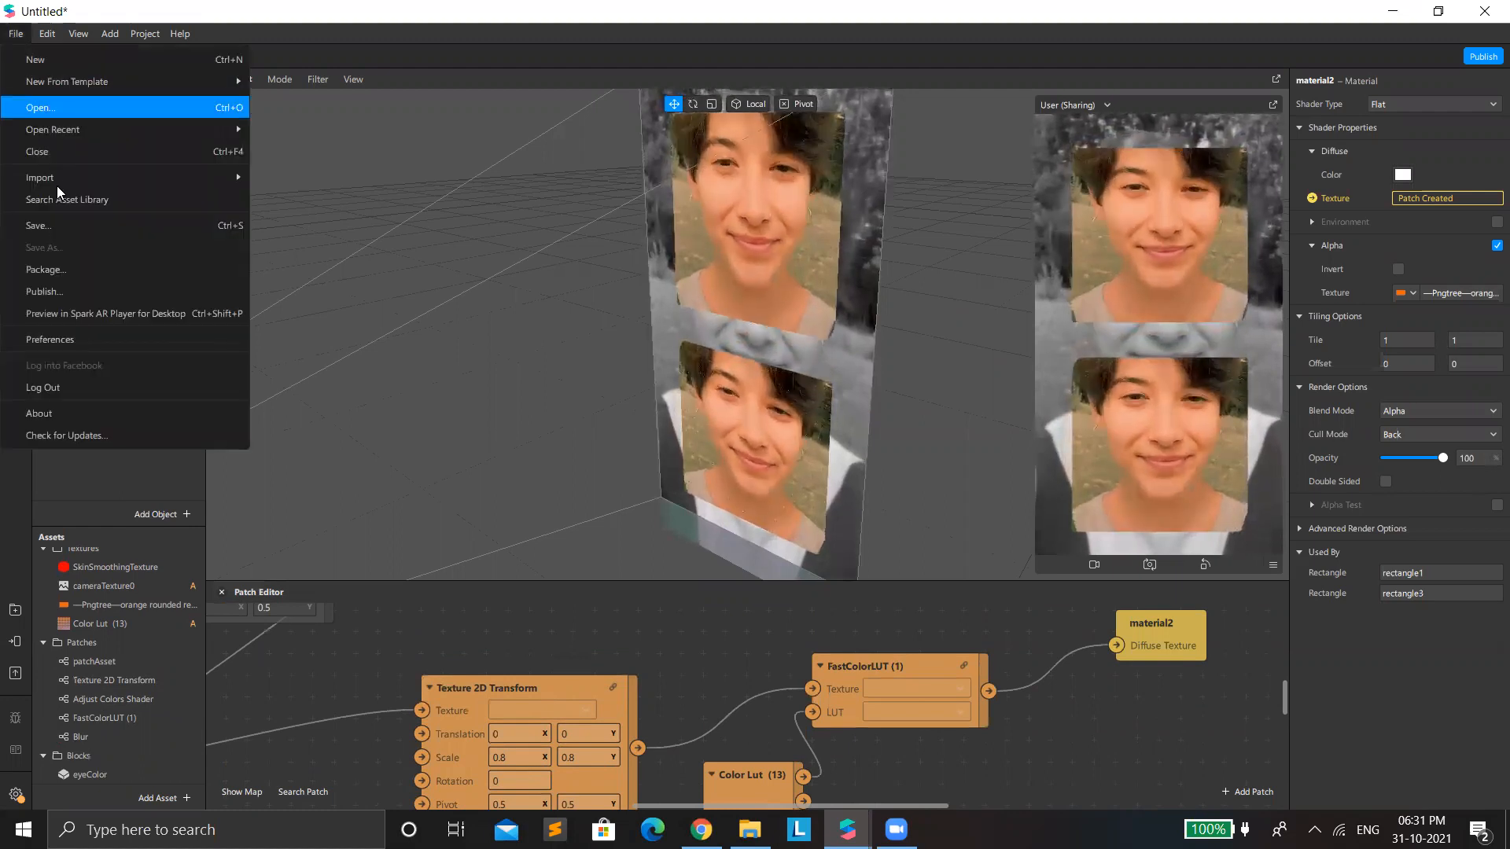
click(50, 230)
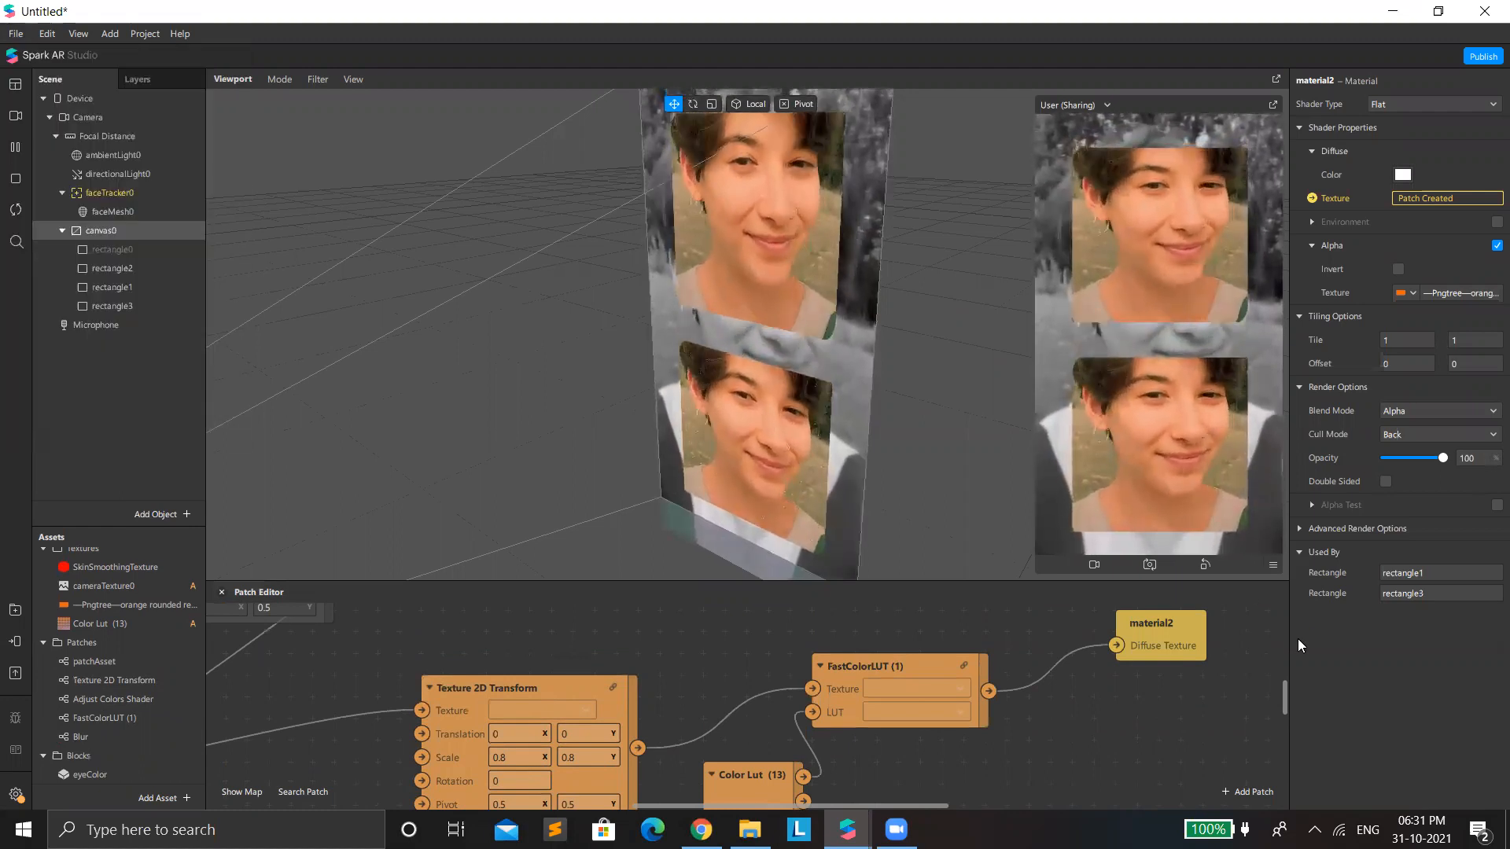
key(ctrl+s)
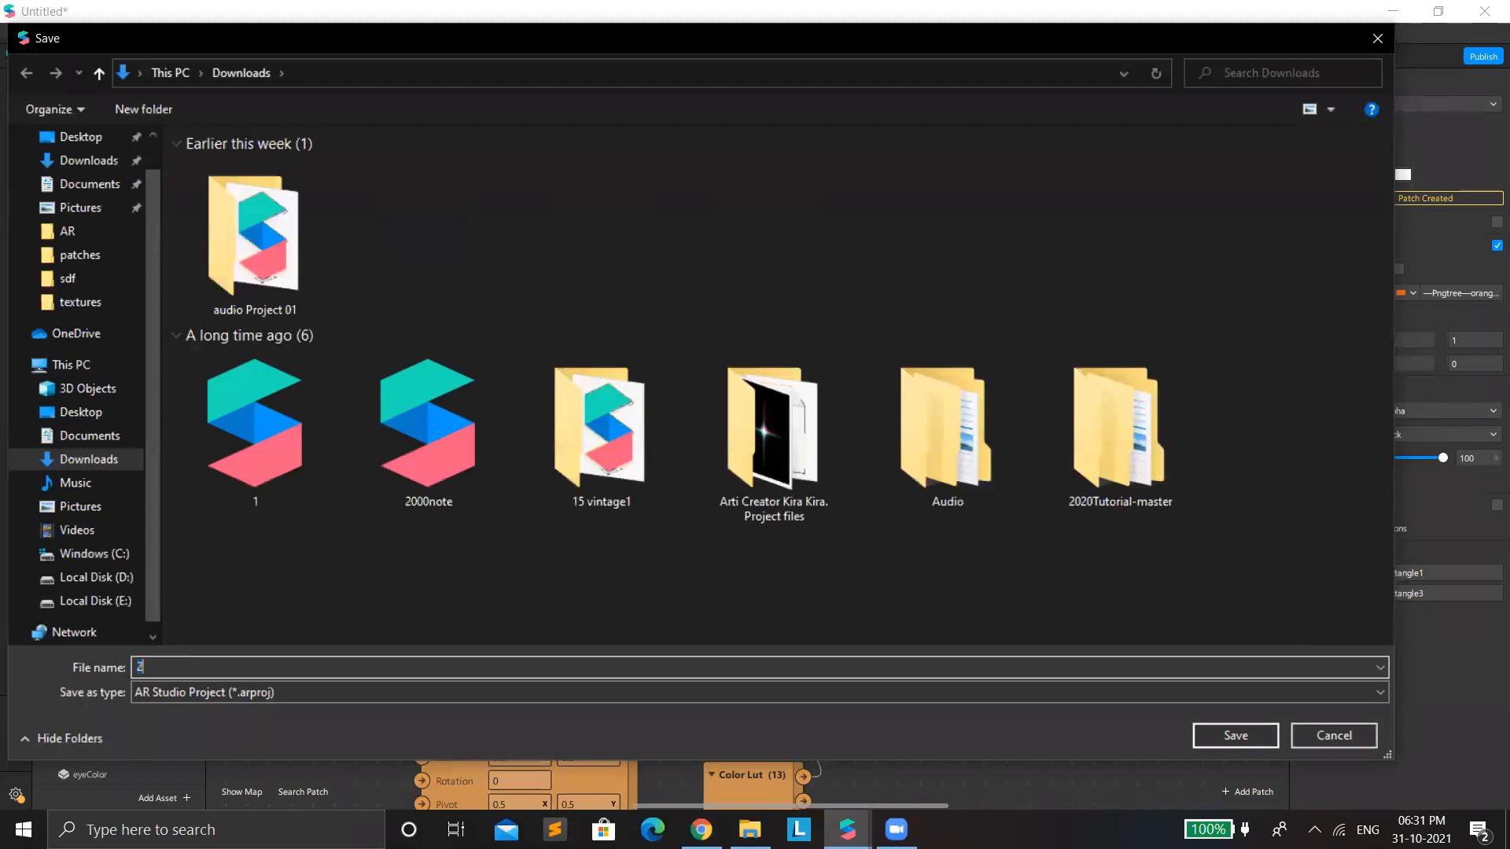
text(2 d trand)
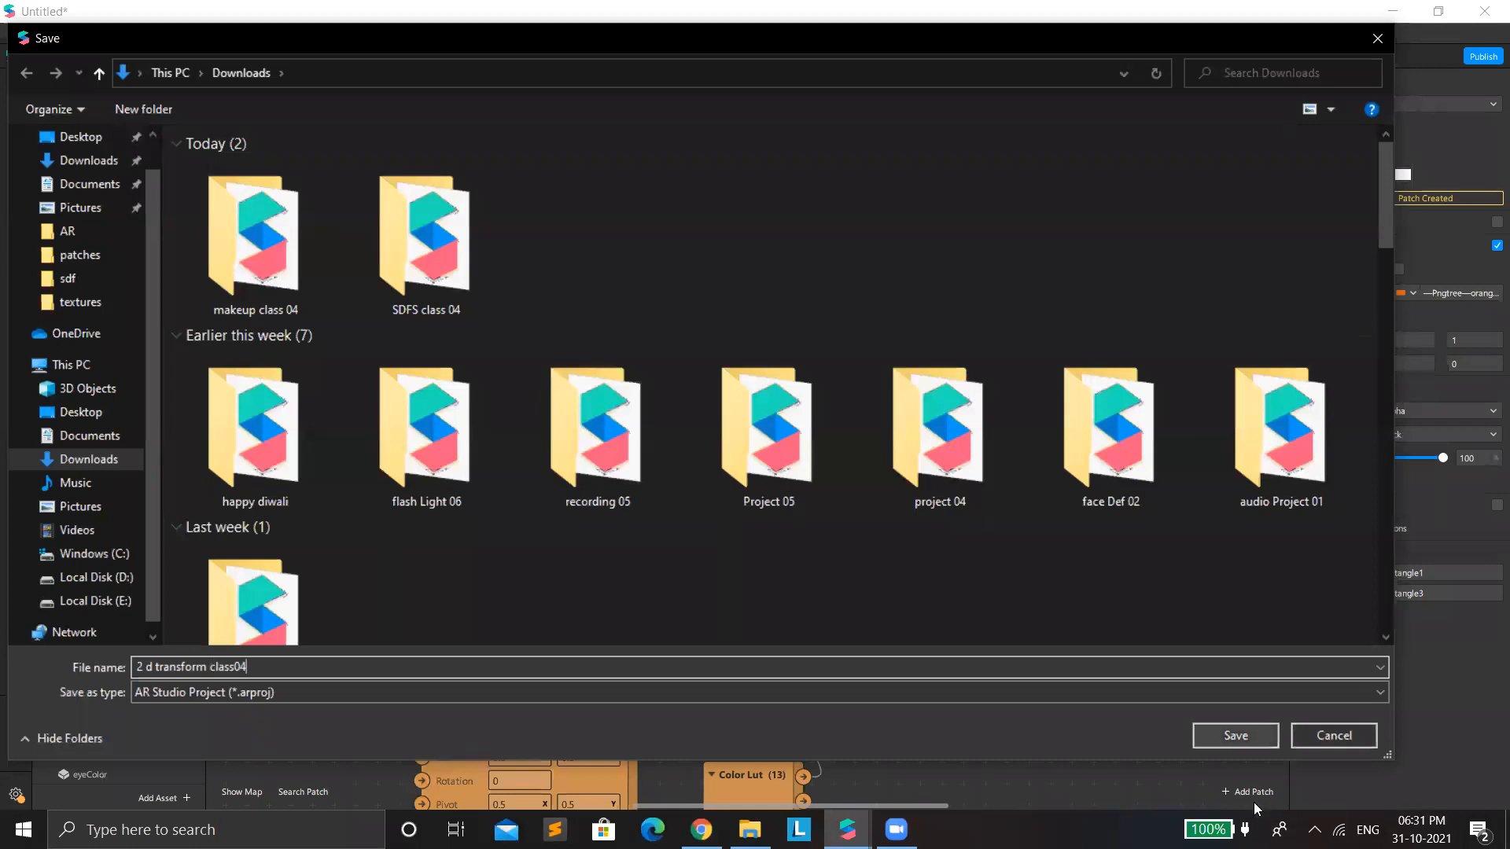
key(Return)
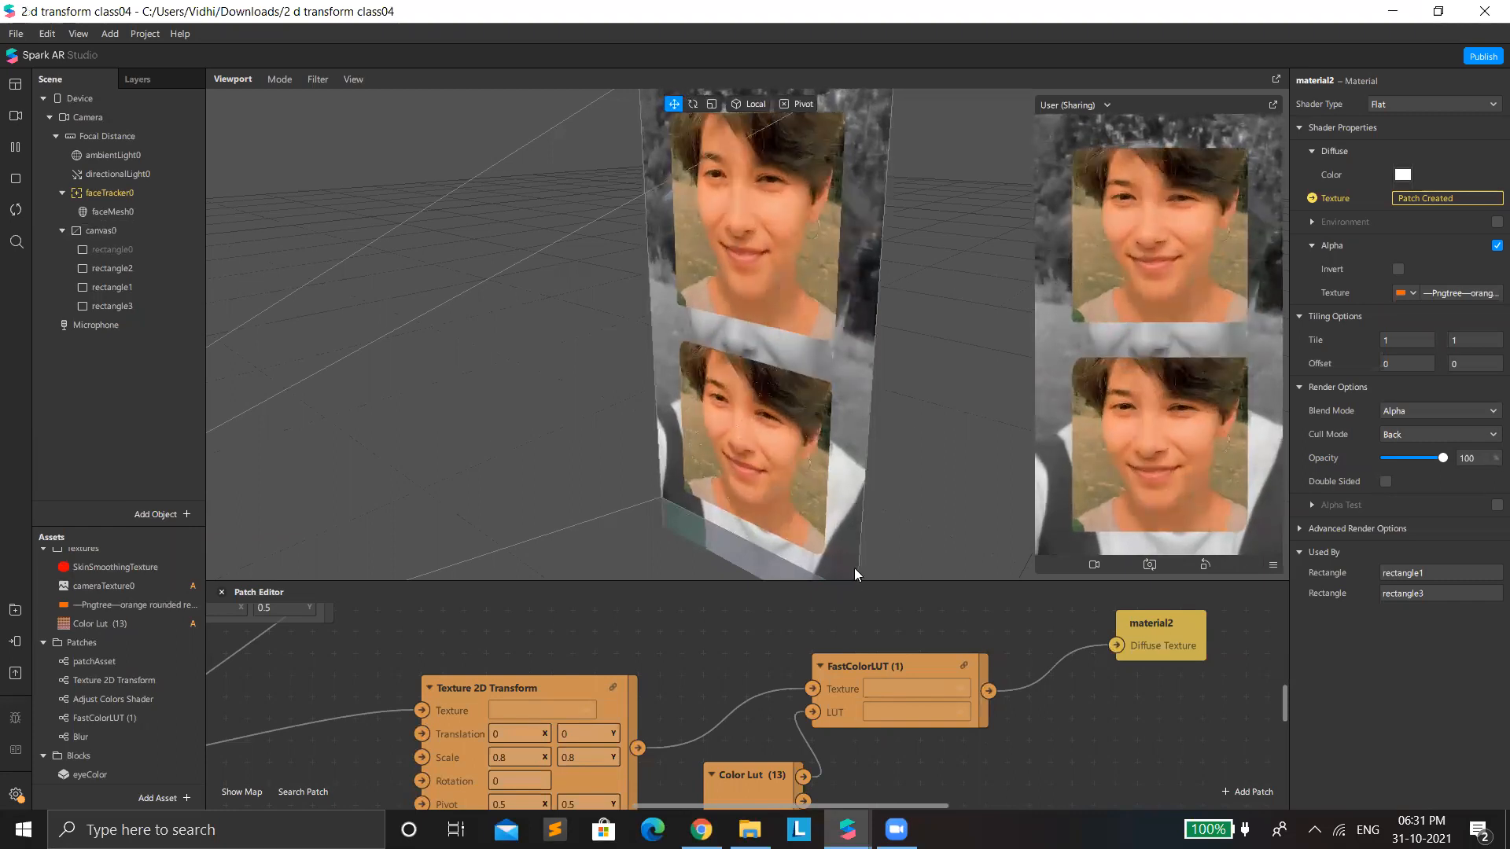
Step: Open rectangle3 from material2's list of uses and make the rectangle invisible
drag(873, 580, 943, 316)
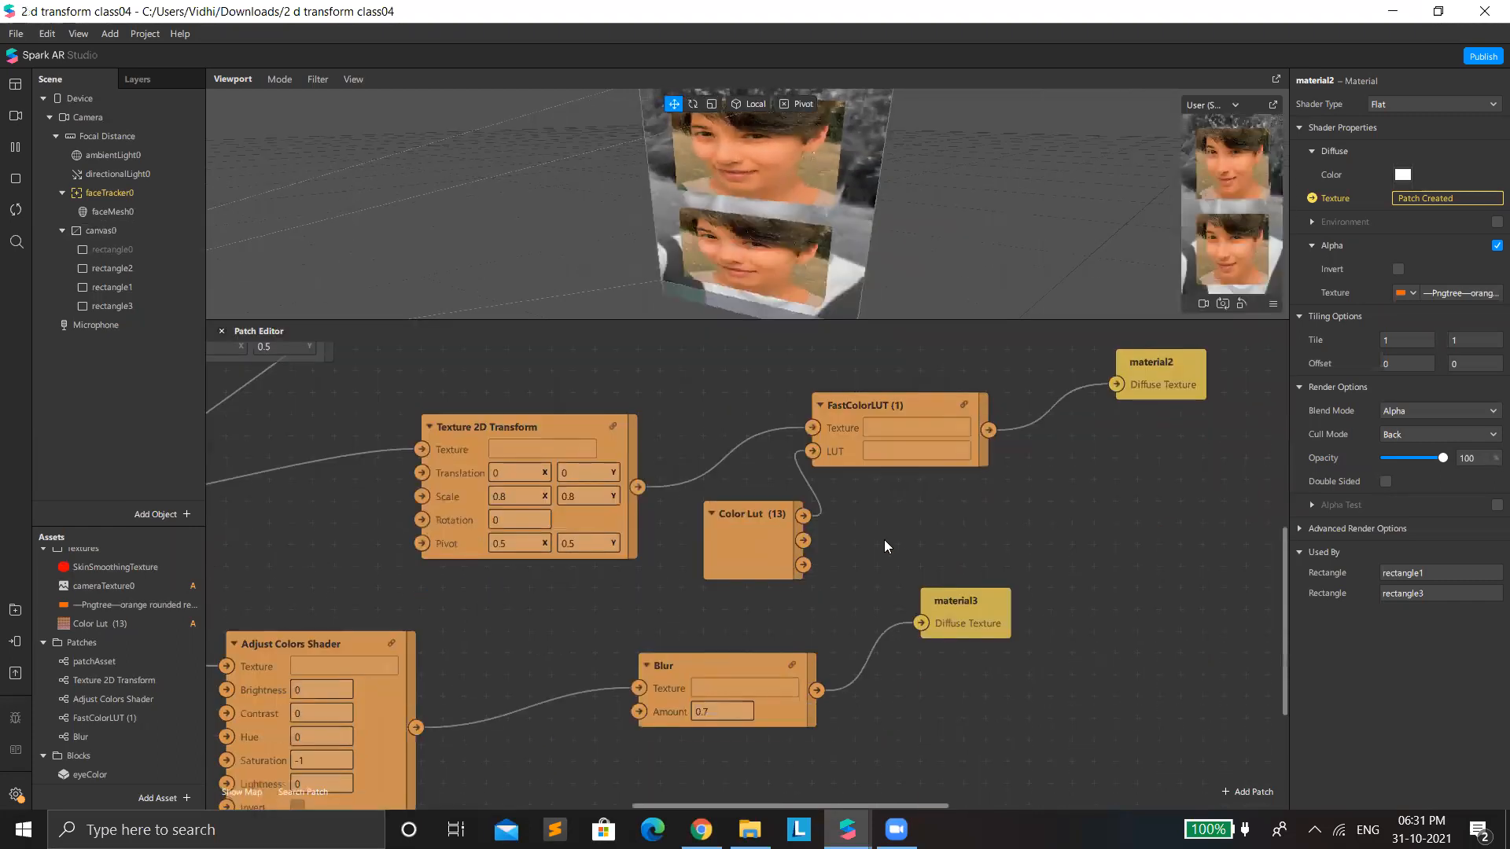
scroll(804, 590, down, 5)
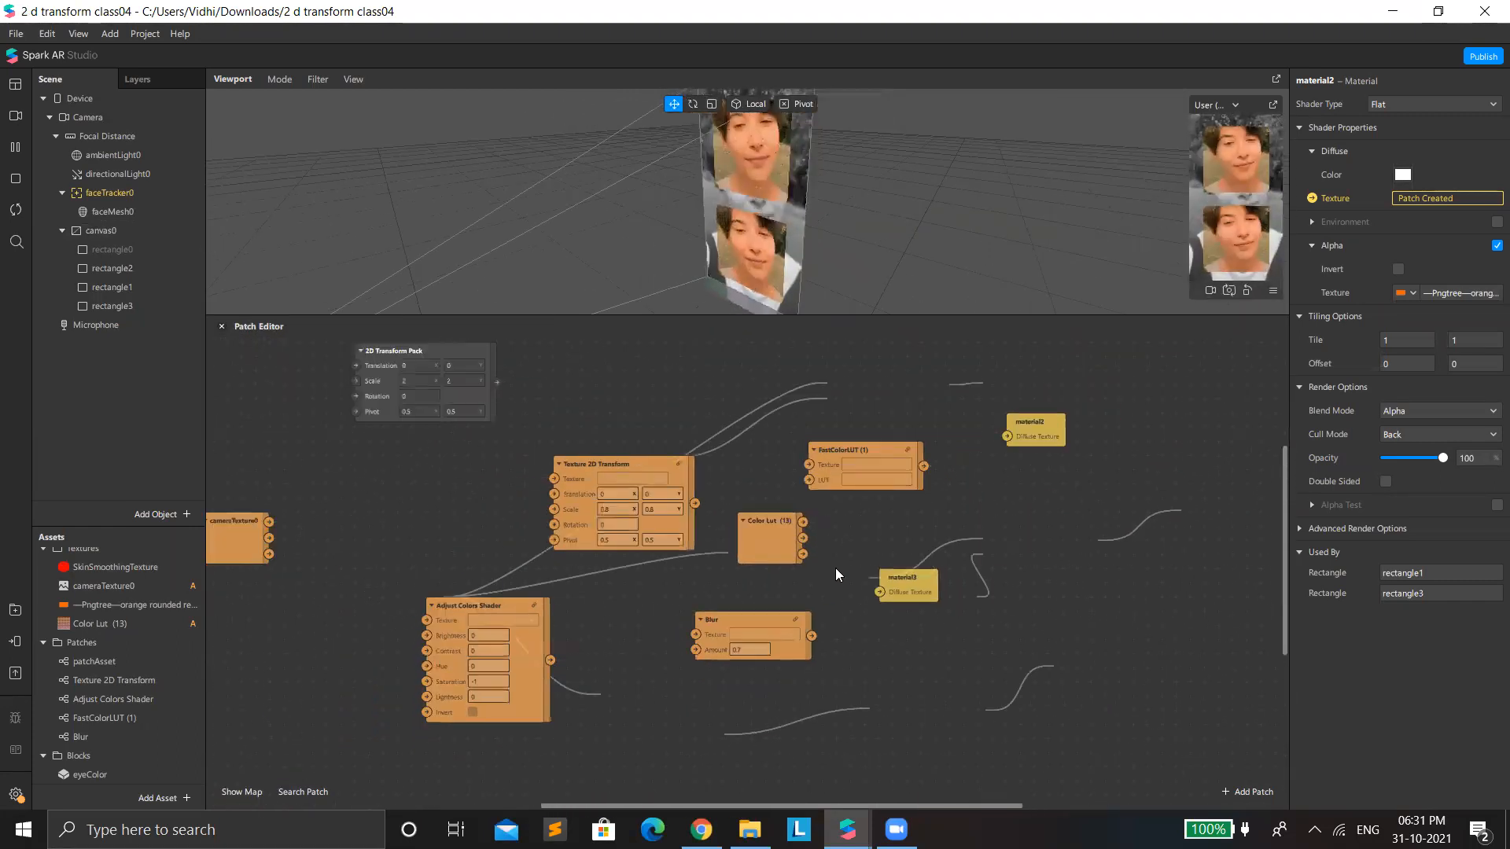
drag(1125, 315, 1132, 605)
drag(1198, 297, 1026, 592)
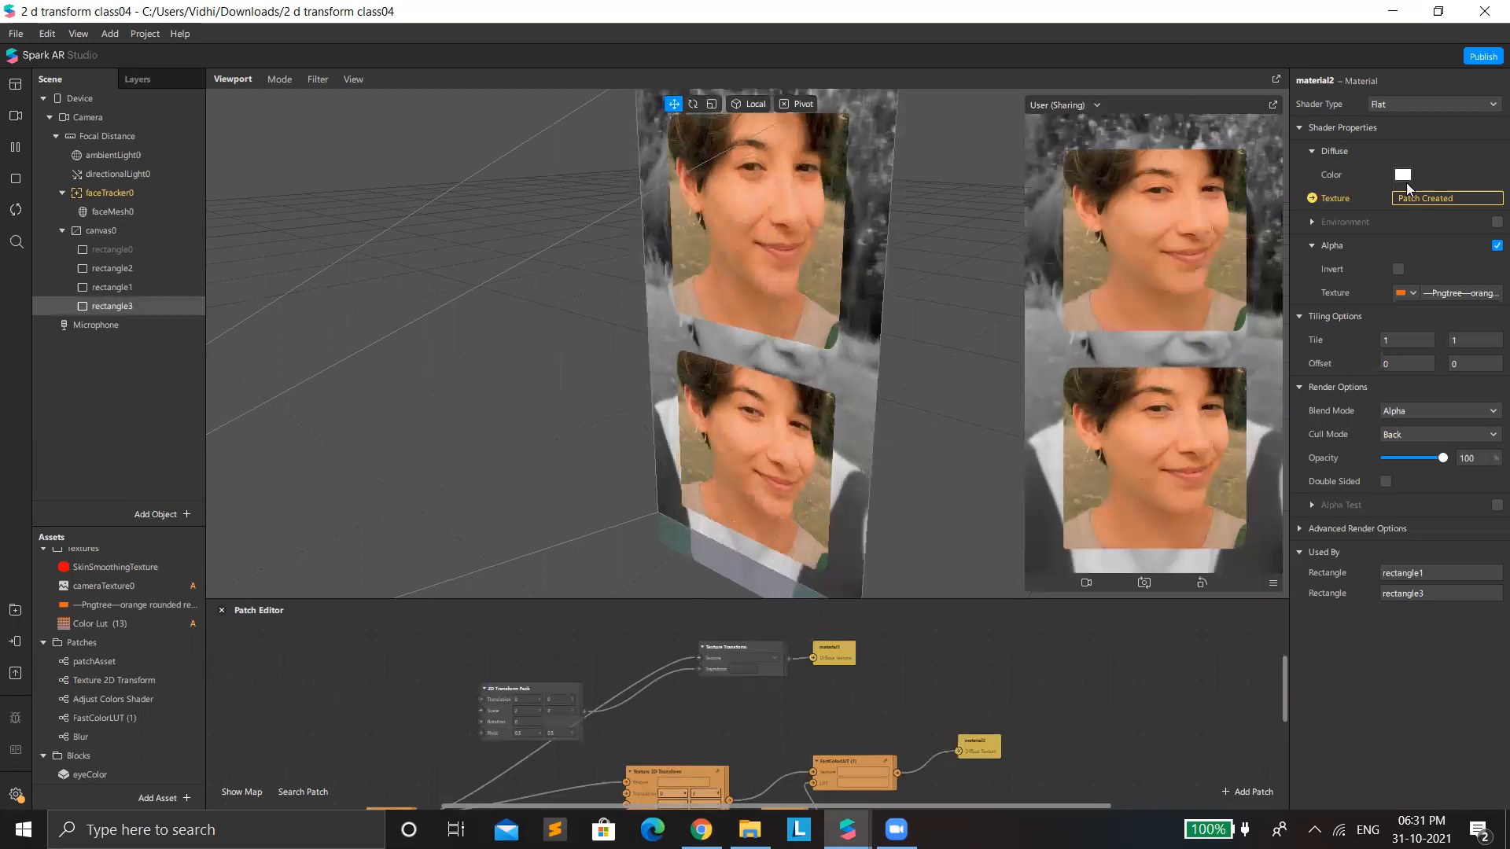
click(1402, 593)
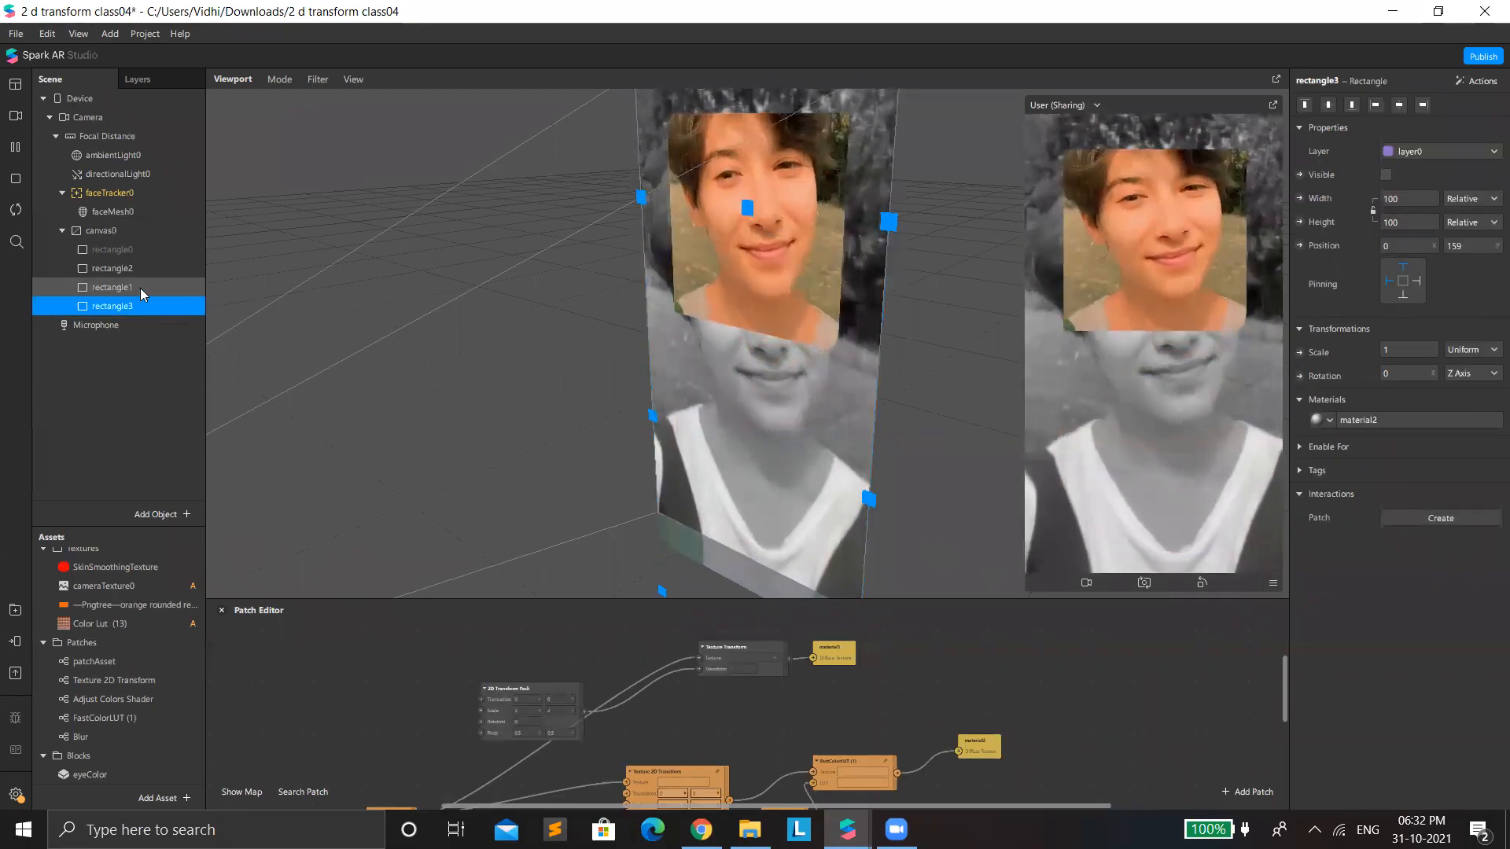
Step: Open material2 from rectangle1, turn off its Alpha option, and reselect rectangle1
click(126, 287)
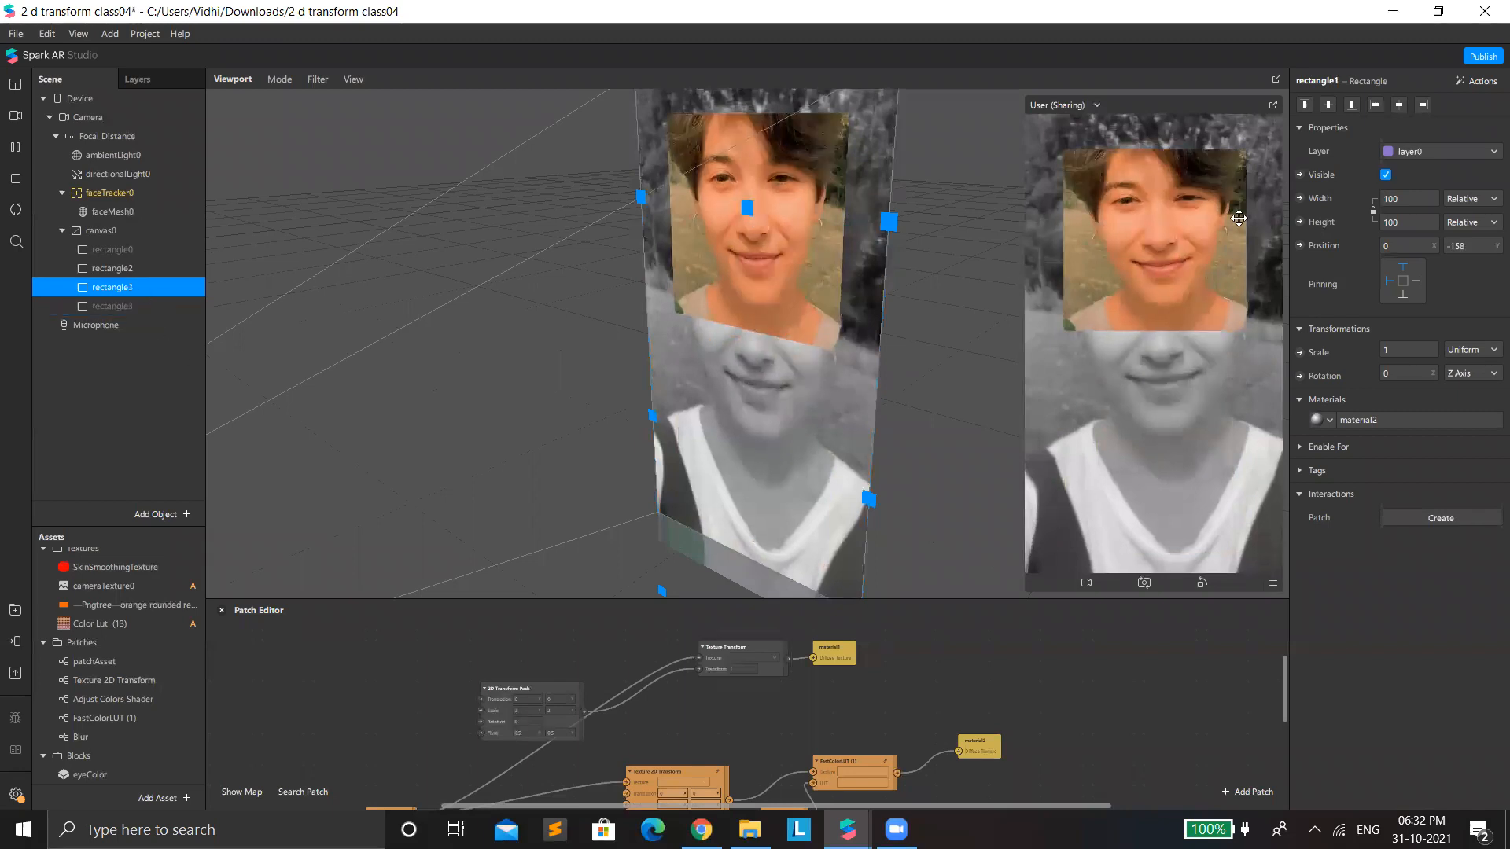
click(1384, 419)
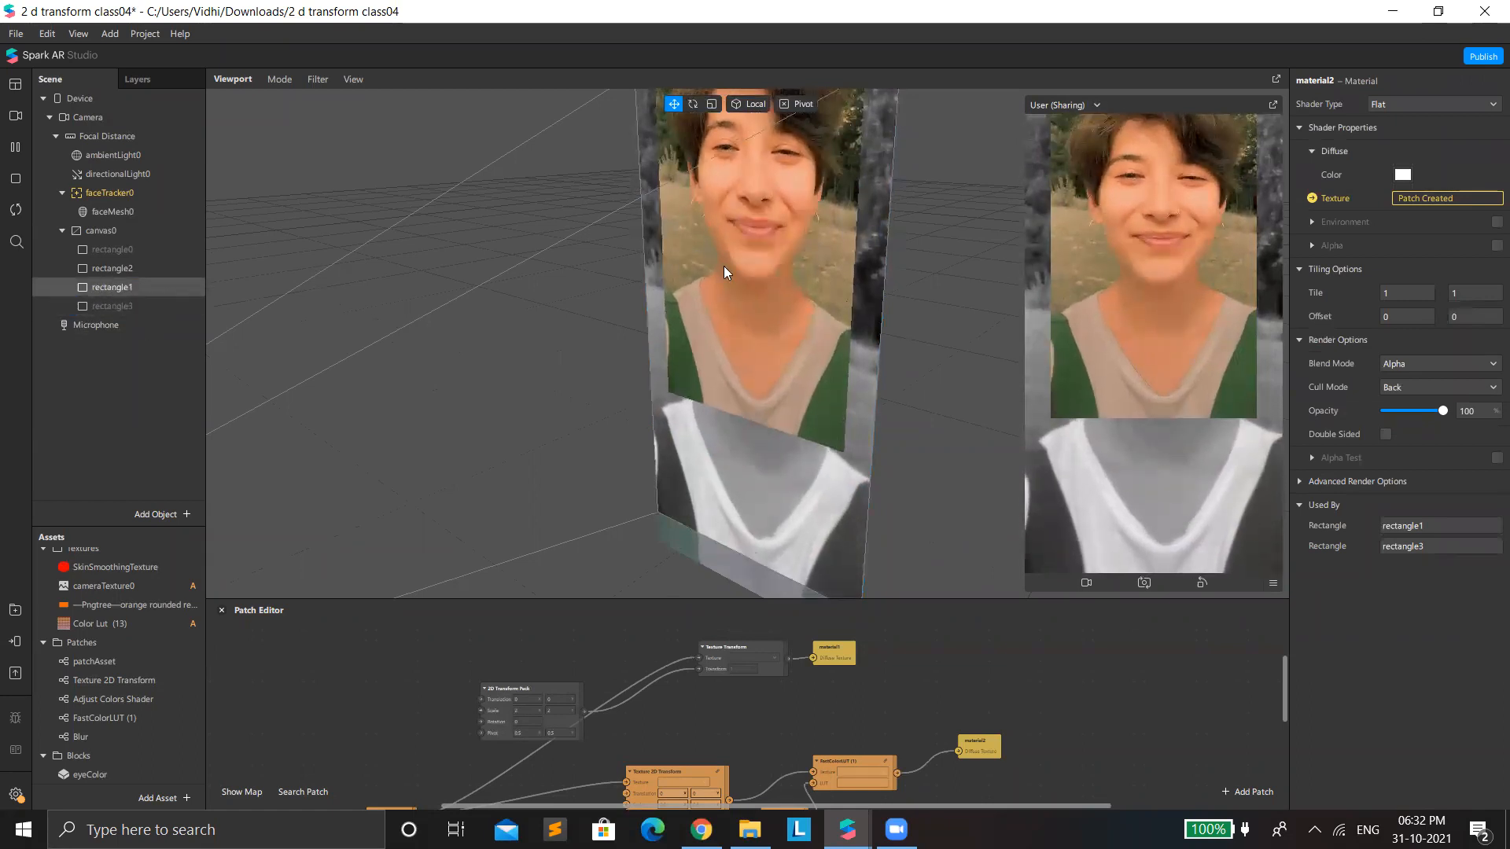
click(785, 182)
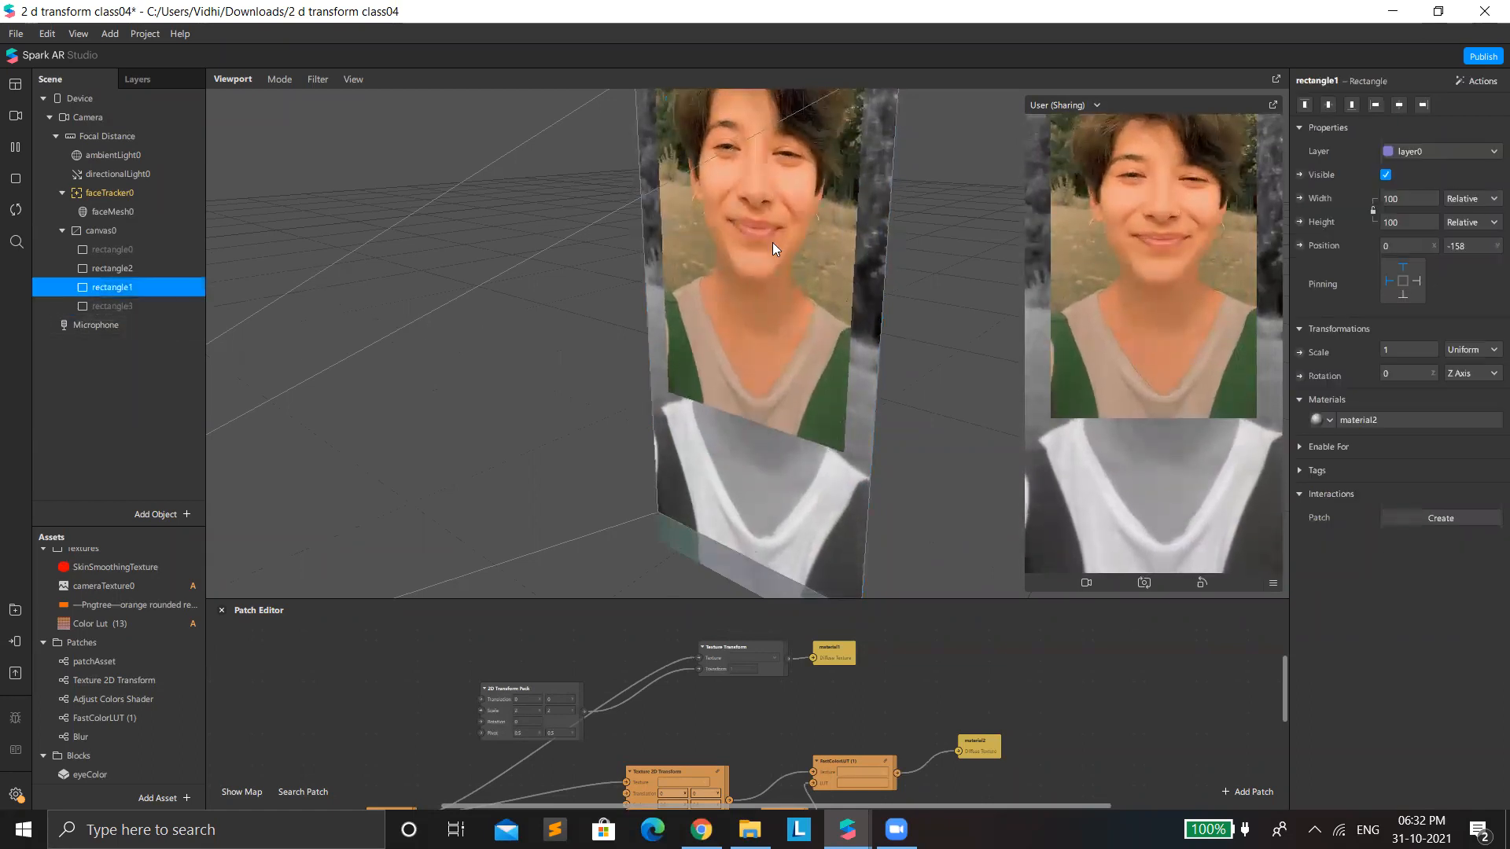
Step: Move rectangle1 freely on the canvas, and reset its X and Y position to 0
mouse_move(719, 339)
mouse_down()
mouse_move(737, 327)
mouse_move(711, 351)
mouse_up()
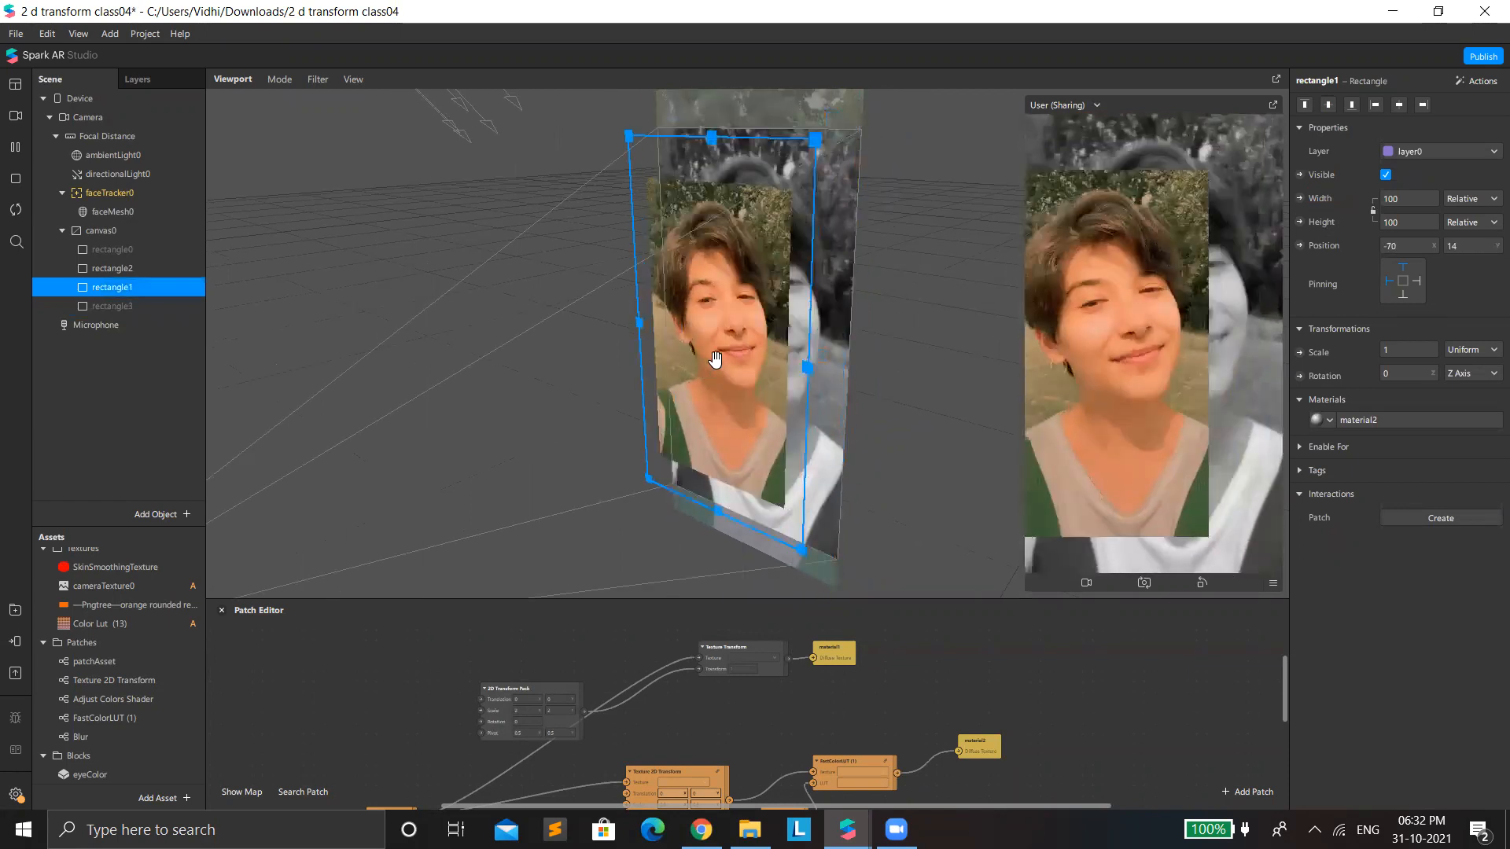
double_click(1407, 246)
text(0)
click(1456, 244)
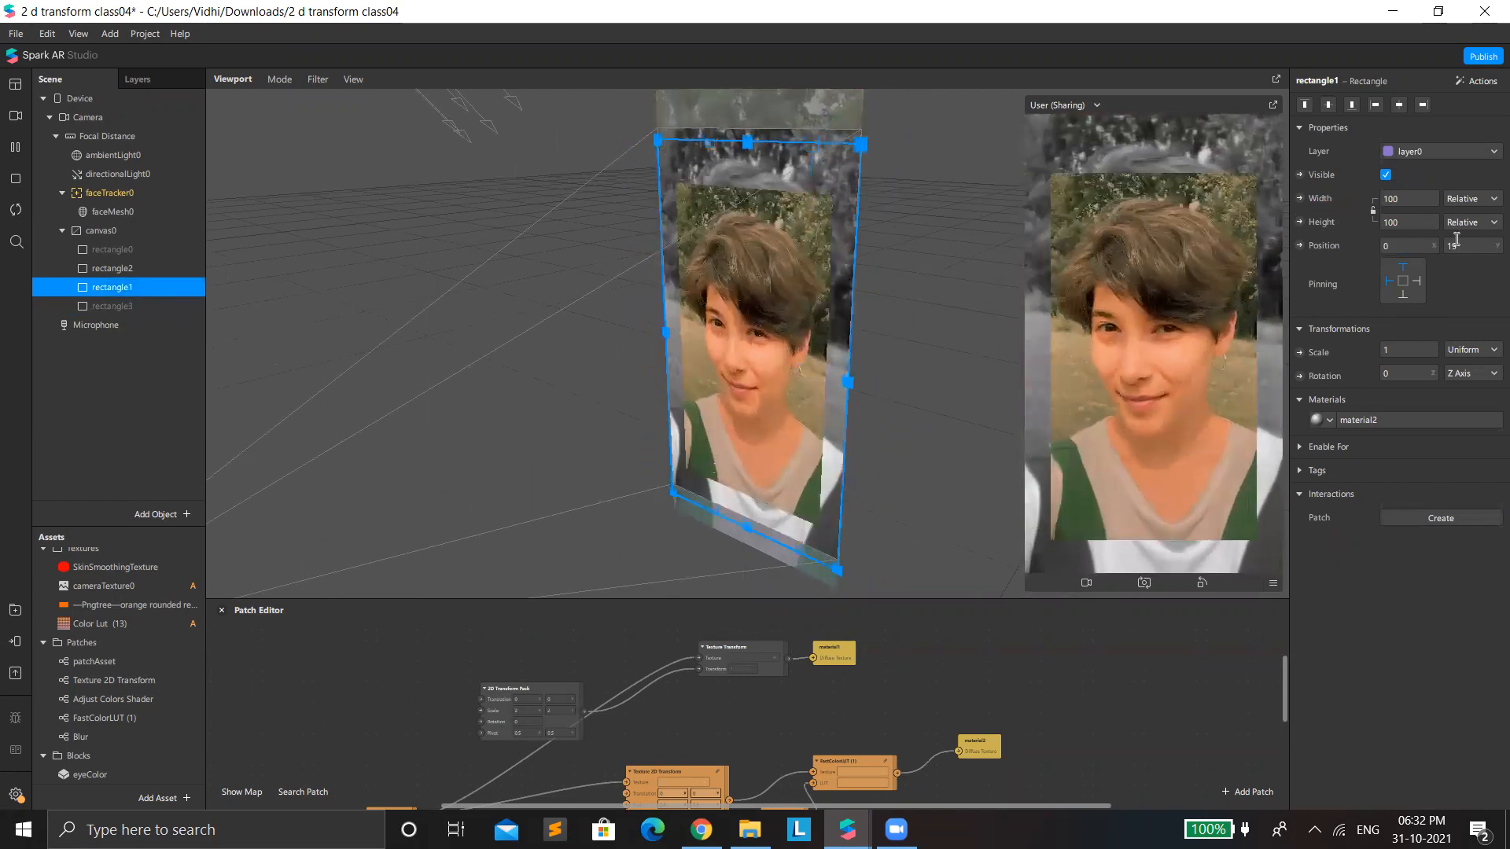
text(0)
click(1415, 351)
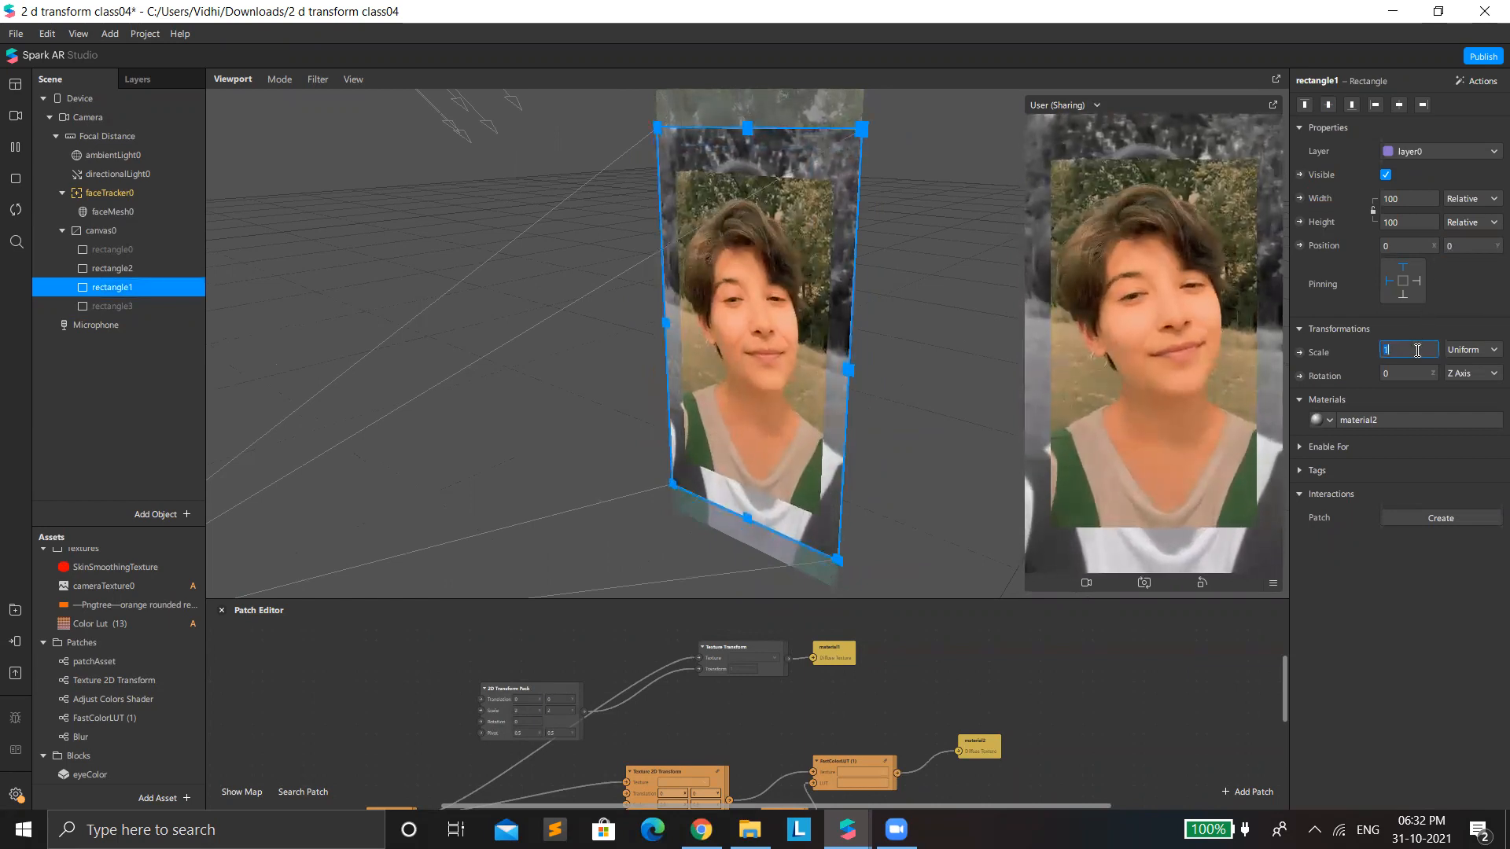
text(0.)
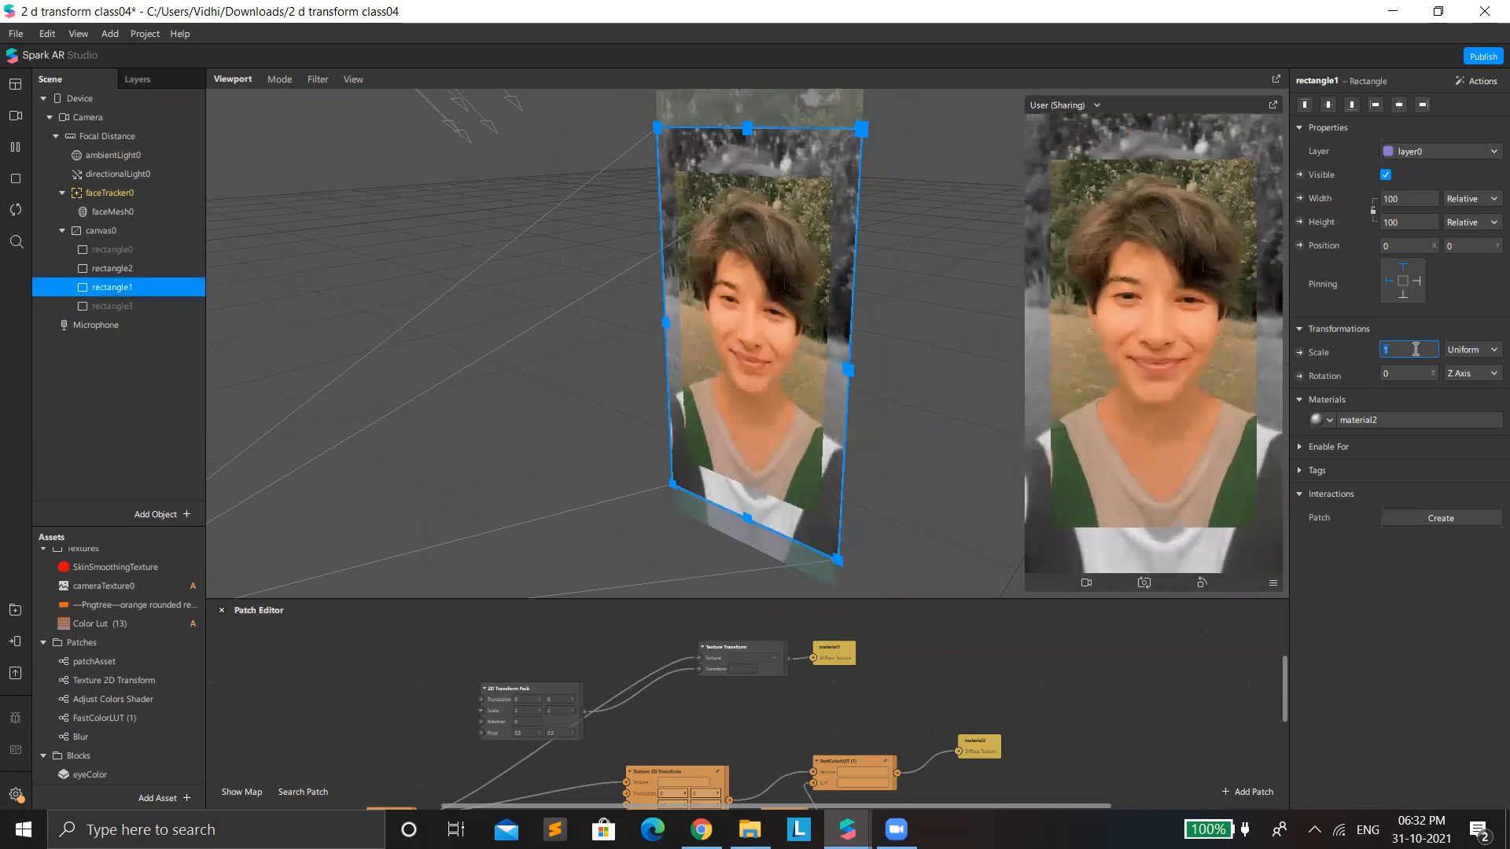
key(BackSpace)
key(BackSpace)
click(960, 502)
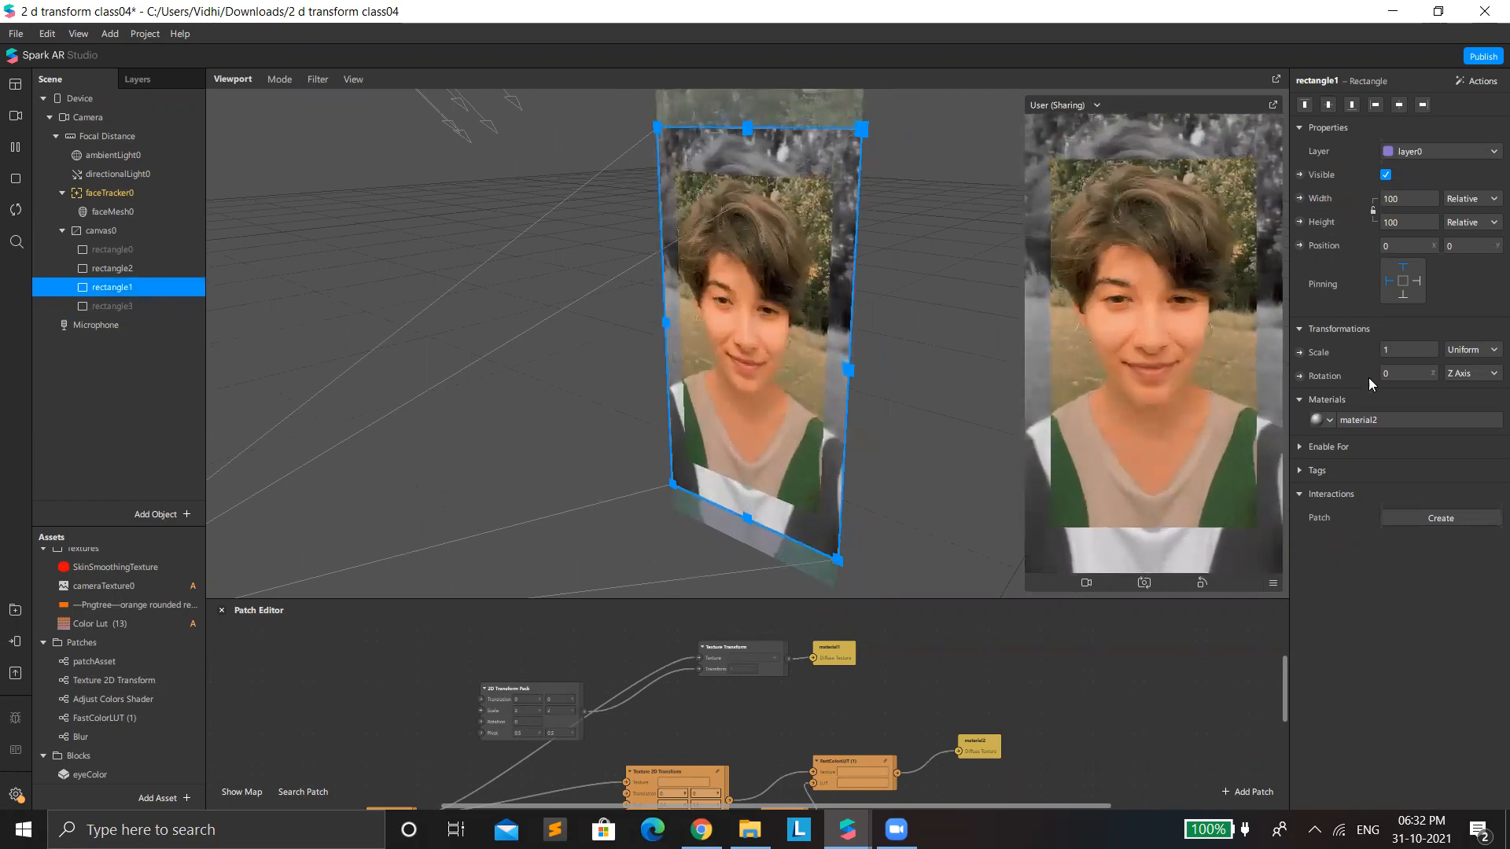
Step: Locate material2's texture patch and set the connected Texture 2D Transform's X and Y scale to 0.5
click(1363, 419)
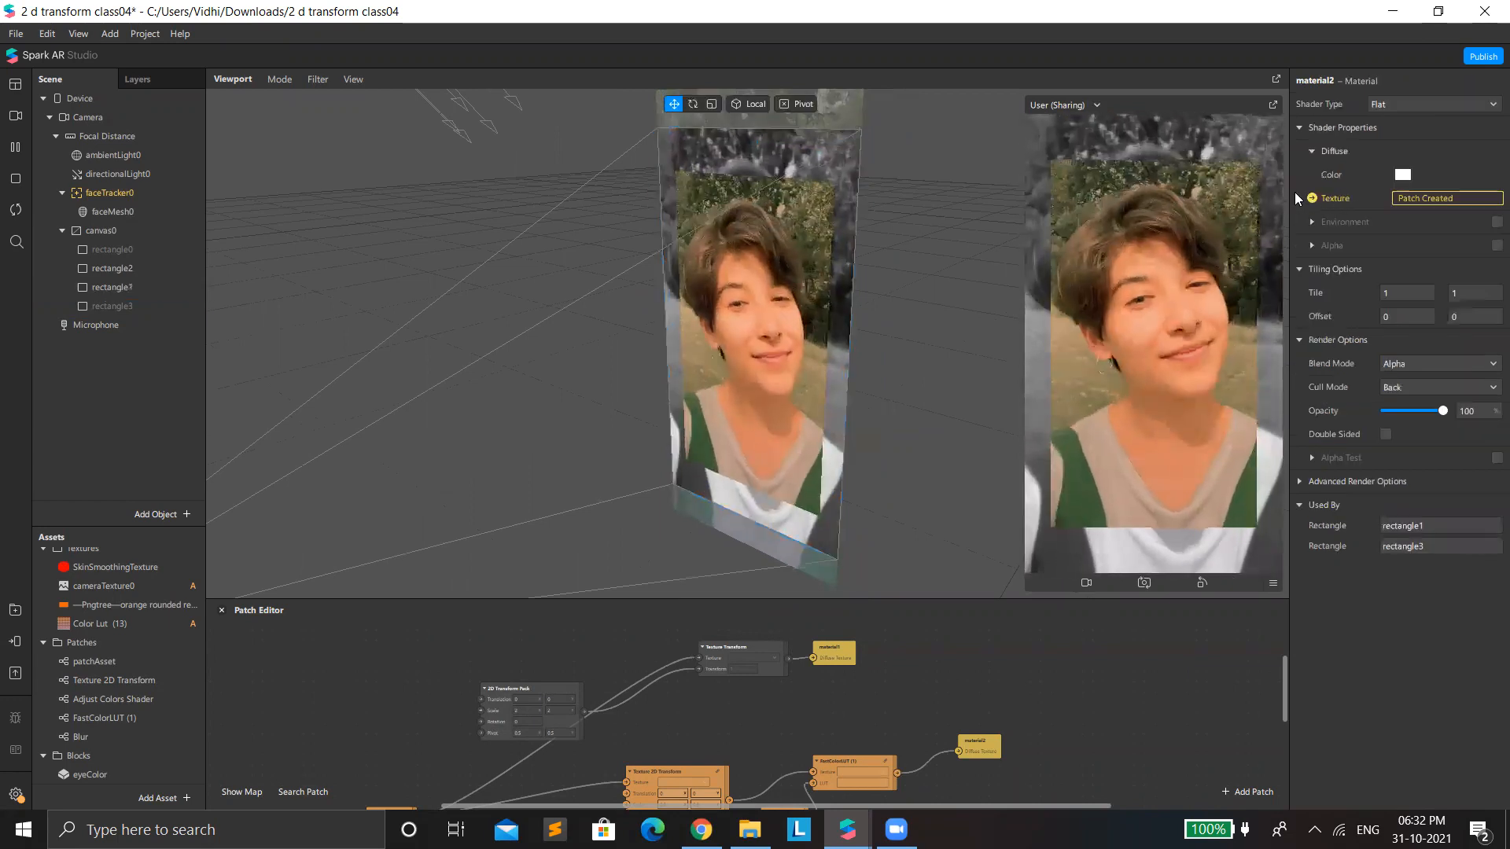
click(1311, 198)
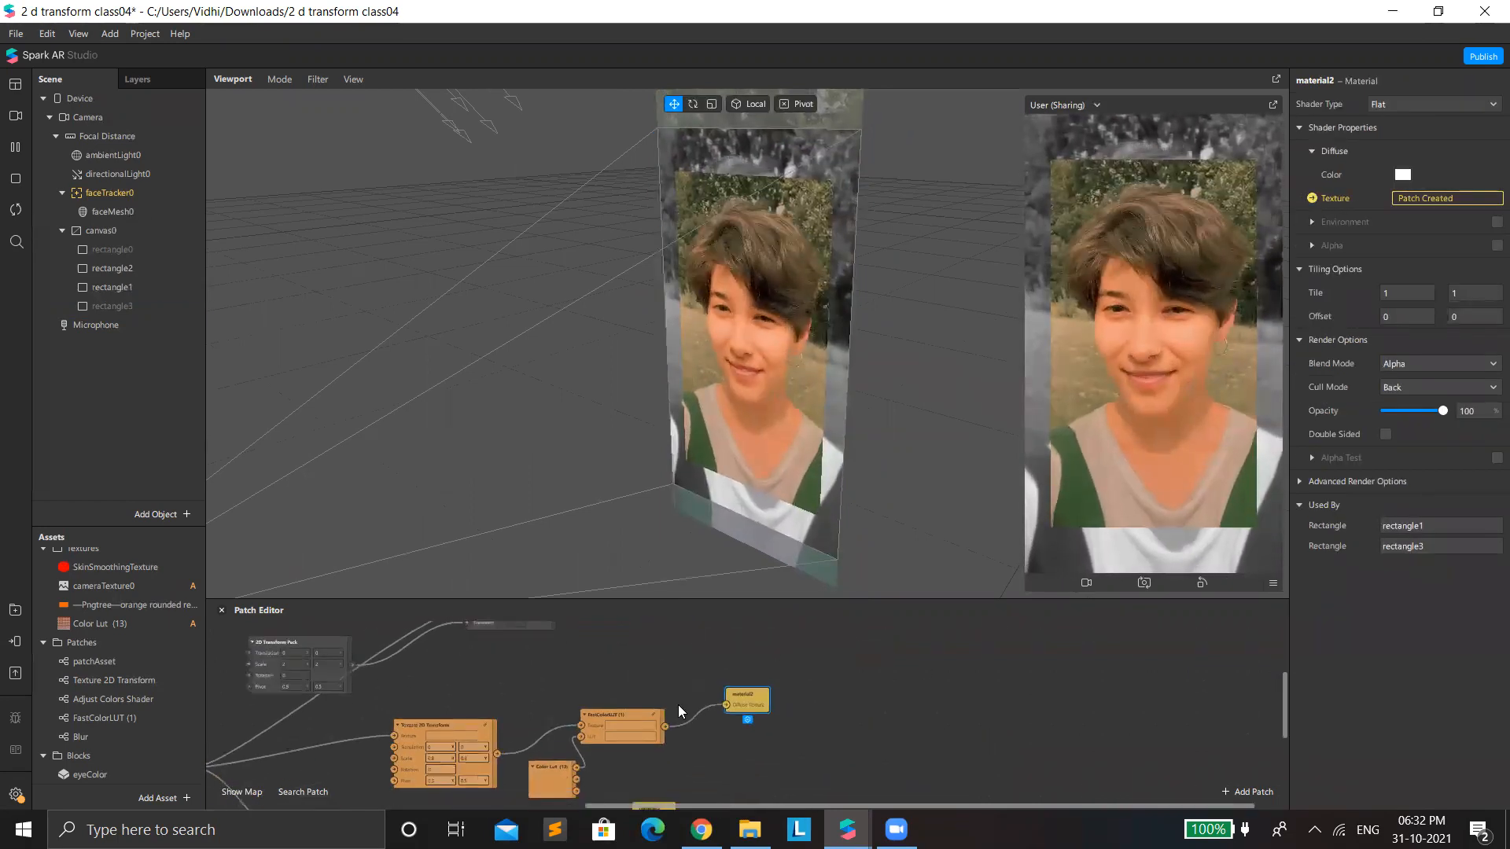
scroll(469, 757, down, 1)
scroll(445, 746, up, 5)
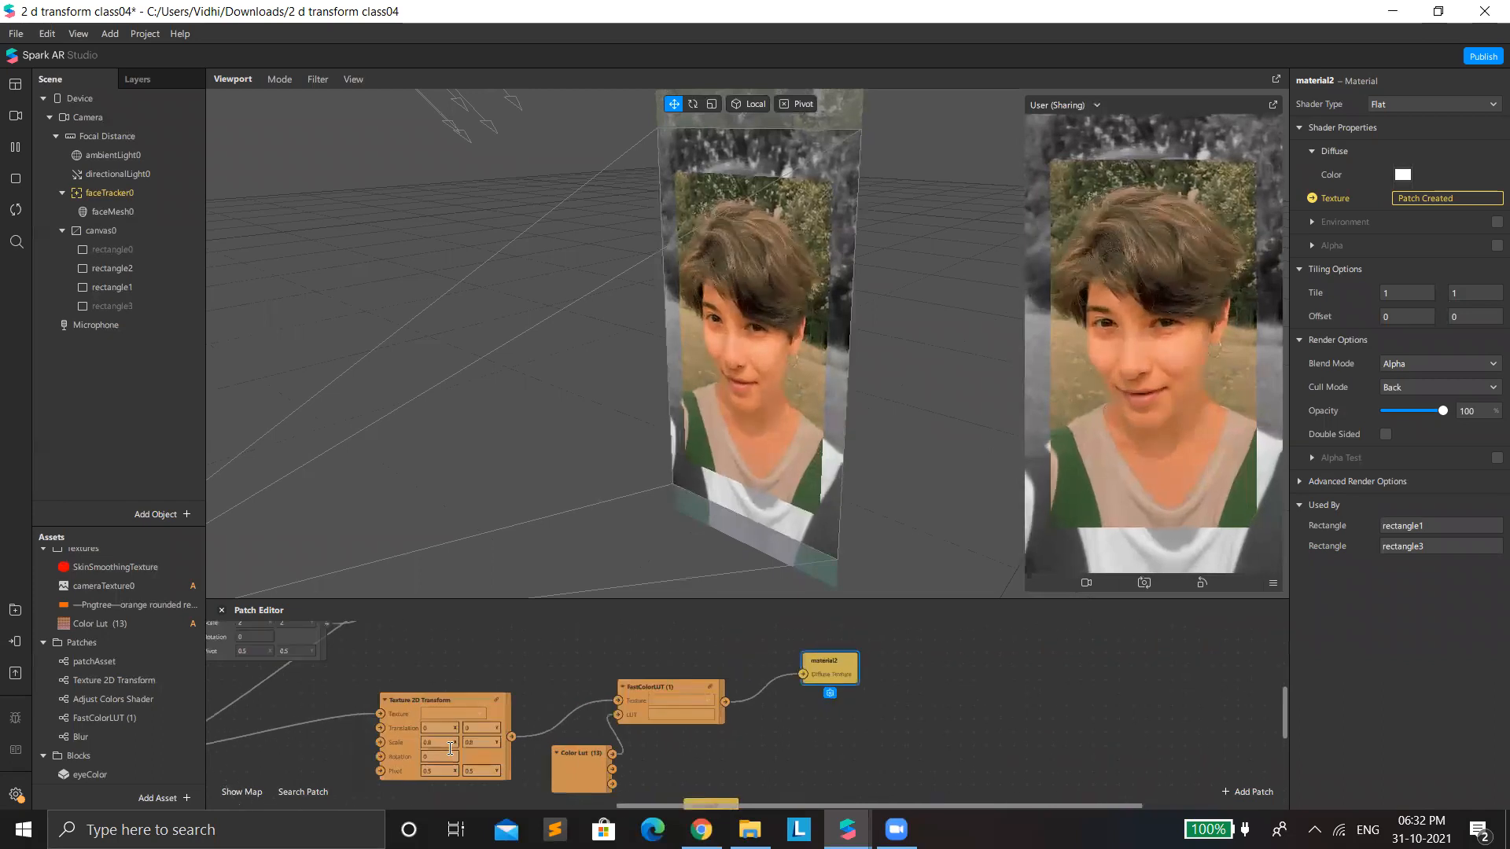
double_click(432, 742)
text(0.5)
key(Return)
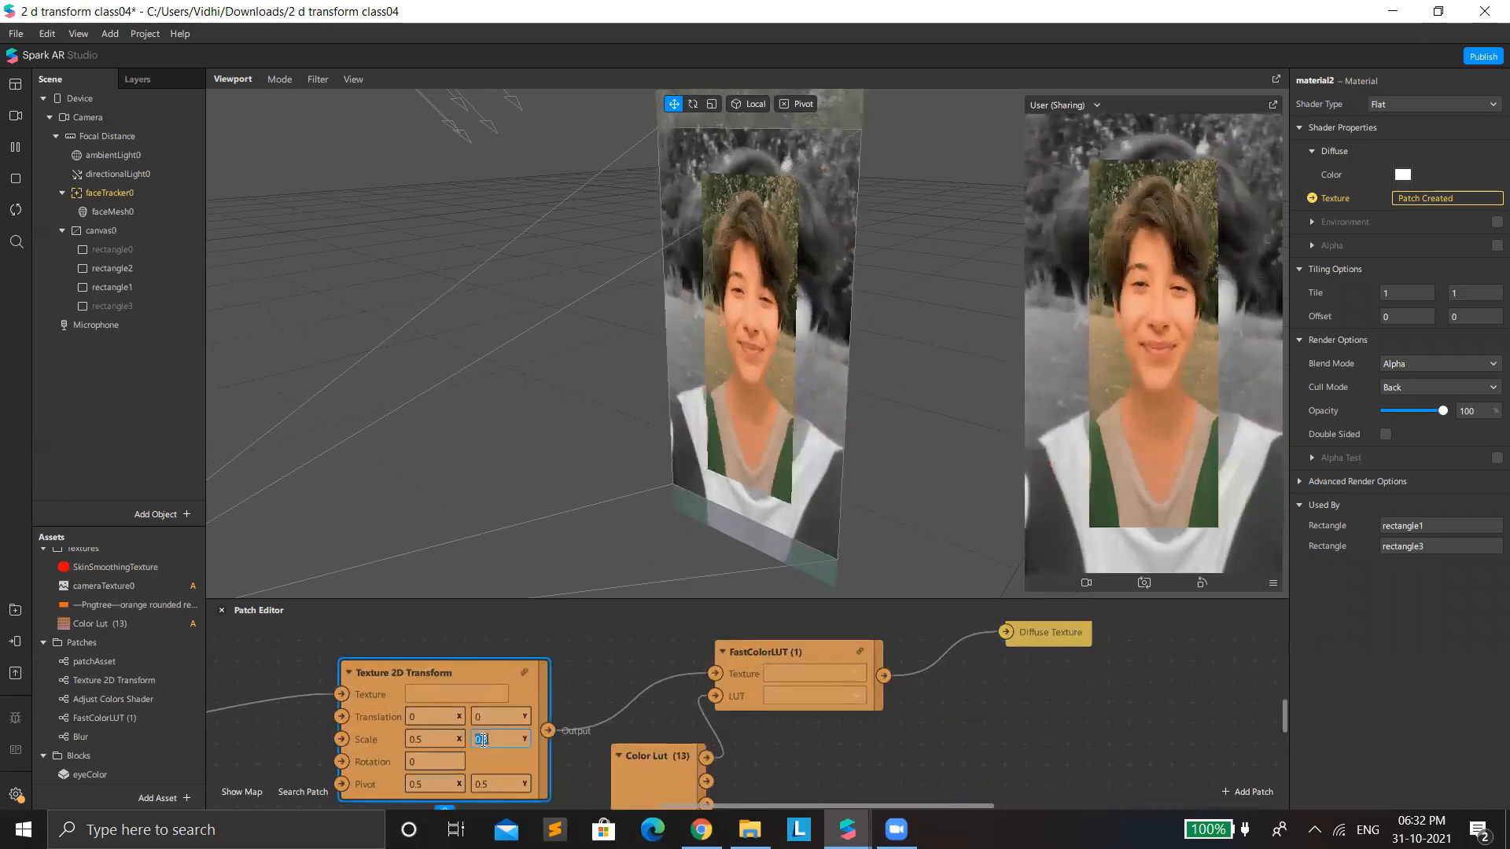
double_click(483, 740)
text(0.5)
key(Return)
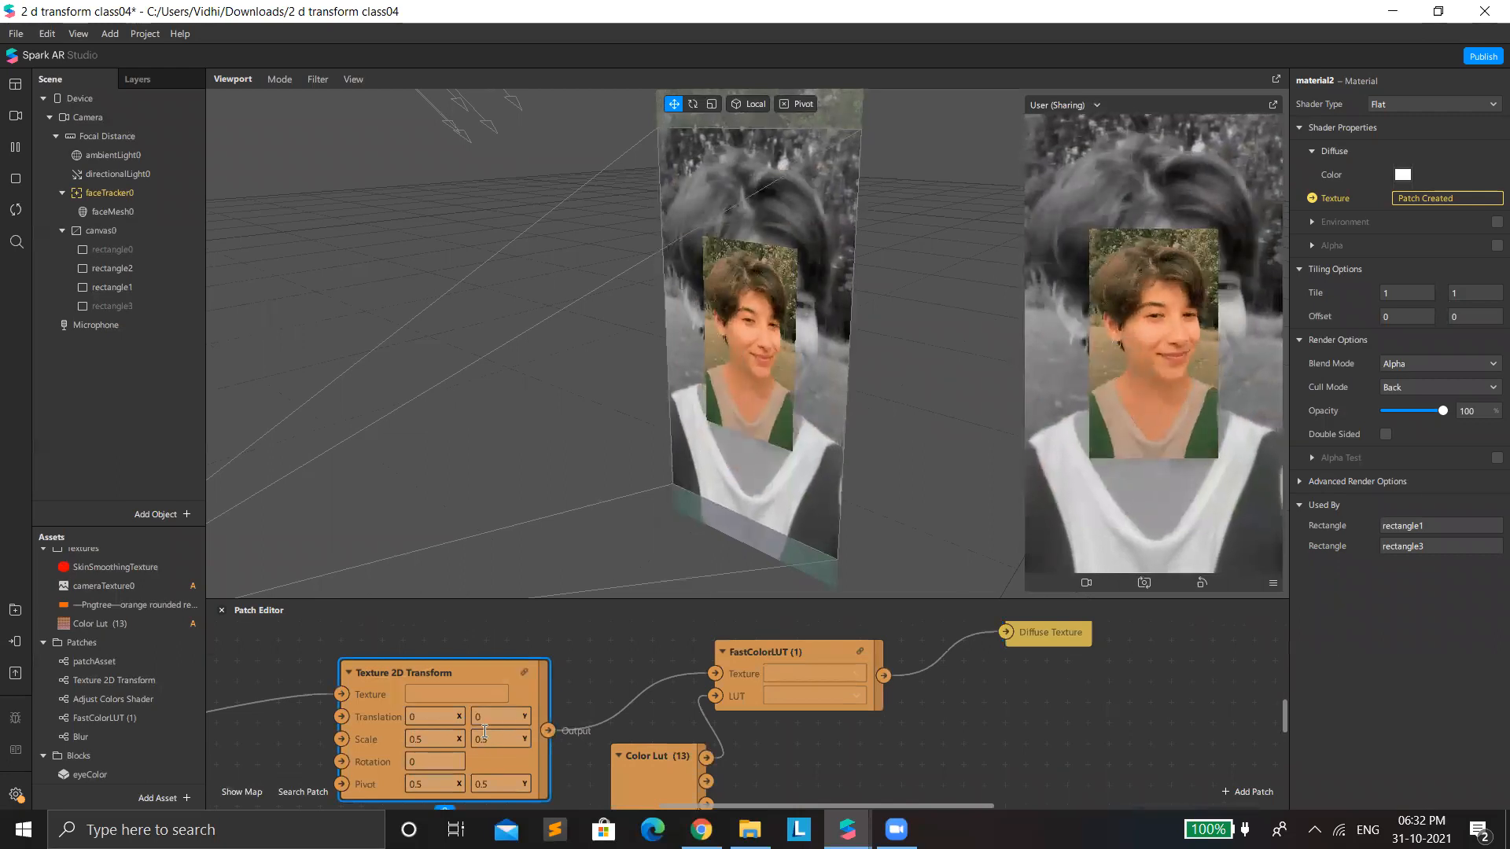
Step: Set the Texture 2D Transform patch's X and Y scale to 0.6
double_click(437, 743)
text(0.6)
key(Return)
double_click(496, 737)
text(0.6)
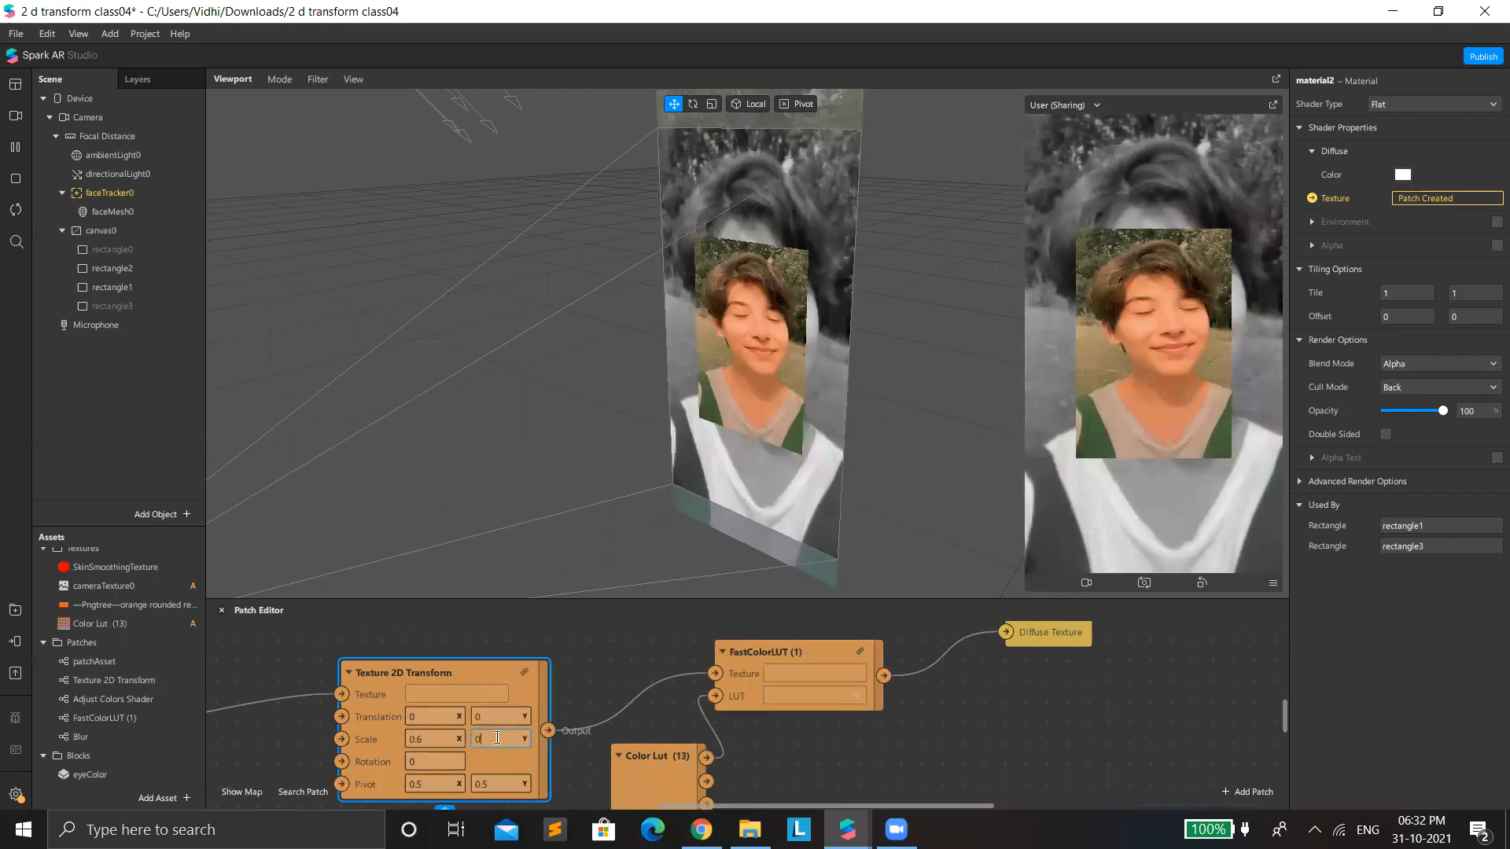
key(Return)
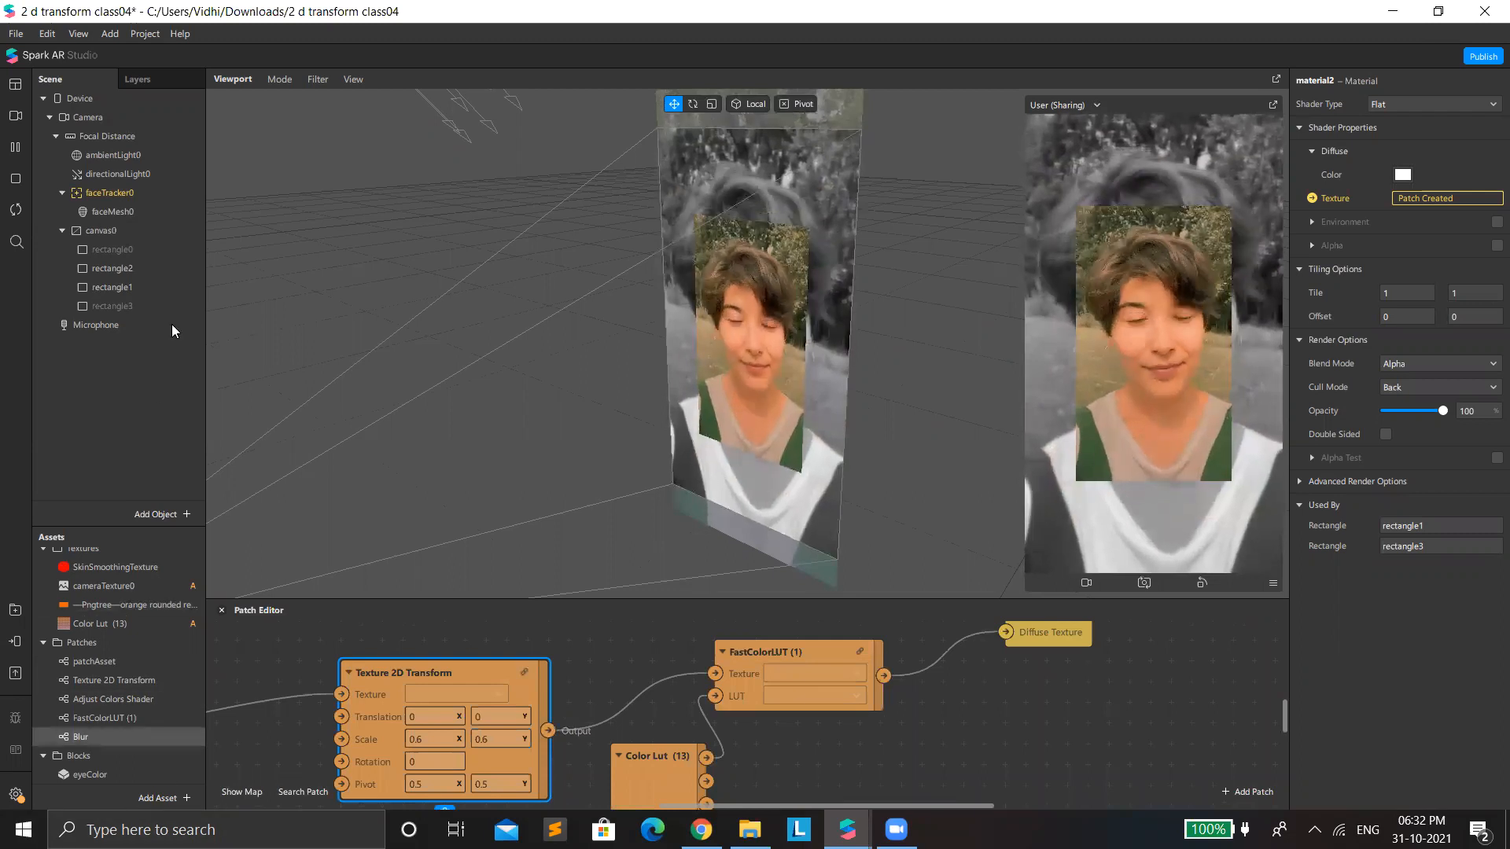
Step: Import the white instant-photo frame image E8096D92-C807-4673-AC19-FE257E9B6648 from the computer's Downloads folder
click(160, 799)
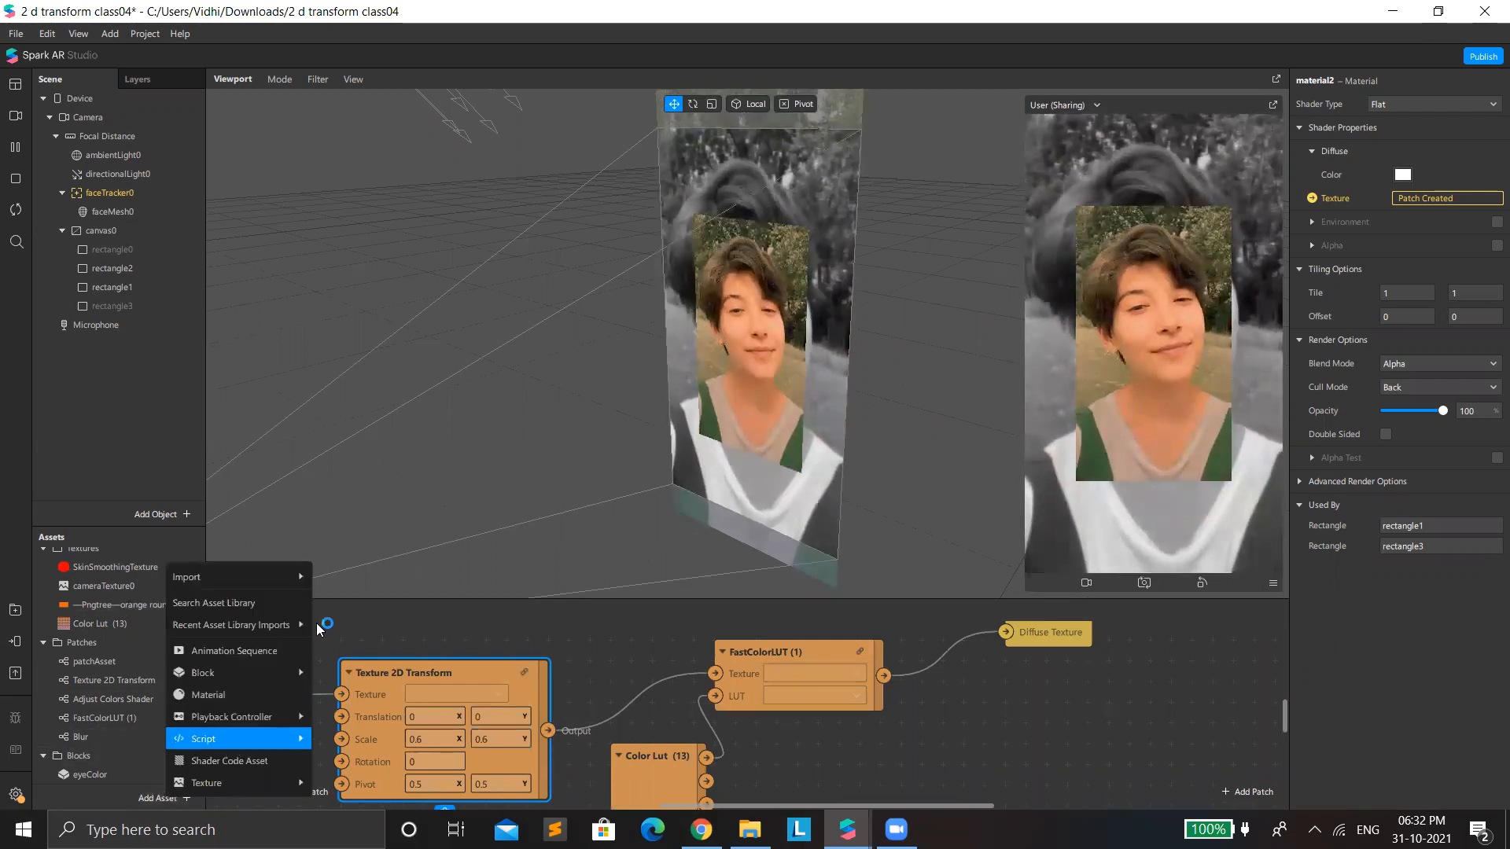
mouse_move(235, 577)
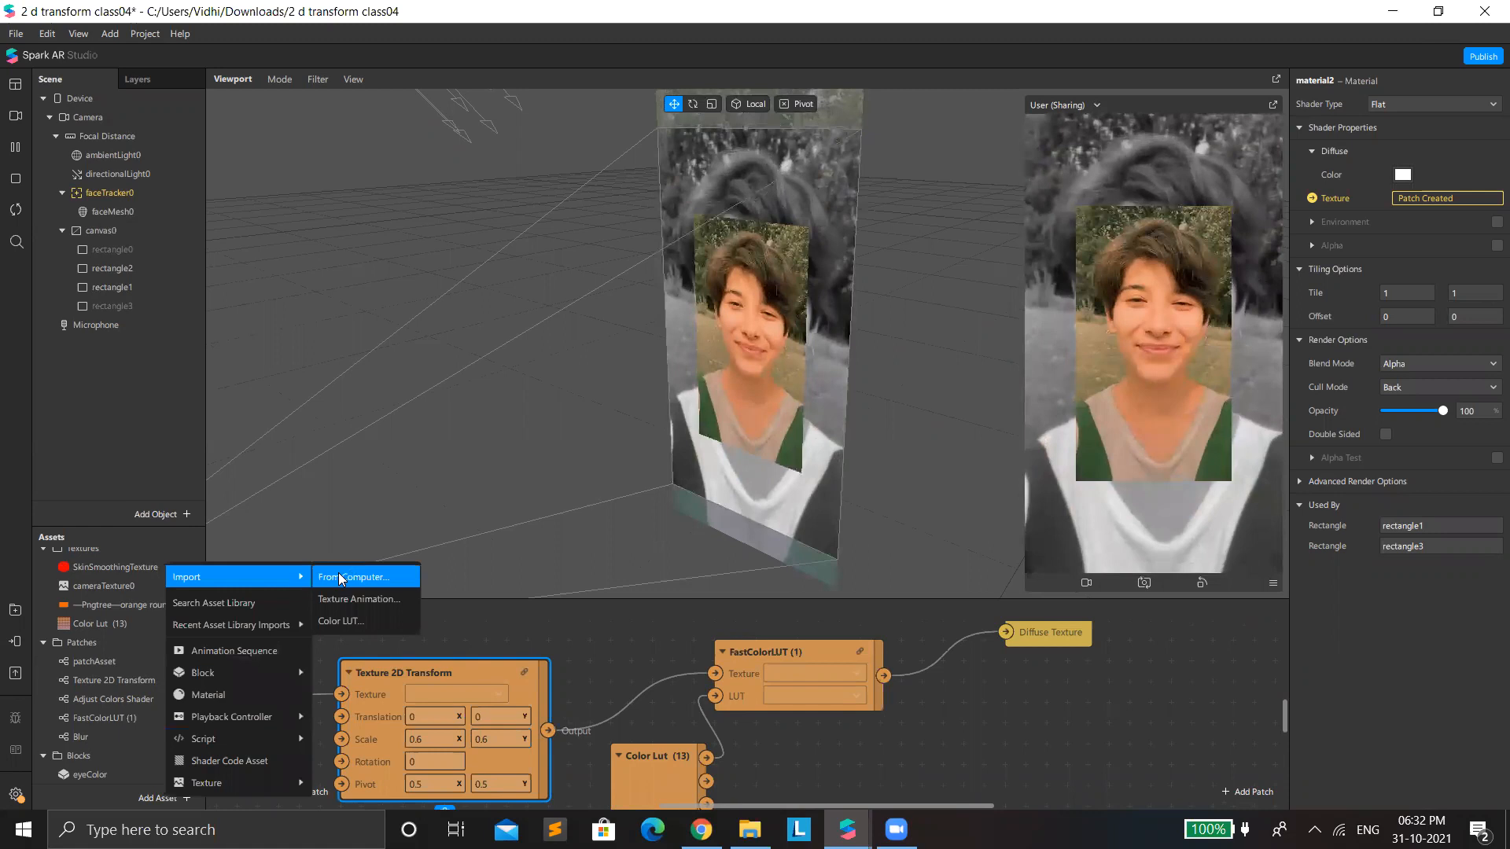
click(340, 578)
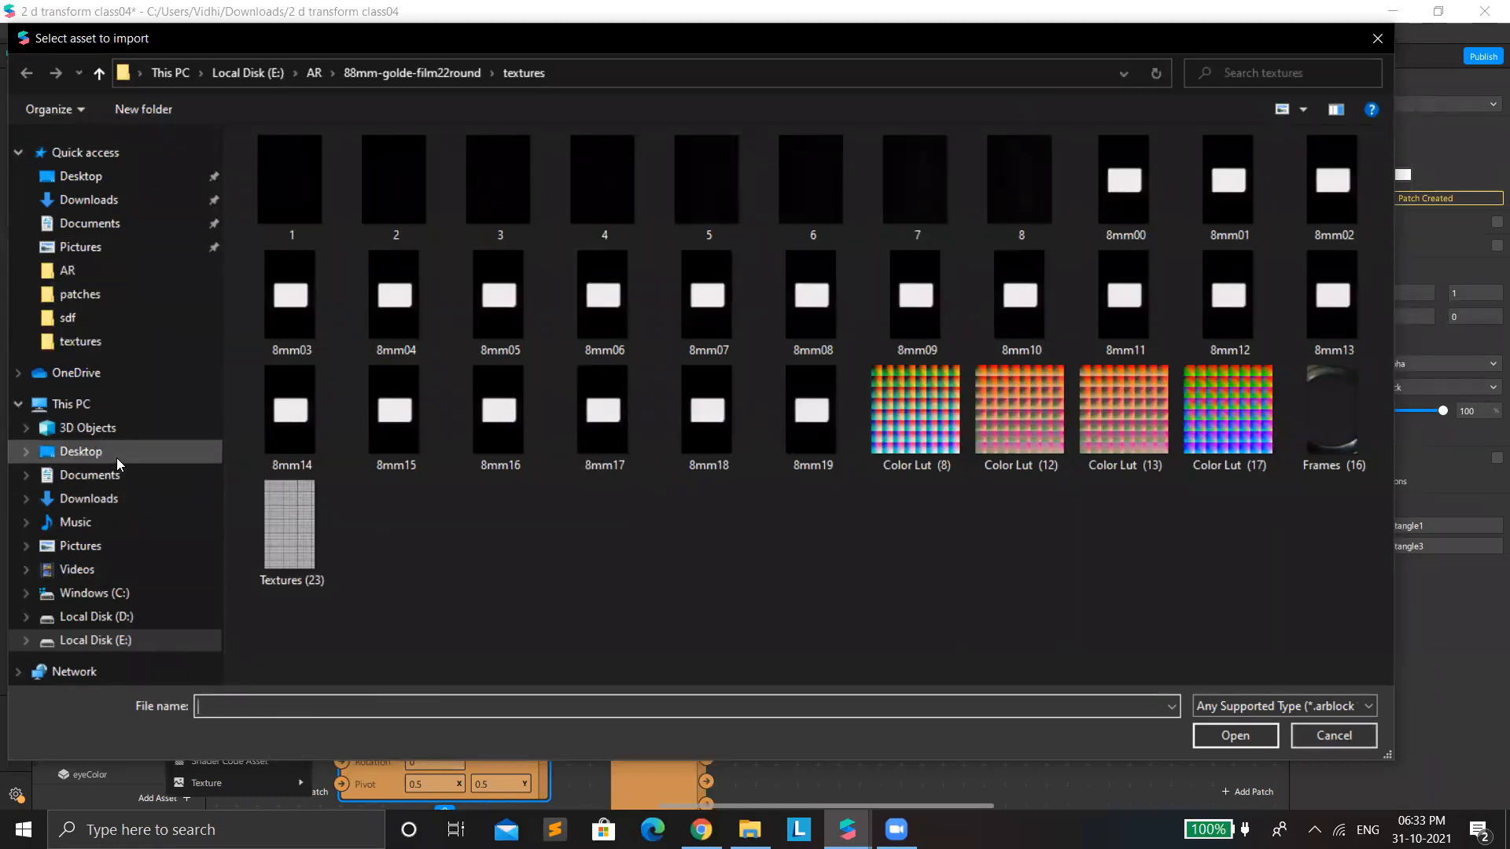
click(107, 504)
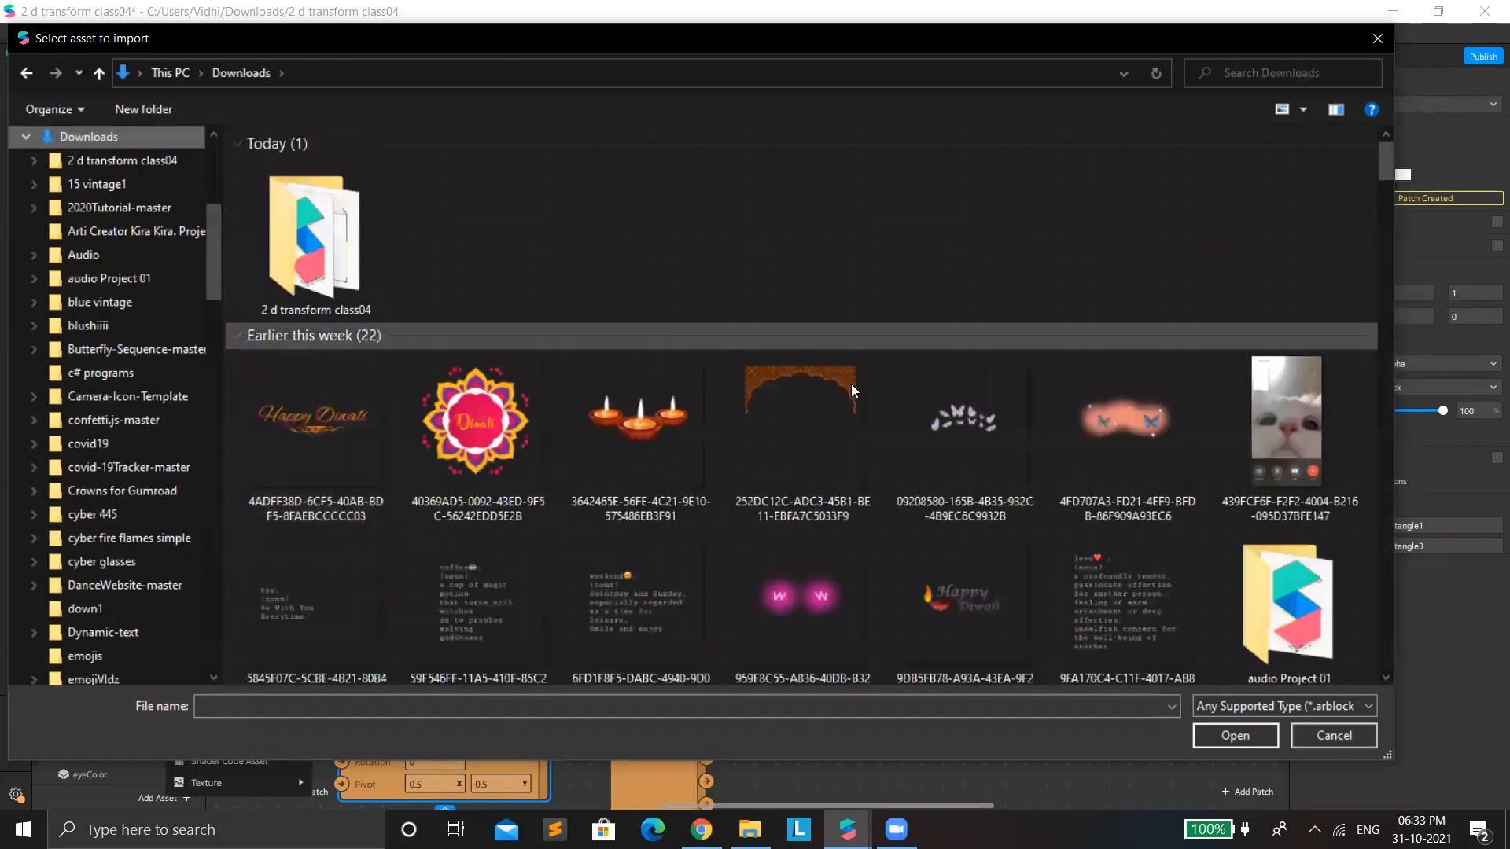
scroll(904, 420, down, 10)
scroll(726, 544, up, 15)
scroll(662, 497, down, 5)
scroll(646, 486, down, 5)
scroll(879, 479, up, 6)
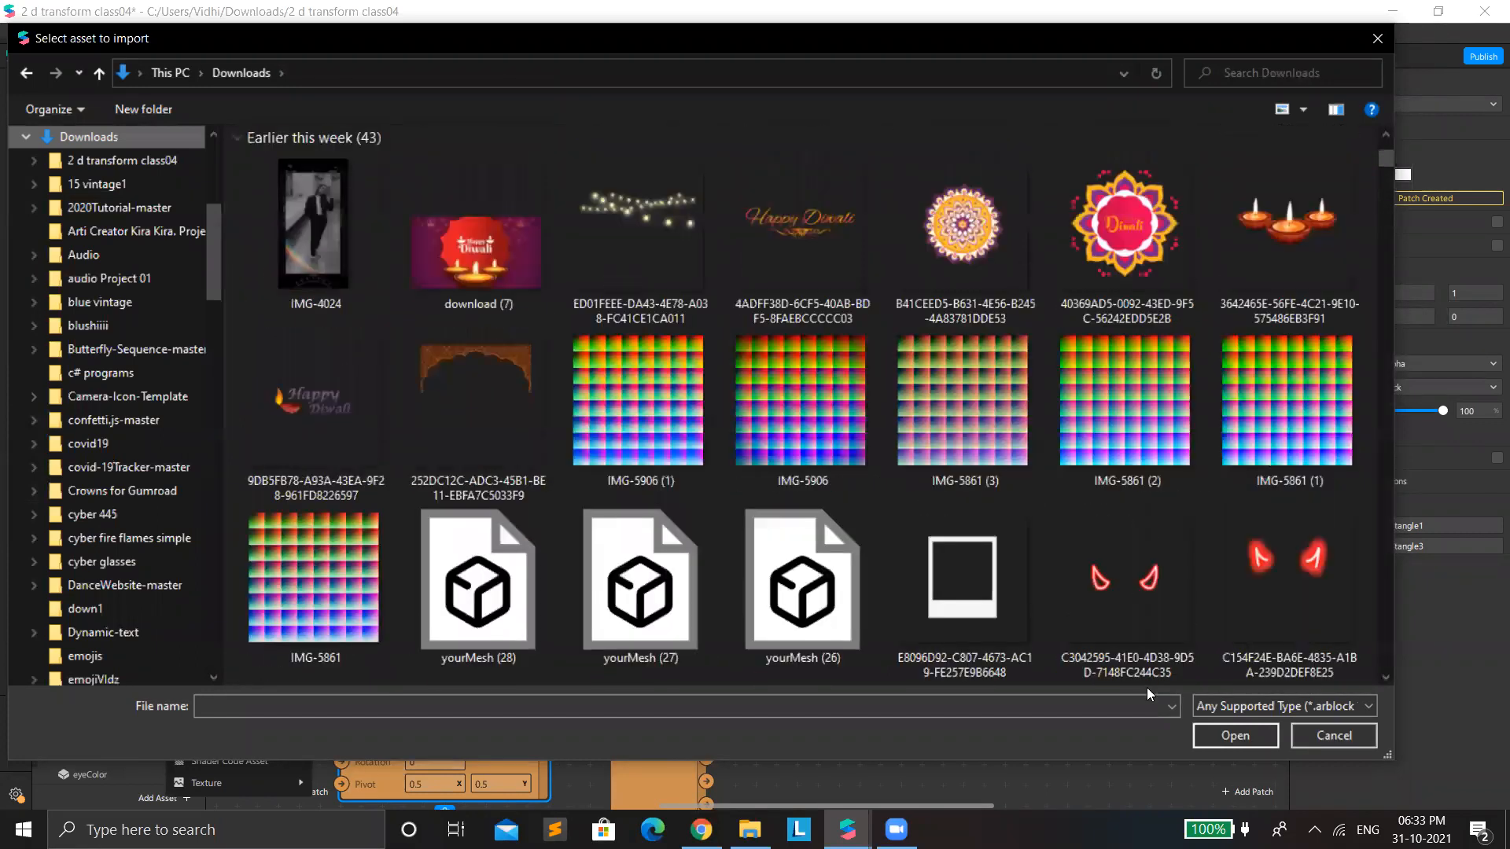
click(961, 578)
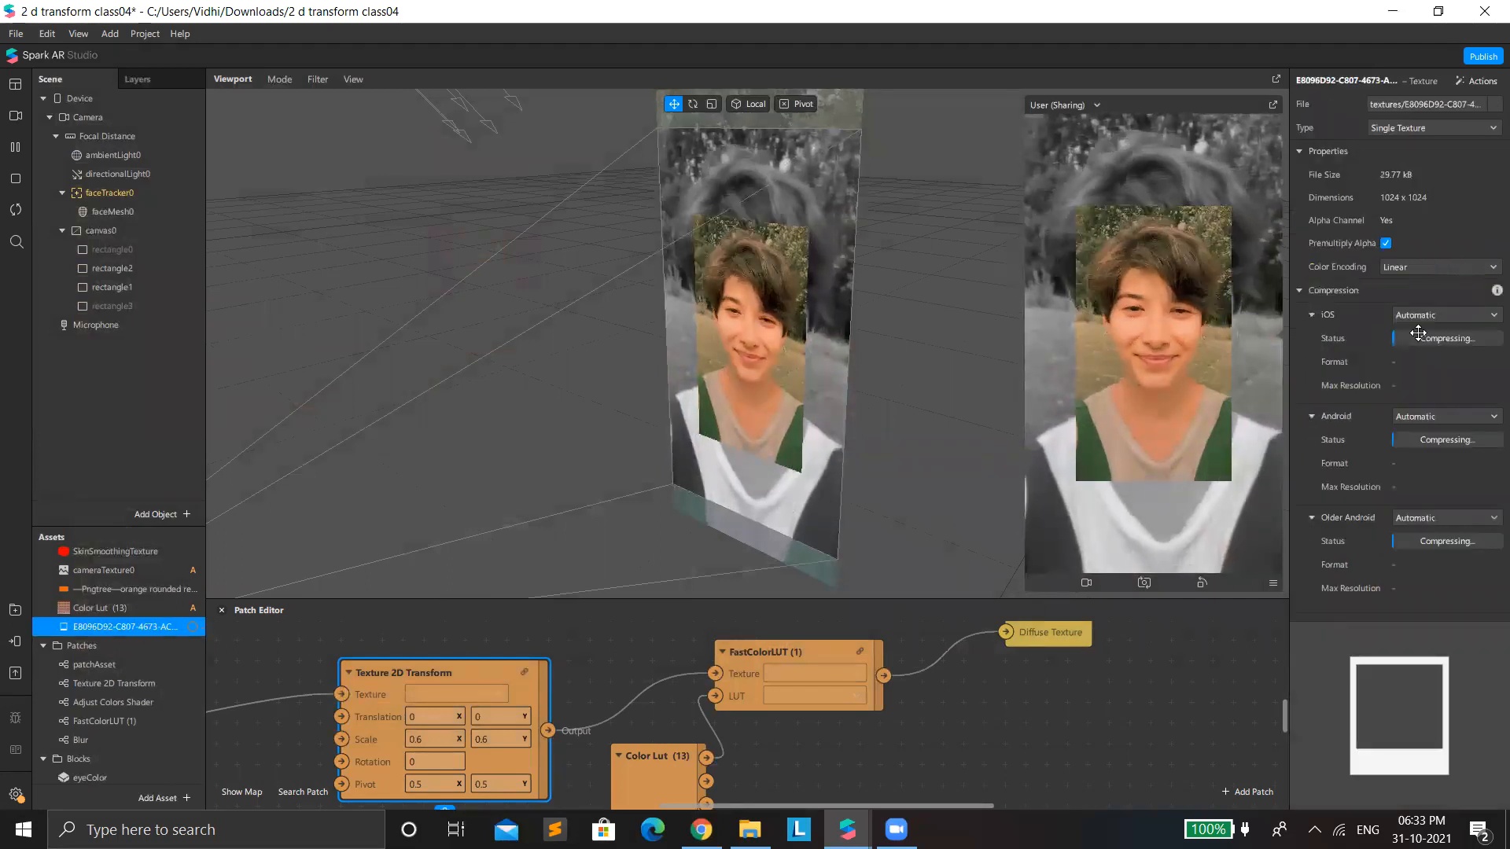
Step: Set the imported frame texture's compression to None for iOS, Android and Older Android
click(1423, 313)
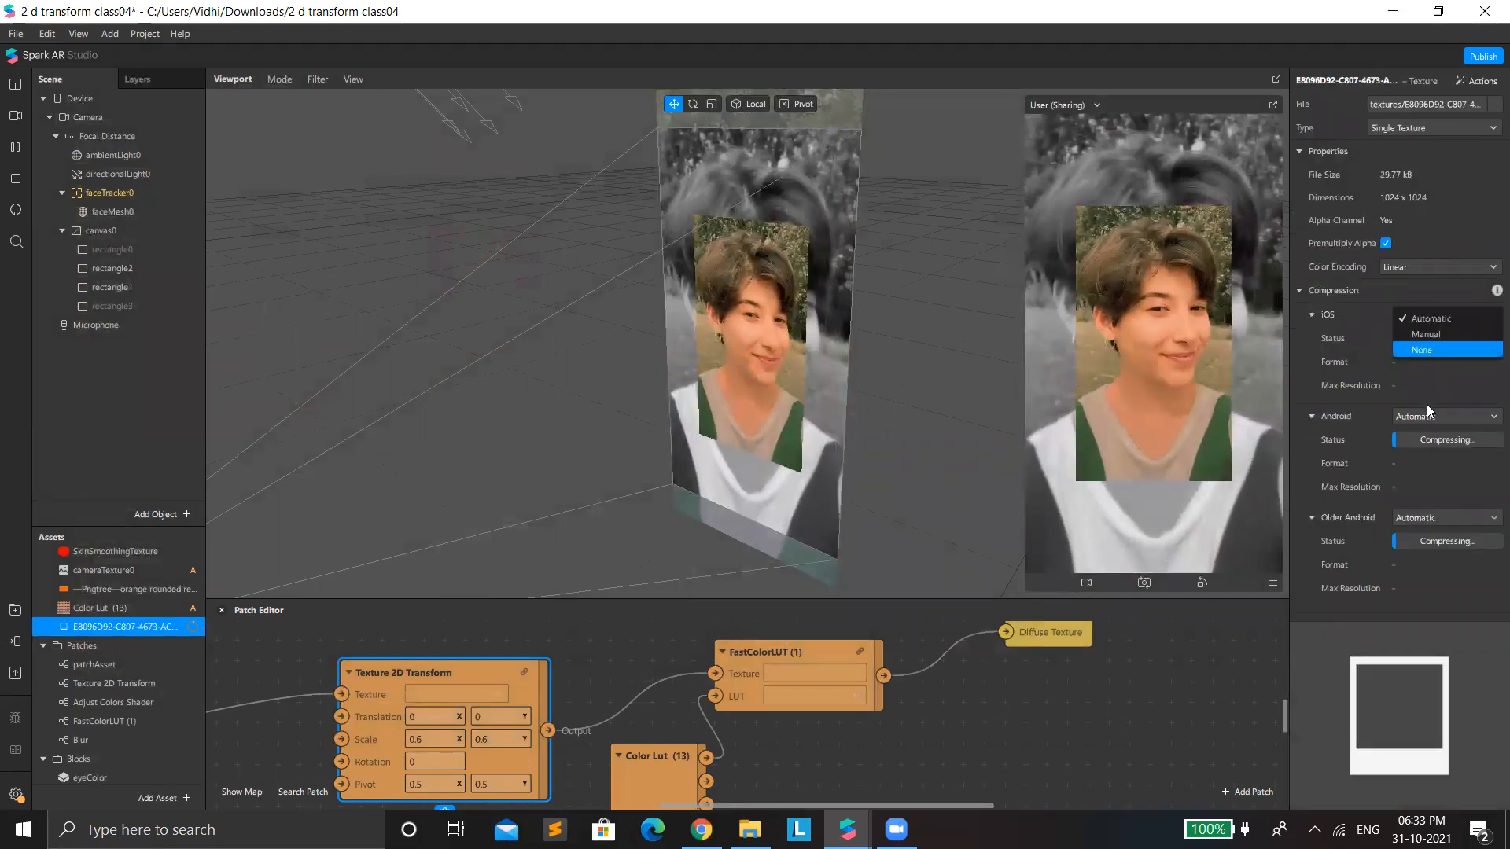
click(1428, 348)
click(1439, 392)
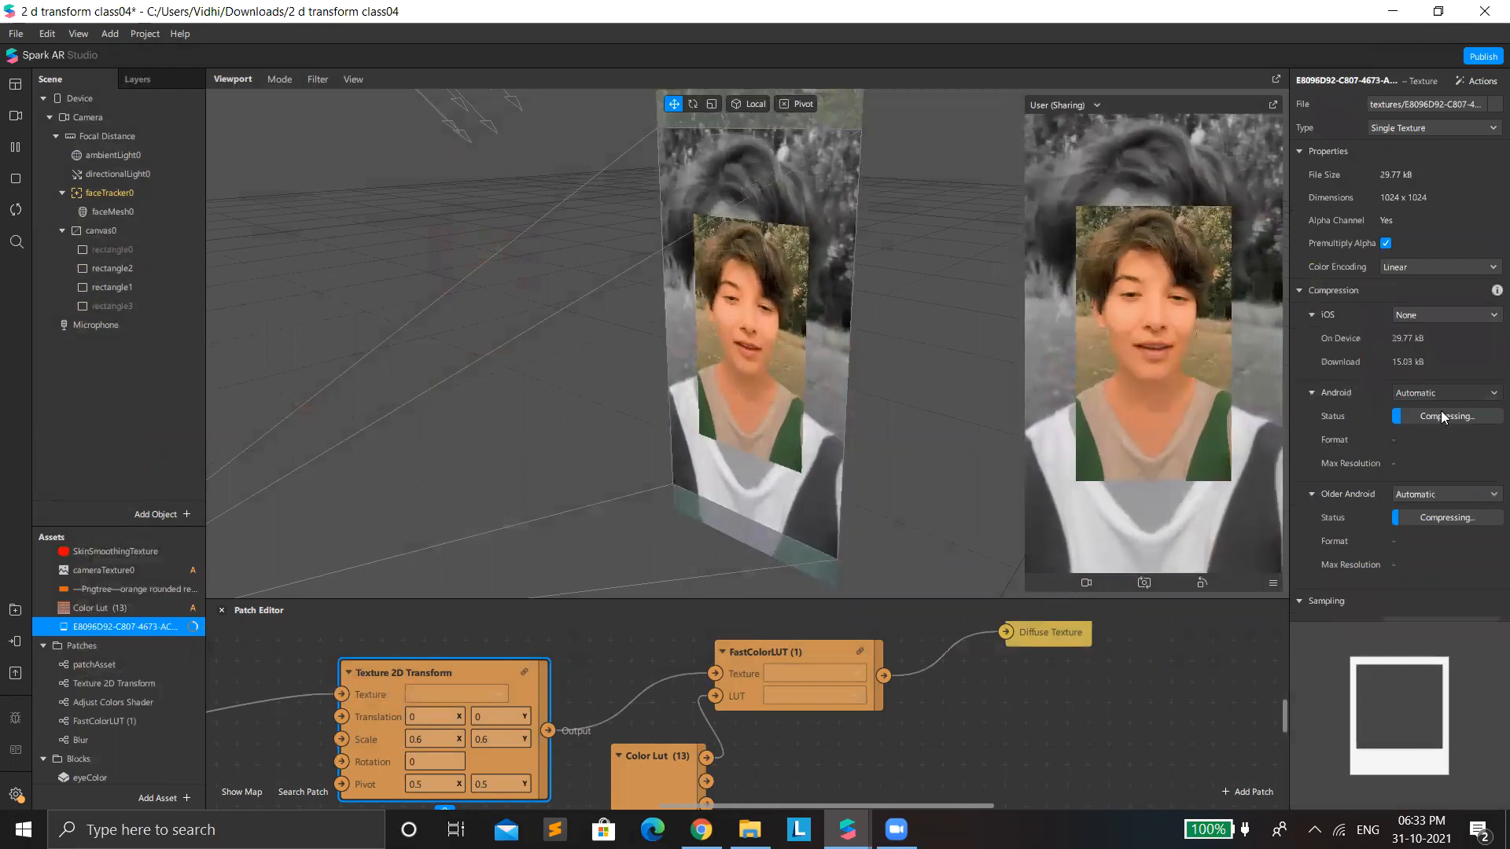
click(1447, 428)
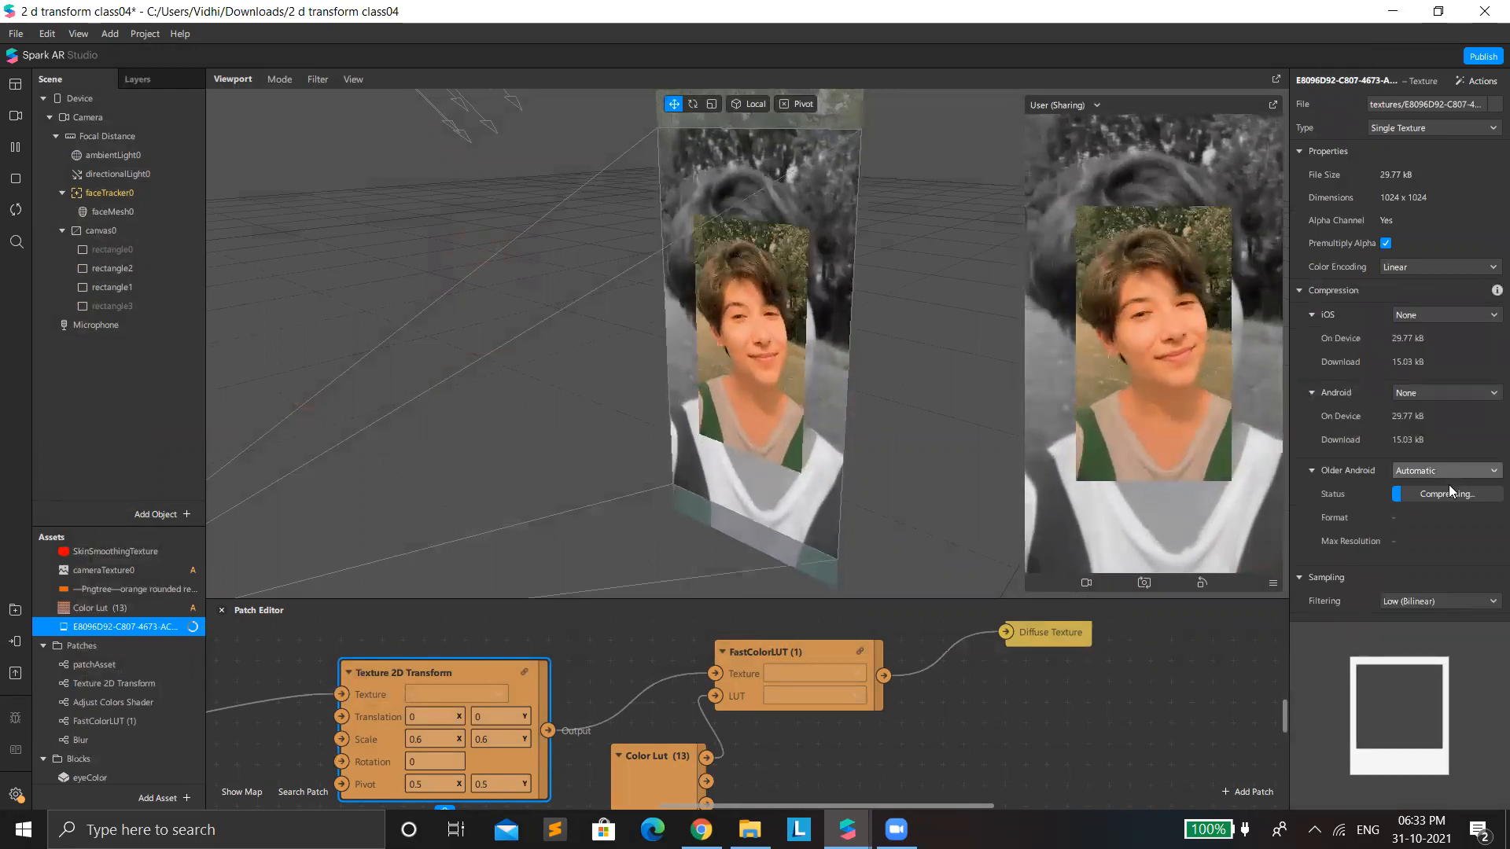
click(1449, 472)
click(1451, 505)
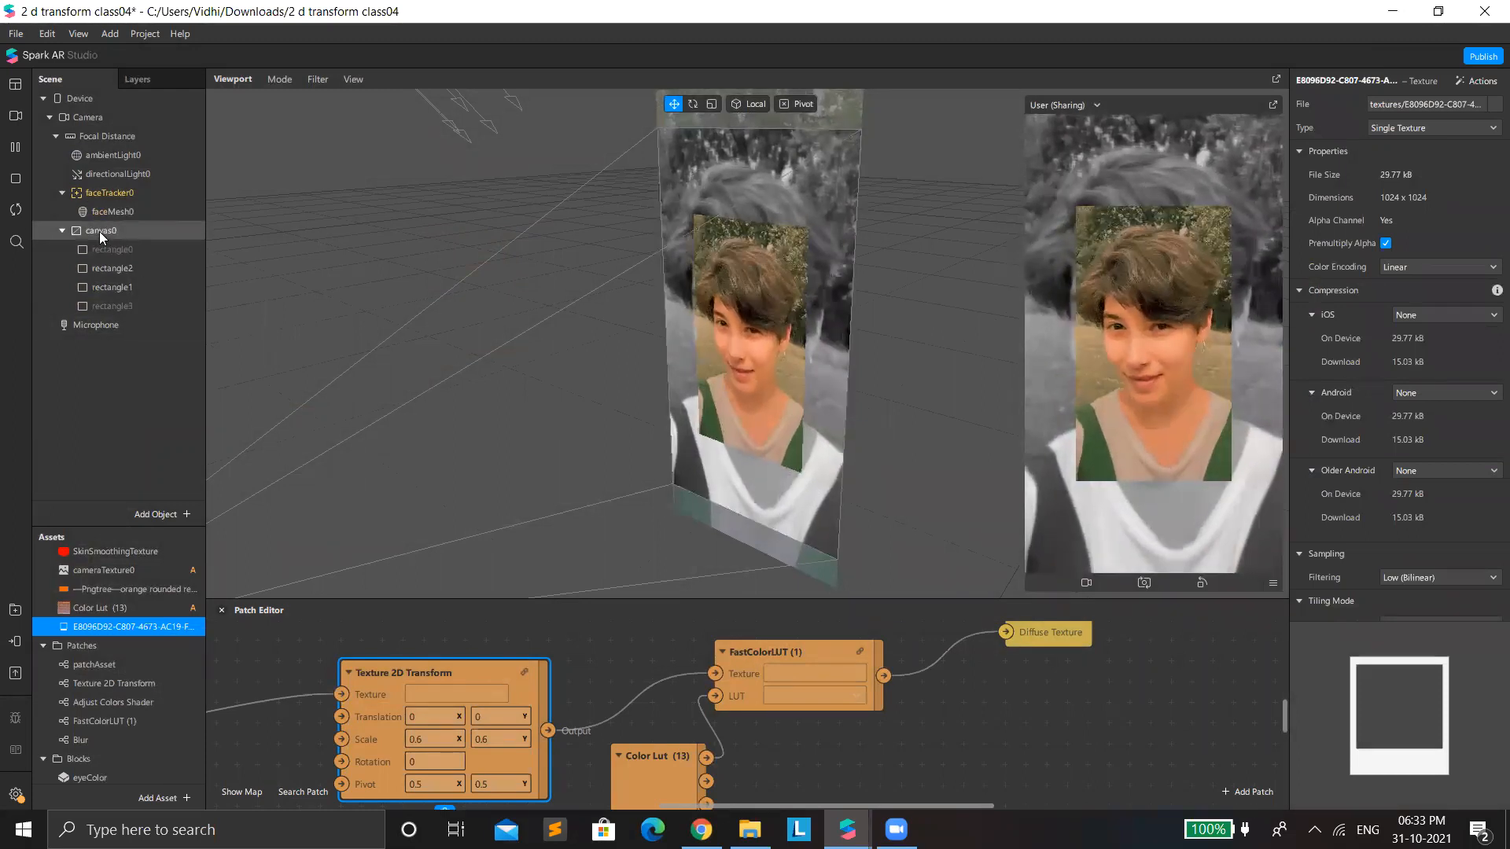
Step: Add a new rectangle under canvas0 and make it fill the canvas width and height
right_click(159, 230)
mouse_move(192, 248)
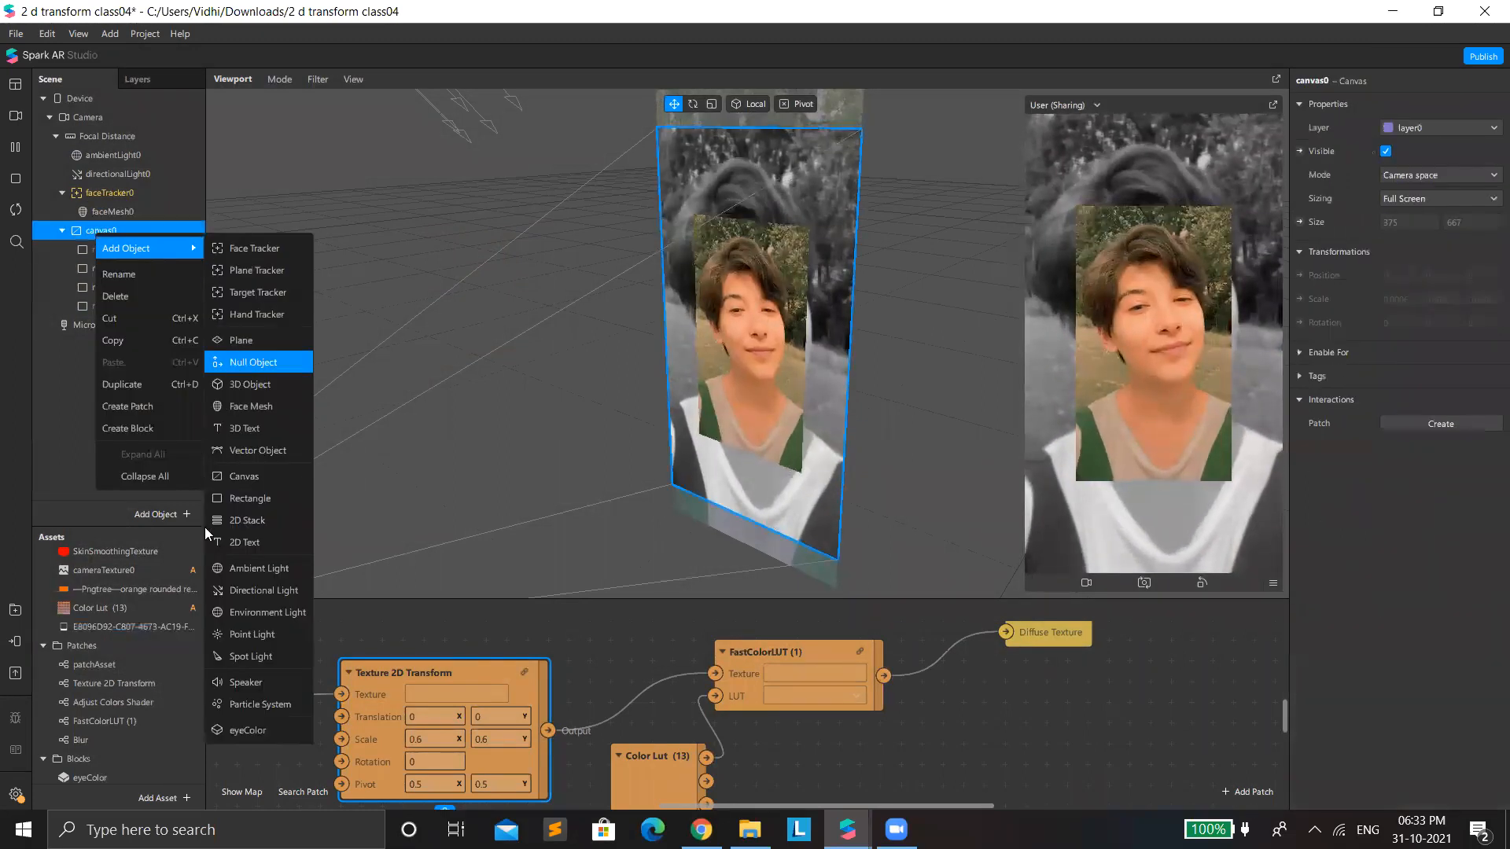
click(256, 495)
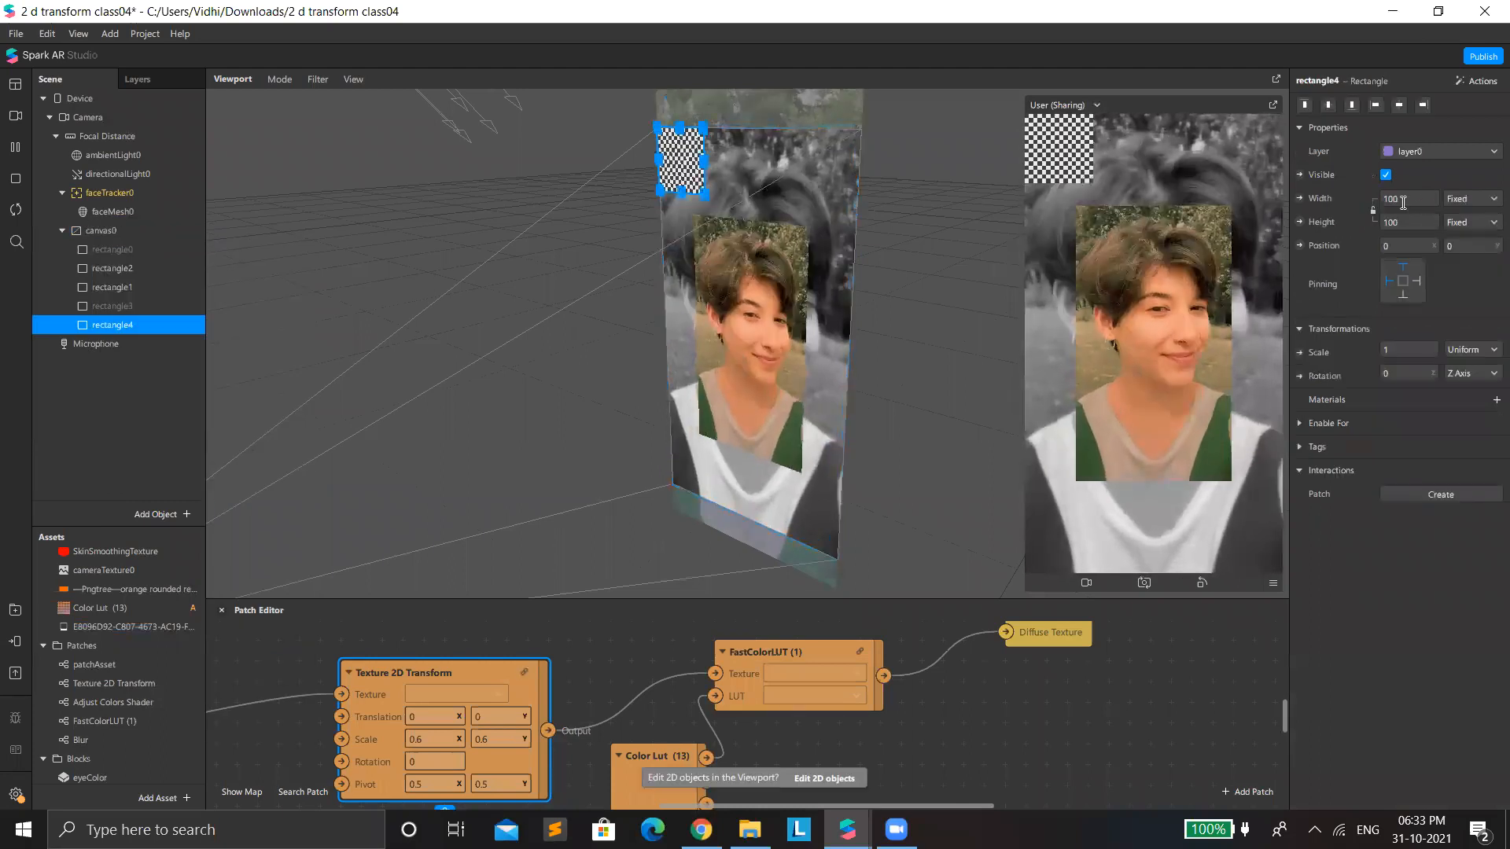
click(1401, 228)
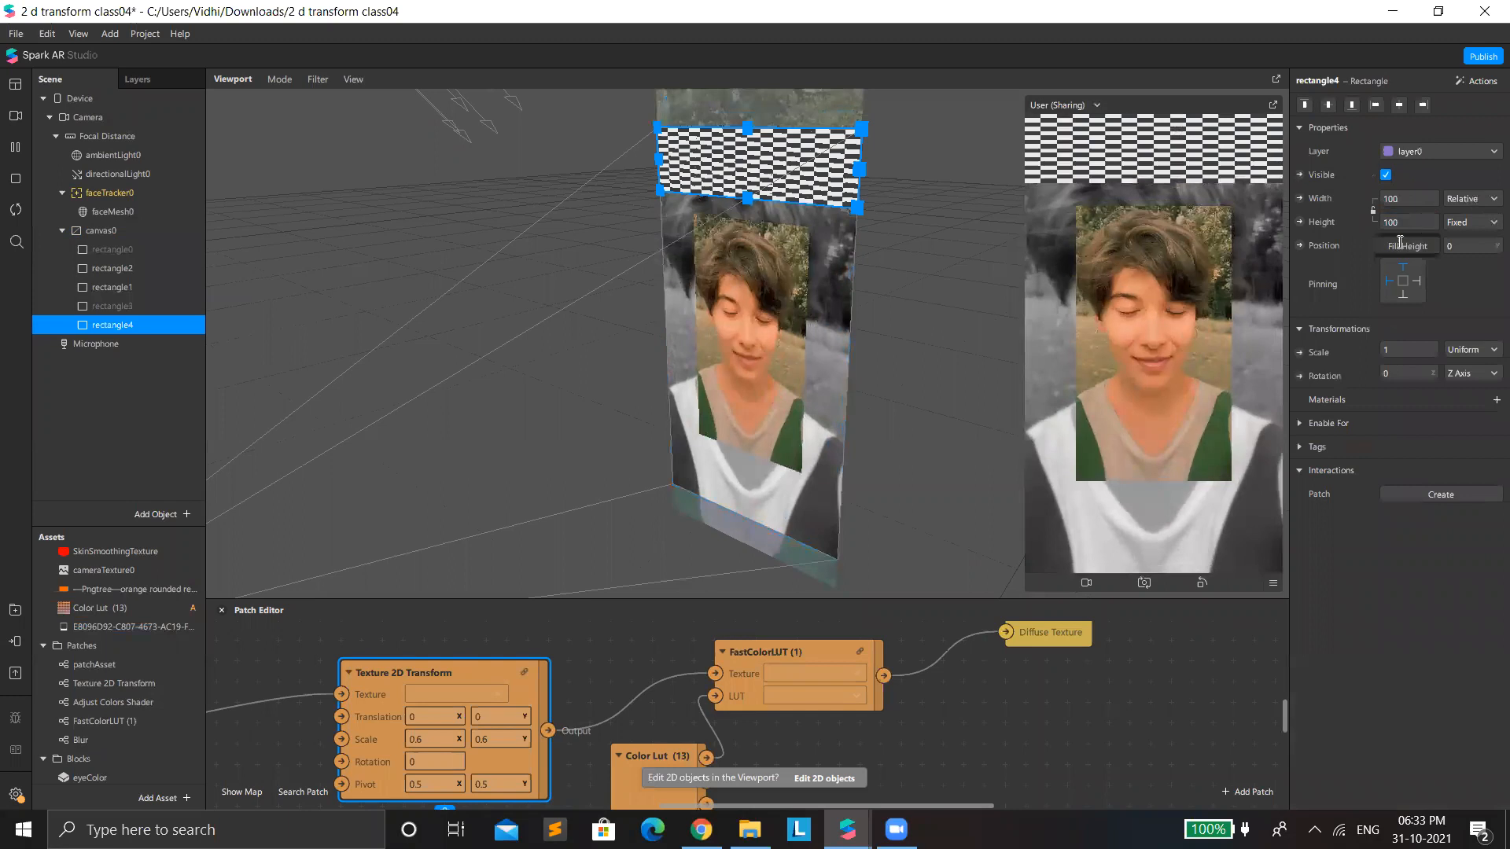
click(1401, 246)
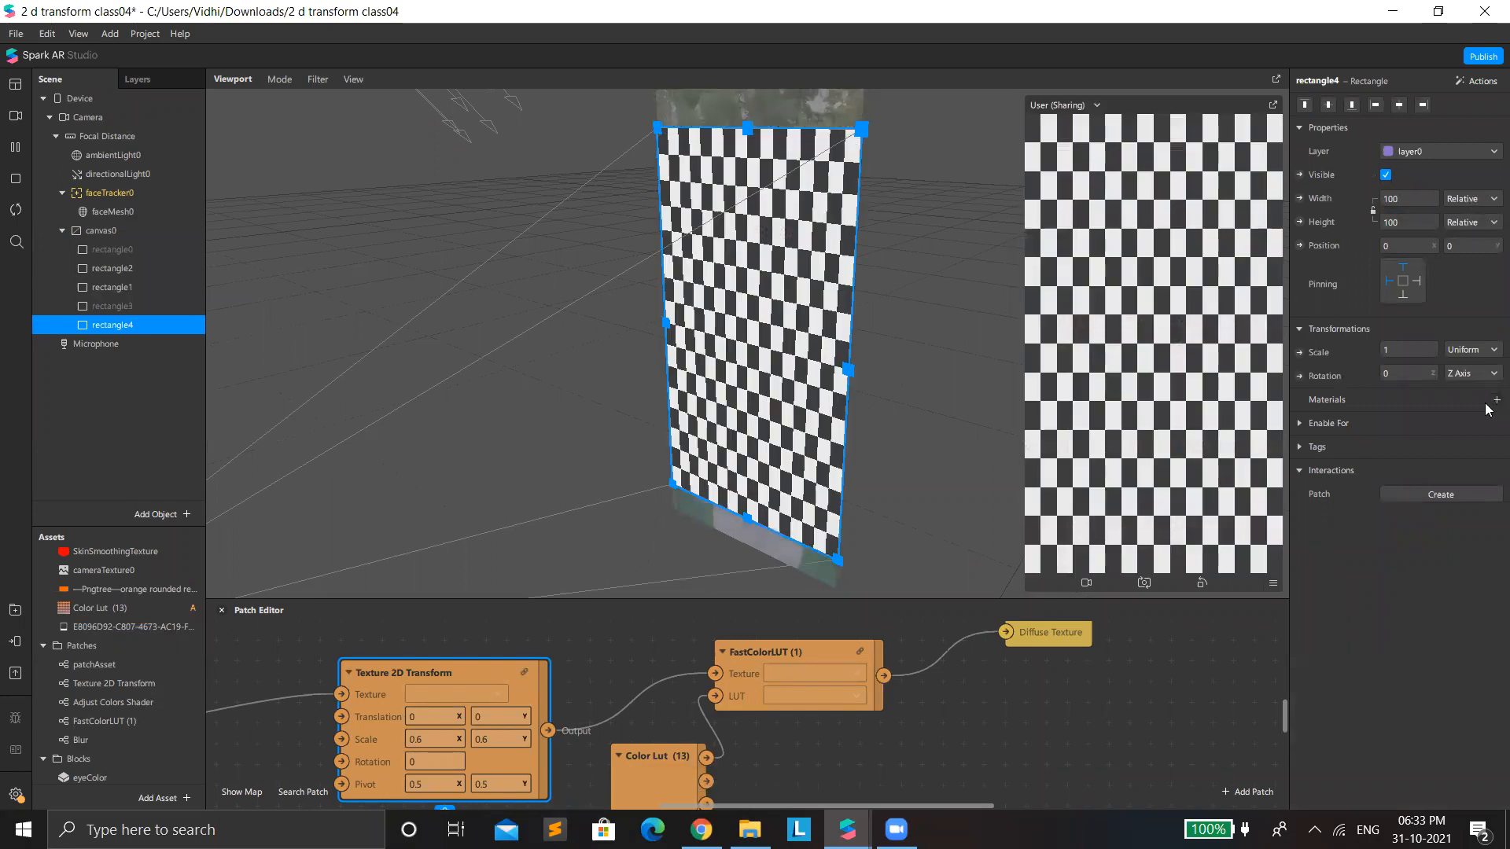
Step: Create a new material for the new rectangle with the Flat shader and the imported frame image as its texture
click(1496, 399)
click(1347, 495)
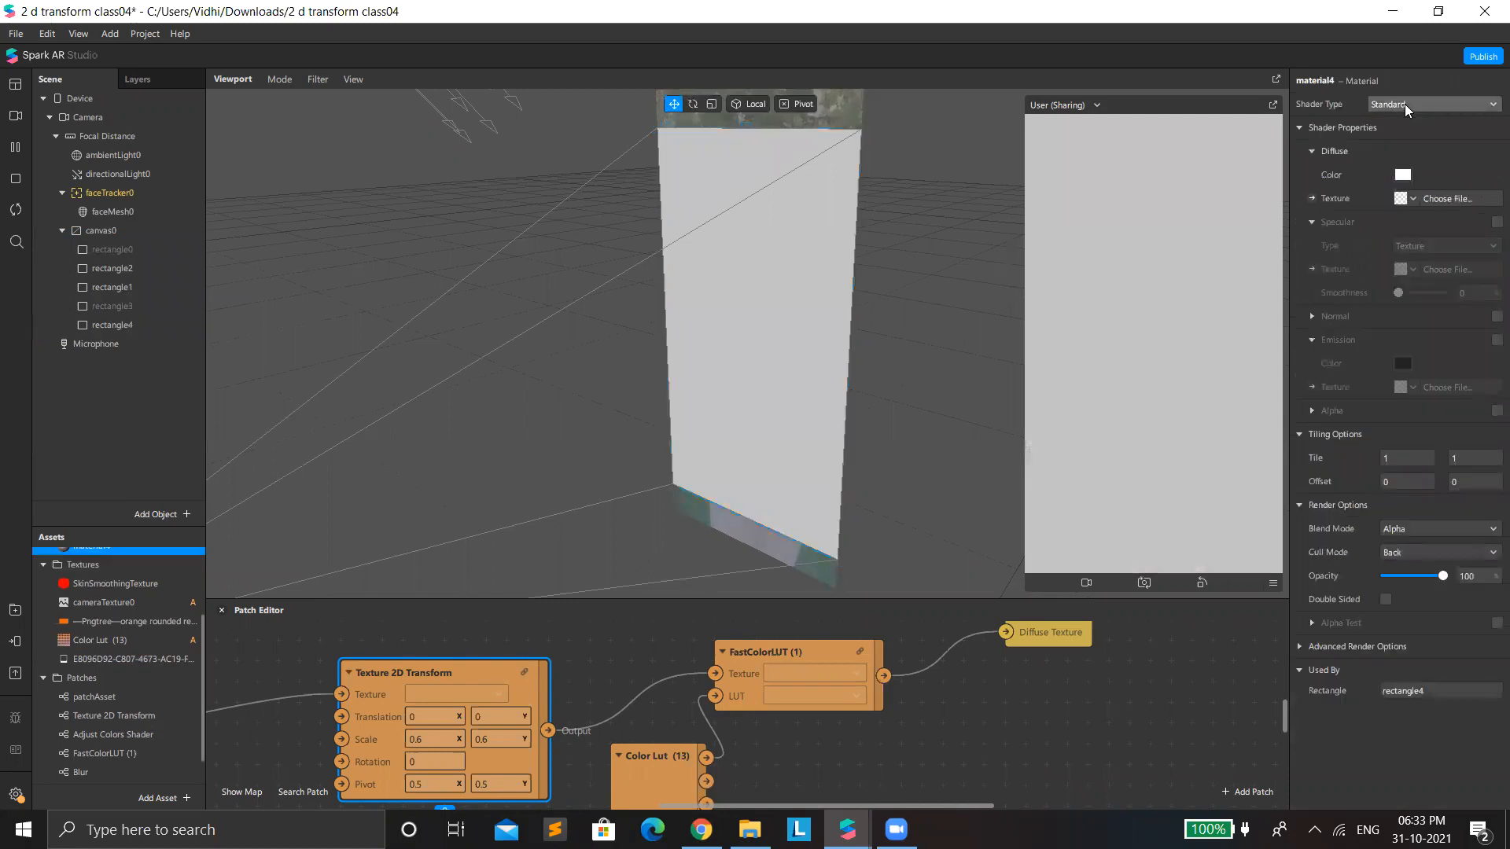
click(1405, 105)
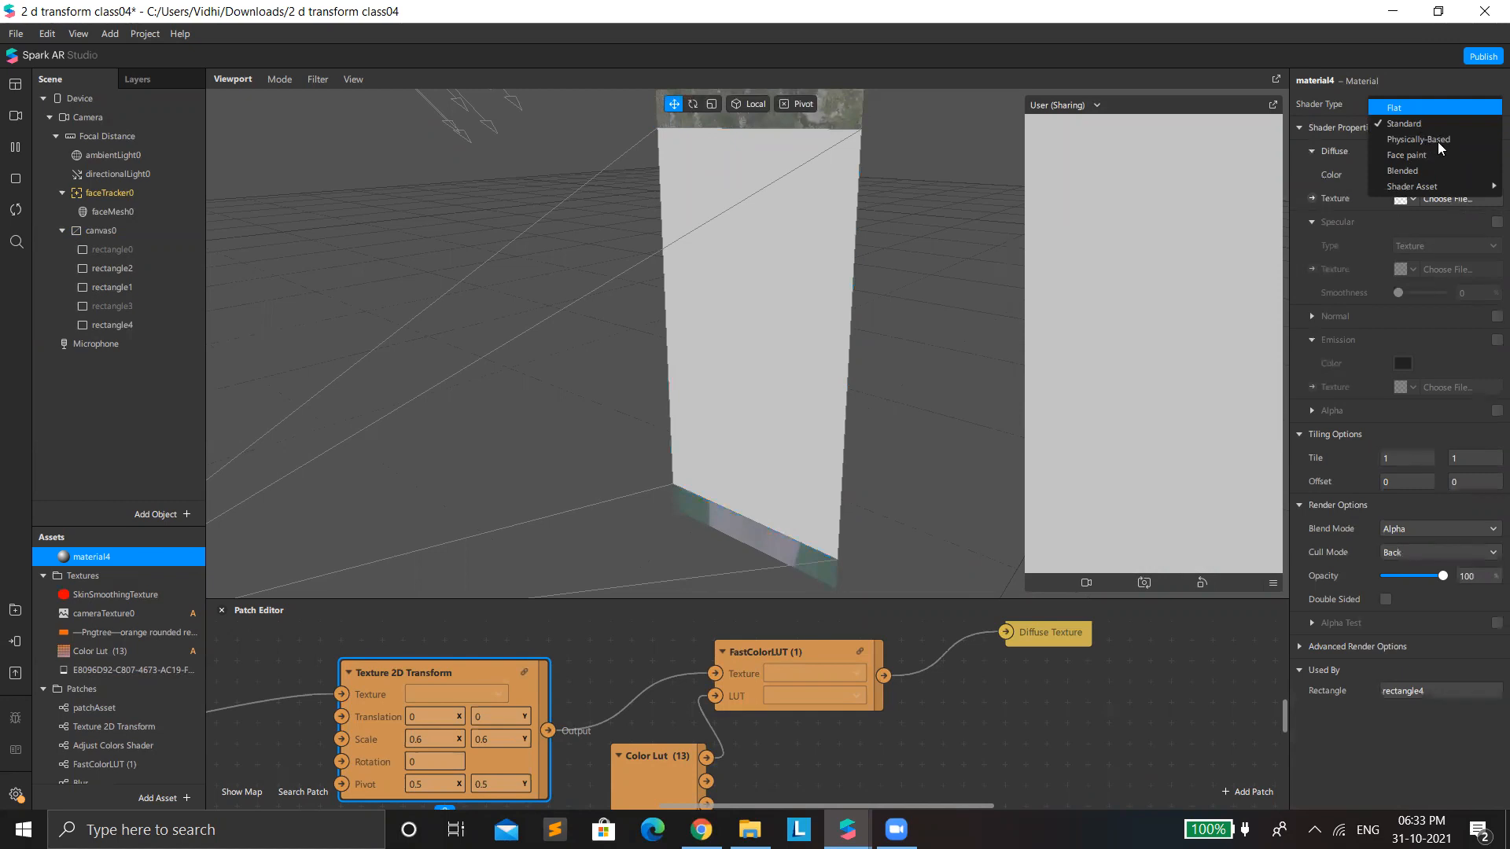
click(1395, 108)
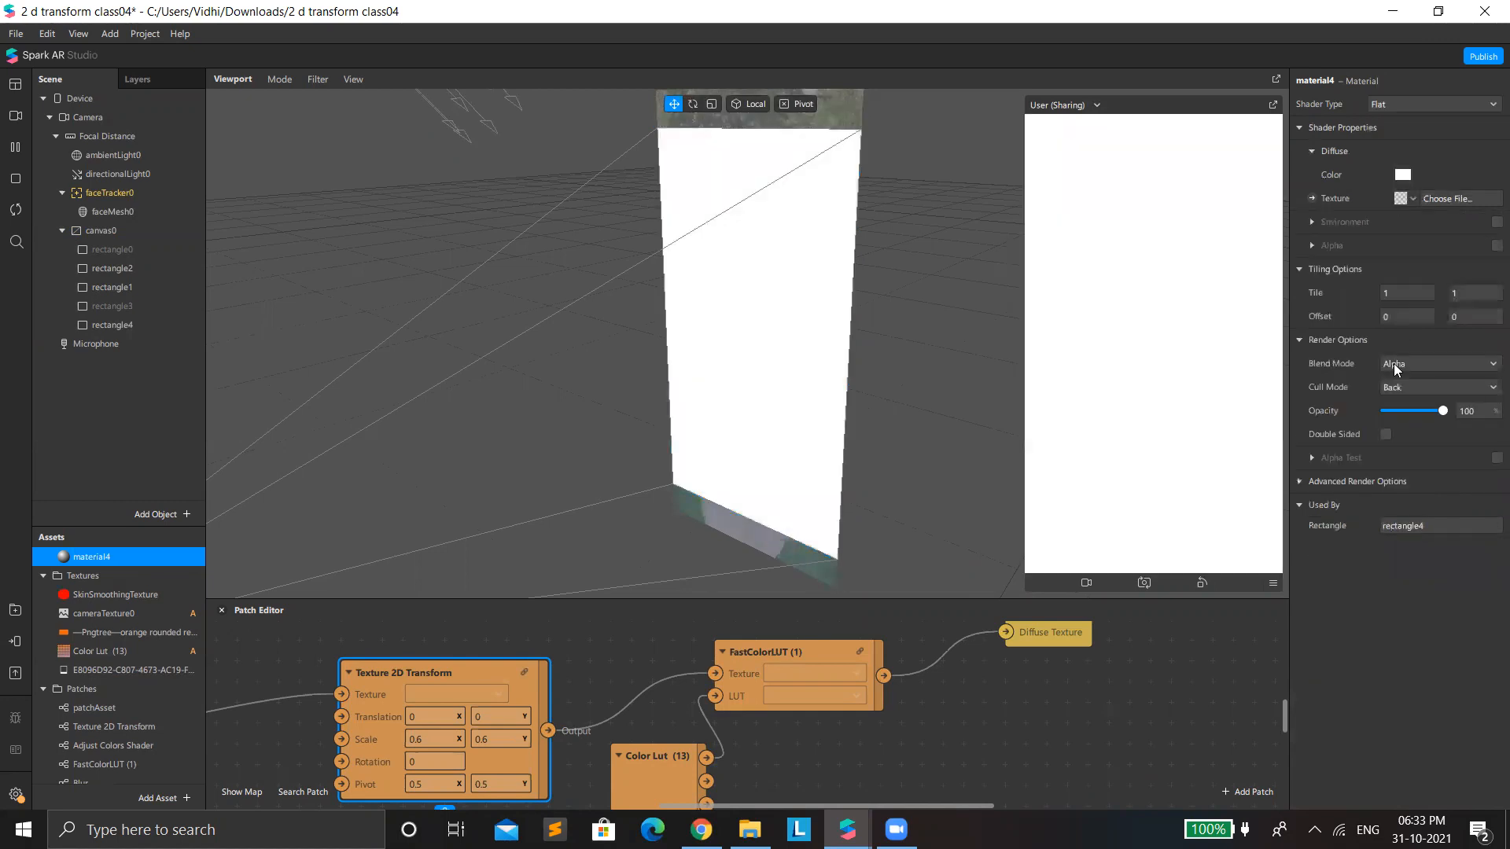
click(1405, 199)
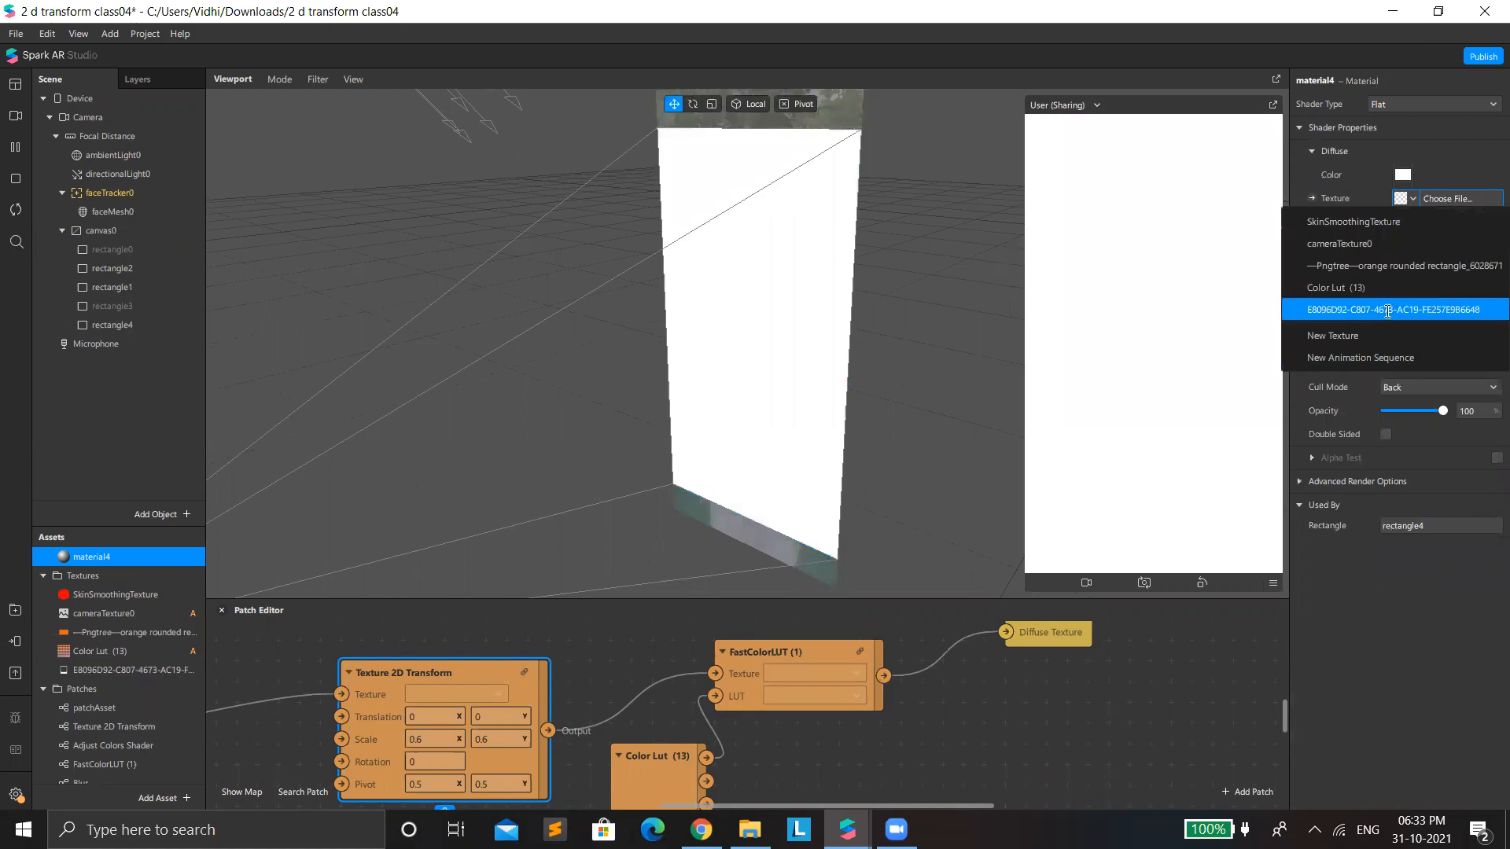
click(1387, 310)
Step: Widen rectangle4 on both sides to a relative width of about 123, so its frame surrounds the coloured camera image
scroll(241, 396, up, 3)
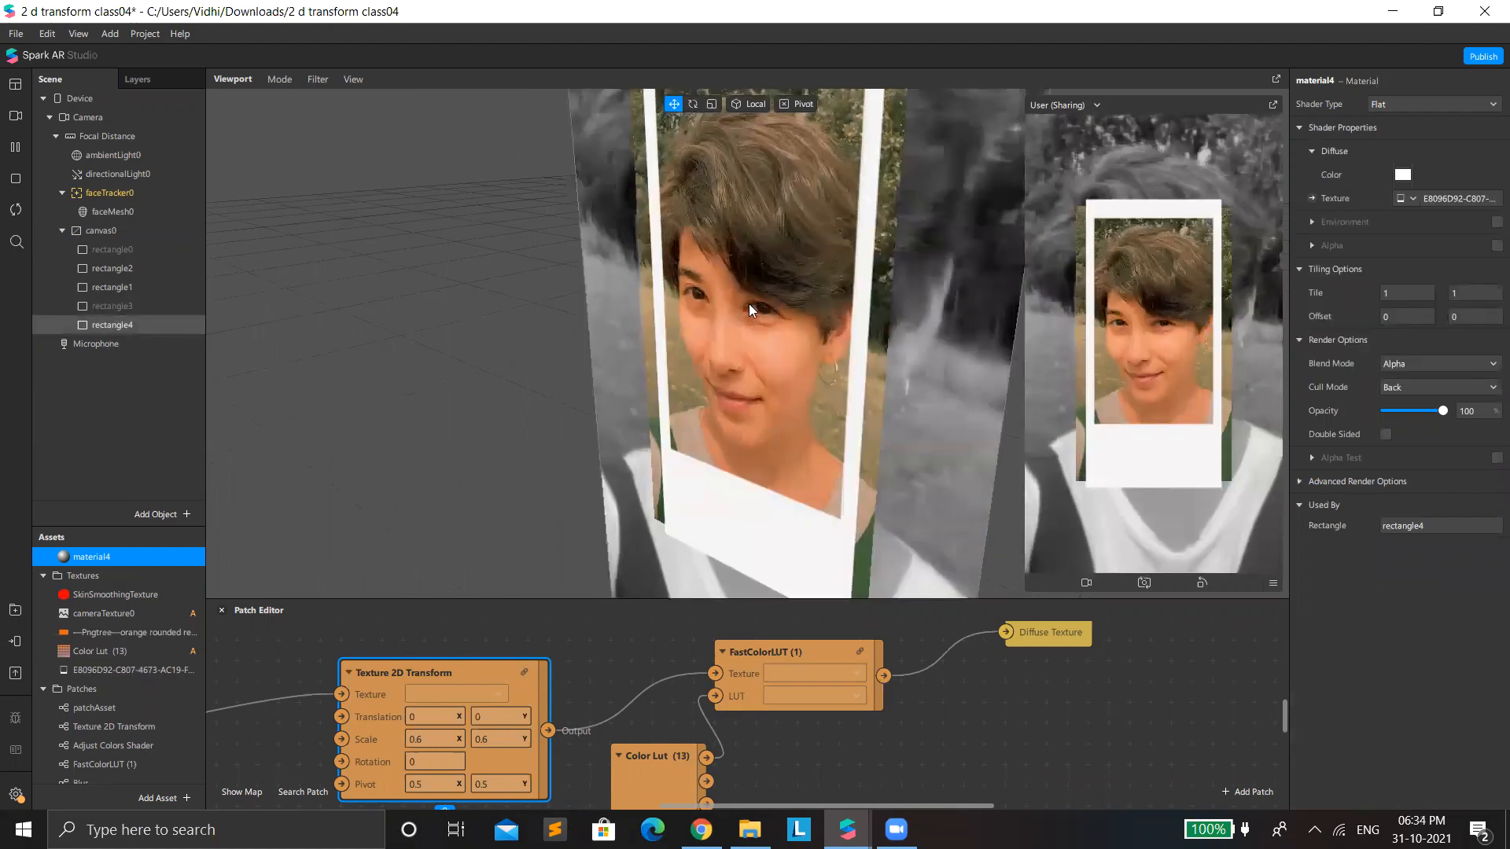
click(728, 315)
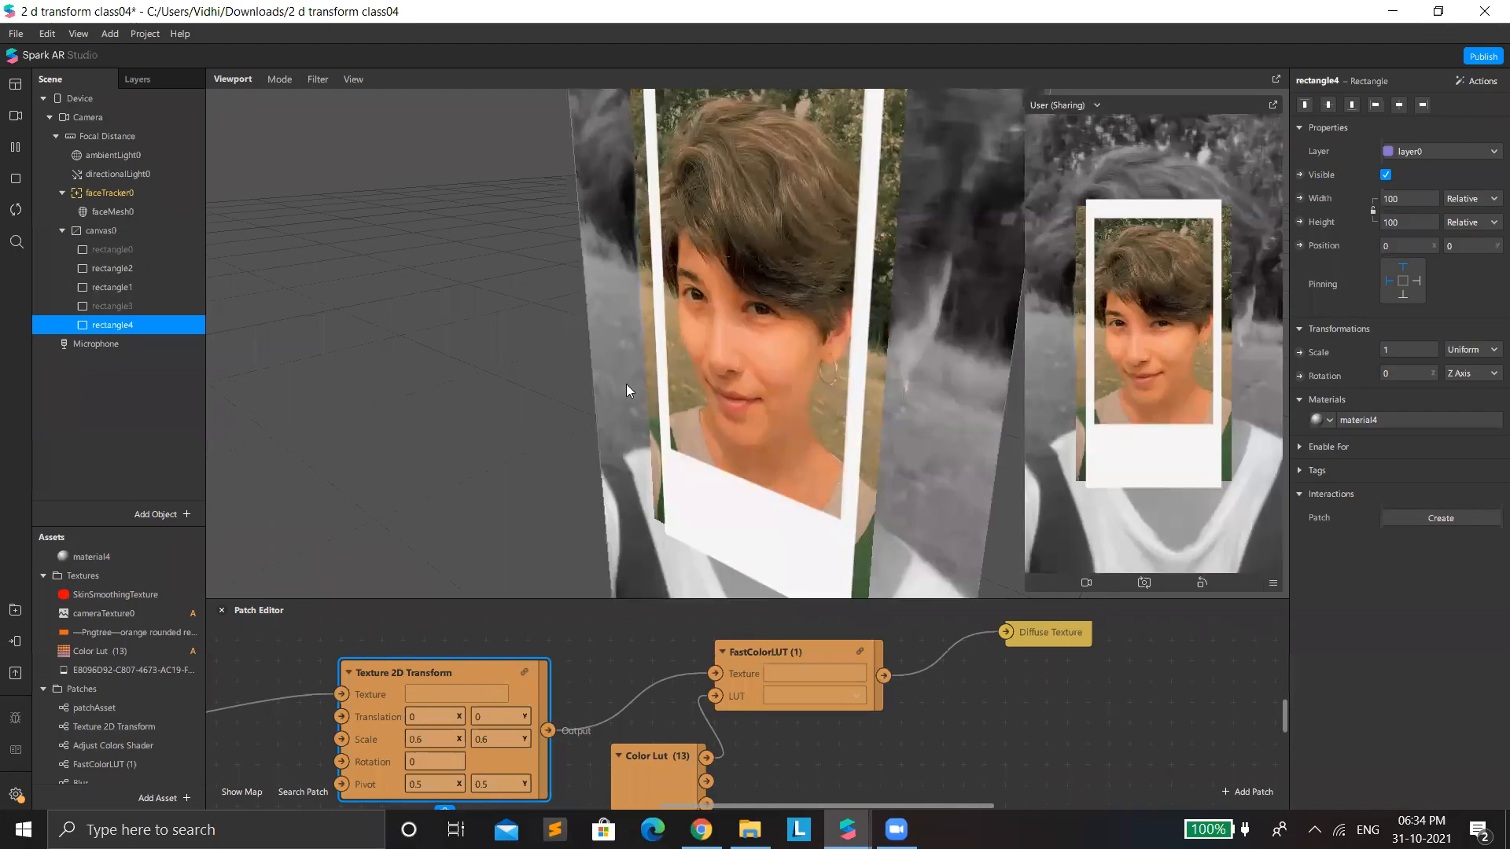
scroll(838, 360, down, 3)
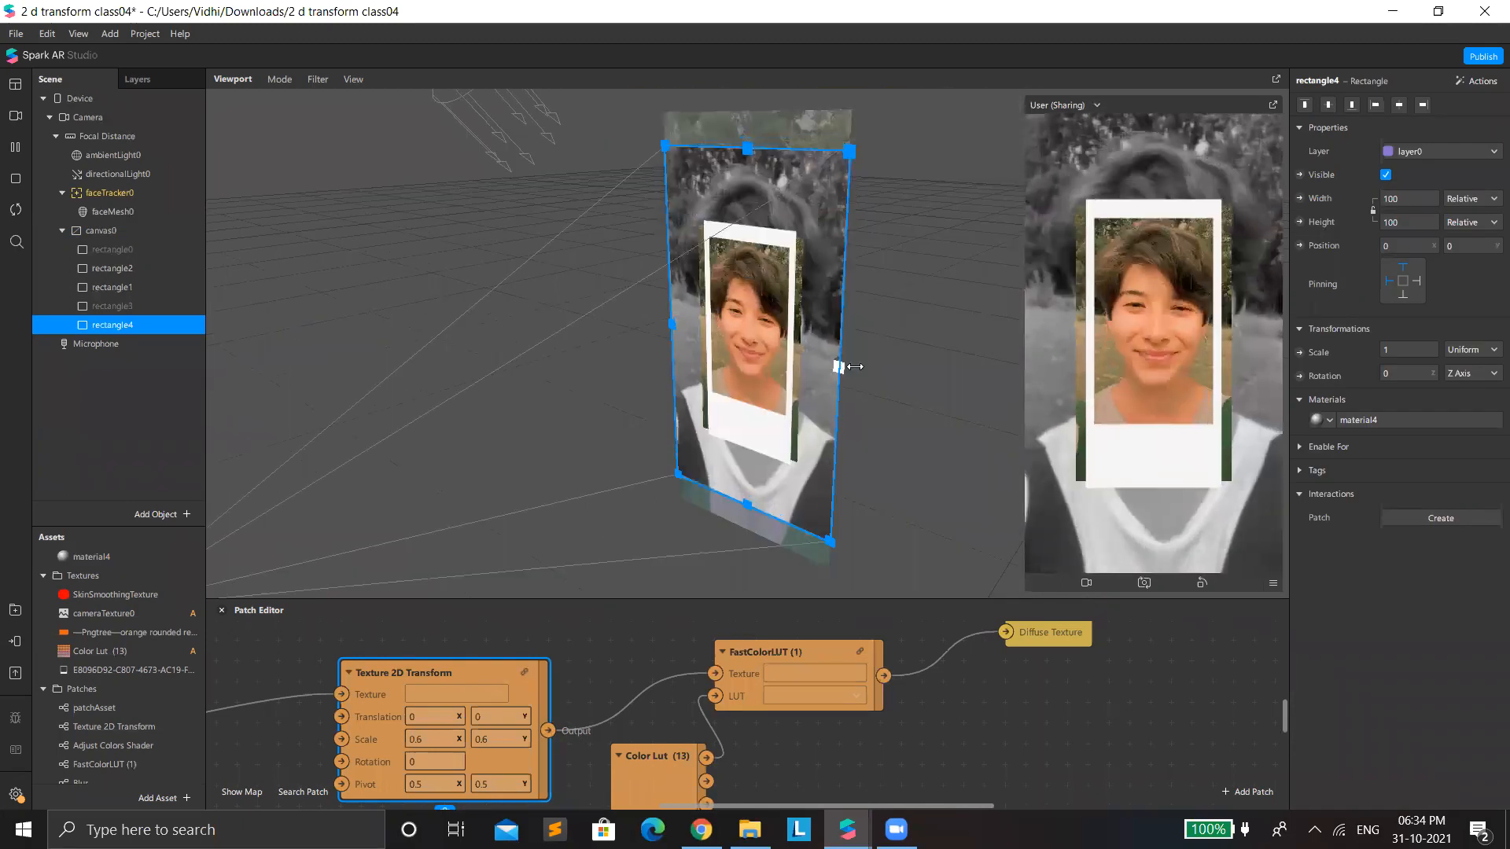
mouse_move(861, 368)
mouse_down()
mouse_move(879, 372)
mouse_move(850, 374)
mouse_up()
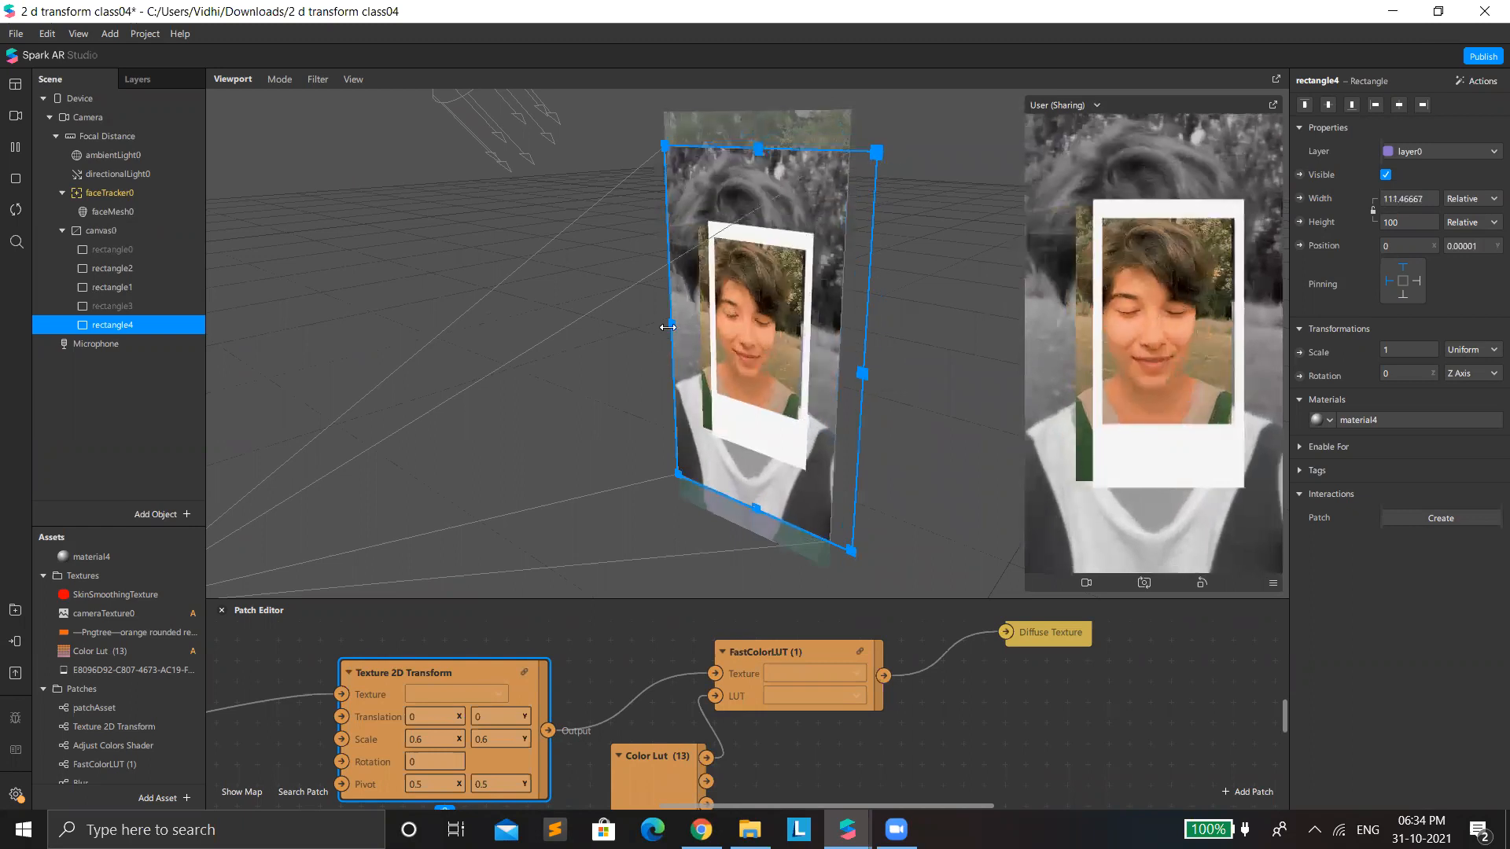
drag(659, 327, 656, 327)
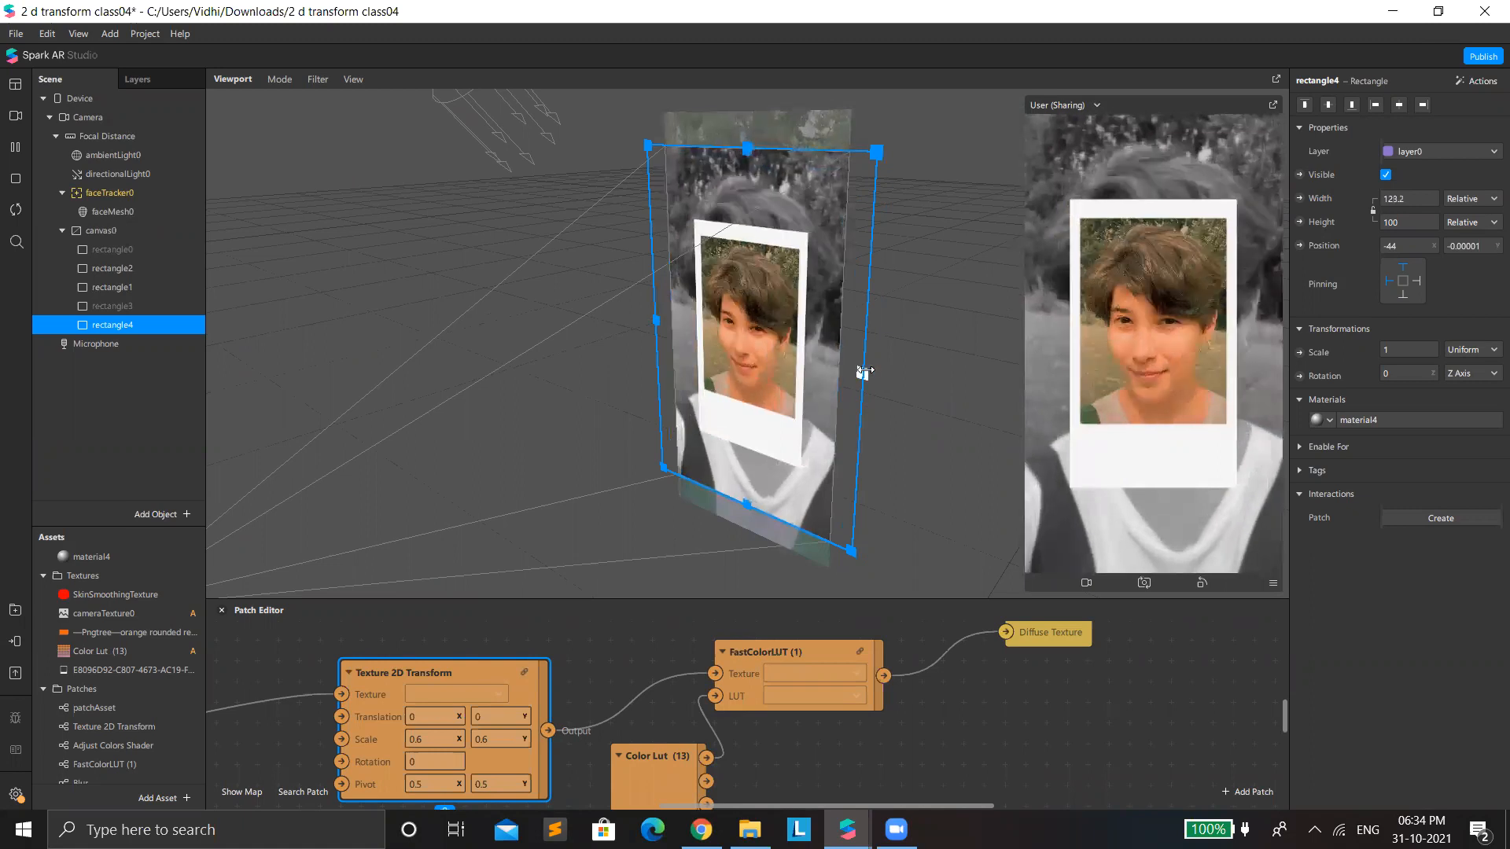
Step: Narrow rectangle4 to a relative width of about 121 and pin both rectangle4 and rectangle1 to the centre
drag(859, 372, 850, 371)
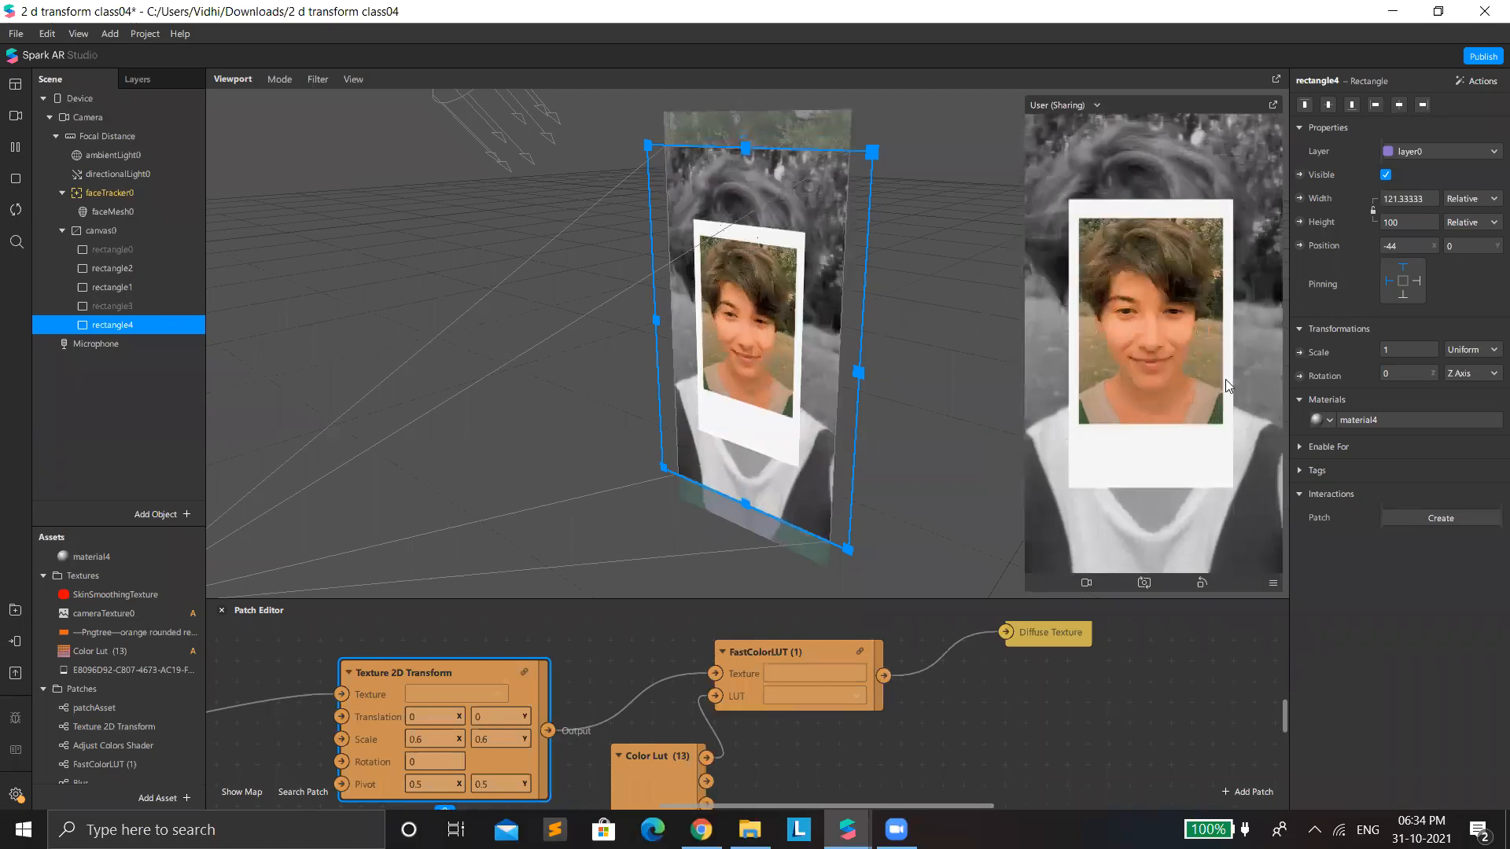
click(1403, 283)
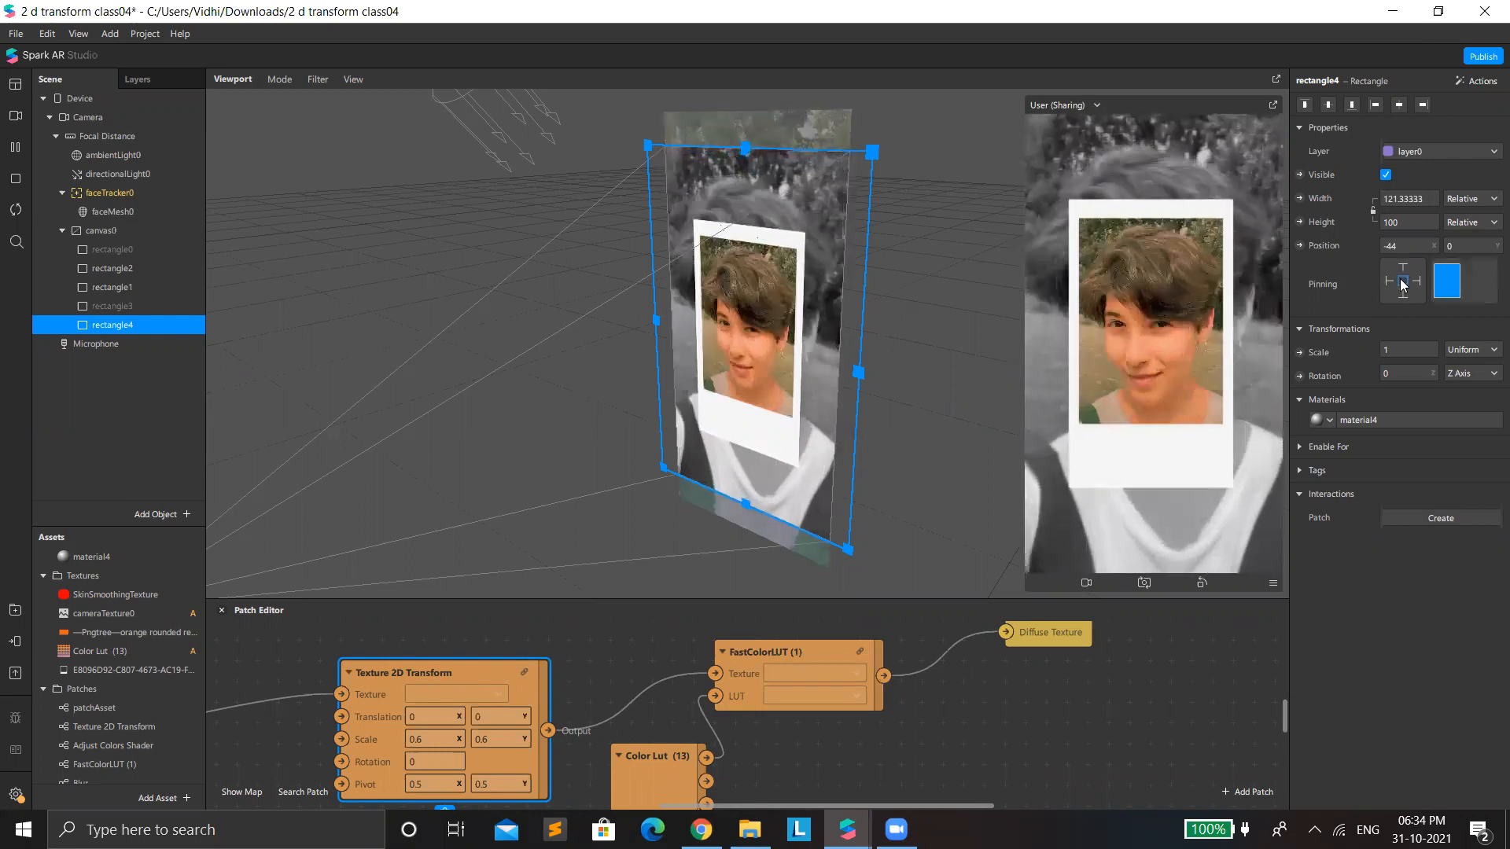
click(169, 292)
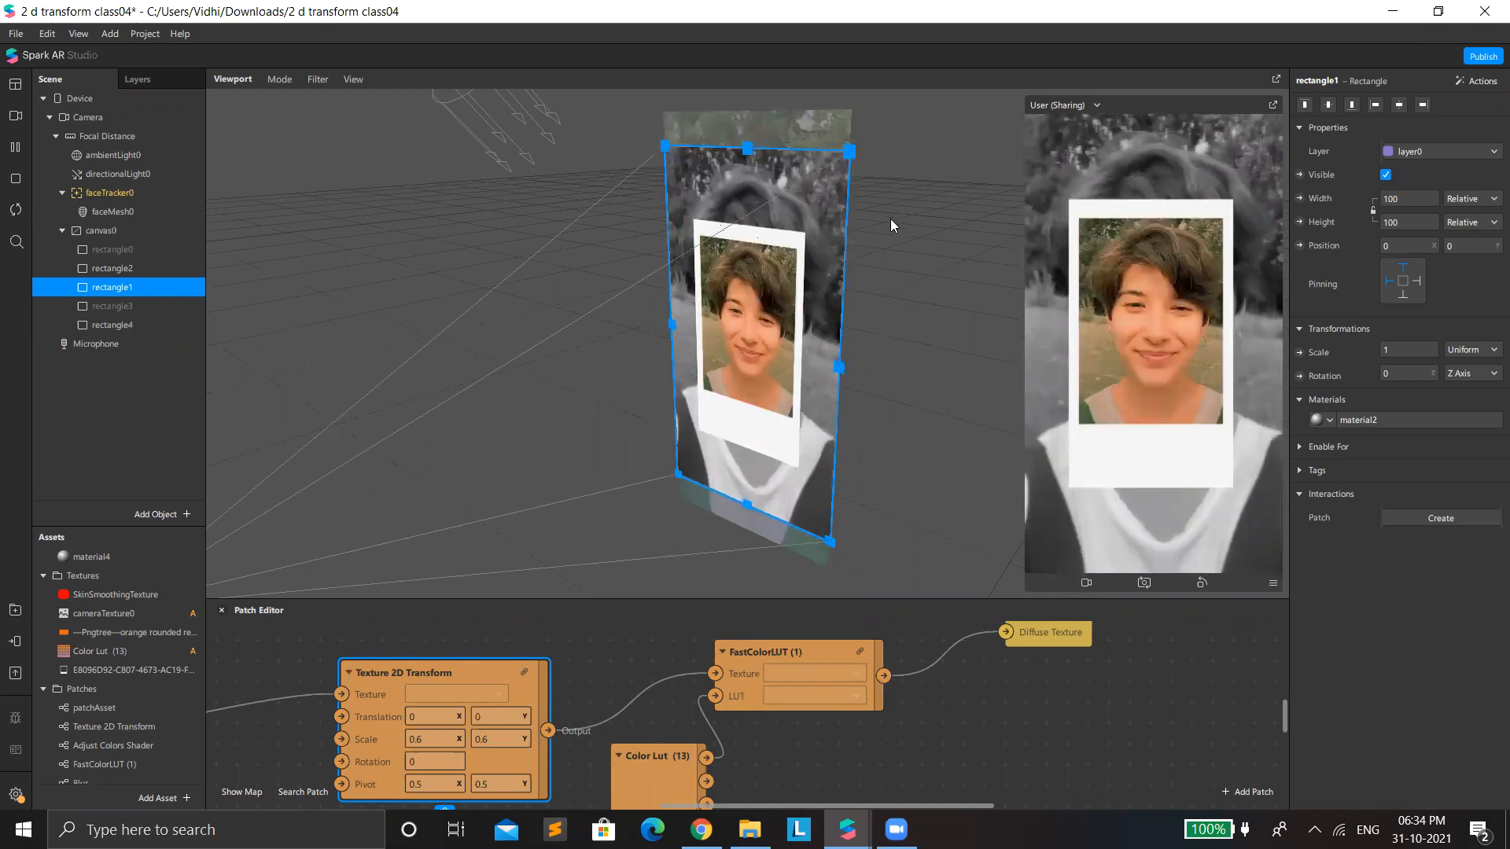
click(1391, 281)
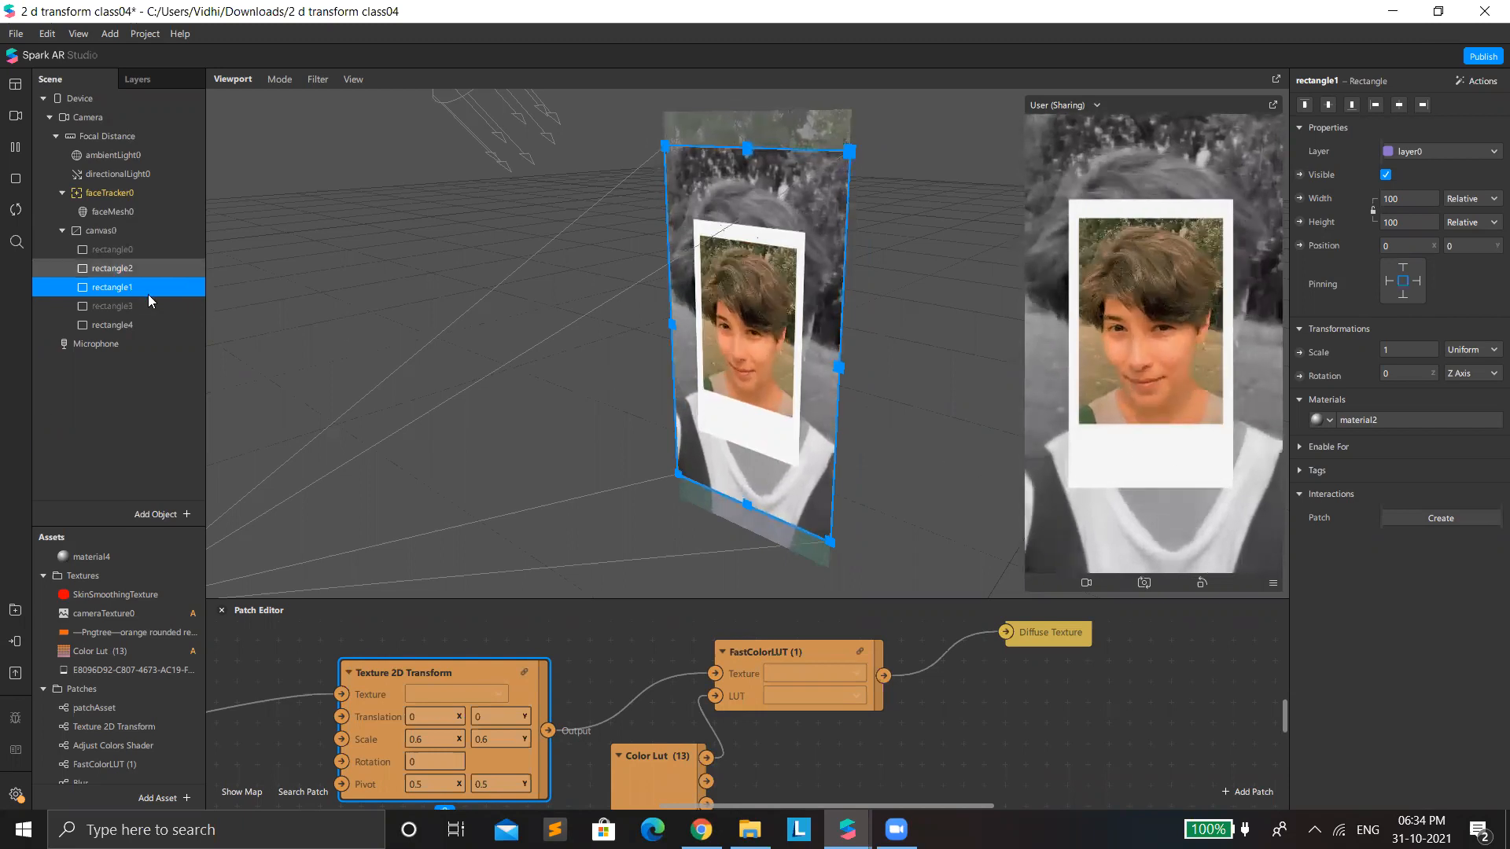
Step: Rotate rectangle1 and rectangle4 together about -14.3 degrees around the Z axis, tilting the frame and coloured camera image
ctrl+click(844, 547)
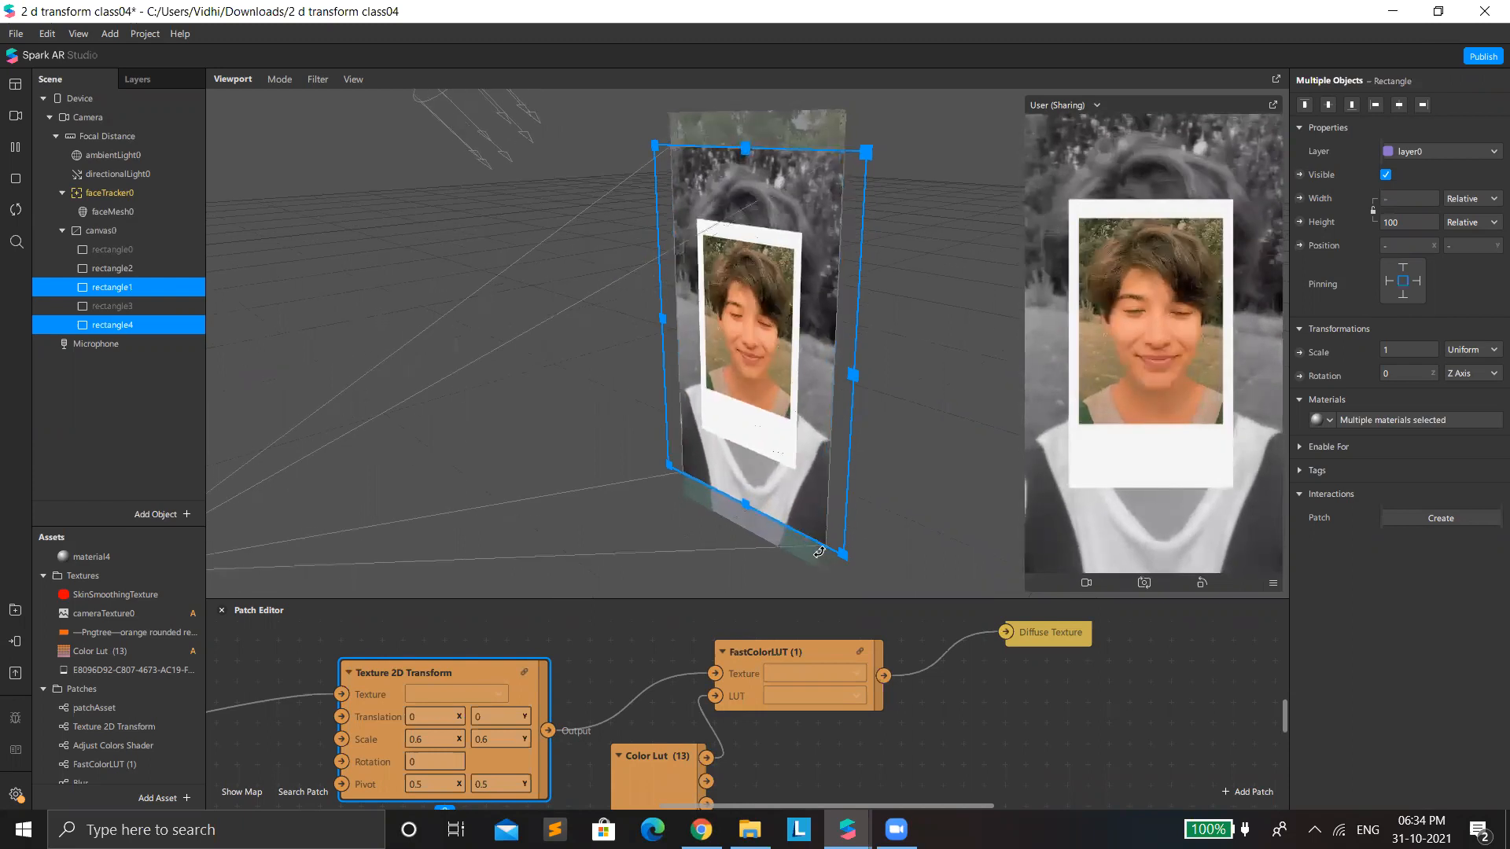
right_drag(883, 538, 832, 568)
drag(864, 554, 808, 554)
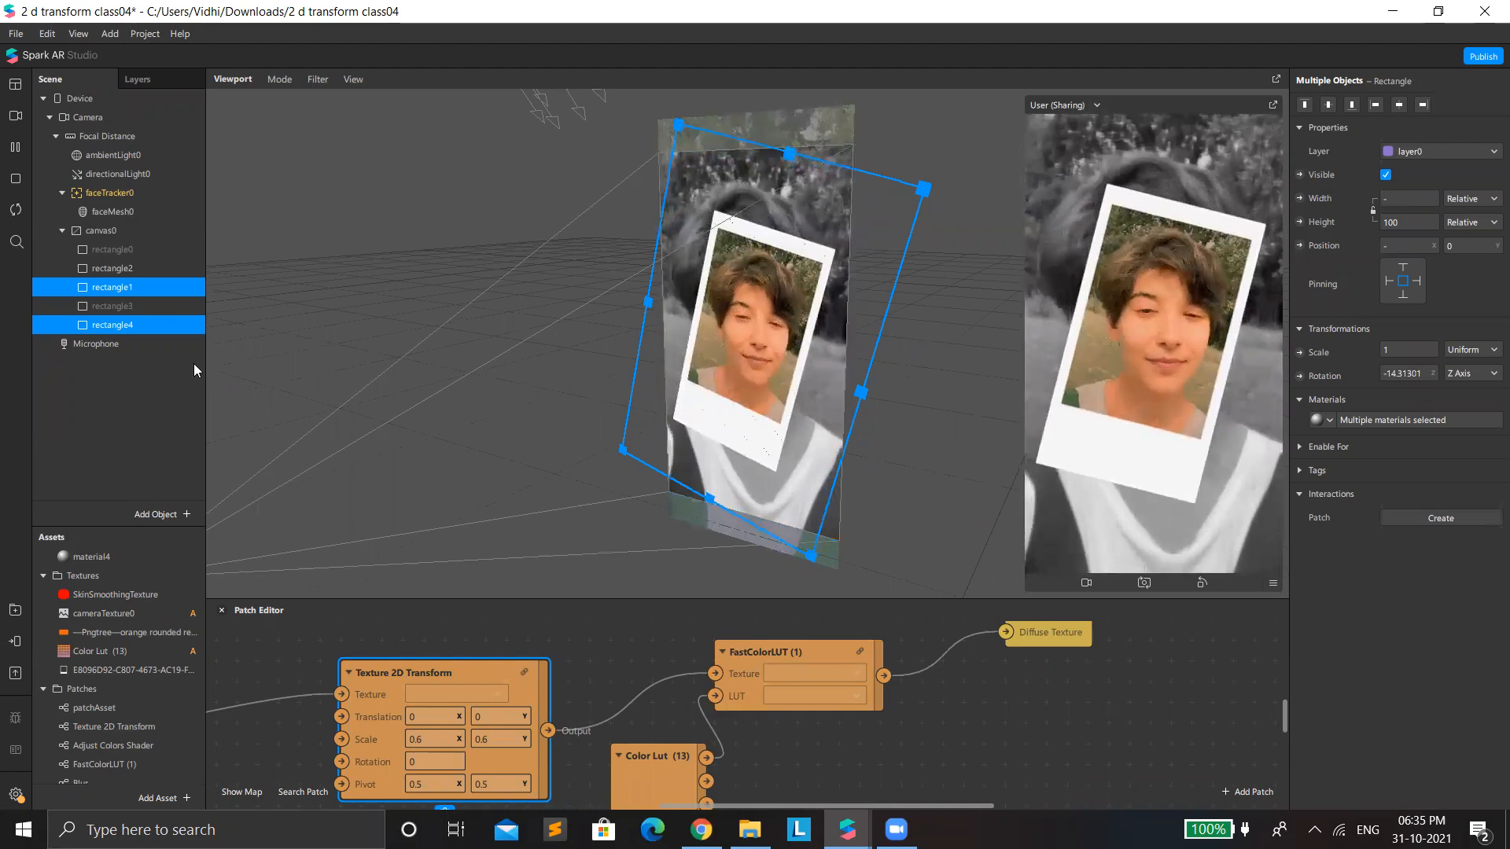
Step: Try rotating the background rectangle2 about -6.9 degrees around the Z axis, and undo the rotation
click(130, 269)
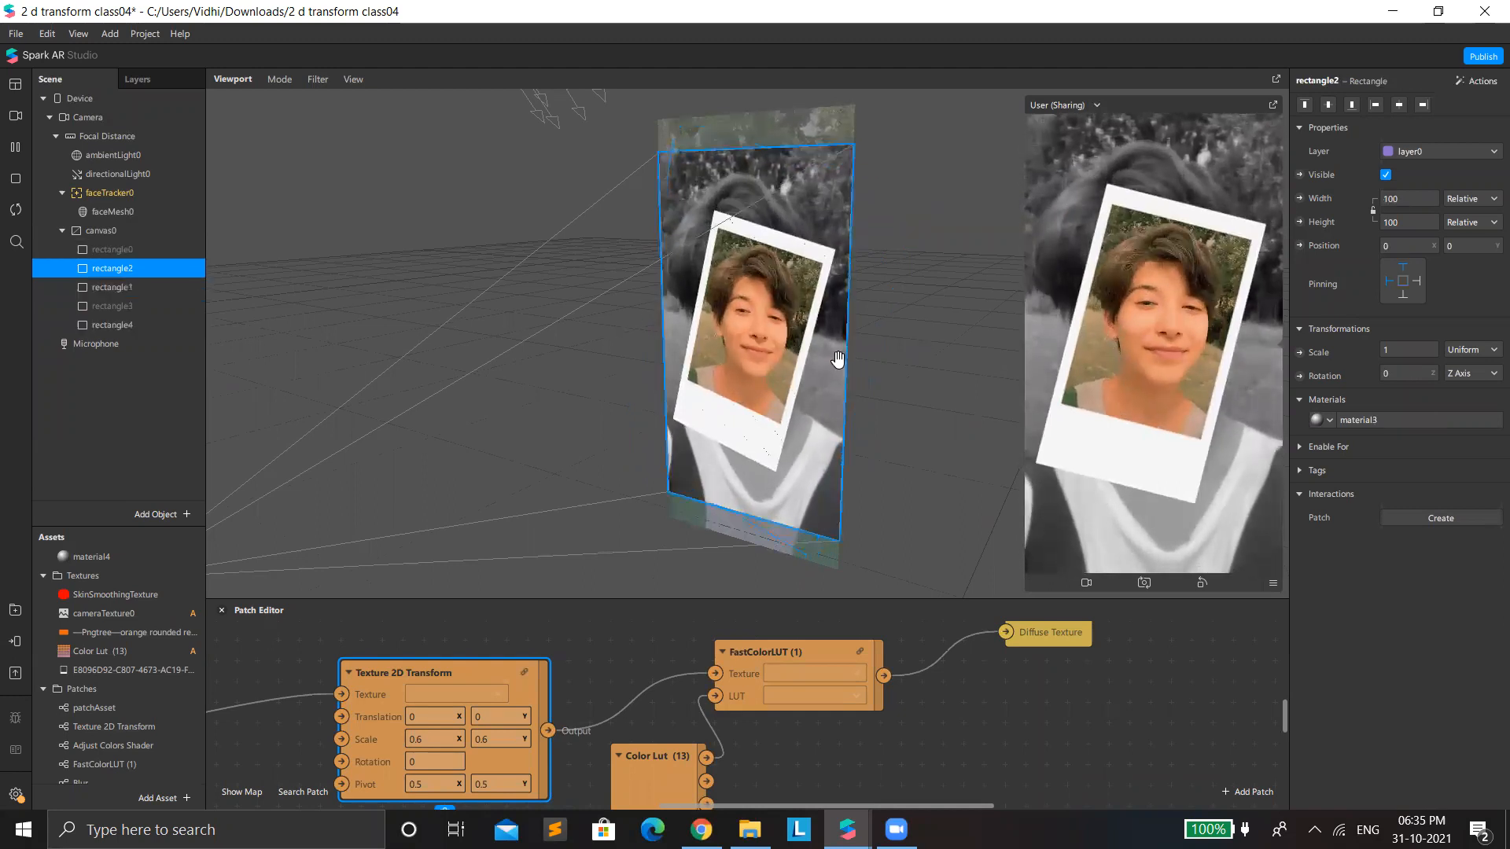
drag(847, 545, 820, 546)
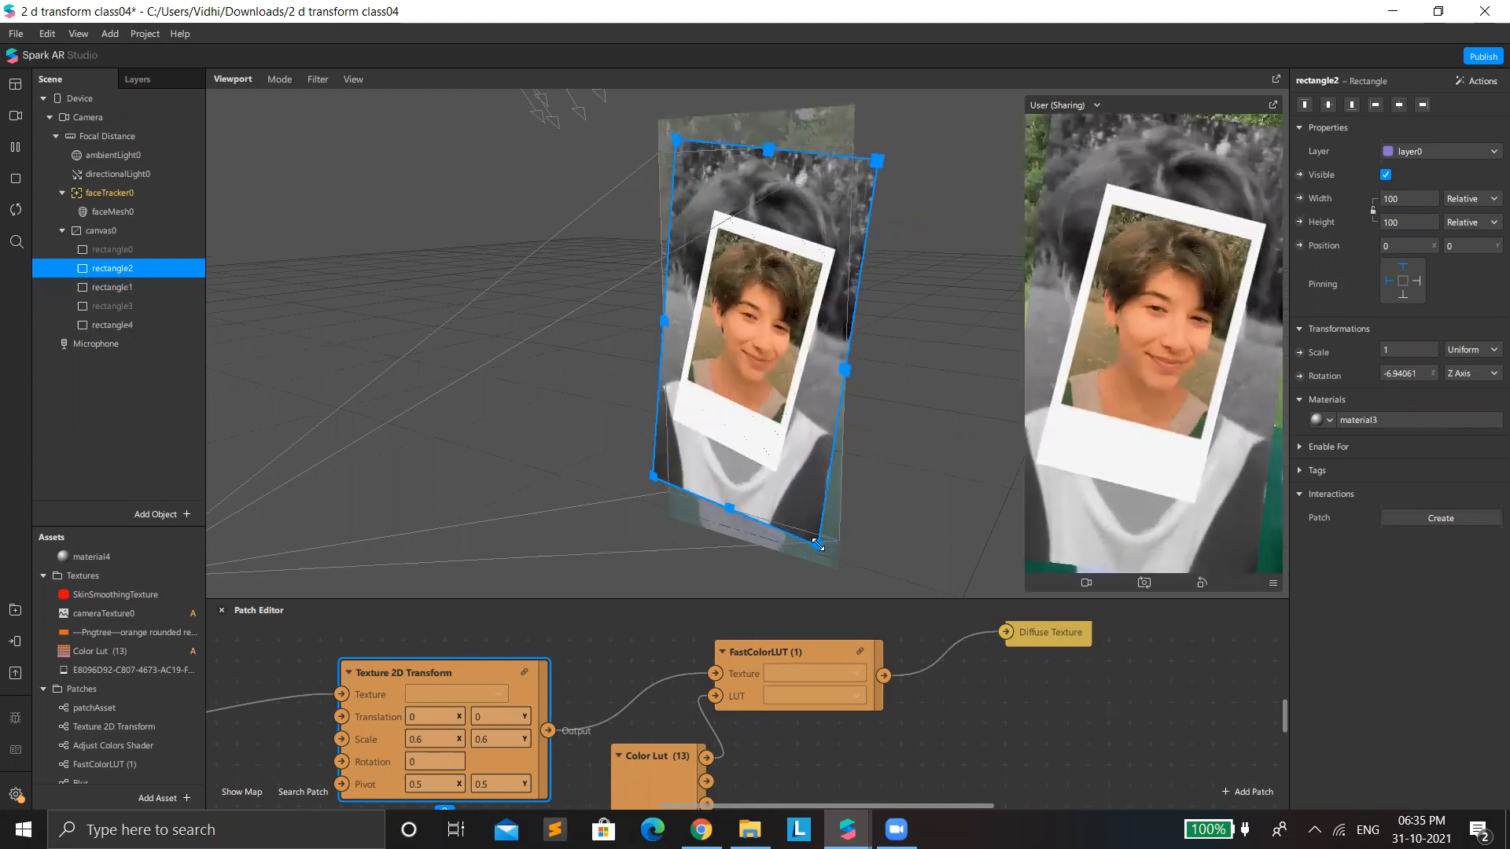
key(ctrl+z)
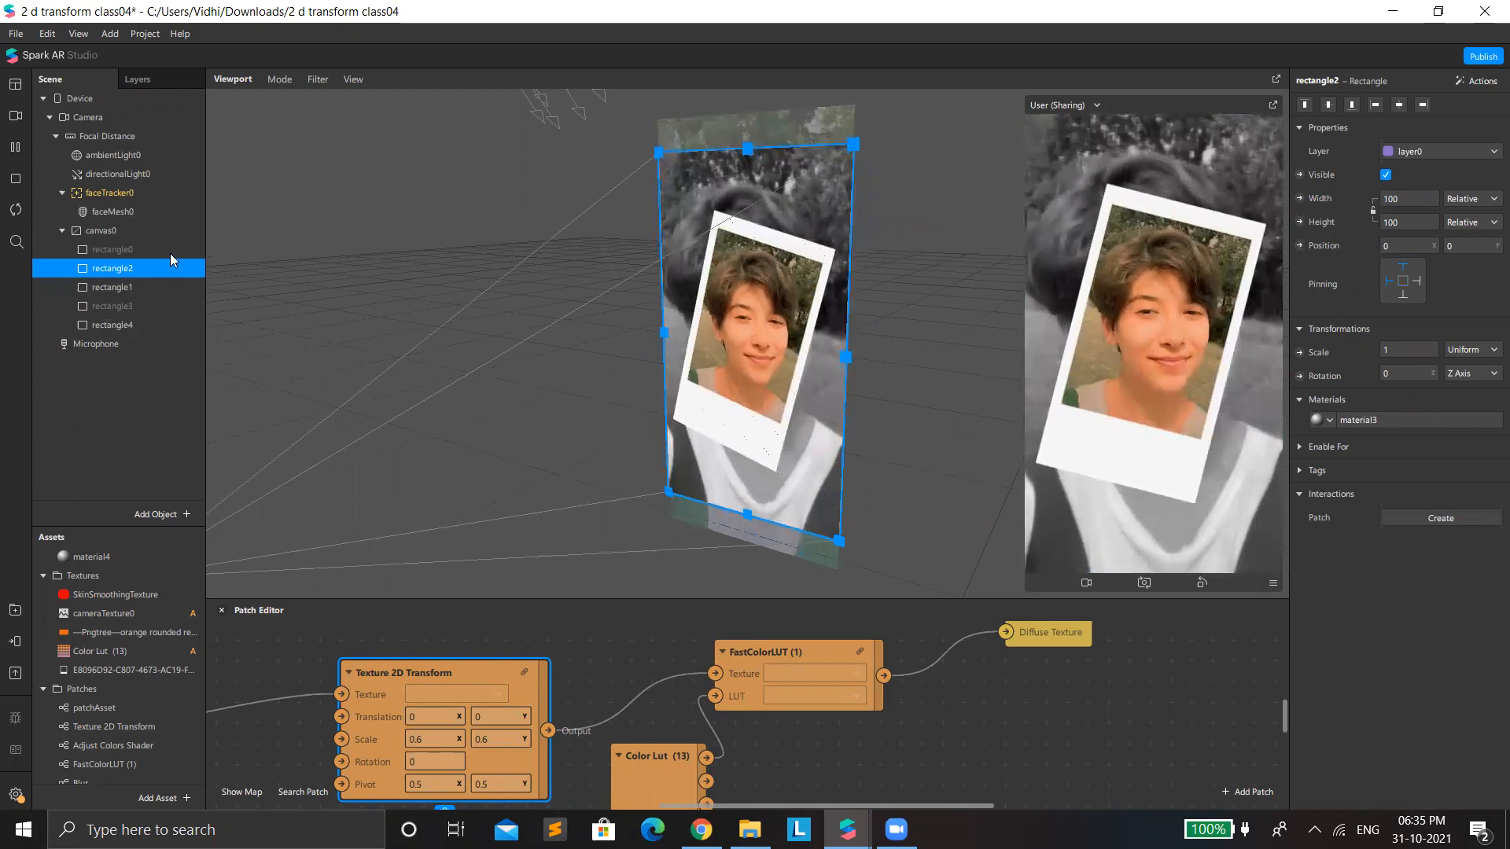
Step: Add a 2D text object under canvas0 and make it fill the canvas width and height
right_click(146, 234)
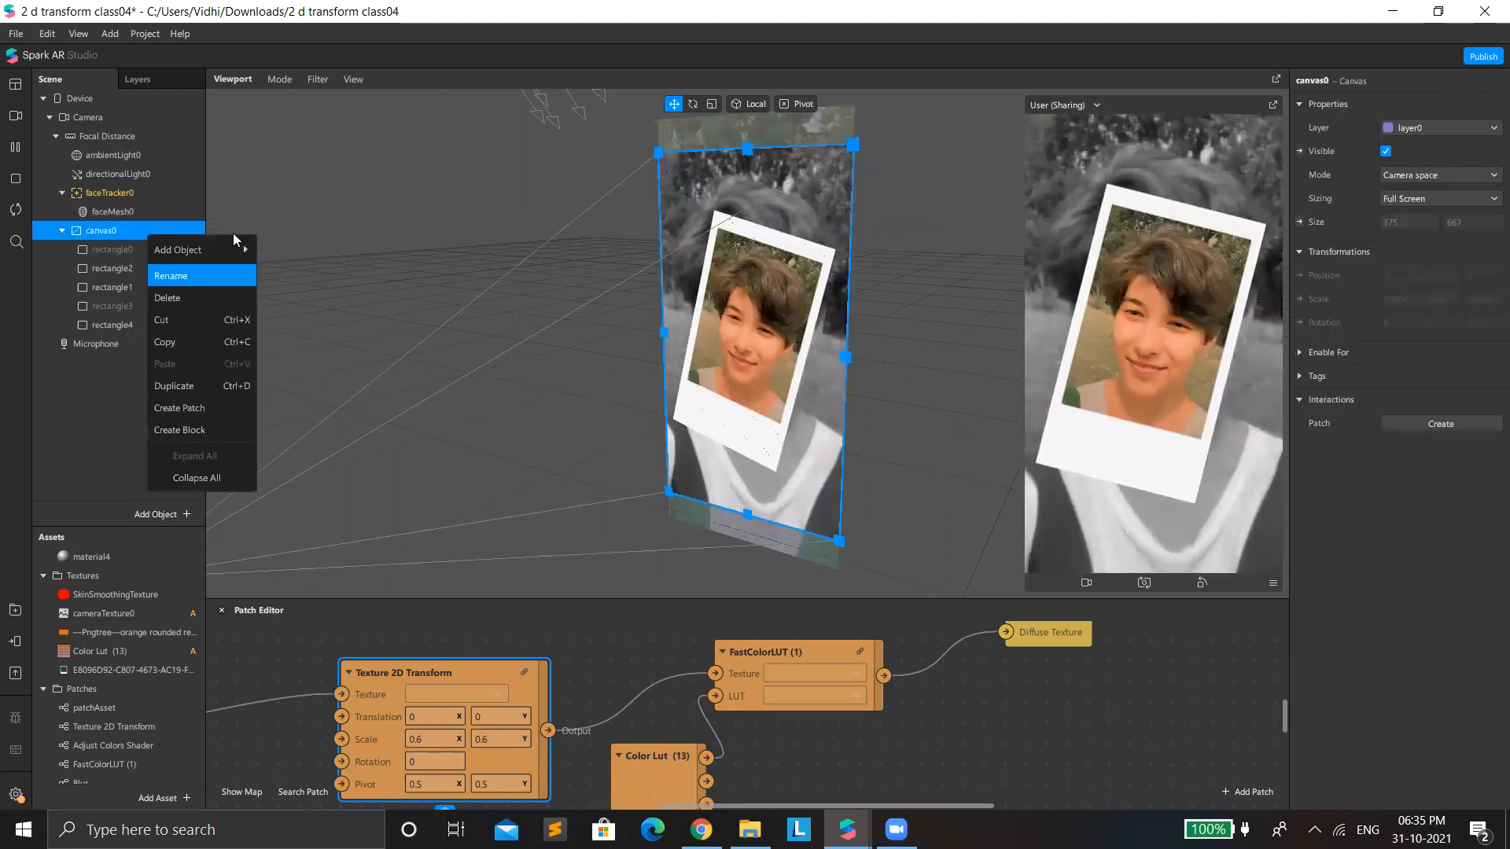
mouse_move(200, 249)
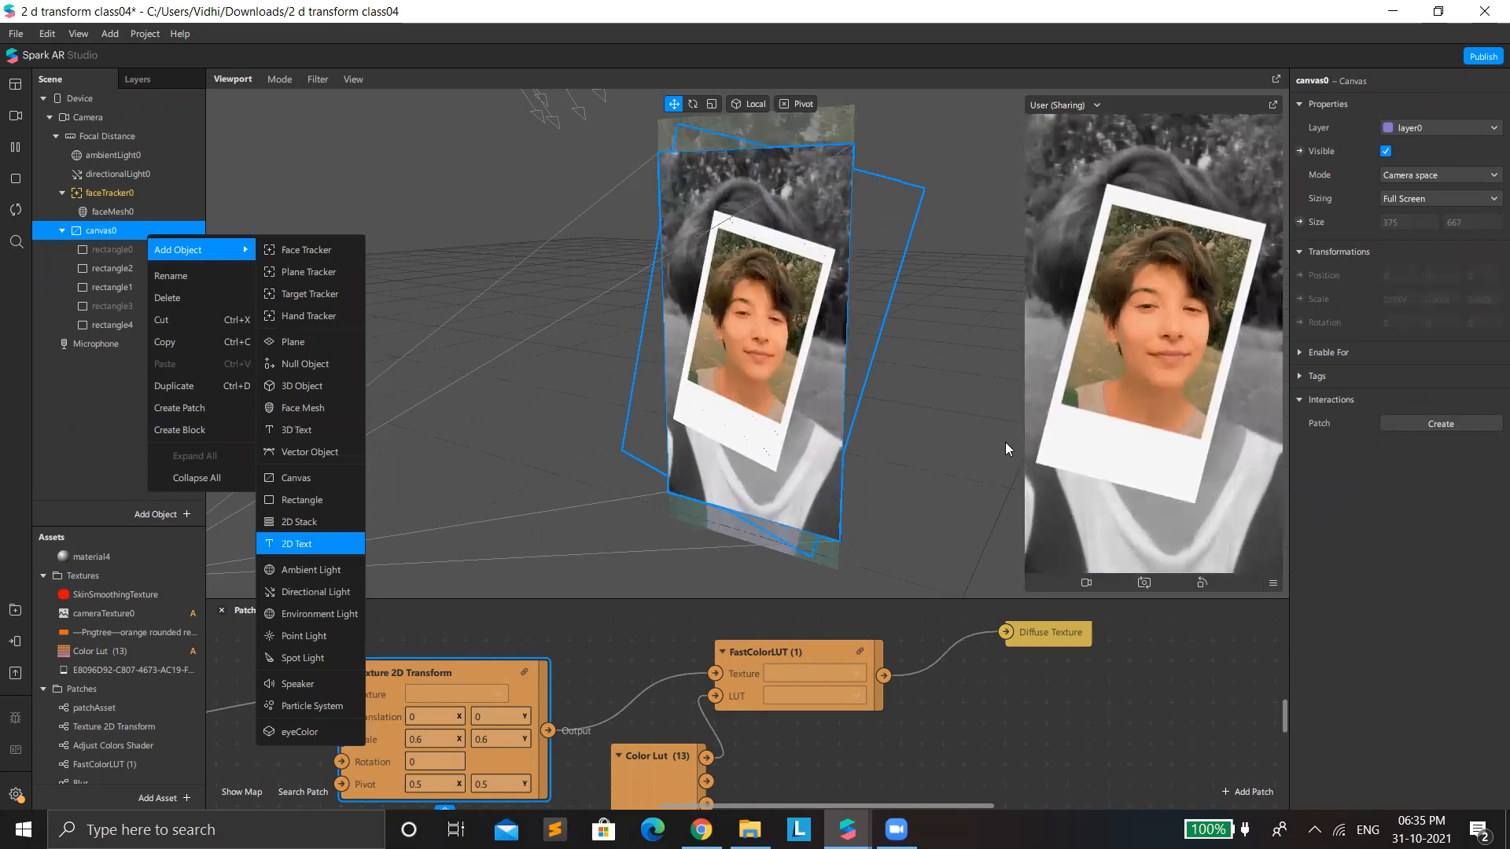
key(Return)
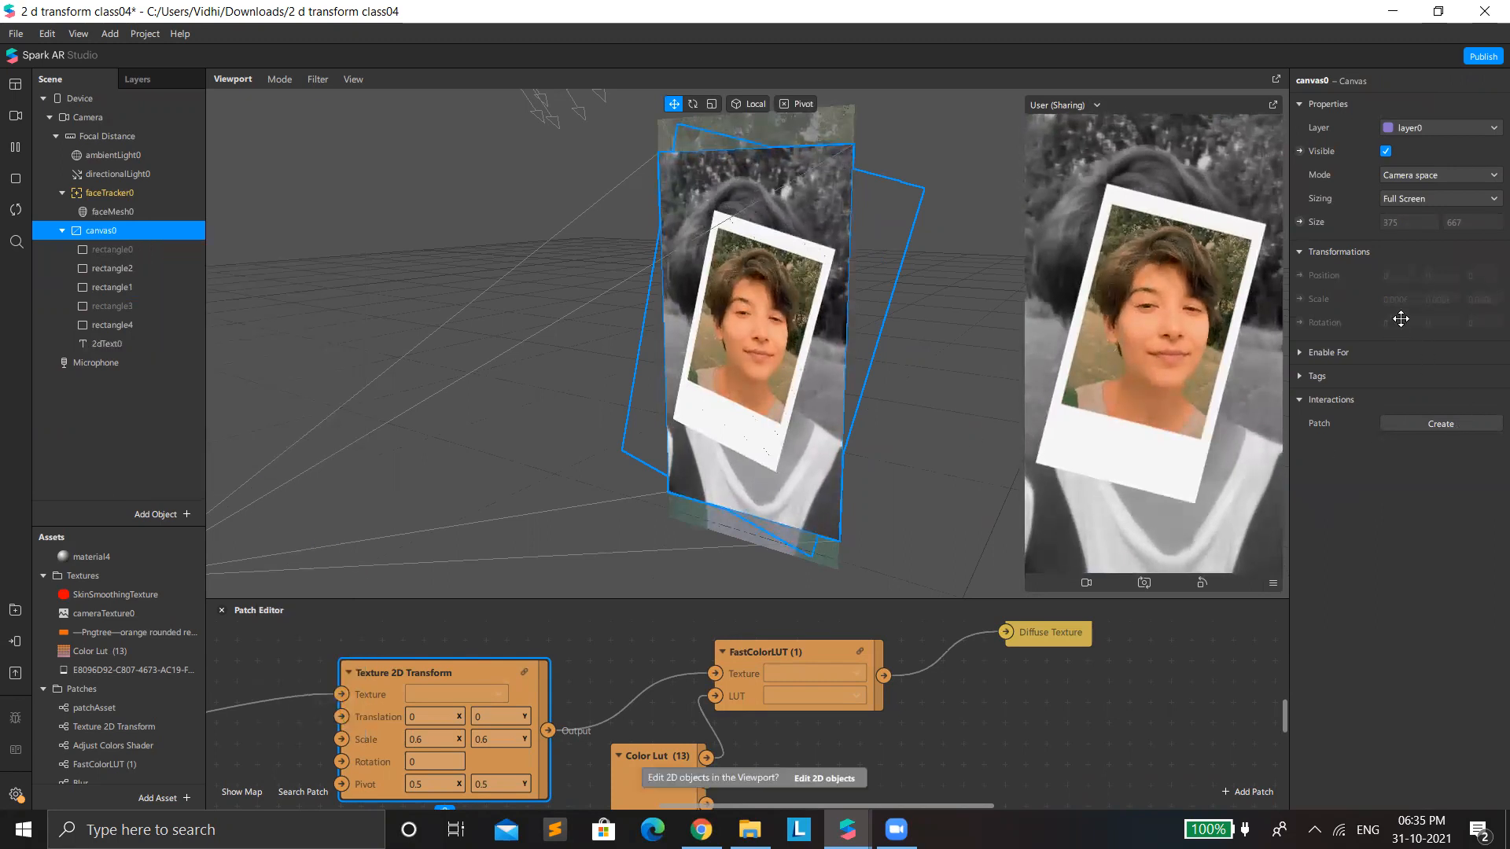
click(1410, 223)
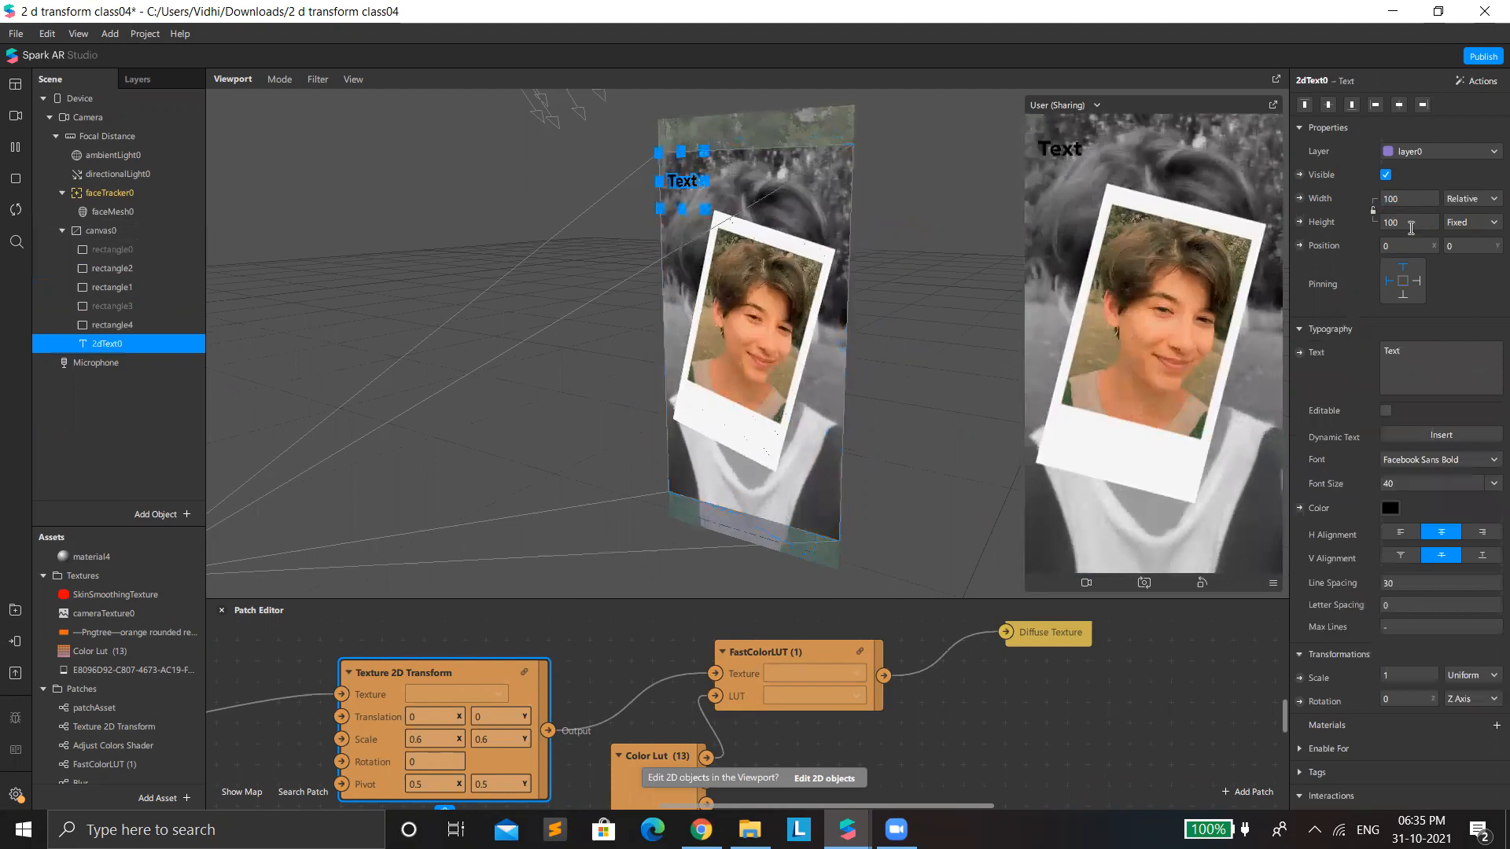
click(1407, 246)
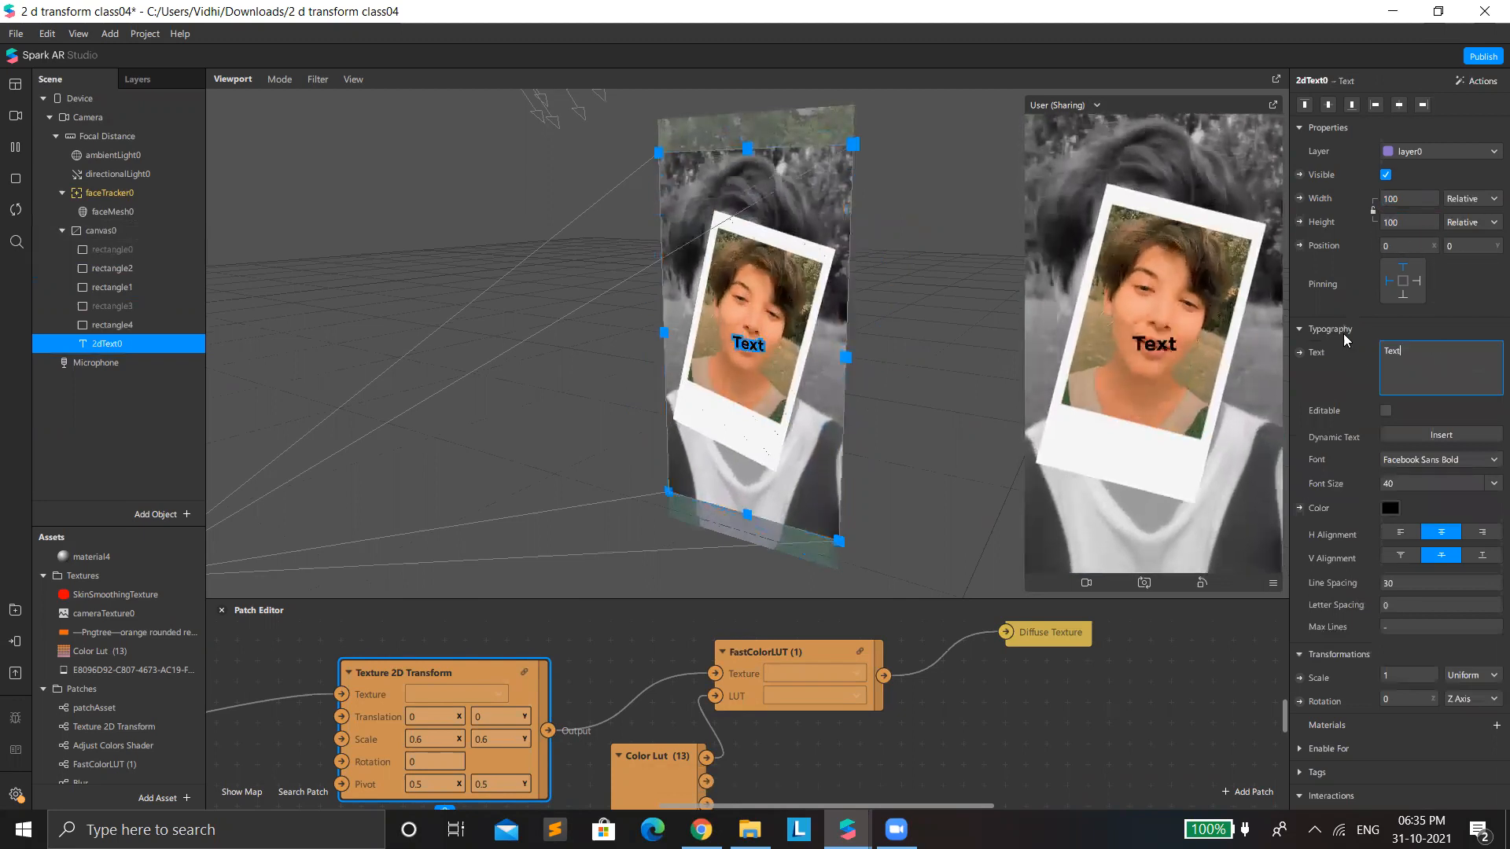
Step: Replace the placeholder text with a dynamic date, trying Date (Medium) before settling on Date (Short)
click(1439, 352)
key(BackSpace)
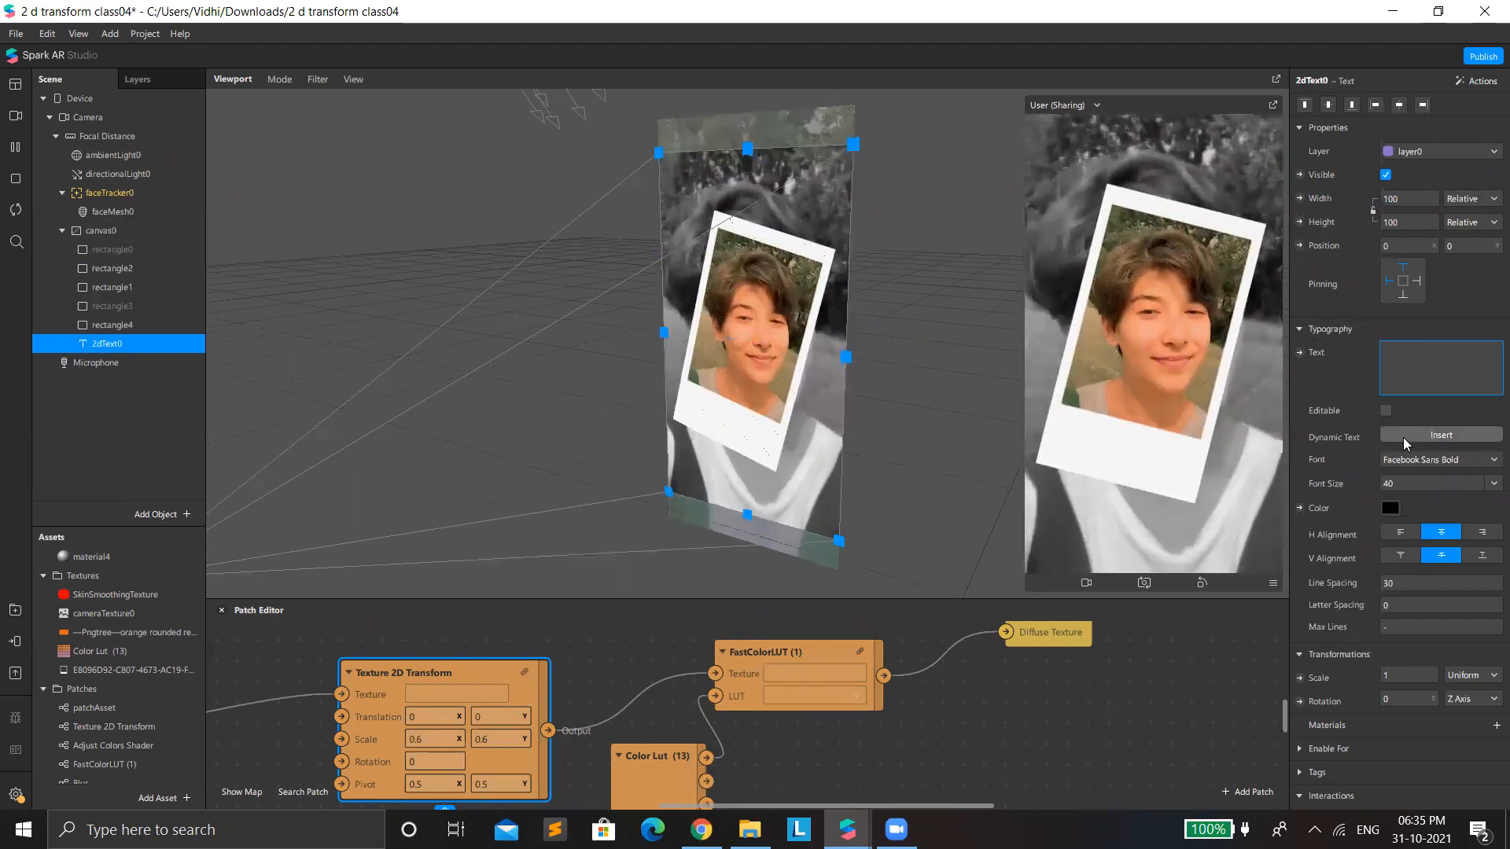
click(1406, 437)
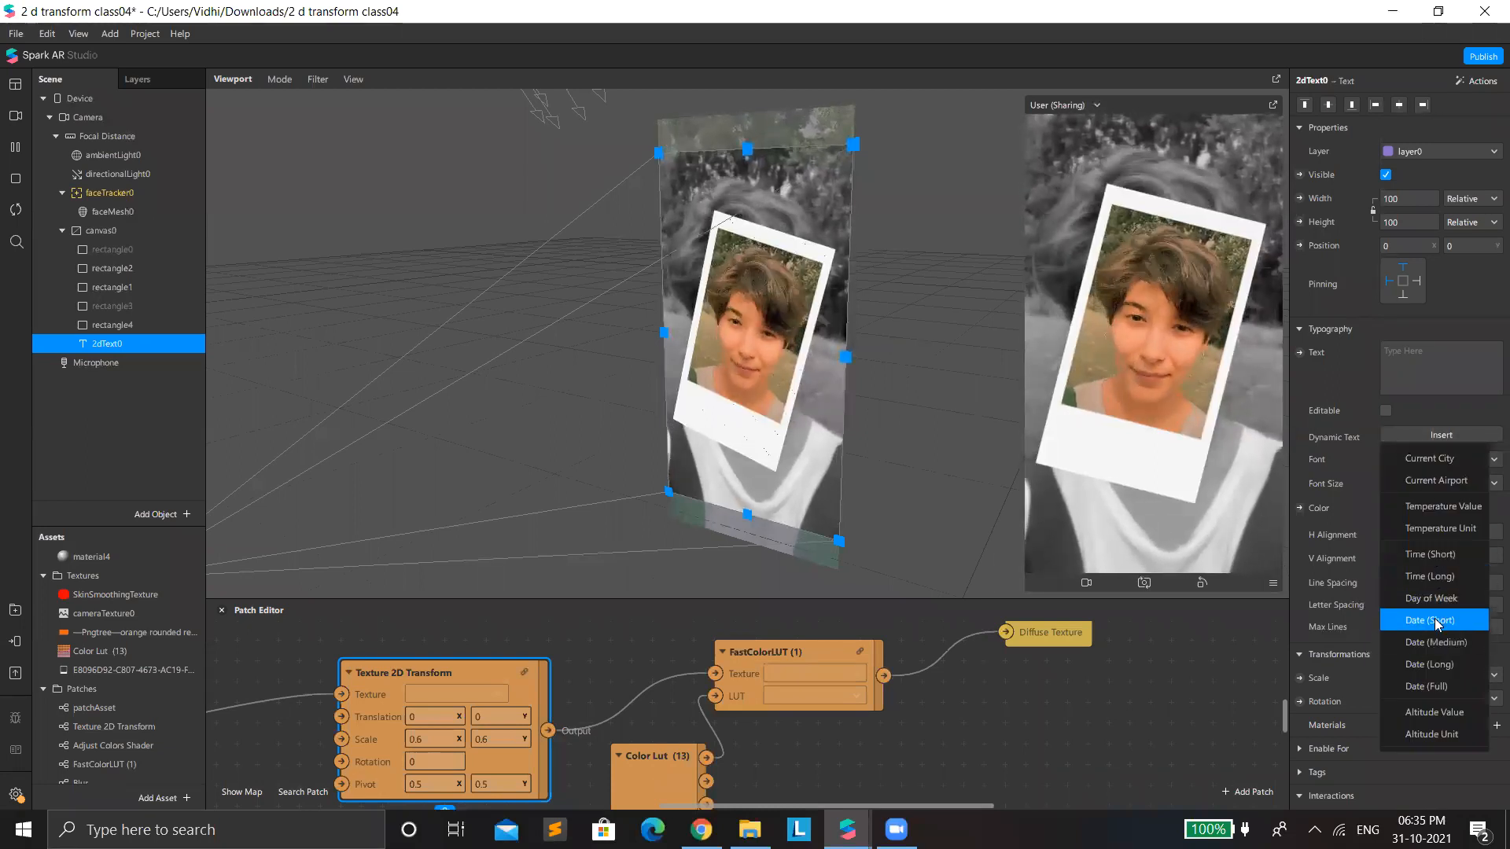
click(1451, 644)
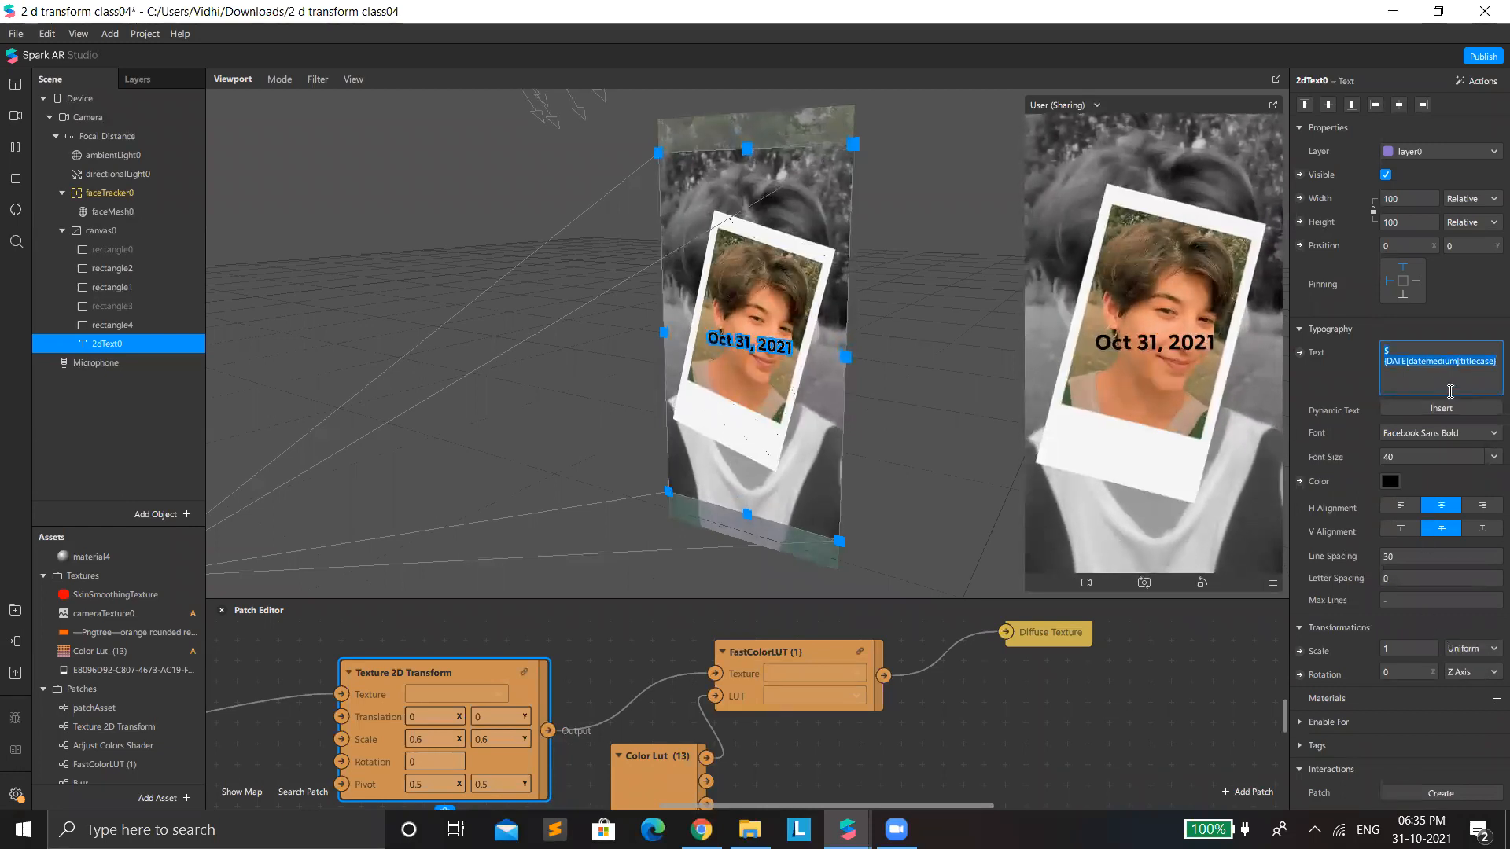
key(BackSpace)
click(1455, 434)
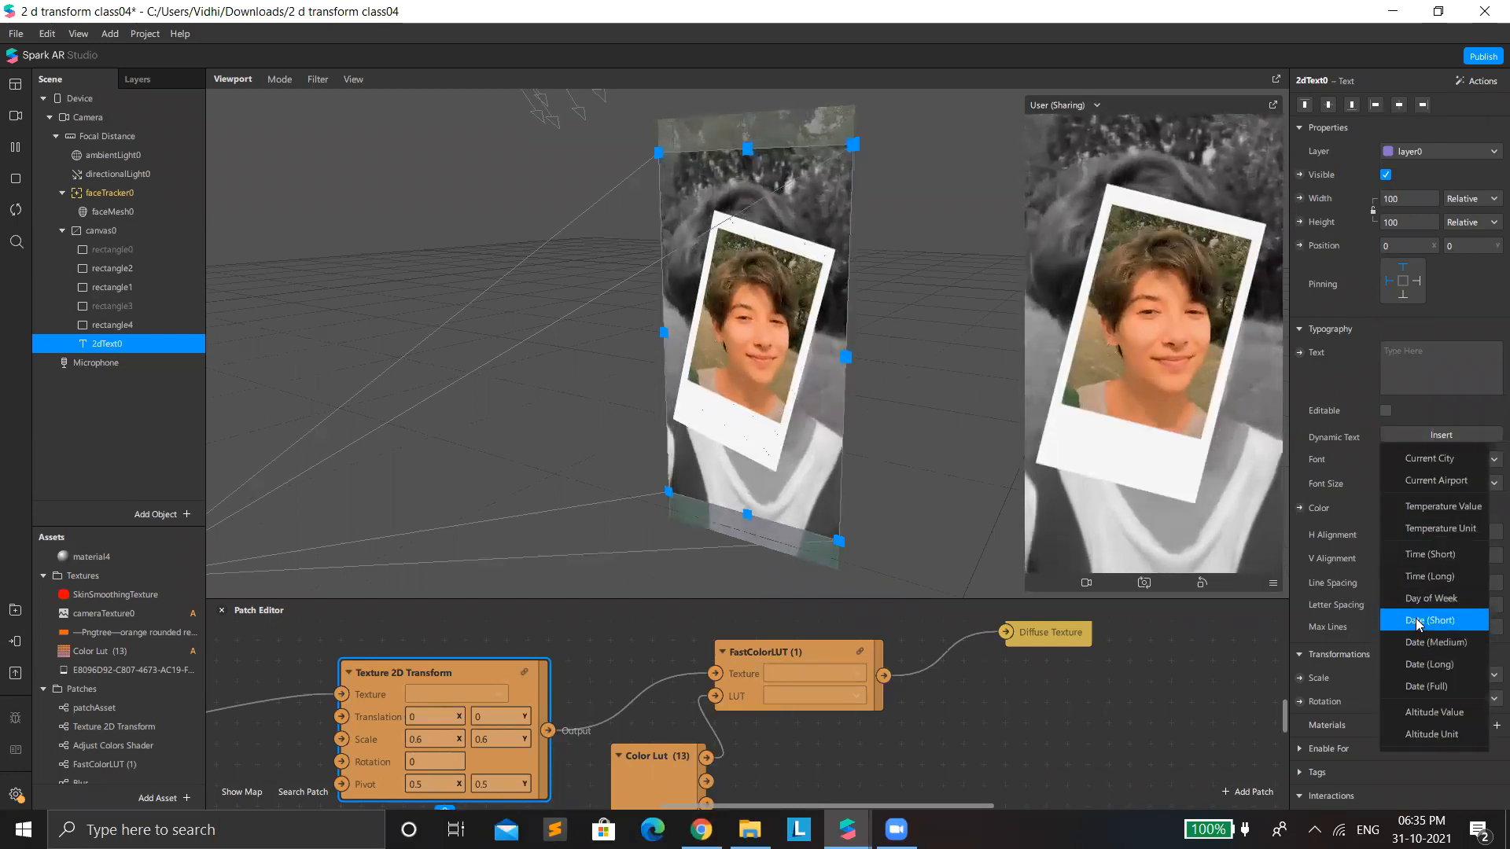
key(Return)
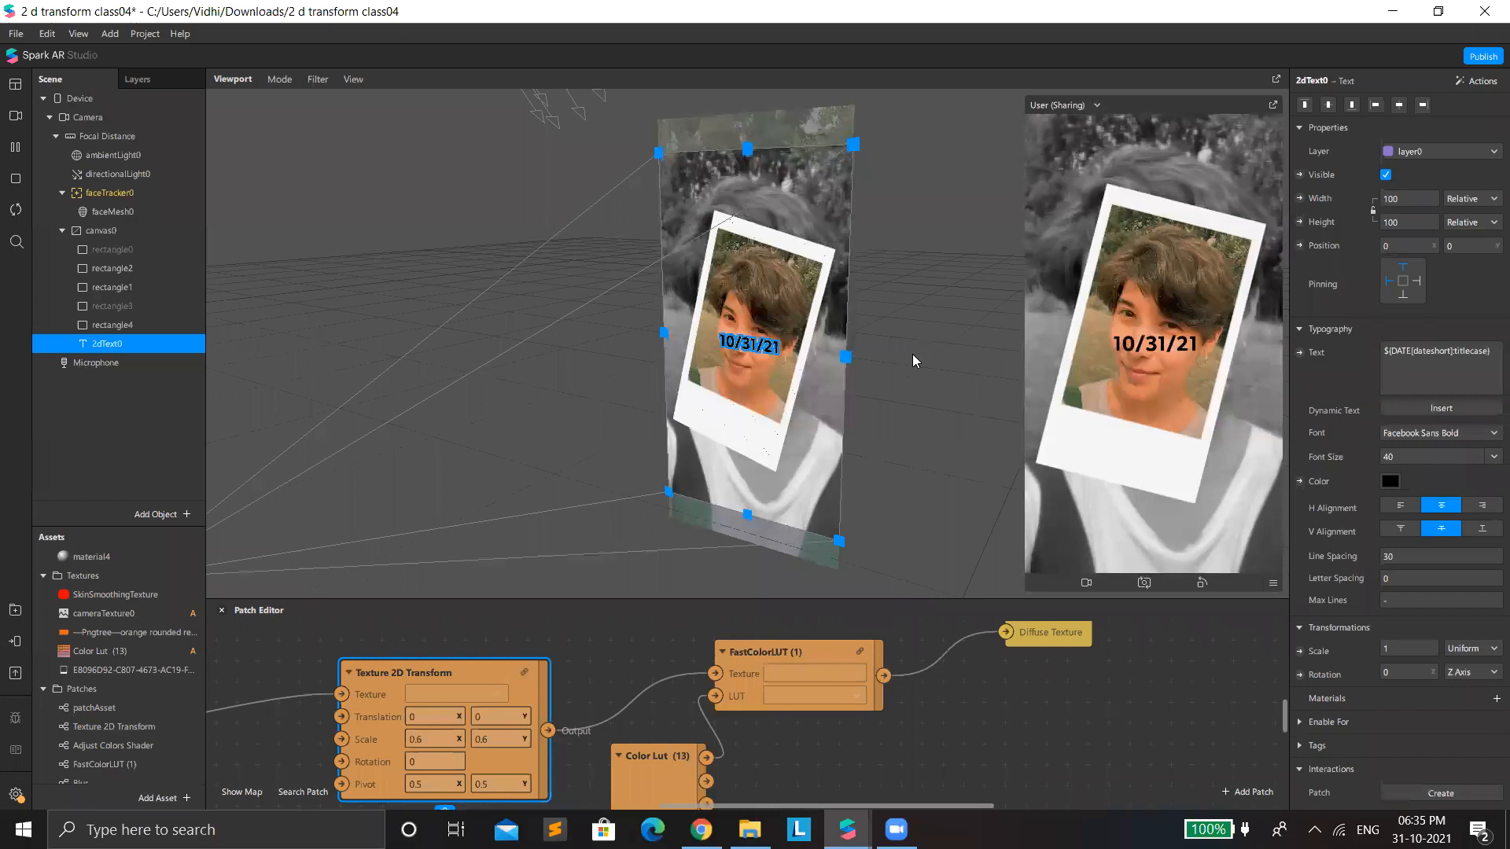
Step: Move the date onto the frame's lower white border at about -59, 151 and rotate it about -14.6 degrees to match the tilt
drag(746, 368, 736, 417)
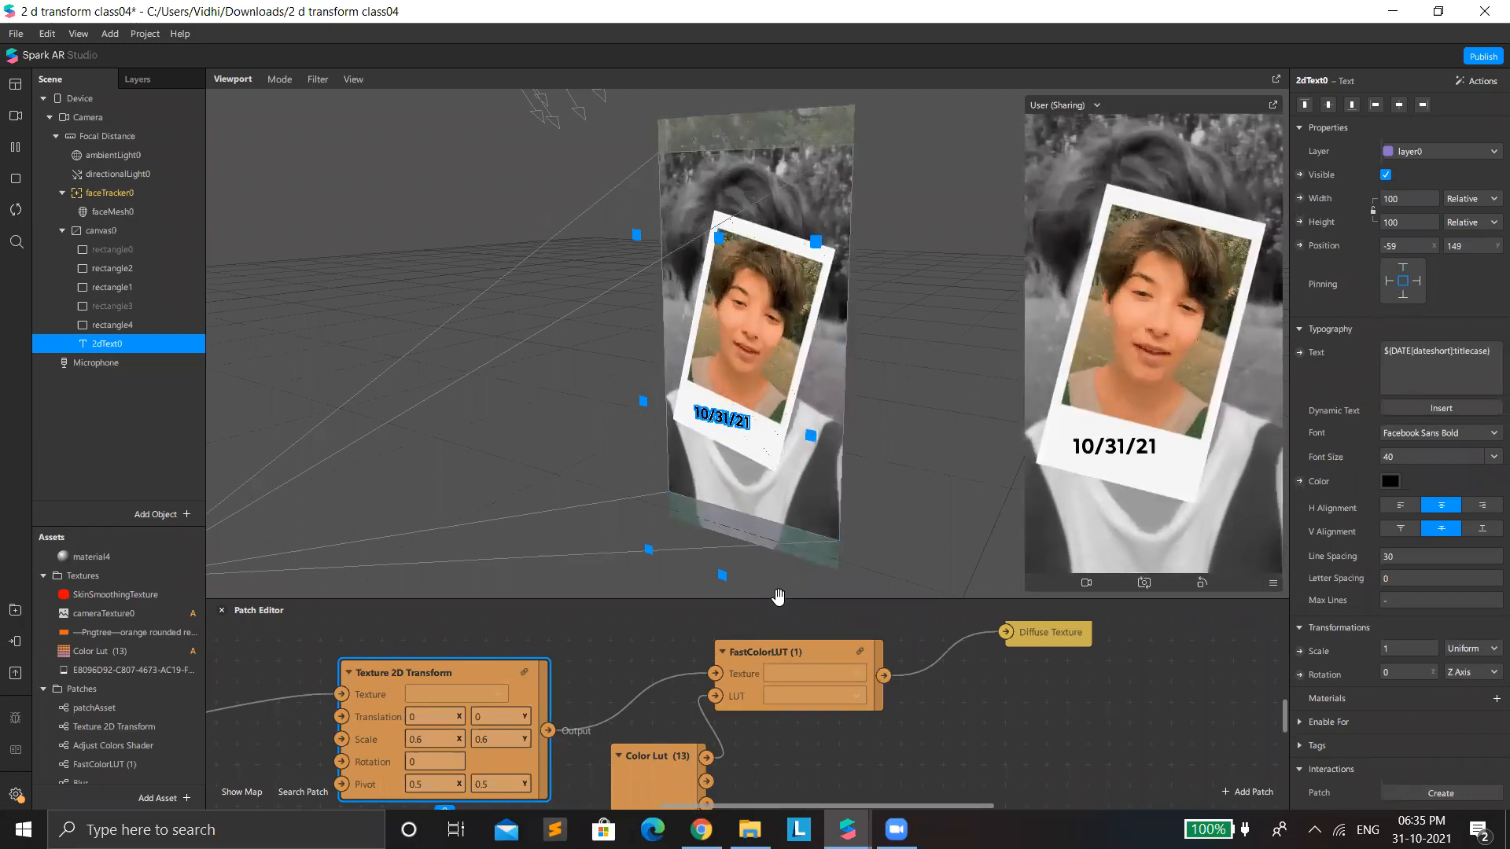
scroll(813, 575, down, 1)
drag(805, 579, 774, 597)
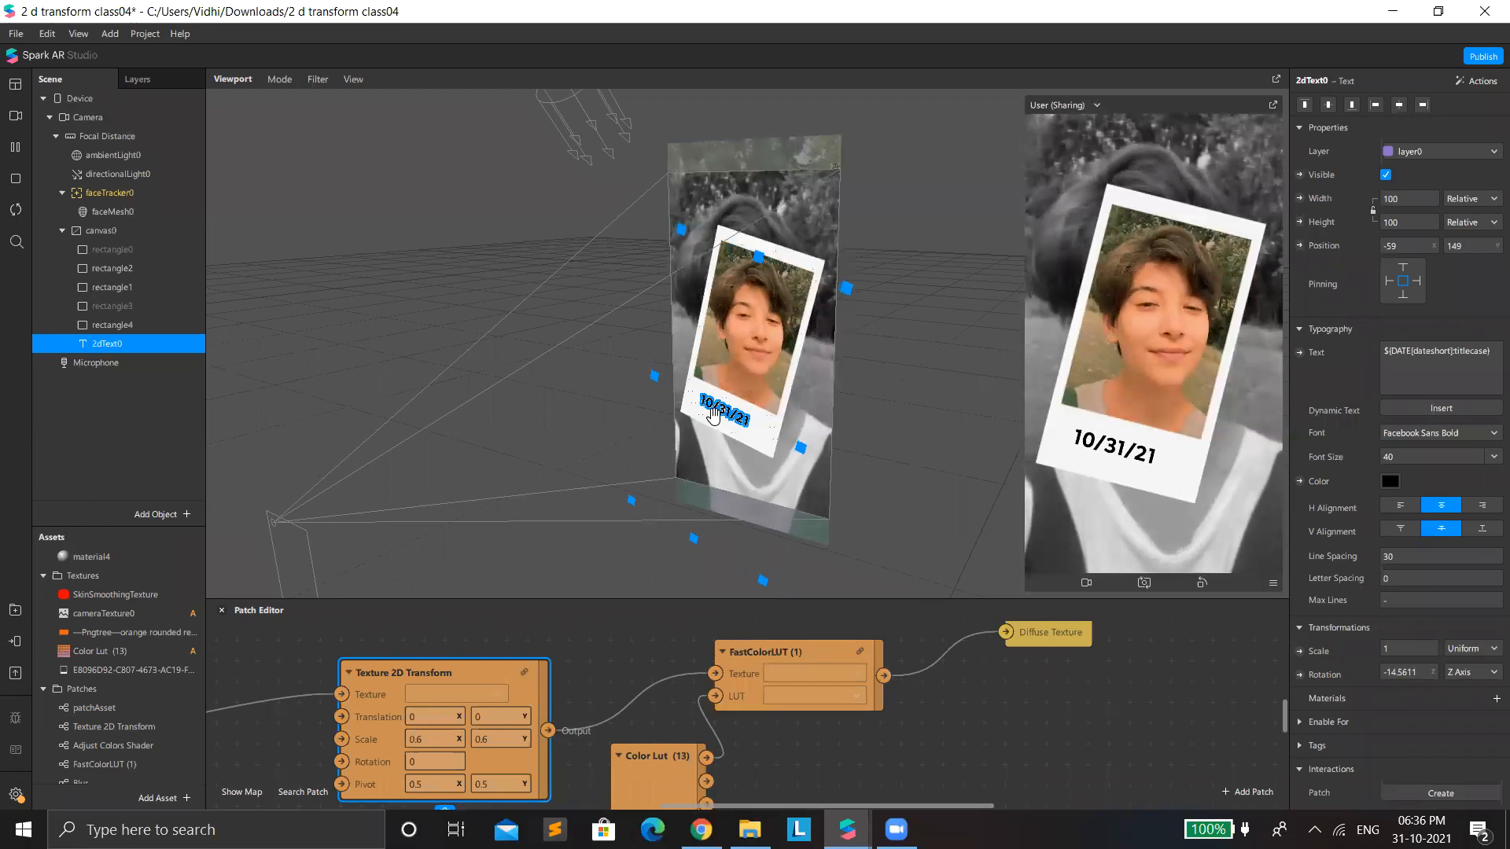
drag(720, 419, 711, 414)
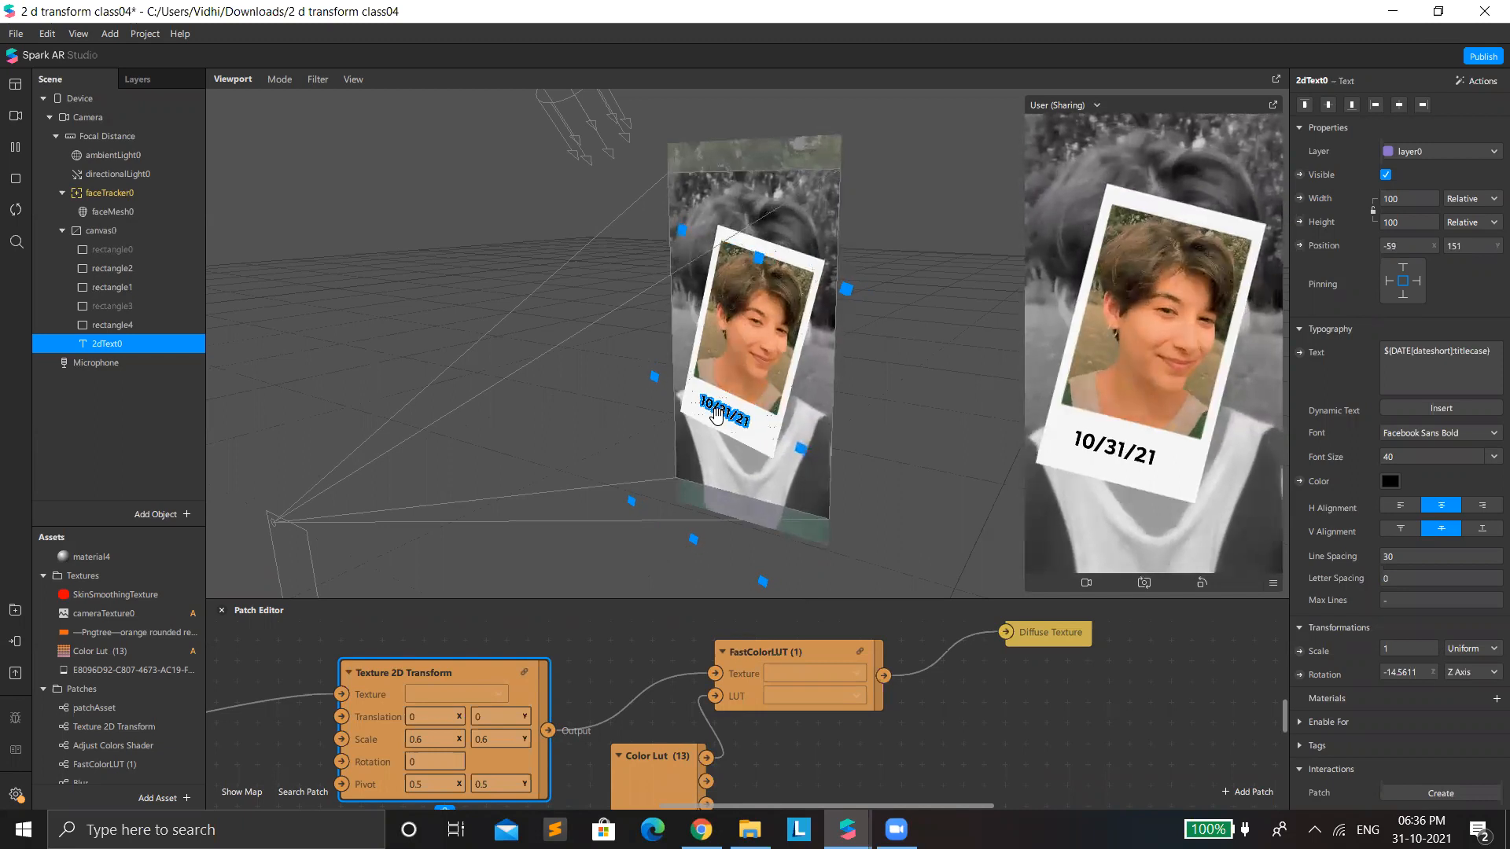
Step: Set the date text's font size to 50 and reposition it on the white border at about -47, 156
click(1413, 556)
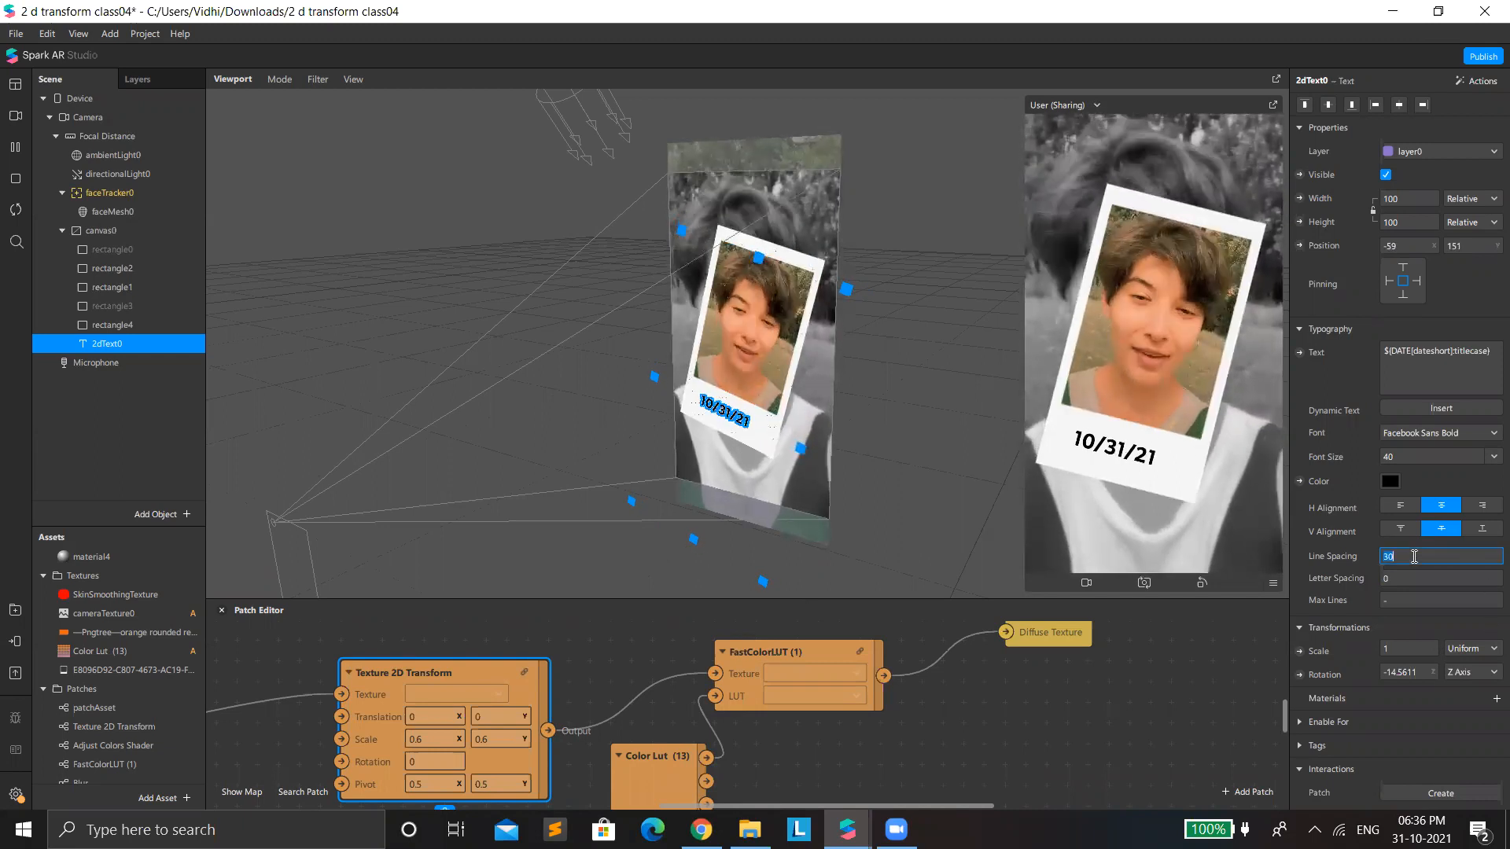
click(1447, 457)
text(50)
key(Return)
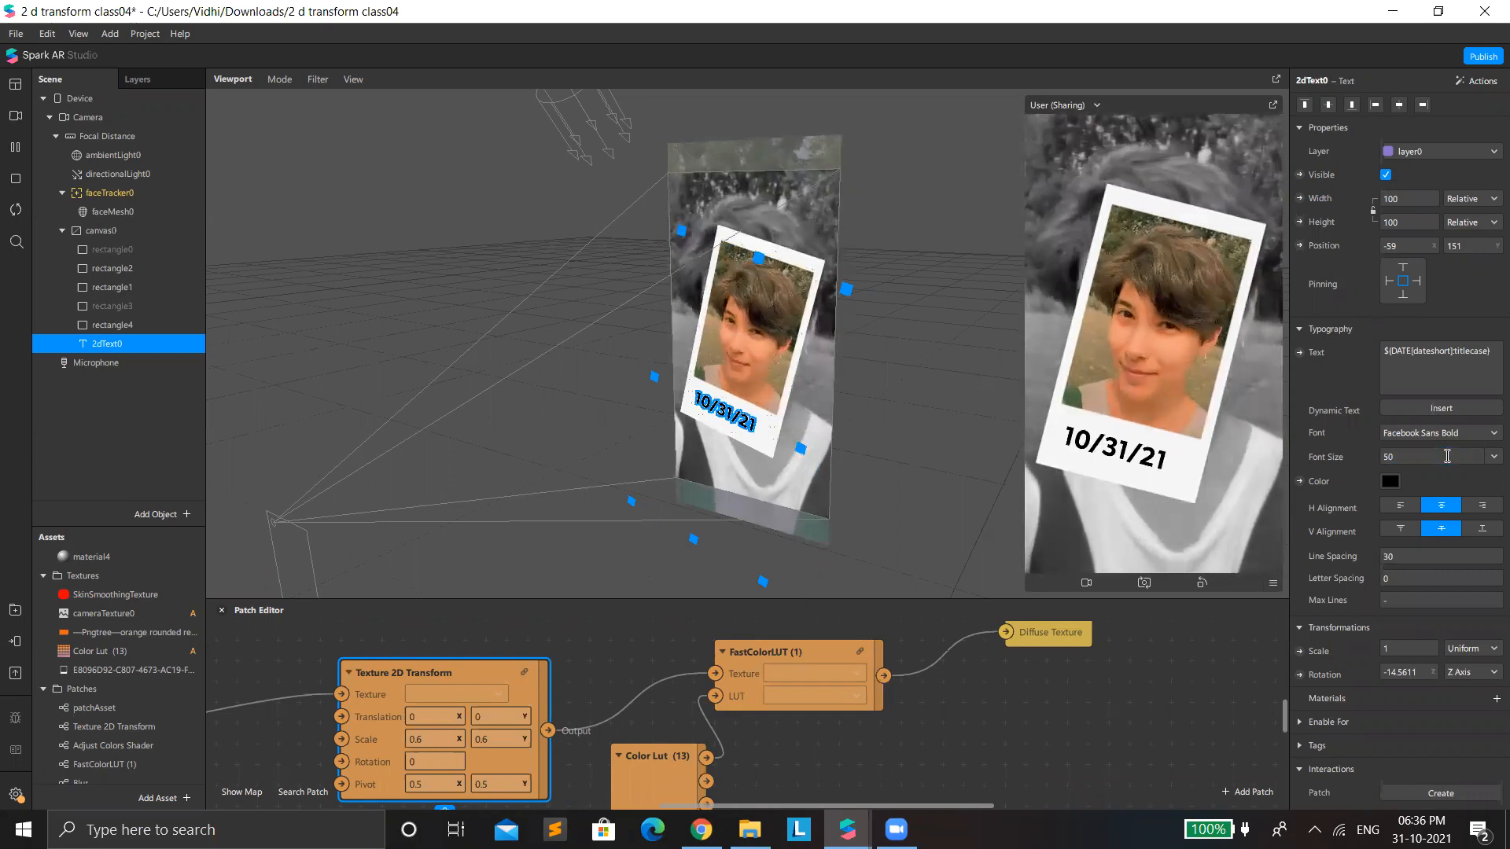
drag(720, 404, 727, 408)
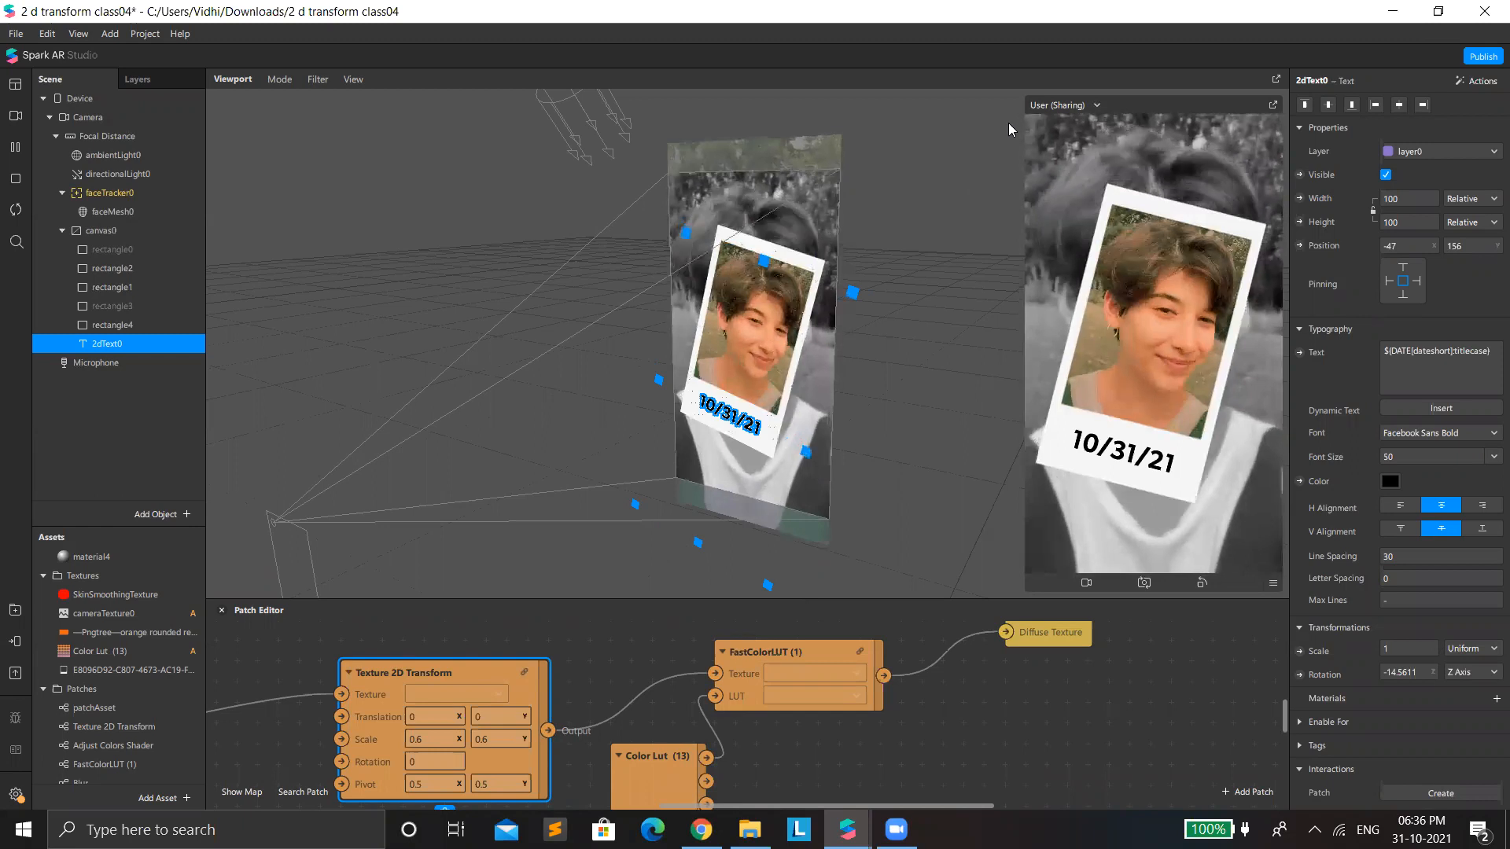
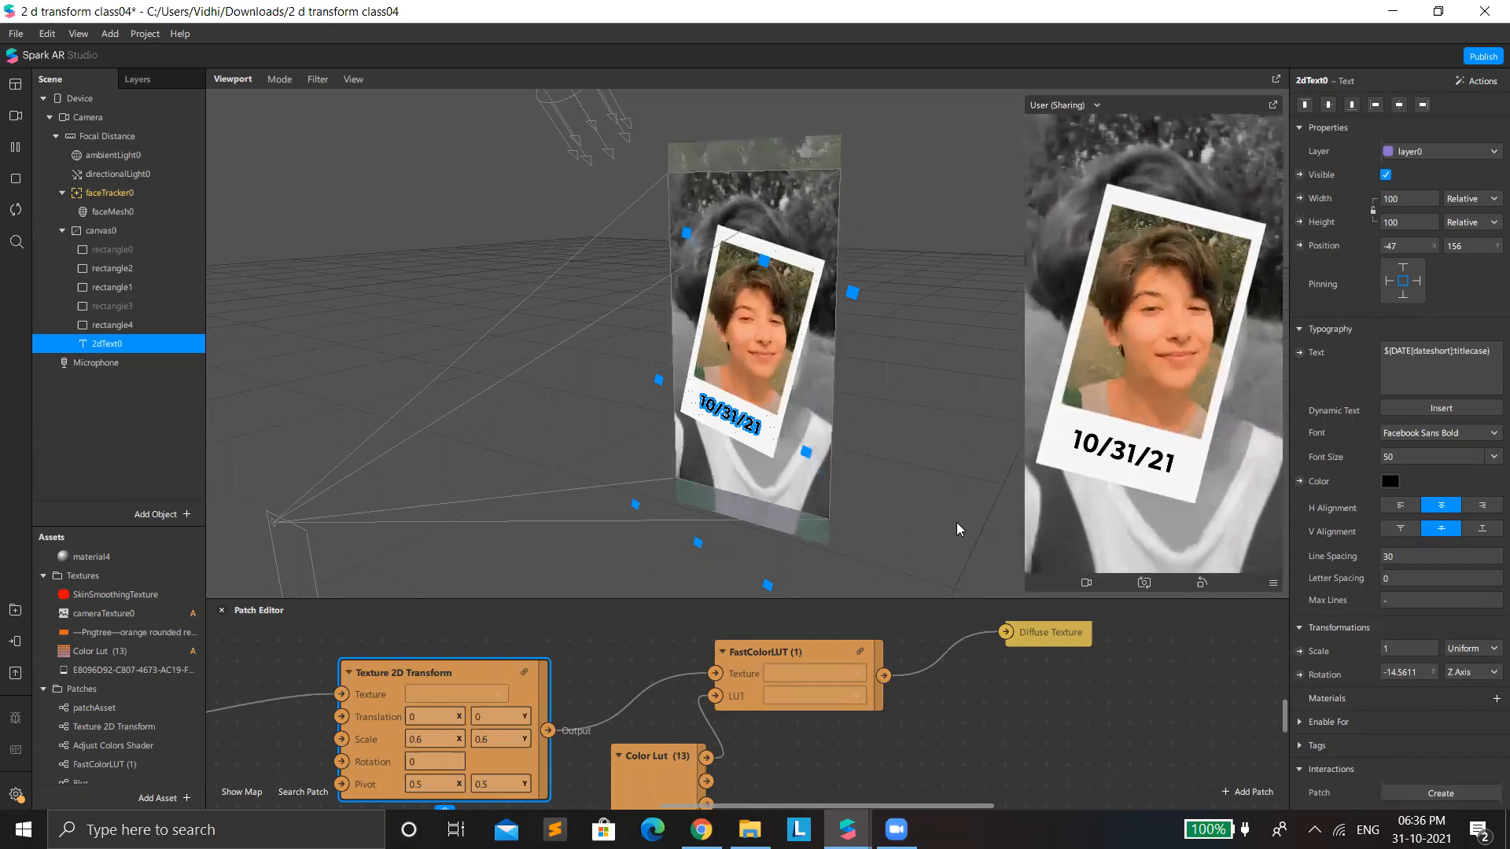
Step: Enlarge the Patch Editor and add a Picker UI patch in the empty space below the Blur patch
drag(955, 598, 955, 518)
drag(992, 613, 975, 519)
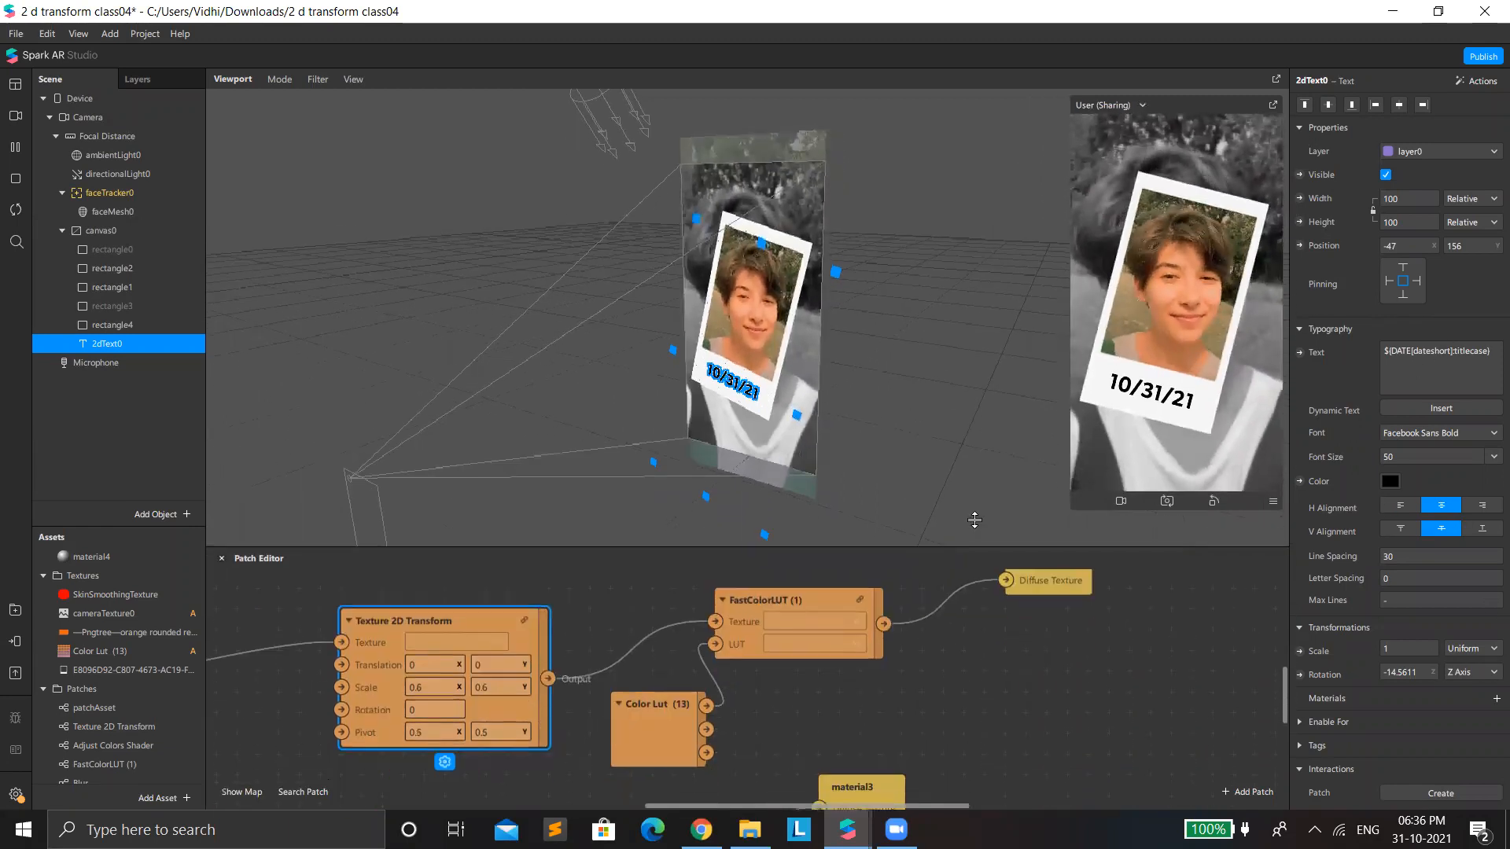
scroll(853, 650, down, 1)
scroll(852, 650, down, 2)
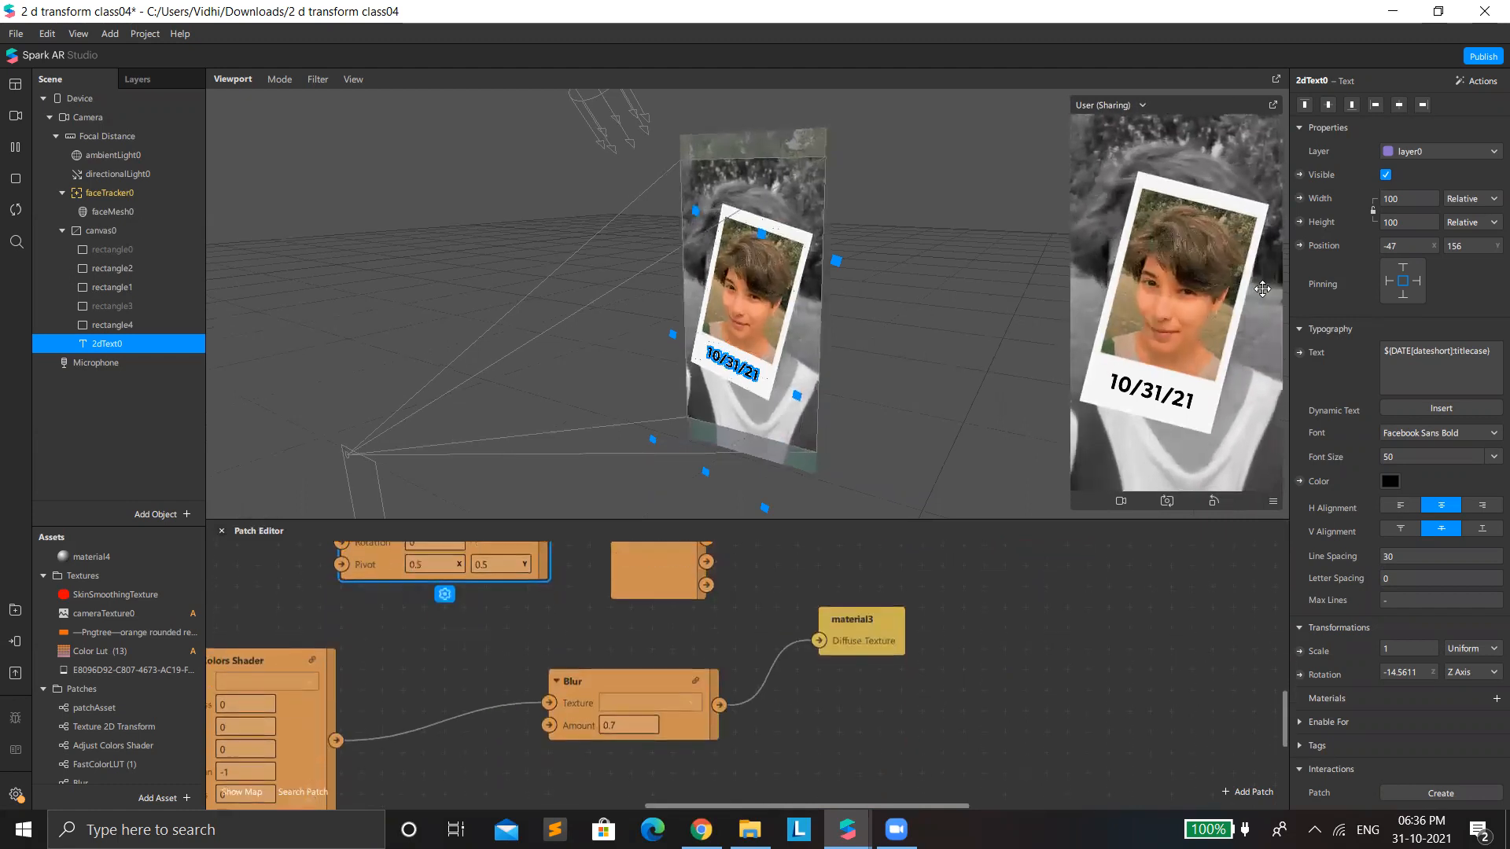
scroll(857, 700, down, 1)
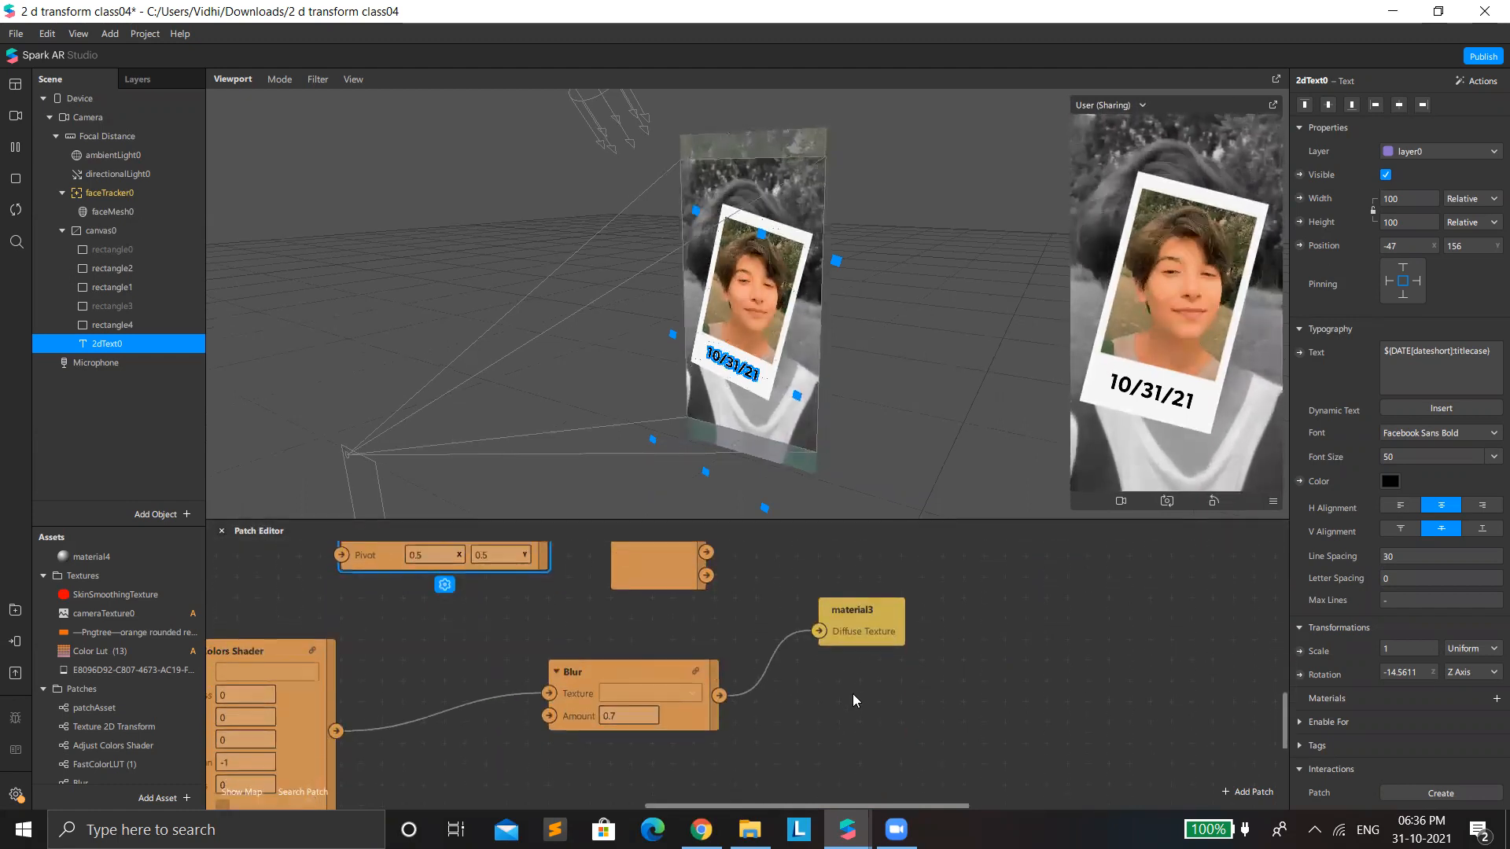
scroll(852, 700, down, 3)
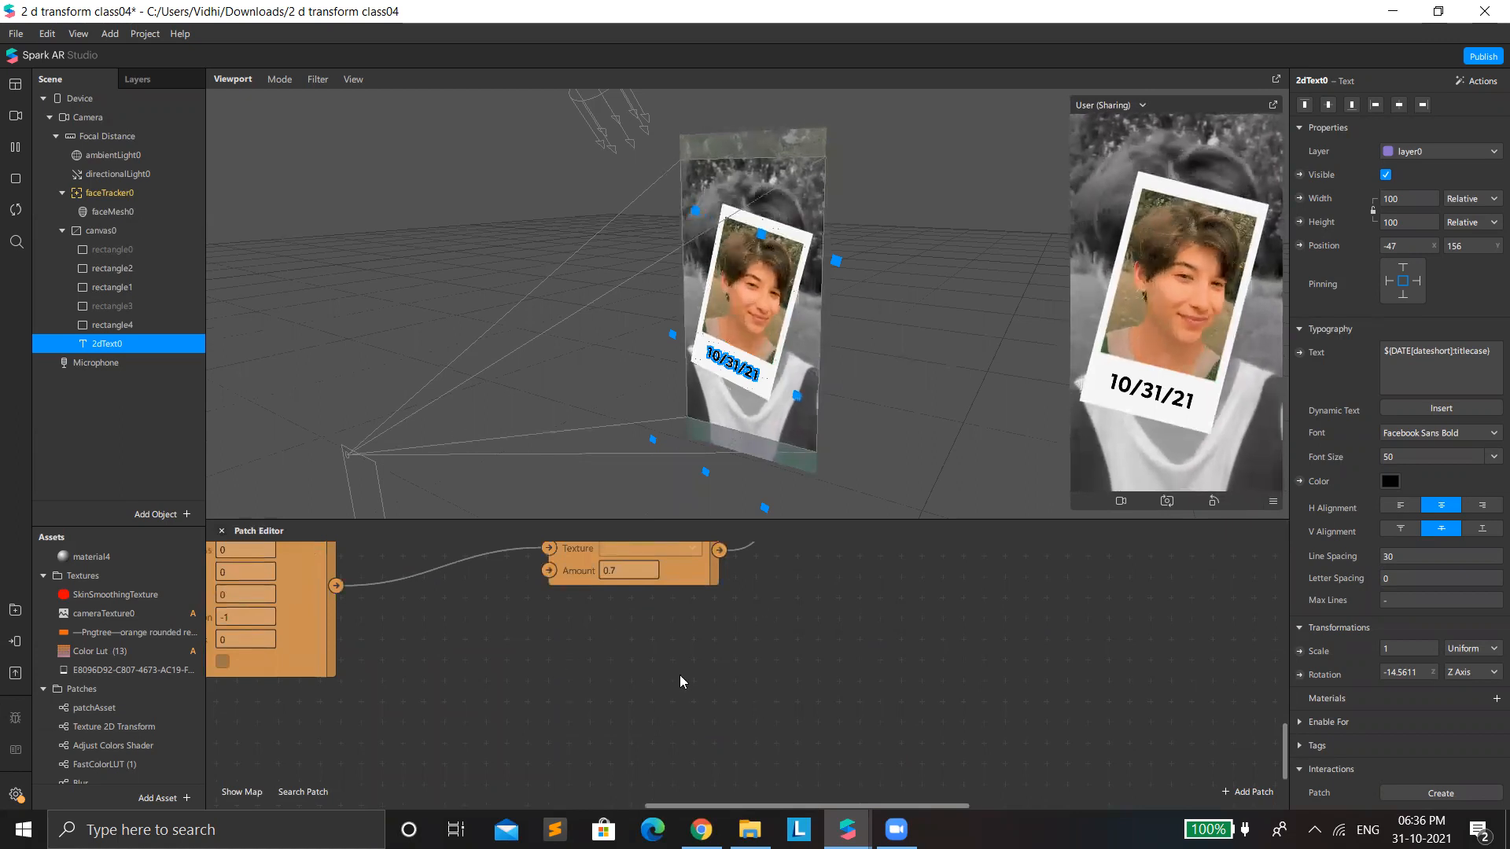
double_click(739, 696)
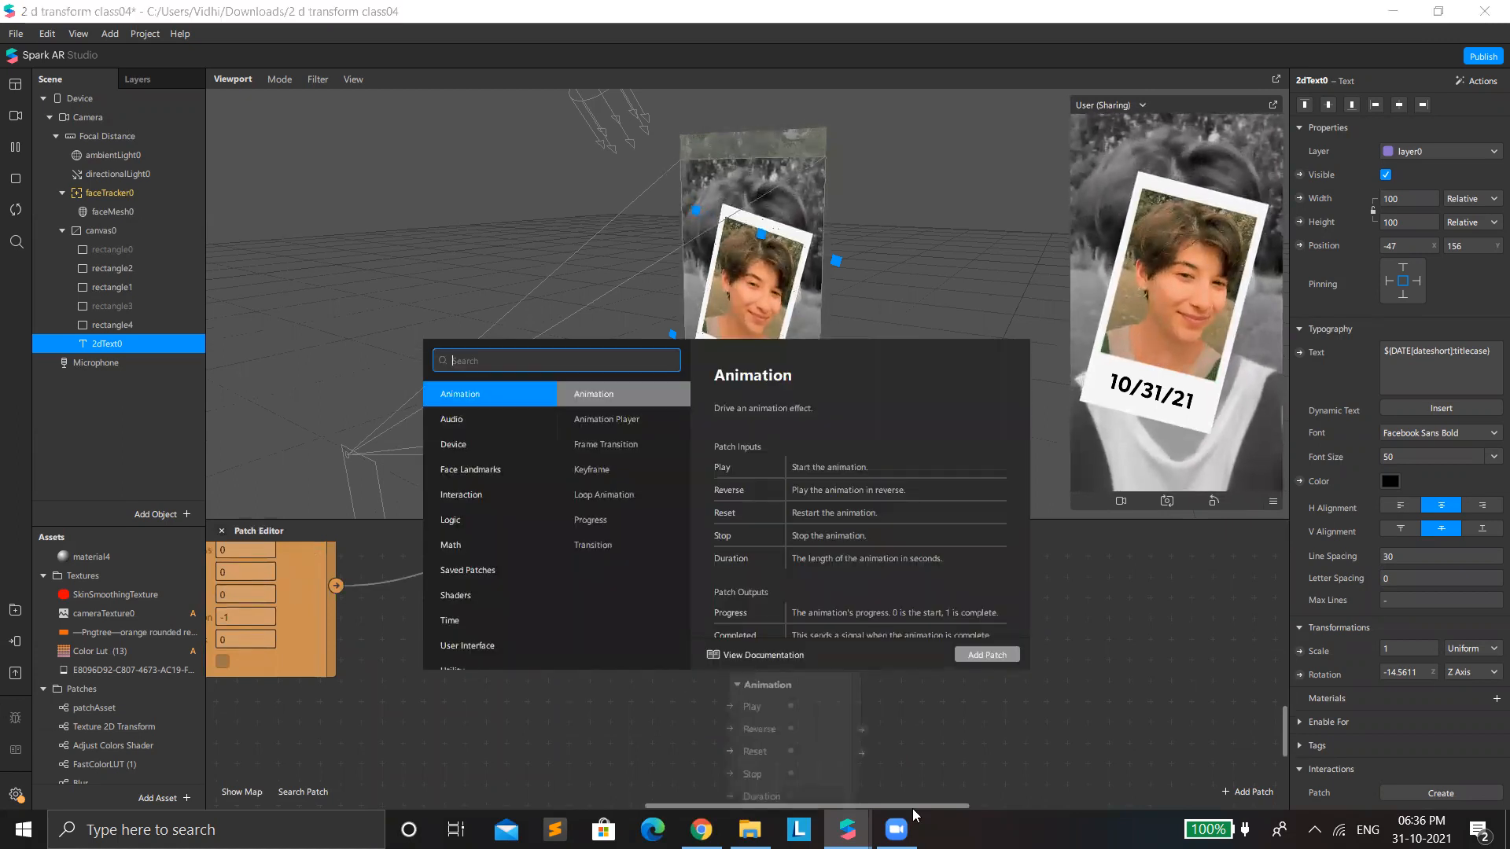
text(pic)
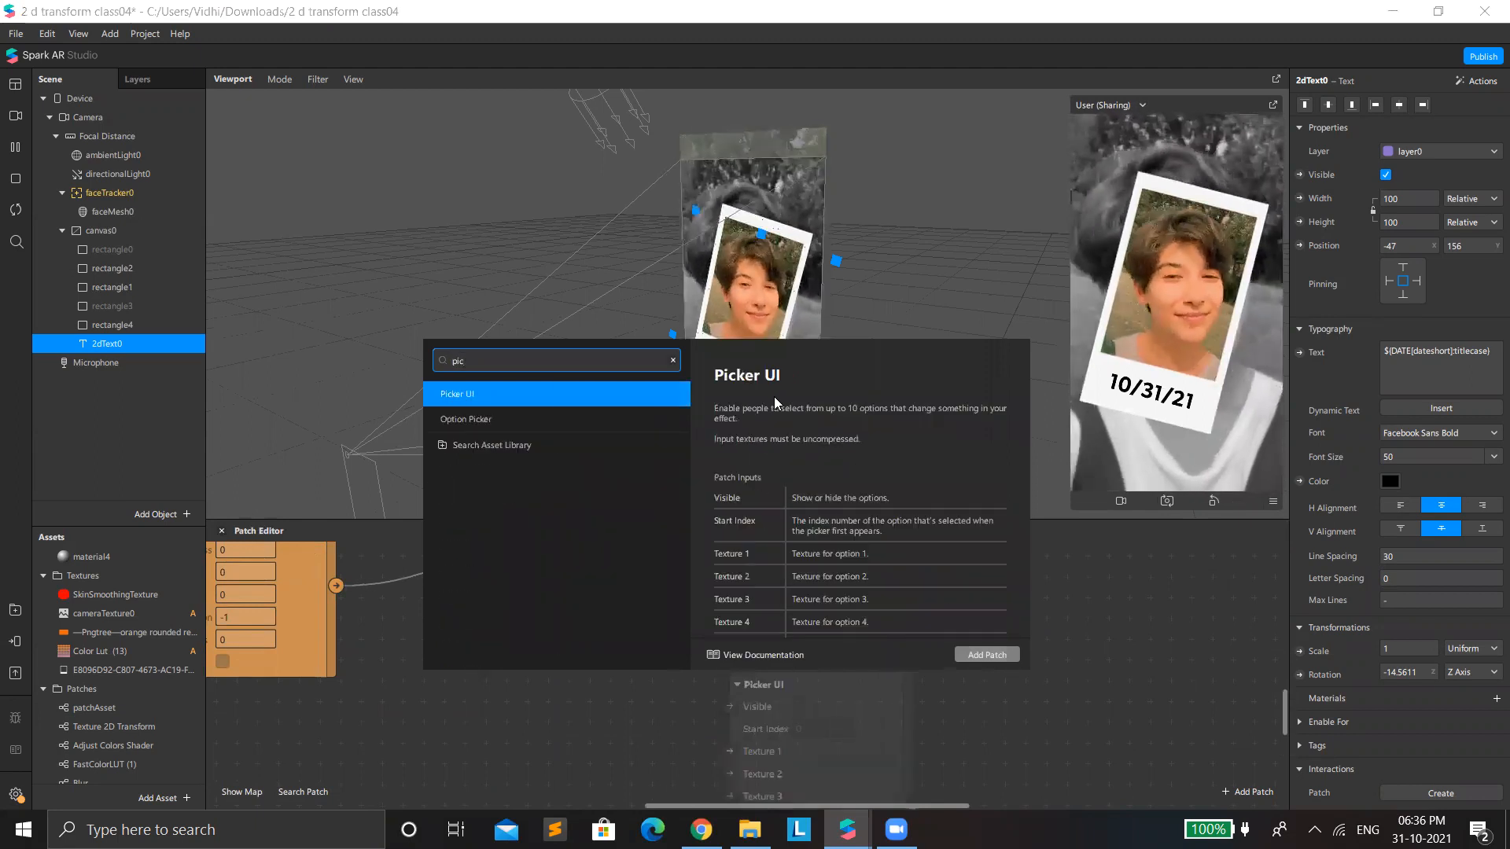
key(Return)
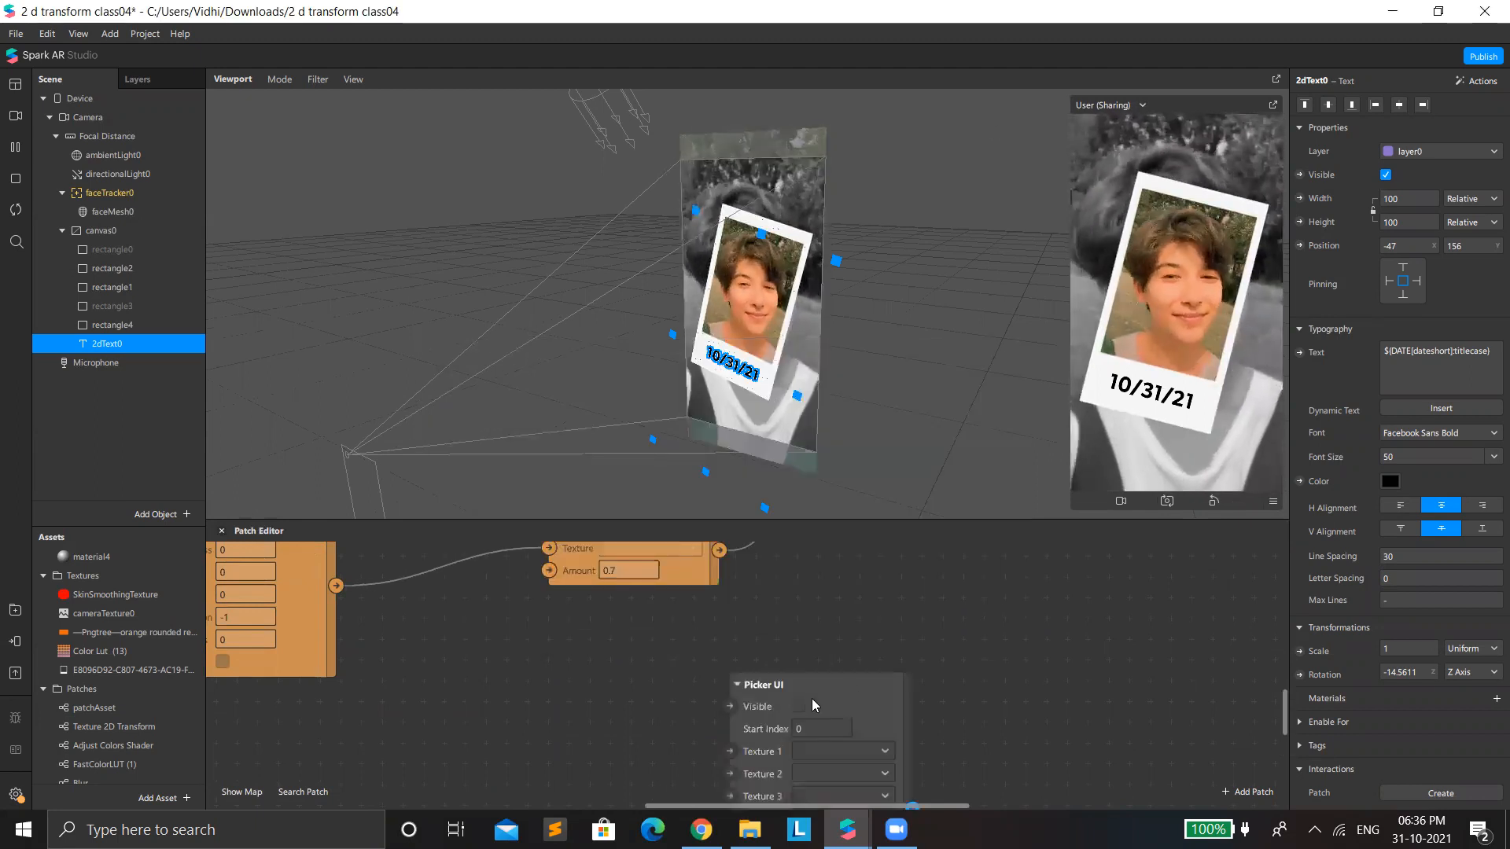
scroll(859, 651, down, 5)
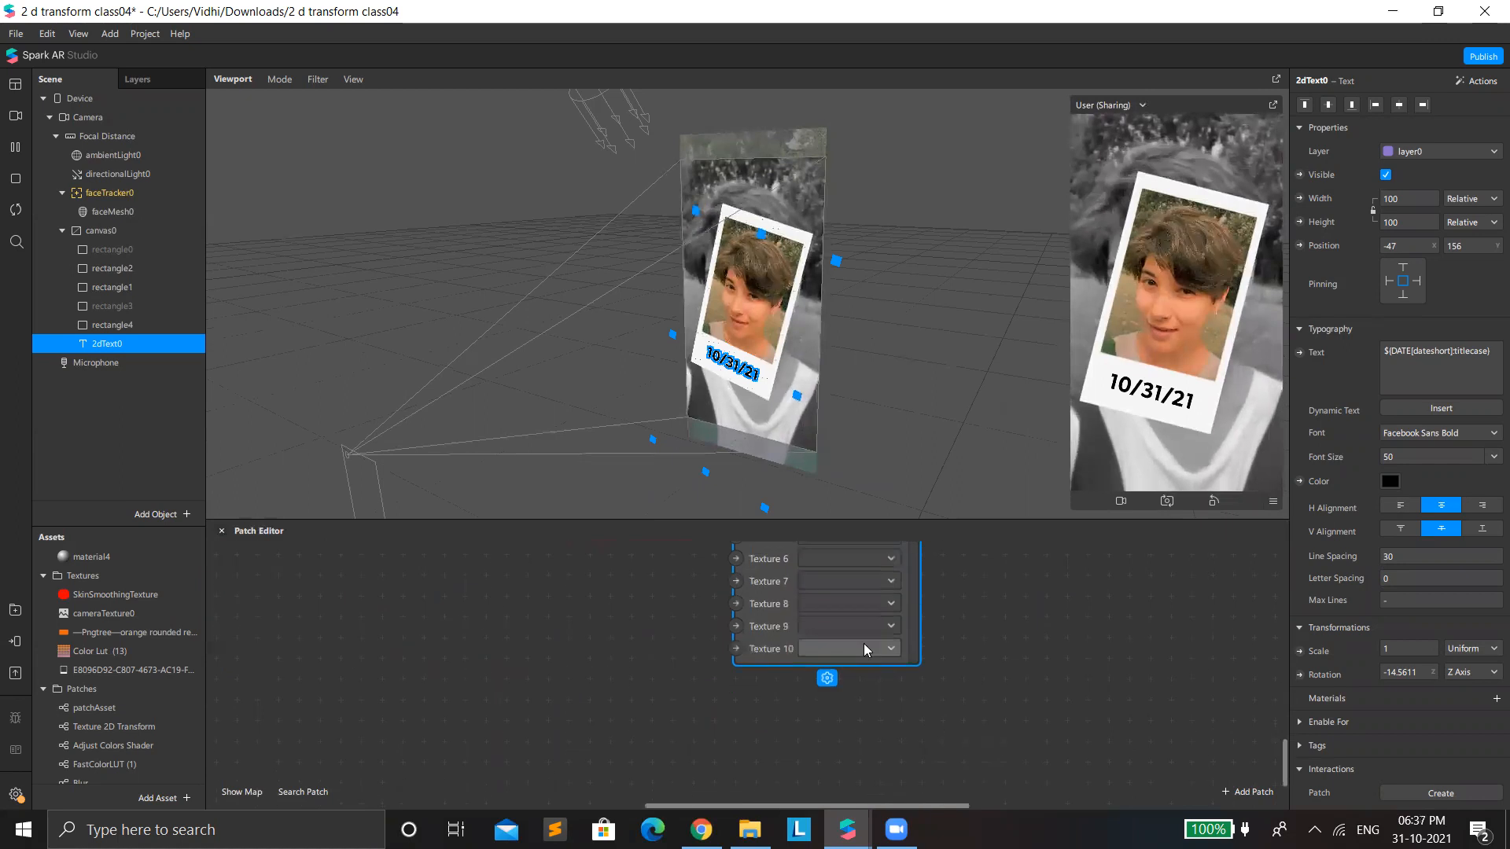
scroll(868, 691, up, 1)
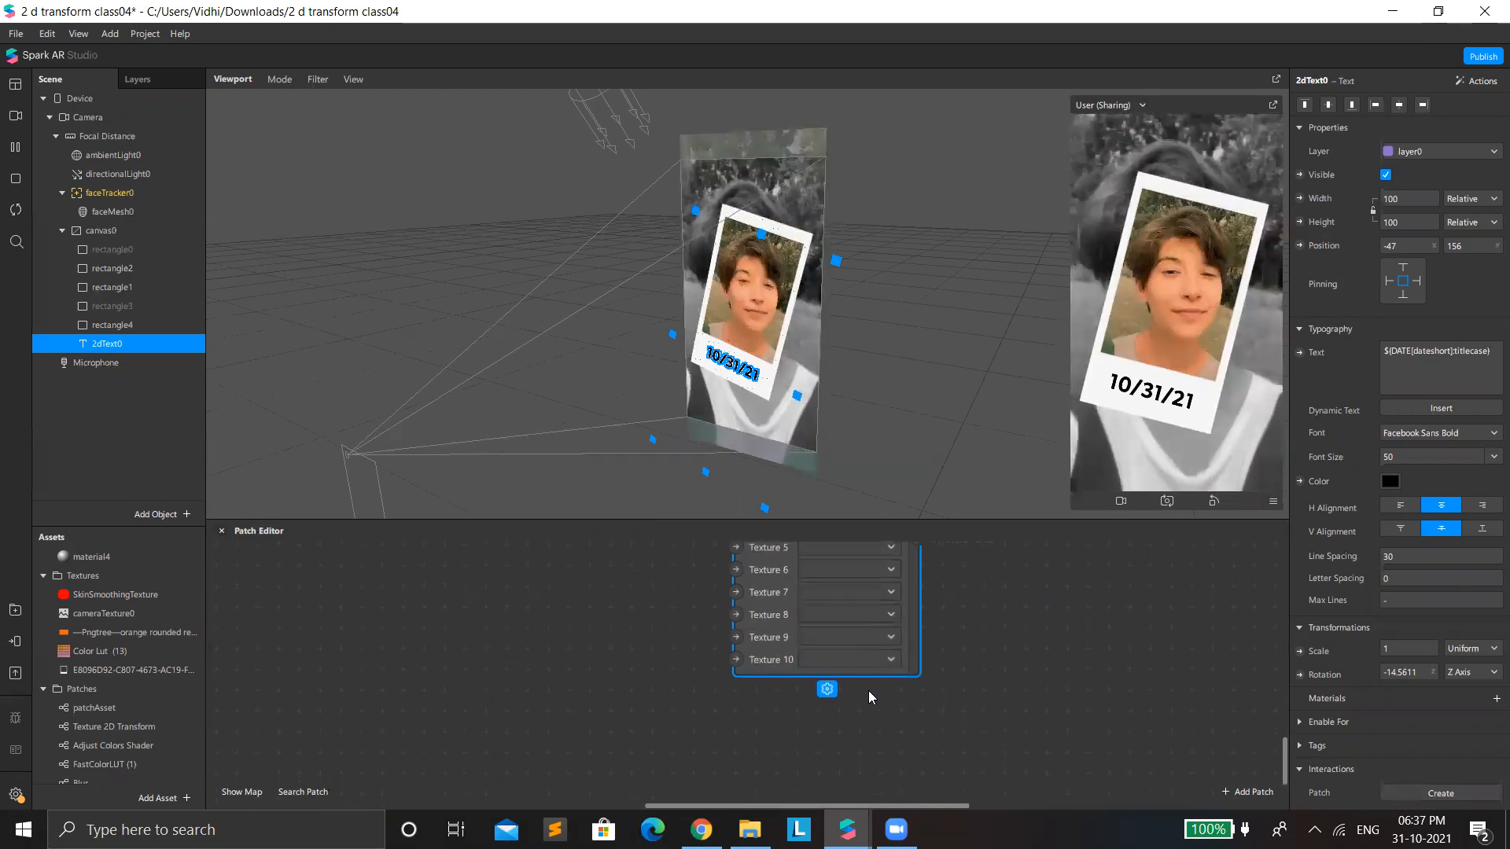
scroll(868, 690, up, 4)
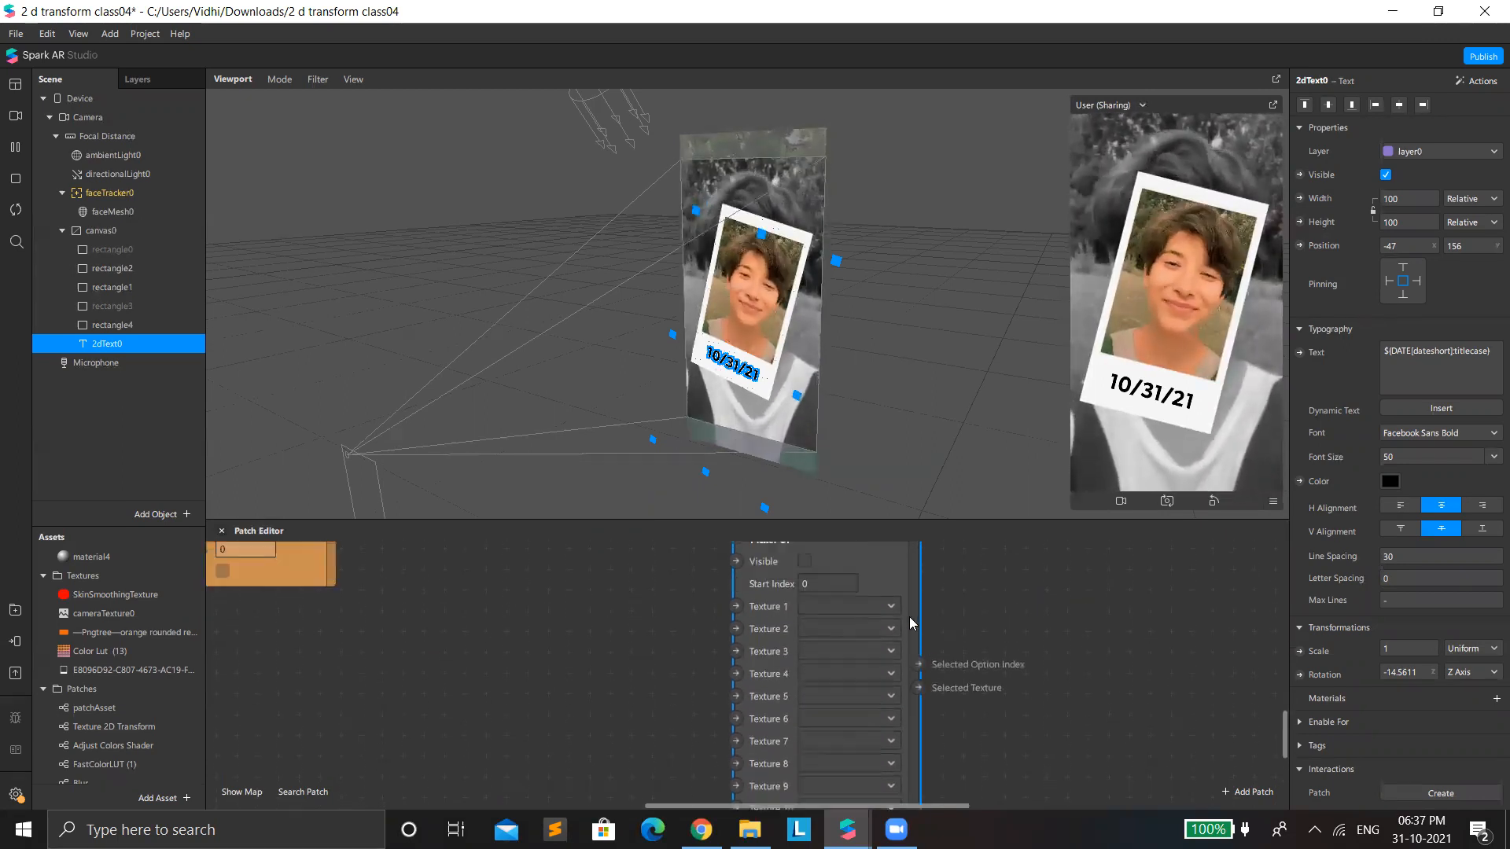
ctrl+scroll(893, 633, down, 1)
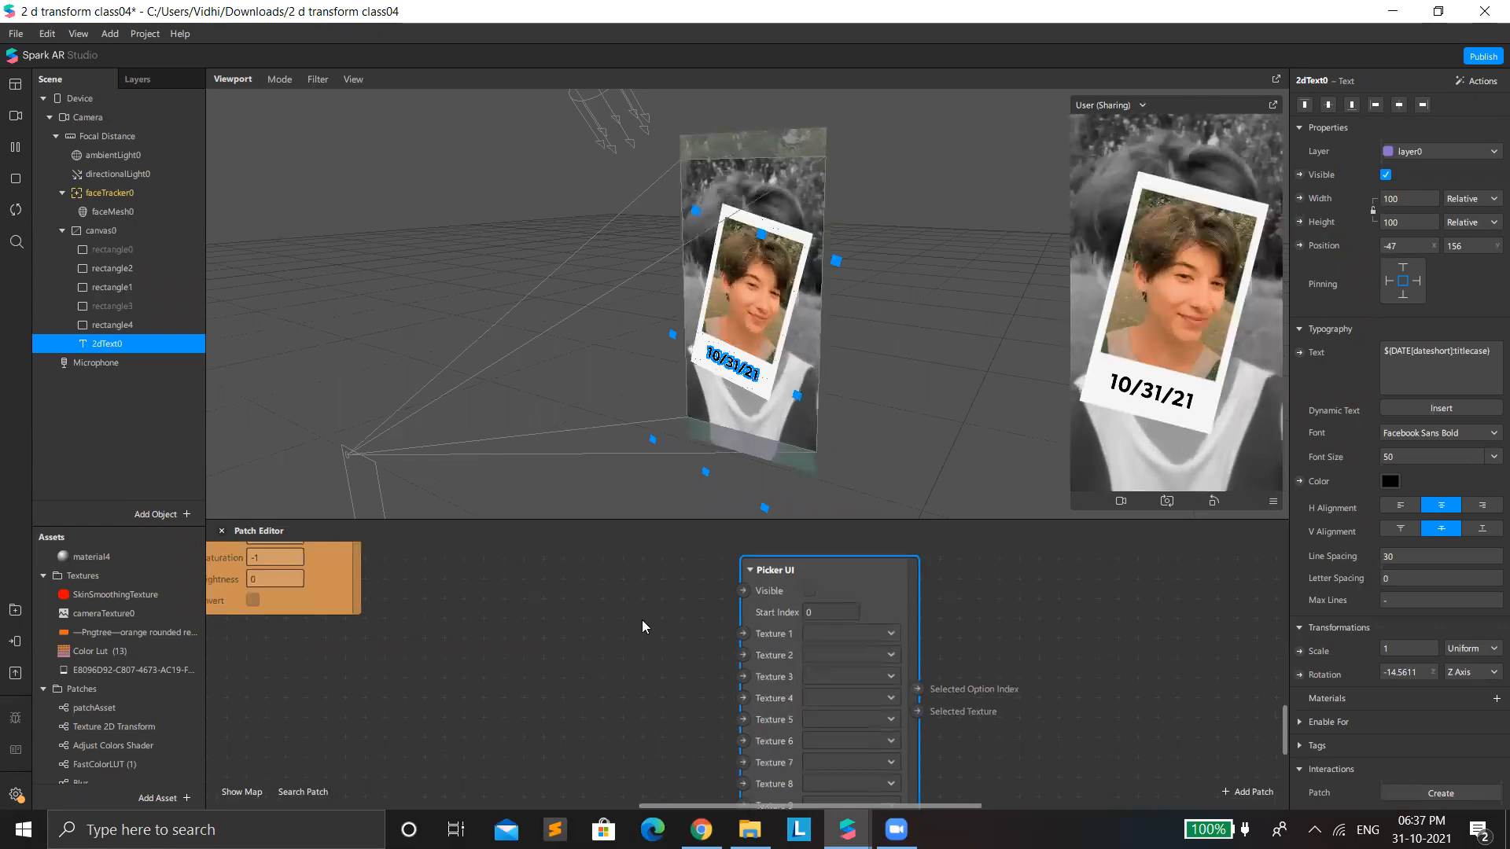
right_click(485, 631)
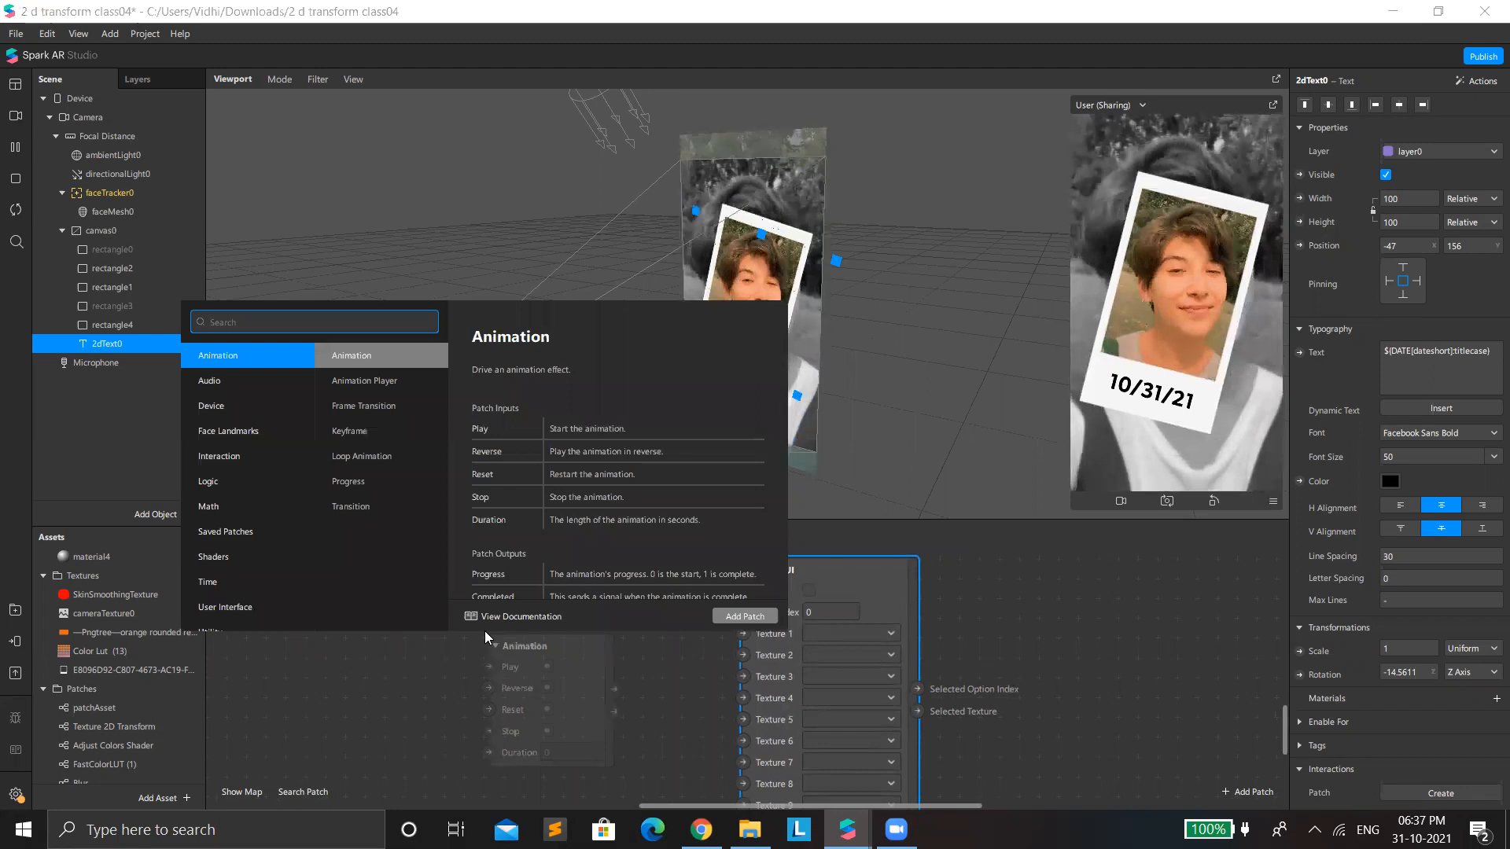
click(401, 687)
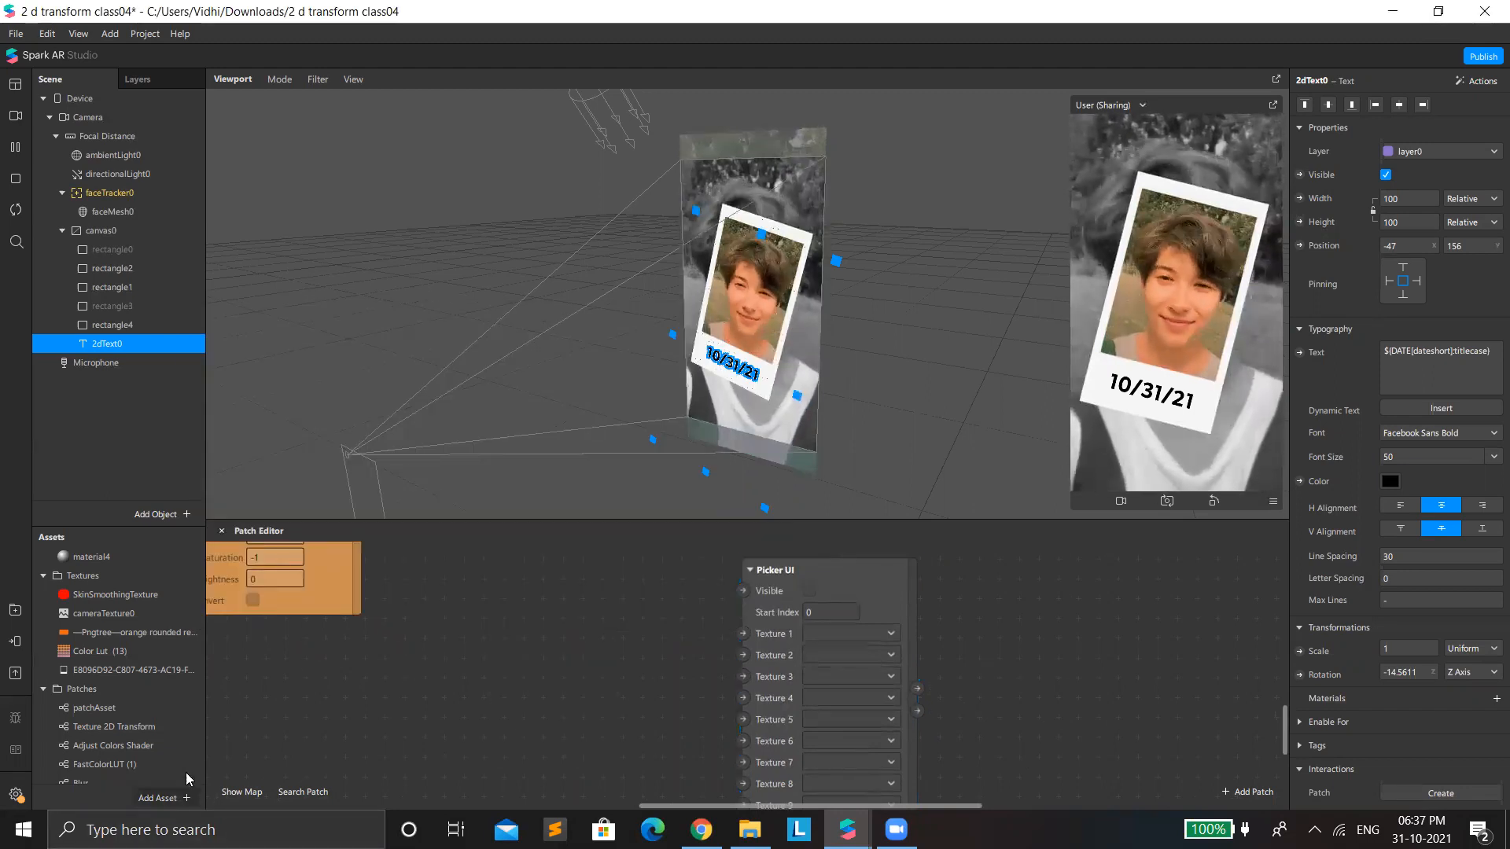
Step: Import the icon_1 and icon_2 images from the AR > Audio100_V001 > textures folder as texture assets
click(181, 797)
mouse_move(295, 576)
click(363, 574)
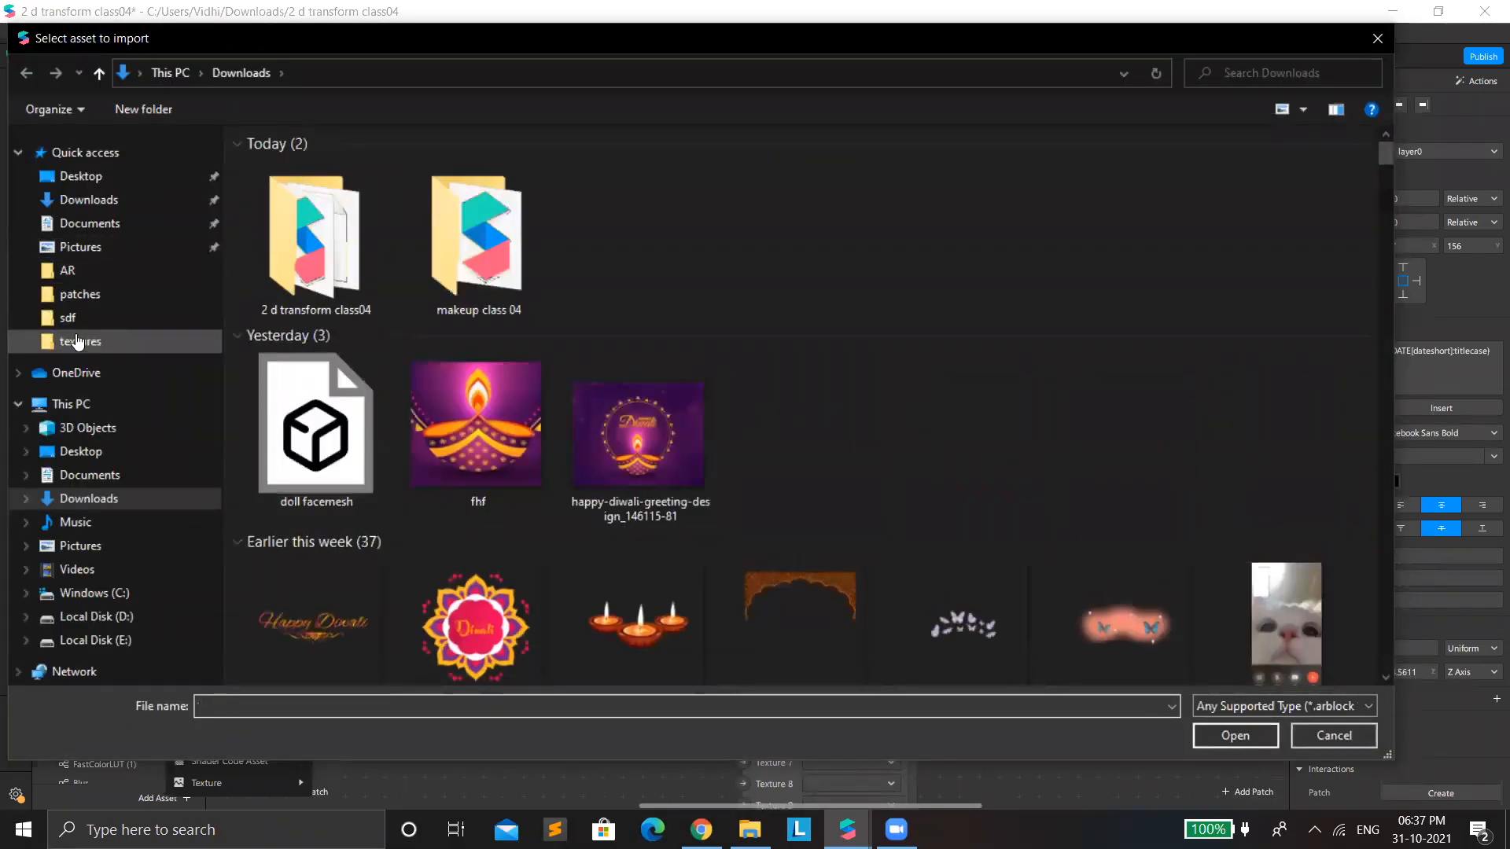
click(92, 273)
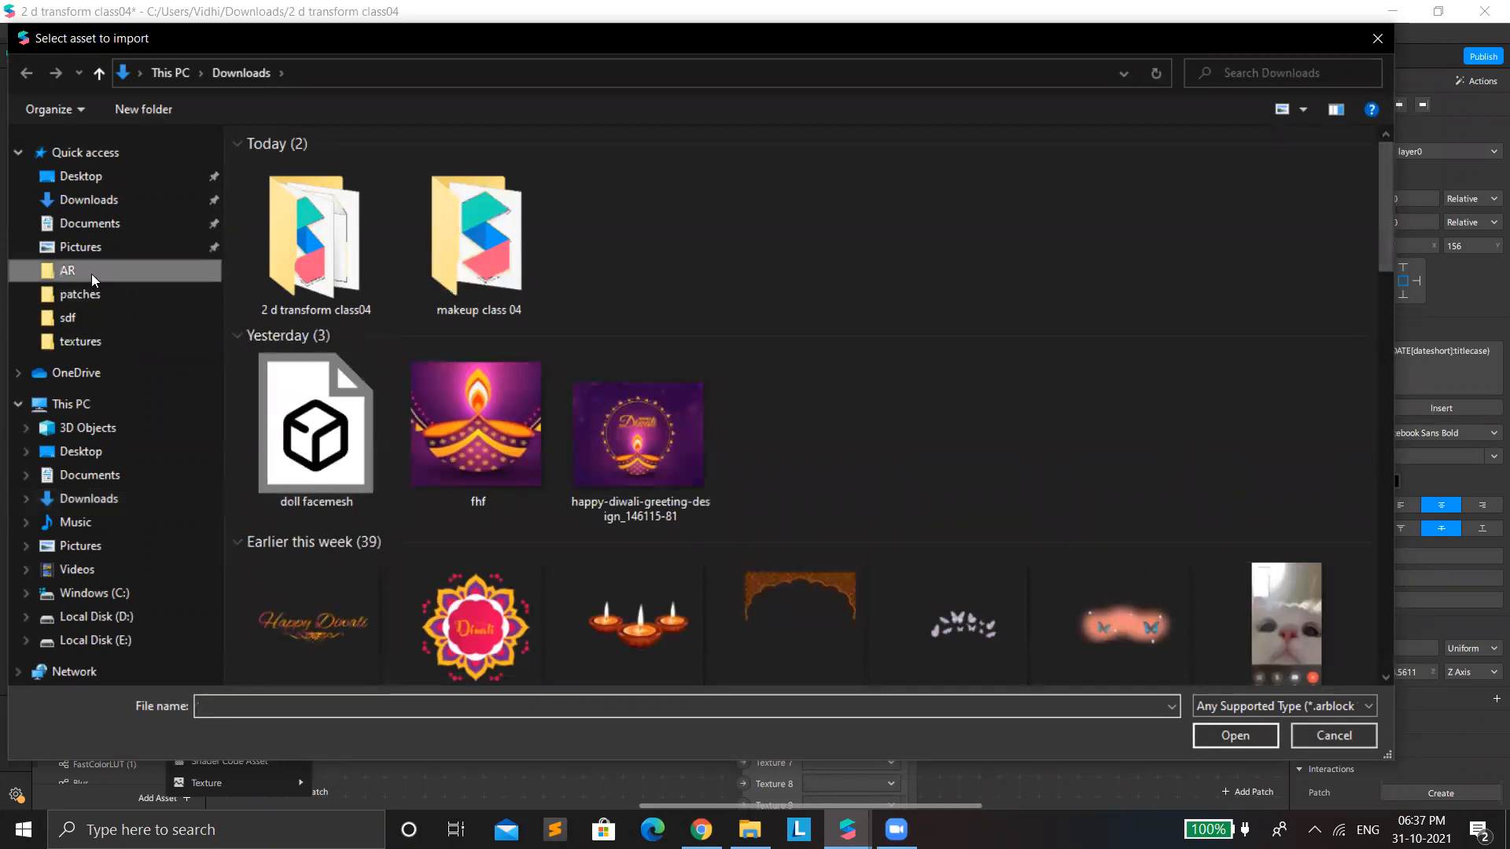
click(330, 699)
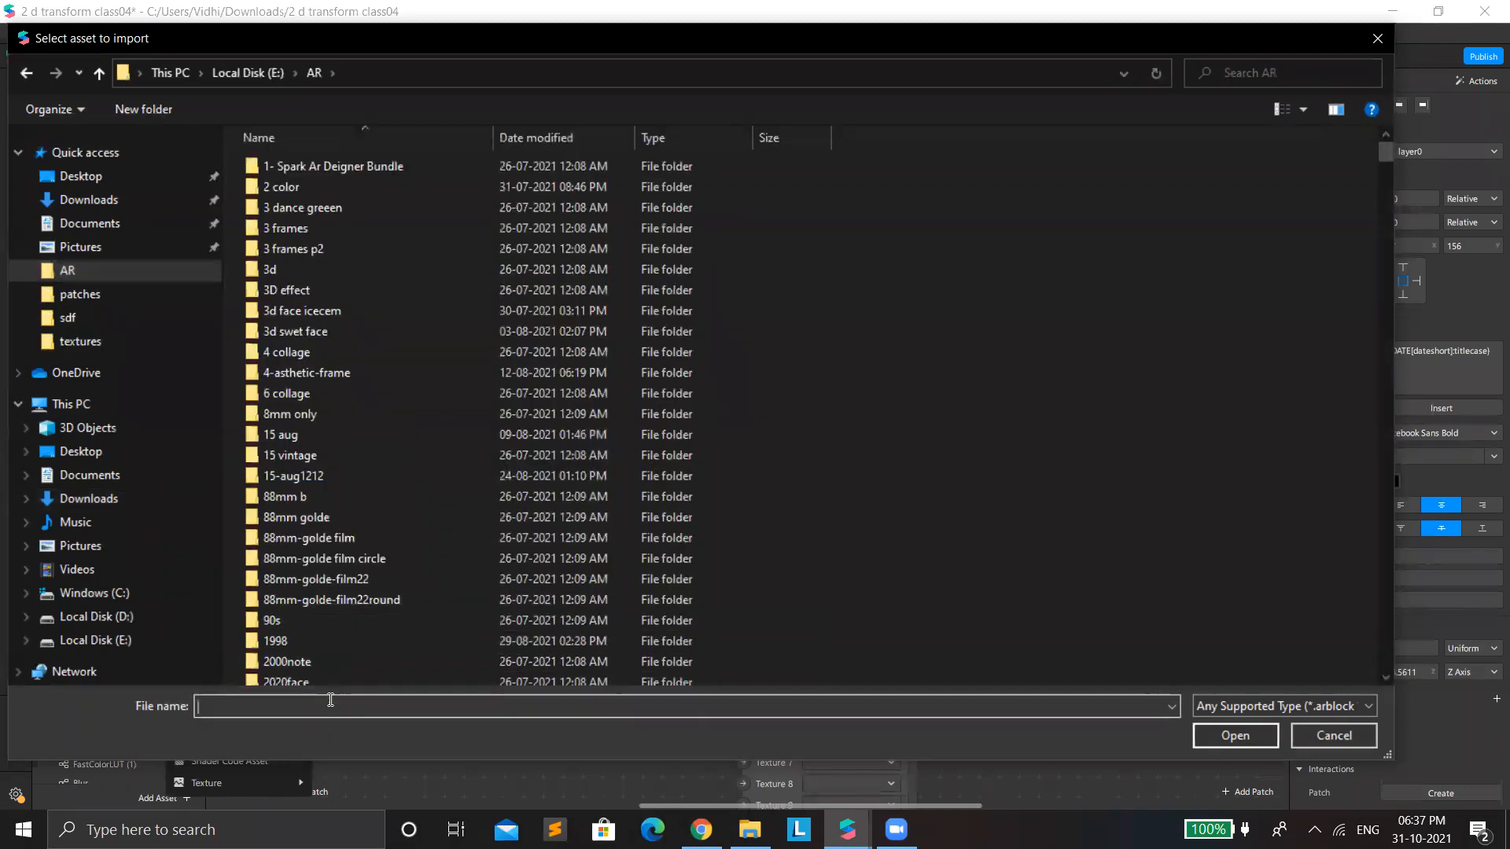
text(aud)
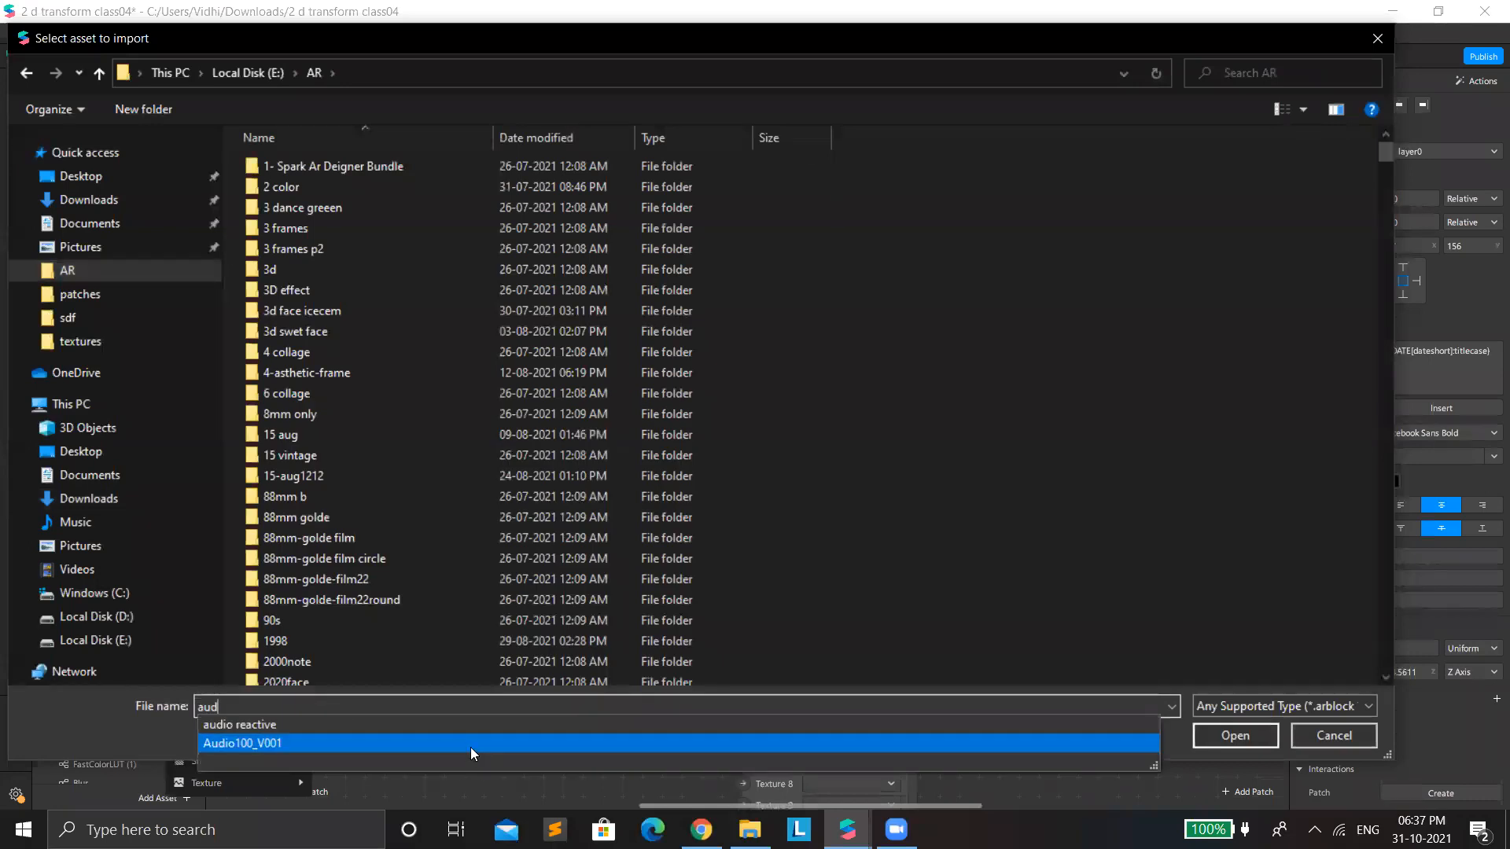
click(525, 743)
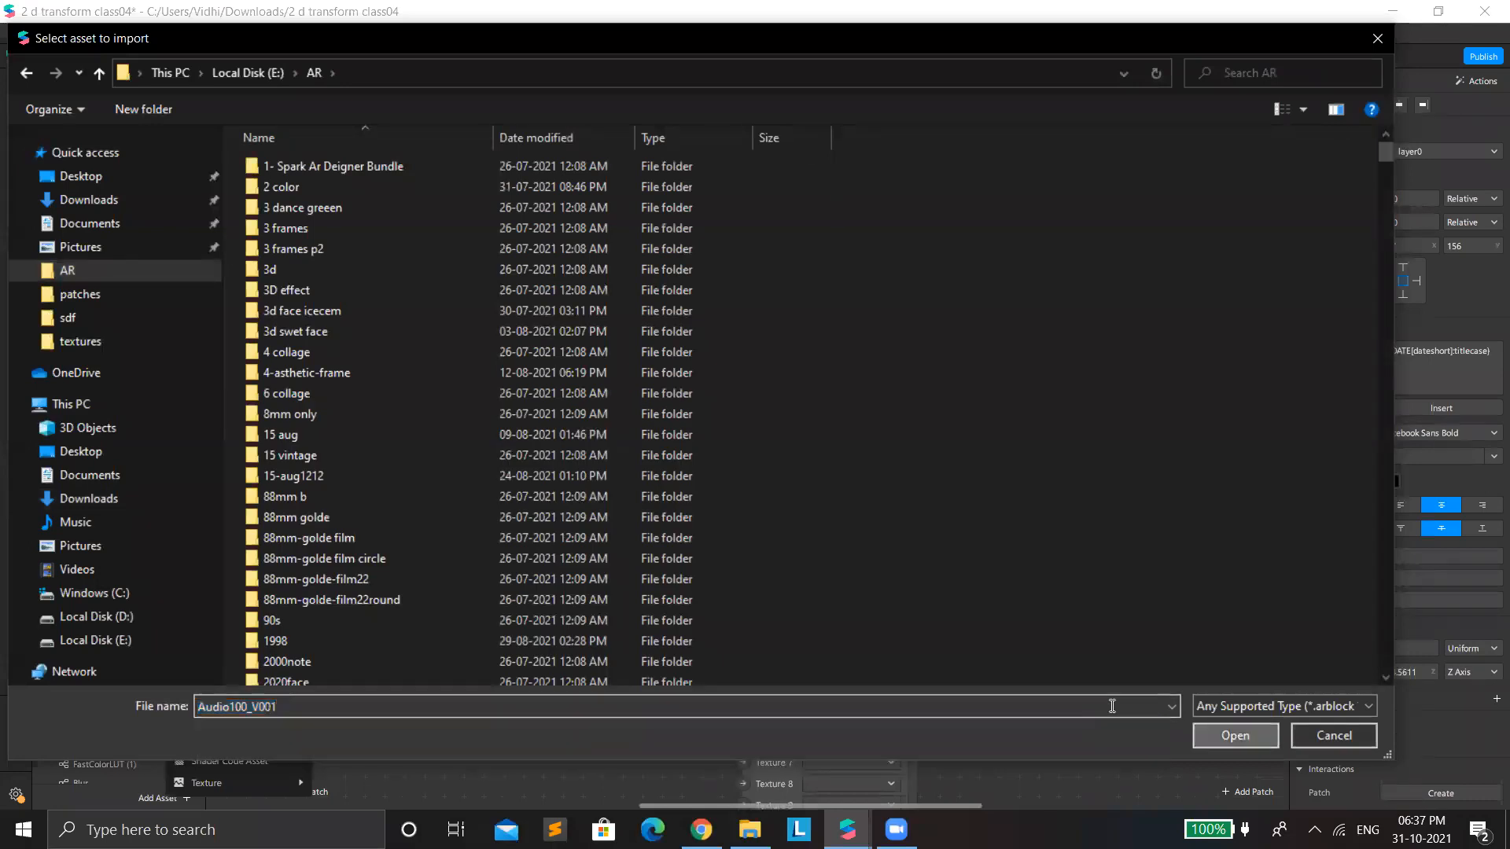
key(Return)
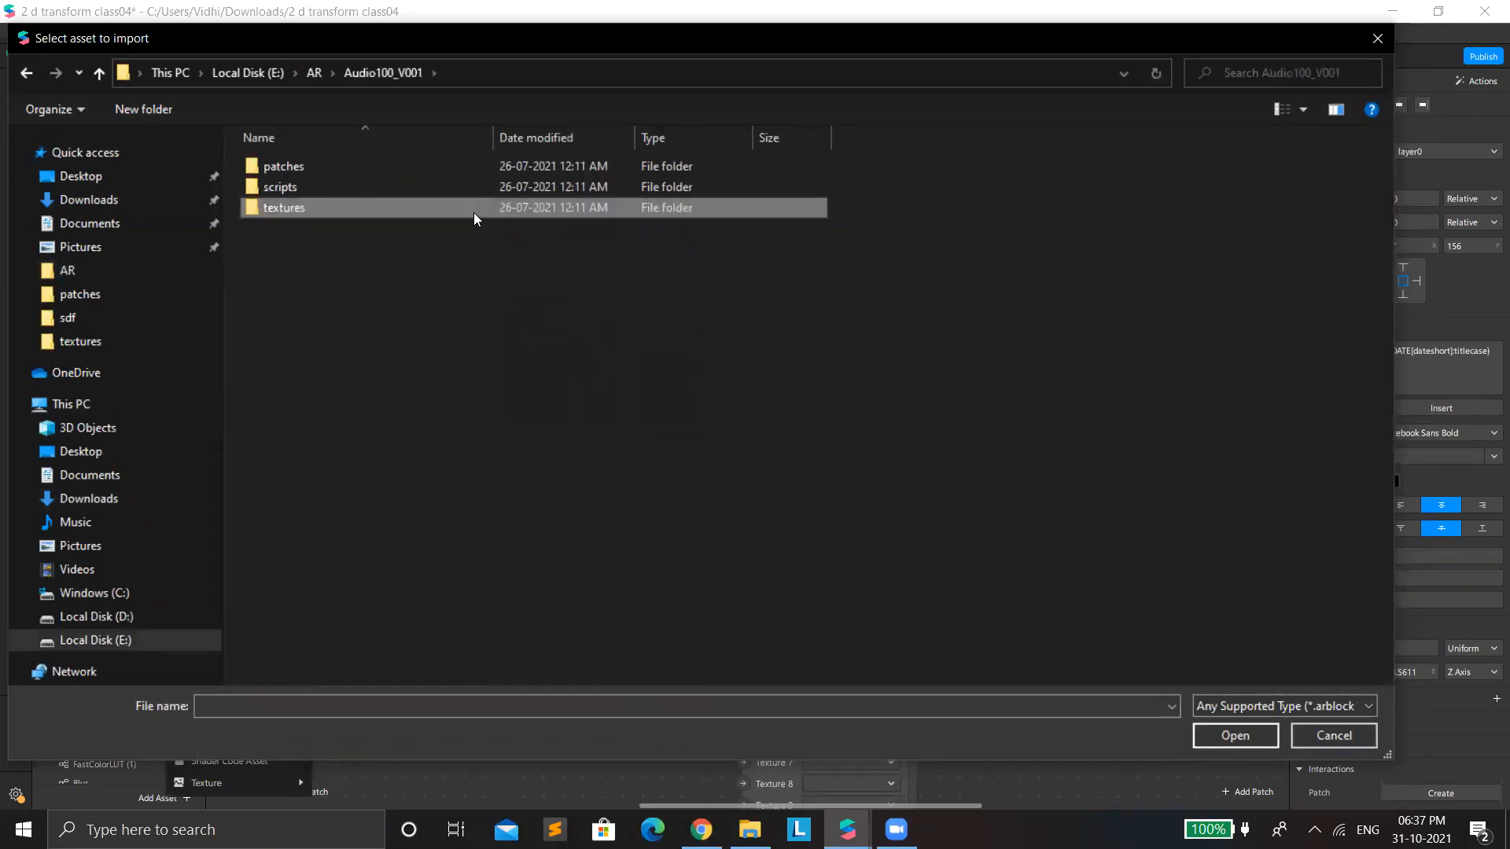
click(473, 211)
double_click(283, 207)
shift+click(371, 193)
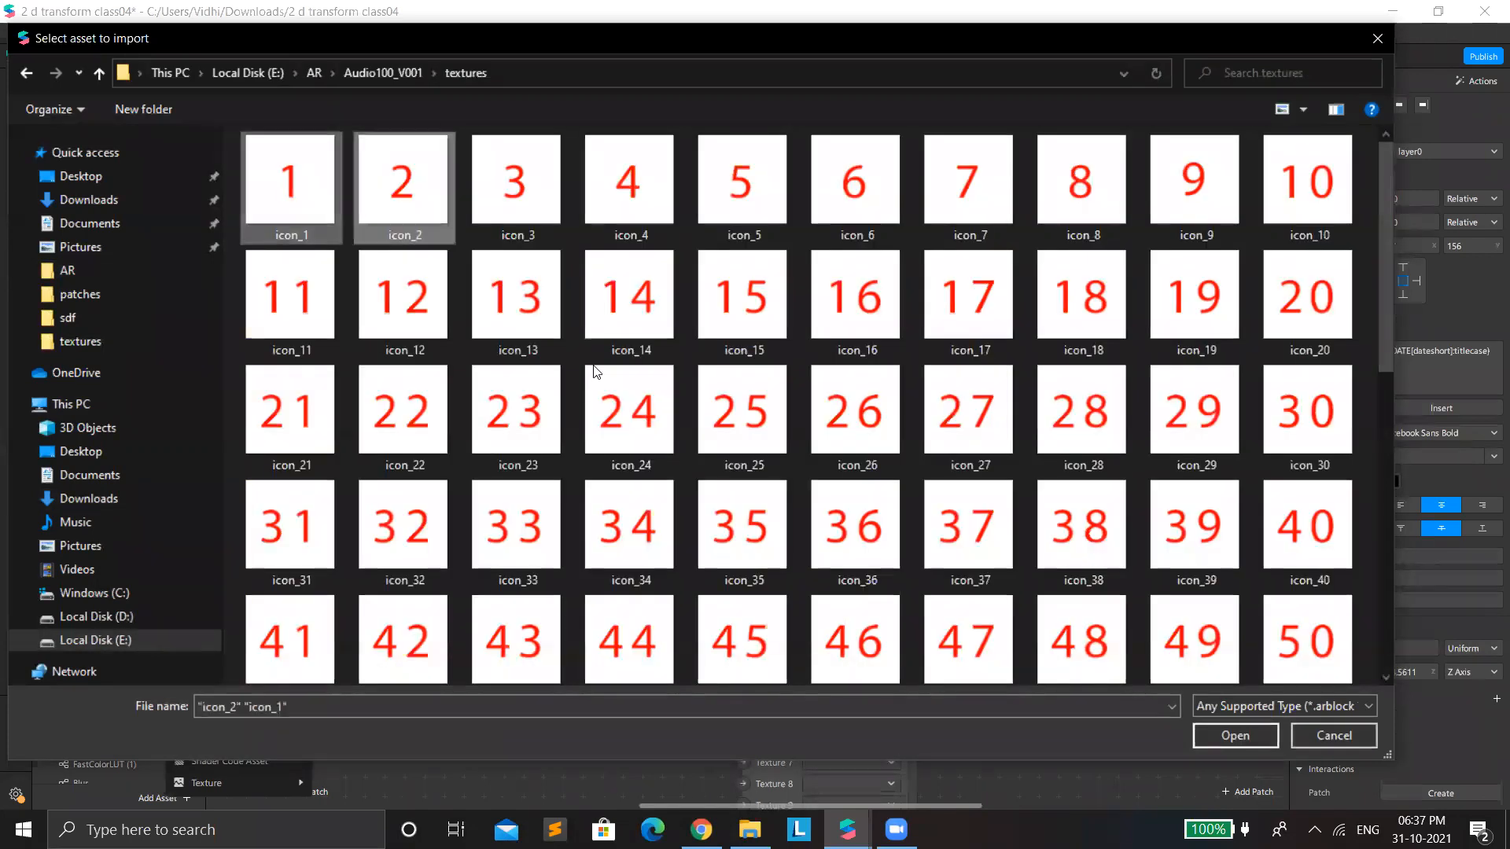
click(1235, 735)
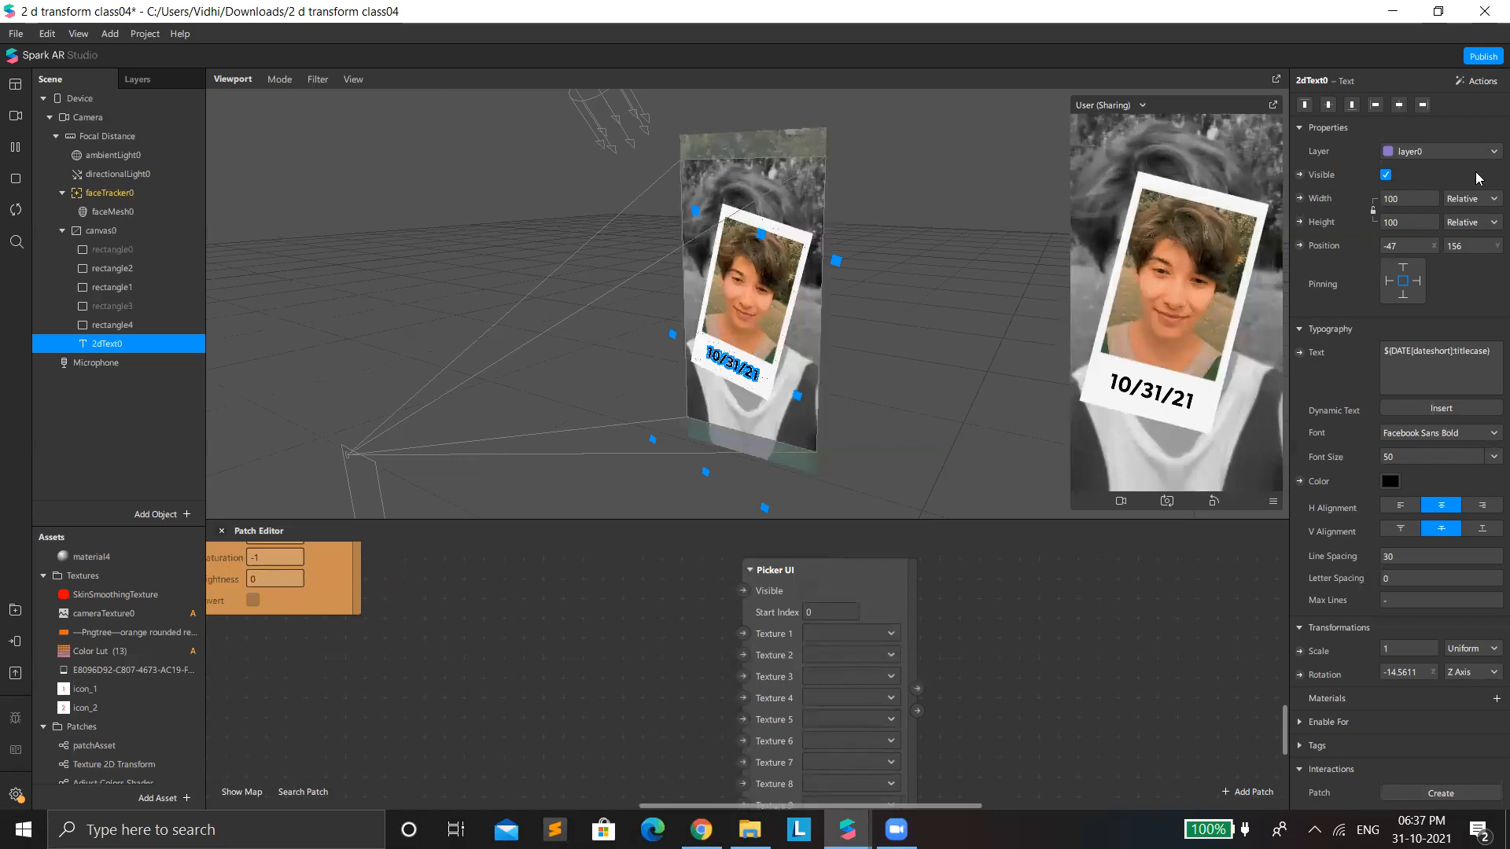
Step: Set the compression of both icon textures to None for iOS, Android and Older Android
scroll(1415, 259, down, 1)
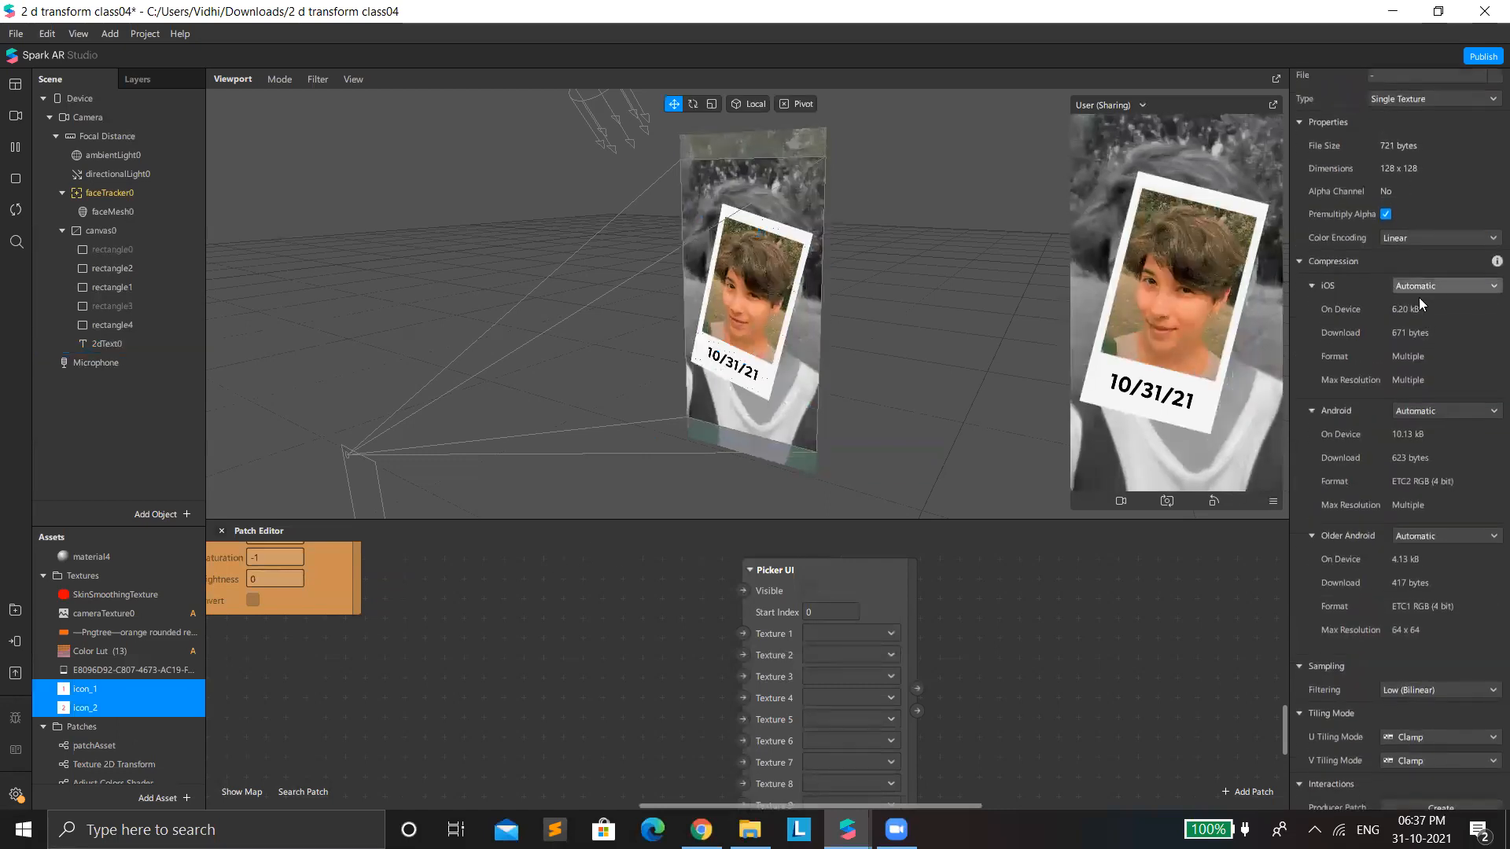
click(1416, 286)
click(1415, 327)
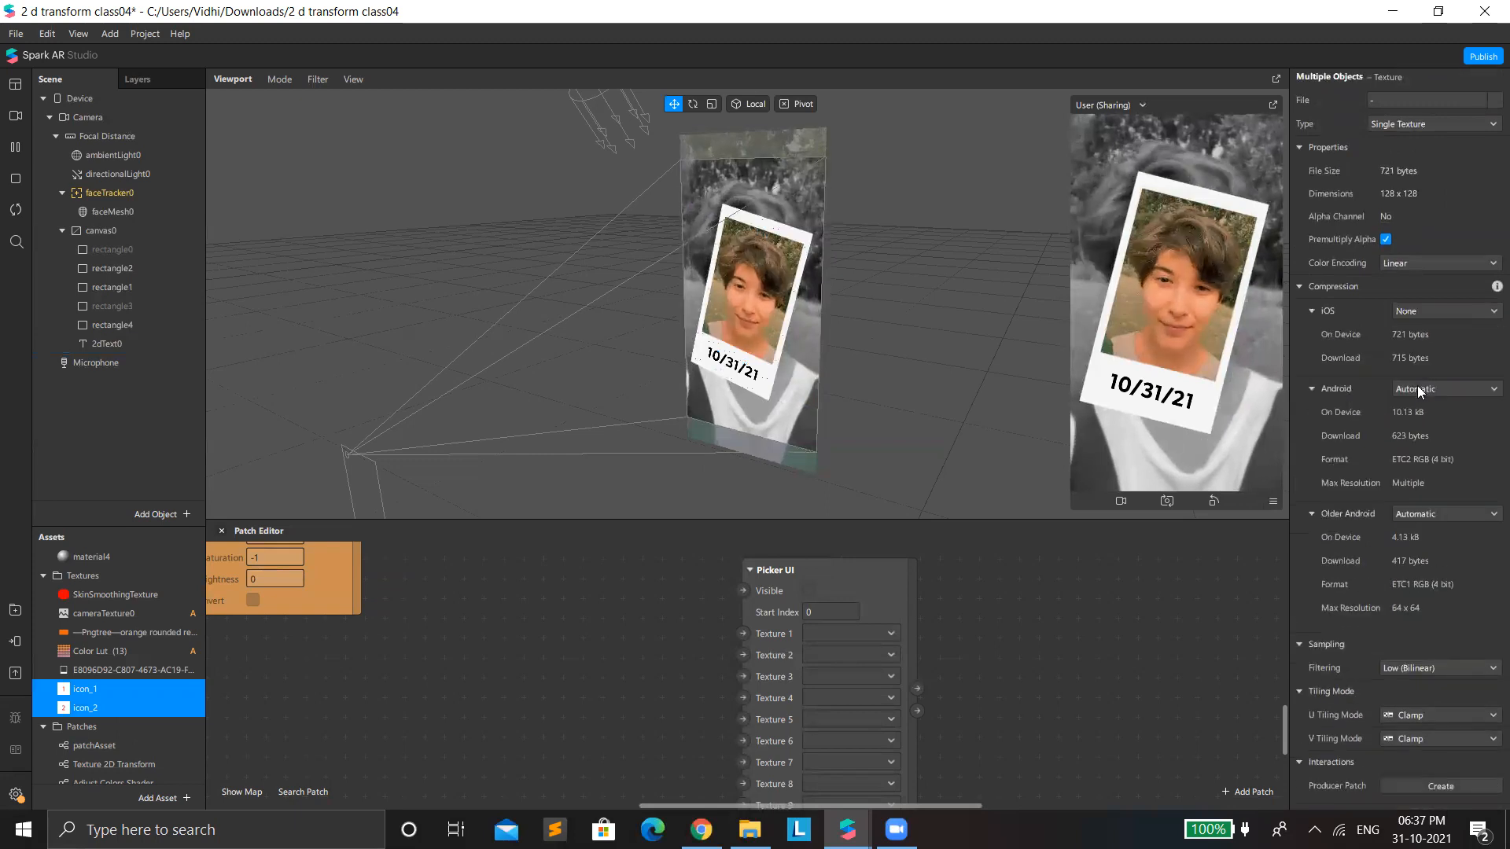
click(1420, 390)
click(1436, 423)
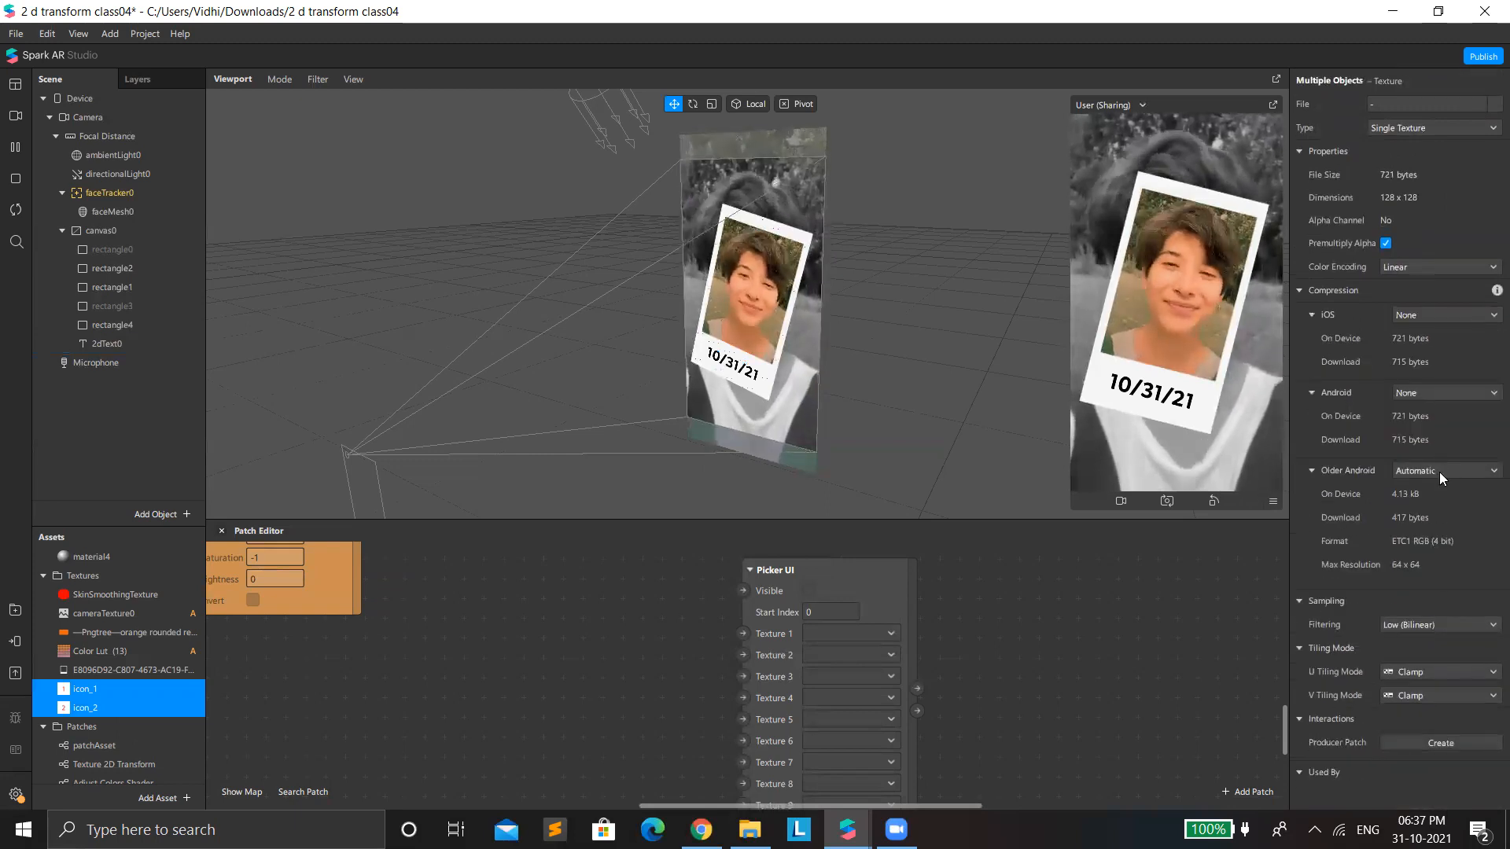
click(1438, 472)
click(1426, 504)
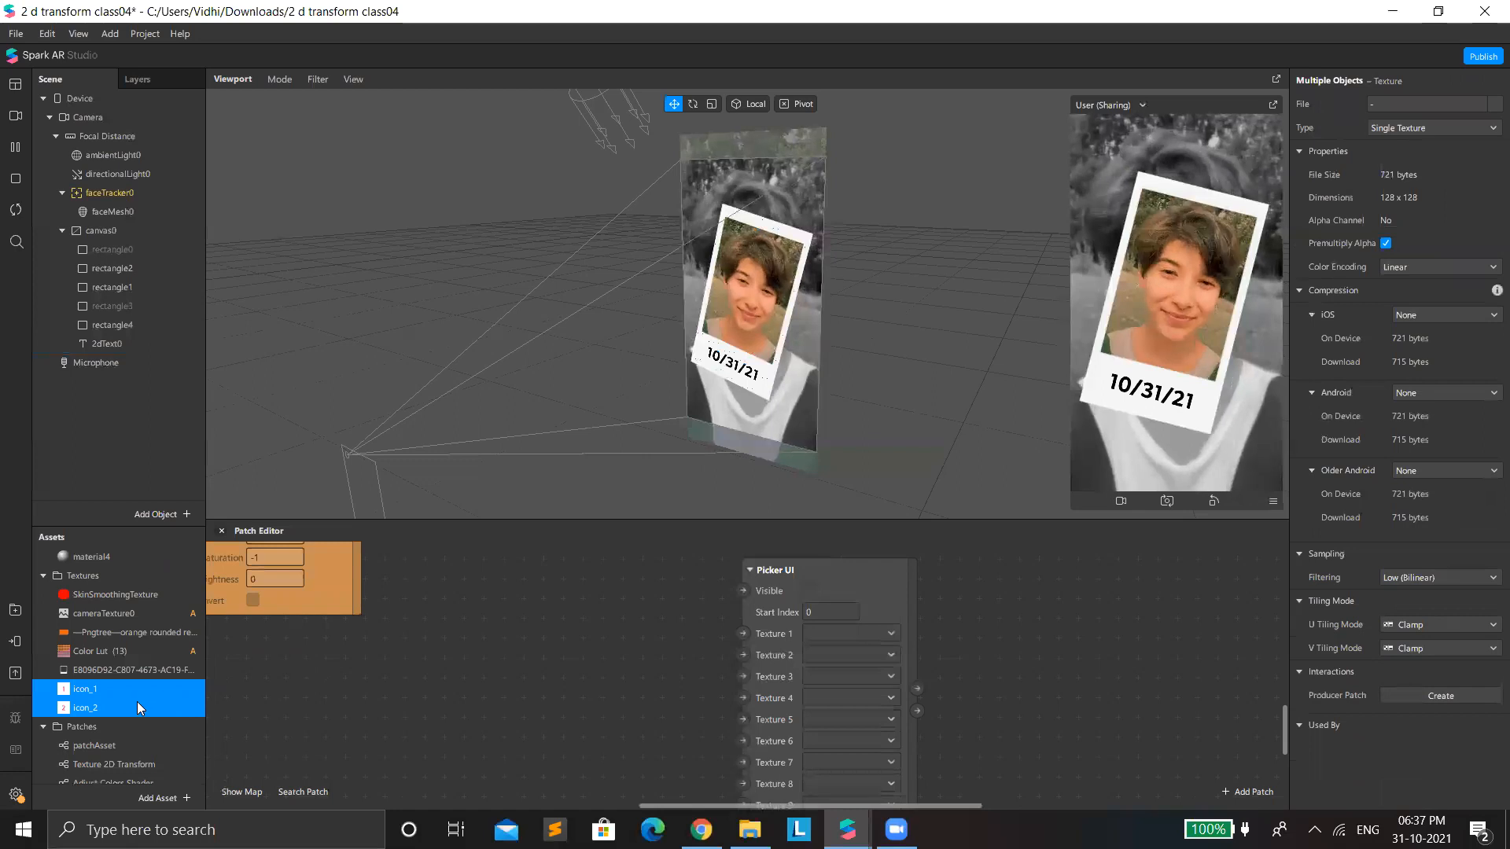
Step: Add icon_1 and icon_2 as patches feeding Texture 1 and Texture 2 of the Picker UI, and turn on the picker's Visible option
drag(604, 649, 742, 632)
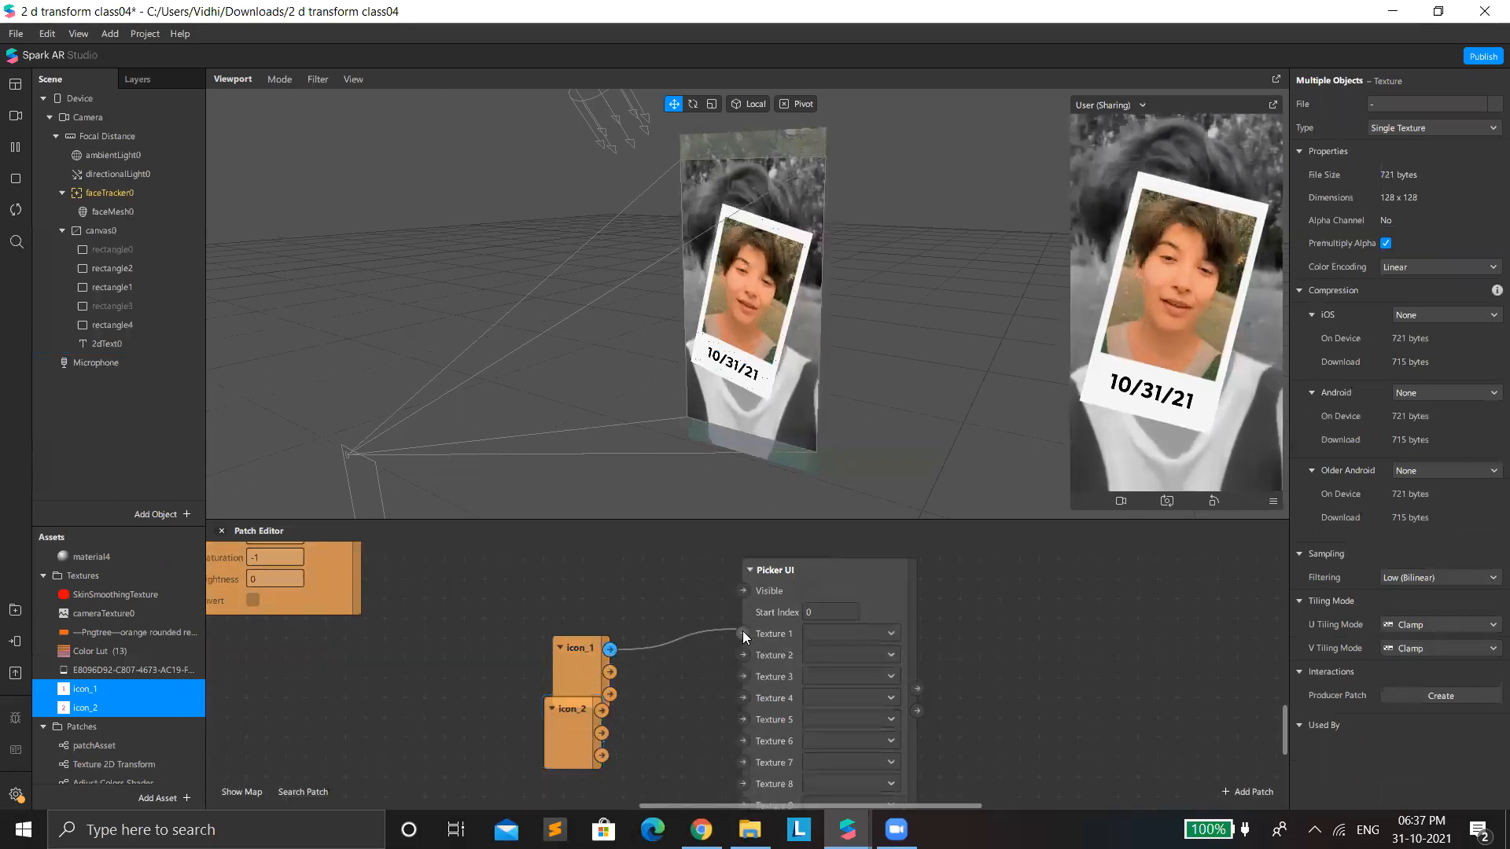
click(809, 589)
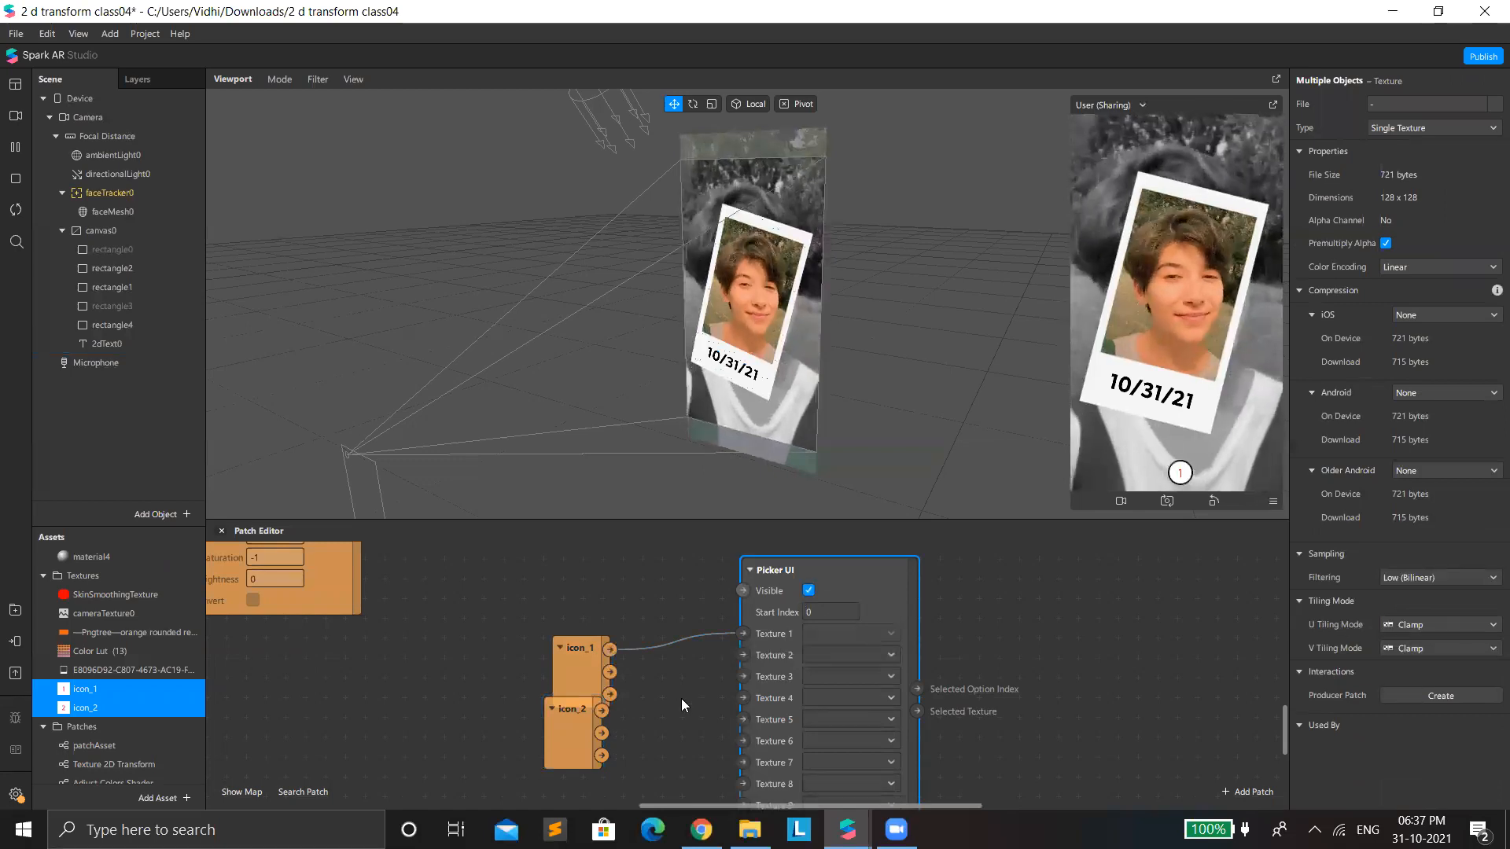
drag(601, 710, 743, 655)
drag(603, 701, 800, 777)
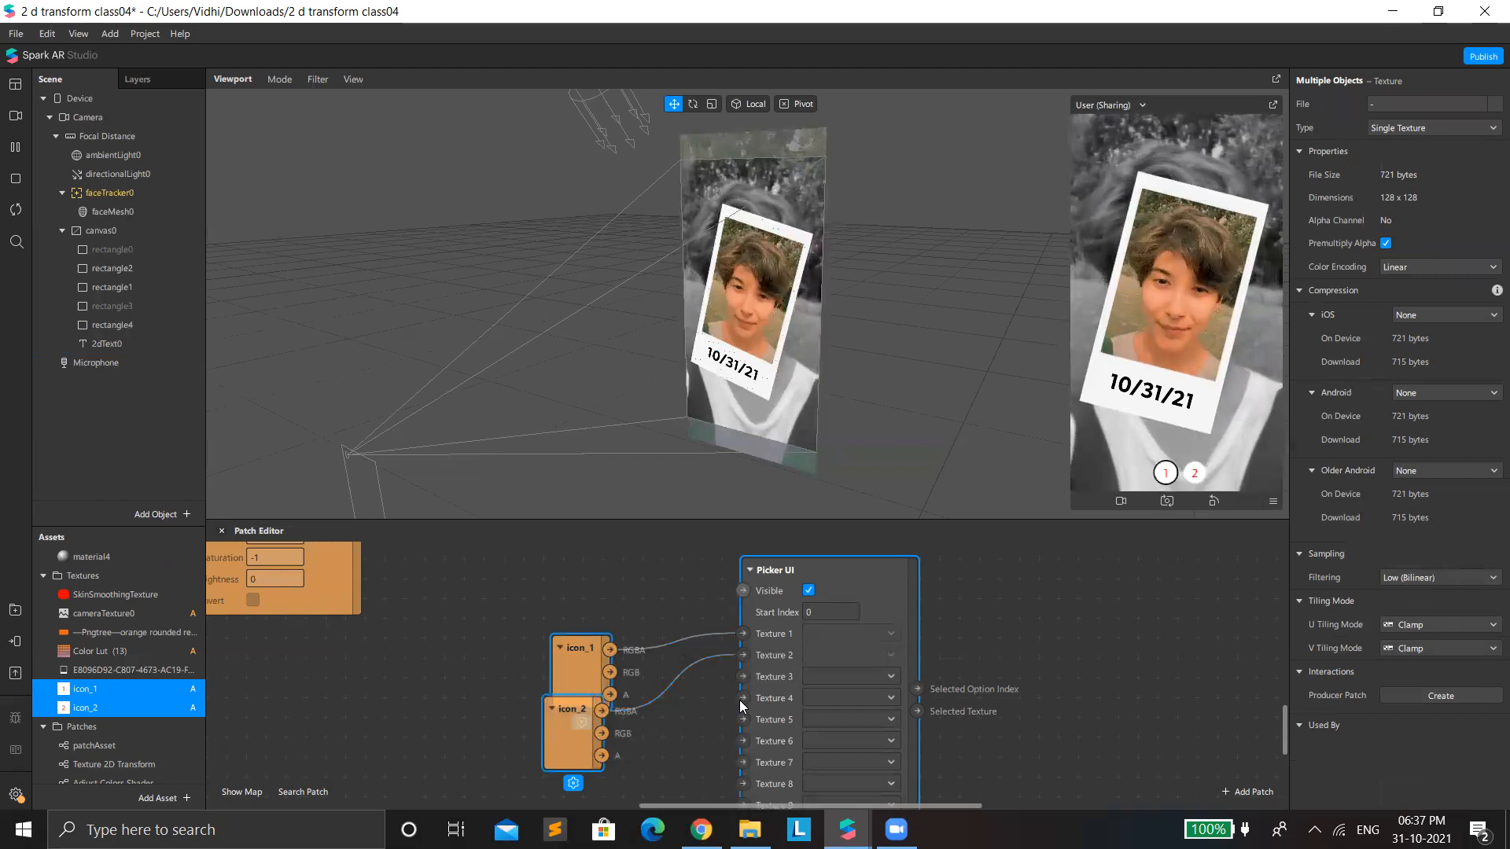
drag(743, 706, 512, 728)
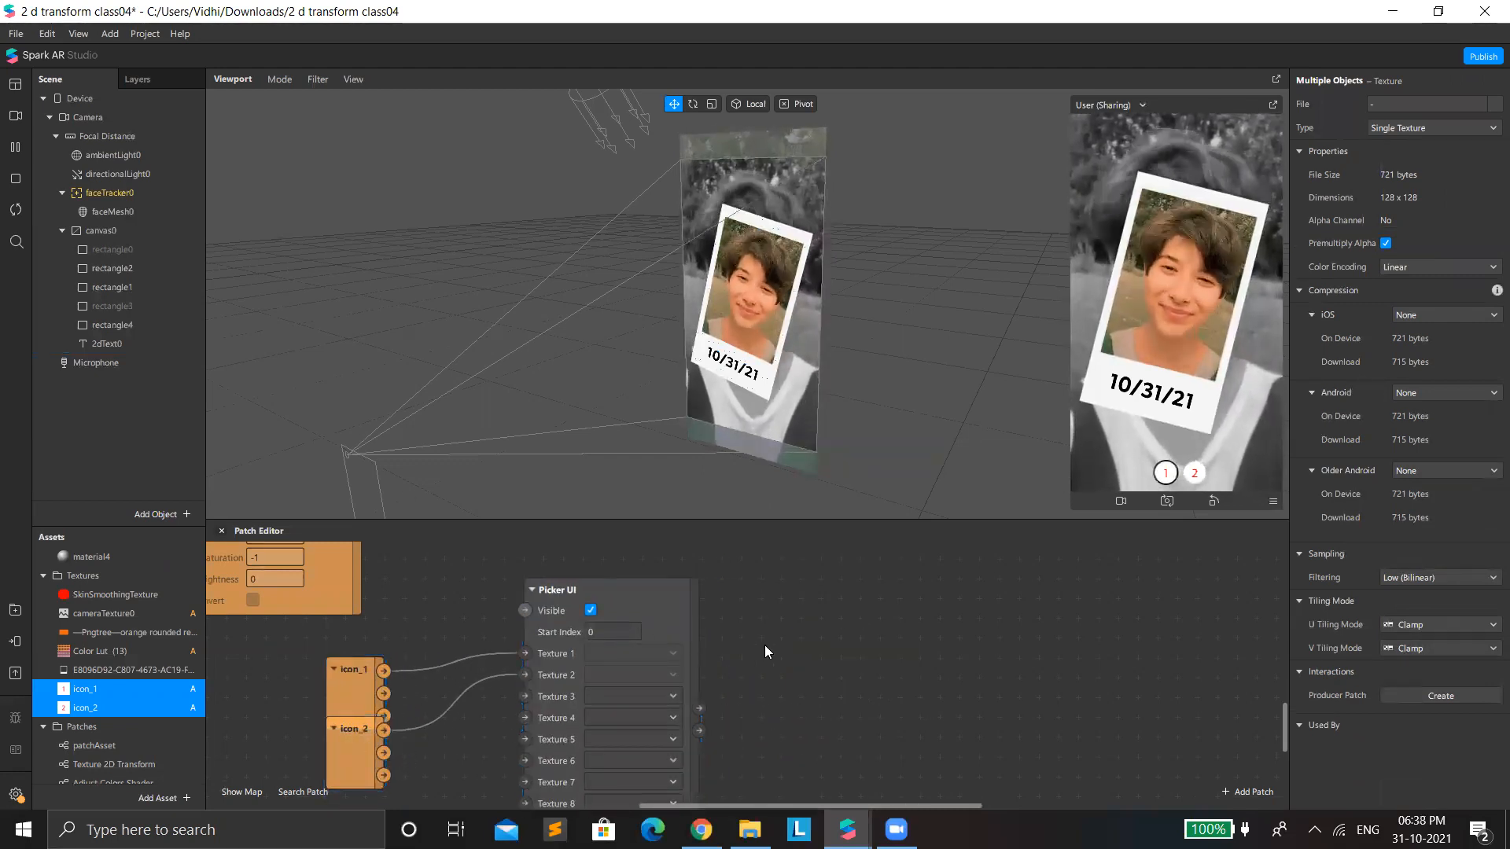
Step: Add an Equals Exactly patch fed by the picker's Selected Option Index and place it beside the top of the Picker UI patch
drag(699, 707, 733, 660)
text(exa)
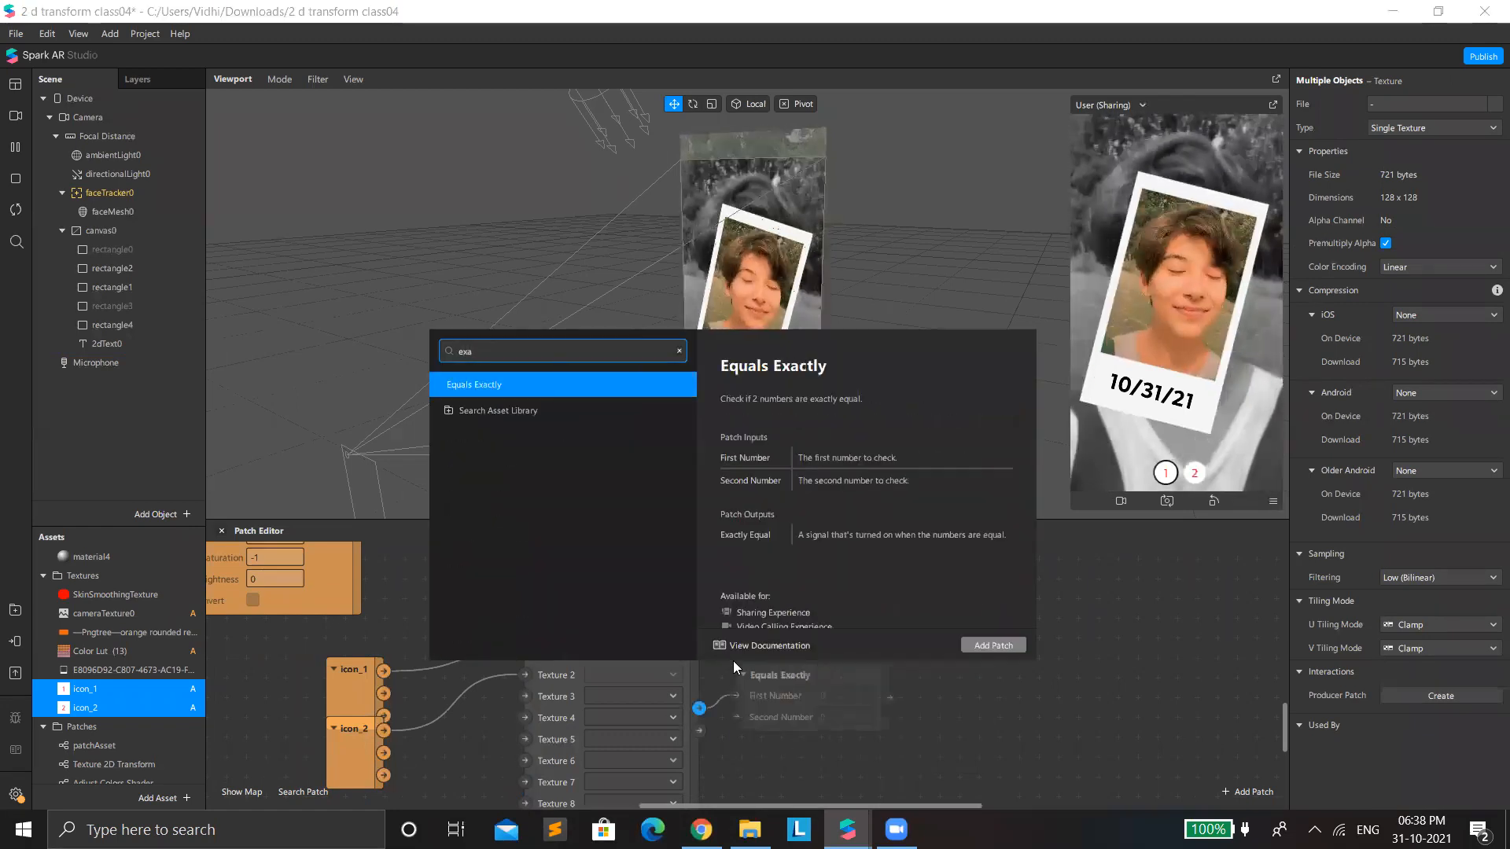
key(Return)
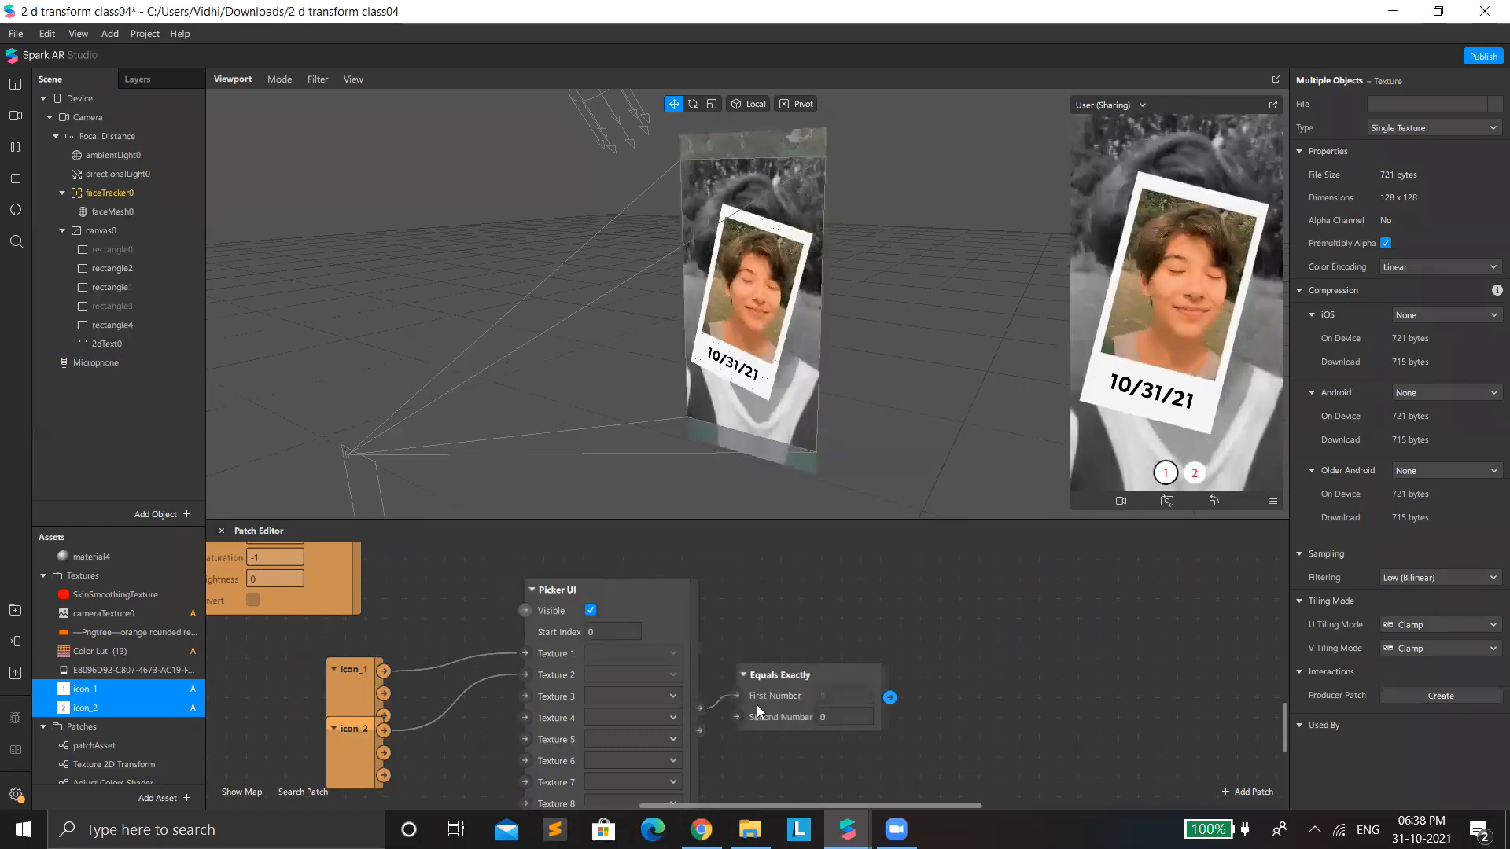
drag(803, 700, 803, 616)
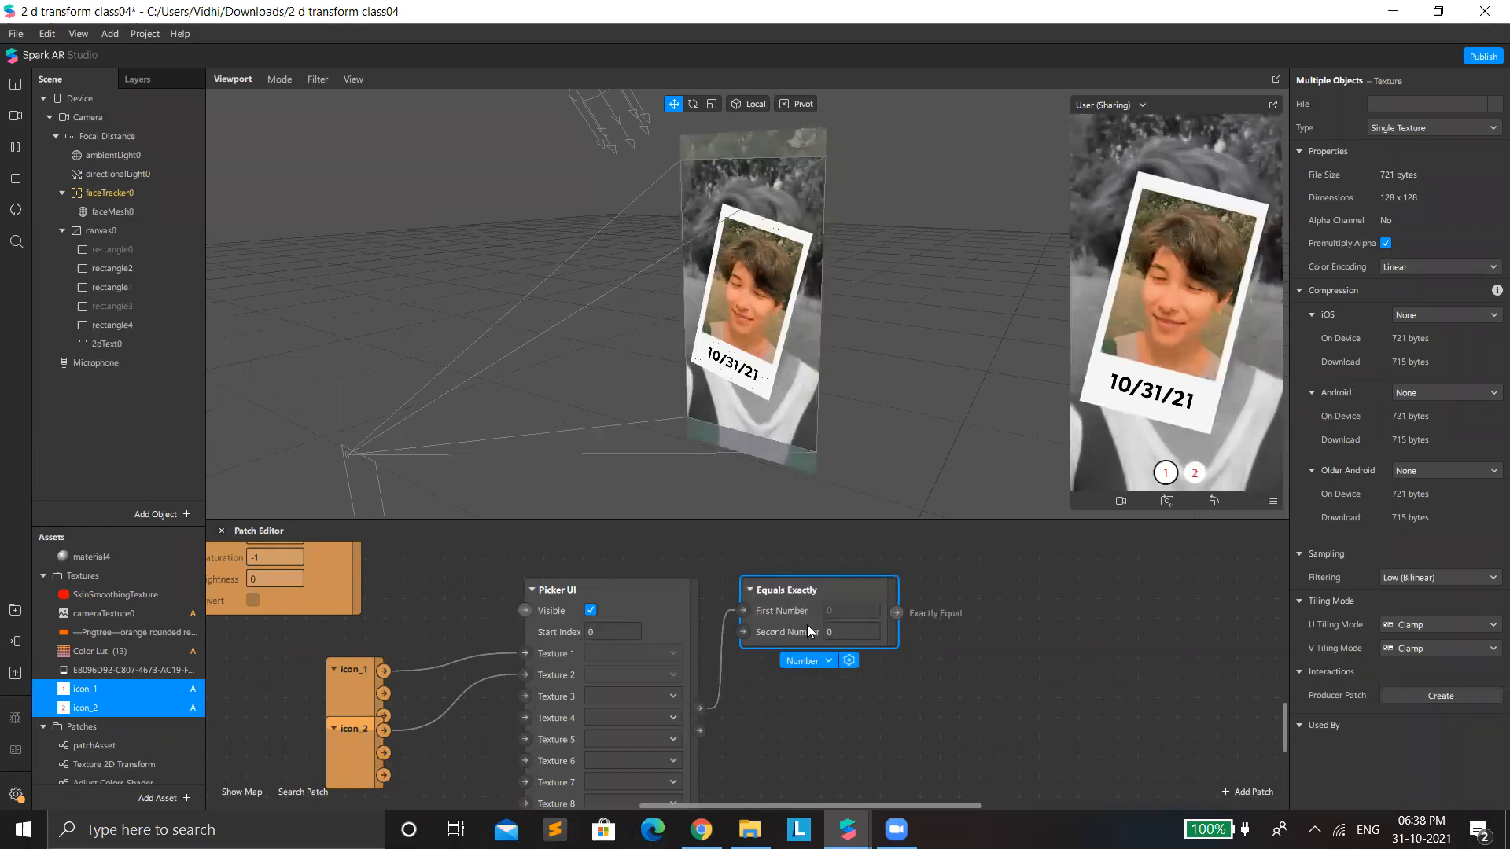
double_click(692, 705)
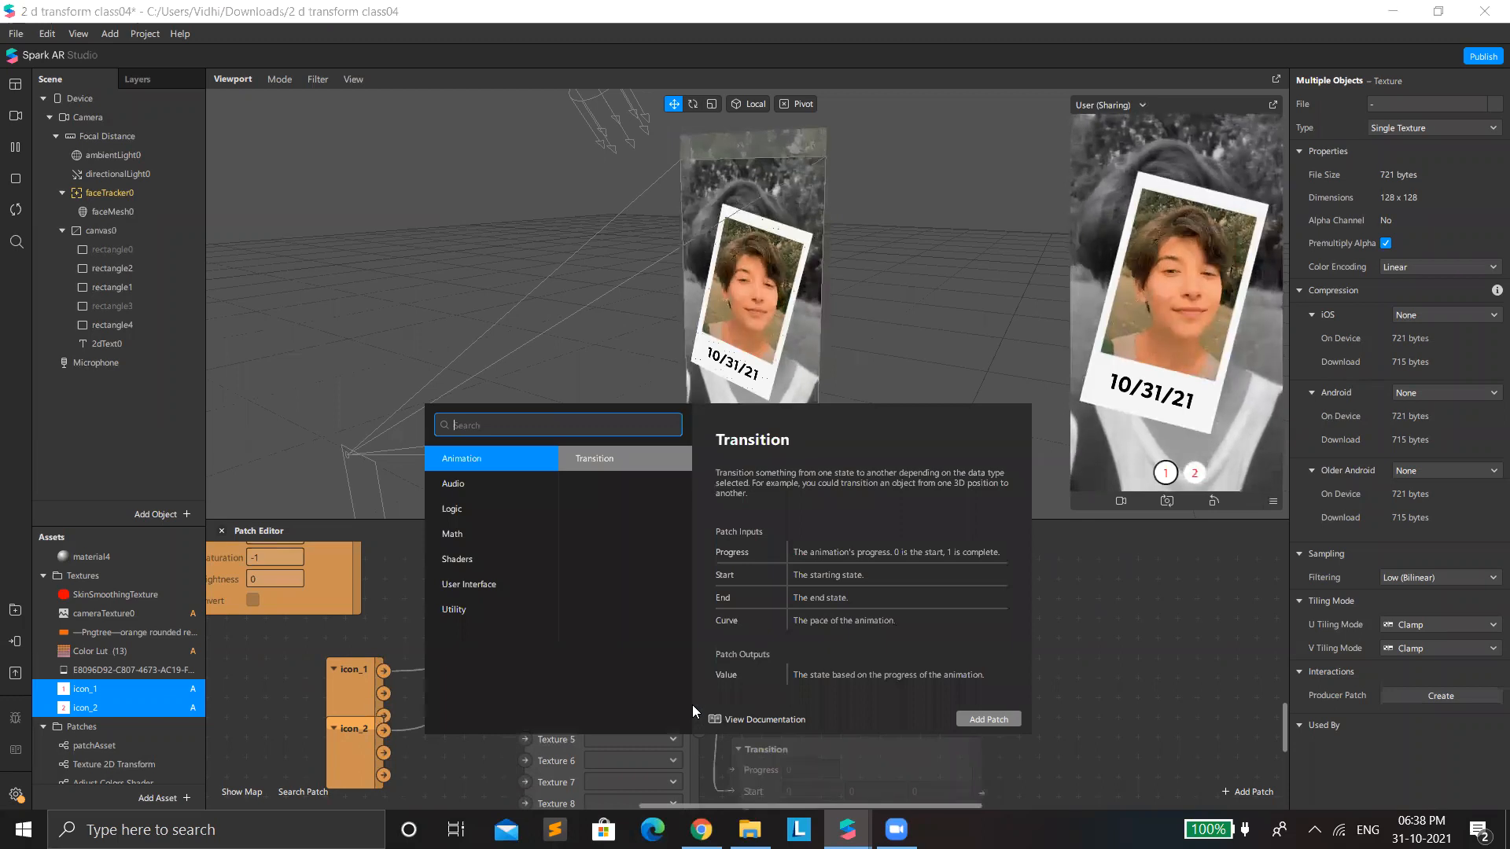
text(exp)
key(Return)
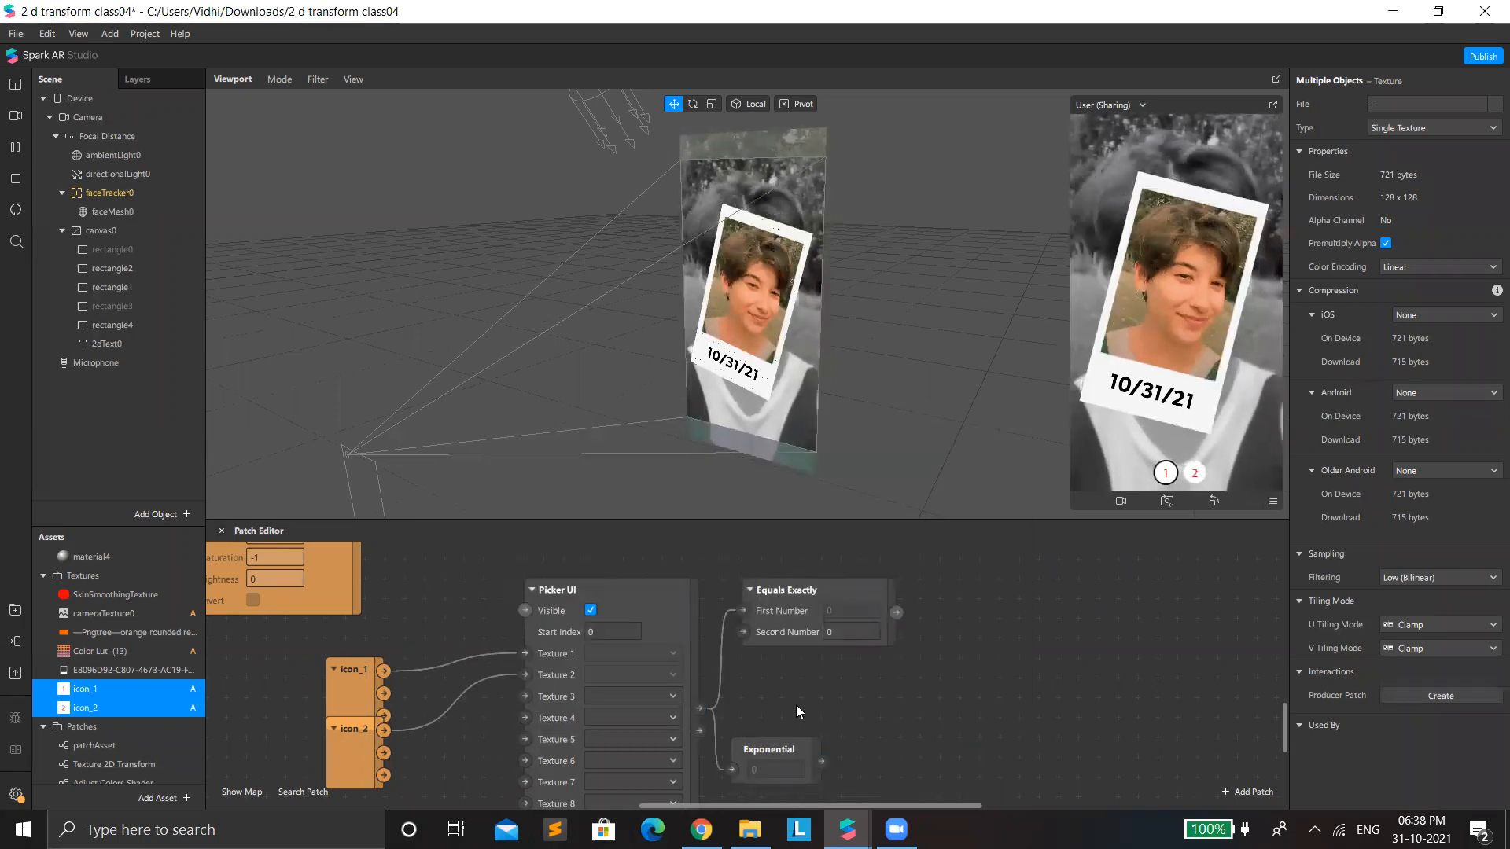
key(Delete)
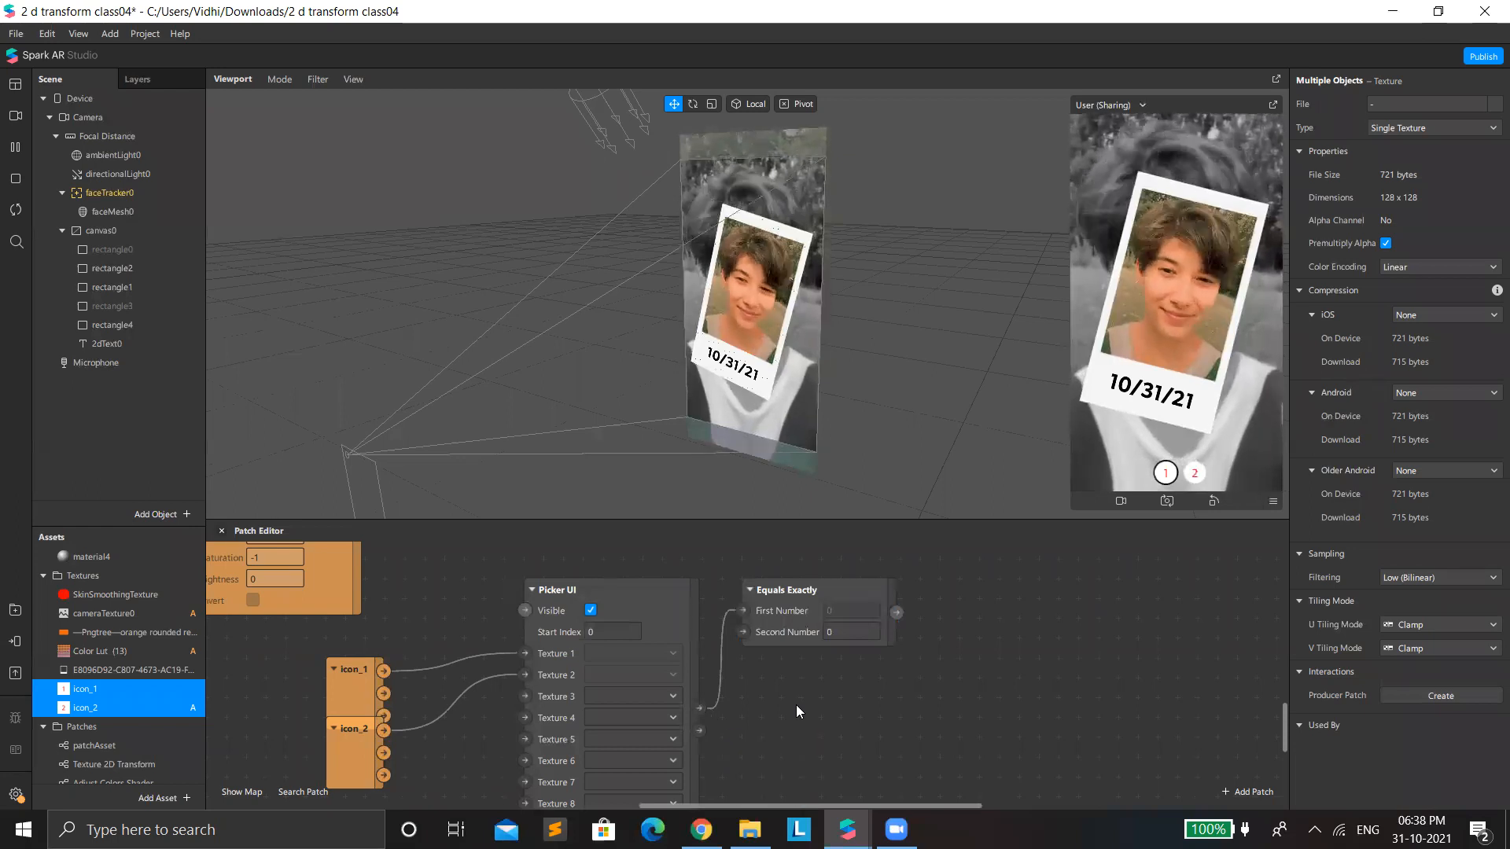
Step: Add another Equals Exactly patch from the Selected Option Index below the first and set its Second Number to 1
double_click(796, 704)
text(exa)
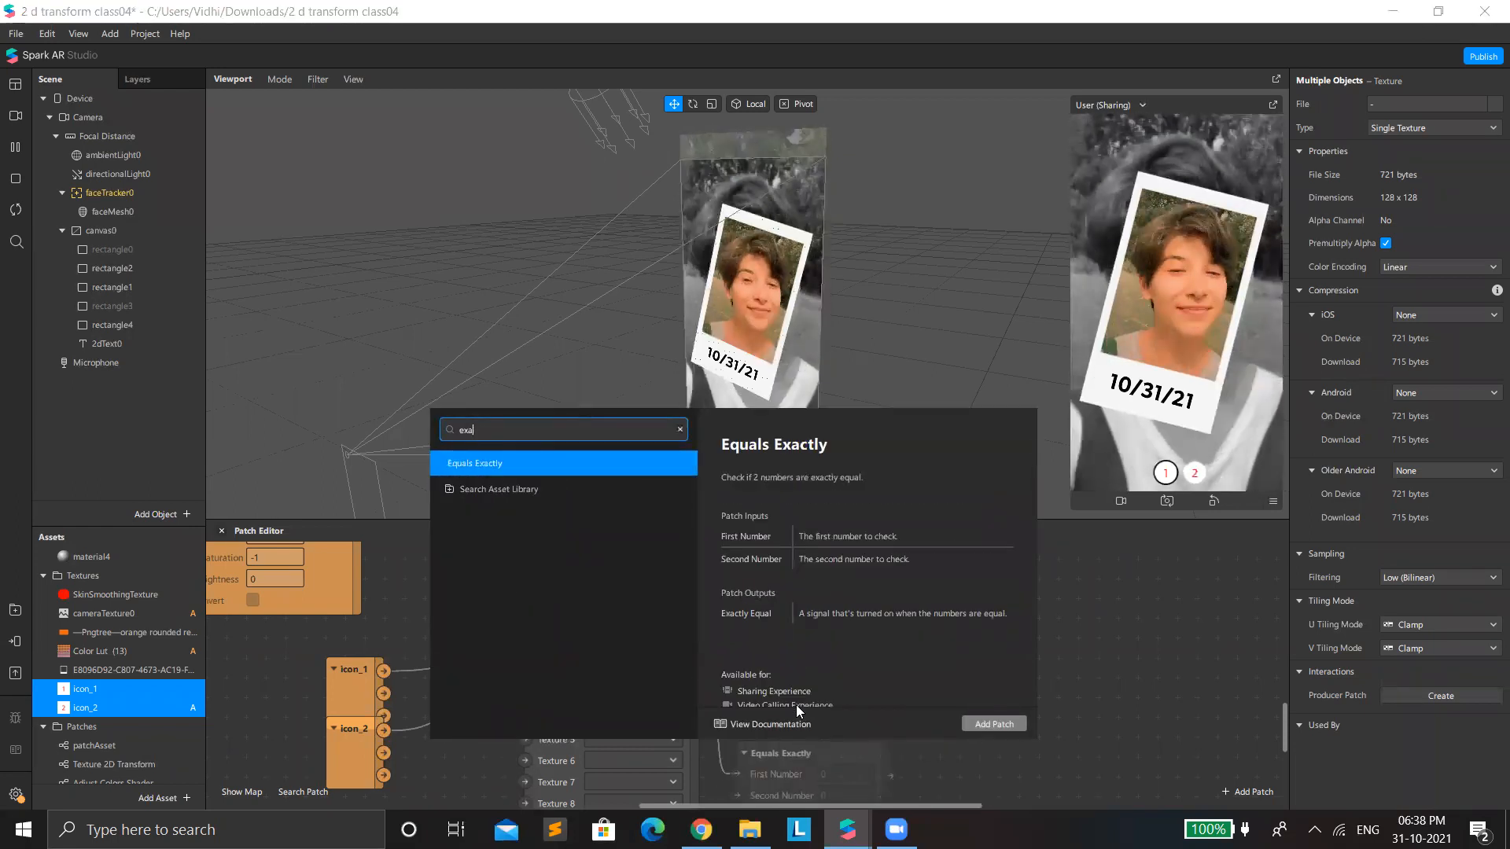
key(Return)
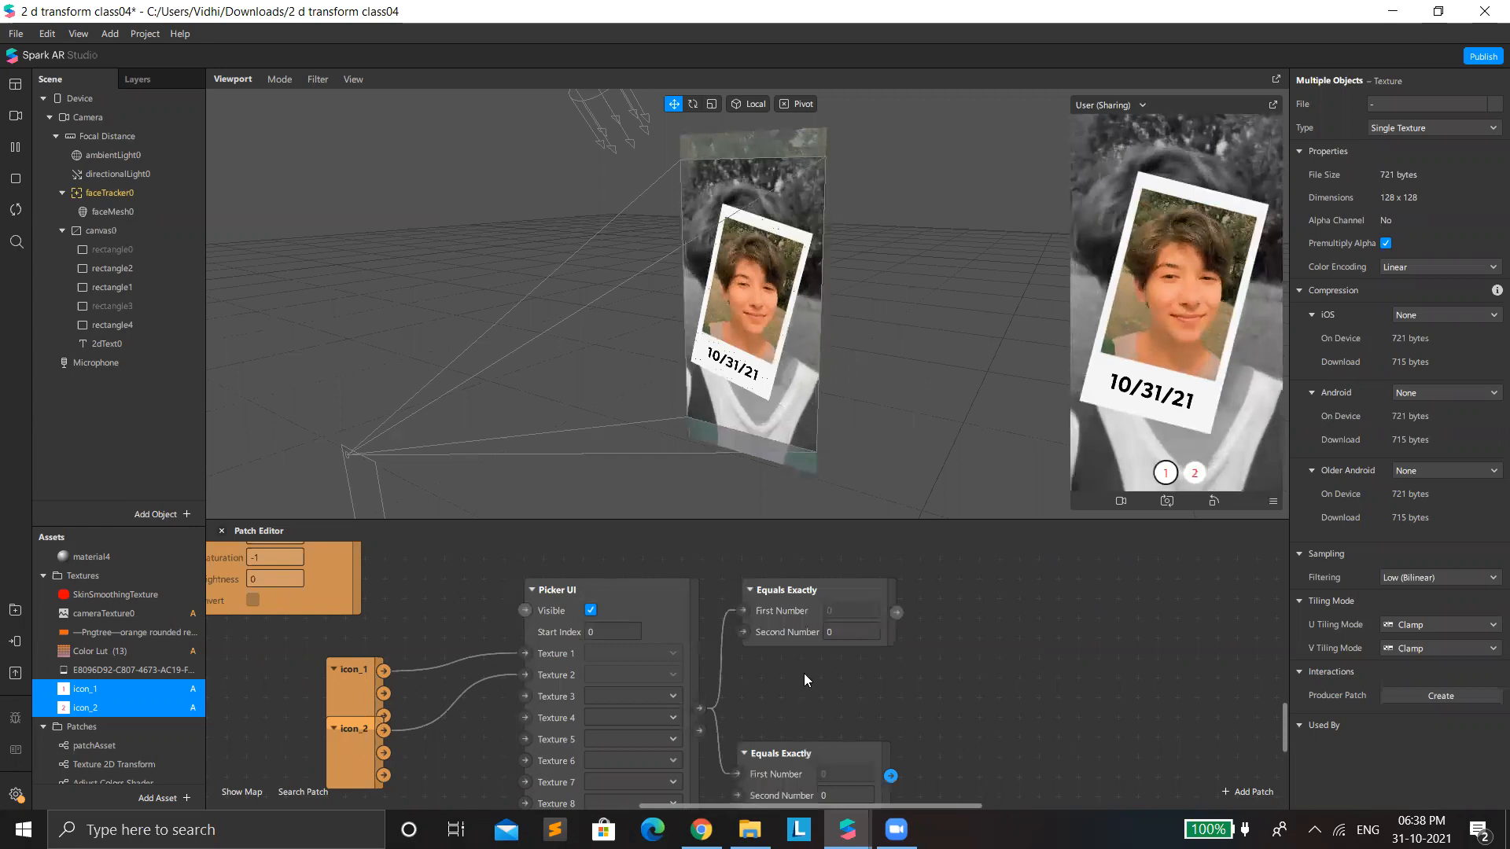
drag(799, 751, 794, 705)
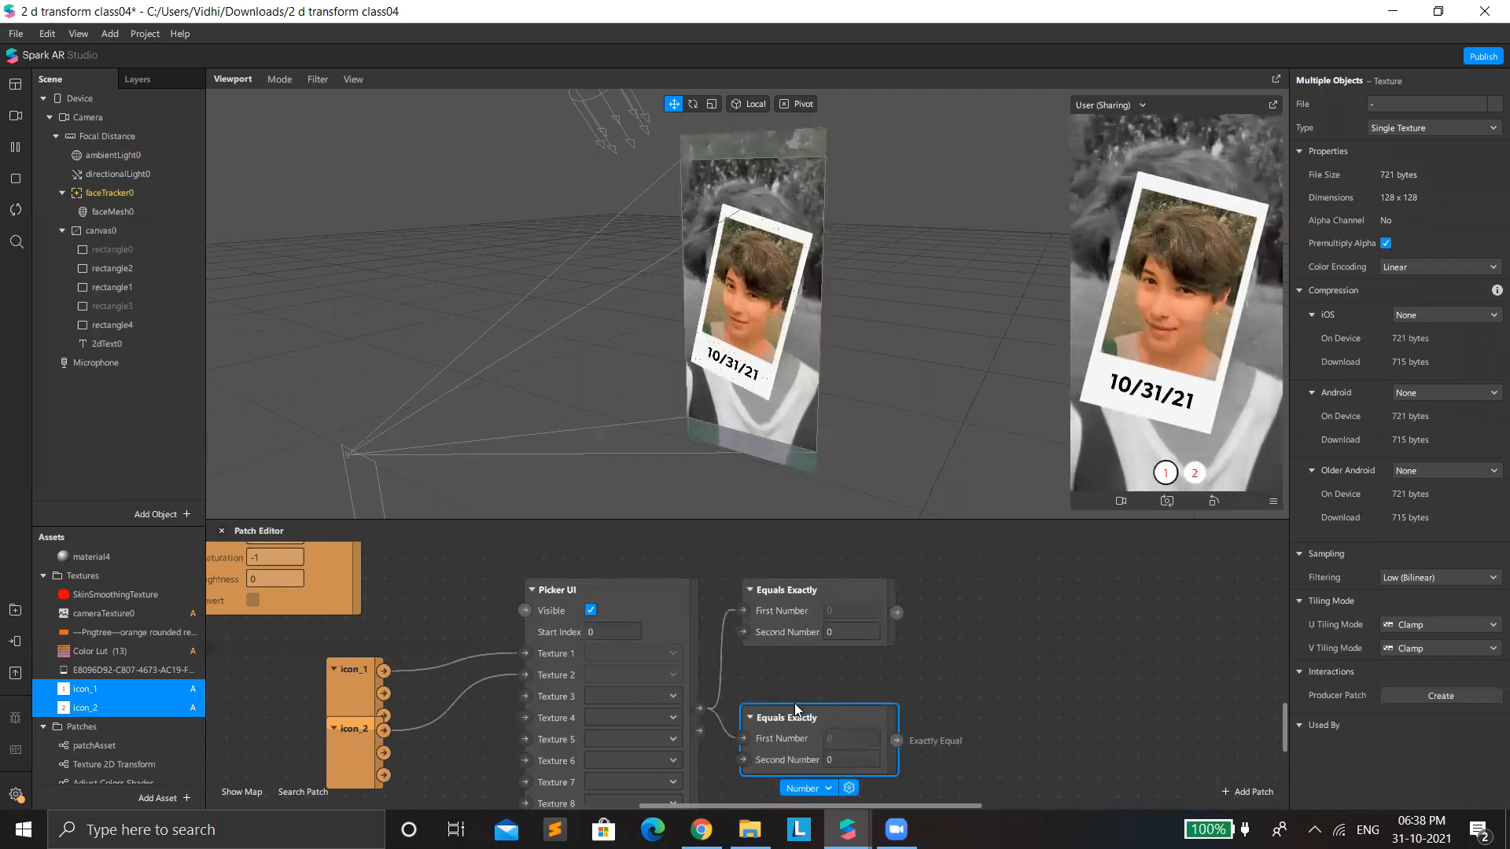
click(851, 751)
text(1)
key(Return)
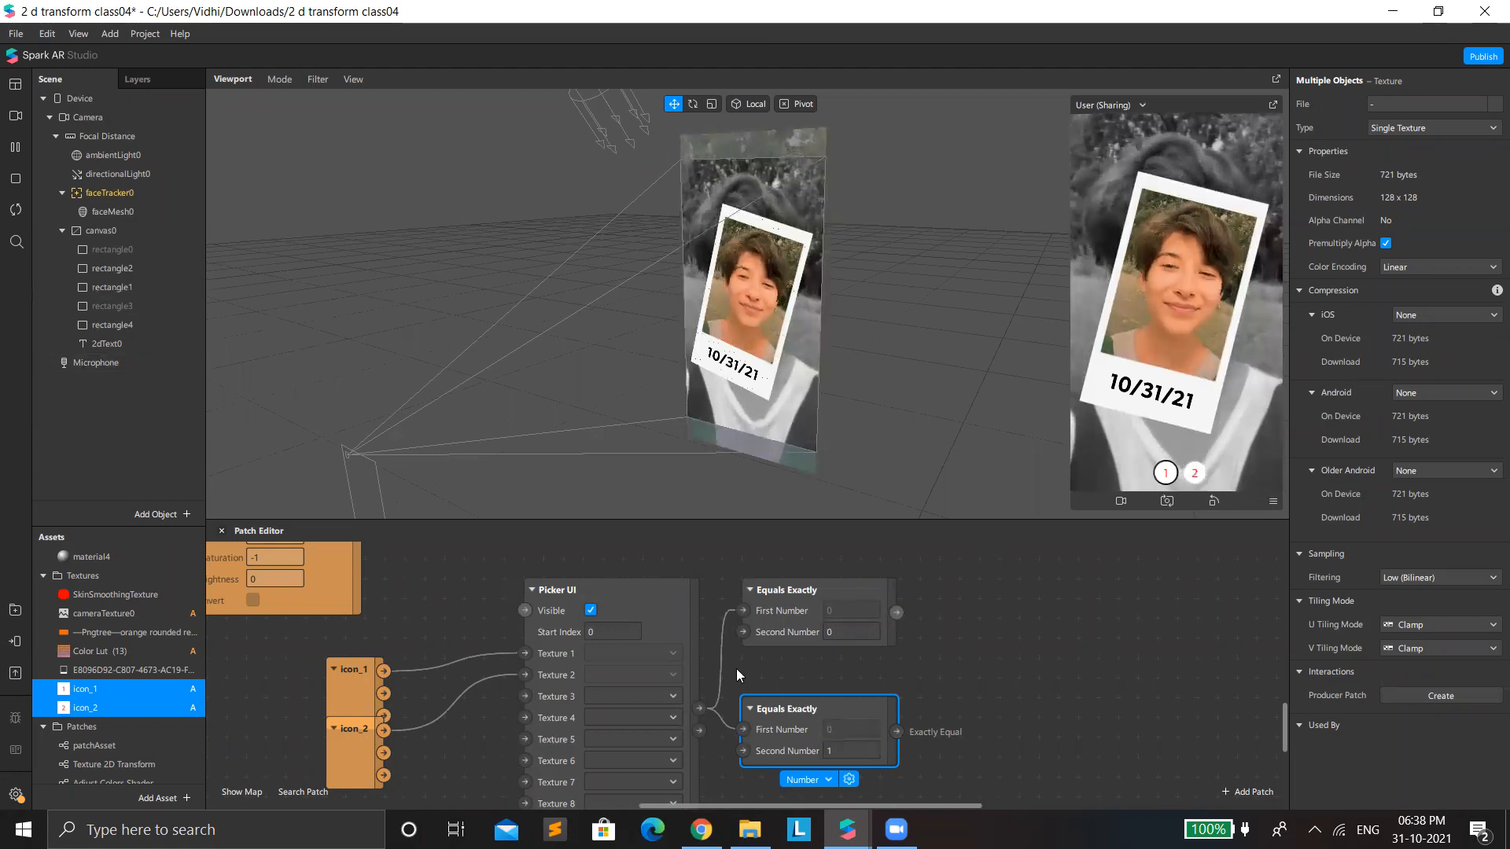
Step: Check rectangle2's material, material3, and rename the rectangle as bw
click(127, 265)
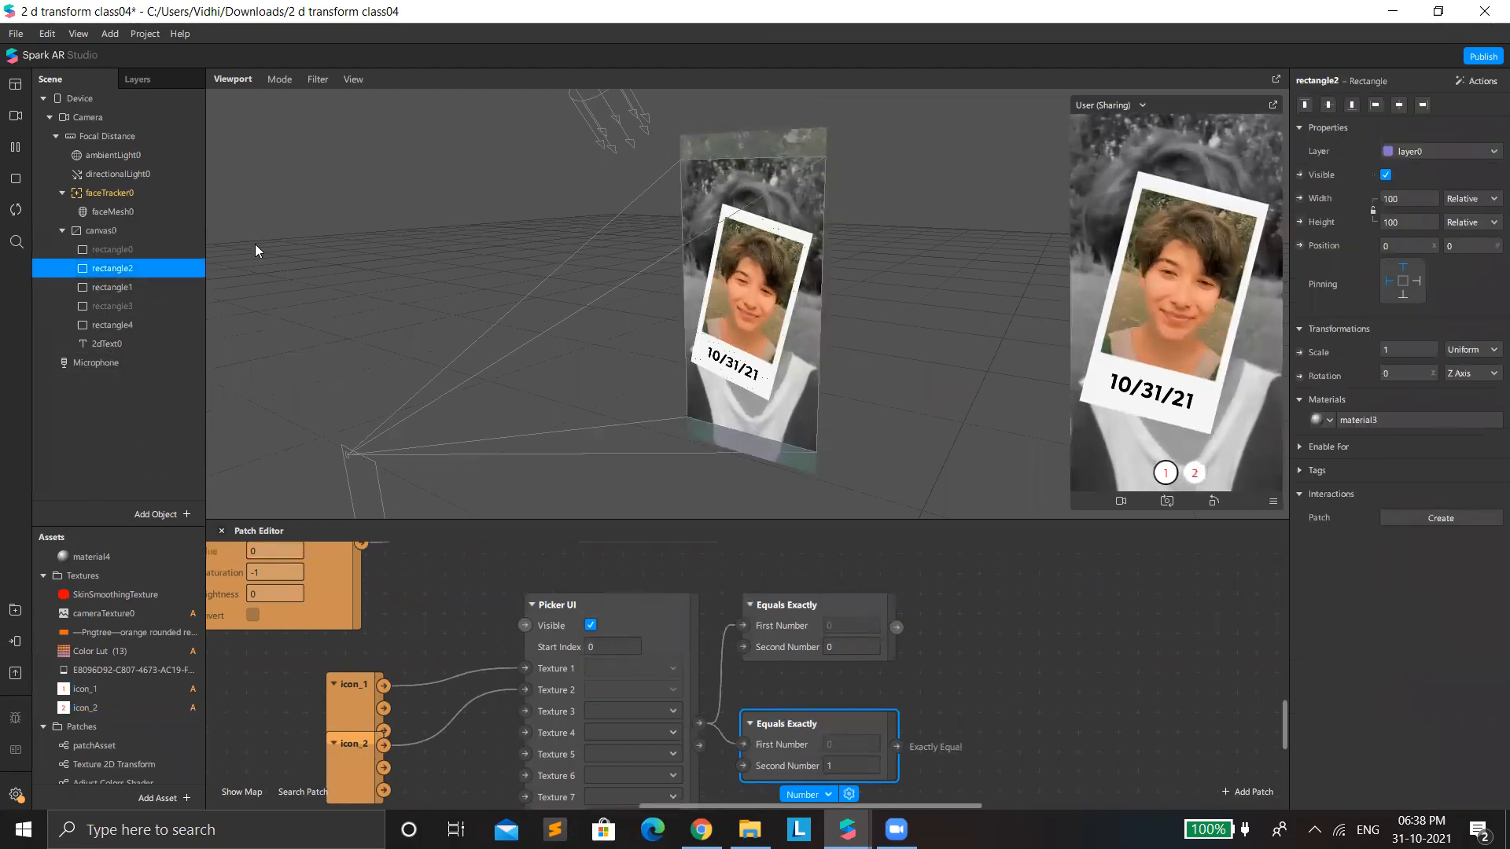
click(1415, 420)
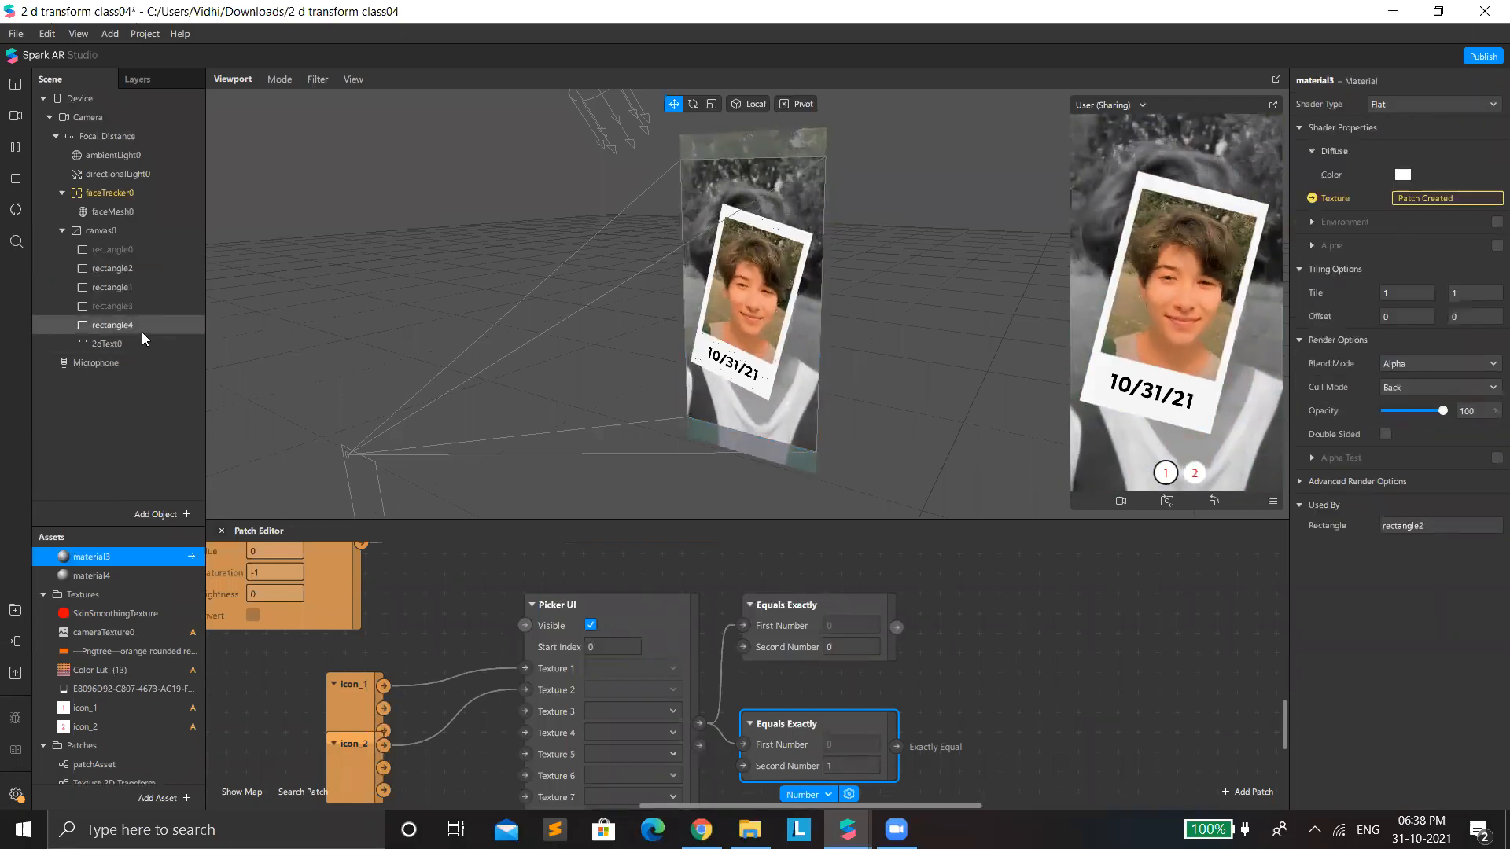
double_click(1316, 81)
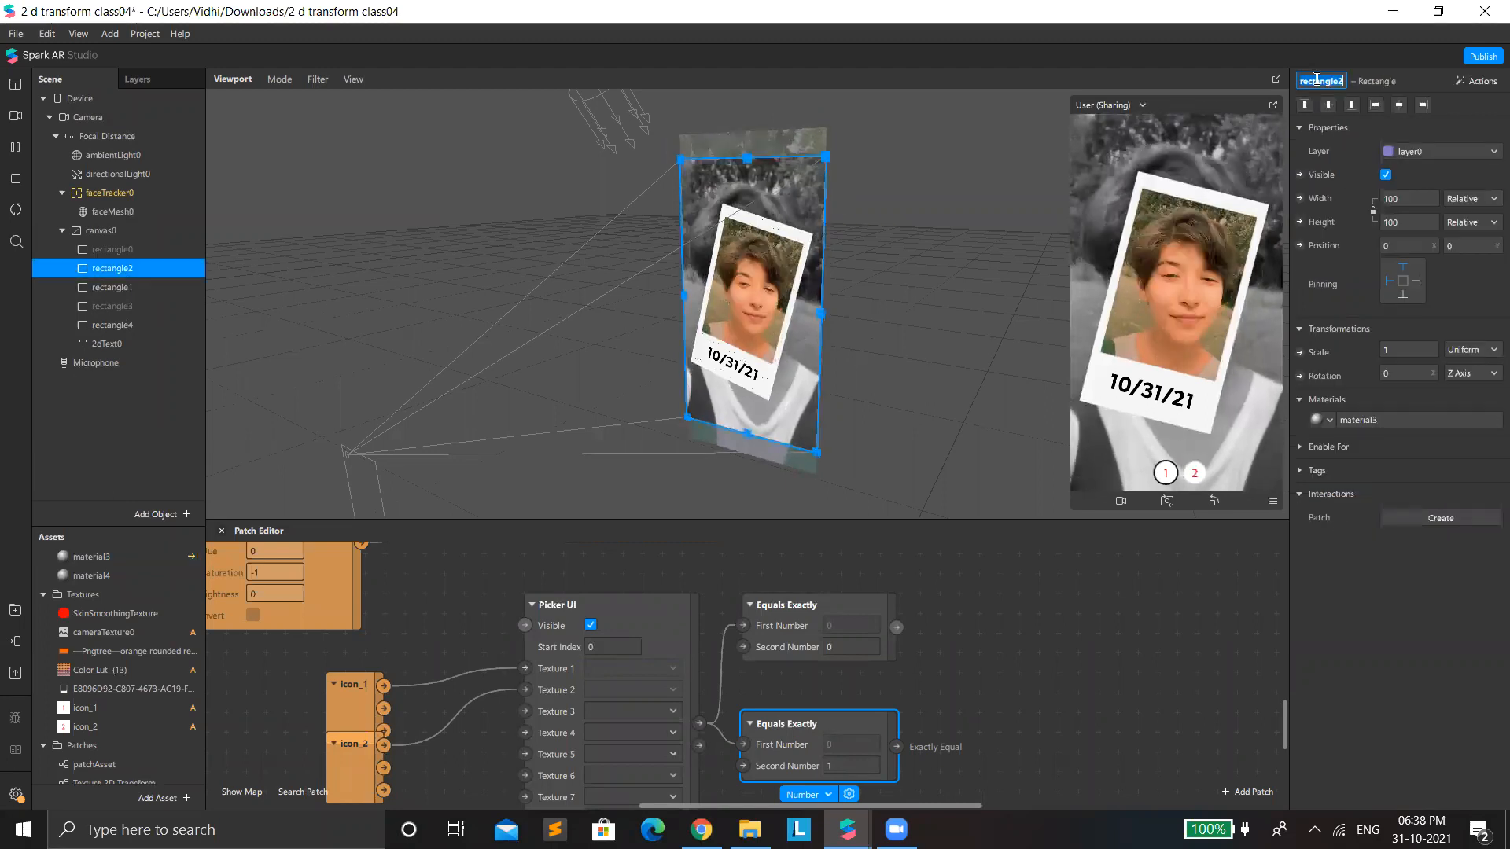
text(bw)
key(Return)
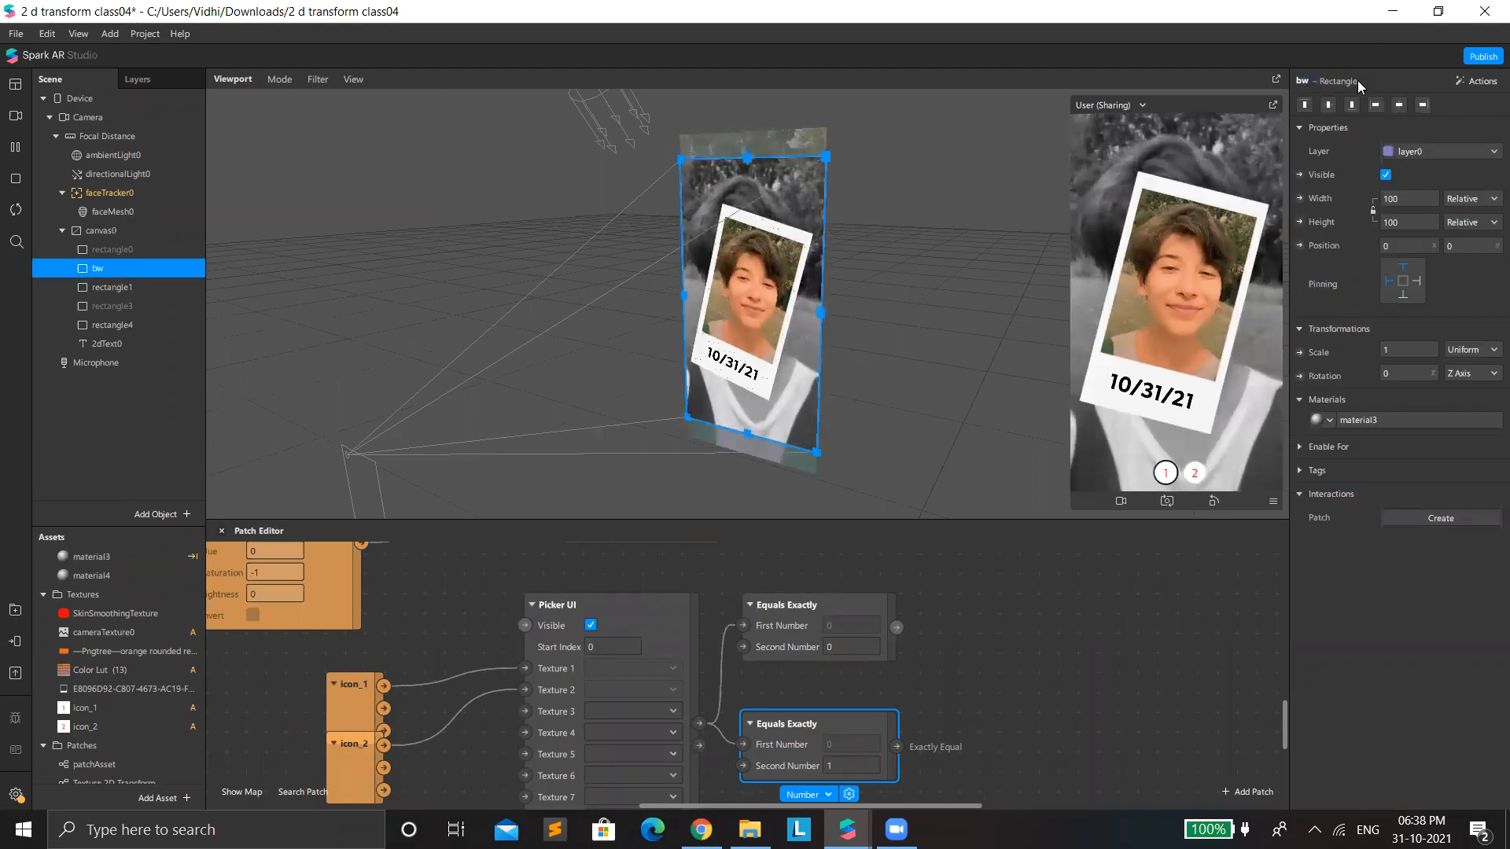
scroll(912, 681, up, 1)
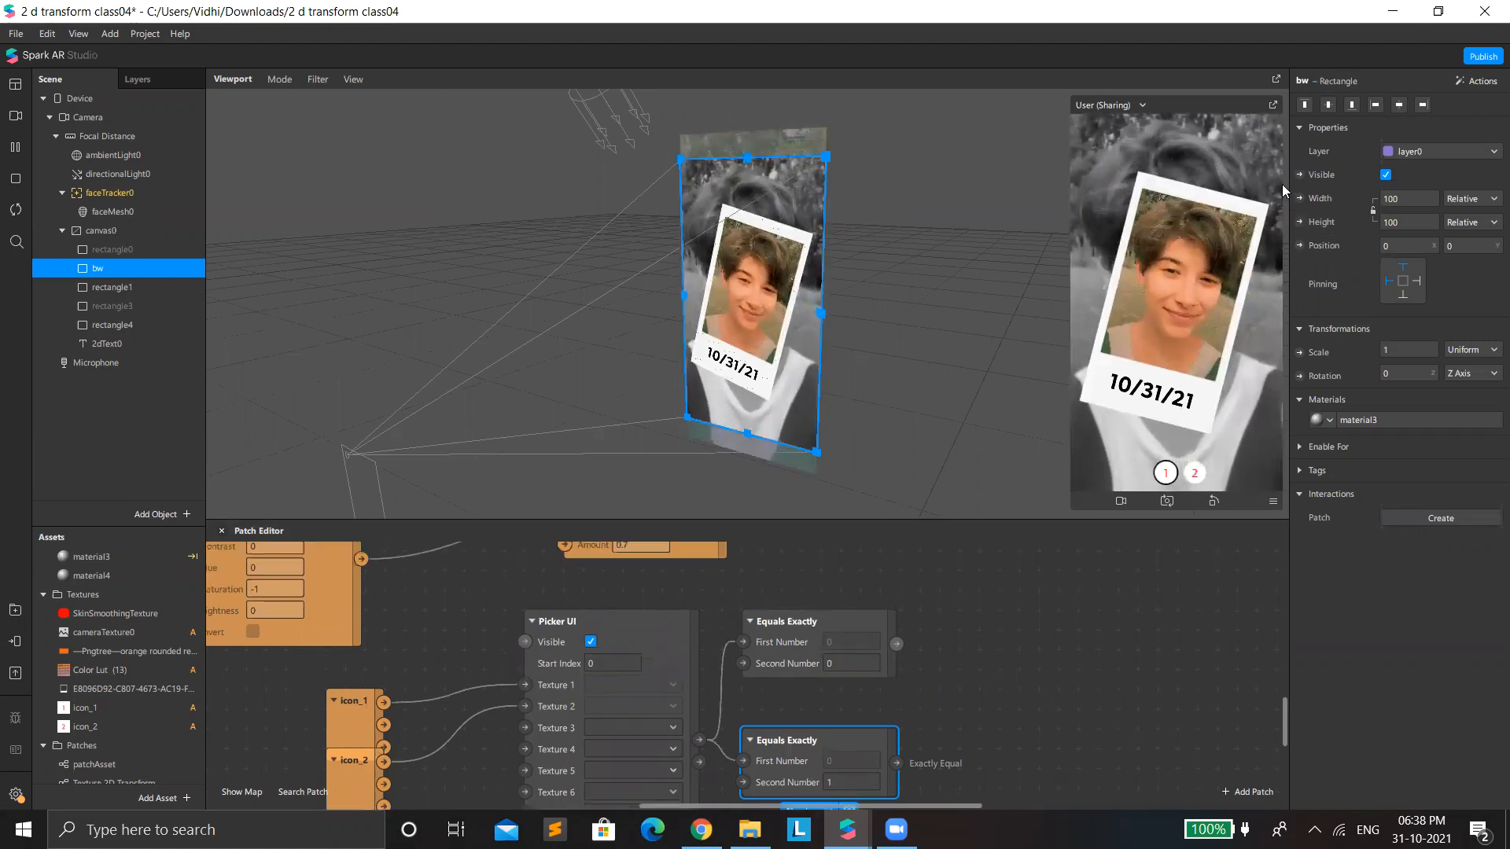
Step: Create a Visible patch for bw, drive it from the Equals Exactly patch whose Second Number is 1, and test both picker options
click(1386, 176)
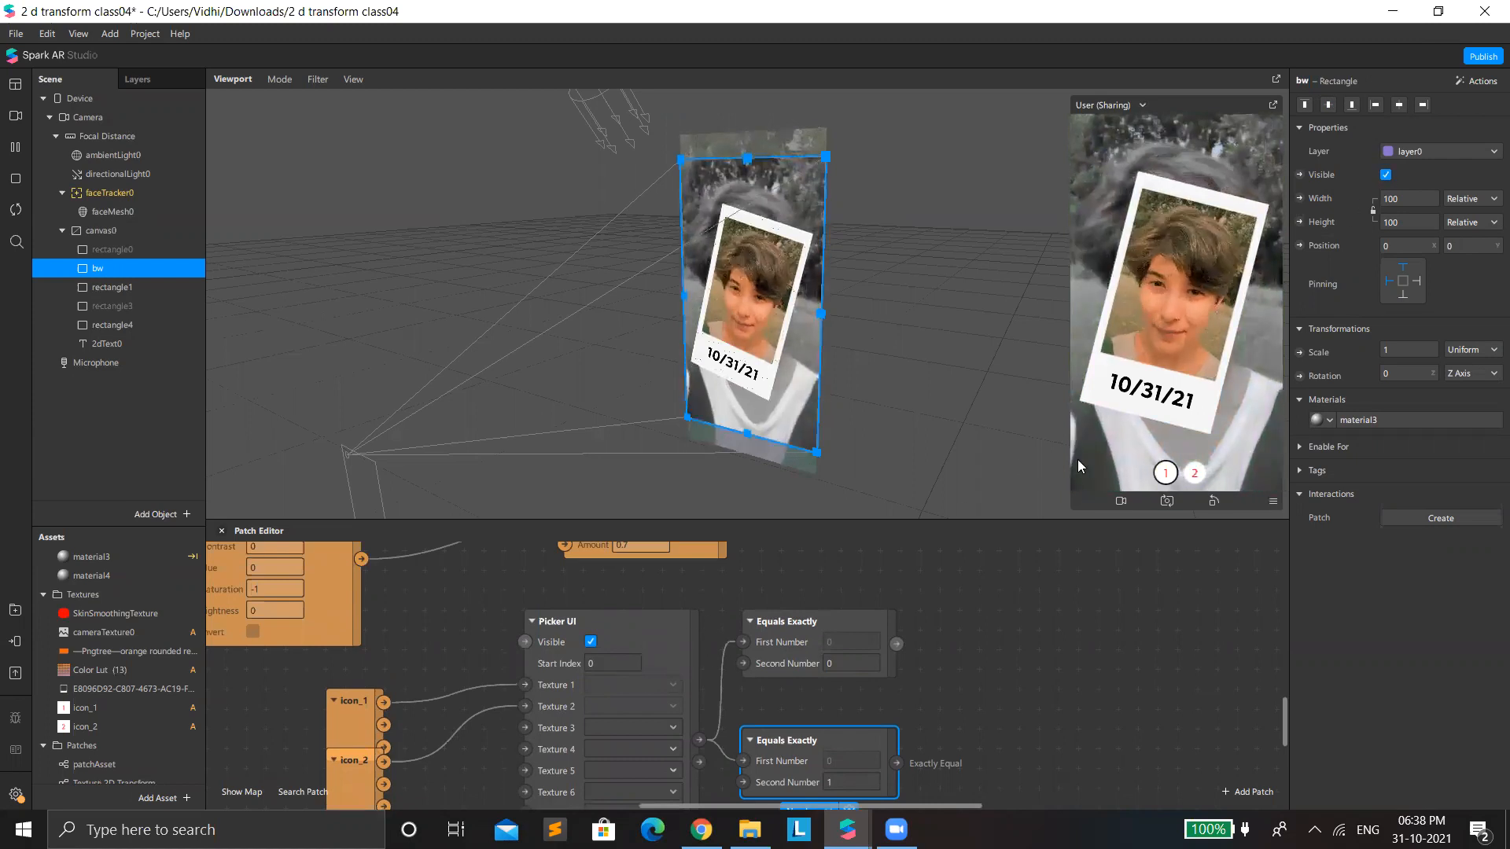
click(1193, 475)
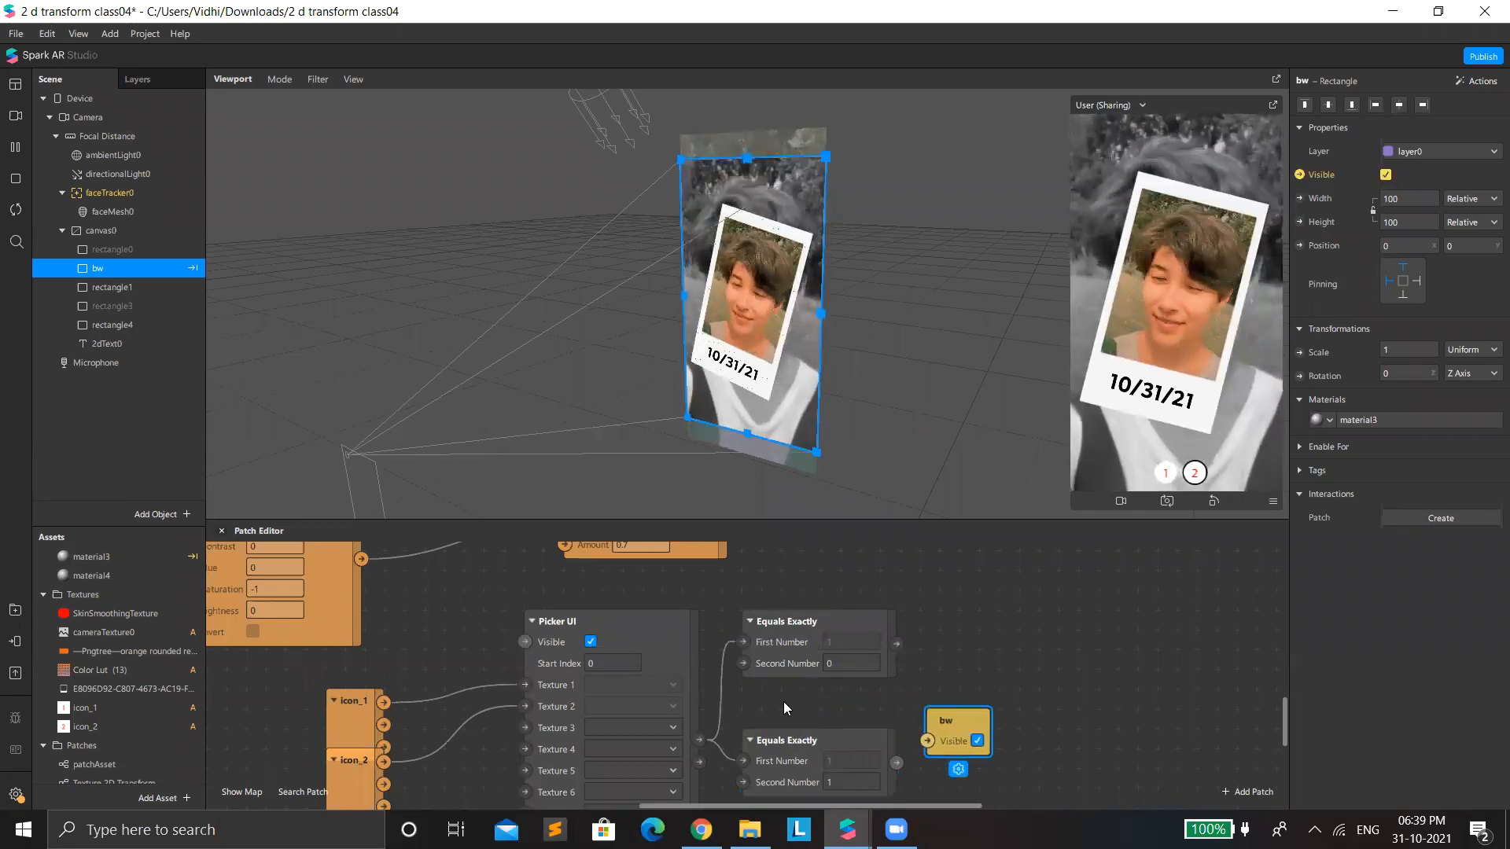
scroll(923, 690, down, 1)
drag(896, 707, 921, 690)
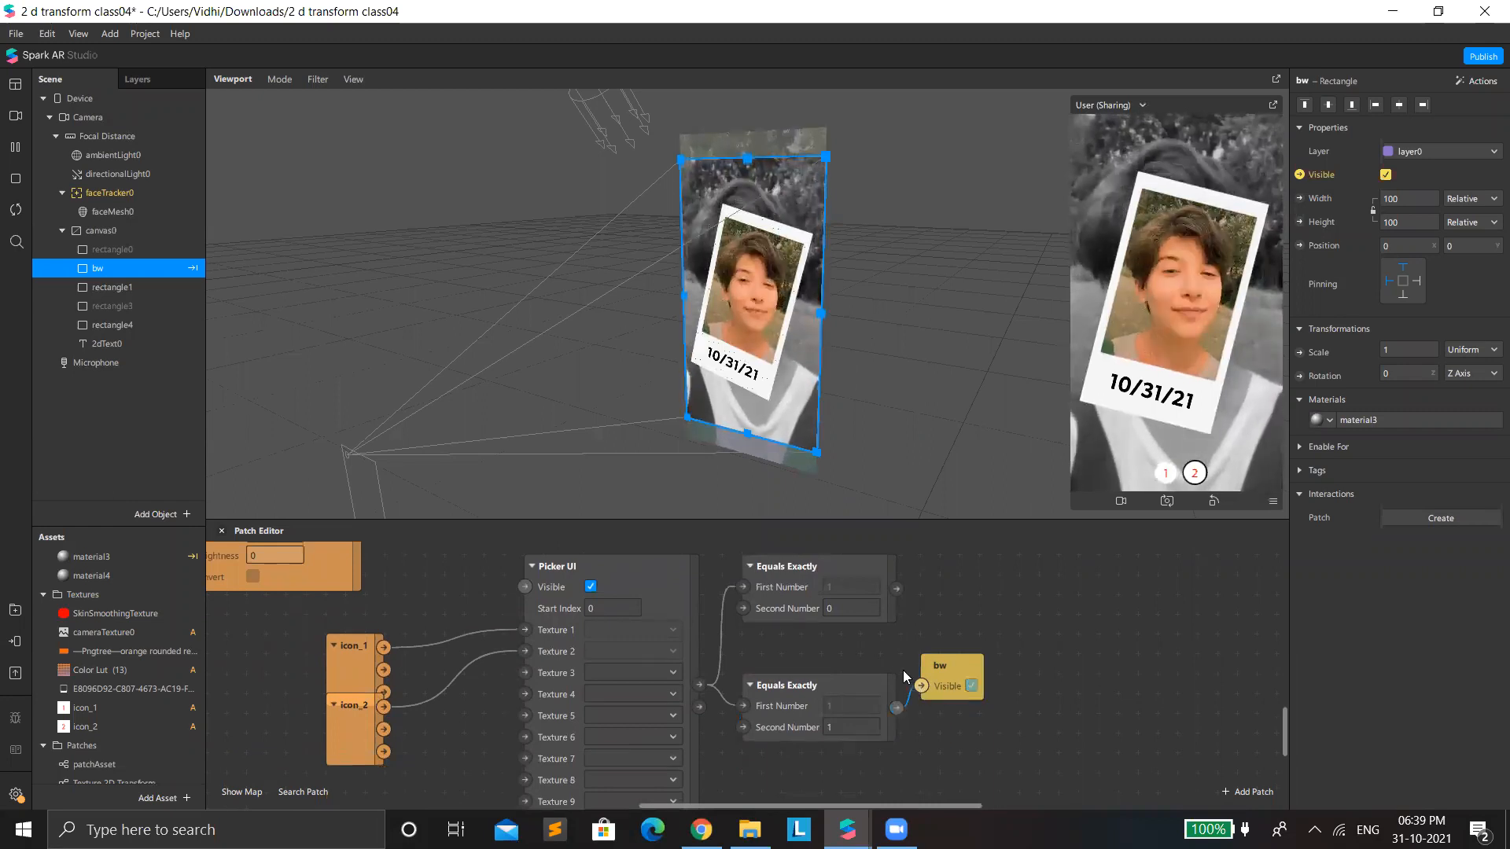
scroll(918, 587, up, 1)
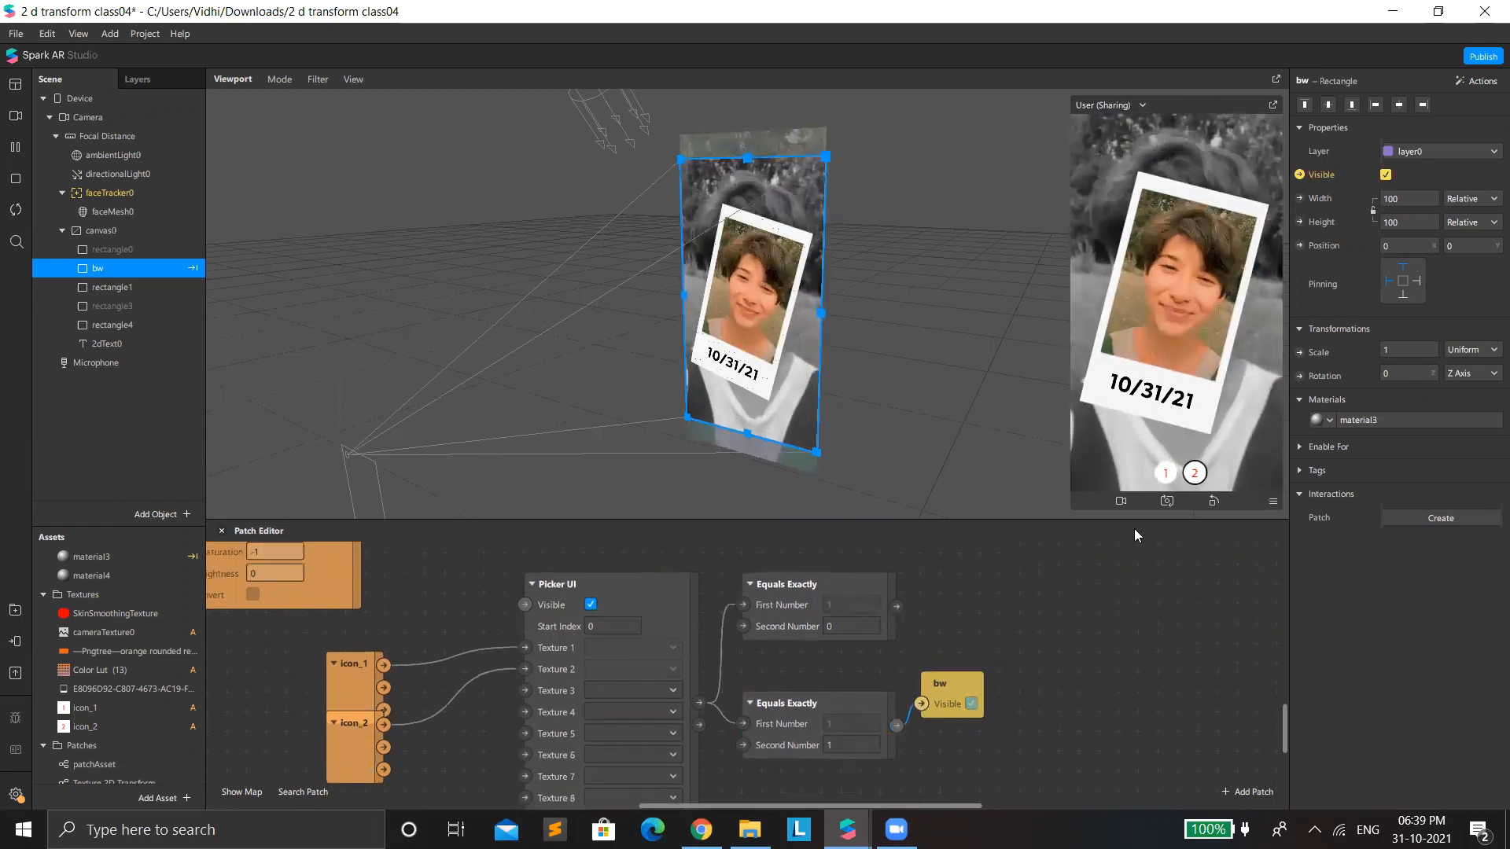
click(1165, 474)
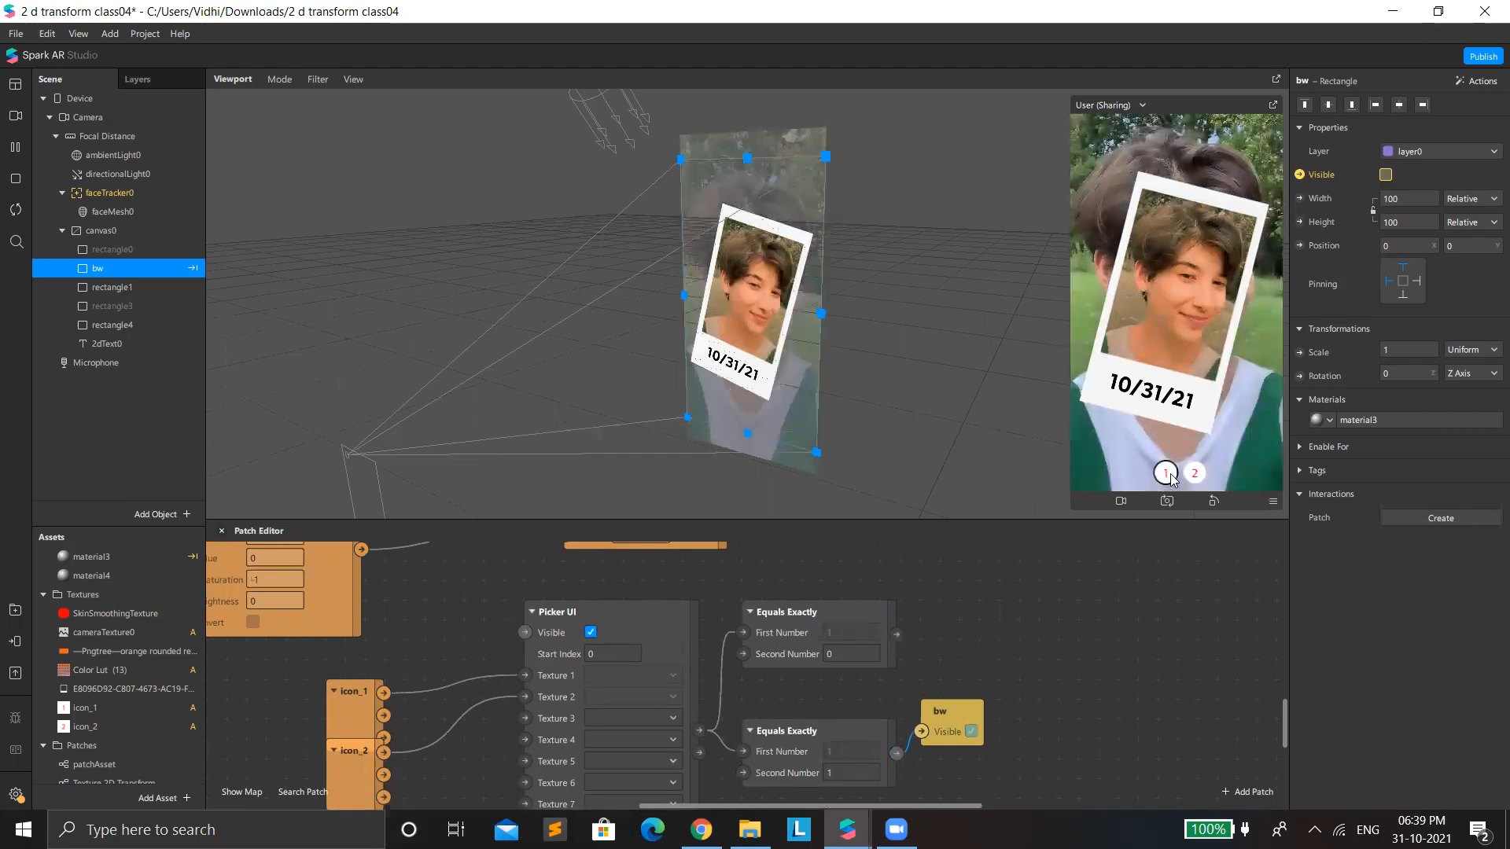
click(1175, 474)
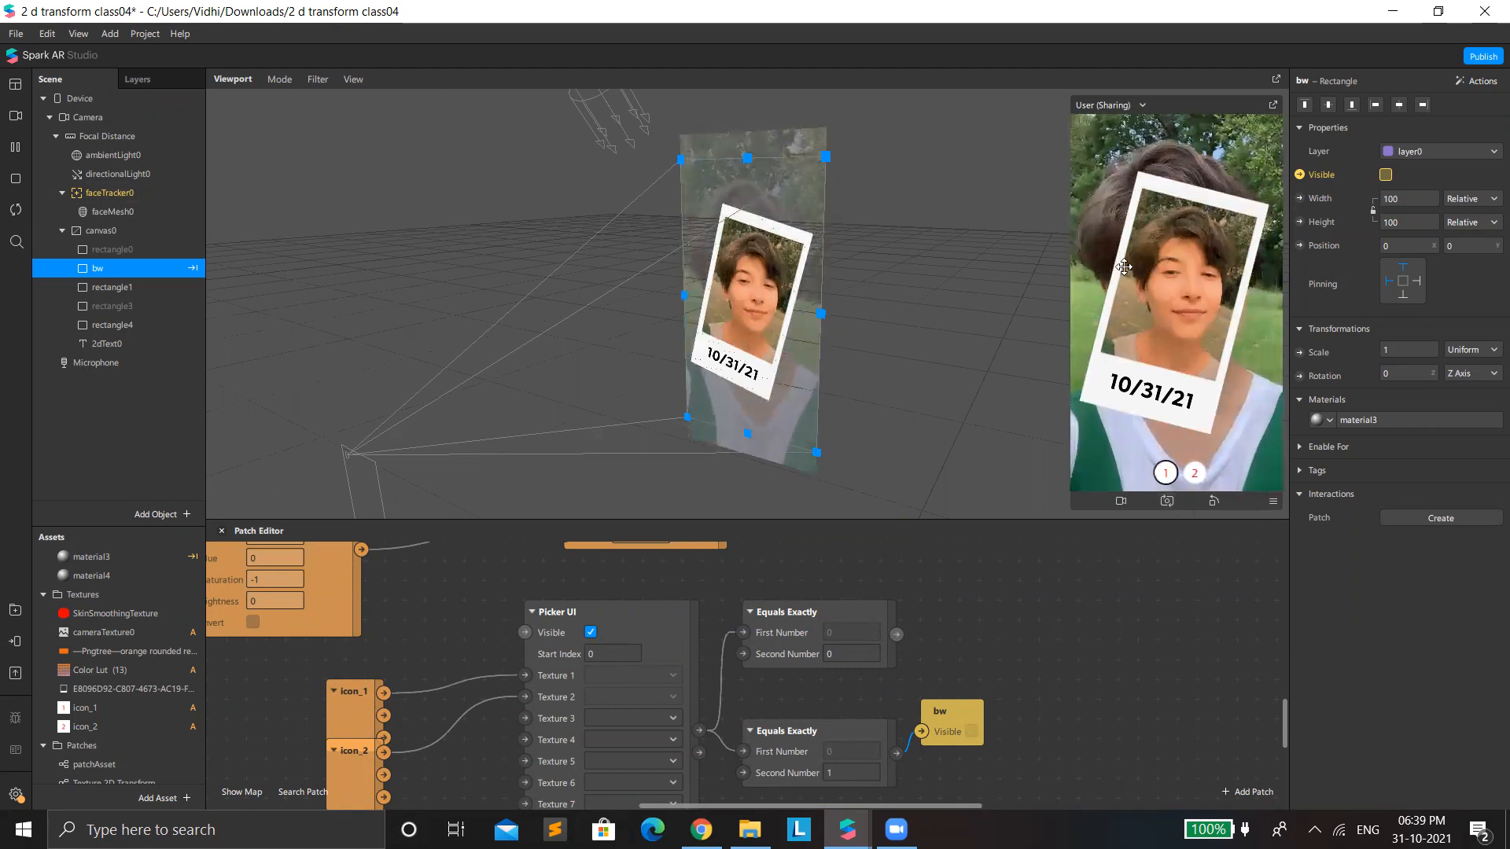
Step: Add another rectangle to canvas0 and place it directly above bw in the scene hierarchy
right_click(107, 234)
mouse_move(164, 250)
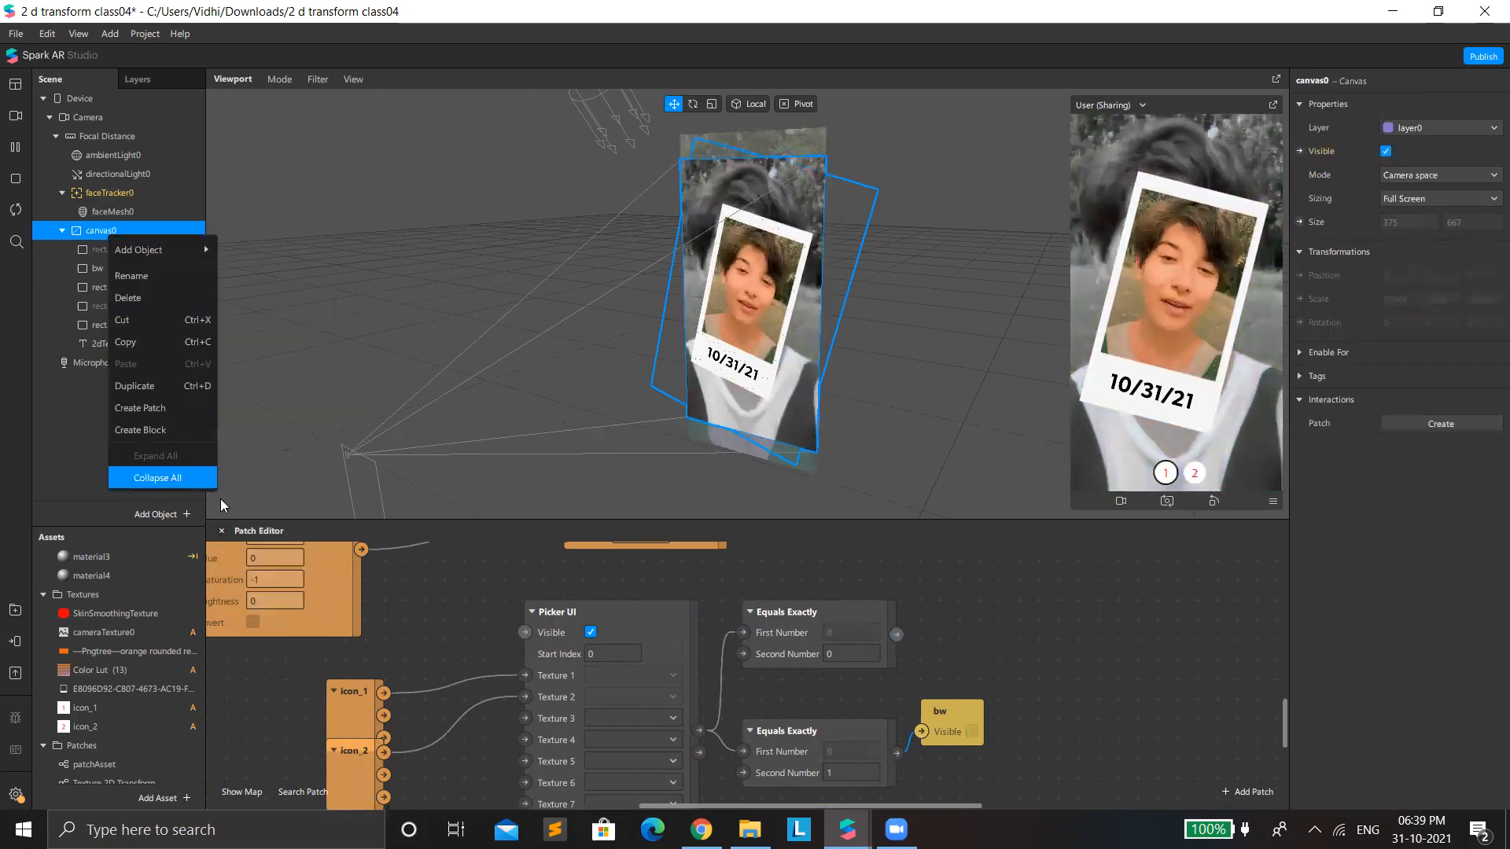
mouse_move(210, 248)
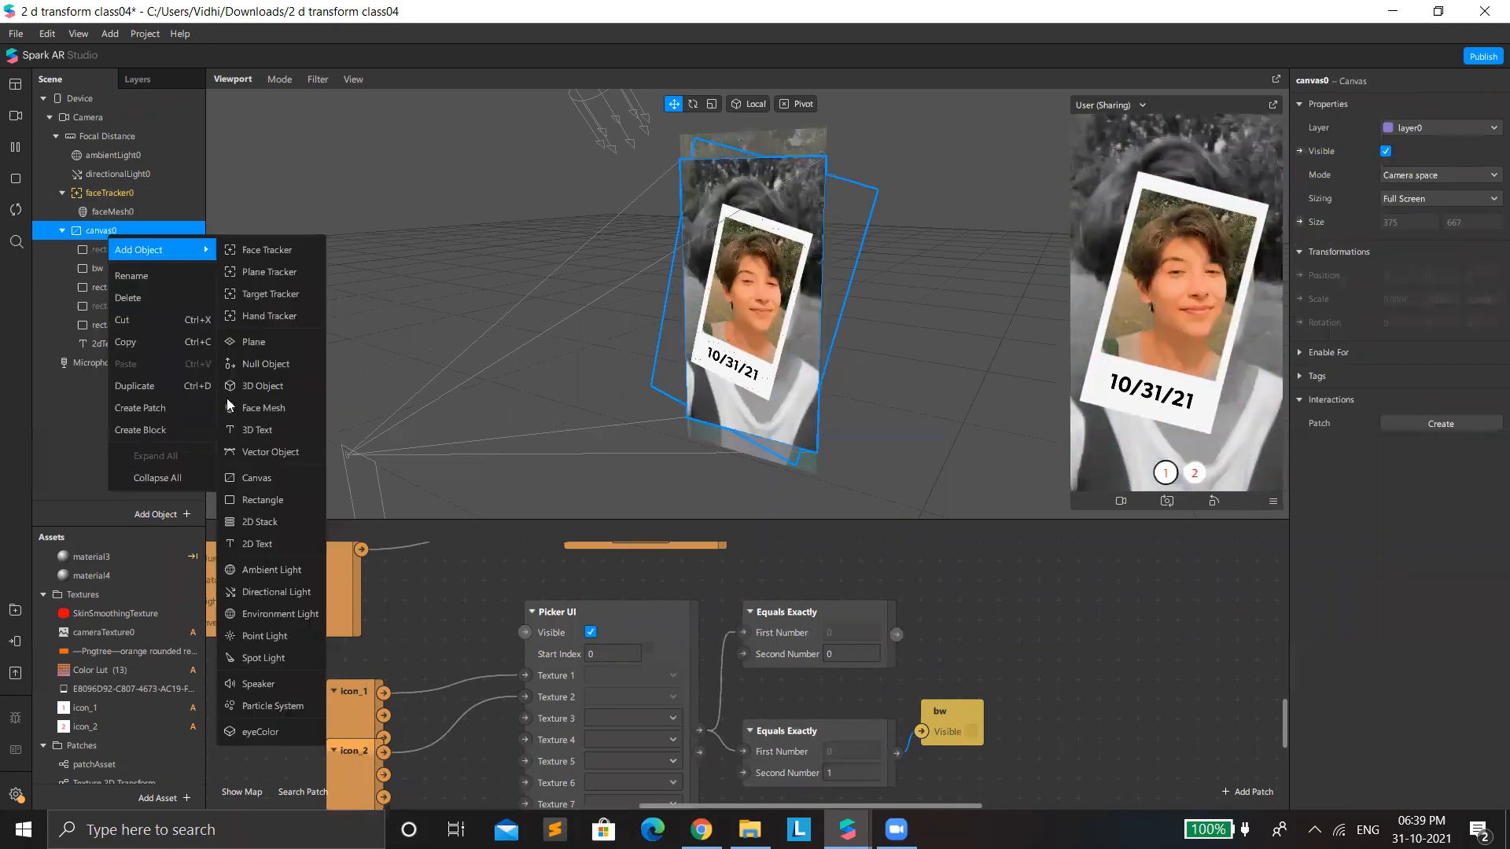
click(246, 500)
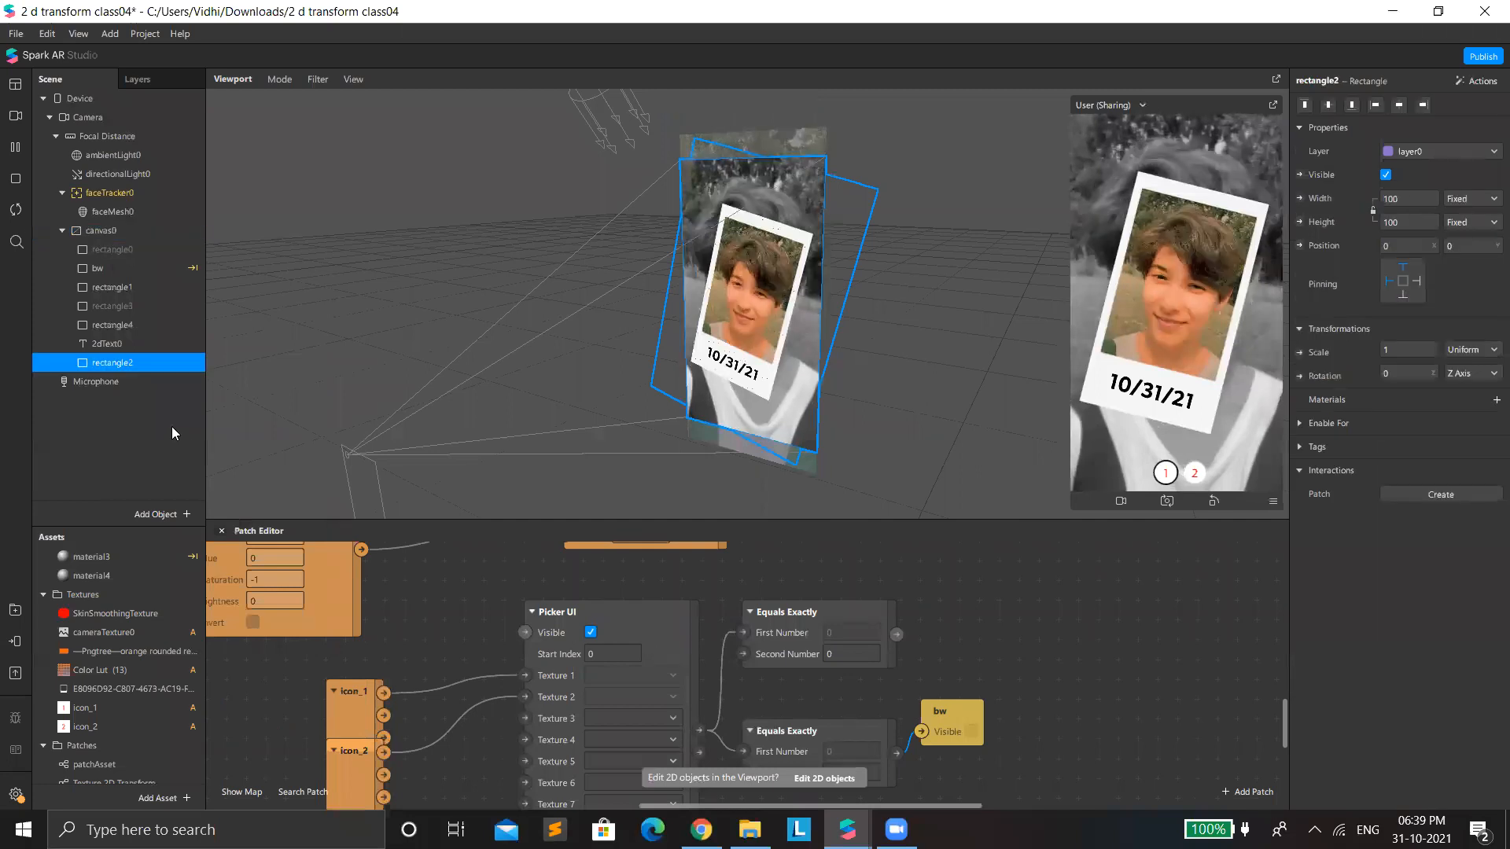
drag(132, 363, 135, 267)
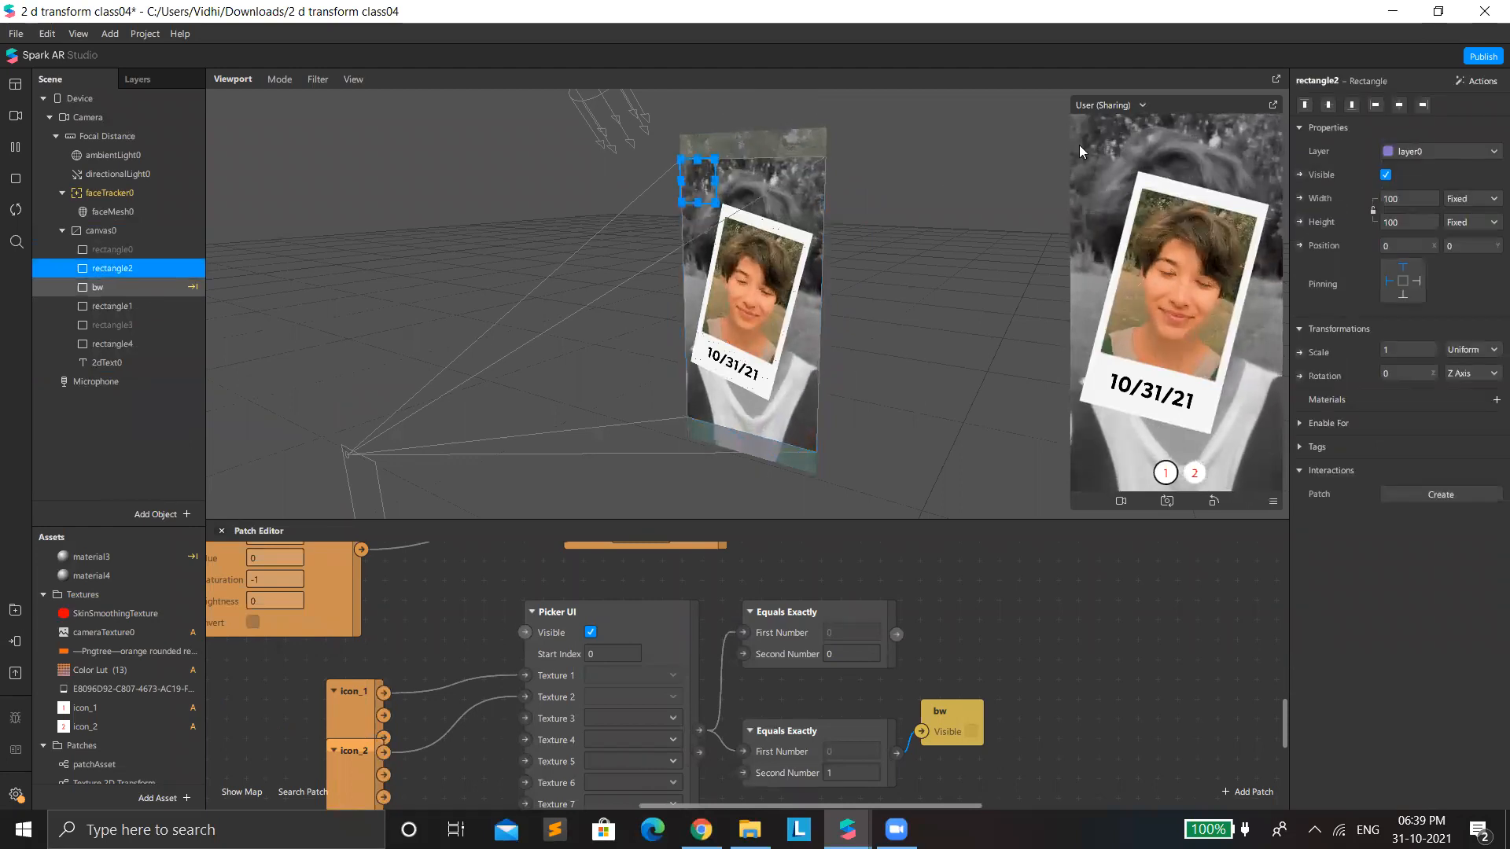
Step: Switch both the width and height sizing of the new rectangle to Relative
click(1470, 198)
click(1415, 226)
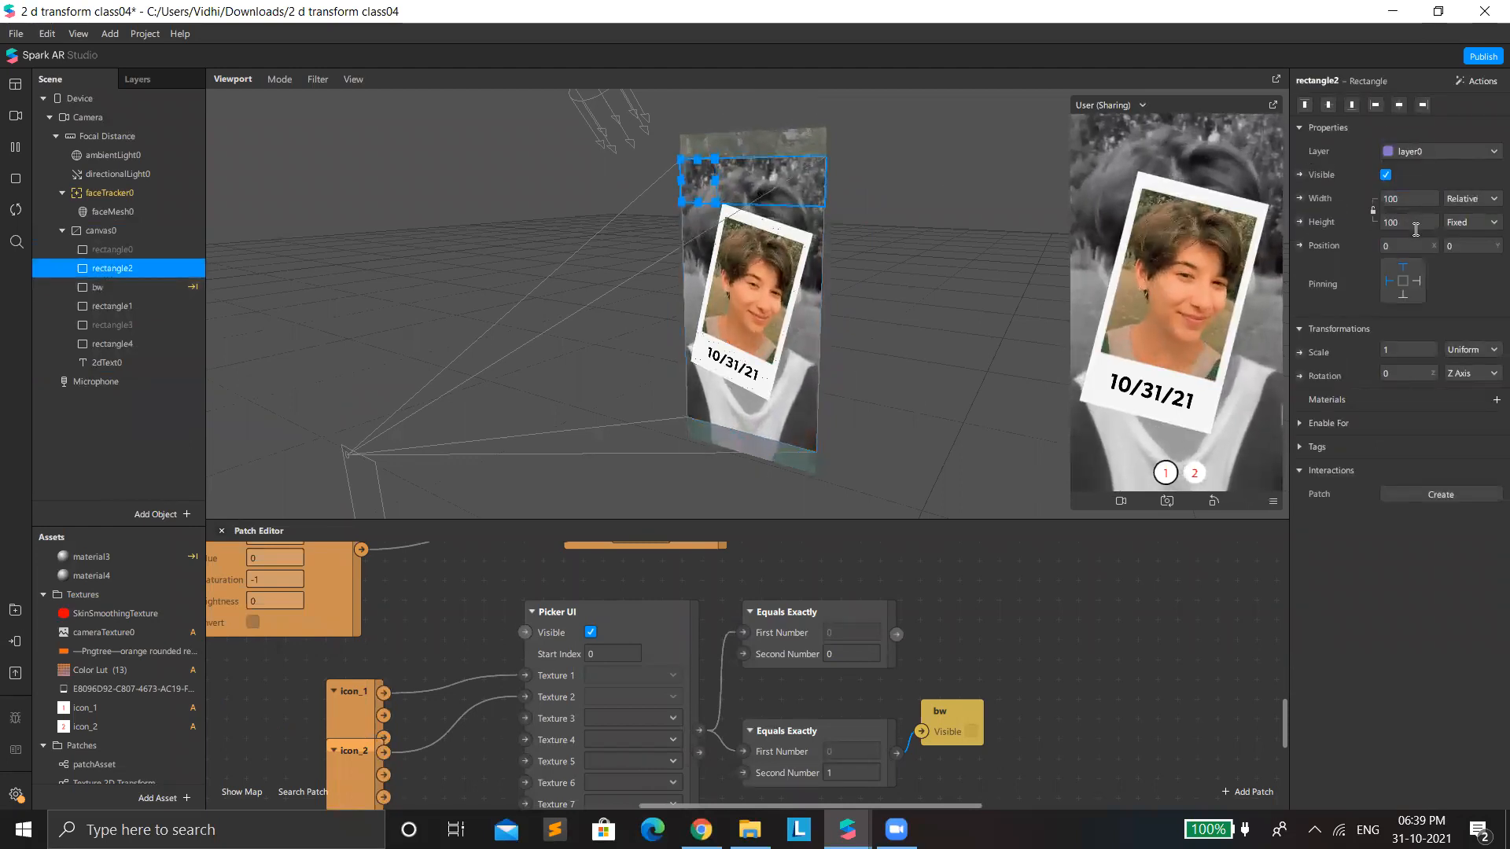
click(1470, 222)
click(1415, 250)
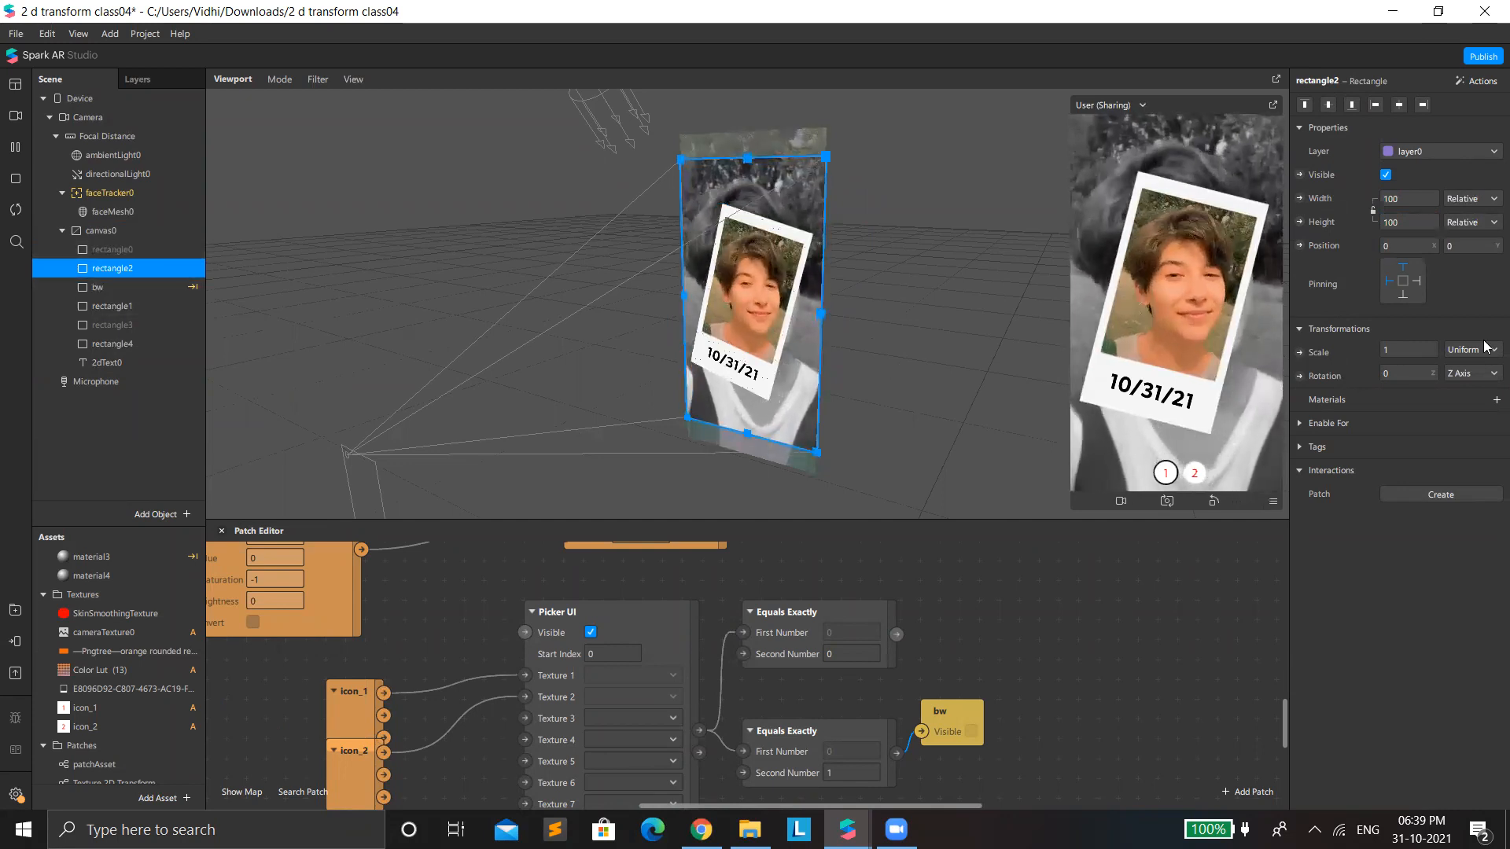
Step: Create a new material for rectangle2 and set its shader type to Flat
click(1496, 399)
click(1418, 511)
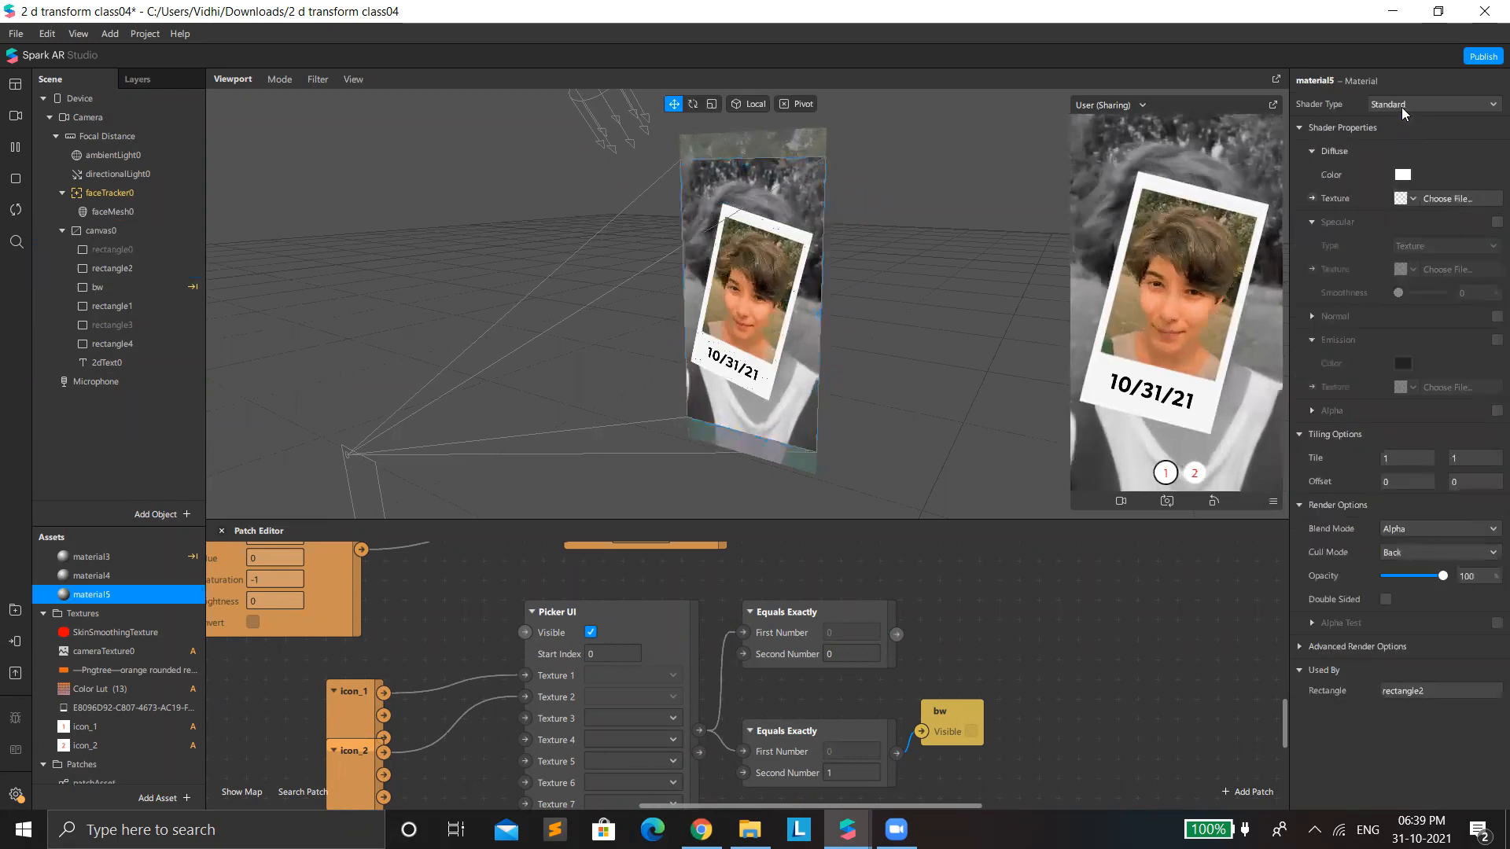
click(1396, 105)
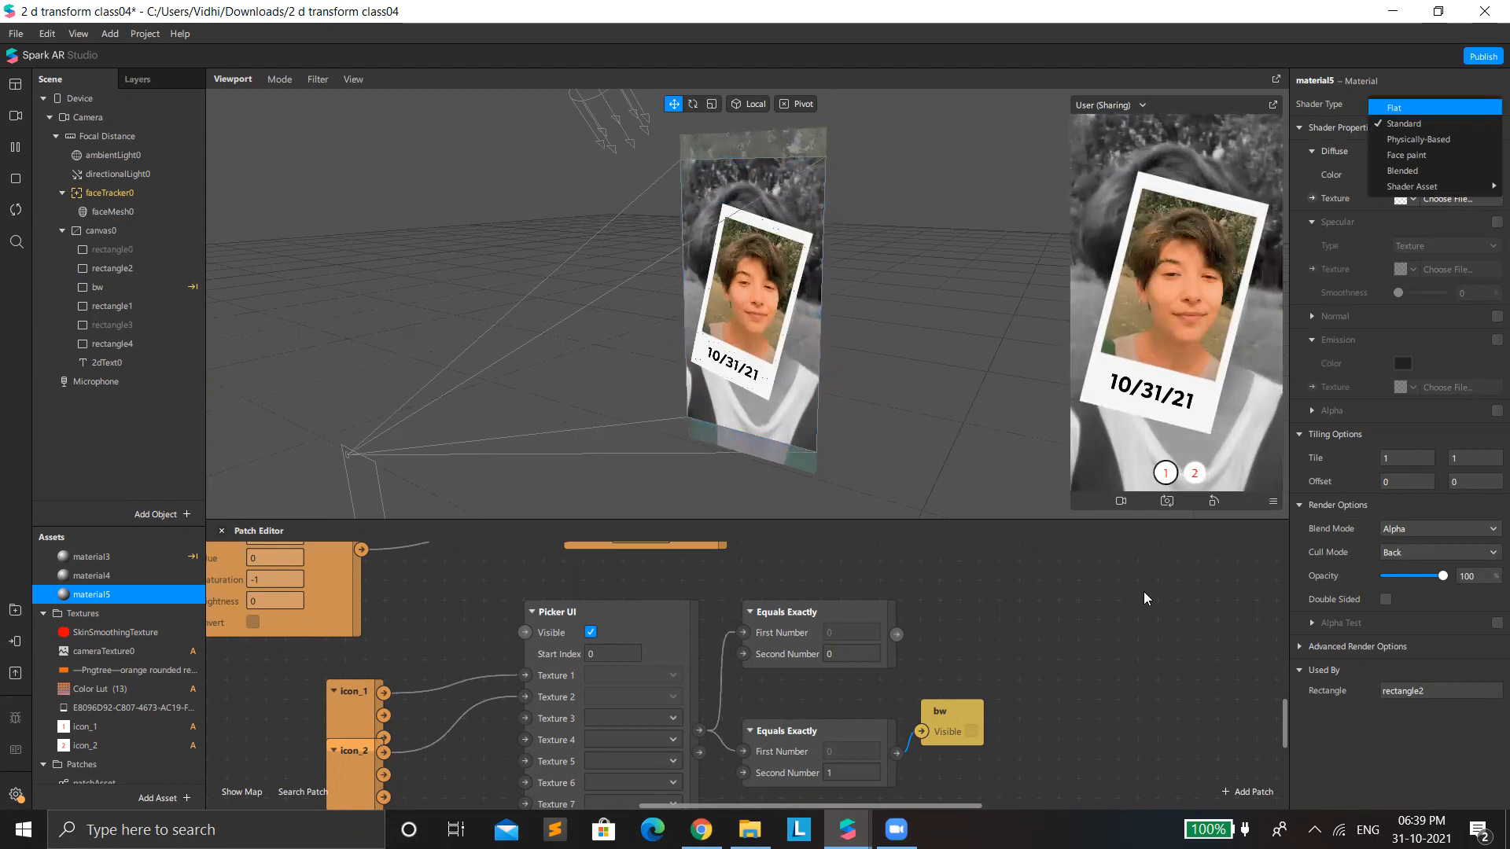
key(Return)
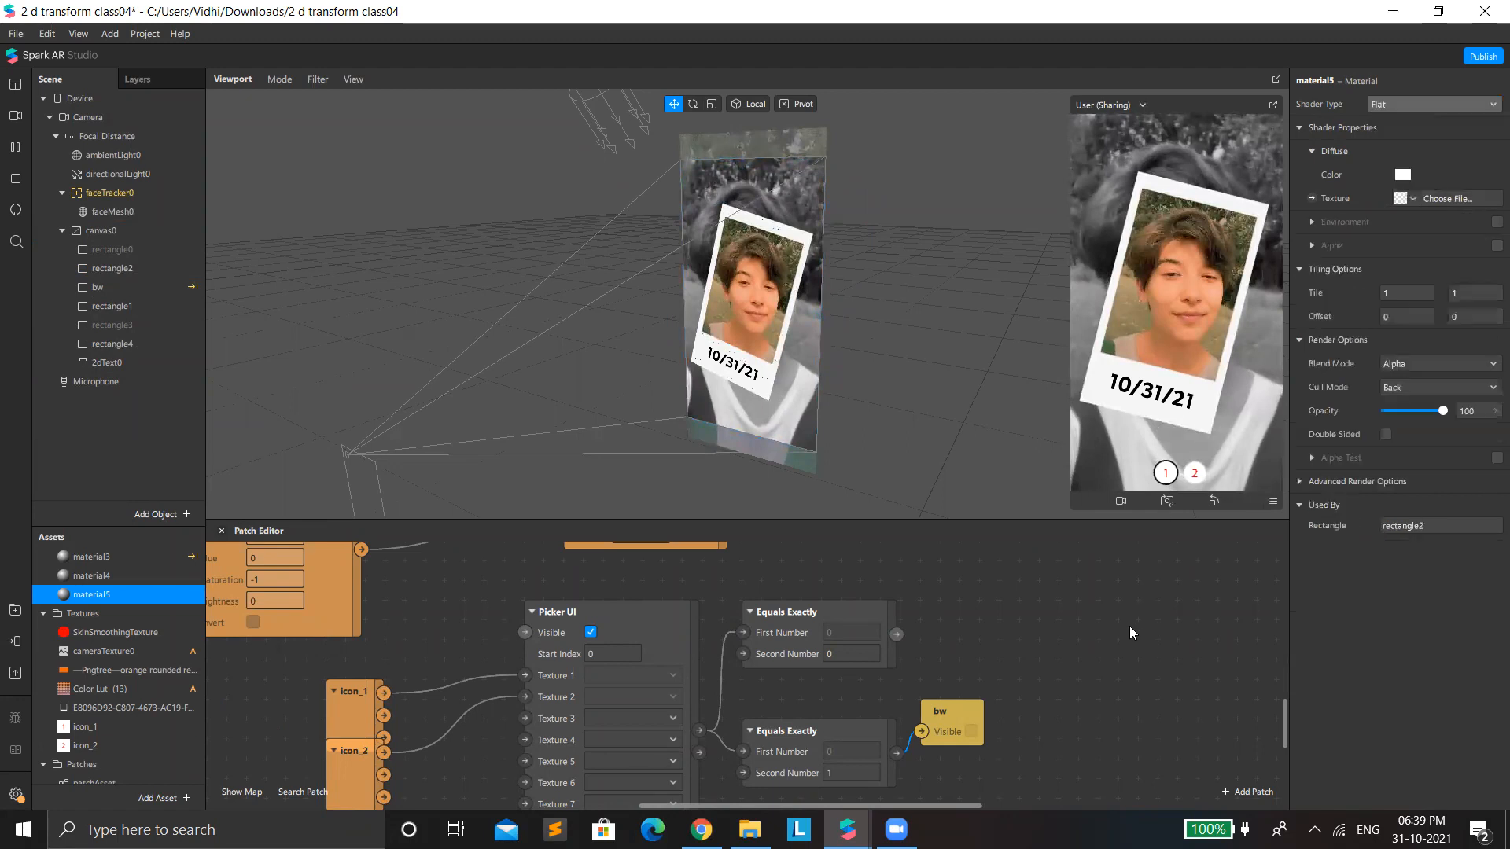
key(Return)
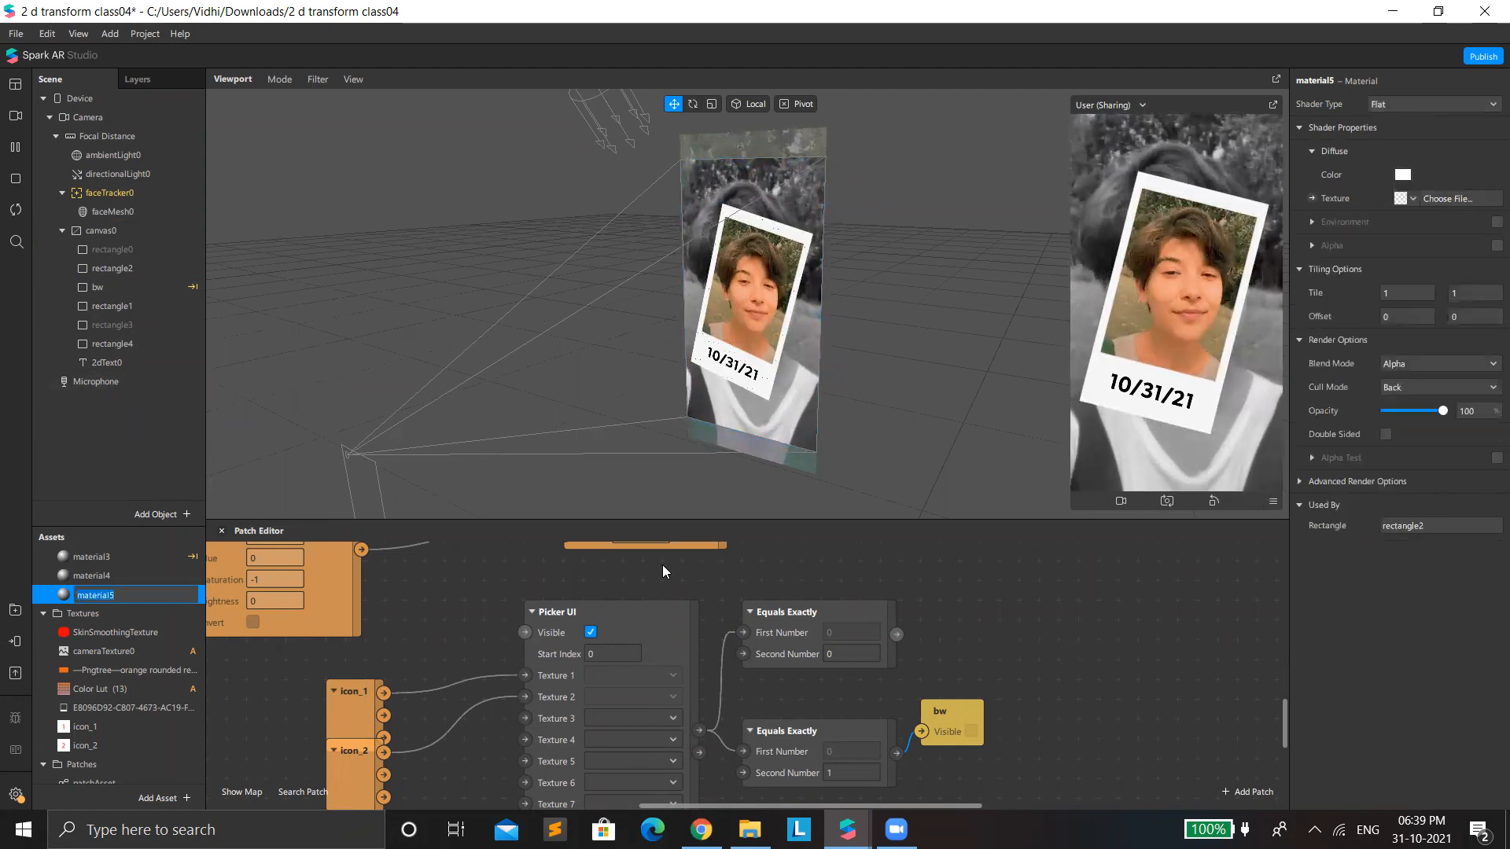
Step: Add a second FastColorLUT (1) patch above Texture 2D Transform and feed its Texture input from the camera texture's first output
scroll(755, 633, up, 5)
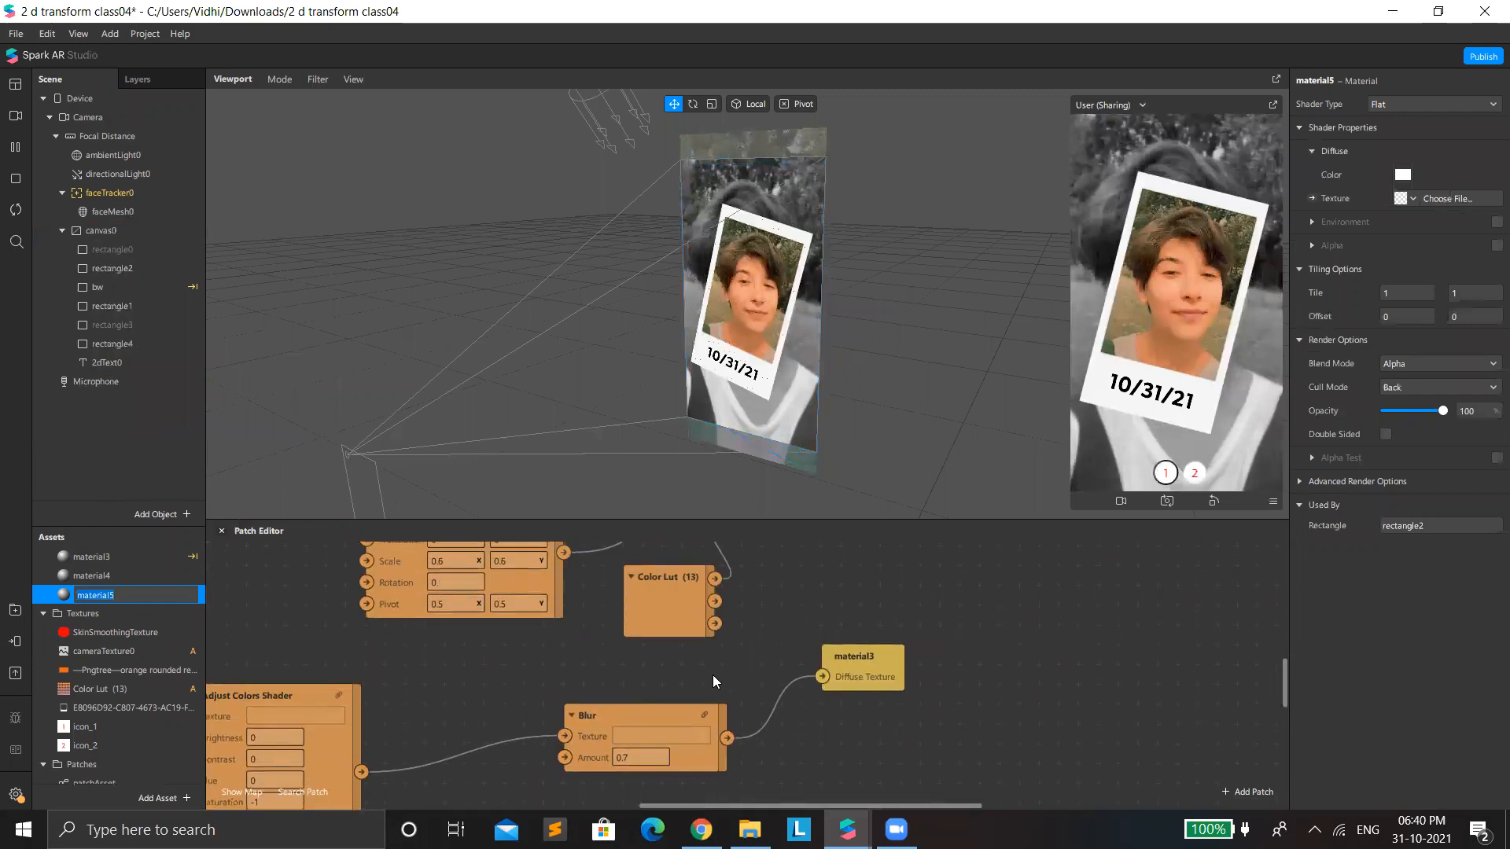
scroll(698, 704, up, 3)
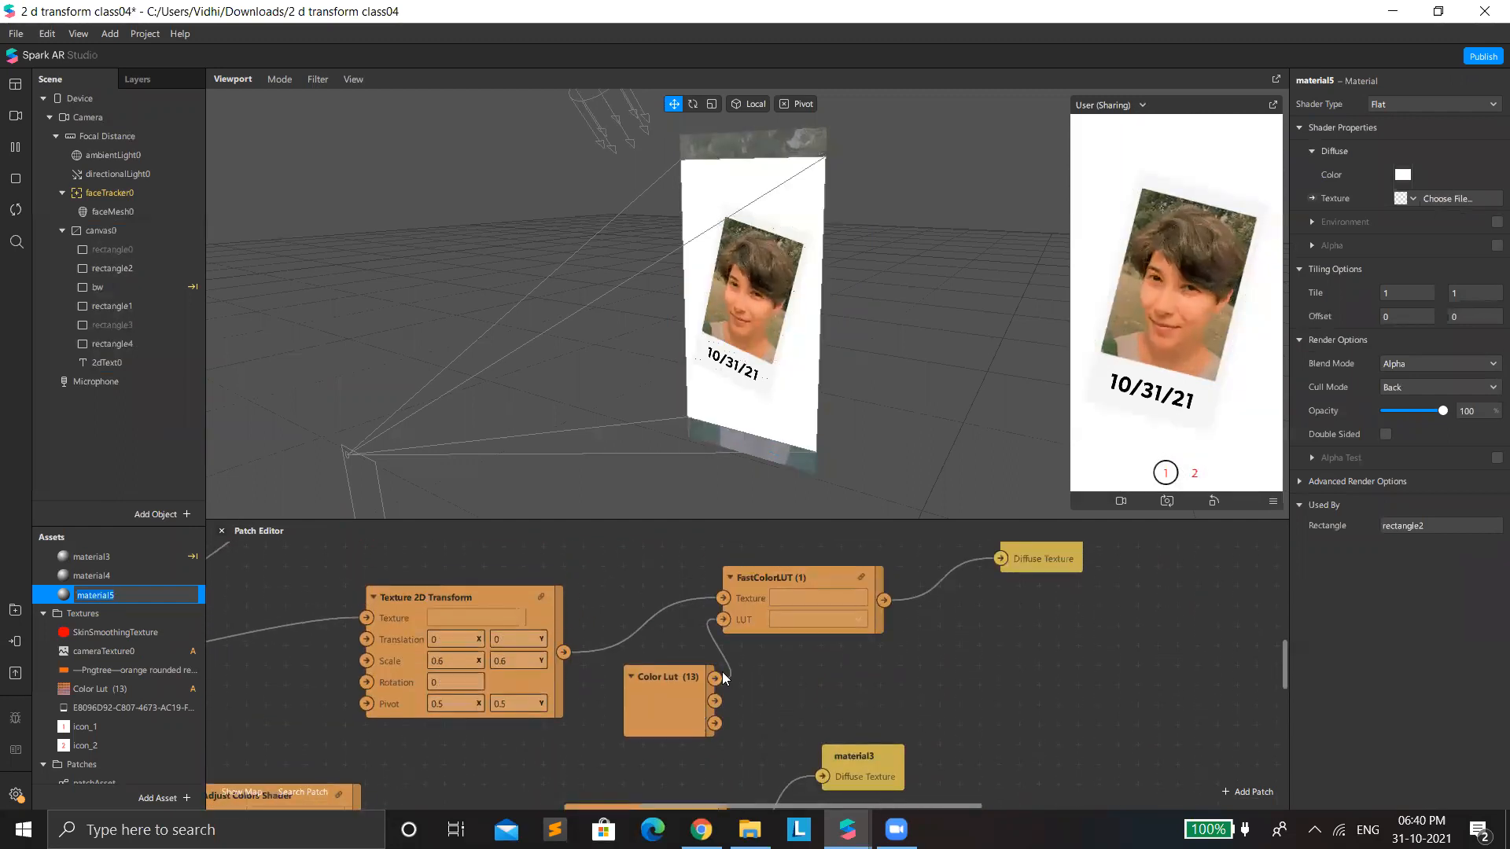
scroll(720, 673, up, 1)
scroll(769, 699, down, 1)
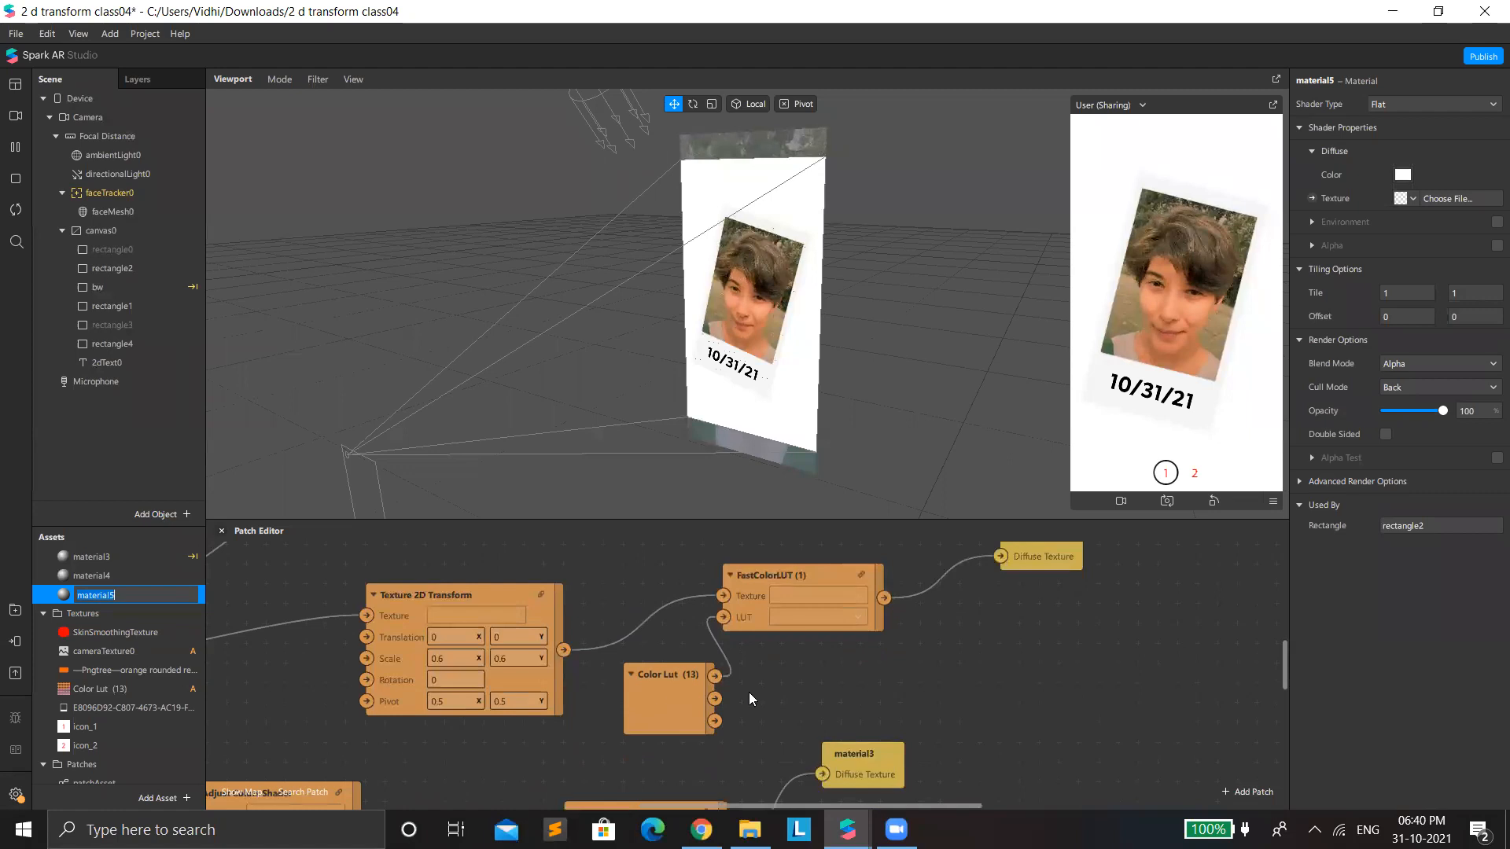
mouse_move(688, 805)
mouse_down()
mouse_move(621, 804)
mouse_move(684, 818)
mouse_up()
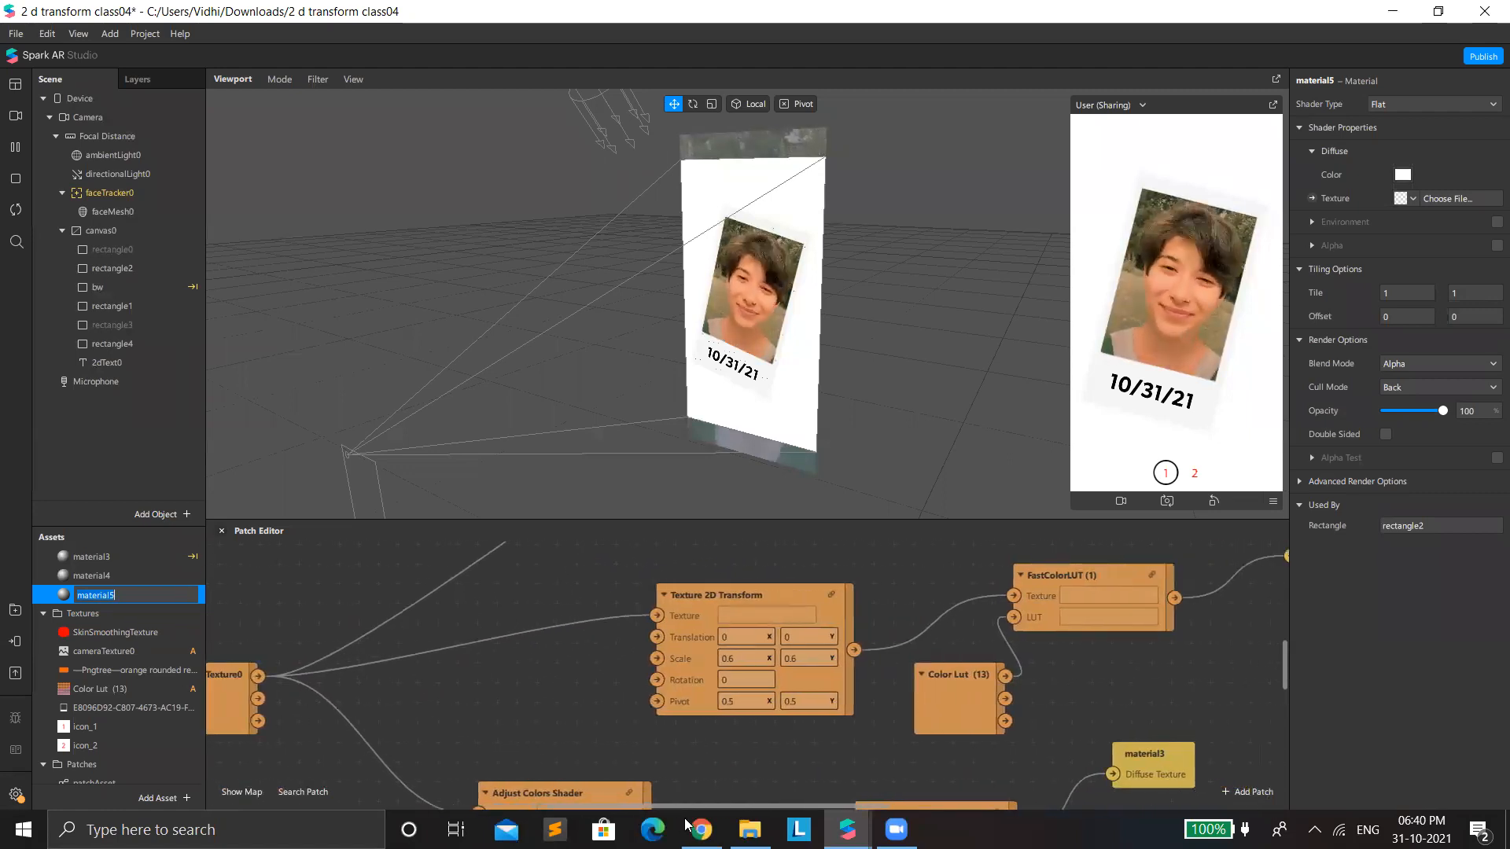
scroll(265, 649, down, 5)
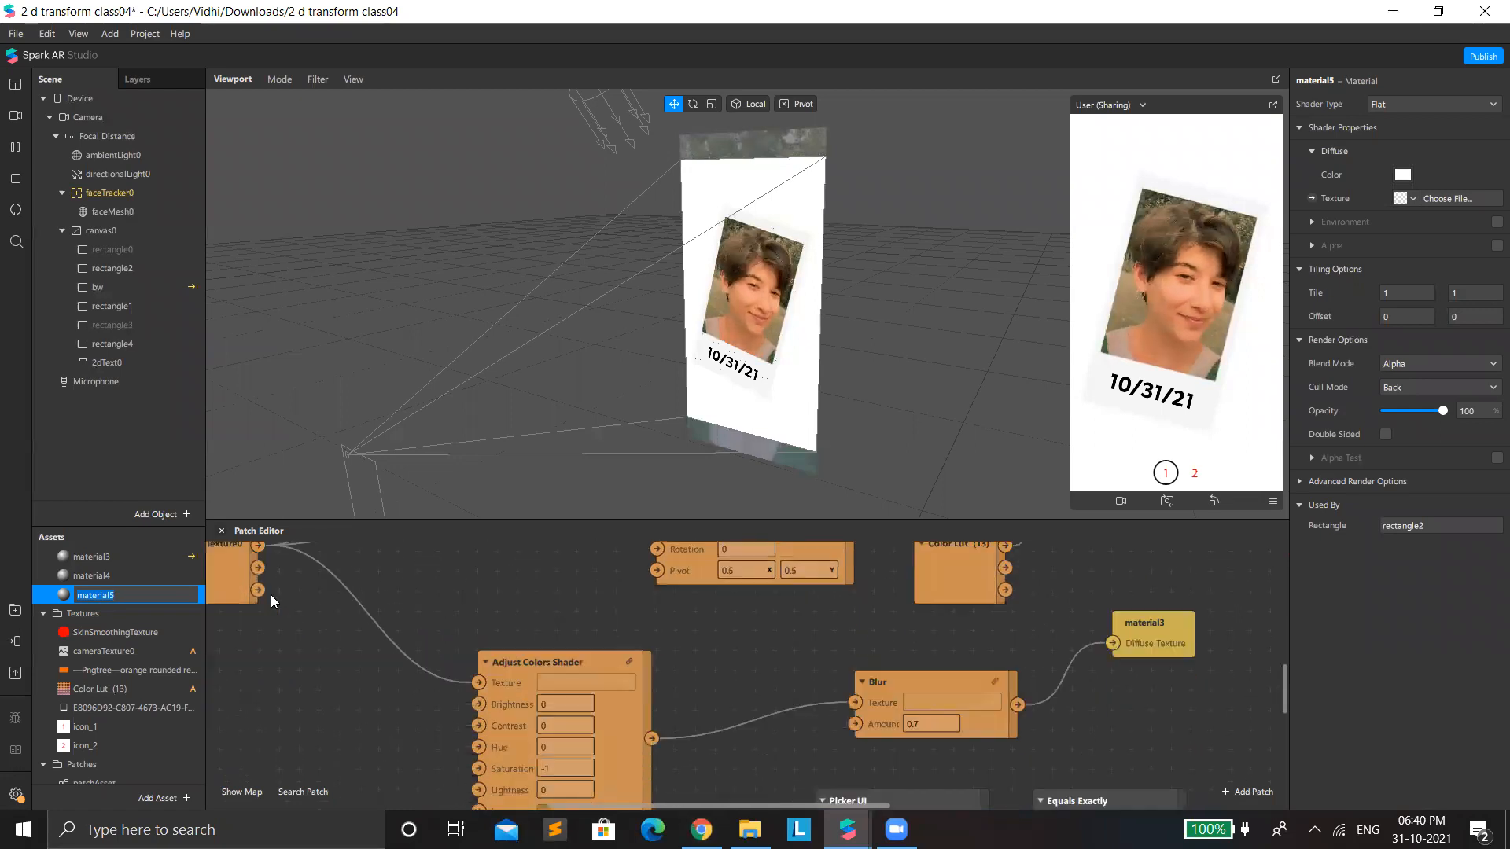
scroll(357, 621, up, 6)
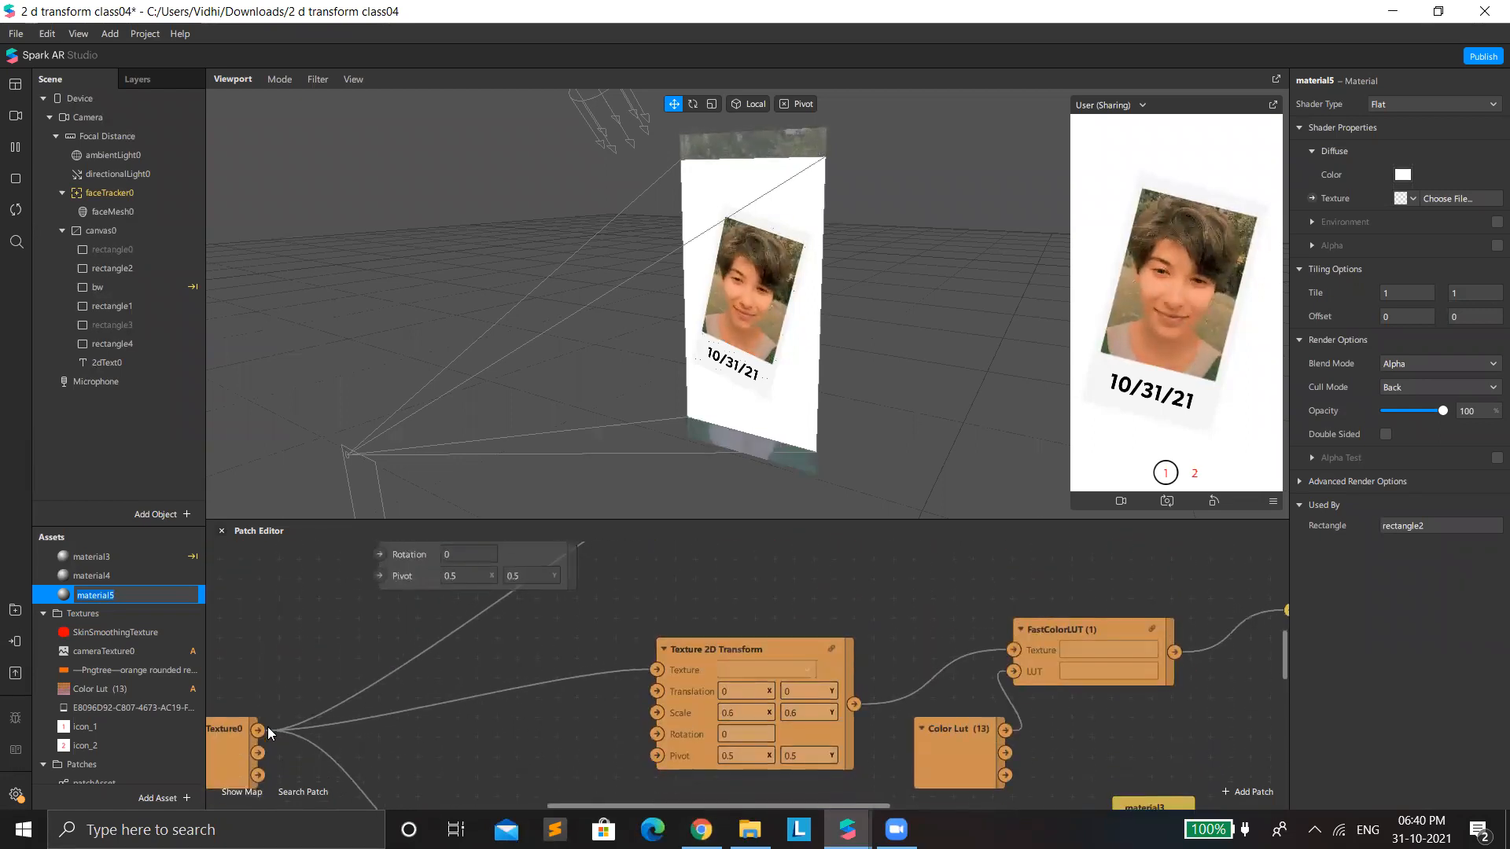
drag(255, 731, 720, 616)
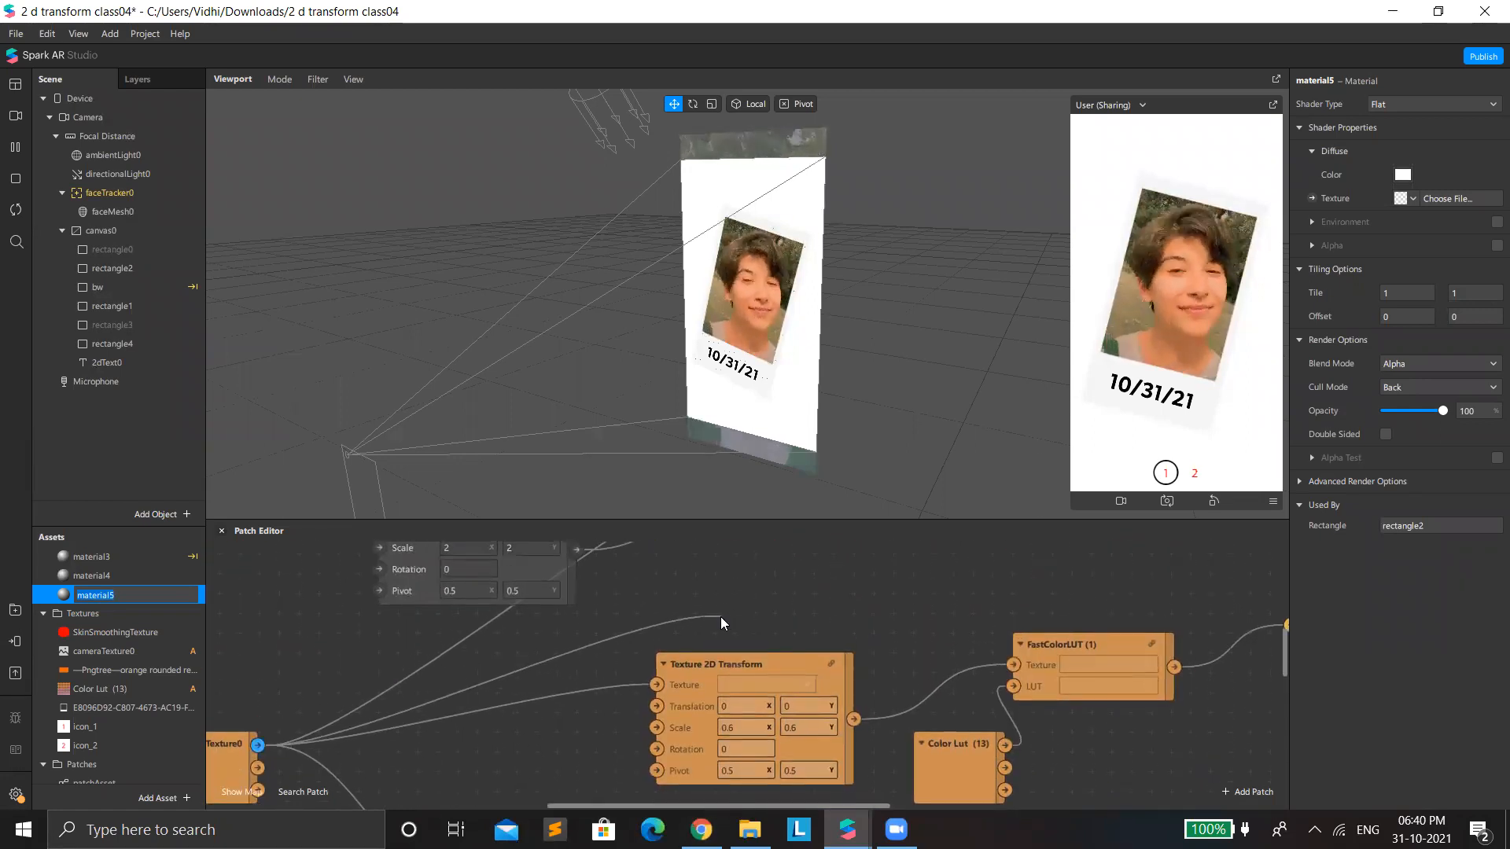
scroll(129, 747, down, 2)
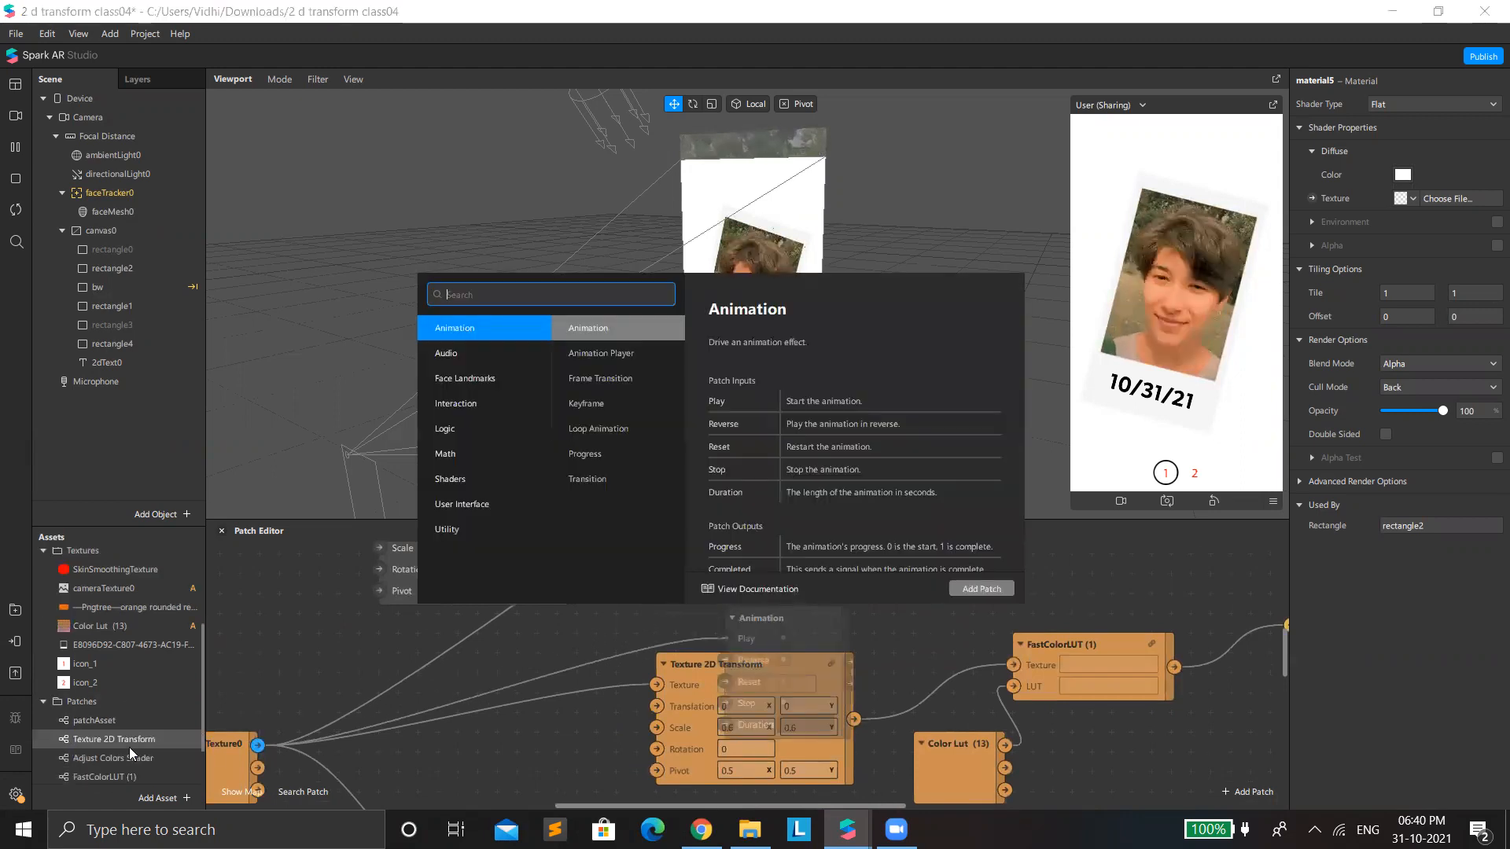
click(104, 763)
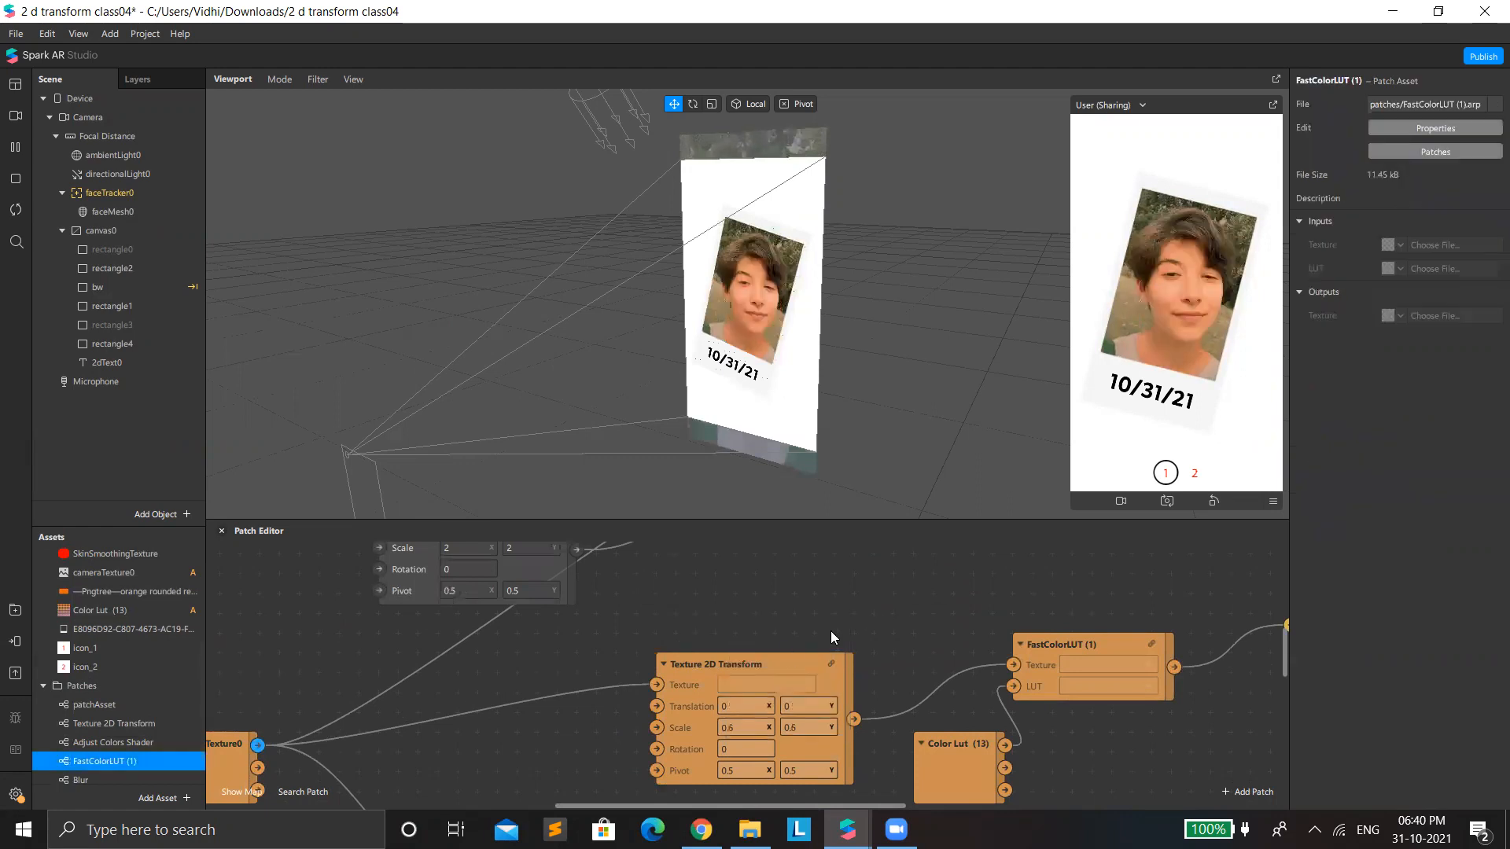
drag(119, 761, 694, 612)
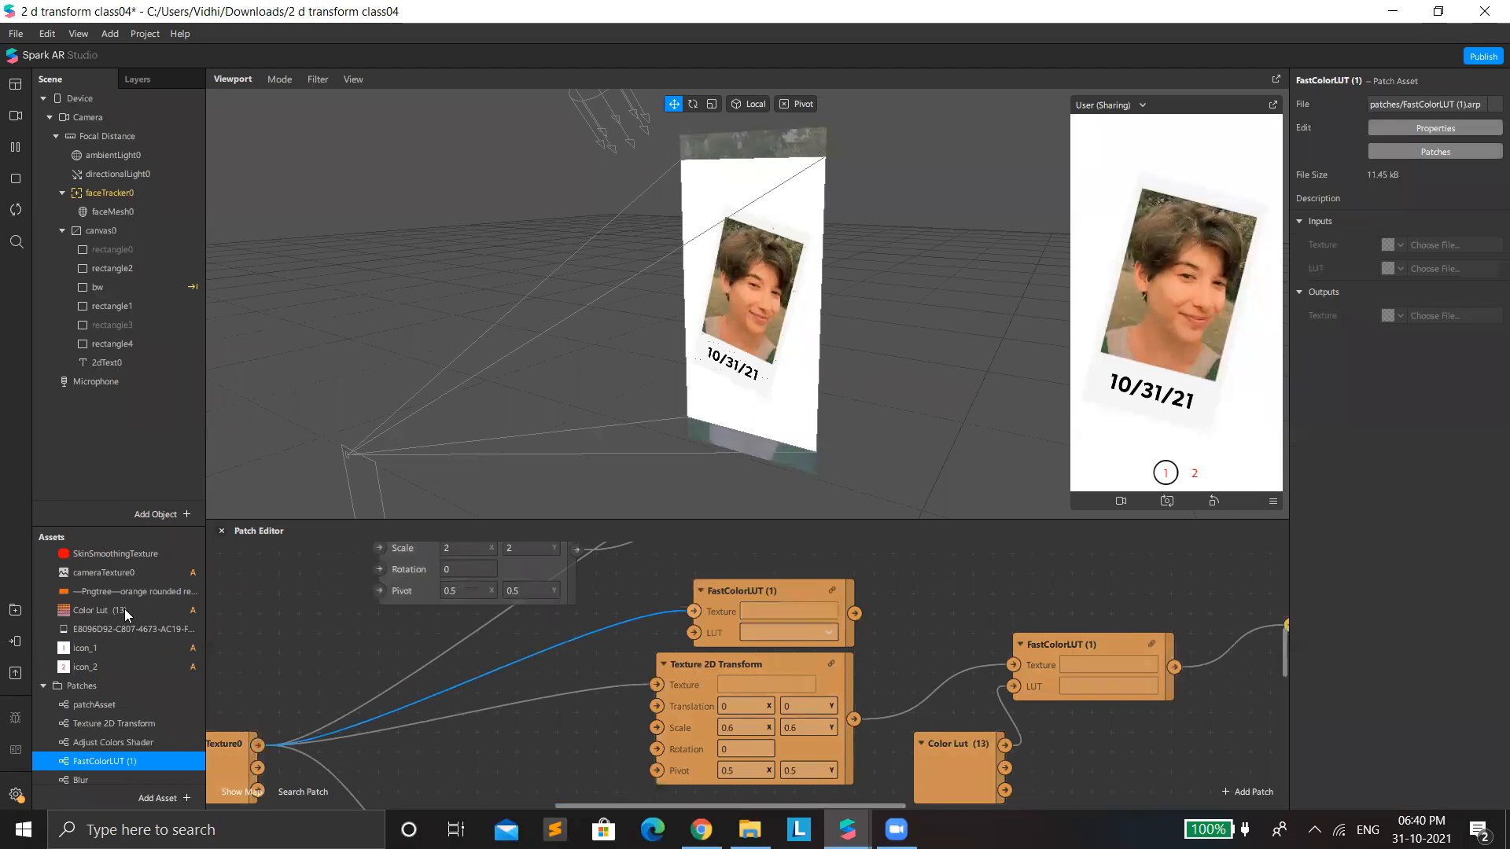
Step: Examine the Color Lut (13) texture and its existing patch below the original FastColorLUT (1) patch
click(96, 611)
drag(96, 612, 491, 696)
scroll(680, 681, right, 2)
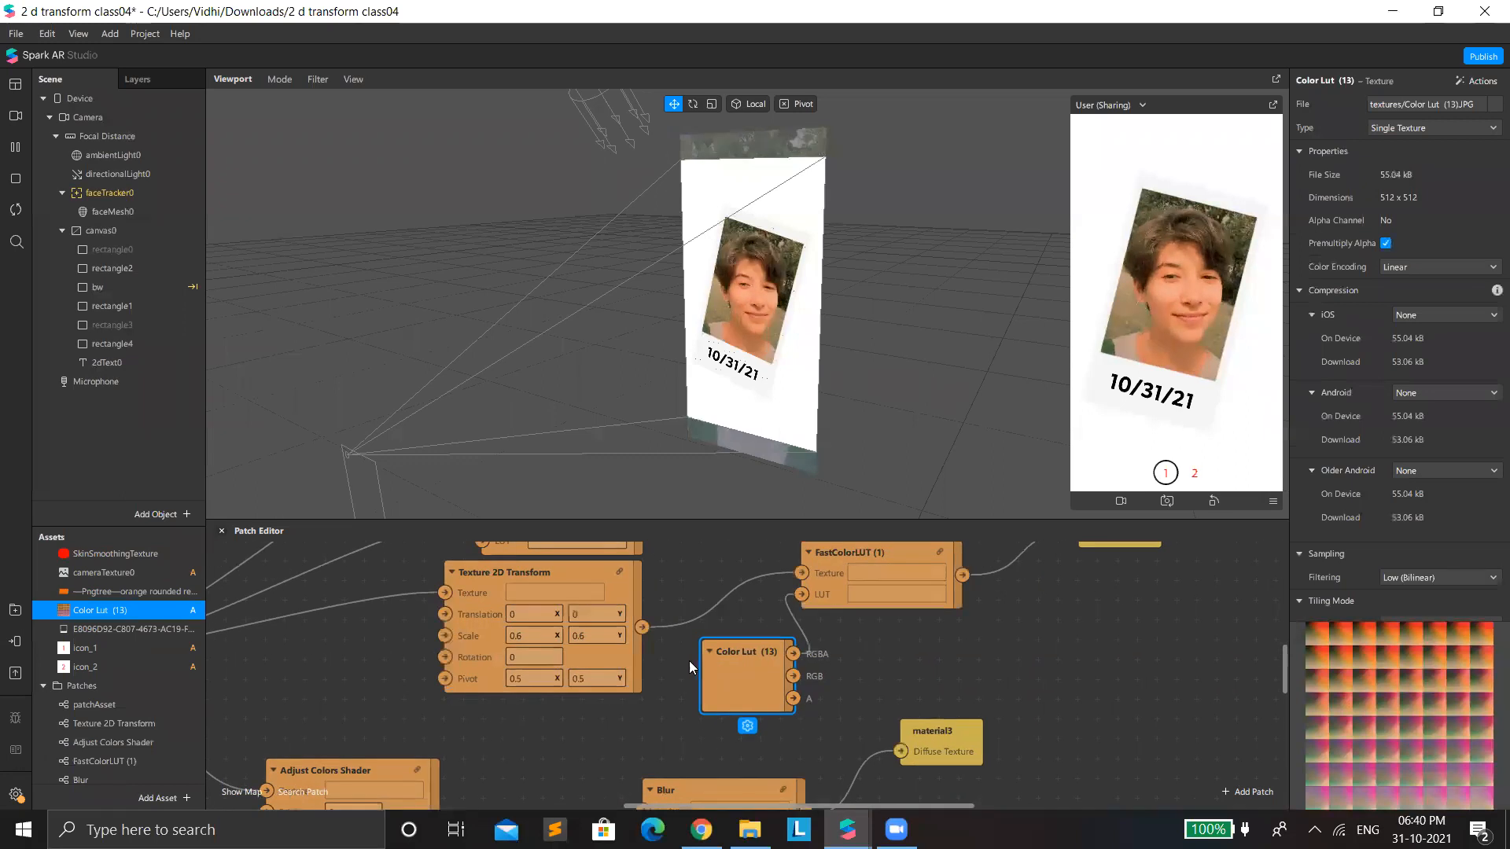
Step: Start an asset import from the computer and look through the textures folder of 88mm-golde-film22 for a color LUT
click(185, 796)
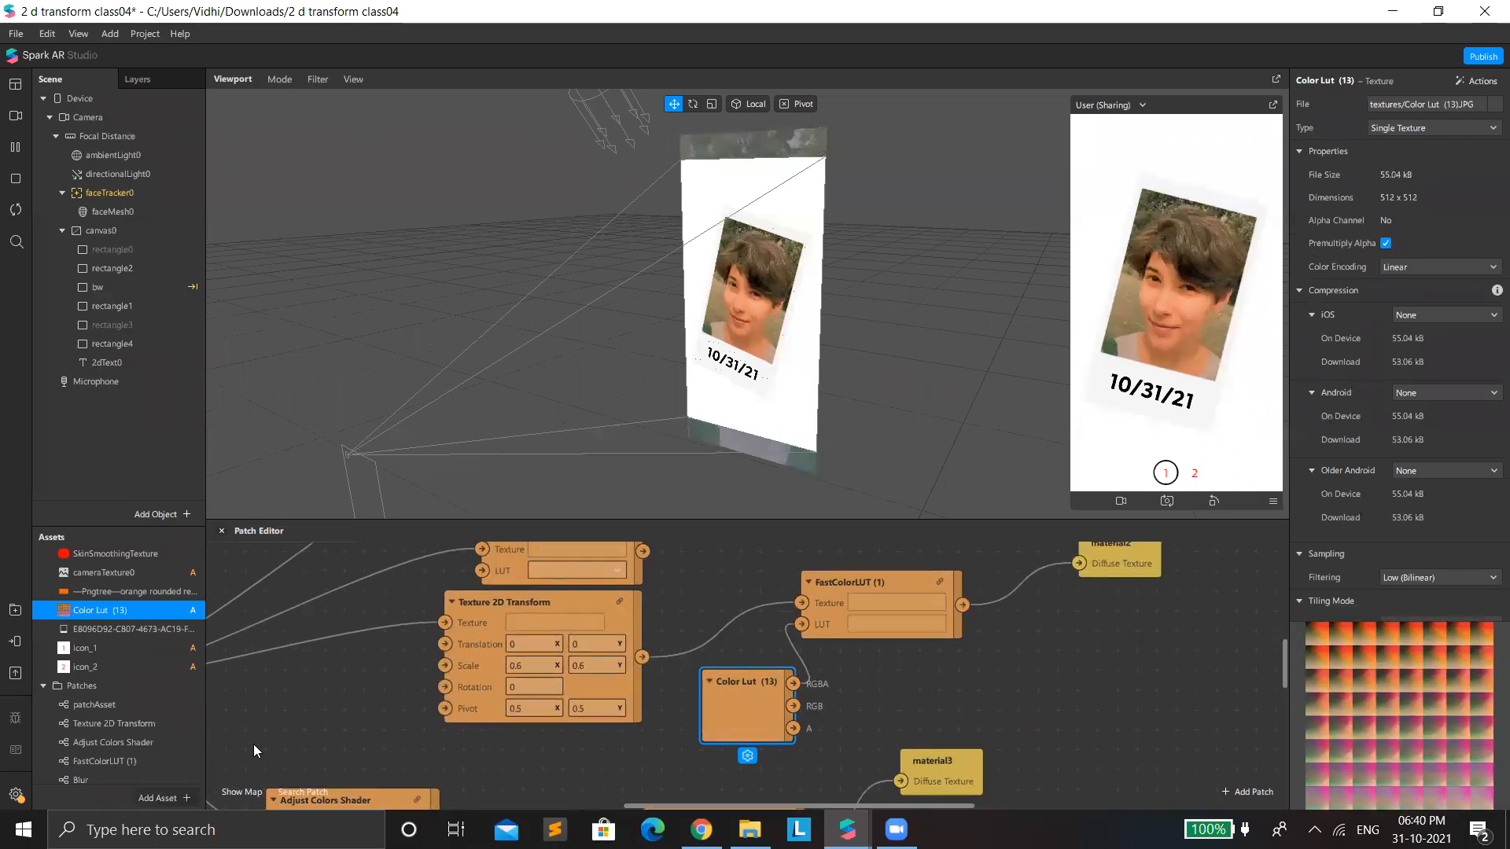
mouse_move(272, 577)
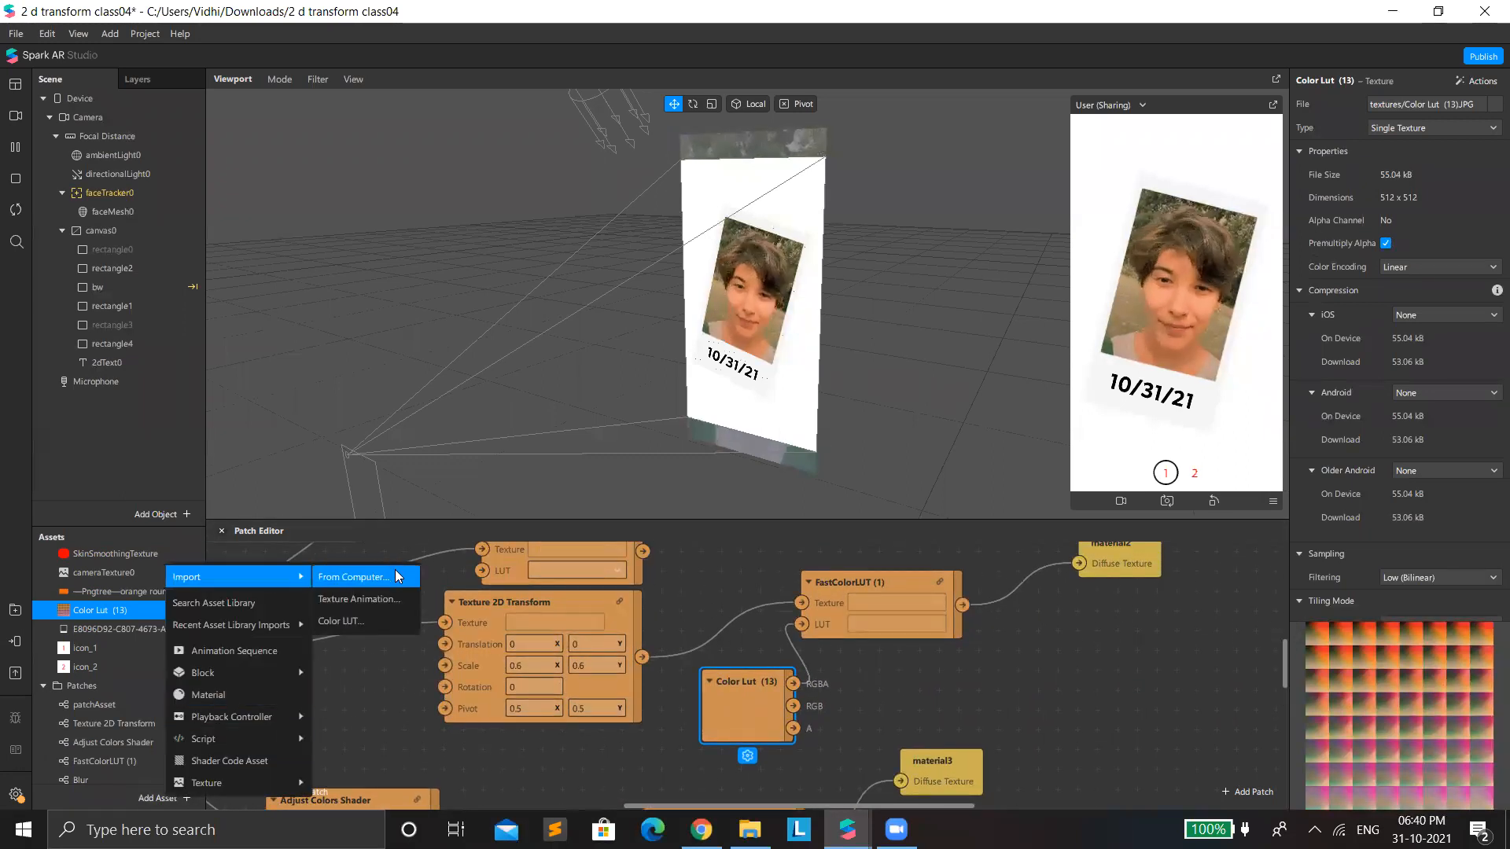
click(393, 576)
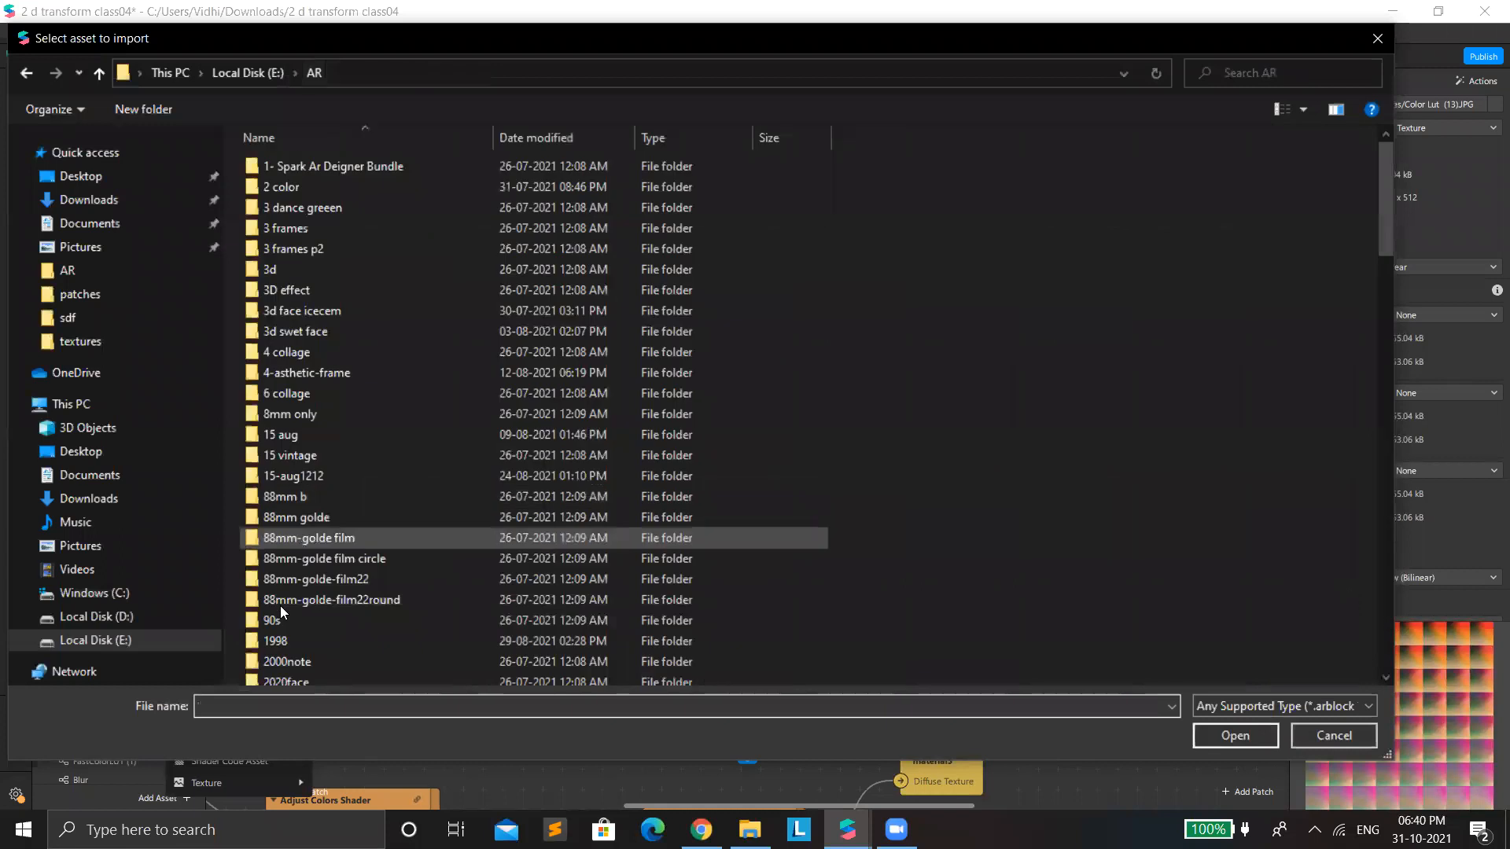
scroll(397, 464, down, 1)
scroll(396, 470, up, 3)
scroll(308, 585, up, 5)
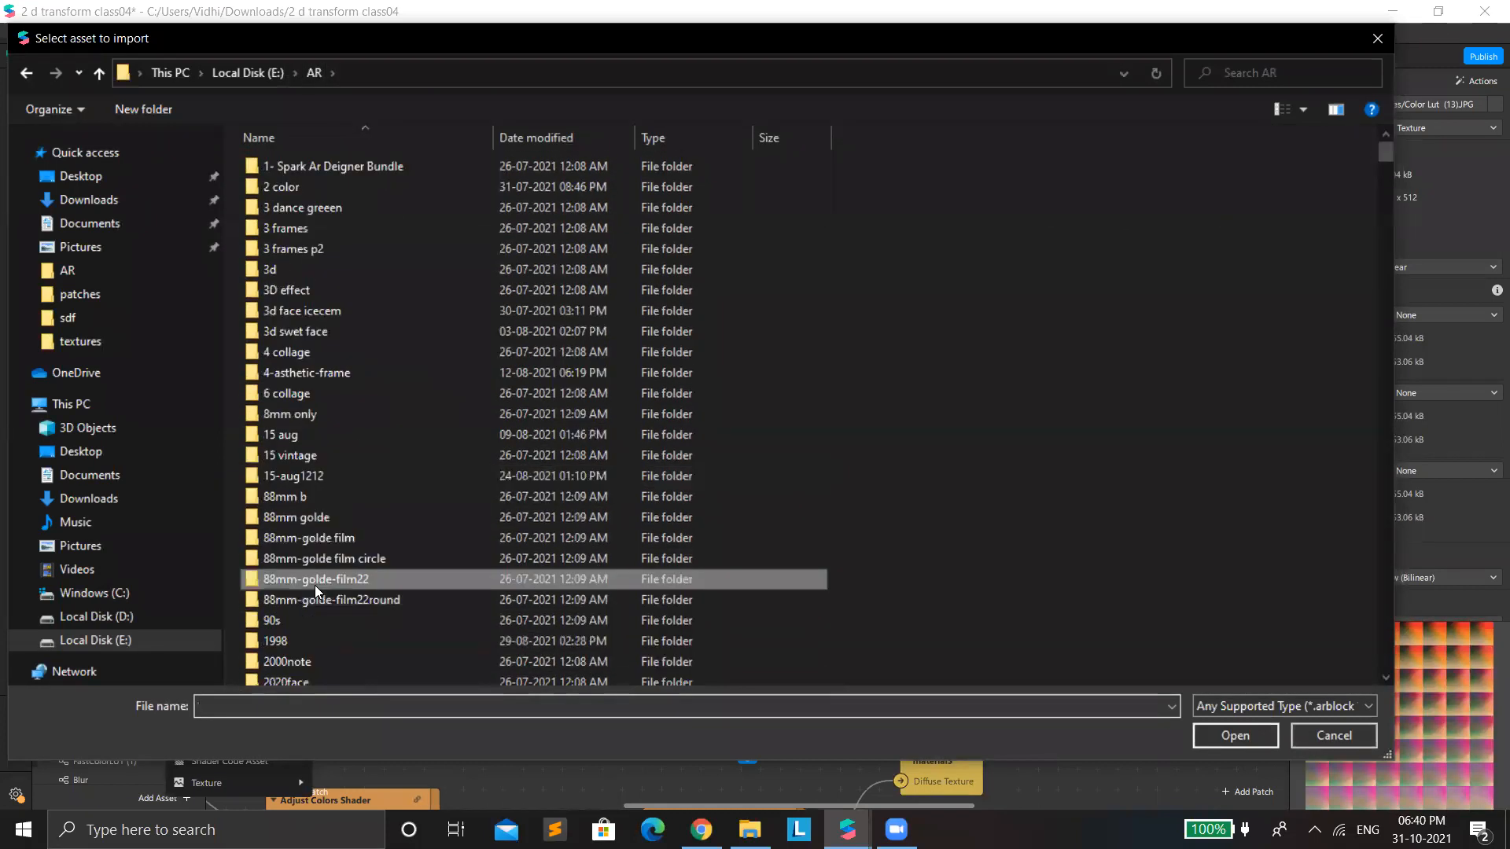
double_click(315, 585)
click(574, 189)
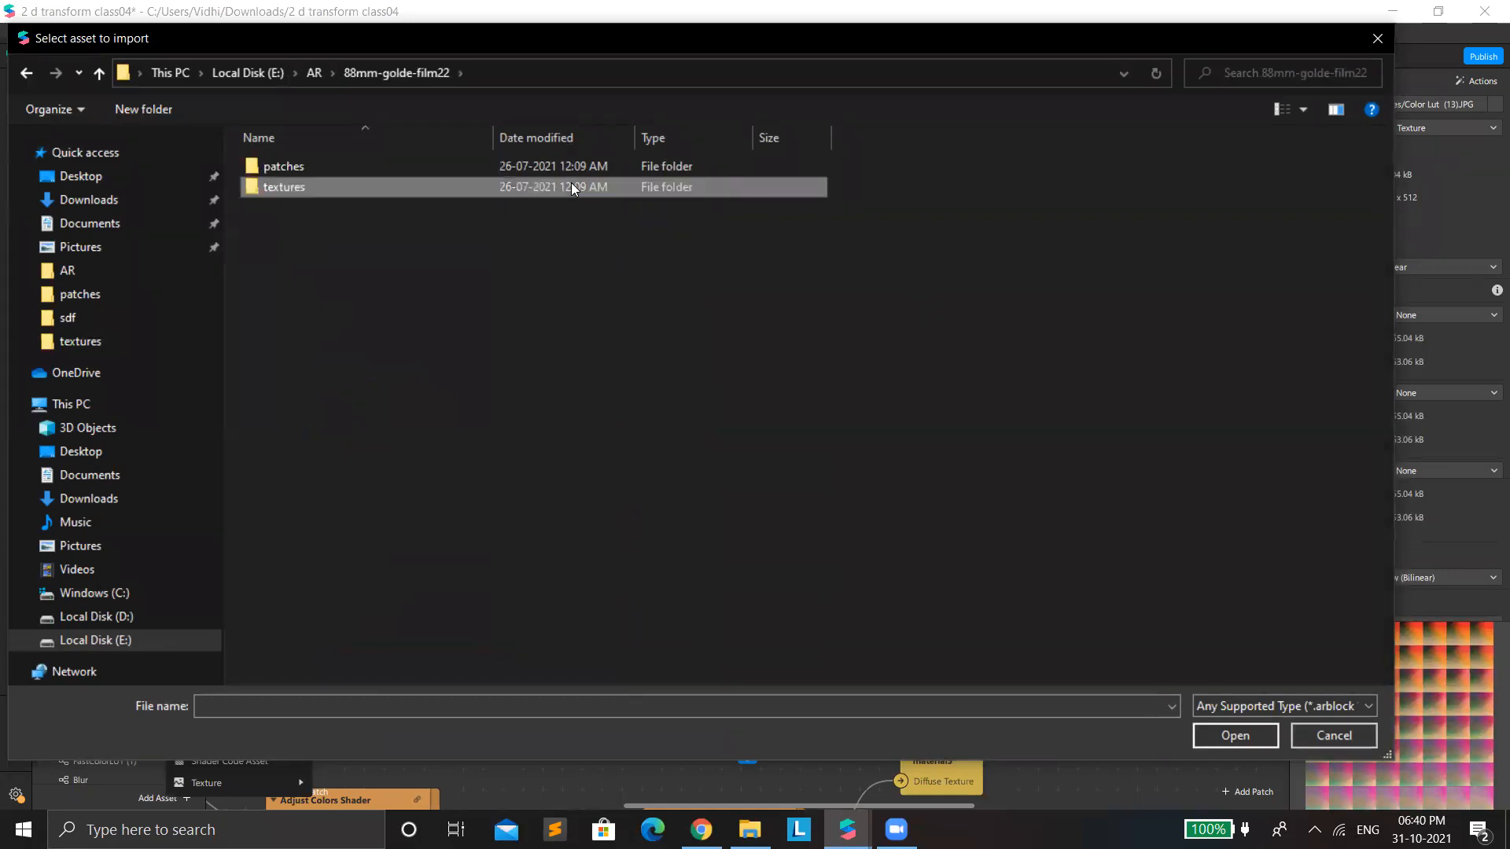
double_click(574, 189)
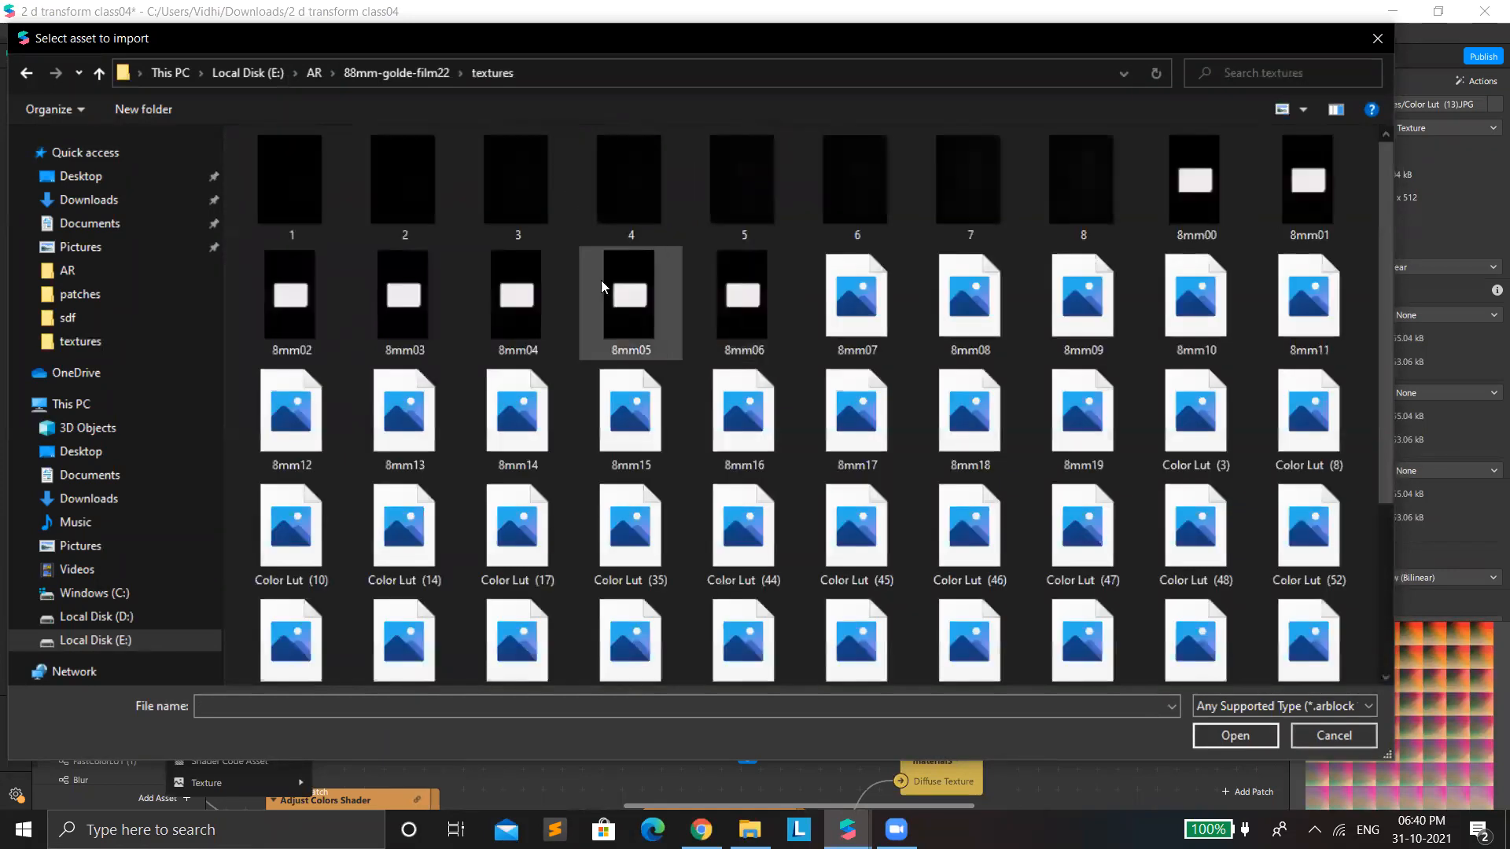
scroll(665, 425, down, 3)
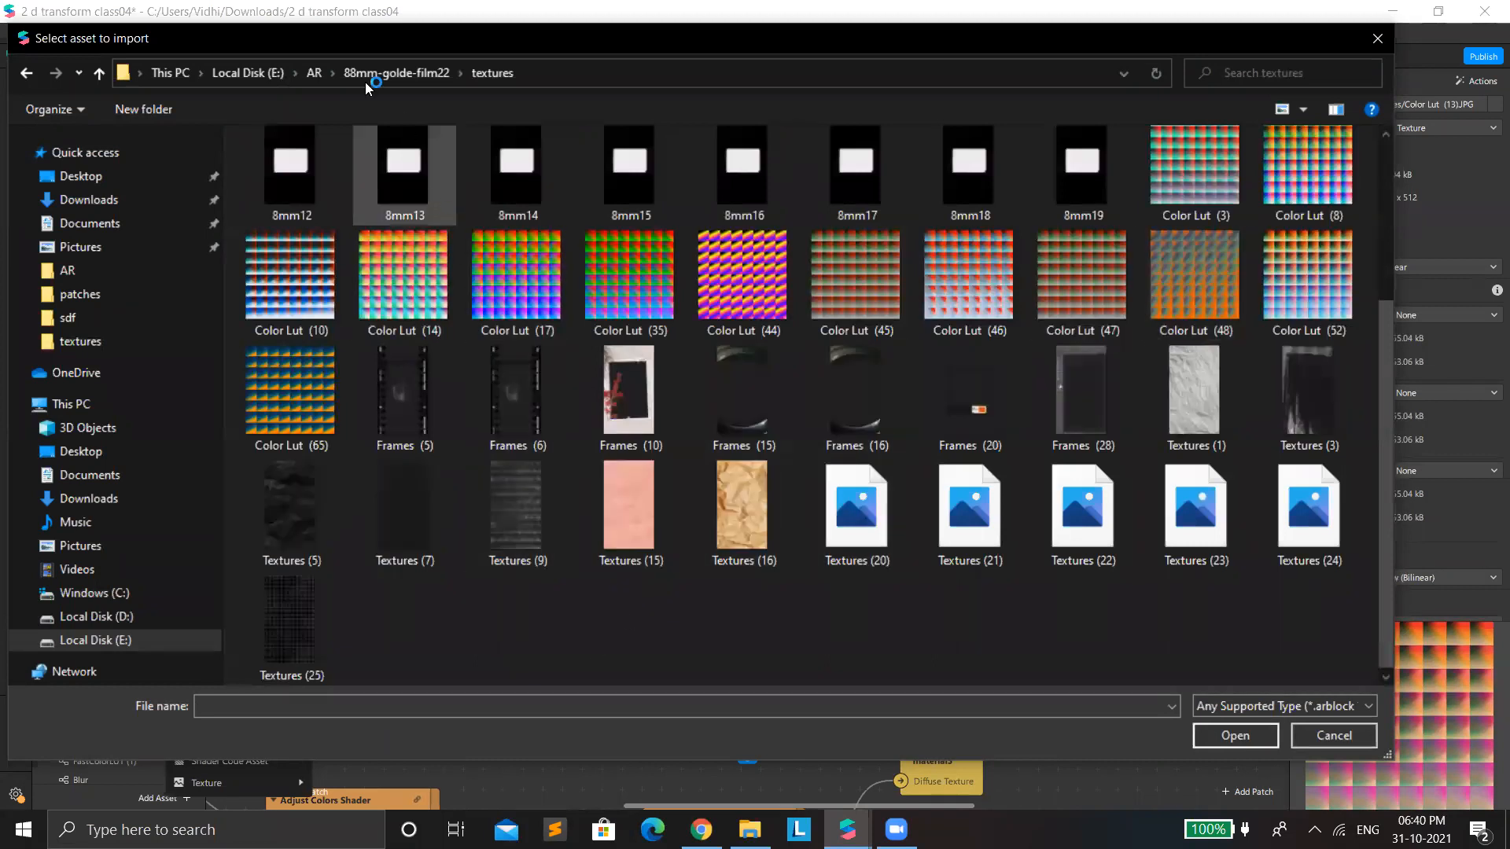
Step: Import the Color Lut (13) image from the textures folder of AR > 88mm-golde-film22round
click(316, 73)
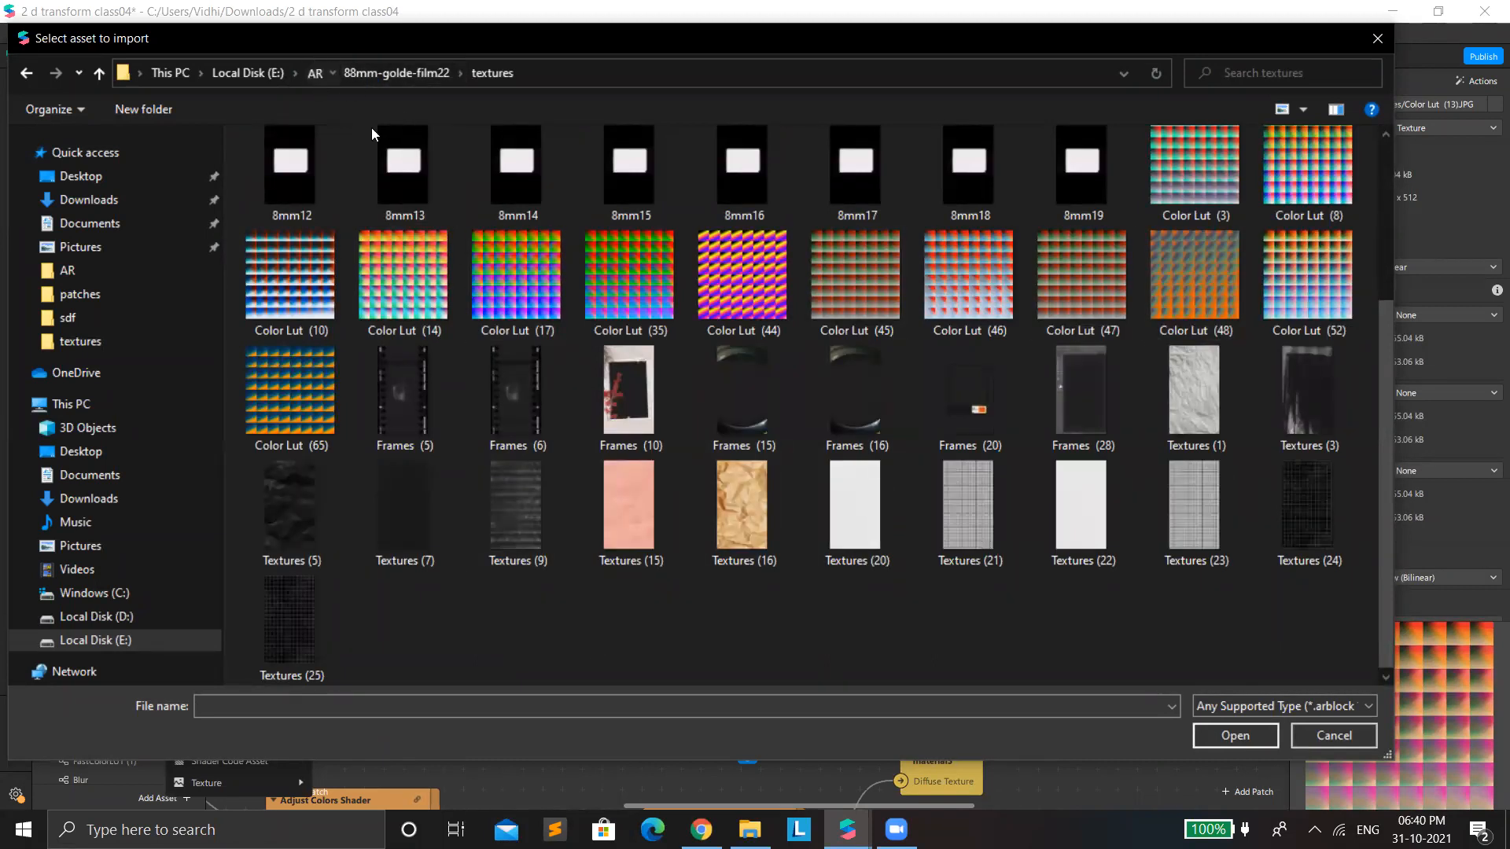
click(361, 580)
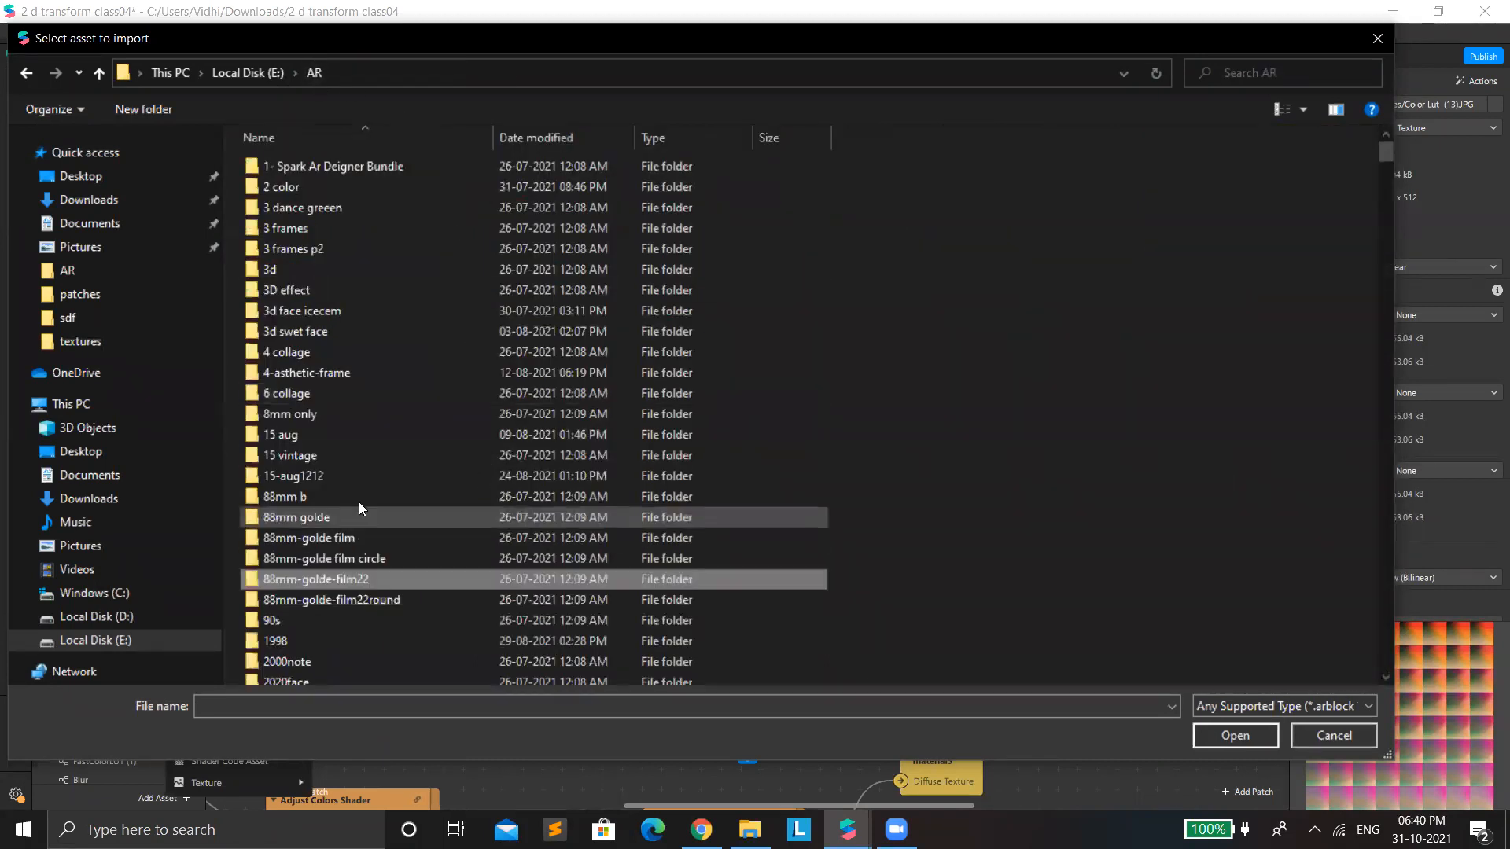
click(353, 601)
double_click(354, 599)
click(596, 190)
double_click(604, 194)
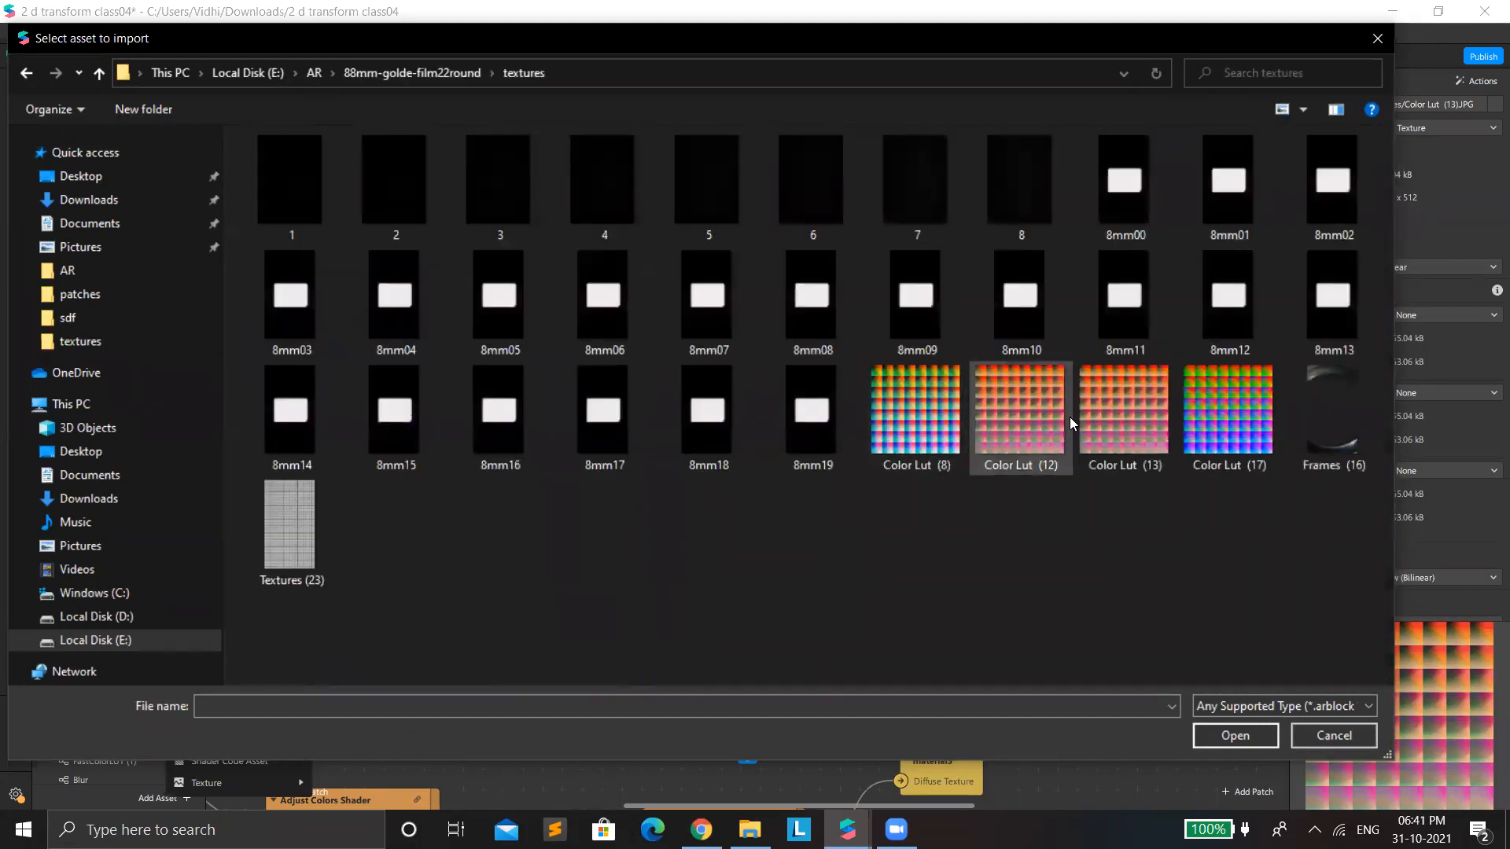
double_click(1094, 439)
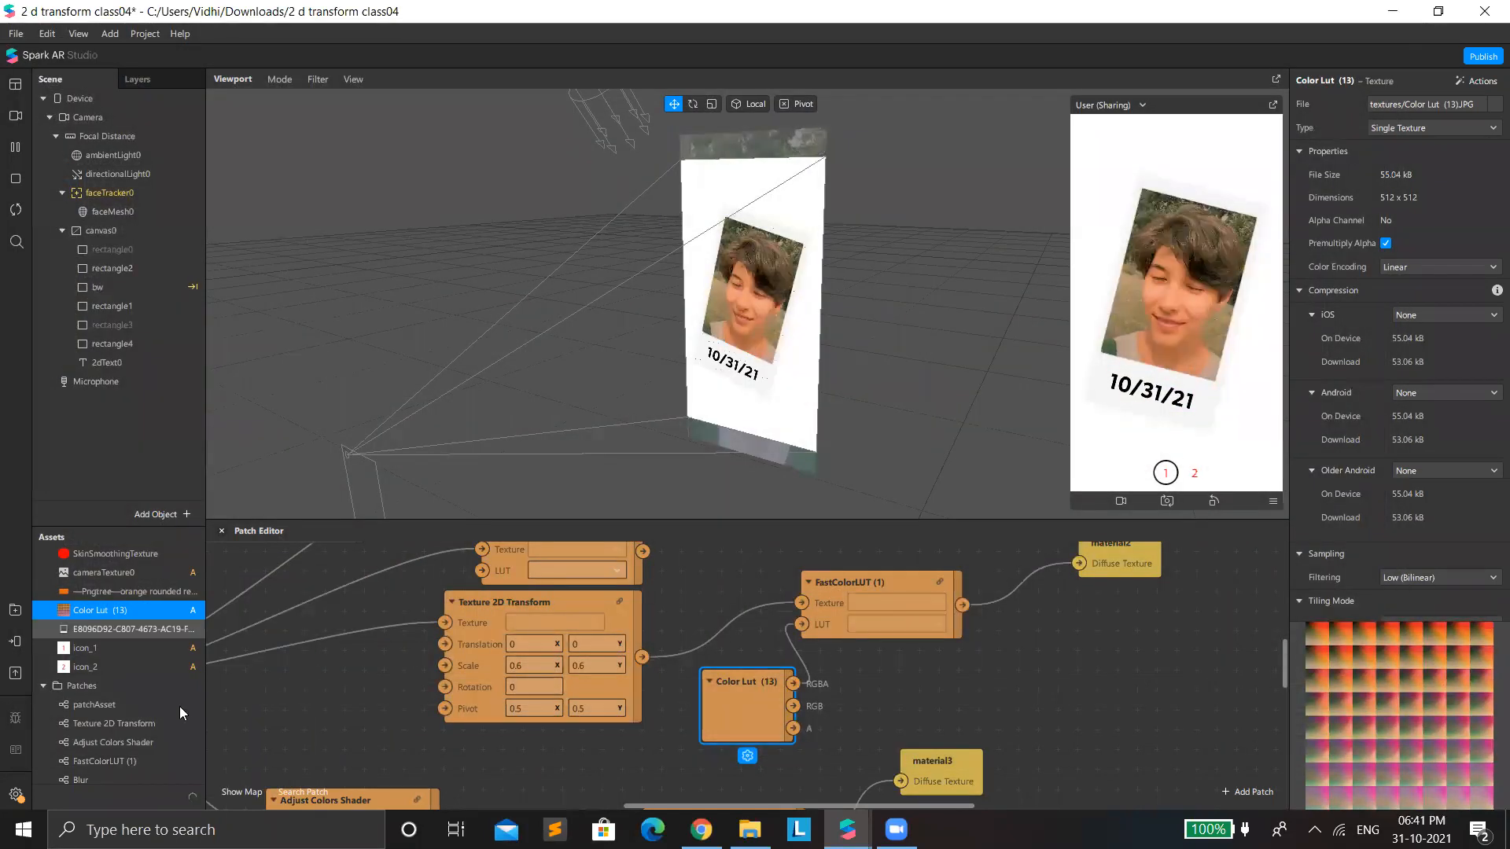
Step: Set the compression of the newly imported Color Lut (14) texture to None for iOS, Android and Older Android
click(1454, 314)
click(1440, 352)
click(1449, 395)
click(1456, 429)
click(1421, 473)
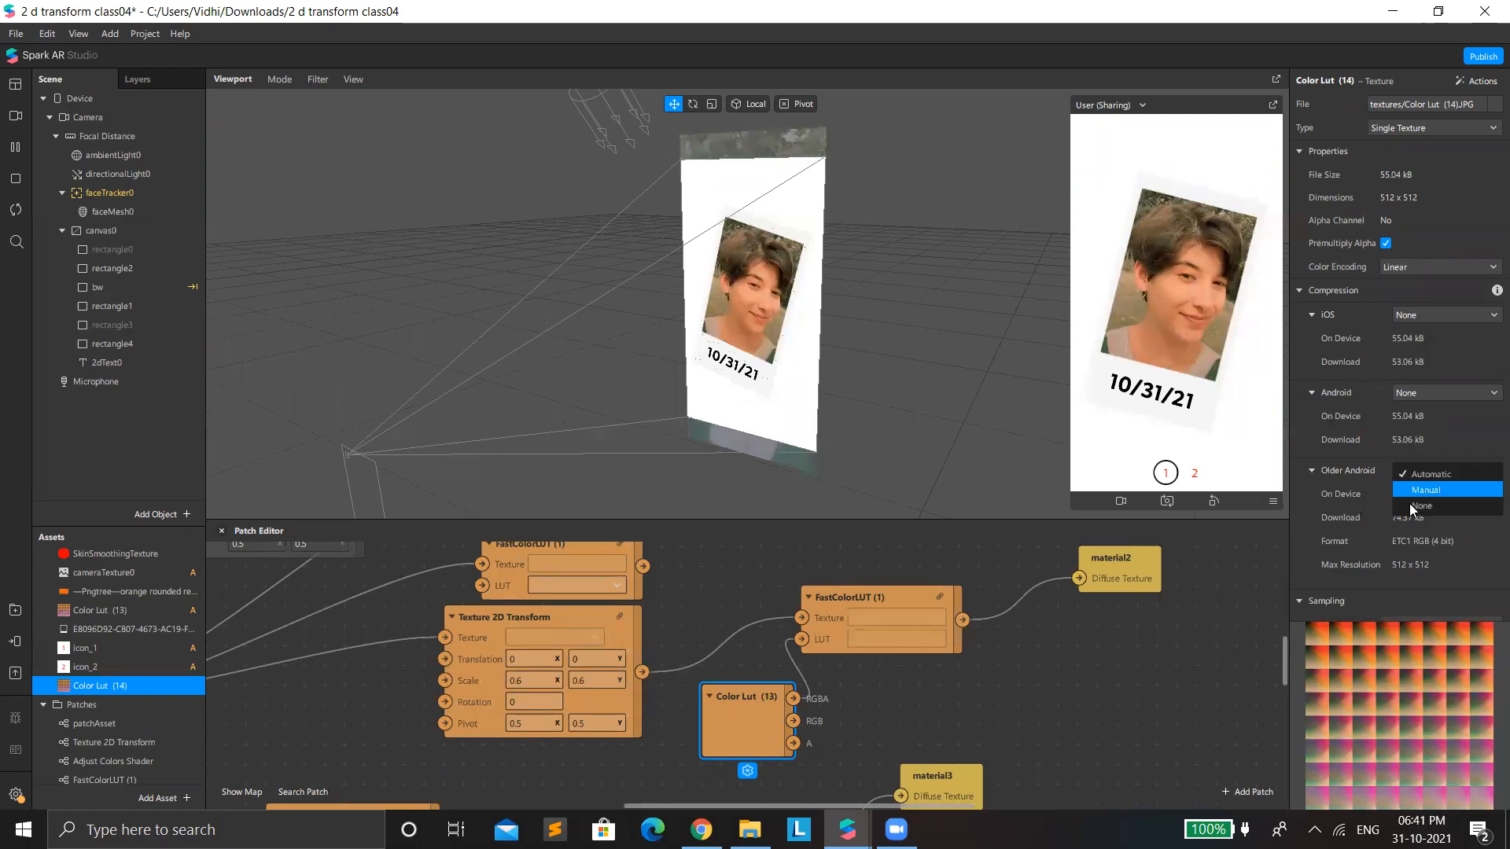
click(1409, 504)
Step: Connect the Color Lut (14) texture to the LUT input of the upper FastColorLUT (1) patch and place it beside Texture 2D Transform
scroll(480, 699, up, 2)
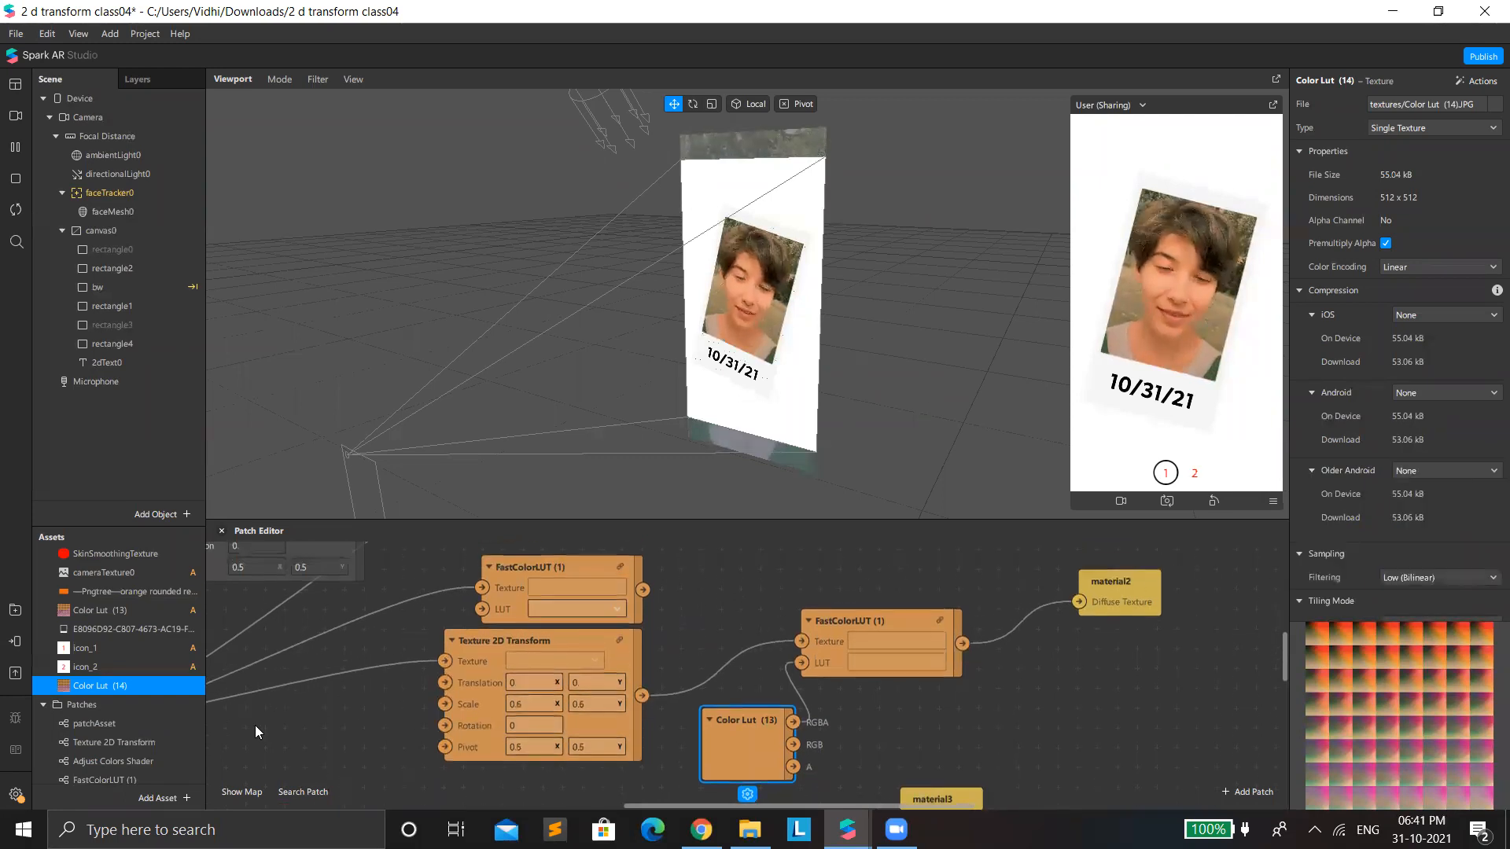
drag(164, 687, 482, 608)
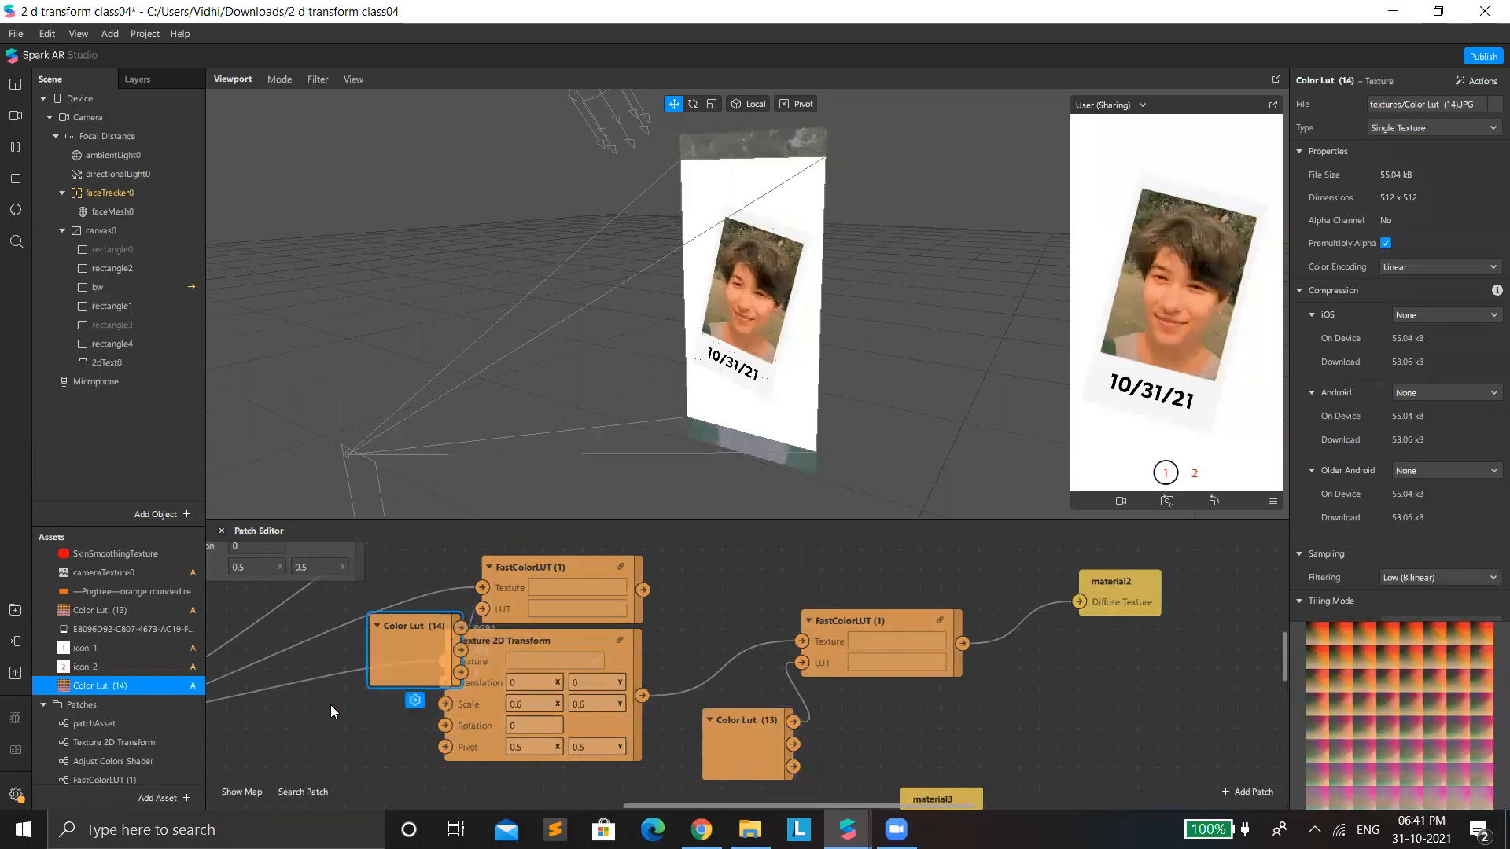
drag(399, 668, 294, 722)
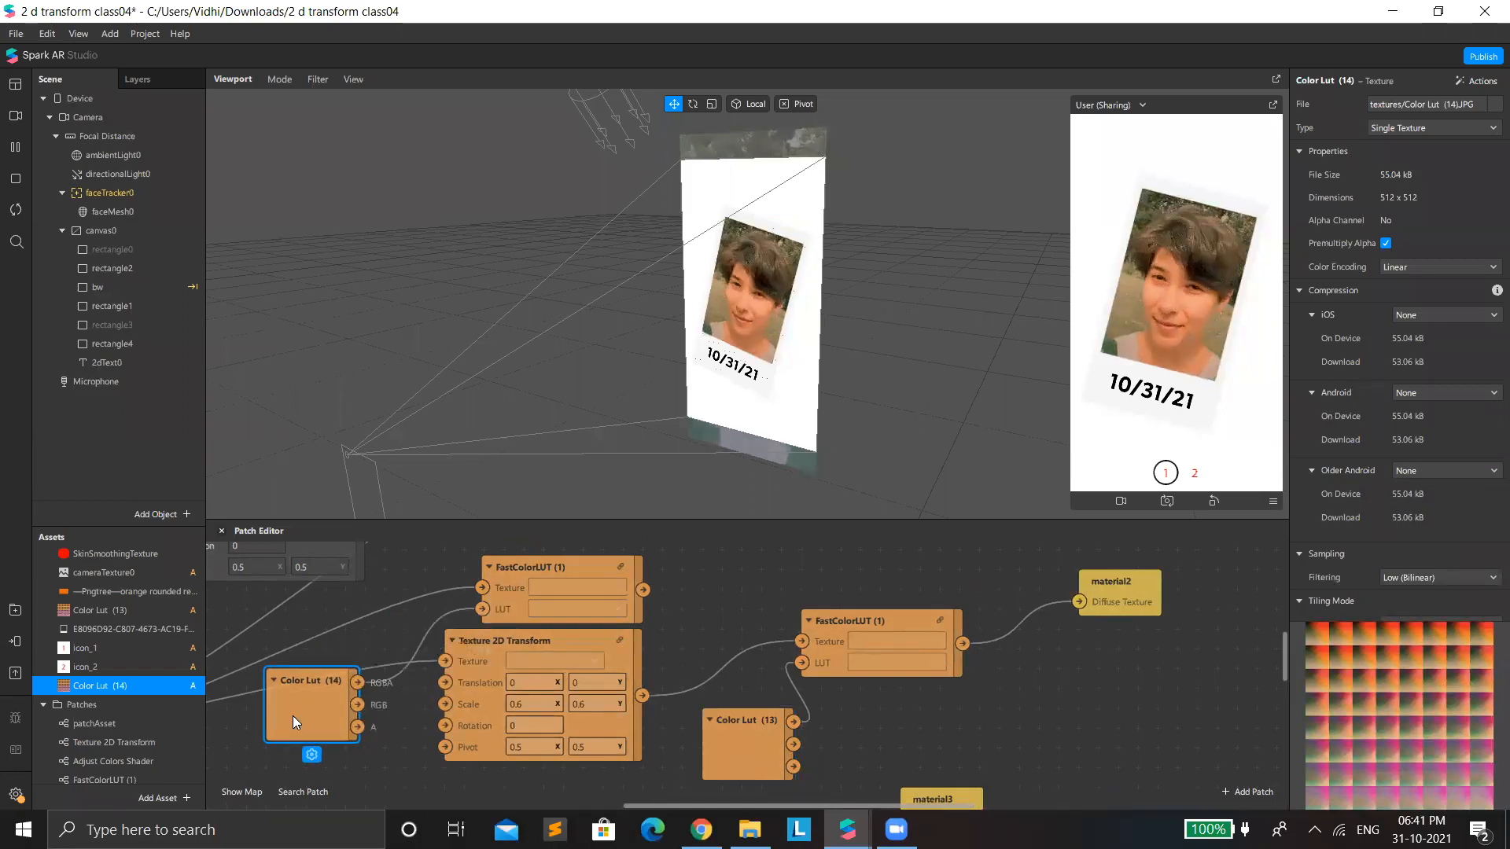
Step: Create a Diffuse Texture patch for rectangle2's material5, feed it from the upper FastColorLUT (1) output, and preview both picker options
click(120, 261)
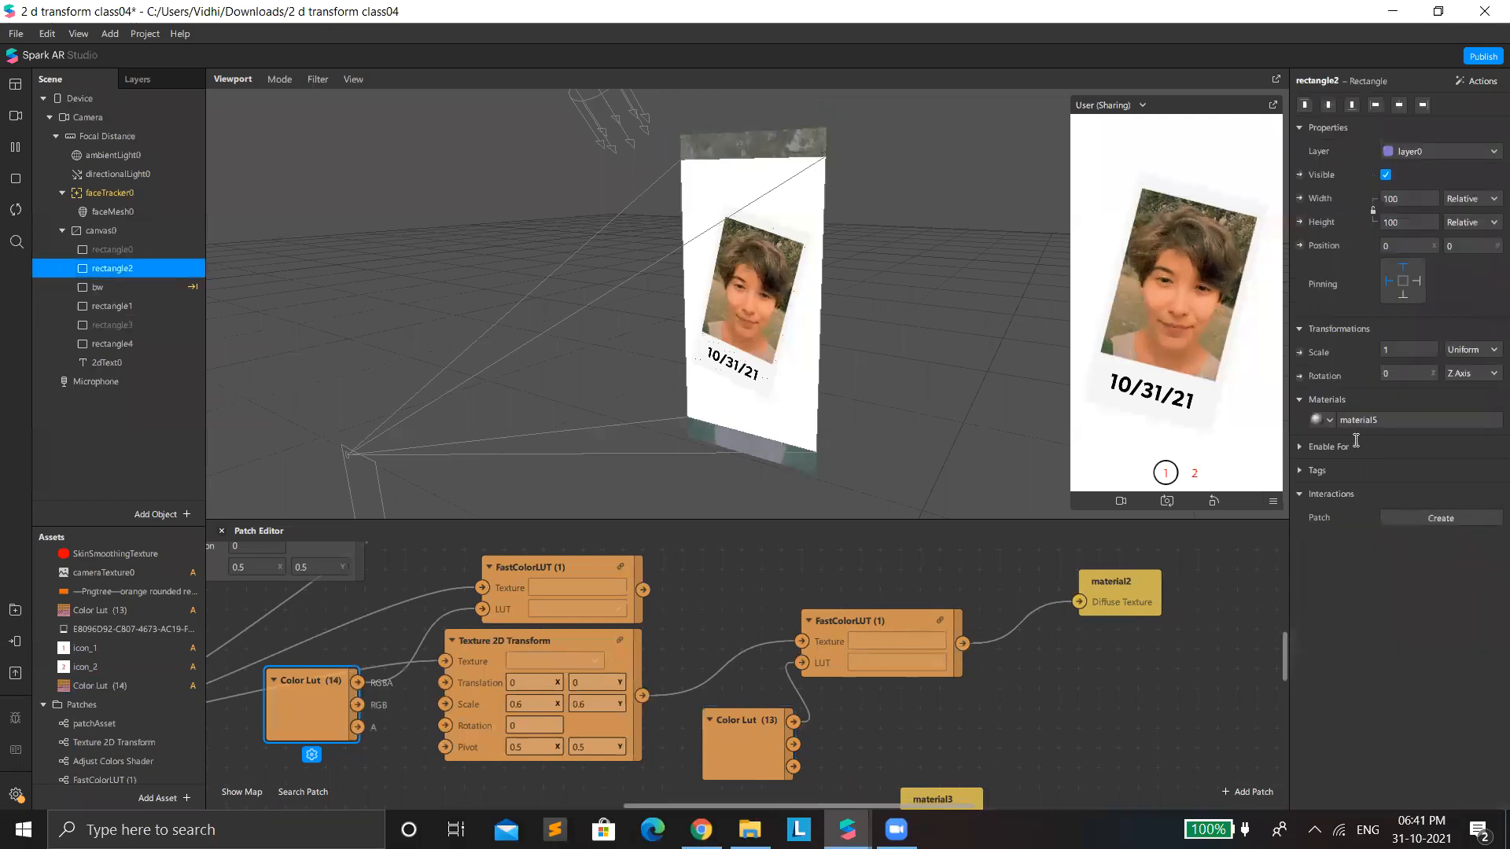
click(1364, 422)
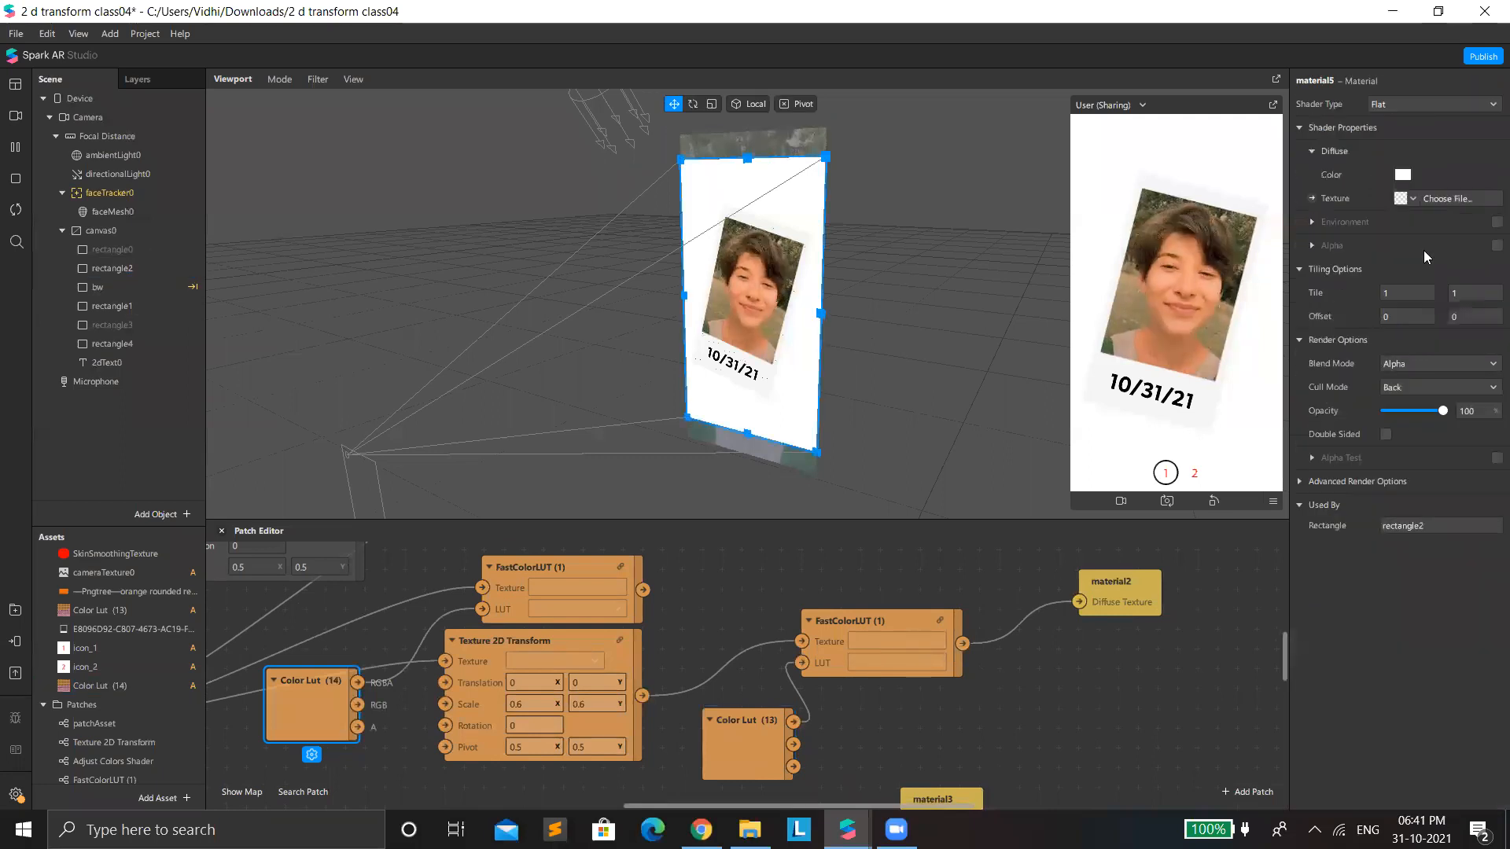
click(1307, 200)
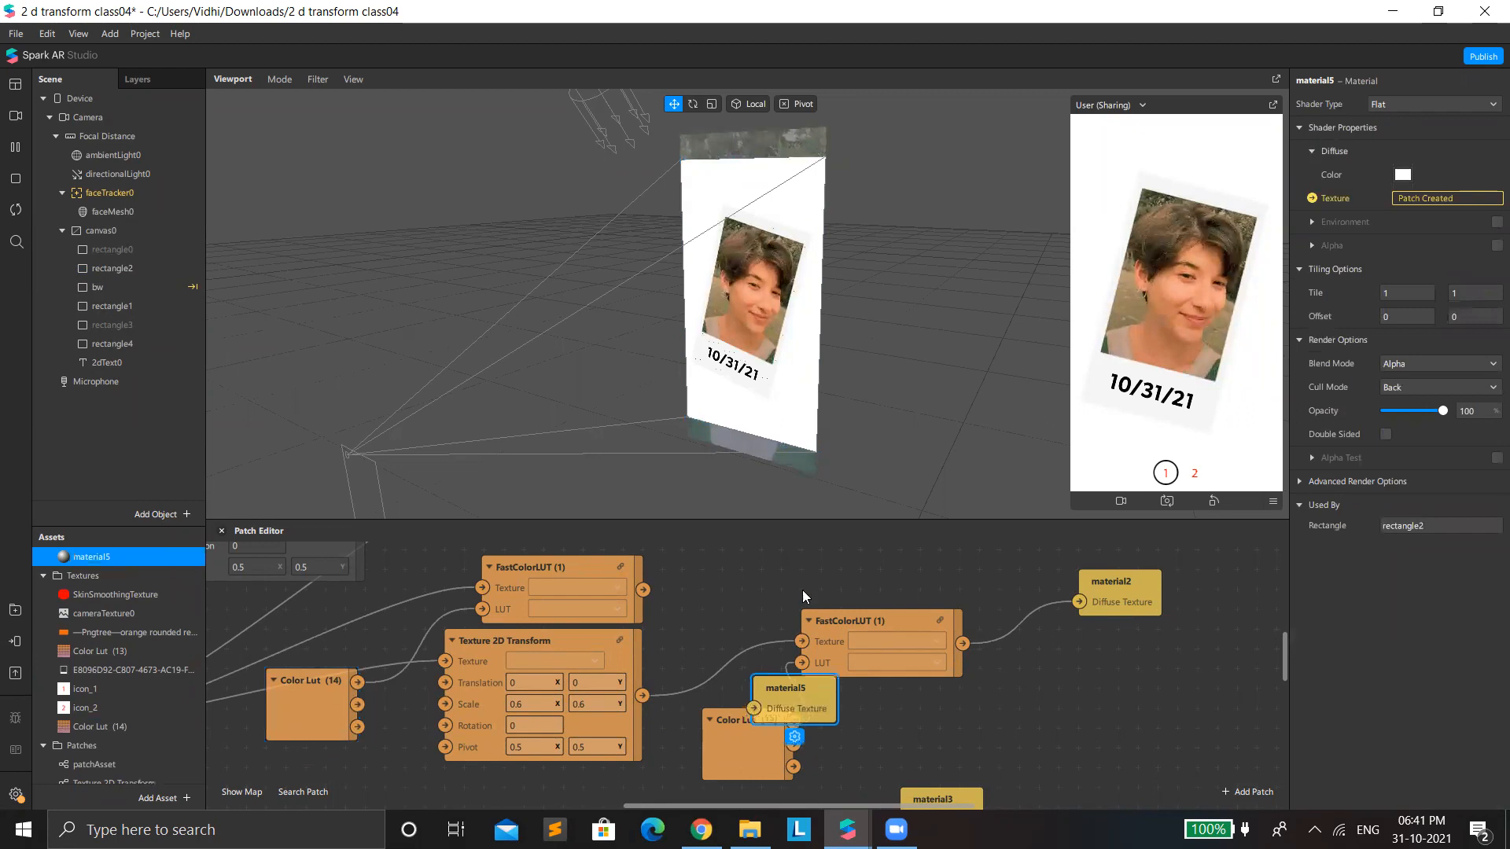
drag(751, 585, 762, 602)
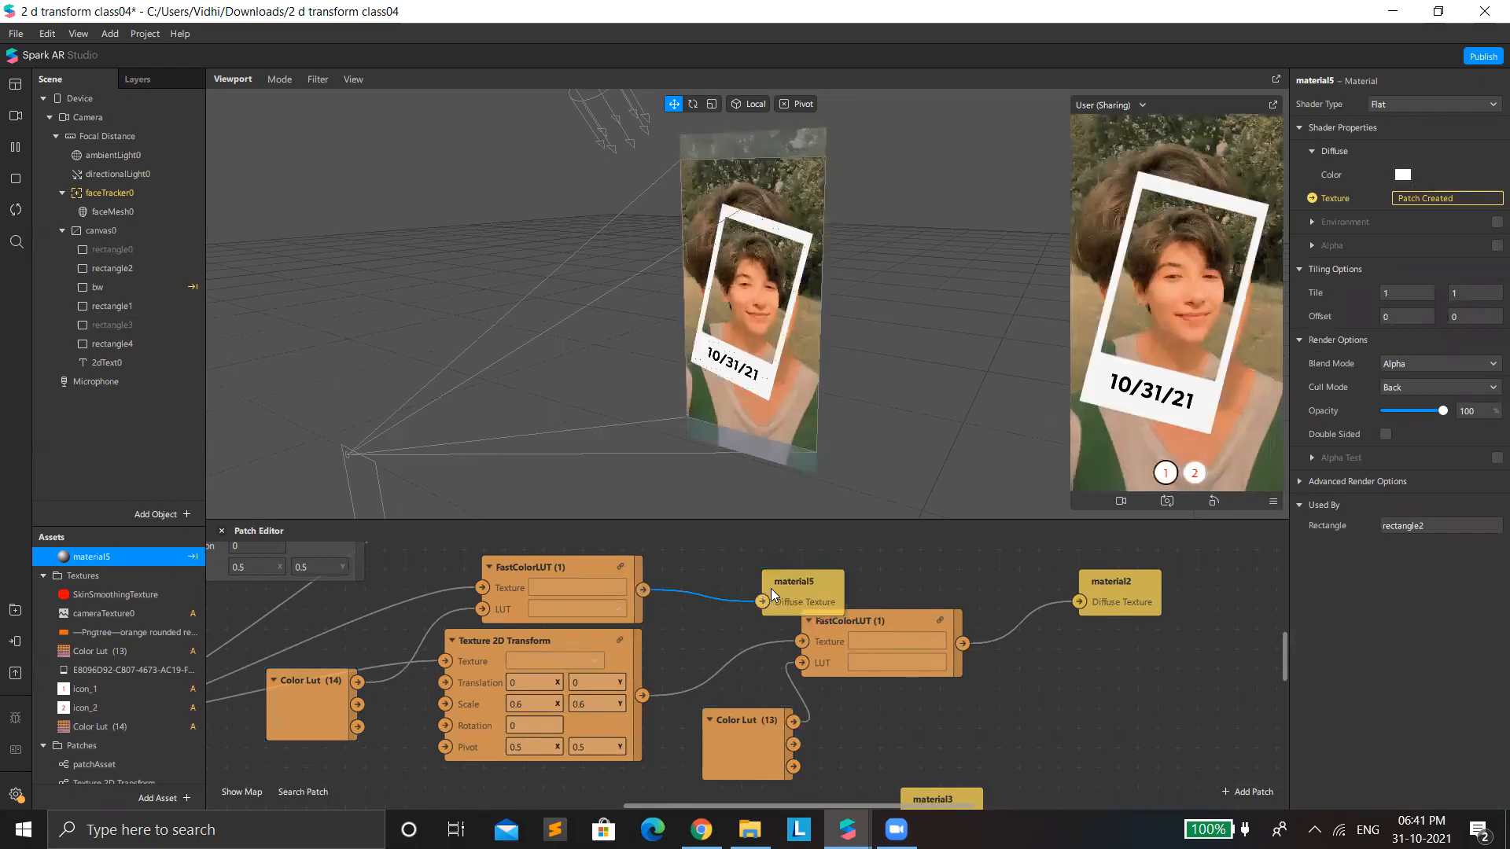
drag(794, 585, 751, 556)
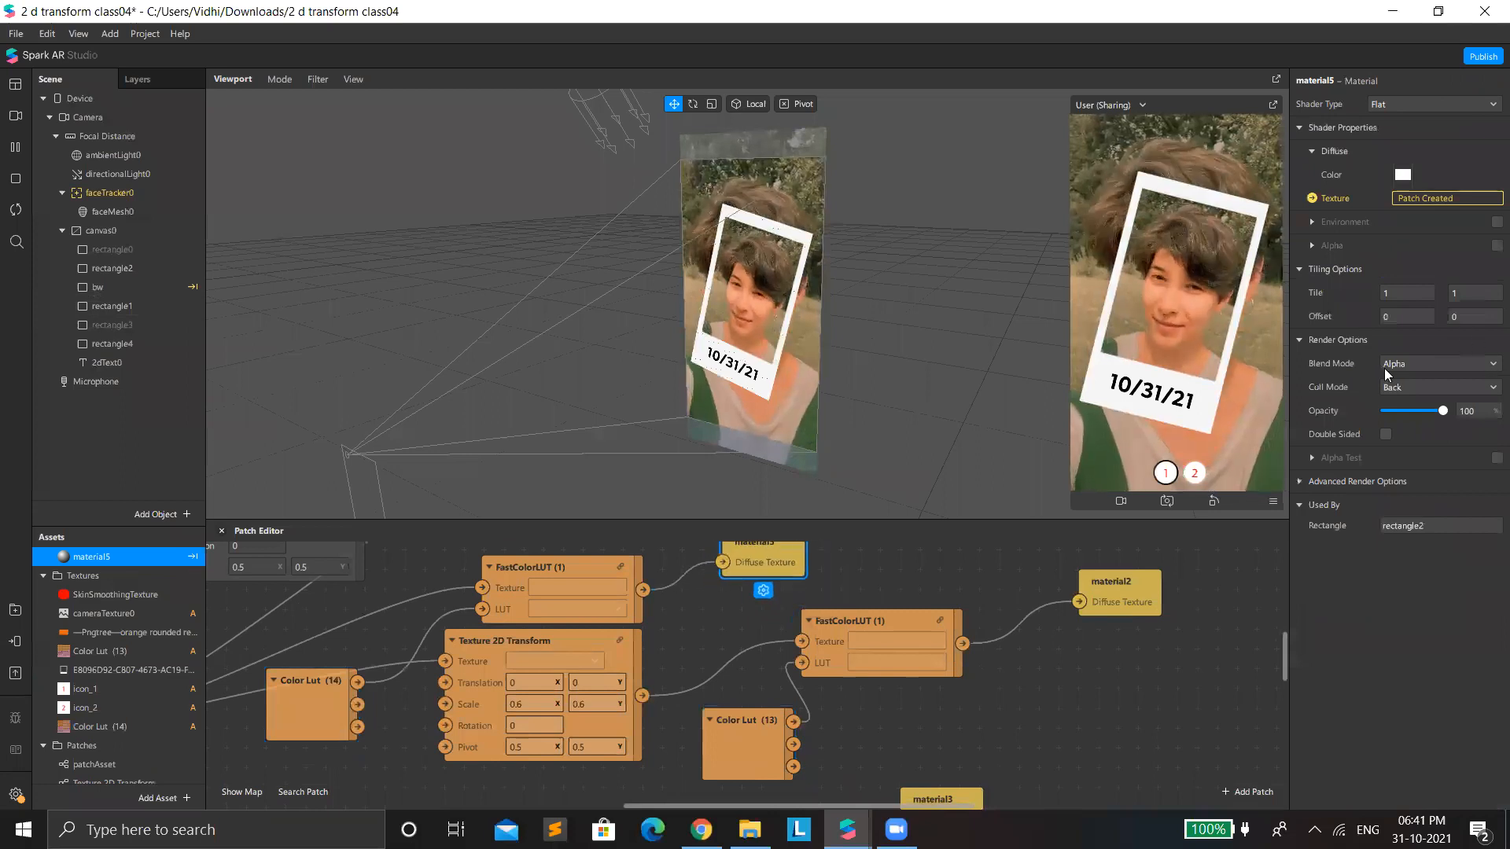
click(1194, 473)
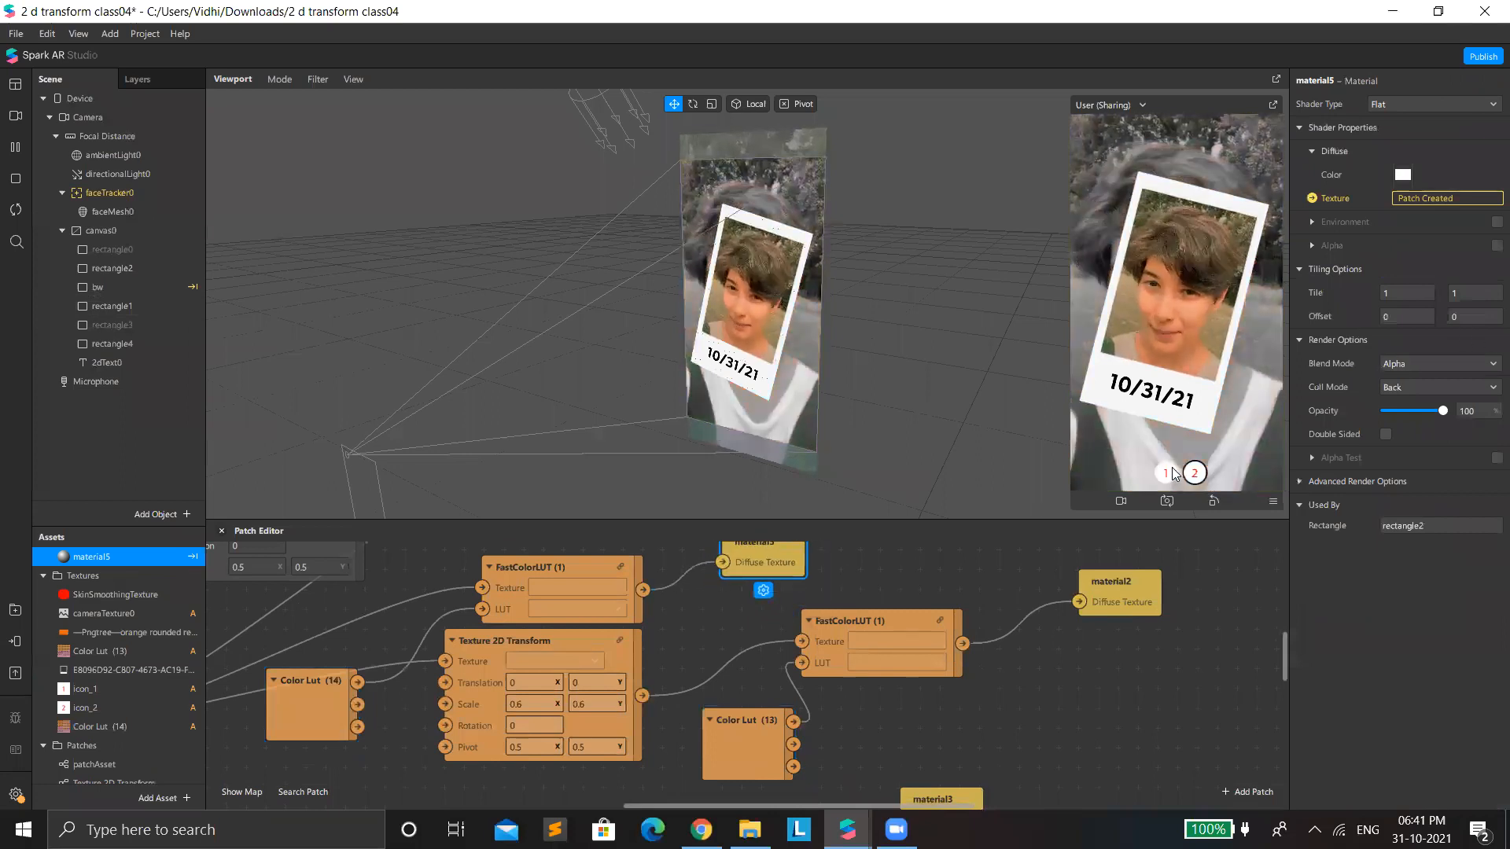
click(1168, 473)
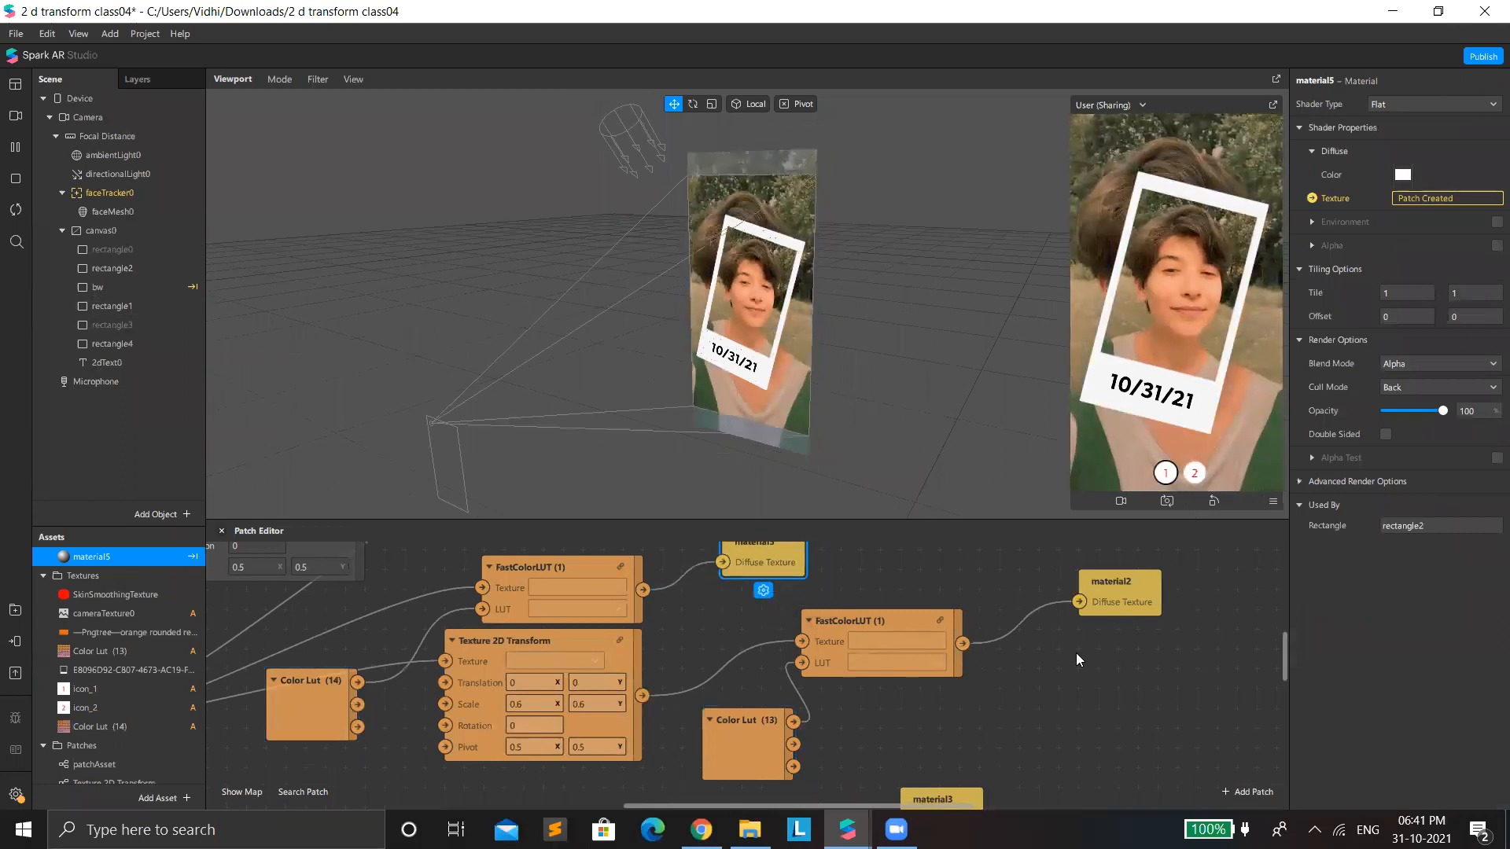
Step: Drive rectangle2's visibility from the Equals Exactly patch whose second number is 0, and save the project
scroll(1057, 652, down, 5)
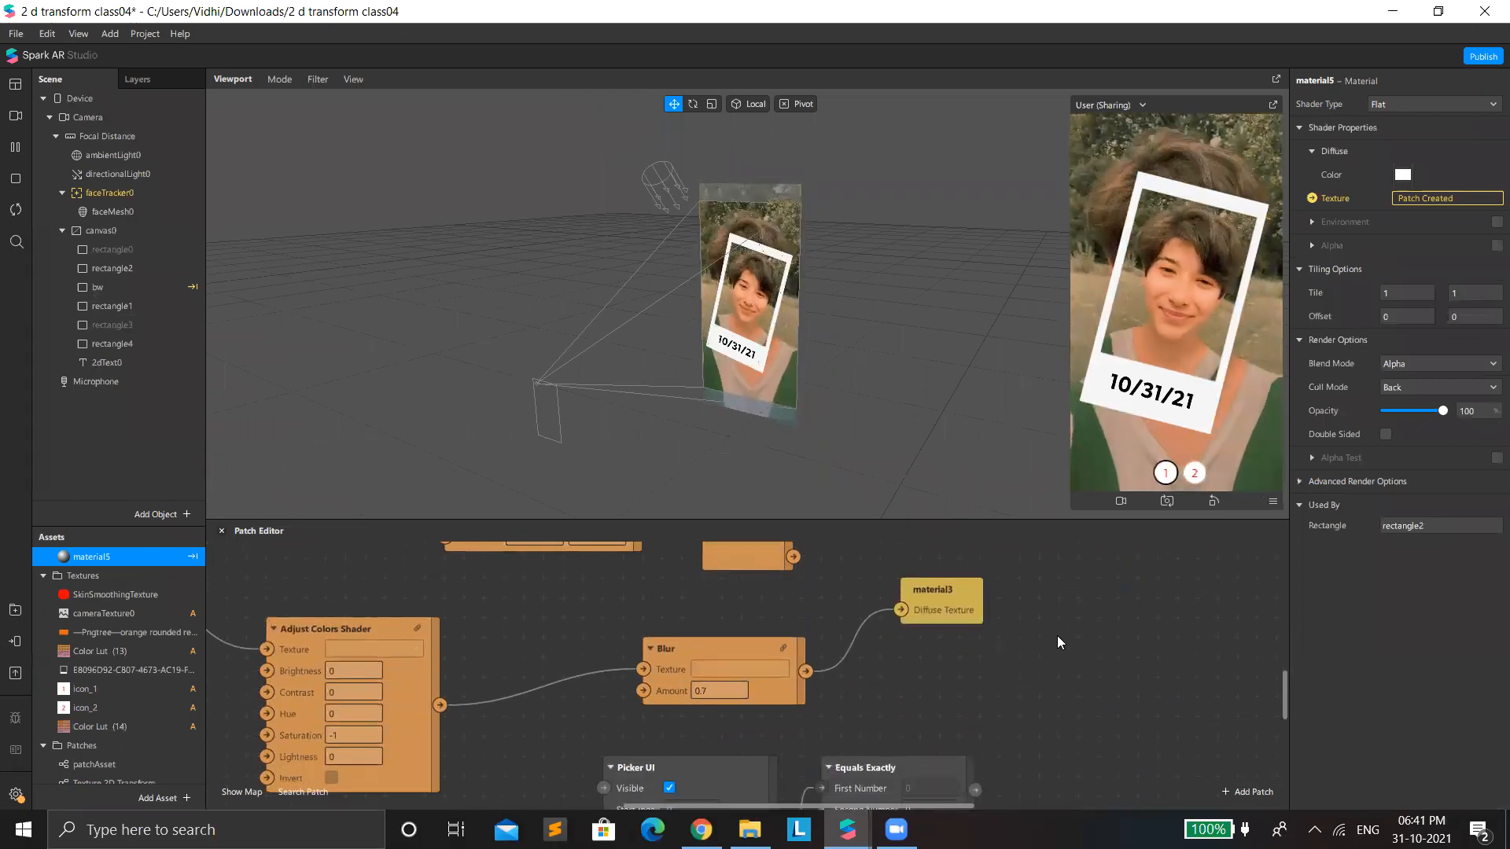
scroll(1053, 639, down, 4)
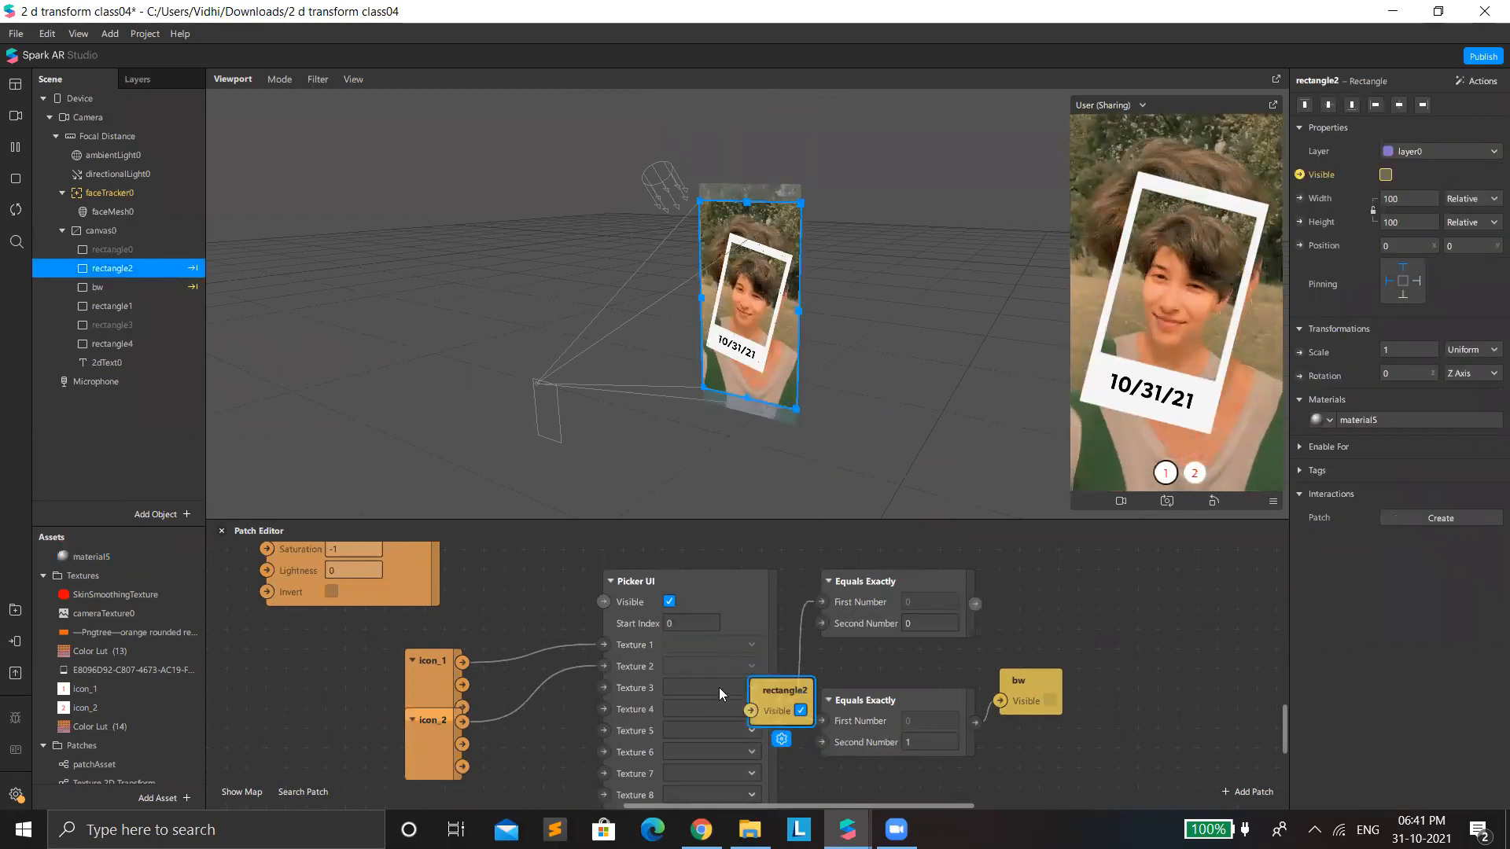
drag(751, 696, 1039, 602)
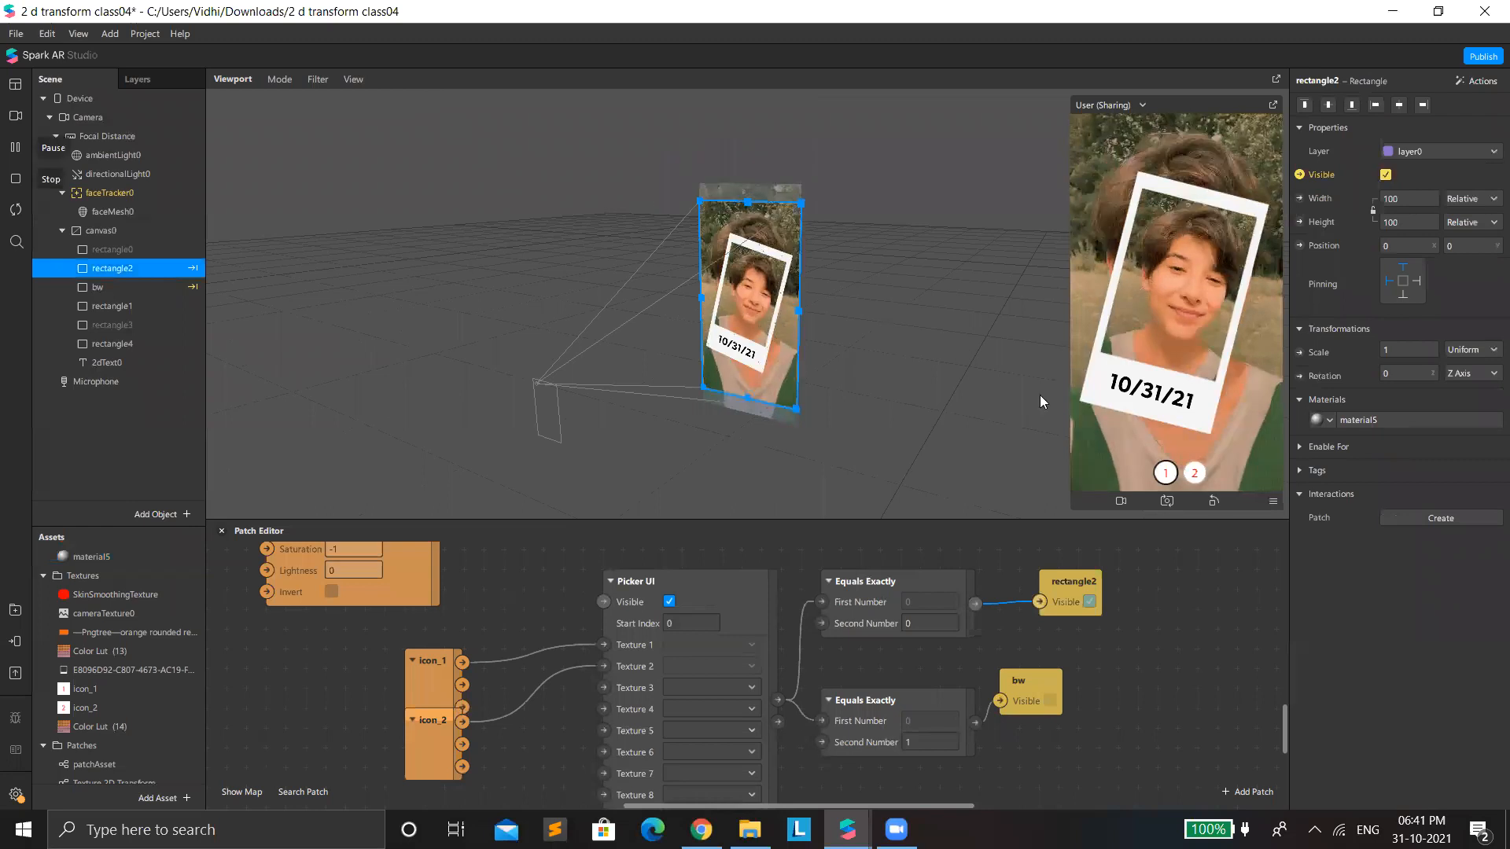
click(1193, 474)
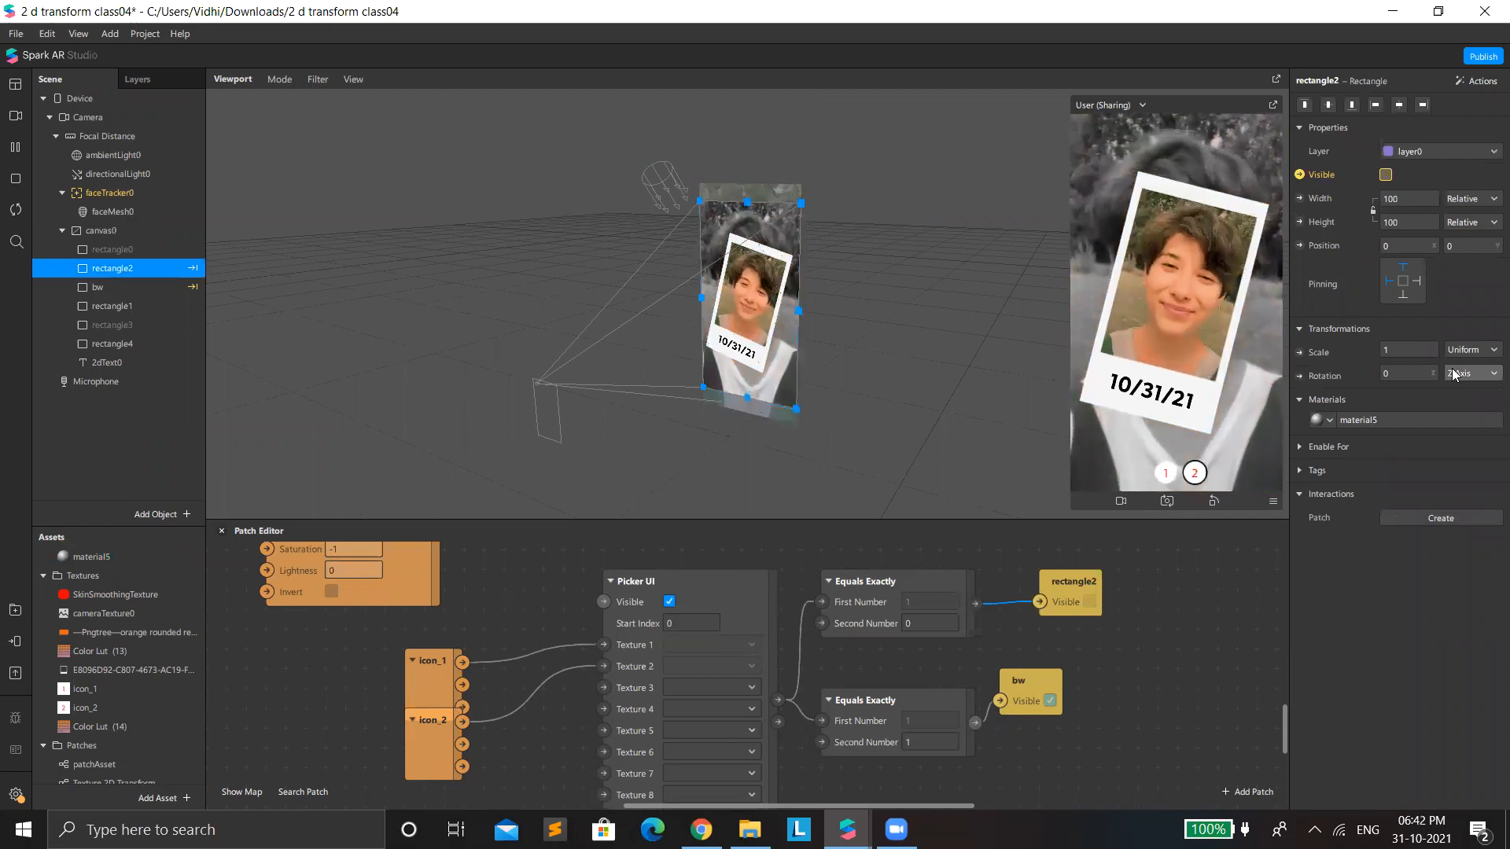
key(ctrl+s)
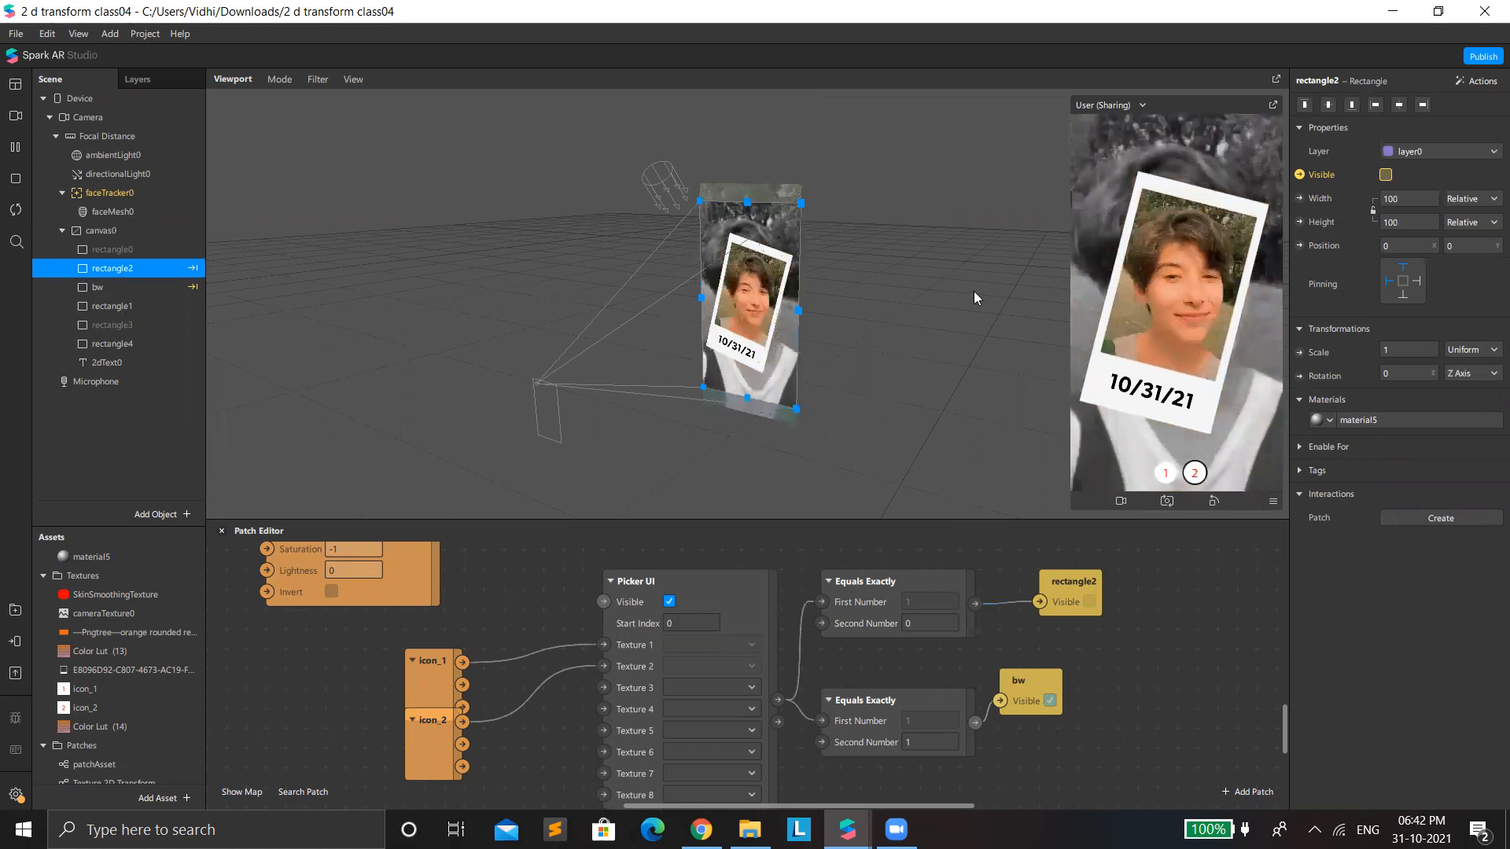
Step: Add a custom instruction to the Device that shows "Tap to change" on opening
click(1271, 503)
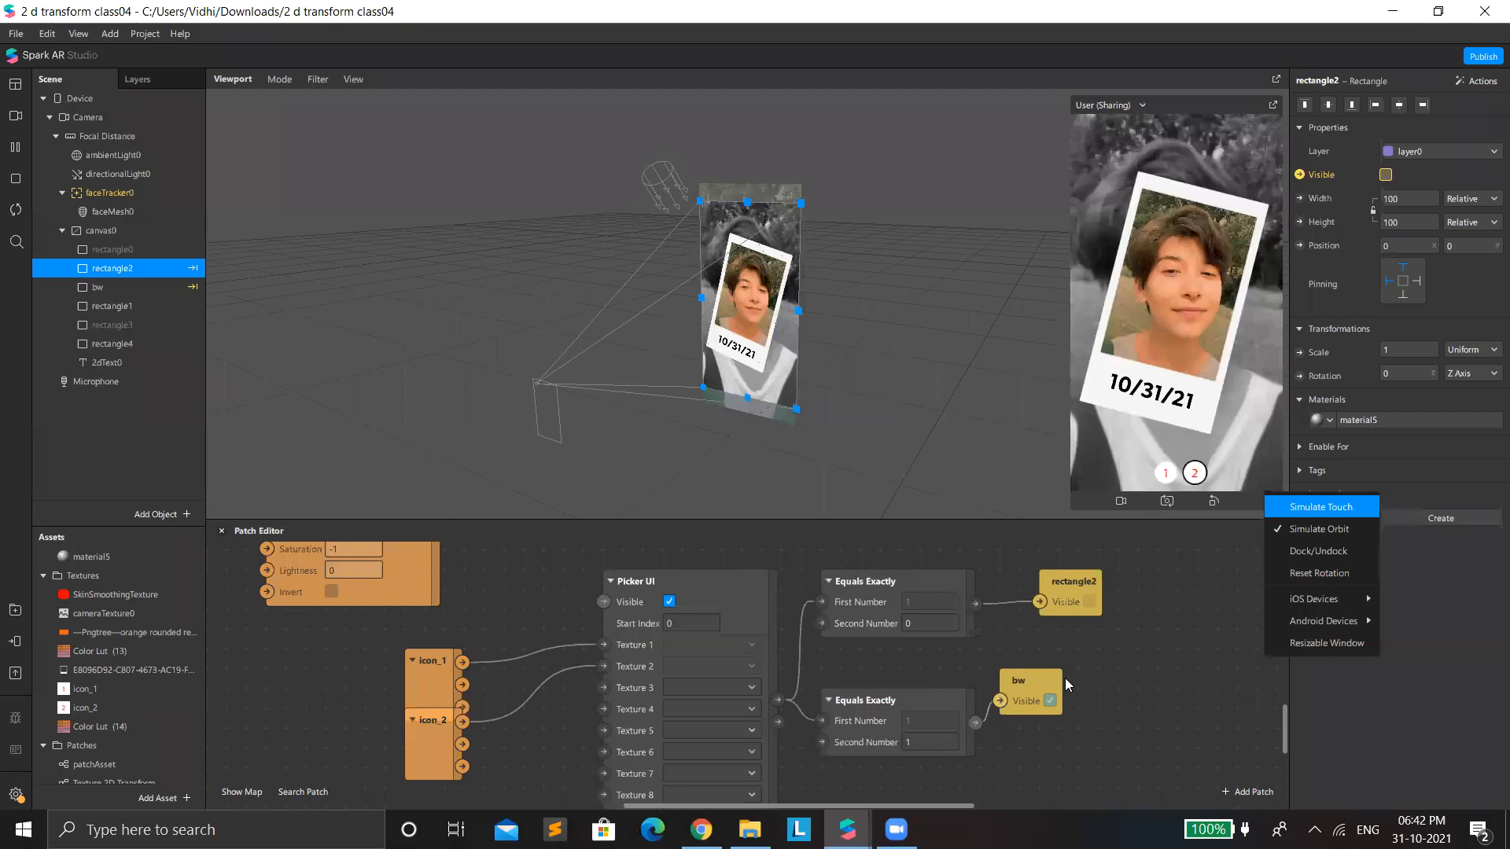
click(1122, 669)
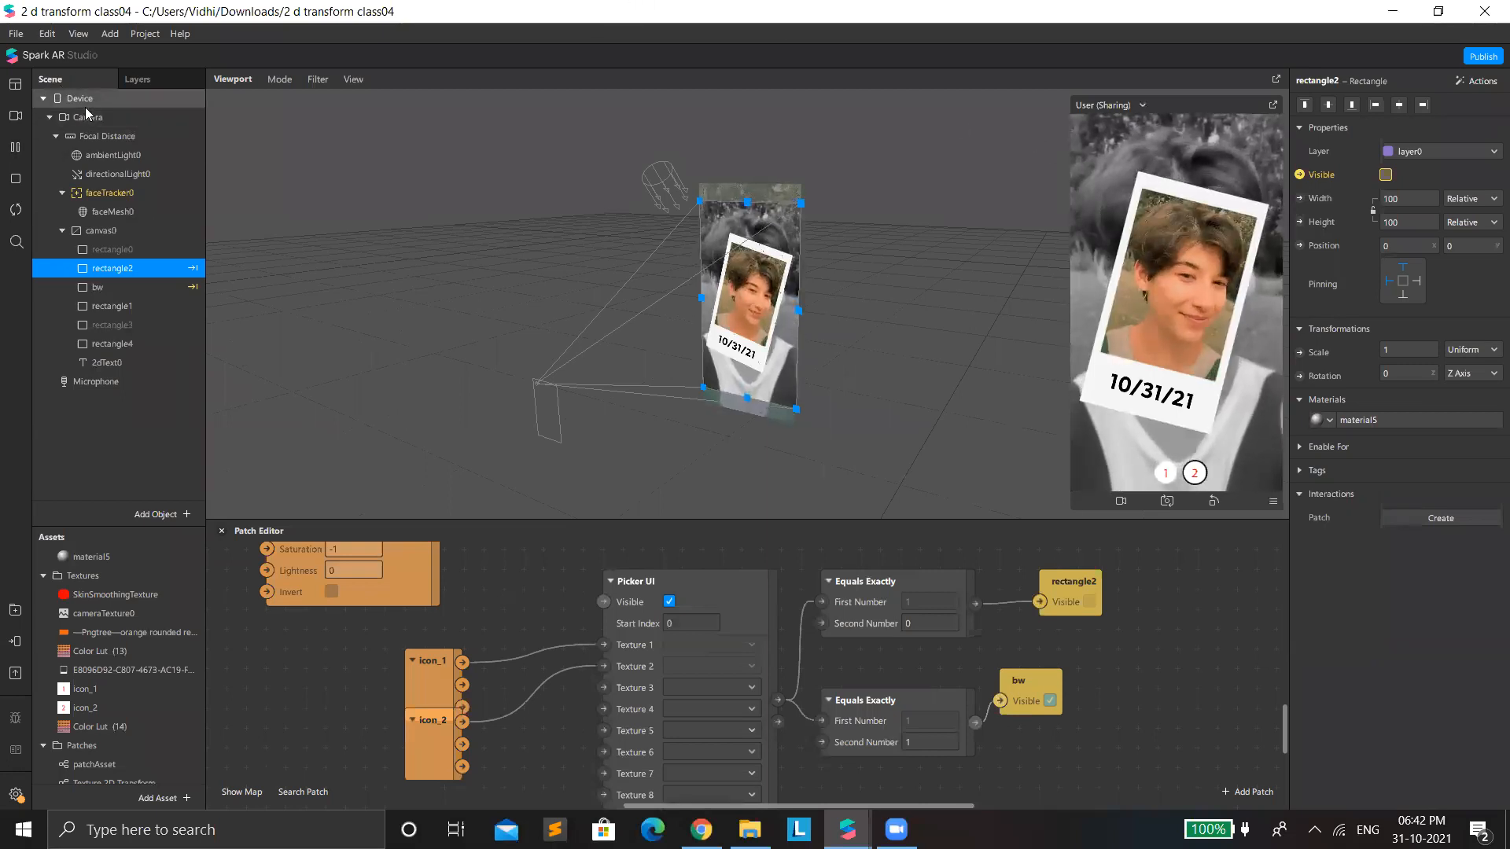
click(1028, 309)
click(1438, 252)
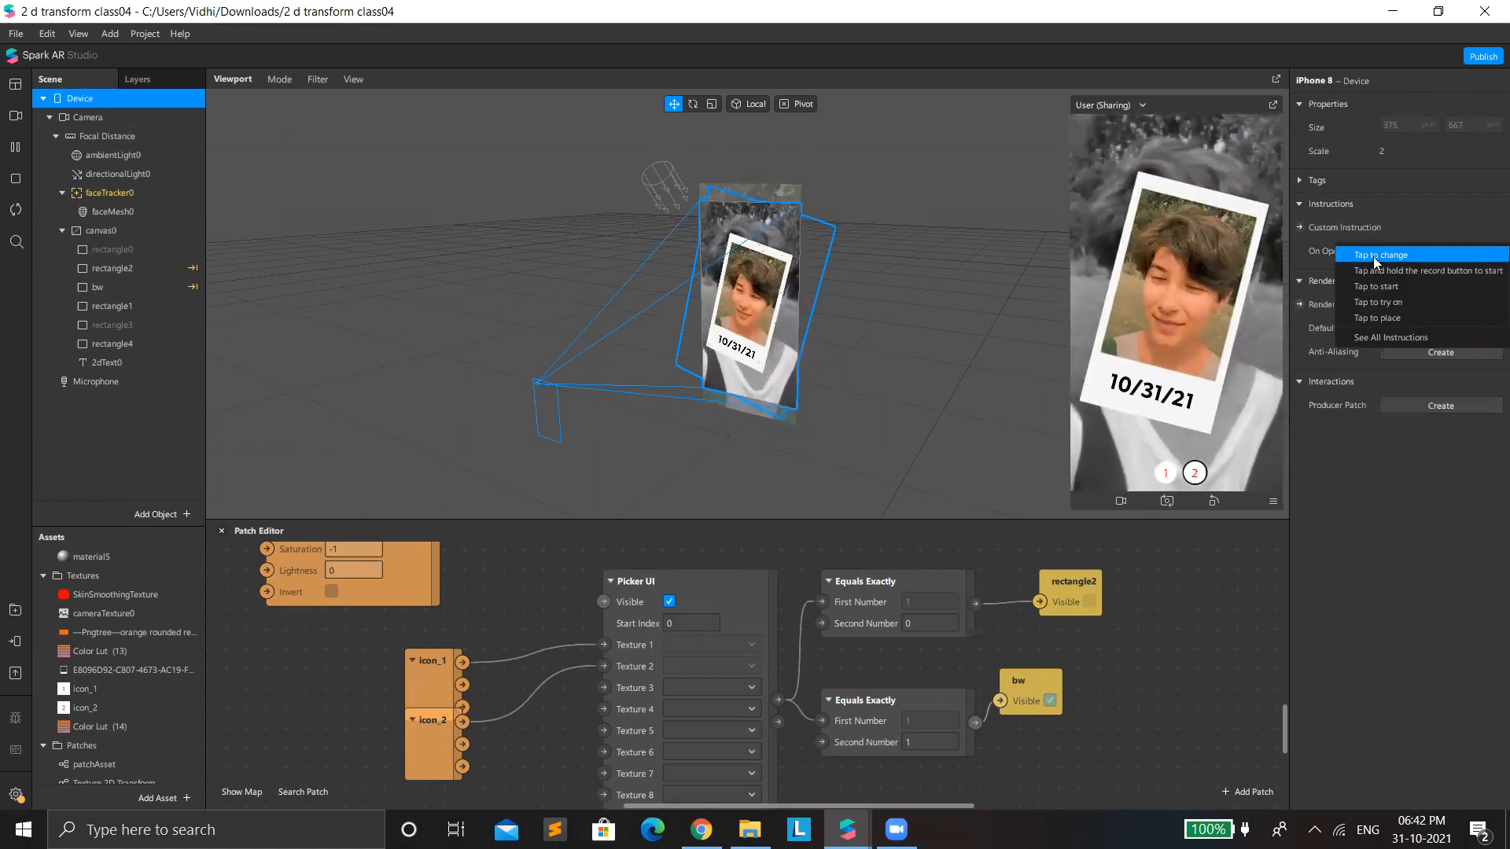
key(Return)
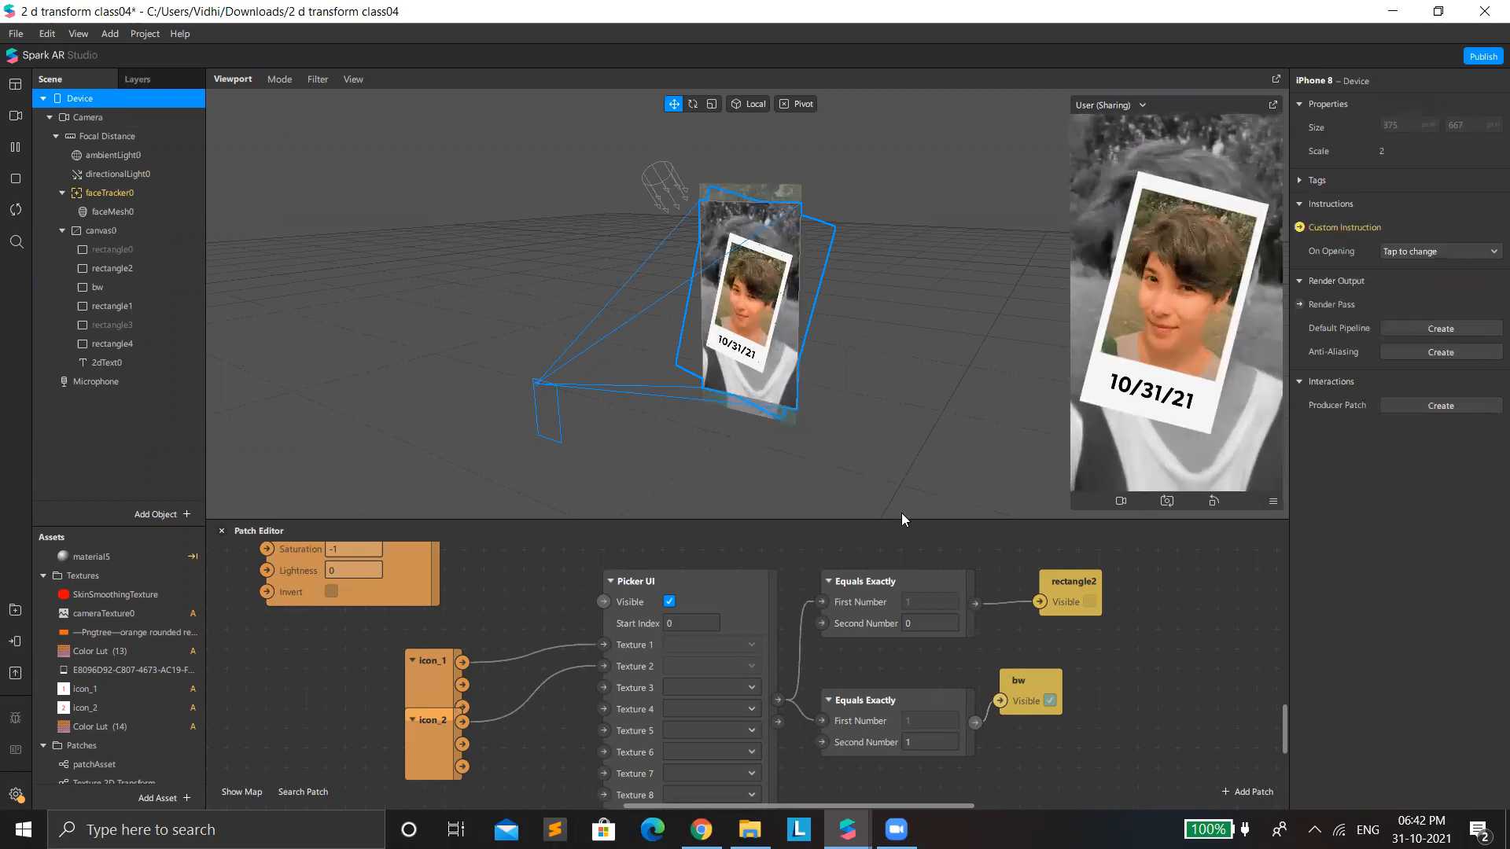
Step: Shrink the Patch Editor, enlarge the simulator preview with picker option 2 selected, and save the project
click(1192, 472)
click(1194, 473)
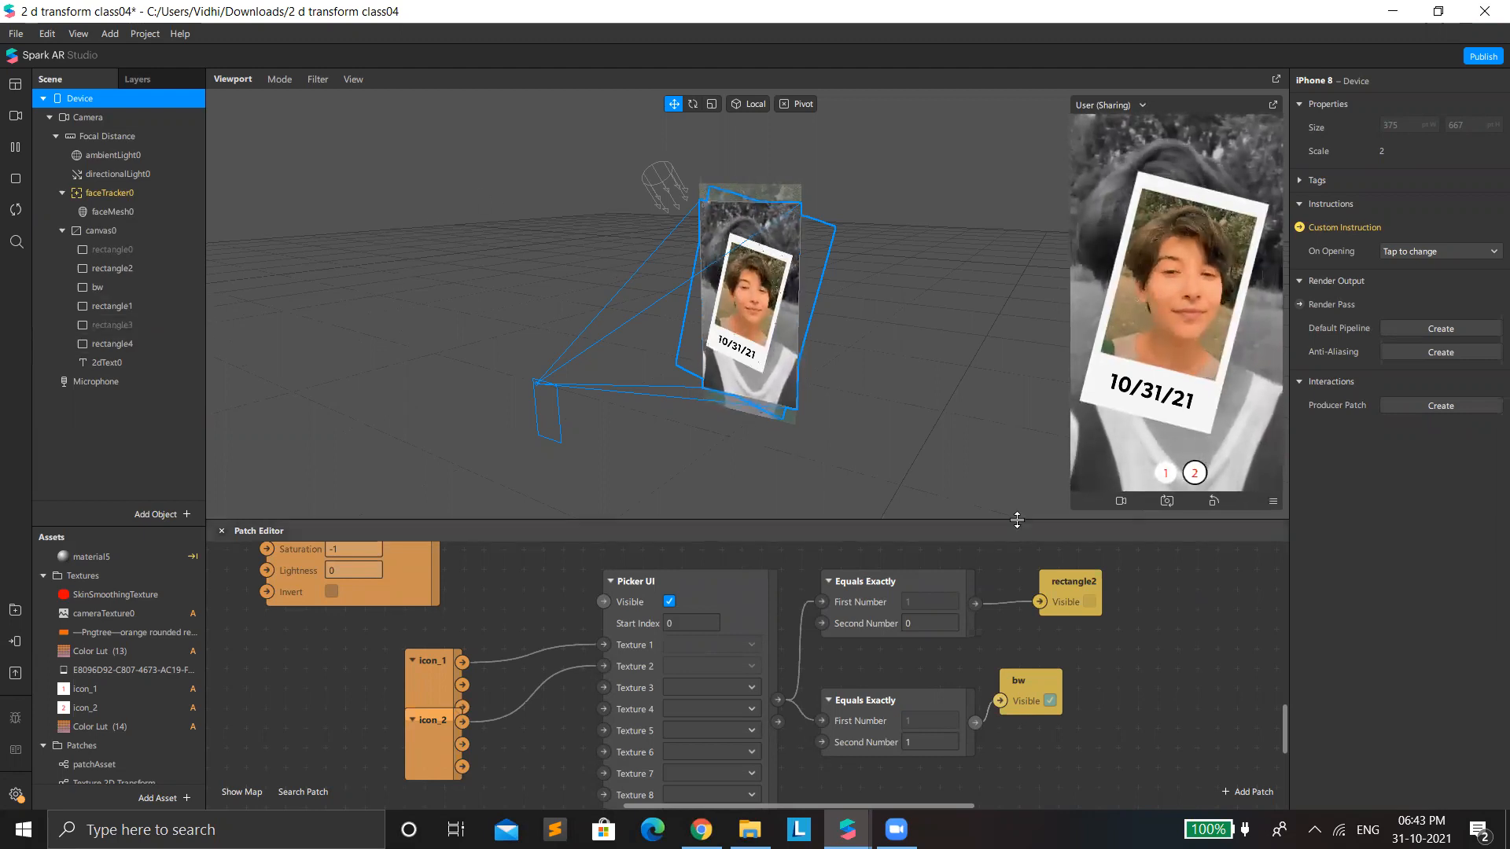
drag(1015, 521, 1019, 729)
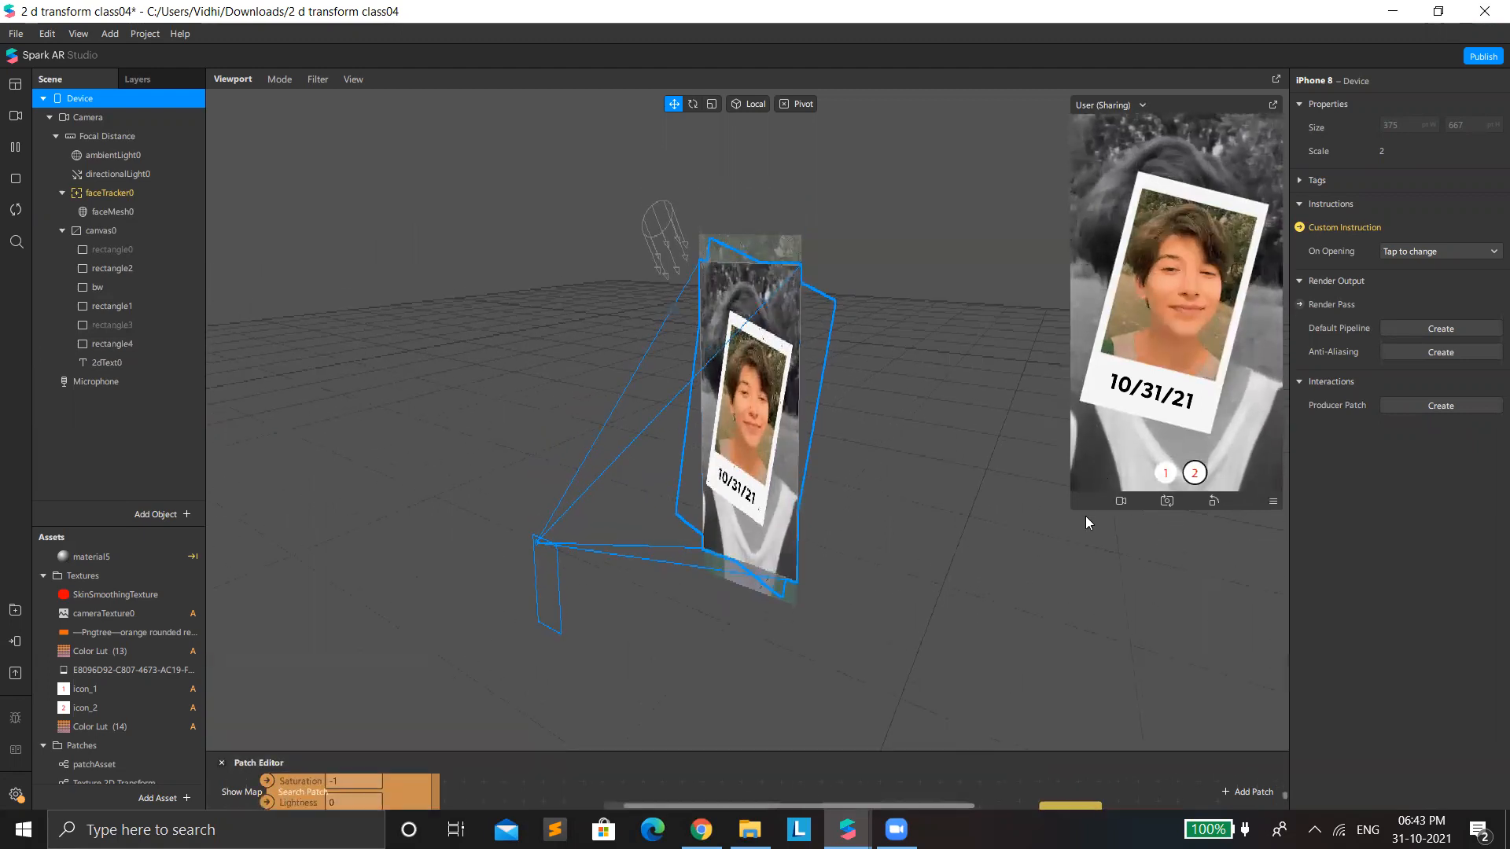
drag(1072, 509, 939, 744)
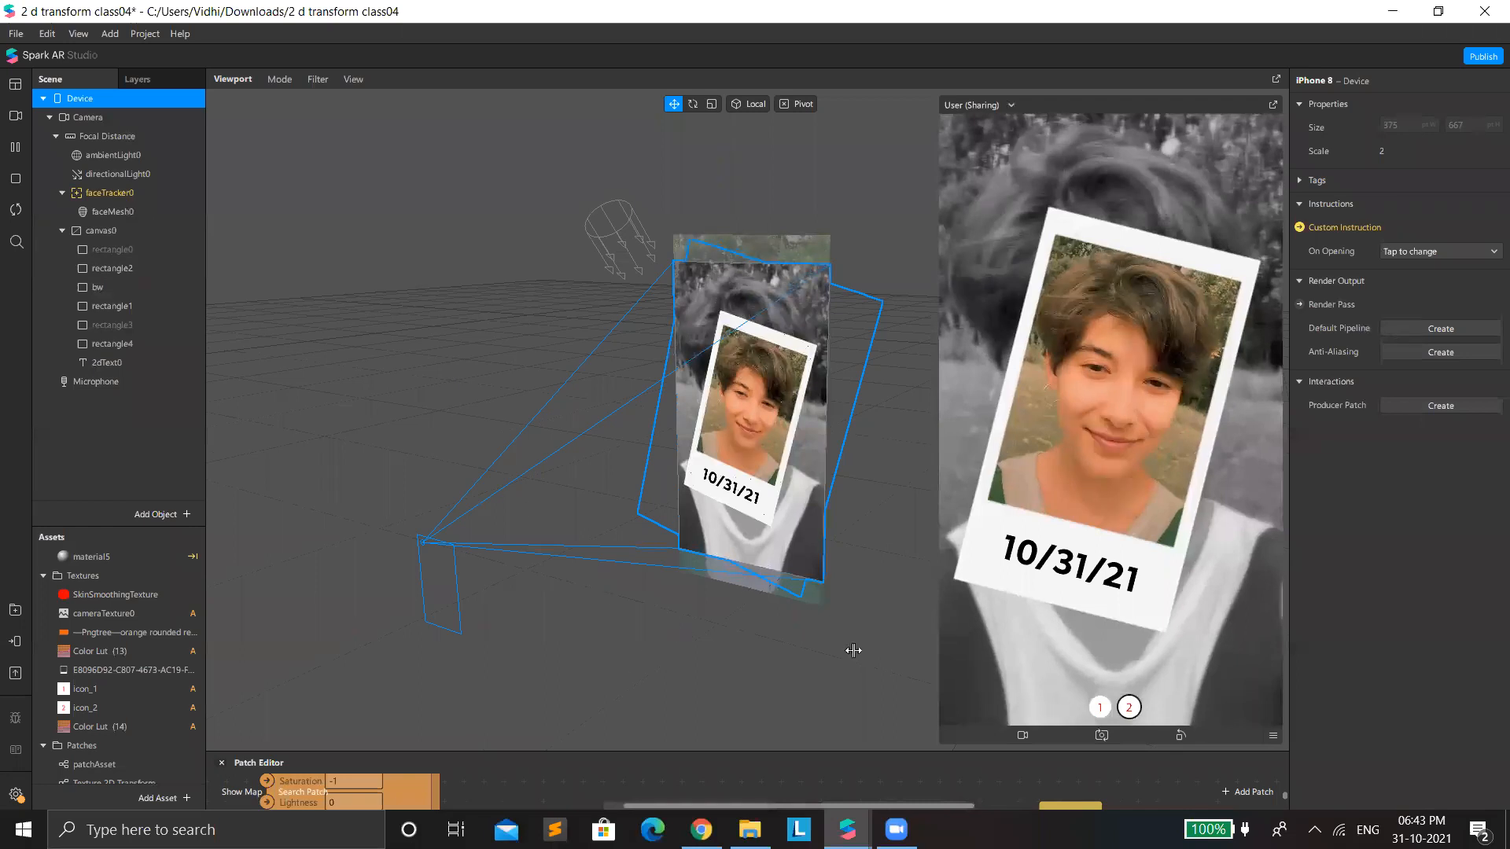
key(ctrl+s)
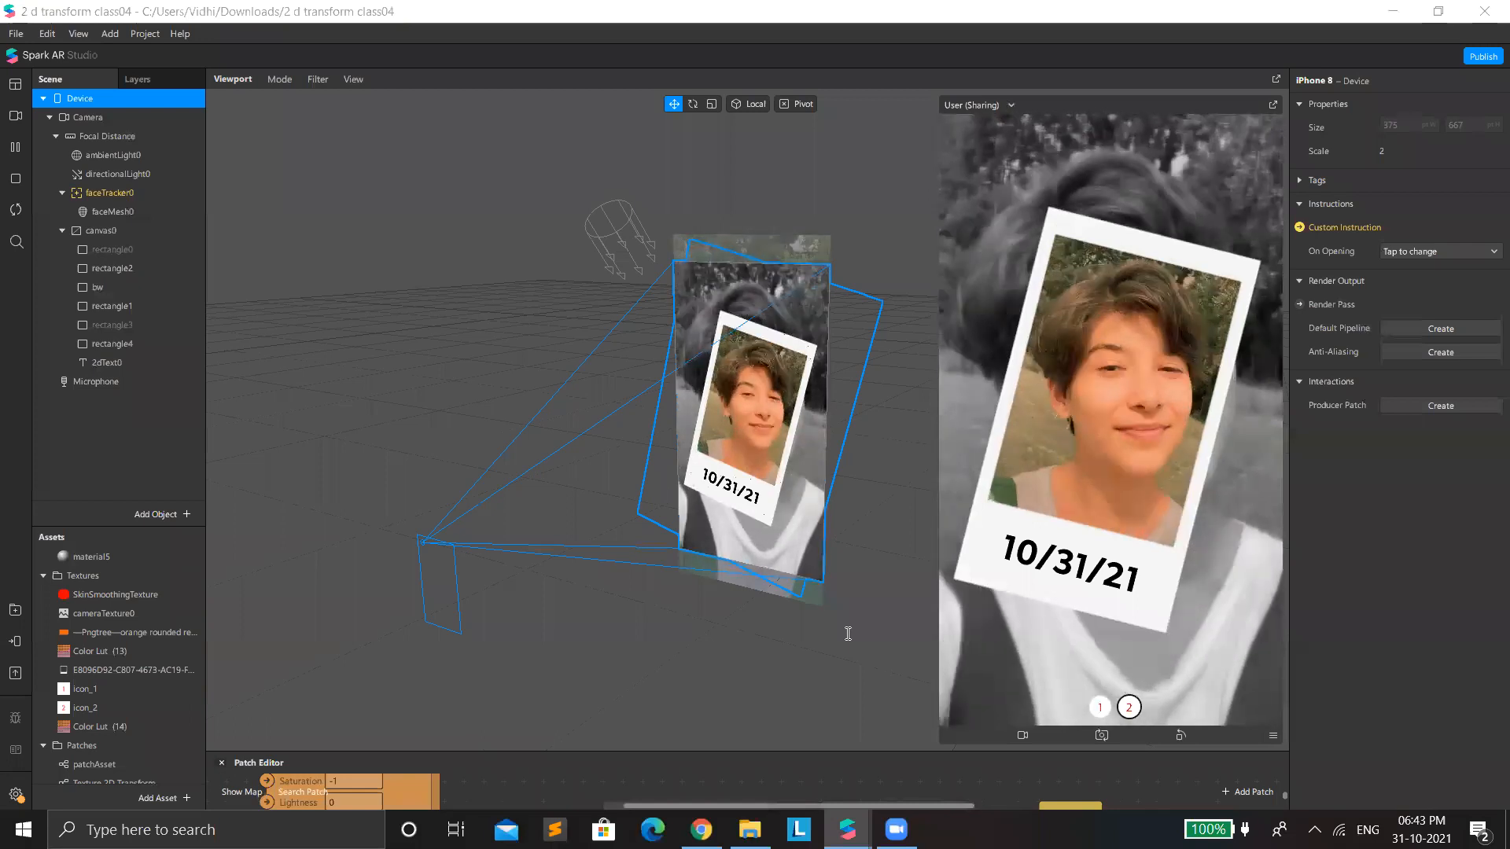
Step: Preview picker option 1 and option 2 in the simulator to compare the two background looks
click(1098, 706)
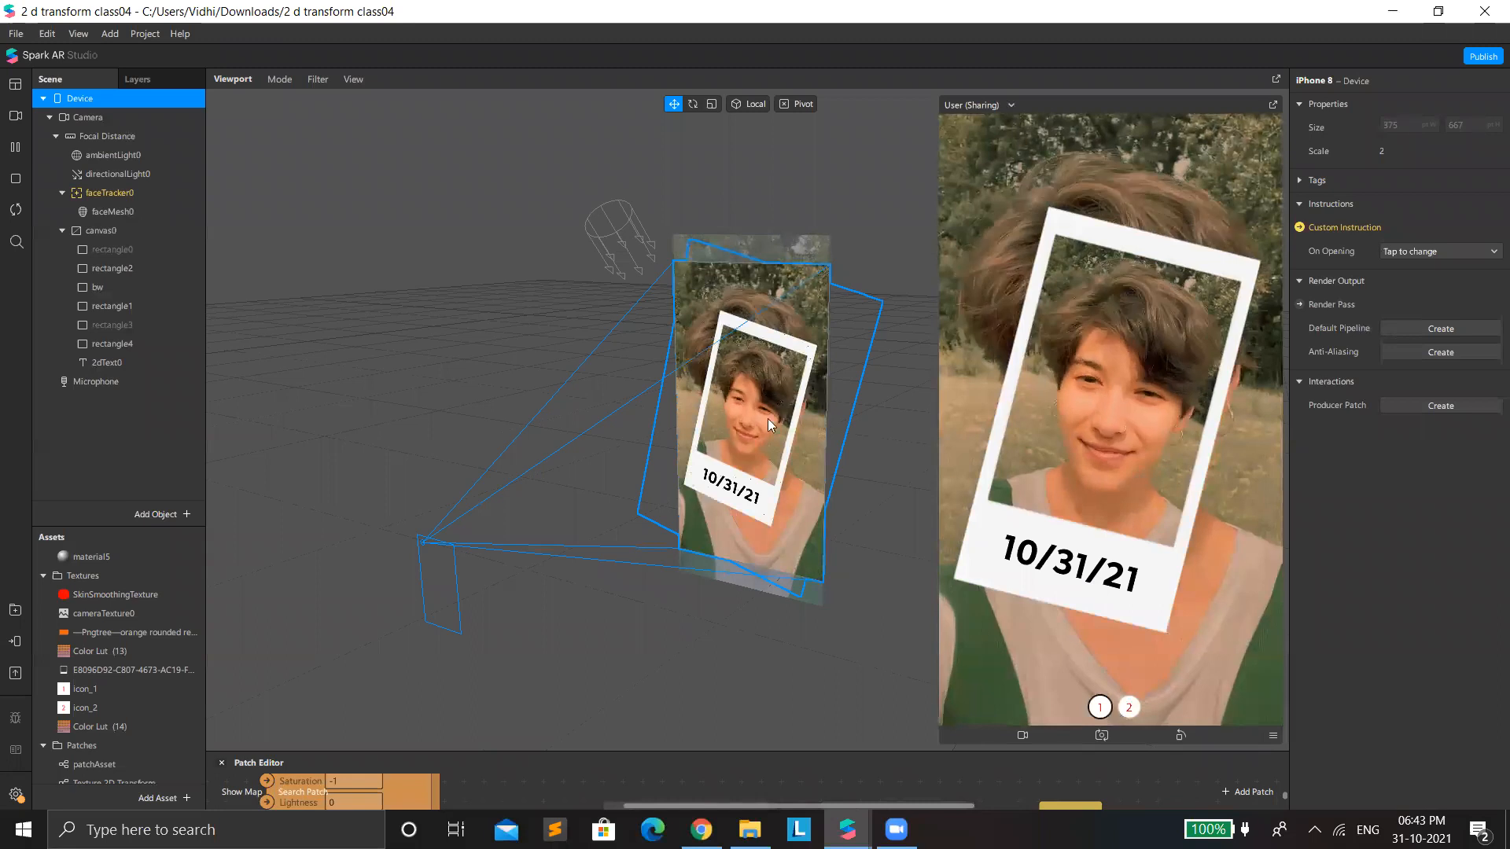
scroll(851, 492, down, 5)
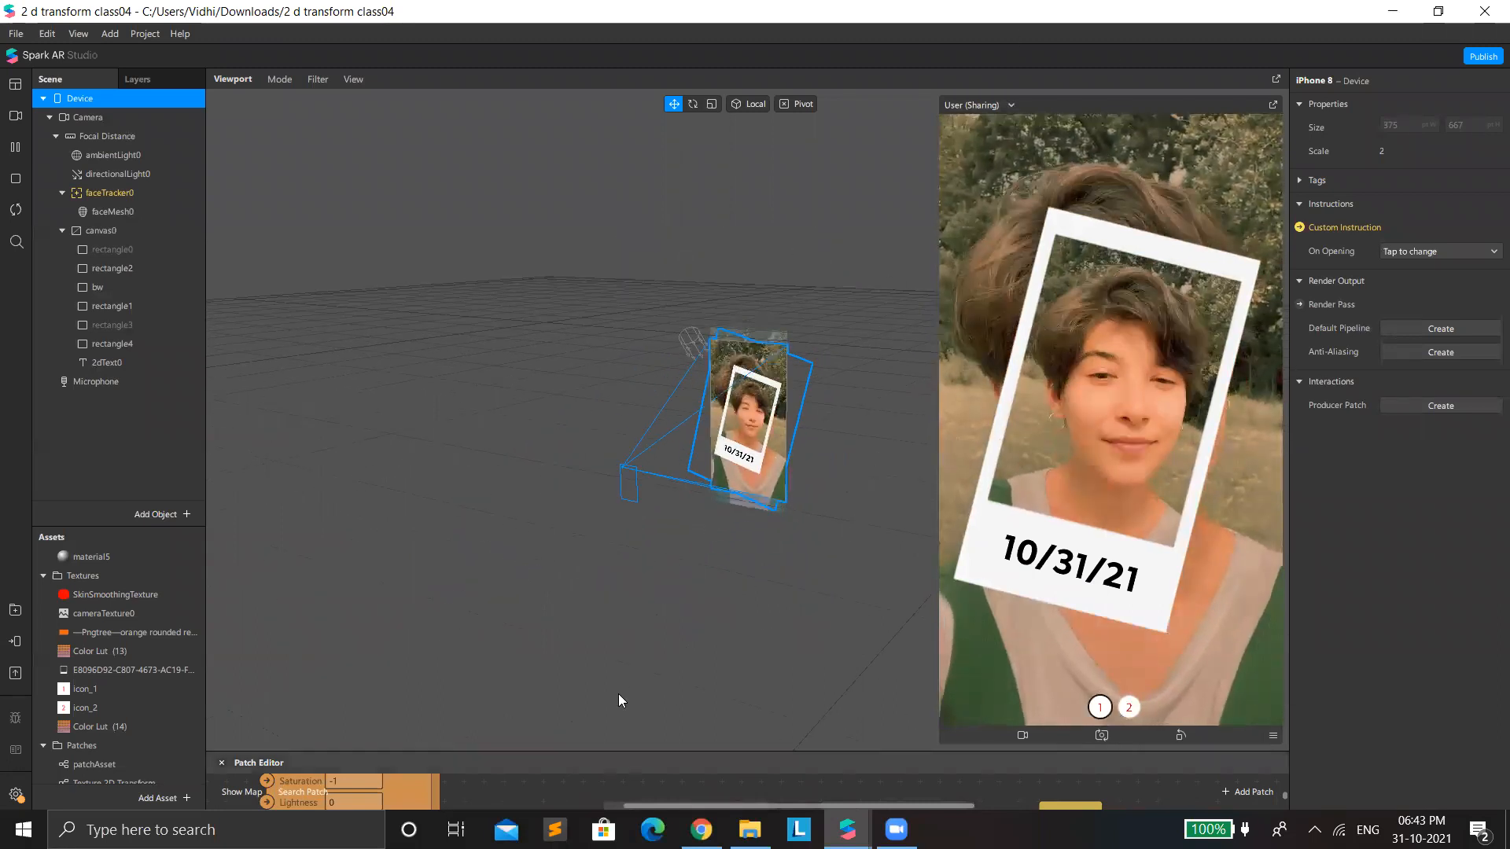
click(1129, 707)
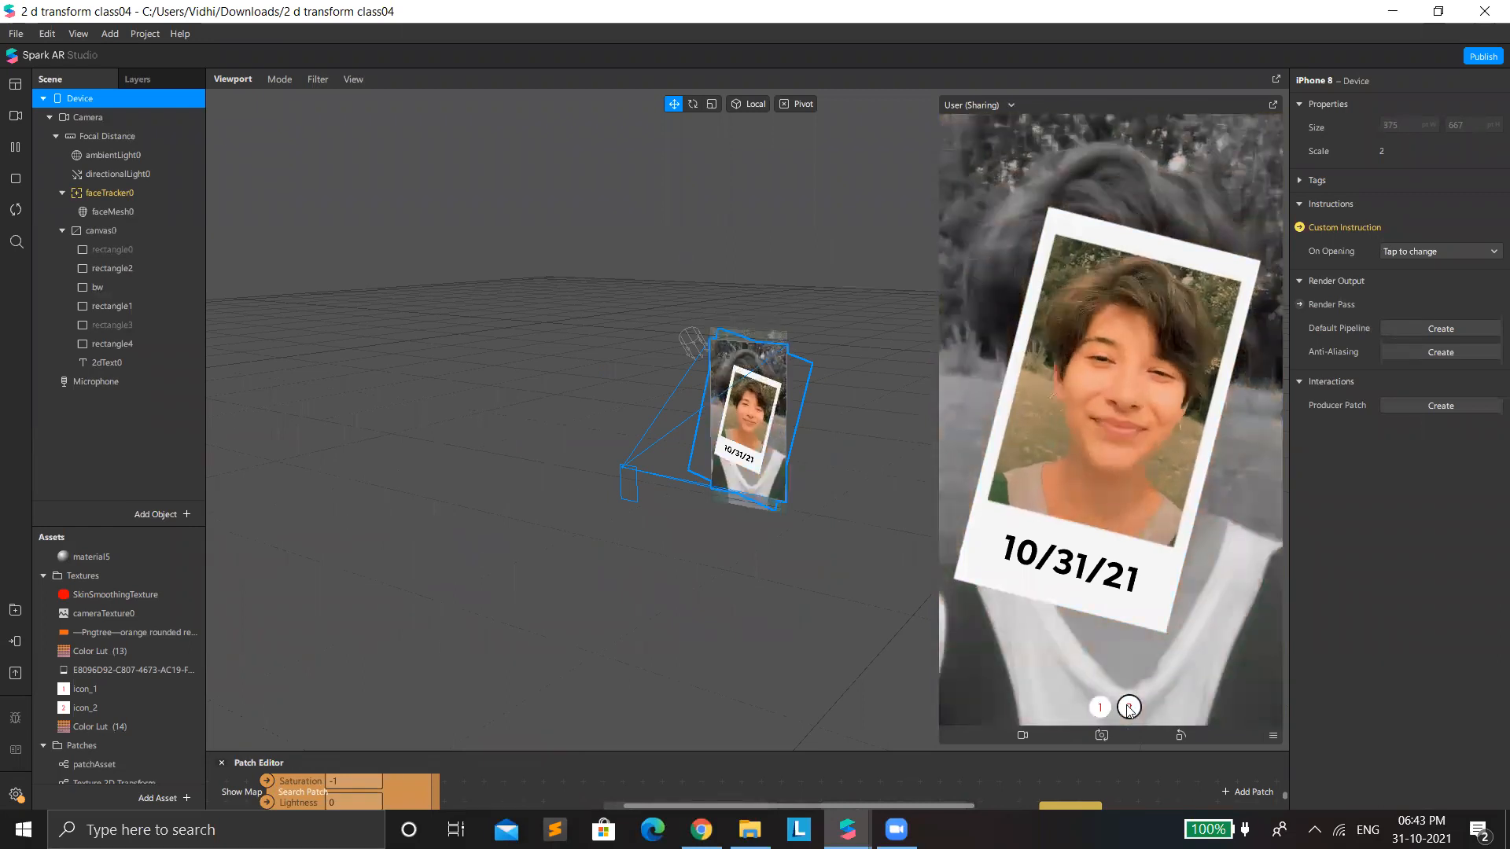
Step: Enlarge the Patch Editor and move the FastColorLUT (1) patch fed by Color Lut (14) and the Texture 2D Transform patch apart
drag(710, 752, 702, 167)
scroll(931, 453, up, 1)
scroll(931, 453, up, 3)
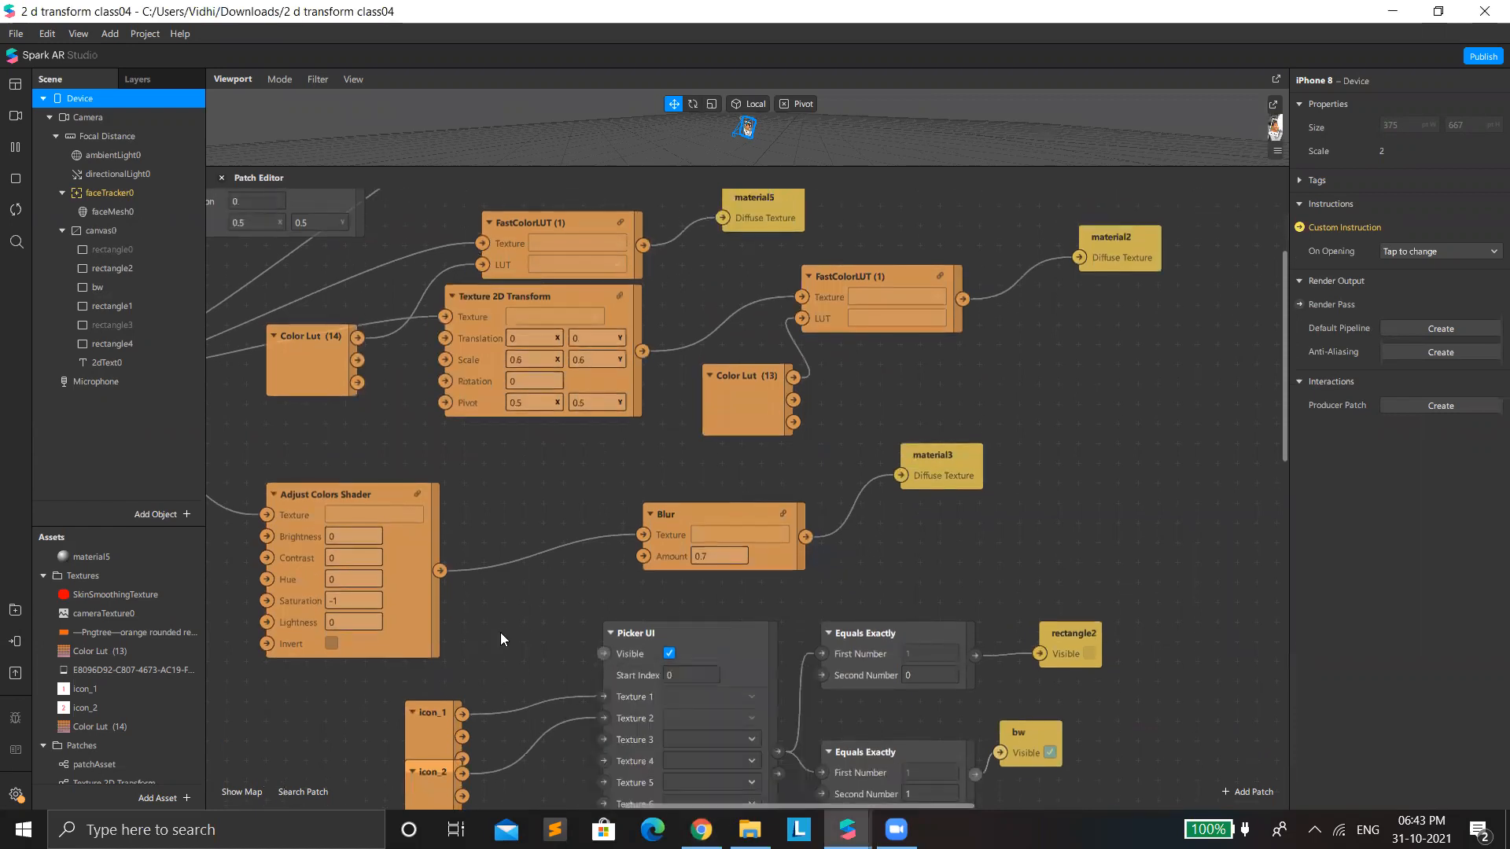
scroll(716, 541, left, 6)
scroll(710, 472, right, 1)
scroll(711, 471, up, 1)
scroll(772, 526, up, 2)
drag(742, 466, 782, 488)
drag(951, 286, 1030, 281)
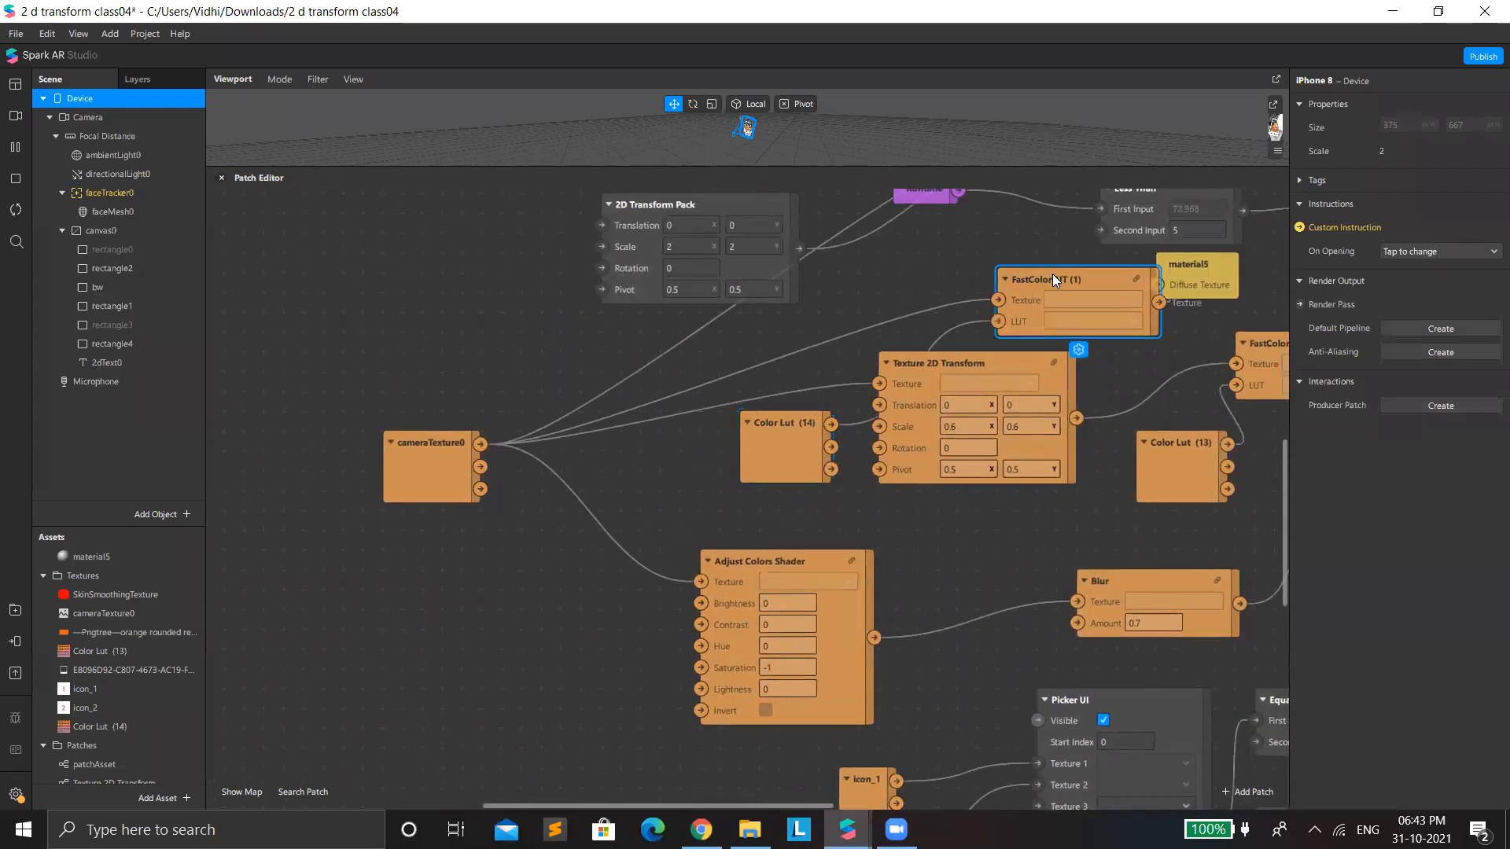
drag(948, 473, 987, 552)
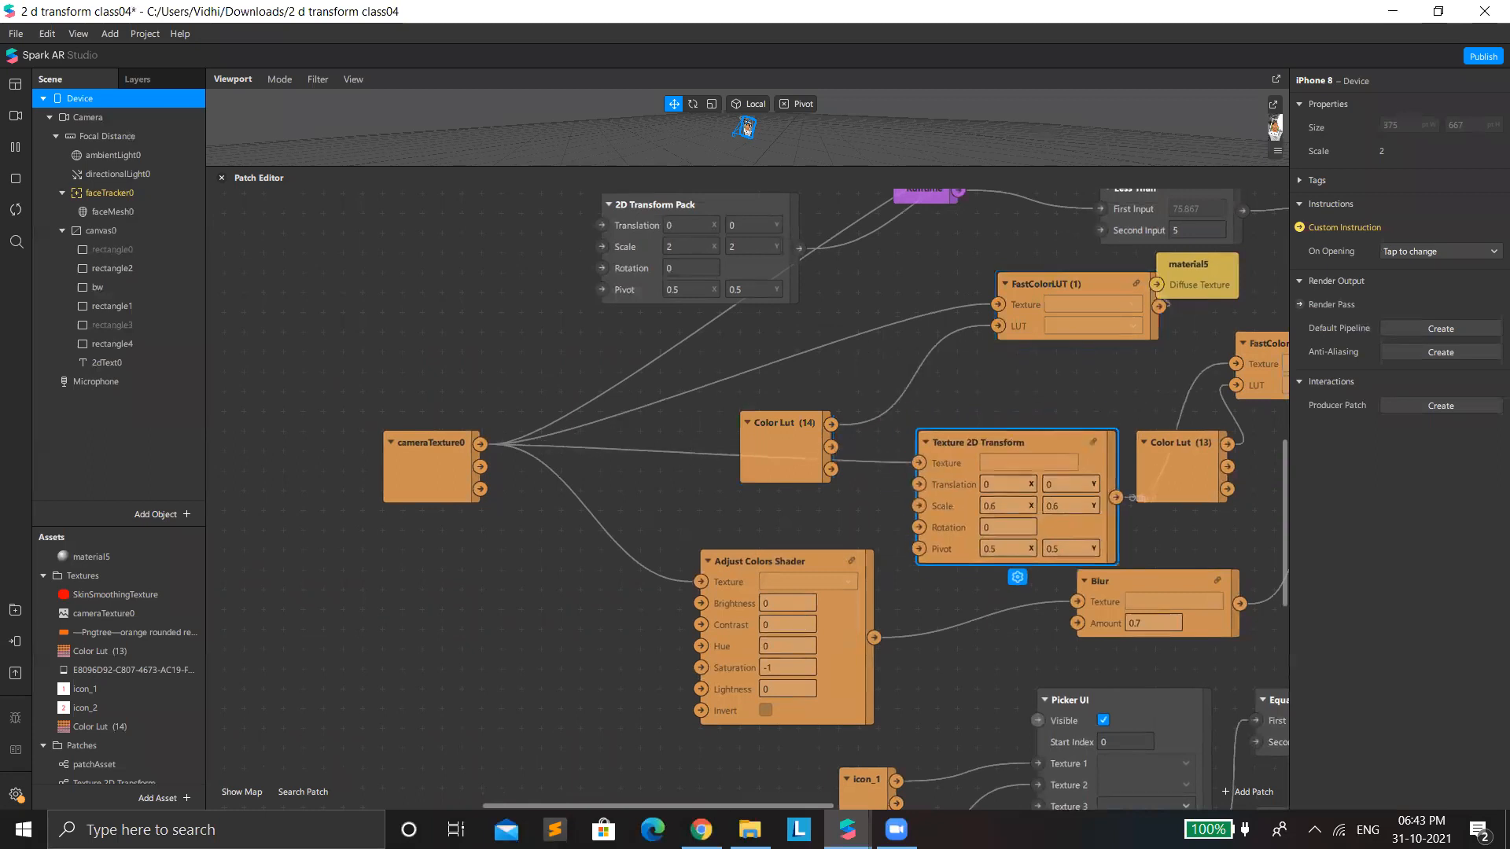
Step: Add a second Blur patch from the assets and wire it between cameraTexture0 and the Texture input of material5's FastColorLUT (1)
scroll(110, 760, up, 1)
scroll(110, 760, down, 4)
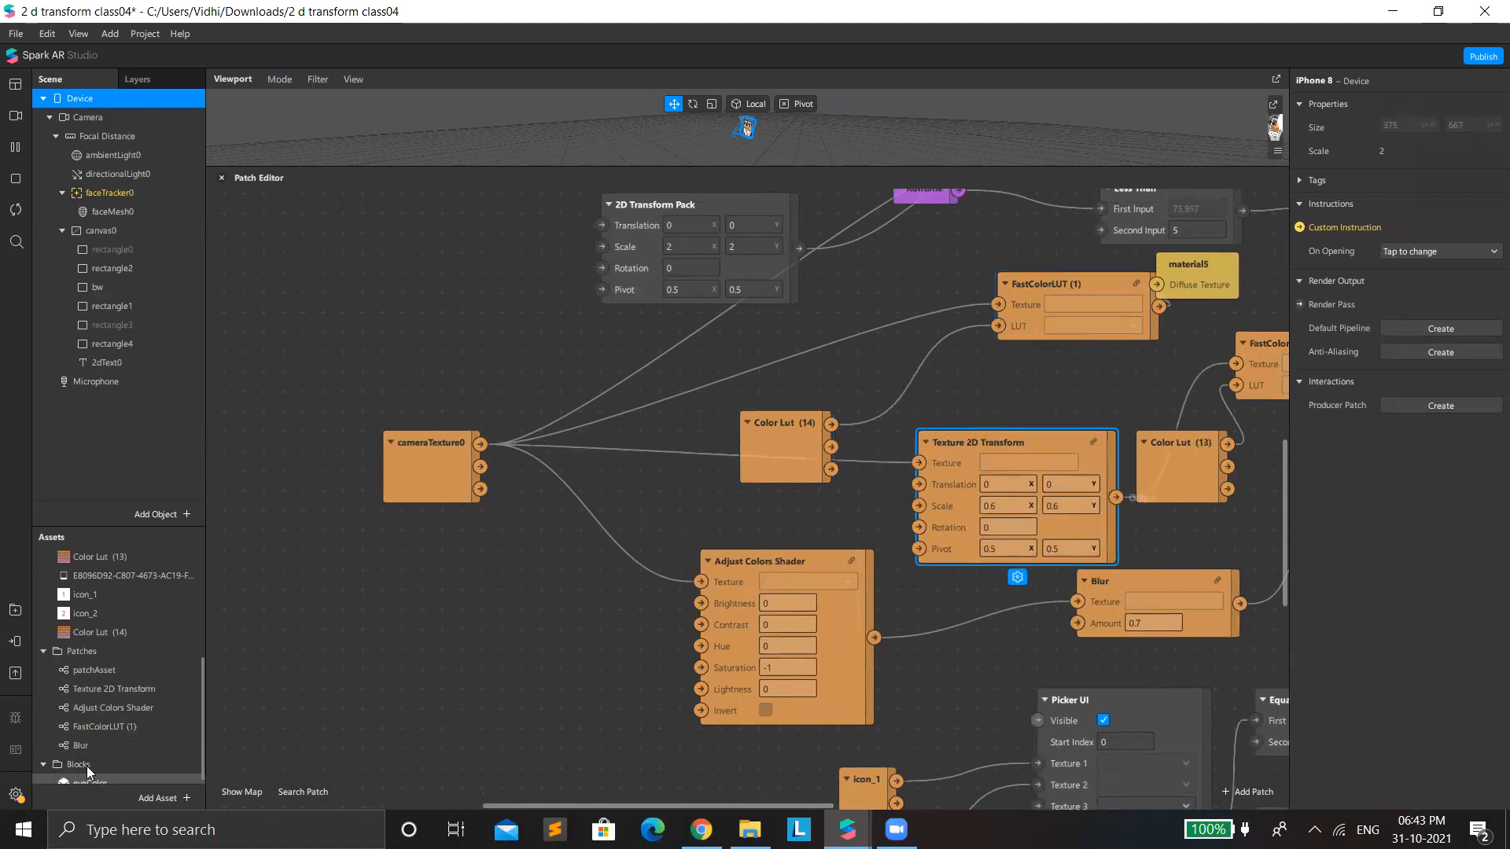
click(82, 745)
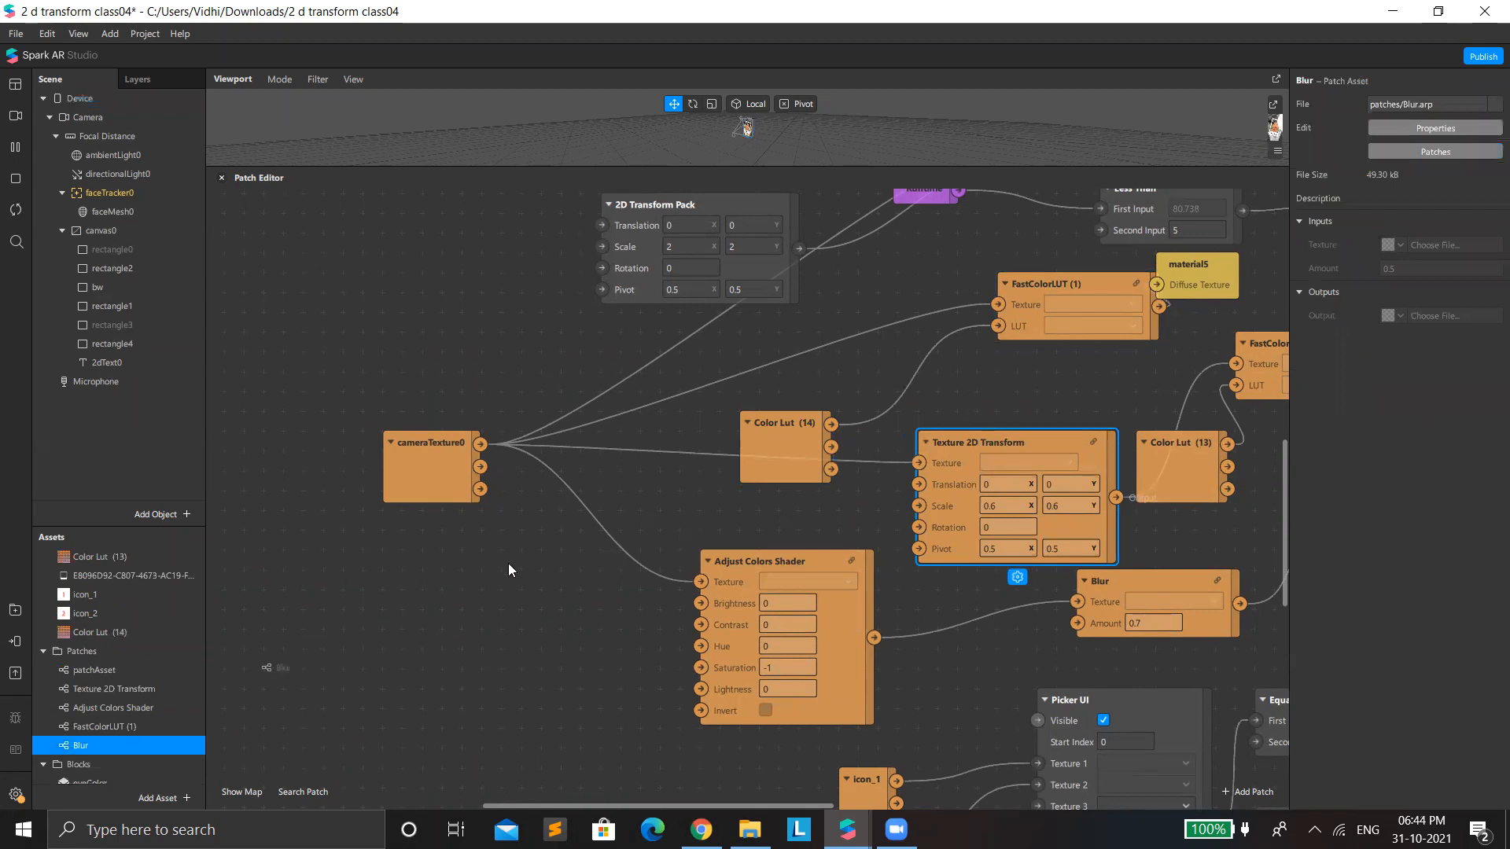
drag(508, 563, 471, 559)
drag(480, 444, 470, 591)
drag(634, 591, 997, 305)
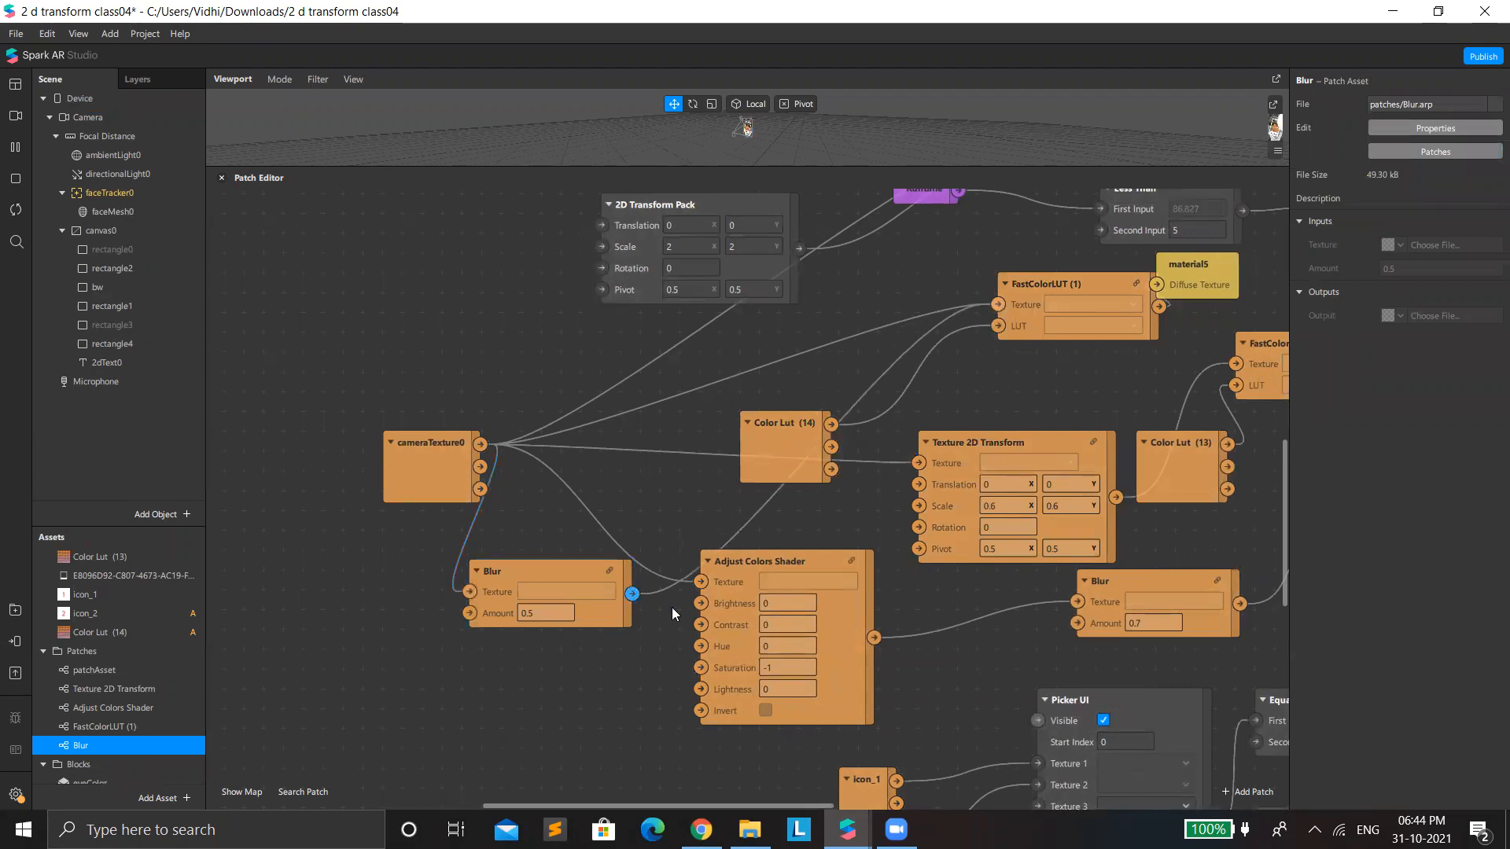
Step: Set the new Blur patch's amount to 0.7 and preview the blurred option 1 background in an enlarged simulator
click(543, 613)
text(0)
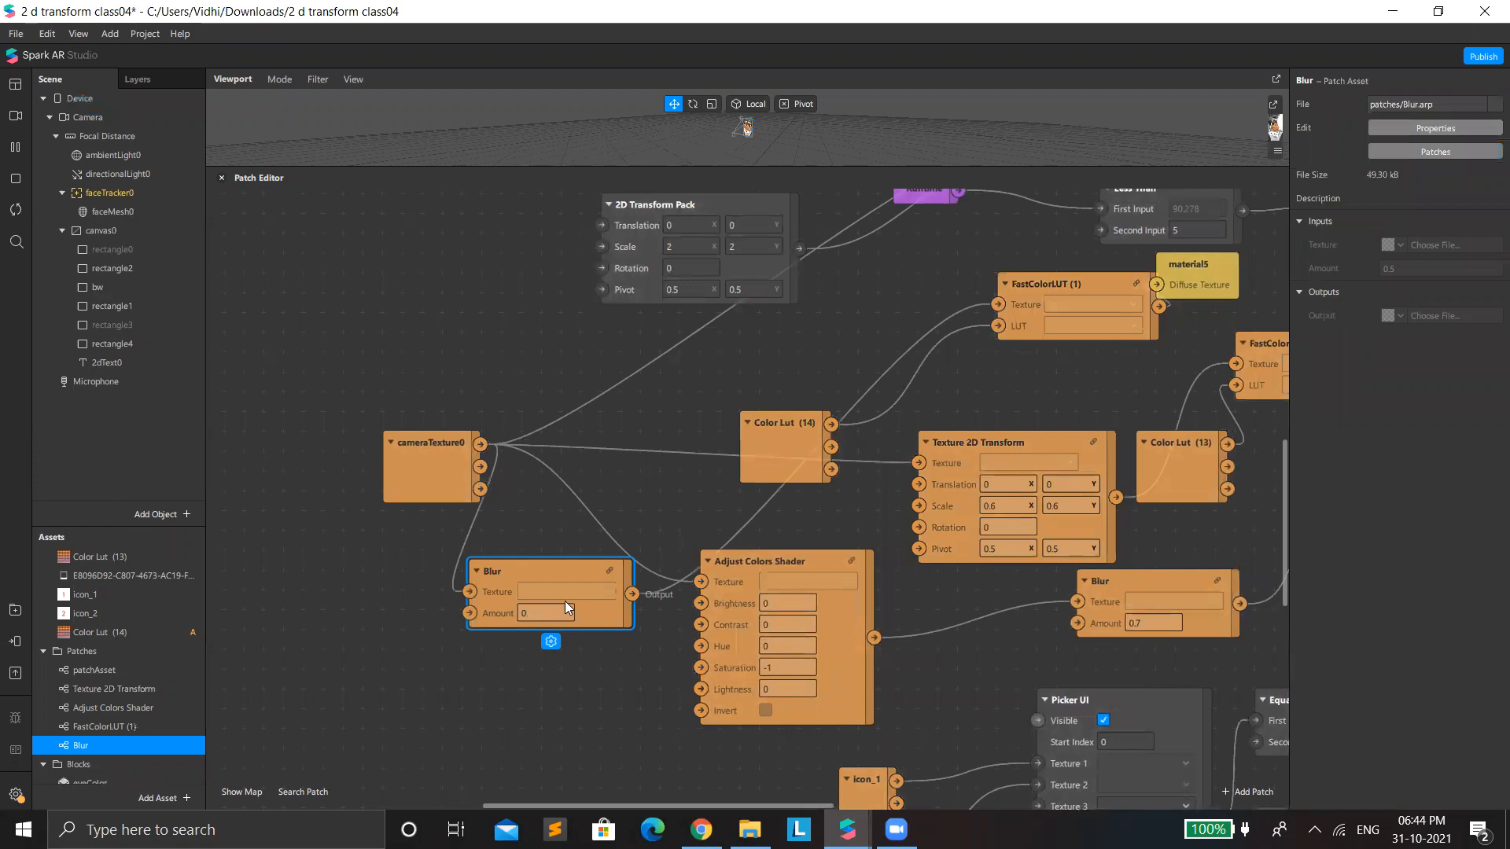
drag(565, 602, 558, 612)
click(557, 625)
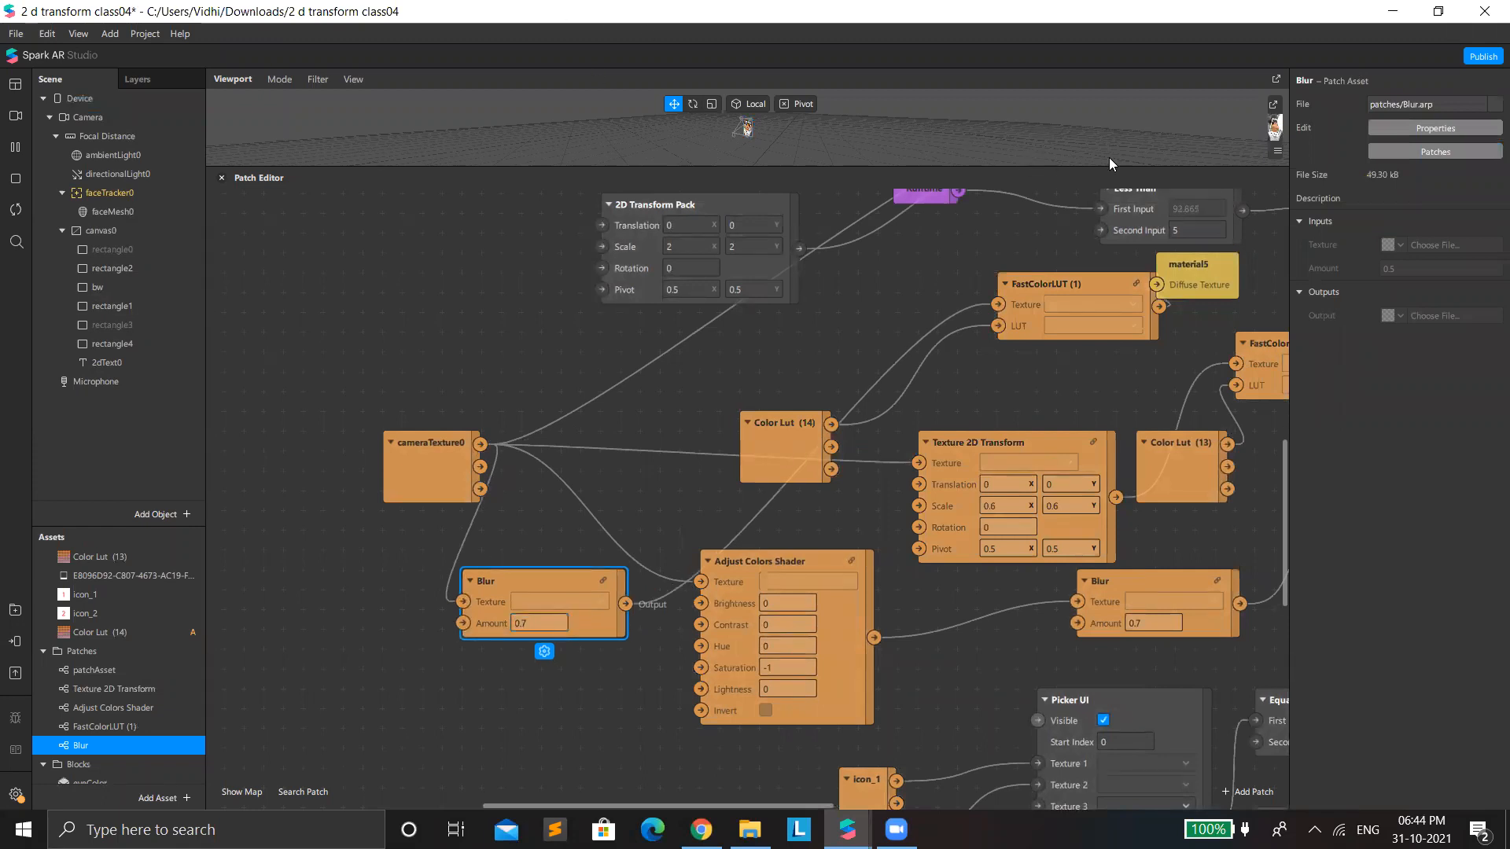
drag(1244, 168, 1244, 786)
drag(1213, 262, 1, 674)
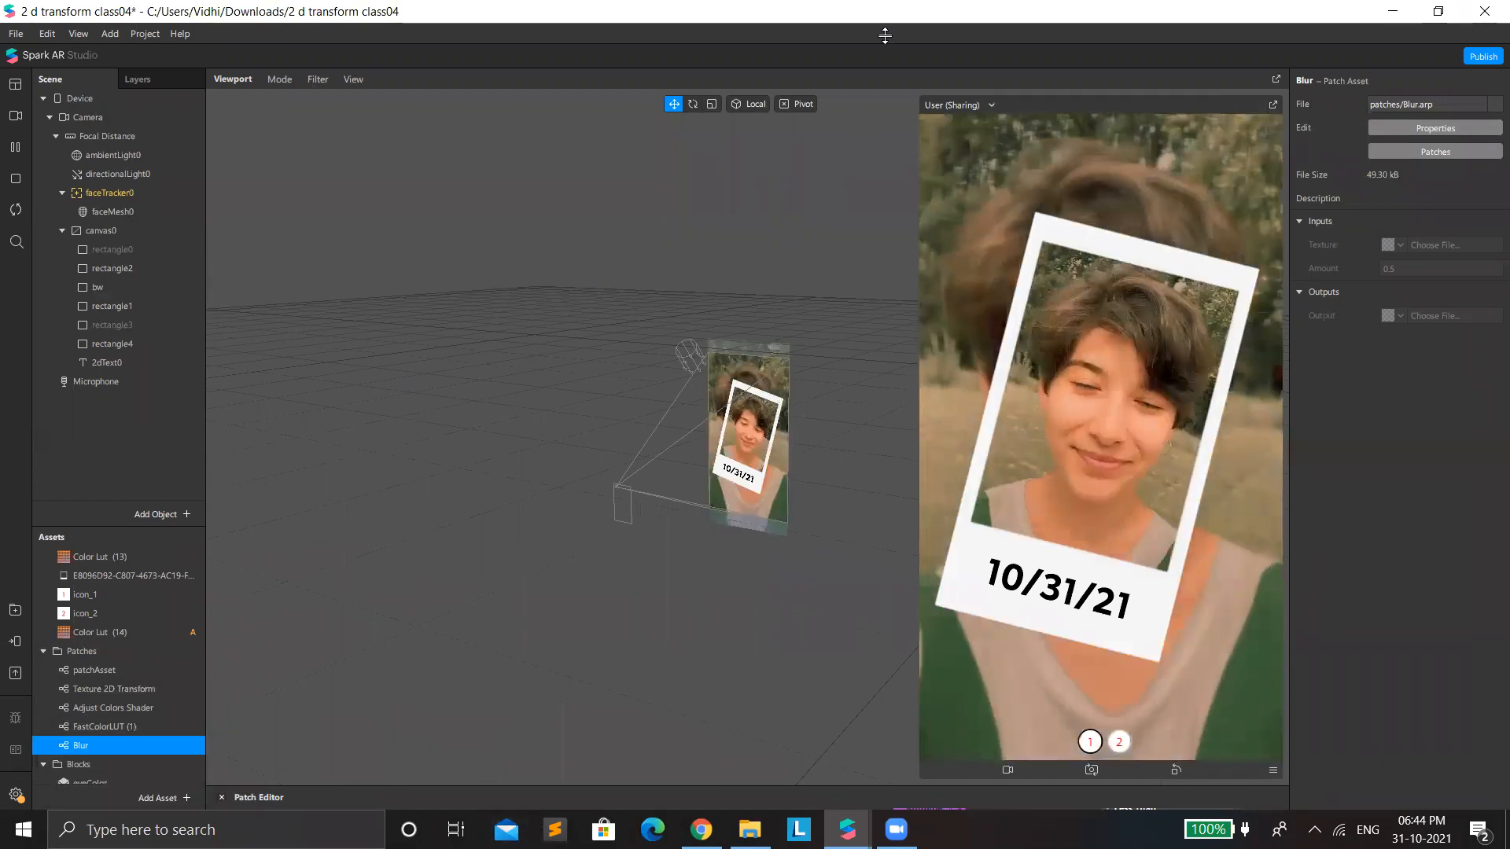
Step: Enlarge the Patch Editor and separate the Runtime, Less Than and Device chain, 2D Transform Pack and cameraTexture0 from the other patches
drag(885, 785, 886, 31)
scroll(1014, 520, up, 2)
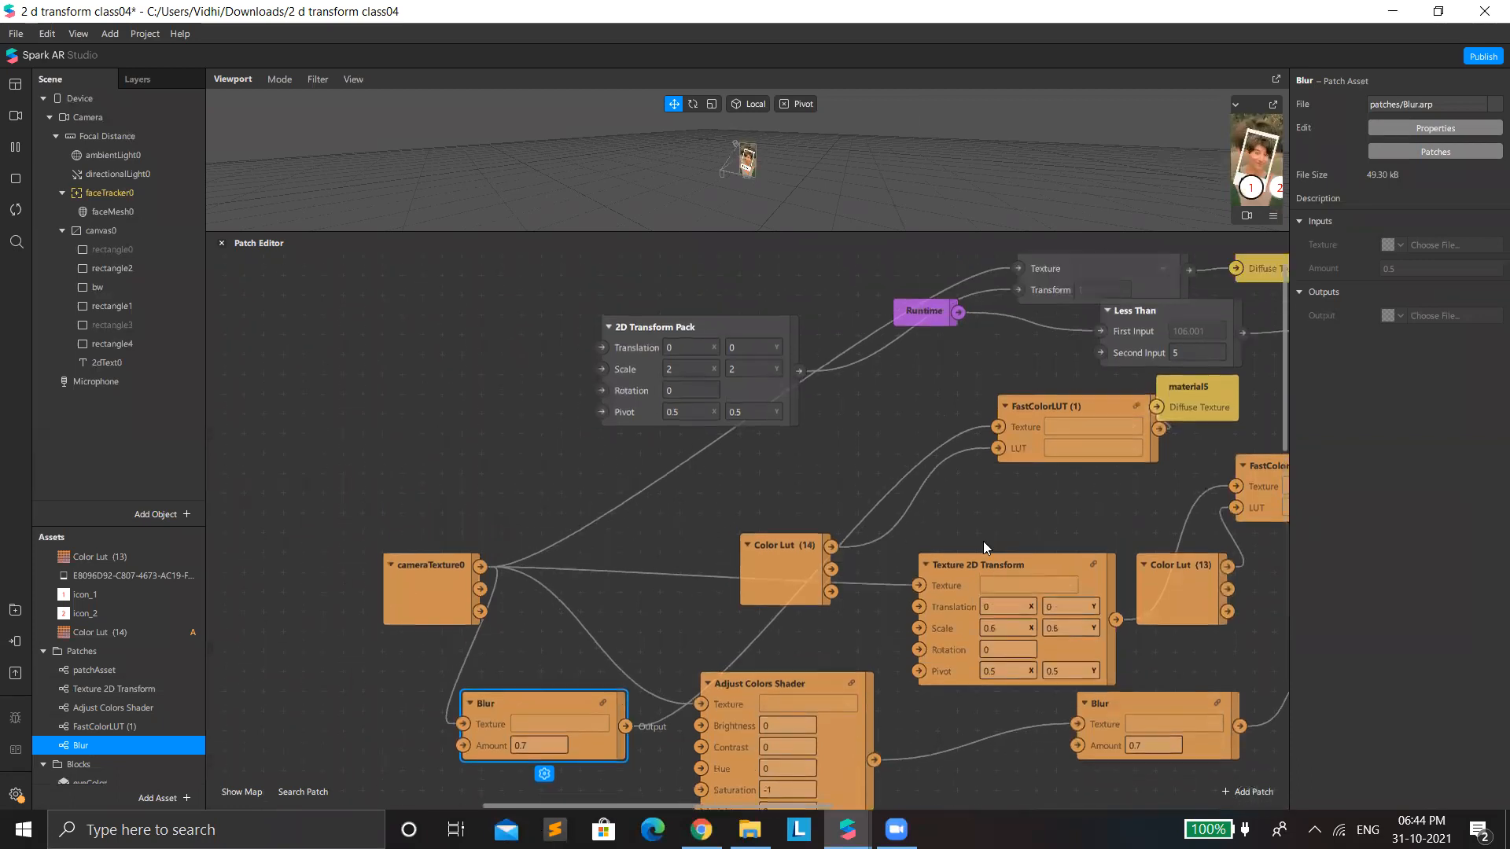
scroll(972, 535, down, 6)
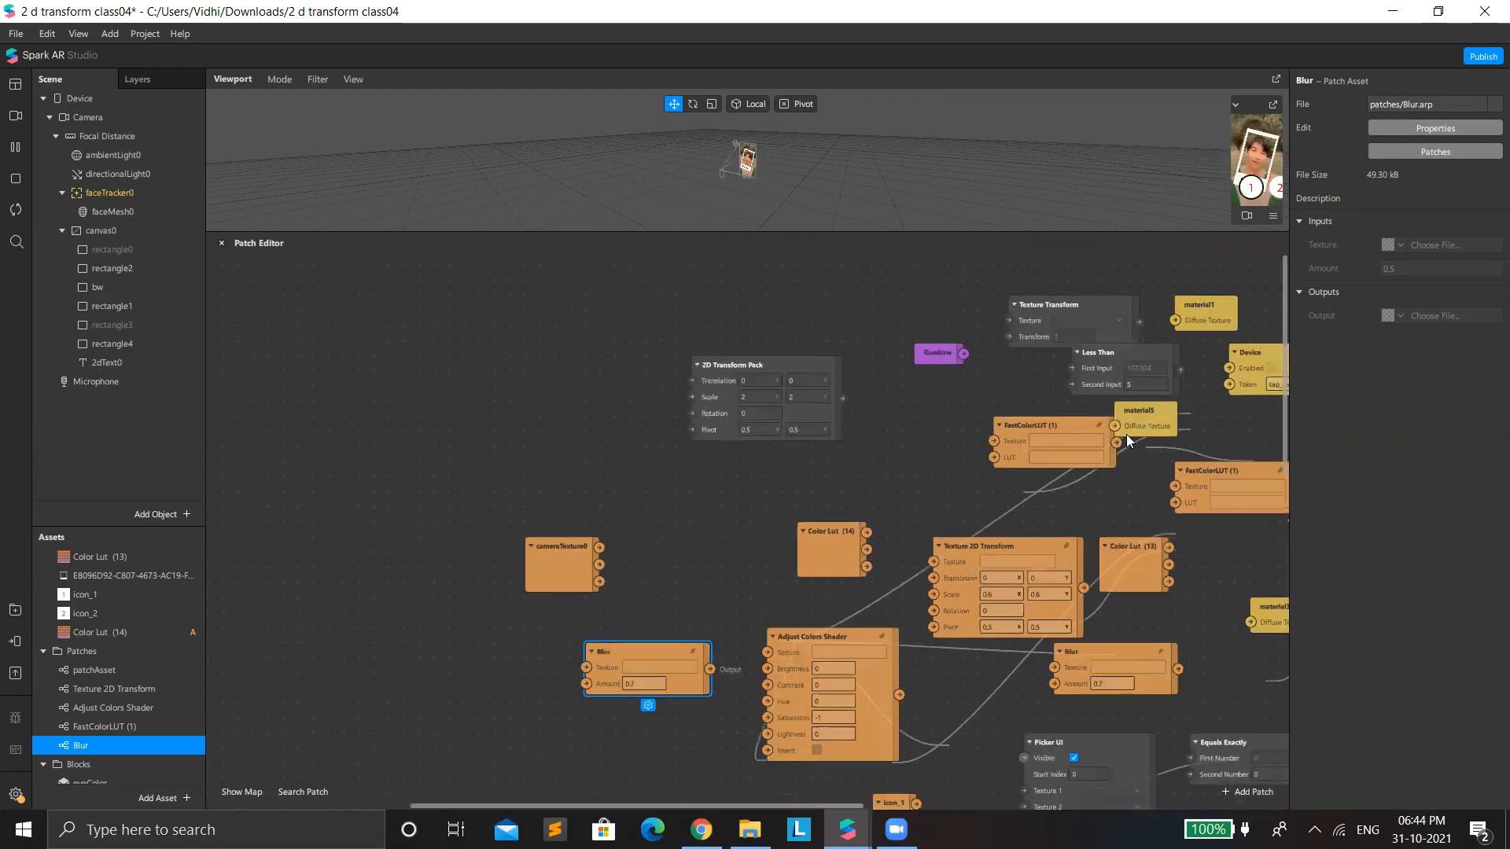
drag(961, 407, 1023, 327)
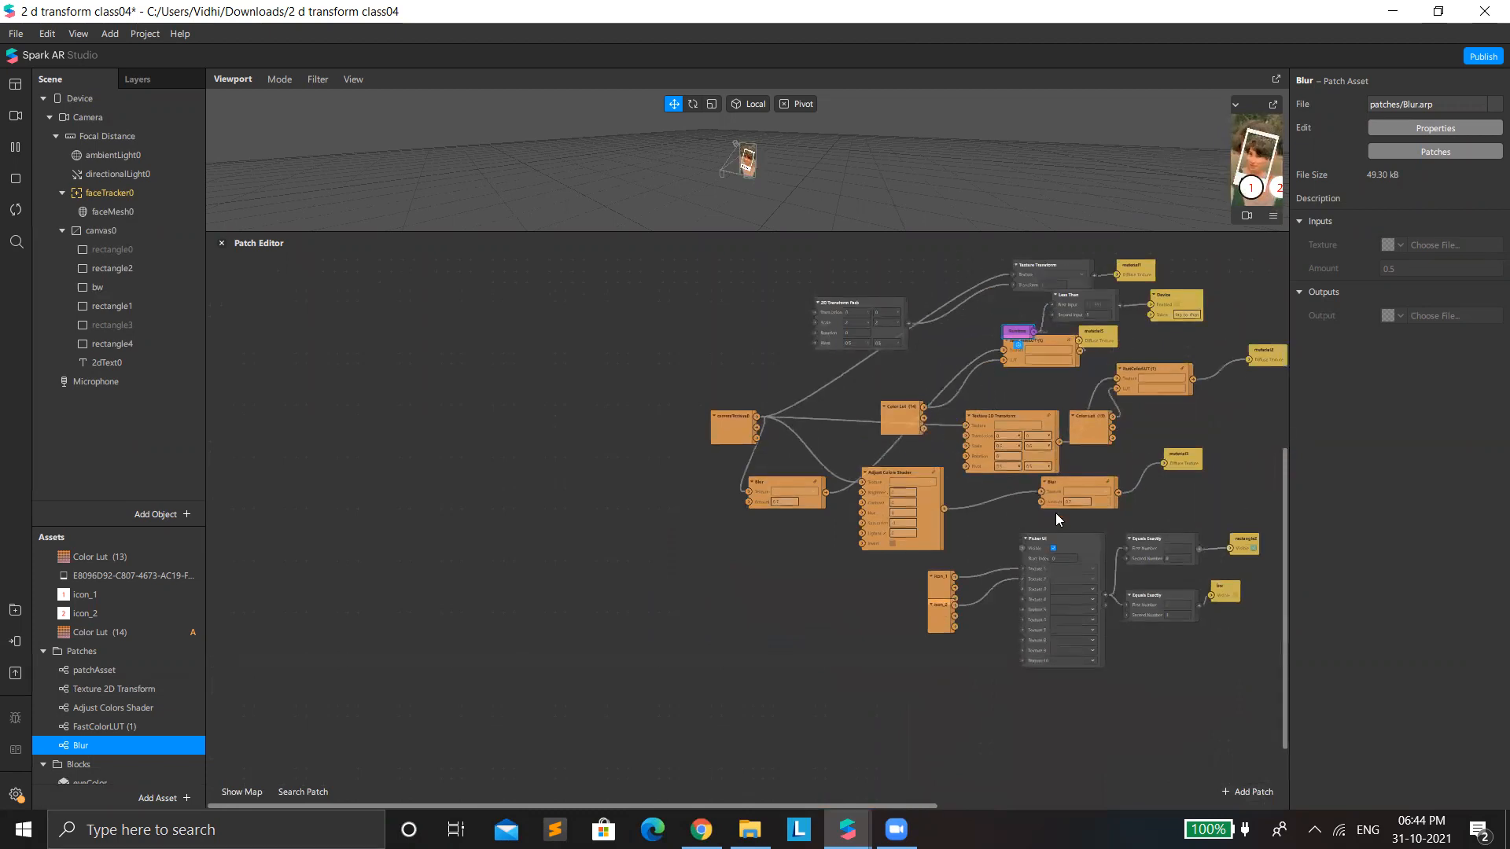
scroll(1055, 513, up, 4)
drag(1016, 558, 1024, 380)
drag(1072, 530, 1083, 385)
drag(1162, 509, 1223, 327)
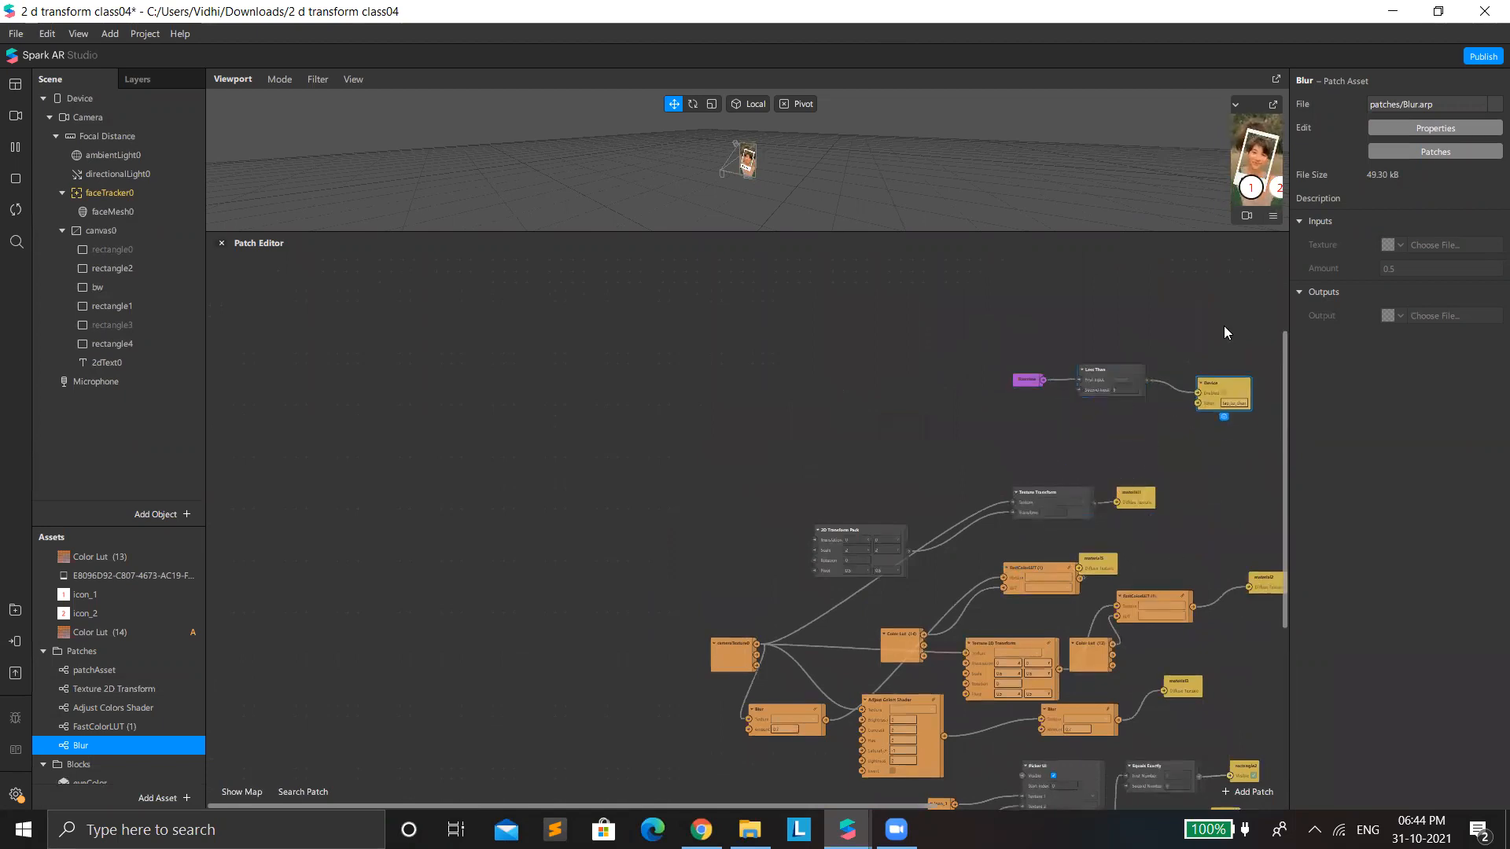
drag(856, 532, 921, 447)
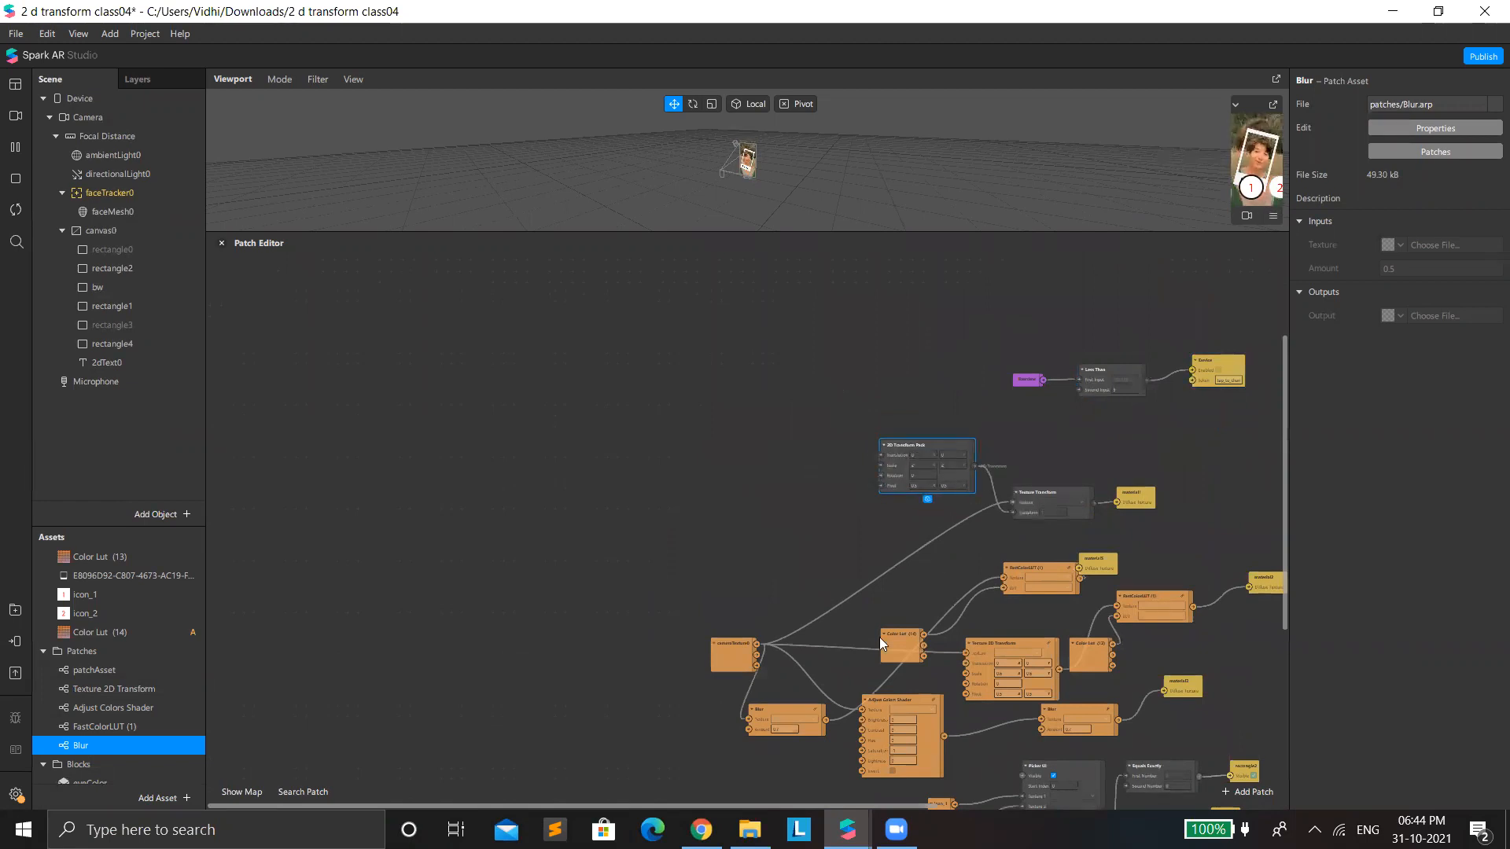
drag(727, 643, 555, 473)
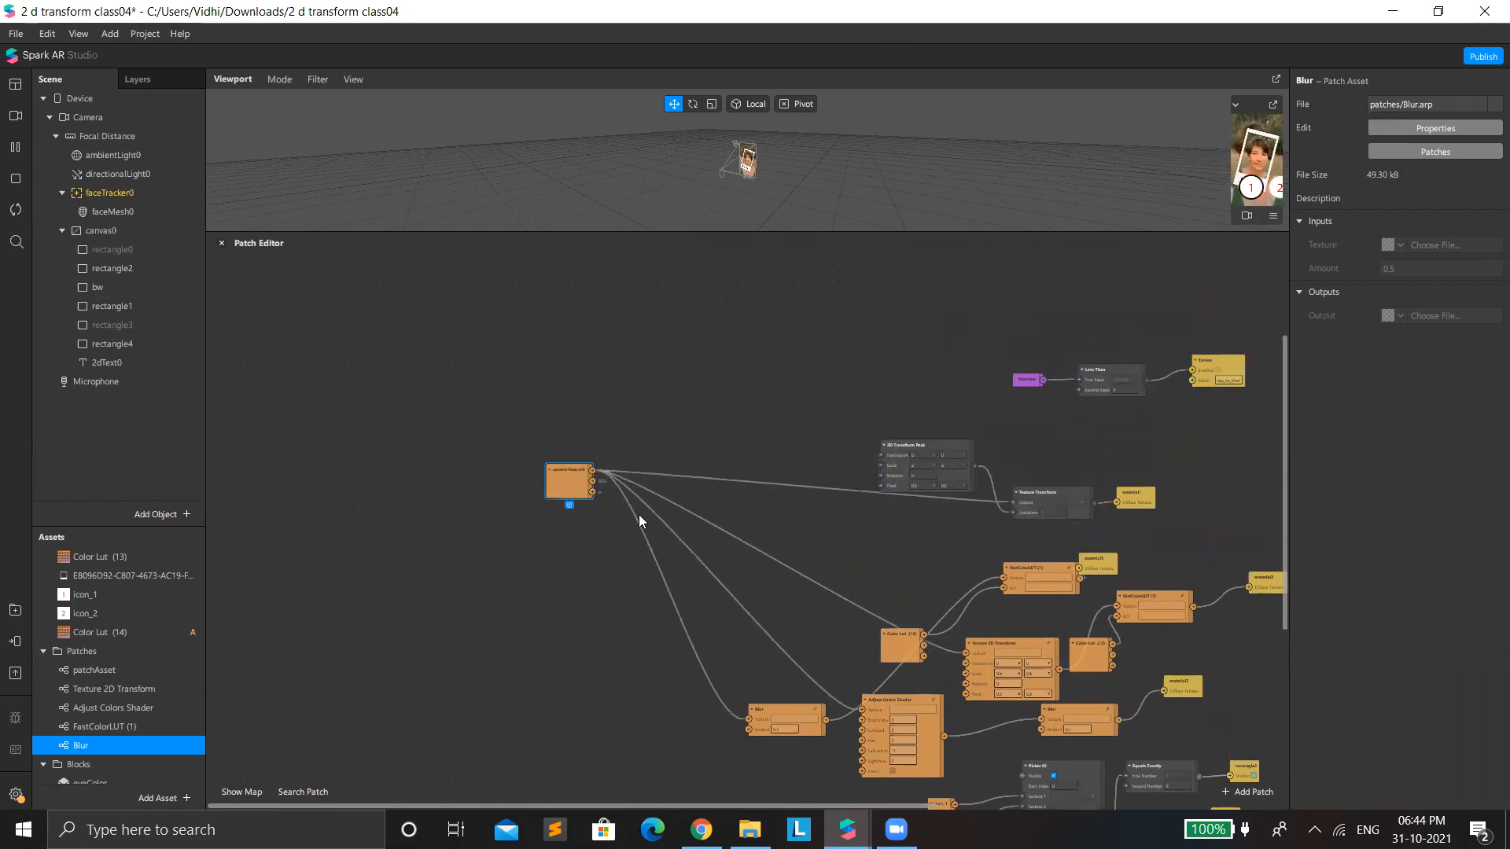
Step: Gather the new Blur, Color Lut (14), its FastColorLUT (1) and material5 patches into a compact cluster below cameraTexture0
drag(899, 649, 899, 564)
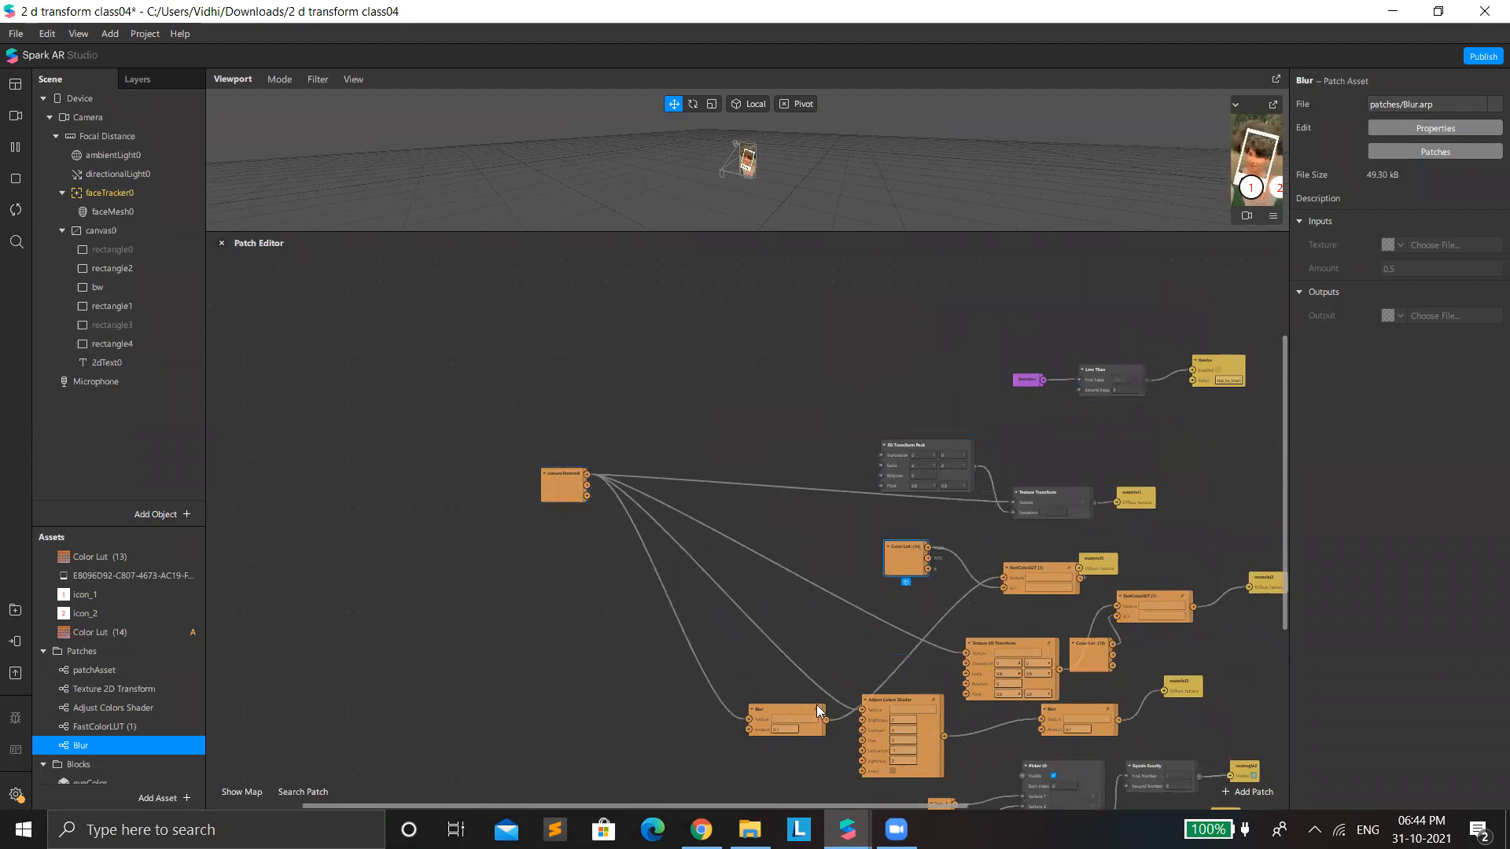
drag(774, 710, 594, 626)
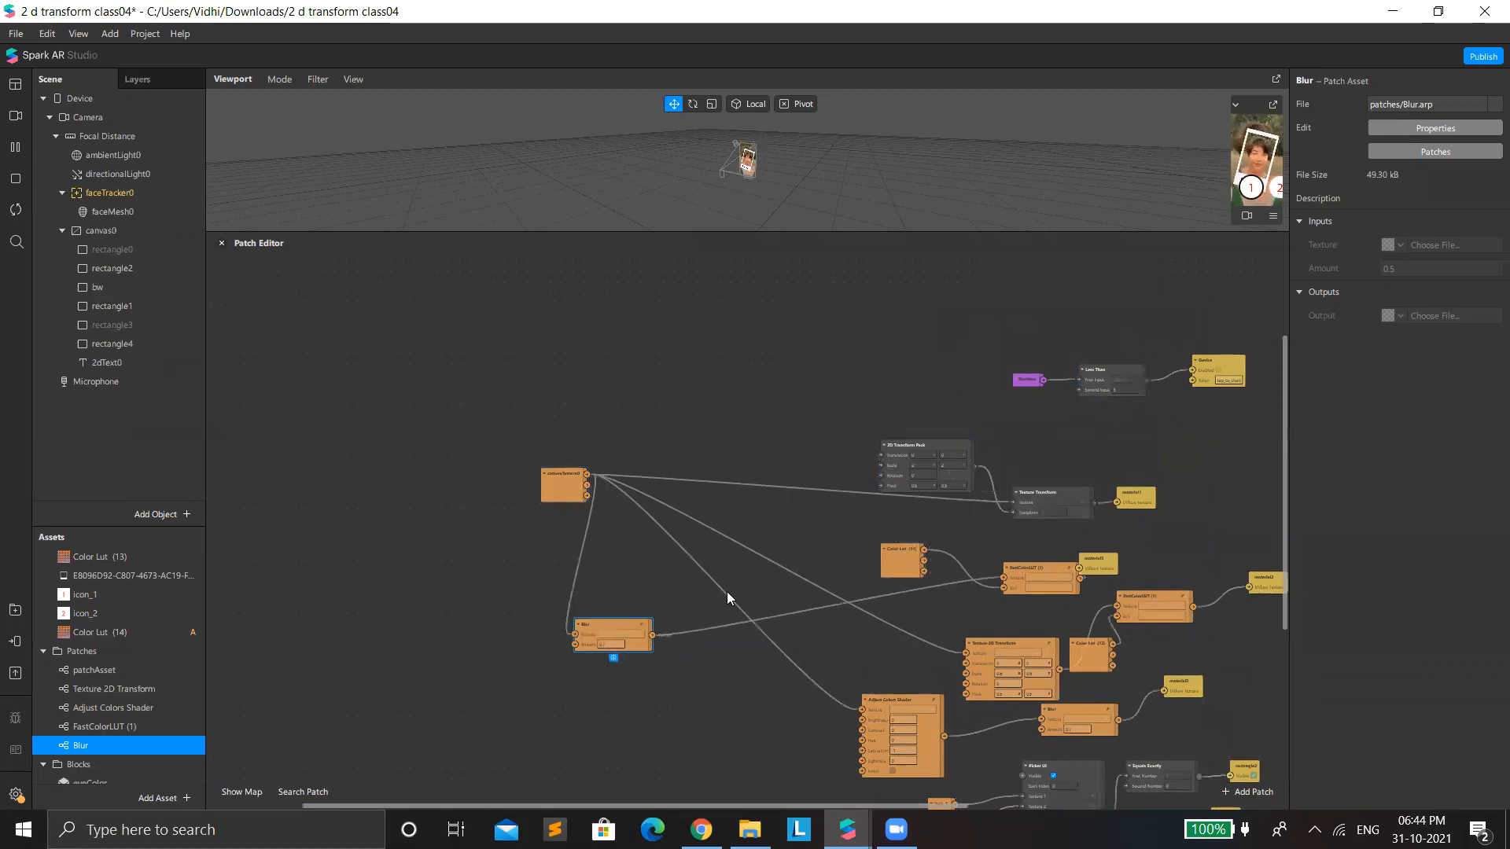
drag(1011, 566, 732, 651)
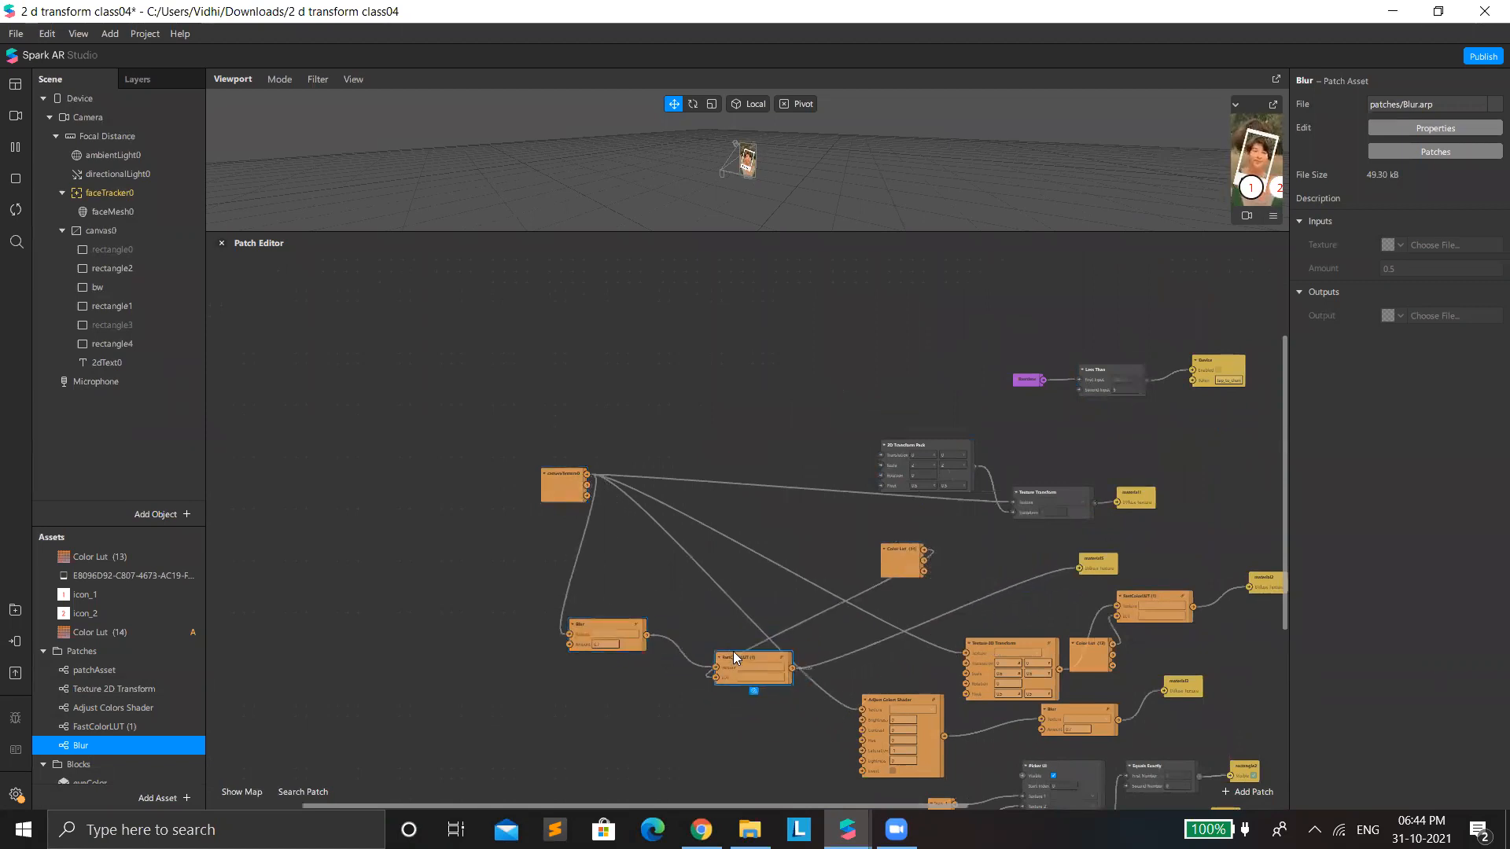
drag(901, 551, 562, 712)
drag(1105, 571, 859, 656)
click(743, 667)
drag(743, 662, 696, 634)
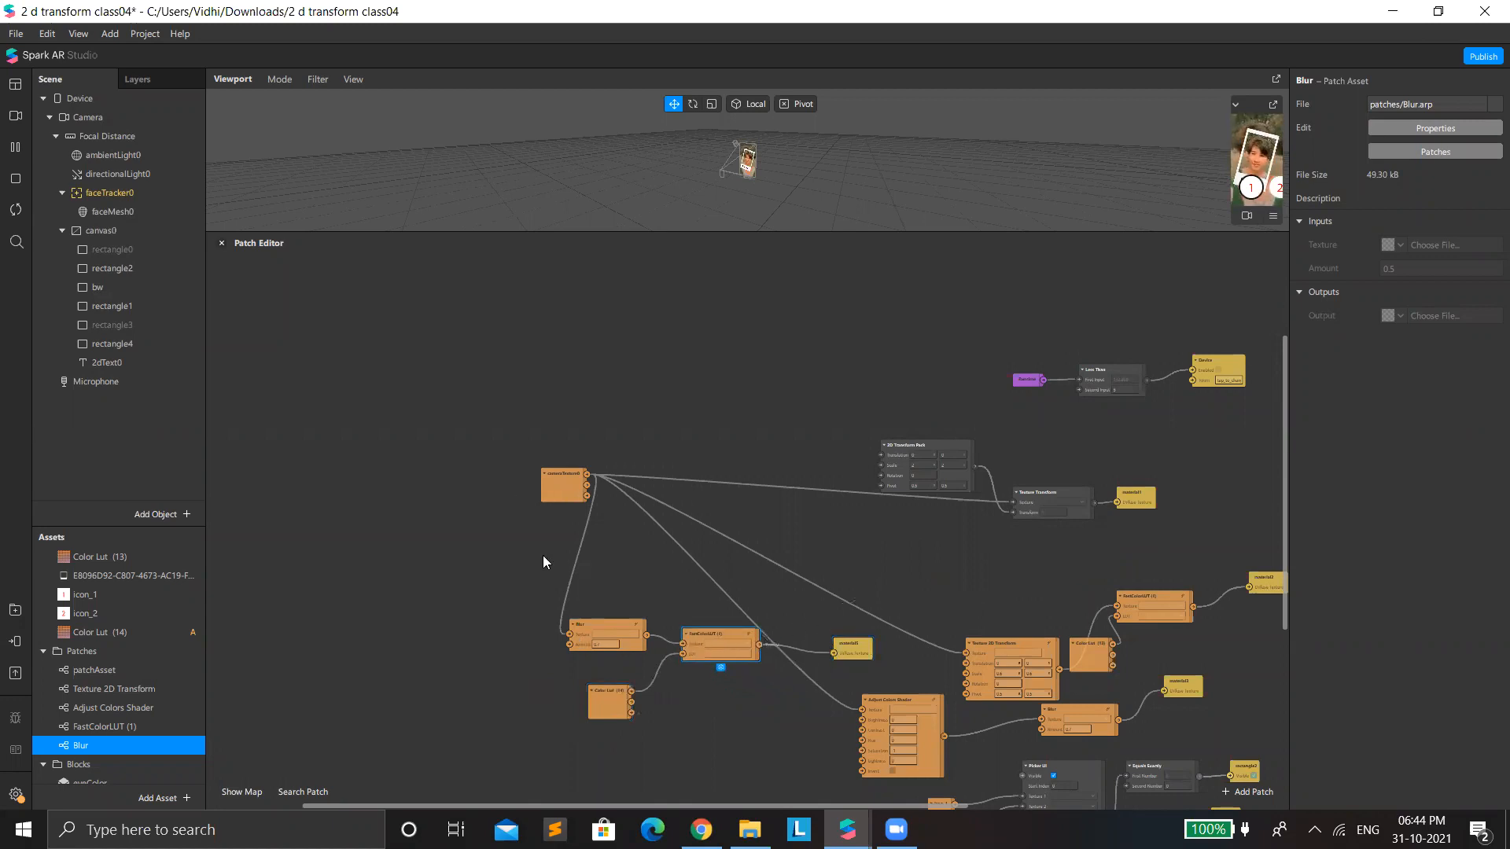
Step: Move the material5 cluster and cameraTexture0 away from the other patches, and put a comment around the cluster
drag(545, 561, 873, 720)
drag(857, 656, 650, 684)
drag(546, 482, 385, 349)
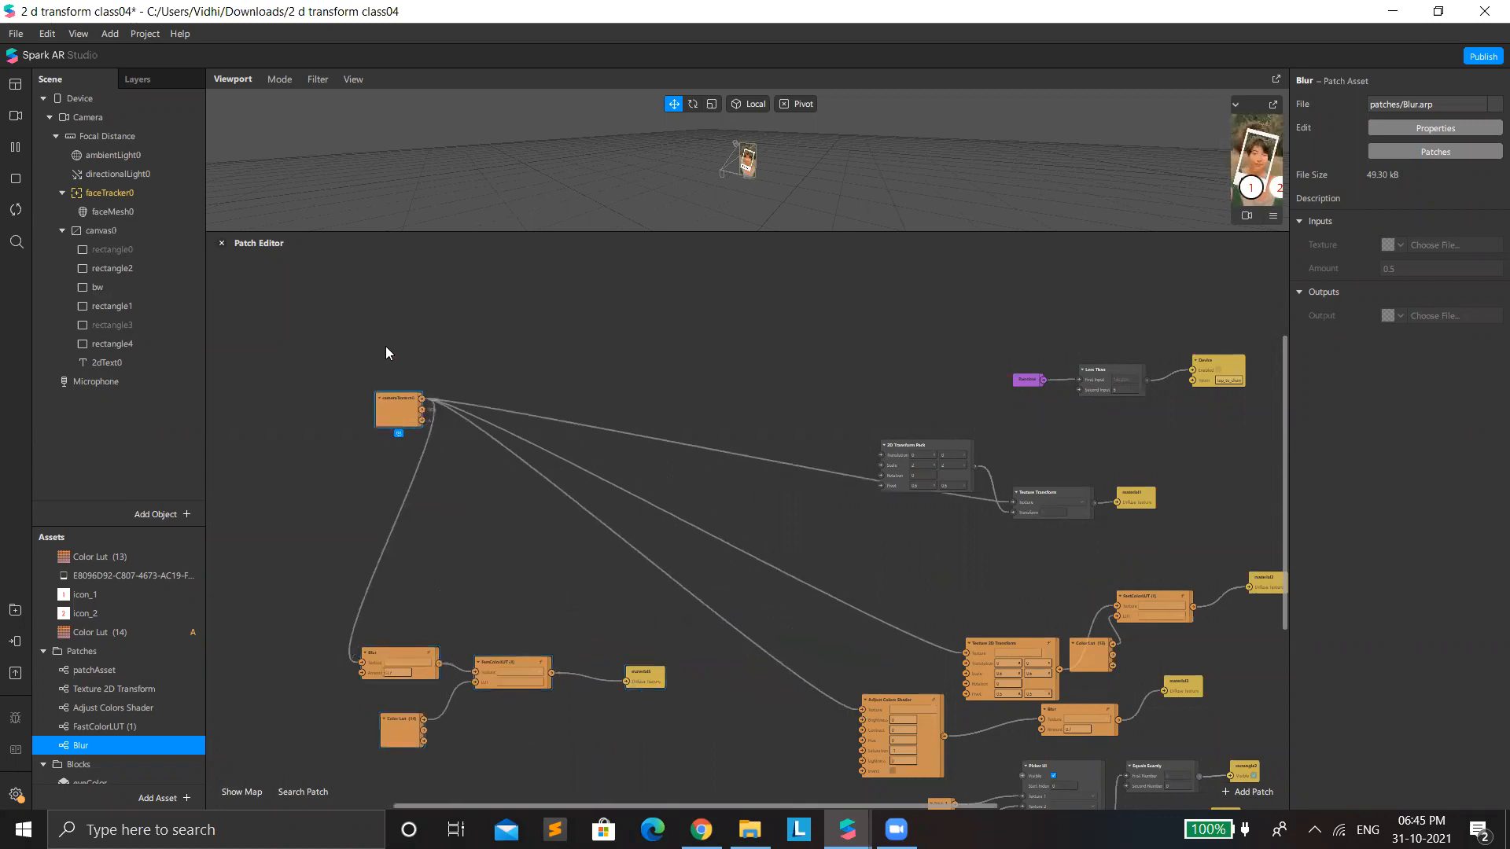
drag(358, 629, 665, 757)
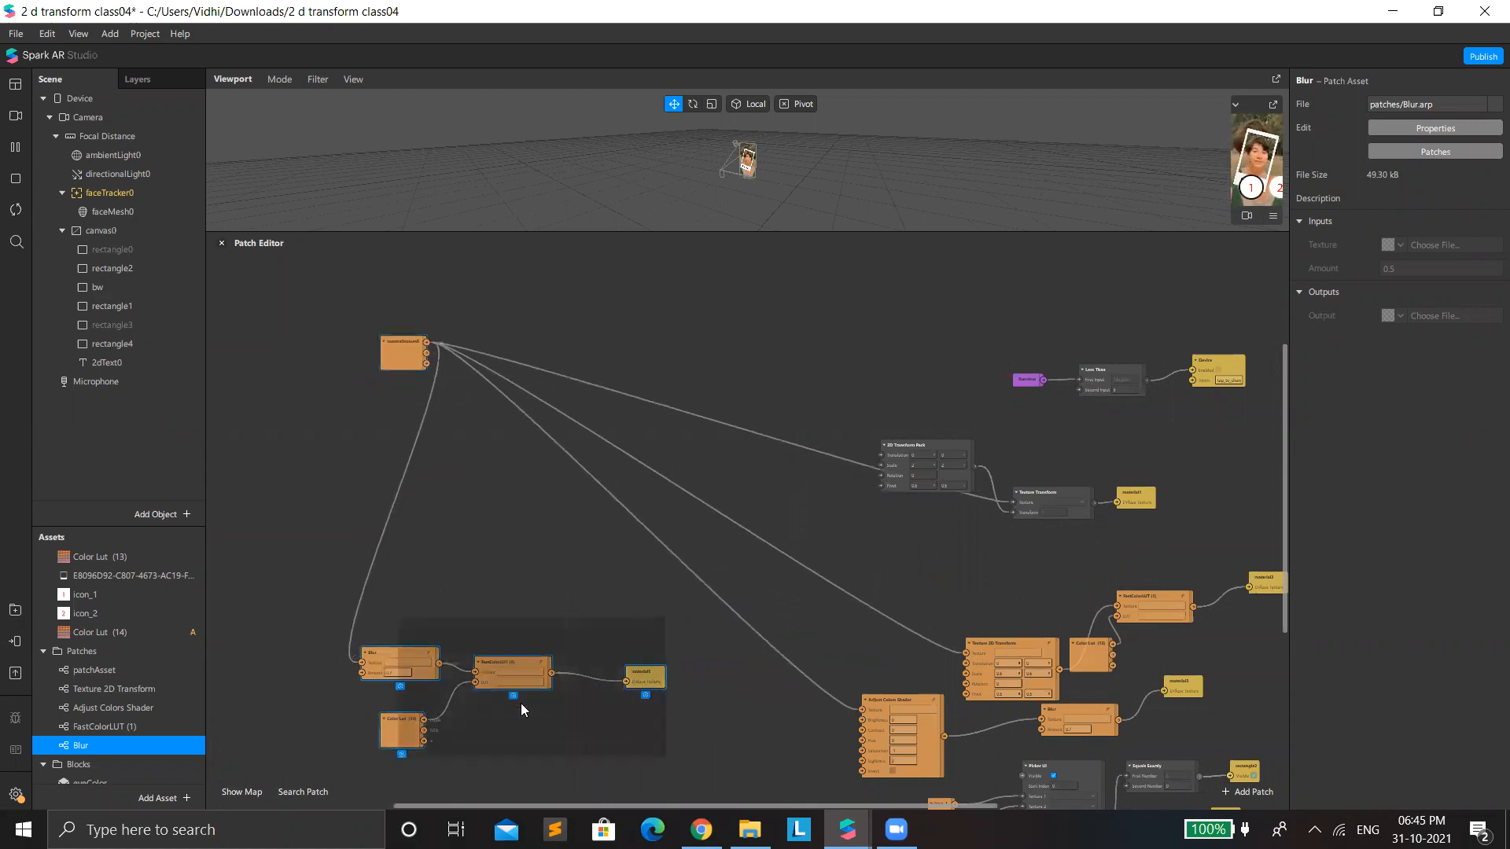
right_click(482, 680)
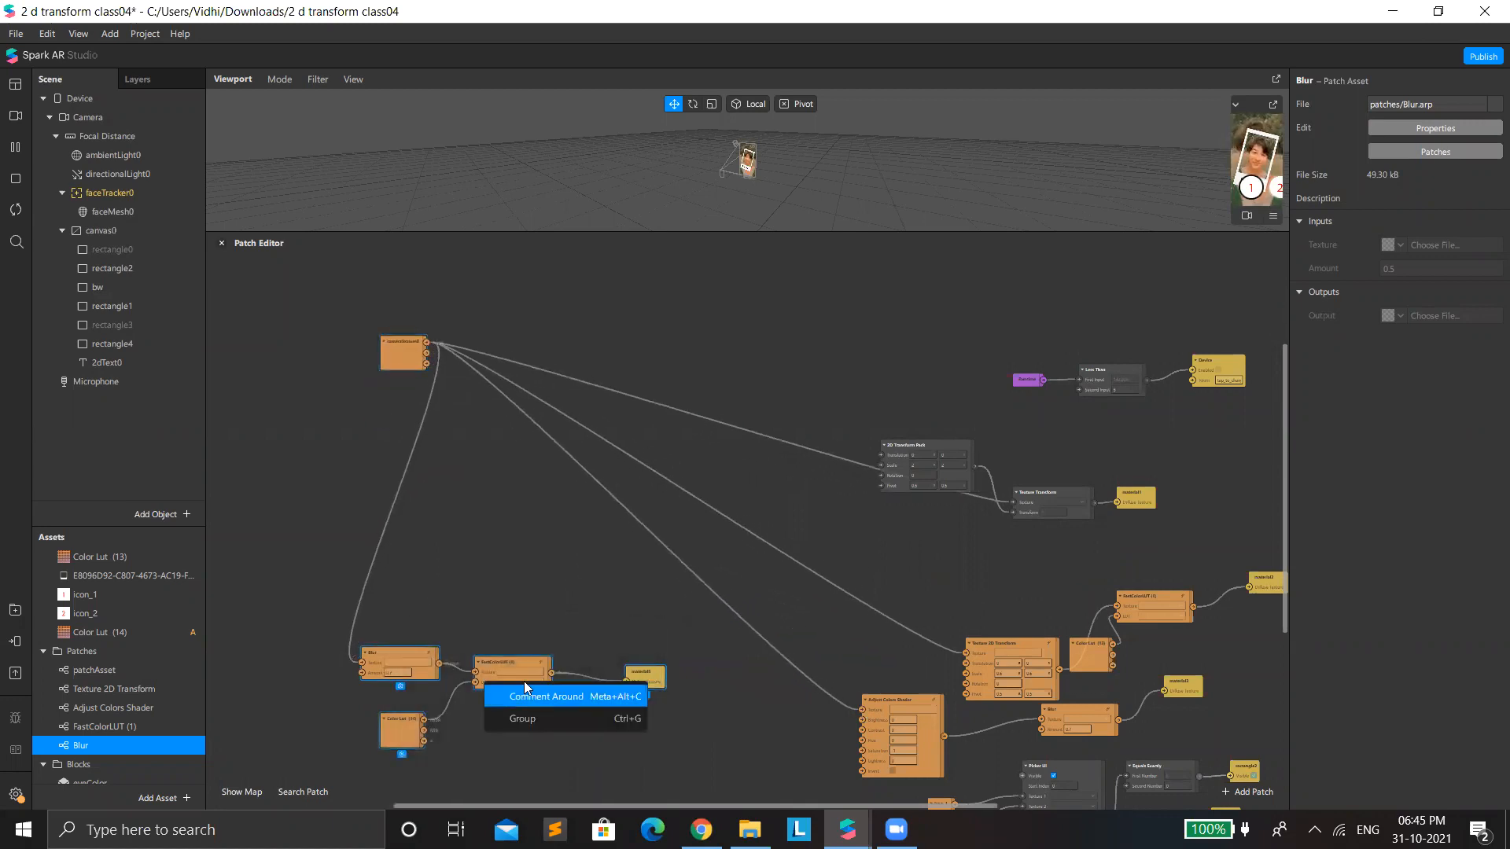
click(515, 696)
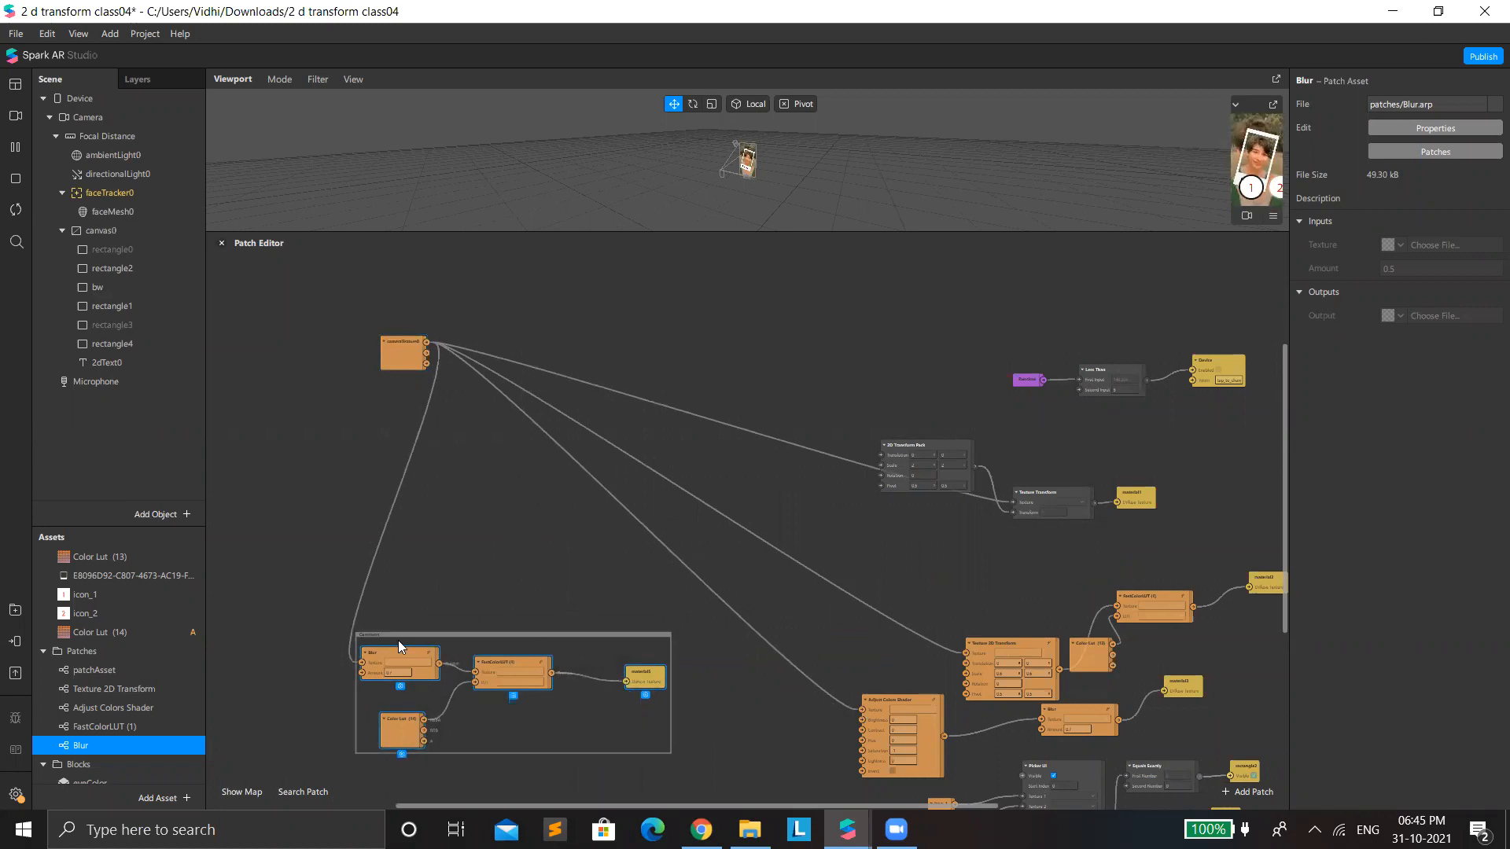
scroll(398, 640, up, 3)
click(358, 676)
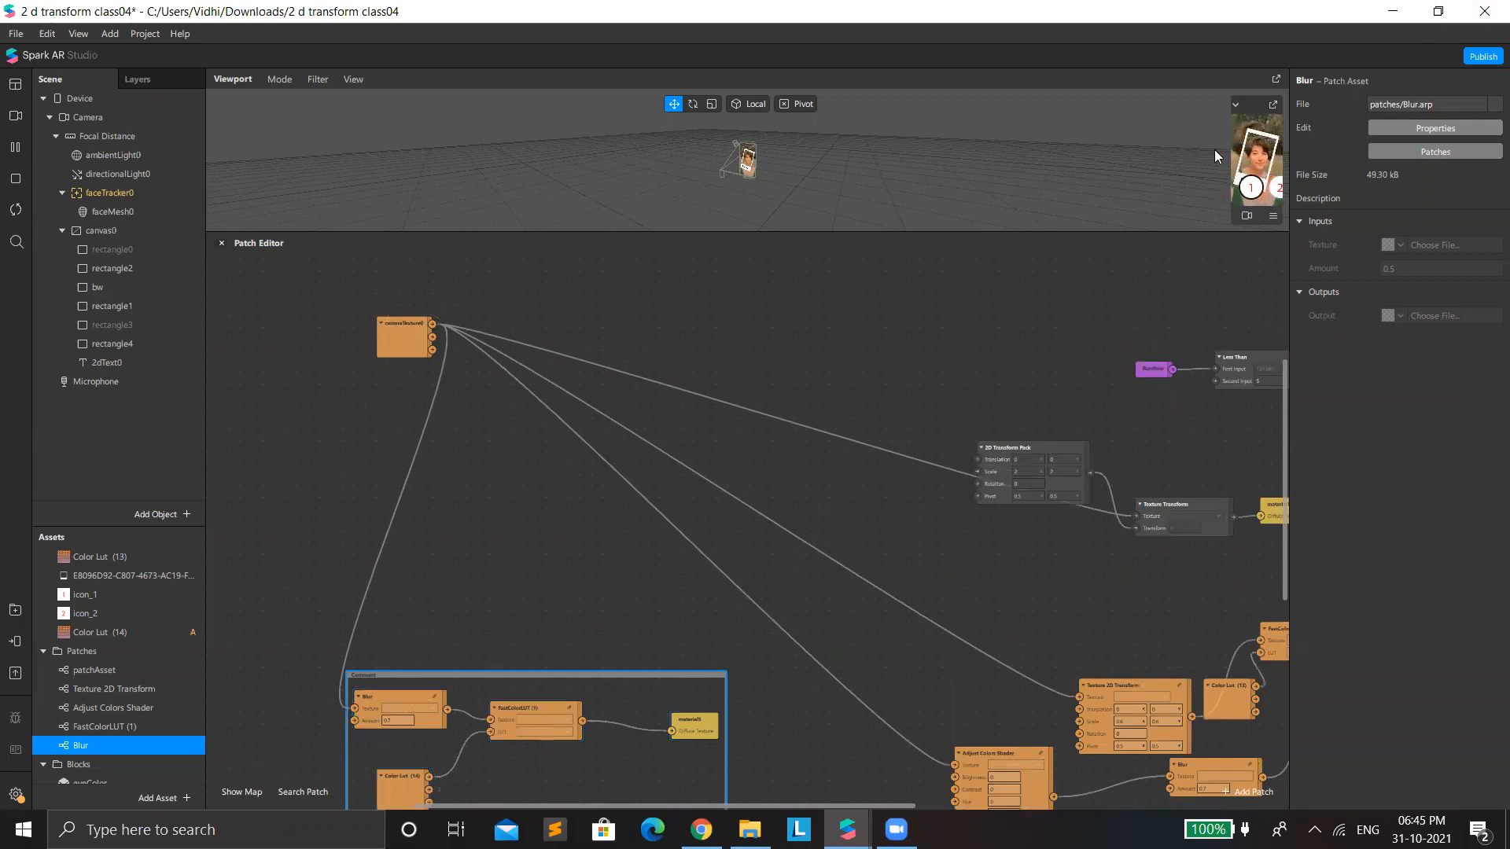
Step: Bring the Blur and material3 patches close to Adjust Colors Shader and put a comment around the three
scroll(901, 645, down, 2)
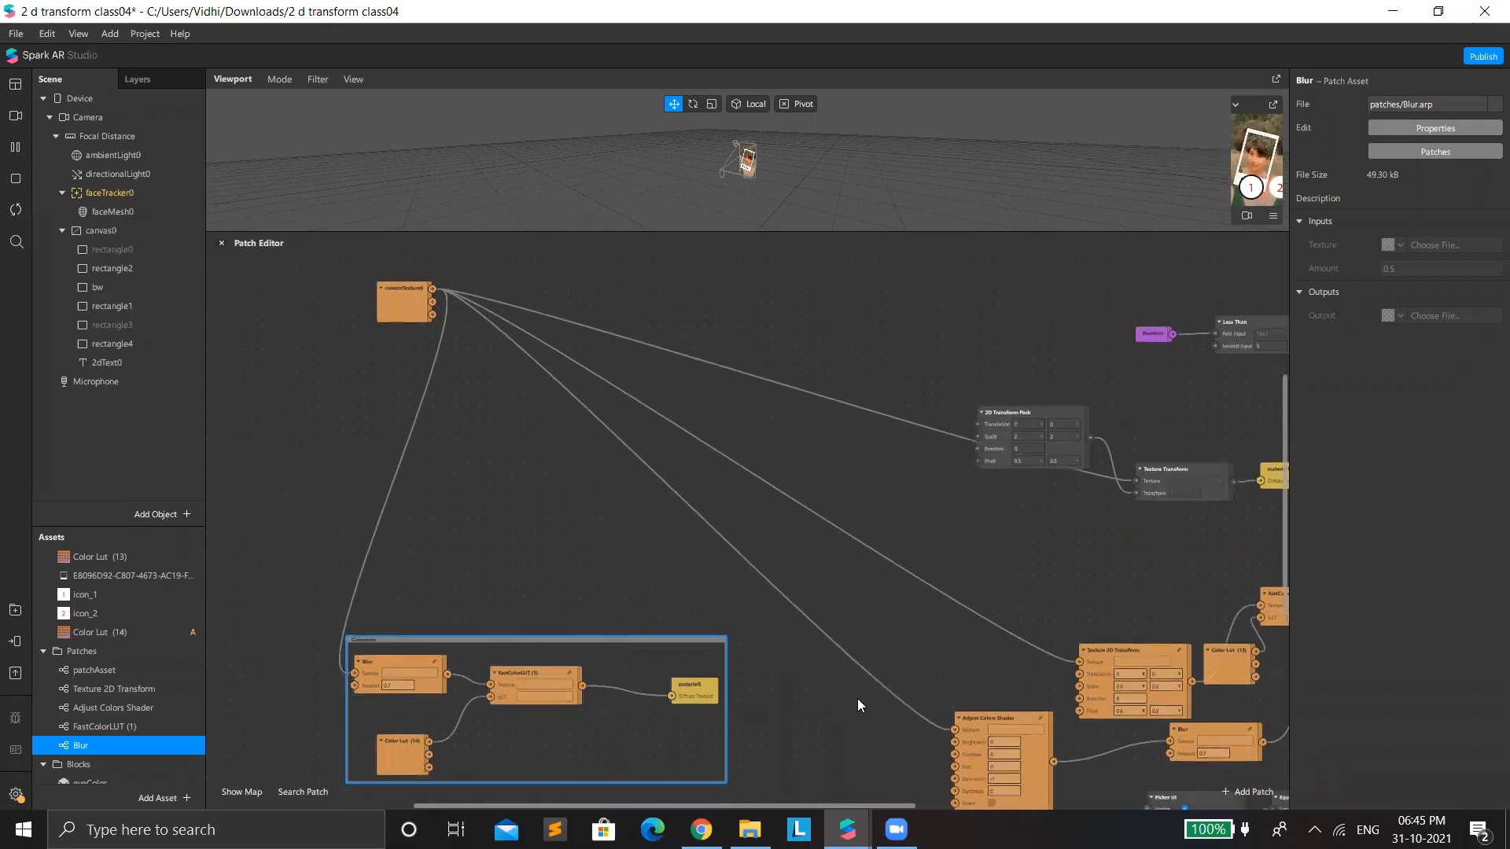
scroll(865, 697, down, 3)
drag(953, 674, 804, 662)
scroll(1012, 576, down, 4)
drag(1195, 607, 813, 633)
scroll(803, 802, right, 5)
scroll(997, 607, right, 5)
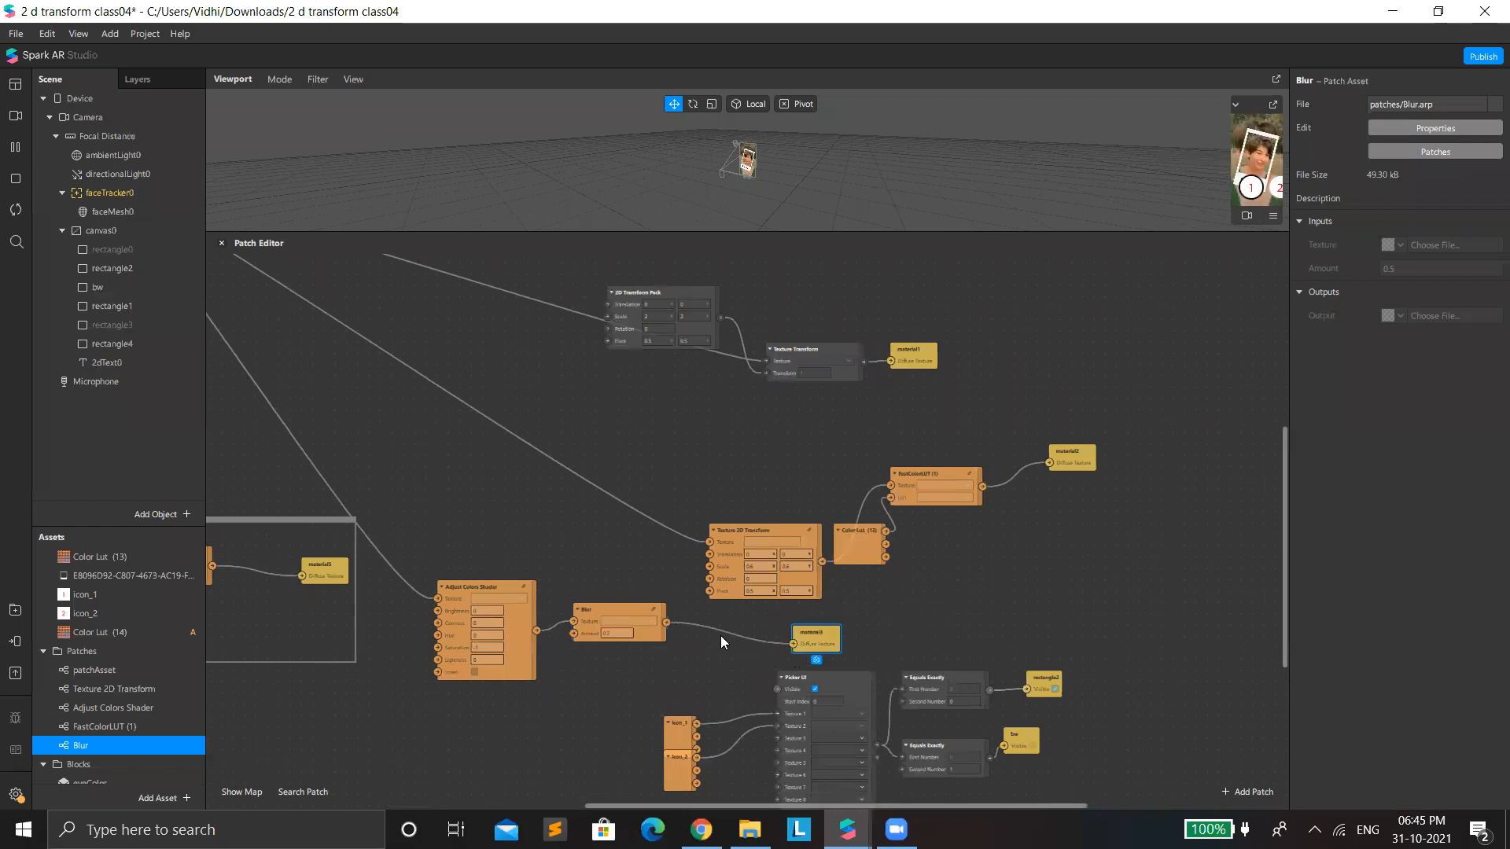
drag(694, 629, 724, 638)
right_click(617, 603)
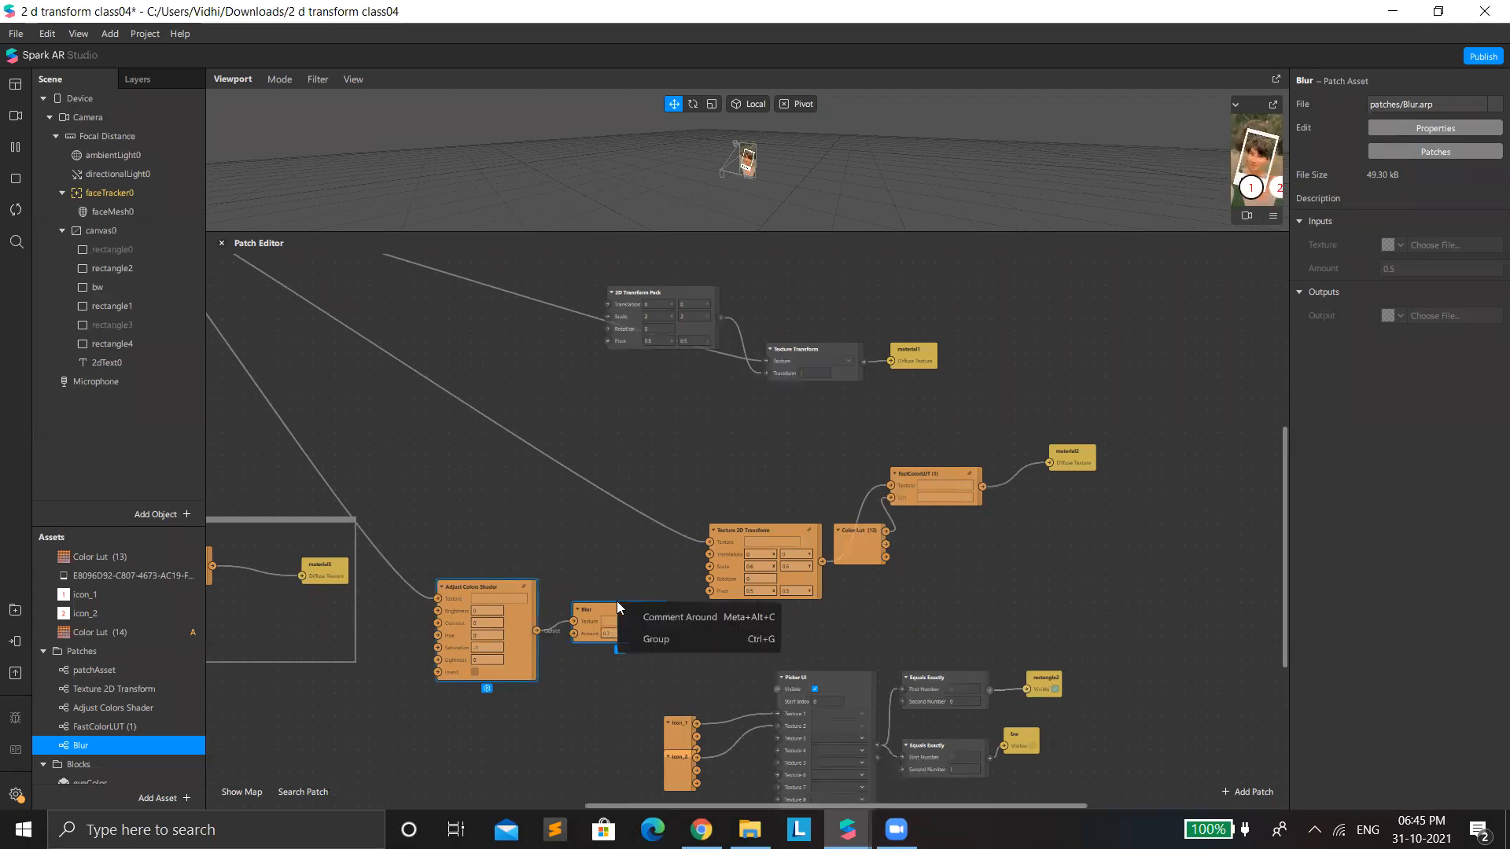
click(654, 616)
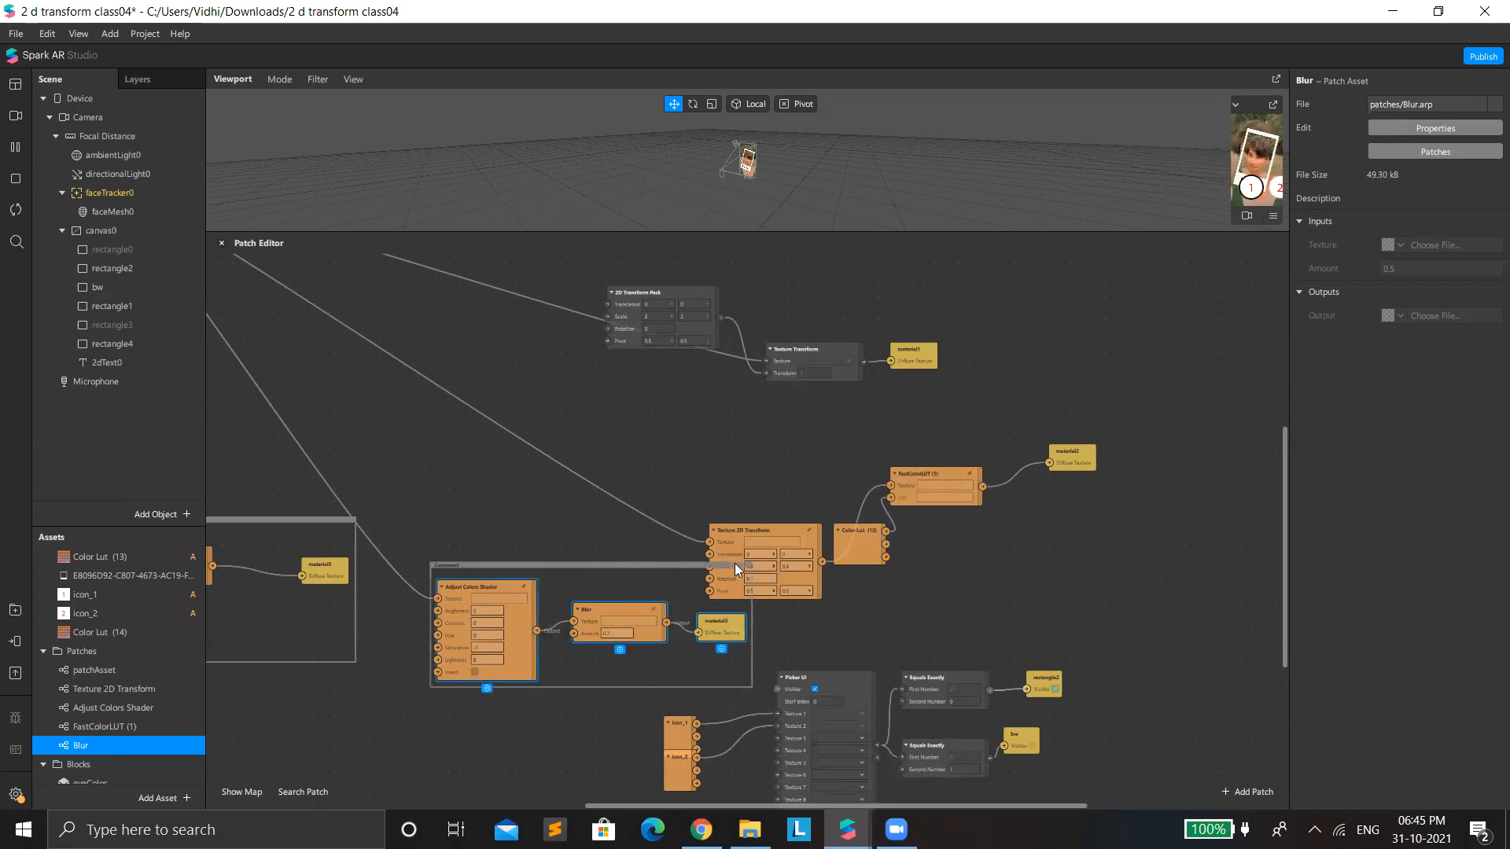
Step: Line up Texture 2D Transform, Color Lut (13), its FastColorLUT (1) and material2, and put a comment around them
drag(764, 534, 695, 432)
drag(903, 493, 890, 434)
drag(838, 536, 803, 517)
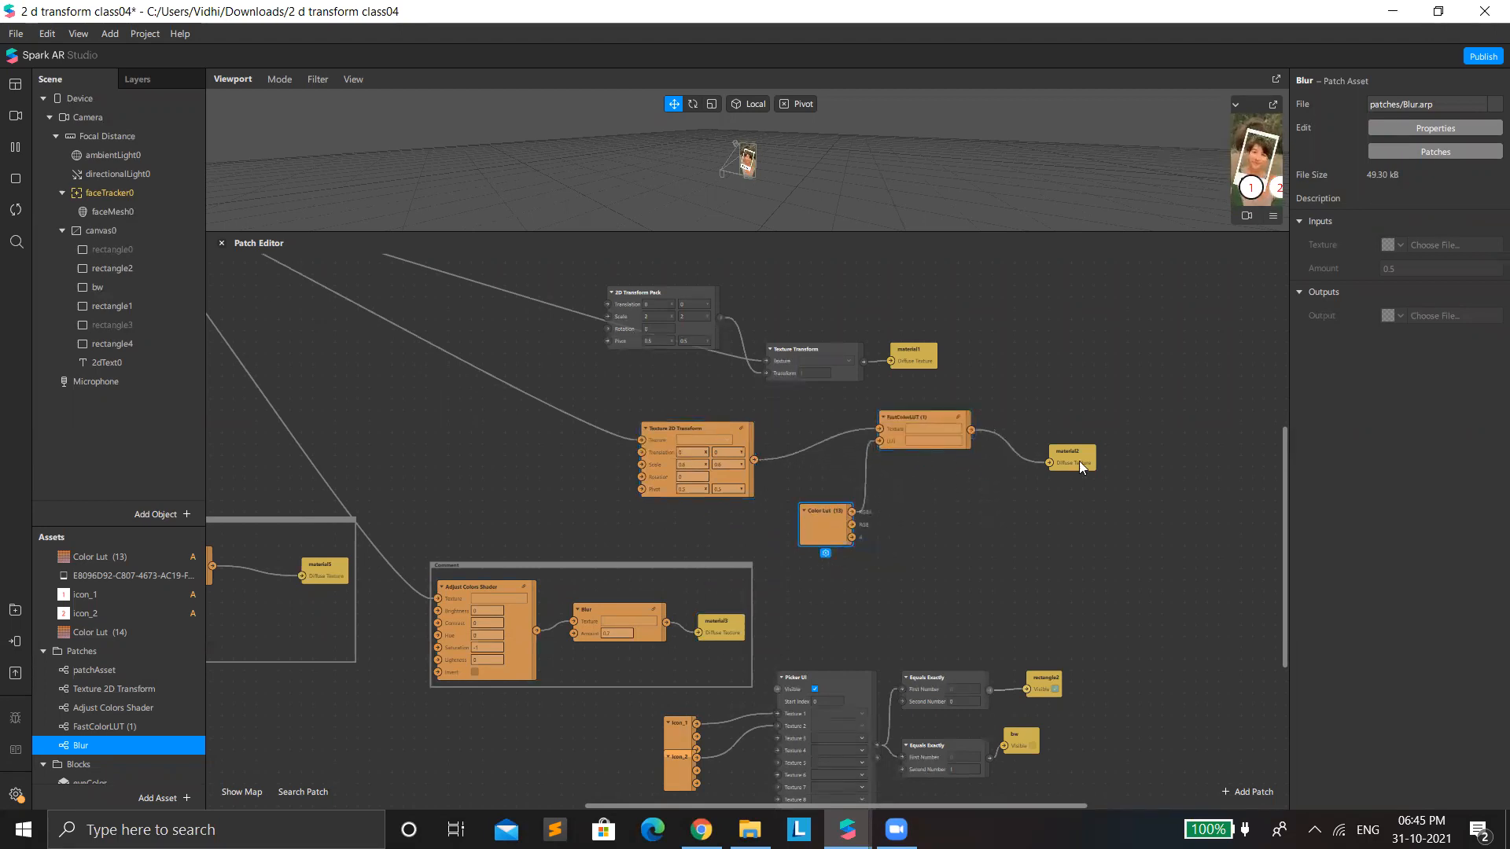
drag(1075, 452, 1064, 430)
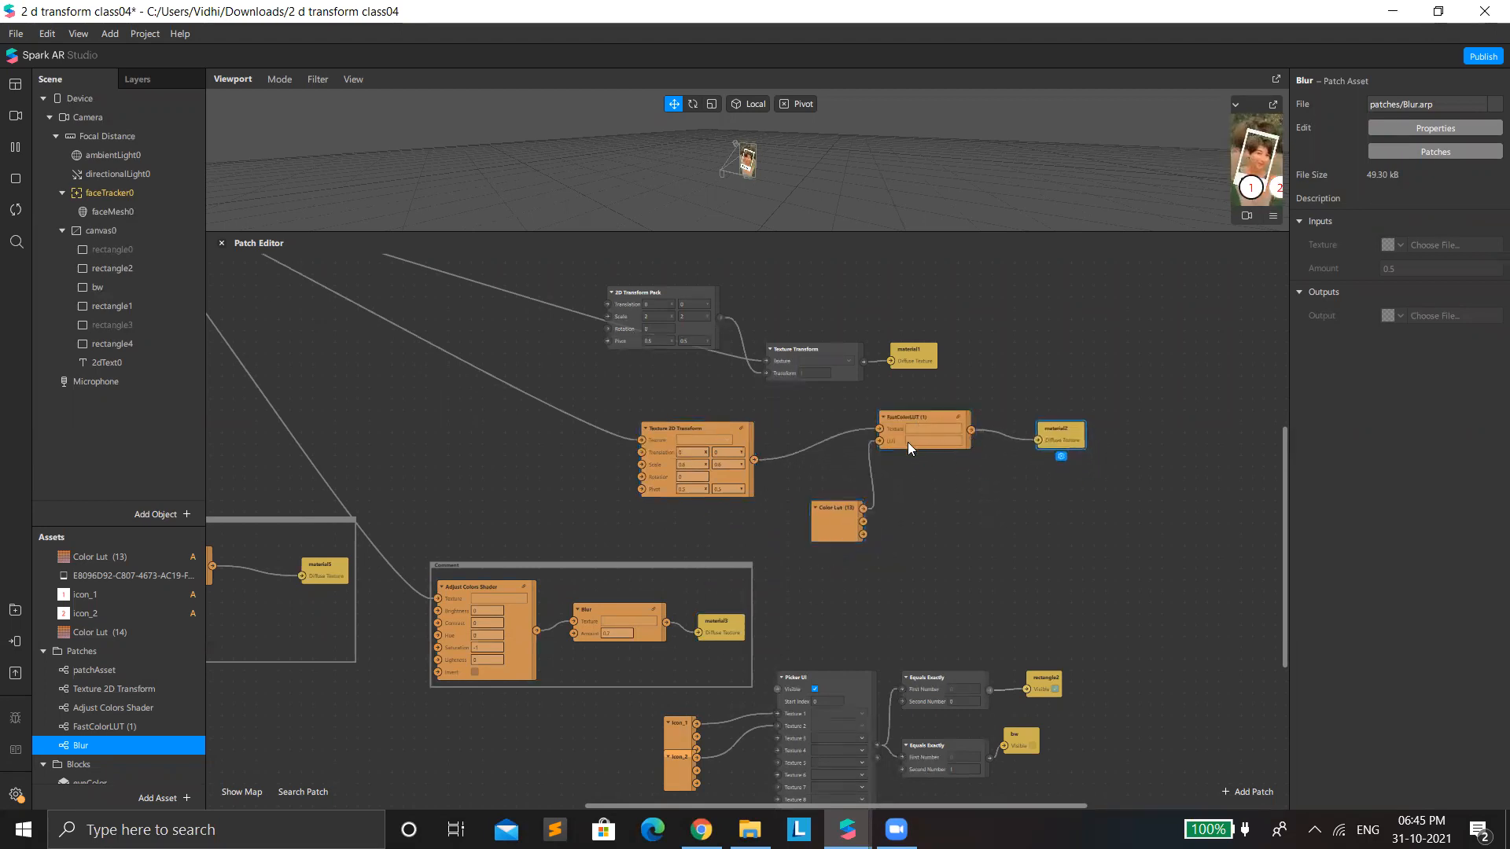
drag(907, 442, 896, 475)
drag(639, 410, 1099, 552)
right_click(921, 454)
click(953, 469)
Step: Move the Texture Transform and material1 patches up beside 2D Transform Pack, clear of the material2 comment
click(799, 354)
drag(794, 353, 771, 273)
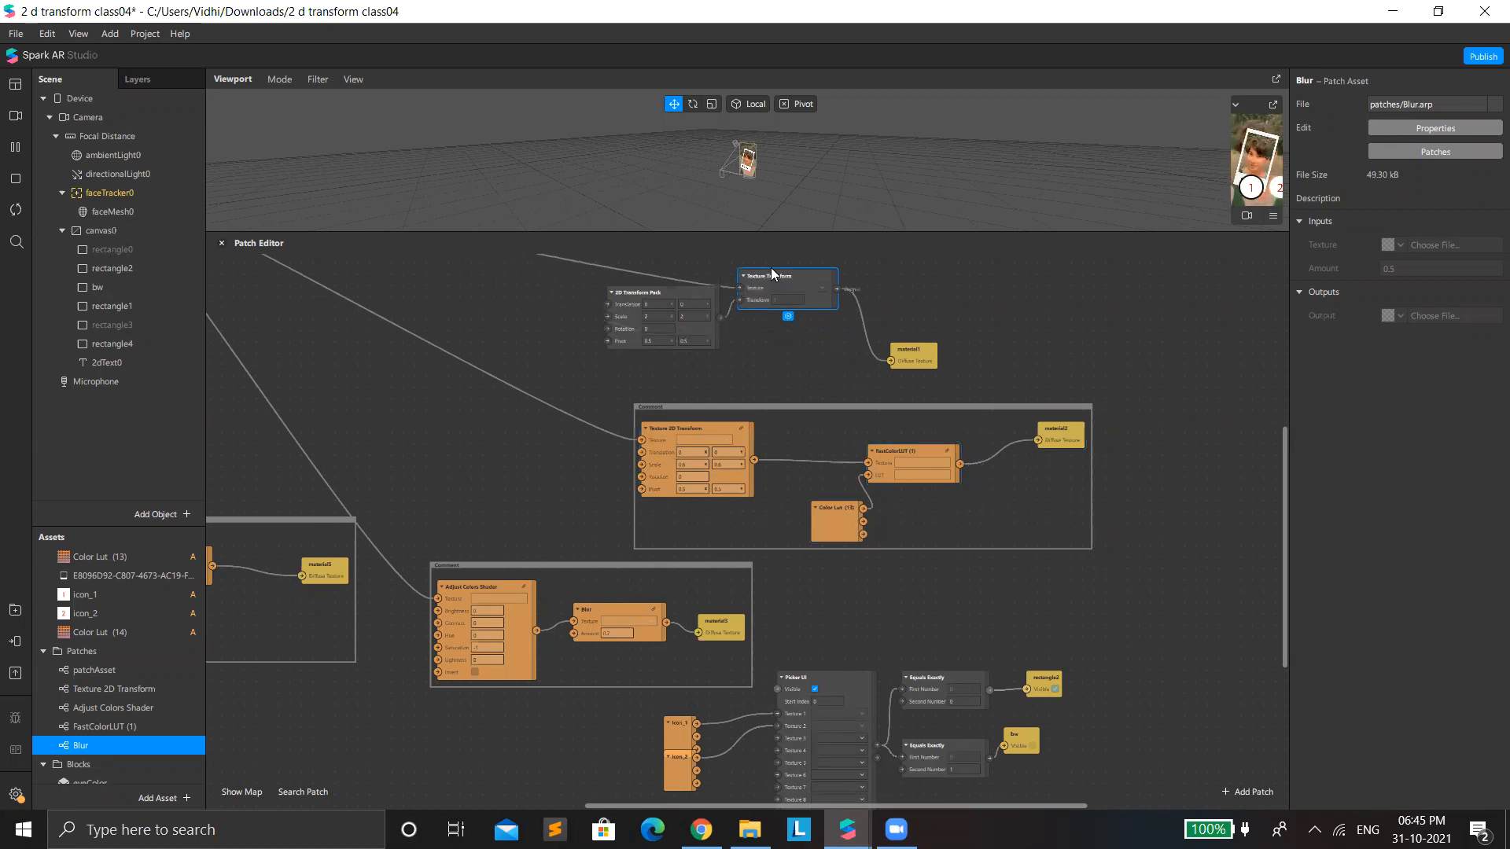
drag(908, 347, 915, 253)
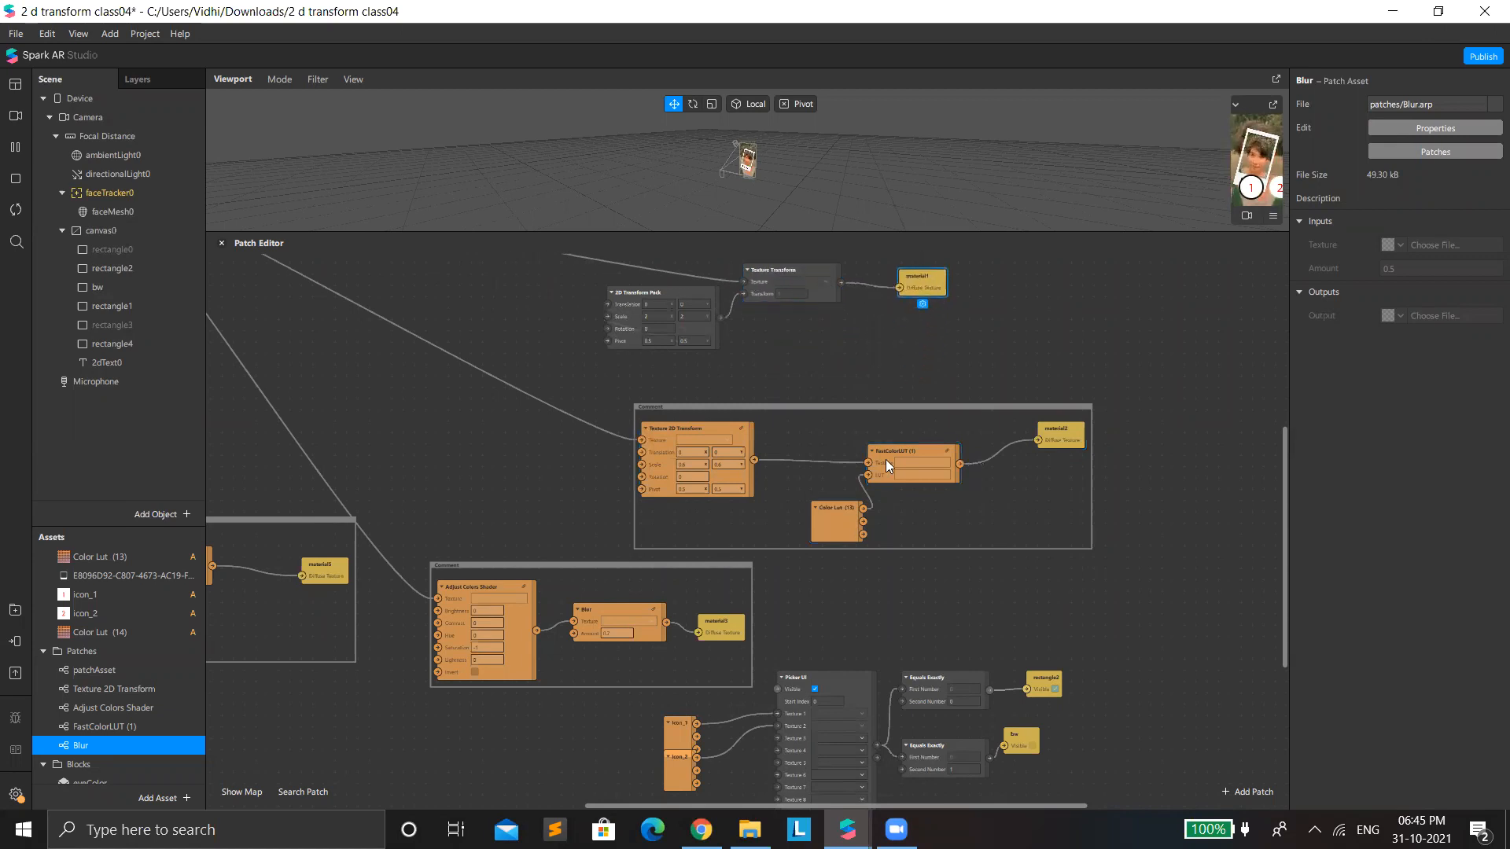
Step: Bring the Equals Exactly, rectangle2, bw and Picker UI patches and their icons closer together, and put a comment around the whole cluster
scroll(896, 527, down, 2)
scroll(906, 553, down, 1)
drag(624, 566, 1042, 704)
drag(839, 640, 816, 730)
drag(1037, 578, 913, 500)
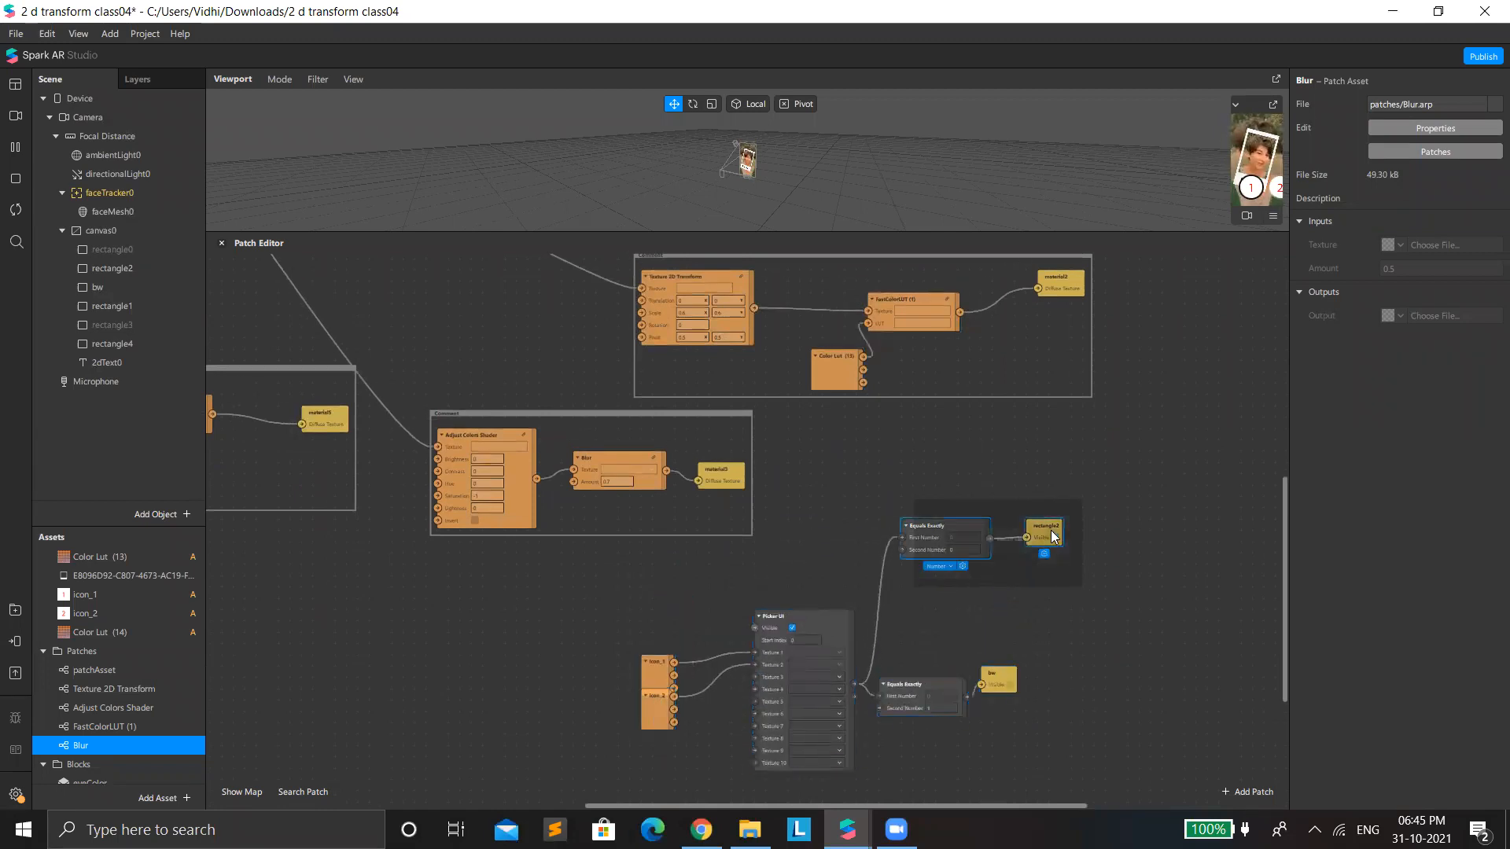
drag(1047, 537, 634, 785)
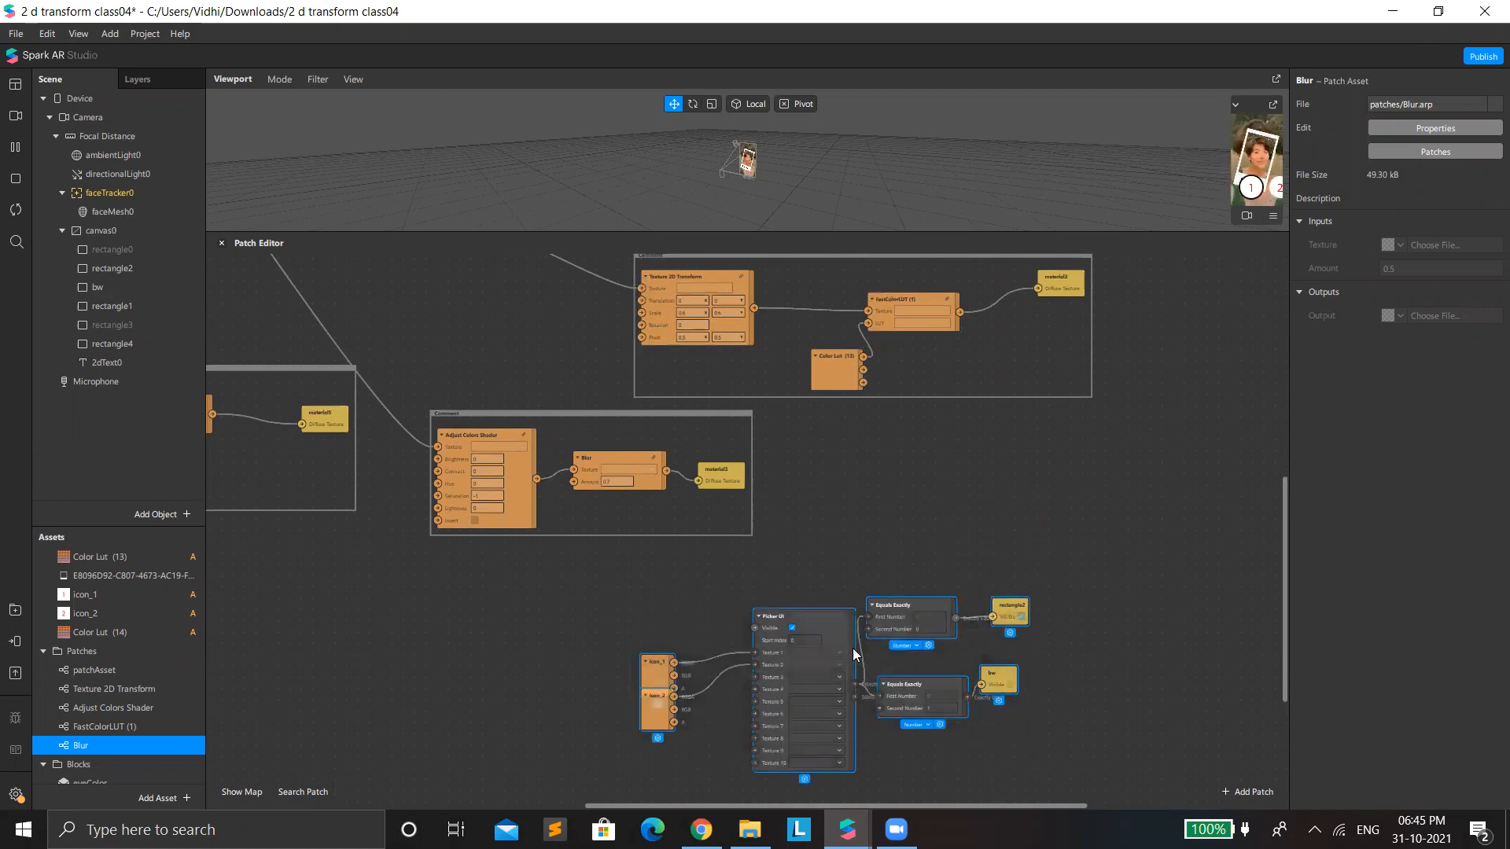
right_click(833, 639)
click(860, 655)
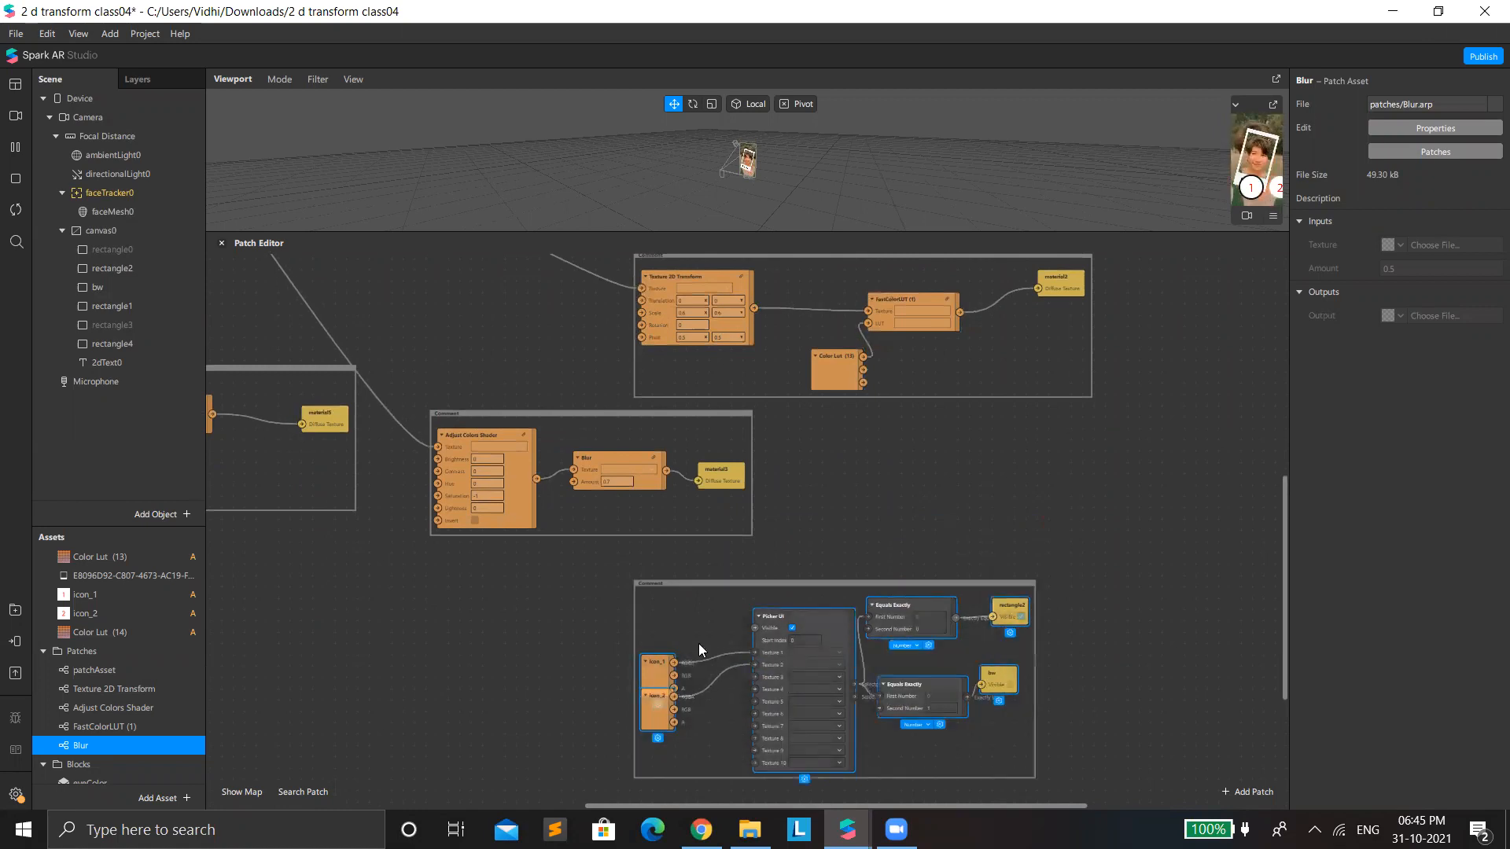
Step: Try to title the comment around the picker cluster "Picker UI"
double_click(649, 583)
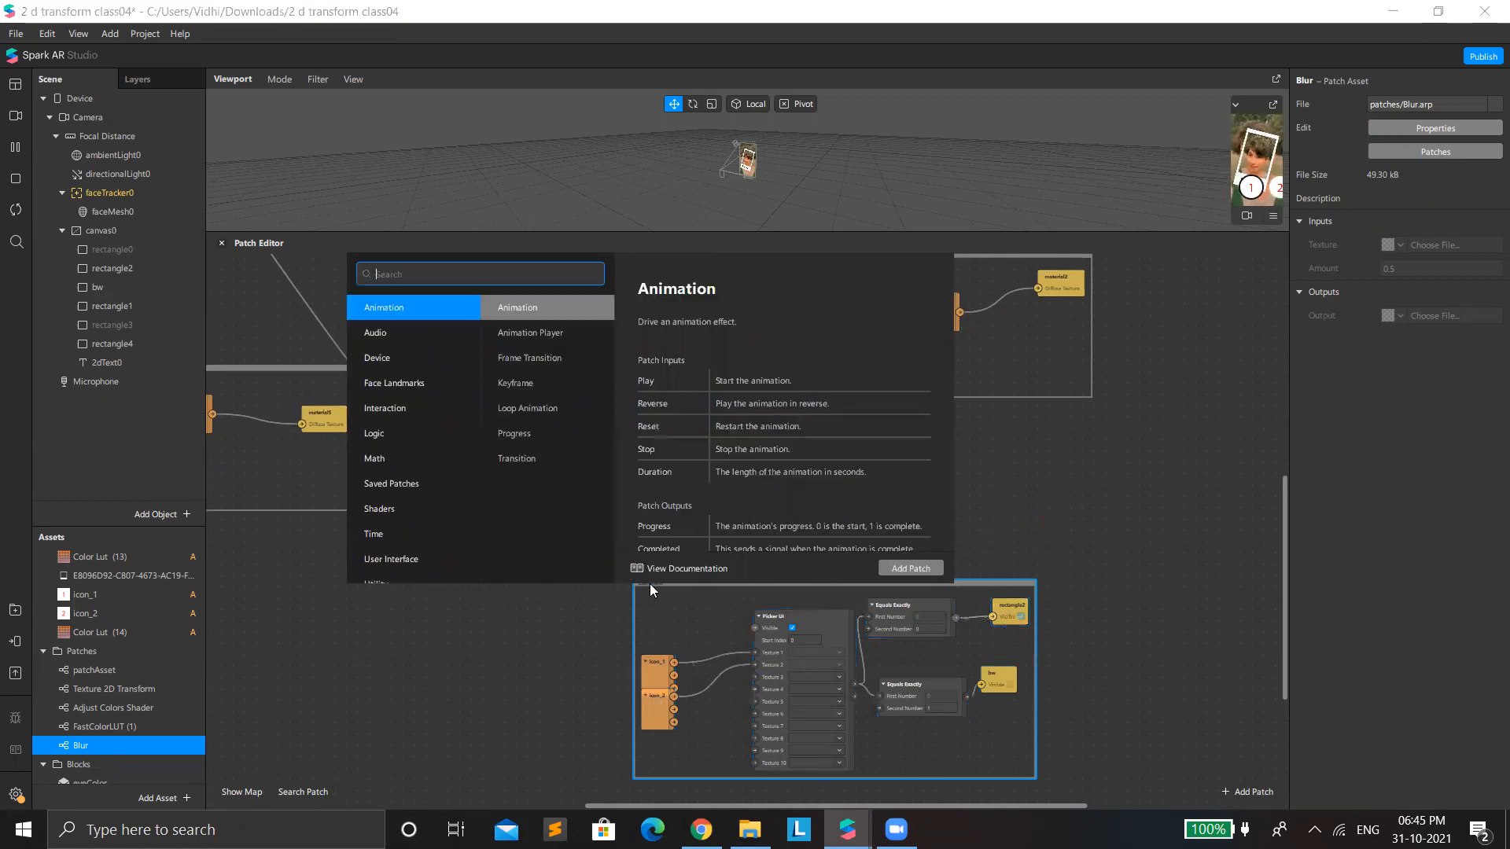
scroll(651, 640, up, 4)
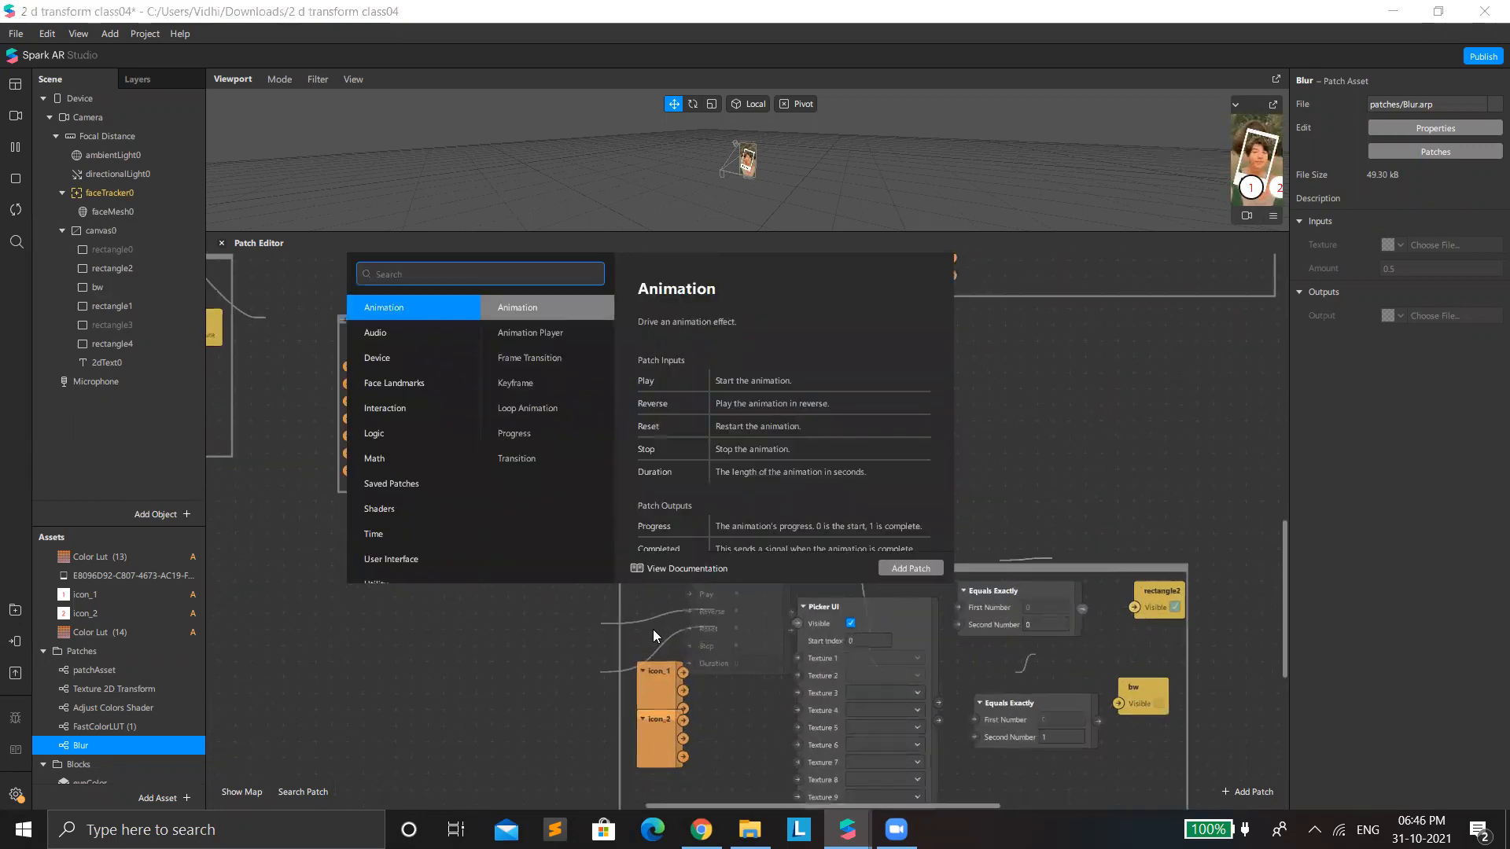
click(544, 625)
double_click(640, 567)
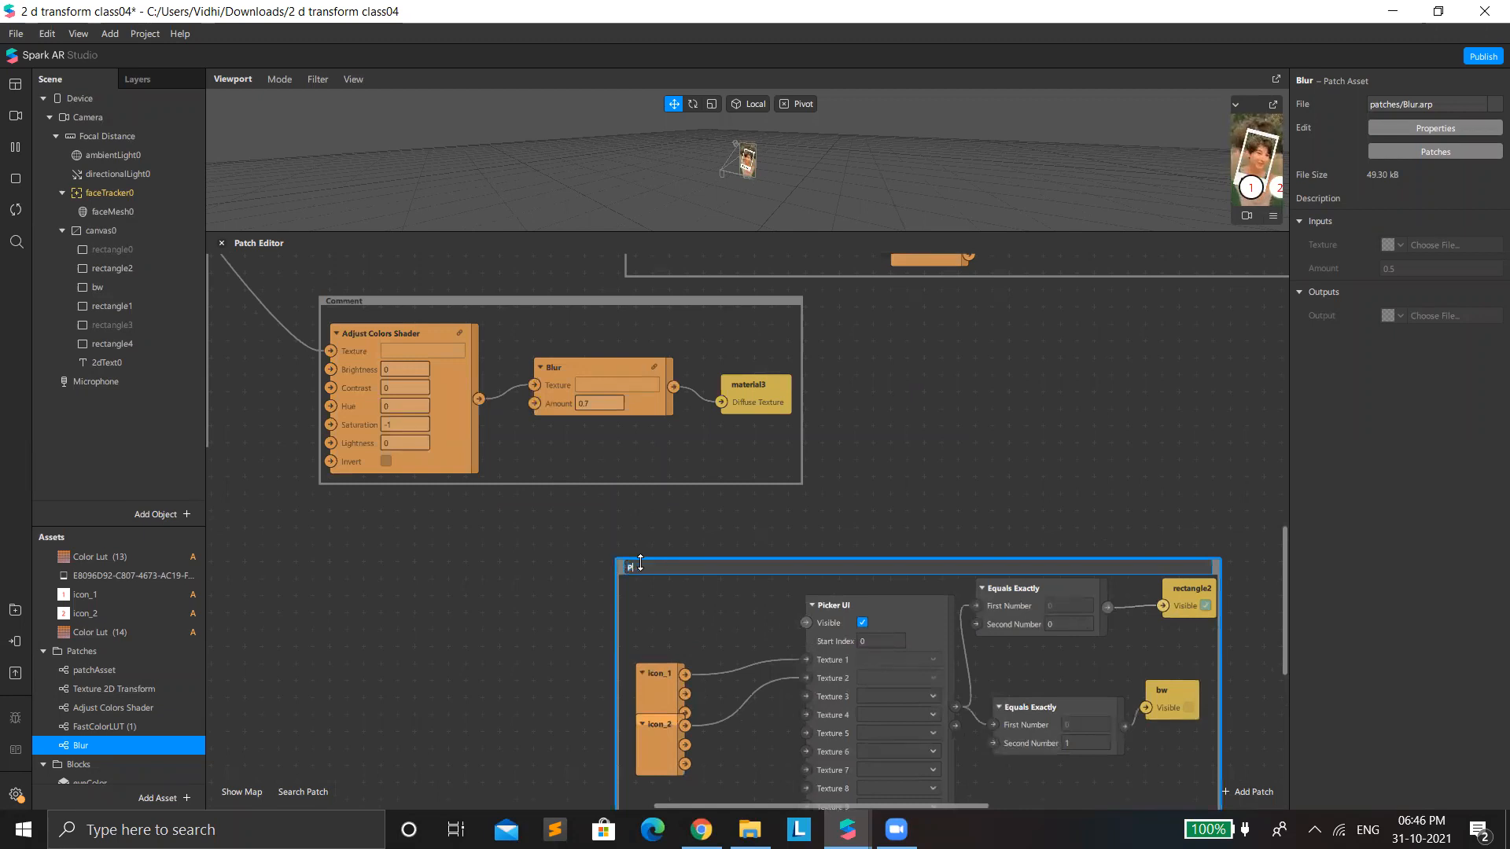
text(Picker UI)
key(Return)
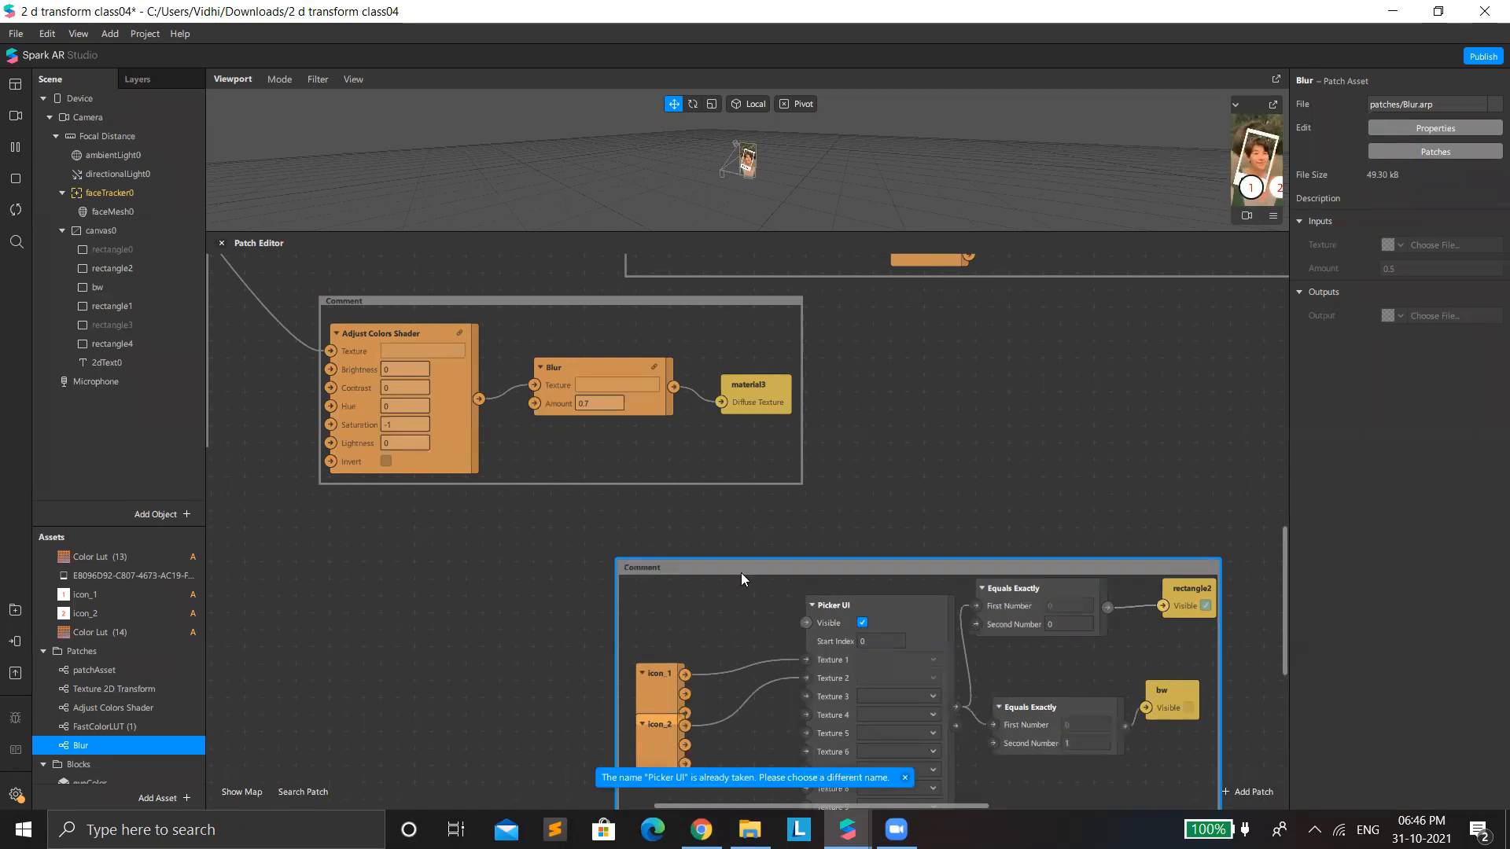
scroll(860, 519, down, 1)
scroll(867, 519, up, 2)
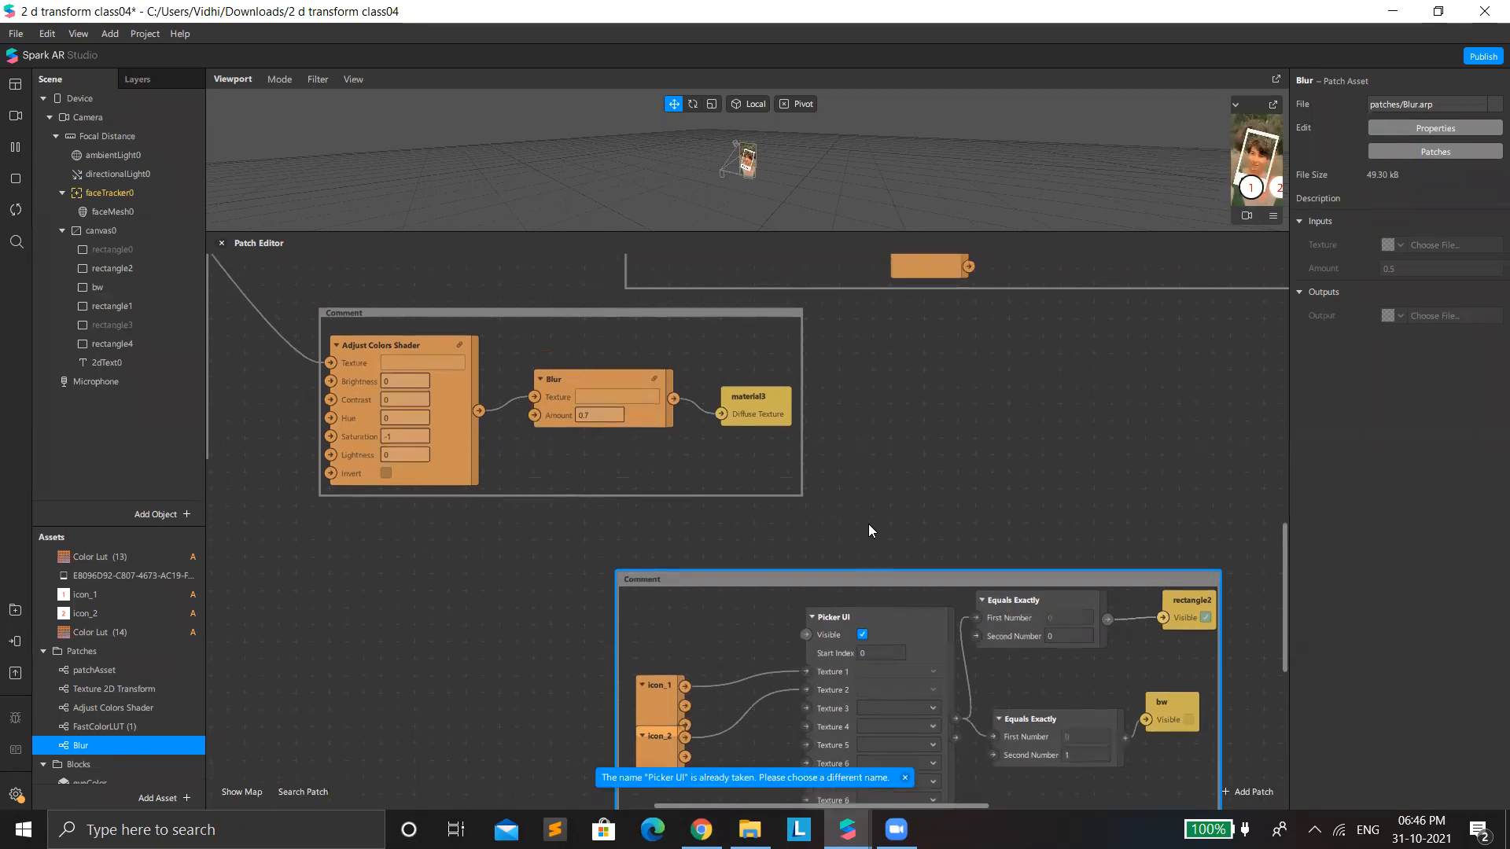
Step: Title the comment around the picker cluster "Making Picker UI options"
double_click(639, 587)
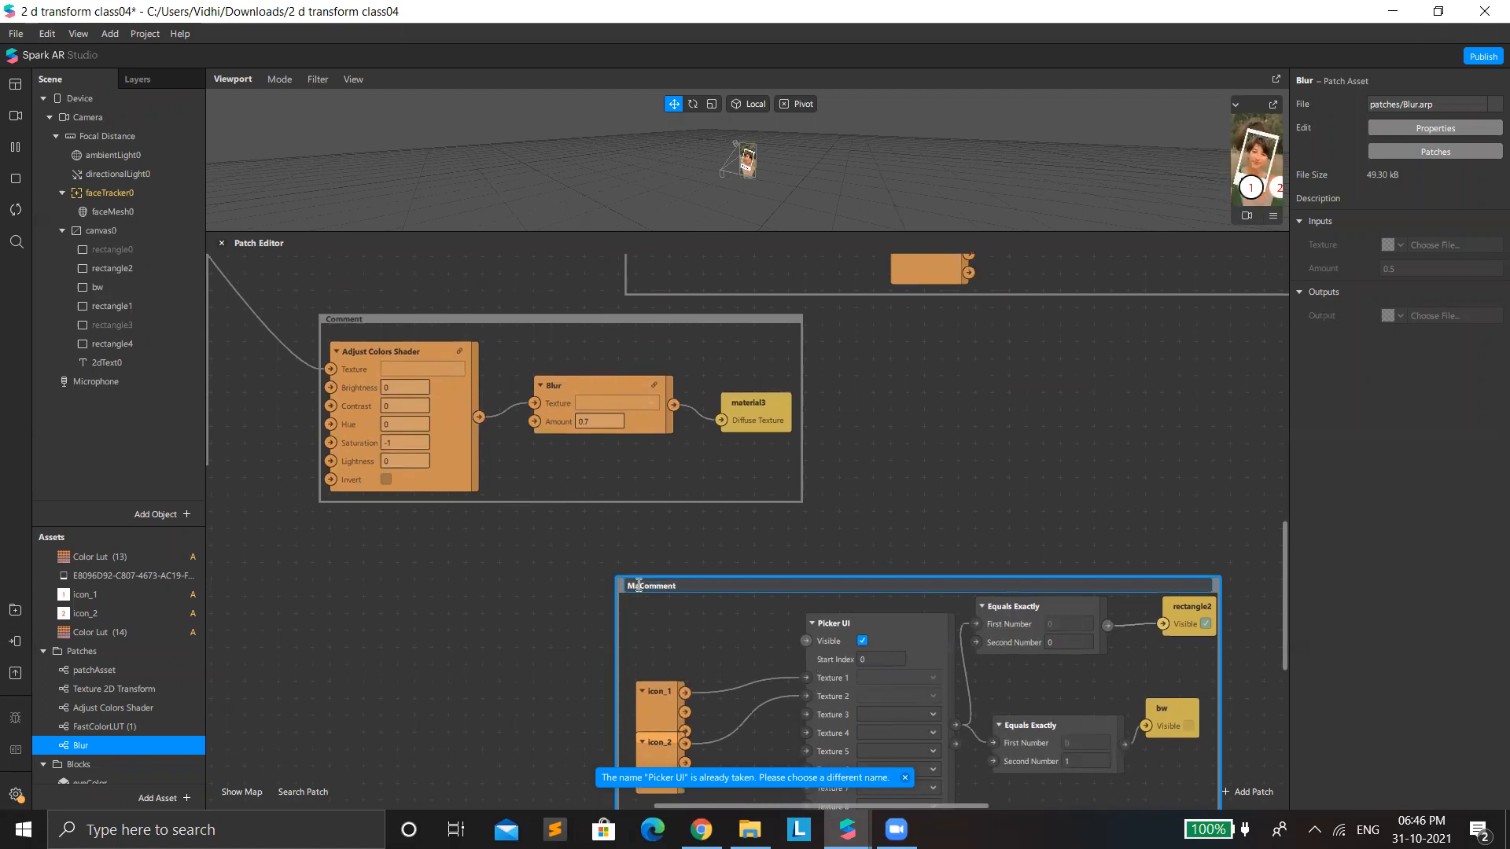
key(BackSpace)
text(Making )
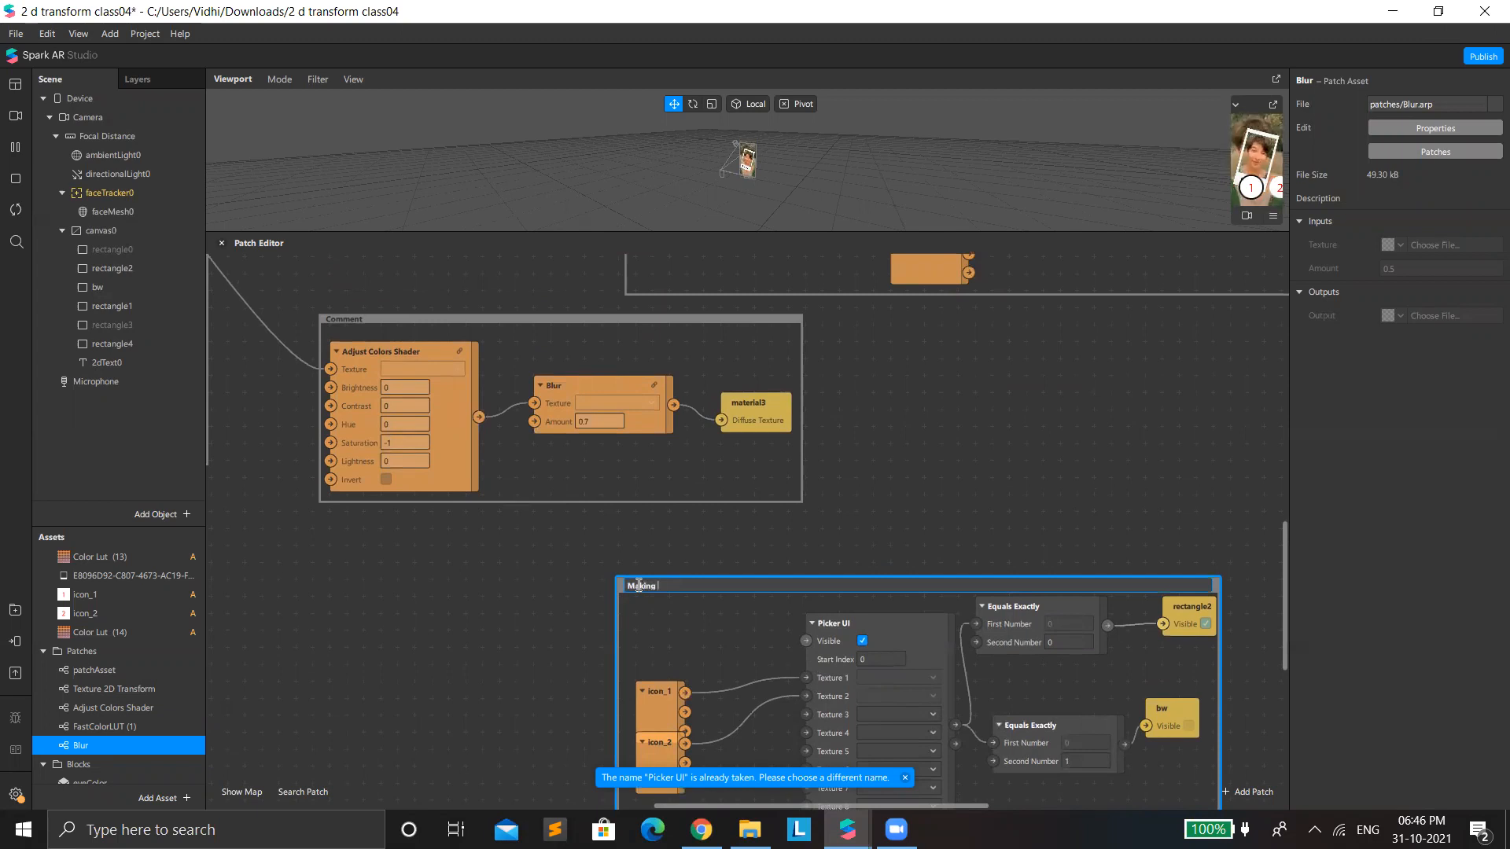
text(Picker)
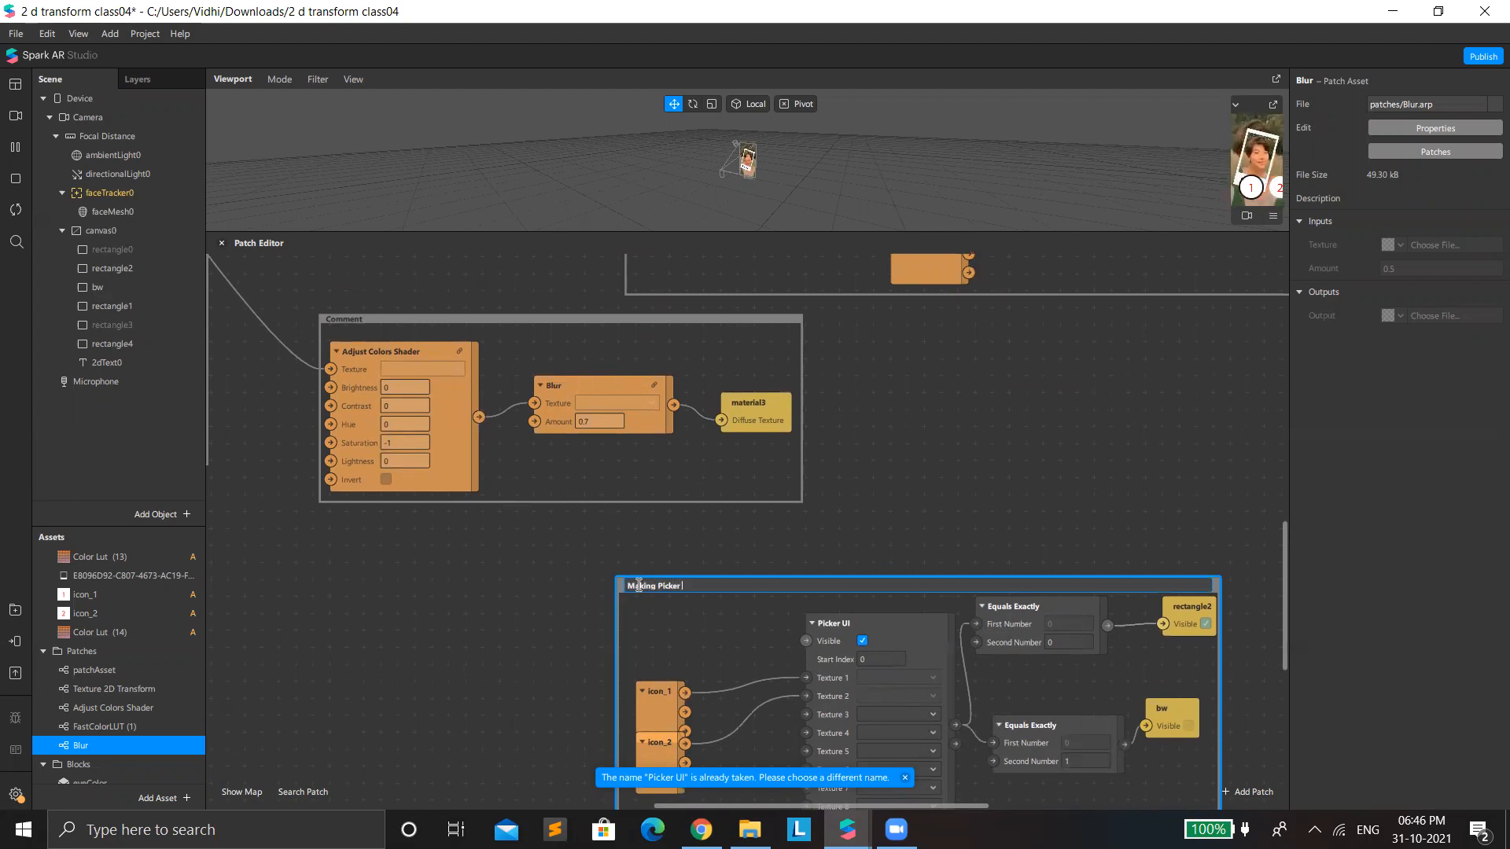
text( UI op)
key(Return)
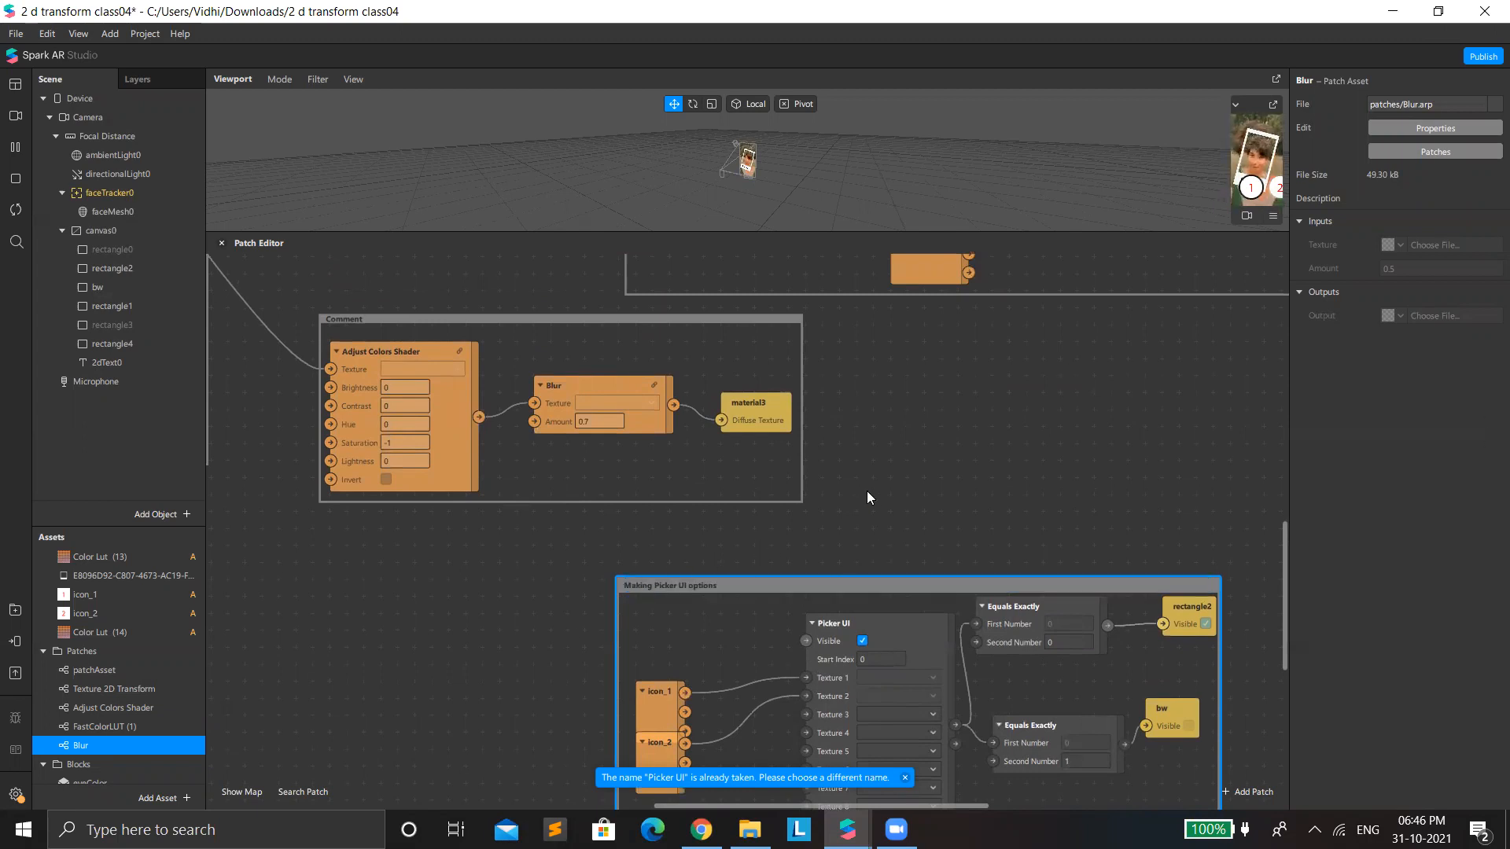
Step: Enlarge the viewport and the simulator preview to show the whole instant-photo effect, and save the project
scroll(867, 497, up, 3)
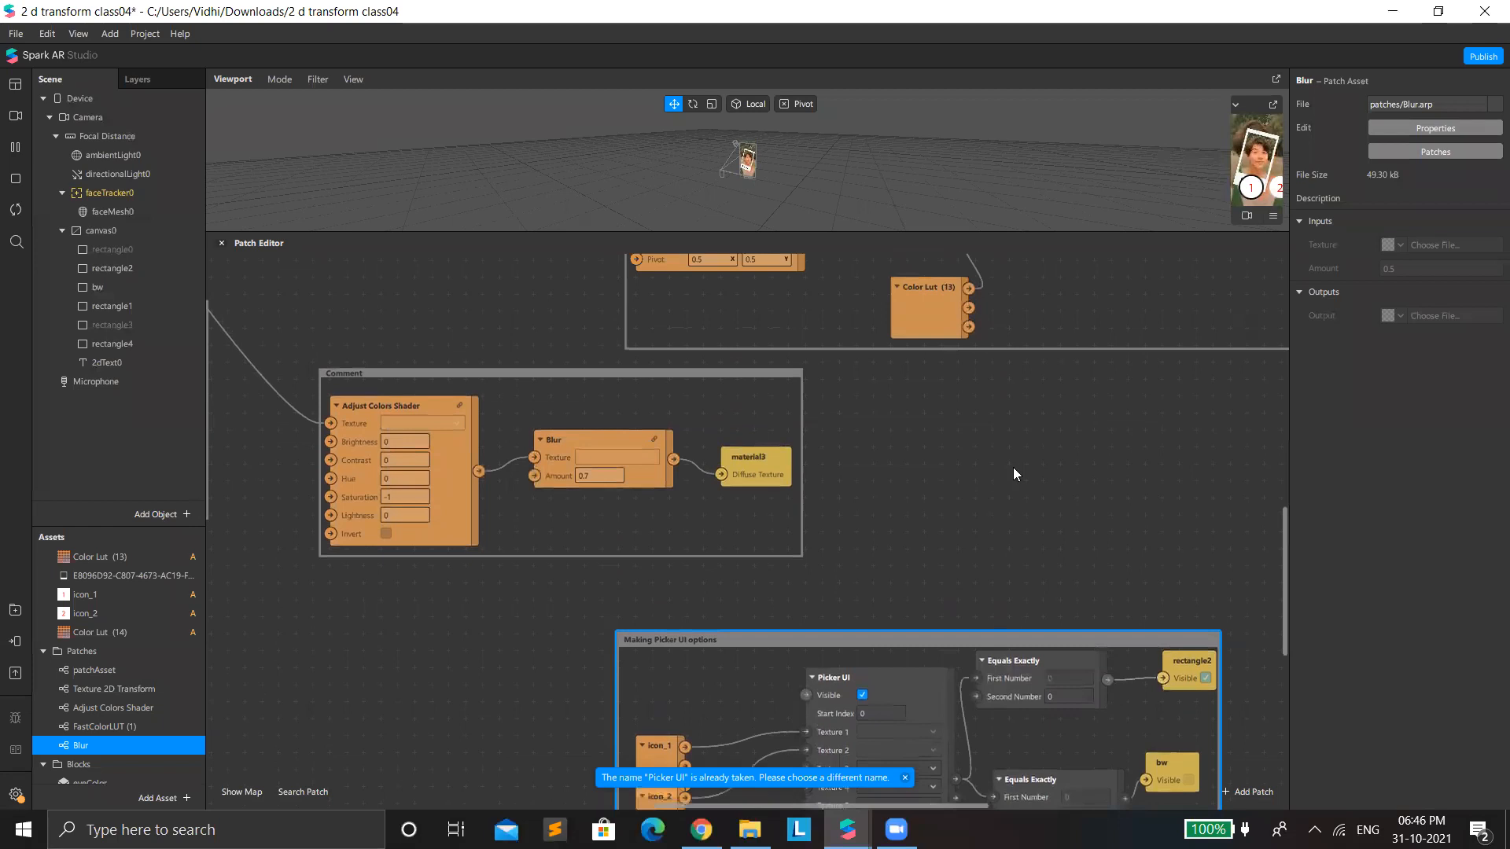
scroll(1013, 468, up, 3)
drag(1211, 230, 1140, 786)
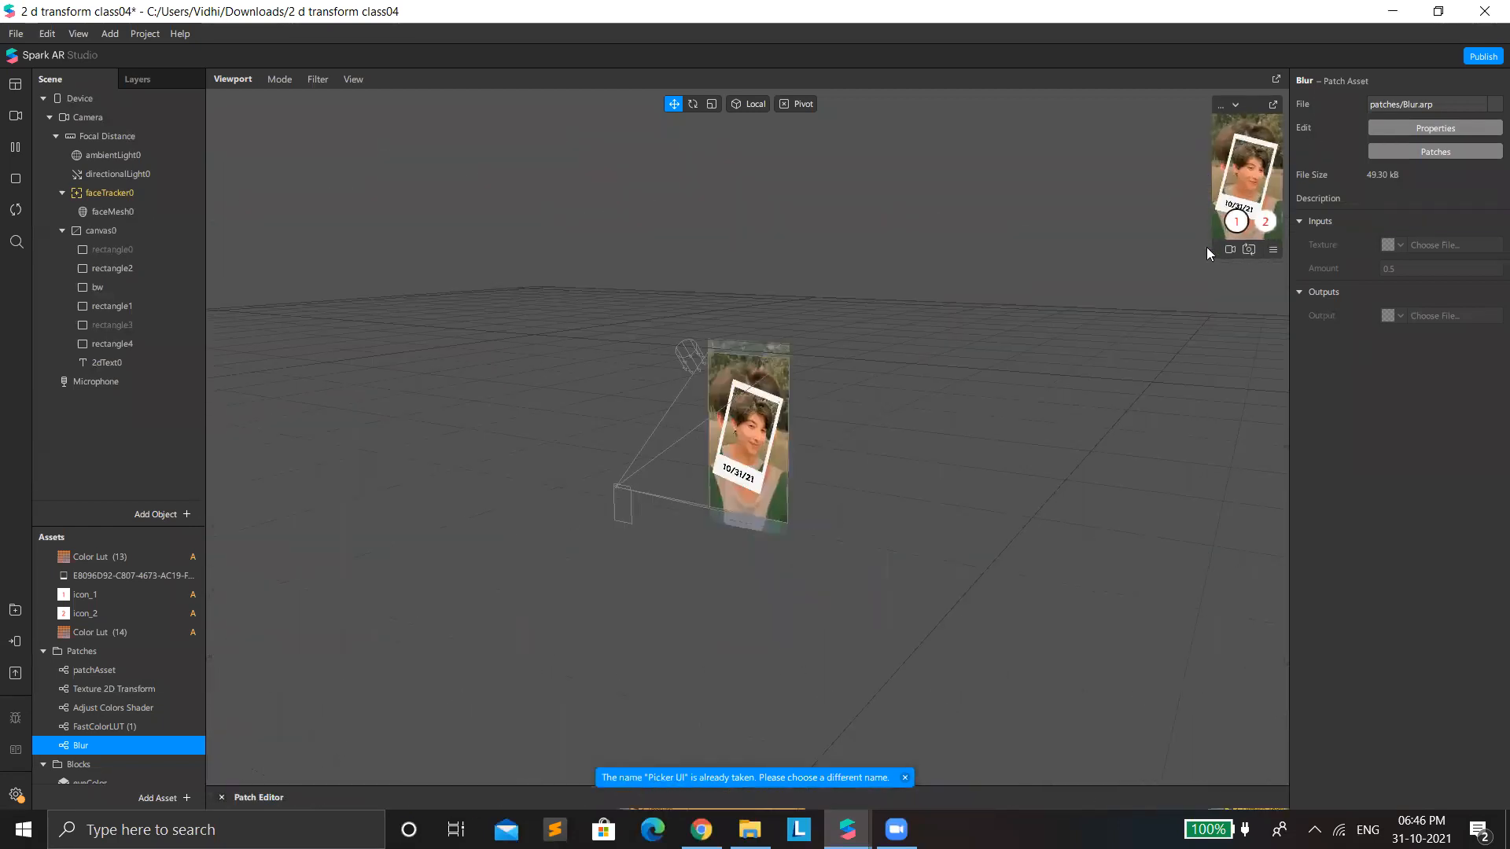
drag(1214, 255, 916, 708)
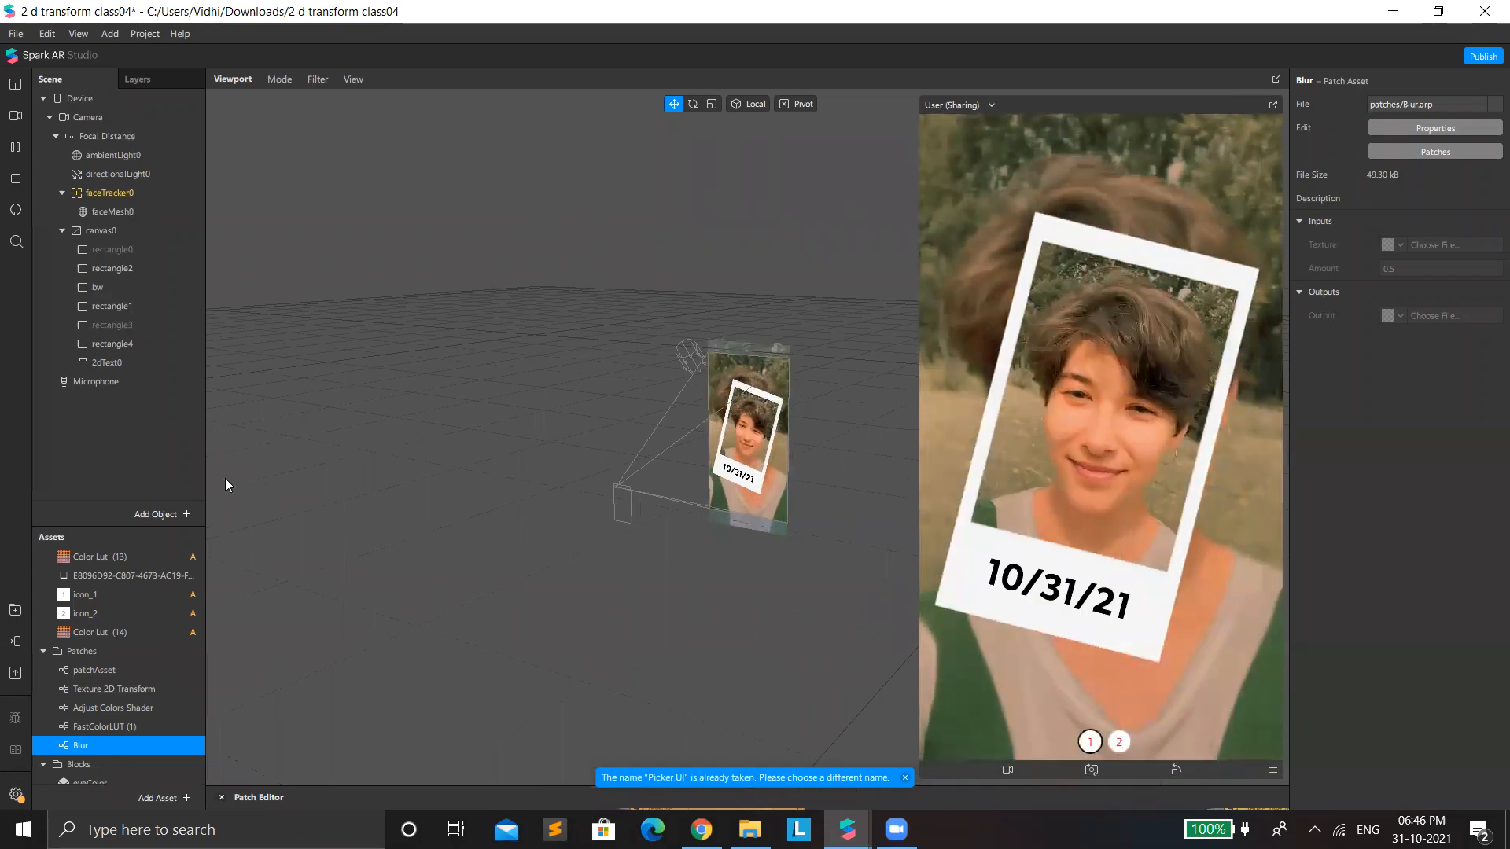
key(ctrl+s)
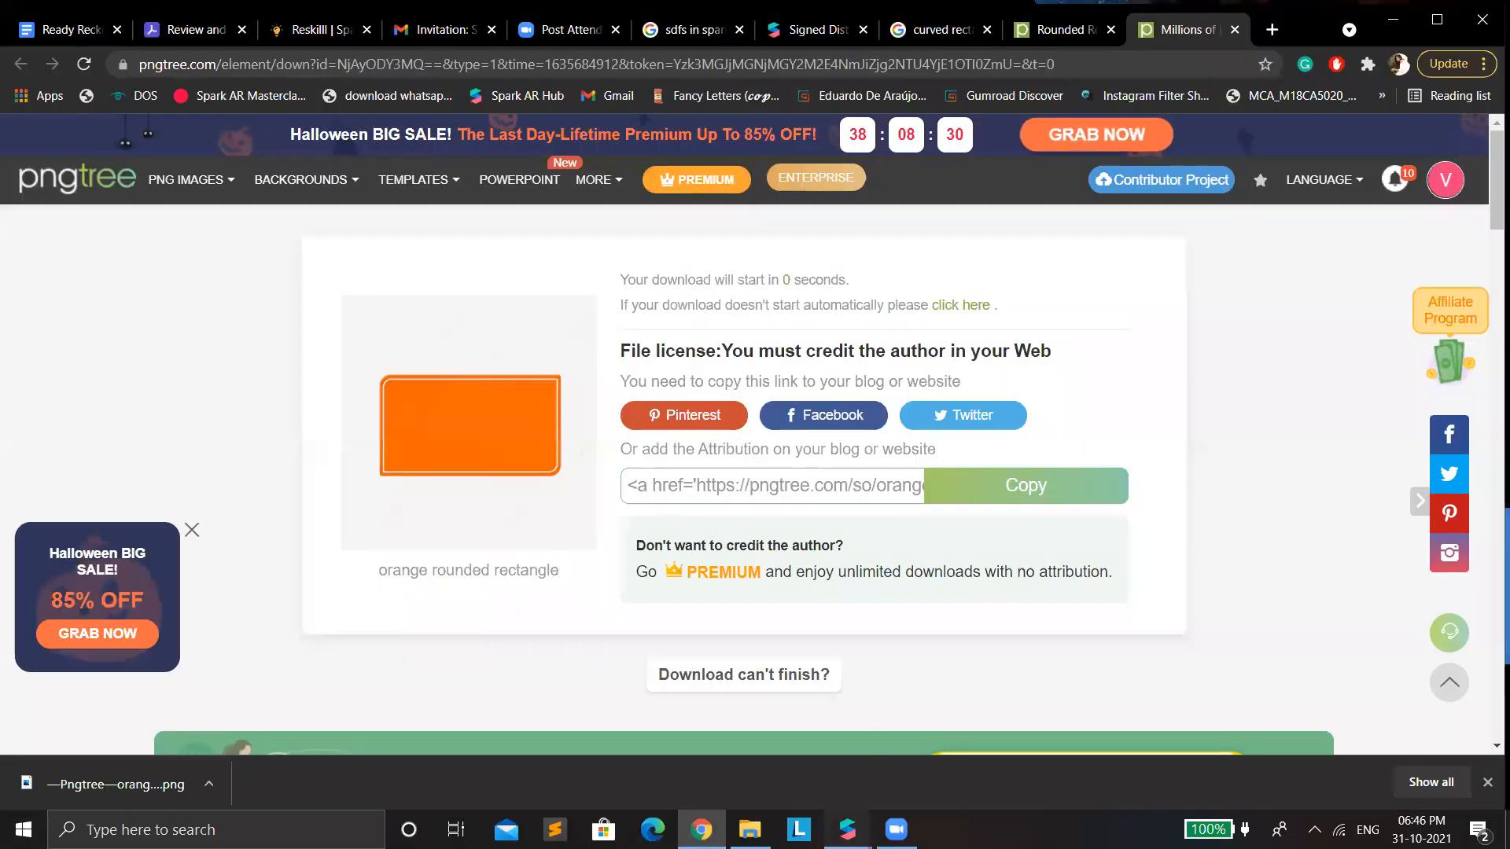
Step: Switch from the browser to the untitled Spark AR Studio window and open the "comic style" project
mouse_move(847, 829)
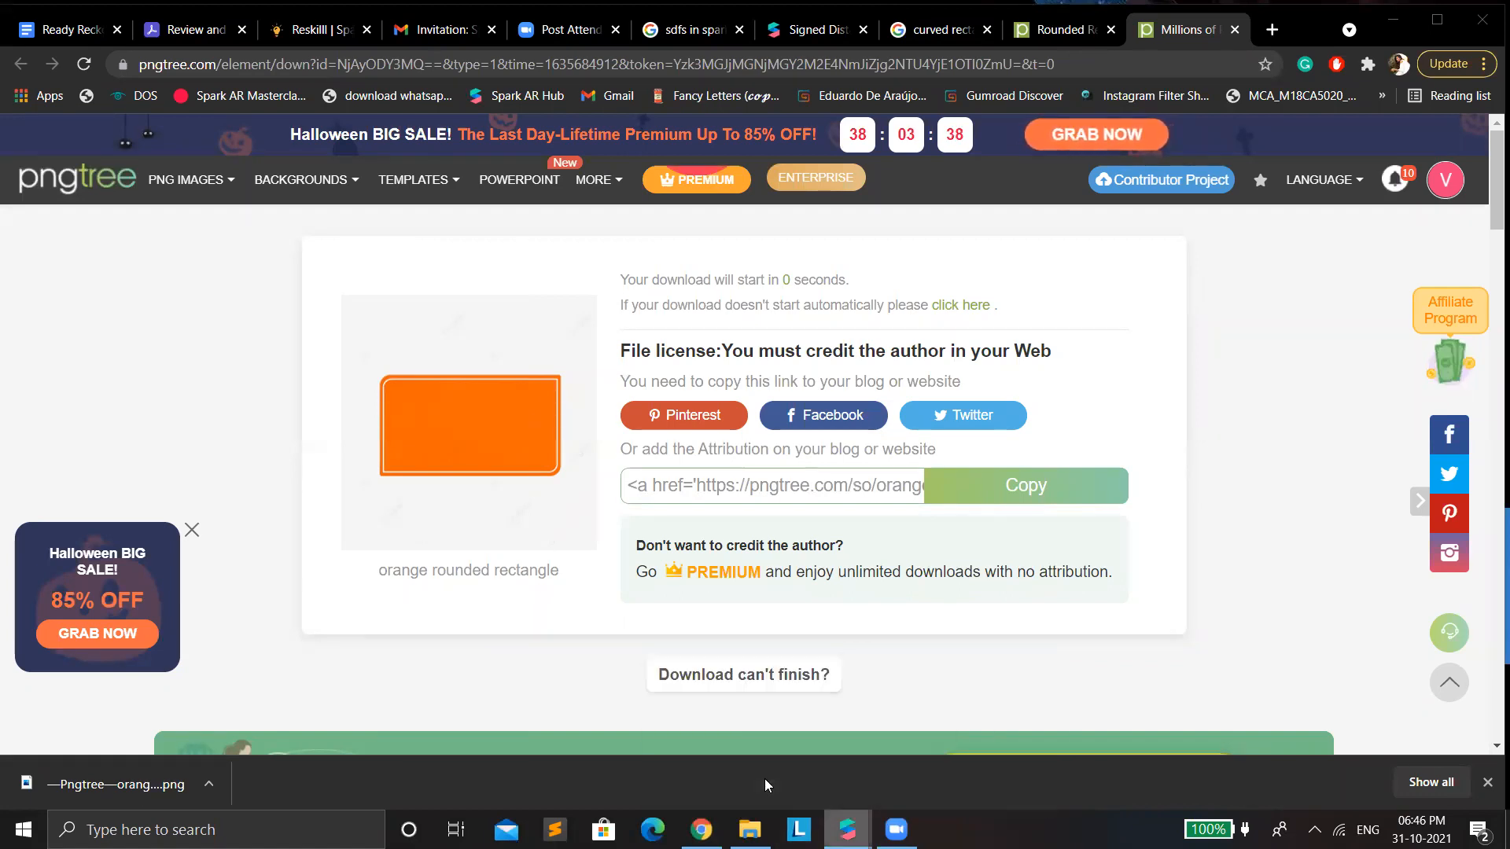
click(1392, 19)
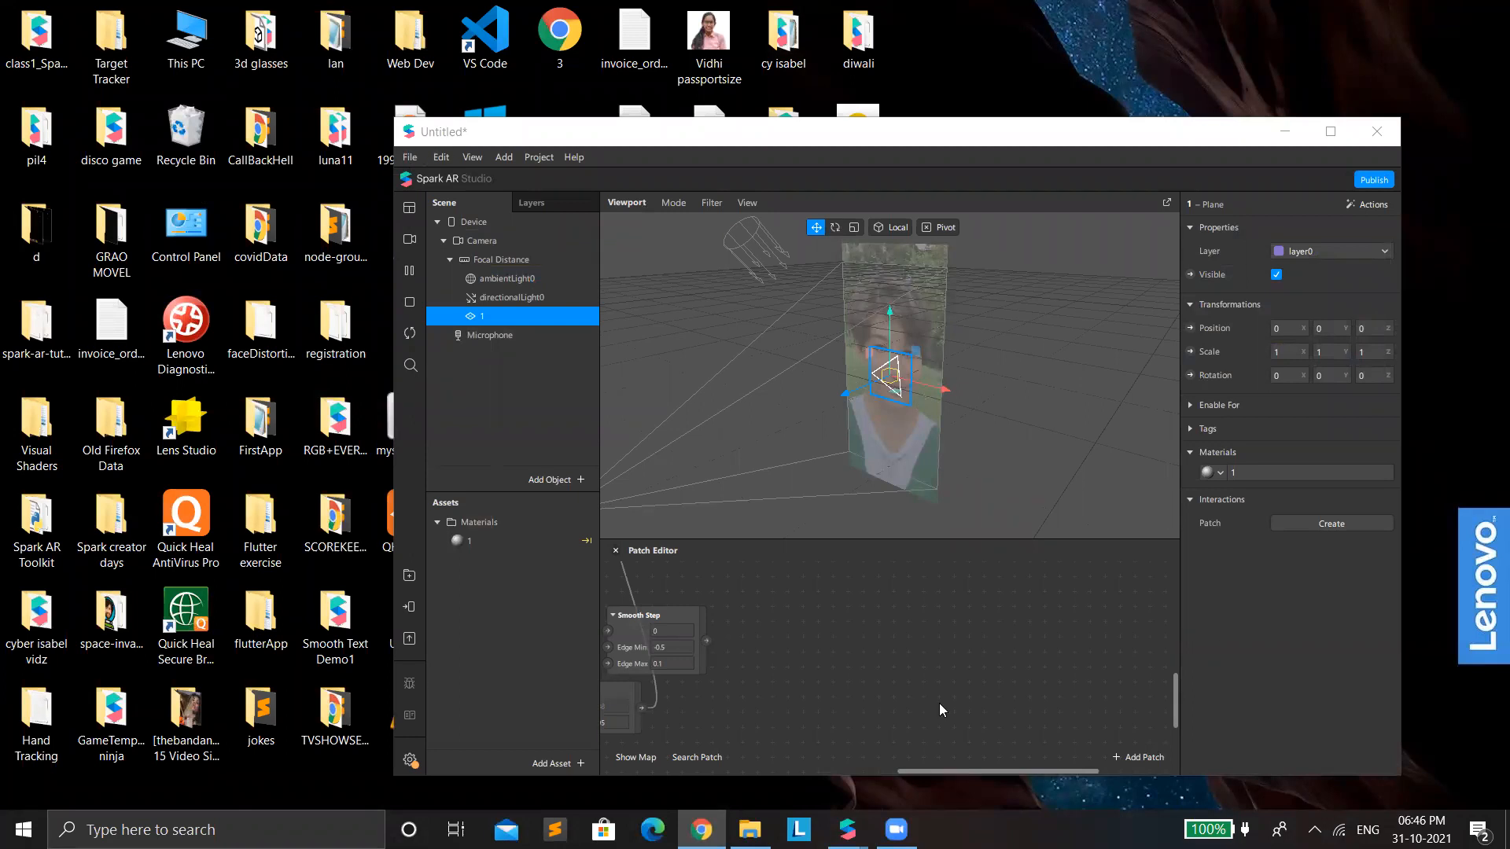
click(410, 156)
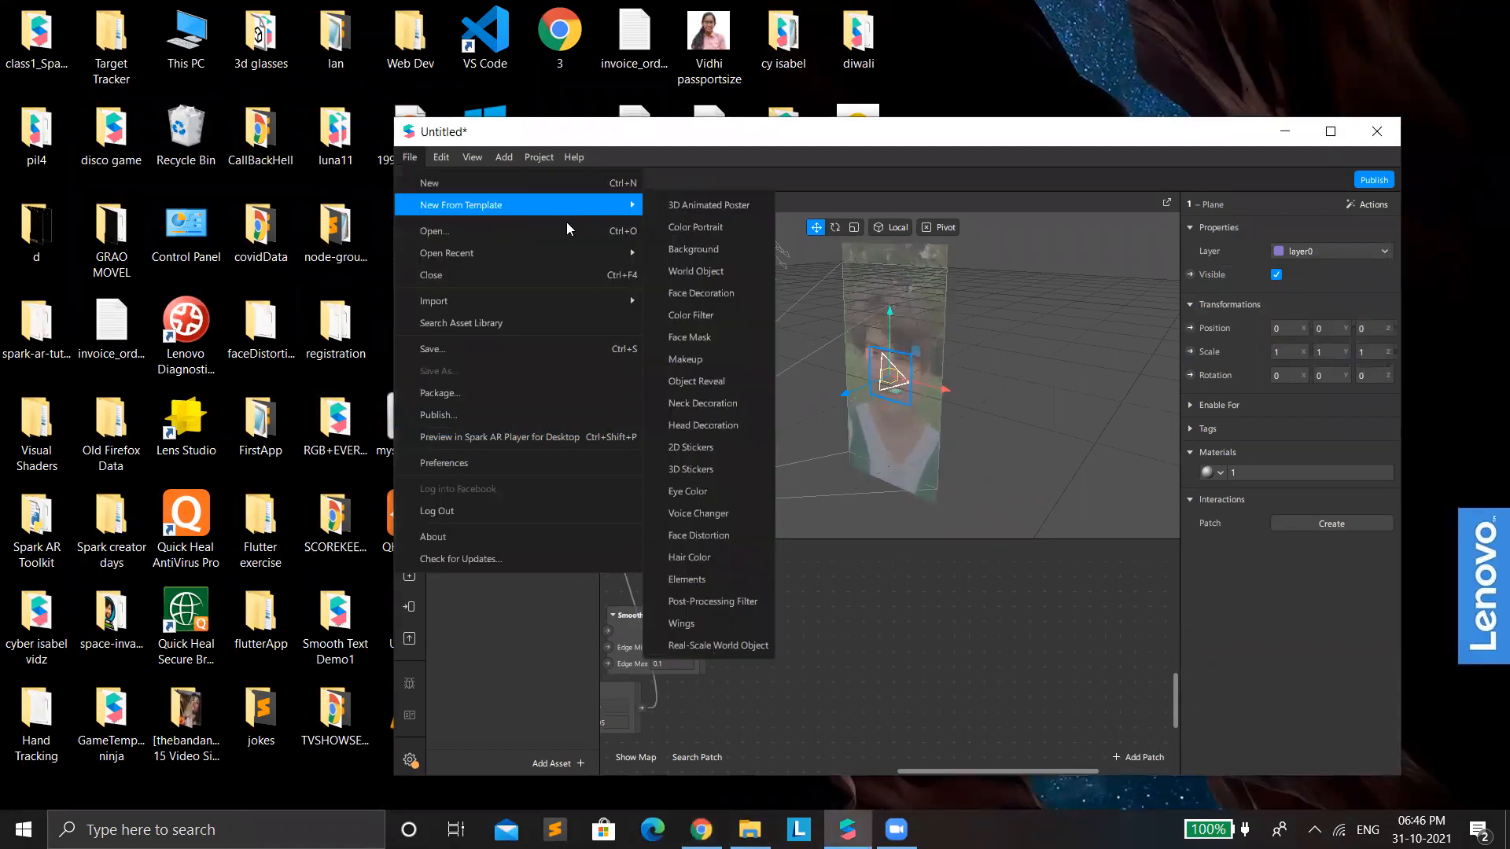
mouse_move(621, 253)
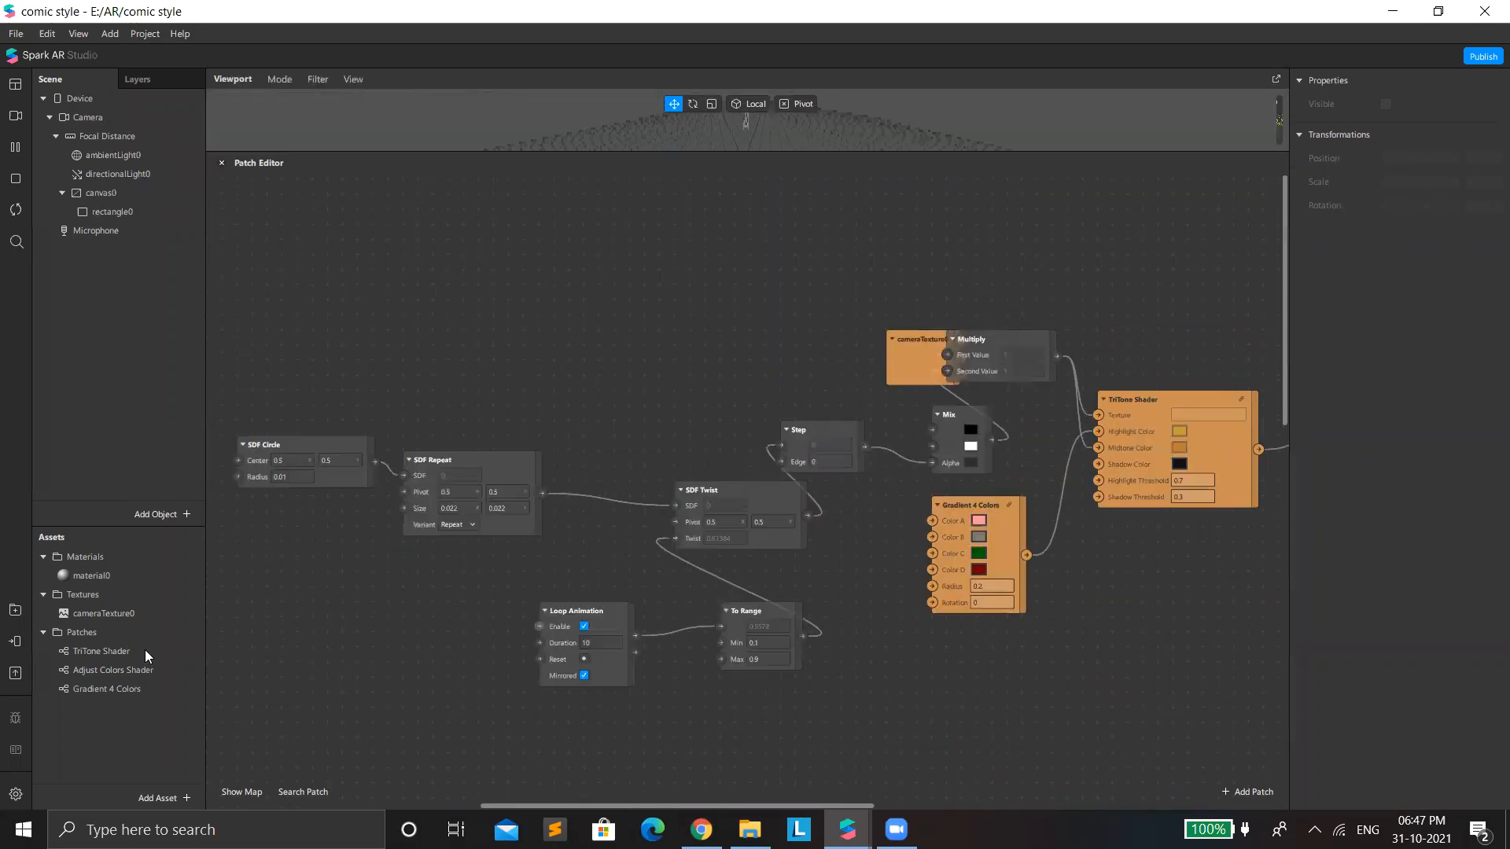
Step: Inspect the TriTone Shader and Adjust Colors Shader assets and the properties of rectangle0
click(83, 656)
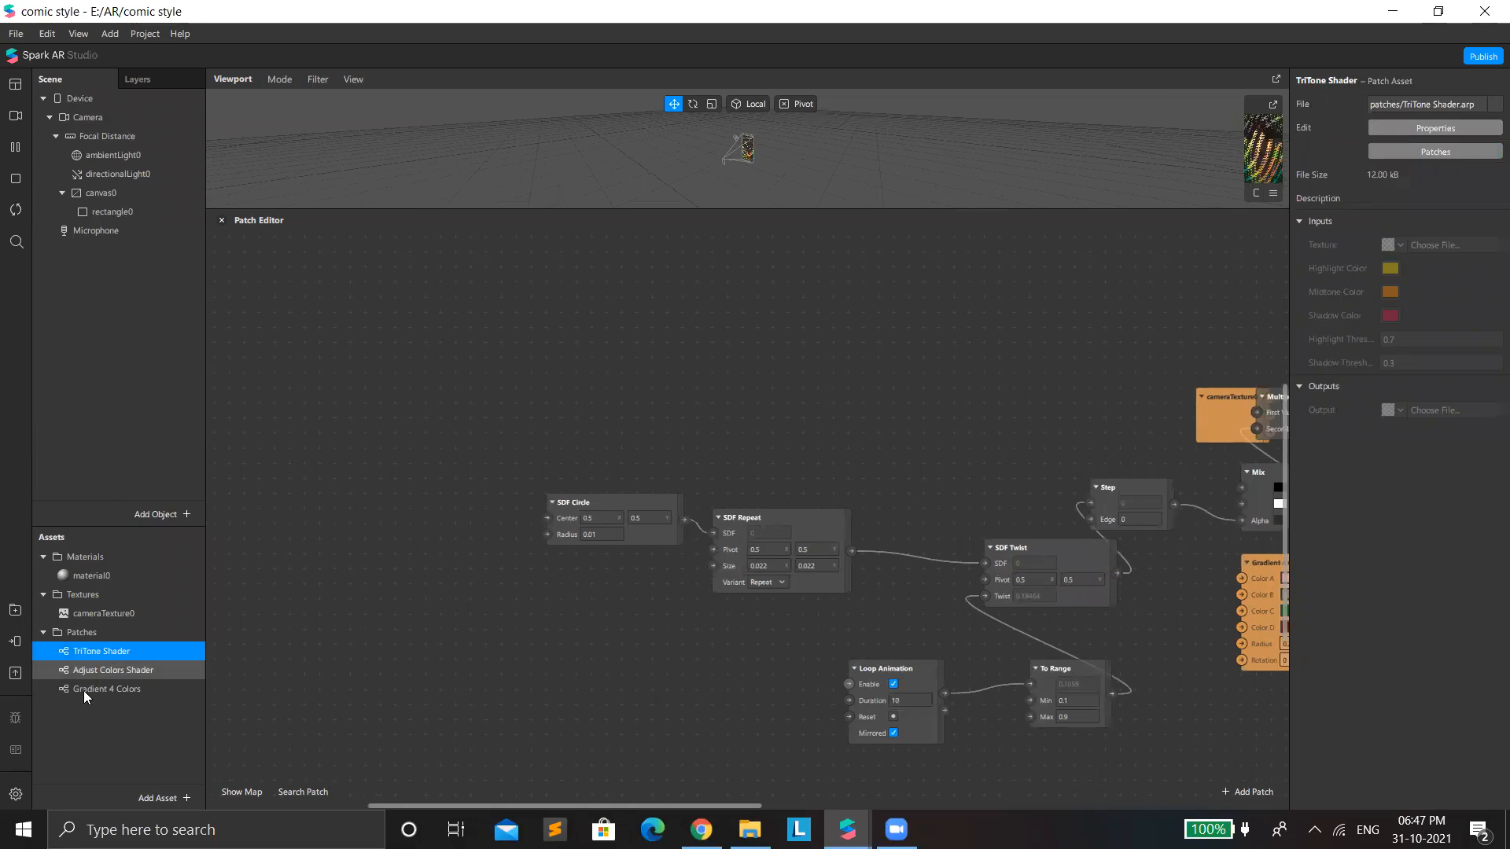
click(85, 670)
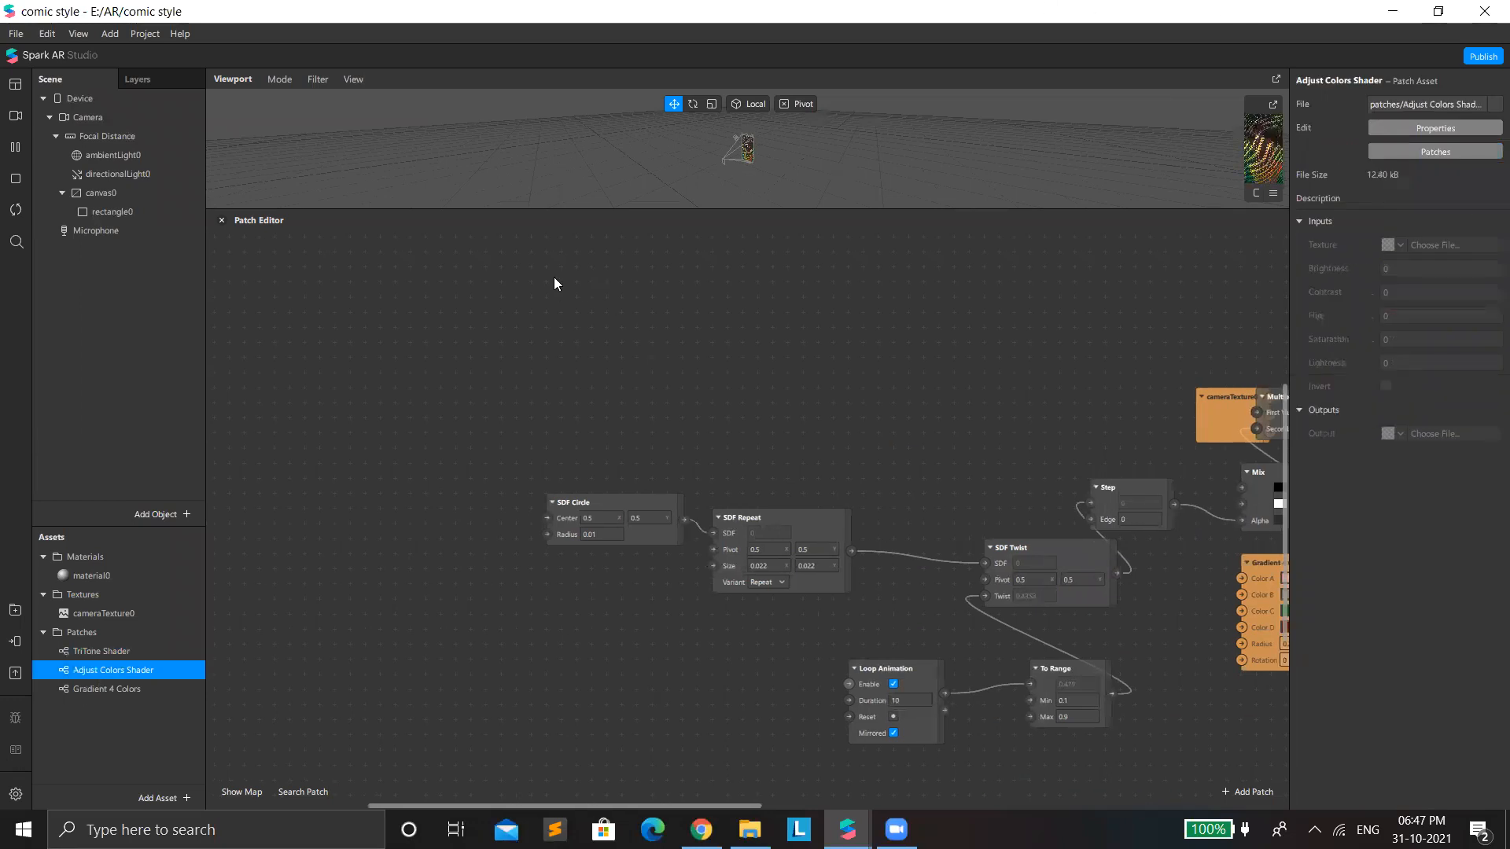
click(118, 211)
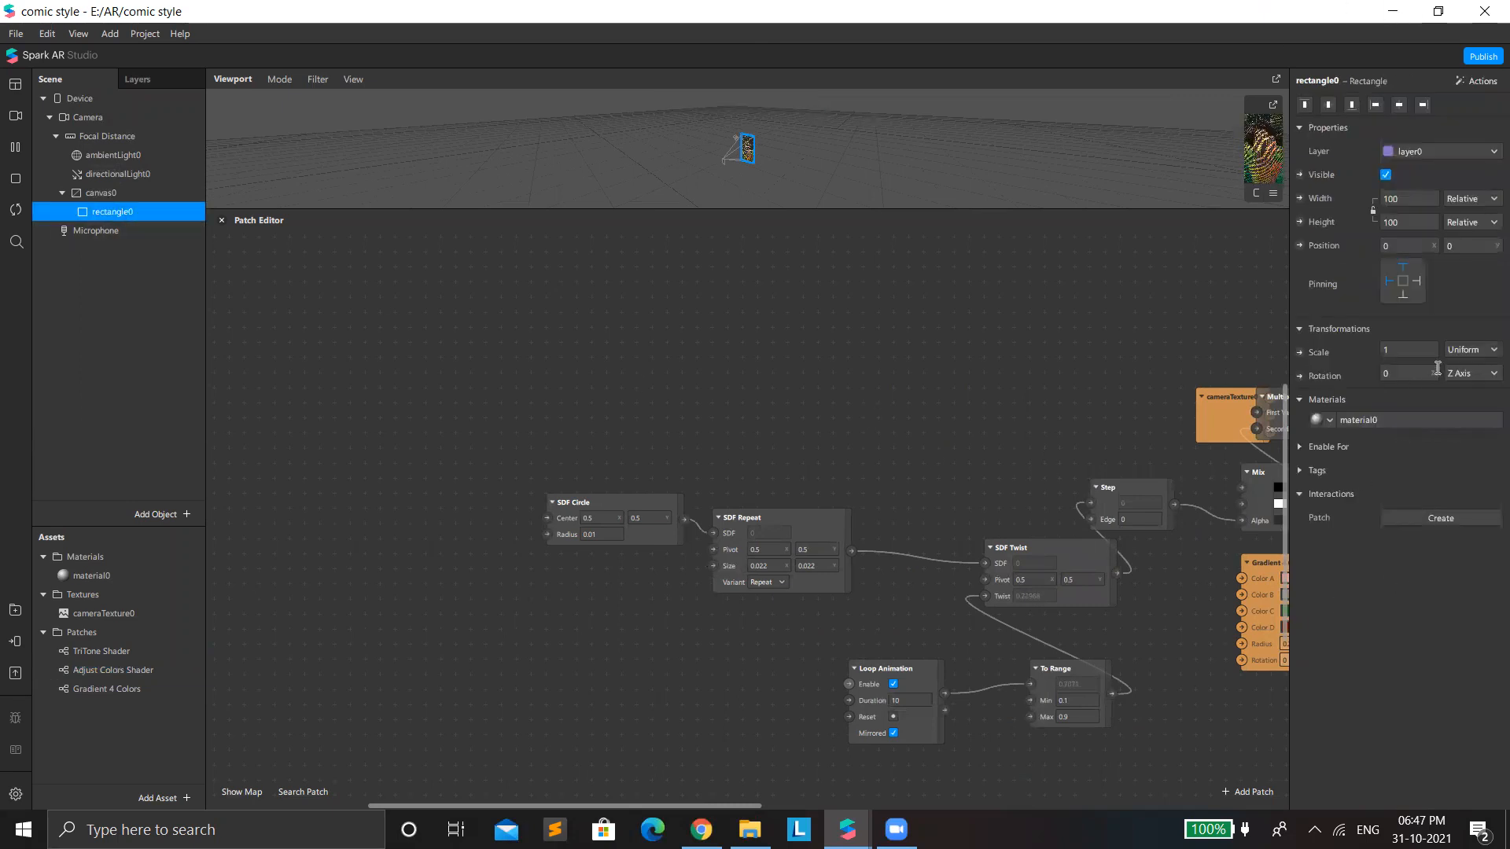
Step: Spread out the SDF Circle, SDF Repeat, Loop Animation, SDF Twist and To Range patches so their connections read clearly before Step
drag(749, 813, 1038, 616)
drag(1112, 455, 1117, 461)
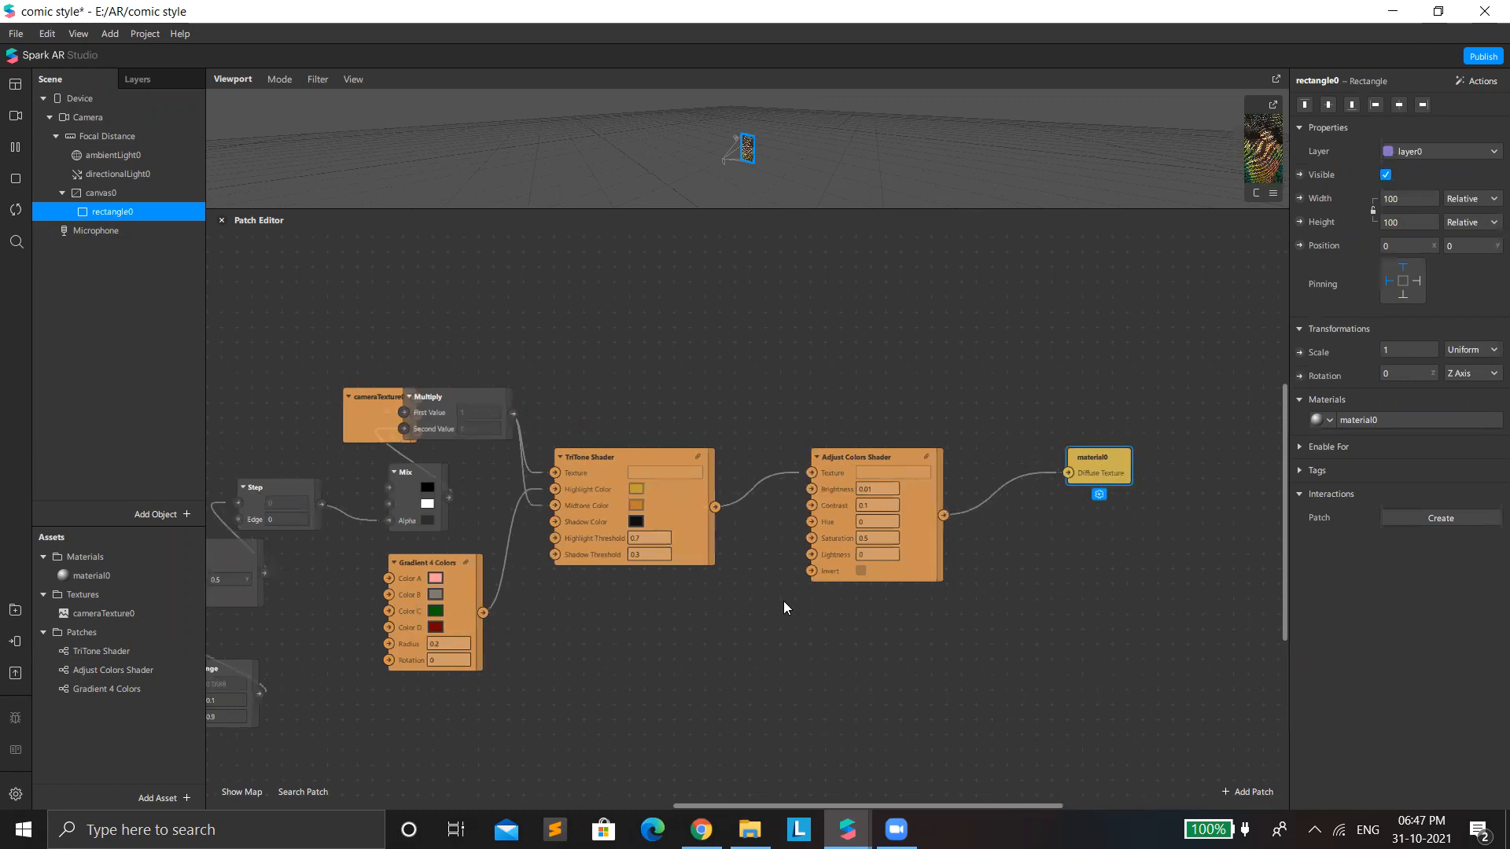
drag(582, 409, 994, 573)
drag(665, 806, 358, 805)
drag(566, 503, 374, 533)
drag(815, 533, 544, 531)
drag(914, 682, 411, 727)
drag(1080, 556, 780, 514)
drag(1055, 686, 513, 667)
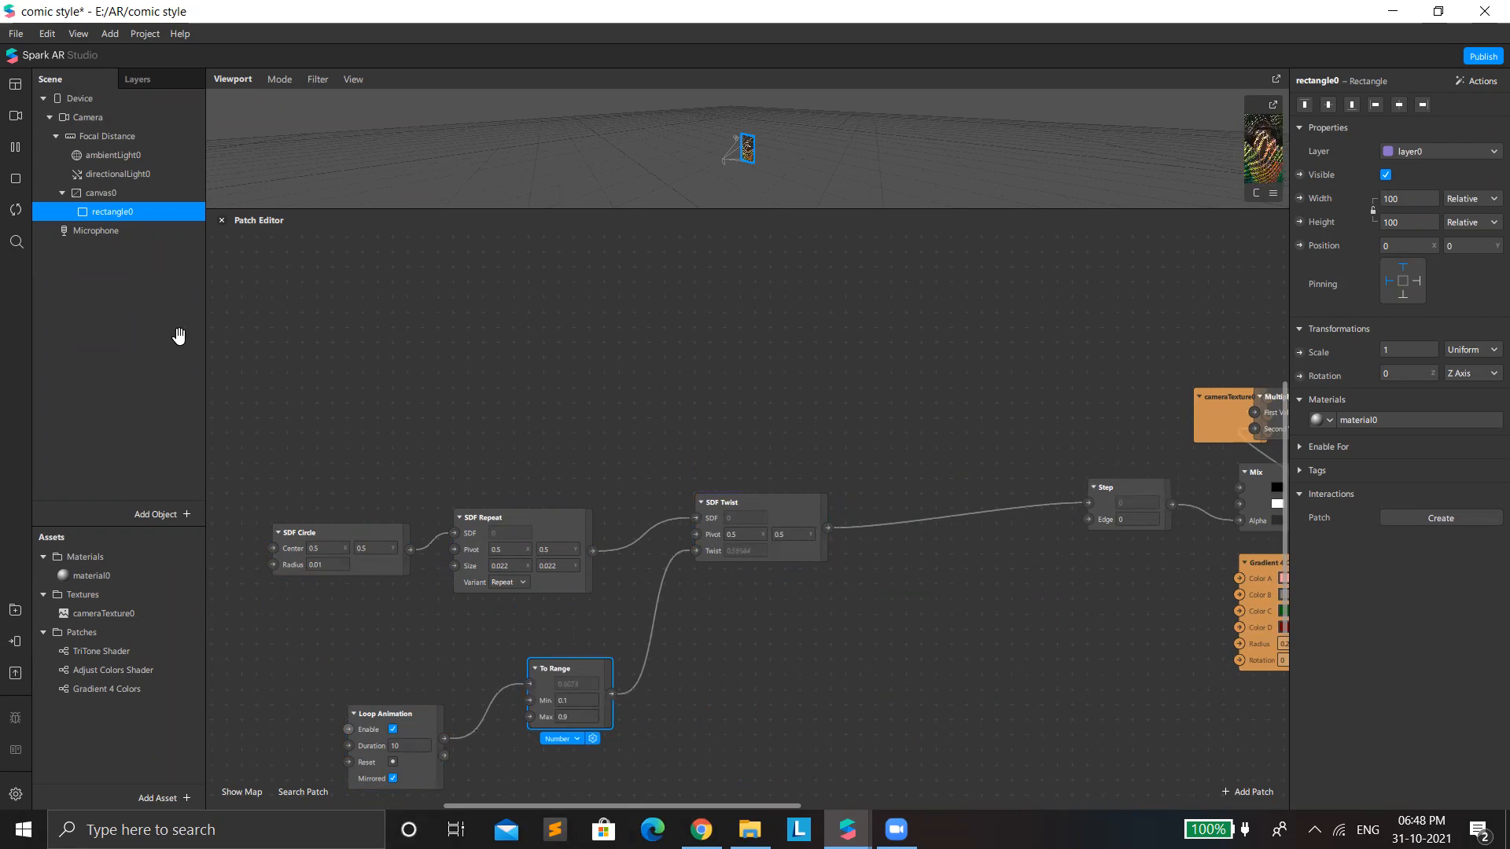
Step: Enlarge the viewport and the simulator preview to examine the animated pattern made by the SDF patches
drag(267, 470, 785, 786)
click(906, 348)
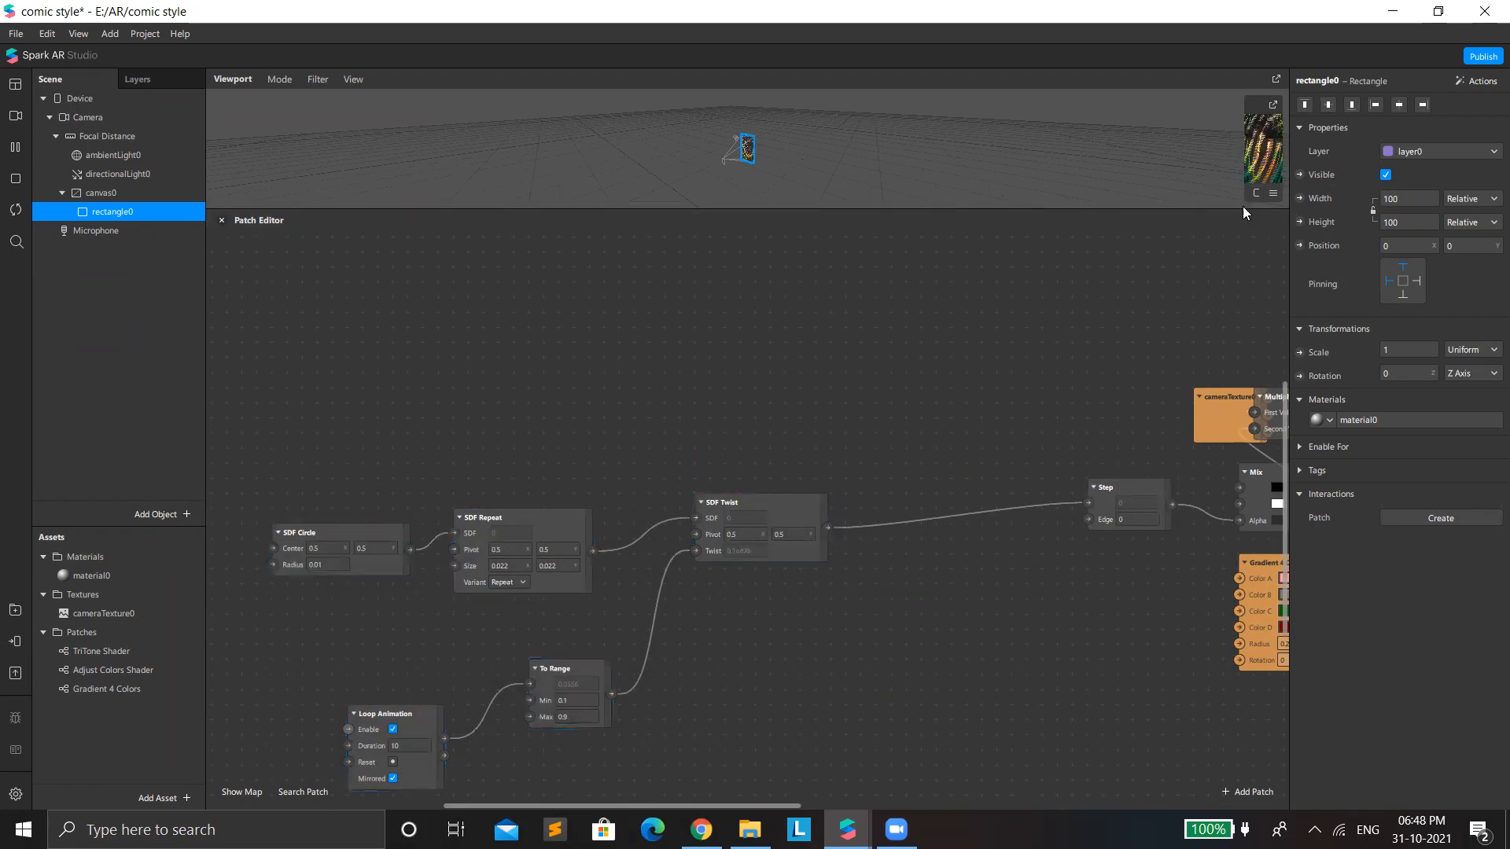
drag(1223, 211, 1186, 579)
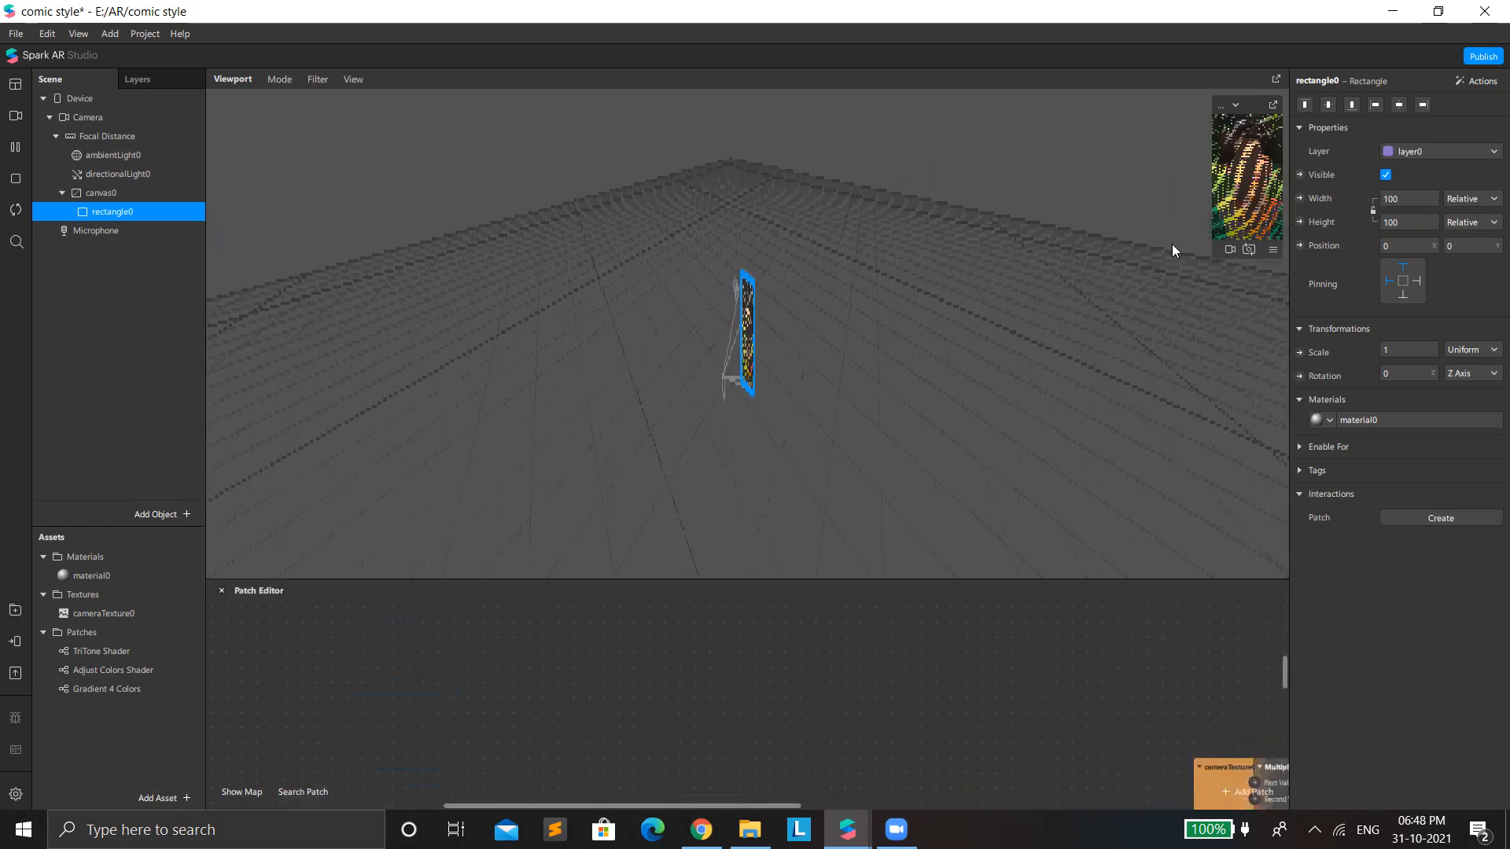
drag(1208, 250, 1025, 264)
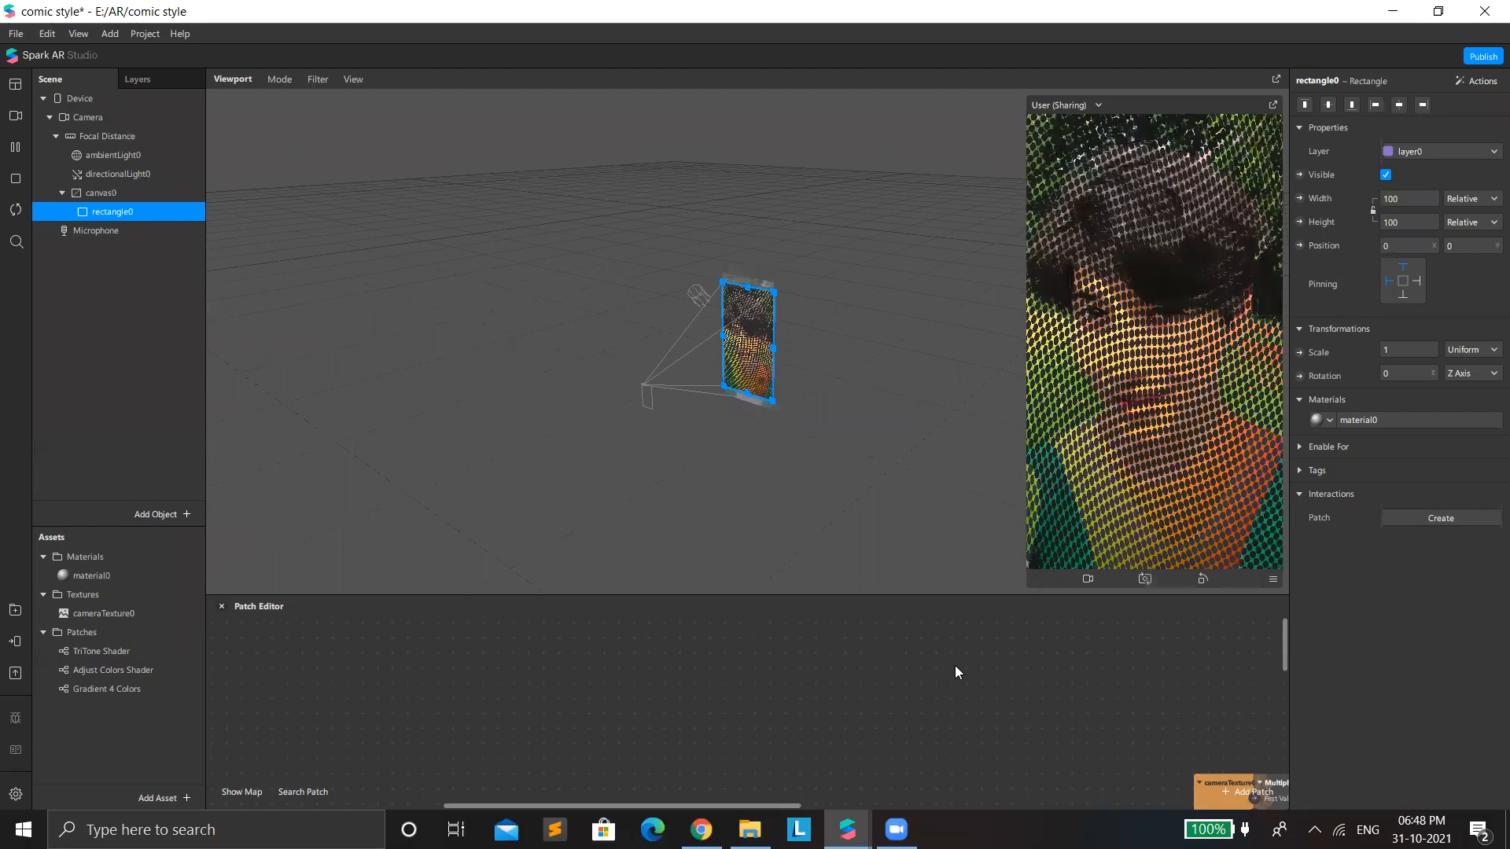
Step: Line up the Step and Mix patches after SDF Twist, and pull cameraTexture0 out from behind Multiply
drag(640, 805, 770, 802)
drag(684, 472, 453, 491)
drag(802, 393, 362, 346)
drag(832, 477, 581, 473)
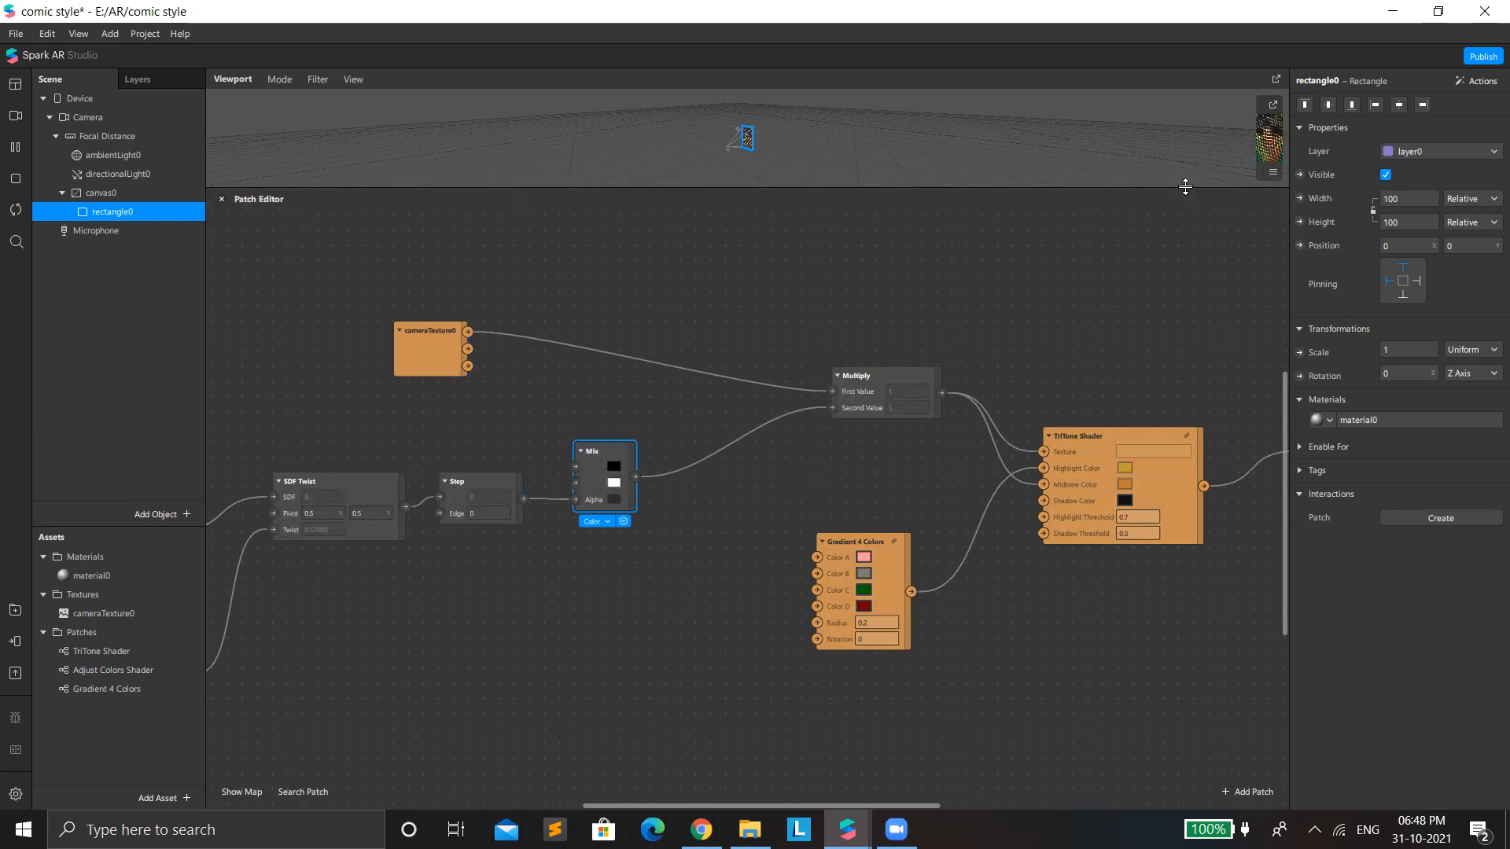
Step: Move Multiply closer to Mix, Gradient 4 Colors below them, and TriTone Shader level with Multiply
drag(844, 393, 722, 379)
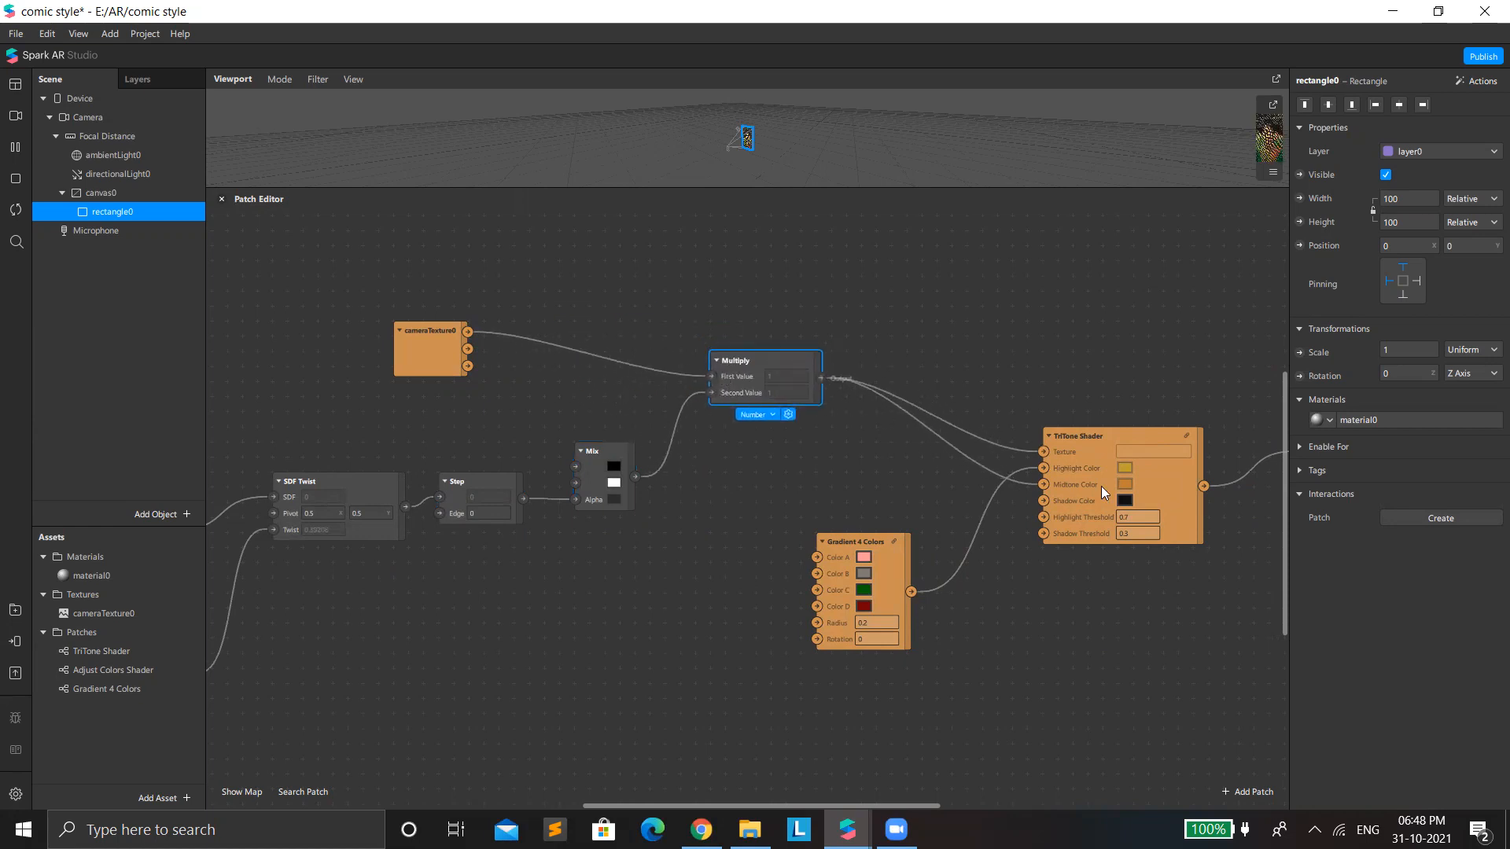
drag(945, 418, 925, 442)
drag(891, 578, 677, 653)
mouse_move(1005, 406)
mouse_down()
mouse_move(891, 558)
mouse_move(1028, 411)
mouse_up()
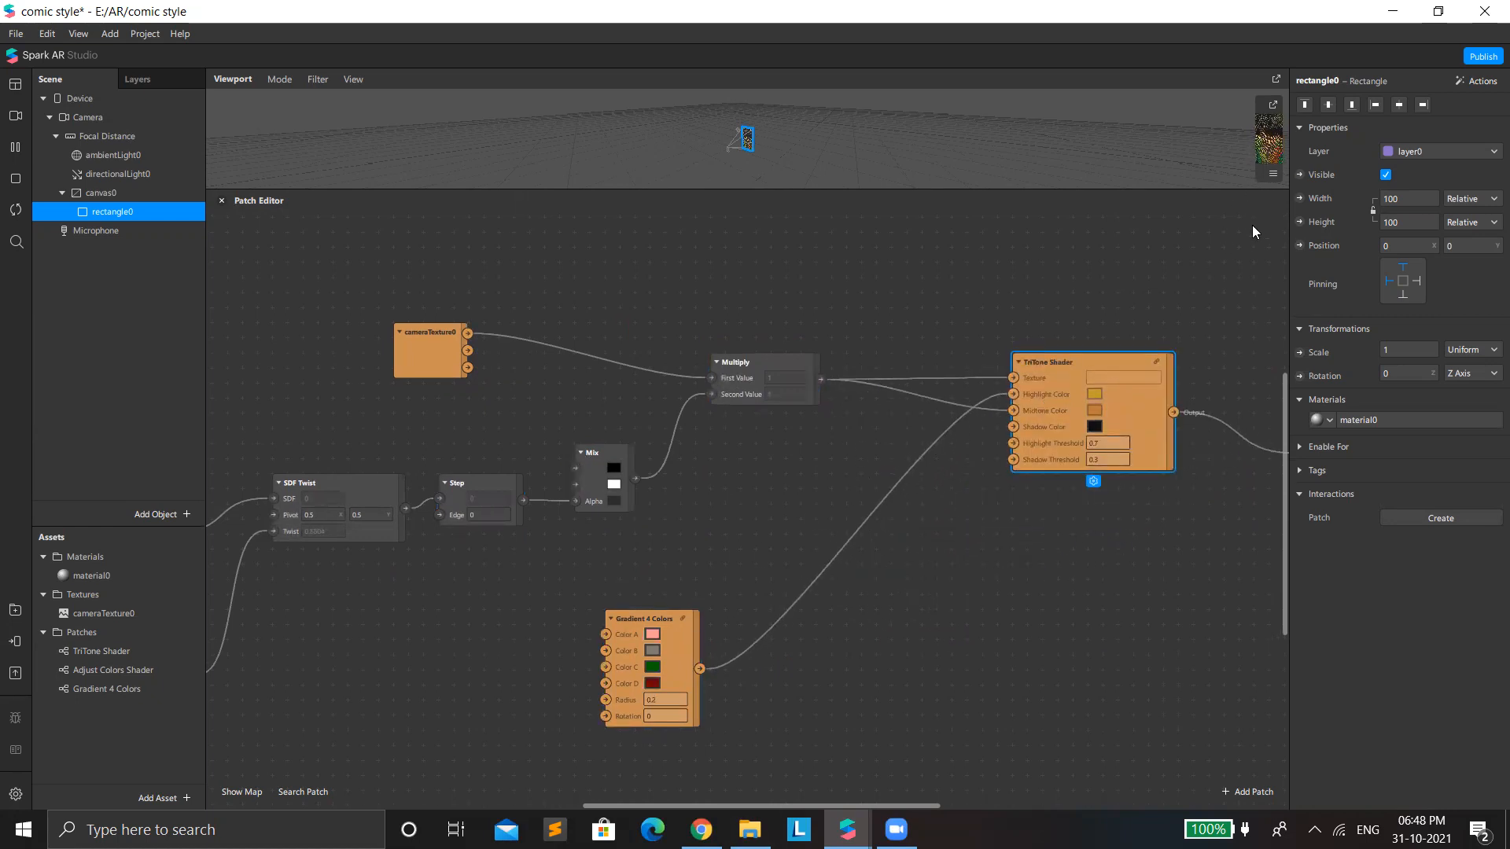
Step: Enlarge the viewport and float a bigger simulator preview over it to examine the comic-style effect on the face
drag(1254, 186, 1181, 477)
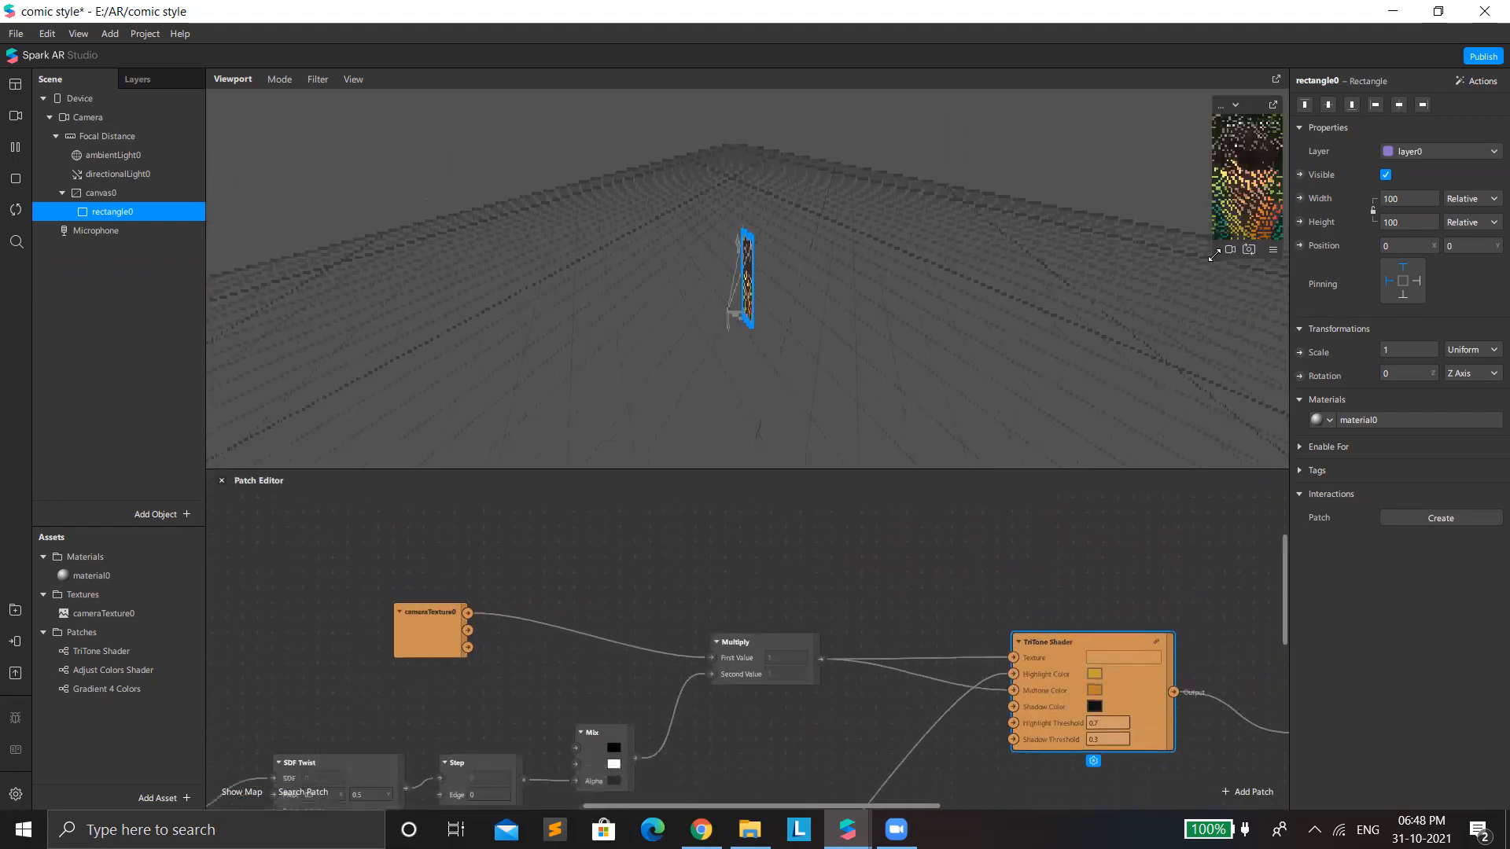
drag(1220, 105, 1134, 129)
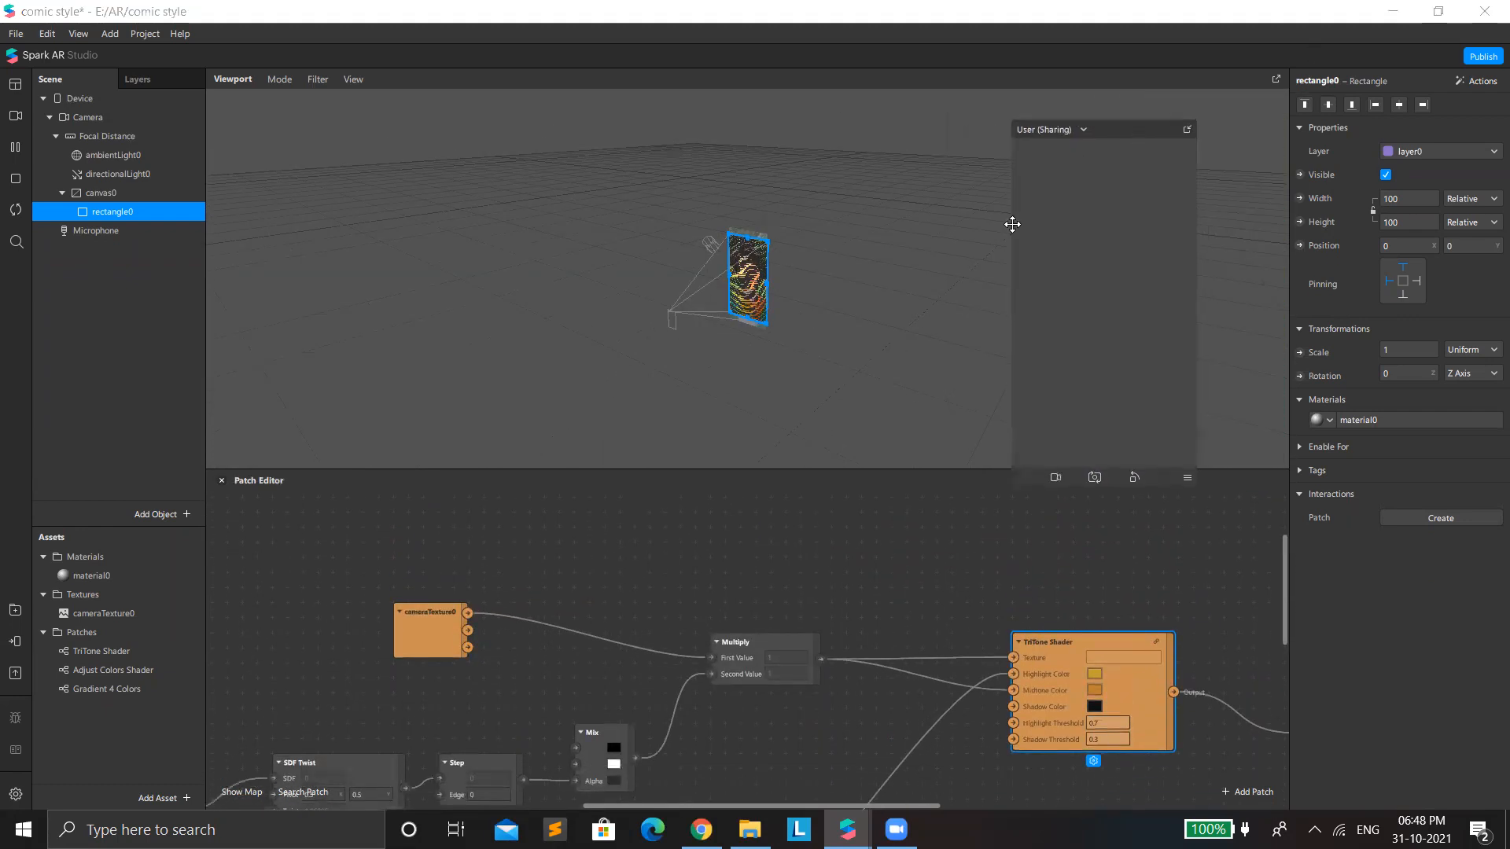
drag(1012, 485, 904, 579)
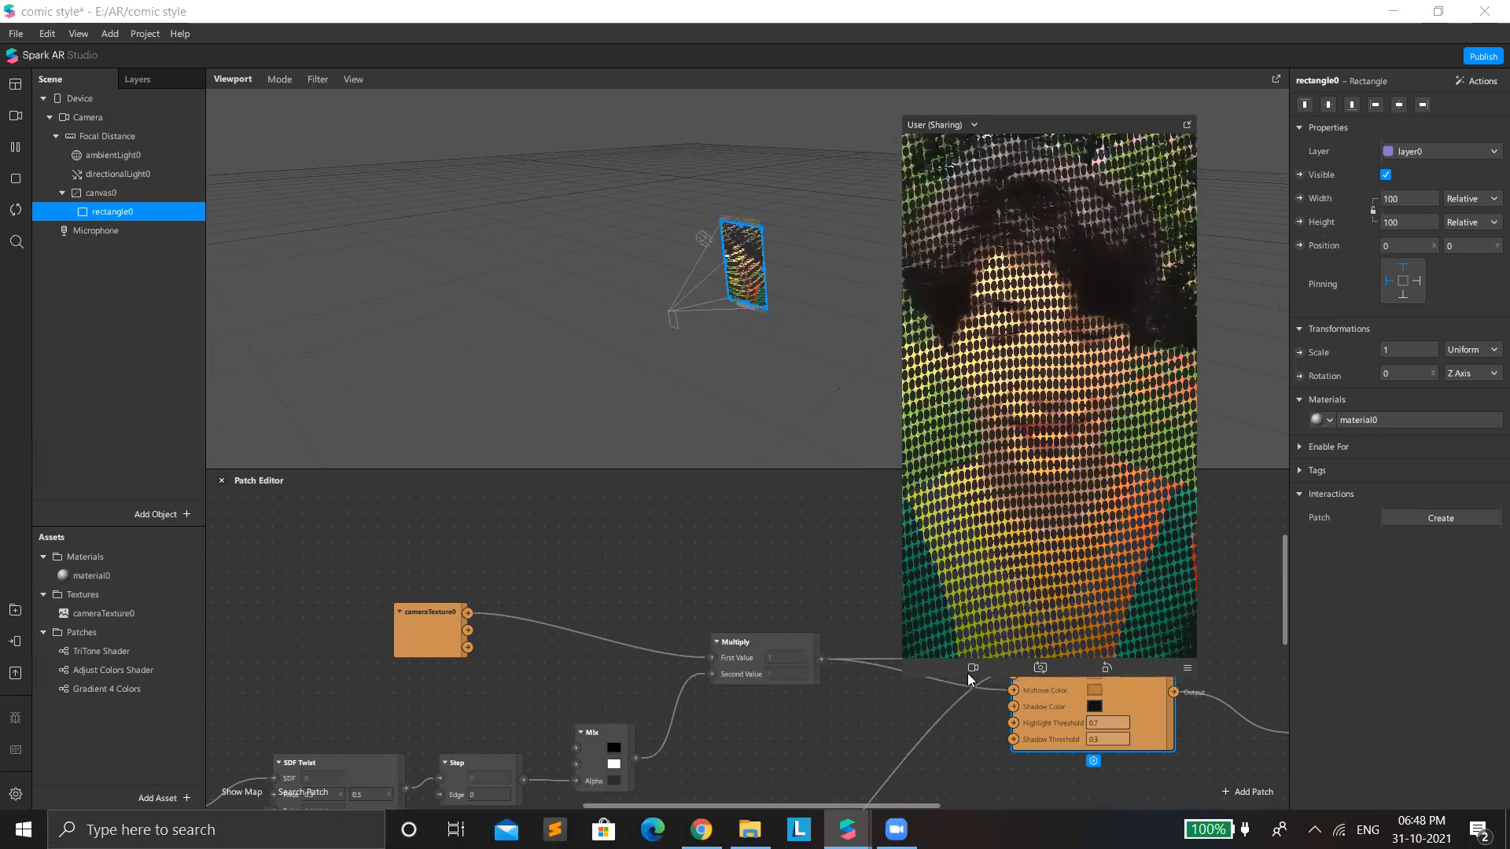
drag(1016, 671, 1011, 604)
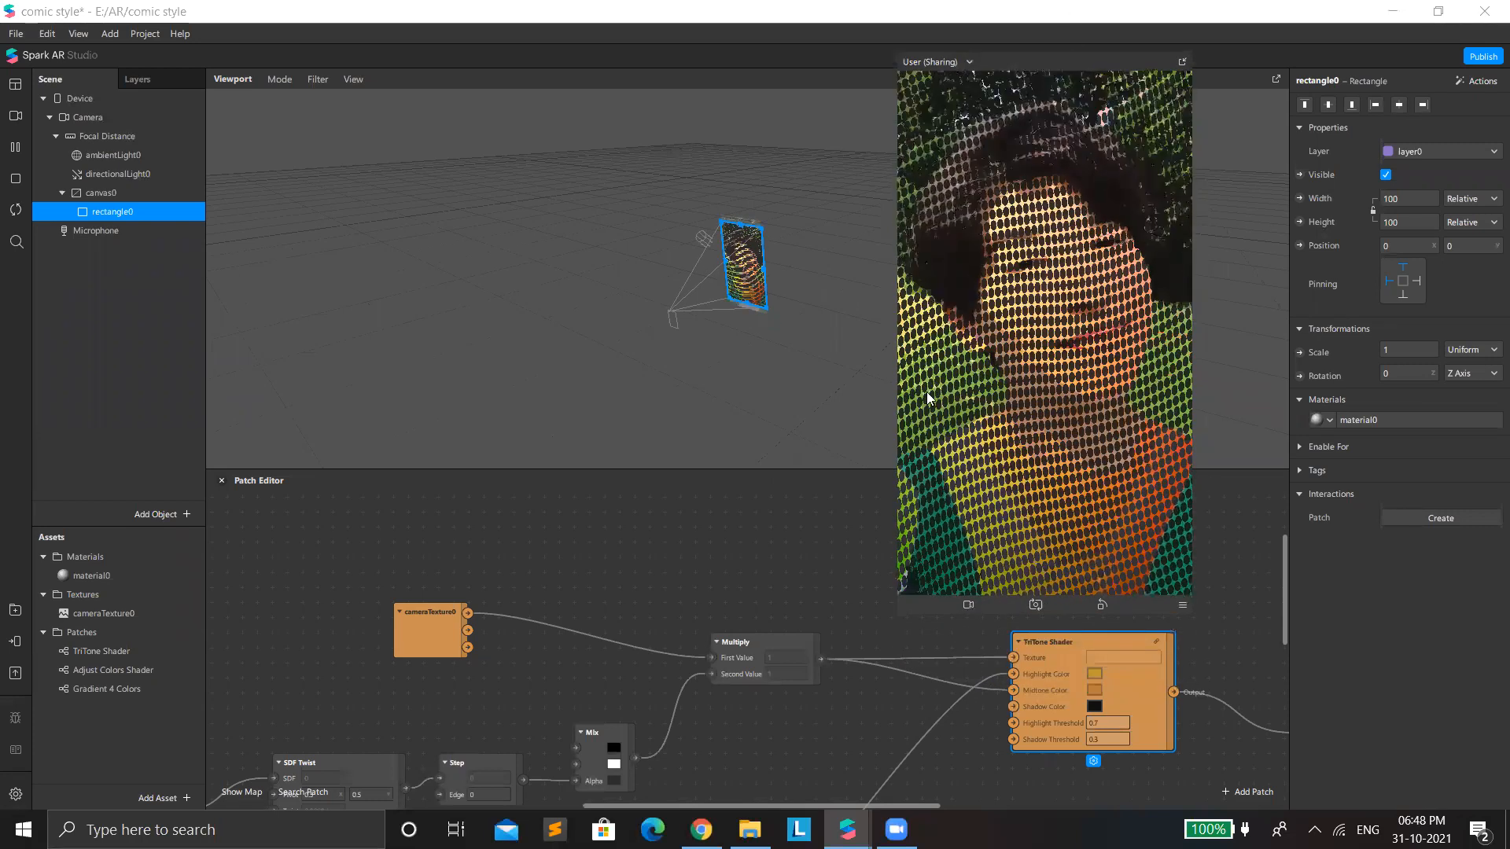
Step: Detach the gradient from the TriTone Shader's Highlight Color and try the solid colour #aa007f there
key(ctrl+z)
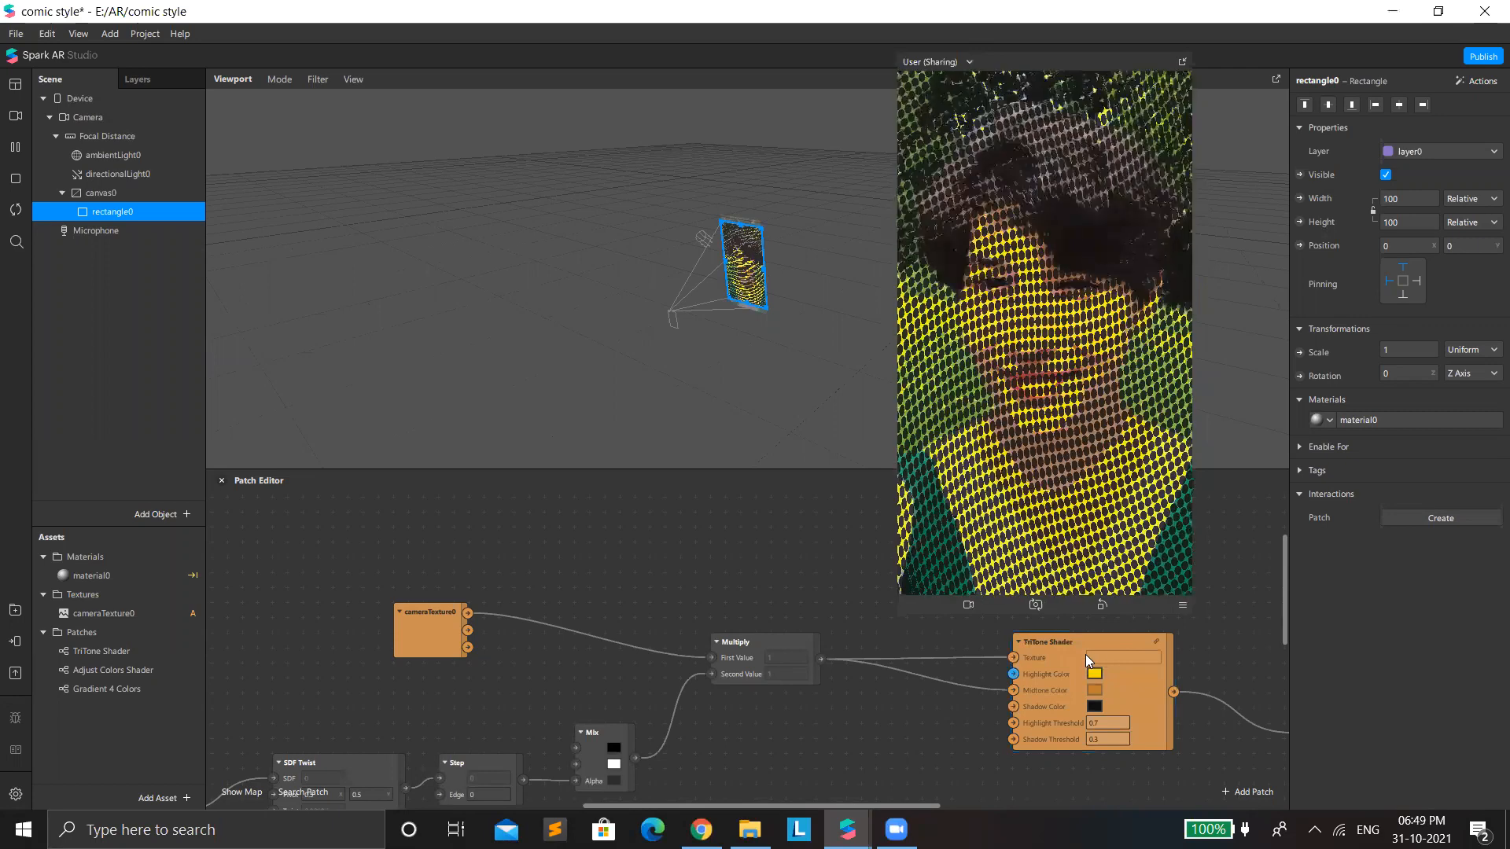
scroll(1091, 660, down, 1)
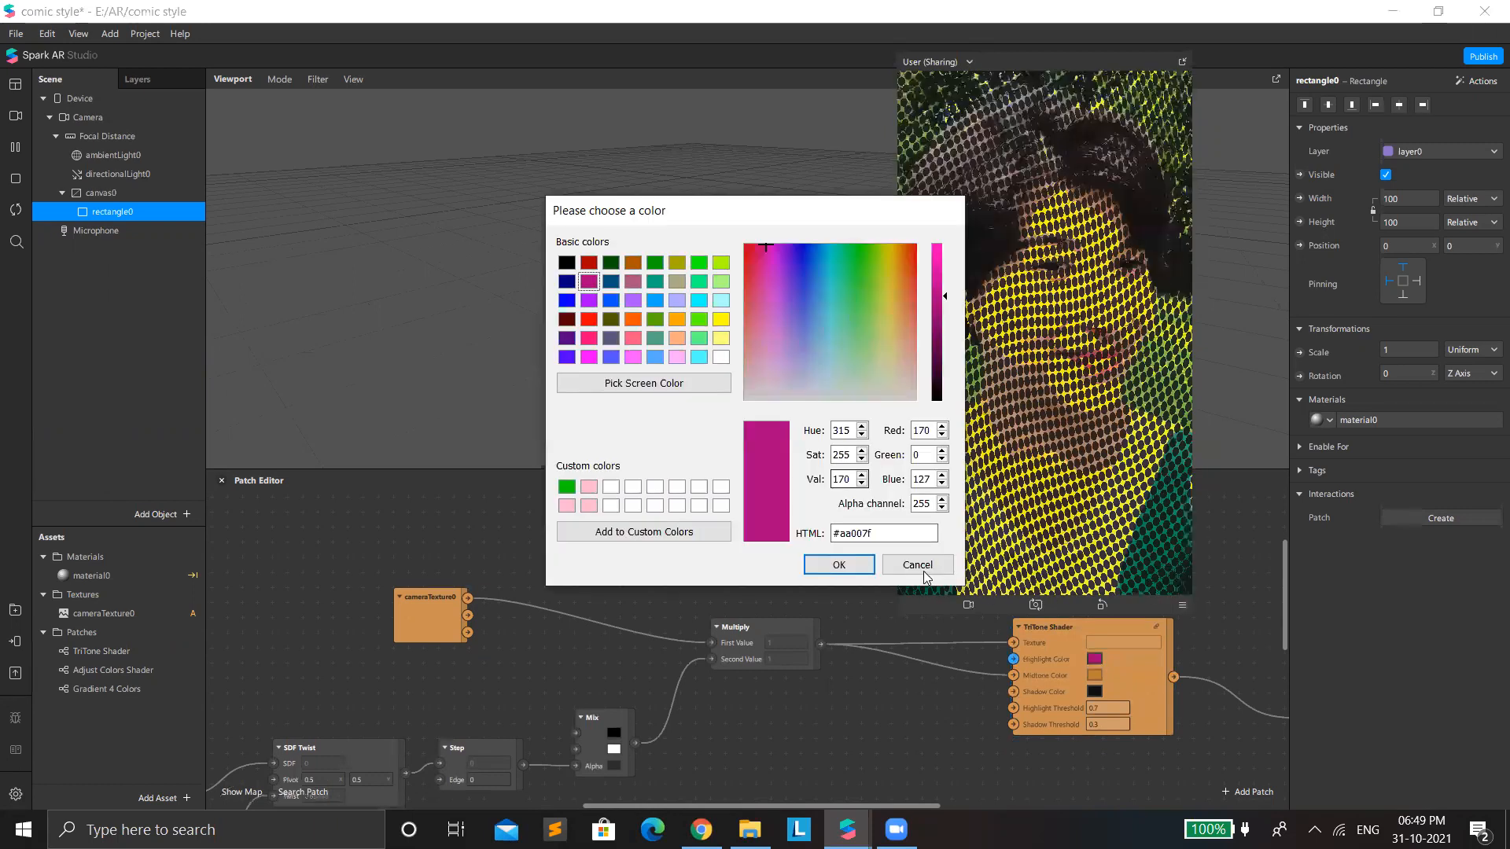
click(916, 565)
Step: Move Gradient 4 Colors nearer to TriTone Shader and connect its output to the shader's Highlight Color
scroll(766, 699, down, 1)
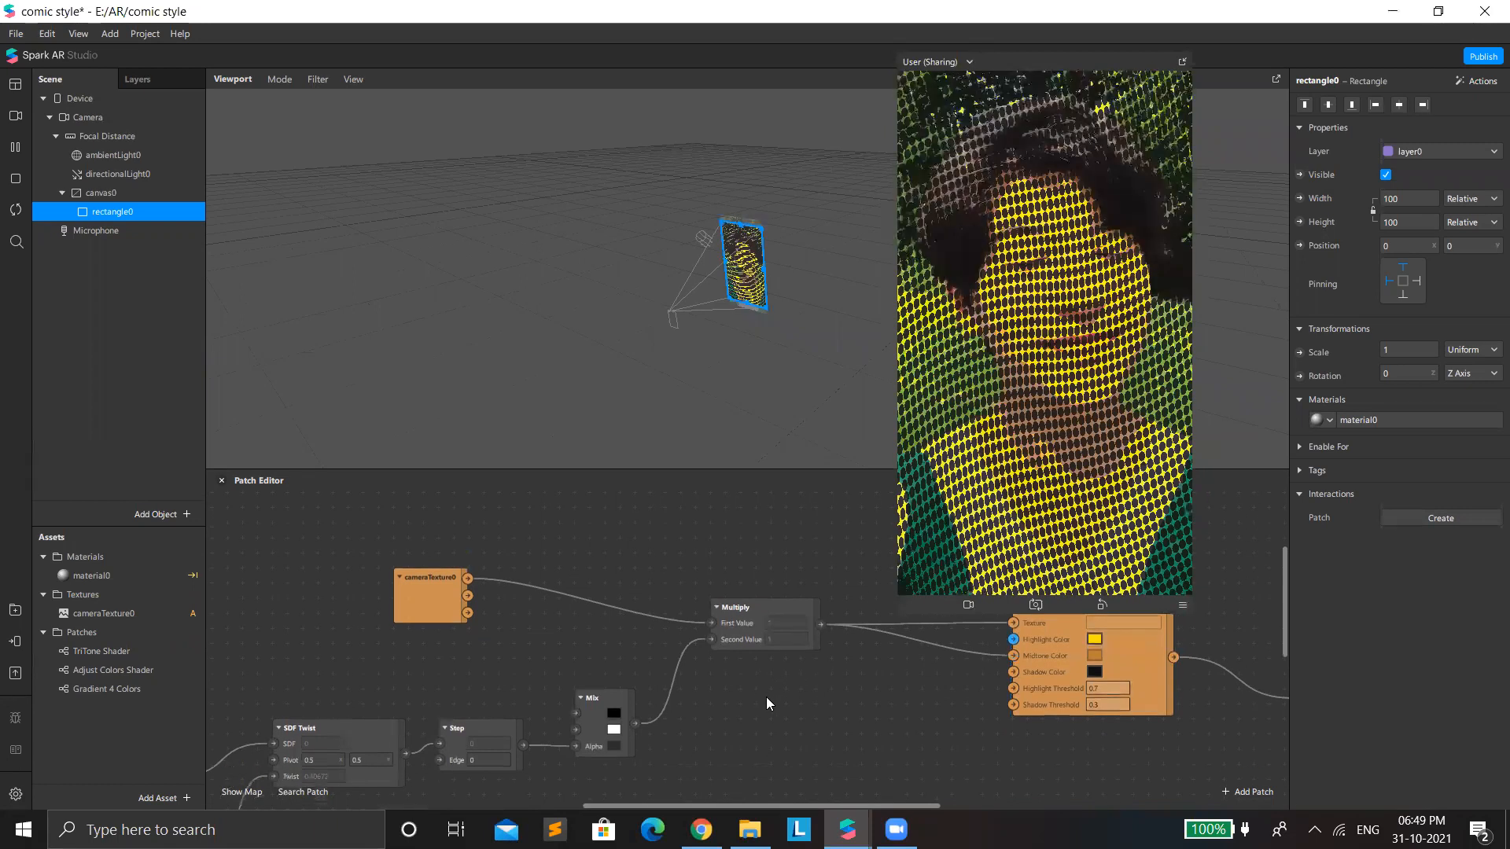
scroll(778, 703, down, 5)
scroll(765, 709, up, 3)
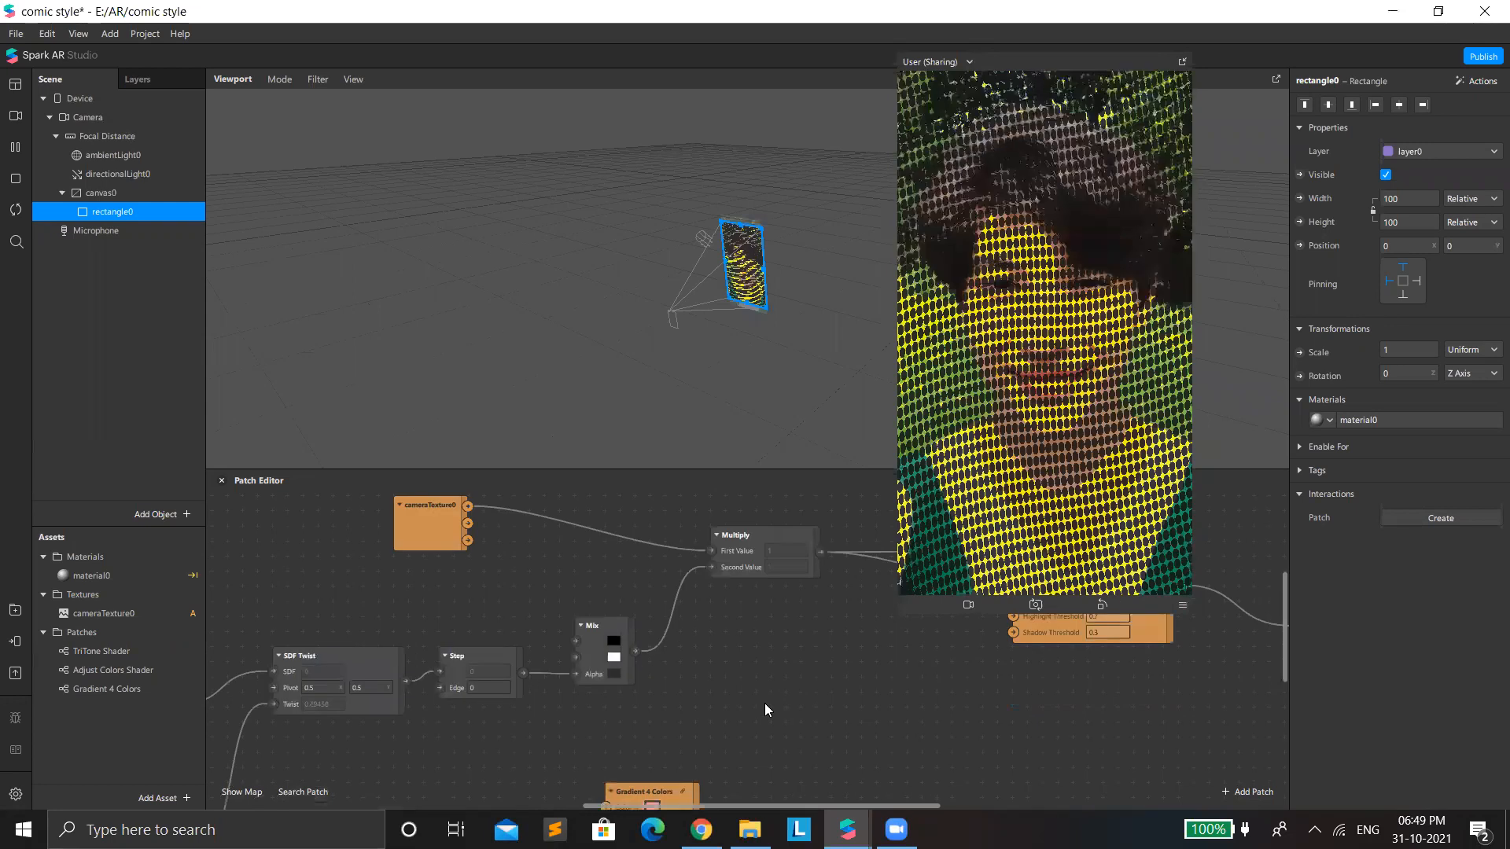
drag(648, 791, 799, 701)
scroll(893, 701, up, 1)
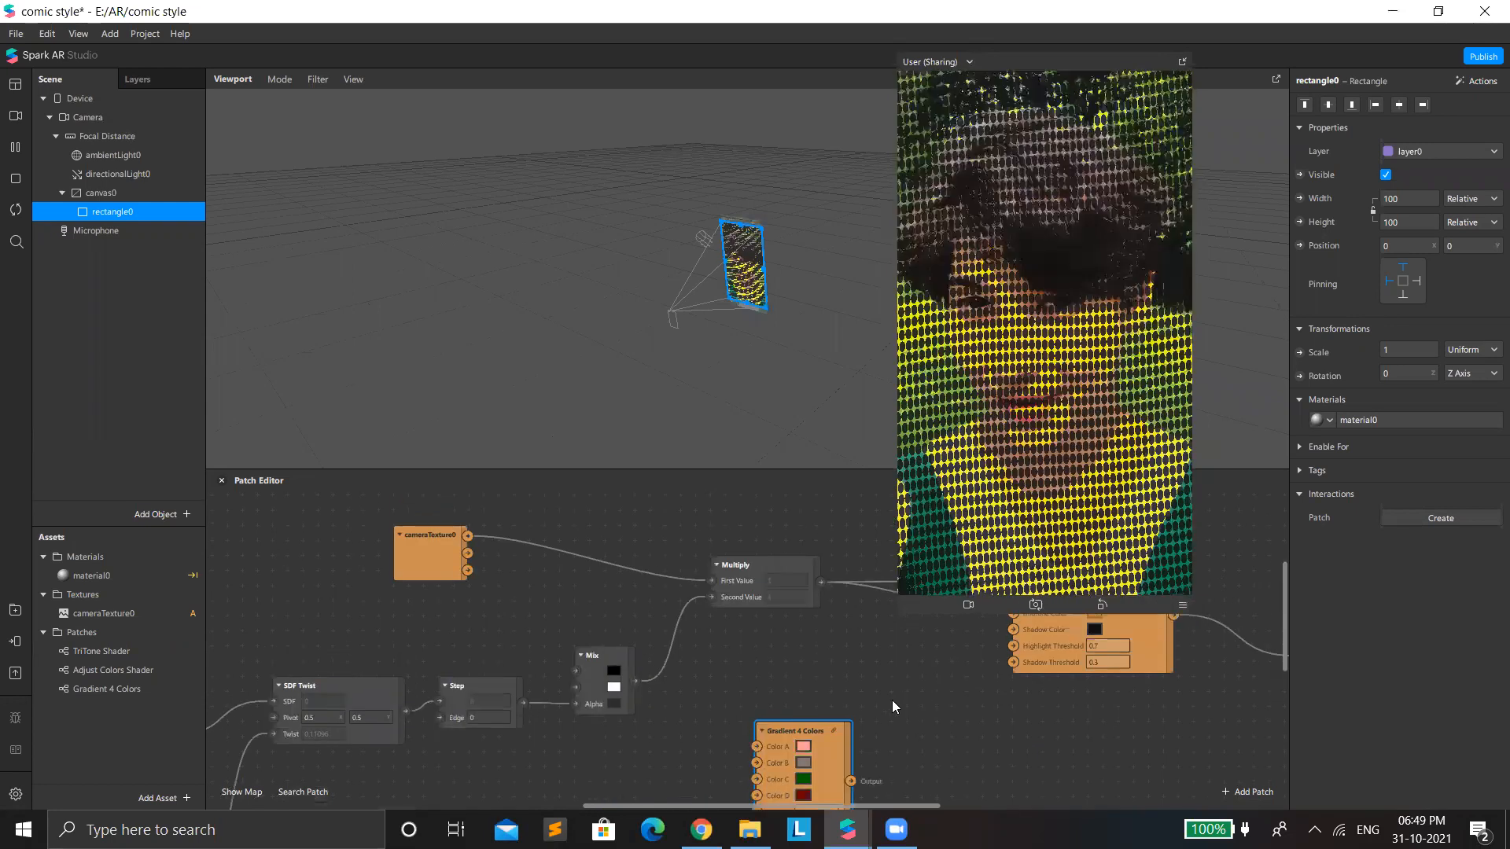
scroll(892, 705, up, 1)
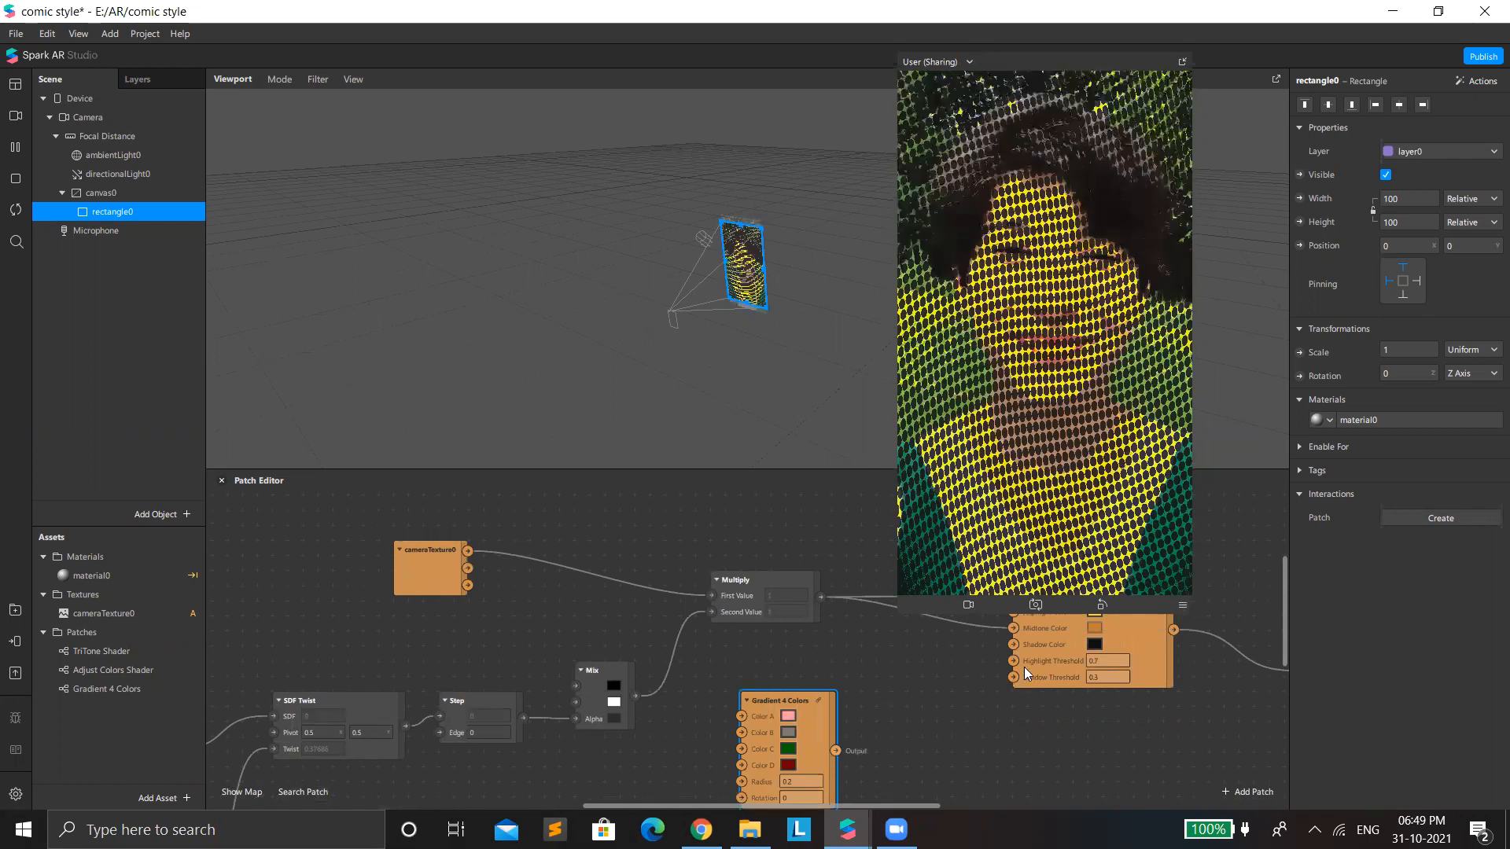
drag(835, 750, 1010, 634)
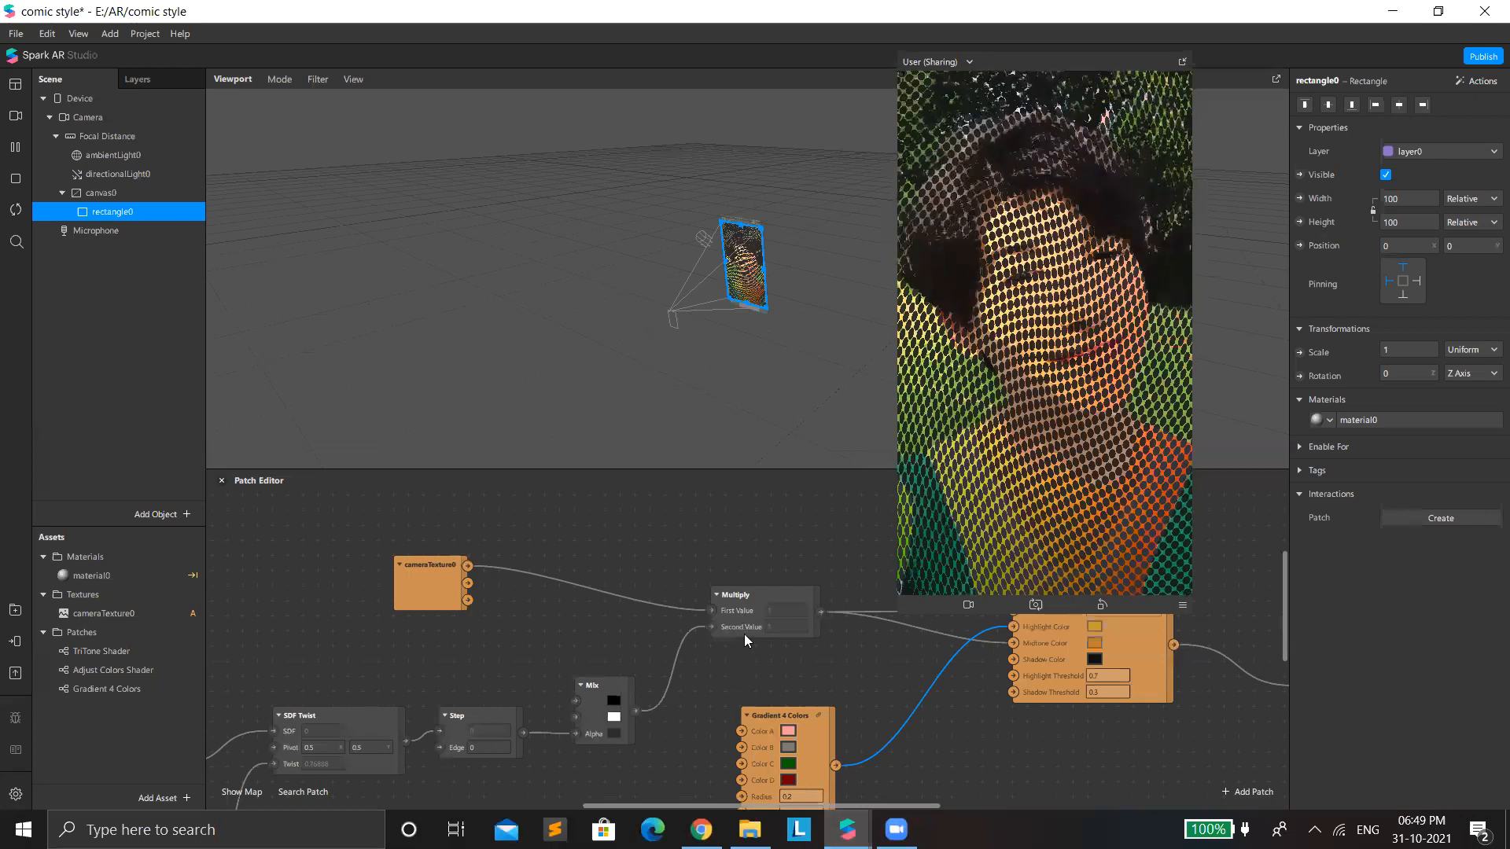
Step: Try a Highlight Threshold of 0.1 on the TriTone Shader and set it back to 0.7
scroll(825, 664, right, 1)
scroll(825, 671, right, 10)
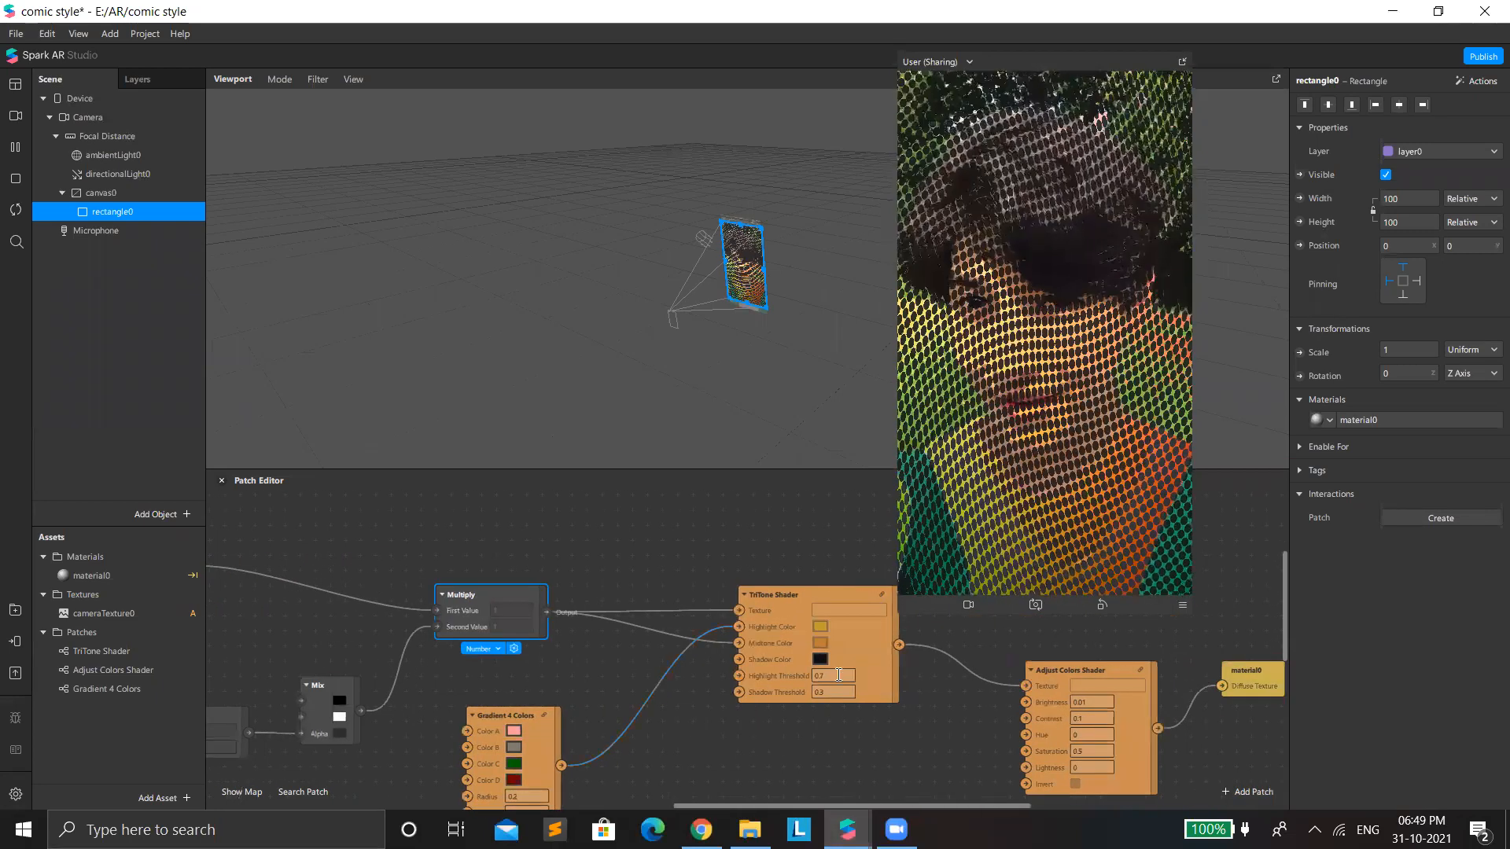
click(841, 694)
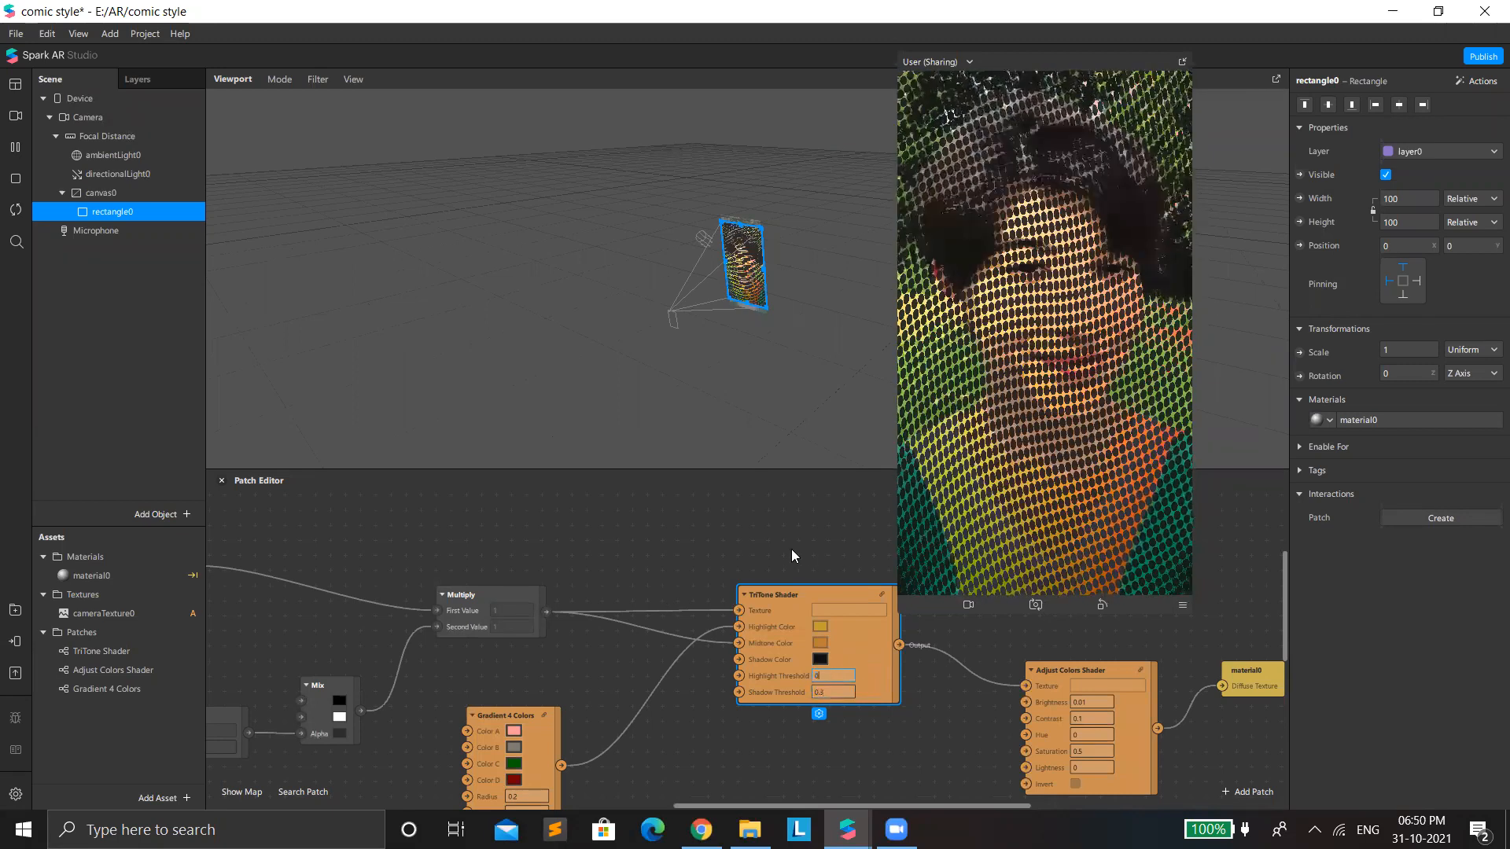
text(0.3)
click(851, 658)
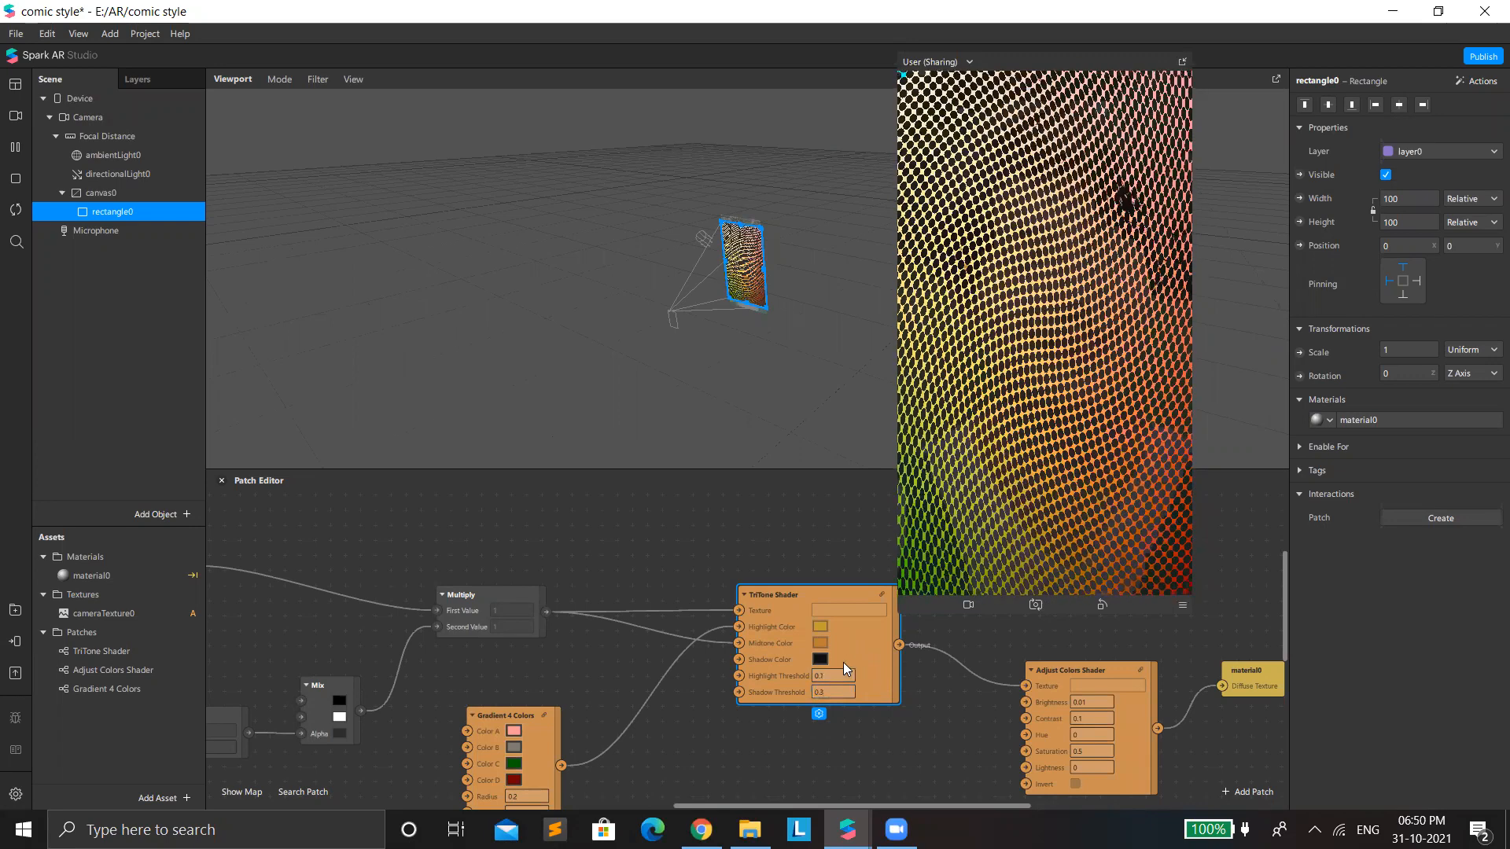
key(Tab)
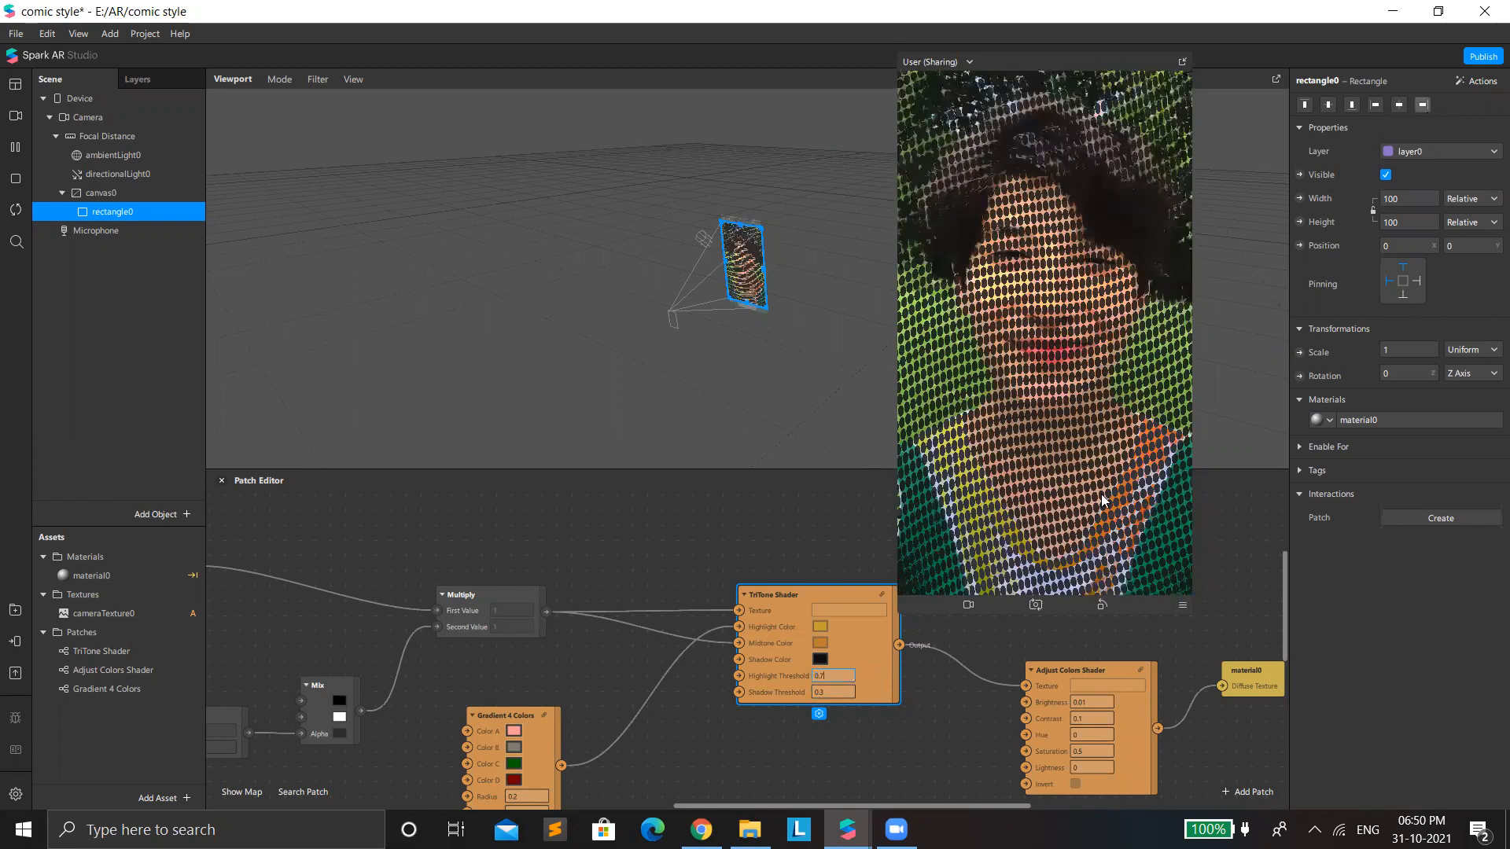
text(0.7)
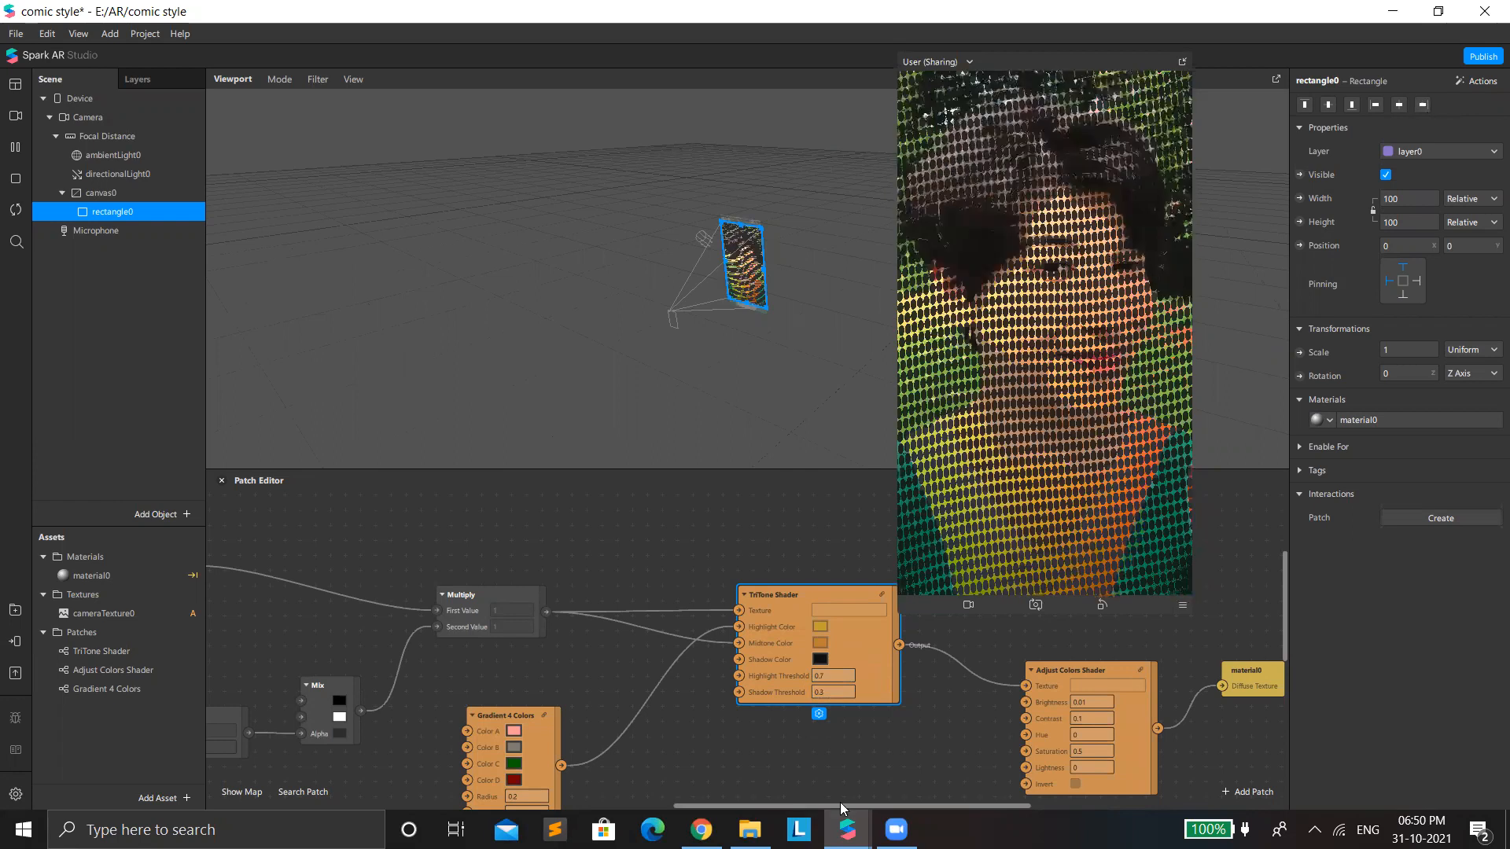
Step: Raise the Adjust Colors Shader and material0 patches so they line up with TriTone Shader
scroll(621, 669, right, 5)
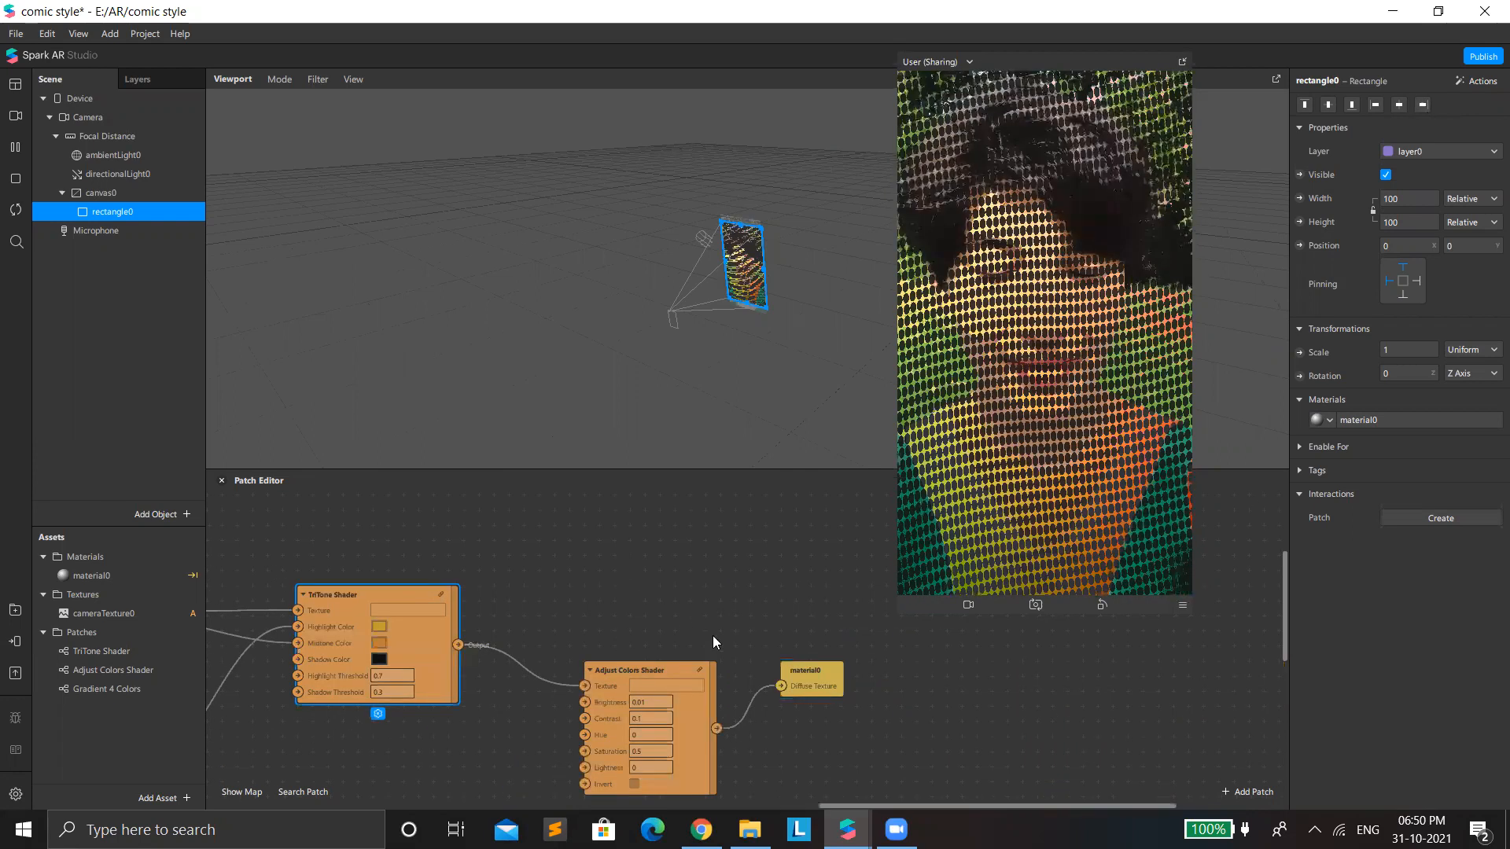
drag(678, 670, 678, 655)
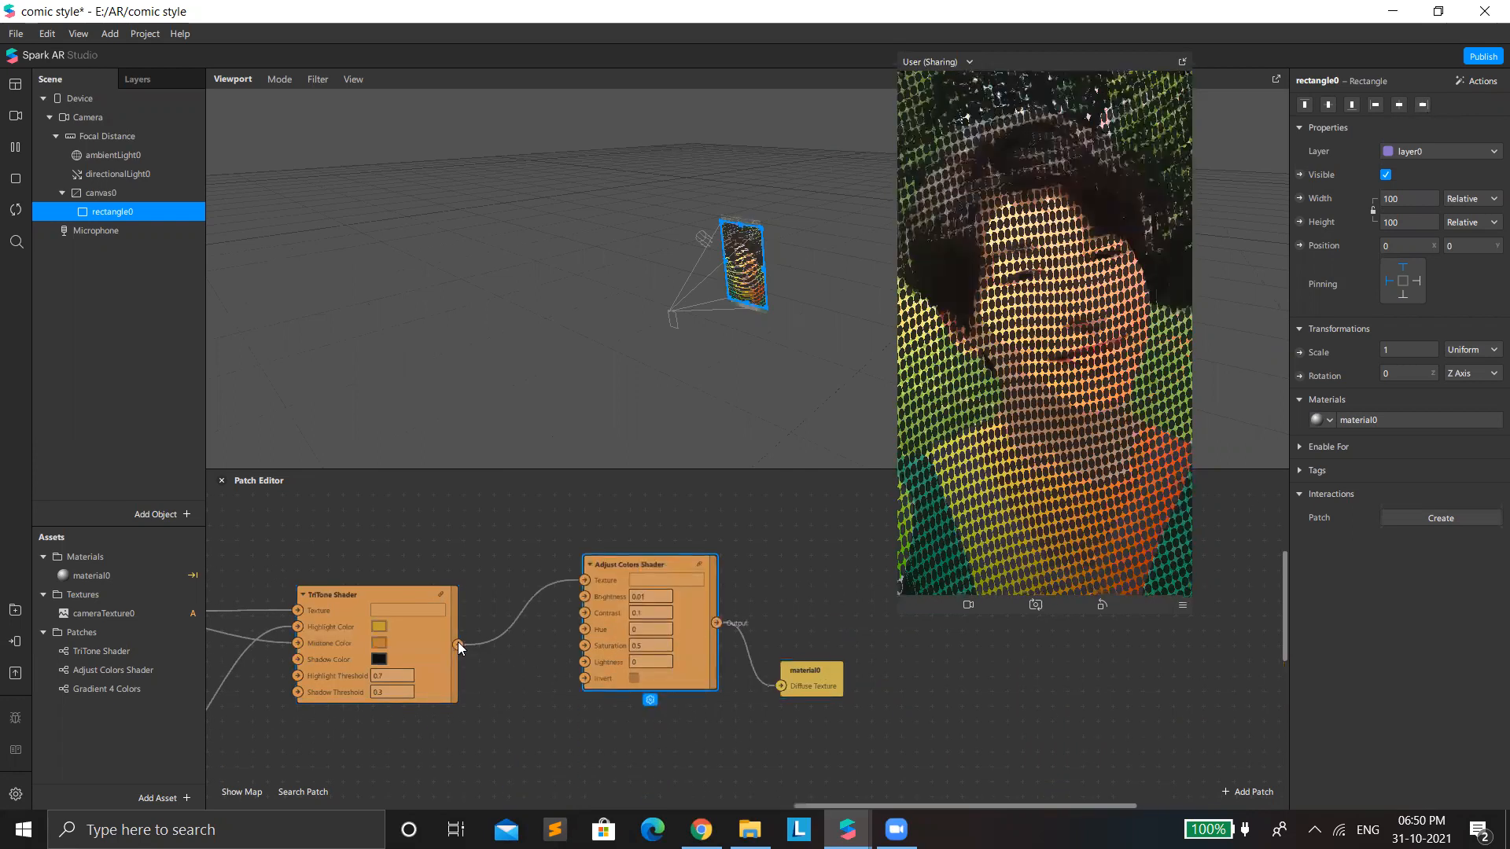
drag(815, 672, 844, 582)
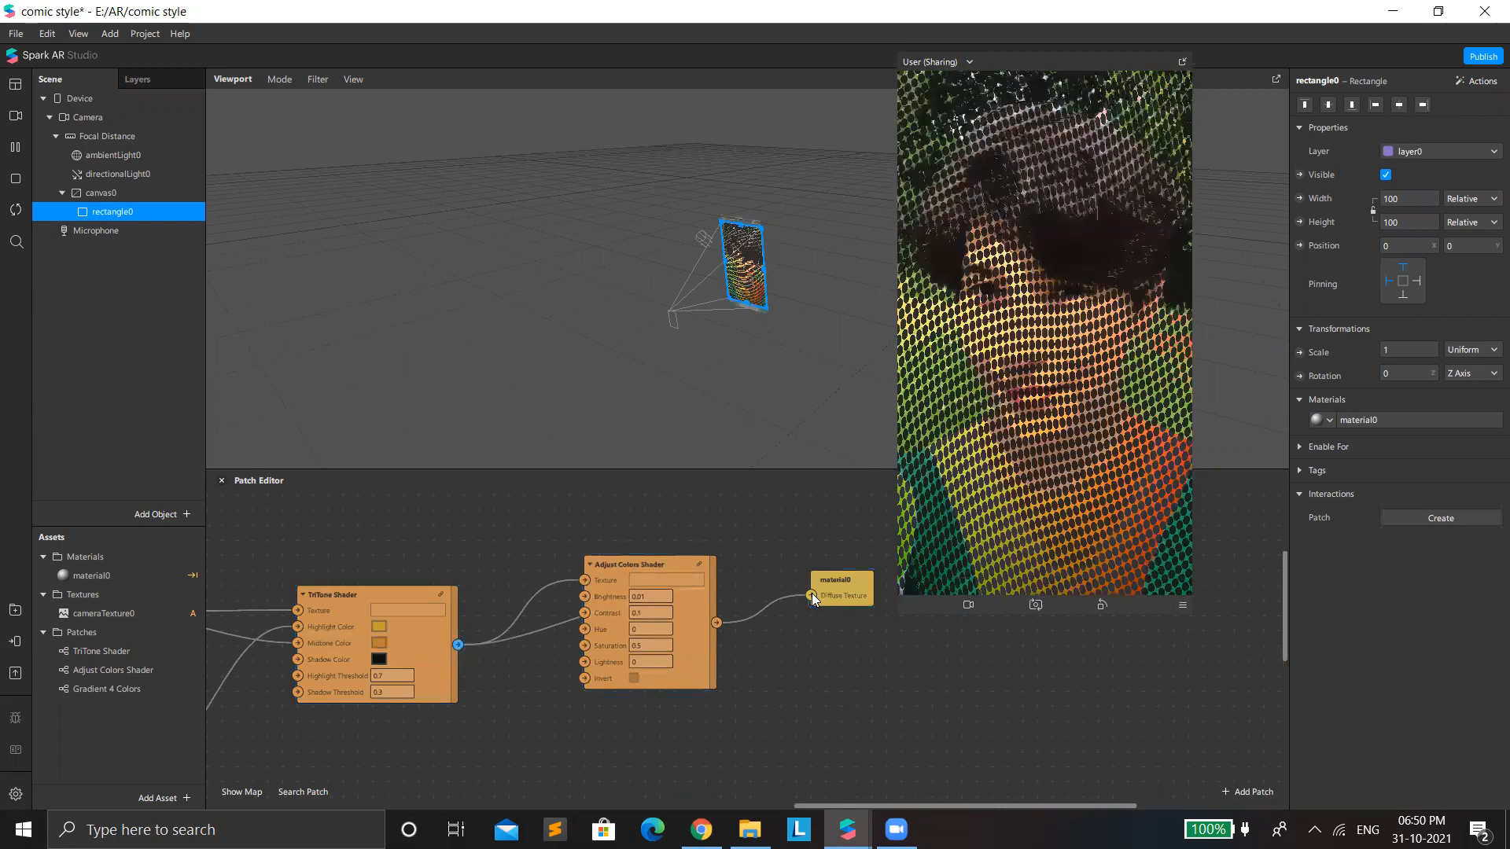
Step: Try the effect with TriTone Shader wired straight to material0, and restore the link from Adjust Colors Shader to its Diffuse Texture
key(ctrl+z)
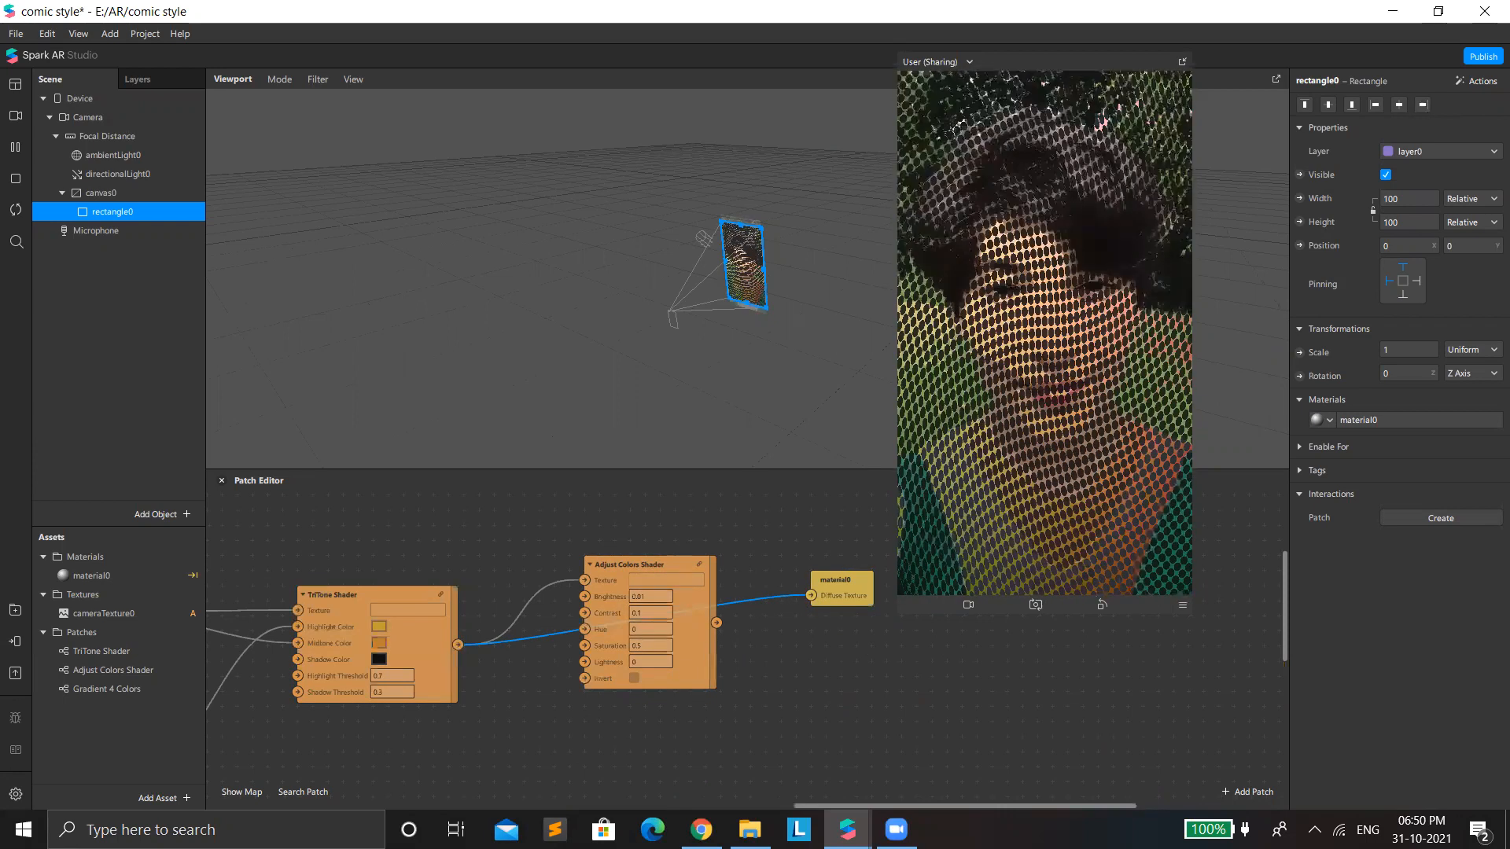
drag(683, 668, 662, 832)
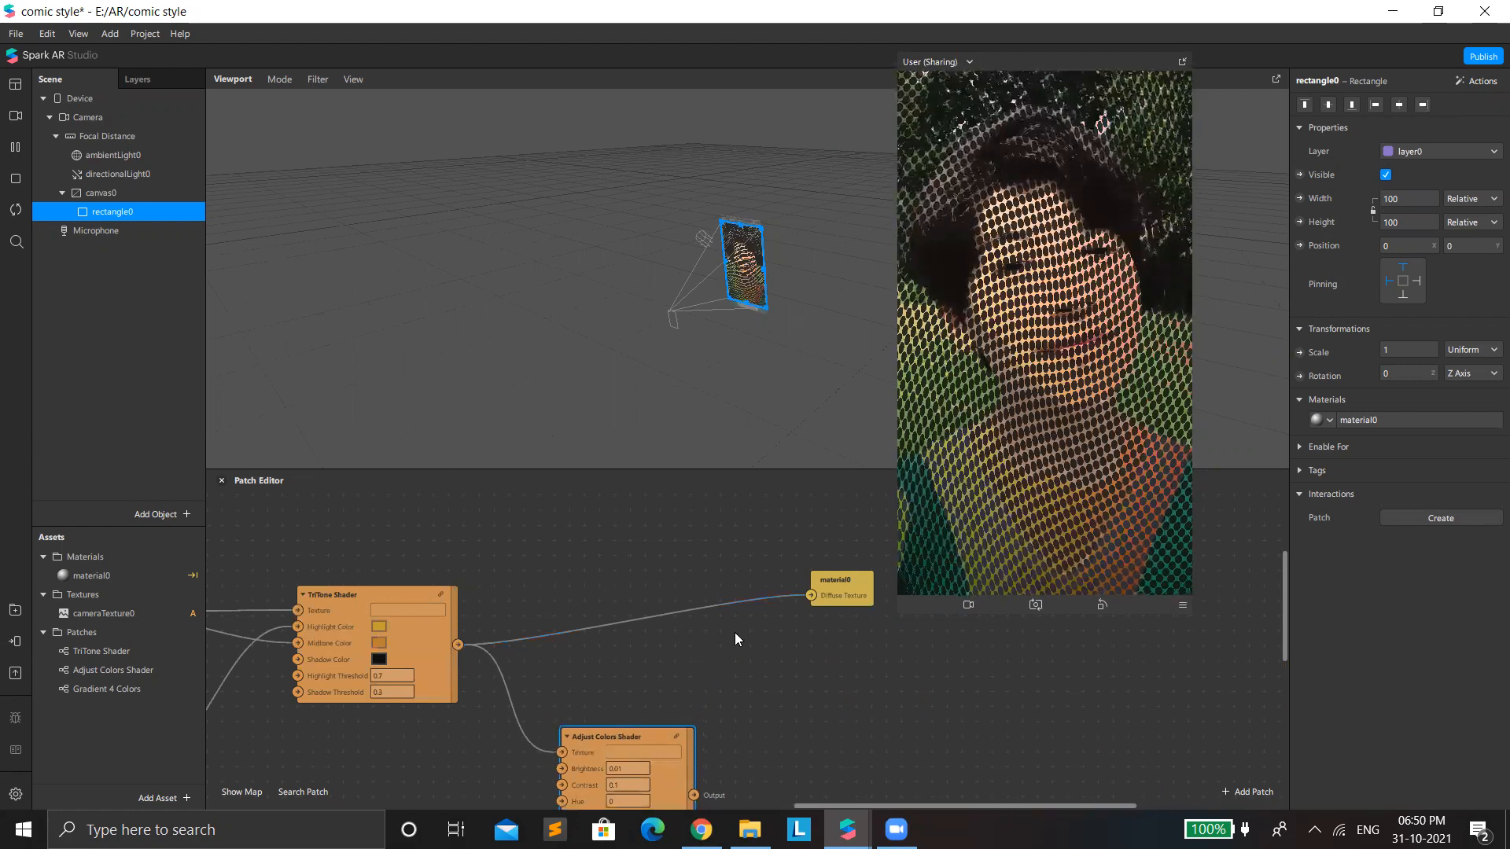
key(ctrl+z)
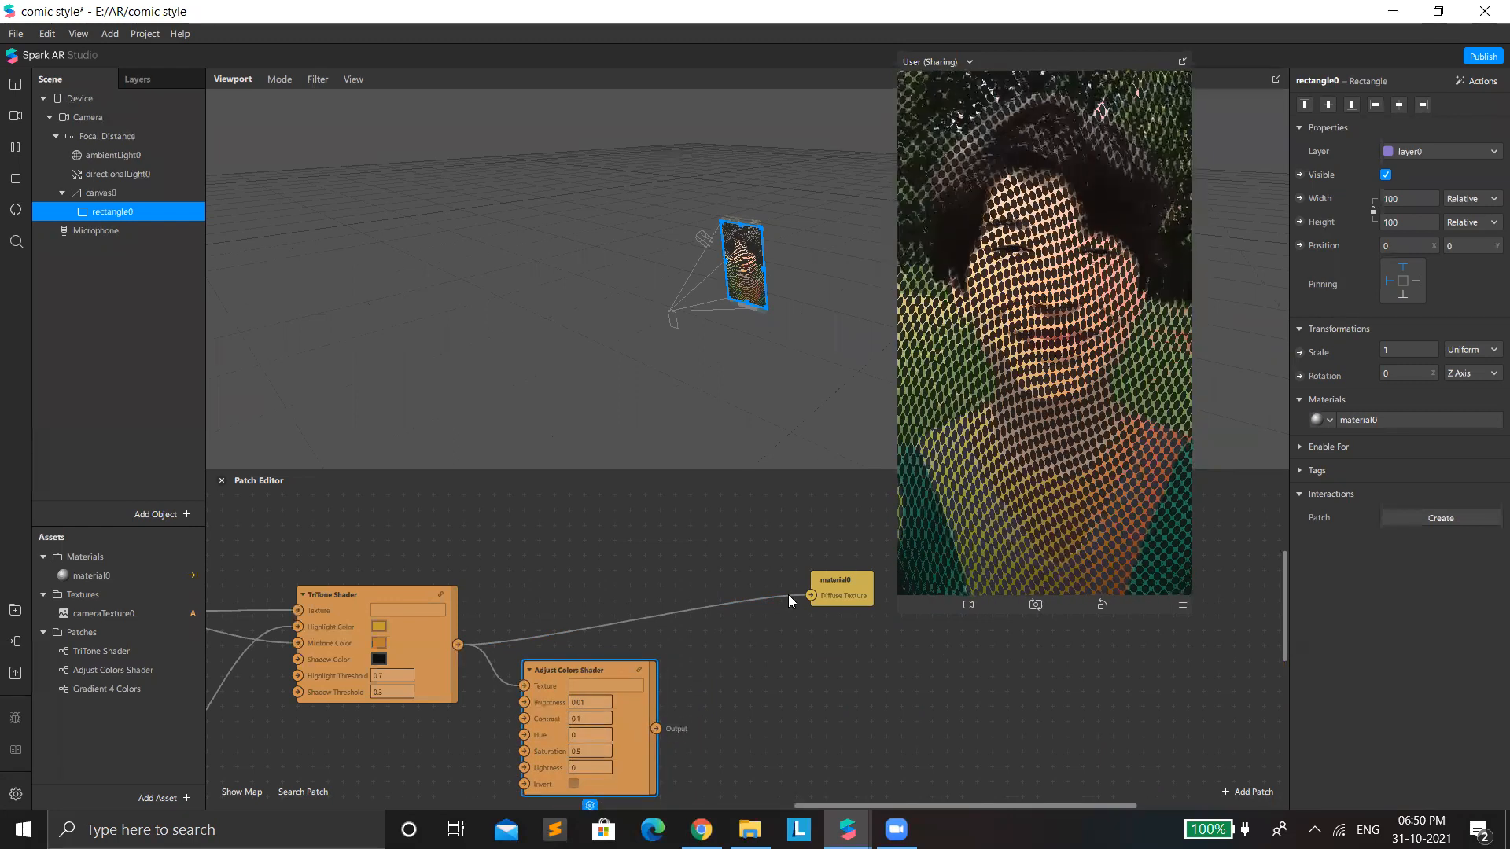
key(ctrl+z)
drag(681, 645, 811, 595)
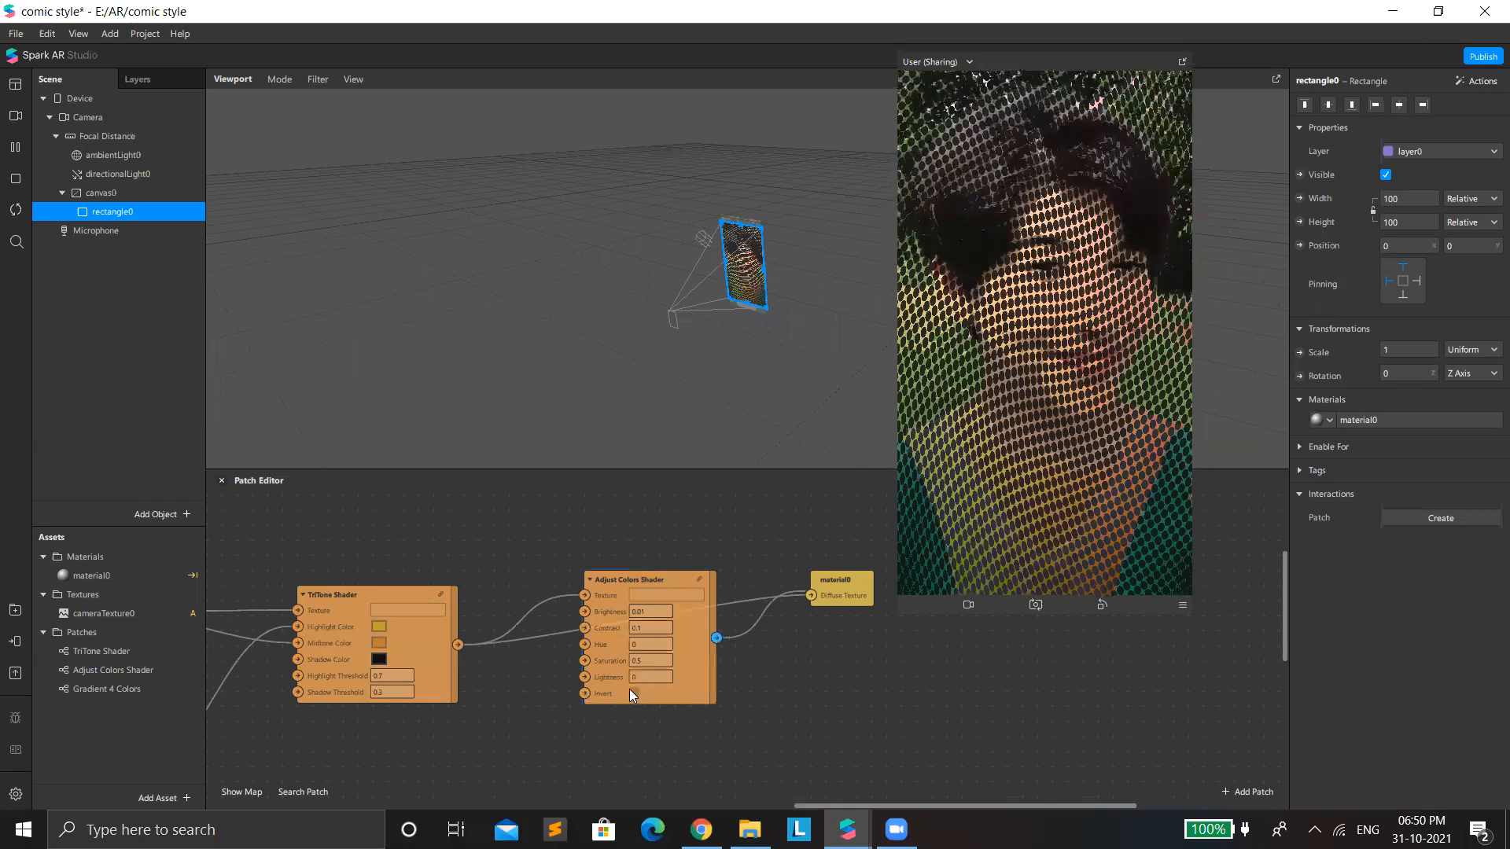
click(600, 662)
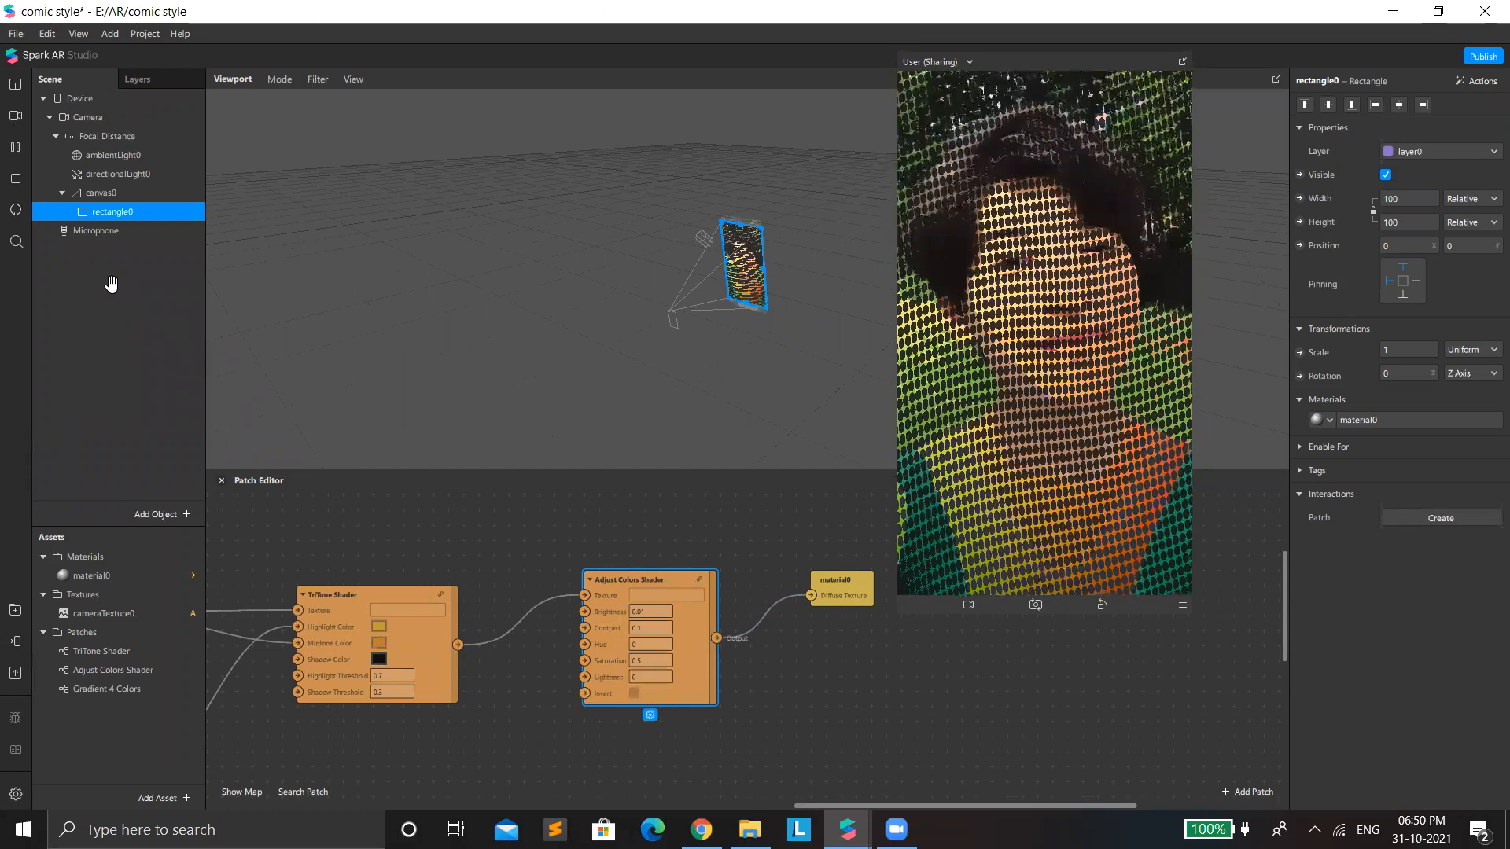
Step: Switch the real-time simulation to the video of the woman standing with folded arms
scroll(142, 230, down, 3)
scroll(142, 230, down, 2)
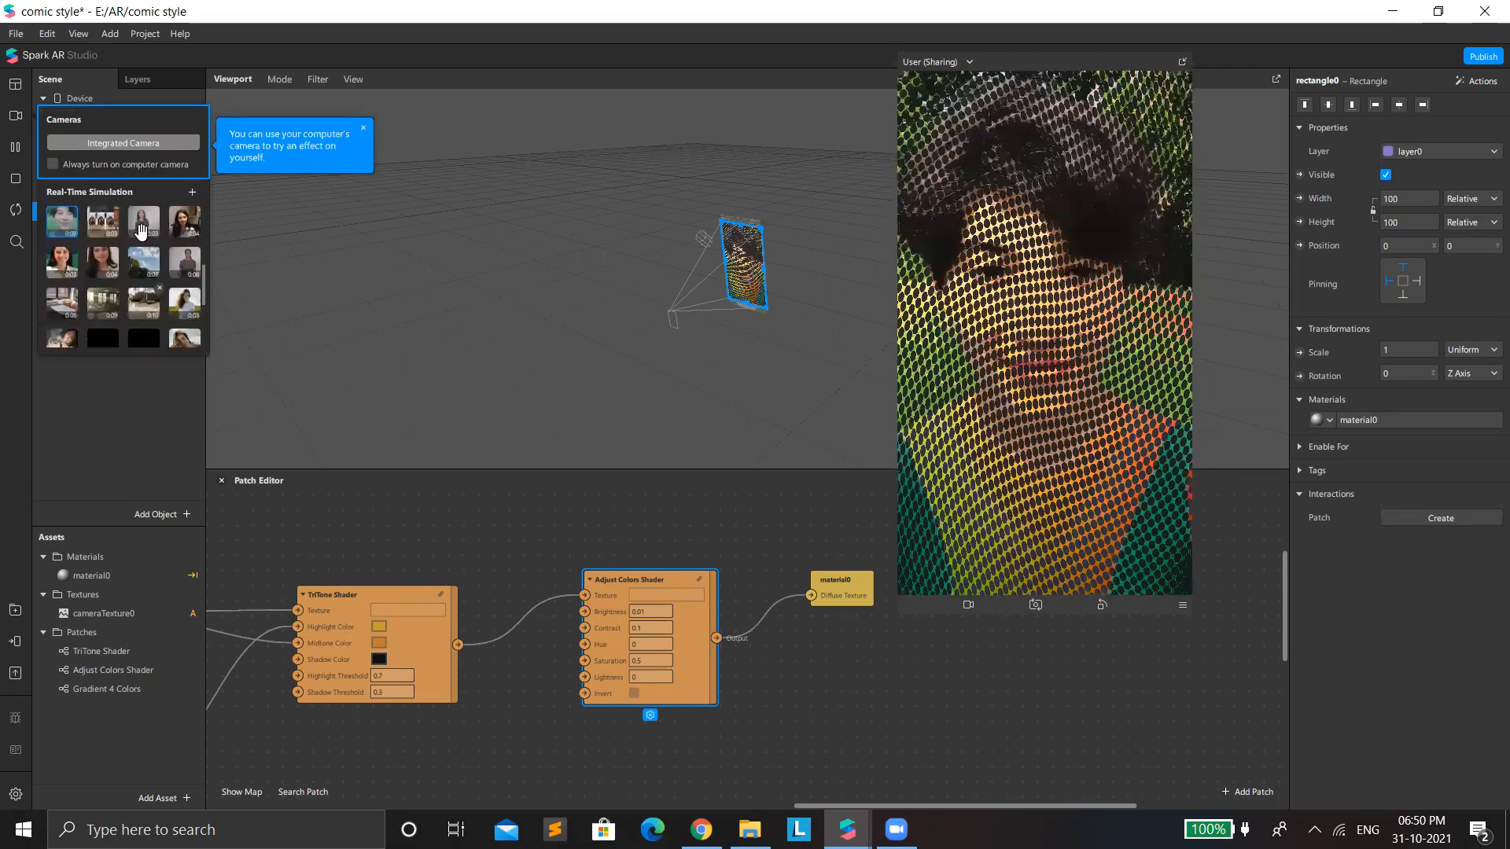
click(142, 229)
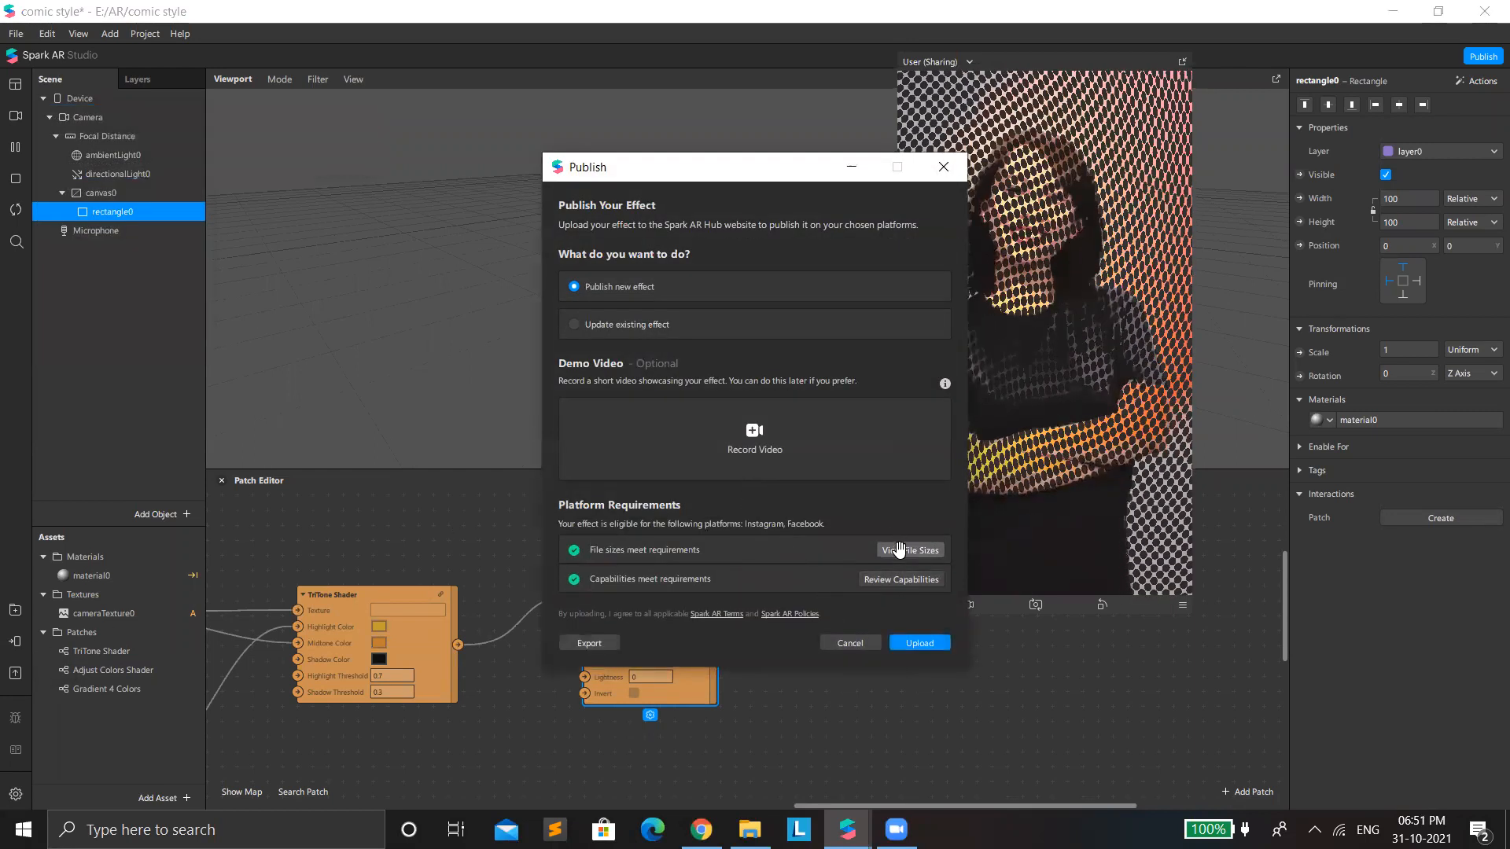
Step: Check the effect's file sizes against the Instagram and Facebook limits in the publishing requirements, and leave the dialog
click(905, 548)
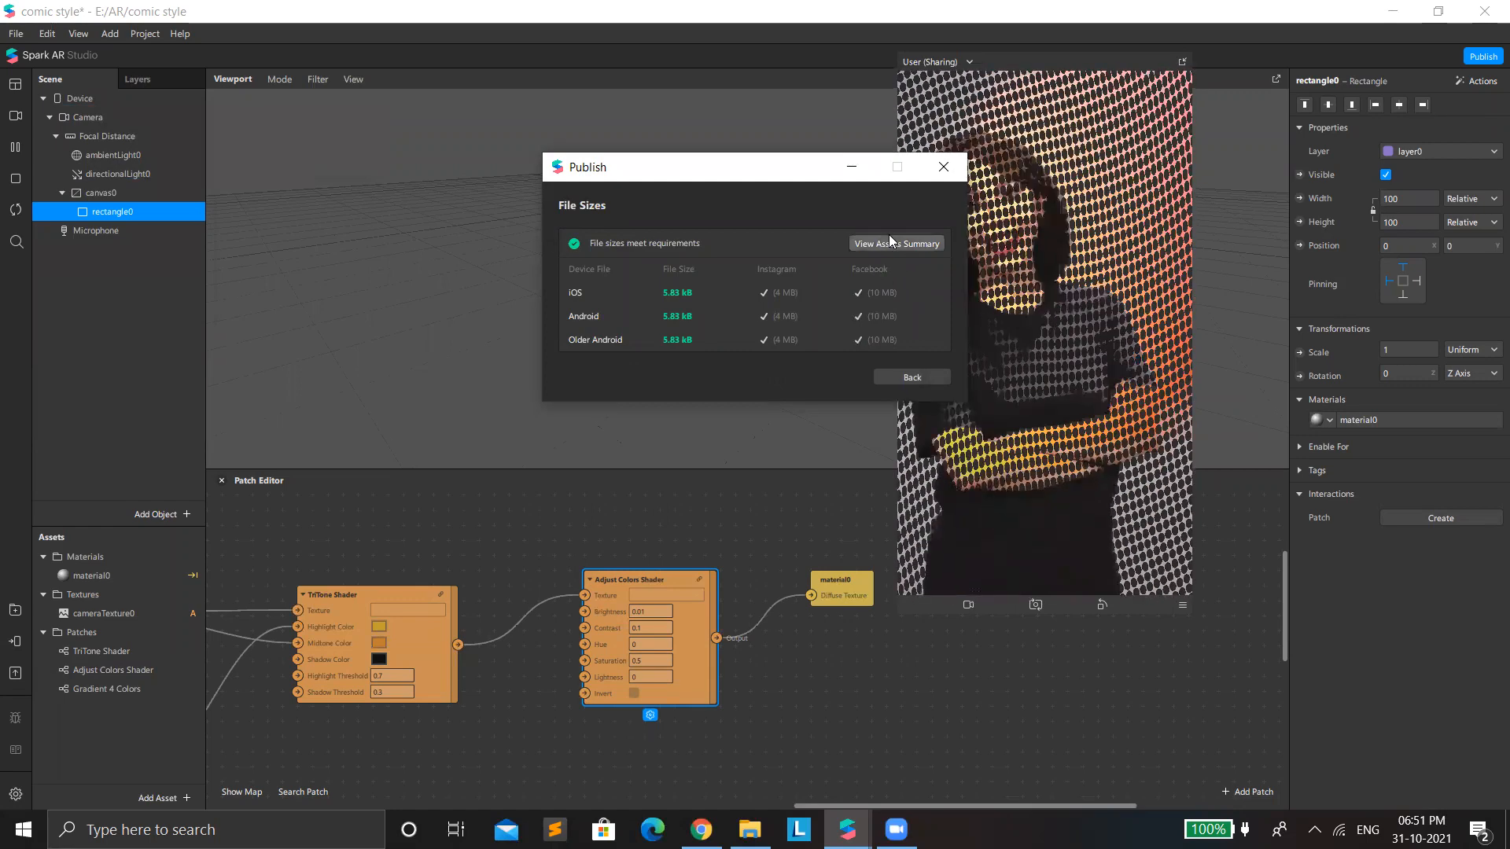
click(912, 376)
key(Escape)
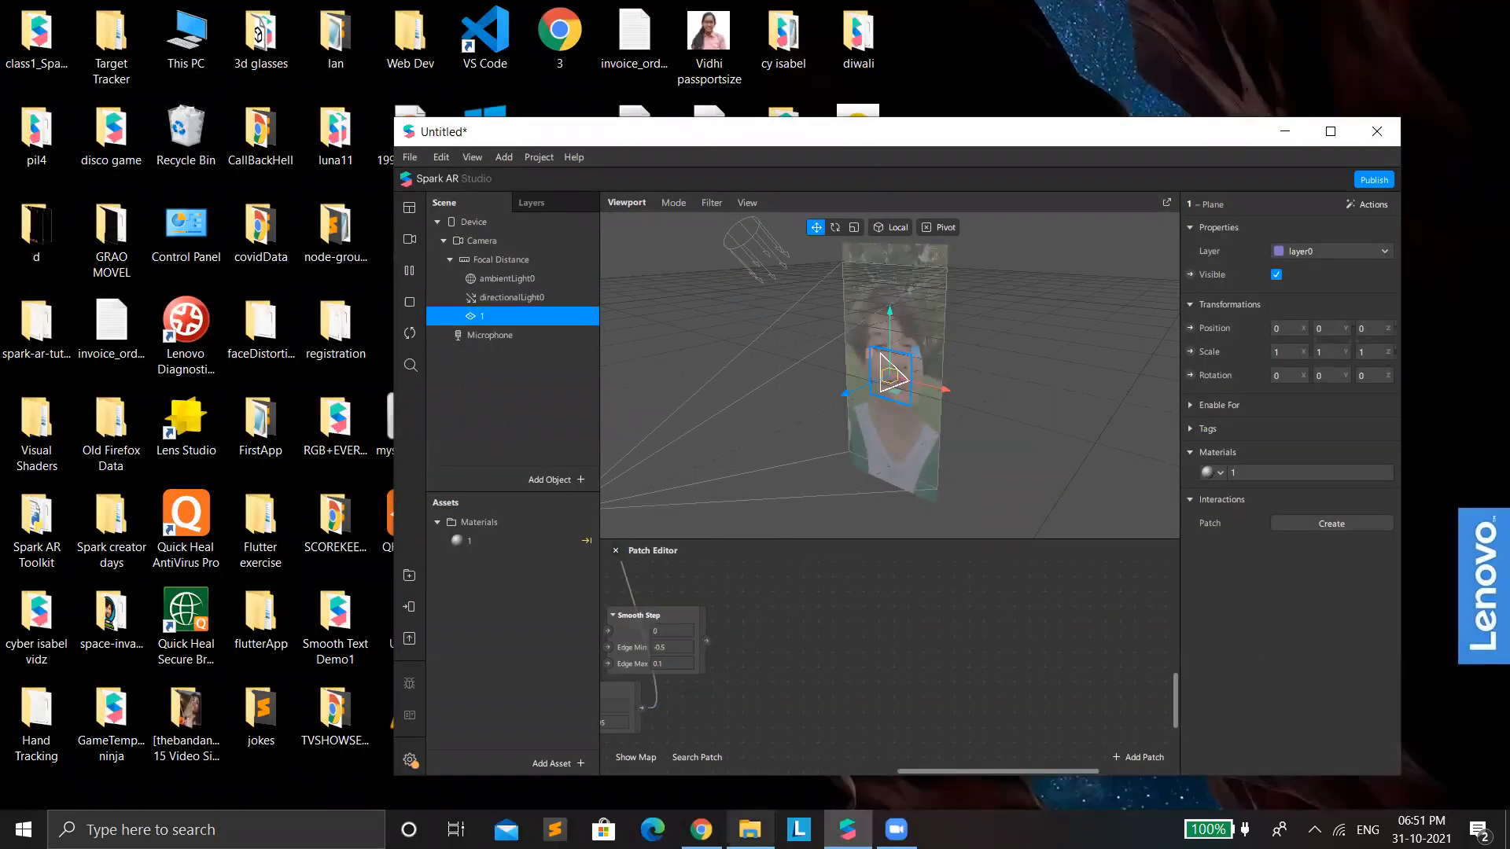
Step: Switch to Chrome and highlight the two Assignment #3 tasks in the Ready Reckoner for Spark AR Coaches document
mouse_move(897, 830)
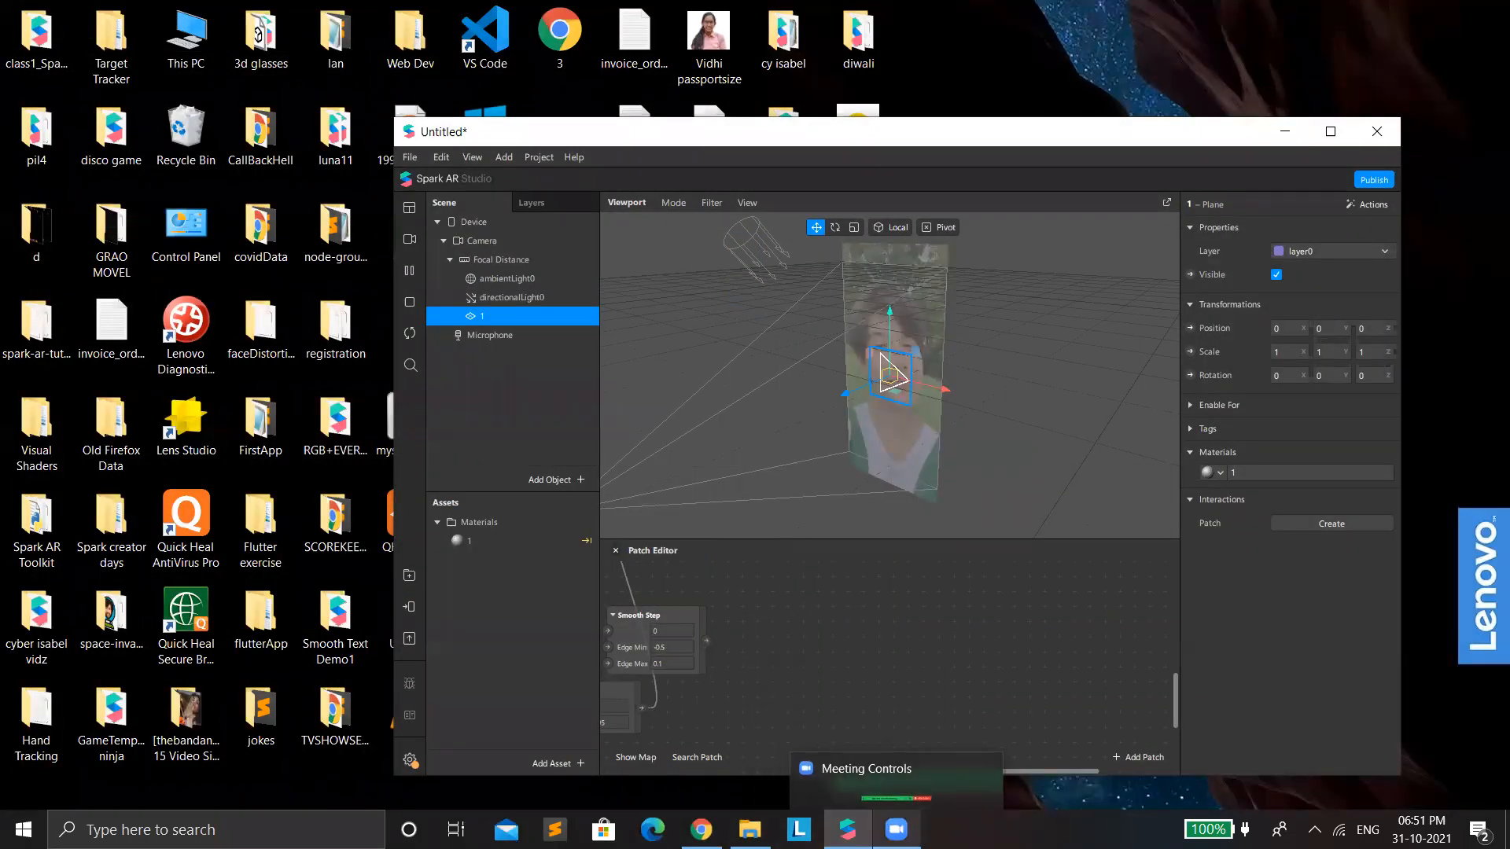
click(915, 784)
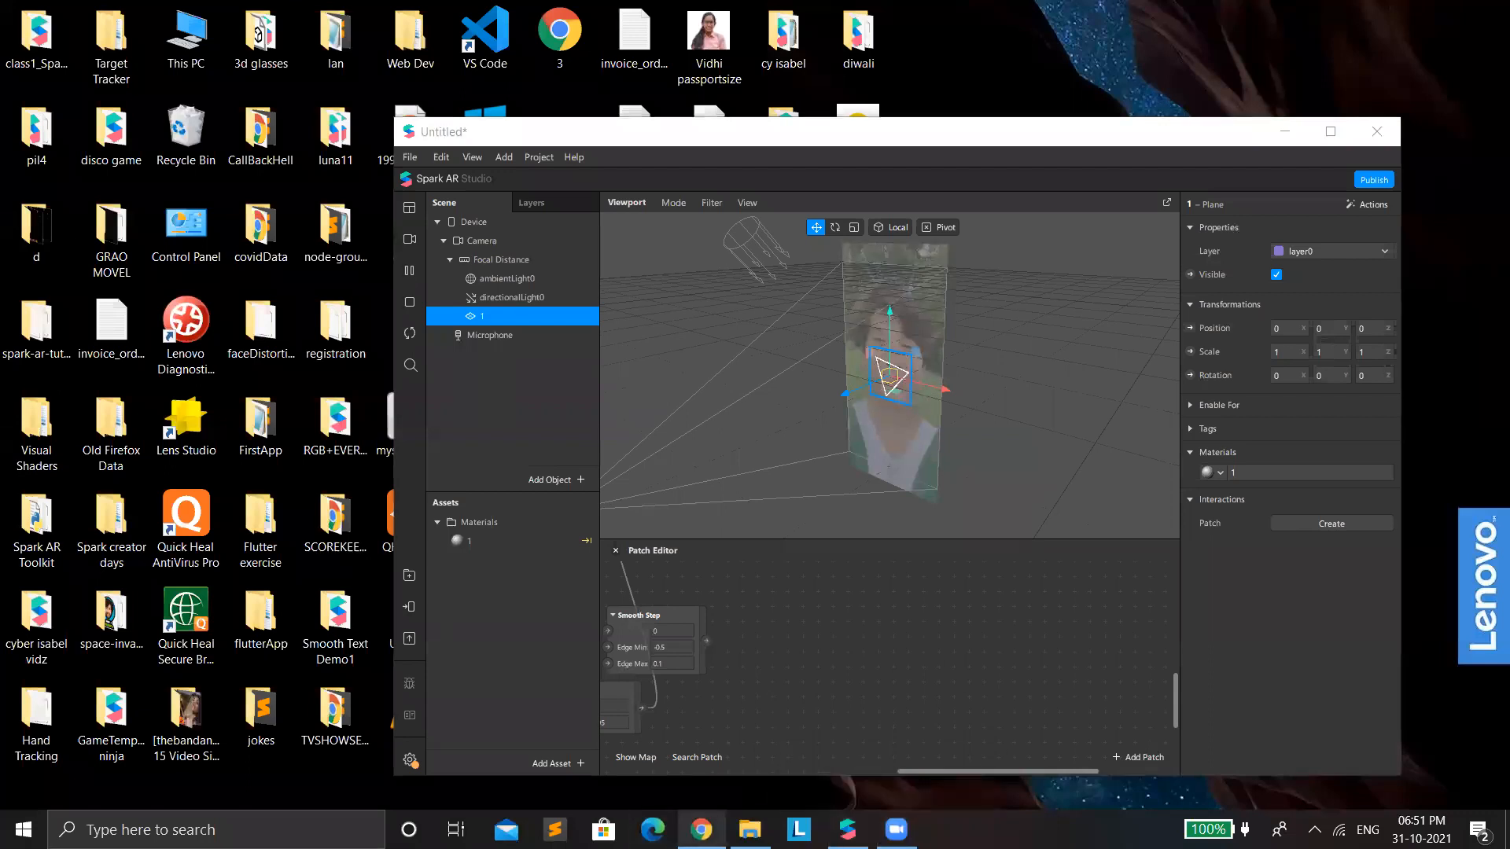
click(701, 829)
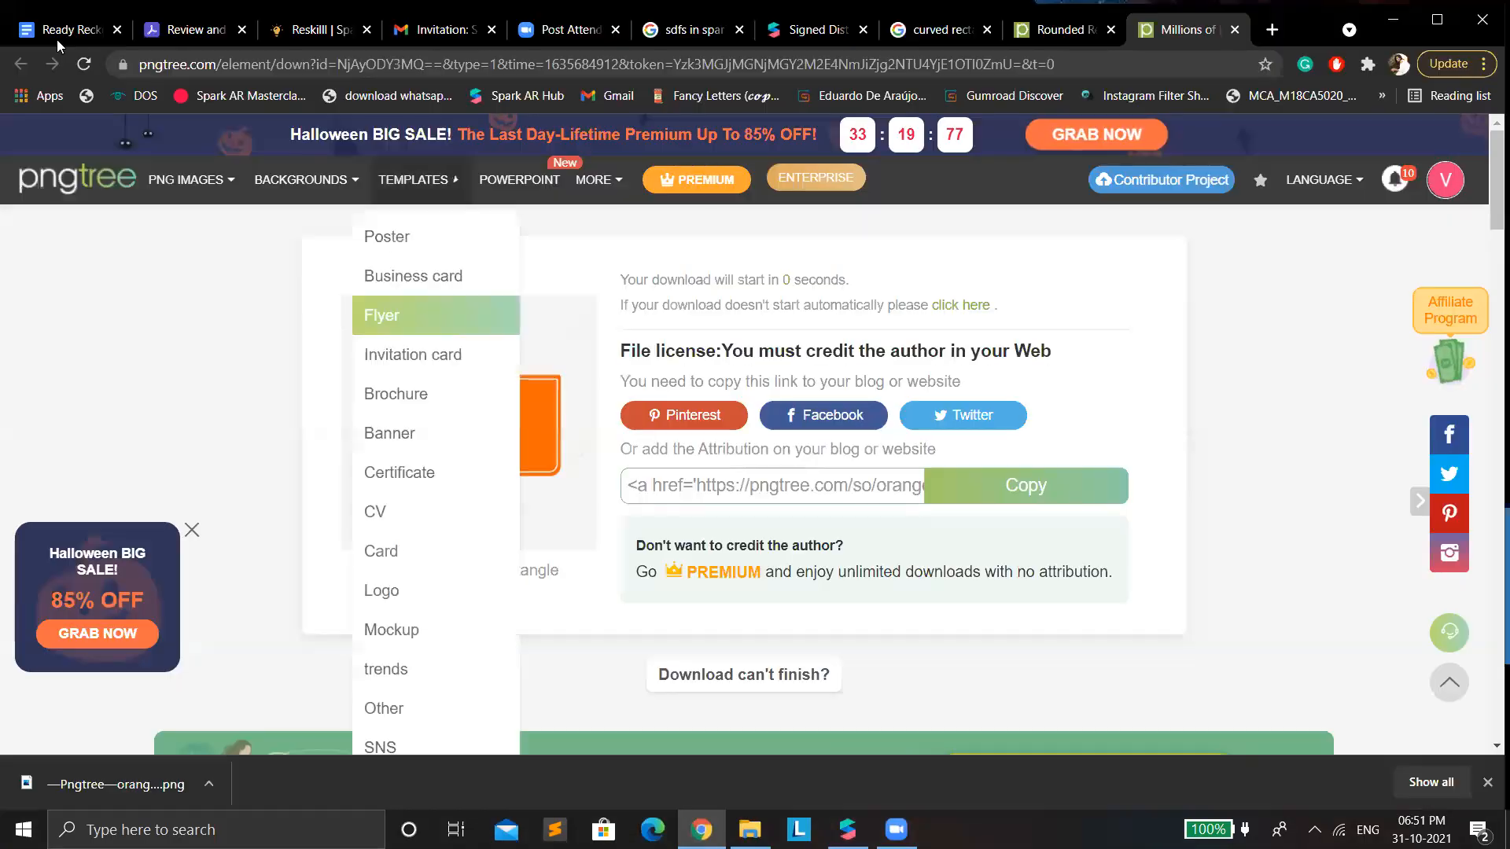
click(61, 33)
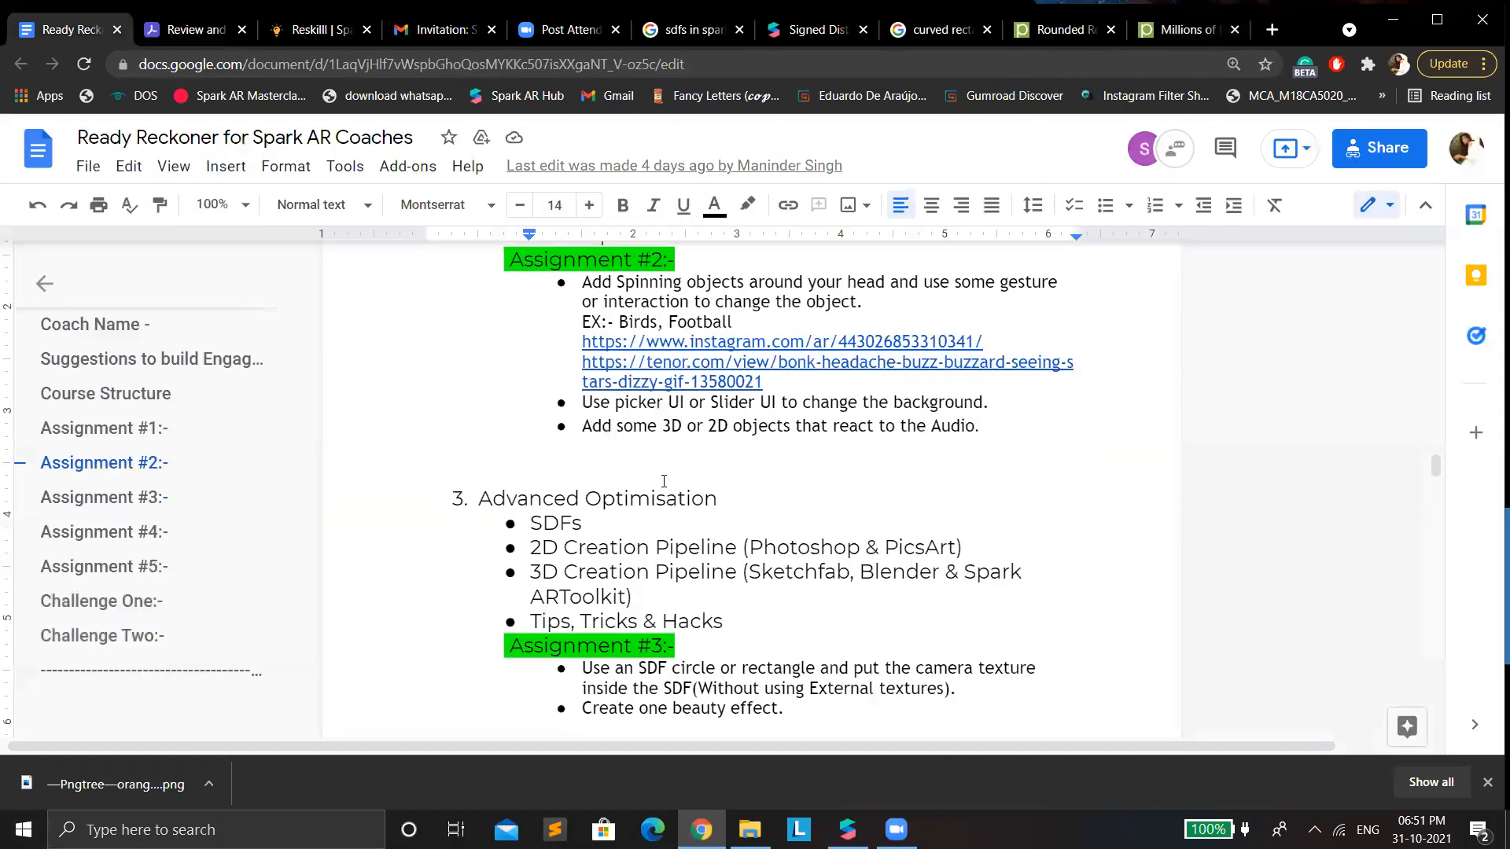
scroll(734, 657, down, 3)
drag(791, 512, 586, 471)
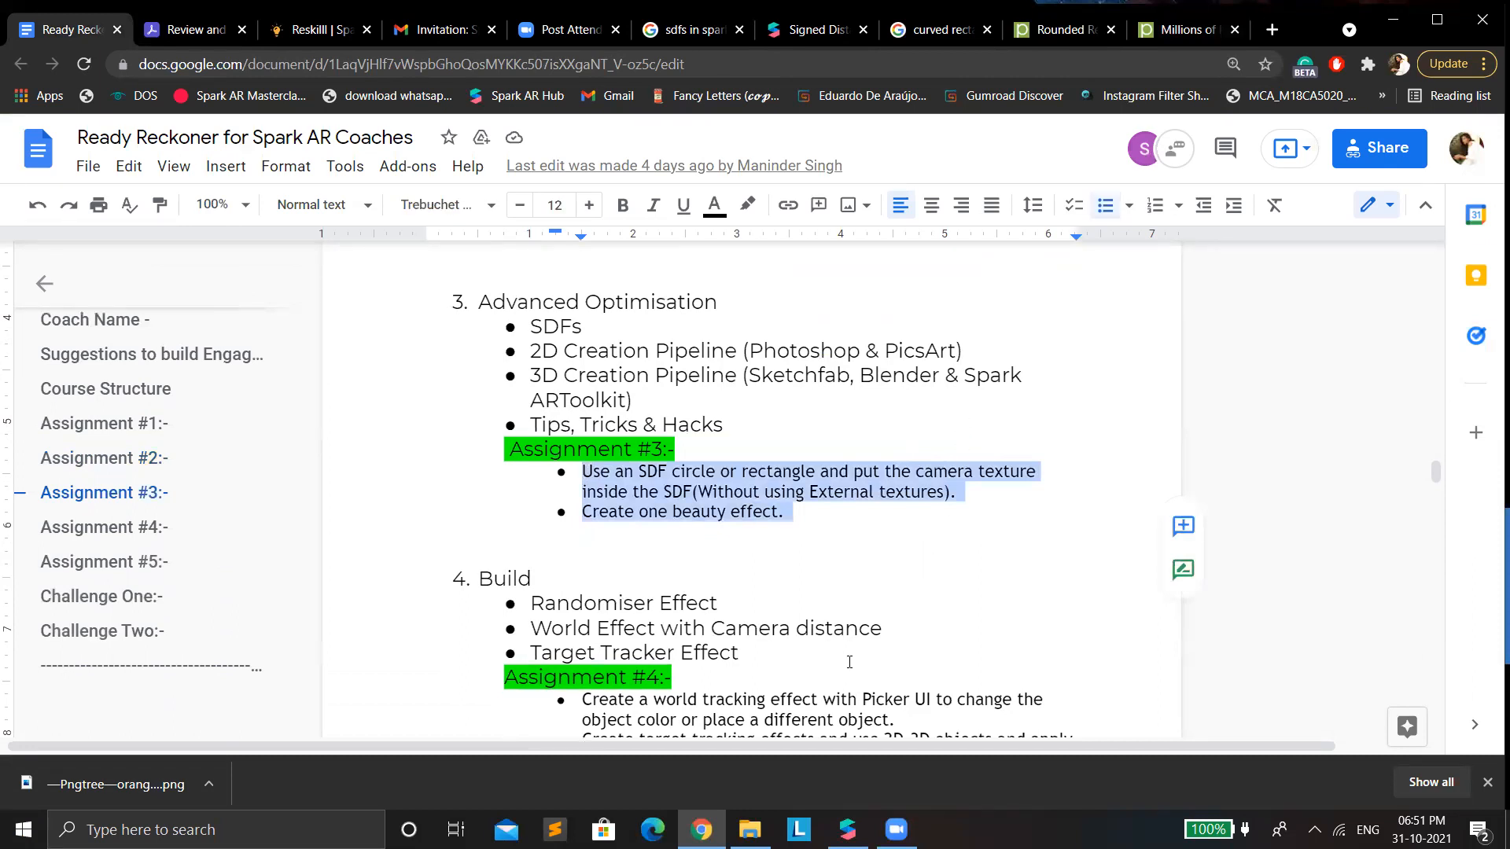
click(846, 830)
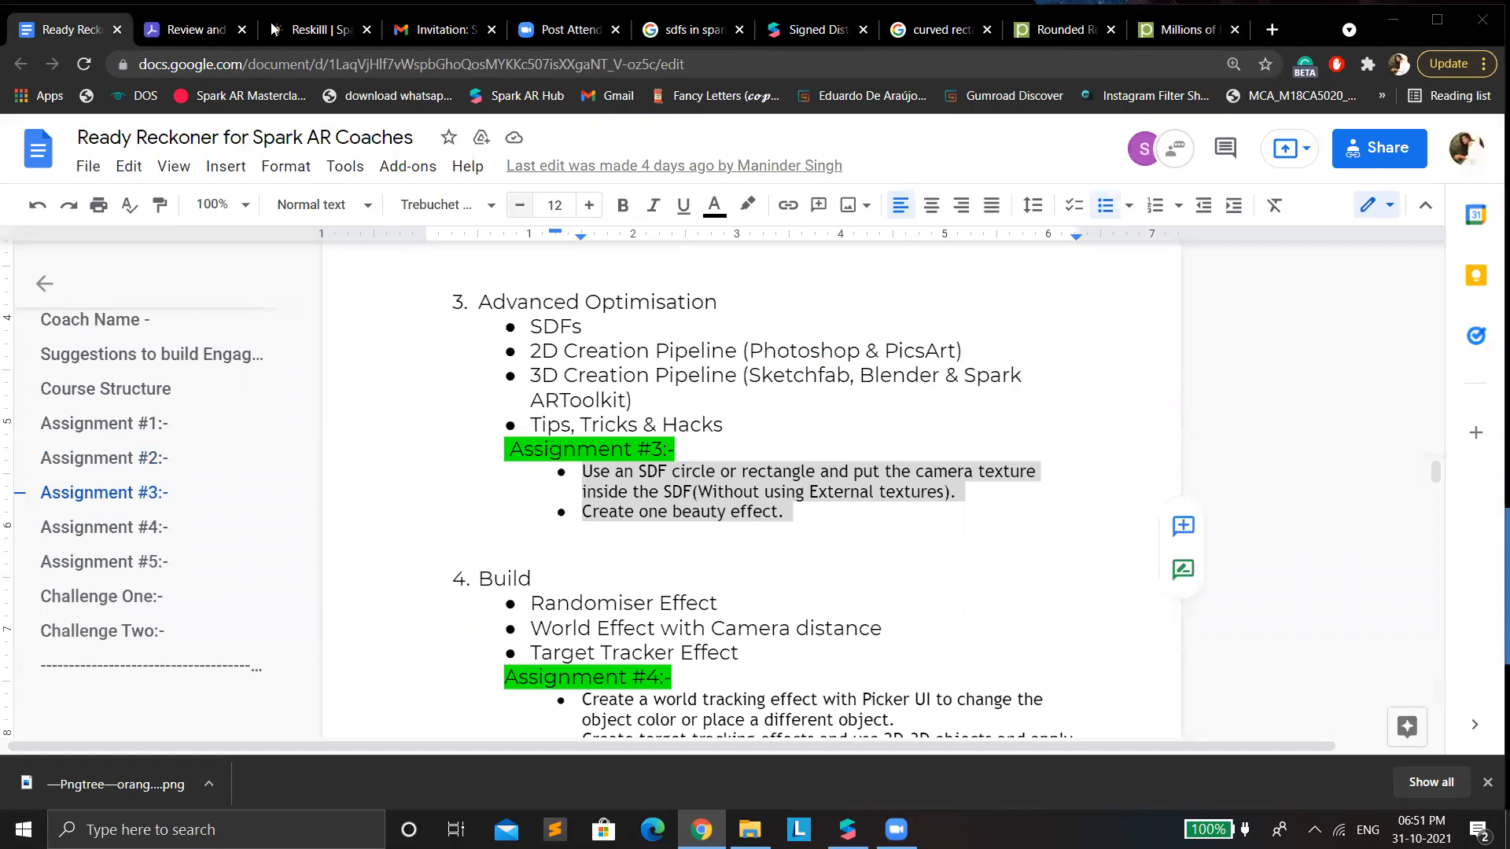
scroll(560, 544, up, 3)
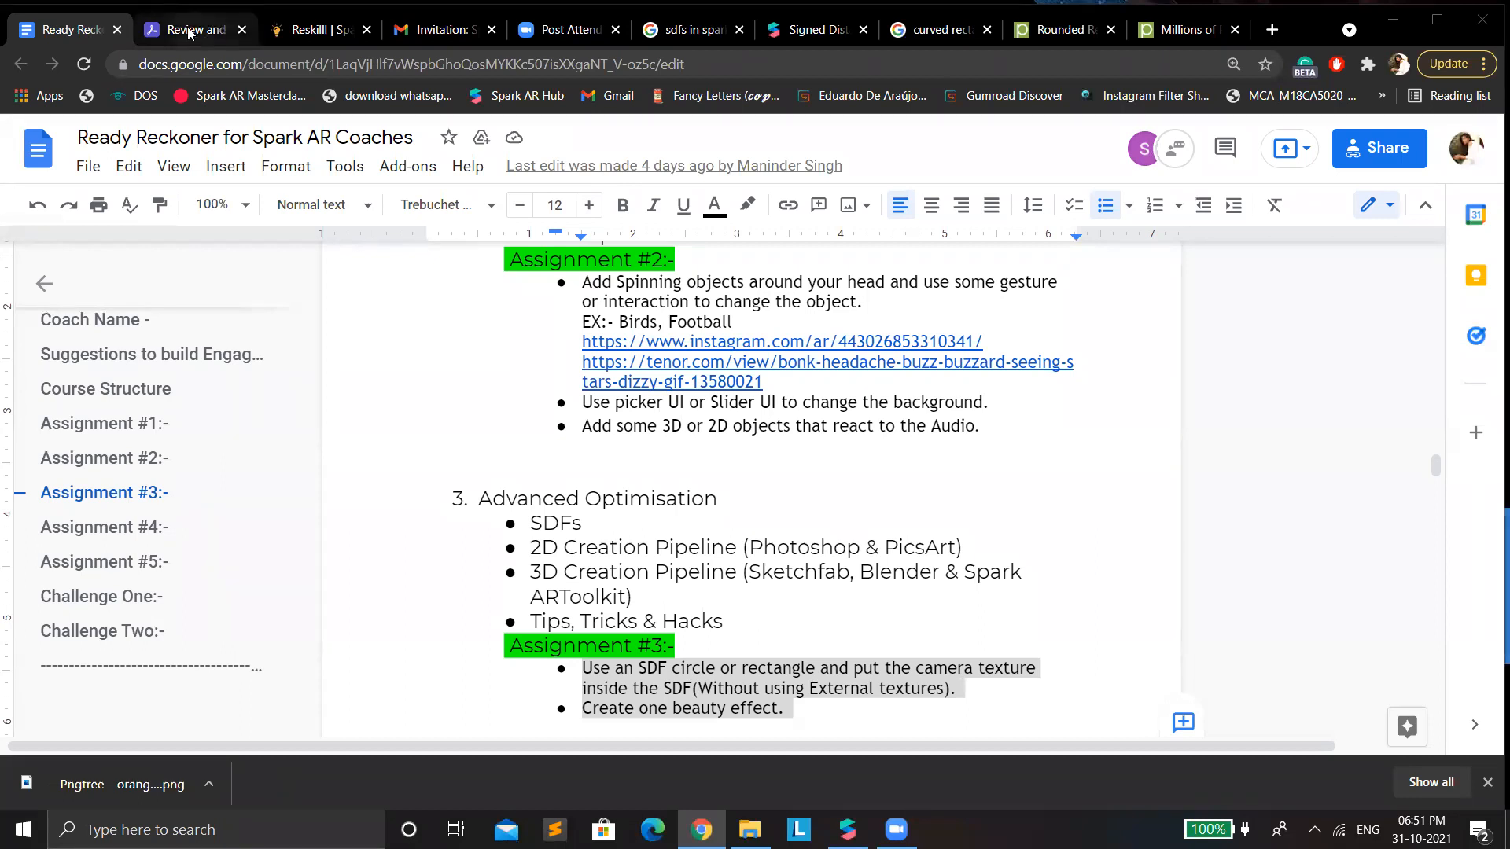
click(192, 31)
click(69, 29)
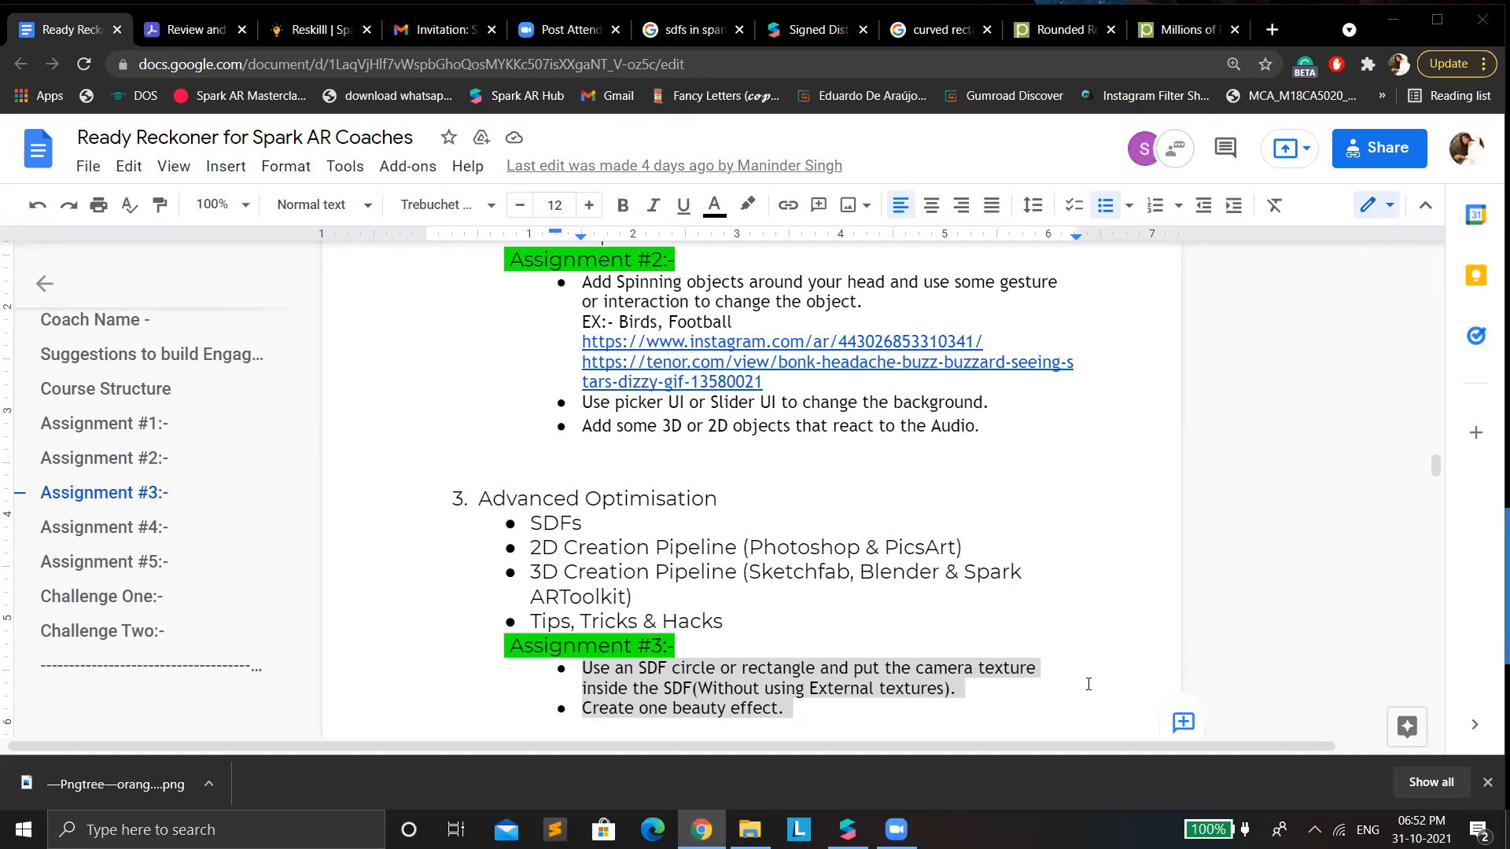
double_click(1242, 628)
key(alt+Tab)
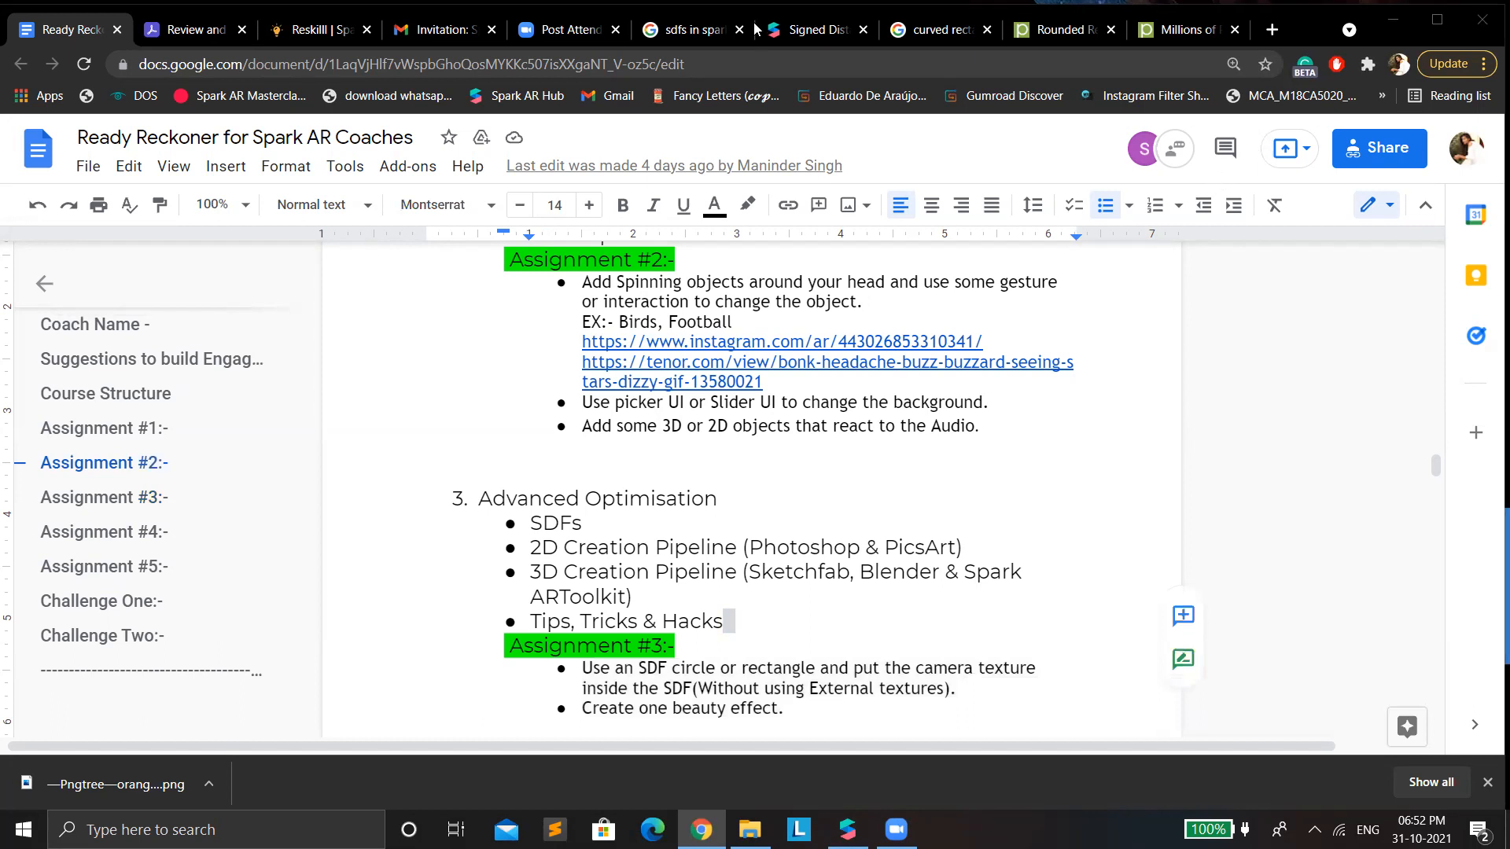
Step: Bring up the Spark AR Signed Distance Fields Overview page and return to its beginning
click(806, 30)
scroll(1064, 378, up, 15)
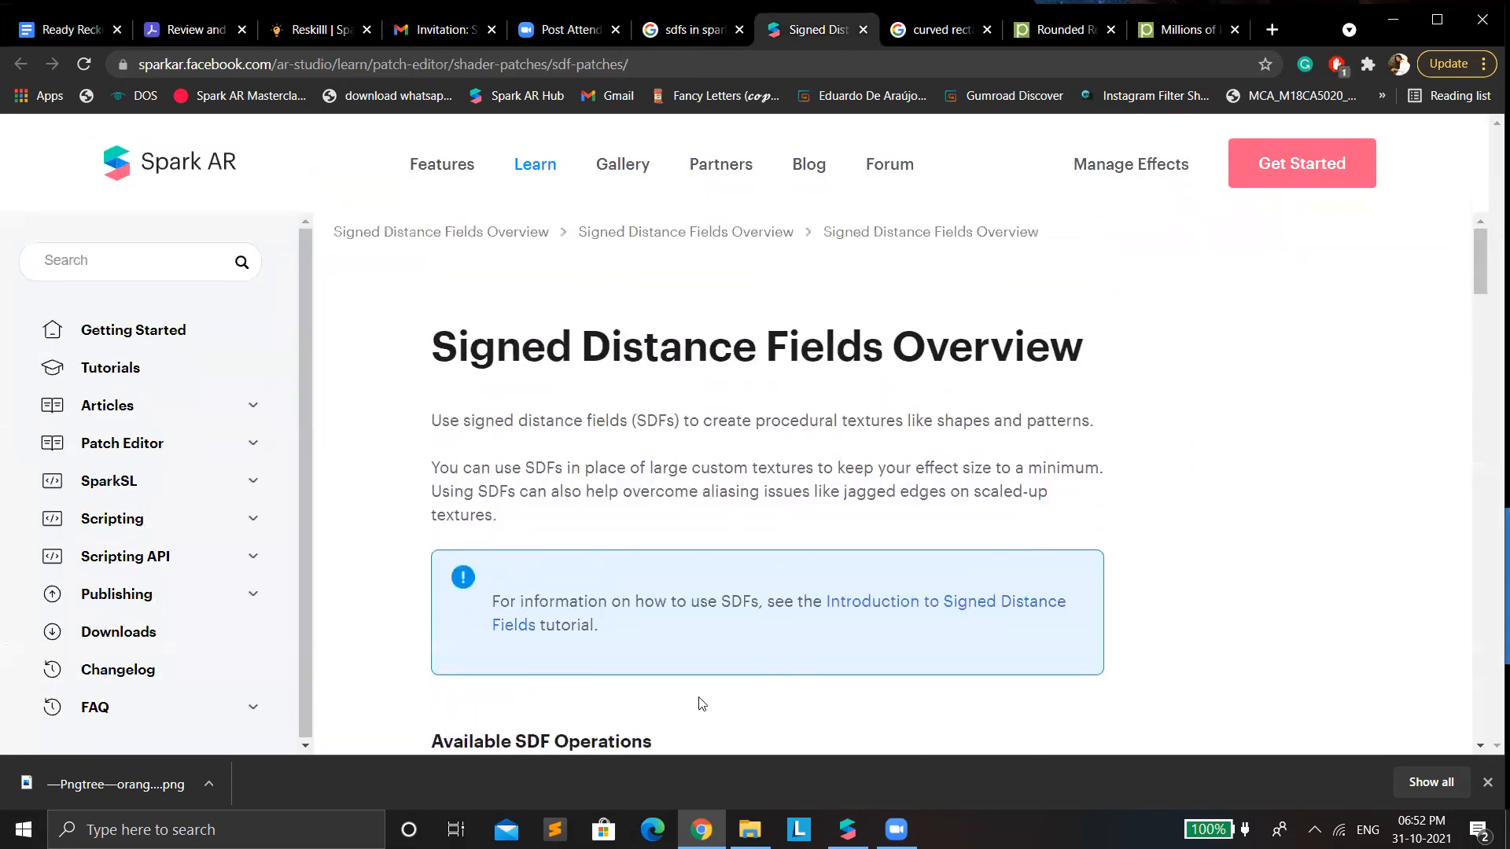